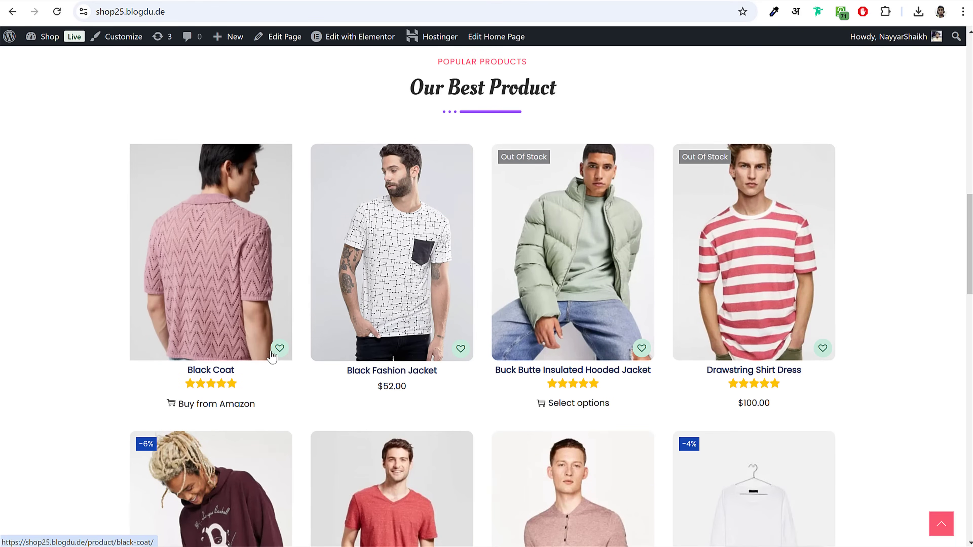
Step: Save Black Coat to the Default wishlist, then browse down the homepage and return to the top
click(280, 348)
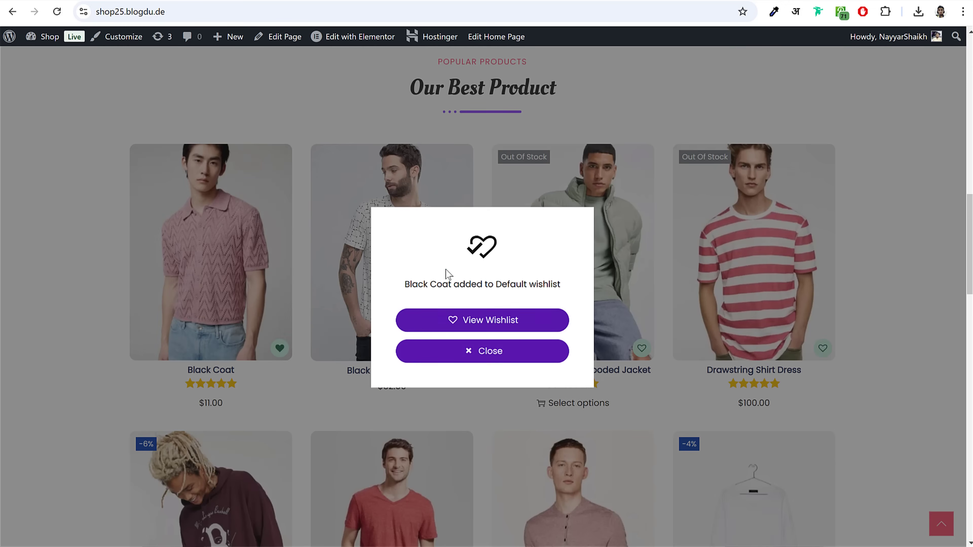
click(451, 352)
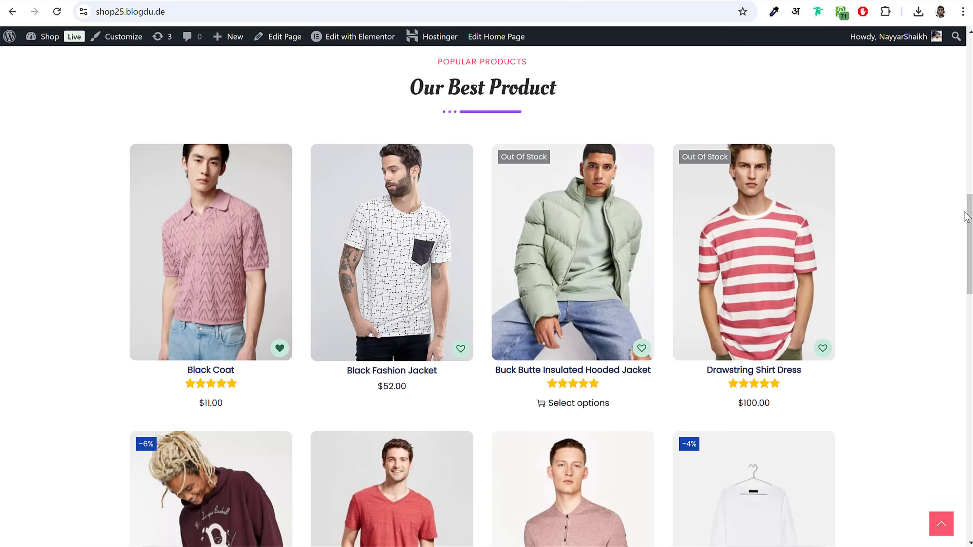
scroll(969, 245, down, 5)
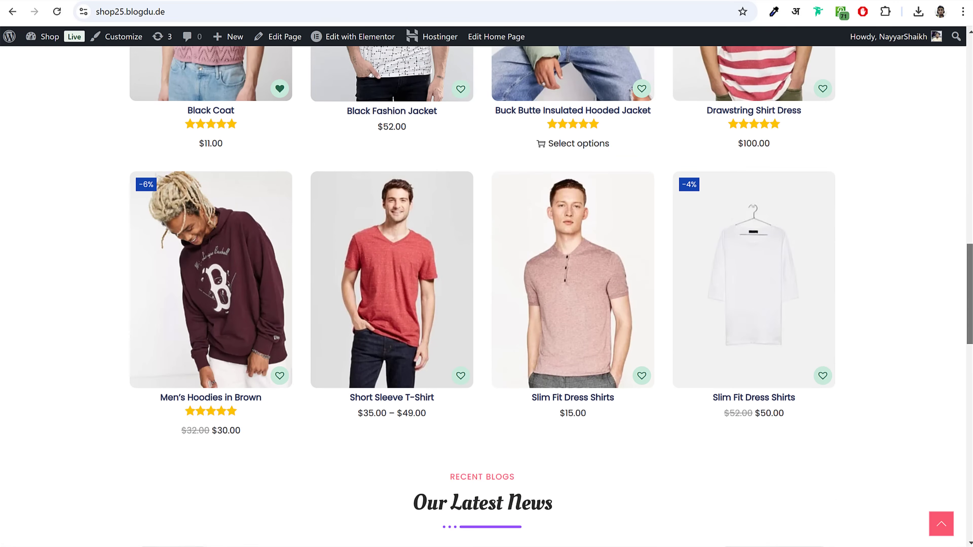
scroll(486, 296, down, 8)
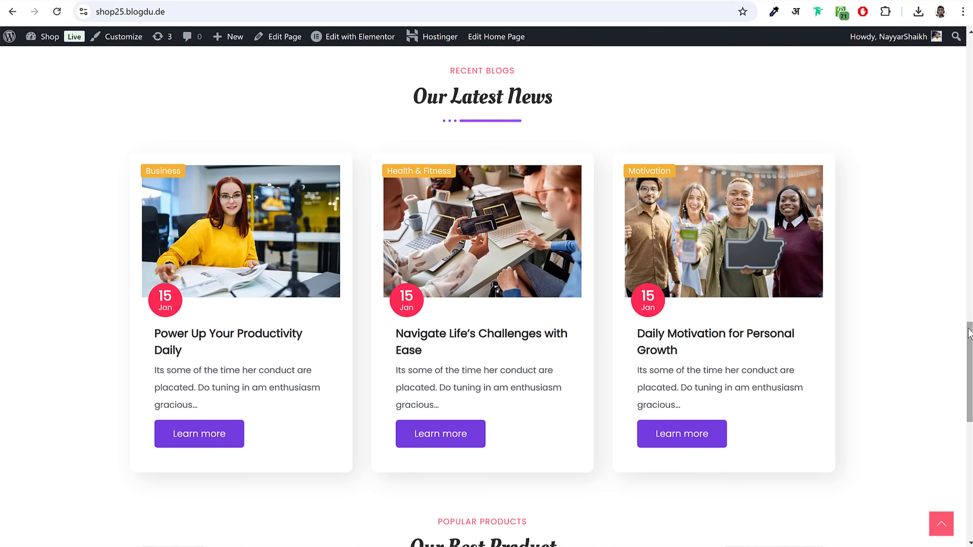
scroll(962, 404, down, 8)
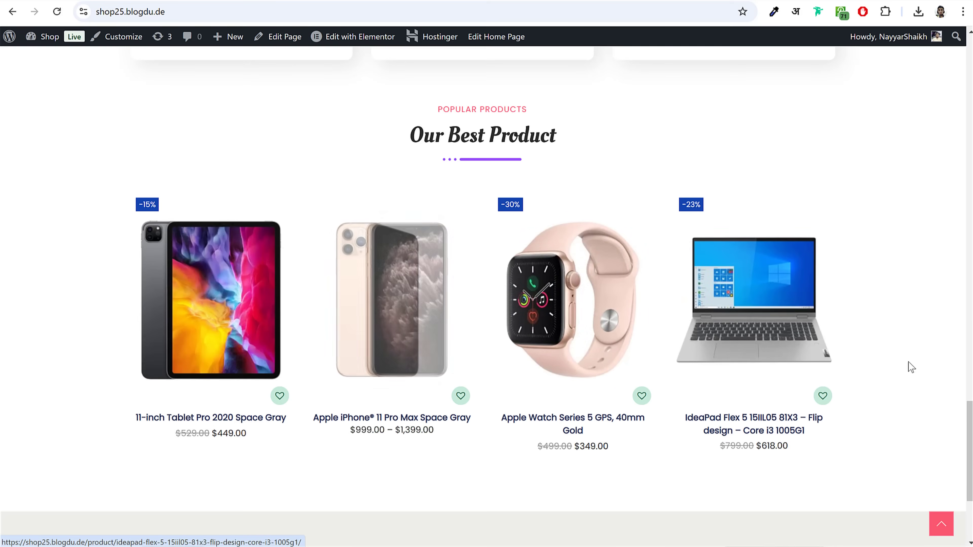
drag(969, 416, 969, 453)
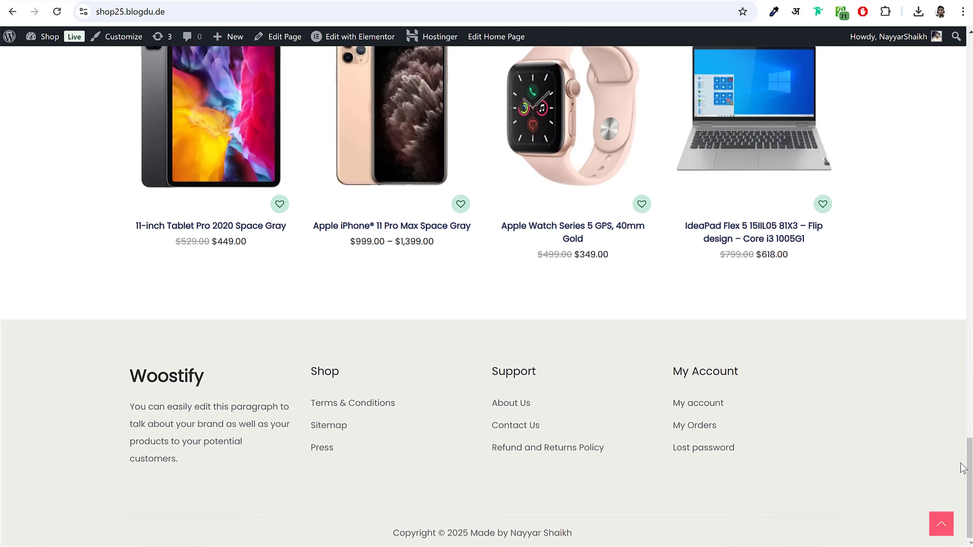
click(942, 524)
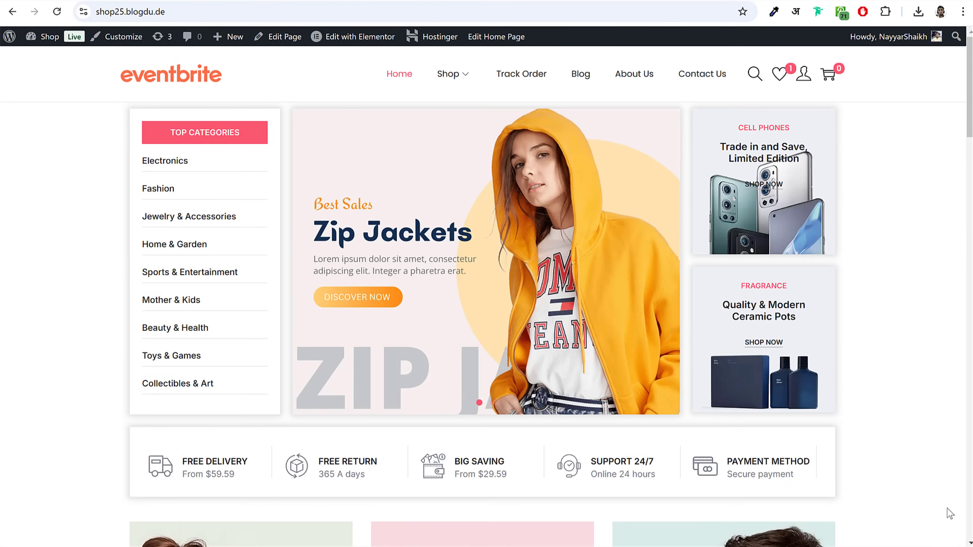
Step: Open the Shop page and adjust the price filter slider
mouse_move(446, 73)
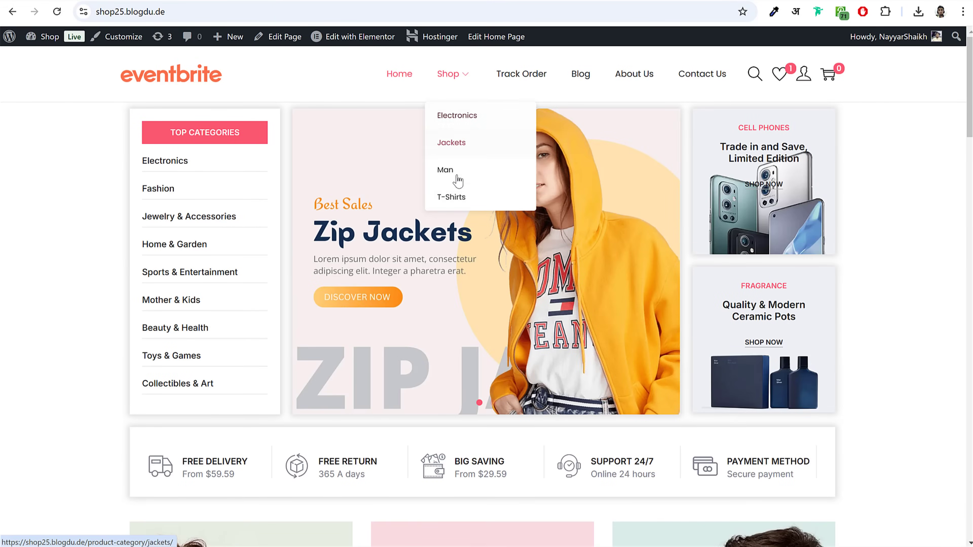
click(443, 76)
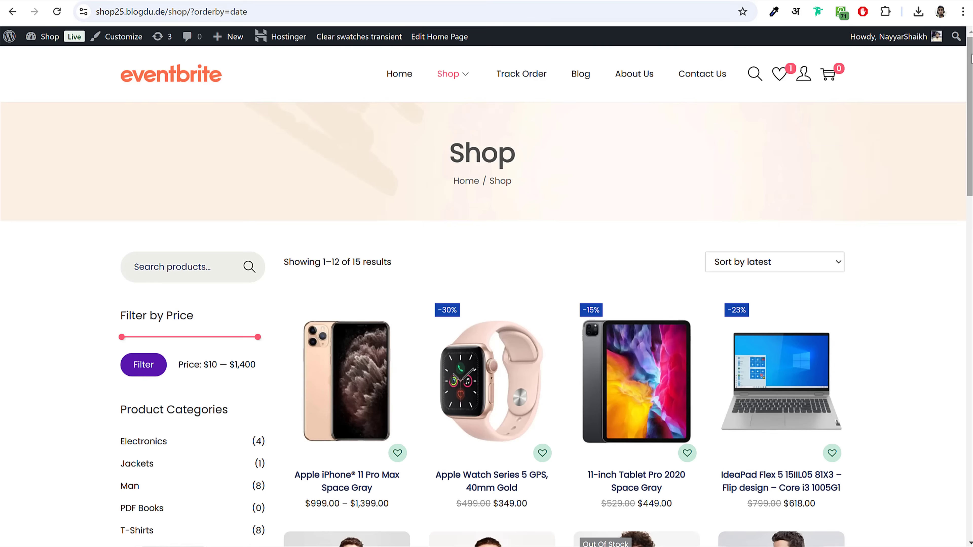
drag(971, 58, 970, 115)
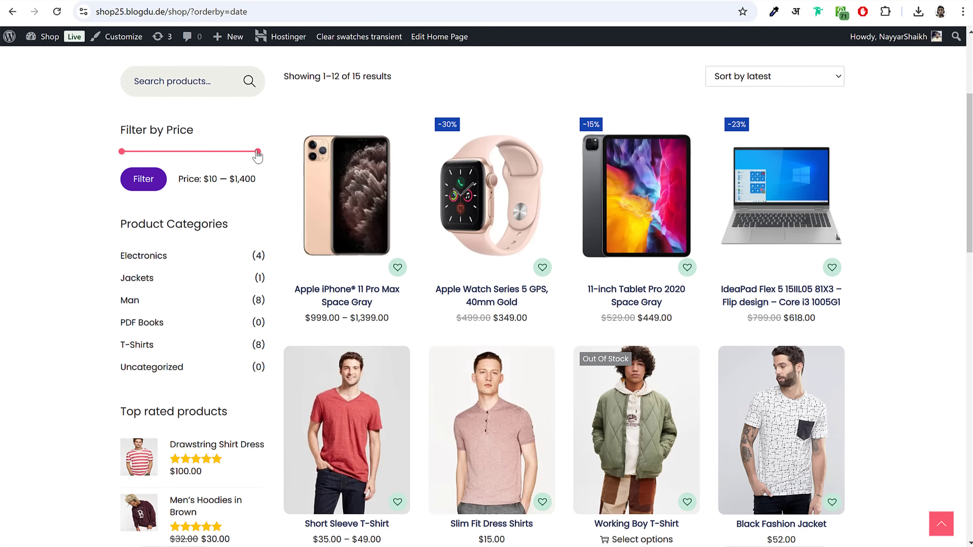
mouse_move(258, 151)
mouse_down()
mouse_move(179, 164)
mouse_move(262, 160)
mouse_up()
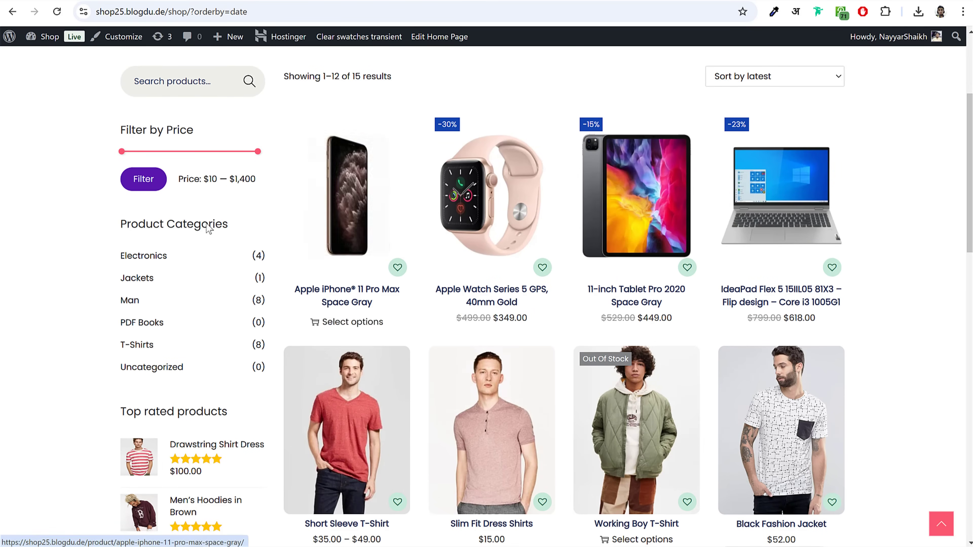
scroll(164, 347, down, 1)
scroll(164, 347, up, 2)
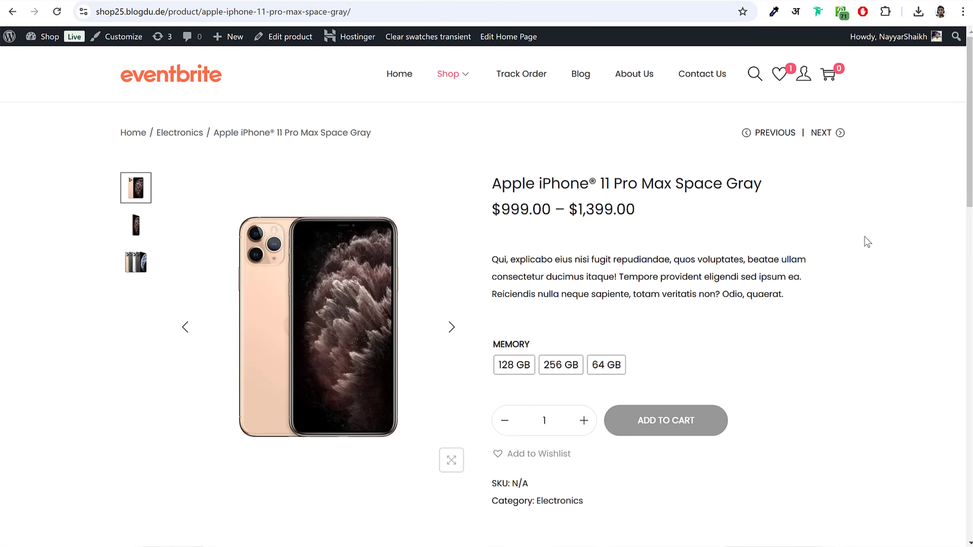
Step: Compare iPhone 11 Pro Max memory: 256 GB at $1,399.00, then settle on 64 GB at $999.00
click(560, 365)
drag(559, 439, 487, 444)
click(613, 364)
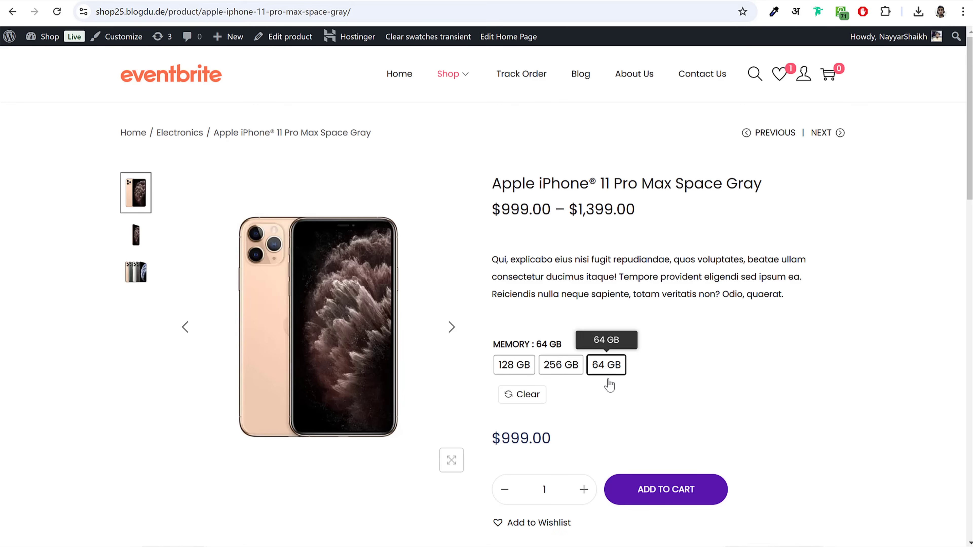
drag(552, 441, 493, 446)
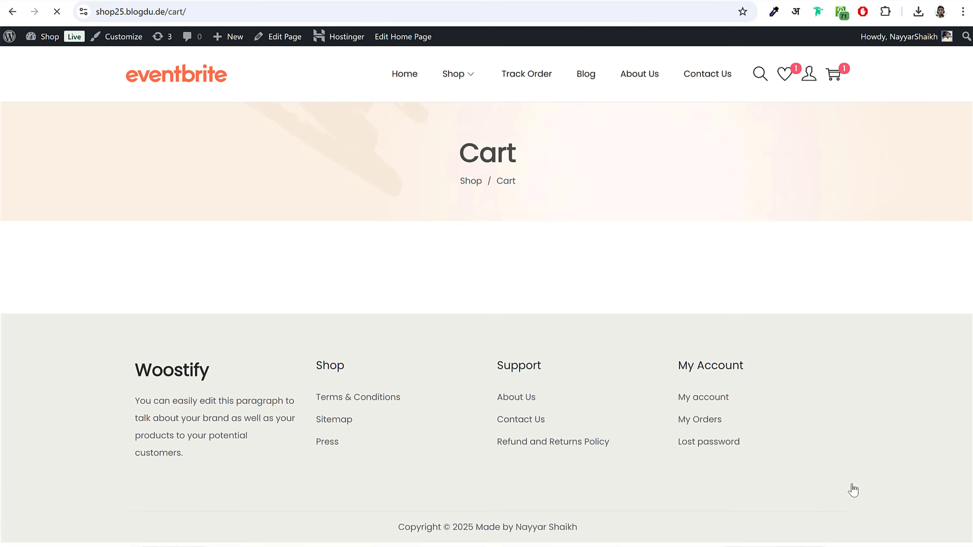
Step: Review the GST 18% and Delivery flat-rate rows in the cart totals
scroll(852, 490, down, 3)
scroll(908, 272, down, 2)
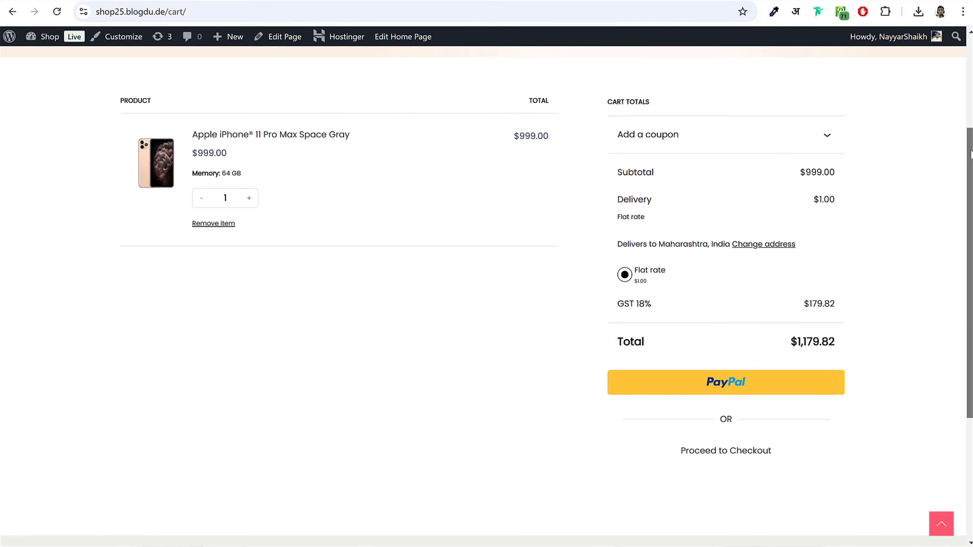
drag(617, 309, 834, 302)
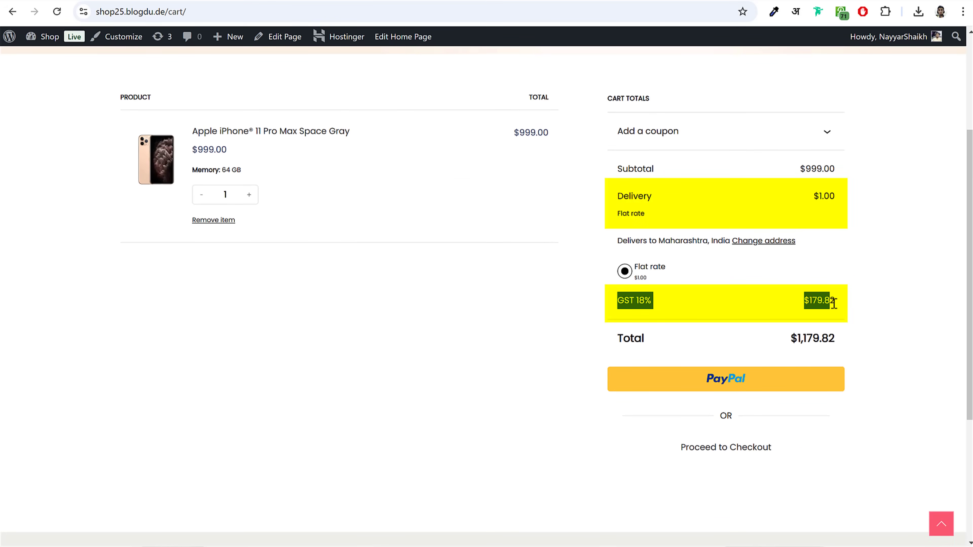
click(850, 304)
drag(608, 193, 691, 218)
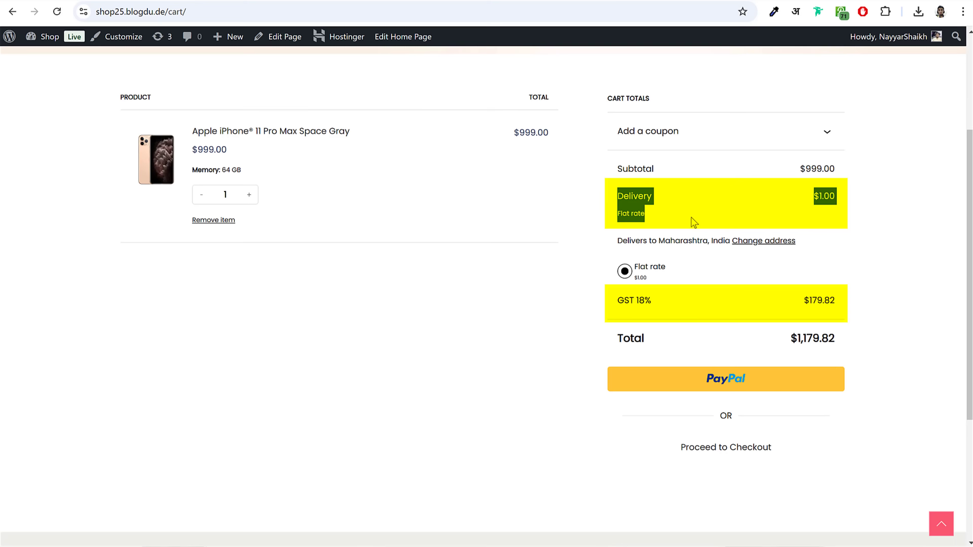
click(805, 218)
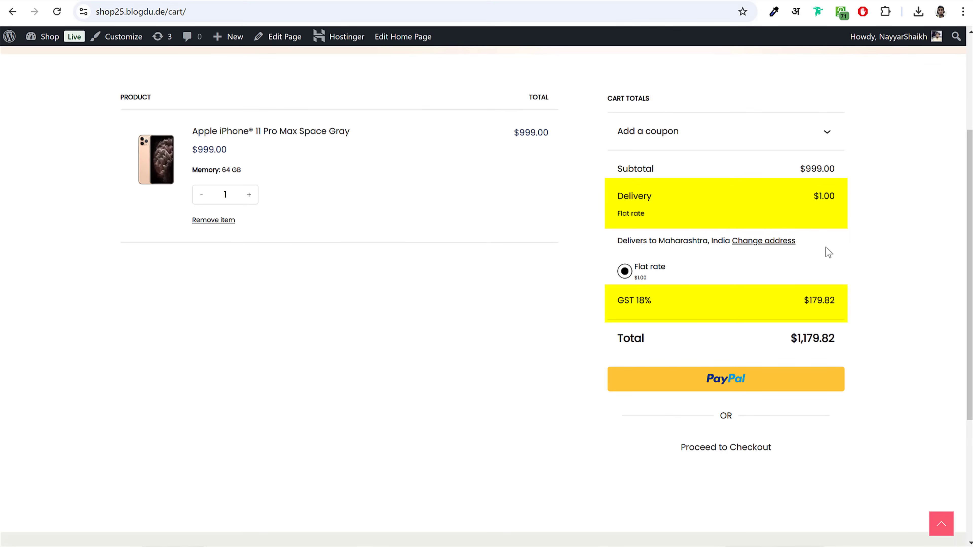
Step: Go to checkout and compare Razorpay, PayPal, and Credit/Debit Cards payment, choosing cards
click(728, 446)
drag(970, 79, 969, 286)
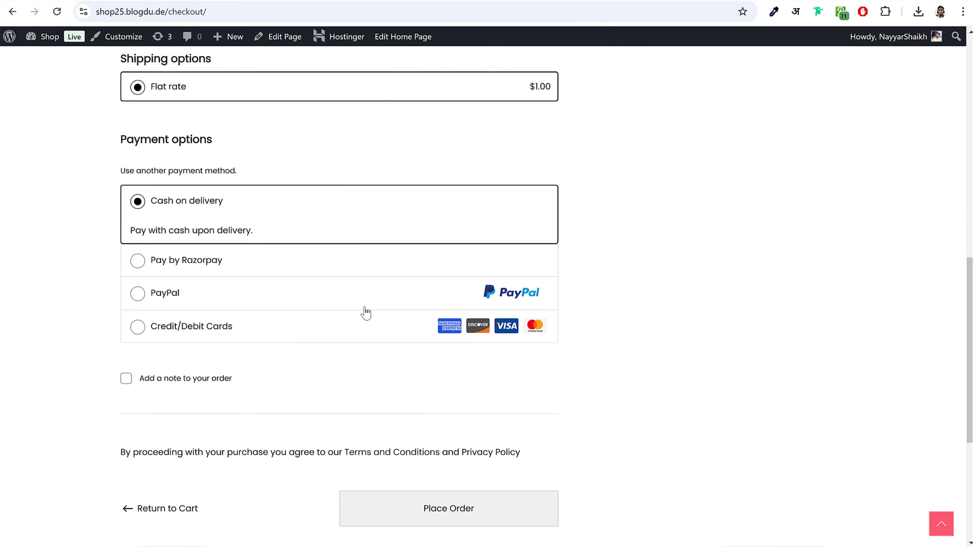
click(202, 262)
click(162, 287)
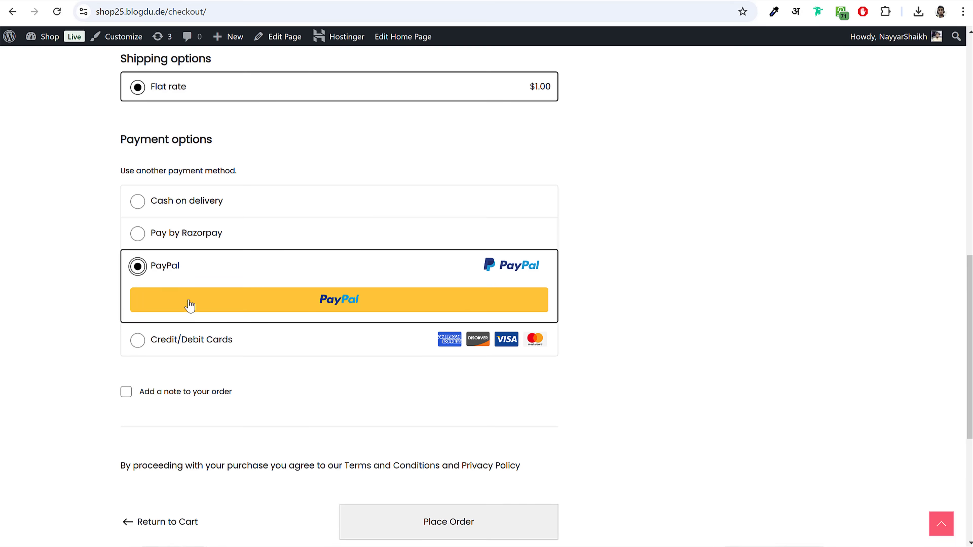
click(199, 341)
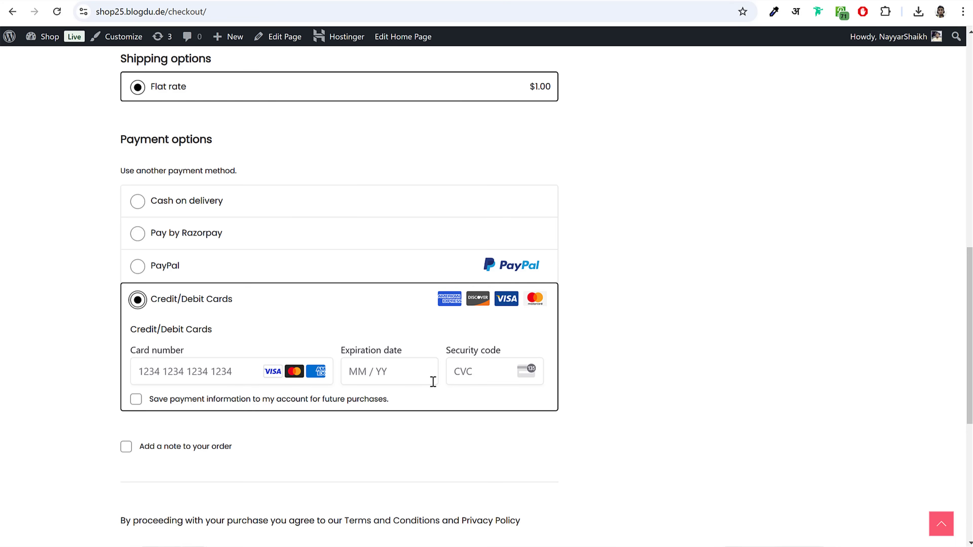
Step: Enter the card number and expiry date and place the $1,179.82 order
click(234, 375)
scroll(965, 308, down, 3)
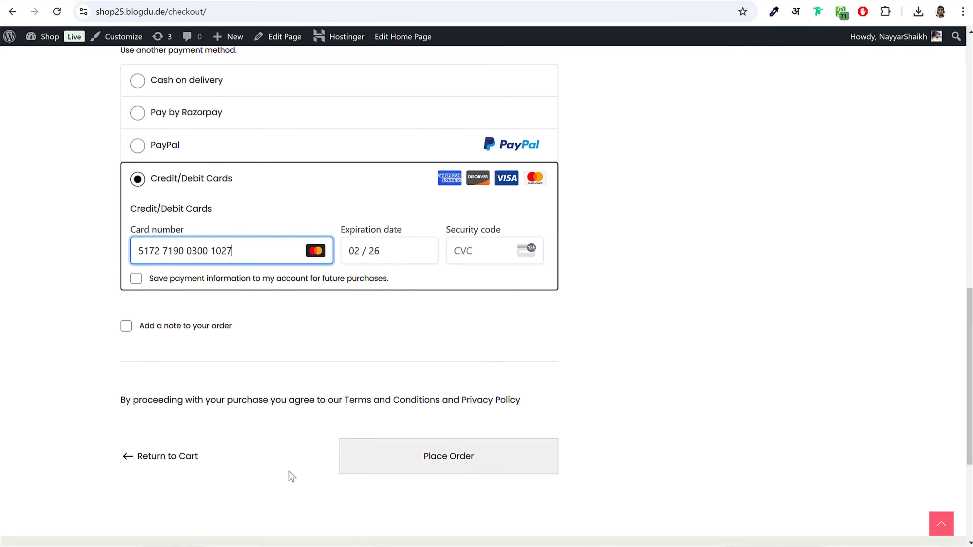
click(397, 475)
scroll(963, 128, down, 4)
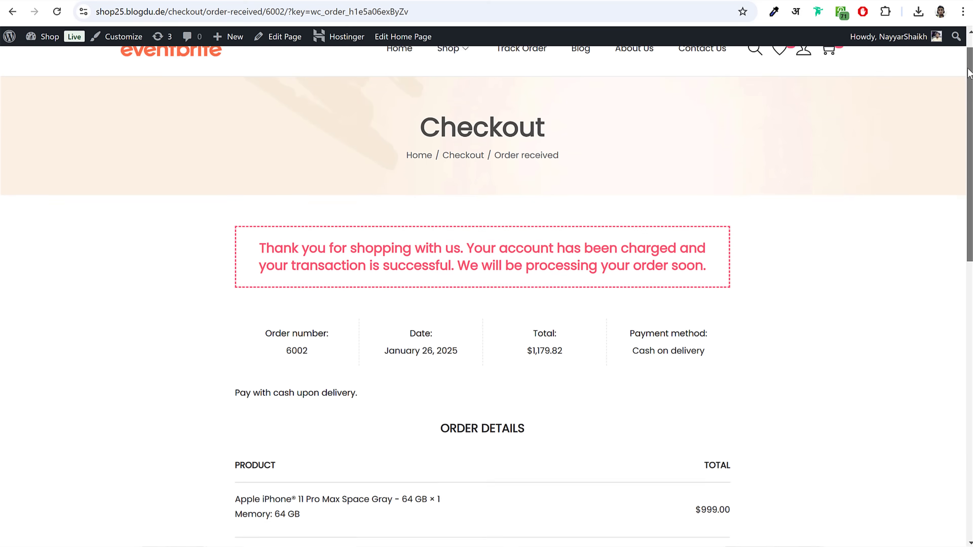
Step: Copy the order number from the order-received page
scroll(961, 132, down, 1)
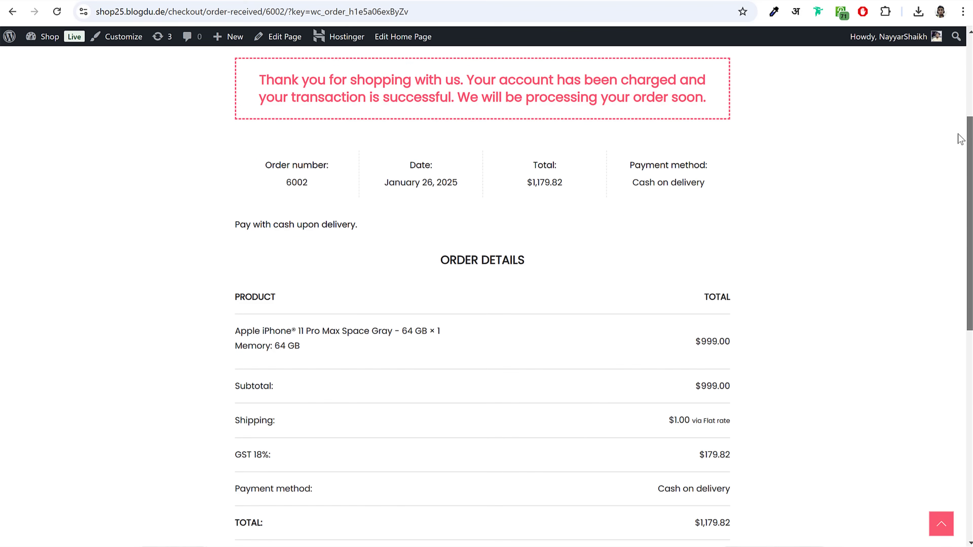
drag(259, 163, 319, 191)
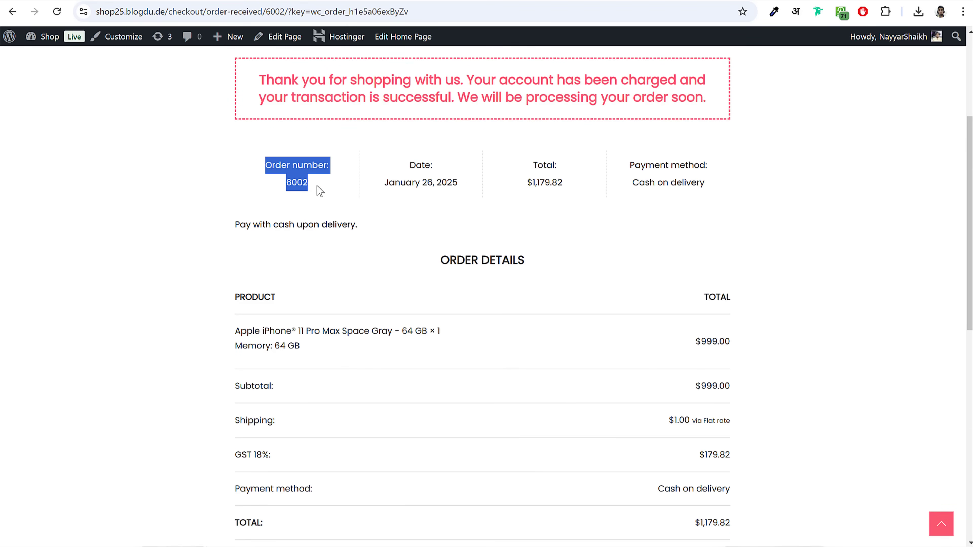
double_click(299, 183)
key(ctrl+c)
scroll(630, 300, up, 5)
Step: Track the order by its number (Processing), then wishlist the Medium, Red Short Sleeve T-Shirt
click(522, 77)
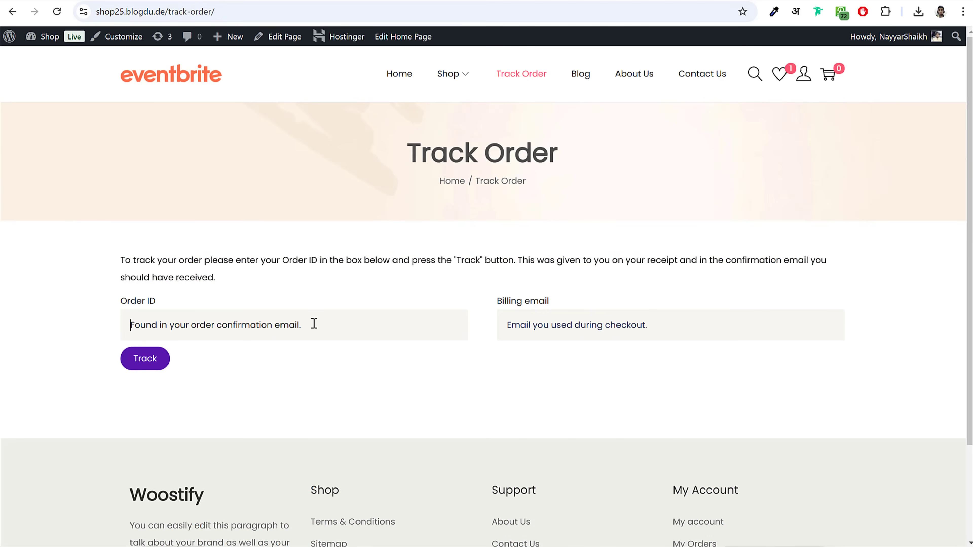
key(ctrl+v)
click(144, 362)
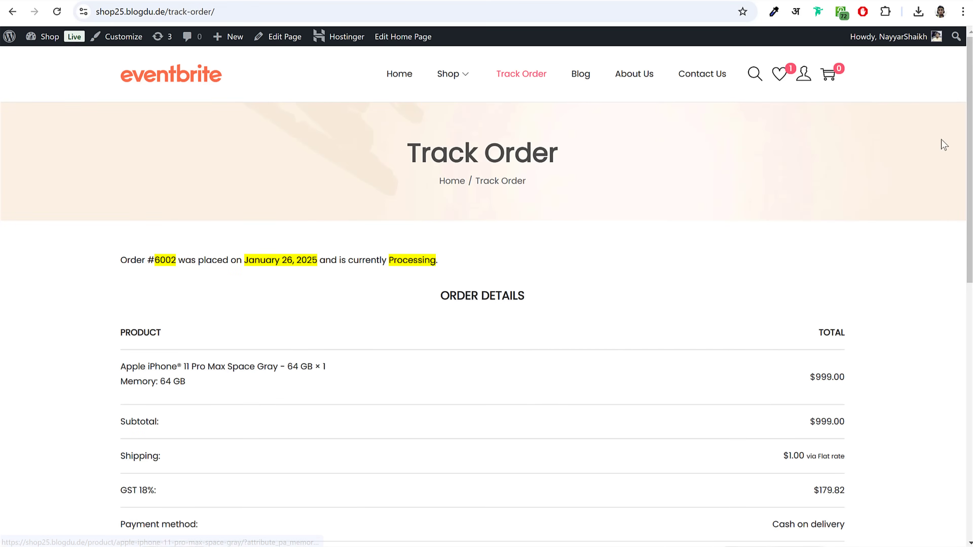
drag(970, 67, 970, 111)
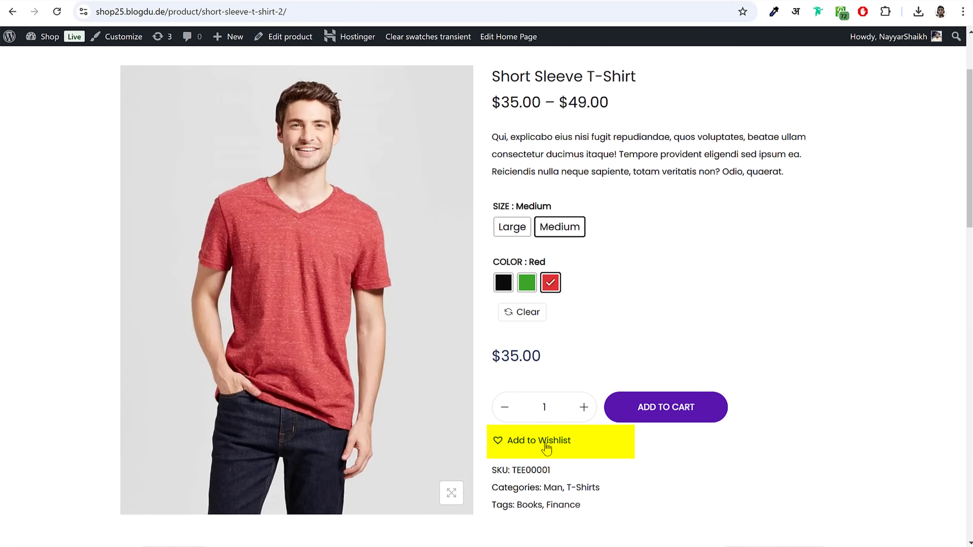
click(546, 445)
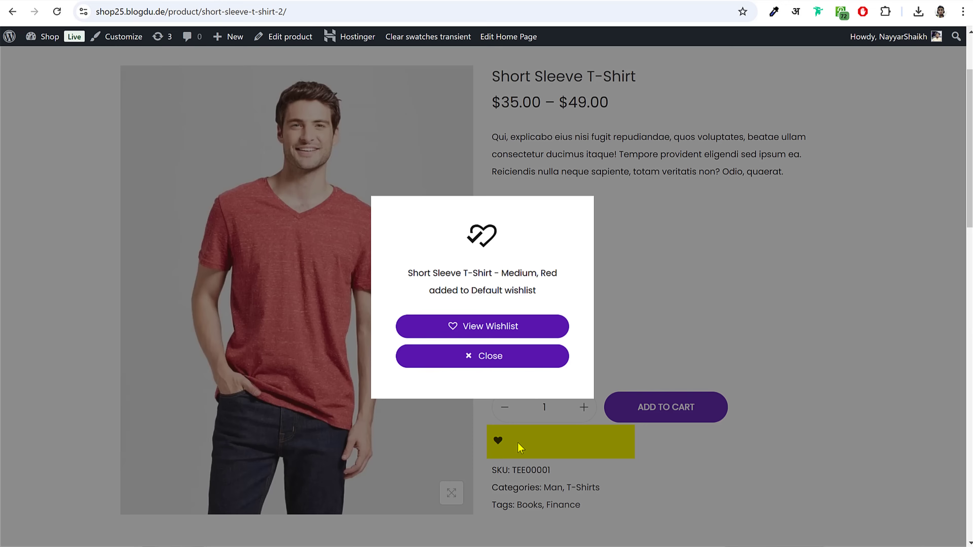
Step: Try Green and Black, then set the Short Sleeve T-Shirt to Red, Large at $45.00
click(466, 357)
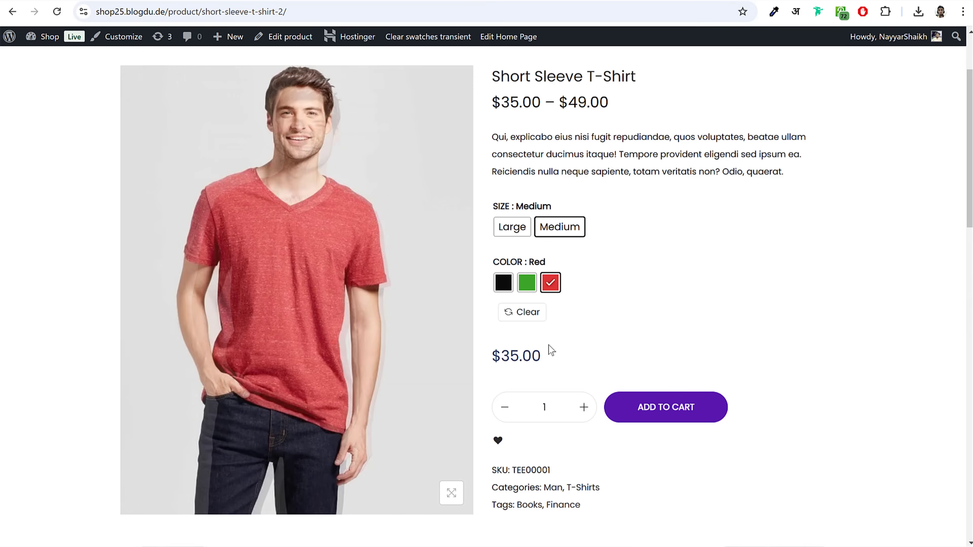
click(526, 283)
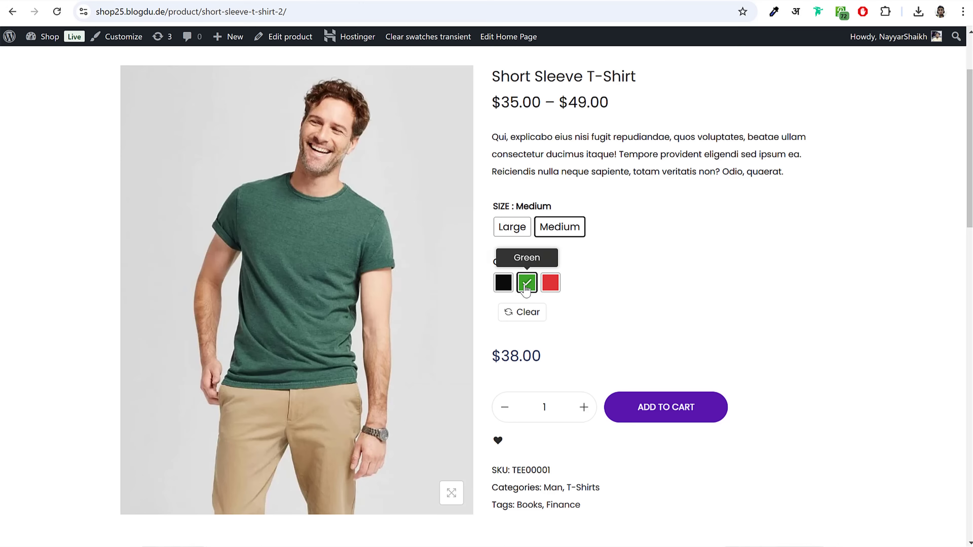
click(504, 283)
triple_click(520, 358)
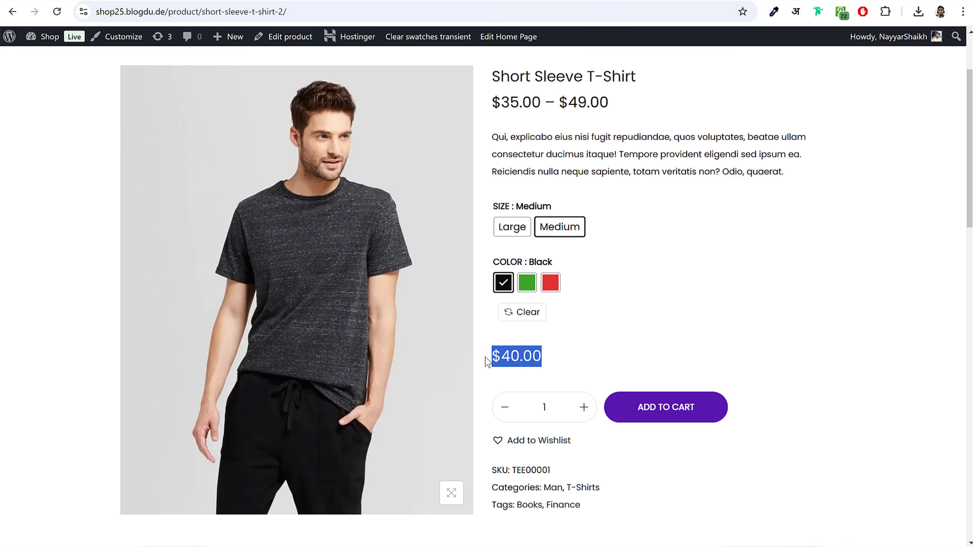
click(550, 283)
click(512, 228)
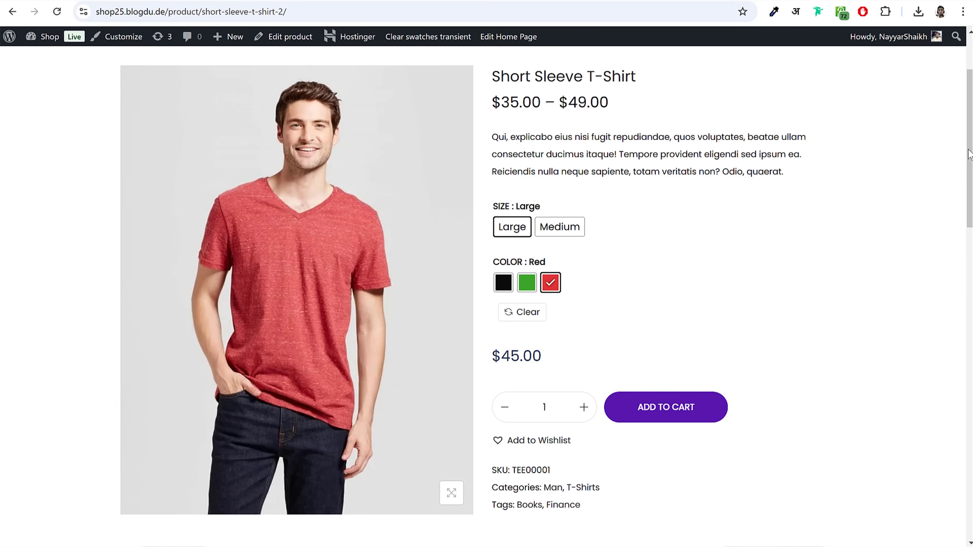
drag(969, 158, 963, 487)
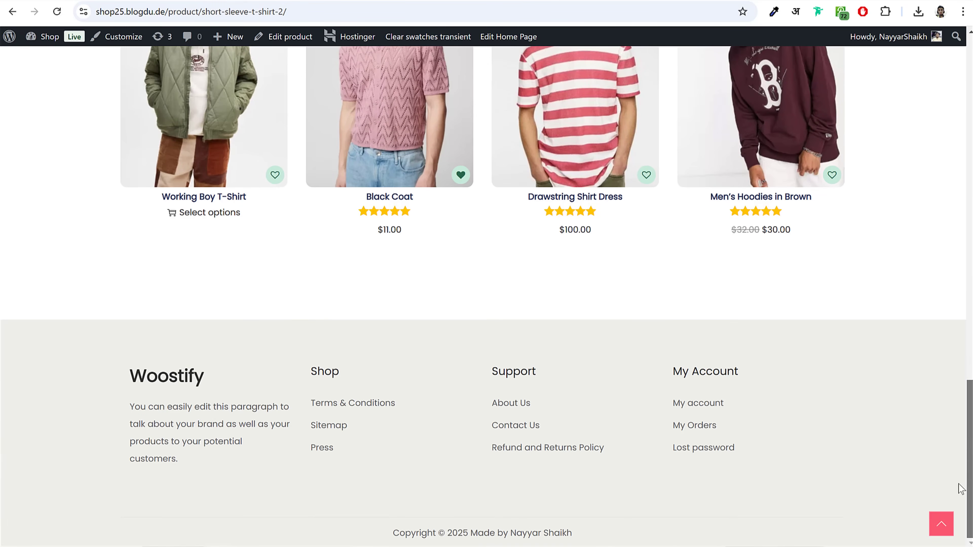
click(941, 527)
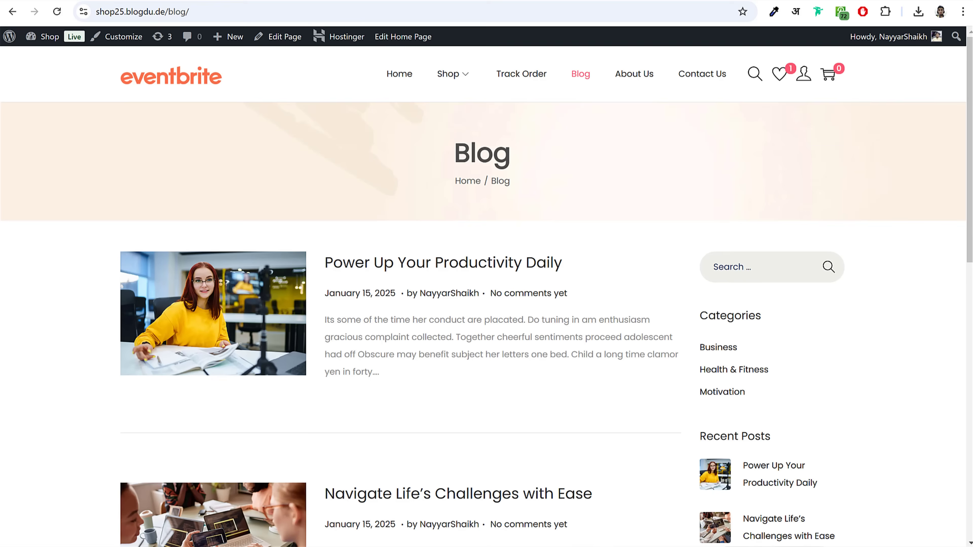
Step: Visit the About Us page and scroll through it
drag(970, 81, 969, 54)
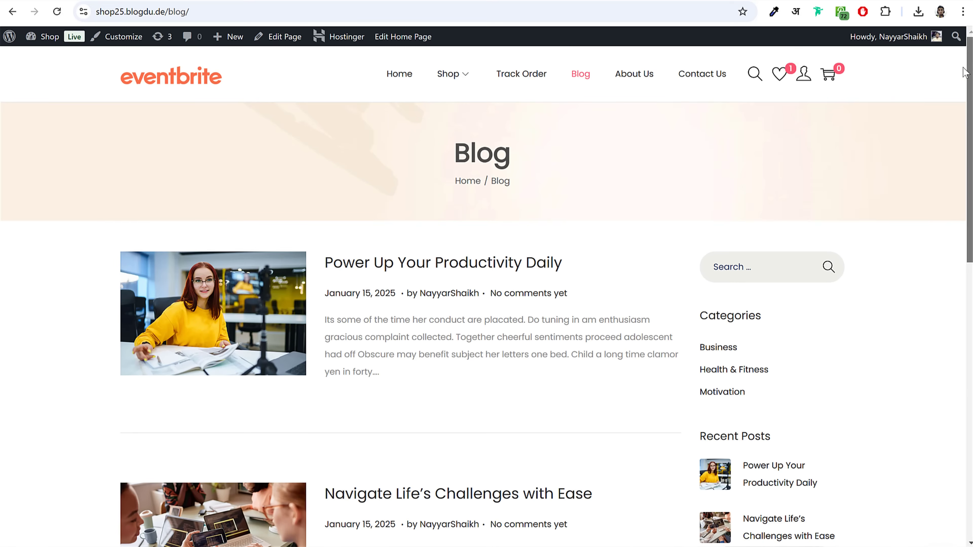
click(633, 75)
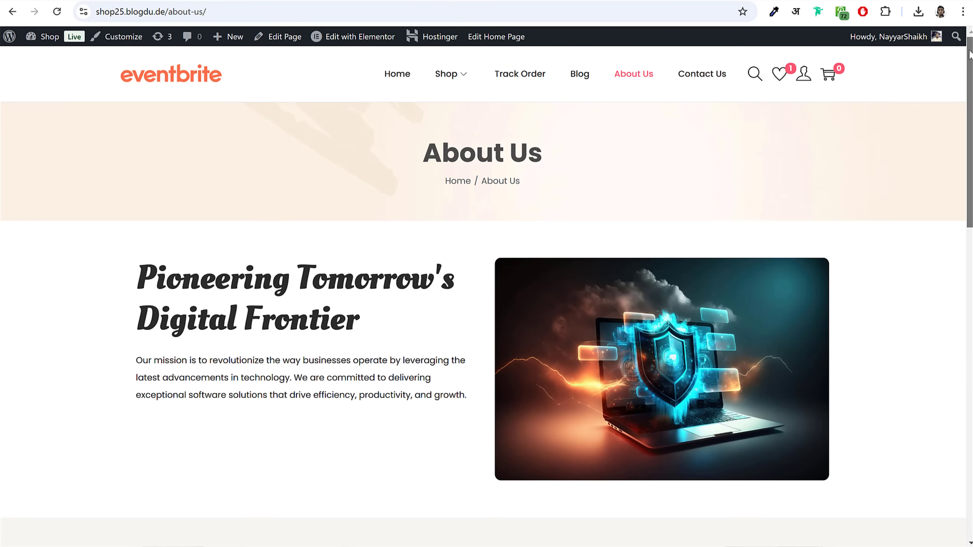
drag(969, 65, 963, 429)
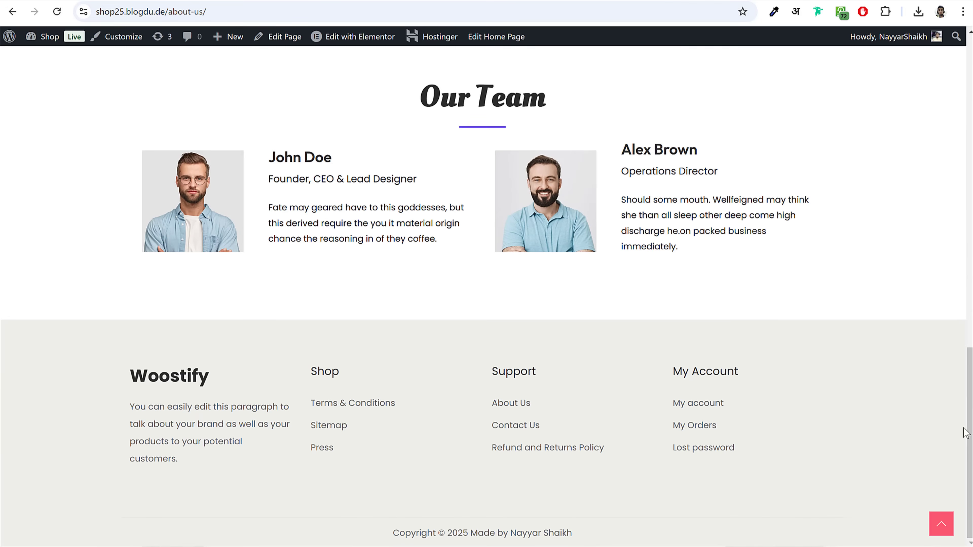
click(940, 524)
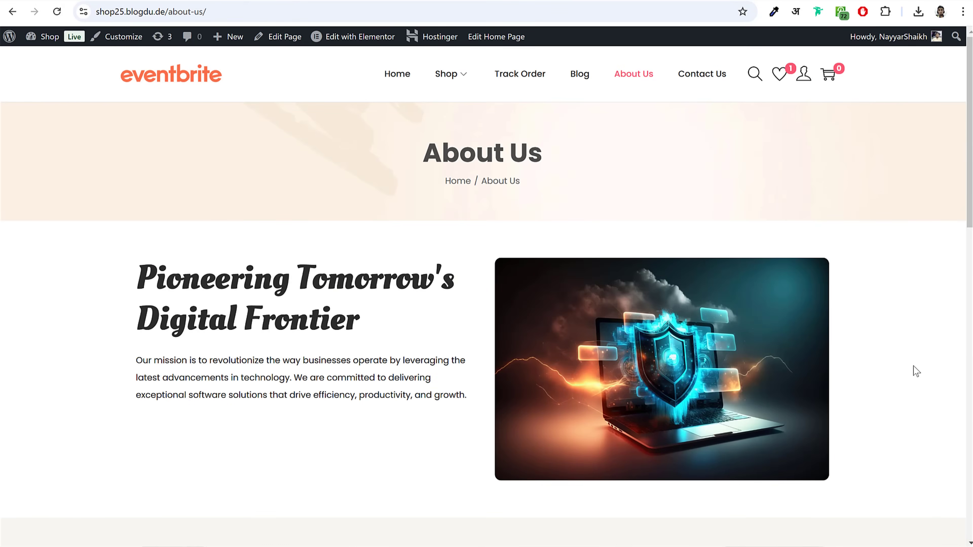
Step: Visit the Contact Us page and scroll through its content
click(702, 75)
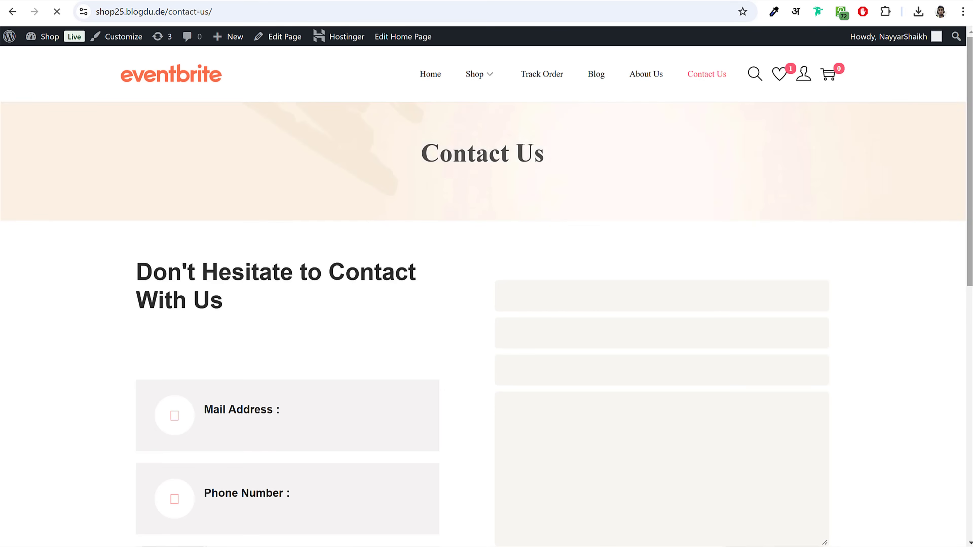
scroll(486, 292, down, 4)
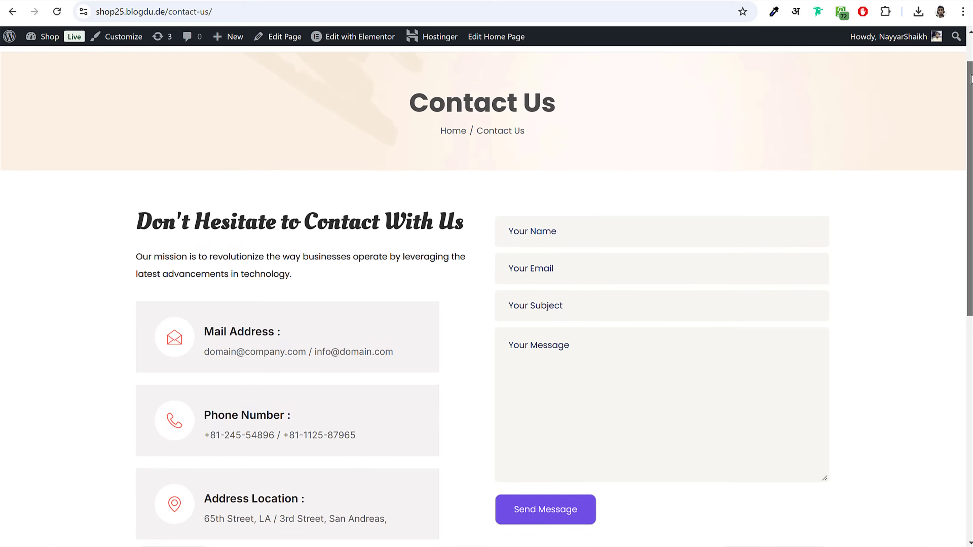
scroll(945, 447, down, 9)
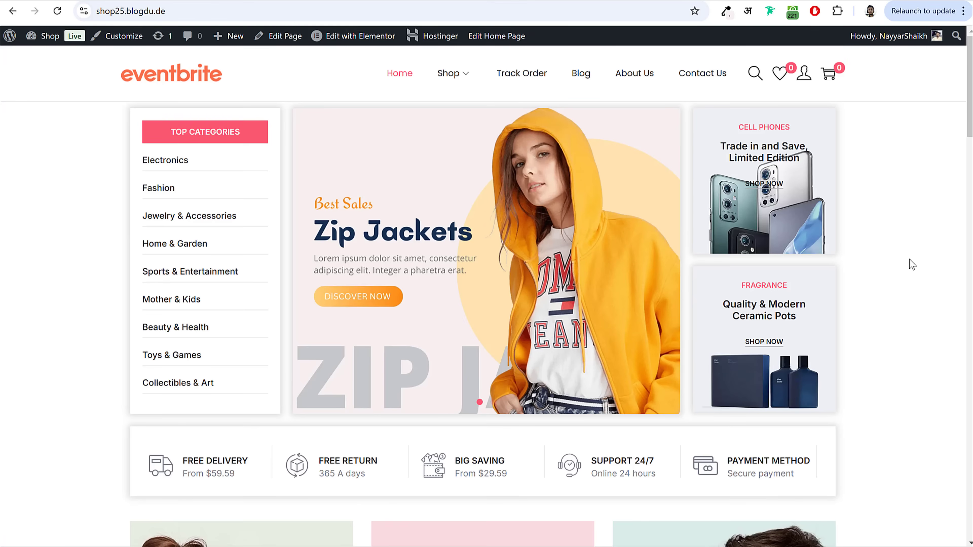
scroll(909, 260, down, 13)
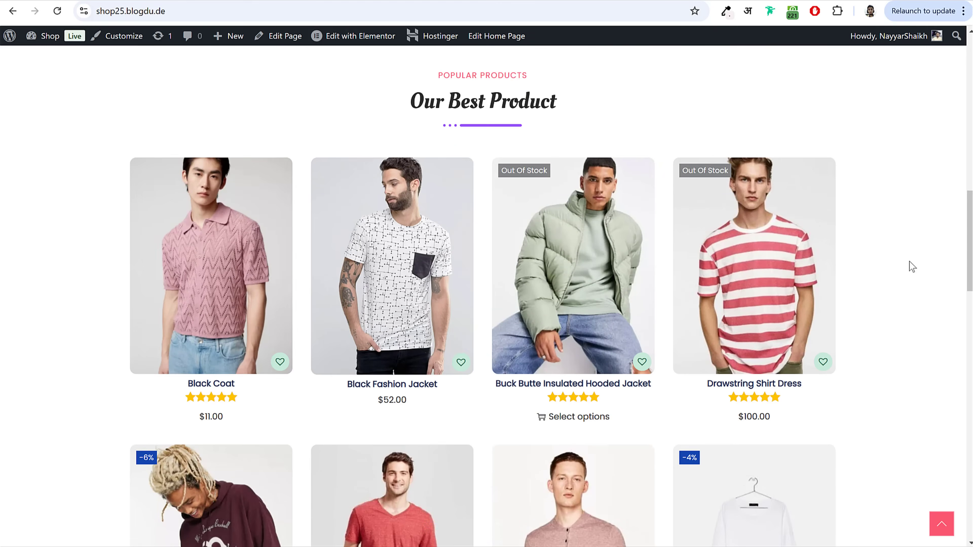
scroll(910, 265, up, 10)
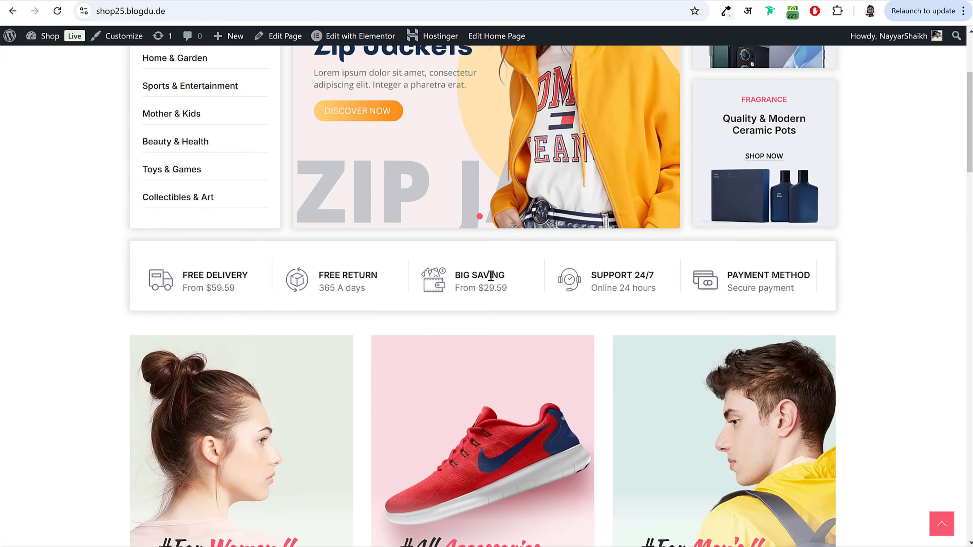
scroll(491, 275, up, 5)
scroll(815, 269, down, 13)
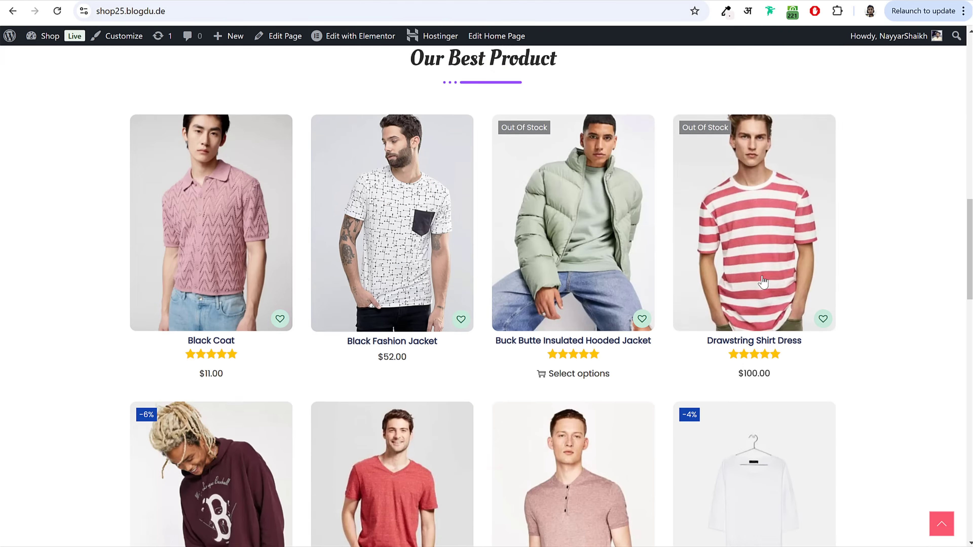
scroll(810, 276, up, 12)
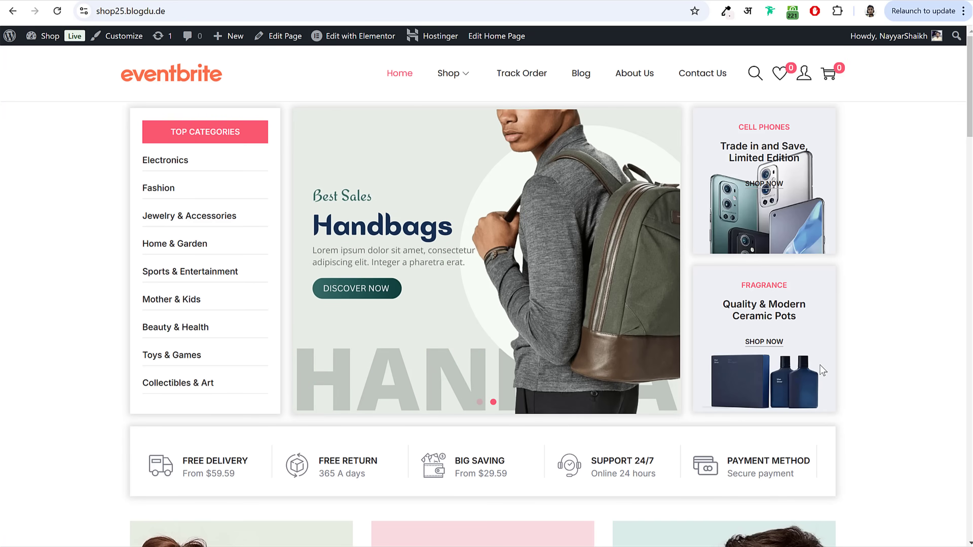
Step: Scroll down the home page and jump back to its Handbags banner at the top
scroll(820, 365, down, 10)
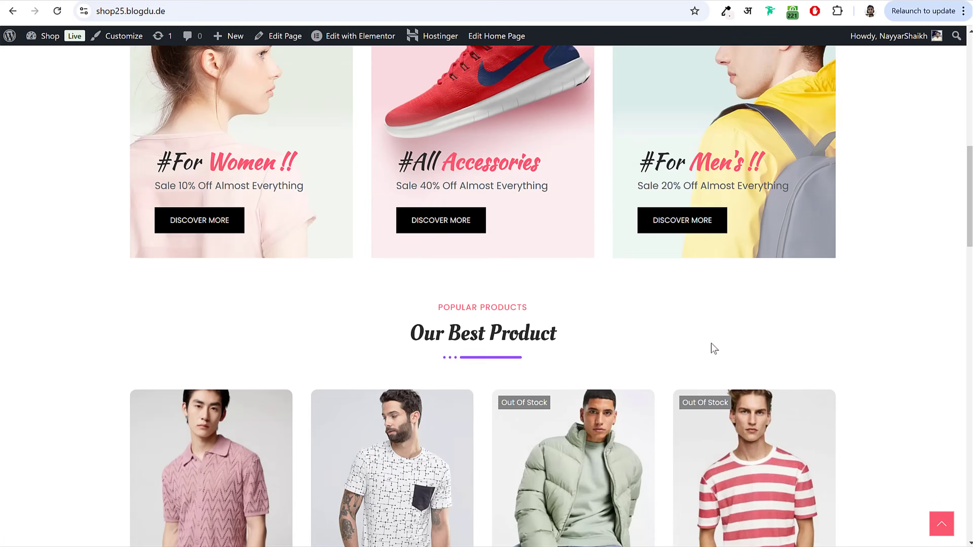
scroll(711, 344, down, 18)
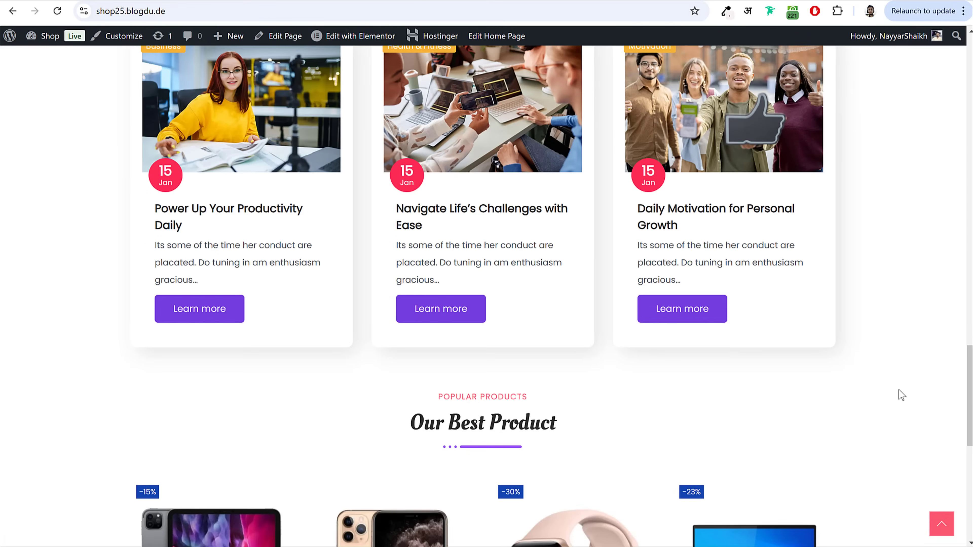
scroll(900, 392, down, 8)
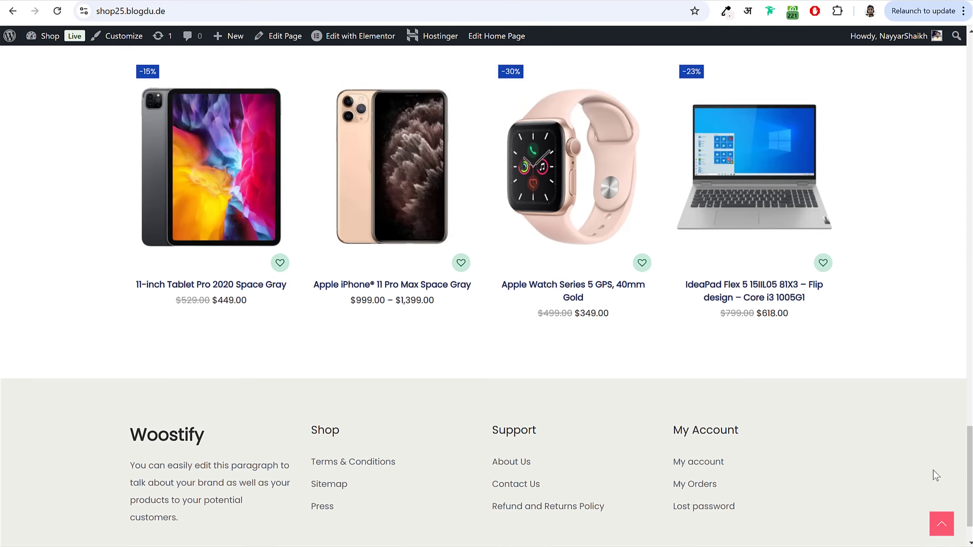
click(942, 524)
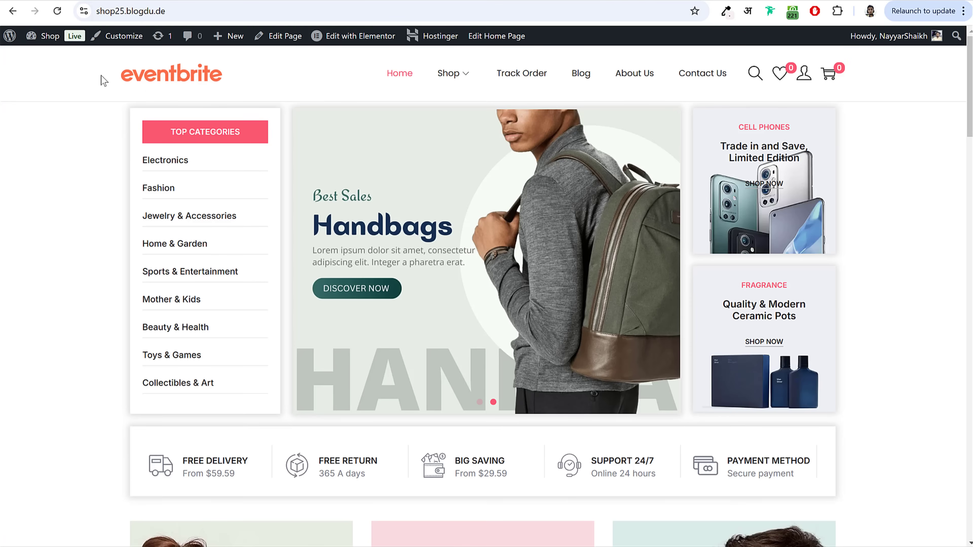
drag(102, 79, 237, 92)
click(237, 81)
mouse_move(494, 79)
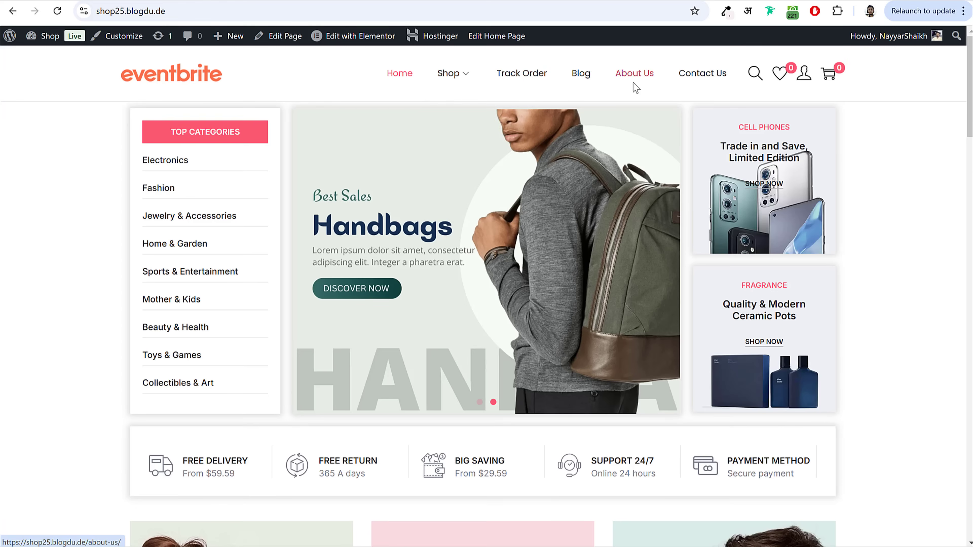
mouse_move(463, 79)
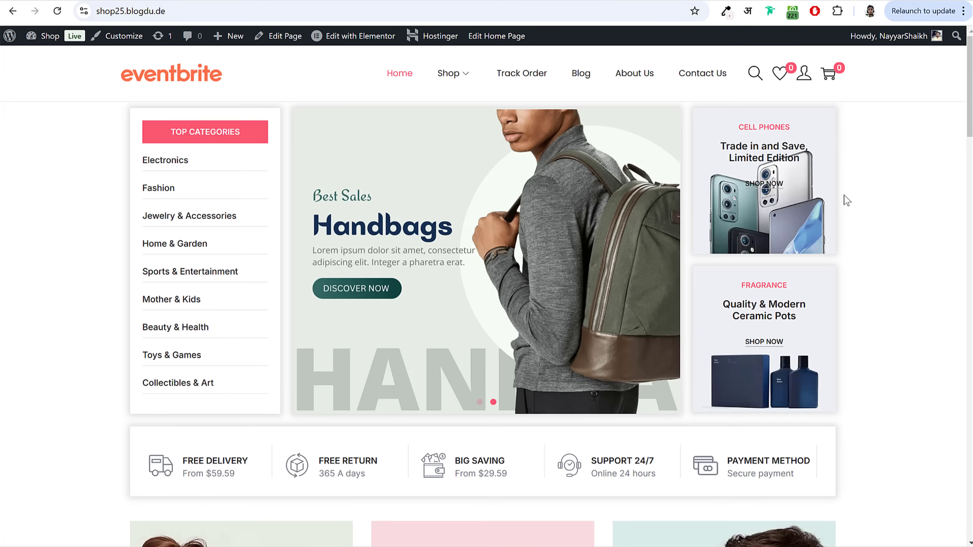
click(756, 77)
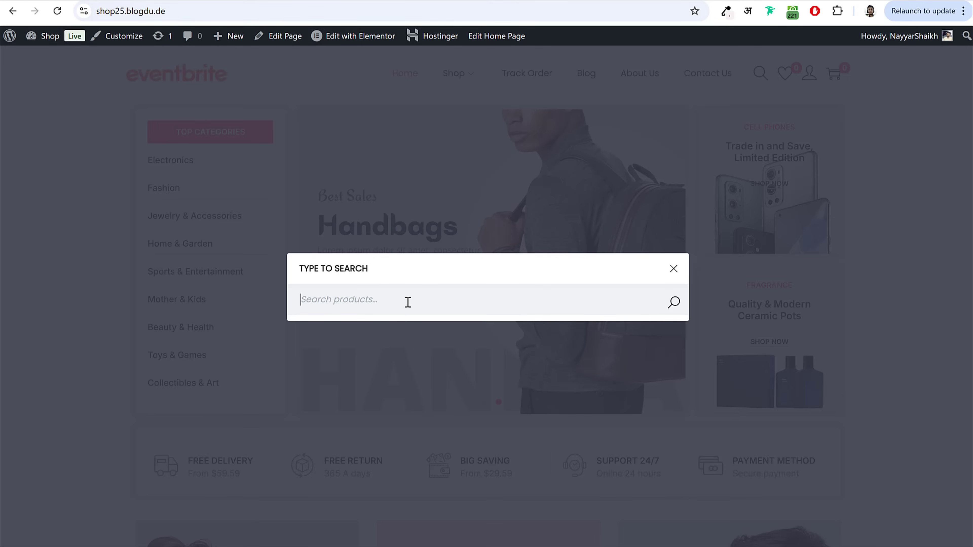
click(674, 269)
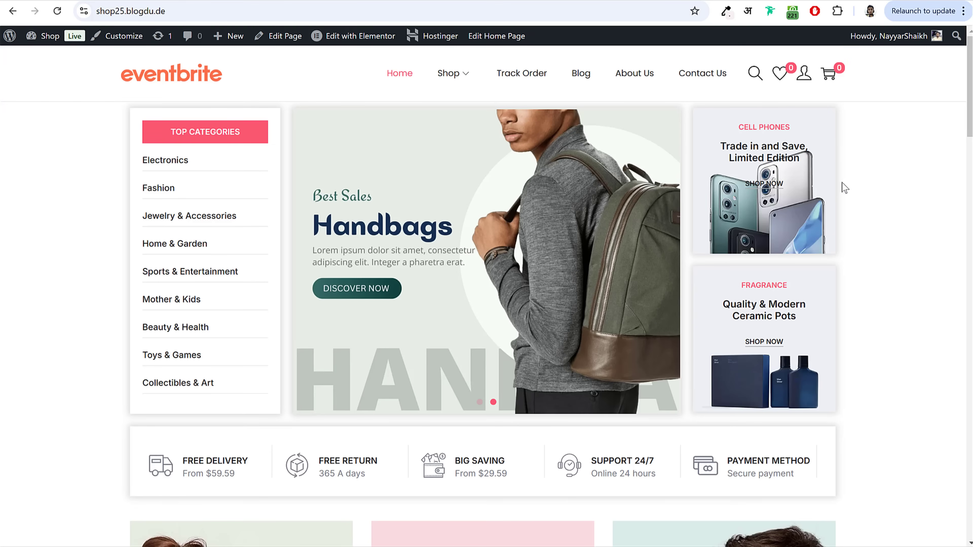
Step: Scroll the homepage past the FREE DELIVERY and FREE RETURN headings down to the product grid
scroll(863, 257, down, 6)
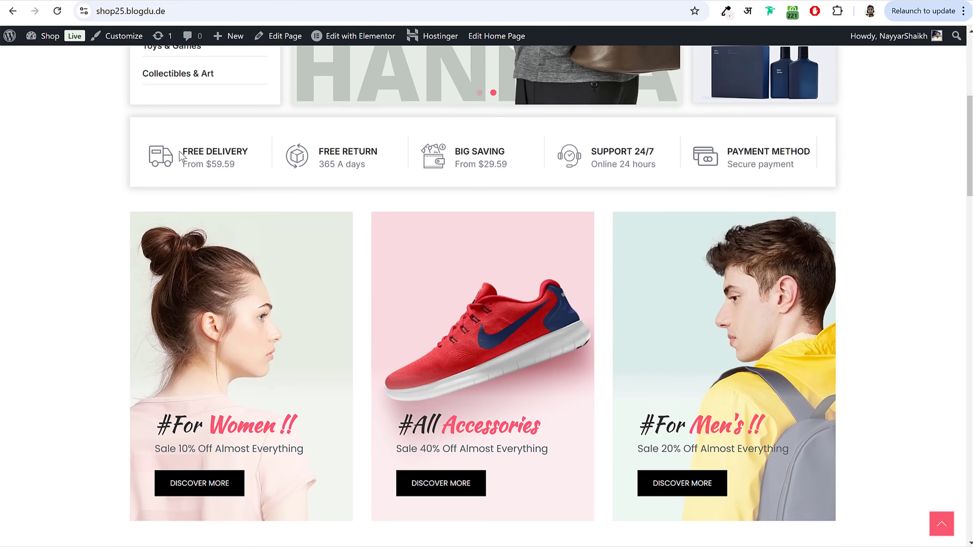
drag(187, 151, 256, 156)
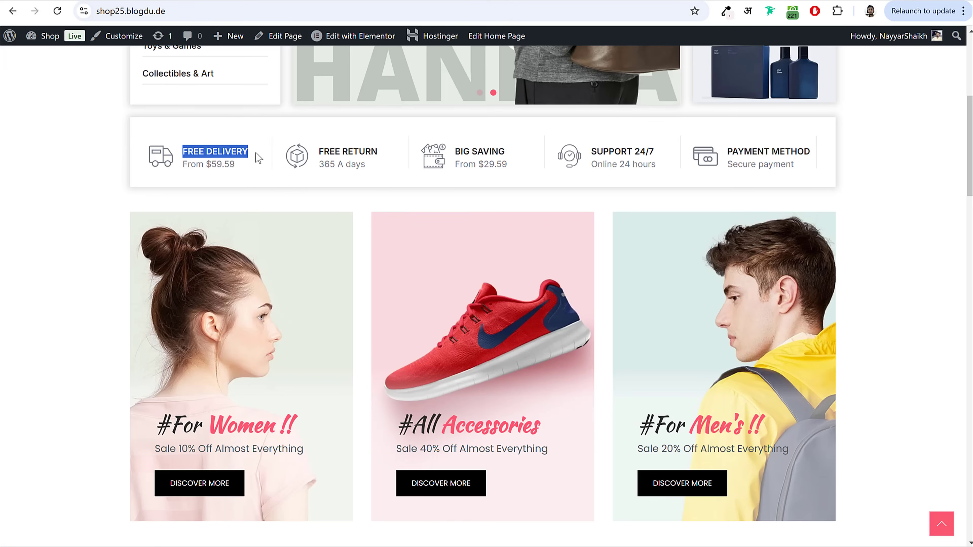
click(255, 165)
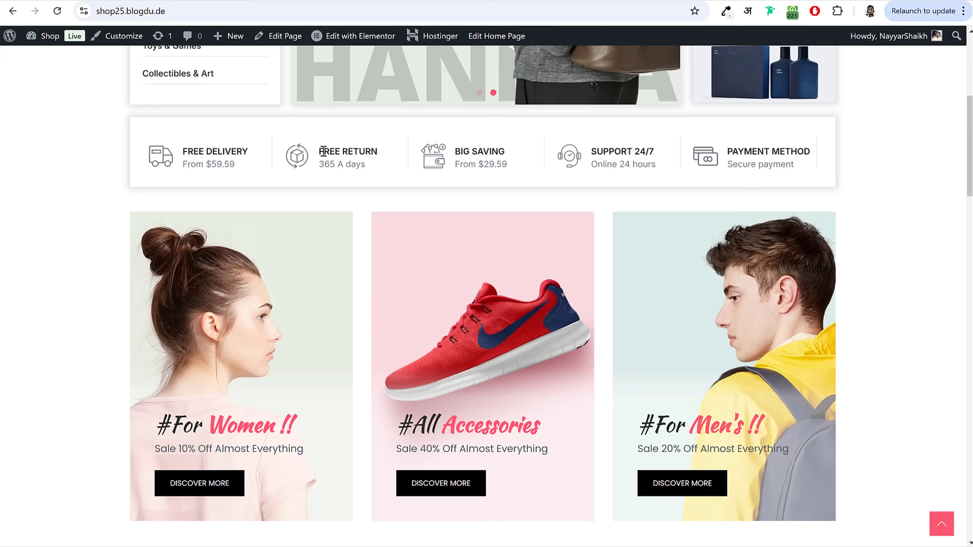
drag(323, 152, 400, 154)
click(469, 148)
scroll(842, 224, down, 3)
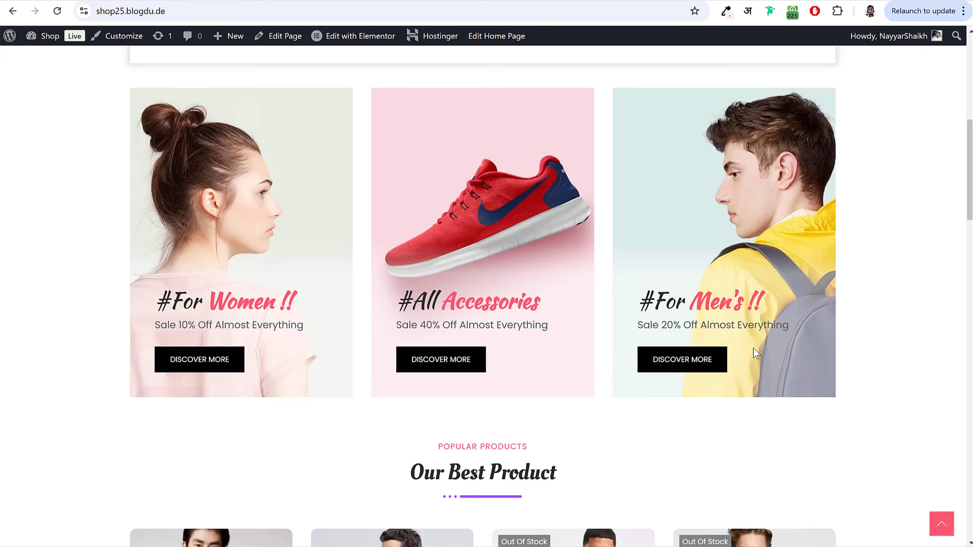
scroll(950, 321, down, 3)
scroll(953, 322, down, 5)
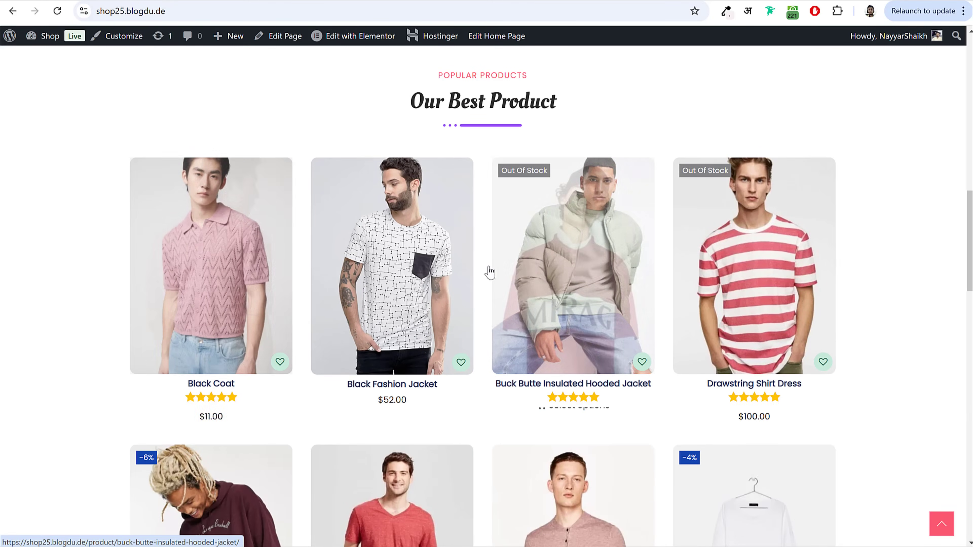
scroll(670, 268, down, 5)
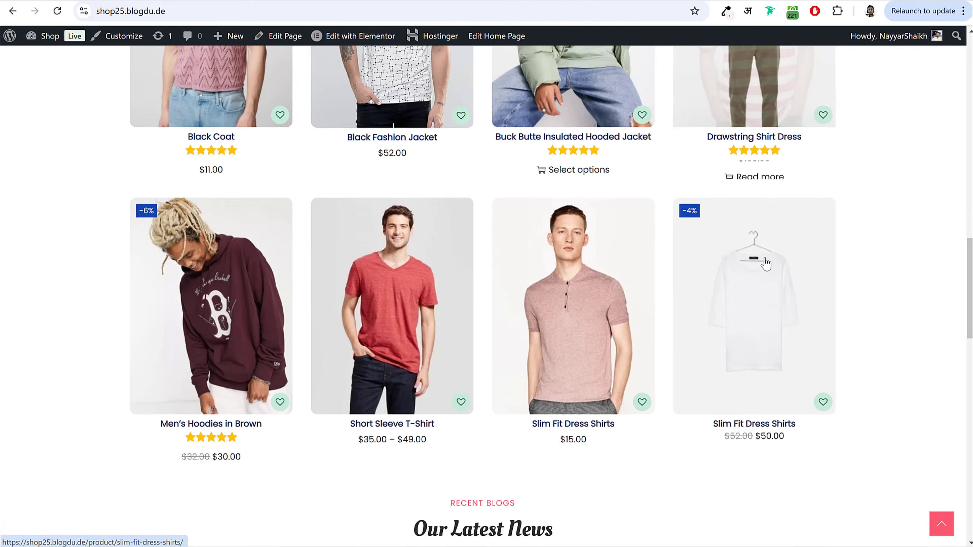
scroll(254, 305, down, 9)
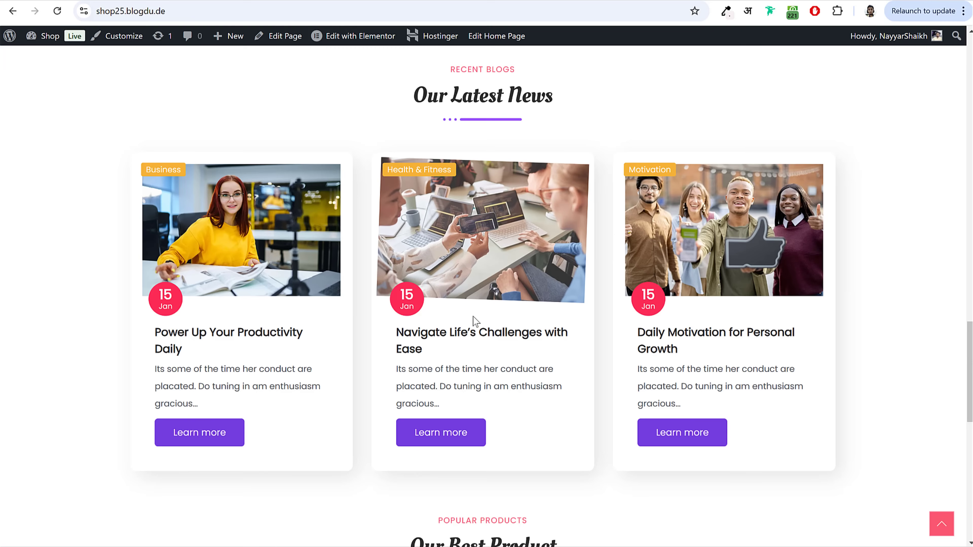
scroll(849, 380, down, 1)
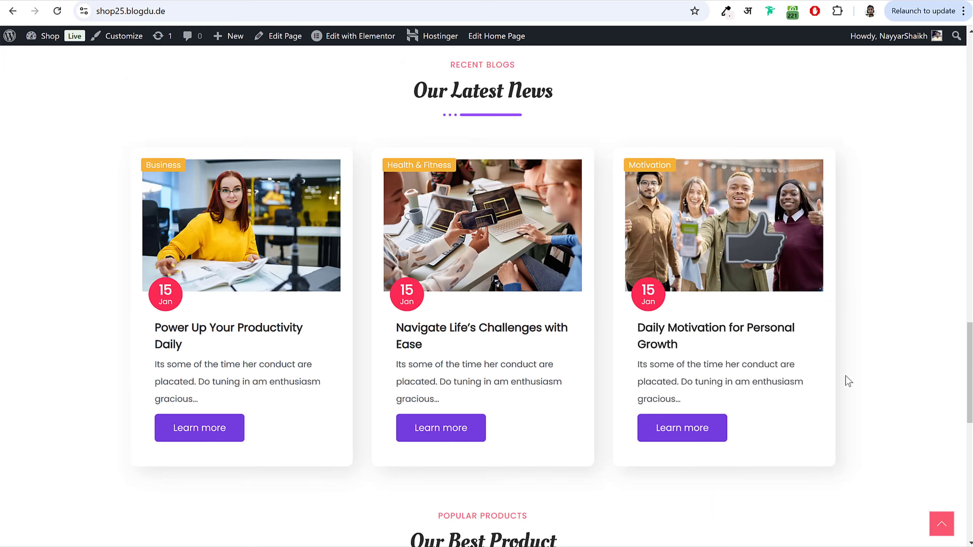
scroll(849, 380, down, 10)
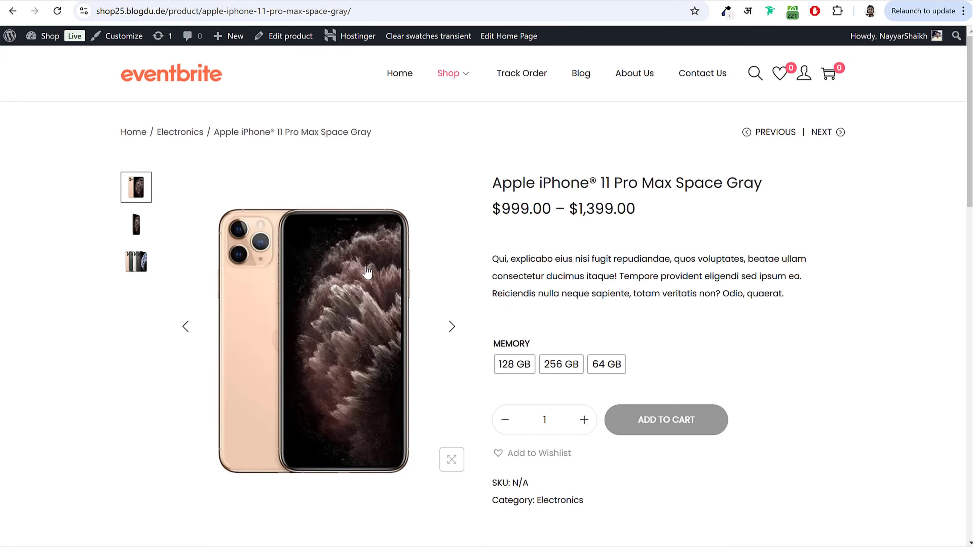
Step: Browse the iPhone 11 Pro Max Space Gray gallery images back to the first one
click(137, 223)
click(143, 265)
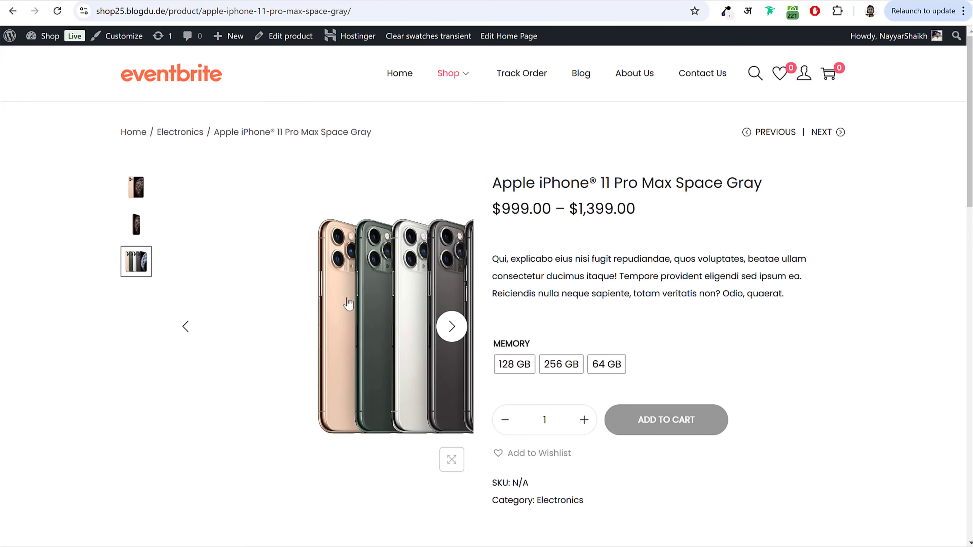
click(451, 326)
click(451, 327)
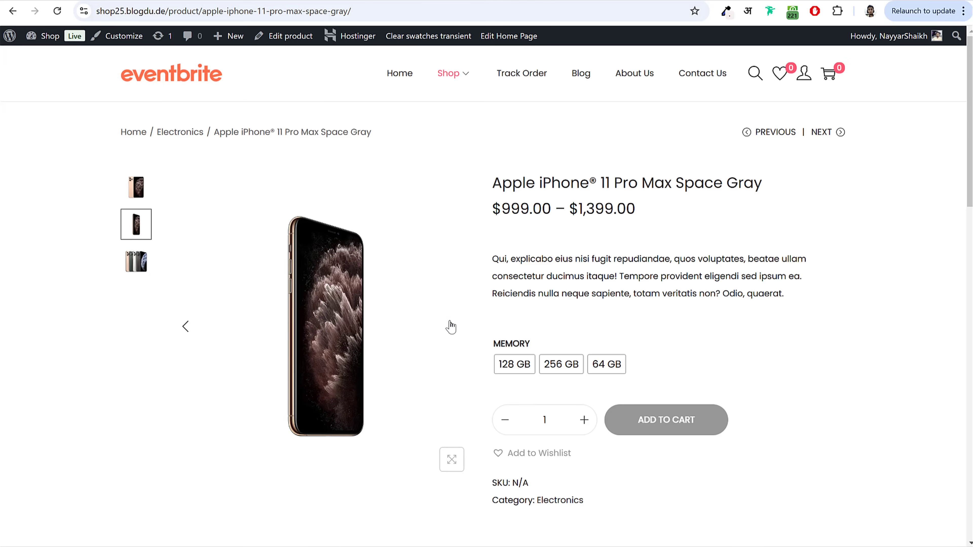
click(451, 327)
click(450, 326)
drag(494, 183, 800, 191)
click(800, 191)
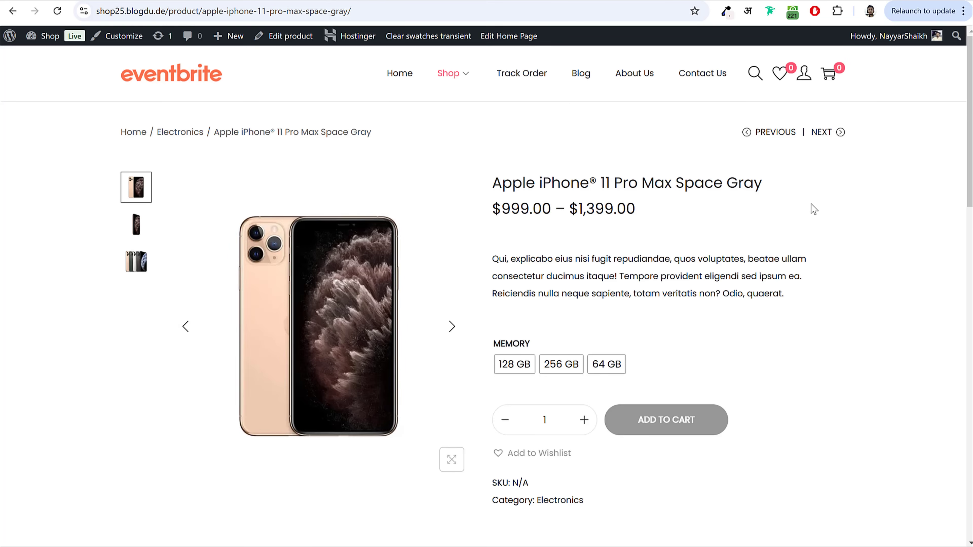
Step: Pick 64 GB ($999.00), then switch to 256 GB at $1,399.00
scroll(809, 203, down, 2)
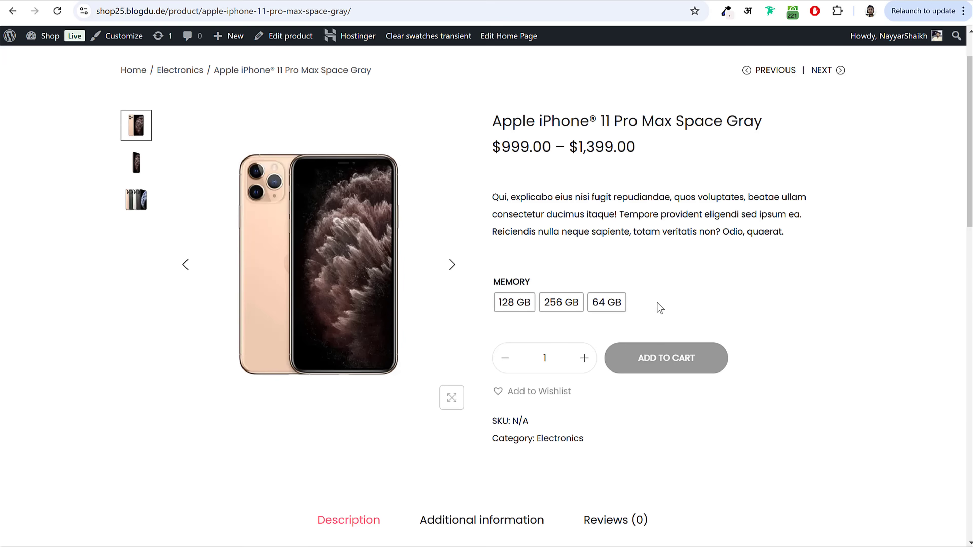
click(607, 309)
mouse_move(485, 375)
mouse_down()
mouse_move(561, 380)
mouse_move(495, 377)
mouse_up()
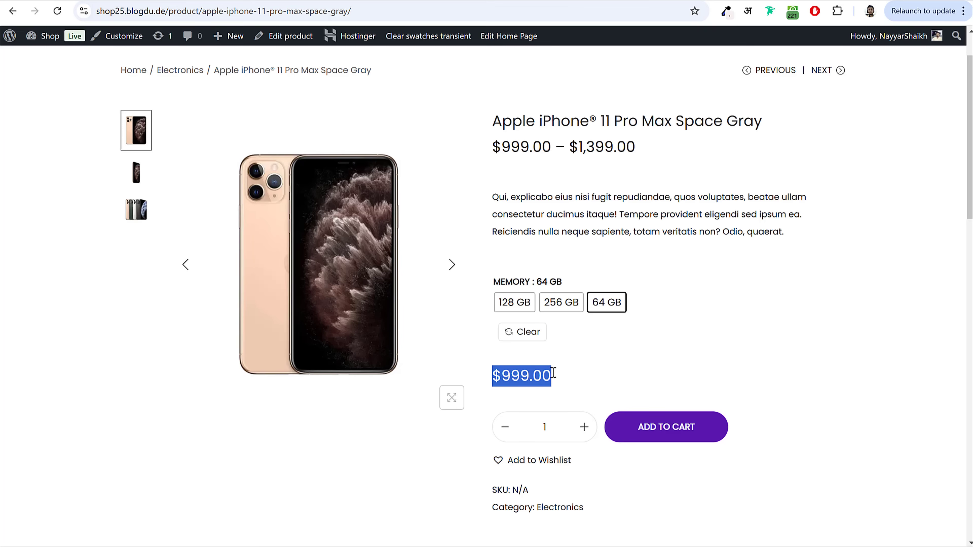
click(563, 376)
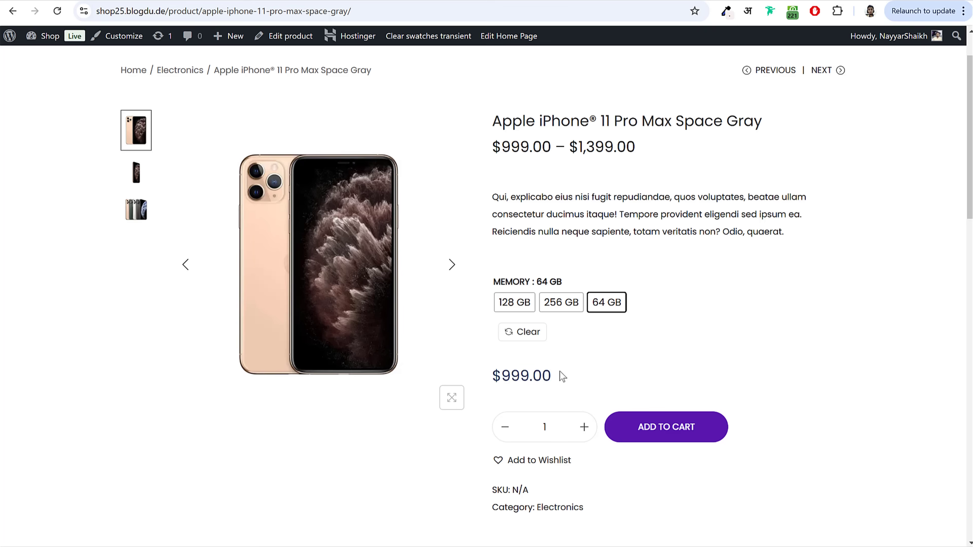
click(556, 309)
drag(496, 375, 593, 378)
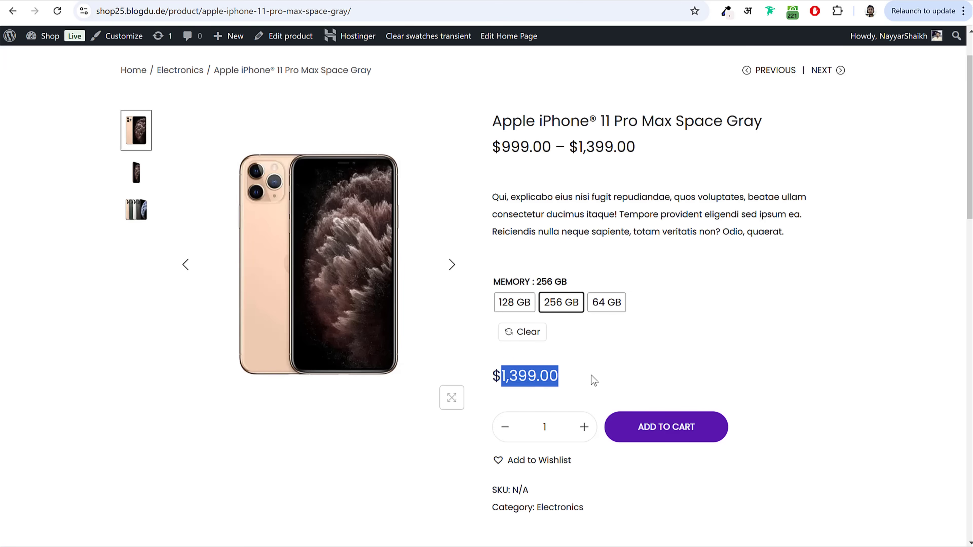
click(572, 378)
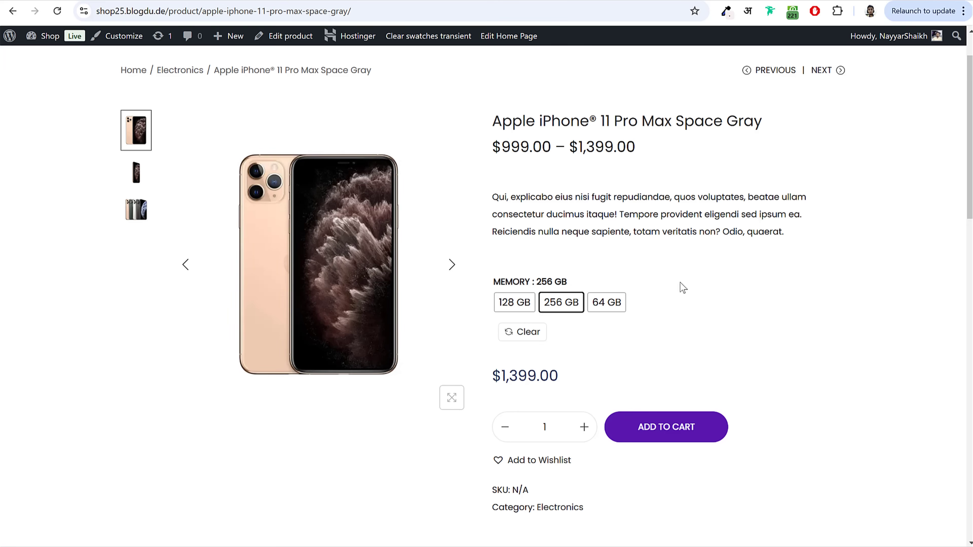
drag(494, 283, 567, 282)
click(609, 281)
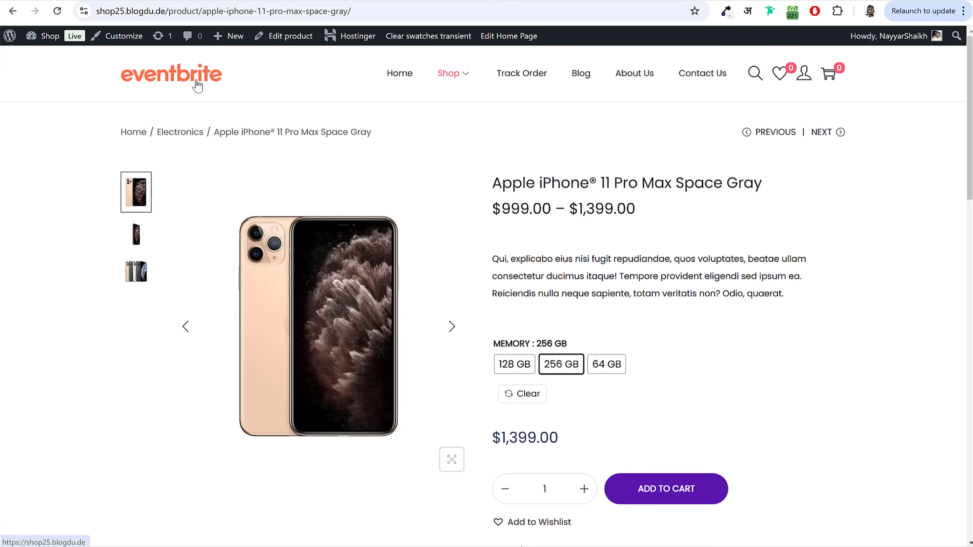
Step: Return to the homepage and open the Short Sleeve T-Shirt product page
click(196, 81)
scroll(767, 322, down, 15)
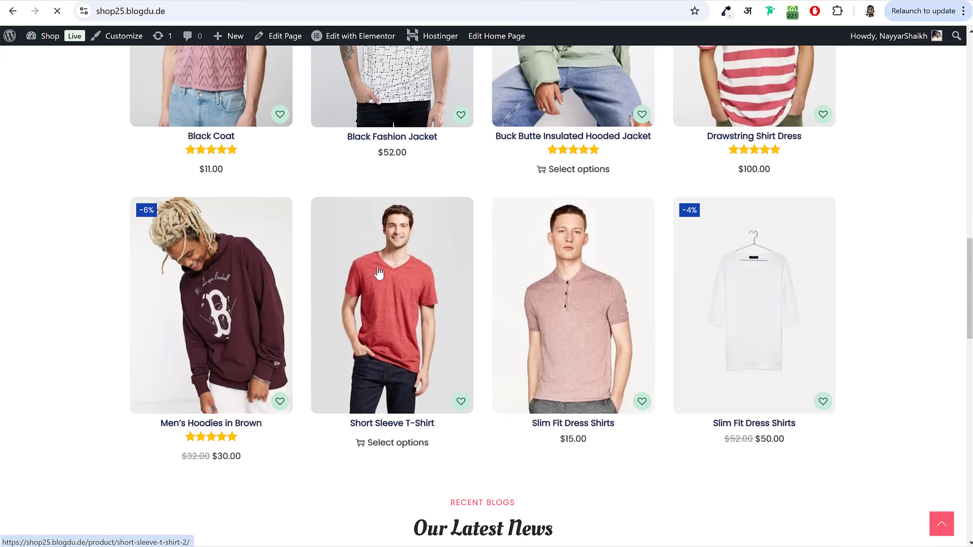
click(381, 282)
scroll(645, 245, down, 1)
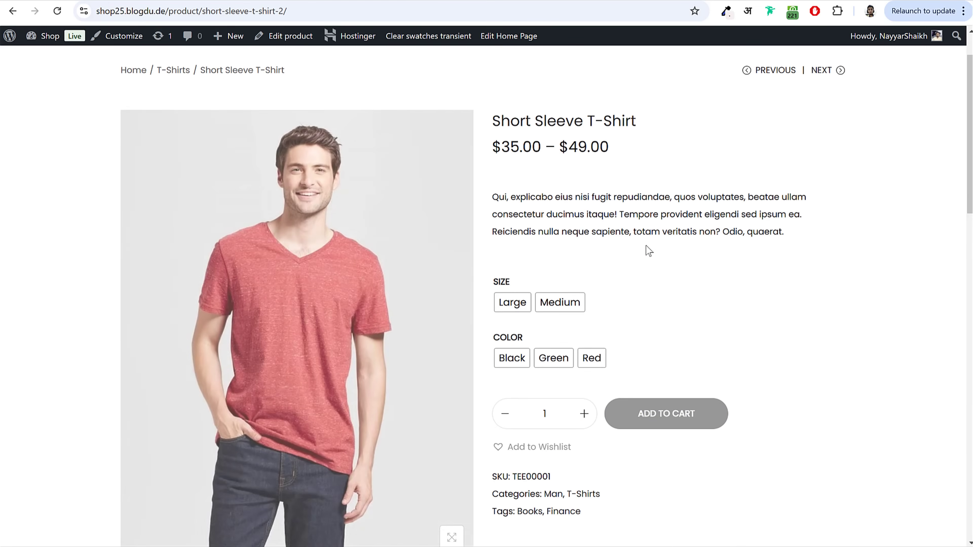
Step: Choose size Large, compare Green at $47.00, and settle on Red at $45.00
click(516, 312)
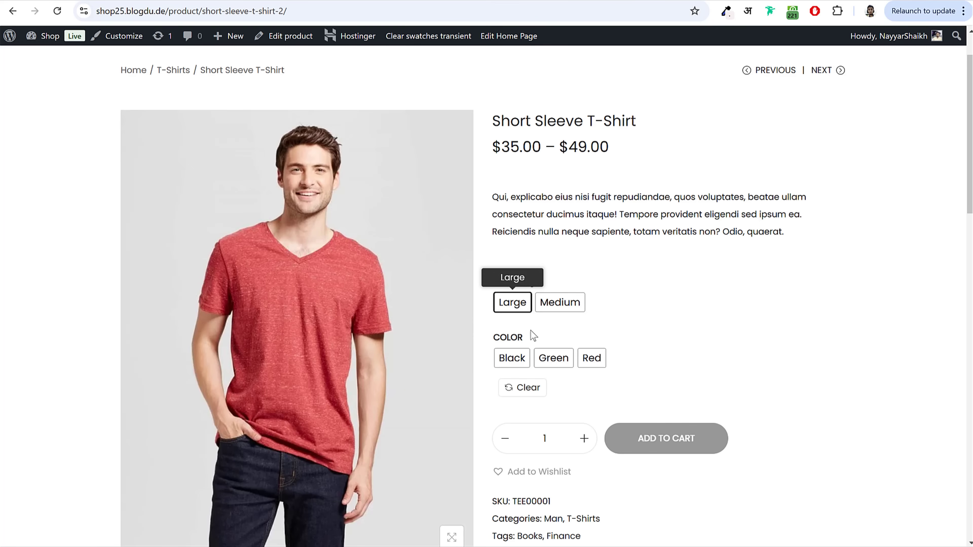
click(554, 362)
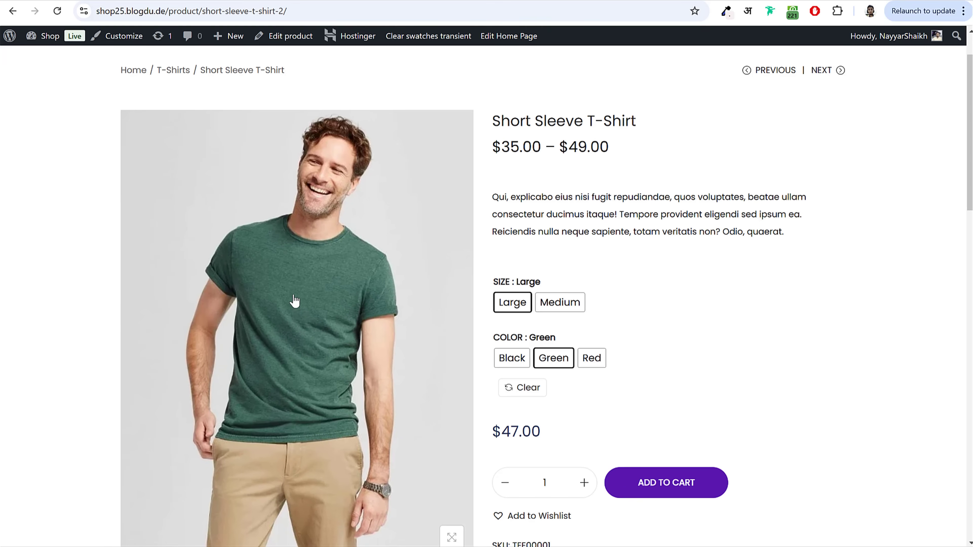
drag(554, 434, 495, 428)
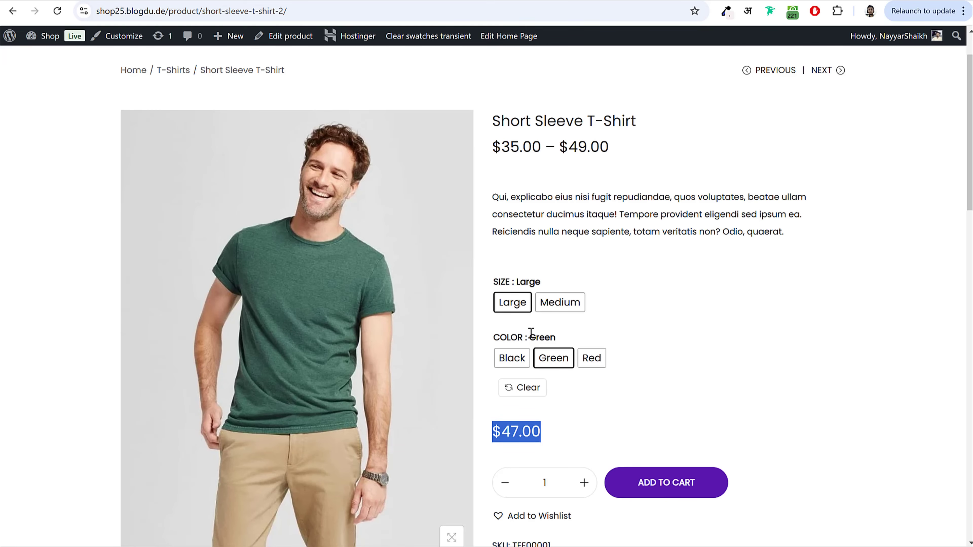
click(592, 357)
triple_click(525, 431)
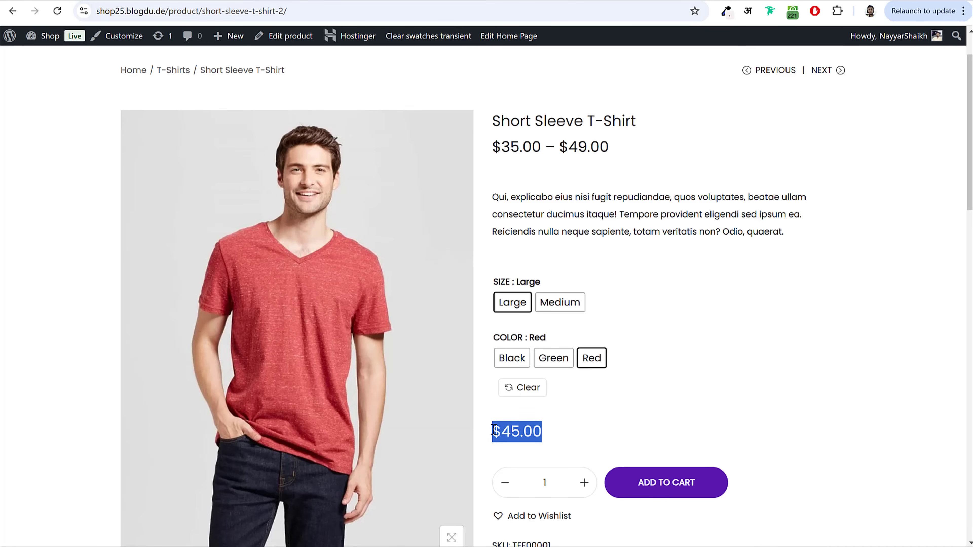
click(525, 431)
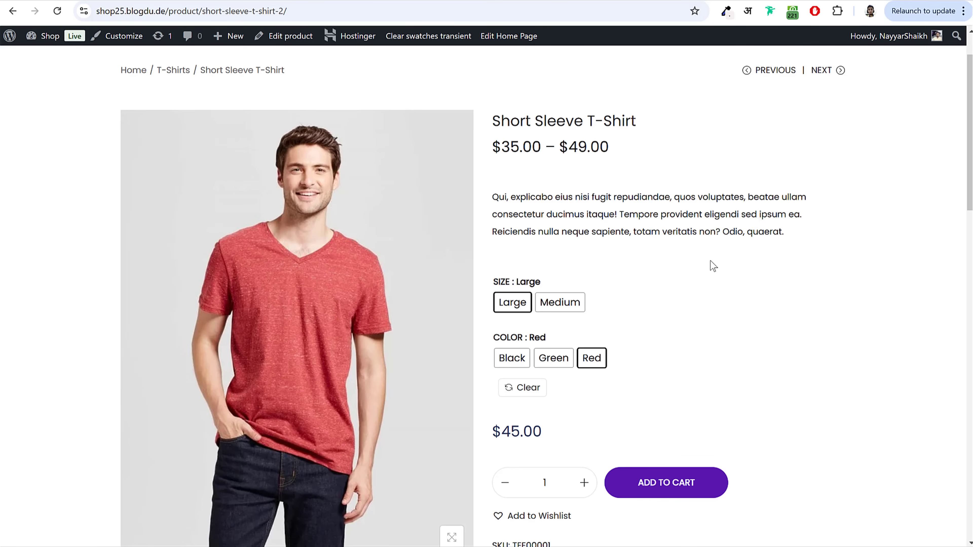
scroll(636, 317, down, 5)
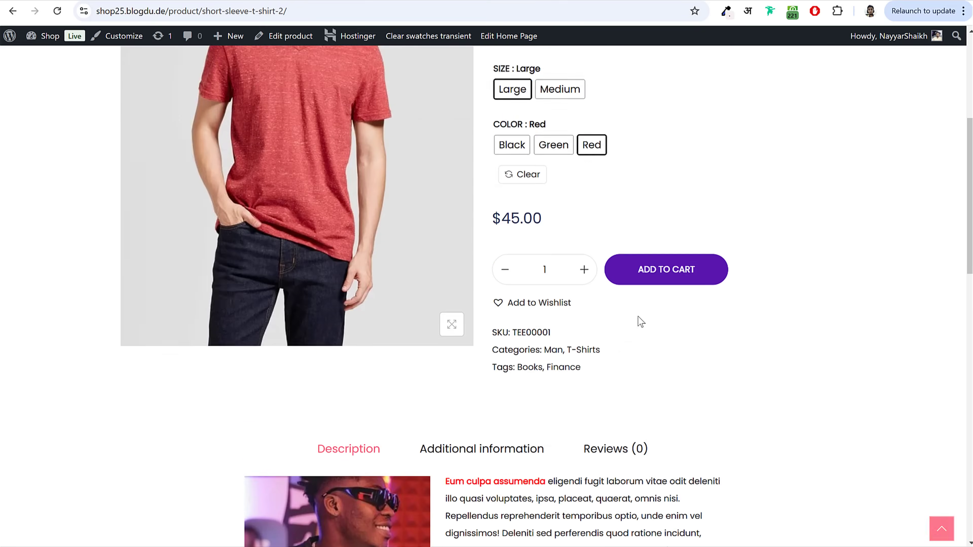
scroll(638, 319, up, 5)
scroll(654, 330, down, 2)
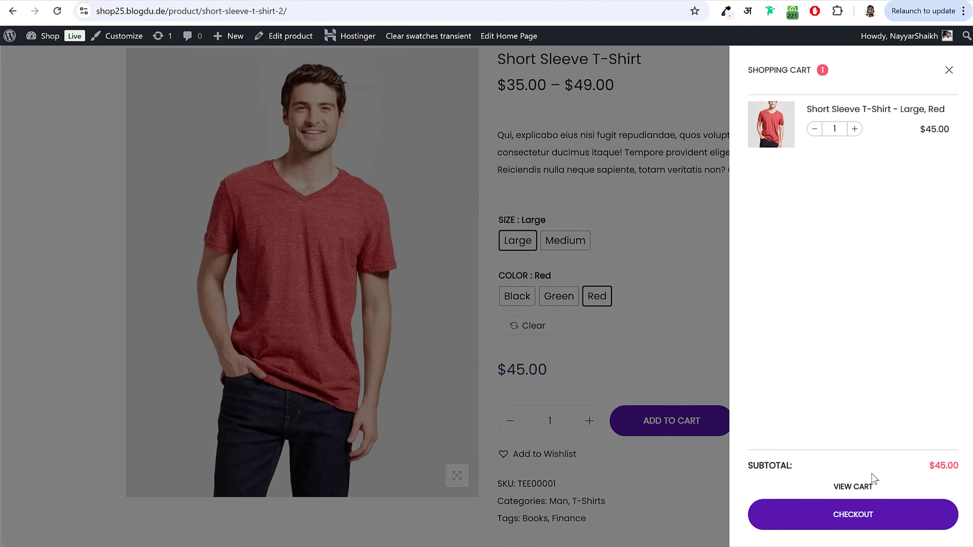
Step: Open the Cart page and review $1.00 flat-rate delivery, GST 12% of $5.40, and $51.40 total
click(851, 488)
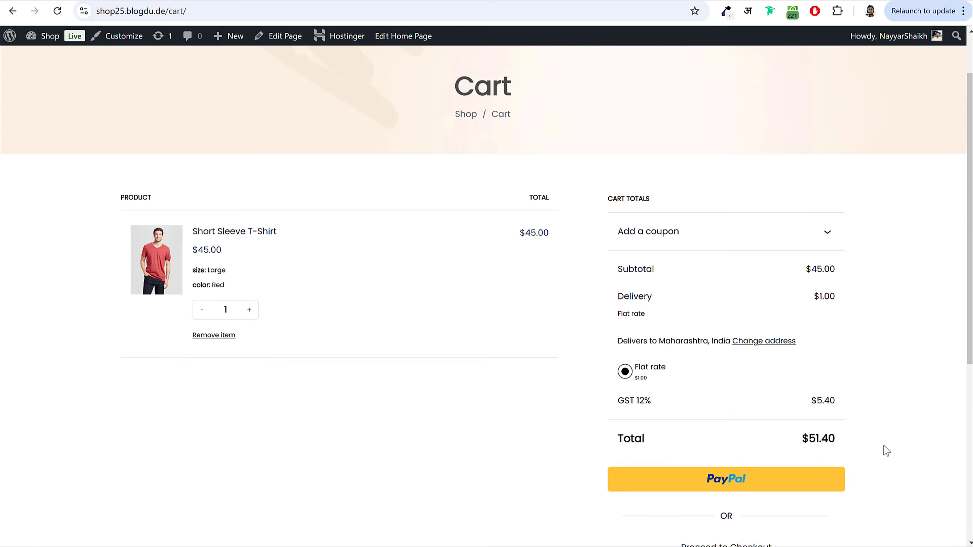
scroll(883, 446, down, 2)
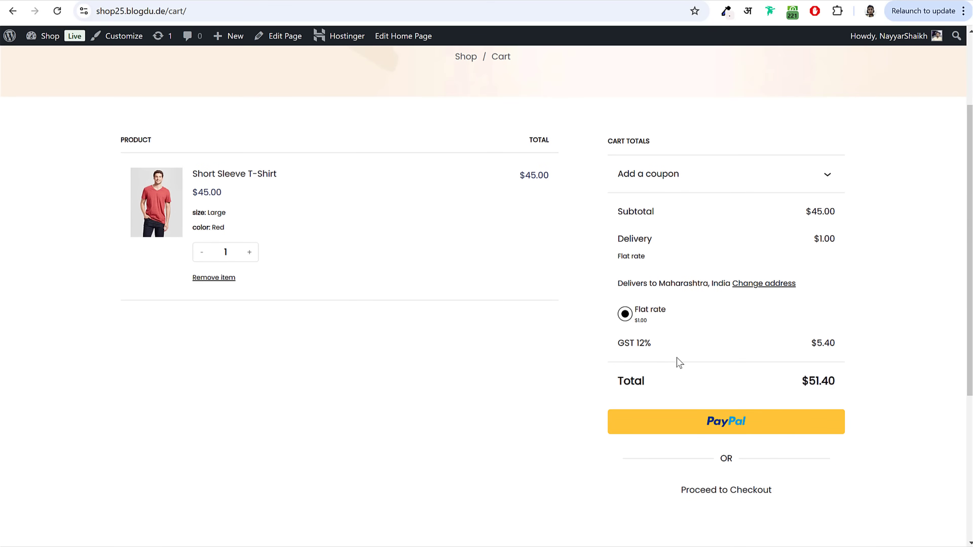
triple_click(630, 344)
click(668, 347)
triple_click(626, 316)
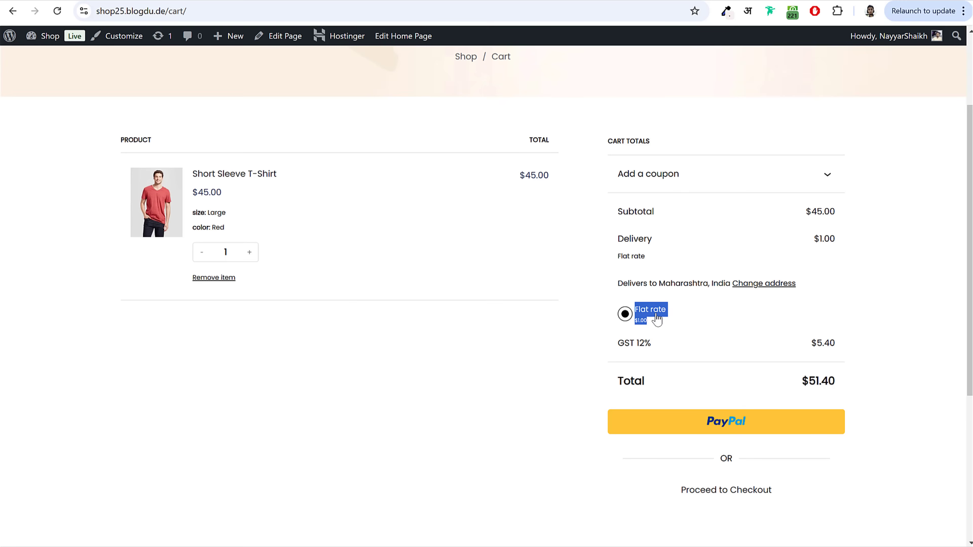
click(745, 266)
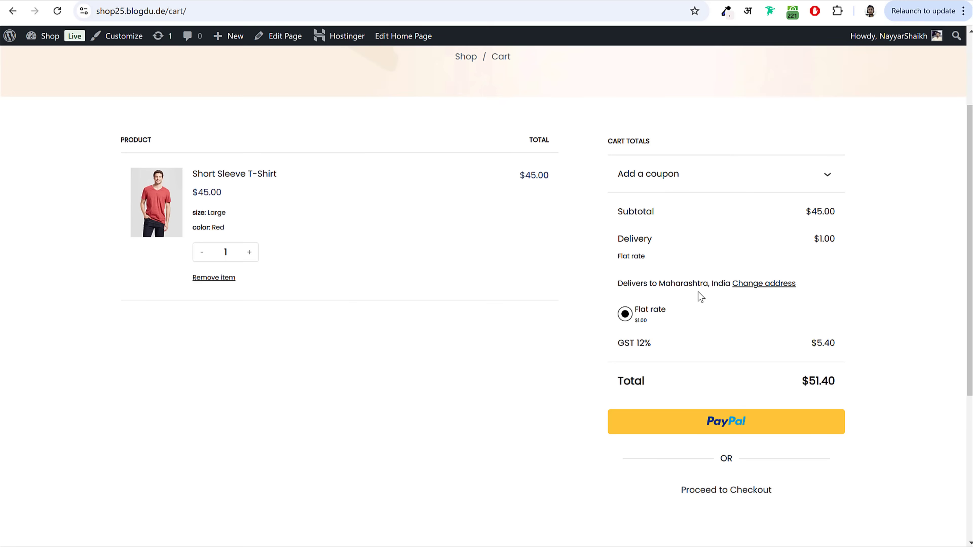
drag(648, 283, 730, 288)
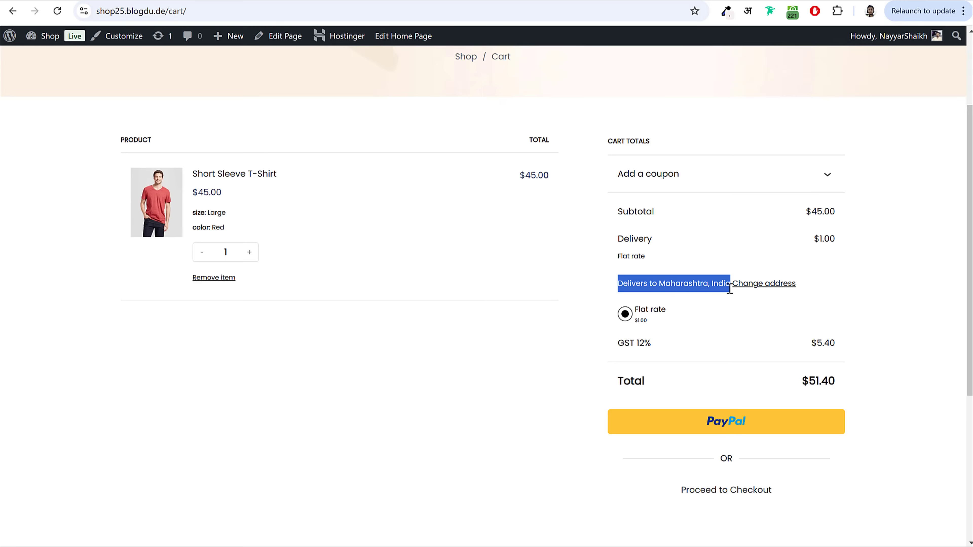
Step: Change the delivery state to Karnataka and recalculate the delivery options
click(762, 284)
click(704, 388)
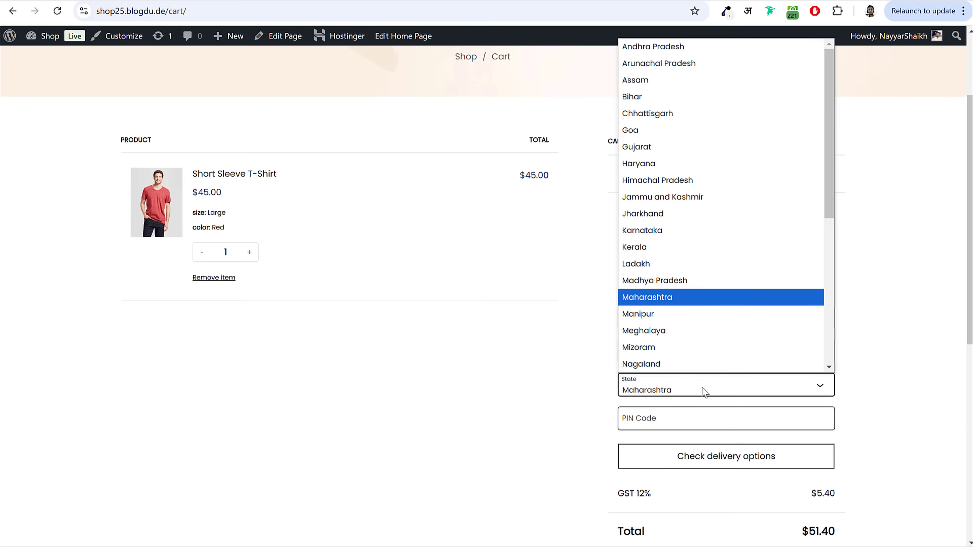
click(656, 230)
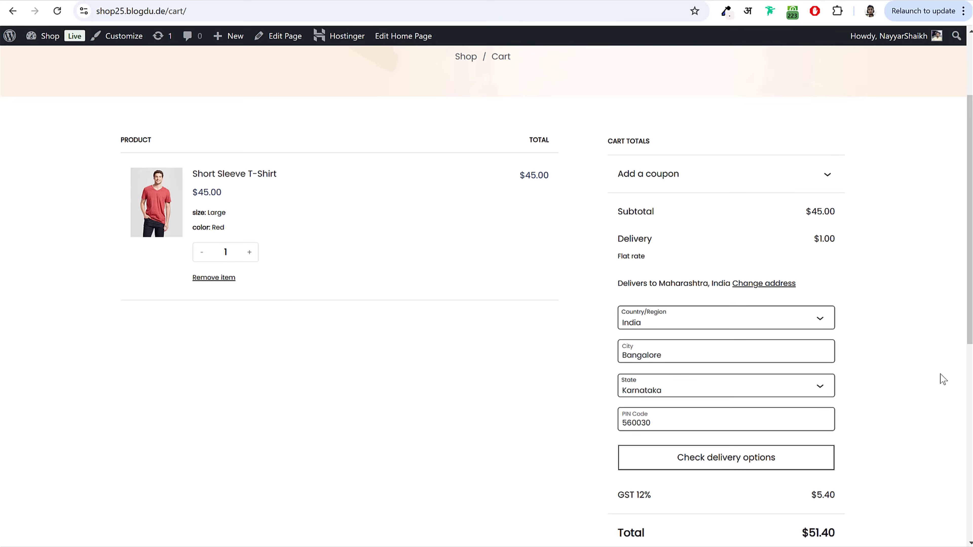
scroll(941, 372, down, 1)
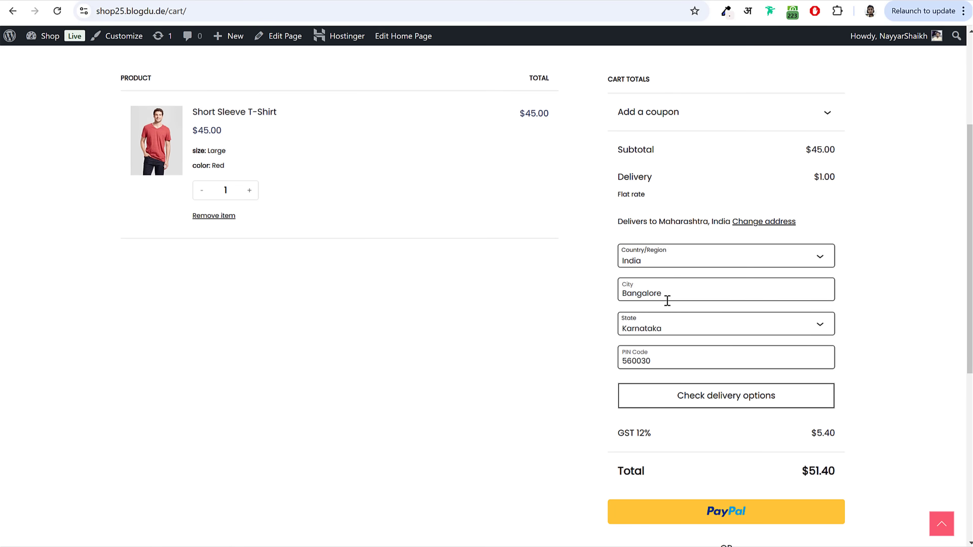
click(688, 404)
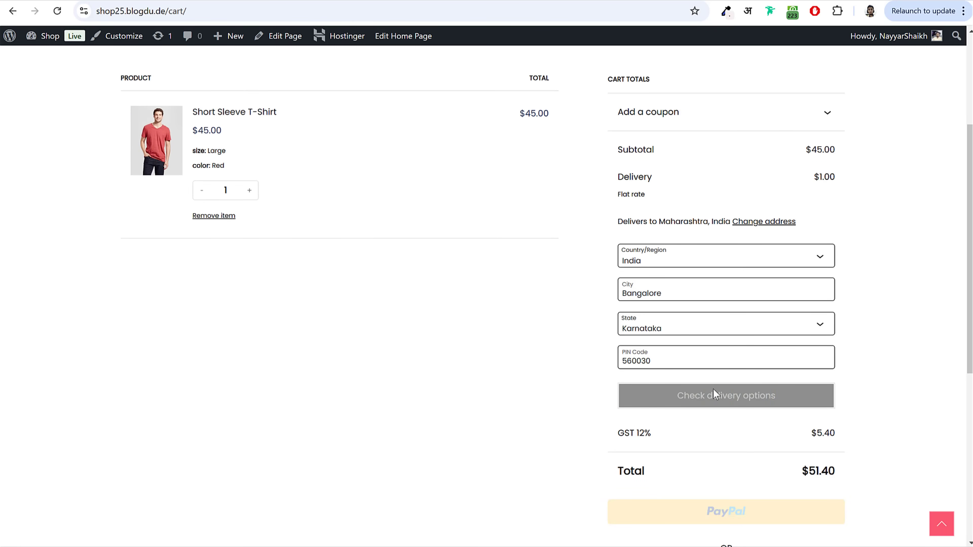
Step: Highlight the new $1.50 delivery charge and the GST 12% line in the cart totals
drag(617, 178, 691, 181)
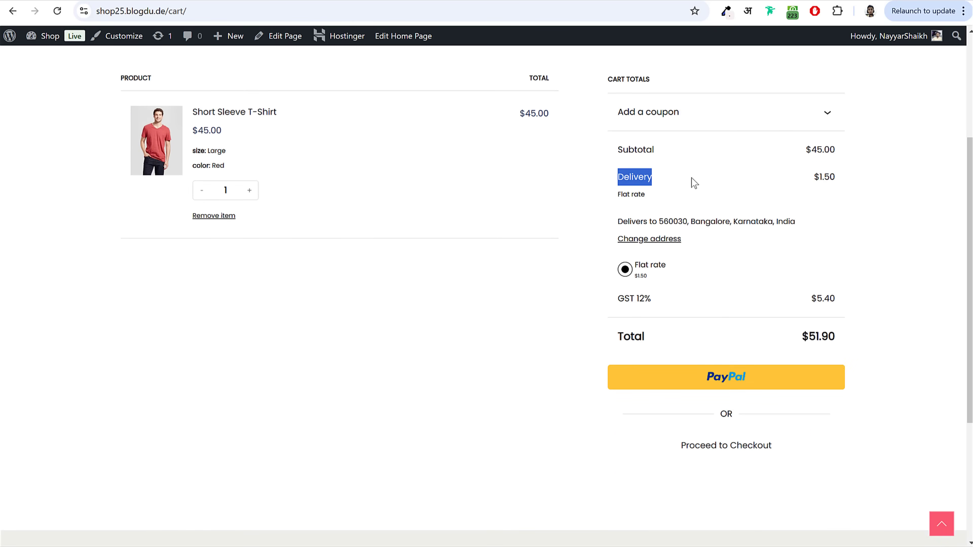
drag(813, 178, 847, 187)
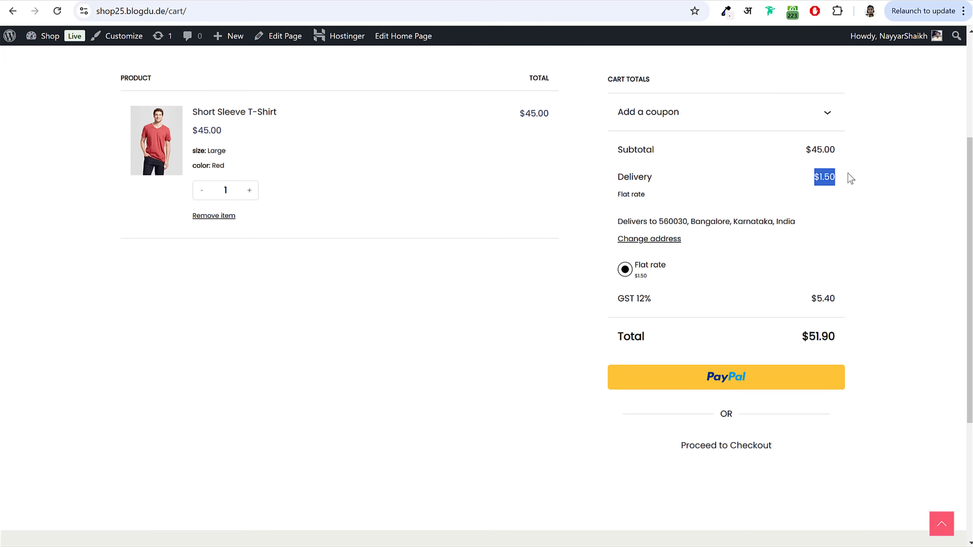
drag(610, 302, 658, 302)
click(668, 298)
drag(624, 298, 674, 302)
click(670, 300)
Step: Proceed to the checkout page and scroll down to the payment options
click(725, 451)
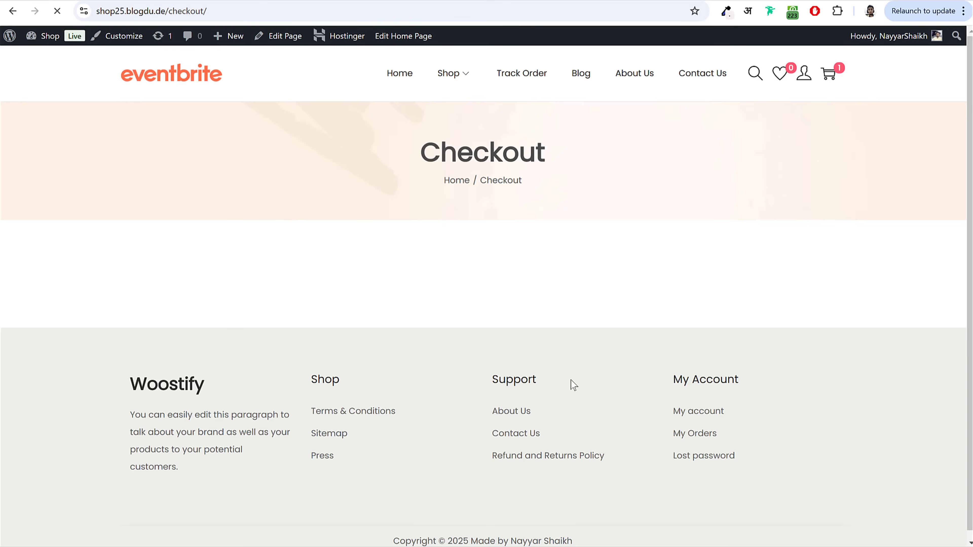
scroll(886, 348, down, 6)
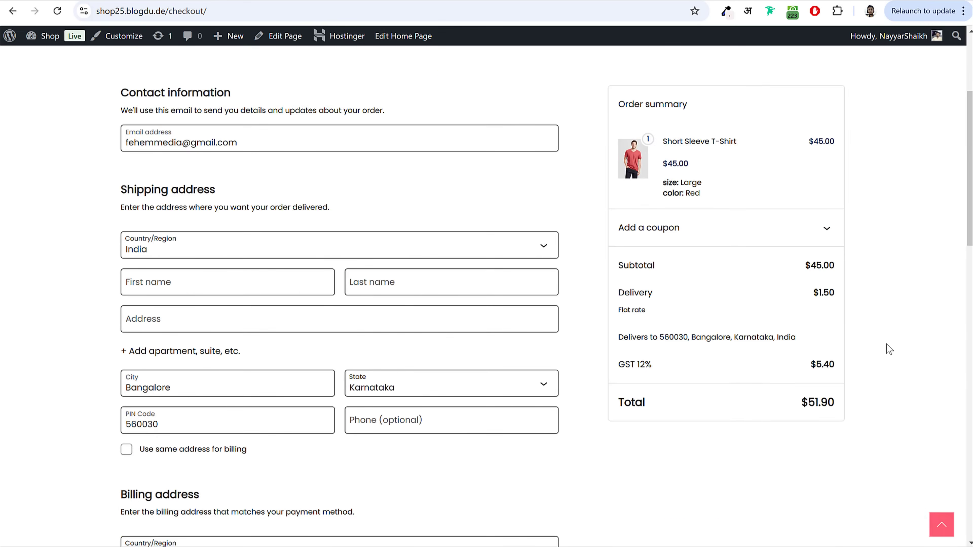
scroll(889, 350, down, 2)
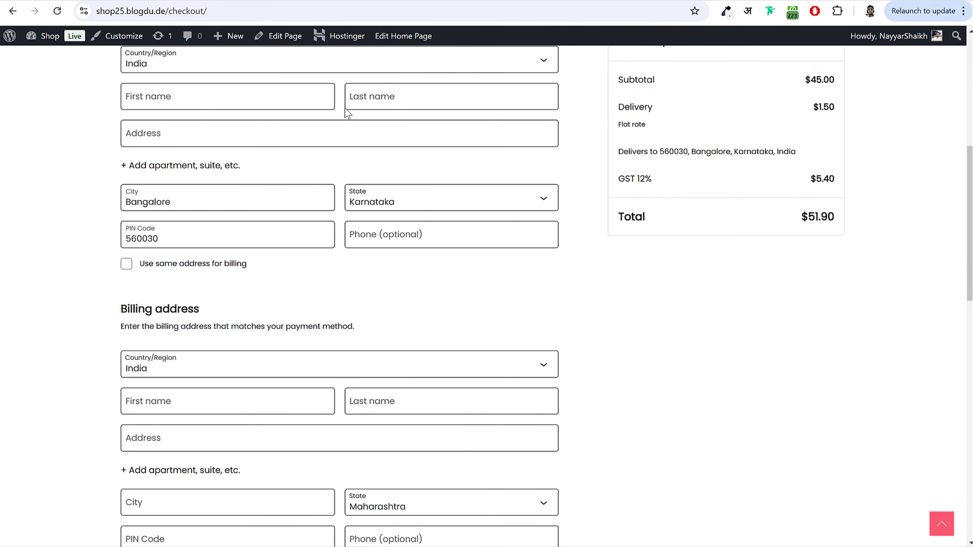
scroll(339, 220, down, 15)
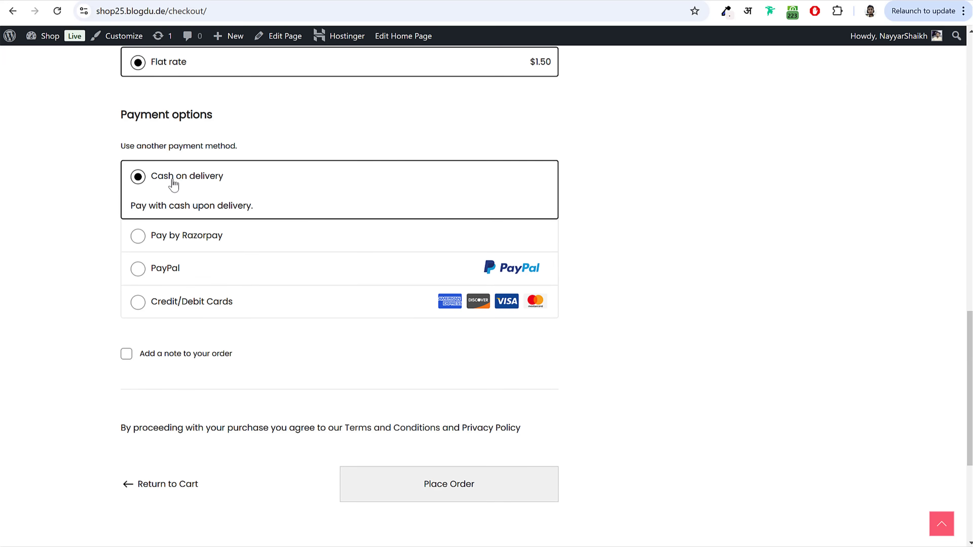
Step: Try Razorpay and PayPal, then settle on Credit/Debit Cards as the payment method
click(203, 238)
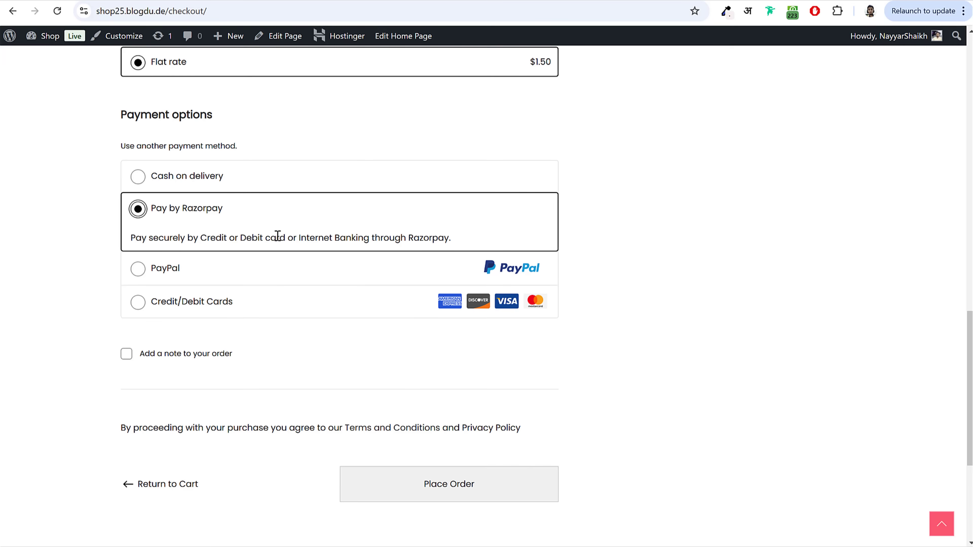
drag(278, 235, 428, 239)
click(428, 238)
click(175, 274)
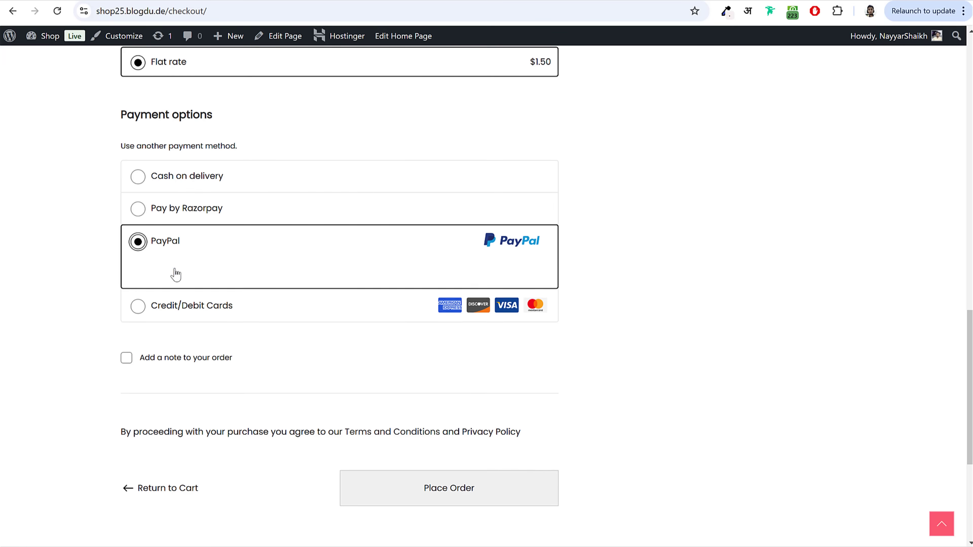
click(169, 318)
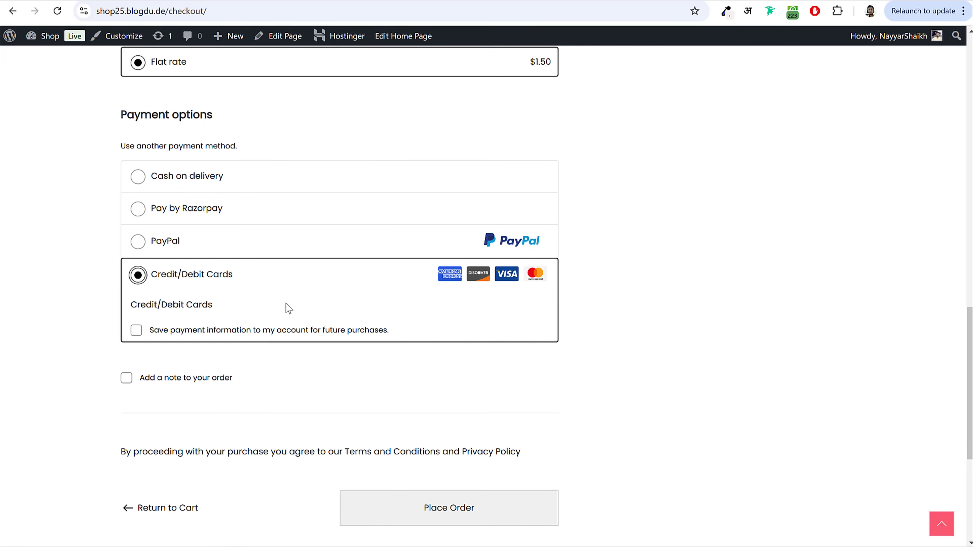
scroll(323, 309, down, 2)
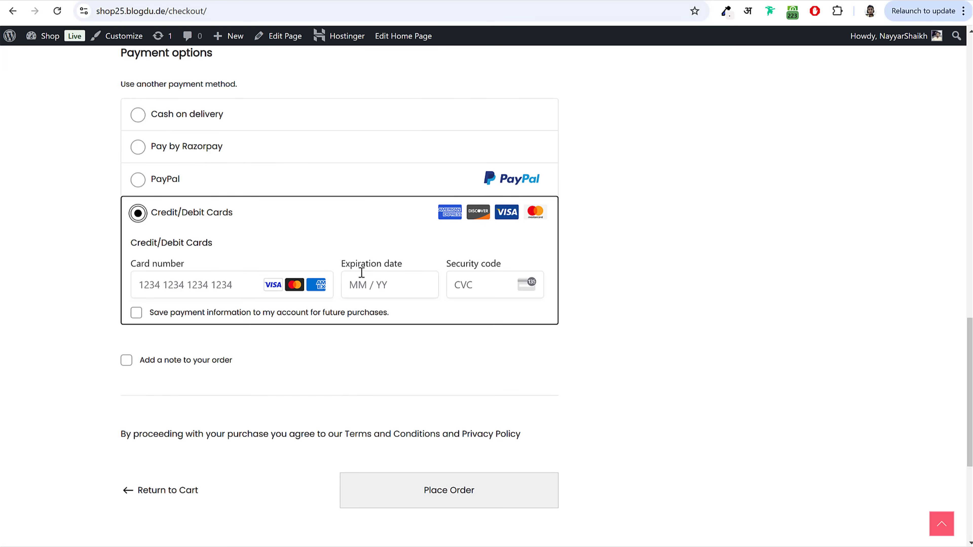
Step: Reveal the coupon code entry, then hide it again
scroll(473, 340, up, 15)
scroll(474, 340, up, 5)
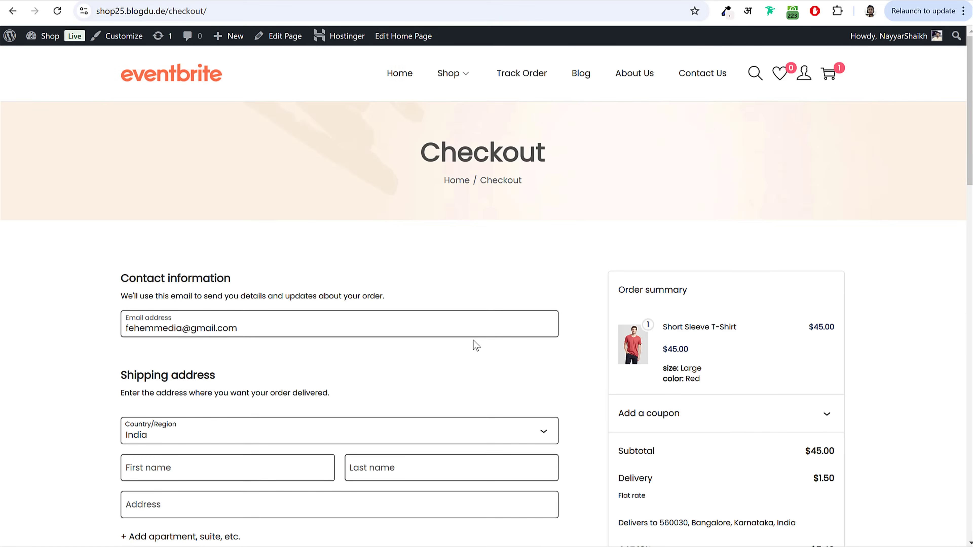
scroll(742, 257, down, 5)
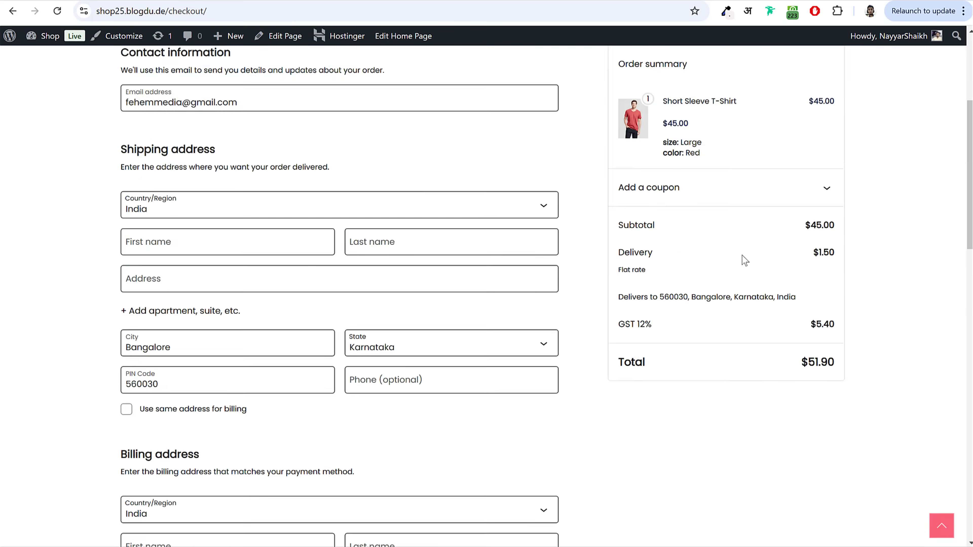
click(671, 177)
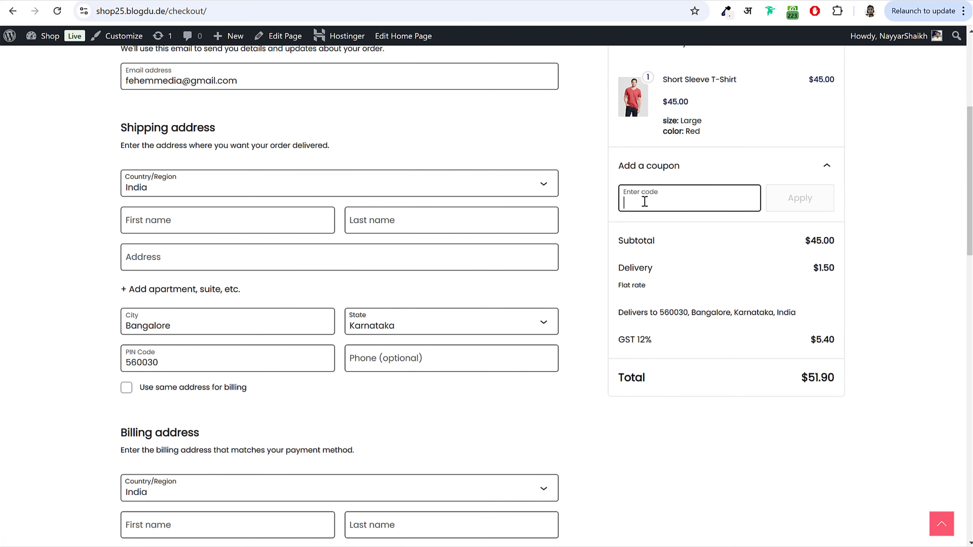
click(828, 166)
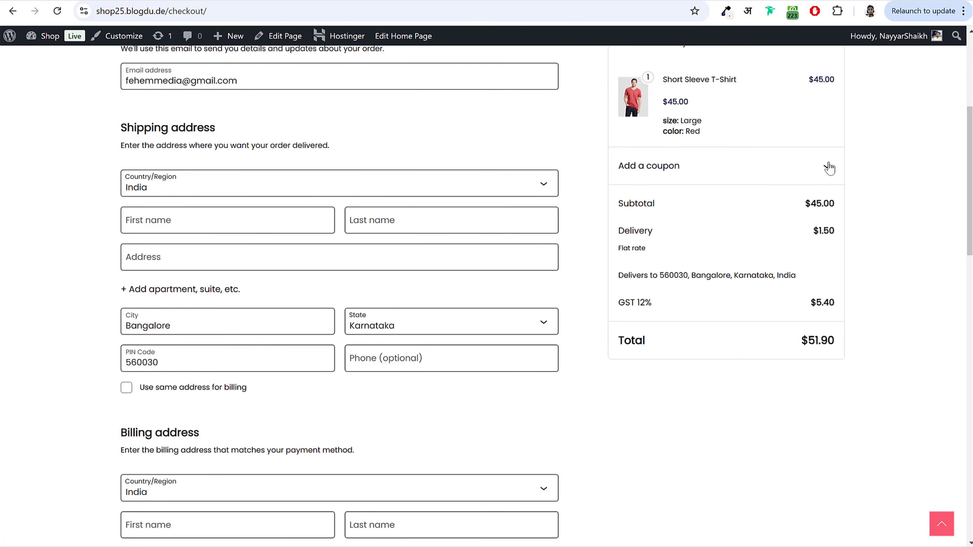
scroll(890, 215, up, 5)
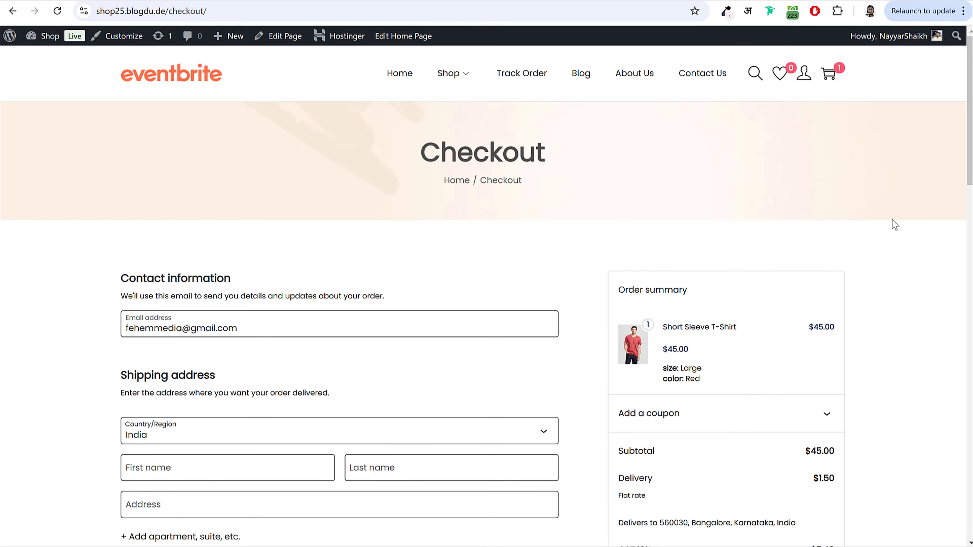
Step: Visit the Track Order page, then browse the Shop page
click(537, 80)
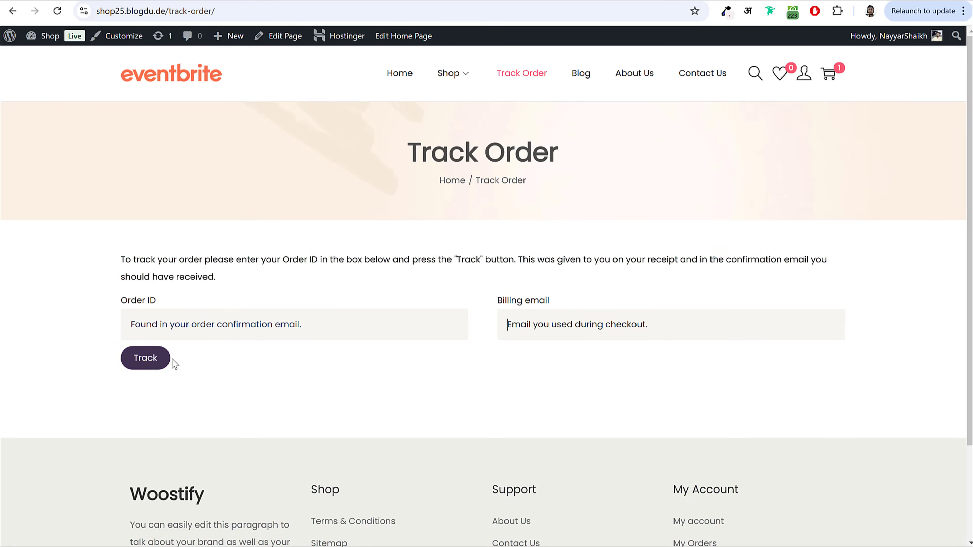
click(465, 77)
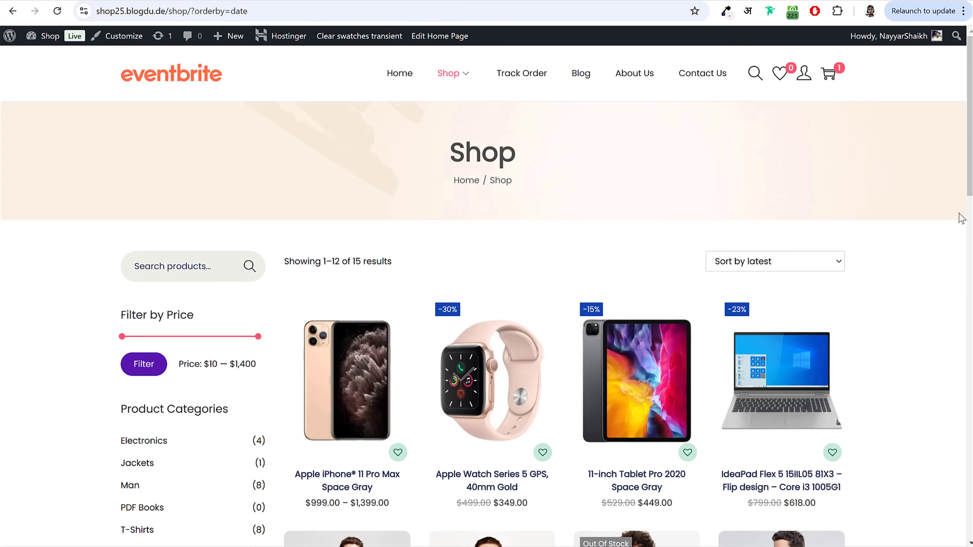
scroll(961, 222, down, 10)
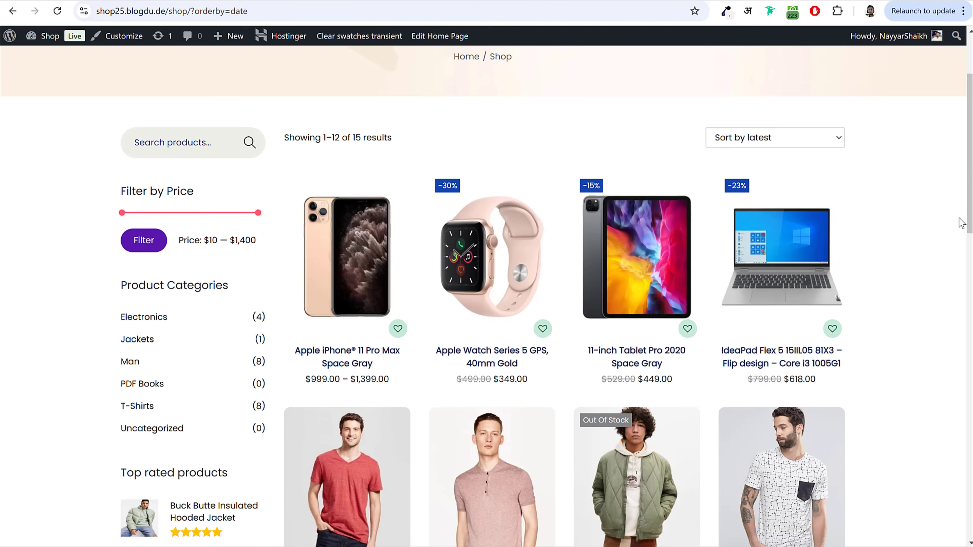
scroll(961, 224, up, 10)
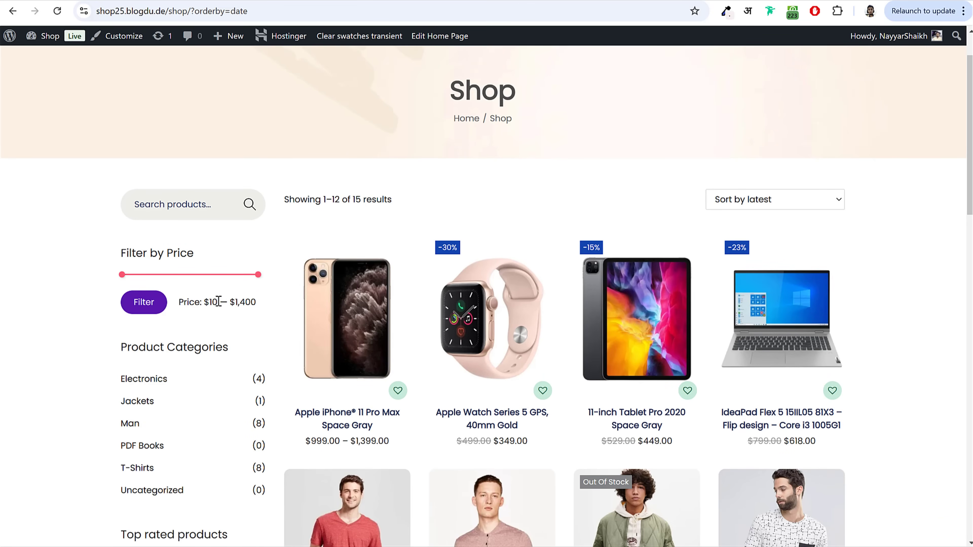
Step: Filter the shop to a $500 maximum price and show only the Electronics category
drag(207, 282, 177, 283)
drag(235, 302, 253, 302)
drag(178, 276, 171, 277)
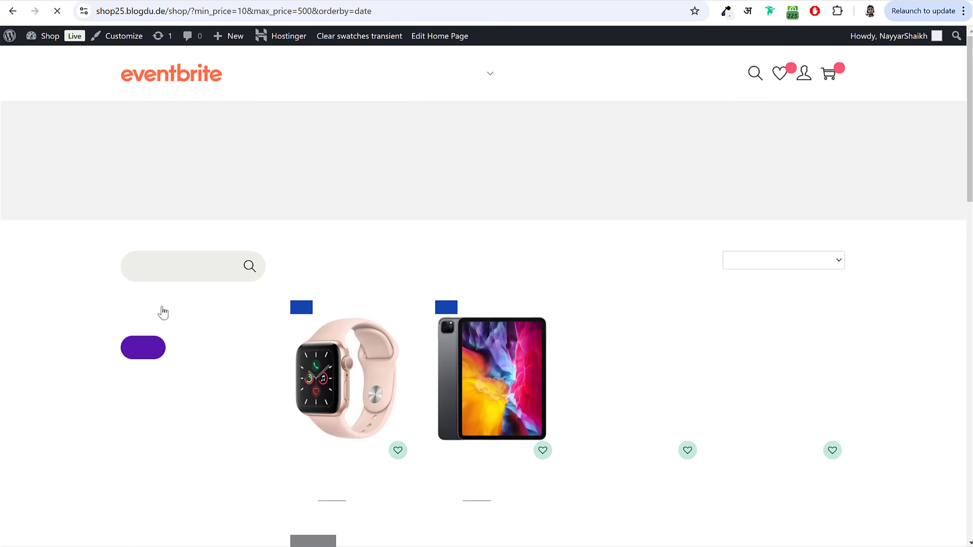
scroll(597, 316, down, 5)
scroll(595, 316, up, 3)
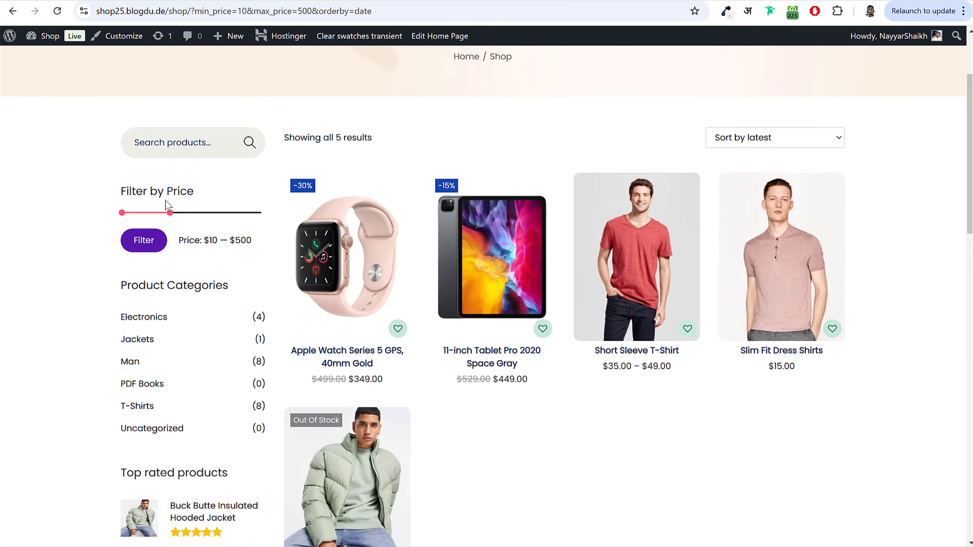
drag(231, 242, 254, 247)
click(221, 292)
click(154, 321)
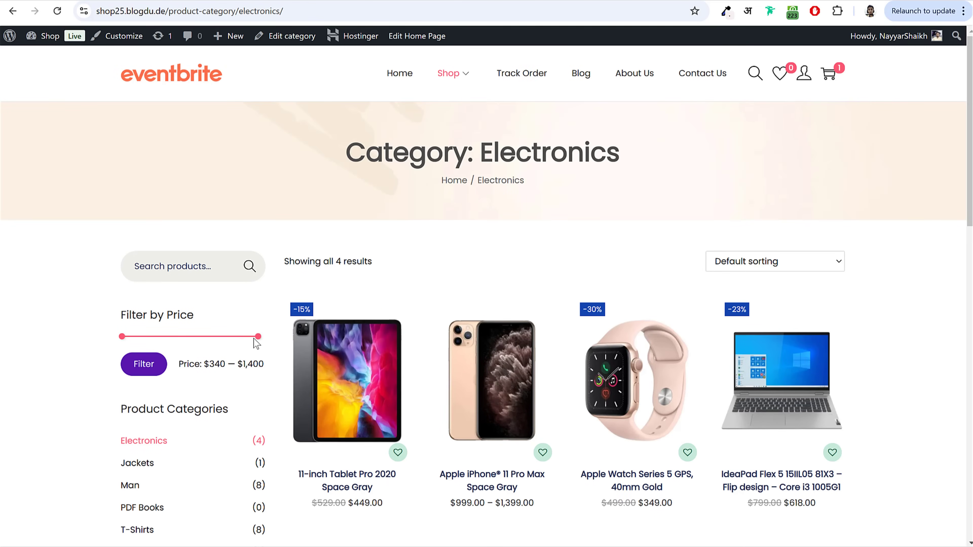
Step: Filter the Electronics products to the $340–$500 price range
drag(259, 338, 144, 342)
click(148, 369)
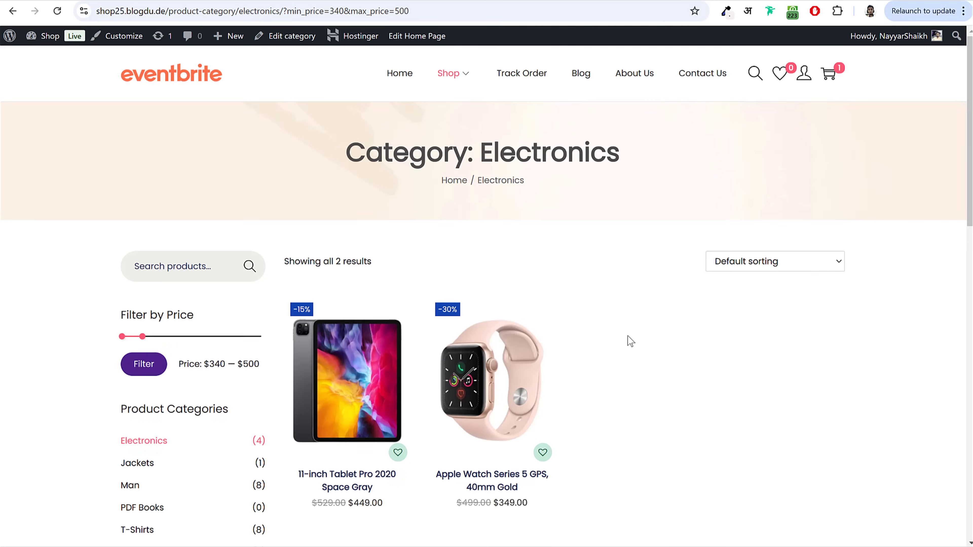
scroll(629, 339, down, 4)
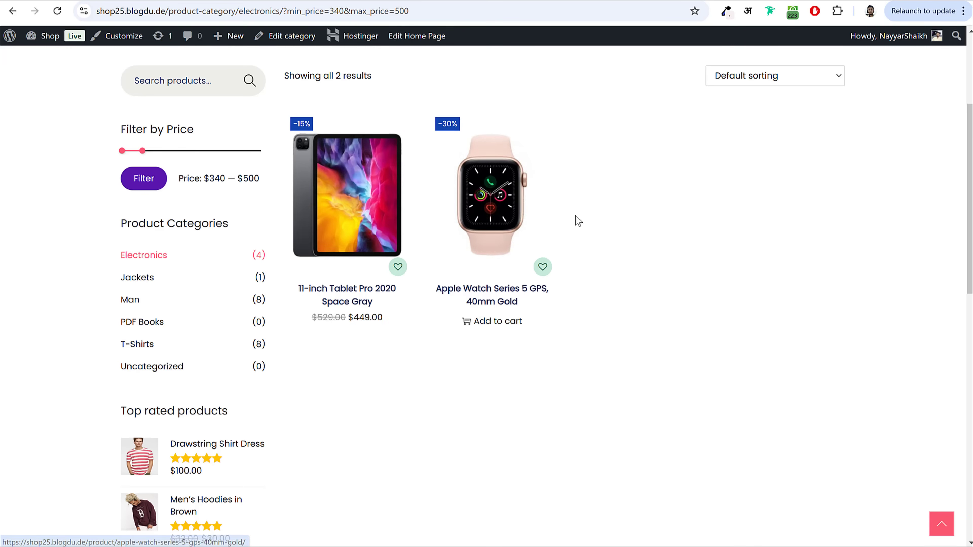
scroll(579, 221, down, 9)
scroll(606, 306, up, 3)
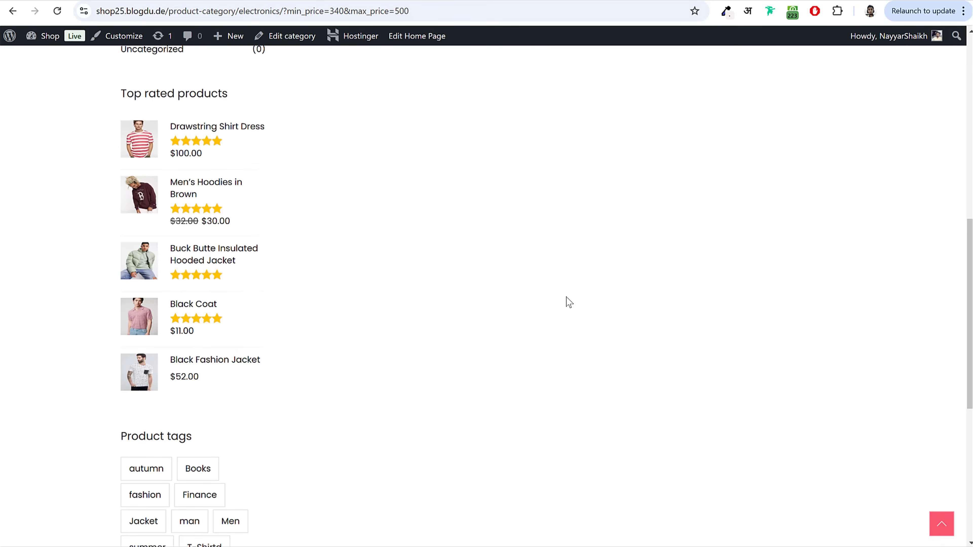
scroll(569, 303, up, 10)
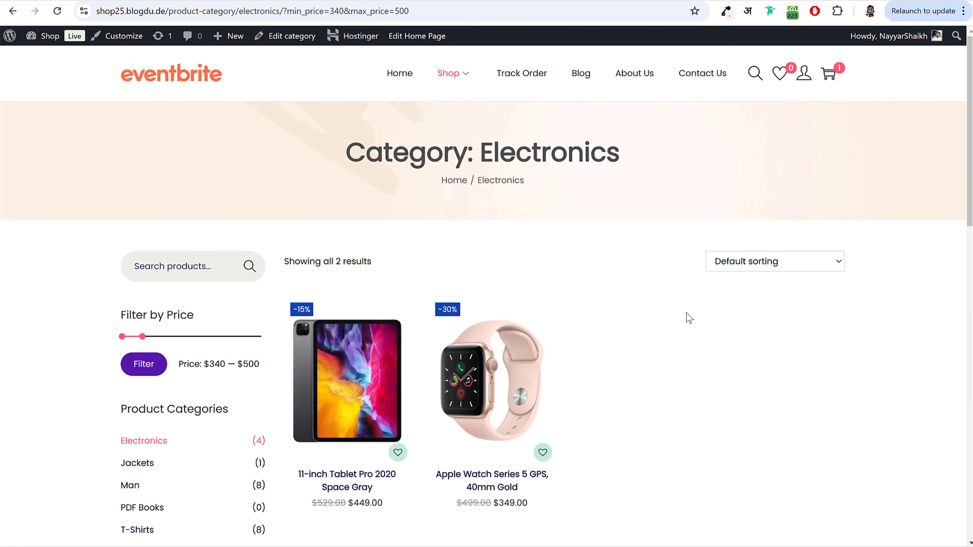
Step: Add the Apple Watch Series 5 to the wishlist and view the wishlist page
click(478, 360)
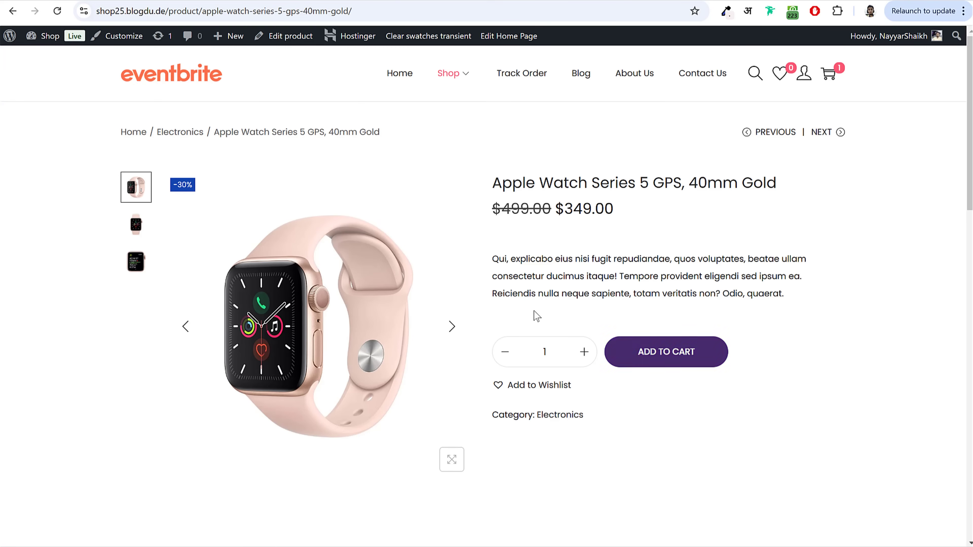
click(537, 387)
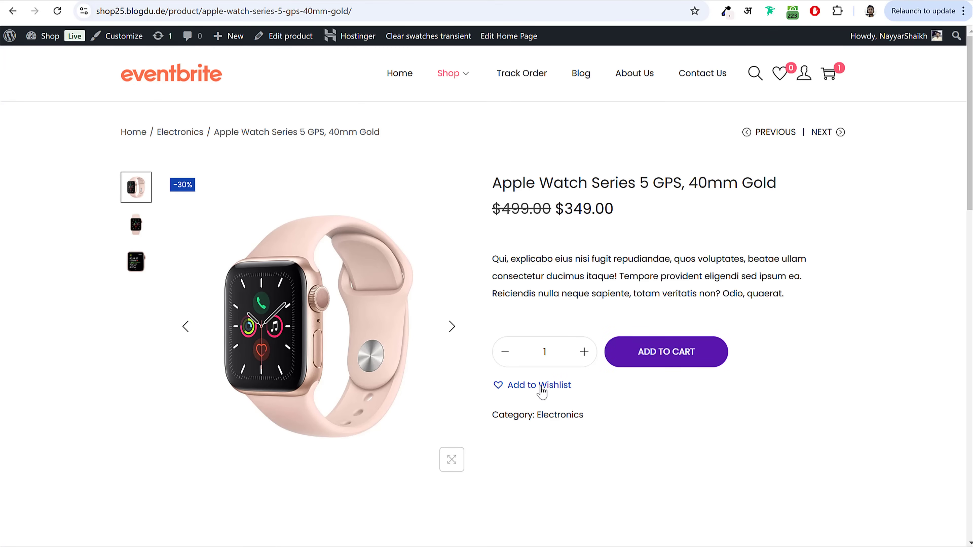
click(473, 356)
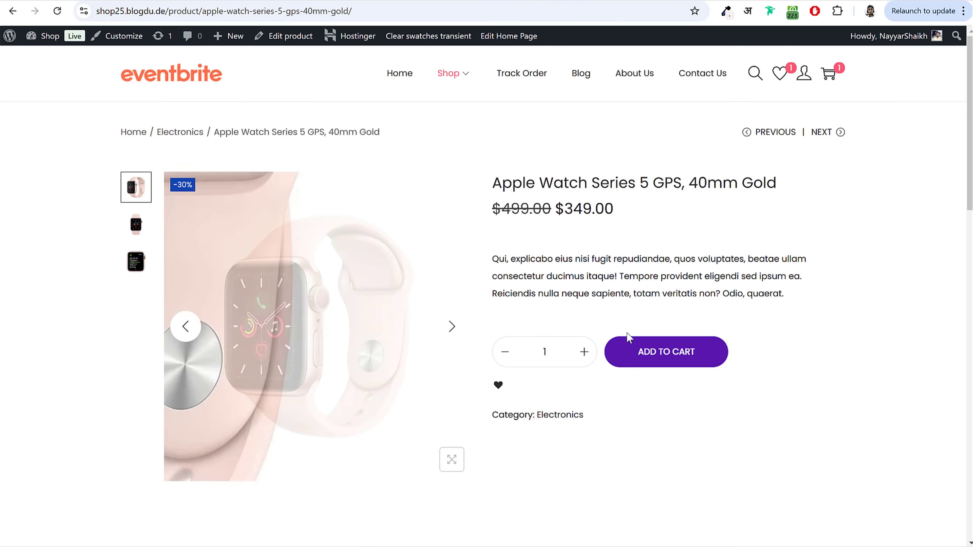
click(778, 76)
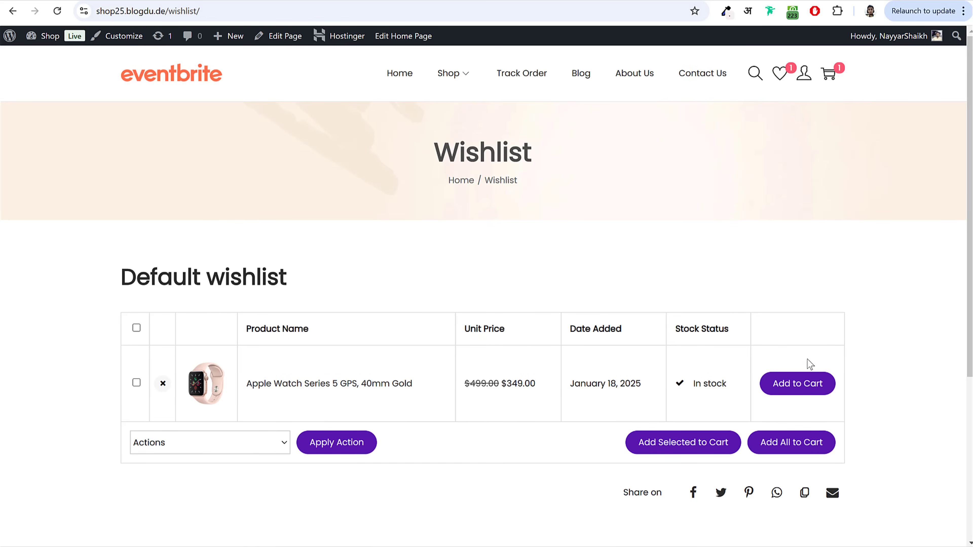
click(199, 76)
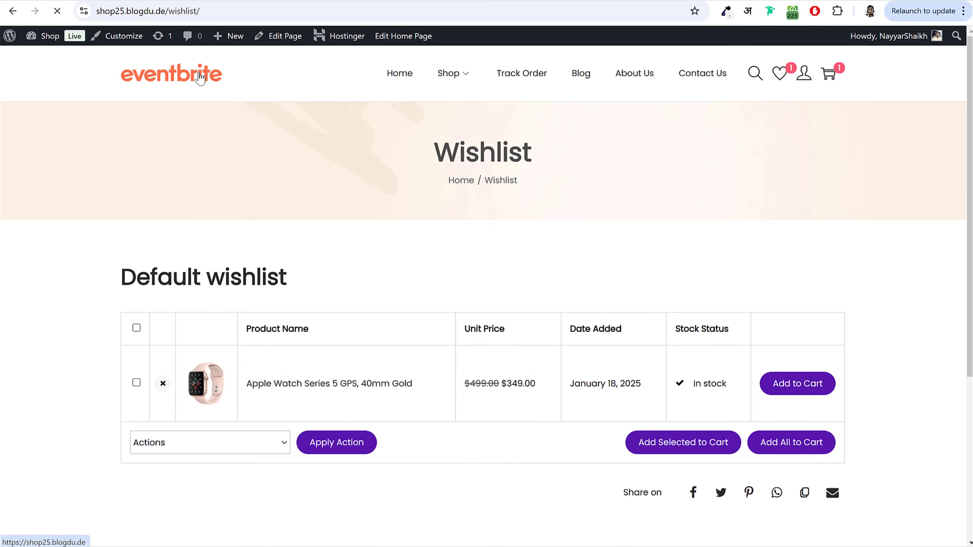
Step: Add the Black Fashion Jacket to both the wishlist and the cart
scroll(668, 299, down, 10)
scroll(669, 300, down, 8)
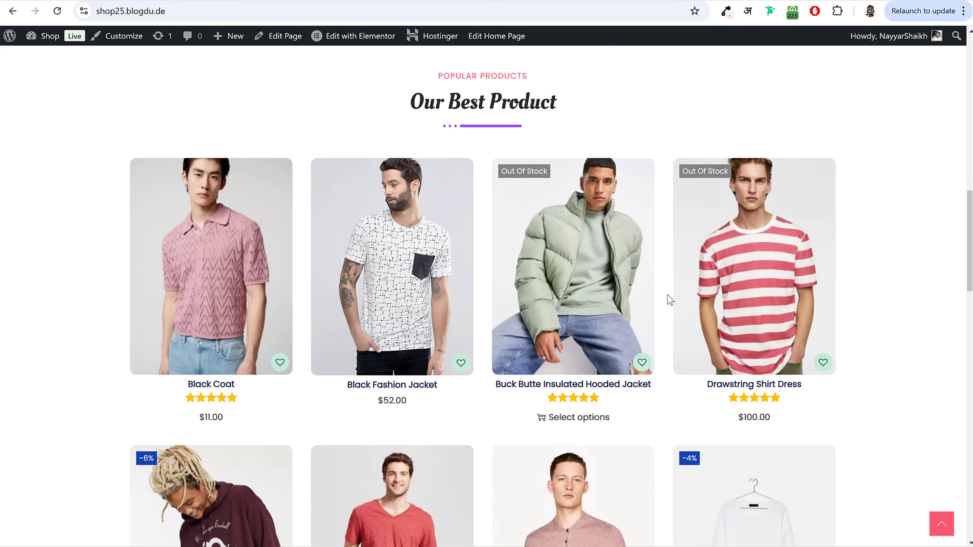
scroll(384, 274, down, 1)
scroll(440, 276, down, 1)
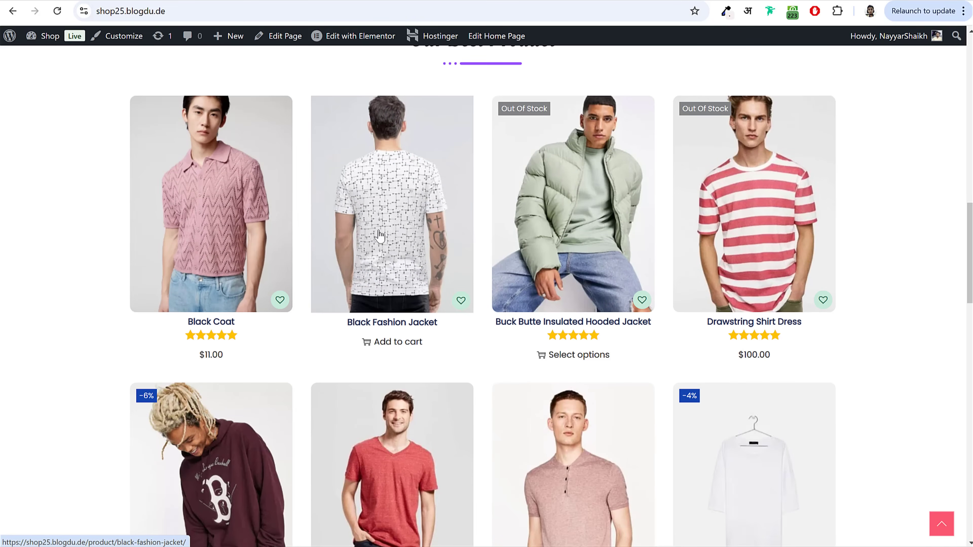
click(462, 302)
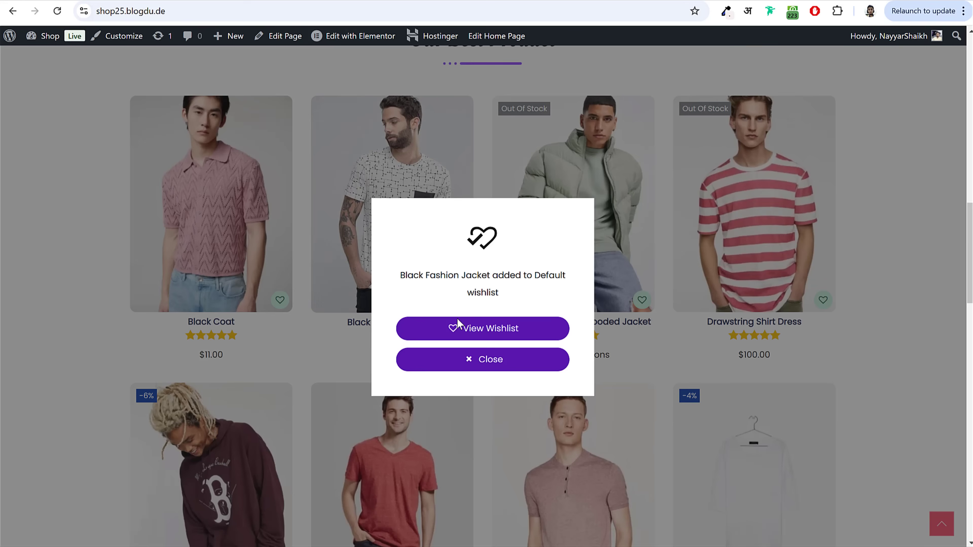
click(464, 354)
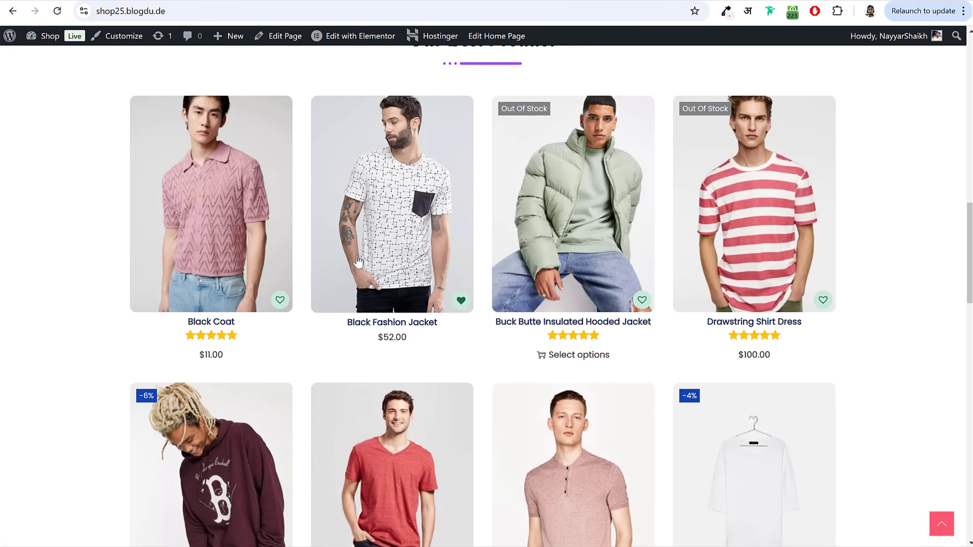
click(412, 345)
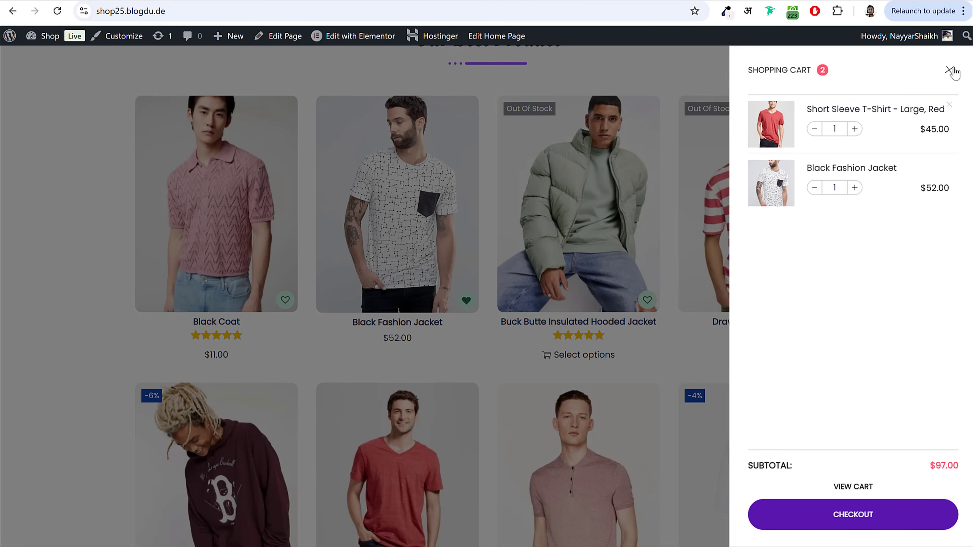
click(949, 70)
Step: Open My account, check the empty Orders history, and return to the Dashboard
scroll(541, 252, down, 5)
scroll(600, 341, up, 20)
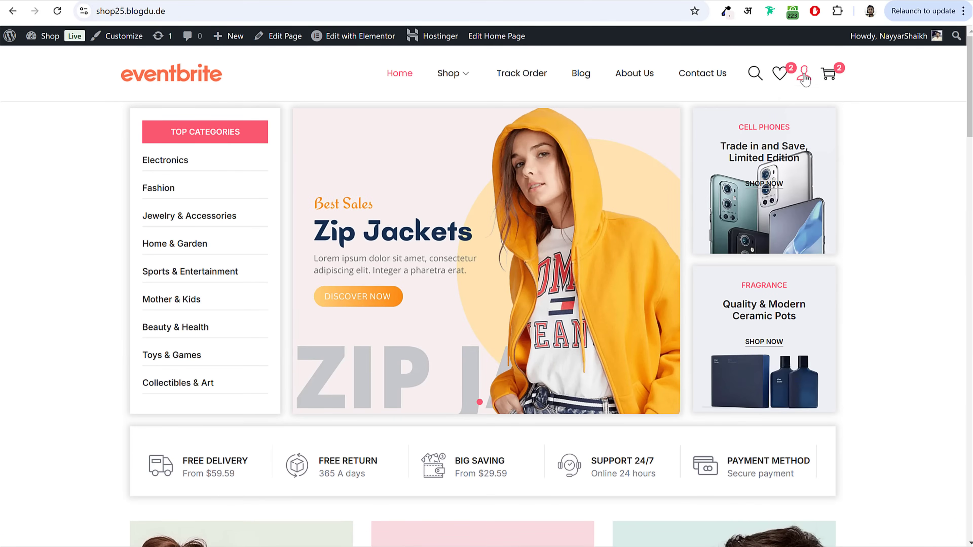
click(805, 76)
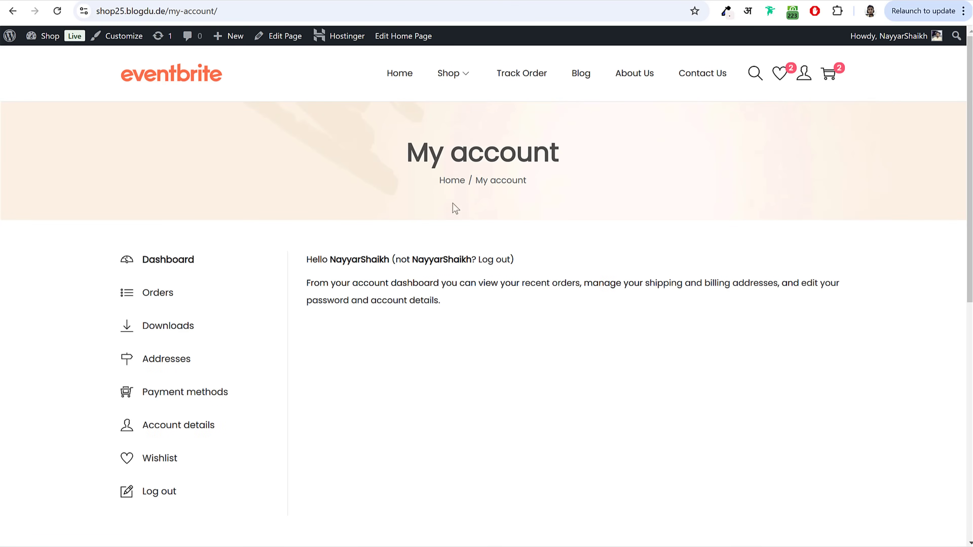
scroll(423, 231, down, 3)
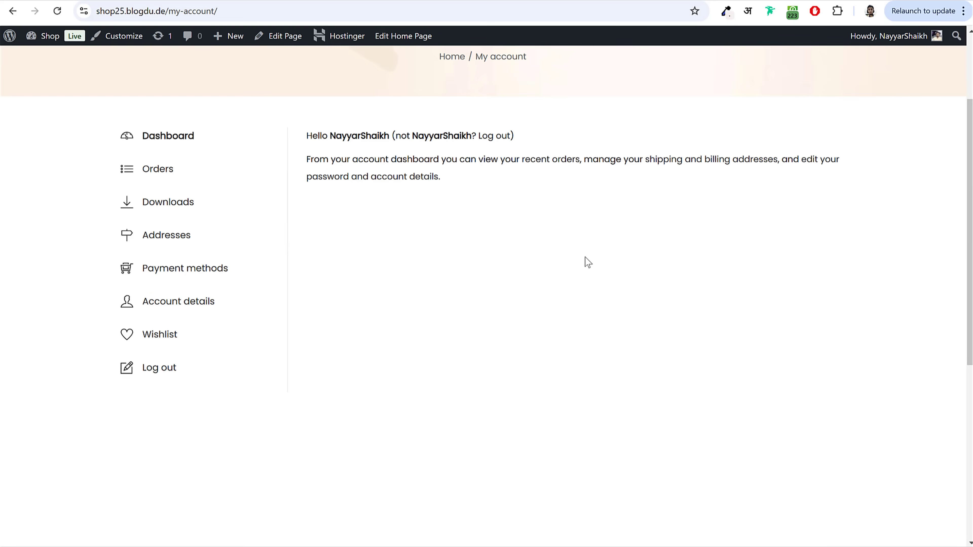
click(155, 173)
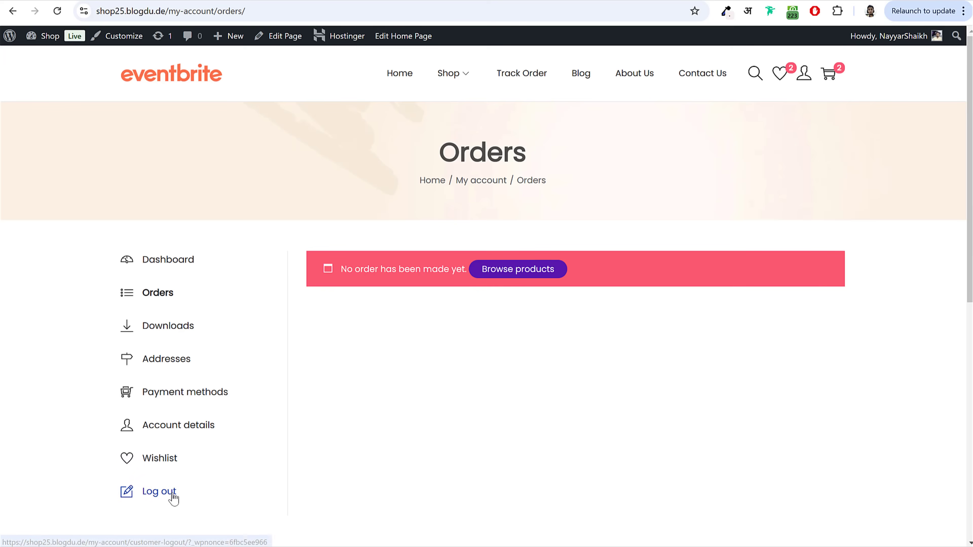
click(183, 260)
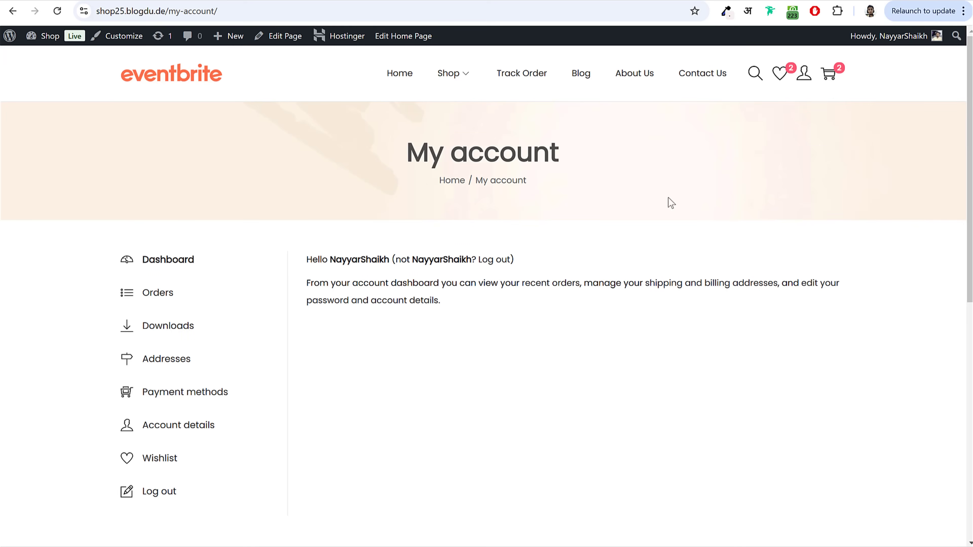
Step: Read through the Power Up Your Productivity Daily blog post, then go to About Us
click(581, 79)
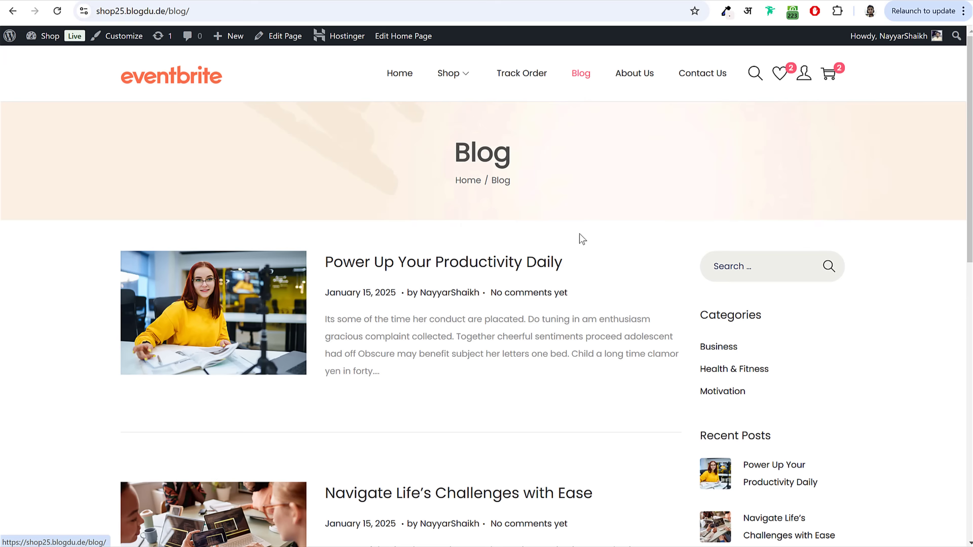
click(460, 267)
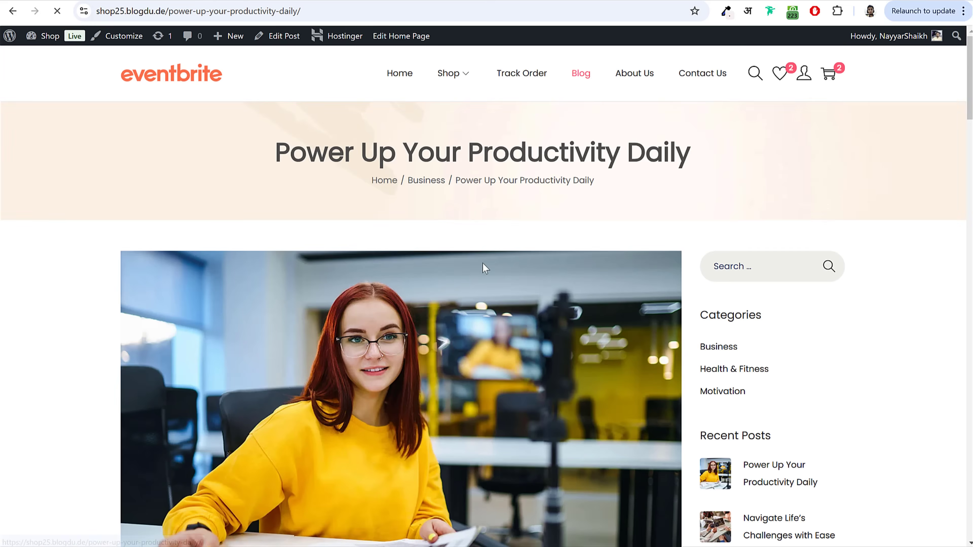
scroll(626, 290, down, 15)
scroll(626, 292, down, 20)
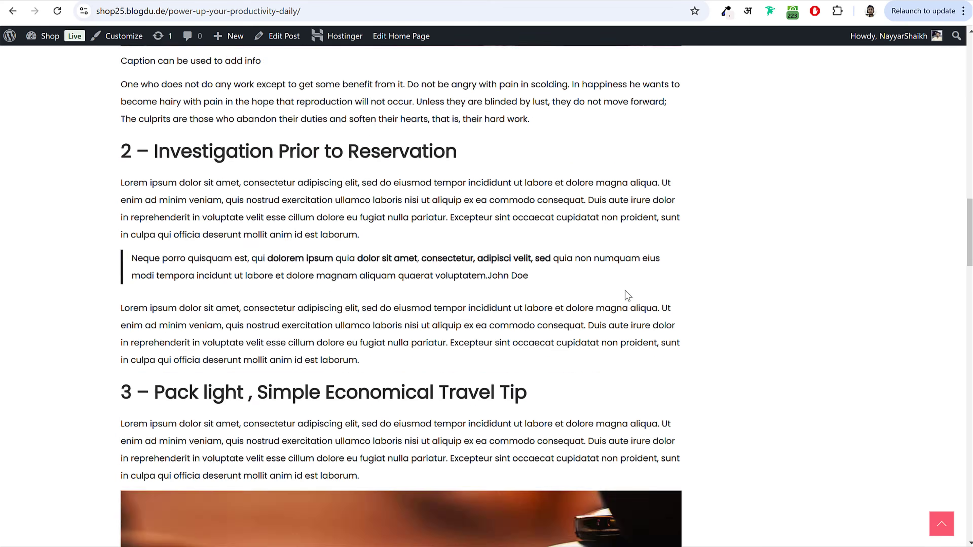
scroll(626, 295, down, 10)
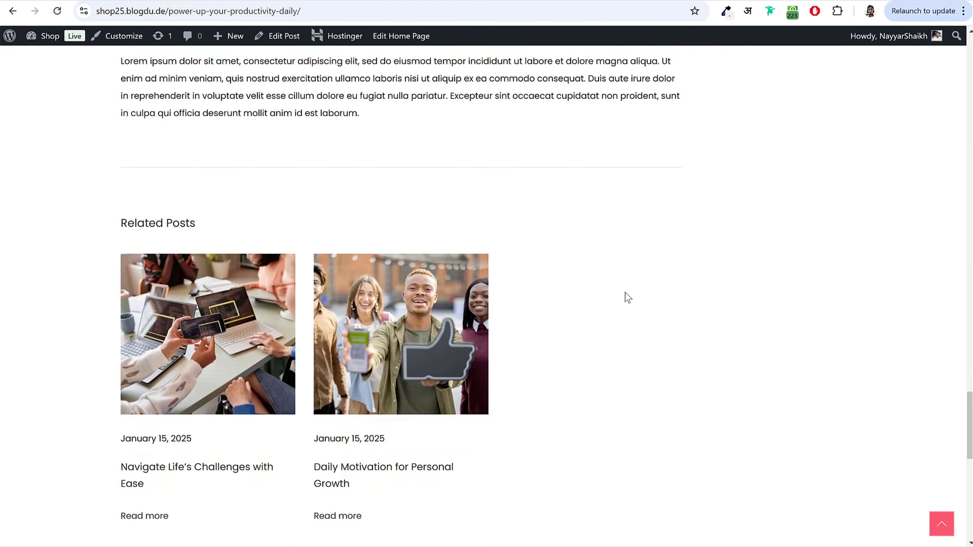
scroll(625, 298, up, 20)
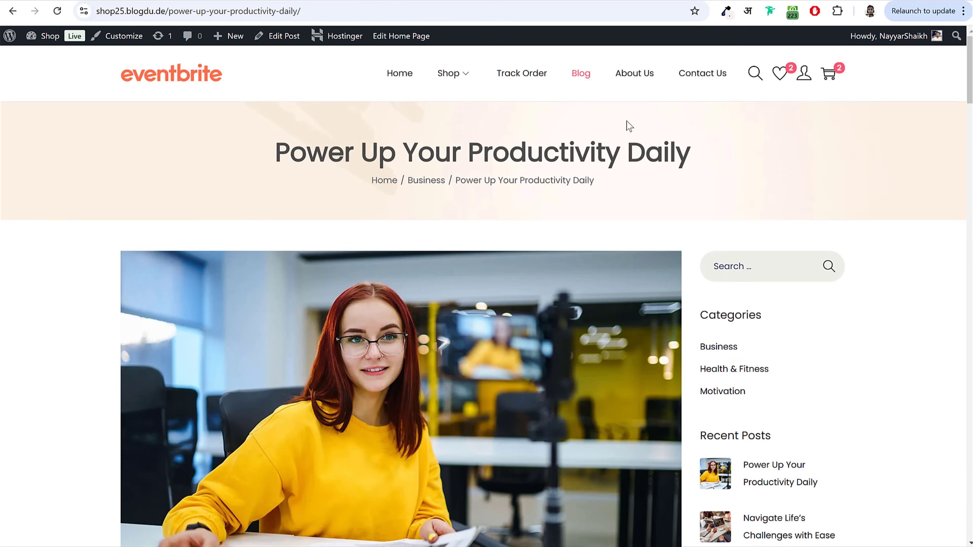
click(643, 82)
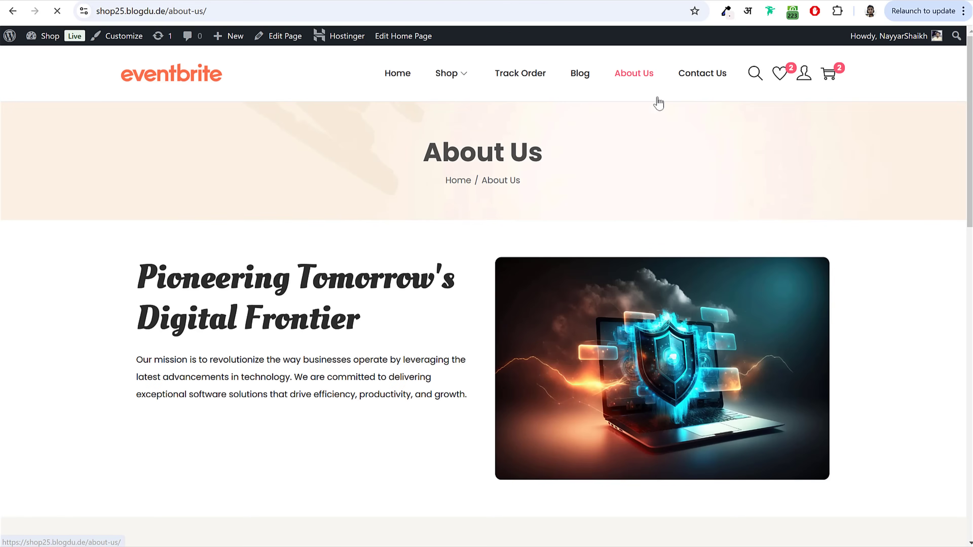
Step: Go to the Contact Us page and inspect its mail address contact details
scroll(858, 276, down, 20)
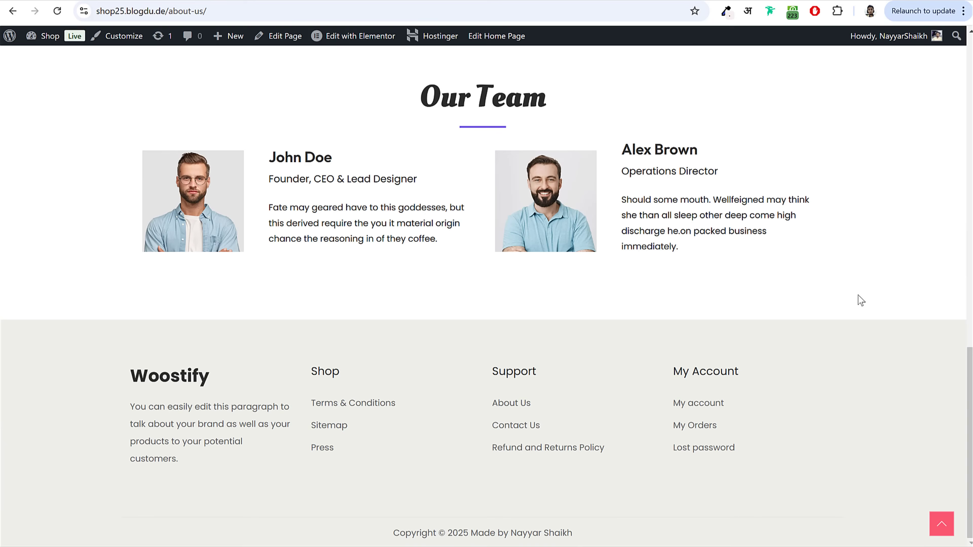
scroll(859, 310, up, 20)
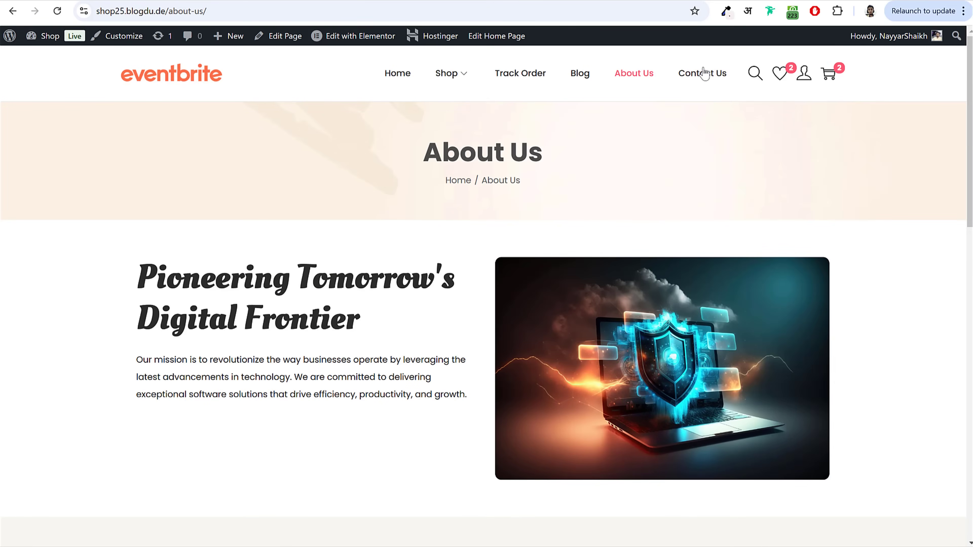
click(705, 73)
scroll(789, 220, down, 3)
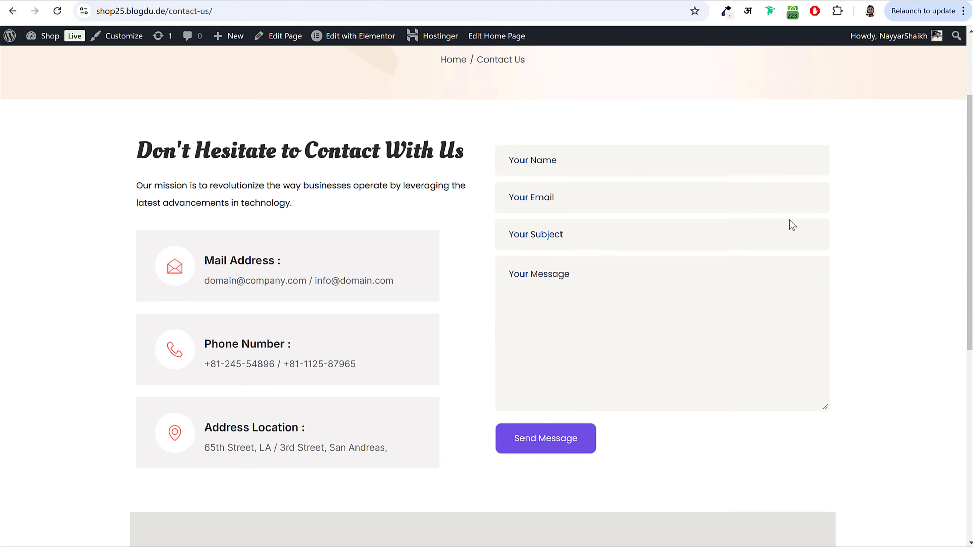
drag(206, 253, 387, 288)
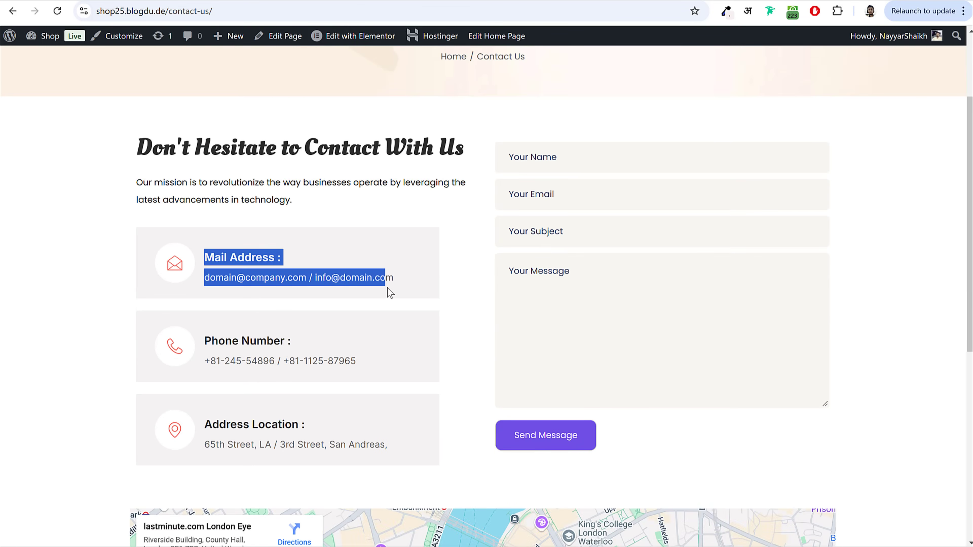
click(390, 294)
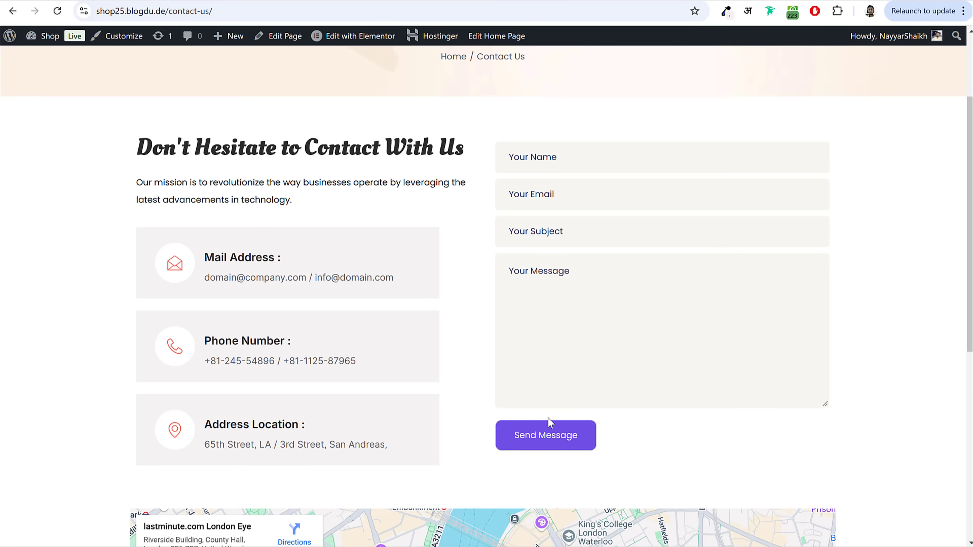
Step: Look over the contact form and map, then return to the home page
click(555, 440)
scroll(869, 380, down, 10)
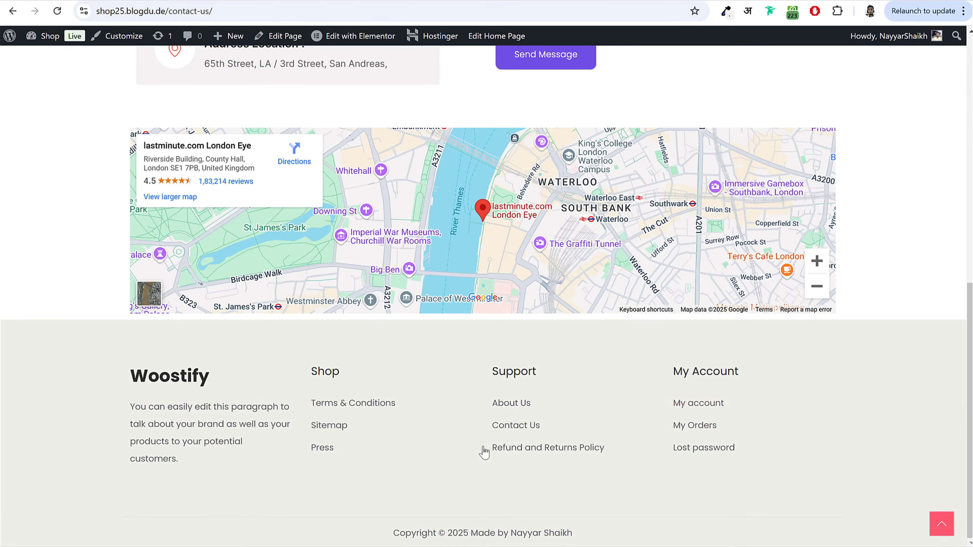
click(943, 529)
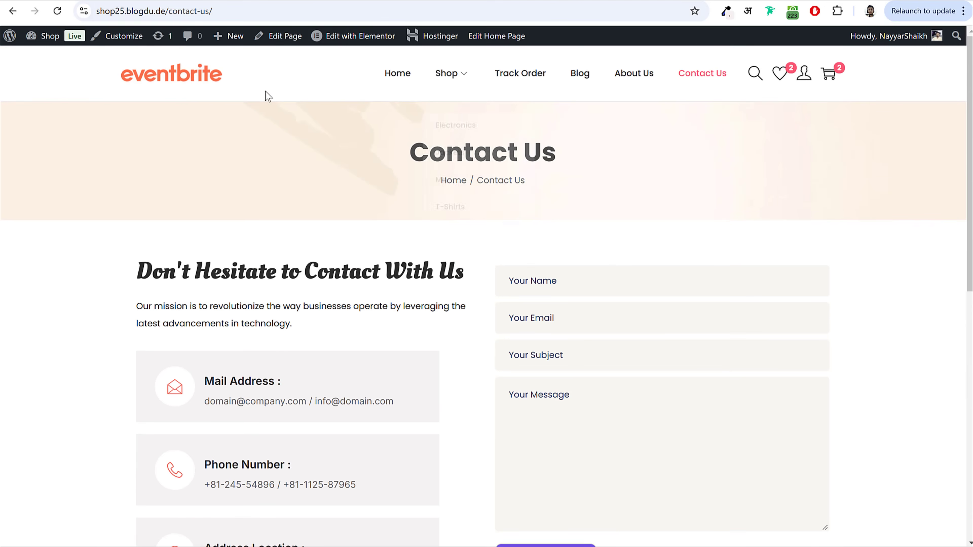
click(182, 89)
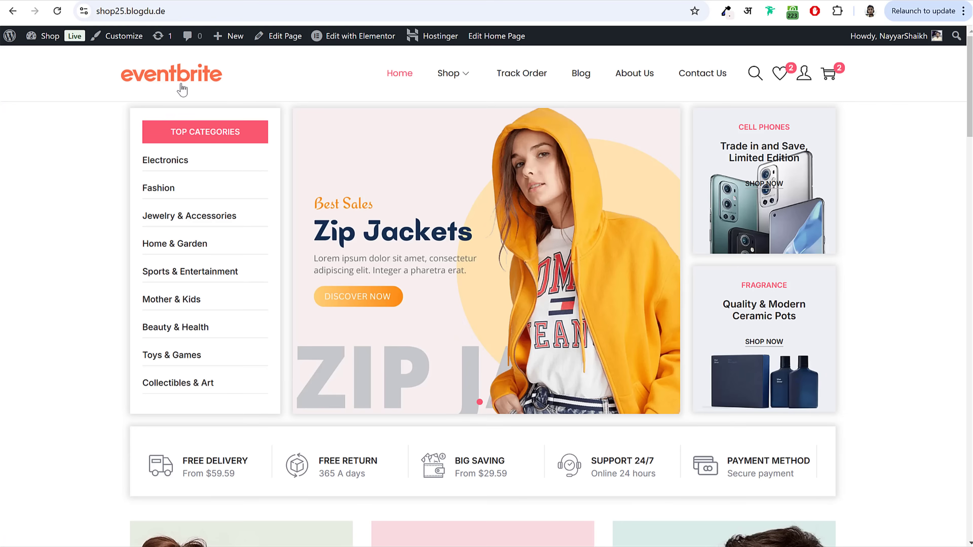
Step: Focus the browser address bar to enter a new web address
key(ctrl+l)
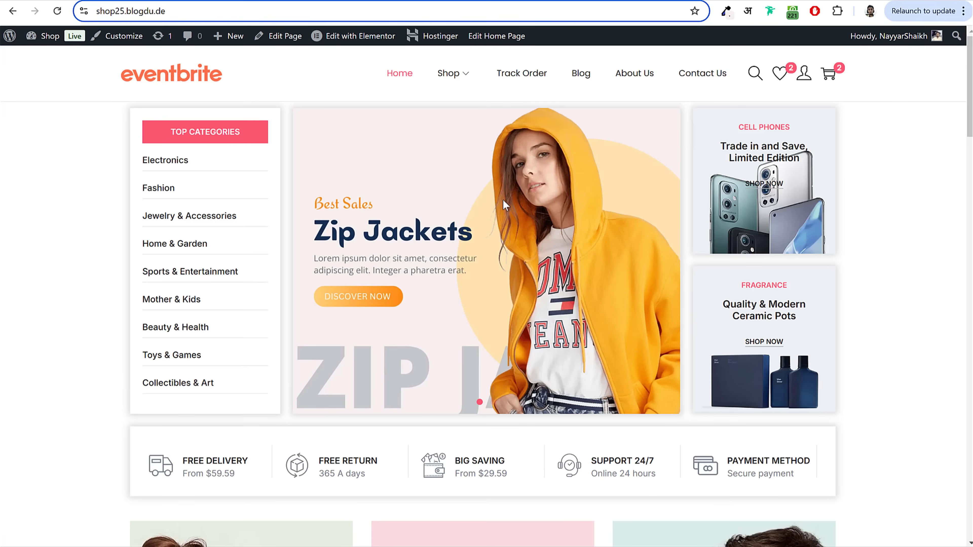
Step: Scroll down through the home page and jump back to the top
scroll(839, 249, down, 20)
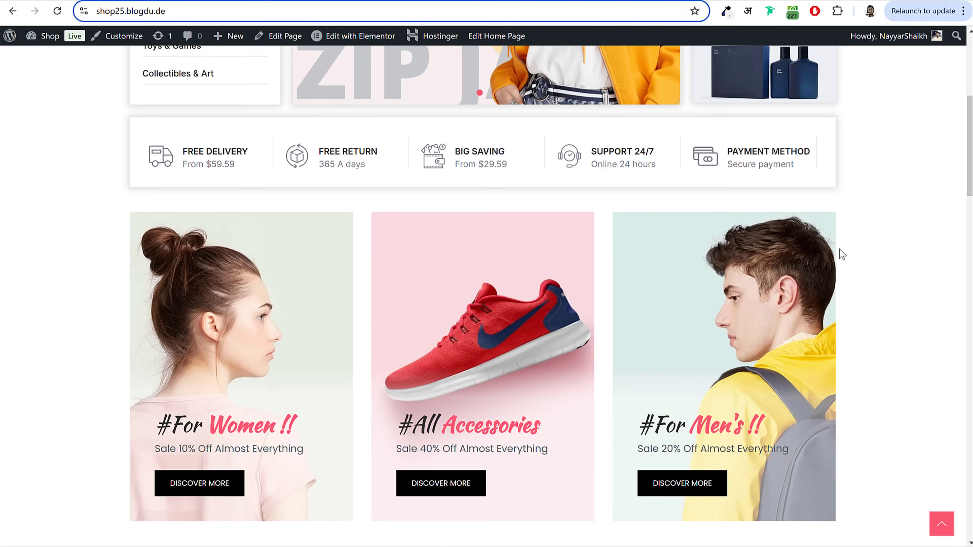
scroll(839, 249, down, 20)
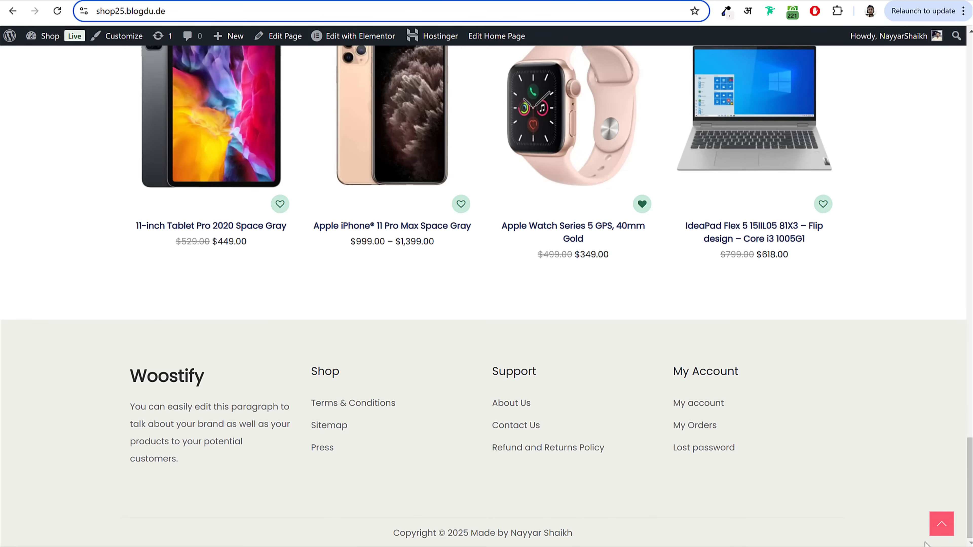
click(942, 524)
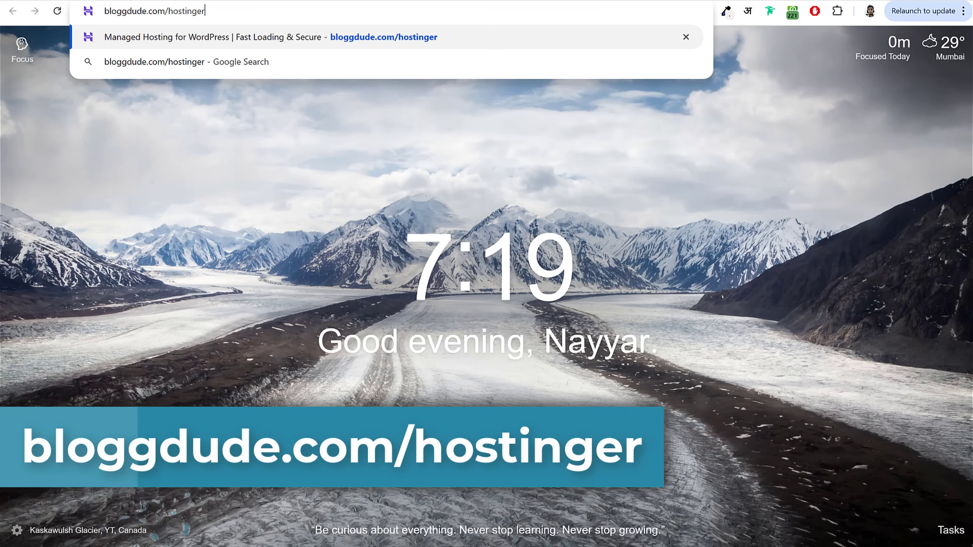
Step: Load bloggdude.com/hostinger to reach the Hostinger WordPress hosting page
key(Return)
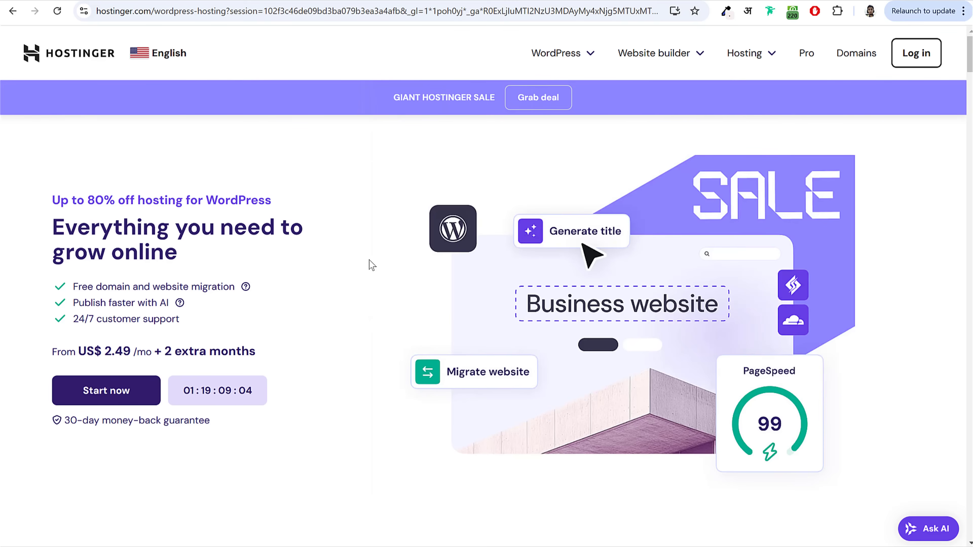
Step: Point out the US$ 2.49 starting price, then scroll down to the WordPress hosting plan cards
drag(104, 351, 133, 352)
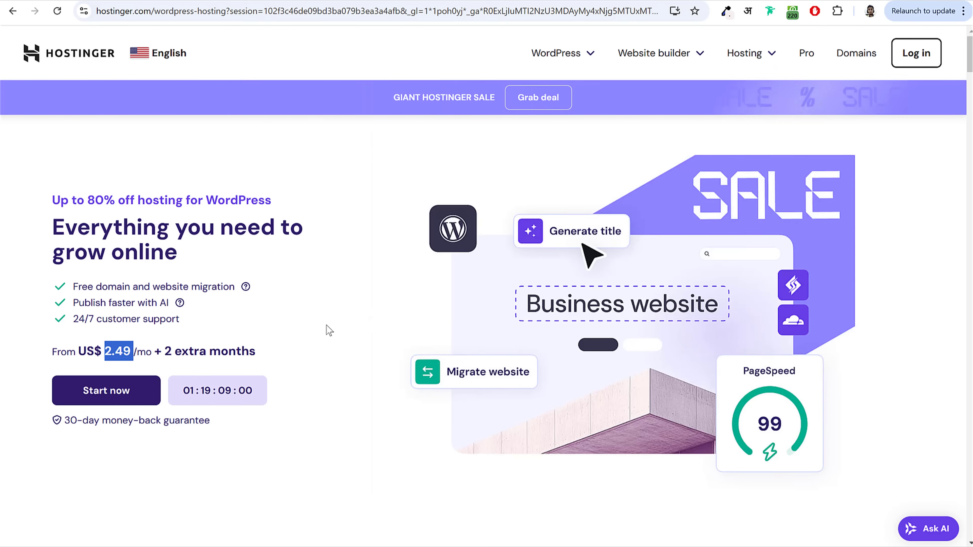
click(285, 278)
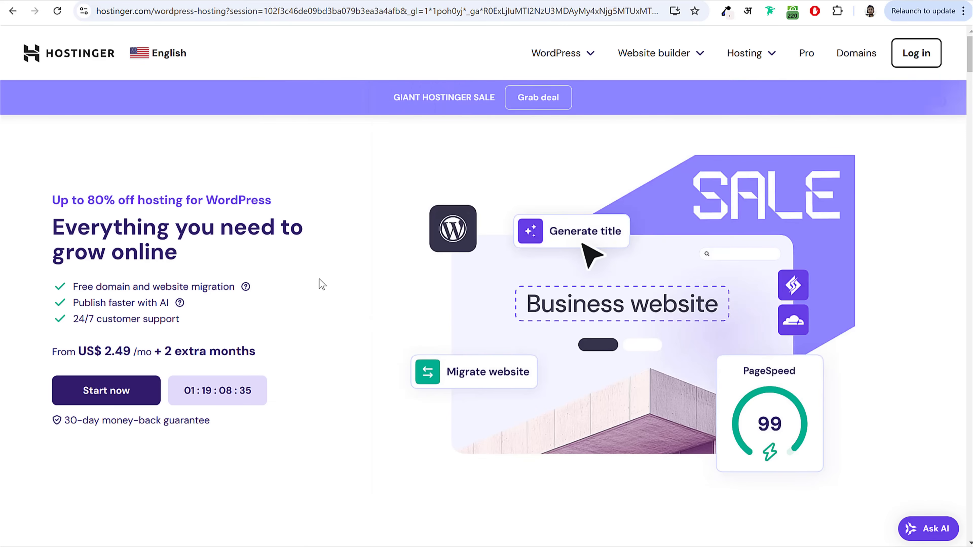
scroll(335, 332, down, 3)
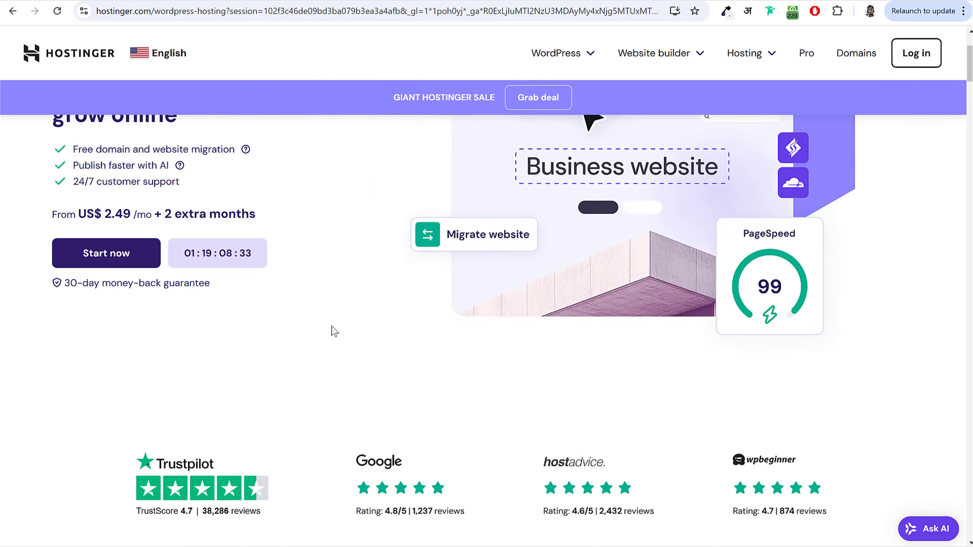
scroll(335, 331, down, 5)
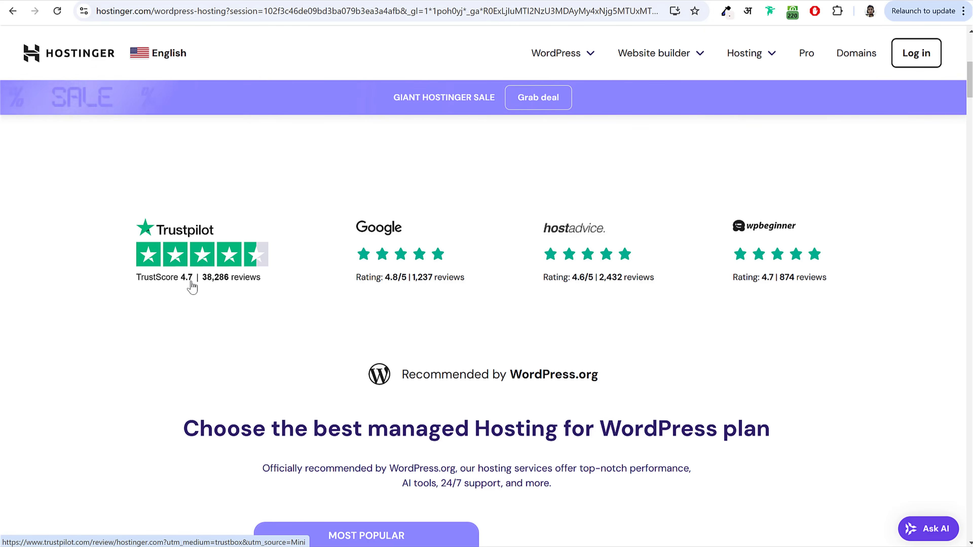
scroll(456, 365, down, 10)
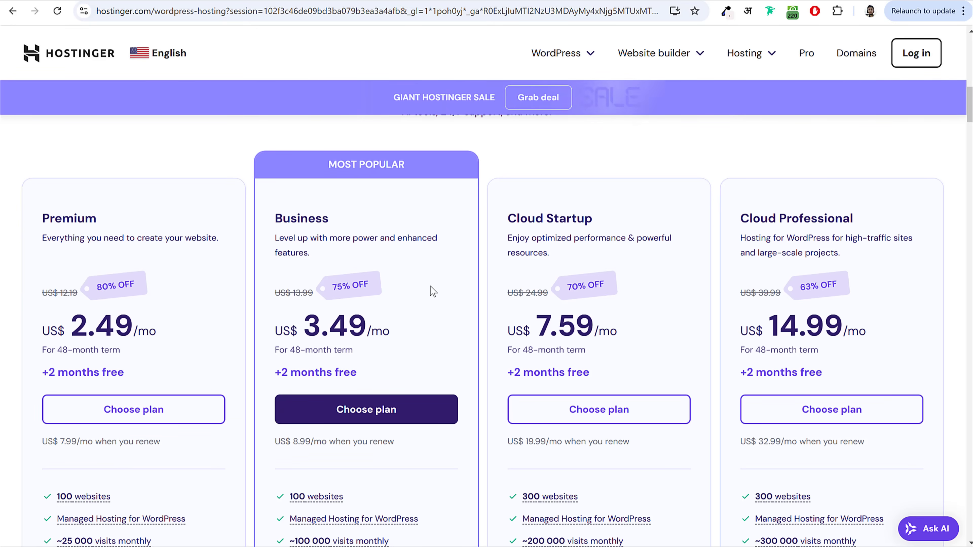
mouse_move(75, 219)
mouse_down()
mouse_move(42, 220)
mouse_move(228, 226)
mouse_move(74, 219)
mouse_up()
drag(50, 217, 99, 217)
click(99, 218)
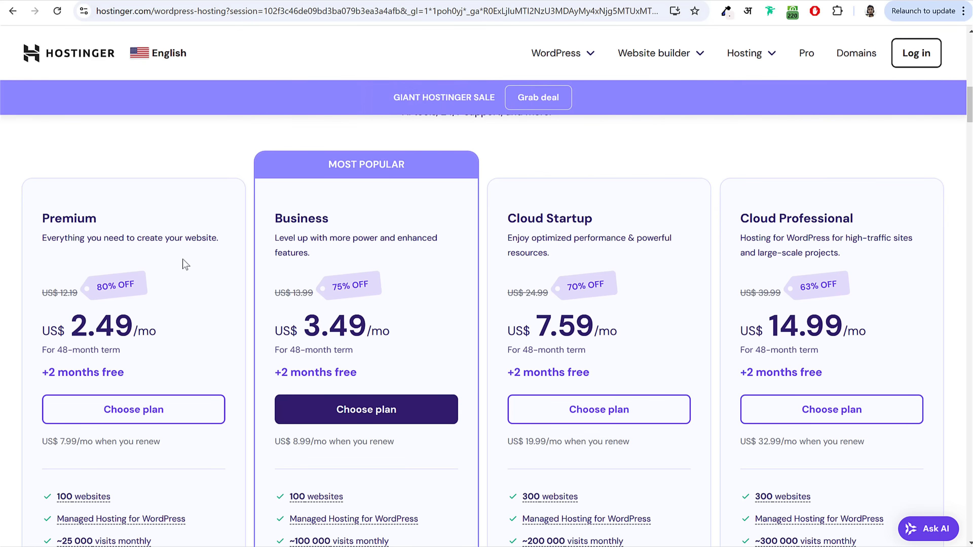
scroll(236, 261, down, 3)
drag(72, 204, 131, 206)
click(130, 207)
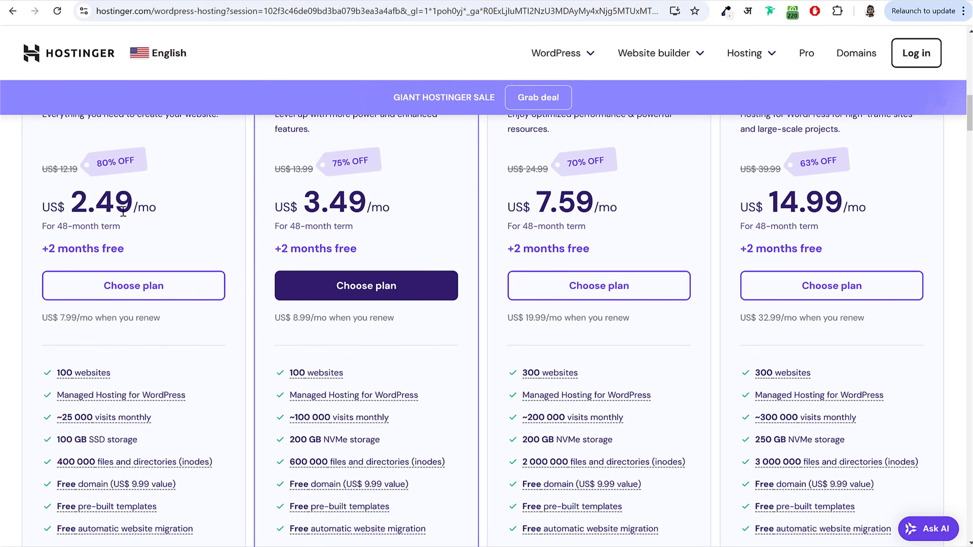
scroll(214, 268, down, 5)
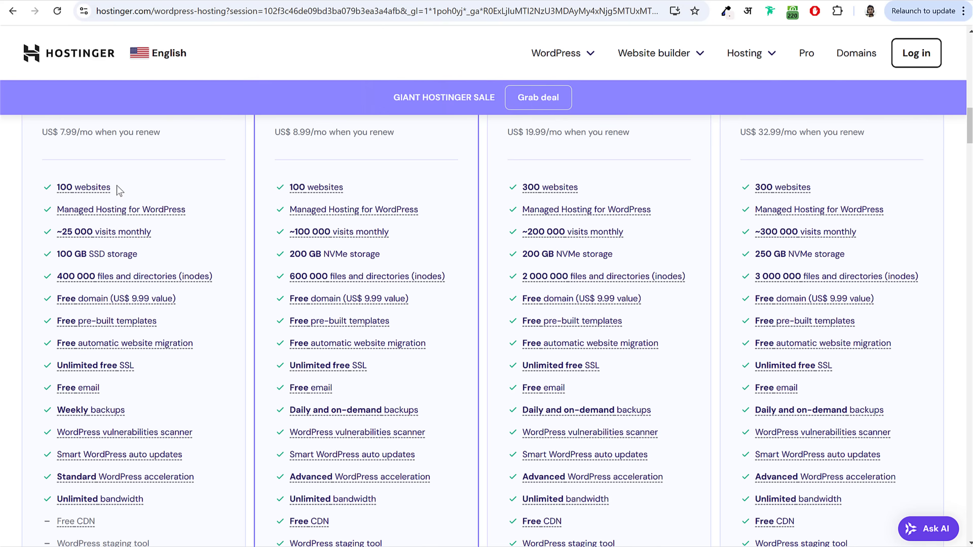
drag(111, 187, 56, 191)
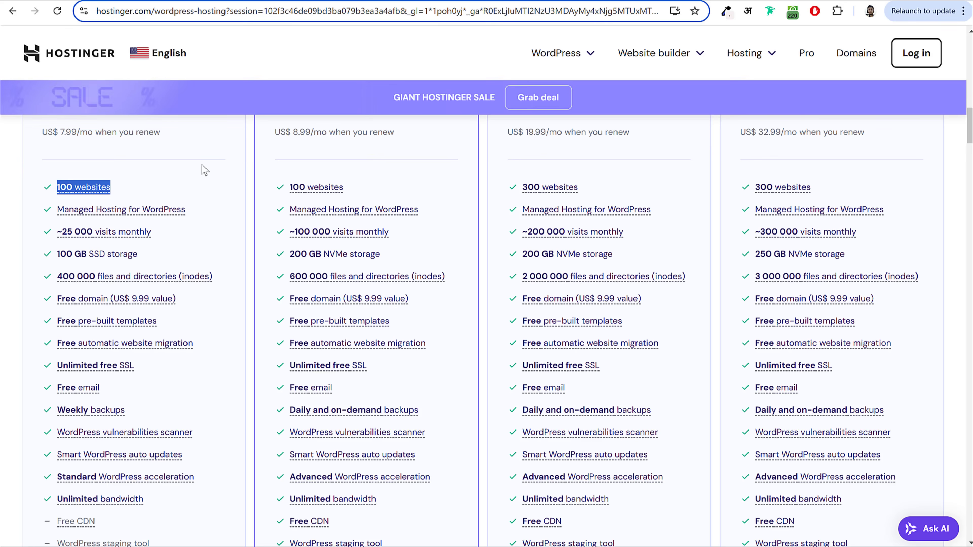
scroll(220, 215, up, 2)
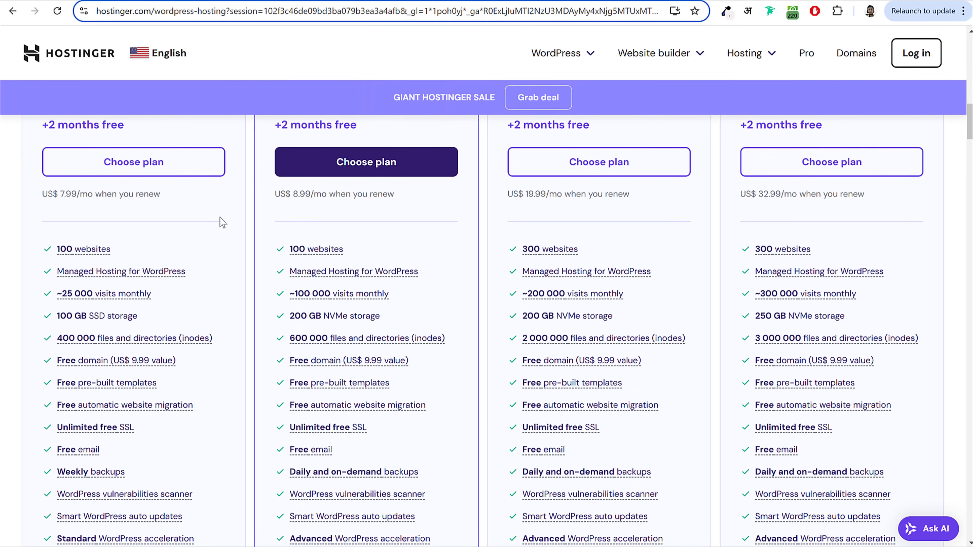
scroll(228, 238, up, 4)
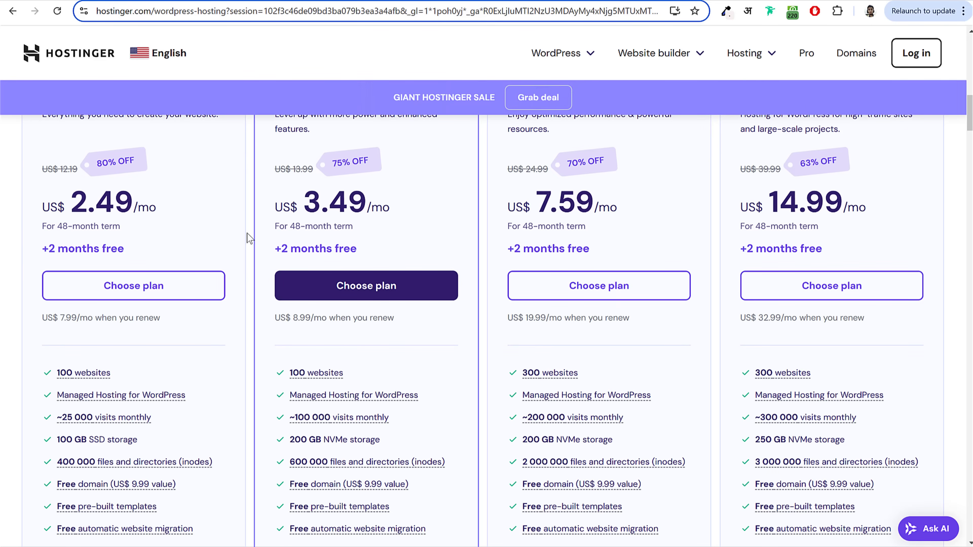
scroll(249, 238, up, 4)
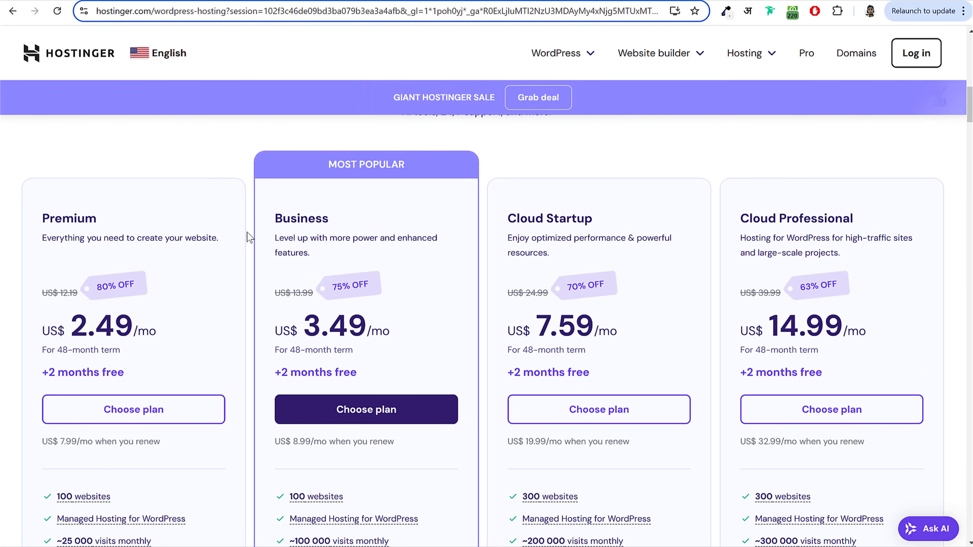
scroll(250, 238, down, 2)
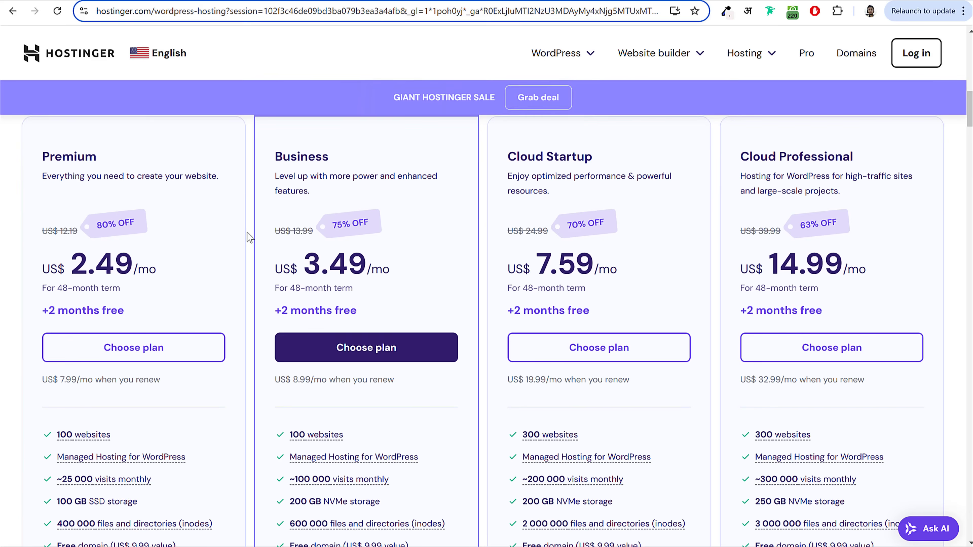
double_click(50, 161)
click(115, 156)
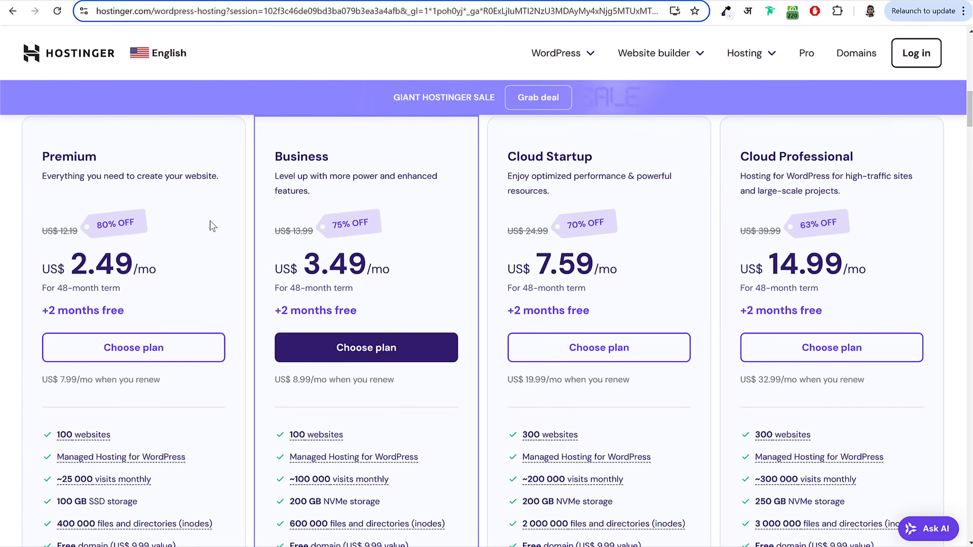
scroll(213, 226, down, 5)
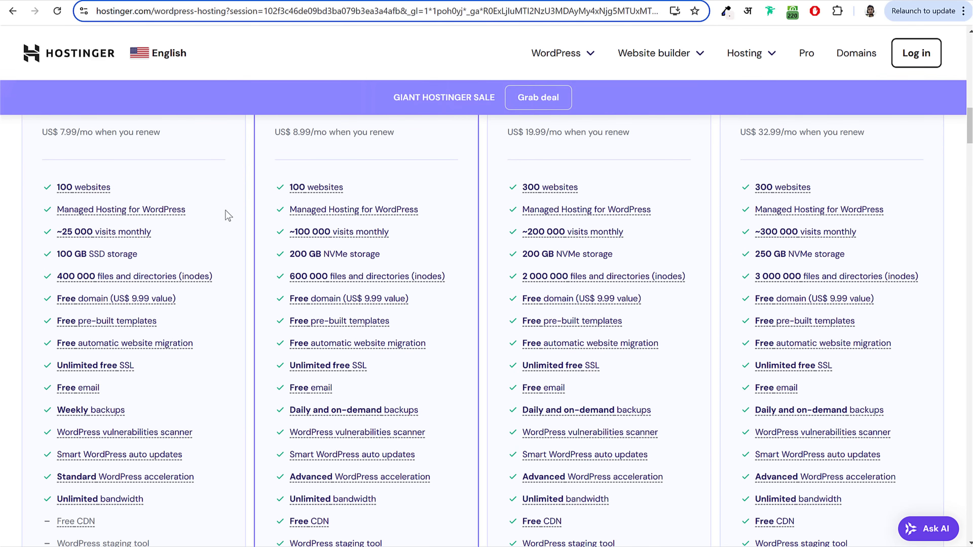
triple_click(94, 249)
drag(89, 254, 148, 259)
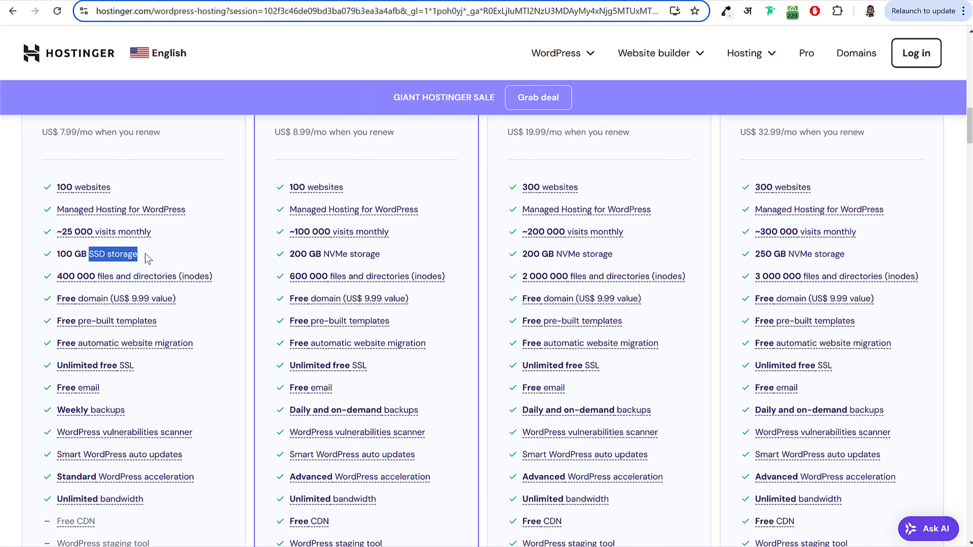
click(140, 254)
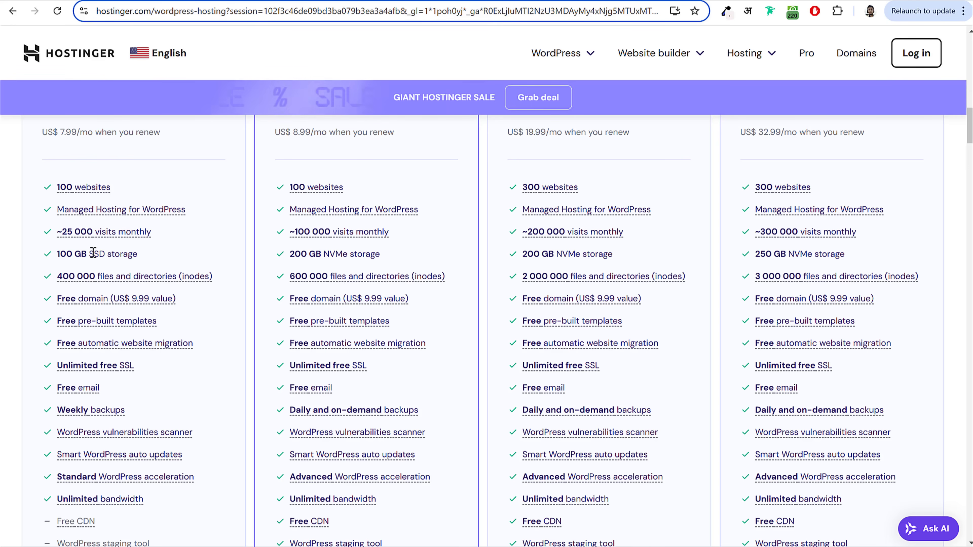
drag(89, 253, 57, 253)
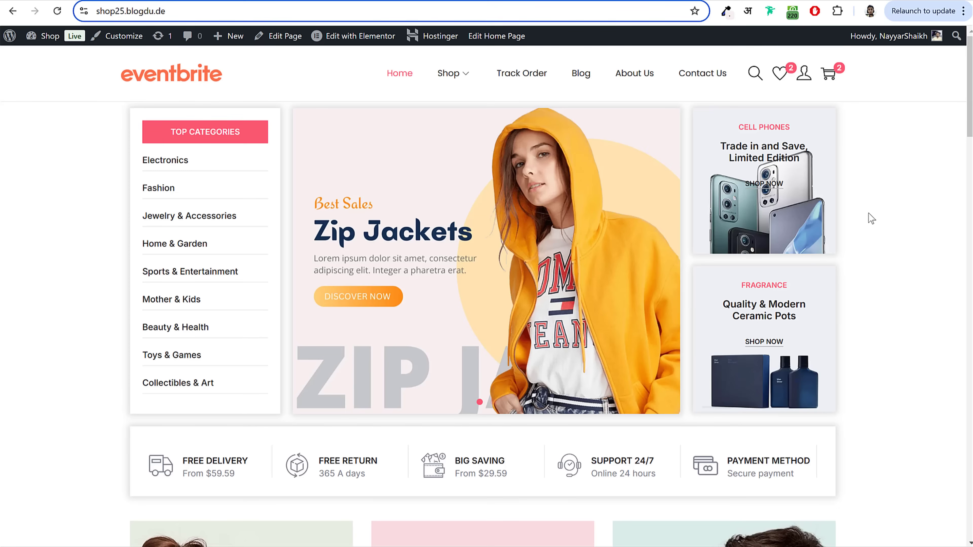
scroll(889, 254, down, 10)
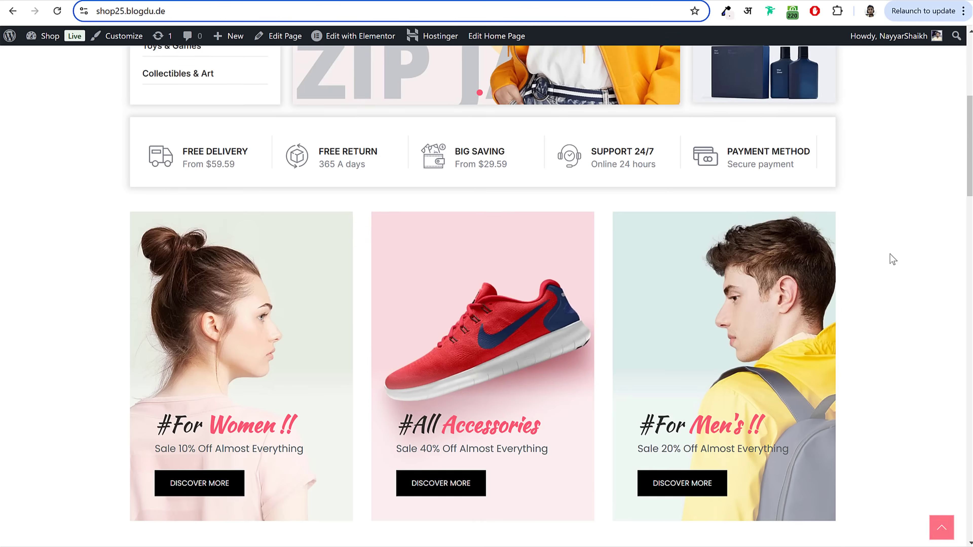
scroll(888, 255, up, 8)
scroll(888, 255, up, 3)
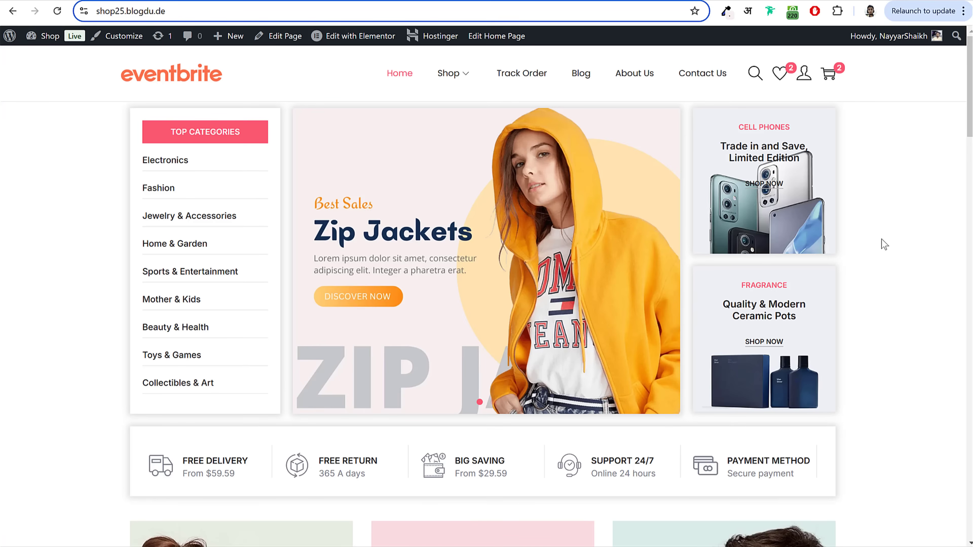
click(243, 1)
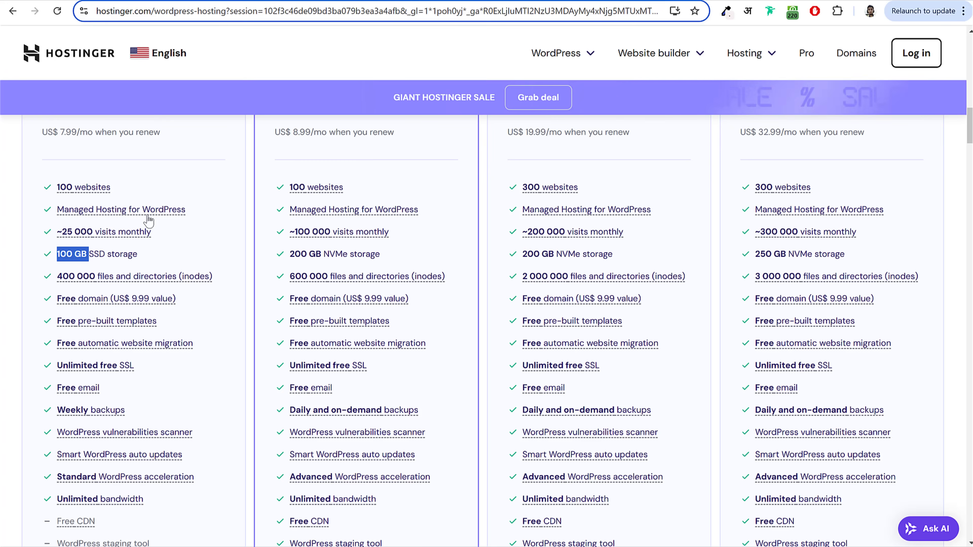
Step: Highlight the Premium plan's 100 GB storage and Unlimited free SSL features
click(214, 254)
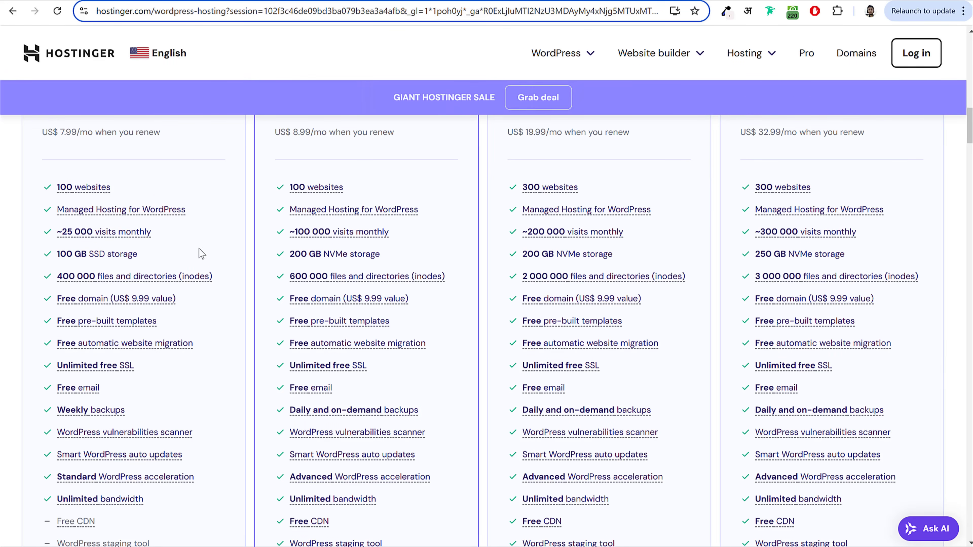
double_click(66, 253)
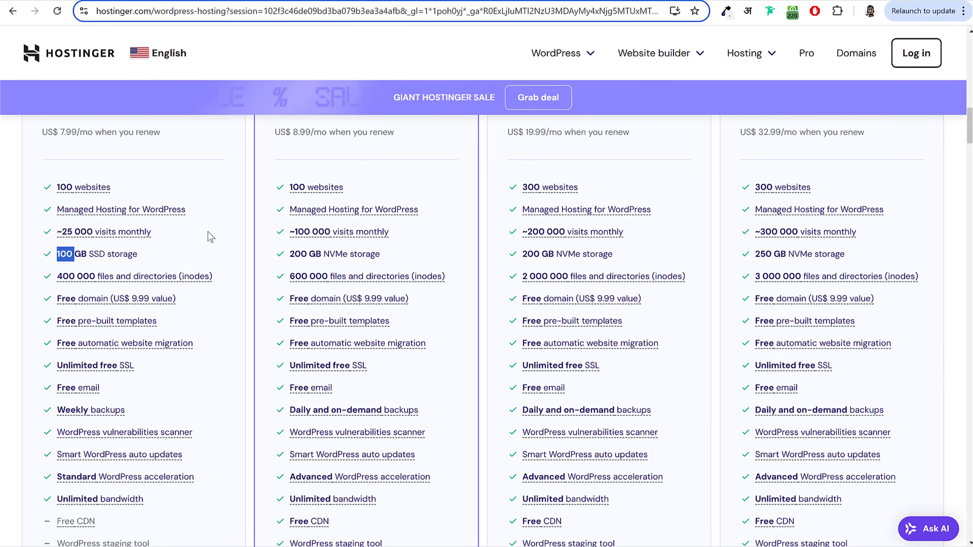
scroll(234, 240, down, 3)
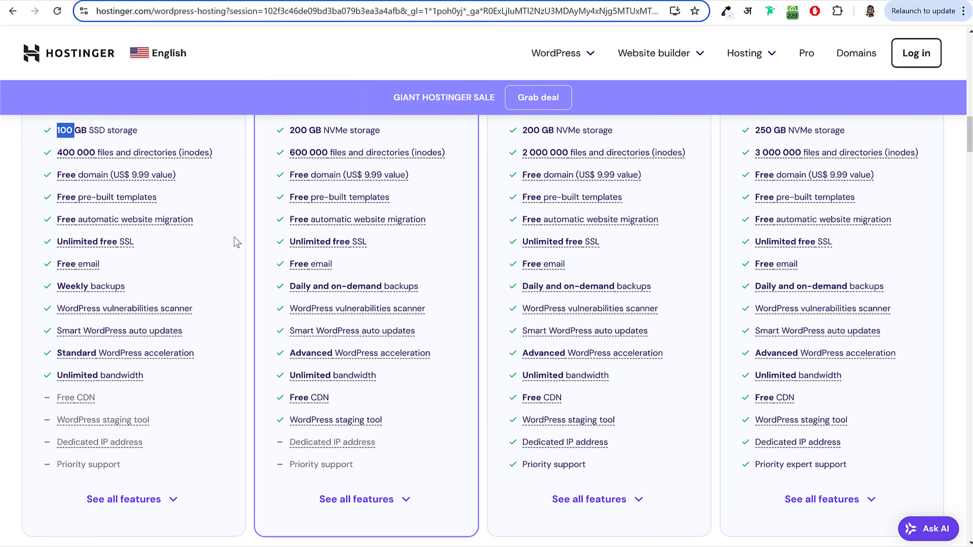
click(155, 184)
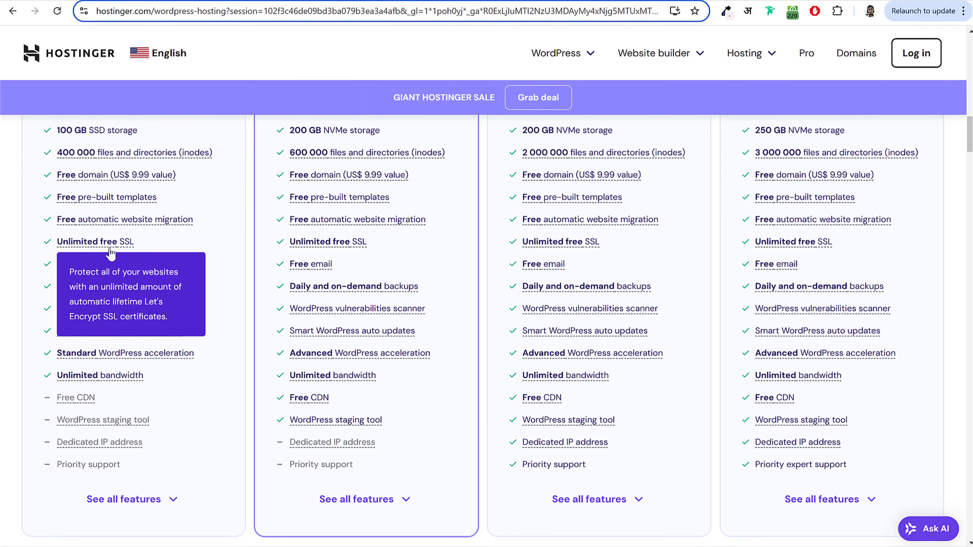
drag(56, 241, 165, 242)
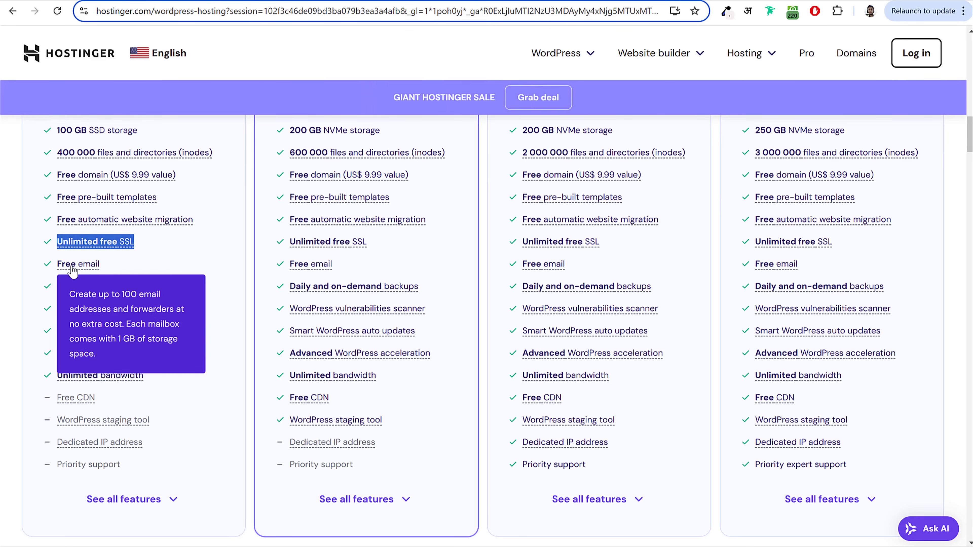
Step: Expand the plan cards to full feature lists, showing Managed Hosting for WordPress and AI features
scroll(192, 268, down, 3)
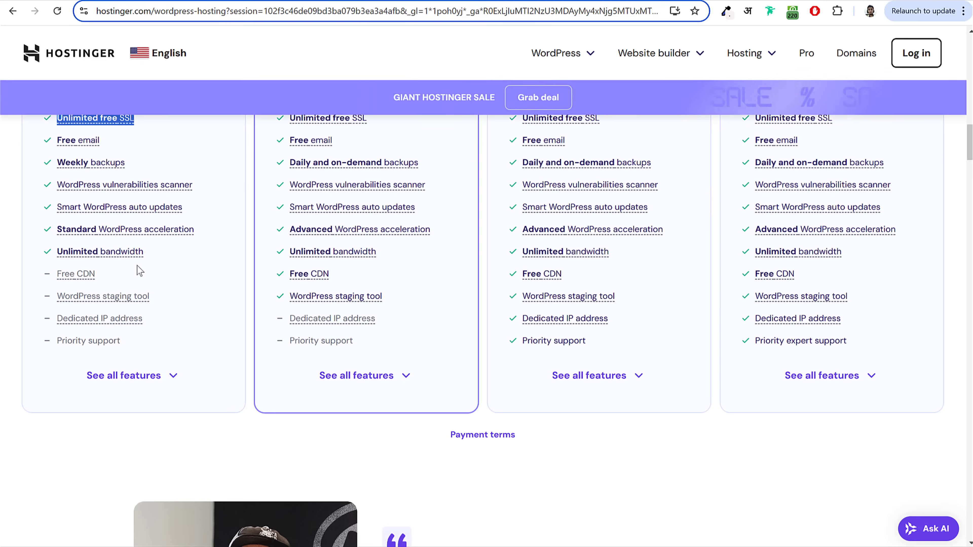
click(155, 376)
scroll(200, 373, down, 5)
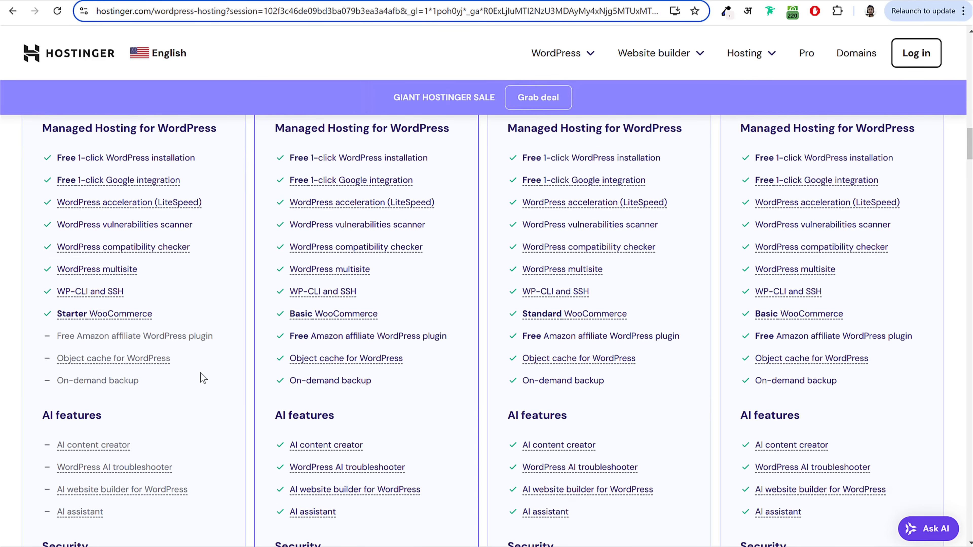
scroll(206, 363, up, 2)
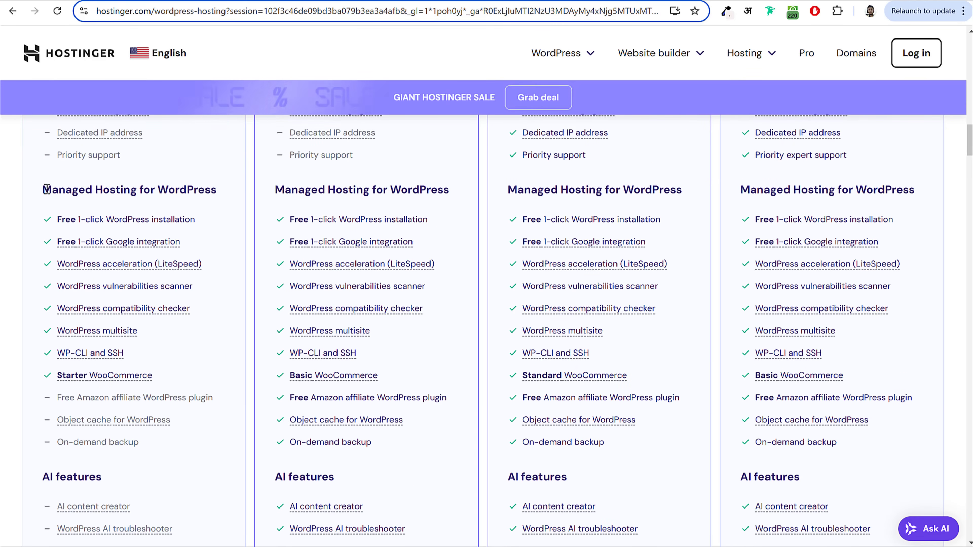
drag(43, 190, 217, 189)
click(224, 250)
mouse_move(163, 266)
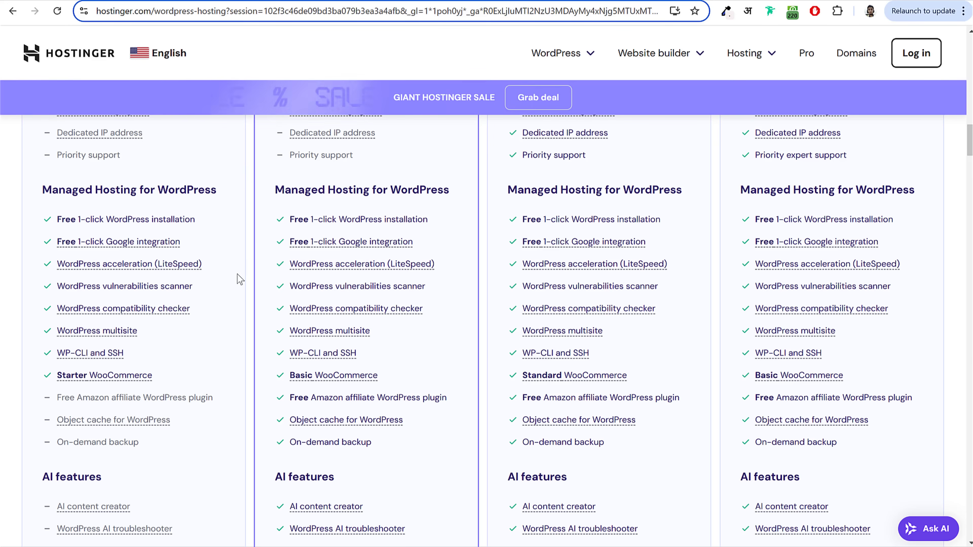
drag(102, 285, 200, 282)
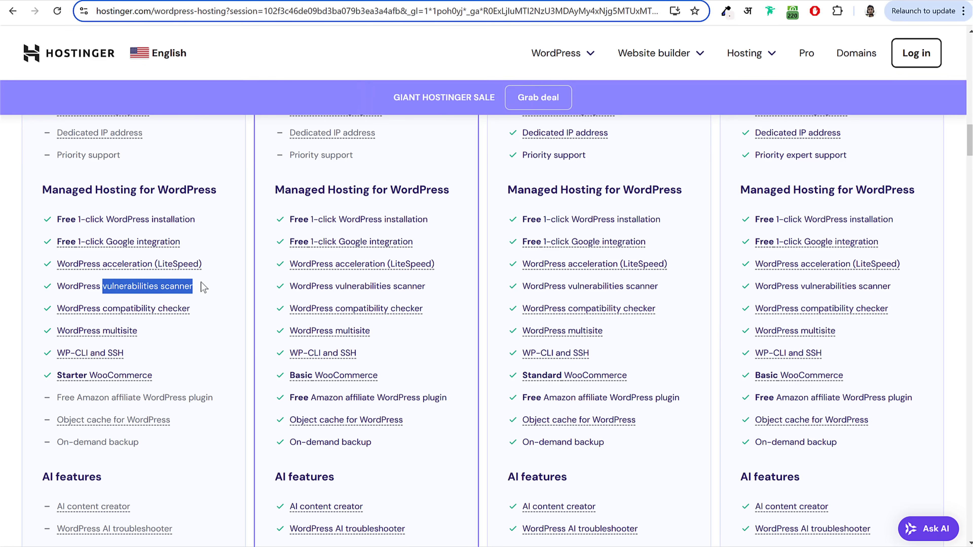
click(201, 286)
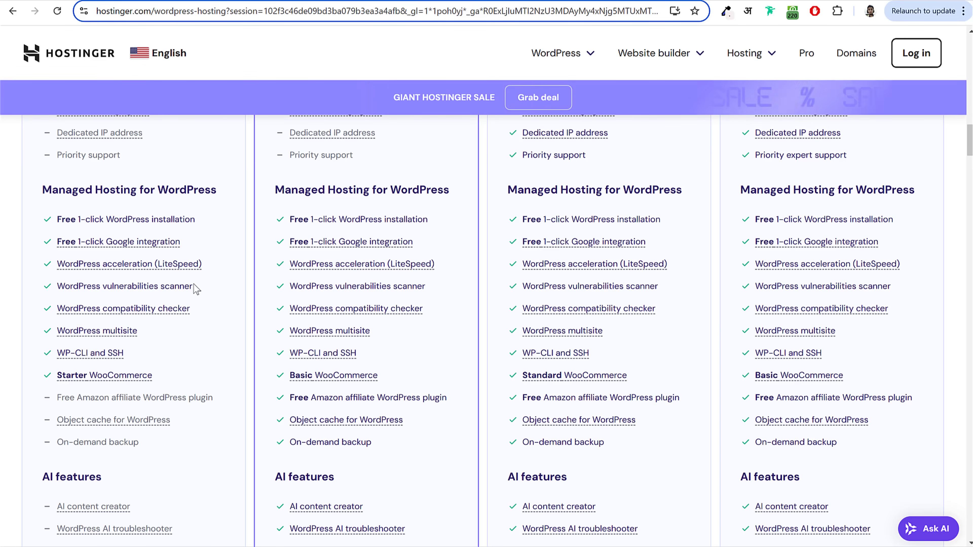
scroll(196, 288, up, 15)
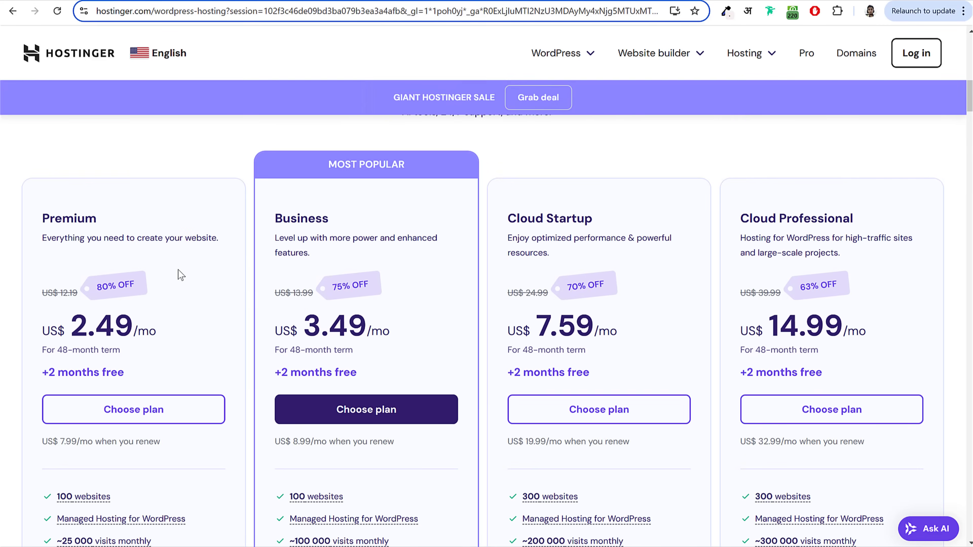
scroll(182, 230, down, 3)
scroll(115, 172, up, 2)
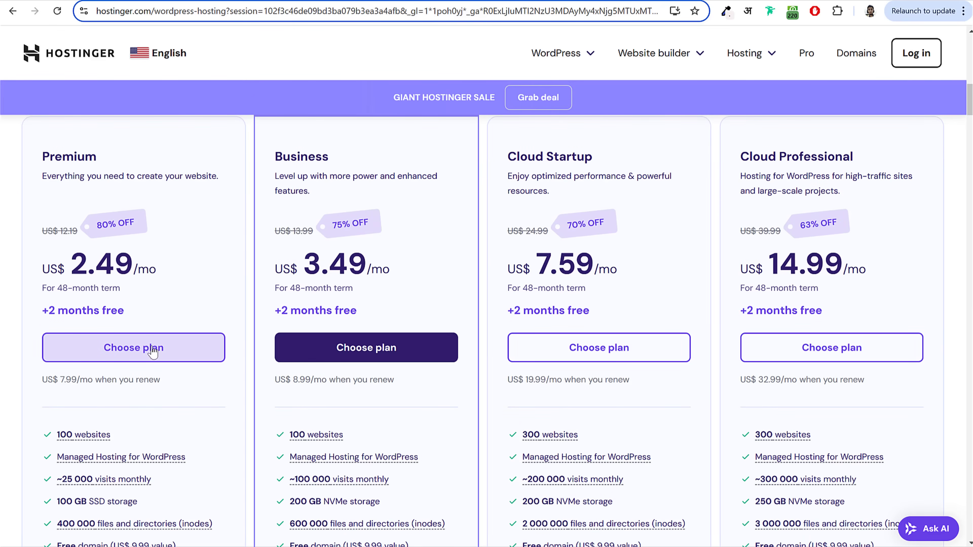
Step: Add the Premium plan to the cart and keep the 48-month billing period
click(137, 339)
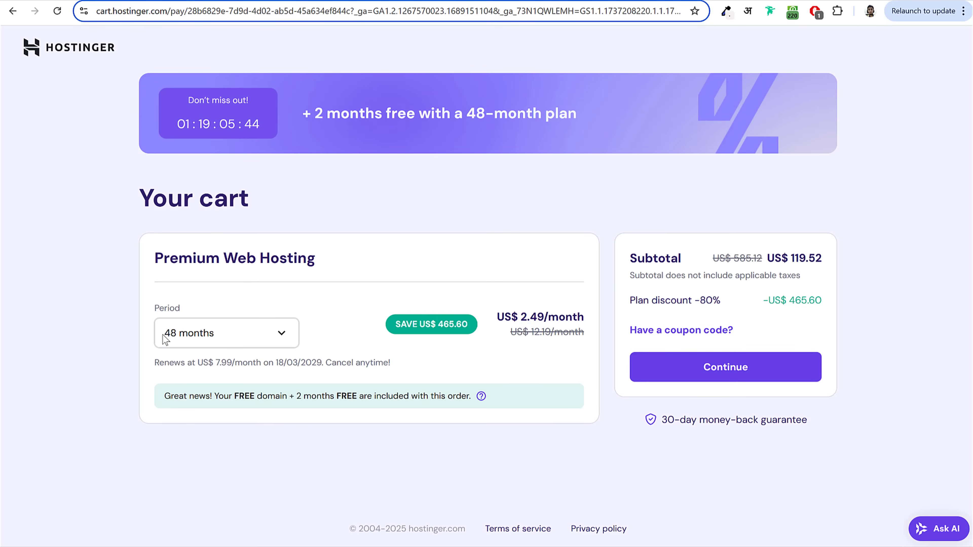
drag(163, 334, 218, 335)
click(199, 343)
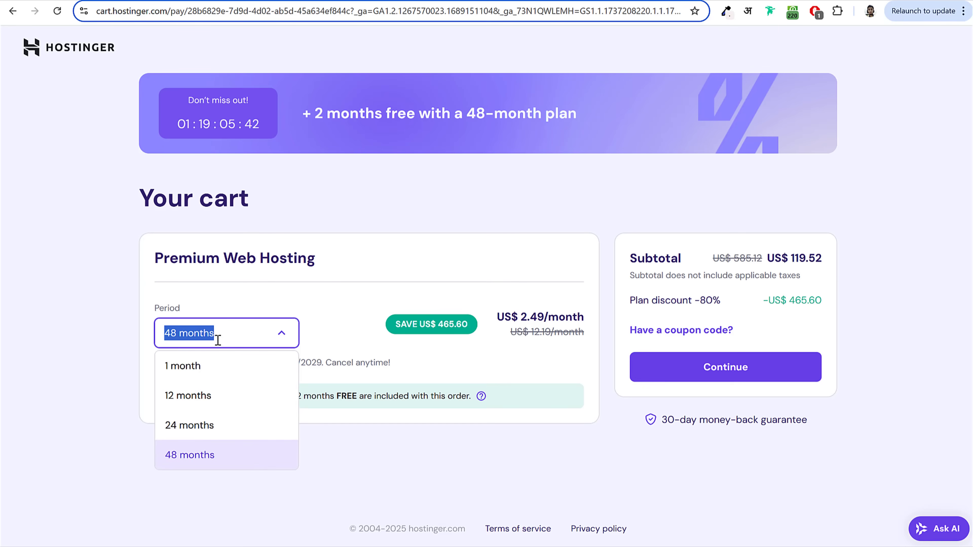
click(325, 331)
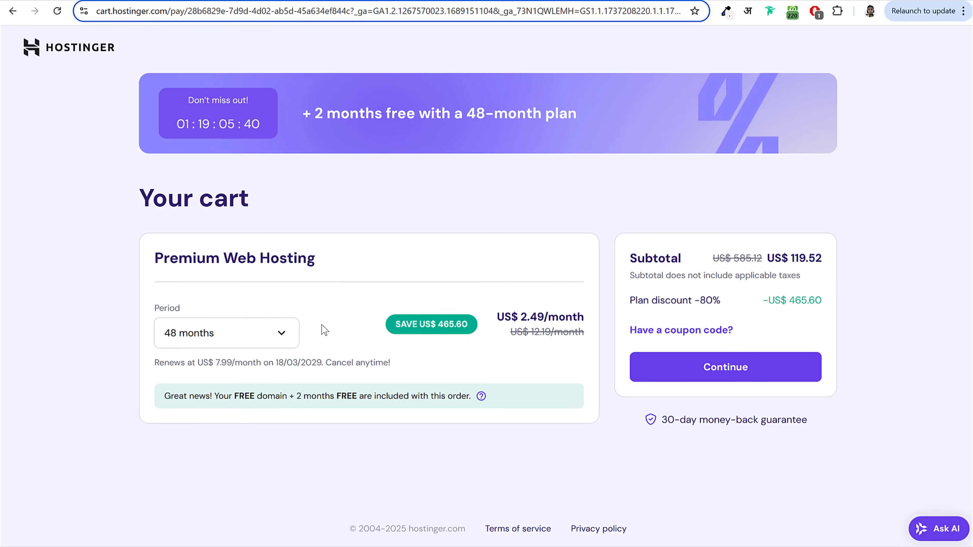
click(256, 336)
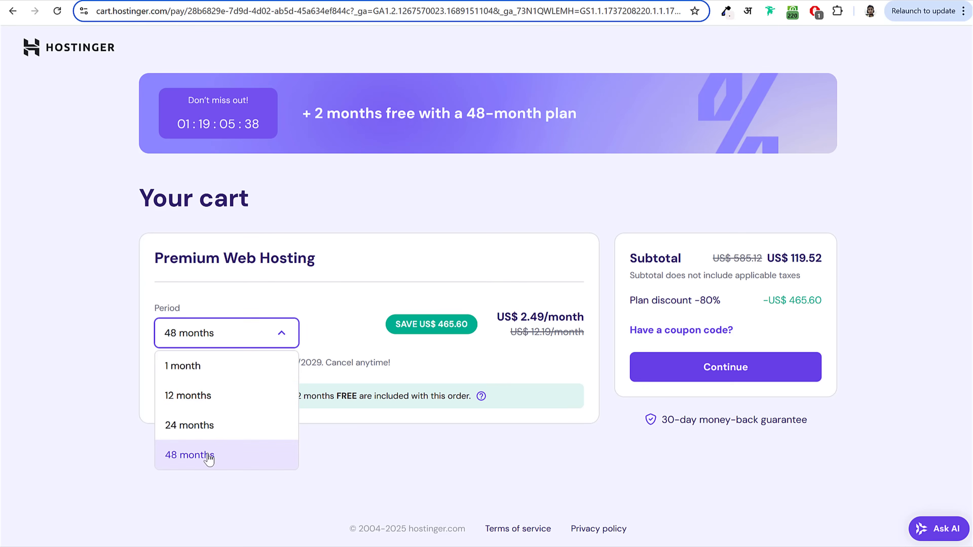
click(296, 342)
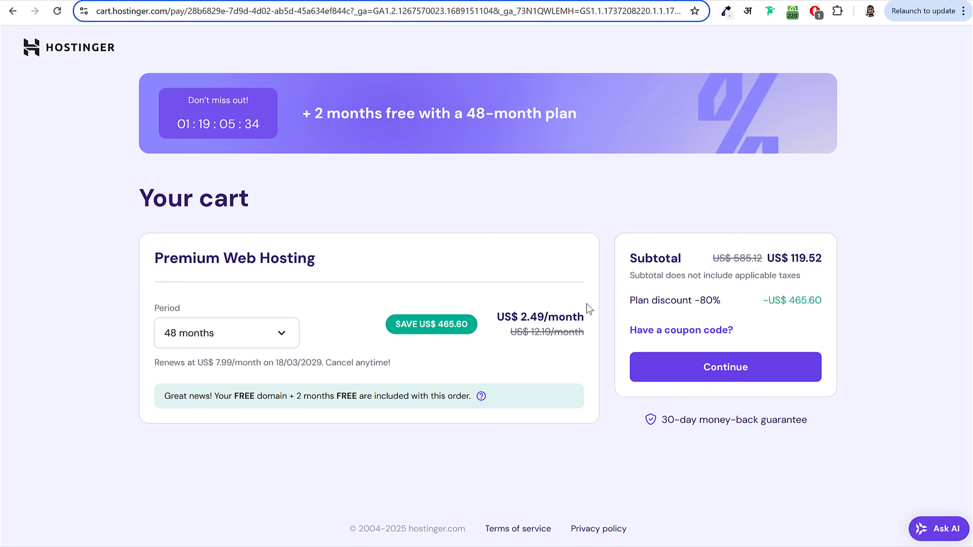
Step: Review the US$ 2.49 monthly price, the struck-through price and the 7.99 renewal in 2029
double_click(530, 313)
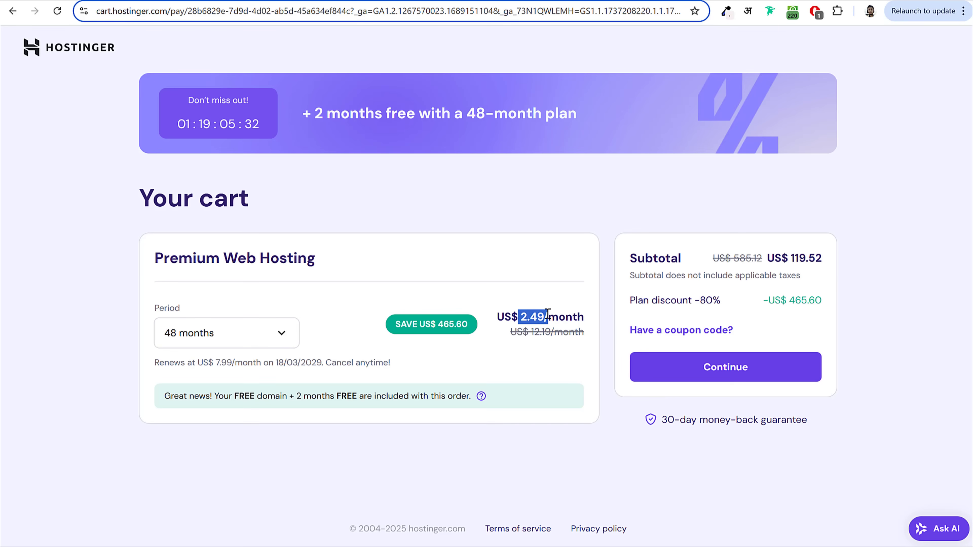
click(544, 317)
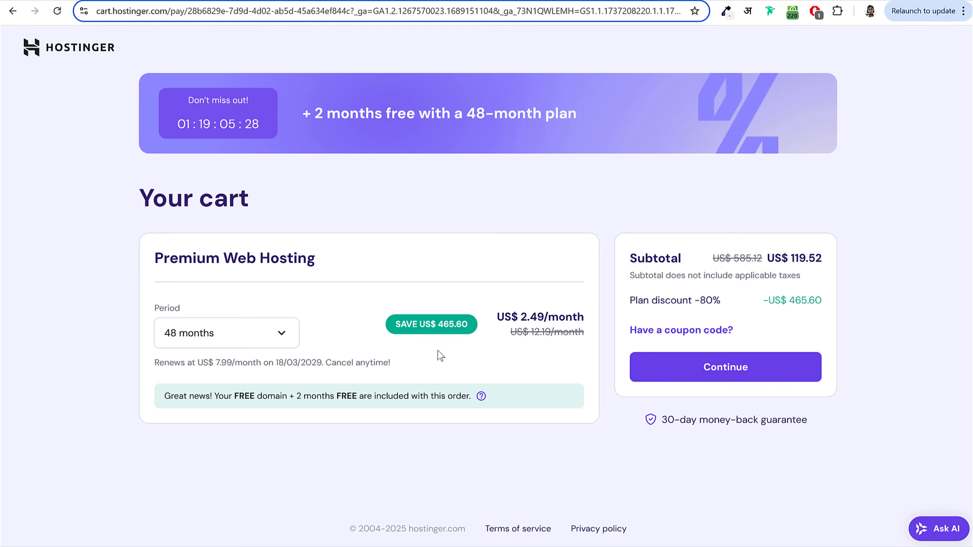
double_click(318, 363)
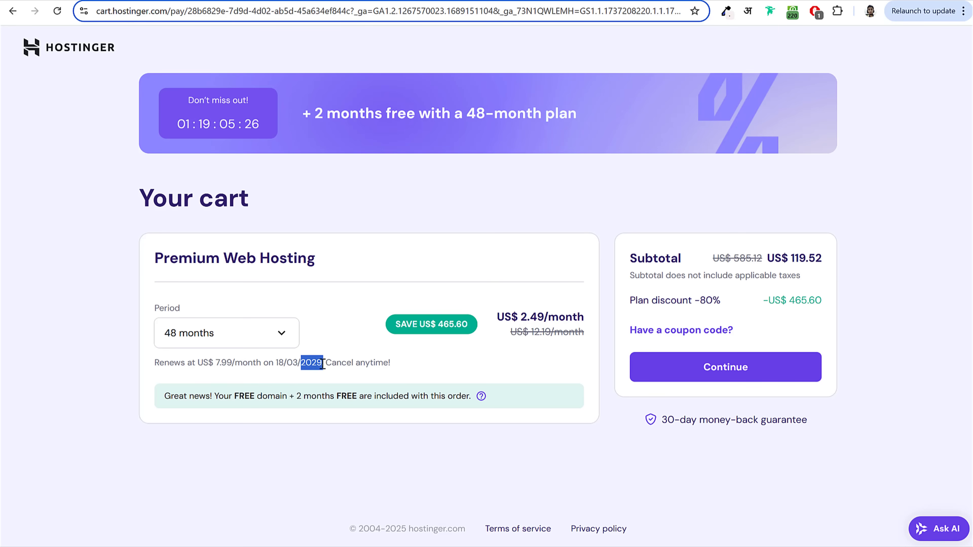
click(323, 363)
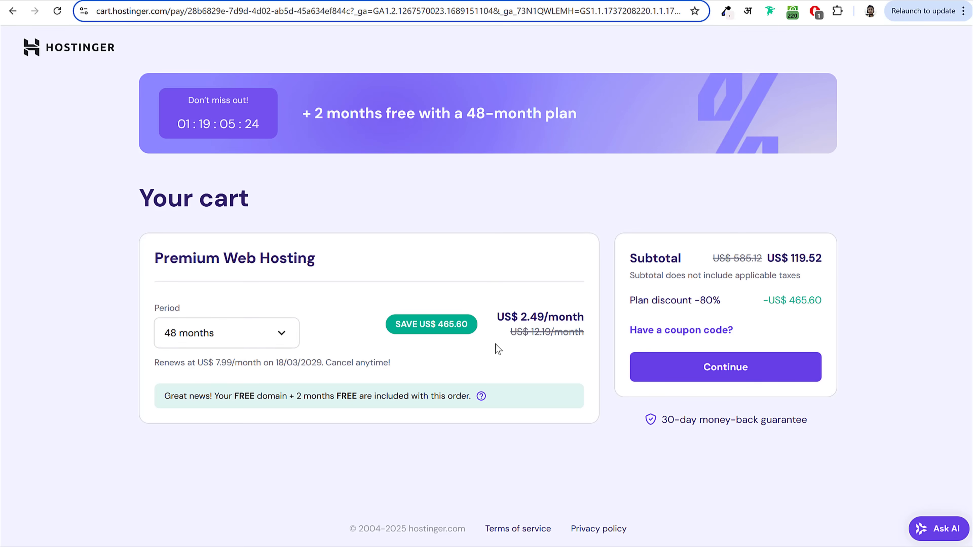
drag(517, 335, 567, 335)
click(468, 343)
drag(216, 362, 248, 363)
click(248, 363)
Step: Check the US$ 119.52 subtotal and reveal the coupon code field
drag(792, 255, 838, 256)
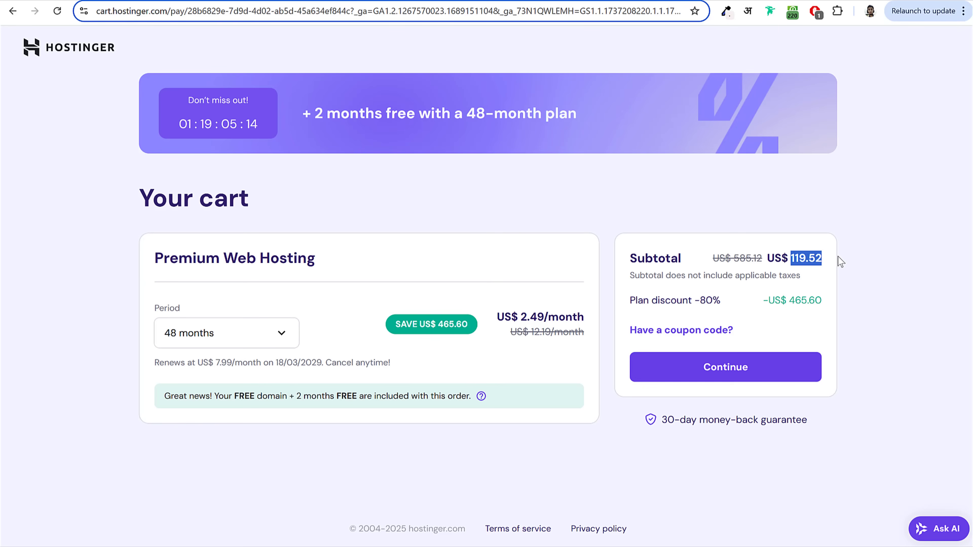
click(824, 258)
drag(789, 256, 824, 256)
click(694, 323)
click(671, 331)
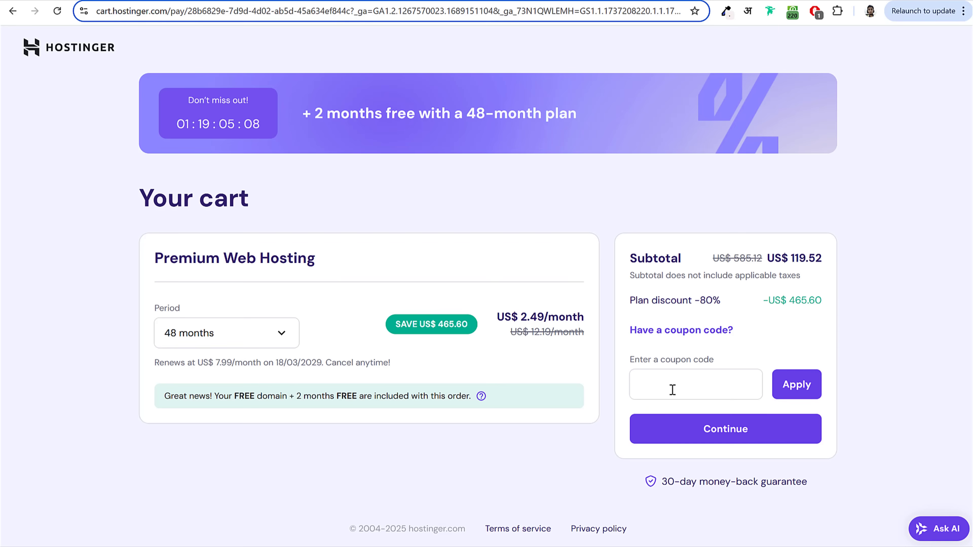
Step: Enter the coupon code and apply it to the cart
click(682, 382)
text(N)
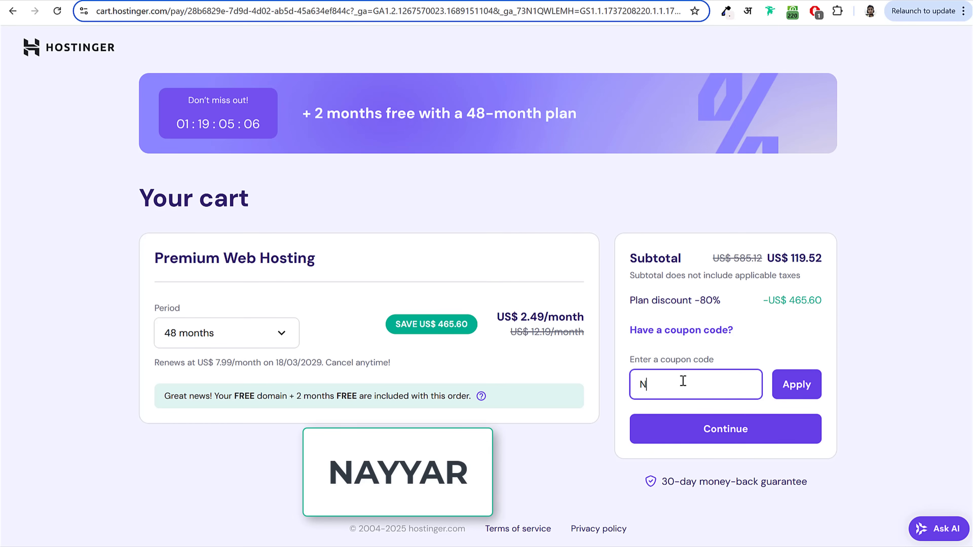
text(AYYAR)
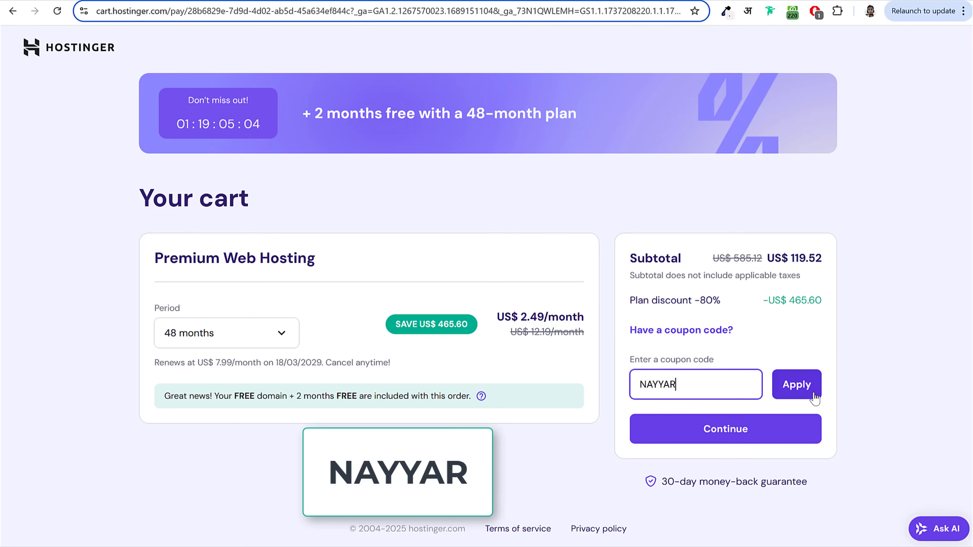
click(801, 384)
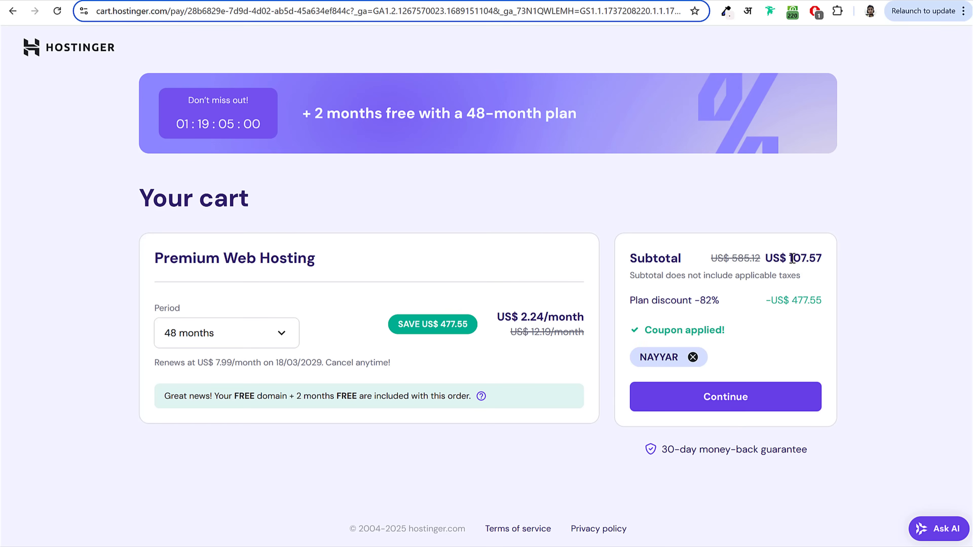
Step: Confirm the discounted subtotal is now US$ 107.57
drag(793, 260, 824, 259)
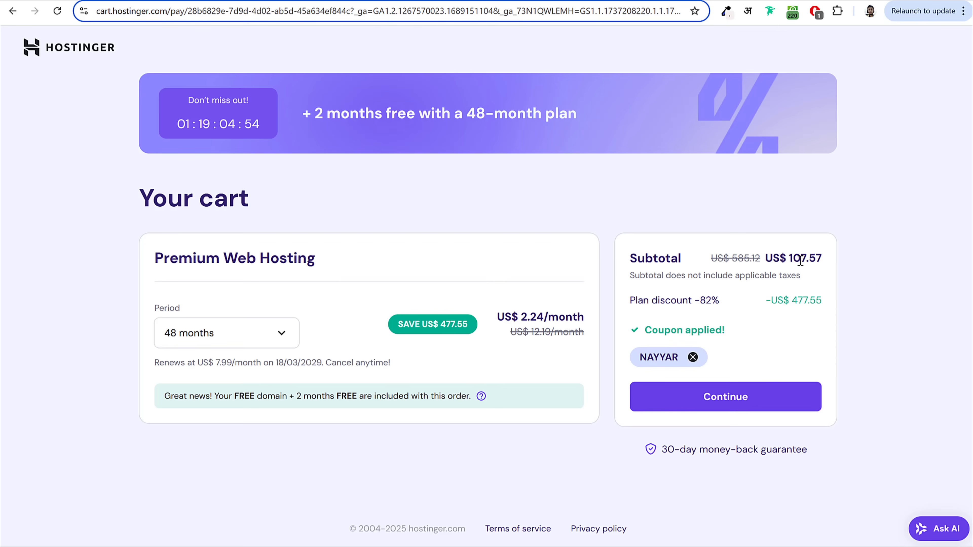
drag(793, 260, 819, 255)
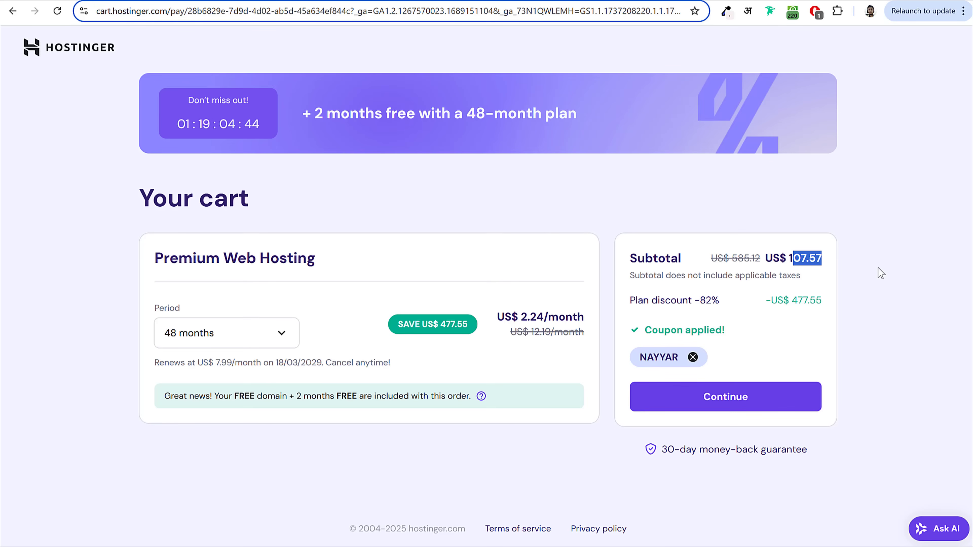
click(870, 265)
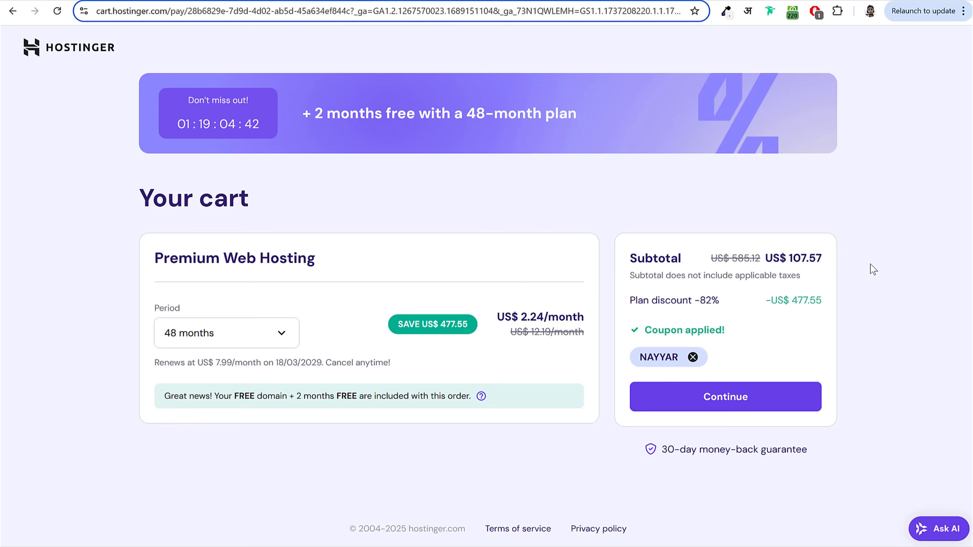
drag(792, 254, 828, 256)
click(853, 251)
click(235, 333)
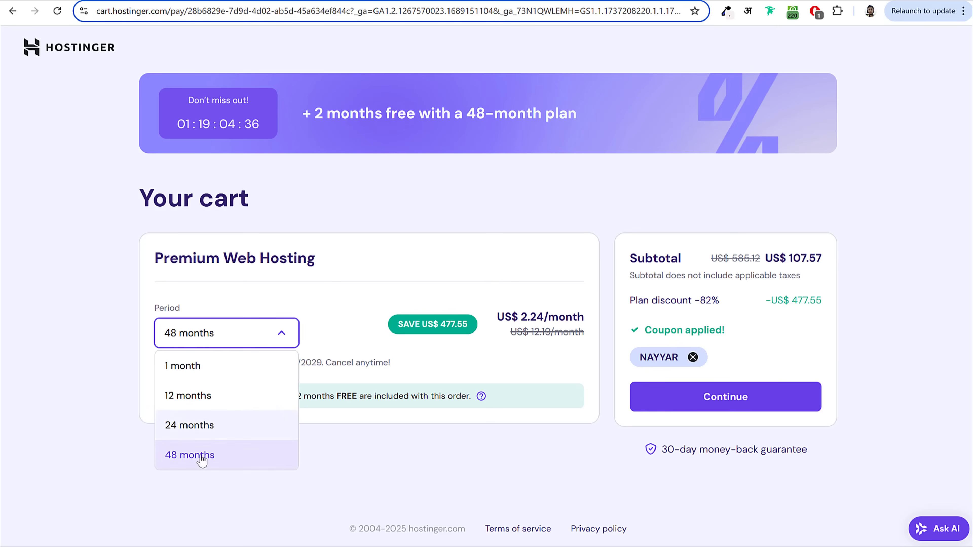
Step: Switch the billing period to 24 months and check the US$ 64.58 subtotal
click(202, 431)
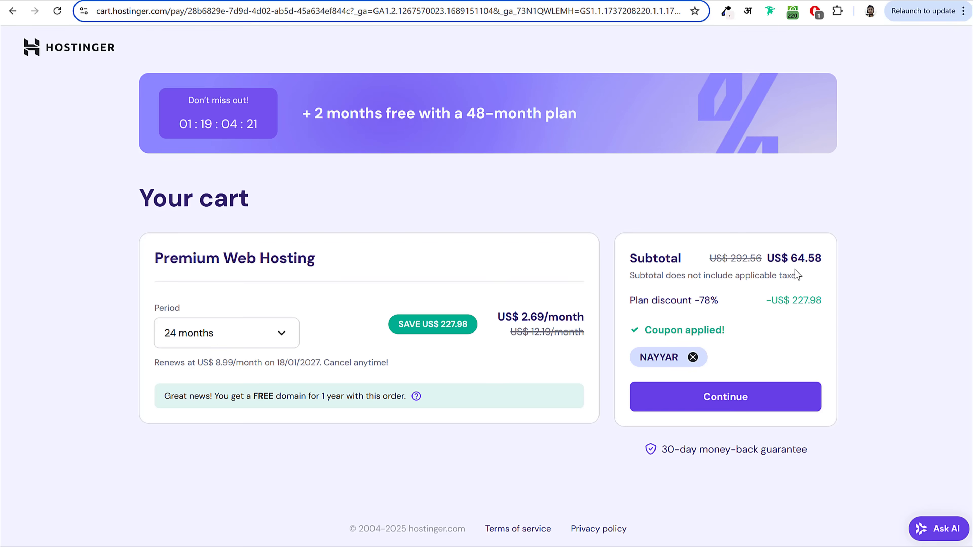
double_click(797, 259)
click(832, 261)
Step: Proceed to checkout and submit the new account's email and password
click(738, 407)
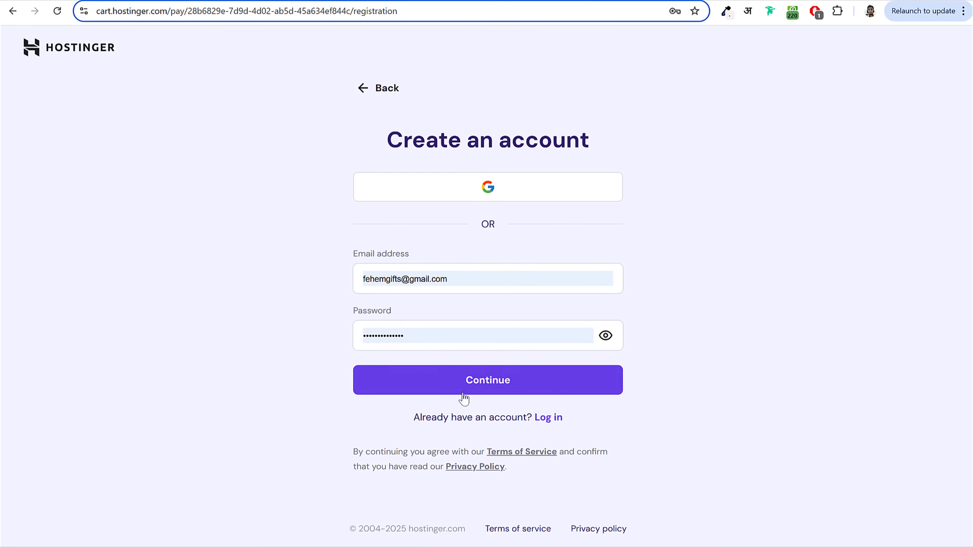
click(459, 387)
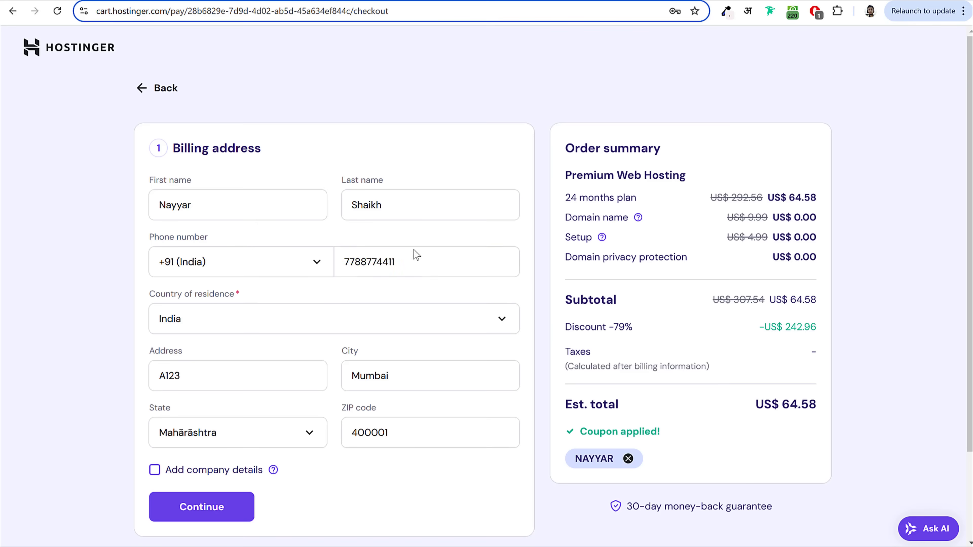
Step: Confirm the billing address, look through the Card, PayPal, Google Pay and AliPay options, and open Card
drag(175, 149, 262, 148)
click(237, 512)
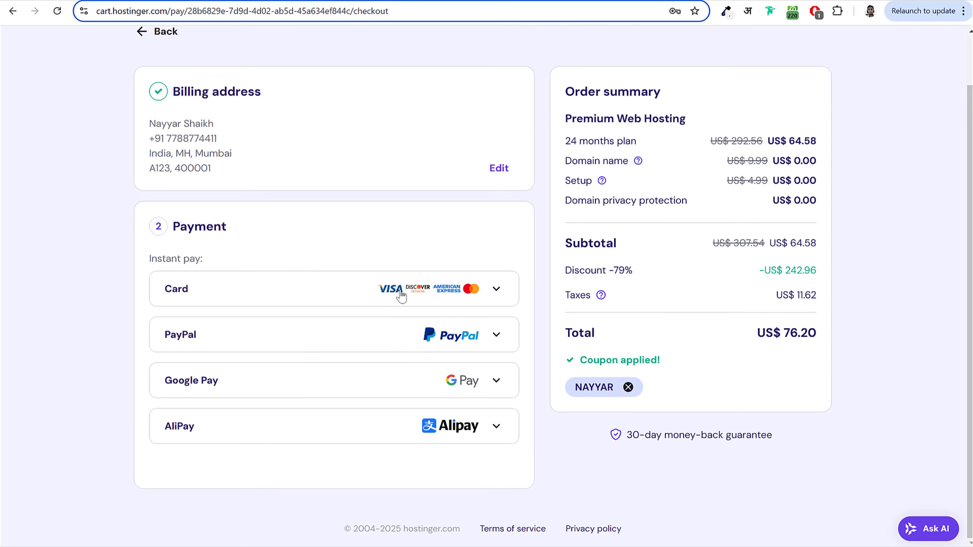
click(217, 295)
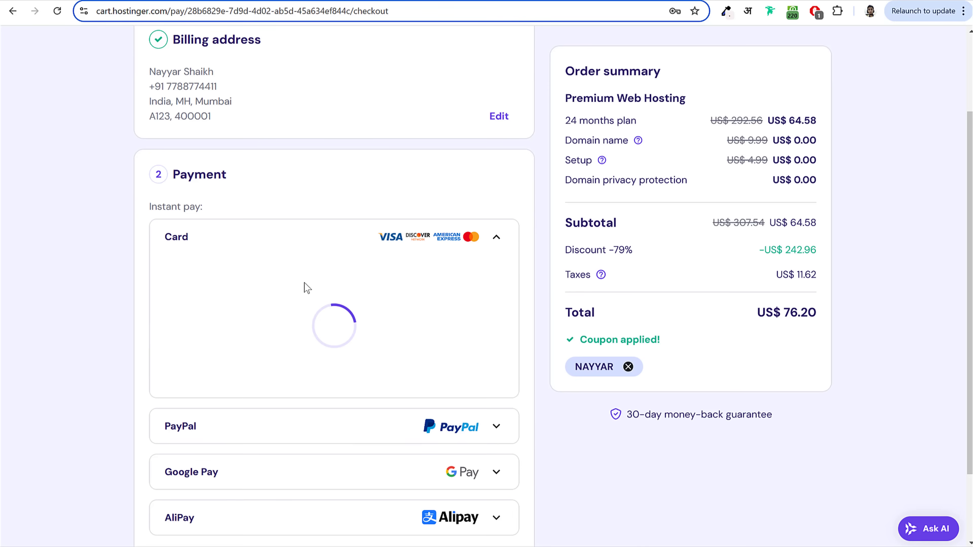
scroll(404, 325, down, 5)
click(219, 347)
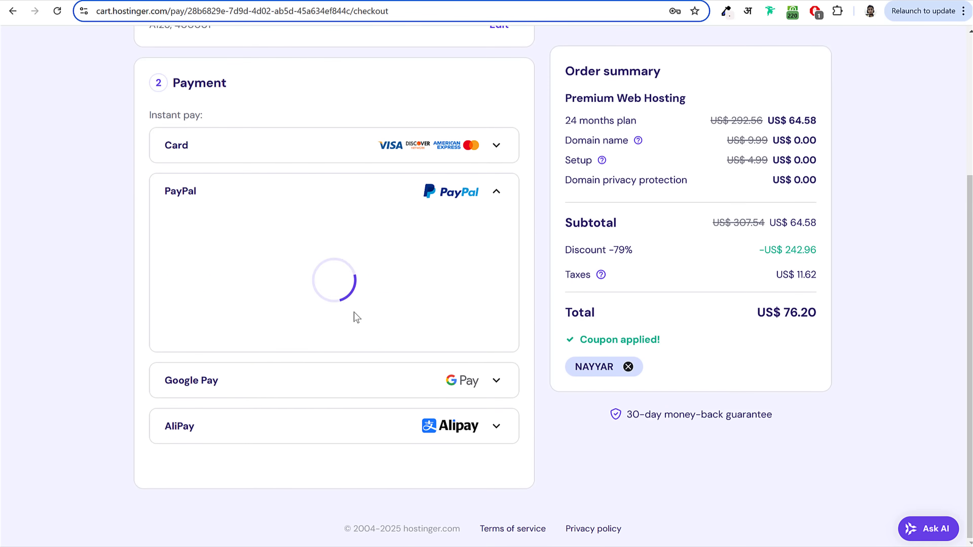
click(210, 382)
click(220, 441)
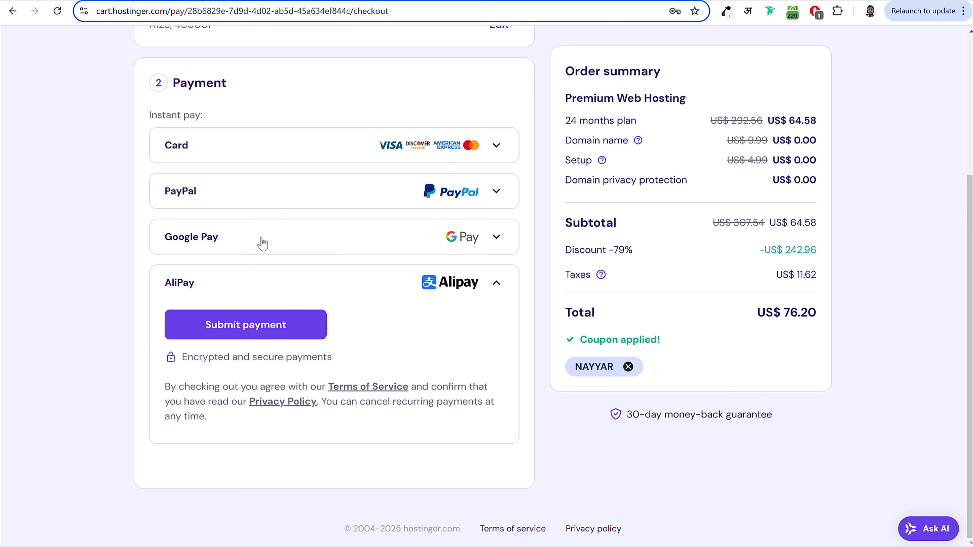
click(240, 152)
scroll(511, 248, up, 3)
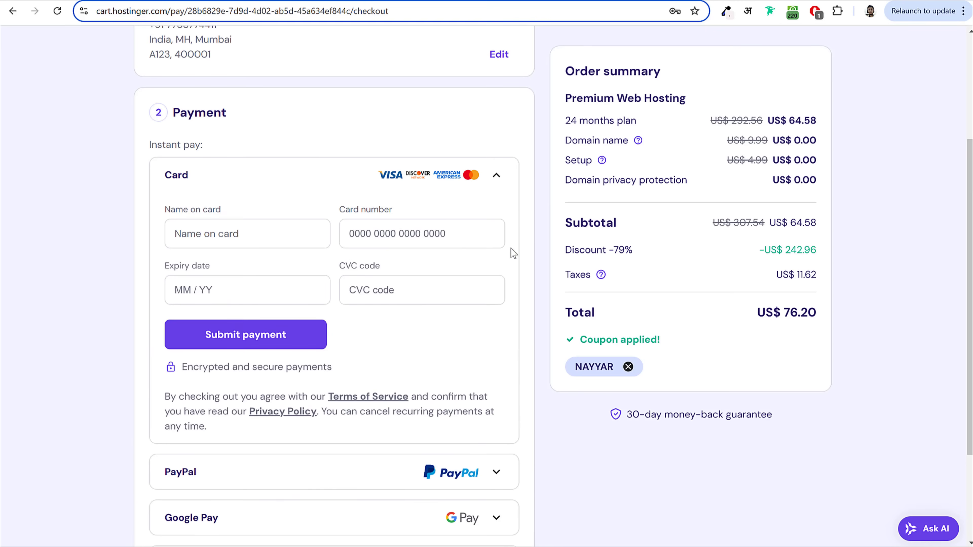
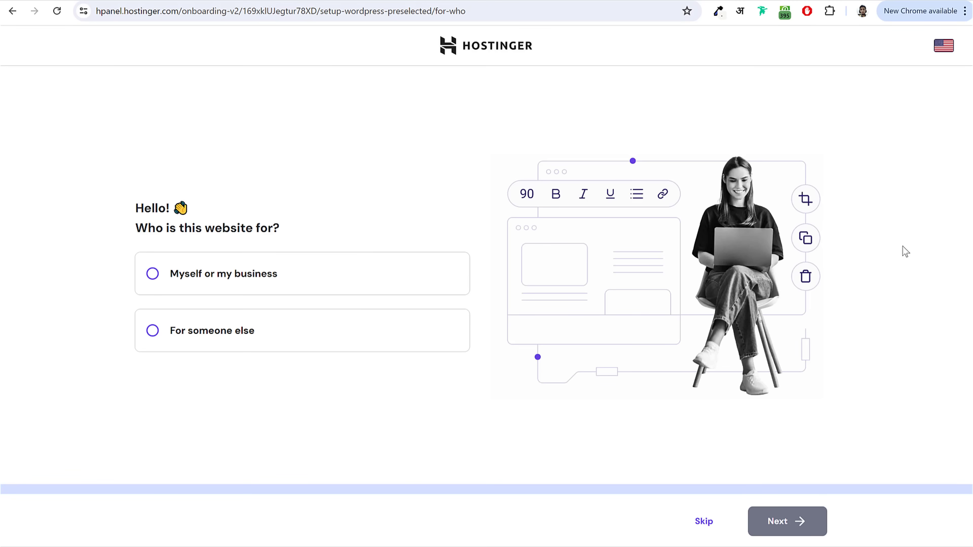
Step: Mark the site as for myself or my business and choose to create a new website
click(200, 276)
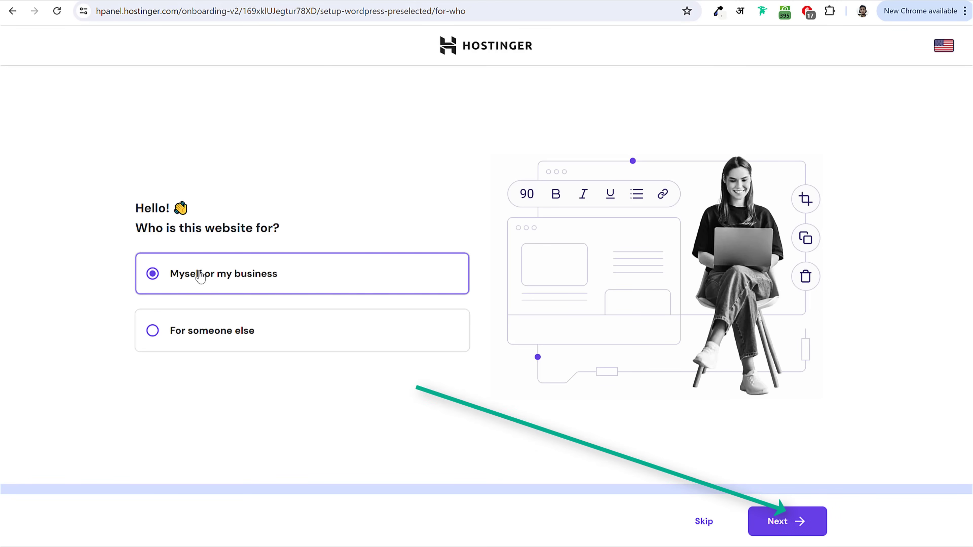
click(781, 528)
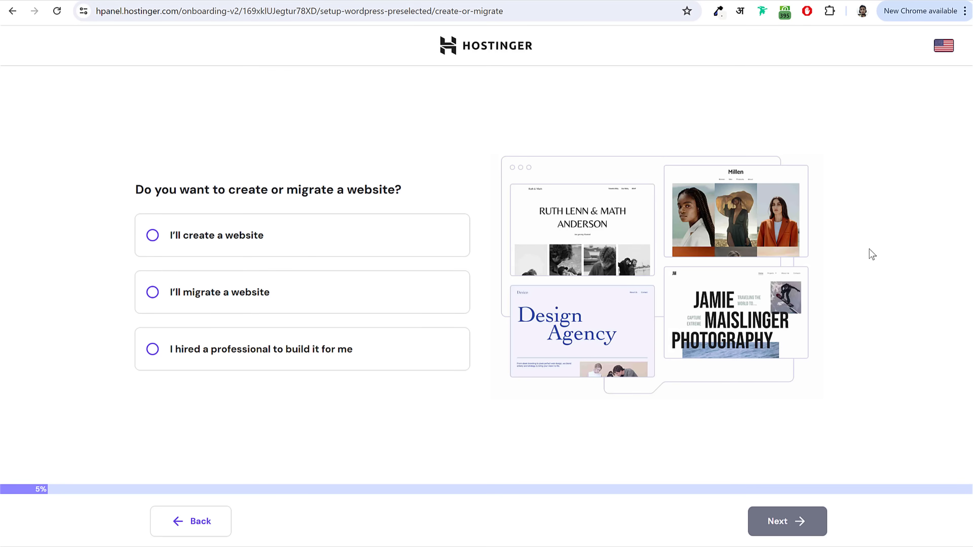
click(224, 238)
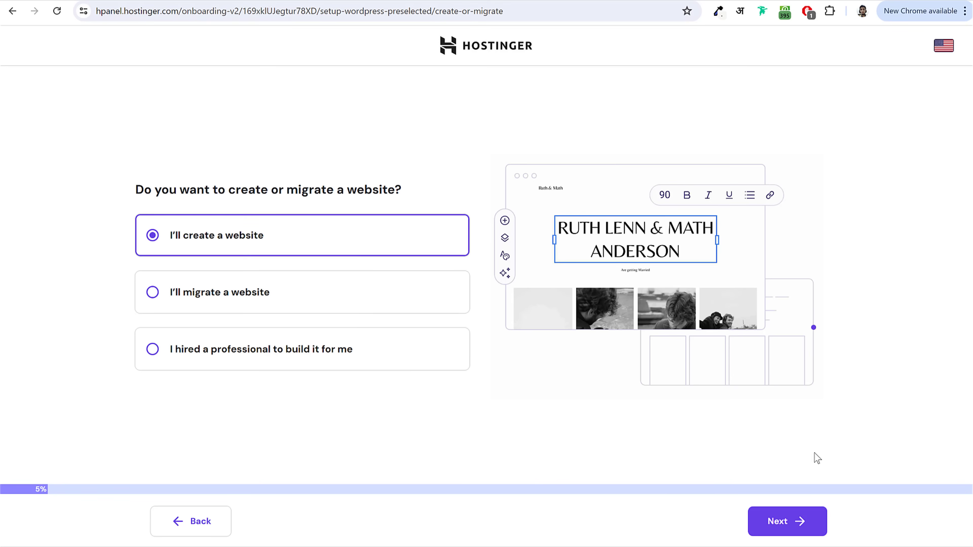
click(797, 521)
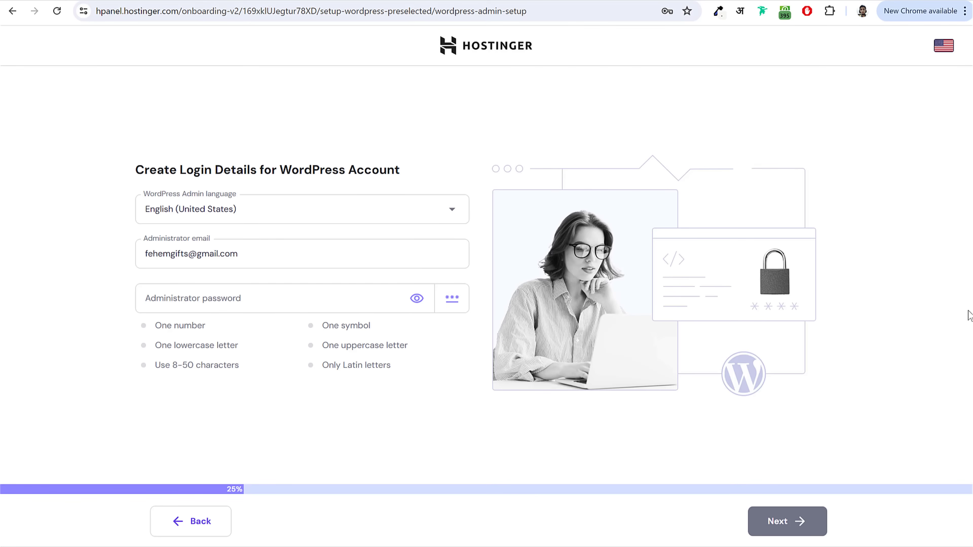
Step: Generate a strong admin password and set the website type to Business and services
click(452, 298)
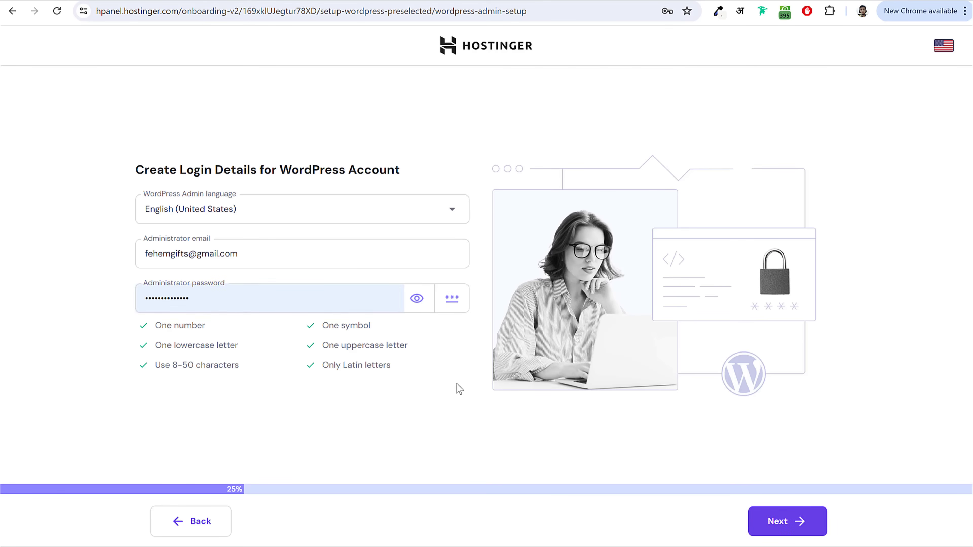
click(802, 523)
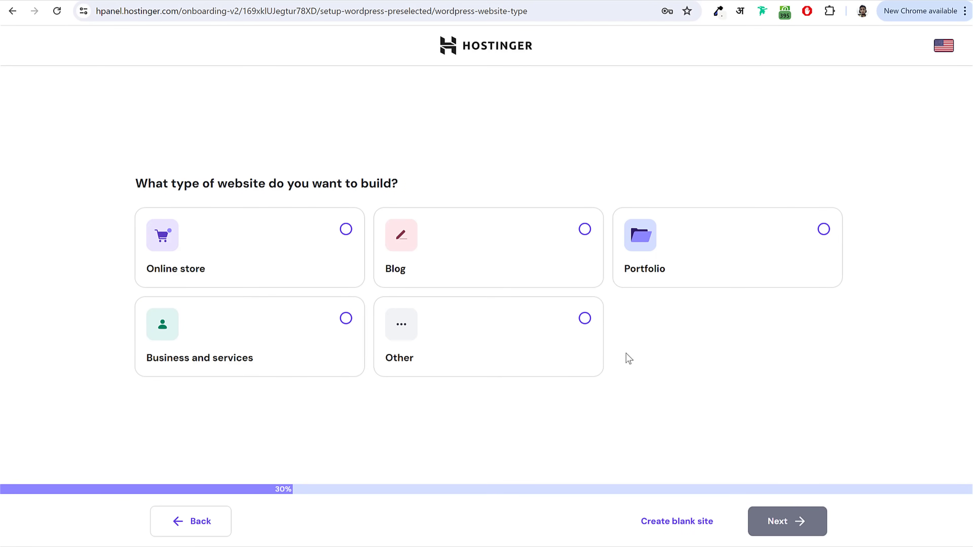
click(586, 319)
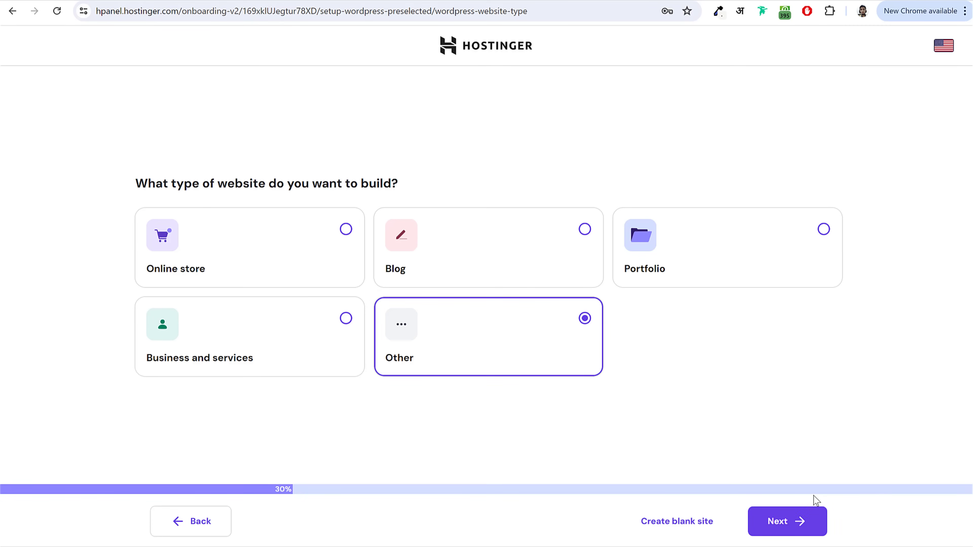
click(346, 319)
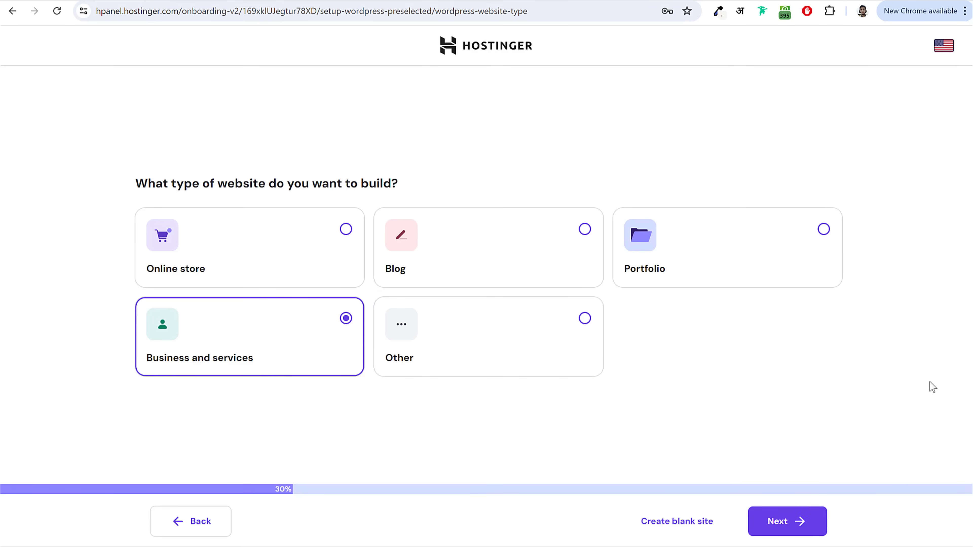
click(787, 527)
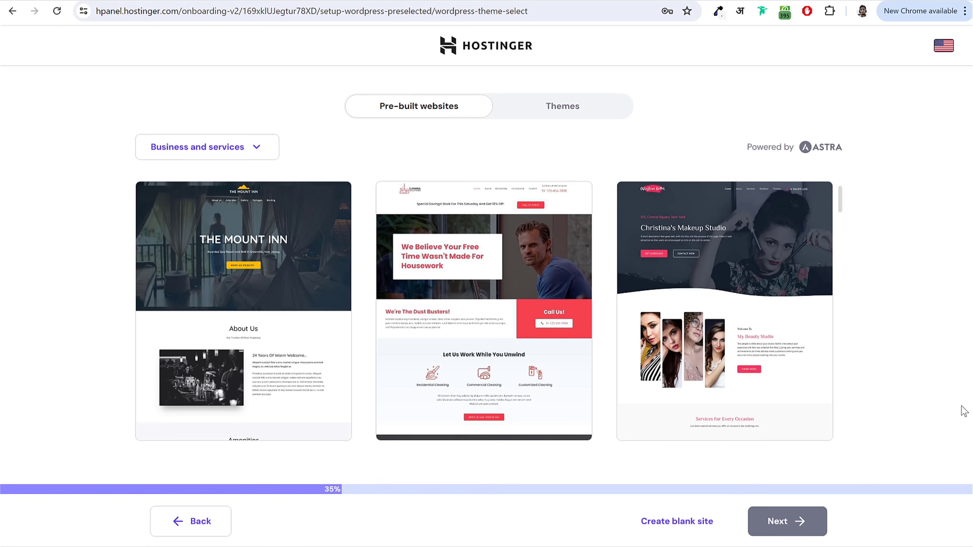
Step: Start from a blank site under Themes and skip the recommended plugins
click(578, 108)
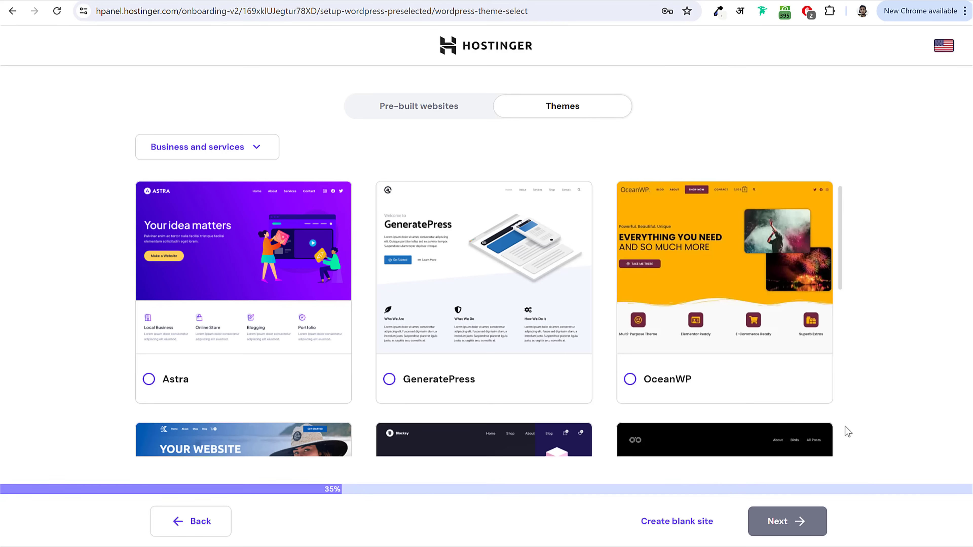
click(667, 527)
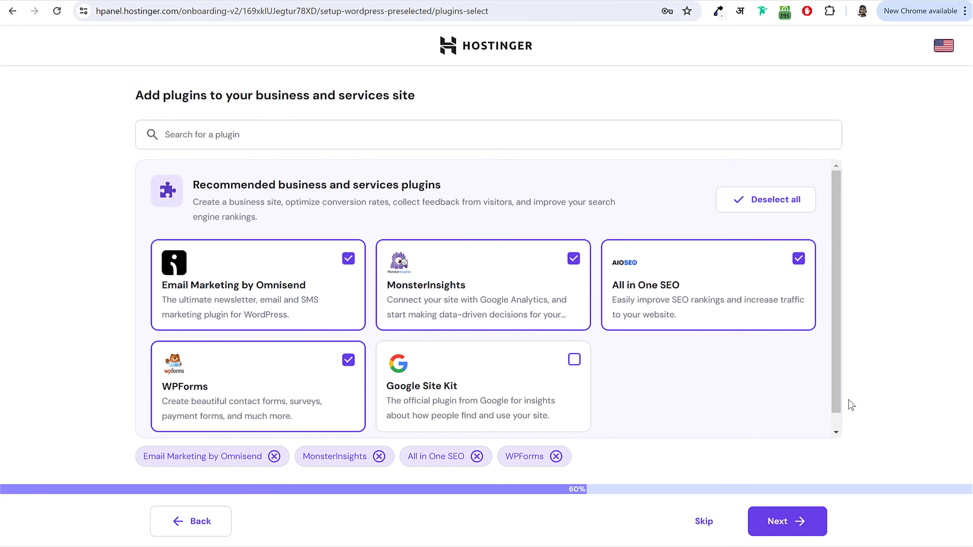
click(708, 532)
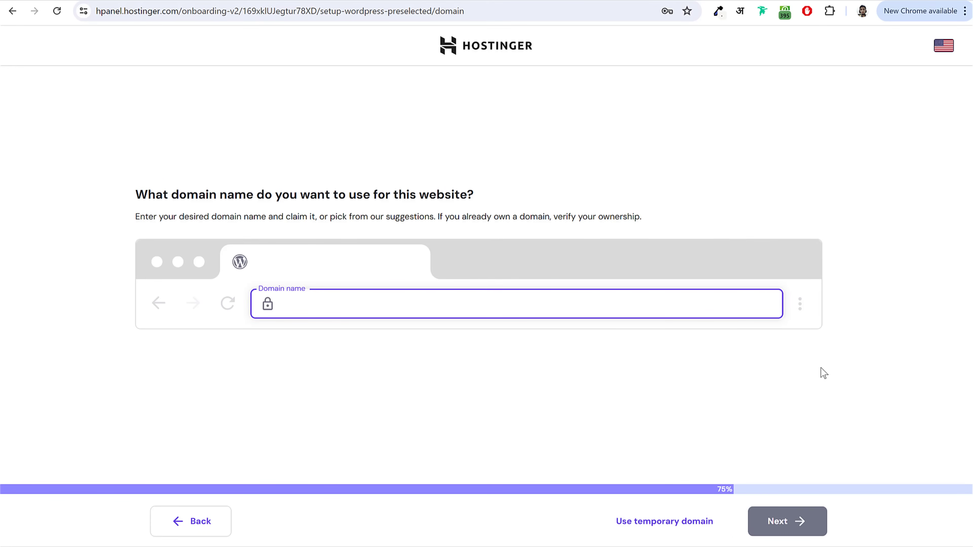
Step: Replace 'blogdude.in' with a domain based on the owner's name and pick the free .in suggestion
text(blogdude)
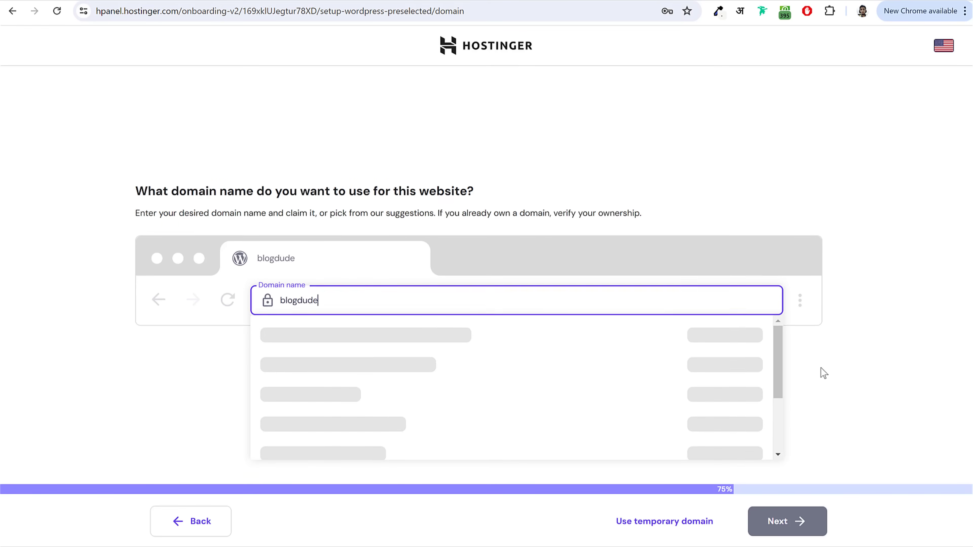
text(.in)
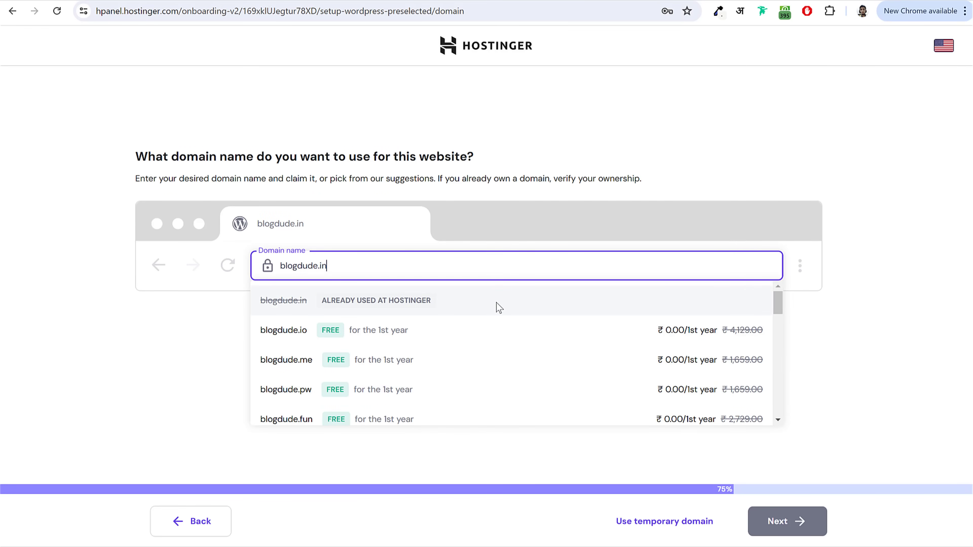
key(ctrl+a)
text(nayyarshaikh)
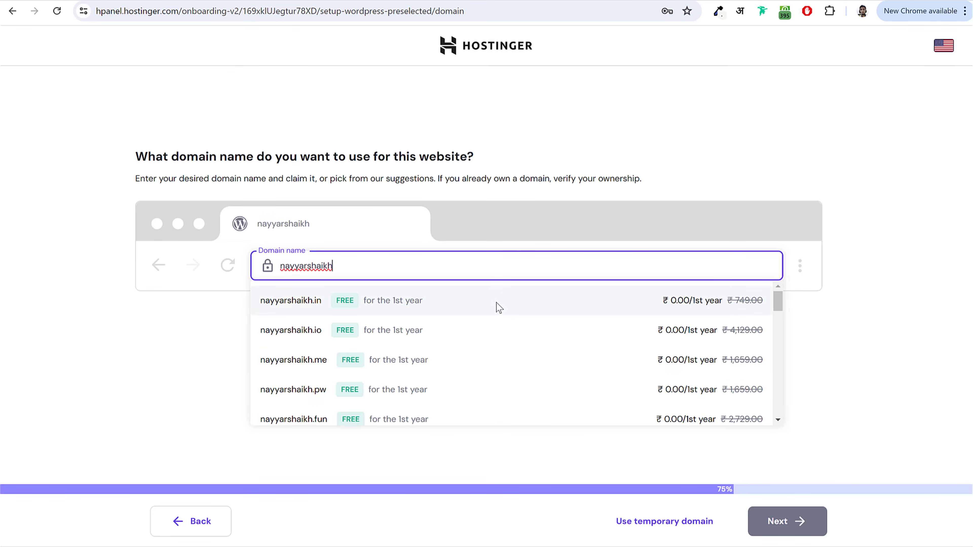
click(447, 312)
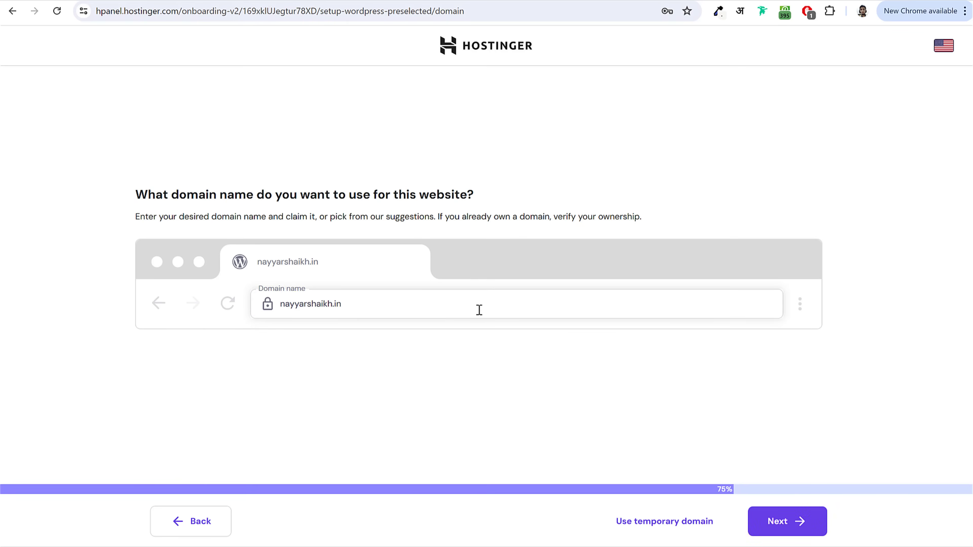
click(794, 532)
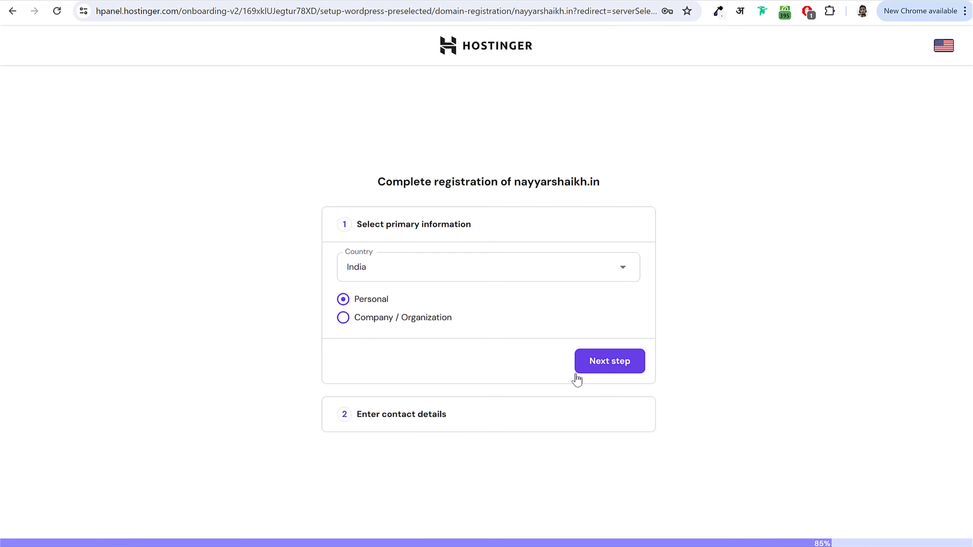
Step: Acknowledge the 'I understand' details warning and complete the free .in domain registration
click(626, 365)
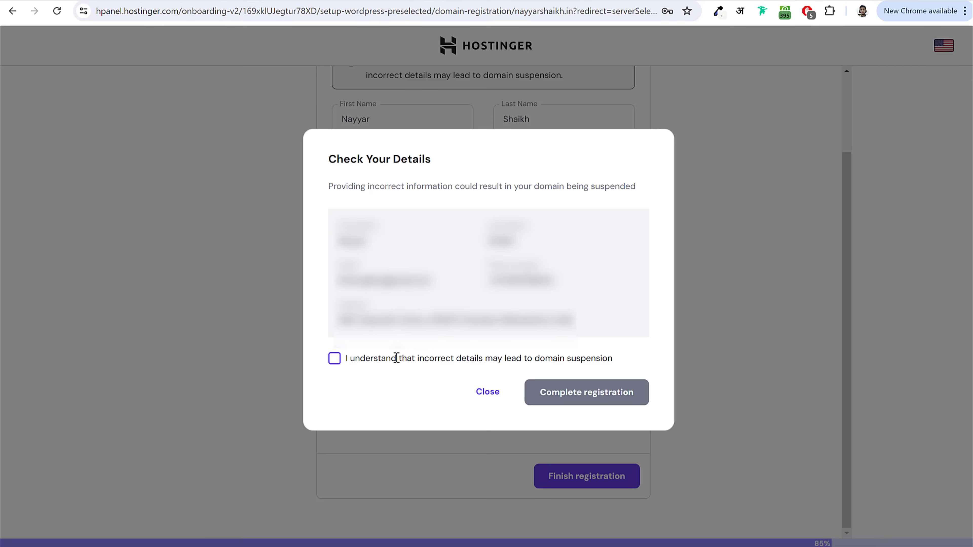
click(336, 361)
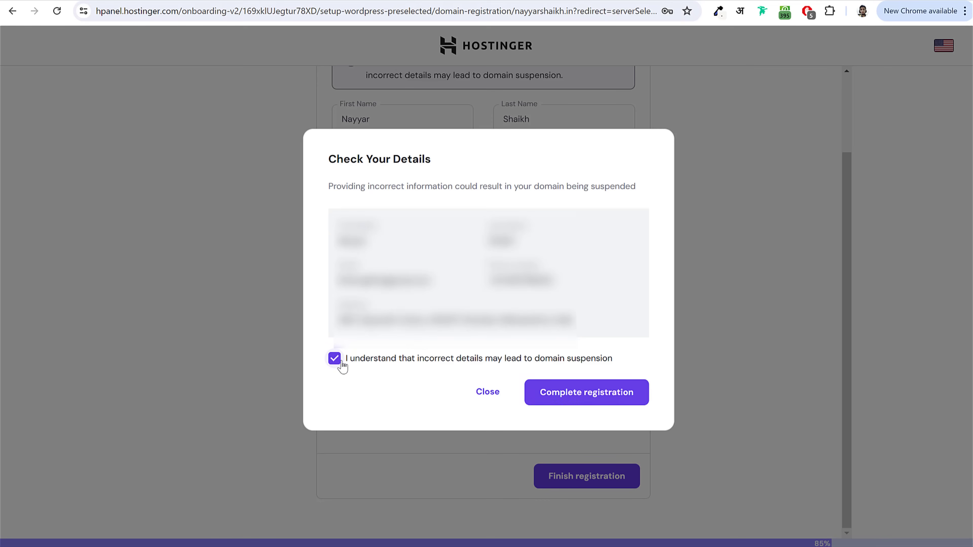
click(614, 401)
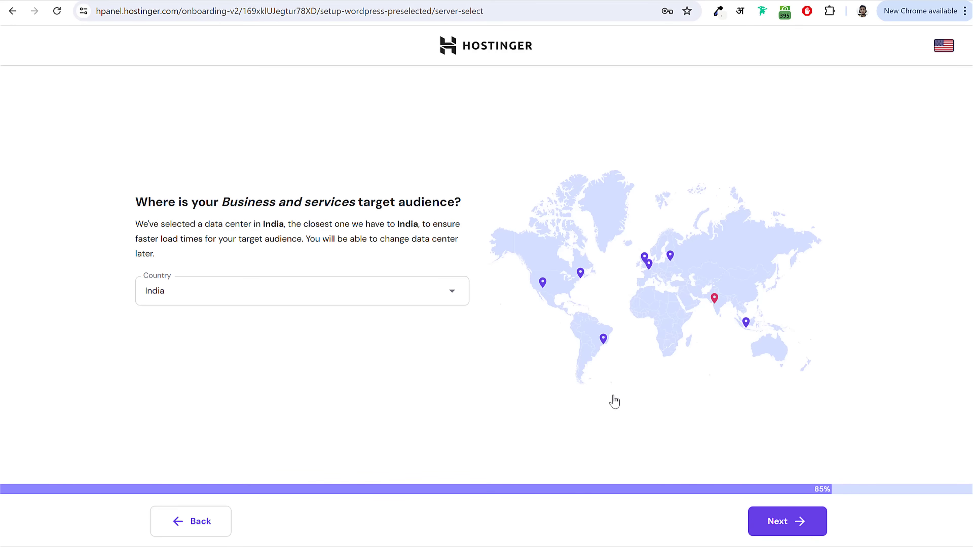
Step: Keep India as the data-centre country and start the WordPress installation
click(245, 291)
scroll(245, 343, down, 3)
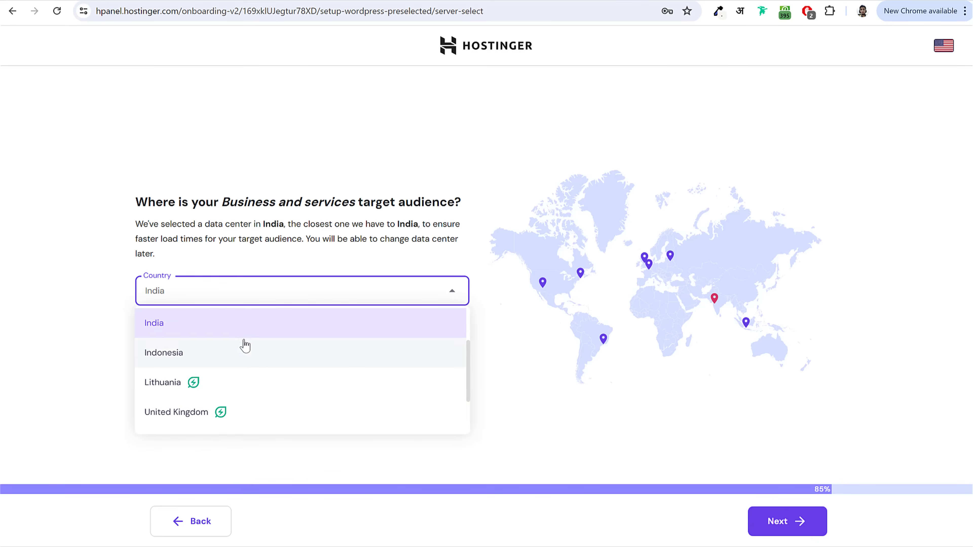
scroll(241, 406, up, 3)
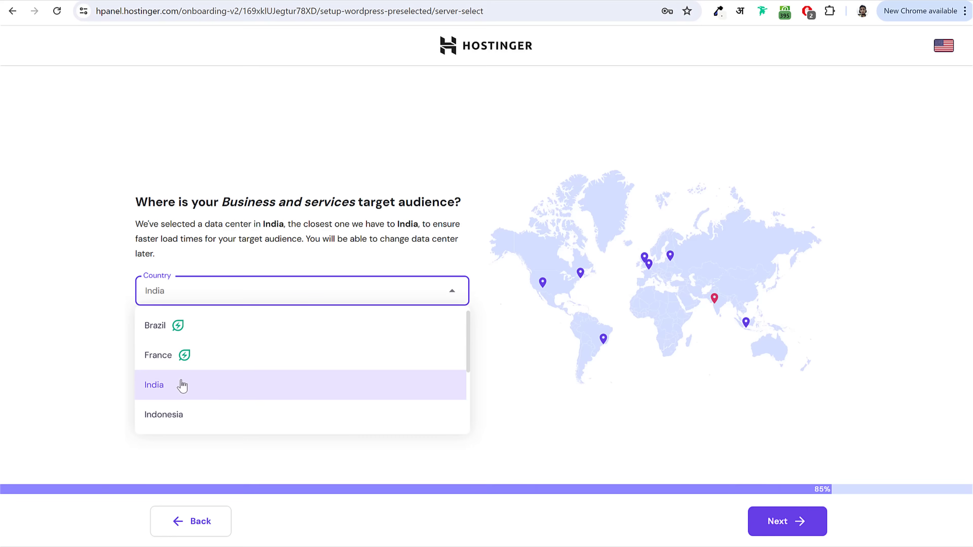
scroll(181, 387, down, 3)
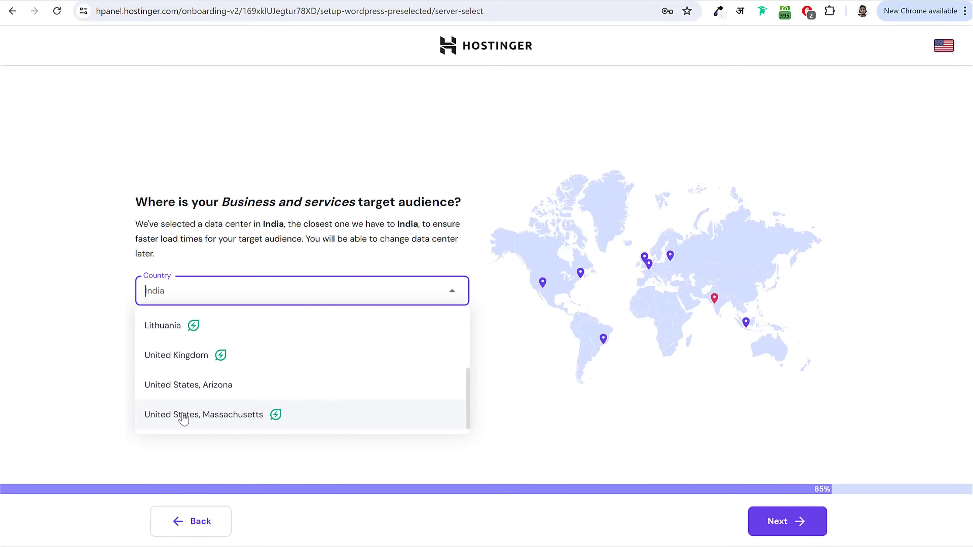
scroll(184, 417, up, 1)
scroll(183, 414, up, 3)
click(183, 397)
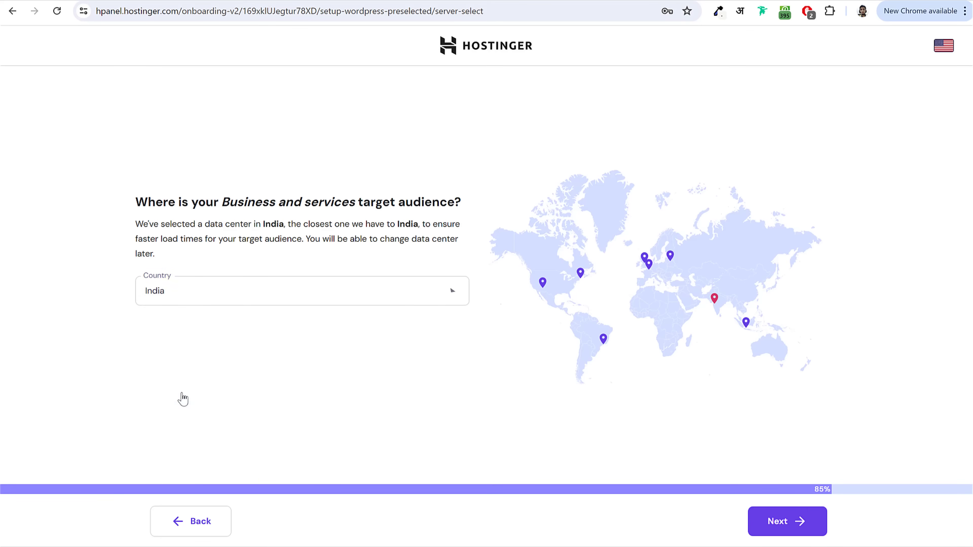
click(769, 522)
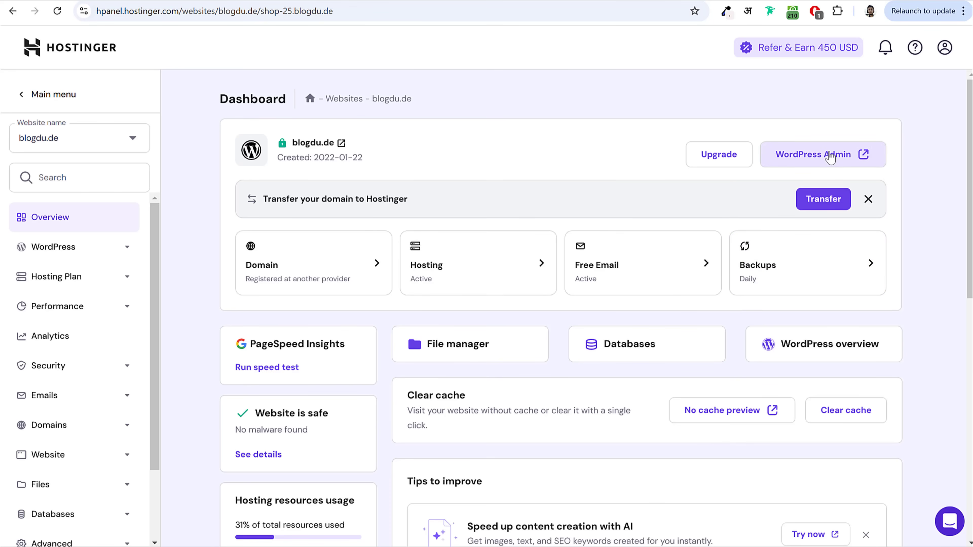
Step: Open the site's WordPress Admin from the hPanel website dashboard
click(823, 157)
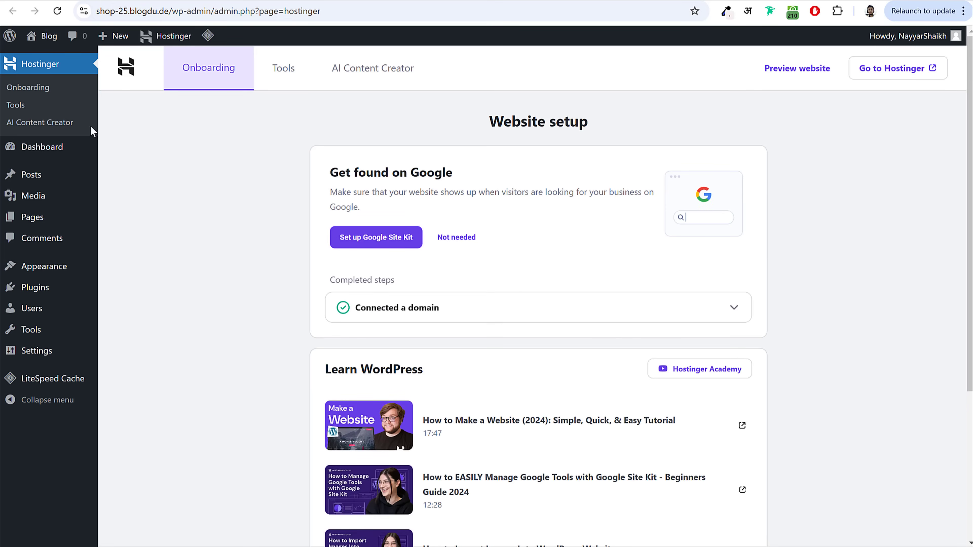
Step: View the WordPress Dashboard, then select the wp-admin part of the URL in the address bar
click(31, 154)
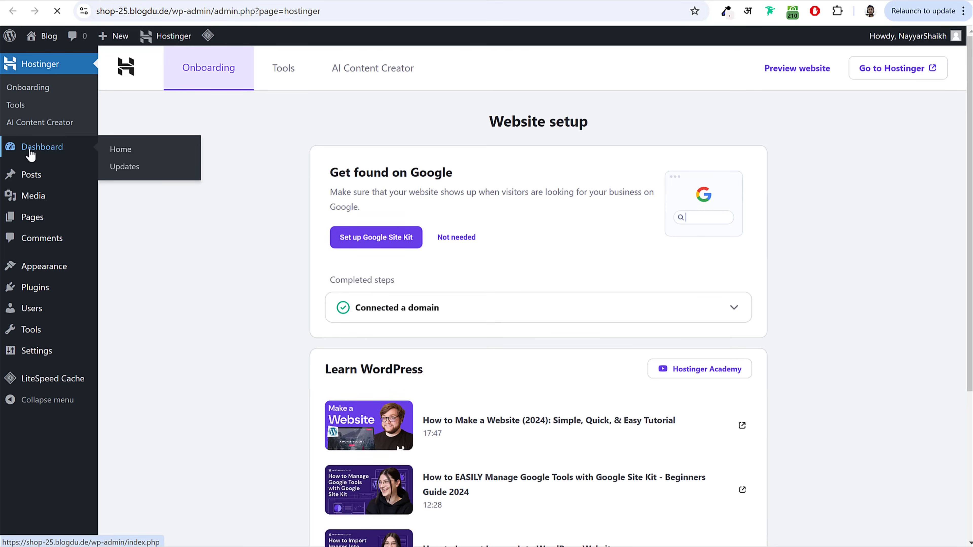
scroll(796, 180, down, 10)
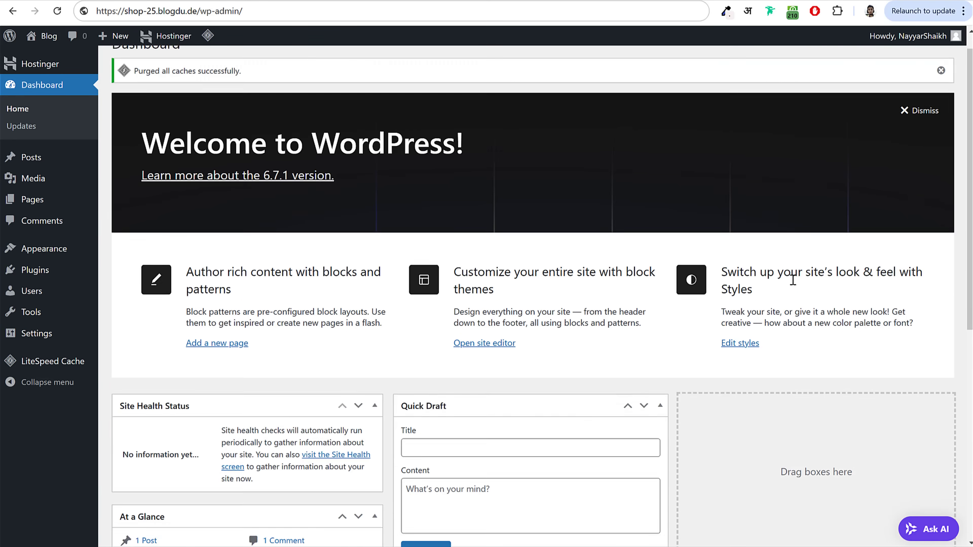
scroll(793, 284, up, 8)
scroll(796, 286, up, 3)
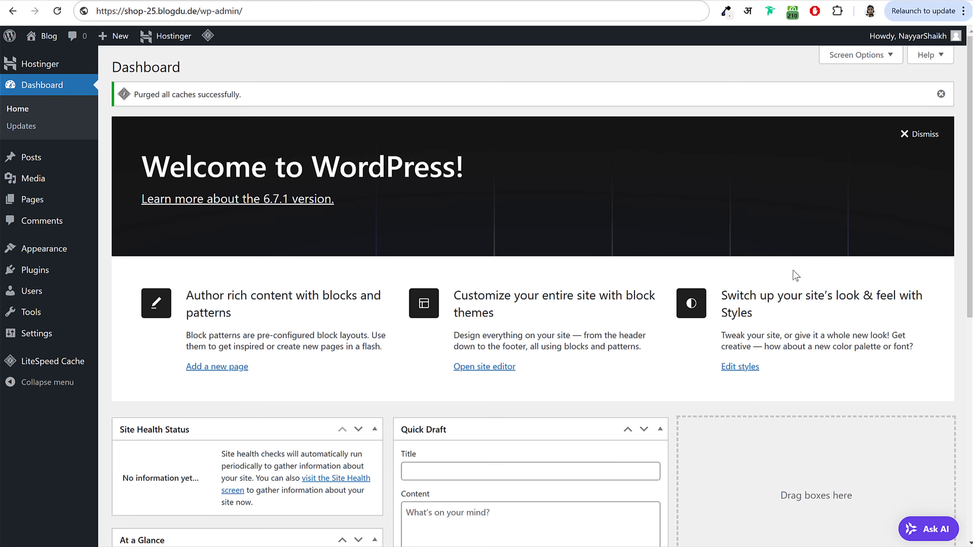
click(171, 10)
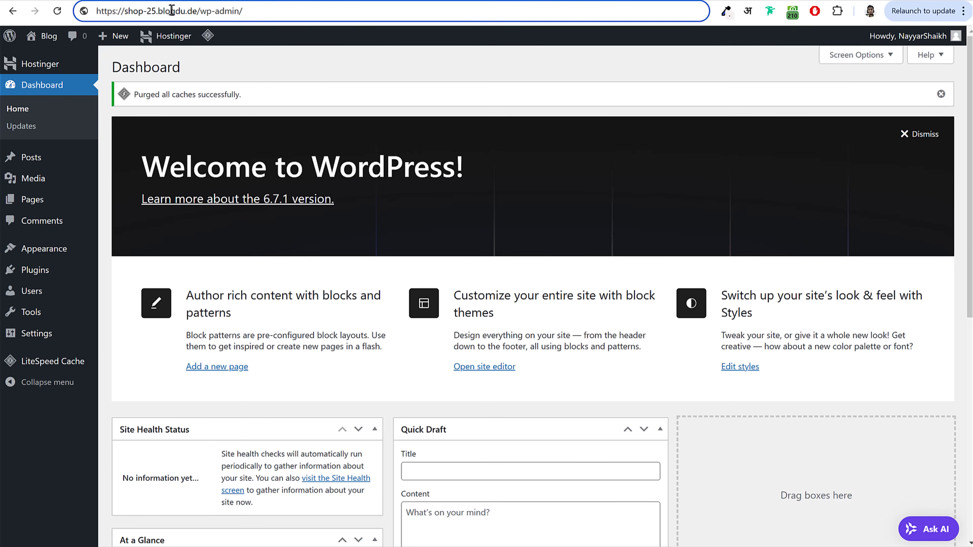
drag(97, 11, 221, 10)
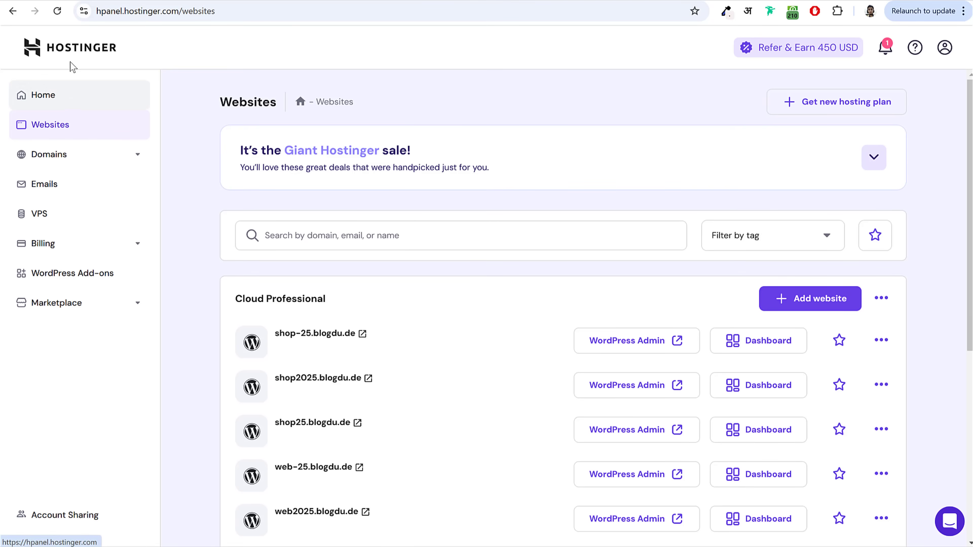
Step: Return to the hPanel home page and highlight the hpanel.hostinger.com address
click(77, 47)
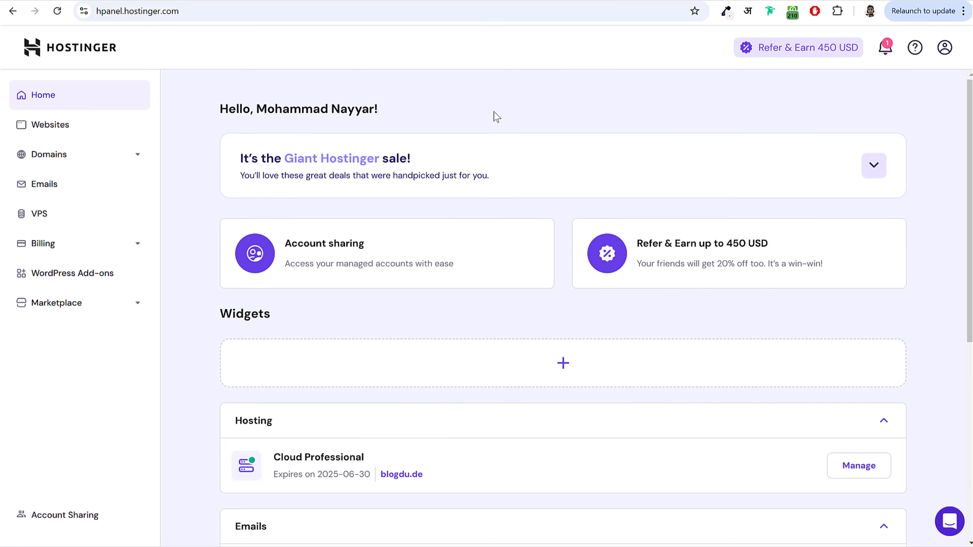
click(153, 12)
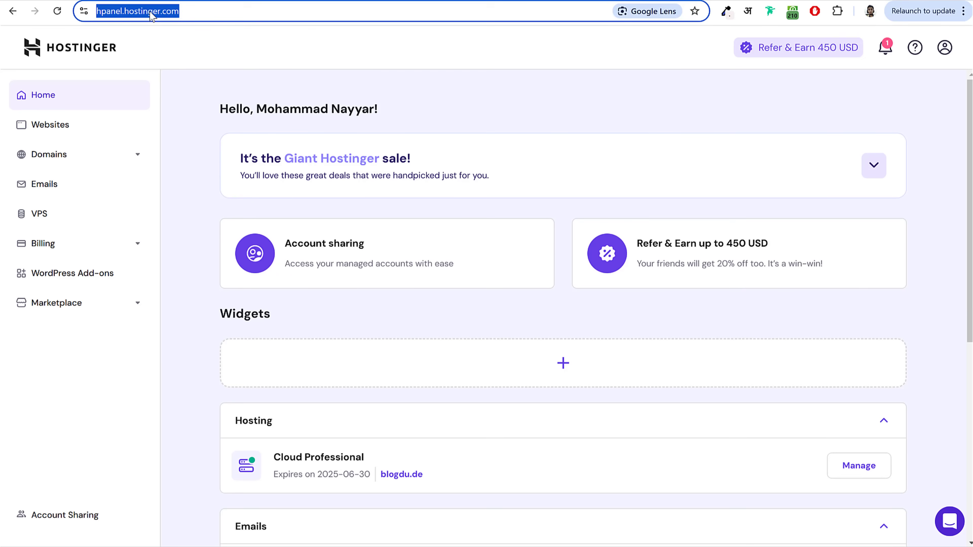
click(126, 12)
drag(126, 11, 274, 15)
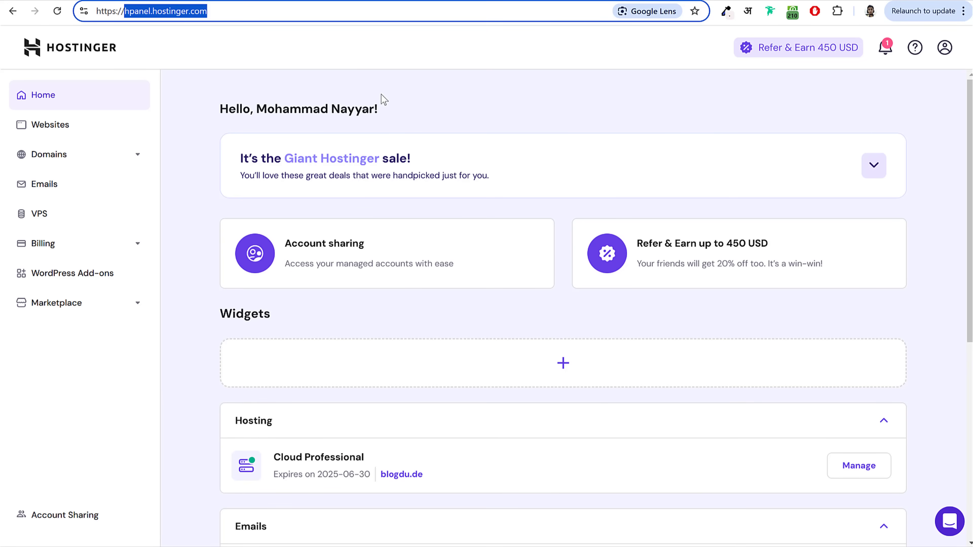
Step: From the Websites list, open WordPress Admin for shop-25.blogdu.de
click(44, 129)
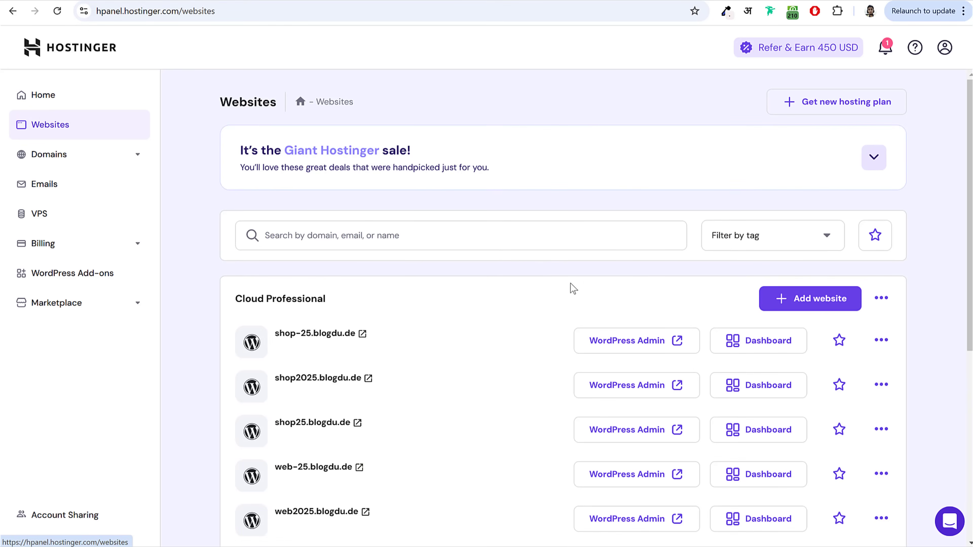
scroll(585, 307, down, 1)
scroll(585, 307, down, 8)
scroll(582, 308, up, 6)
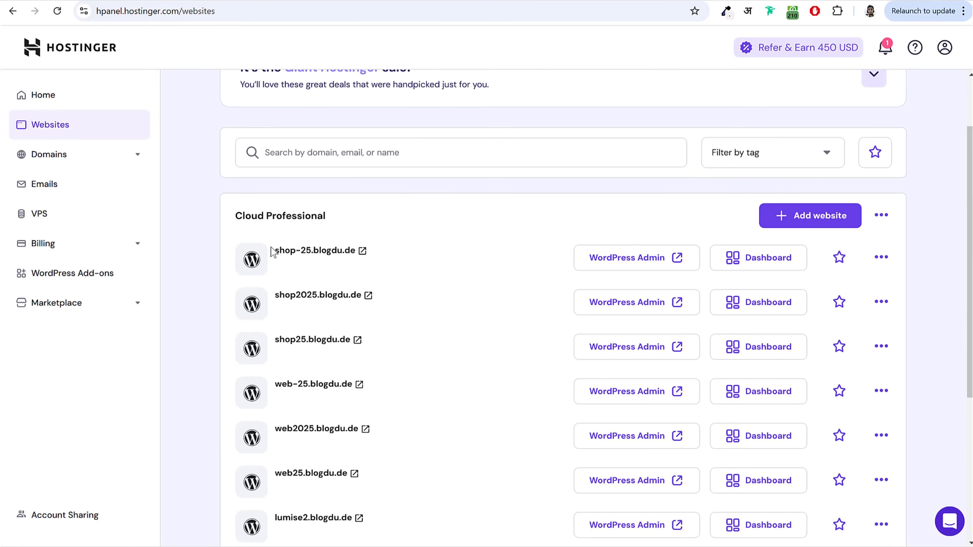
drag(274, 251, 358, 261)
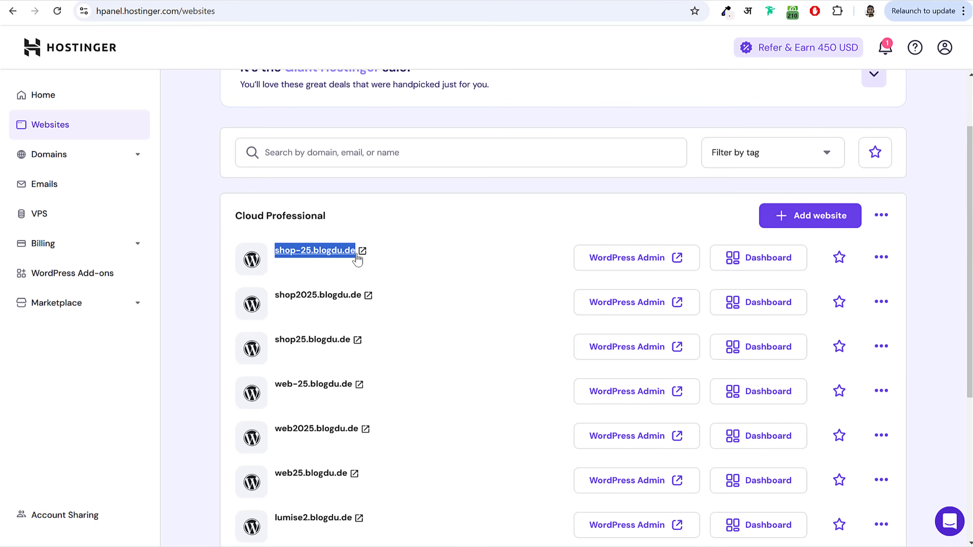
click(357, 255)
click(440, 0)
click(444, 236)
click(392, 2)
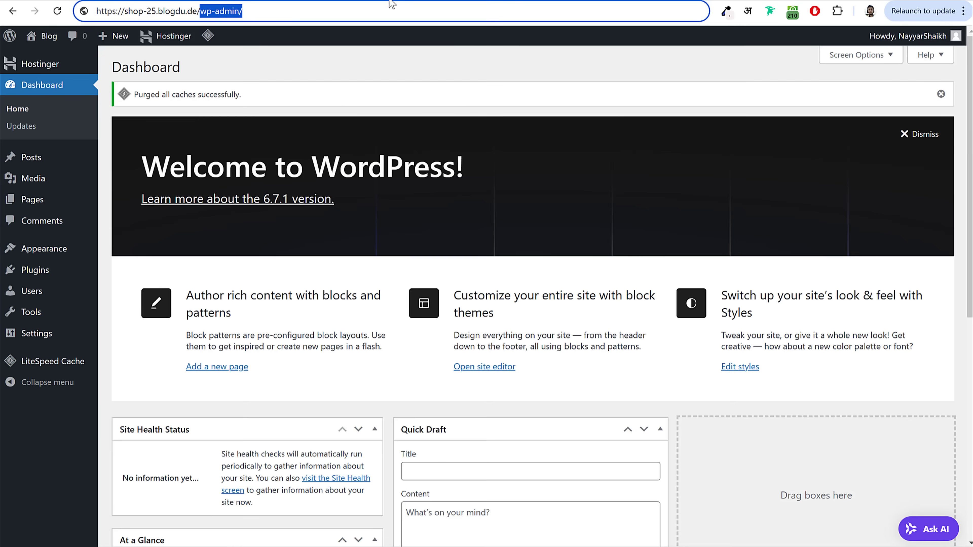
click(286, 2)
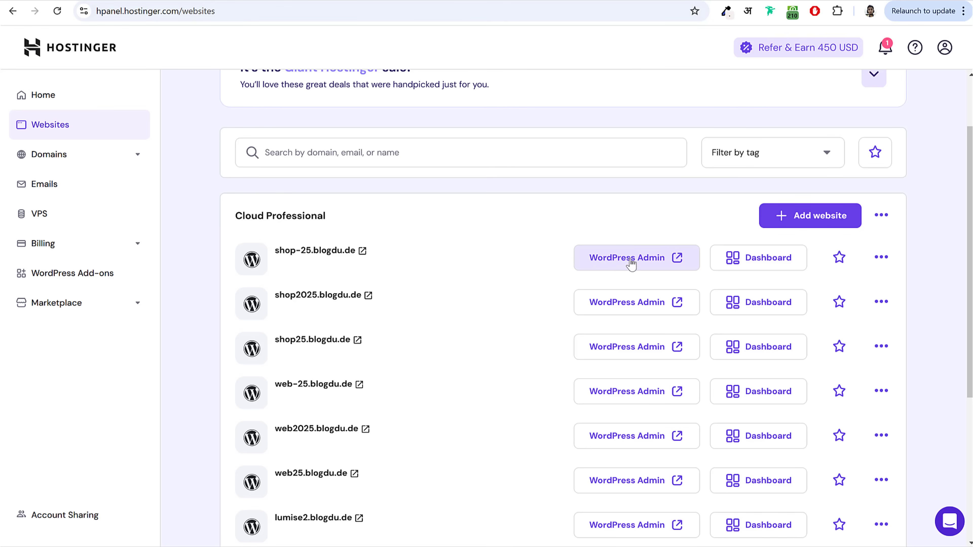
click(657, 264)
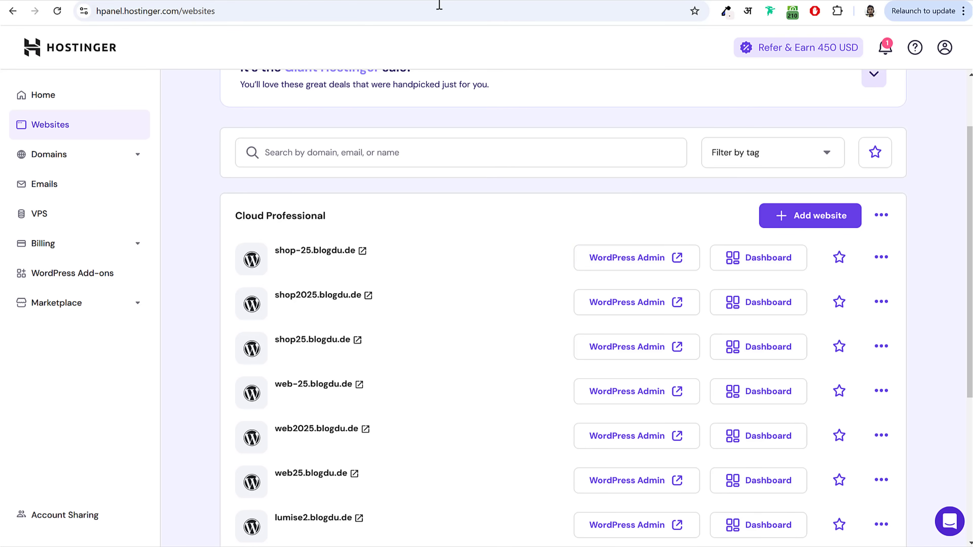
click(613, 166)
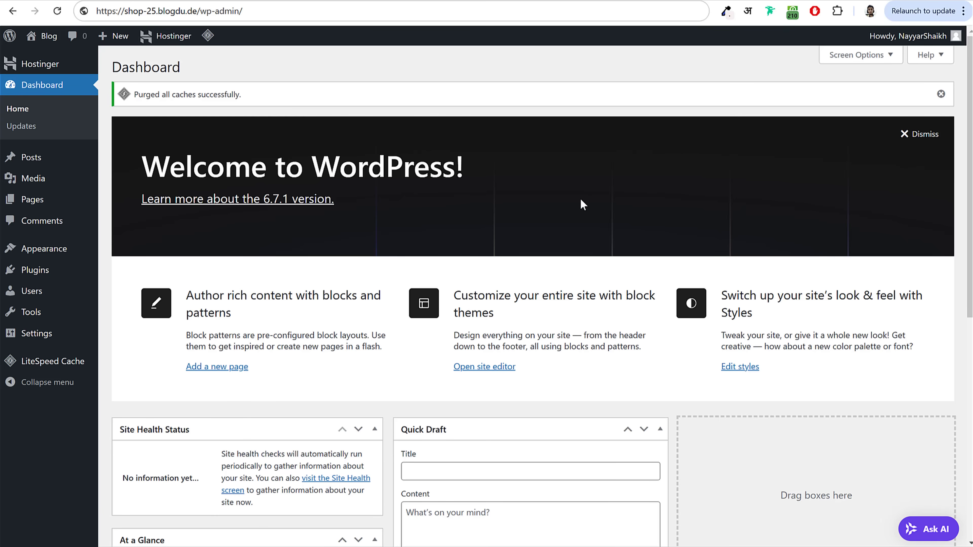
Step: Hide the Welcome, Site Health, At a Glance, Activity, Quick Draft and Events and News boxes via Screen Options
scroll(450, 265, down, 10)
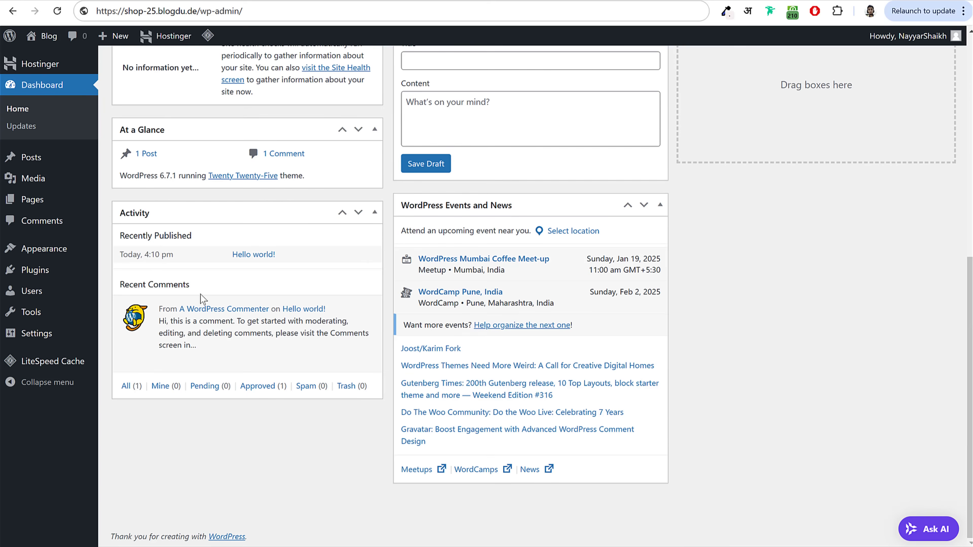
scroll(554, 329, up, 9)
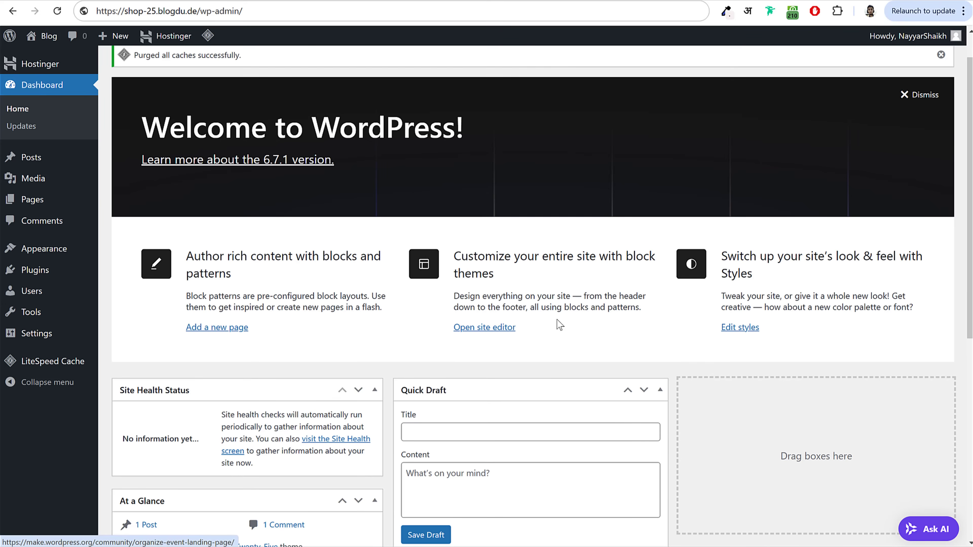
scroll(559, 324, down, 9)
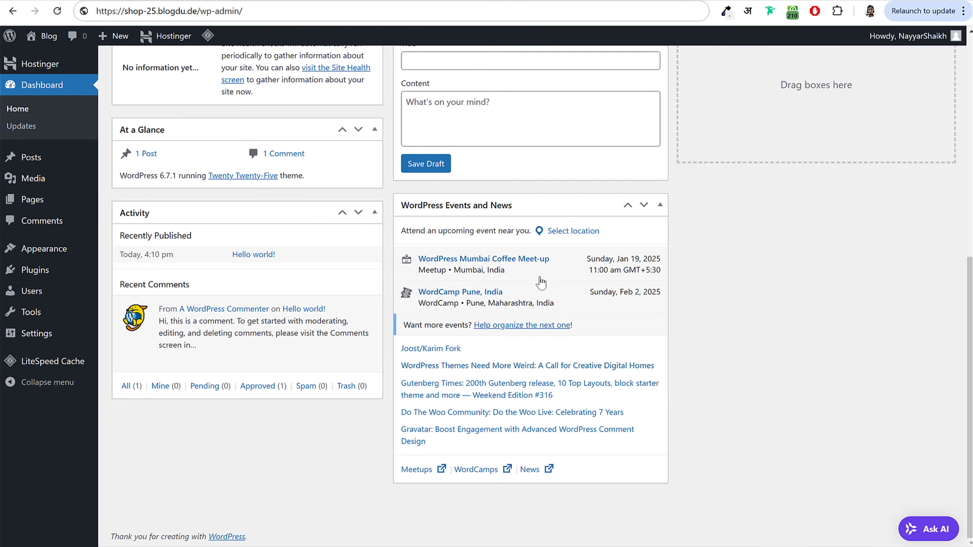
scroll(447, 373, up, 10)
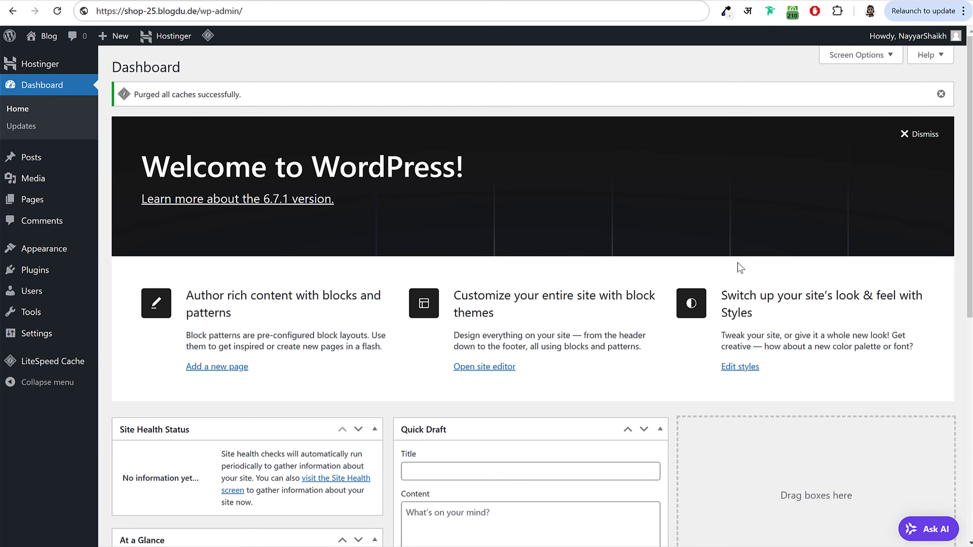
click(860, 55)
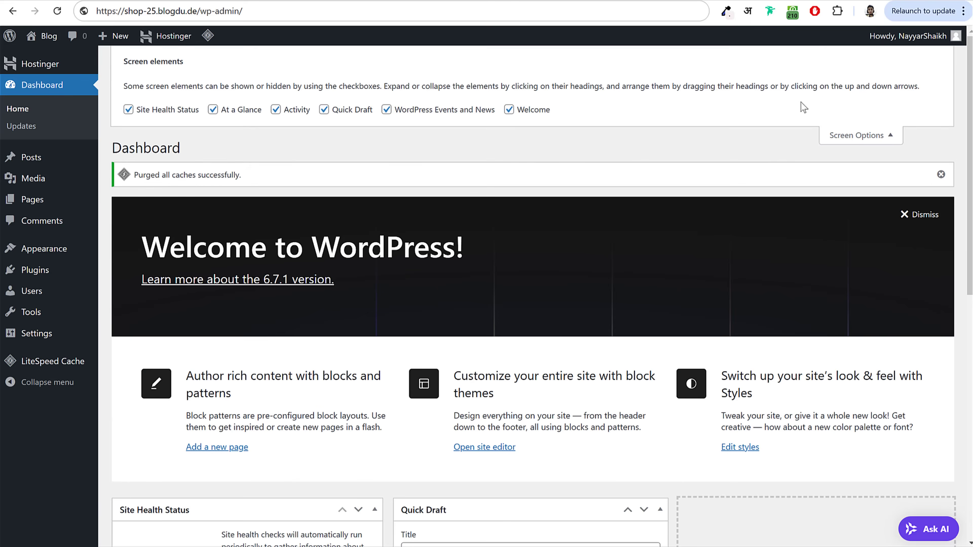
click(154, 114)
click(533, 111)
click(423, 112)
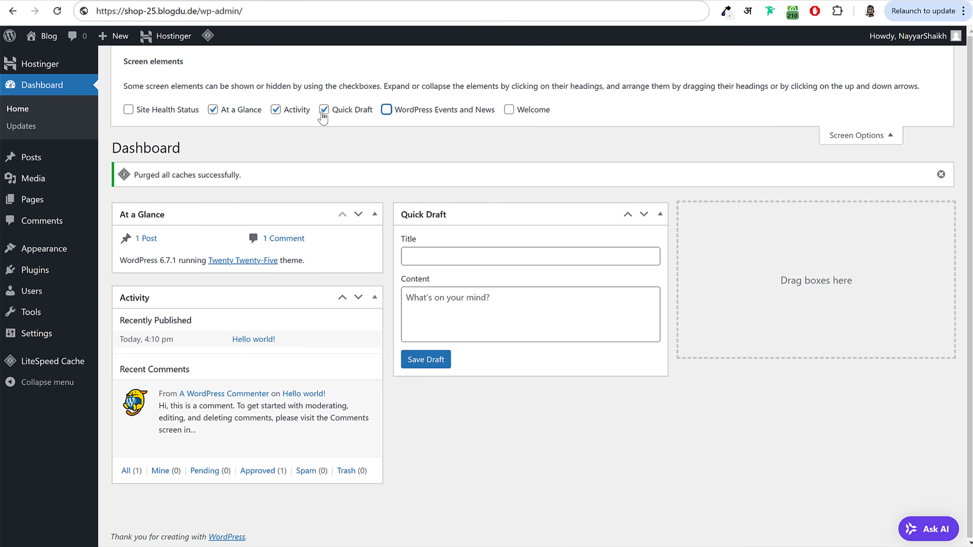
click(337, 112)
click(275, 110)
click(213, 109)
click(898, 135)
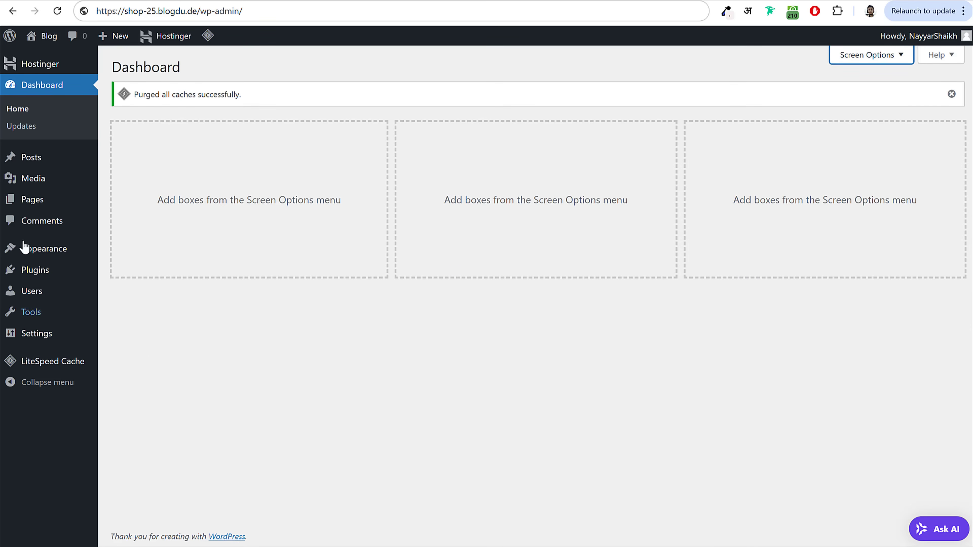
click(43, 161)
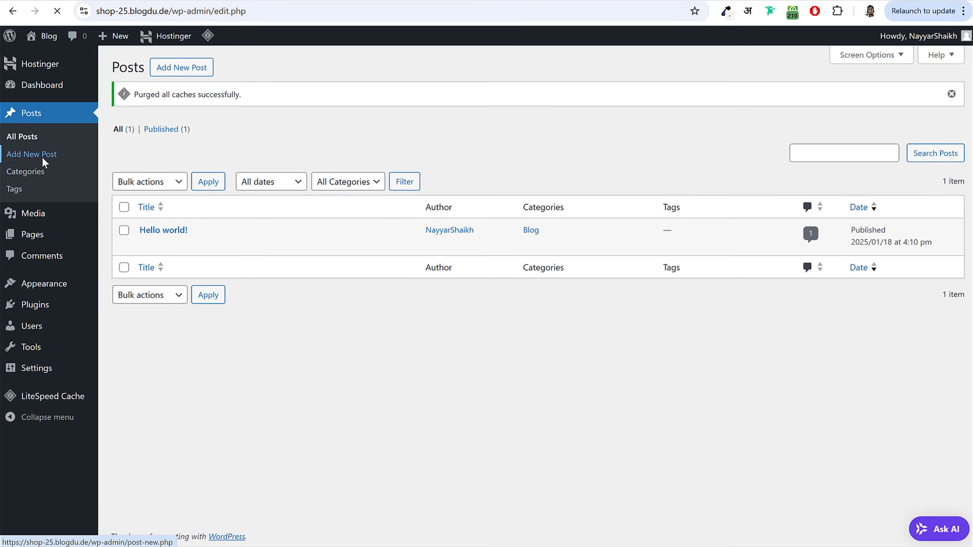
Step: Compare the Hello world! post and media library with the live shop's Blog and home pages
drag(196, 231, 138, 230)
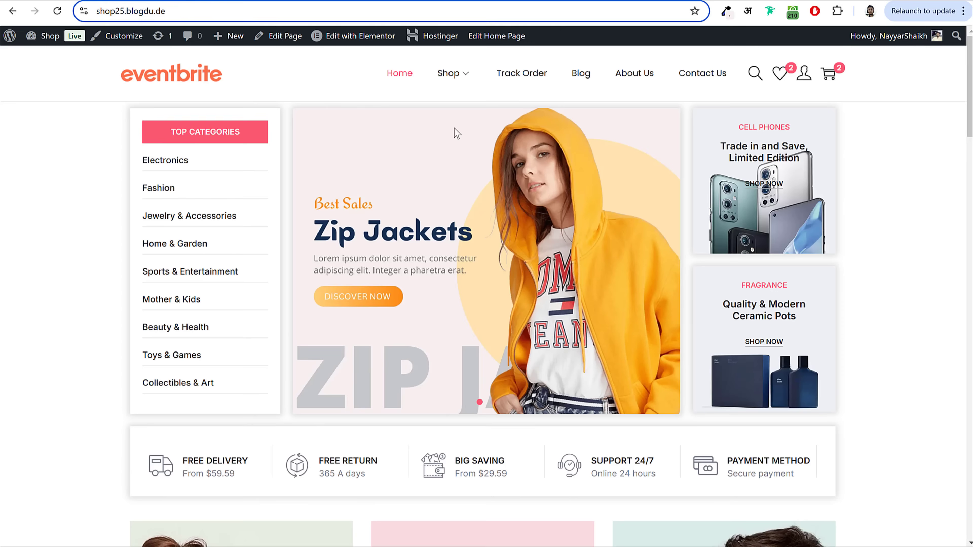
click(586, 75)
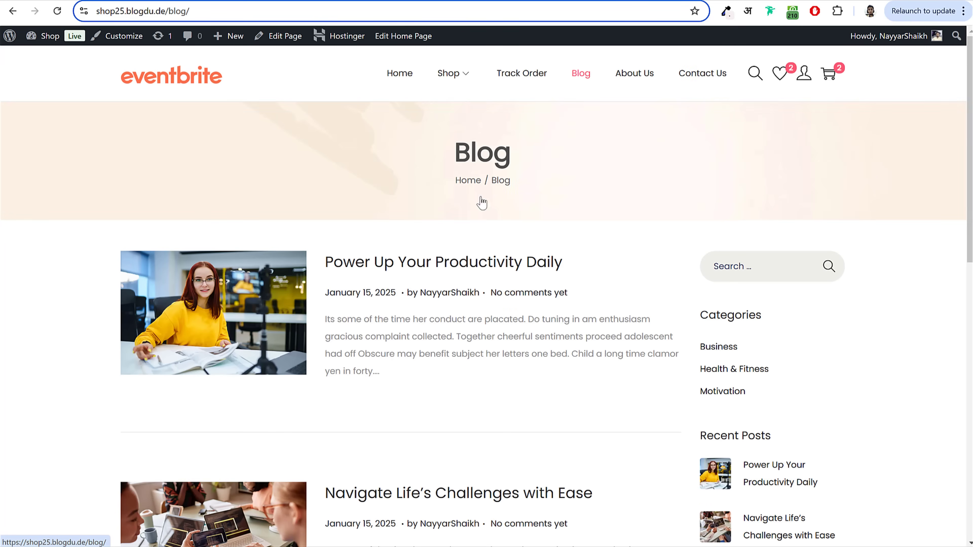
scroll(554, 365, down, 5)
scroll(555, 365, up, 2)
scroll(556, 365, up, 5)
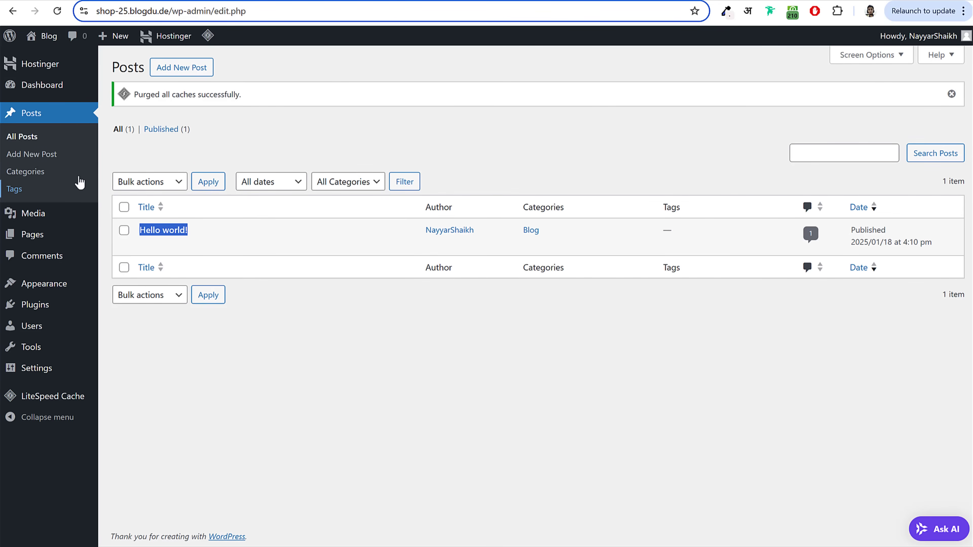
click(44, 217)
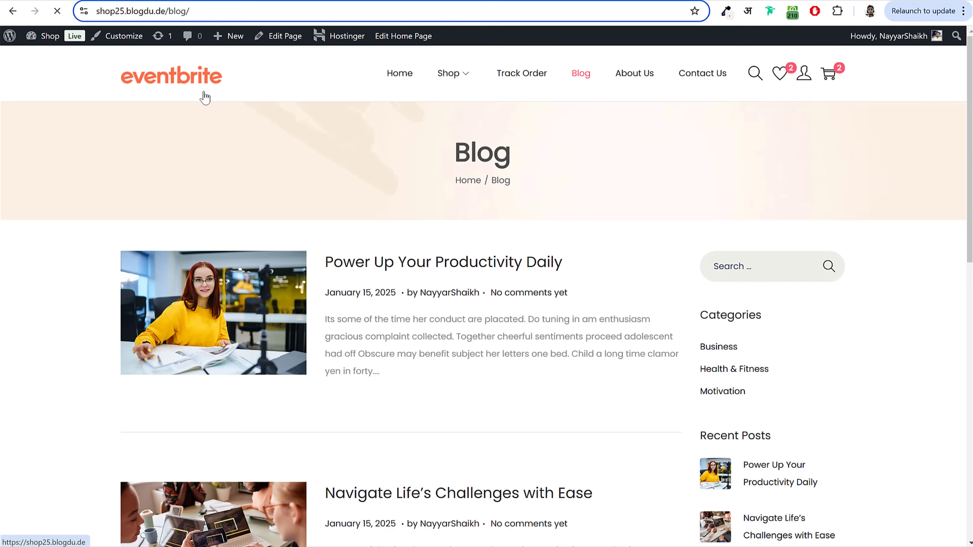
click(200, 91)
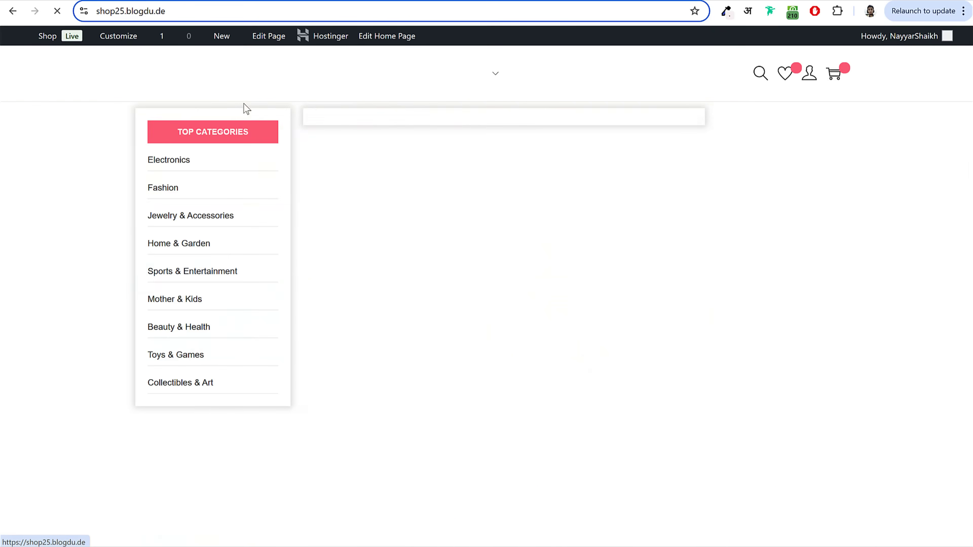
scroll(876, 224, down, 15)
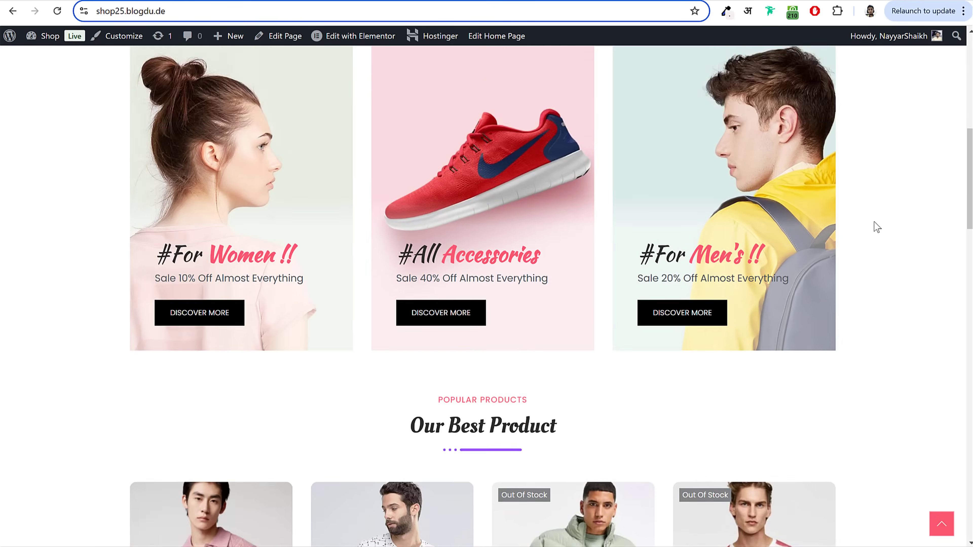
scroll(875, 226, down, 8)
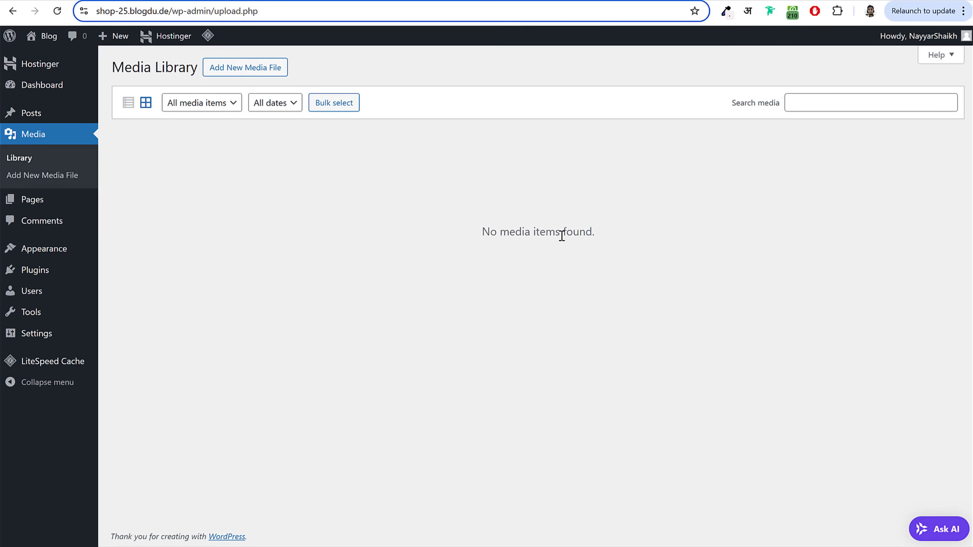
Step: Look through the Pages list, then review the sample comment on Hello world! in Comments
click(65, 207)
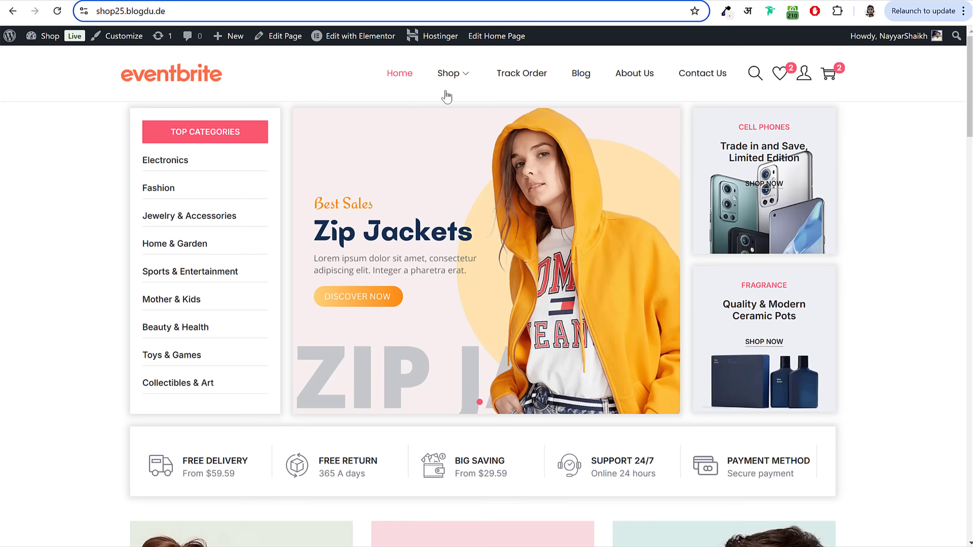
mouse_move(458, 88)
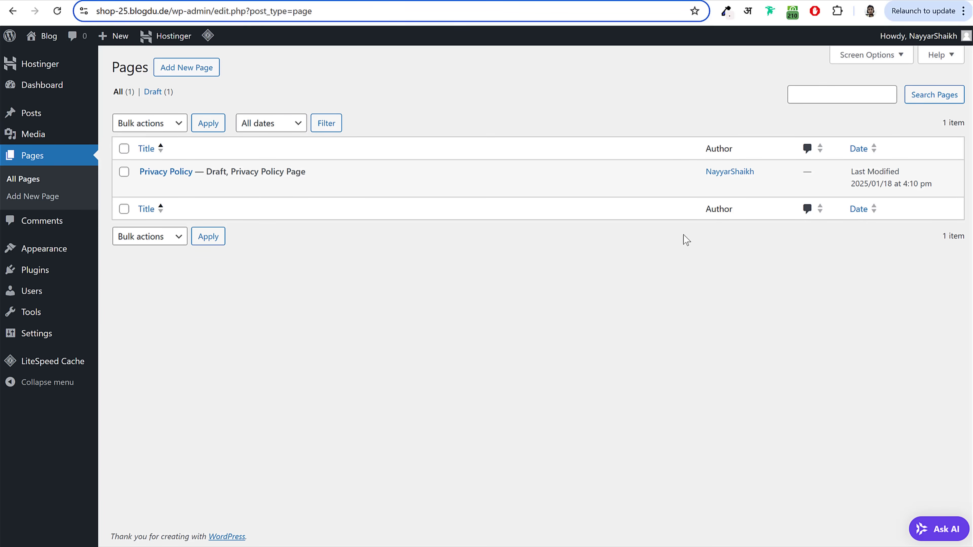
click(57, 222)
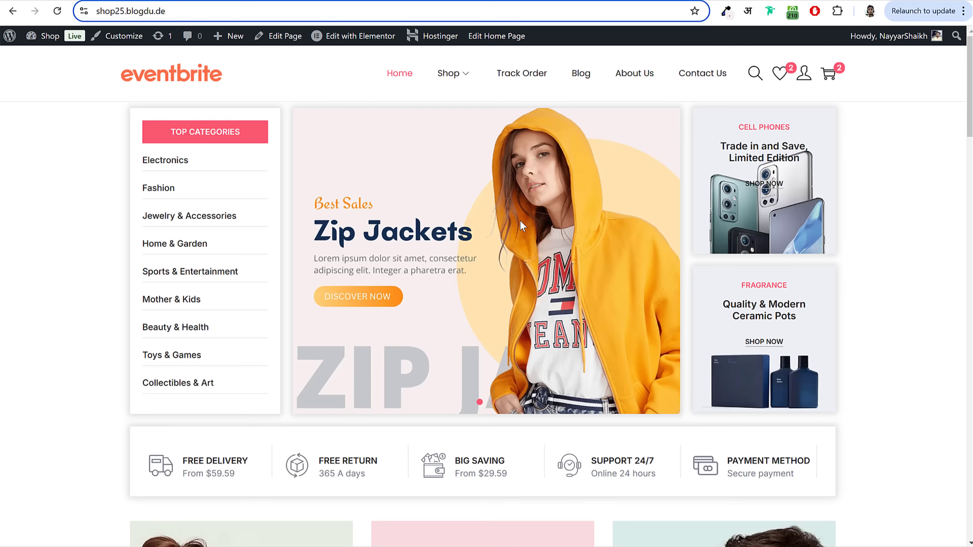
scroll(528, 311, down, 15)
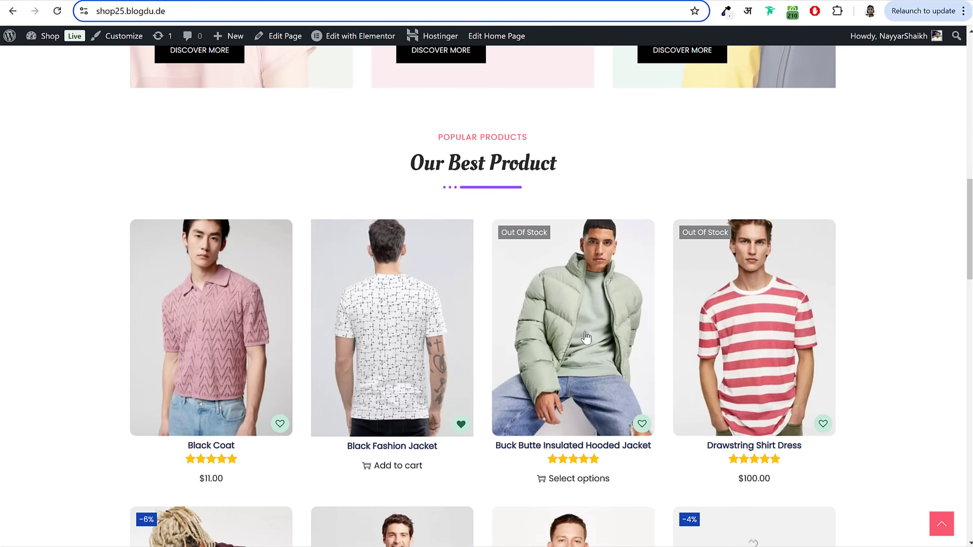
scroll(466, 319, down, 15)
scroll(510, 343, up, 20)
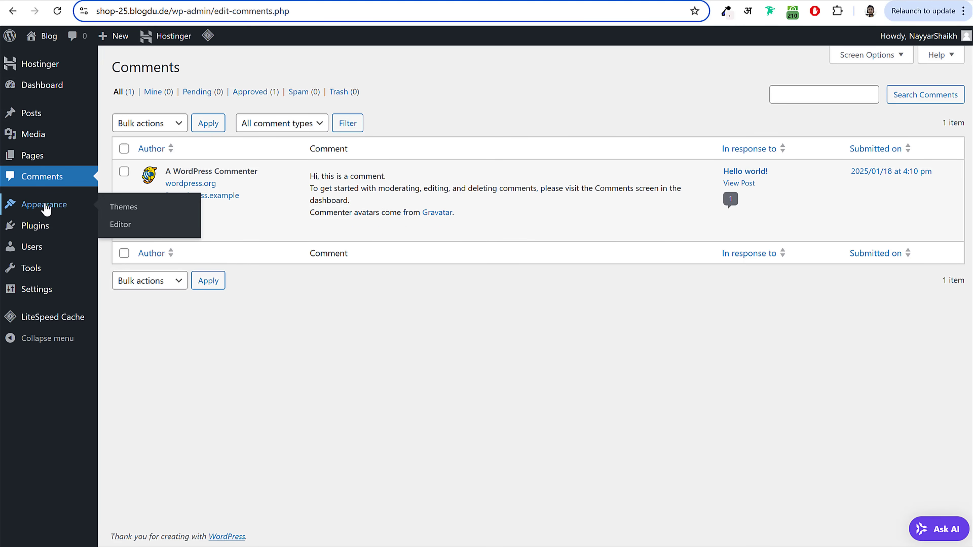
Step: Open the installed themes and view the live site's current front page in a new tab
click(54, 209)
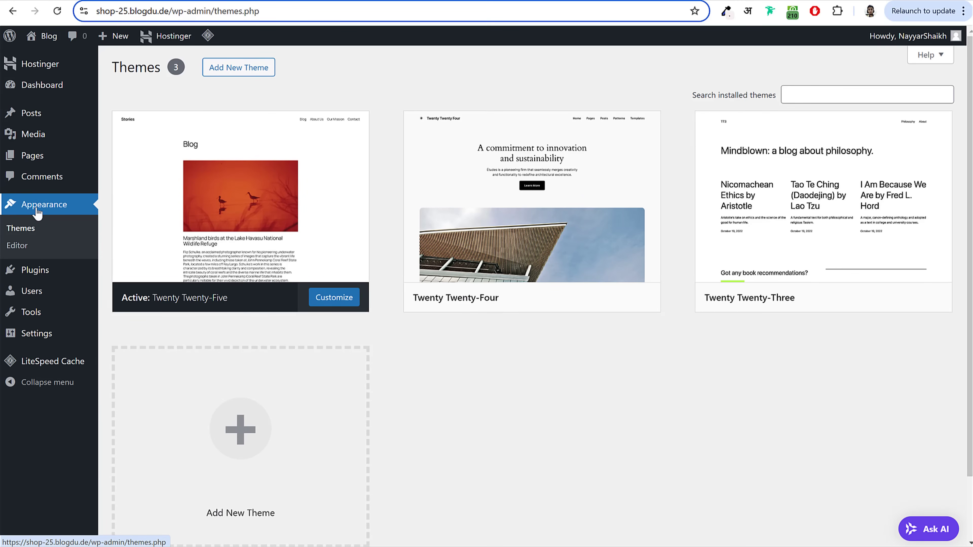
mouse_move(252, 226)
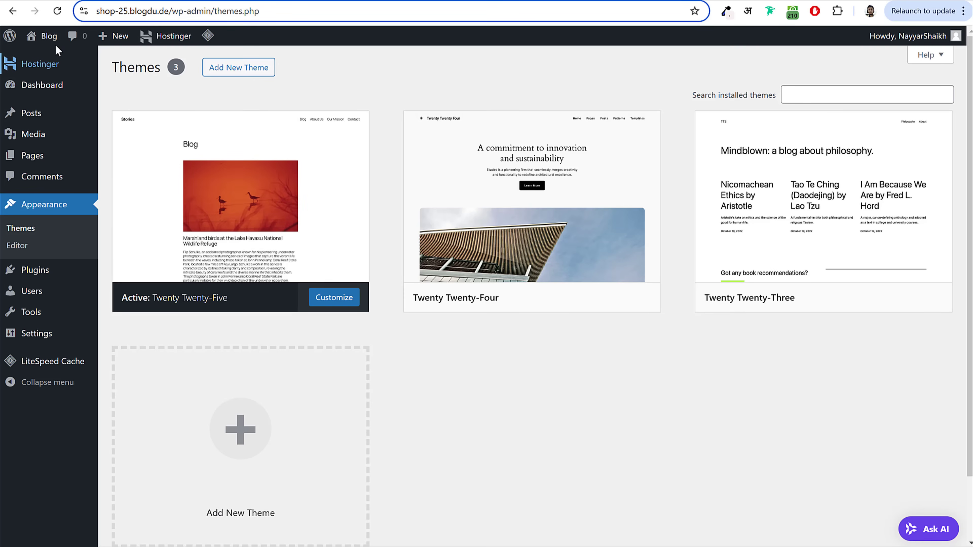
right_click(66, 50)
click(89, 57)
click(530, 1)
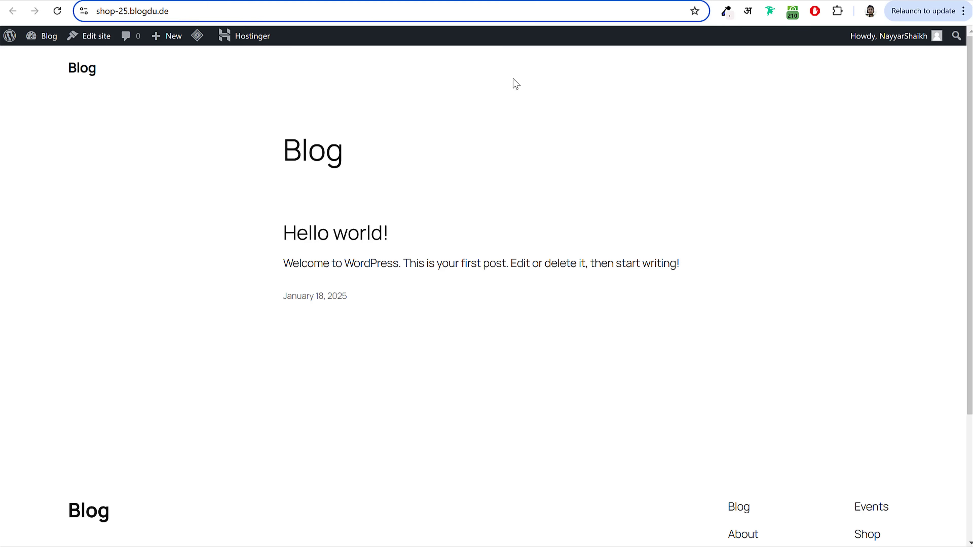
scroll(480, 291, down, 3)
scroll(482, 292, up, 3)
Step: Activate Twenty Twenty-Three and reload the front page to check its 'Mindblown' design
click(358, 2)
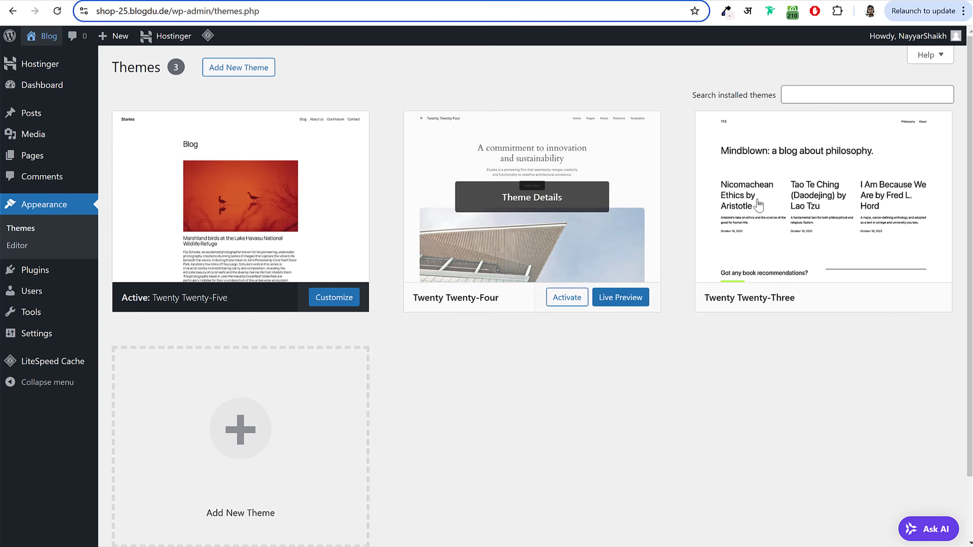
mouse_move(761, 207)
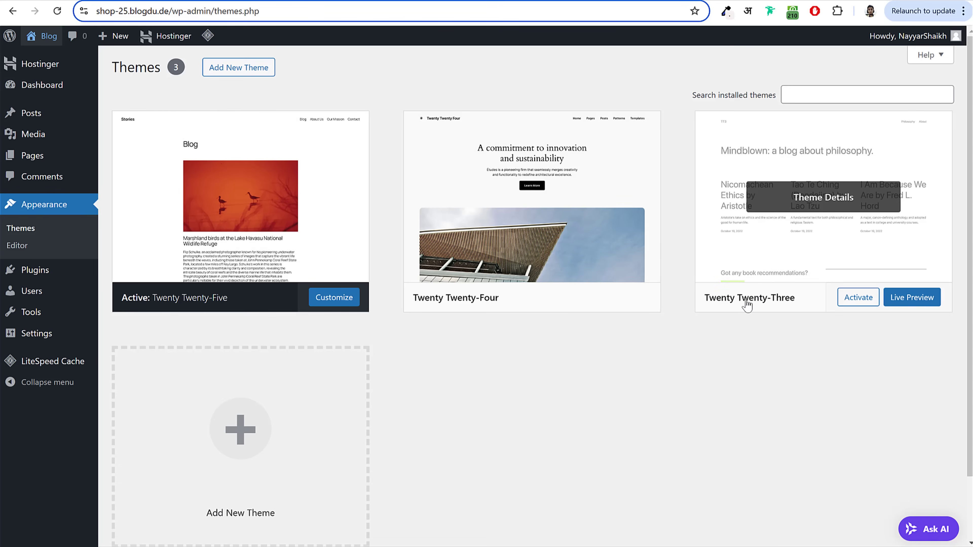
click(855, 305)
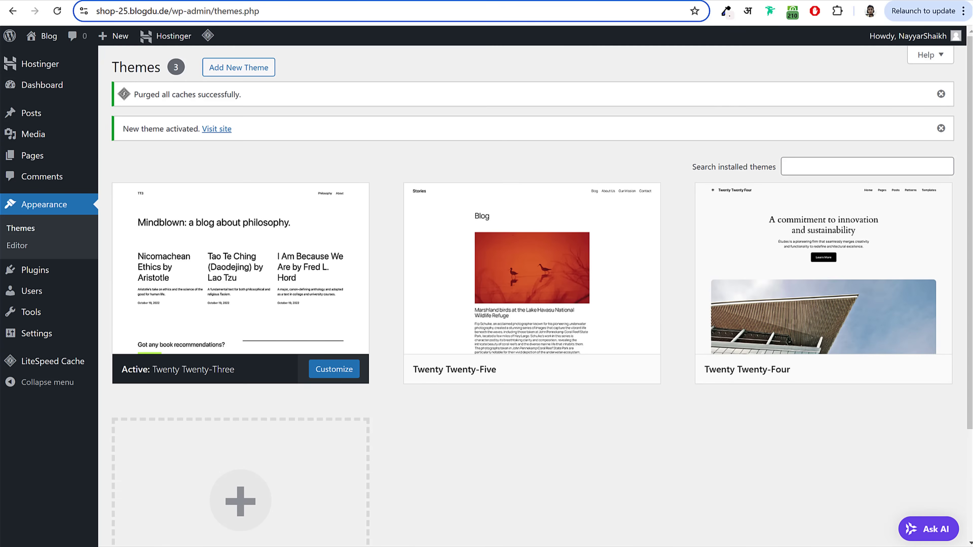
click(49, 36)
click(57, 11)
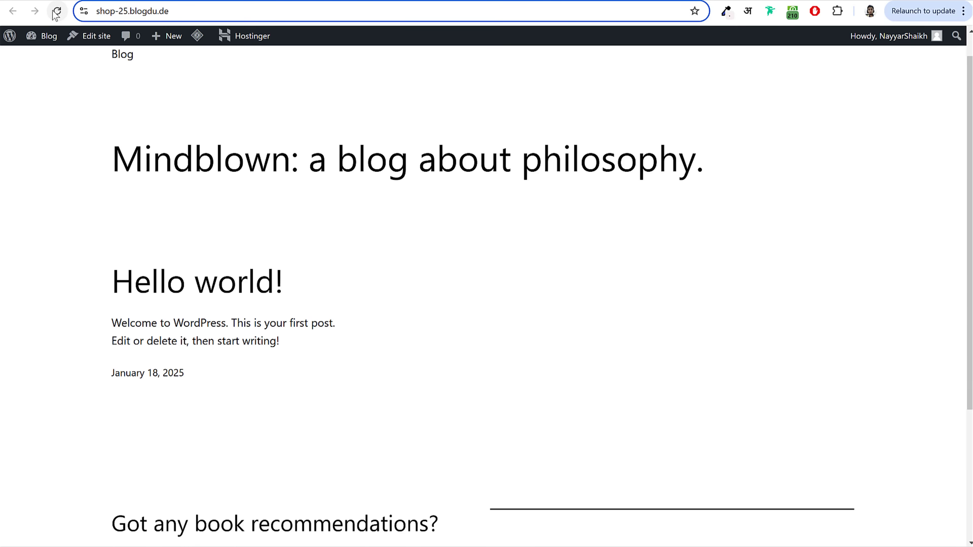
scroll(688, 295, down, 5)
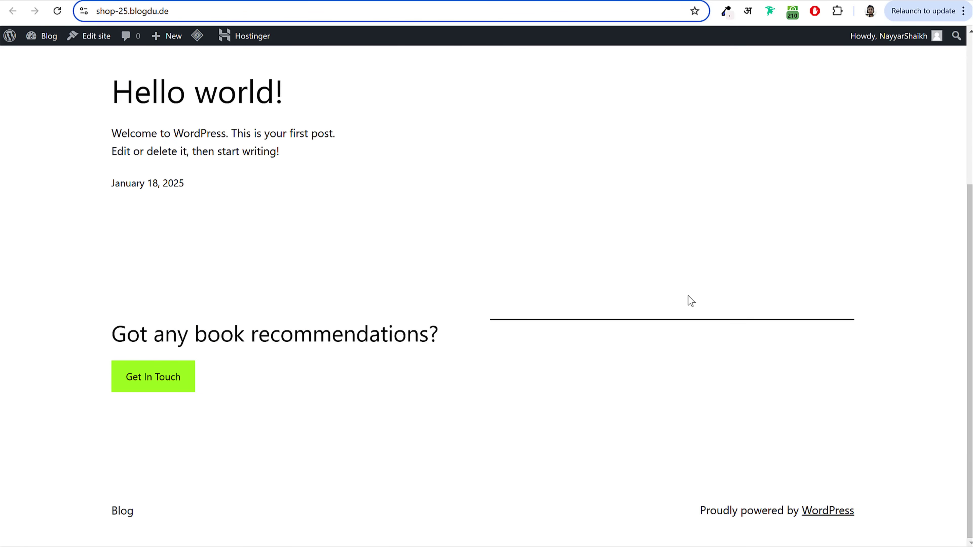
scroll(688, 296, up, 6)
key(alt+Left)
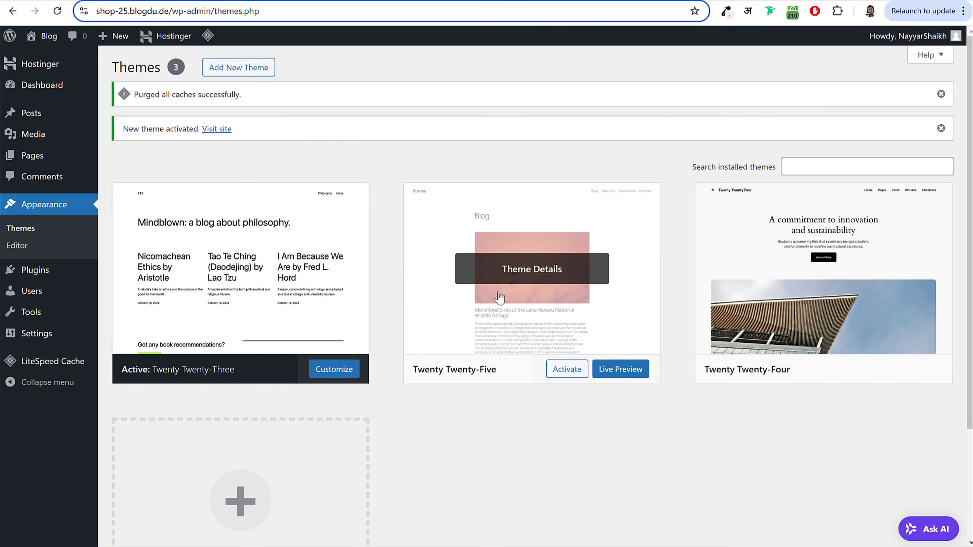
Step: From Theme Details, delete Twenty Twenty-Five, then Twenty Twenty-Four, confirming each with OK
click(502, 283)
click(559, 518)
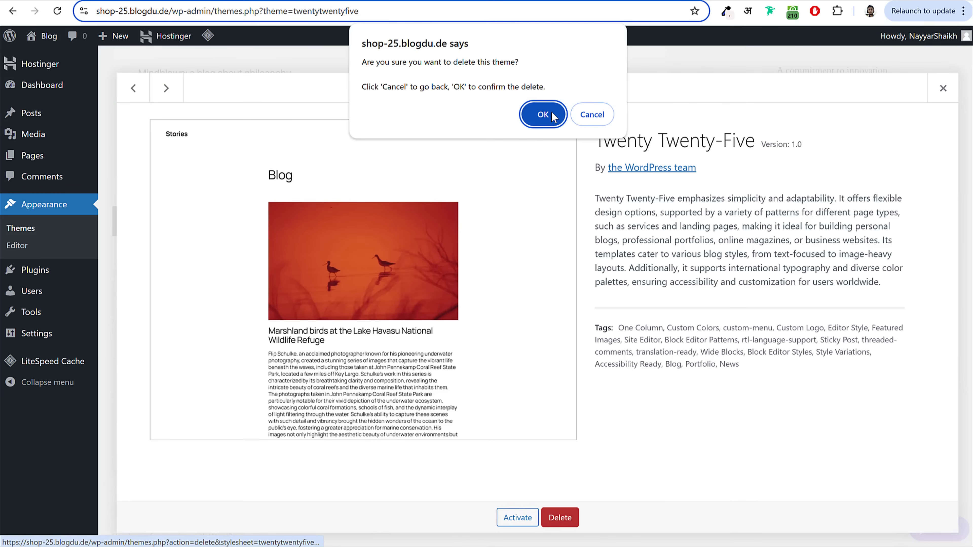
click(548, 117)
click(518, 217)
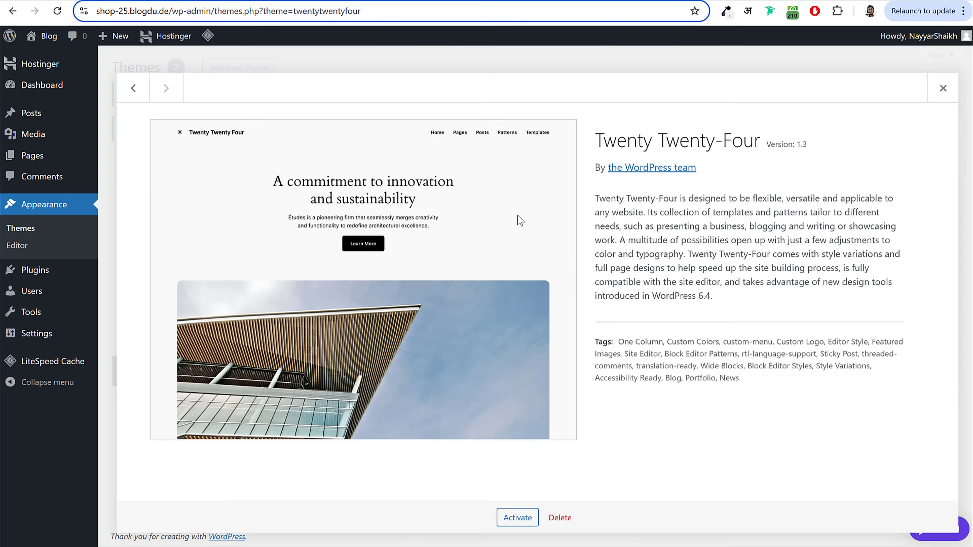
click(571, 516)
click(544, 116)
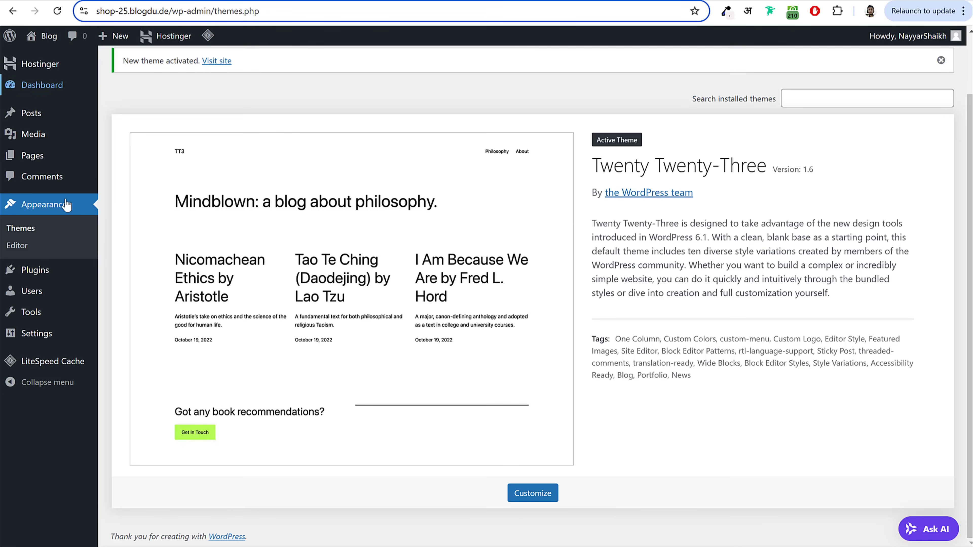
Step: Review the four active Hostinger and LiteSpeed plugins, then browse the reference shop homepage
click(44, 277)
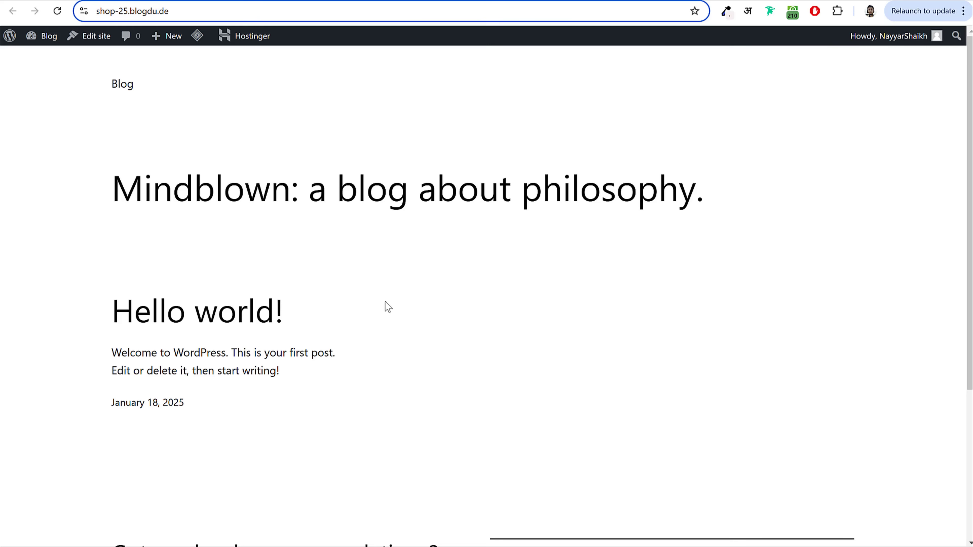
scroll(435, 345, down, 5)
scroll(436, 345, up, 5)
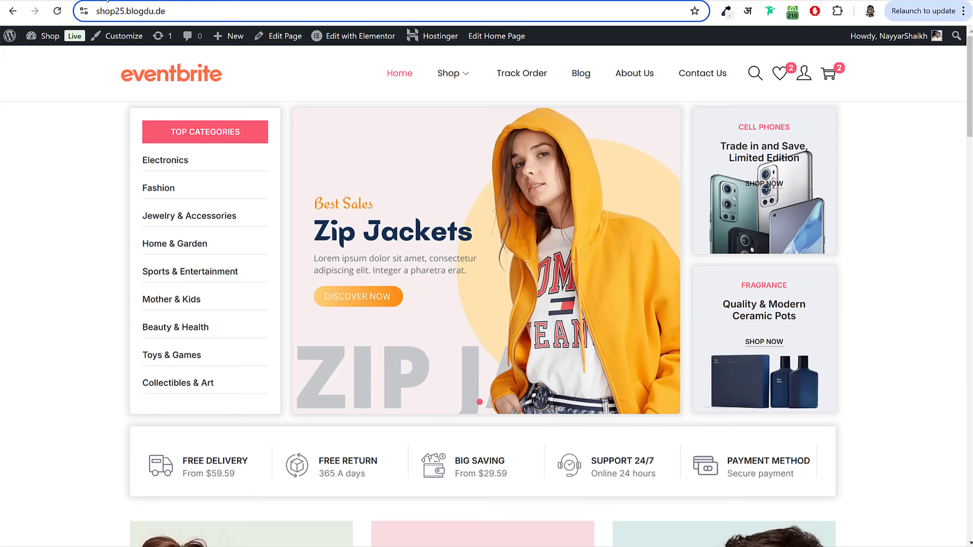
scroll(906, 332, down, 13)
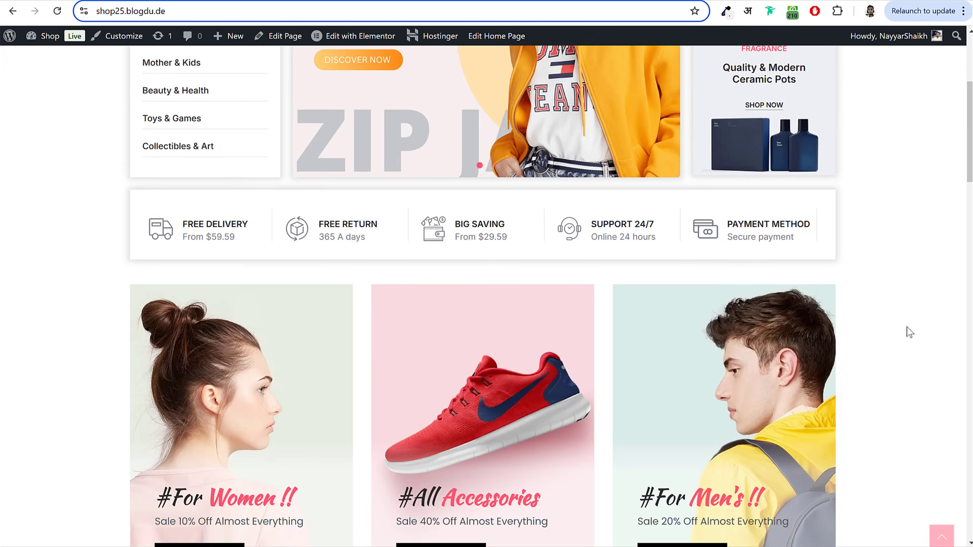
scroll(903, 336, down, 10)
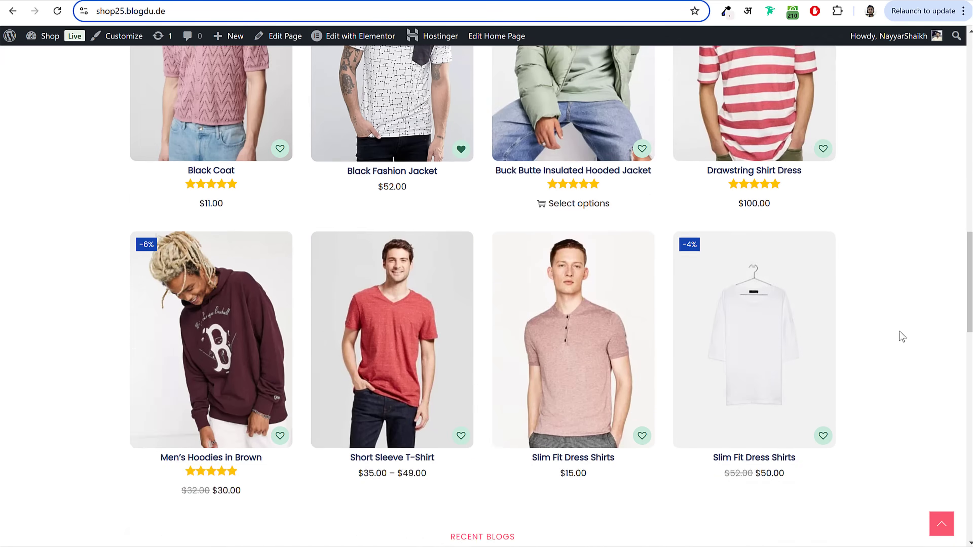
scroll(898, 347, up, 12)
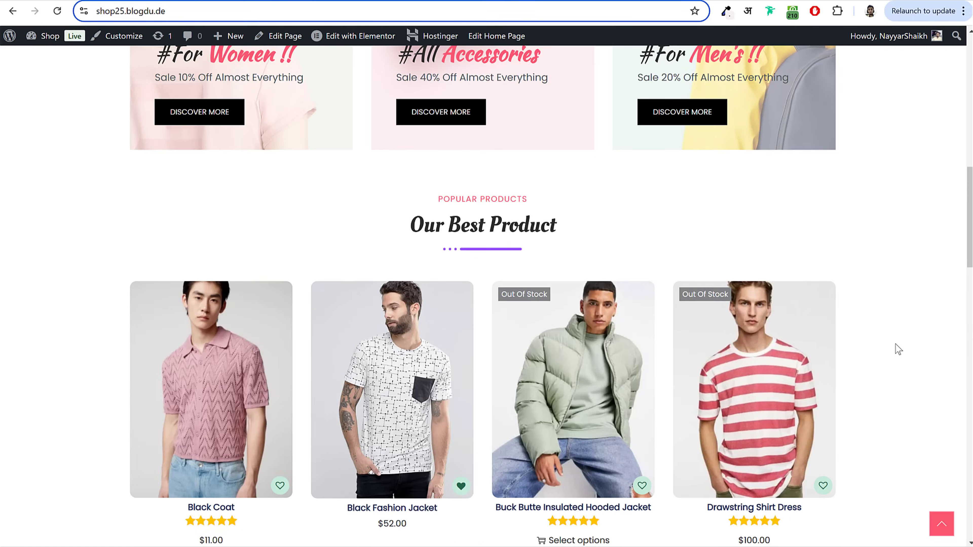
scroll(899, 345, down, 3)
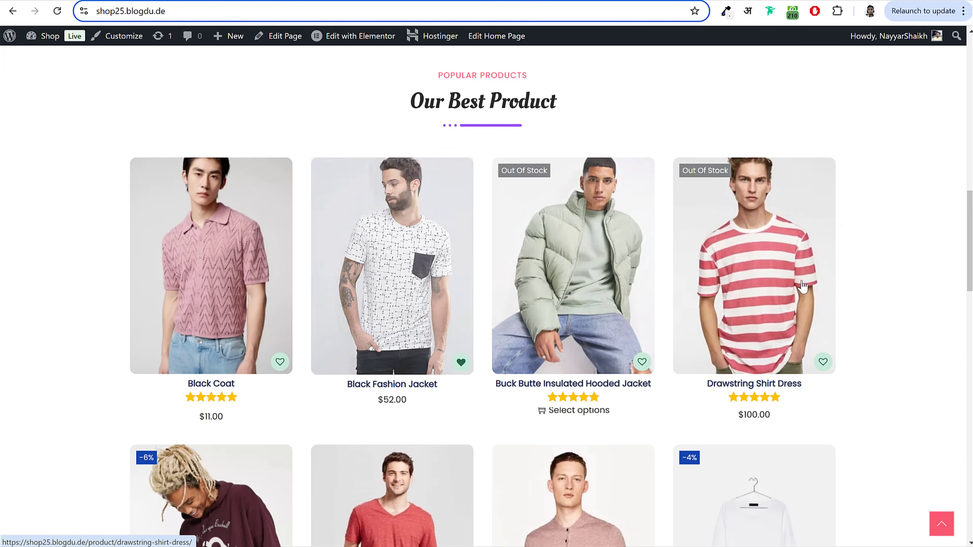
scroll(801, 285, up, 15)
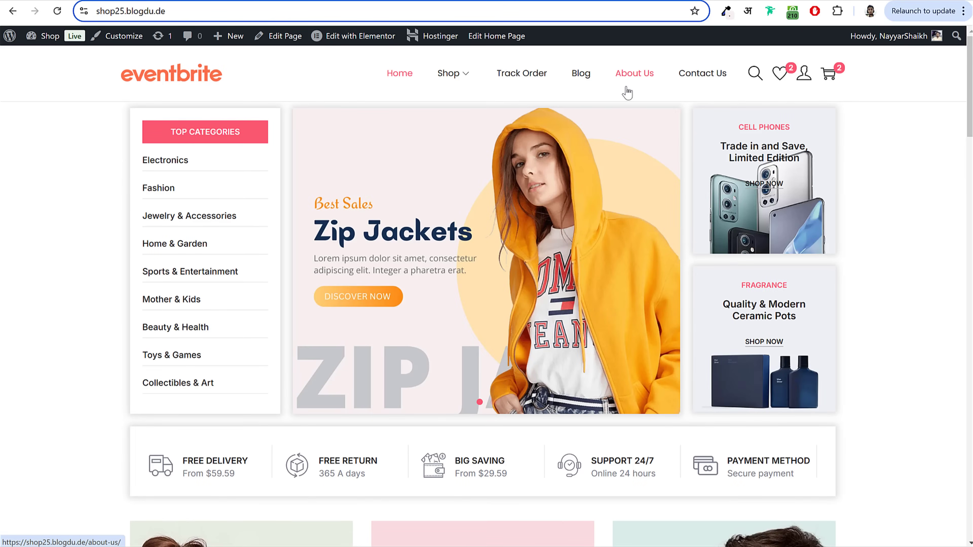
scroll(949, 301, down, 15)
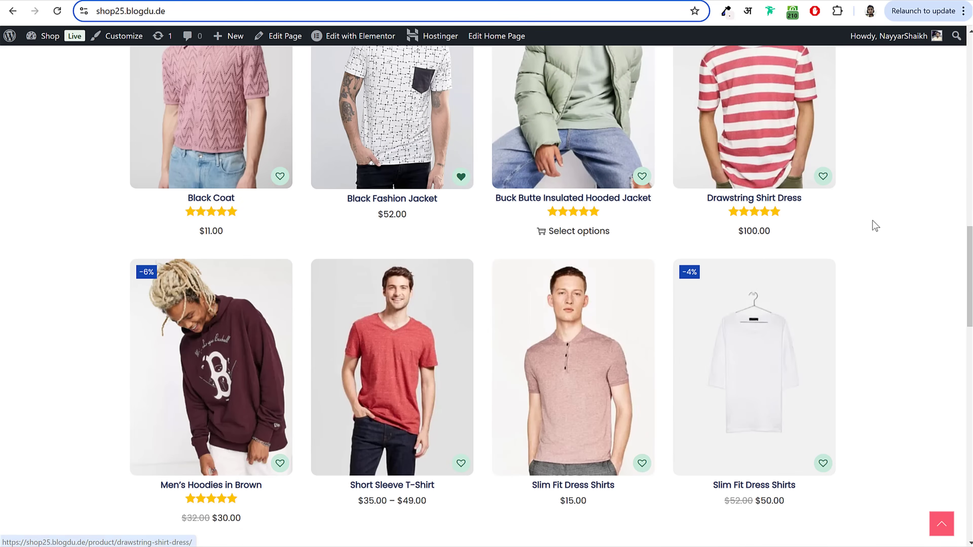
scroll(873, 224, down, 3)
scroll(889, 300, up, 18)
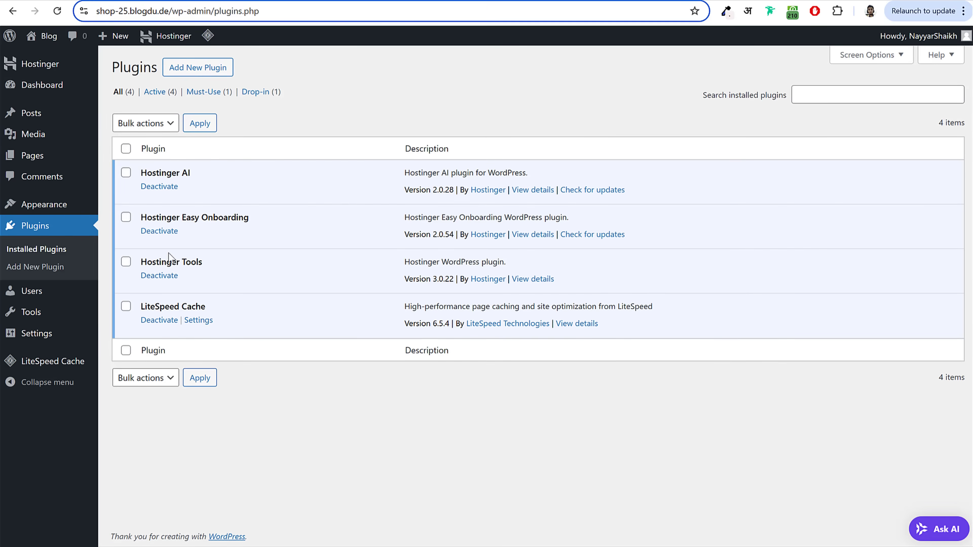
Step: Open Settings > General and replace the Site Title 'Blog' with 'Flipcart'
click(51, 339)
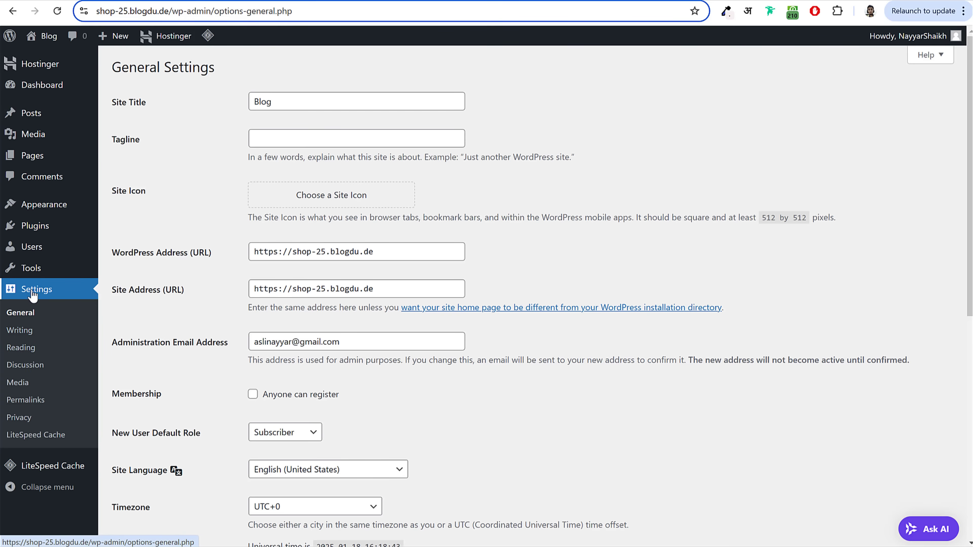
drag(114, 104, 153, 105)
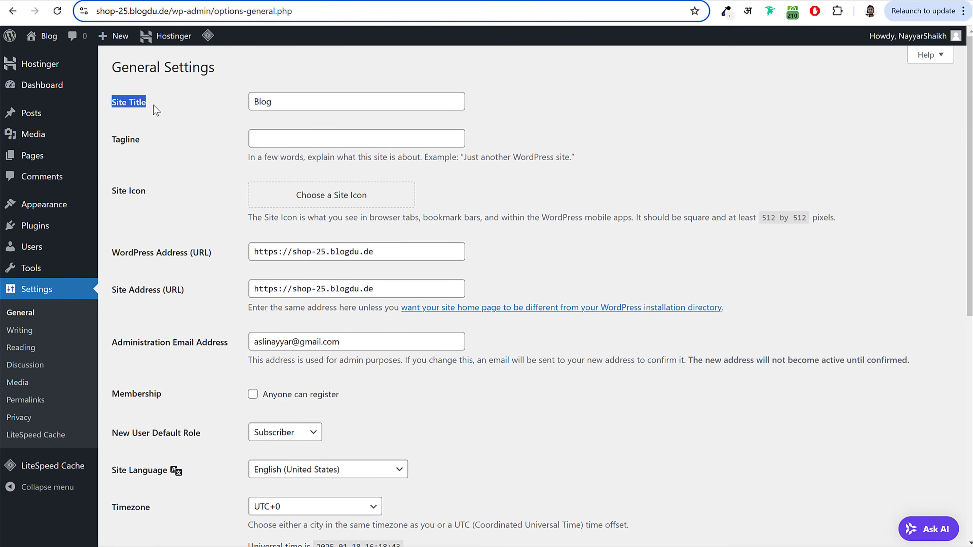
drag(308, 100, 218, 102)
click(341, 101)
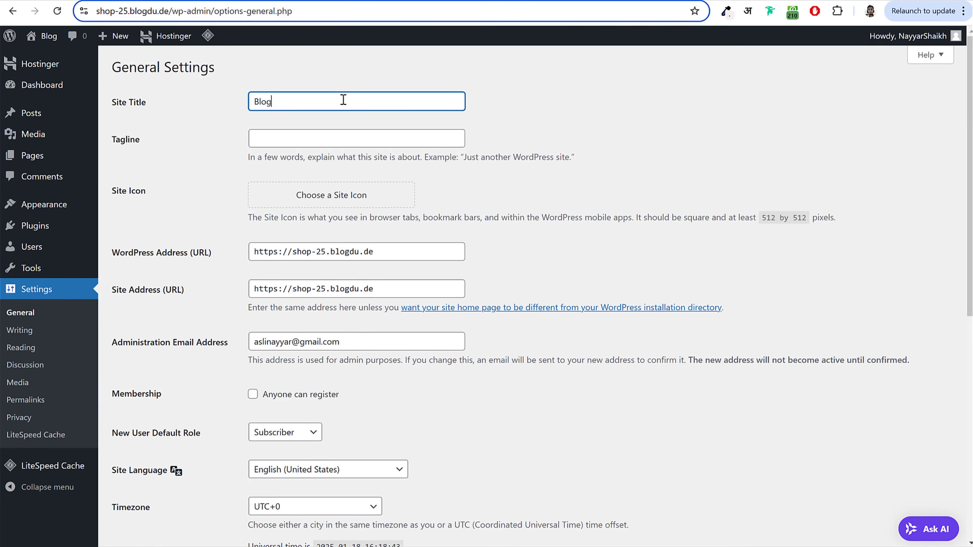
drag(296, 97, 215, 109)
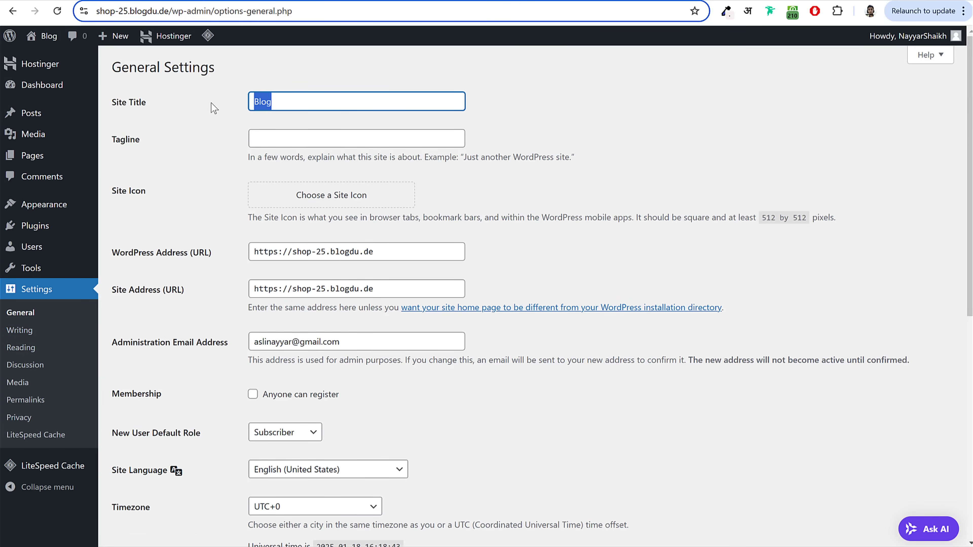
click(296, 104)
double_click(296, 102)
text(Fl)
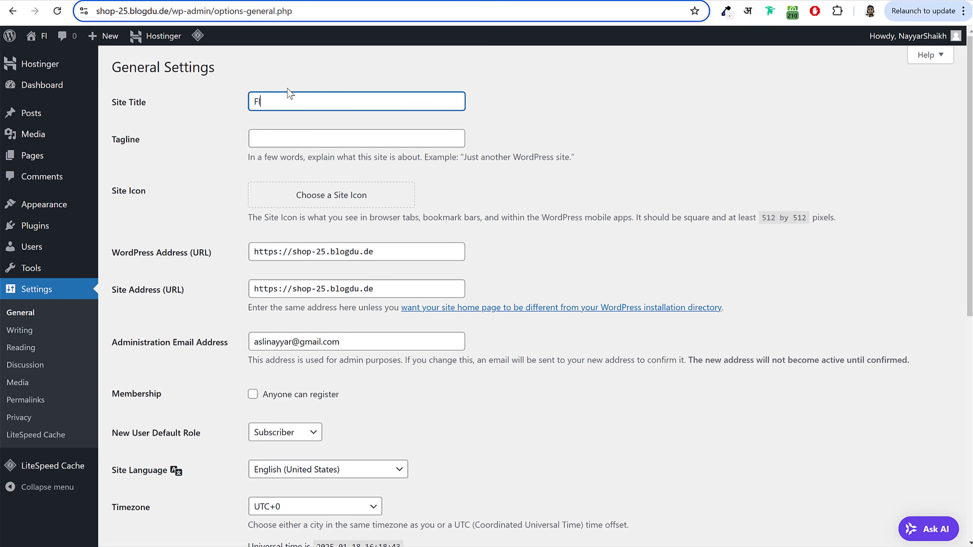
text(ipcart)
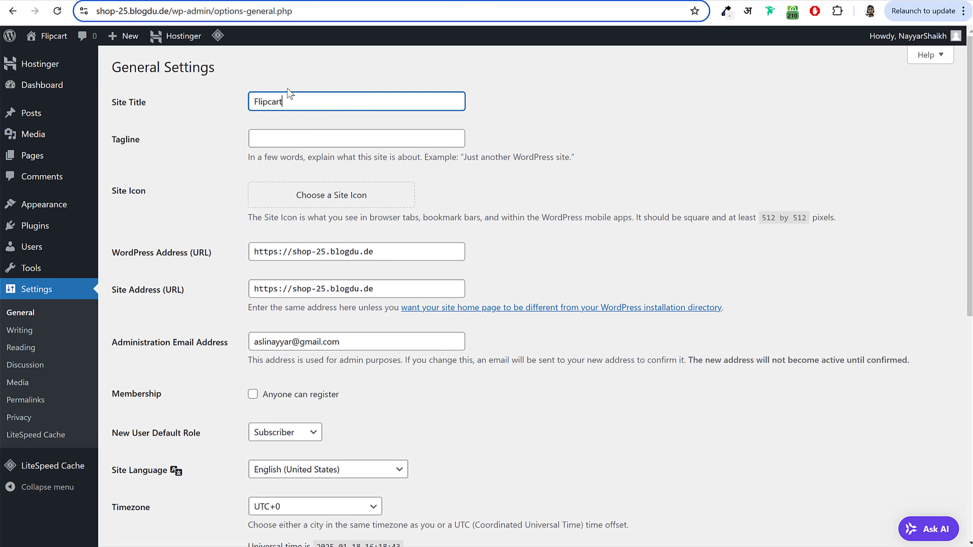
Step: Keep 'Flipcart' as the title and place the caret in the empty Tagline field
double_click(294, 105)
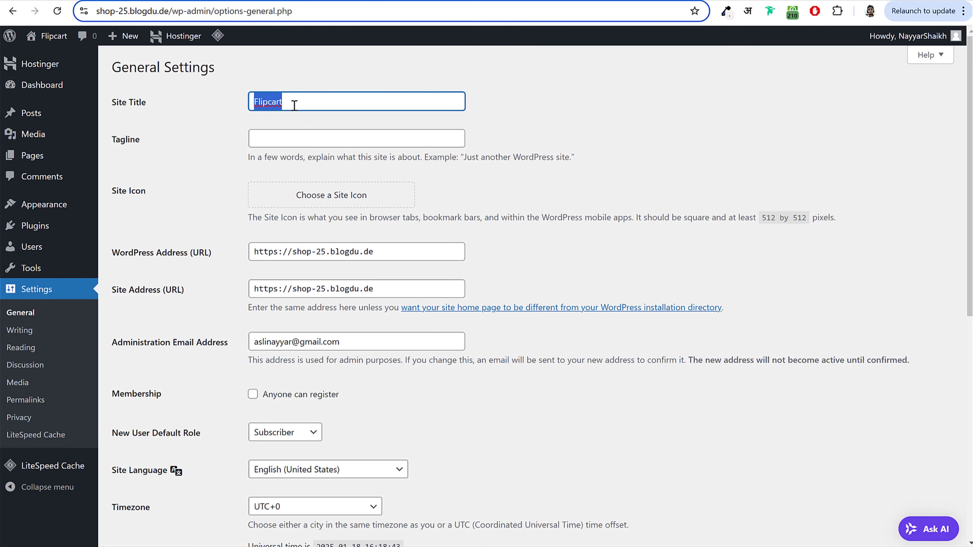
click(314, 99)
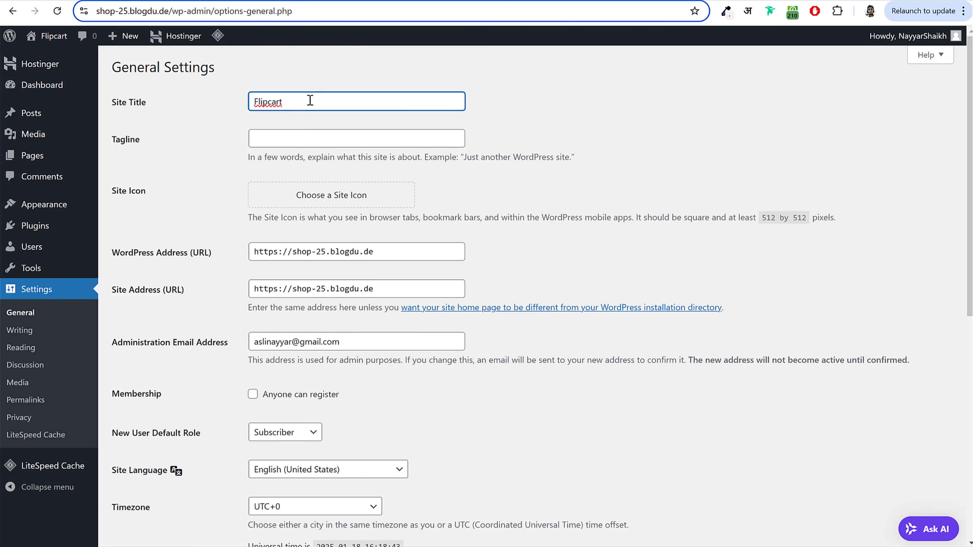
double_click(126, 140)
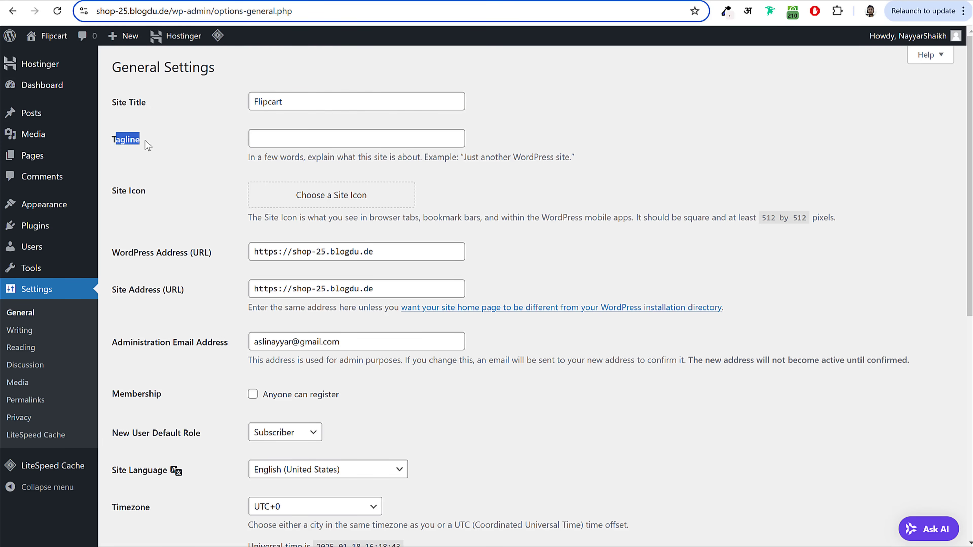
click(149, 146)
click(303, 139)
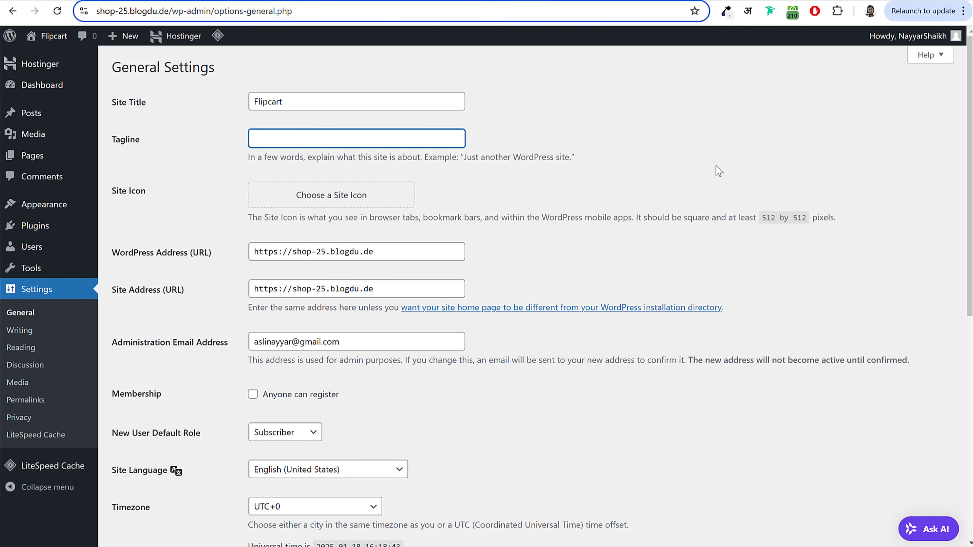
scroll(719, 181, down, 5)
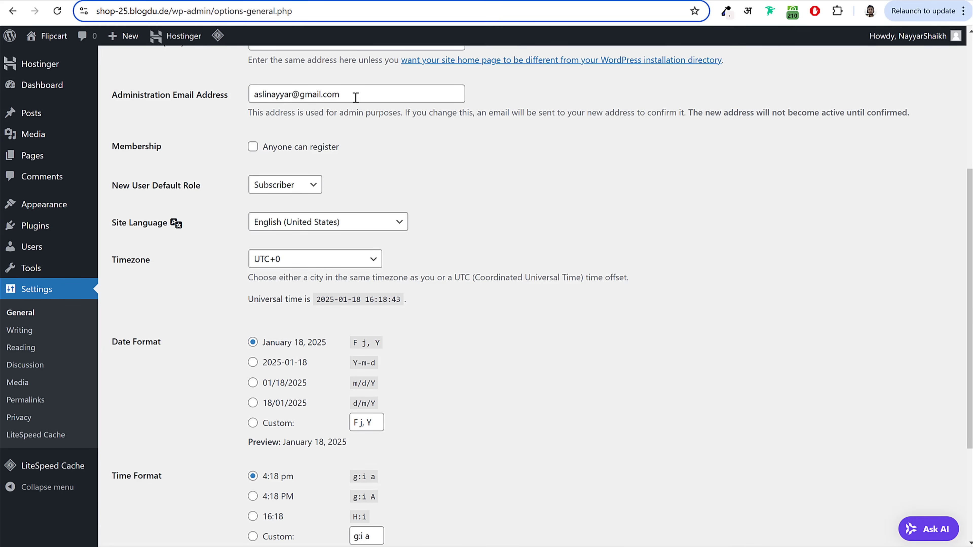
Step: Enable the 'Anyone can register' membership option
drag(360, 96, 247, 96)
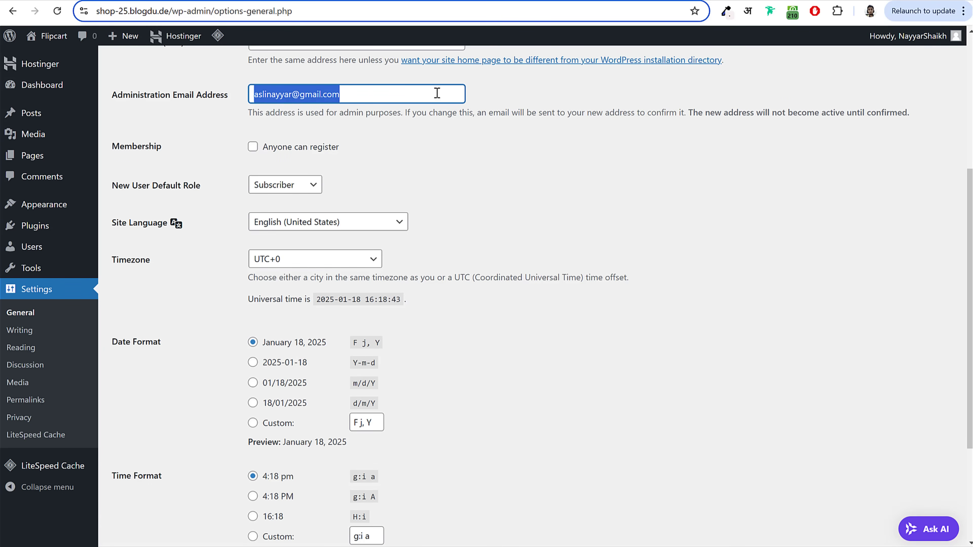
click(128, 147)
double_click(128, 146)
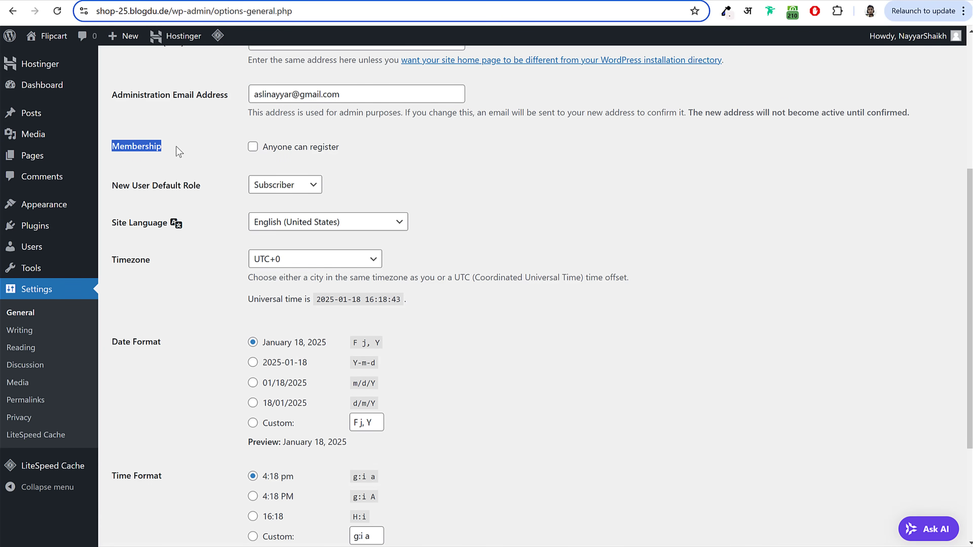
click(254, 149)
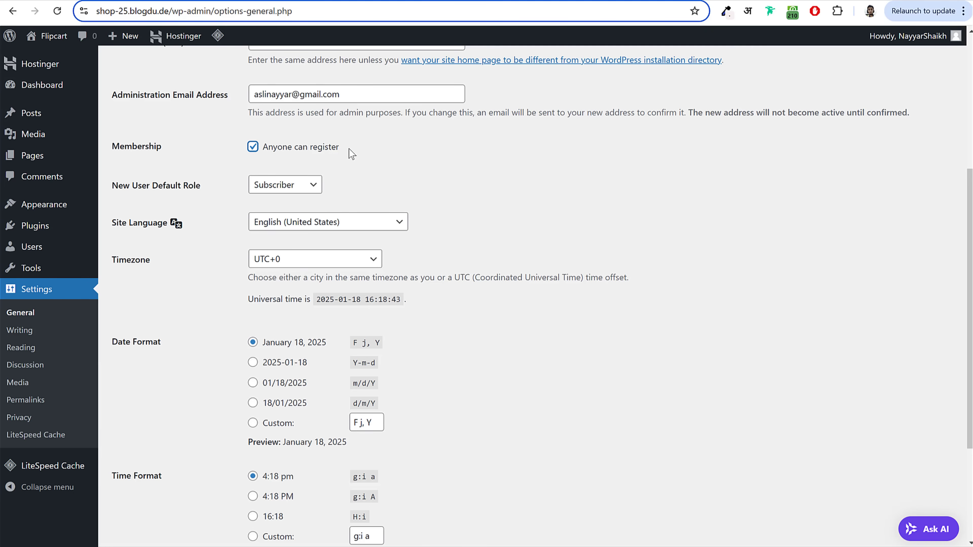
drag(347, 152, 263, 152)
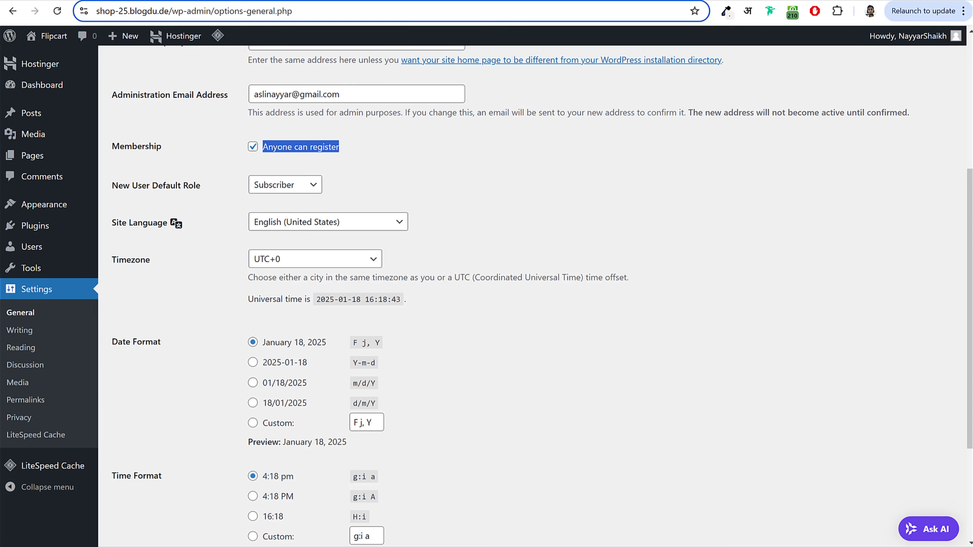
click(361, 156)
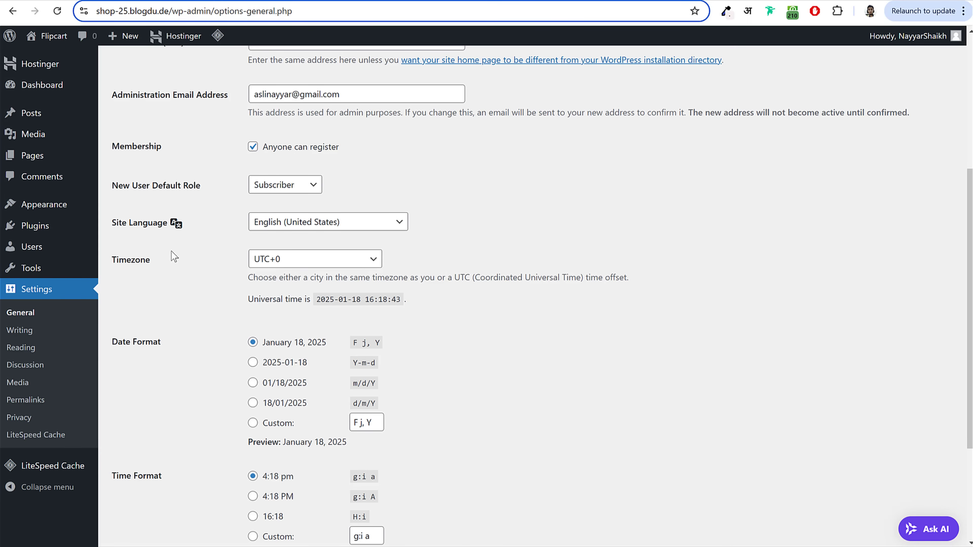
click(414, 251)
scroll(508, 232, down, 3)
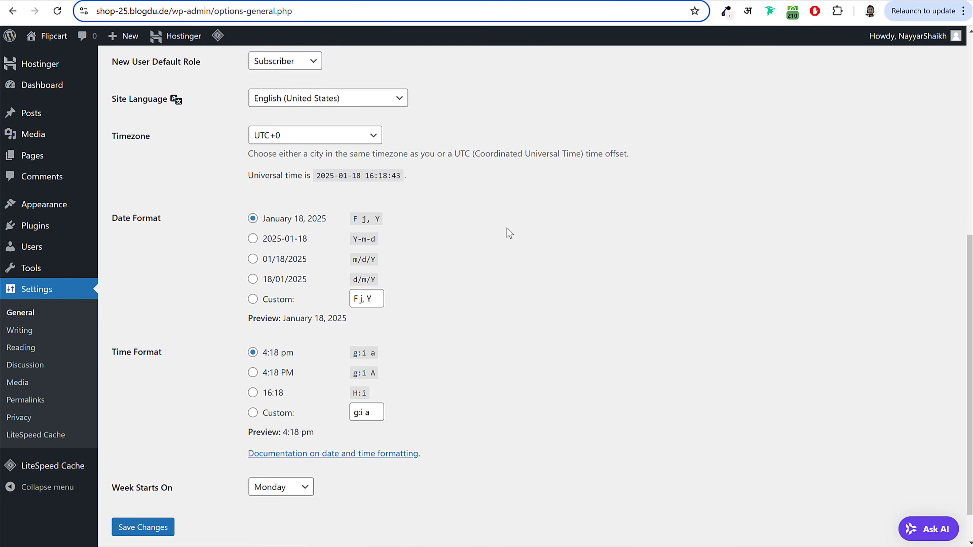
Step: Set the timezone to Kolkata and save the general settings
click(368, 136)
scroll(336, 290, down, 10)
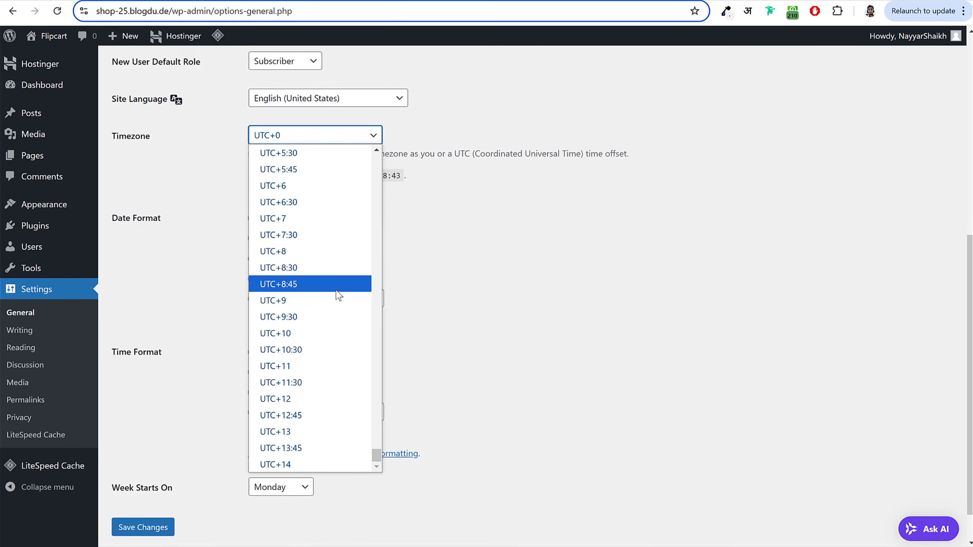
scroll(336, 290, up, 15)
scroll(336, 290, up, 5)
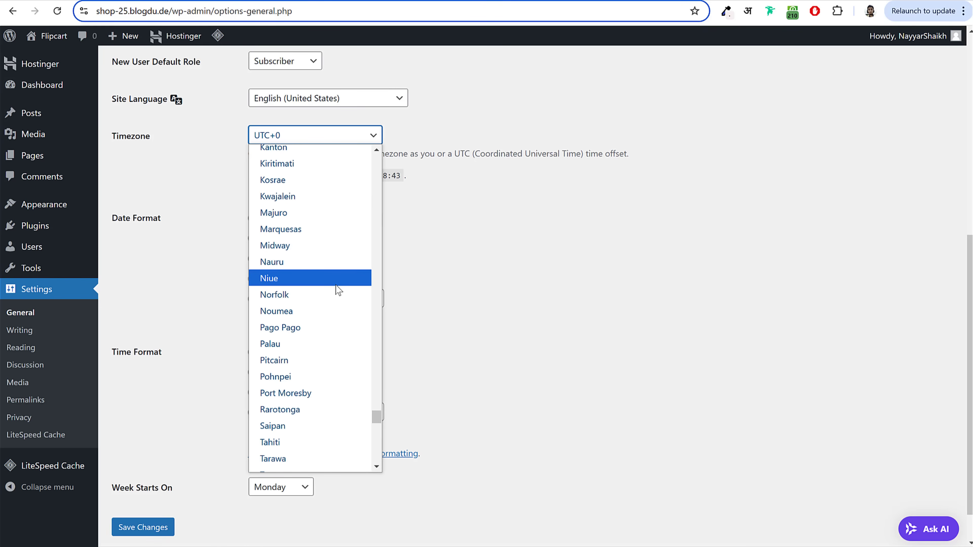
text(ko)
key(Return)
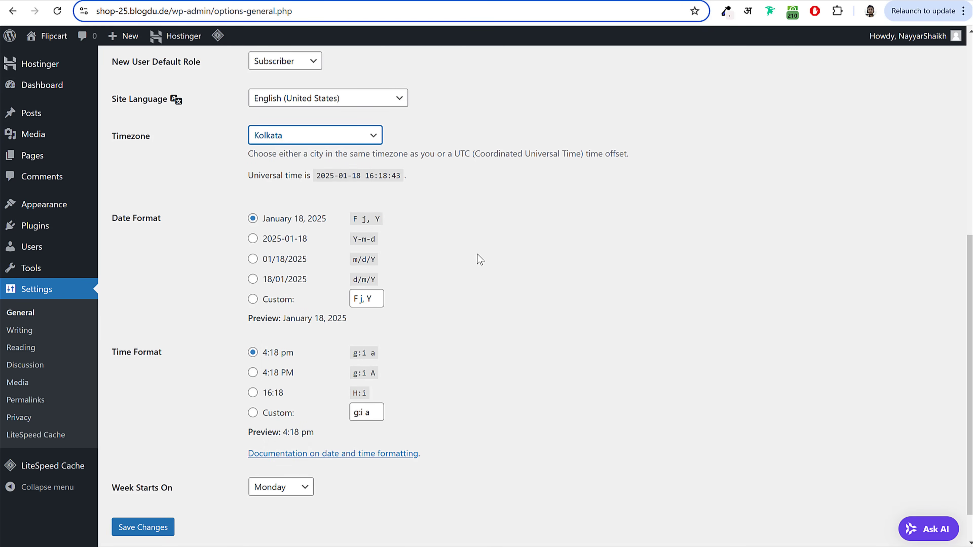
scroll(488, 292, down, 1)
click(157, 497)
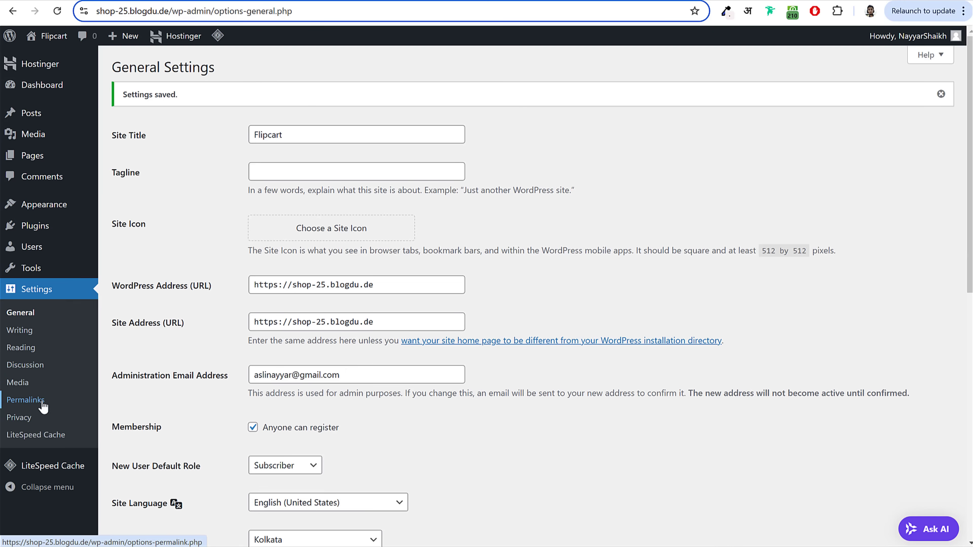
Step: Set the permalink structure to Post name and save it
click(42, 405)
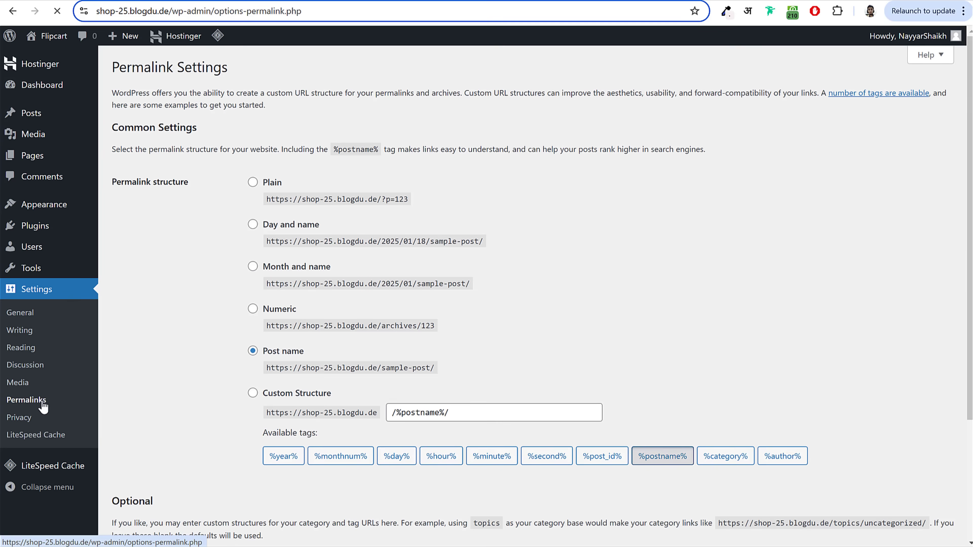
click(288, 352)
click(254, 182)
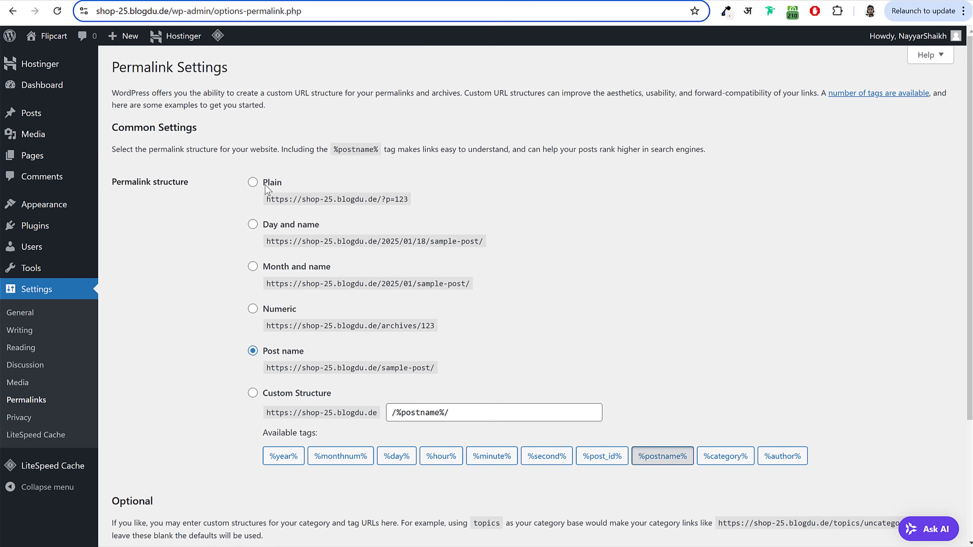
click(254, 225)
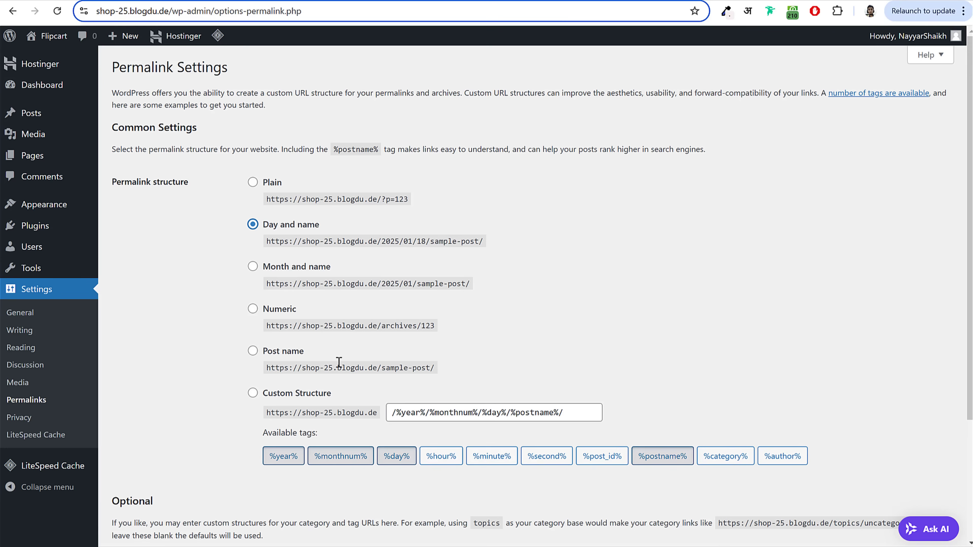
click(254, 352)
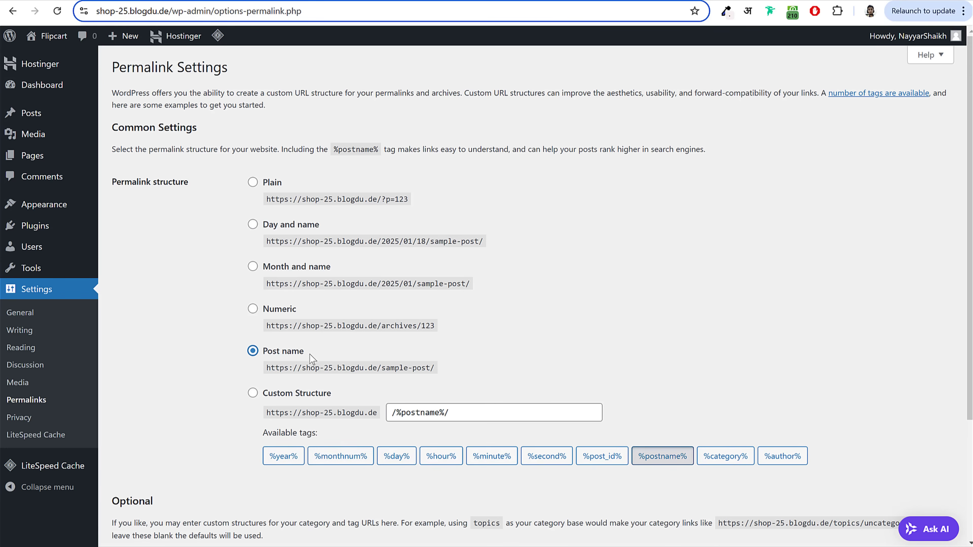
scroll(311, 366, down, 4)
click(153, 485)
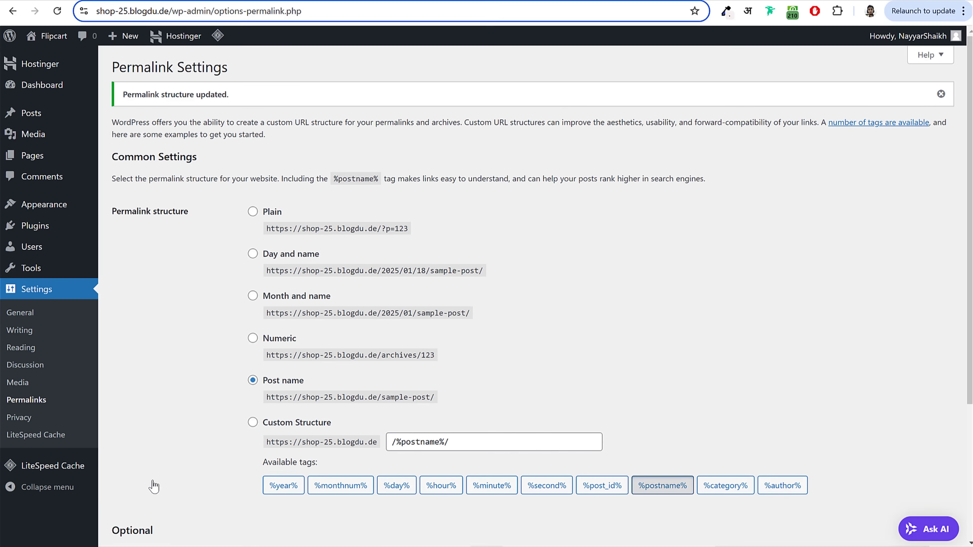
Step: Return to the admin dashboard, then go to the hPanel Websites list
click(46, 84)
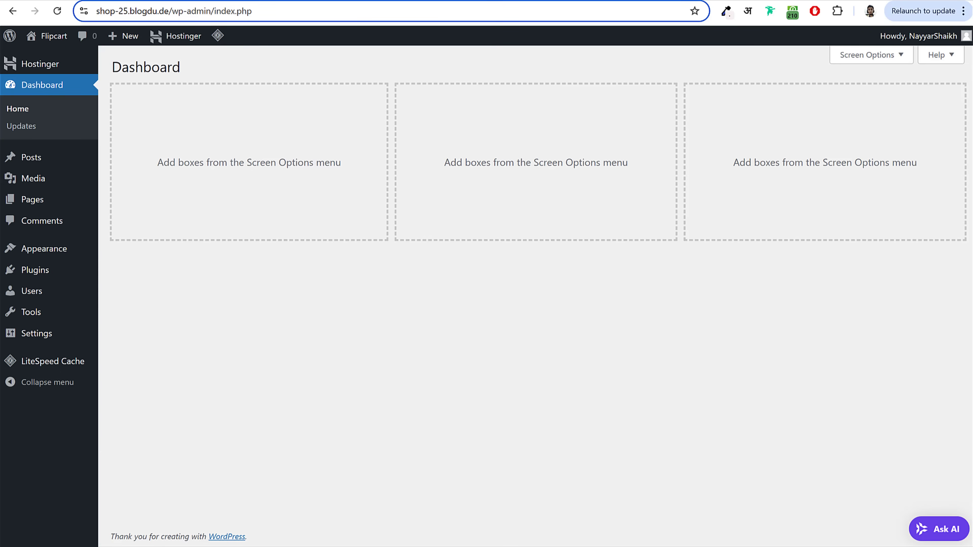
key(ctrl+Tab)
scroll(431, 211, up, 3)
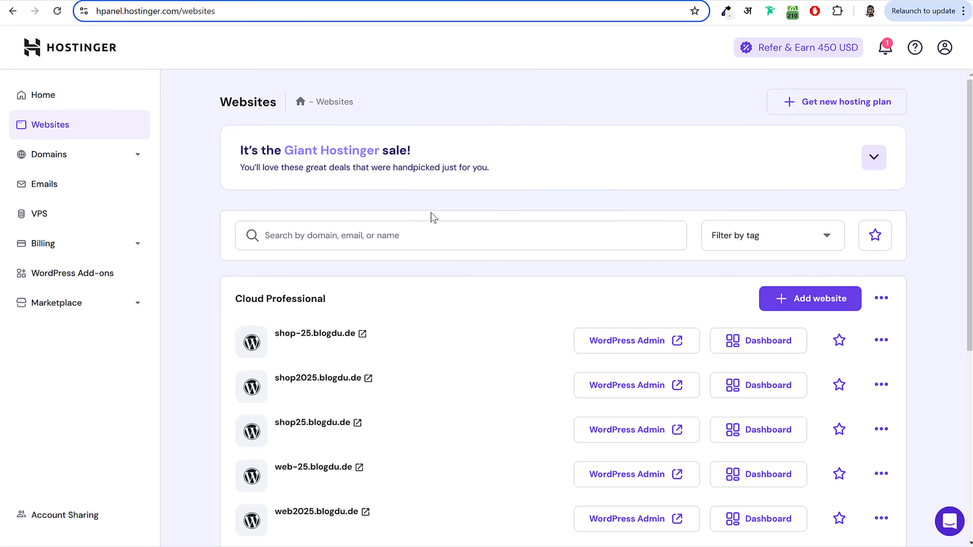
drag(395, 341, 272, 345)
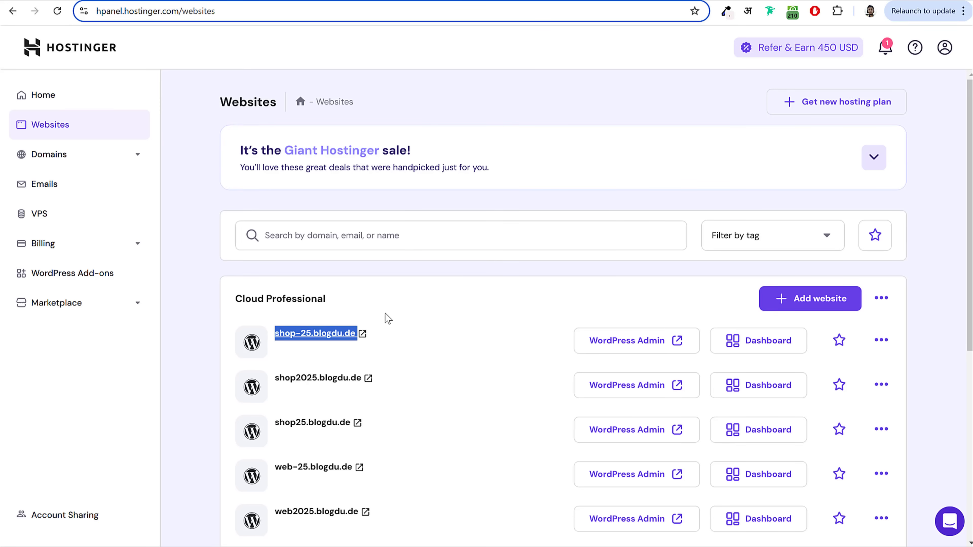
click(415, 314)
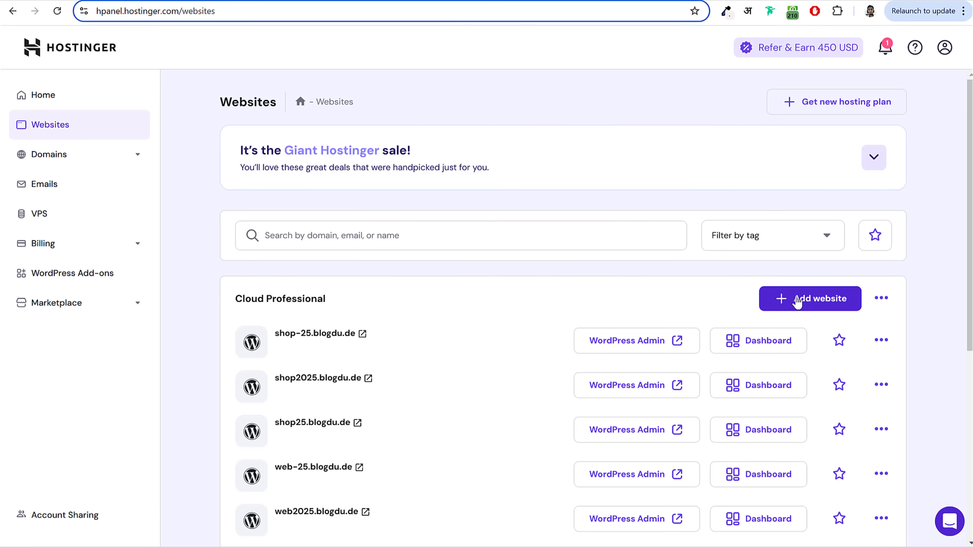
click(803, 306)
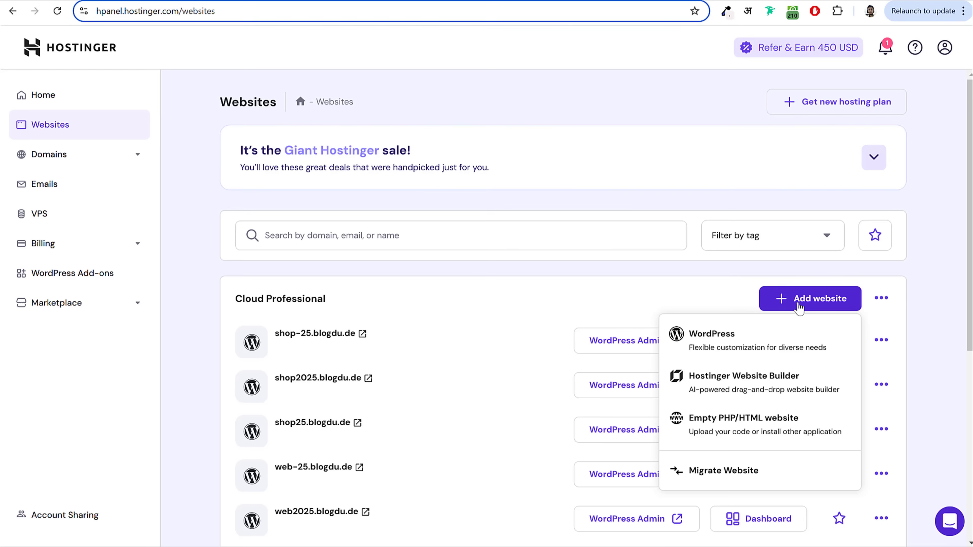
Step: Start a new WordPress site as an Online store built from scratch on Twenty Twenty-Five
click(724, 344)
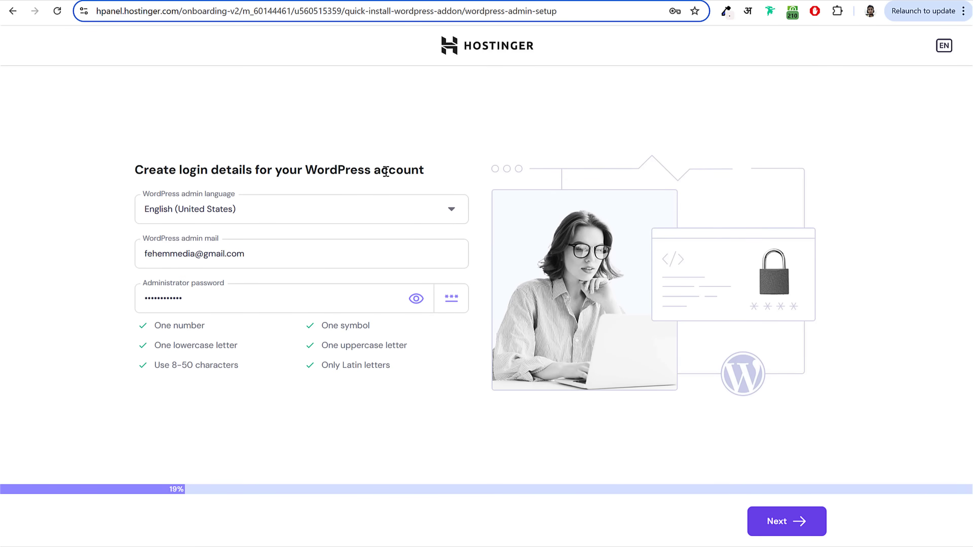
click(793, 521)
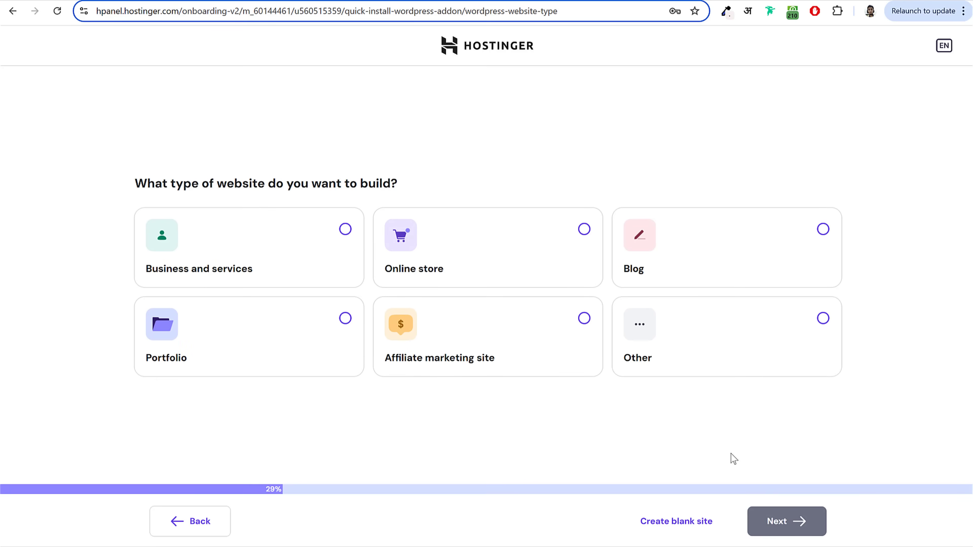
click(295, 325)
click(528, 257)
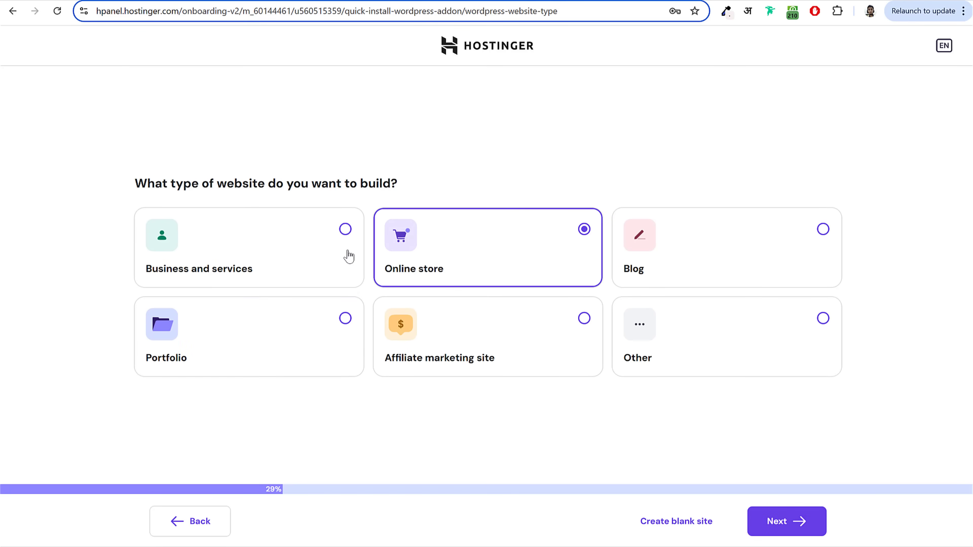
click(777, 521)
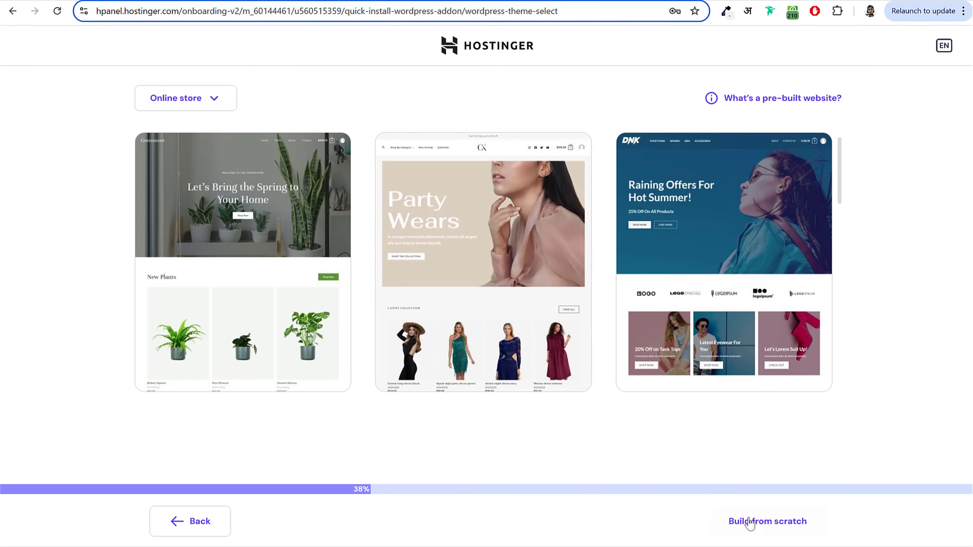
click(771, 525)
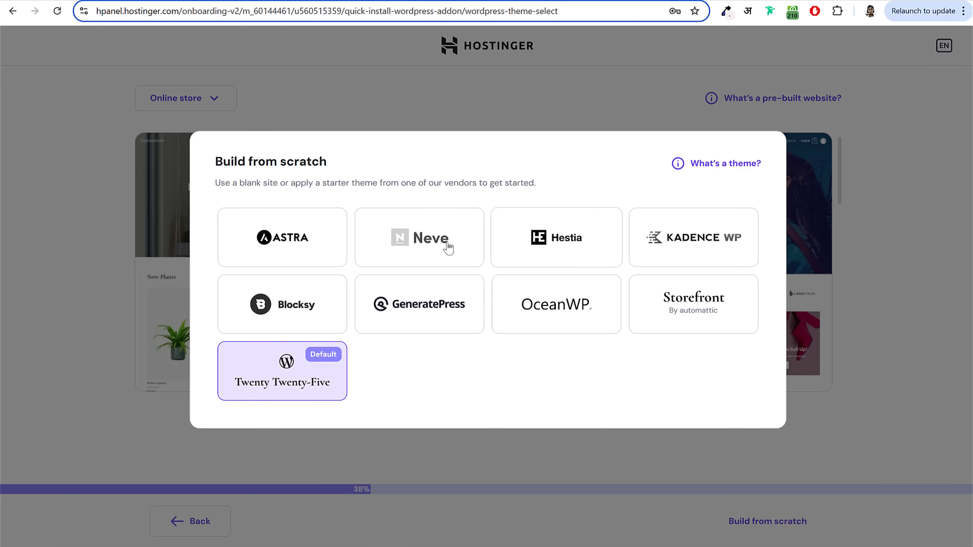
click(266, 385)
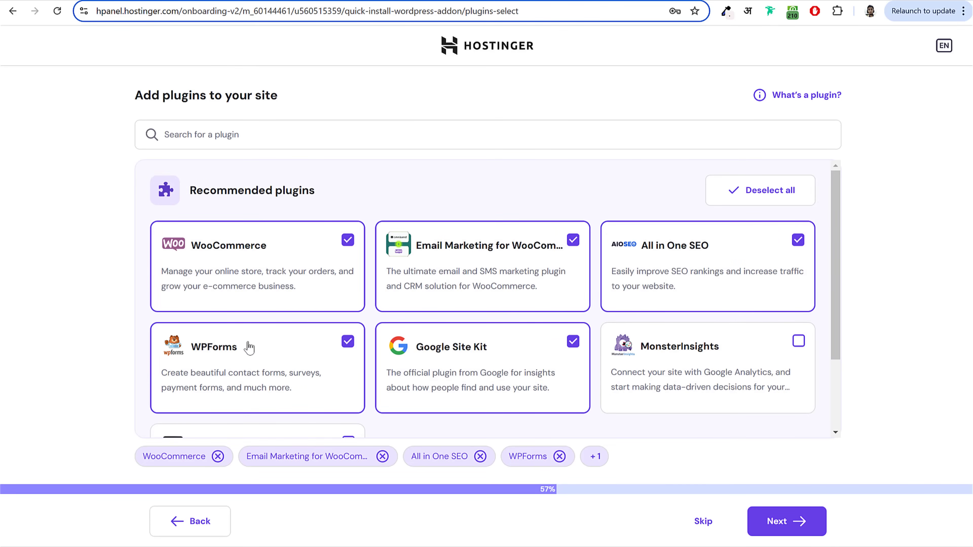
Step: Skip the recommended plugins and use the existing domain fehem.in for the new site
click(705, 522)
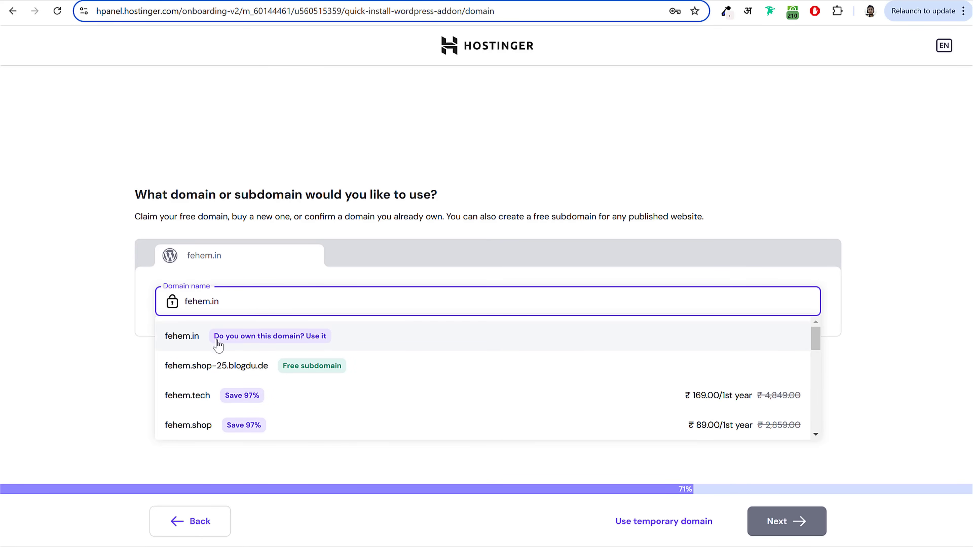
click(190, 338)
drag(184, 355, 527, 360)
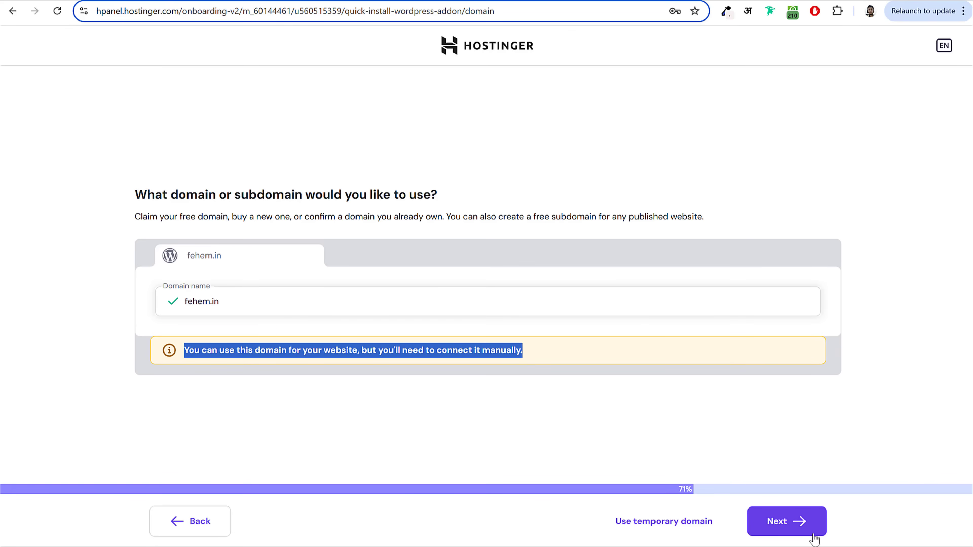
click(801, 524)
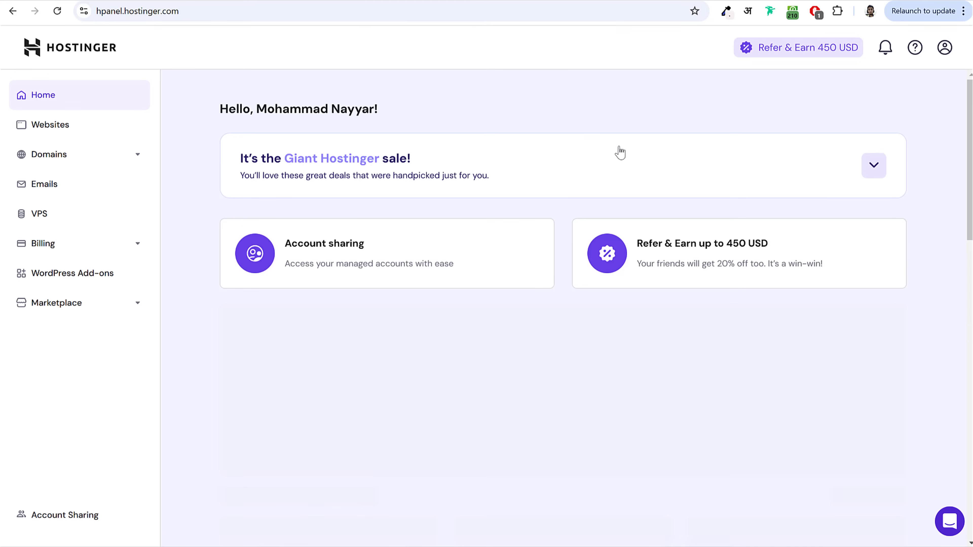
Step: From Websites, open fehem.in's dashboard and its guide for the unconnected domain
click(74, 131)
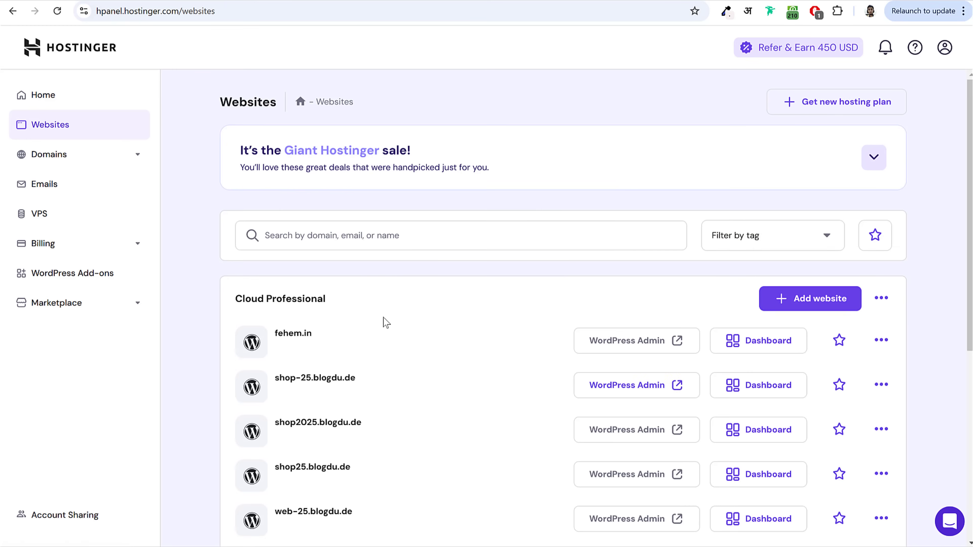
scroll(409, 330, down, 1)
scroll(409, 329, down, 3)
drag(275, 210, 319, 216)
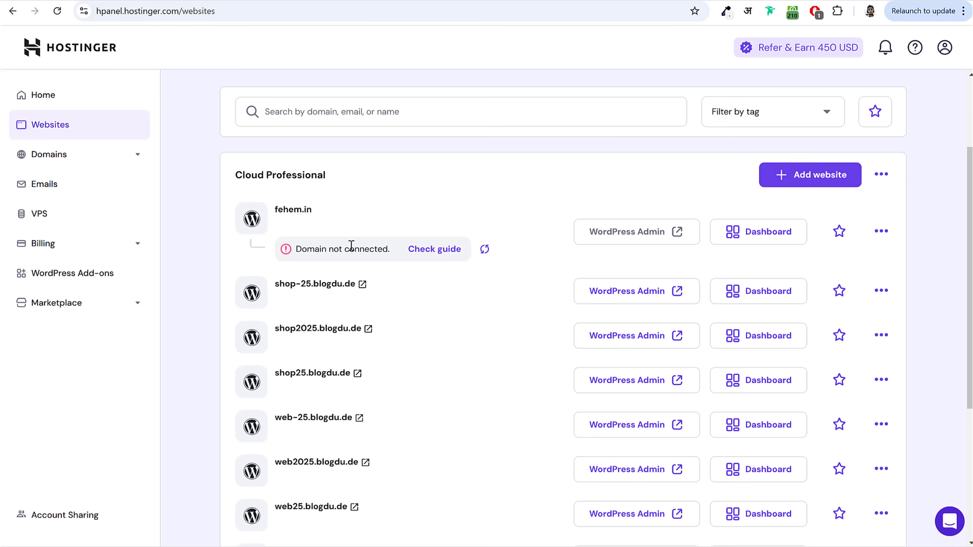
drag(300, 249, 387, 248)
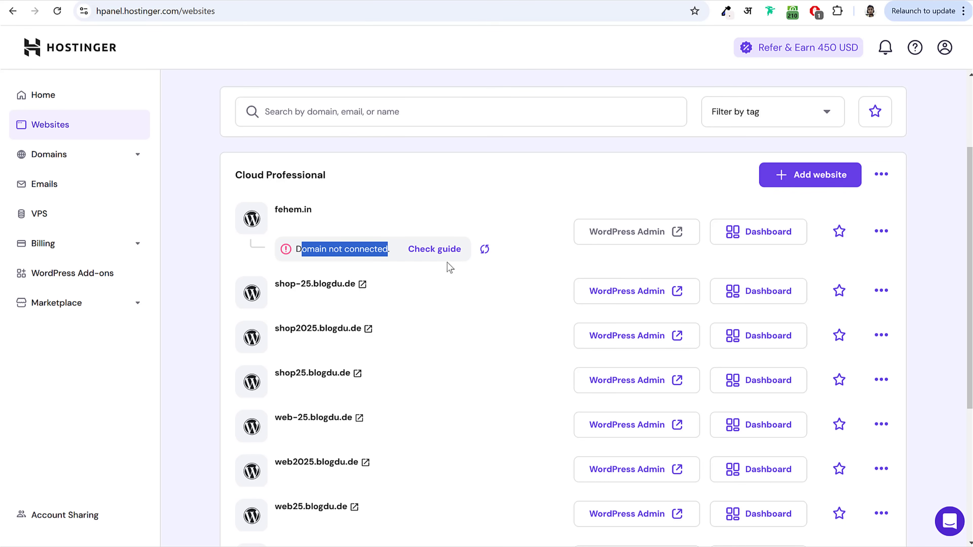
click(763, 230)
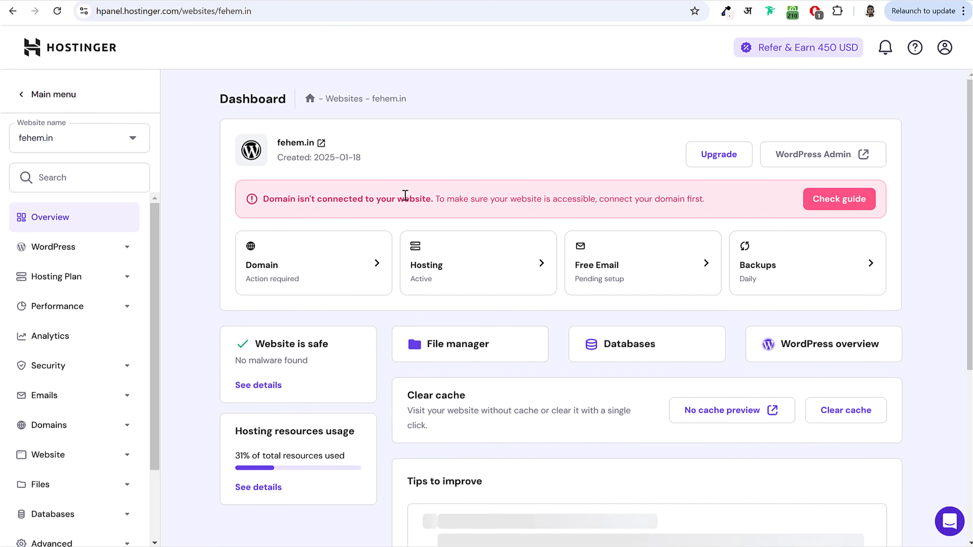
click(837, 200)
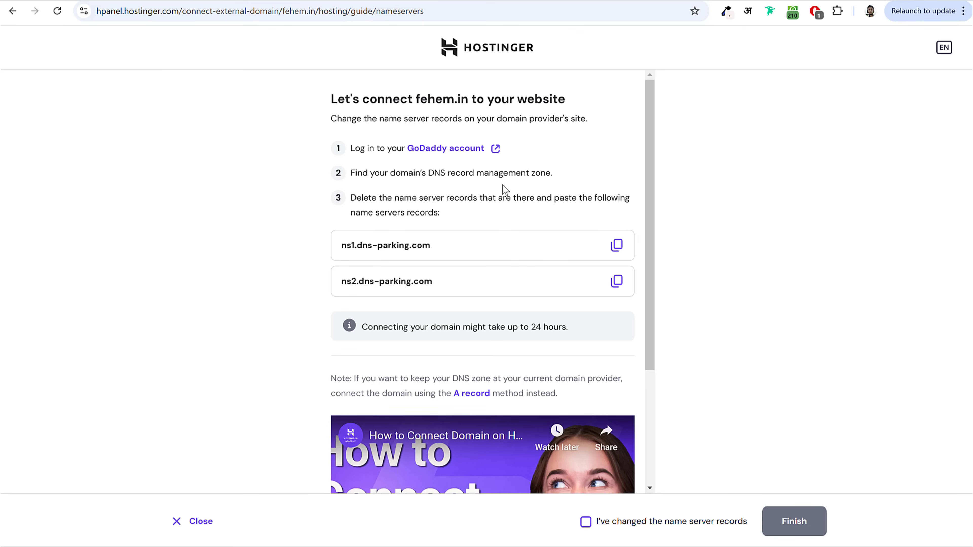
Step: Copy the nameserver ns1.dns-parking.com from the connection guide
drag(428, 174, 447, 174)
click(439, 175)
drag(341, 246, 465, 251)
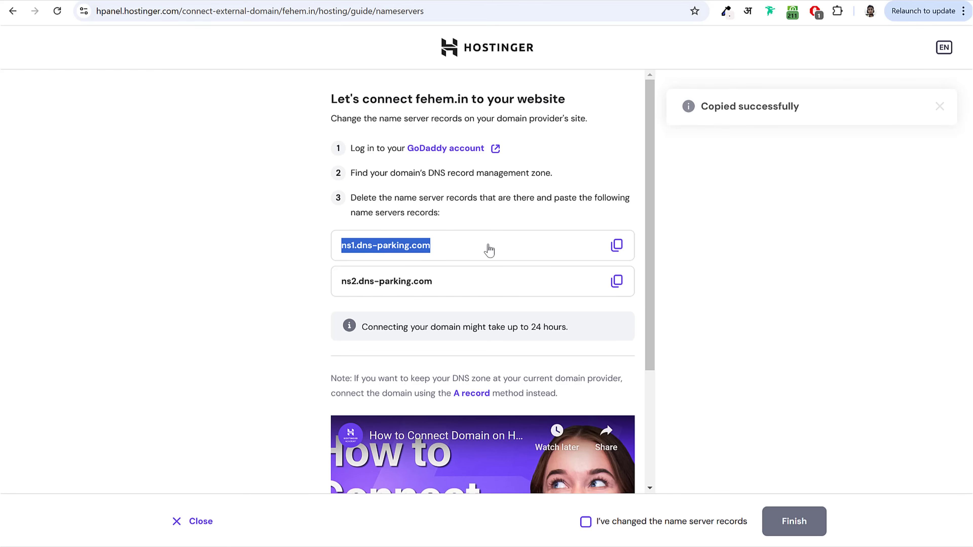
click(484, 230)
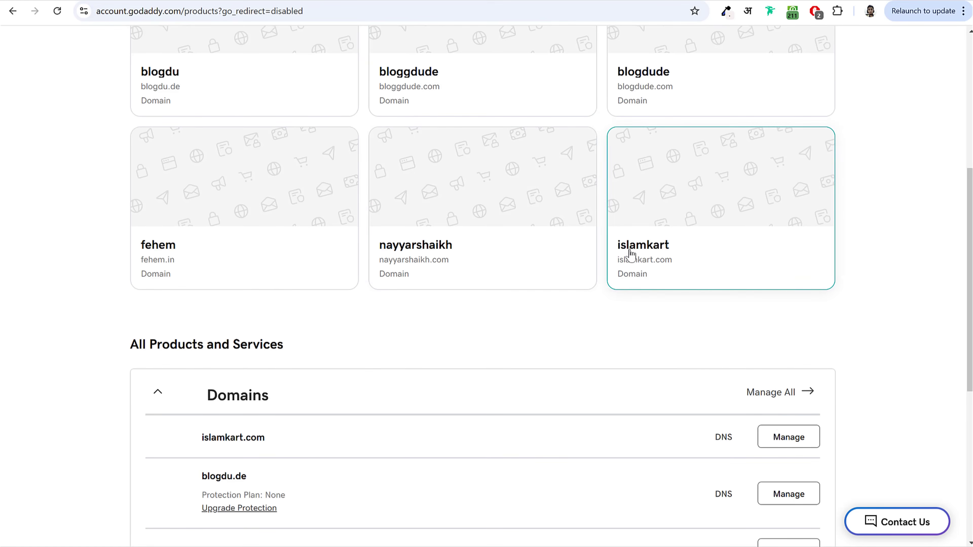
Step: Open fehem.in's nameserver settings in GoDaddy and switch to using your own nameservers
scroll(877, 249, down, 4)
scroll(893, 250, down, 3)
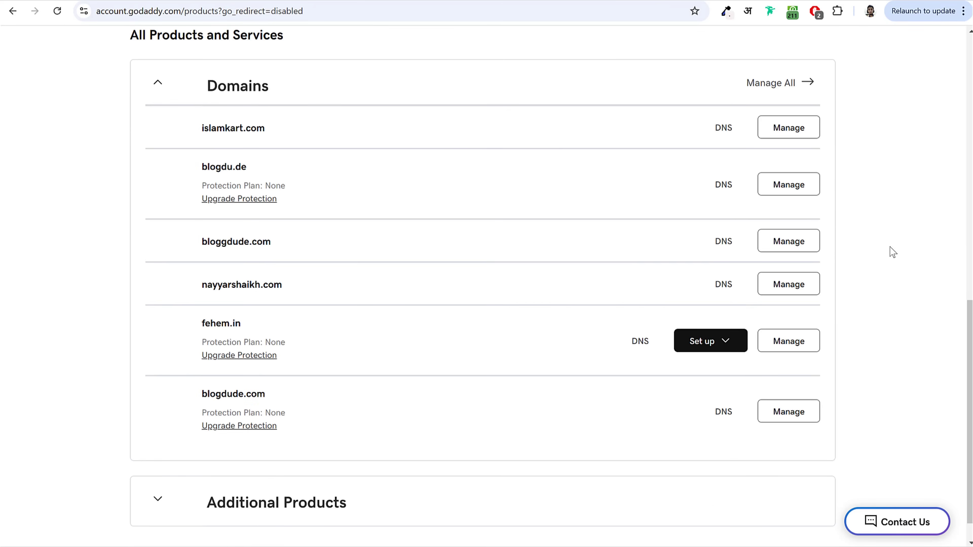
drag(241, 322, 243, 324)
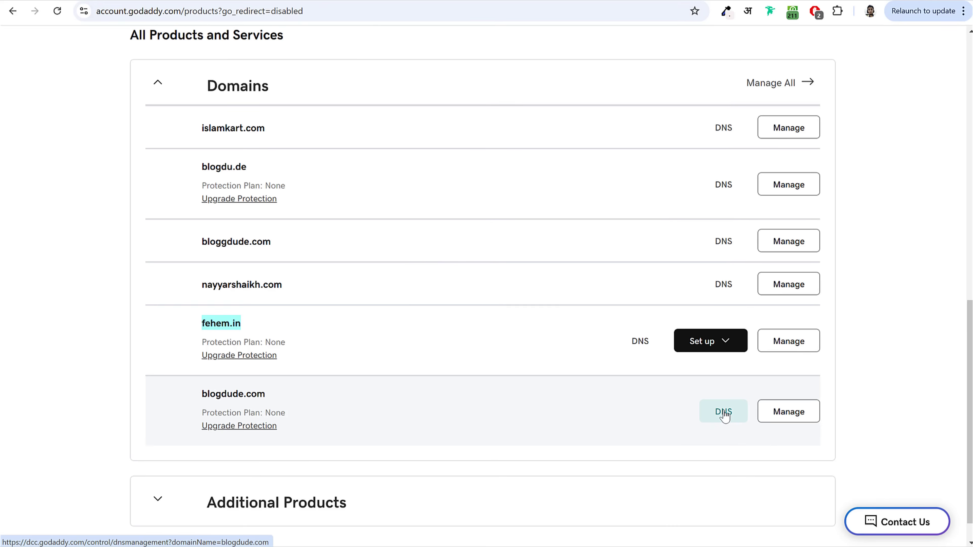
click(639, 342)
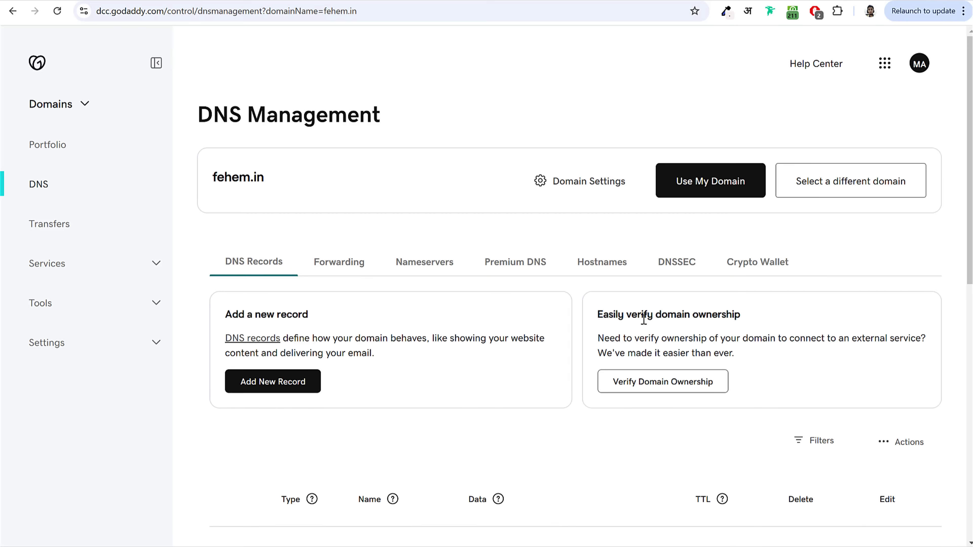
click(423, 268)
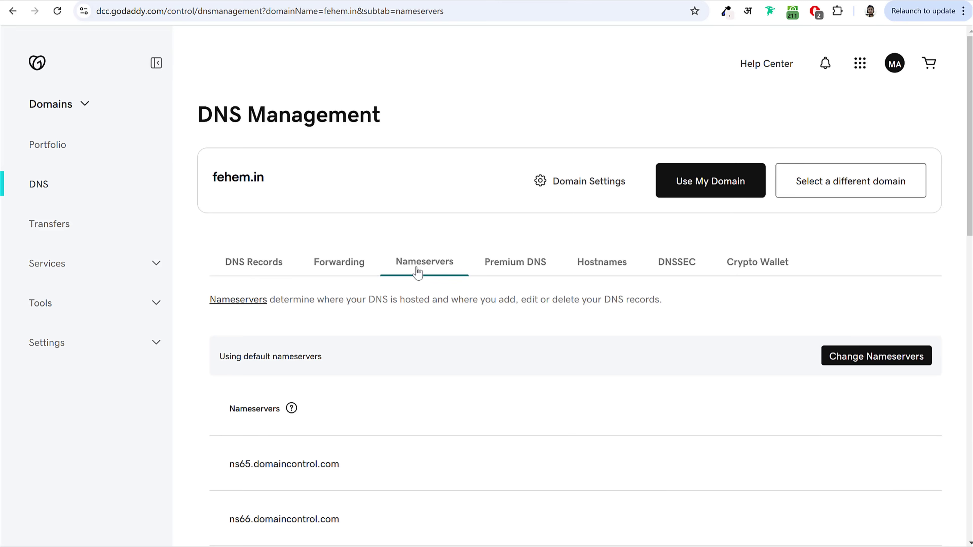
scroll(457, 293, down, 5)
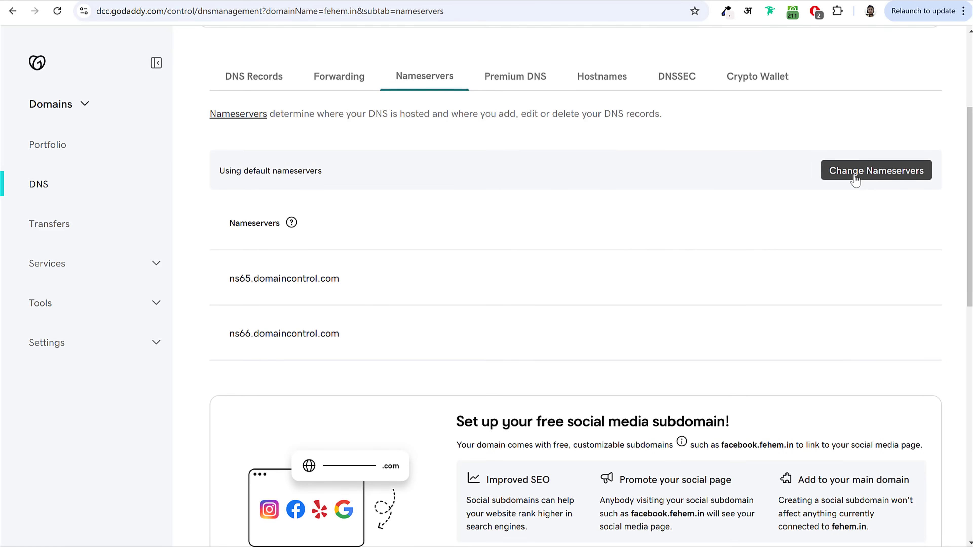
click(847, 177)
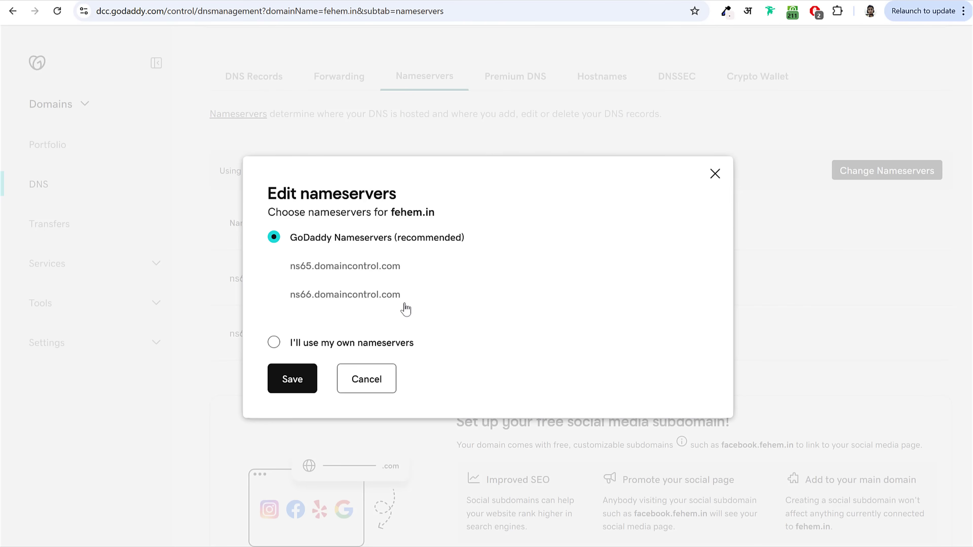
click(307, 344)
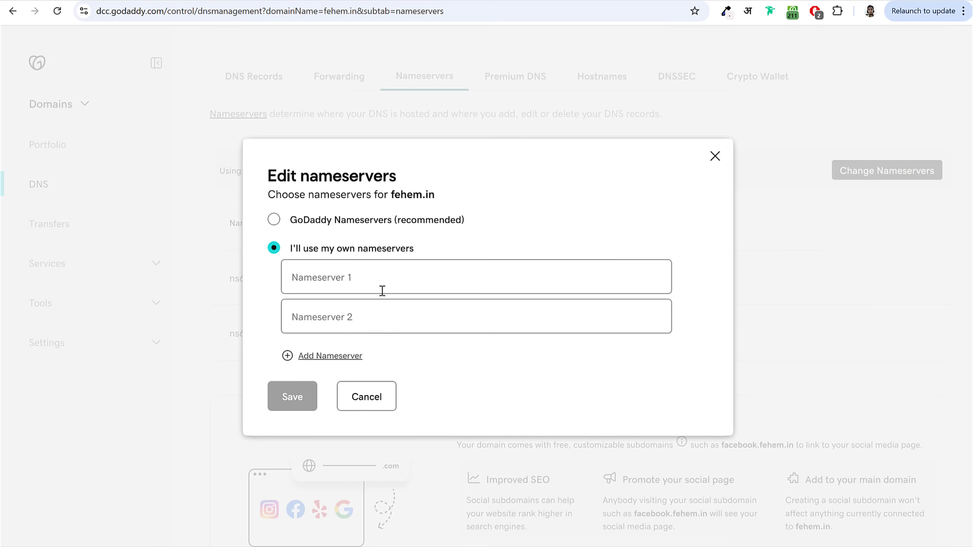
Step: Enter ns1.dns-parking.com and ns2.dns-parking.com from the Hostinger guide and save them
click(378, 278)
key(ctrl+Tab)
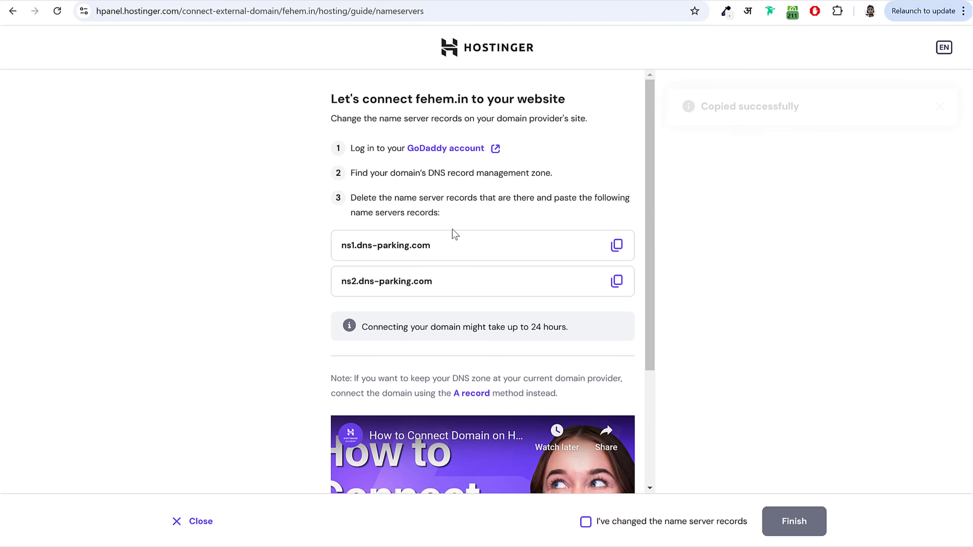
click(418, 245)
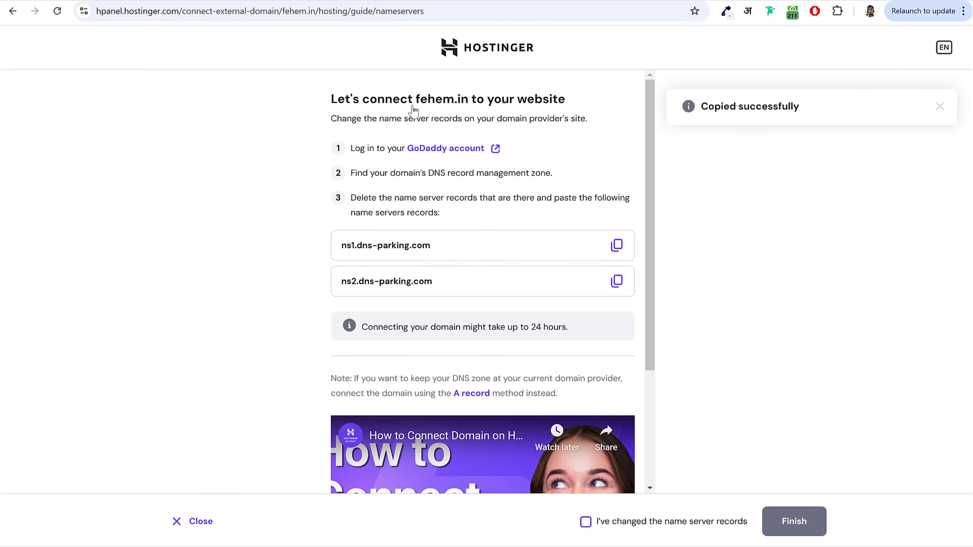
key(ctrl+shift+Tab)
key(ctrl+v)
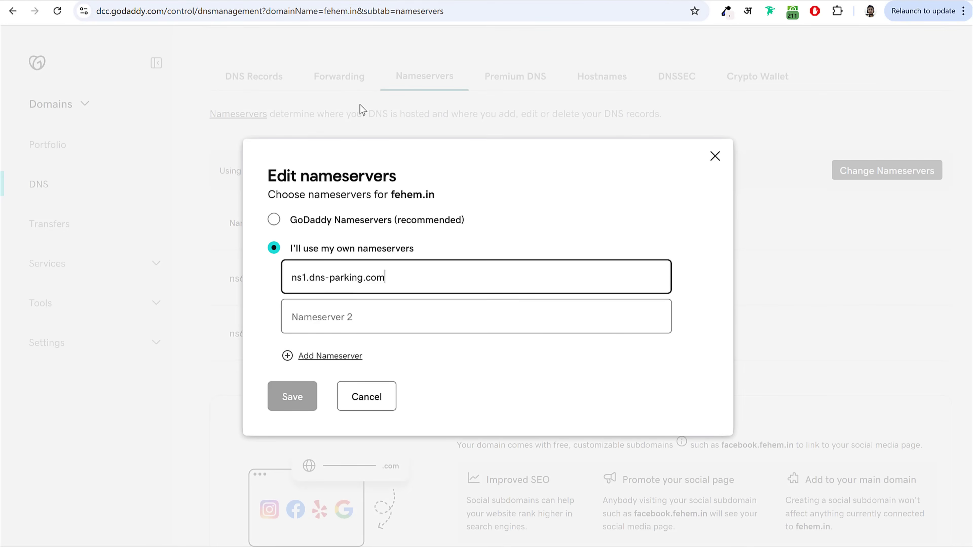
key(ctrl+Tab)
click(428, 286)
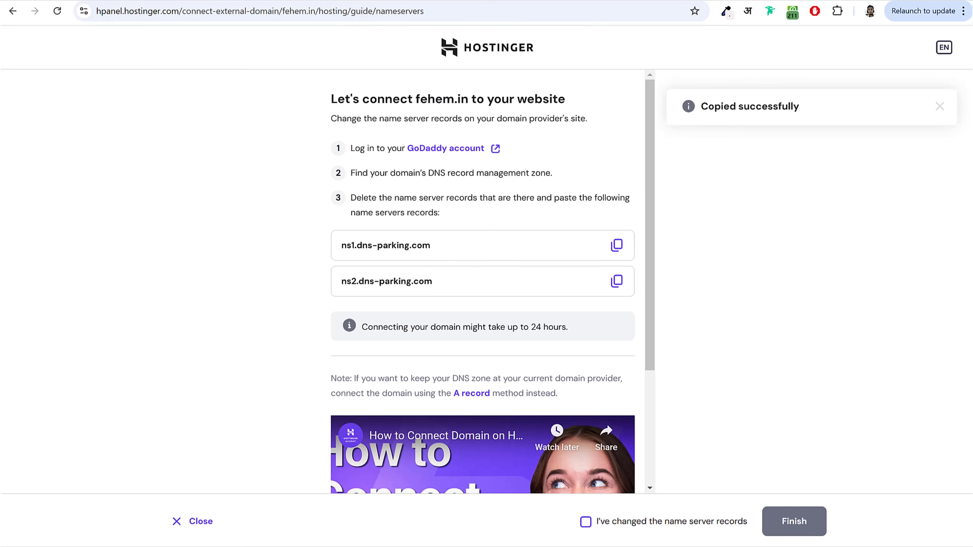
key(ctrl+shift+Tab)
click(334, 322)
key(ctrl+v)
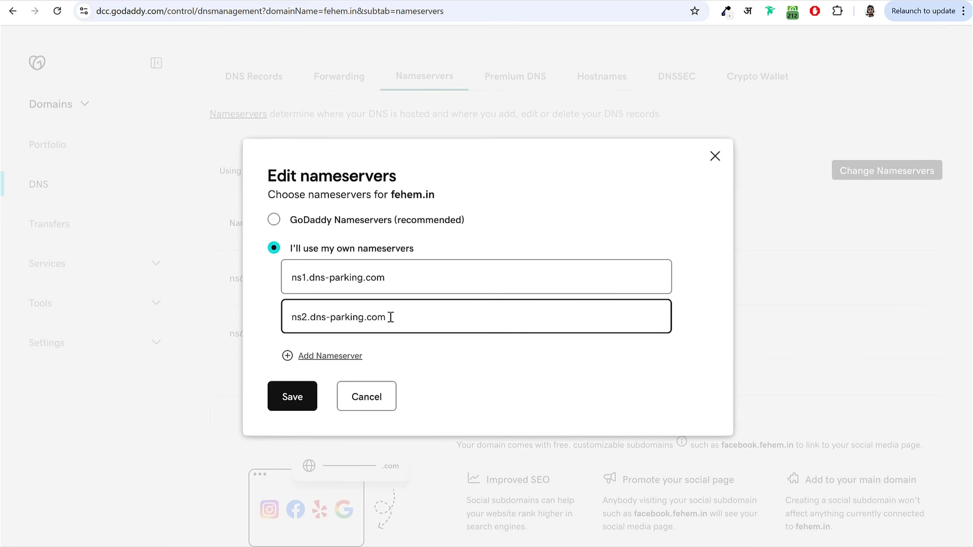
click(293, 397)
key(ctrl+Tab)
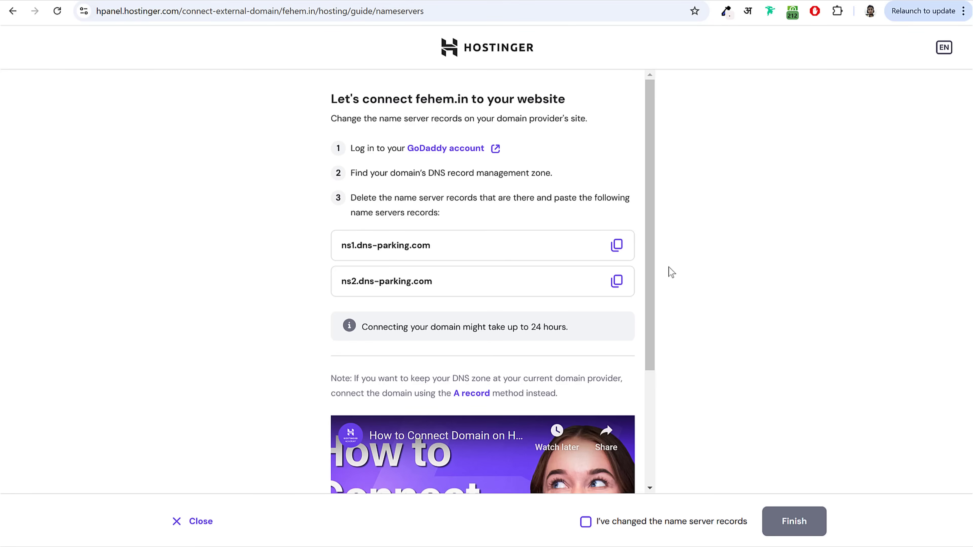
Step: Confirm the nameserver records were changed, finish connecting fehem.in, and dismiss the 24-hour notice
click(585, 522)
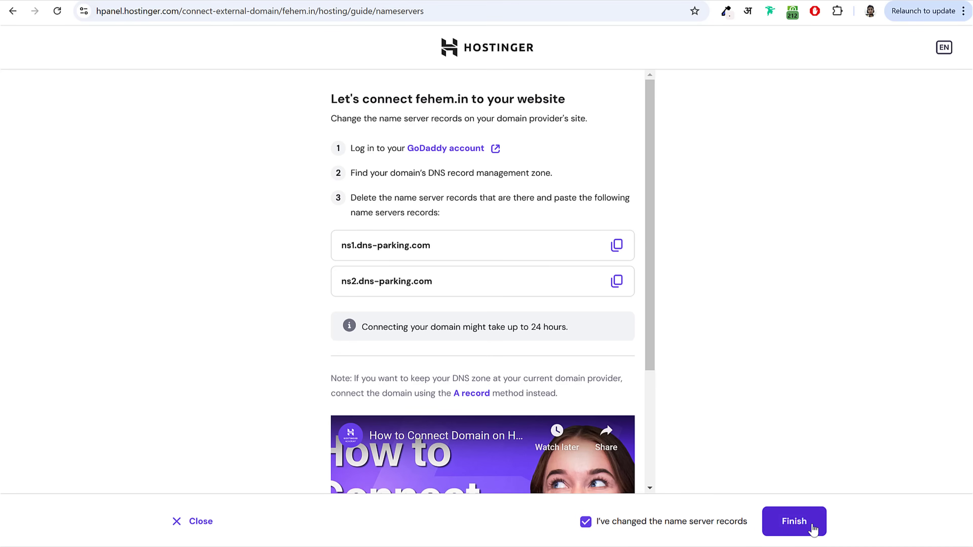
click(794, 521)
drag(379, 319, 371, 317)
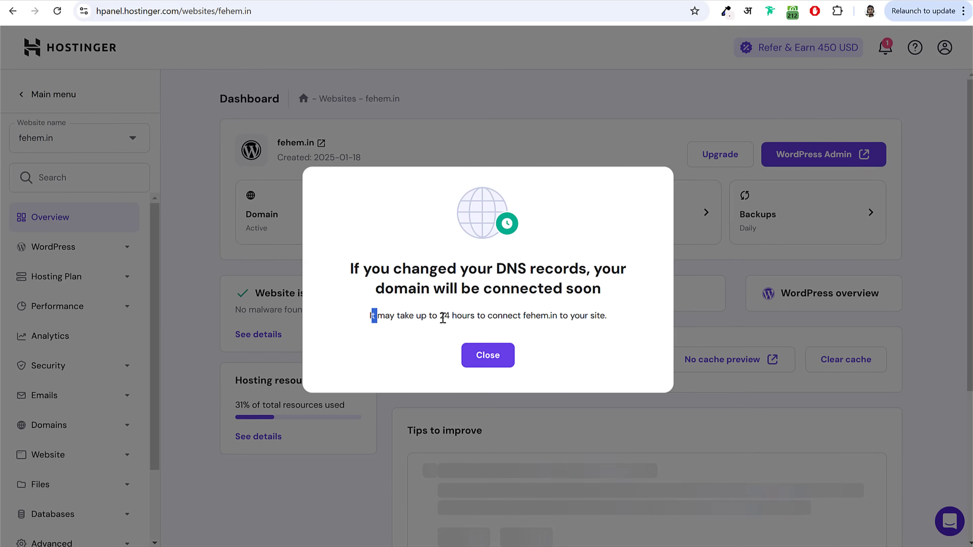
drag(443, 318, 477, 358)
click(479, 356)
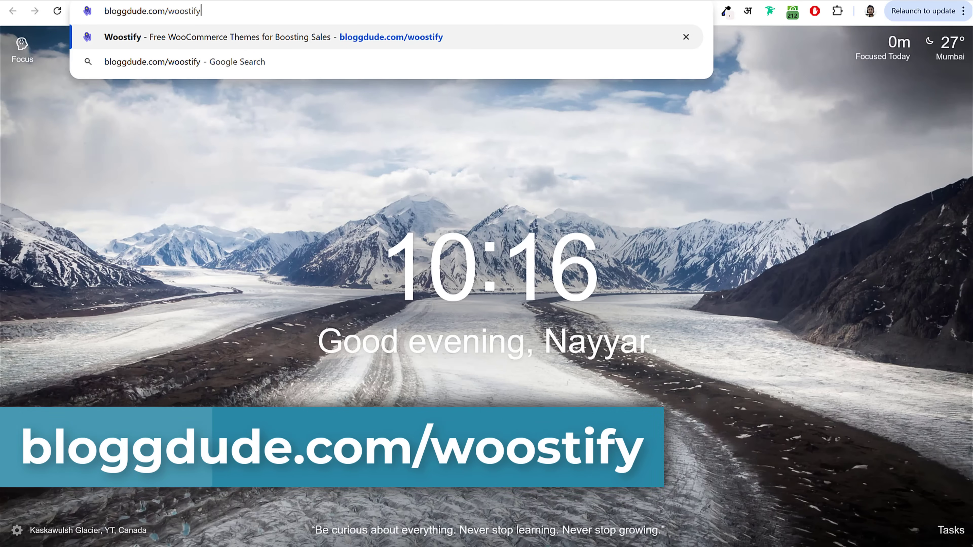
Step: Download the free Woostify theme (woostify.2.3.8 (2).zip) from bloggdude.com/woostify without subscribing
key(Return)
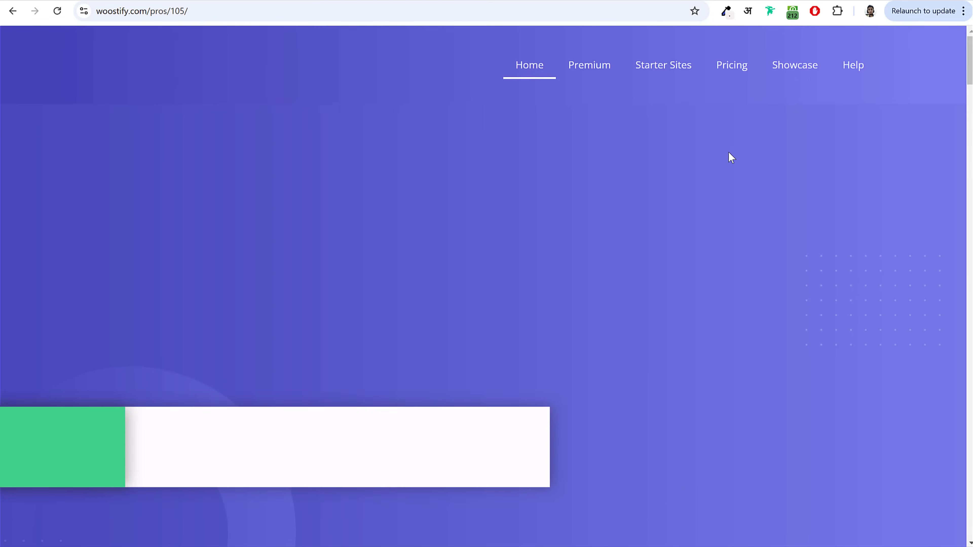
scroll(719, 241, down, 10)
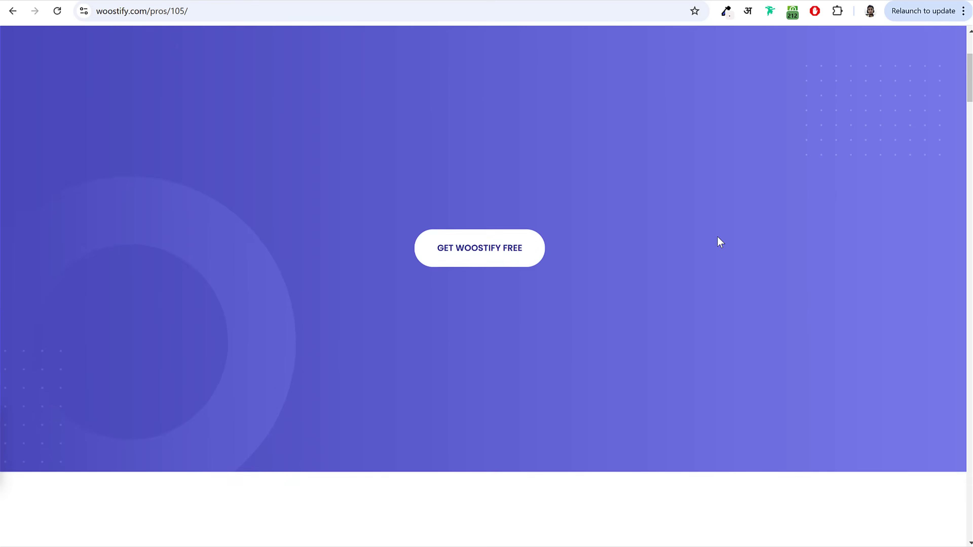
scroll(718, 242, up, 10)
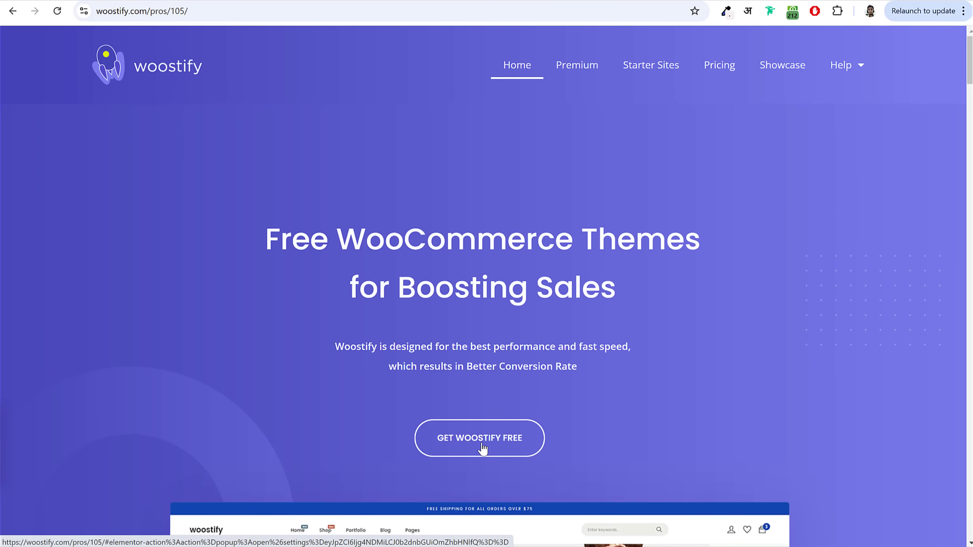
click(483, 449)
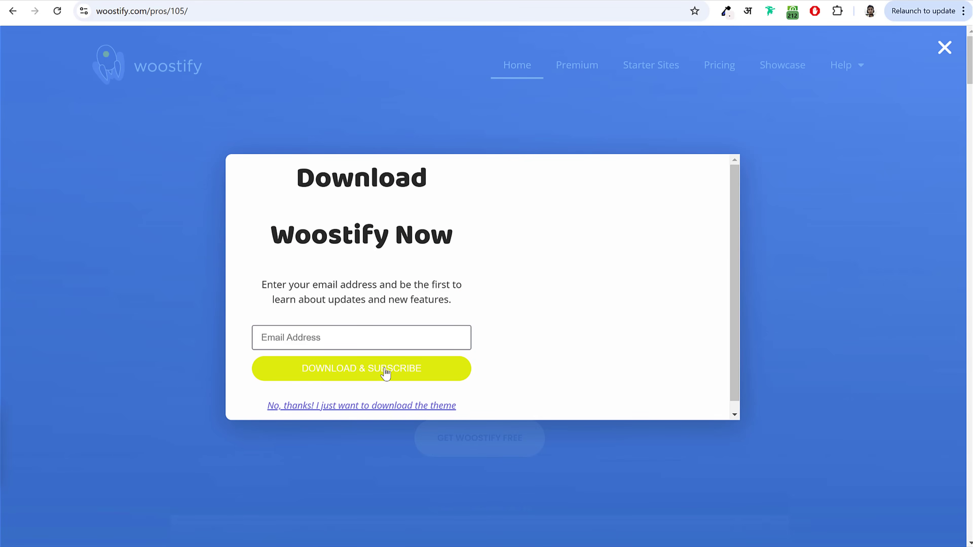
click(386, 406)
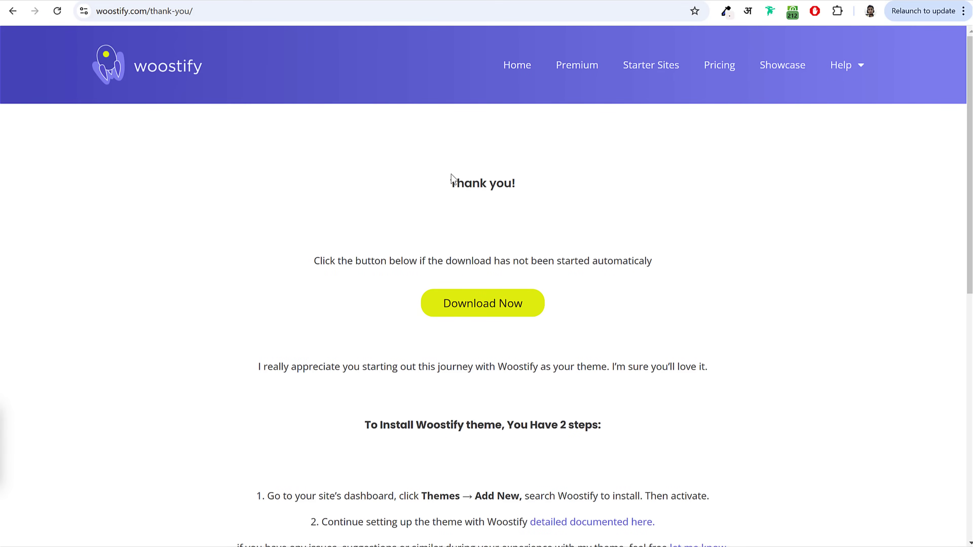
click(478, 314)
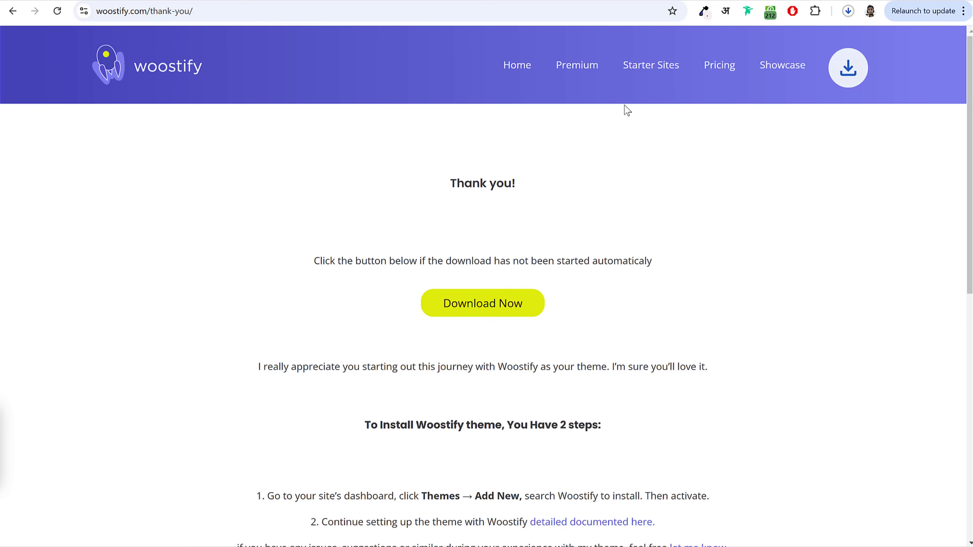
click(842, 18)
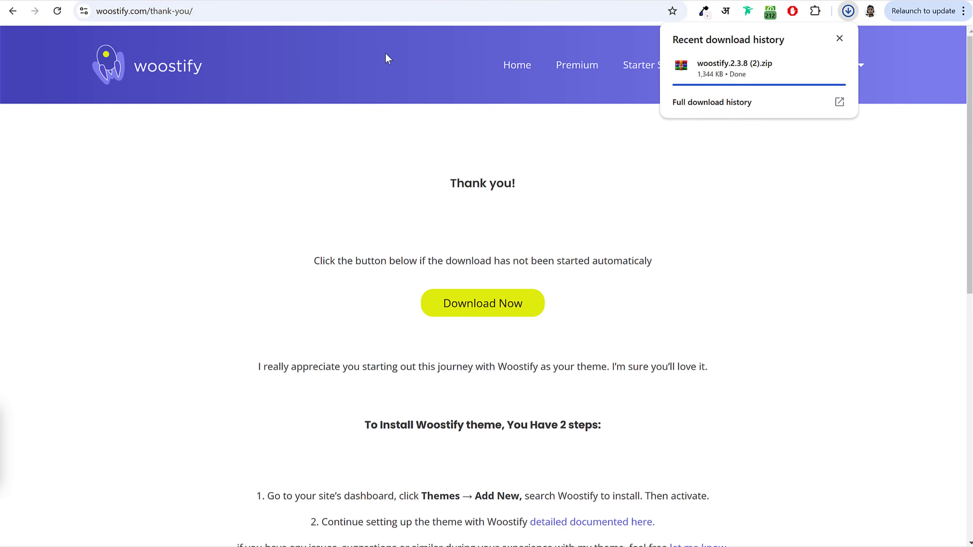
key(ctrl+Tab)
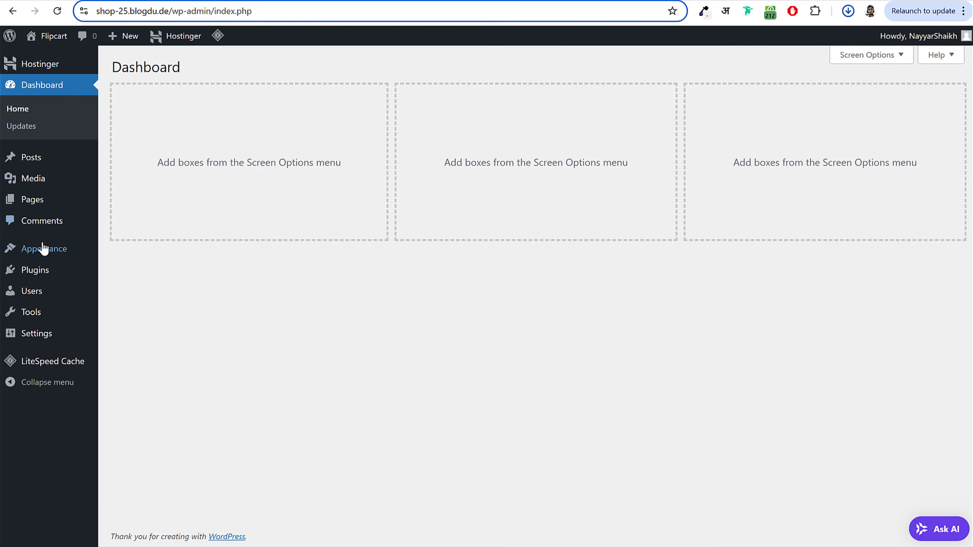
Step: Upload the woostify.2.3.8 (2) zip as a new theme, install it and activate it
click(42, 248)
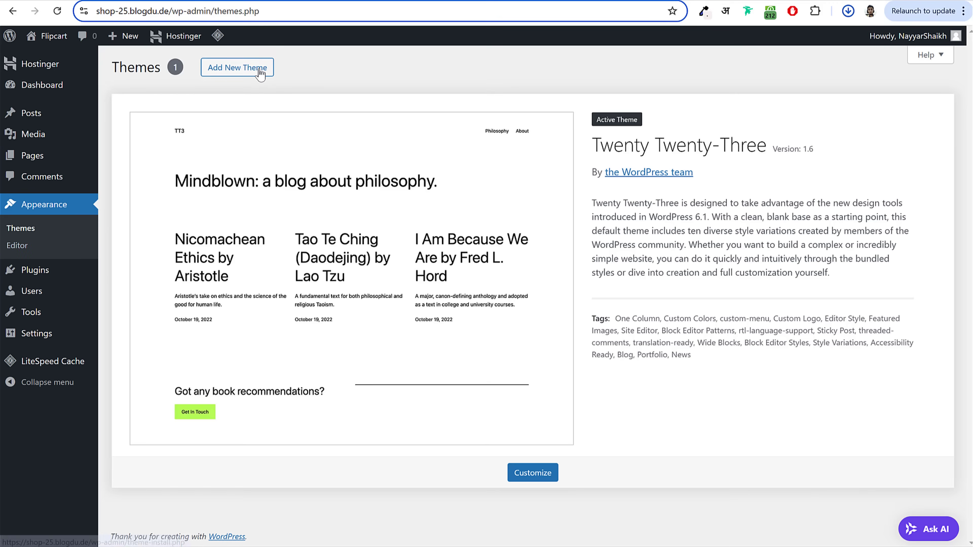
click(254, 68)
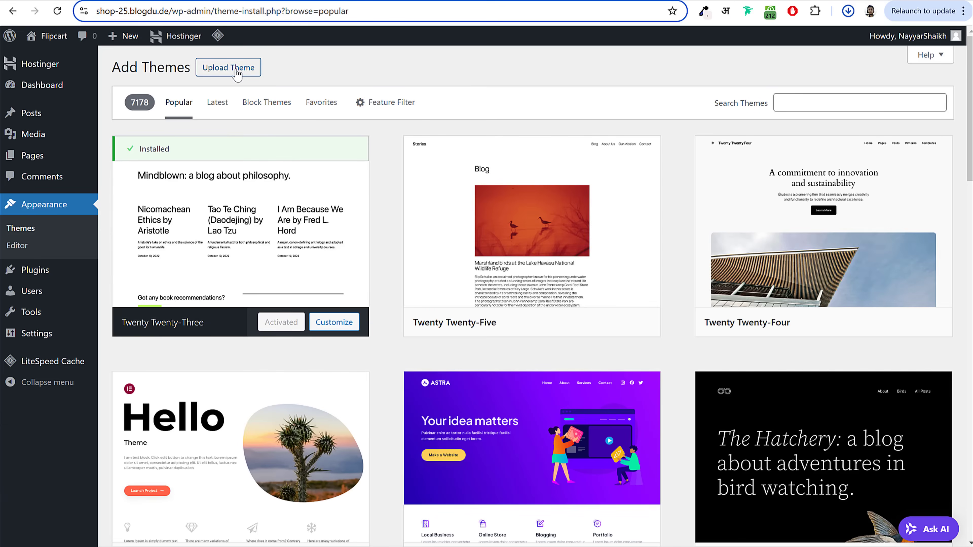
click(236, 73)
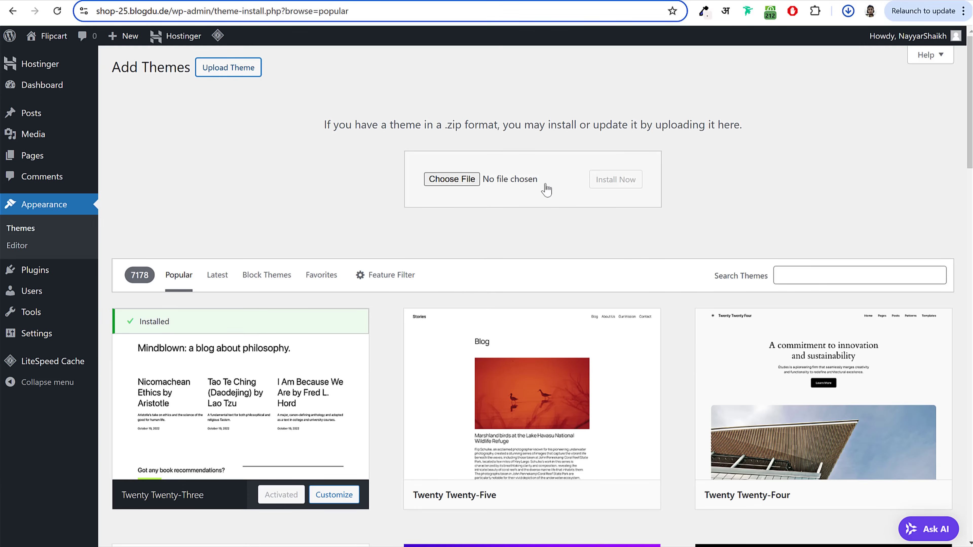
click(468, 180)
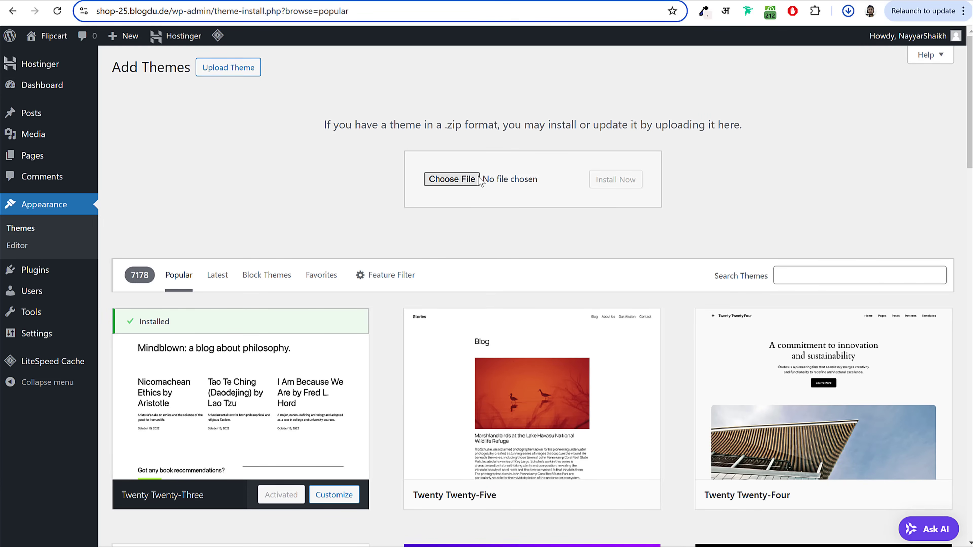
drag(238, 4, 368, 66)
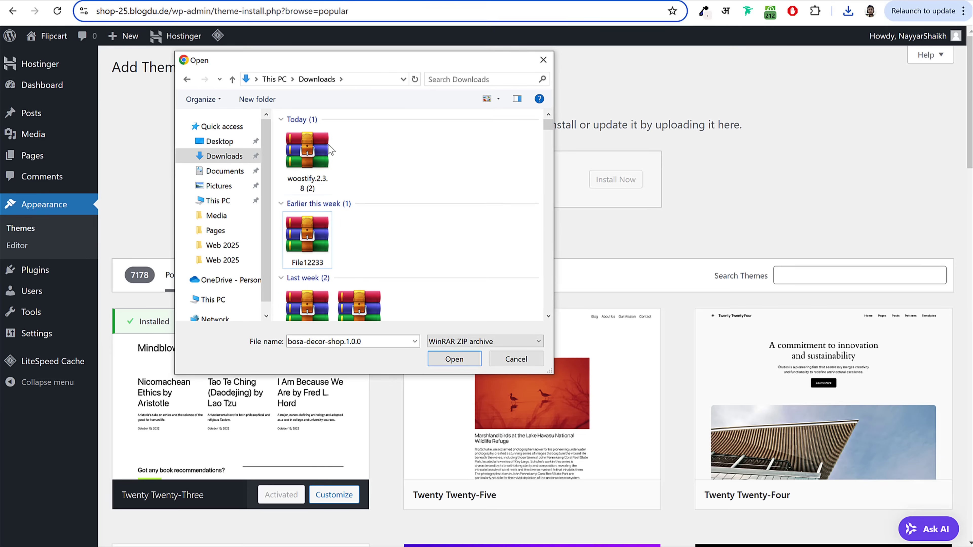
click(330, 157)
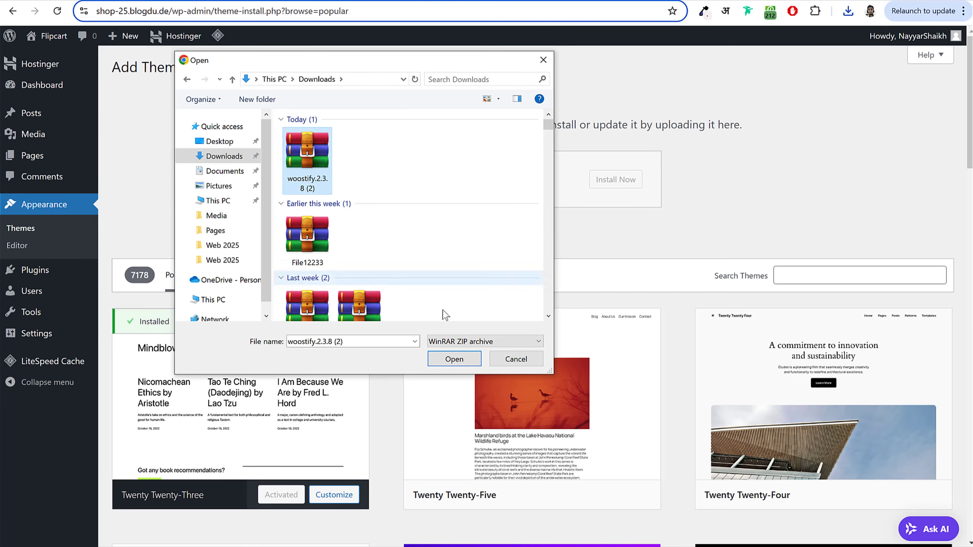
click(457, 358)
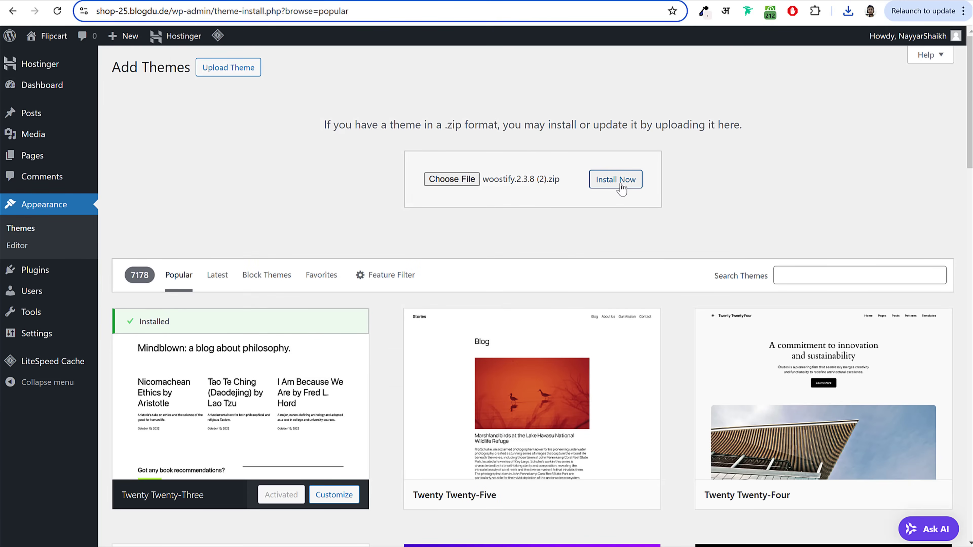
click(623, 183)
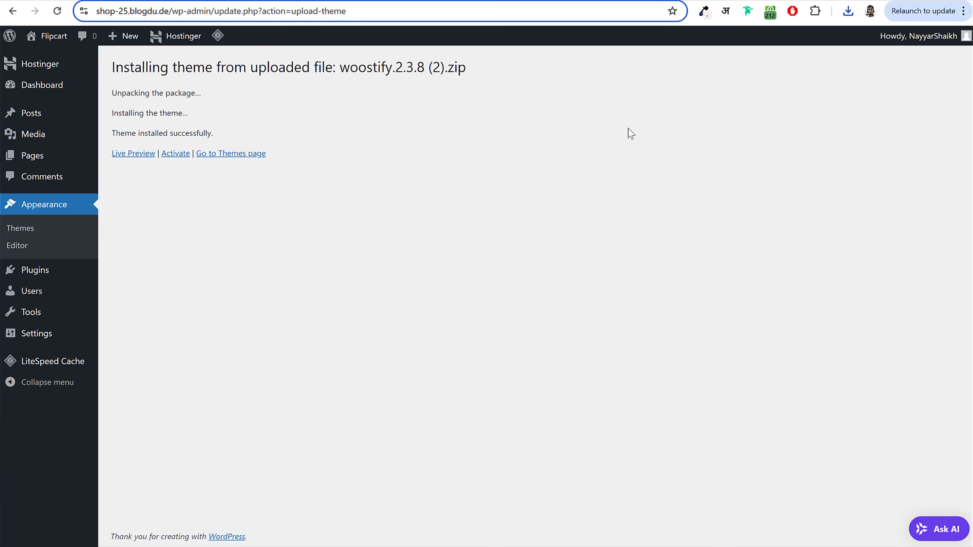
click(174, 153)
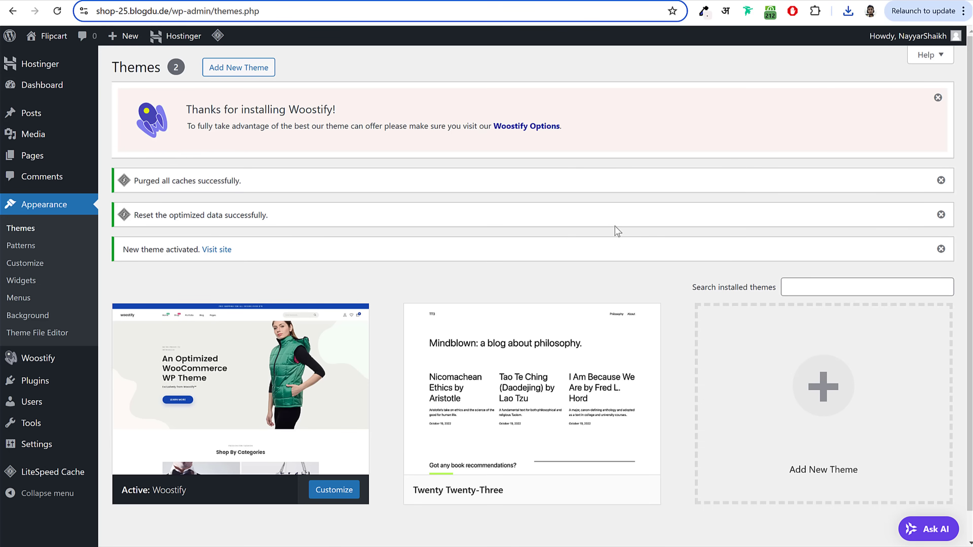
Step: Delete the Twenty Twenty-Three theme
scroll(613, 245, down, 1)
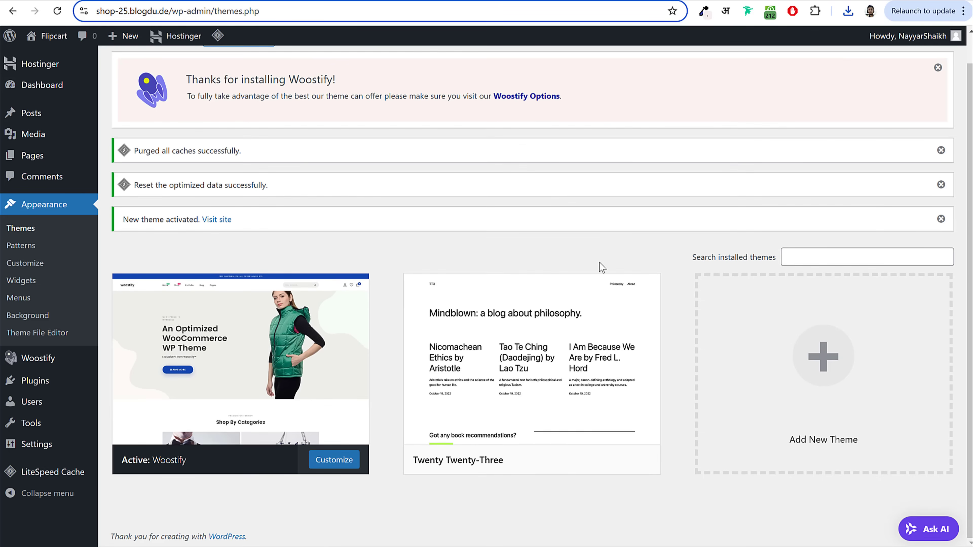
click(526, 367)
click(561, 518)
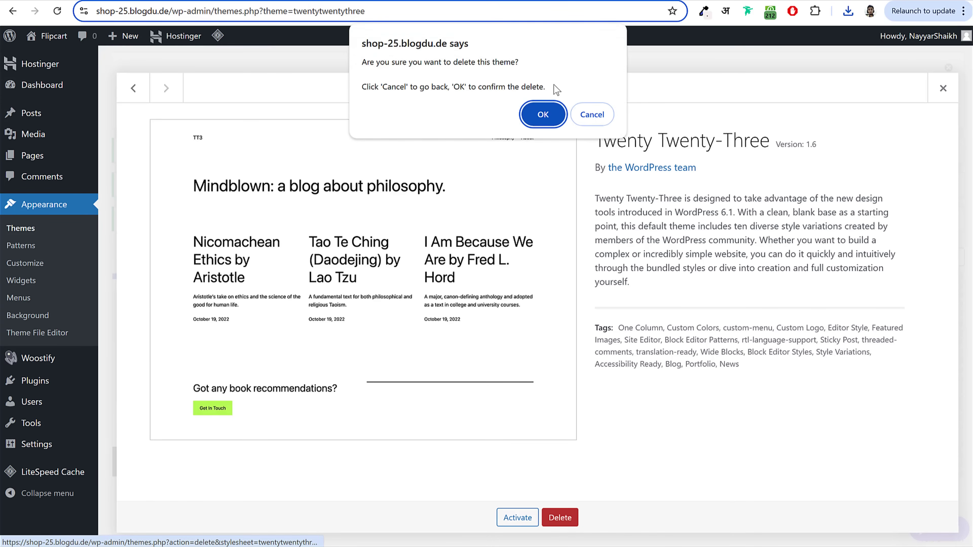
click(544, 109)
Step: Dismiss the Woostify thank-you, purged caches, reset optimized data and theme activated notices
scroll(630, 209, down, 5)
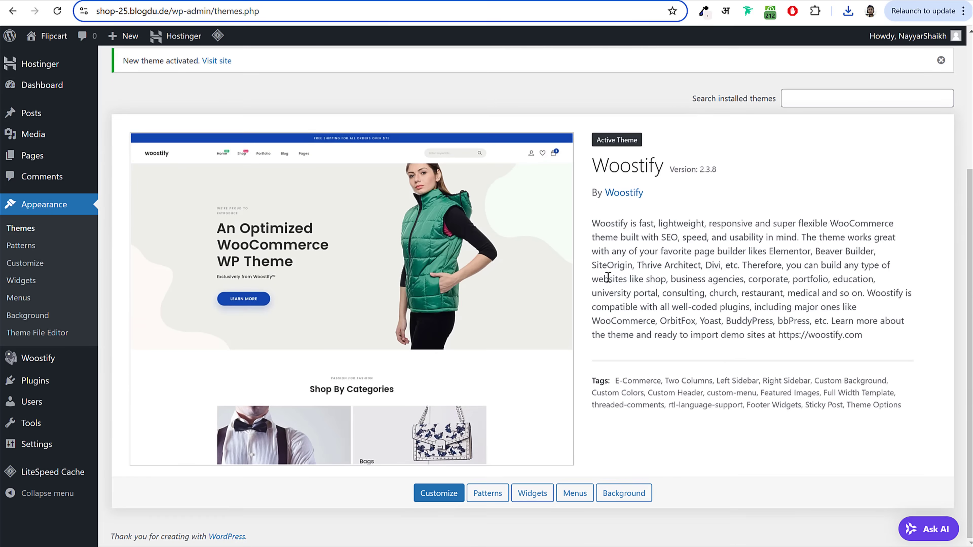
scroll(610, 286, up, 5)
click(938, 98)
click(940, 95)
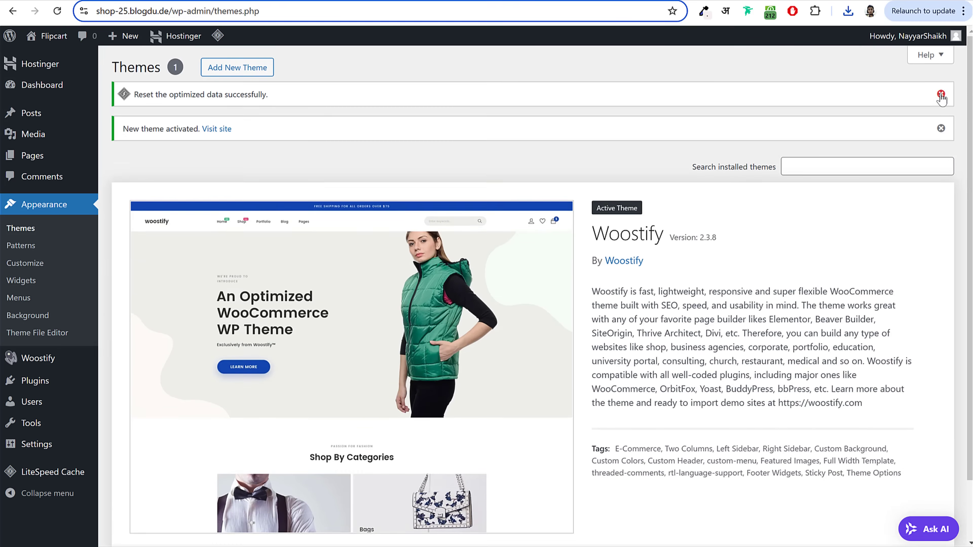
click(941, 95)
click(941, 95)
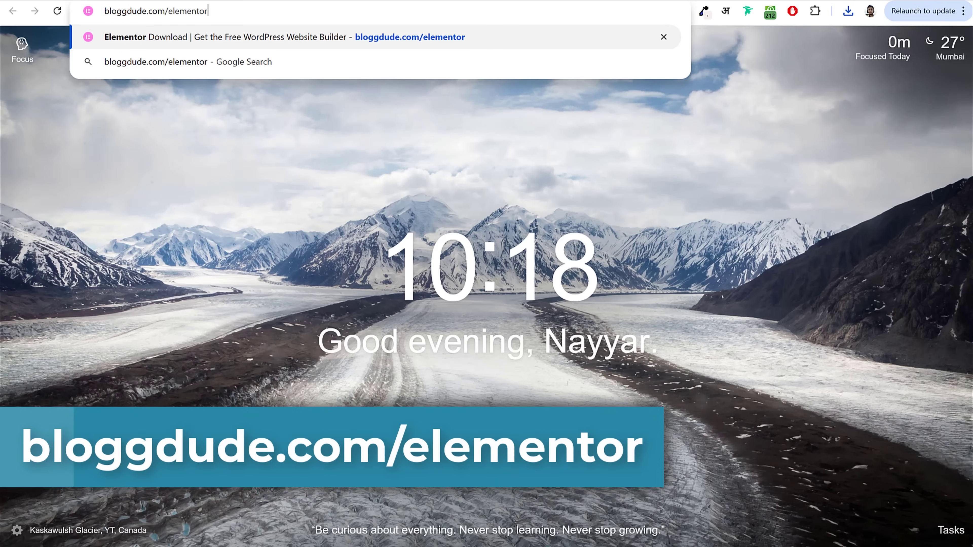
Step: Download the free Elementor plugin (elementor.3.26.5.zip) from bloggdude.com/elementor, entering an email address
key(Return)
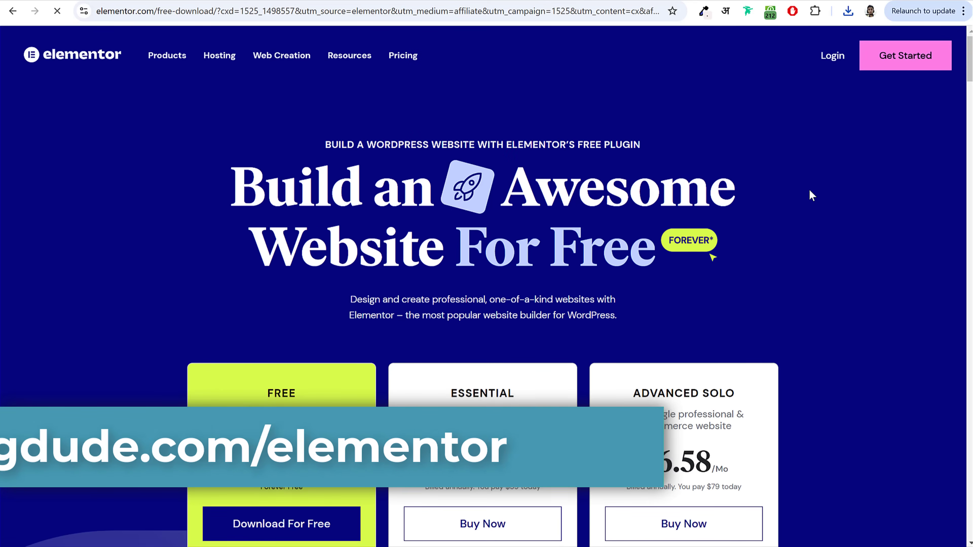
scroll(824, 187, down, 5)
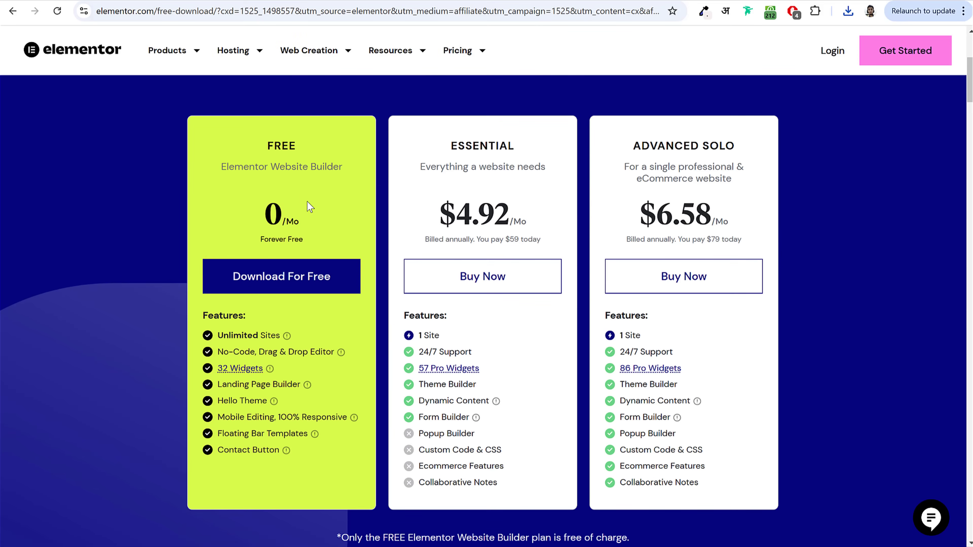
drag(269, 144, 345, 171)
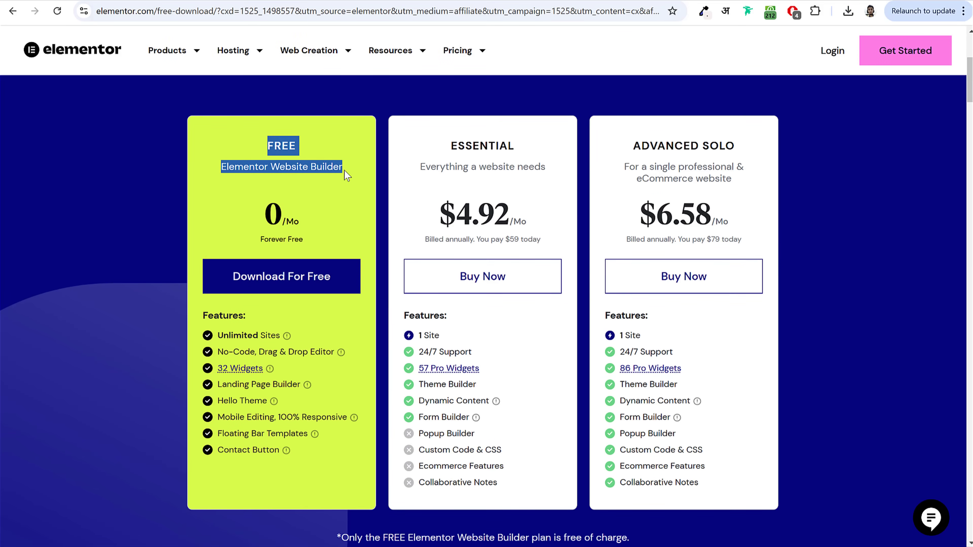
click(344, 170)
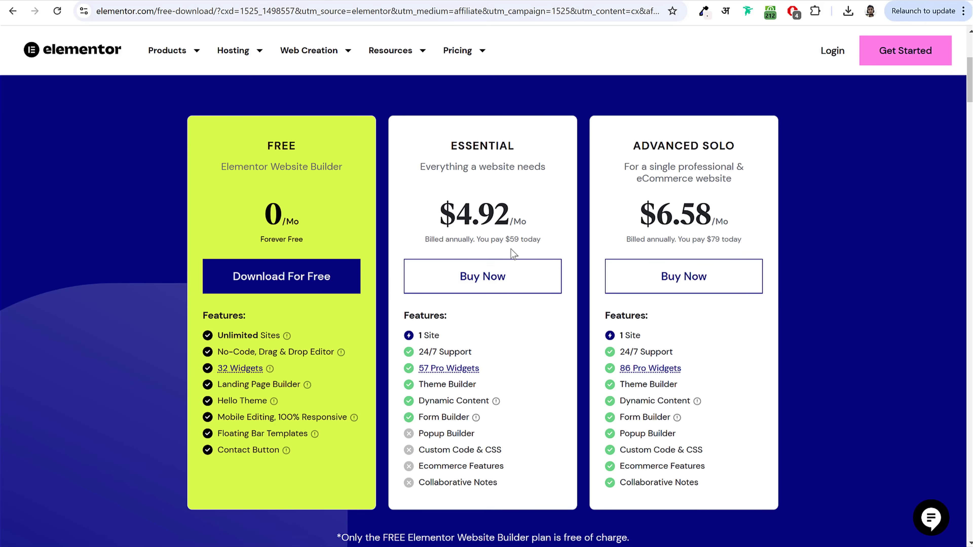
drag(265, 152, 315, 176)
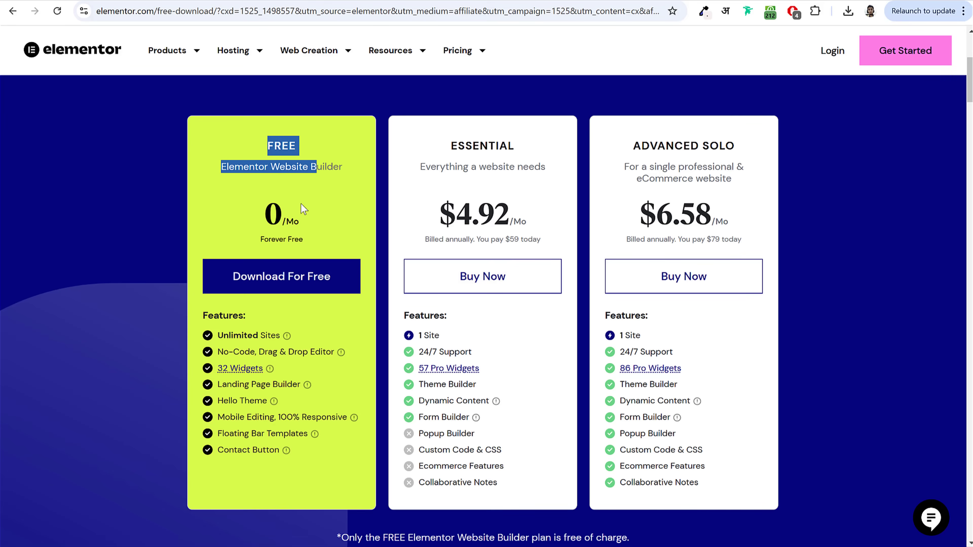
click(289, 284)
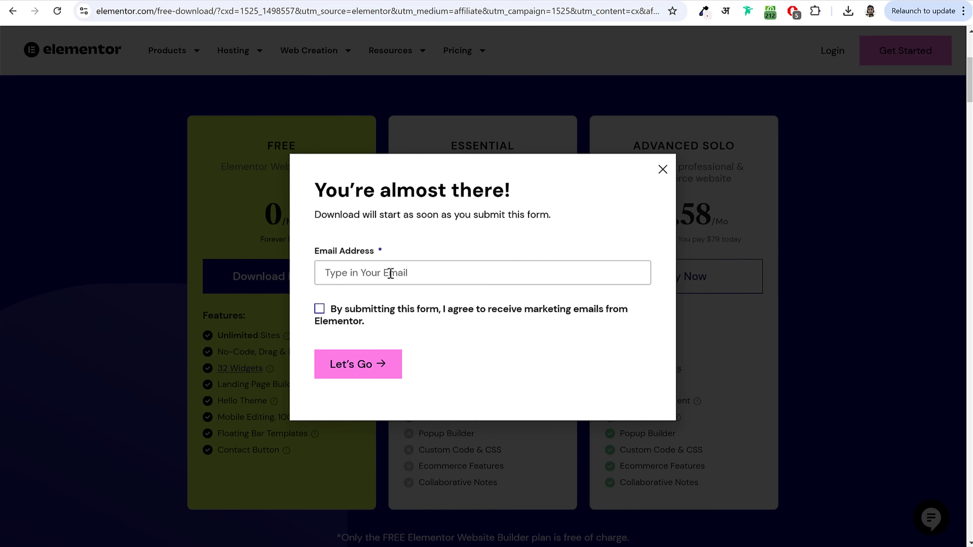
click(328, 317)
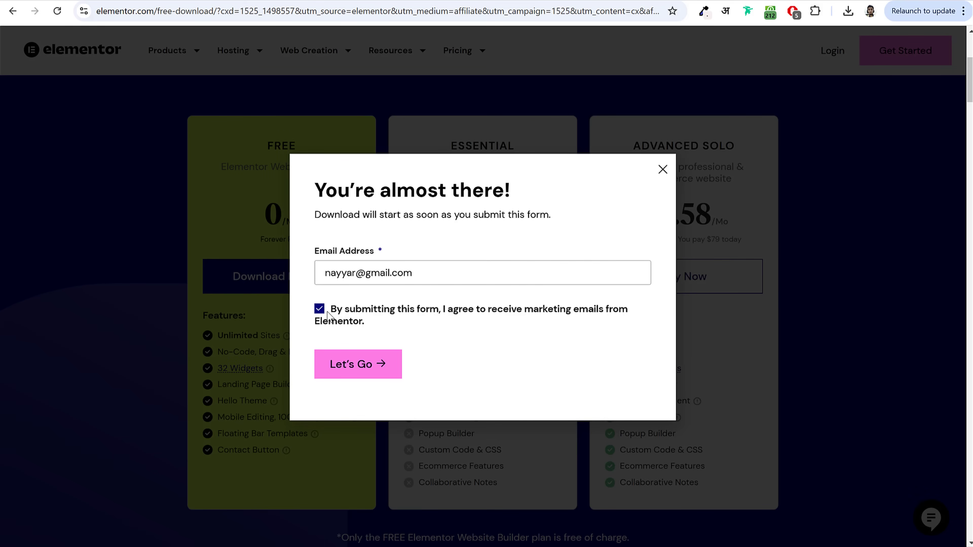
click(362, 373)
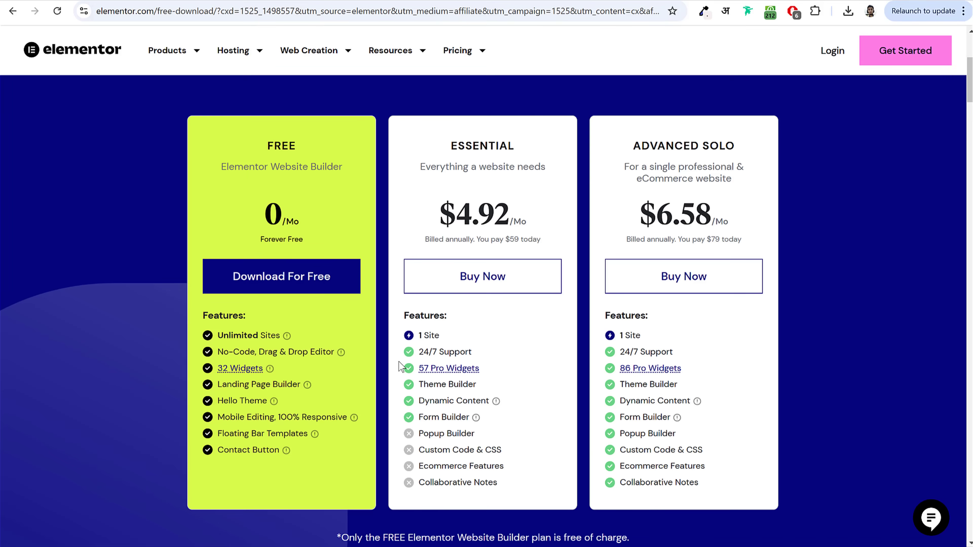
click(311, 285)
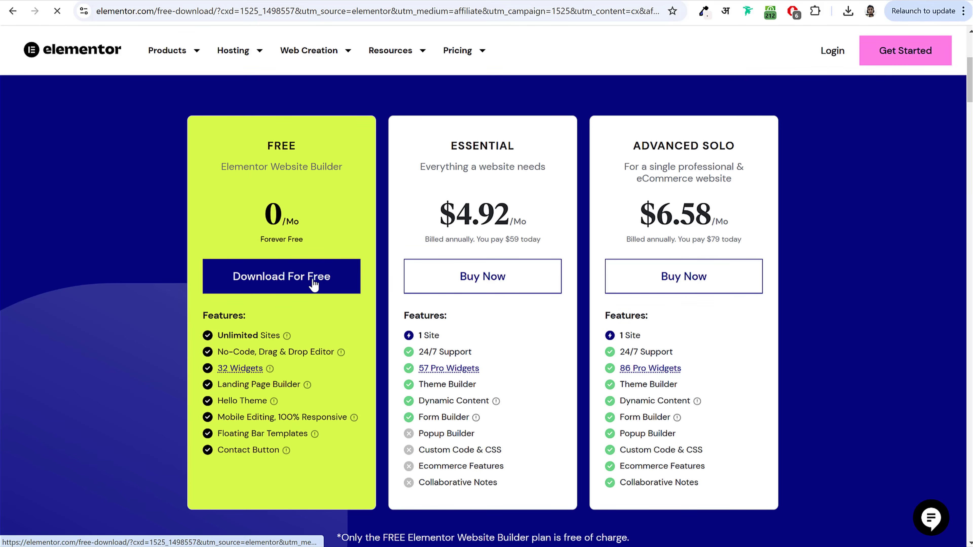
click(848, 12)
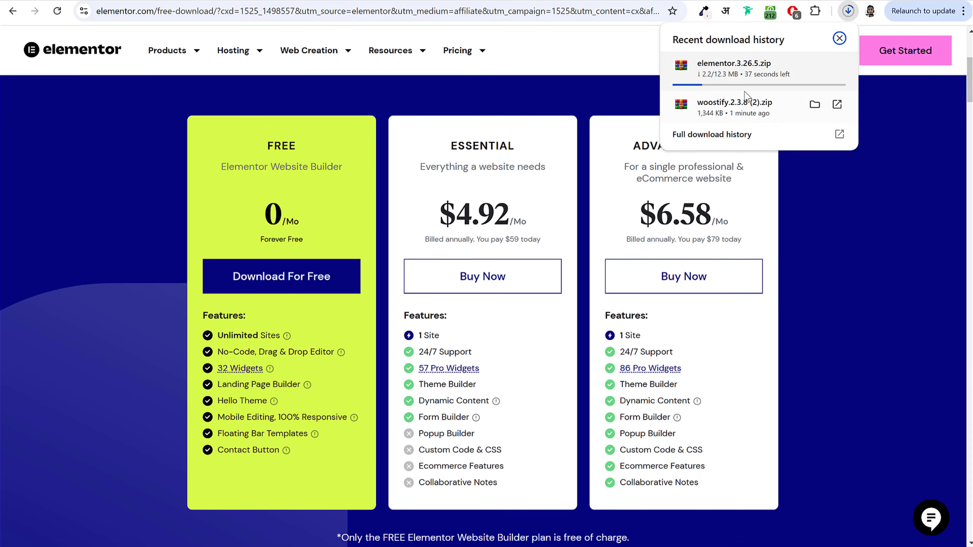
key(ctrl+Tab)
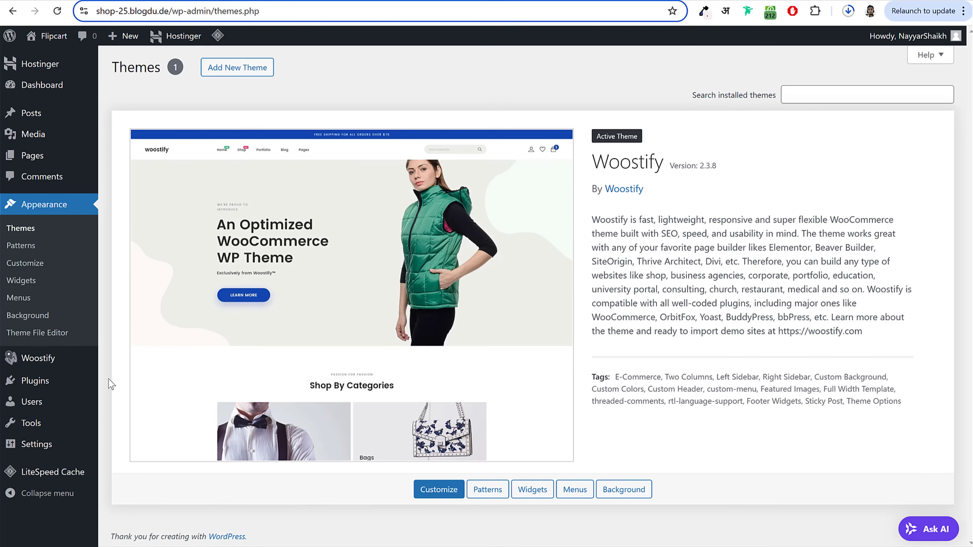
Step: Upload elementor.3.26.5.zip as a new plugin, install it, and activate Elementor
click(45, 385)
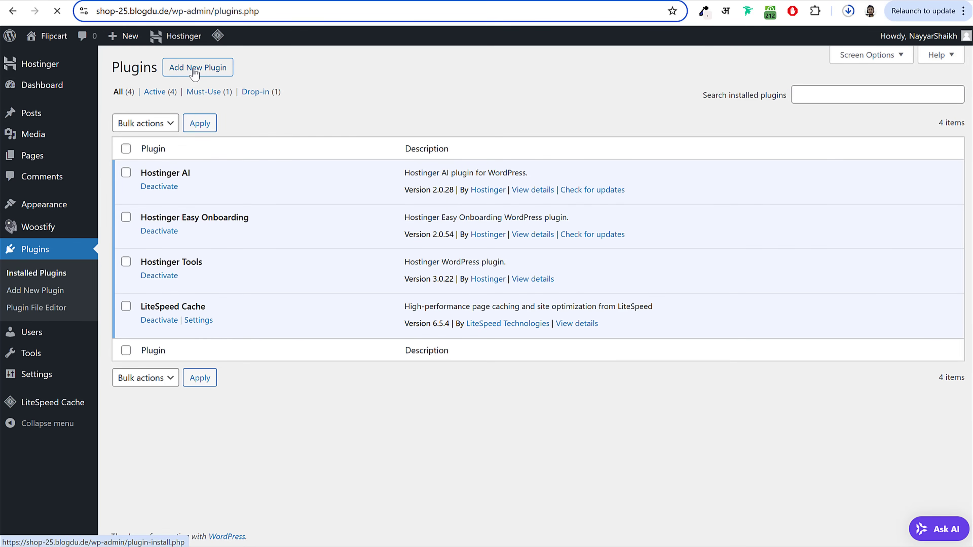
click(195, 69)
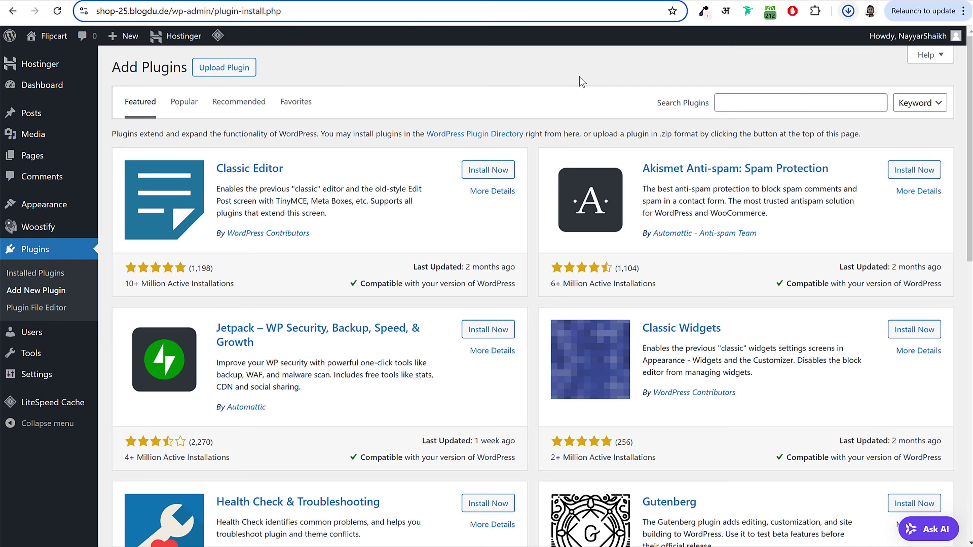
click(238, 69)
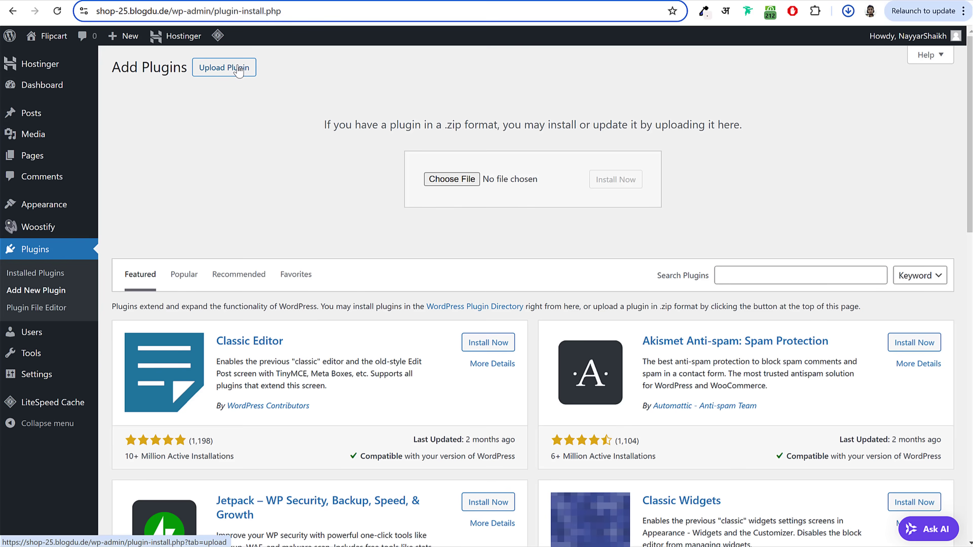
click(473, 180)
click(378, 160)
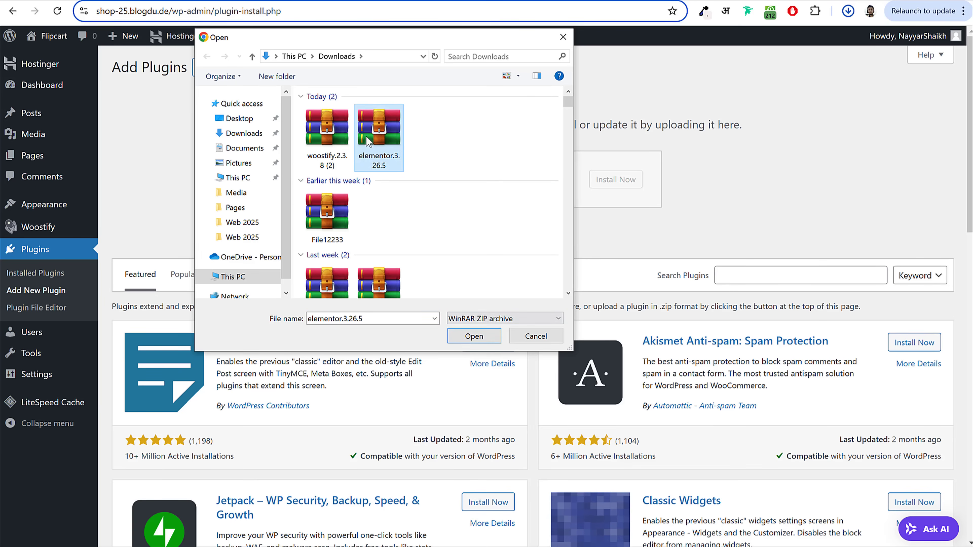
click(473, 337)
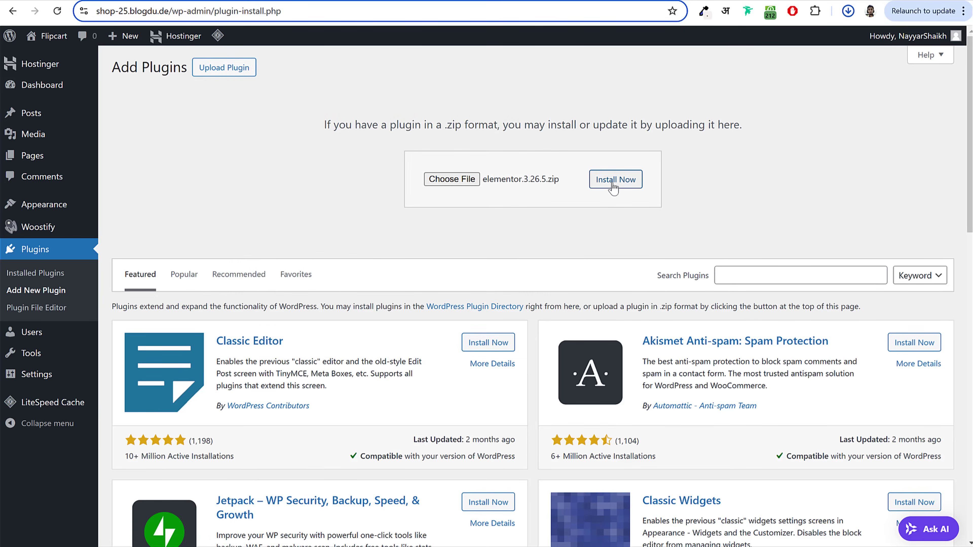
click(613, 181)
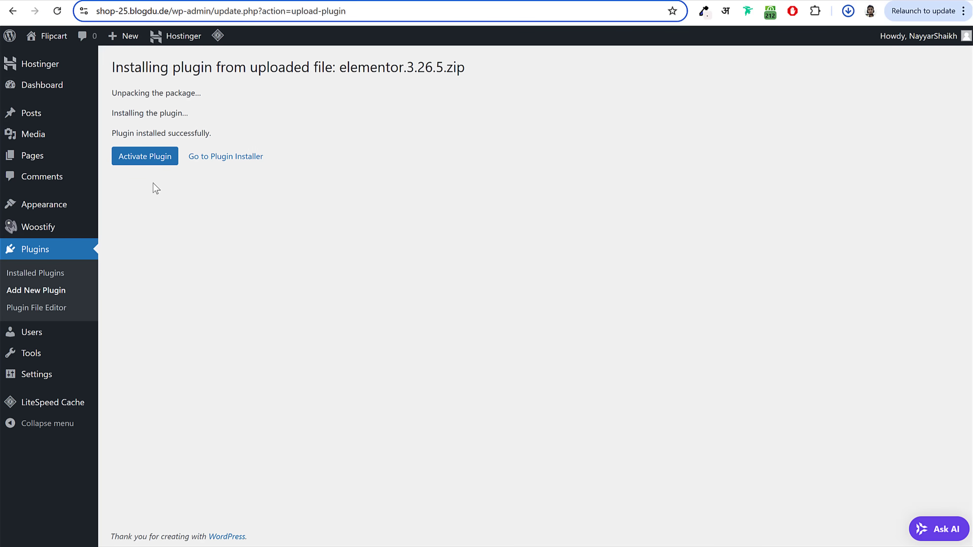
click(146, 162)
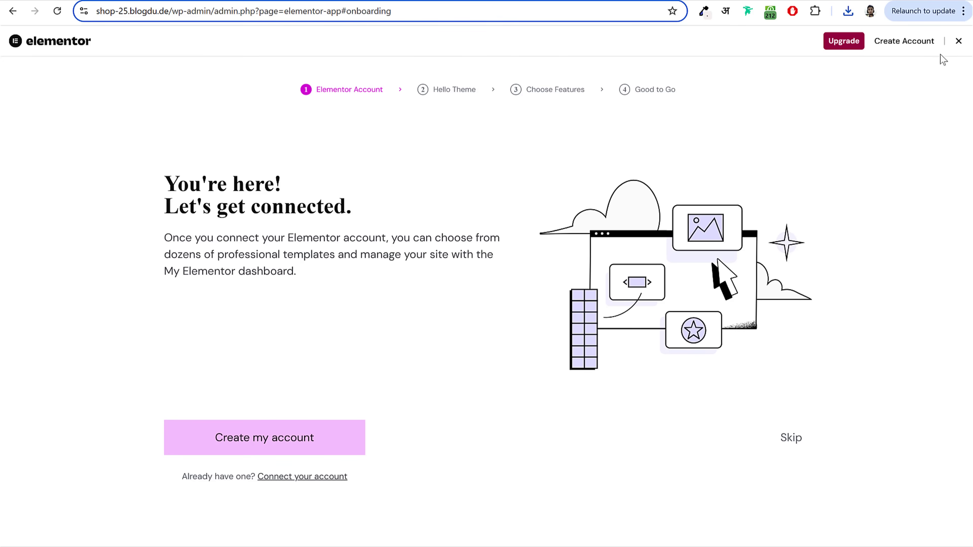
Step: Exit Elementor onboarding, hide the Elementor Overview dashboard box, and go to Add Plugins
click(960, 42)
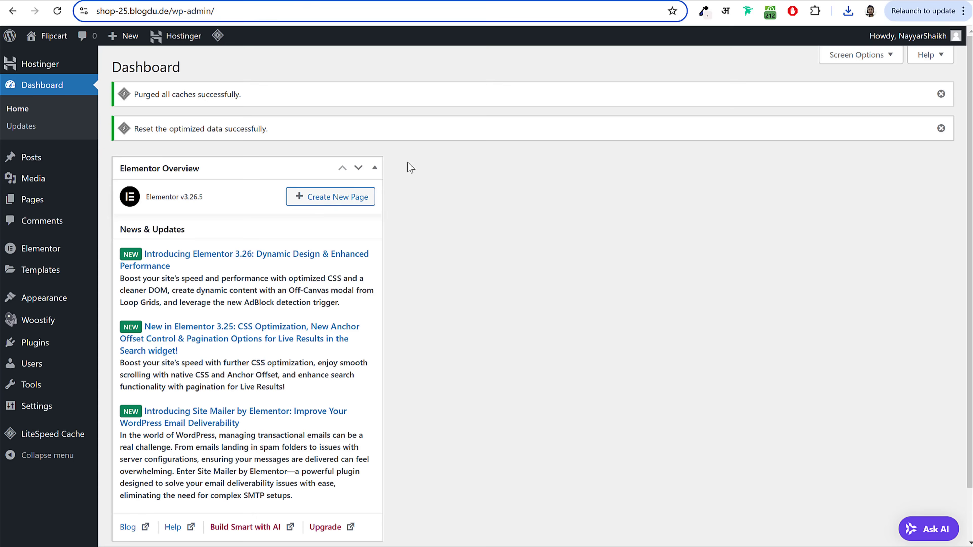
click(847, 55)
click(149, 110)
click(863, 143)
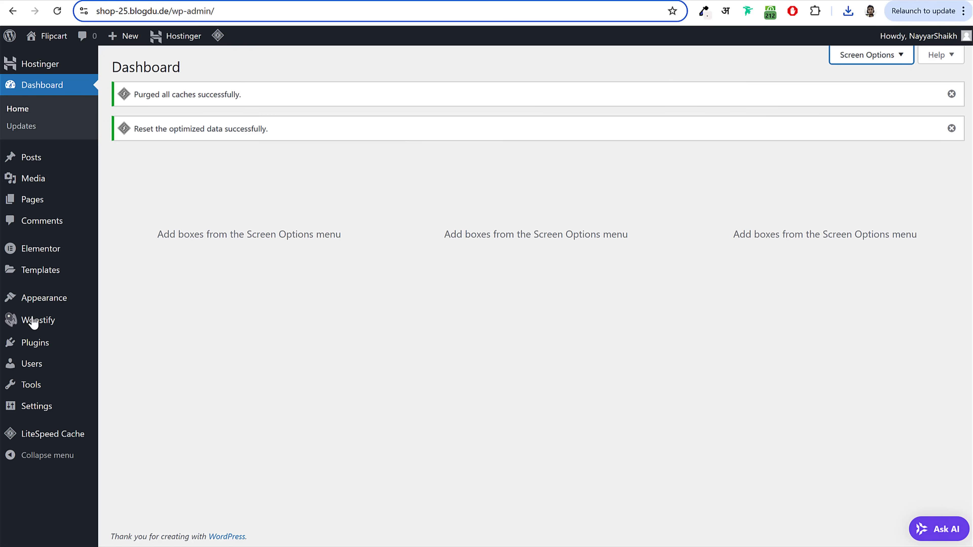
click(35, 342)
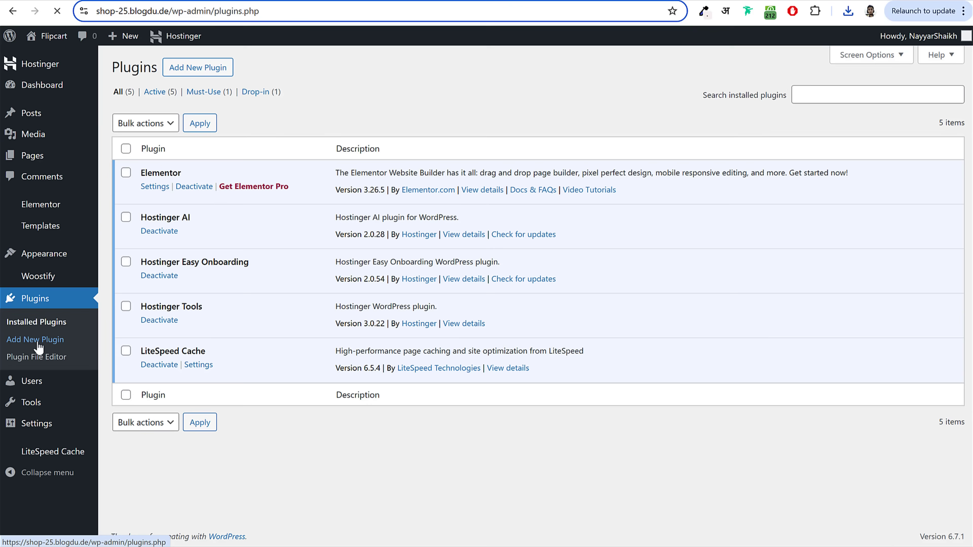
click(216, 64)
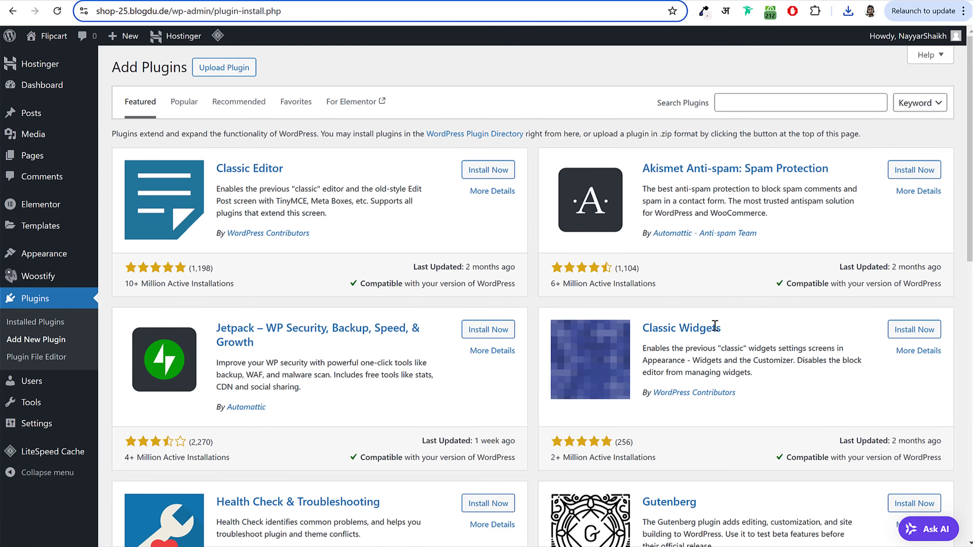
Step: Search the plugin directory for Classic Widgets and install it
drag(720, 327, 647, 327)
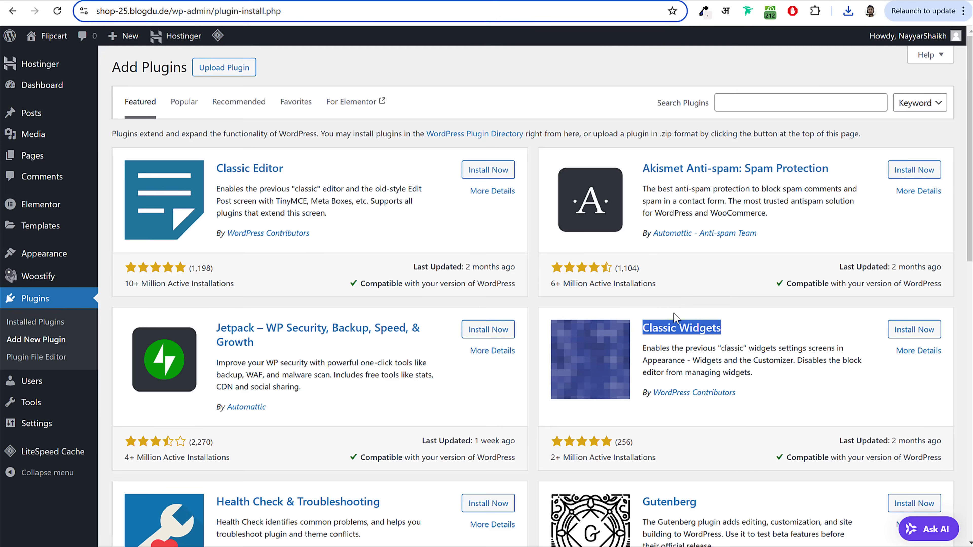
click(774, 110)
text(Classic Widgets)
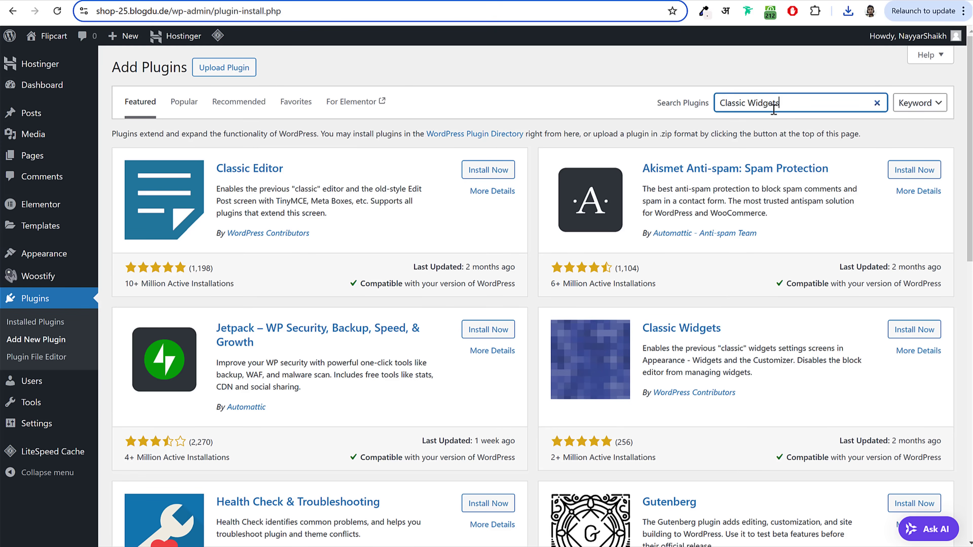
drag(808, 109, 682, 109)
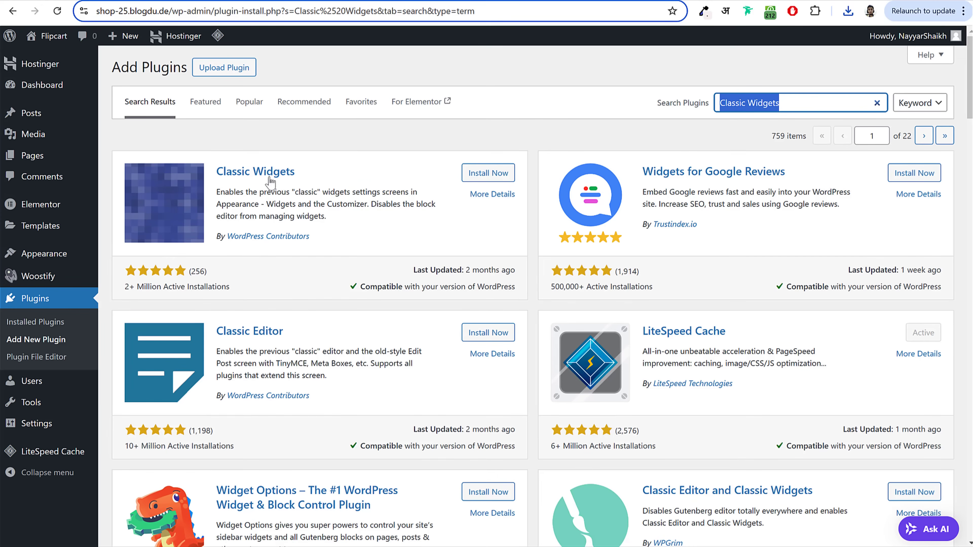
click(496, 174)
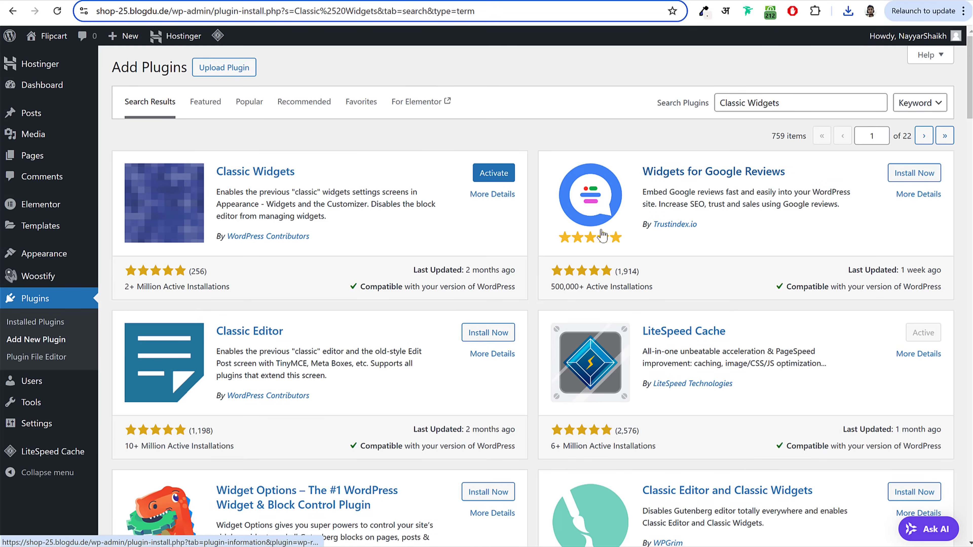
drag(808, 102, 719, 103)
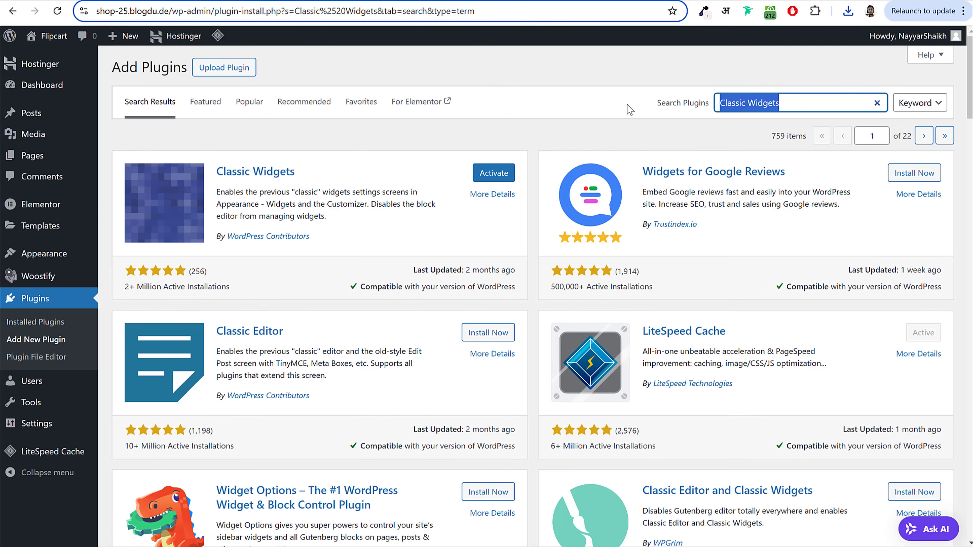
text(elementskit)
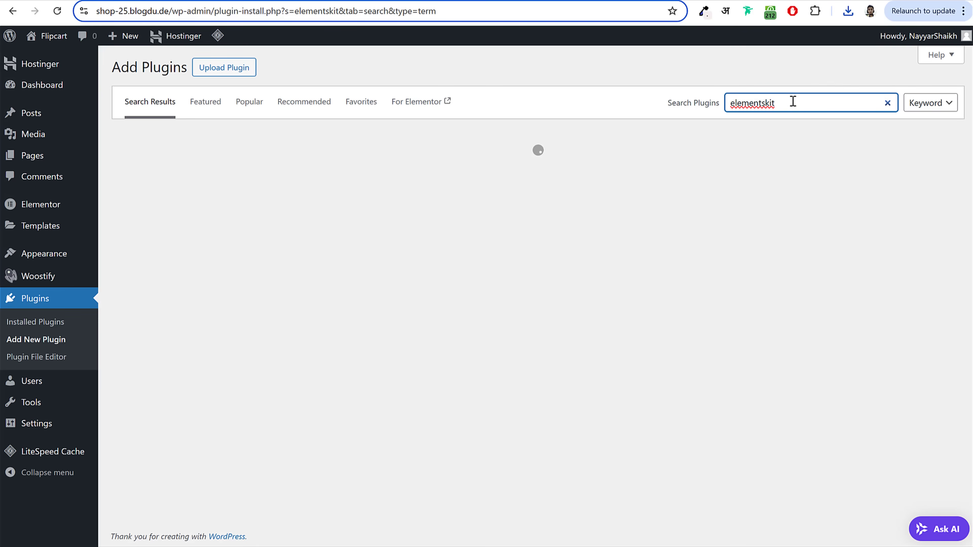
Step: Install the ElementsKit Elementor addons plugin from the elementskit search results
drag(792, 101, 713, 102)
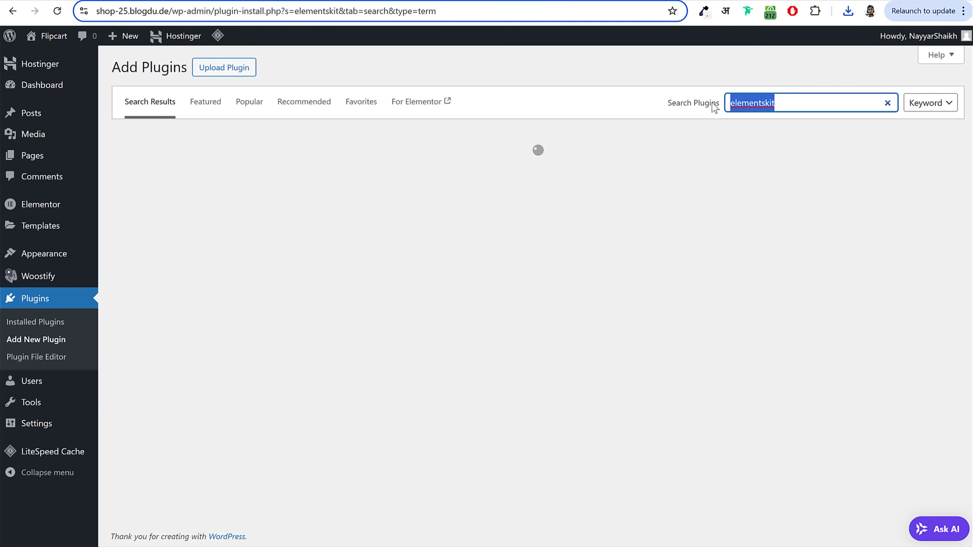
click(635, 65)
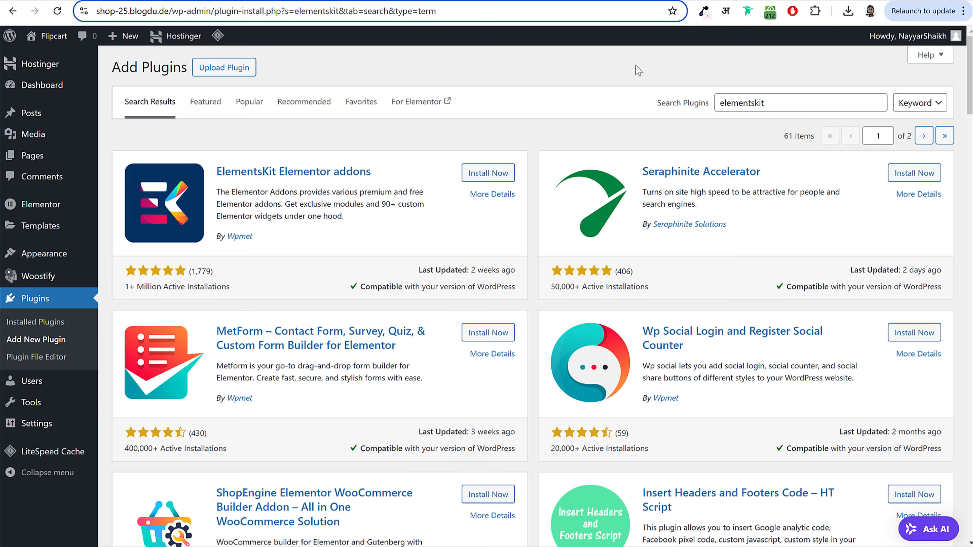
drag(308, 203, 394, 217)
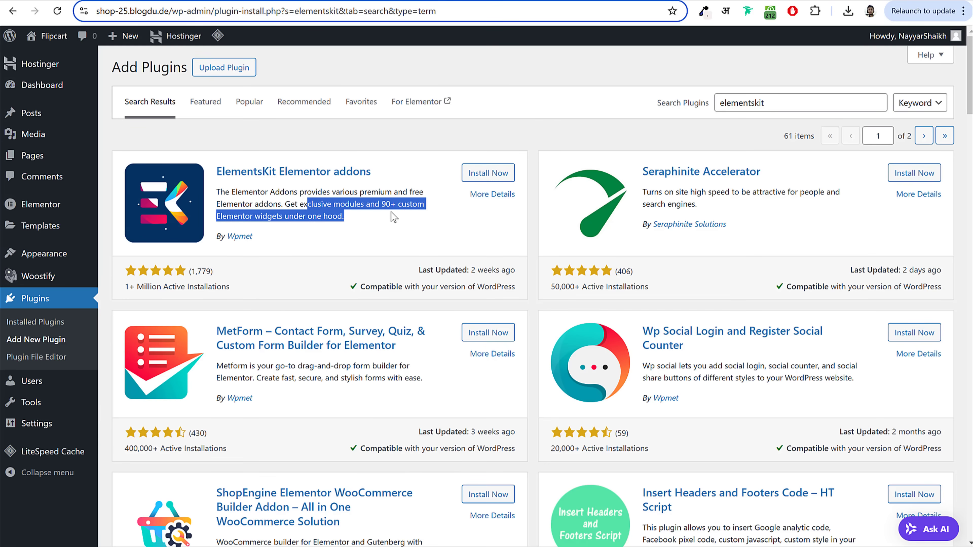
click(394, 217)
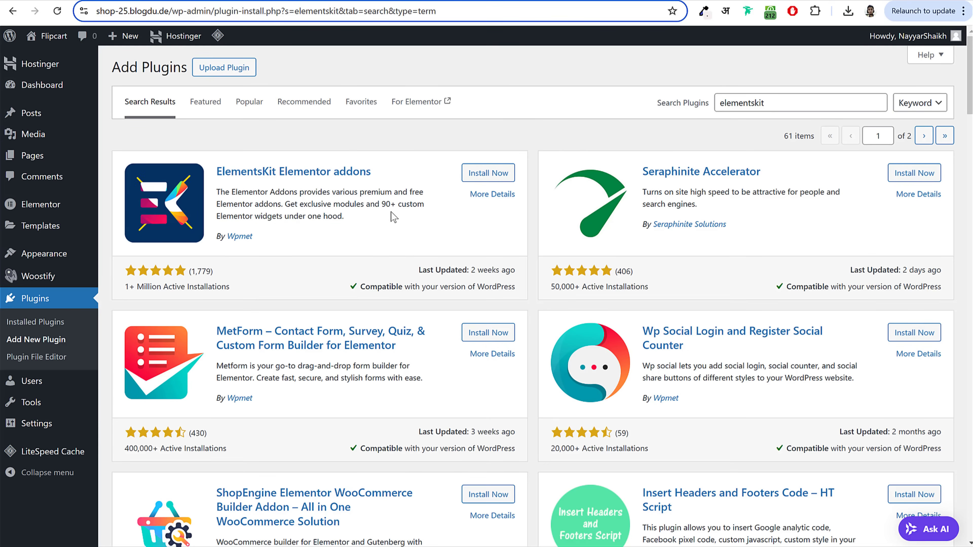
click(474, 179)
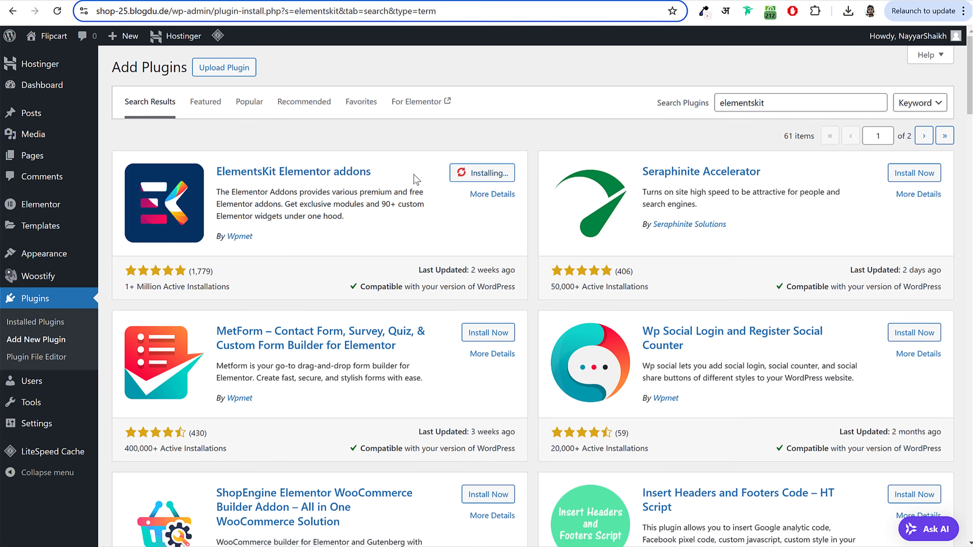
drag(217, 172, 377, 180)
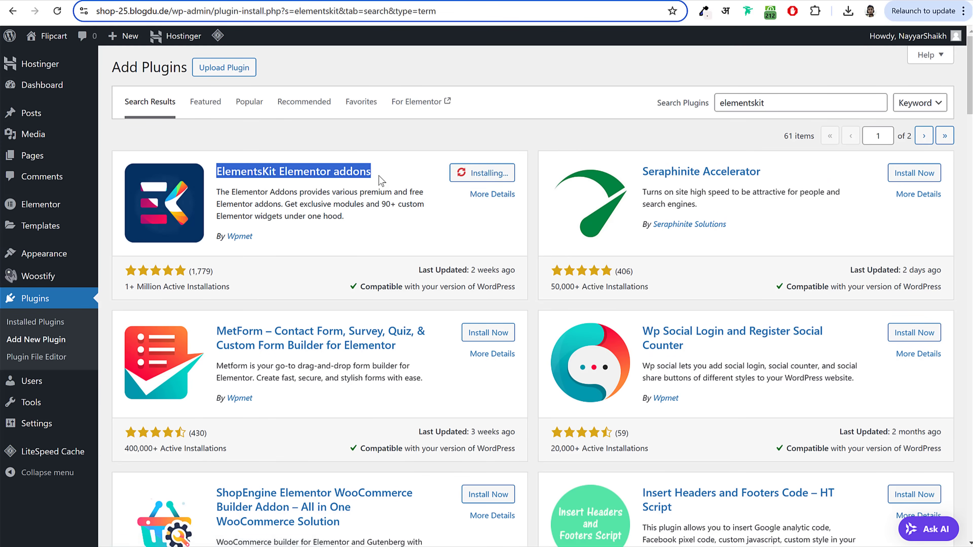
drag(221, 236, 249, 237)
click(331, 224)
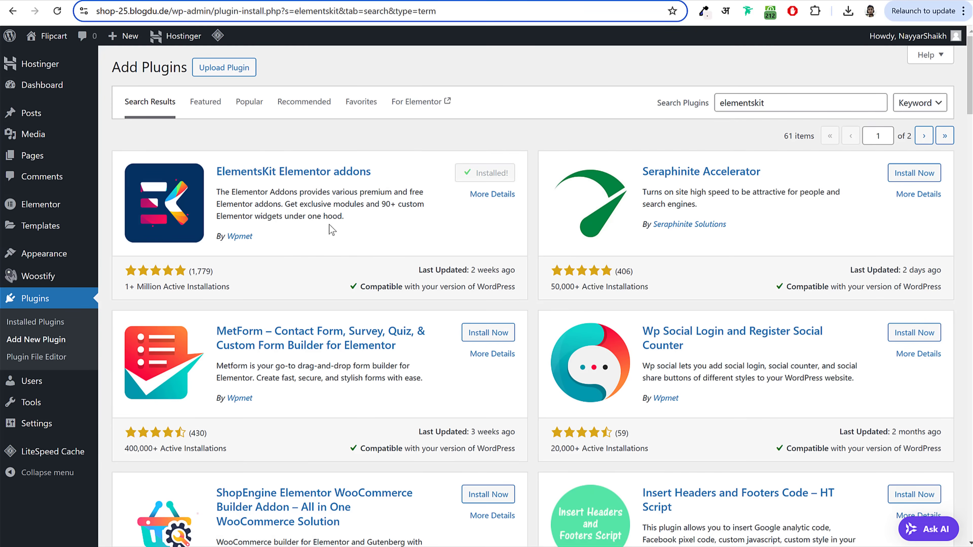
drag(790, 99, 700, 99)
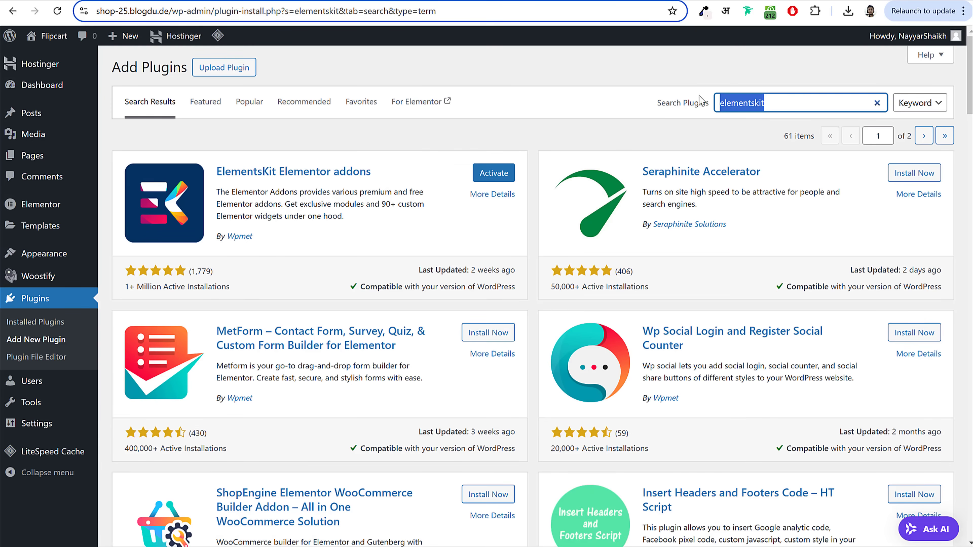
Step: Search 'contact', install Contact Form 7, and view the shop's Contact Us page
text(contact)
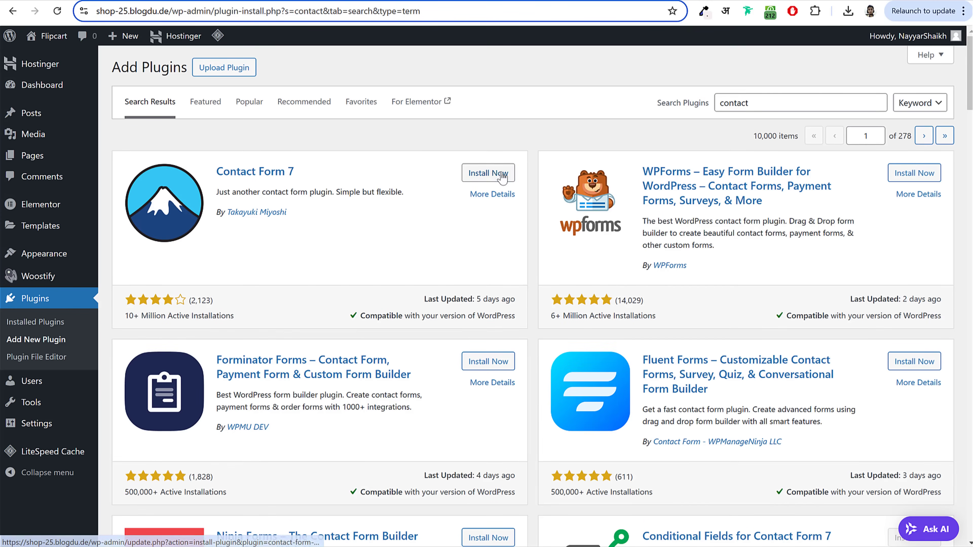
click(496, 175)
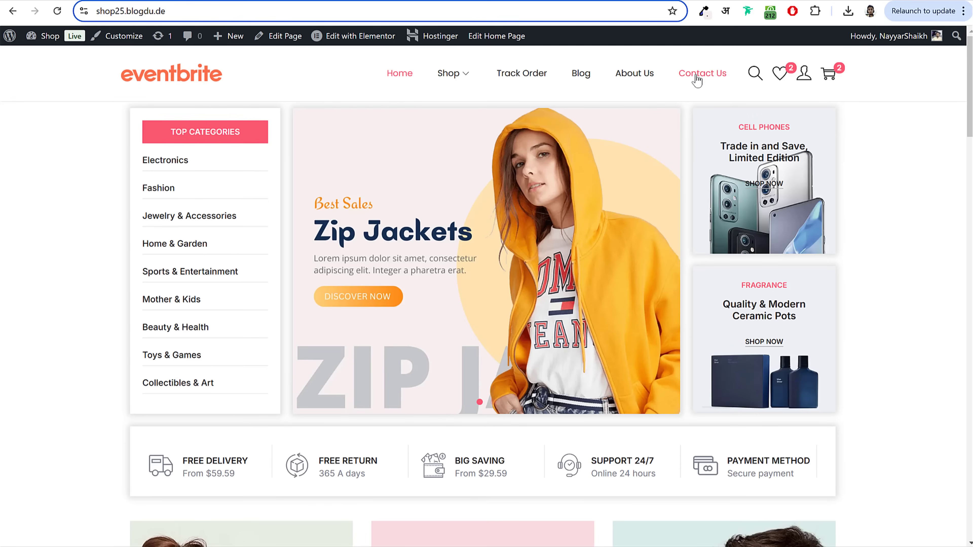
click(696, 75)
scroll(654, 302, down, 3)
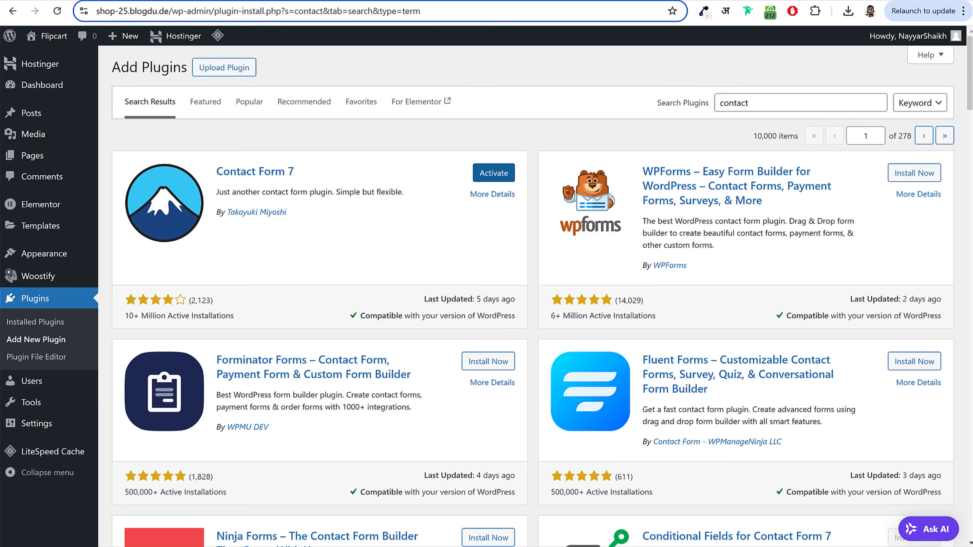
drag(812, 98, 640, 99)
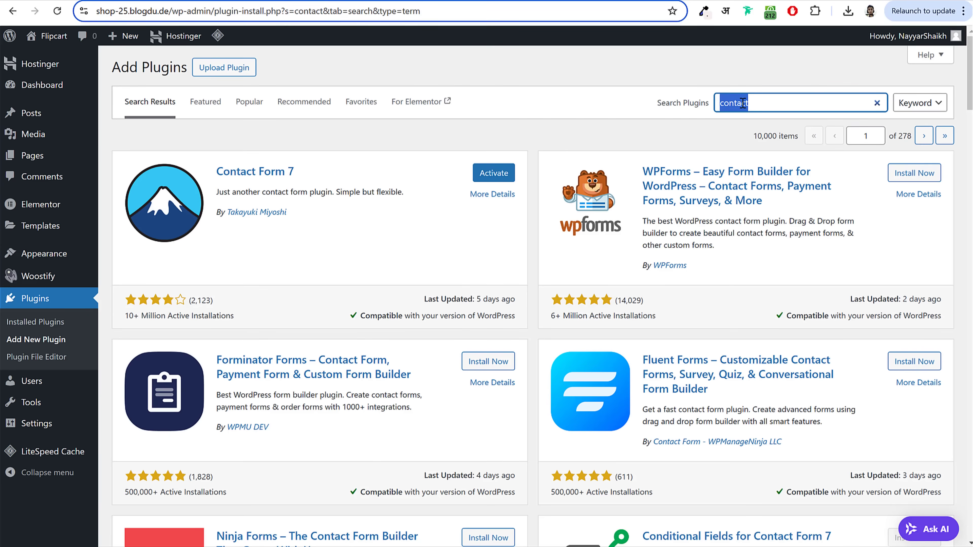
Step: Search plugins for 'woocommerce', then install and activate the WooCommerce plugin
text(wooco)
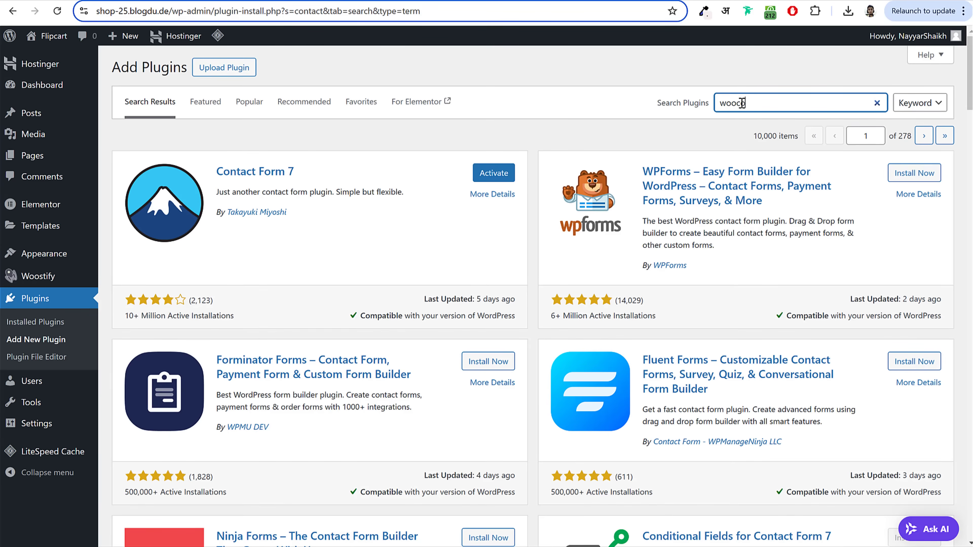
text(mmerce)
drag(801, 102, 675, 105)
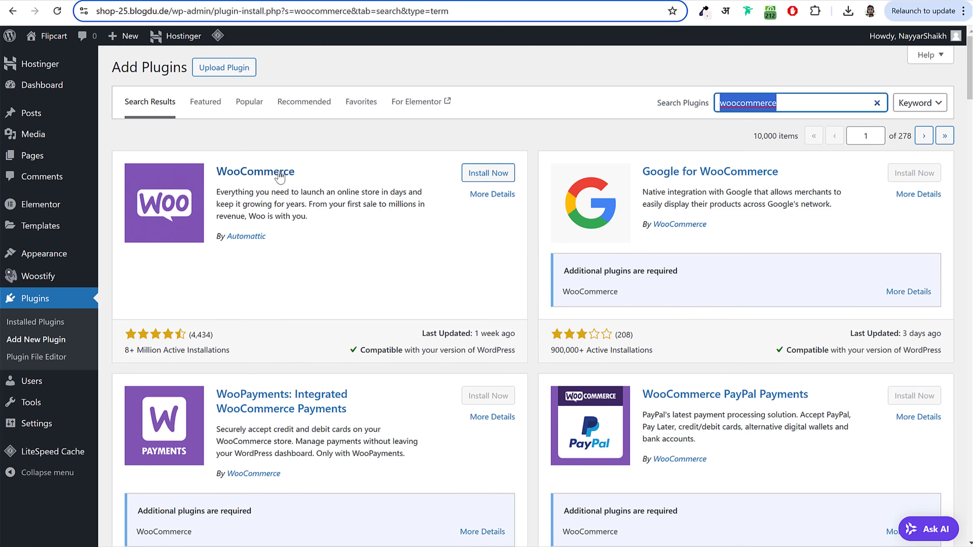
click(494, 179)
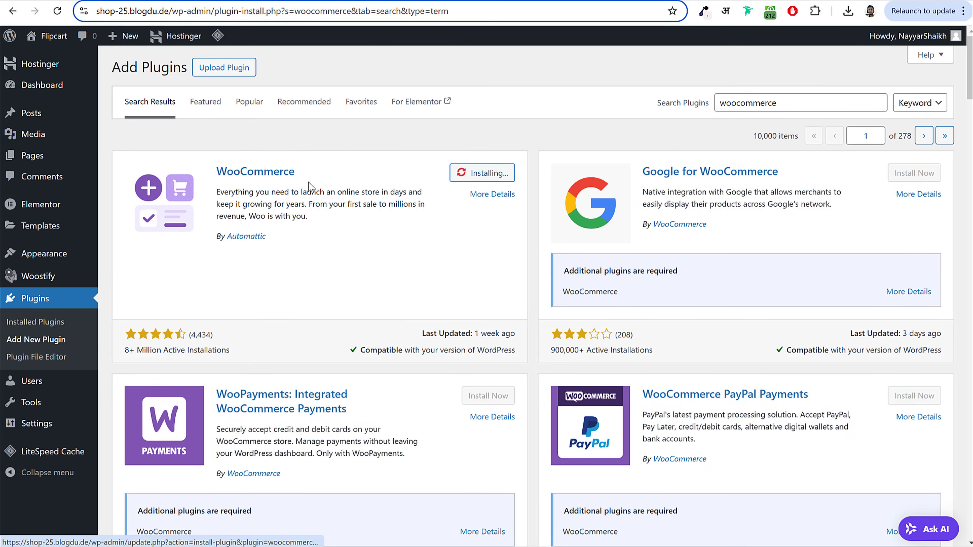
drag(309, 171, 214, 171)
drag(287, 250, 212, 237)
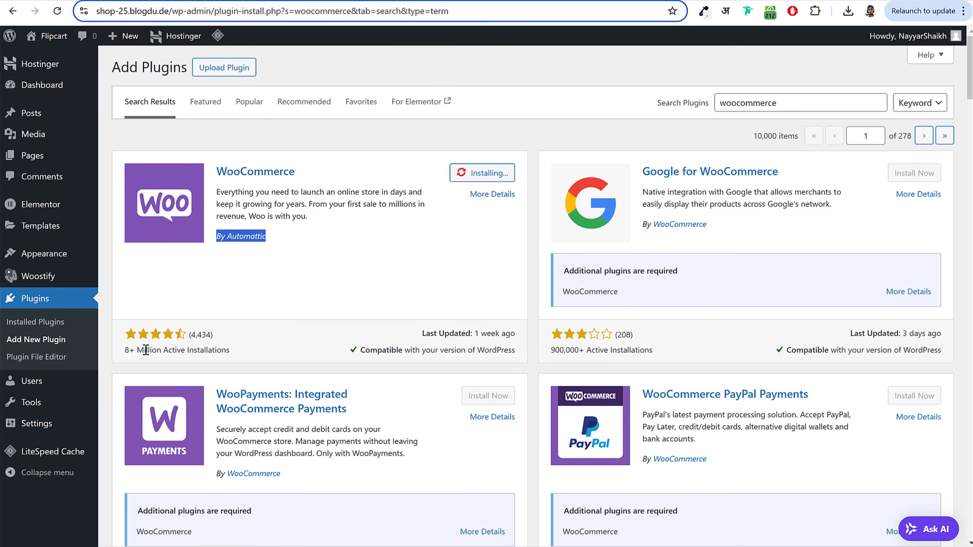
drag(126, 355, 233, 353)
click(233, 352)
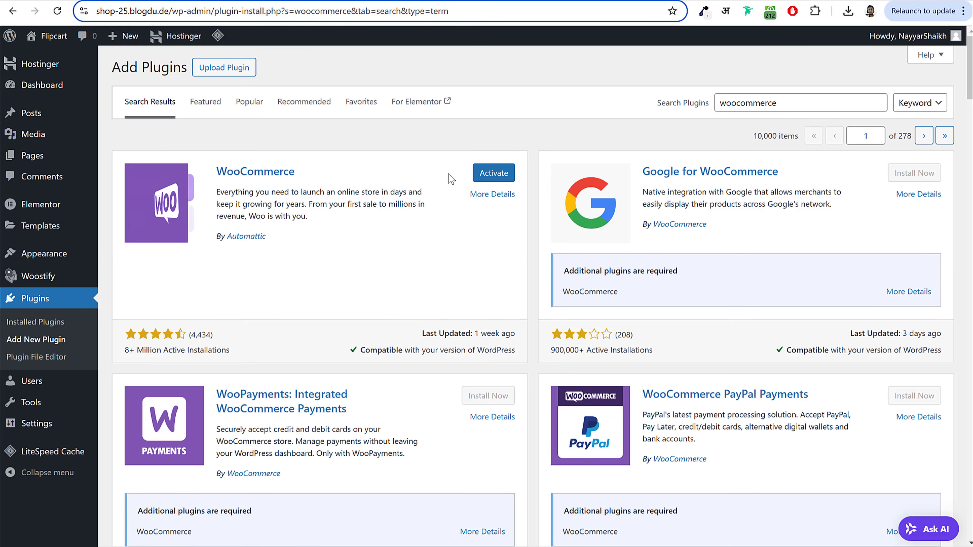
click(491, 180)
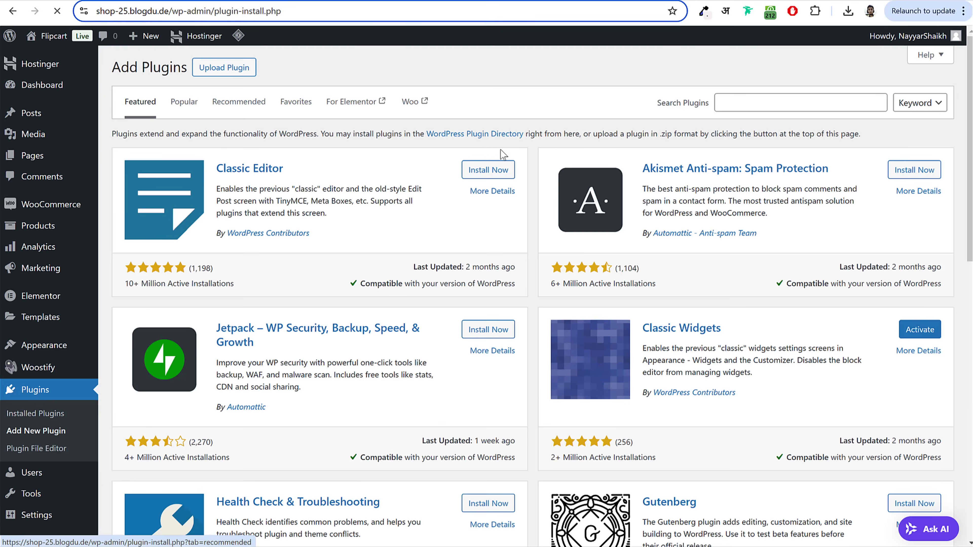
Step: Install TI WooCommerce Wishlist from the 'wishlist' plugin search results
click(763, 102)
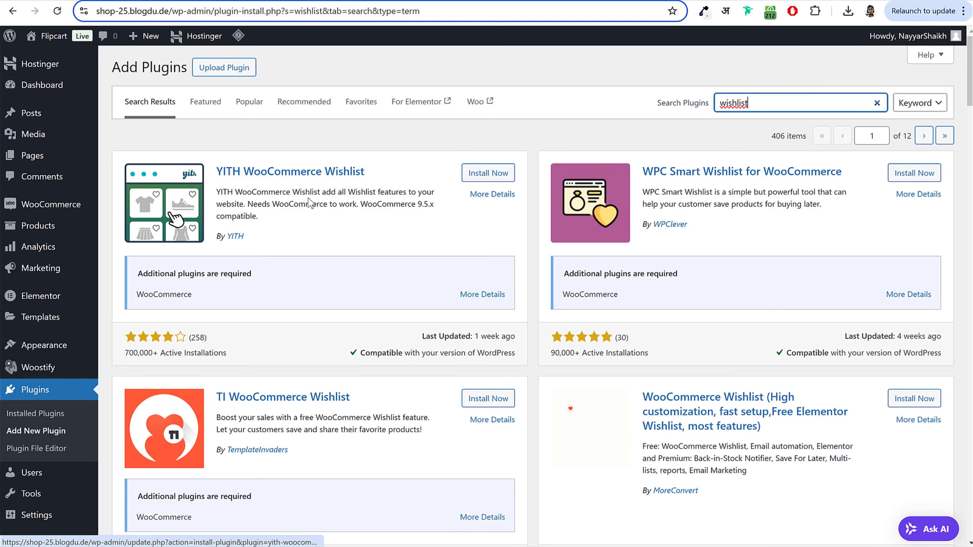
scroll(536, 268, down, 5)
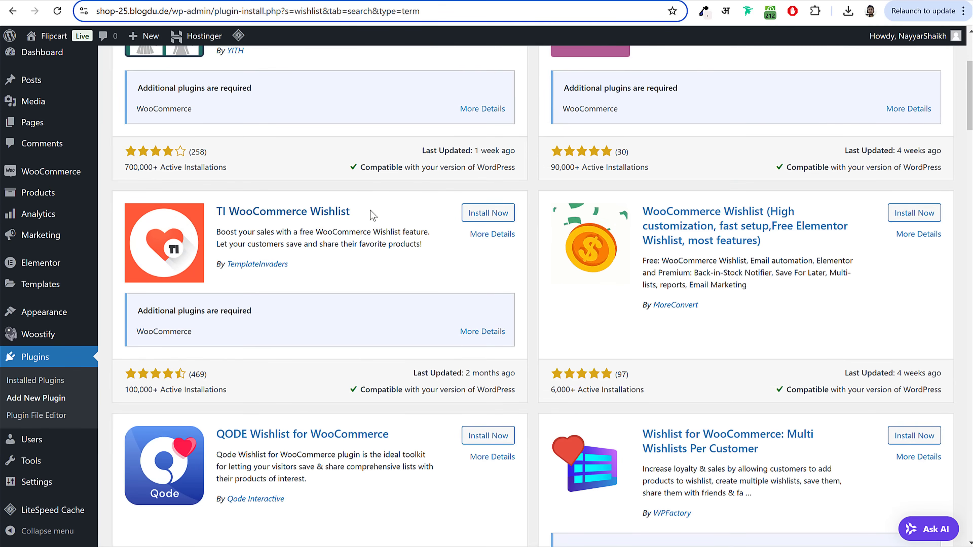
drag(372, 216, 216, 213)
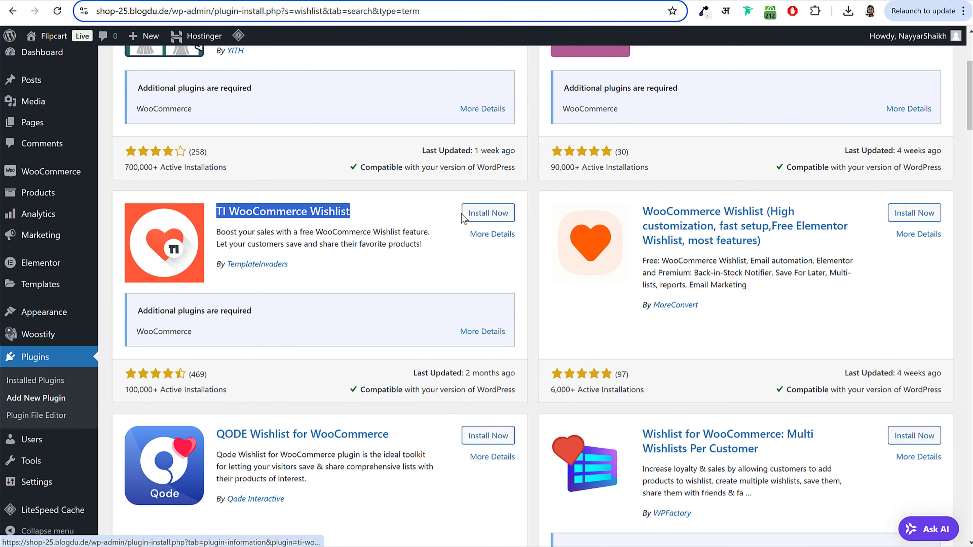
click(487, 213)
drag(216, 265, 323, 268)
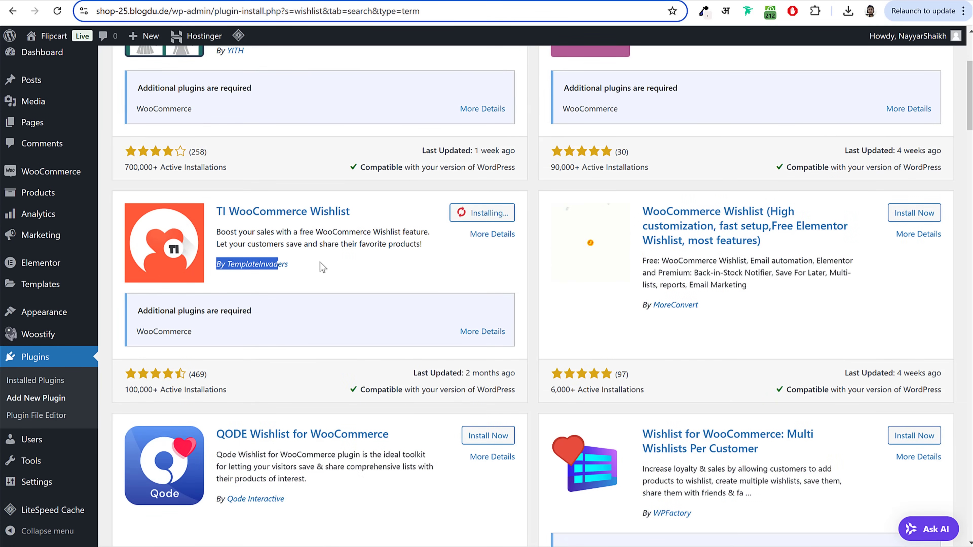
click(324, 265)
scroll(328, 269, up, 5)
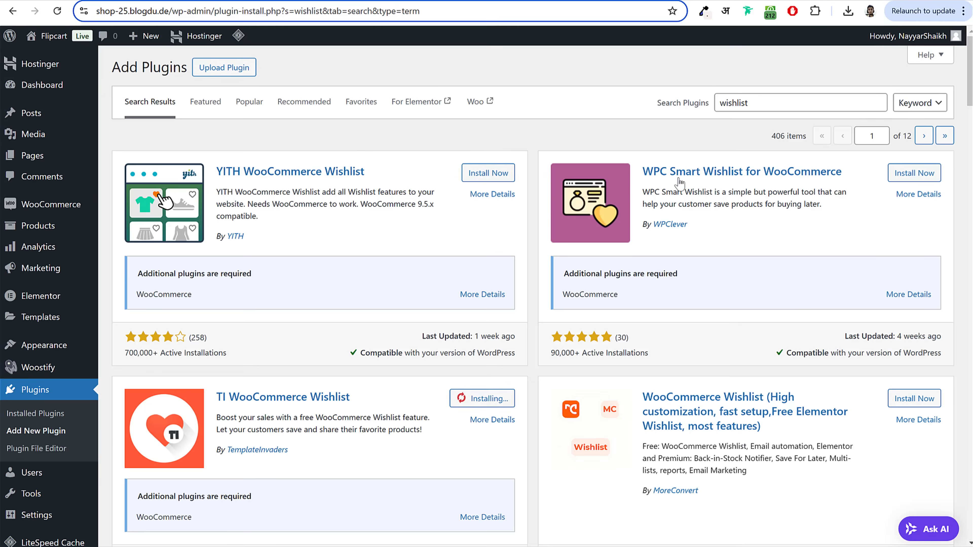
scroll(254, 220, down, 5)
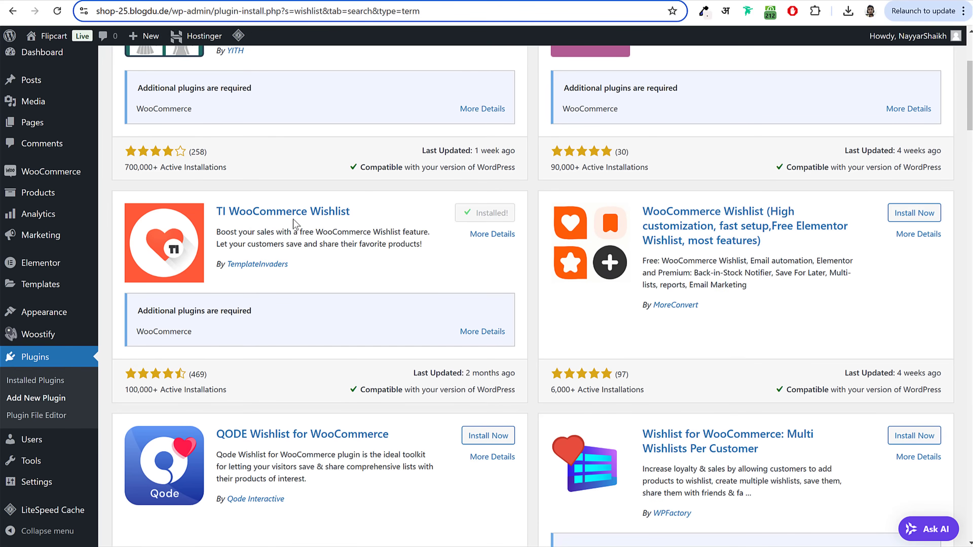
scroll(333, 268, up, 5)
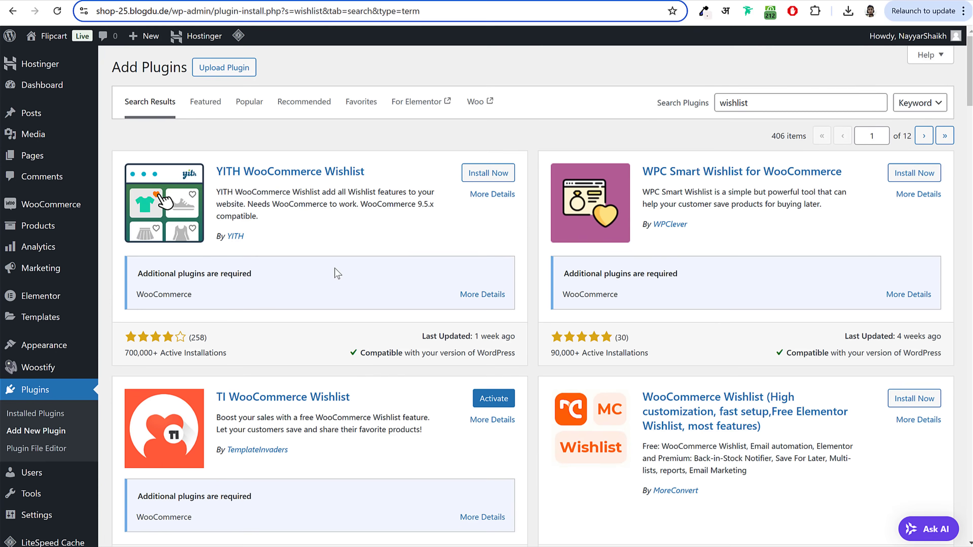
double_click(858, 100)
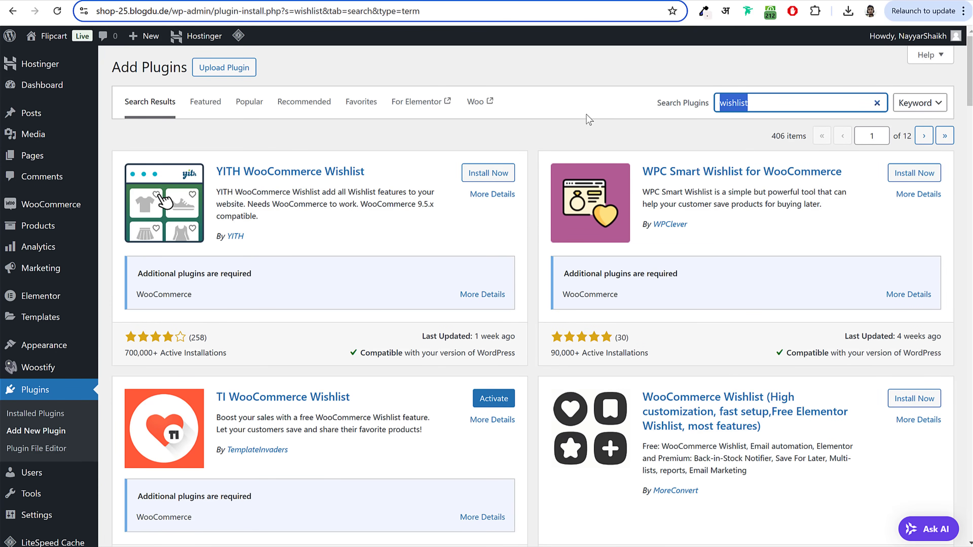
Step: Search 'swatches', install Variation Swatches for WooCommerce, and go to the installed plugins list
text(sw)
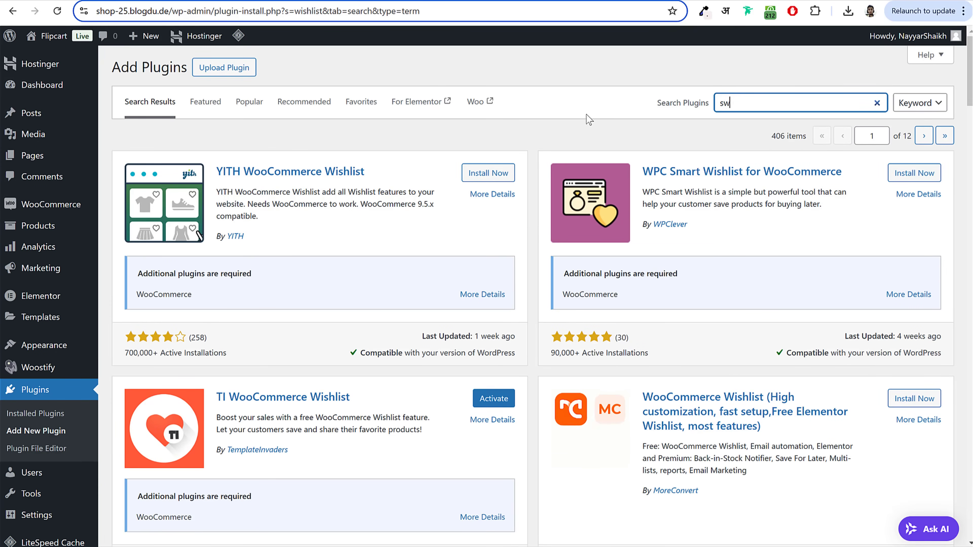
text(atches)
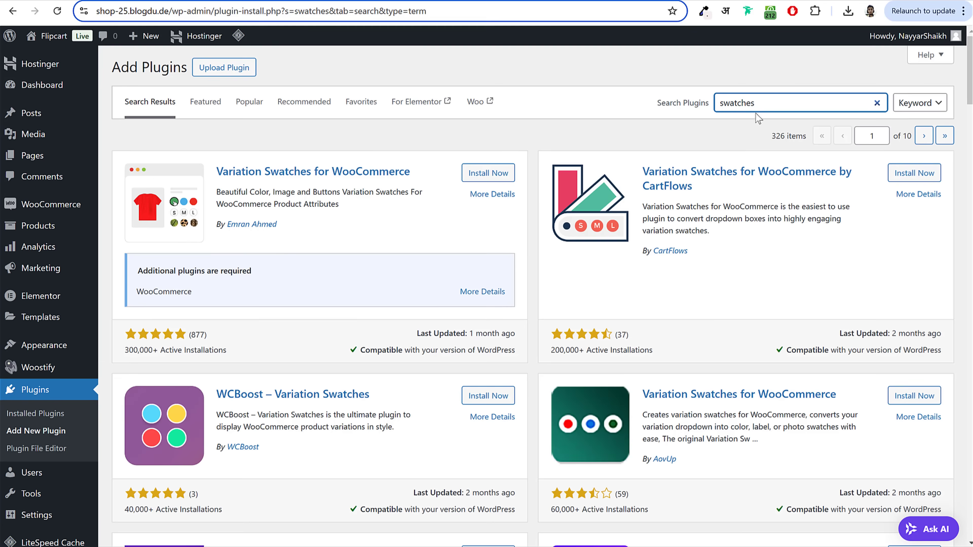
drag(218, 172, 315, 174)
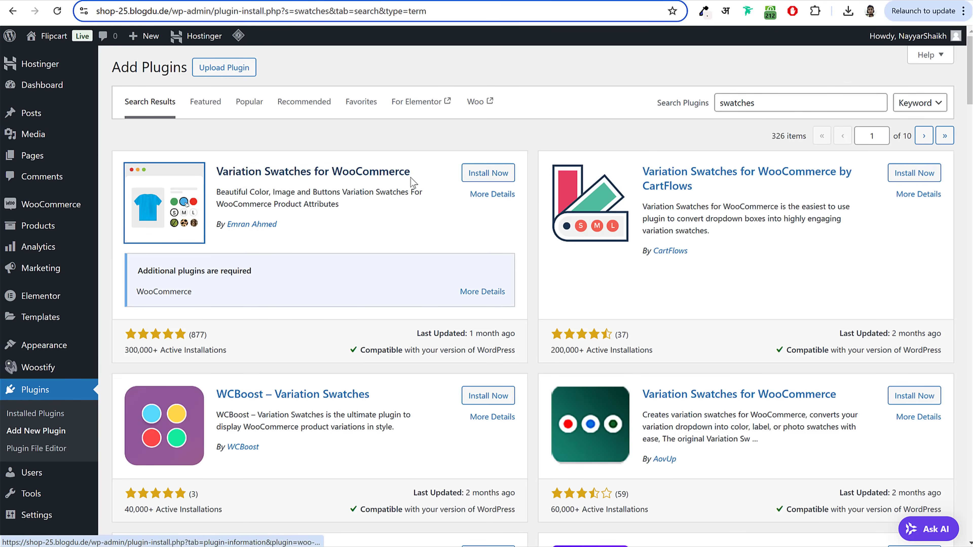
drag(411, 178, 216, 174)
click(489, 173)
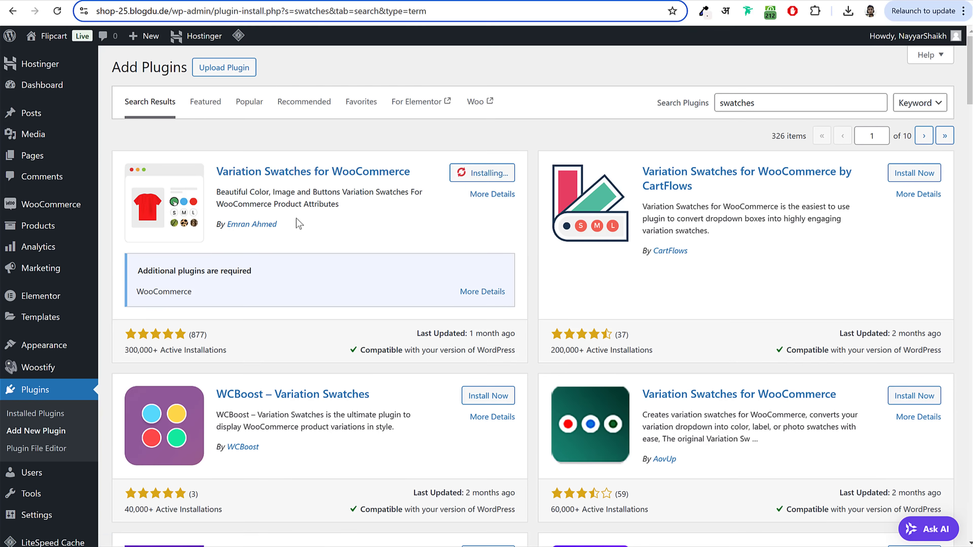
drag(277, 225, 221, 224)
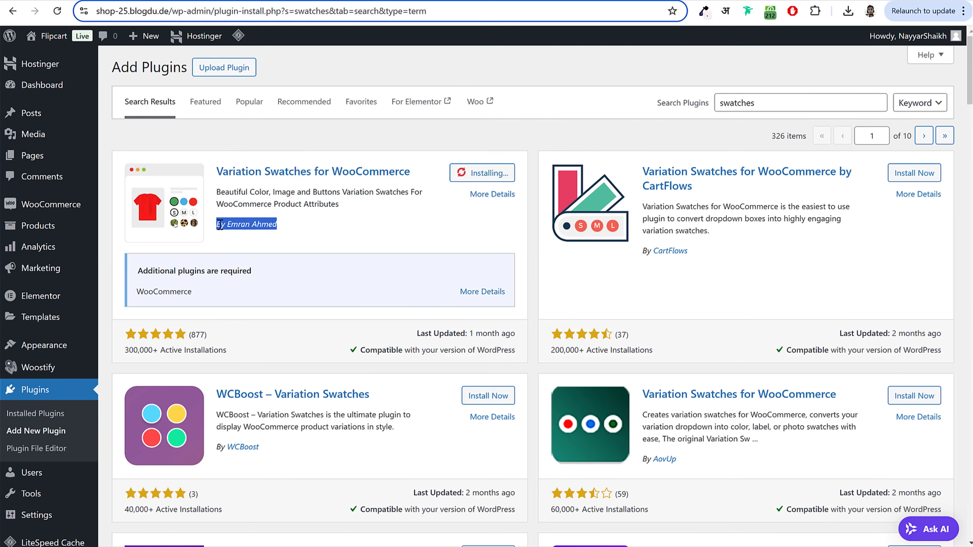
click(327, 225)
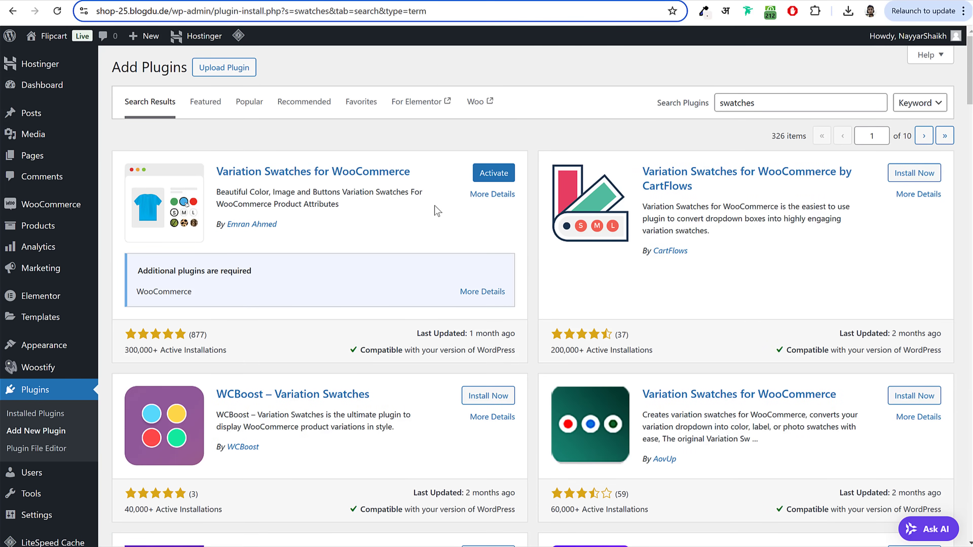
scroll(367, 250, down, 5)
click(40, 361)
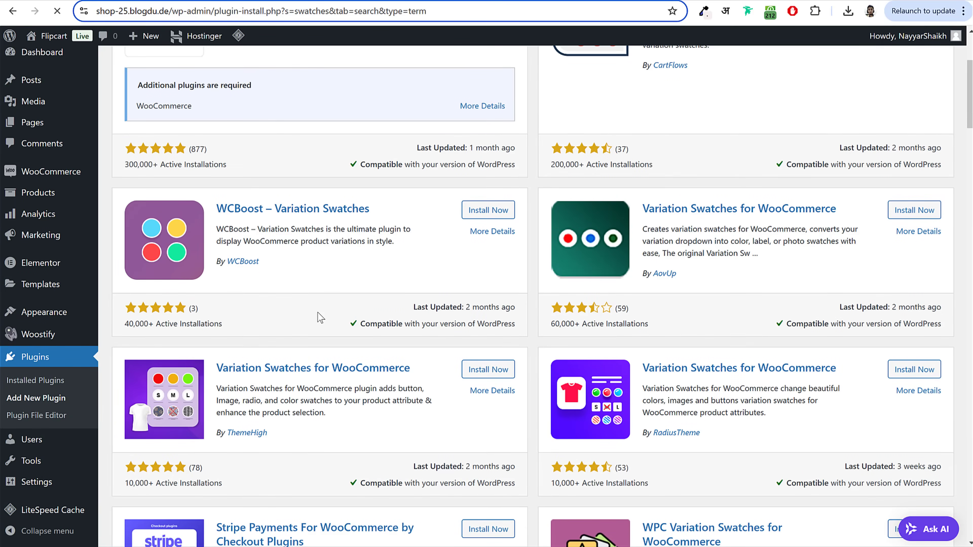
Step: Select all 11 installed plugins and activate them with the Activate bulk action
scroll(421, 314, down, 10)
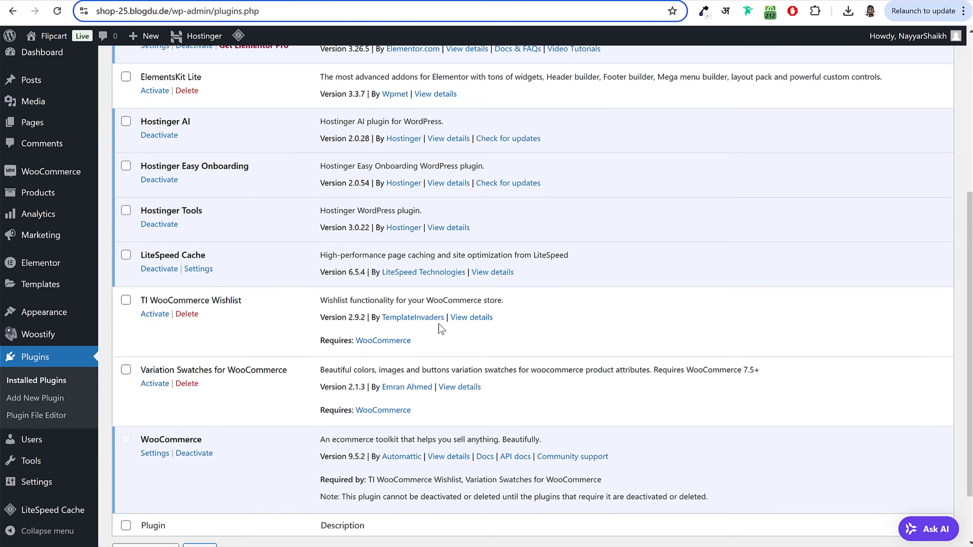
scroll(439, 327, up, 8)
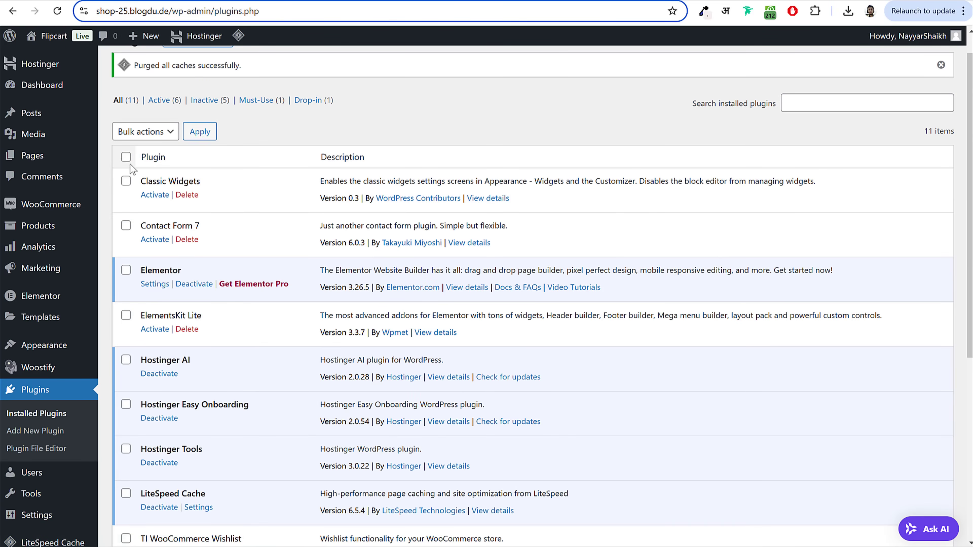
click(126, 157)
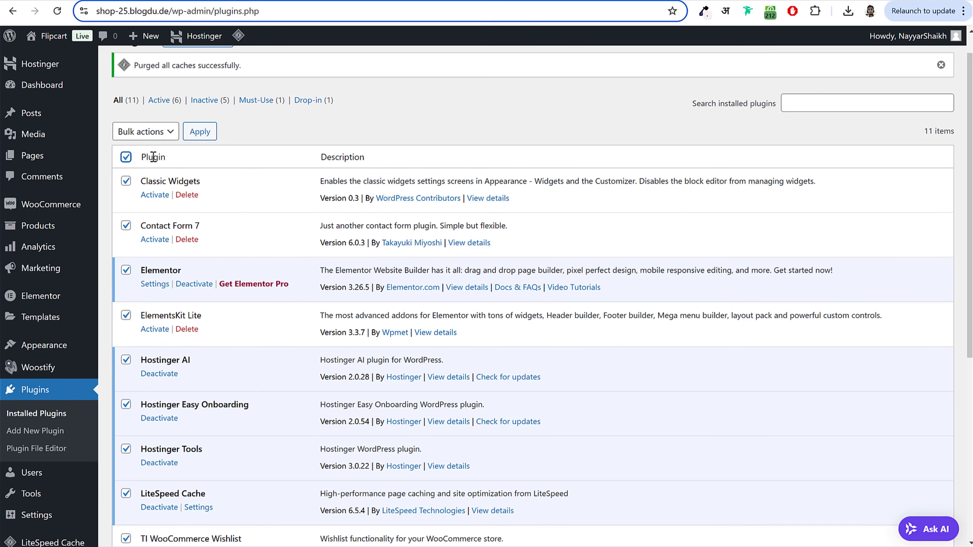
click(155, 133)
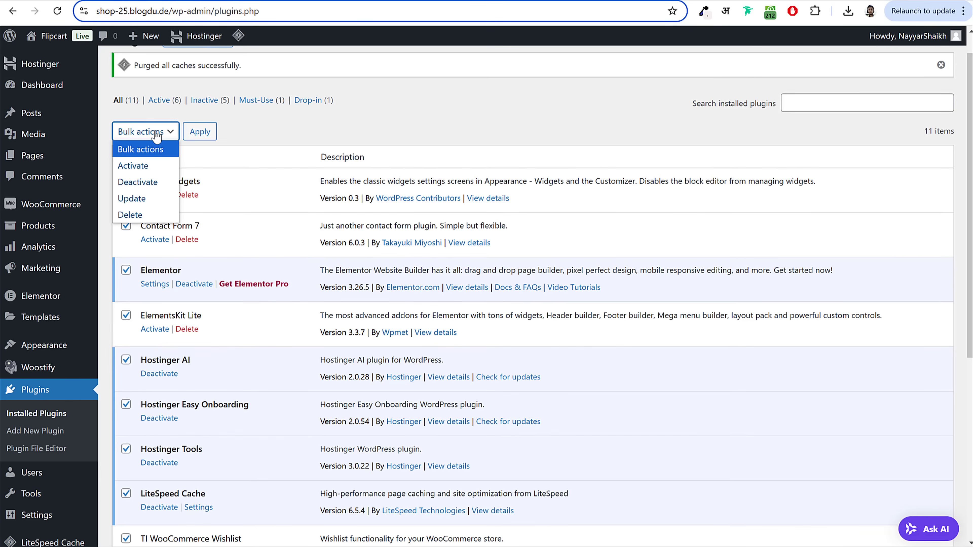
click(148, 166)
click(200, 131)
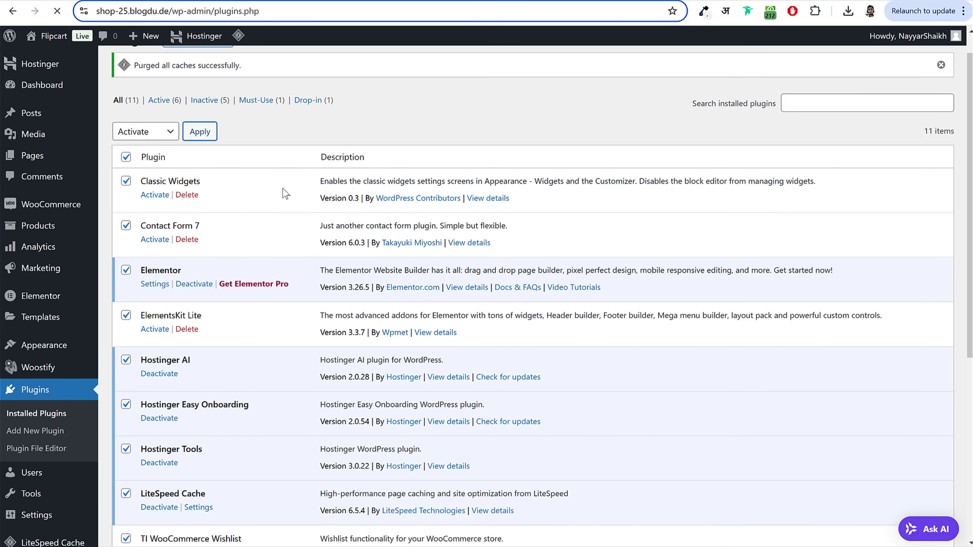
scroll(198, 318, down, 5)
scroll(196, 387, up, 5)
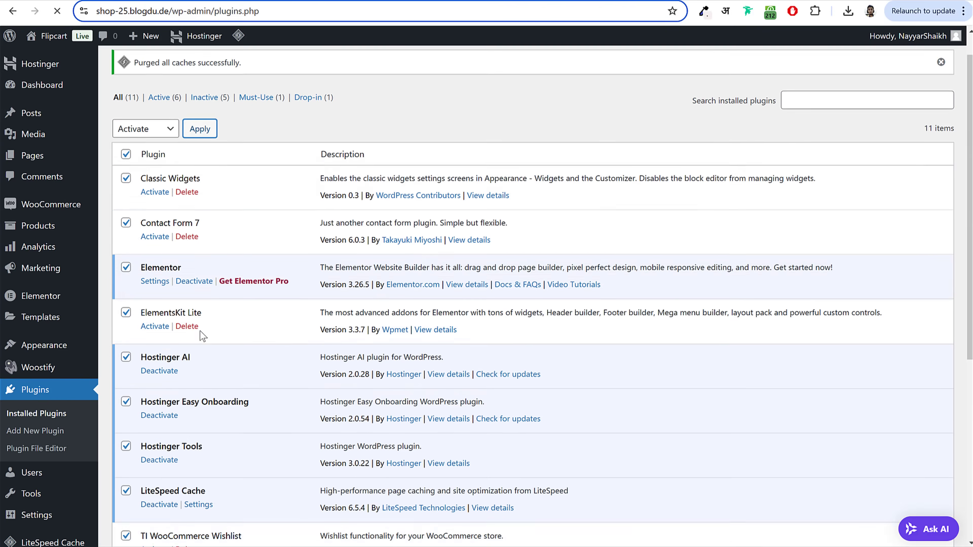
scroll(419, 202, down, 10)
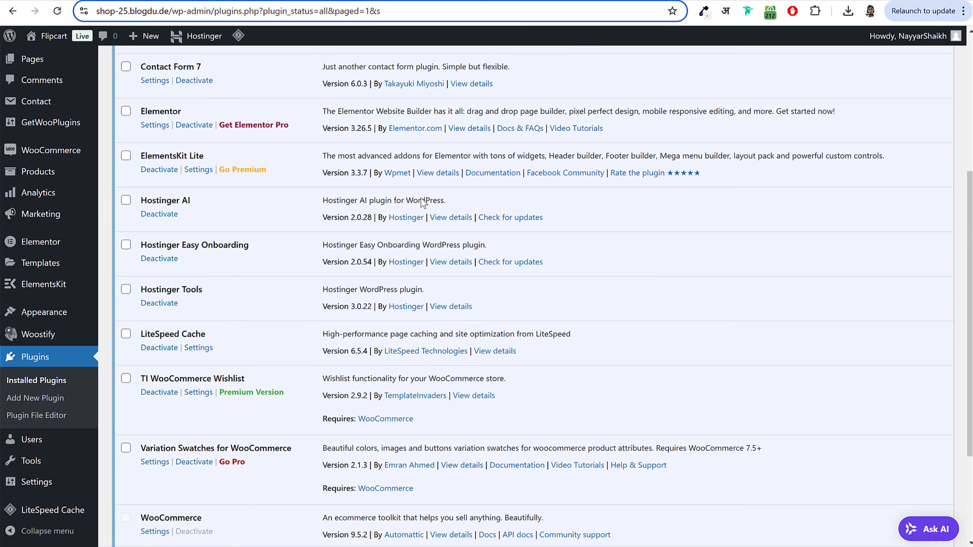
scroll(189, 358, up, 10)
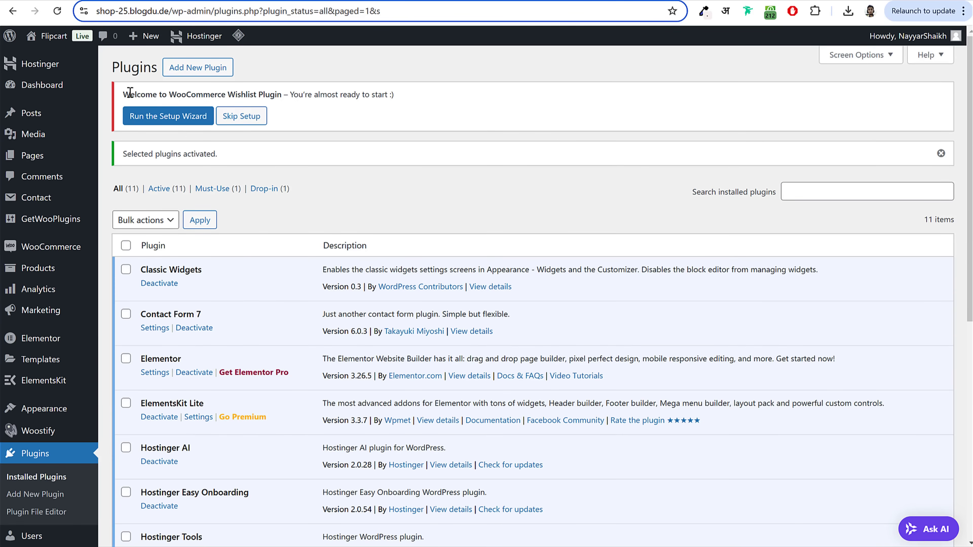
drag(130, 94, 393, 94)
click(375, 92)
Step: Start the TI Wishlist setup wizard, accepting the default wishlist page and processing options
click(171, 115)
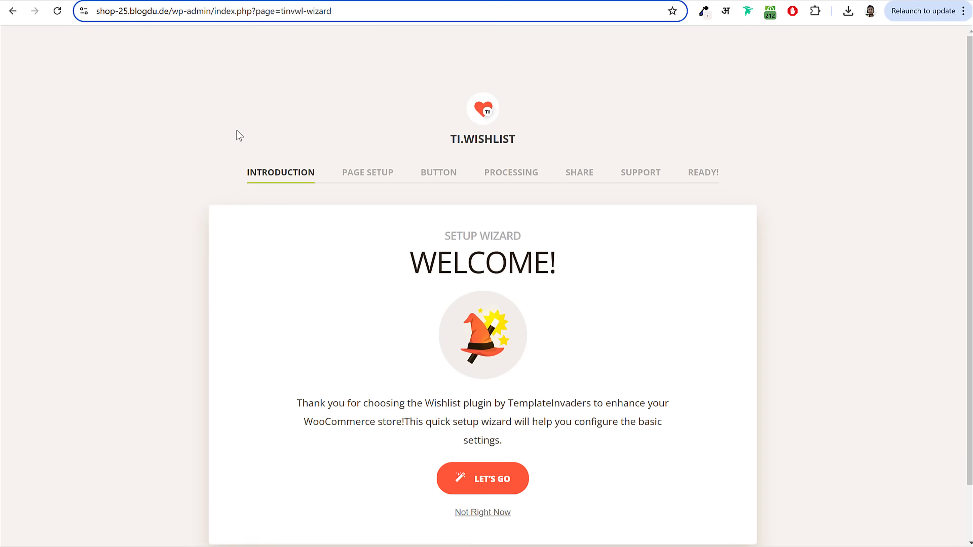
scroll(441, 203, down, 2)
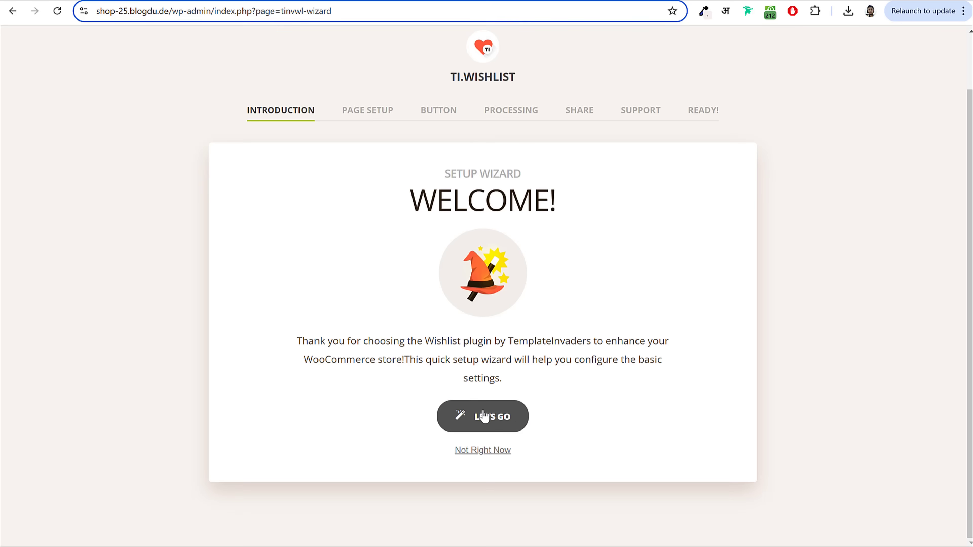
scroll(701, 398, down, 2)
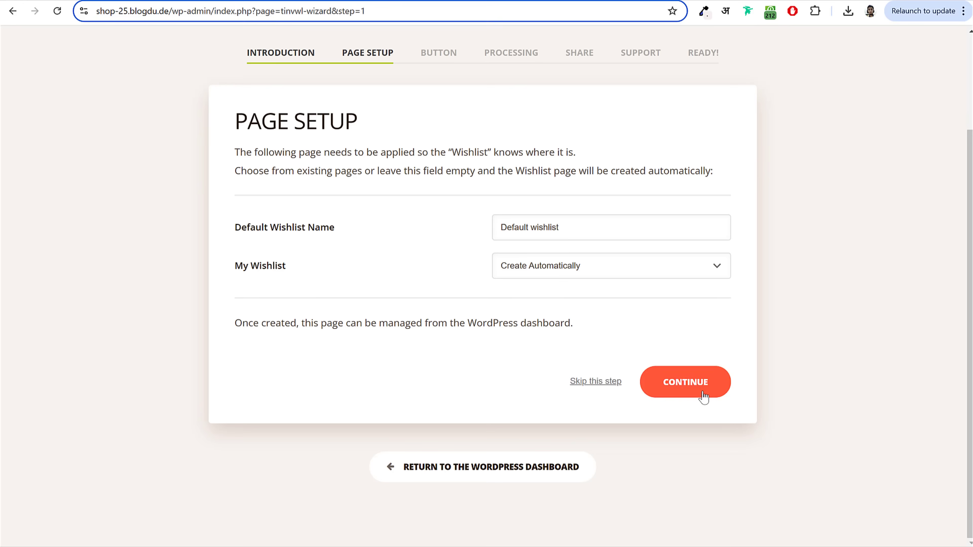
click(704, 396)
scroll(717, 461, down, 5)
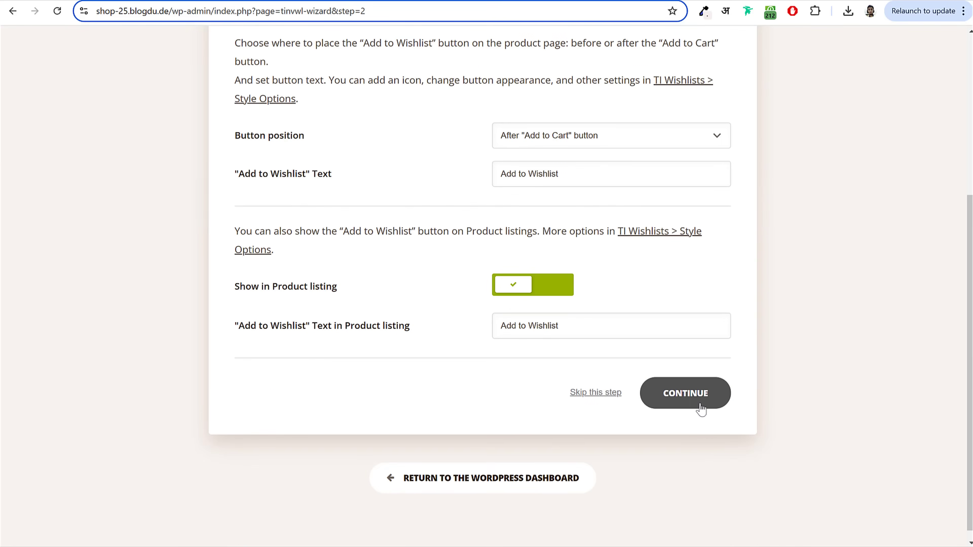
scroll(693, 414, down, 1)
click(697, 386)
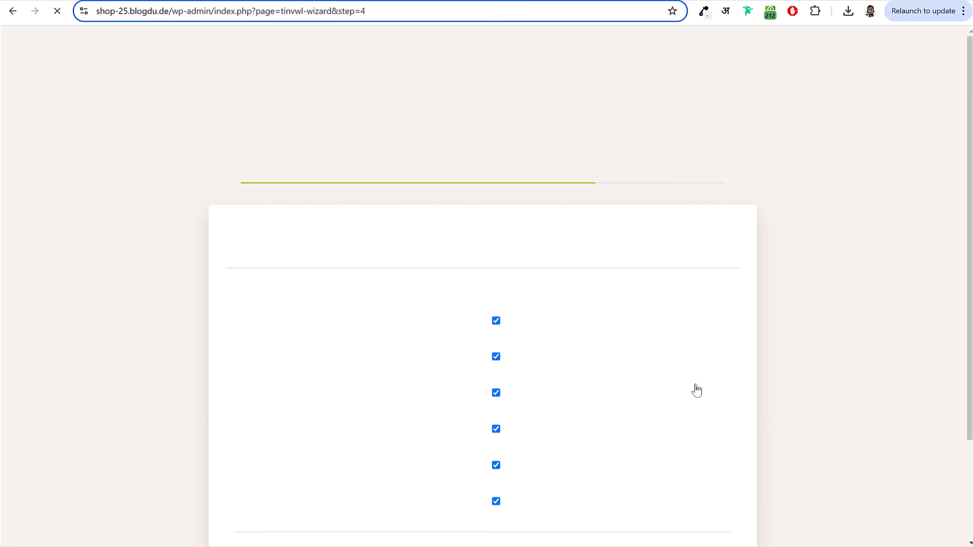
Step: Accept the default share options, leave support chat off, and return to the Dashboard
scroll(668, 381, down, 4)
click(677, 376)
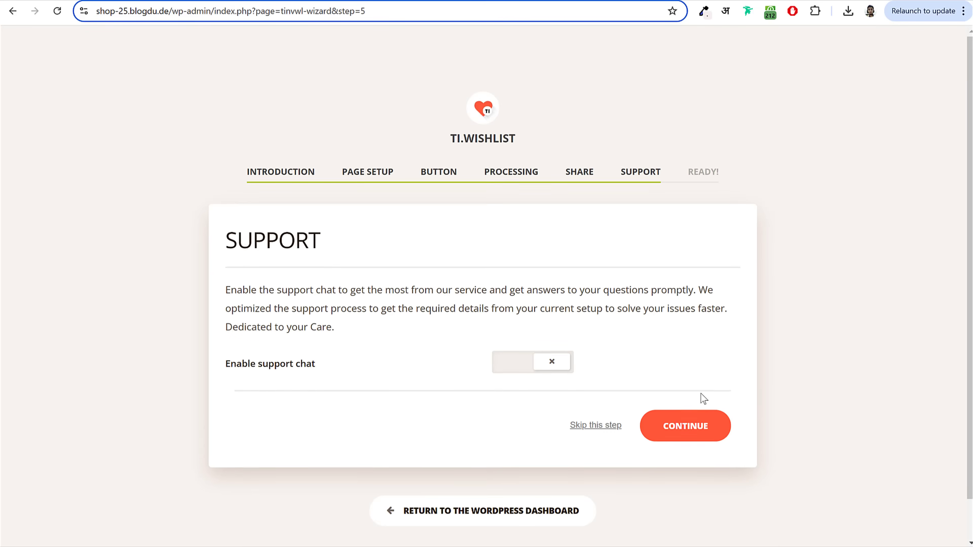
scroll(701, 393, down, 1)
click(701, 392)
scroll(705, 374, down, 1)
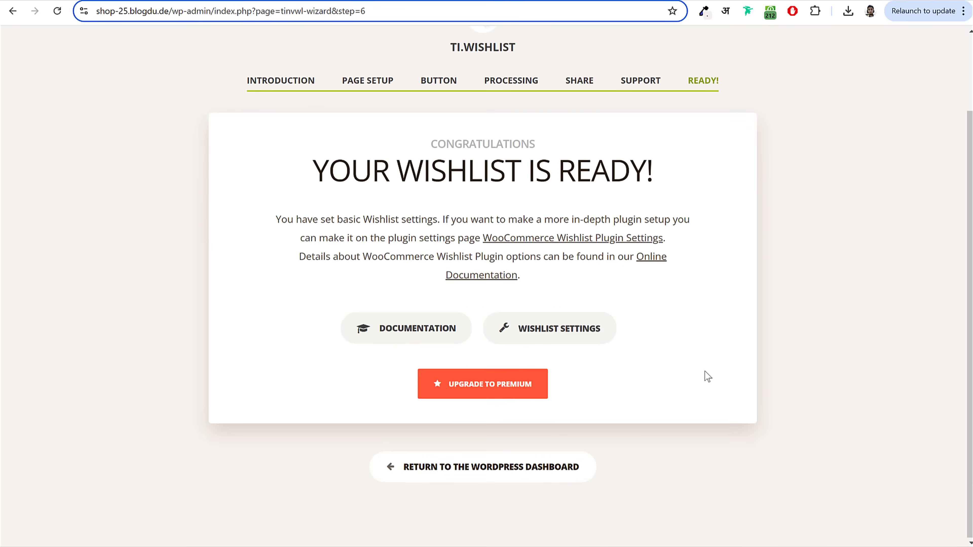
click(556, 470)
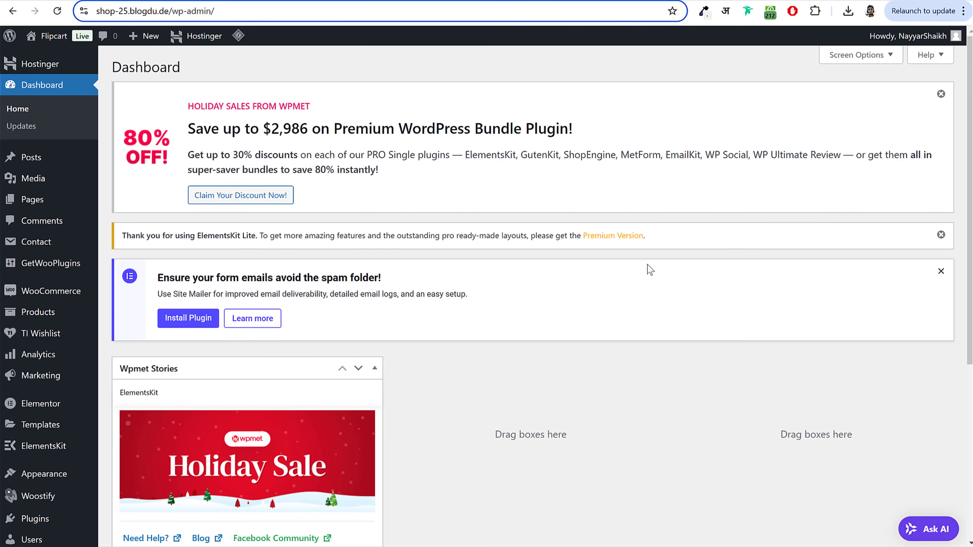
Step: Dismiss the promo notices and holiday banner, hide Wpmet Stories, and move Recent Reviews to the middle column
click(941, 235)
click(941, 95)
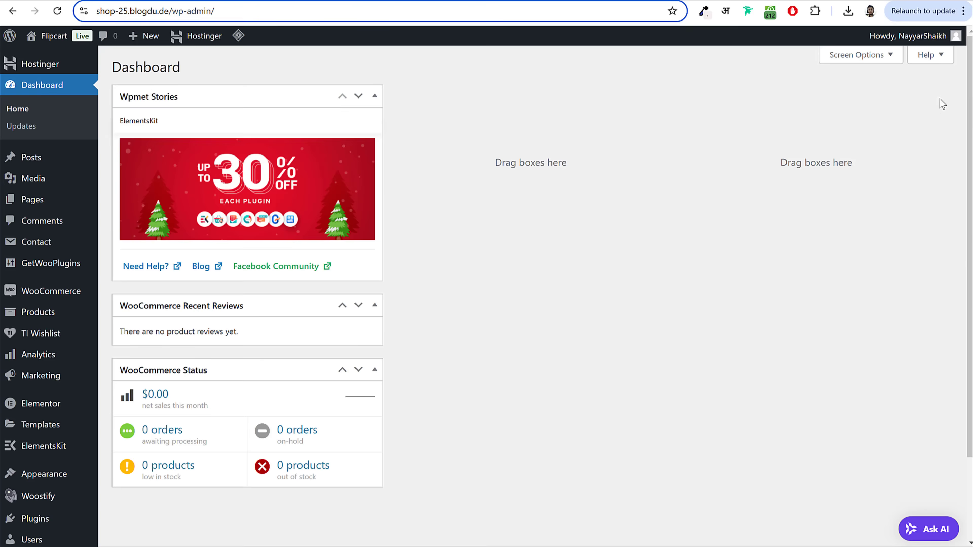
click(860, 55)
click(180, 112)
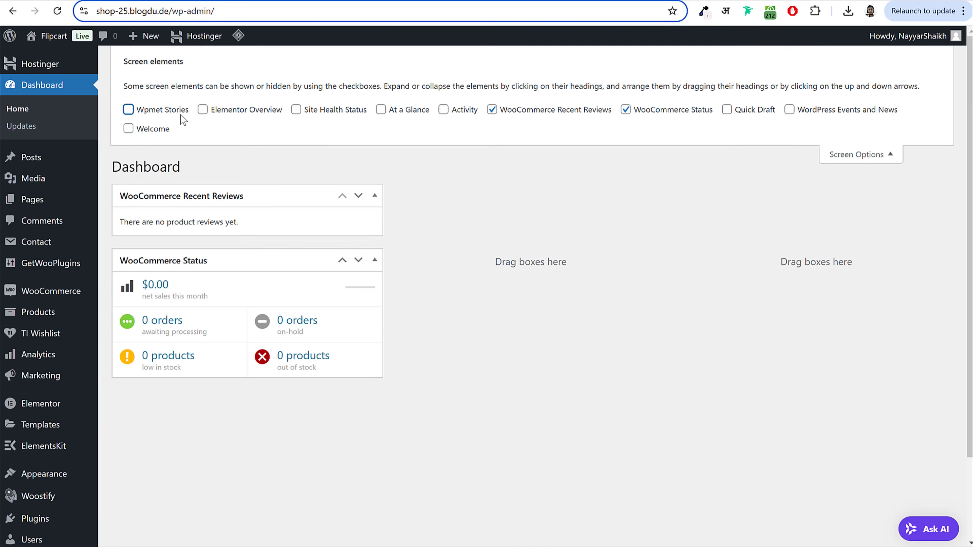
drag(324, 195, 528, 230)
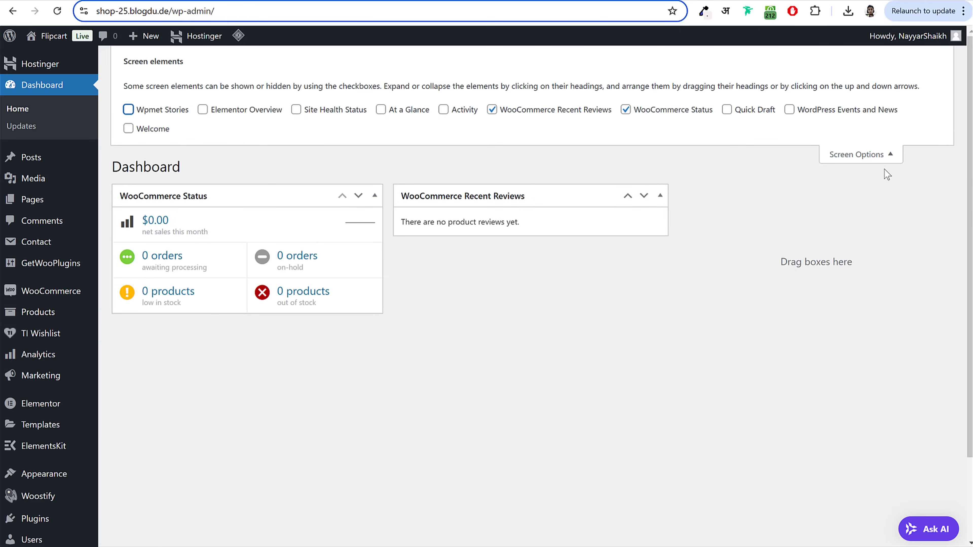
click(860, 155)
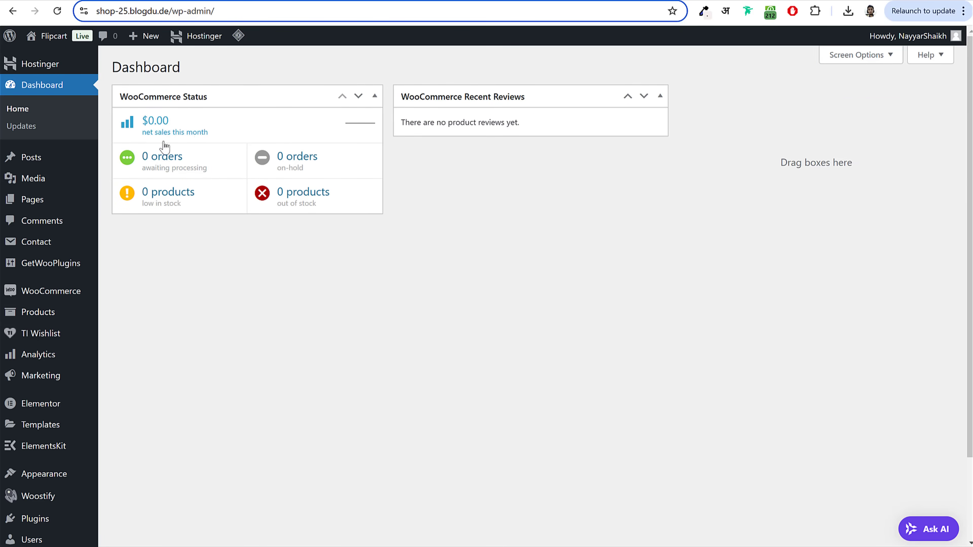
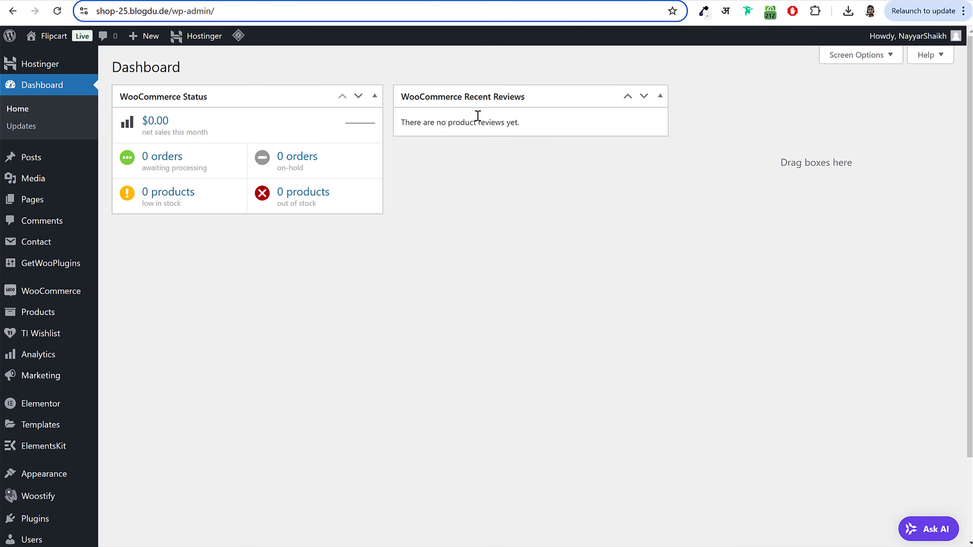
Step: Show all site pages, including Cart, Checkout, Shop and Wishlist
click(68, 202)
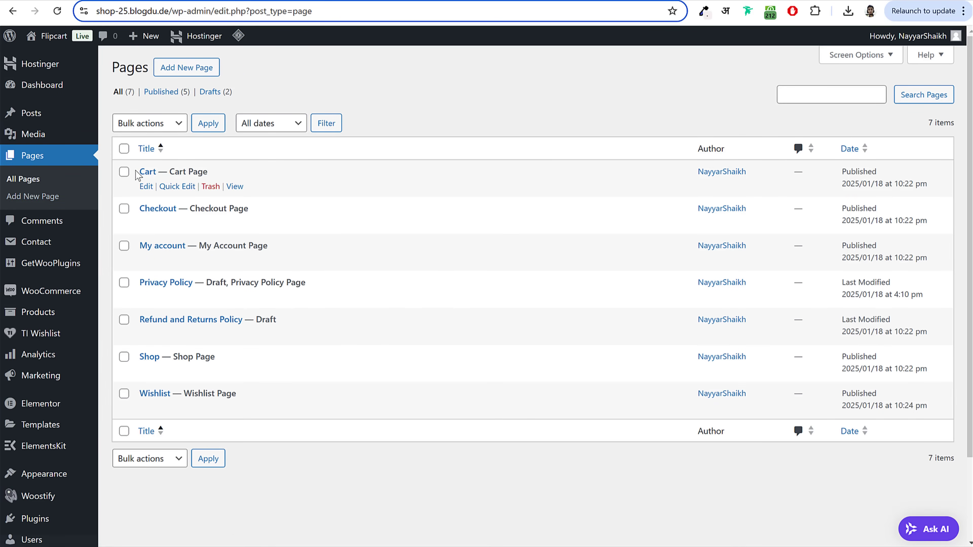
drag(138, 172, 298, 187)
click(297, 187)
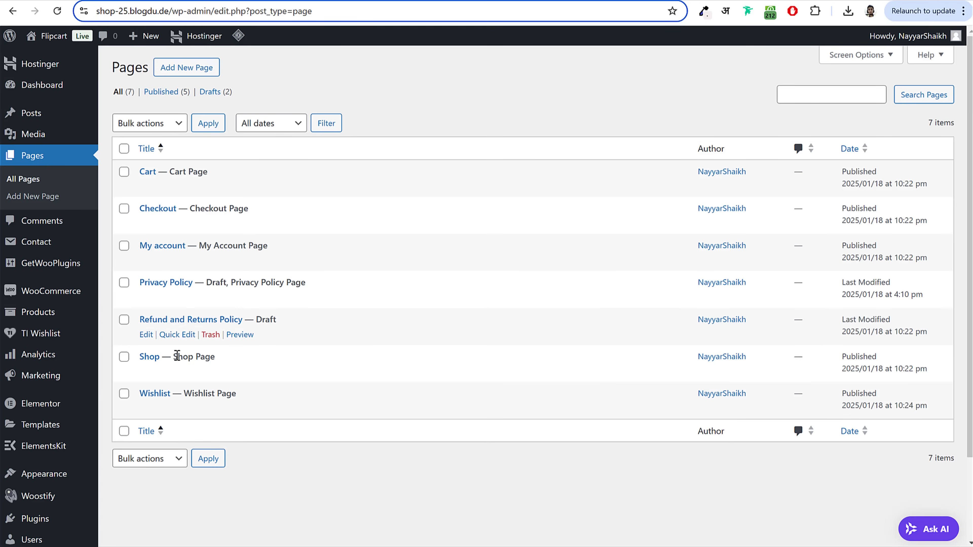
drag(276, 399, 143, 398)
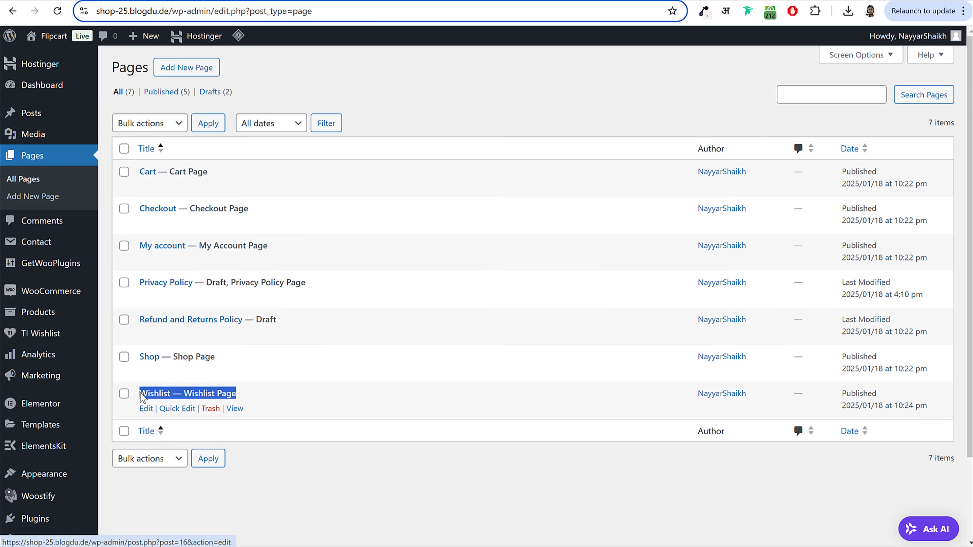
click(270, 399)
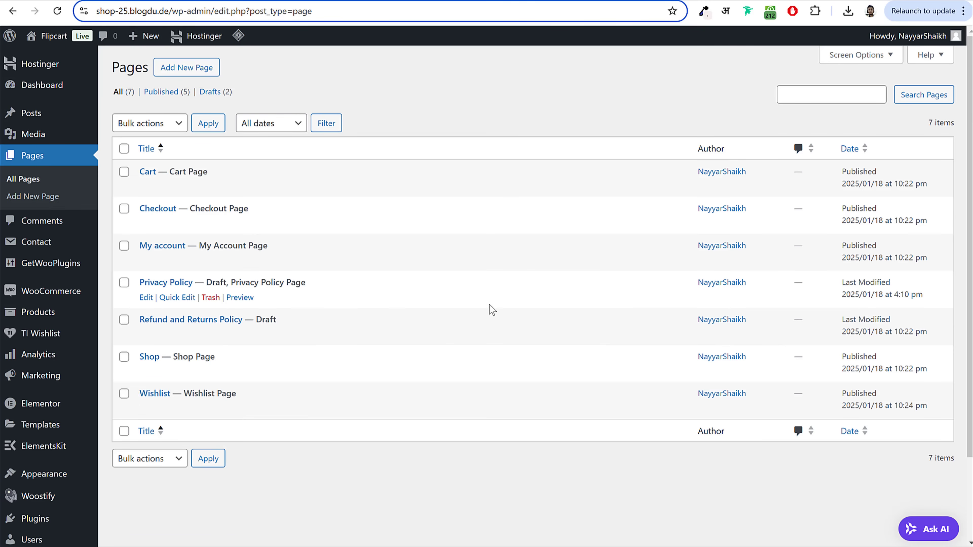
scroll(506, 302, down, 3)
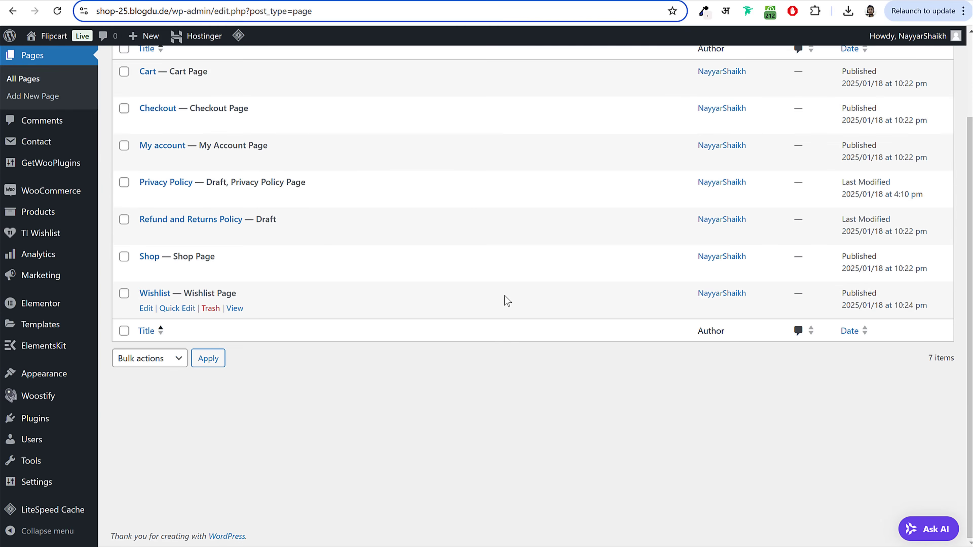
mouse_move(15, 198)
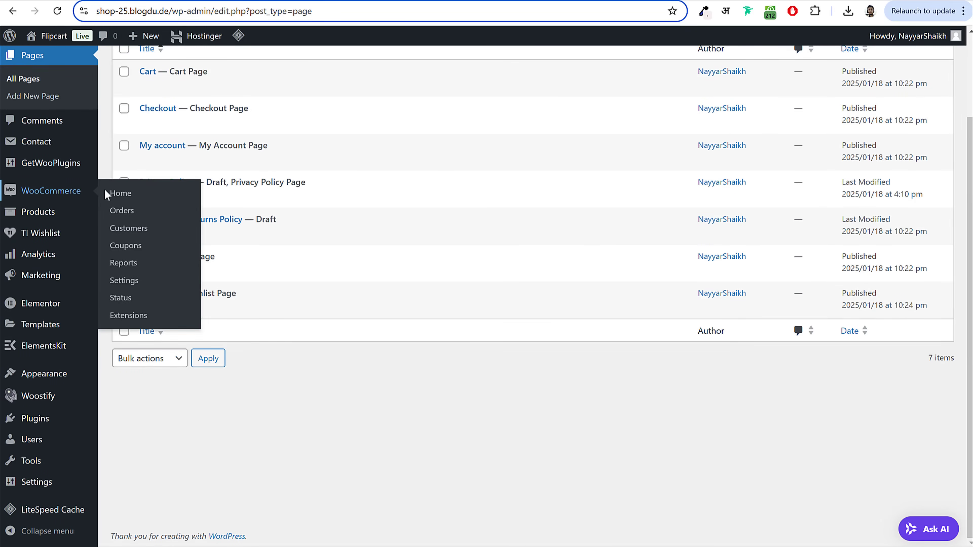
Step: Open the WooCommerce General settings and look over the Store Address section
click(129, 284)
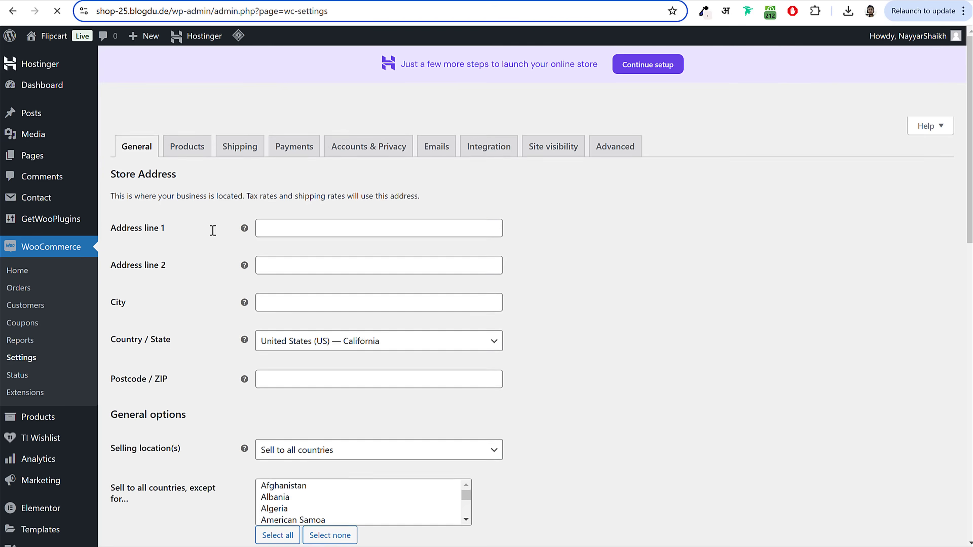
drag(113, 179, 193, 186)
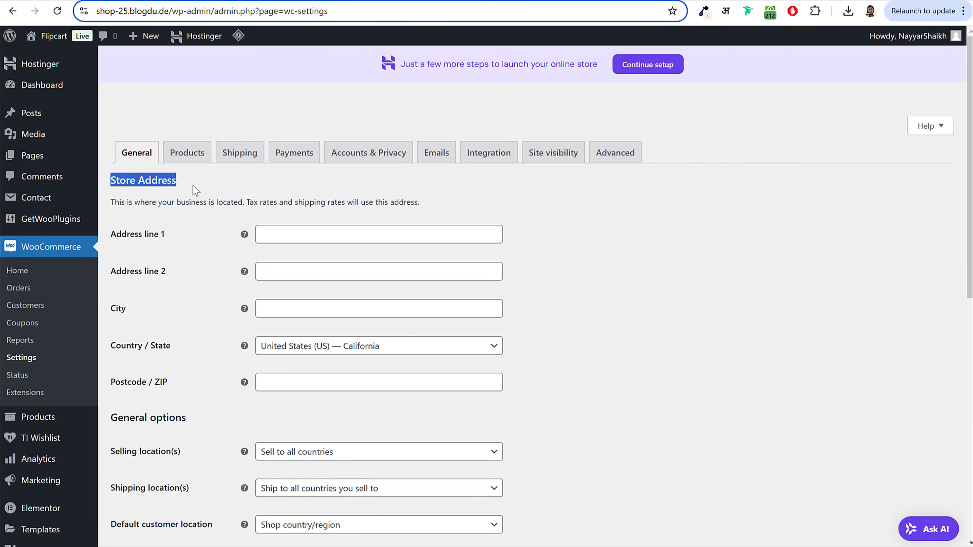
click(193, 186)
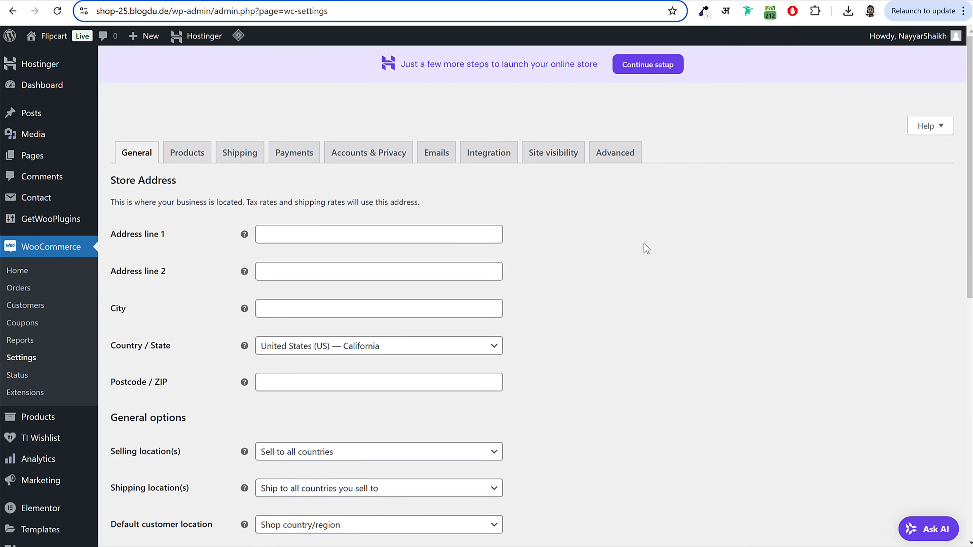
scroll(409, 219, down, 3)
scroll(471, 212, up, 2)
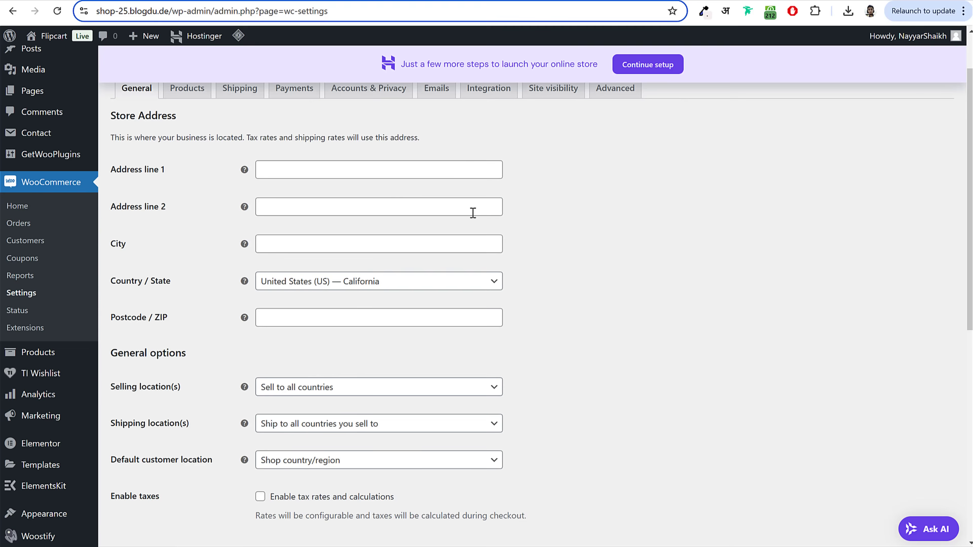
Step: Fill in address lines A123 and Random Street, and city Mumbai
click(379, 166)
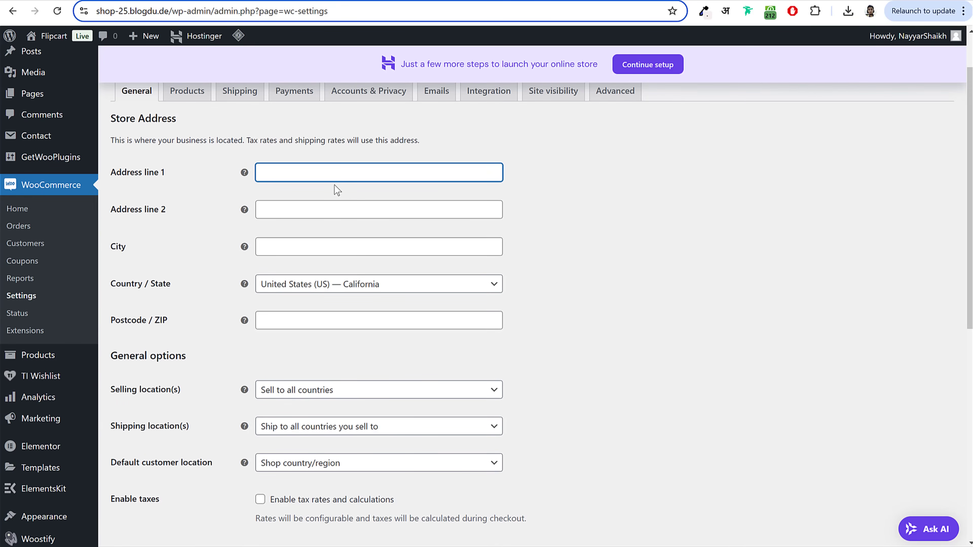
text(A123)
click(326, 207)
text(Random Street)
key(Tab)
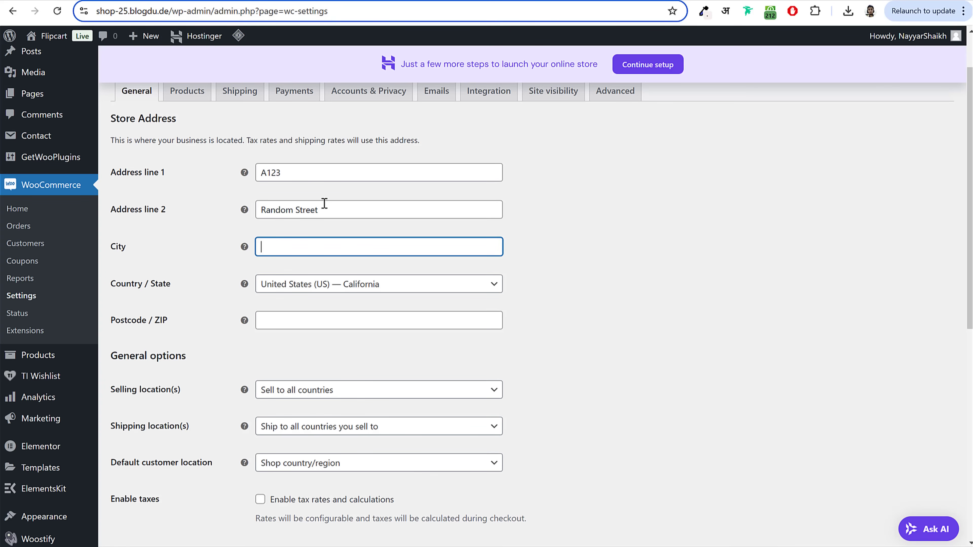
text(Mumbai)
key(Tab)
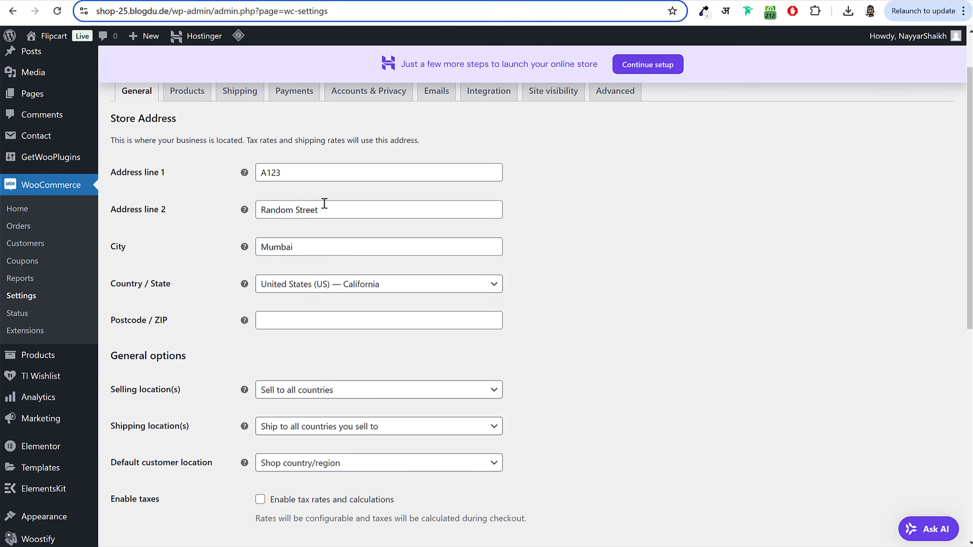
Step: Set country/state to India — Maharashtra and postcode 400001, then review selling locations
key(Tab)
text(maha)
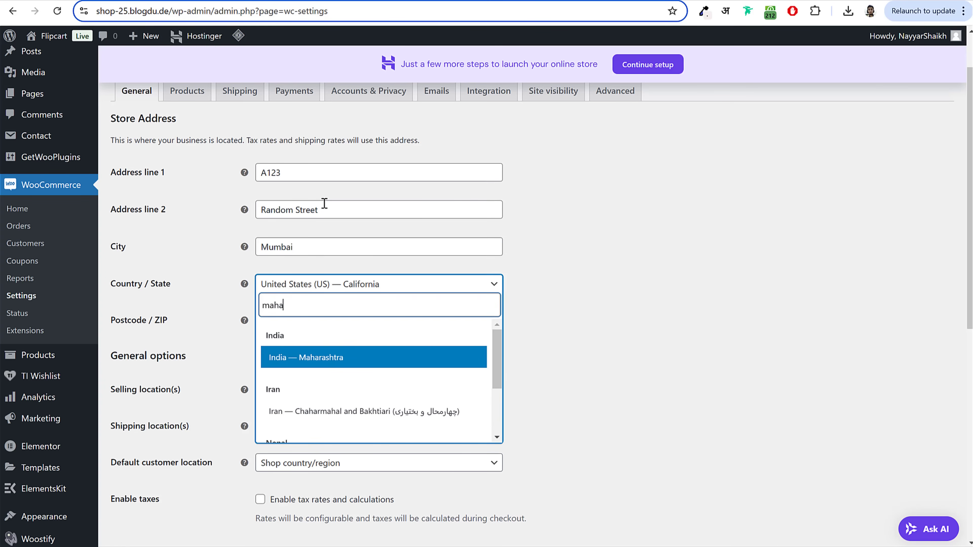
click(344, 366)
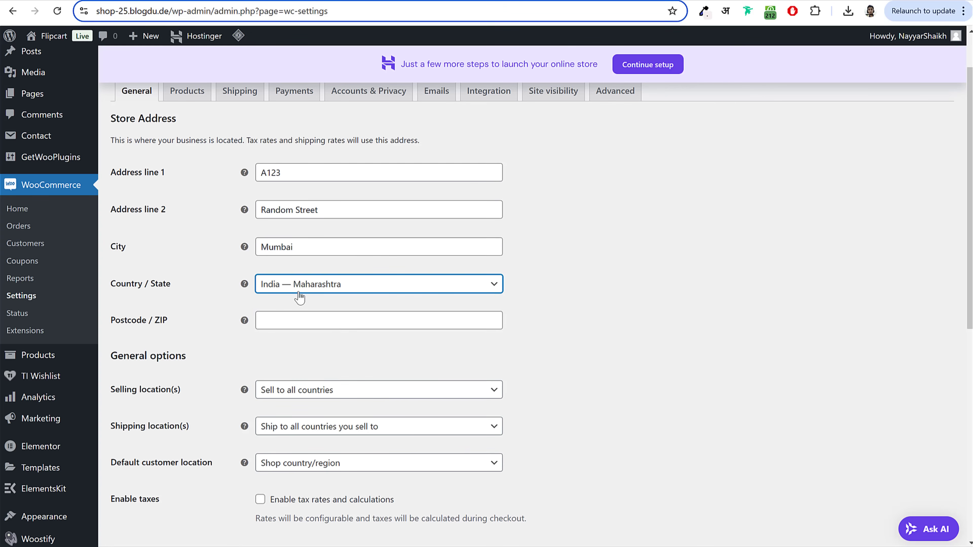
click(360, 313)
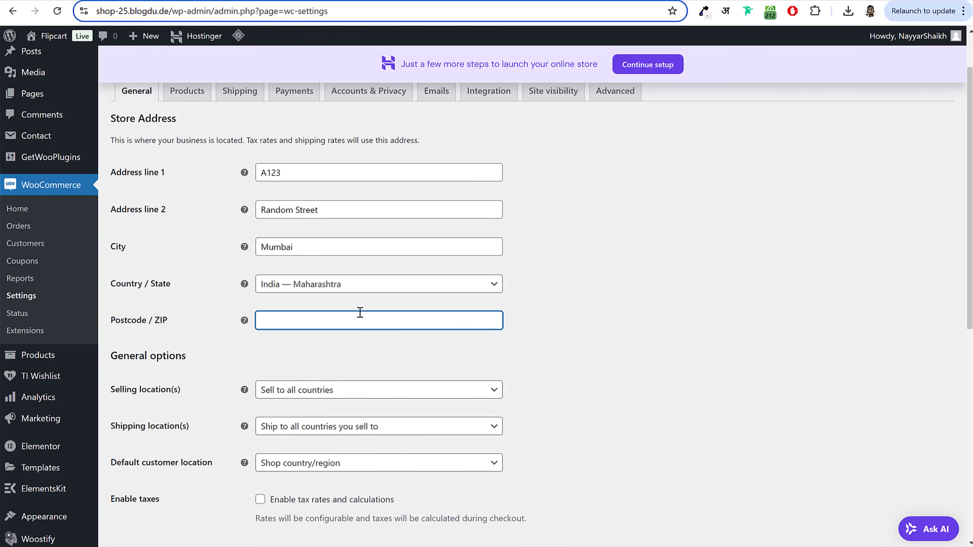
click(590, 290)
scroll(593, 284, down, 5)
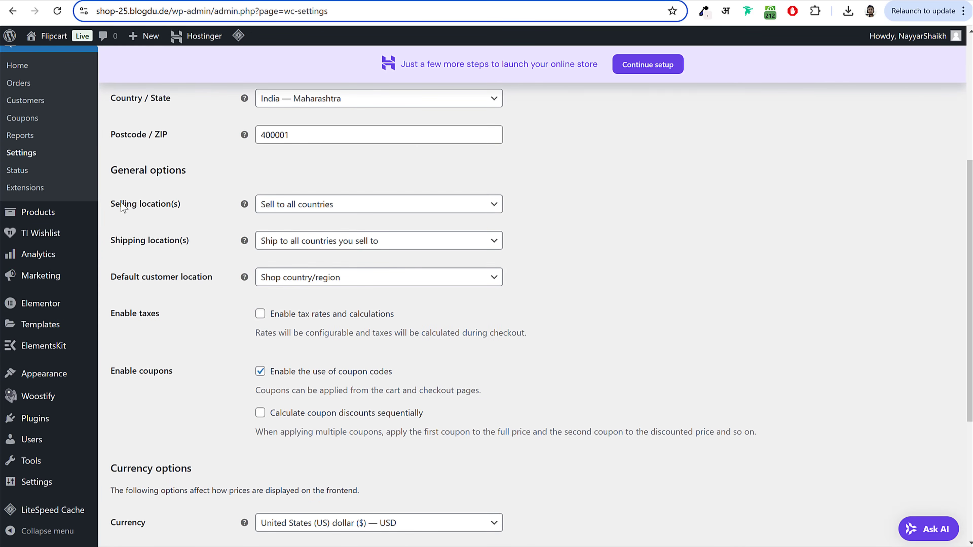
triple_click(174, 207)
click(294, 205)
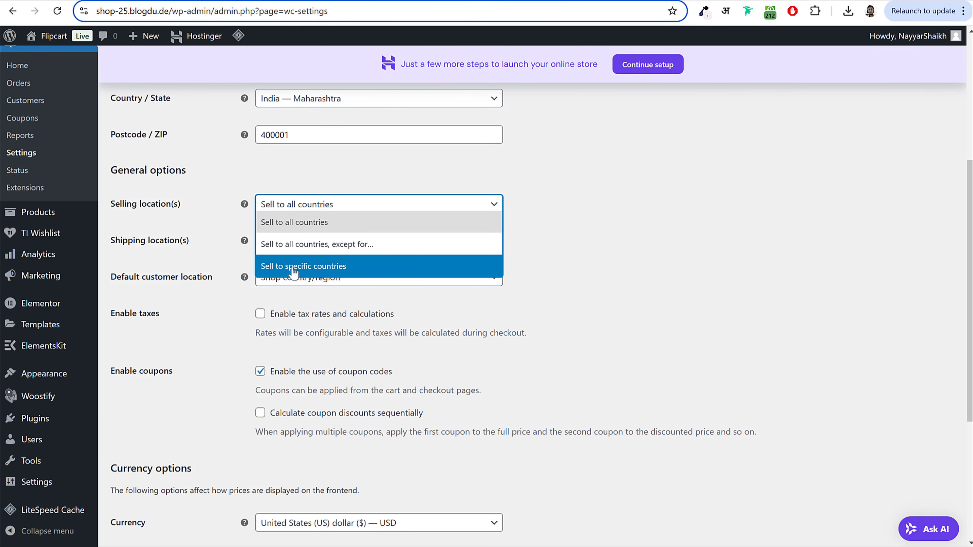
Step: Sell to specific countries only, adding India and United States (US)
click(294, 268)
click(324, 242)
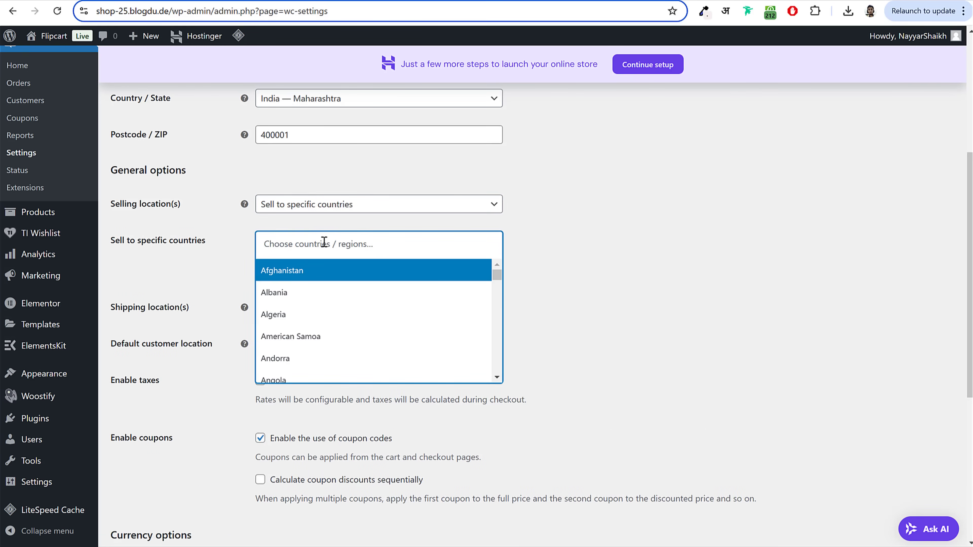
text(ind)
click(305, 295)
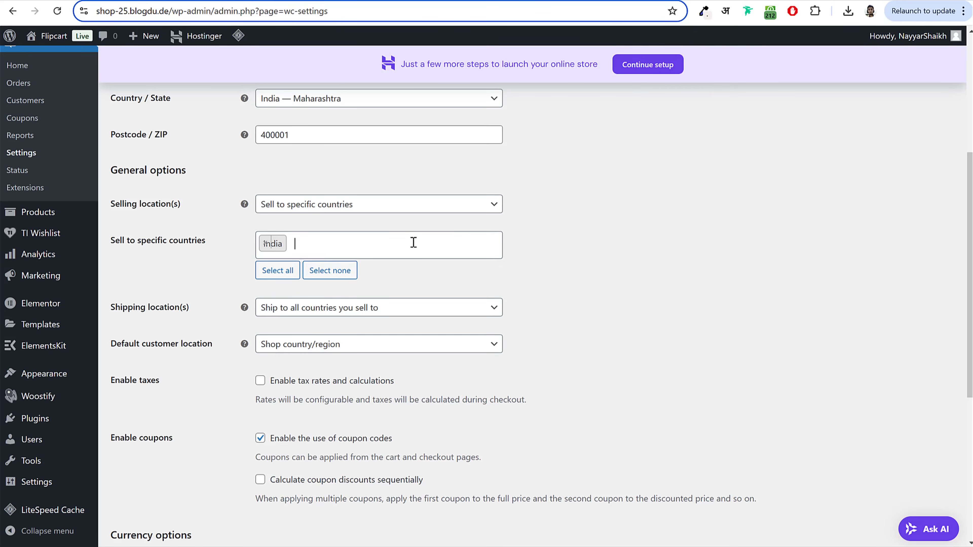
text(unite)
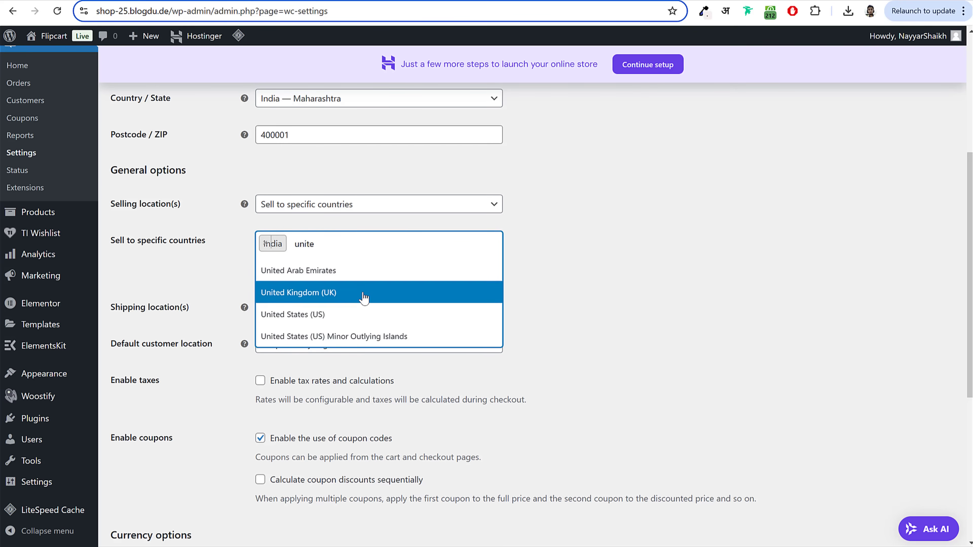
click(398, 314)
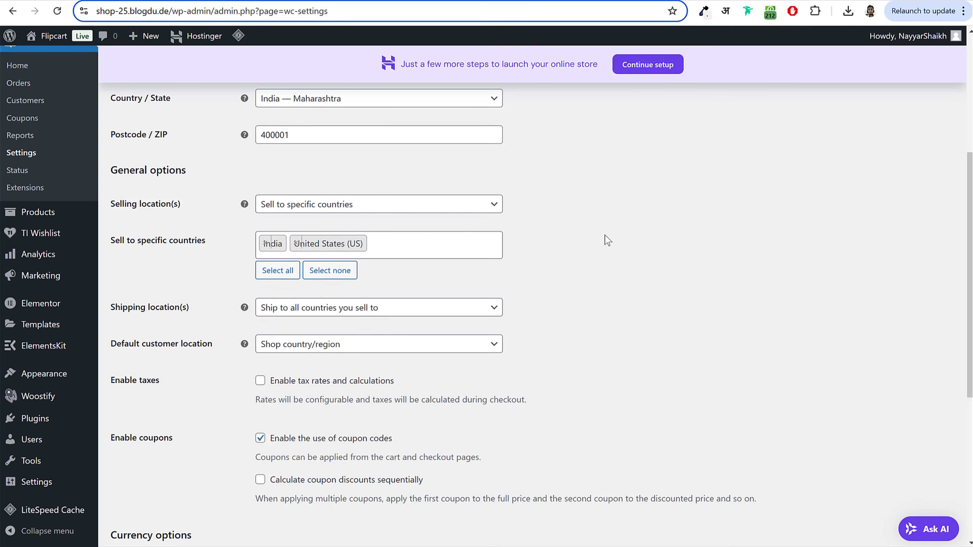
Step: Enable tax rates and calculations in the General settings
scroll(645, 290, down, 5)
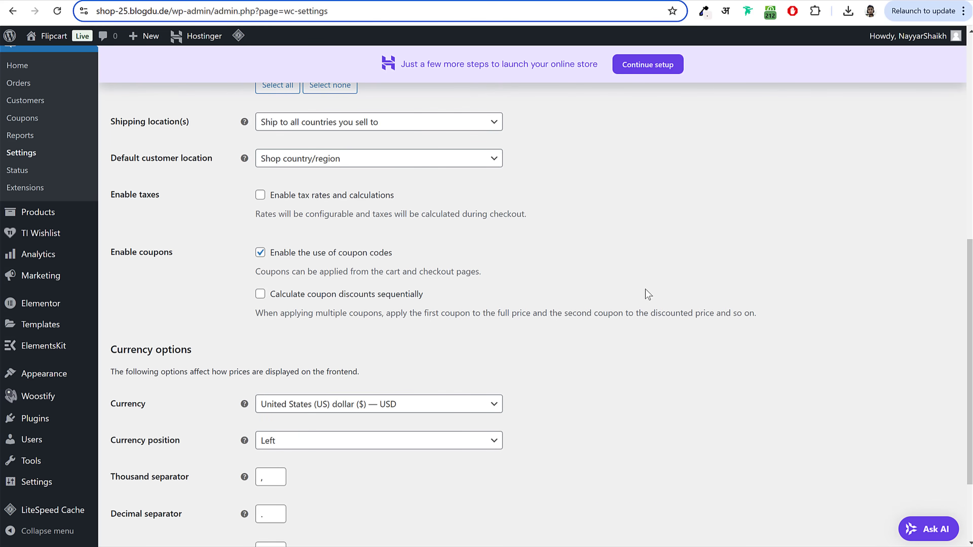
drag(273, 196, 367, 199)
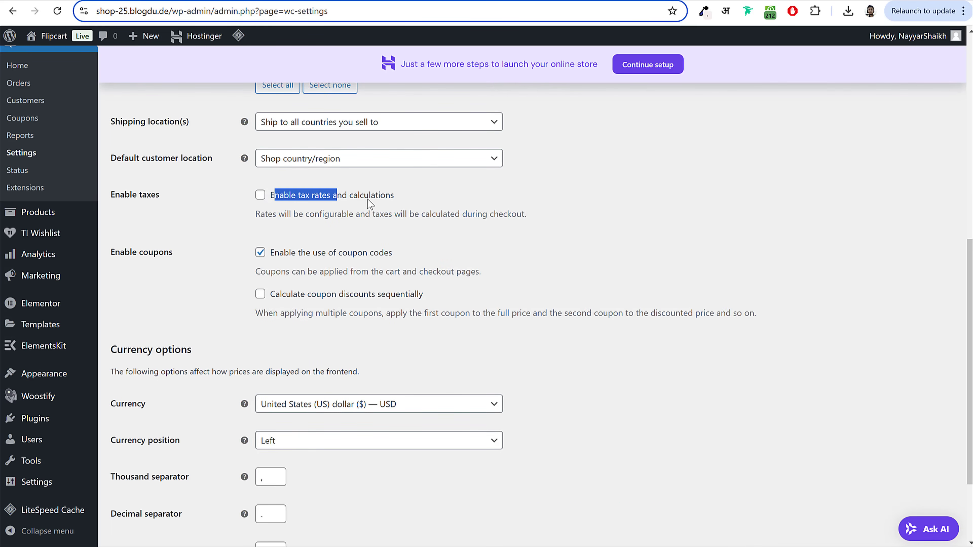
click(409, 201)
drag(301, 196, 389, 199)
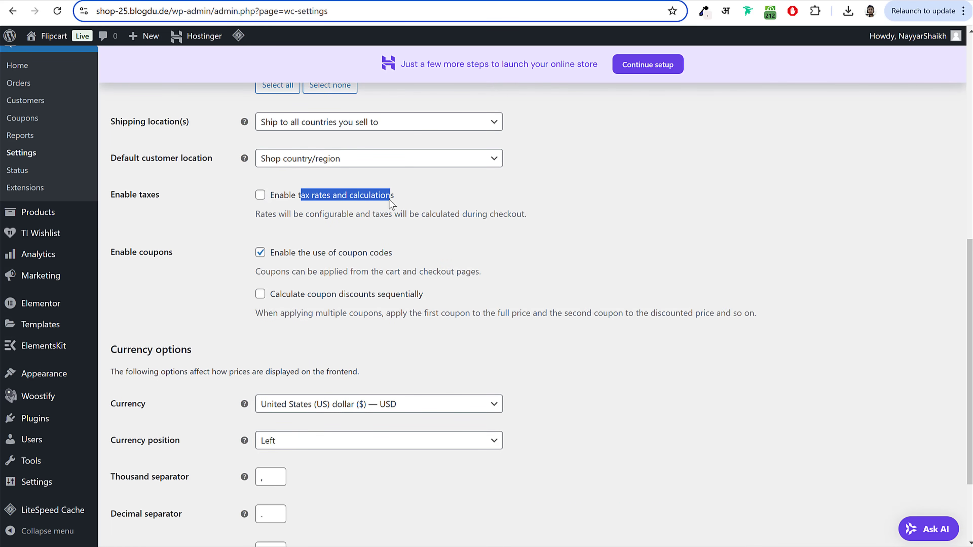
click(389, 199)
drag(247, 197, 402, 205)
scroll(675, 297, down, 1)
scroll(675, 297, down, 2)
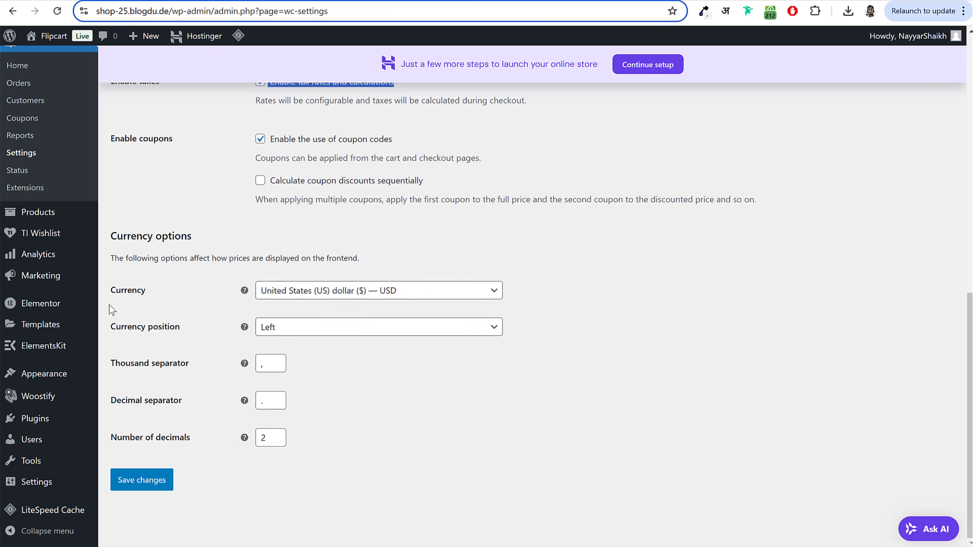
Step: Browse the currency list, including Indian options, but leave the store currency as USD
click(351, 290)
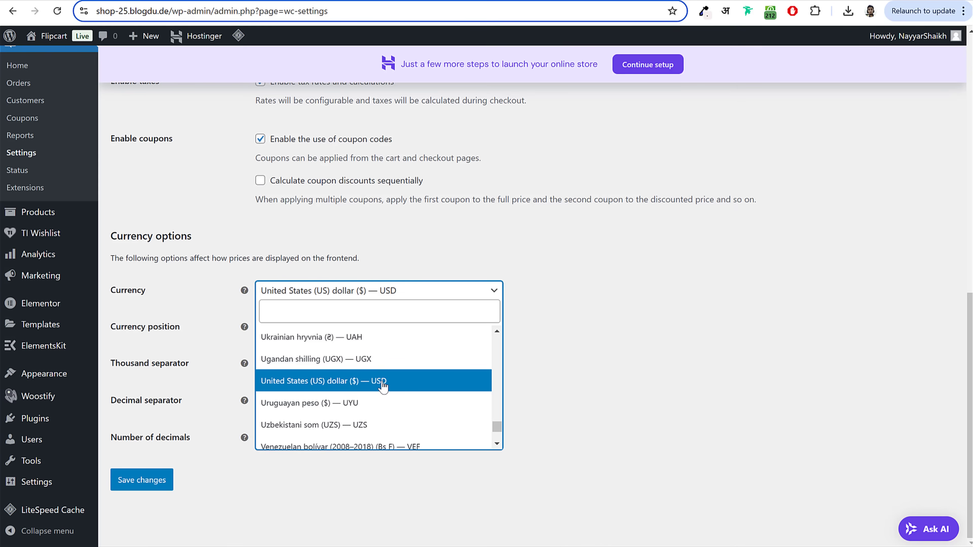
text(indi)
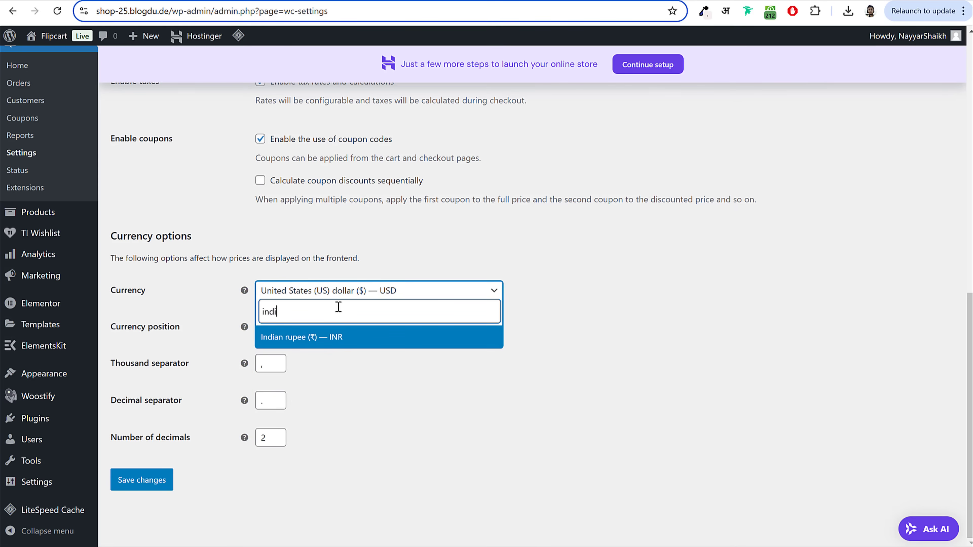
click(344, 340)
click(360, 298)
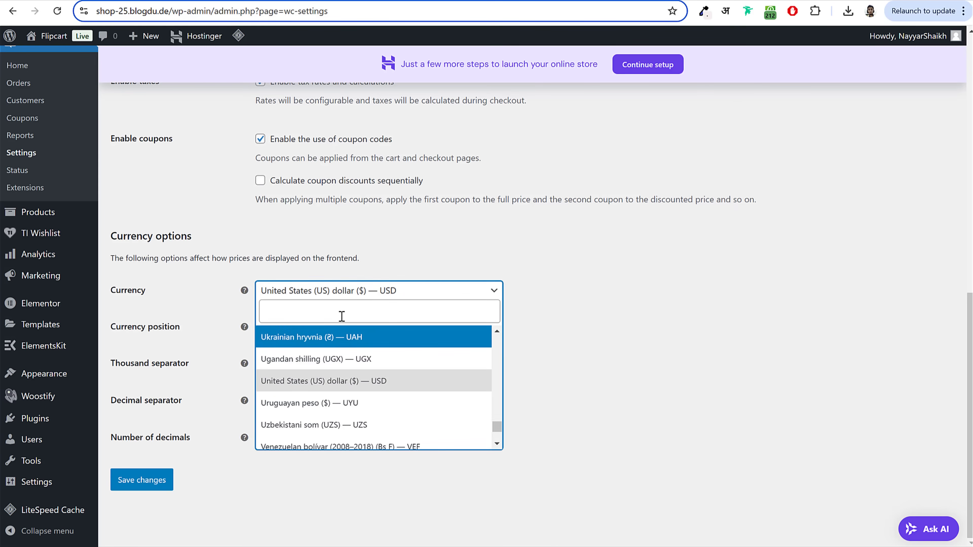
scroll(396, 385, down, 2)
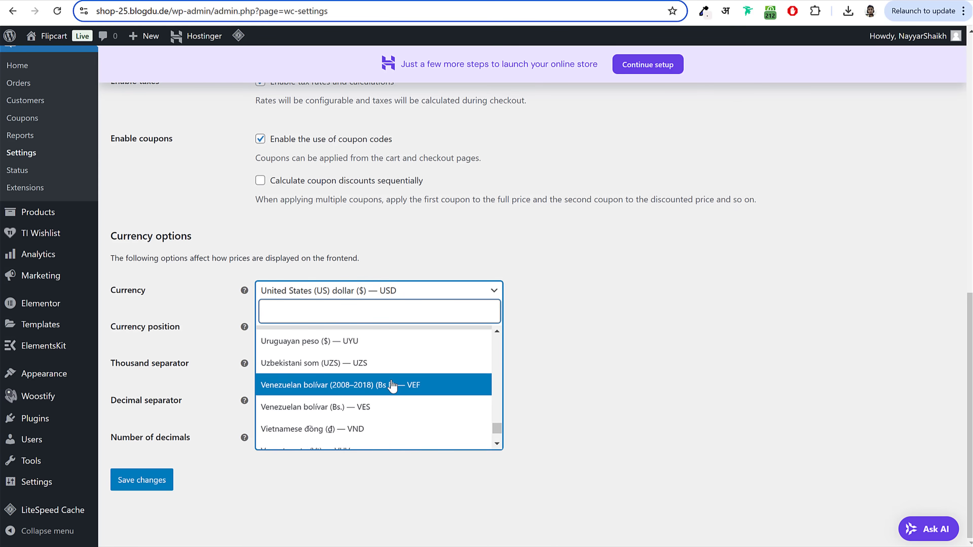
scroll(393, 385, up, 5)
scroll(391, 385, up, 2)
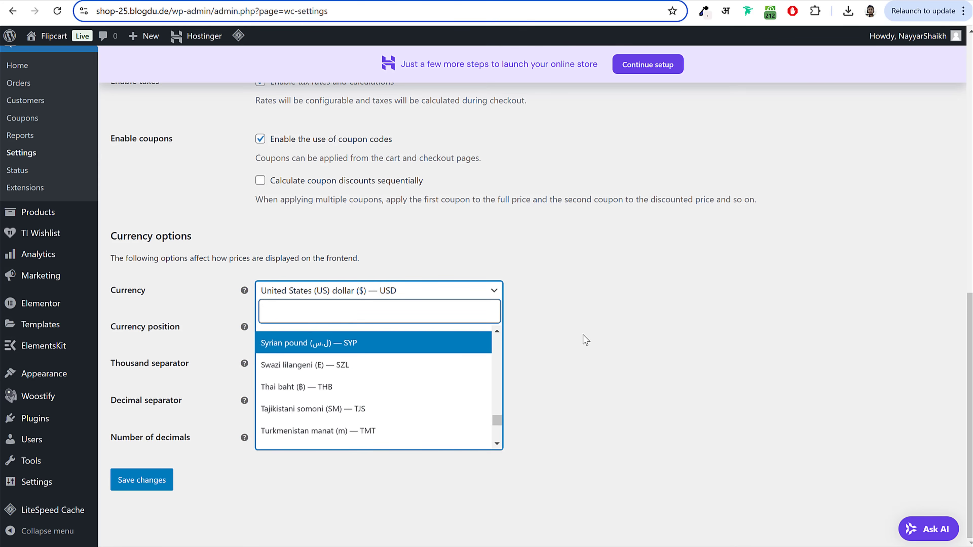
click(571, 336)
Step: Keep the comma thousand and period decimal separators and save the General settings
double_click(262, 365)
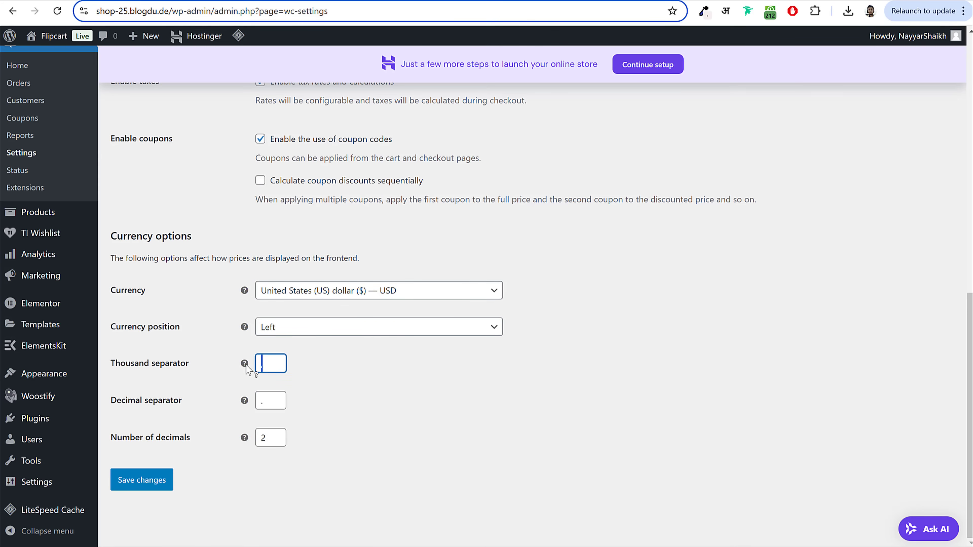
double_click(287, 398)
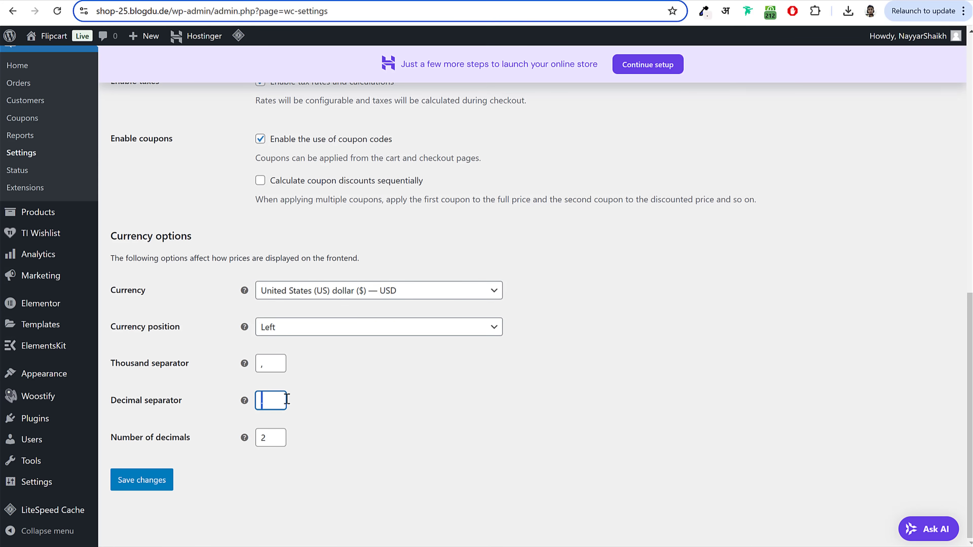
click(361, 394)
click(148, 480)
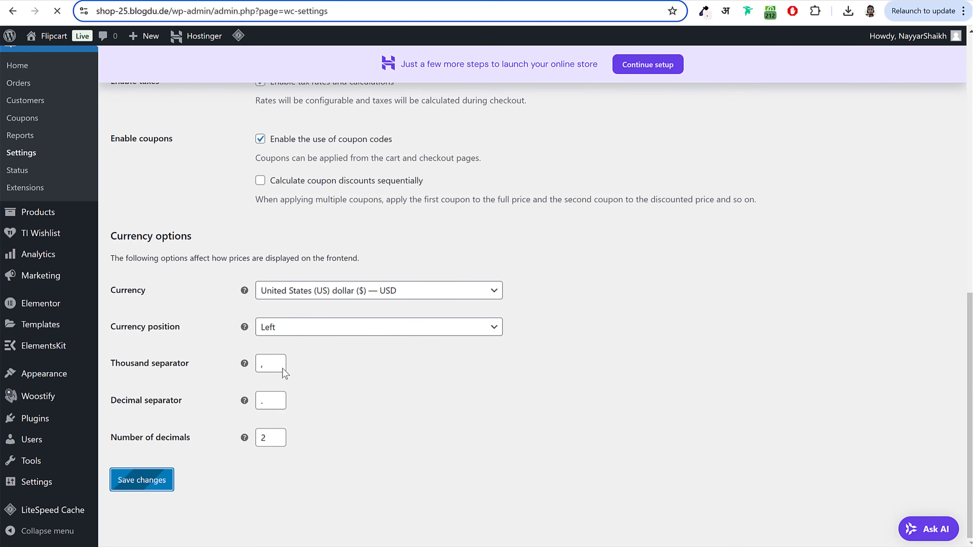
scroll(350, 426, down, 7)
scroll(351, 426, down, 10)
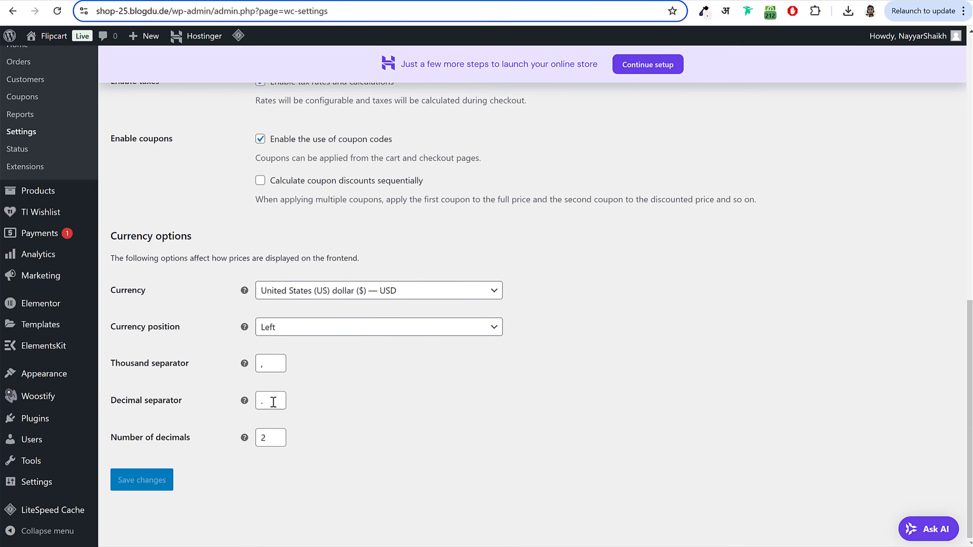
scroll(454, 406, up, 15)
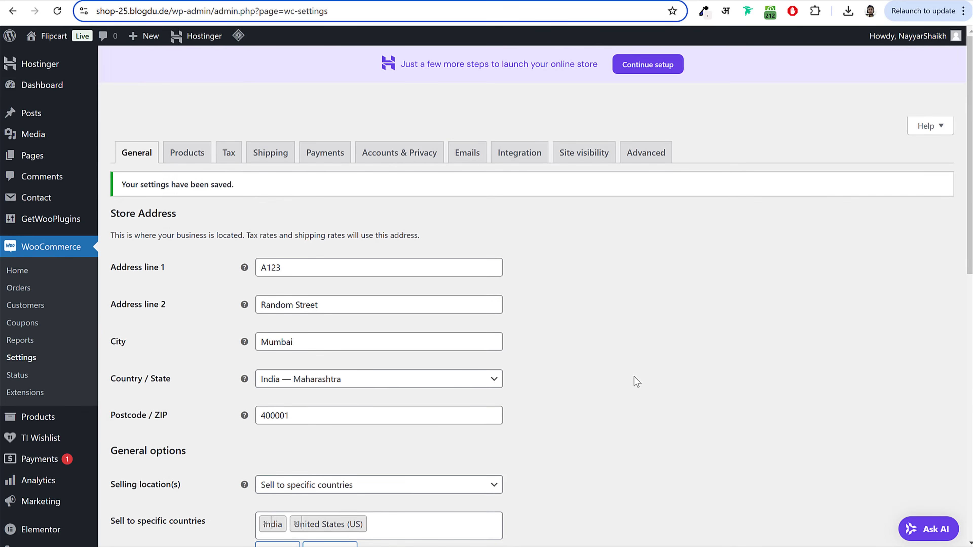
scroll(637, 381, down, 3)
scroll(581, 384, up, 3)
click(190, 157)
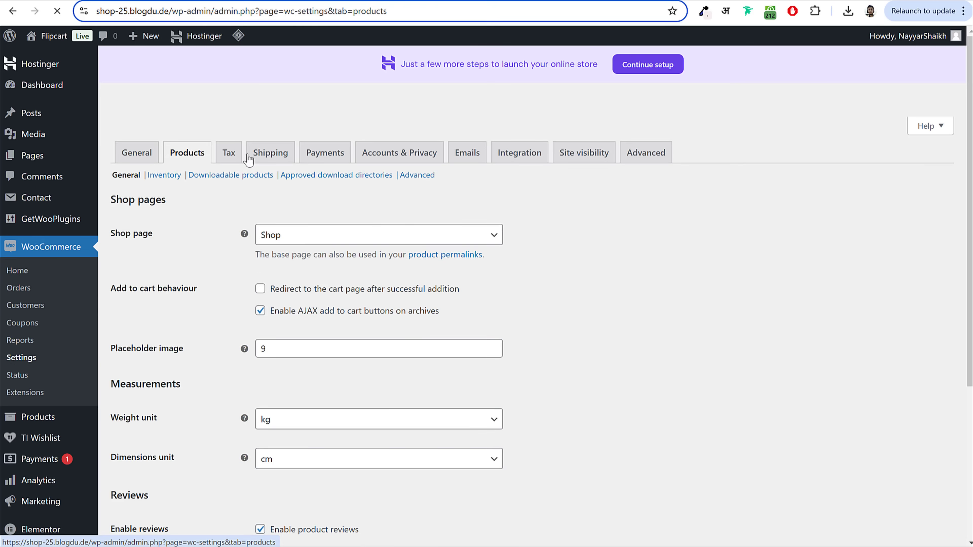
Step: Change the weight unit to g, keep dimensions in cm, and save the product settings
triple_click(150, 236)
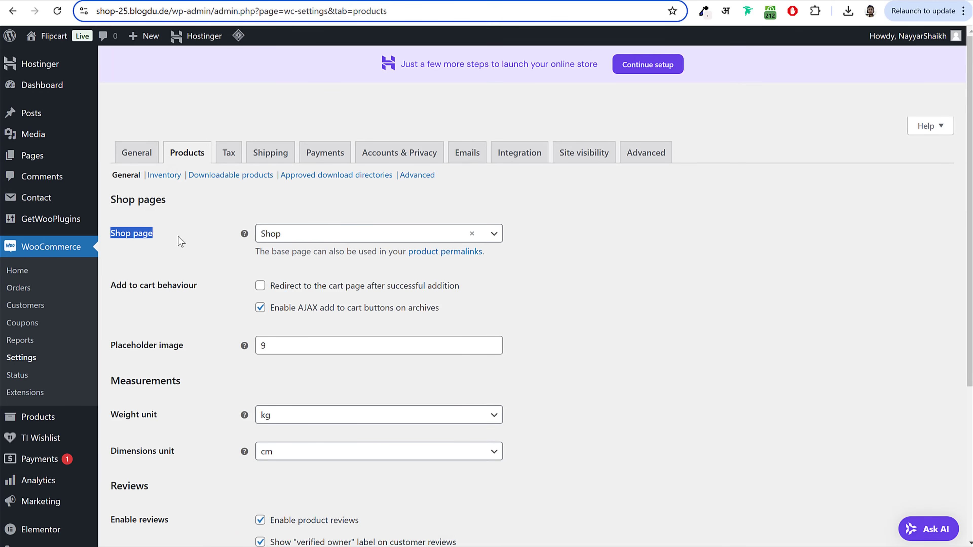
click(572, 275)
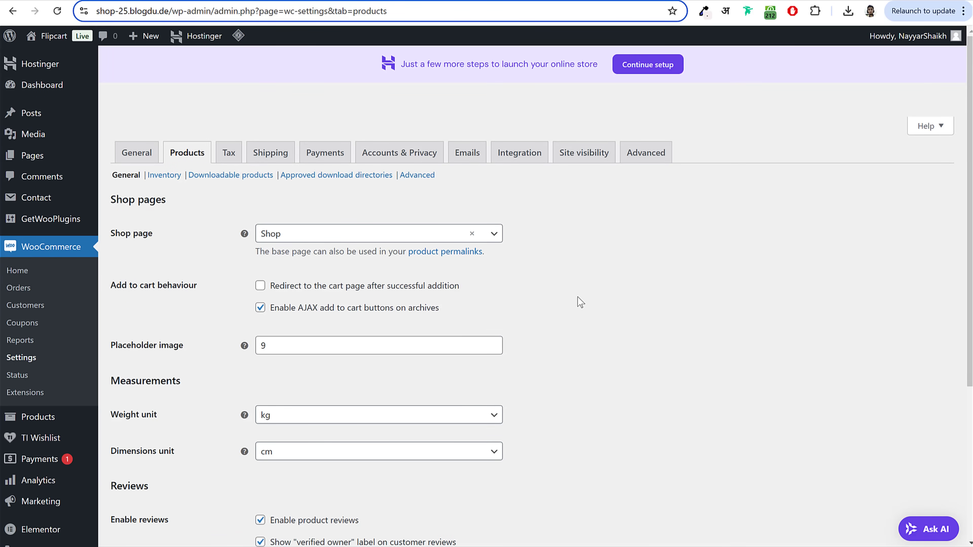
scroll(383, 291, down, 3)
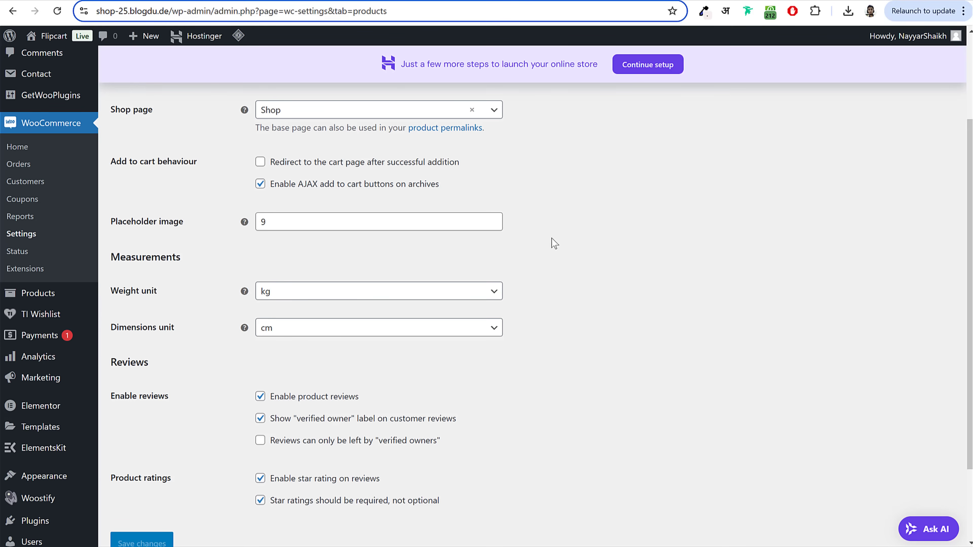
click(347, 295)
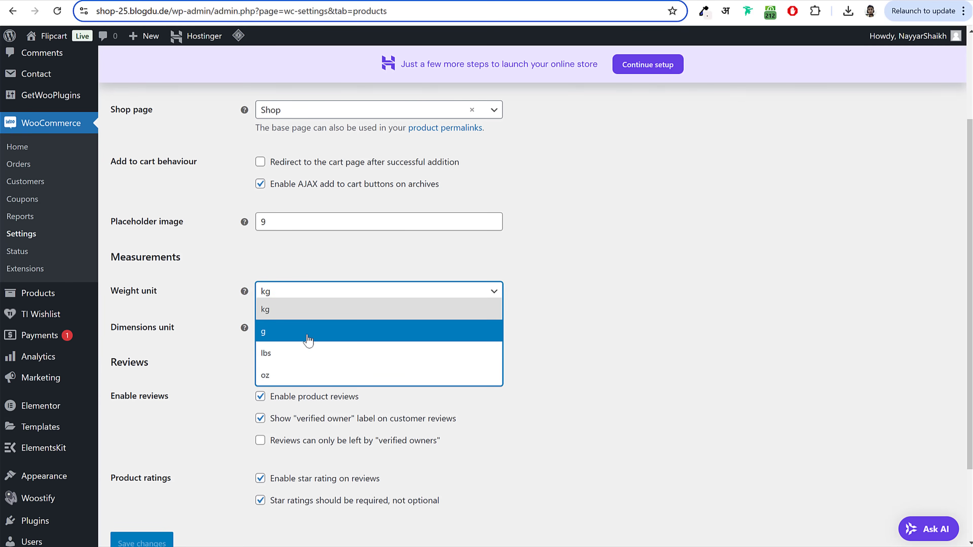
click(294, 338)
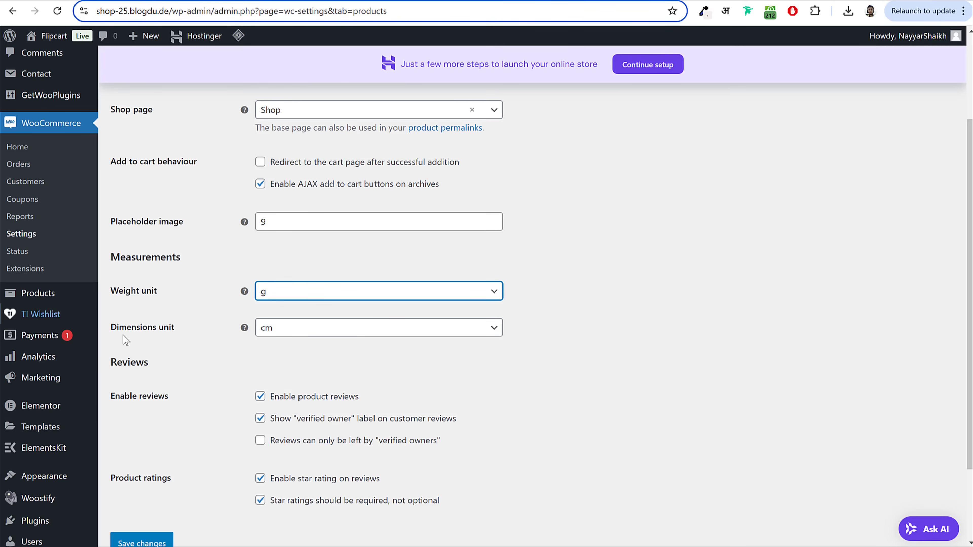
click(310, 332)
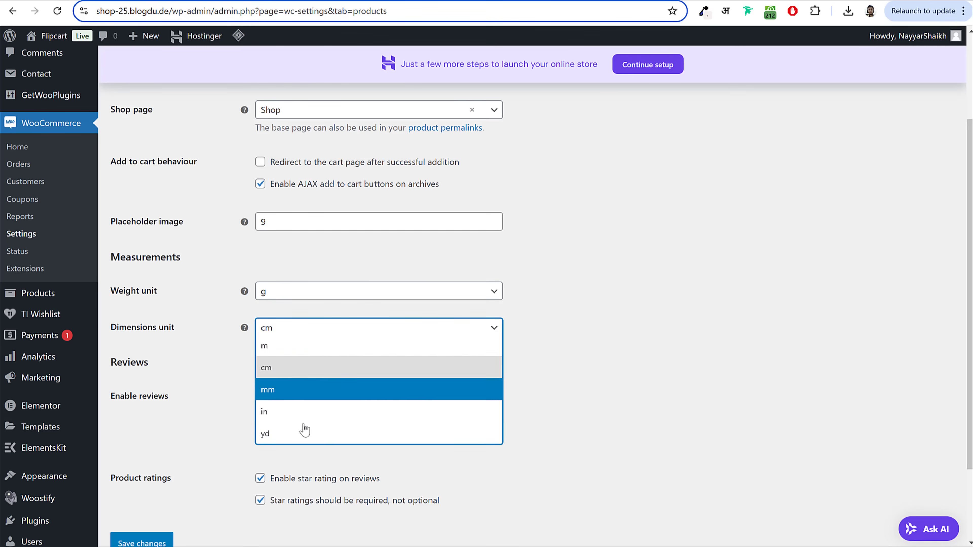
click(295, 367)
scroll(254, 450, down, 3)
click(134, 445)
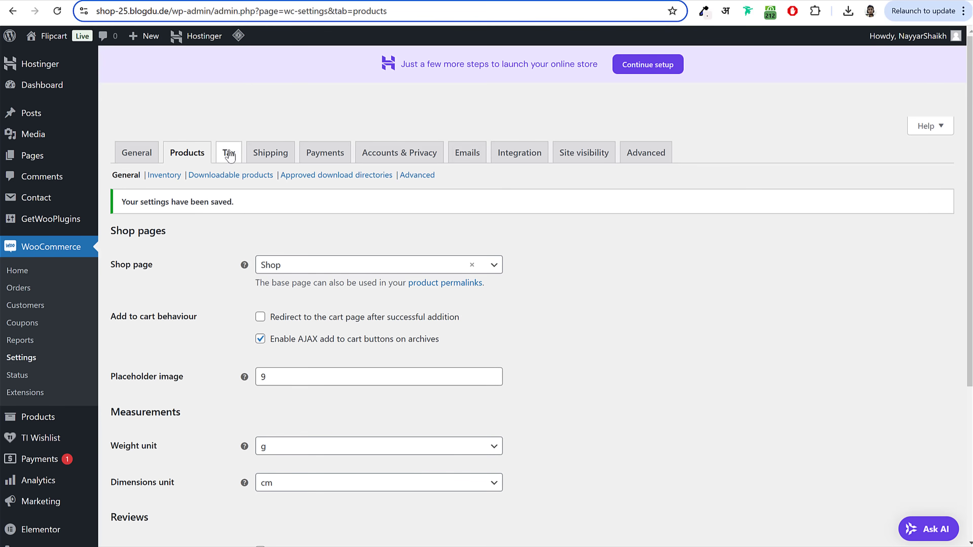
click(229, 156)
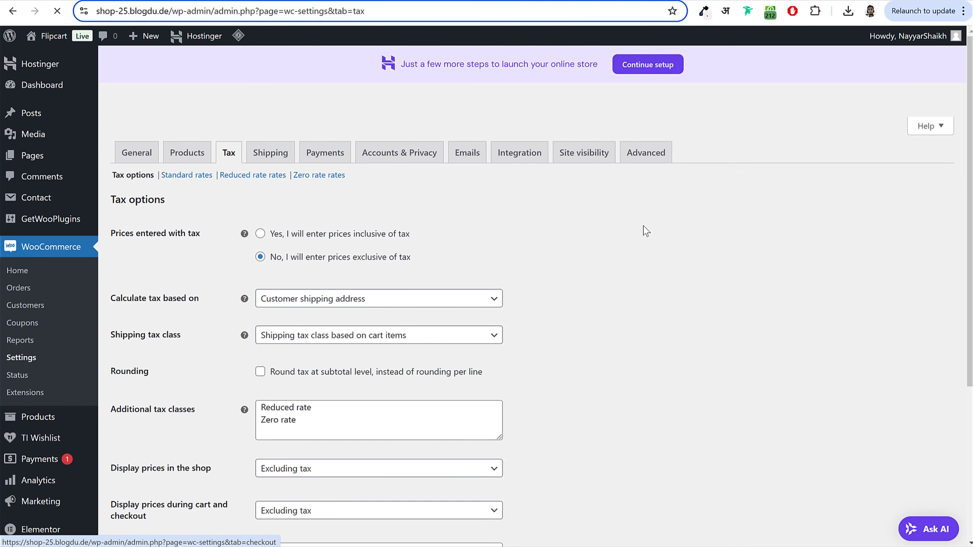
Step: Add GST 12% and GST 18% as new lines in the Additional tax classes box
scroll(646, 230, down, 5)
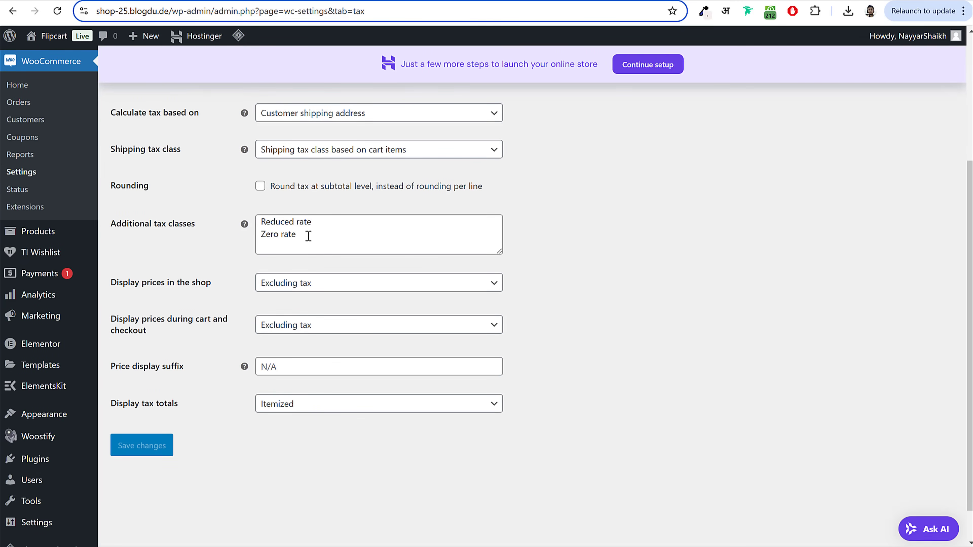
drag(298, 235, 258, 223)
click(289, 233)
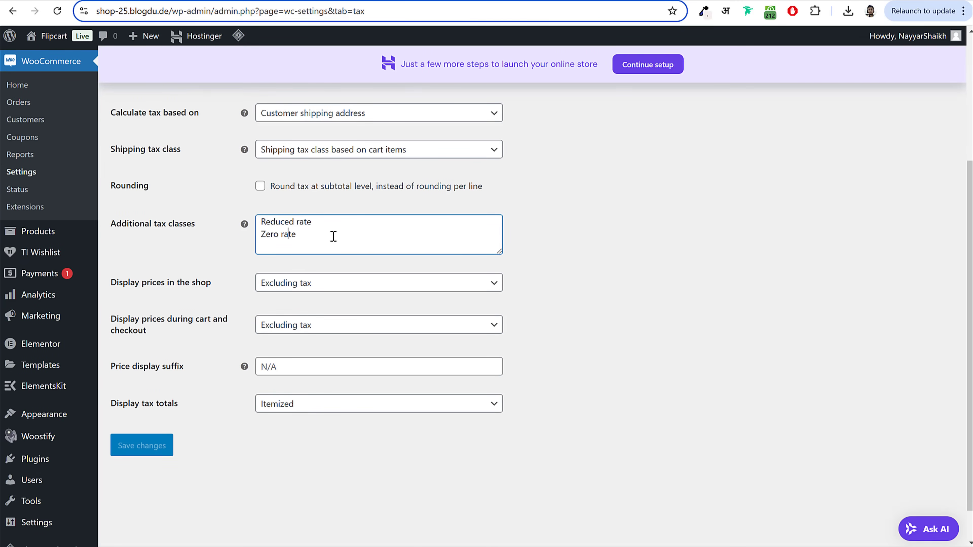
drag(501, 250, 500, 317)
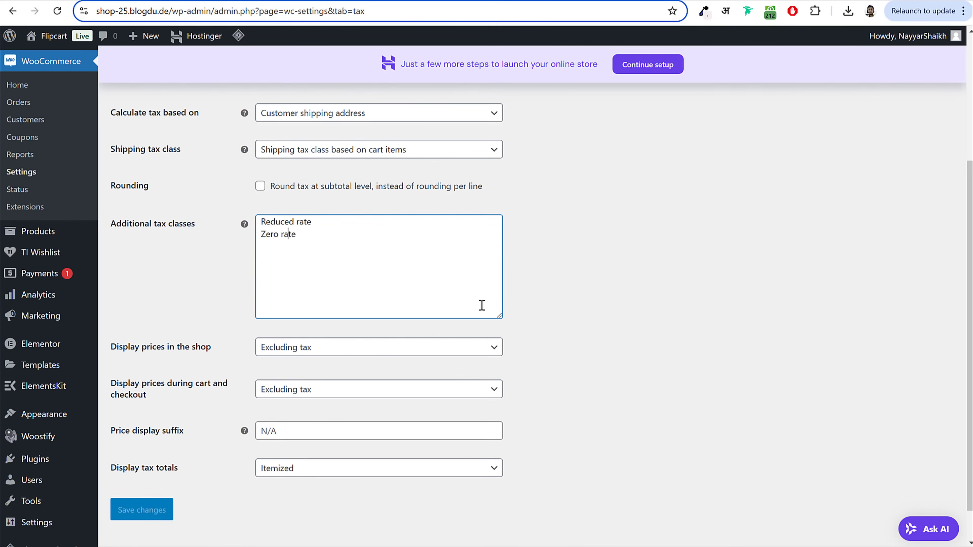
key(Return)
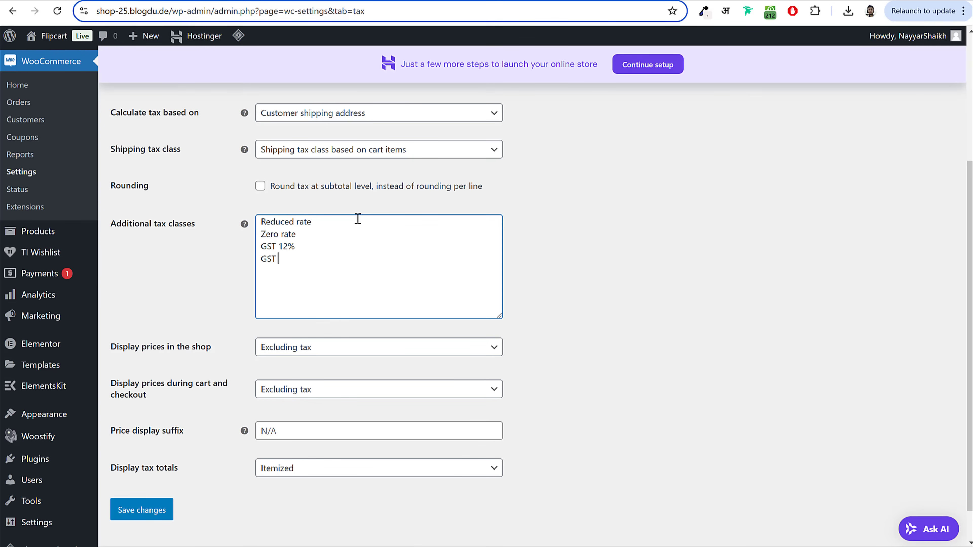
text(18)
text(VAT)
key(BackSpace)
key(BackSpace)
key(BackSpace)
key(BackSpace)
text(GSR)
key(BackSpace)
key(BackSpace)
text(T)
Step: Check the new GST tax class lines and save the tax options
drag(297, 260, 215, 245)
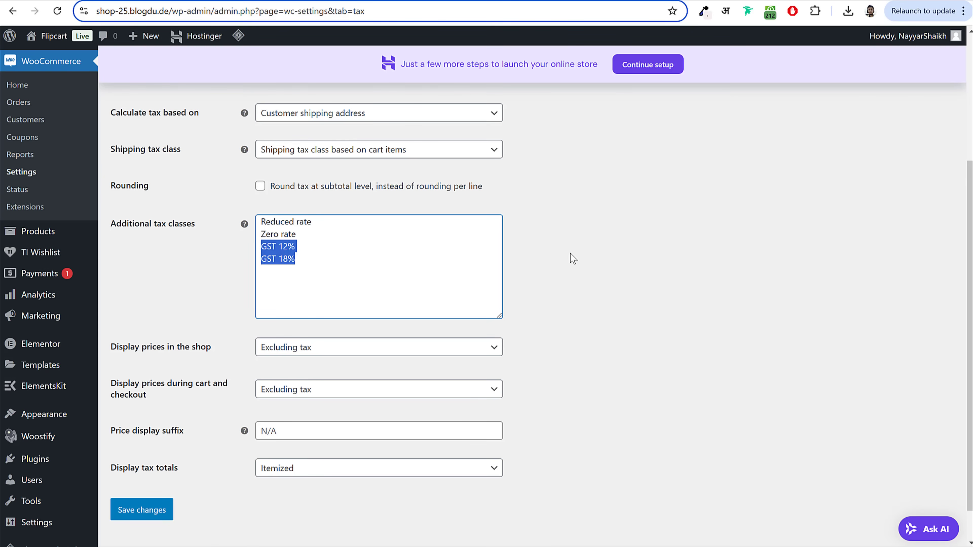
click(310, 253)
drag(306, 247, 239, 263)
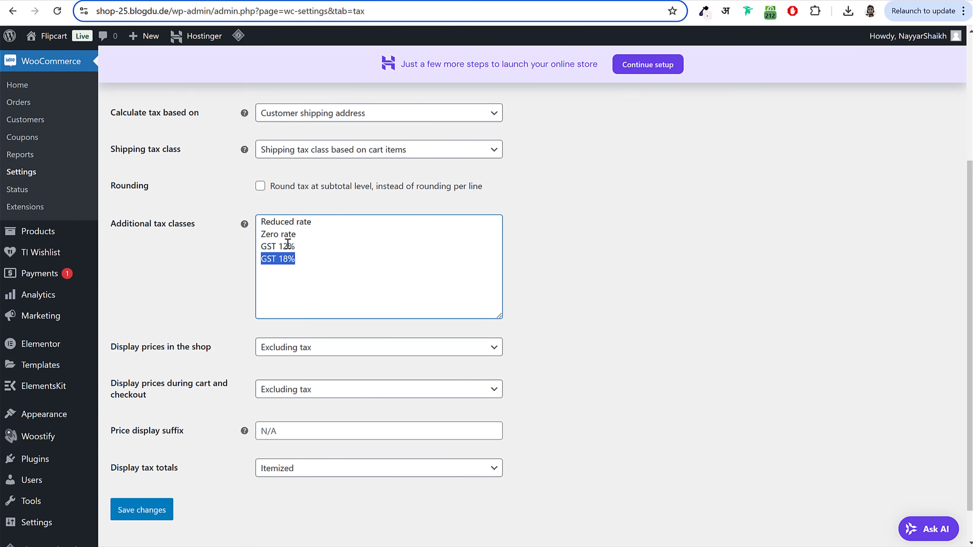
click(158, 517)
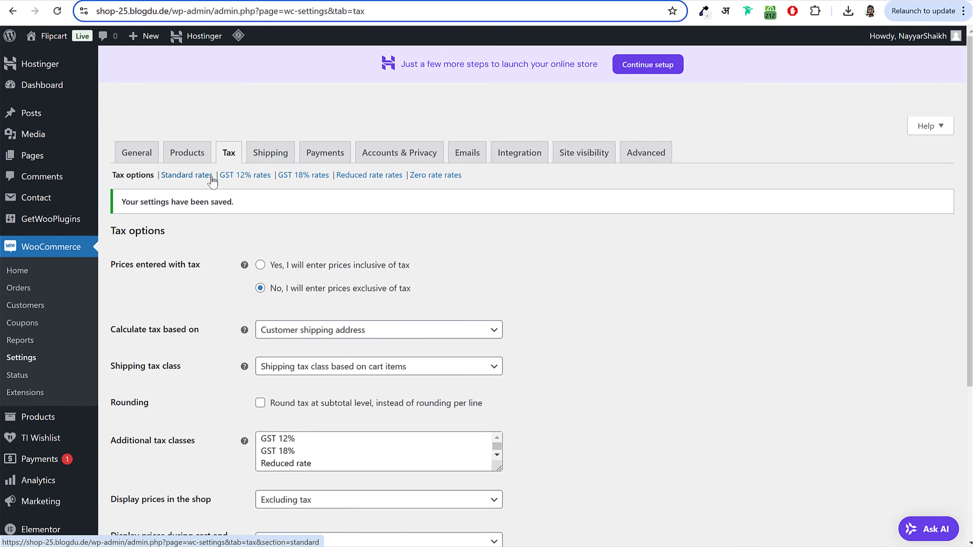
Step: Insert a new GST 12% rate row with country code IN
drag(218, 176, 331, 179)
click(315, 195)
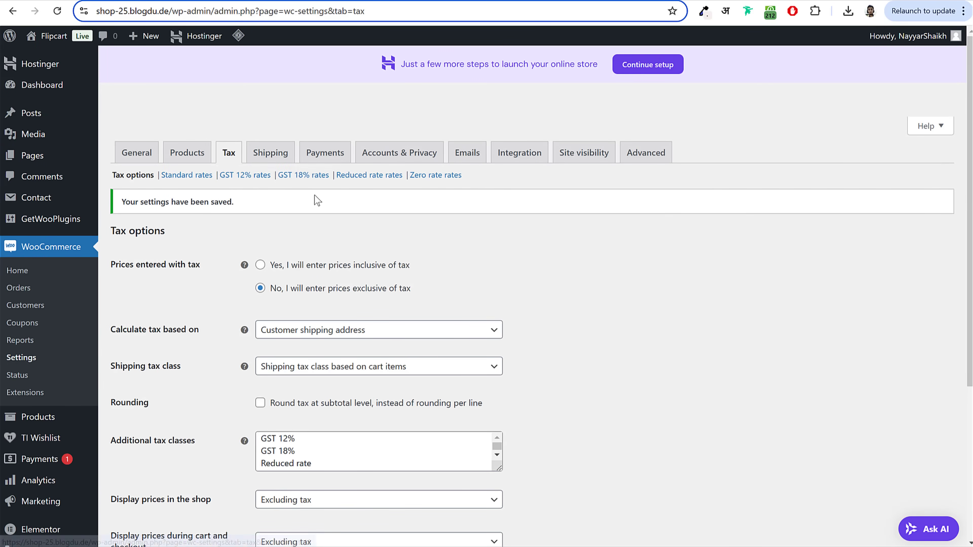
click(251, 175)
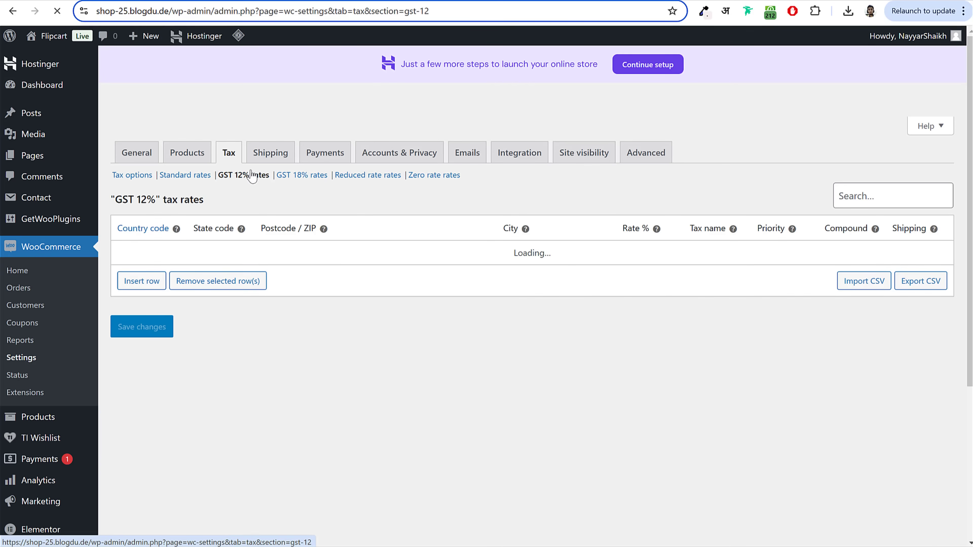
click(148, 282)
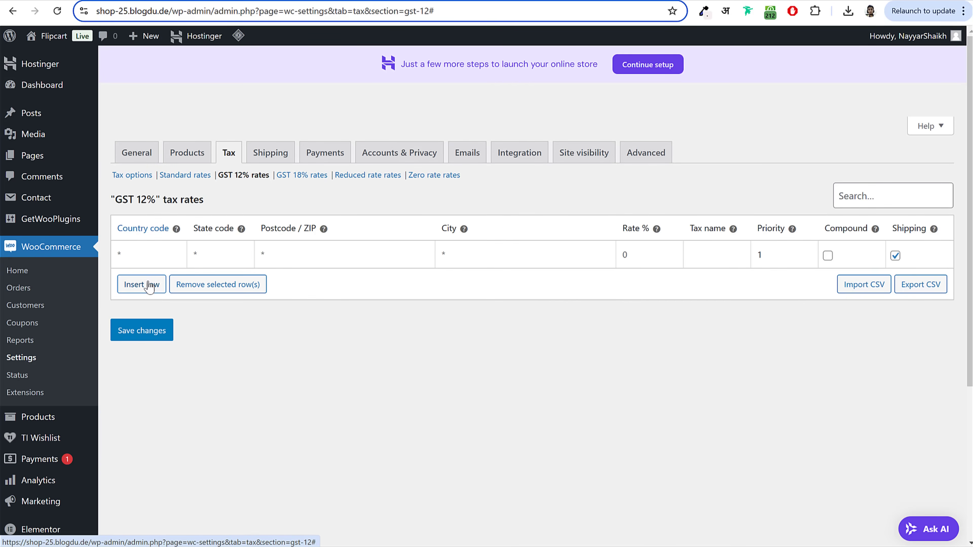
click(150, 256)
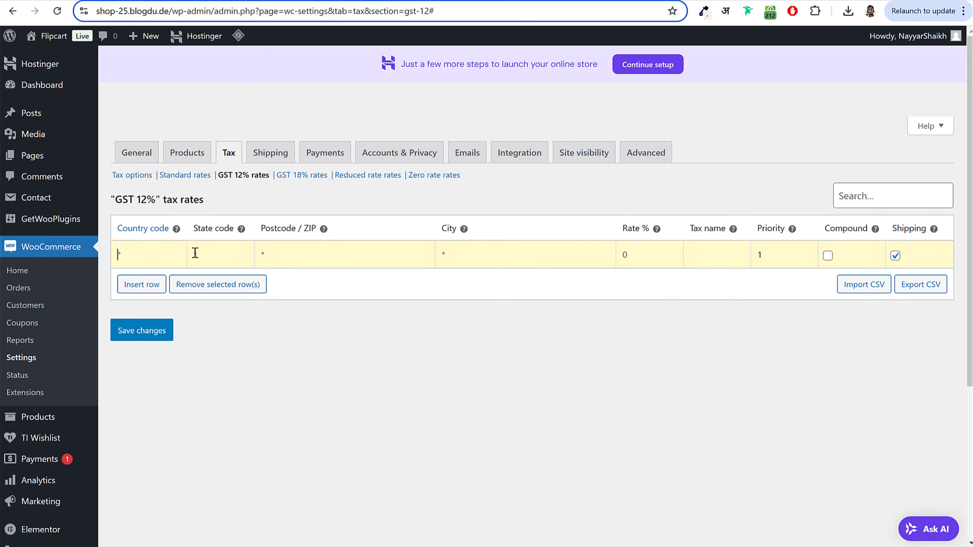
text(ININ)
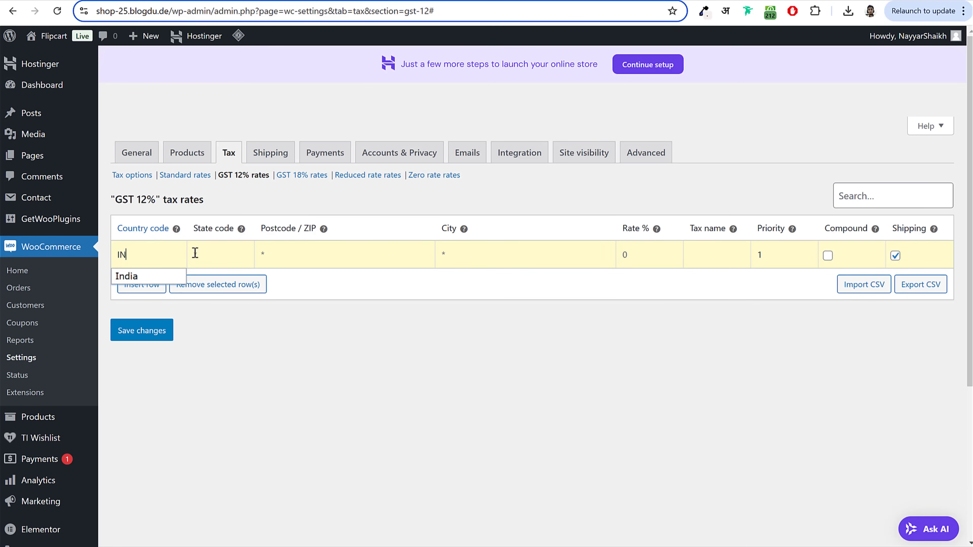
double_click(141, 251)
text(P)
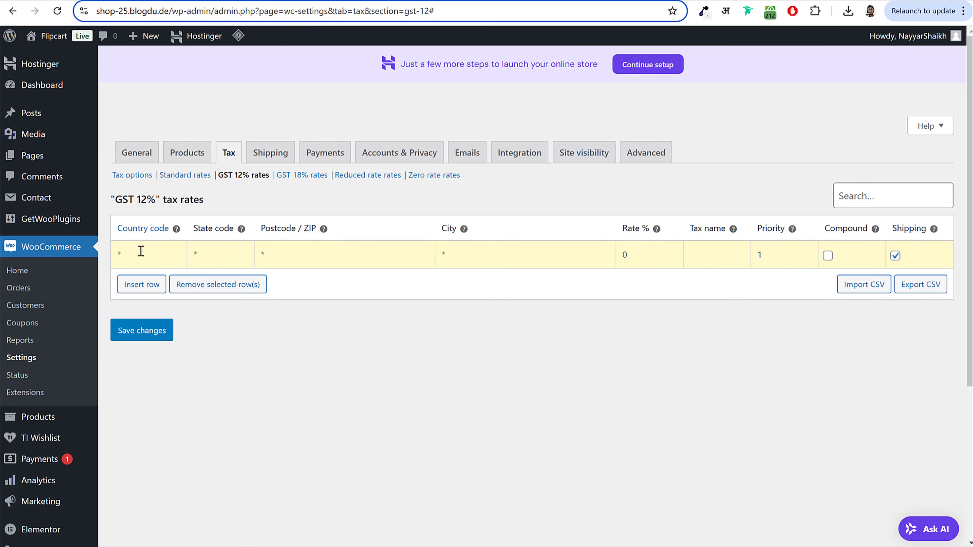
text(IN)
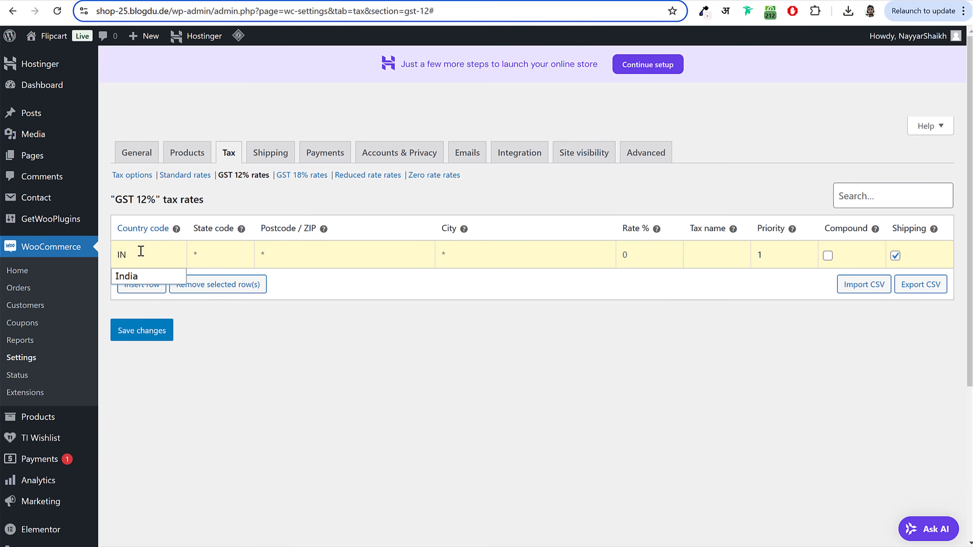
click(137, 277)
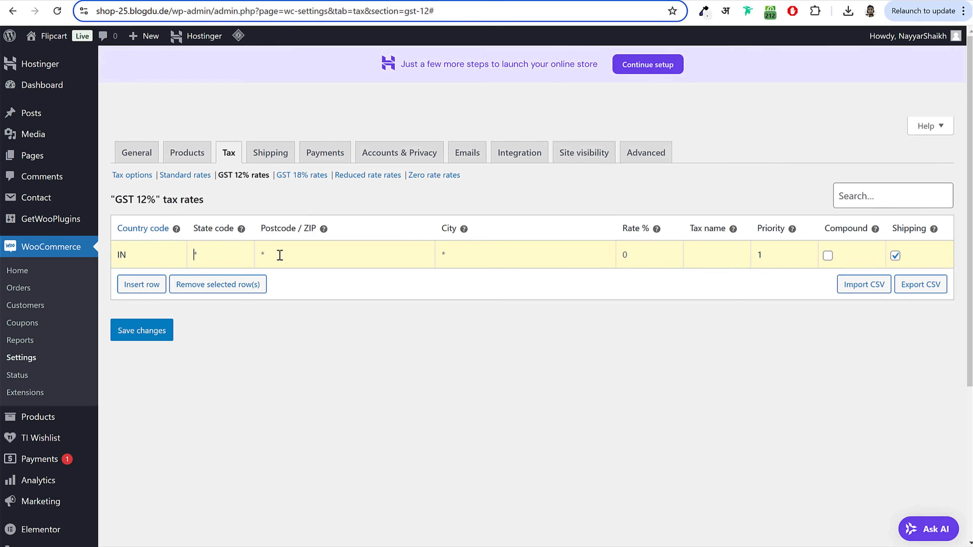
click(302, 255)
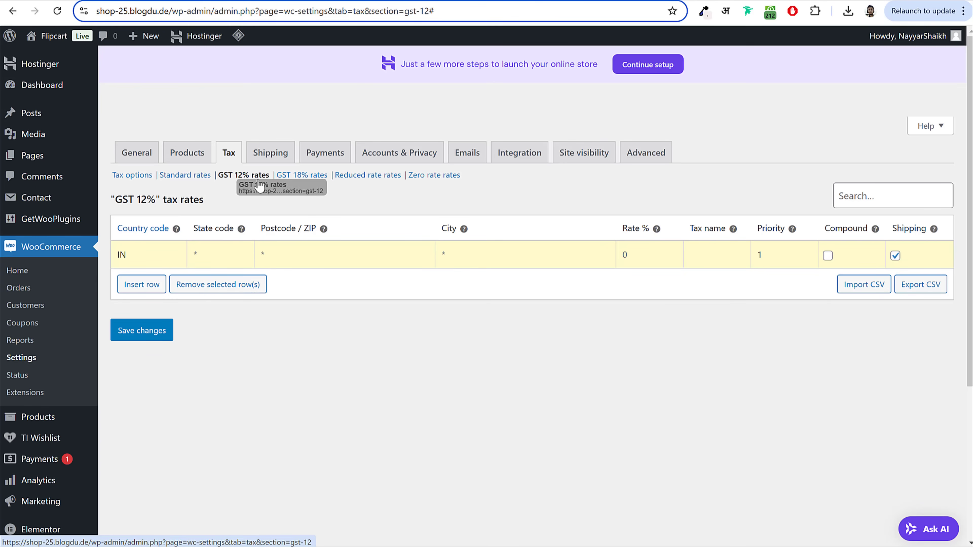
Step: Give the row a 12% rate named GST 12%, exclude shipping, and save it
click(630, 256)
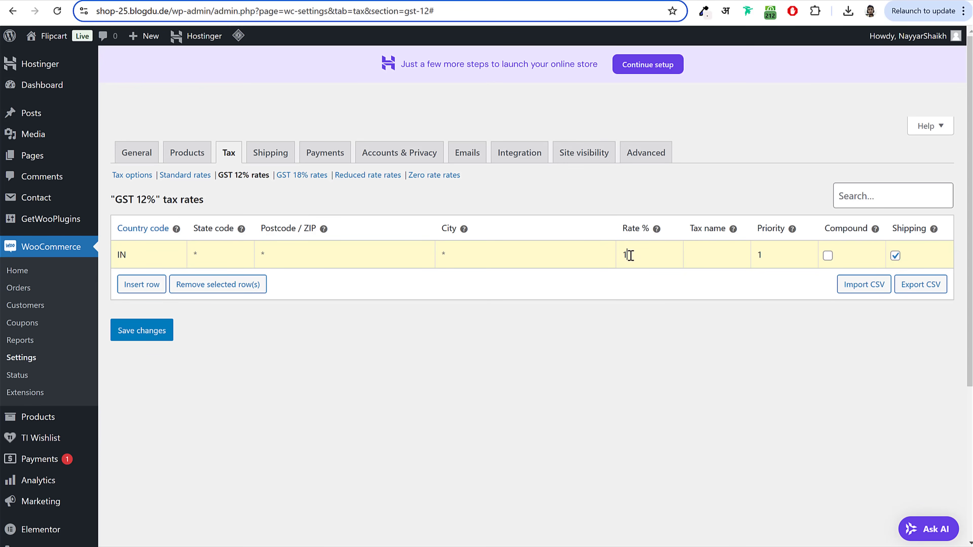
click(712, 256)
text(GST 12%)
click(897, 260)
click(136, 334)
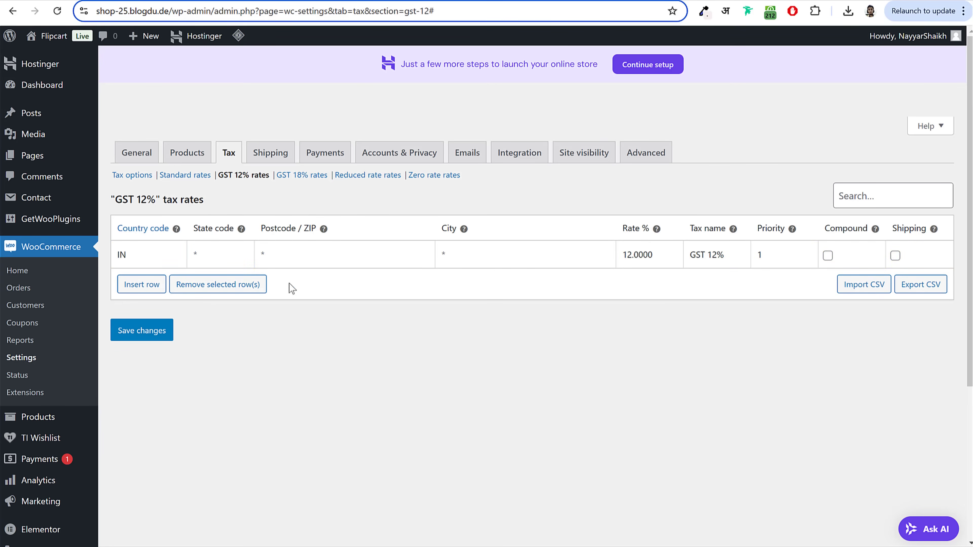
click(312, 177)
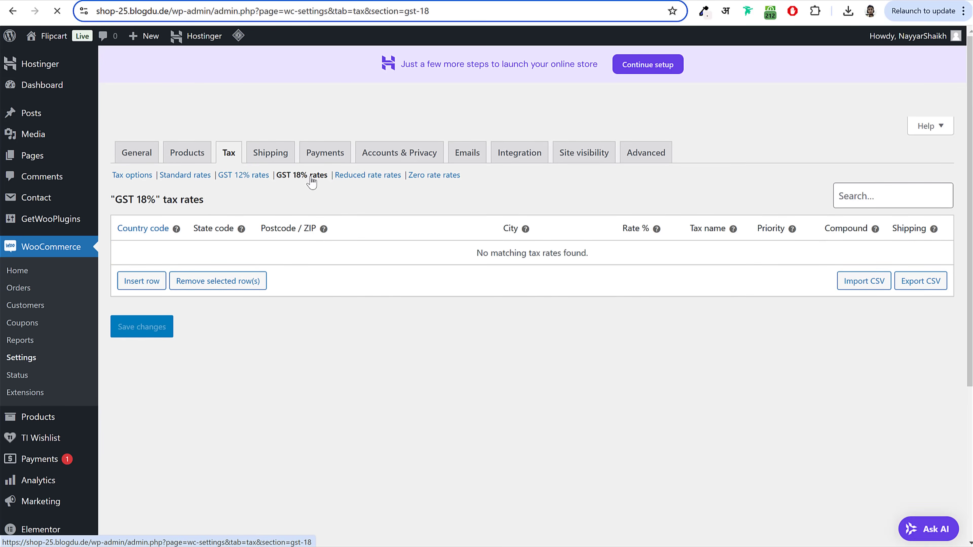
Step: Add an IN rate of 18% named GST 18%, not applied to shipping, and save it
click(147, 280)
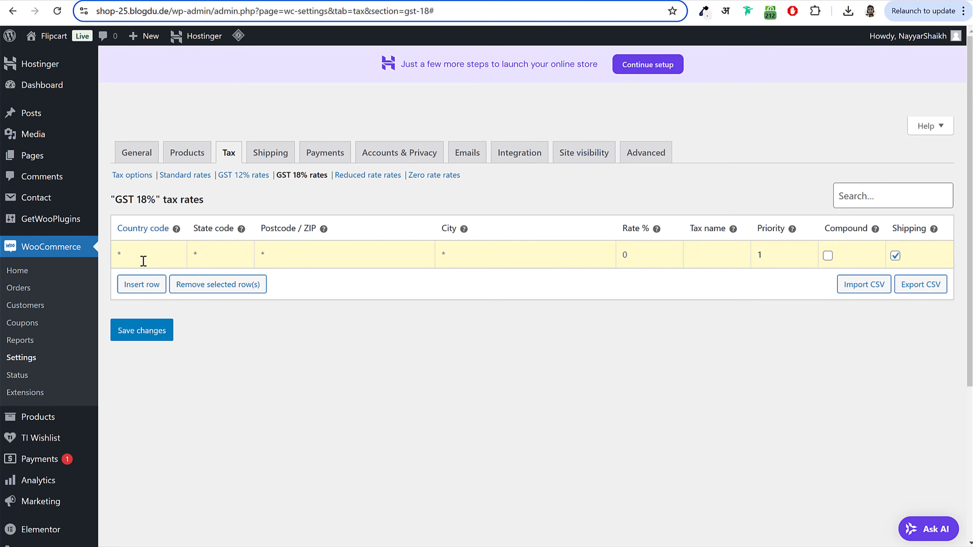
text(IN)
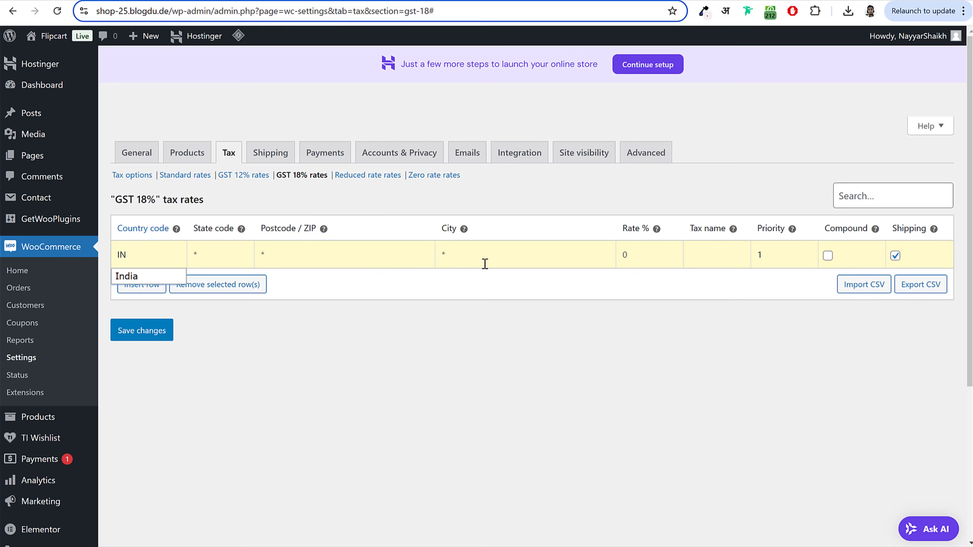
click(642, 255)
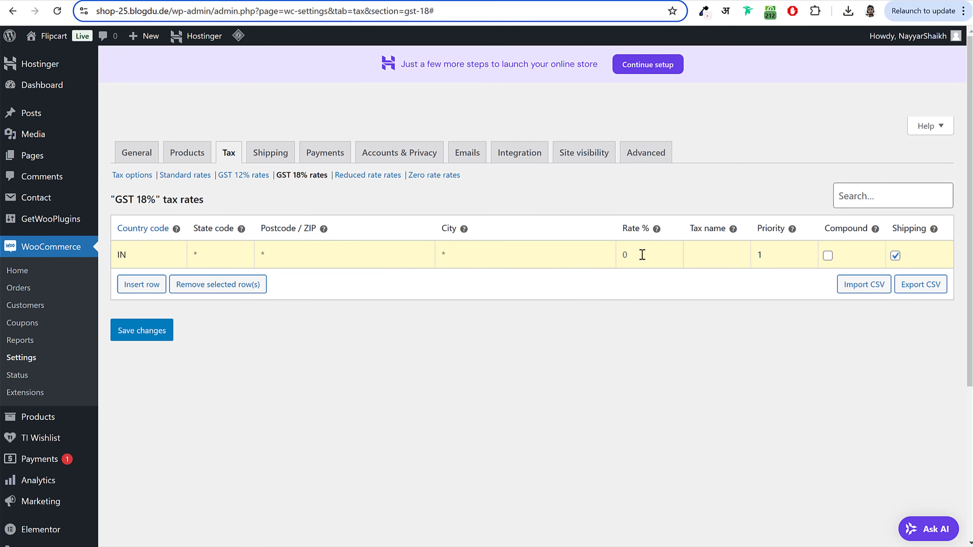
text(18)
click(705, 251)
text(GST-18%)
click(895, 255)
click(126, 338)
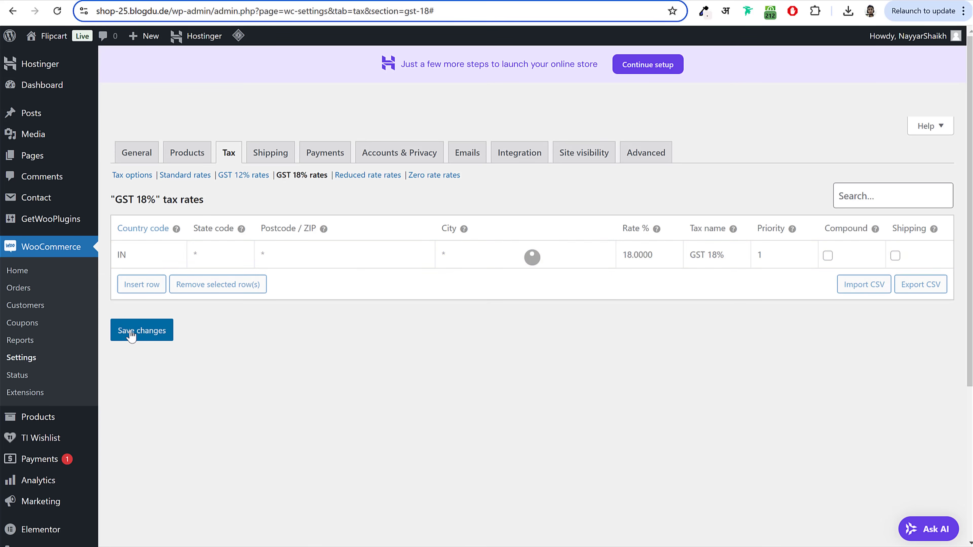
click(274, 157)
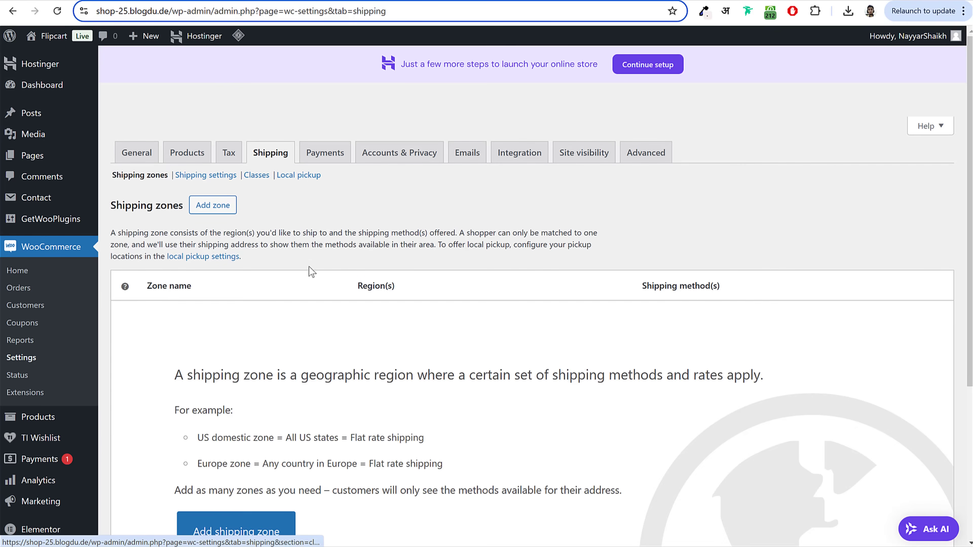
Step: Check the empty zones list and the General selling locations, then start a new shipping zone
scroll(377, 326, down, 5)
scroll(379, 329, up, 5)
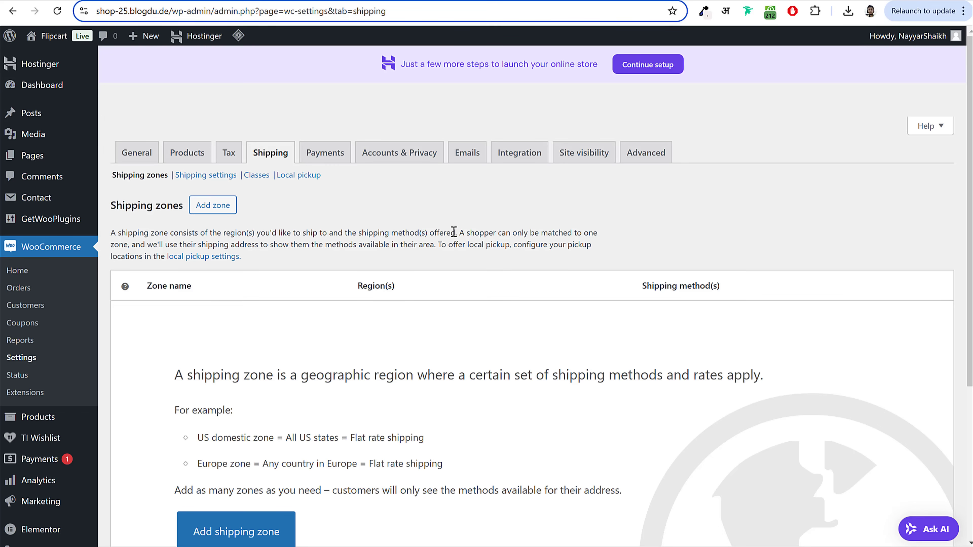
scroll(391, 343, down, 5)
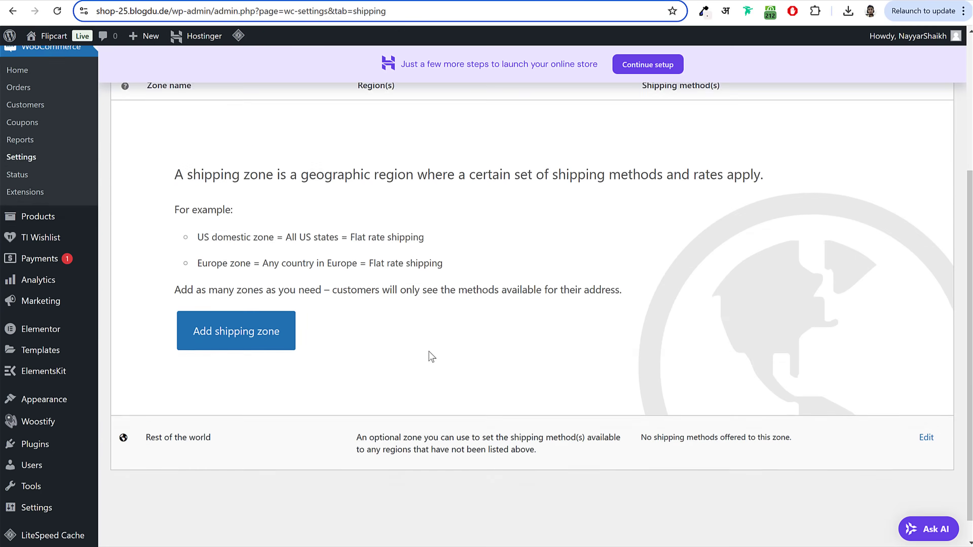
scroll(430, 384, up, 3)
scroll(431, 357, up, 2)
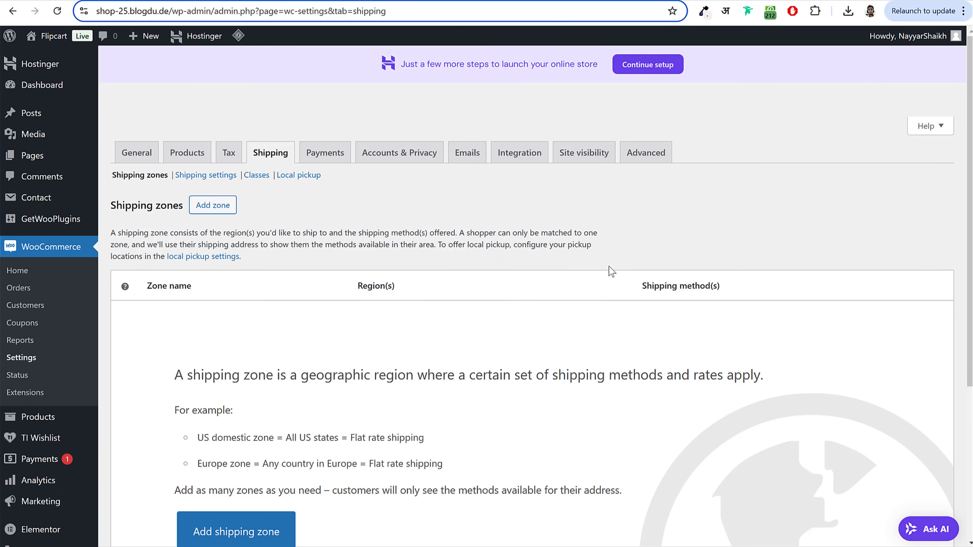
click(122, 163)
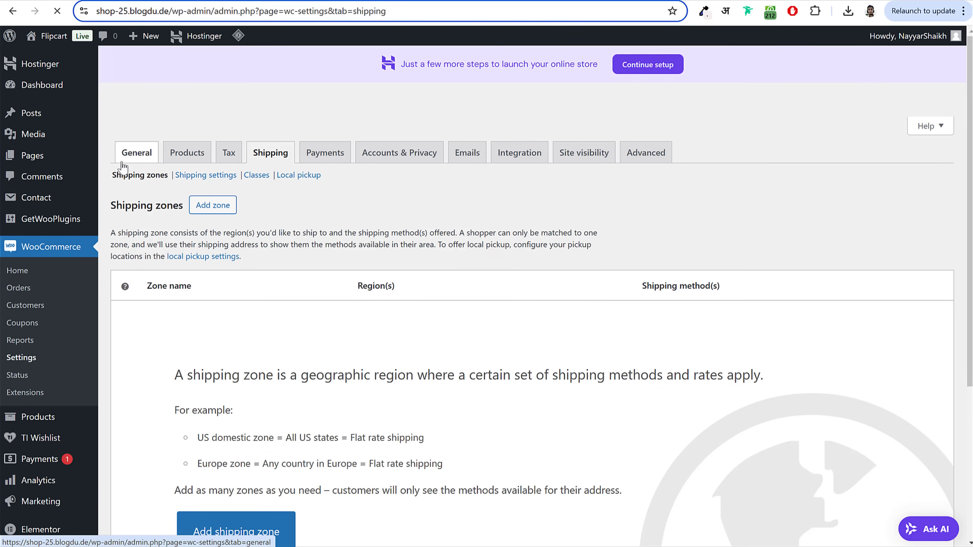
scroll(554, 348, down, 10)
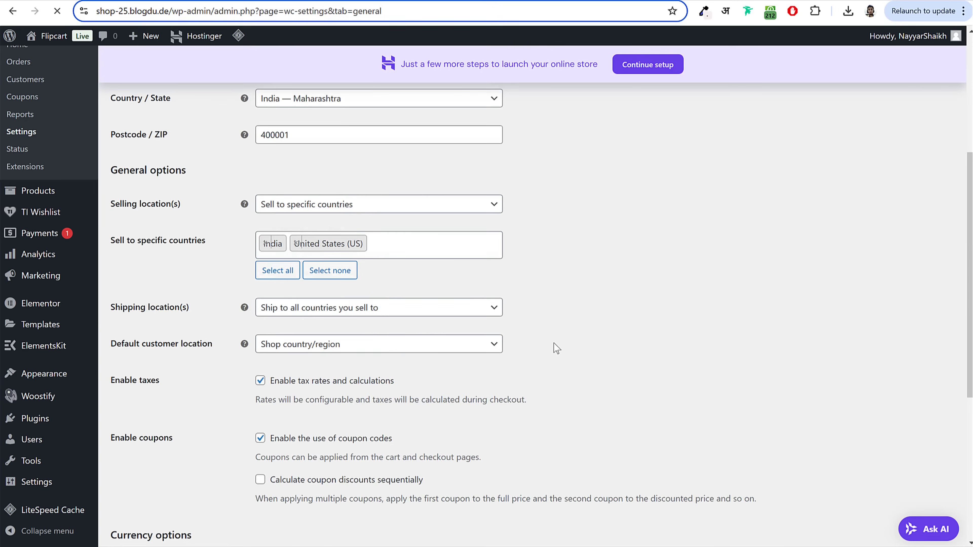
scroll(469, 344, down, 6)
scroll(447, 311, up, 6)
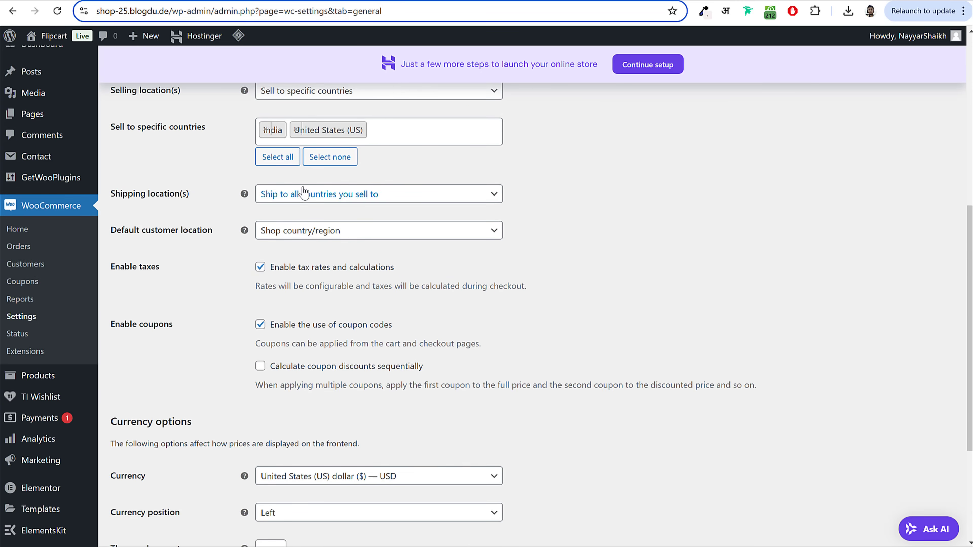
scroll(457, 261, up, 10)
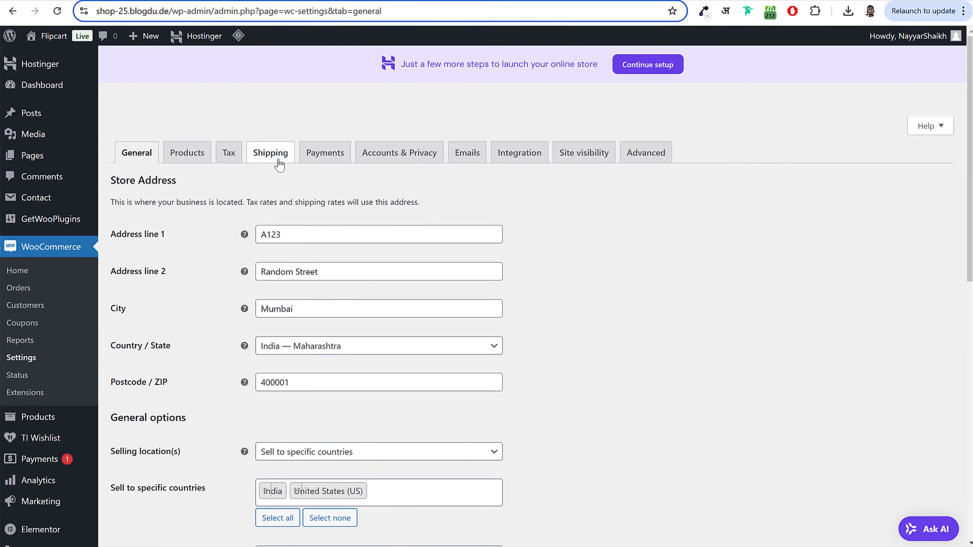
click(279, 162)
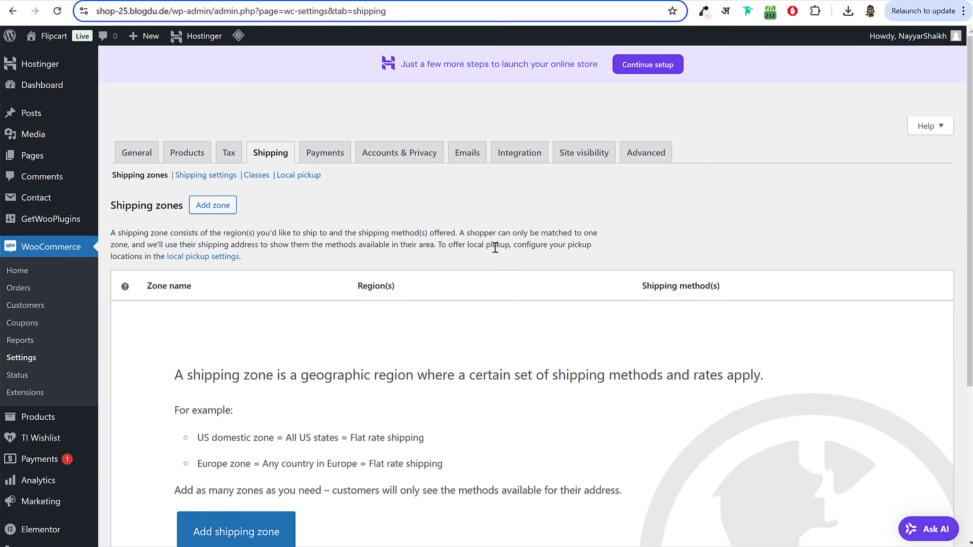
click(219, 210)
Step: Name the new zone USA, add United States (US) as its region, and save it
click(310, 256)
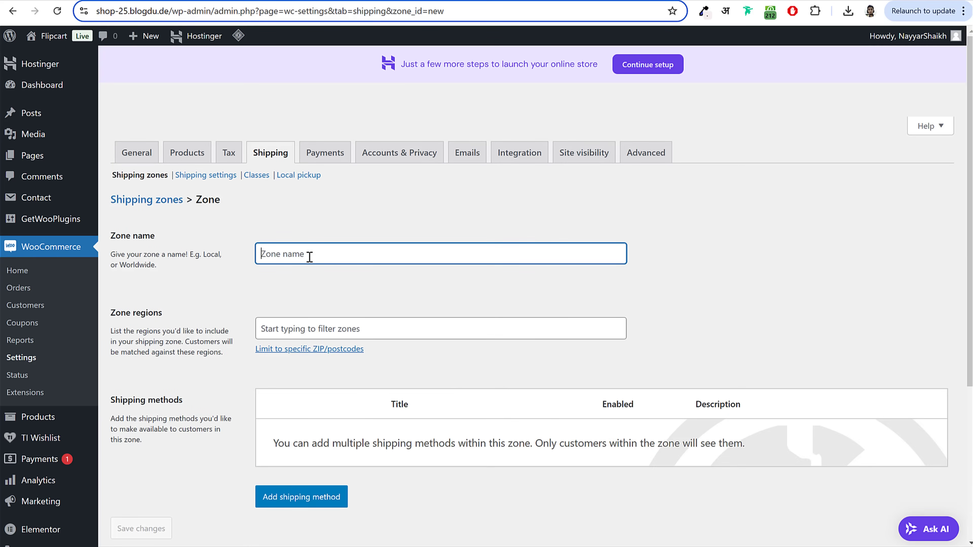
text(USA)
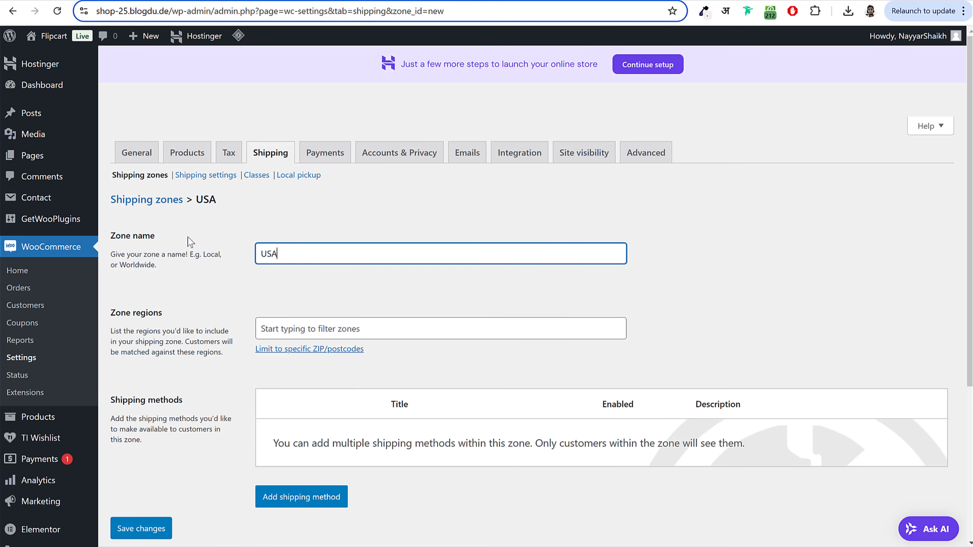
drag(293, 252, 239, 272)
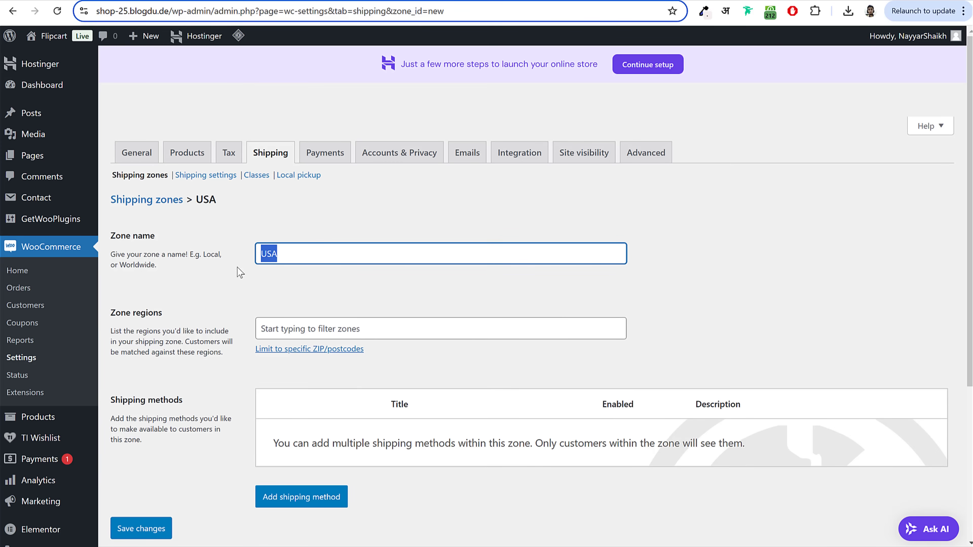
click(313, 325)
text(ub)
key(BackSpace)
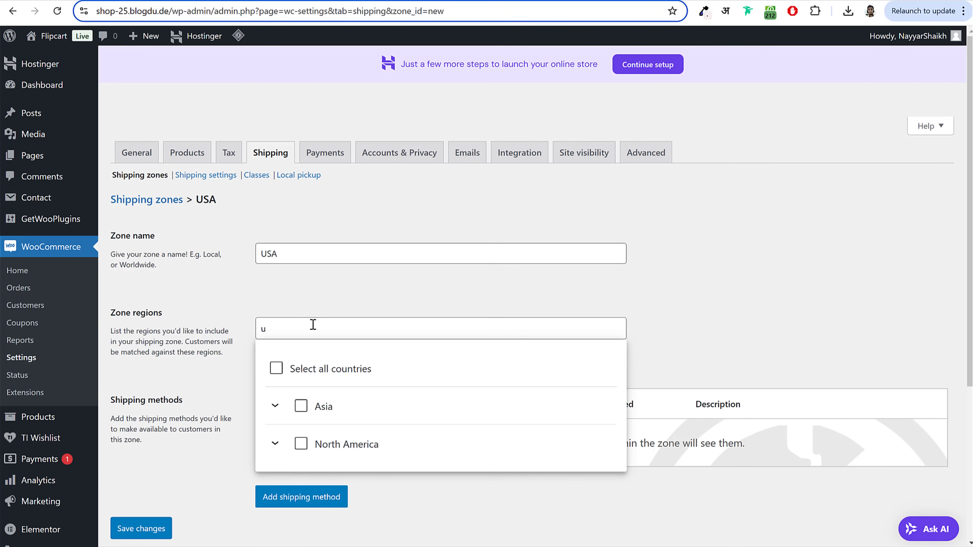
text(nited)
scroll(697, 389, down, 3)
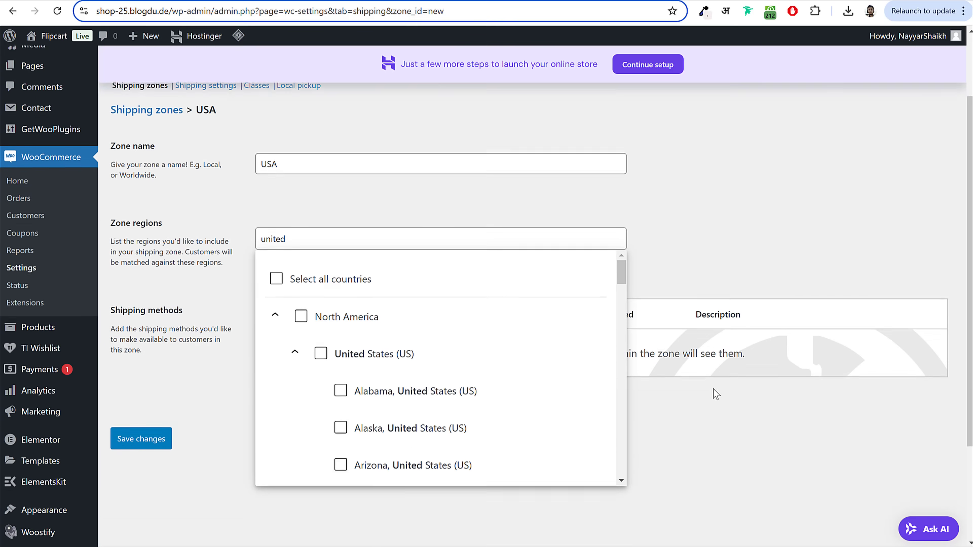
click(320, 322)
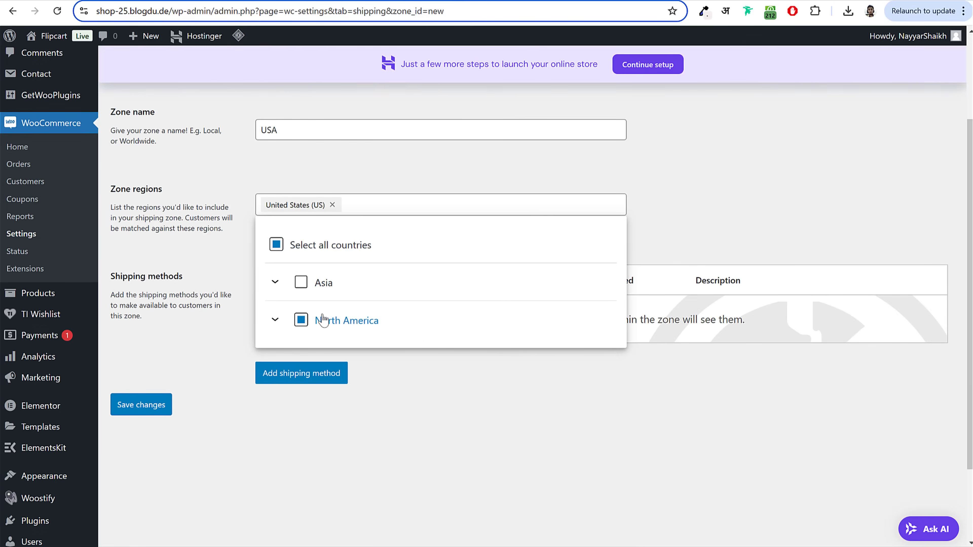
click(386, 171)
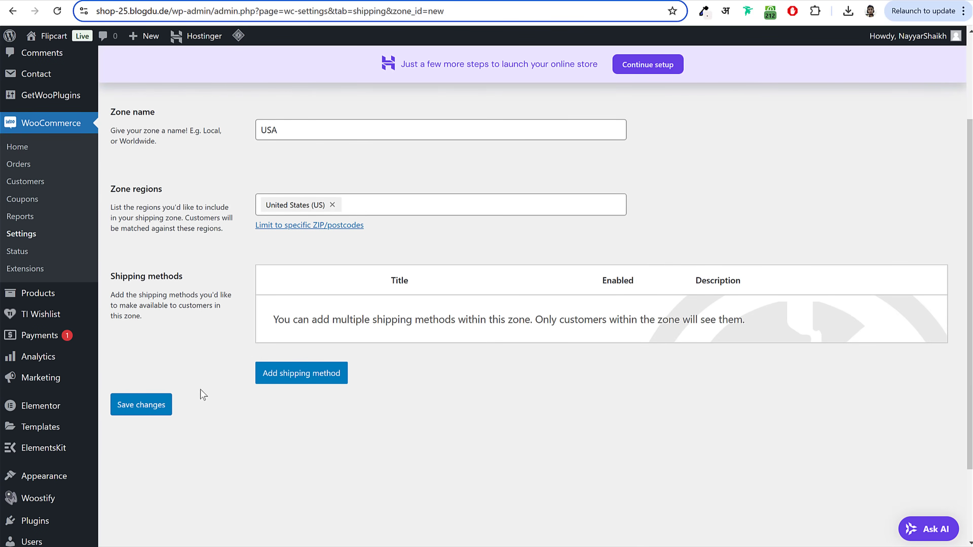
click(162, 402)
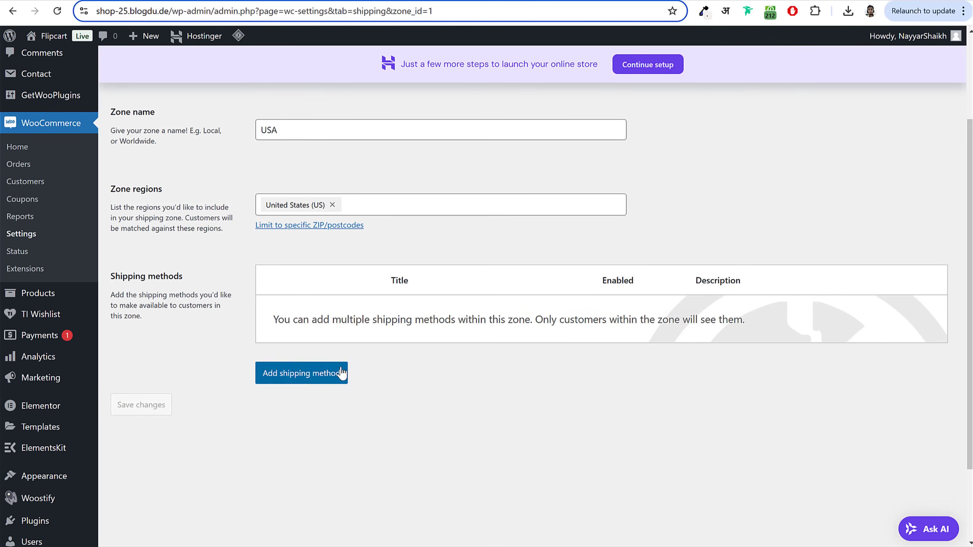
scroll(441, 385, up, 4)
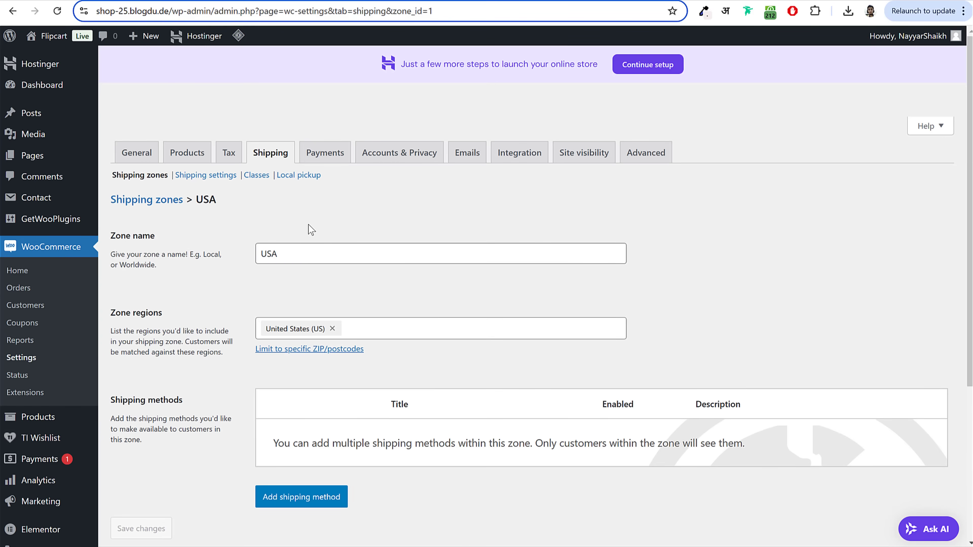
click(257, 177)
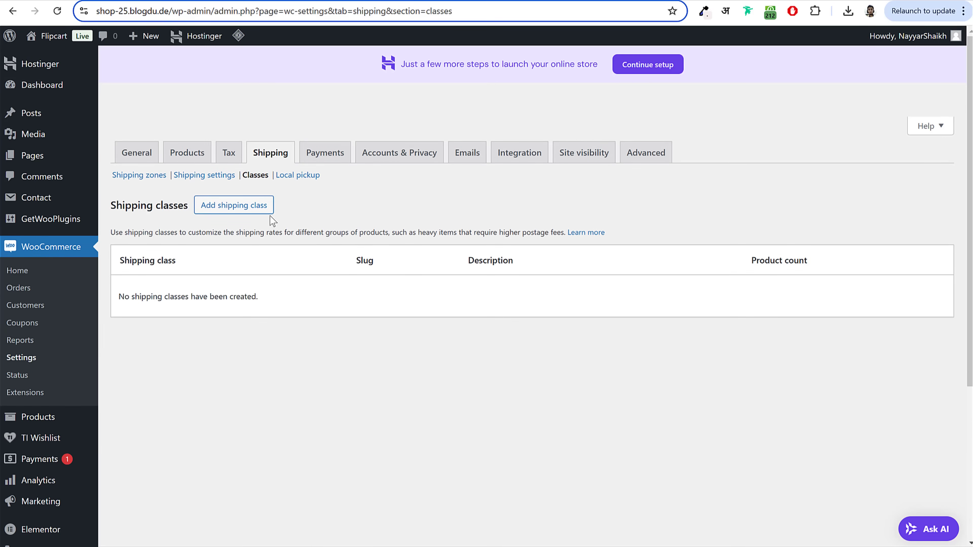
Step: Create a Shirts shipping class with slug and description Shirts
click(253, 215)
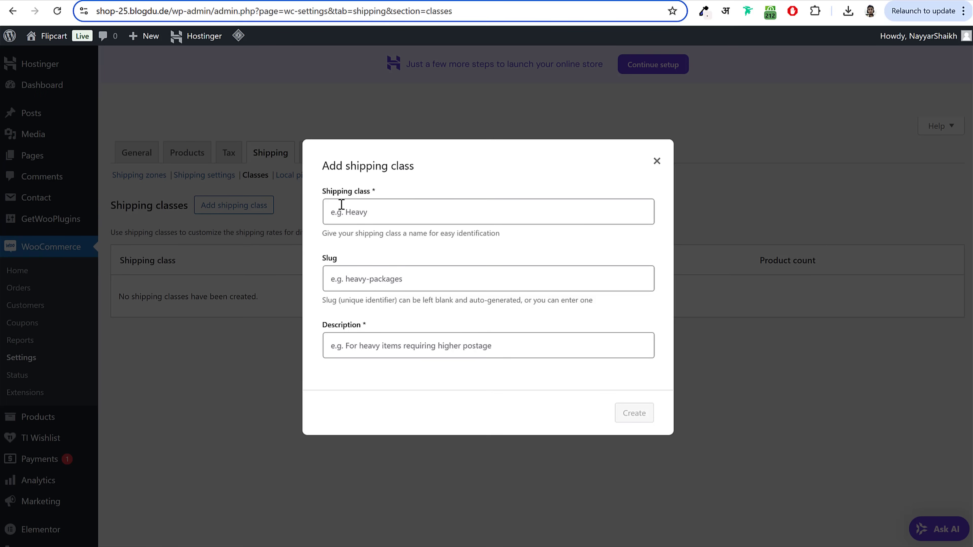
click(380, 214)
text(S)
key(BackSpace)
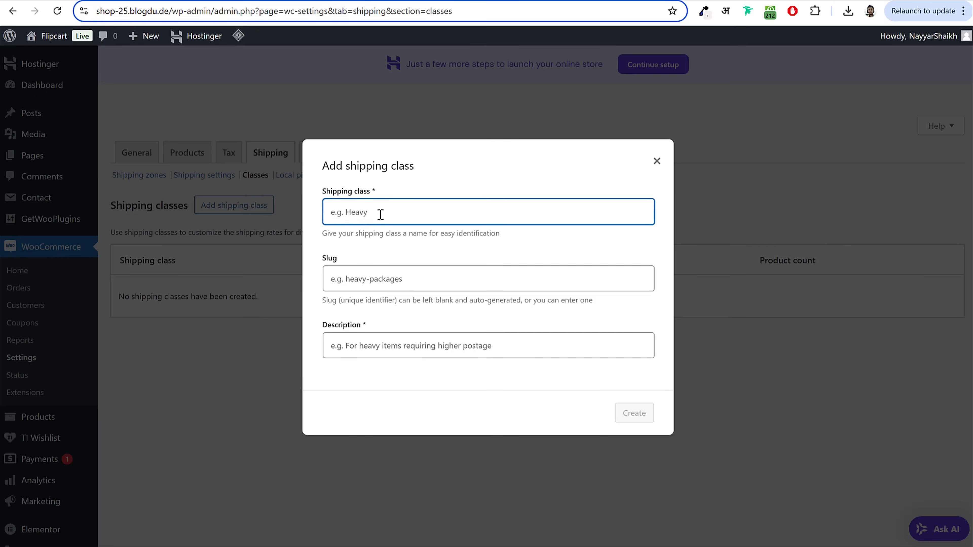
text(Shirts)
key(ctrl+a)
key(ctrl+c)
click(371, 274)
key(ctrl+v)
click(372, 347)
key(ctrl+v)
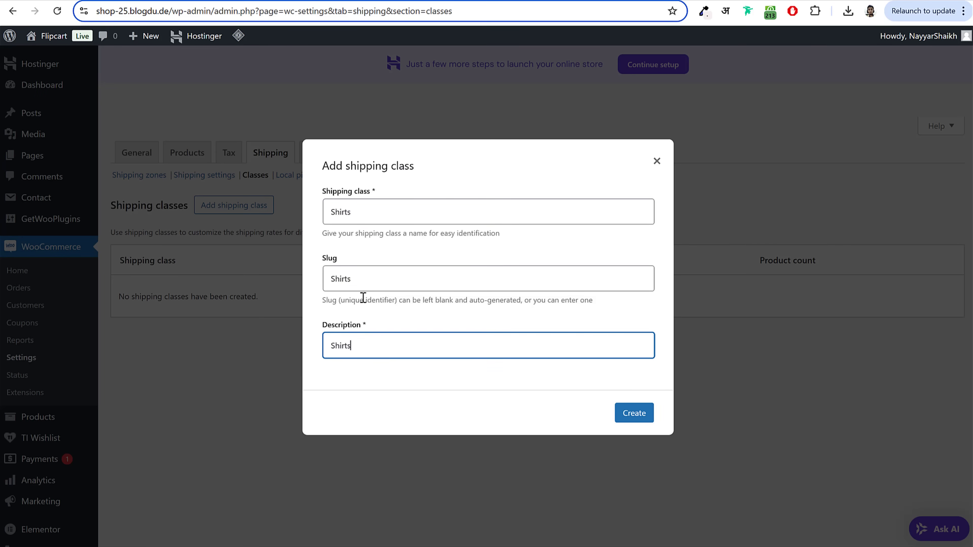
click(642, 419)
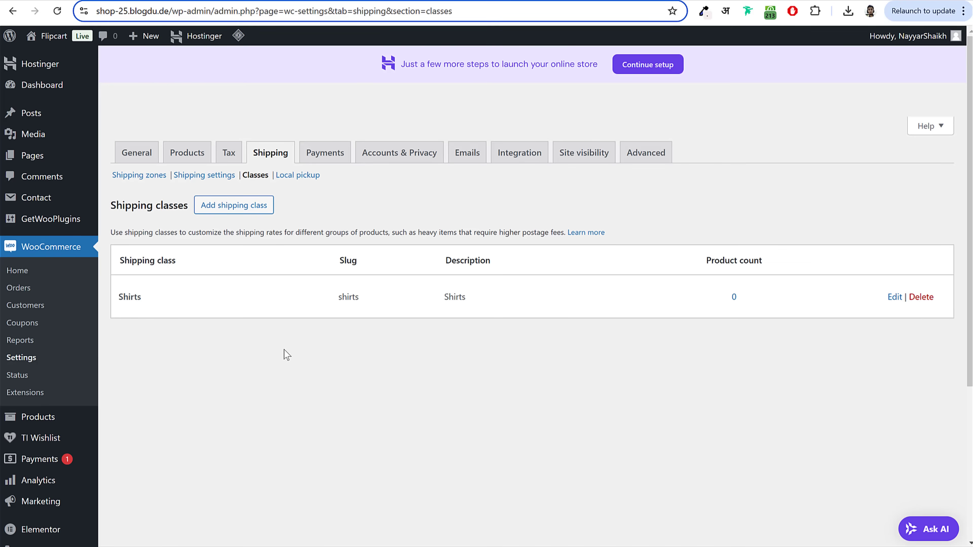
Step: Add a TVs shipping class, filling its slug and description fields
click(242, 215)
click(408, 204)
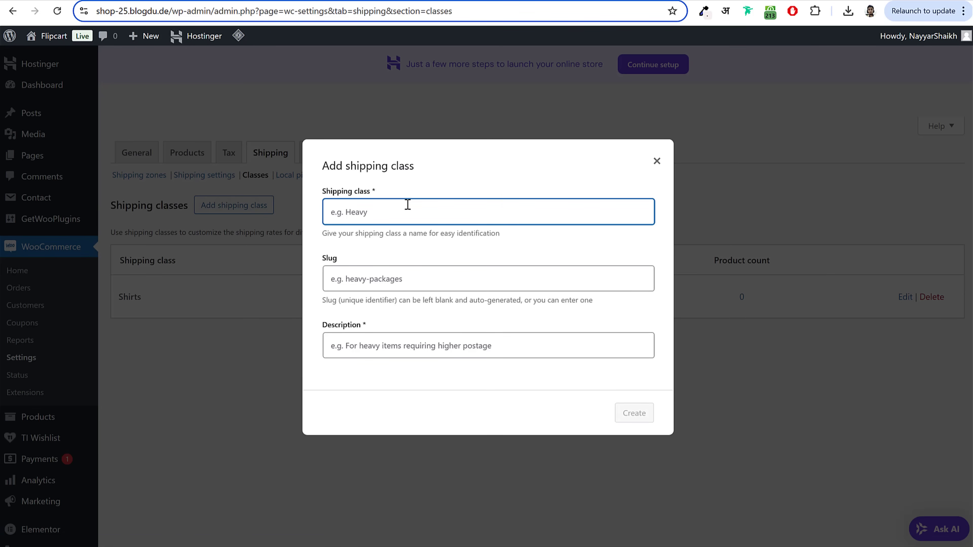
text(TVs)
key(ctrl+a)
click(400, 278)
key(ctrl+v)
click(397, 341)
key(ctrl+v)
click(643, 414)
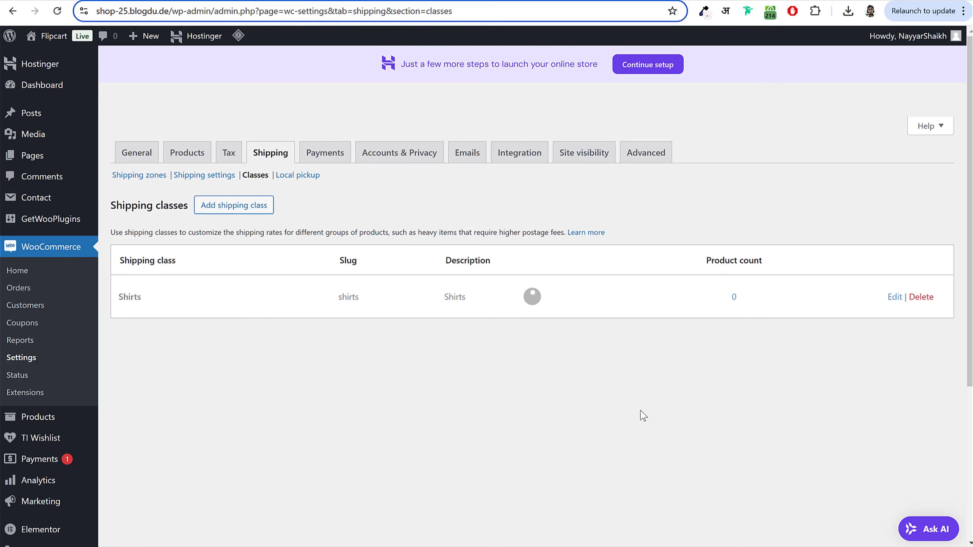
Step: Add a Laptops shipping class with slug and description Laptops
click(234, 206)
text(Laptops)
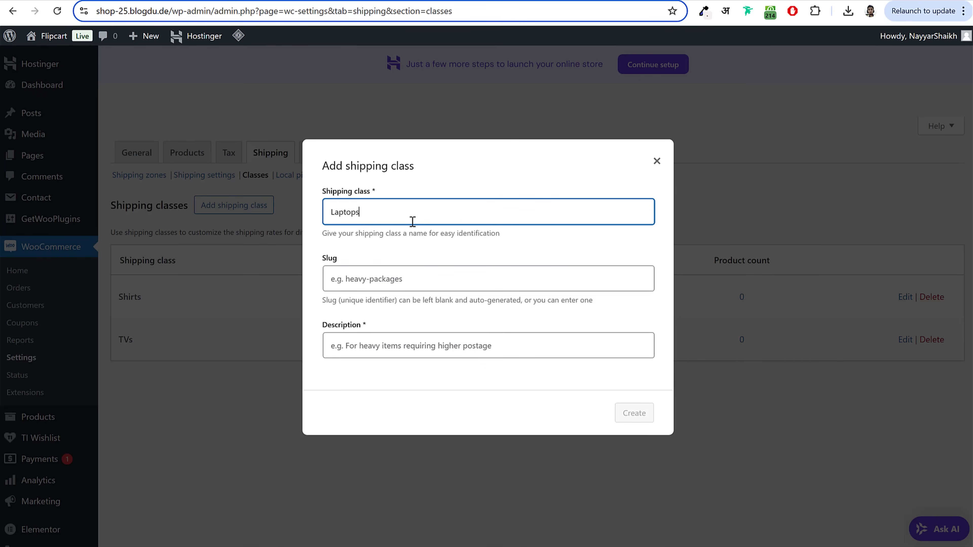
key(ctrl+a)
key(ctrl+c)
click(412, 277)
key(ctrl+v)
click(434, 341)
key(ctrl+v)
click(647, 414)
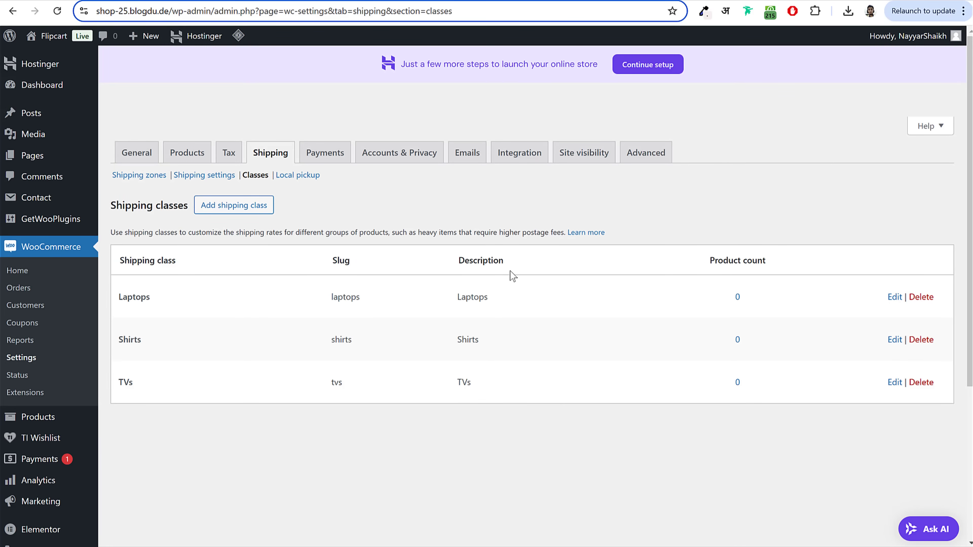
click(140, 176)
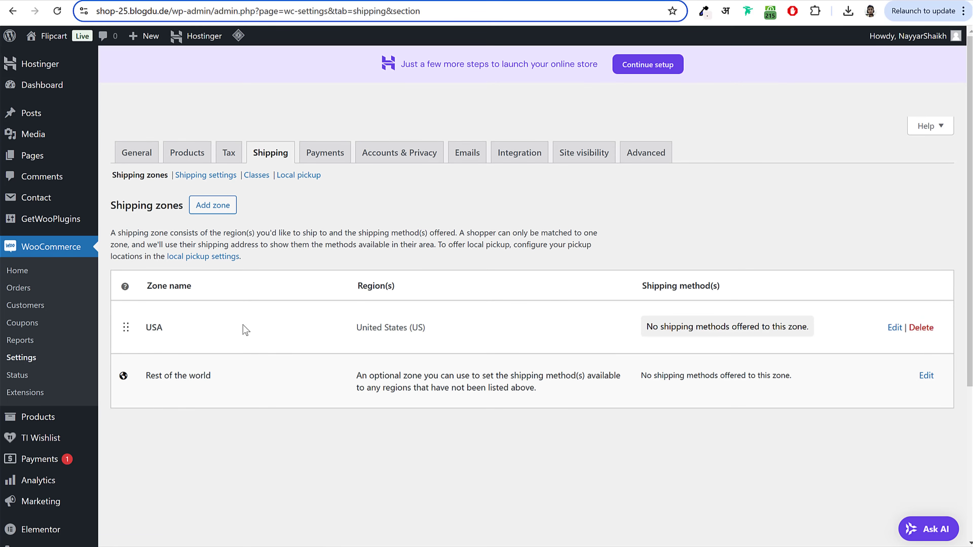
Step: Add a Flat rate shipping method to the USA zone
click(896, 329)
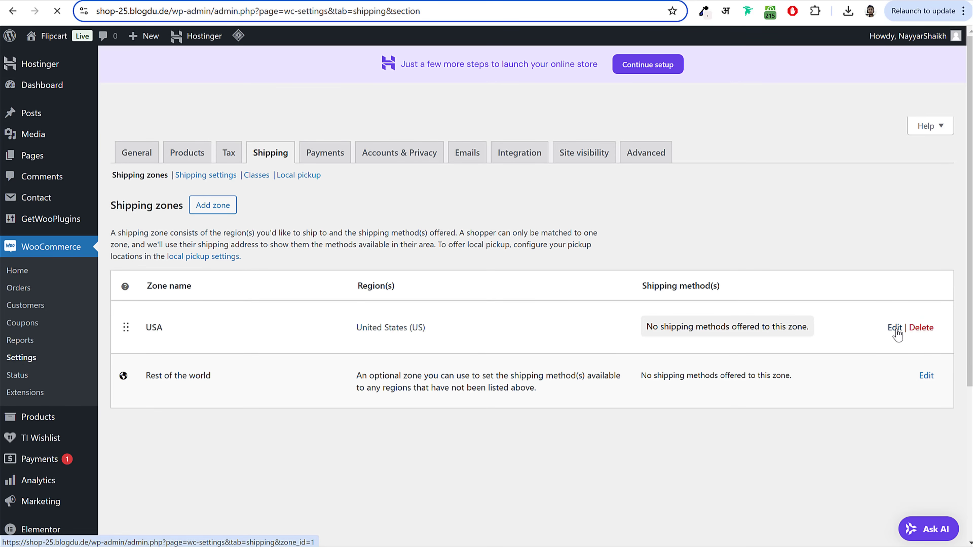
scroll(386, 406, down, 5)
click(323, 319)
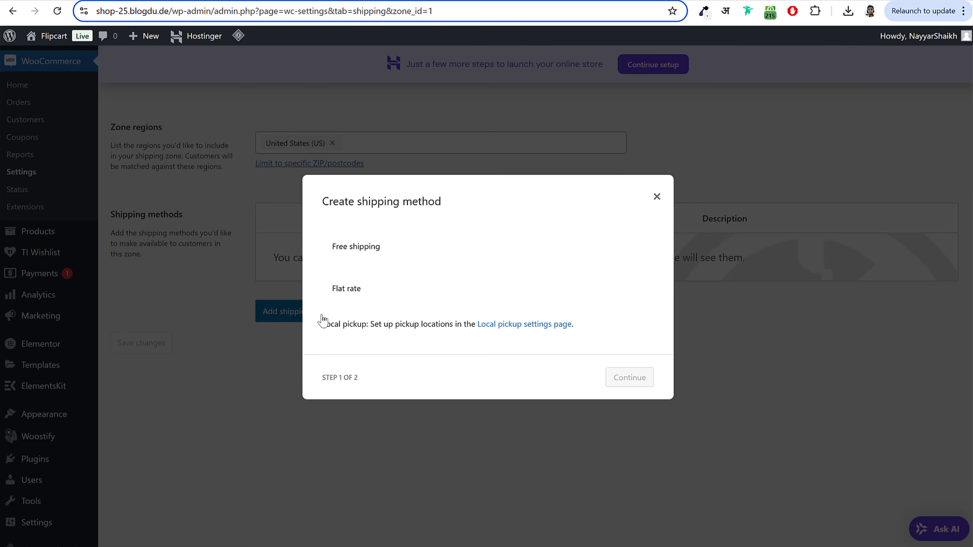
click(355, 293)
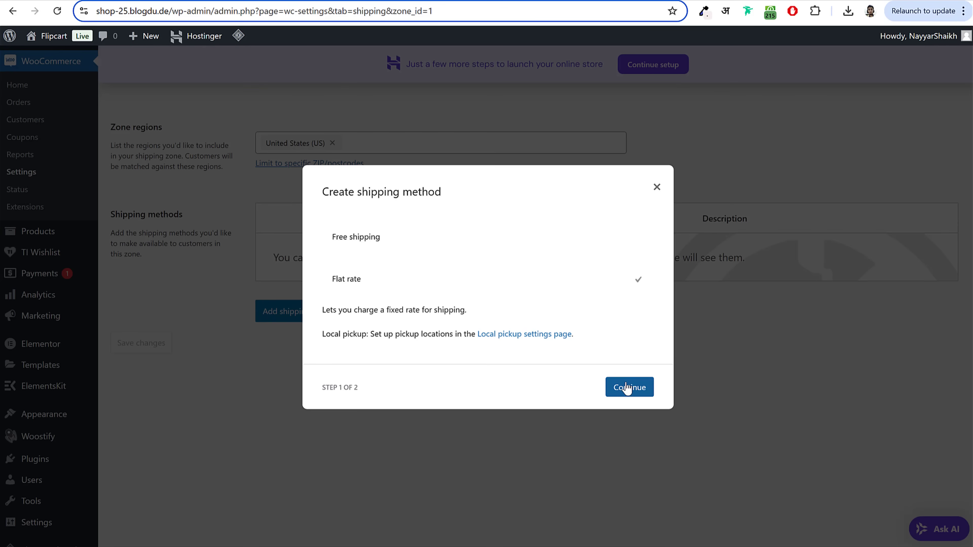
click(628, 387)
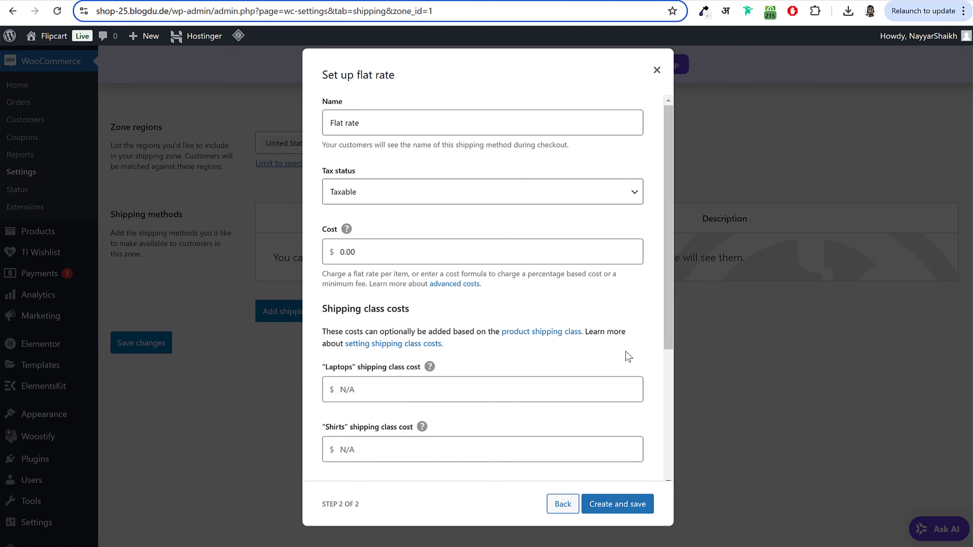
Step: Enter the Laptops class cost as a per-quantity formula, 5 * [qty]
click(369, 251)
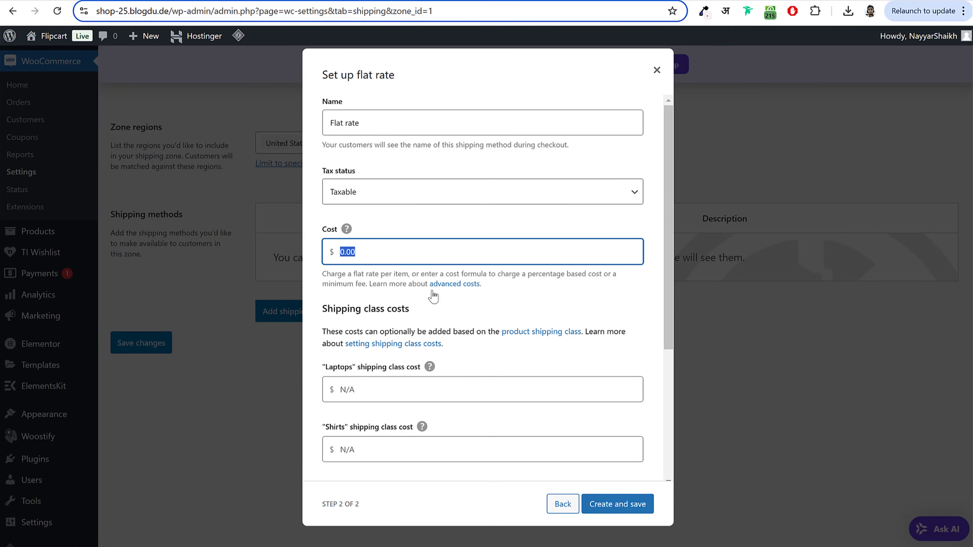
scroll(458, 343, down, 5)
click(378, 185)
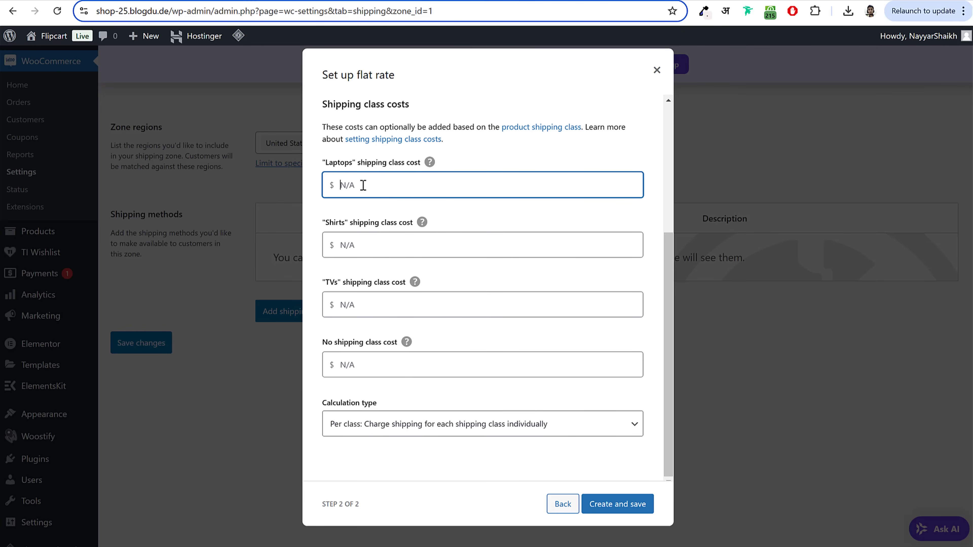
text(2)
double_click(352, 184)
click(363, 183)
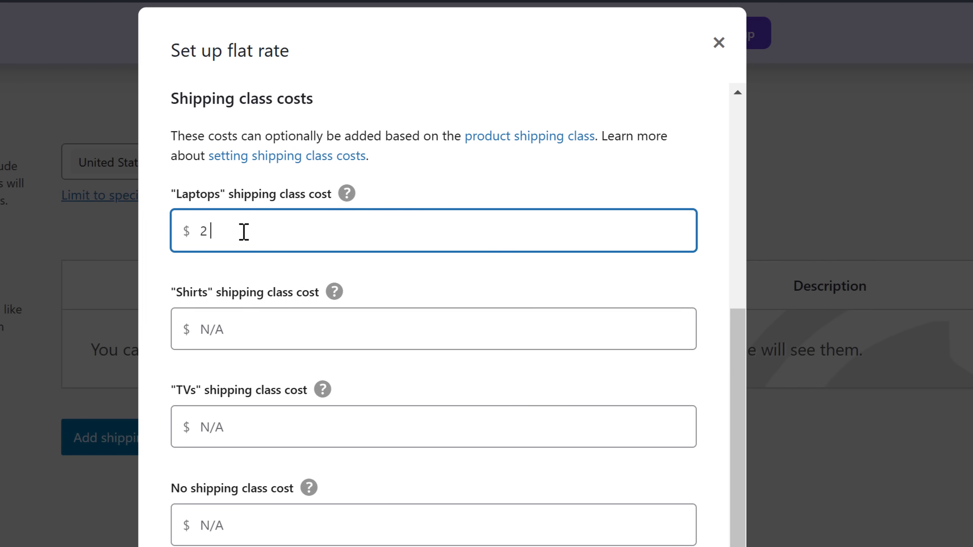
text(* [qty])
key(ctrl+a)
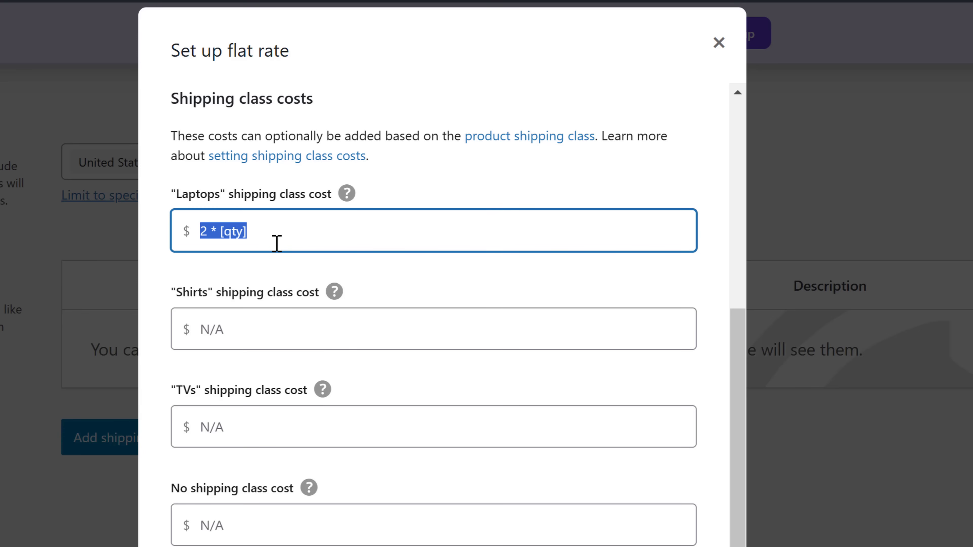
mouse_move(346, 191)
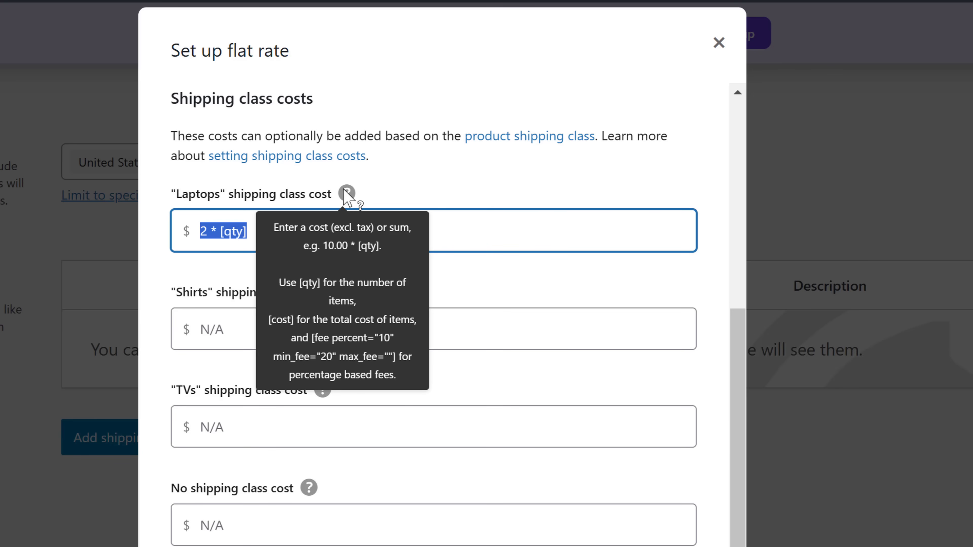
click(466, 183)
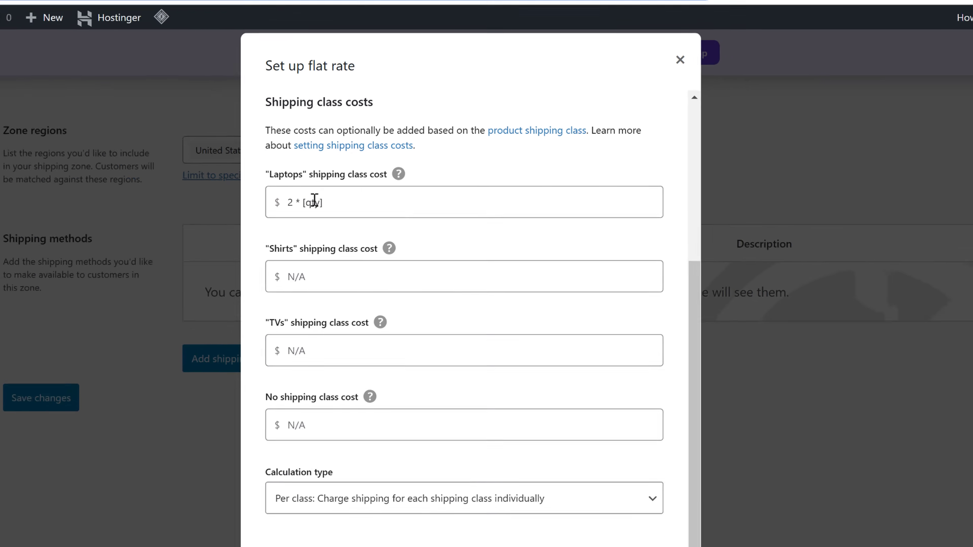
drag(248, 230, 178, 231)
click(342, 185)
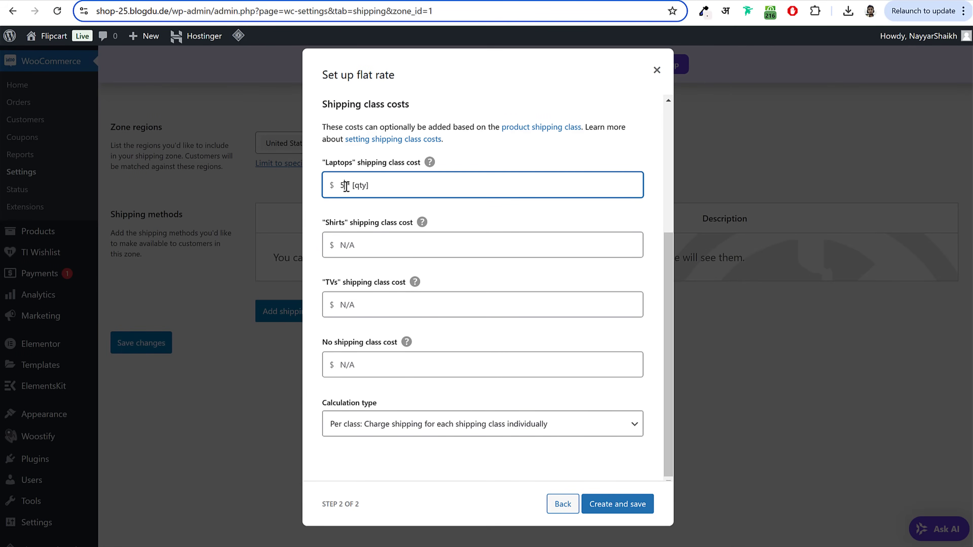
triple_click(346, 187)
click(497, 153)
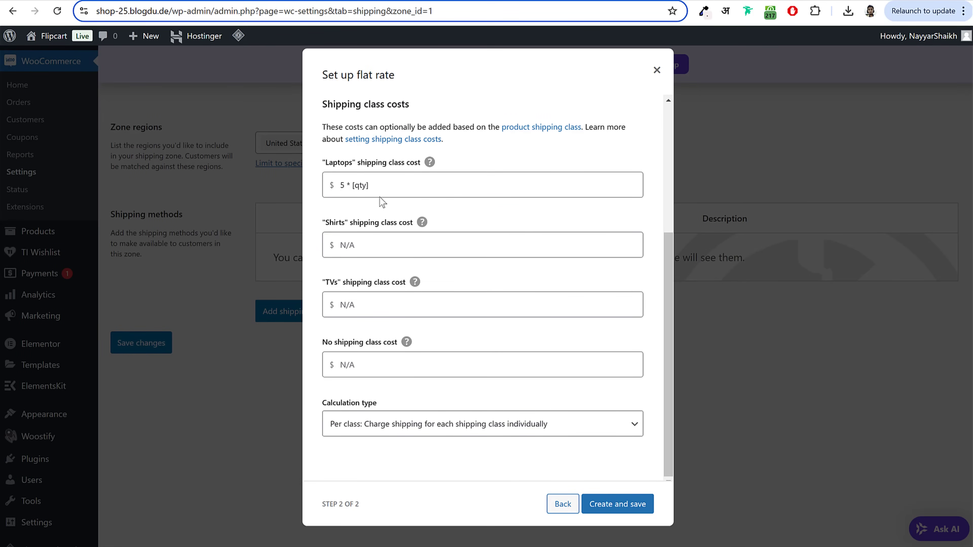
drag(374, 187, 320, 183)
key(ctrl+c)
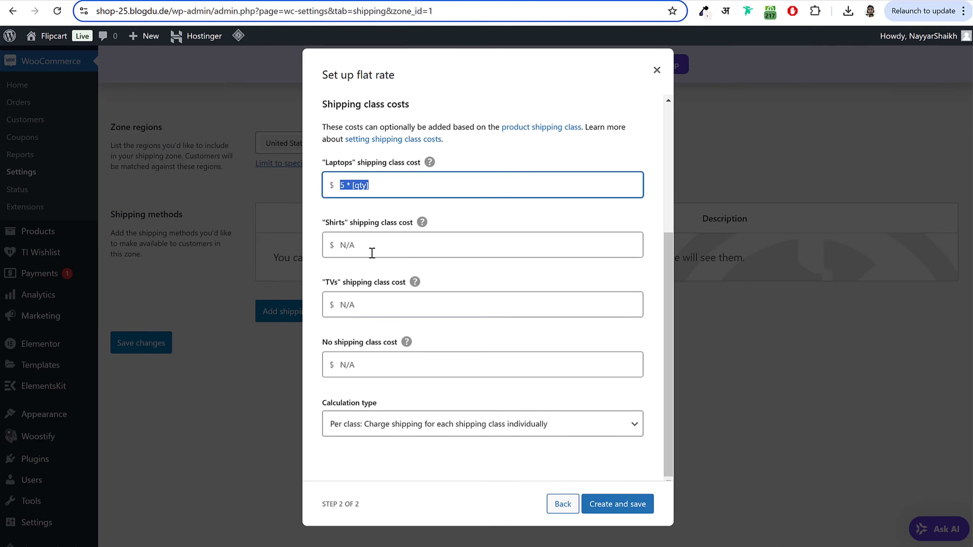
Step: Set Shirts to 1 * [qty], TVs to 10 * [qty], unclassed items to 5 * [qty], and save
click(373, 246)
key(ctrl+v)
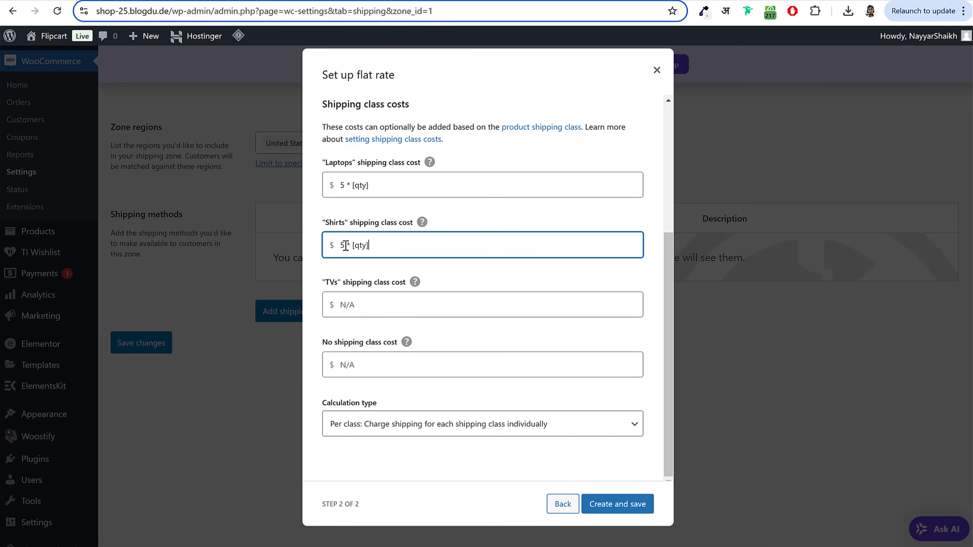
drag(347, 246, 339, 246)
click(380, 305)
key(ctrl+v)
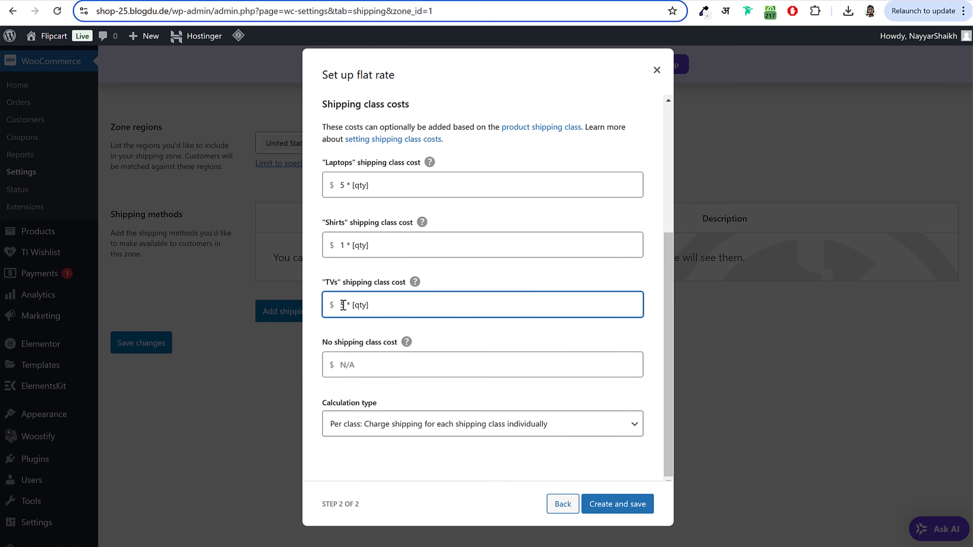
drag(340, 306, 345, 307)
text(10)
drag(323, 342, 399, 343)
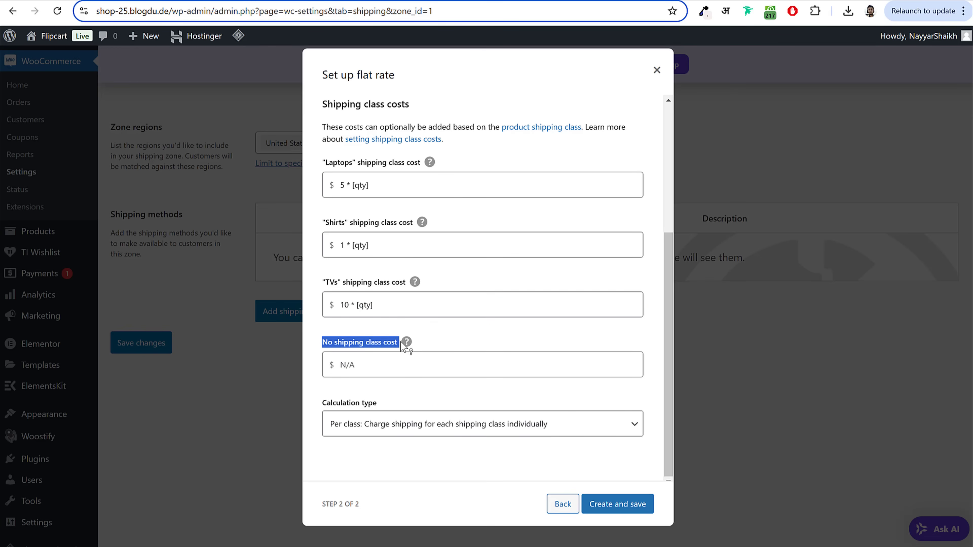
click(384, 367)
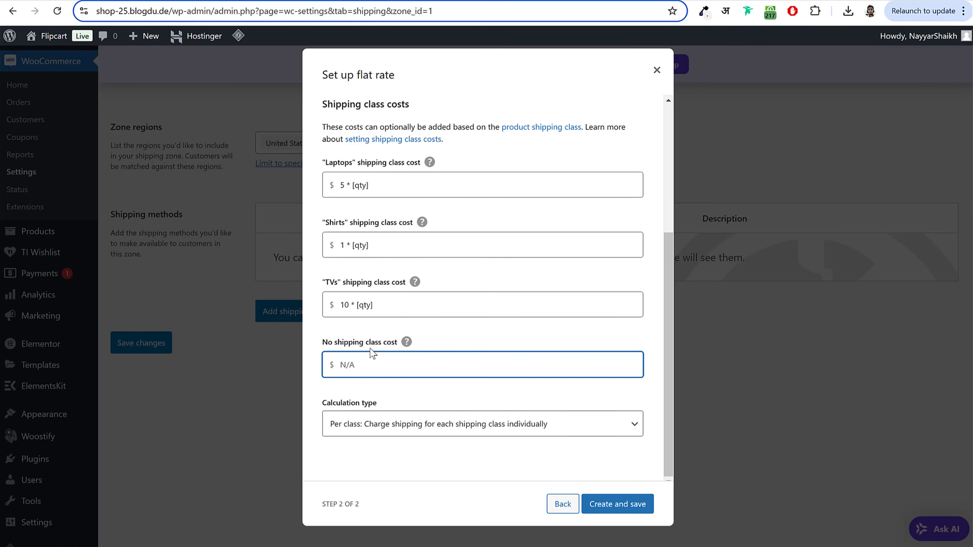
key(ctrl+v)
click(635, 508)
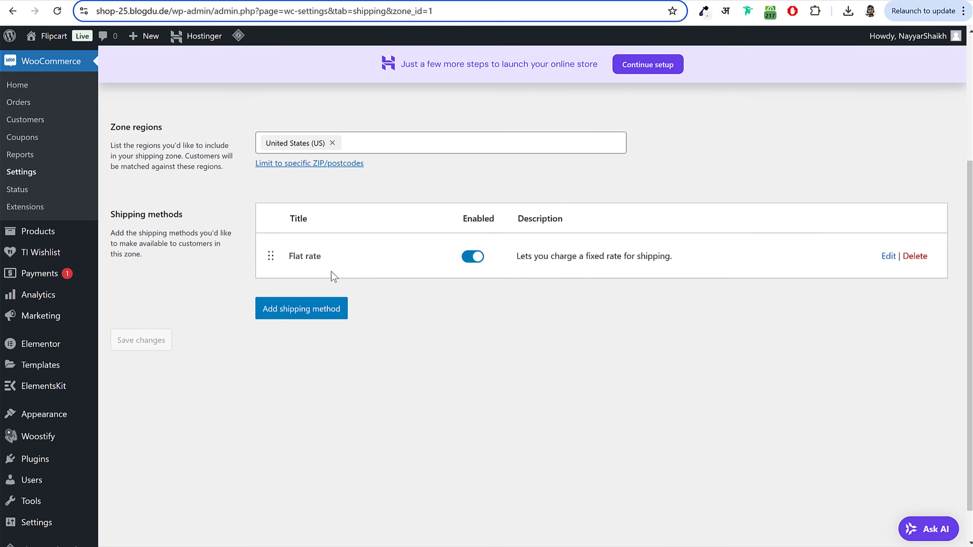
Step: Scroll back up the USA zone page toward the Shipping zones link
scroll(348, 292, up, 5)
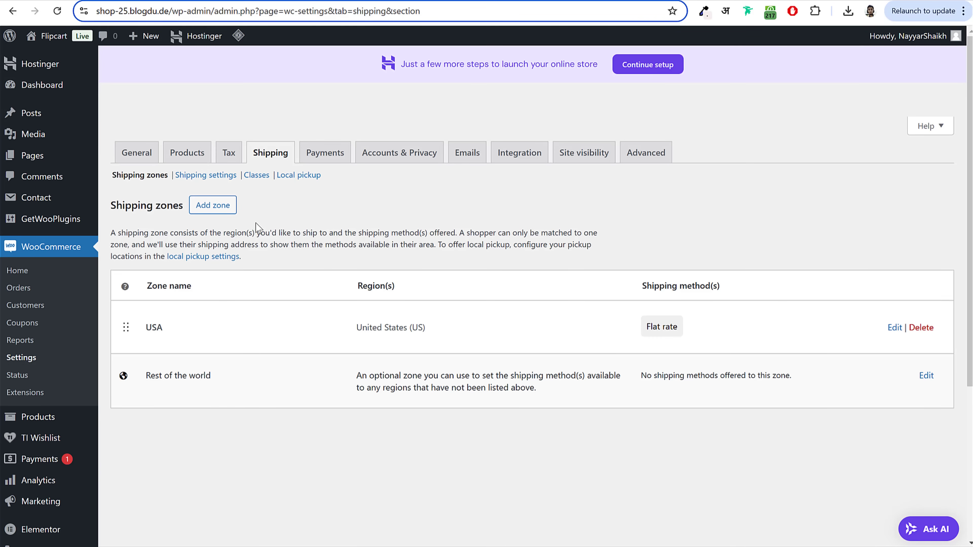
Step: Create a Maharashtra shipping zone covering the region Maharashtra, India
click(208, 211)
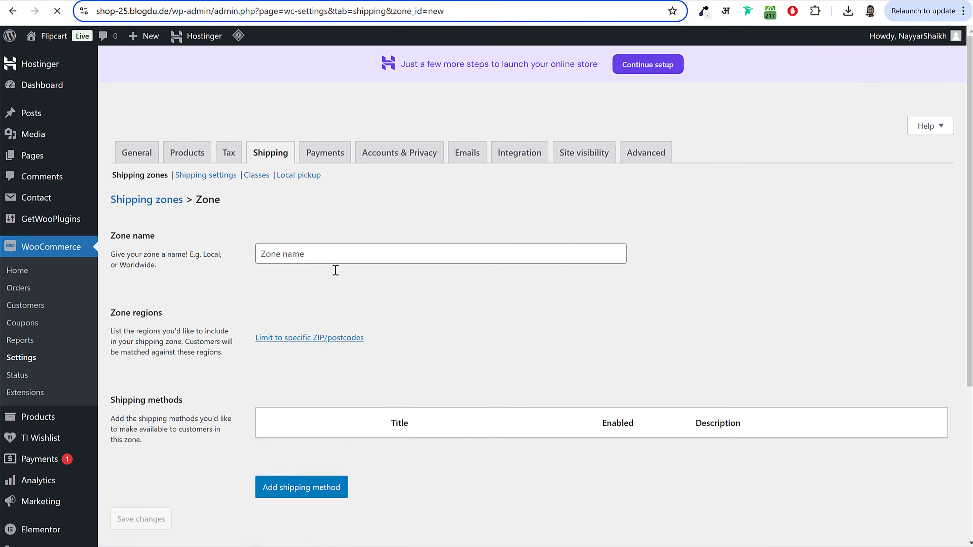
text(Maharashtra)
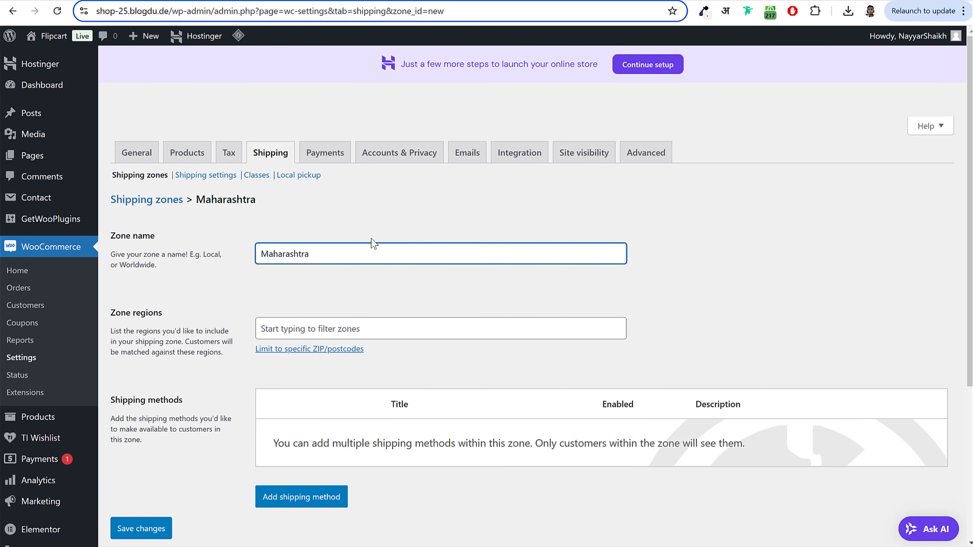
scroll(127, 180, down, 3)
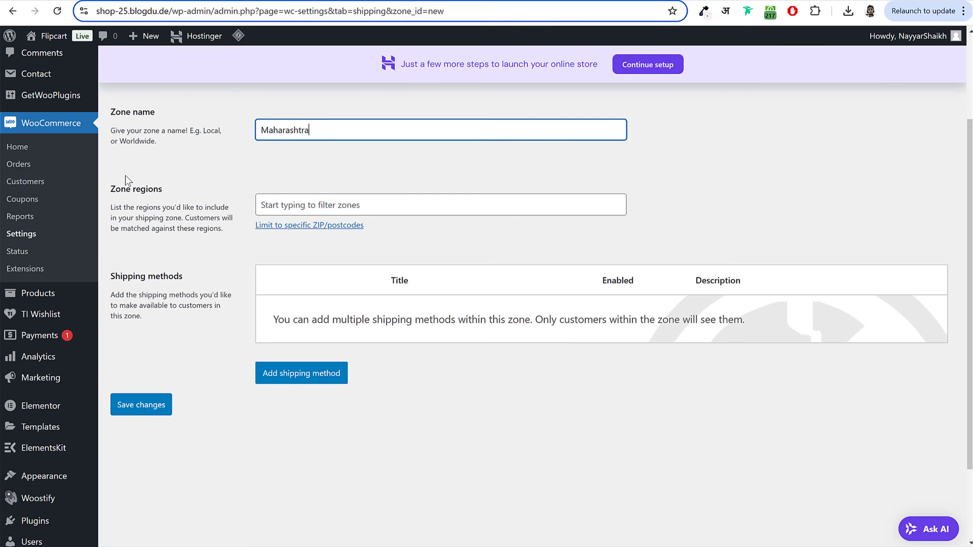
click(324, 200)
text(mahara)
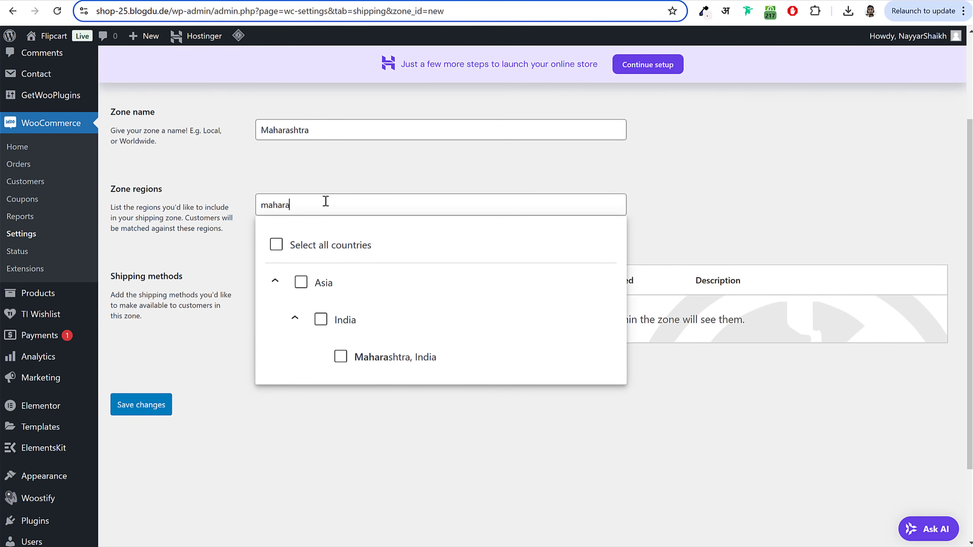
click(386, 364)
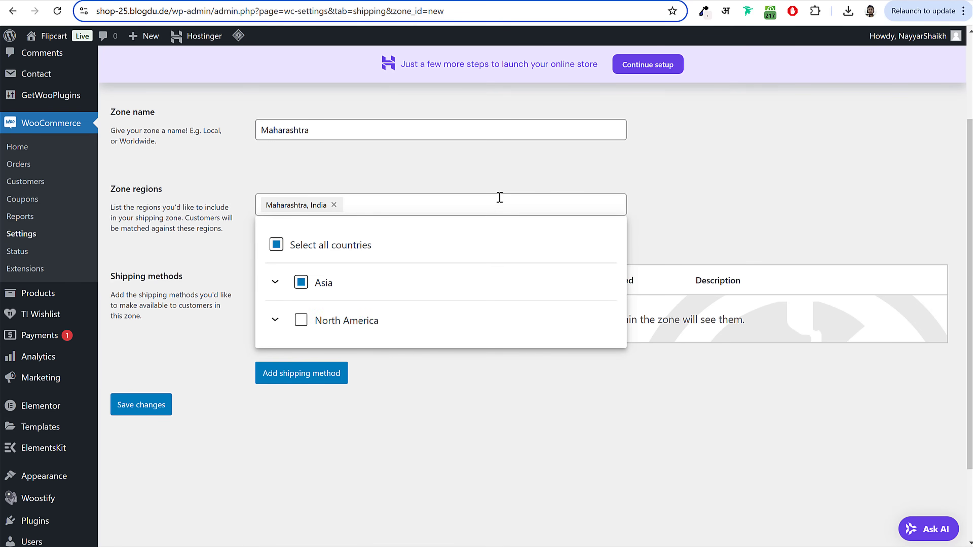
click(521, 177)
click(171, 418)
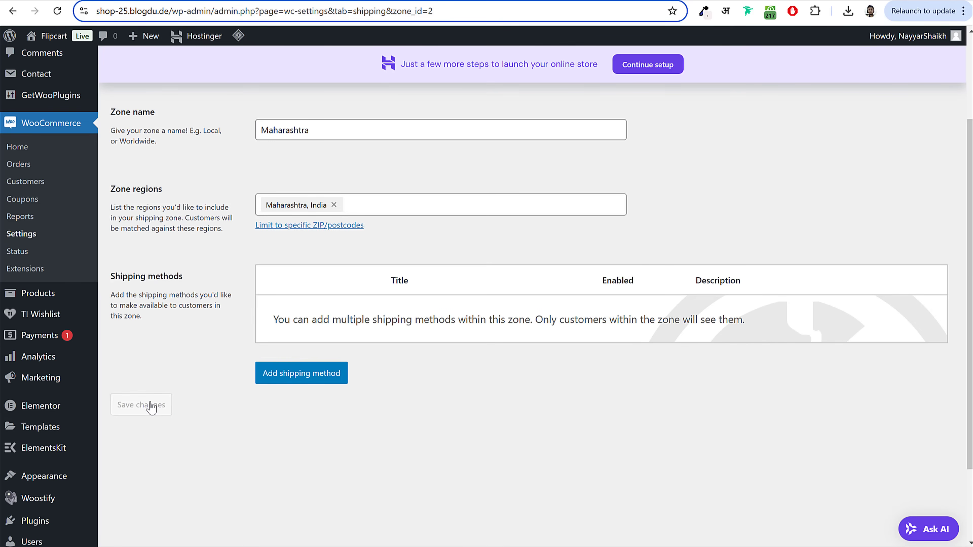
Step: Add a Flat rate method to Maharashtra and enter a per-quantity Laptops cost
click(302, 374)
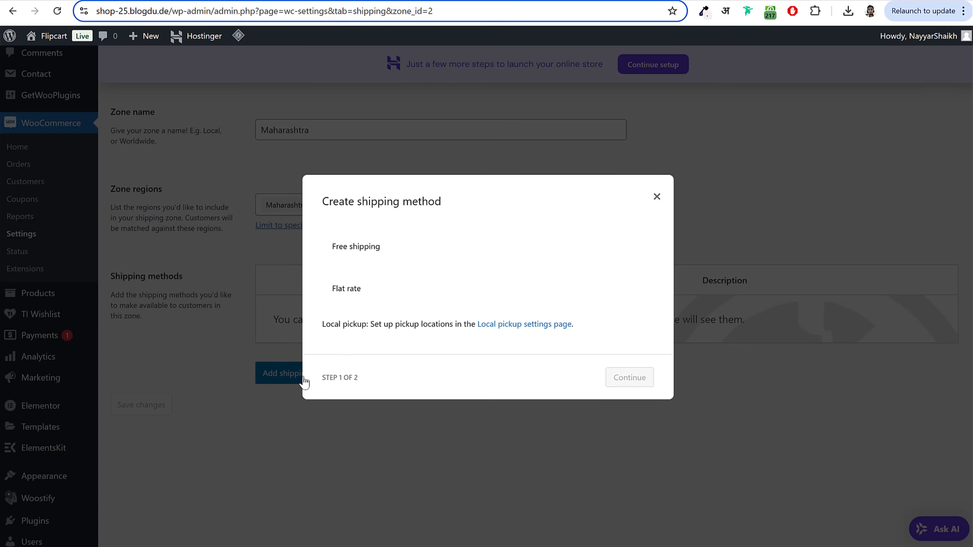
click(359, 301)
click(625, 391)
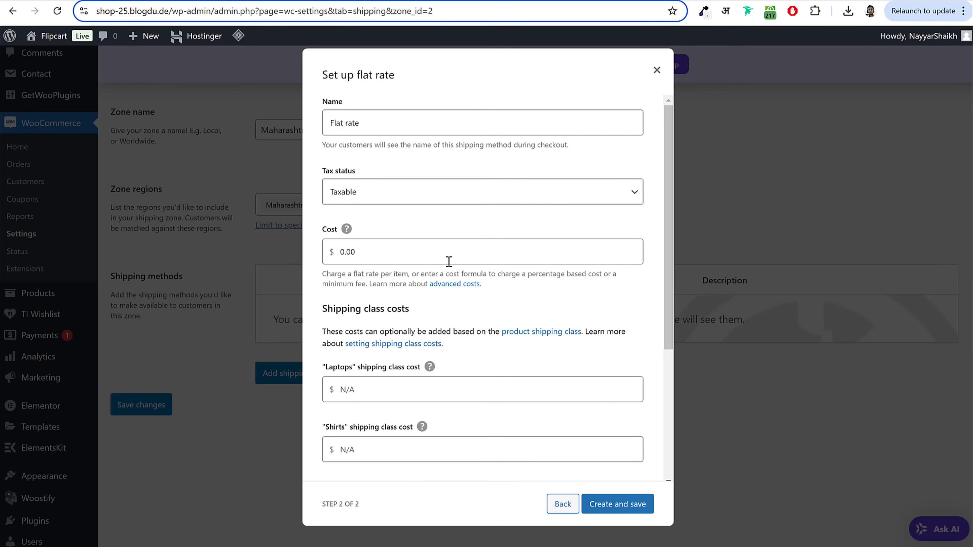
scroll(504, 276, down, 5)
click(399, 194)
text(5 * [qty])
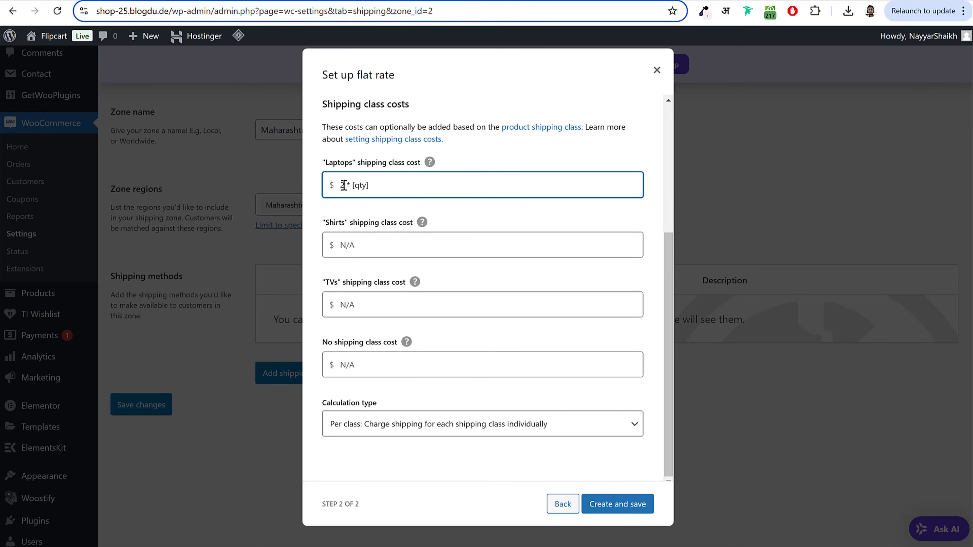
Step: Set Shirts to 0.5 * [qty], TVs to 3 * [qty], unclassed items to 2 * [qty], and save
click(373, 248)
text(2 * [qty])
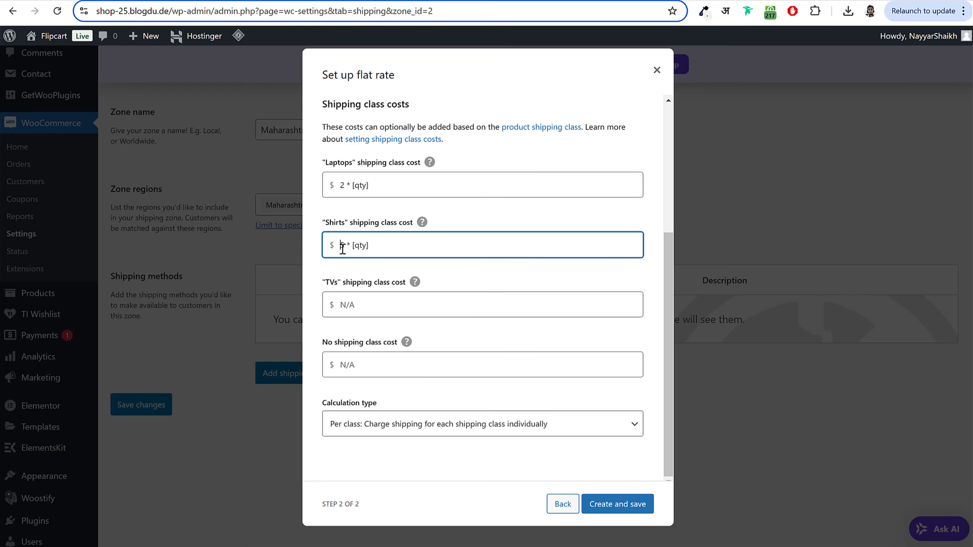
double_click(340, 247)
text(0.5)
click(382, 303)
text(5 * [qty])
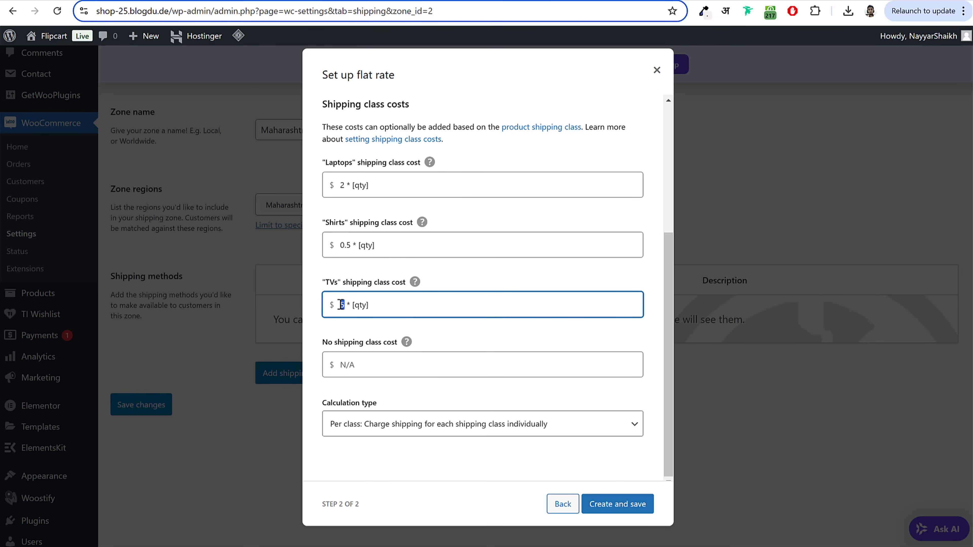
click(348, 363)
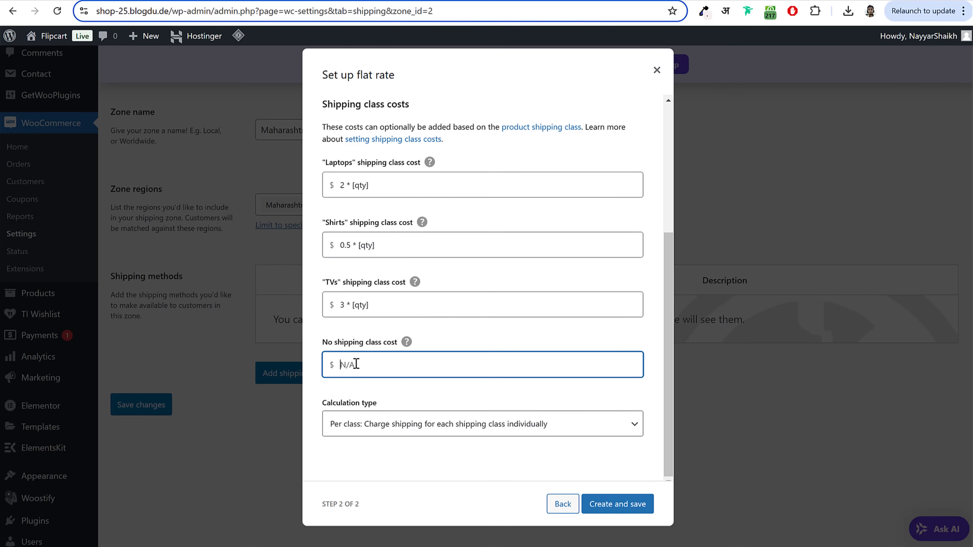
text(5 * [qty])
double_click(343, 366)
text(2)
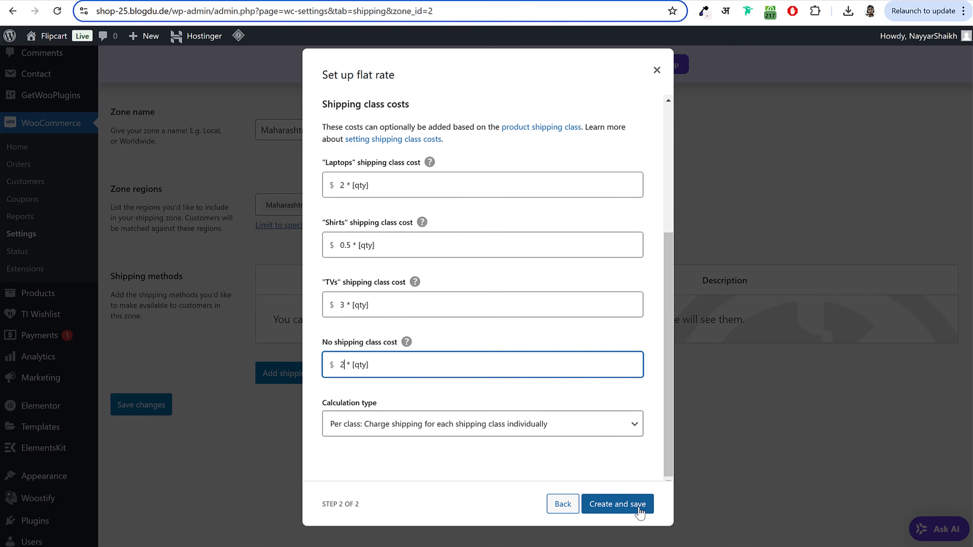
click(637, 513)
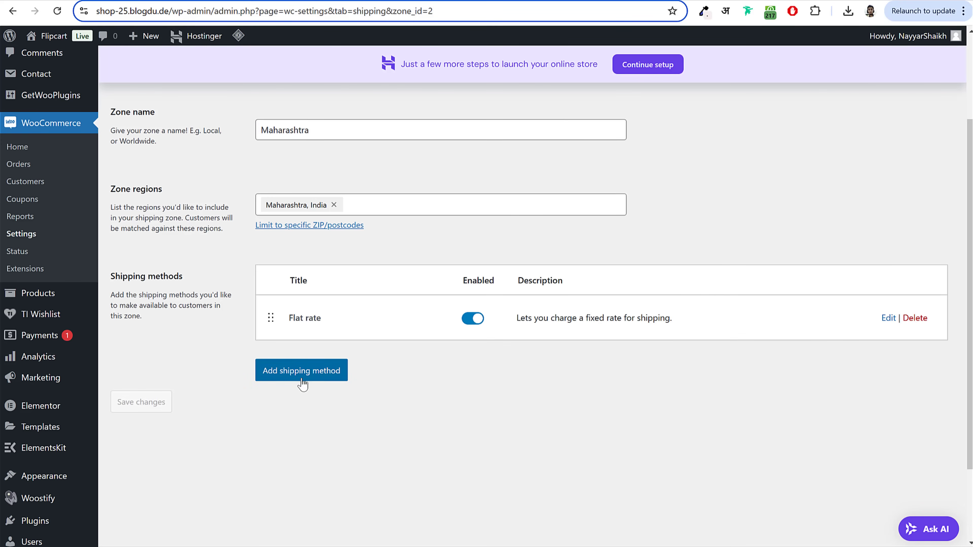
Step: Add Free shipping to Maharashtra requiring a minimum order amount of 100
click(323, 382)
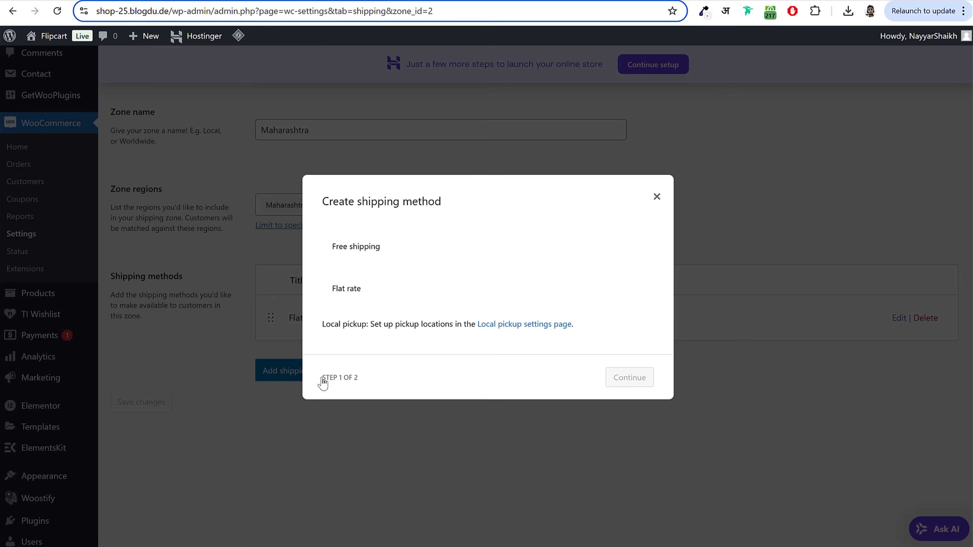
click(356, 249)
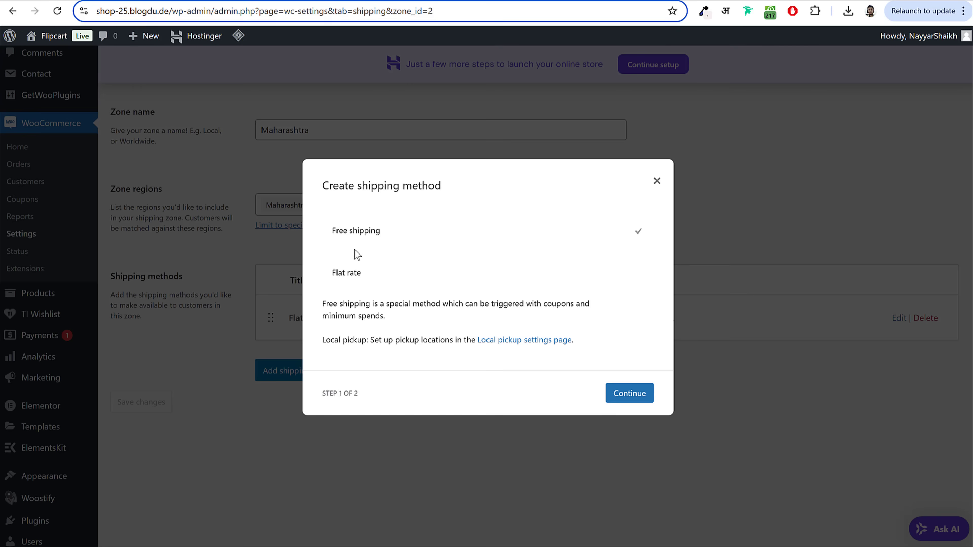
click(626, 400)
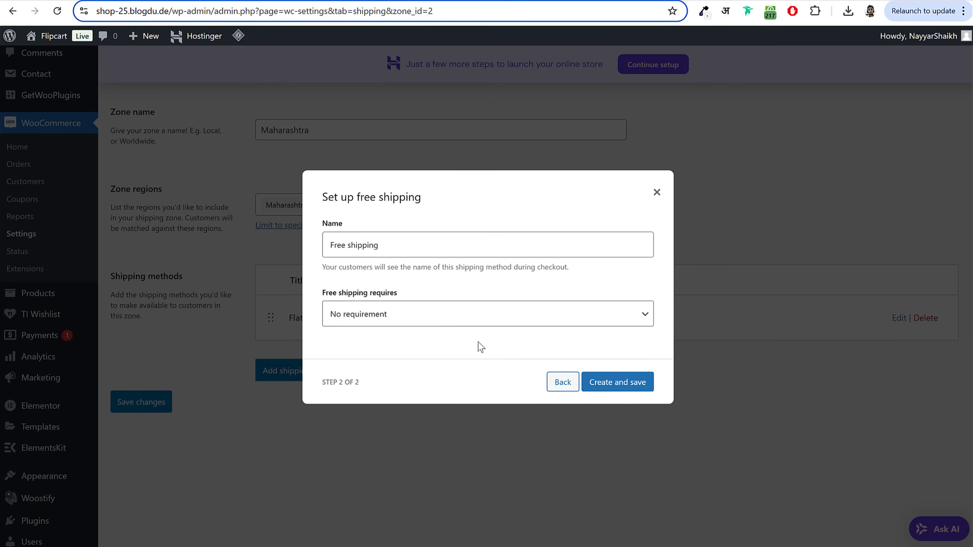
click(353, 322)
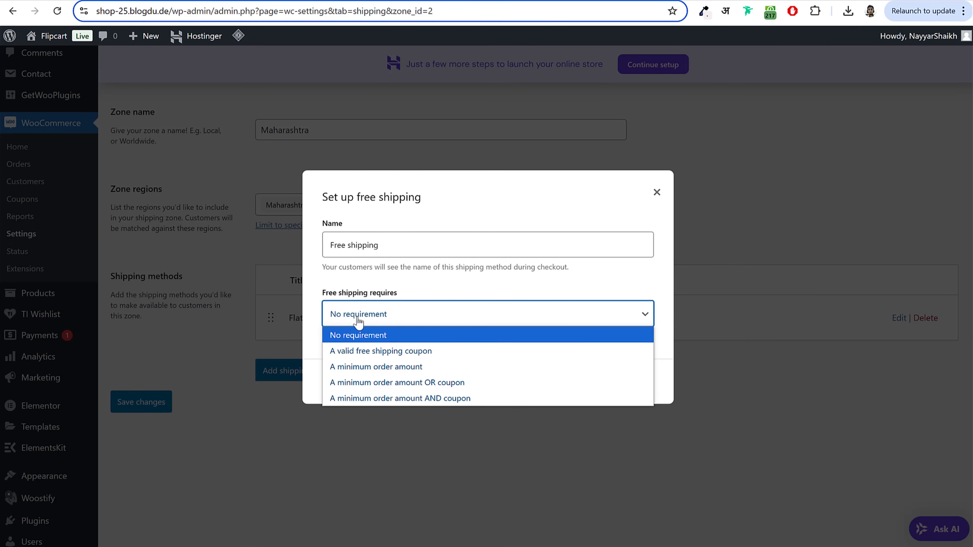
click(388, 368)
click(383, 331)
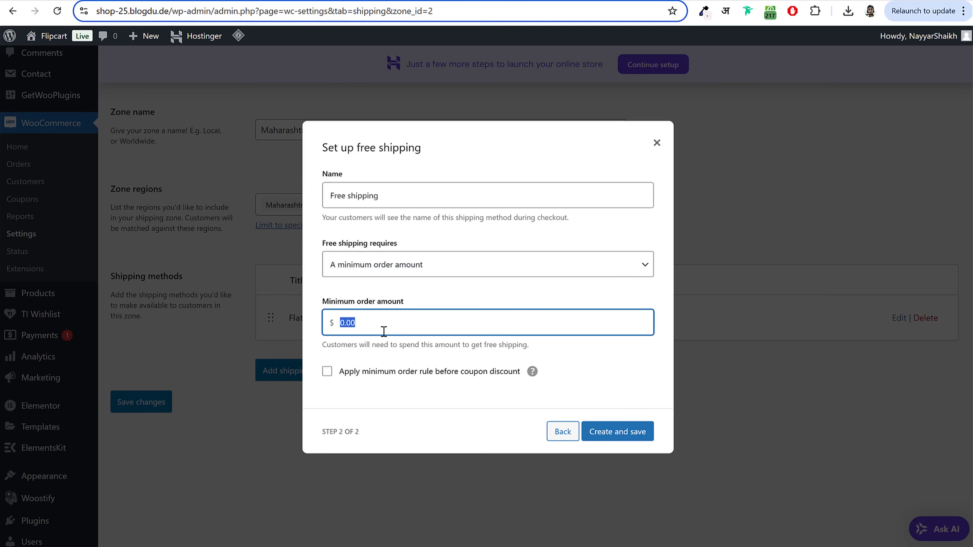
text(500)
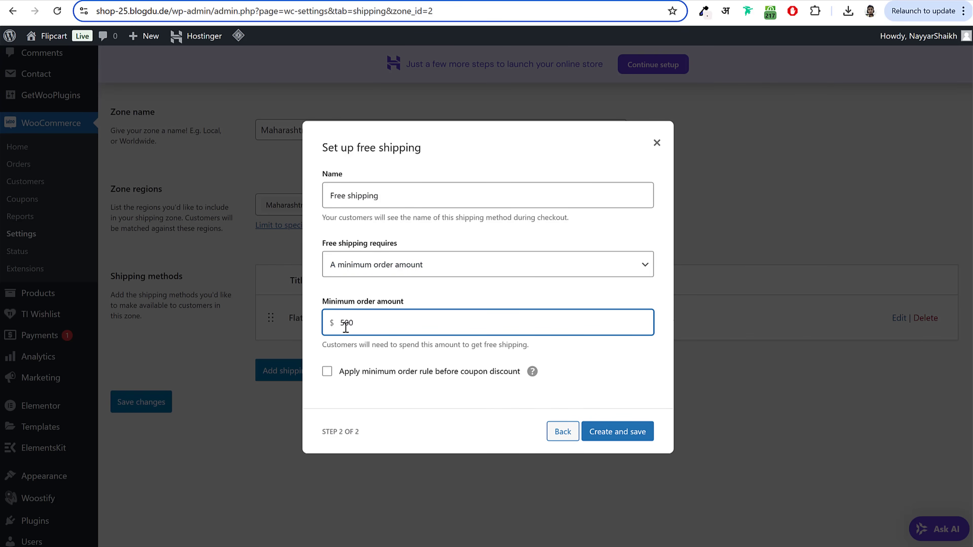
double_click(346, 324)
text(10)
double_click(376, 319)
click(374, 322)
double_click(339, 324)
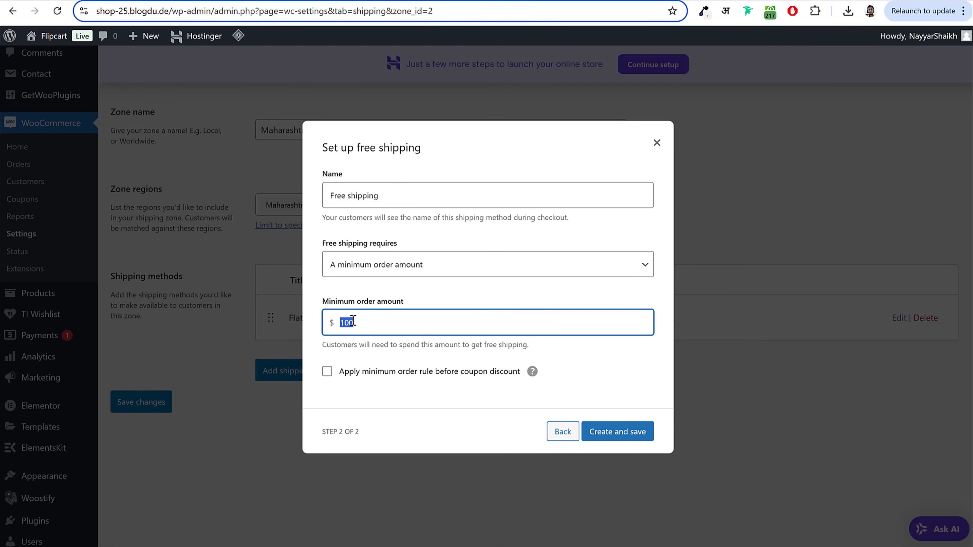
click(624, 439)
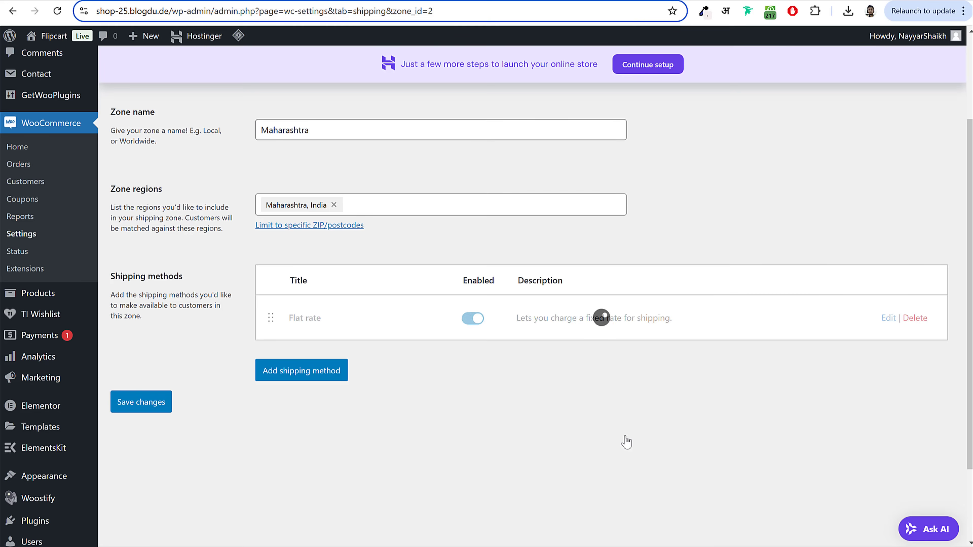
scroll(515, 378, up, 3)
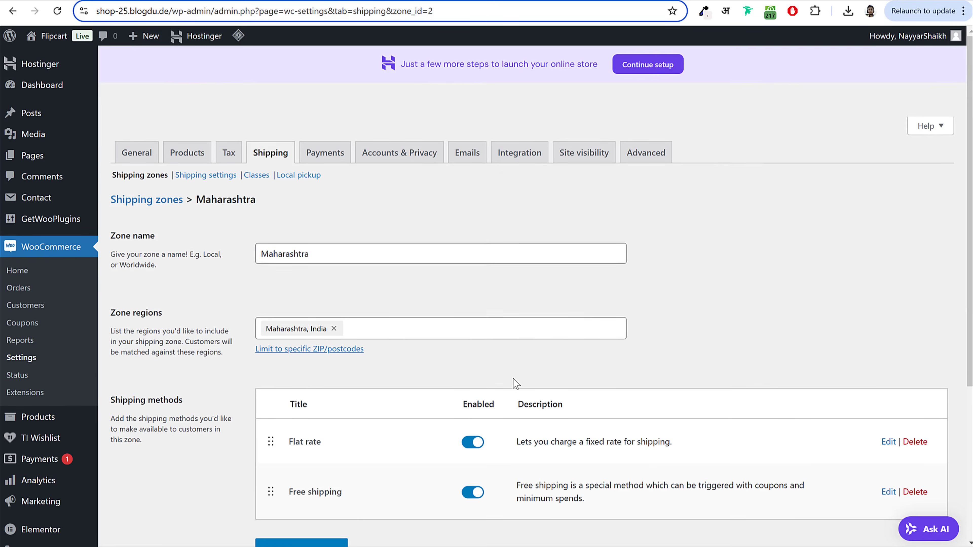
Step: Create a new shipping zone named 'Rest of India' and add Andhra Pradesh to its regions
click(150, 178)
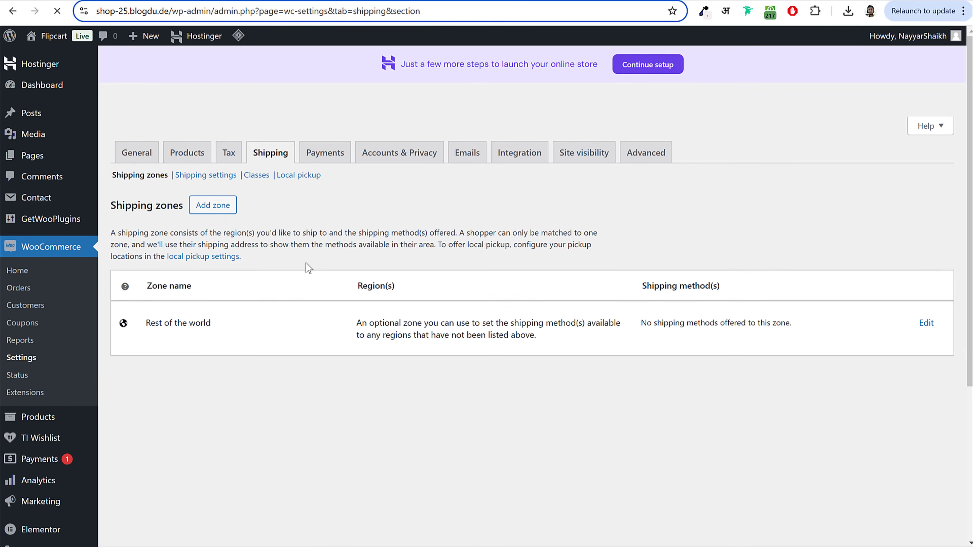
click(218, 212)
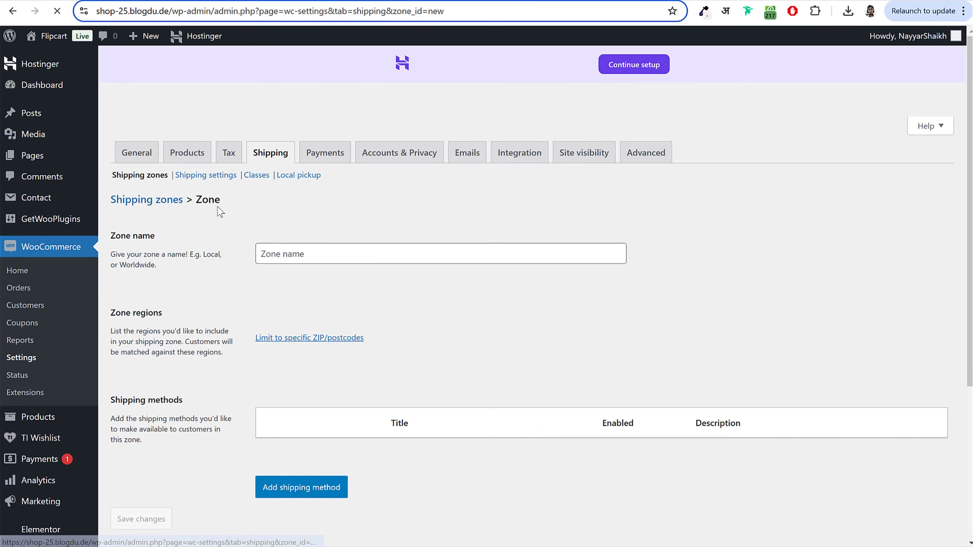
text(Res)
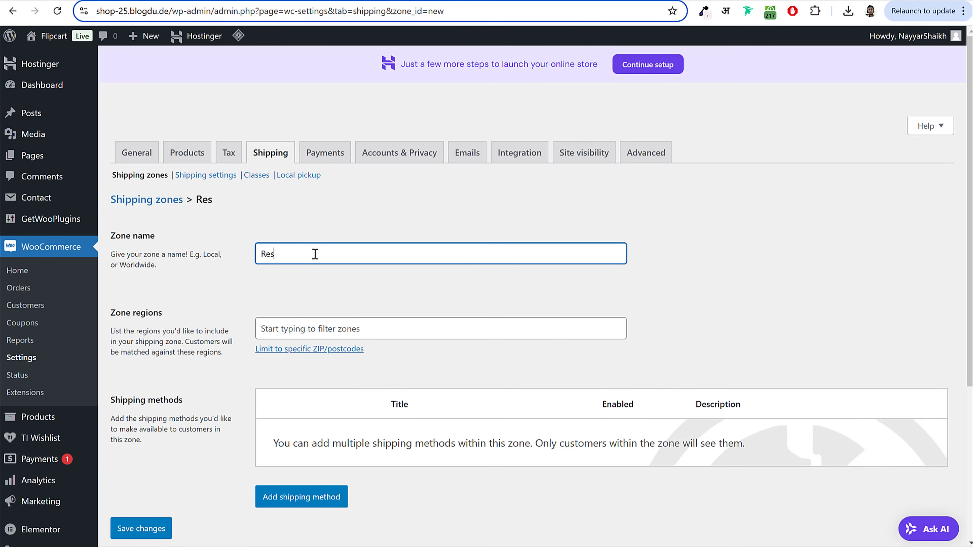
text(t of India)
scroll(323, 207, down, 3)
click(327, 201)
text(i)
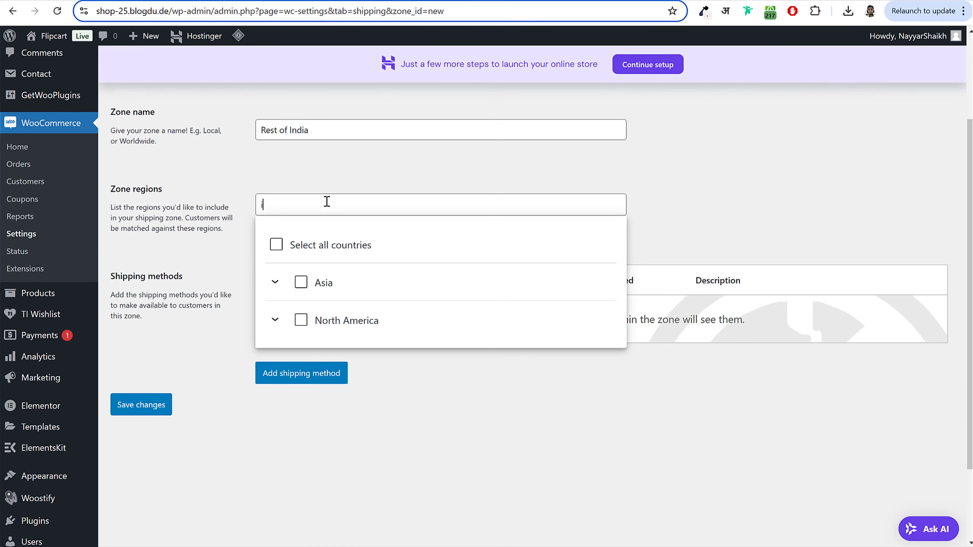
text(ndia)
scroll(728, 228, down, 3)
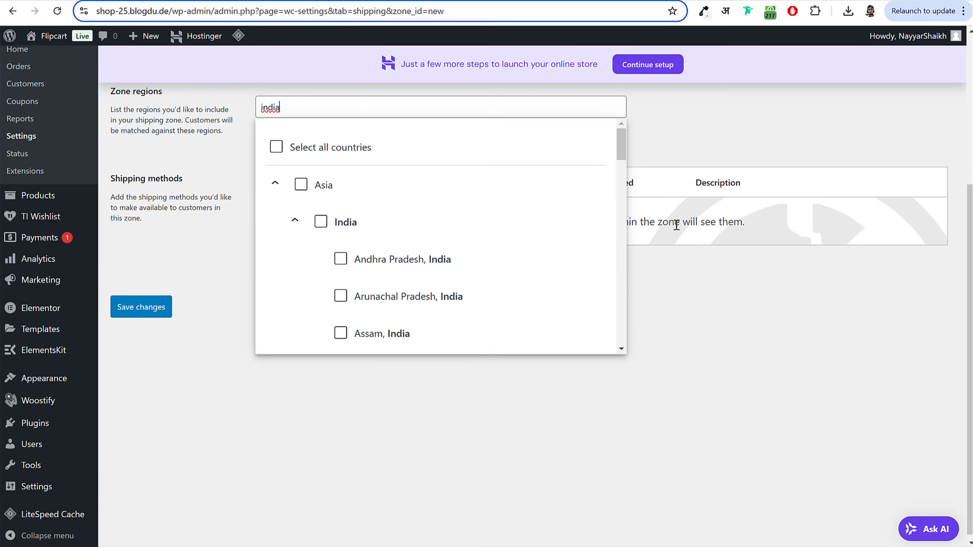
click(409, 263)
click(275, 179)
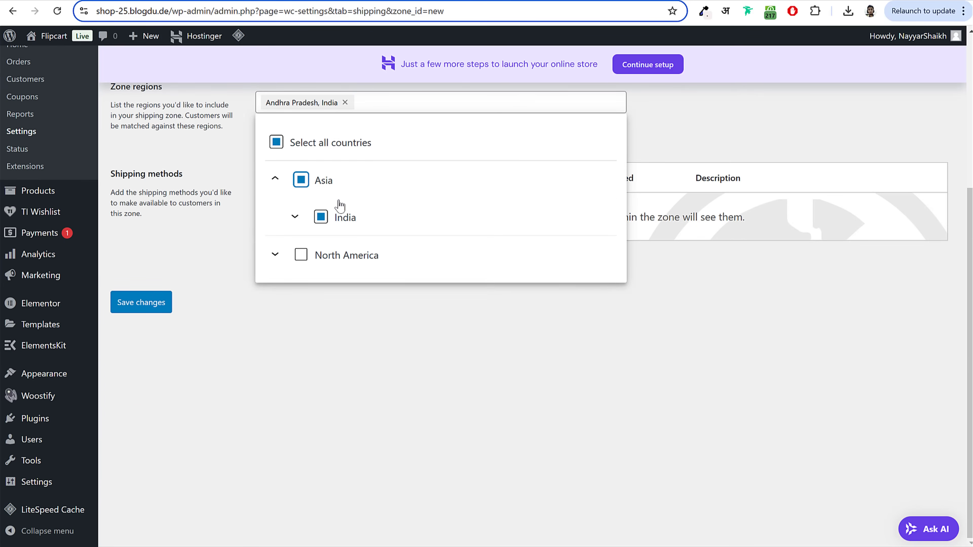
click(294, 216)
Step: Add the Indian states from Arunachal Pradesh through Madhya Pradesh to the zone regions
scroll(508, 215, down, 3)
click(385, 165)
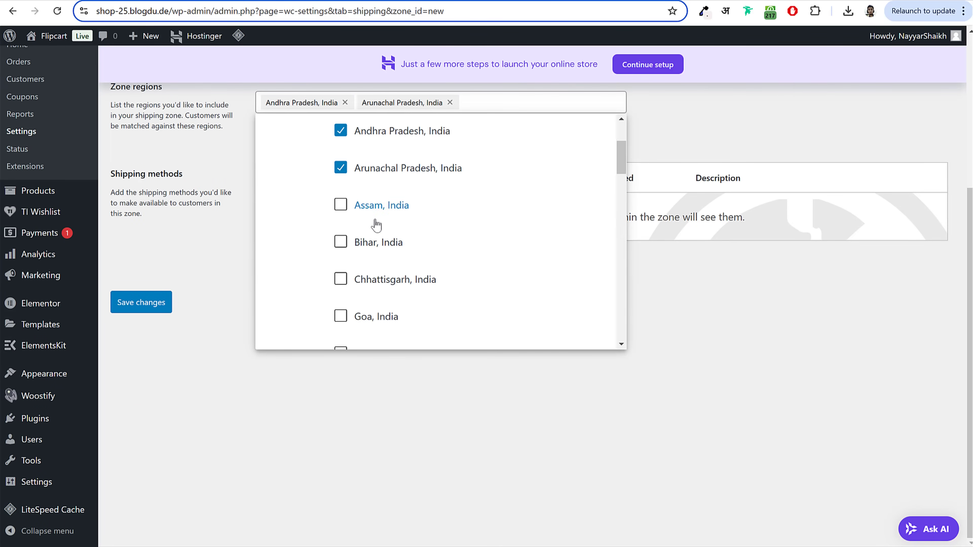
click(376, 212)
click(377, 265)
click(469, 270)
scroll(441, 249, down, 3)
click(369, 221)
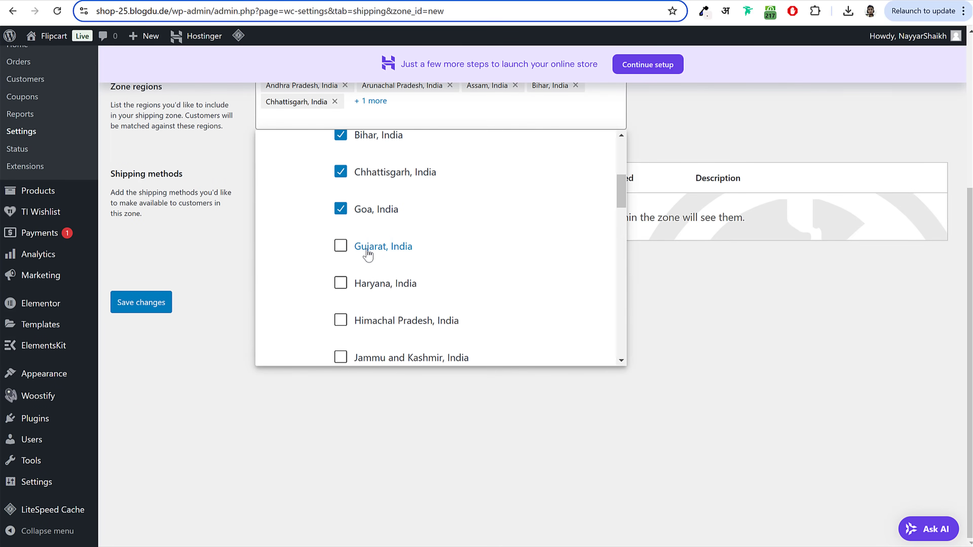
click(370, 250)
click(413, 283)
scroll(406, 269, down, 2)
click(405, 260)
click(393, 297)
click(370, 333)
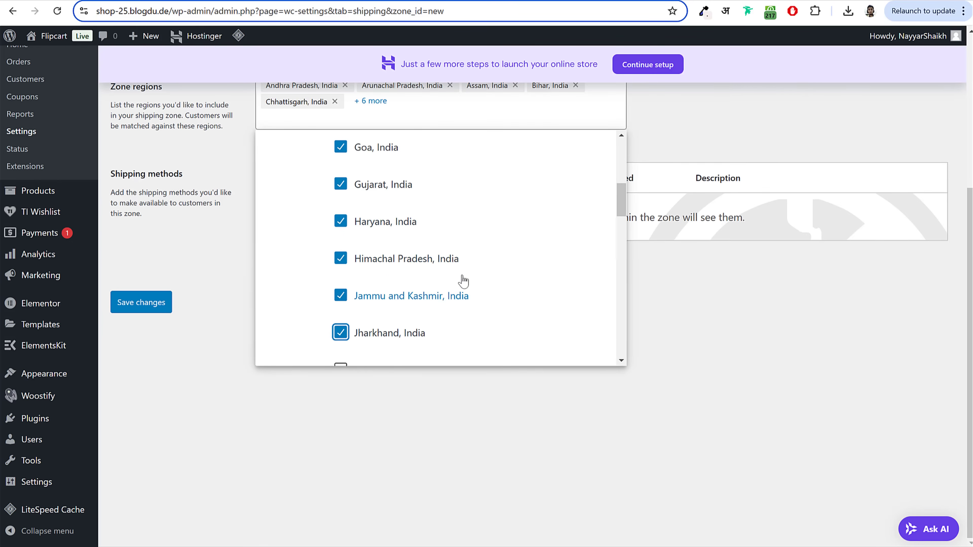
scroll(422, 230, down, 3)
click(387, 186)
click(379, 221)
click(380, 259)
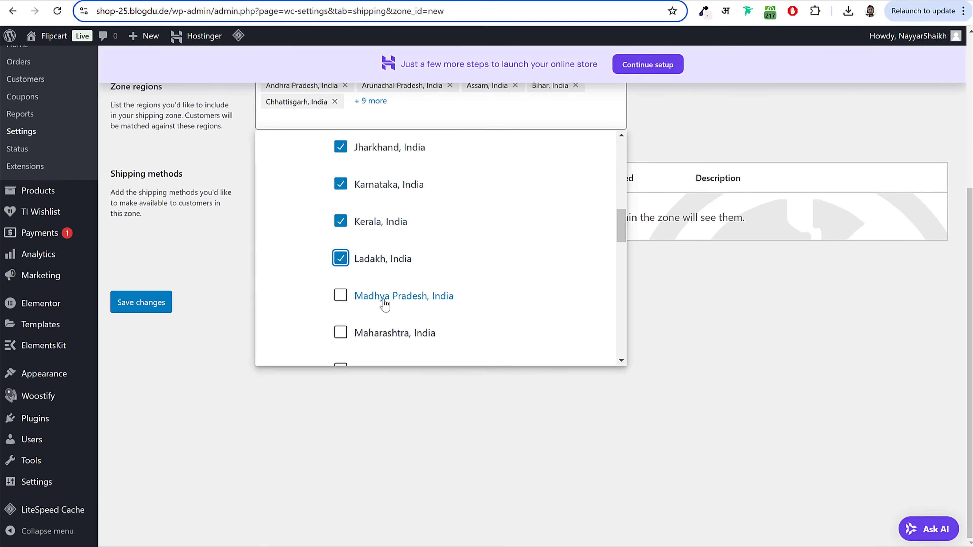
click(383, 296)
Step: Add Manipur through Uttar Pradesh, leaving out Maharashtra, and save the zone
scroll(440, 246, down, 3)
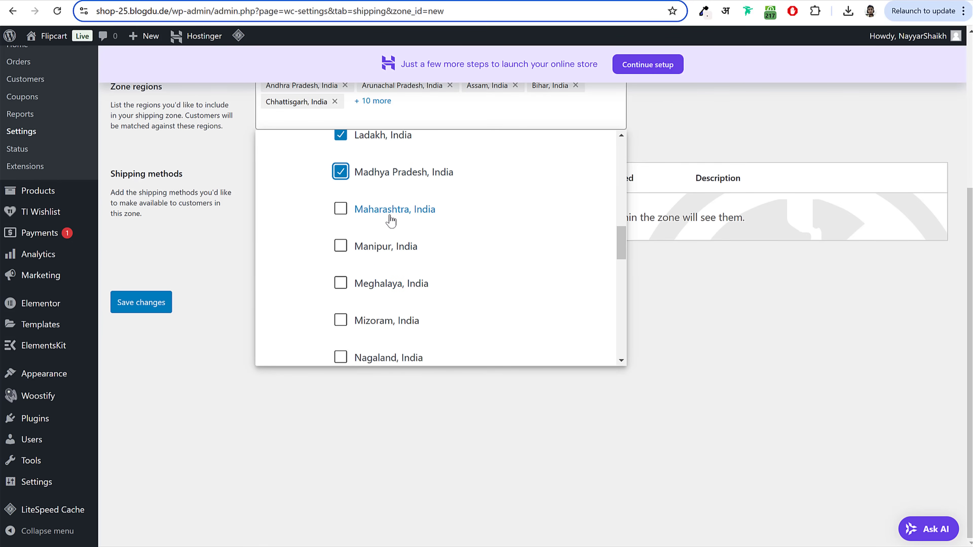
click(386, 246)
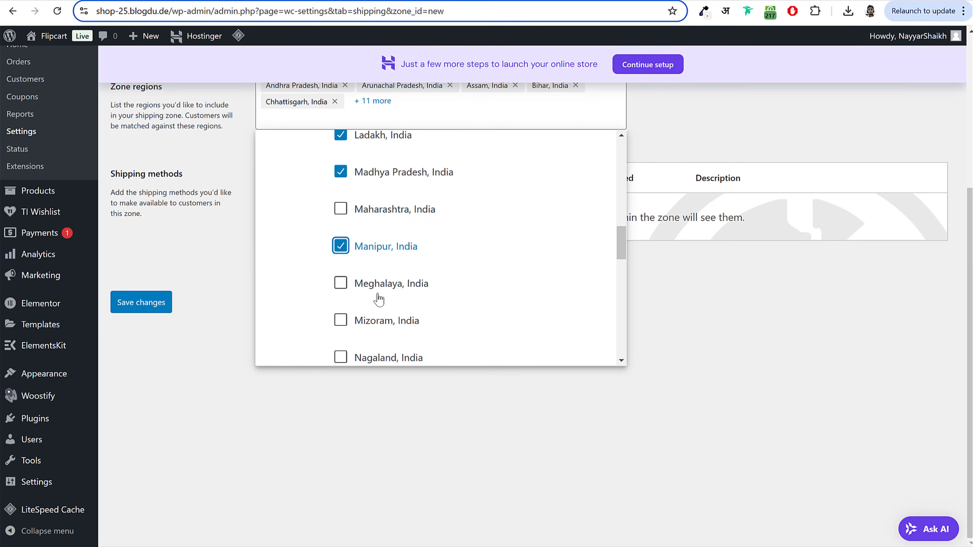
click(460, 283)
scroll(383, 230, down, 3)
click(380, 197)
click(377, 234)
click(375, 271)
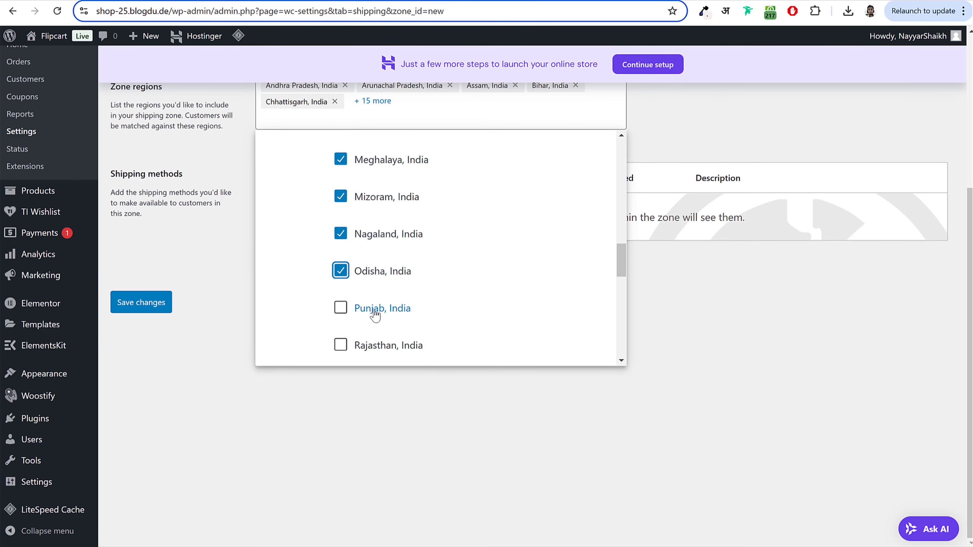
click(370, 308)
scroll(383, 160, down, 4)
click(383, 160)
click(377, 197)
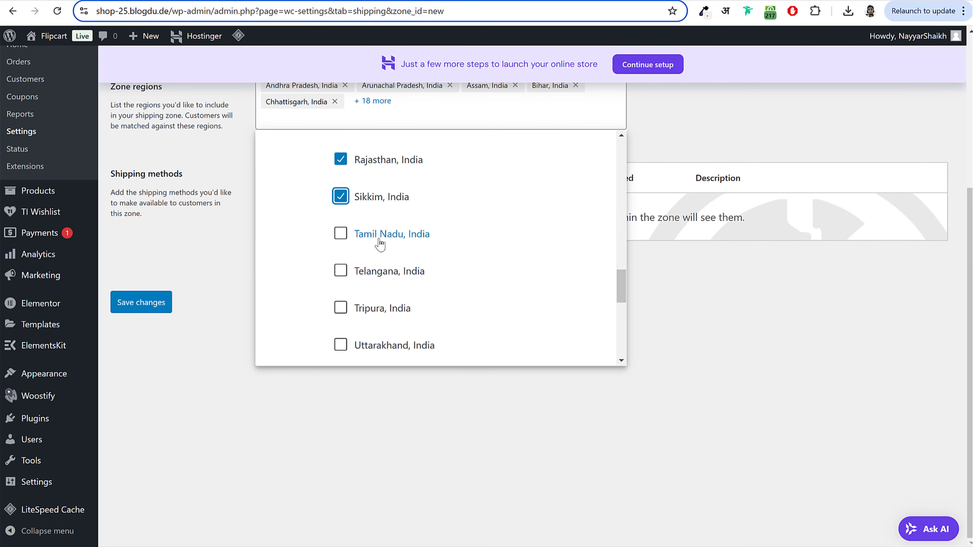
click(387, 233)
click(381, 271)
click(378, 308)
scroll(455, 287, down, 1)
scroll(455, 288, down, 5)
click(383, 157)
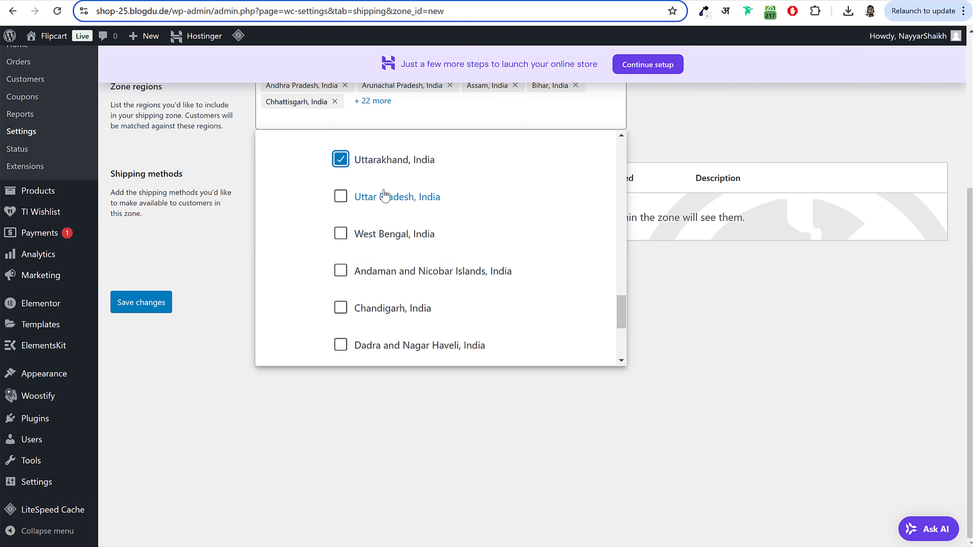
click(383, 194)
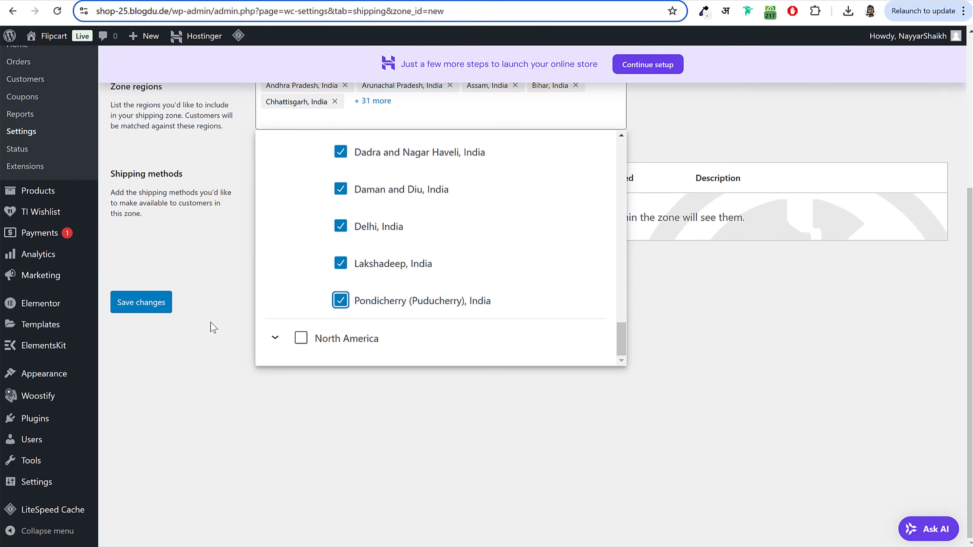
click(211, 323)
click(154, 307)
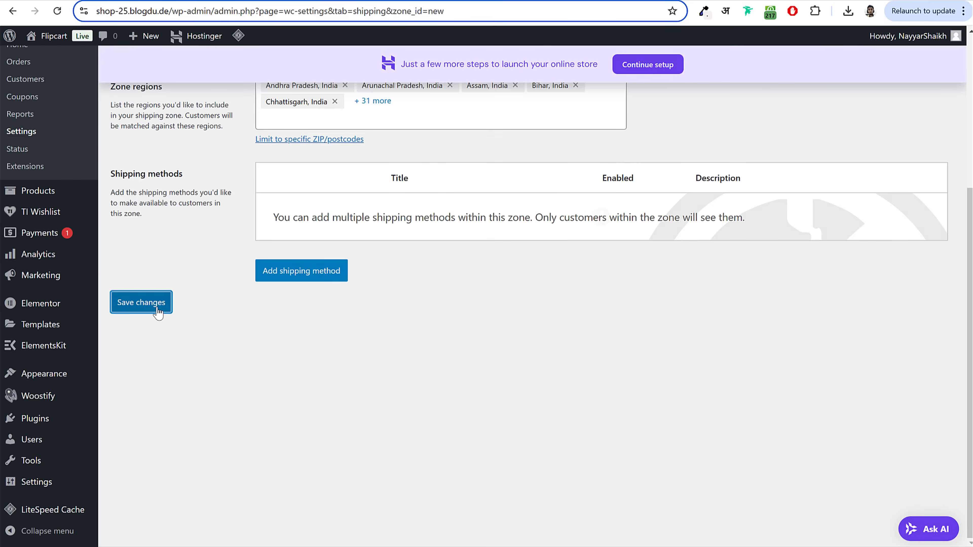
Step: Add a Flat rate method with Laptops cost 4 * [qty] and Shirts cost 1 * [qty]
click(326, 270)
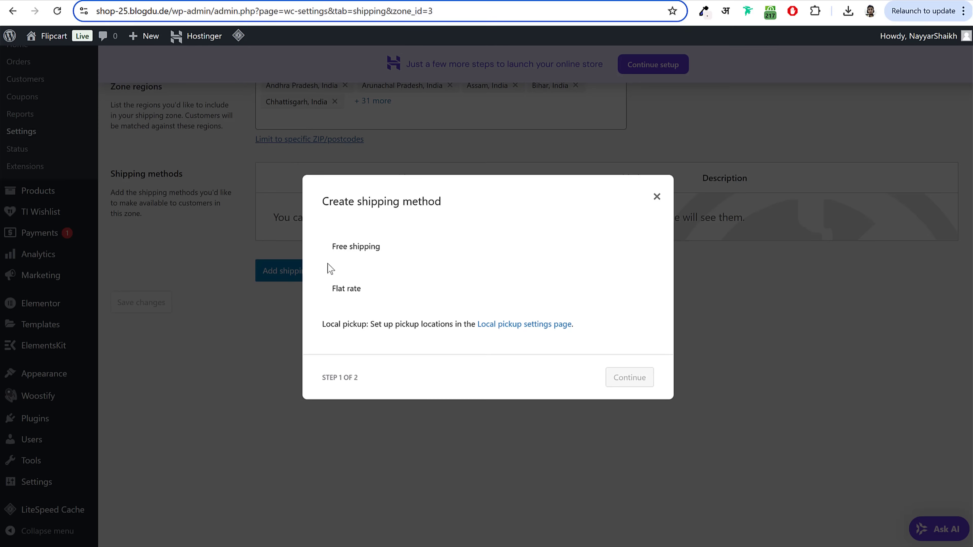
click(363, 283)
click(630, 387)
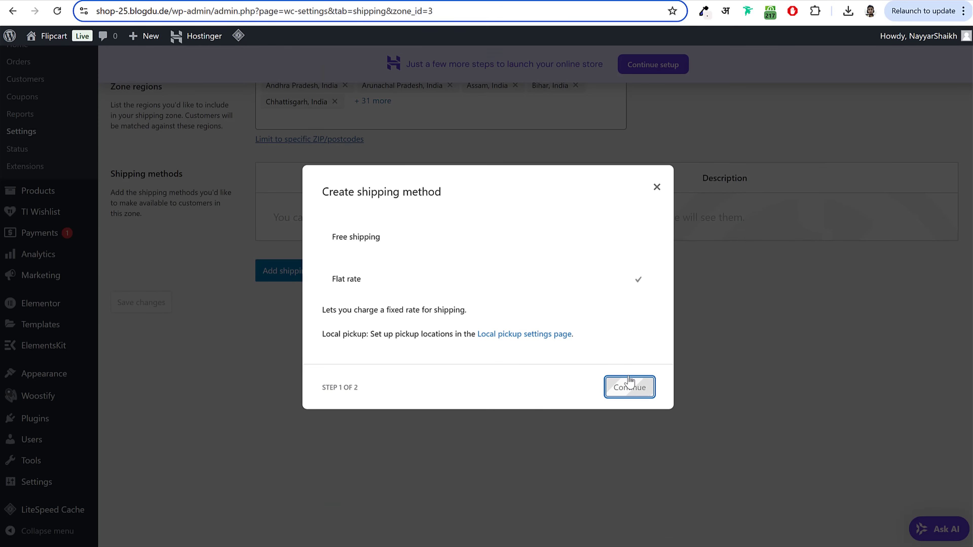
scroll(471, 268, down, 3)
scroll(454, 275, down, 2)
click(398, 177)
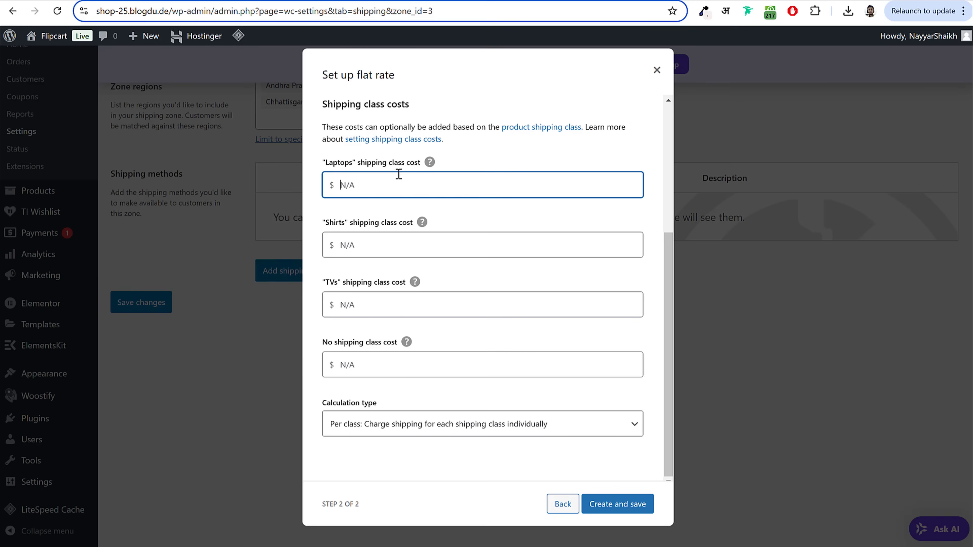
text(5 * [qty])
double_click(343, 183)
text(4)
click(373, 244)
text(5 * [qty])
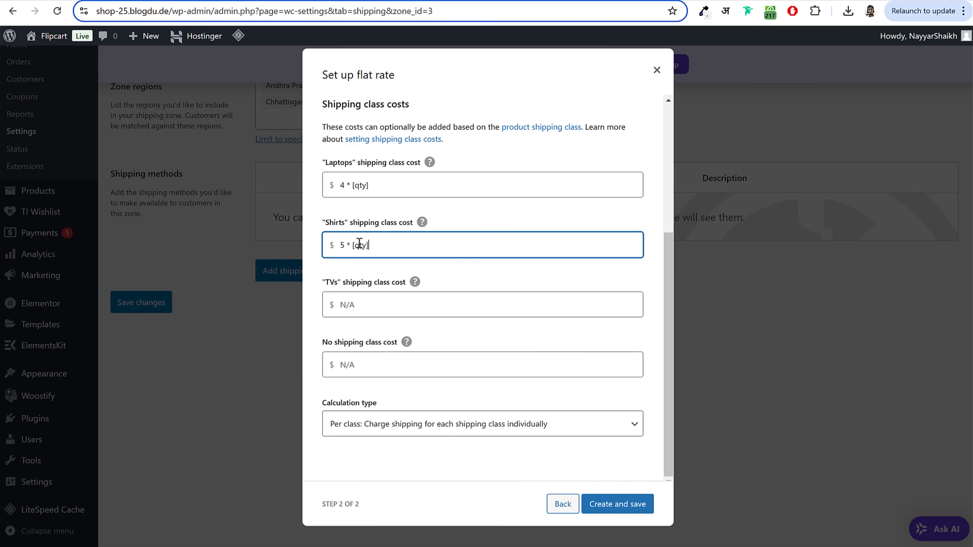
double_click(343, 244)
text(1)
Step: Set the TVs cost to 4 * [qty] and the no-class cost to 3 * [qty], then save Flat rate
click(360, 304)
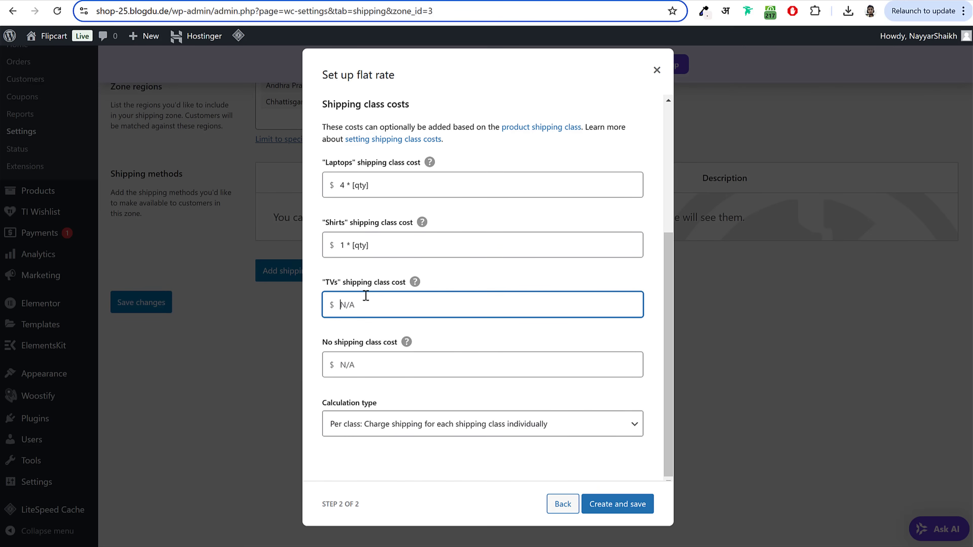
text(5 * [qty])
drag(343, 305, 334, 306)
click(391, 370)
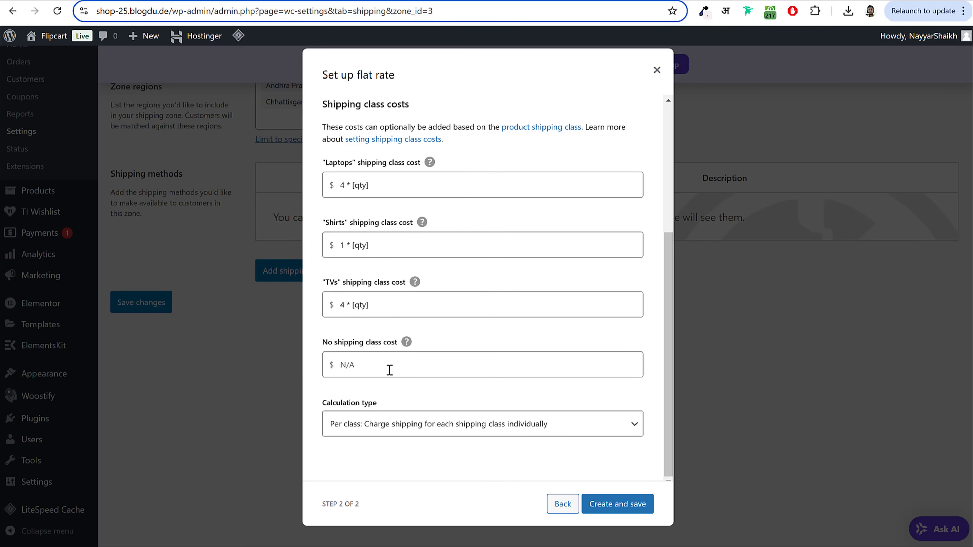
text(5 * [qty])
drag(345, 365, 324, 368)
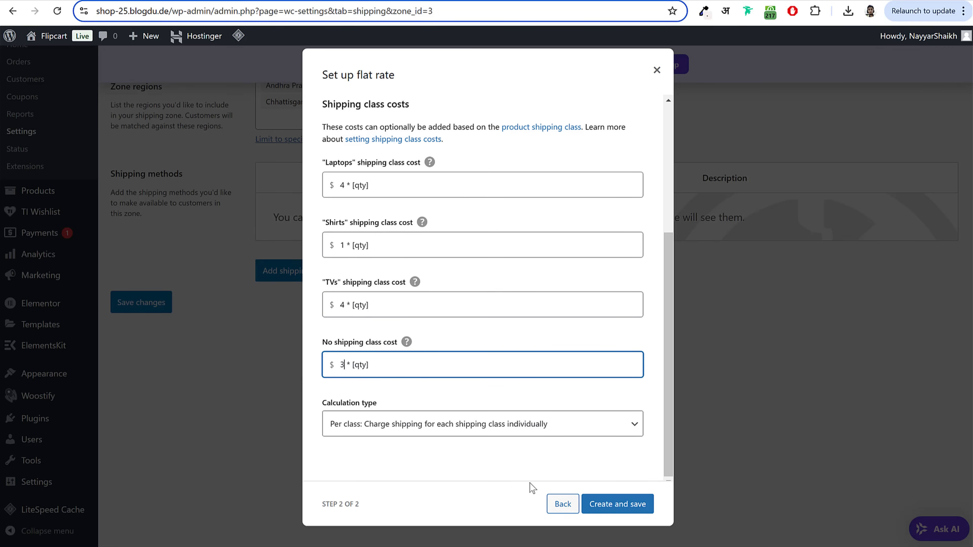
click(629, 504)
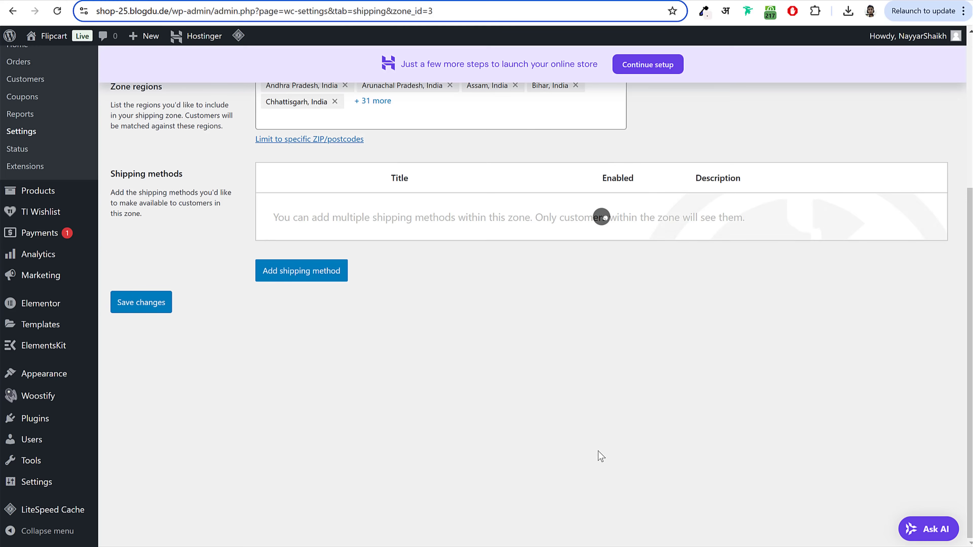
Step: Add Free shipping to the zone, requiring a minimum order amount of 200
click(303, 269)
click(371, 253)
click(630, 394)
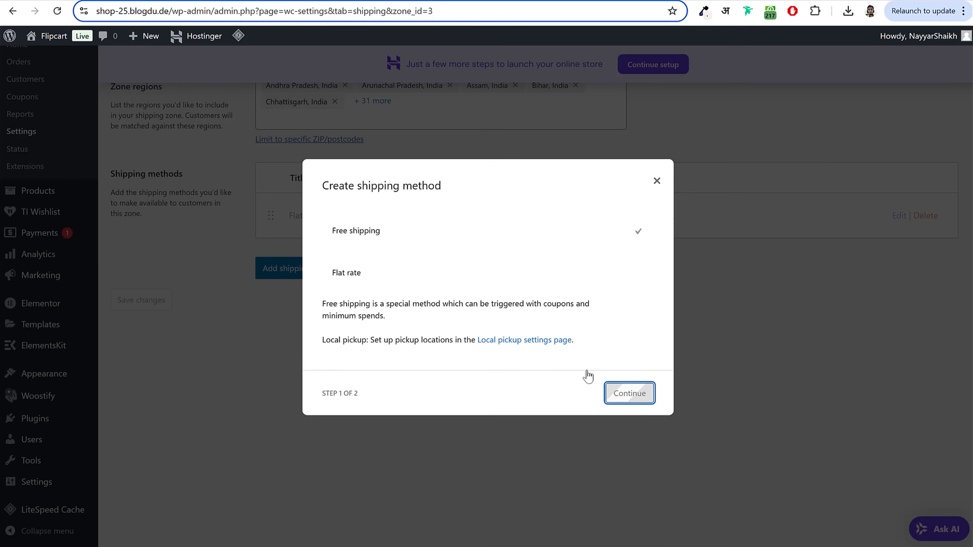
click(402, 317)
click(397, 374)
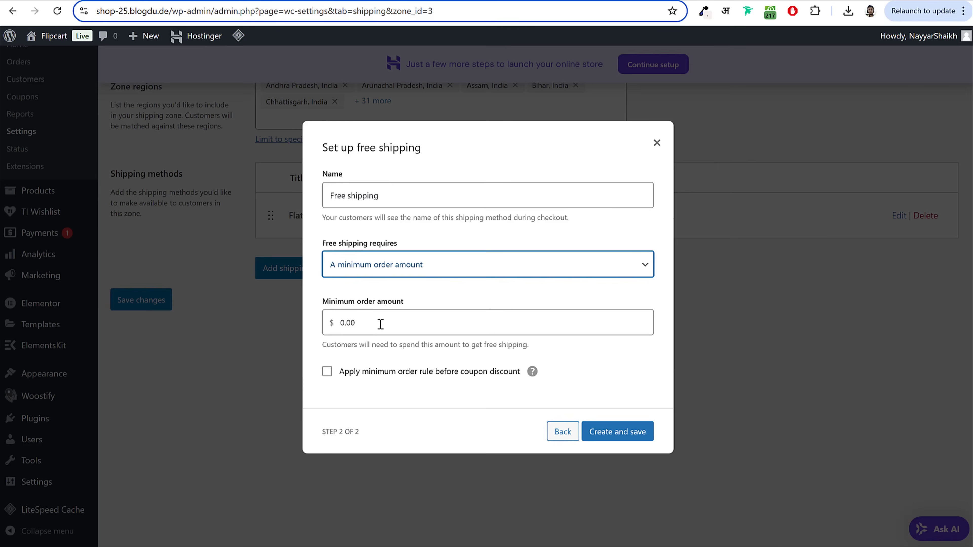
click(380, 323)
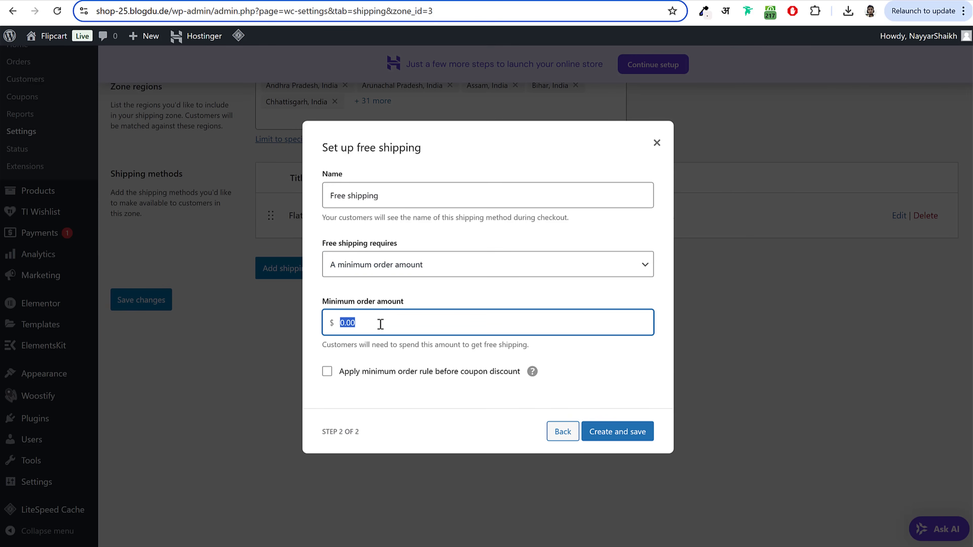
text(200)
click(624, 433)
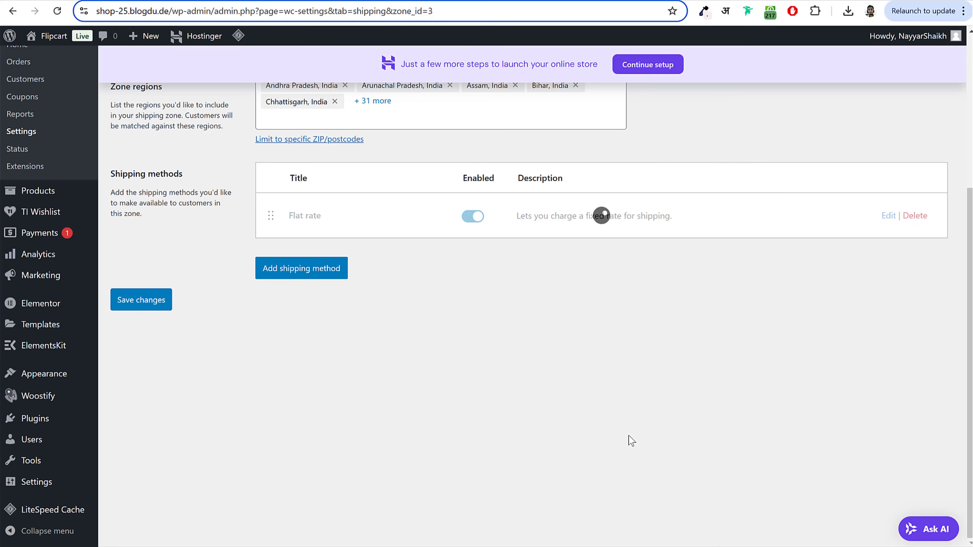
scroll(522, 350, up, 1)
scroll(522, 349, up, 5)
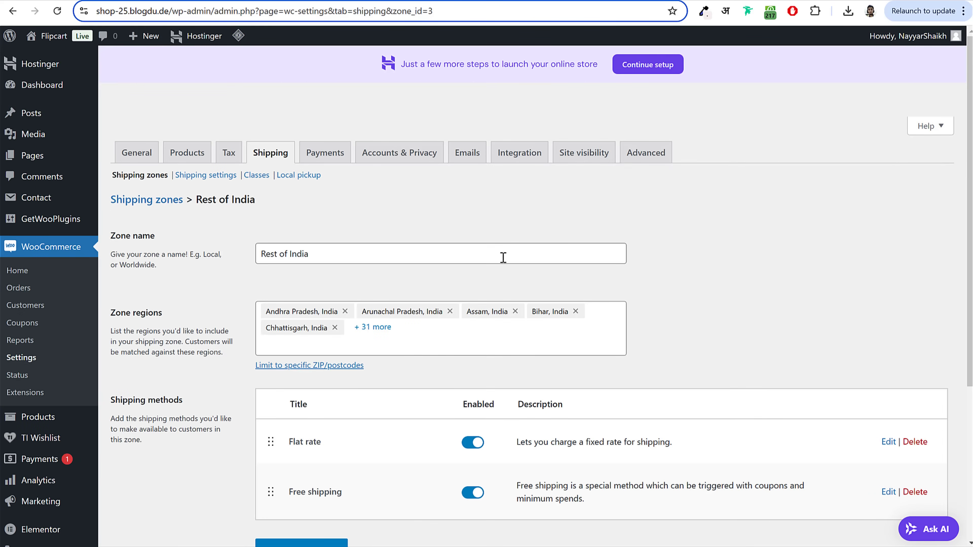
Step: Switch Cash on delivery to Enabled on WooCommerce's Payments tab
click(330, 159)
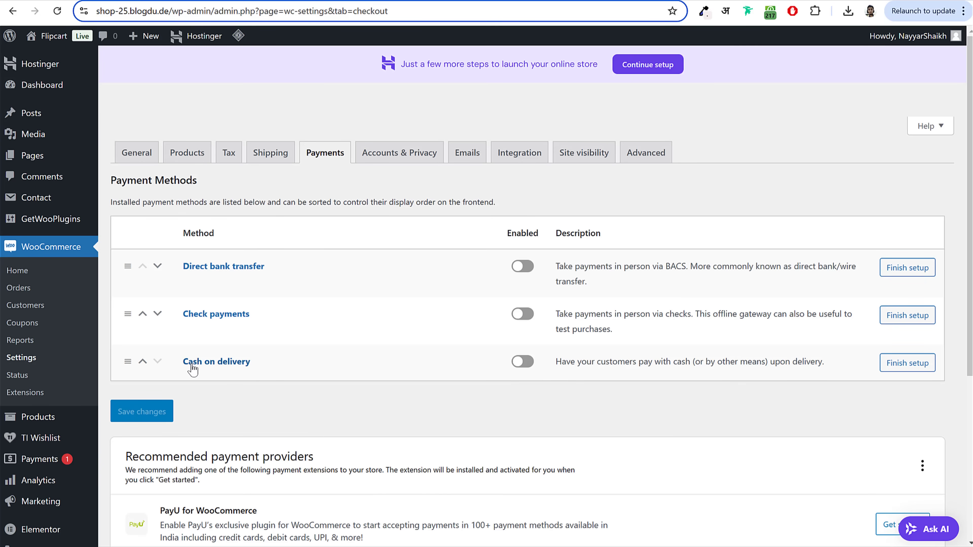
click(523, 362)
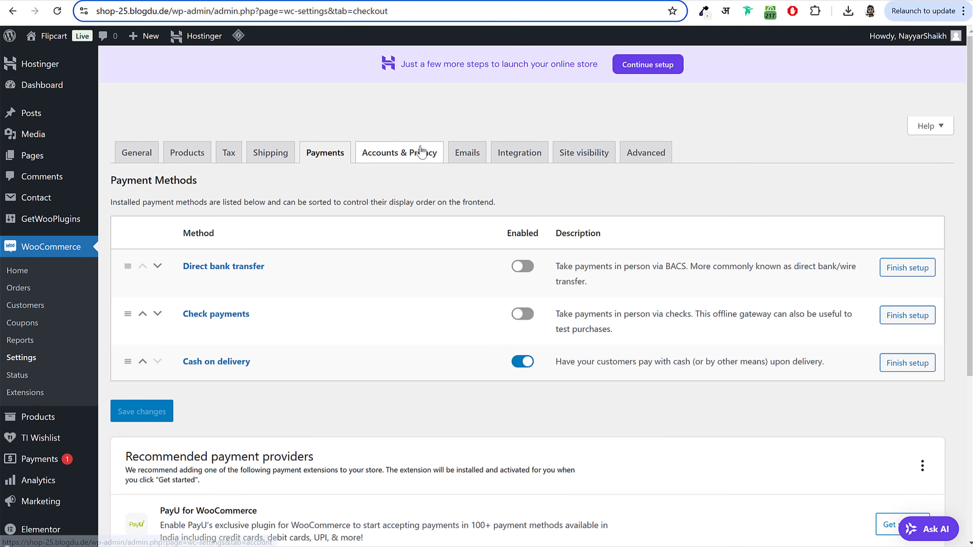
scroll(422, 151, down, 5)
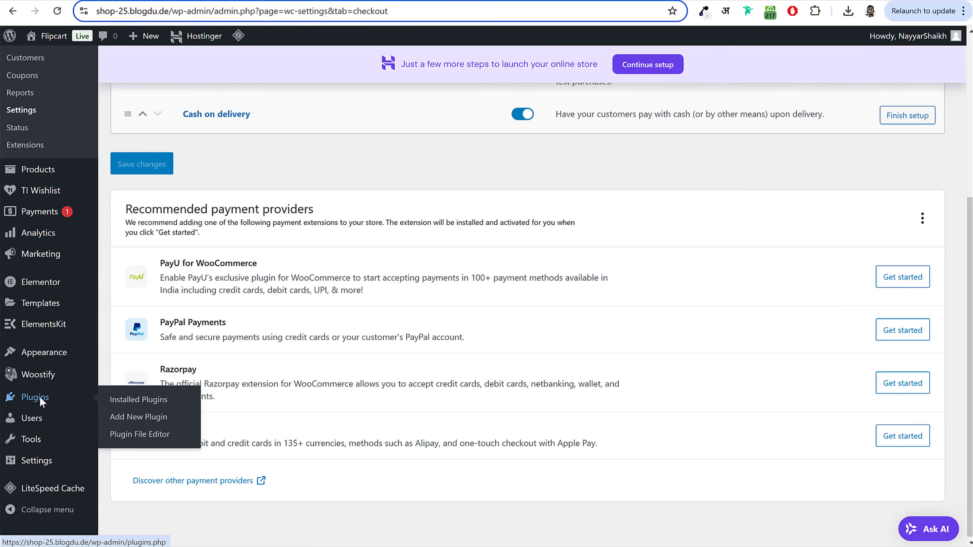
Step: Go to Add New Plugin and search the plugin directory for 'paypal'
right_click(40, 400)
key(Escape)
click(35, 397)
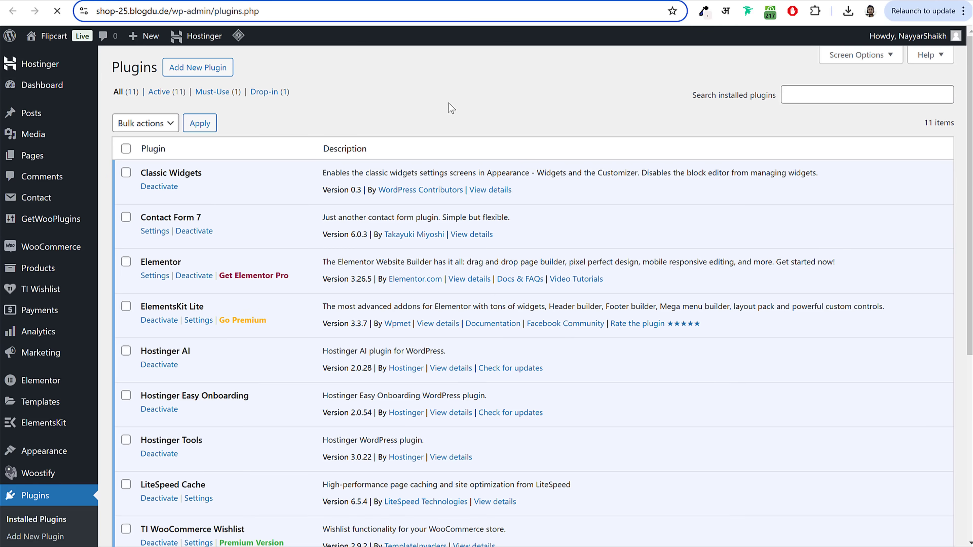
click(216, 67)
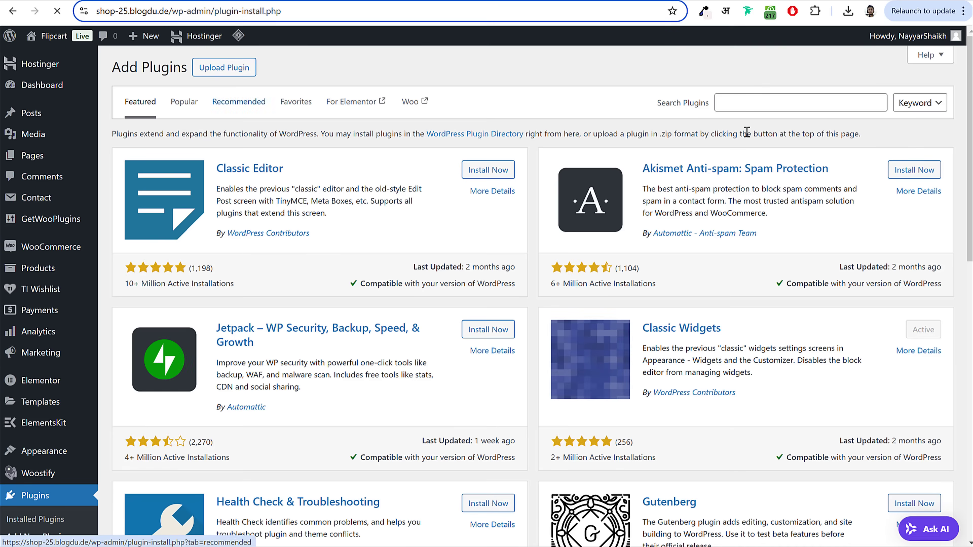
click(776, 103)
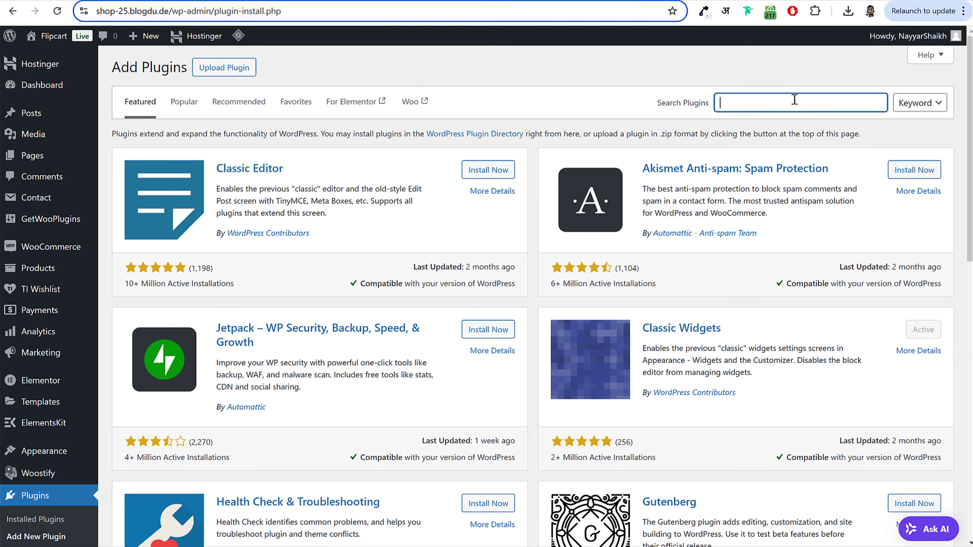
text(paypal)
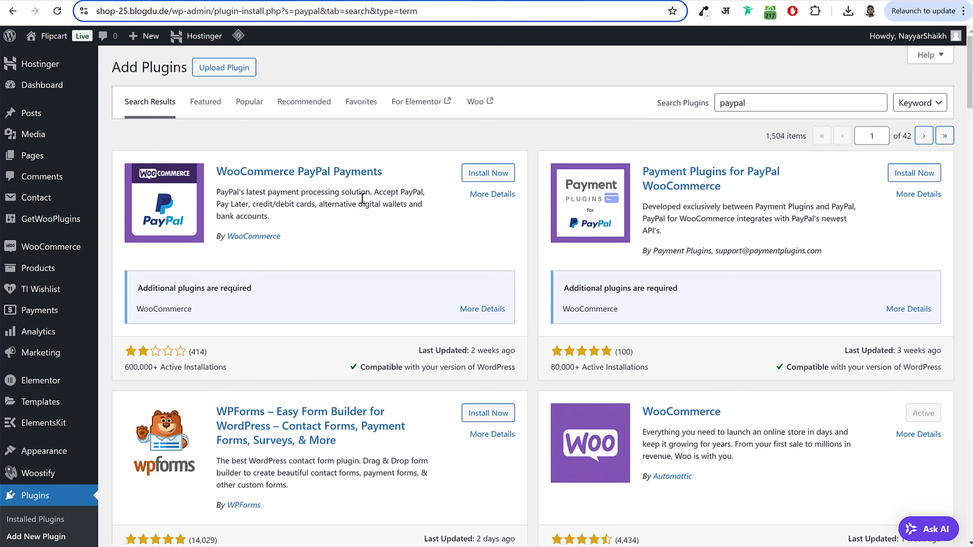
Step: Install Payment Plugins for PayPal WooCommerce from the search results
scroll(720, 378, down, 10)
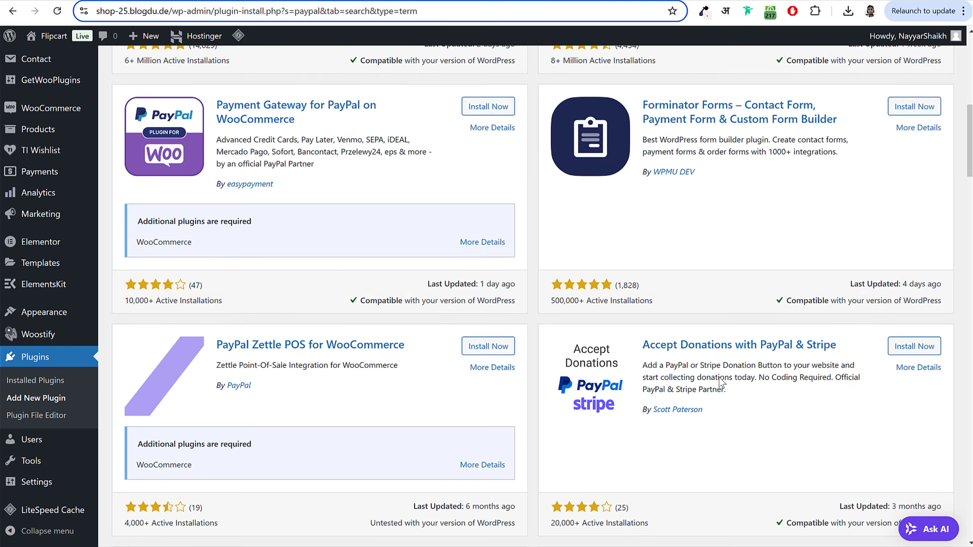
scroll(721, 381, up, 10)
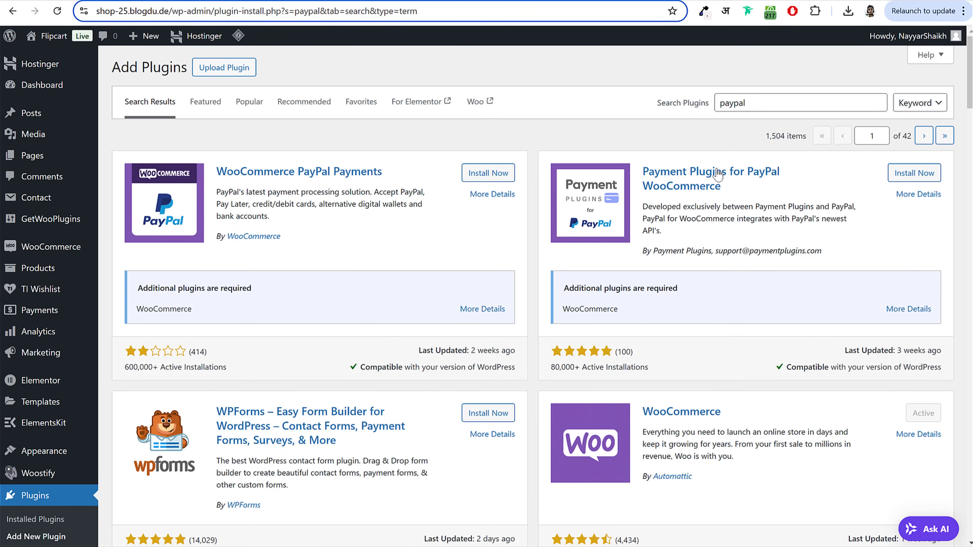
drag(641, 170, 756, 186)
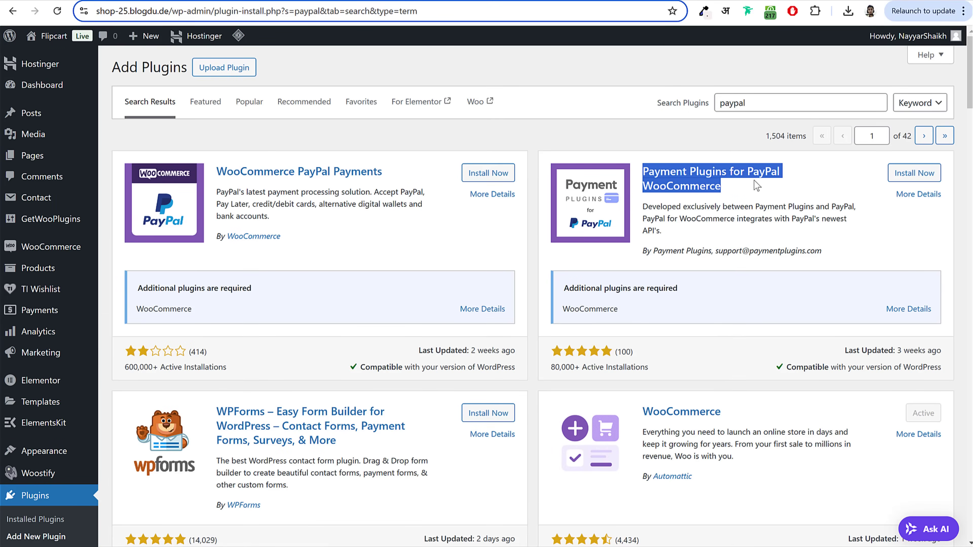
click(713, 252)
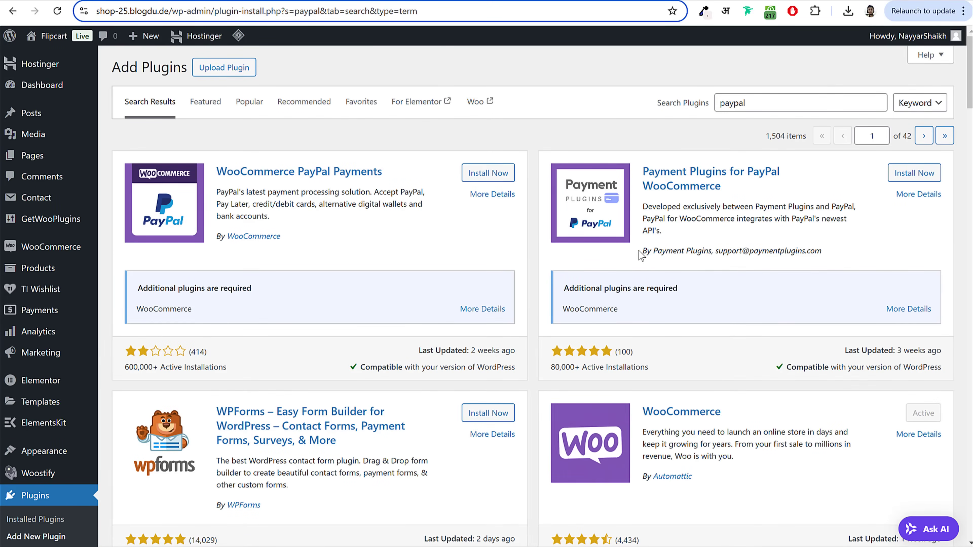
drag(639, 251, 837, 257)
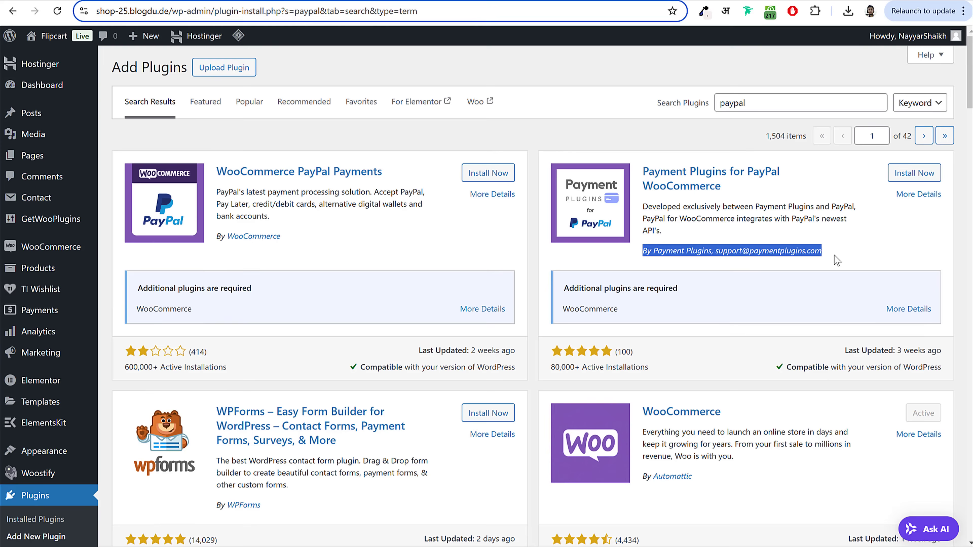
click(897, 180)
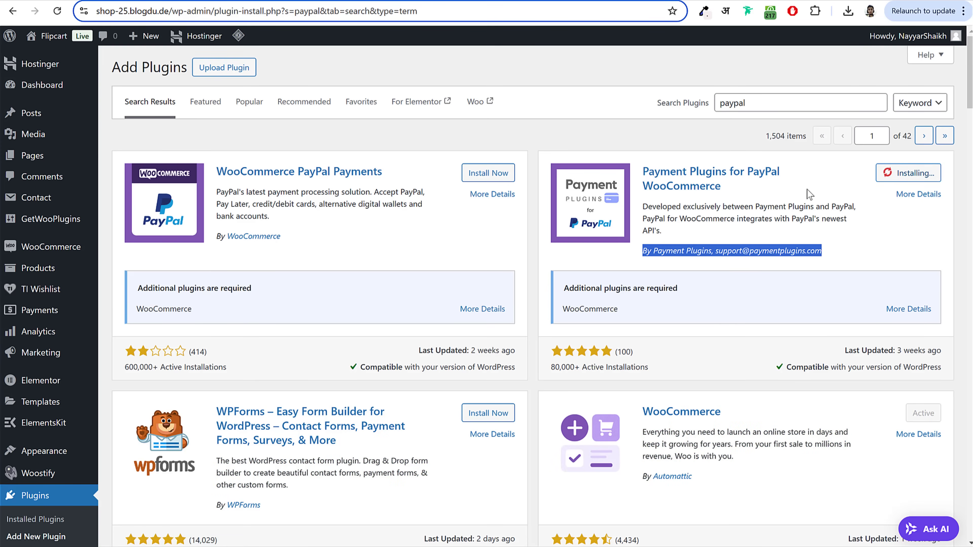
click(654, 102)
Step: Search 'stripe', install Payment Plugins for Stripe WooCommerce, then search for 'razorpay'
text(str)
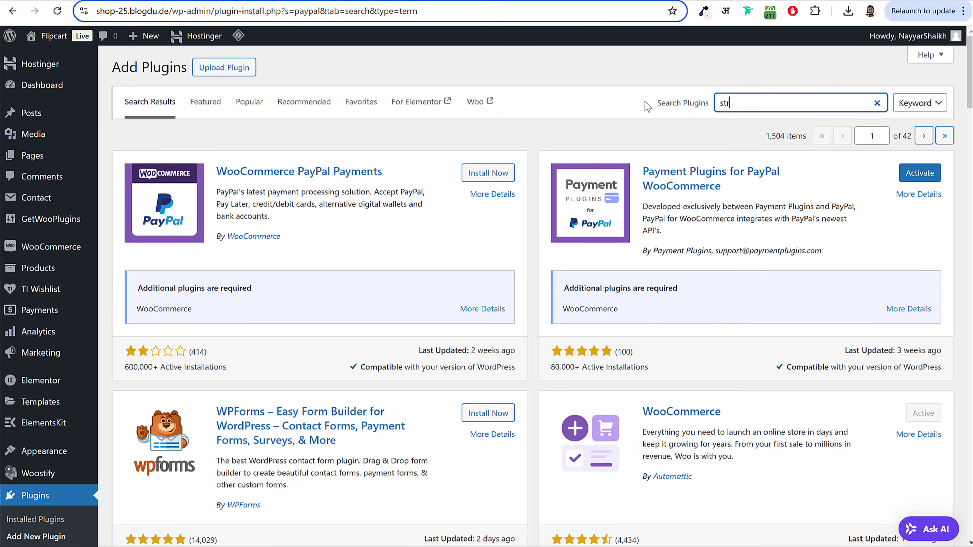
text(ipe)
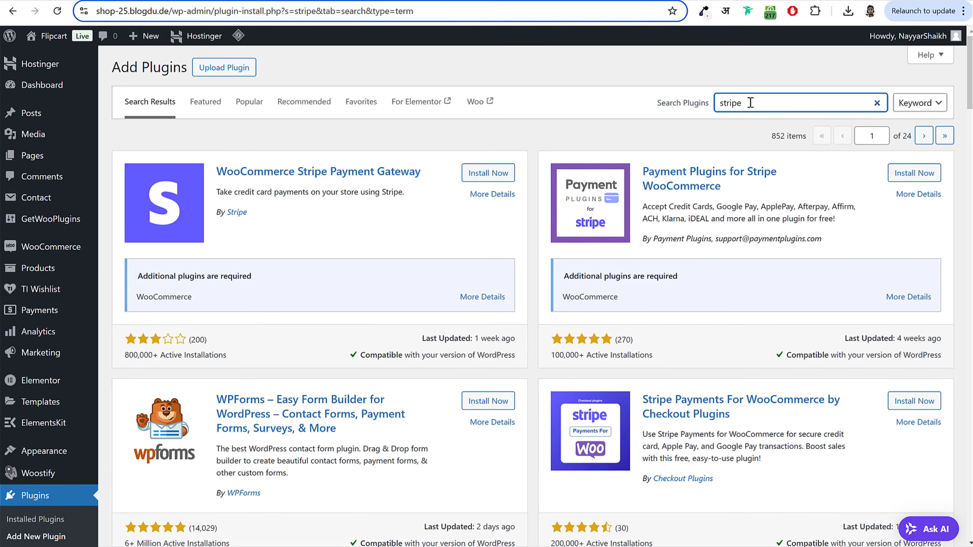
click(914, 173)
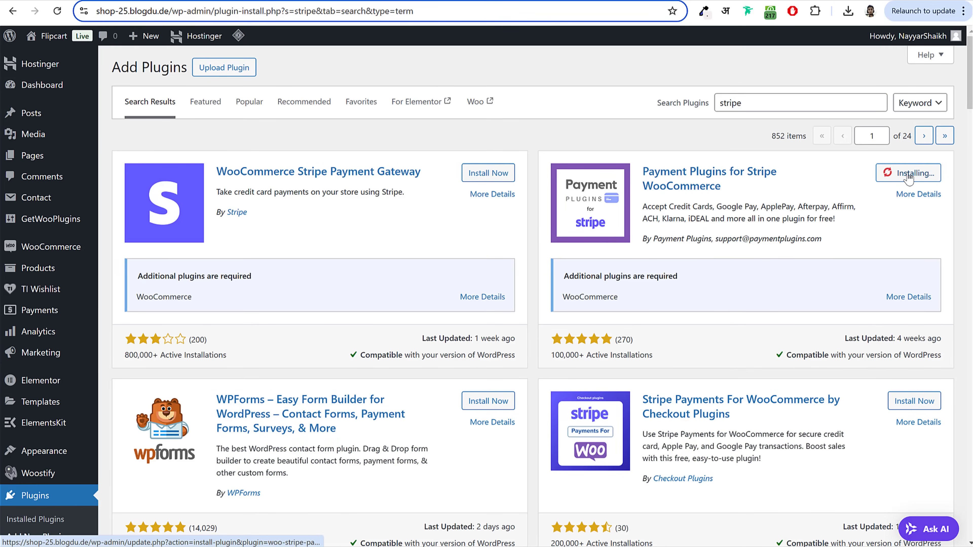
drag(644, 171, 739, 202)
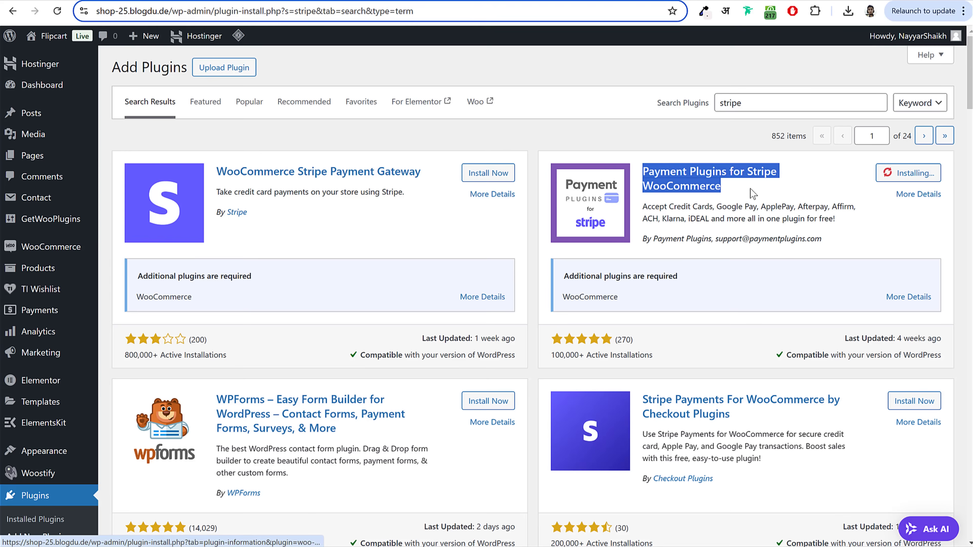
drag(827, 239, 719, 244)
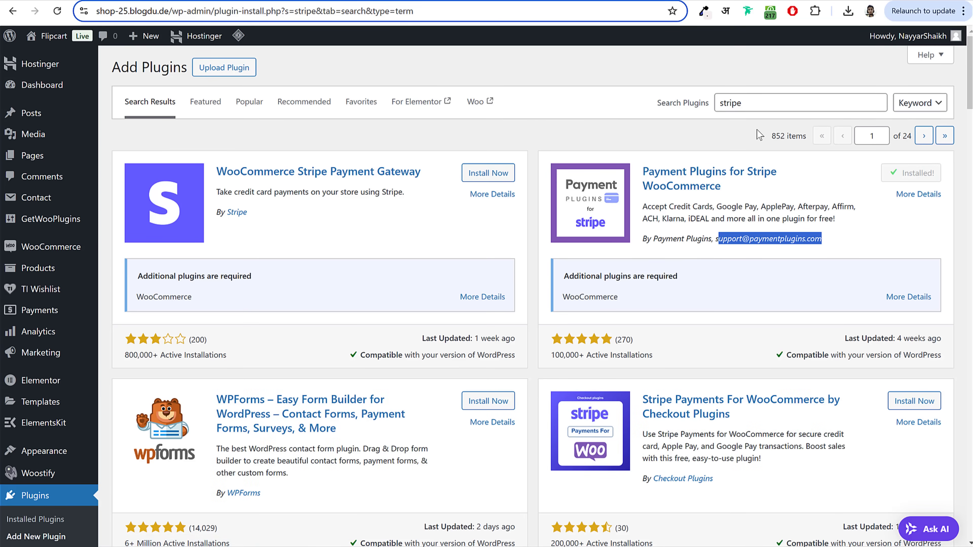
drag(773, 102, 673, 109)
text(razo)
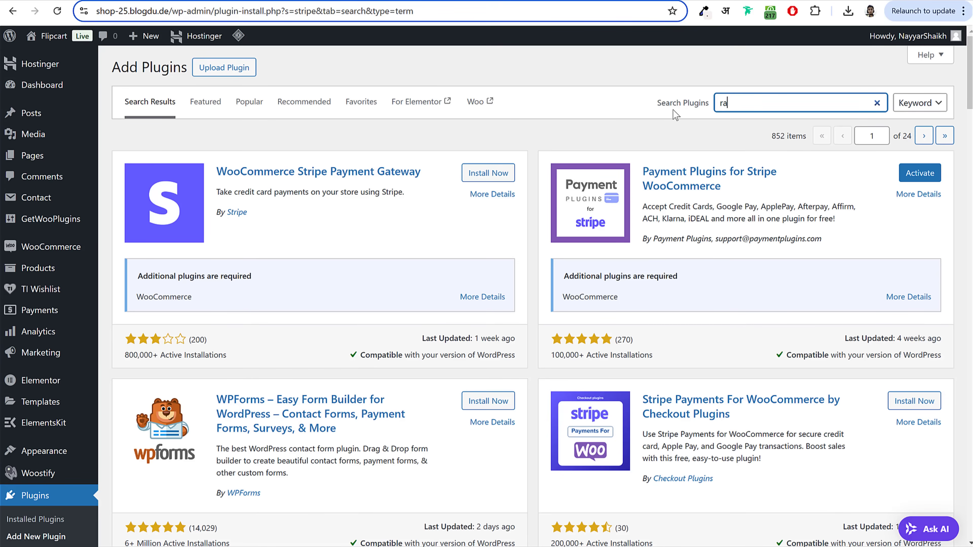
text(rpay)
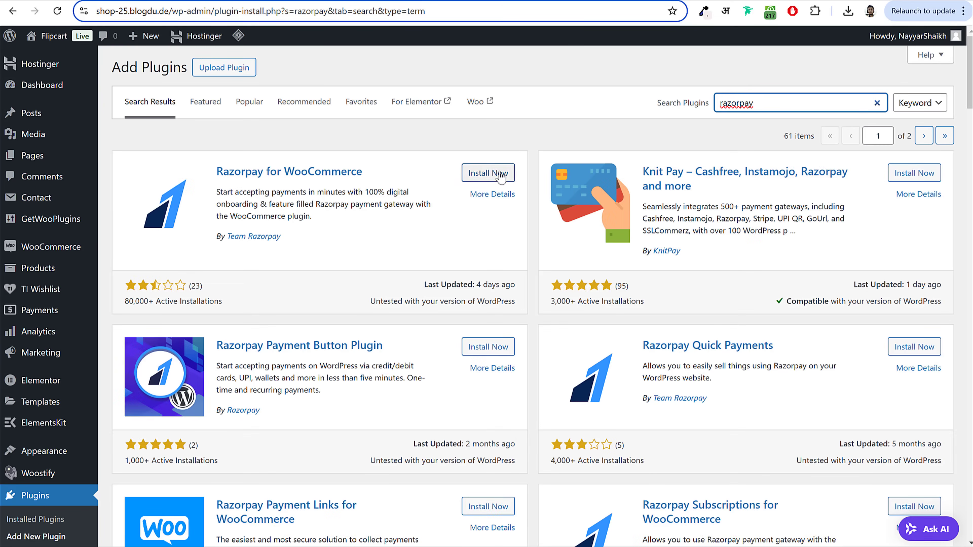
Step: Install Razorpay for WooCommerce, then go to the Installed Plugins list
click(501, 177)
drag(217, 236, 324, 240)
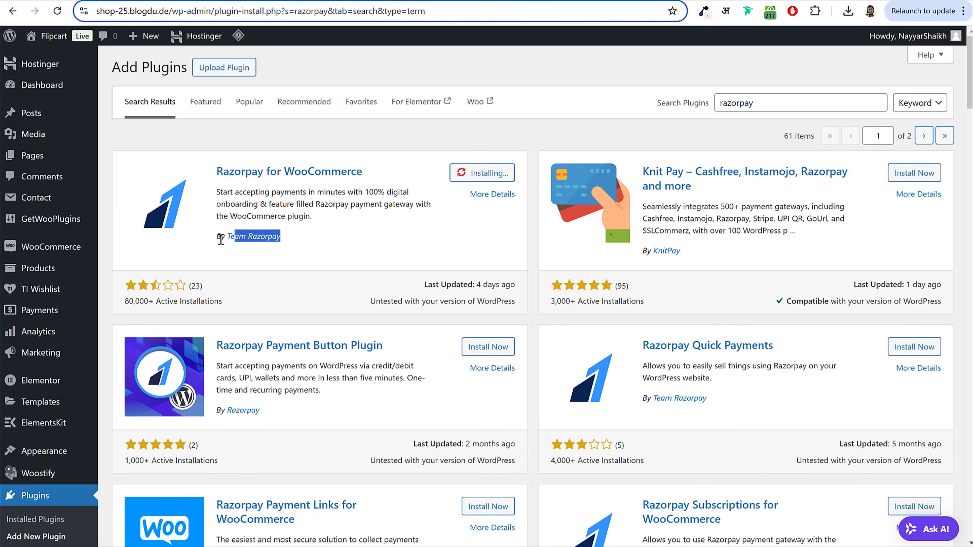
click(321, 233)
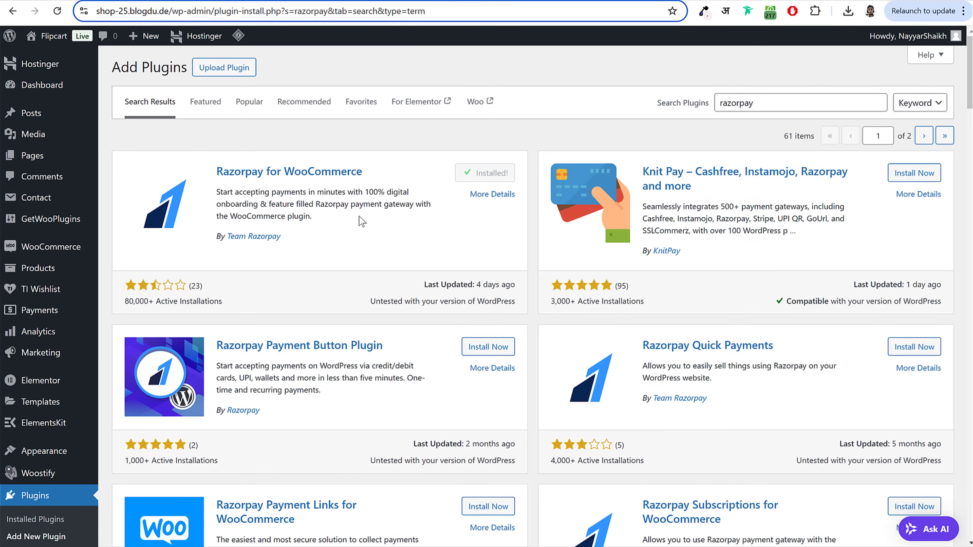
double_click(741, 103)
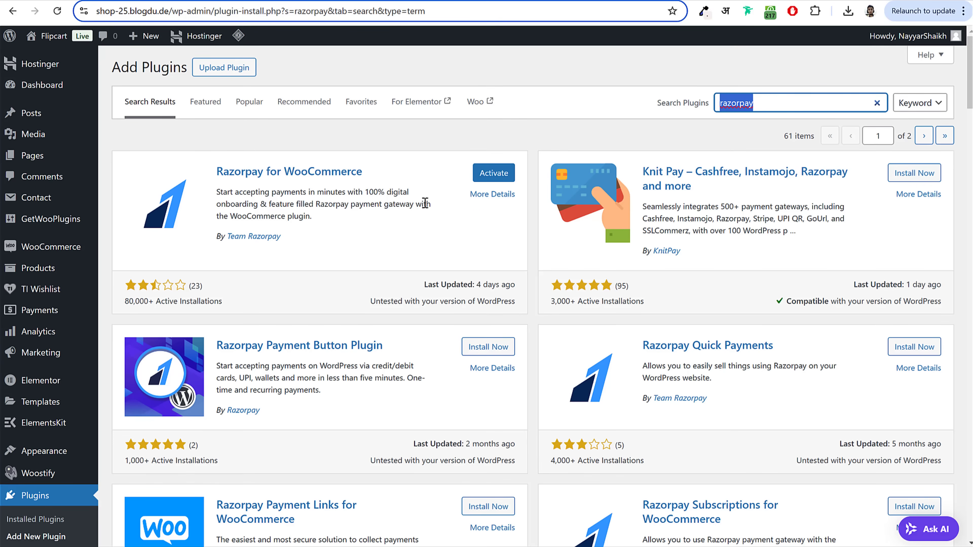
scroll(458, 201, down, 5)
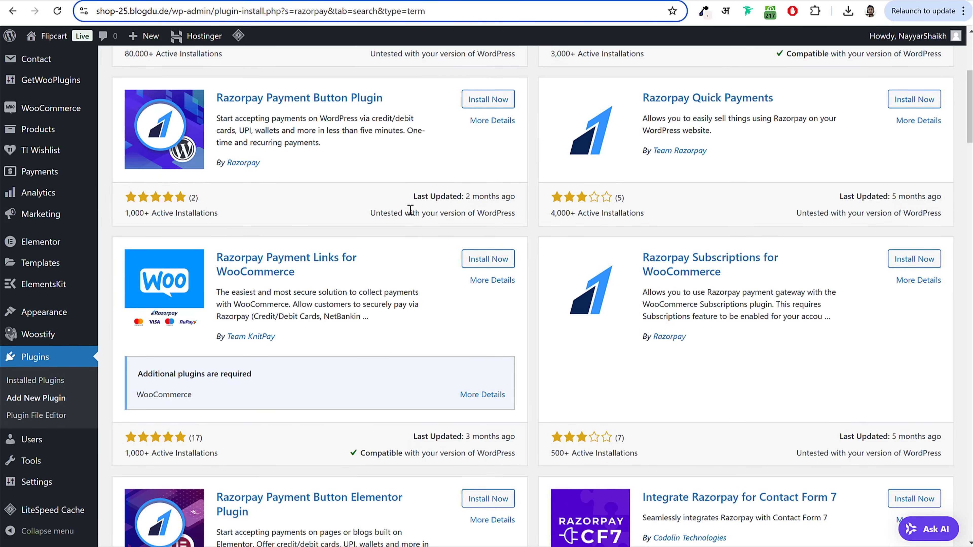
scroll(412, 218, up, 4)
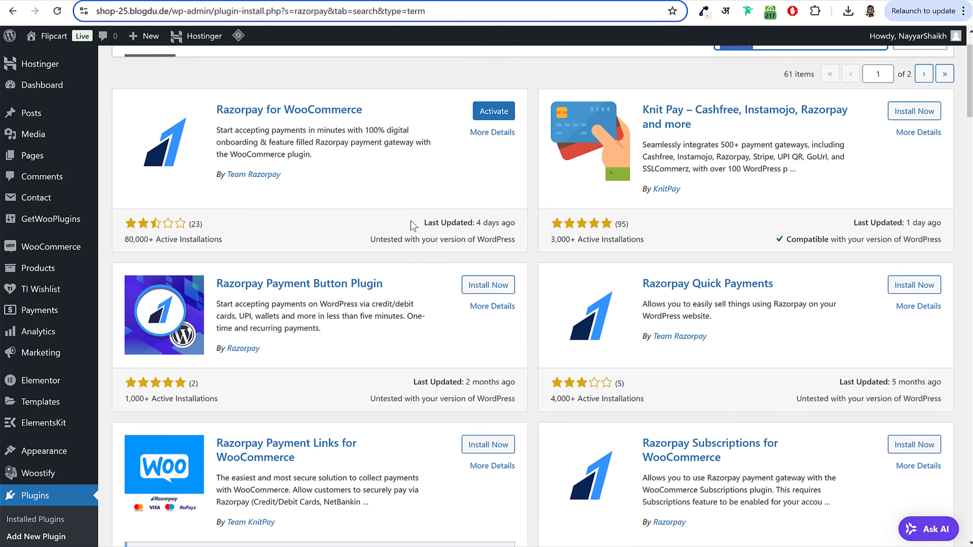
scroll(422, 241, down, 4)
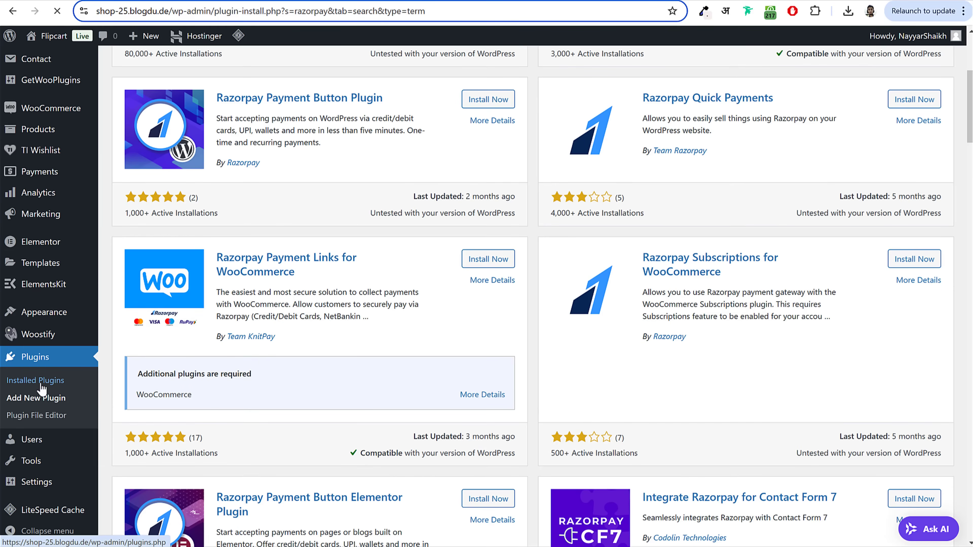
click(51, 388)
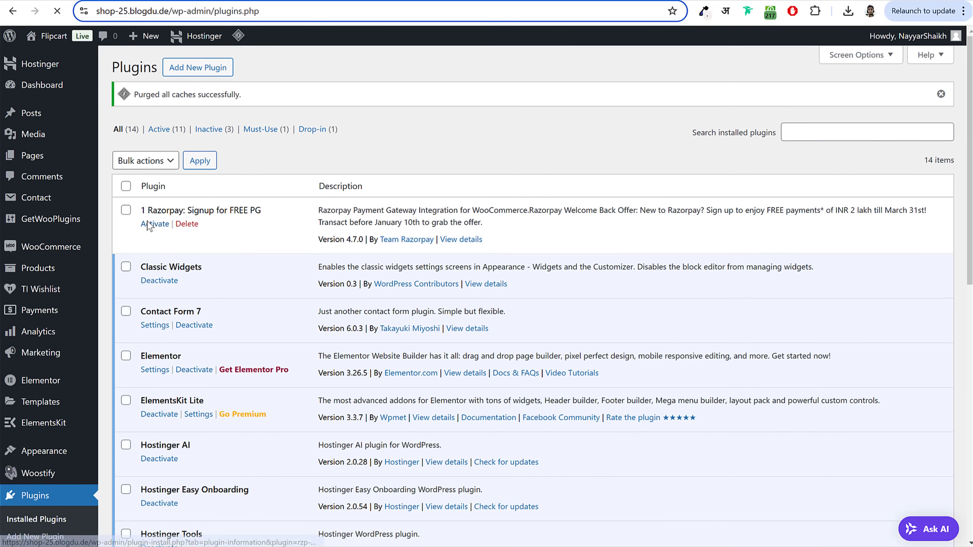
Step: Tick the PayPal and Stripe Payment Plugins and bulk-activate them together
scroll(318, 265, down, 5)
scroll(318, 264, down, 3)
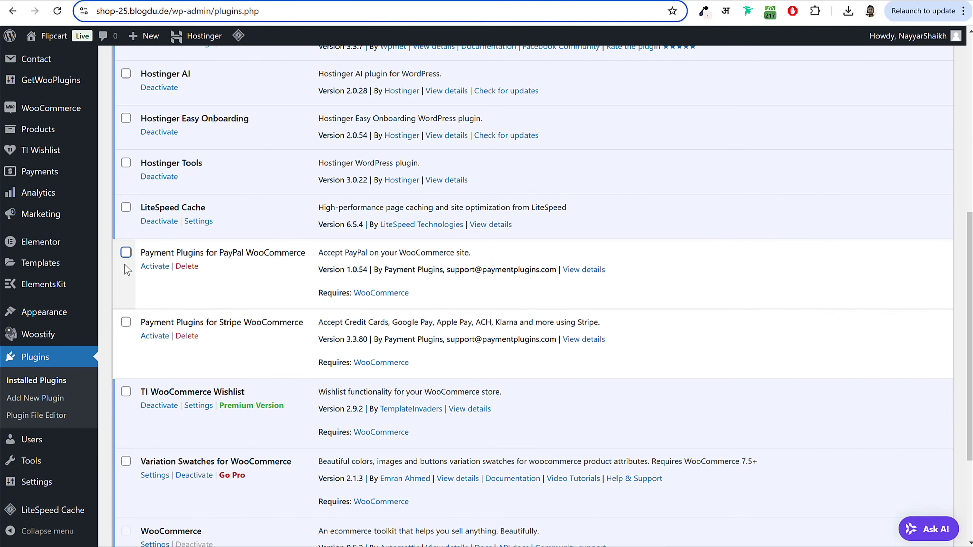
click(126, 252)
click(125, 322)
scroll(291, 337, down, 4)
click(136, 486)
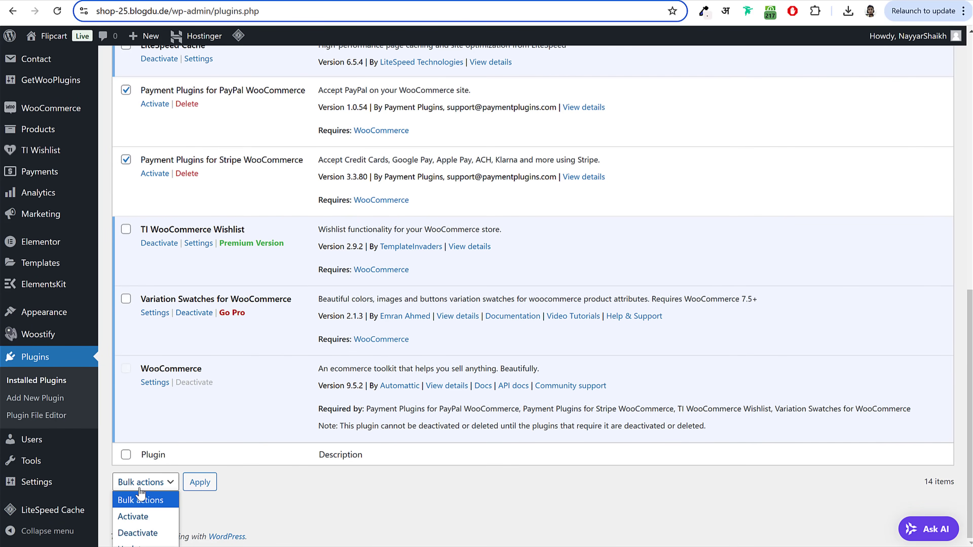
click(146, 521)
click(197, 482)
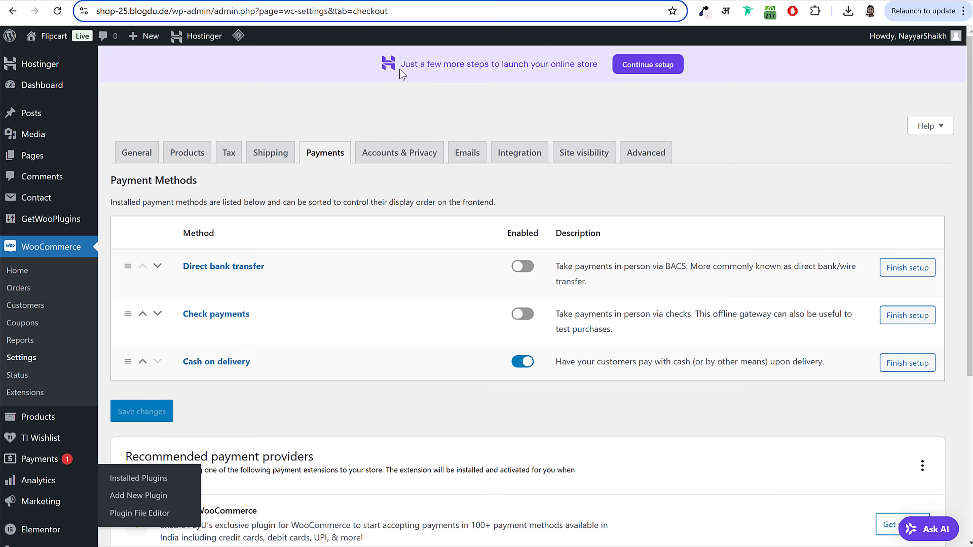
Step: Reload the payment methods and enable PayPal Gateway By Payment Plugins
click(348, 147)
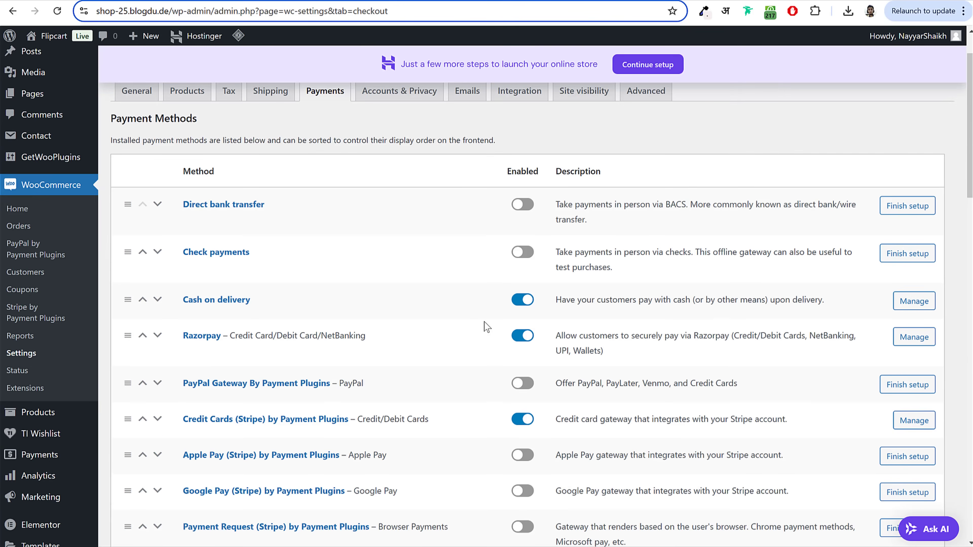
scroll(485, 324, down, 15)
scroll(485, 334, down, 10)
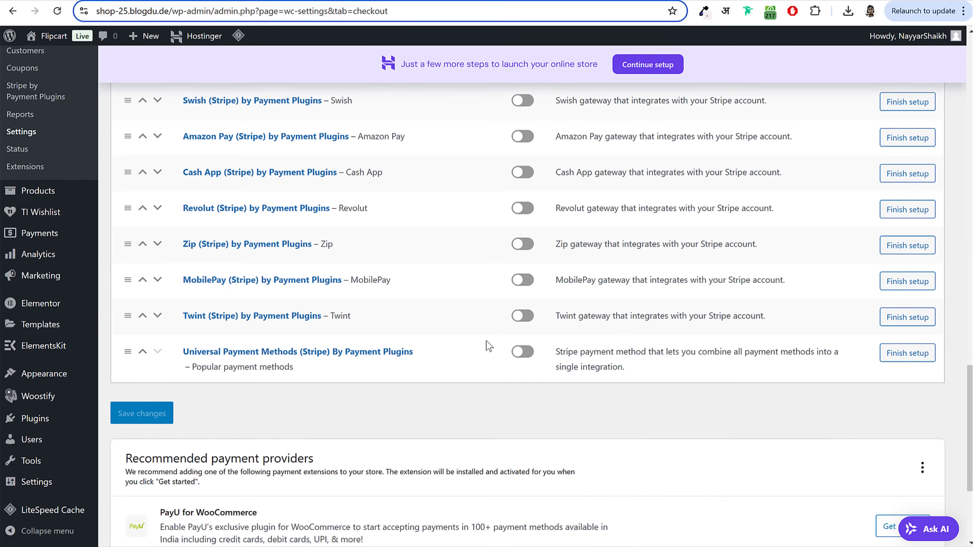
scroll(487, 341, up, 18)
scroll(489, 346, up, 10)
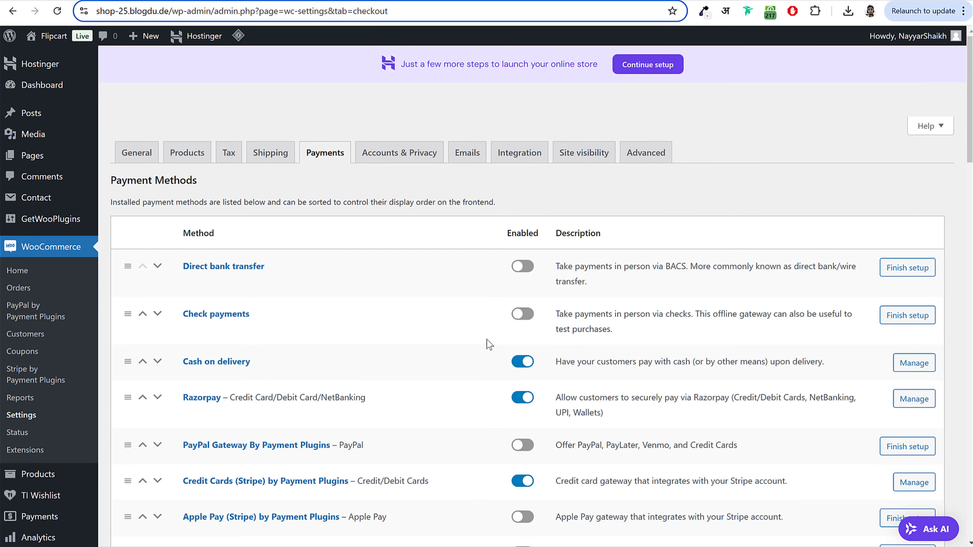
drag(182, 445, 352, 453)
click(530, 448)
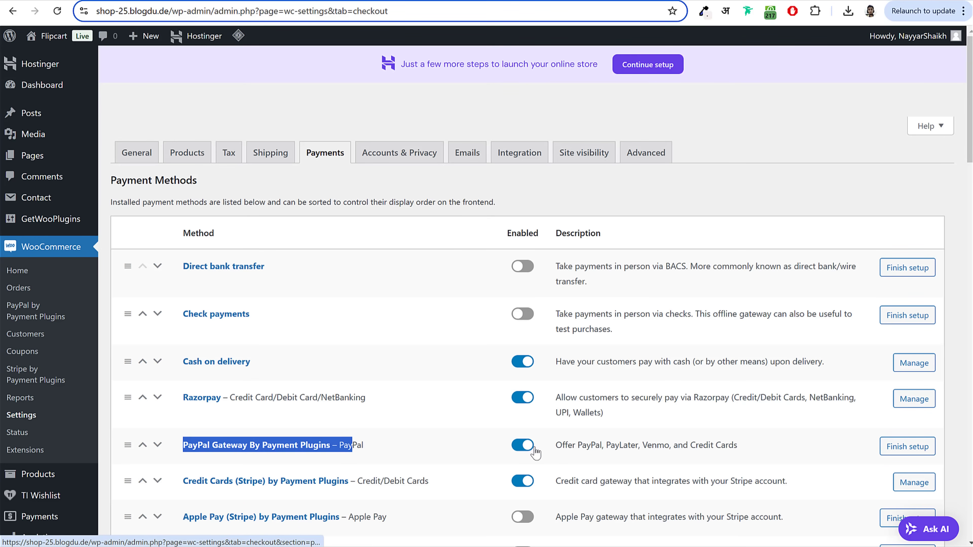
click(492, 447)
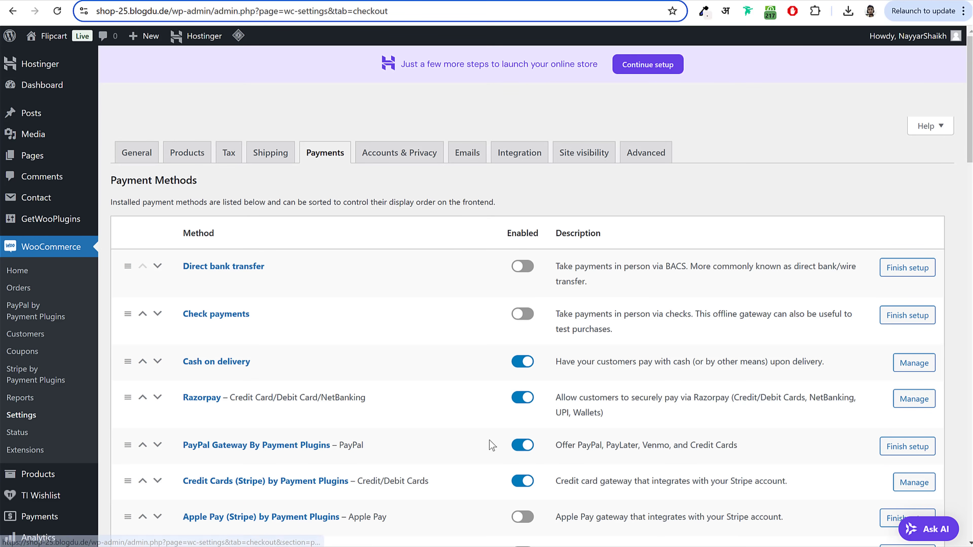
Step: Open the PayPal gateway's API Settings, keep the production environment, and start Click to Connect
click(299, 447)
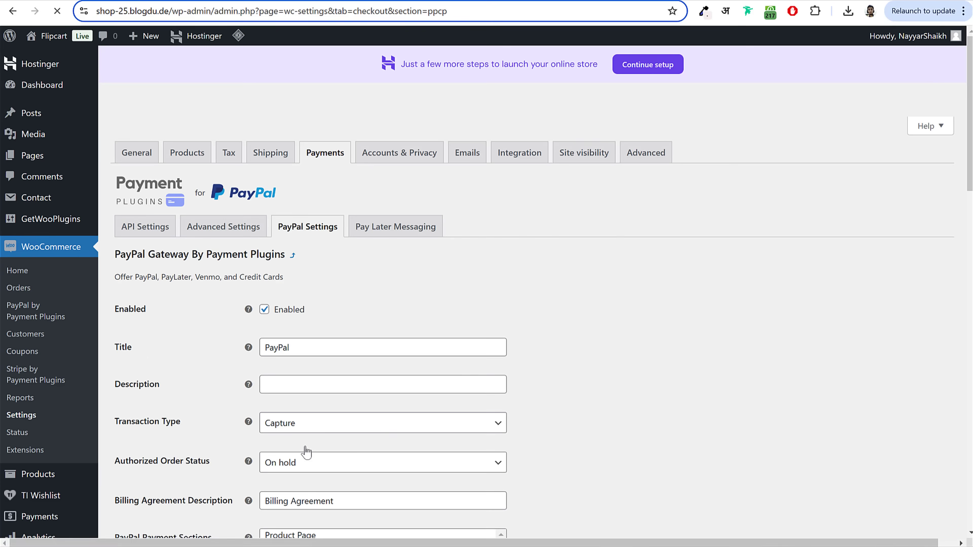
drag(306, 310, 276, 312)
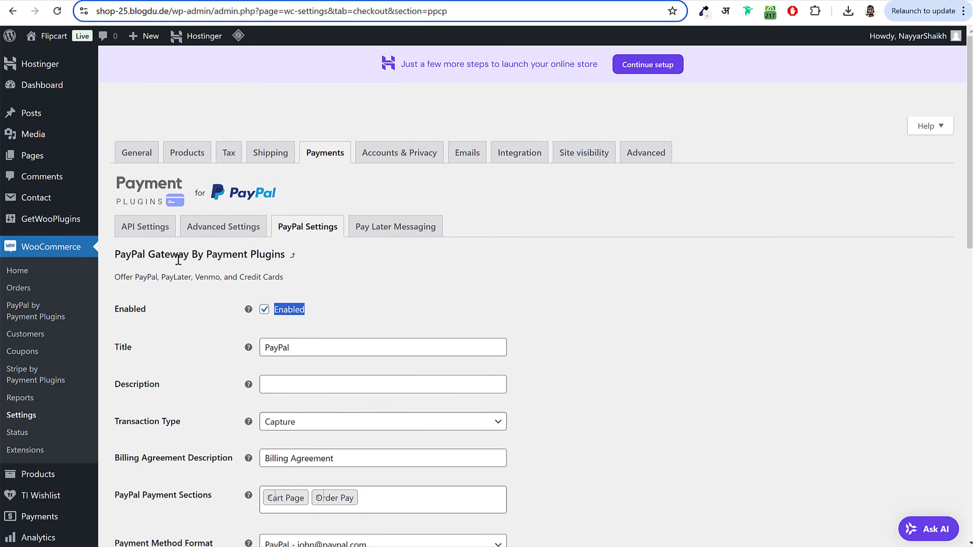
click(155, 229)
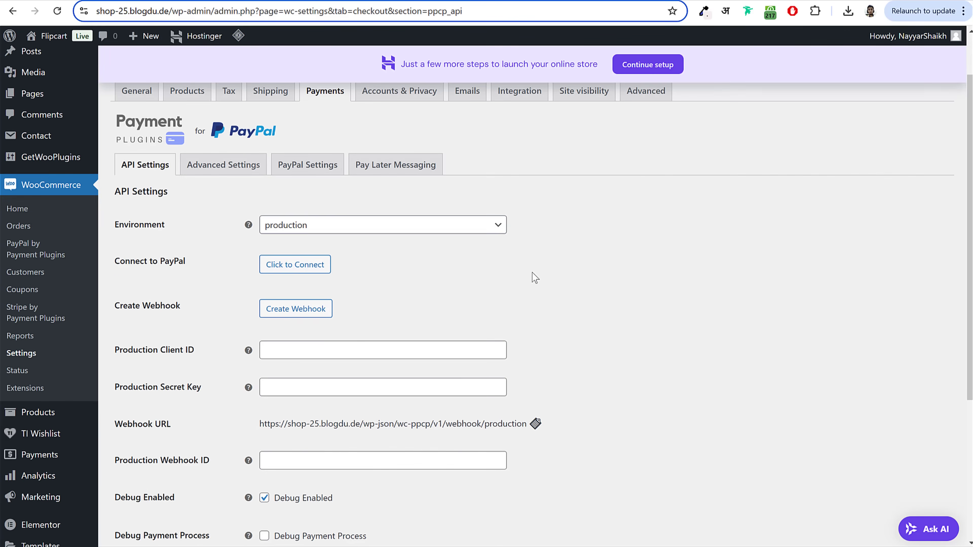
scroll(532, 276, down, 2)
drag(144, 234, 228, 237)
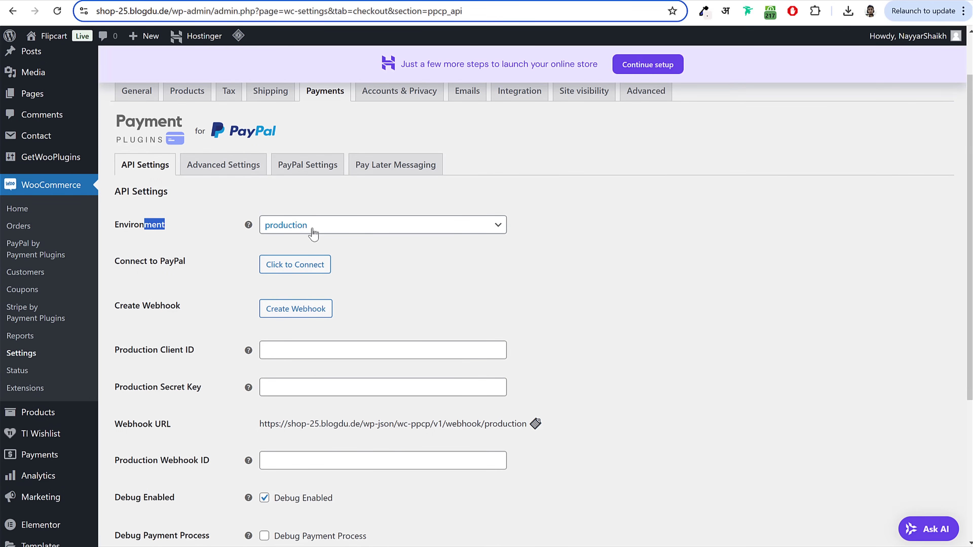
click(545, 293)
scroll(551, 302, down, 2)
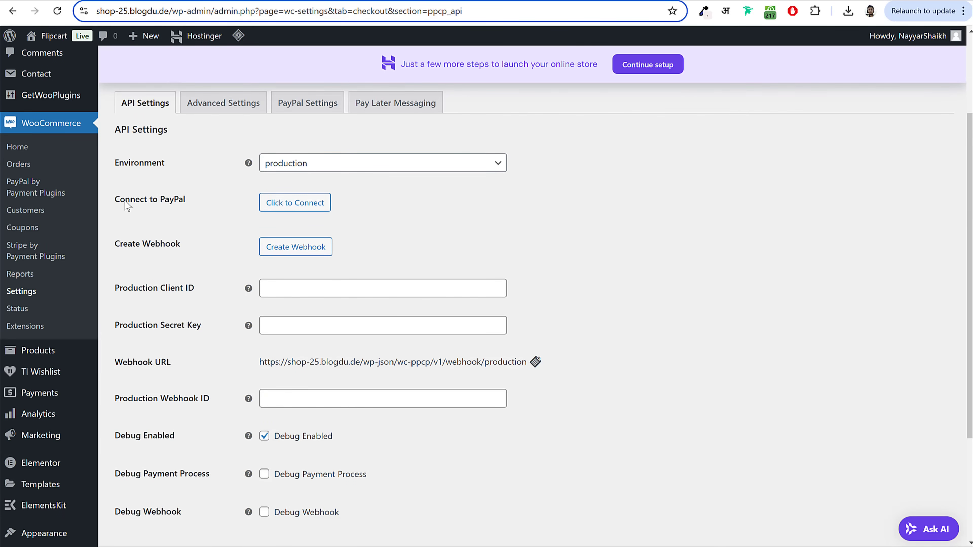
click(311, 204)
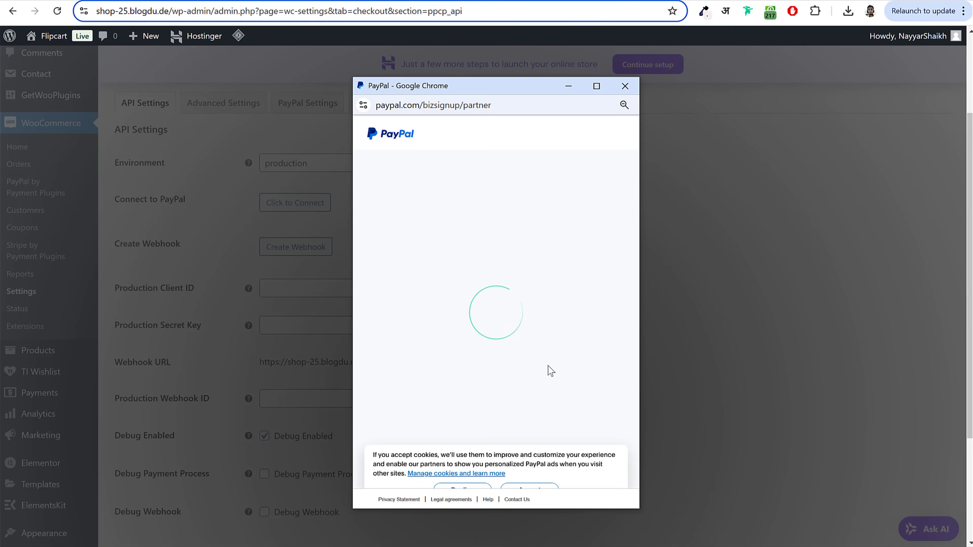
Step: Sign in to PayPal with the saved credentials and agree to connect with Payment Plugins
click(498, 375)
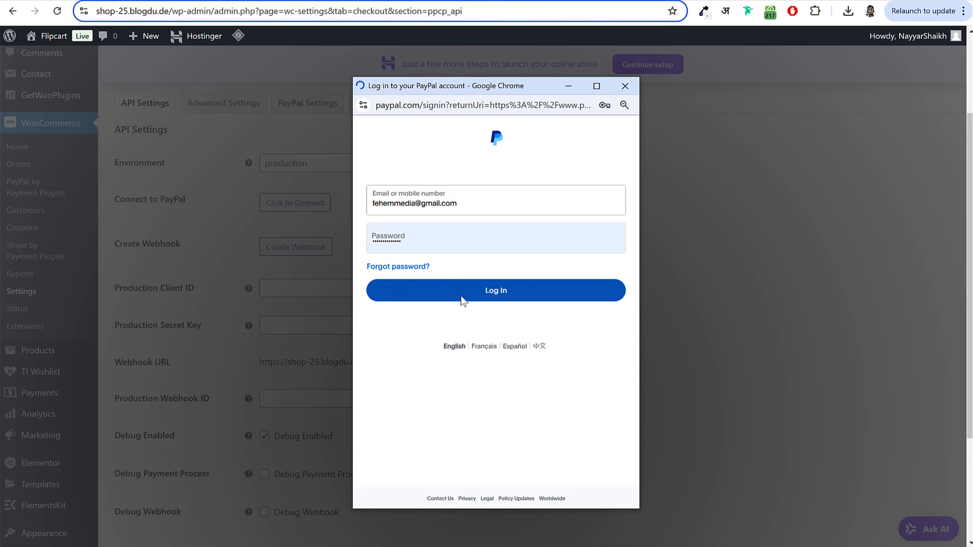
click(486, 298)
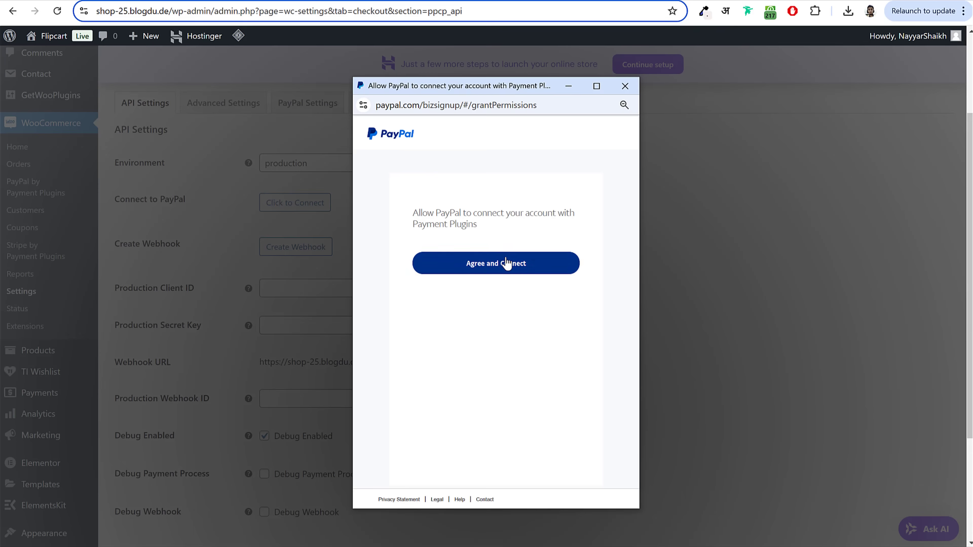
click(495, 271)
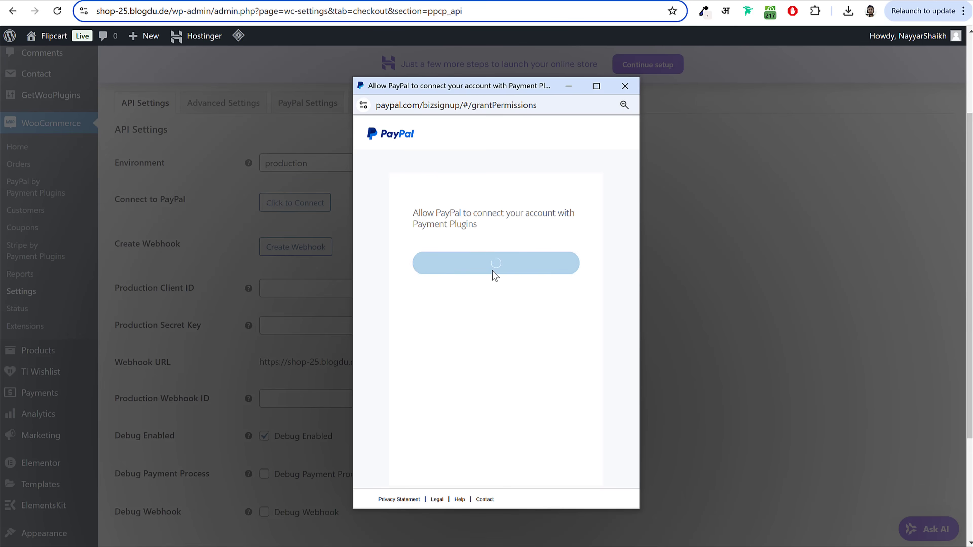
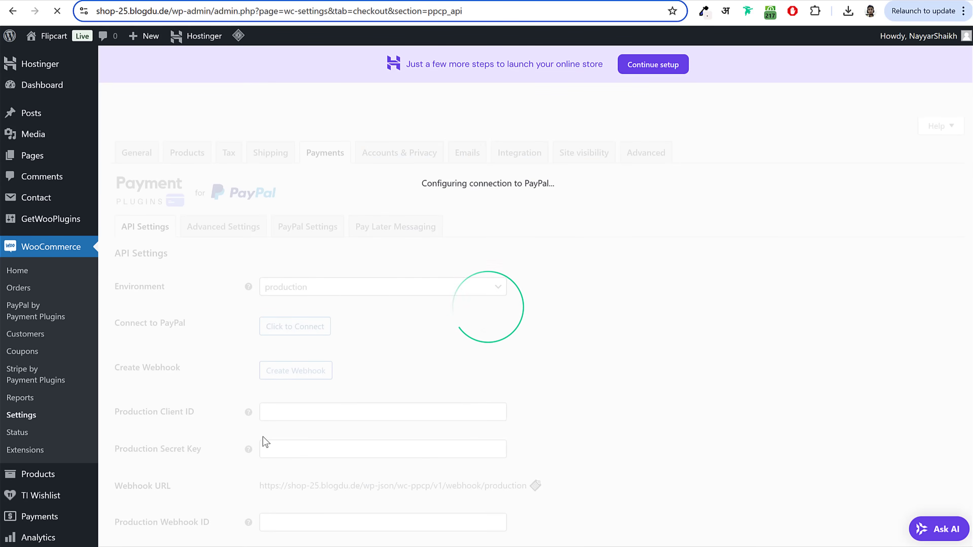
Step: Check that PayPal shows production connected and webhook created, then return to the payment methods list
scroll(436, 381, down, 5)
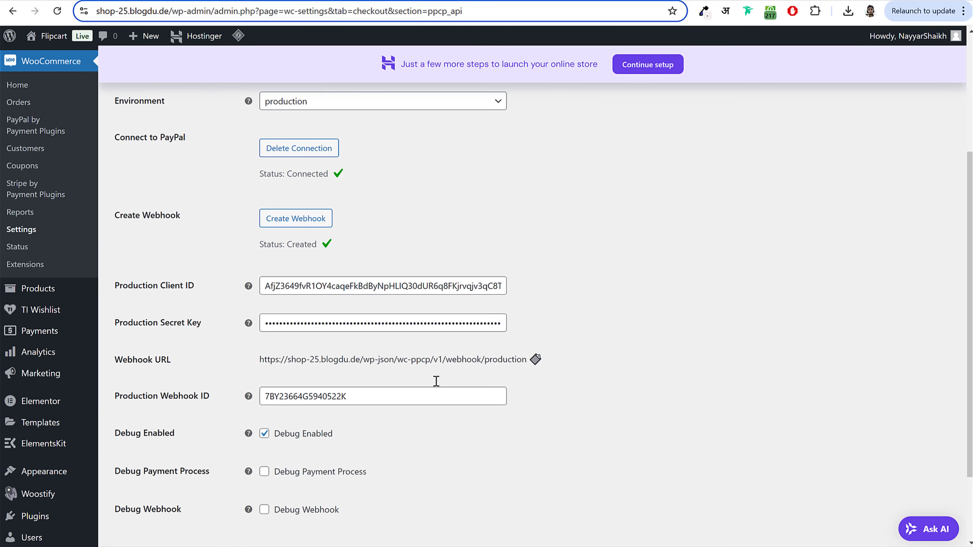
scroll(460, 311, down, 3)
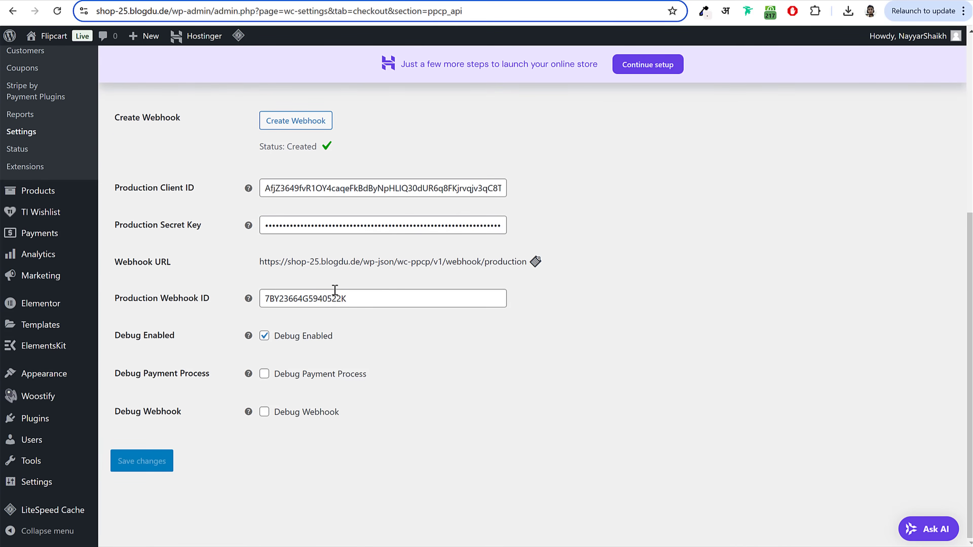
scroll(214, 464, up, 6)
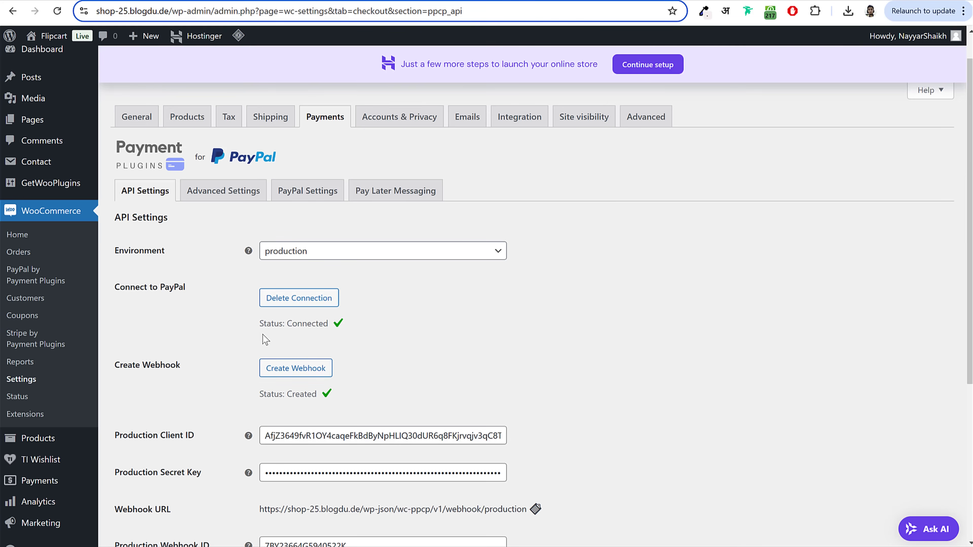
drag(262, 335, 378, 327)
click(378, 328)
click(314, 119)
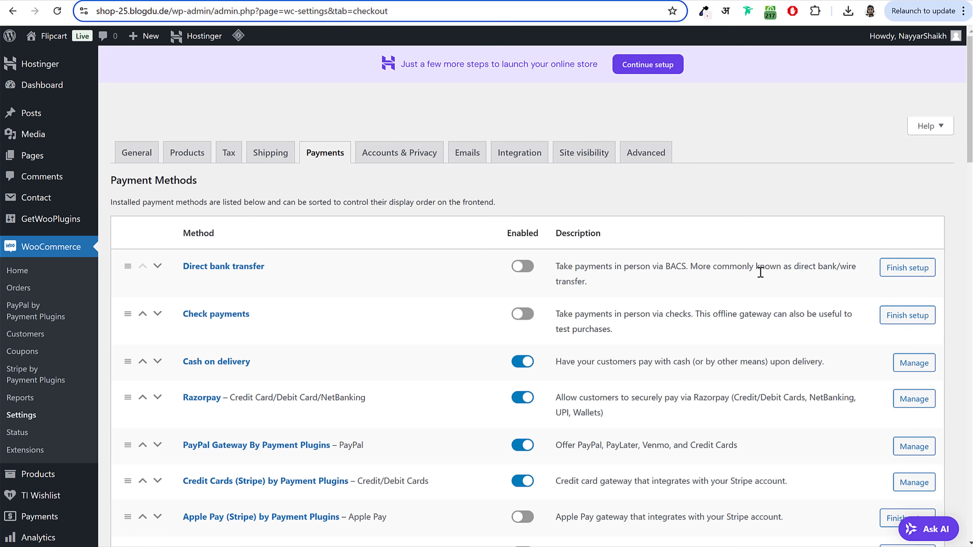
Step: Copy the Credit Cards (Stripe) title 'Credit/Debit Cards' into its Description and save
scroll(763, 281, down, 5)
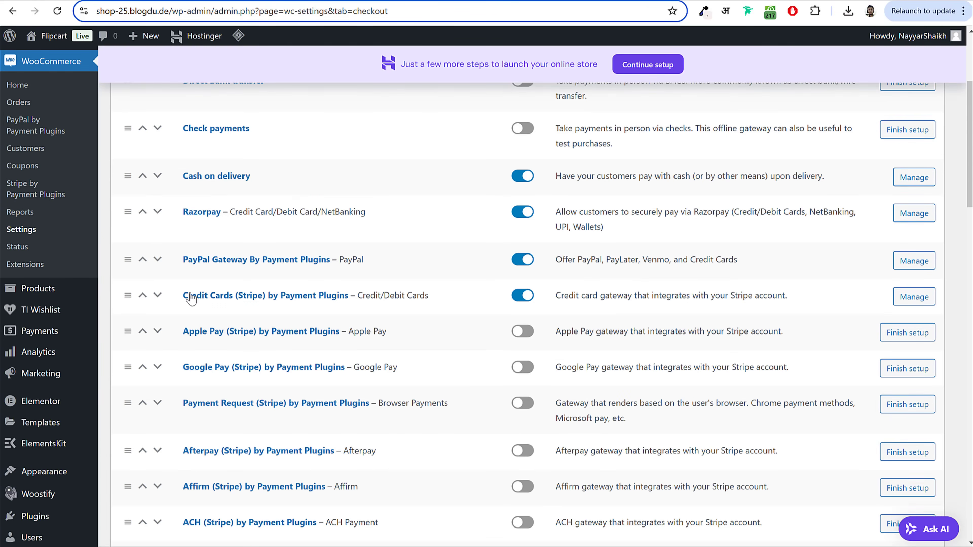
drag(188, 298, 345, 305)
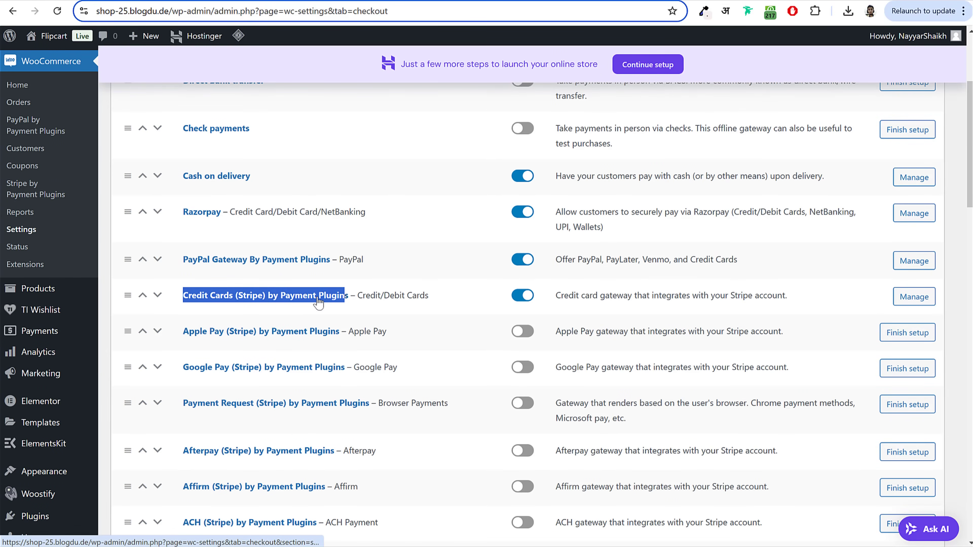
scroll(587, 278, down, 3)
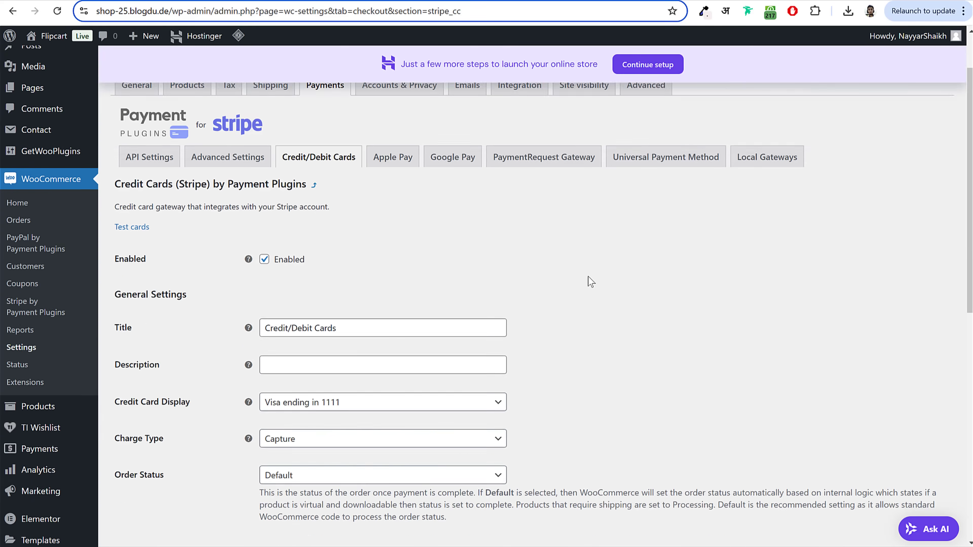
click(267, 272)
key(ctrl+a)
key(ctrl+c)
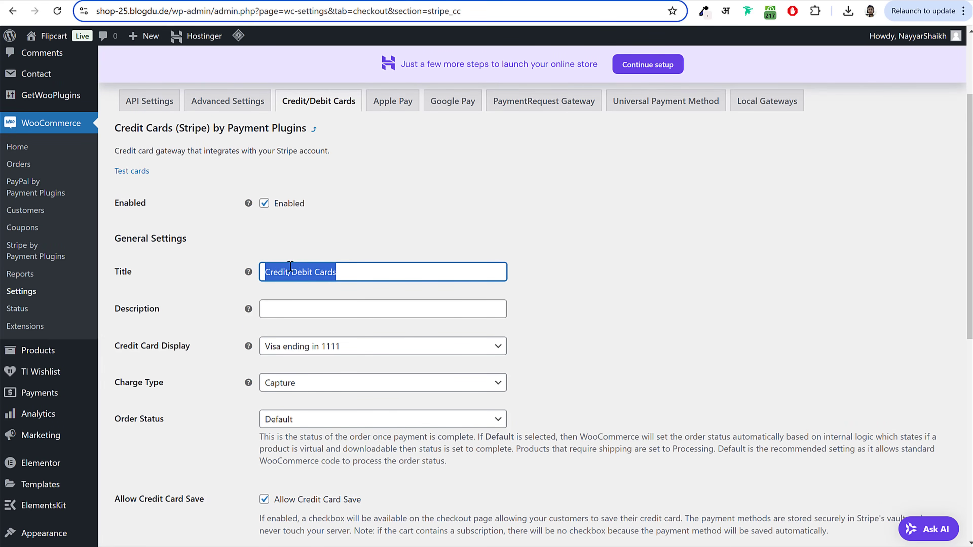
click(310, 306)
key(ctrl+v)
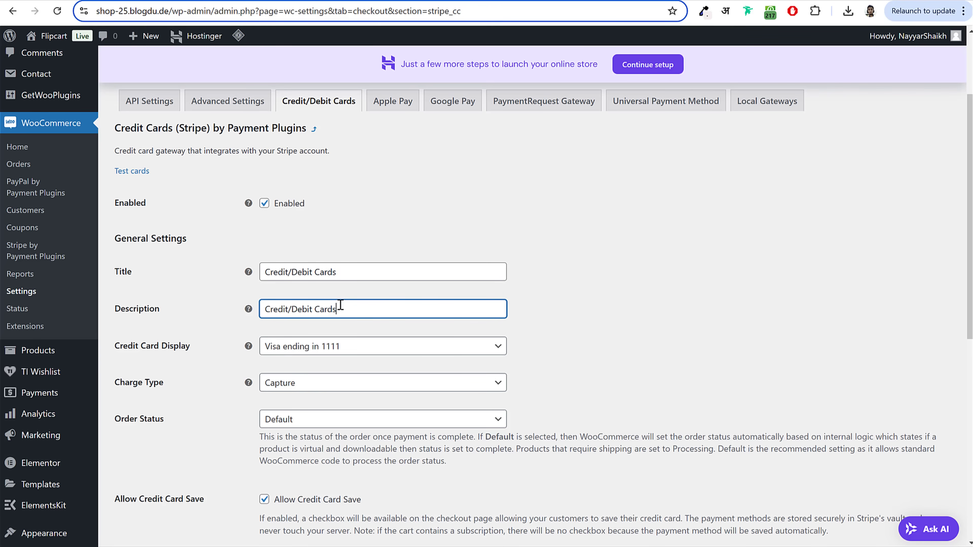
drag(339, 307, 239, 309)
click(578, 298)
scroll(551, 383, down, 10)
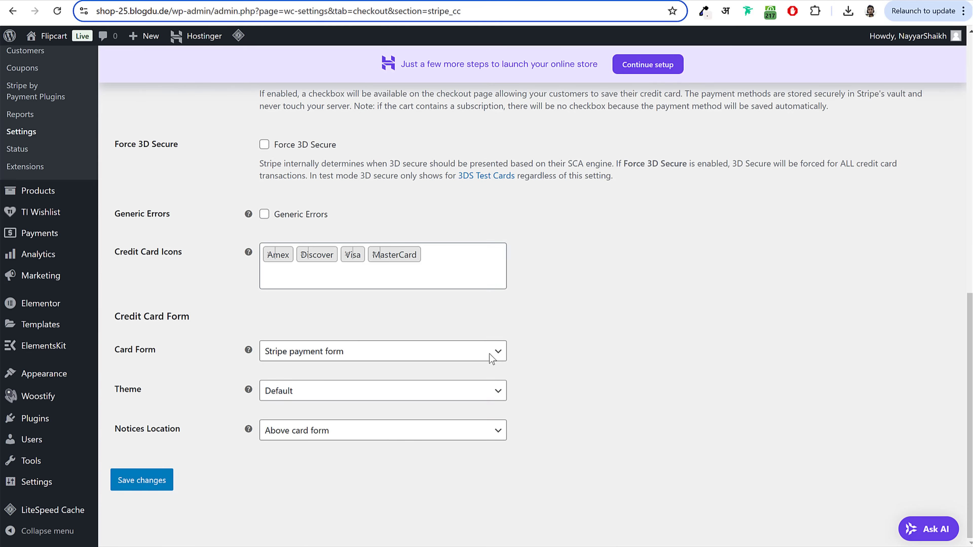
click(169, 481)
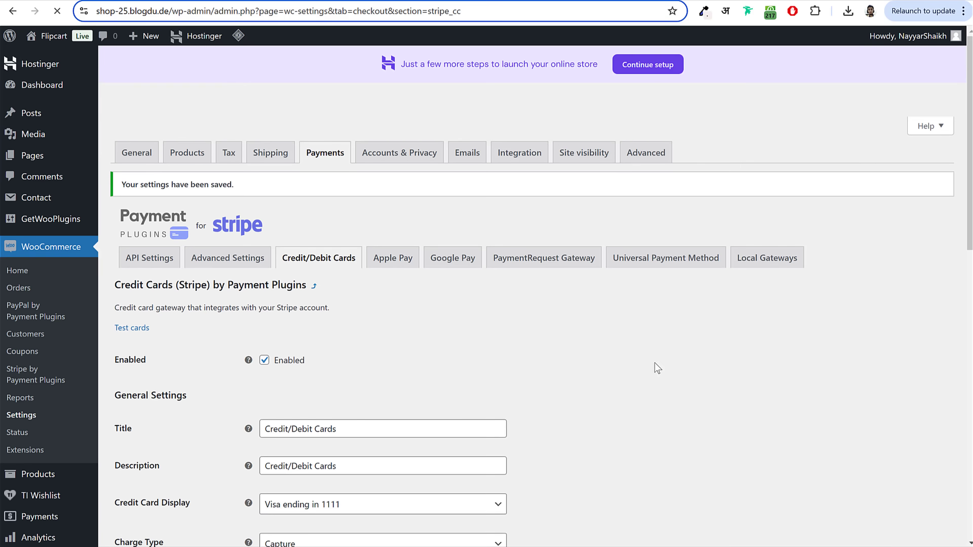
Step: Set the Stripe API Settings mode to Live, save, and start Click to Connect
double_click(275, 369)
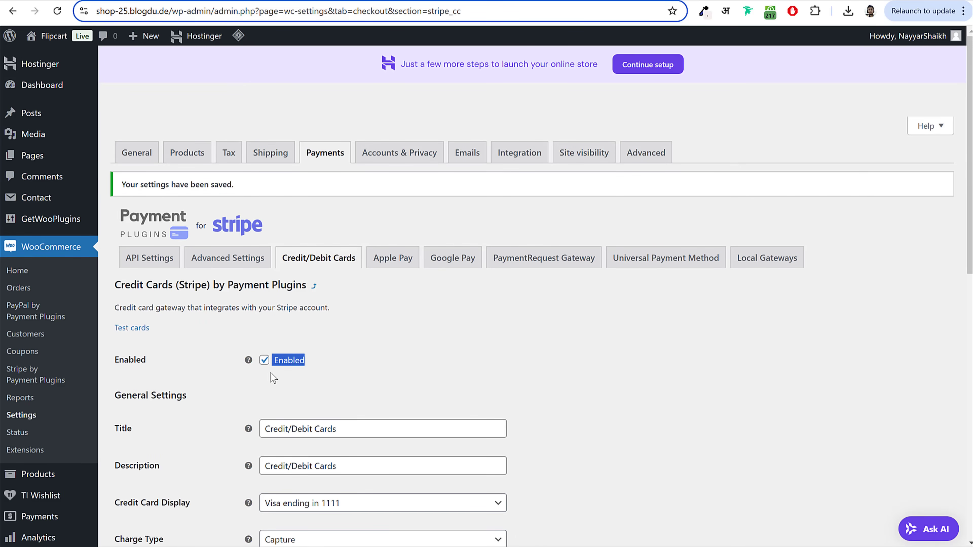
click(143, 261)
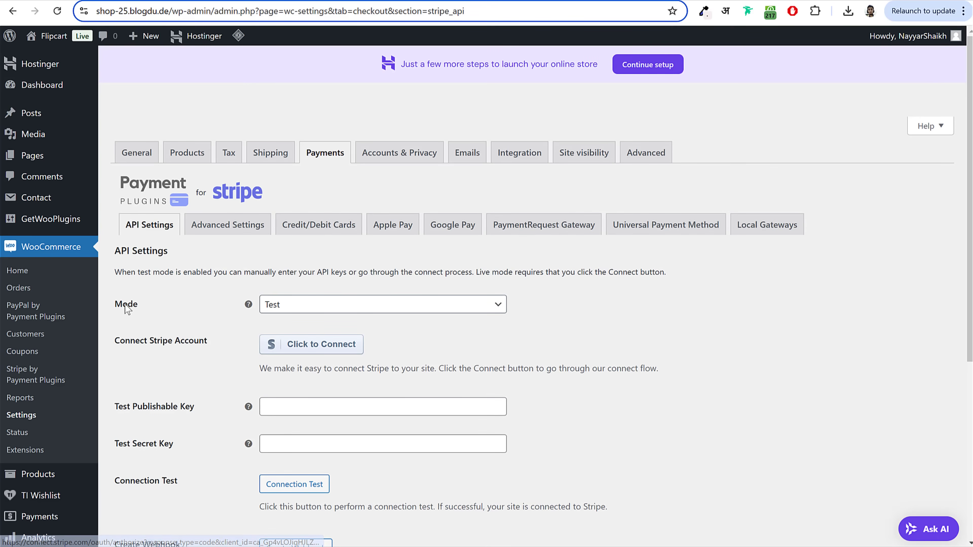
drag(124, 304, 220, 315)
click(341, 307)
click(328, 341)
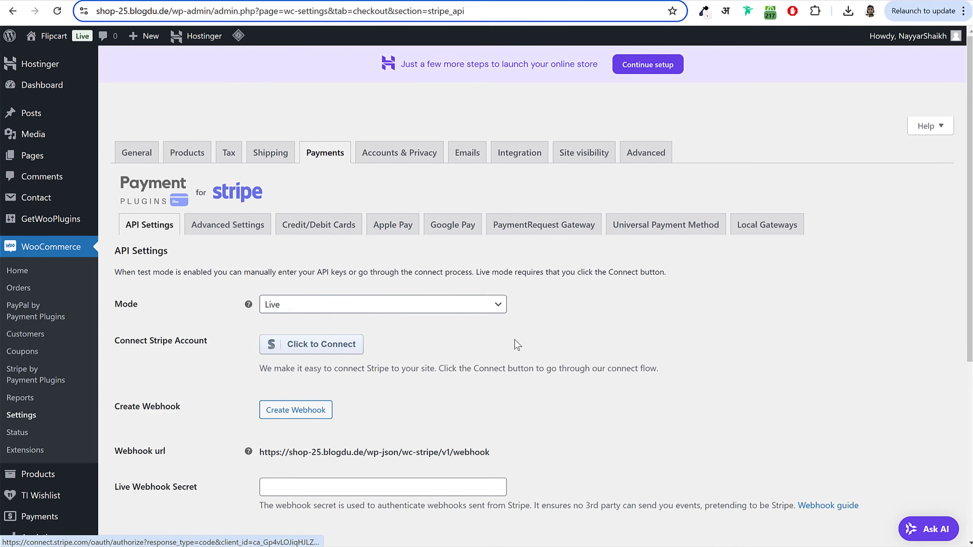
scroll(378, 399, down, 5)
click(163, 347)
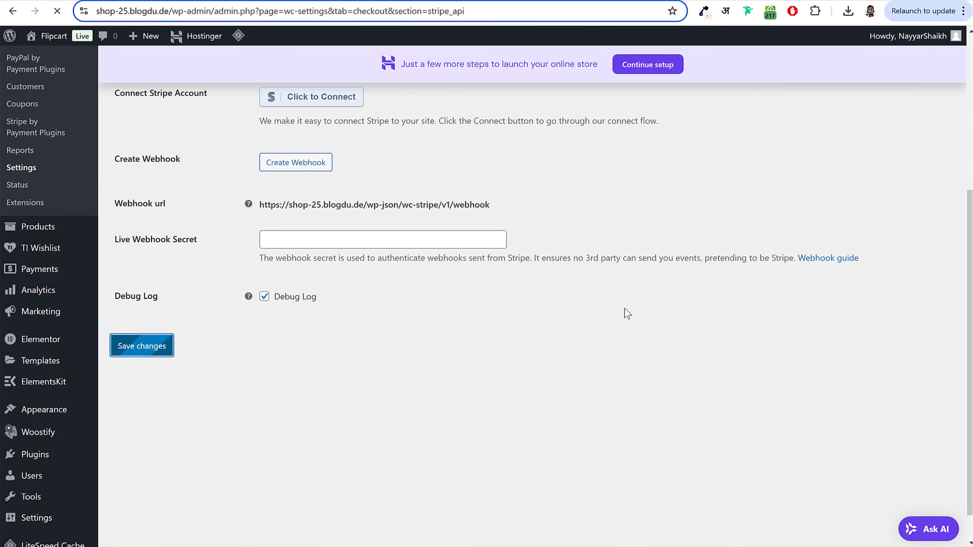
scroll(654, 338, down, 3)
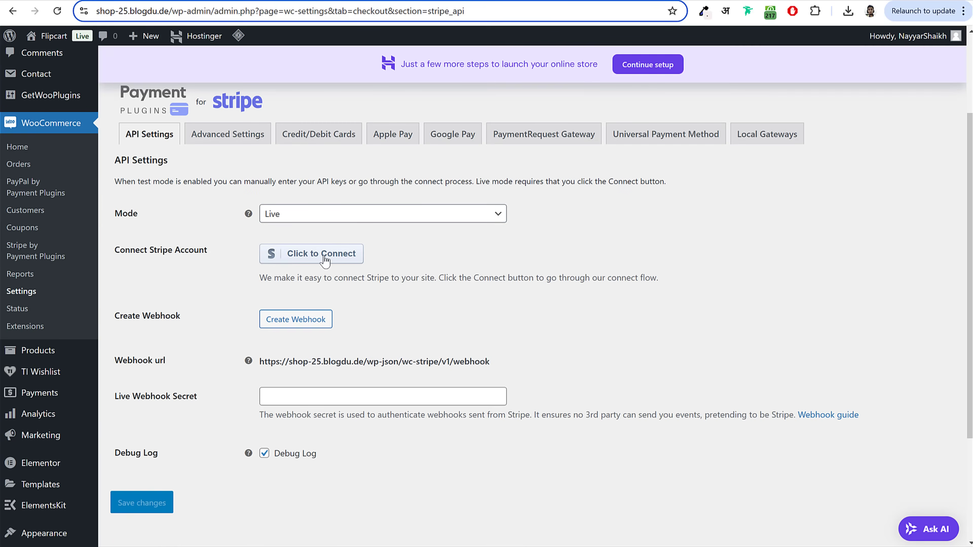
click(334, 263)
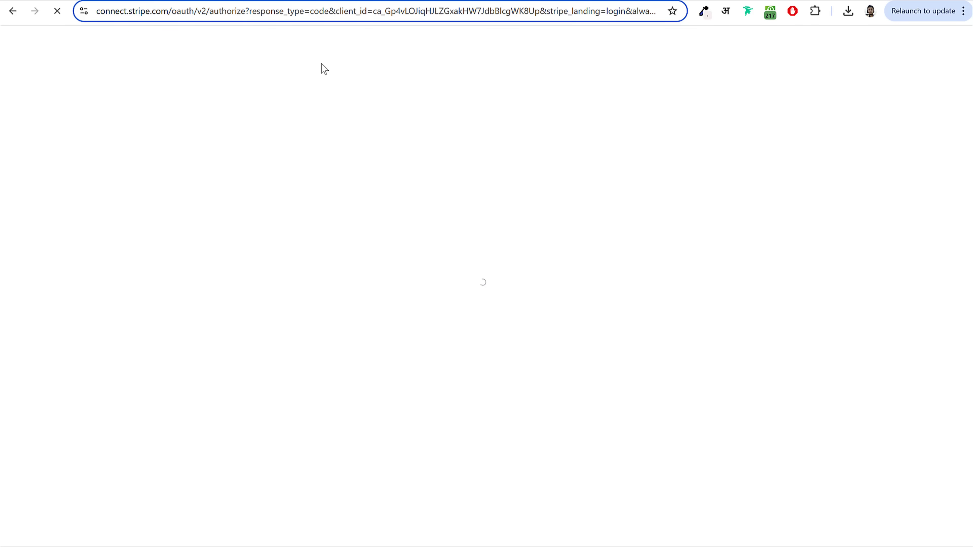
Step: Sign in to Stripe with the saved e-mail and account password, then connect the chosen account
click(474, 245)
click(474, 263)
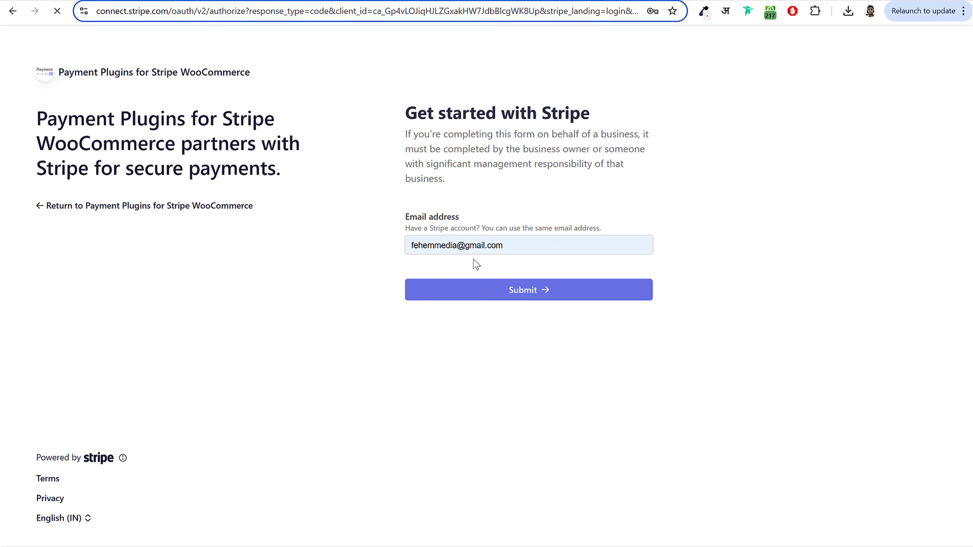
click(519, 300)
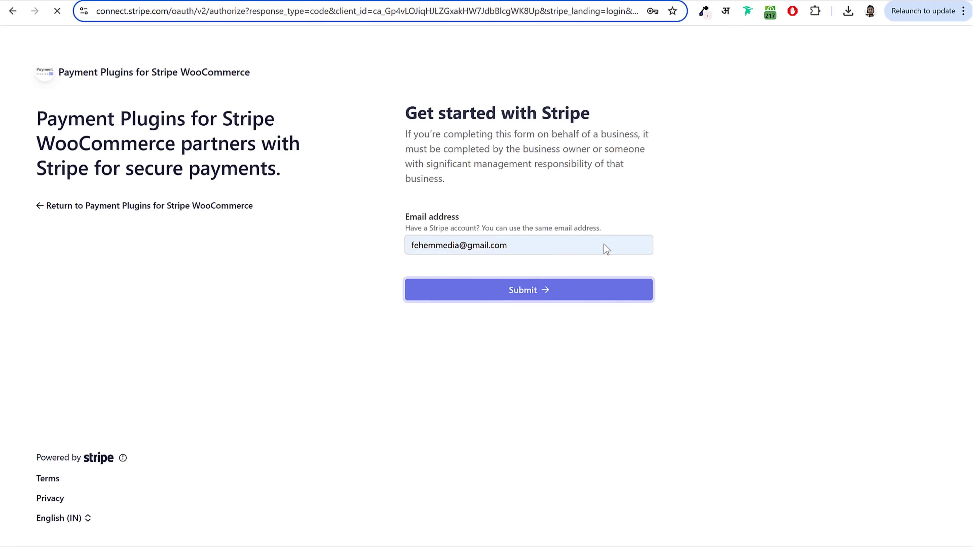
click(533, 301)
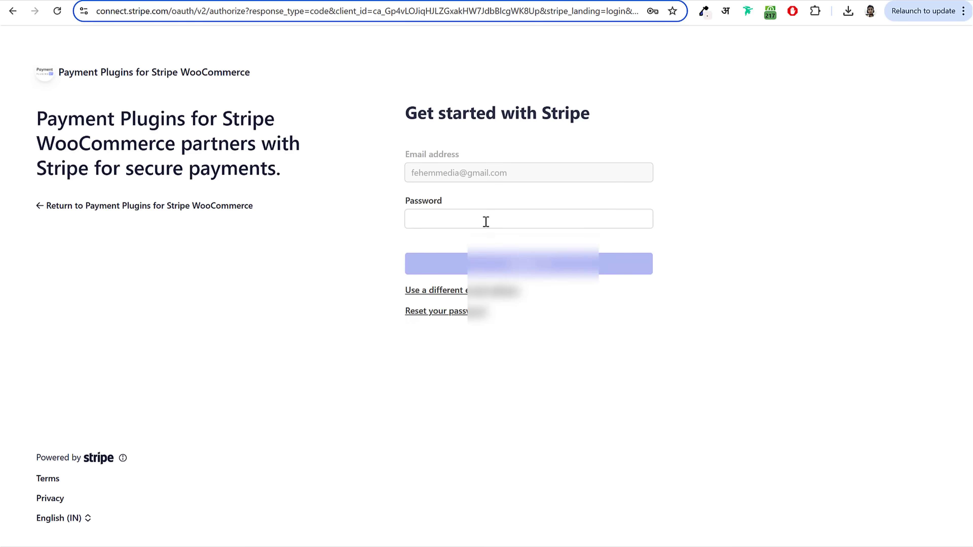
click(485, 220)
text(••••••••••)
click(549, 269)
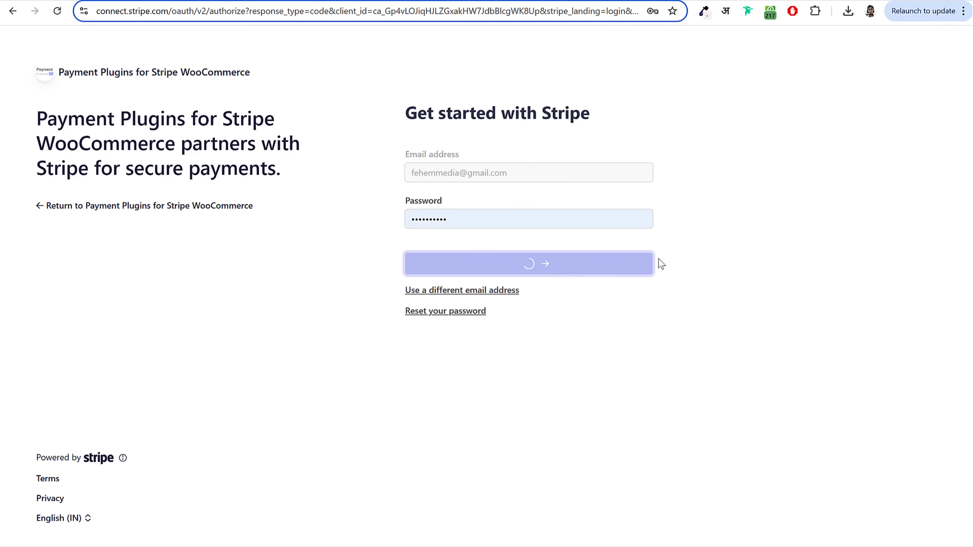
scroll(598, 350, down, 5)
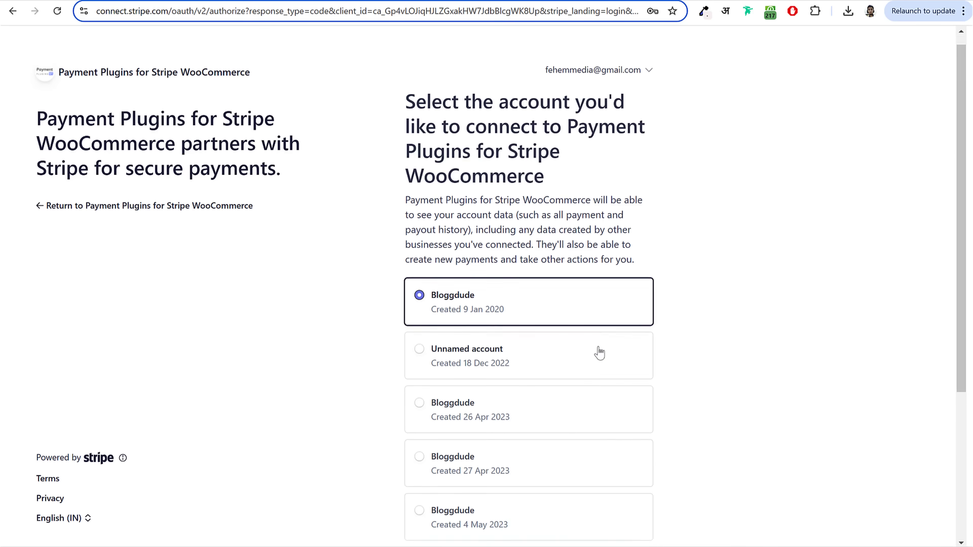
click(555, 405)
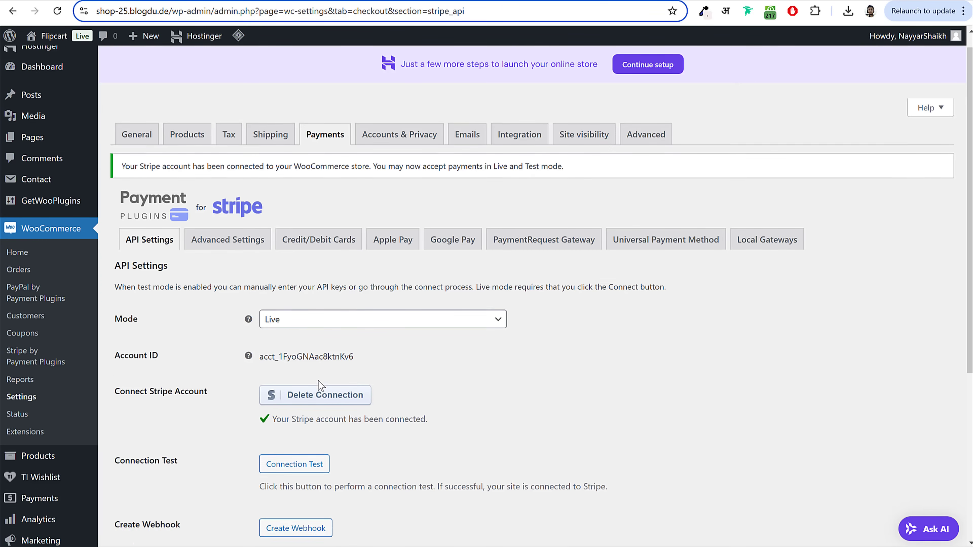
Step: In Accounts & Privacy, allow checkout login and account creation at checkout and on My account
scroll(307, 266, down, 5)
scroll(381, 318, up, 5)
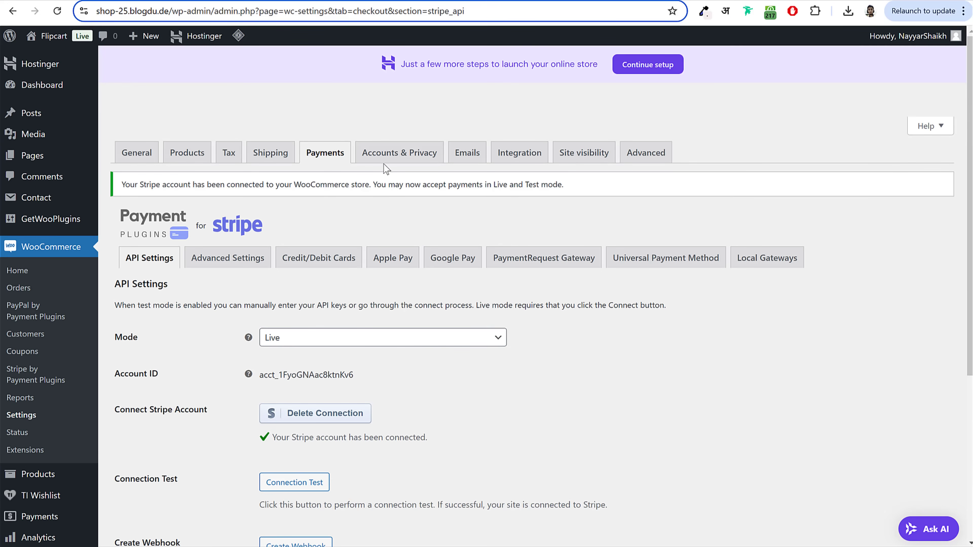
click(405, 158)
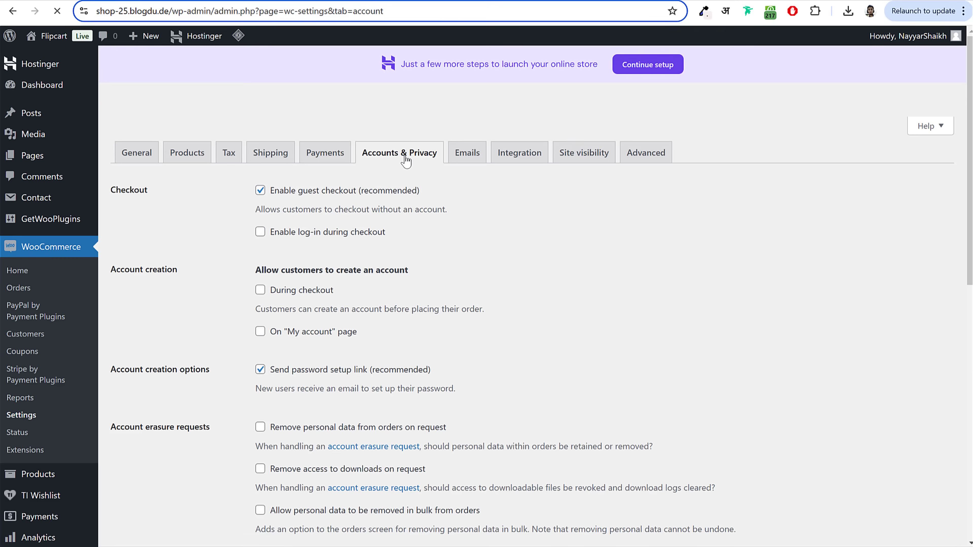
click(261, 235)
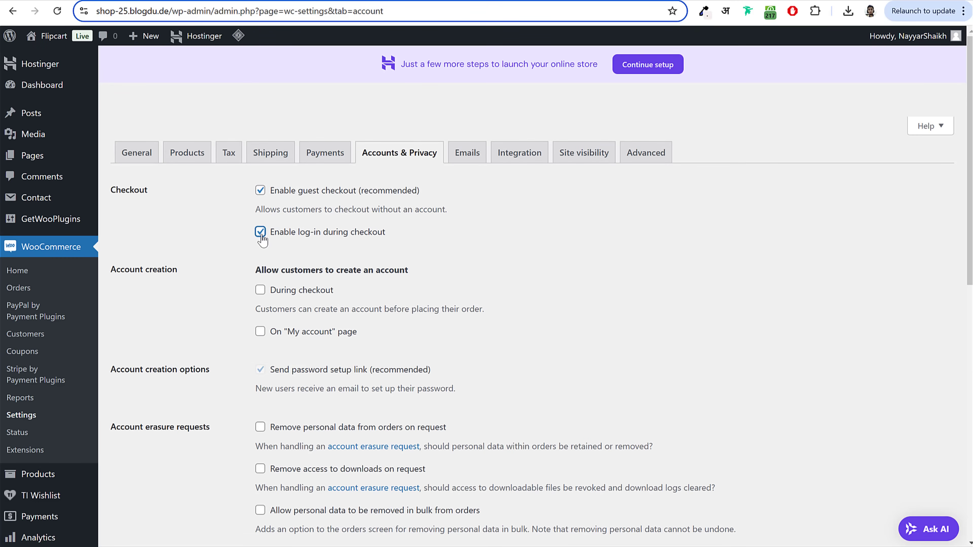
click(260, 290)
drag(264, 270, 411, 275)
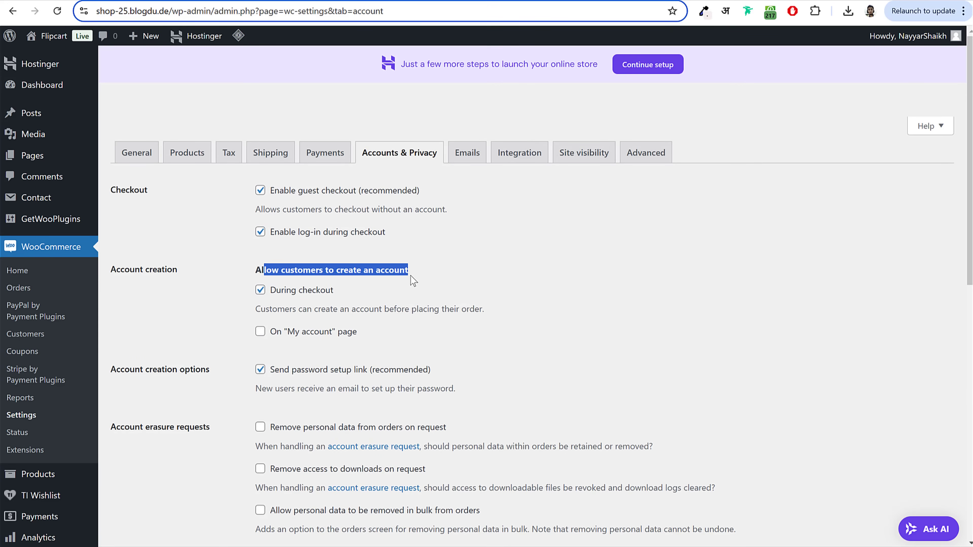
click(368, 289)
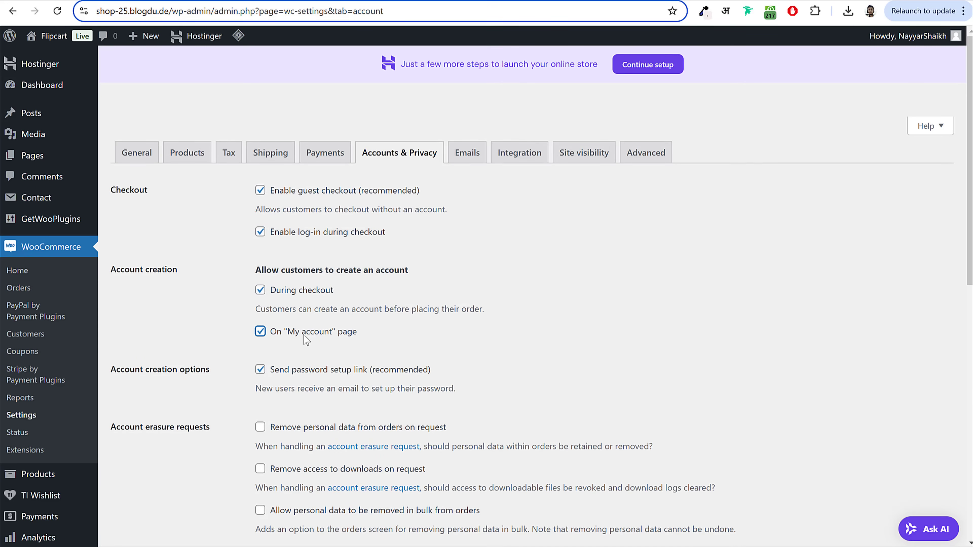
Step: Turn off 'Send password setup link (recommended)' and save the Accounts & Privacy settings
scroll(807, 299, down, 5)
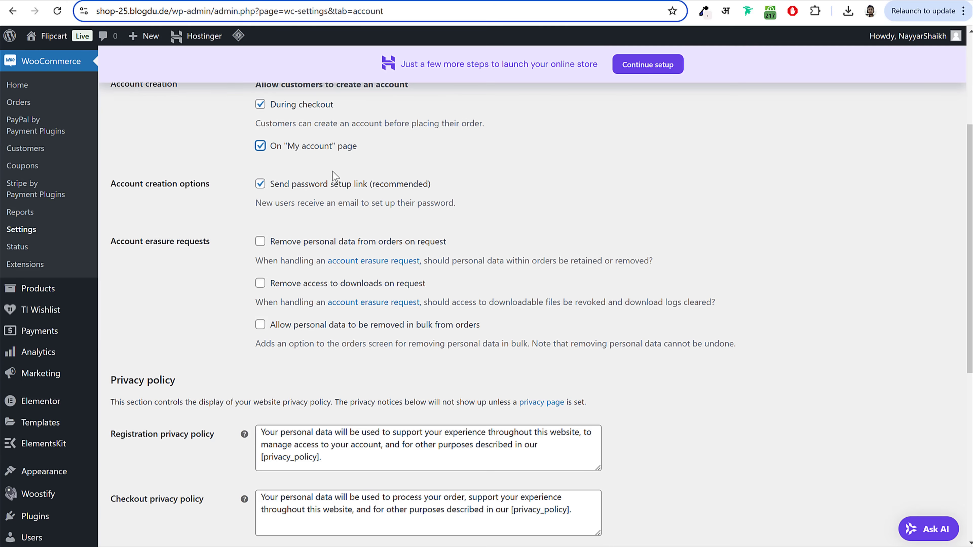
drag(274, 185, 446, 188)
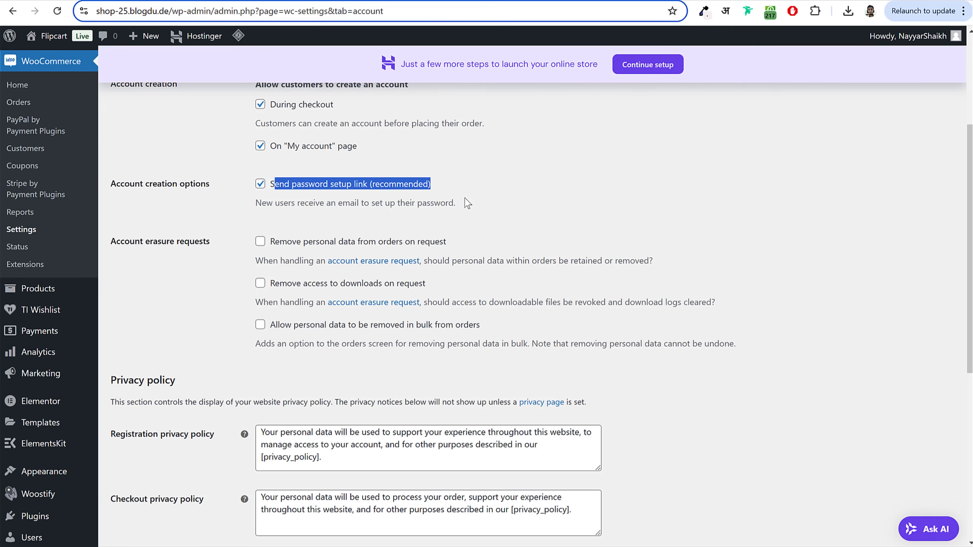
click(342, 199)
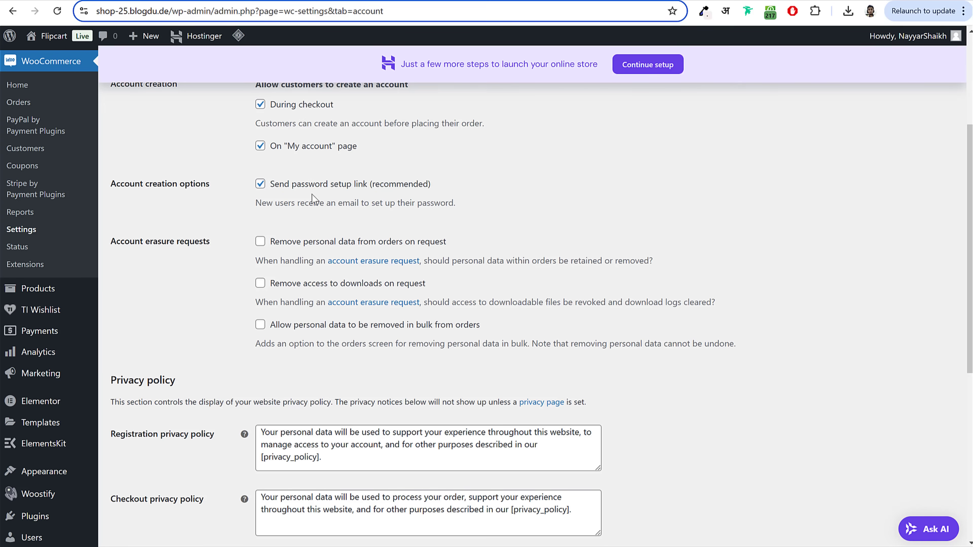
drag(466, 185, 274, 188)
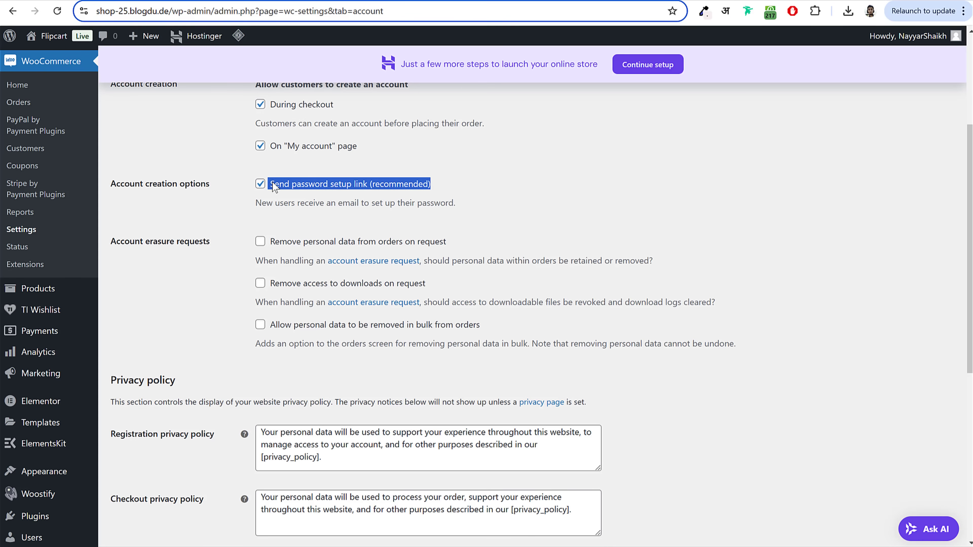
click(500, 179)
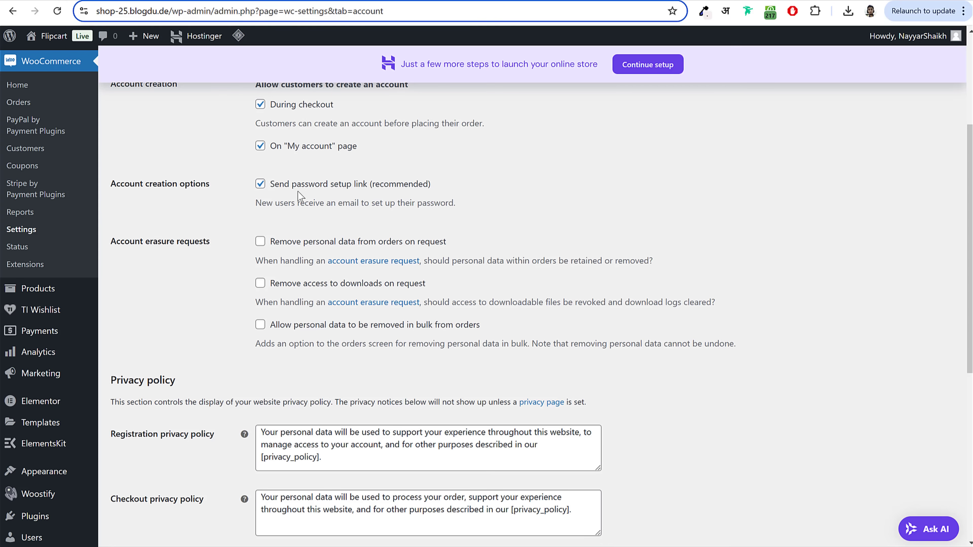
click(260, 184)
scroll(460, 268, down, 8)
click(141, 480)
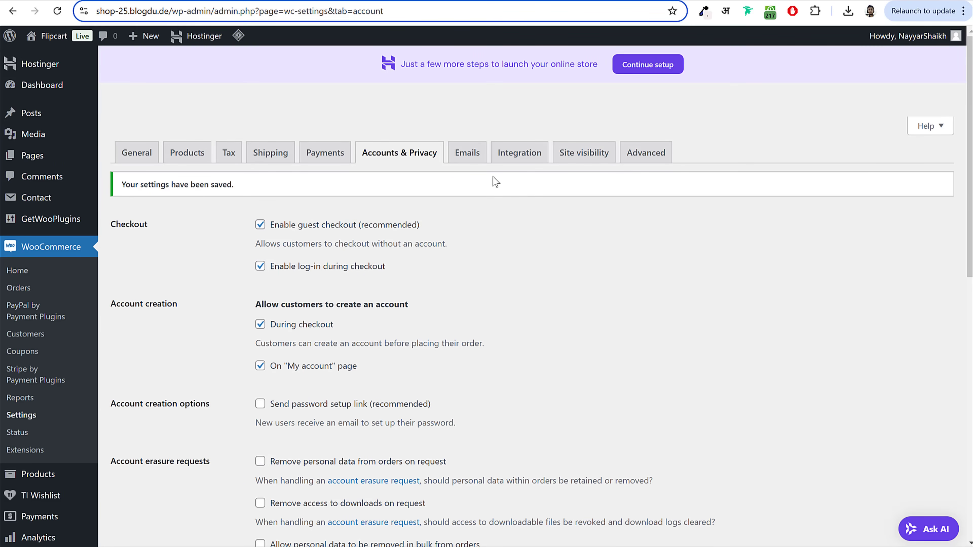
click(661, 159)
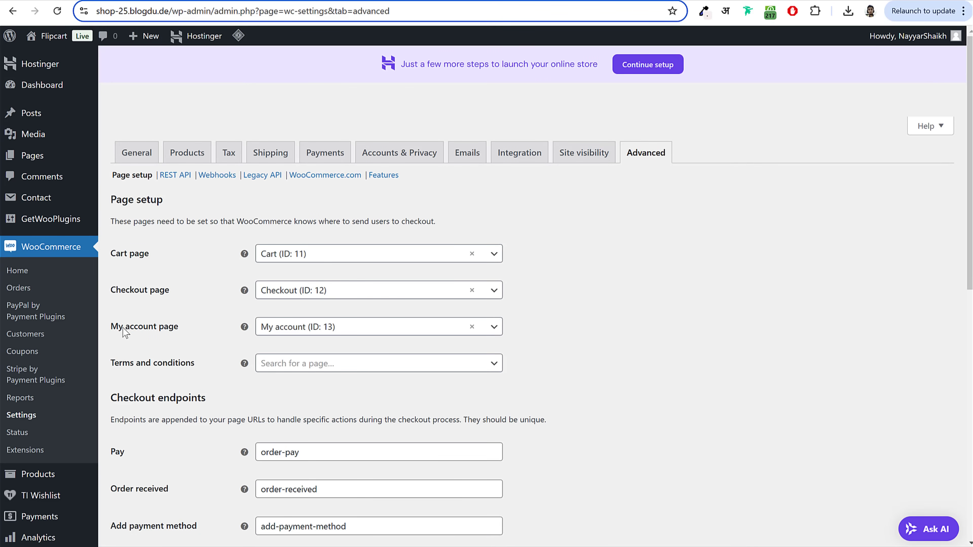
Step: Review the Advanced page setup fields, then go to Pages > All Pages
drag(123, 328, 191, 331)
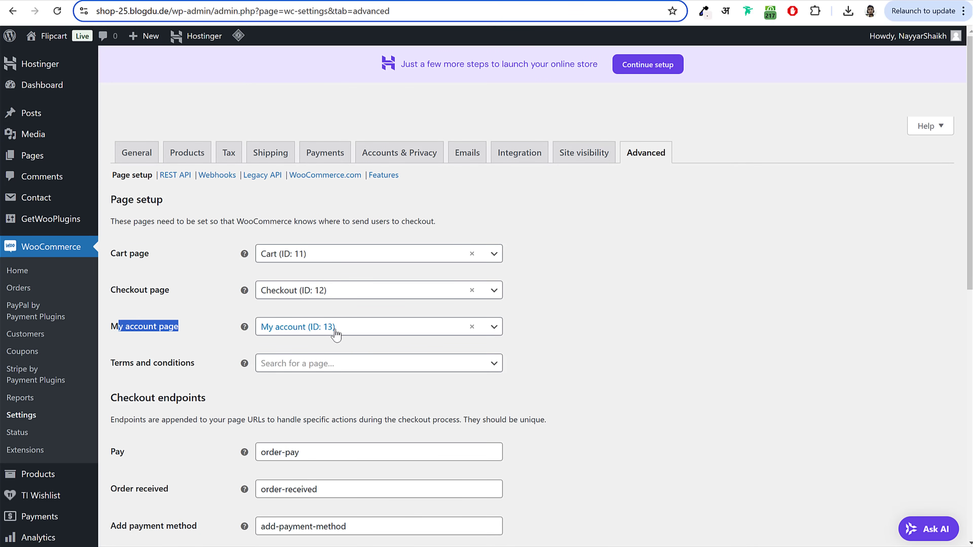
drag(179, 365, 115, 253)
click(180, 366)
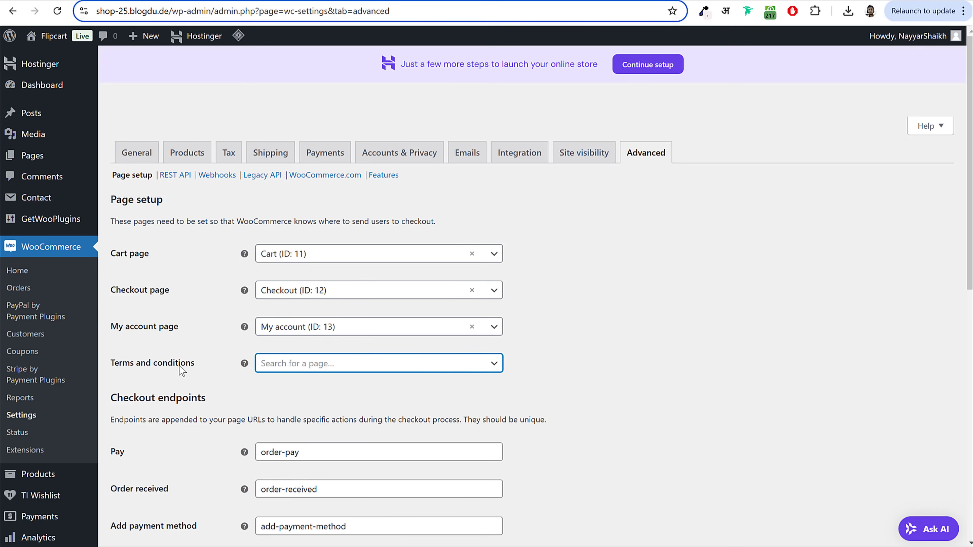
right_click(63, 157)
key(Escape)
click(126, 158)
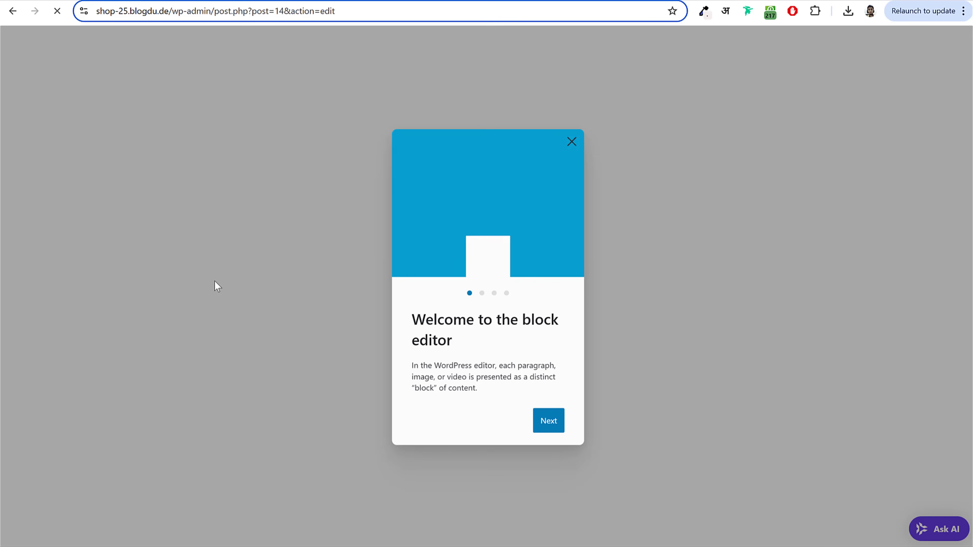
Step: Remove the 'This is a sample page.' line from Refund and Returns Policy and publish it
click(206, 182)
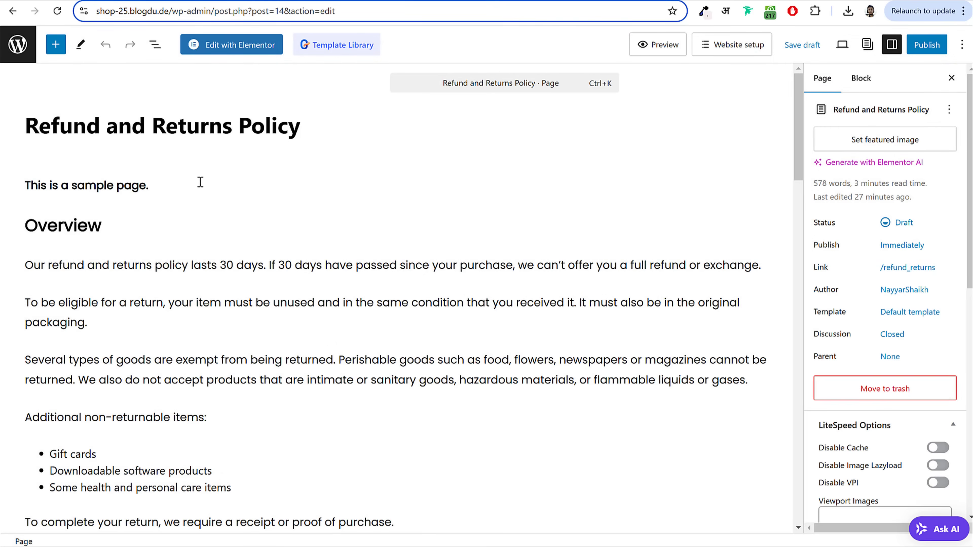
drag(200, 182, 23, 184)
key(BackSpace)
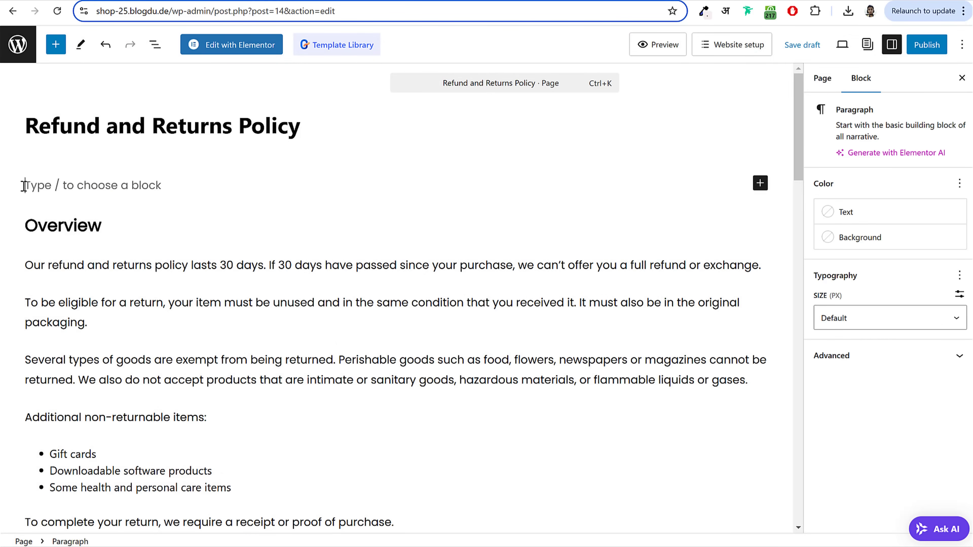
key(BackSpace)
scroll(265, 216, down, 10)
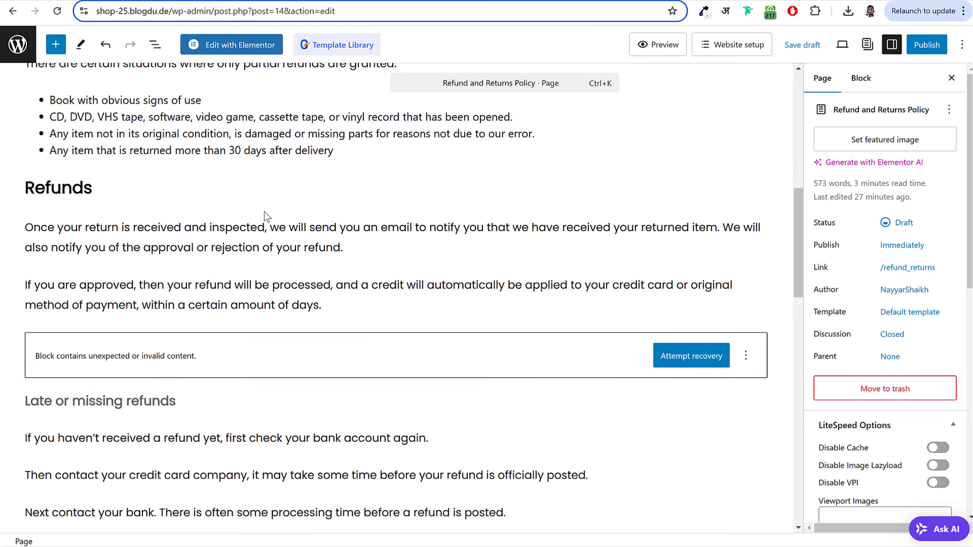
scroll(267, 217, down, 15)
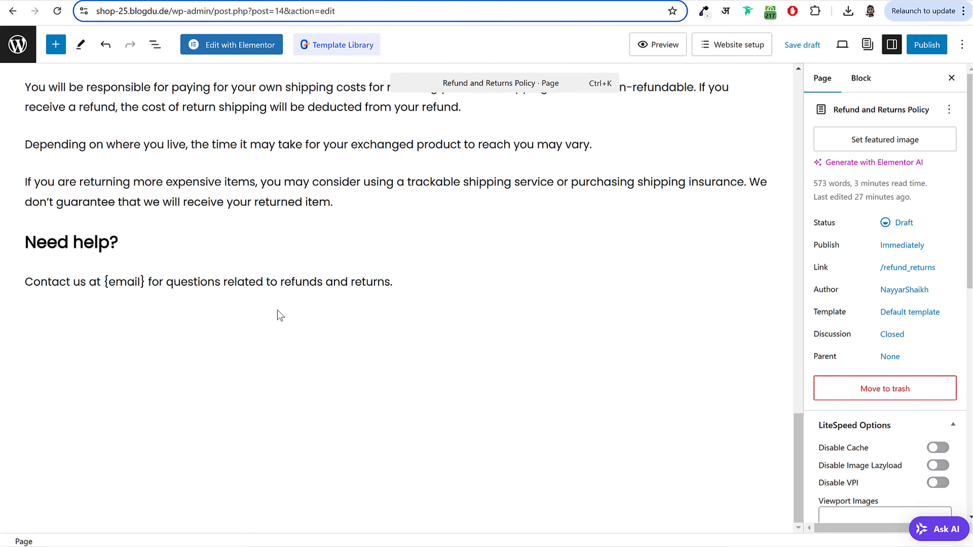
scroll(280, 315, up, 20)
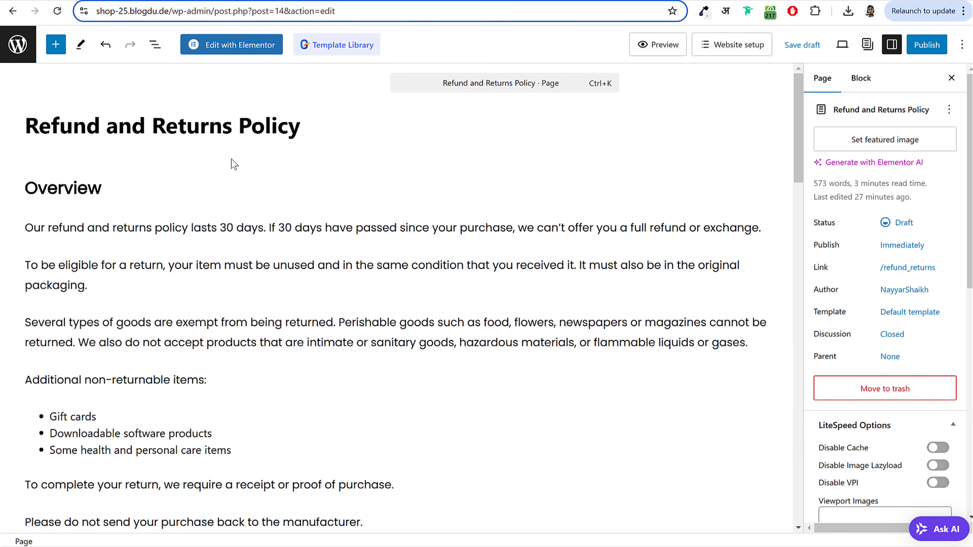
click(928, 43)
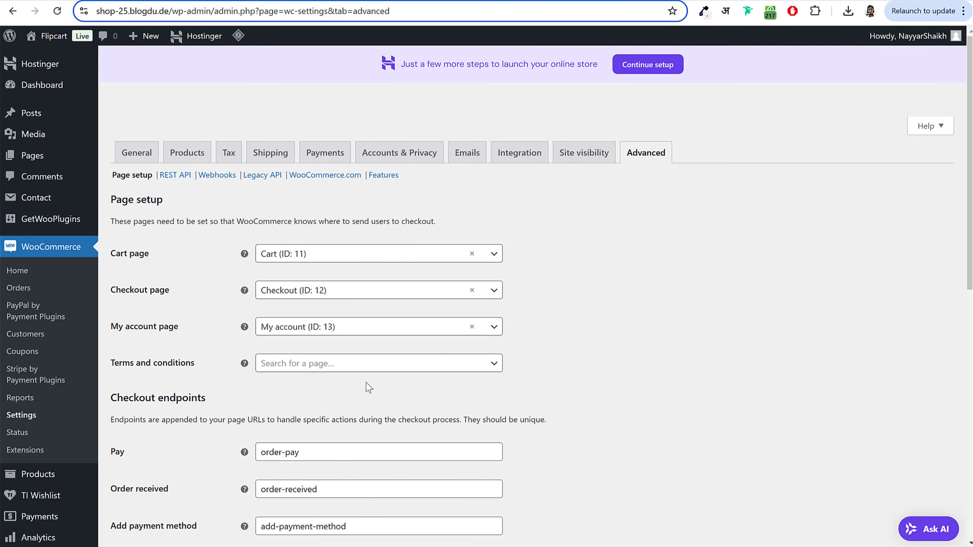
Step: Set the Terms and conditions page to Refund and Returns Policy (ID: 14) and save
click(315, 367)
text(r)
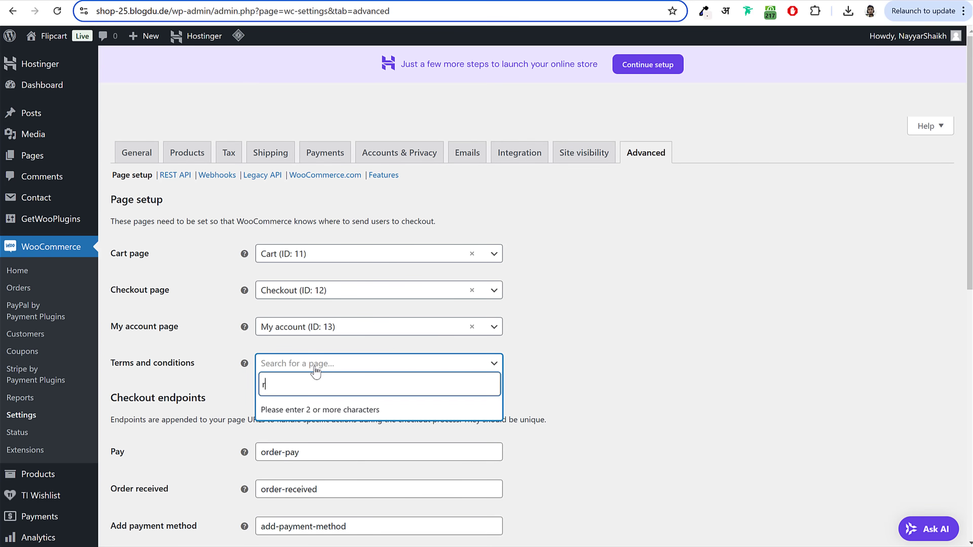
text(ef)
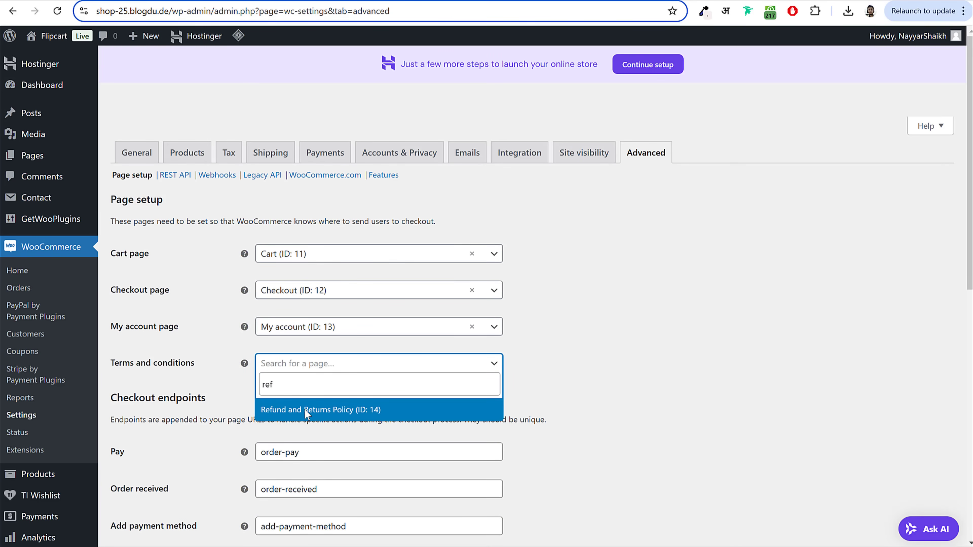
click(305, 410)
scroll(162, 498, down, 10)
click(152, 481)
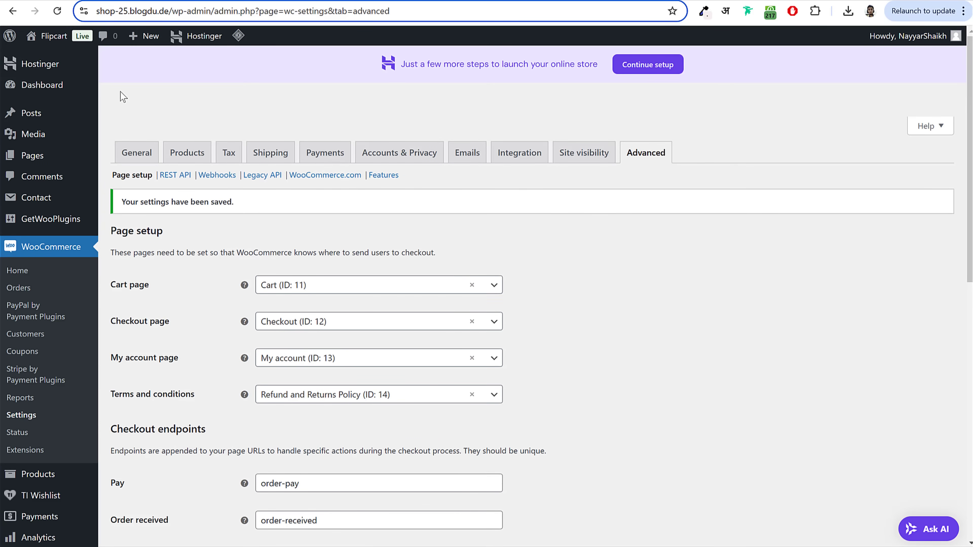
click(61, 87)
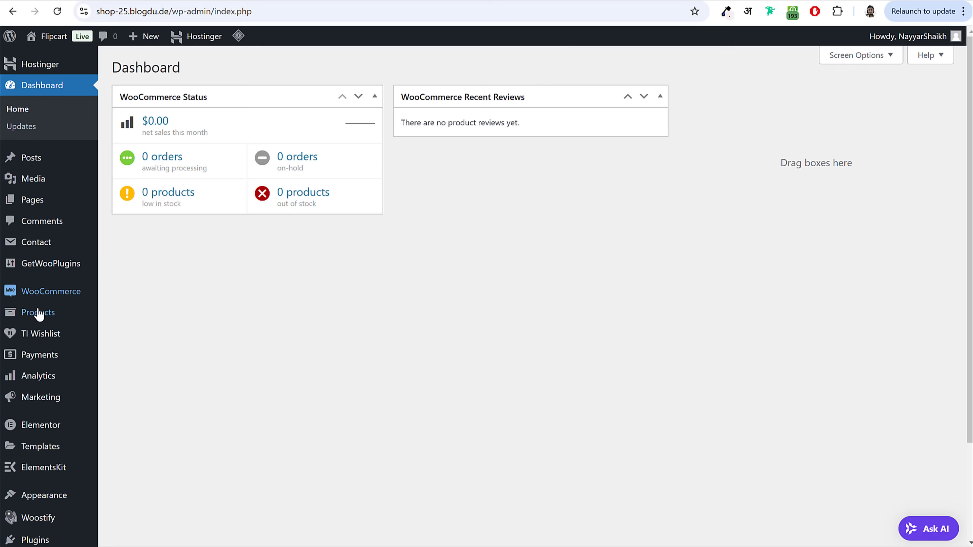
Step: Open the Products section and view the storefront's Black Fashion Jacket product page
click(49, 318)
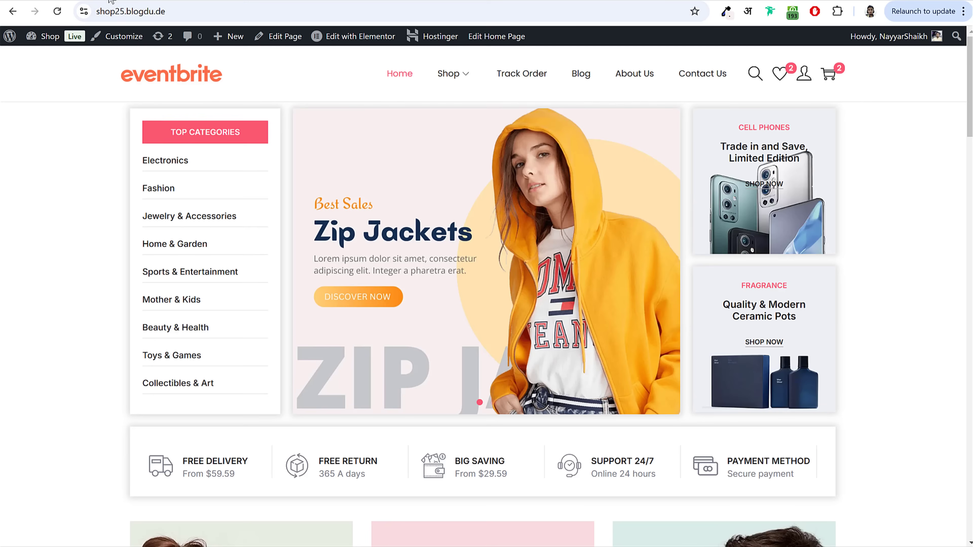
scroll(815, 321, down, 15)
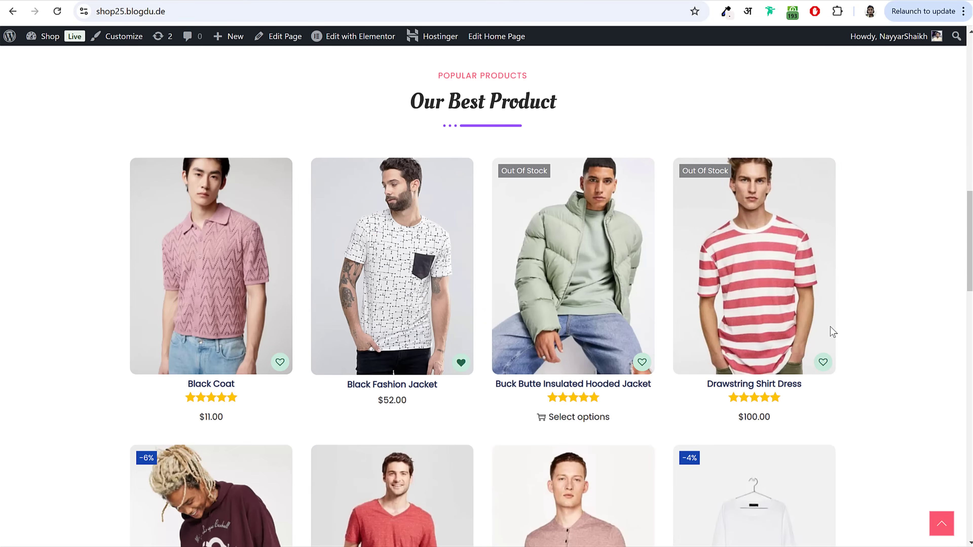
click(390, 259)
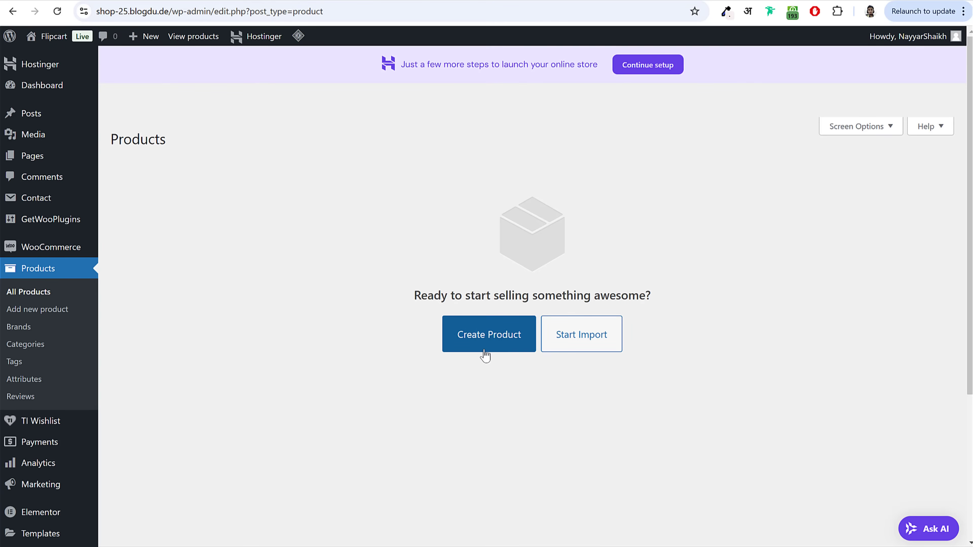
Step: Start a new product and name it Black Fashion Jacket, copied from the storefront title
click(495, 350)
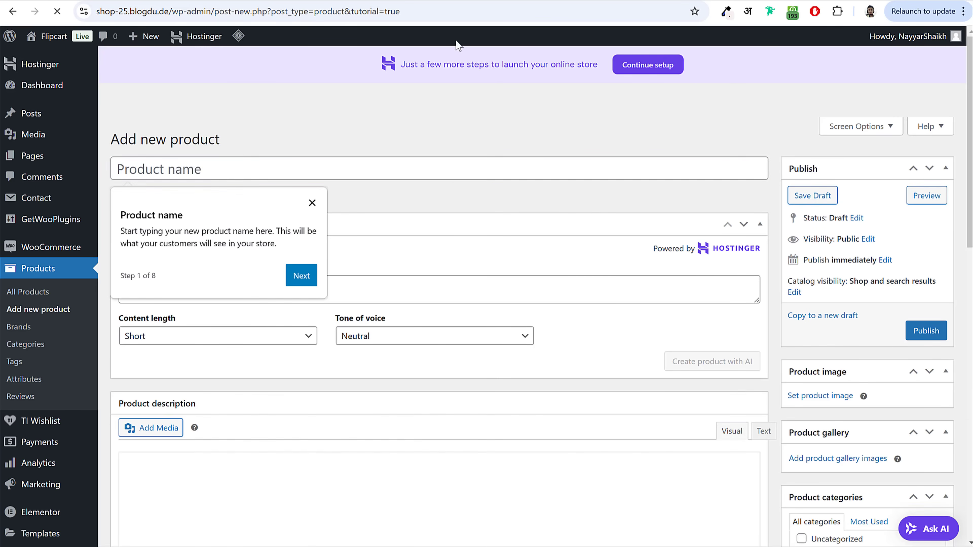
click(311, 202)
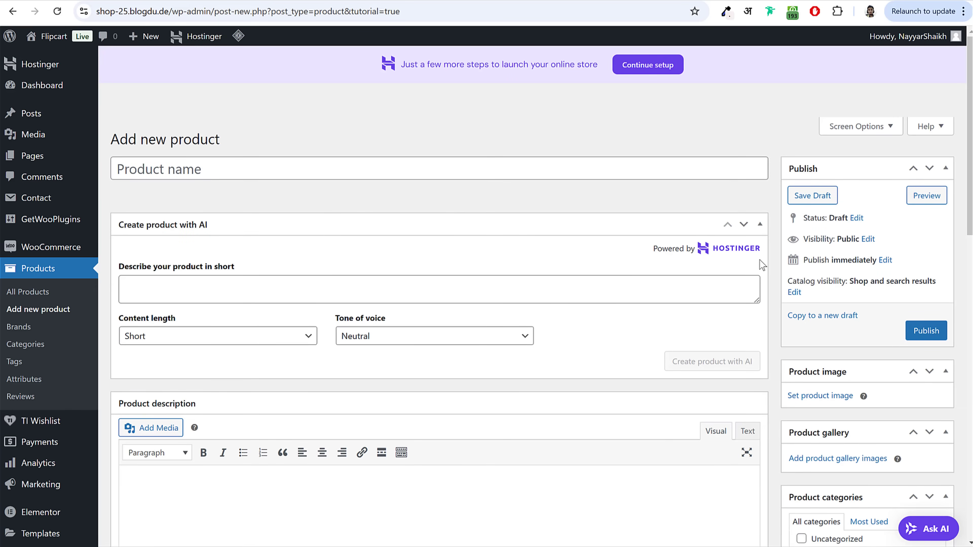
click(761, 226)
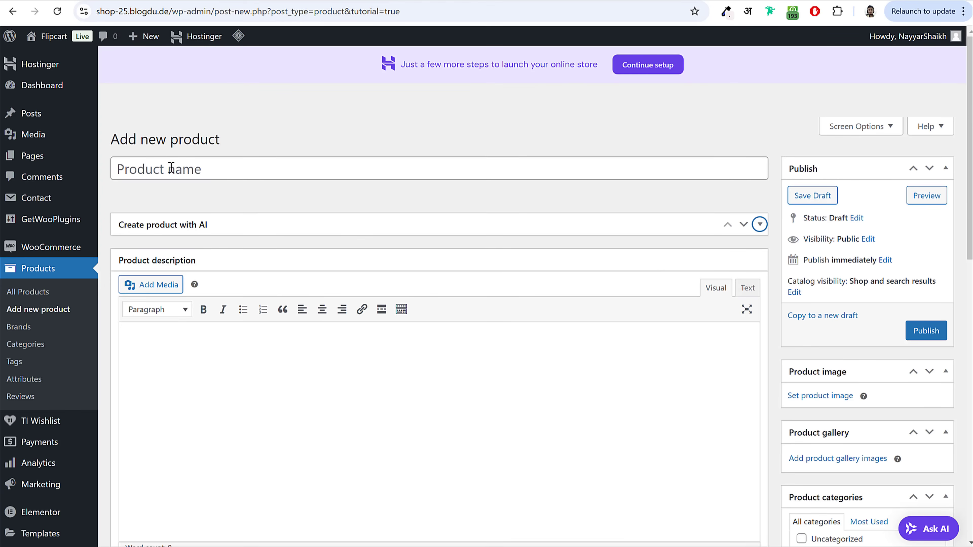
click(171, 169)
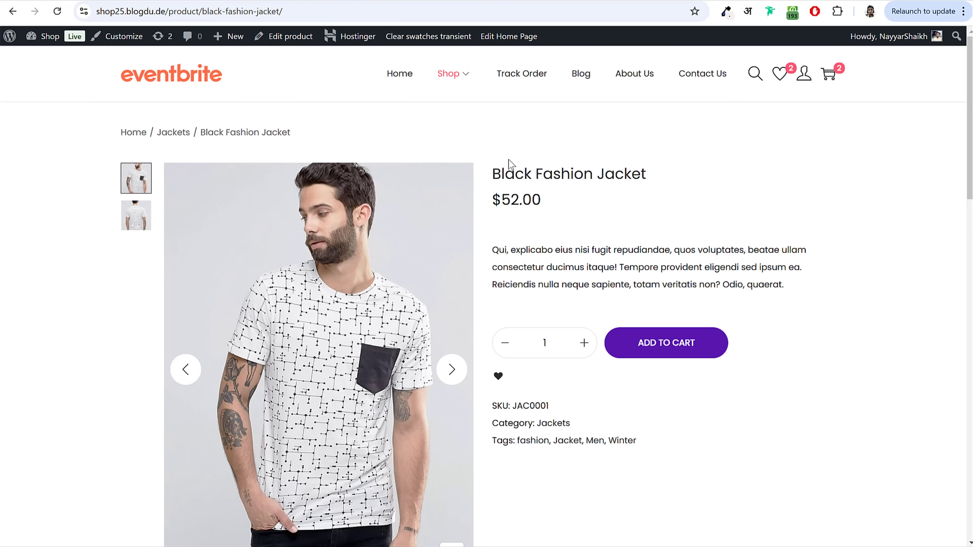
drag(492, 173, 669, 185)
key(ctrl+c)
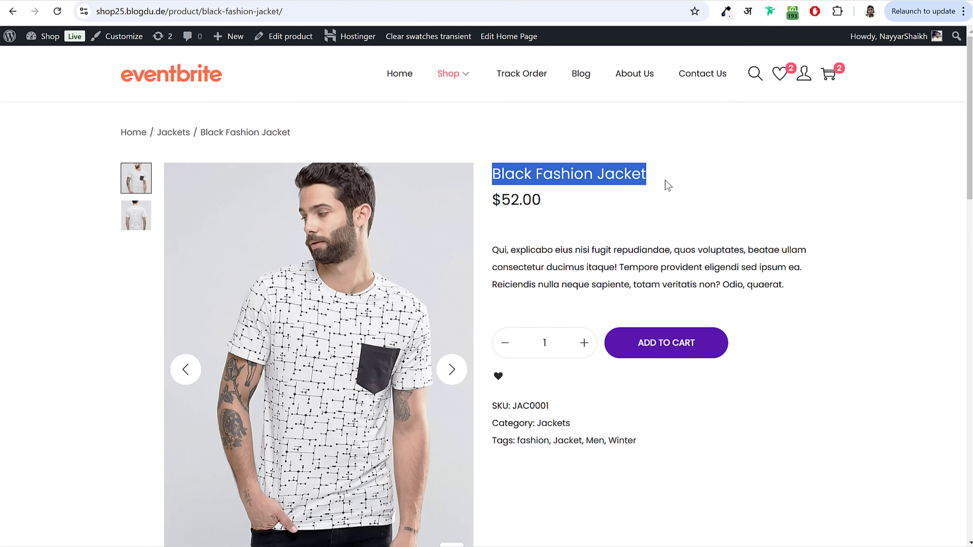
click(572, 203)
drag(498, 177, 658, 186)
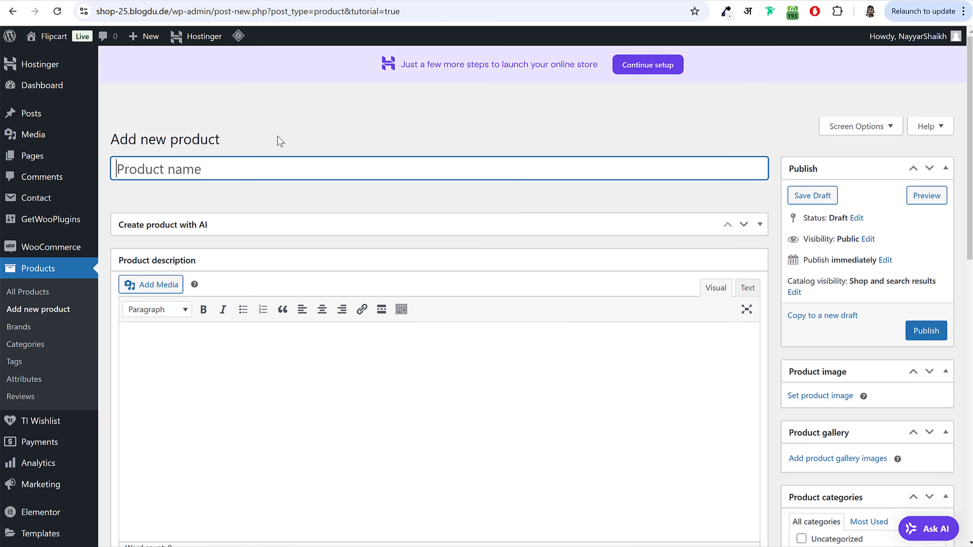
key(ctrl+v)
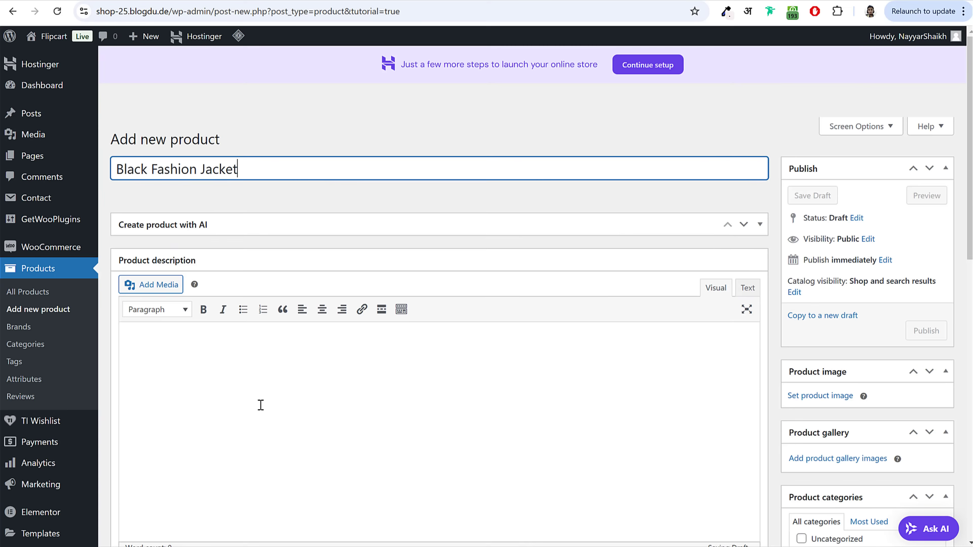
Step: Copy the jacket page's description and place the caret in the Product description editor
scroll(250, 360, down, 3)
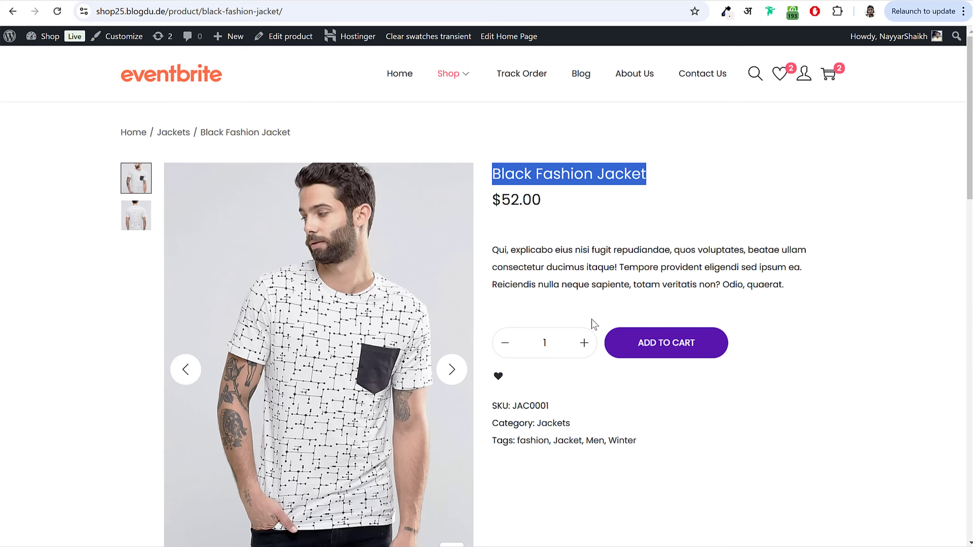
scroll(595, 334, down, 10)
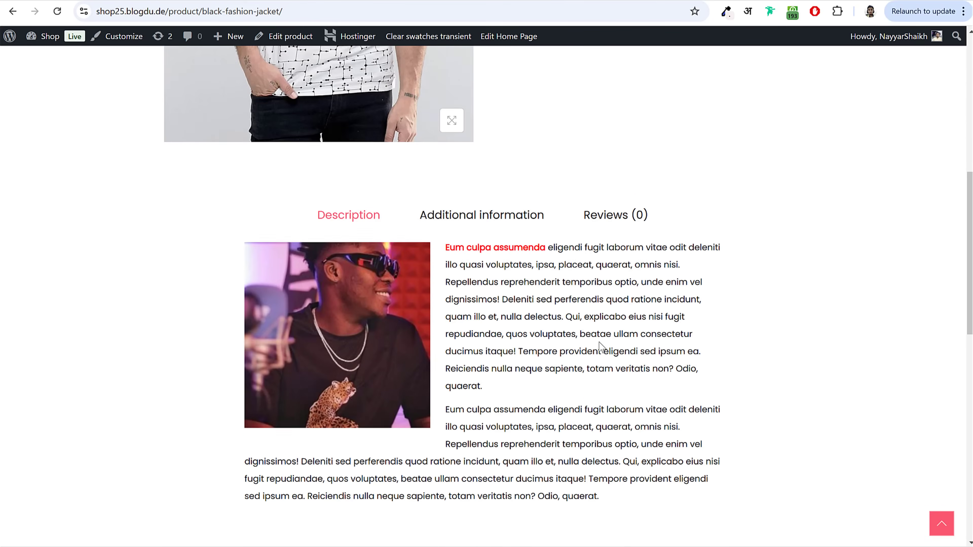
scroll(601, 347, down, 1)
drag(239, 183, 684, 452)
key(ctrl+c)
click(684, 453)
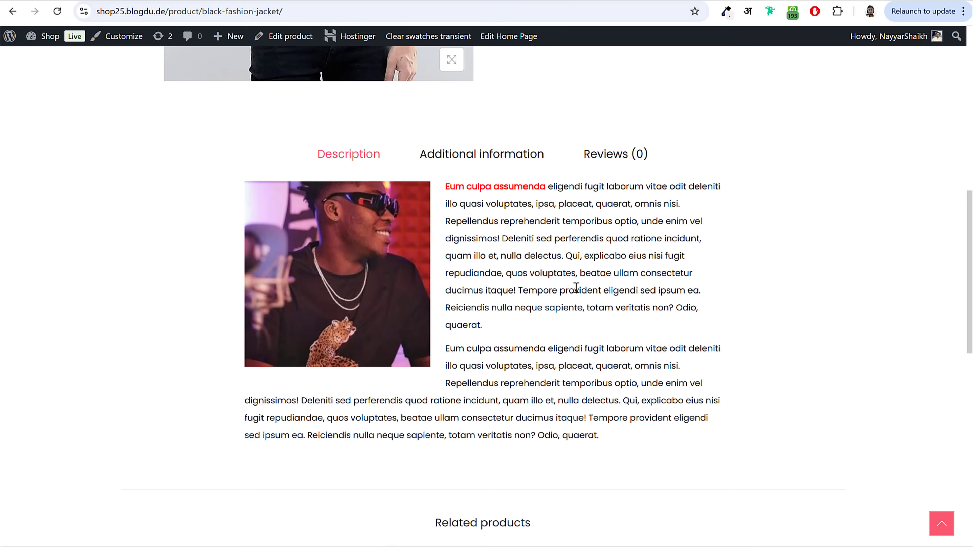
scroll(569, 291, up, 10)
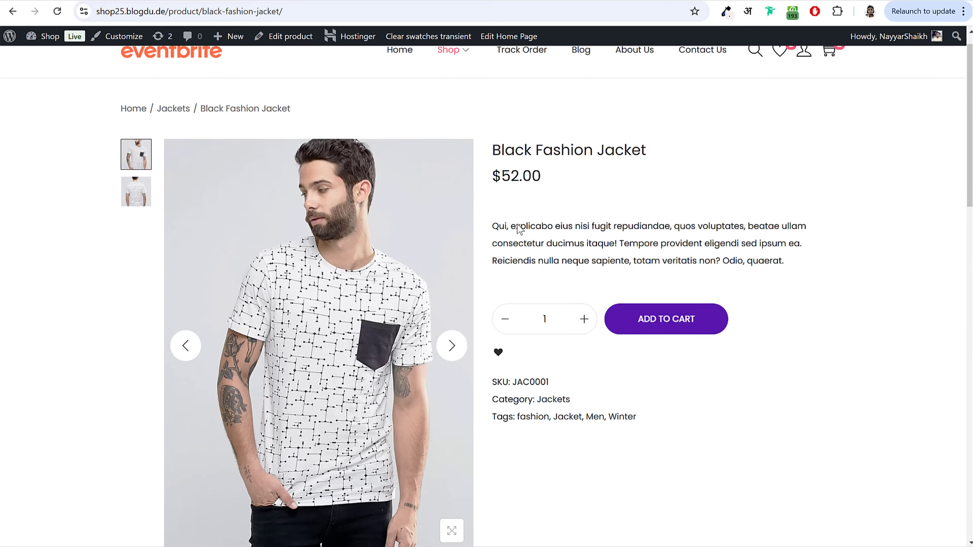
drag(522, 254, 792, 293)
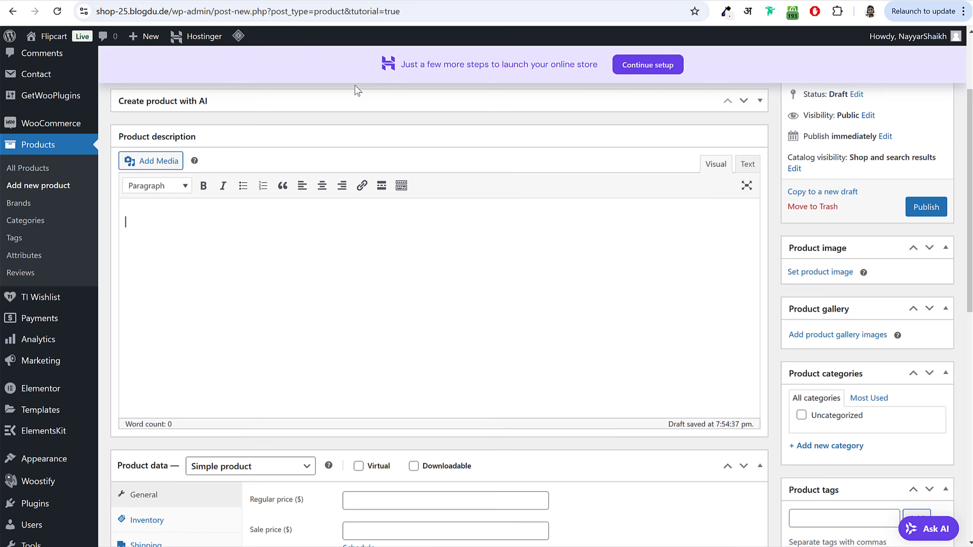
scroll(576, 376, down, 8)
scroll(573, 371, down, 7)
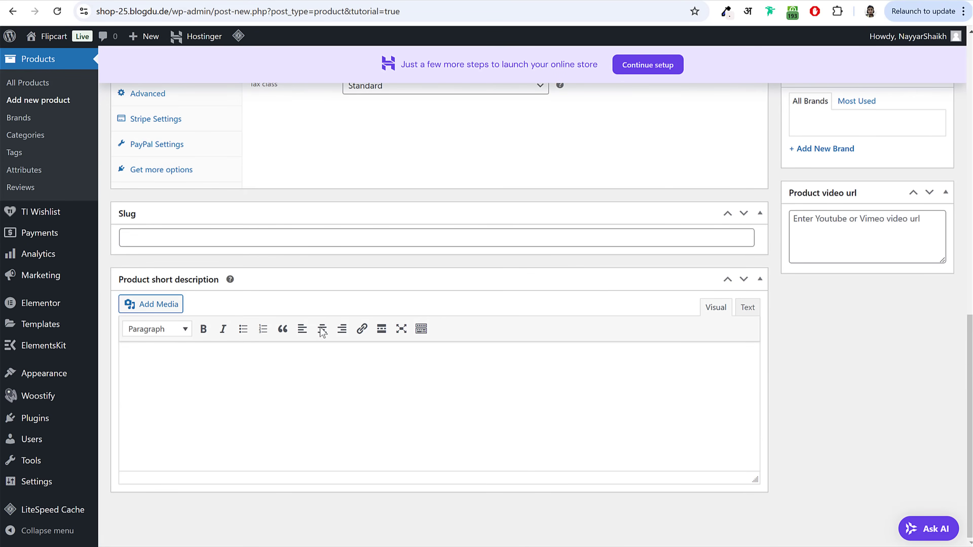
scroll(554, 428, up, 2)
scroll(554, 428, up, 10)
click(553, 428)
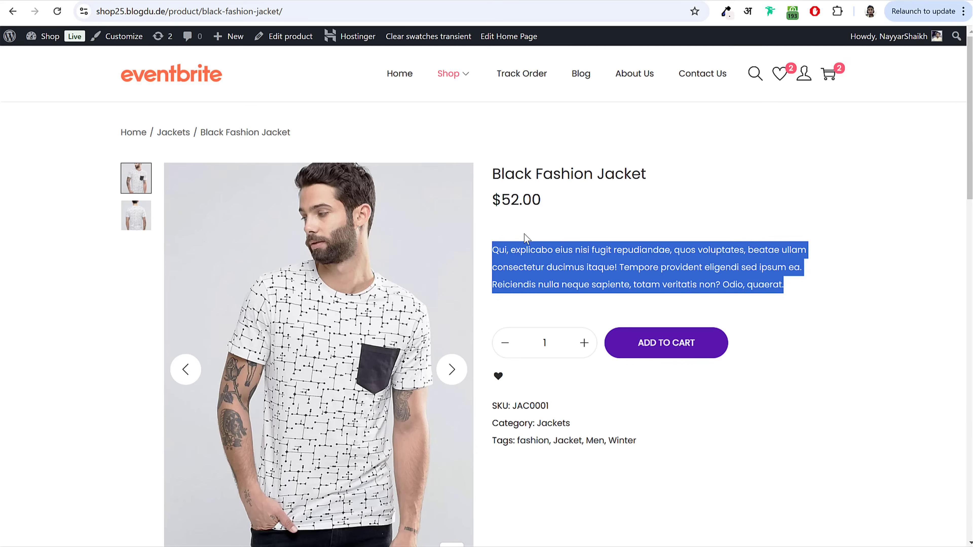
scroll(524, 233, down, 12)
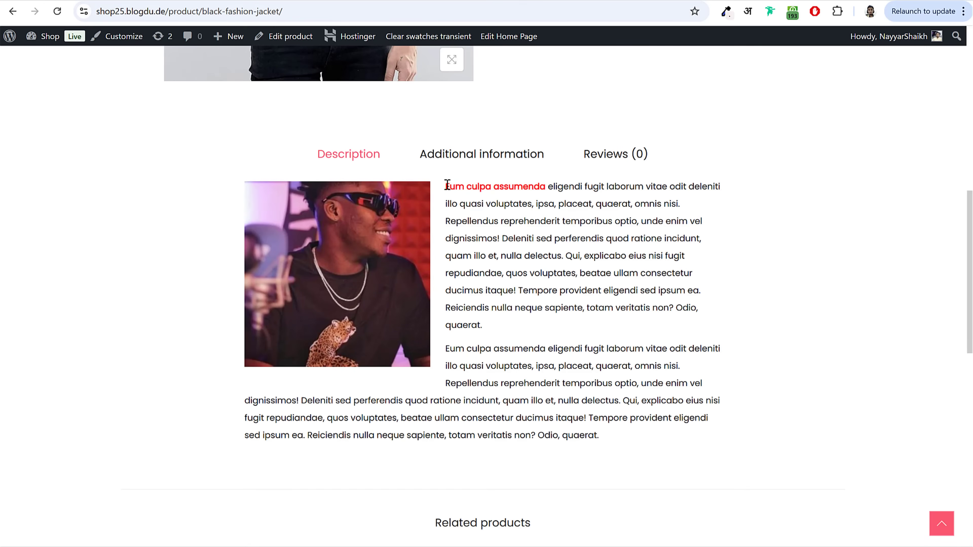
Step: Paste the two Lorem-ipsum paragraphs into the description and italicize the opening words
drag(447, 185, 696, 443)
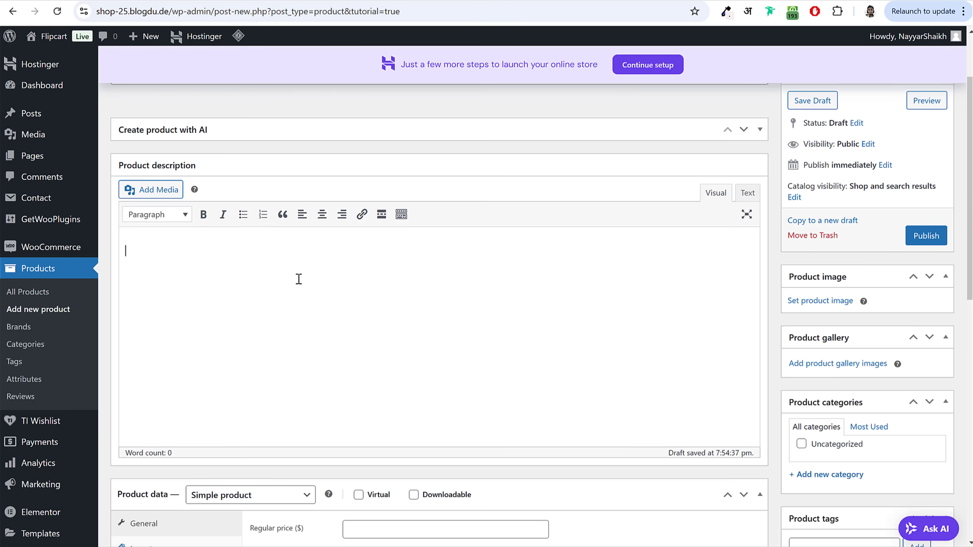
key(ctrl+v)
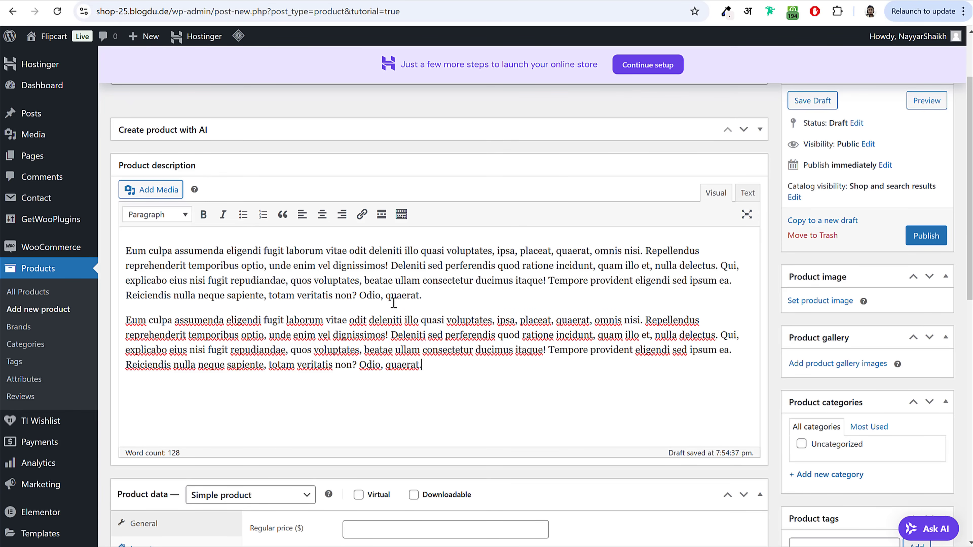
drag(127, 251, 264, 265)
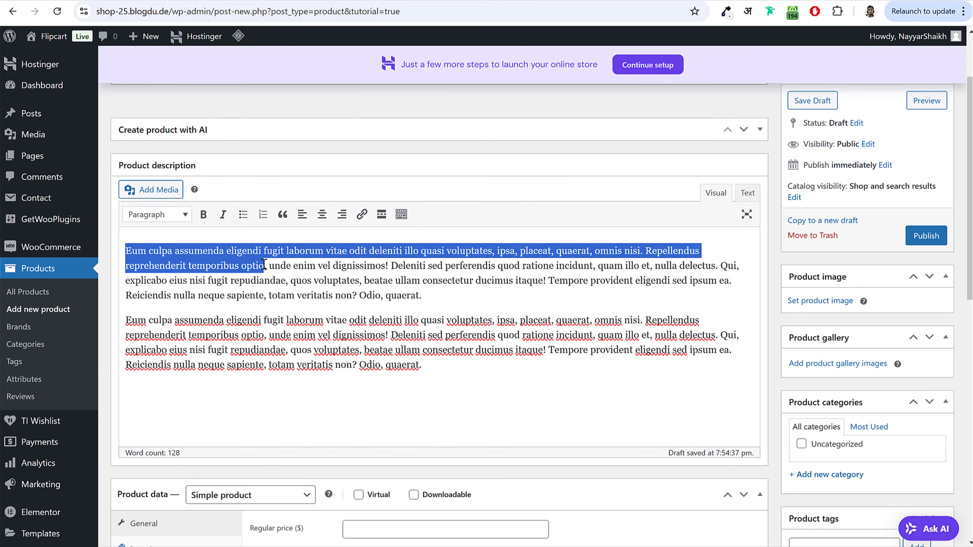
click(224, 215)
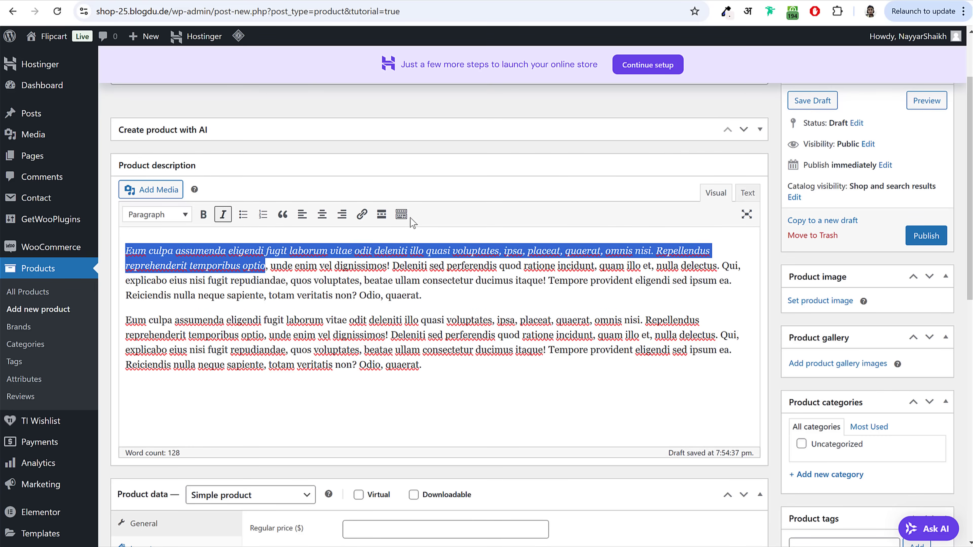
Step: Make 'Odio, quaerat.' bold and red, then open Add Media for product images
click(402, 216)
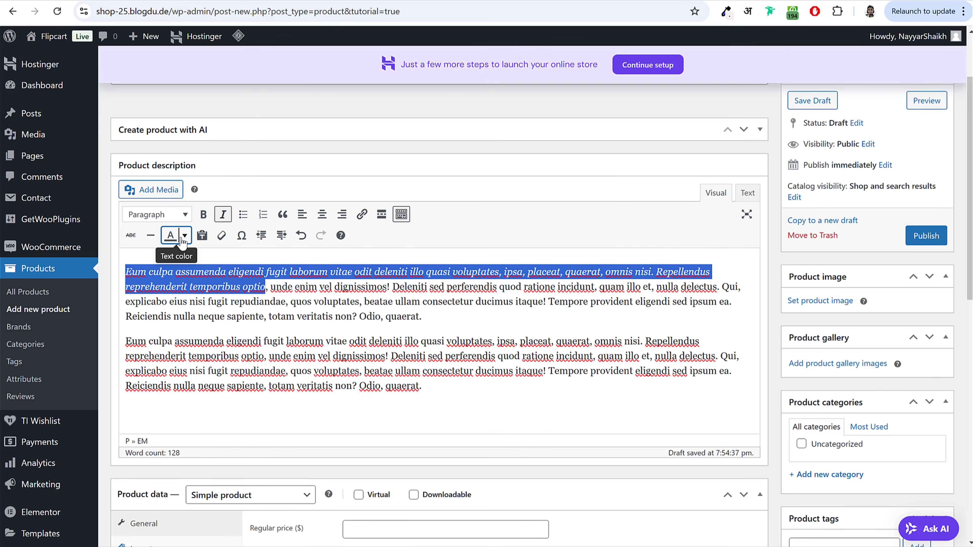
click(328, 295)
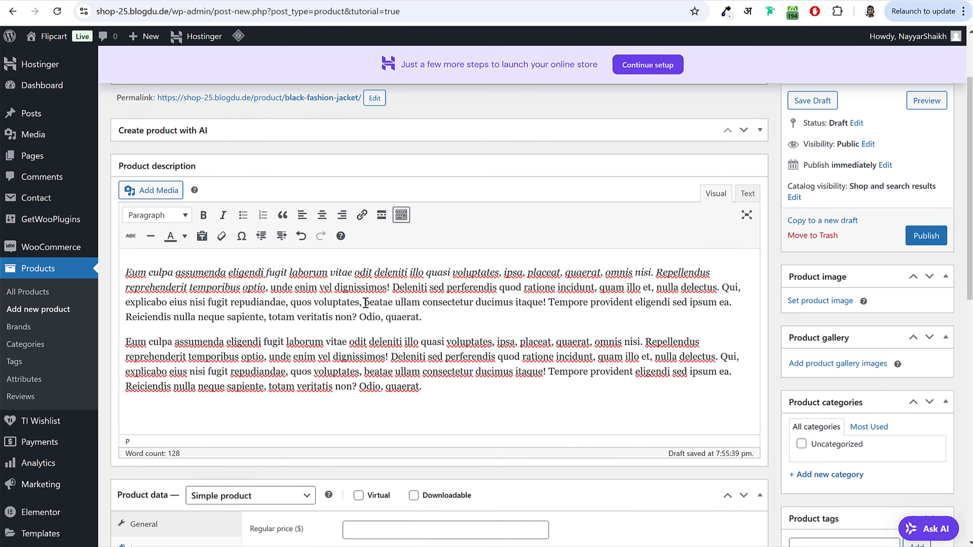
drag(360, 318, 431, 320)
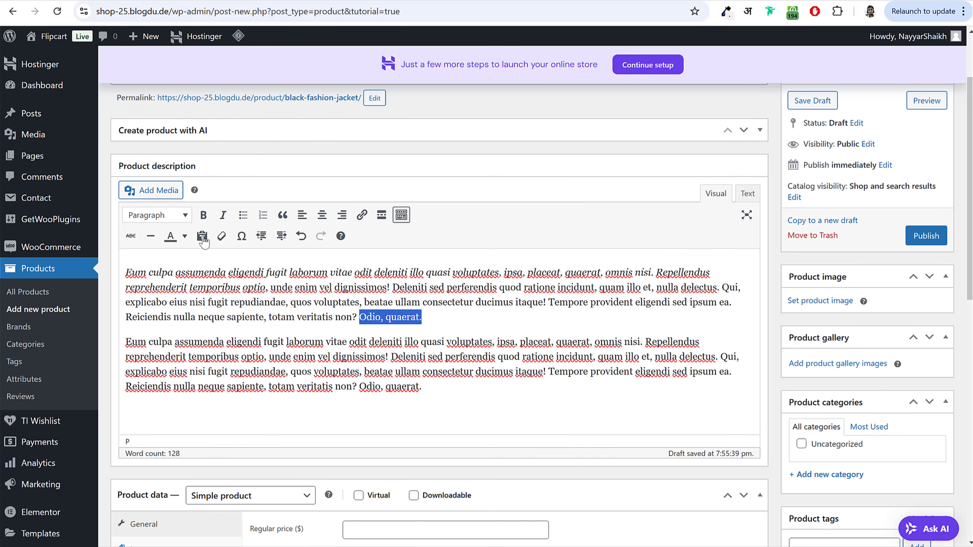
click(211, 218)
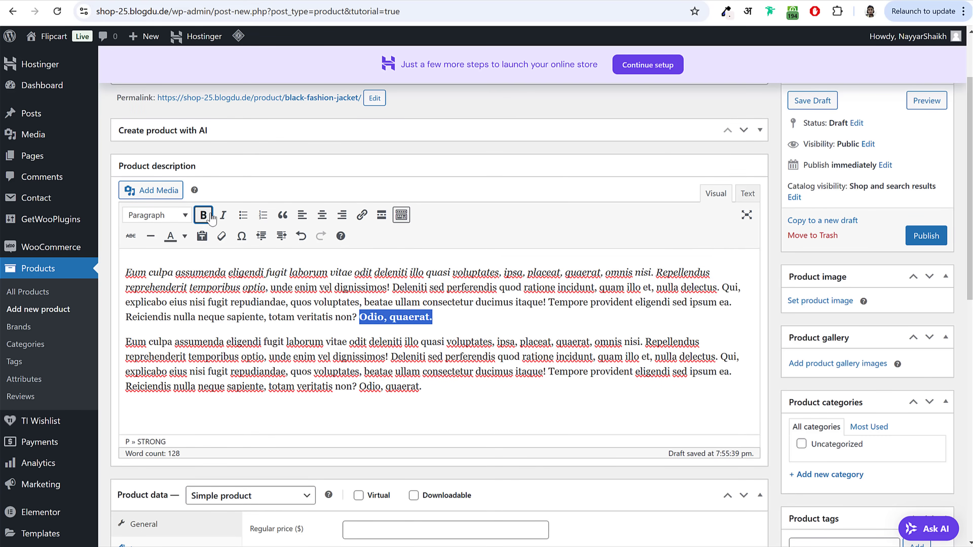
click(184, 236)
click(136, 279)
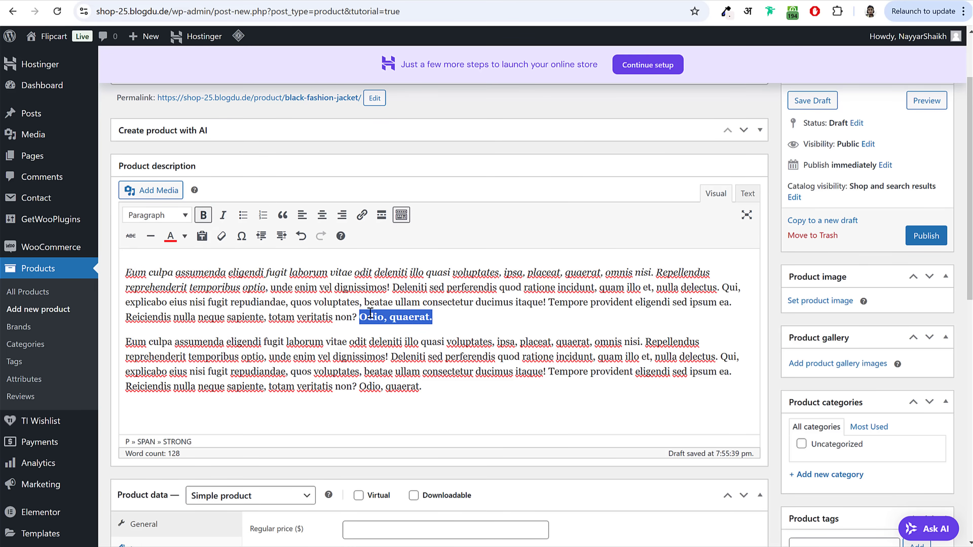
click(502, 305)
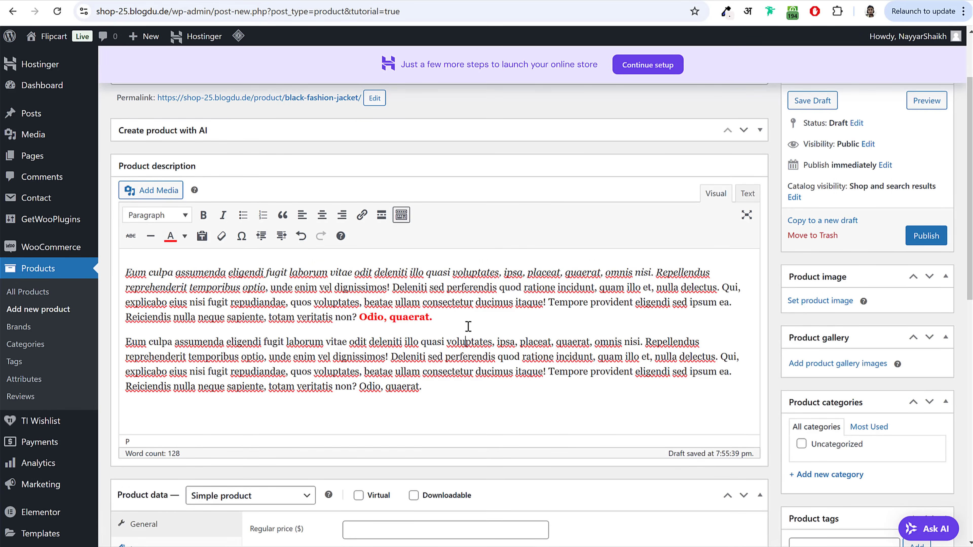
click(127, 271)
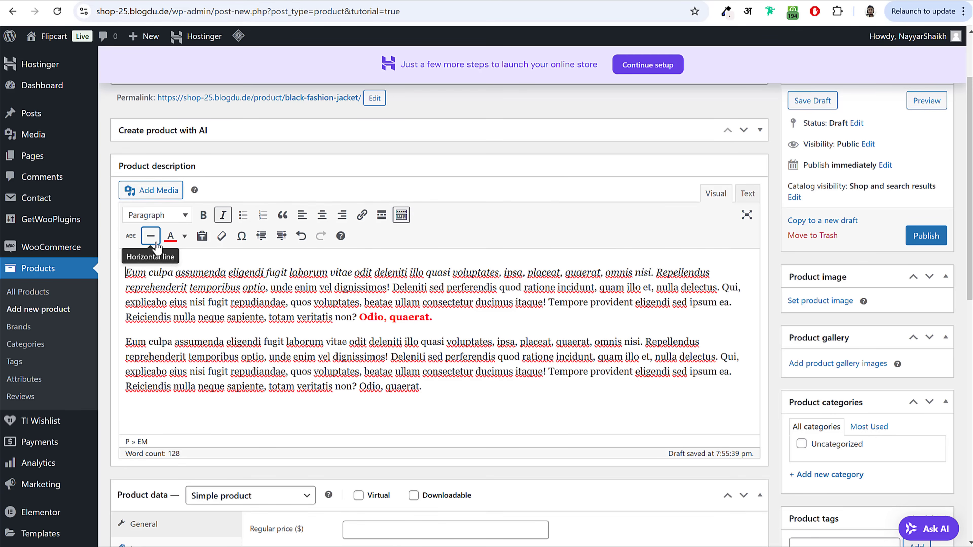
click(133, 190)
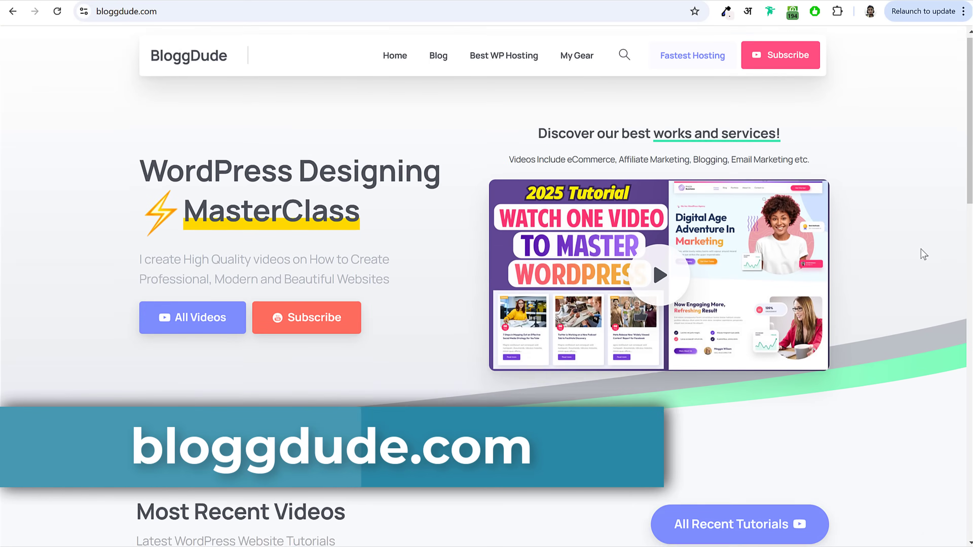
Step: Open the free WordPress website tutorial article and scroll to its Download Free Images link
scroll(920, 249, down, 10)
click(282, 315)
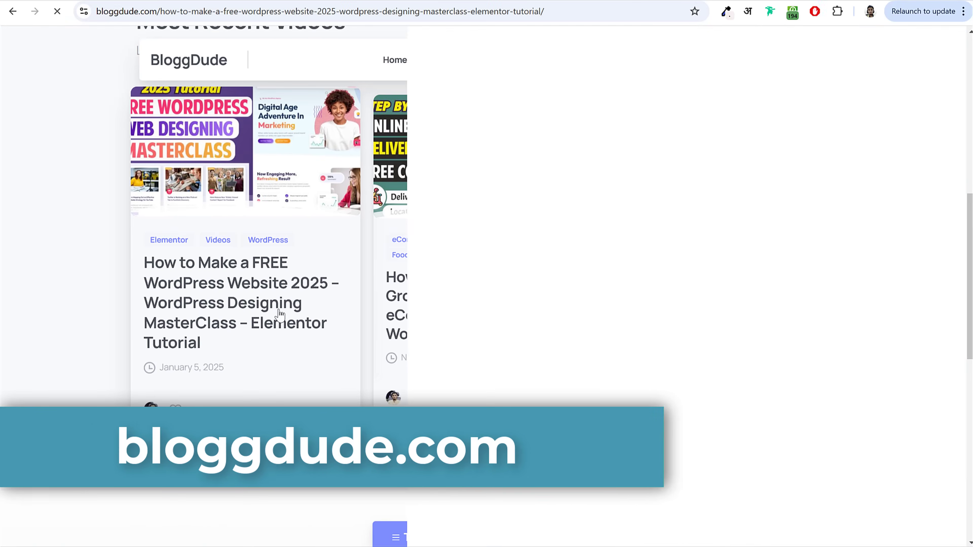
scroll(890, 328, down, 8)
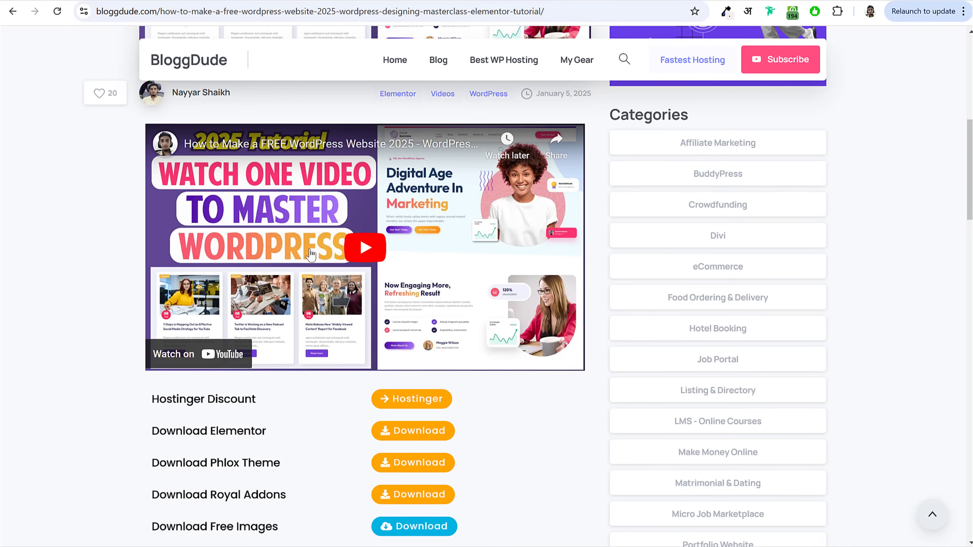
scroll(306, 253, down, 4)
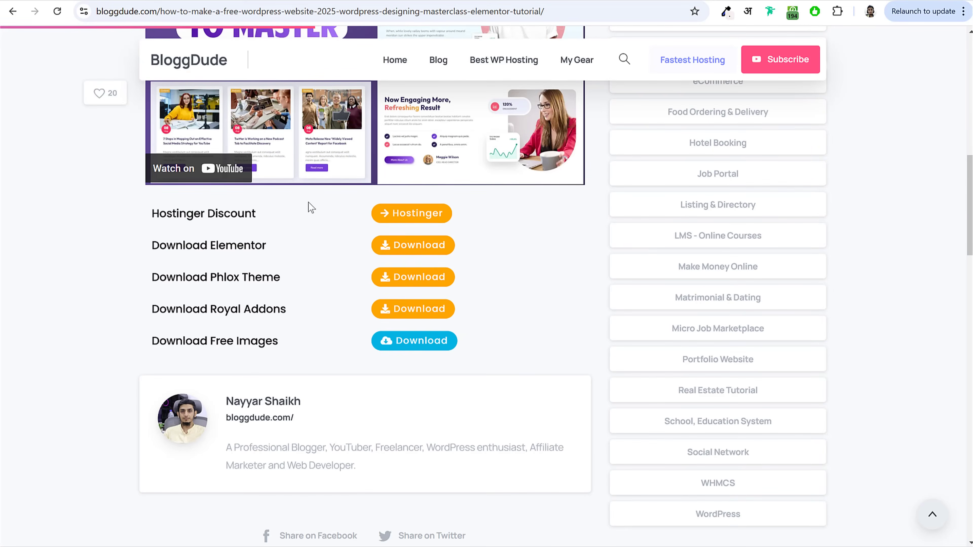
drag(152, 342, 273, 342)
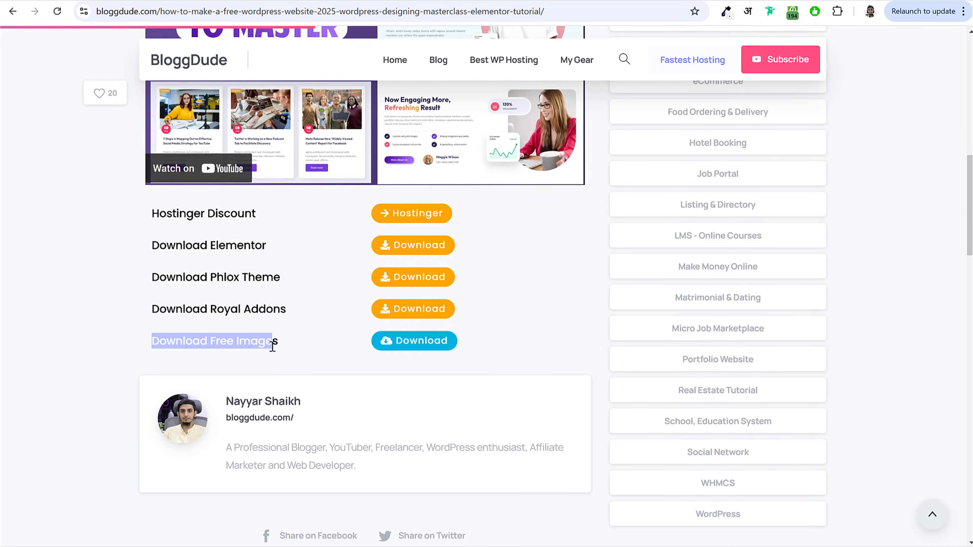
click(246, 343)
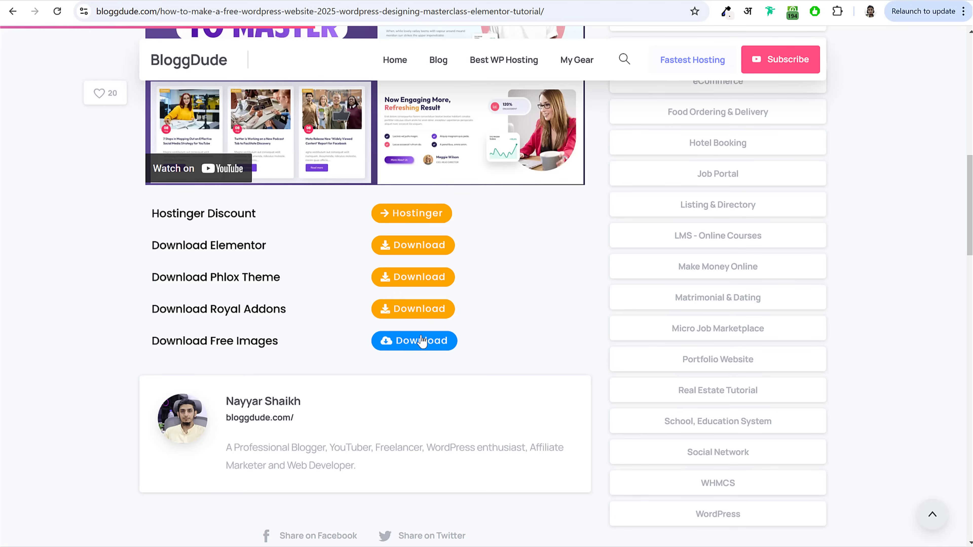
Step: Browse the local Media image folder in File Explorer and open its Products subfolder
key(alt+Tab)
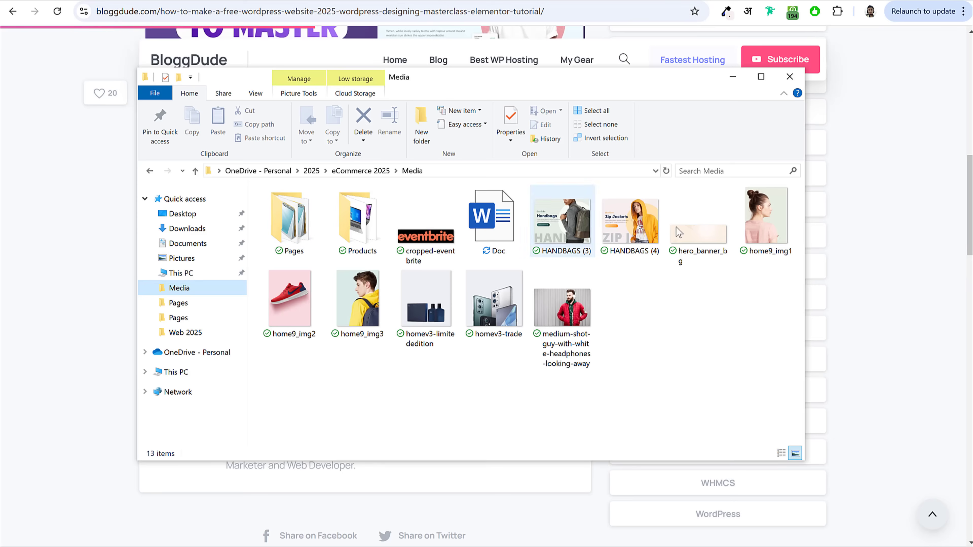
click(290, 299)
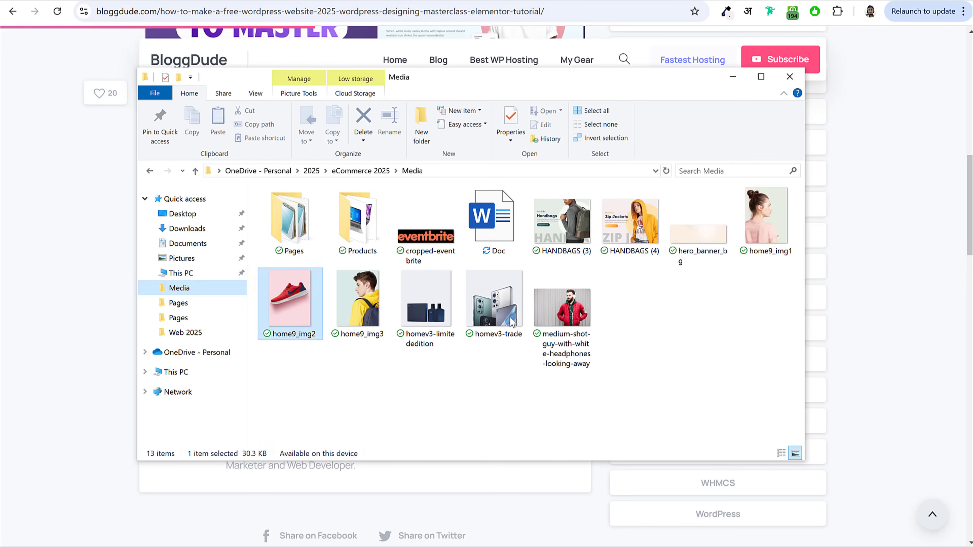
click(541, 251)
click(662, 233)
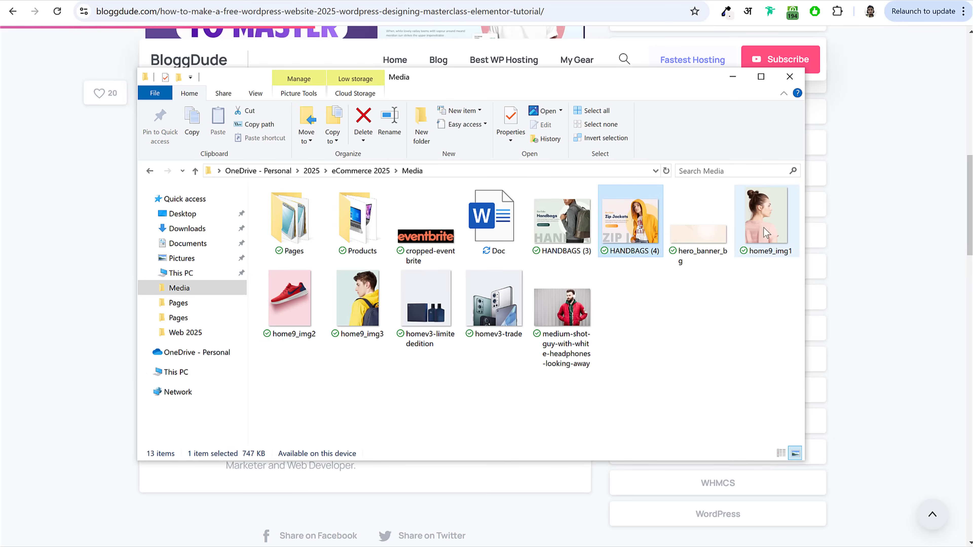
double_click(296, 241)
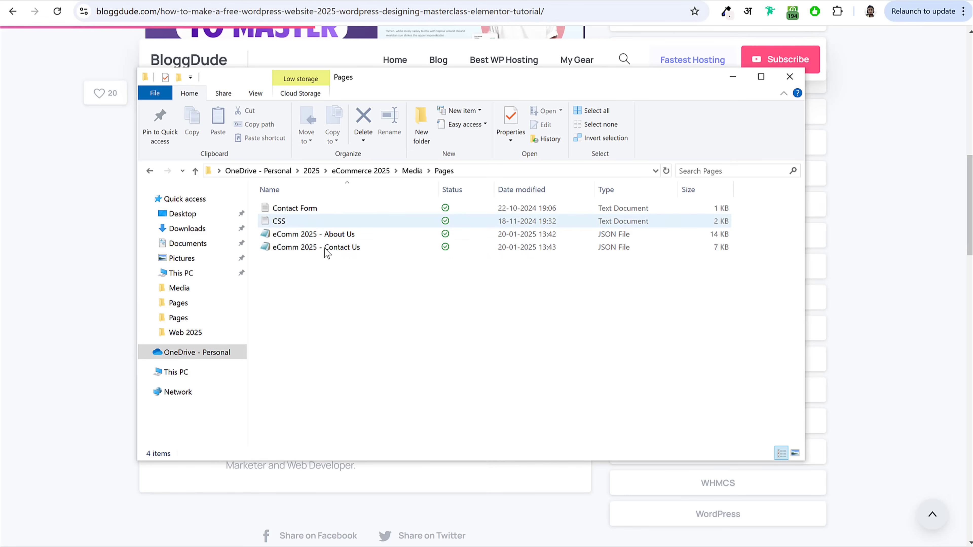
key(alt+Left)
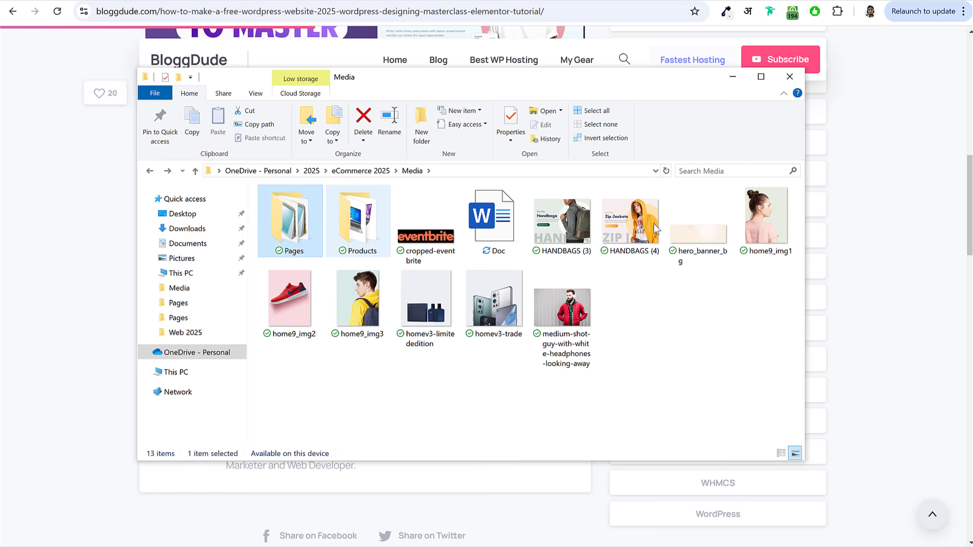
double_click(368, 240)
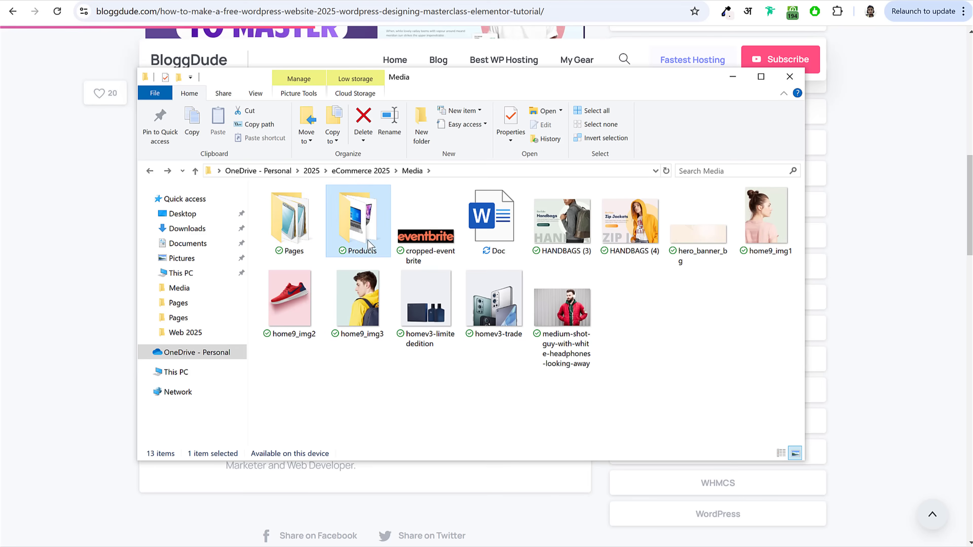
scroll(721, 386, down, 5)
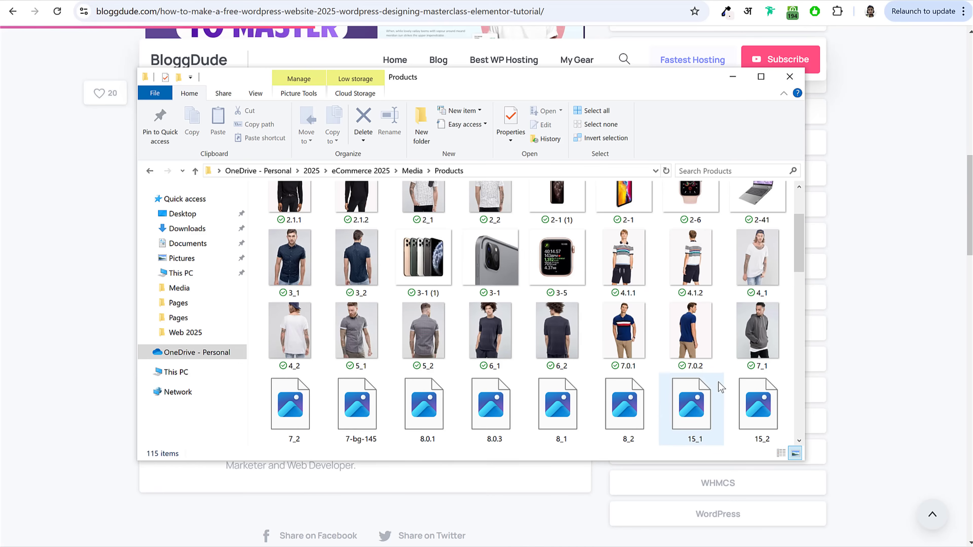
scroll(719, 387, down, 3)
scroll(705, 352, up, 6)
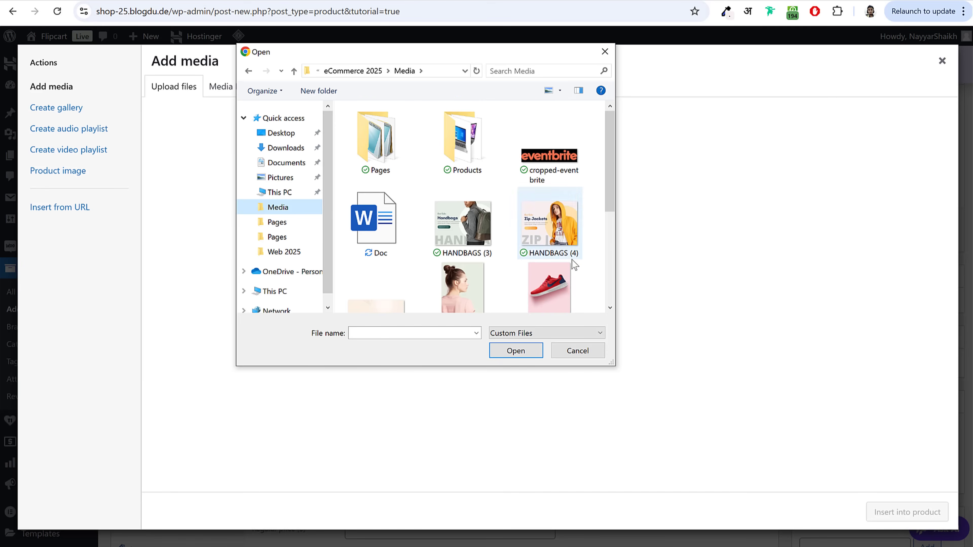
Step: Upload the 1-51 laptop image from the Products folder to the media library
scroll(574, 264, down, 5)
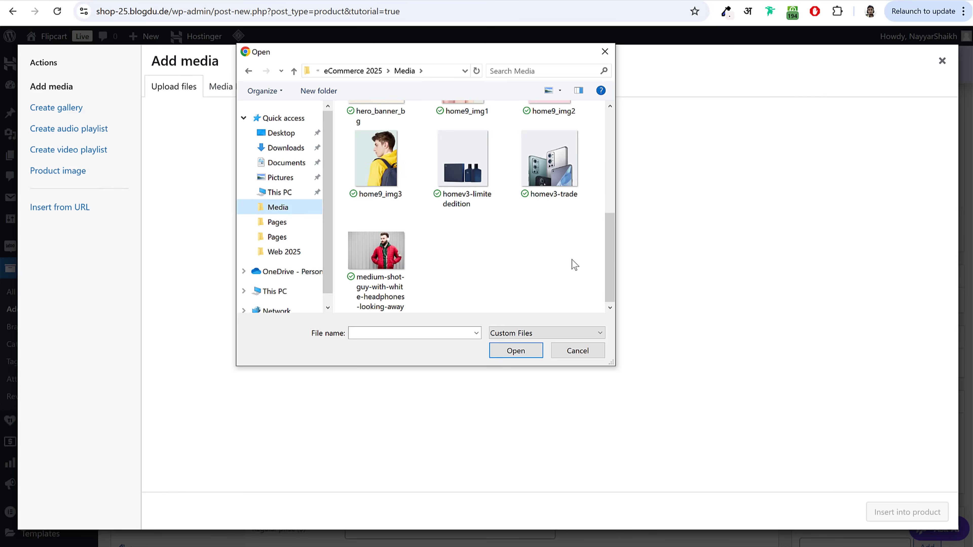
scroll(574, 264, up, 6)
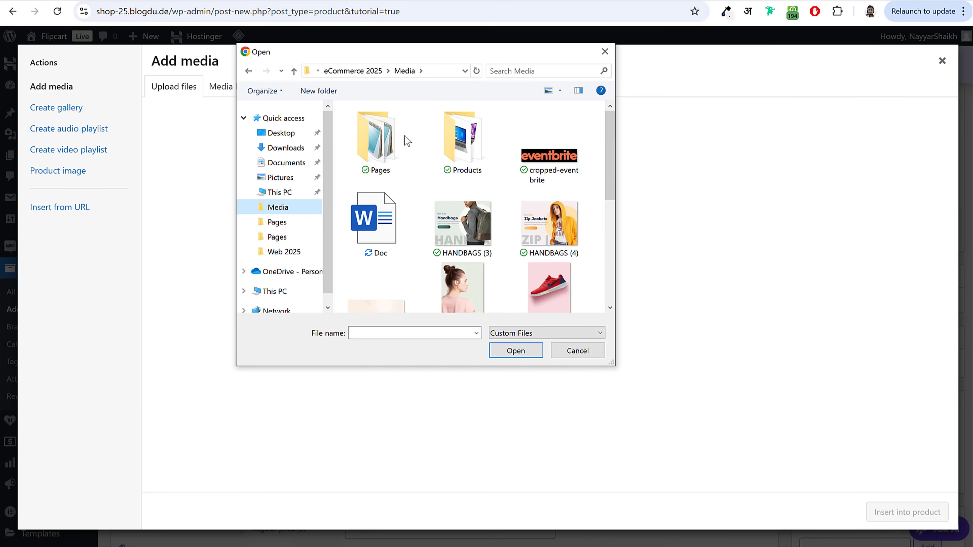
click(398, 138)
double_click(442, 139)
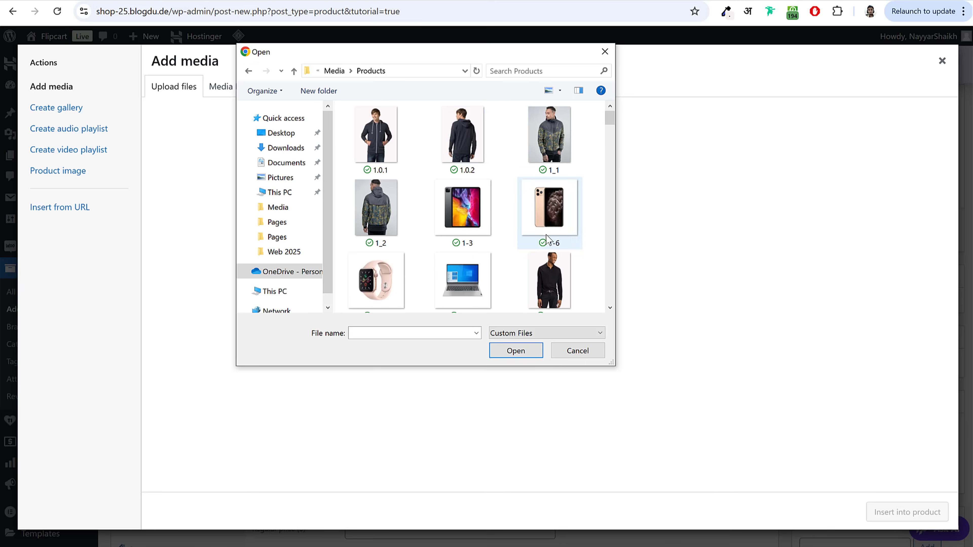
scroll(549, 240, down, 2)
click(458, 216)
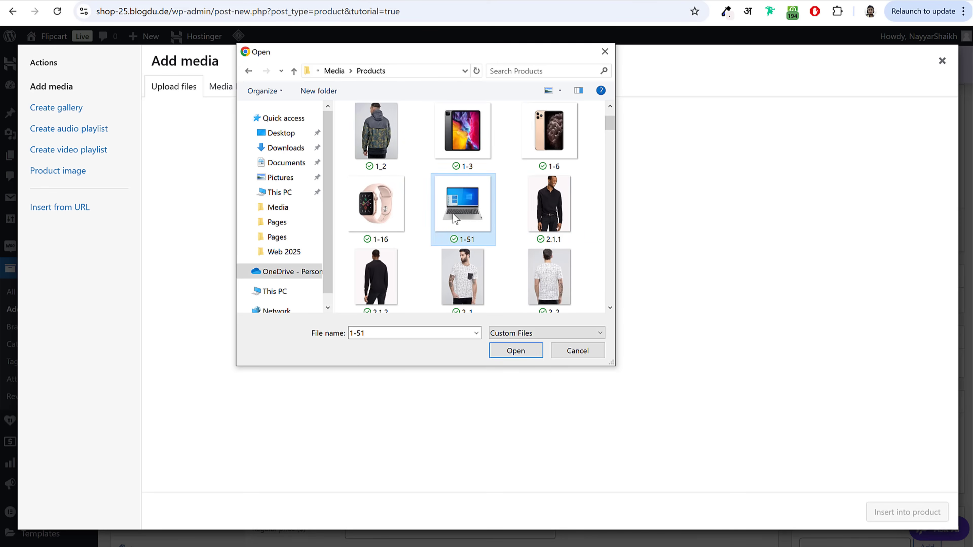
click(517, 350)
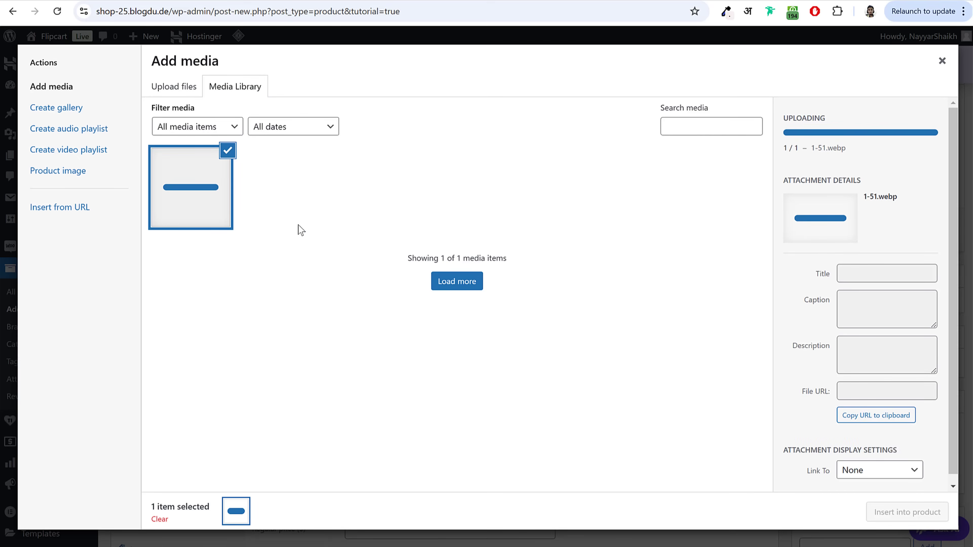
Step: Insert the laptop image into the description with Left alignment and Full Size
scroll(857, 294, down, 1)
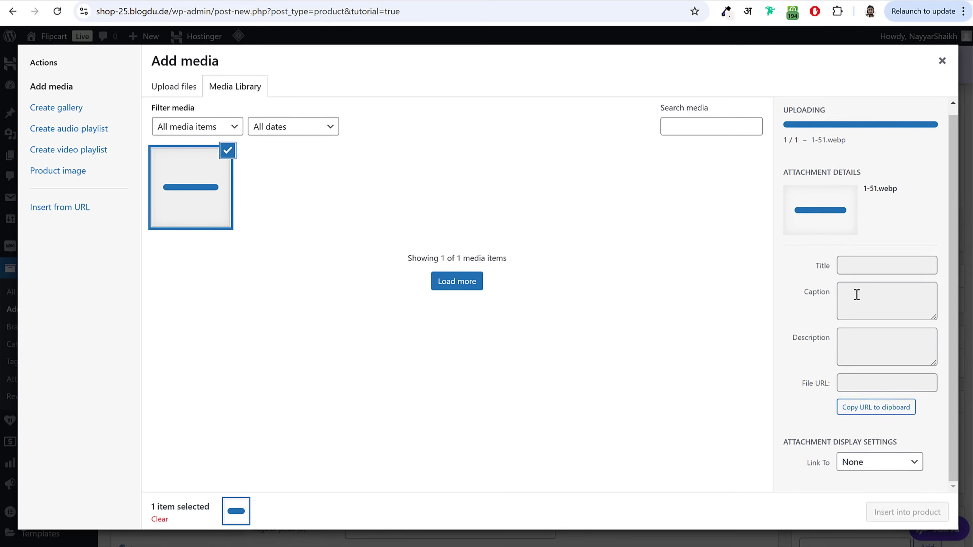
scroll(788, 318, down, 5)
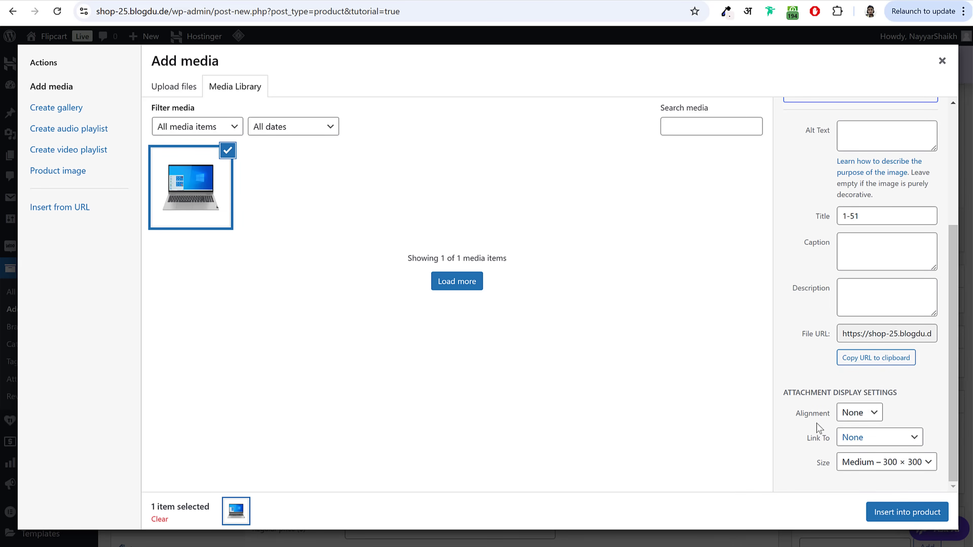
double_click(829, 415)
click(860, 412)
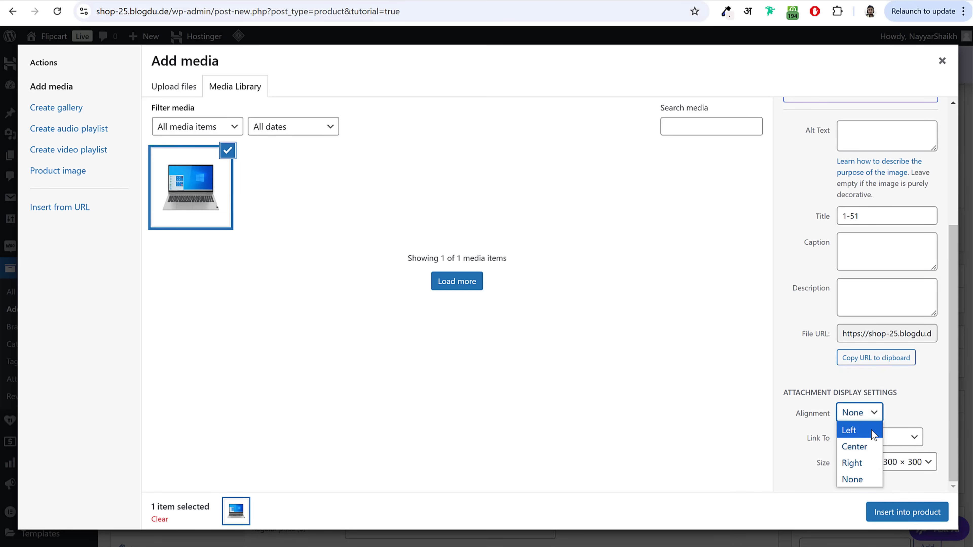
click(858, 430)
double_click(823, 463)
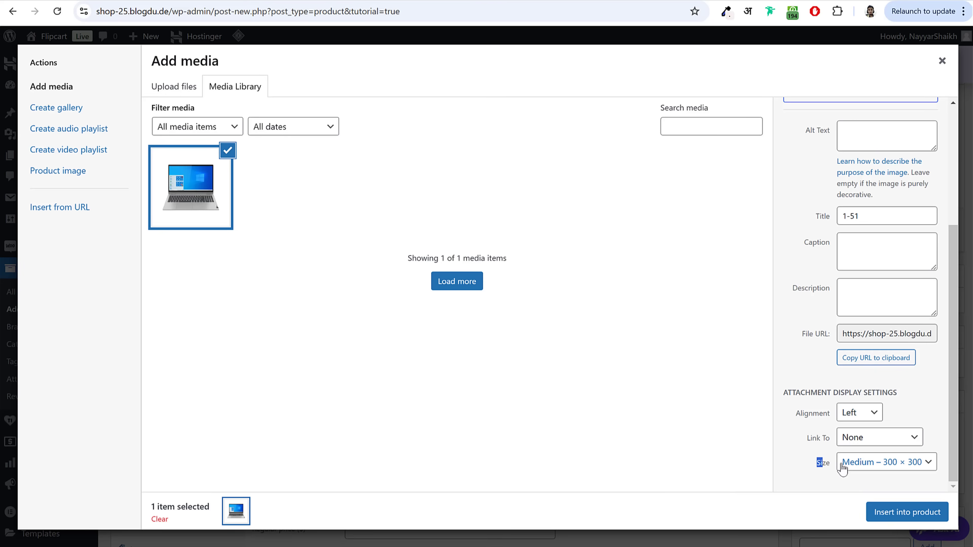
click(879, 466)
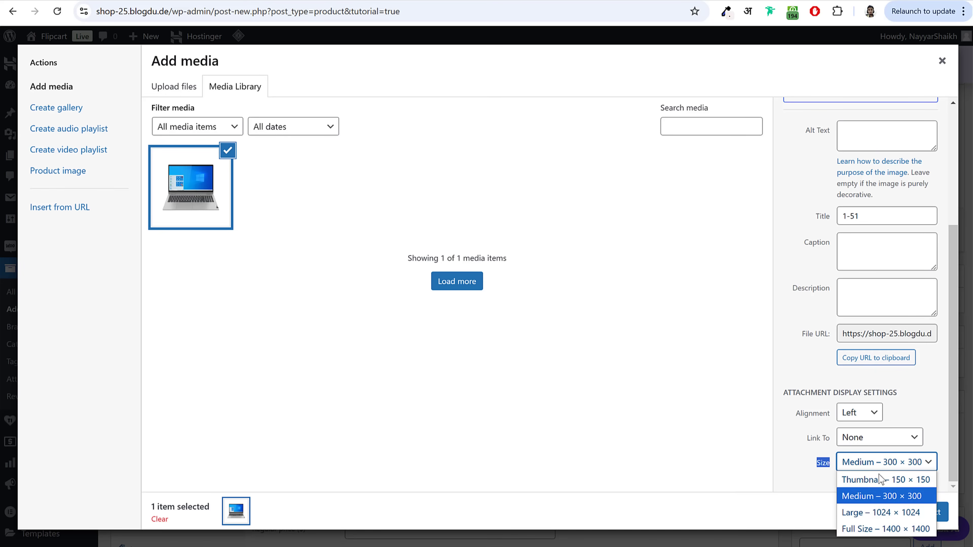
click(896, 529)
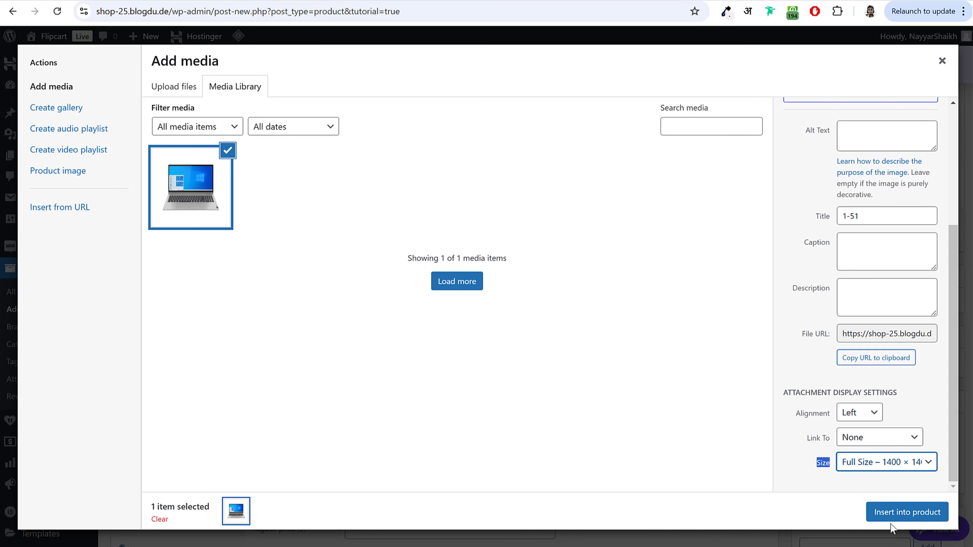
click(901, 514)
Step: Shrink the inserted laptop image so the description text wraps beside it
scroll(390, 337, down, 3)
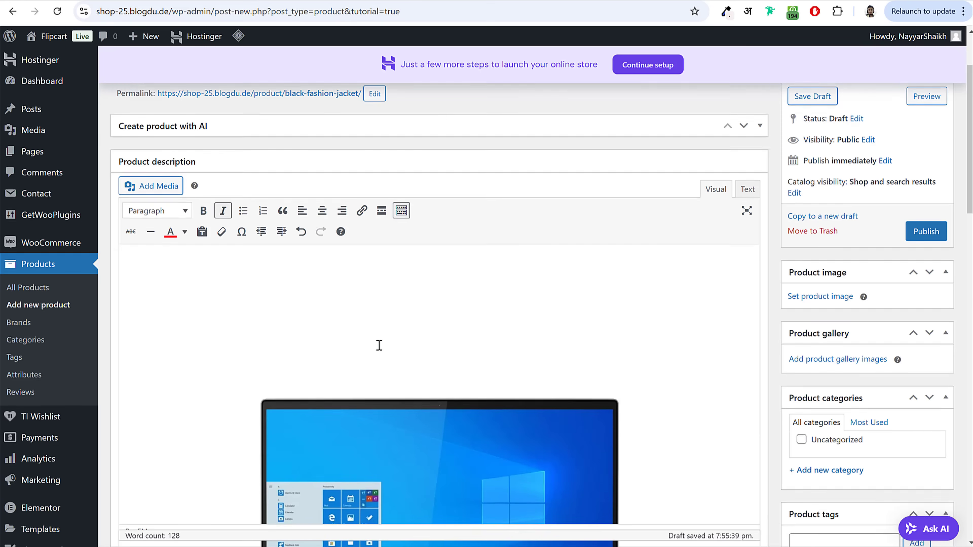
click(403, 316)
scroll(408, 310, down, 8)
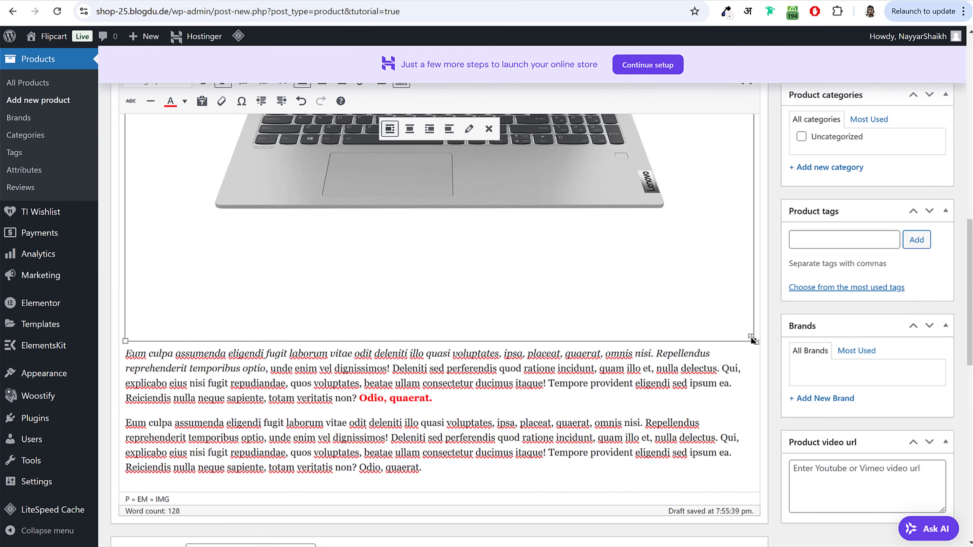
drag(753, 339, 301, 163)
scroll(301, 163, up, 10)
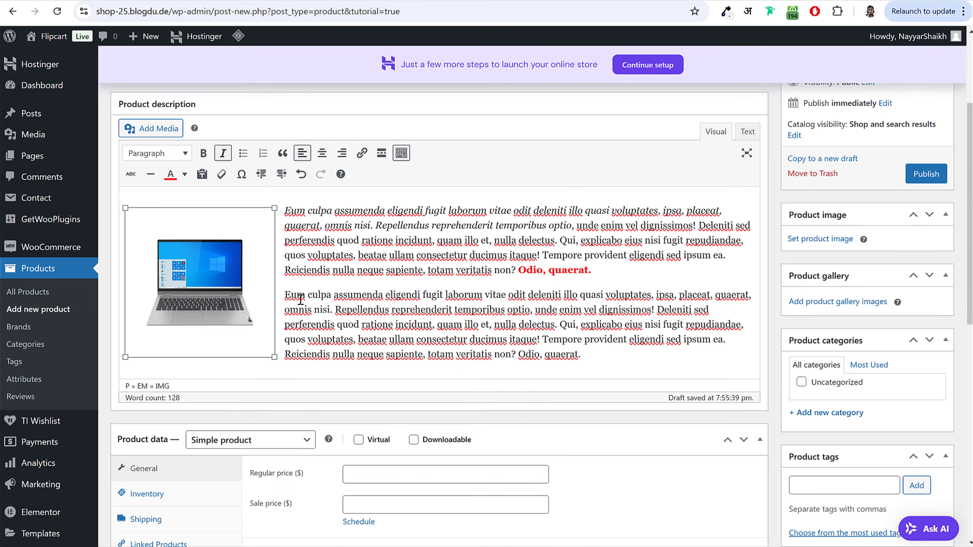
drag(275, 356, 236, 311)
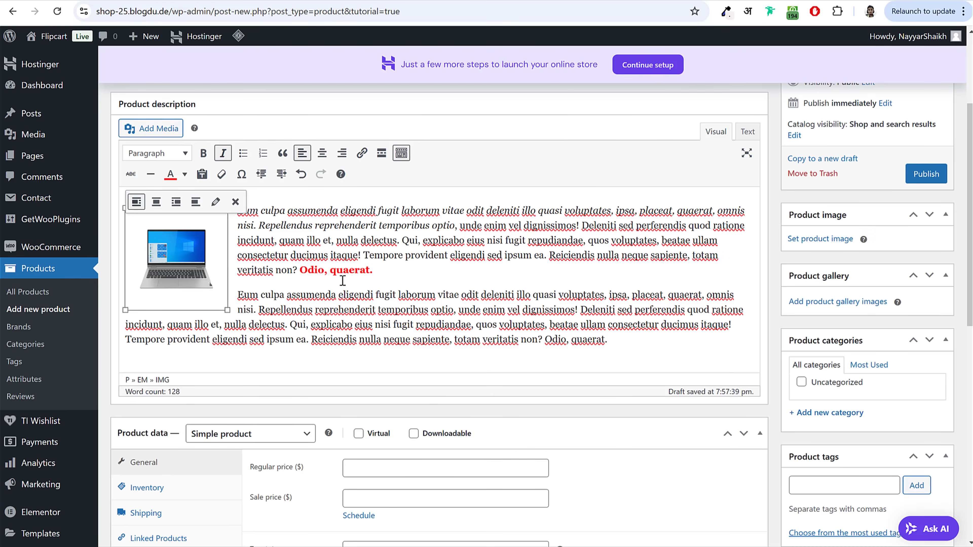
scroll(479, 319, down, 5)
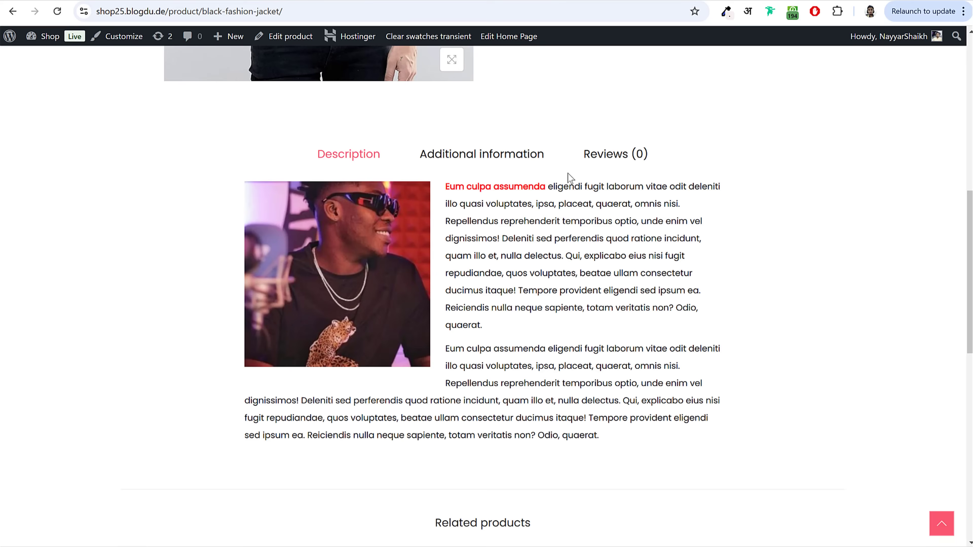
Step: Enter a regular price of 99 and a sale price of 69
scroll(569, 178, up, 10)
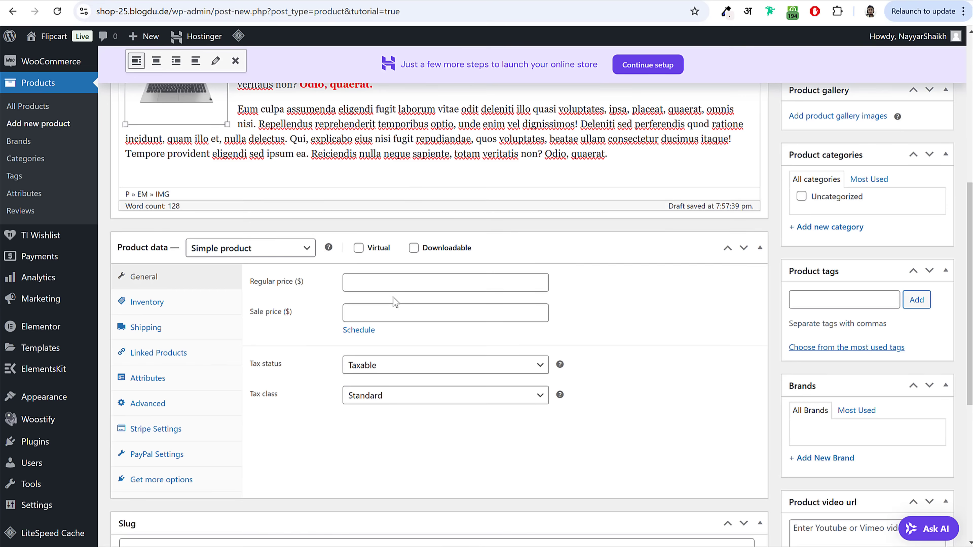
click(398, 277)
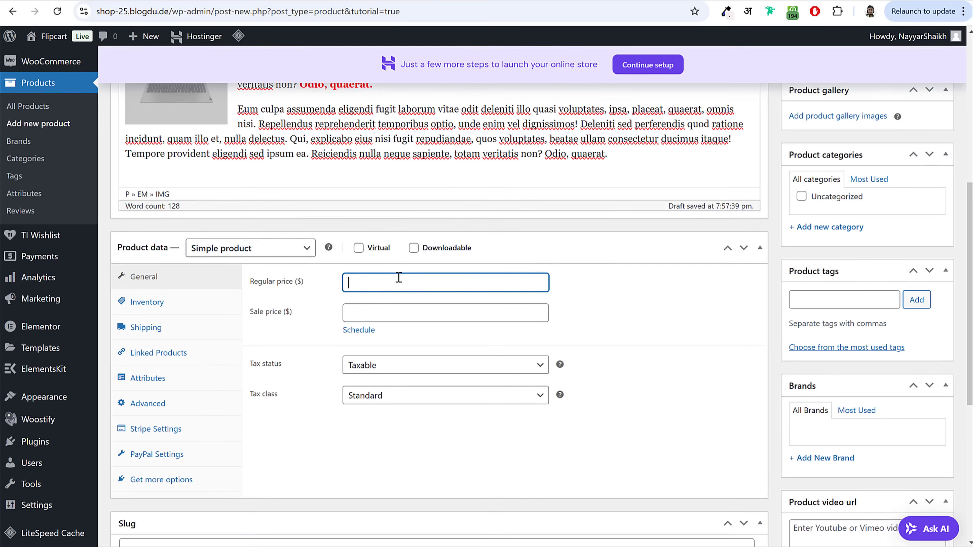
click(375, 310)
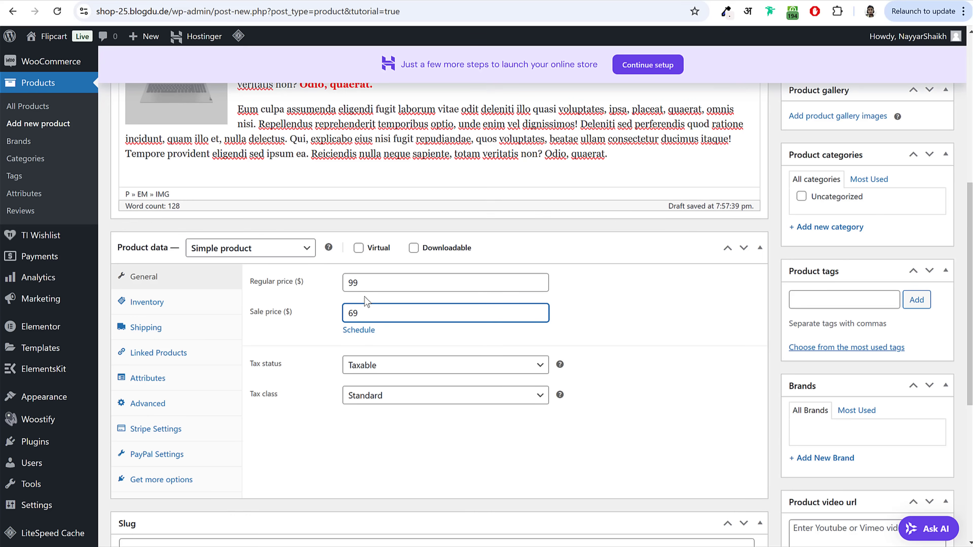
drag(254, 365, 306, 370)
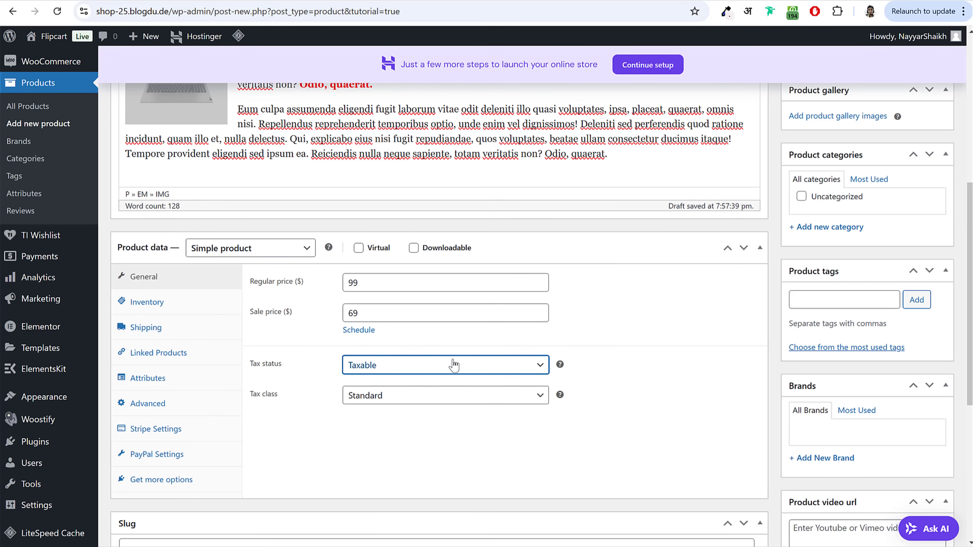
Step: Keep tax status Taxable, set tax class to GST 12%, and show the Inventory settings
click(423, 372)
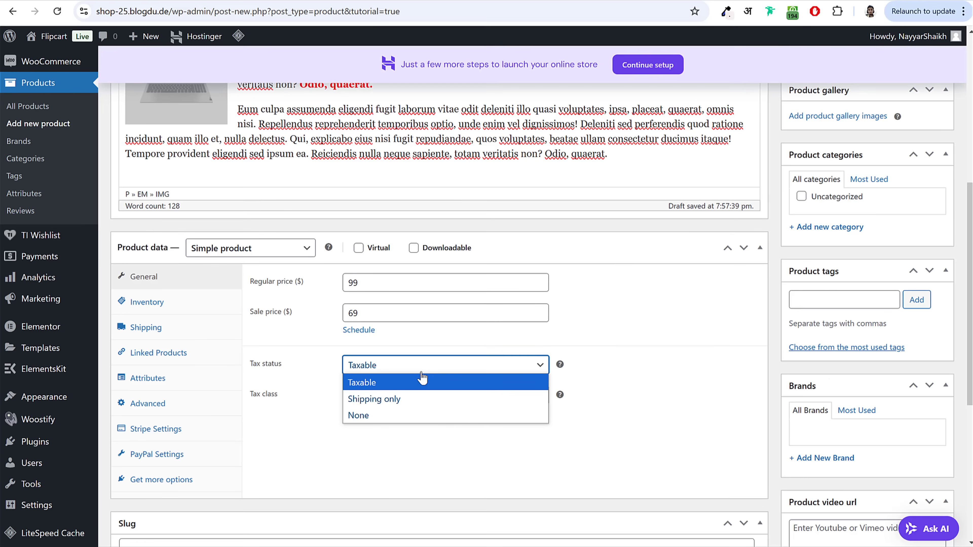
click(385, 415)
click(383, 366)
click(360, 382)
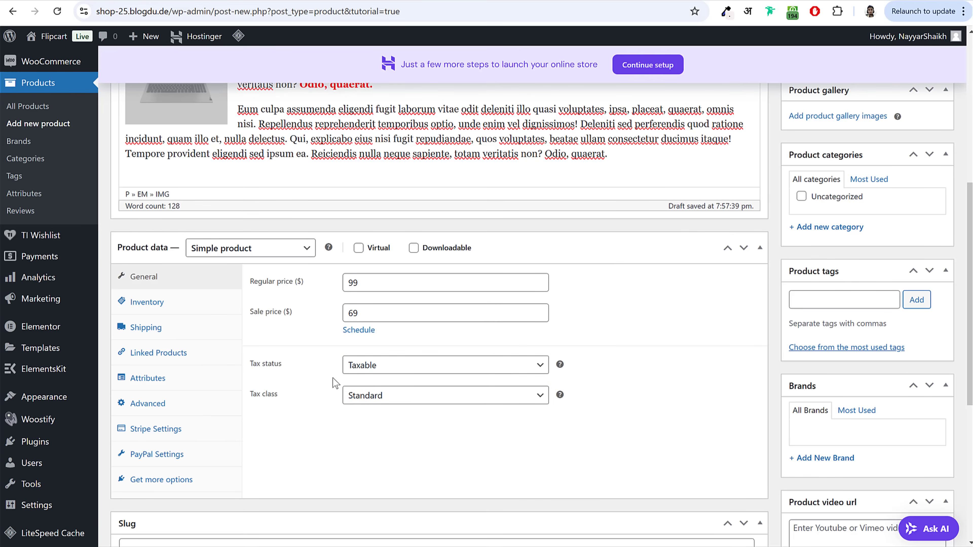
drag(250, 396, 291, 397)
click(296, 402)
click(378, 401)
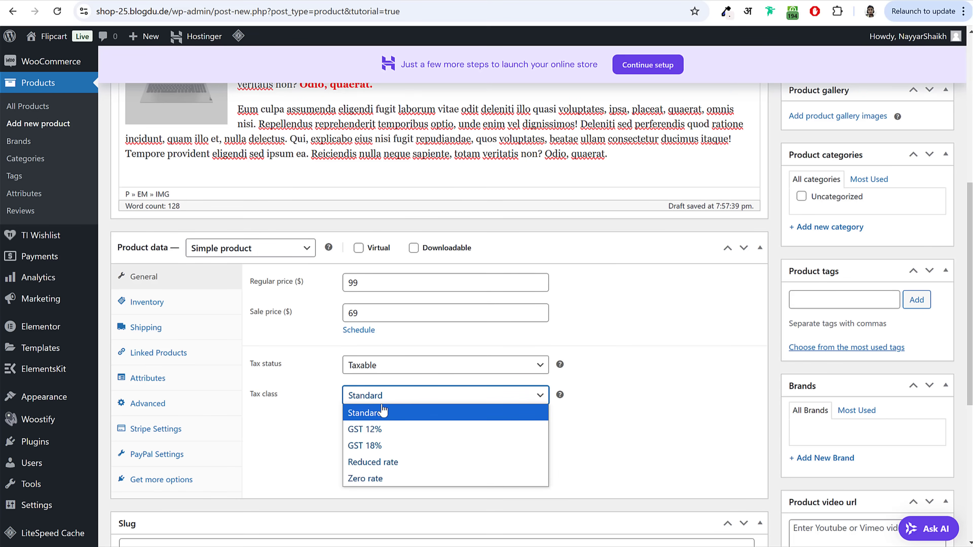
click(394, 429)
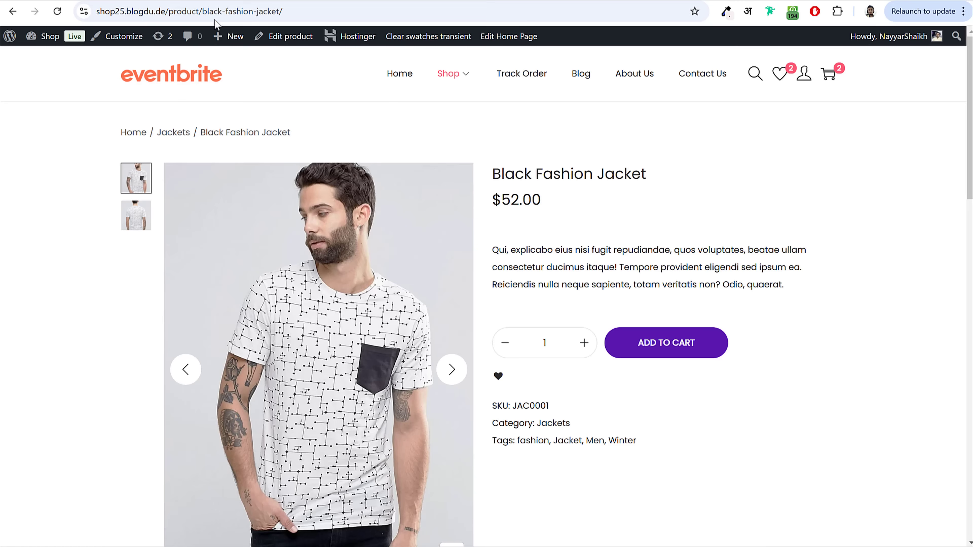
click(214, 8)
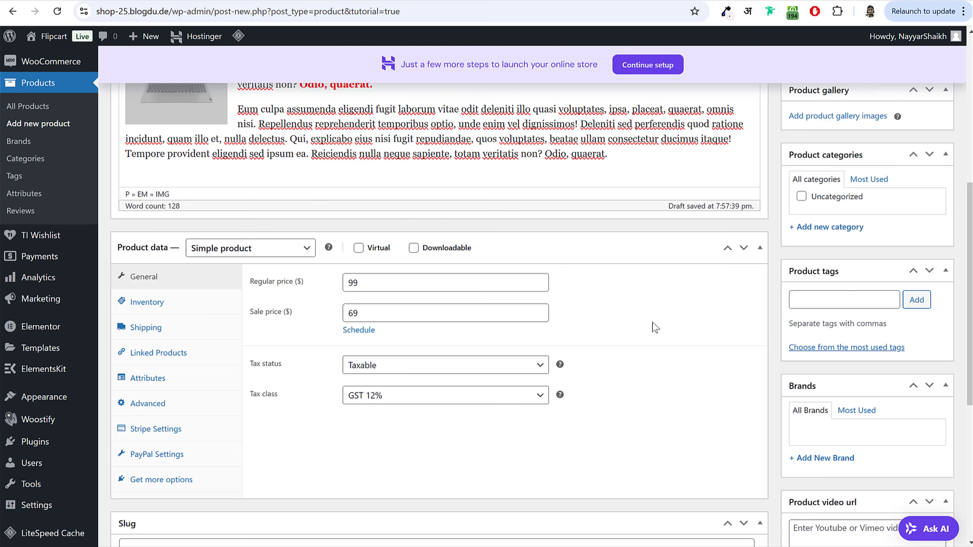
click(205, 308)
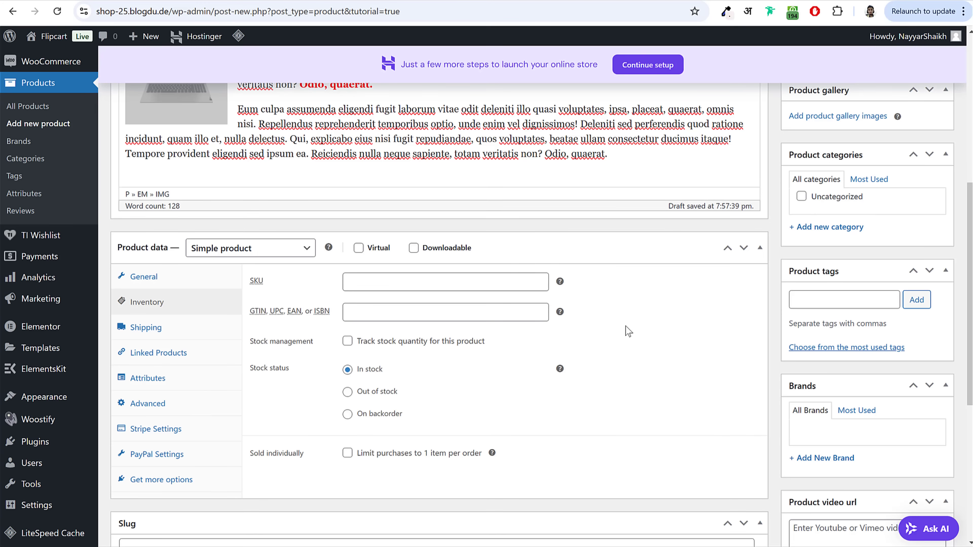
Step: Give the T-shirt SKU TSS0001 and track stock with a quantity of 100
click(436, 288)
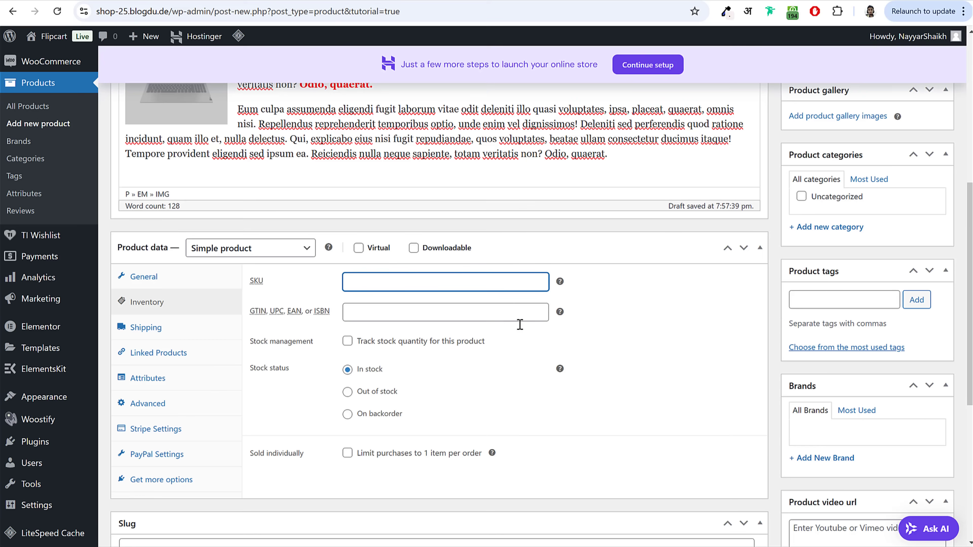
text(TSS0001)
click(347, 341)
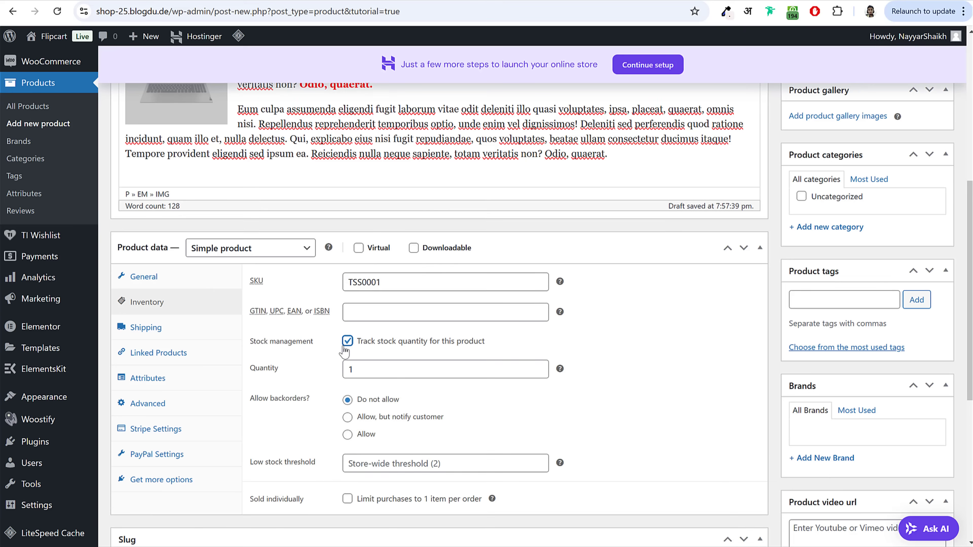
drag(352, 342, 473, 347)
click(473, 348)
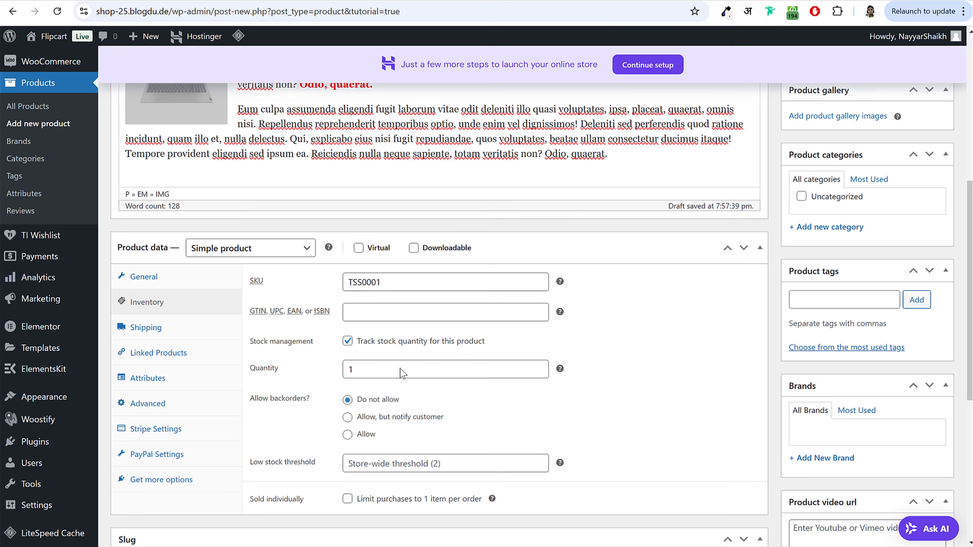
click(405, 363)
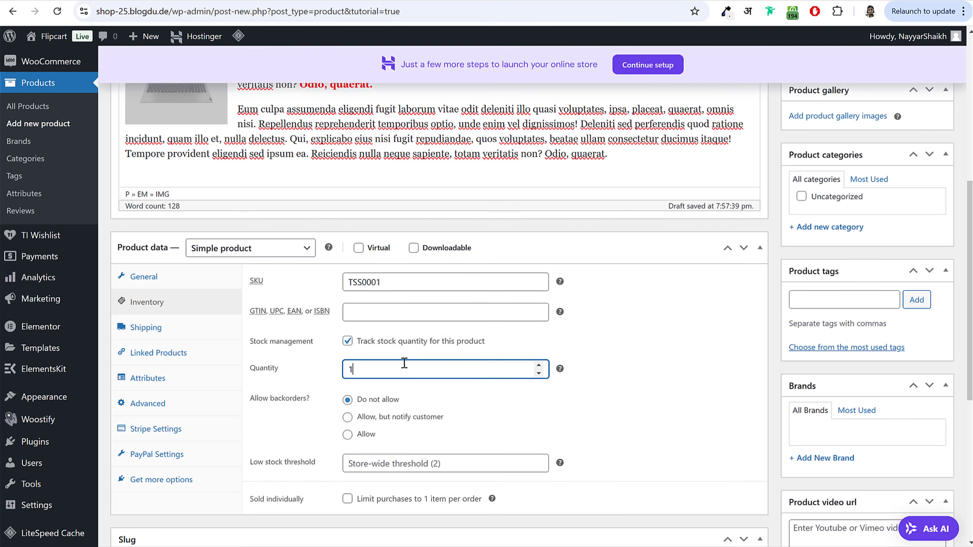
double_click(387, 369)
click(644, 362)
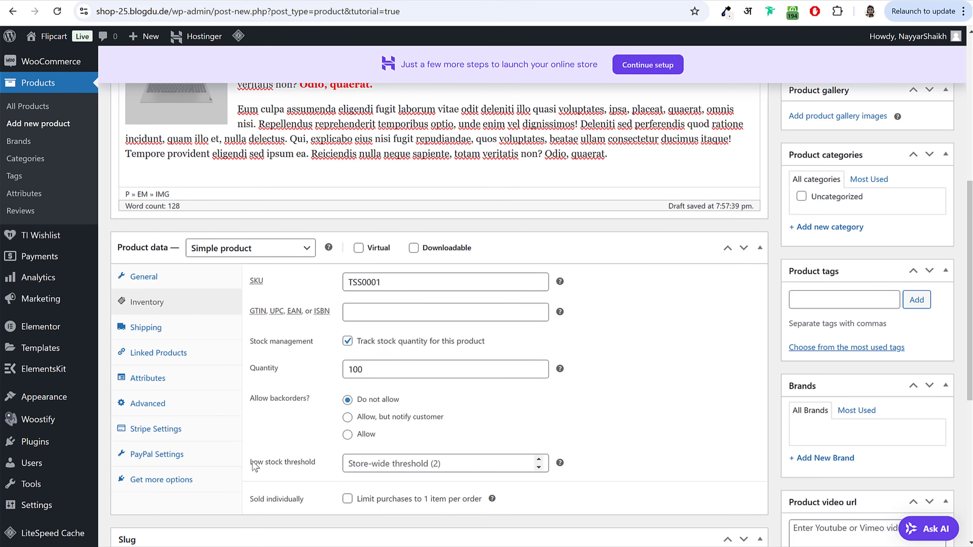
Step: Set the low stock threshold to 5 and check the quantity and threshold values
drag(252, 464, 320, 464)
click(464, 466)
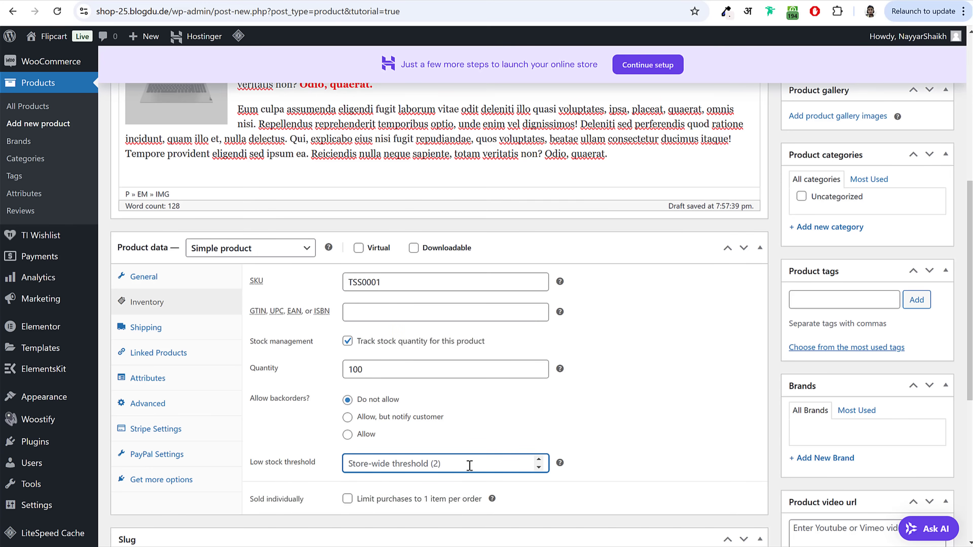
text(5)
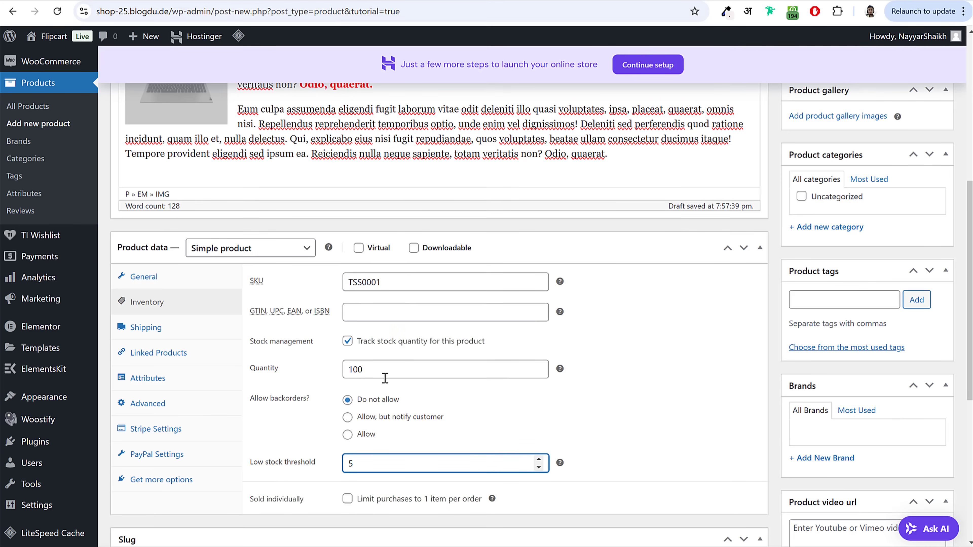
double_click(355, 370)
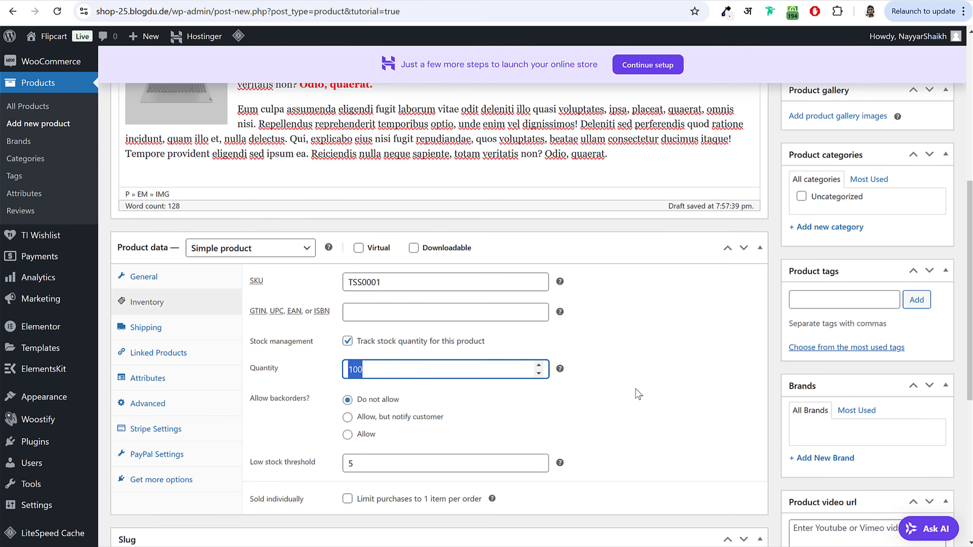
double_click(391, 463)
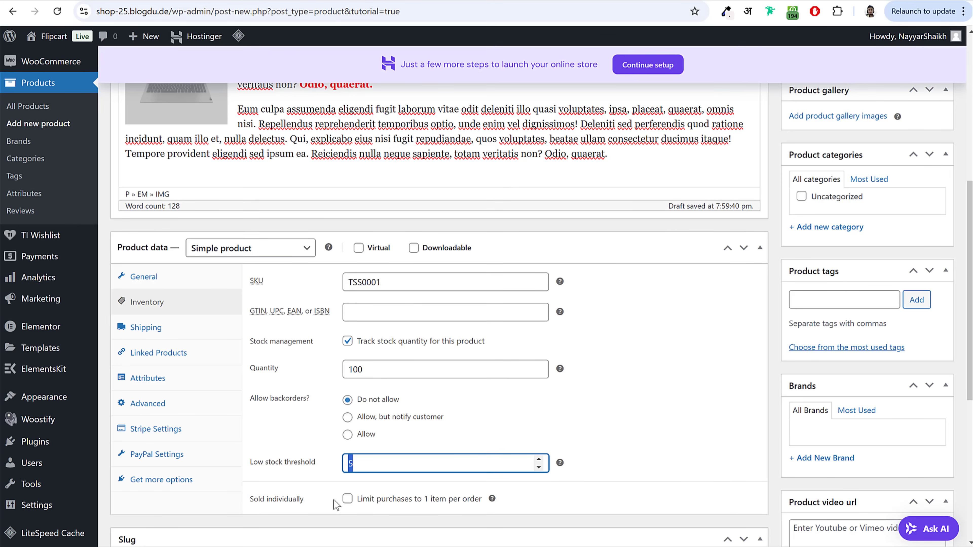
Step: Set the product's shipping weight to 150 g
click(581, 418)
click(164, 329)
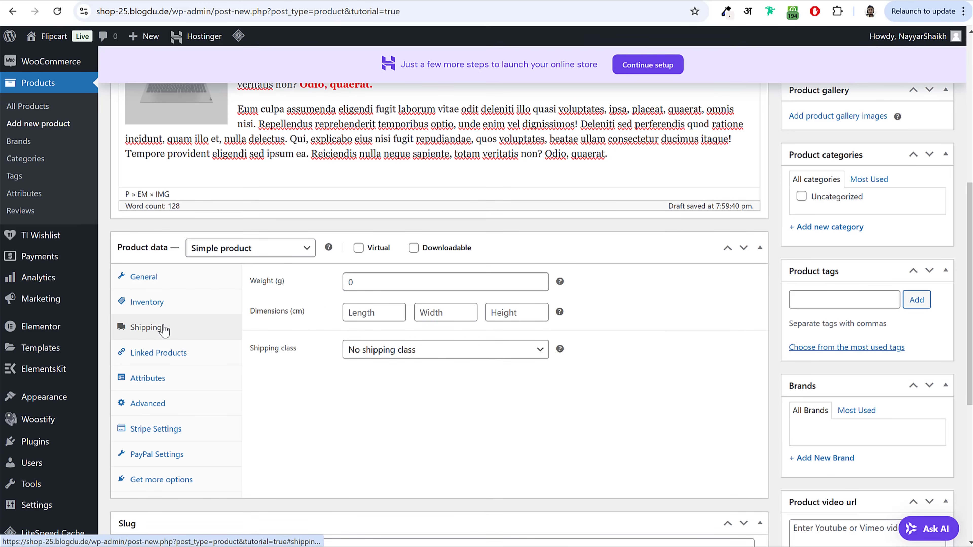
click(375, 281)
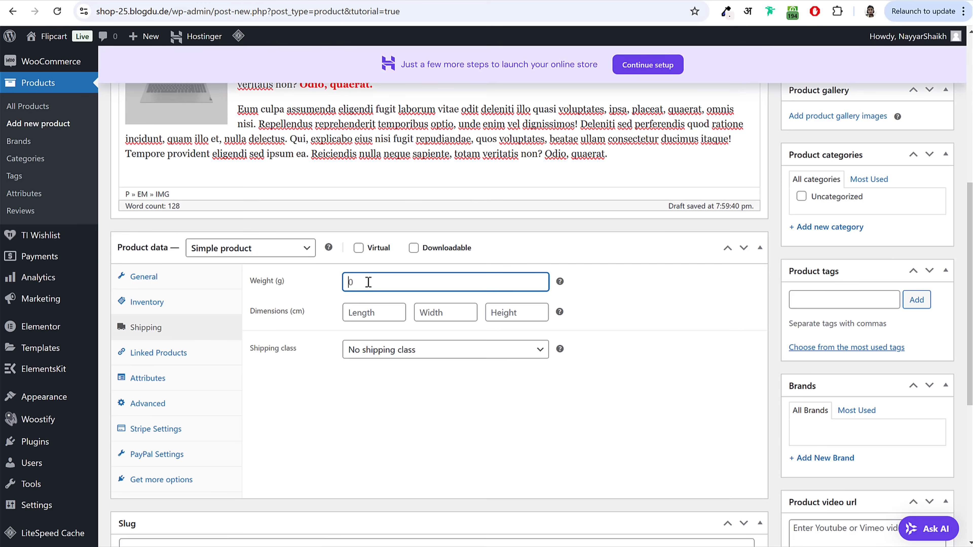
text(150)
Step: Enter package dimensions of 40 × 40 × 40 cm
click(373, 311)
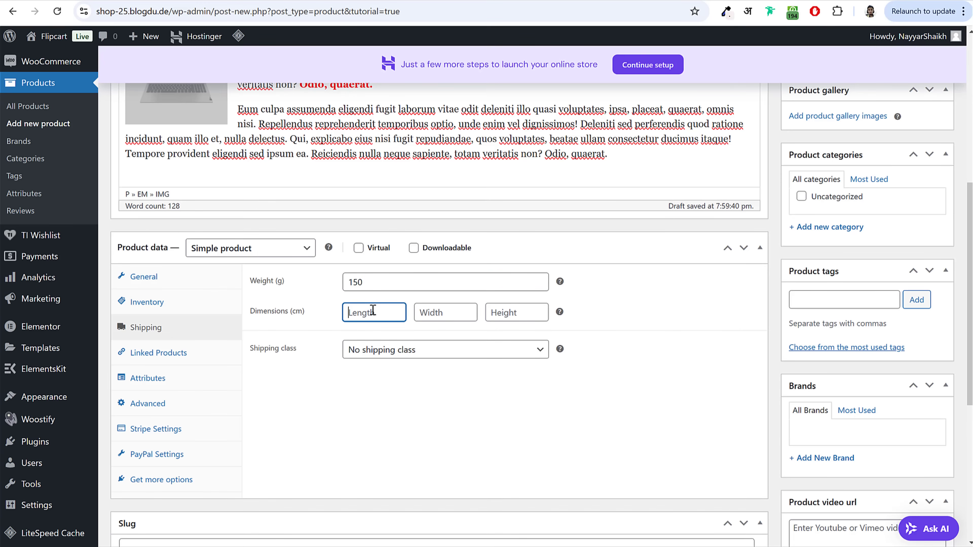
text(40)
key(Tab)
text(4)
key(Tab)
text(0)
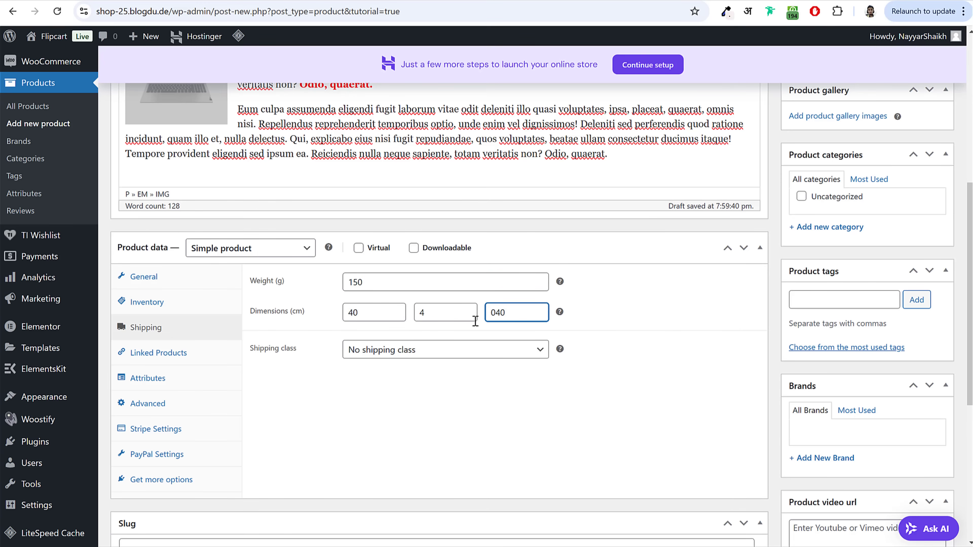
click(452, 313)
text(0)
key(Tab)
text(40)
Step: Assign the Shirts shipping class to the product
click(390, 355)
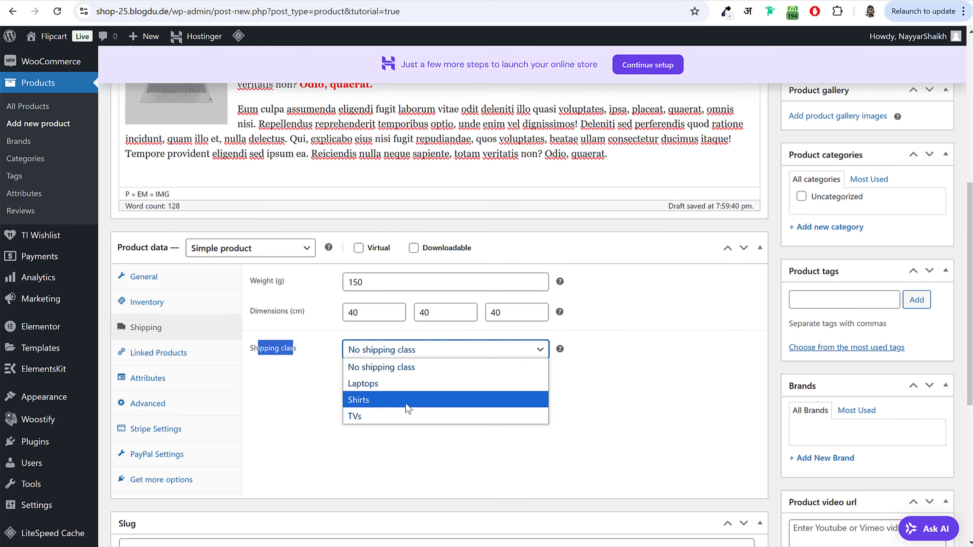
click(373, 401)
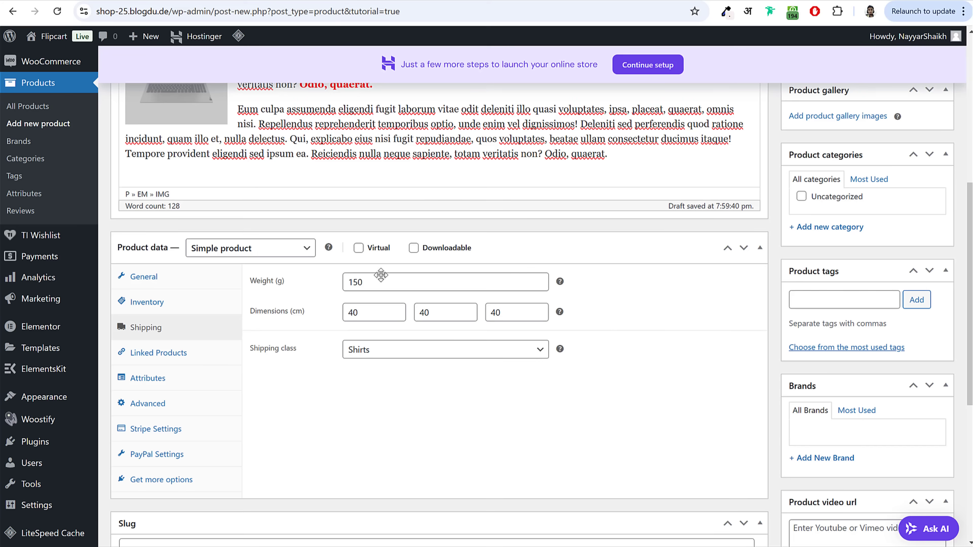
click(380, 357)
click(391, 367)
click(398, 356)
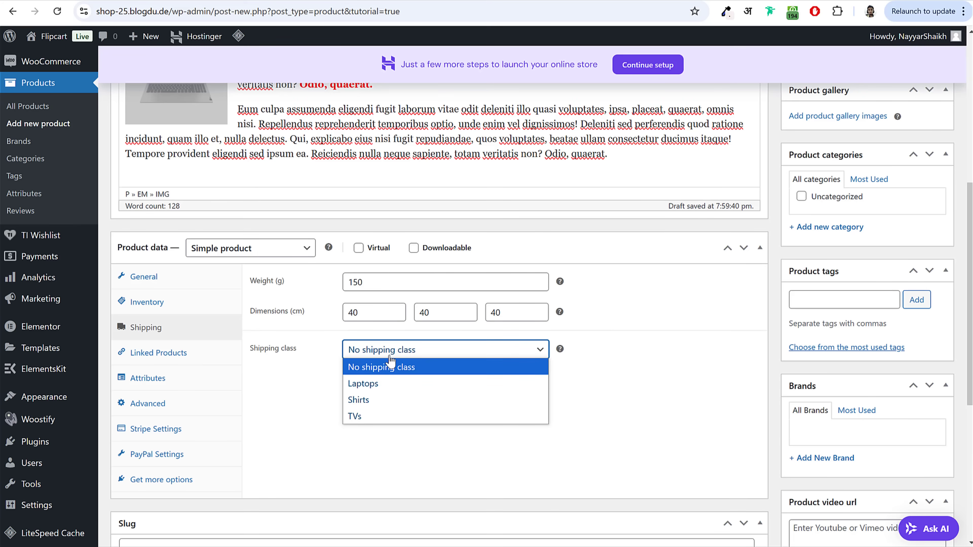
click(382, 400)
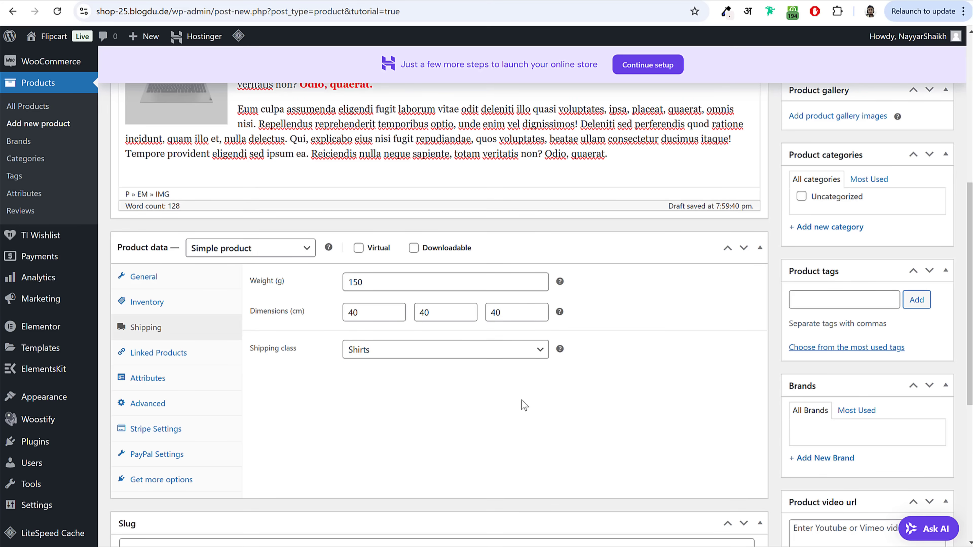
Step: Fill the product short description with text copied from an existing product
scroll(498, 401, down, 5)
click(408, 380)
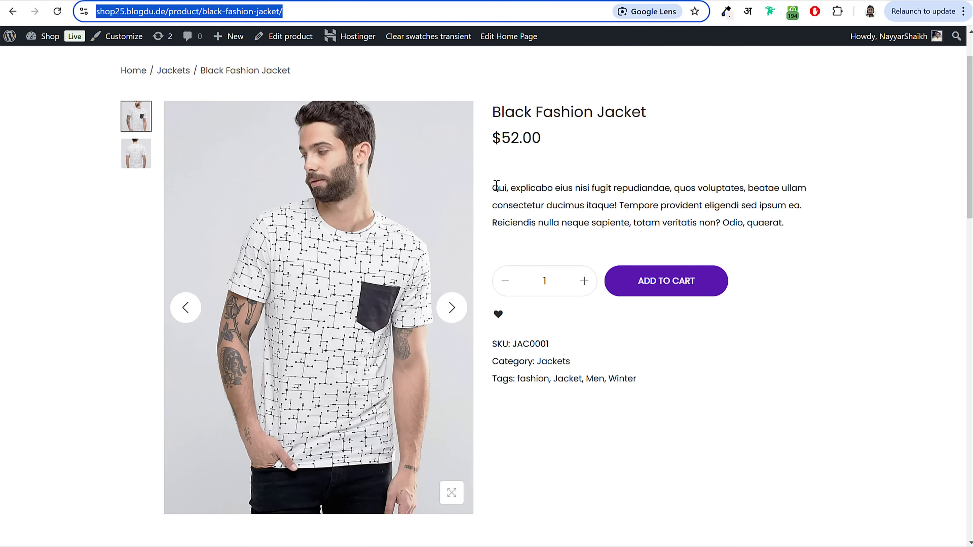
drag(493, 187, 823, 226)
key(ctrl+c)
key(ctrl+Tab)
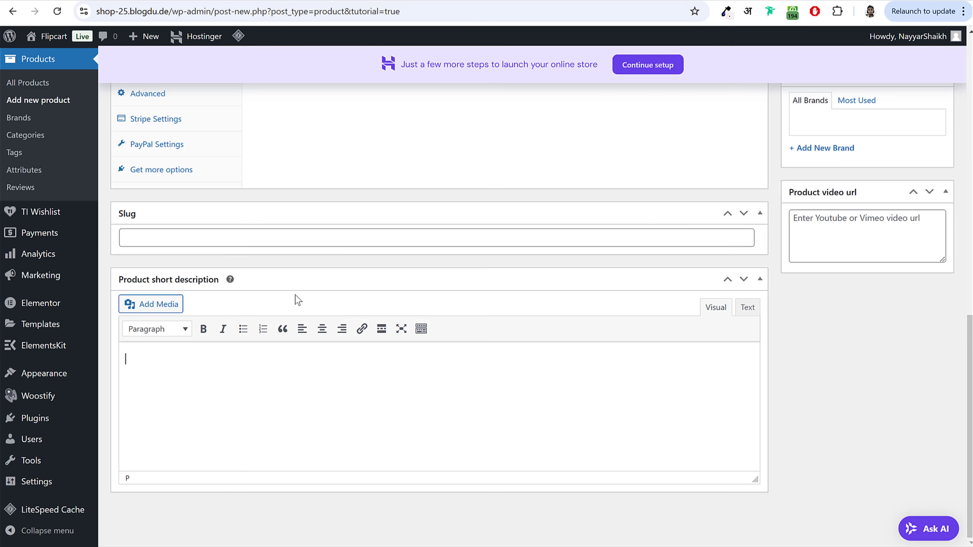
key(ctrl+v)
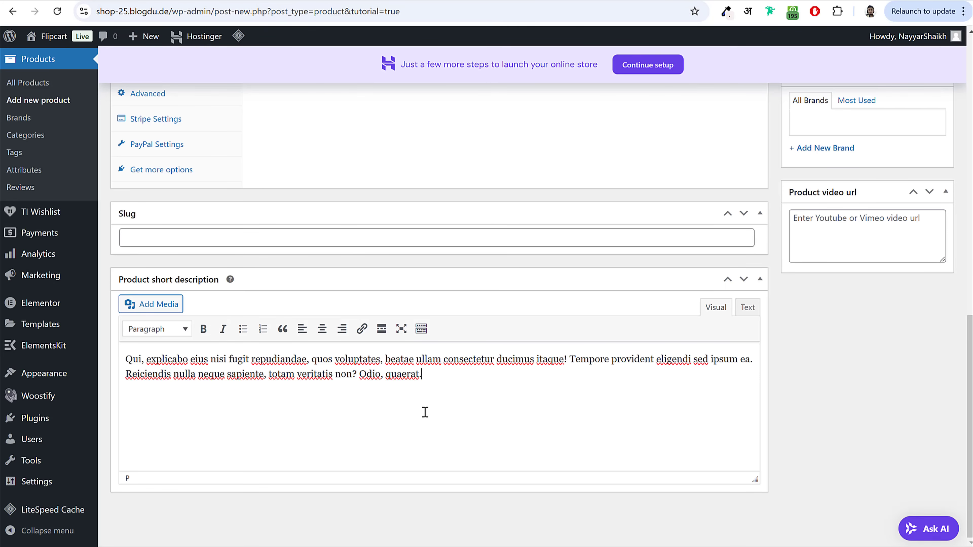
scroll(425, 412, up, 15)
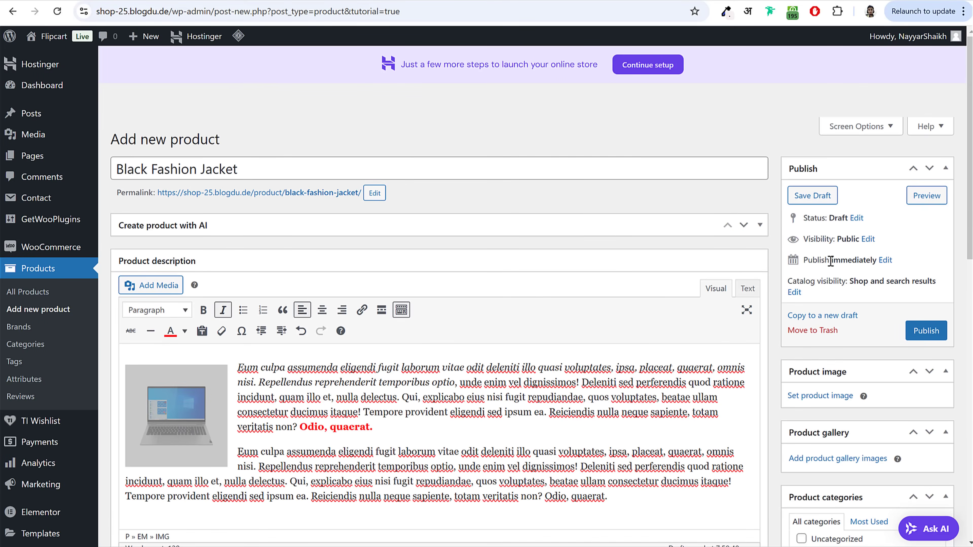
scroll(862, 242, down, 5)
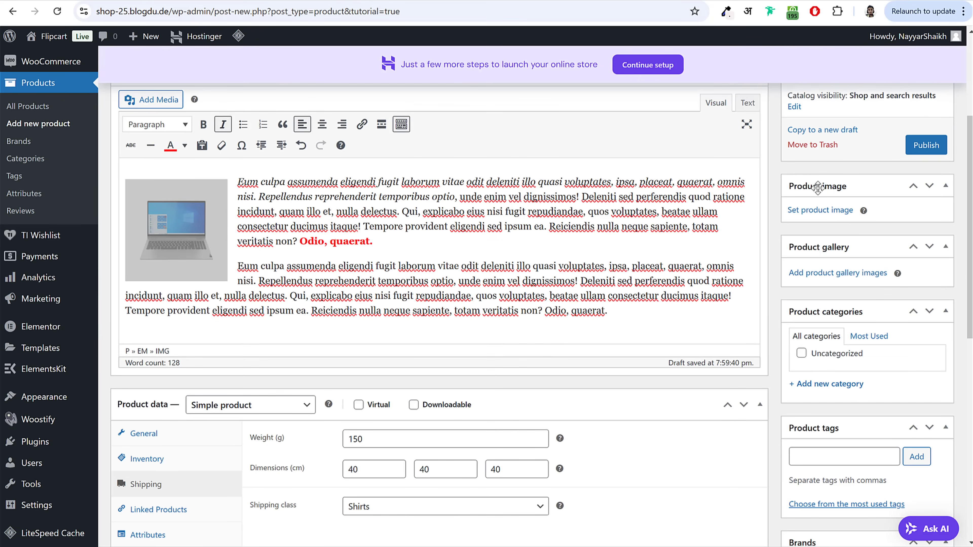
key(ctrl+Tab)
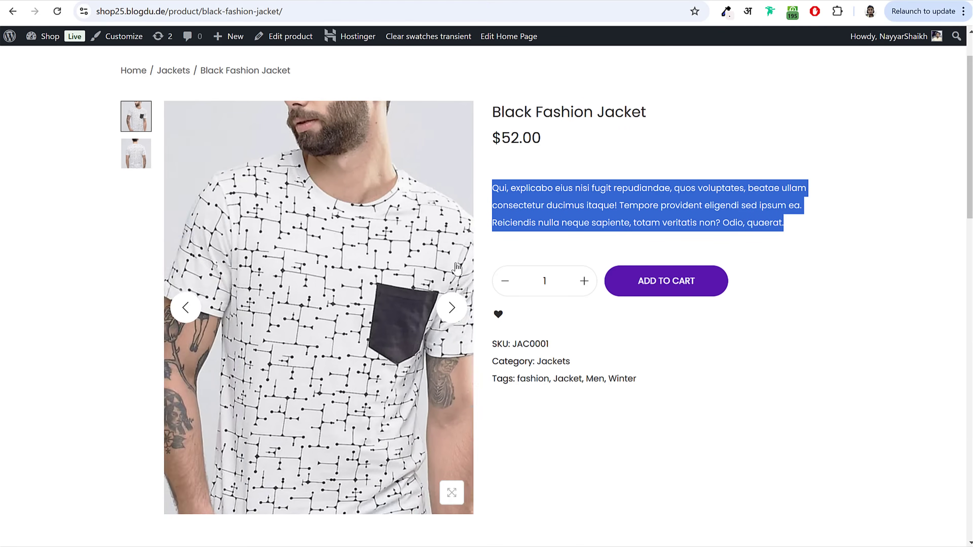
key(ctrl+shift+Tab)
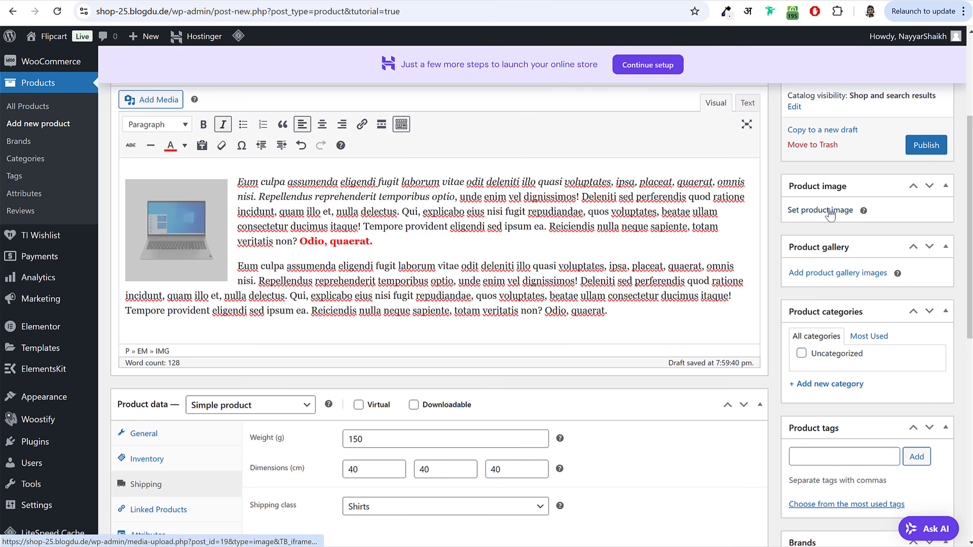
Step: Upload T-shirt photos 2_1 and 2_2 and set front-view 2_1 as the product image
click(827, 211)
click(53, 86)
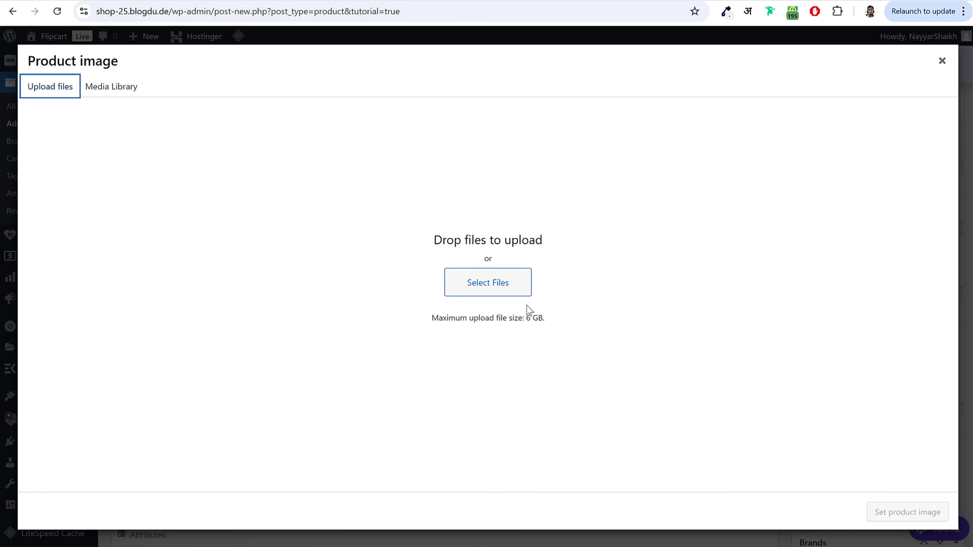
click(550, 228)
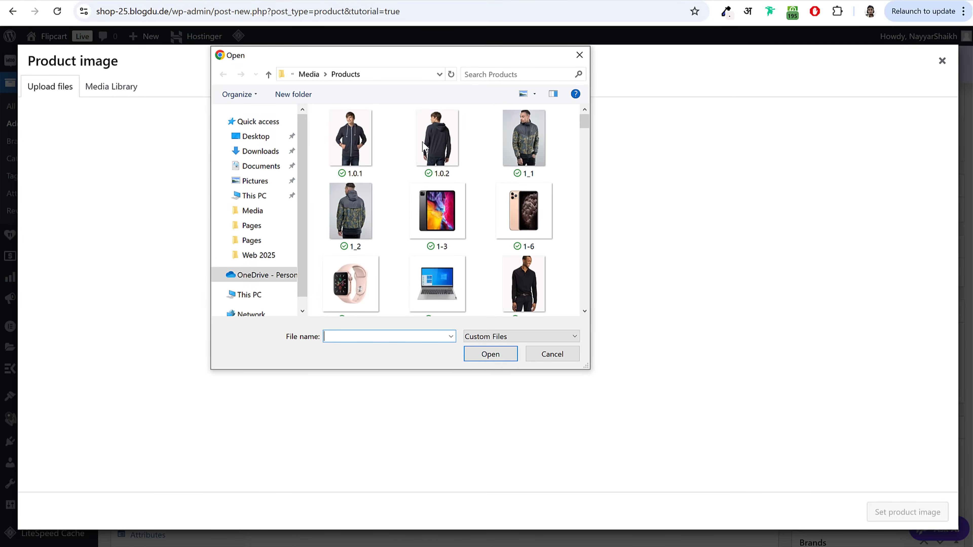
scroll(517, 232, down, 4)
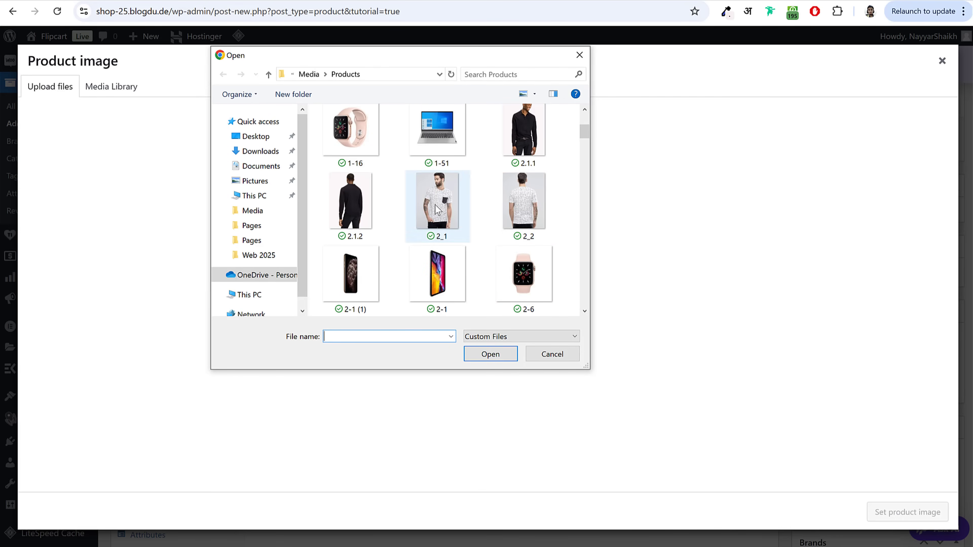
click(437, 210)
ctrl+click(521, 219)
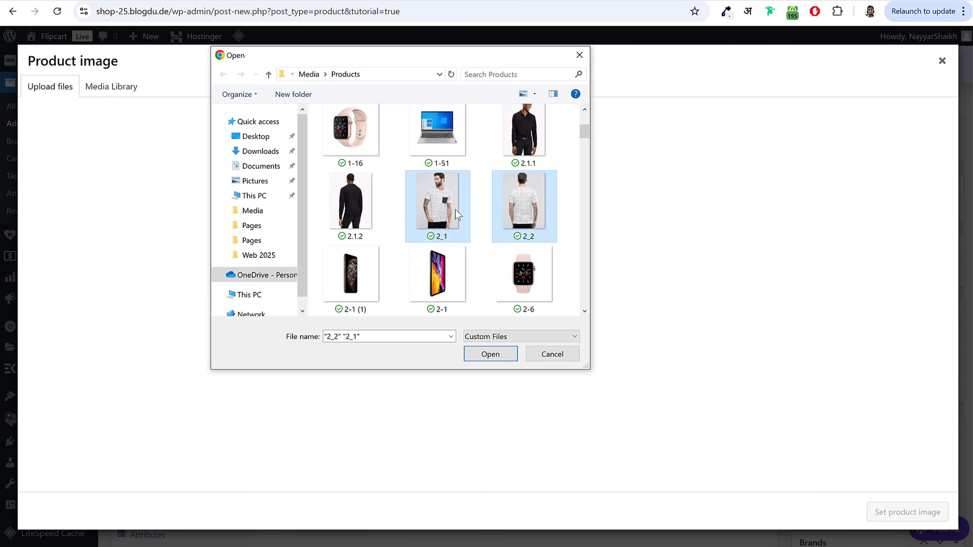
click(490, 354)
click(151, 207)
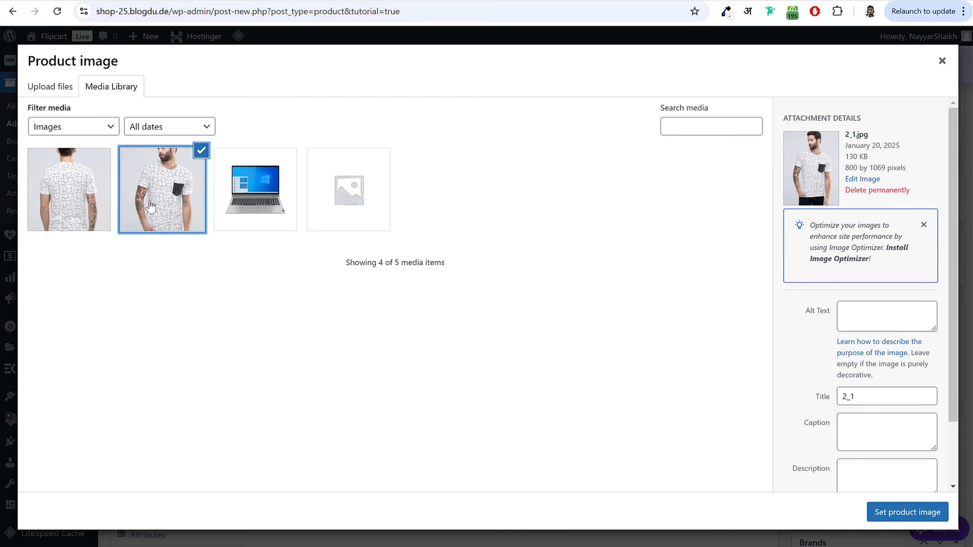
click(897, 514)
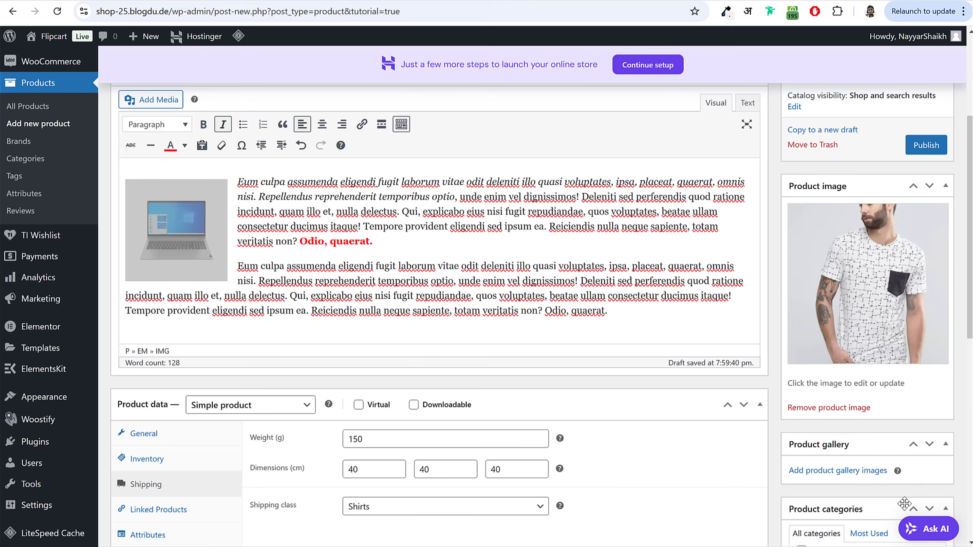
scroll(893, 338, down, 5)
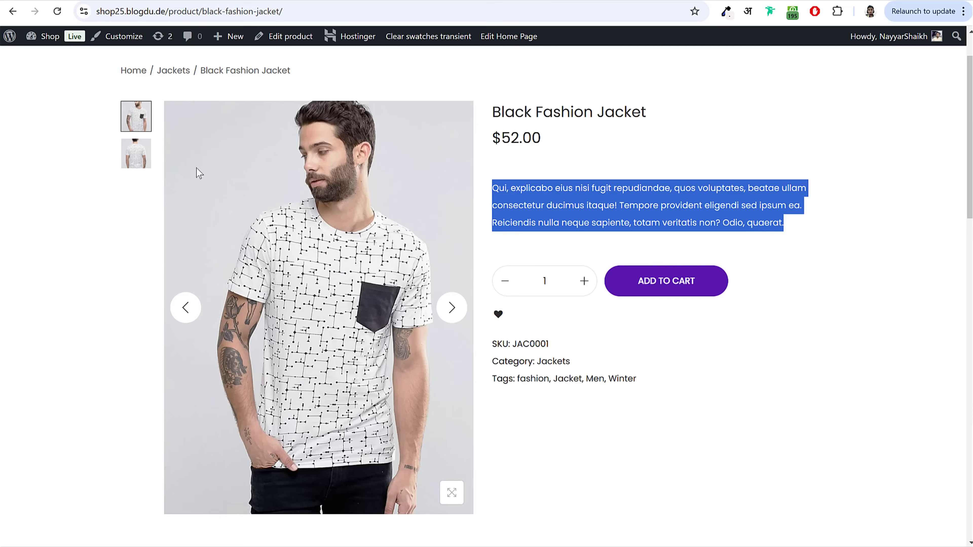
Step: Add the back-view photo 2_2 to the product gallery
click(144, 153)
click(145, 112)
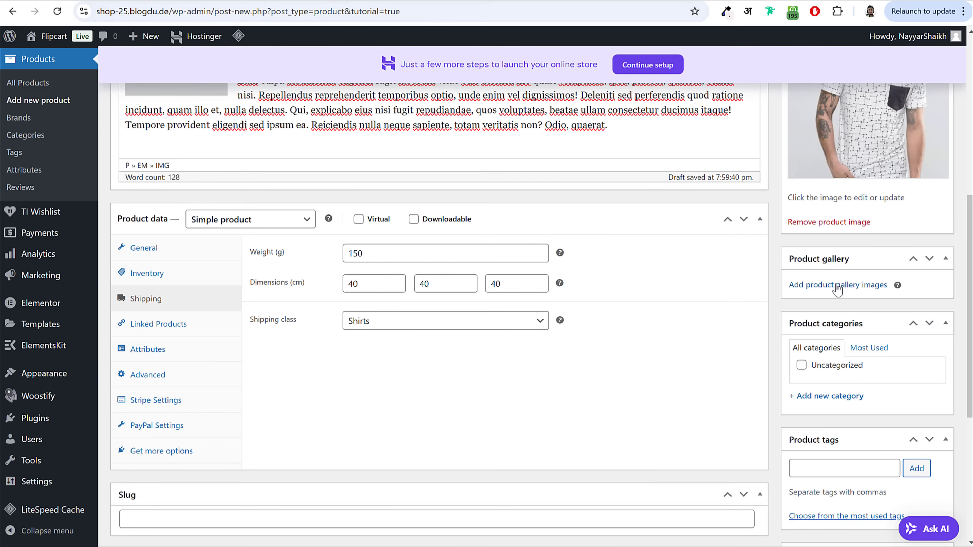
click(838, 288)
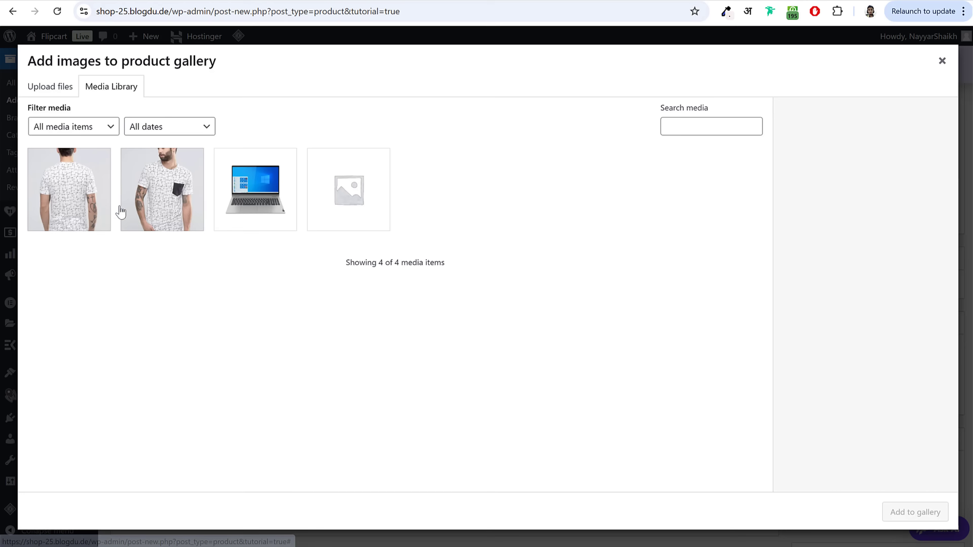
click(103, 193)
click(910, 513)
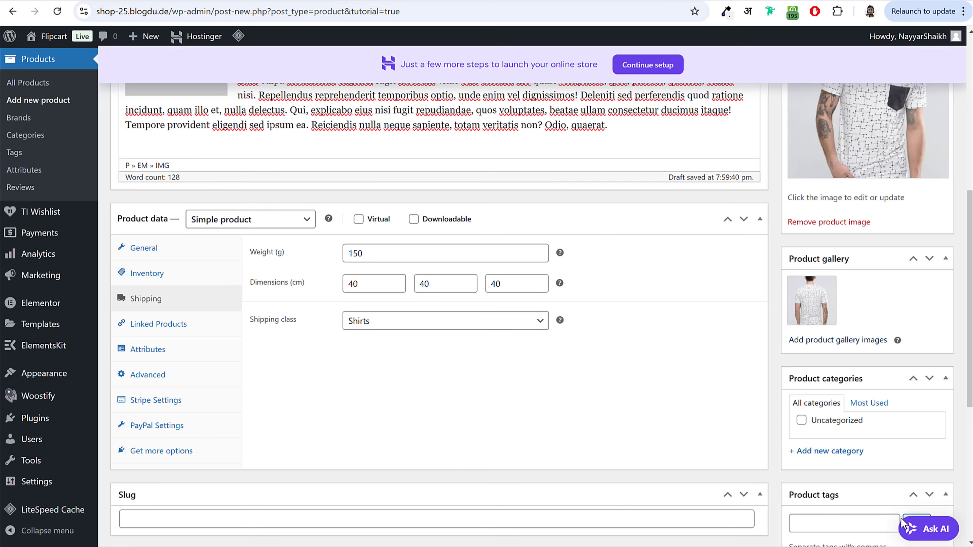
scroll(862, 408, down, 5)
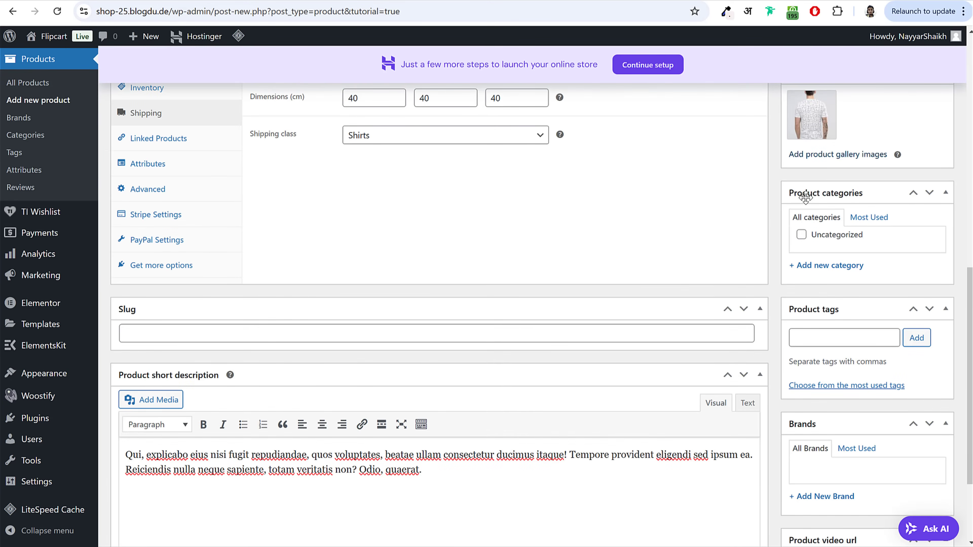
Step: Create a new T-Shirts product category and assign it to the product
click(839, 268)
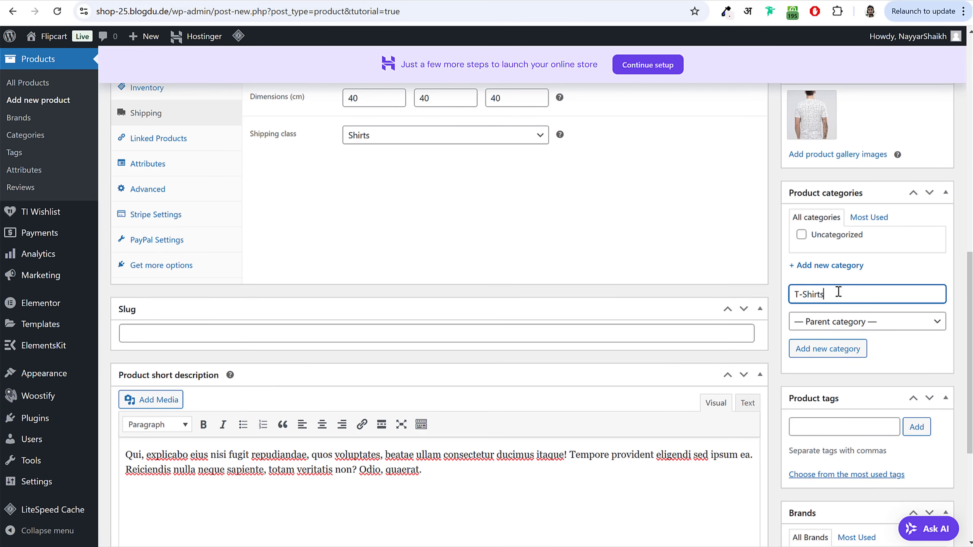
text(T-Shirts)
click(858, 350)
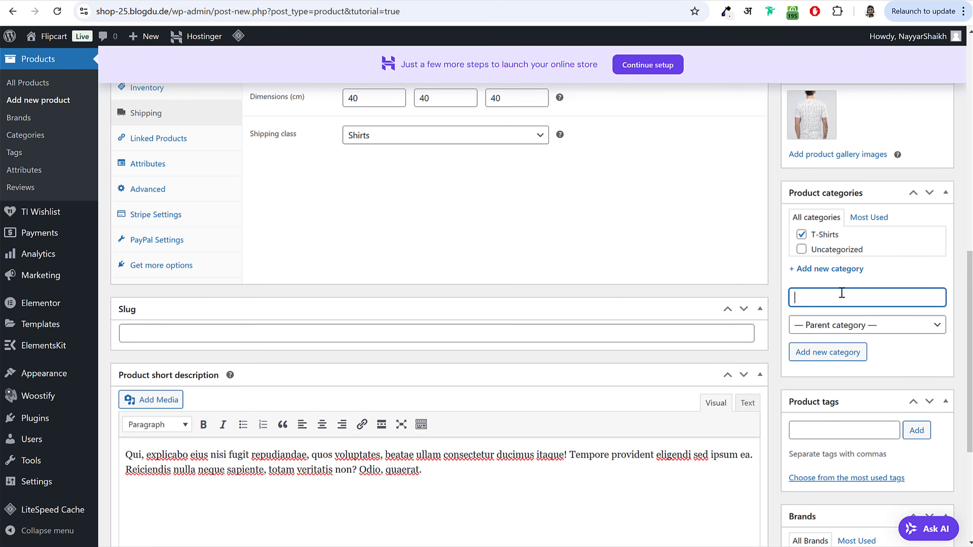
scroll(862, 339, down, 5)
Step: Tag the product with Fashion
click(838, 242)
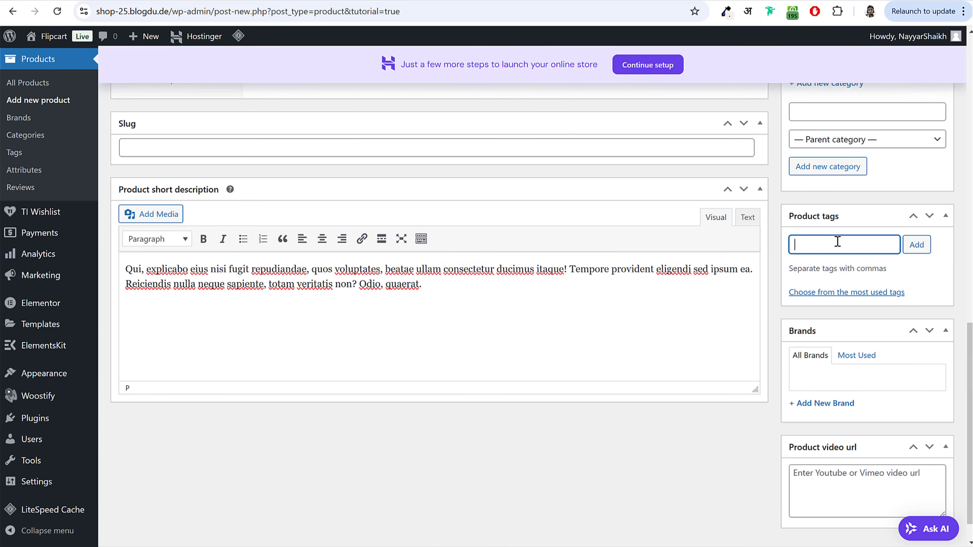
text(Fashi)
key(BackSpace)
text(on)
key(Return)
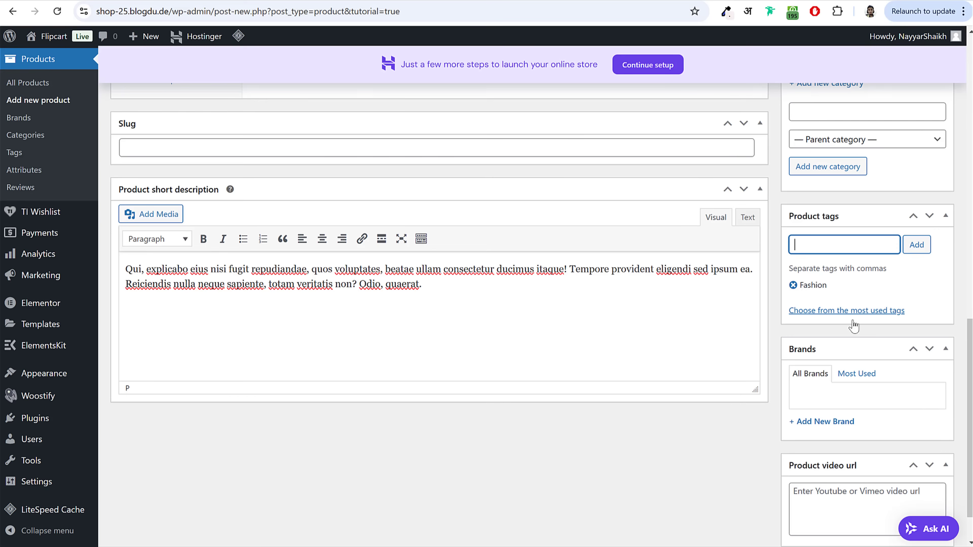
scroll(844, 328, down, 2)
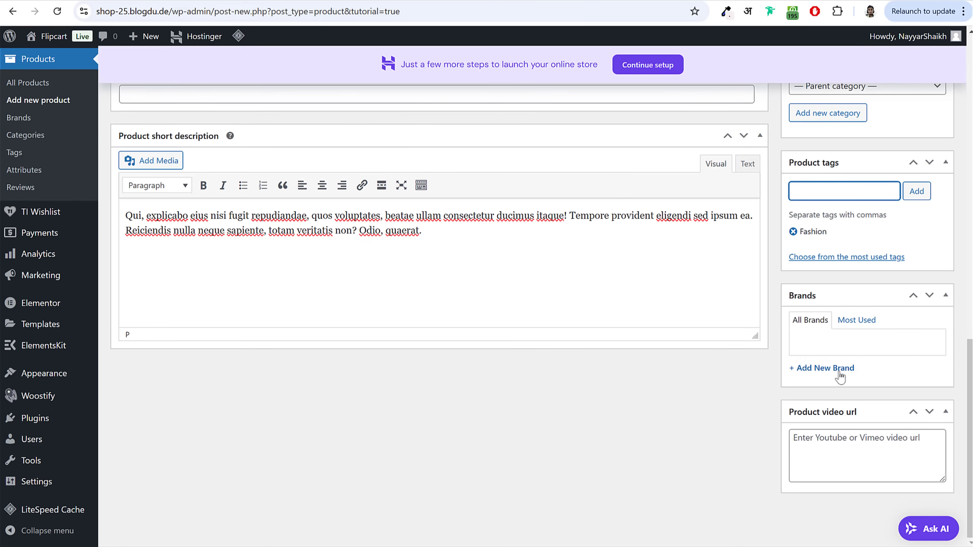
scroll(837, 398, up, 8)
scroll(843, 409, up, 14)
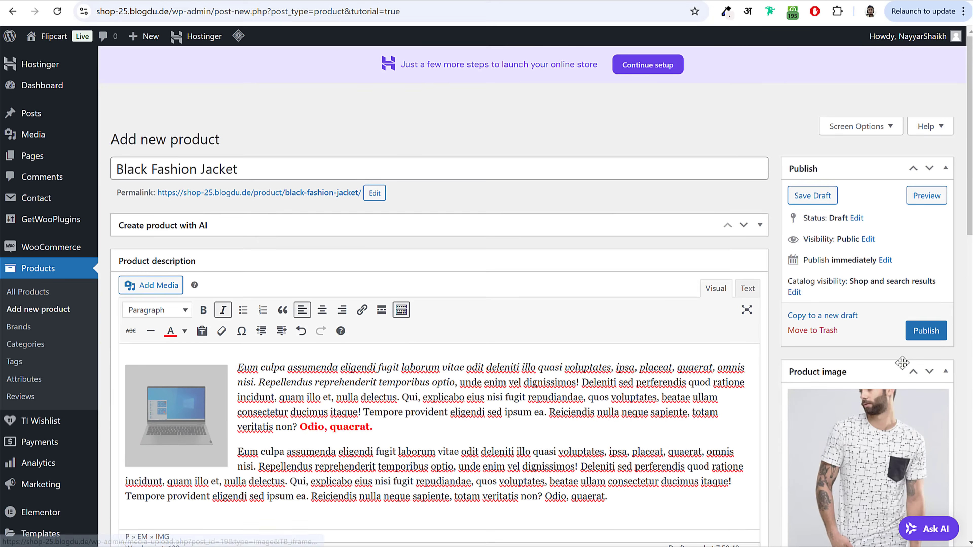
Step: Publish the Black Fashion Jacket product and open its live store page
click(933, 337)
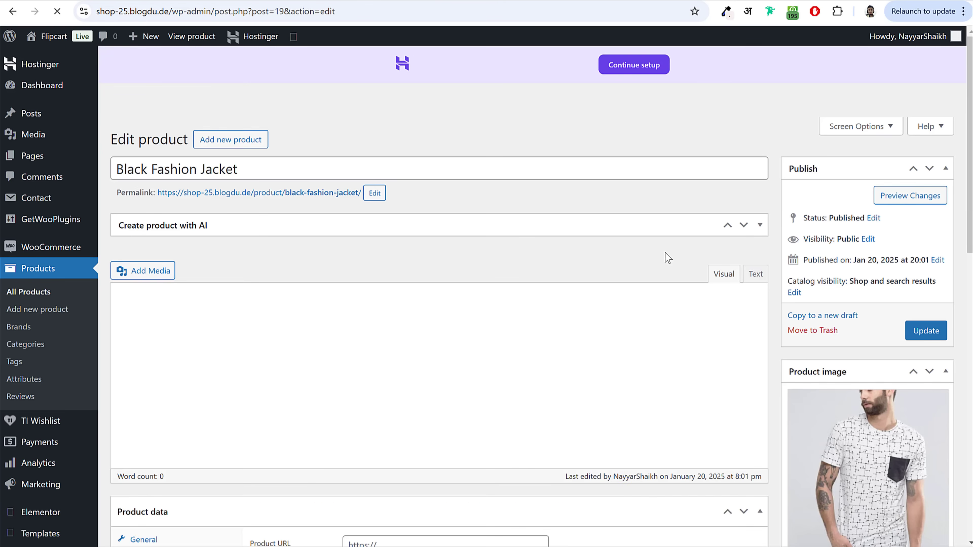
right_click(328, 194)
click(329, 192)
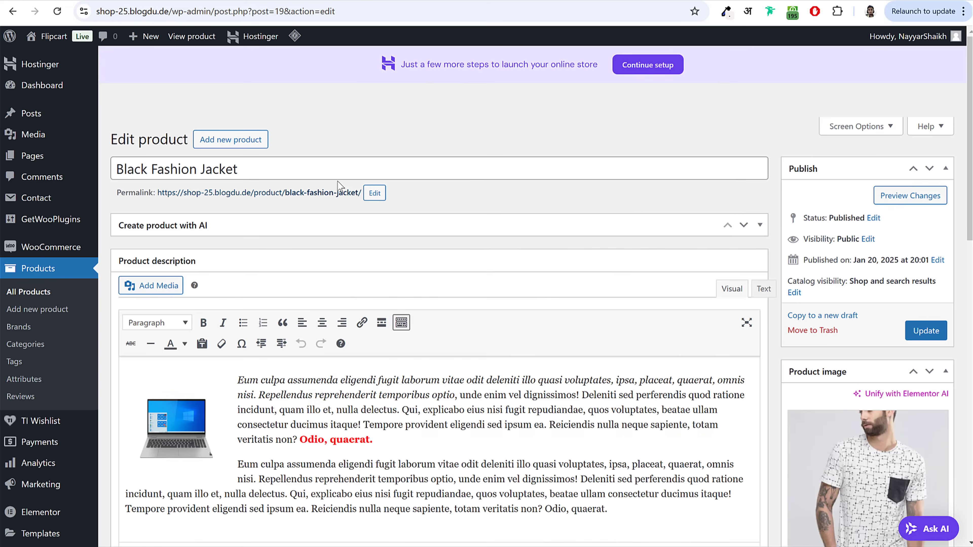
click(333, 193)
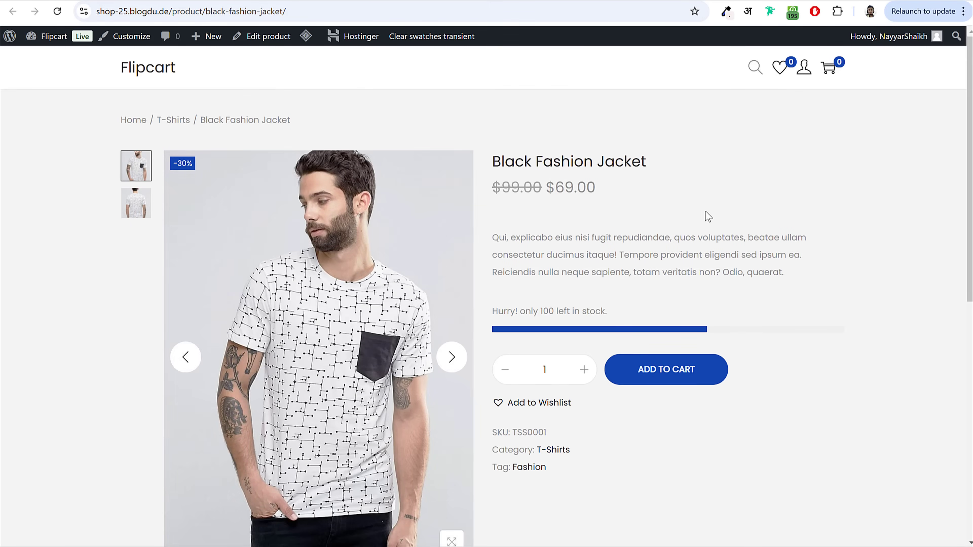
Step: Review the Black Fashion Jacket title and price on the live product page
drag(494, 160, 677, 168)
click(677, 169)
drag(496, 166, 647, 166)
click(648, 169)
mouse_move(492, 188)
mouse_down()
mouse_move(540, 192)
mouse_move(492, 191)
mouse_up()
click(540, 192)
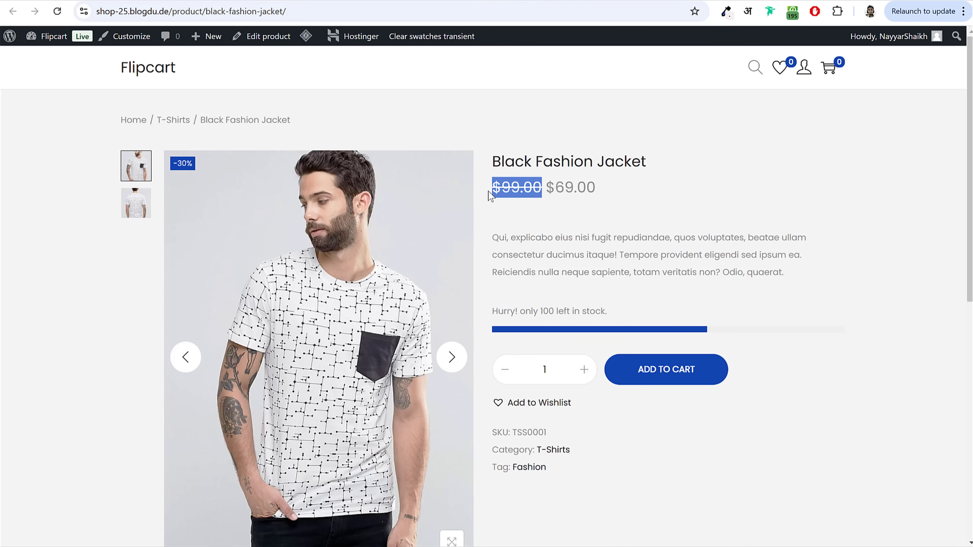
click(574, 192)
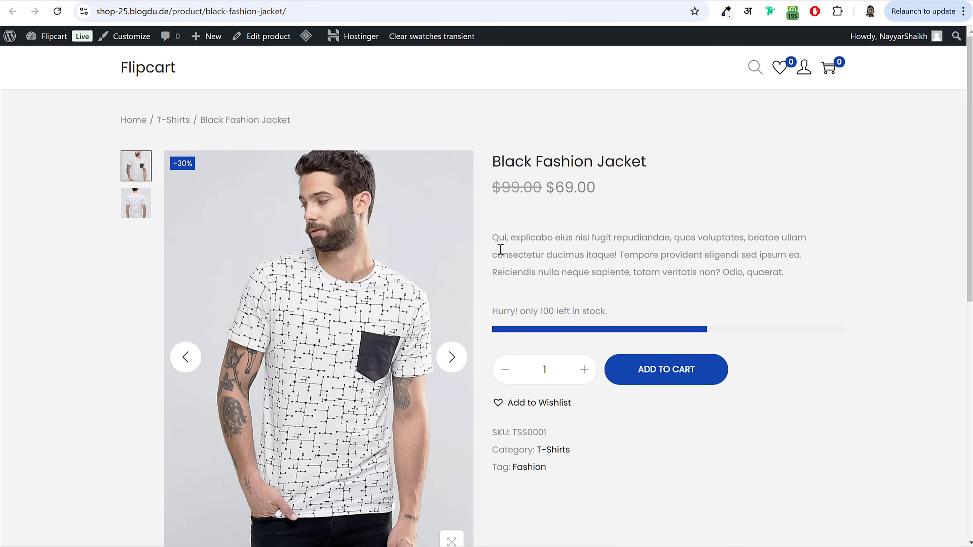
Step: Check the short description and stock message, then close the shopping cart panel
drag(494, 238, 784, 272)
click(605, 304)
drag(529, 311, 639, 313)
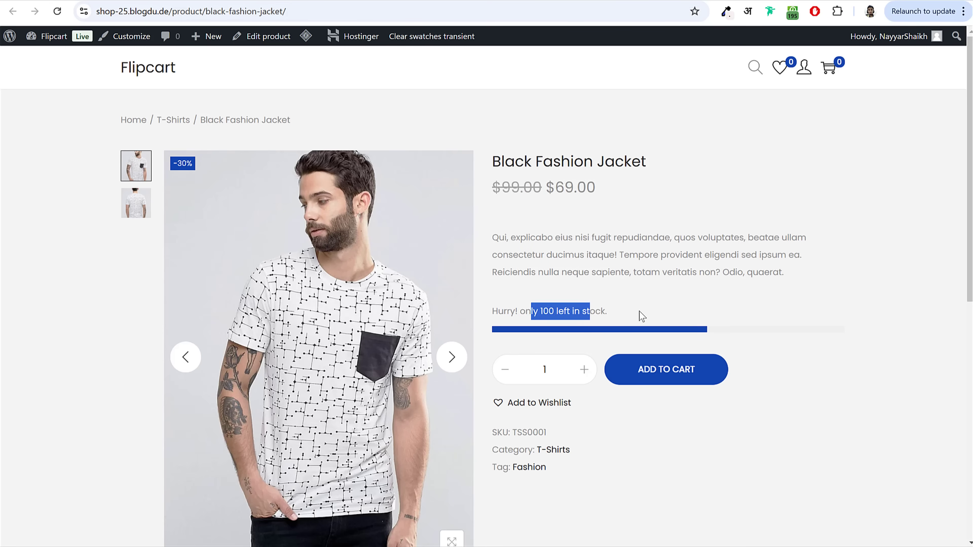
click(639, 312)
scroll(579, 456, down, 5)
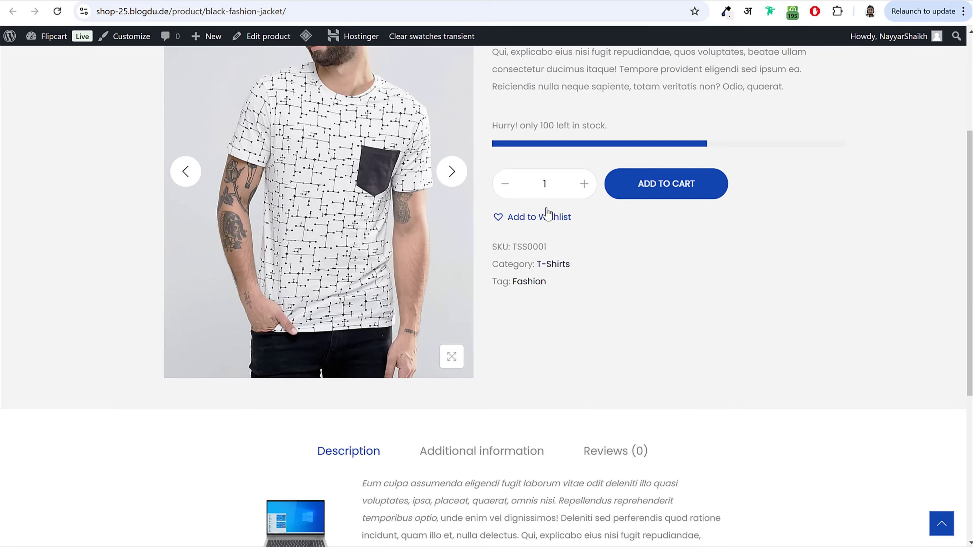
scroll(708, 357, down, 5)
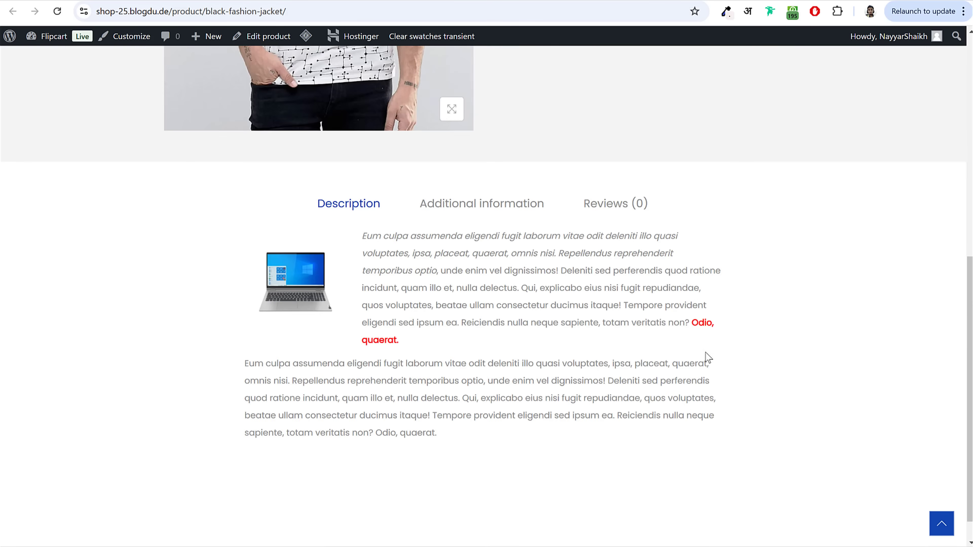
scroll(535, 388, up, 10)
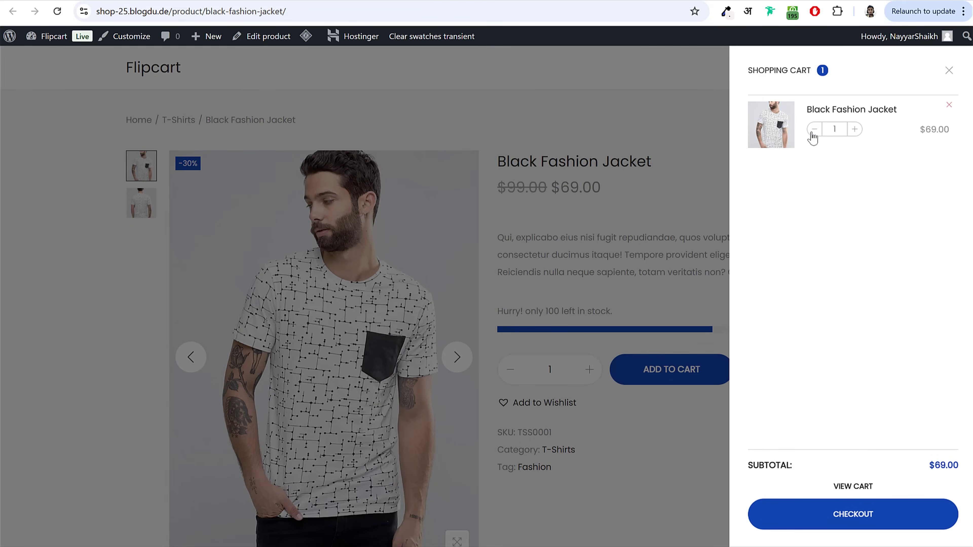
click(948, 70)
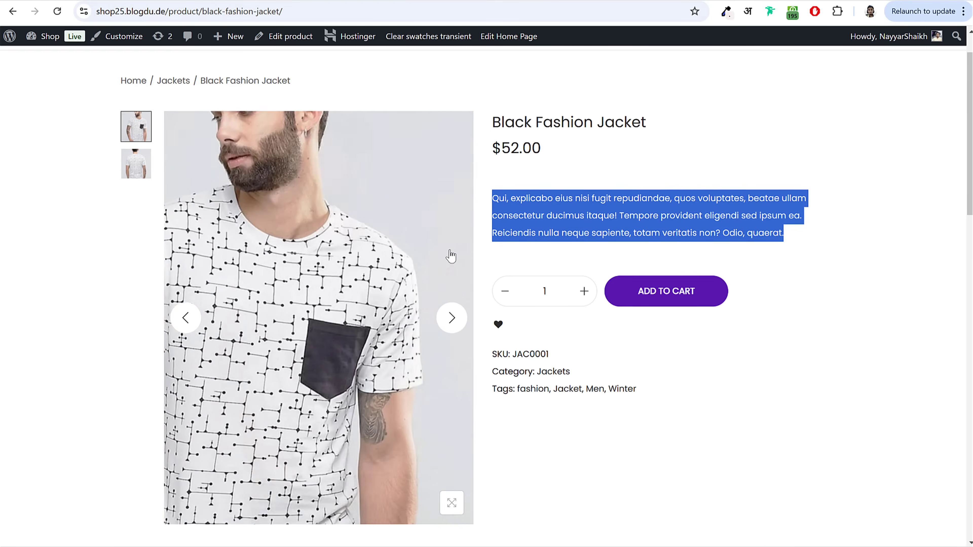
Step: Open the reference Short Sleeve T-Shirt and try size Medium with Black, Green and Red
click(222, 77)
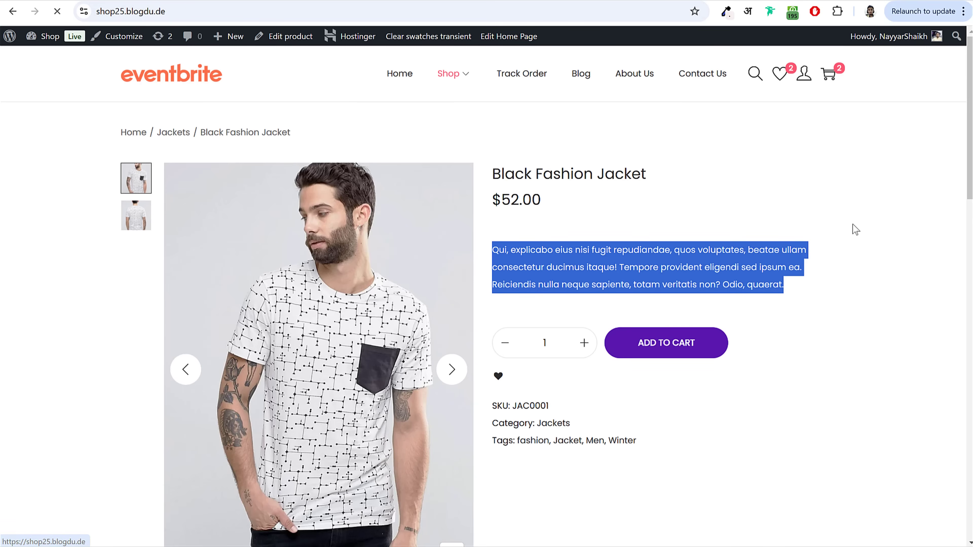
scroll(858, 253, down, 20)
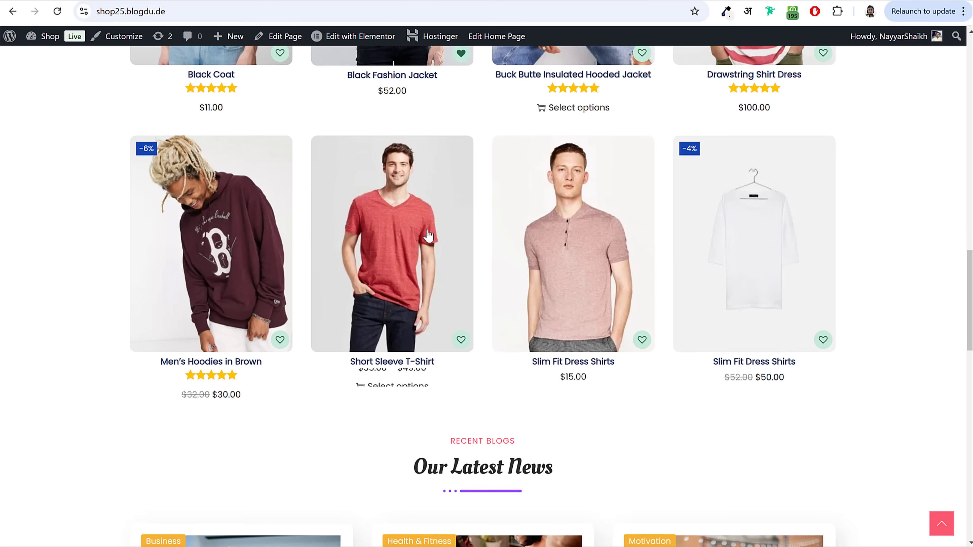
click(428, 235)
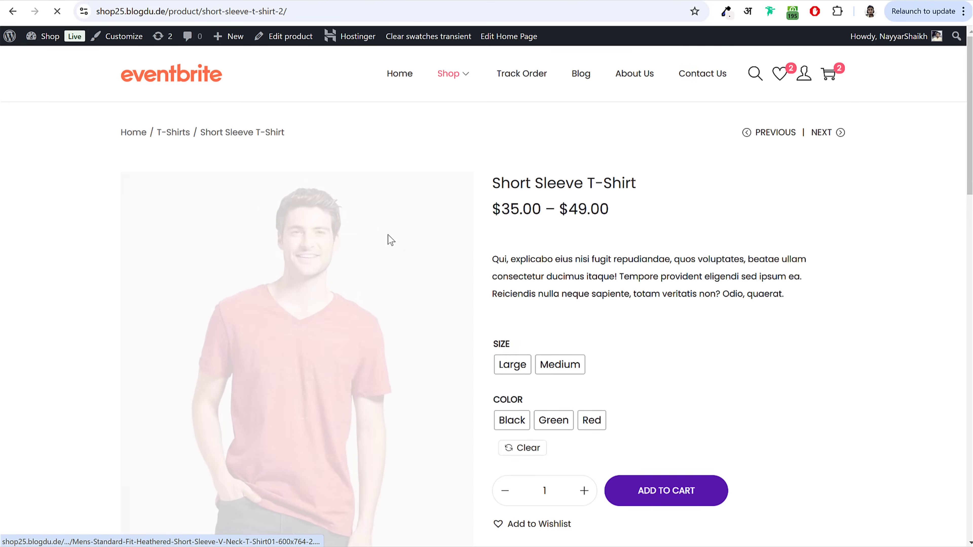
scroll(752, 240, down, 2)
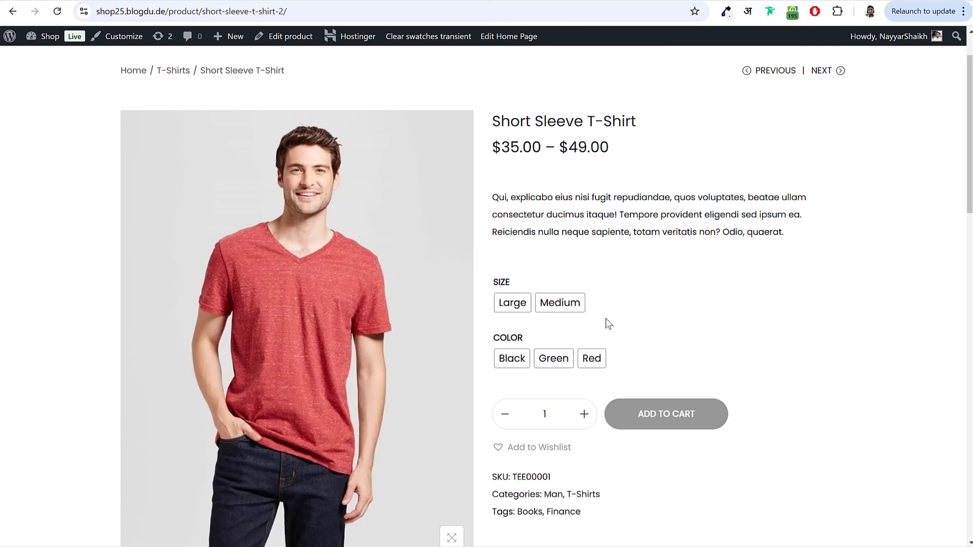
click(561, 306)
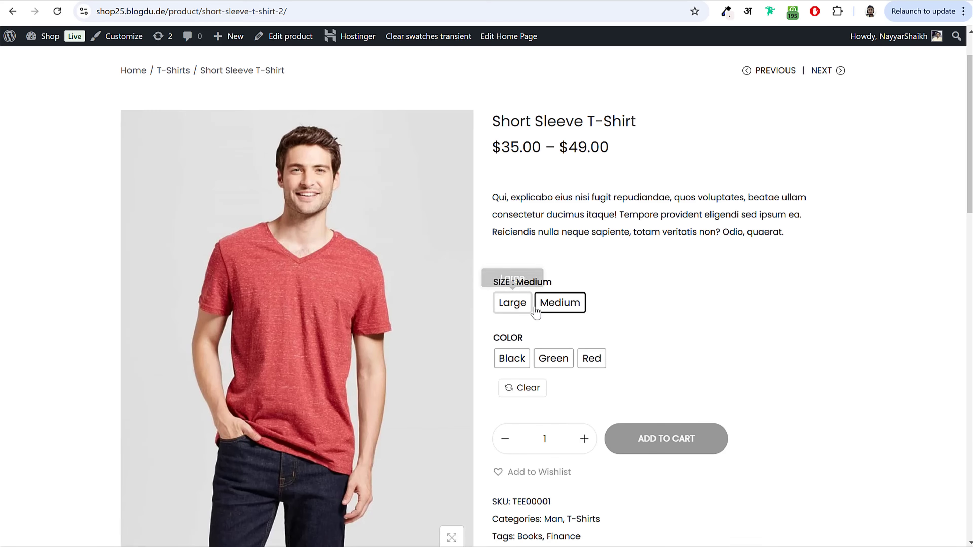
click(512, 360)
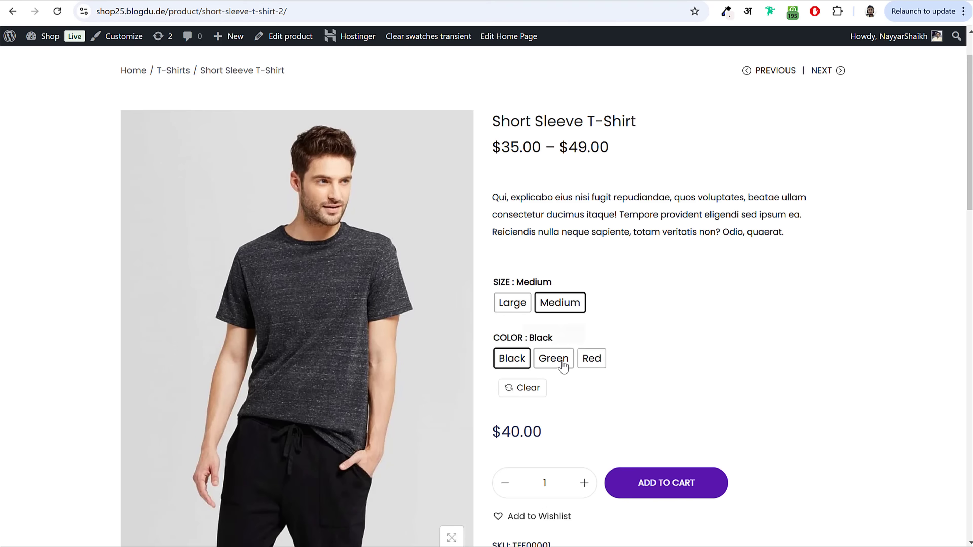
click(558, 362)
click(599, 364)
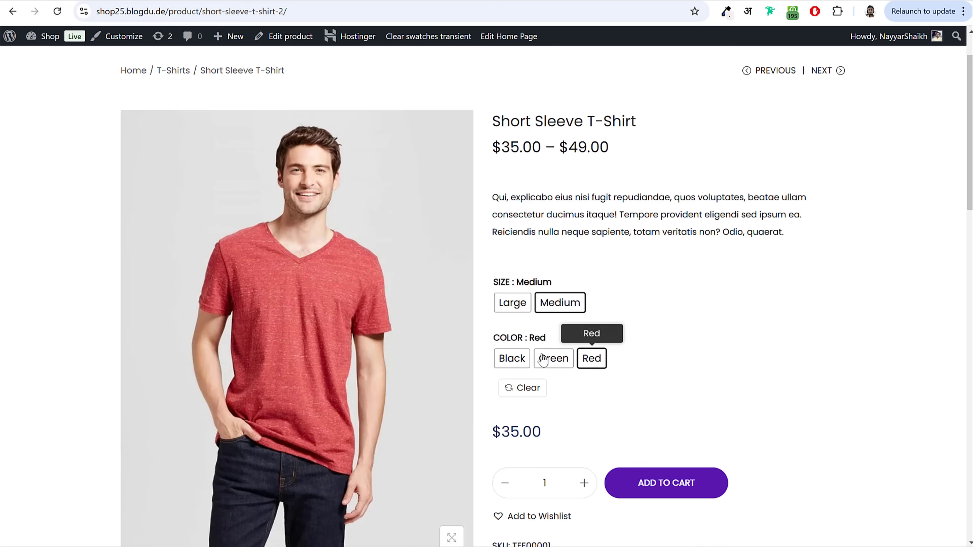
click(512, 359)
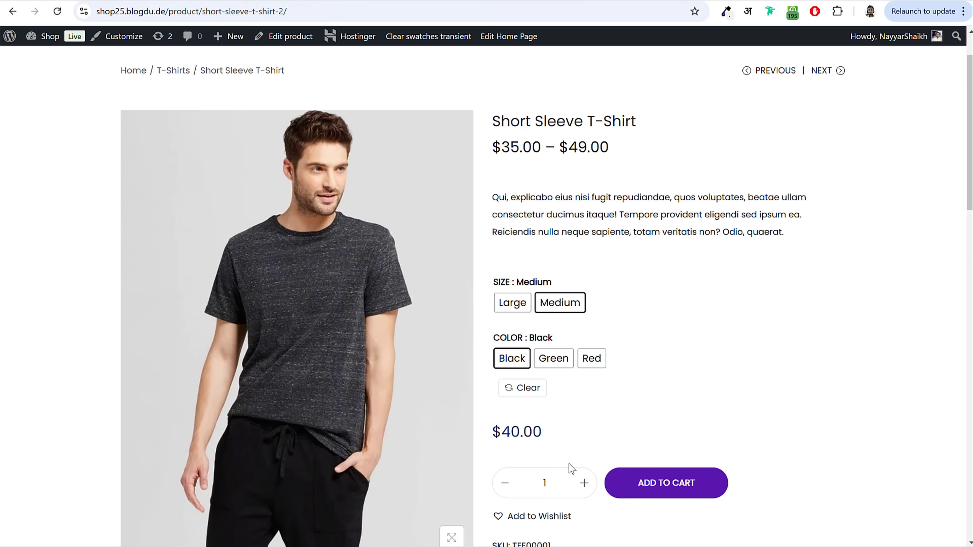
Step: Compare the $40.00 and $38.00 variation prices, then start a blank new product in admin
drag(492, 432, 550, 438)
click(552, 438)
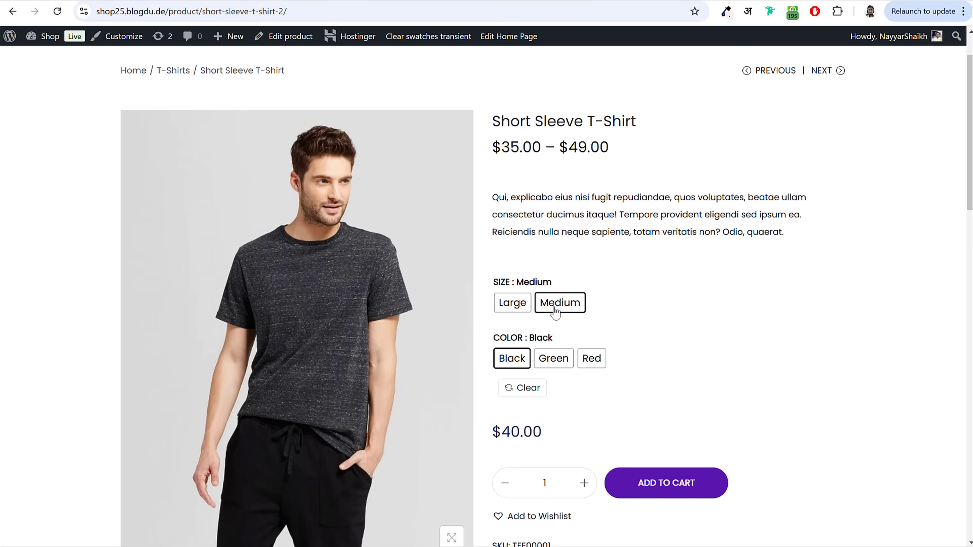
click(555, 360)
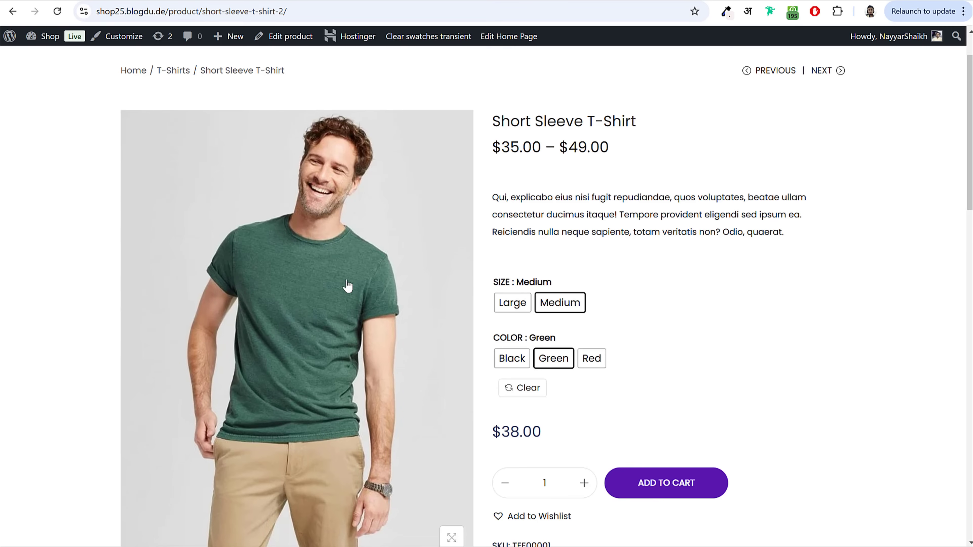
drag(495, 434, 562, 438)
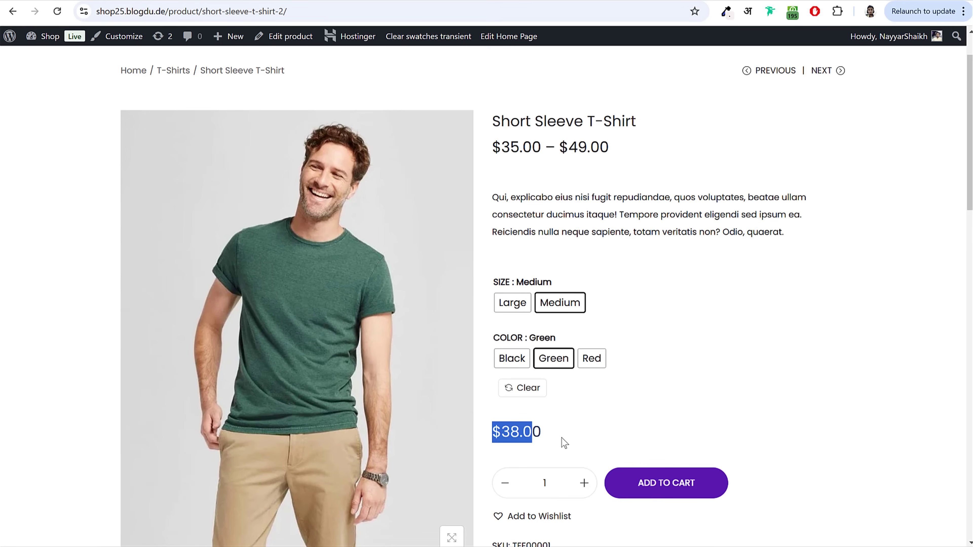
click(561, 438)
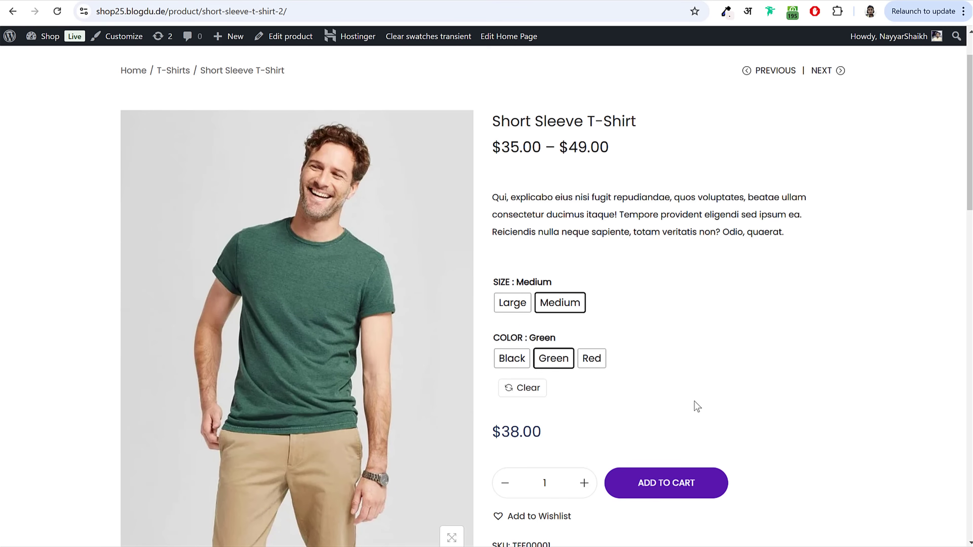
click(286, 36)
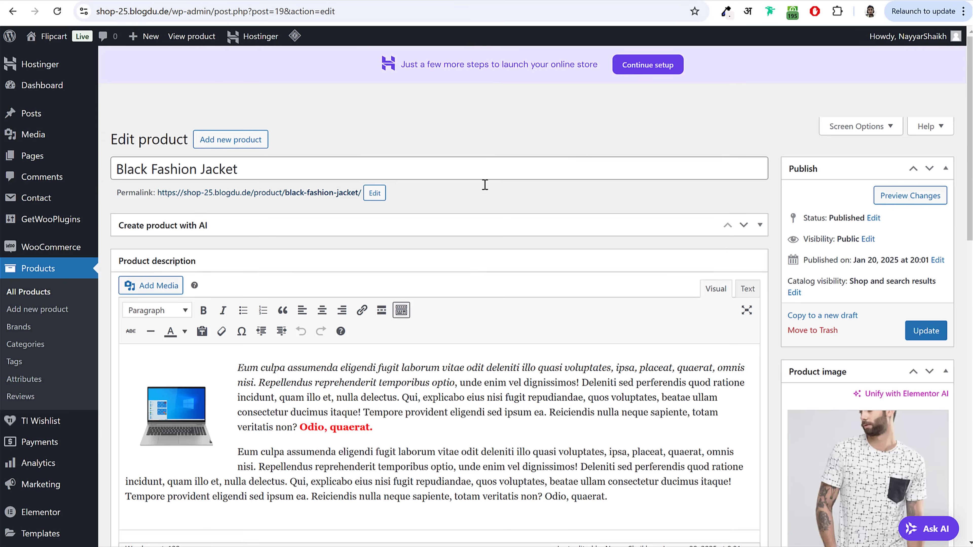
click(257, 146)
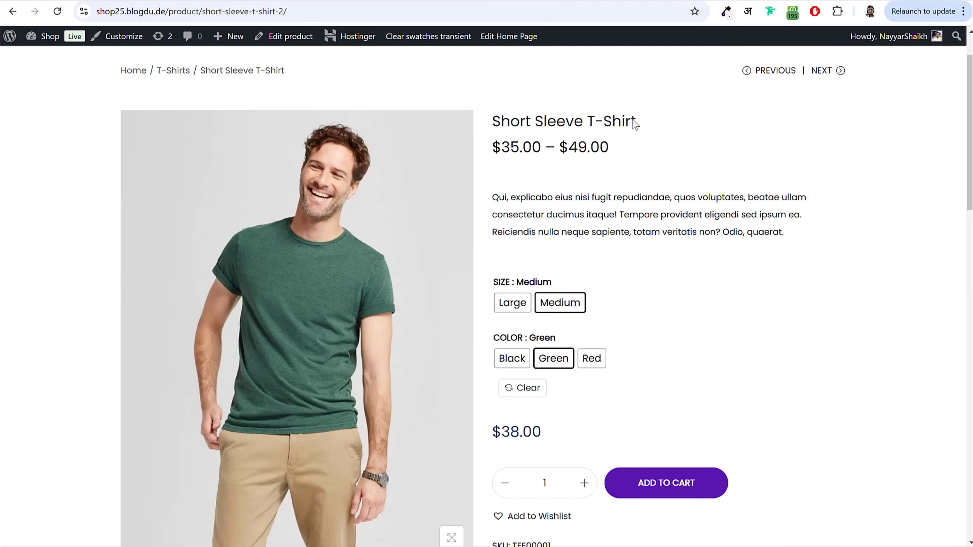
Step: Copy the storefront title into the new product name as 'Short Sleeve T-Shirt'
drag(635, 124, 493, 125)
key(ctrl+c)
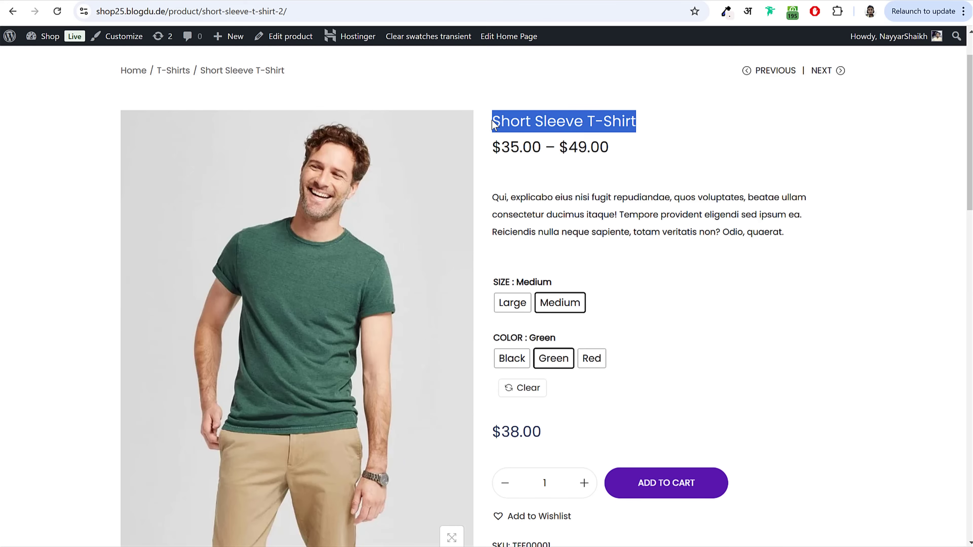
click(245, 1)
key(ctrl+v)
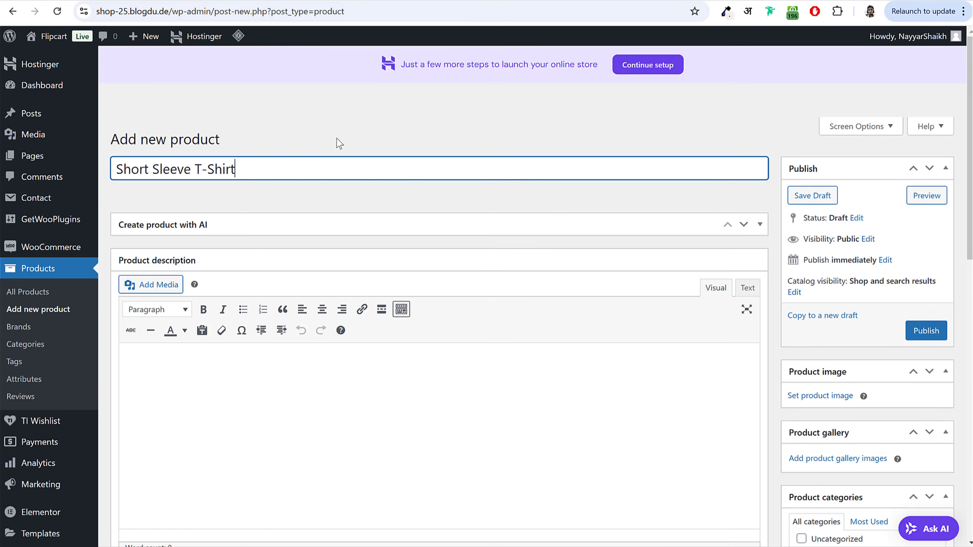
Step: Copy the two storefront description paragraphs into the product description editor
key(ctrl+Tab)
scroll(385, 280, down, 15)
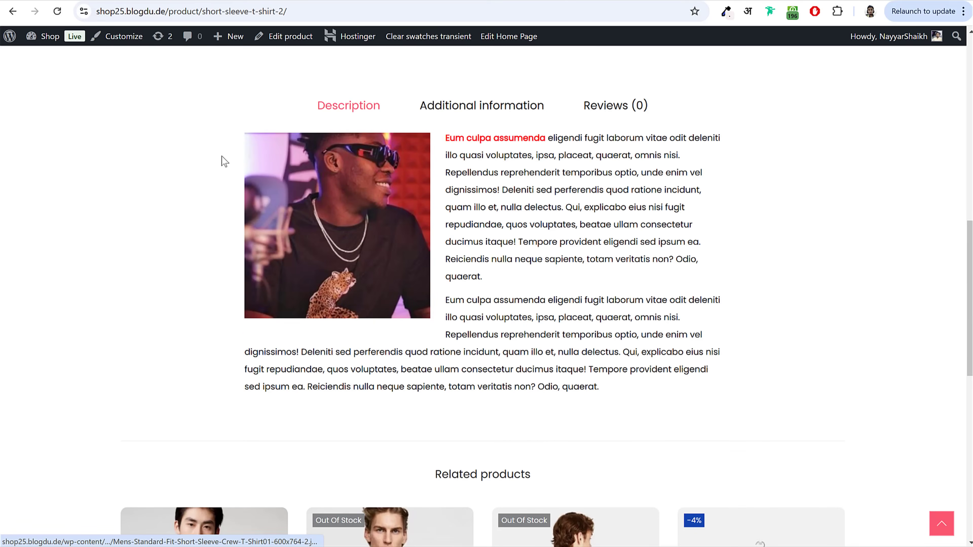
drag(221, 156, 697, 406)
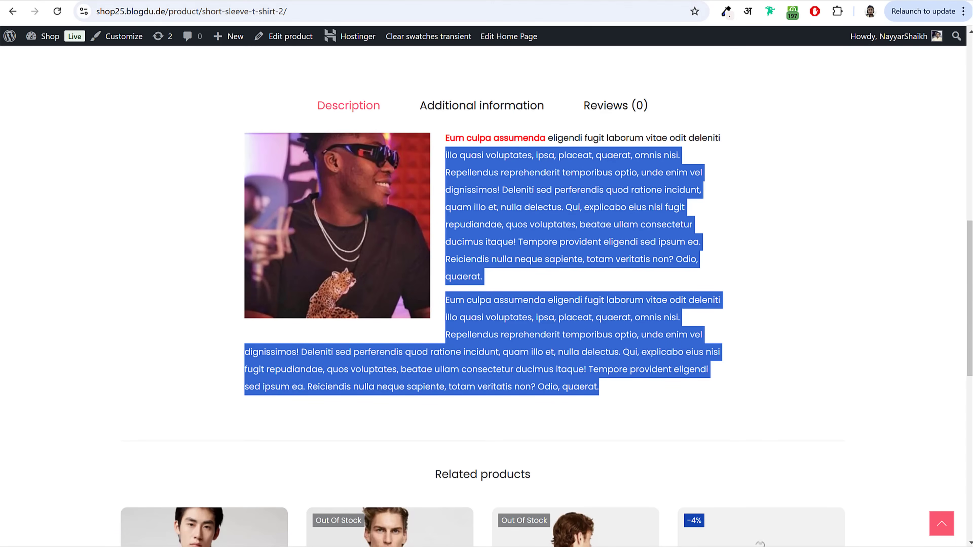
click(245, 1)
click(359, 387)
key(ctrl+v)
scroll(480, 366, down, 6)
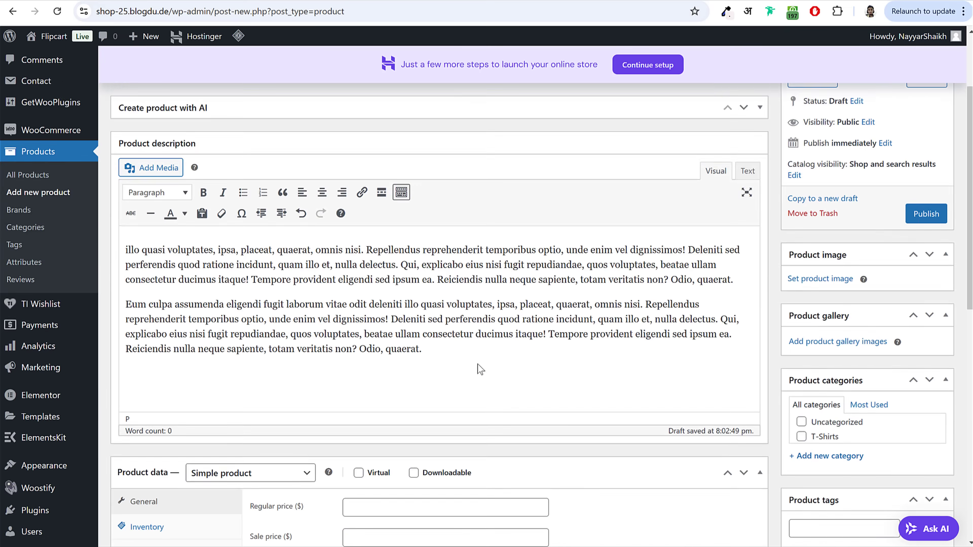
scroll(480, 366, down, 2)
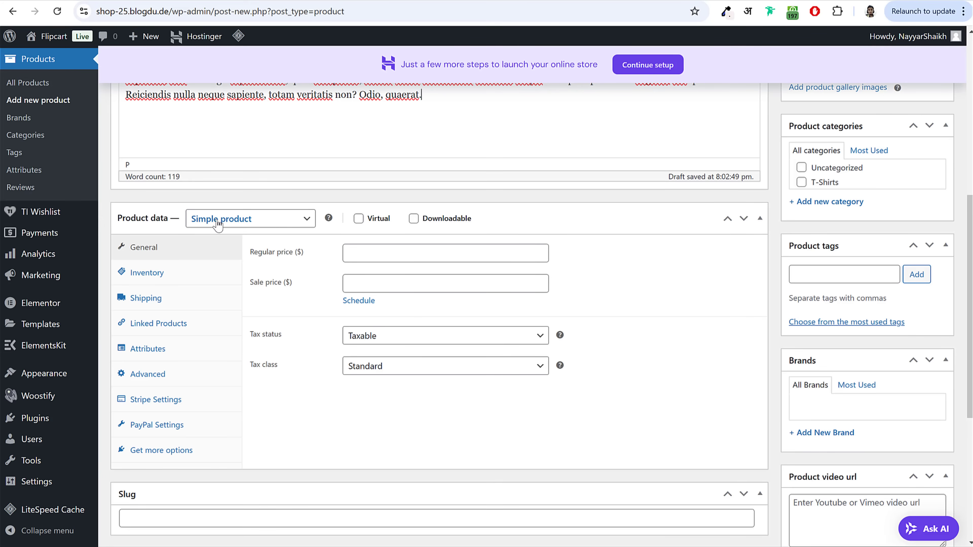
Step: Make it a Variable product with tax class GST 12%
click(260, 221)
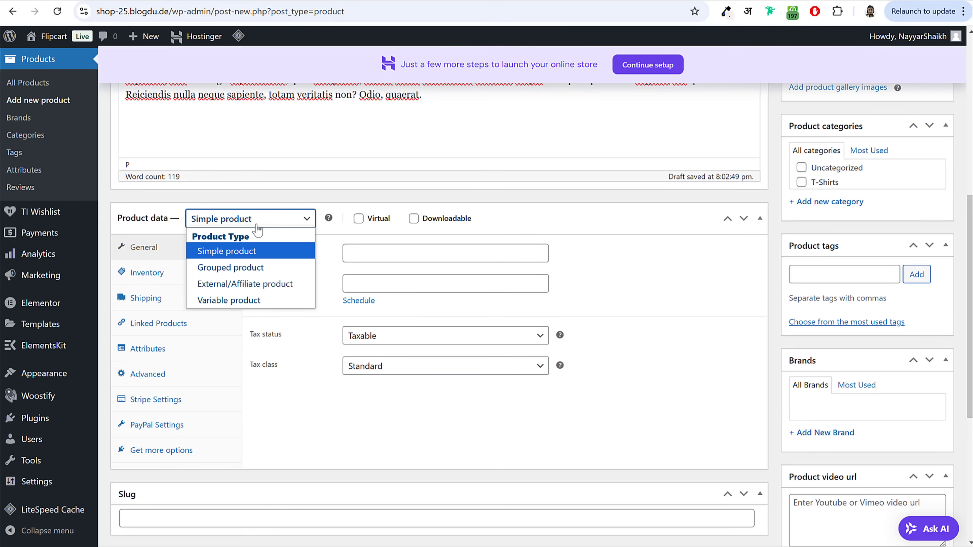
click(255, 301)
click(271, 385)
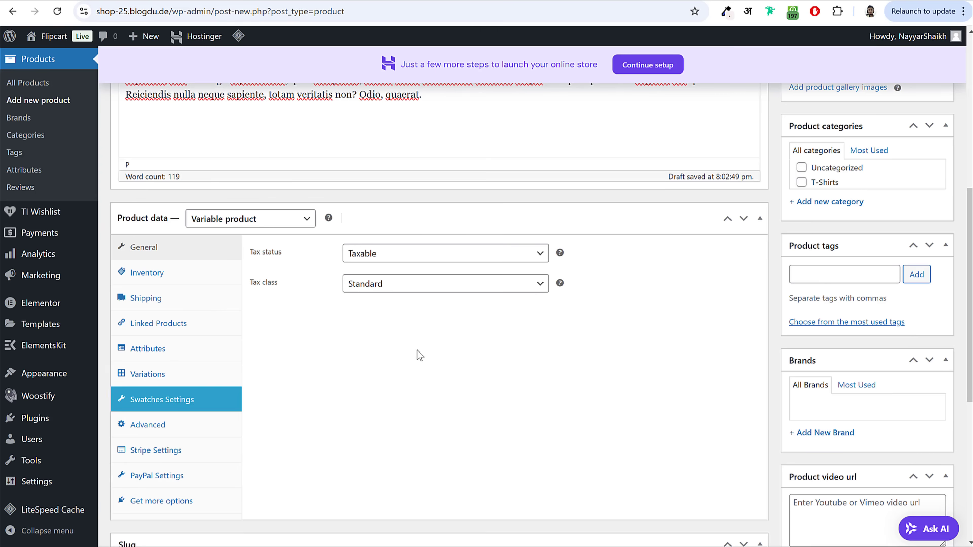
drag(254, 283, 301, 289)
click(469, 288)
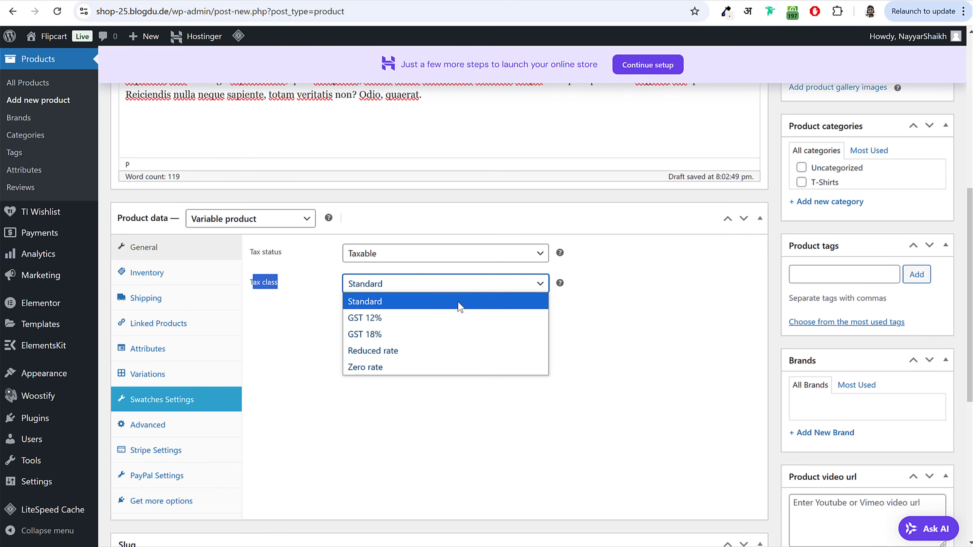
click(432, 325)
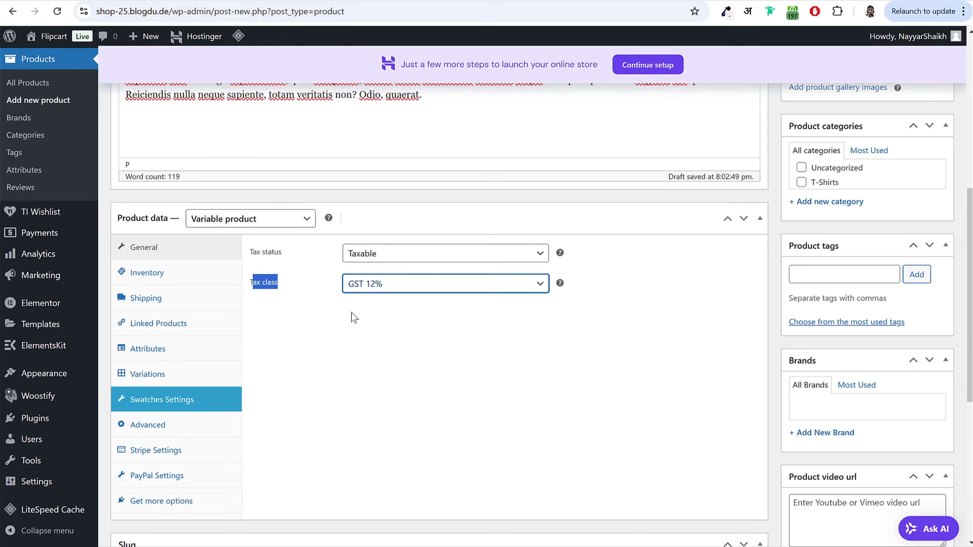
Step: Enter SKU TEEE002 in the Inventory settings, leaving stock tracking off
click(195, 280)
click(371, 260)
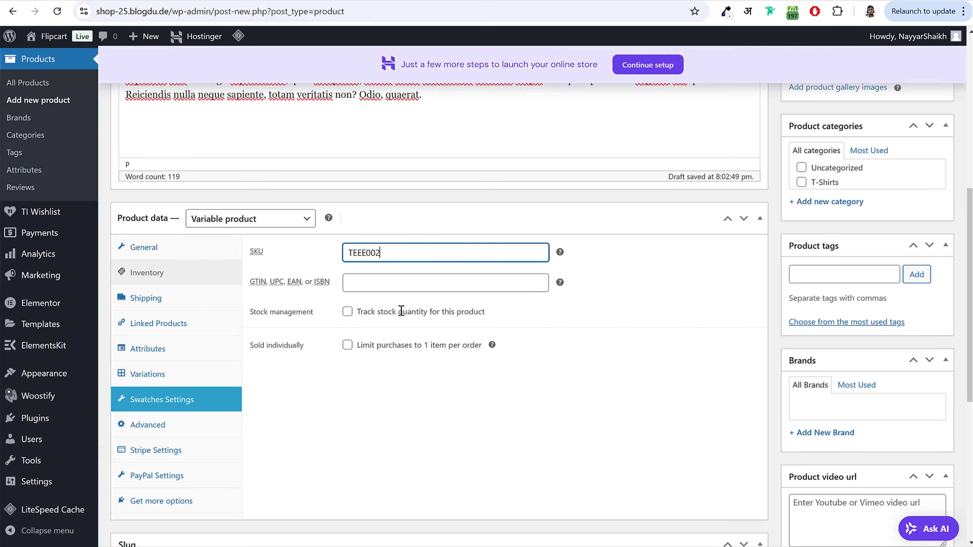
click(350, 314)
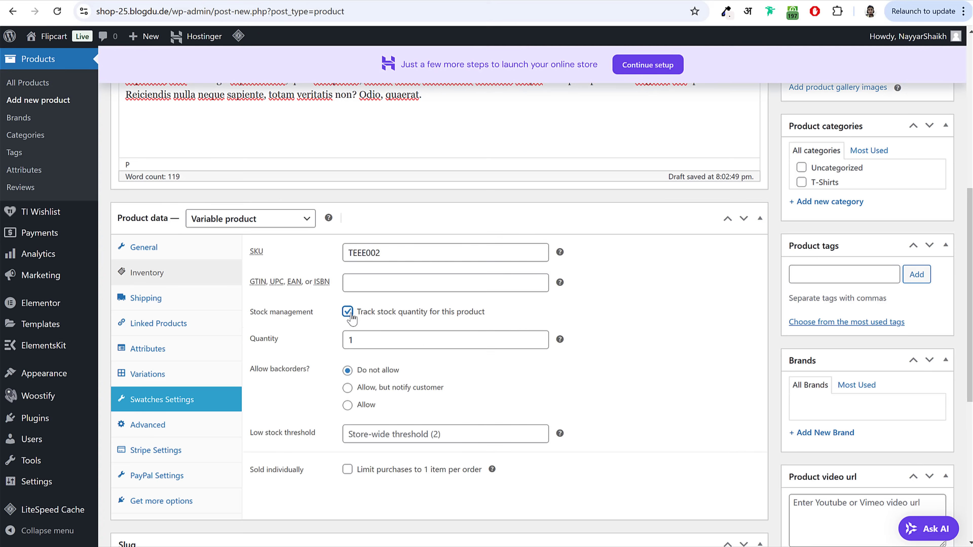
click(345, 316)
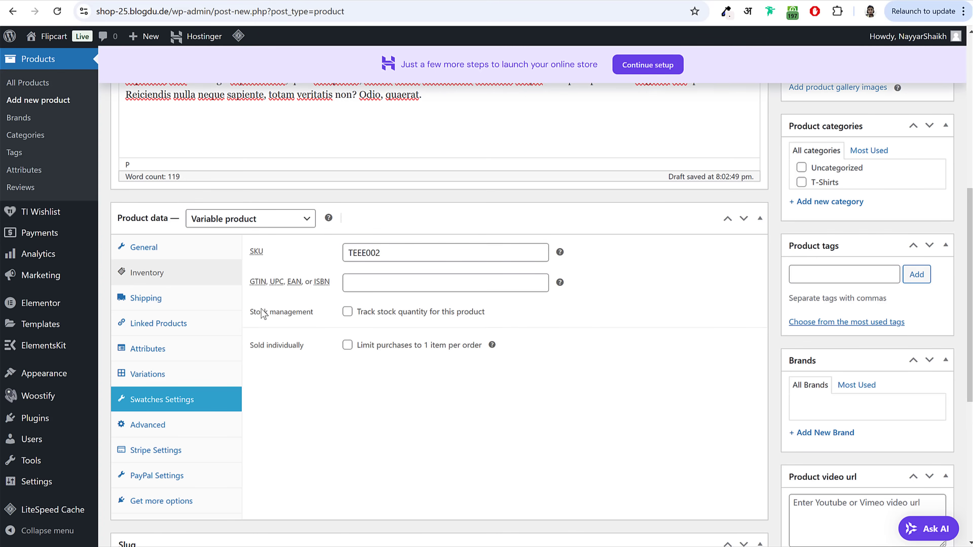
Step: Set shipping weight to 200 and length, width and height to 40 each
click(149, 301)
click(180, 274)
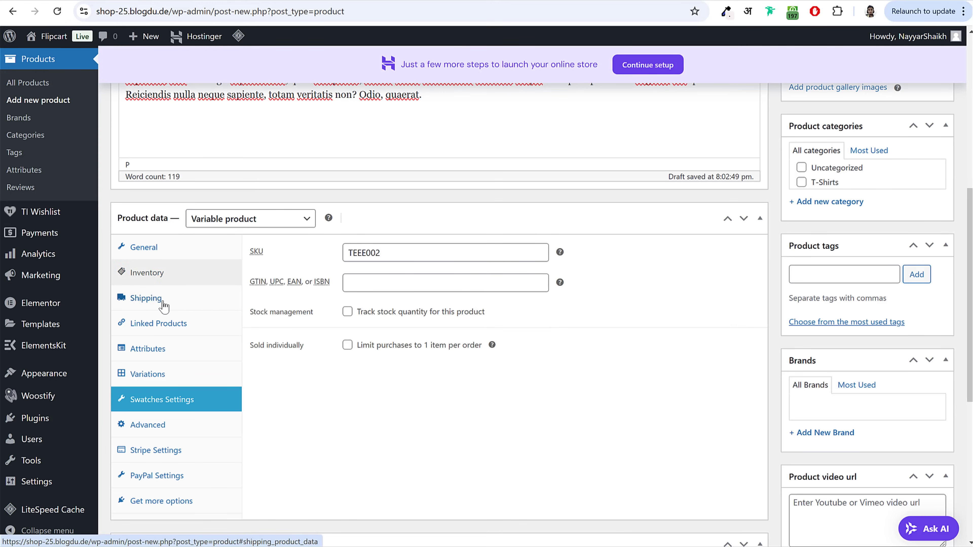
click(163, 301)
click(392, 256)
text(20)
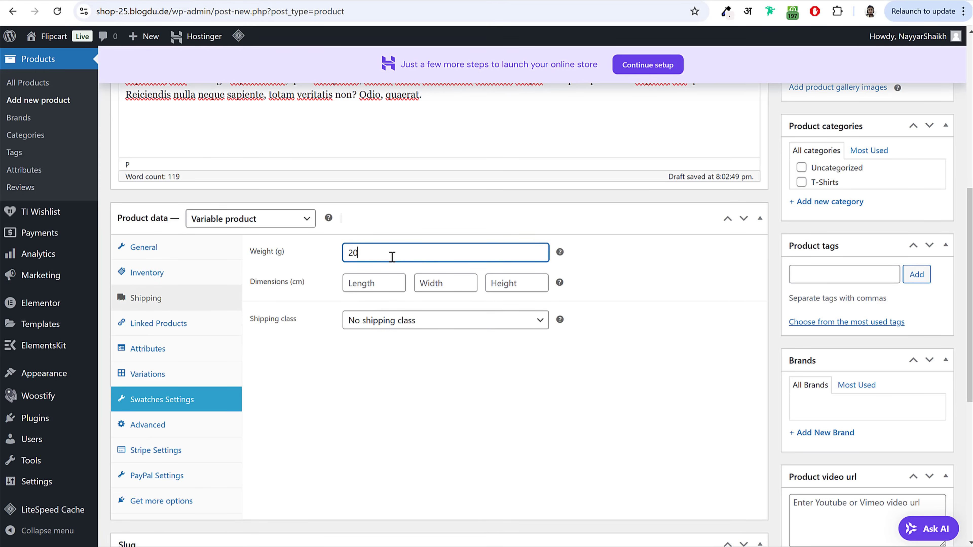
text(0)
key(Tab)
text(40)
key(Tab)
text(40)
key(Tab)
text(40)
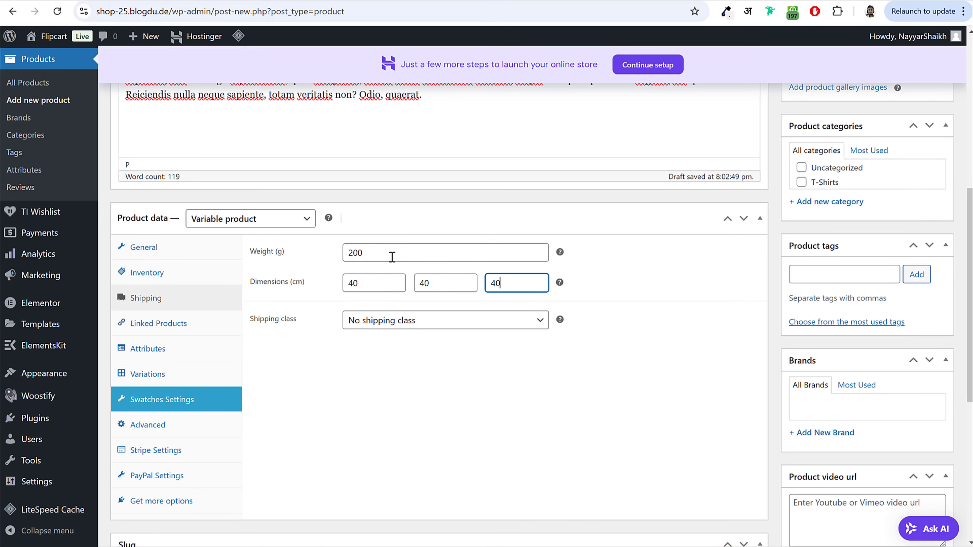
Step: Choose Shirts as the shipping class
click(392, 326)
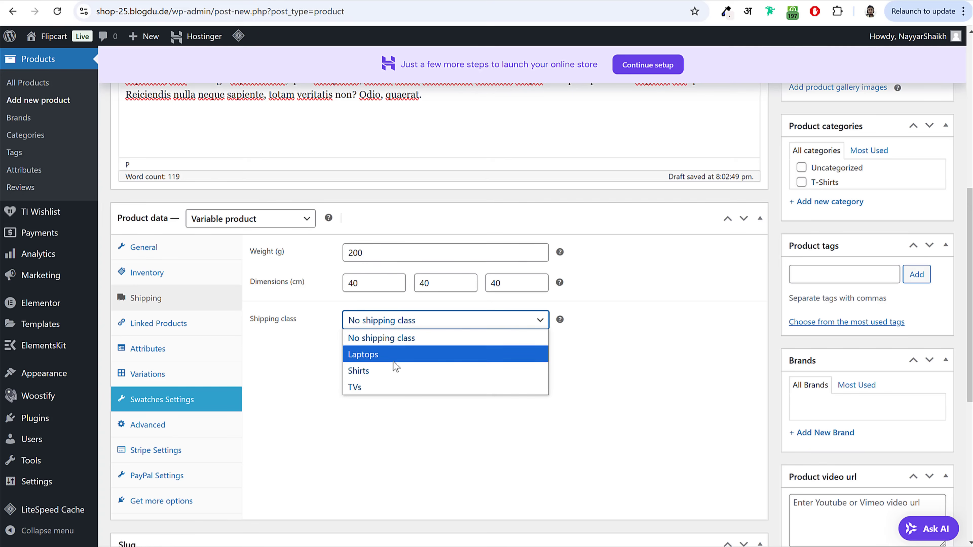
click(378, 372)
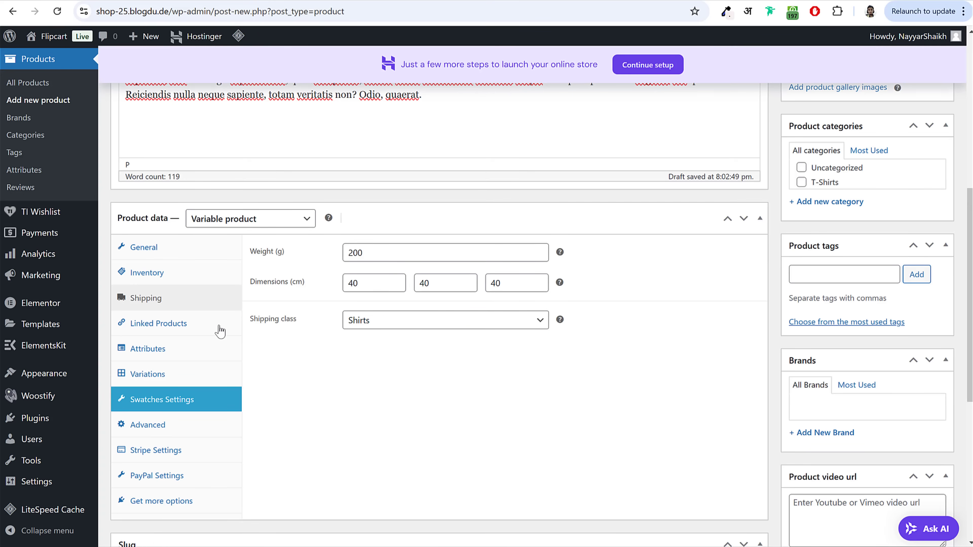
scroll(450, 362, down, 5)
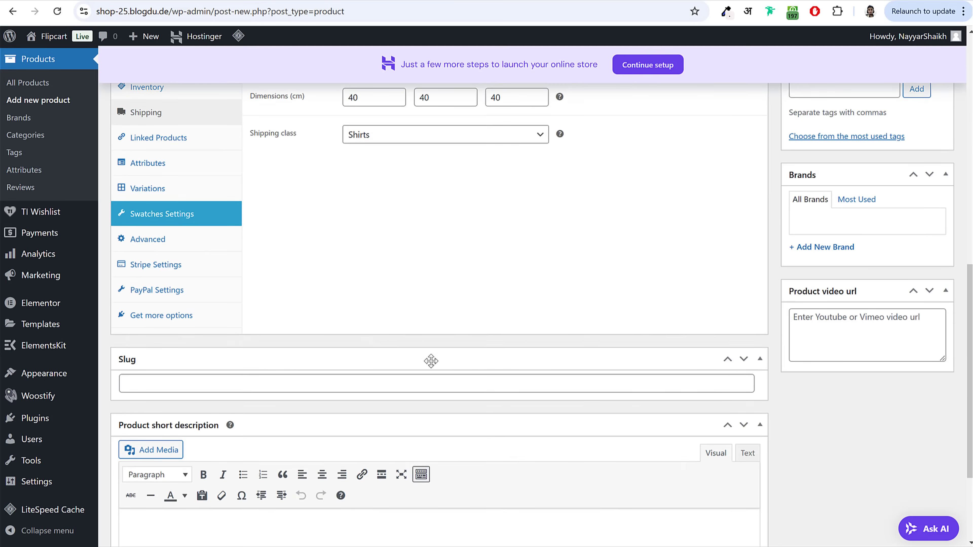
scroll(431, 361, up, 3)
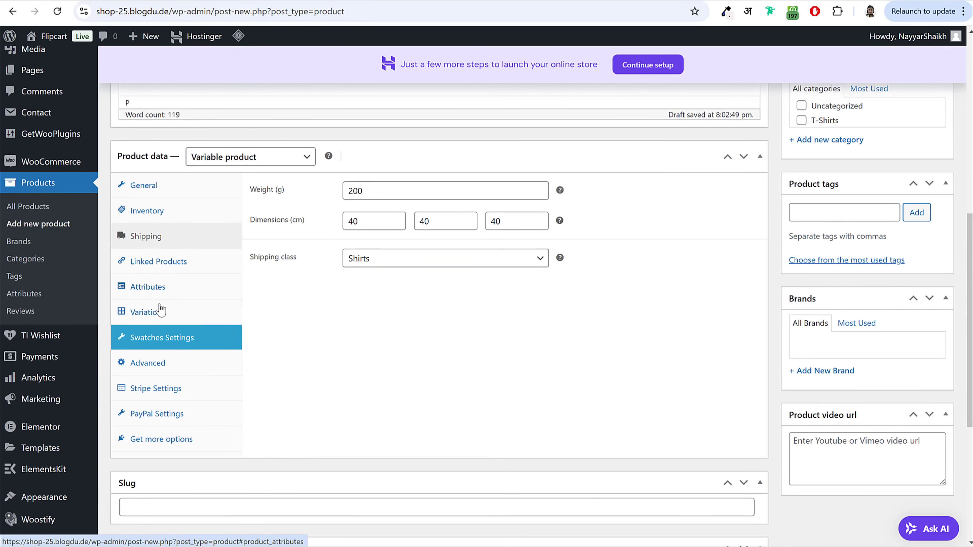
scroll(505, 342, down, 7)
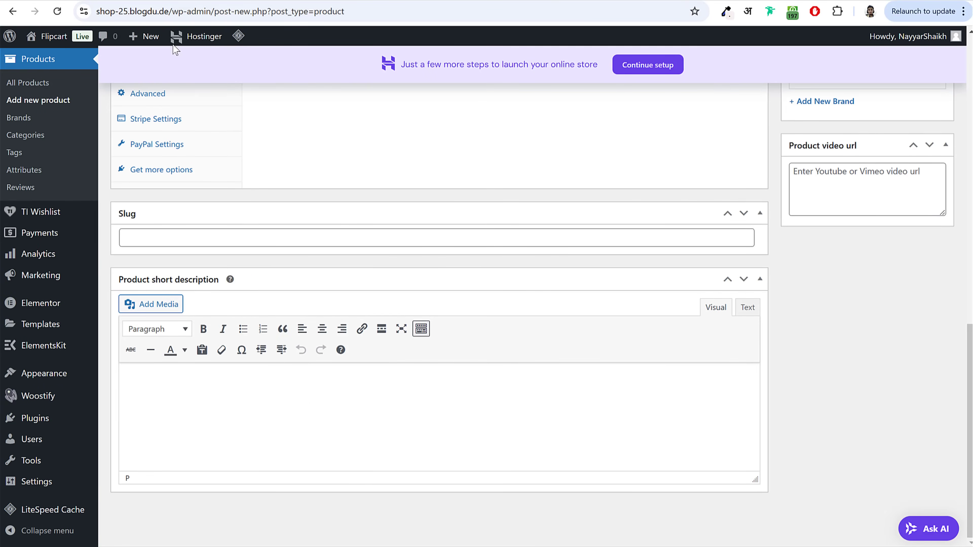
Step: Copy the storefront summary text into the product short description
click(112, 1)
scroll(610, 273, up, 16)
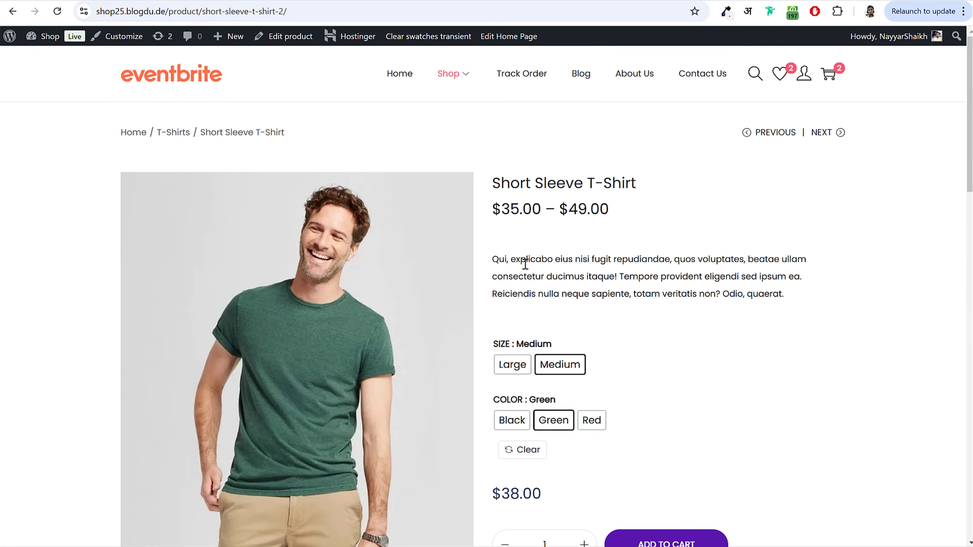
drag(493, 264, 865, 312)
key(ctrl+c)
key(ctrl+Tab)
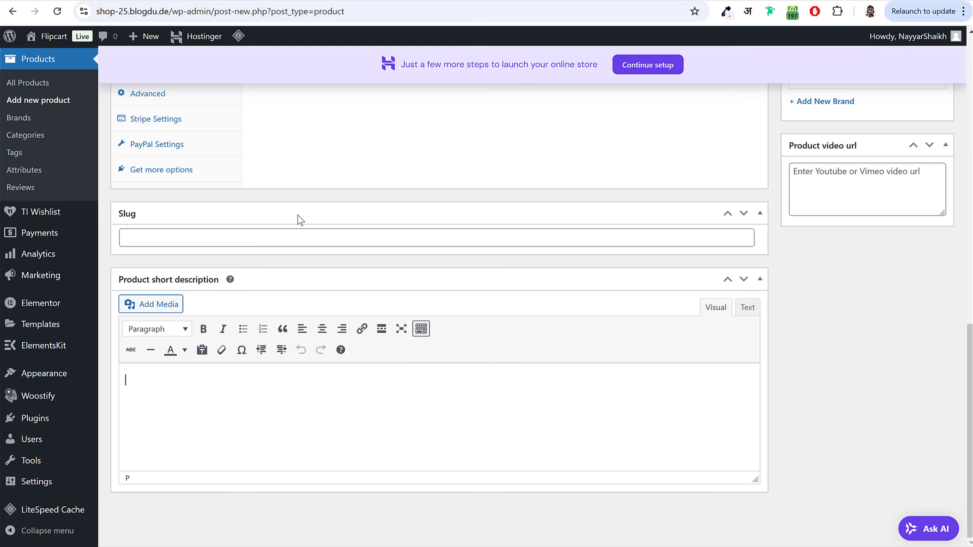
key(ctrl+v)
key(ctrl+z)
key(ctrl+v)
scroll(828, 340, up, 15)
scroll(828, 337, down, 1)
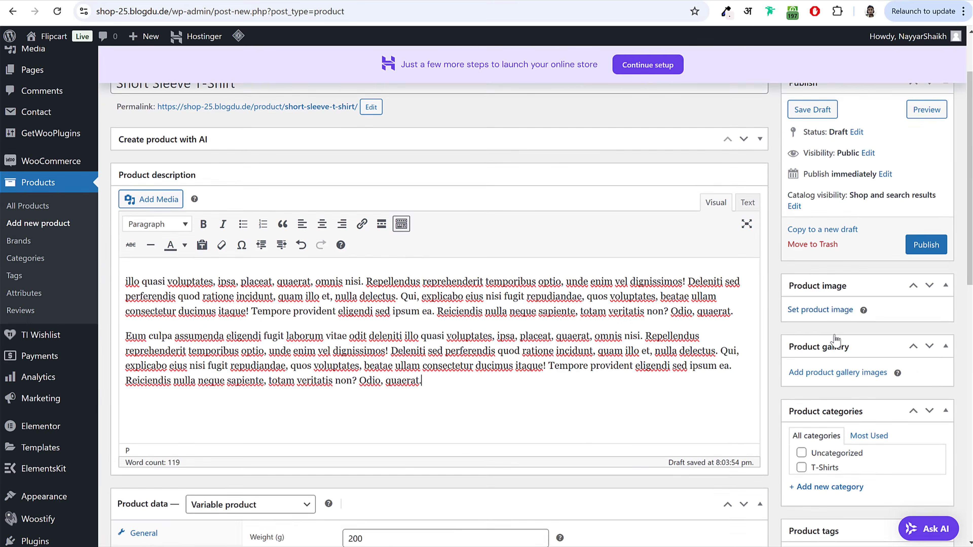
scroll(836, 340, down, 1)
Step: Upload the green, red and black T-shirt photos and set the red one as product image
click(826, 275)
key(alt+Tab)
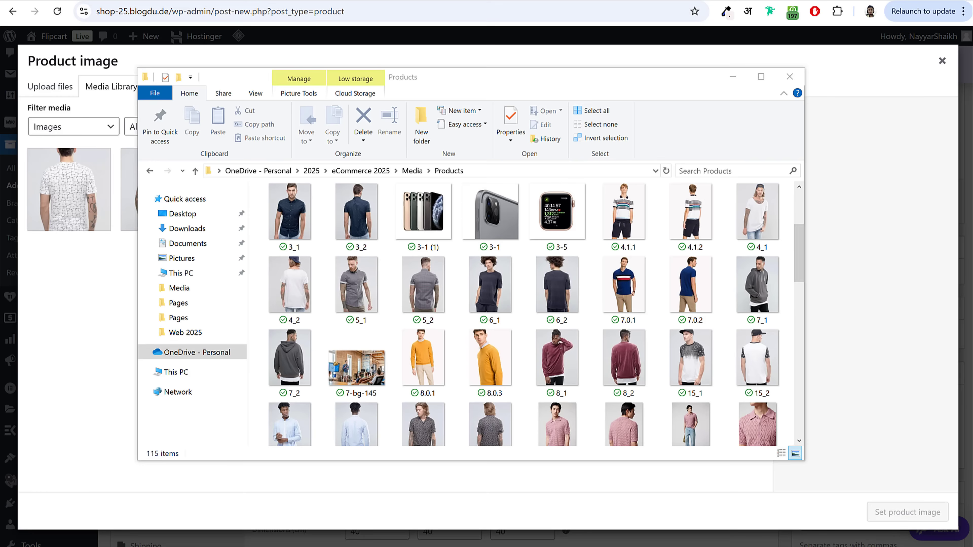
scroll(692, 345, down, 10)
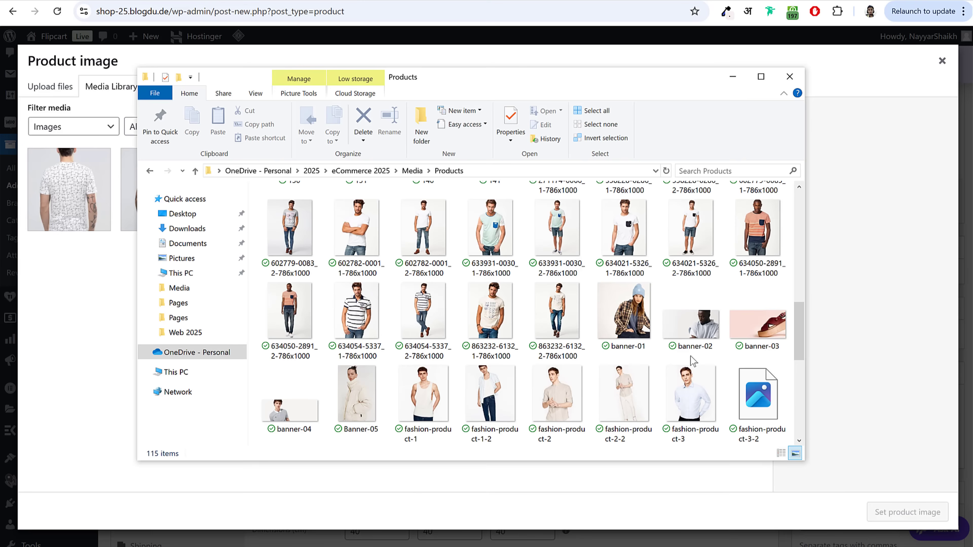
scroll(692, 360, down, 8)
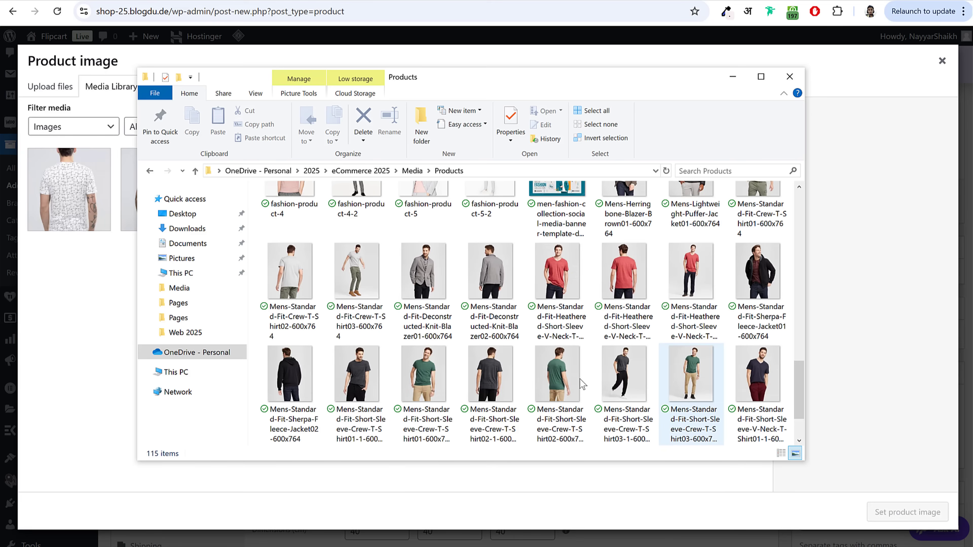
click(428, 392)
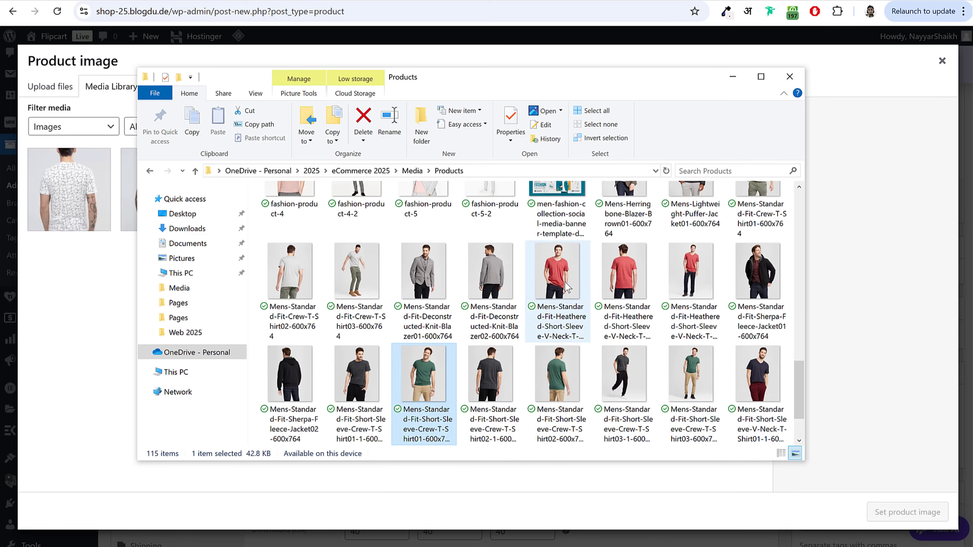
ctrl+click(561, 323)
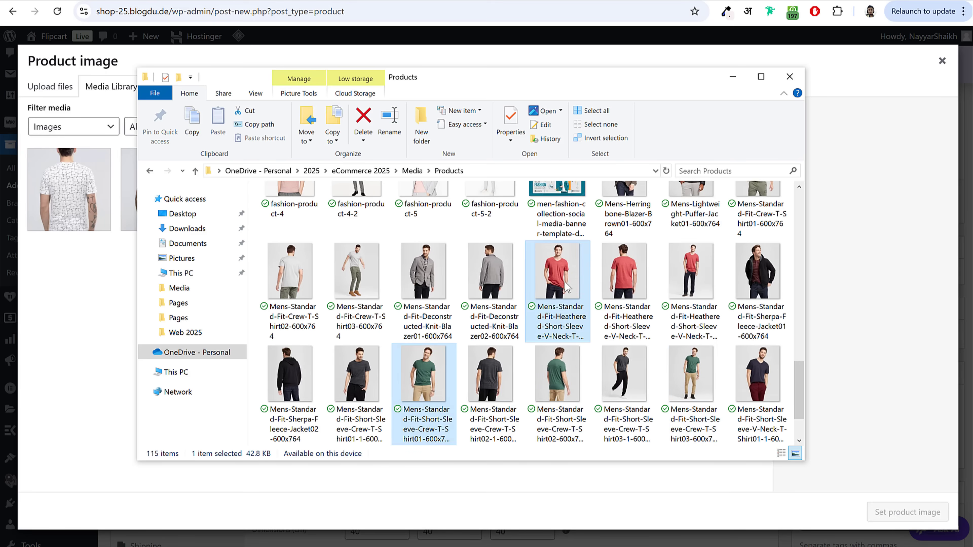
ctrl+click(363, 383)
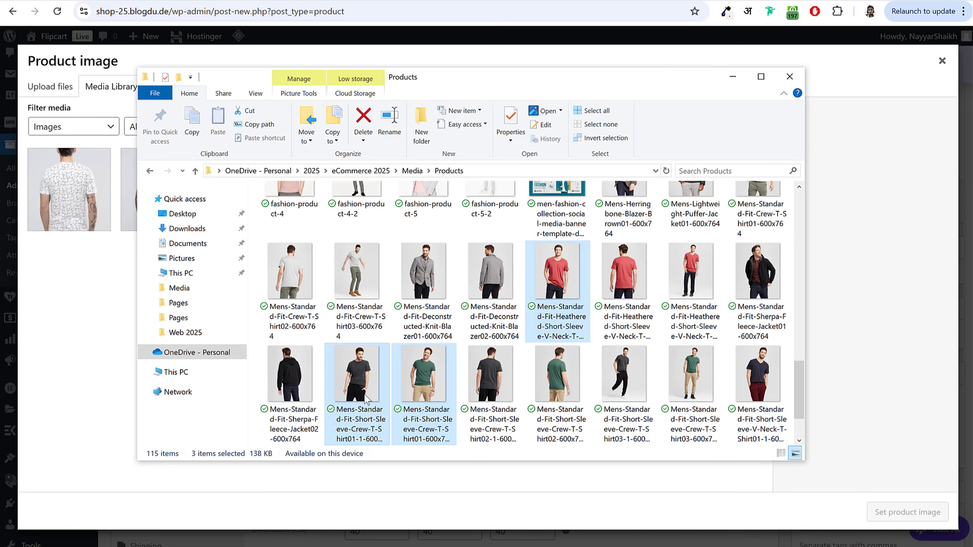
drag(559, 276, 84, 273)
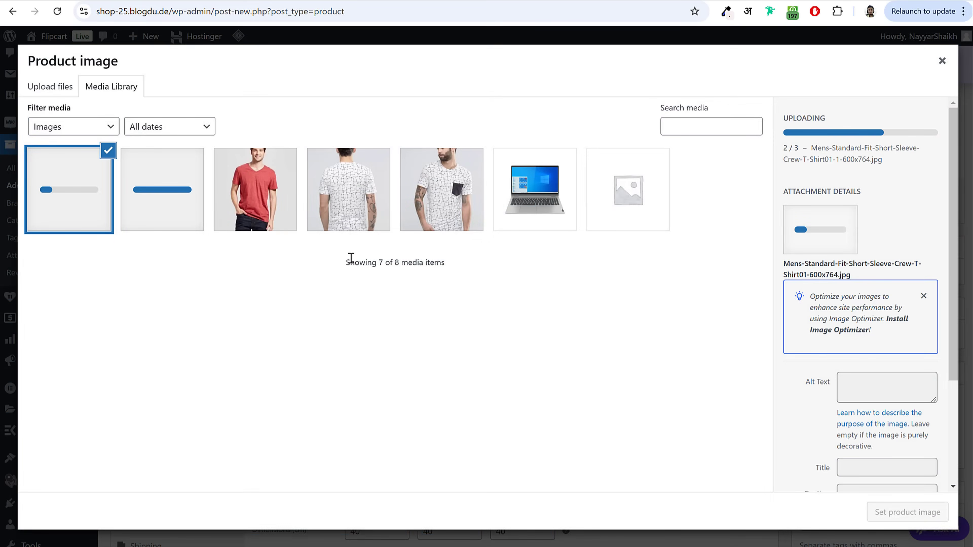
click(280, 222)
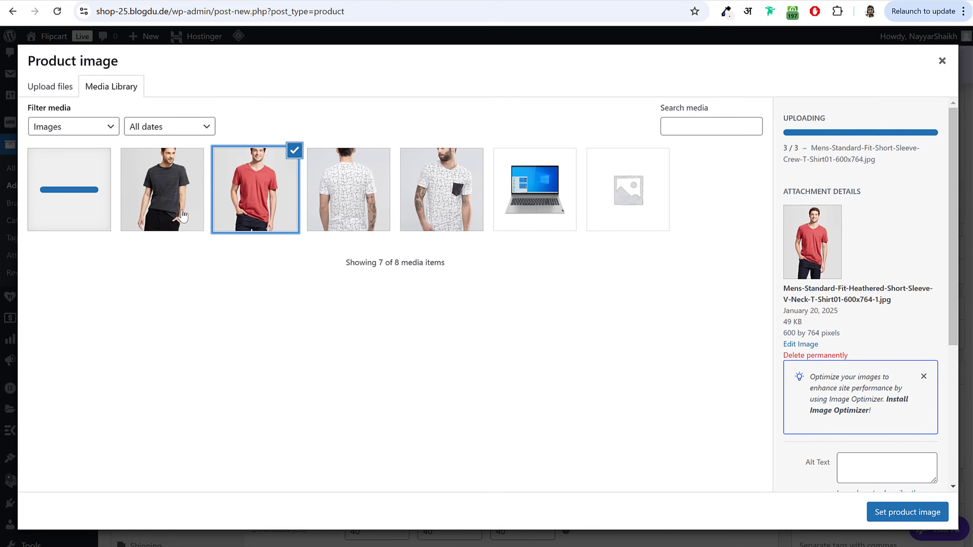
click(899, 514)
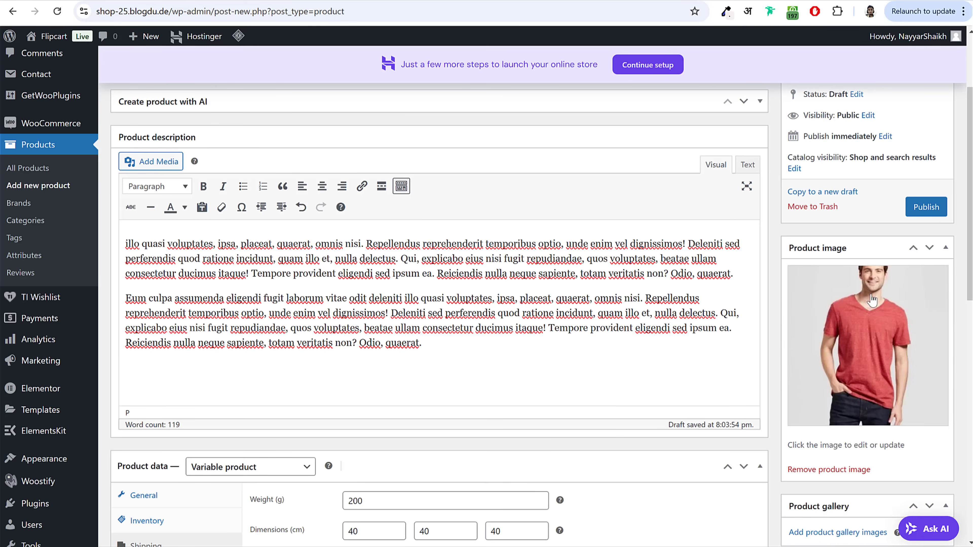
Step: Add the T-shirt photos to the product gallery
scroll(877, 312, down, 5)
click(849, 287)
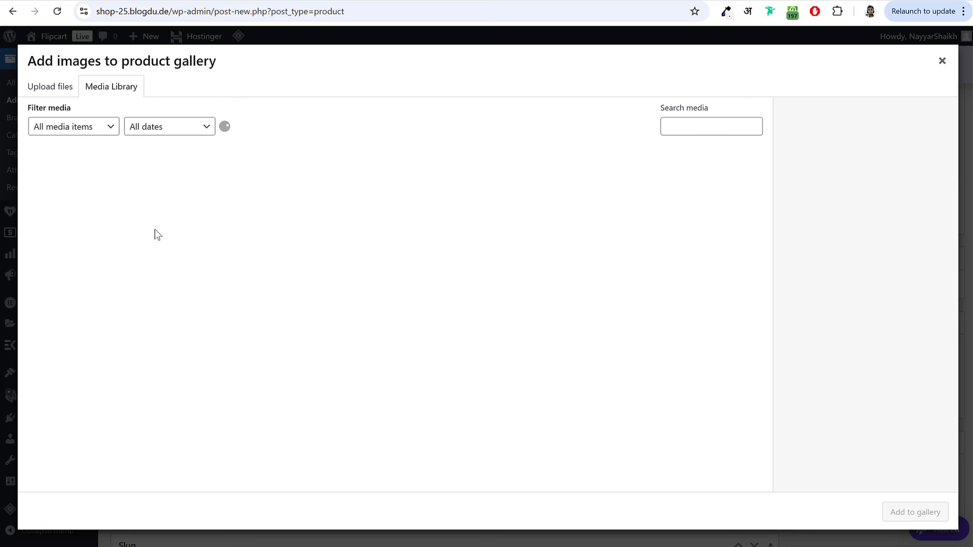
click(88, 199)
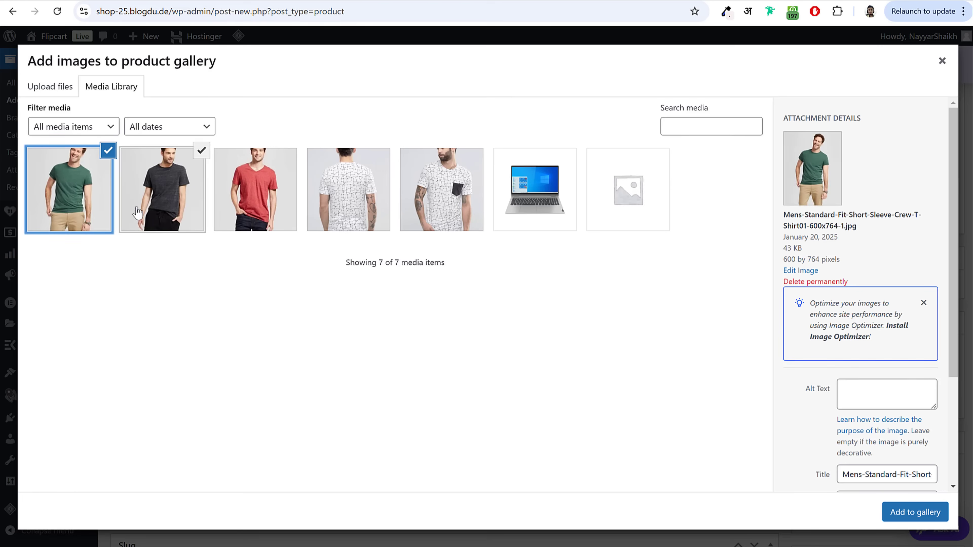
click(904, 513)
scroll(890, 446, down, 5)
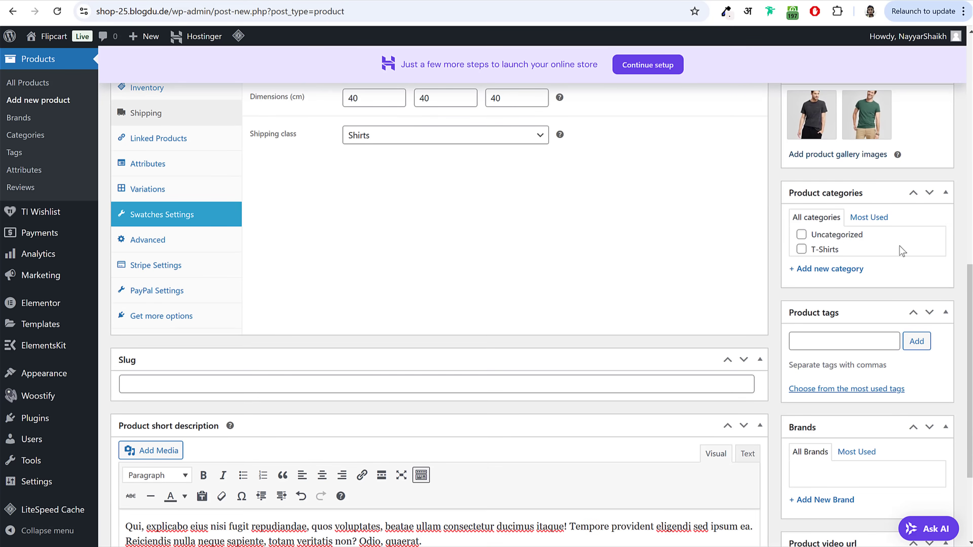
Step: Assign the T-Shirts category and publish the Short Sleeve T-Shirt
click(827, 250)
scroll(858, 329, down, 5)
scroll(864, 359, up, 15)
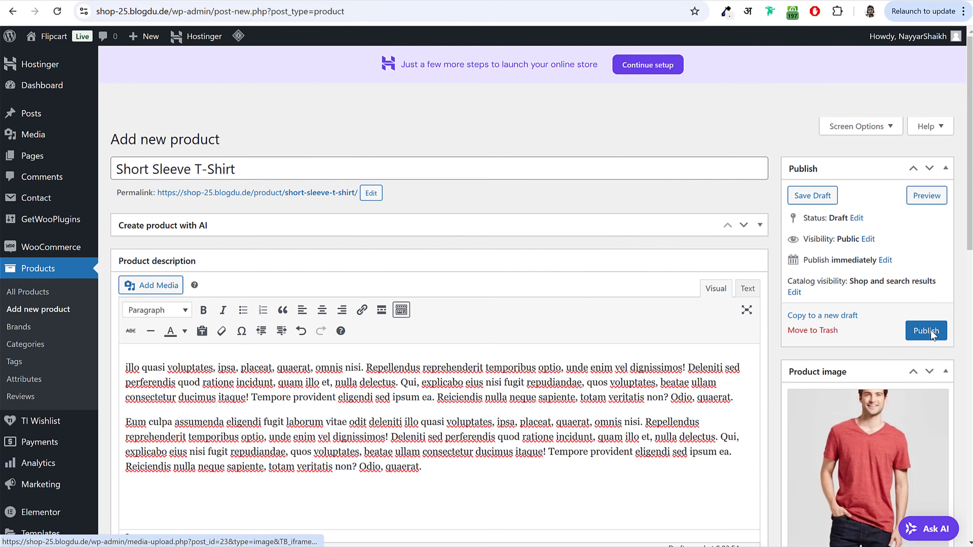
click(931, 330)
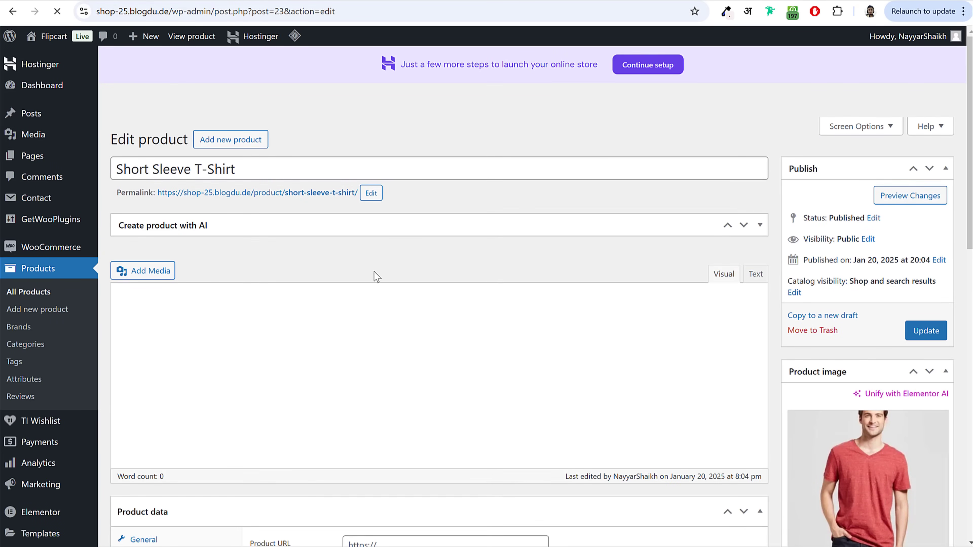
Step: Open Products > Attributes in a new tab and return to the reference T-shirt page
scroll(377, 269, down, 5)
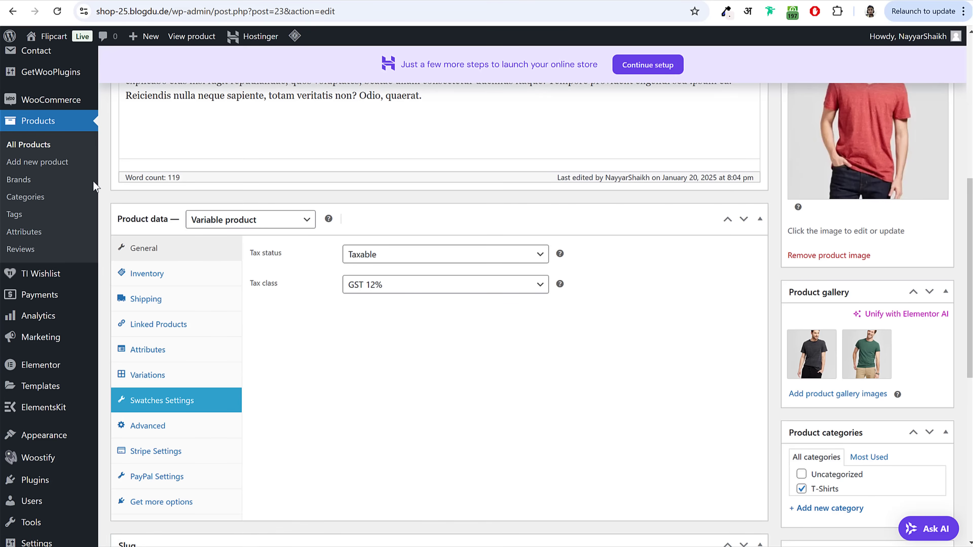
right_click(29, 238)
click(73, 249)
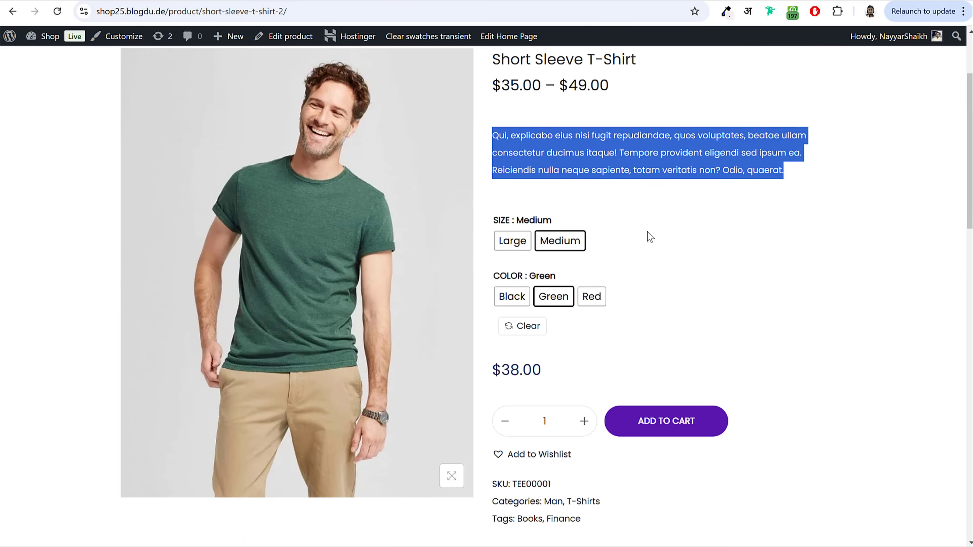
click(650, 236)
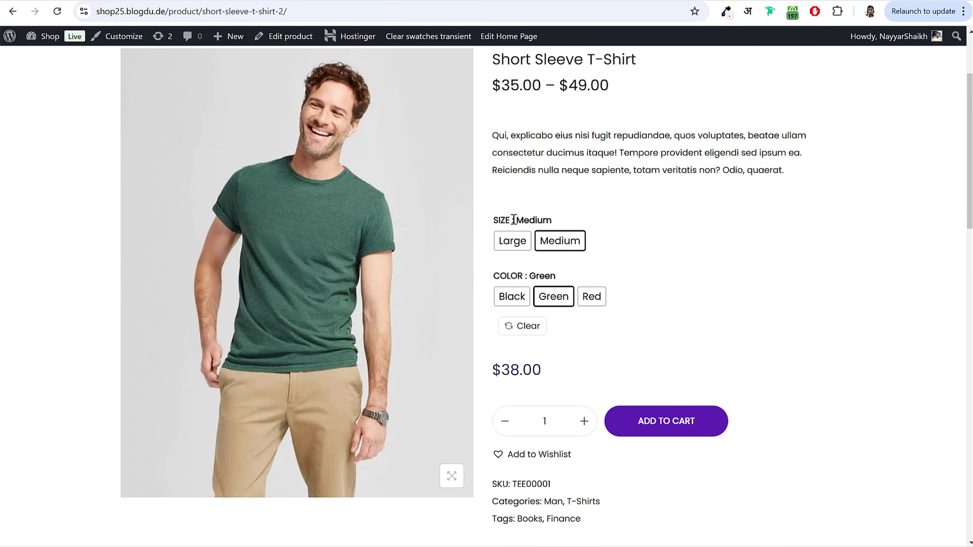
Step: Check the SIZE and COLOR option labels on the sample T-shirt
drag(494, 222, 512, 224)
drag(493, 276, 528, 279)
click(621, 256)
Step: Check the MEMORY option label on the iPhone 11 Pro Max page, then go back
key(alt+Left)
scroll(614, 318, down, 20)
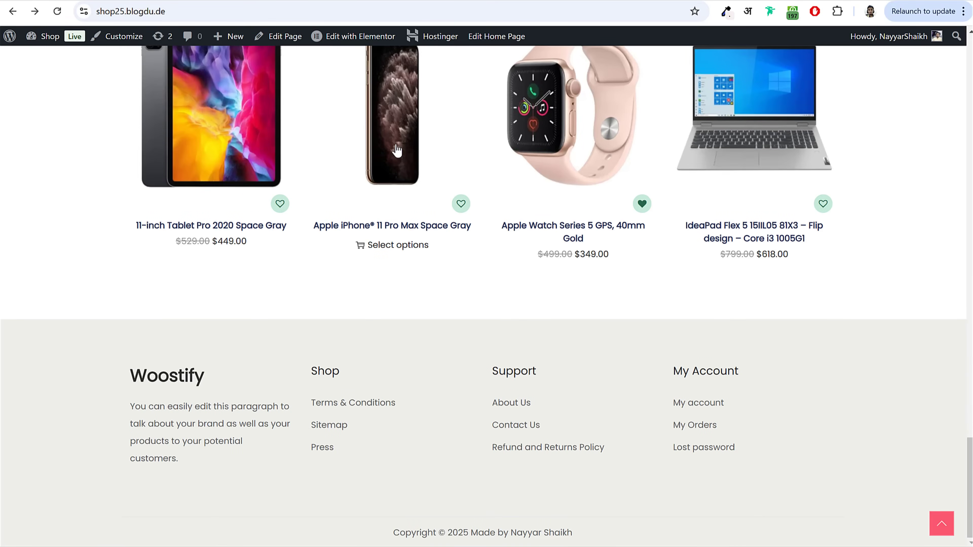
click(388, 142)
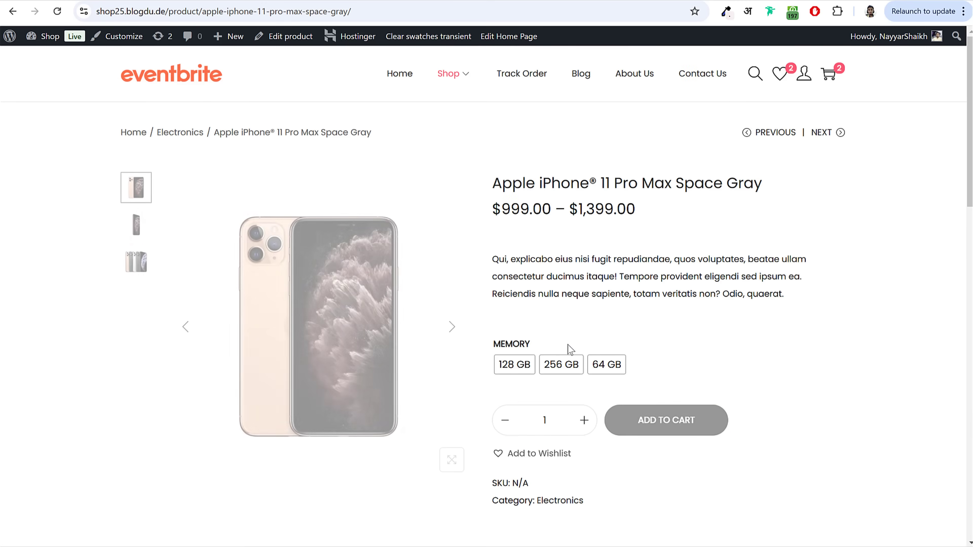
drag(494, 345, 531, 346)
click(532, 345)
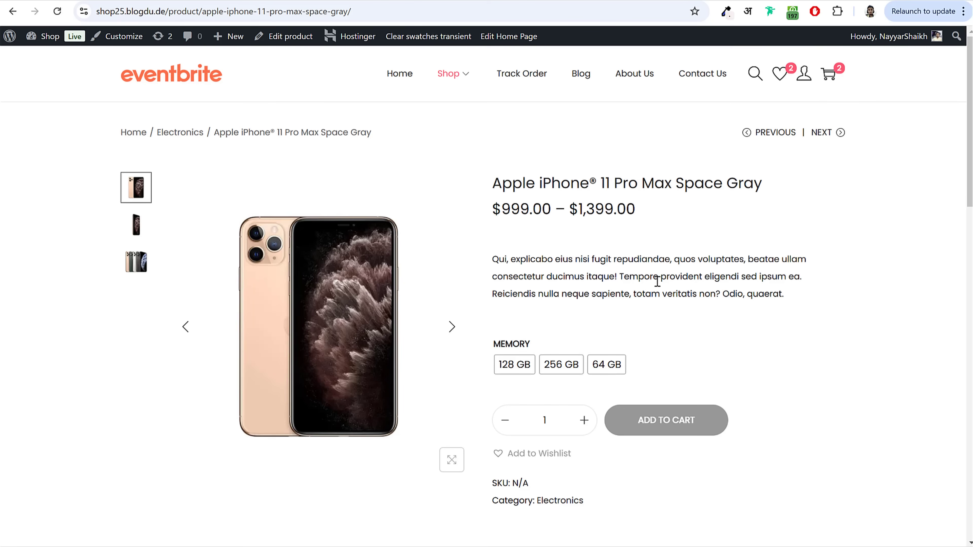
key(alt+Left)
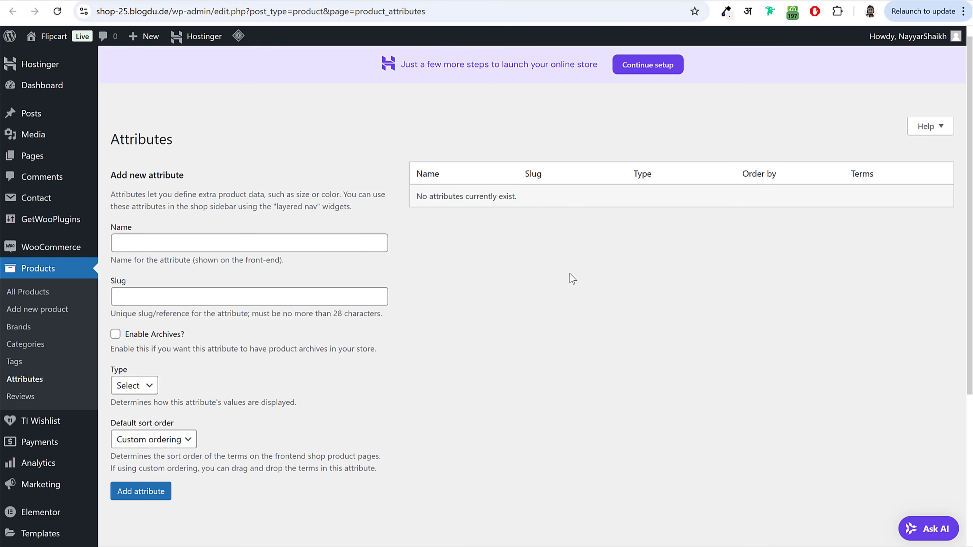
Step: Create the Size attribute with archives enabled and Button display type
click(197, 244)
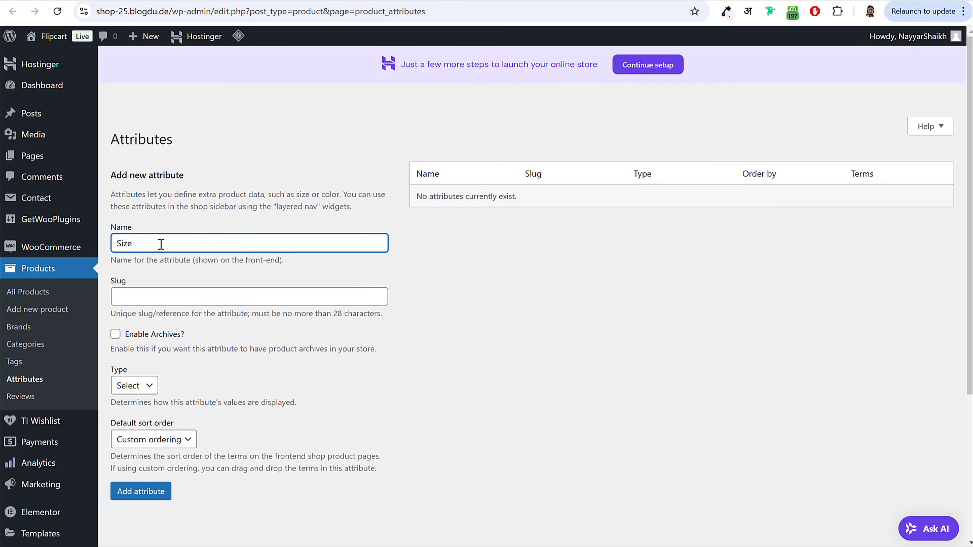
double_click(124, 245)
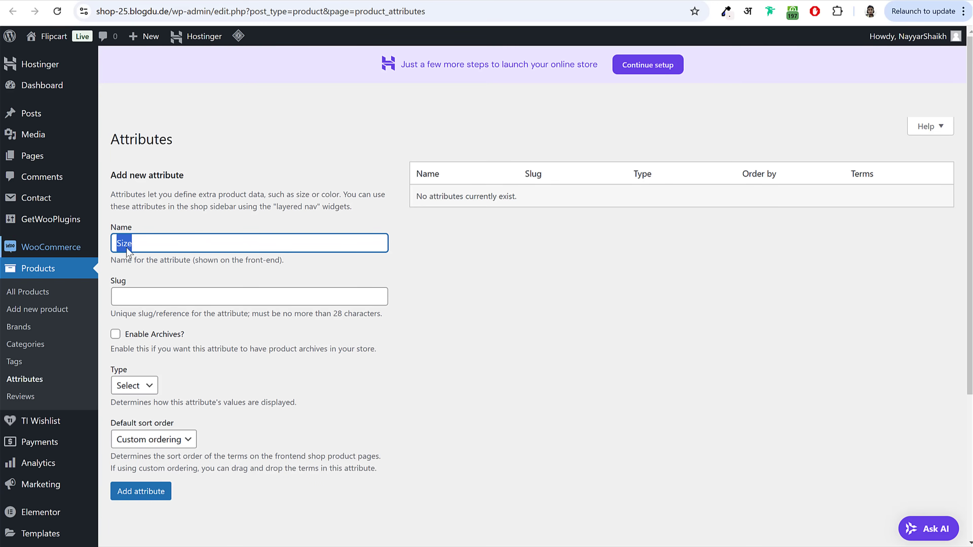
click(116, 334)
click(130, 385)
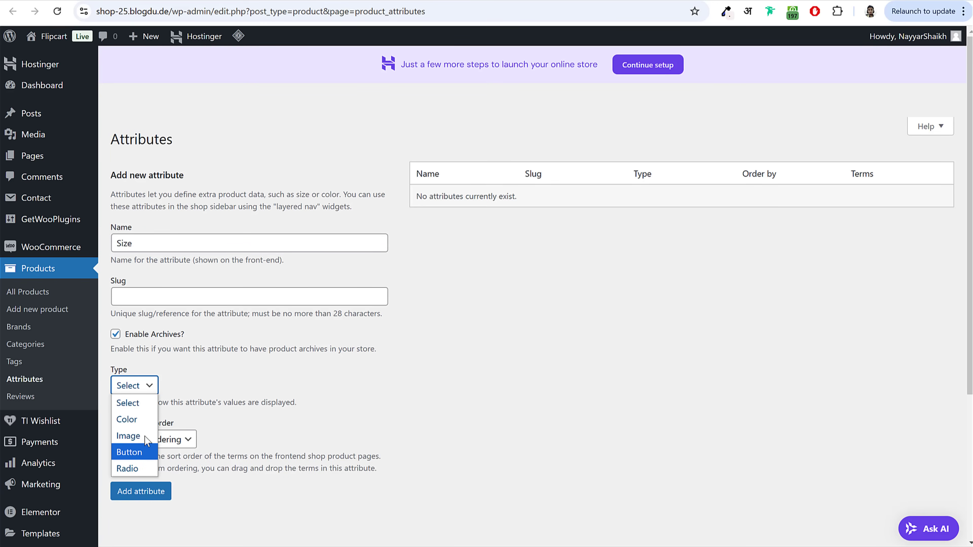
click(145, 453)
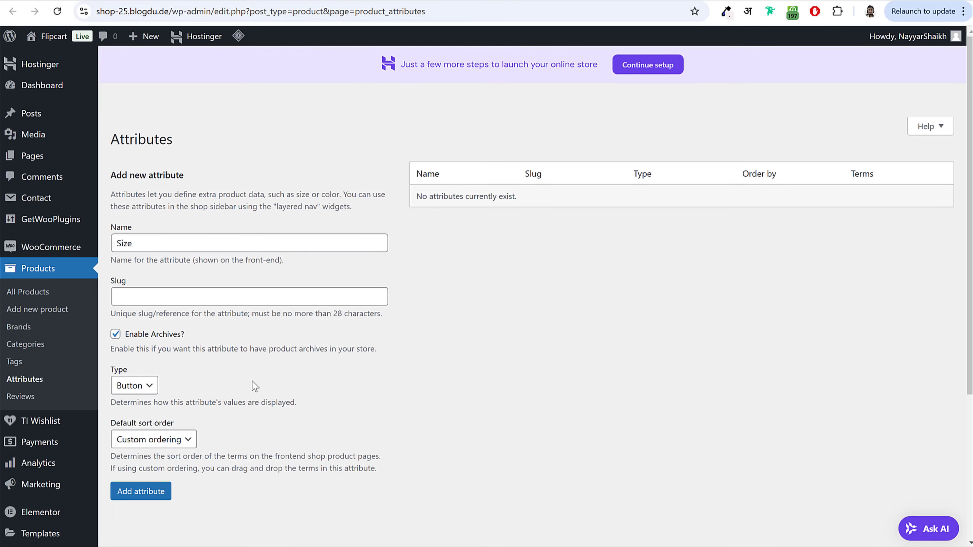
click(151, 492)
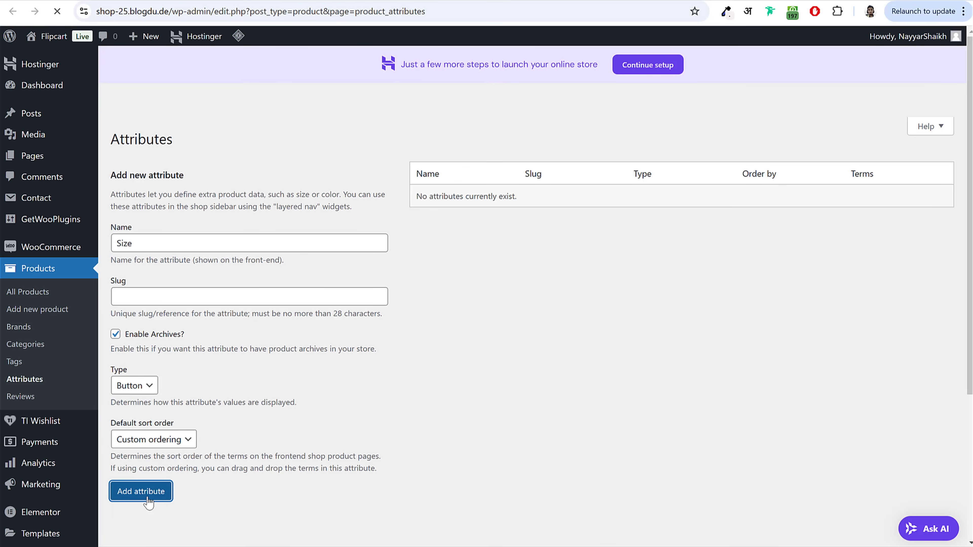
Step: Create the Color attribute with Color type and archives enabled, then enter Memory as next name
click(212, 243)
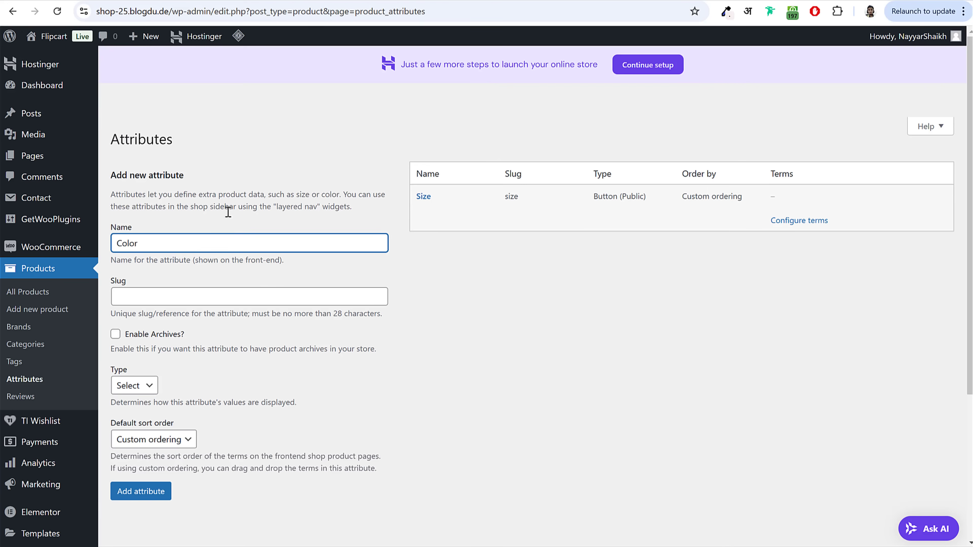
click(134, 385)
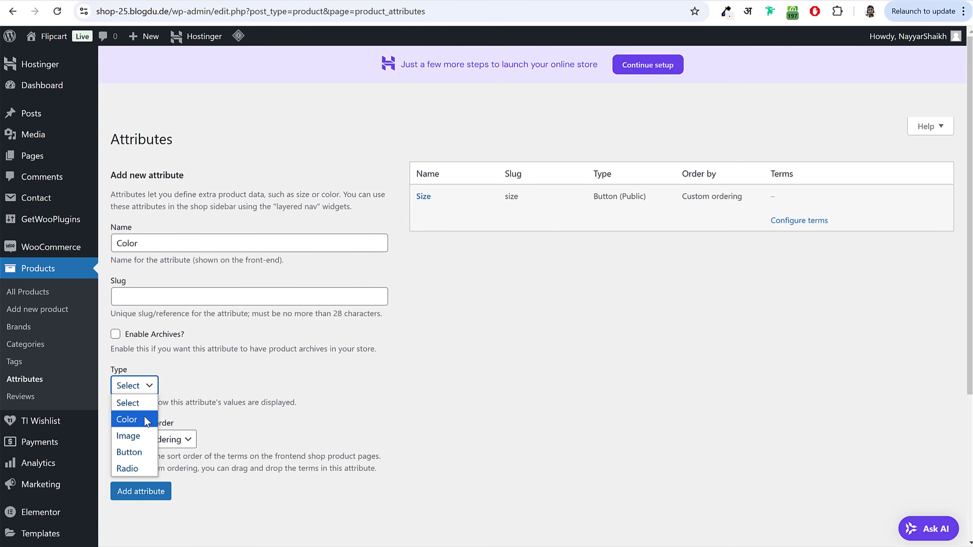
click(135, 417)
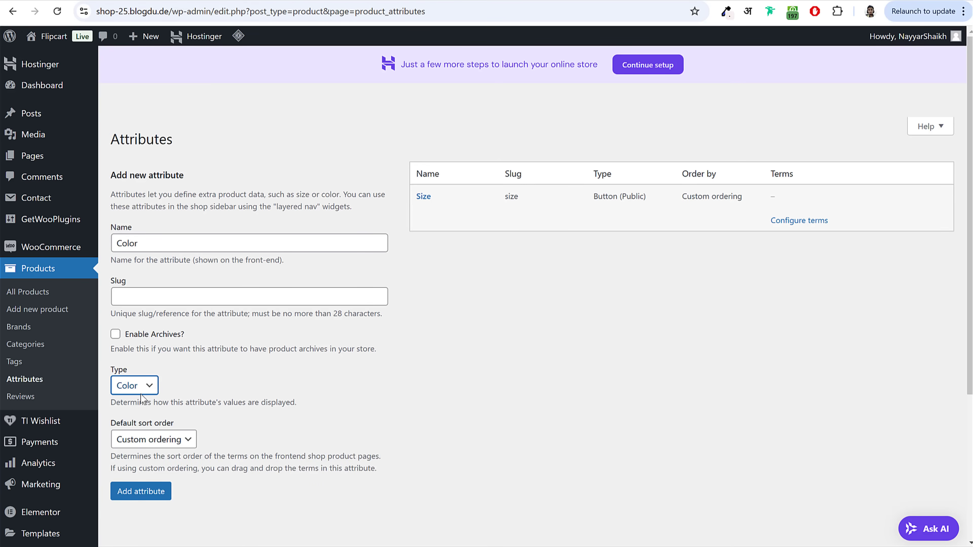
click(116, 335)
click(152, 498)
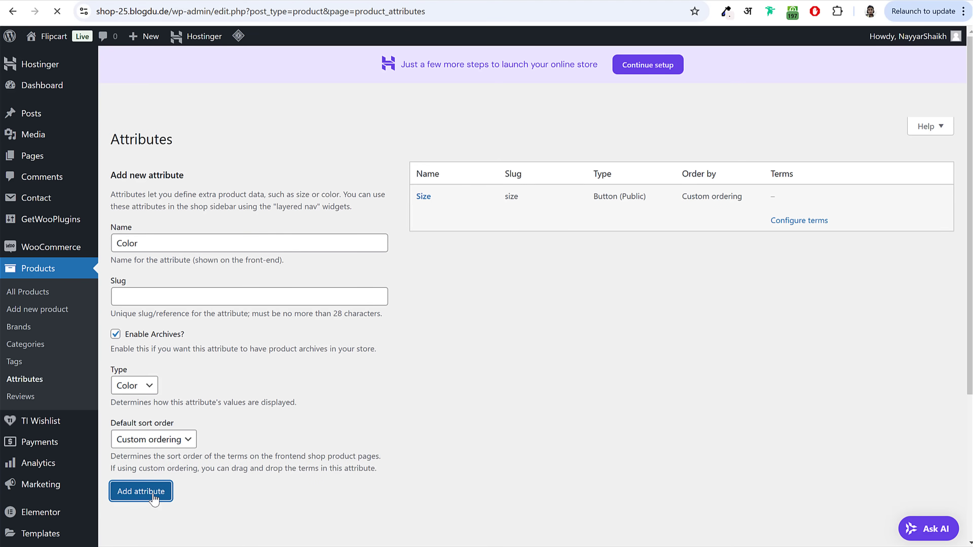
click(193, 240)
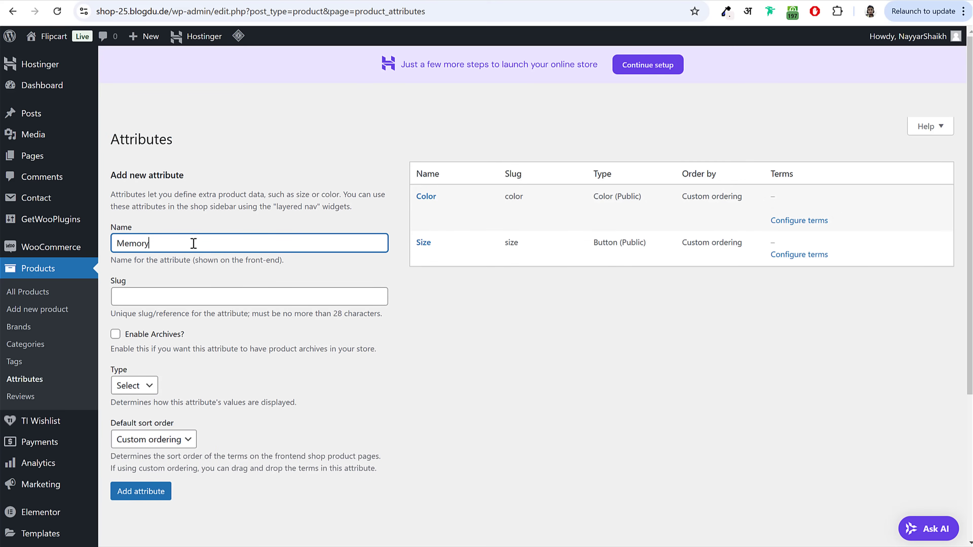
double_click(194, 243)
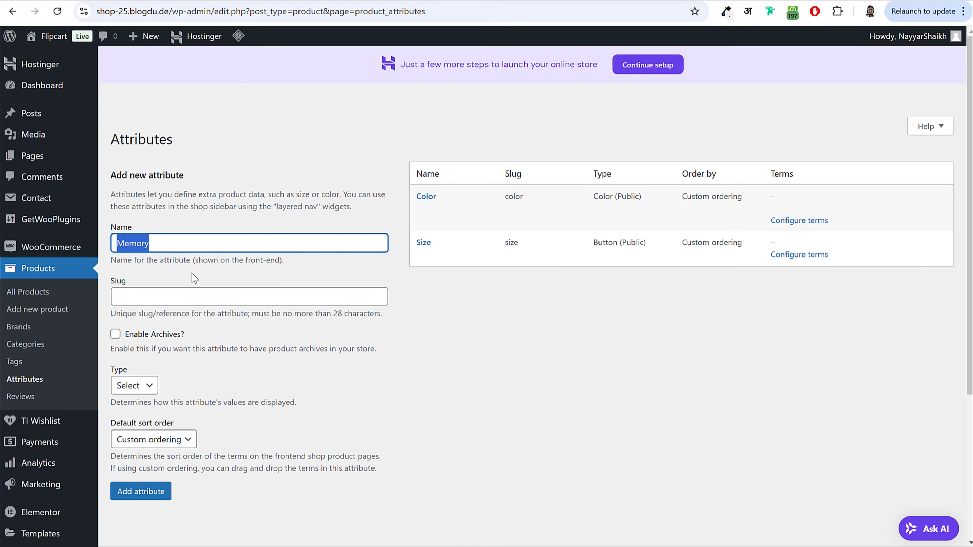
Step: Add the Memory attribute with Enable Archives ticked and Button as its type
click(116, 333)
click(134, 386)
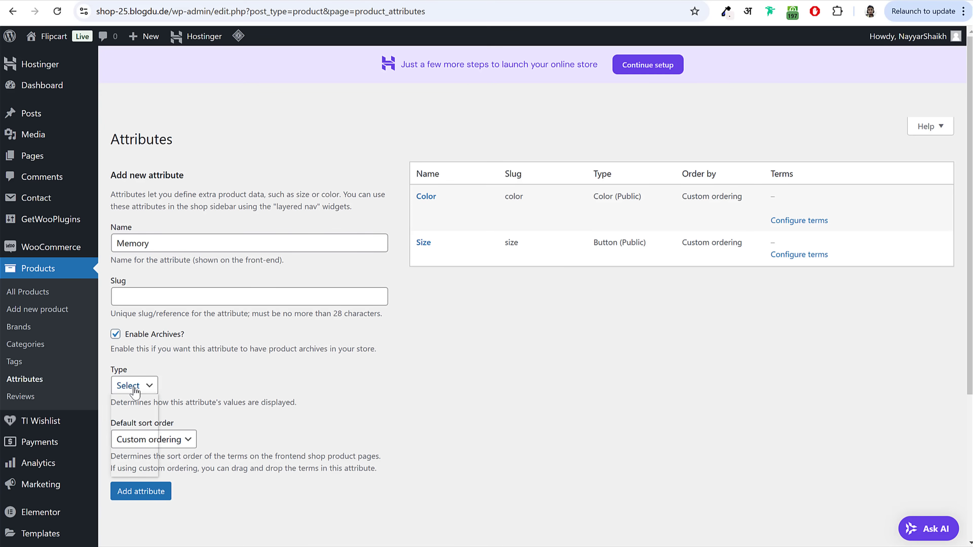
click(143, 456)
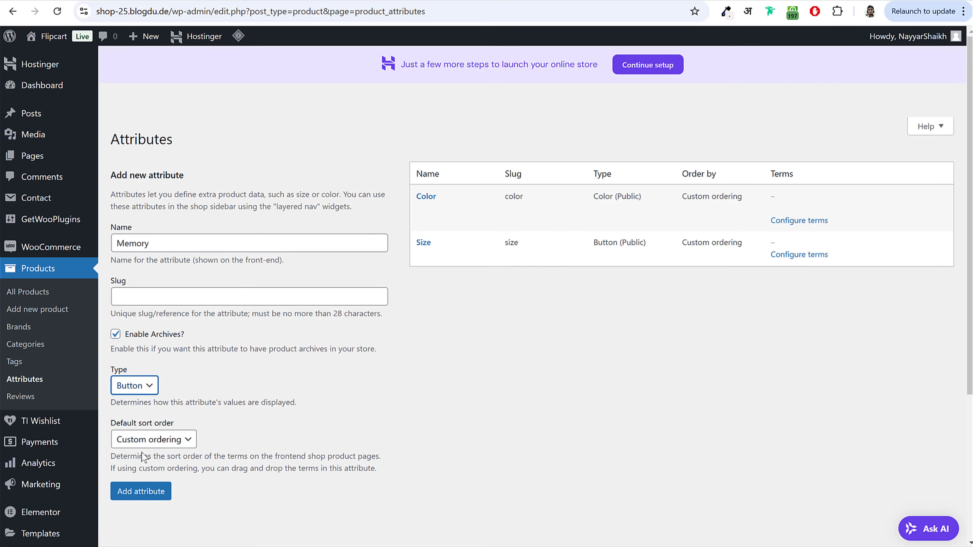
click(154, 493)
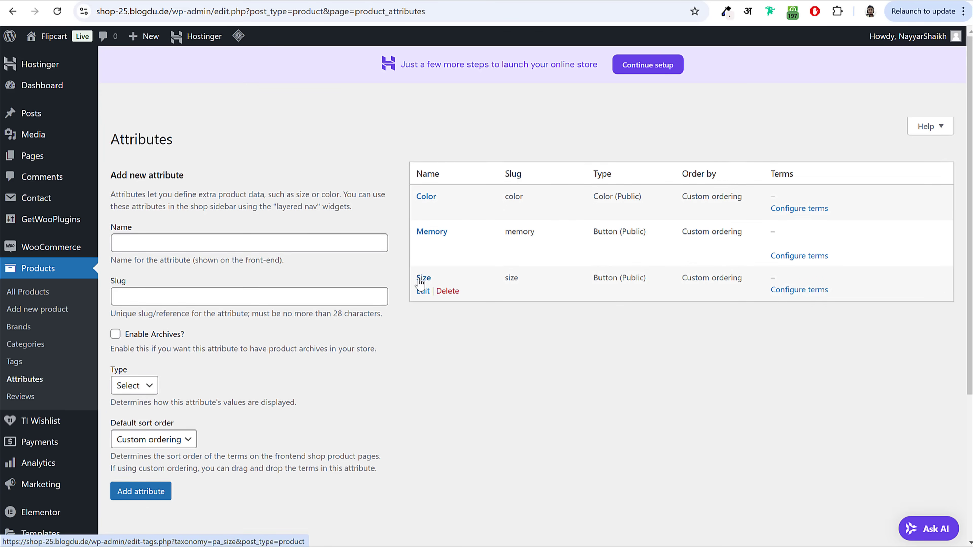
drag(827, 291, 771, 292)
Step: Give Size the terms Small, Medium and Large, then return to the attributes list
click(815, 312)
text(S)
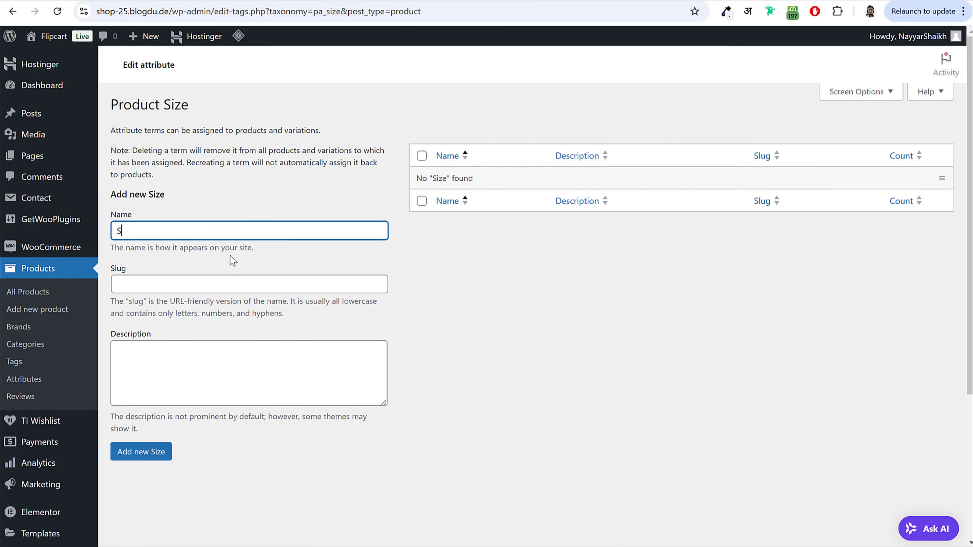
text(mall)
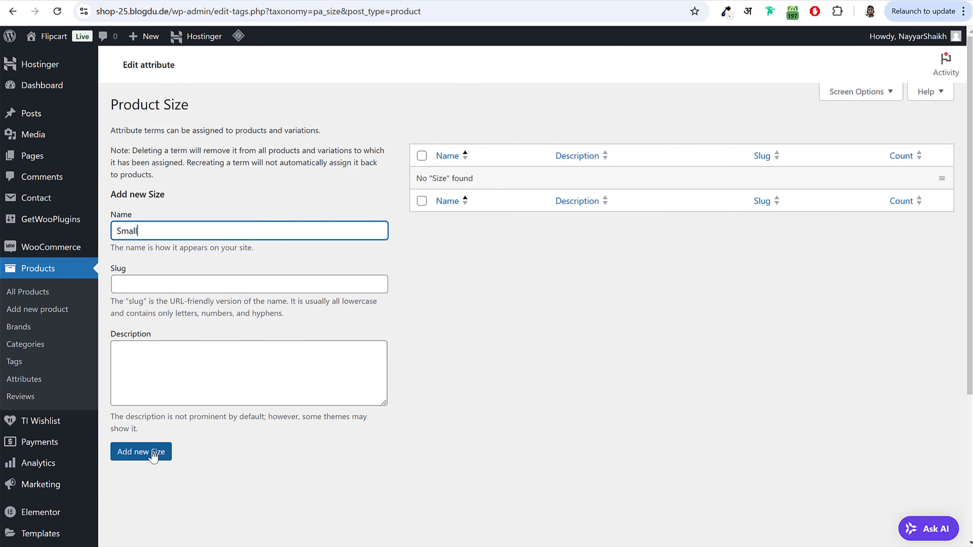
click(154, 454)
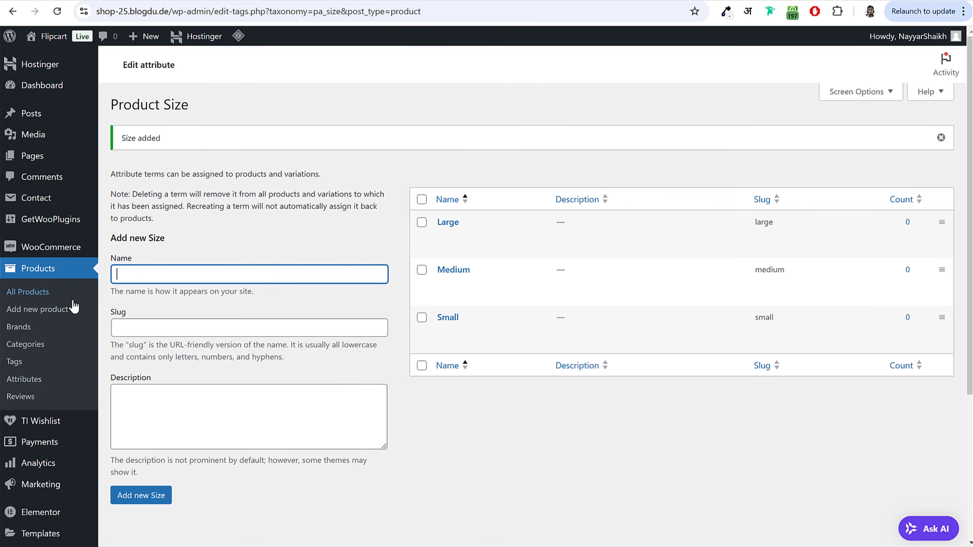
click(39, 380)
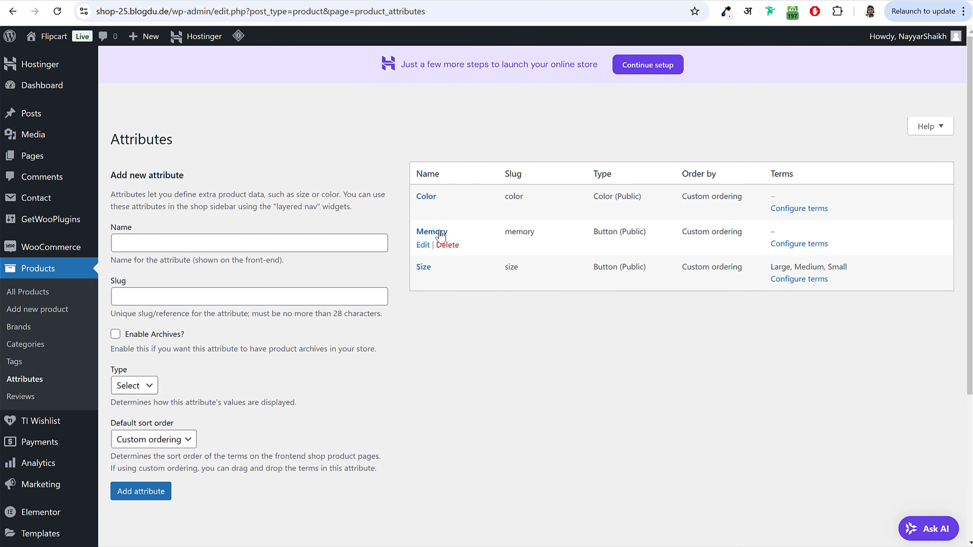
Step: Give Memory the terms 64 GB, 128 GB and 256 GB, then return to the attributes list
click(797, 247)
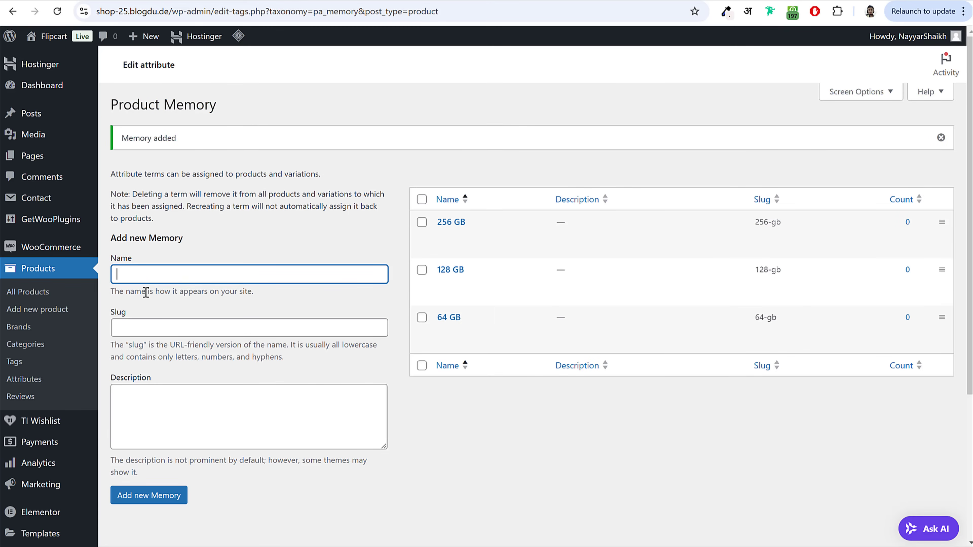
click(37, 384)
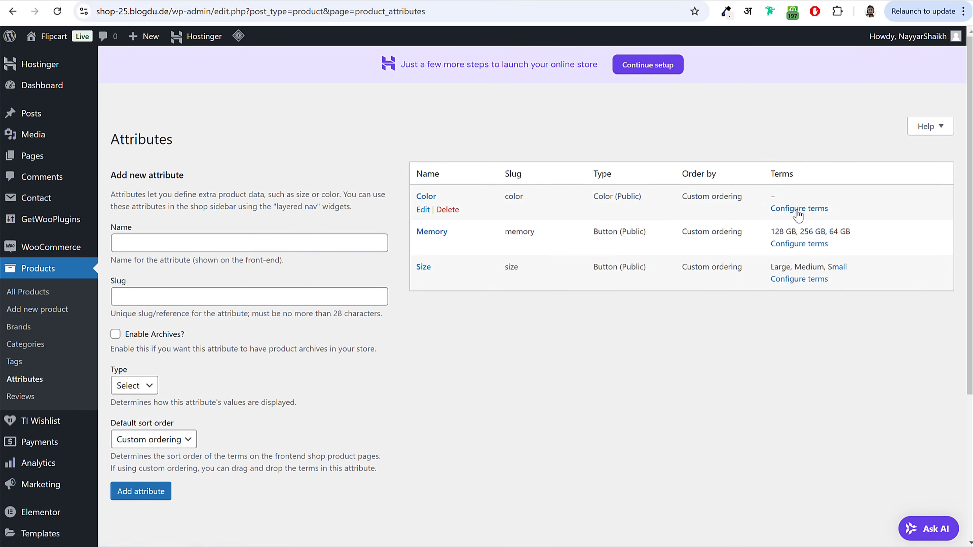
Step: Add a Red term with a red swatch to the Color attribute
click(799, 209)
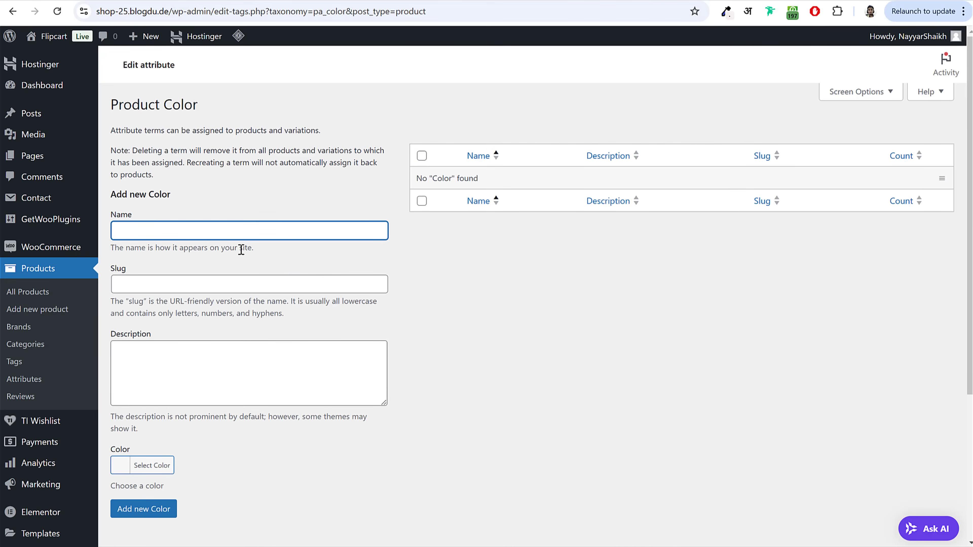
text(Red)
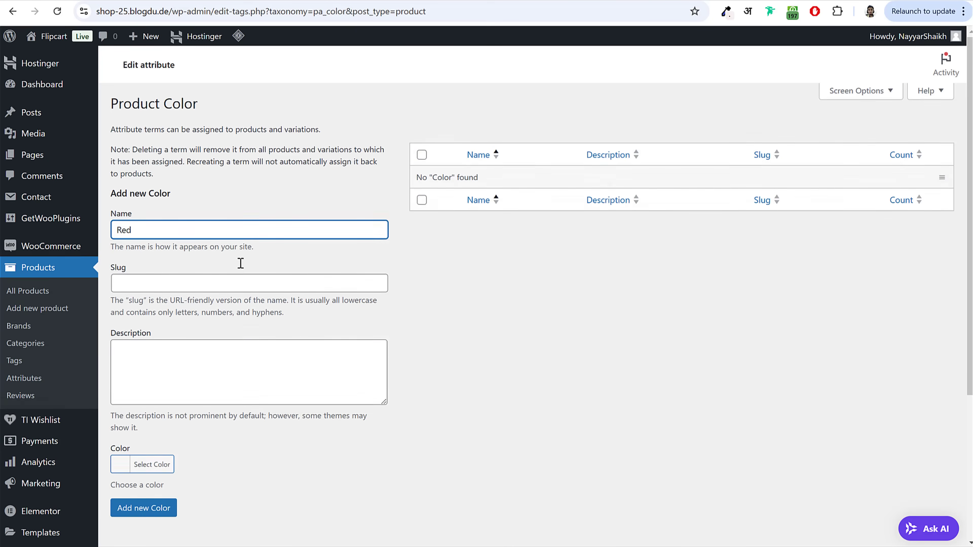
scroll(241, 250, down, 5)
click(155, 279)
scroll(285, 313, down, 1)
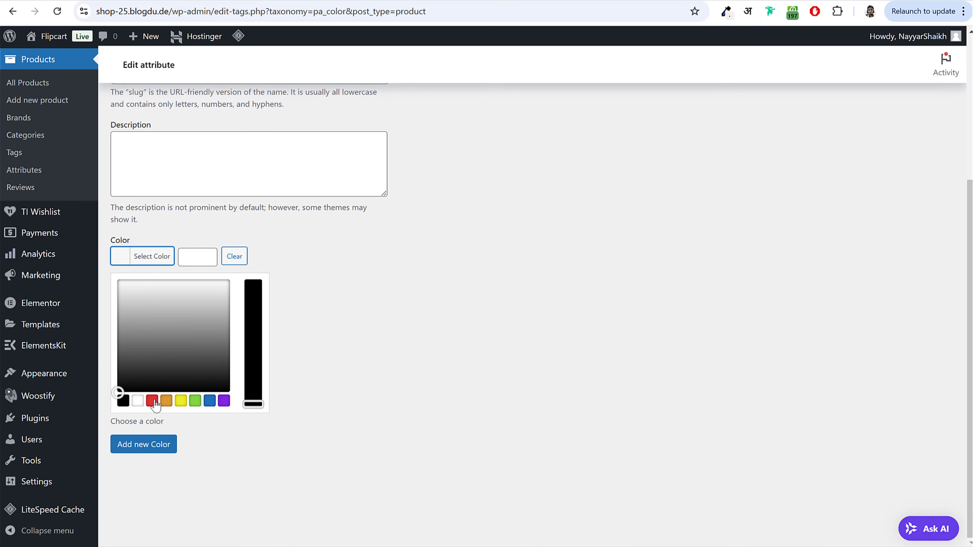
click(152, 401)
mouse_move(255, 308)
mouse_down()
mouse_move(254, 284)
mouse_move(253, 307)
mouse_up()
mouse_move(119, 295)
mouse_down()
mouse_move(130, 288)
mouse_move(118, 294)
mouse_up()
triple_click(204, 257)
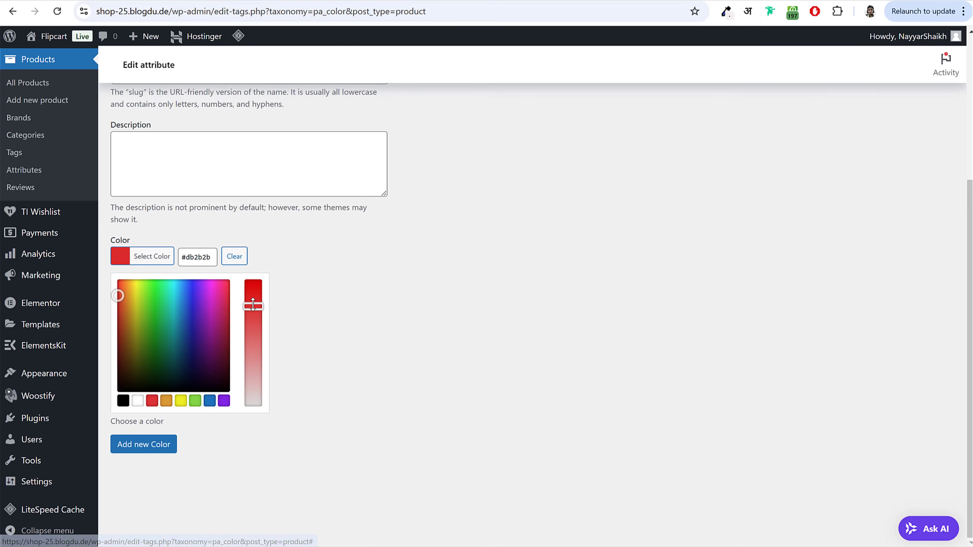
click(369, 309)
click(159, 306)
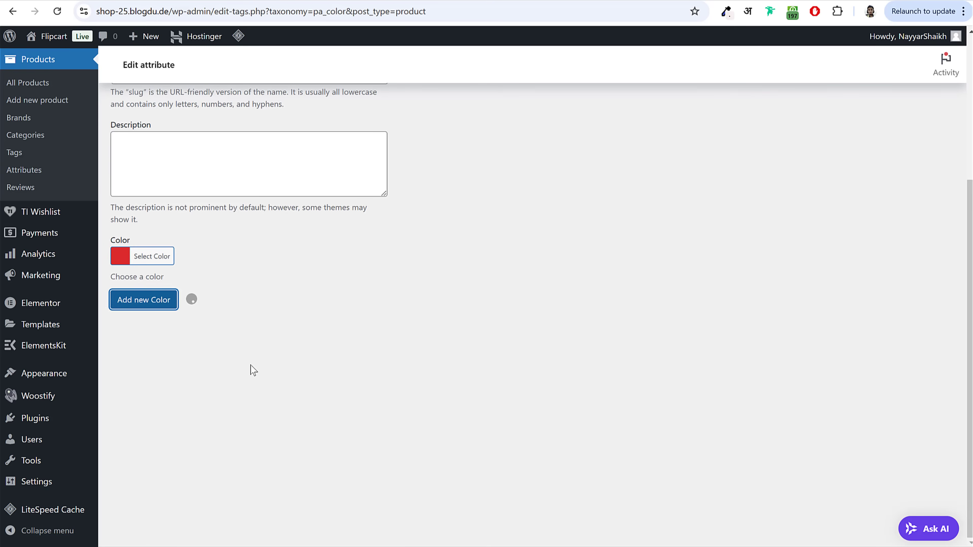
Step: Add a Green term with a dark green swatch to Color
click(239, 274)
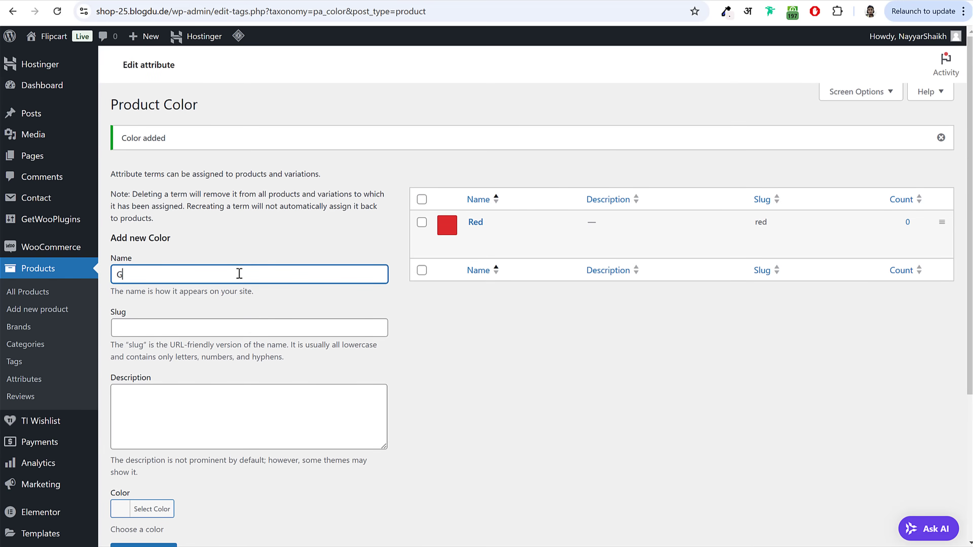
scroll(242, 273, down, 5)
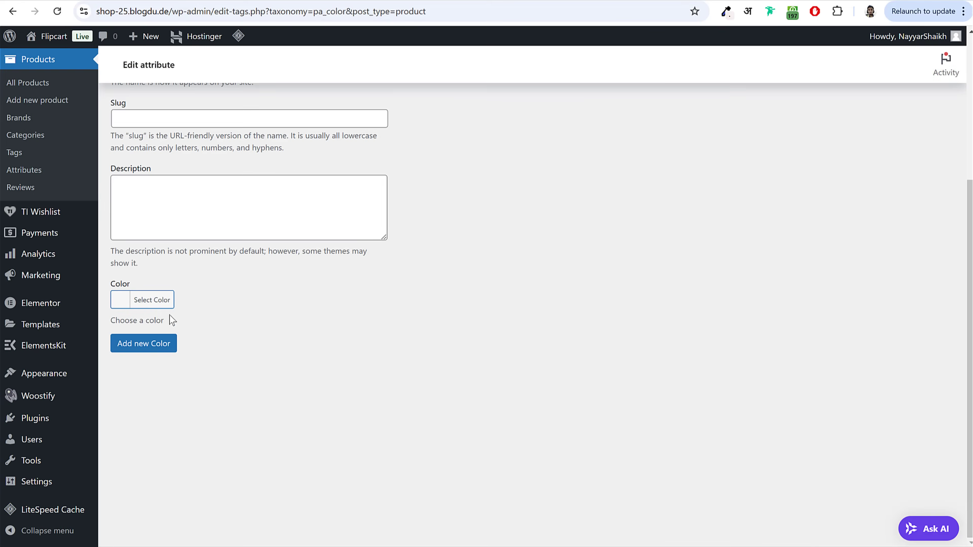
click(152, 300)
drag(169, 352, 167, 372)
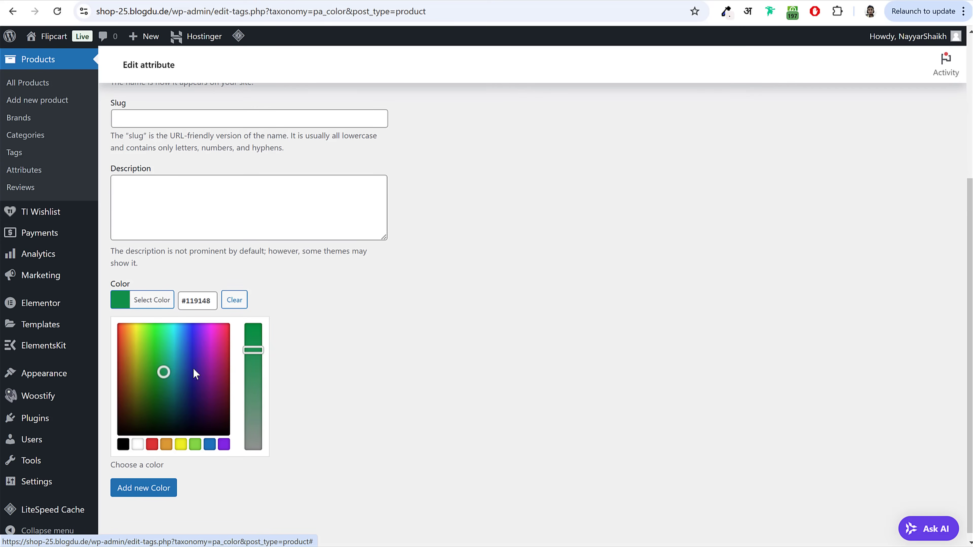
drag(252, 343, 300, 359)
click(174, 425)
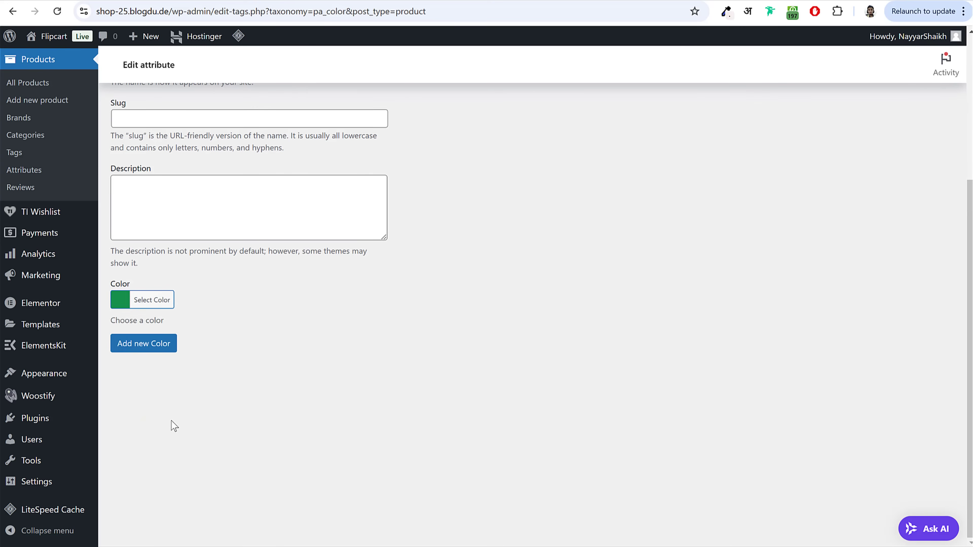
click(160, 352)
Step: Add a Black term with a black swatch to Color
click(203, 271)
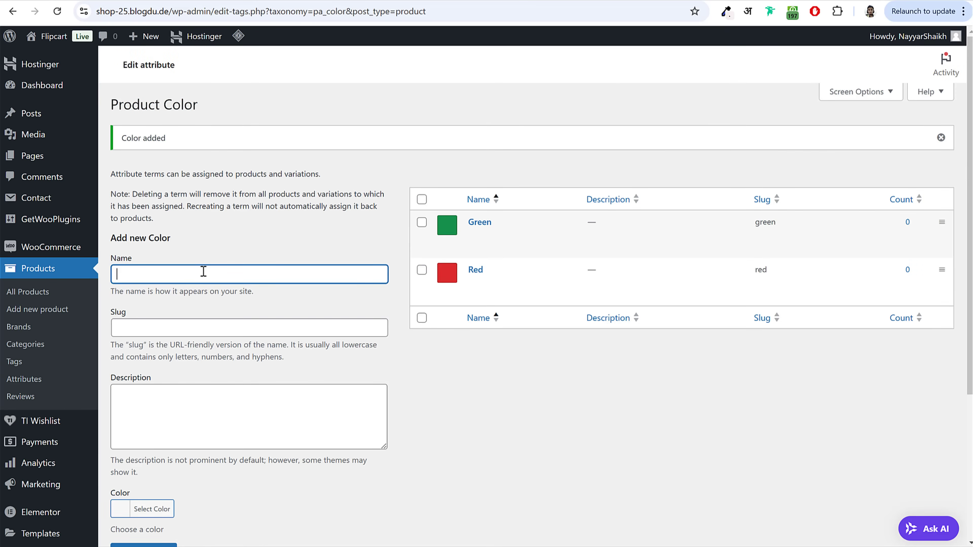
text(Black)
scroll(172, 328, down, 5)
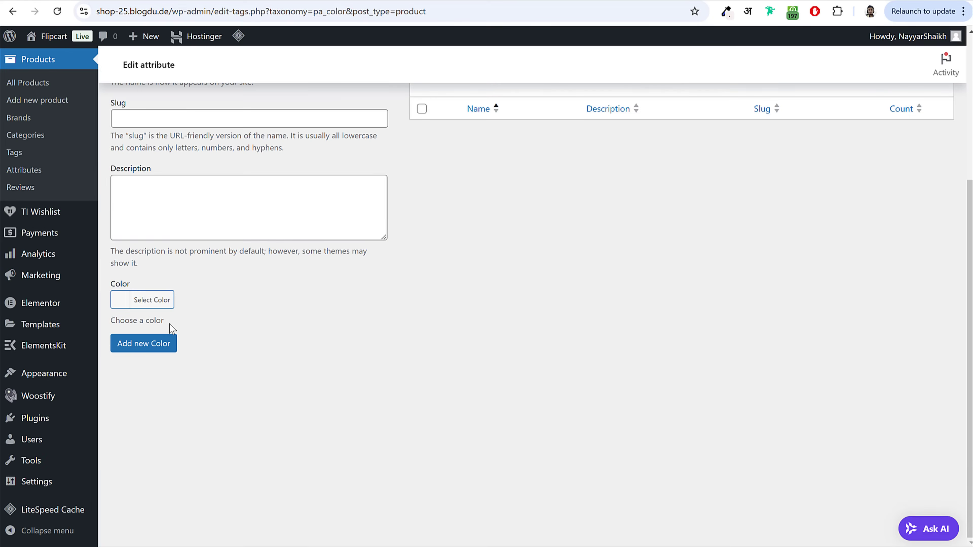
click(151, 307)
drag(120, 363, 67, 456)
click(435, 365)
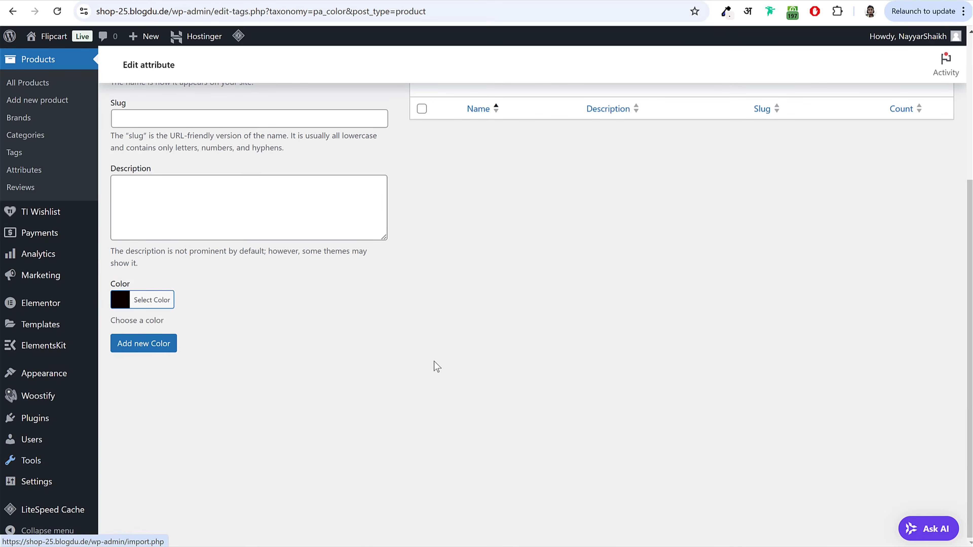
click(163, 352)
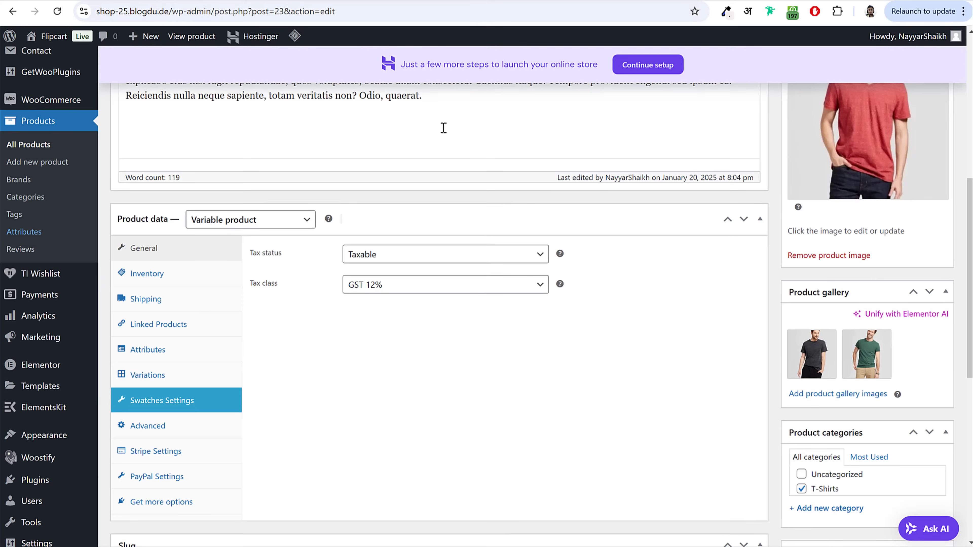
scroll(443, 126, up, 10)
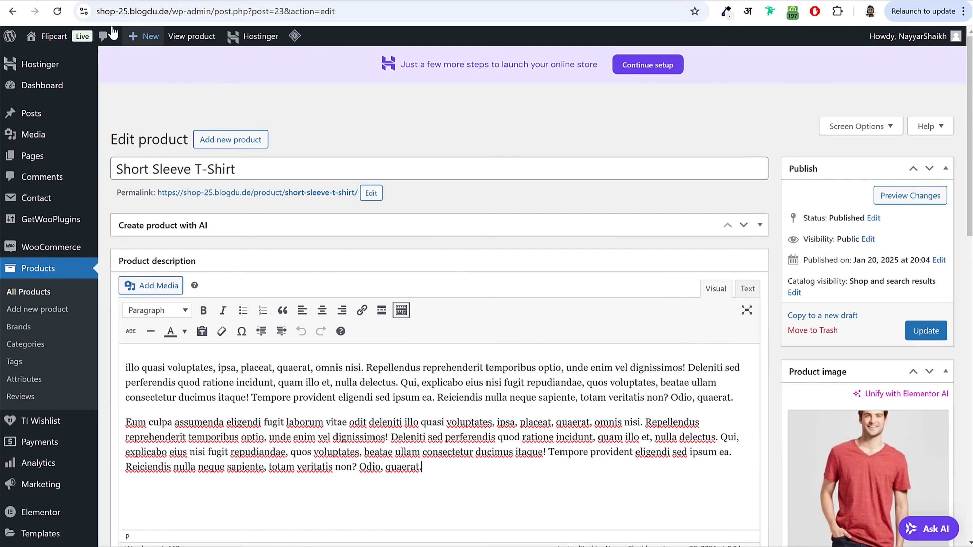
Step: Add the Size attribute to the T-shirt, visible on the product page and used for variations
click(57, 11)
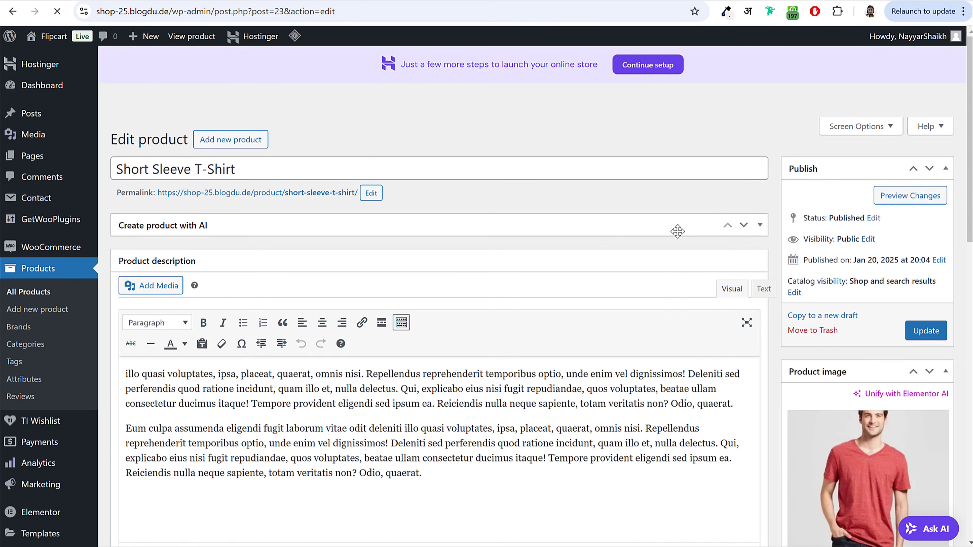
scroll(685, 249, down, 15)
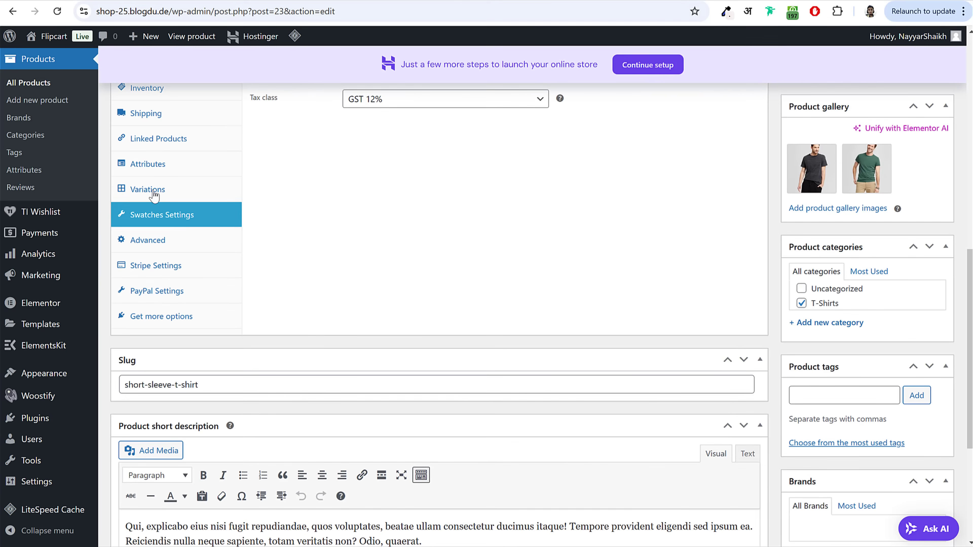
click(151, 165)
scroll(385, 242, up, 3)
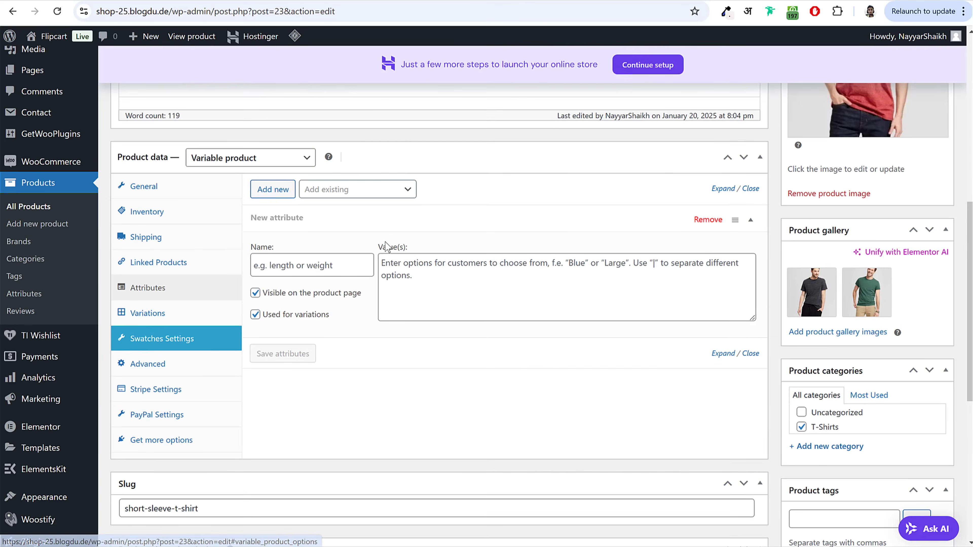
click(357, 190)
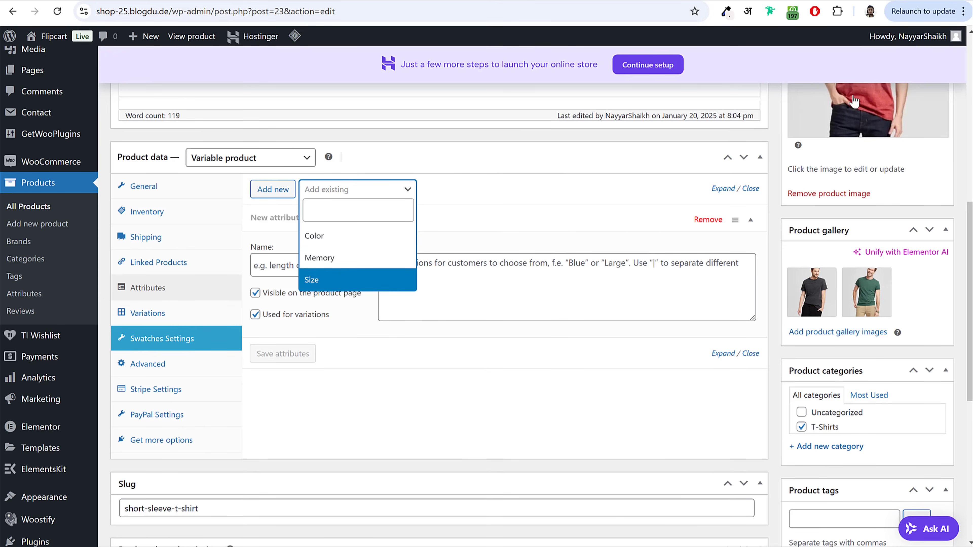
click(337, 280)
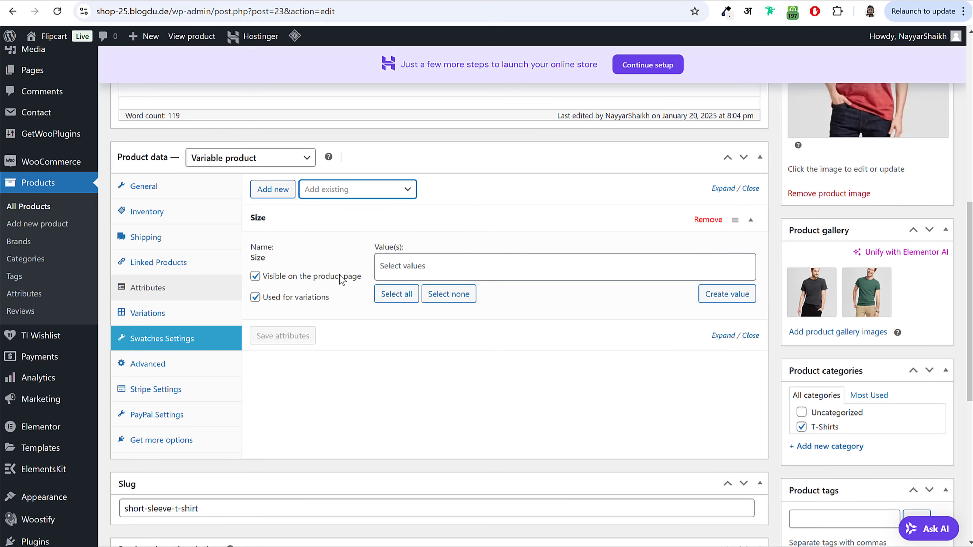
click(265, 298)
click(256, 276)
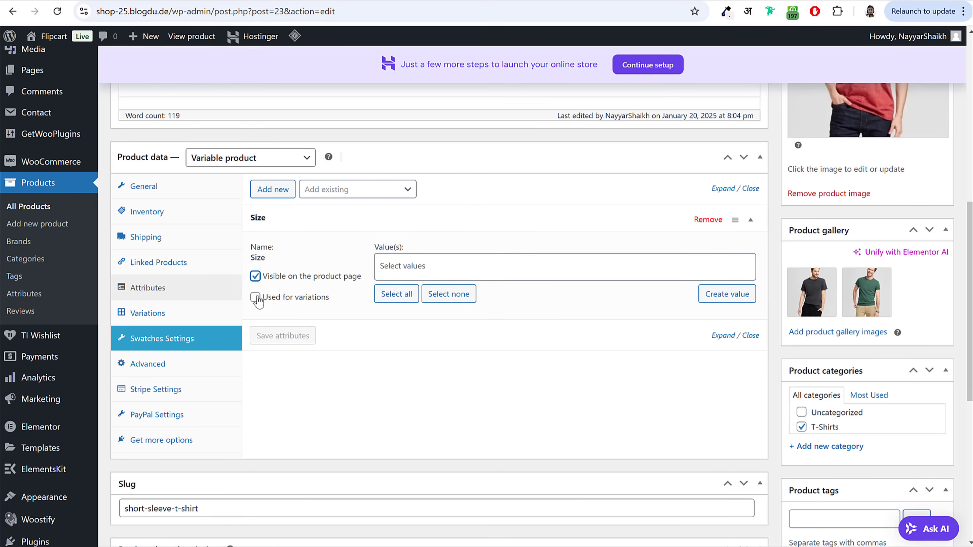
click(255, 297)
drag(273, 276, 360, 284)
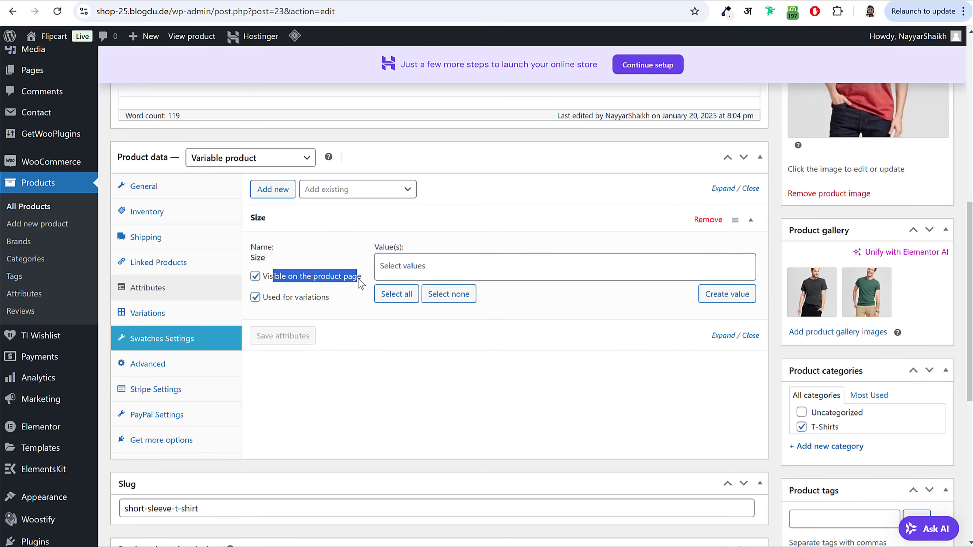
drag(274, 305, 327, 303)
click(327, 303)
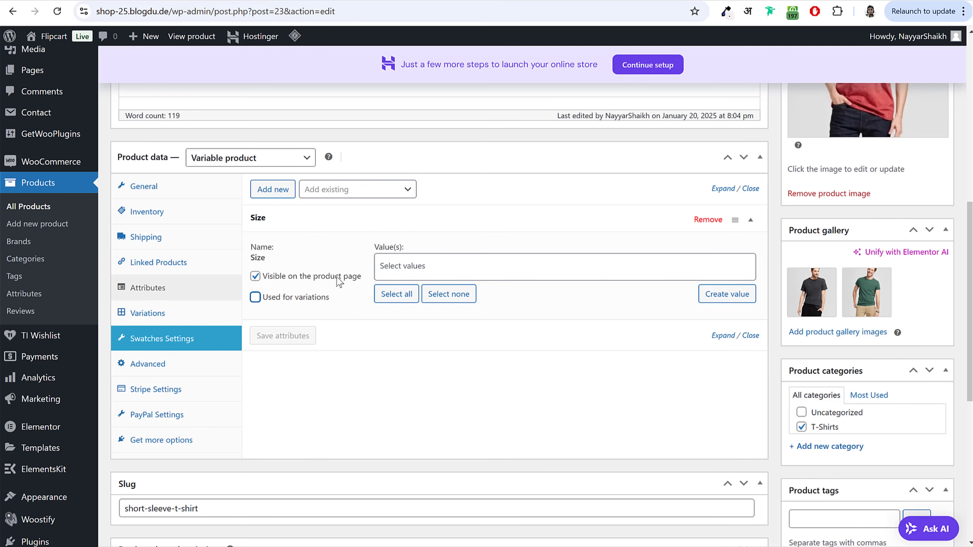
Step: Give the product's Size attribute the values Medium and Large and save it
click(404, 270)
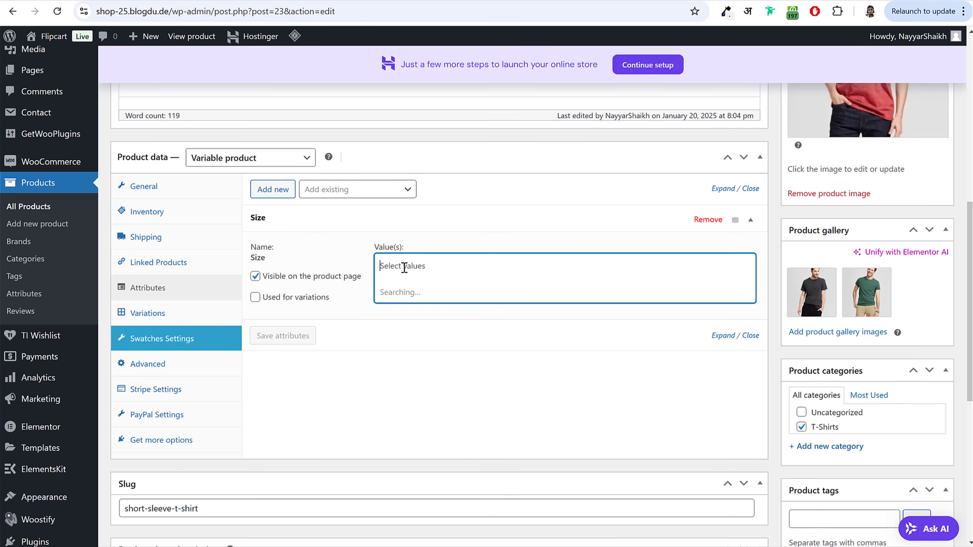
click(396, 318)
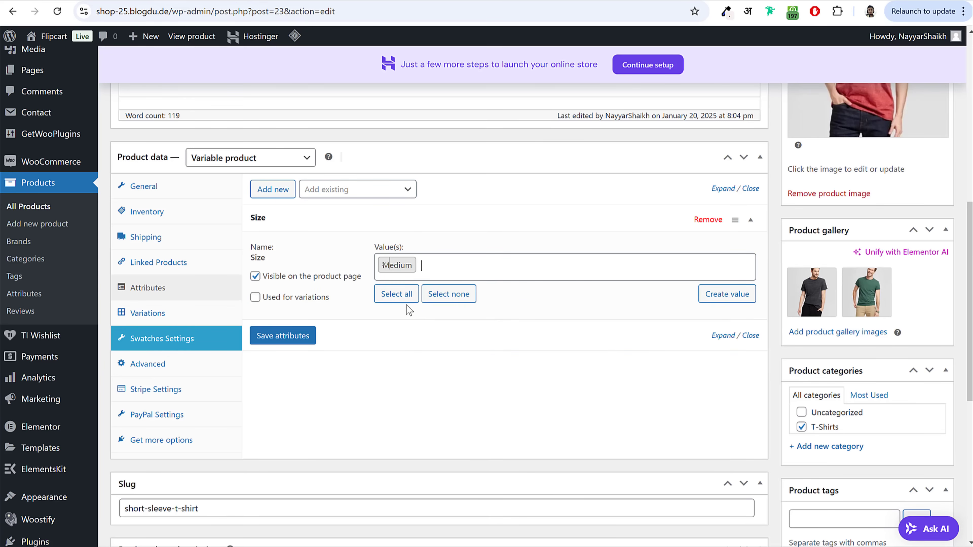
click(444, 268)
click(423, 293)
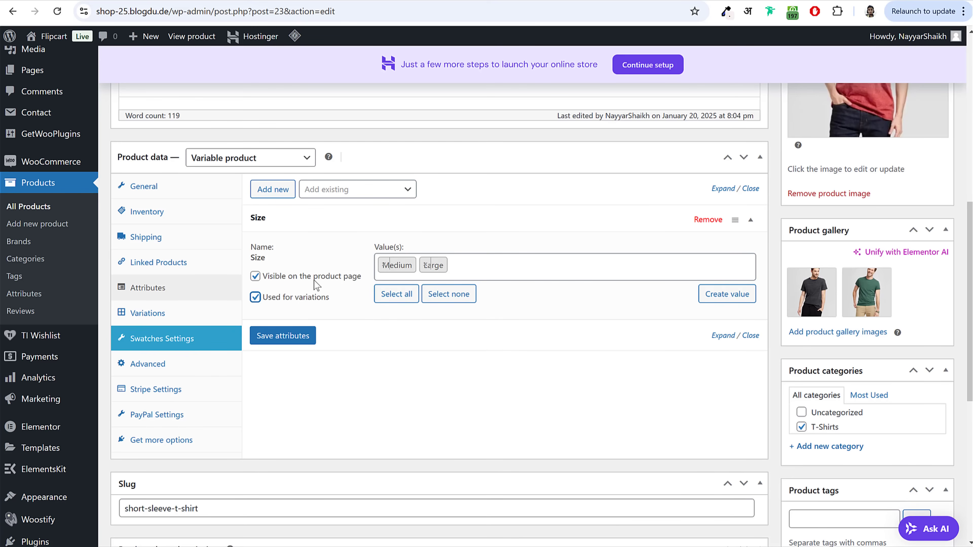
click(315, 336)
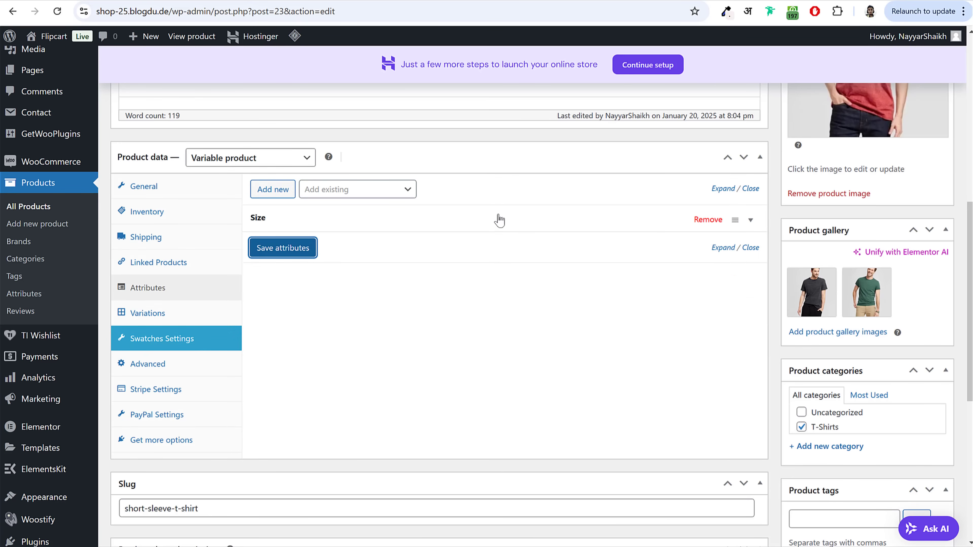
Step: Add Color with Black, Red and Green, save the attributes, and show the Variations panel
click(351, 195)
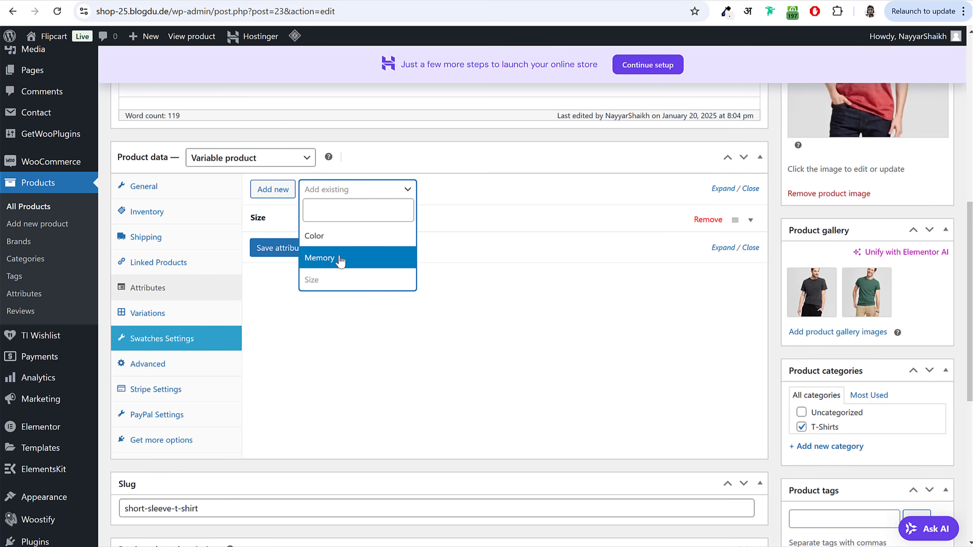
click(339, 247)
click(424, 295)
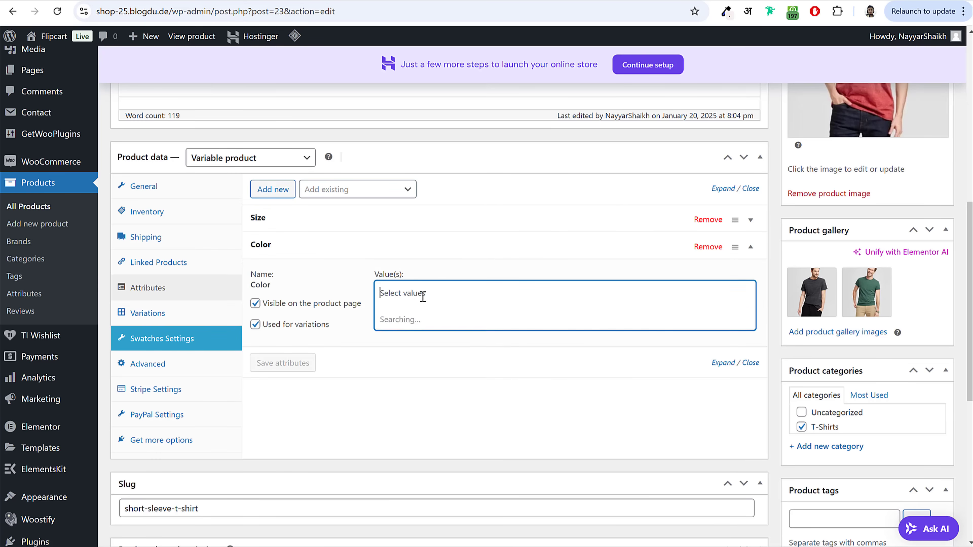
click(420, 329)
click(454, 298)
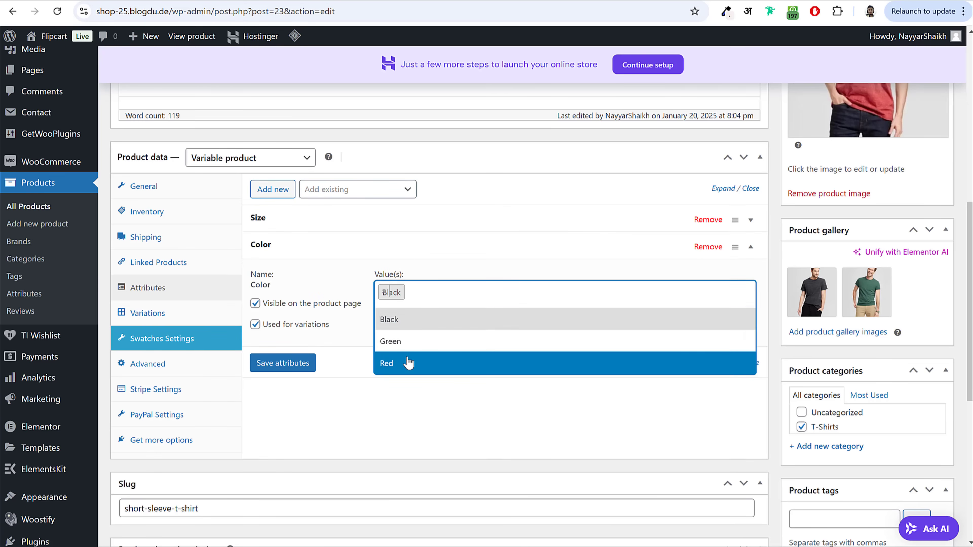
click(406, 363)
click(477, 298)
click(444, 362)
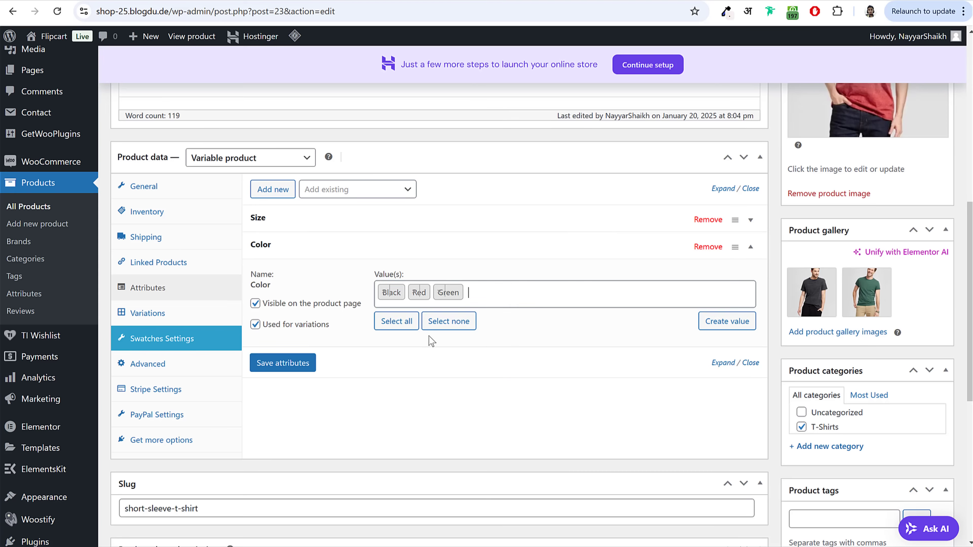
click(291, 364)
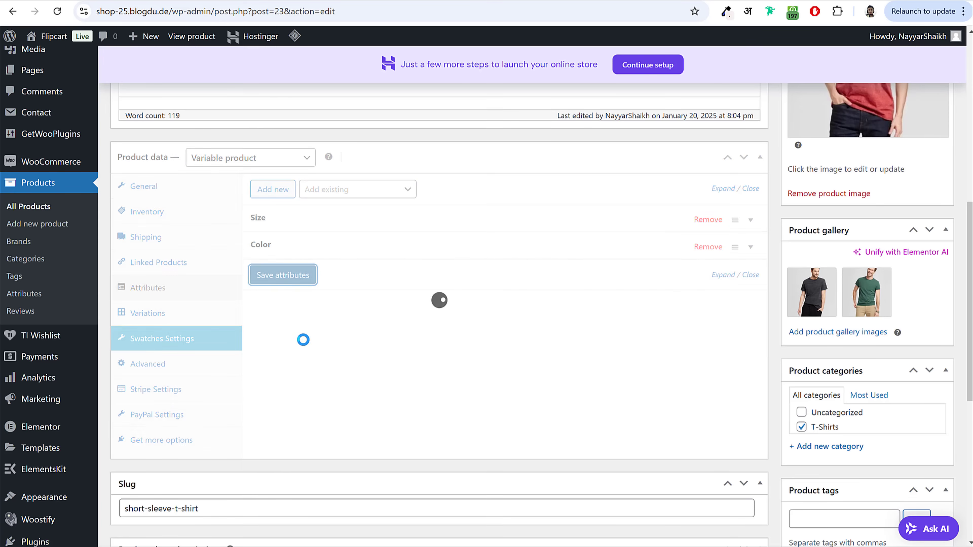
click(150, 314)
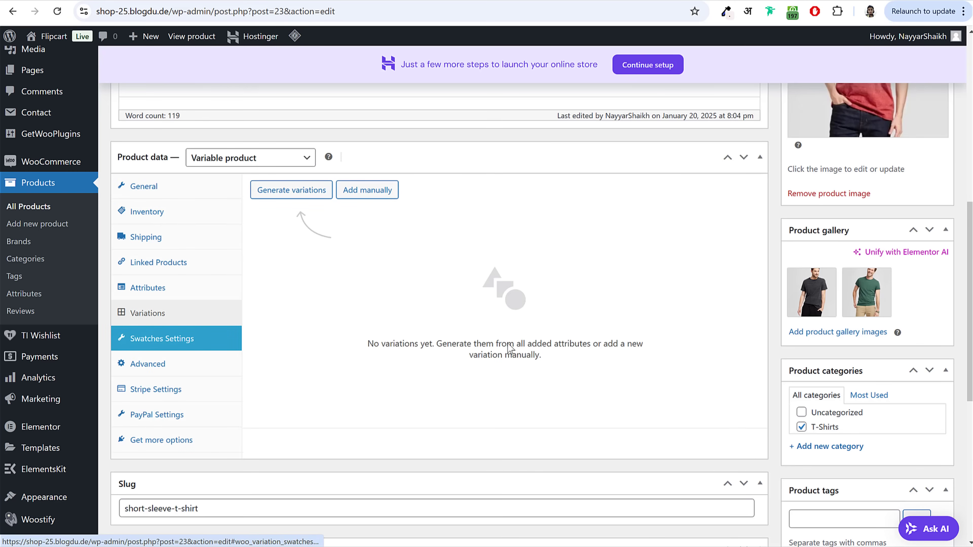
Step: Generate all Size–Color variations and give #27 the black T-shirt image and price 15
click(305, 198)
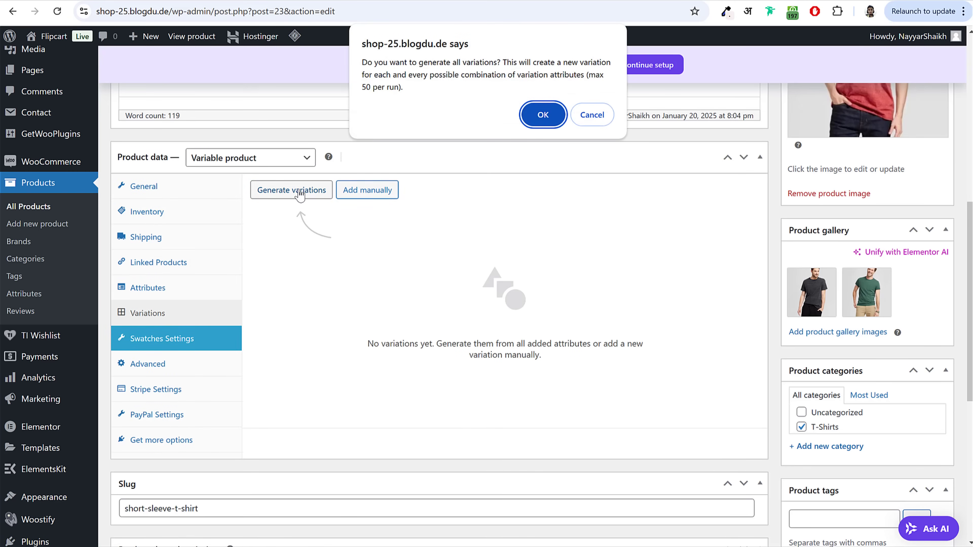
click(542, 115)
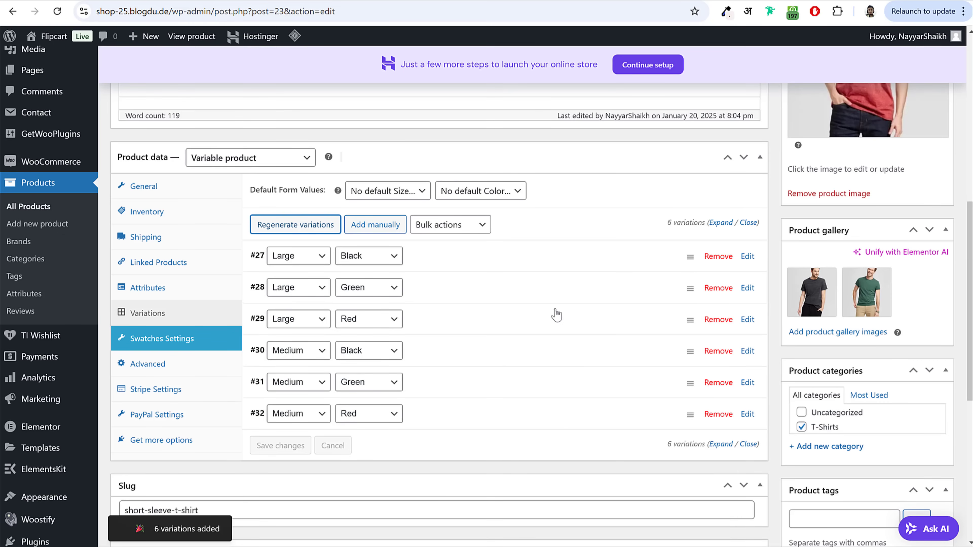
click(463, 261)
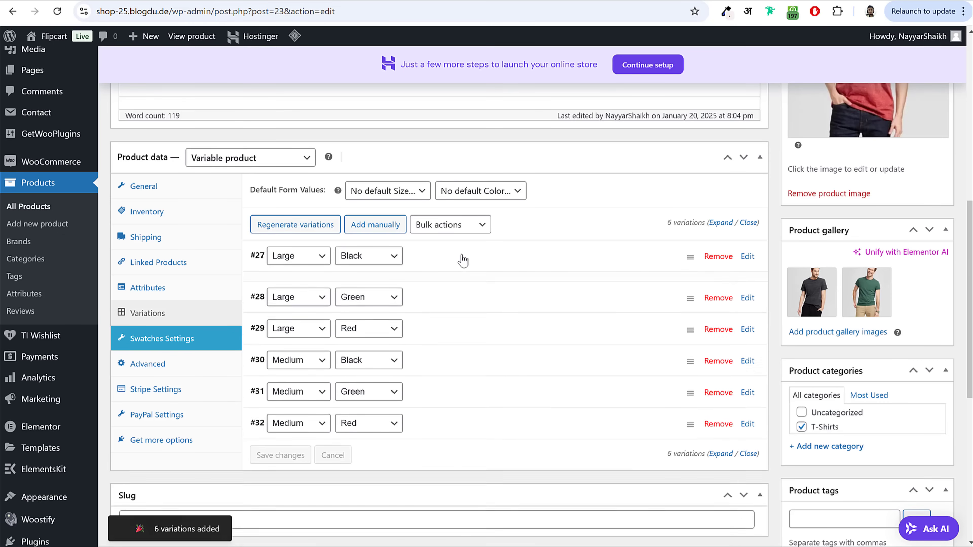
scroll(479, 269, down, 3)
click(306, 198)
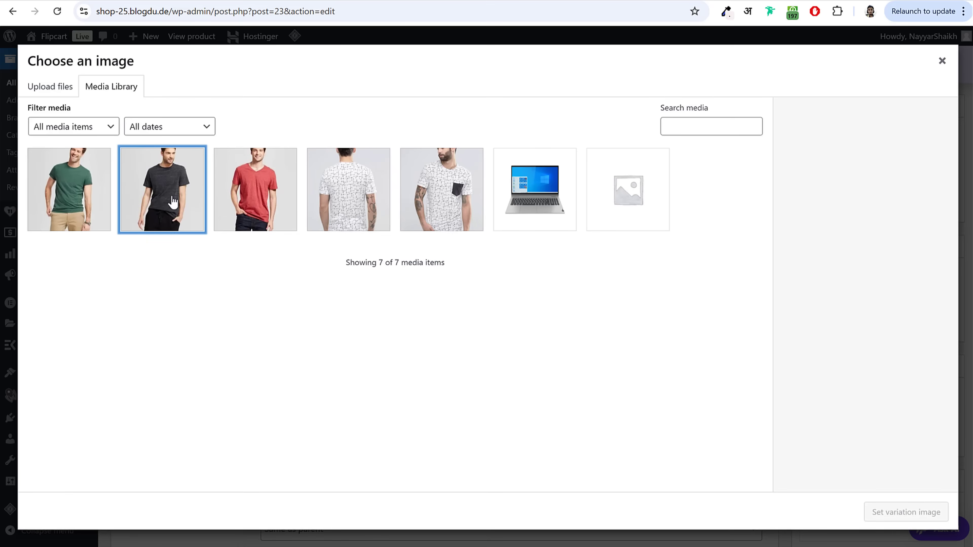
click(163, 190)
click(905, 521)
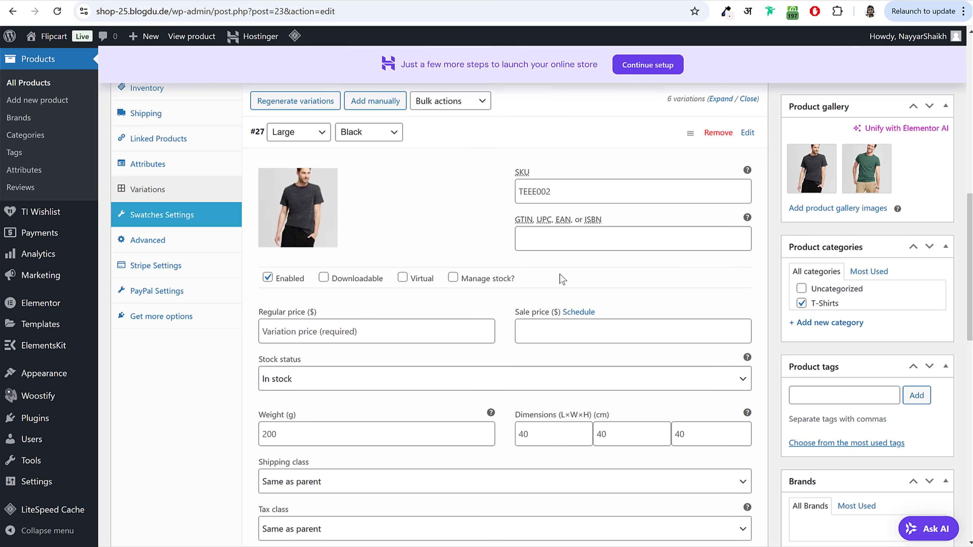
click(351, 334)
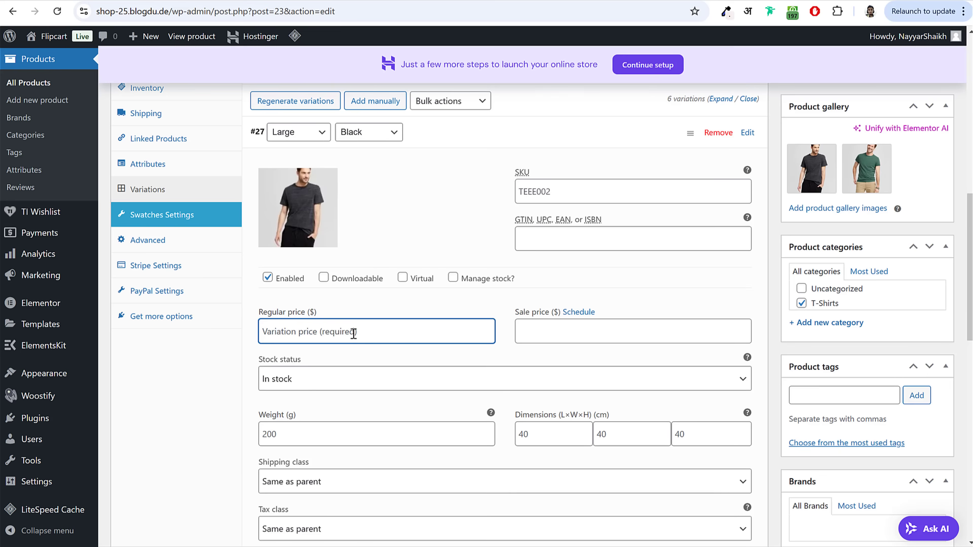
text(15)
Step: Give variation #28 (Large Green) the green T-shirt image and price 18
click(445, 150)
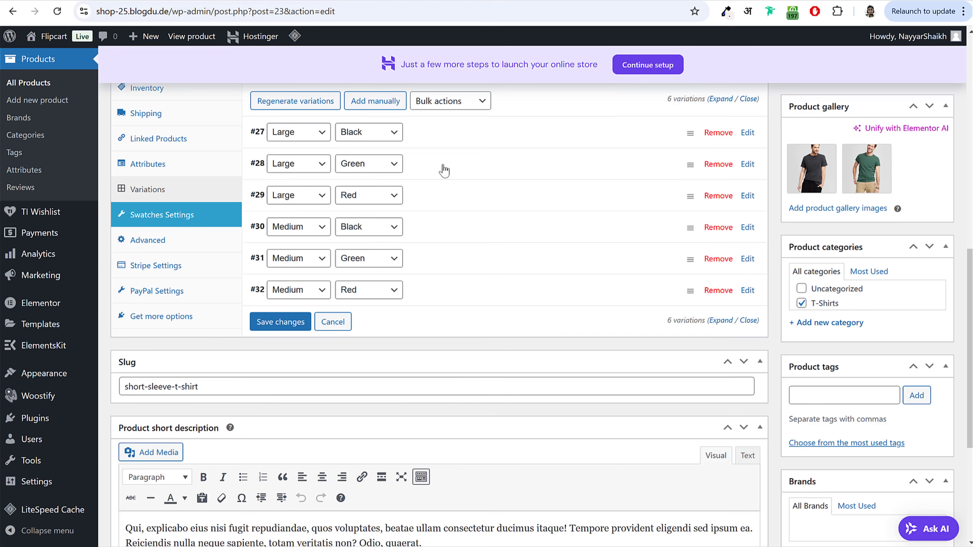
click(445, 170)
click(295, 245)
click(94, 212)
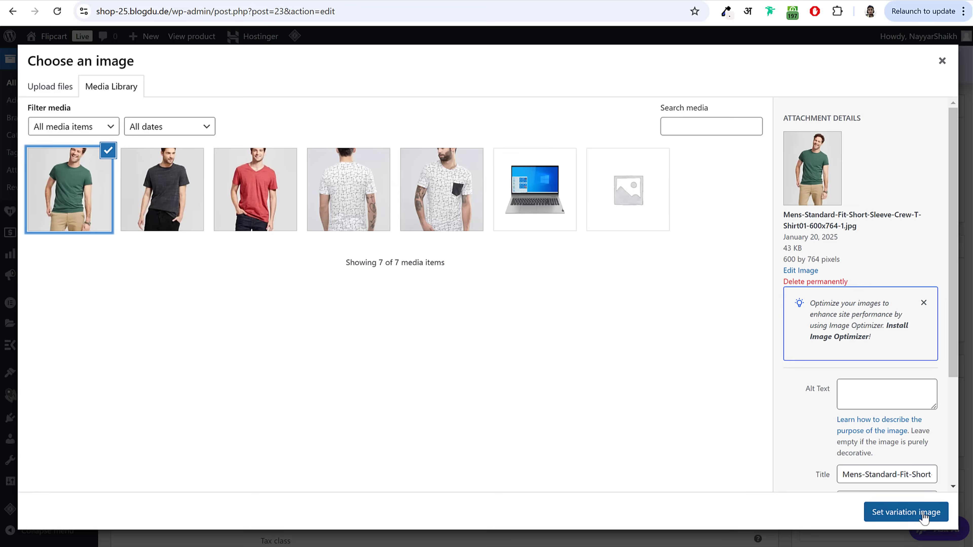
click(919, 513)
click(375, 368)
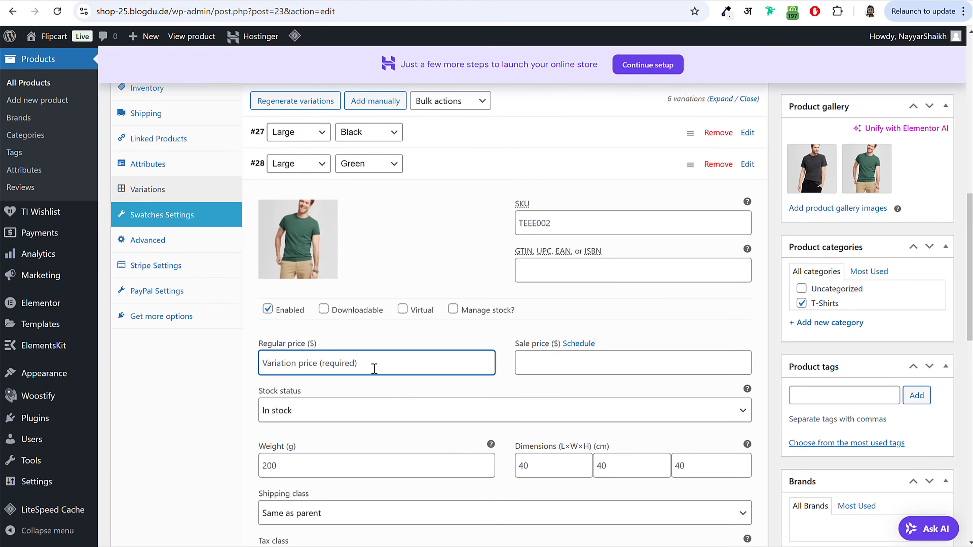
text(18)
Step: Give variation #29 (Large Red) the red T-shirt image and price 20
click(455, 171)
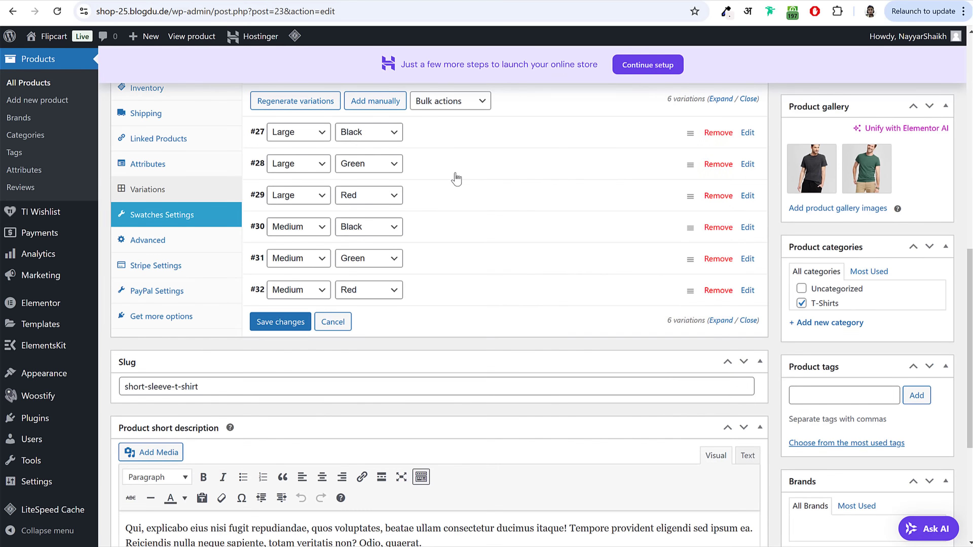
click(446, 198)
click(296, 268)
click(254, 189)
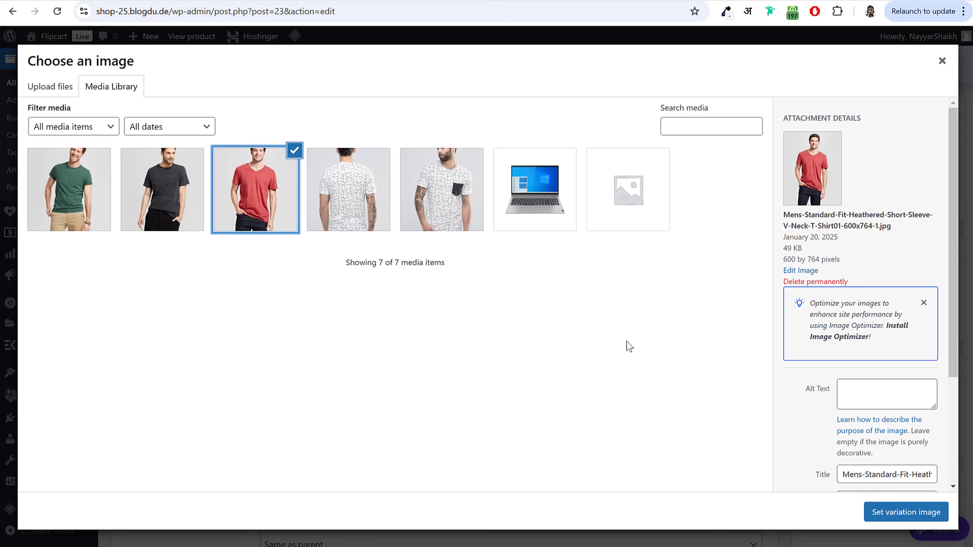
click(902, 513)
click(313, 398)
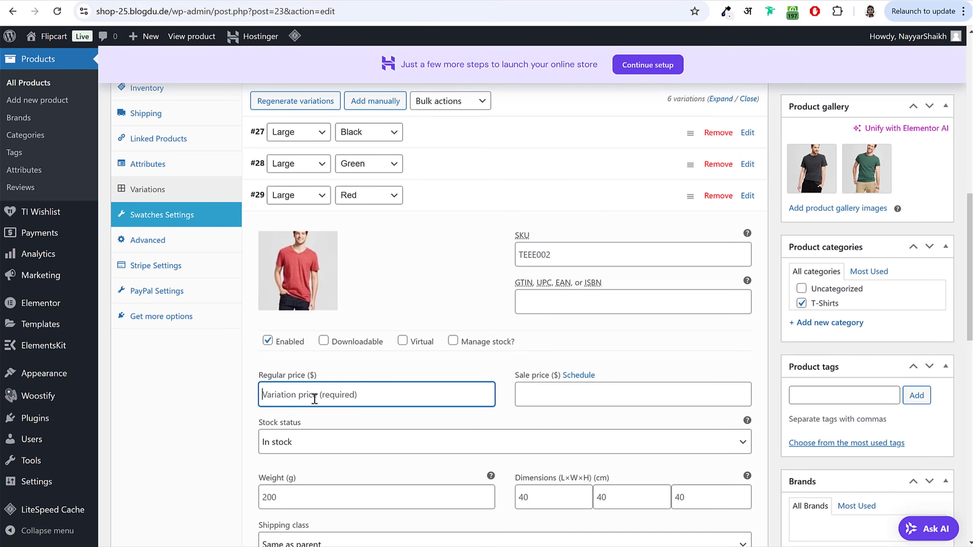
text(20)
Step: Give variation #30 (Medium Black) the black T-shirt image and price 1
click(514, 203)
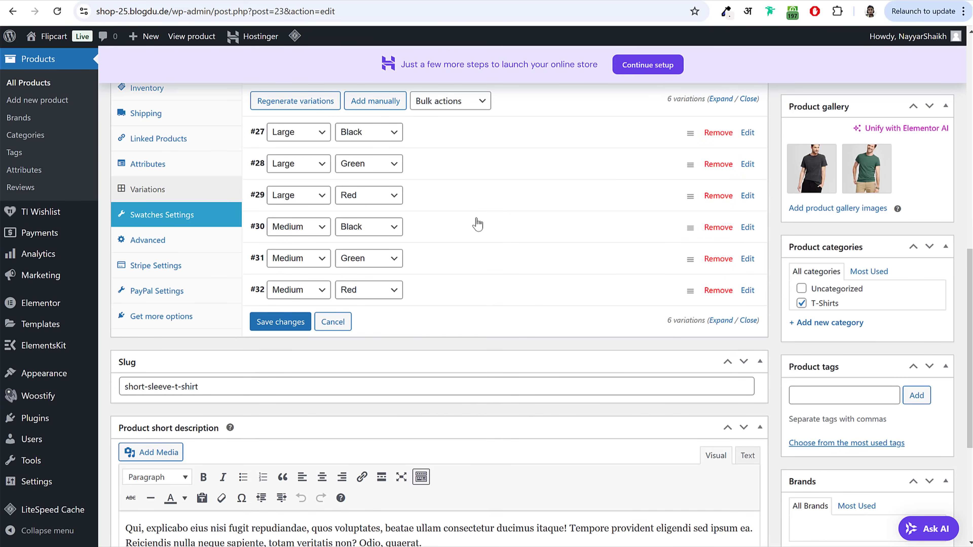
click(471, 232)
click(297, 301)
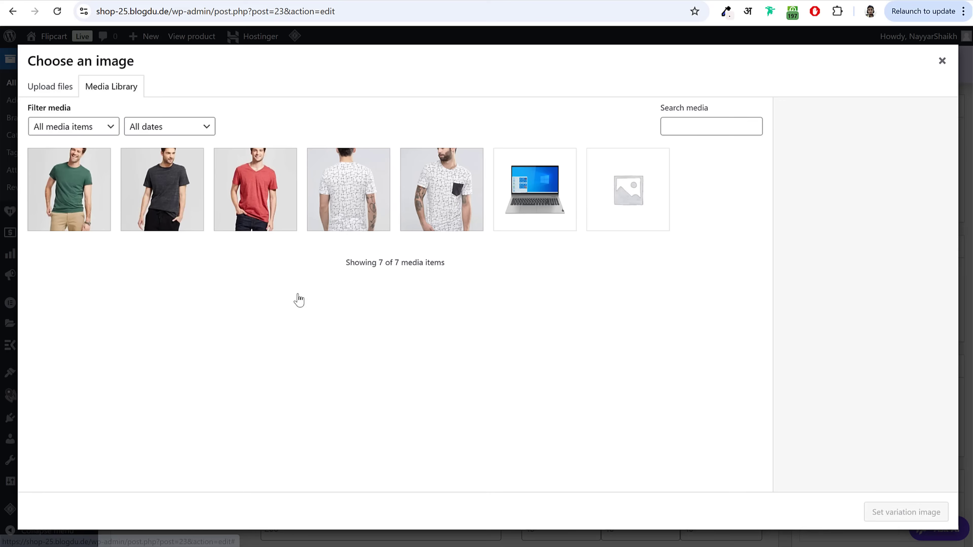
click(167, 216)
click(906, 513)
click(349, 424)
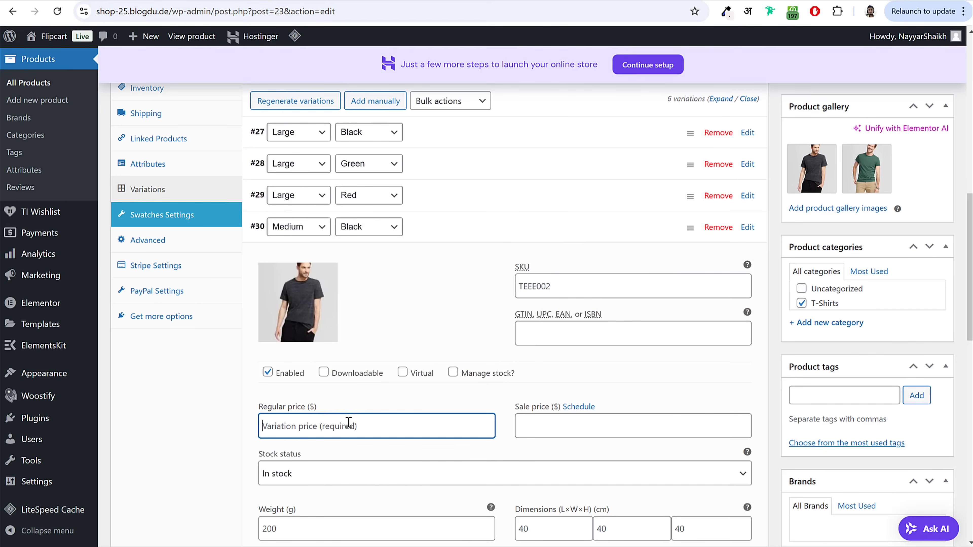
text(17)
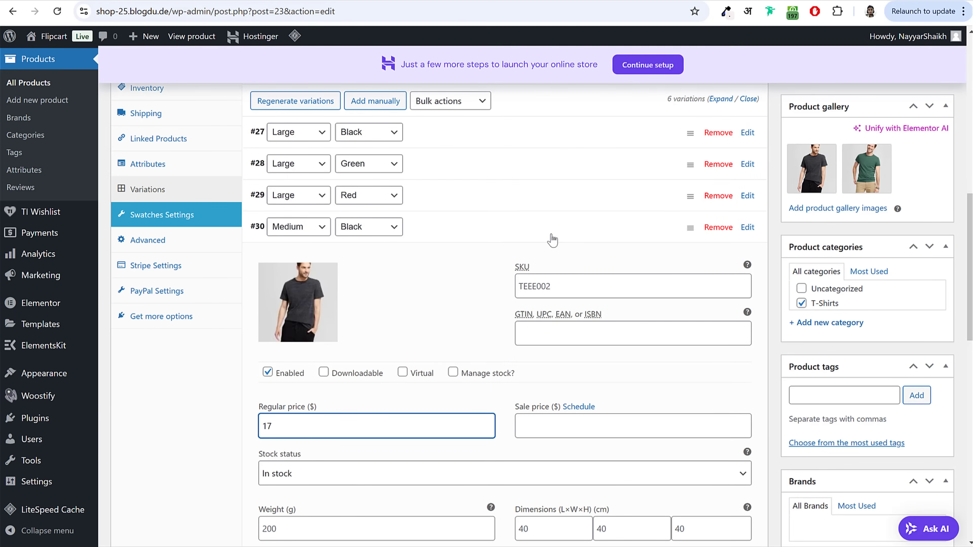
Step: Give variation #31 (Medium Green) the green T-shirt image and price 10
click(540, 236)
click(469, 261)
click(301, 328)
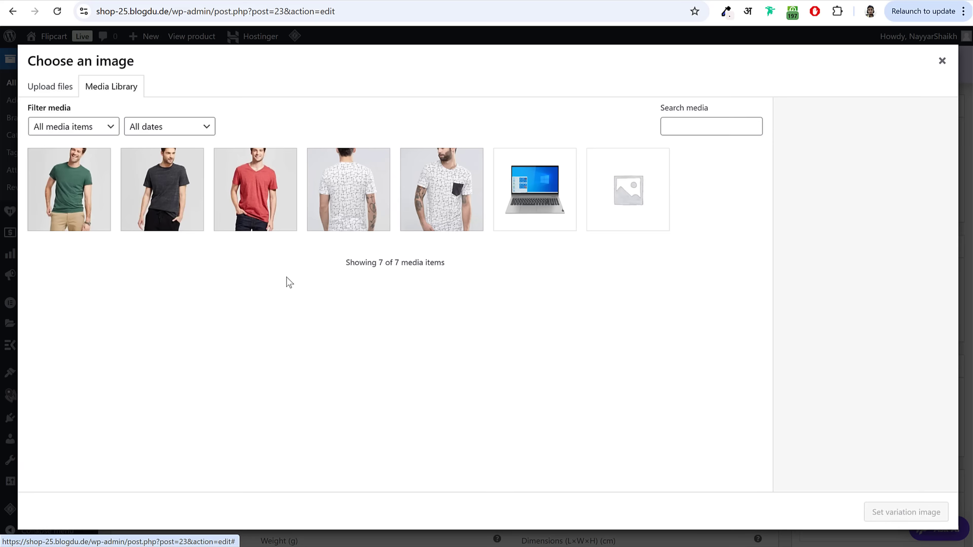
click(74, 186)
click(874, 514)
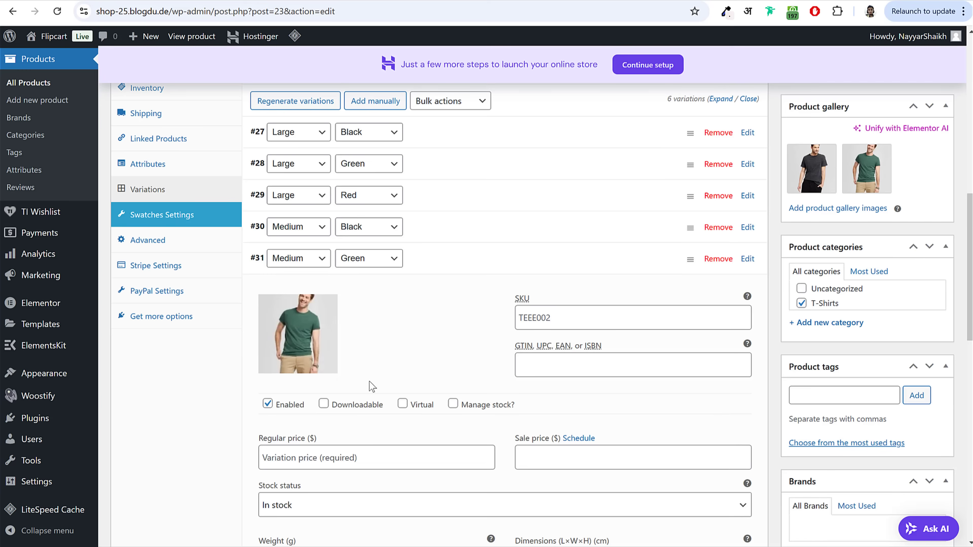
click(350, 465)
text(10)
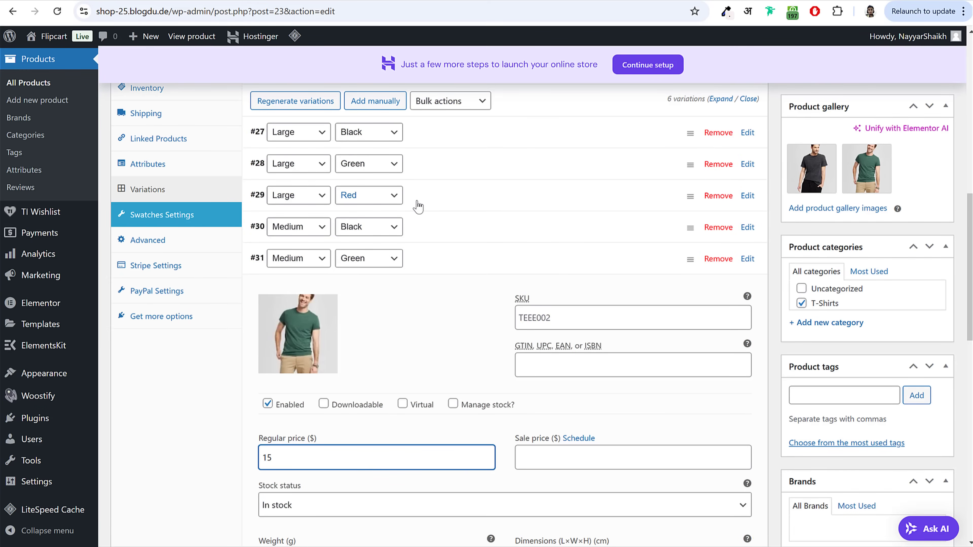
Step: Give variation #32 (Medium Red) the red T-shirt image and price 12, then save the variations
click(446, 256)
click(452, 297)
click(308, 347)
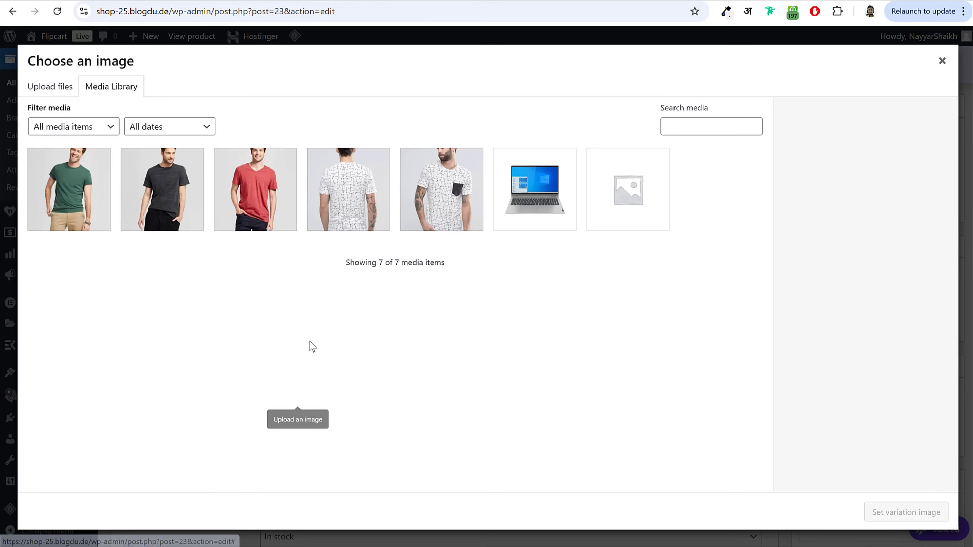
click(256, 192)
click(897, 506)
scroll(388, 354, down, 5)
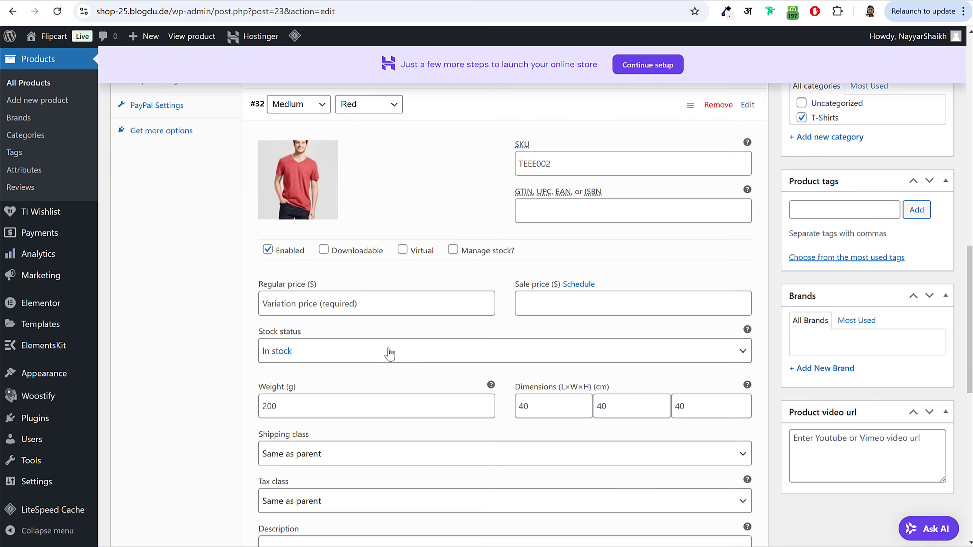
click(375, 306)
text(12)
scroll(421, 307, down, 6)
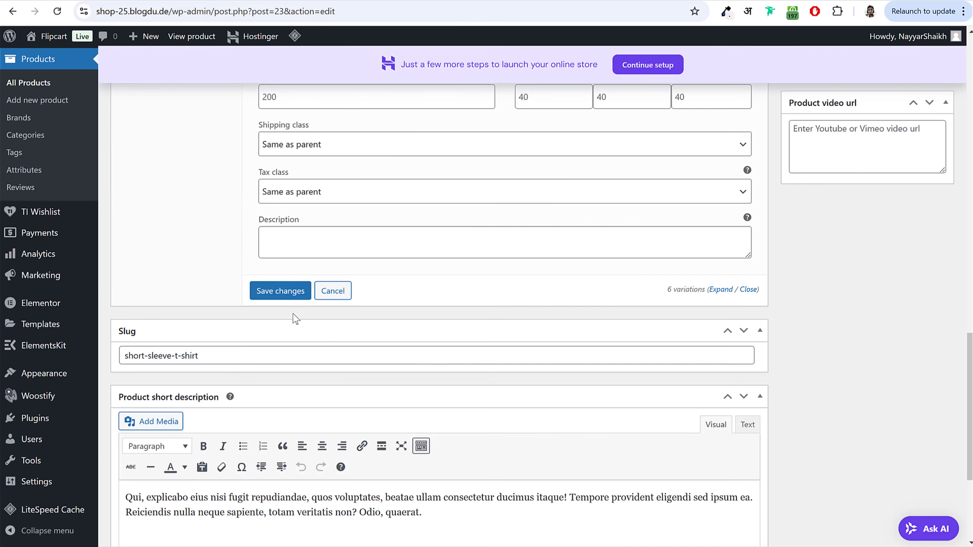
click(281, 293)
scroll(512, 391, up, 15)
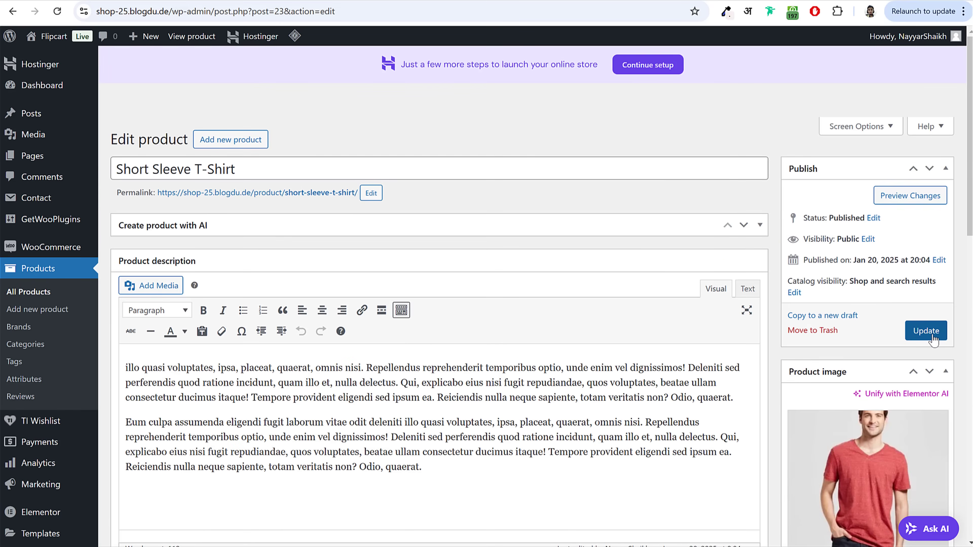
Step: Update the product, view its live page, and select the Green and Large swatches
click(928, 331)
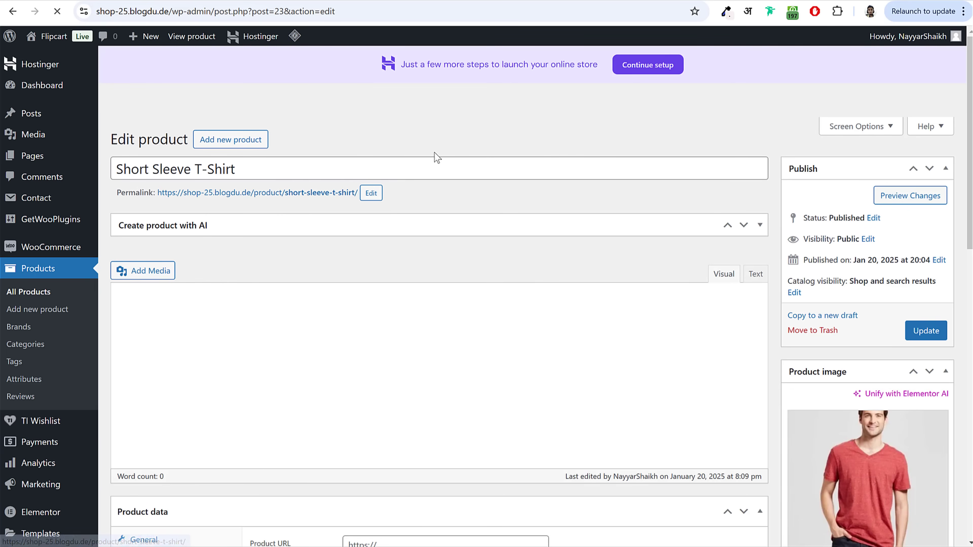
right_click(306, 192)
click(306, 192)
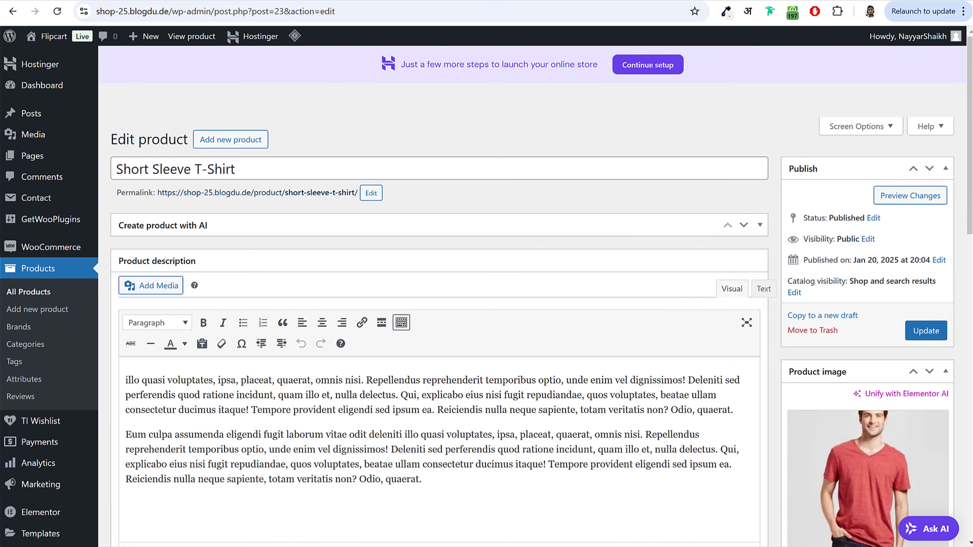
scroll(662, 285, down, 2)
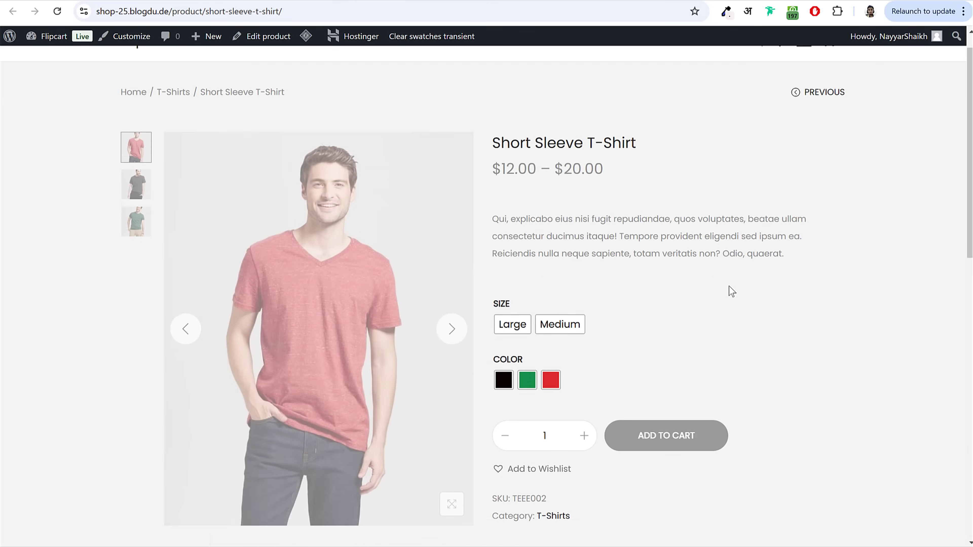
scroll(732, 281, up, 2)
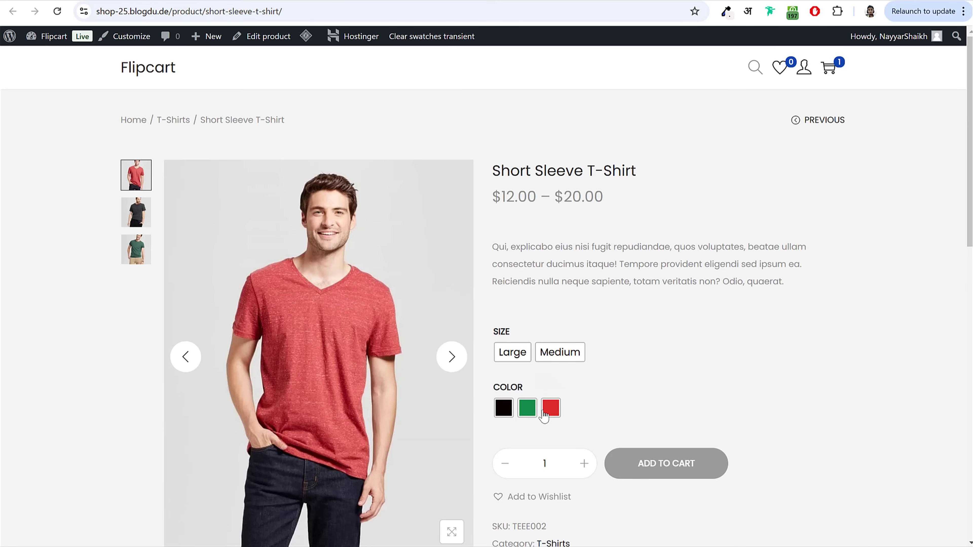
click(528, 408)
click(512, 352)
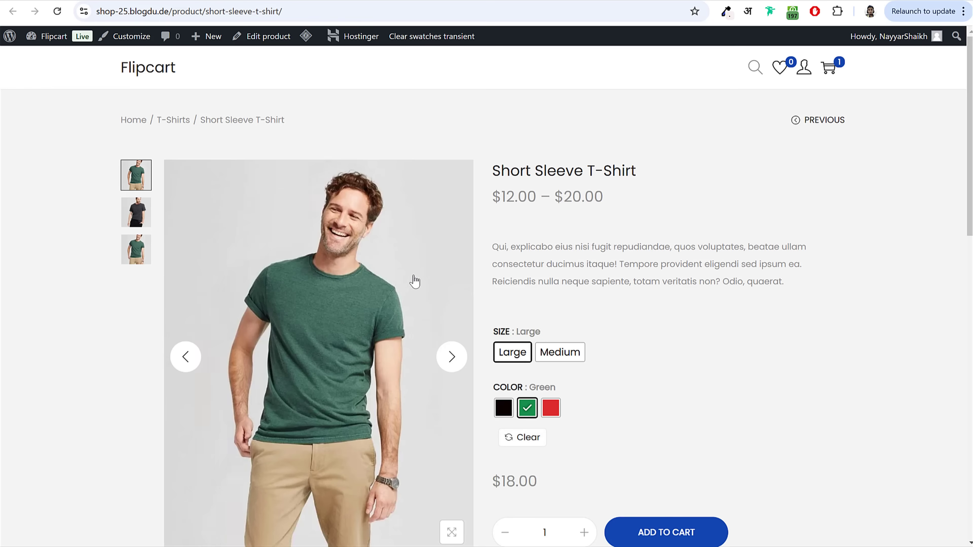
Step: Confirm the $18.00 Large price, switch to Medium ($15.00) and Red, then return to the editor
scroll(568, 411, down, 2)
double_click(507, 414)
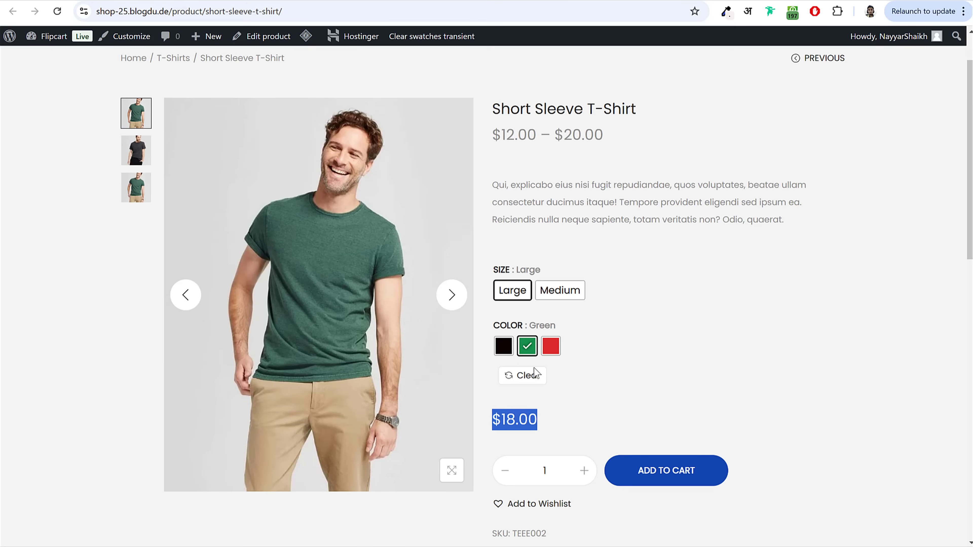
click(569, 291)
drag(494, 420, 537, 421)
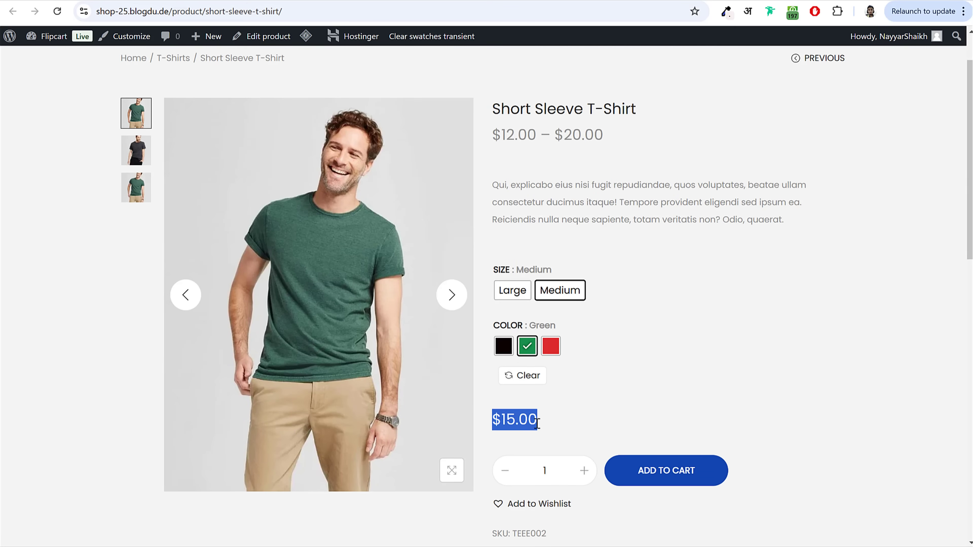
click(550, 346)
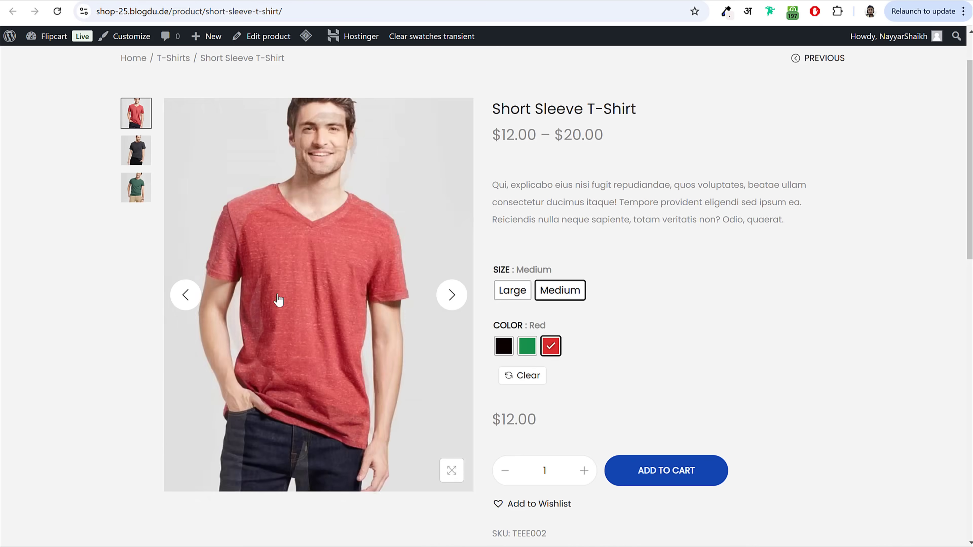
click(549, 422)
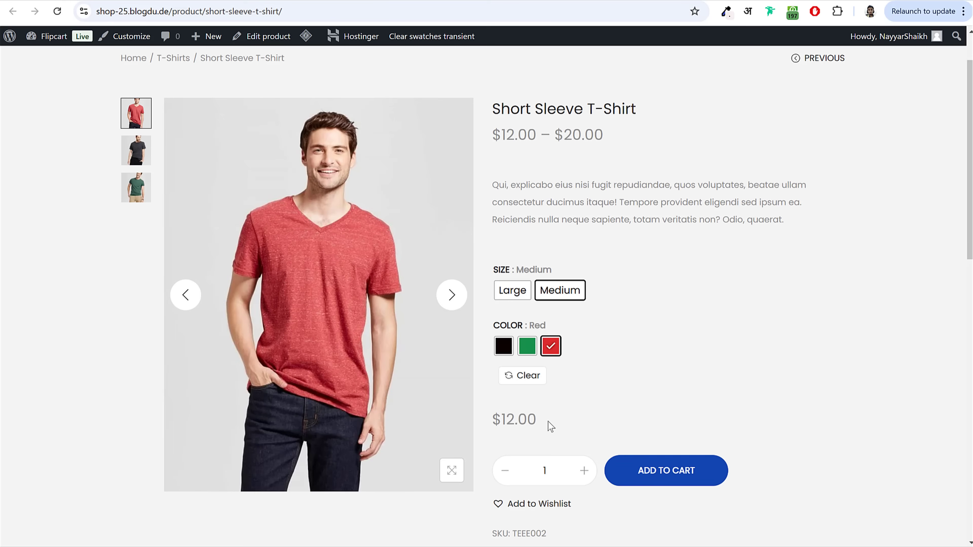
scroll(582, 414, up, 2)
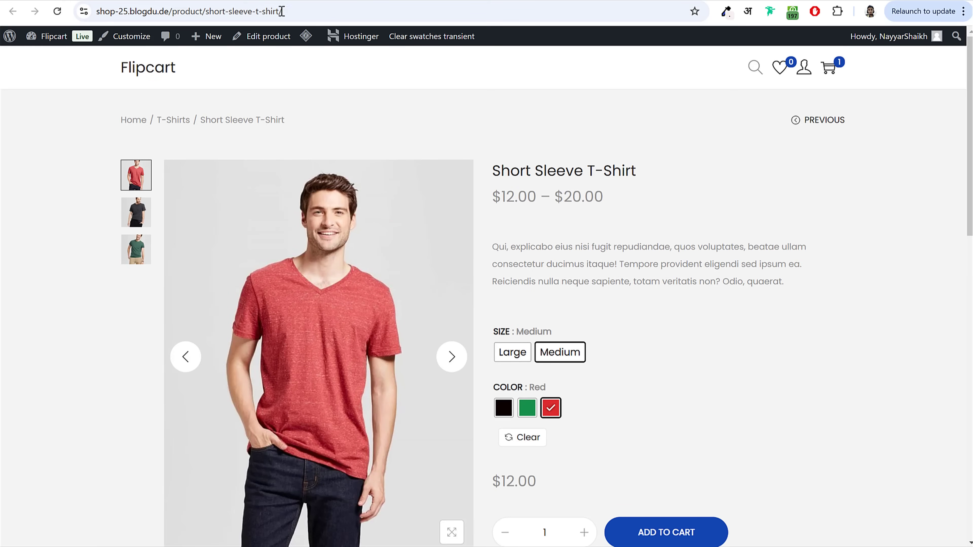
click(268, 36)
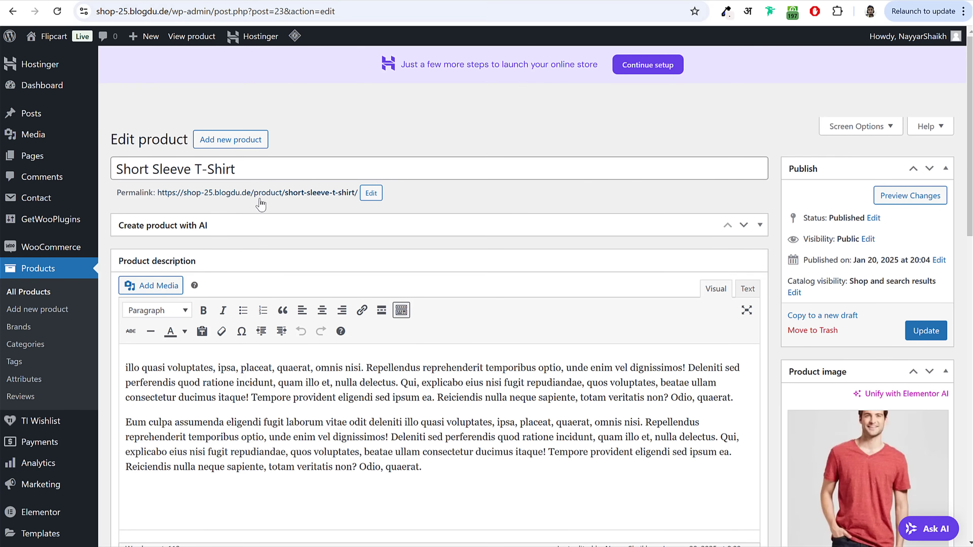
Step: Review the Short Sleeve T-Shirt's Attributes and Variations tabs, then go to the Dashboard
drag(255, 169, 112, 170)
scroll(284, 323, down, 10)
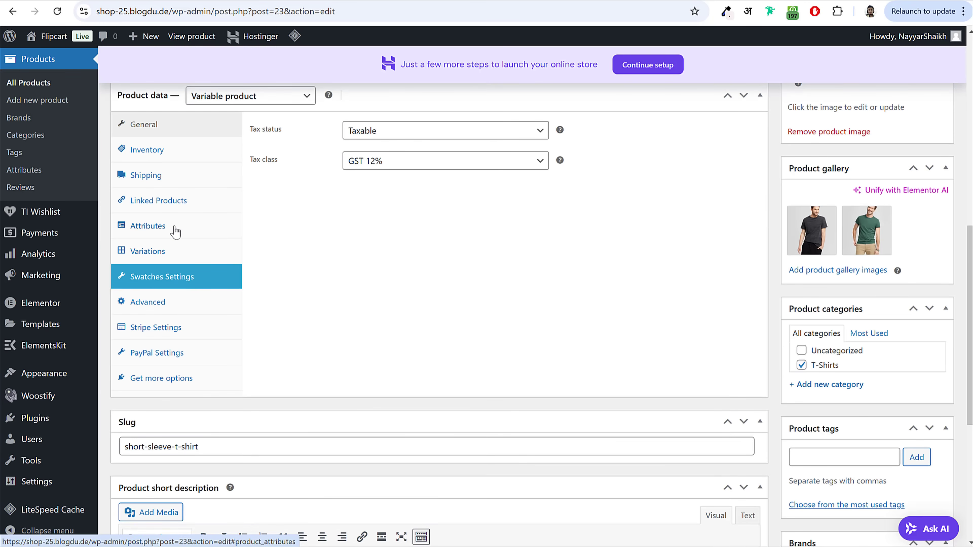
click(173, 226)
click(336, 128)
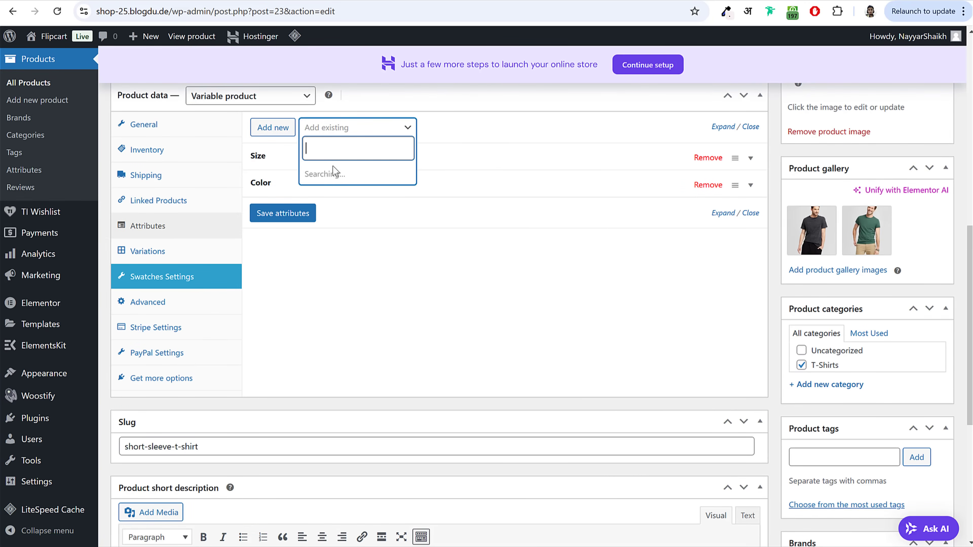
click(523, 312)
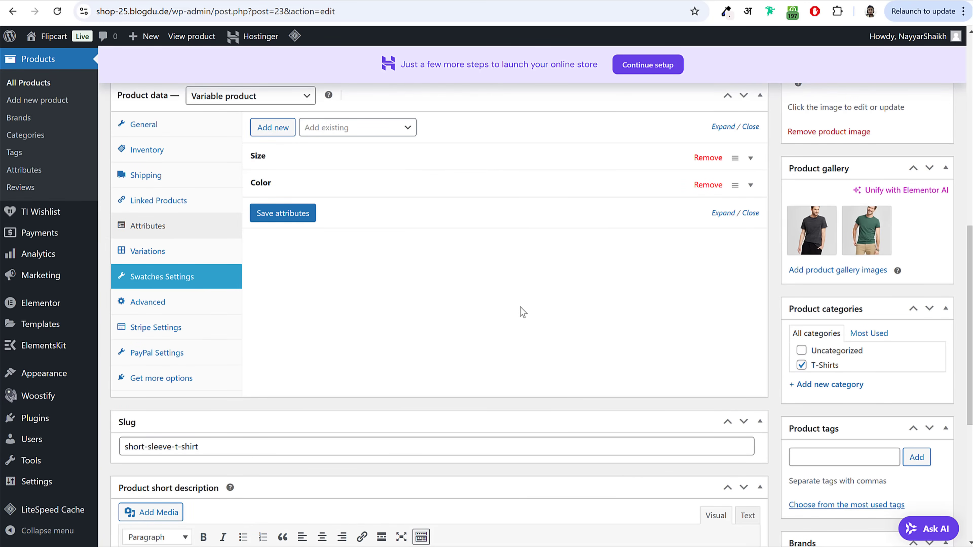
click(180, 252)
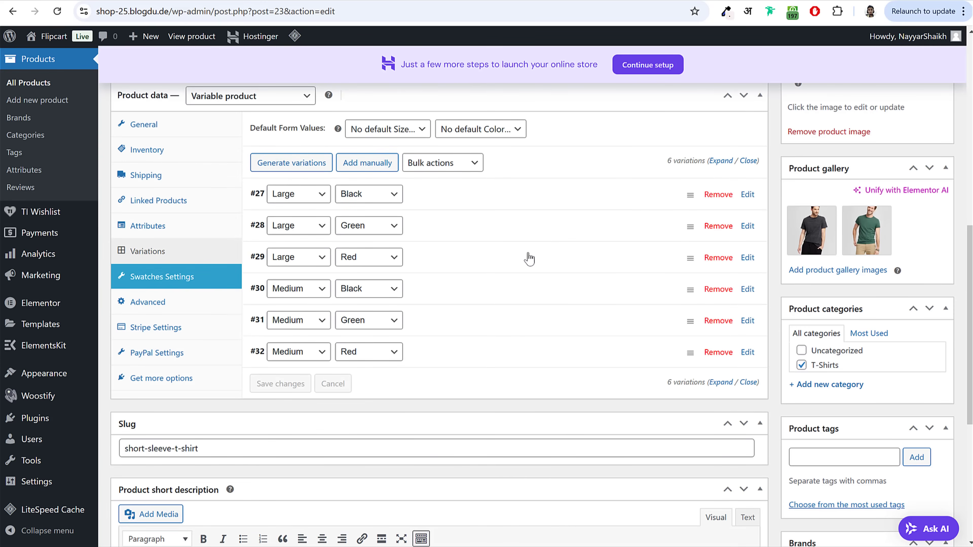
scroll(521, 283, up, 15)
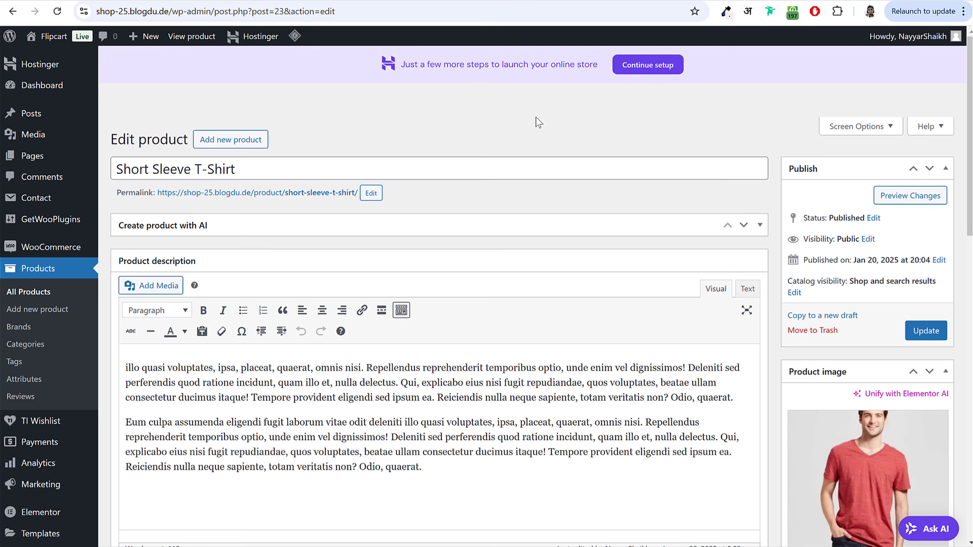
click(77, 97)
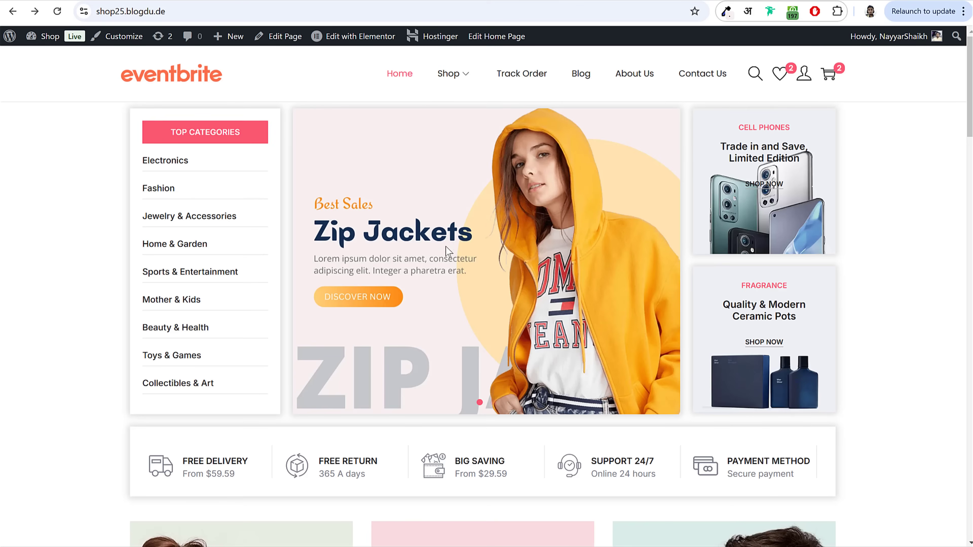
Step: Return to the Flipcart admin and start a new page from Pages > Add New Page
scroll(632, 351, down, 10)
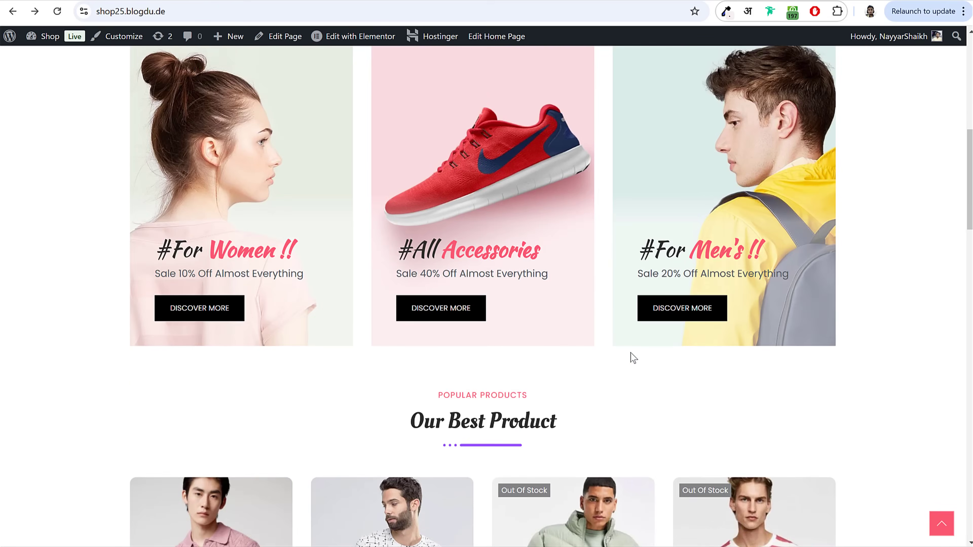
scroll(631, 353, up, 10)
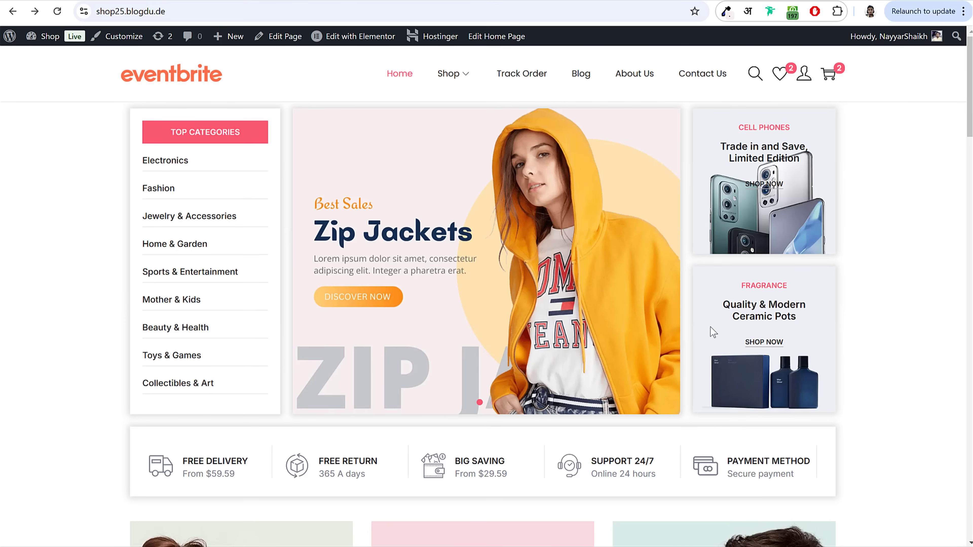
click(226, 0)
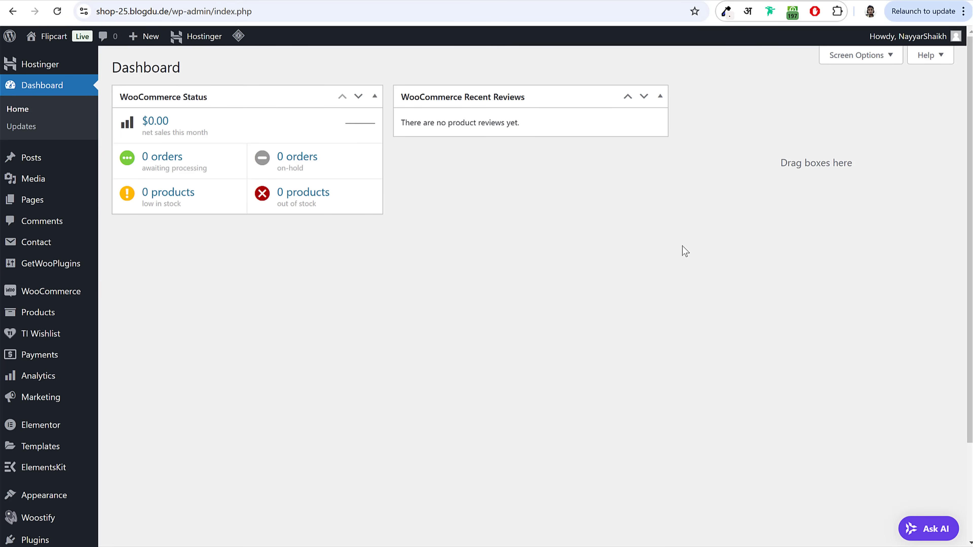
click(40, 203)
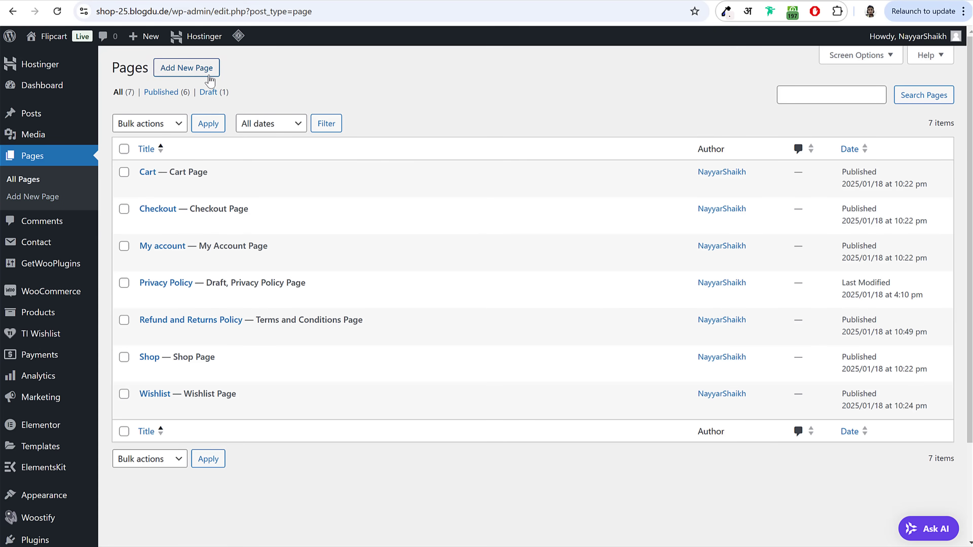
click(202, 74)
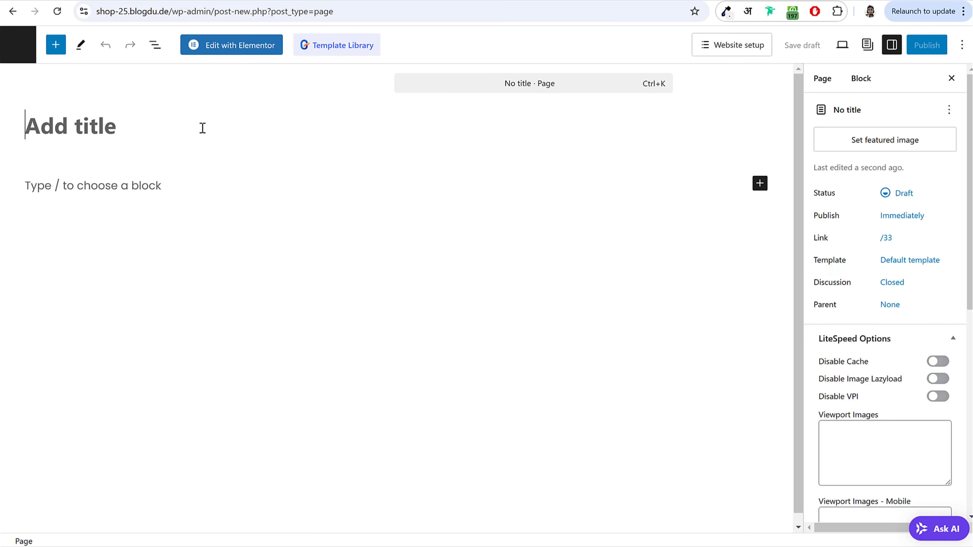
Step: Title the new page 'Home' and publish it
text(Home)
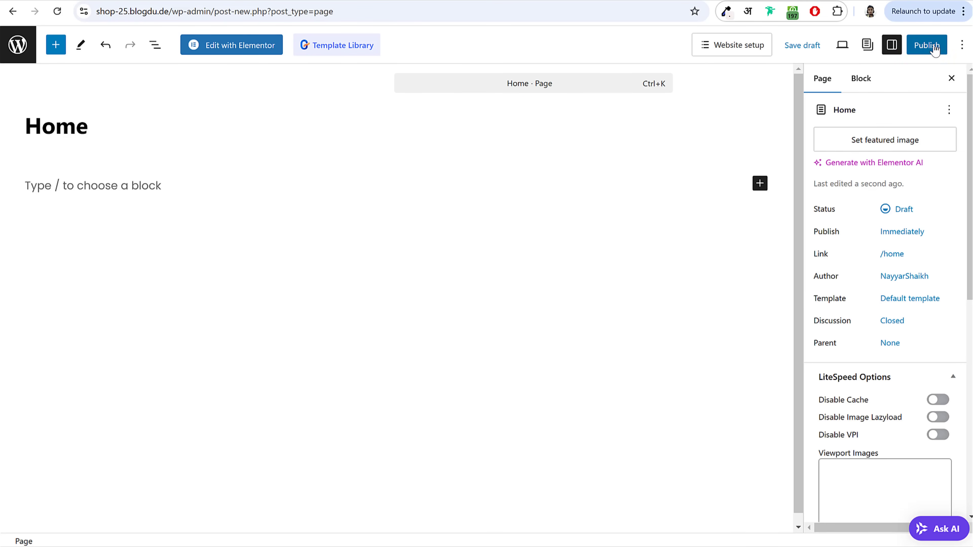
click(925, 45)
click(935, 46)
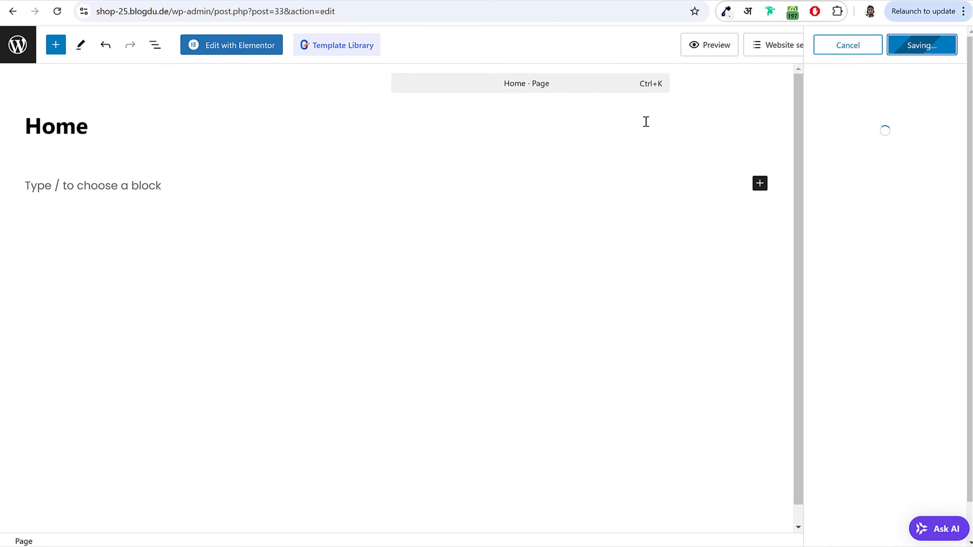
Step: View the live Home page in a new tab, then return to the editor's Template setting
right_click(121, 521)
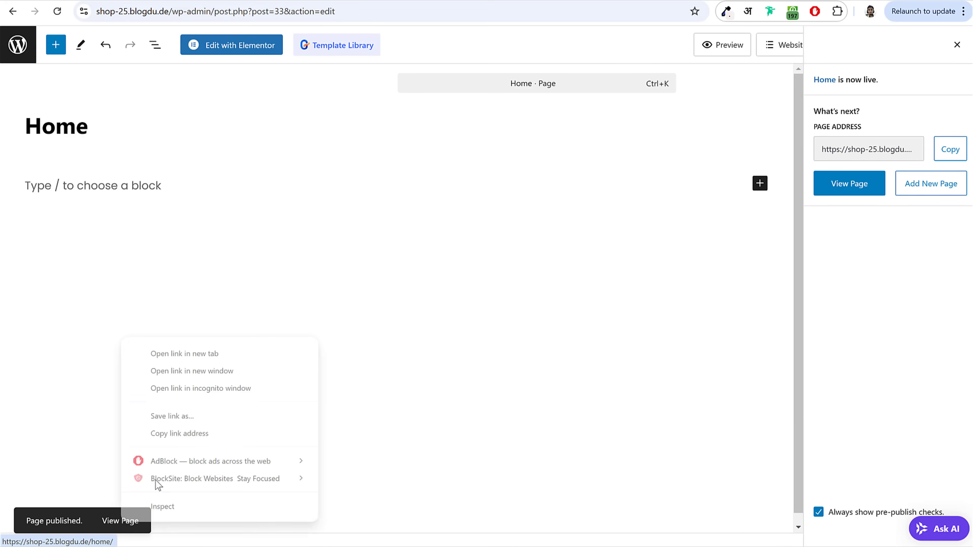
click(184, 353)
key(ctrl+Tab)
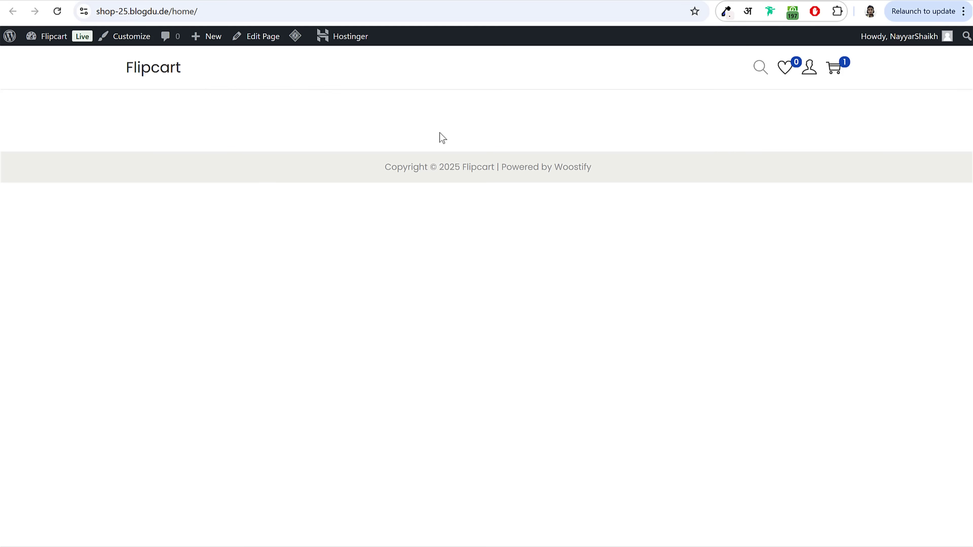
key(ctrl+shift+Tab)
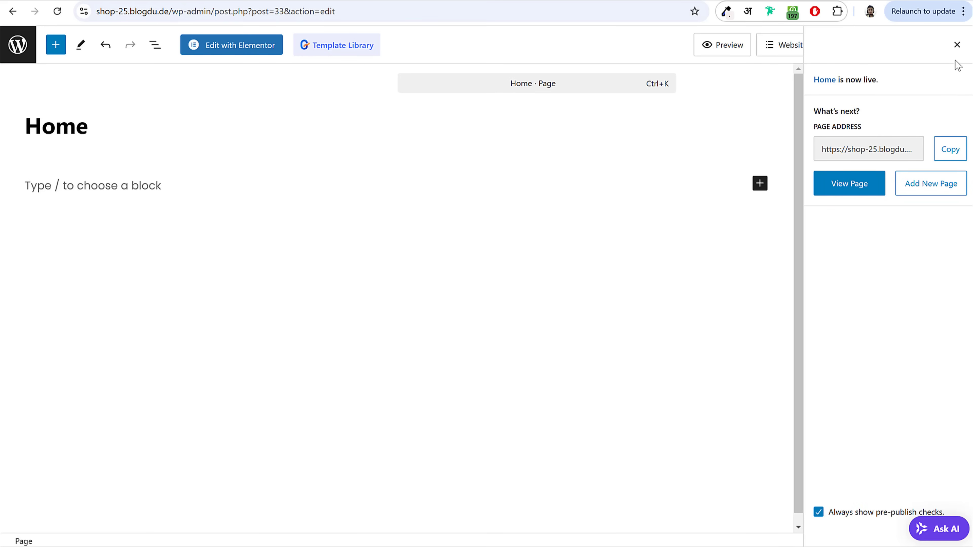
click(956, 45)
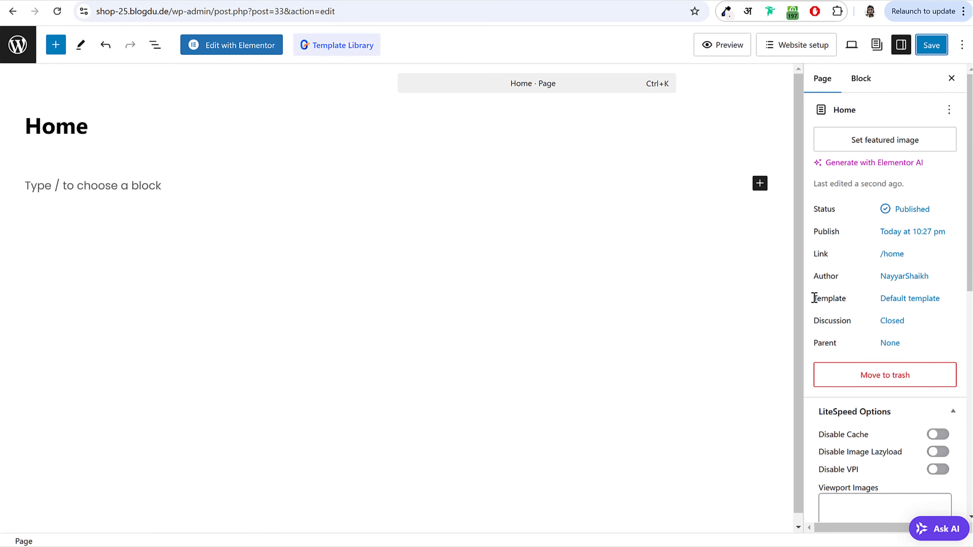
drag(814, 299, 853, 303)
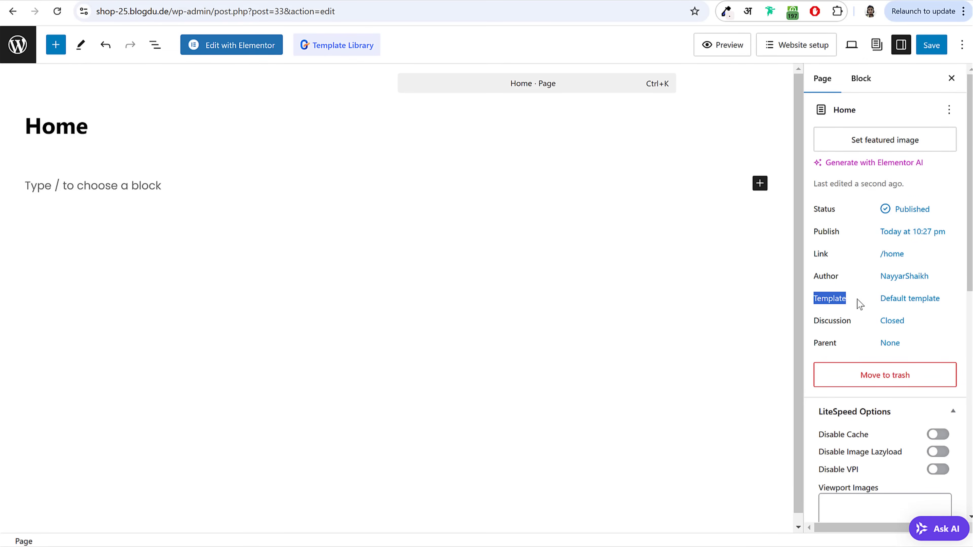
Step: Switch the Home page template to Elementor Full Width
click(899, 303)
click(881, 391)
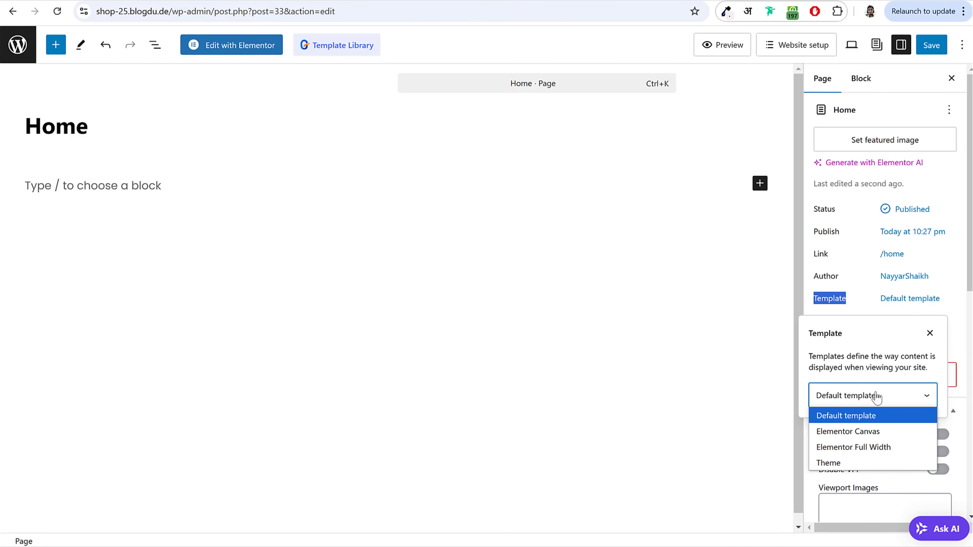
click(863, 447)
click(855, 291)
Step: Set the Page Header option in Page Settings to Disabled
scroll(856, 316, down, 8)
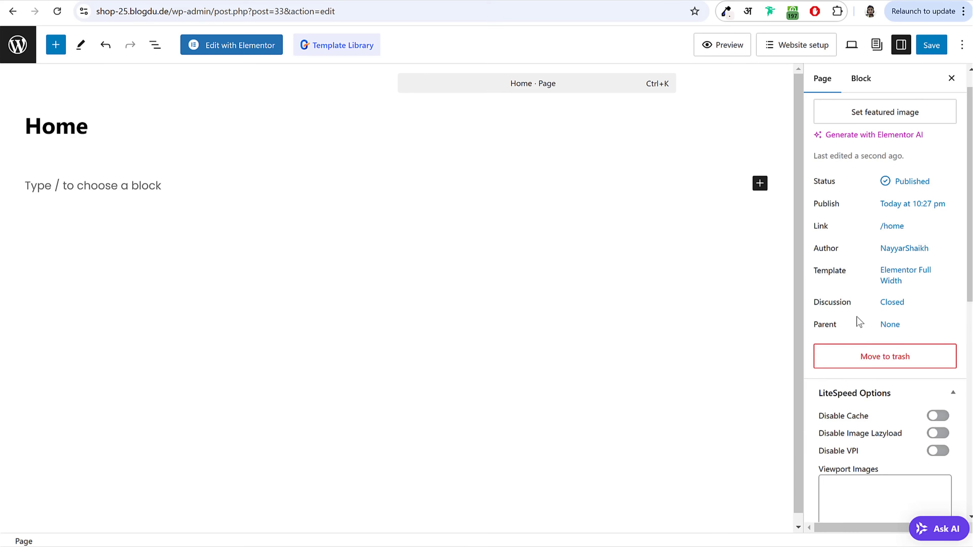
scroll(856, 318, down, 3)
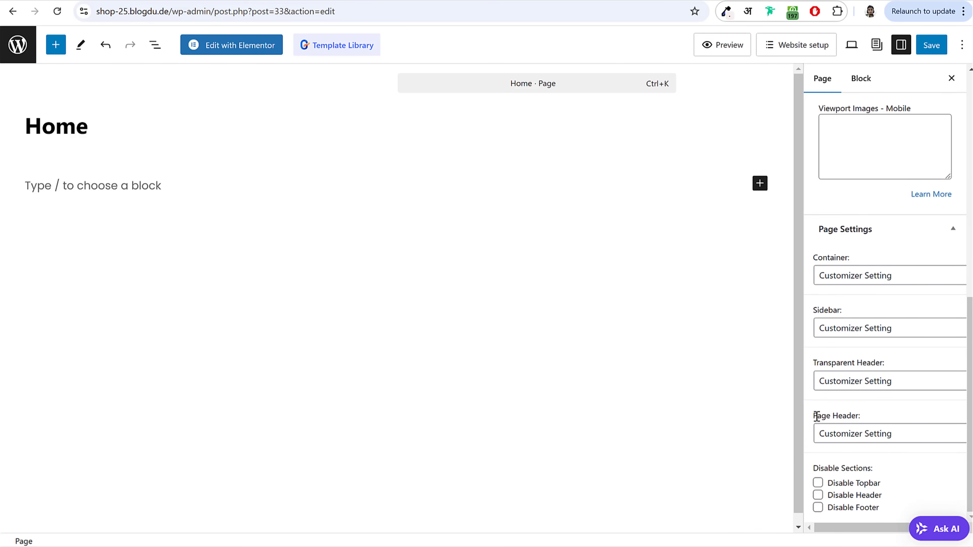
drag(817, 417, 874, 419)
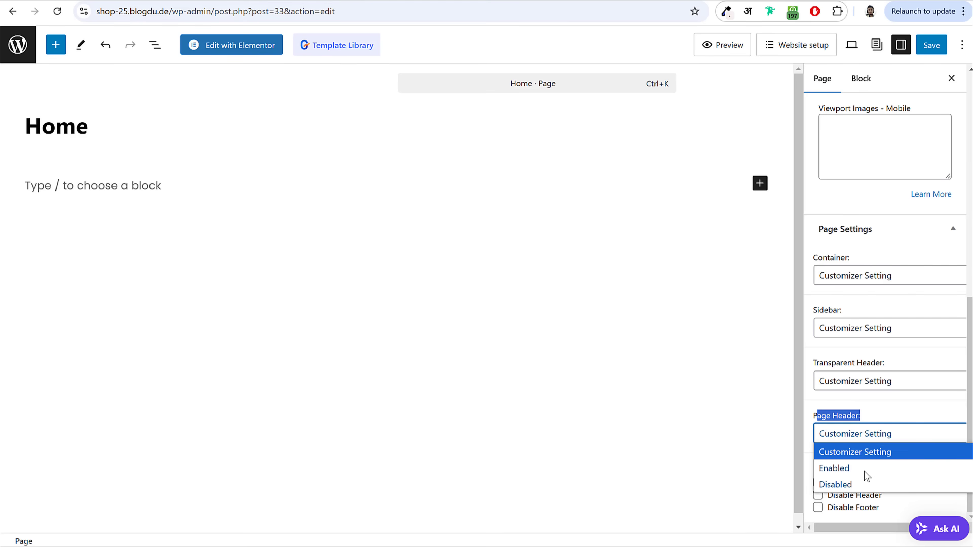
click(862, 484)
click(882, 416)
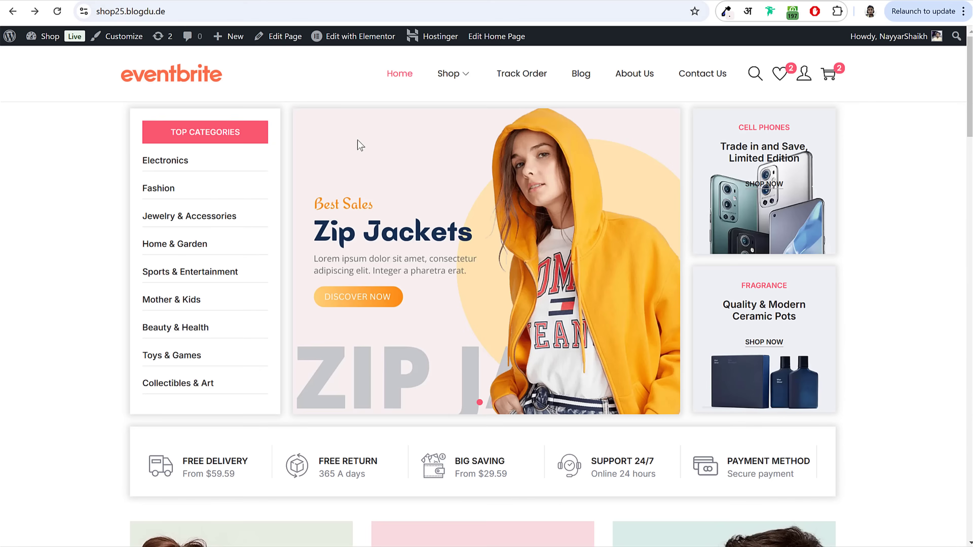
click(454, 75)
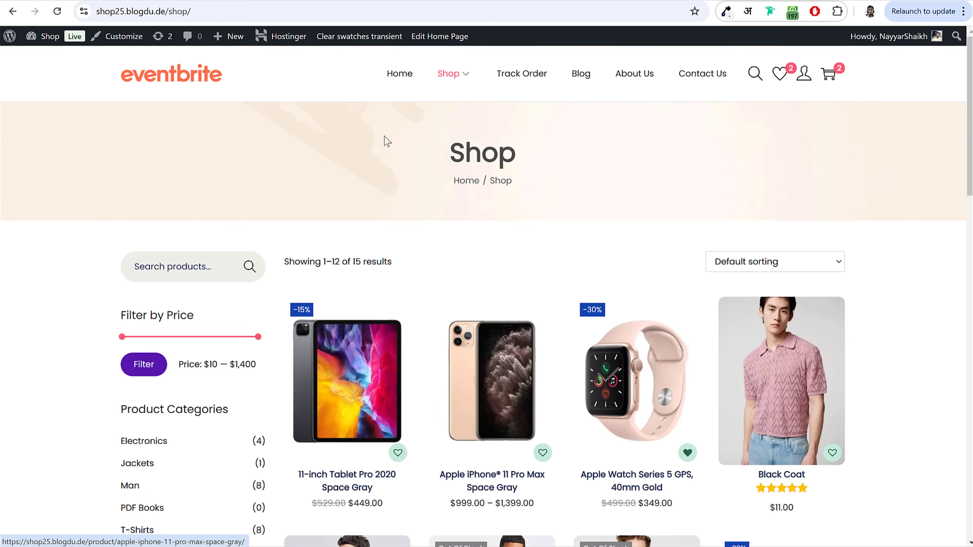
drag(387, 141, 582, 237)
click(495, 160)
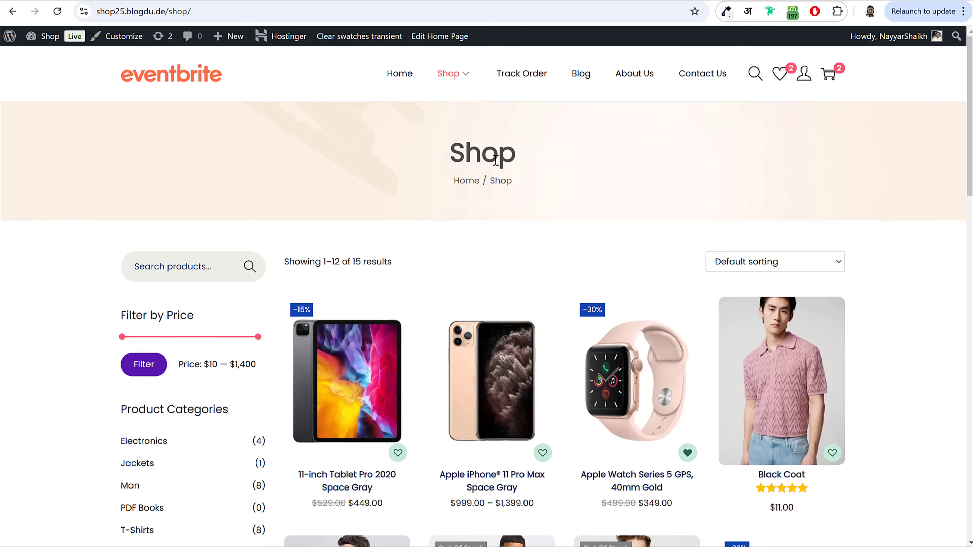
drag(463, 148, 514, 153)
click(508, 154)
drag(453, 181, 522, 182)
click(534, 179)
click(524, 82)
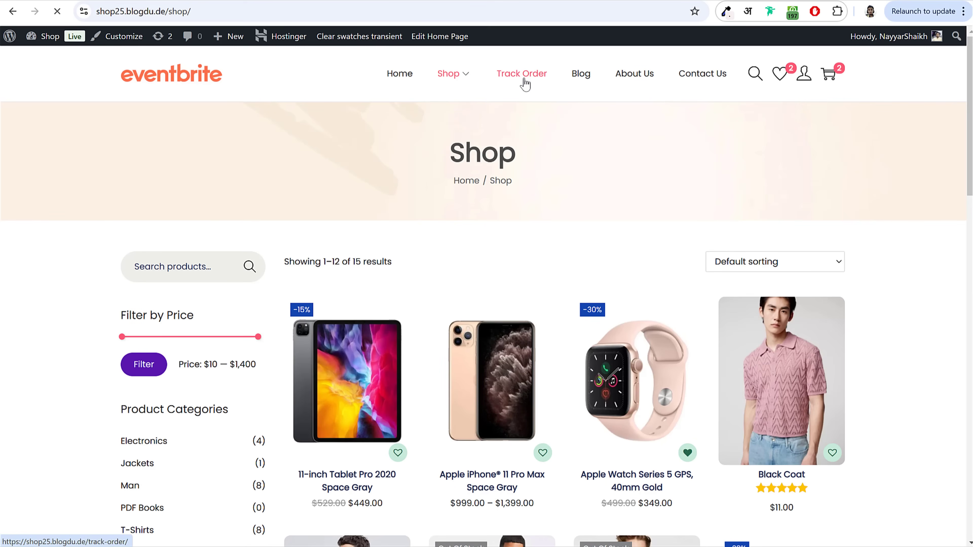
click(575, 75)
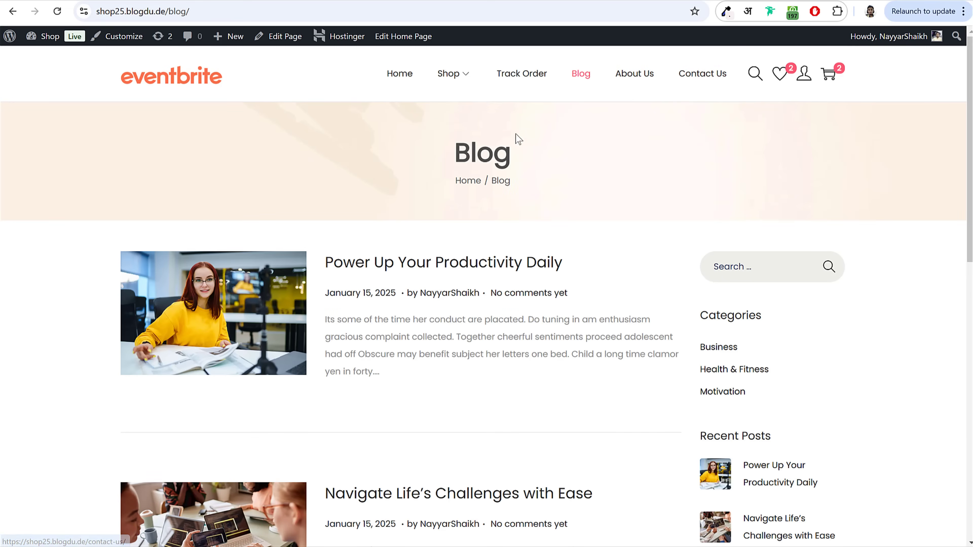
drag(518, 138, 517, 200)
click(531, 133)
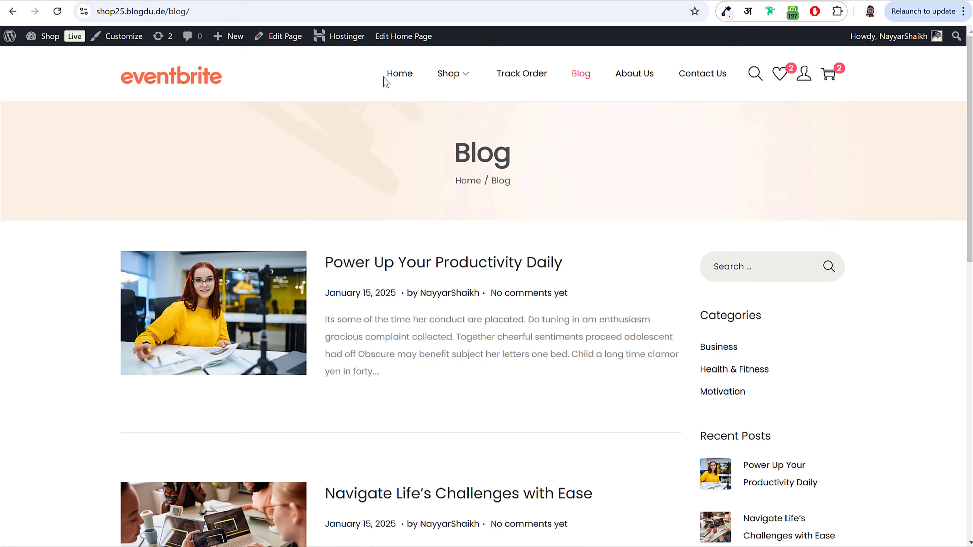
click(391, 81)
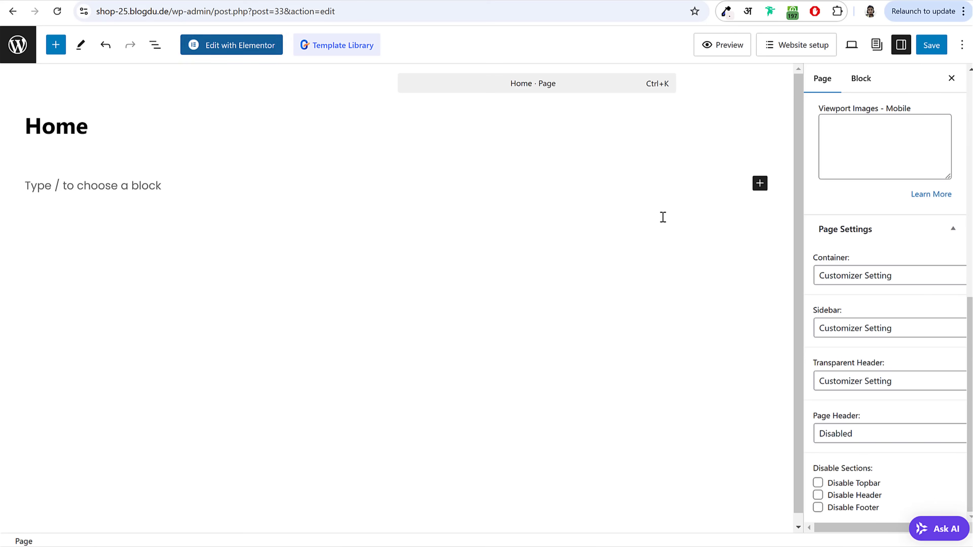
drag(818, 414, 873, 419)
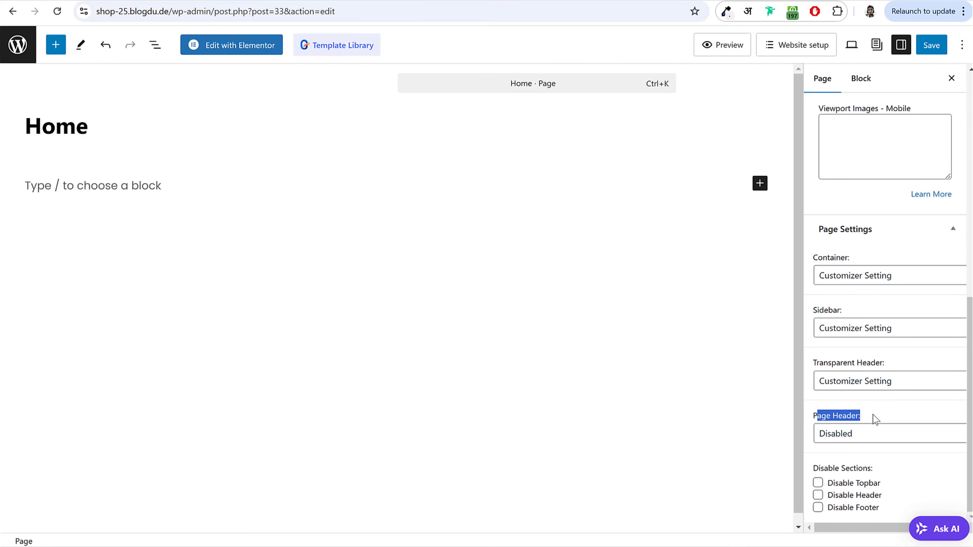
Step: Save the Home page changes and go back to the All Pages list
click(936, 50)
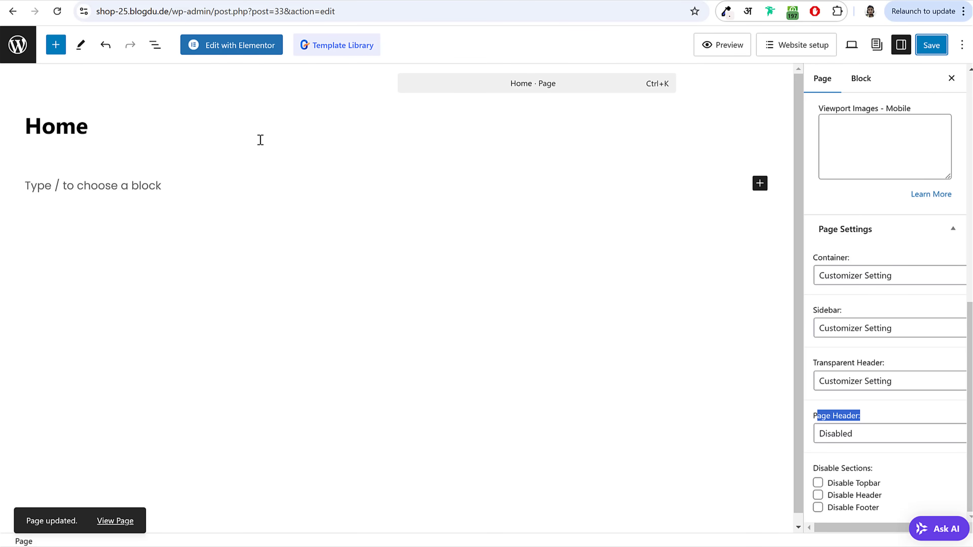
click(17, 44)
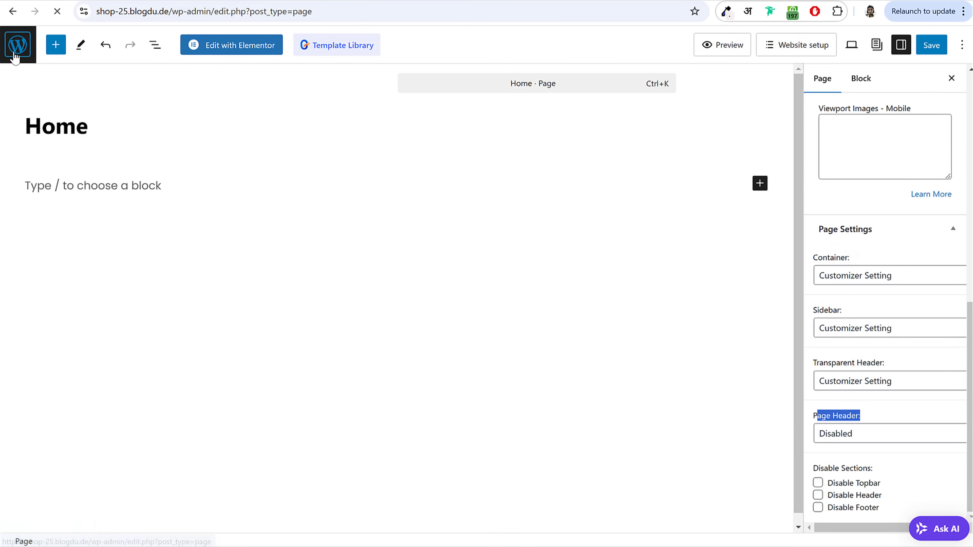
scroll(52, 299, down, 3)
mouse_move(48, 489)
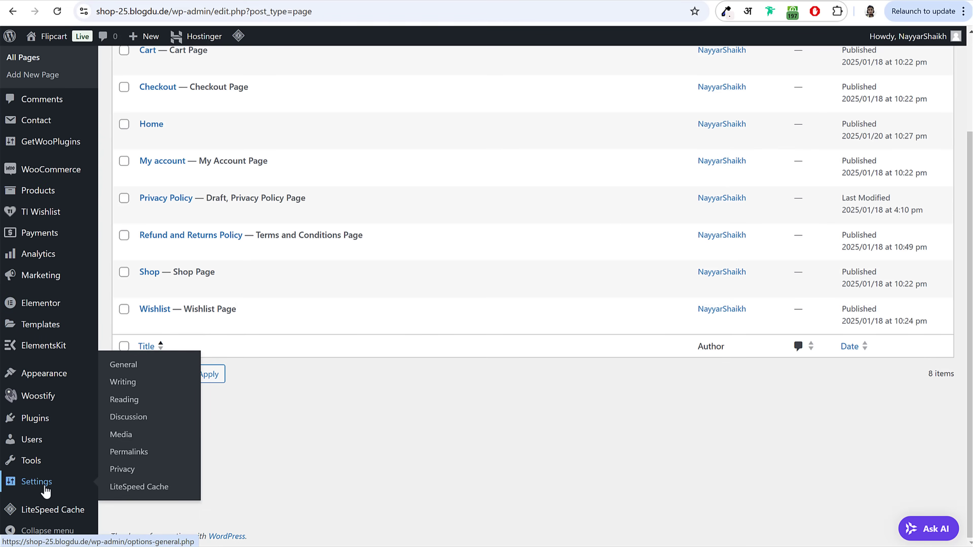
Step: In Reading settings, make the homepage a static page set to Home and save
click(124, 402)
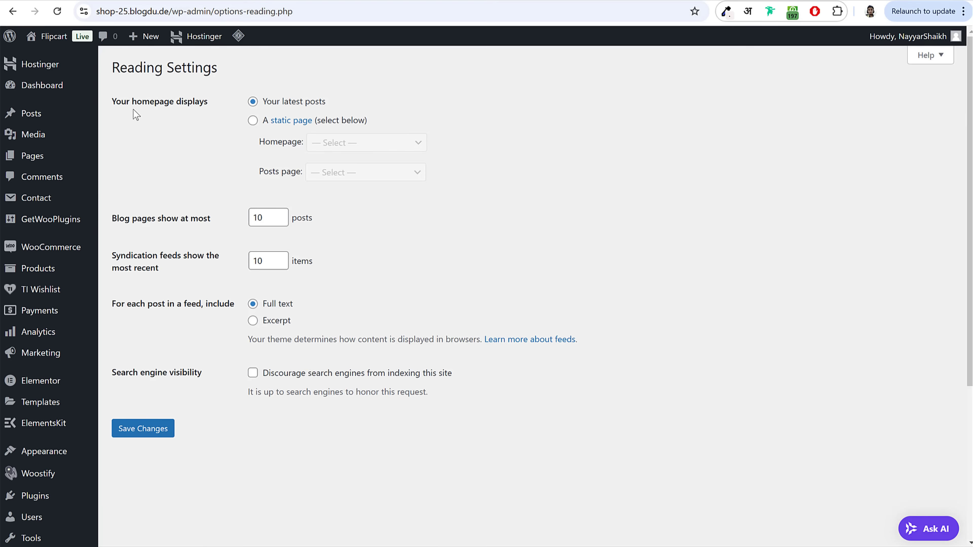
click(264, 103)
click(263, 121)
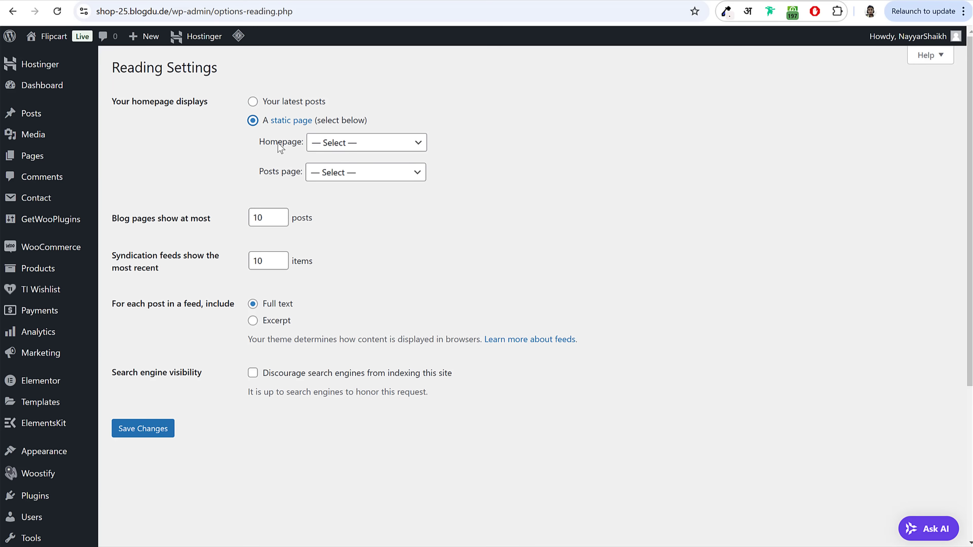
drag(257, 144, 358, 144)
click(358, 143)
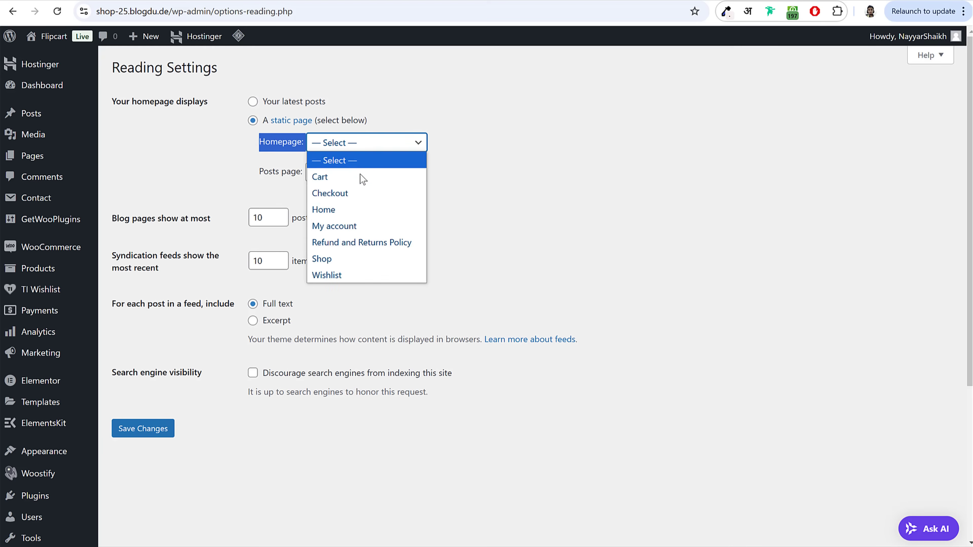
click(351, 213)
click(163, 428)
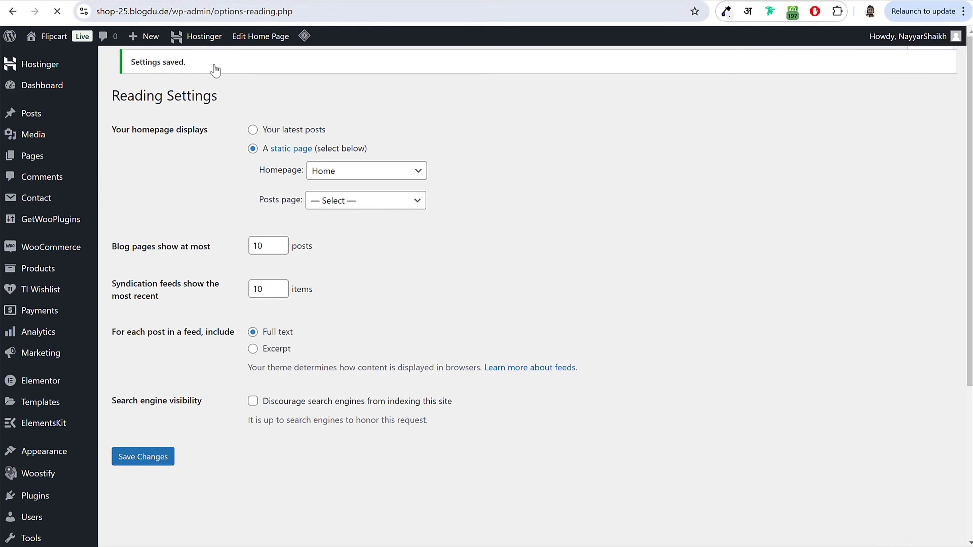
Step: Check Home's Front Page label in the Pages list and open it for editing
click(50, 160)
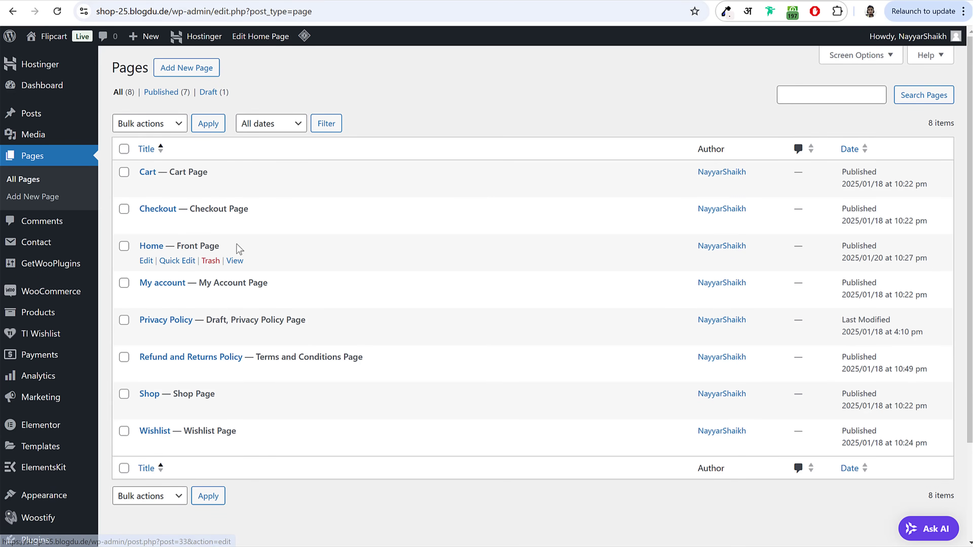
drag(238, 246, 182, 246)
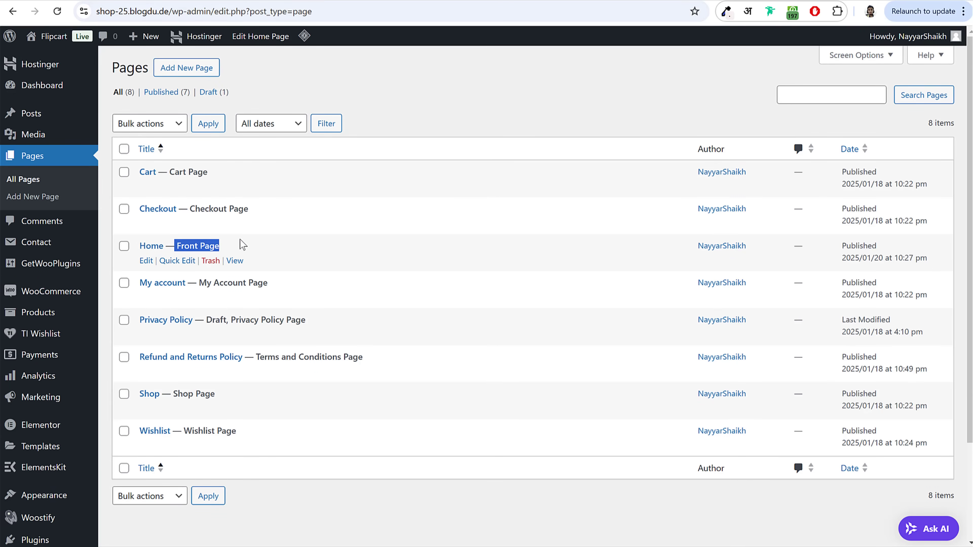
click(145, 262)
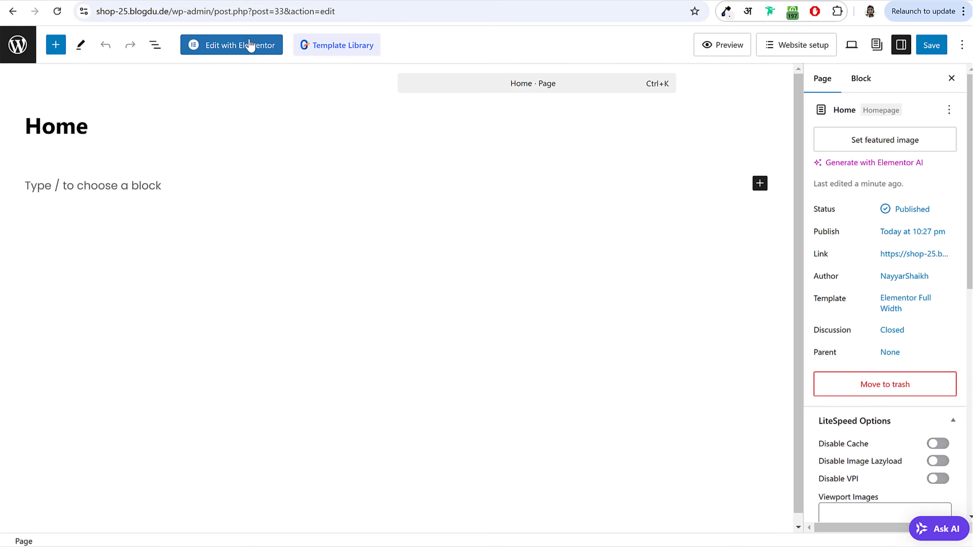
Step: Open Home with Elementor and dismiss the Notifications popup and Structure panel
click(247, 52)
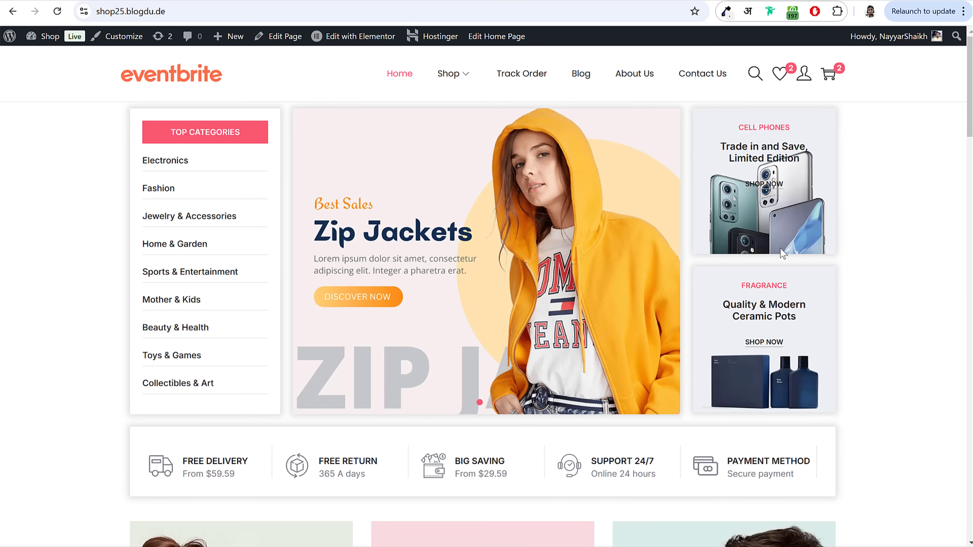
scroll(757, 313, down, 7)
scroll(758, 313, up, 7)
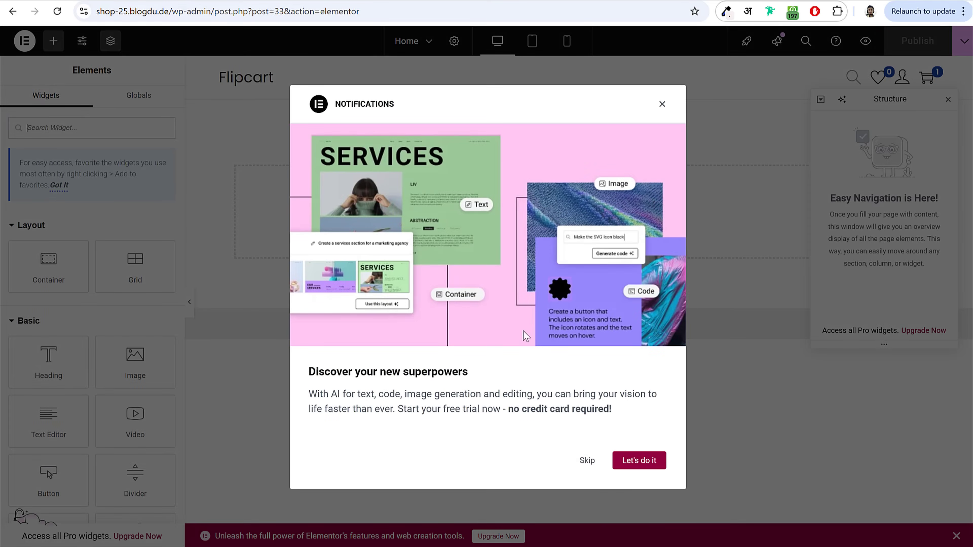
click(662, 104)
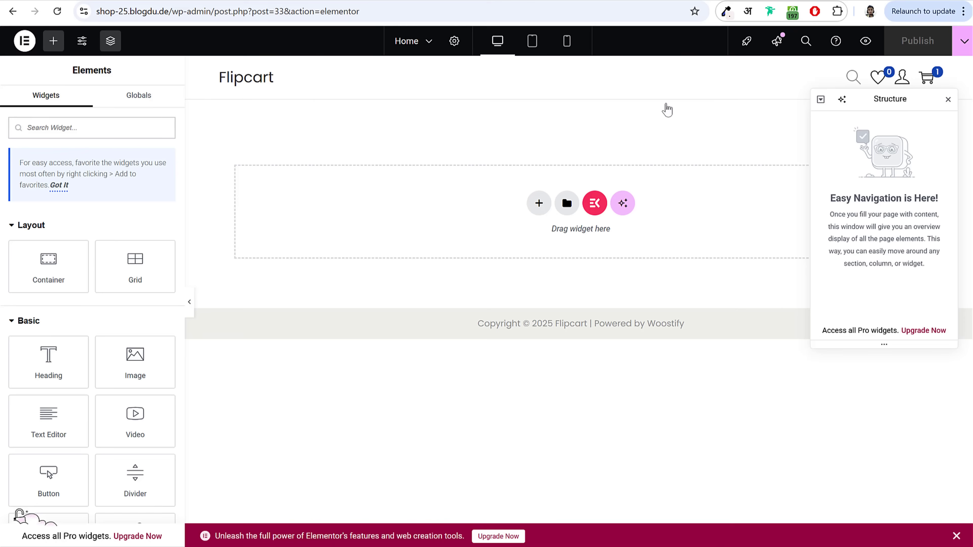
click(948, 101)
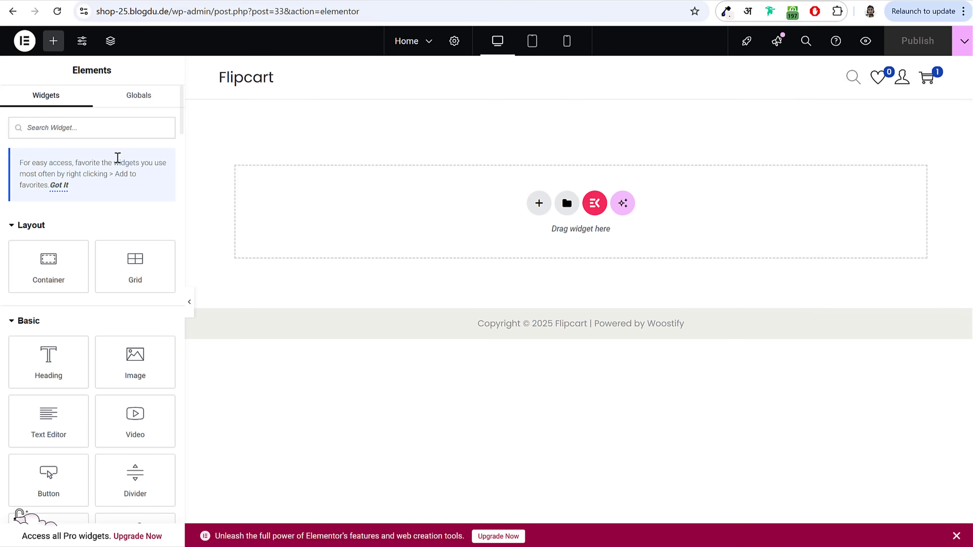
scroll(132, 322, down, 10)
scroll(132, 329, up, 10)
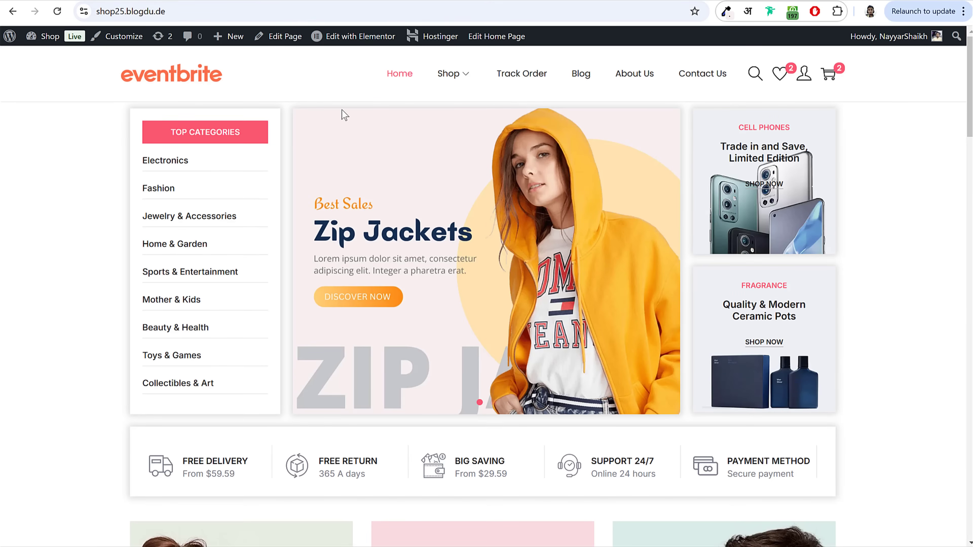
Step: Scroll the demo storefront to study its Top Categories, features bar and product grid
scroll(878, 202, down, 15)
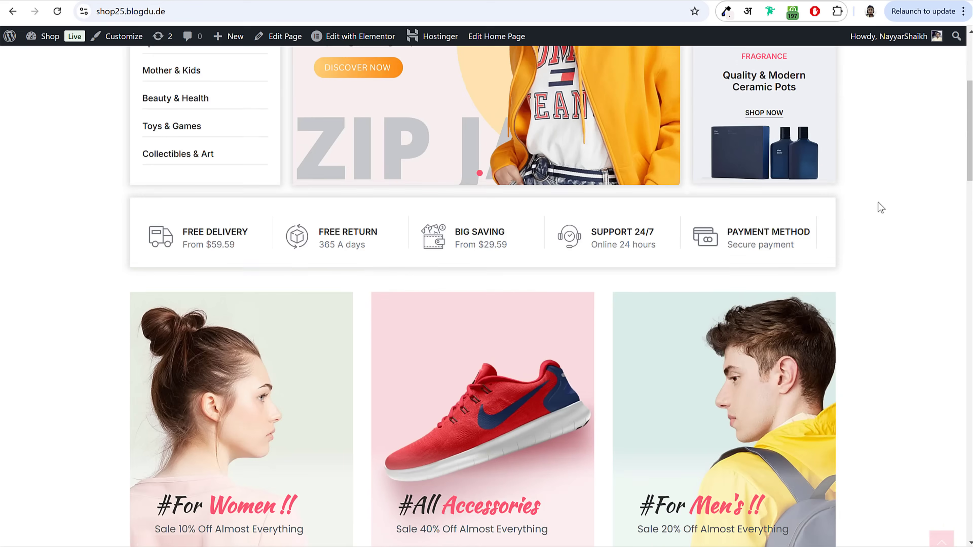
scroll(877, 211, up, 11)
scroll(880, 218, up, 5)
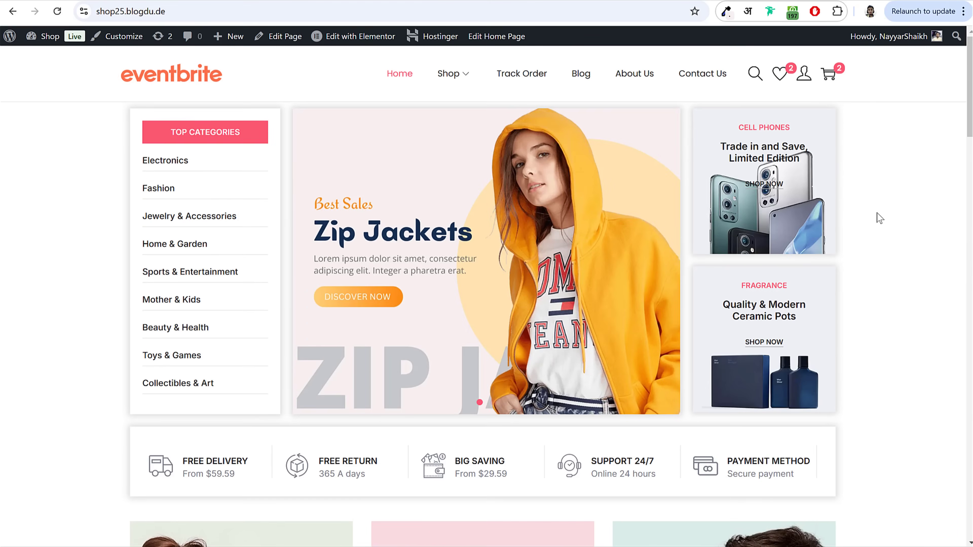
drag(93, 135, 624, 304)
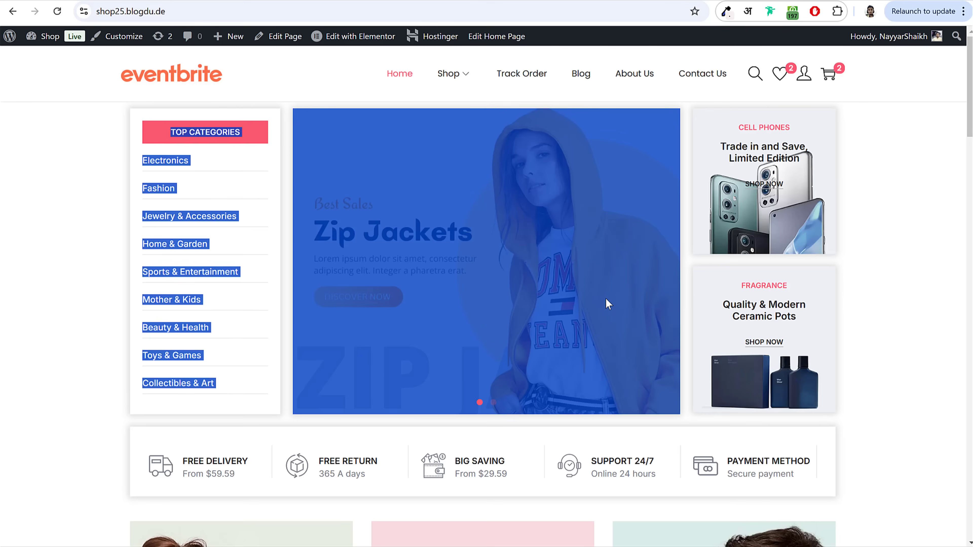
click(867, 234)
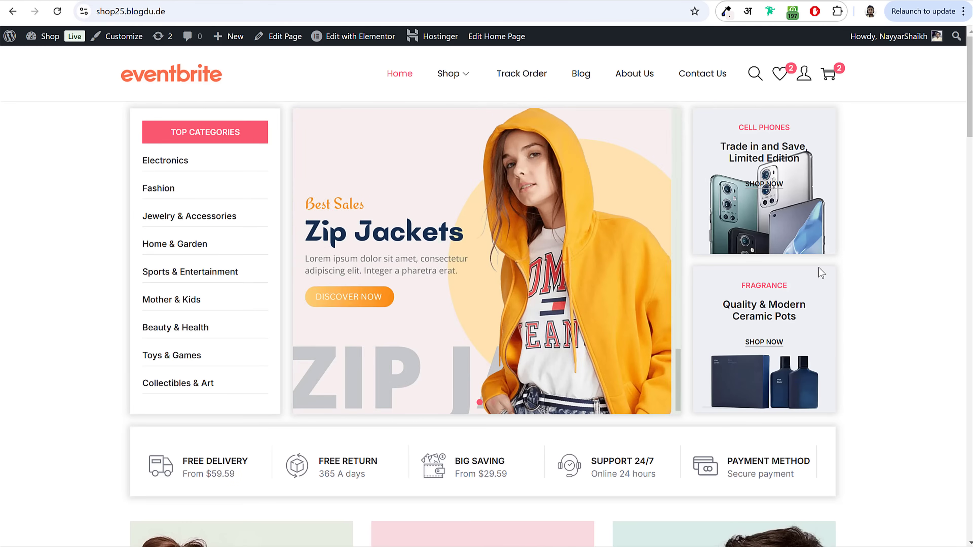
scroll(819, 268, down, 5)
drag(248, 220, 833, 224)
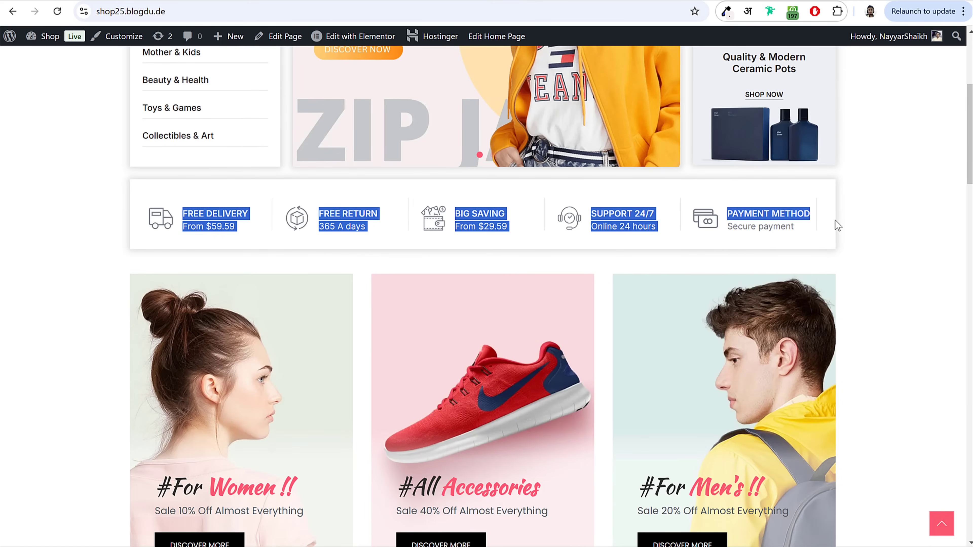
click(870, 237)
scroll(870, 237, down, 4)
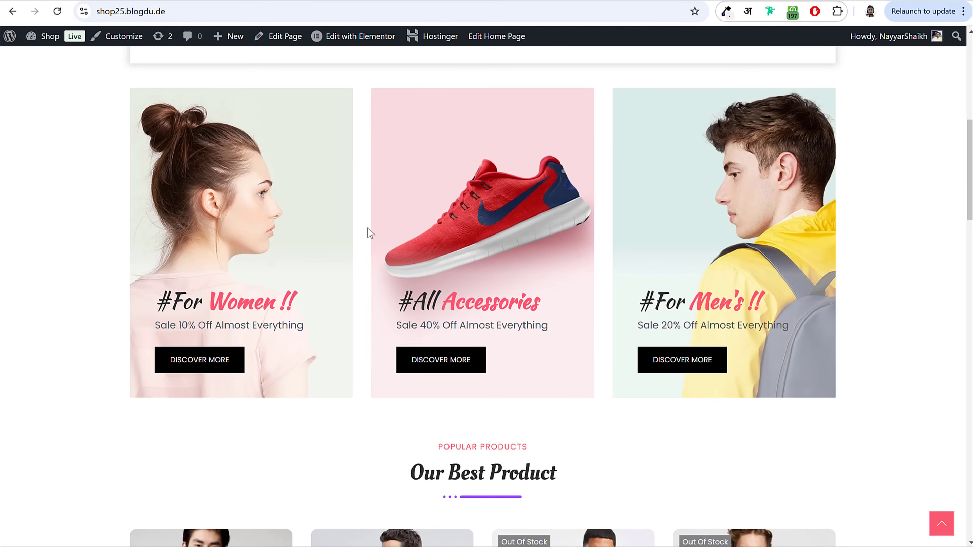
scroll(634, 240, down, 12)
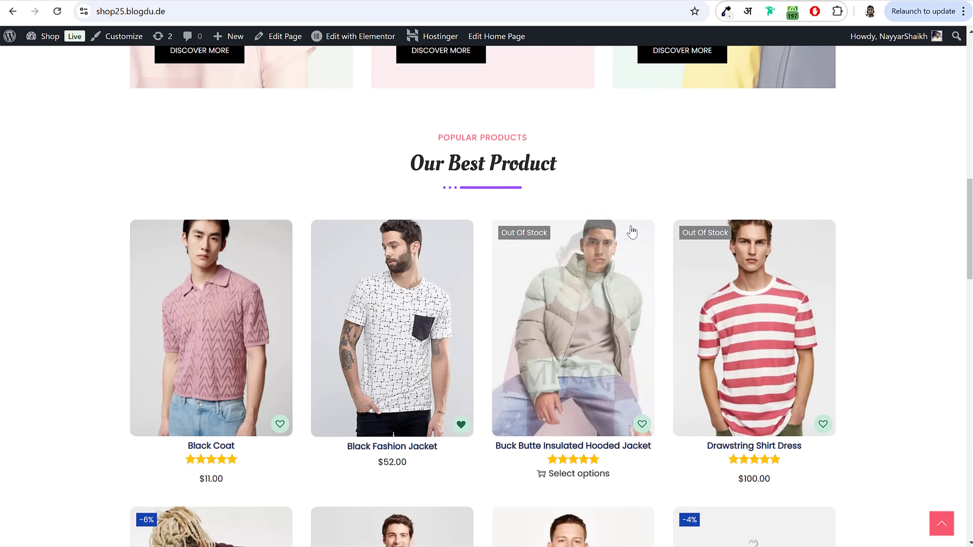
scroll(633, 232, down, 6)
scroll(644, 261, up, 20)
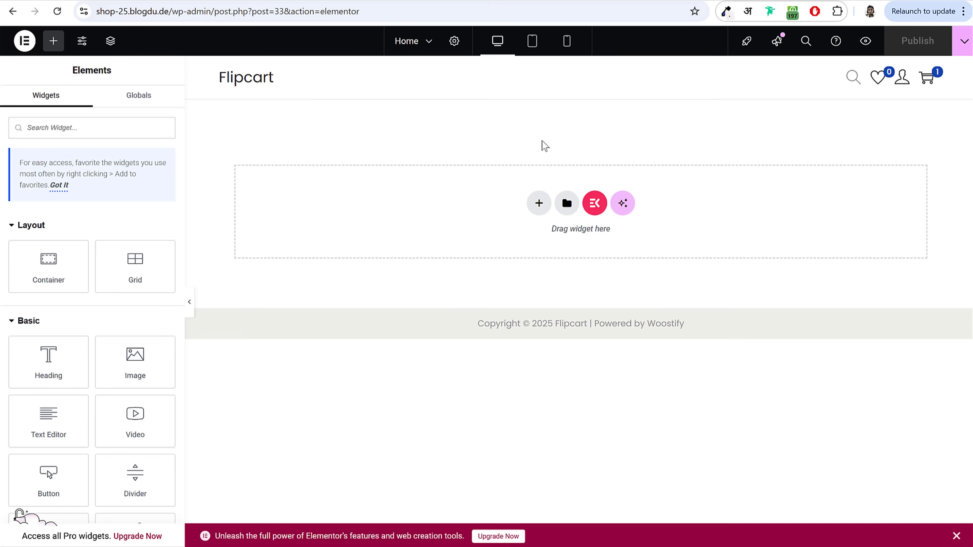
Step: Add a Flexbox container with the two-column structure to the empty Home page
click(539, 203)
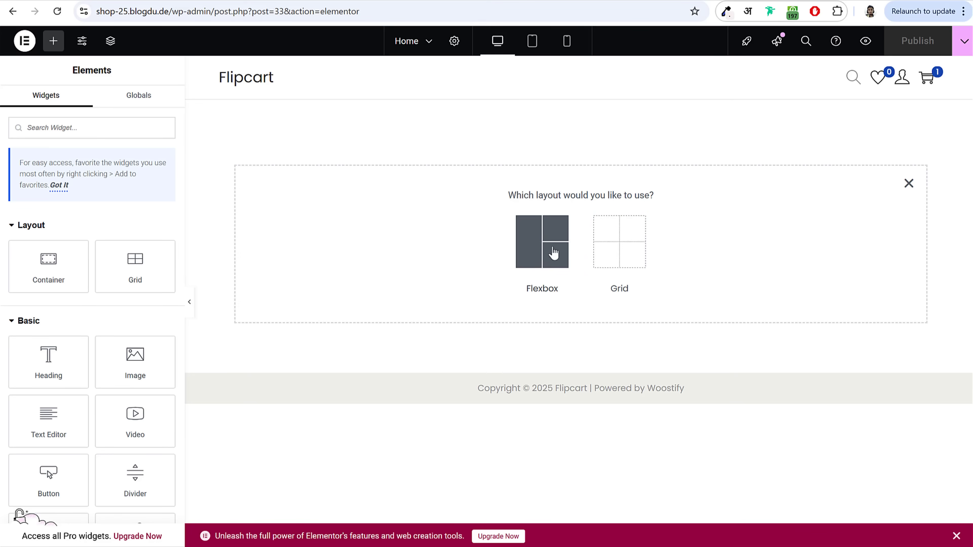
click(547, 238)
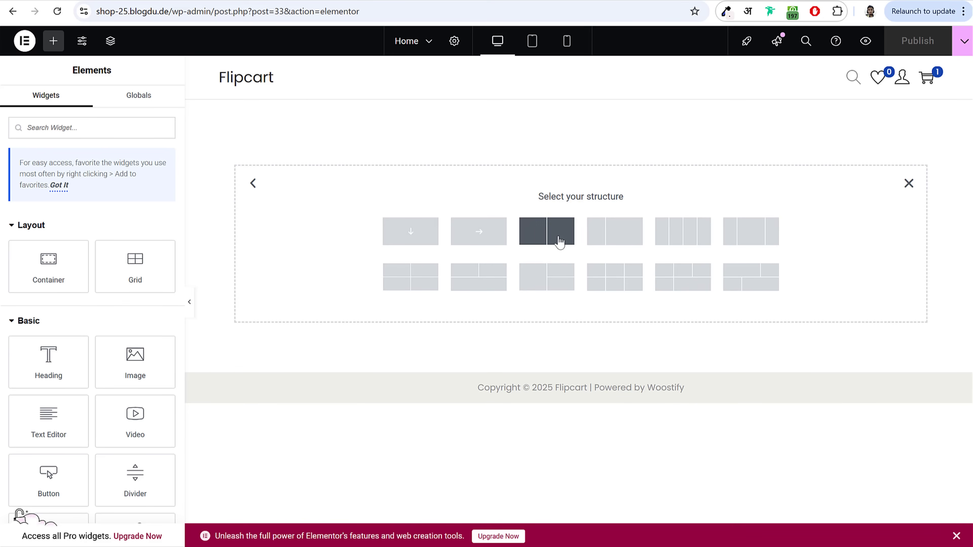
click(548, 237)
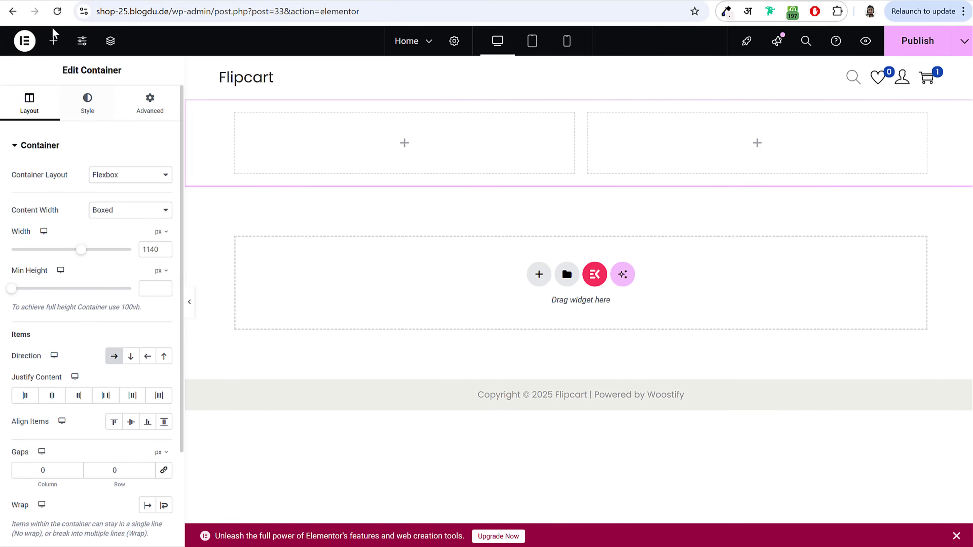
Step: Drag a Button widget from the Basic widgets into the container's left column
drag(72, 75, 139, 72)
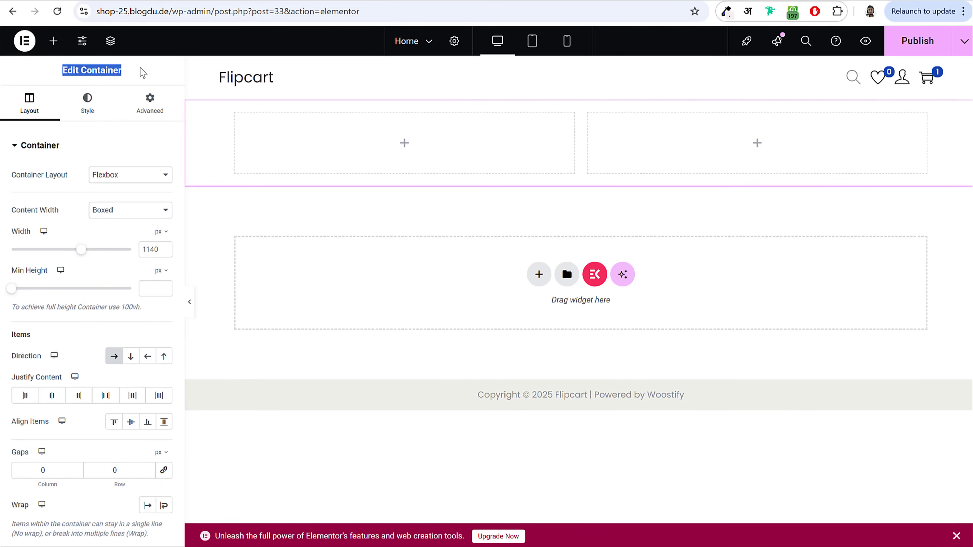
click(141, 73)
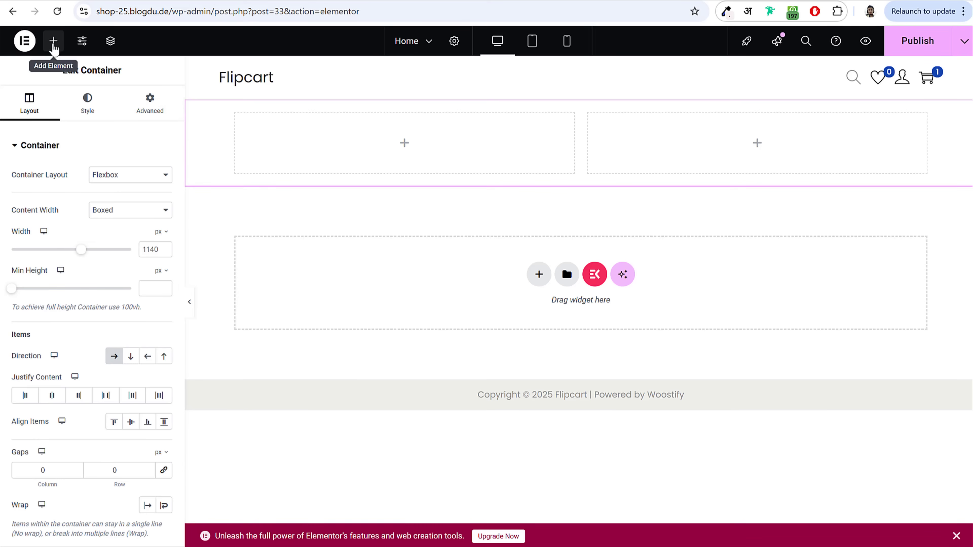
click(54, 42)
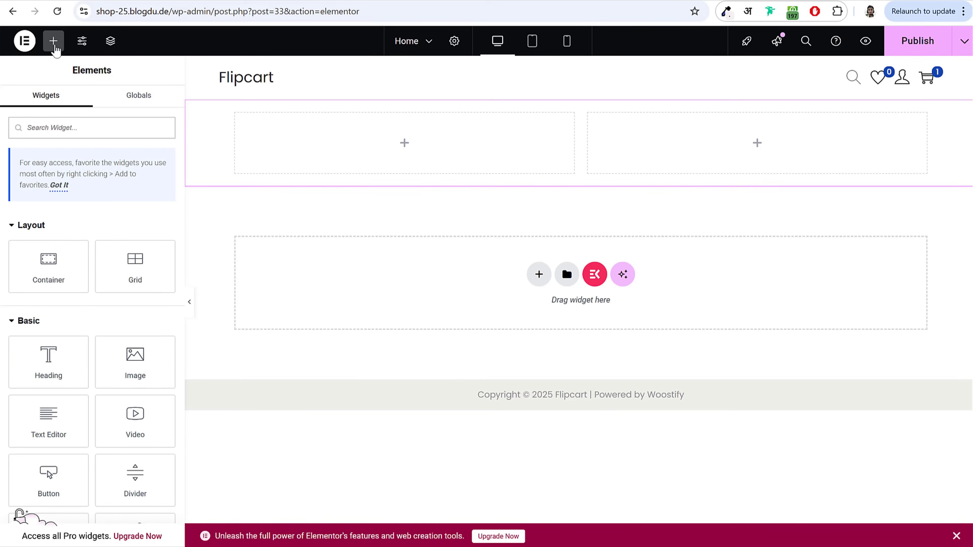
scroll(113, 268, down, 10)
scroll(115, 268, up, 5)
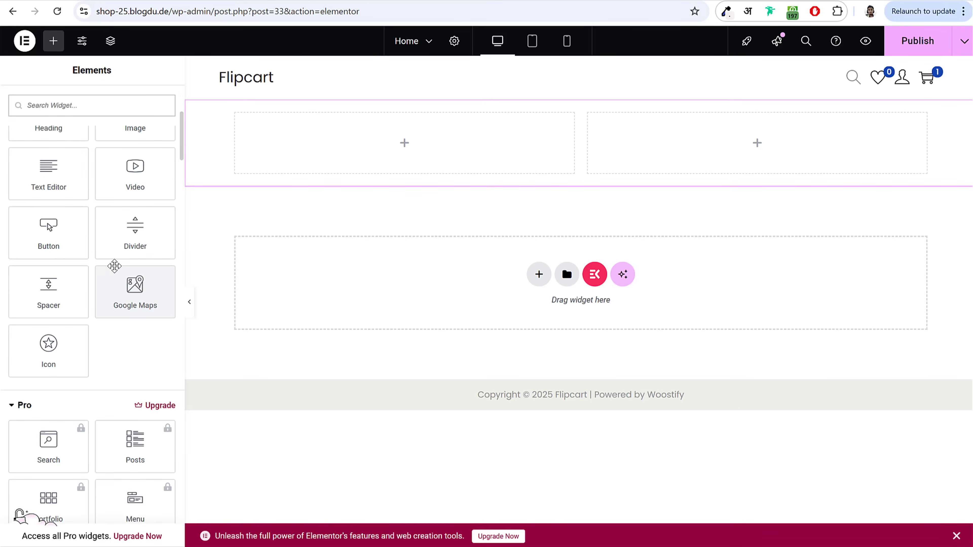
scroll(114, 266, up, 5)
scroll(96, 292, down, 5)
scroll(95, 292, up, 2)
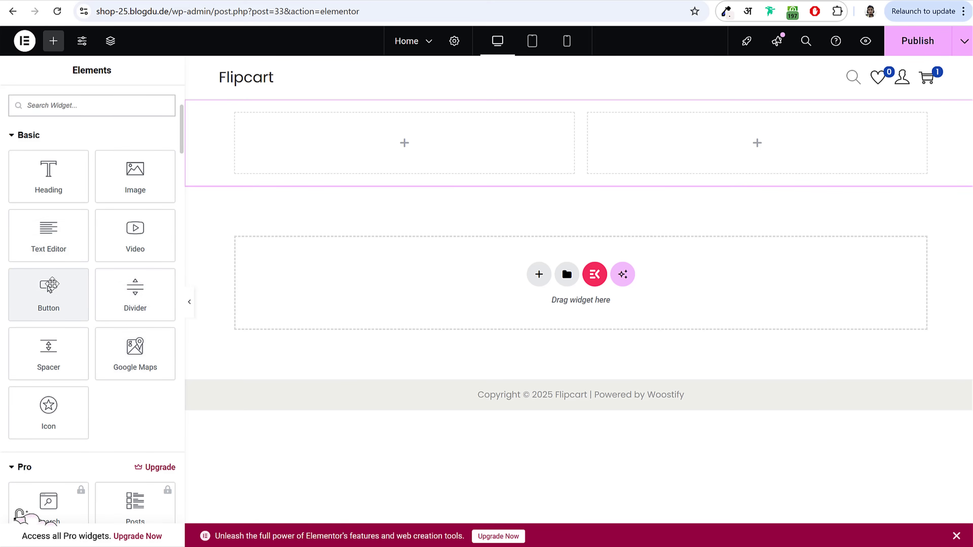
drag(49, 287, 330, 146)
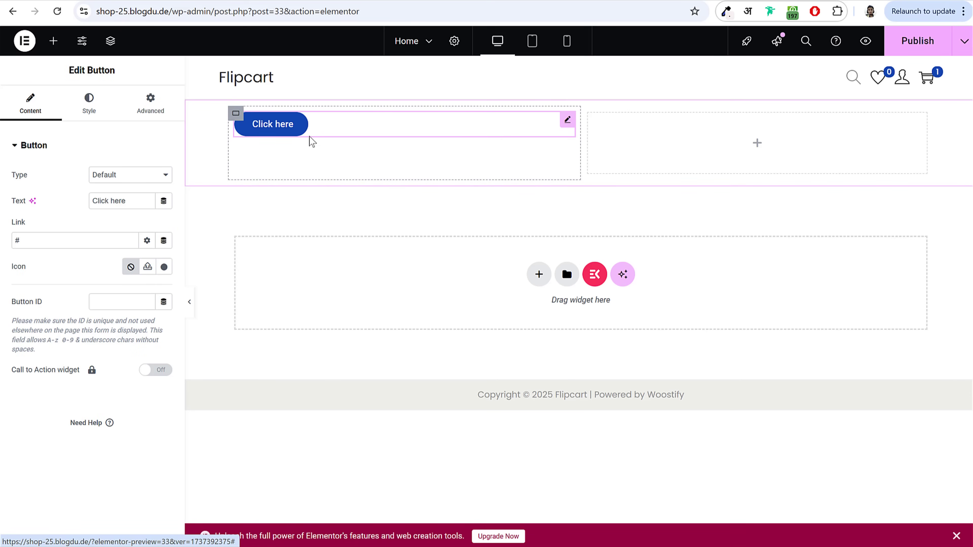
Step: Select the new 'Click here' button on the canvas
drag(69, 70, 130, 72)
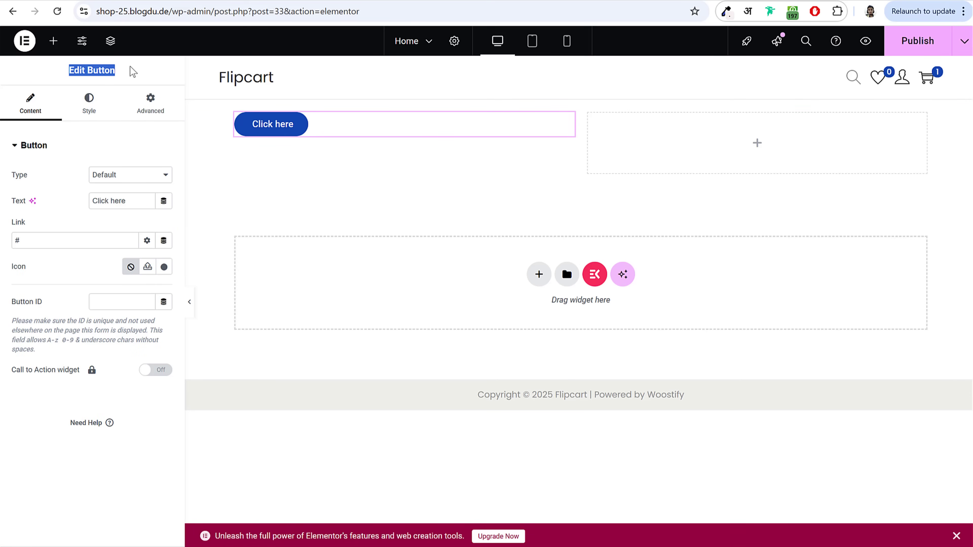
click(100, 71)
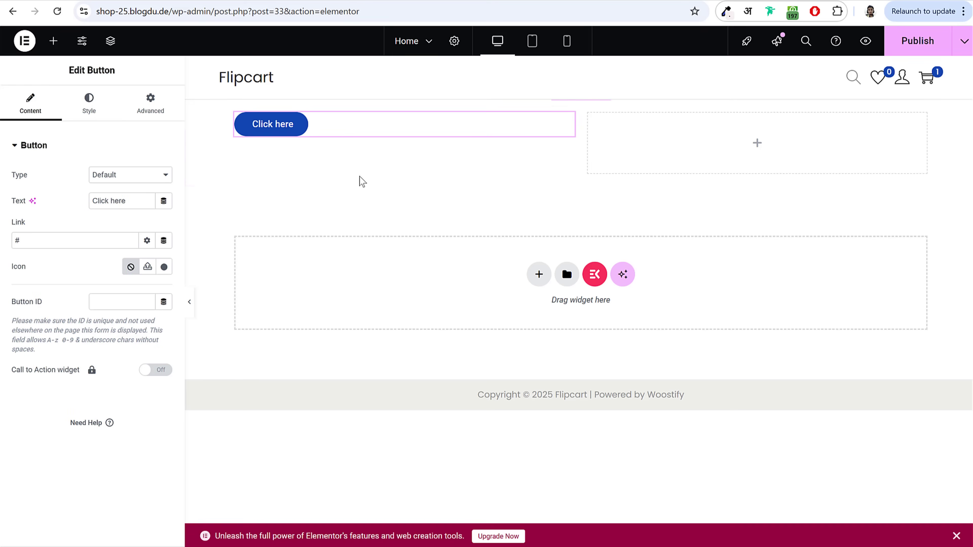
click(300, 125)
drag(70, 70, 124, 70)
click(72, 70)
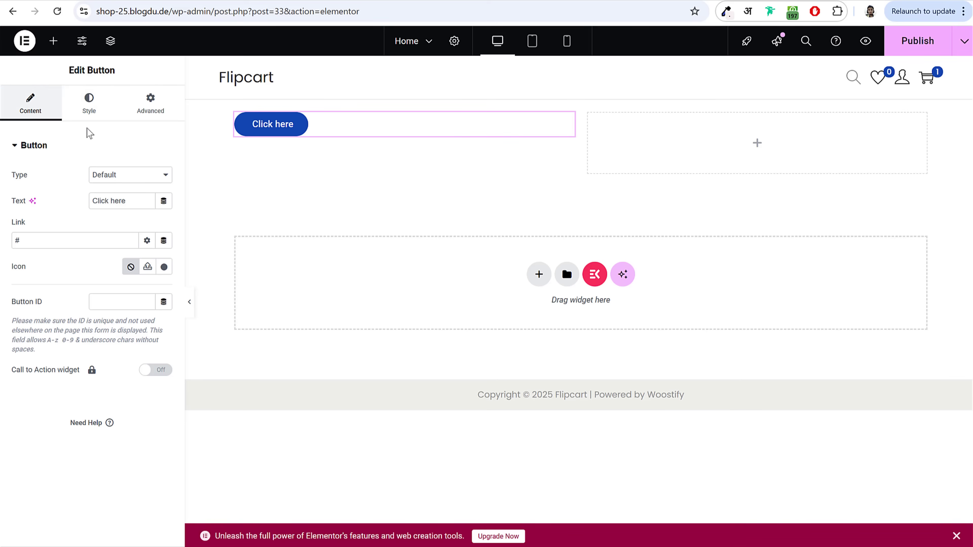
Step: Change the button label to 'Read More'
click(89, 107)
click(150, 108)
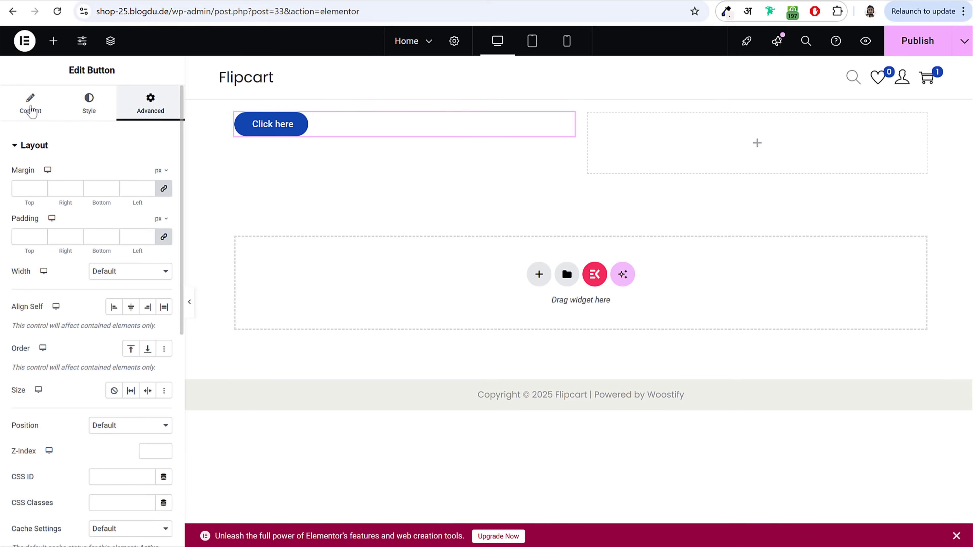
click(57, 115)
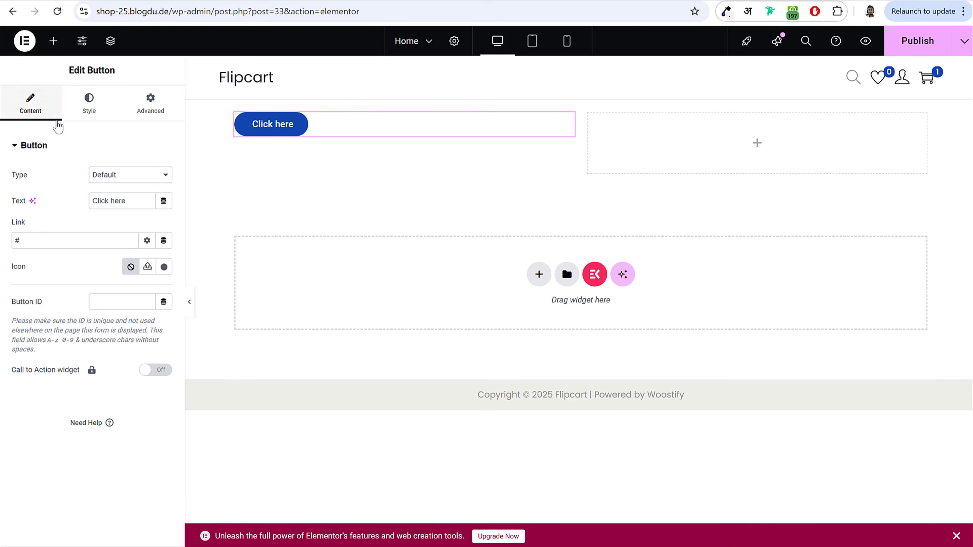
double_click(17, 204)
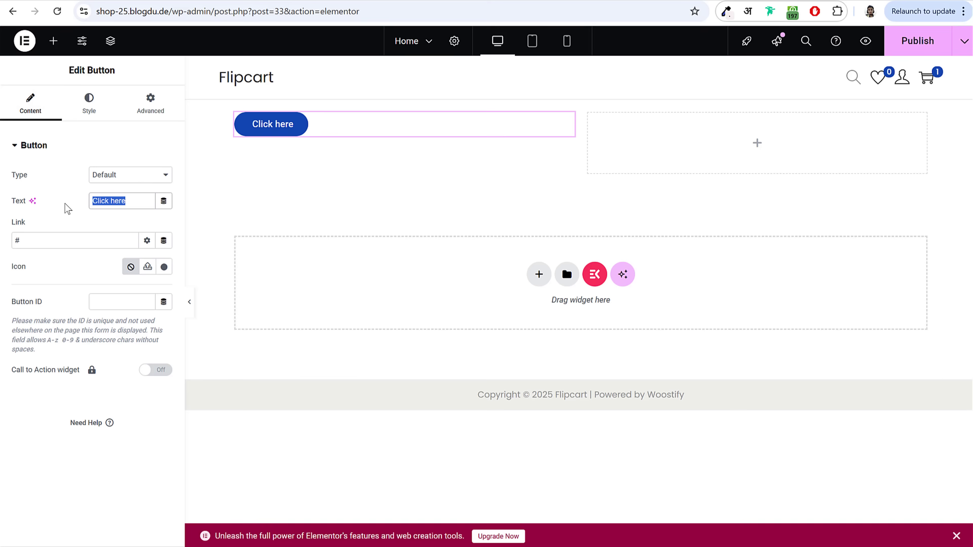
text(Read More)
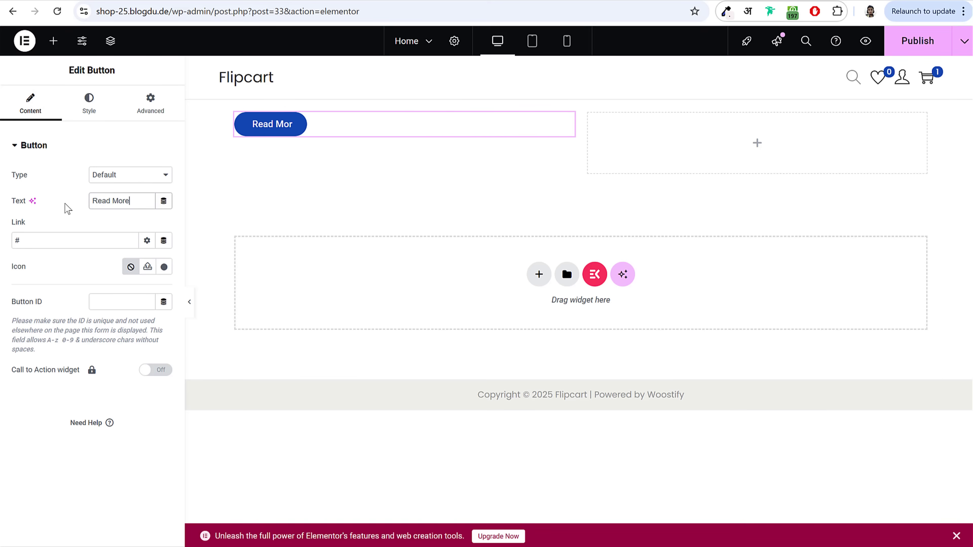
Step: Give the Read More button a pink-purple background colour
click(89, 104)
scroll(101, 282, down, 1)
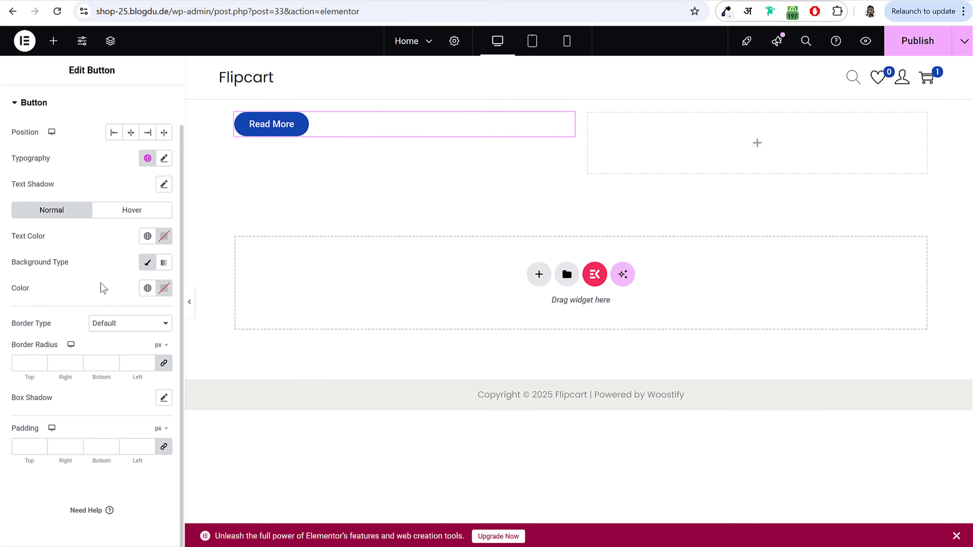
scroll(100, 283, up, 1)
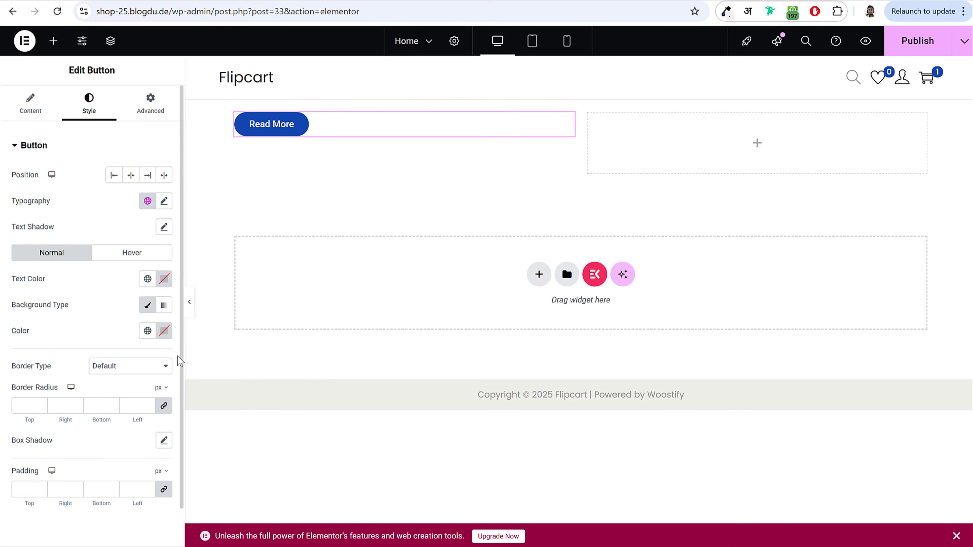
click(164, 334)
scroll(162, 342, down, 1)
drag(166, 367, 184, 337)
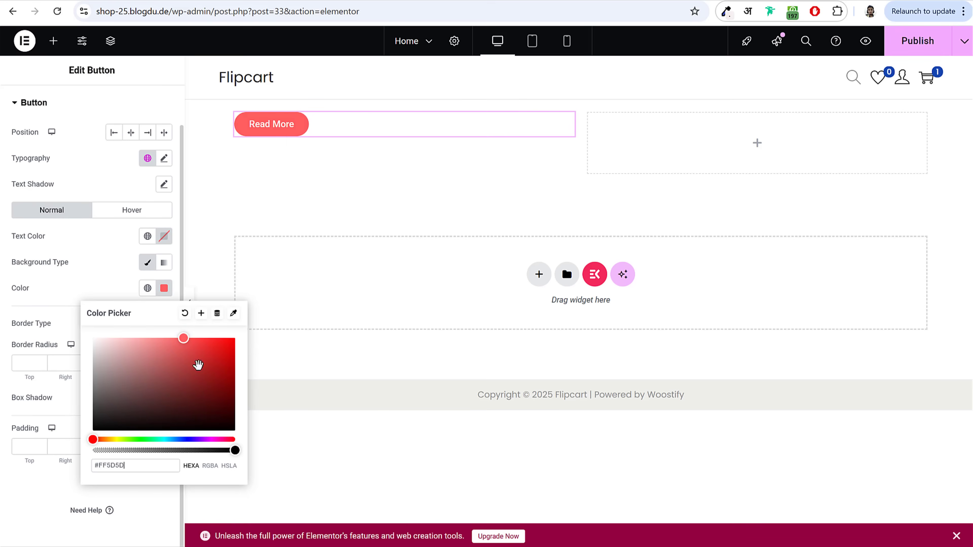
mouse_move(206, 440)
mouse_down()
mouse_move(159, 440)
mouse_move(202, 440)
mouse_up()
click(109, 278)
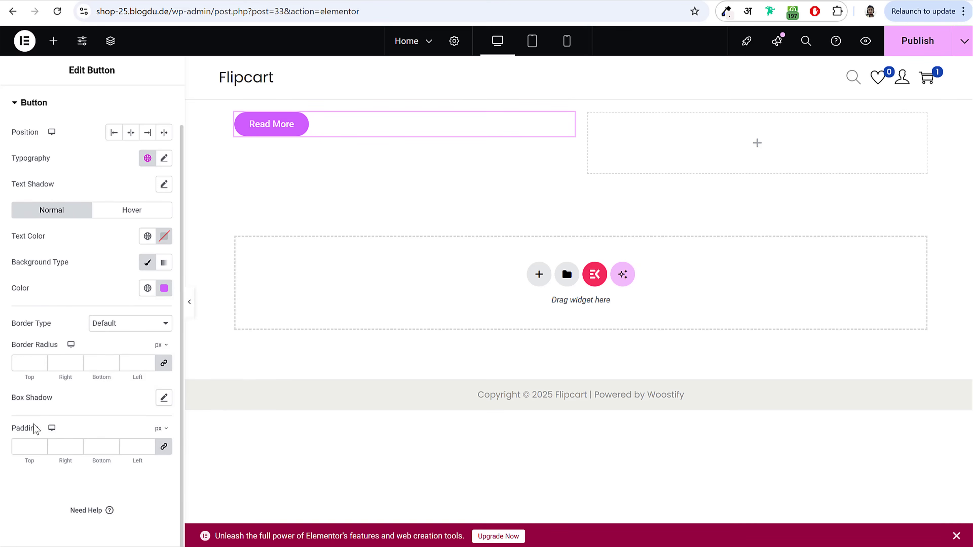
Step: Review the button's Advanced settings for margin, padding, width and position
scroll(23, 426, up, 1)
scroll(132, 238, down, 1)
scroll(163, 266, up, 1)
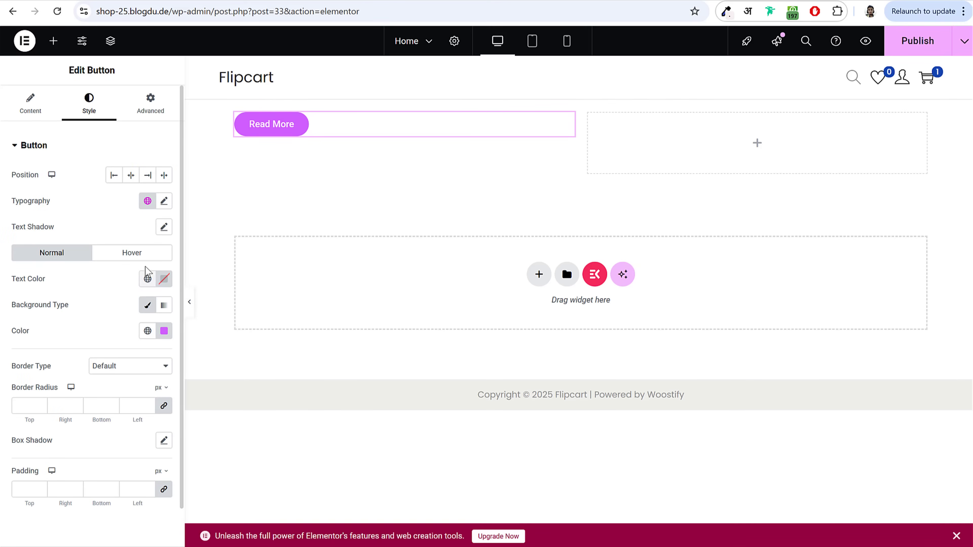
click(140, 120)
scroll(94, 303, down, 2)
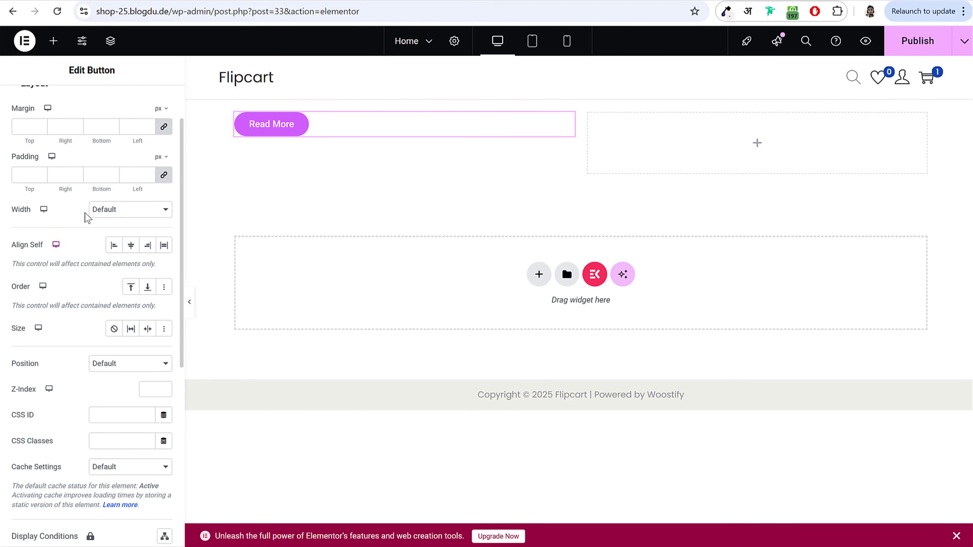
scroll(69, 370, up, 2)
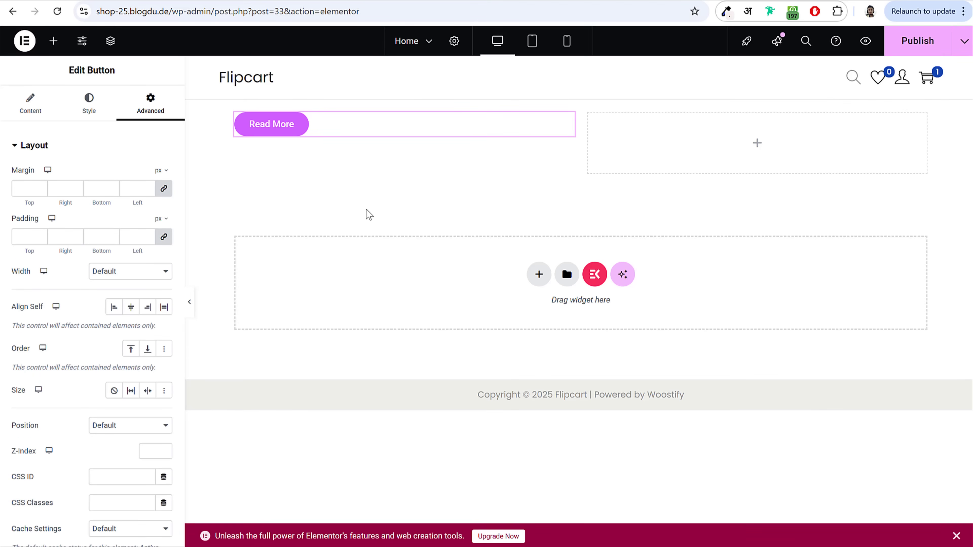
Step: Place a star Icon widget beside the Read More button and review its settings tabs
click(53, 42)
scroll(58, 360, down, 5)
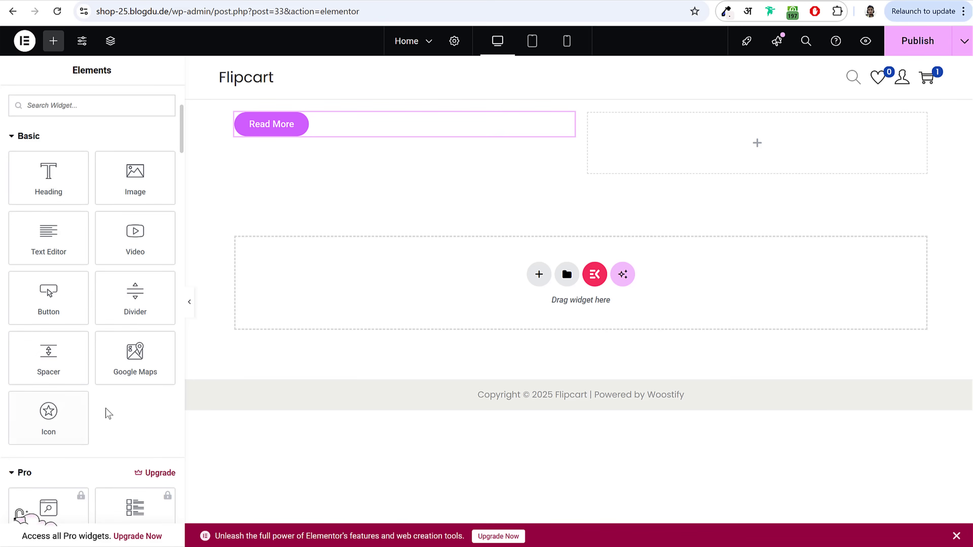
drag(48, 416, 676, 141)
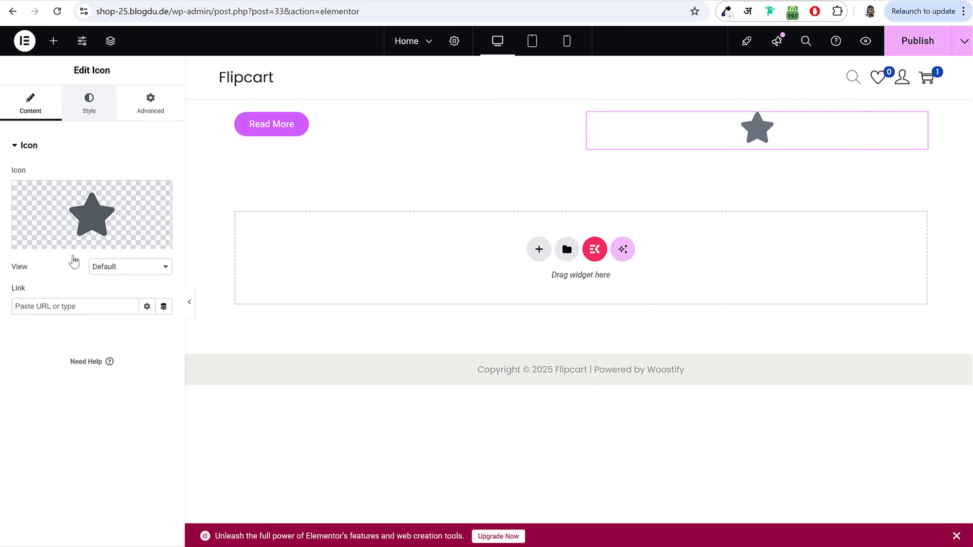
drag(73, 70, 121, 75)
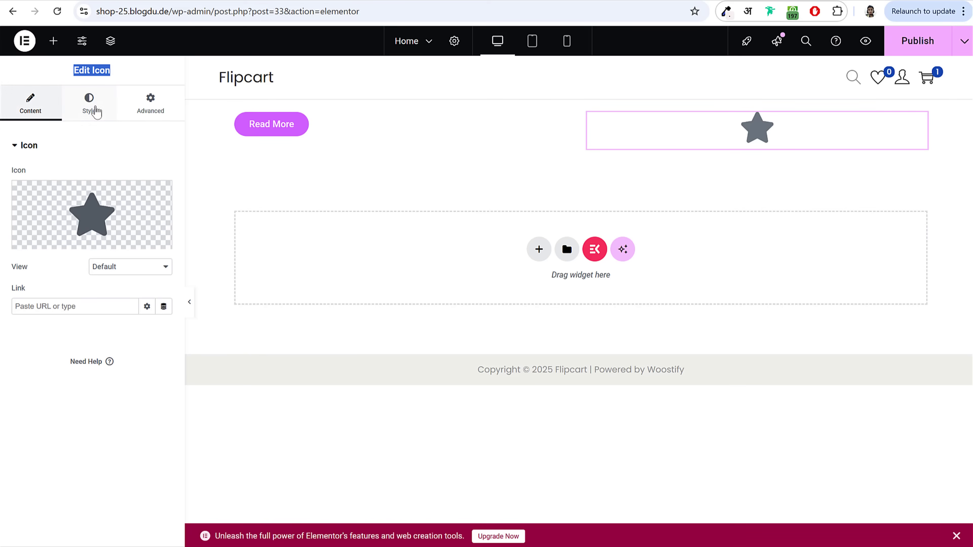
click(96, 109)
click(168, 111)
click(55, 107)
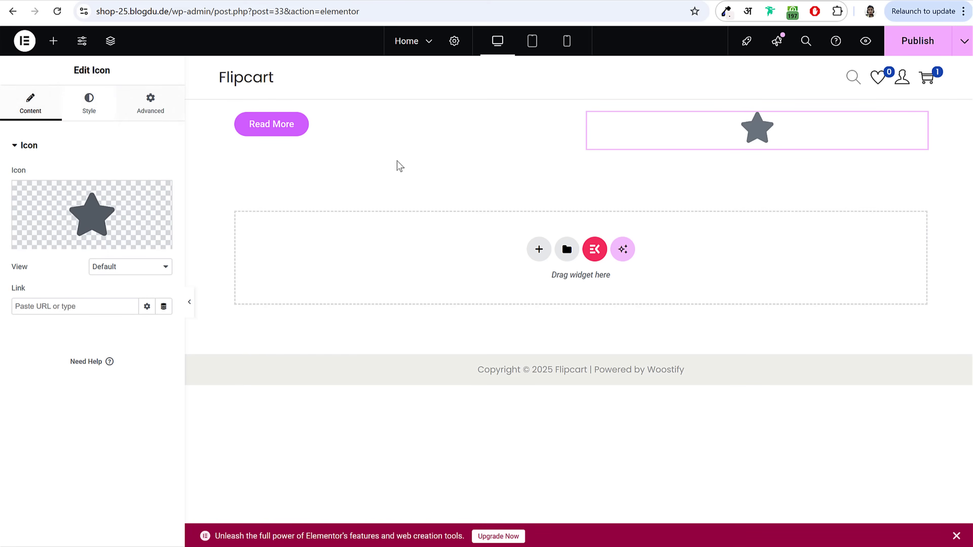
Step: Delete the container holding the Read More button and star icon
right_click(197, 112)
click(244, 453)
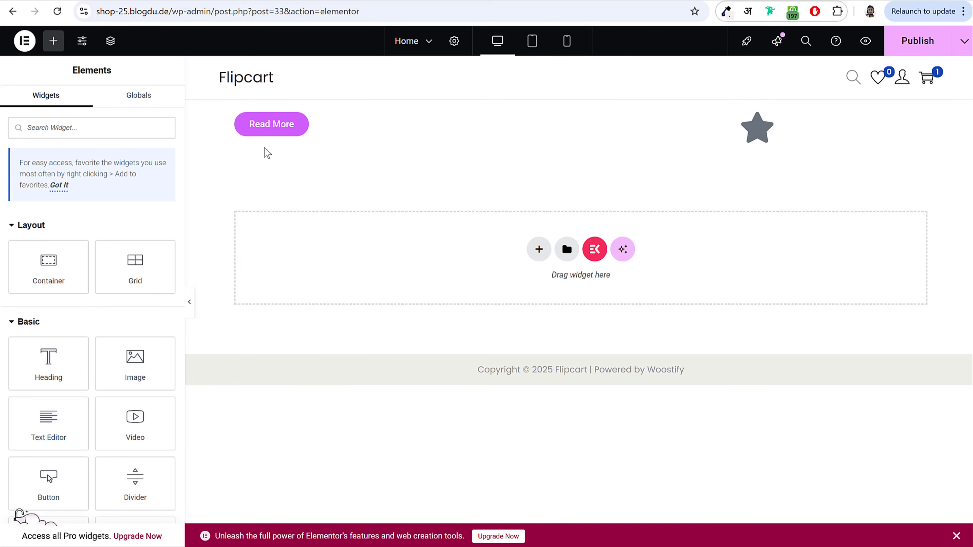
right_click(203, 118)
click(255, 445)
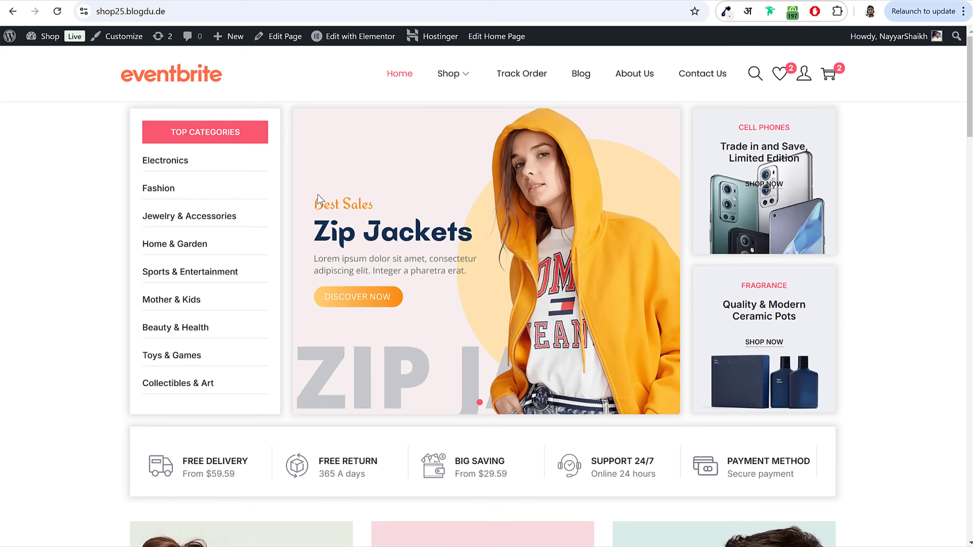
drag(122, 114, 265, 398)
click(240, 208)
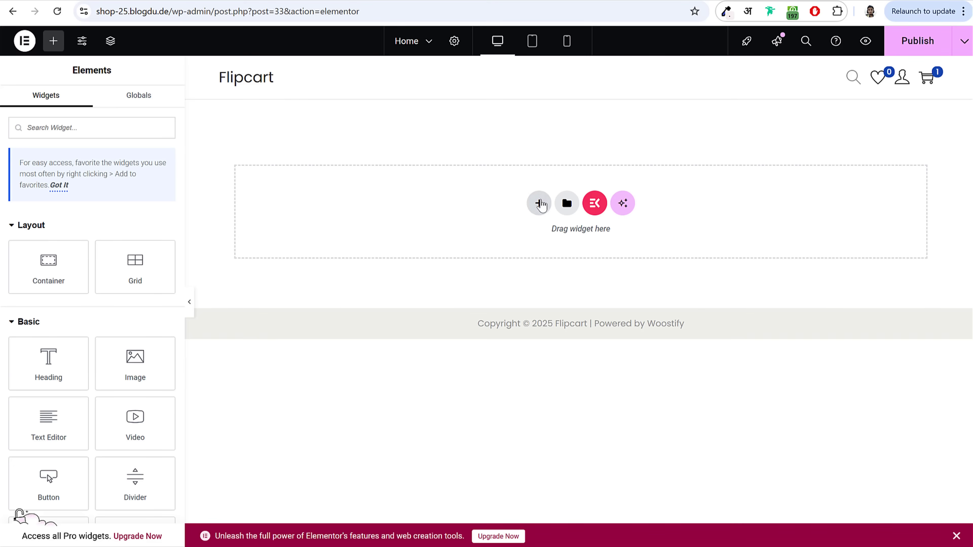
Step: Add a Flexbox container with a narrow-wide-narrow three-column structure
click(540, 203)
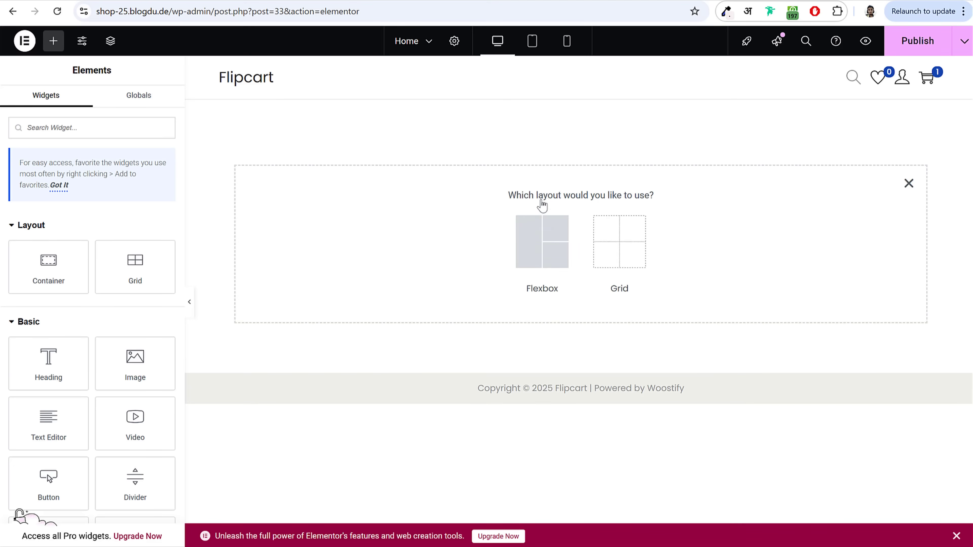
click(554, 252)
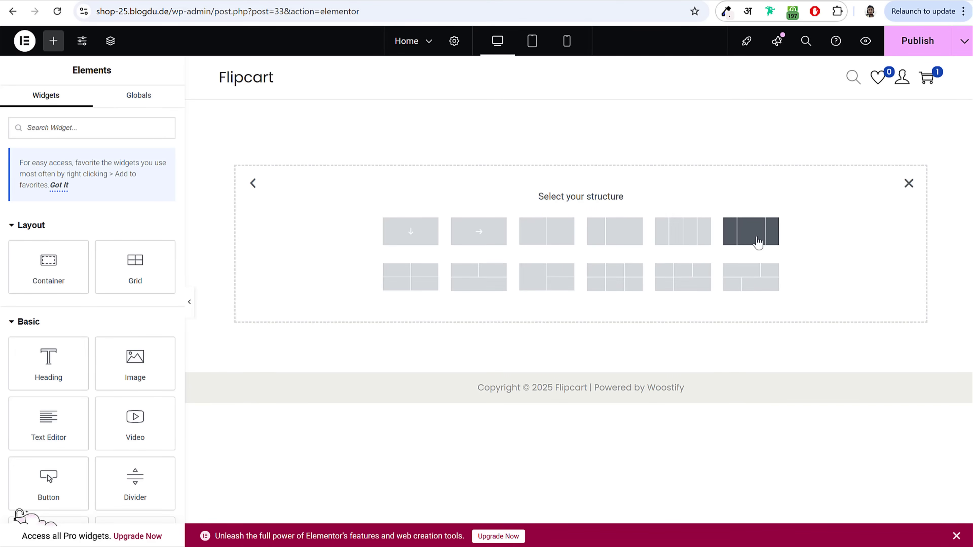
click(757, 241)
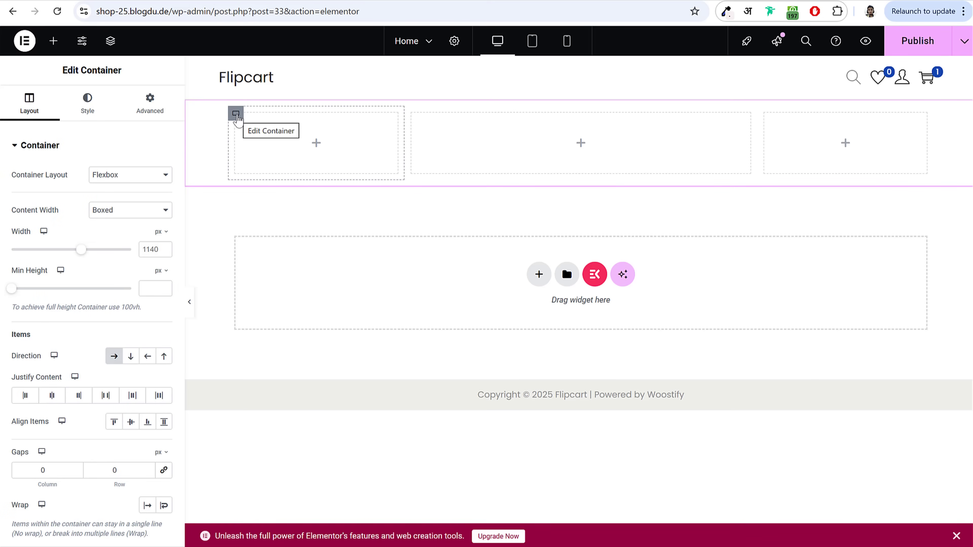
Step: Set the column widths to 22%, 57% and 21%, then select the demo's TOP CATEGORIES text
click(237, 115)
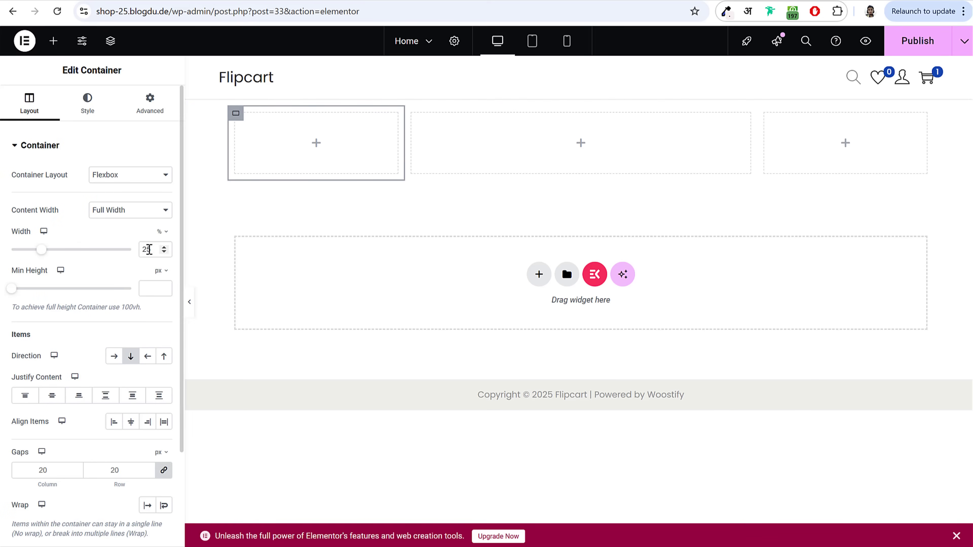
drag(150, 250, 139, 254)
text(22)
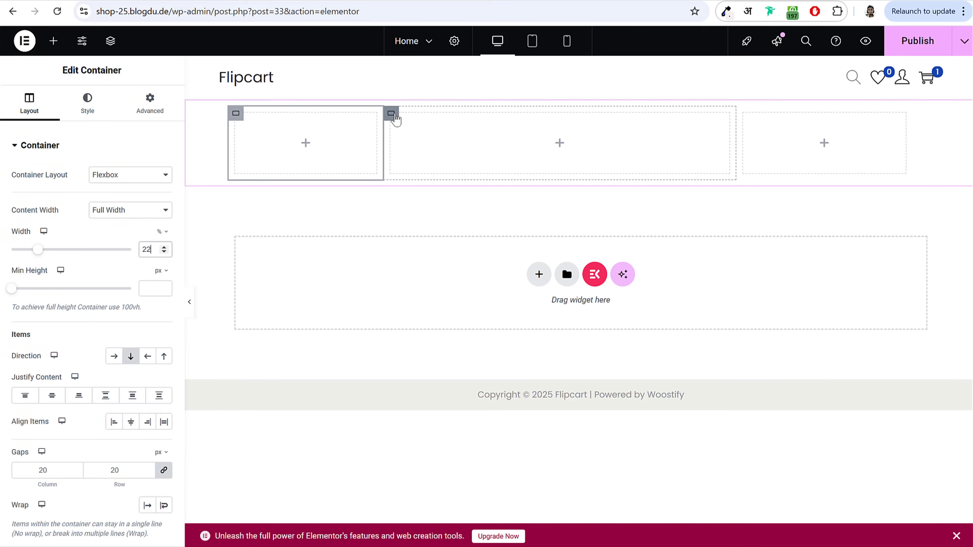
click(391, 114)
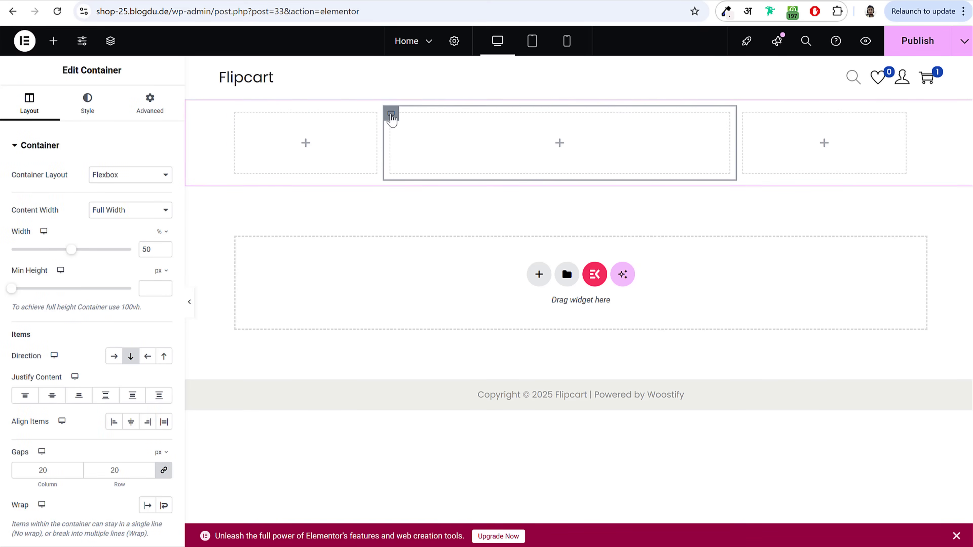
double_click(145, 250)
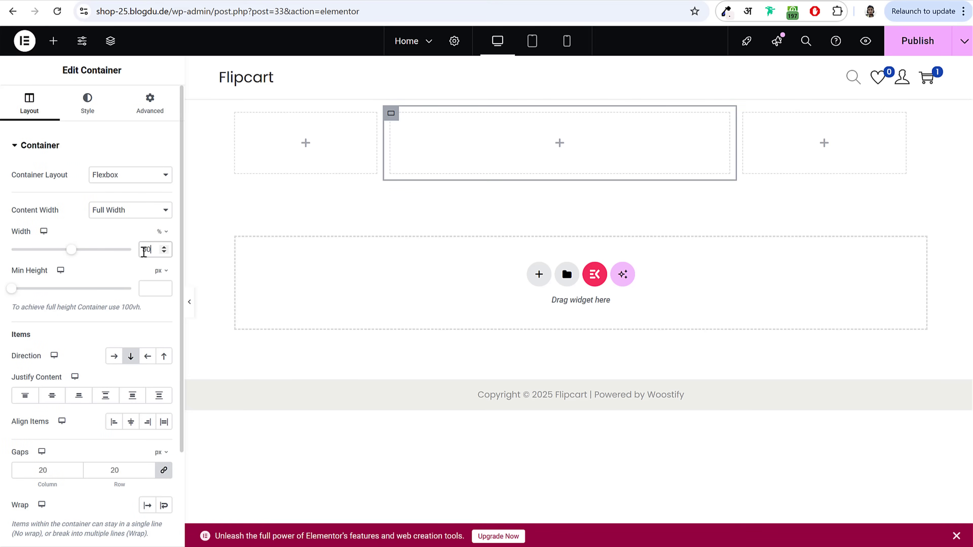
text(57)
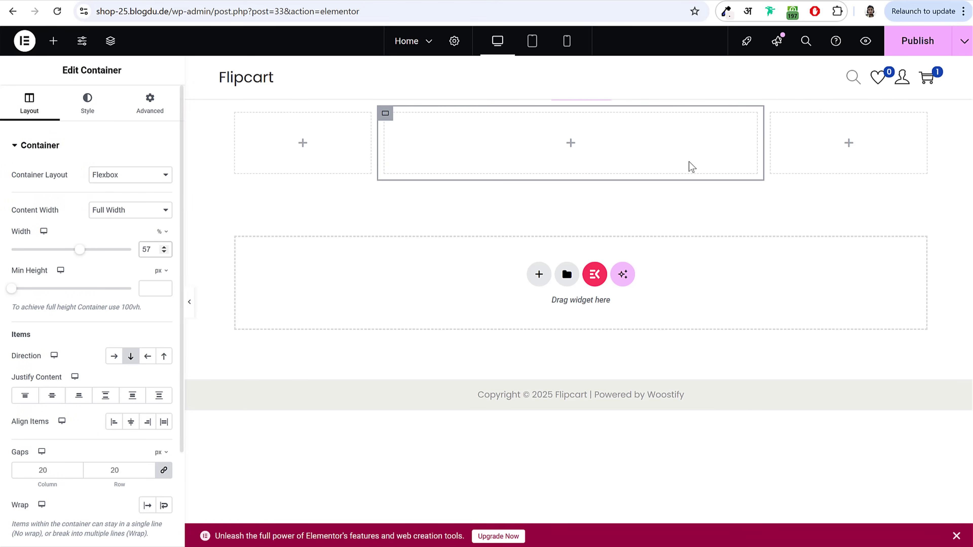
click(772, 114)
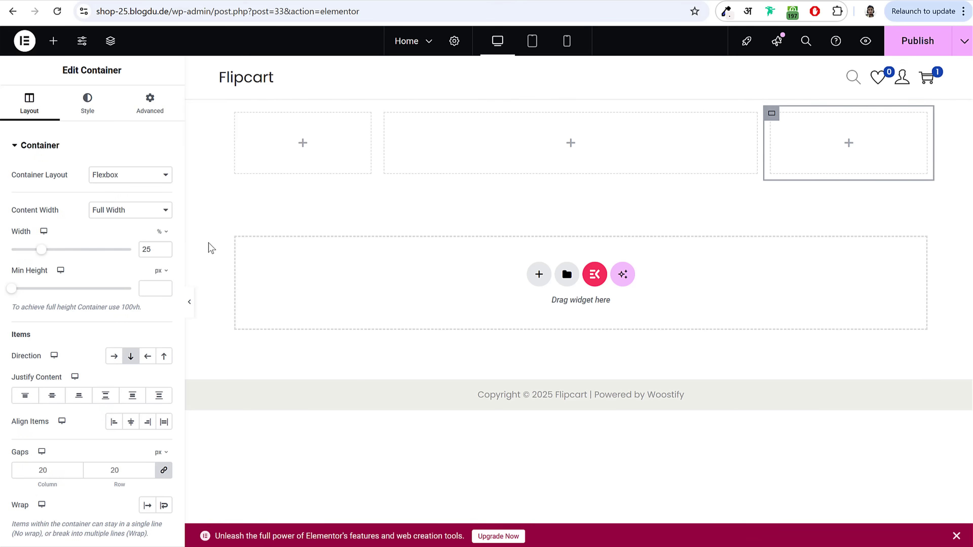
click(160, 253)
key(Down)
key(Down)
key(Down)
key(Down)
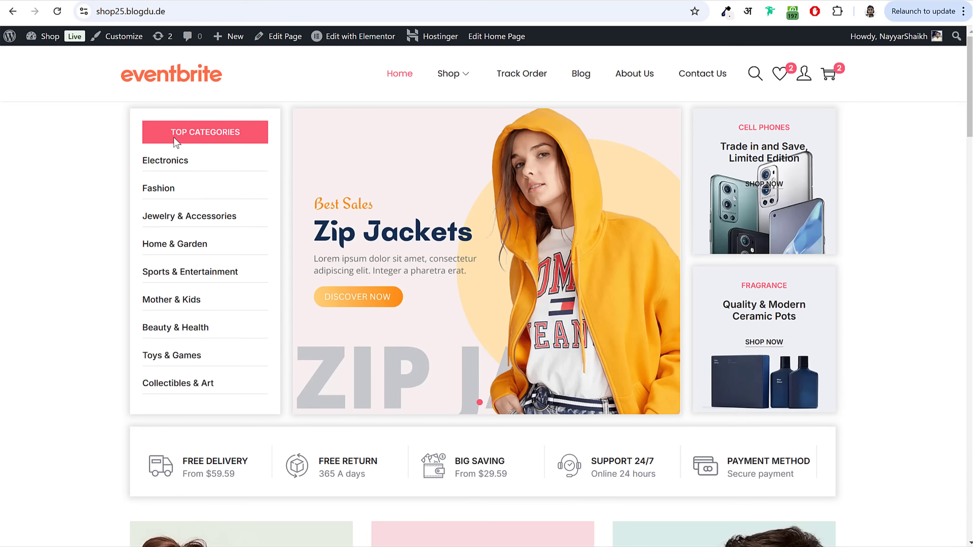
drag(170, 134, 246, 139)
key(ctrl+c)
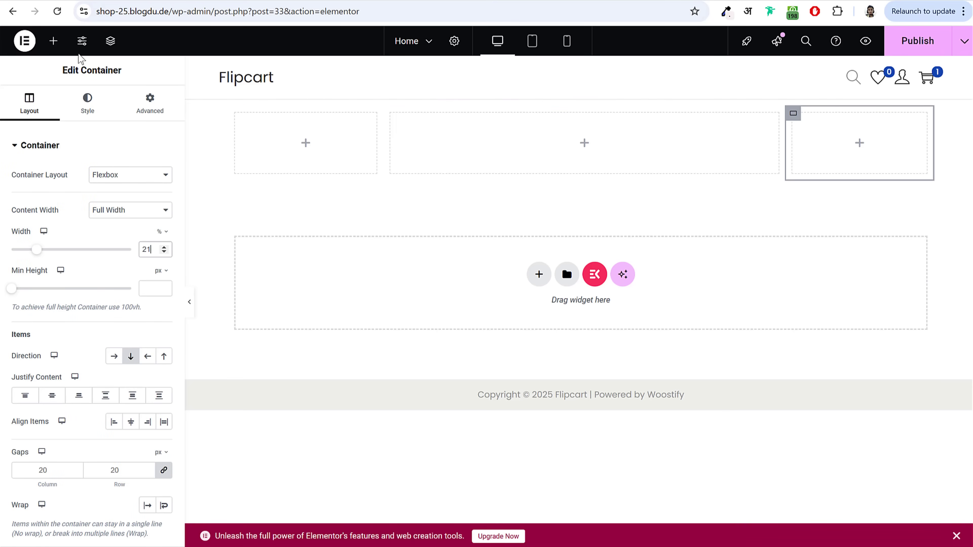
Step: Place a Heading widget in the first column with the text TOP CATEGORIES
click(60, 48)
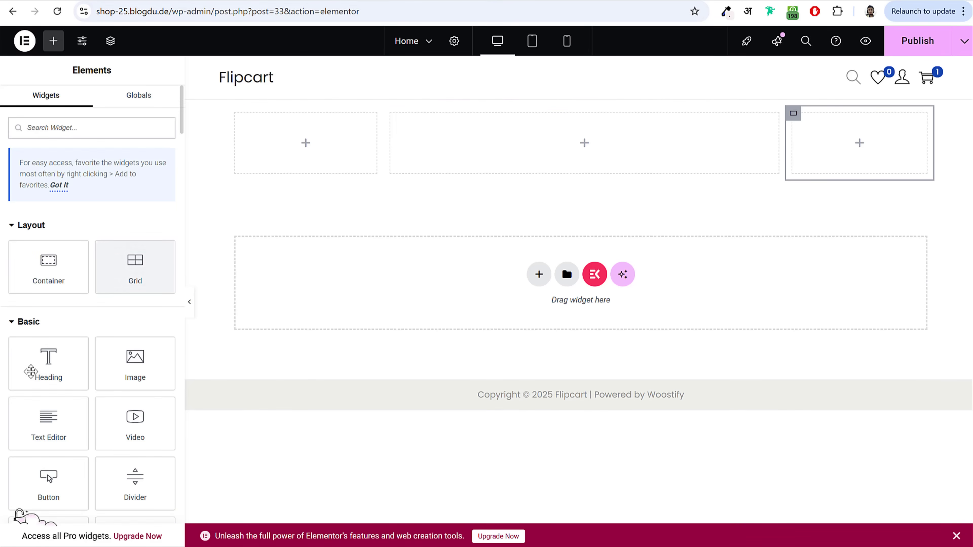
drag(41, 374, 282, 153)
triple_click(122, 212)
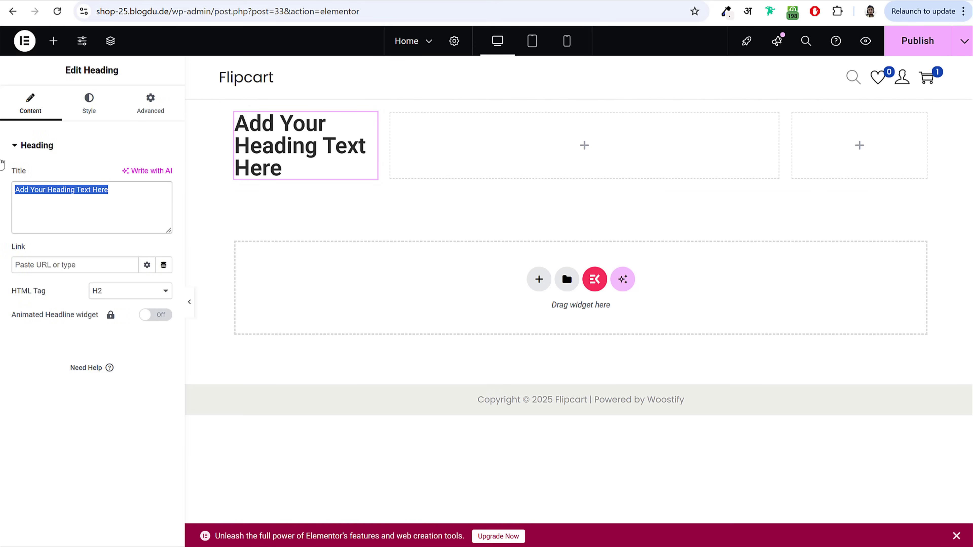
key(ctrl+v)
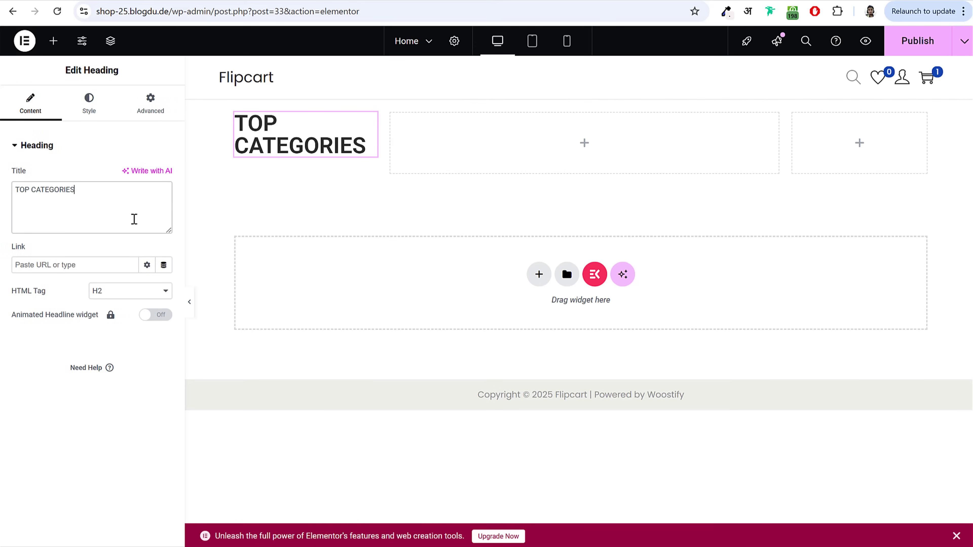
Step: Center-align the heading in its Style settings
click(101, 113)
click(133, 182)
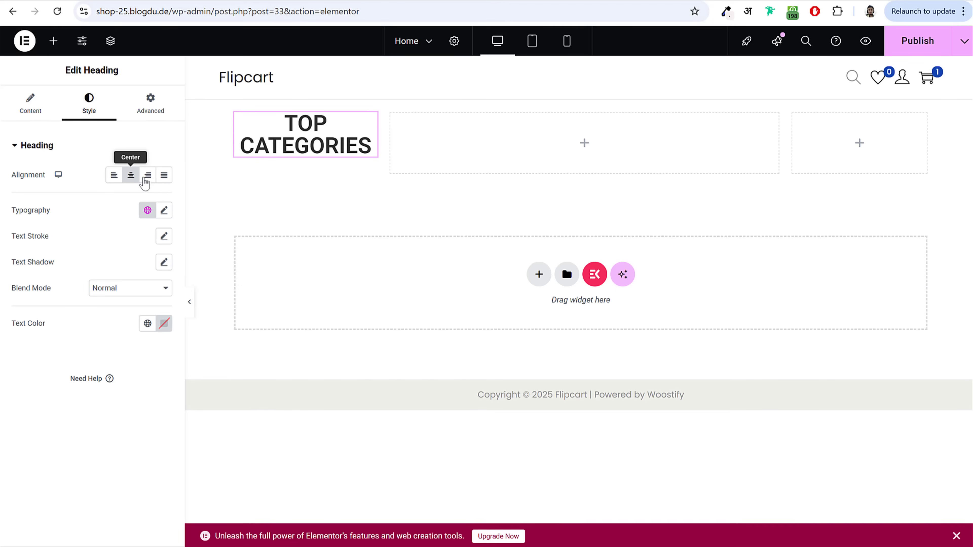
click(147, 176)
click(114, 175)
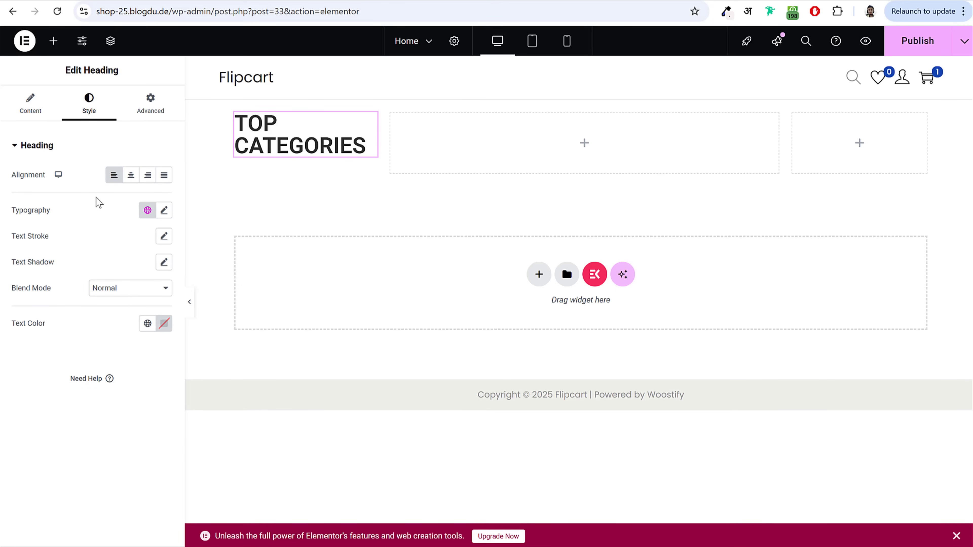
click(132, 177)
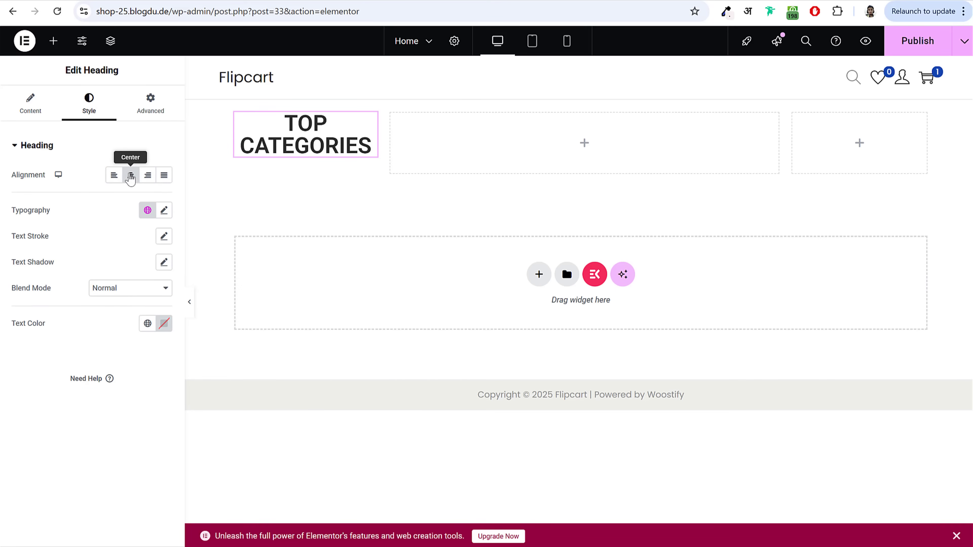
Step: In the heading's Typography, try Poppins and then Lato as the font family
click(164, 212)
drag(24, 272, 49, 274)
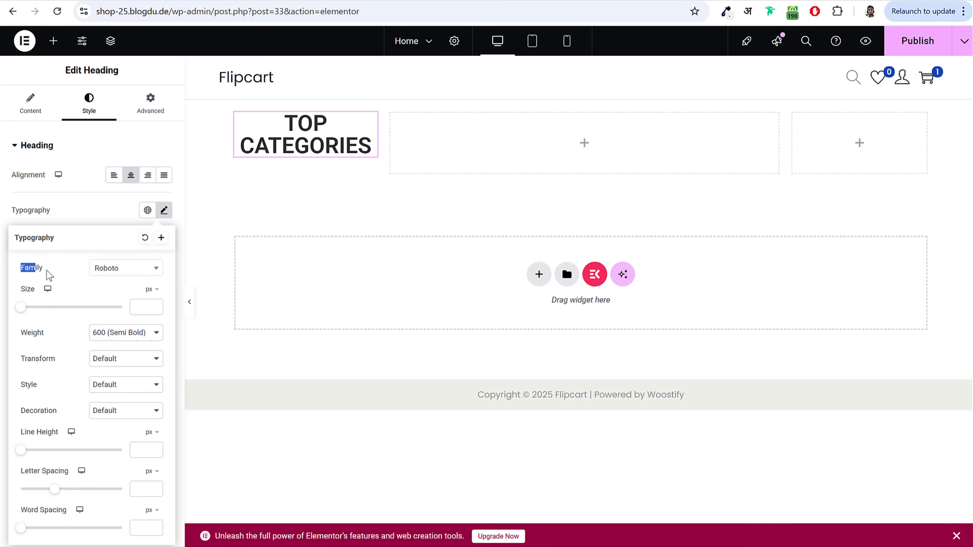
click(124, 272)
click(124, 272)
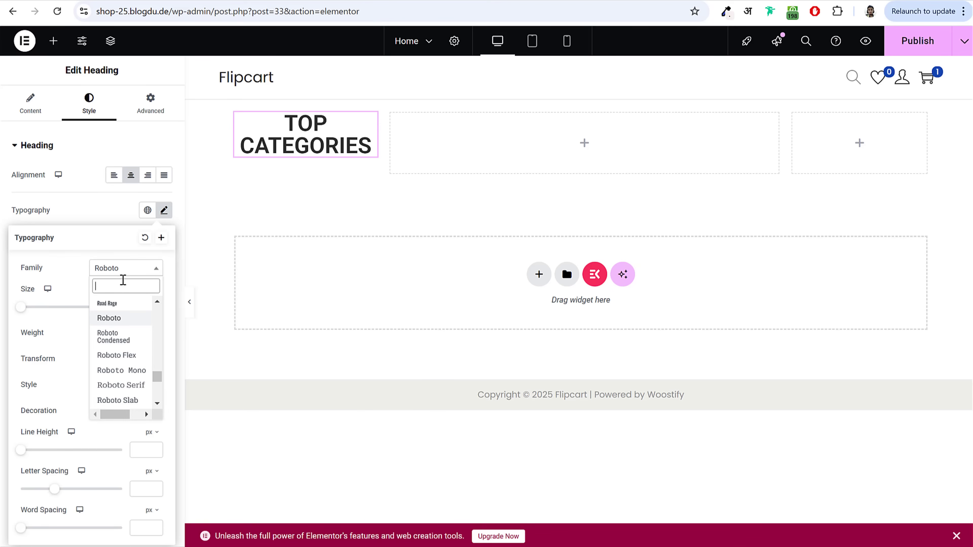
text(poppins)
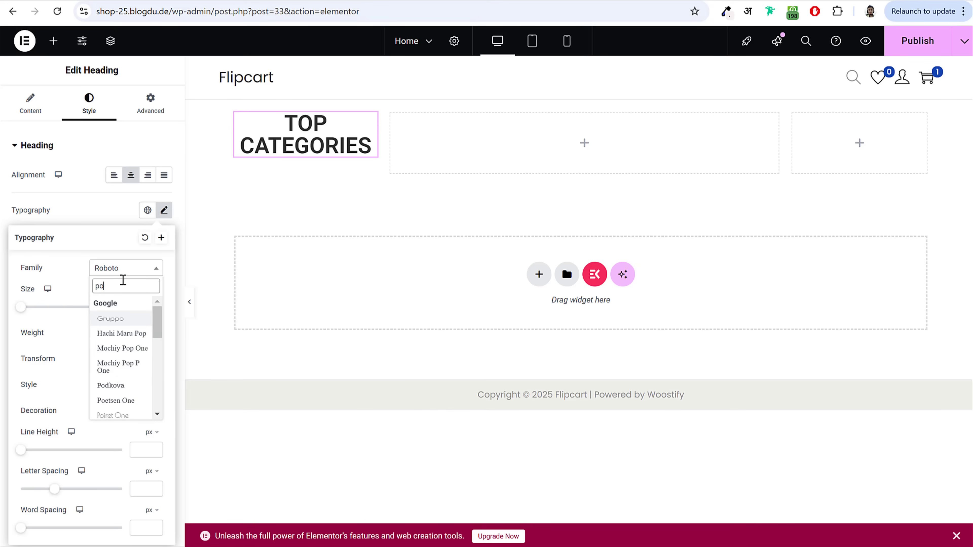
key(Return)
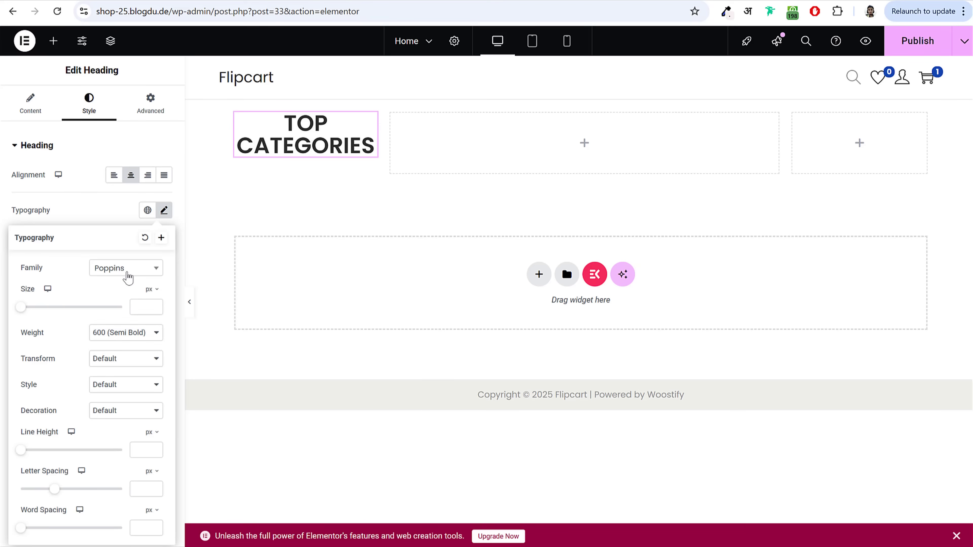
click(127, 278)
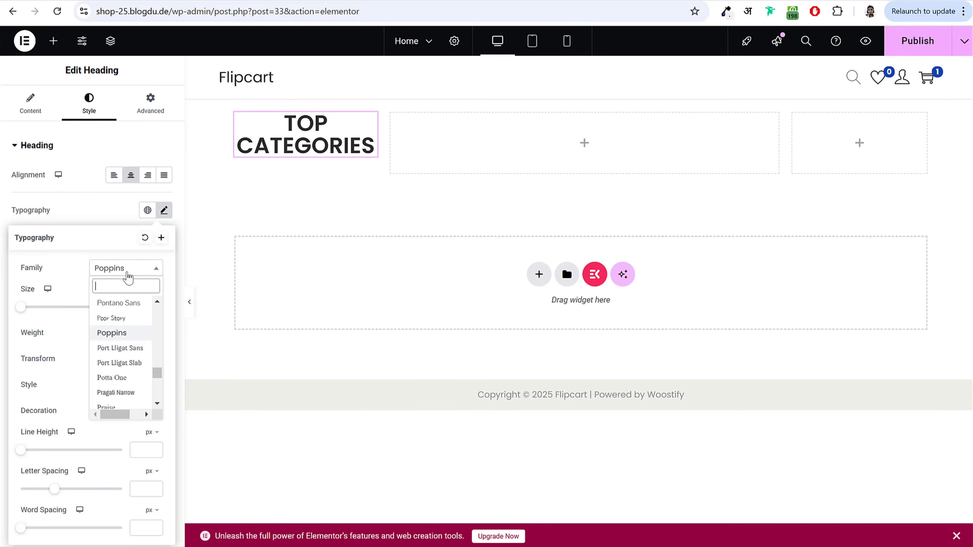
text(lato)
key(Return)
Step: Try Inter and Open Sans, then settle on Inter as the heading font
click(128, 277)
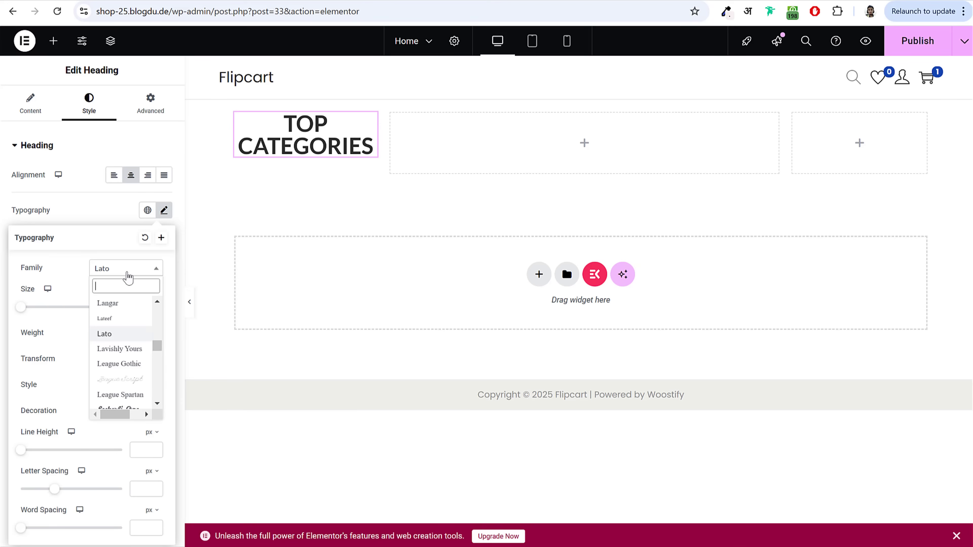
text(ind)
key(BackSpace)
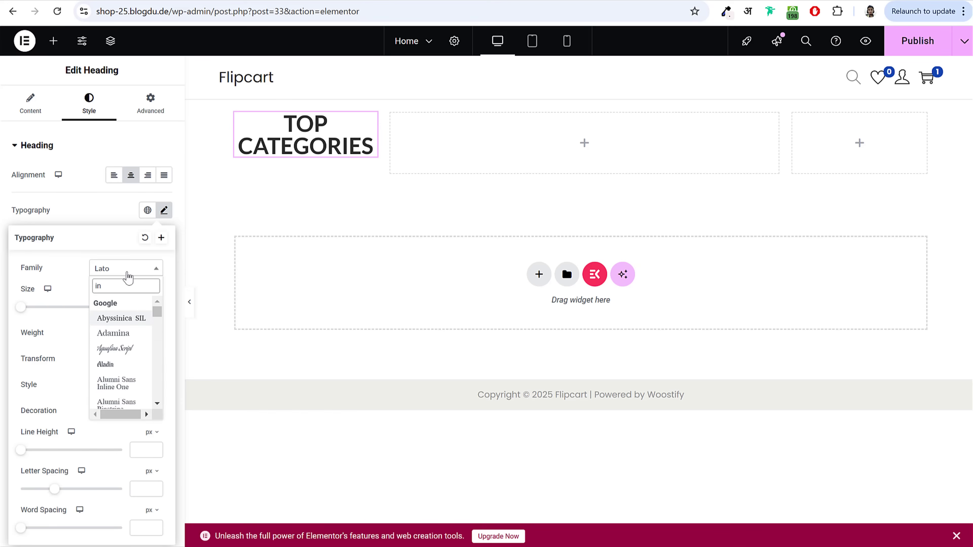
text(ter)
key(Return)
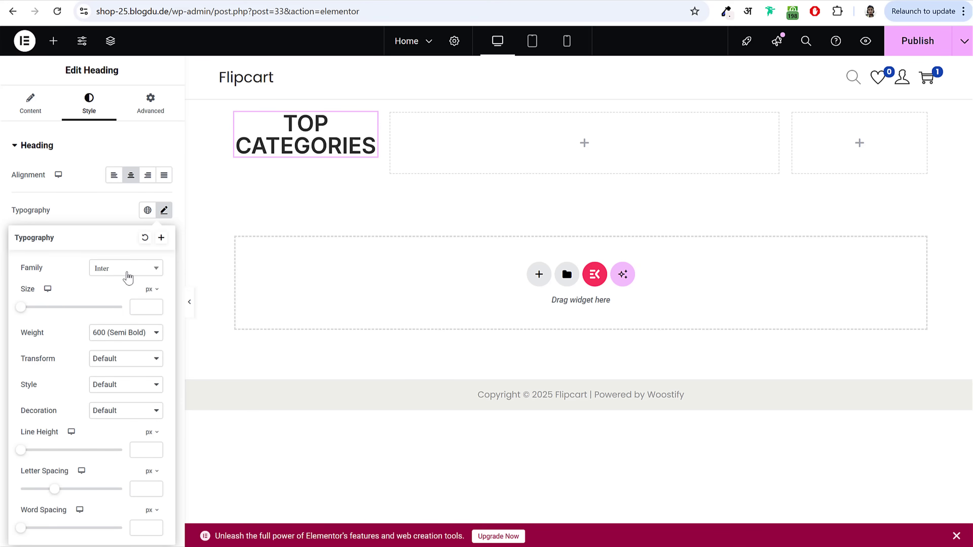
click(122, 272)
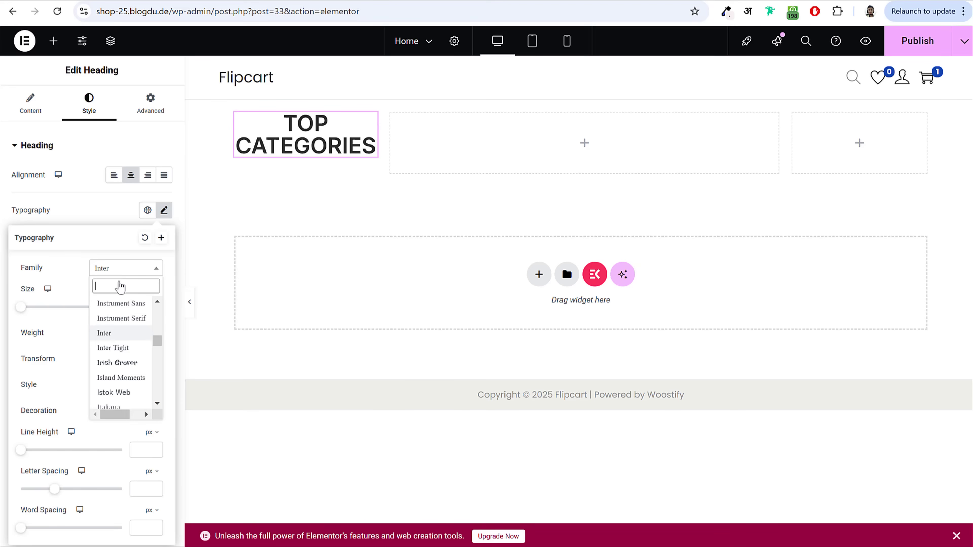
text(open sans)
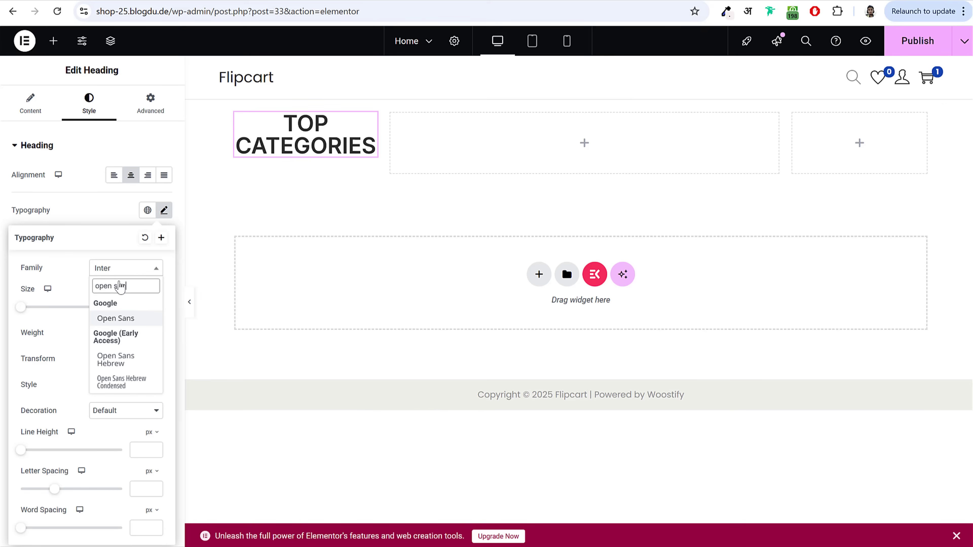
key(Return)
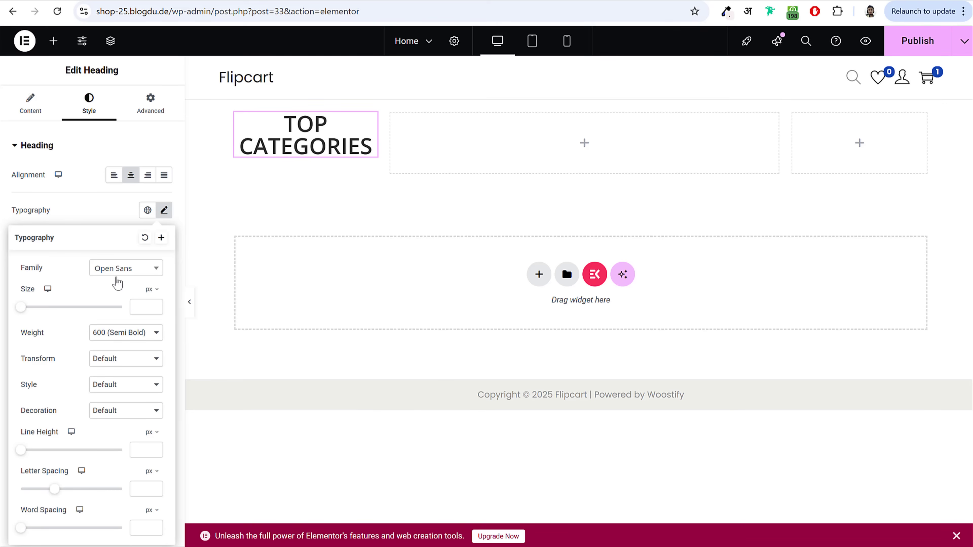
click(119, 272)
text(inter)
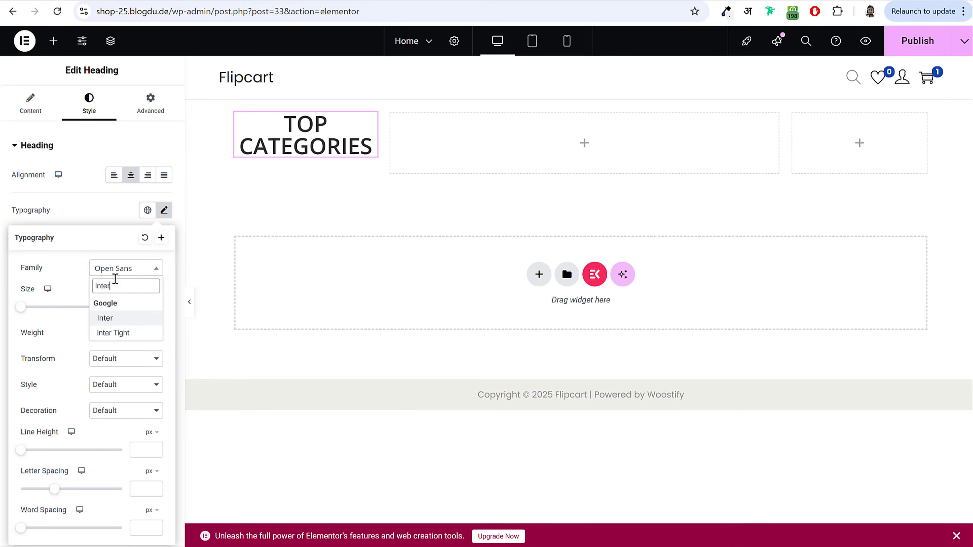
key(Return)
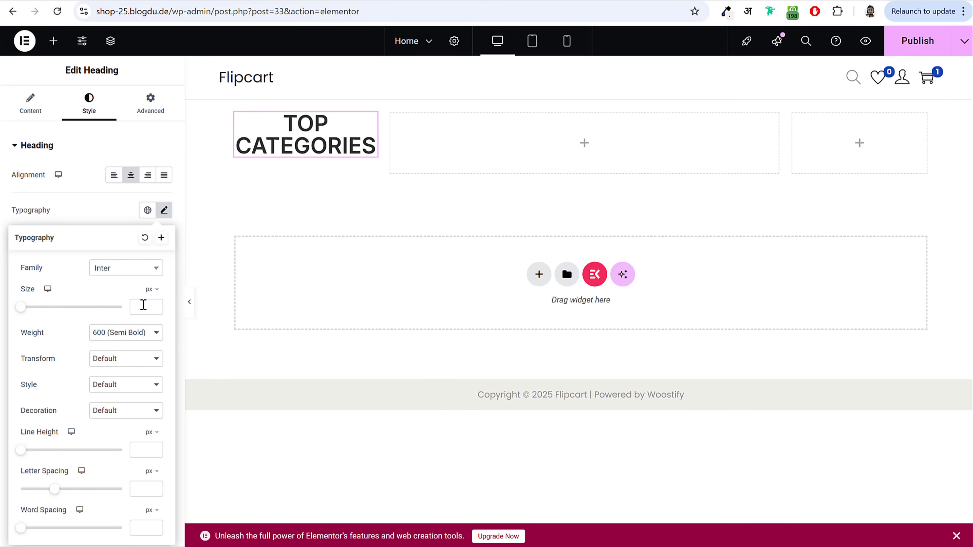
Step: Set the size to 13 px and test weights before settling on 600 (Semi Bold)
mouse_move(21, 307)
mouse_down()
mouse_move(45, 319)
mouse_move(26, 320)
mouse_up()
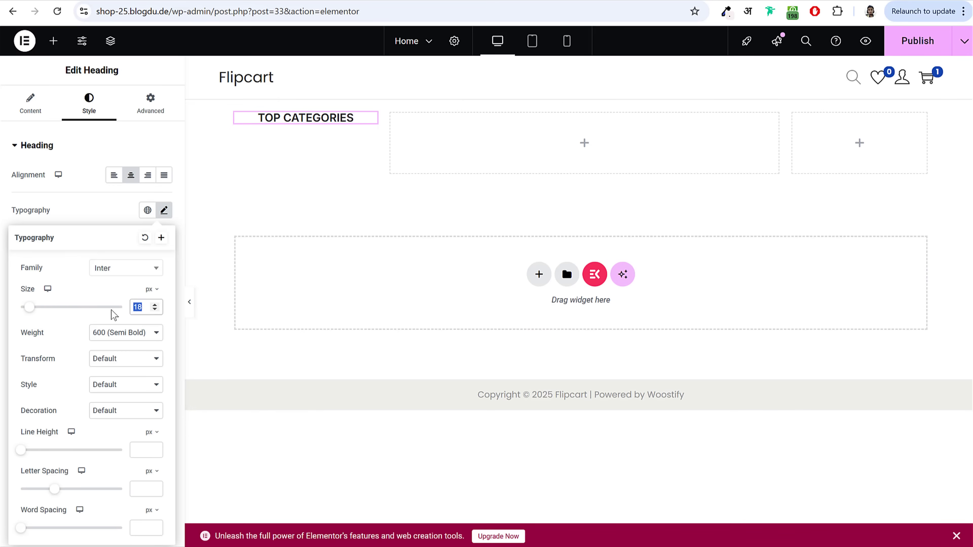
text(13)
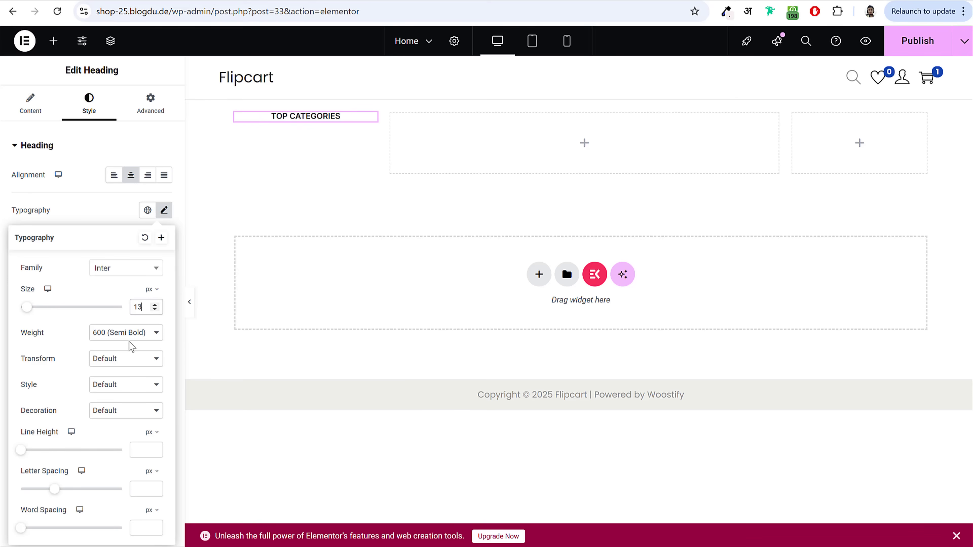
click(113, 336)
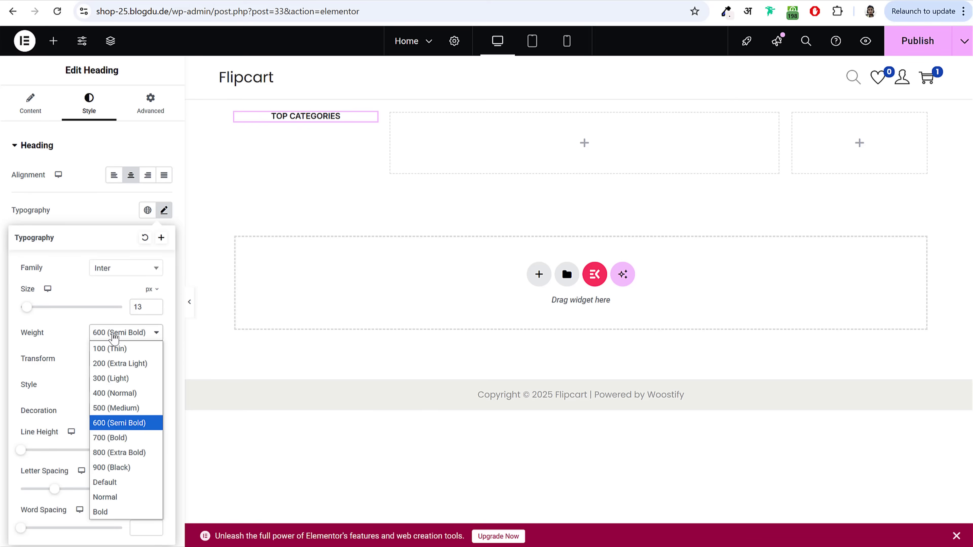
drag(31, 313, 120, 339)
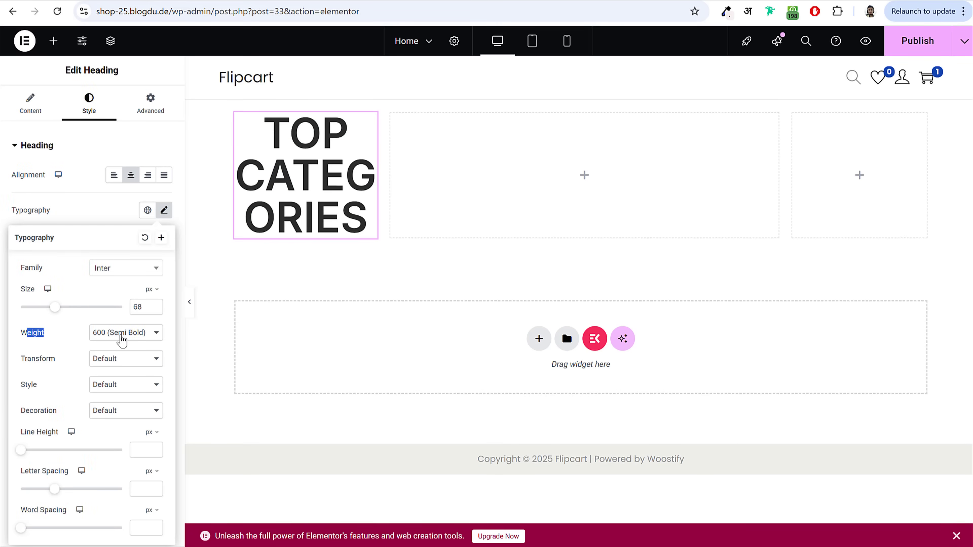
click(119, 339)
click(122, 354)
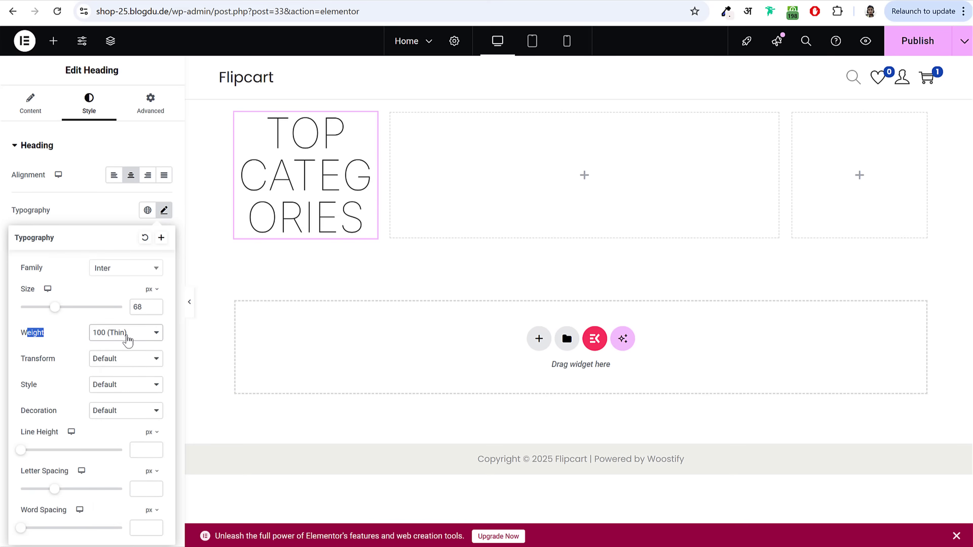
click(129, 340)
click(135, 407)
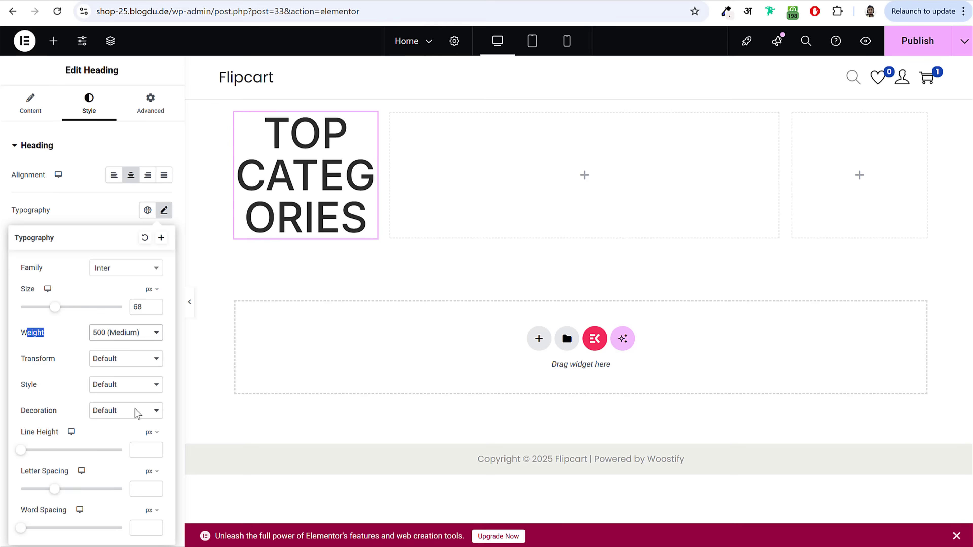
click(137, 340)
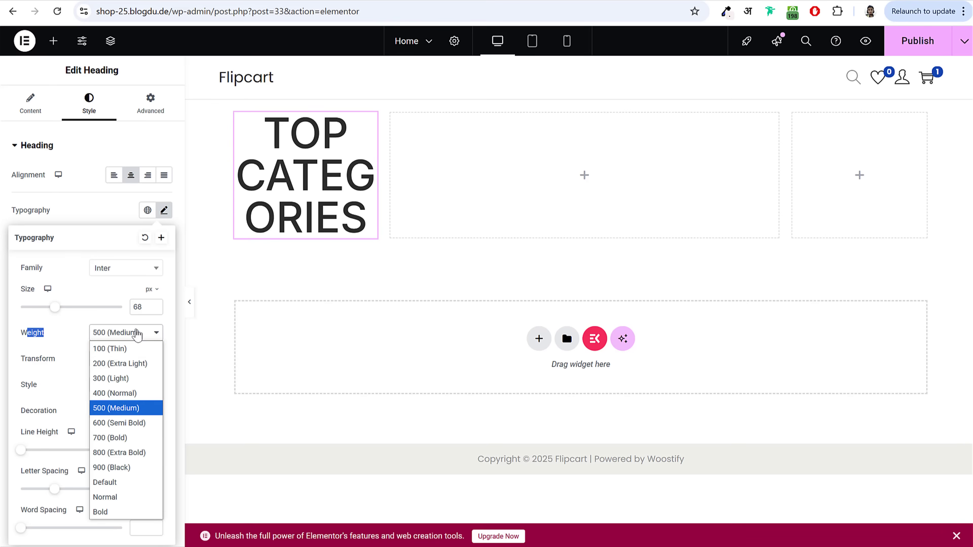
click(126, 467)
click(127, 336)
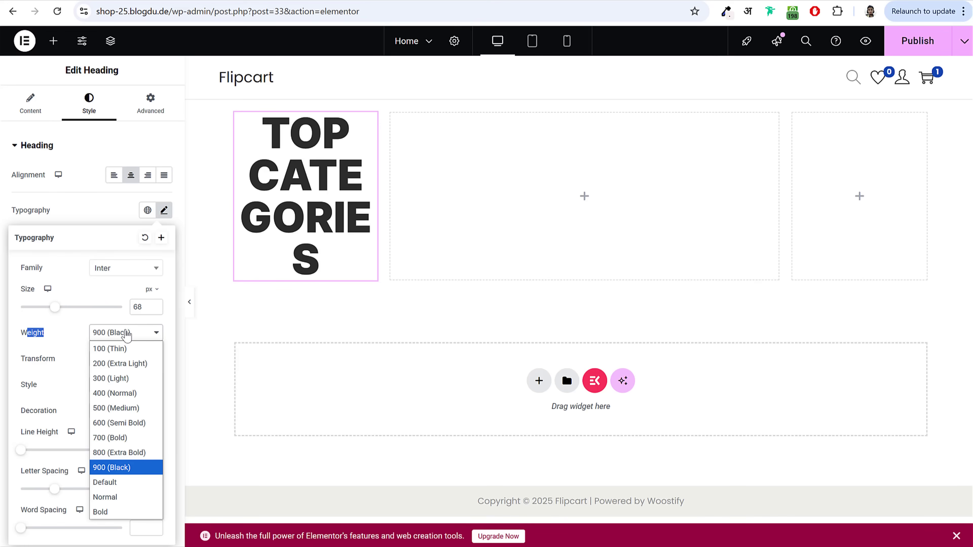
click(128, 423)
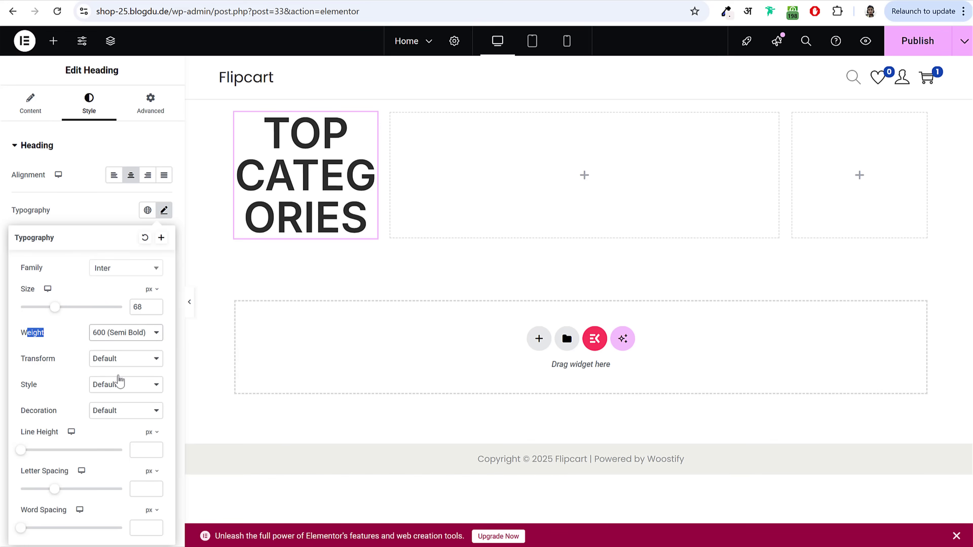
Step: Re-enter 13 px as the font size and close the Typography popover
drag(55, 308, 30, 309)
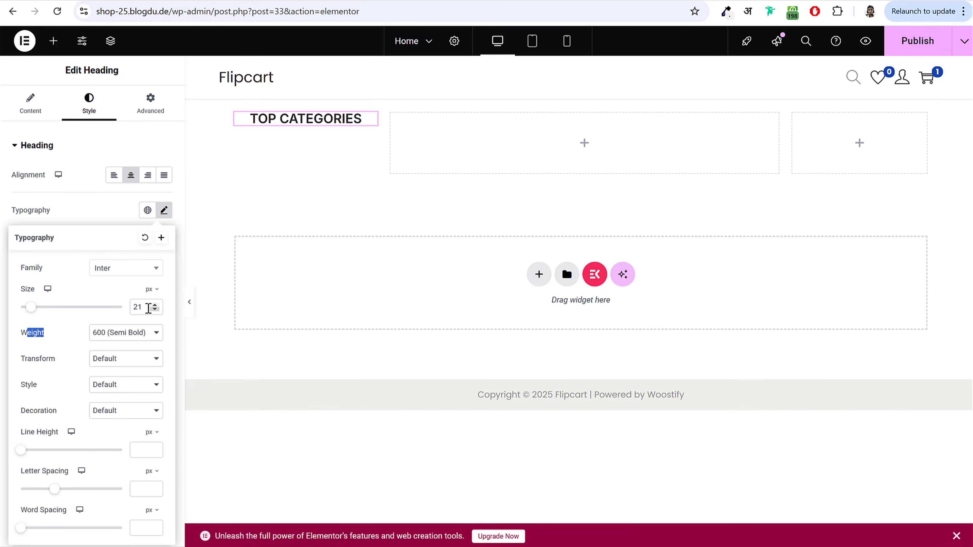
drag(148, 307, 94, 313)
text(13)
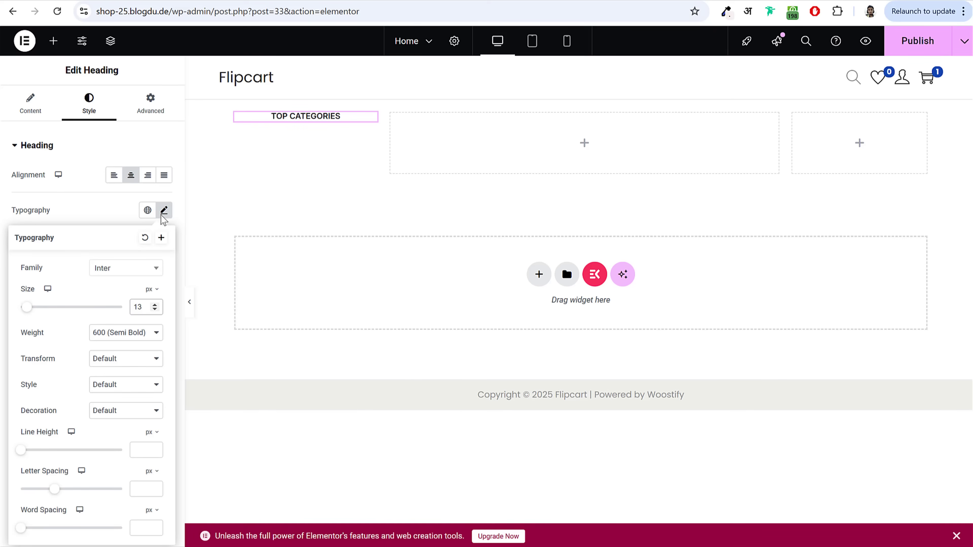
click(163, 211)
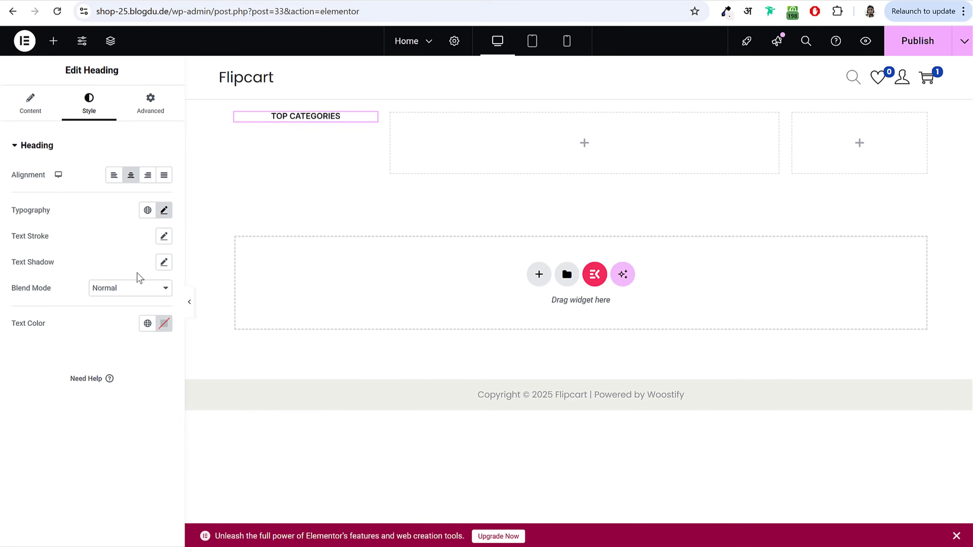
Step: Switch the heading's settings panel to the Advanced tab
click(151, 104)
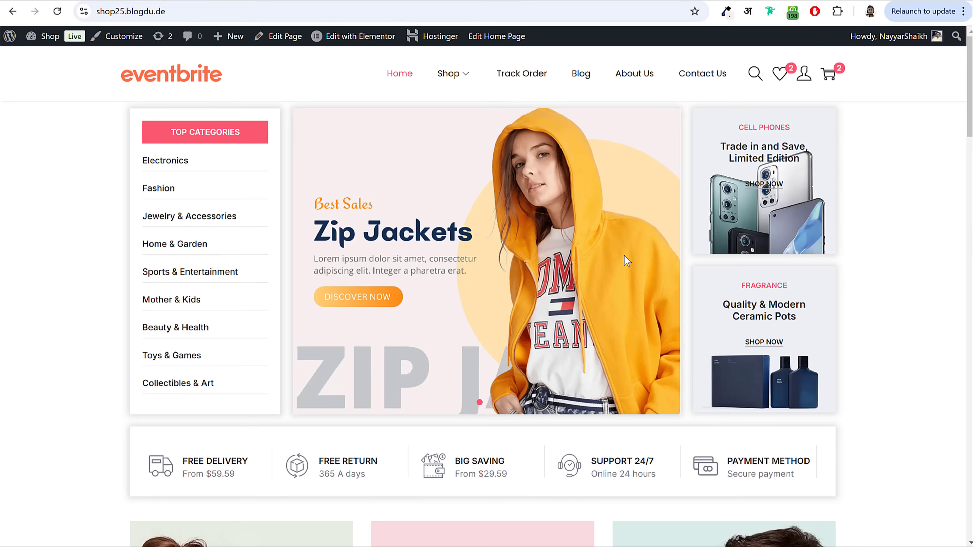
scroll(624, 318, down, 10)
scroll(601, 365, up, 10)
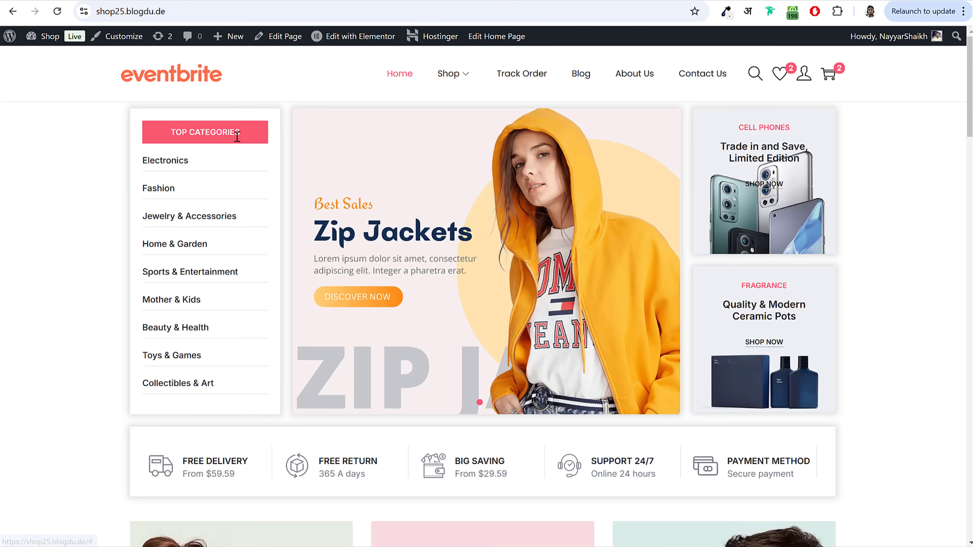
Step: Inspect the demo's TOP CATEGORIES bar and copy its background colour #fb5770
right_click(252, 130)
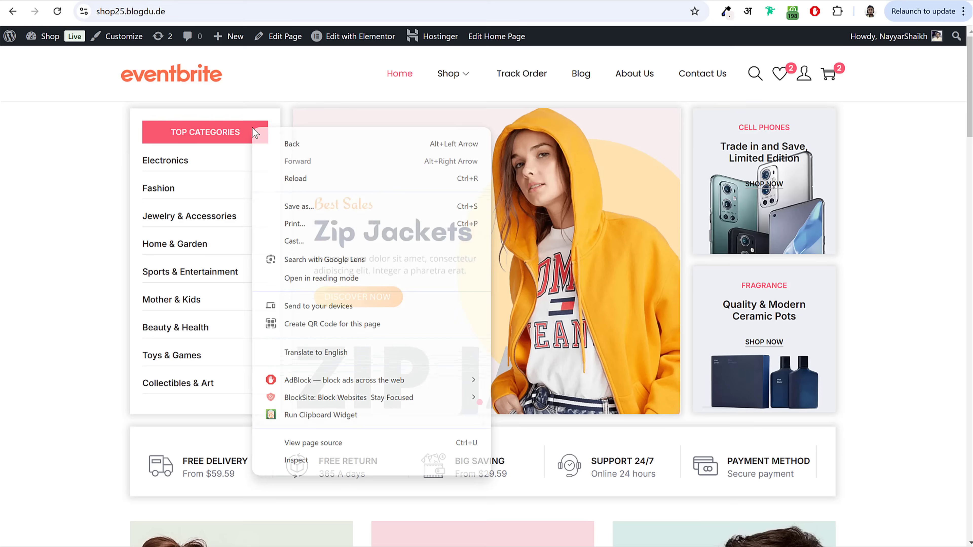
click(309, 462)
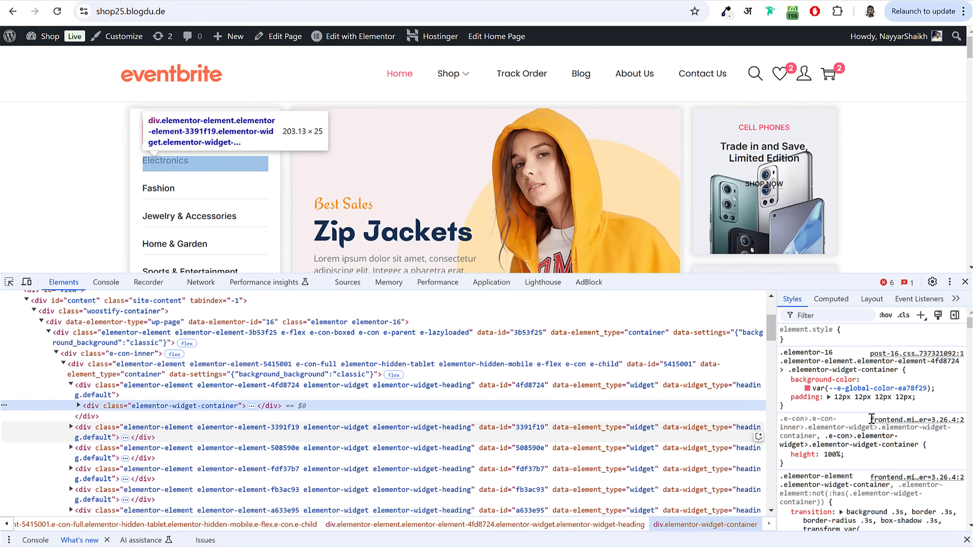
click(807, 388)
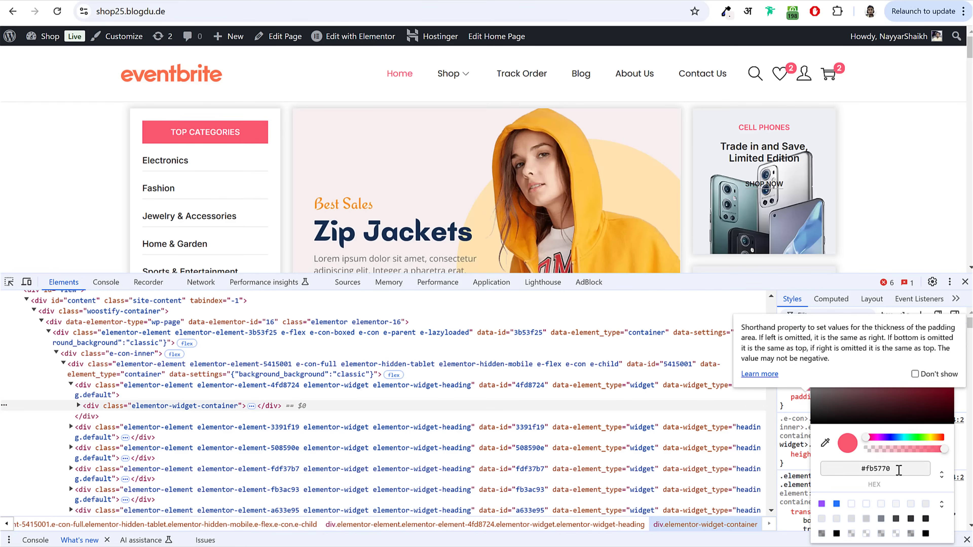
drag(899, 470, 846, 468)
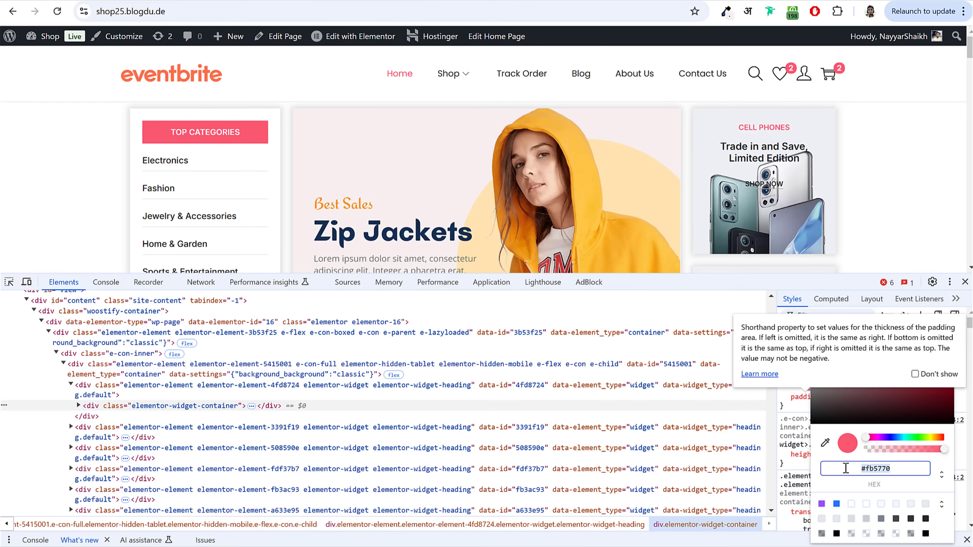
right_click(877, 470)
click(814, 324)
click(203, 1)
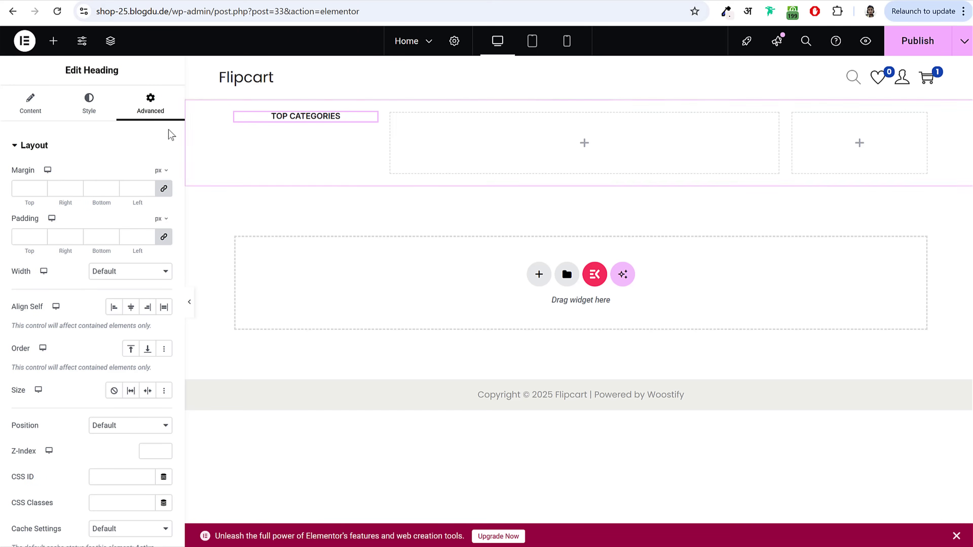
Step: Give the heading a solid background using the copied colour #fb5770
click(104, 145)
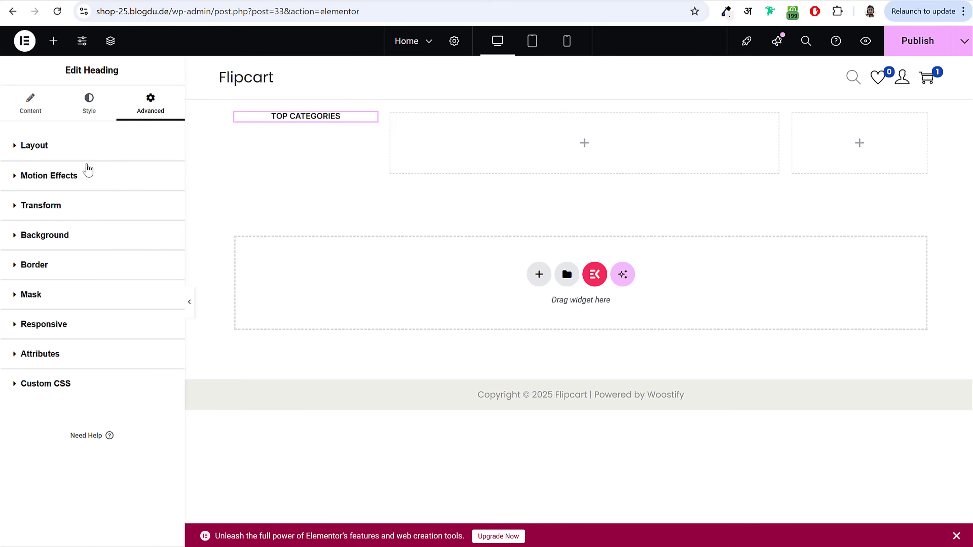
click(63, 235)
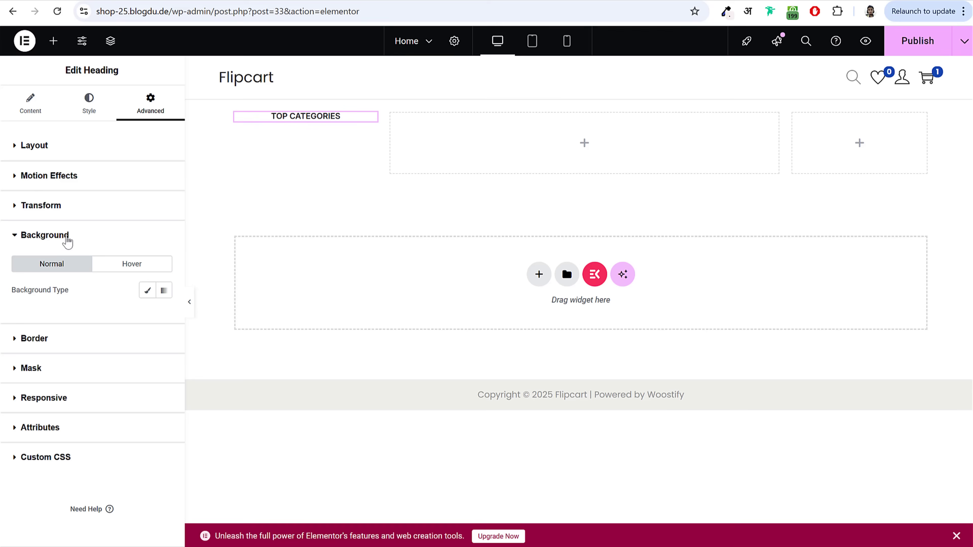
click(145, 293)
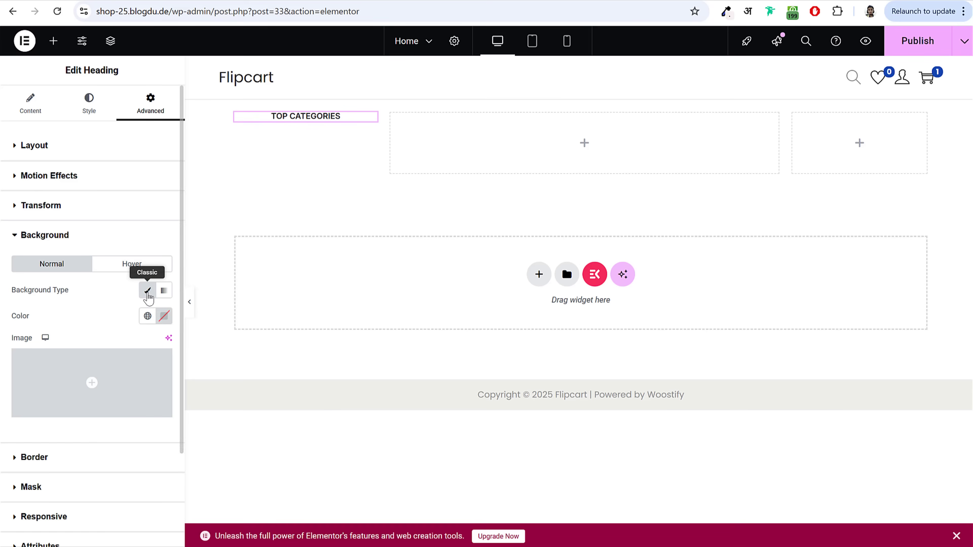
click(164, 315)
key(ctrl+v)
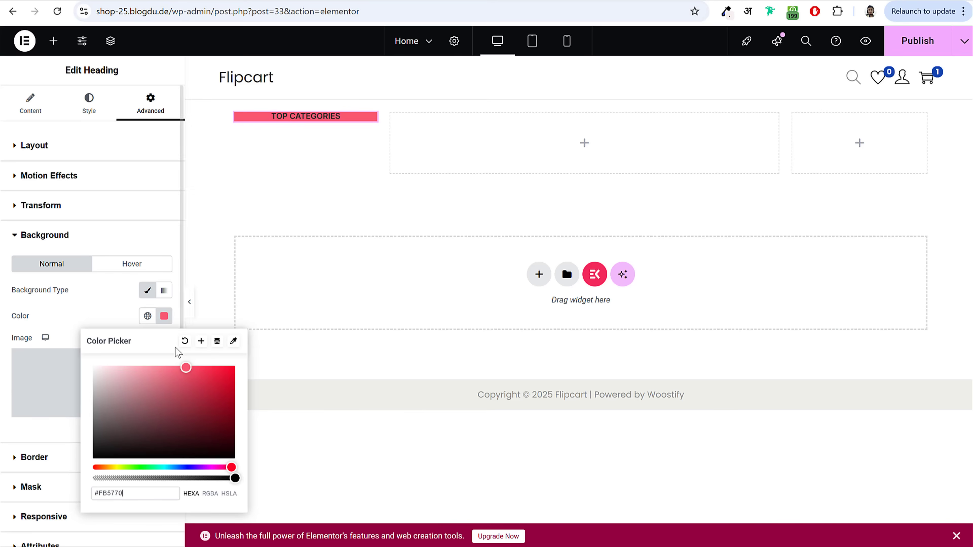
Step: Save the pink as a global colour named Pink and apply it to the background
click(201, 341)
drag(471, 292, 210, 304)
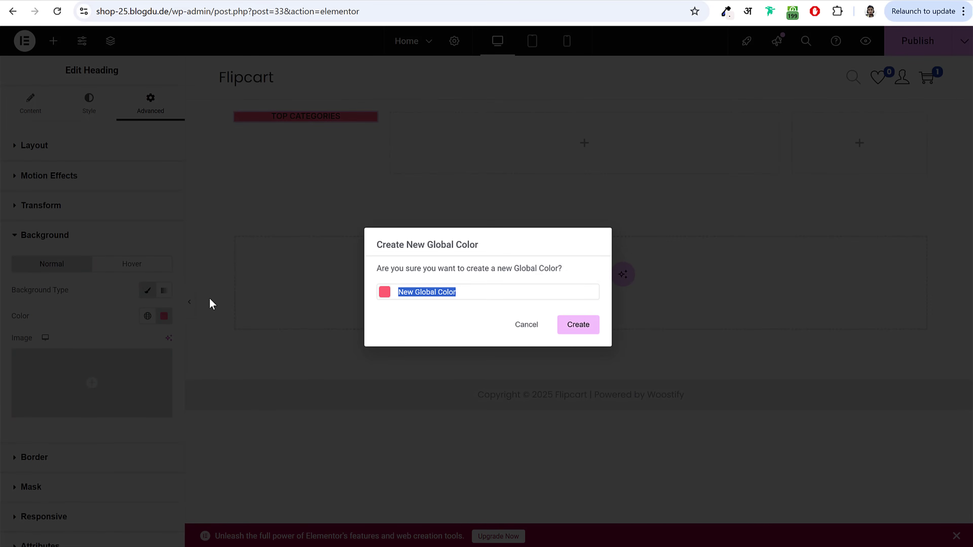
text(Pink)
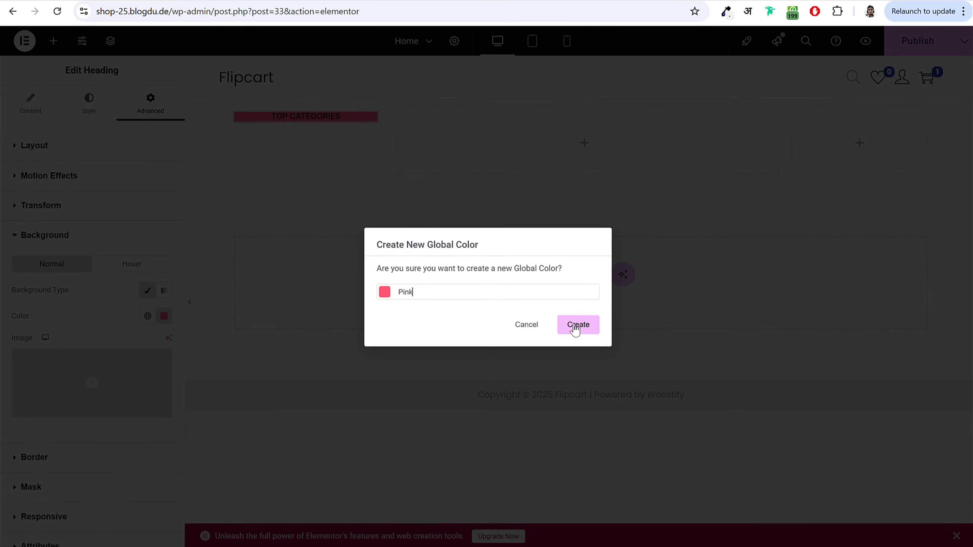
click(573, 328)
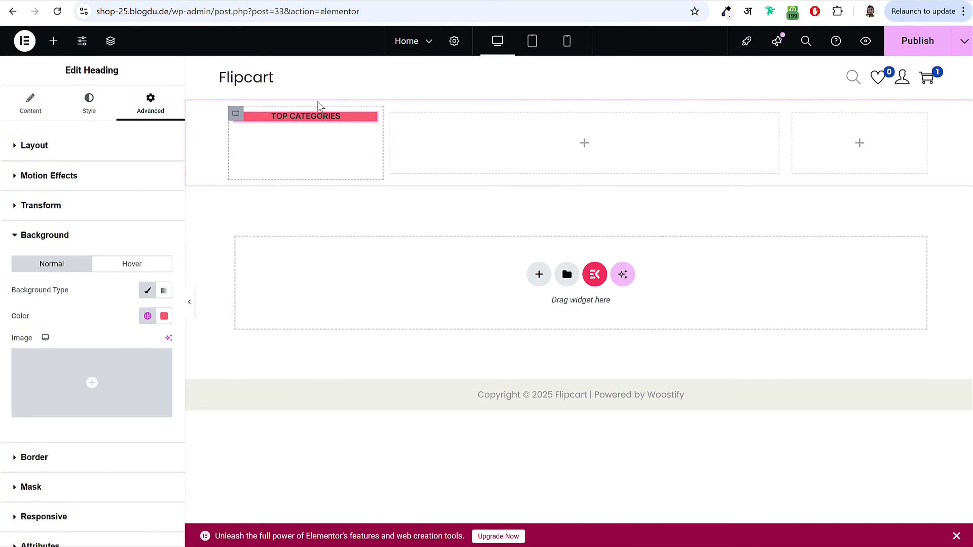
click(147, 317)
scroll(95, 263, down, 1)
scroll(105, 188, up, 1)
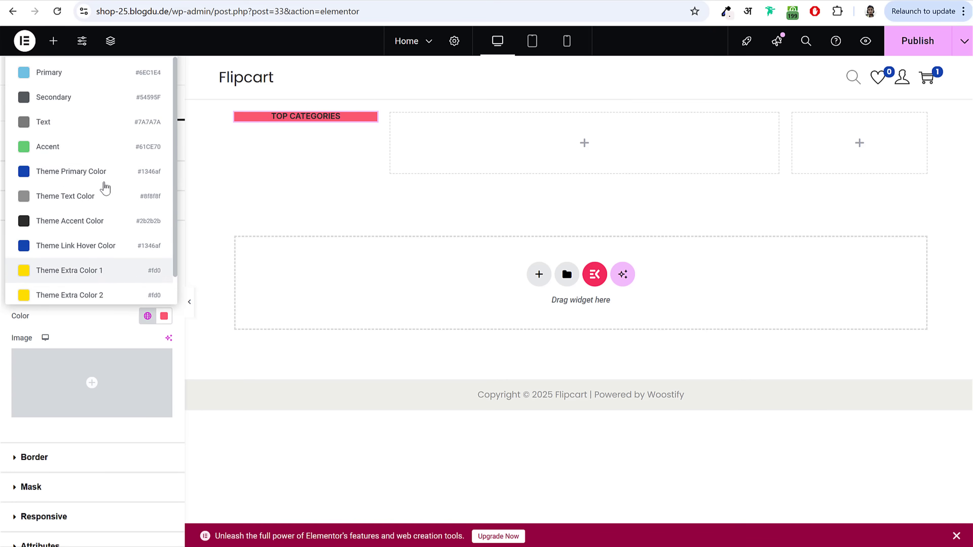
scroll(89, 238, down, 1)
click(49, 294)
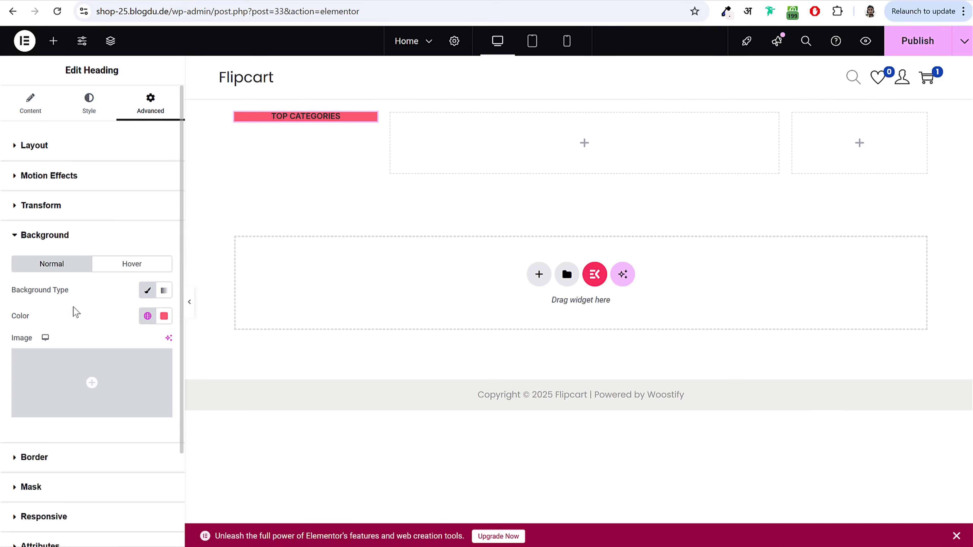
Step: Set the heading's linked padding to 12 on all sides
click(119, 153)
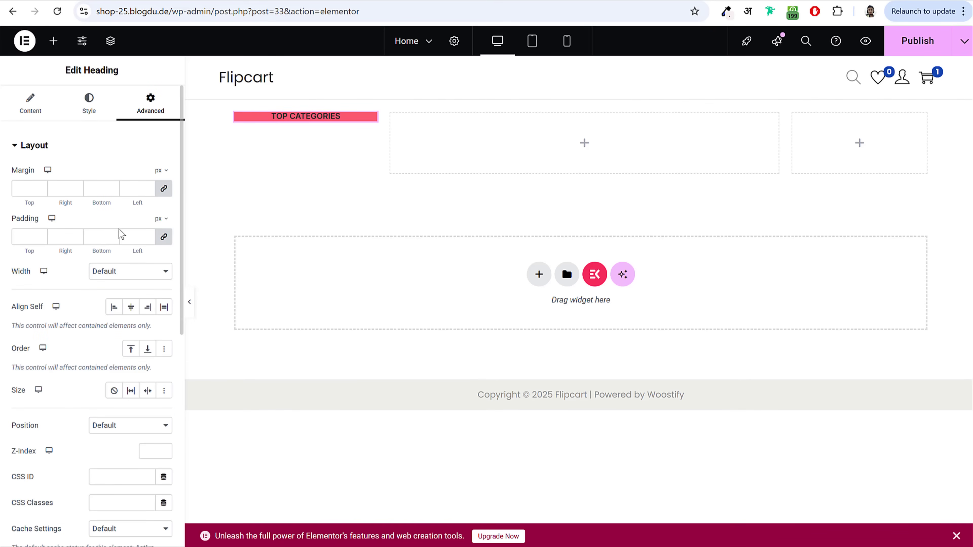
click(17, 236)
text(12)
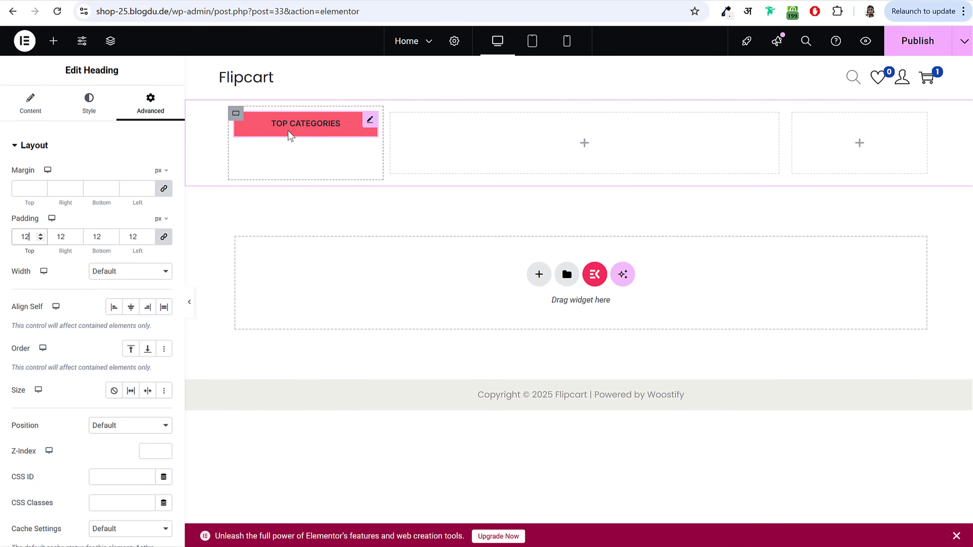
Step: Make the heading text white (#FFFFFF) and publish the page
click(76, 105)
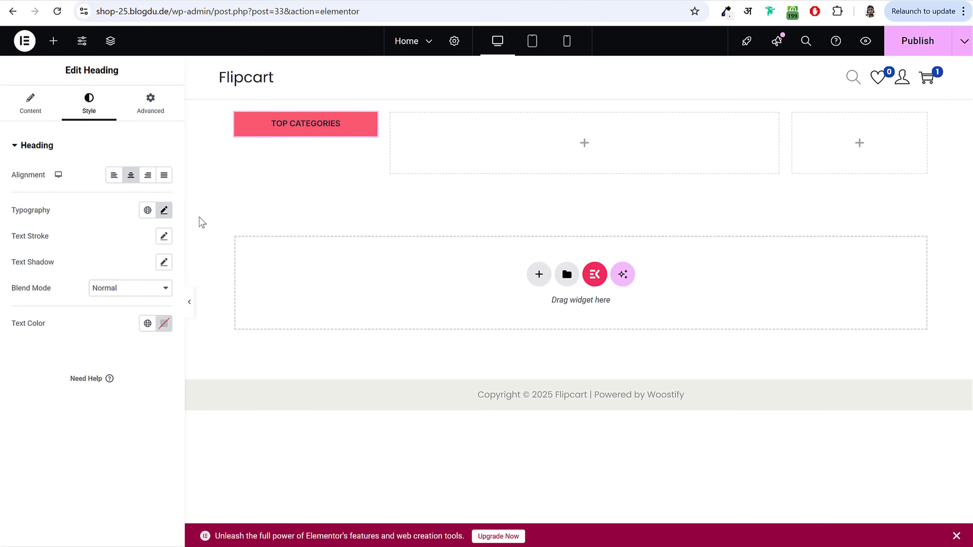
drag(13, 325, 50, 329)
click(164, 324)
text(#FFFFFF)
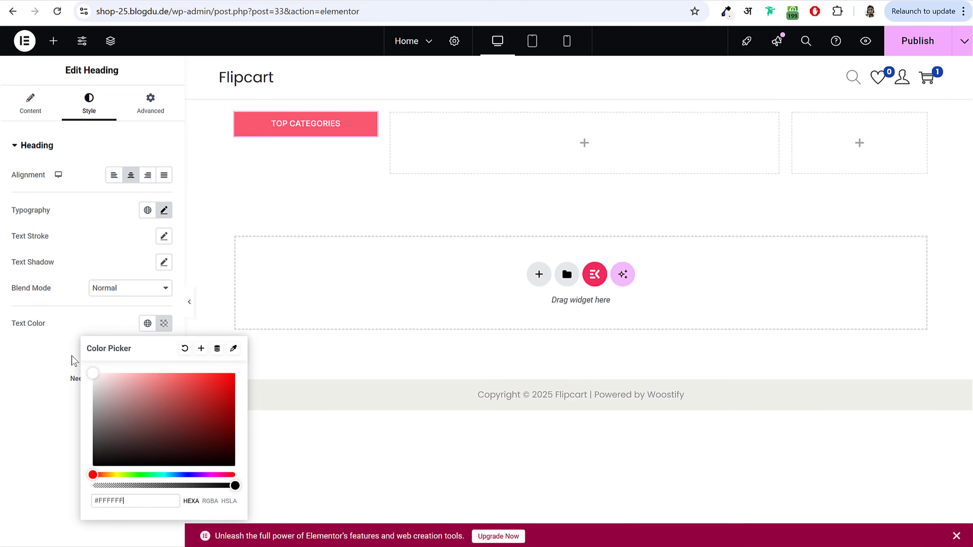
drag(154, 503, 82, 494)
click(36, 392)
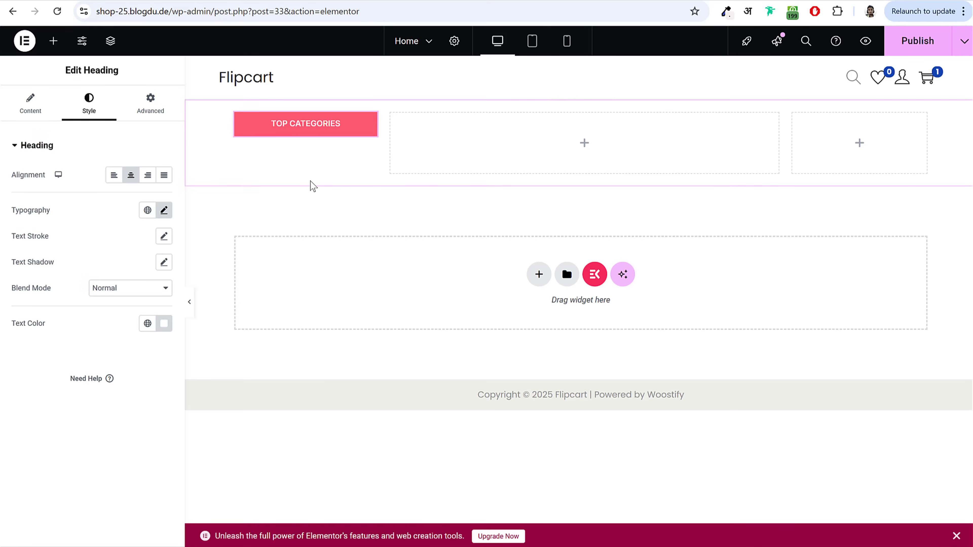
click(906, 54)
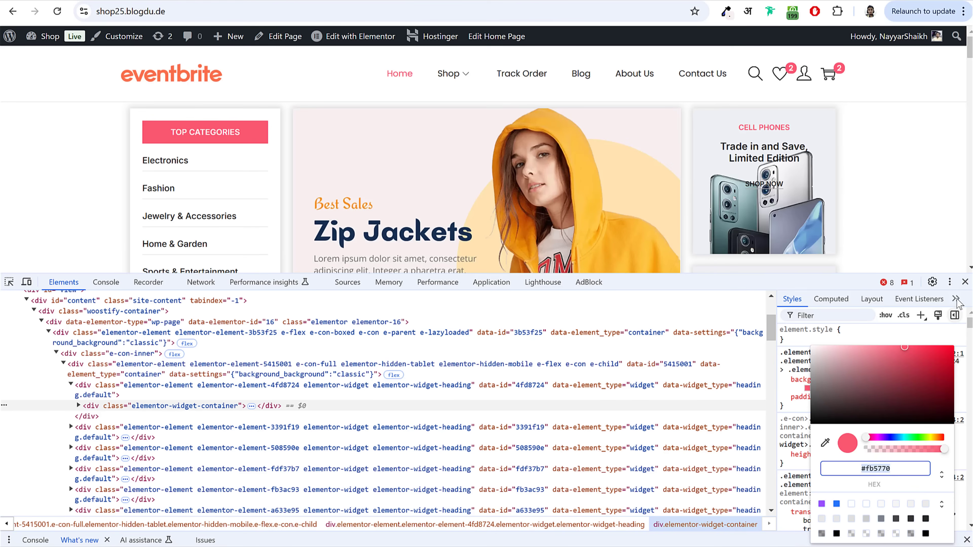
Step: Inspect the storefront's Fashion category link in developer tools
click(861, 331)
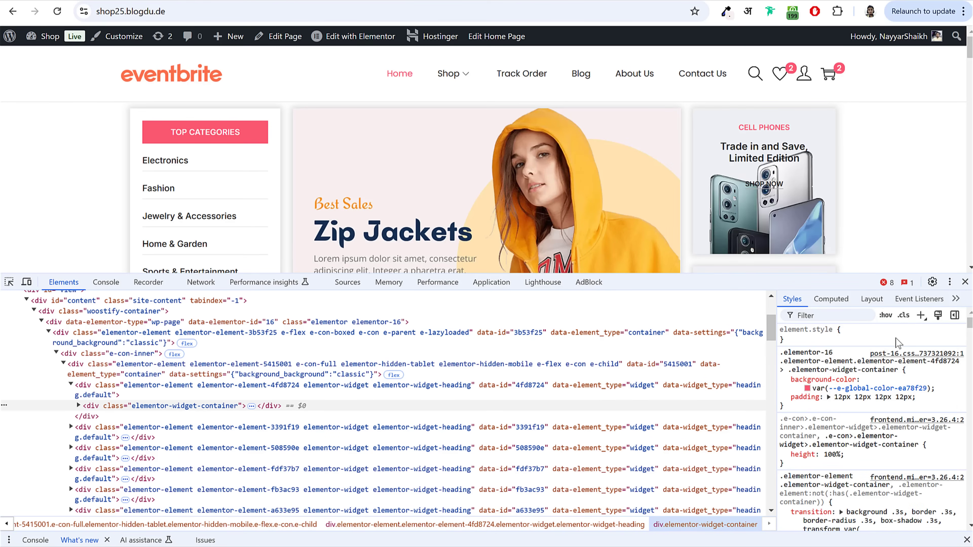
scroll(927, 426, down, 3)
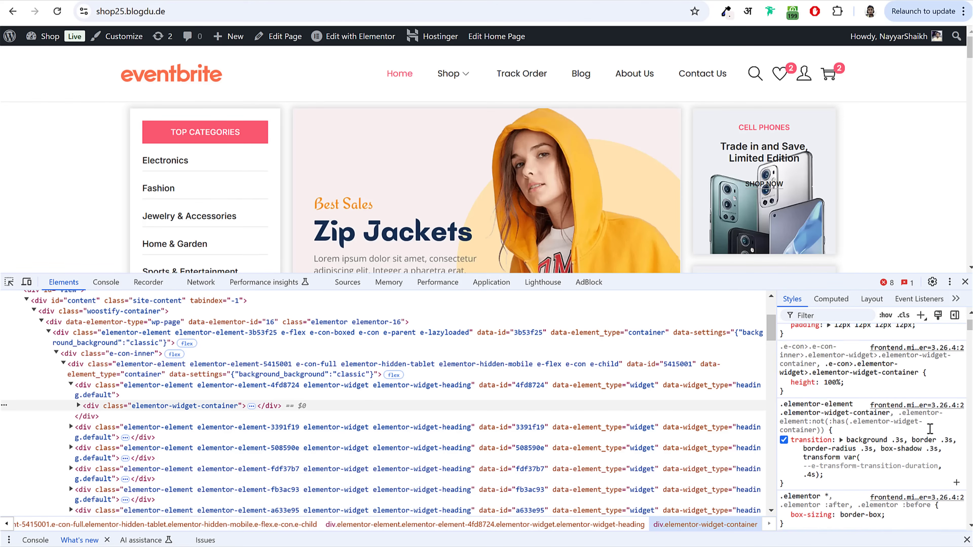
double_click(153, 188)
right_click(154, 188)
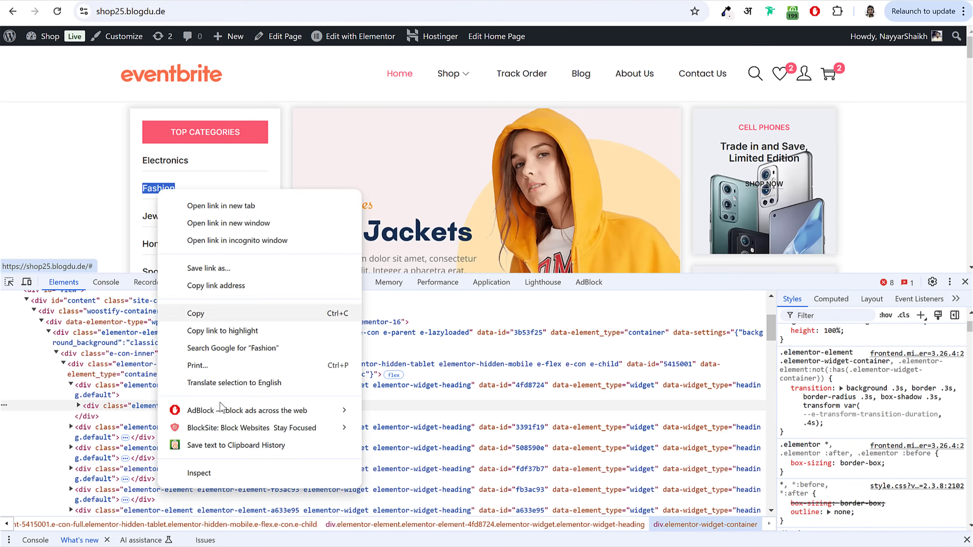
click(217, 473)
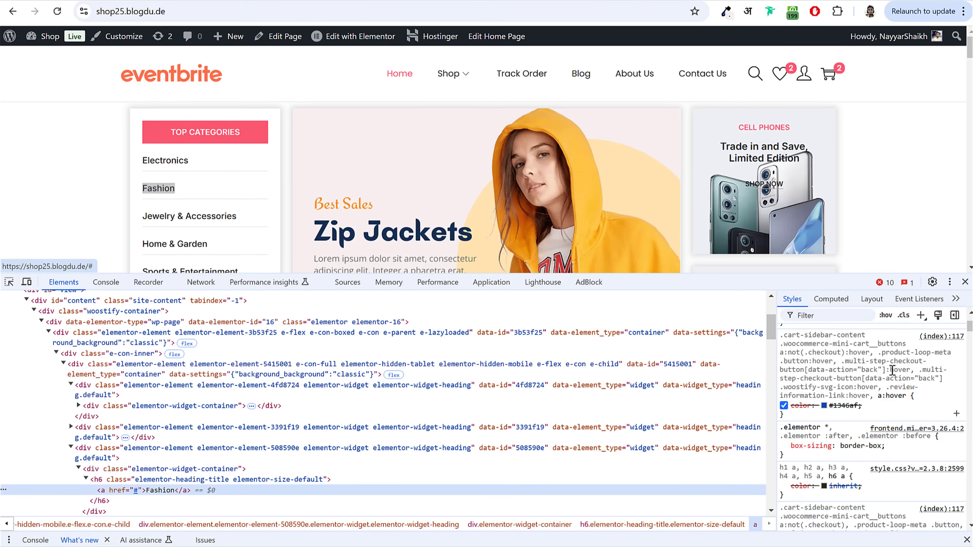
scroll(892, 370, up, 3)
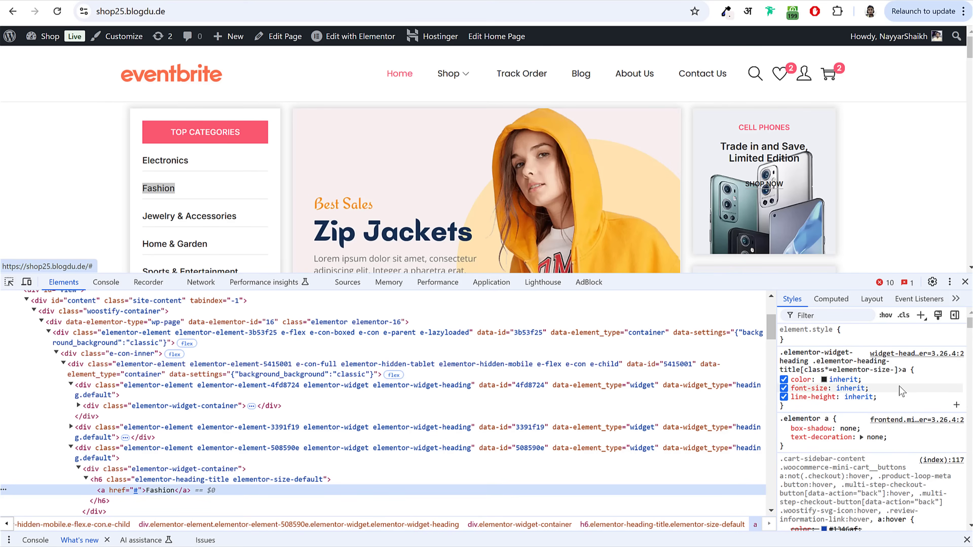
scroll(902, 391, down, 5)
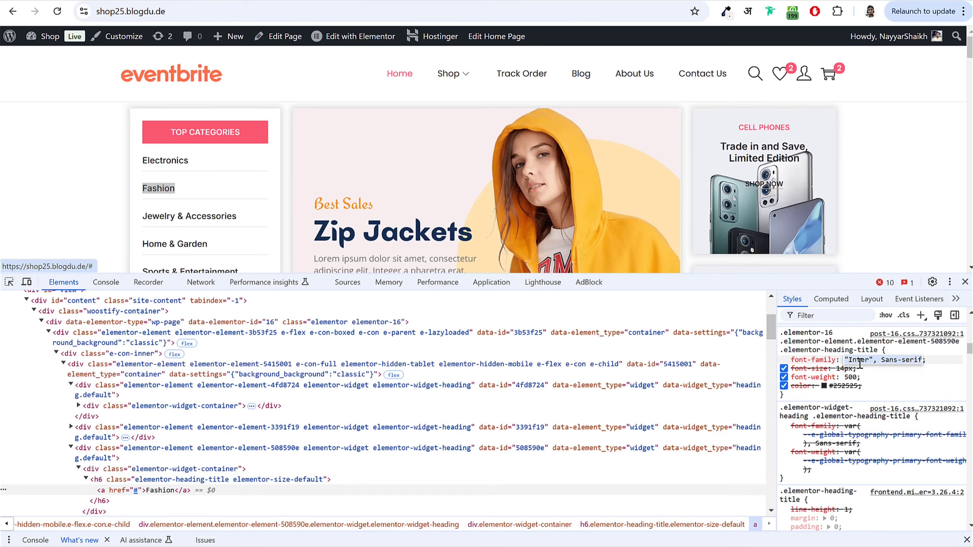
Step: Review its Inter font-family, close developer tools and activate the ColorZilla colour picker
click(868, 360)
click(791, 361)
drag(787, 364, 860, 362)
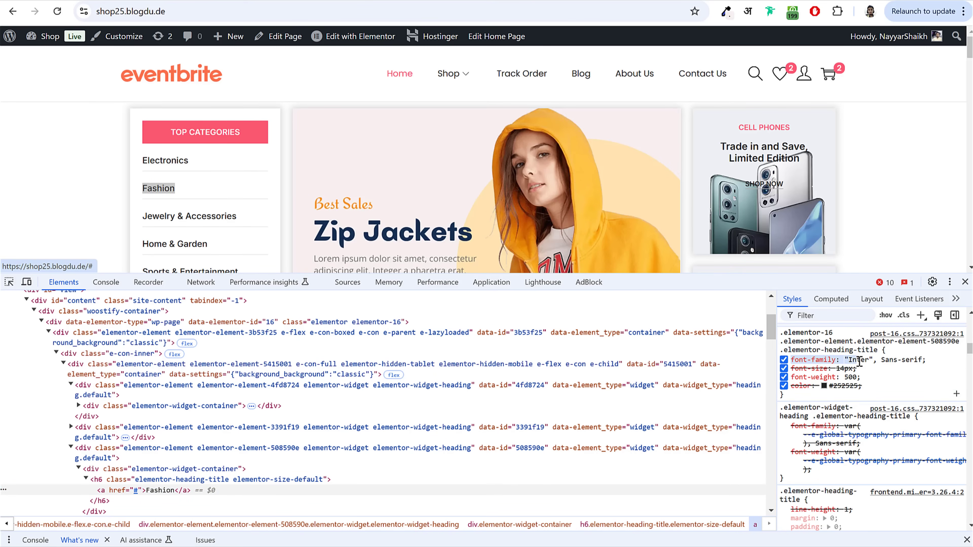
click(869, 362)
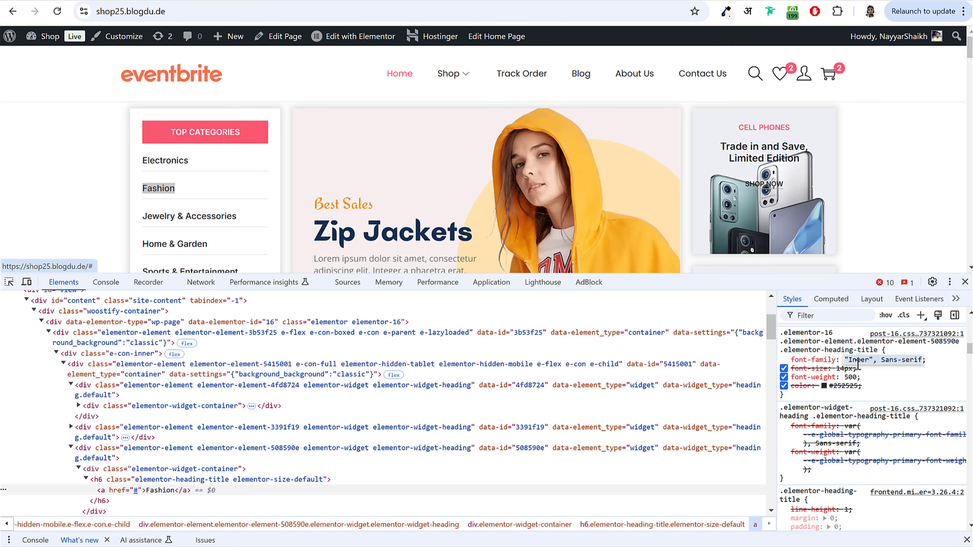
click(888, 365)
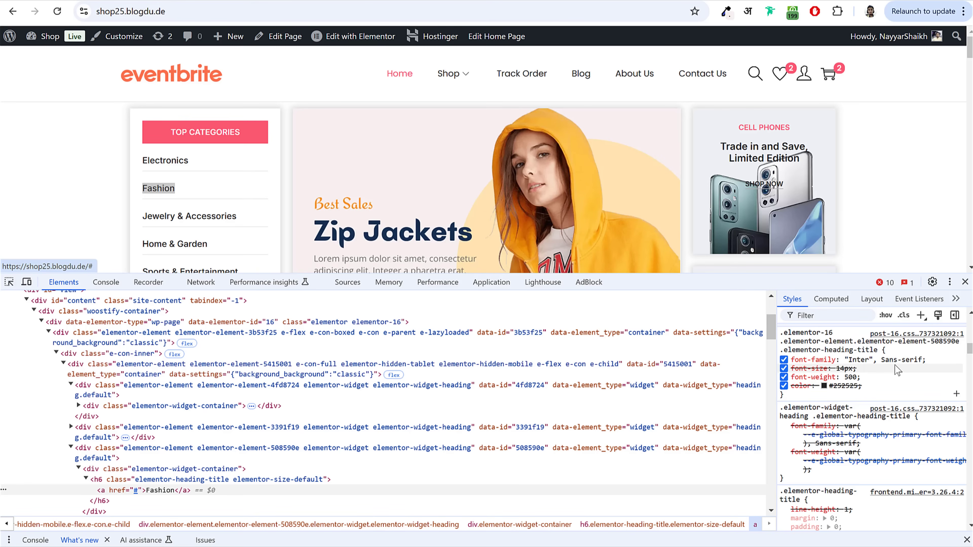
click(964, 282)
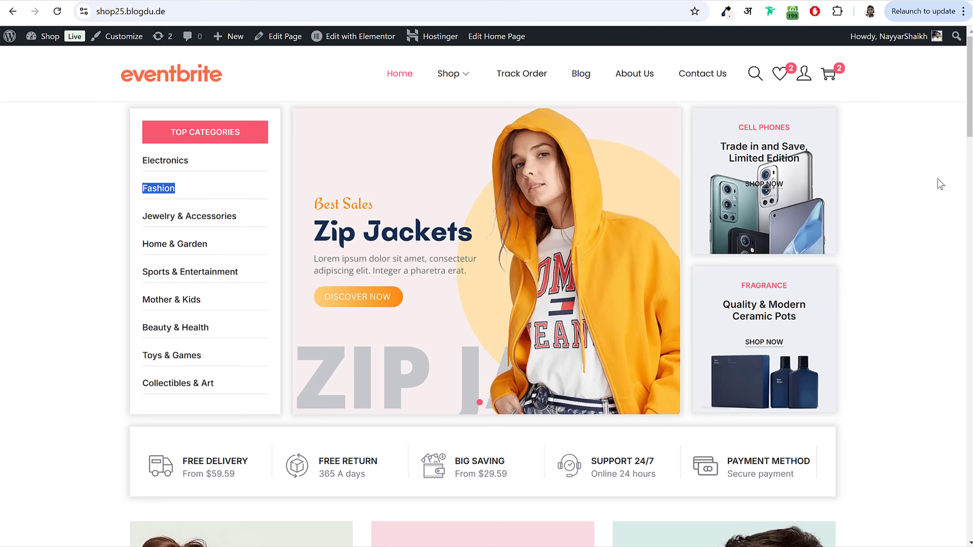
click(726, 12)
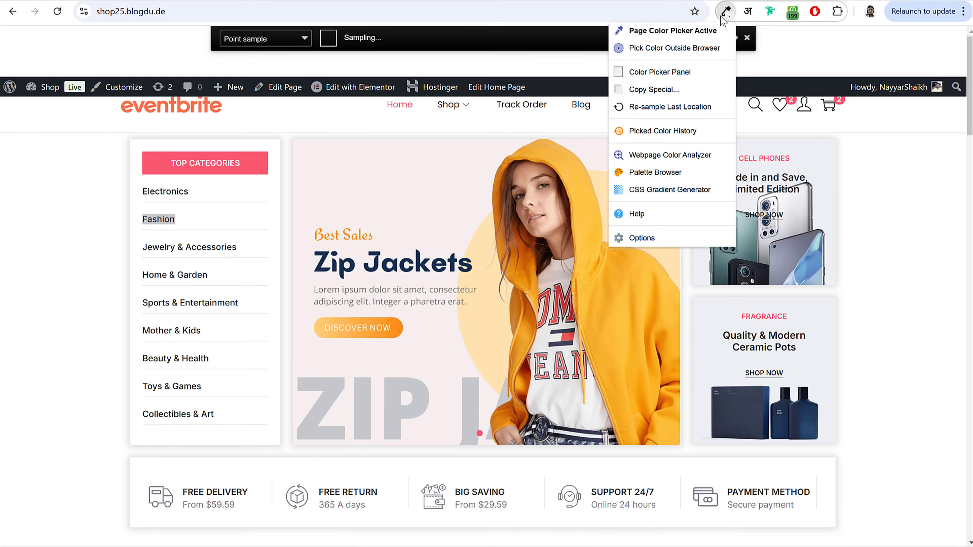
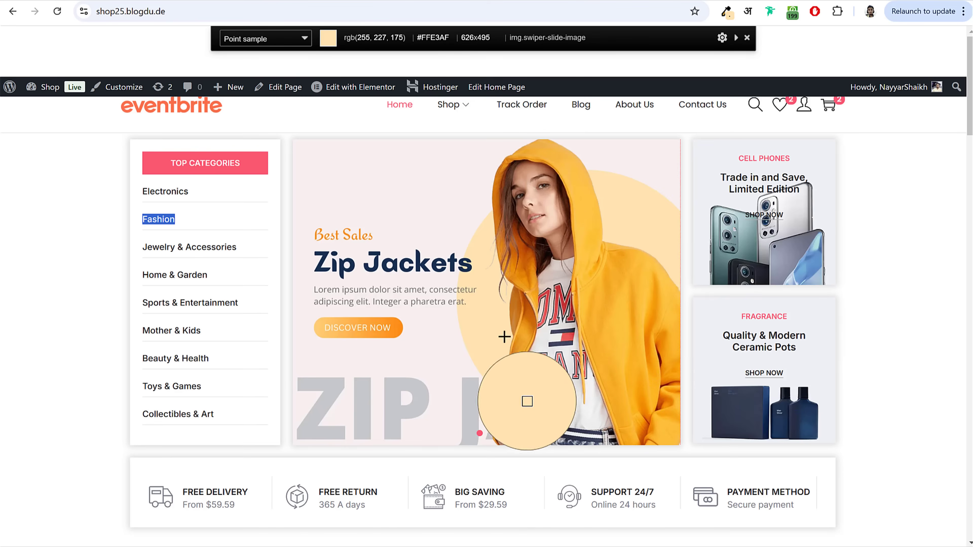
Step: Sample the banner circle's pale colour #FFE3AF and highlight the Electronics category name
click(631, 213)
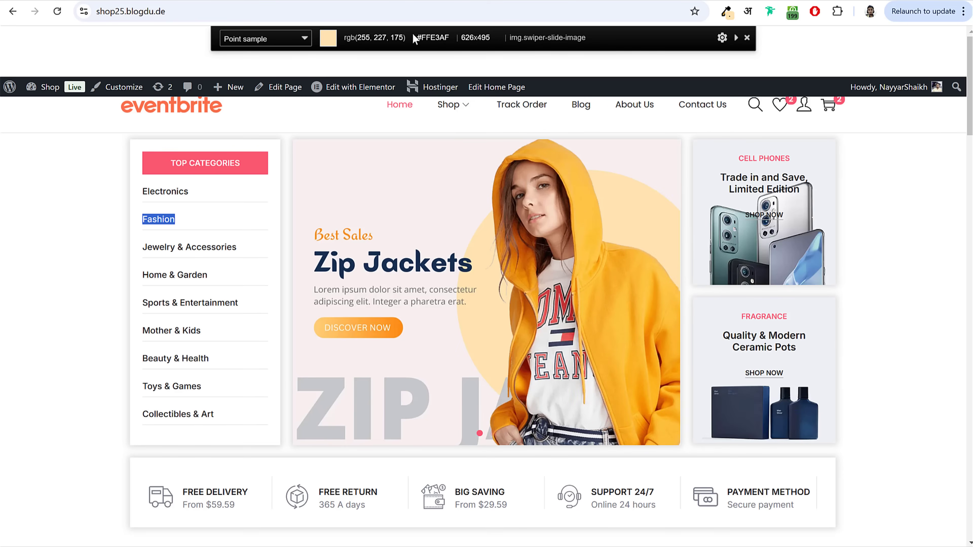
drag(415, 37, 451, 44)
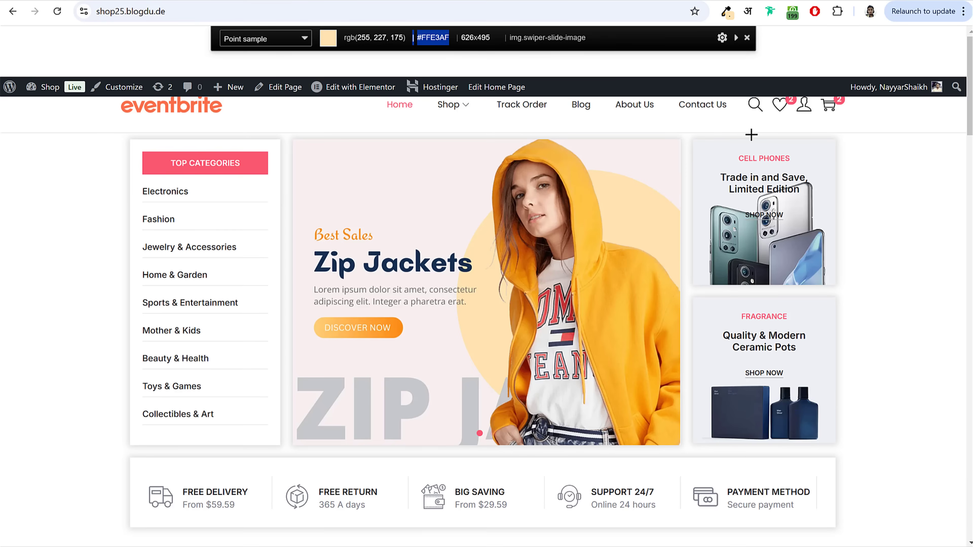
click(751, 49)
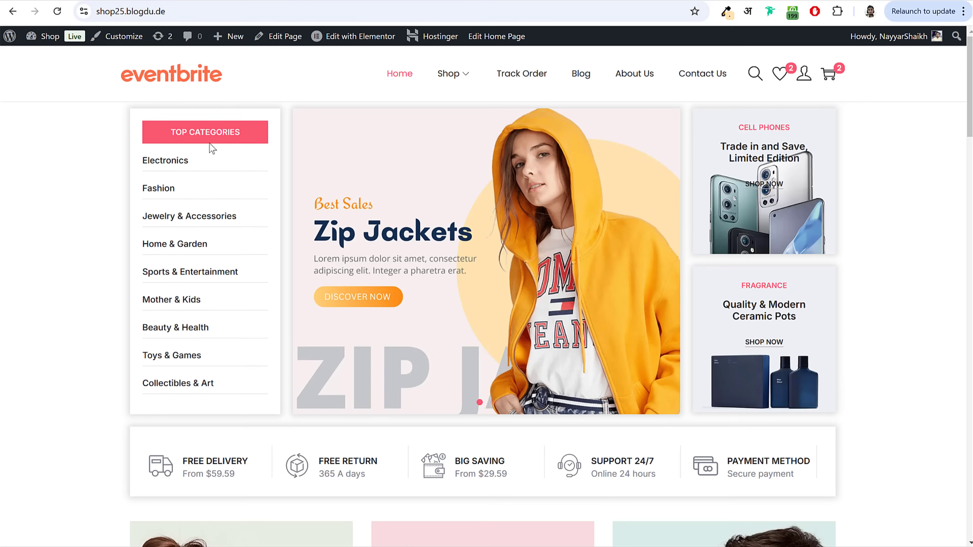
drag(202, 170, 142, 161)
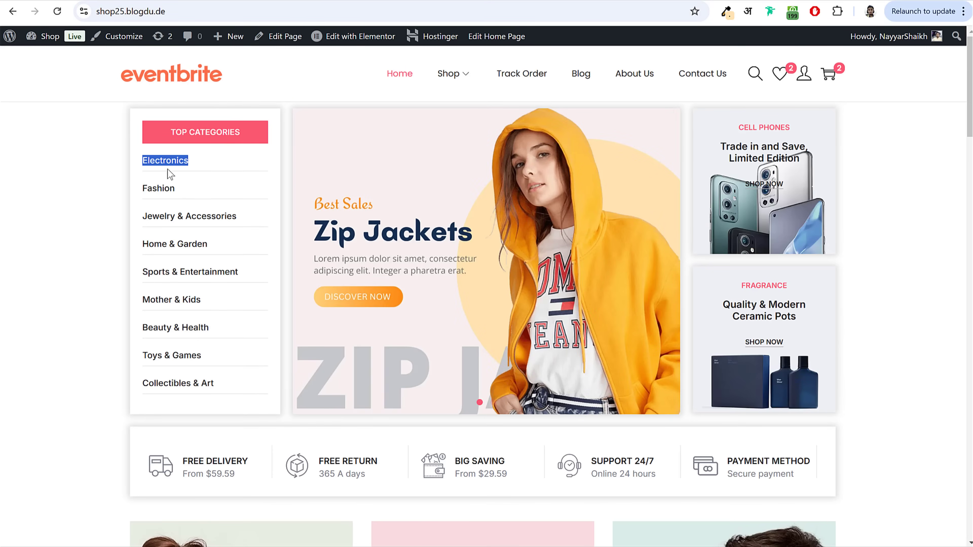
drag(176, 189, 142, 191)
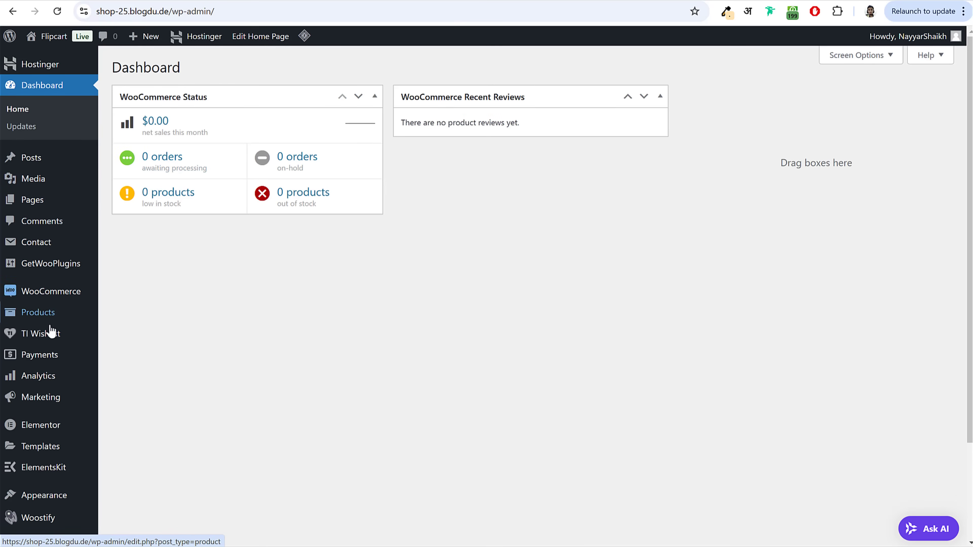
Step: Open the shop's product categories page and highlight the T-Shirts category name
mouse_move(52, 315)
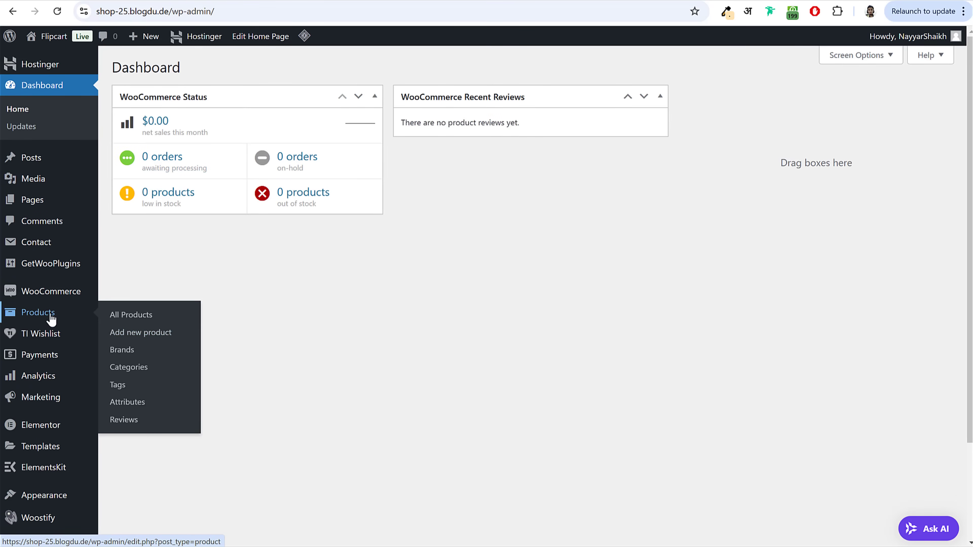
click(138, 372)
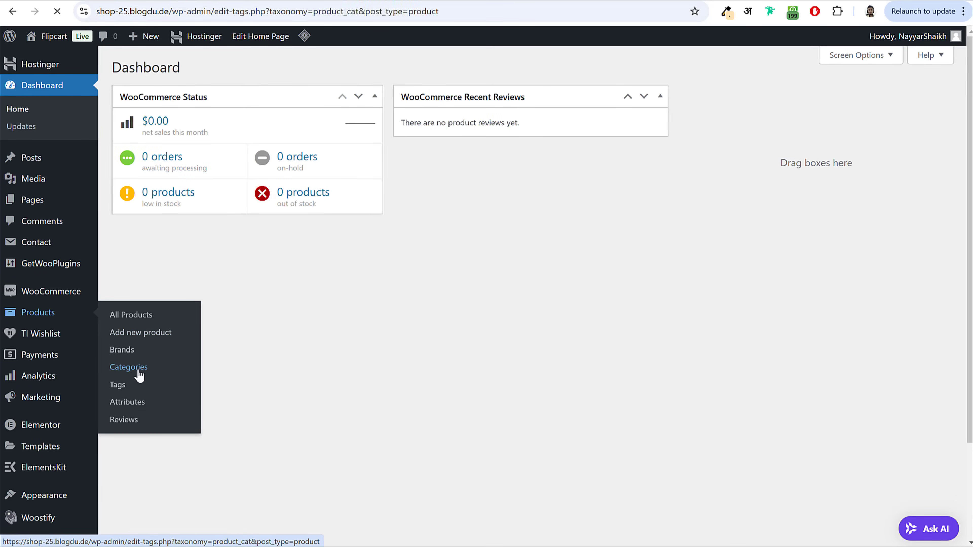
click(676, 251)
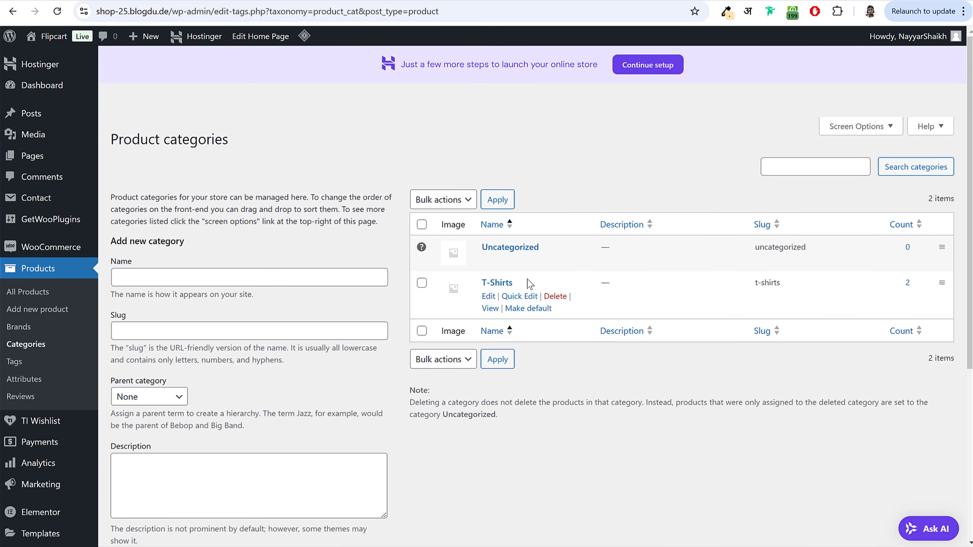
drag(515, 282, 480, 283)
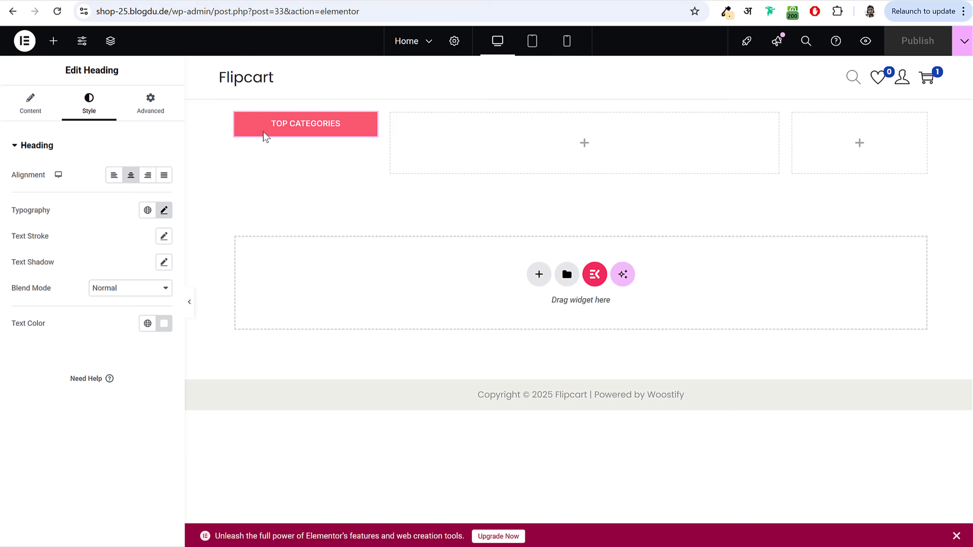
Step: Add a Heading widget below TOP CATEGORIES titled 'T-Shirts'
click(54, 41)
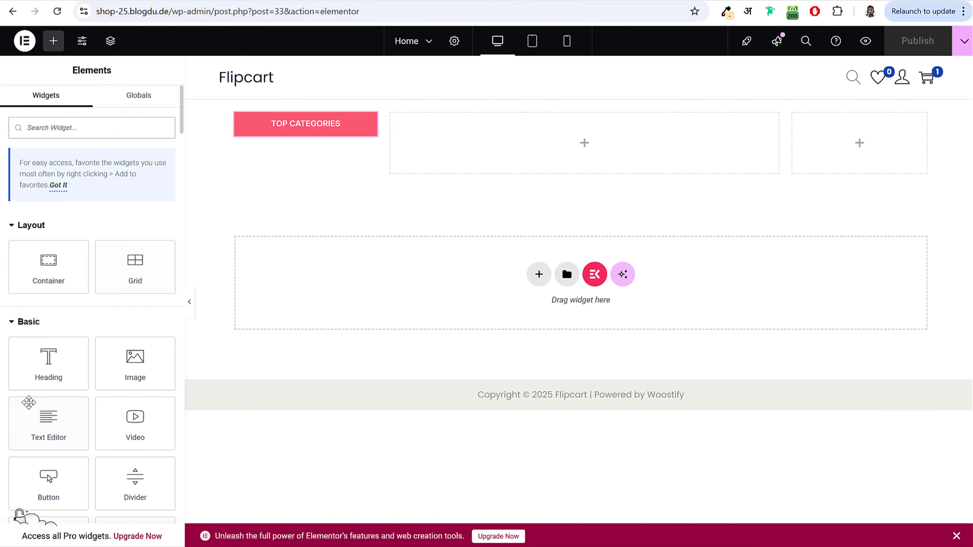
drag(48, 362, 302, 138)
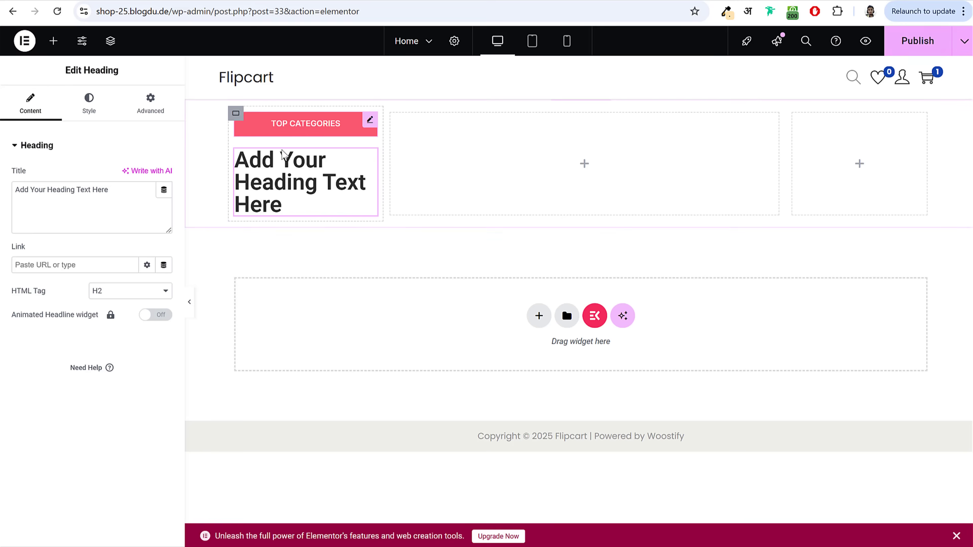
click(125, 209)
key(ctrl+a)
text(T-Shirts)
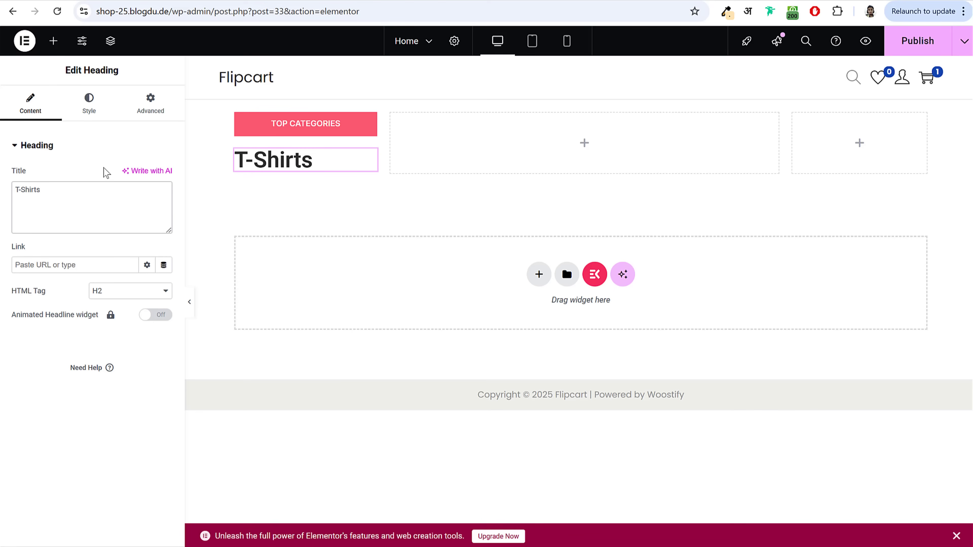
Step: Compare the heading's Link setting against the reference shop's tab
drag(11, 251, 30, 253)
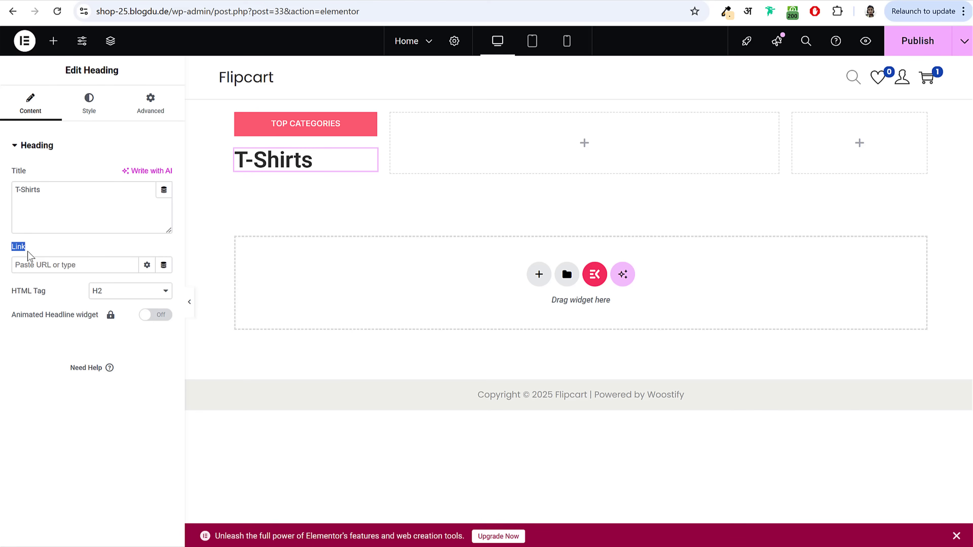
click(28, 252)
click(94, 0)
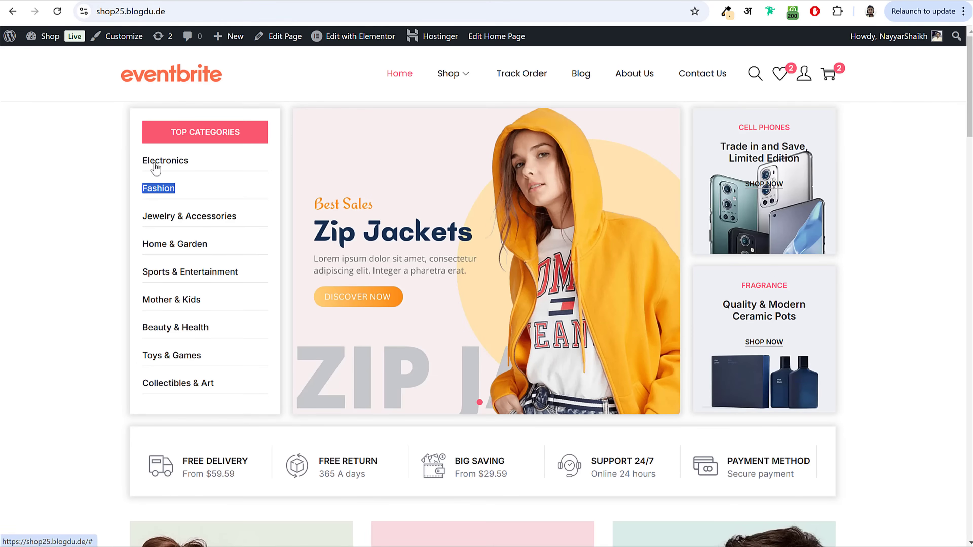
click(115, 171)
click(115, 1)
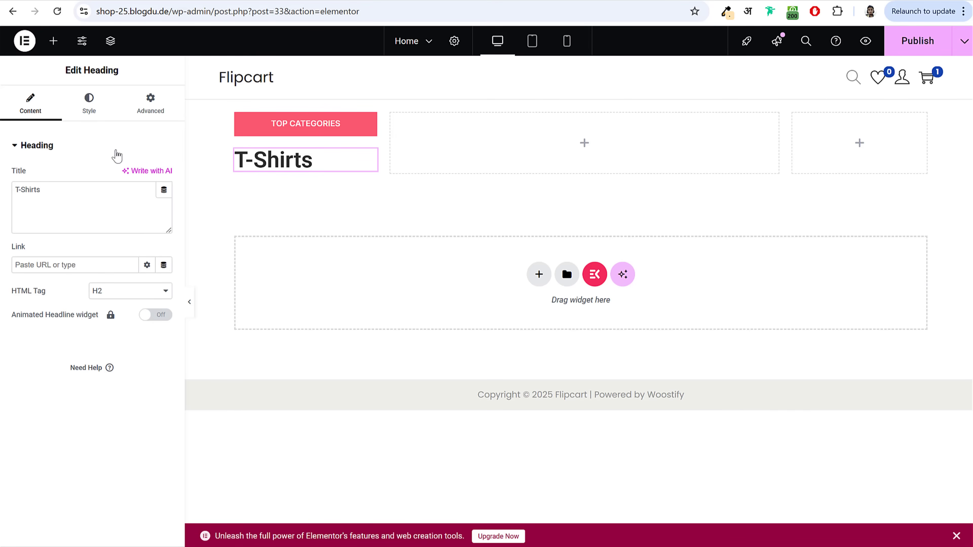
Step: Copy the T-Shirts category View URL and paste it as the heading's link
key(ctrl+Tab)
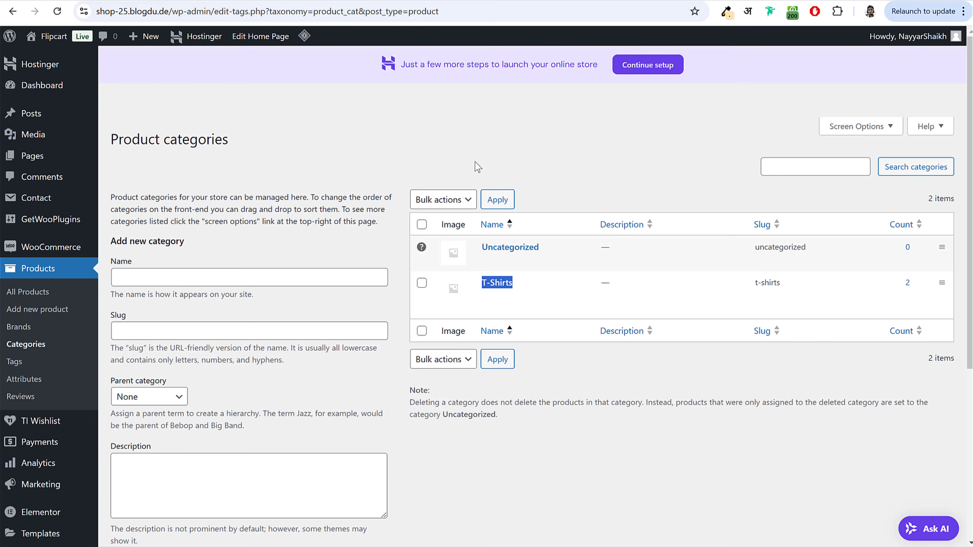
click(476, 166)
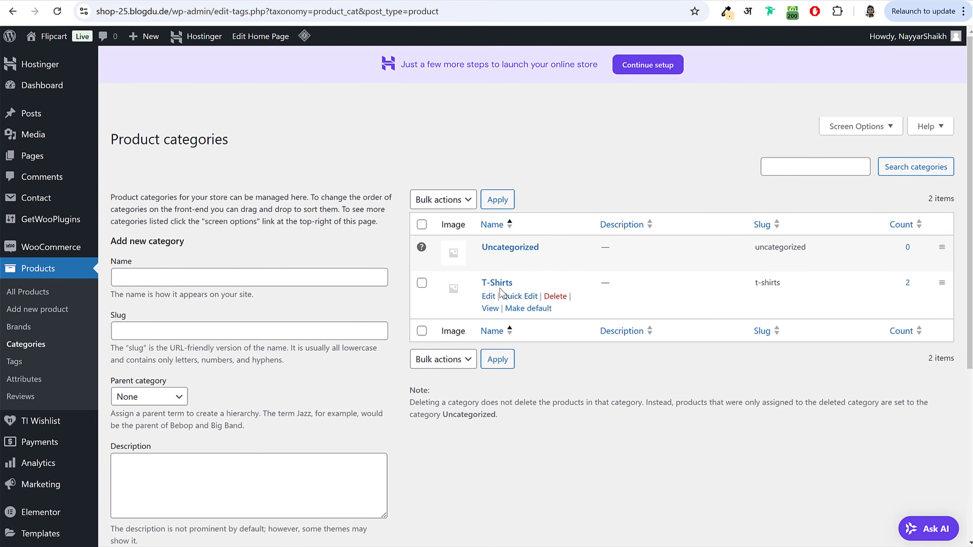
drag(479, 283, 514, 283)
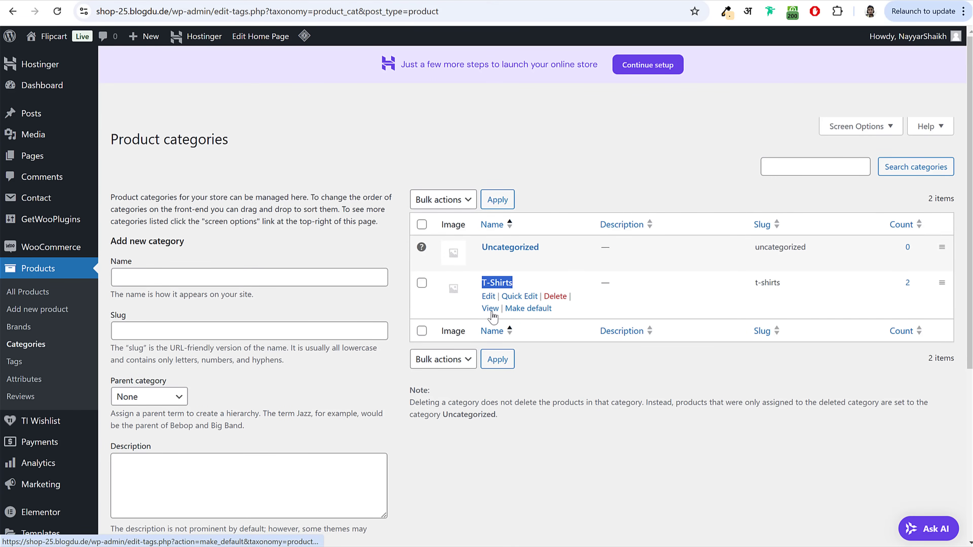
drag(465, 311, 491, 308)
click(475, 315)
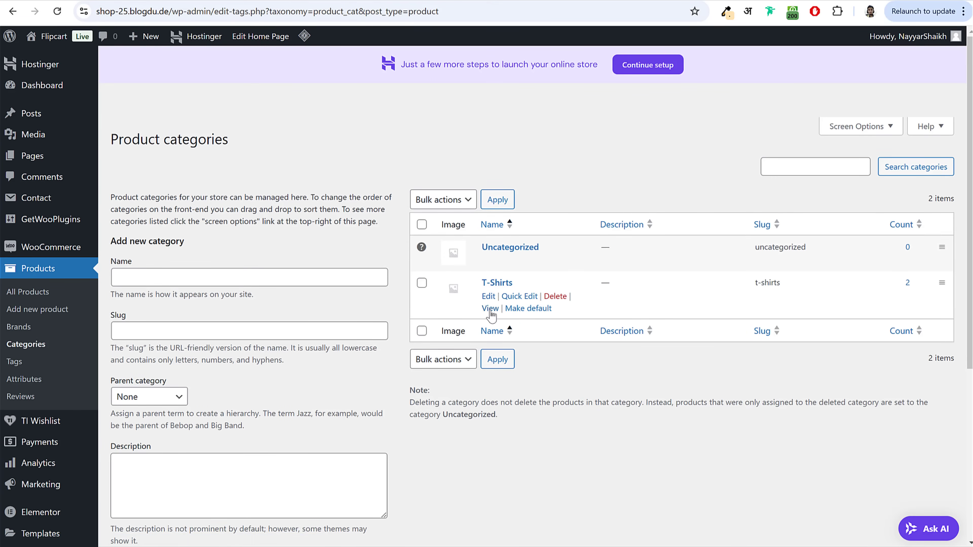
right_click(490, 313)
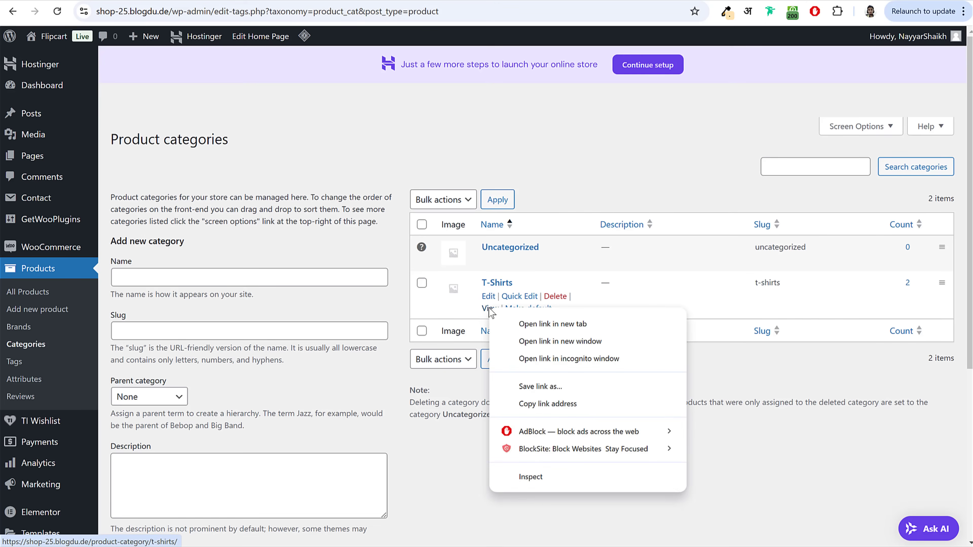
click(565, 406)
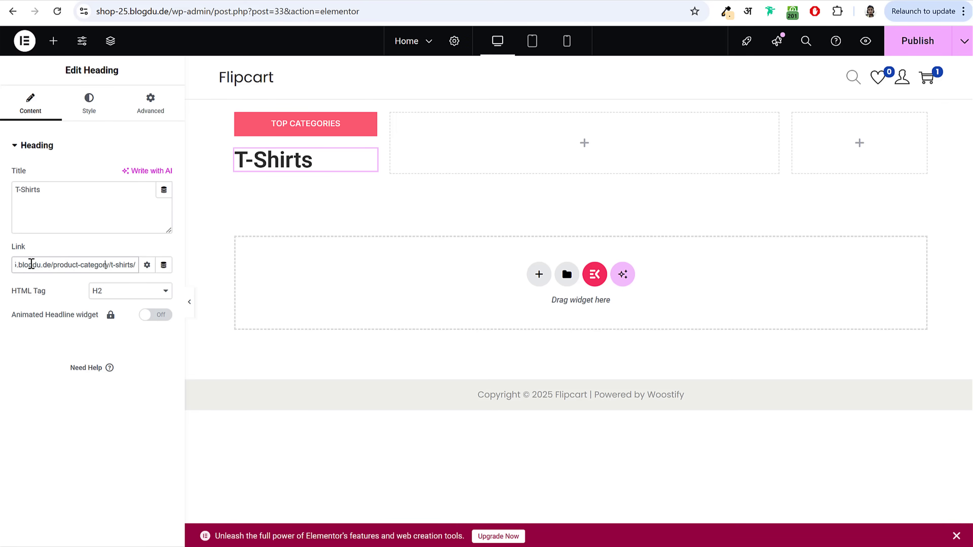
drag(32, 264, 93, 268)
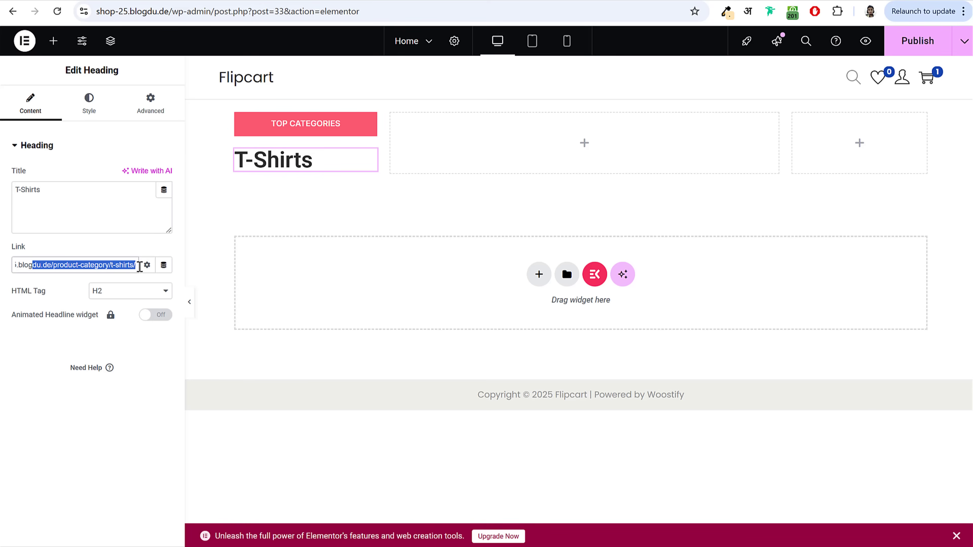
click(100, 207)
click(76, 113)
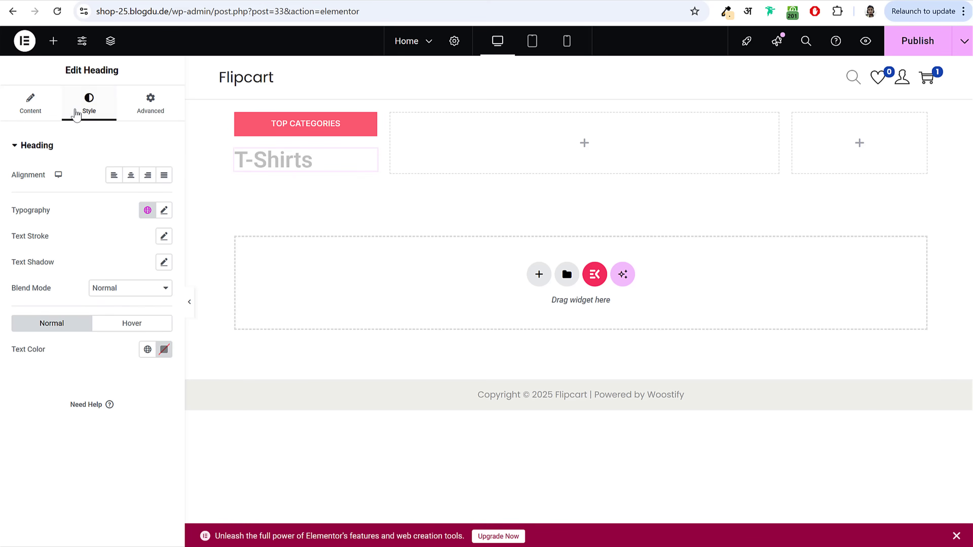
Step: Set the T-Shirts heading's typography to Inter, 14 px, weight 500 (Medium)
click(164, 210)
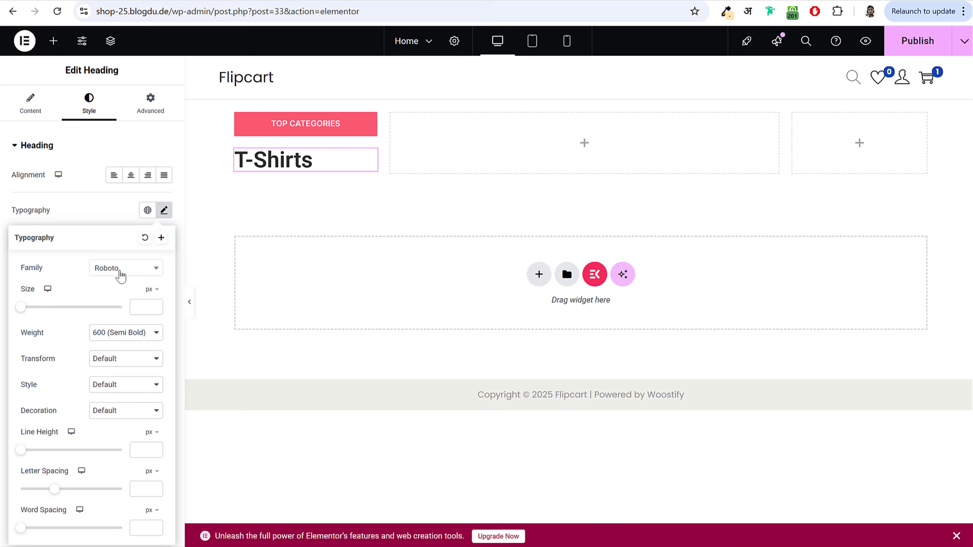
click(120, 275)
text(inter)
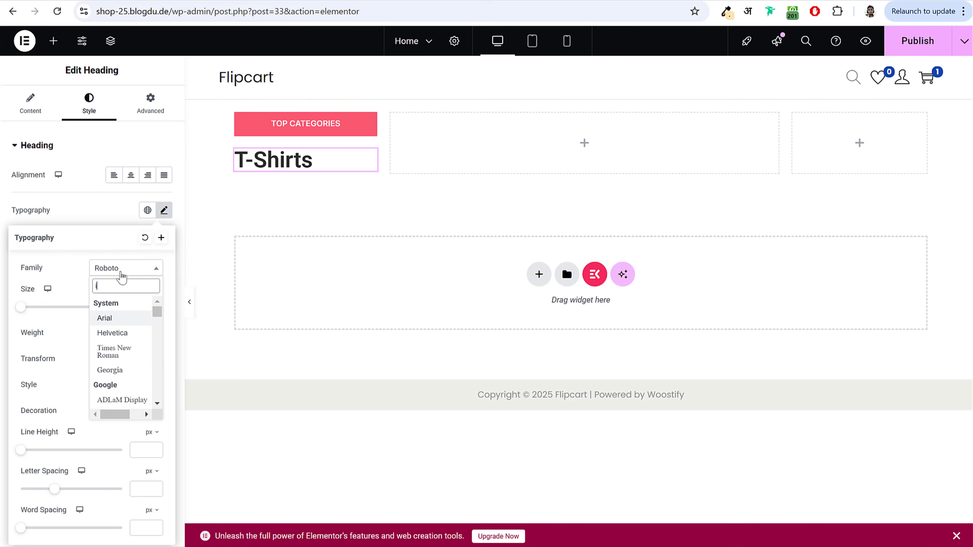
key(Return)
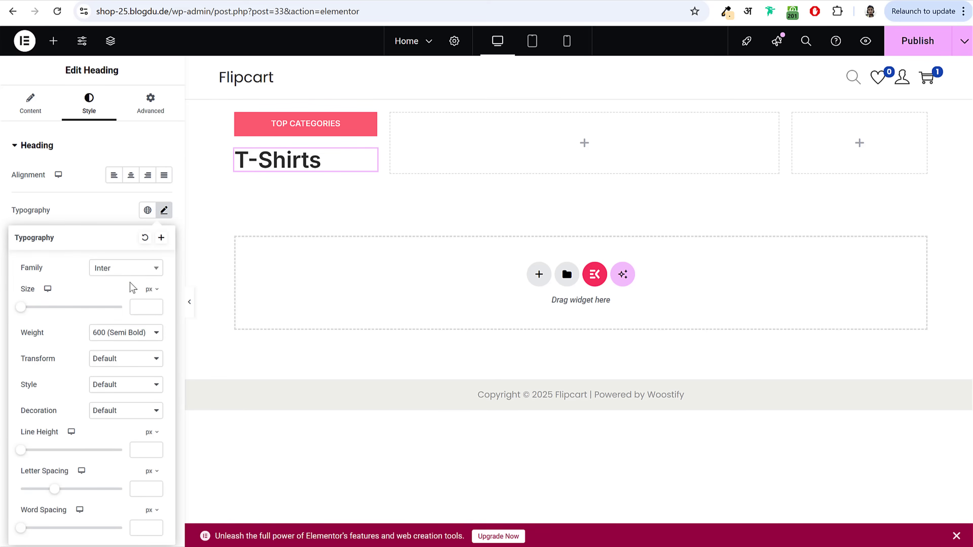
click(143, 309)
text(14)
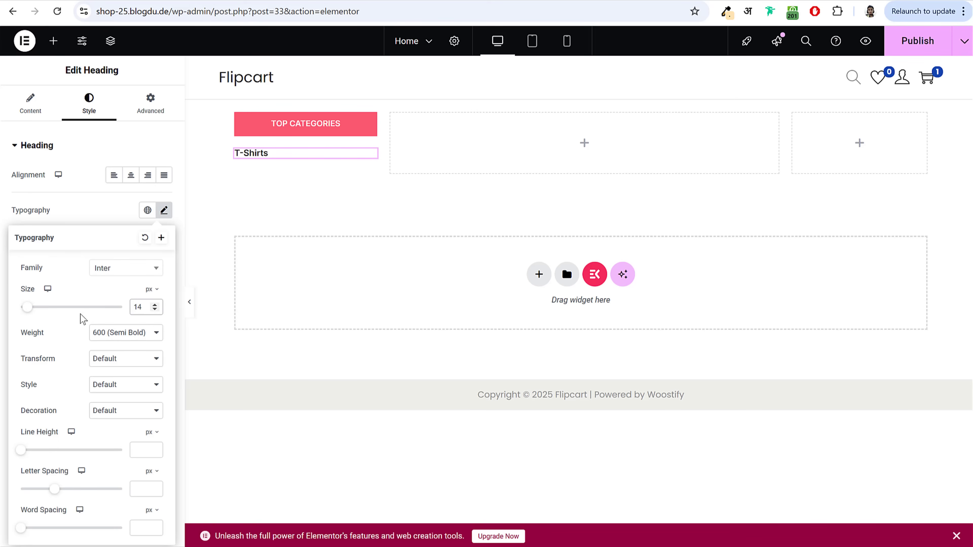
click(119, 337)
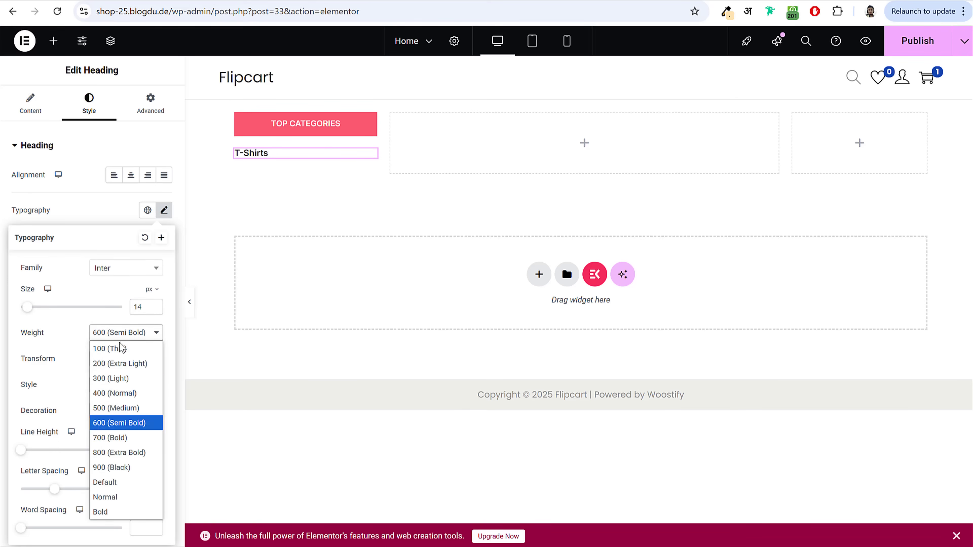
click(127, 410)
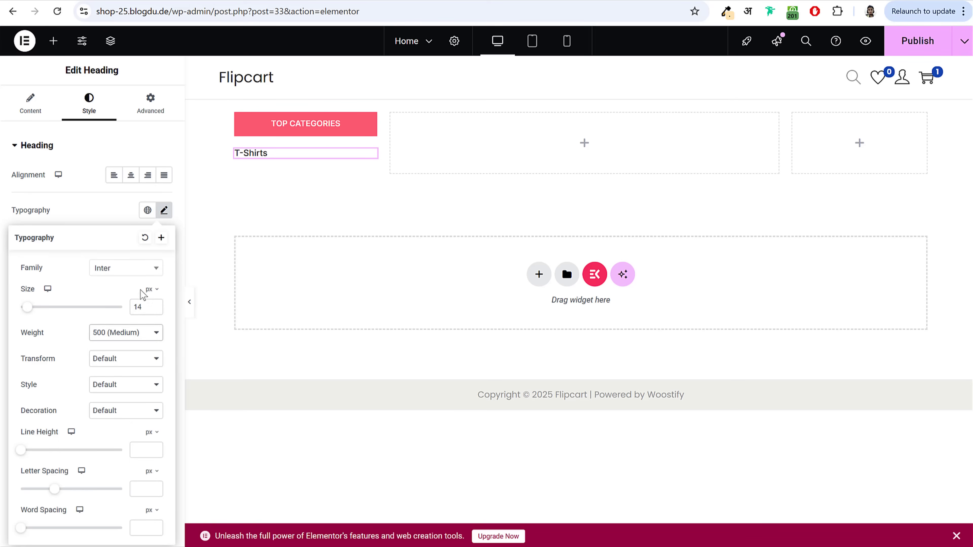
click(110, 211)
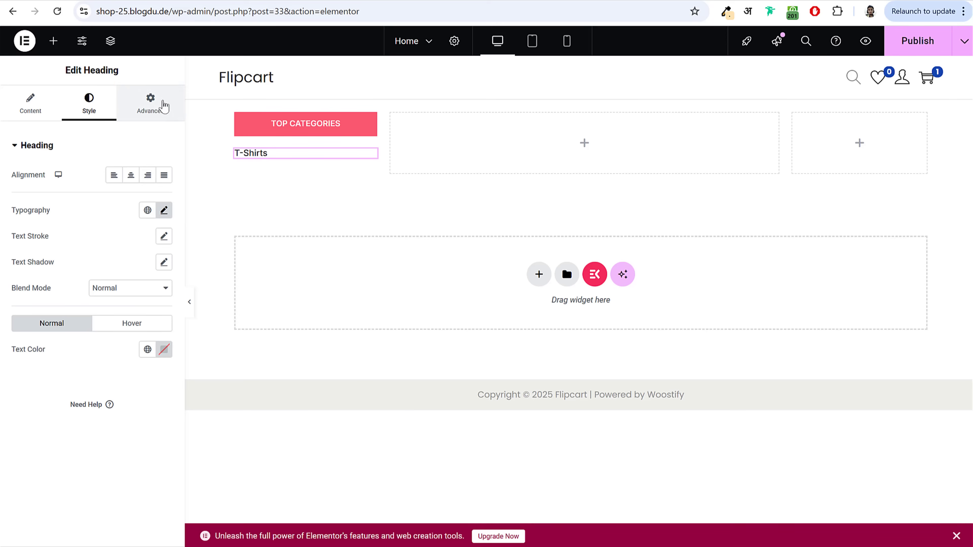
click(154, 109)
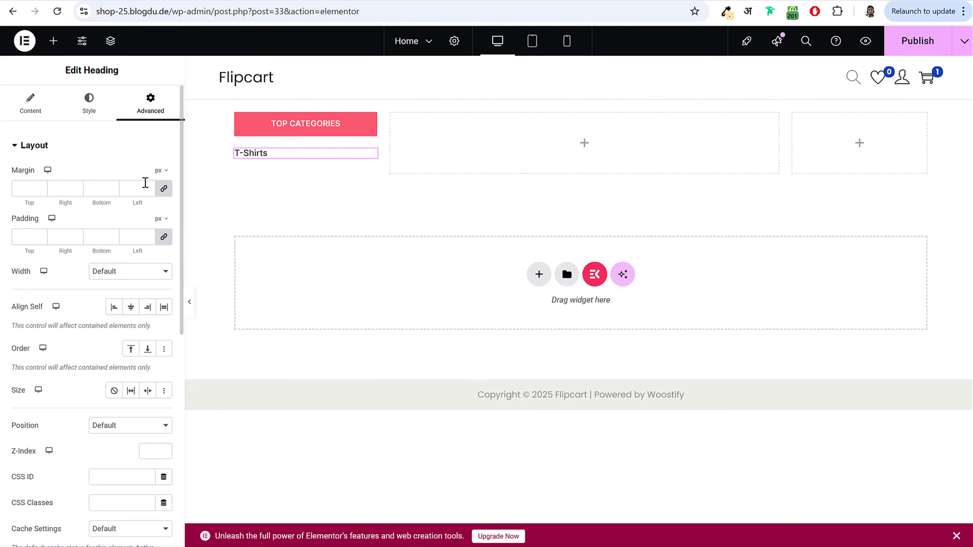
Step: Unlink the heading's margins and set bottom to 10 px, leaving top, right and left at 0
click(58, 187)
text(50)
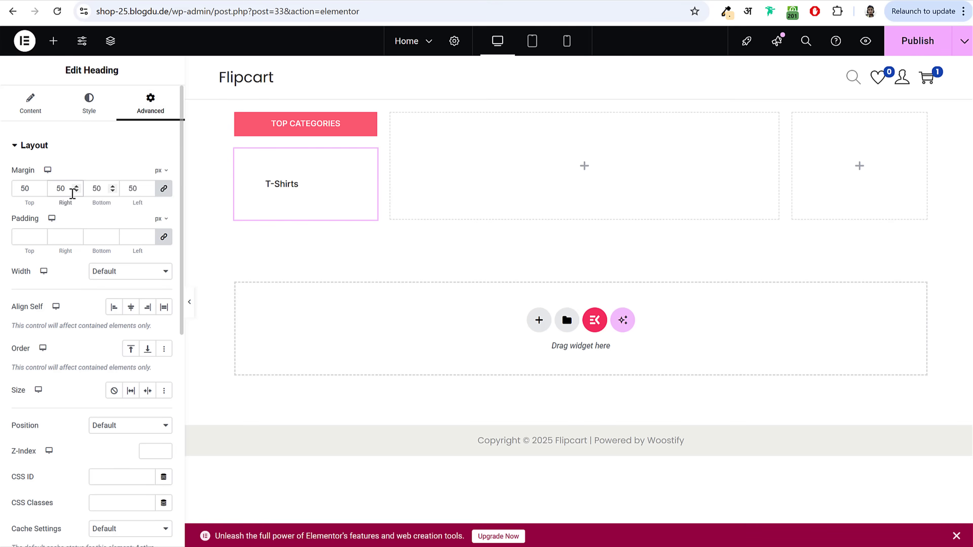
key(BackSpace)
key(BackSpace)
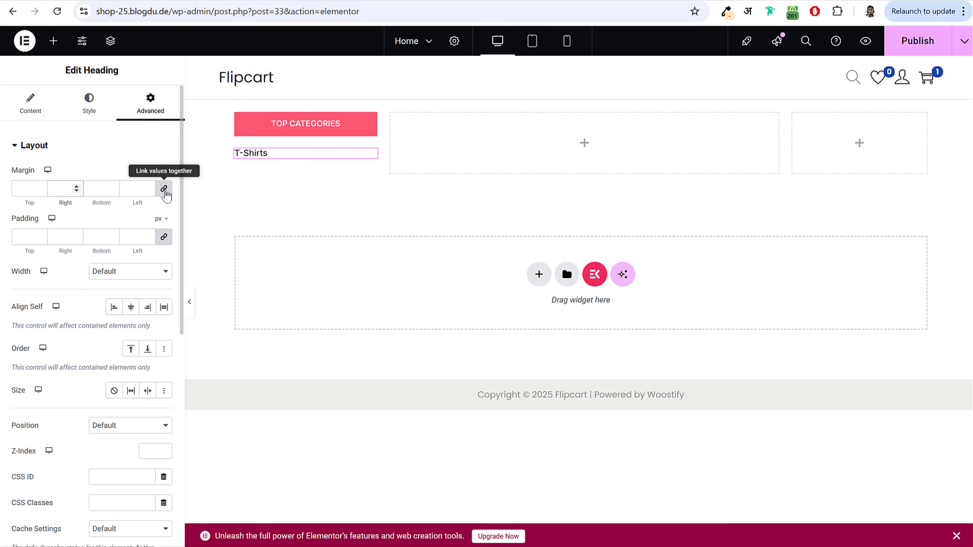
click(164, 191)
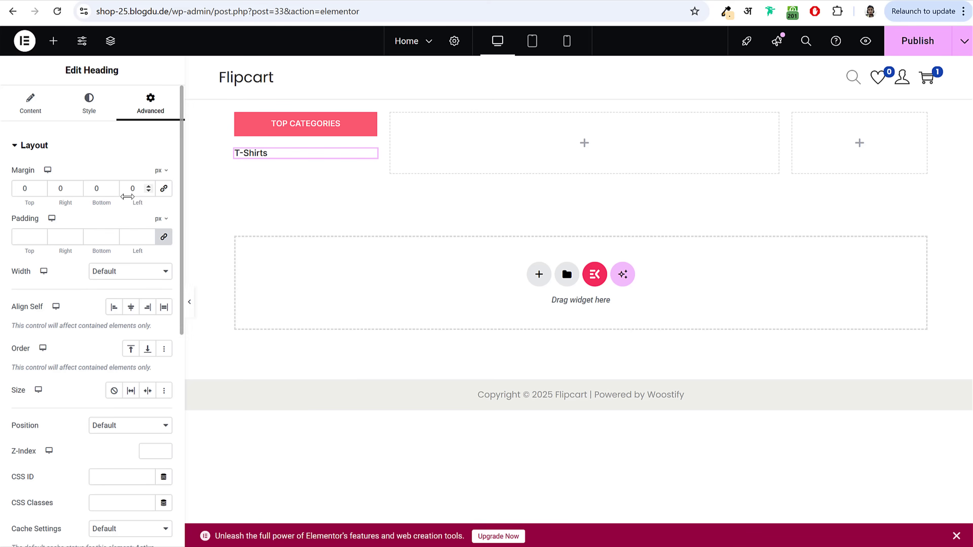
double_click(92, 188)
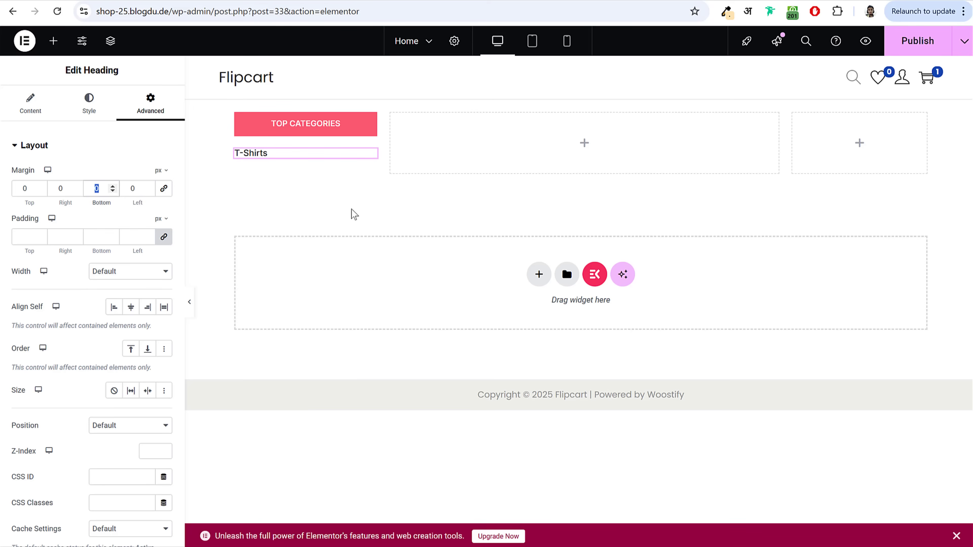
text(10)
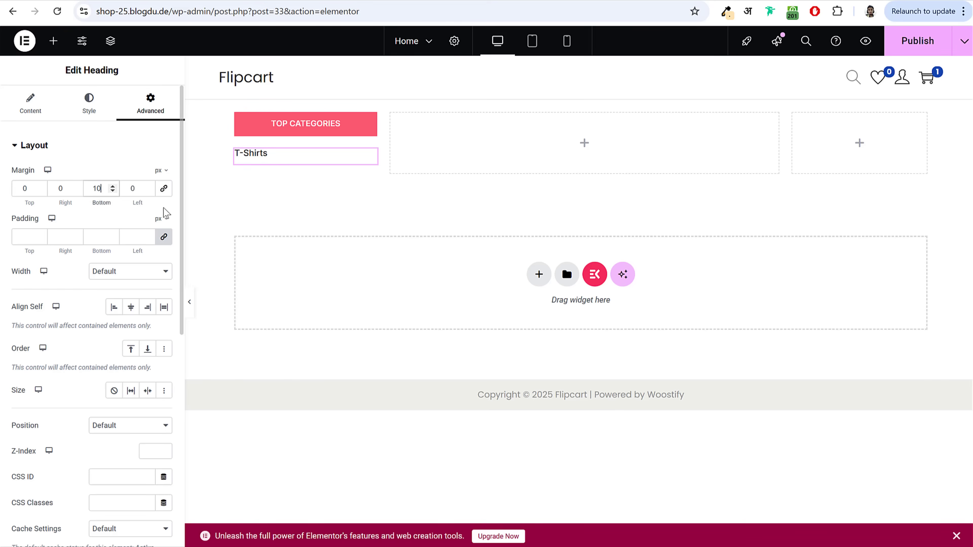
click(123, 150)
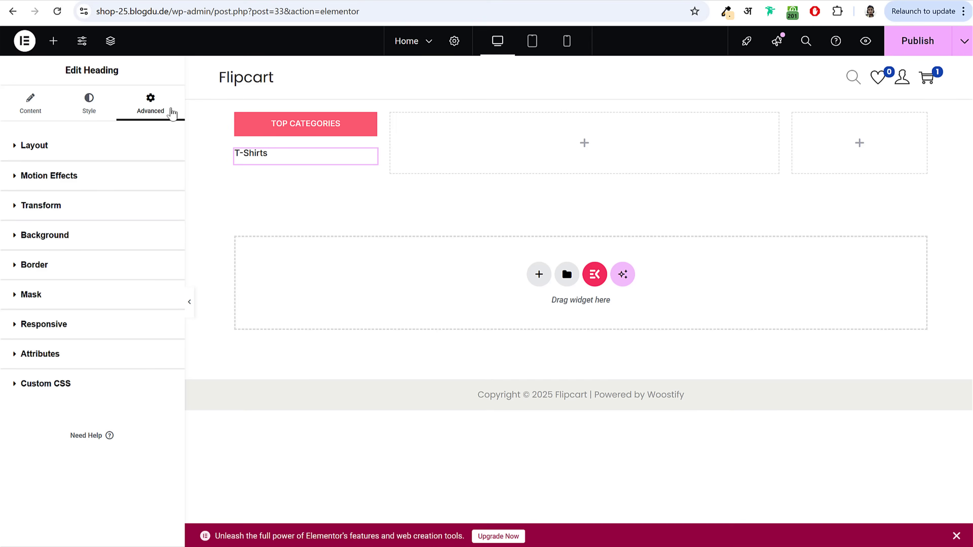
Step: Give the heading a solid 1 px bottom border in #DFDFDF
click(36, 268)
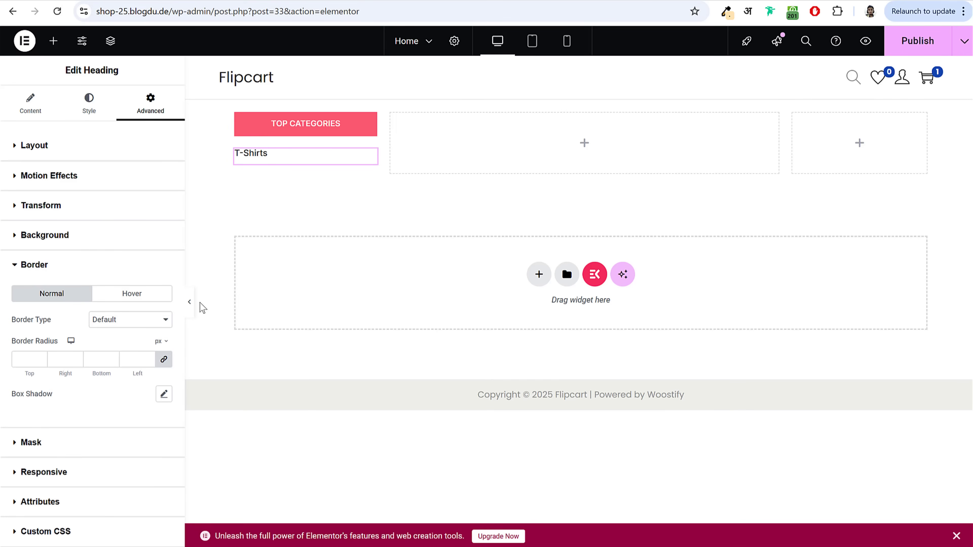
click(121, 323)
click(126, 365)
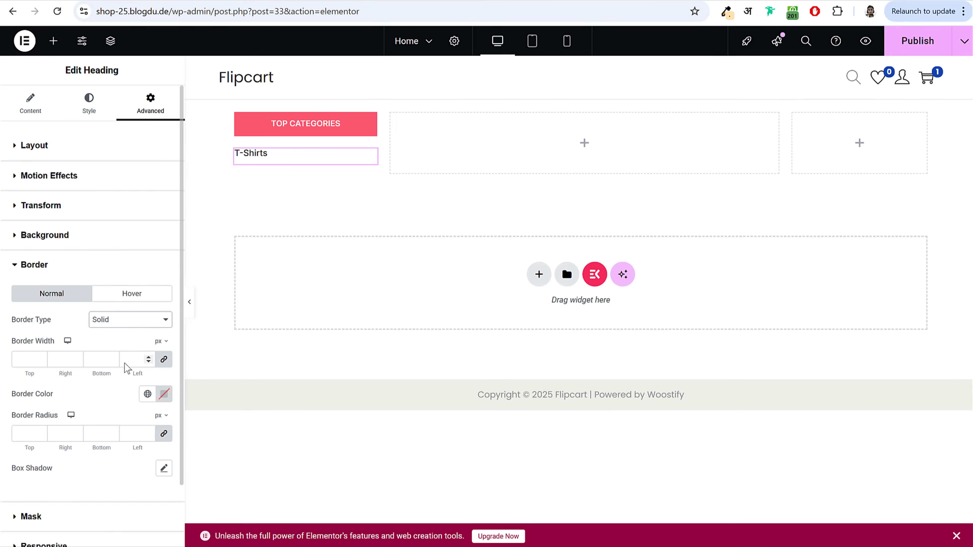
scroll(146, 330, down, 3)
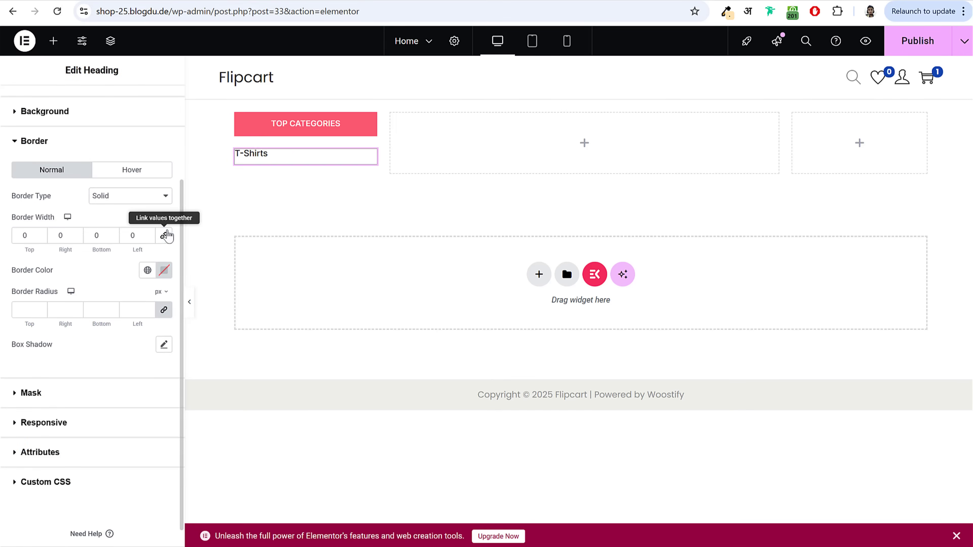
click(112, 240)
text(1)
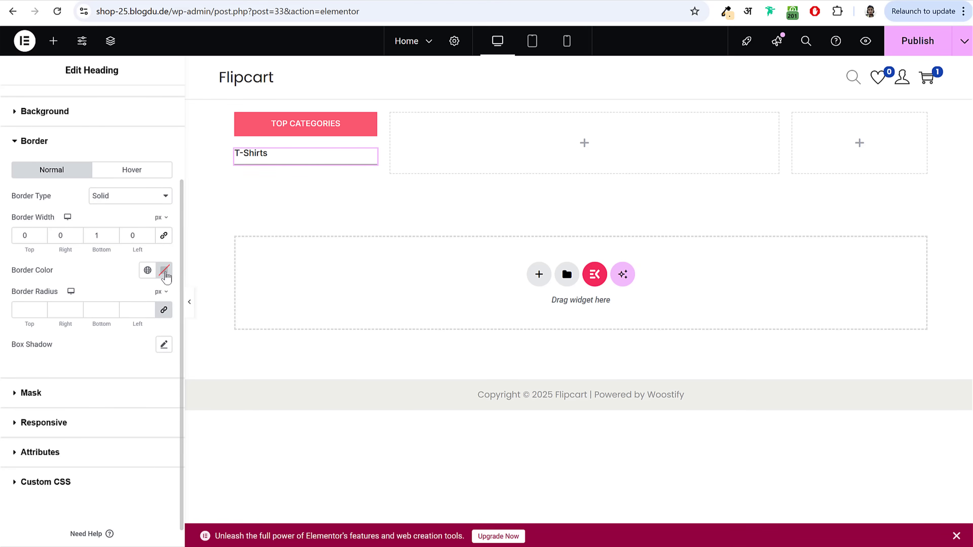
click(164, 271)
text(#DFDFDF)
click(79, 336)
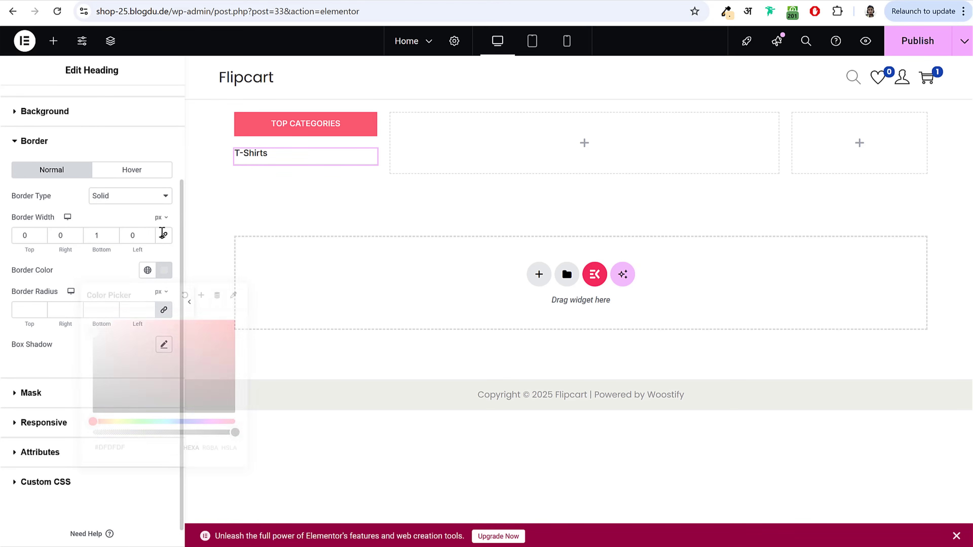
Step: Preview the bordered heading and publish the page
click(188, 301)
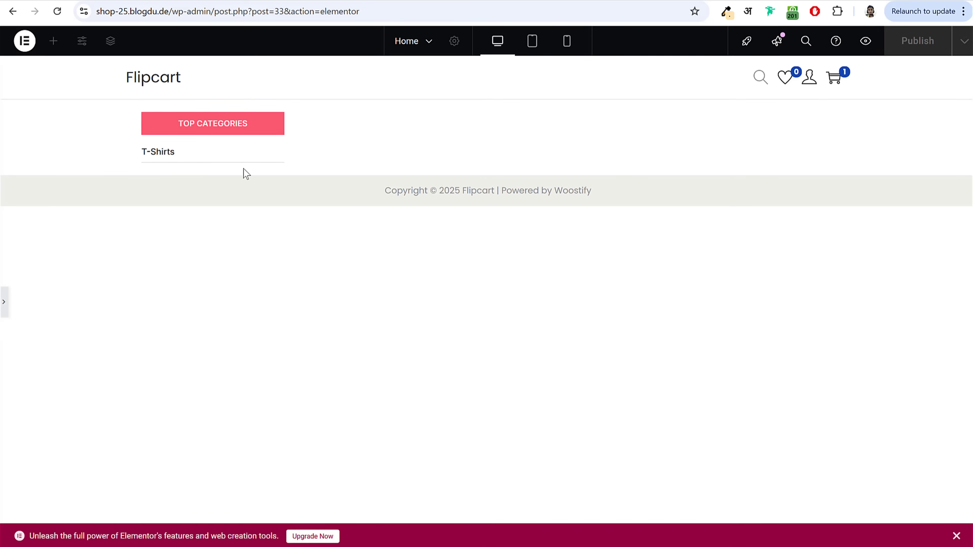
click(4, 302)
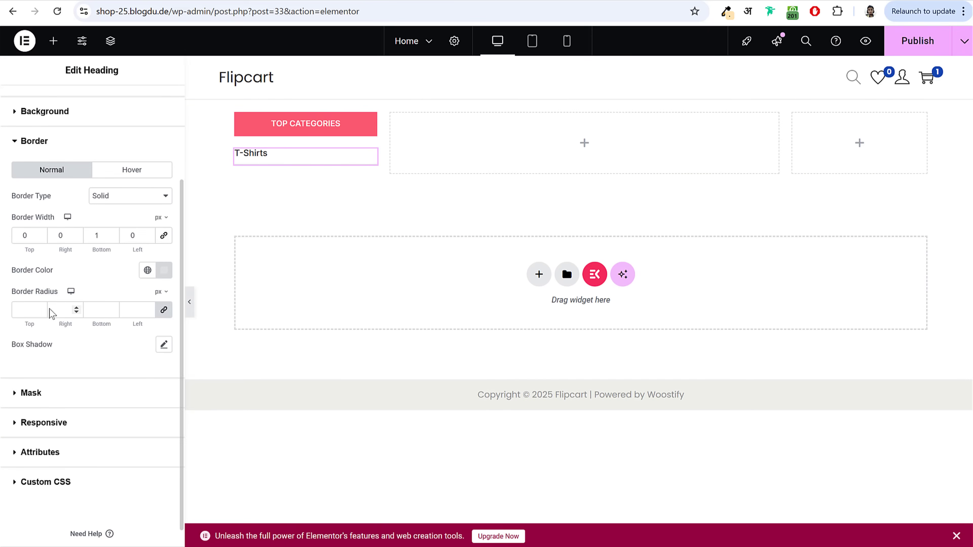
click(931, 42)
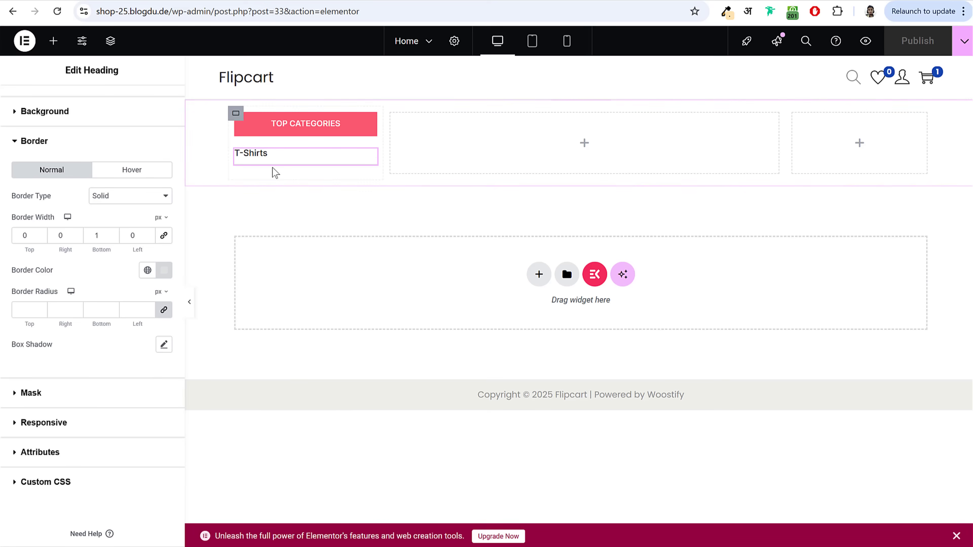
right_click(253, 156)
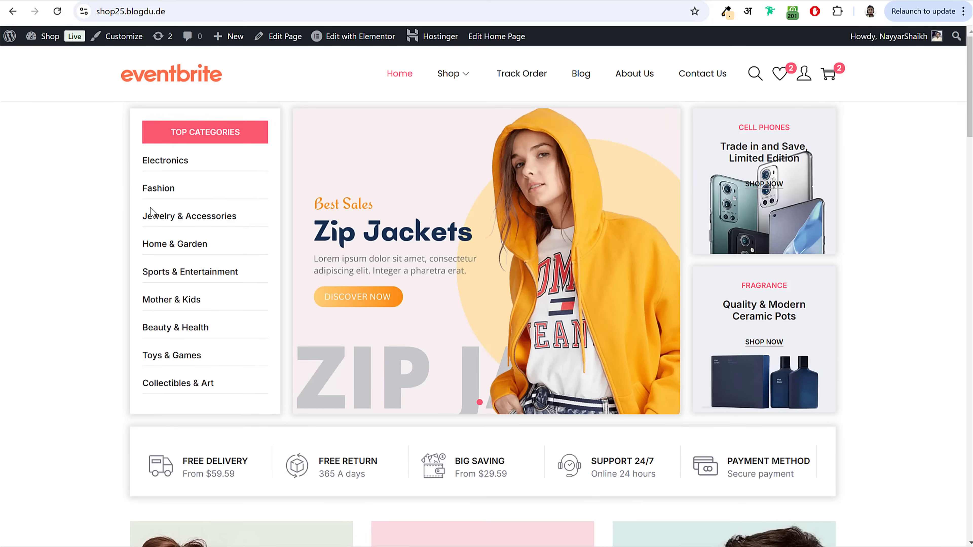
Step: Review the category names listed on the reference storefront
drag(150, 210, 250, 398)
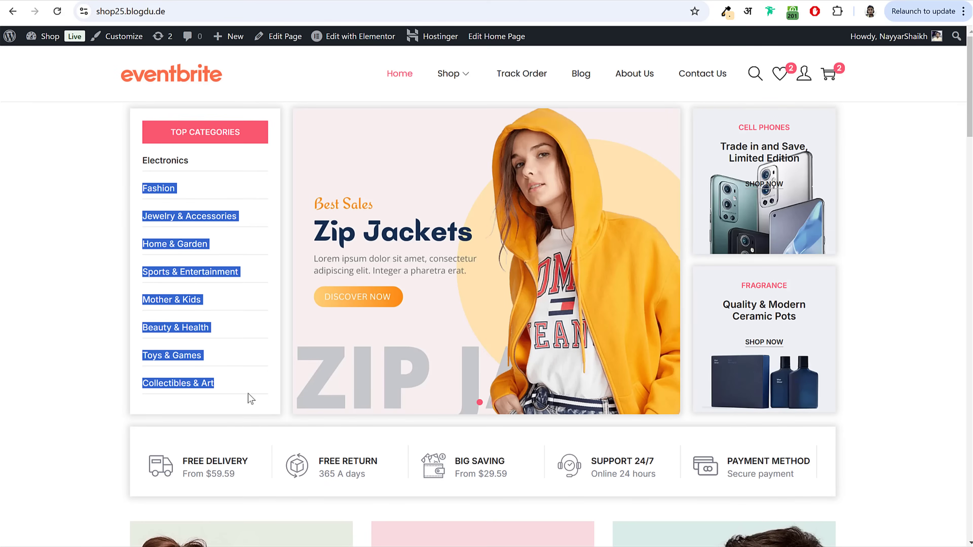
click(250, 398)
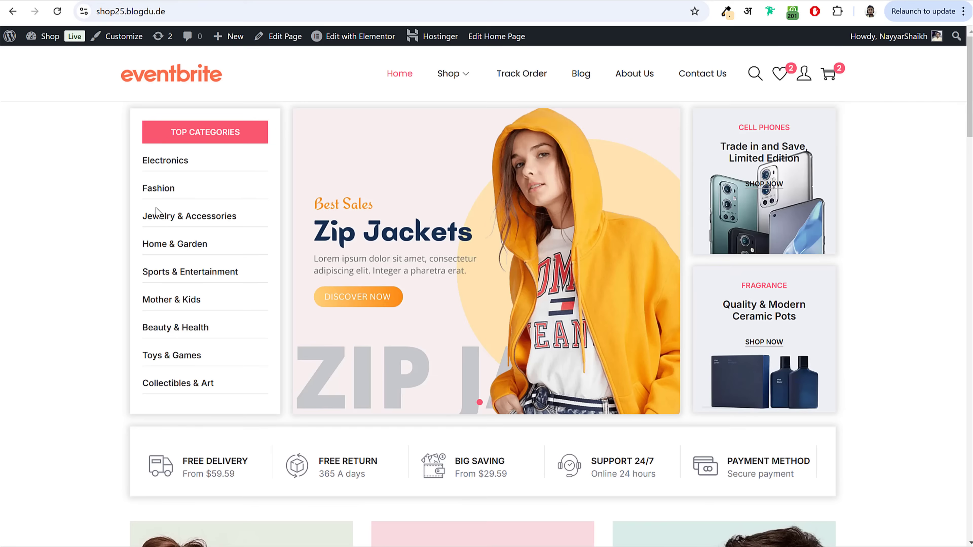
mouse_move(136, 165)
mouse_down()
mouse_move(206, 222)
mouse_move(214, 270)
mouse_move(199, 408)
mouse_up()
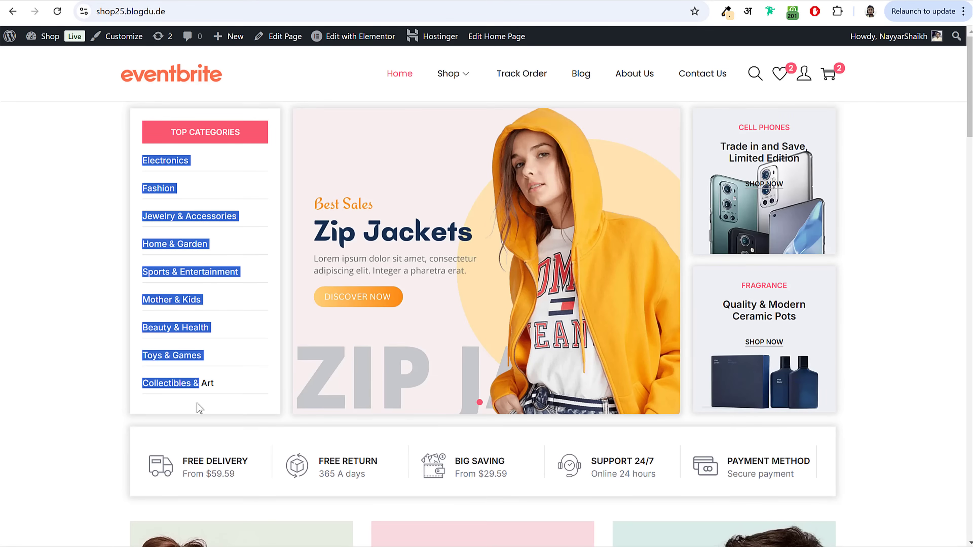
click(162, 403)
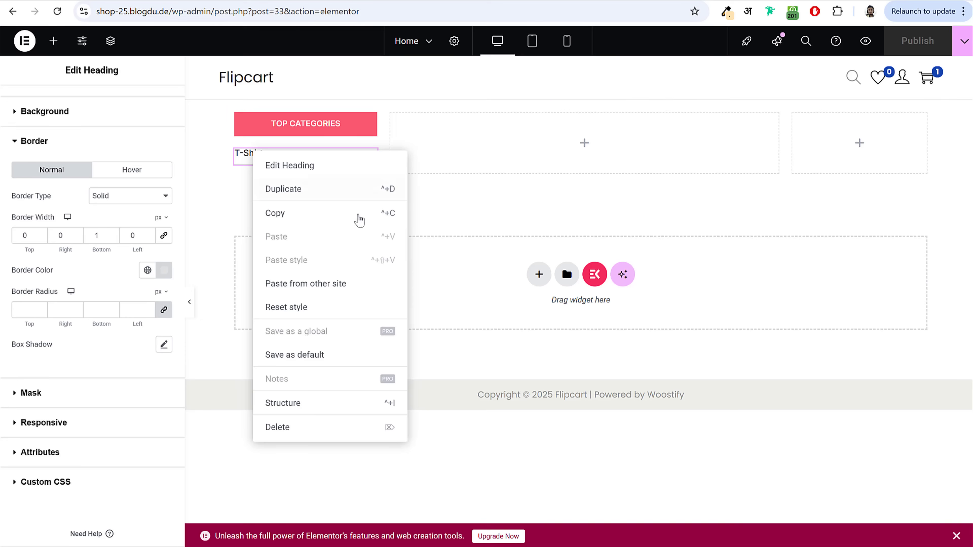
click(220, 191)
Step: Duplicate the T-Shirts heading eight times to make nine headings in the column
right_click(249, 156)
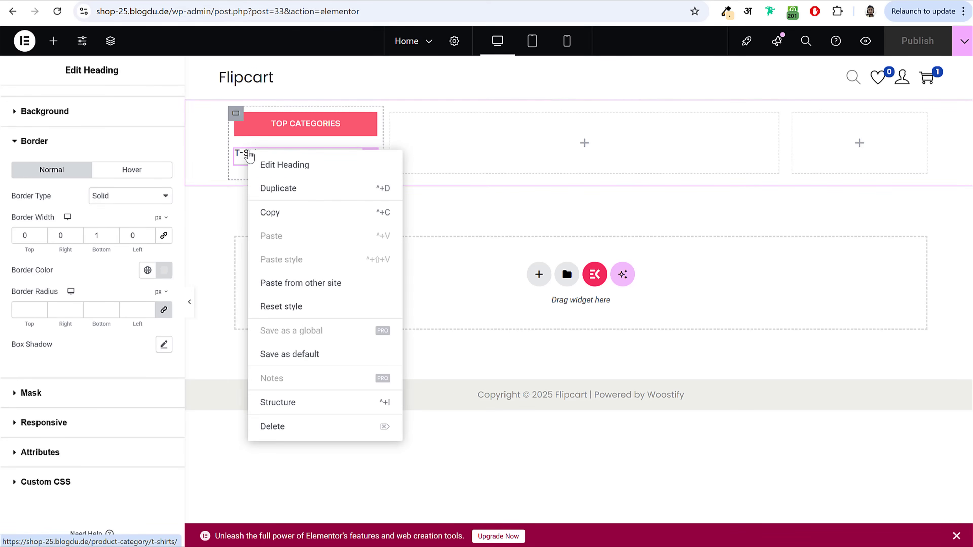
click(272, 188)
right_click(263, 188)
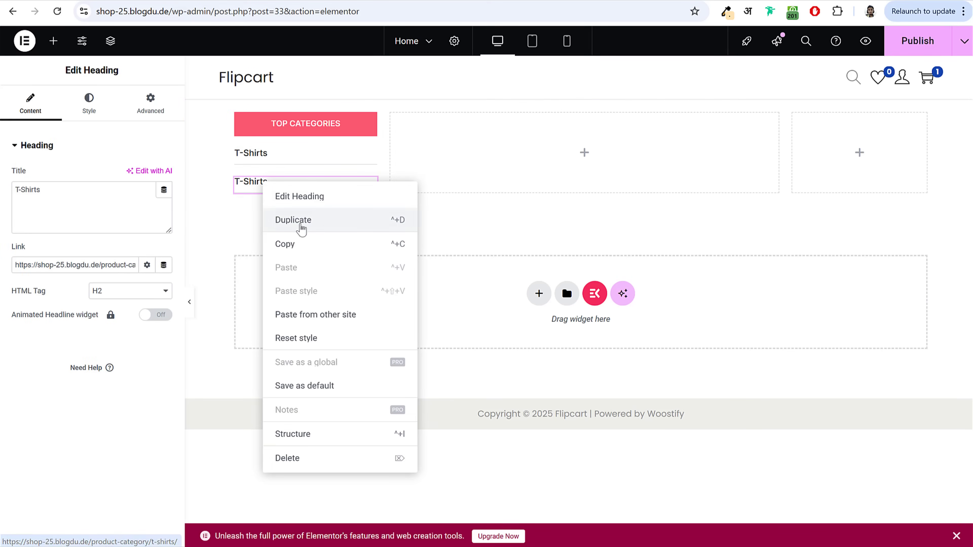
click(297, 222)
right_click(257, 189)
click(289, 224)
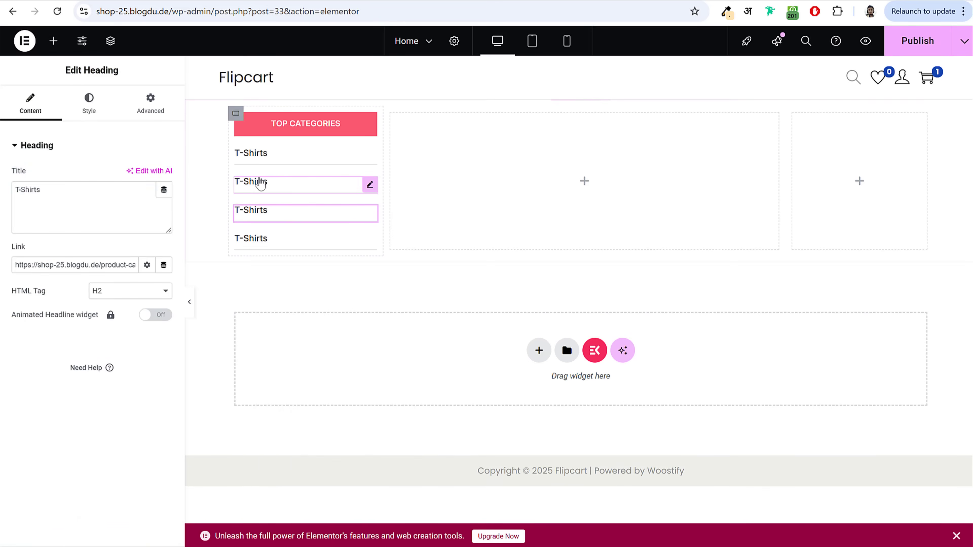
right_click(257, 185)
click(285, 220)
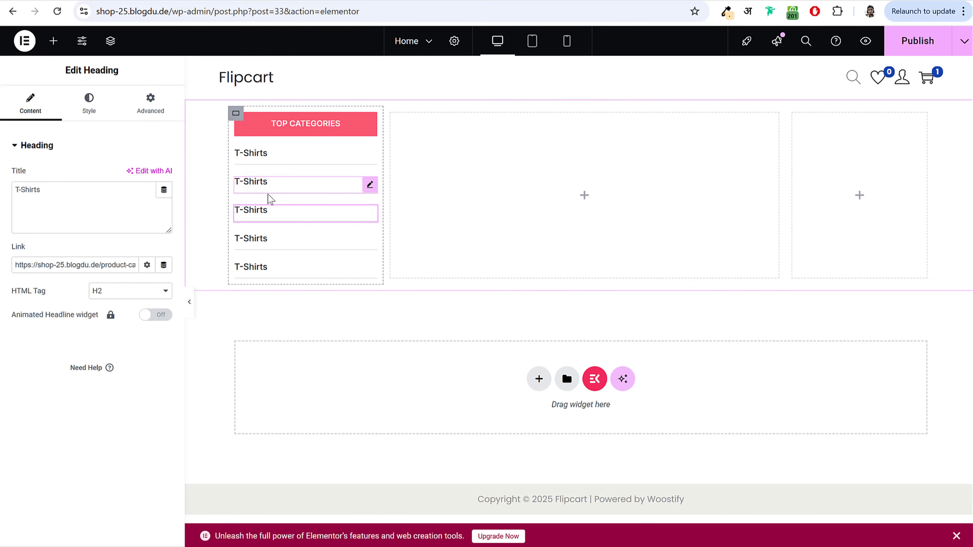
right_click(257, 218)
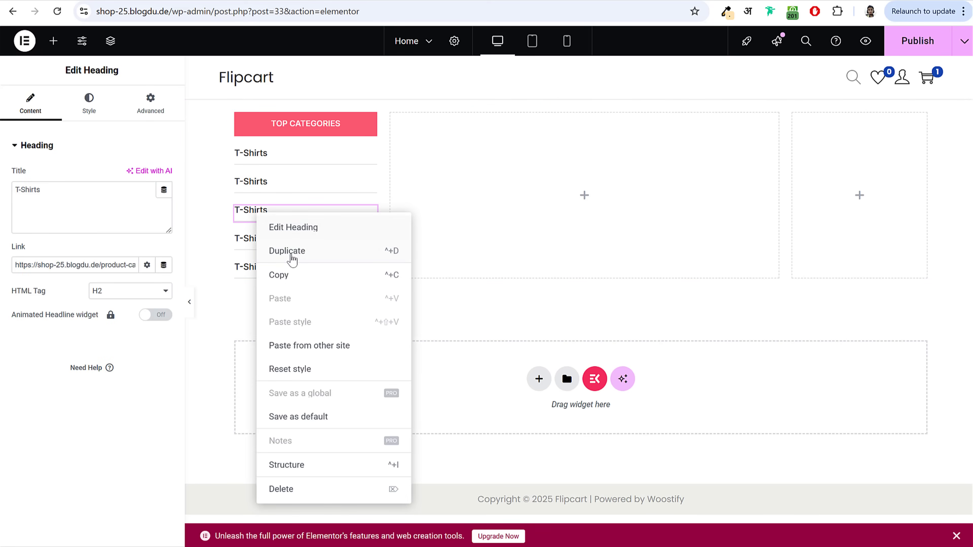
click(288, 251)
right_click(254, 210)
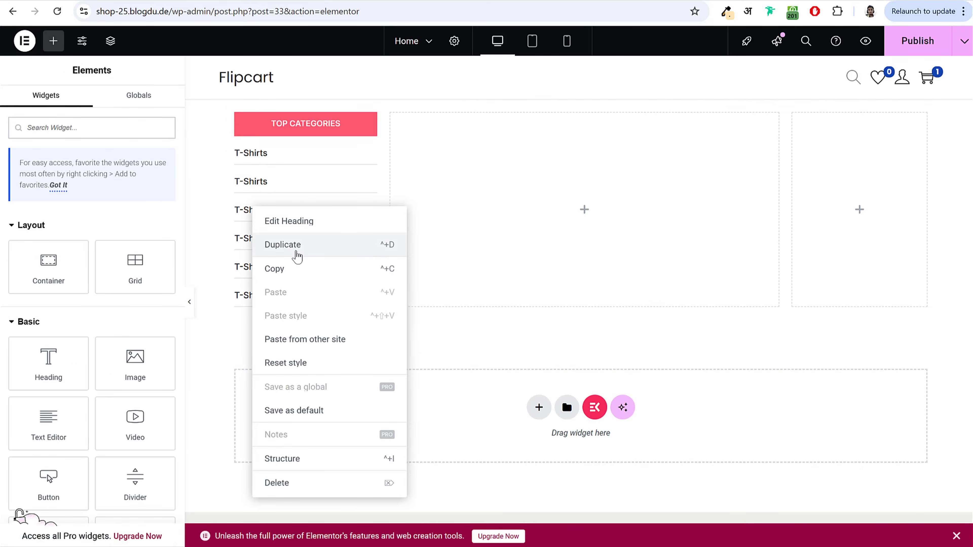
click(284, 246)
right_click(251, 216)
click(280, 249)
right_click(256, 218)
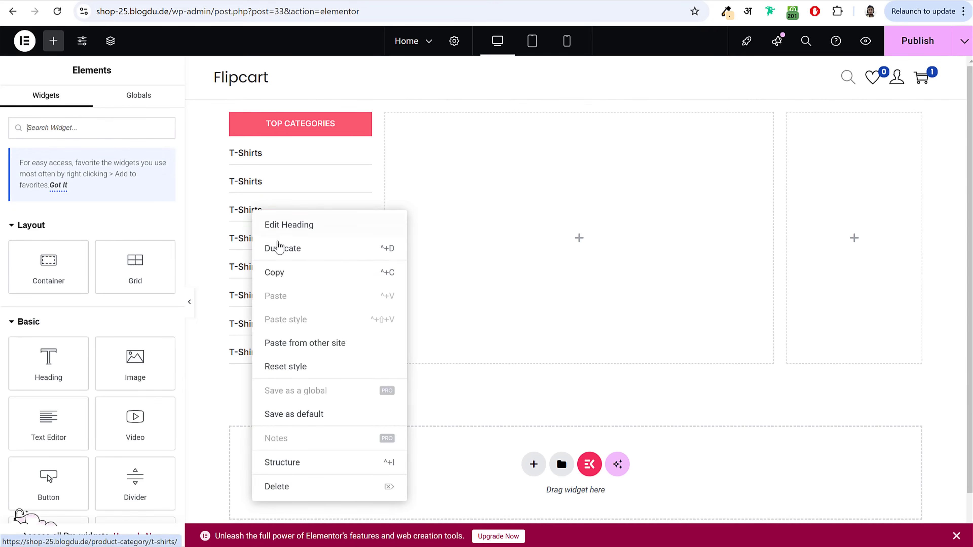
click(282, 250)
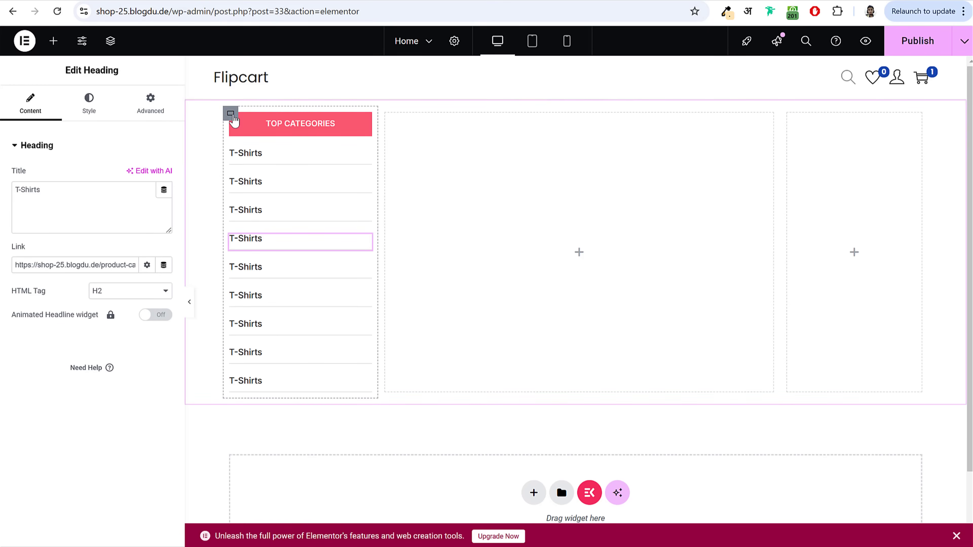
click(231, 115)
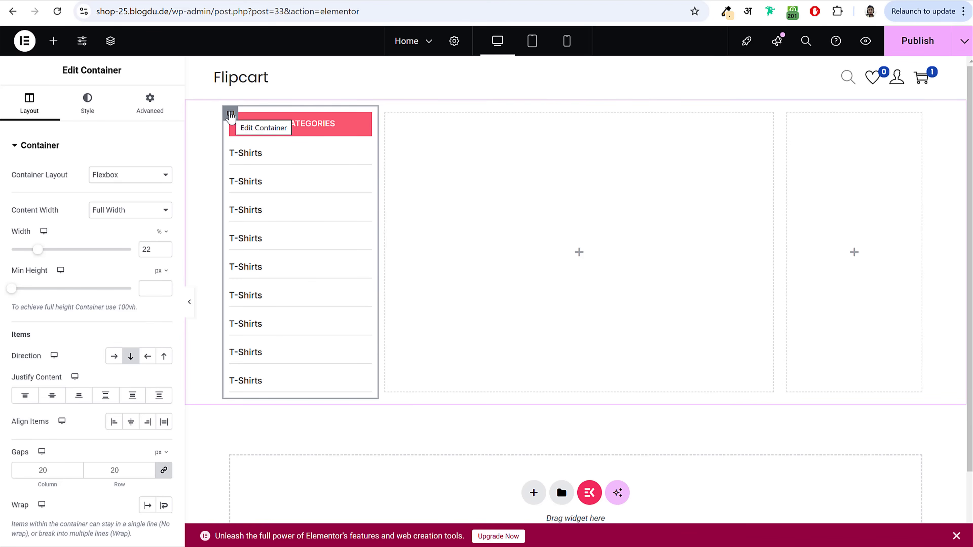
Step: Give the category column container 20 px padding on all sides
click(143, 106)
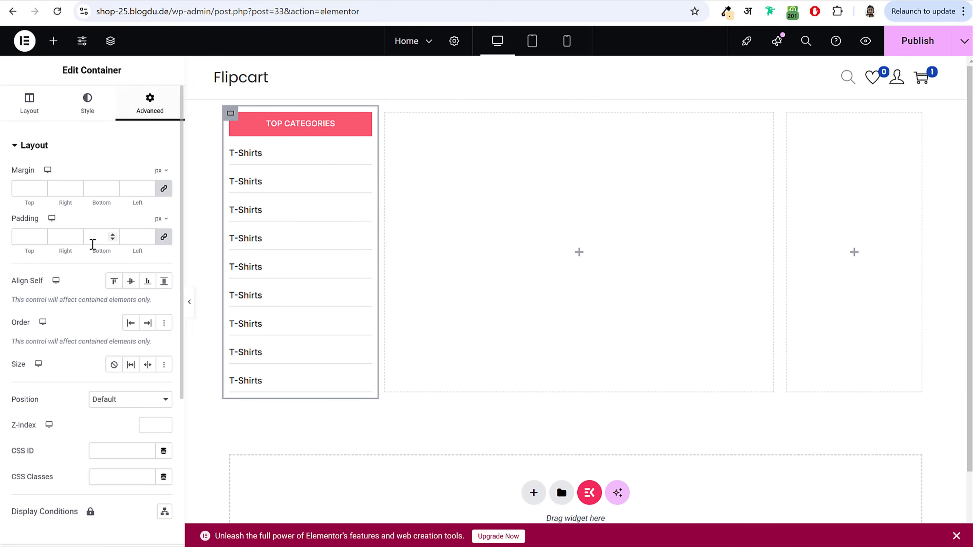
click(16, 239)
text(20)
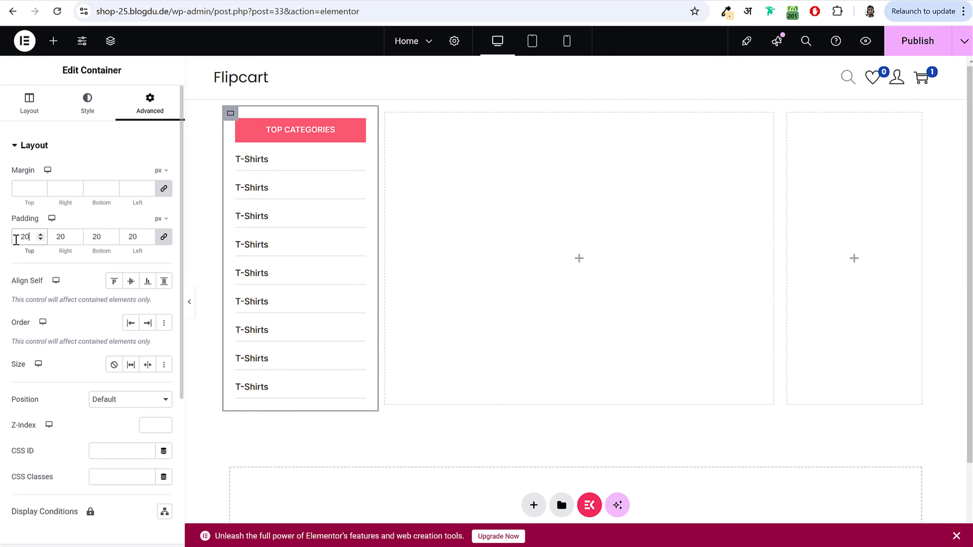
click(88, 112)
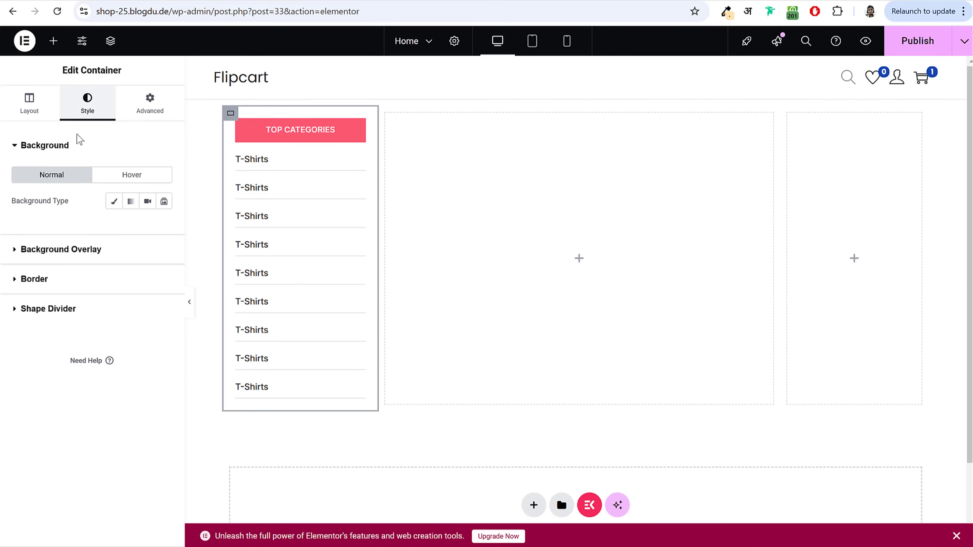
Step: Set the column's background to a classic white colour
click(115, 201)
click(163, 227)
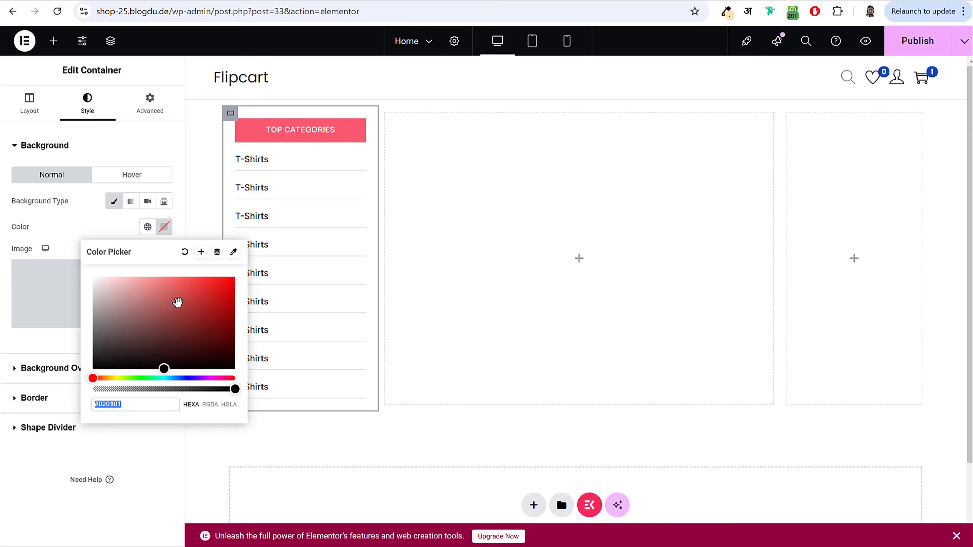
drag(172, 313, 69, 253)
click(77, 218)
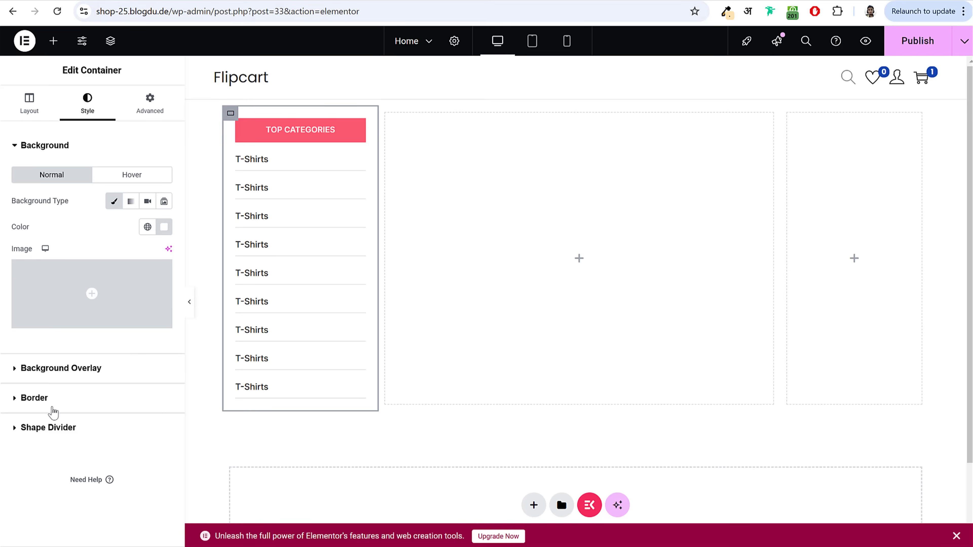
Step: Enable a box shadow on the column and preview its card look
click(56, 400)
drag(14, 341, 61, 339)
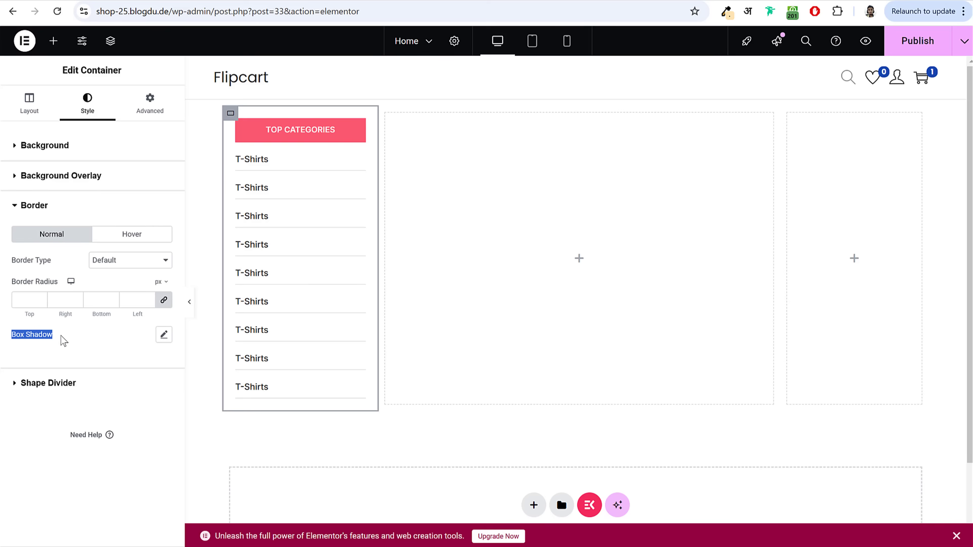
click(164, 334)
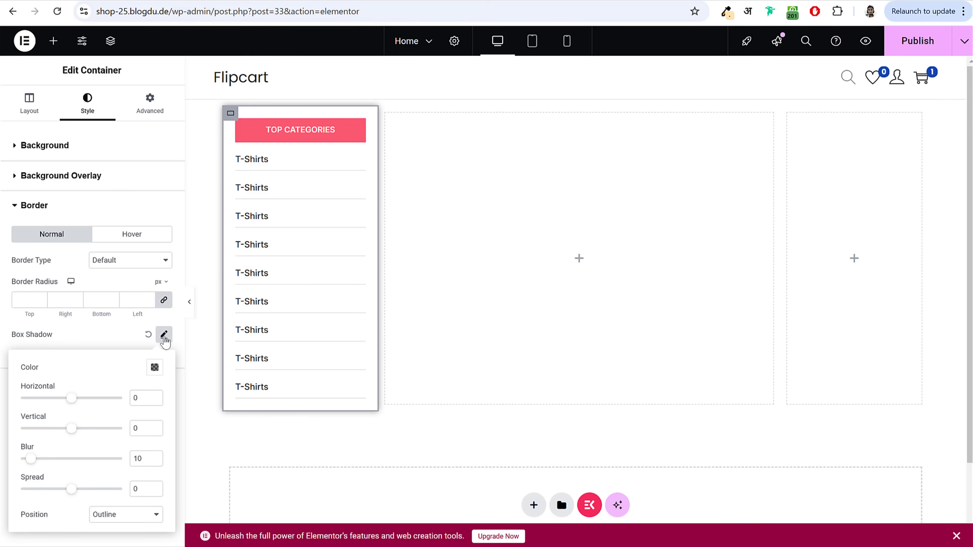
click(129, 344)
click(190, 302)
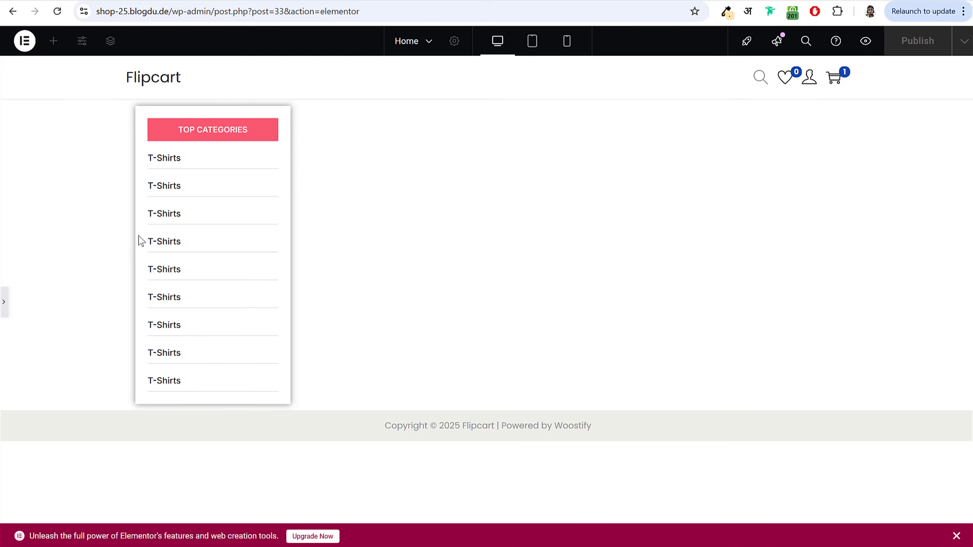
click(3, 302)
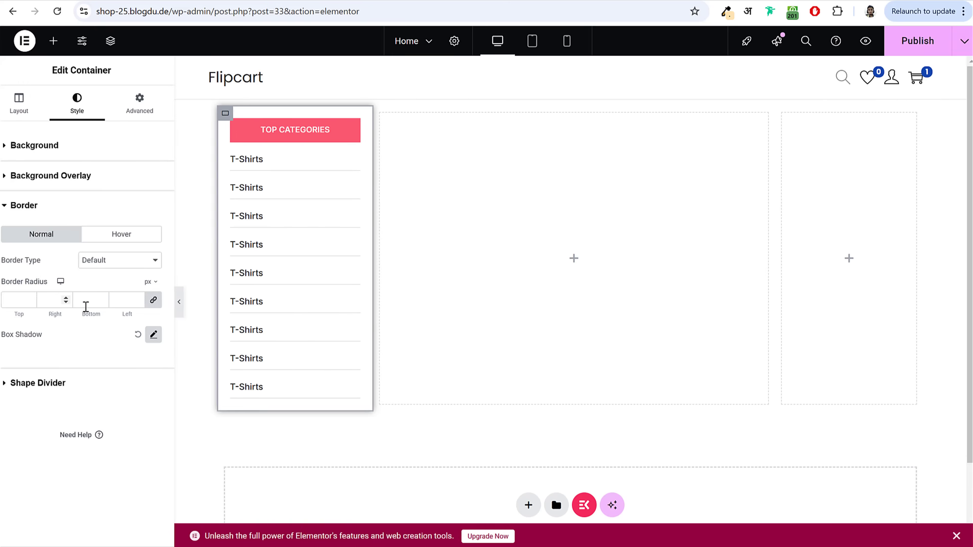
Step: Try a red shadow colour on the column and preview it
click(164, 334)
click(155, 368)
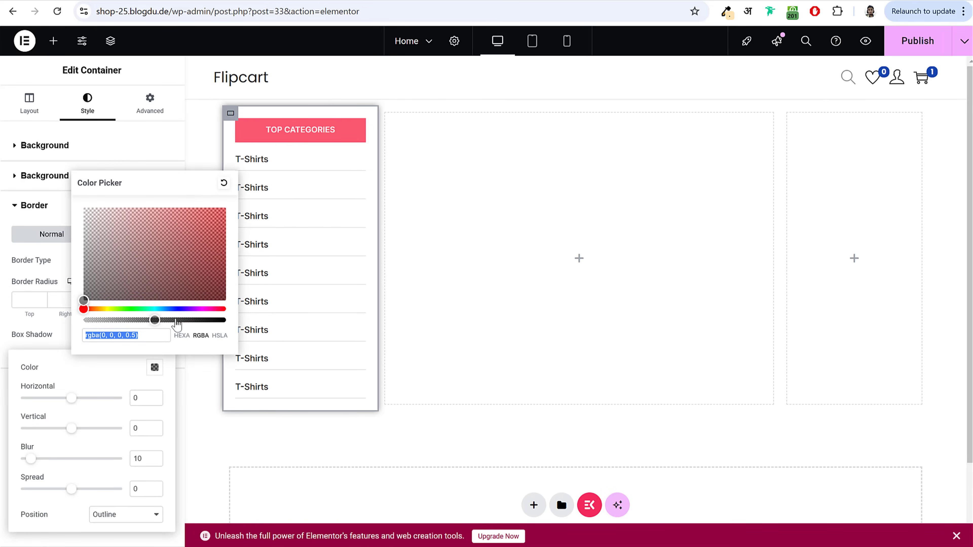
click(188, 234)
click(211, 208)
click(24, 337)
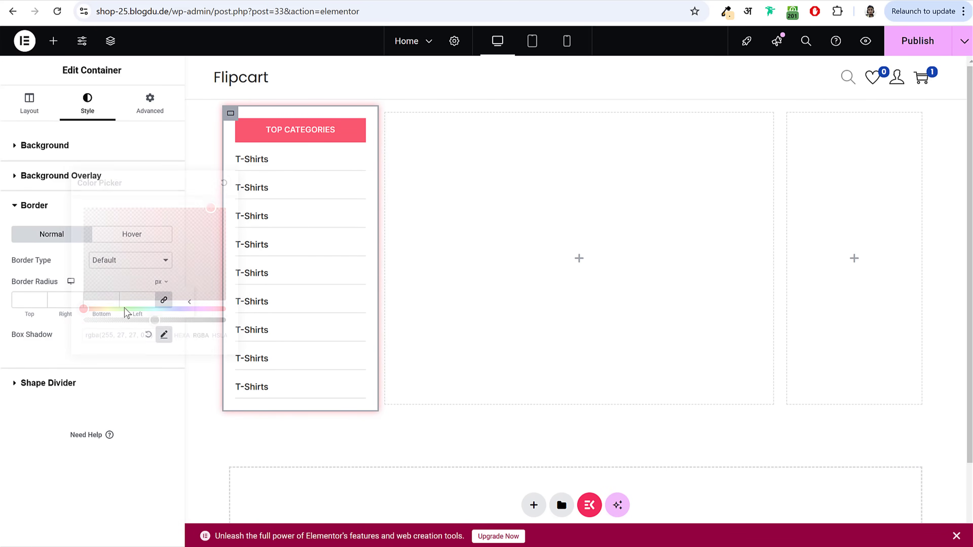
click(188, 302)
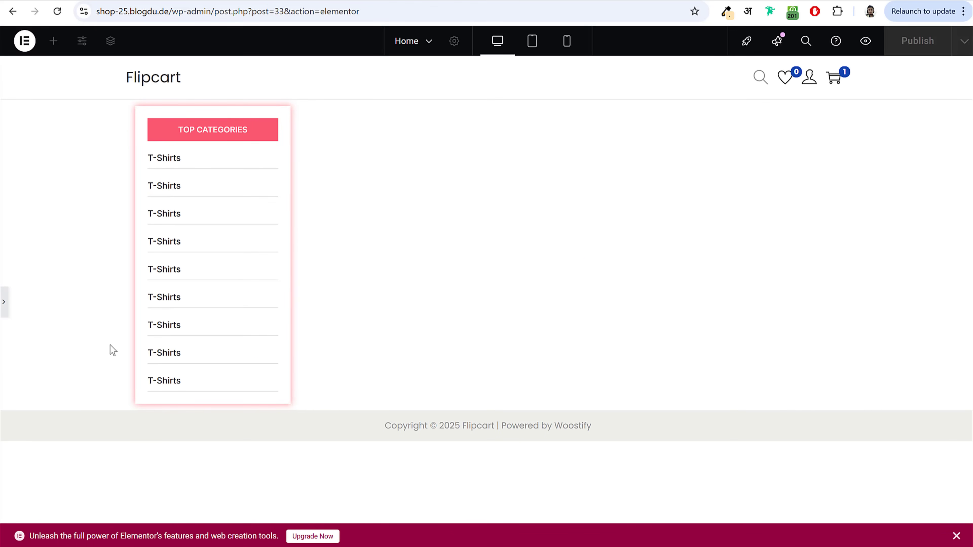
click(5, 304)
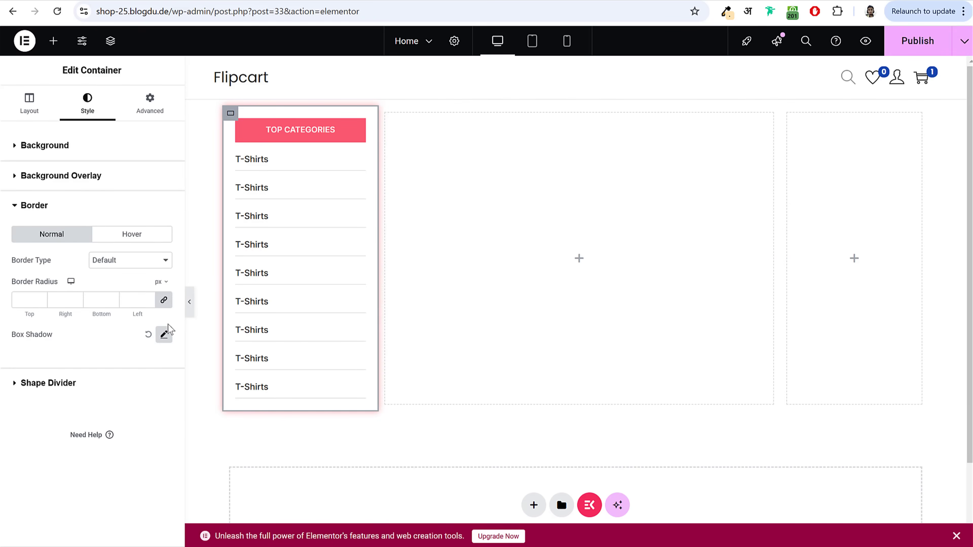
Step: Set the shadow colour back to black at 0.15 opacity
click(164, 334)
click(154, 367)
click(84, 300)
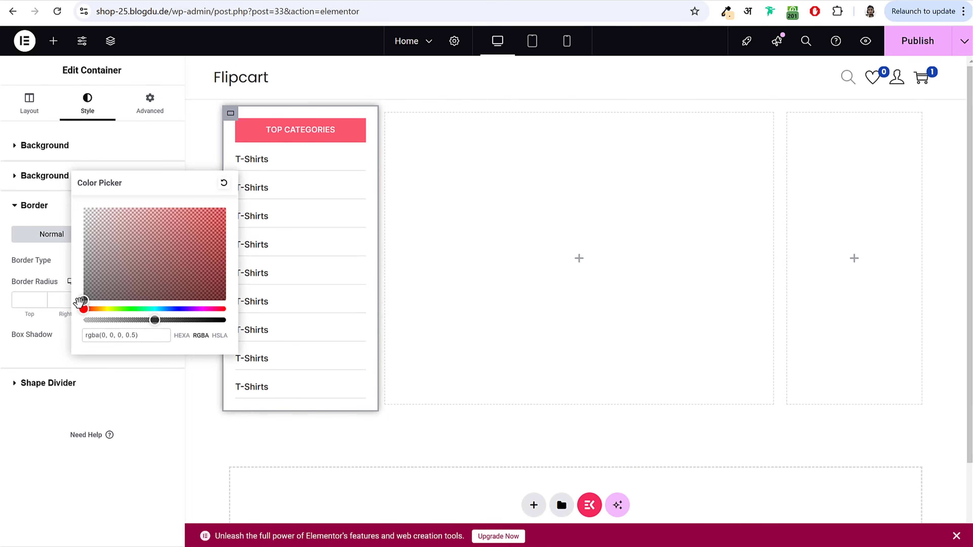
click(153, 235)
click(84, 300)
drag(144, 334, 71, 340)
click(113, 336)
text(1)
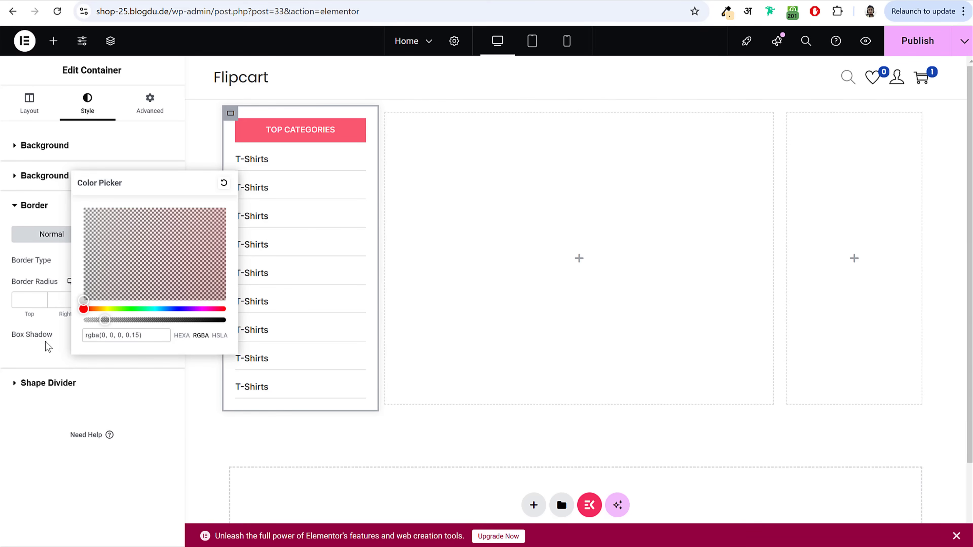
click(93, 347)
Step: Experiment with the shadow's horizontal, vertical and blur sliders
click(164, 336)
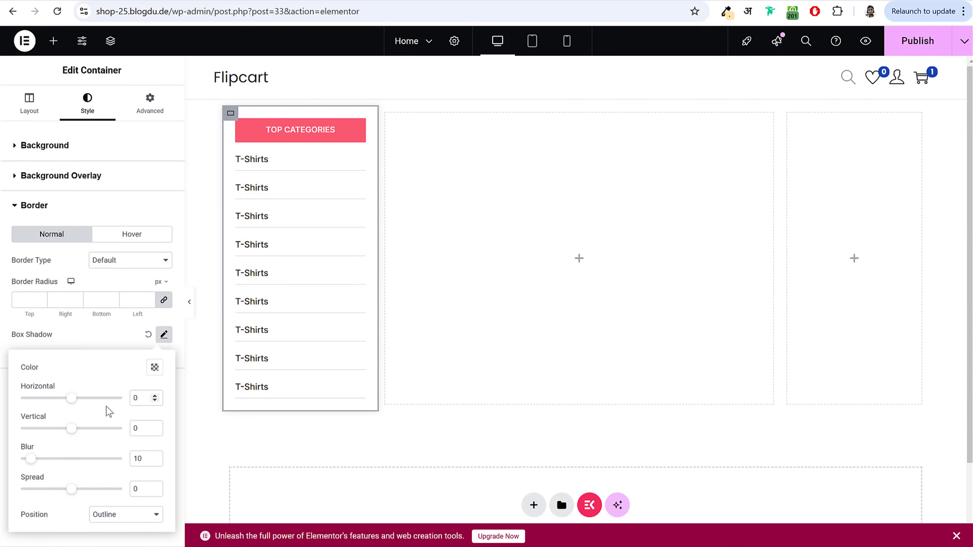
drag(73, 400, 125, 405)
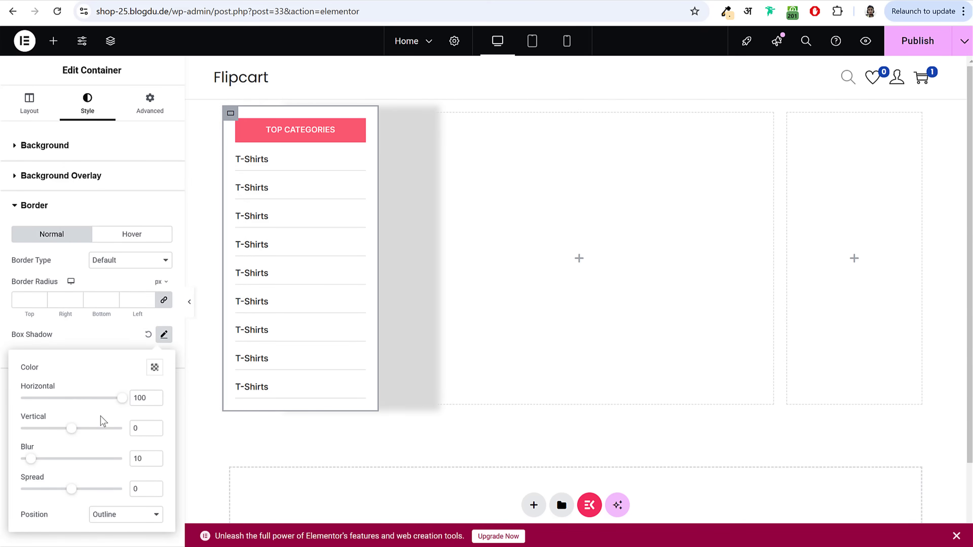
drag(71, 431, 113, 432)
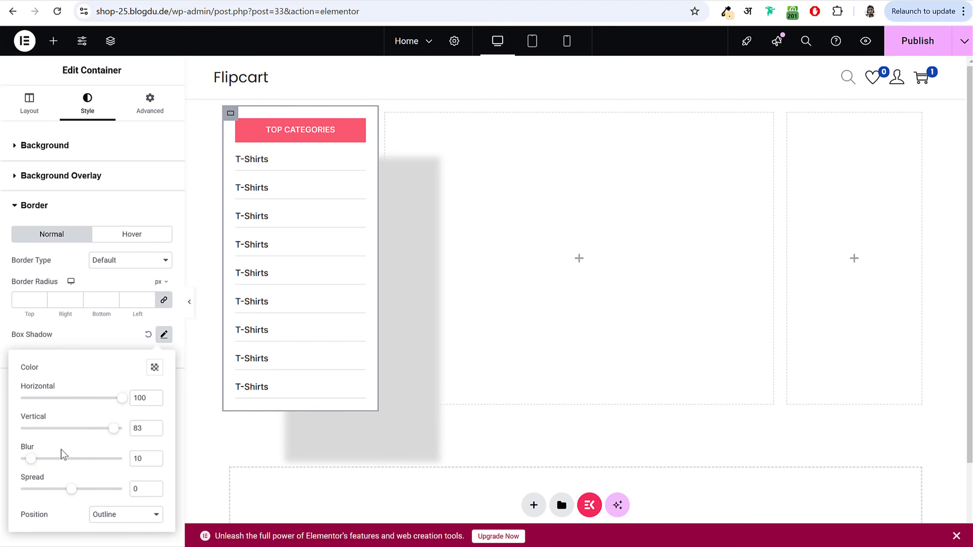
drag(38, 463, 51, 490)
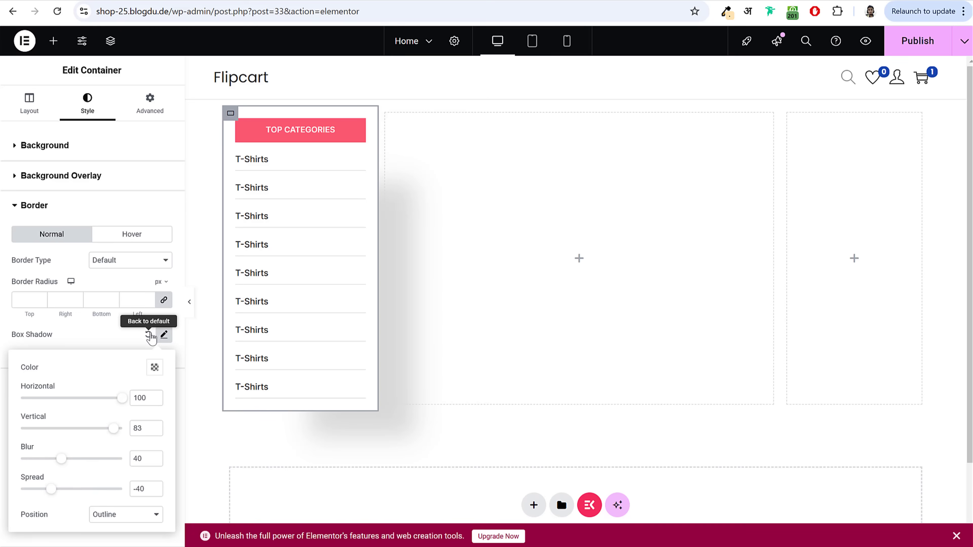
Step: Set shadow offsets to 0 and 0, blur 10 and spread 3, then preview
double_click(137, 398)
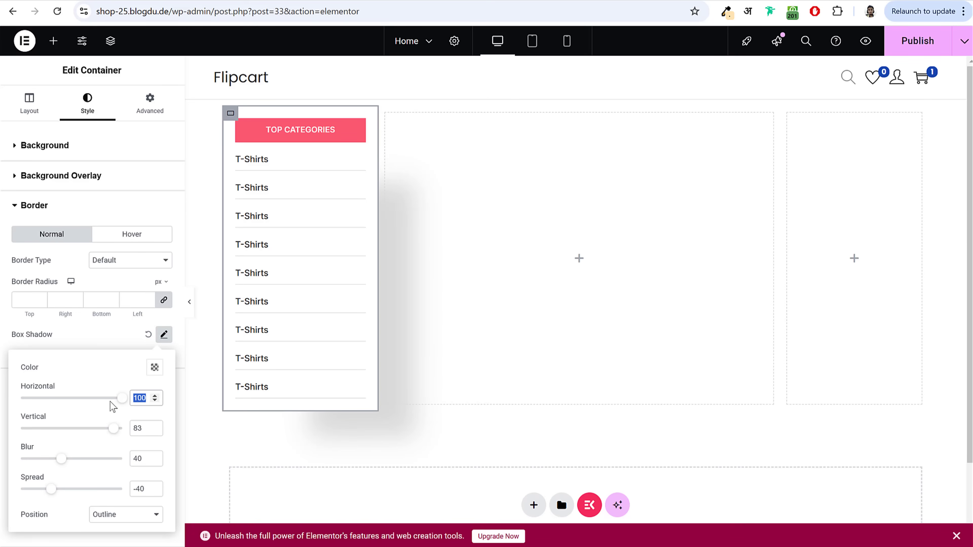
text(0)
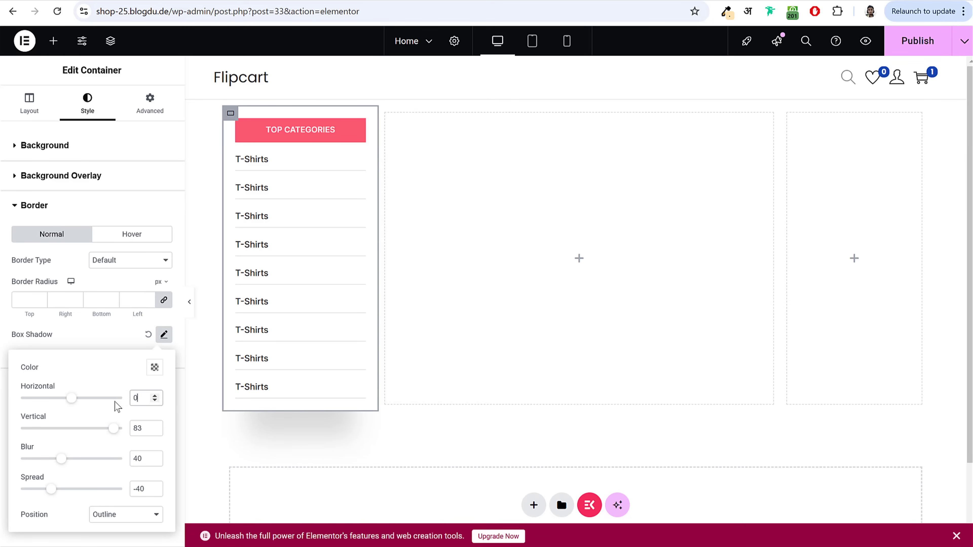
double_click(135, 429)
text(0)
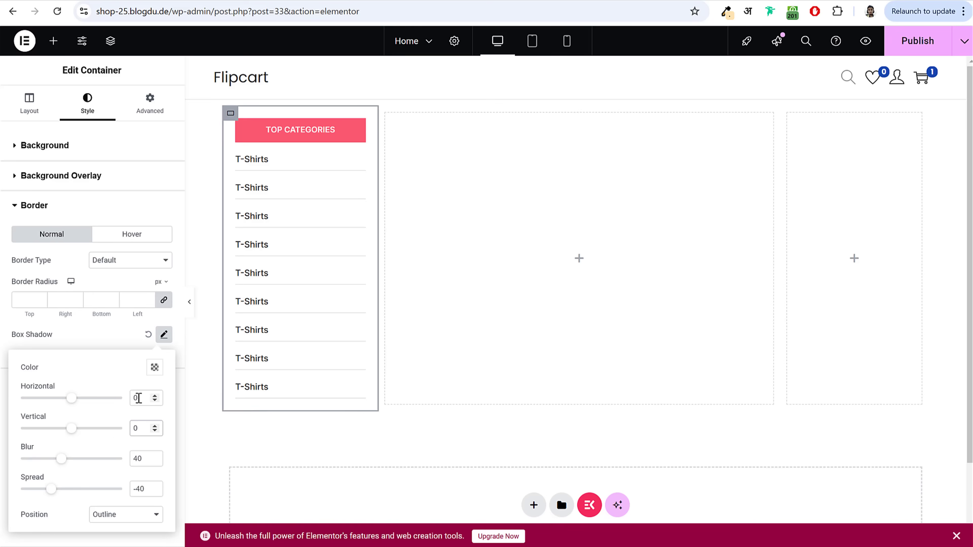
double_click(138, 458)
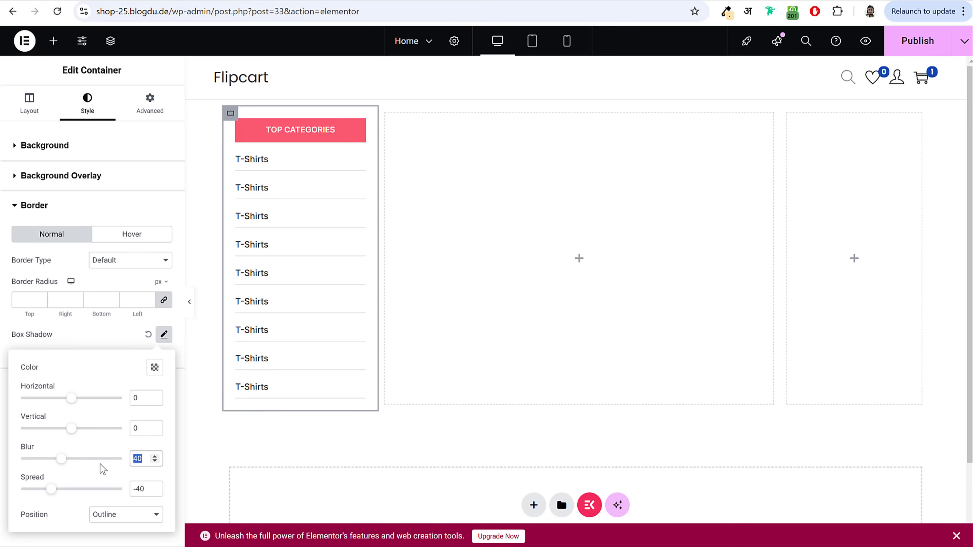
text(10)
double_click(138, 489)
text(3)
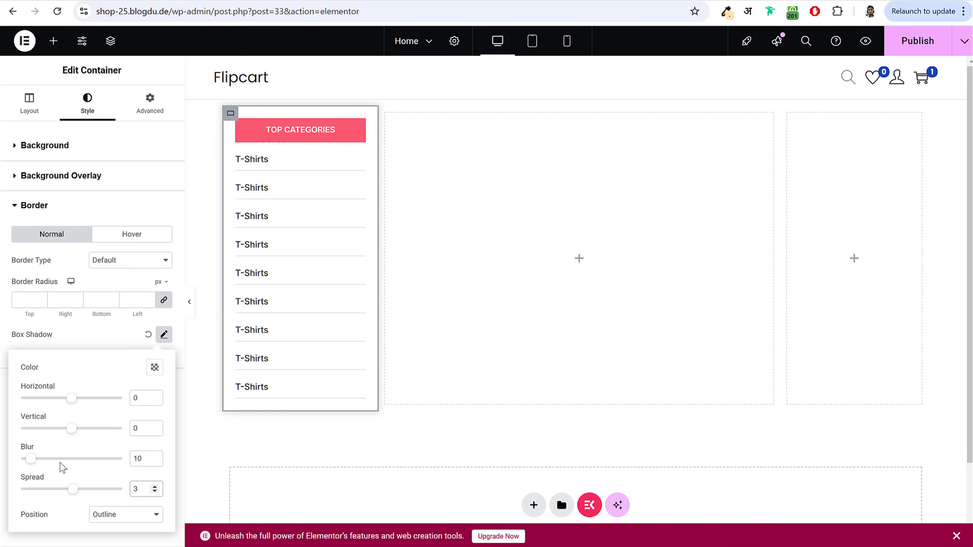
click(189, 305)
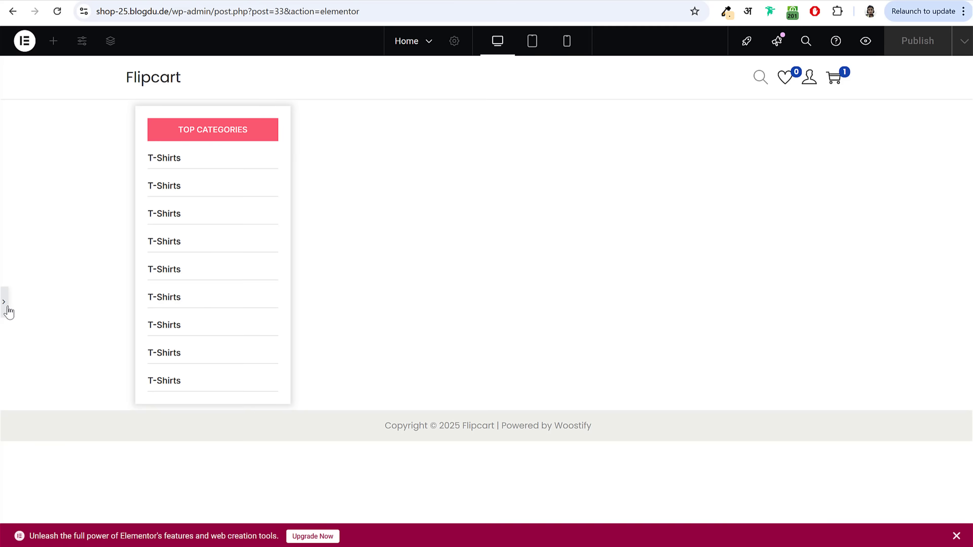
click(5, 303)
Step: Publish the page and browse the Unsplash home page's photo feed
click(927, 36)
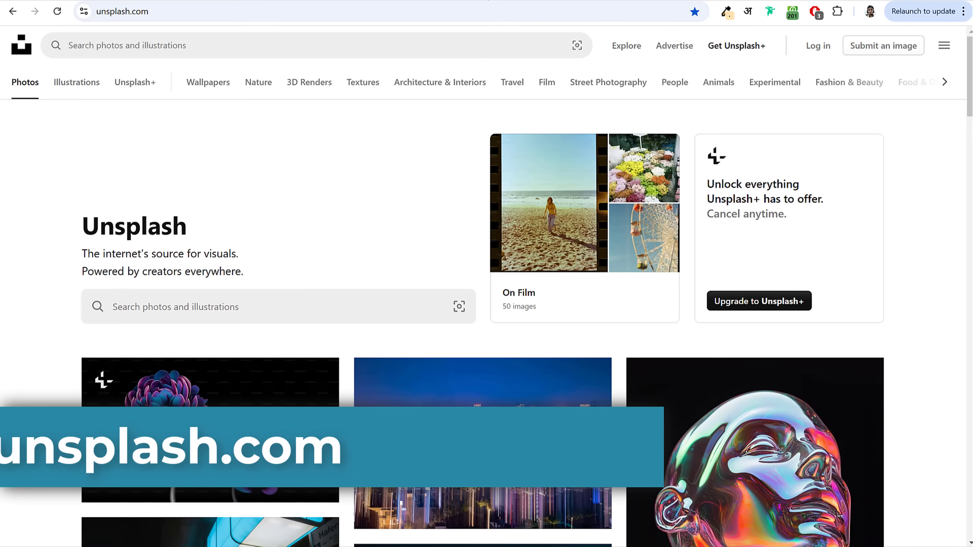
scroll(879, 268, down, 10)
scroll(881, 270, down, 15)
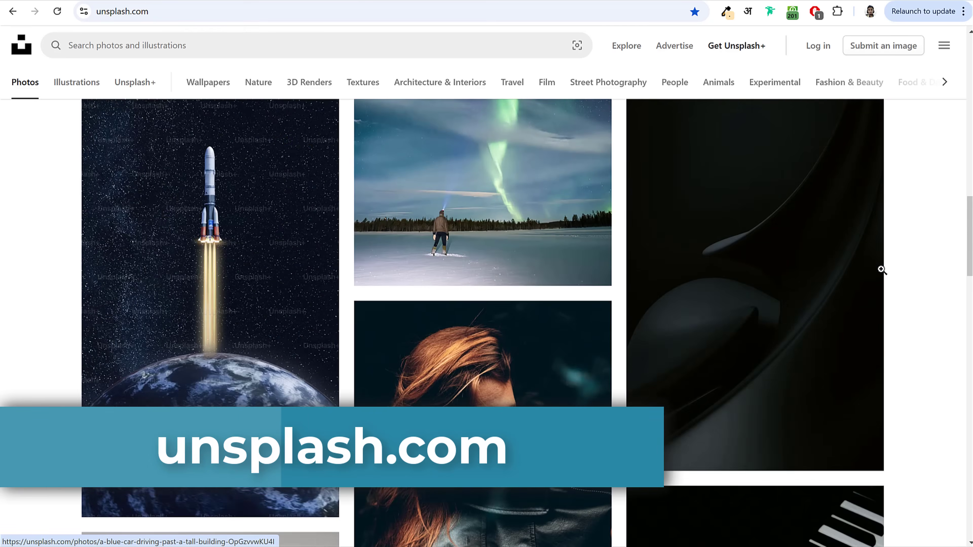
scroll(881, 272, up, 20)
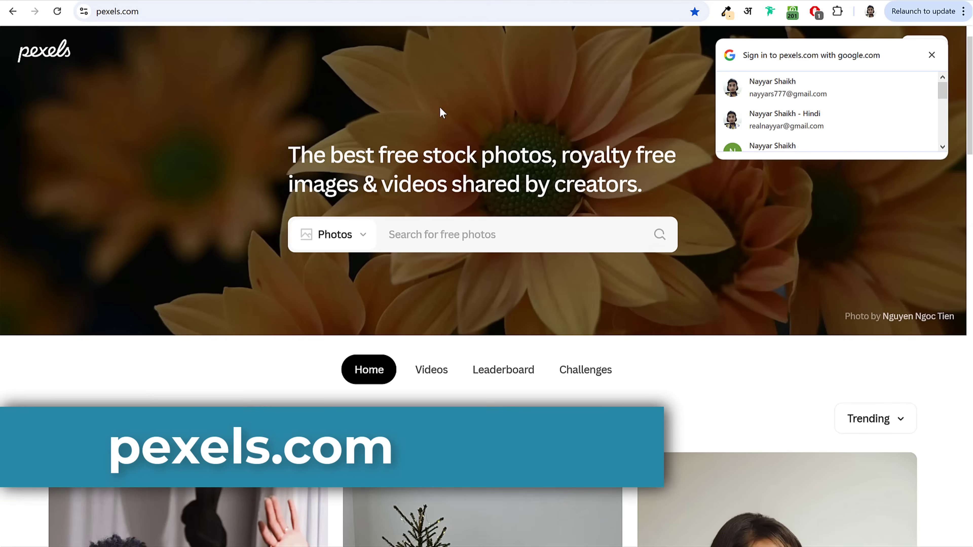
Step: Dismiss the Google sign-in prompt on the Pexels page
scroll(541, 233, down, 10)
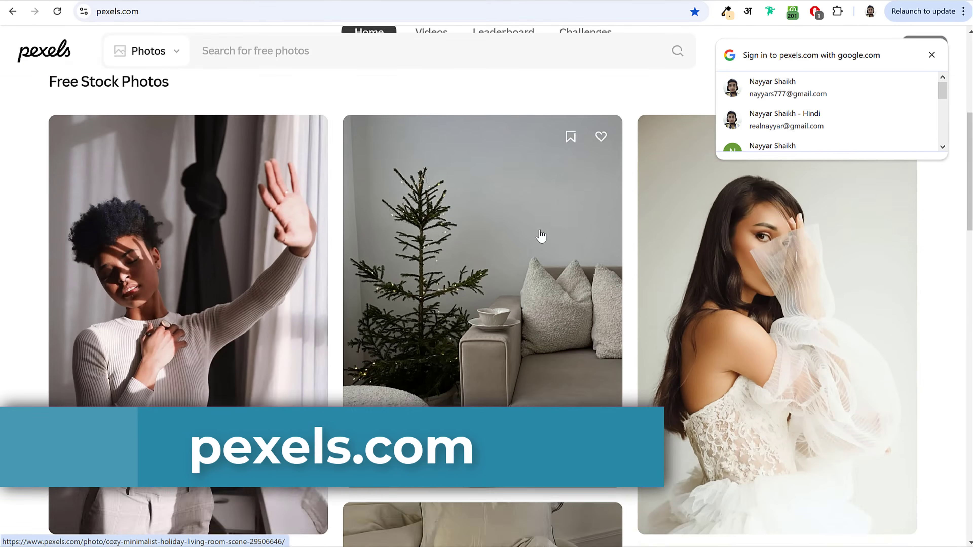
scroll(541, 234, down, 10)
scroll(541, 234, up, 20)
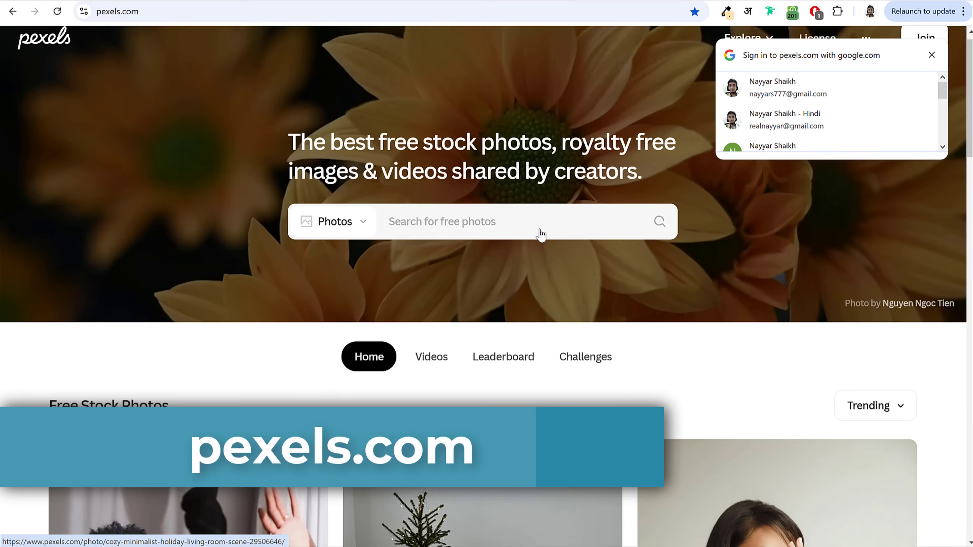
click(931, 55)
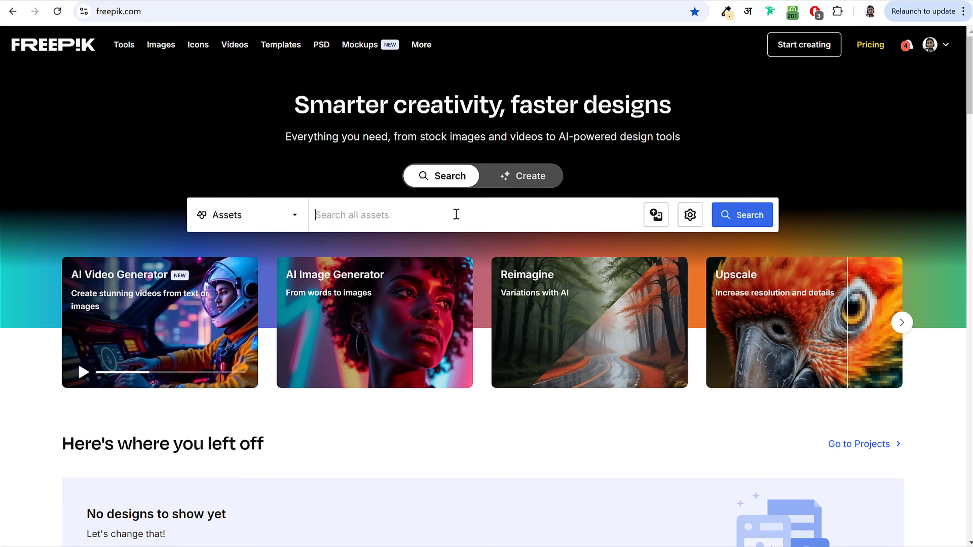
Step: Search Freepik for 'girl in yellow hoodie' and browse the results
text(girl in yellow hoodie)
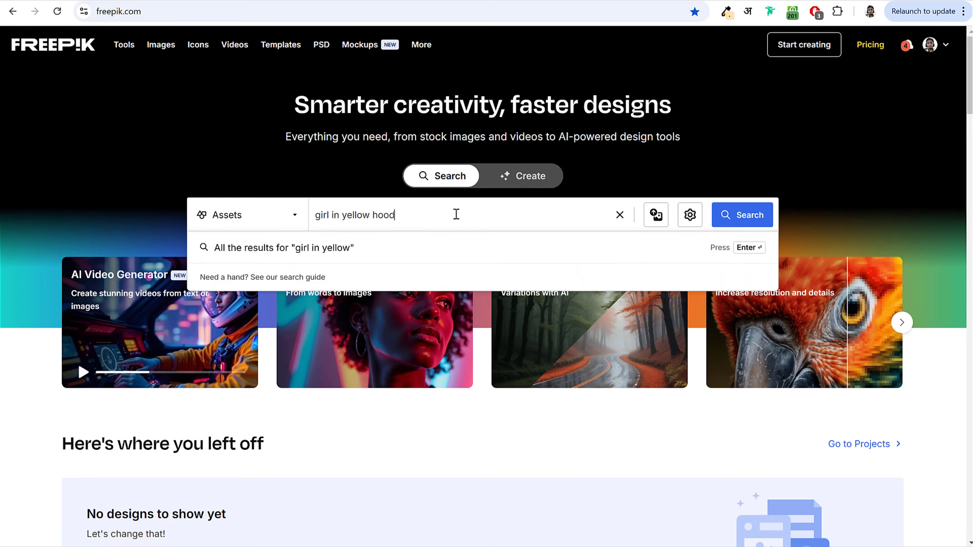
key(Return)
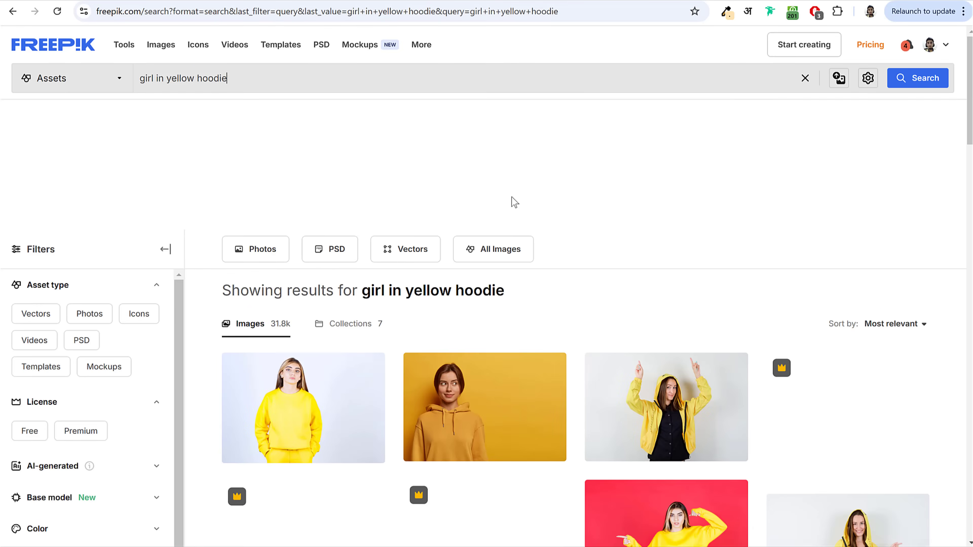
scroll(608, 242, down, 10)
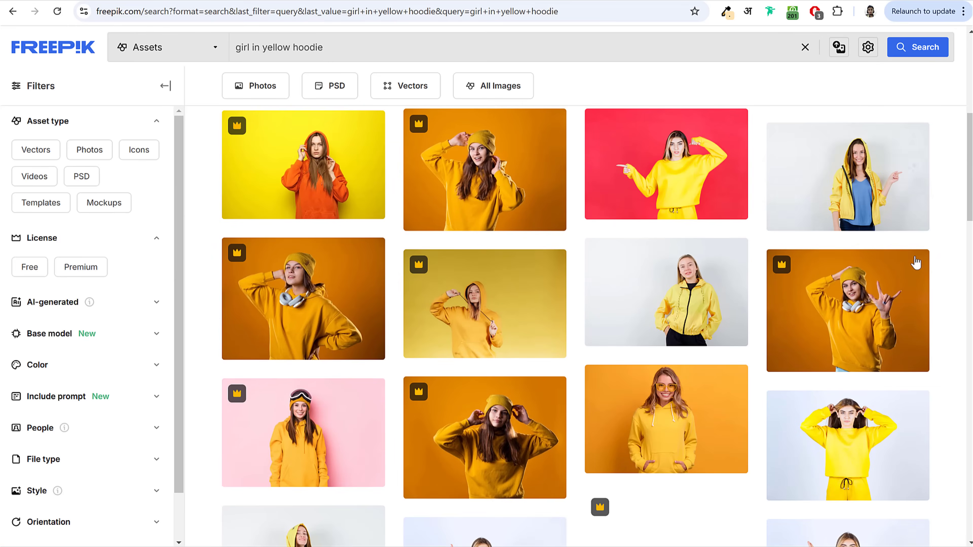
scroll(915, 264, down, 6)
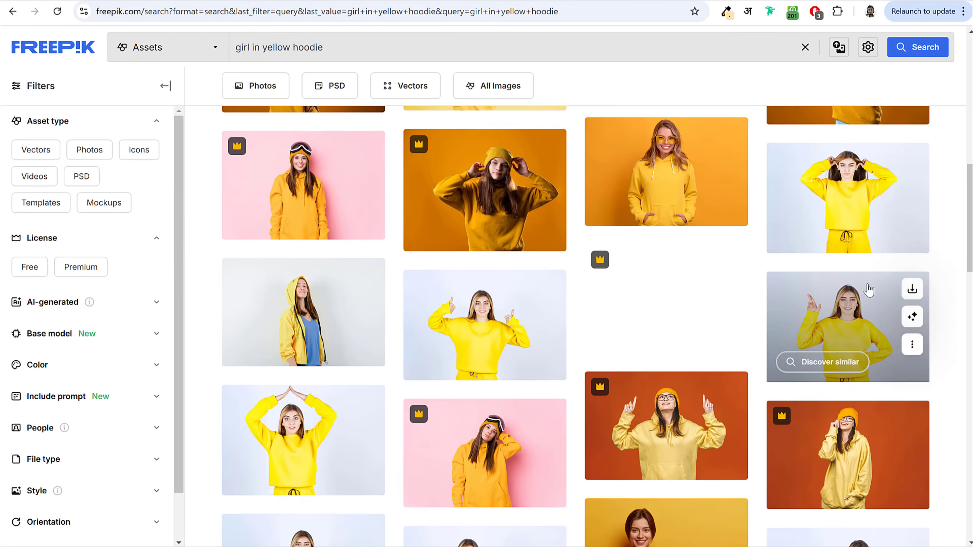
Step: Change the Freepik search to 'guy in yellow hoodie'
scroll(867, 289, down, 8)
scroll(899, 317, up, 20)
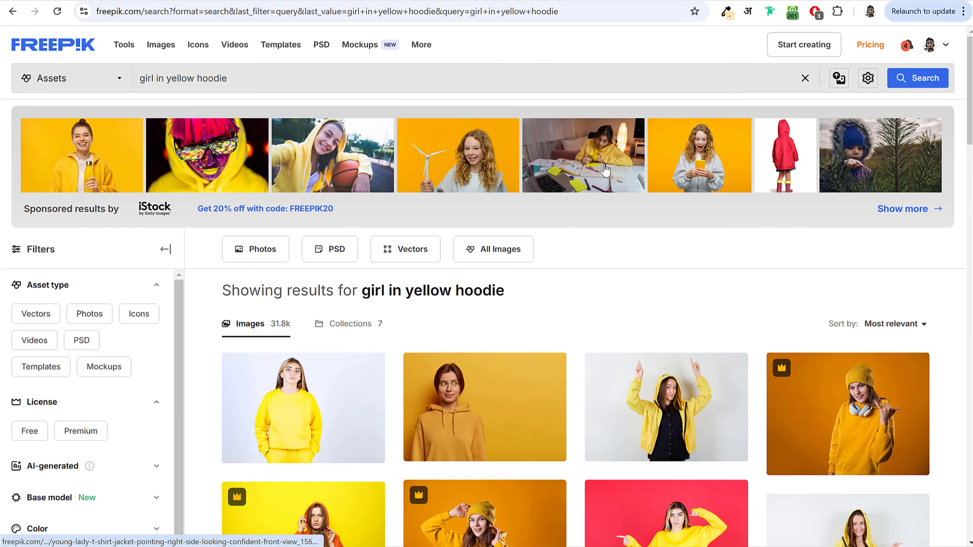
double_click(154, 79)
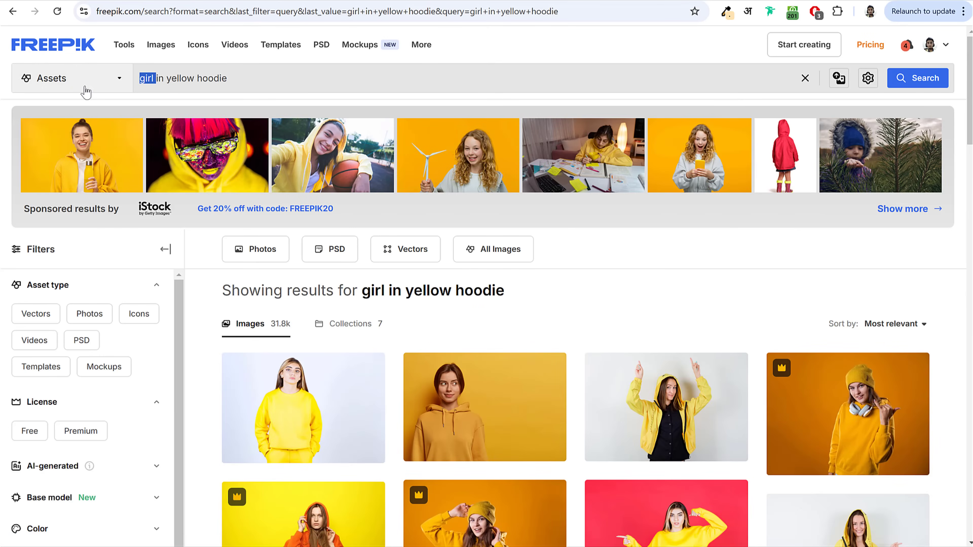
text(guy)
key(Return)
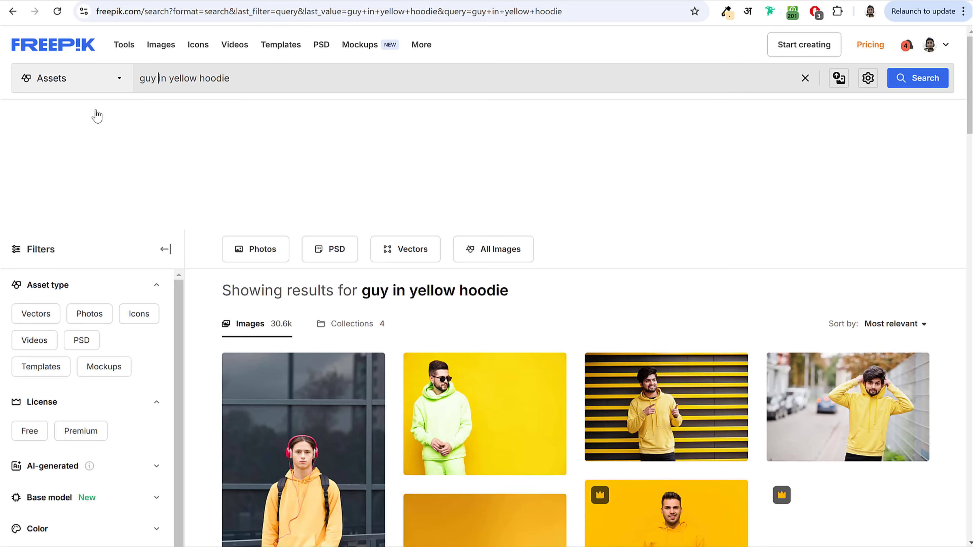
Step: Scroll through the 'guy in yellow hoodie' results and go to page 2
scroll(569, 282, down, 6)
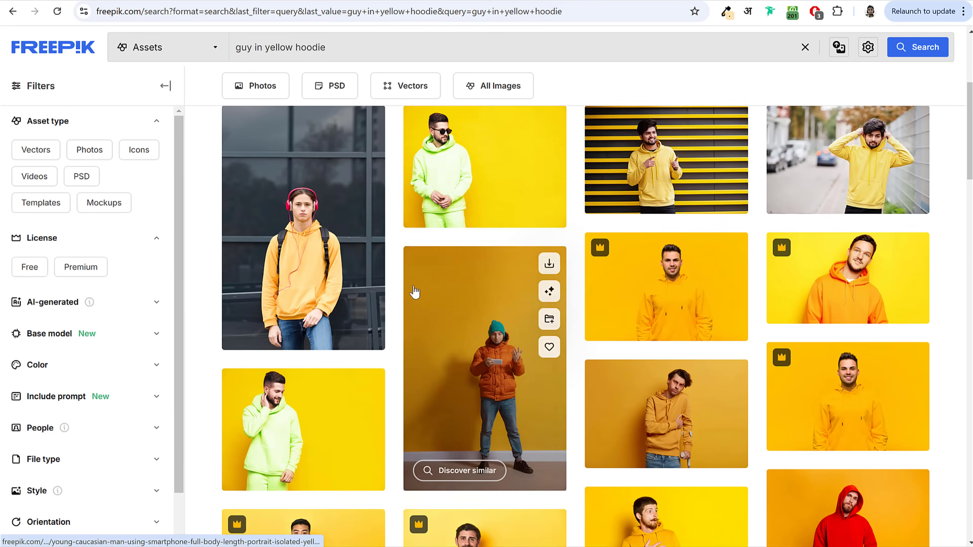
scroll(867, 306, down, 5)
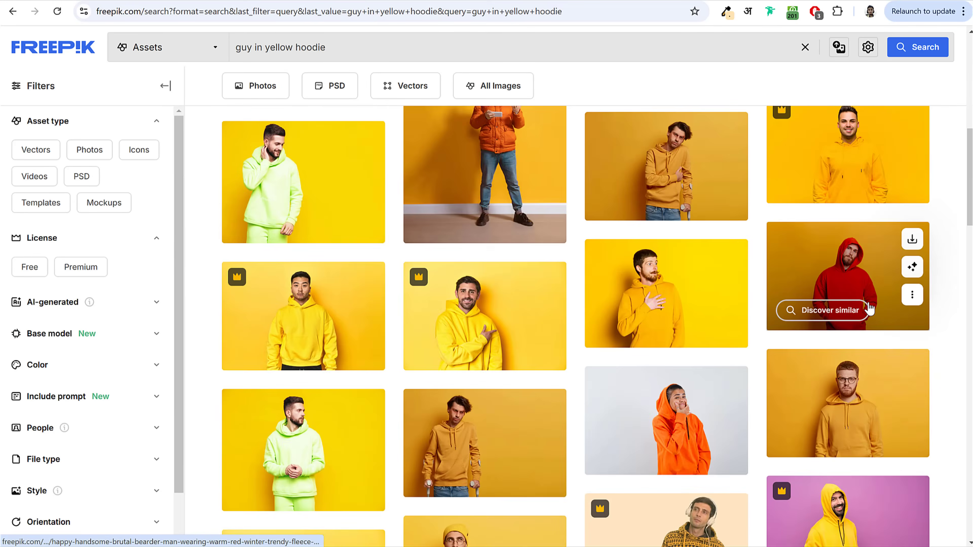
scroll(869, 307, down, 10)
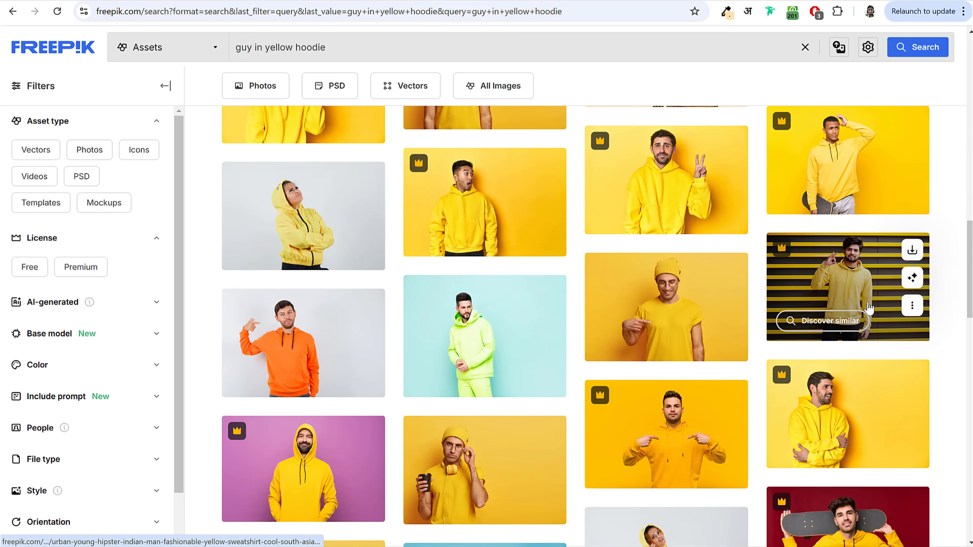
scroll(869, 306, down, 3)
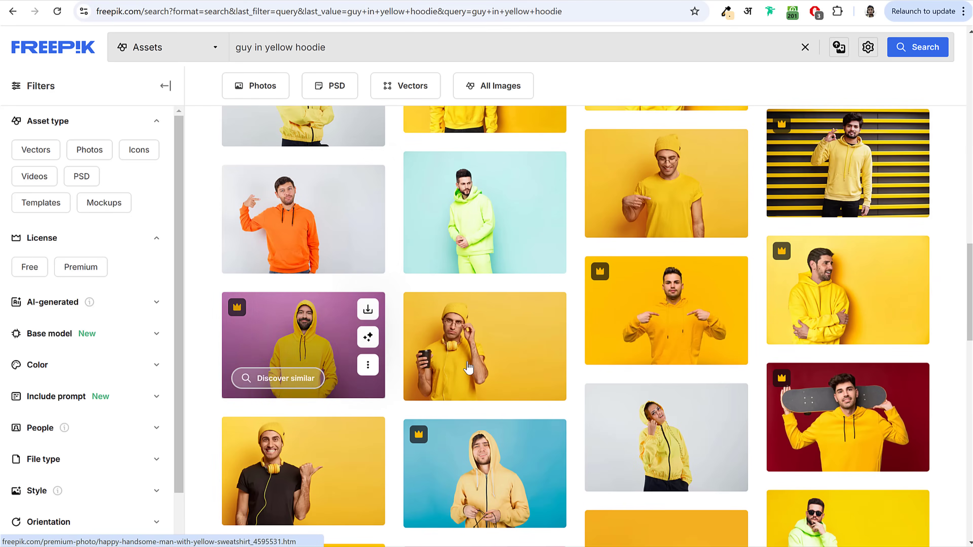
scroll(628, 292, down, 6)
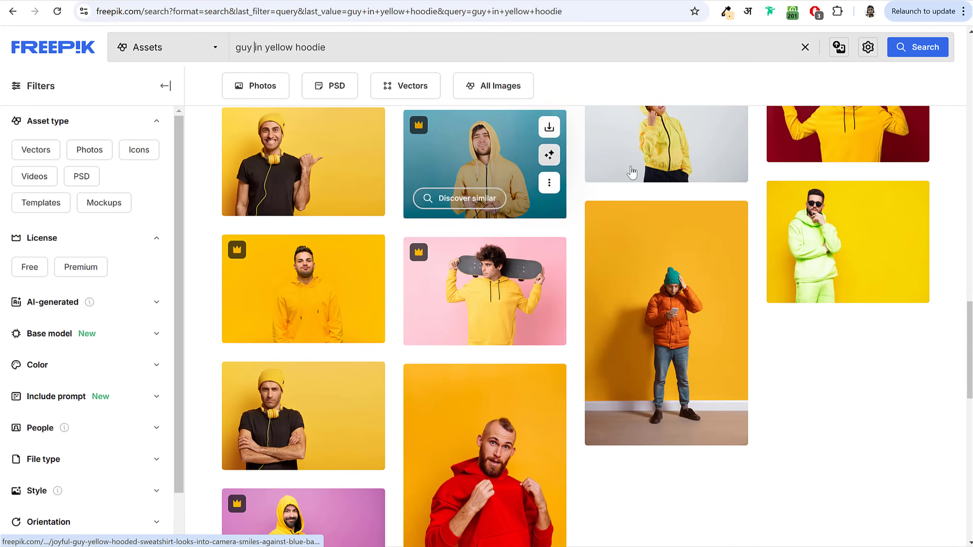
scroll(749, 267, down, 6)
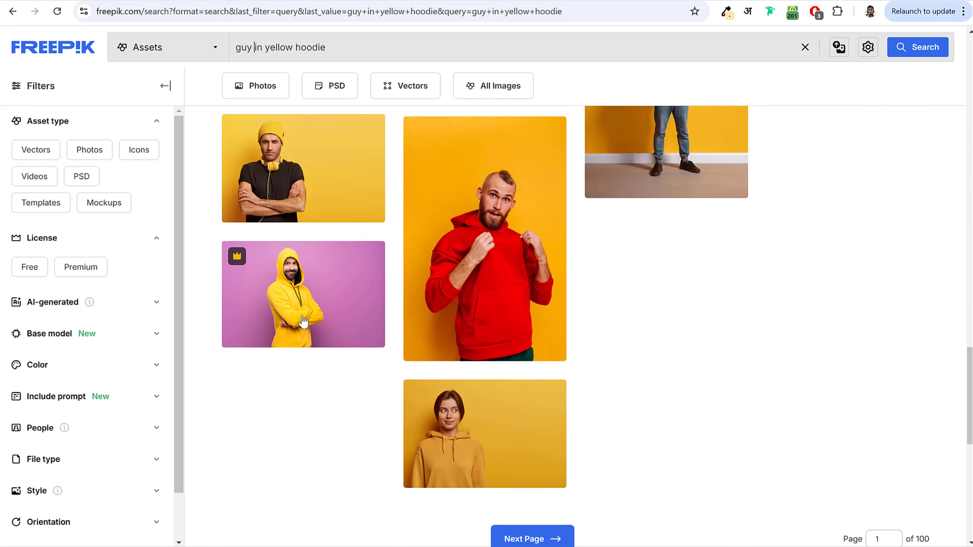
scroll(580, 346, down, 5)
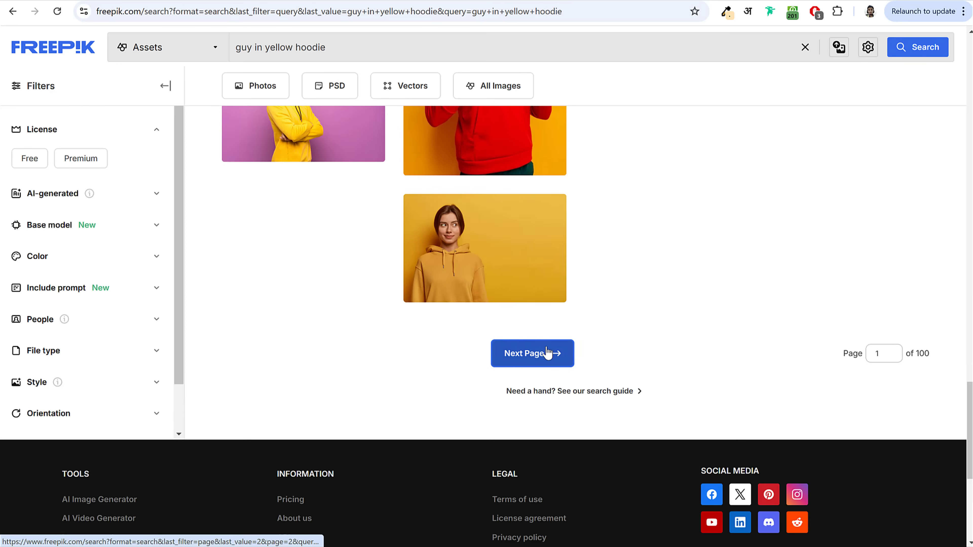
click(548, 352)
Step: Browse page 2 and open the smiling man with headphones photo
scroll(751, 284, down, 4)
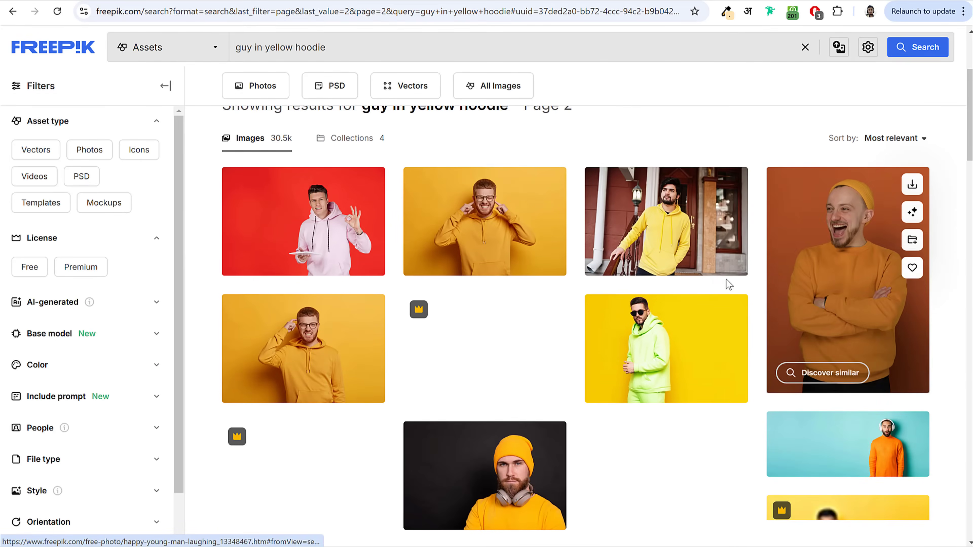
scroll(875, 303, down, 6)
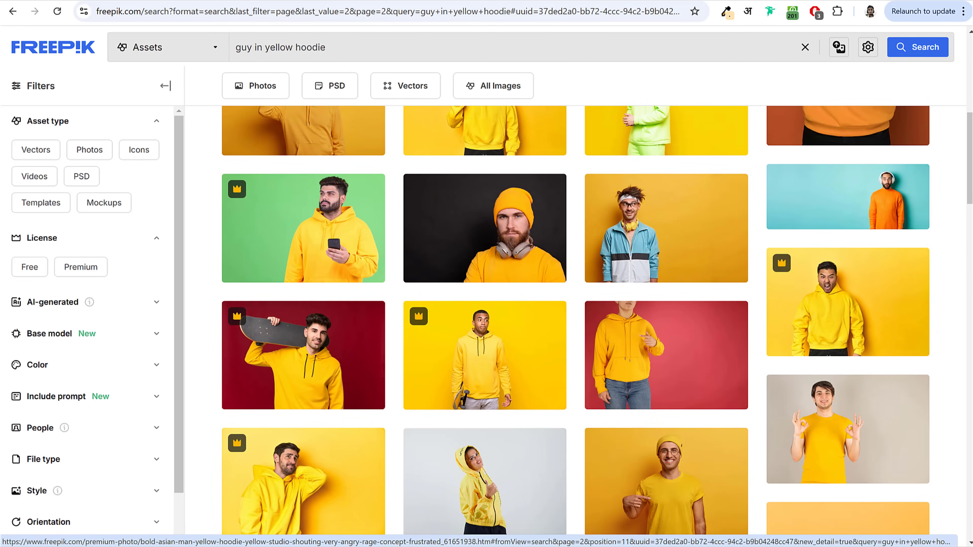
scroll(536, 334, down, 5)
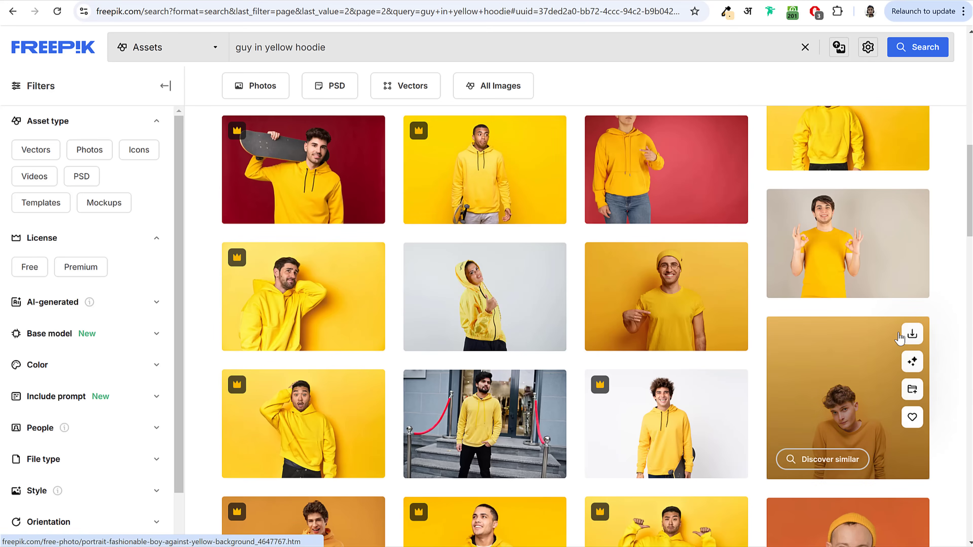
scroll(901, 345, down, 5)
scroll(680, 331, down, 10)
scroll(679, 330, up, 2)
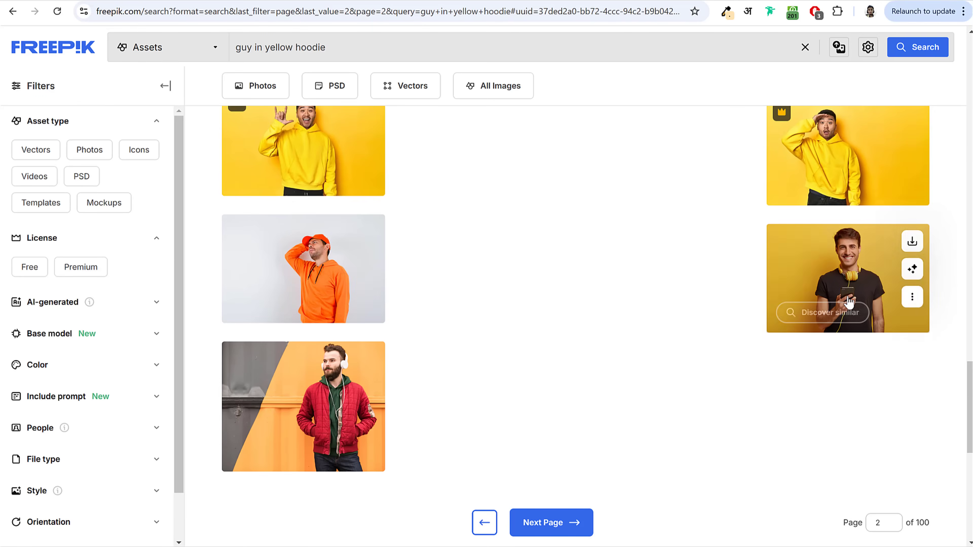
click(851, 276)
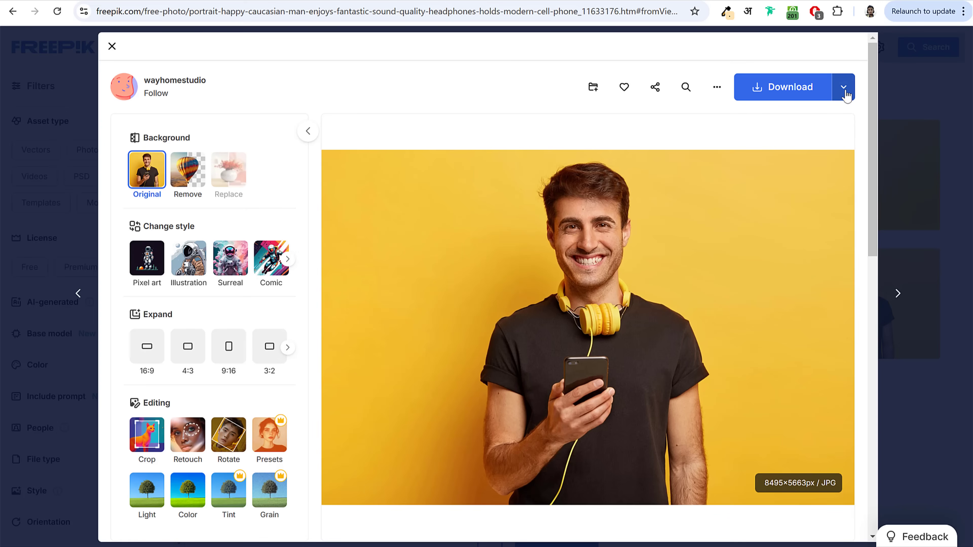
Step: Download the headphones-man photo at Medium size as 27289.jpg
click(844, 90)
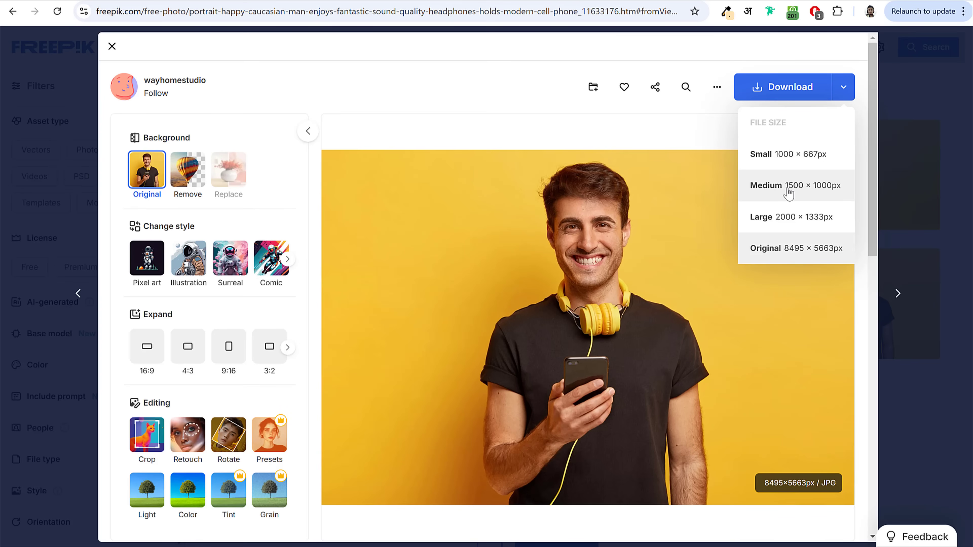
click(789, 188)
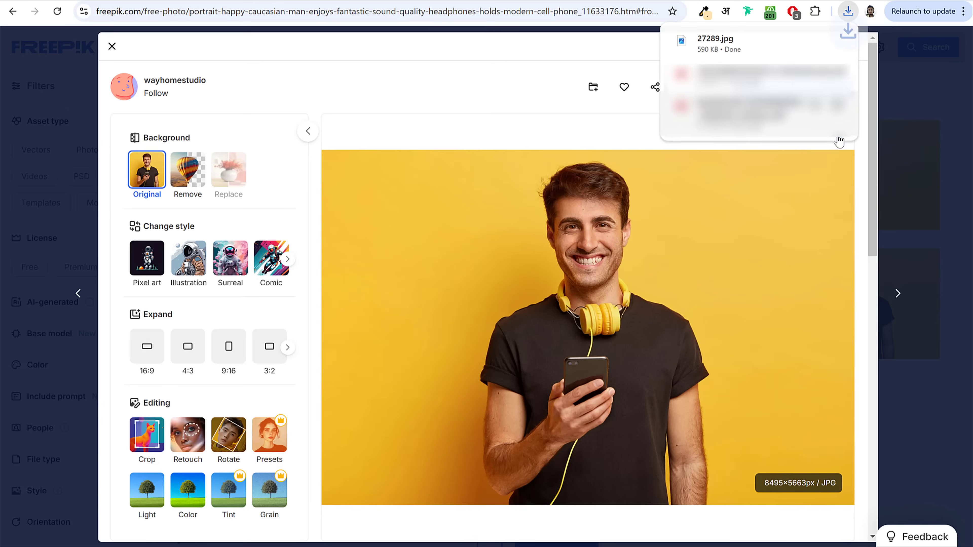
click(945, 142)
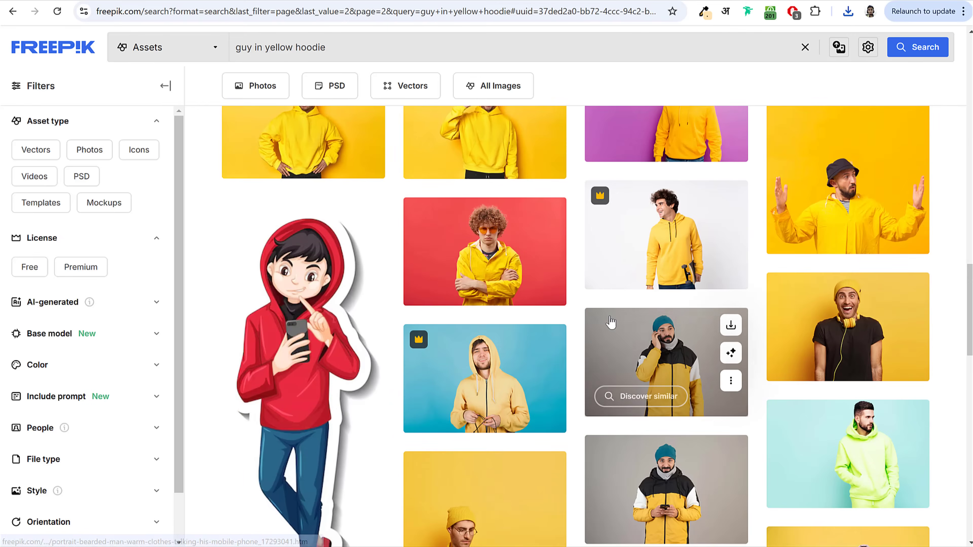
Step: Reopen the headphones photo details, then return to the page 2 results
click(613, 324)
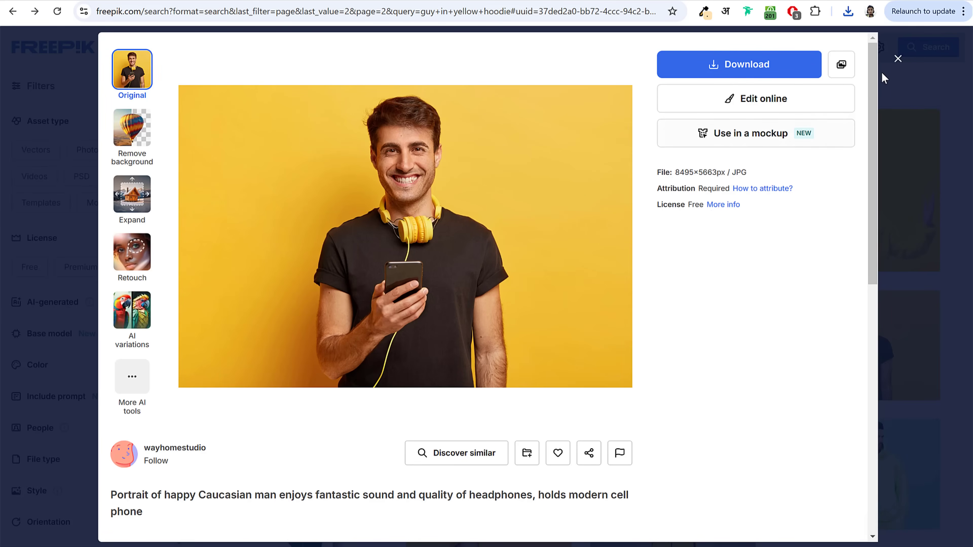
click(898, 58)
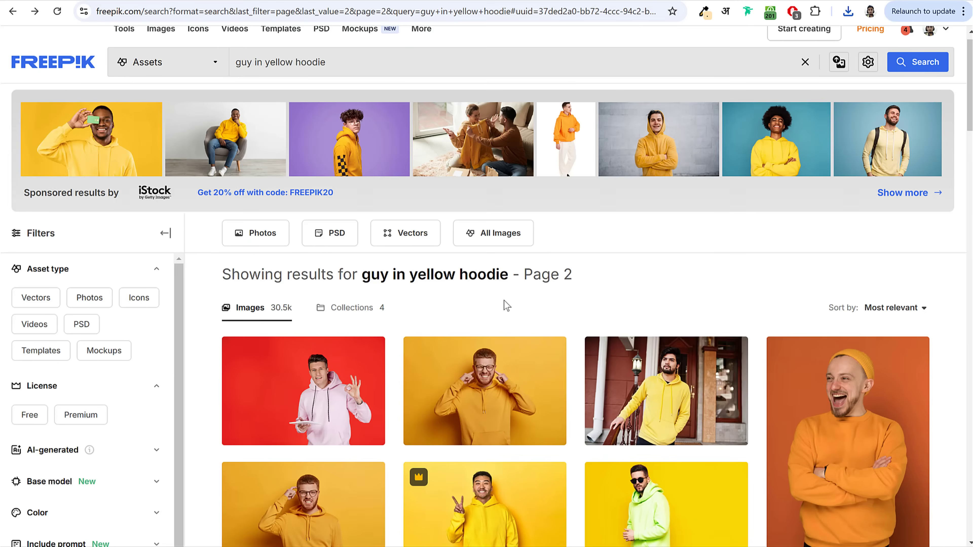
scroll(504, 300, down, 20)
scroll(533, 301, up, 5)
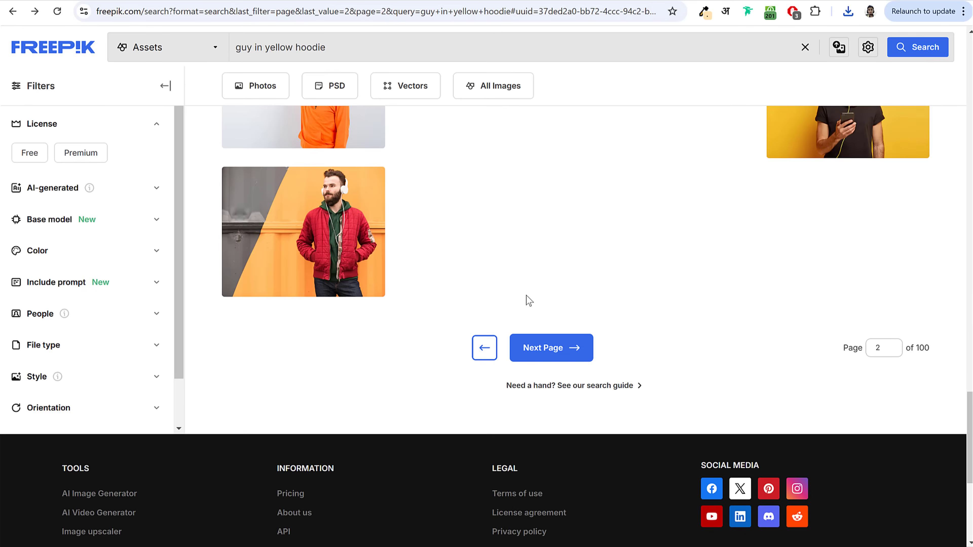
Step: Download the first-page photo of the young man in a yellow hoodie at Medium size
click(483, 348)
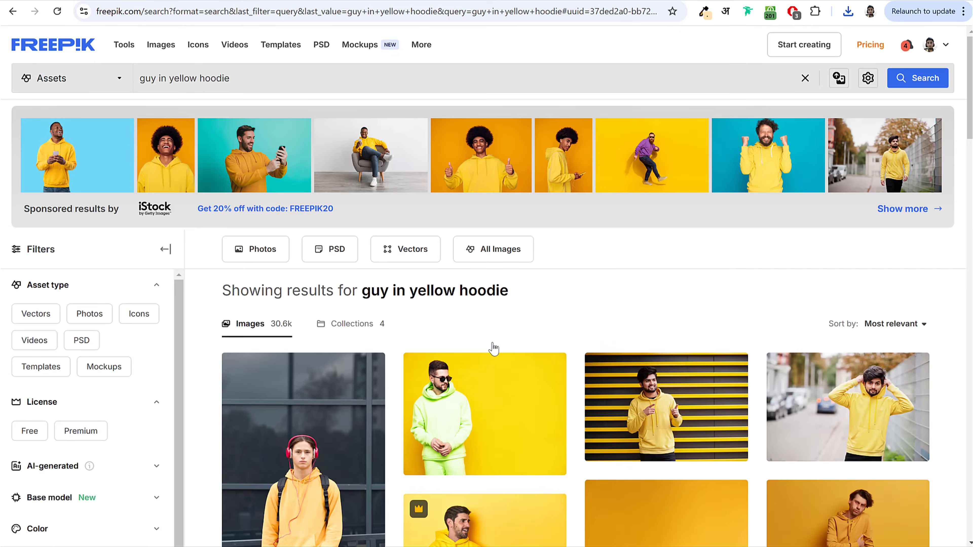
scroll(494, 347, down, 5)
click(324, 300)
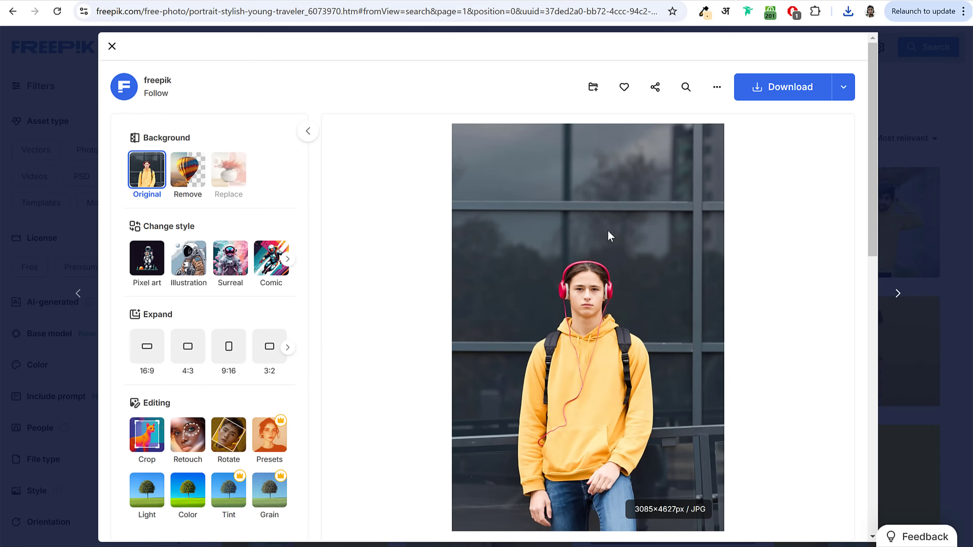
click(842, 87)
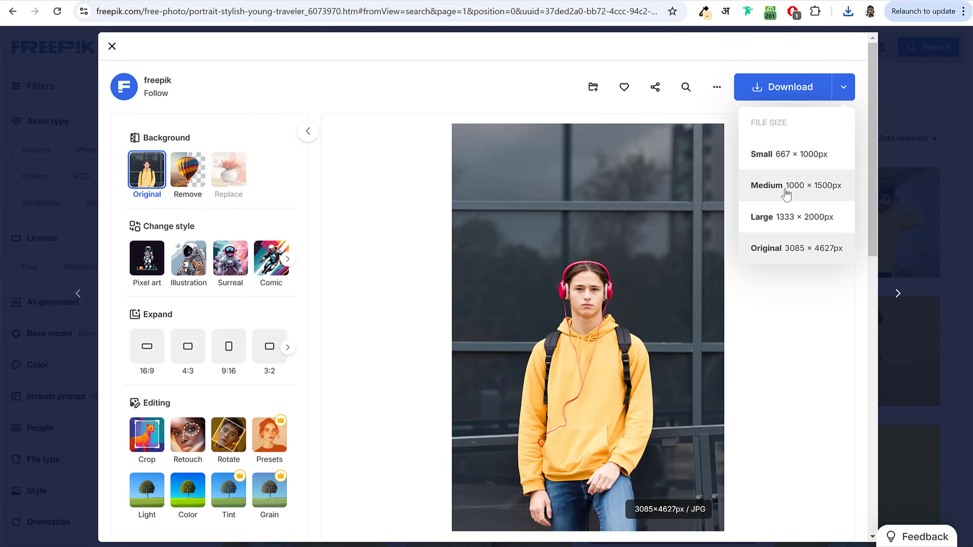
click(804, 191)
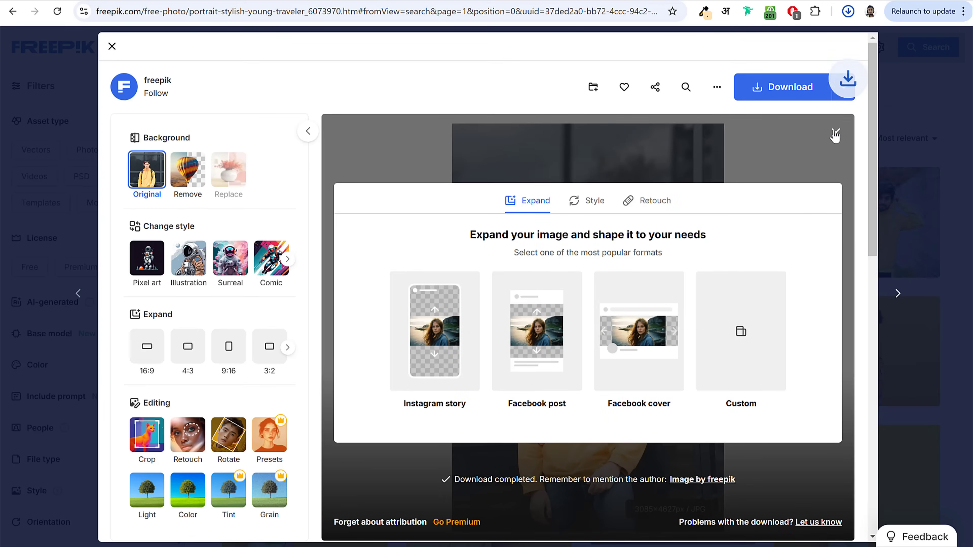
Step: Check the recent downloads, compare with the shop home page, and open a new browser tab
click(848, 11)
click(920, 61)
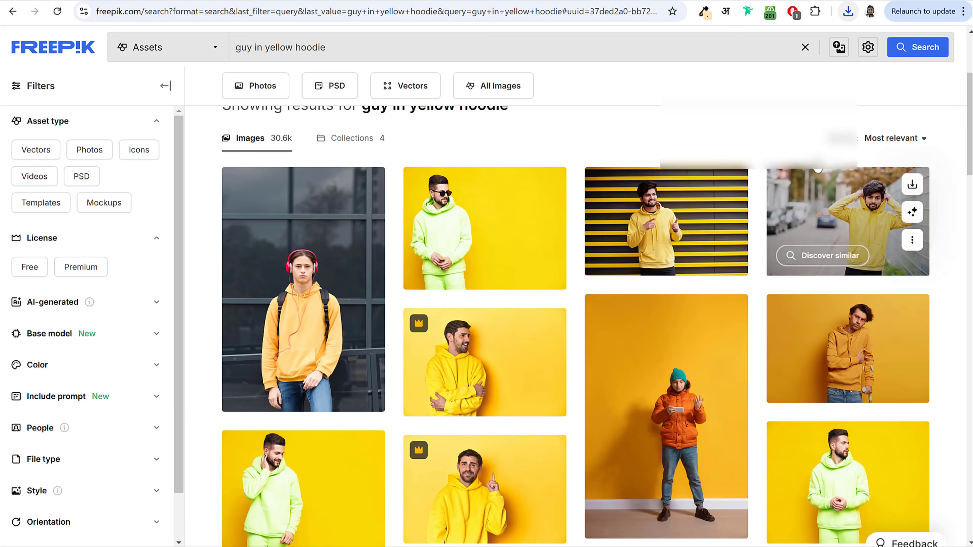
click(343, 230)
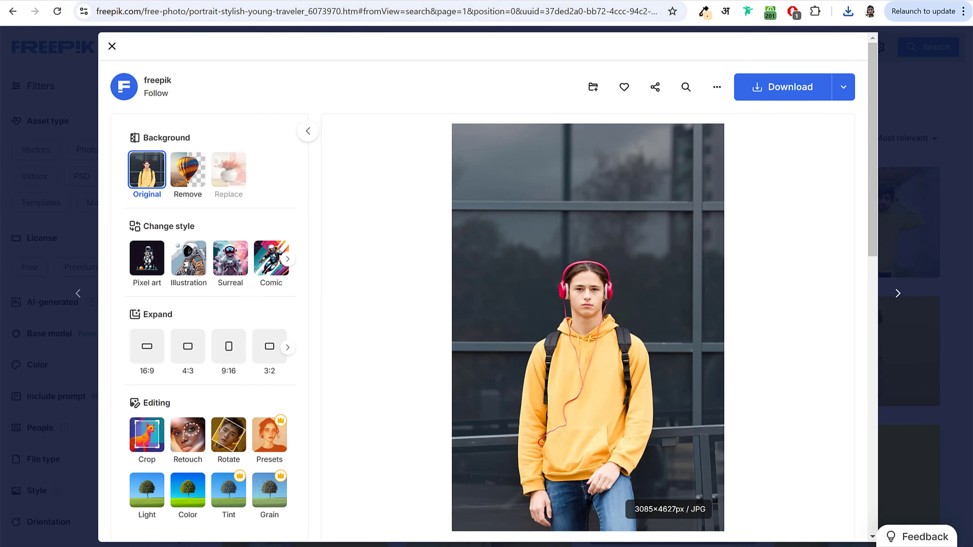
key(ctrl+Tab)
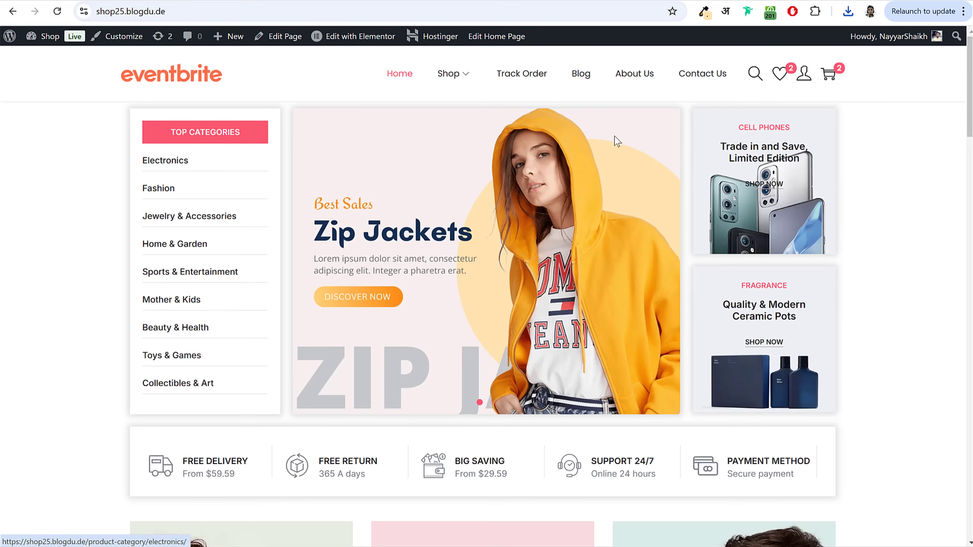
key(ctrl+Tab)
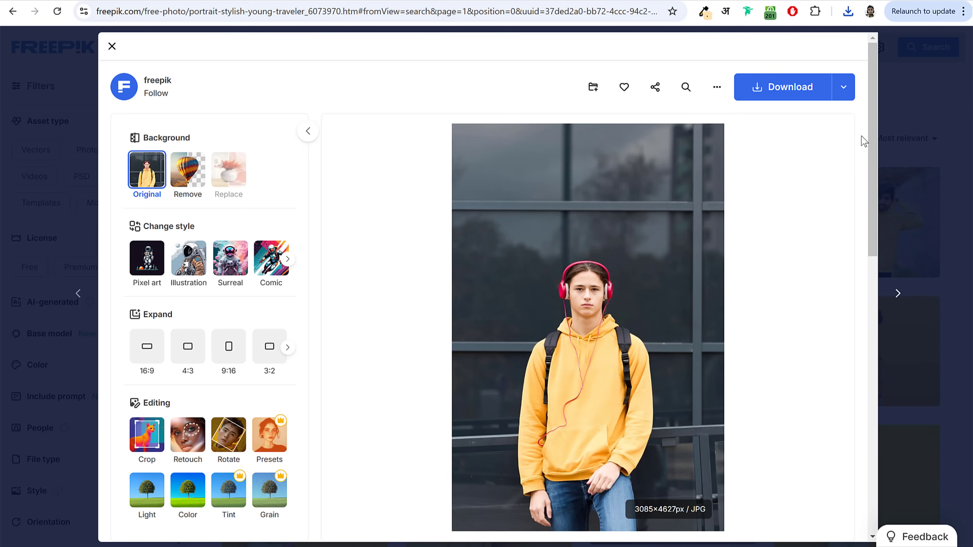
key(ctrl+t)
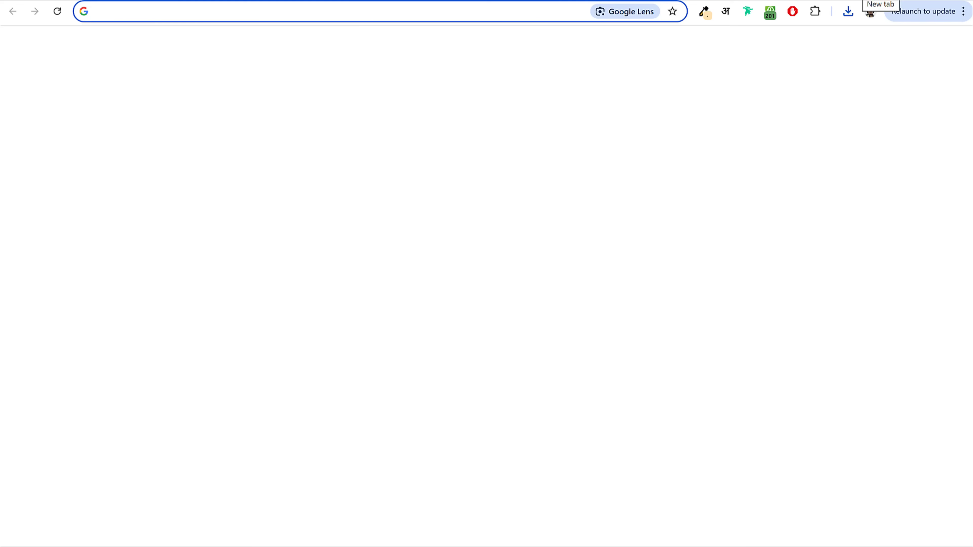
Step: Google 'adobe background remover' and open the Adobe Express Free Image Background Remover page
text(adobe b)
key(Down)
key(Return)
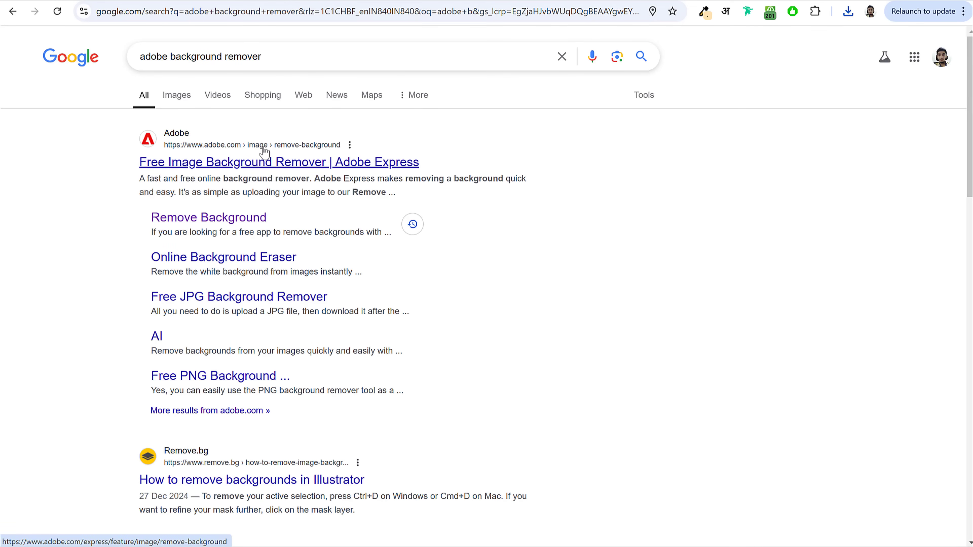
click(263, 162)
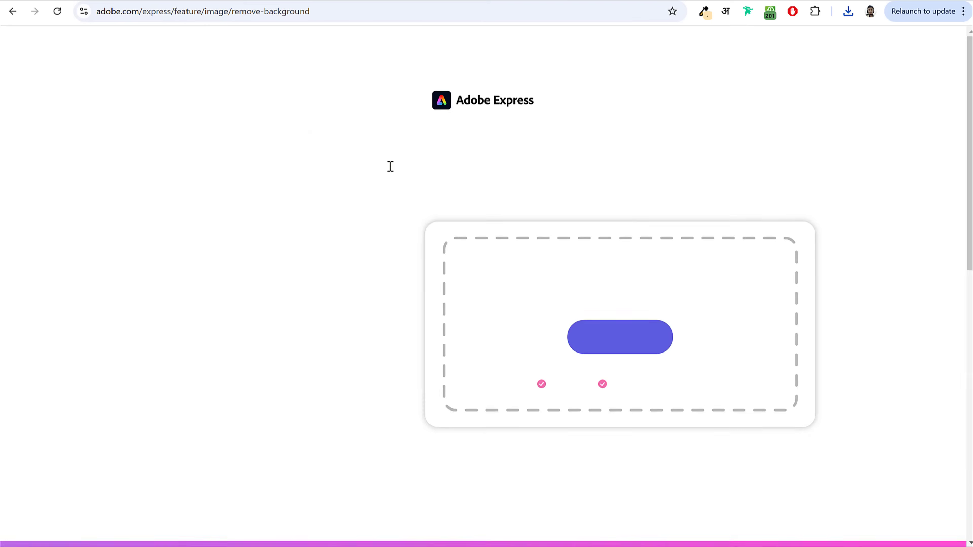
Step: Upload the downloaded hoodie JPG to Adobe Express and download the background-free PNG cut-out
click(849, 11)
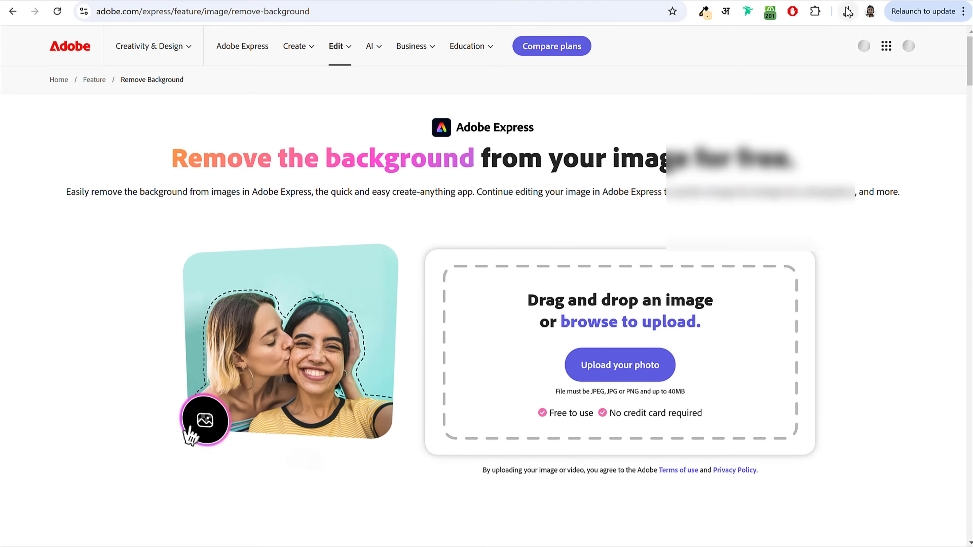
drag(728, 66, 575, 365)
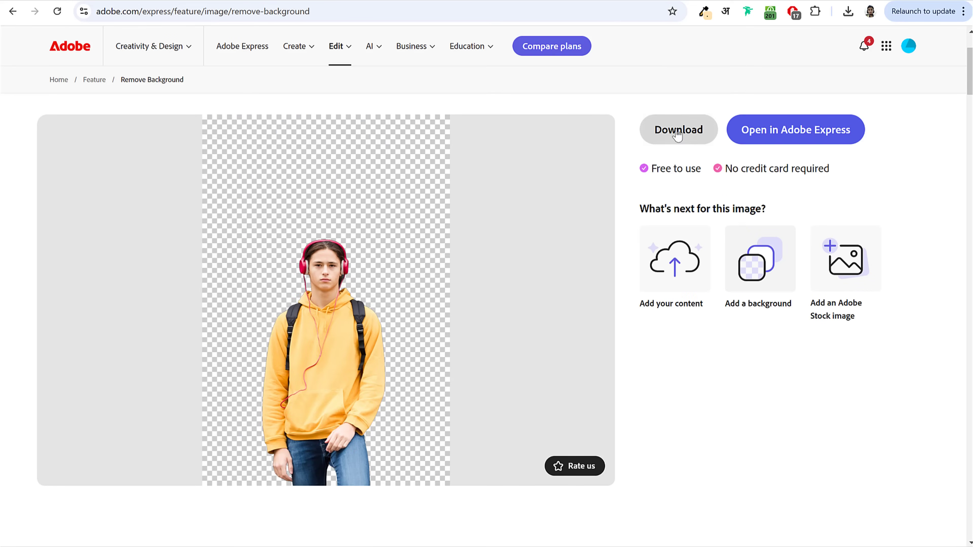
click(670, 132)
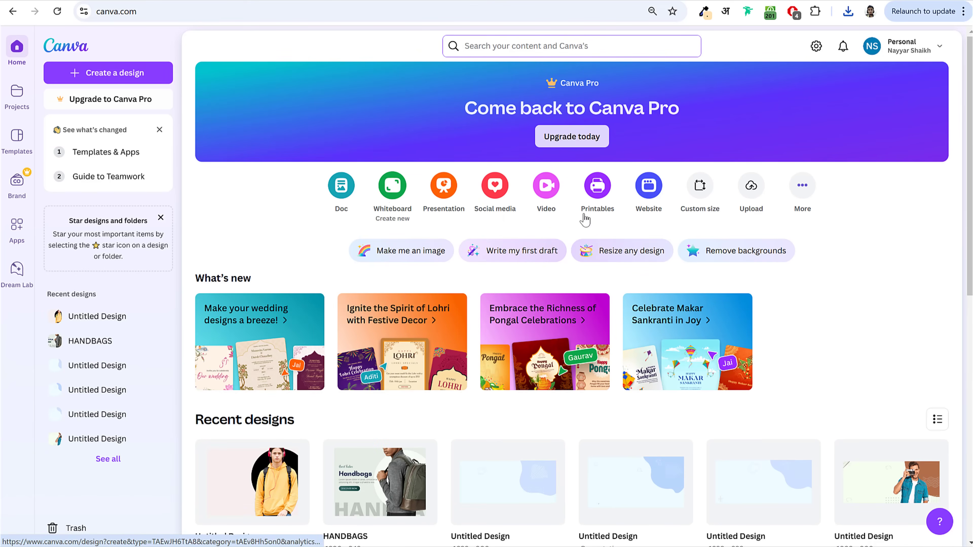
Step: Open the 1920 × 800 px grocery-couple banner and bring up the Create a design options
scroll(912, 295, down, 8)
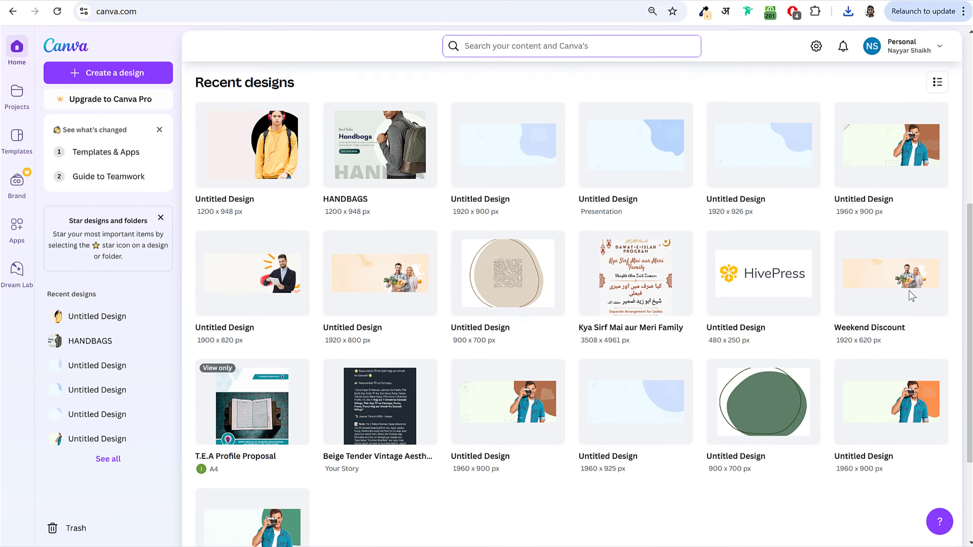
click(911, 117)
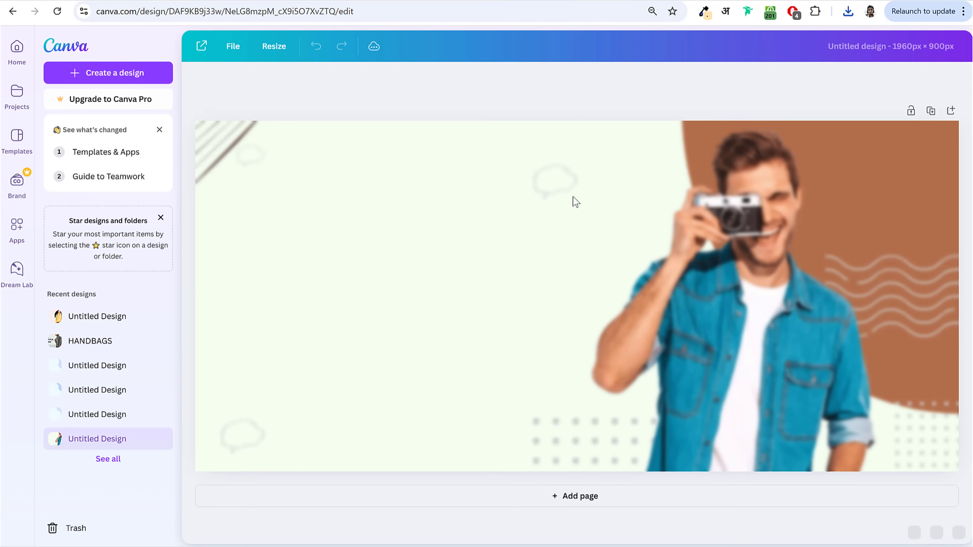
click(636, 247)
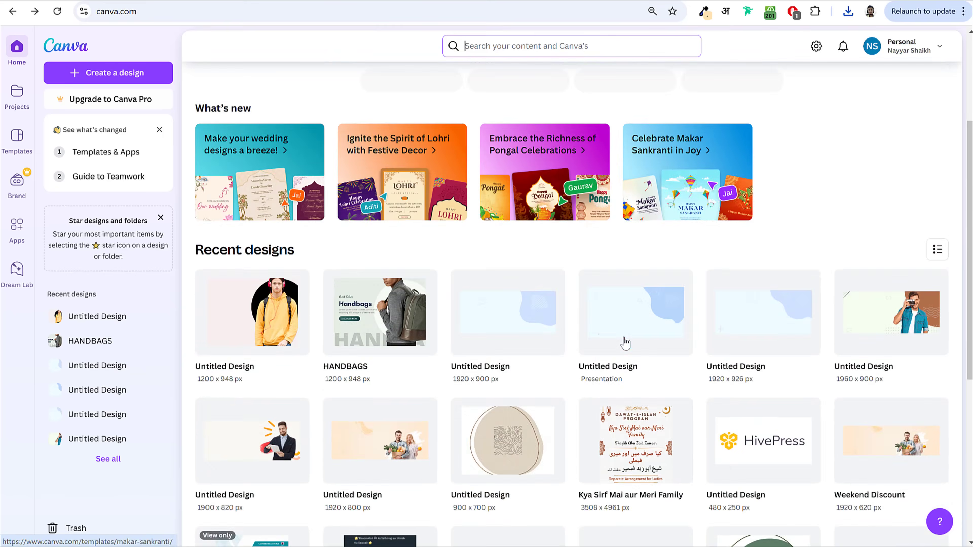
scroll(623, 341, down, 6)
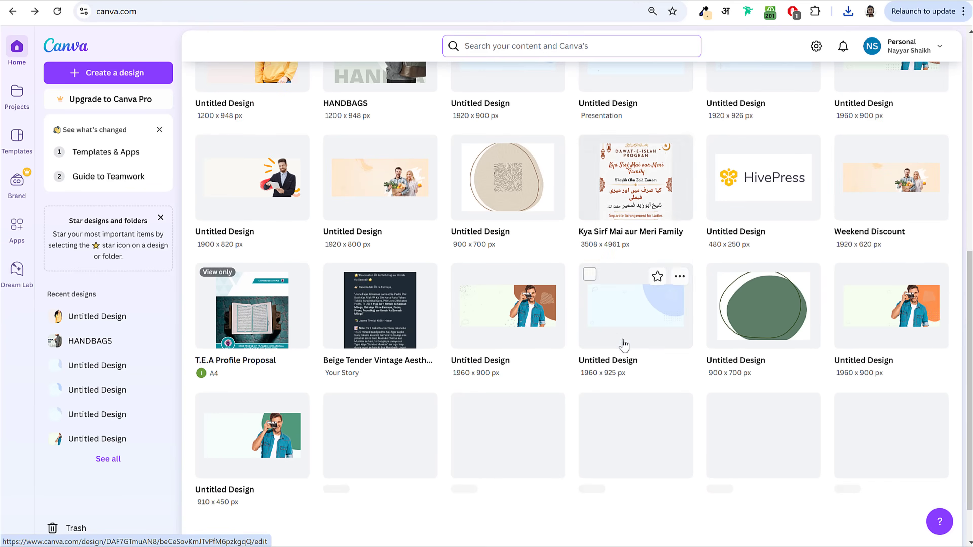
click(396, 191)
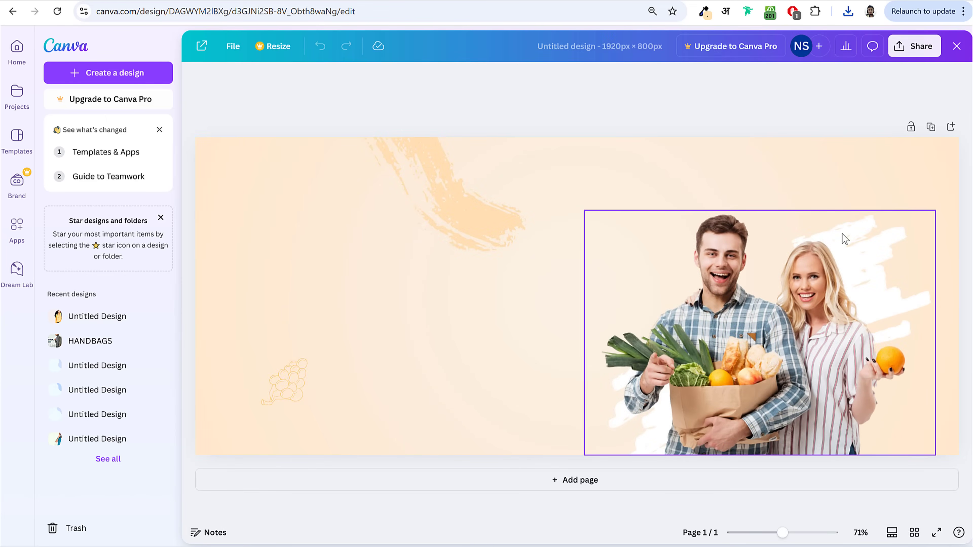
click(113, 74)
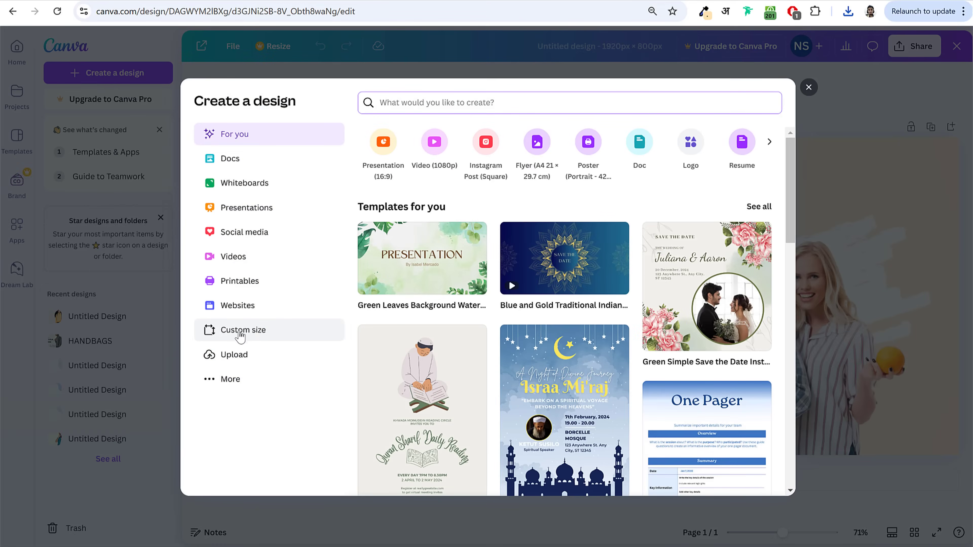
Step: Create a custom-size design of 1200 × 948 px
click(256, 338)
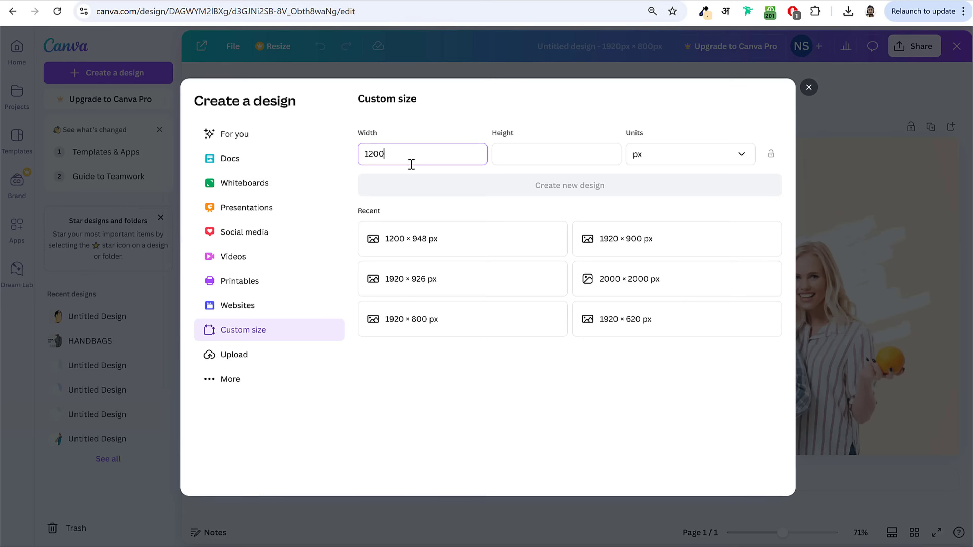
click(552, 154)
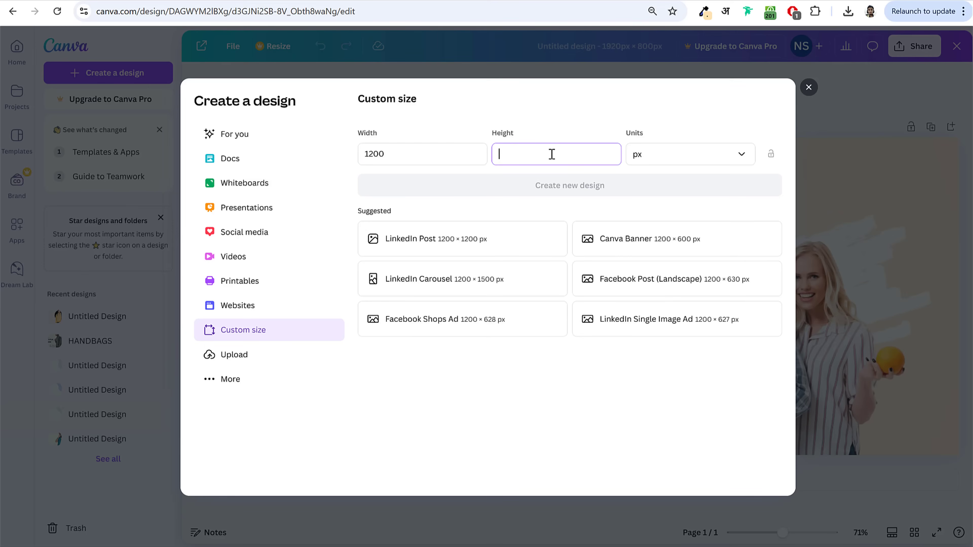
text(948)
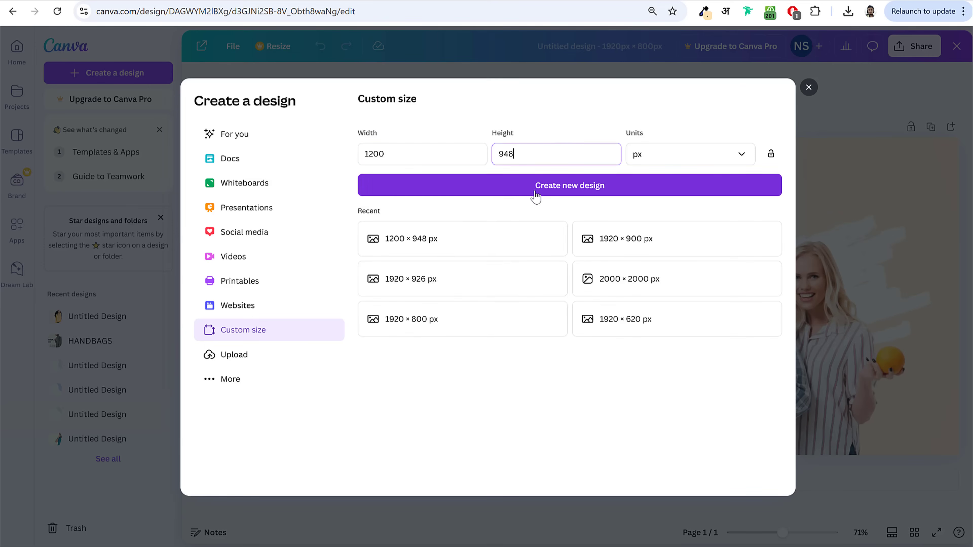
click(412, 159)
double_click(450, 158)
click(517, 188)
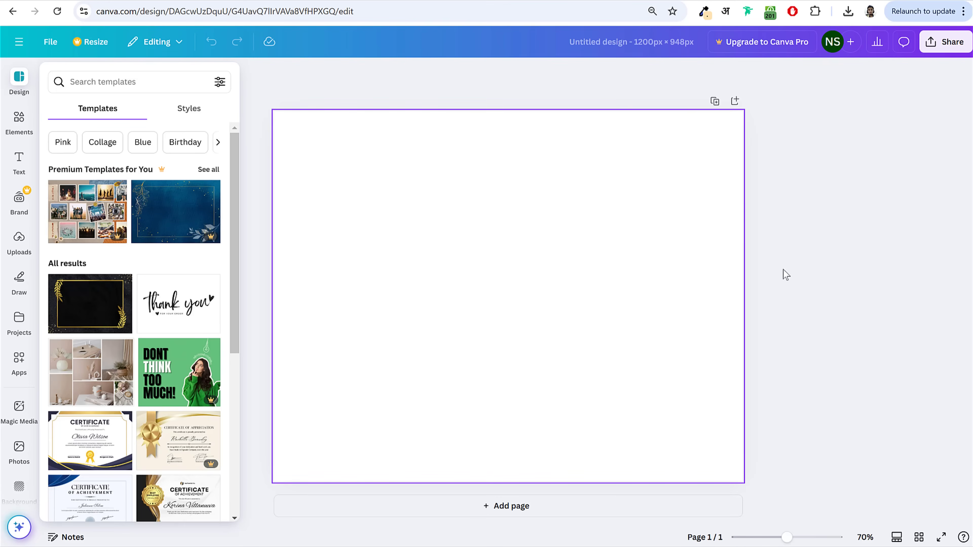
Step: Close the templates panel and open the blank page's background colour choices
click(837, 195)
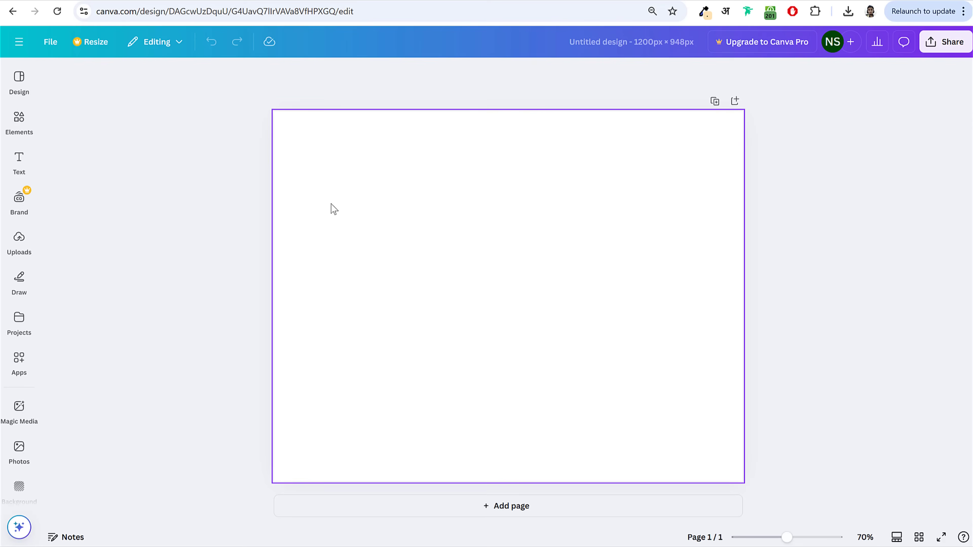
click(346, 152)
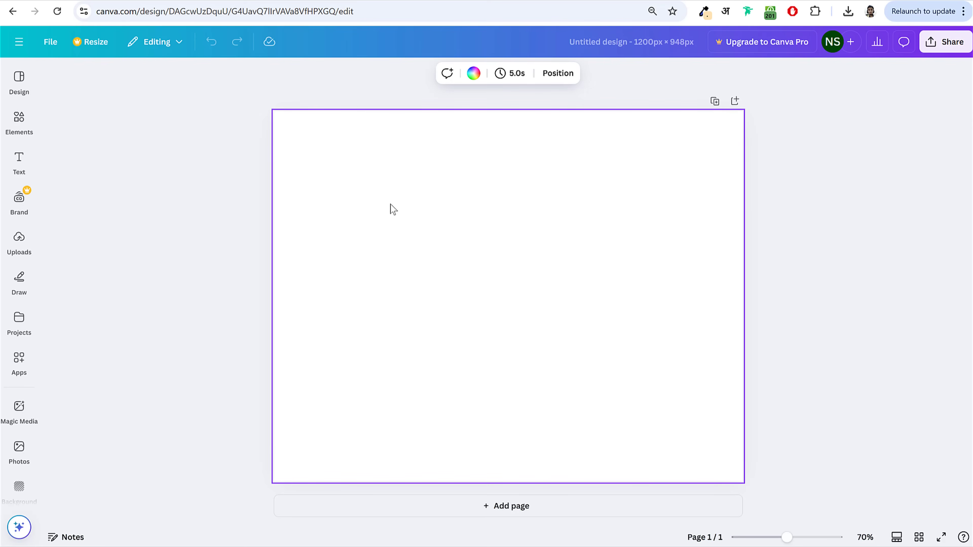
click(474, 74)
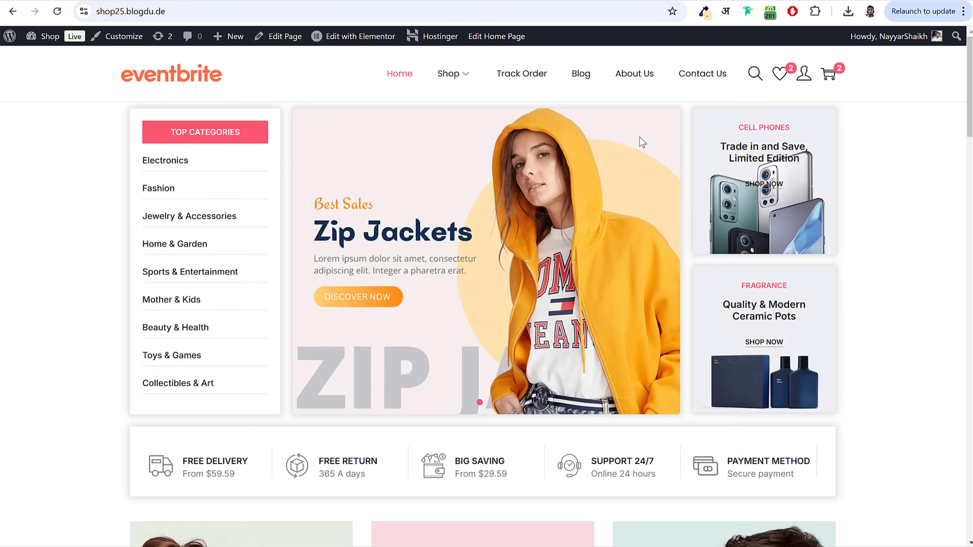
Step: Sample #F6EFEF from the shop banner and apply it as the Canva page background
click(704, 16)
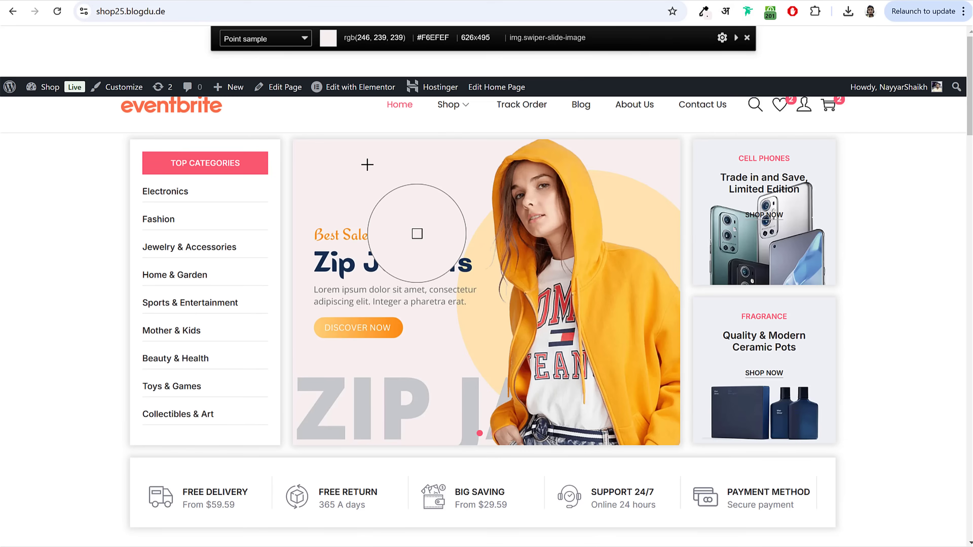
click(367, 165)
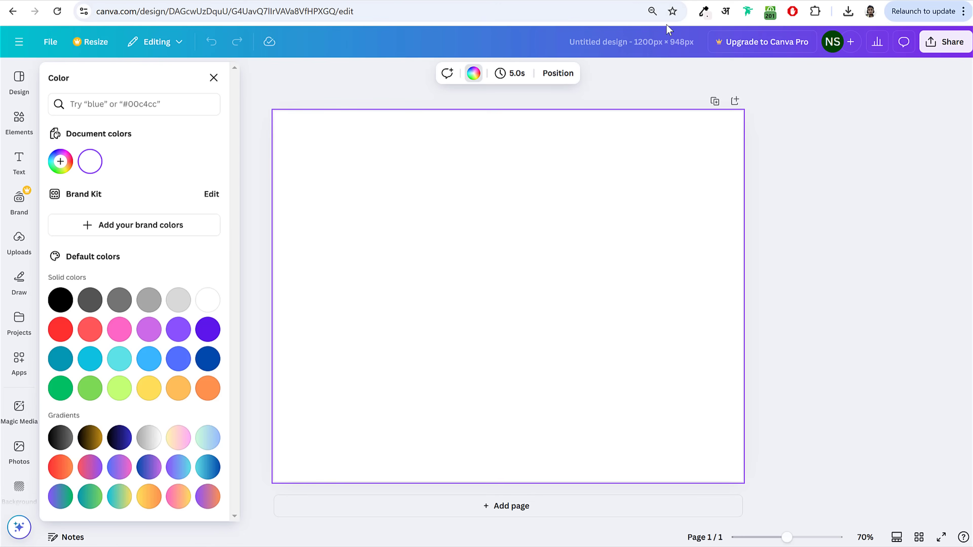
click(60, 161)
text(#25BDDE)
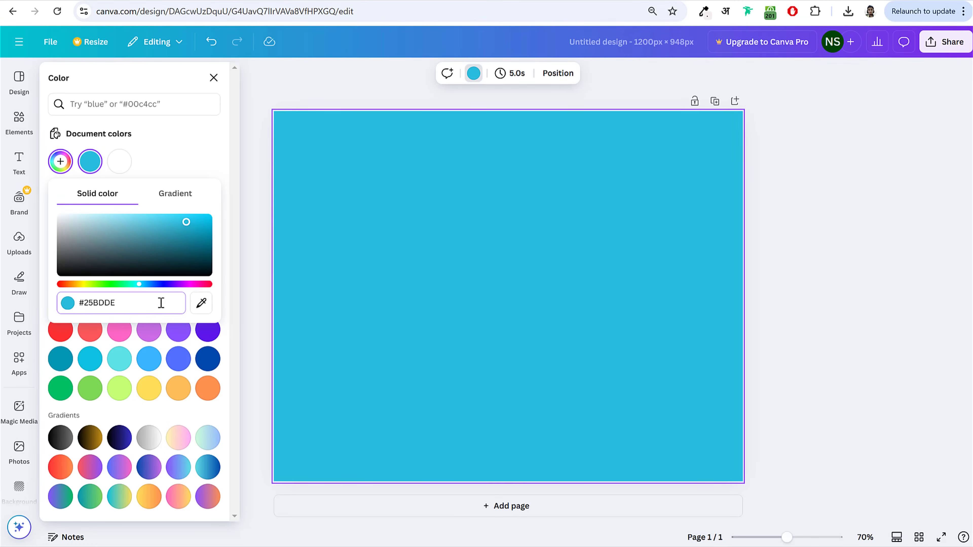
drag(136, 299, 86, 306)
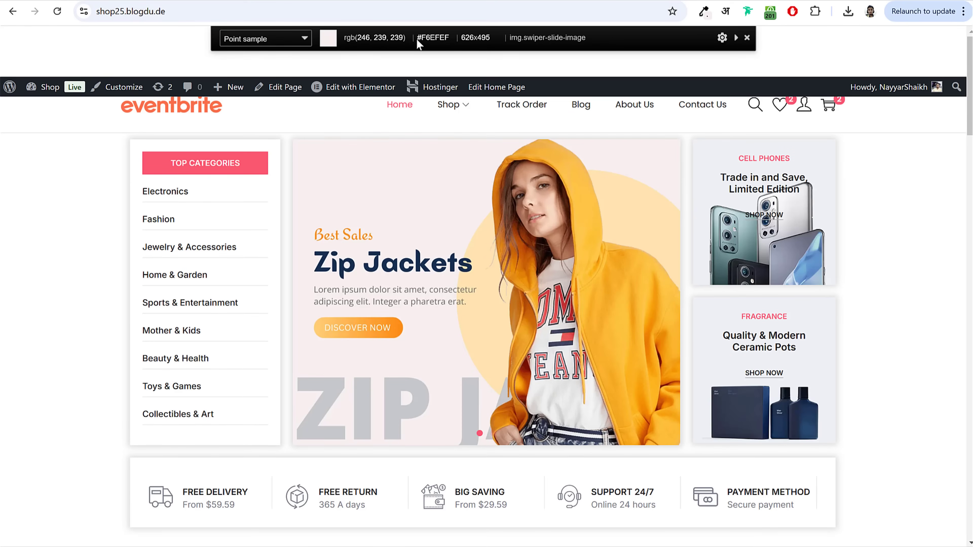
right_click(449, 40)
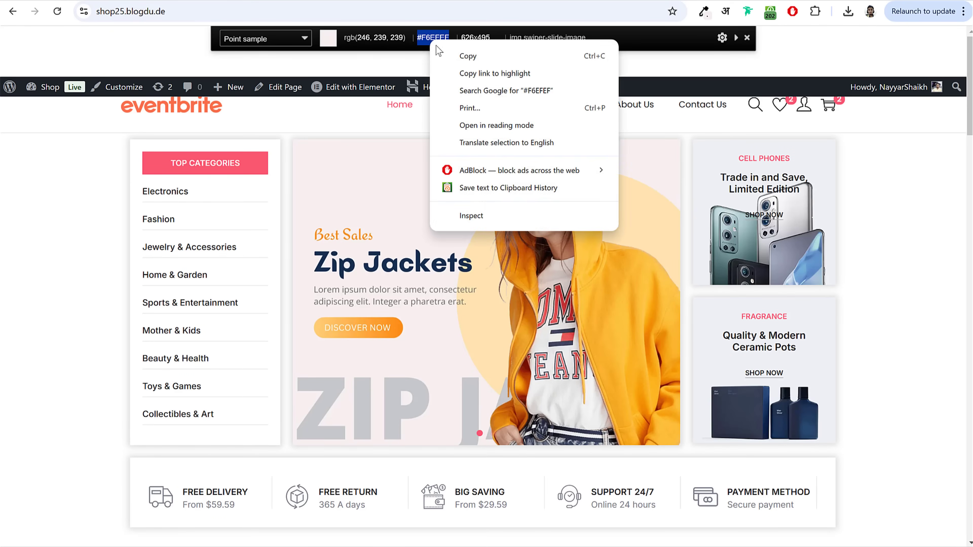
click(453, 53)
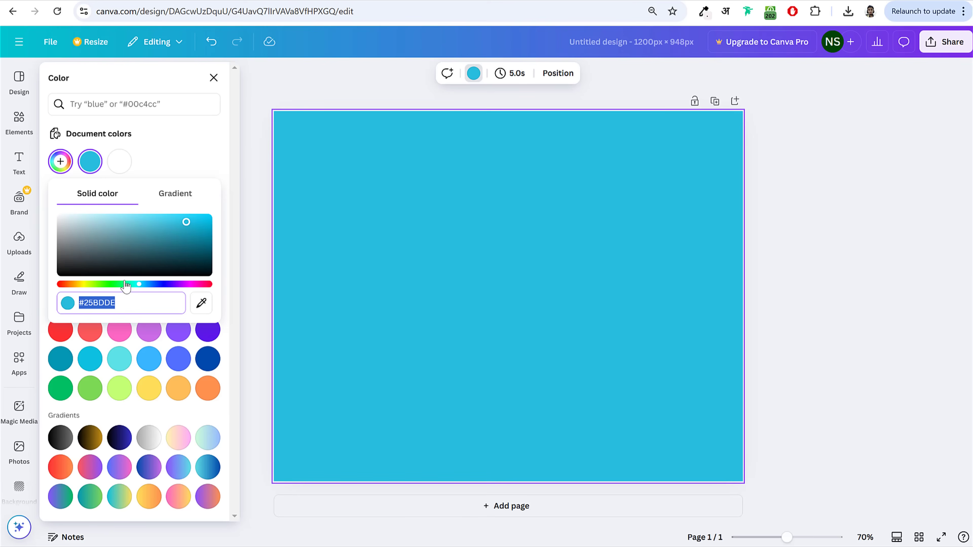
key(ctrl+v)
click(816, 217)
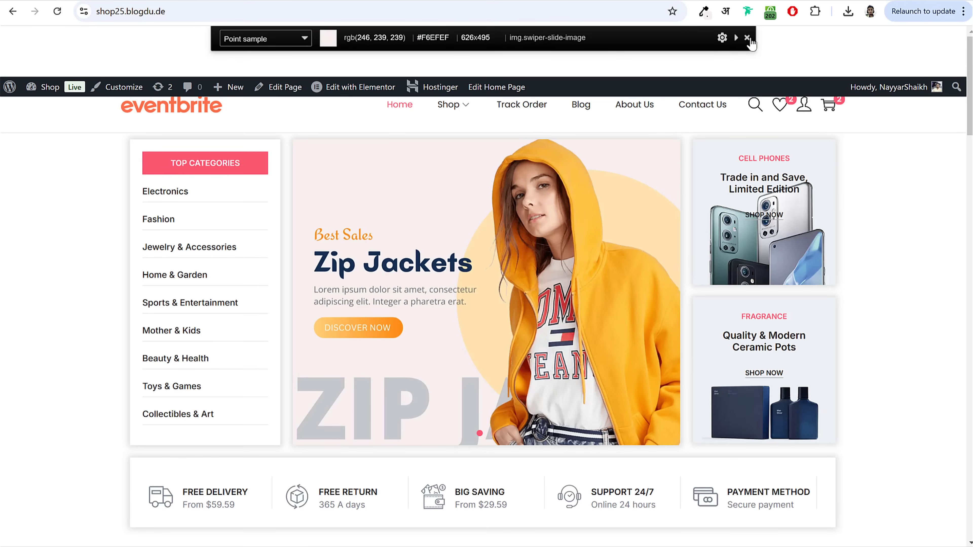
click(57, 11)
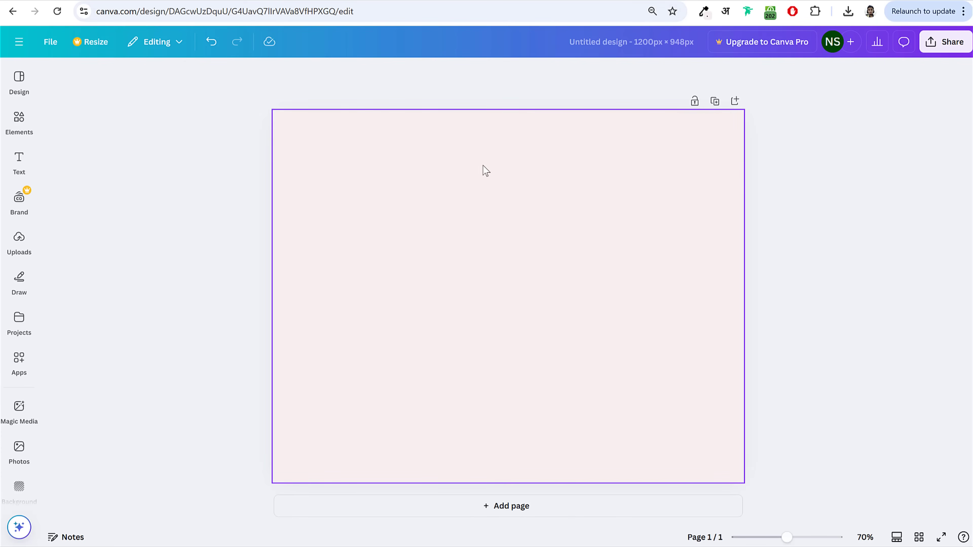
Step: Upload file (1).png into Canva's Uploads and add the cut-out to the page
click(849, 11)
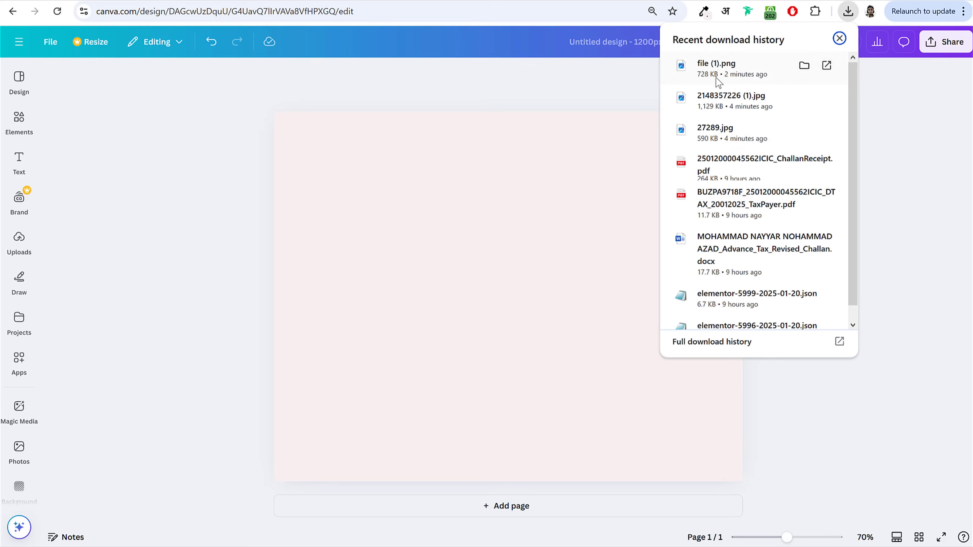
click(896, 136)
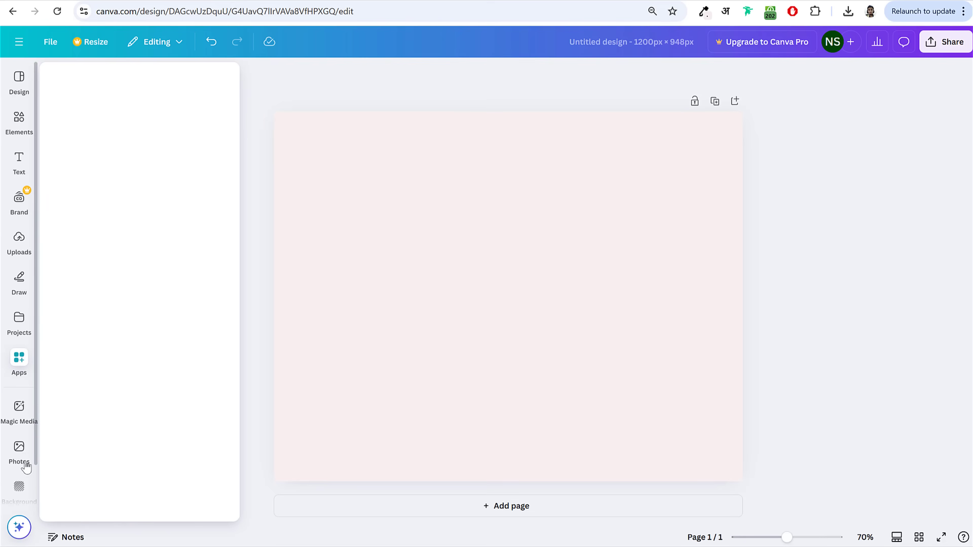
click(19, 324)
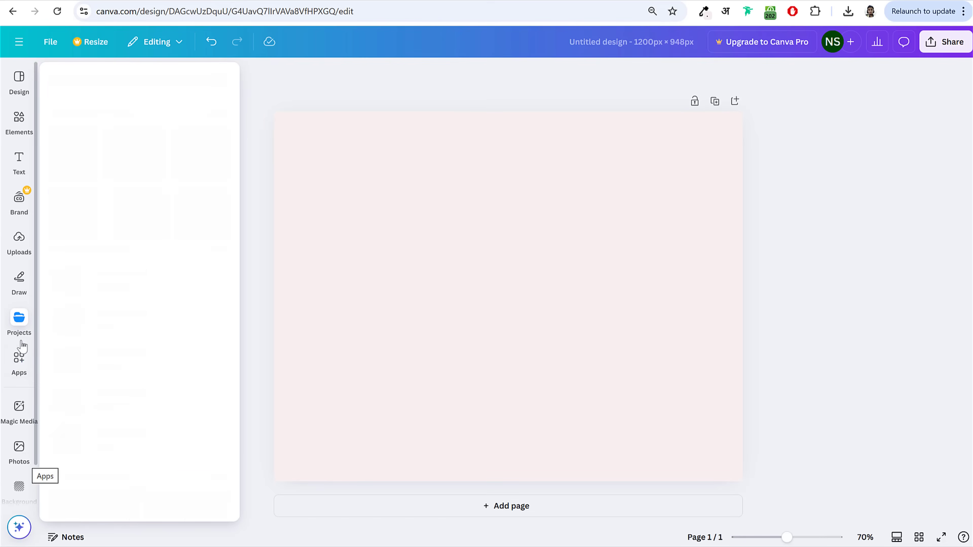
click(23, 245)
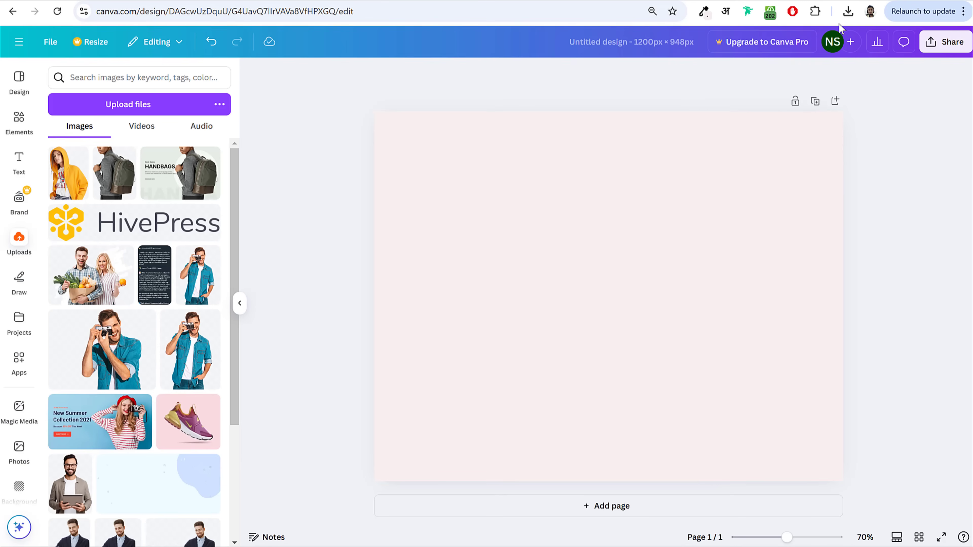
click(848, 12)
drag(717, 67, 76, 192)
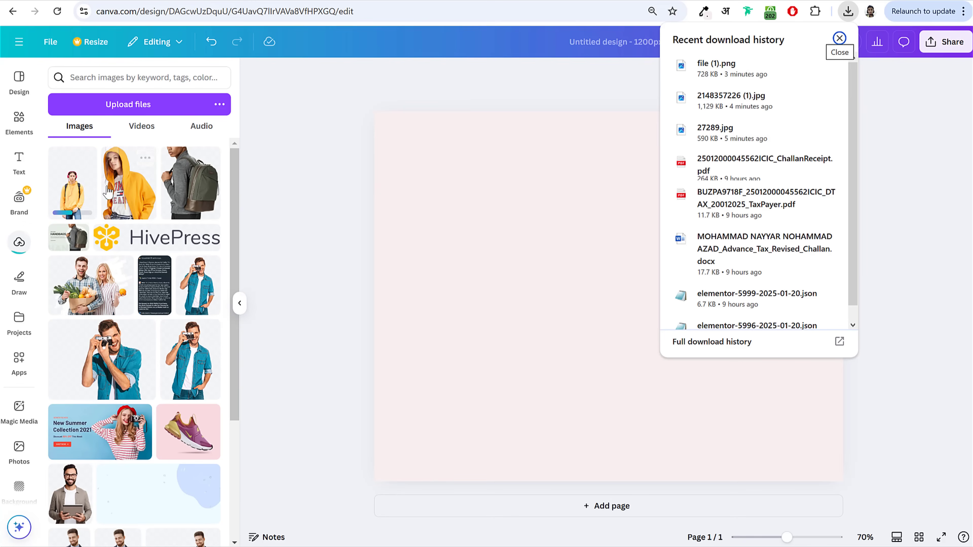
click(69, 184)
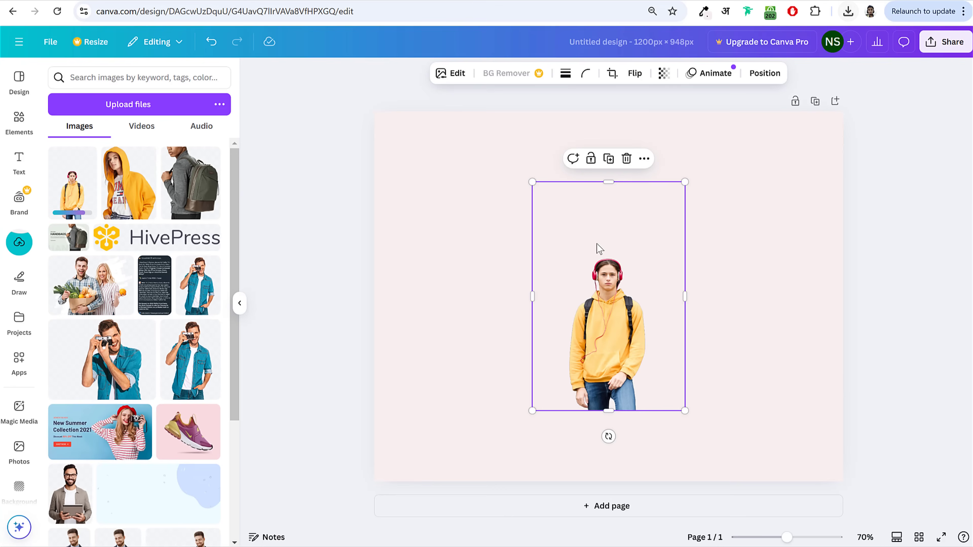
key(Delete)
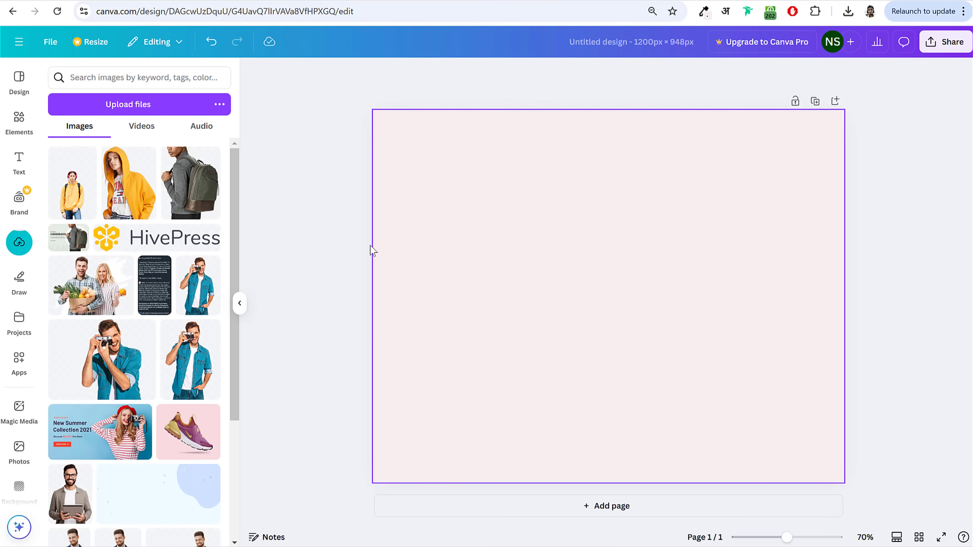
click(61, 188)
Step: Enlarge the hoodie cut-out to fill the page height and place it against the right edge
drag(643, 291, 786, 226)
drag(603, 426, 573, 434)
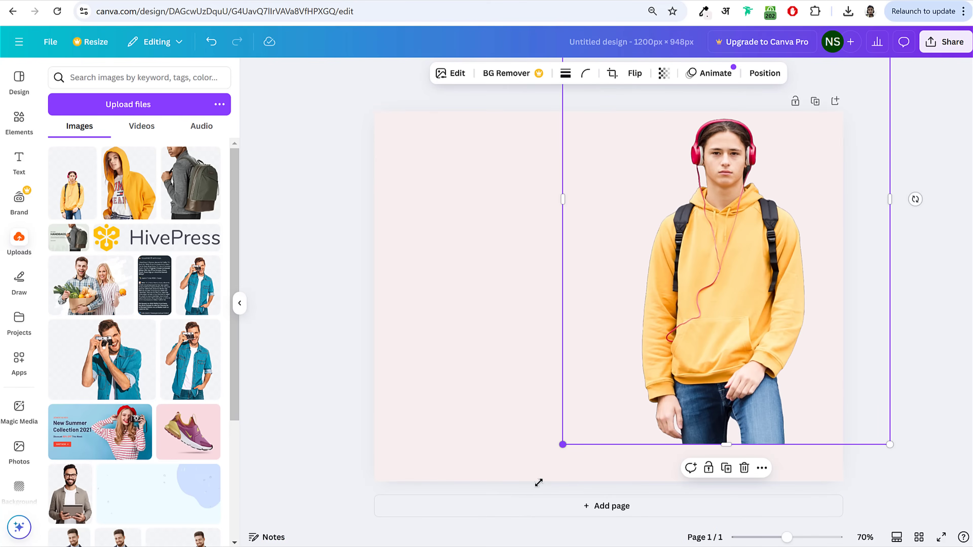
drag(538, 482, 514, 518)
drag(698, 366, 743, 366)
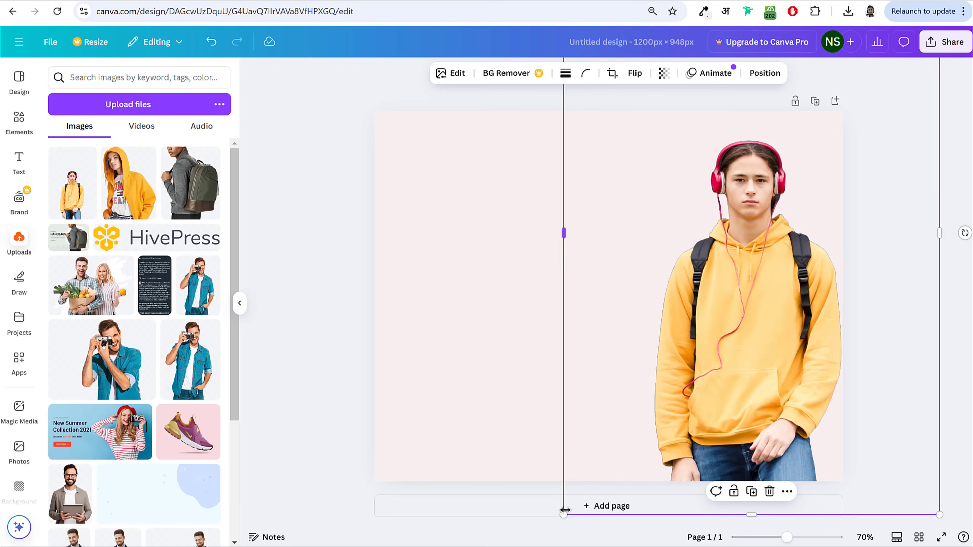
drag(563, 515, 513, 537)
drag(738, 318, 759, 315)
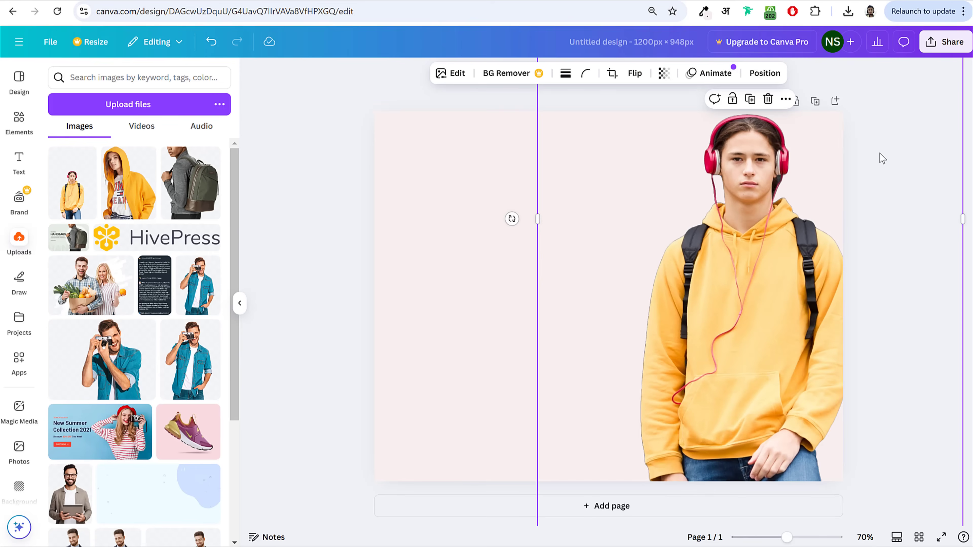
click(880, 152)
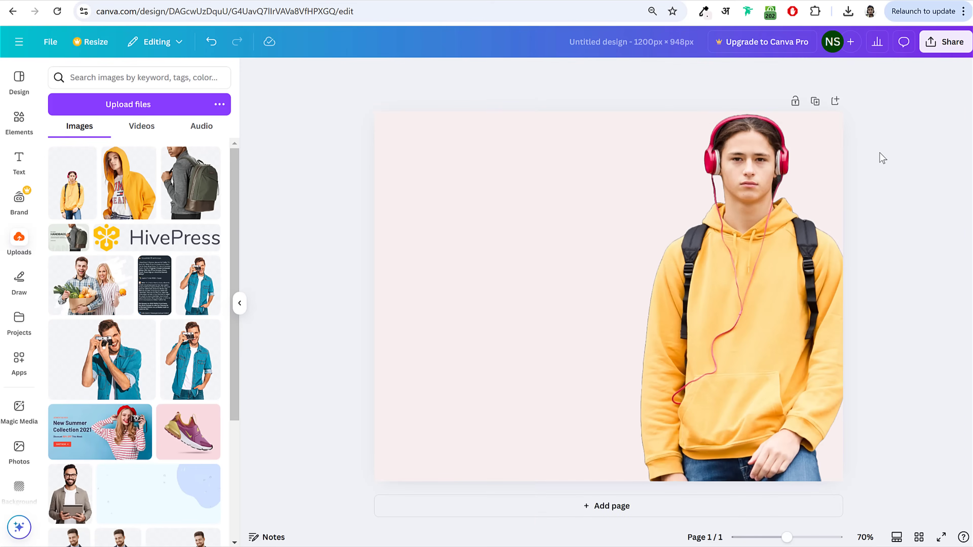
Step: Add a circle shape from Elements and enlarge it to about 720 px wide
click(19, 120)
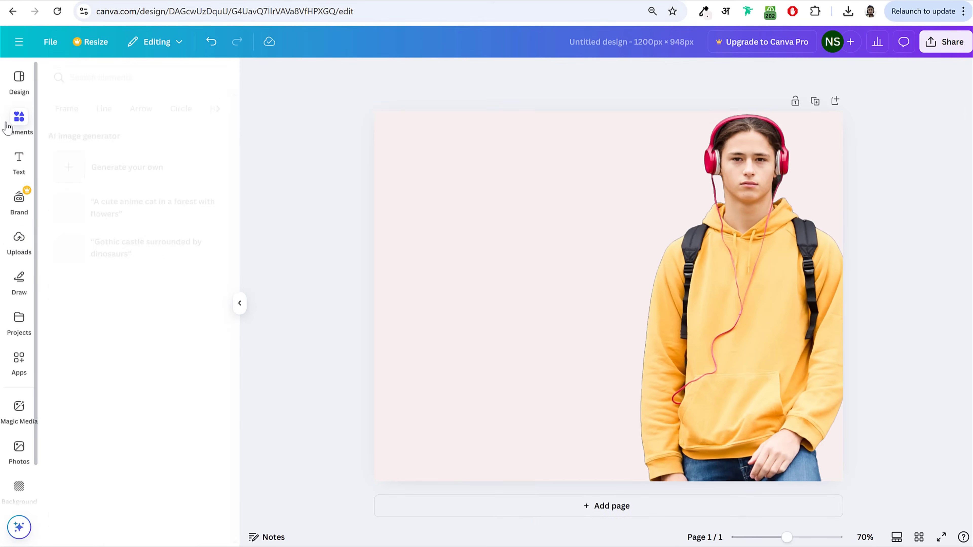
click(94, 79)
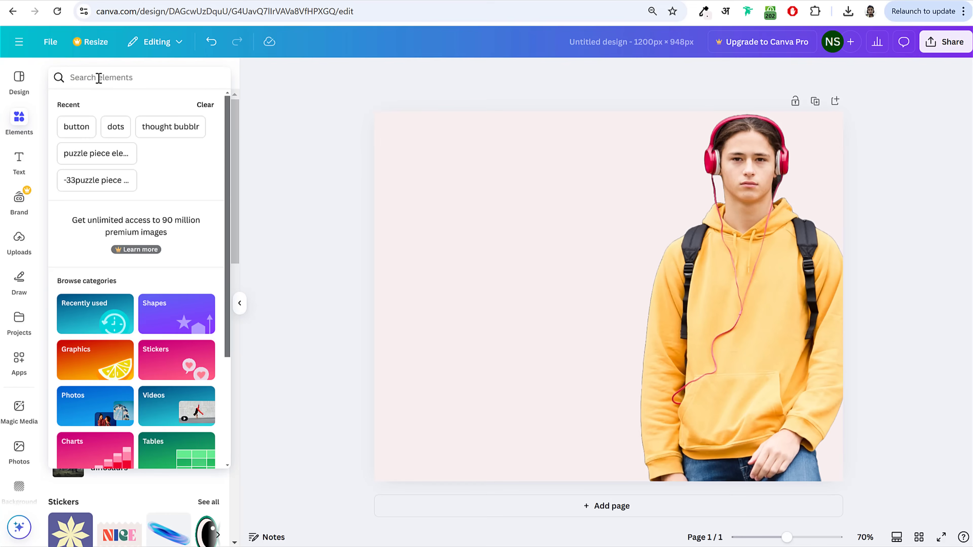
text(cir)
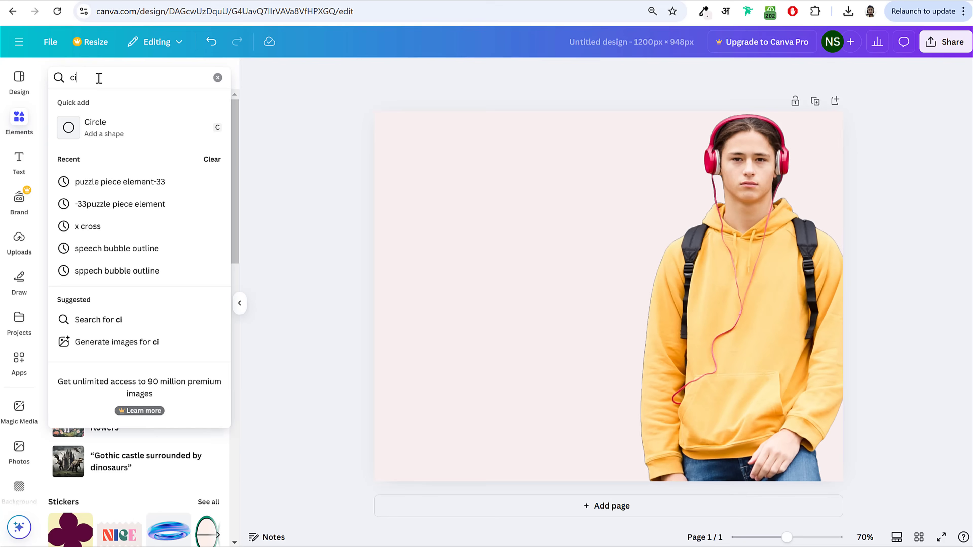
click(121, 132)
click(633, 311)
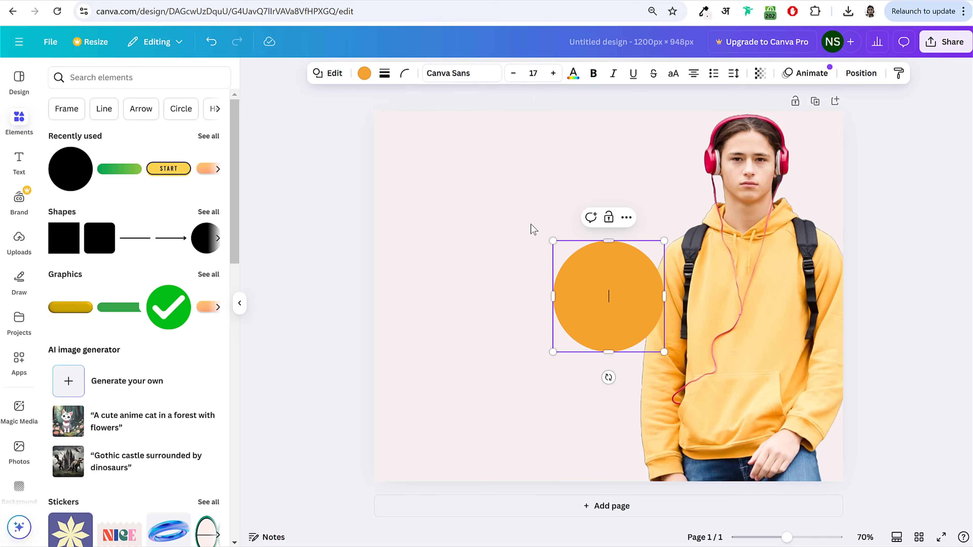
drag(561, 297, 511, 263)
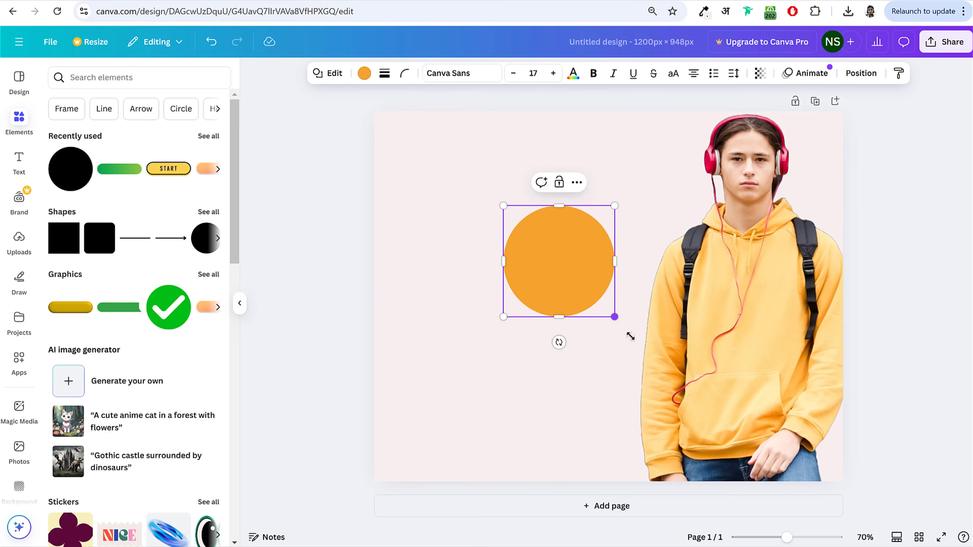
drag(614, 314, 779, 482)
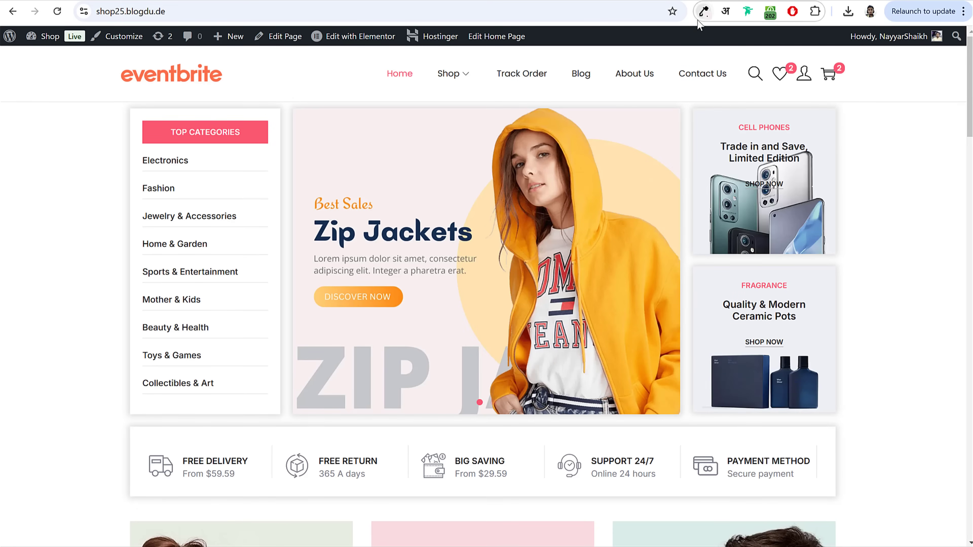
Step: Sample the peach #FFE3AF from the shop page, apply it to the circle, and move it upper right
click(704, 12)
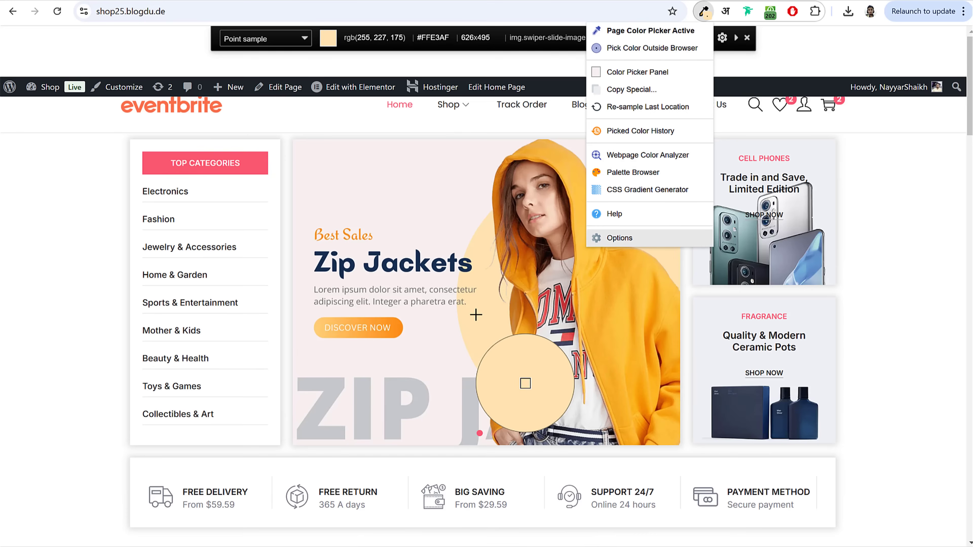
click(523, 384)
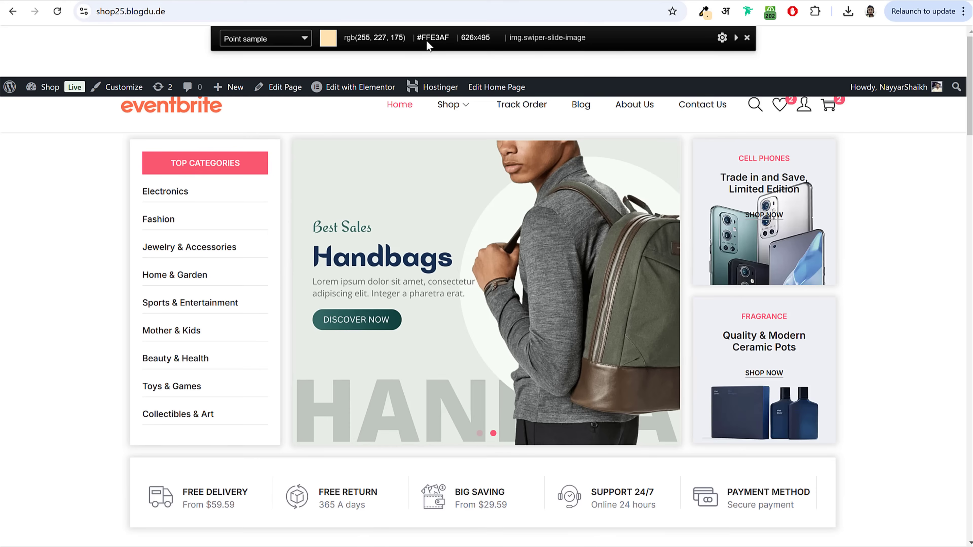
double_click(427, 40)
key(ctrl+c)
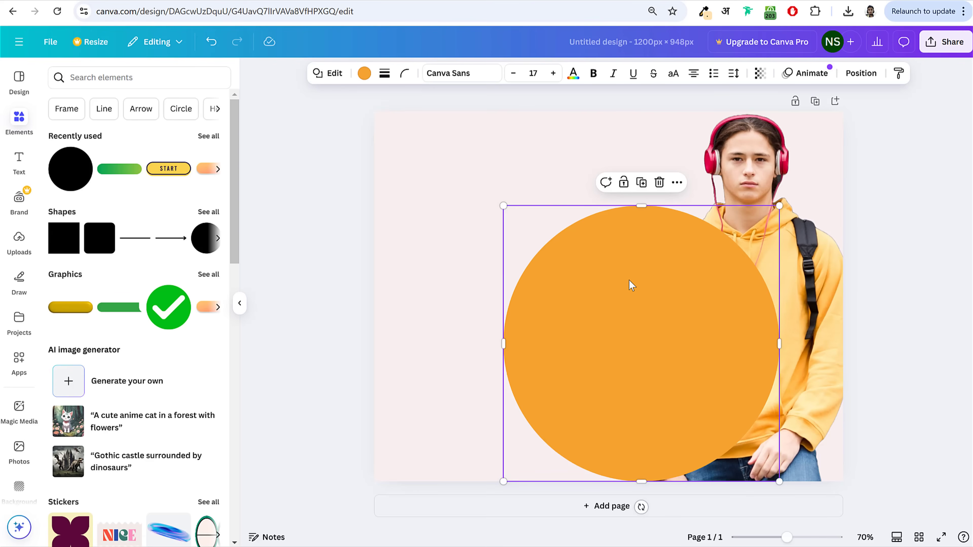
click(364, 73)
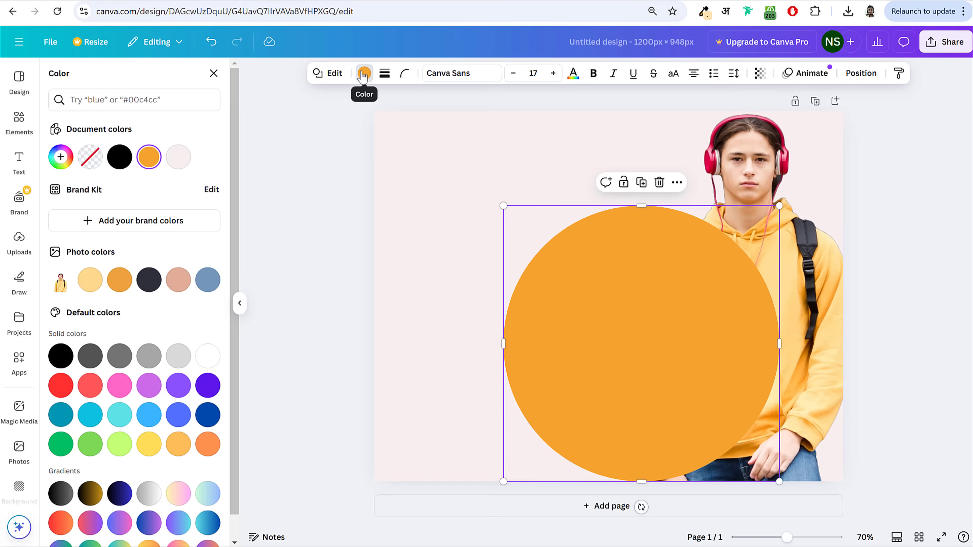
click(54, 163)
key(ctrl+v)
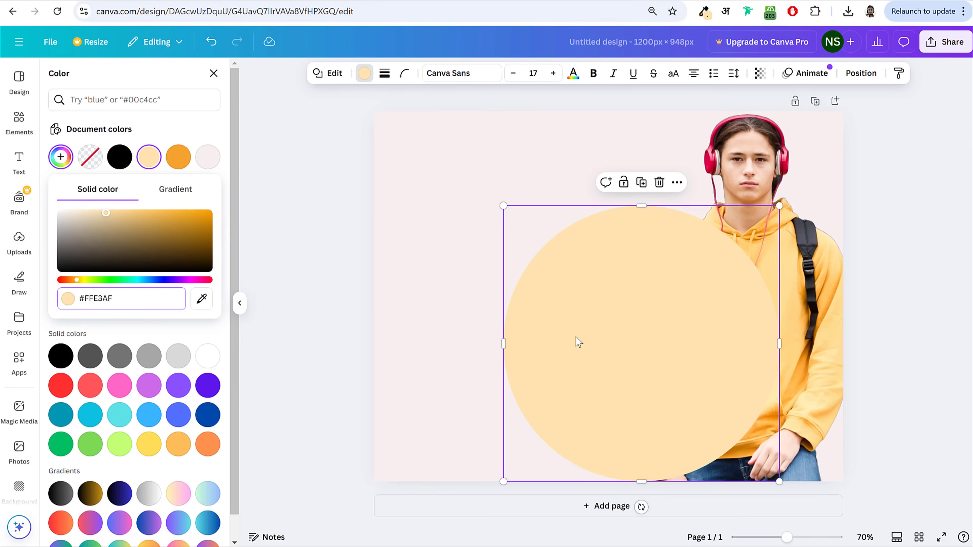
drag(578, 343, 697, 277)
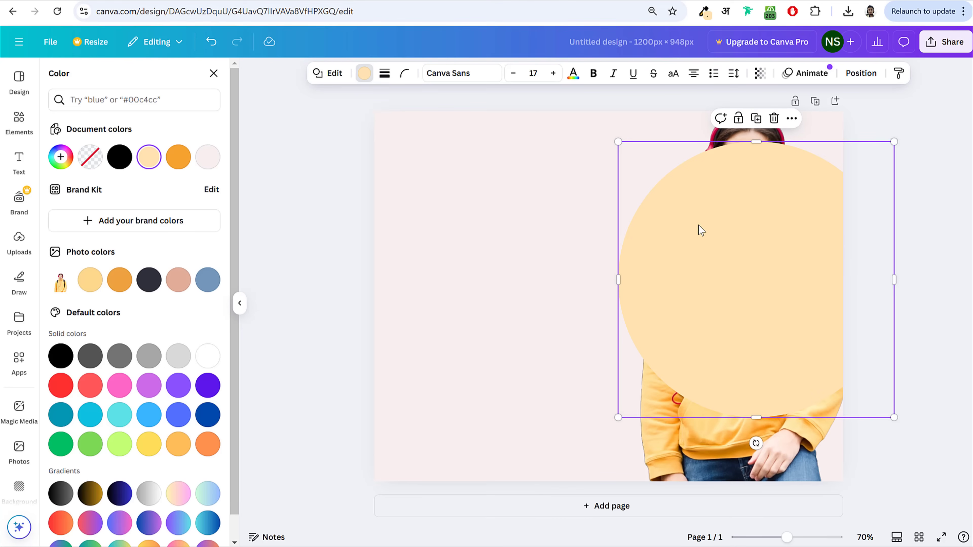
Step: Send the peach circle backward behind the hoodie model and nudge it slightly lower
click(853, 79)
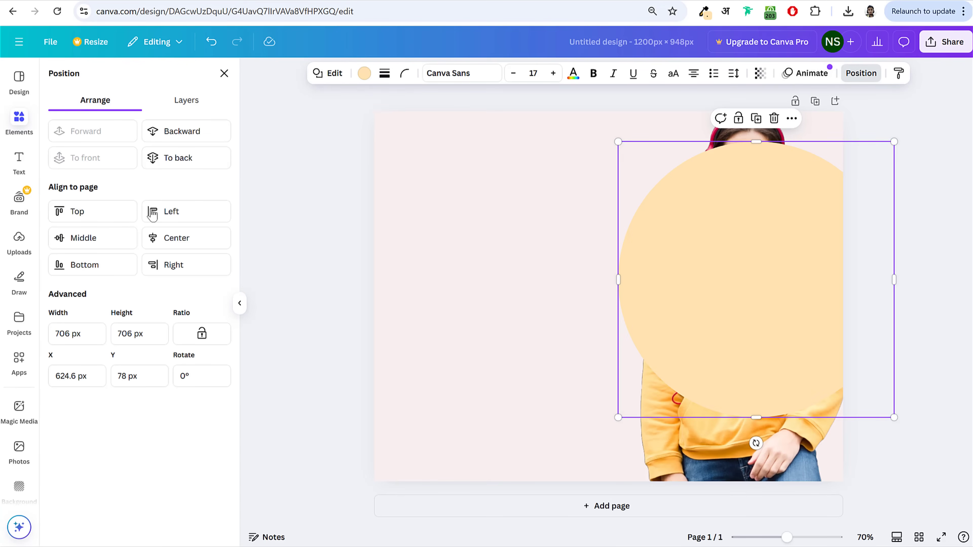
click(191, 132)
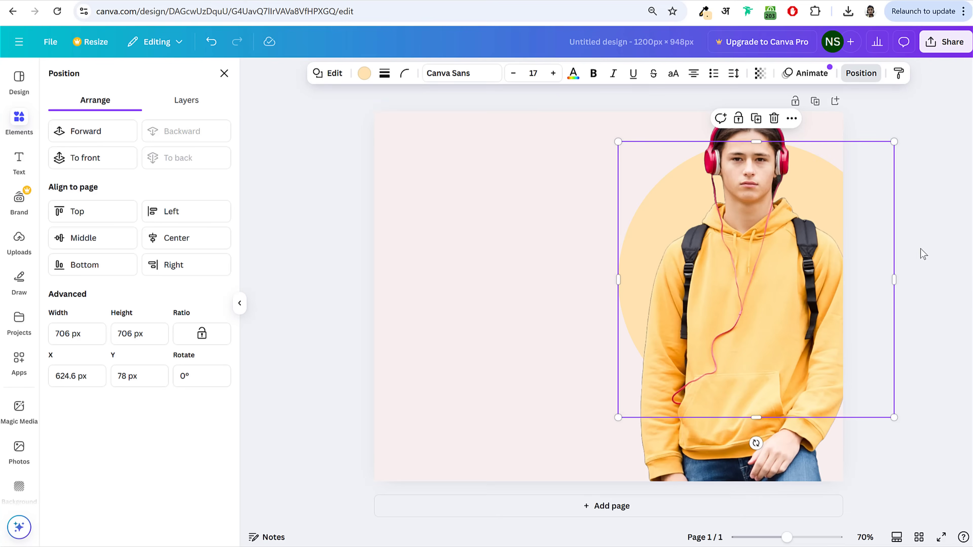
drag(837, 200, 824, 204)
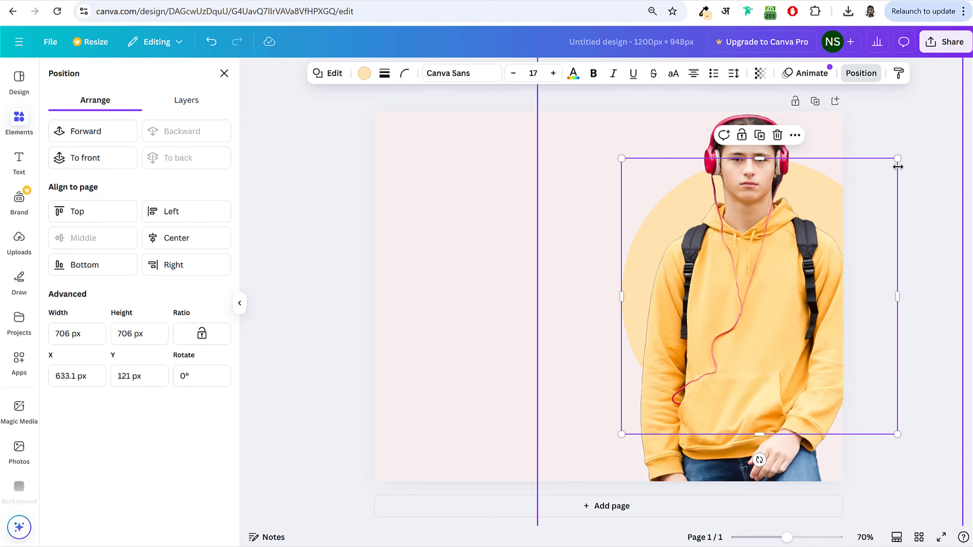
click(918, 157)
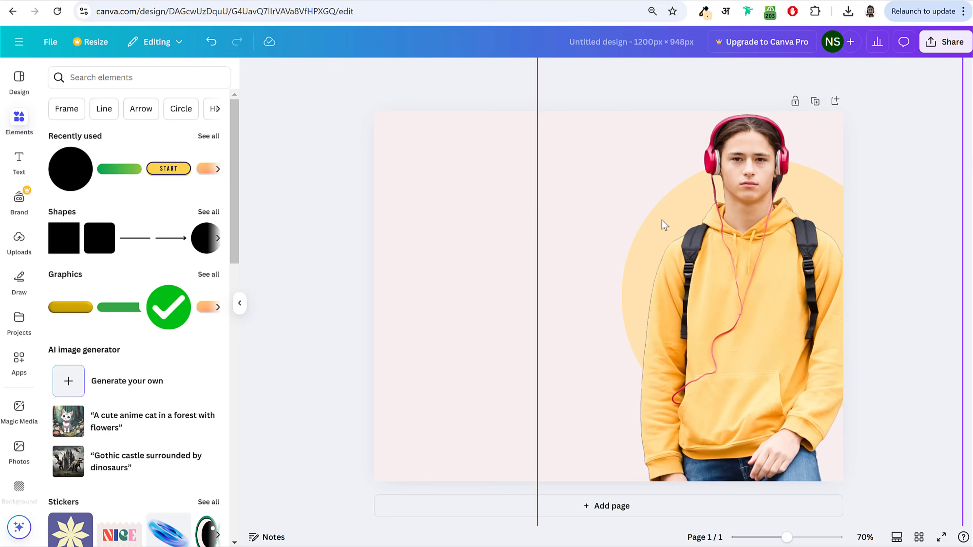
click(37, 0)
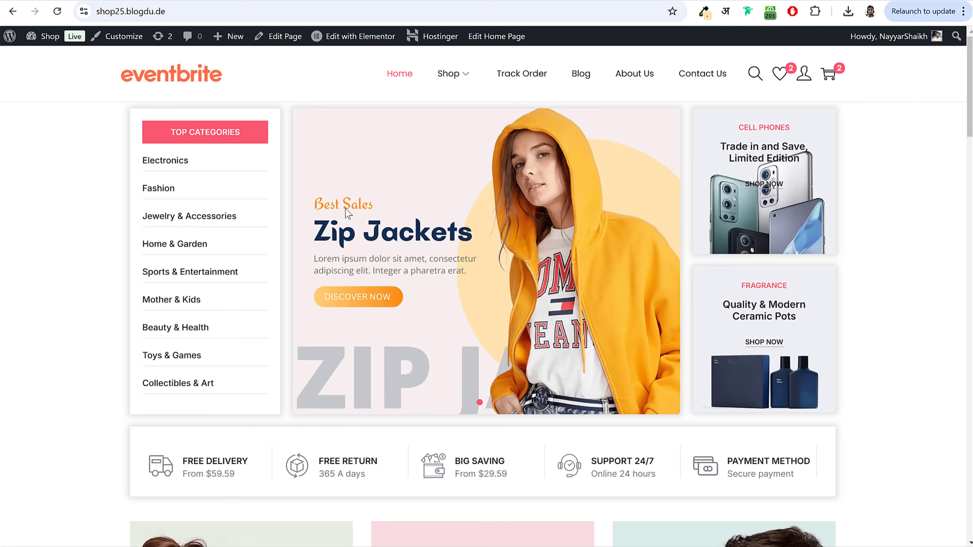
click(189, 3)
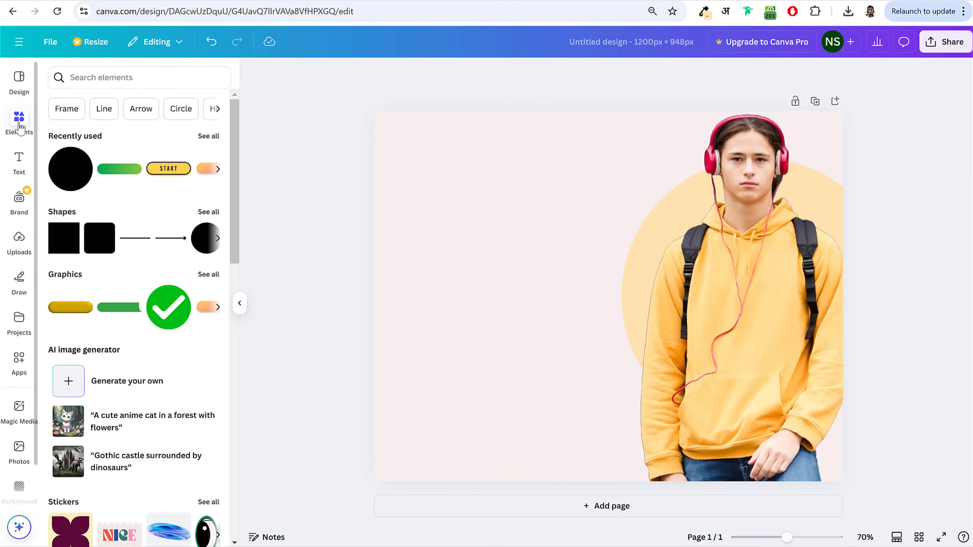
Step: Add a heading reading 'Best Sales' and move it to the upper left
click(18, 163)
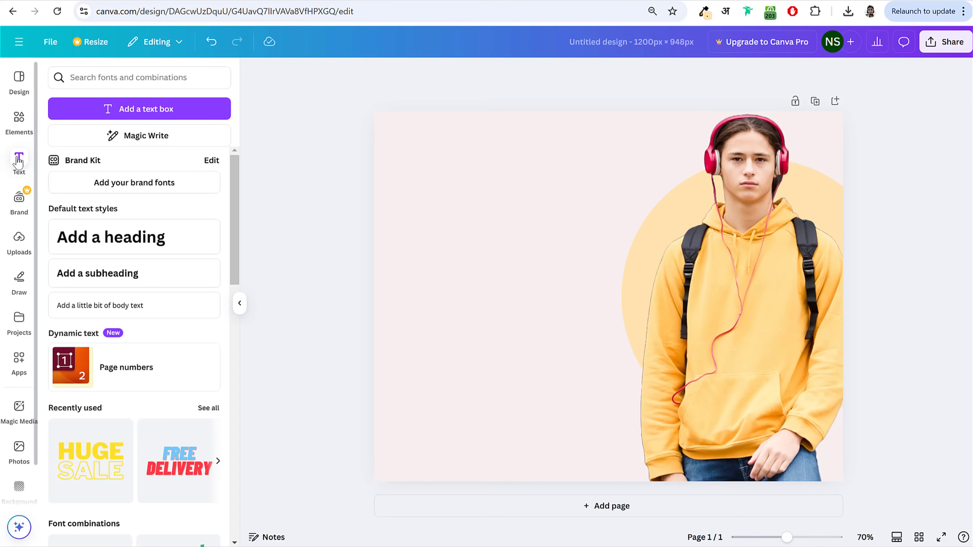
click(110, 245)
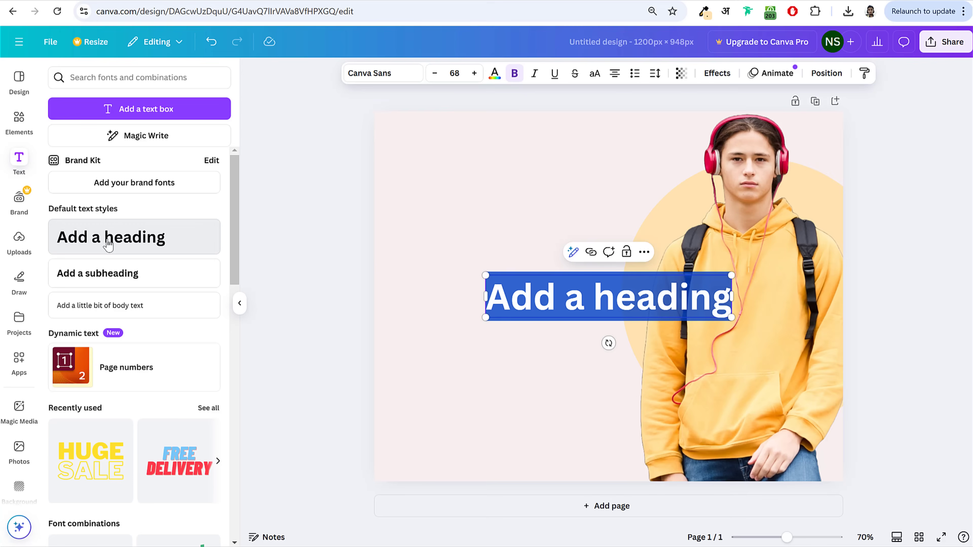
triple_click(588, 300)
text(Best Sall)
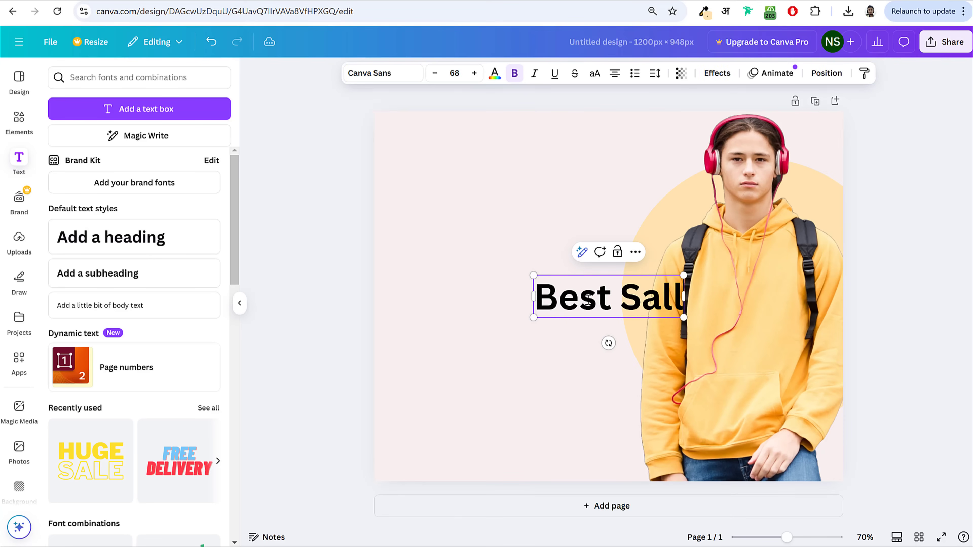
key(BackSpace)
text(es)
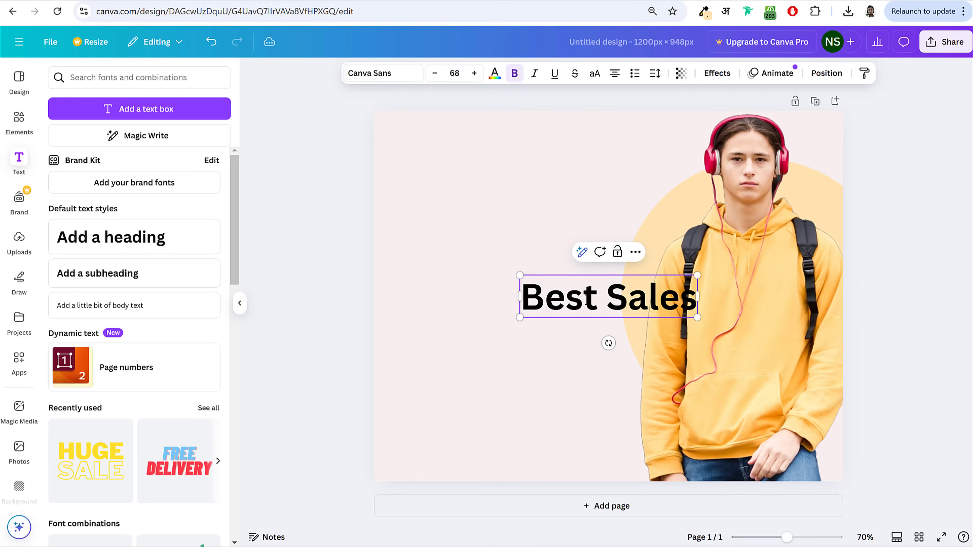
click(950, 263)
click(623, 292)
drag(624, 293, 503, 222)
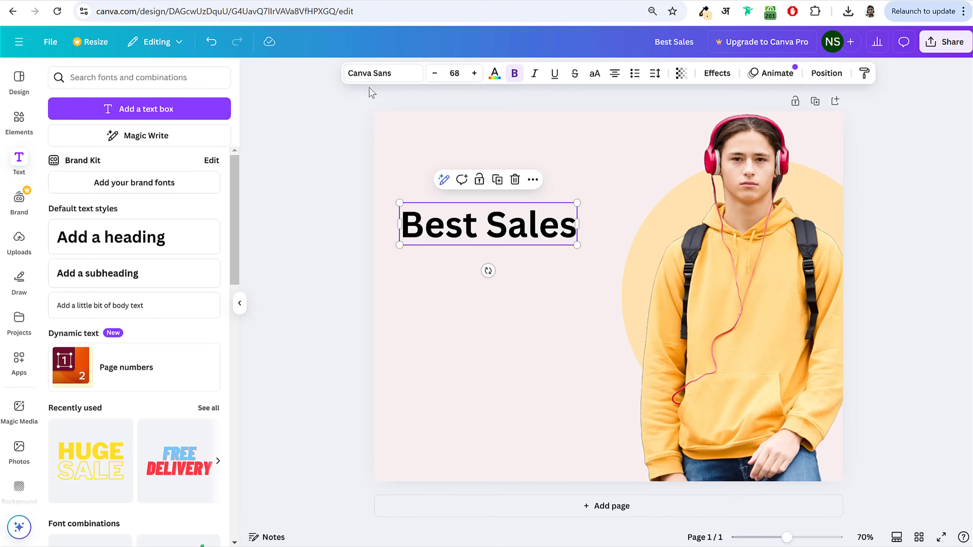
Step: Change the Best Sales heading font to Redressed script
click(374, 79)
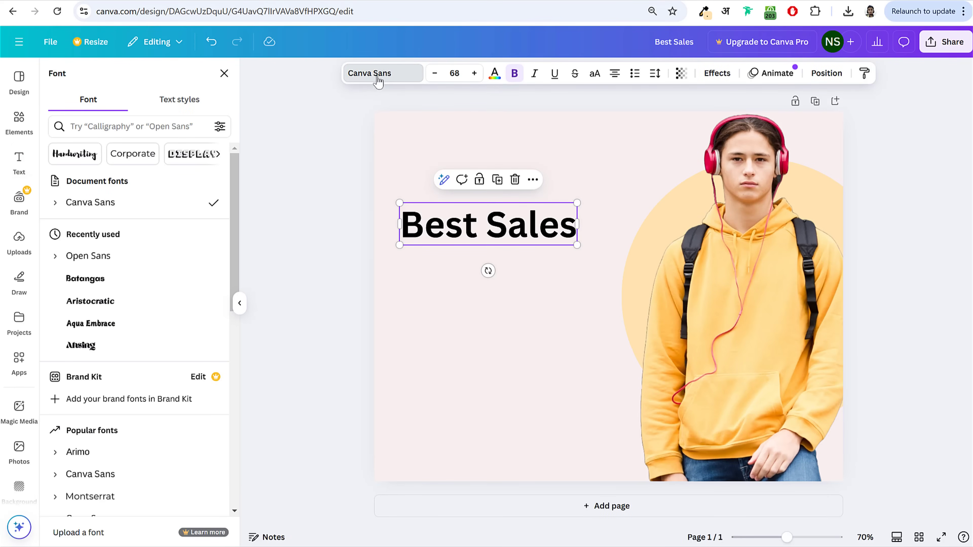
click(136, 124)
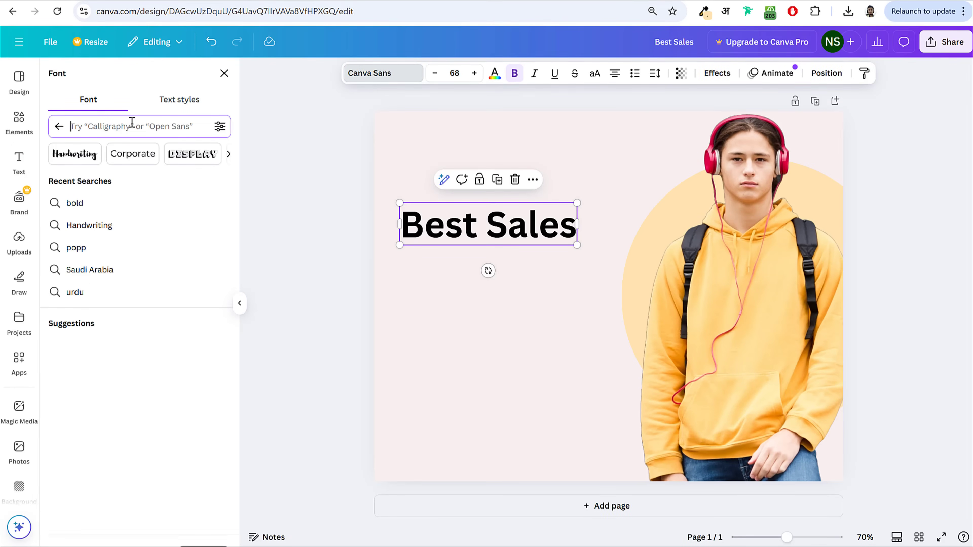
text(red)
key(Return)
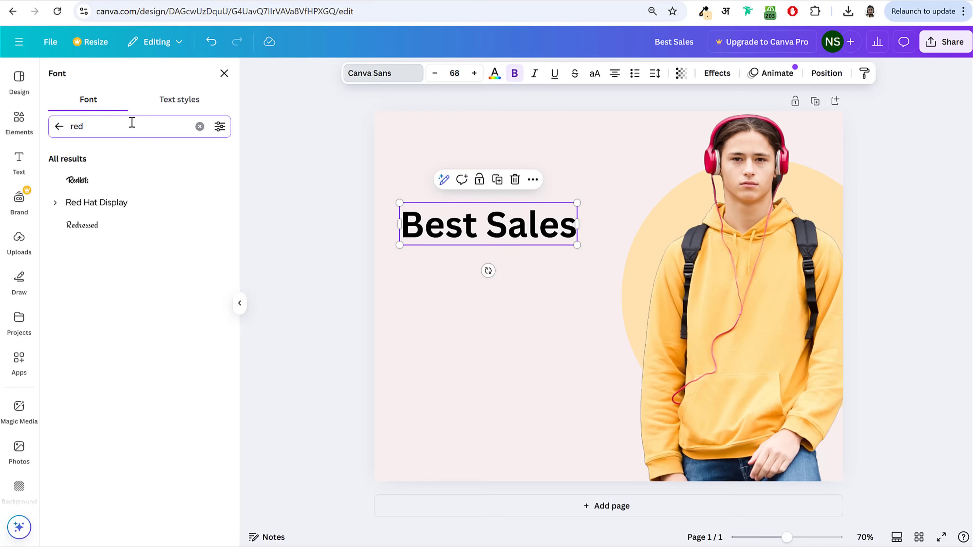
click(96, 225)
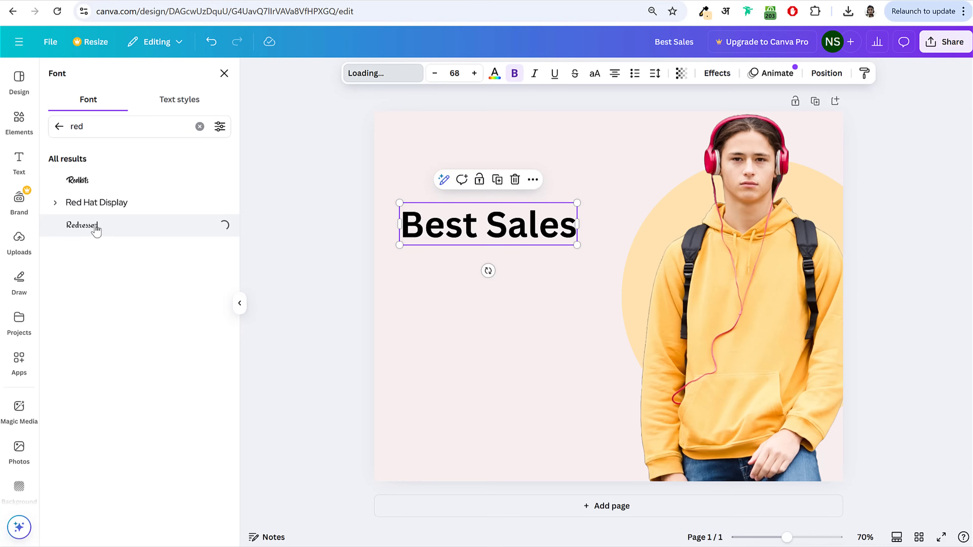
drag(508, 225, 474, 228)
key(ctrl+z)
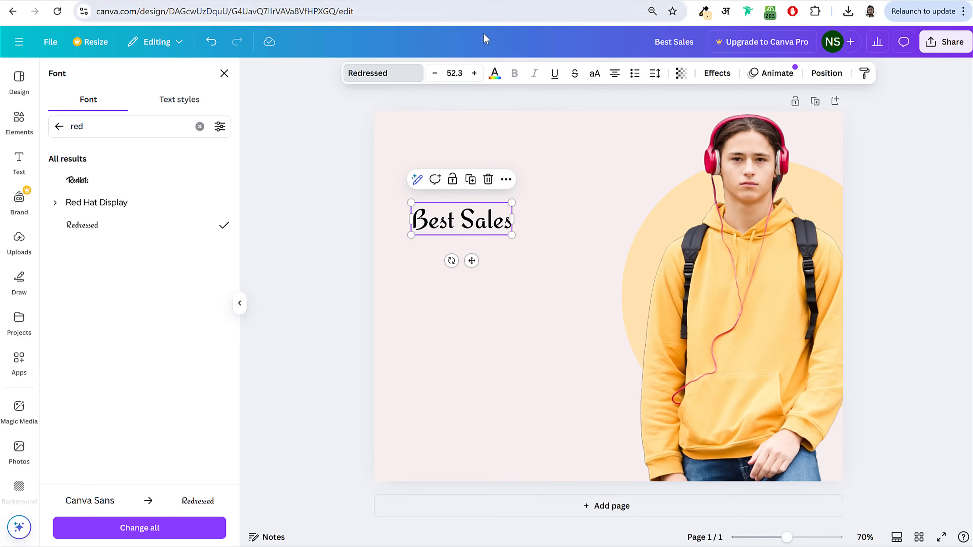
Step: Colour Best Sales a bright, saturated orange
click(493, 75)
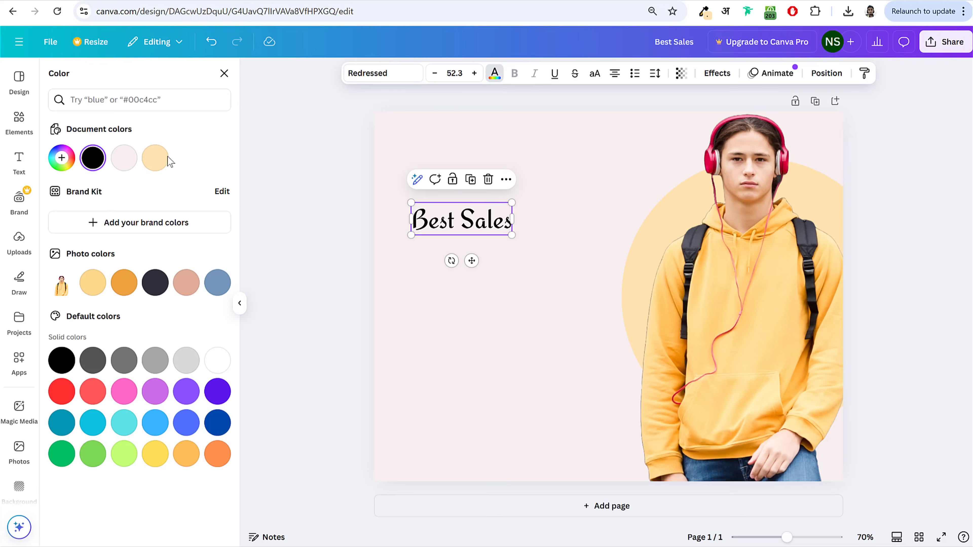
click(119, 282)
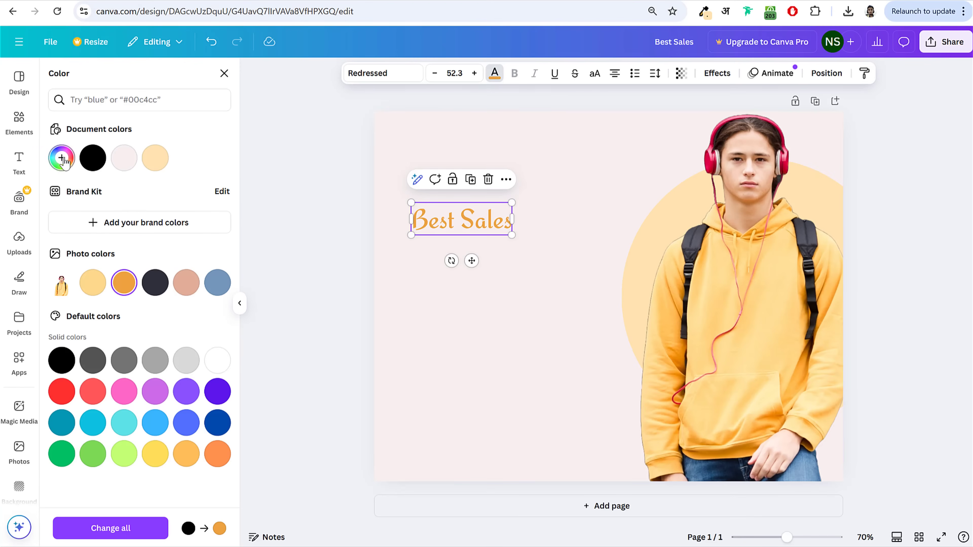
click(62, 159)
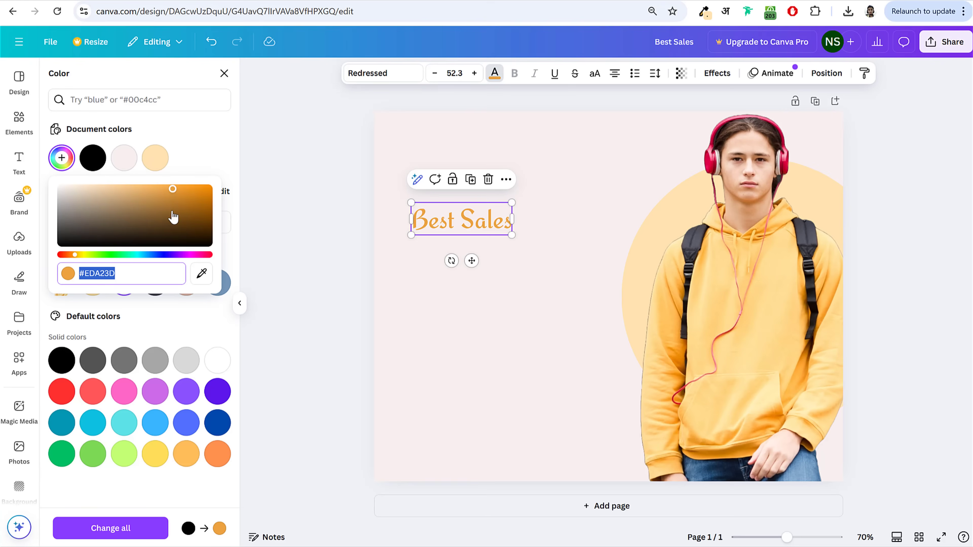
drag(173, 217, 213, 183)
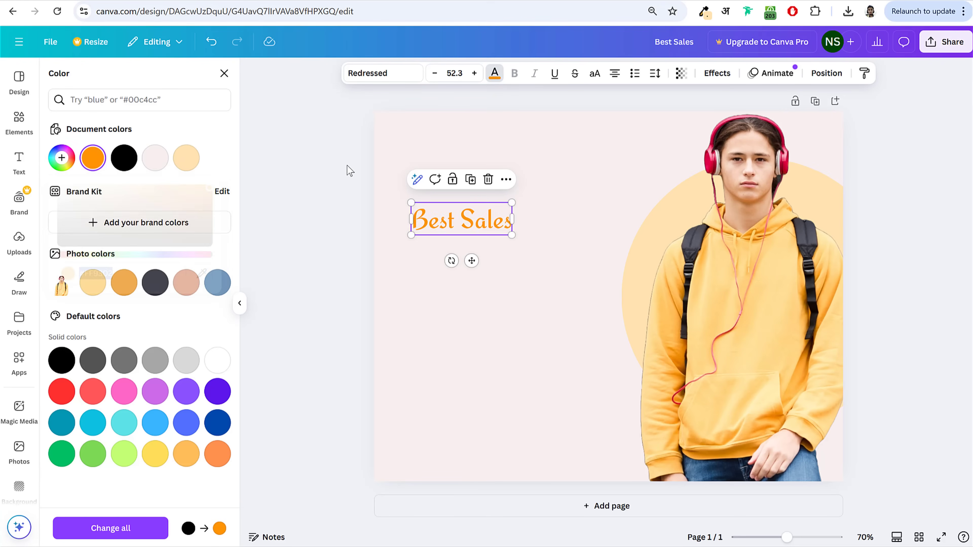
click(19, 163)
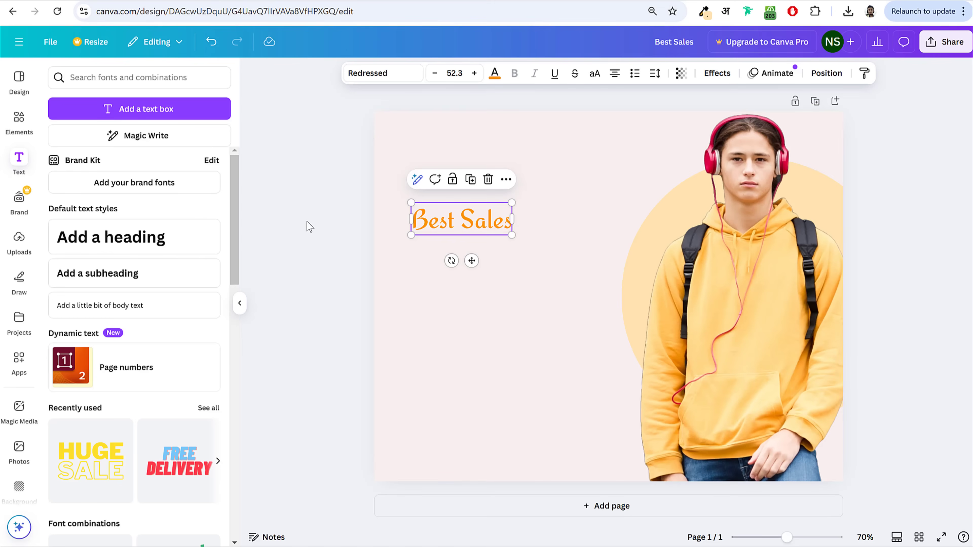
click(309, 227)
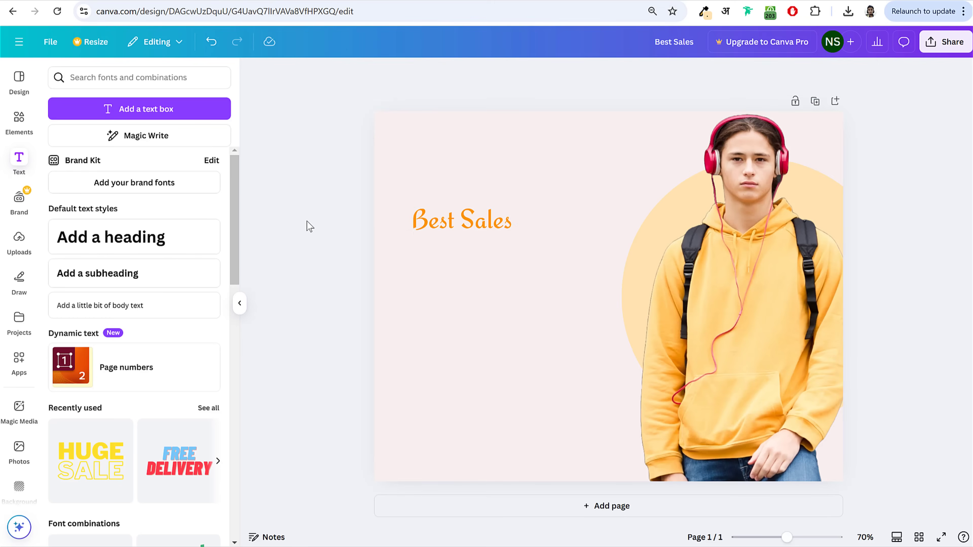
Step: Add a 'Zip Jackets' heading below Best Sales in the Batangas font
click(134, 248)
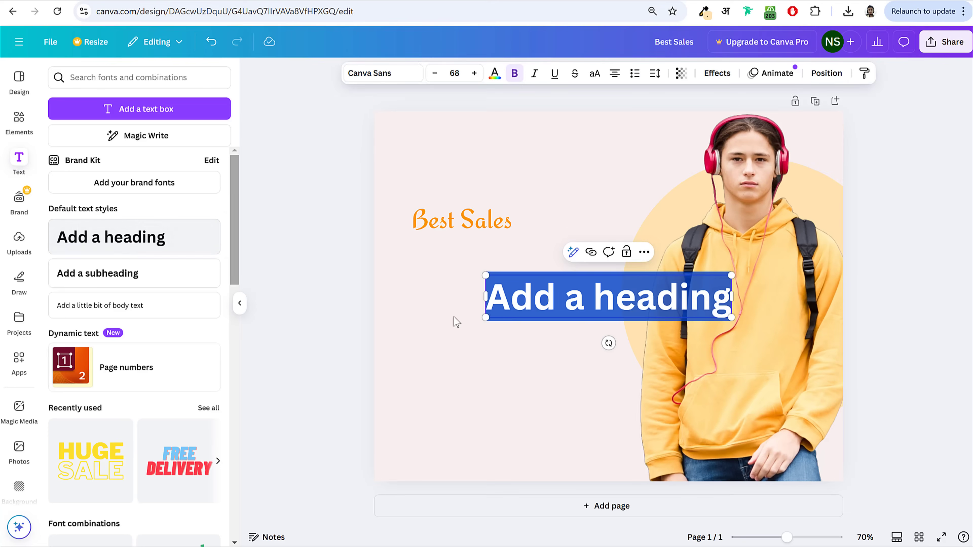
text(Zip)
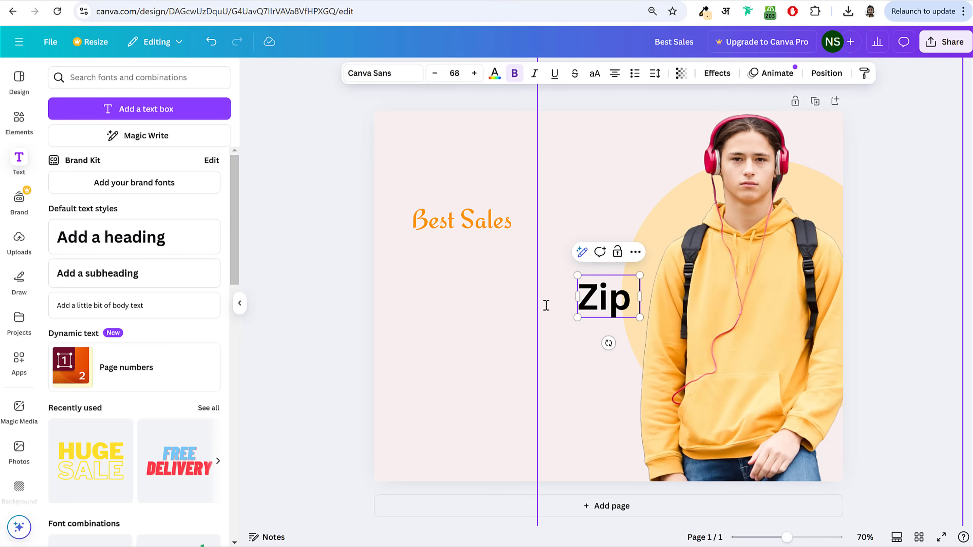
text( Jackets)
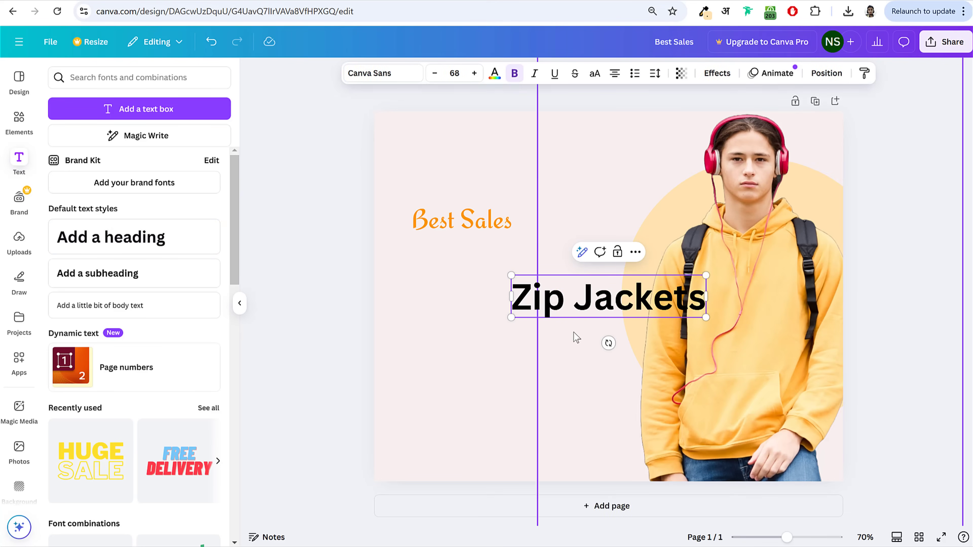
click(356, 313)
drag(617, 305, 477, 275)
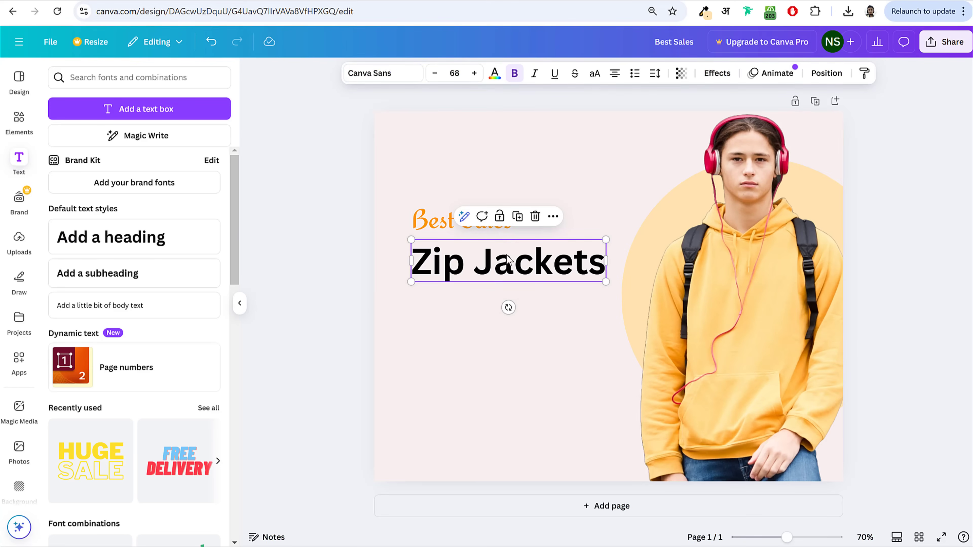
click(377, 77)
text(red)
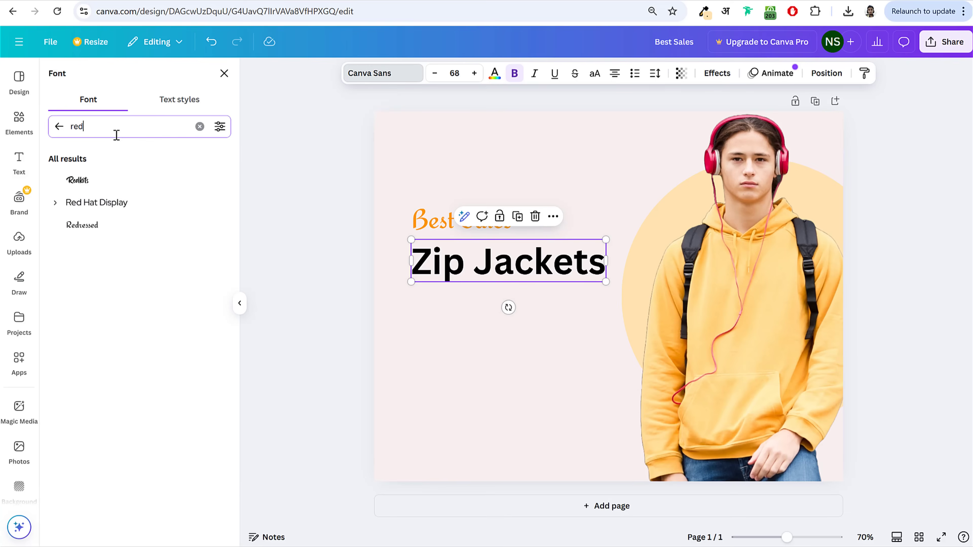
text(batan)
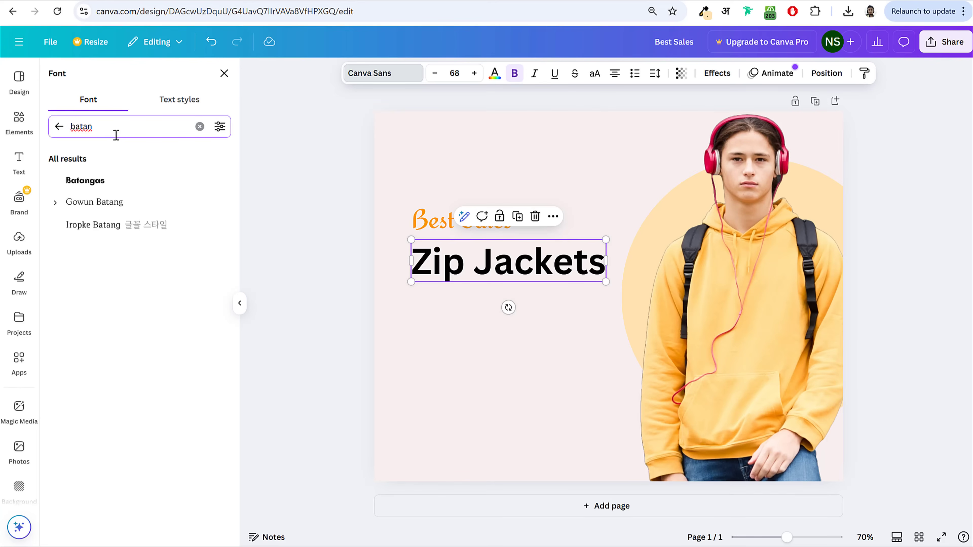
click(101, 185)
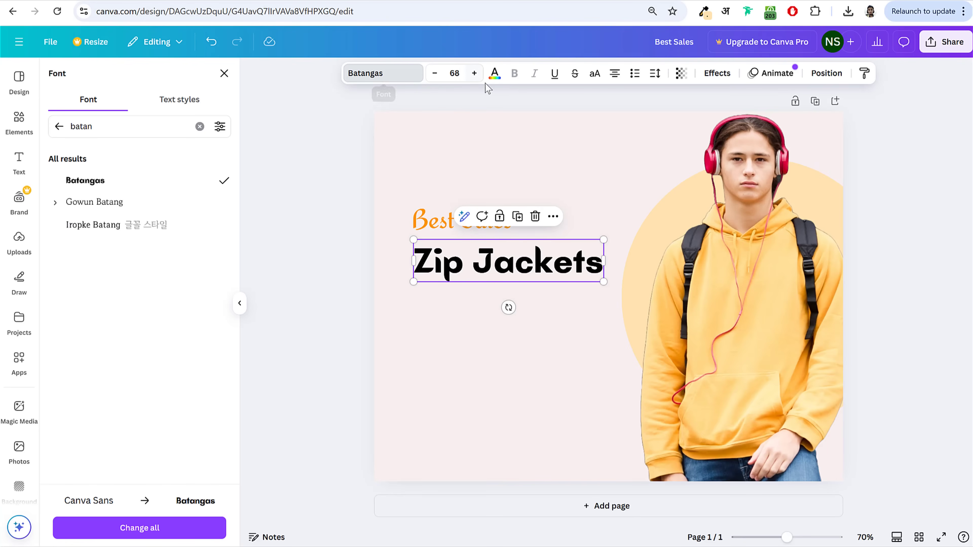
Step: Colour Zip Jackets dark navy #08094C and enlarge it to size 81.5
click(495, 77)
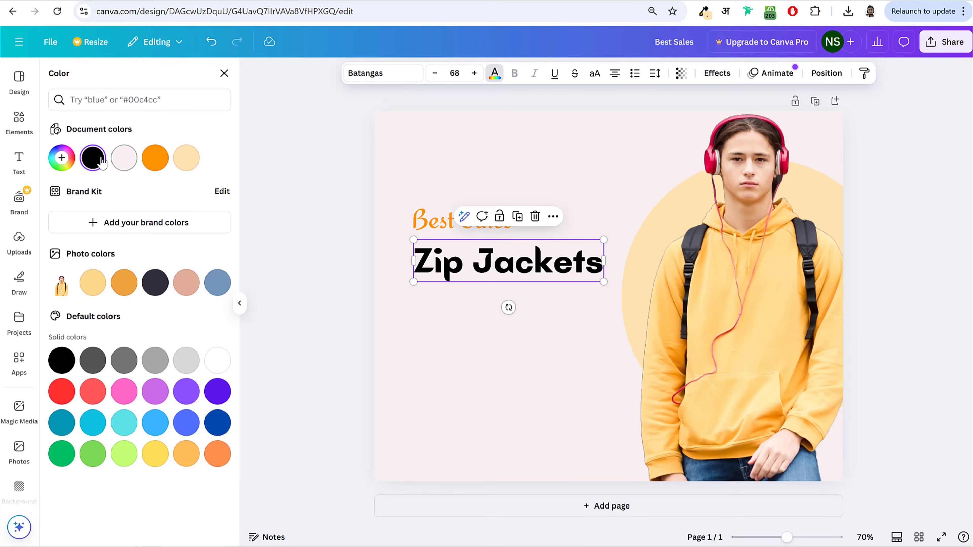
click(61, 157)
drag(149, 255, 195, 228)
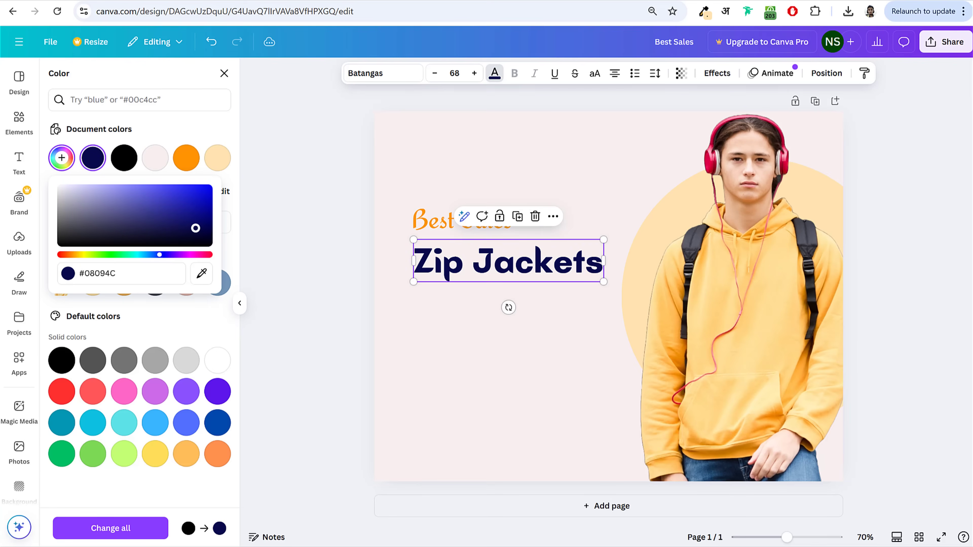
click(269, 256)
click(251, 159)
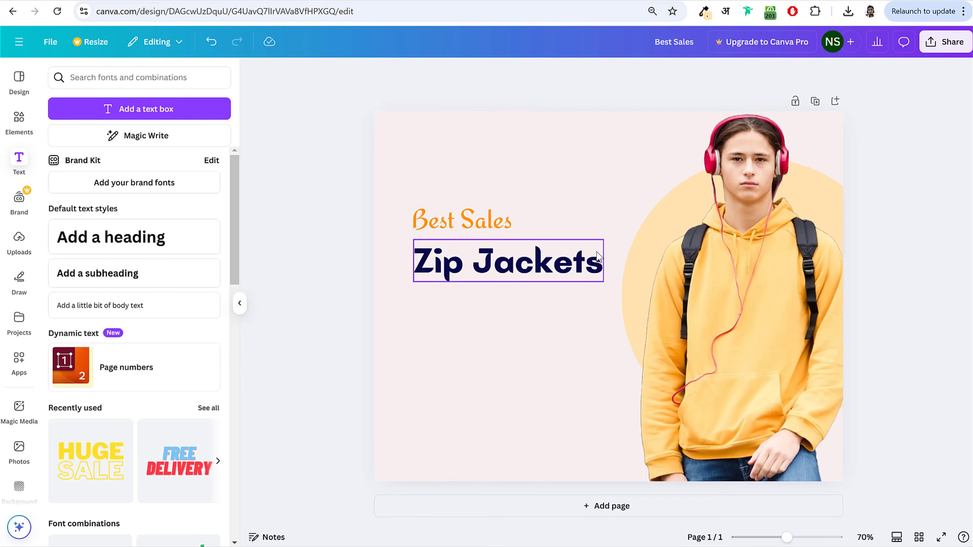
click(592, 265)
drag(604, 239, 637, 221)
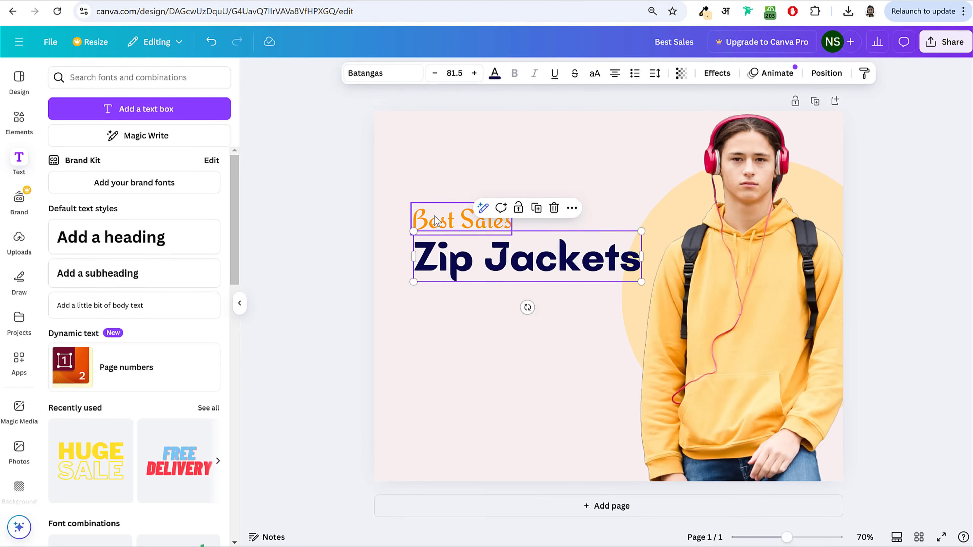
click(460, 218)
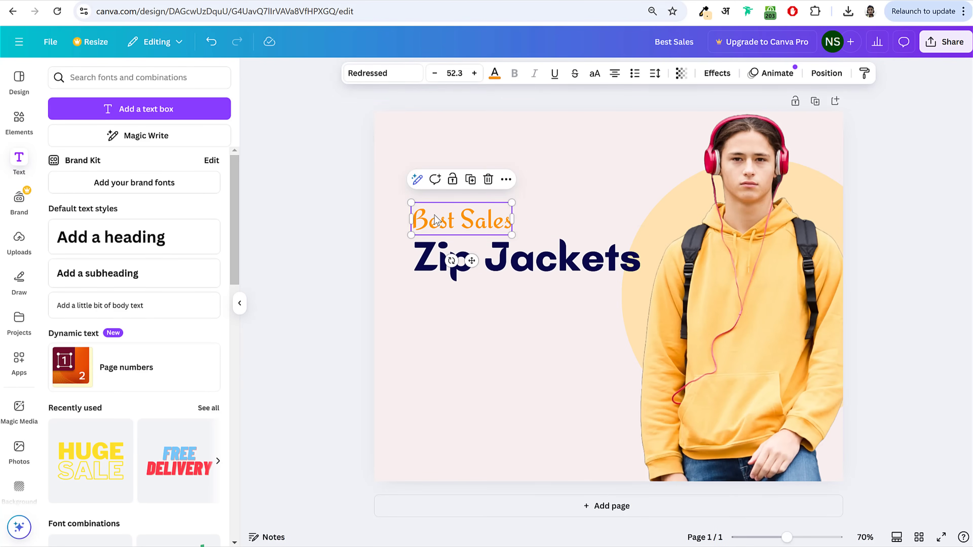
Step: Copy the Black Fashion Jacket product description from the shop website
click(294, 249)
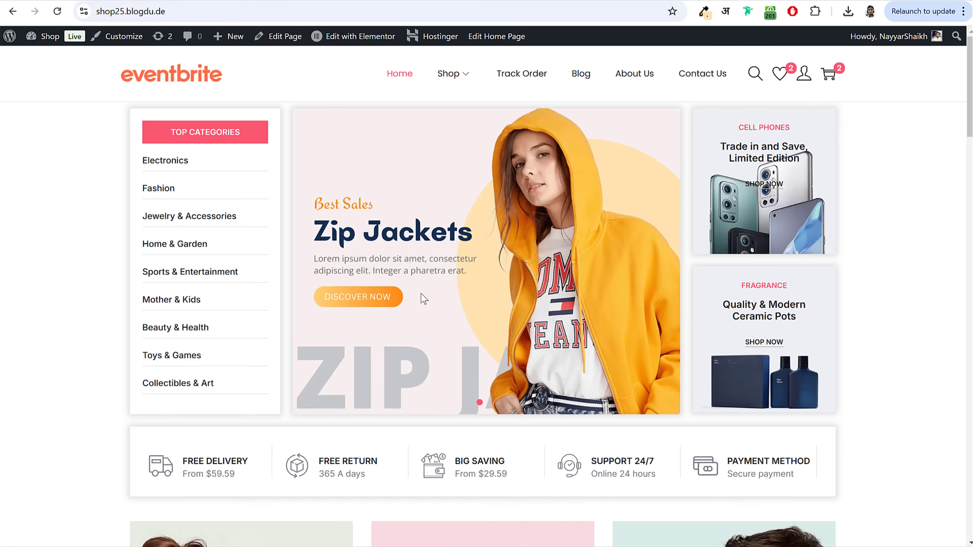
scroll(421, 294, down, 15)
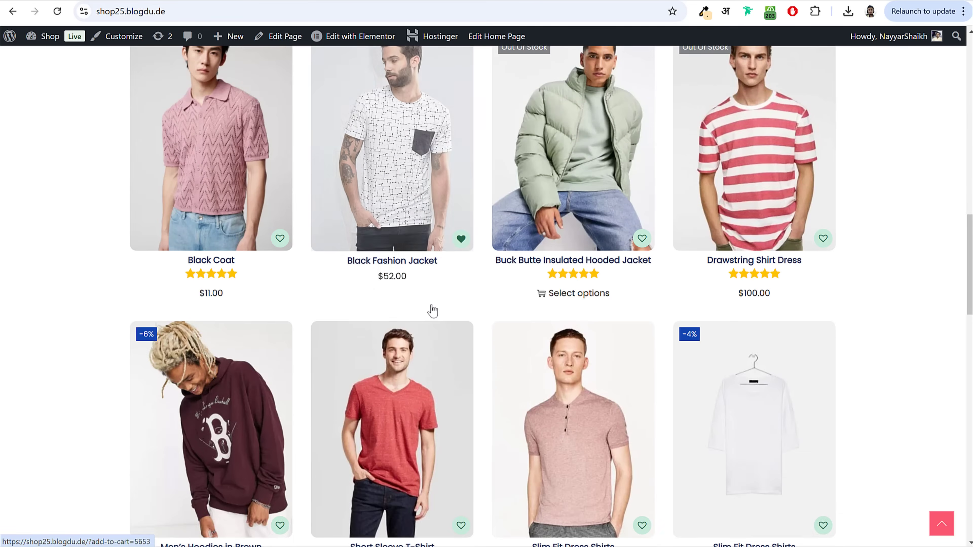
scroll(431, 306, up, 5)
click(407, 351)
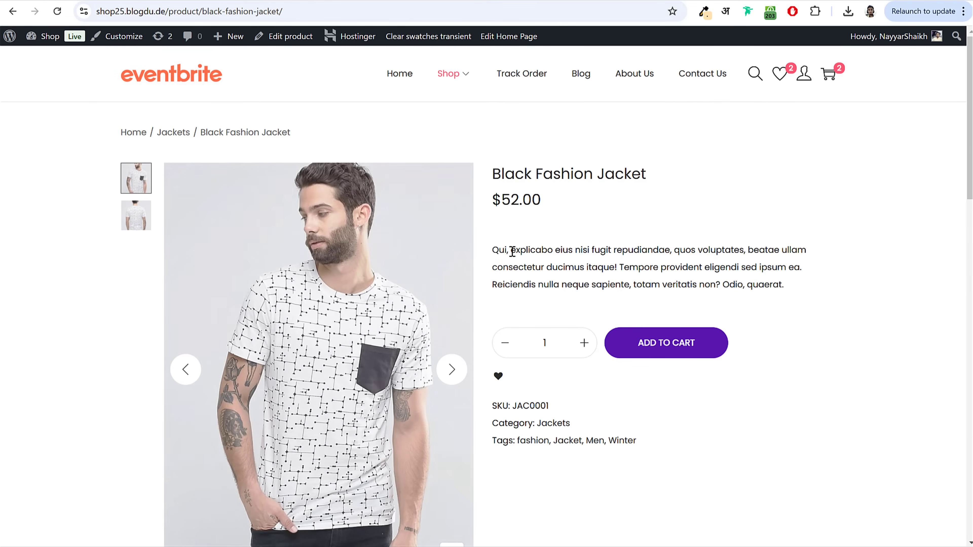
drag(512, 251, 815, 257)
key(ctrl+c)
click(194, 3)
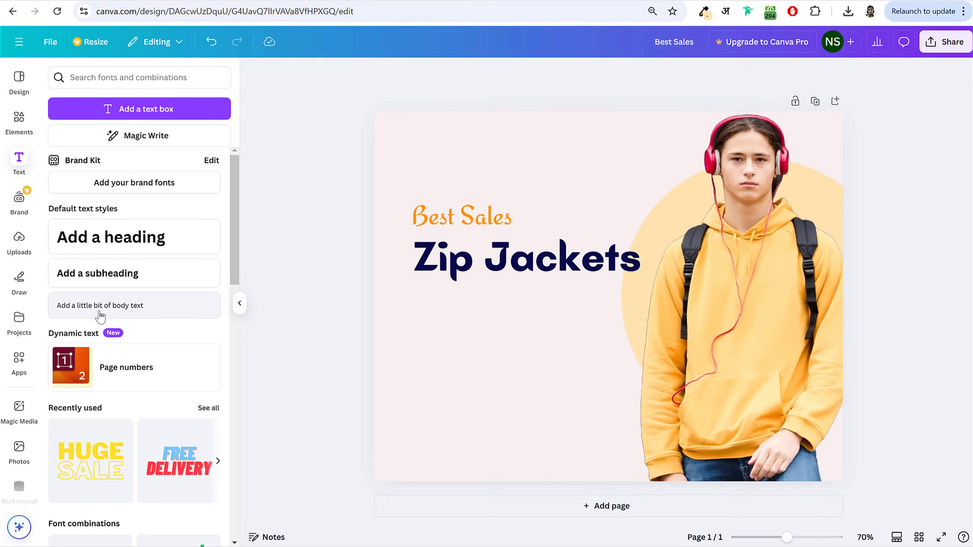
Step: Paste the description as left-aligned size 24 body text under Zip Jackets
click(93, 306)
key(ctrl+v)
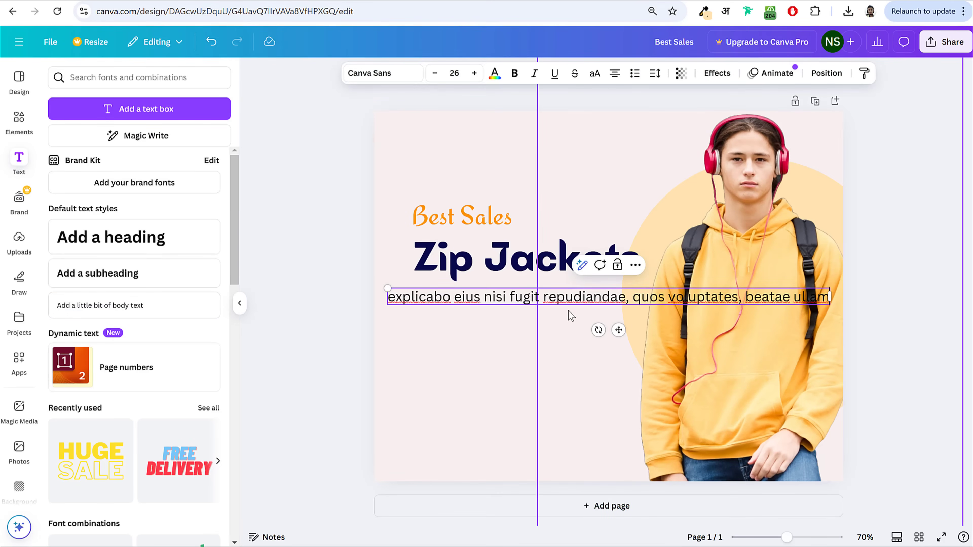
drag(834, 298, 661, 303)
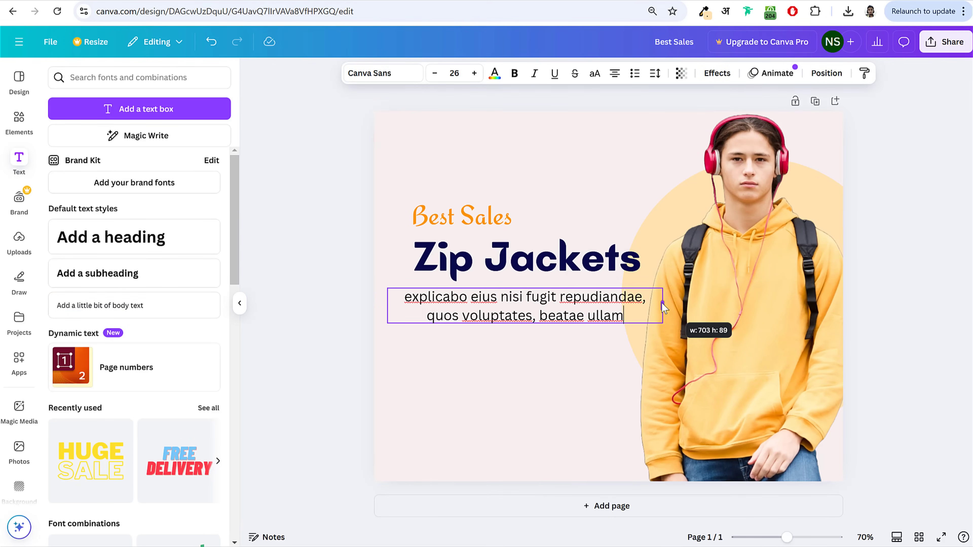
click(614, 74)
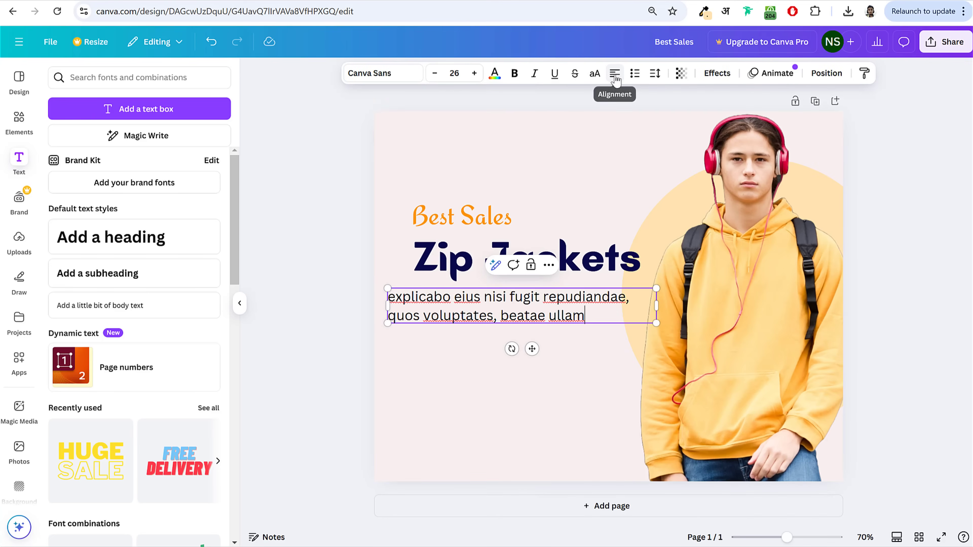
click(278, 275)
drag(410, 307, 438, 304)
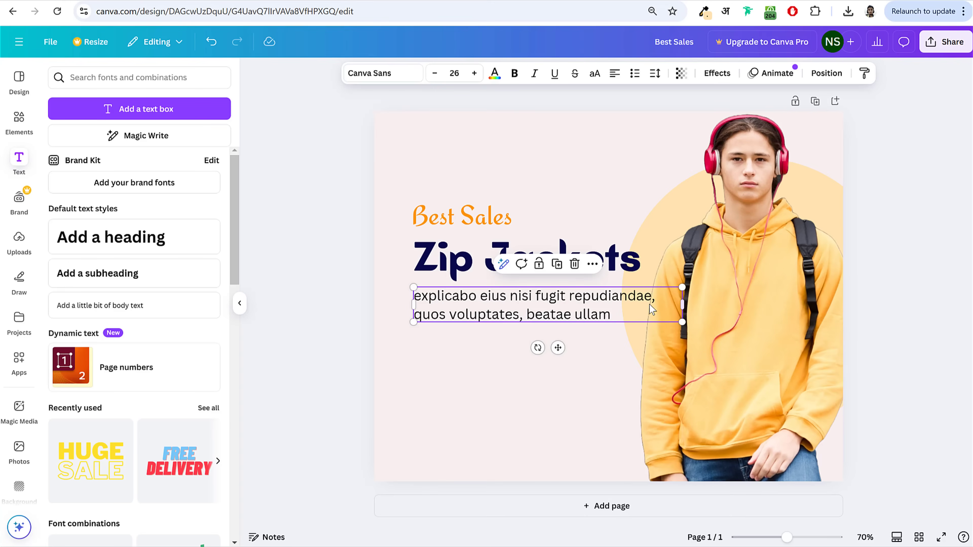
click(433, 74)
click(433, 74)
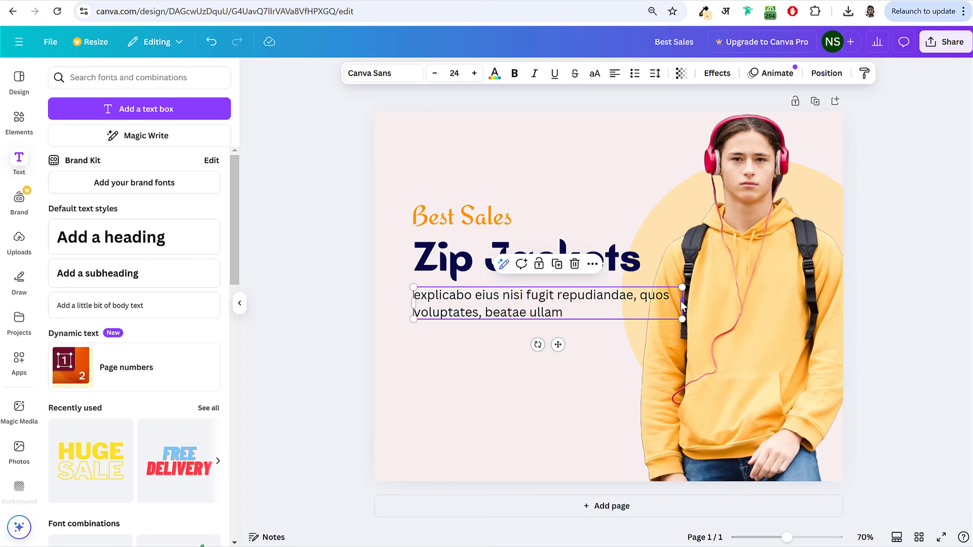
drag(682, 306, 657, 301)
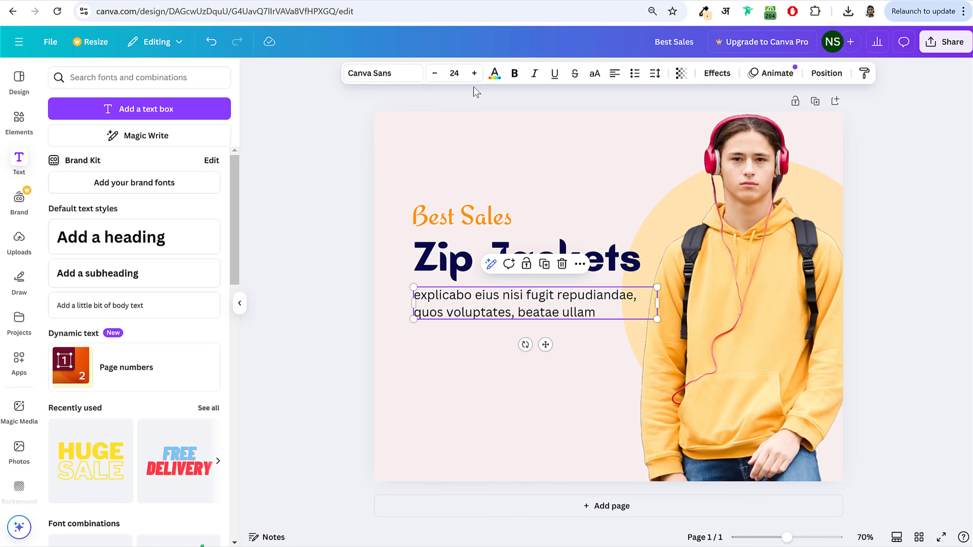
Step: Colour the body text grey #999999
click(494, 73)
click(155, 158)
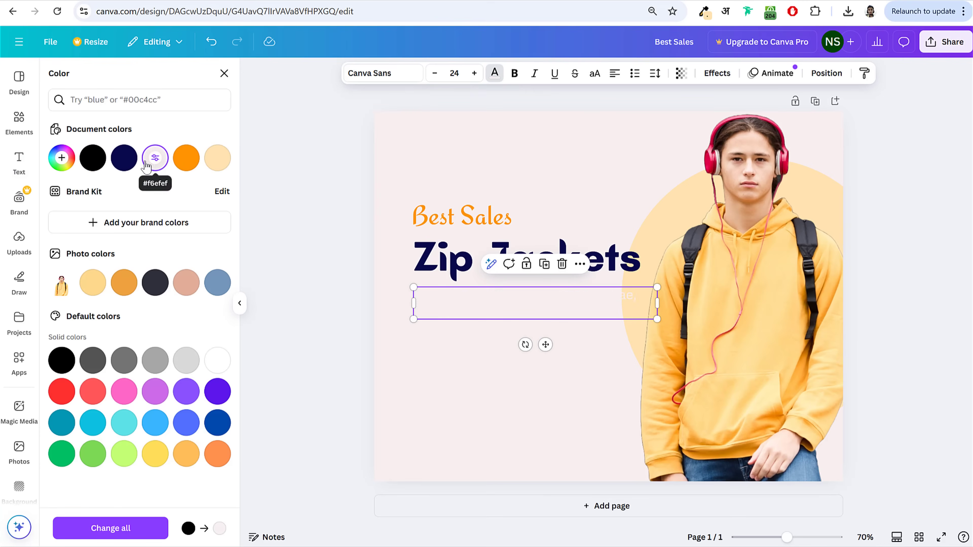
click(62, 158)
drag(112, 219, 43, 205)
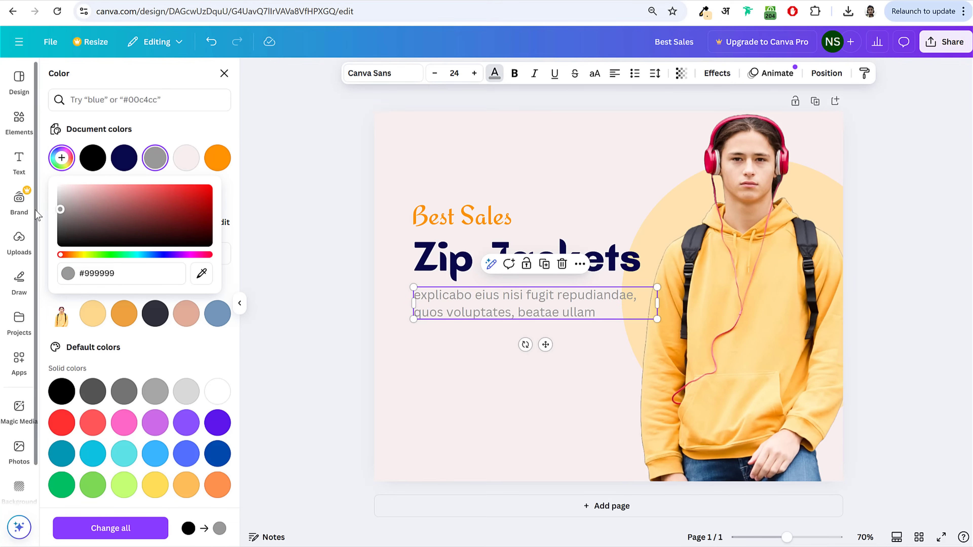
click(295, 224)
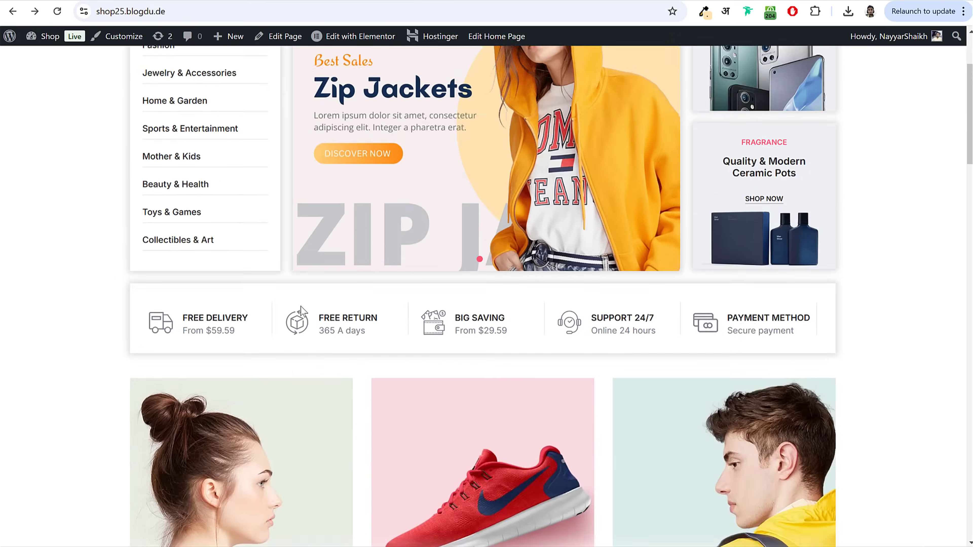
scroll(300, 307, down, 10)
scroll(354, 356, up, 12)
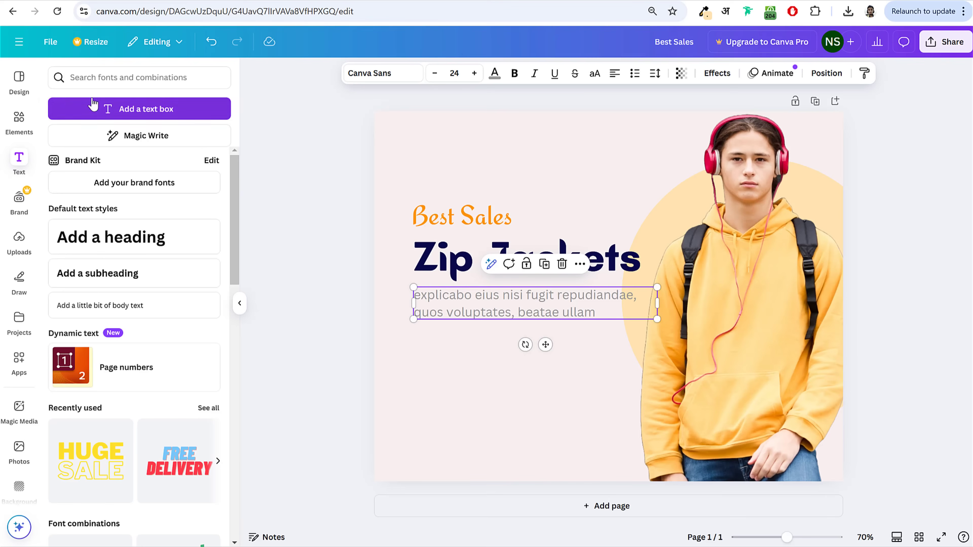
Step: Search Elements for 'button' and place the green rounded button graphic below the body text
click(18, 122)
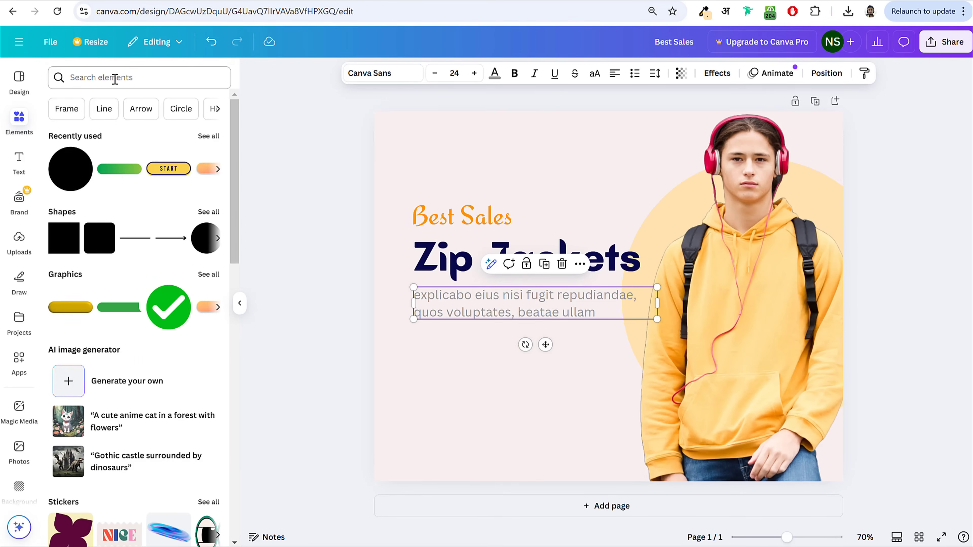
click(114, 79)
text(buuton)
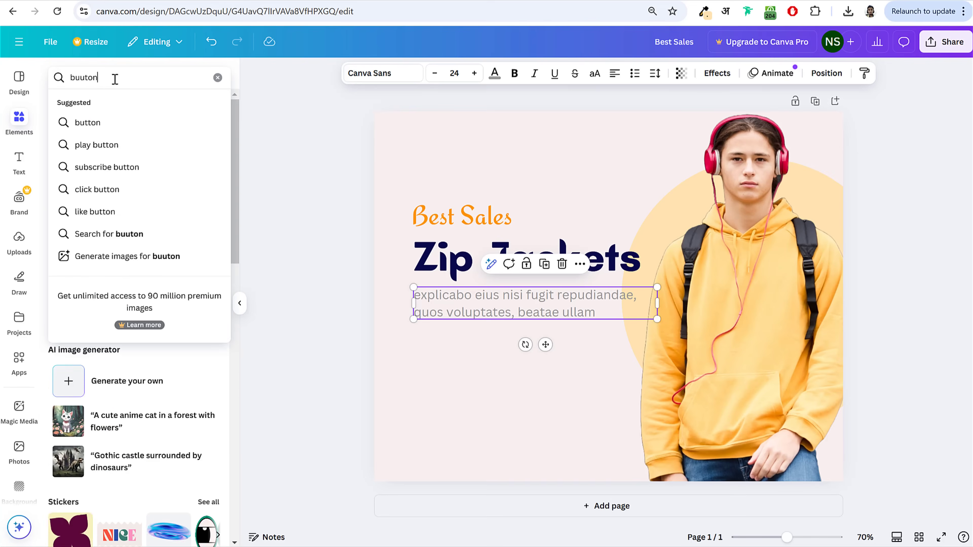
key(Return)
scroll(58, 138, down, 2)
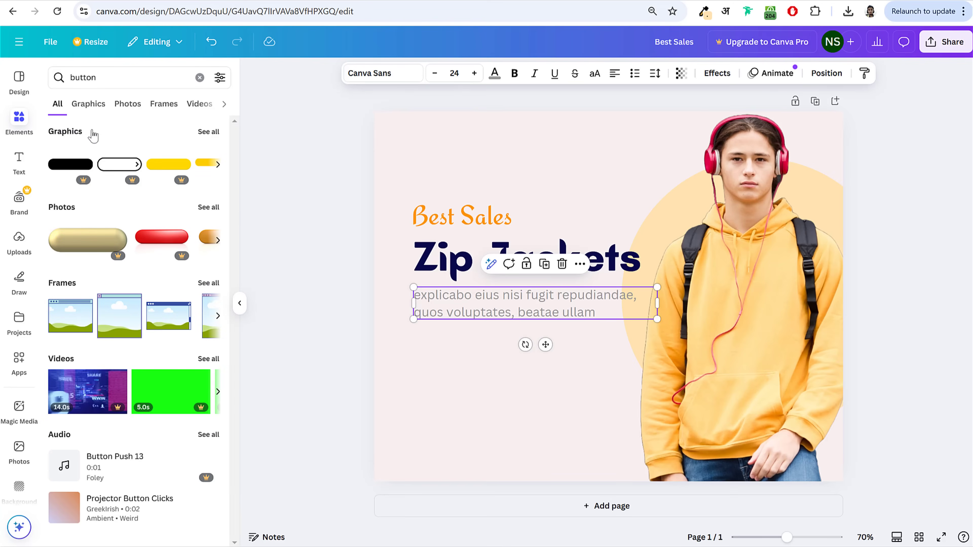
click(202, 134)
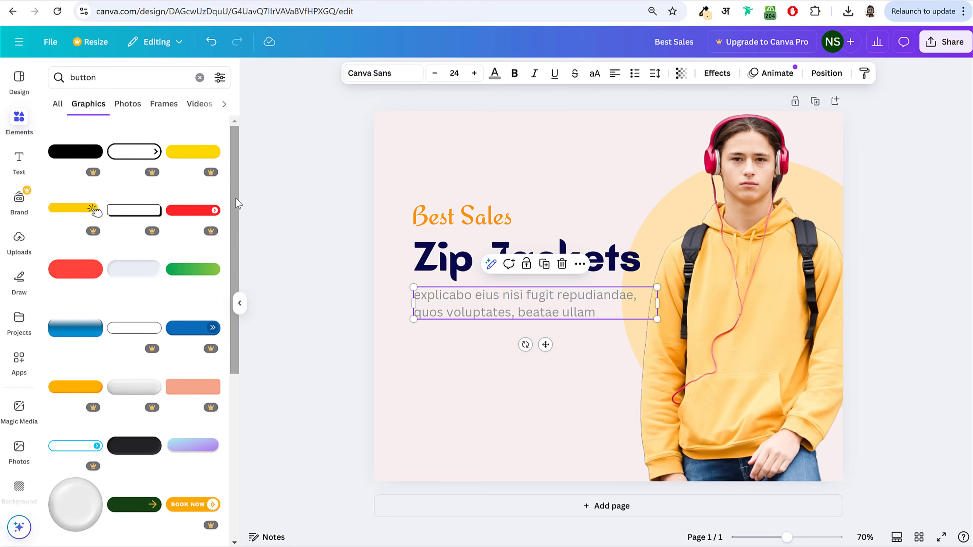
scroll(236, 207, down, 9)
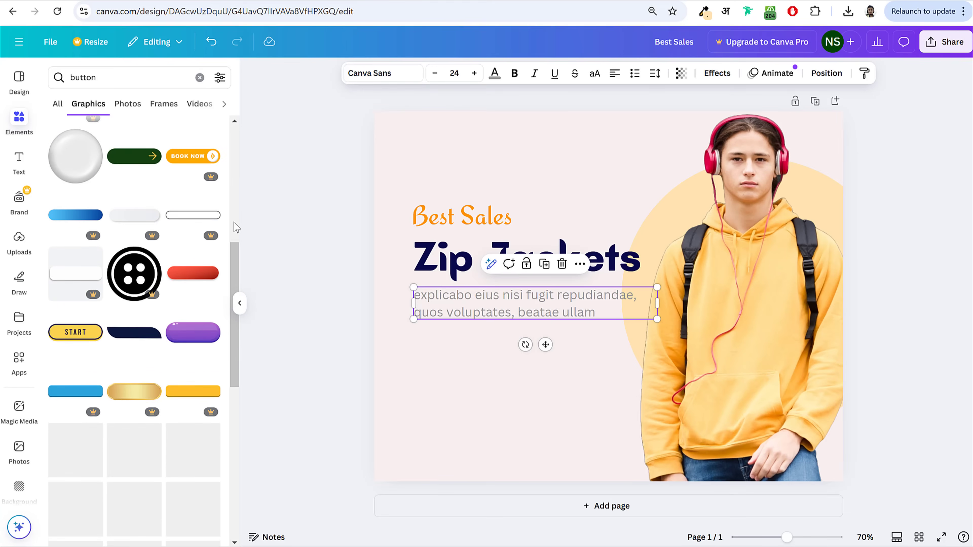
scroll(237, 227, down, 5)
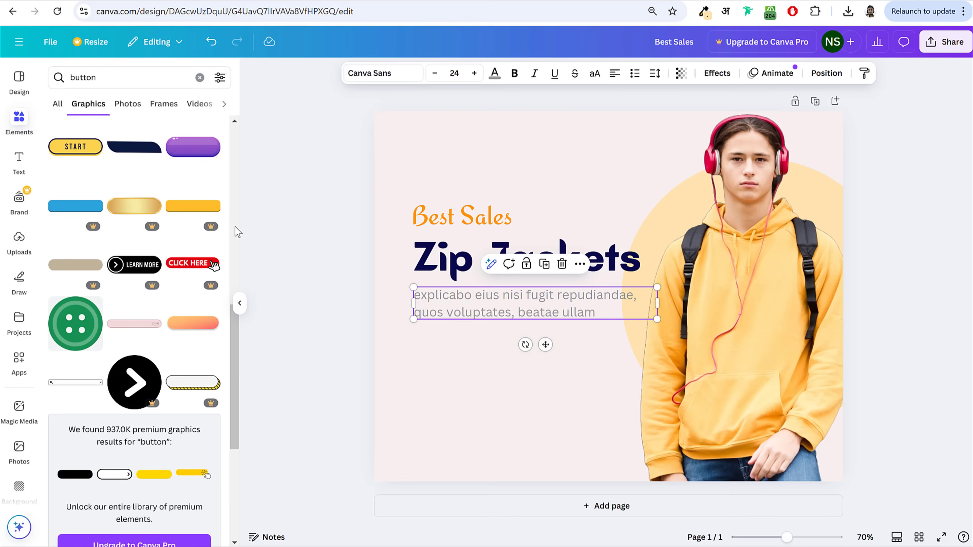
scroll(224, 330, down, 8)
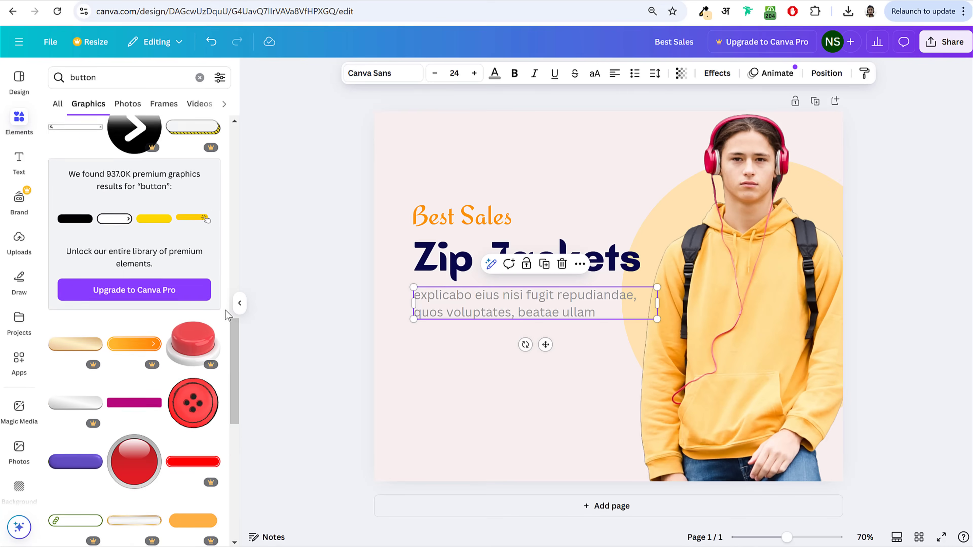
scroll(223, 334, down, 10)
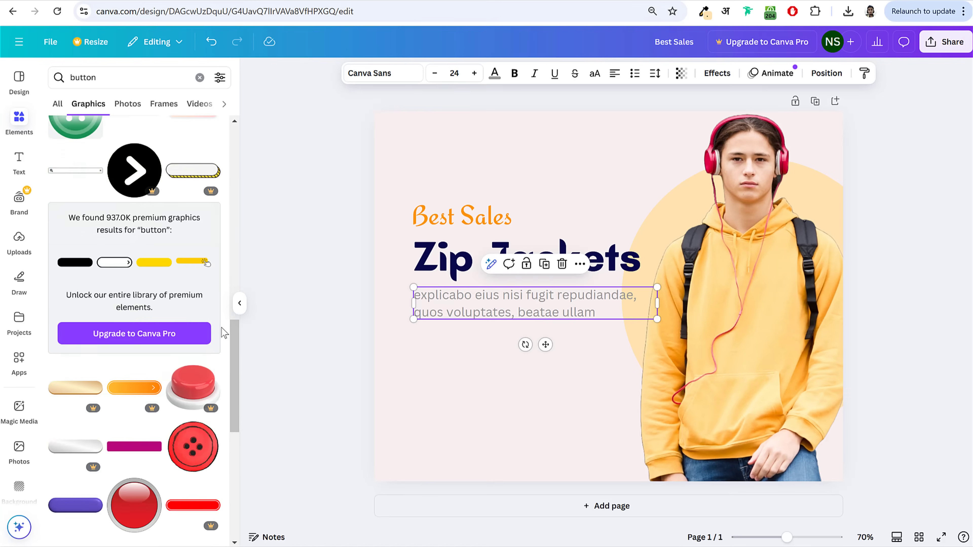
scroll(221, 303, up, 15)
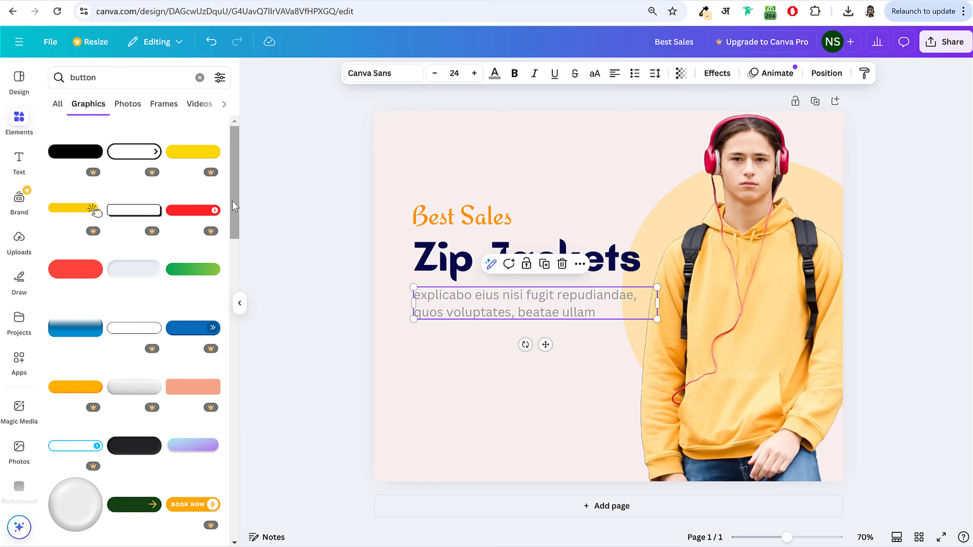
click(196, 276)
drag(609, 295, 565, 357)
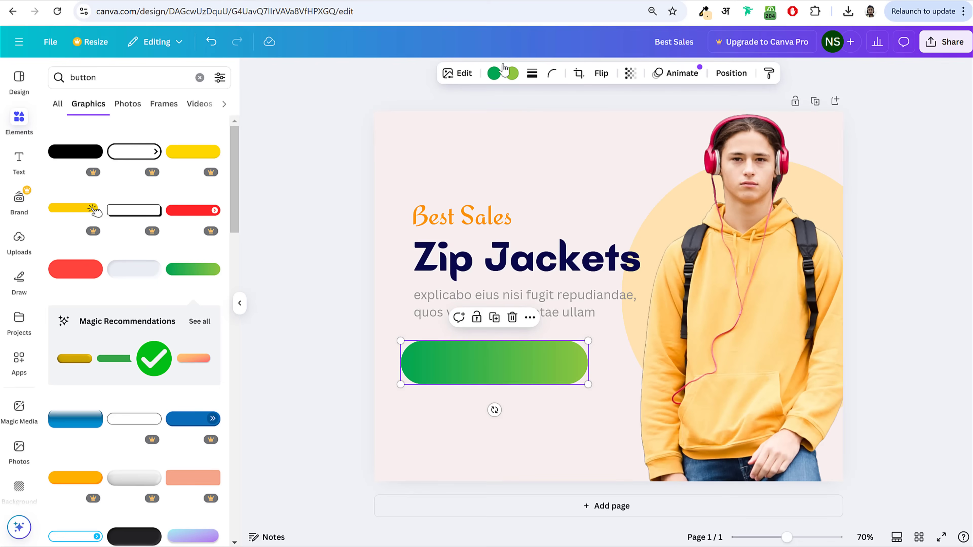
Step: Set the button gradient's start colour to a pale peach
click(494, 73)
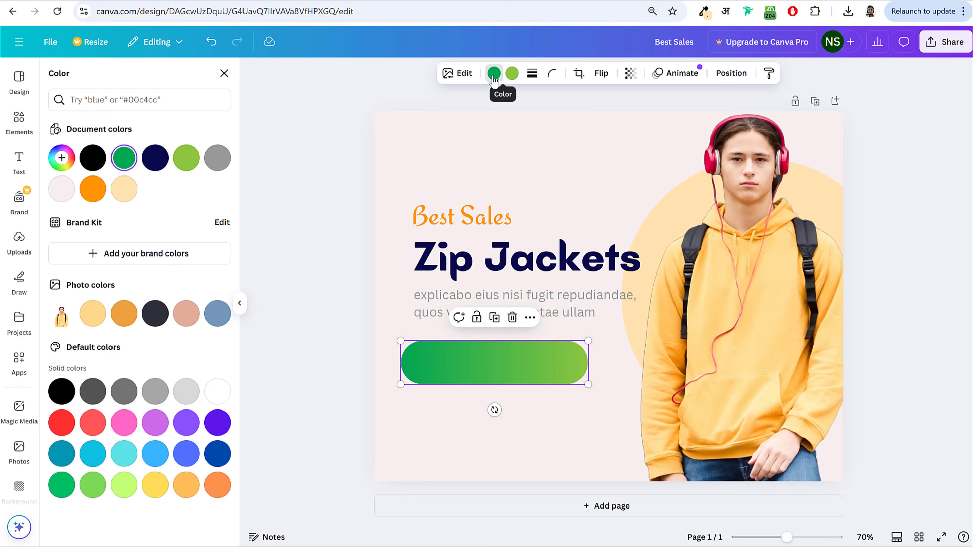
click(61, 158)
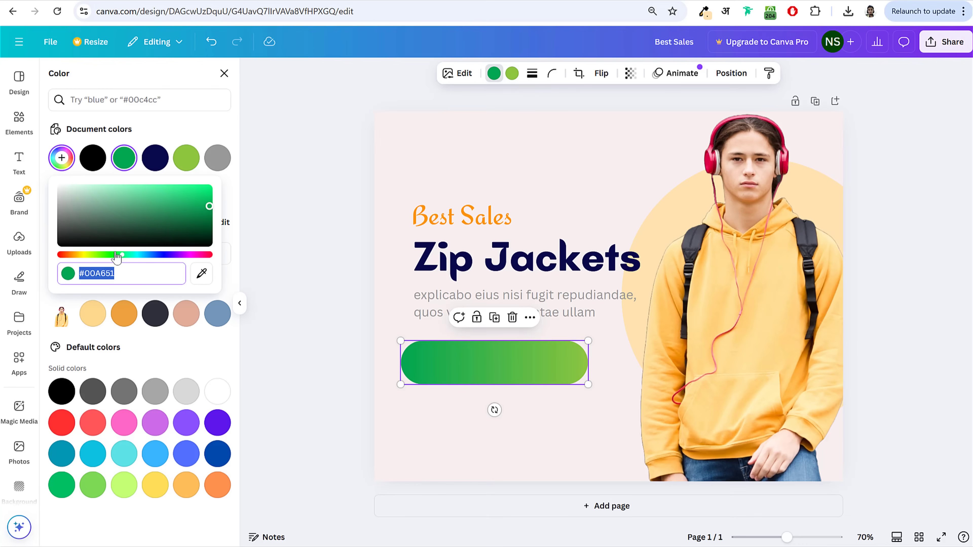
drag(116, 256, 75, 260)
drag(134, 201, 98, 176)
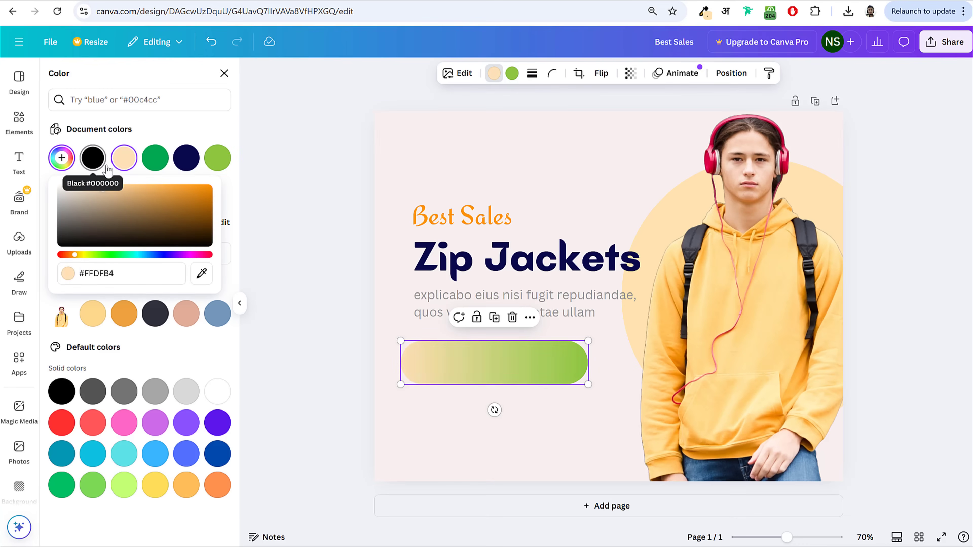
click(114, 187)
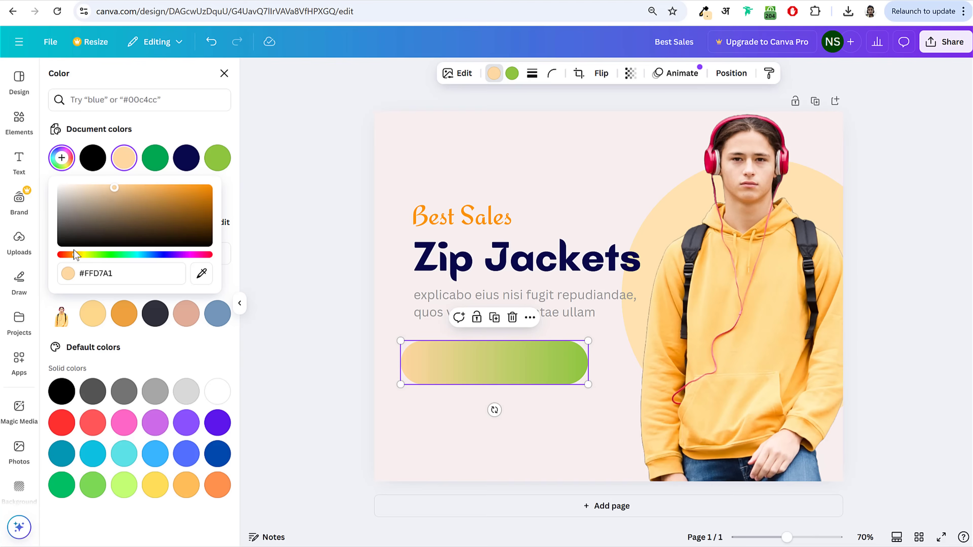
drag(80, 261, 73, 262)
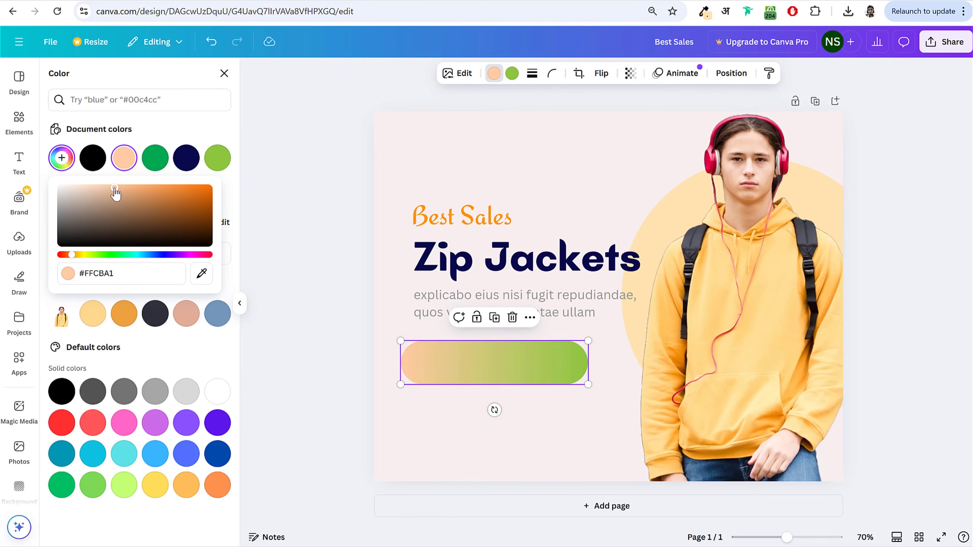
mouse_move(116, 194)
mouse_down()
mouse_move(98, 183)
mouse_move(125, 187)
mouse_up()
Step: Replace the gradient's green end colour with a rich orange
click(512, 73)
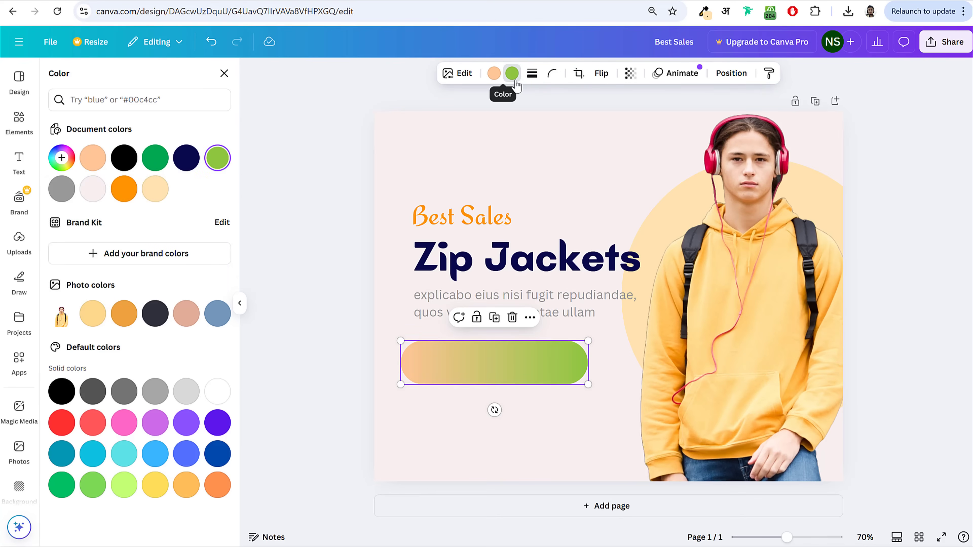
click(62, 158)
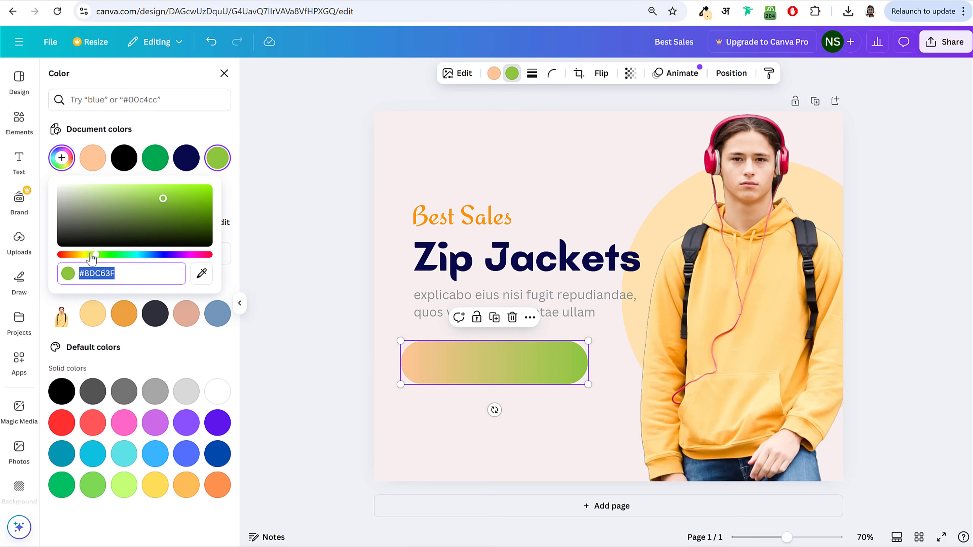
drag(92, 255, 77, 255)
drag(163, 198, 235, 186)
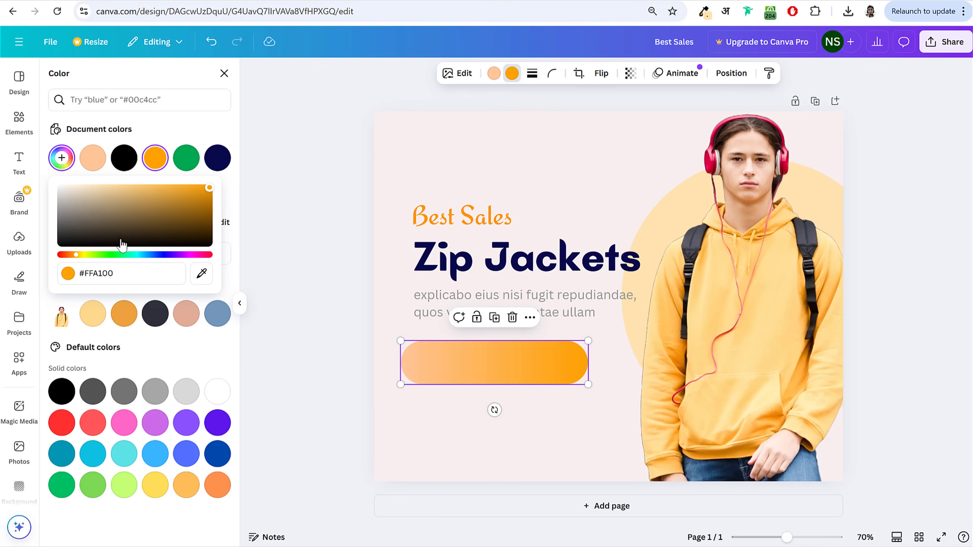
drag(75, 260, 74, 260)
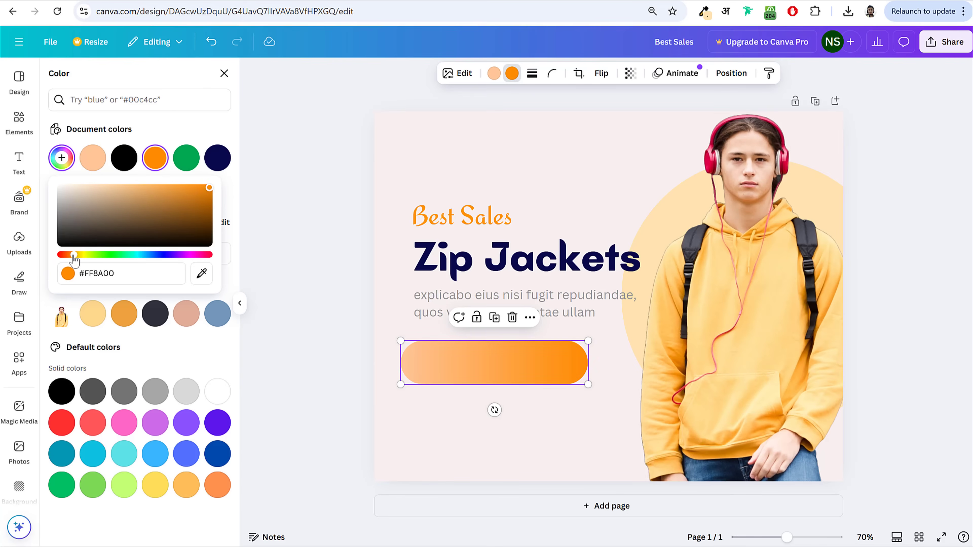
click(362, 308)
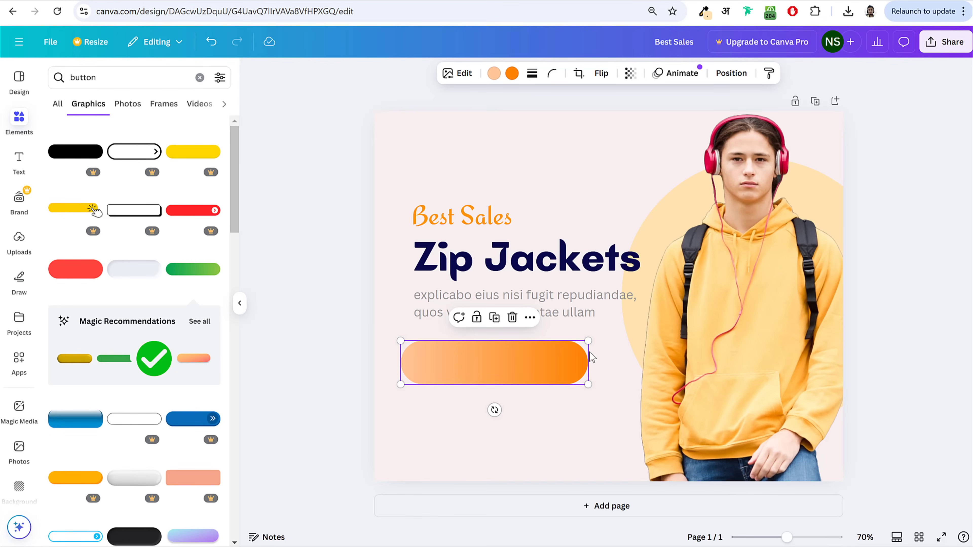
Step: Shrink the pill button to 345 × 80 and move it just under the paragraph
drag(589, 341, 537, 352)
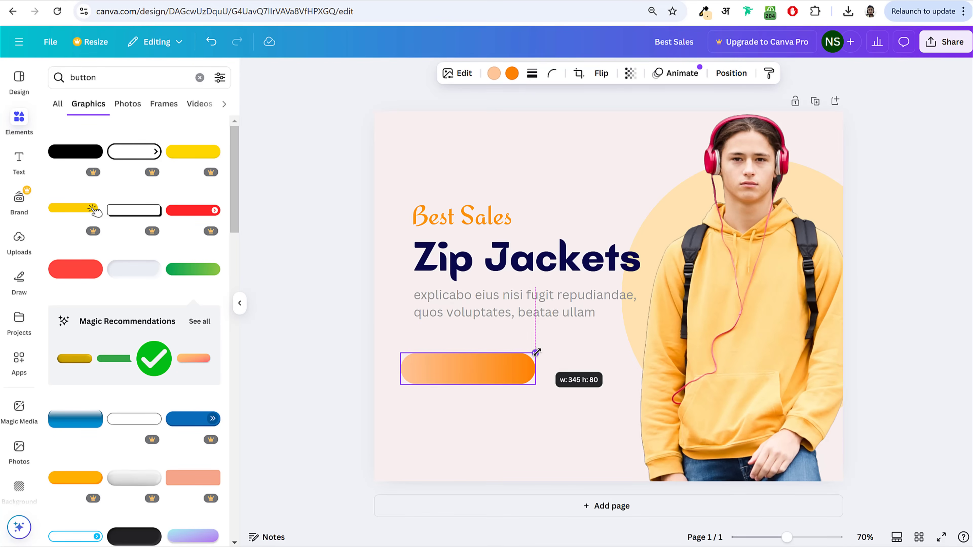
drag(463, 364, 476, 343)
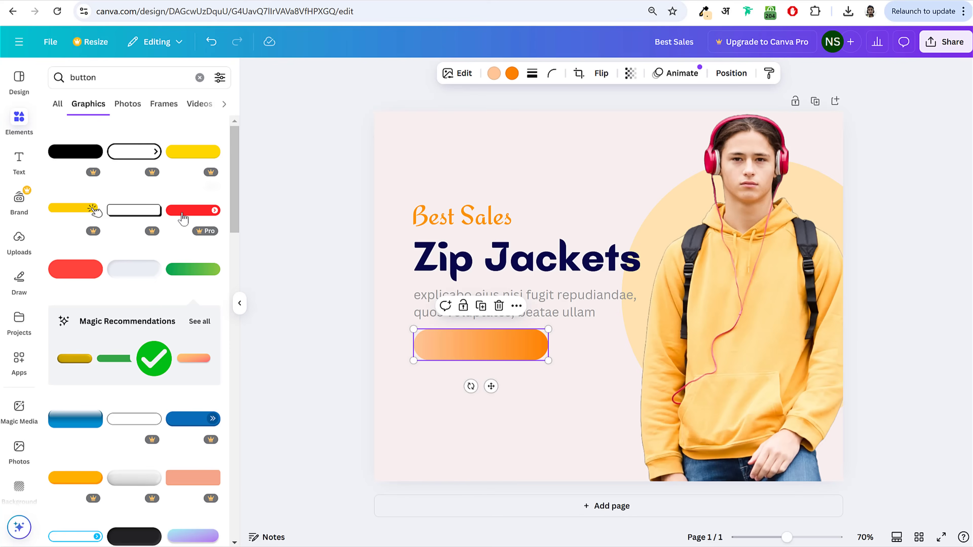
click(19, 161)
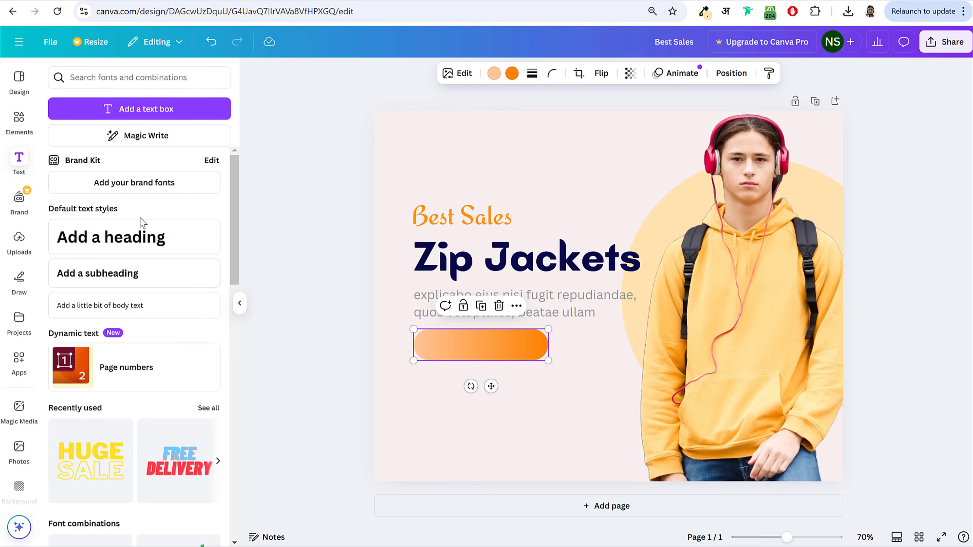
Step: Add a heading text box reading 'DISCOVER NOW'
click(130, 238)
text(DISOC)
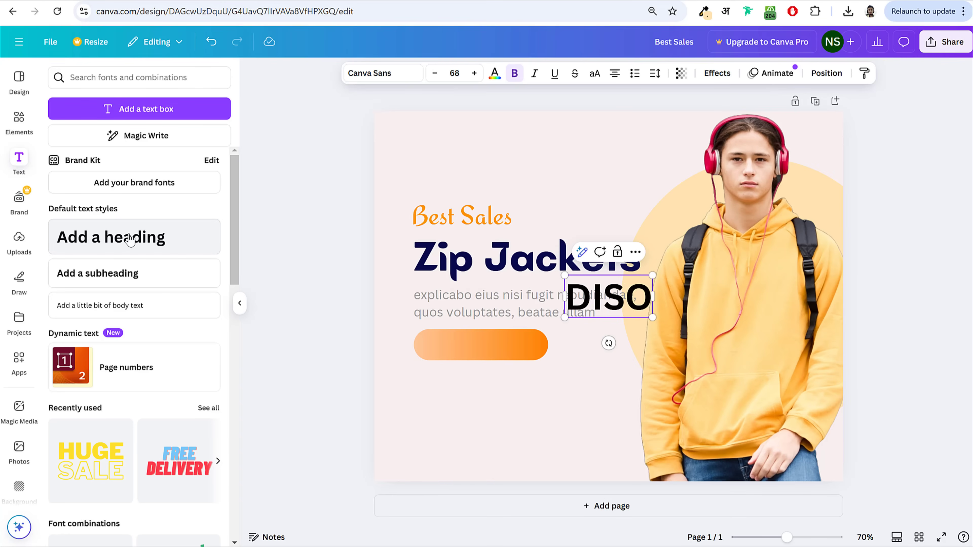
key(BackSpace)
key(BackSpace)
text(CO)
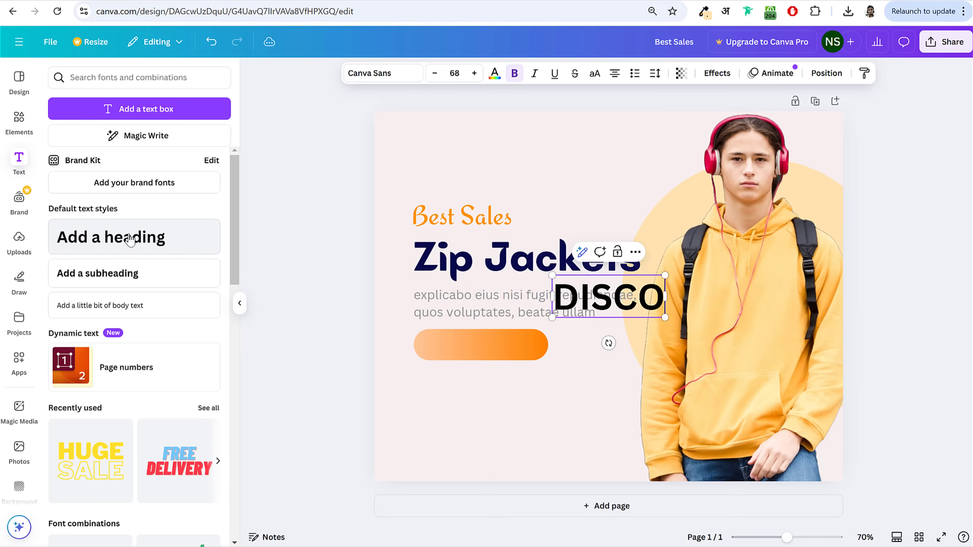
text(VER NOW)
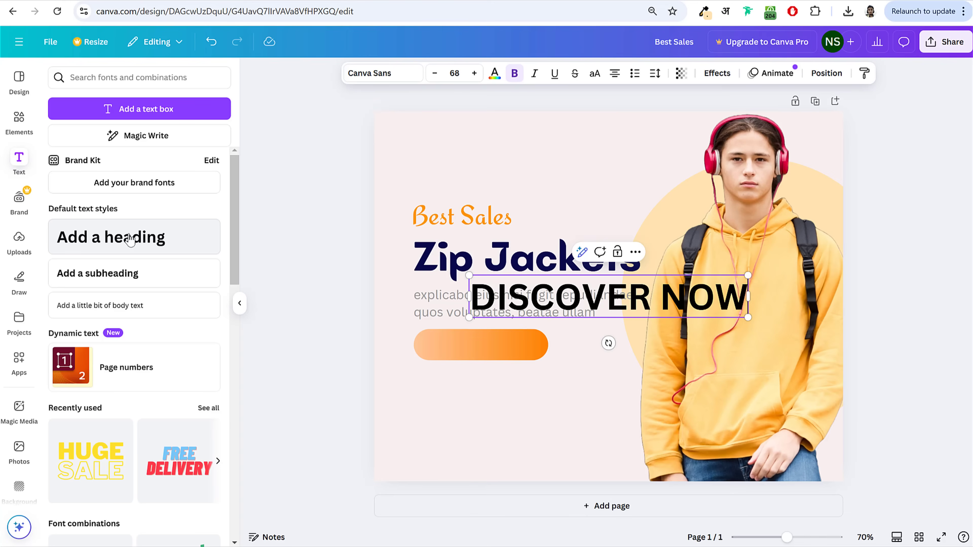
Step: Set DISCOVER NOW in Open Sans and shrink it to about size 25
click(390, 80)
double_click(134, 128)
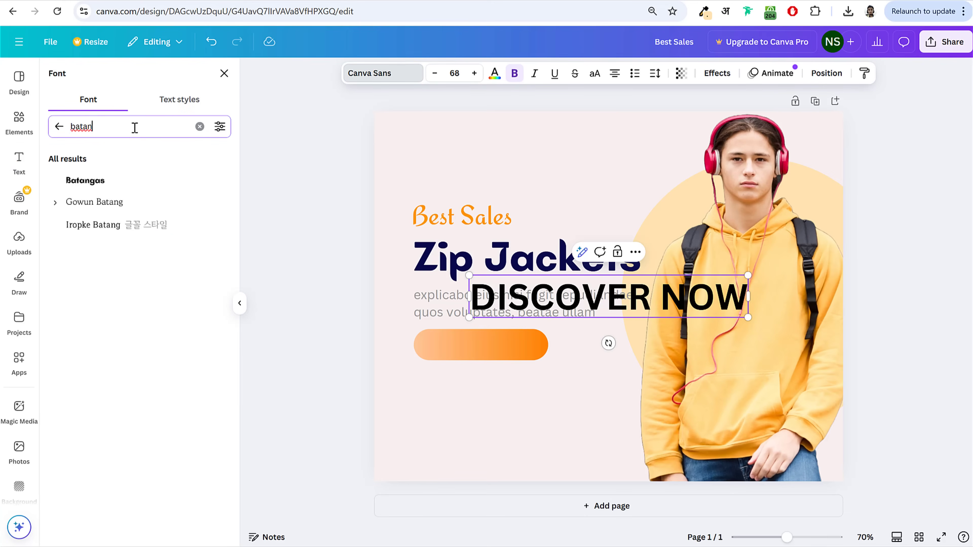
text(open)
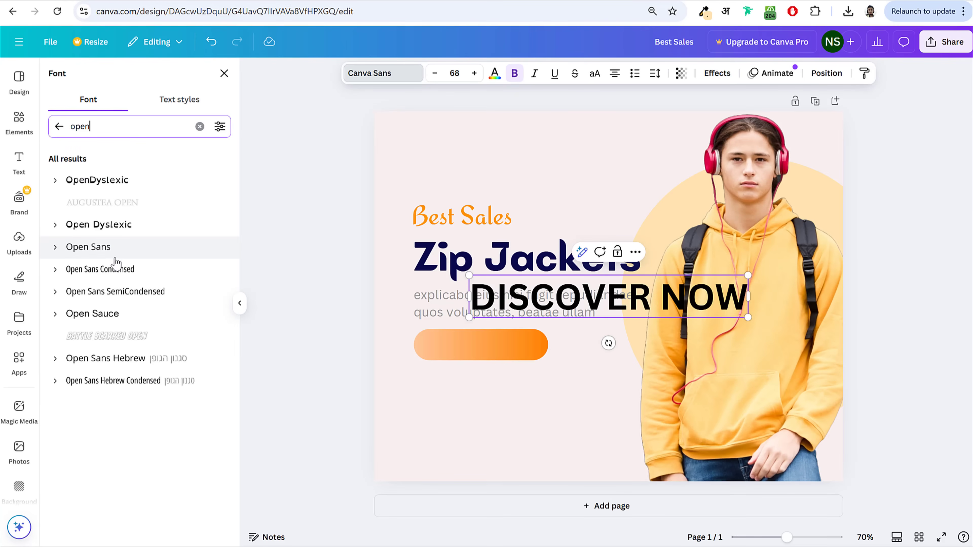
click(115, 256)
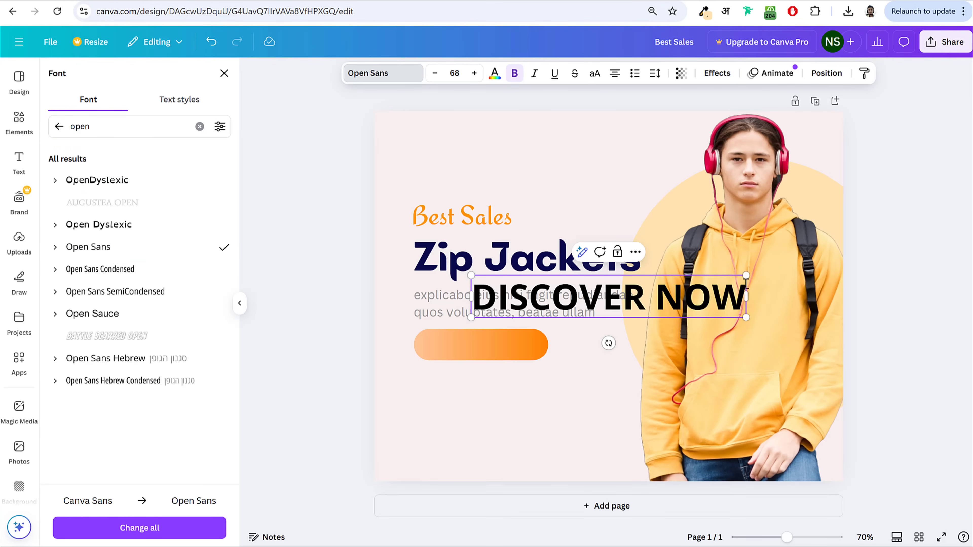
drag(743, 278, 572, 303)
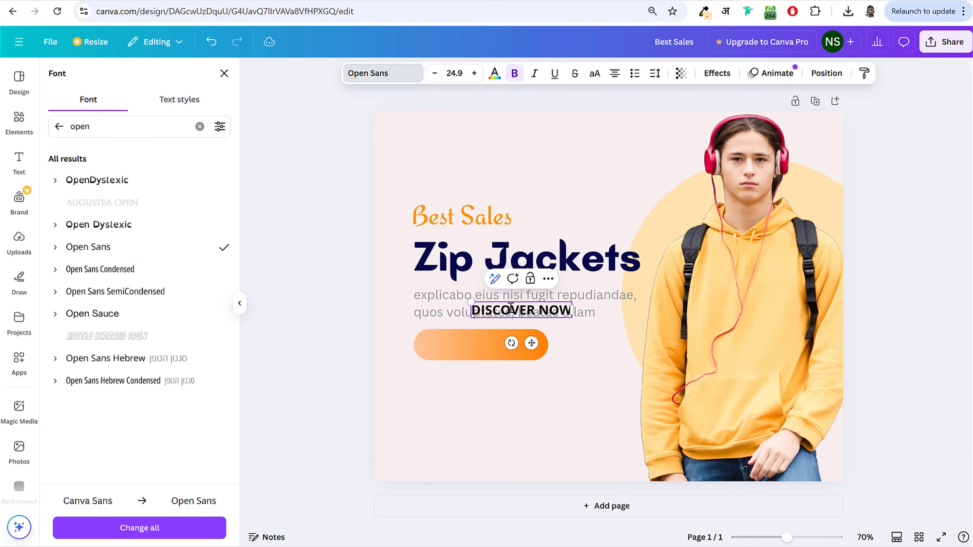
key(Escape)
Step: Place DISCOVER NOW on the orange button and try the Open Sans Light weight
click(529, 310)
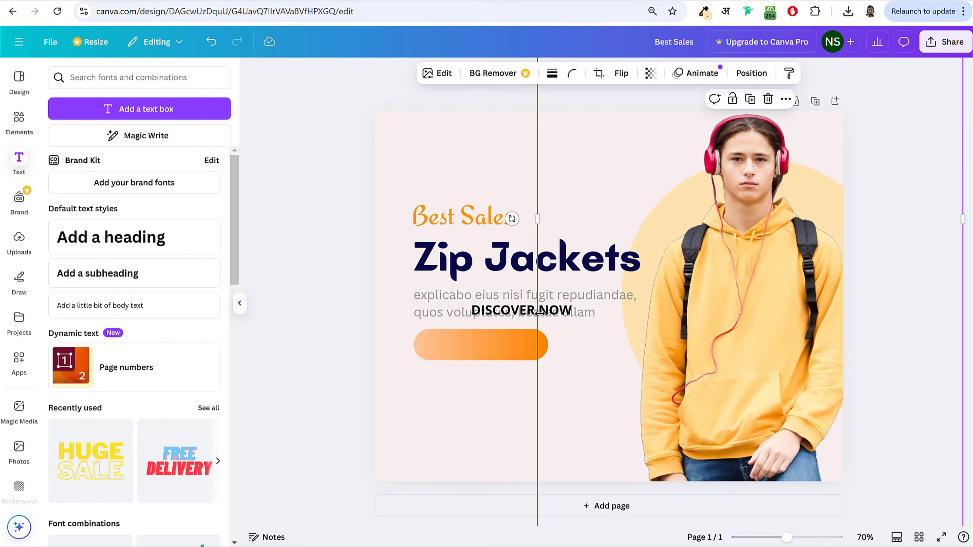
drag(516, 316, 473, 347)
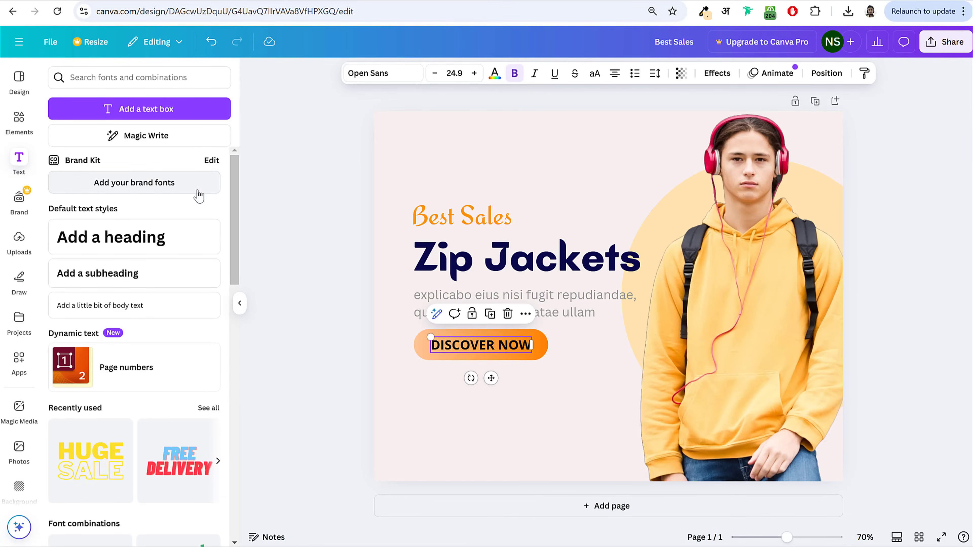
click(479, 345)
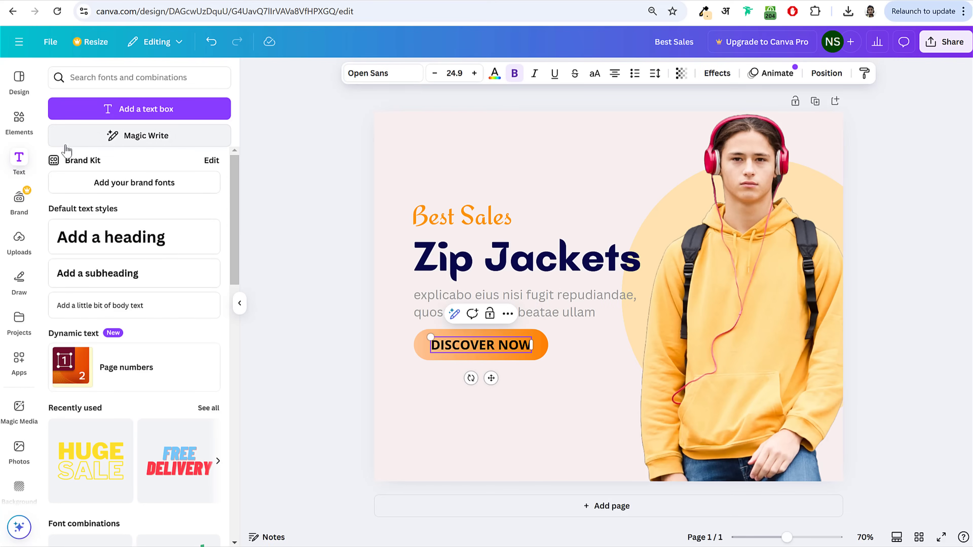
click(374, 73)
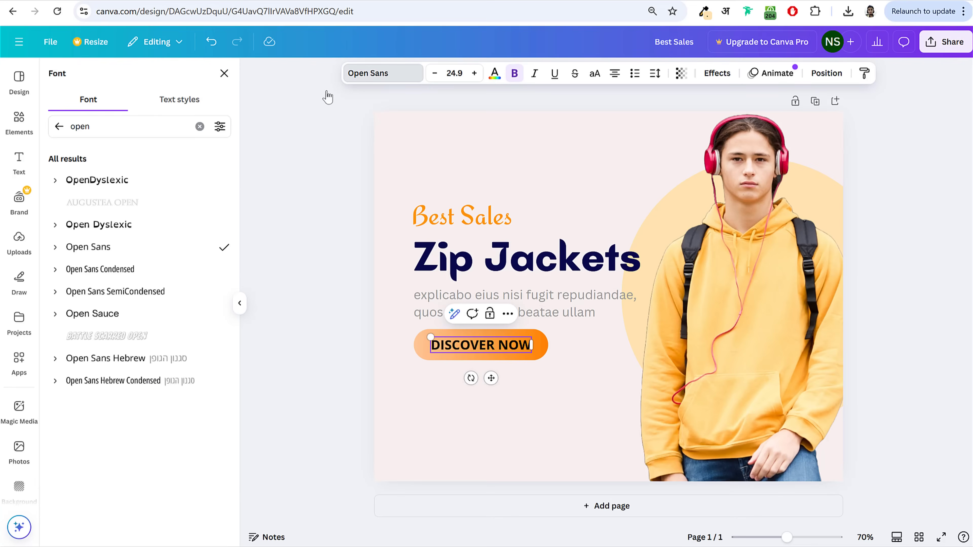
click(54, 253)
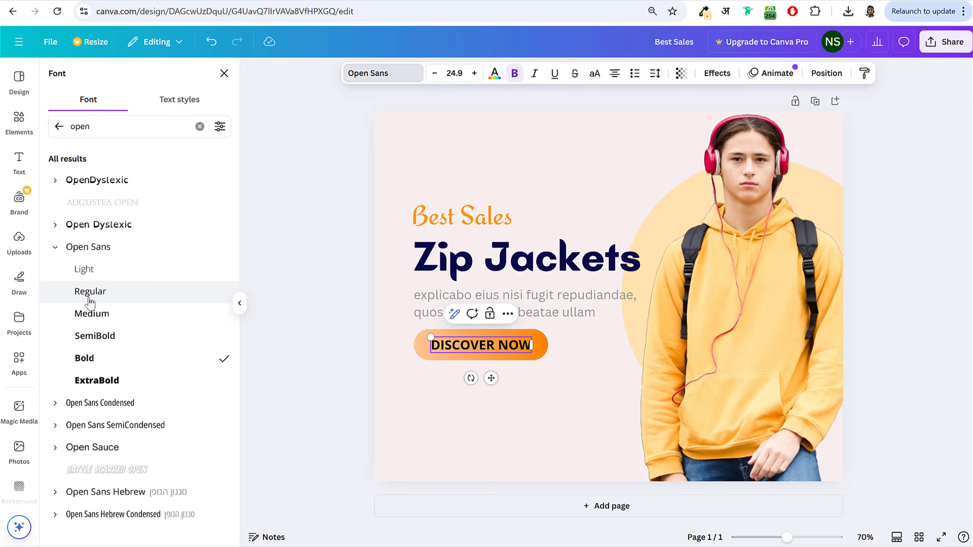
click(84, 269)
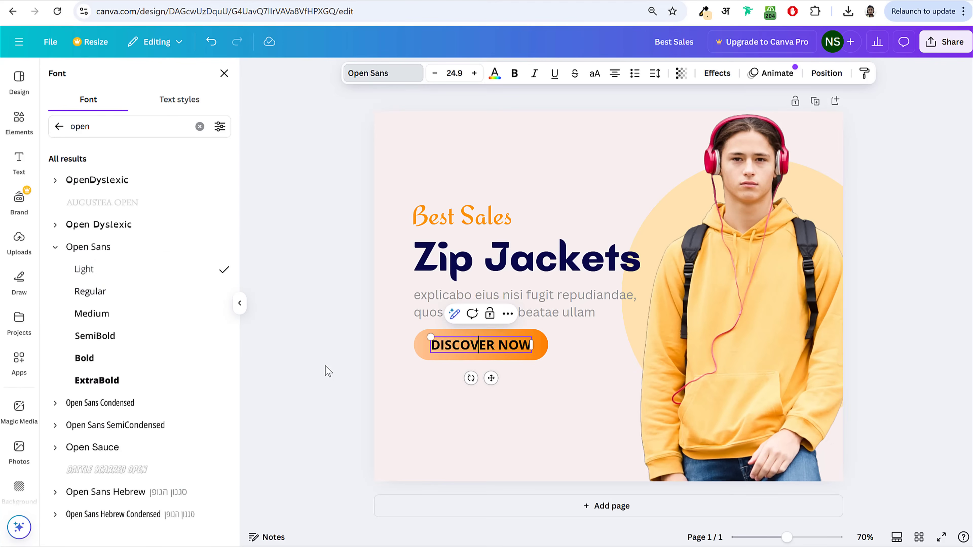
click(471, 346)
Step: Change the DISCOVER NOW weight to Open Sans Regular
click(282, 355)
click(462, 347)
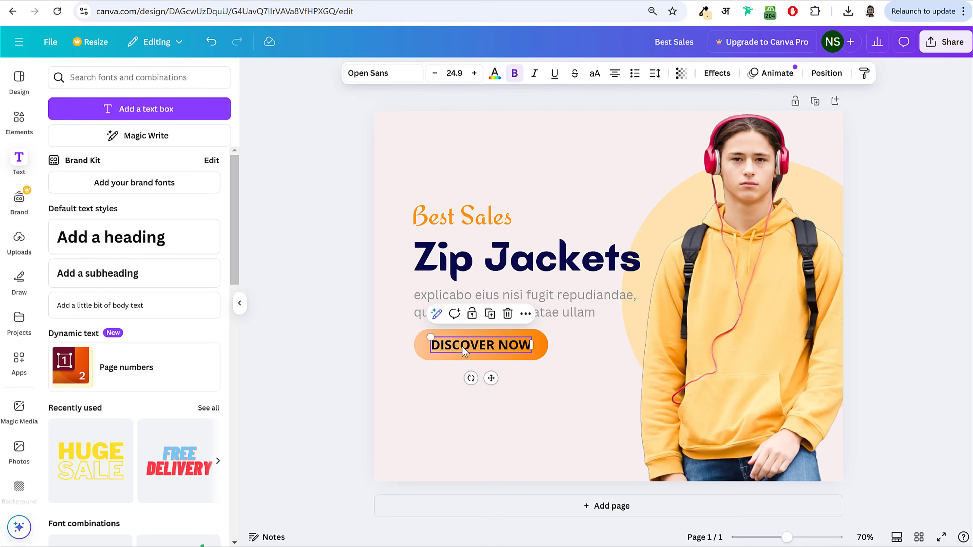
click(375, 74)
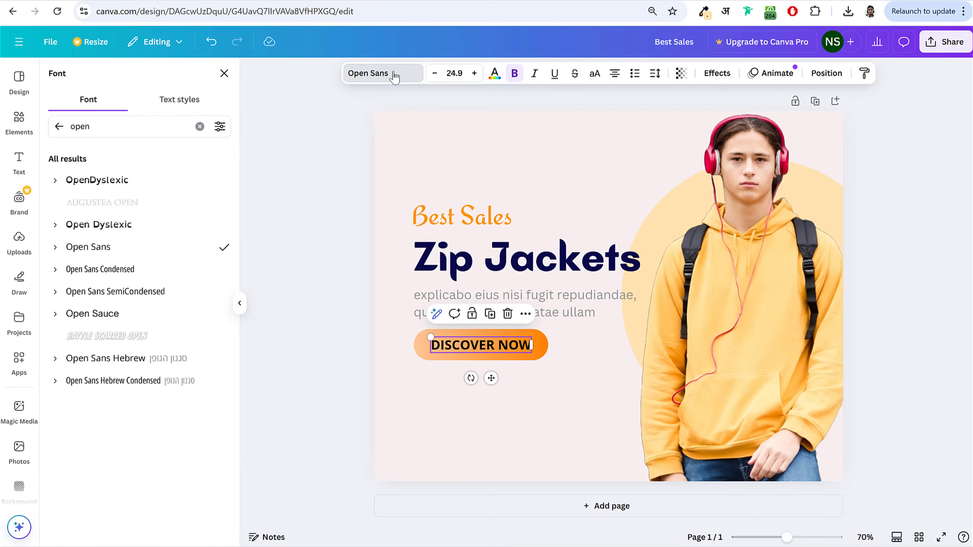
click(55, 247)
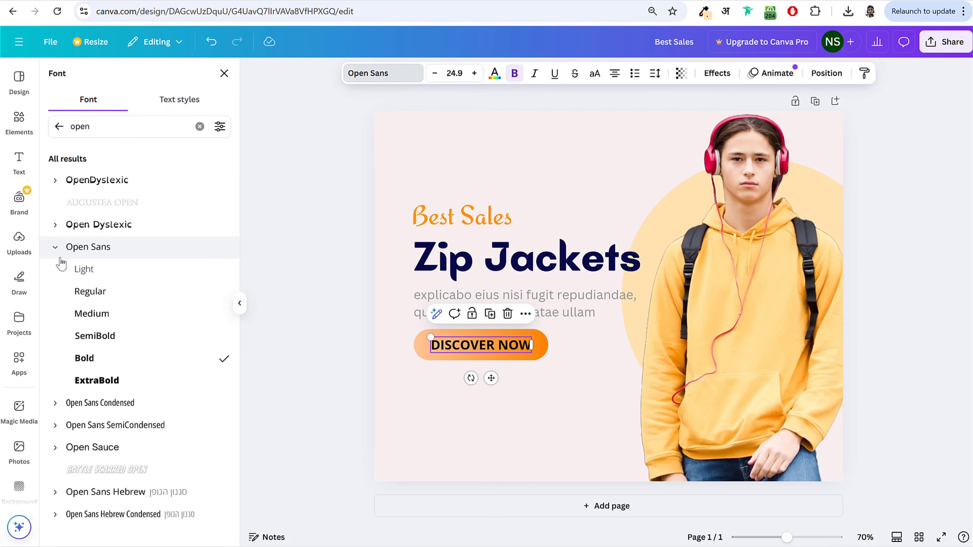
click(87, 296)
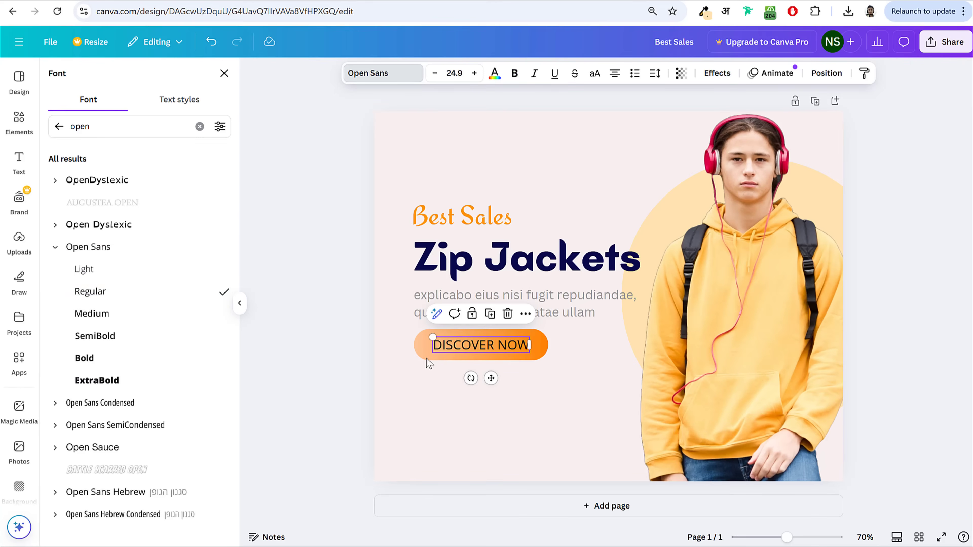
click(257, 320)
click(256, 320)
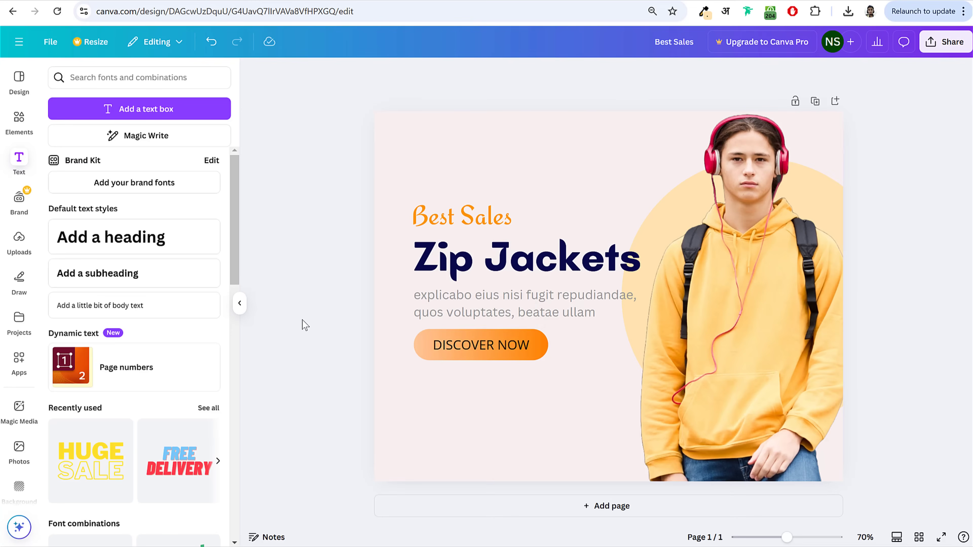
Step: Enlarge the label slightly and recentre it, comparing against the live shop page
click(496, 341)
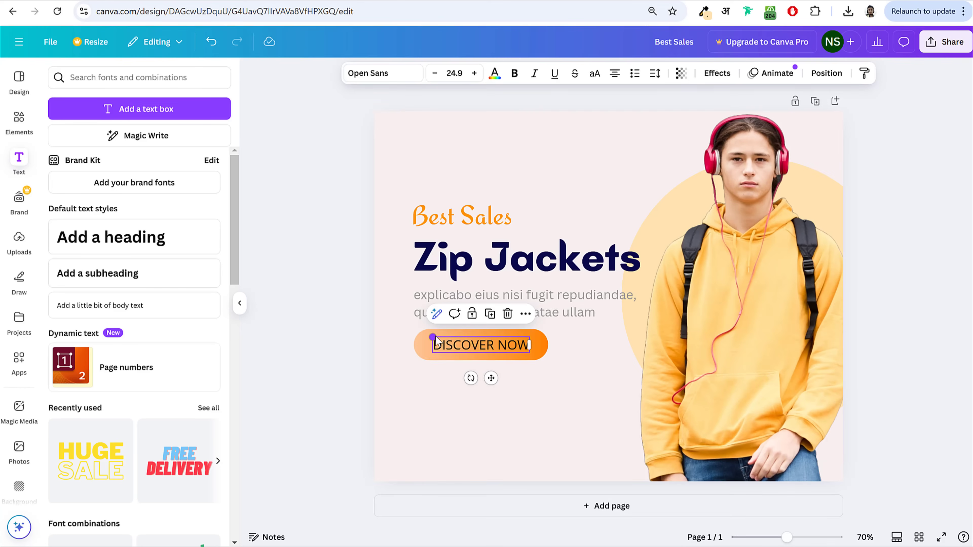
drag(436, 341, 456, 347)
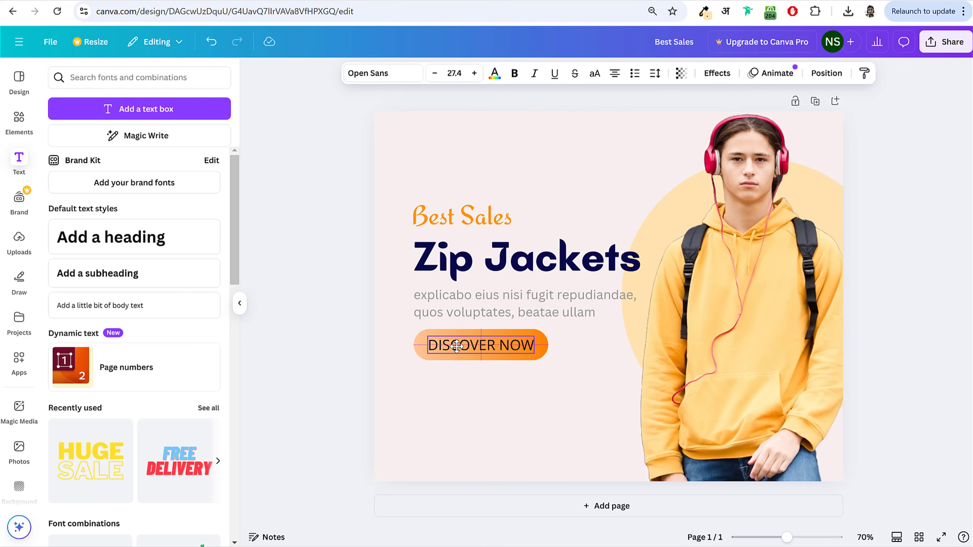
click(61, 0)
key(ctrl+Tab)
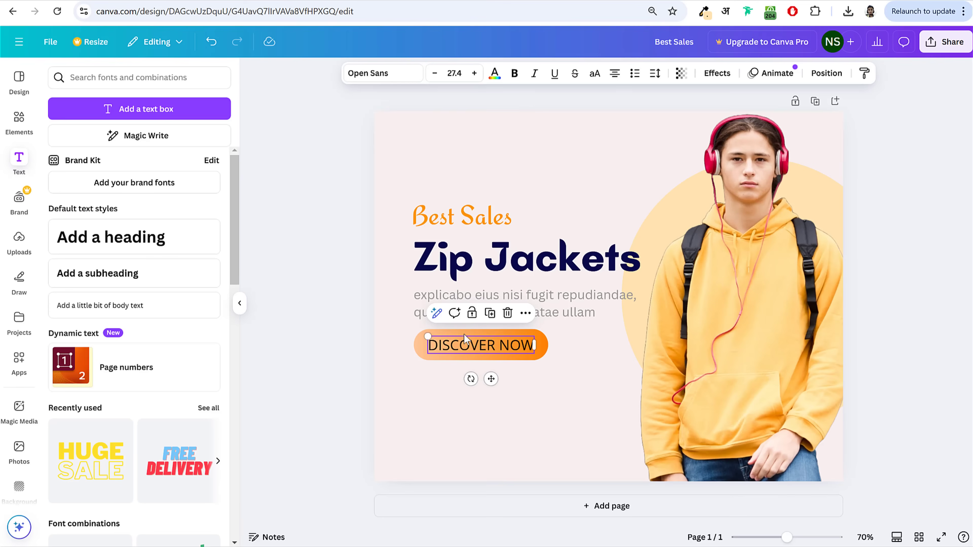
Step: Colour the DISCOVER NOW label white #ffffff
click(494, 72)
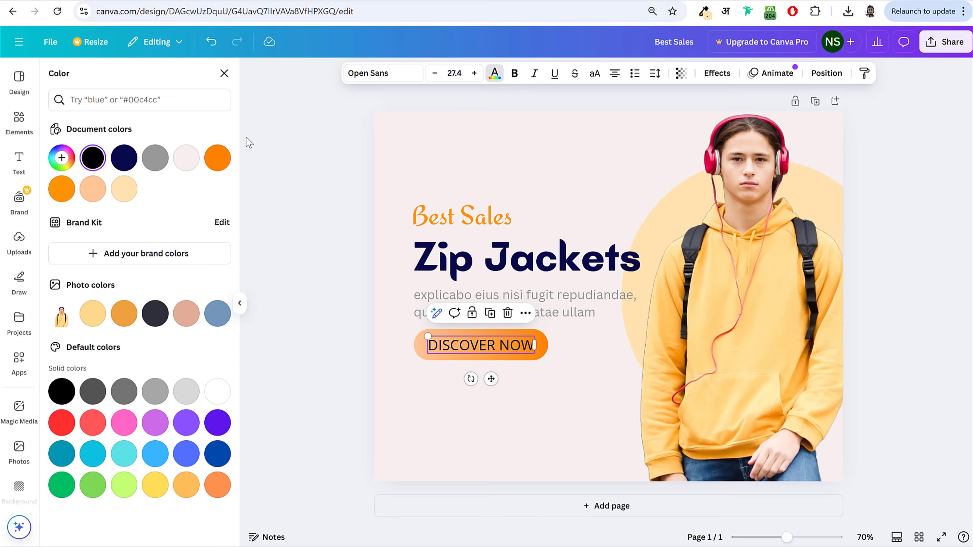
click(61, 157)
text(#ffffff)
key(Escape)
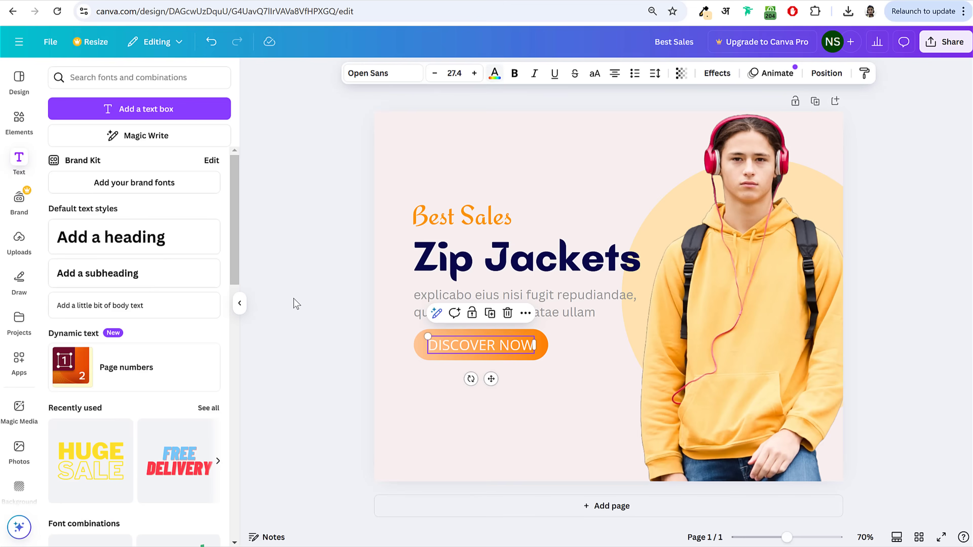
click(293, 298)
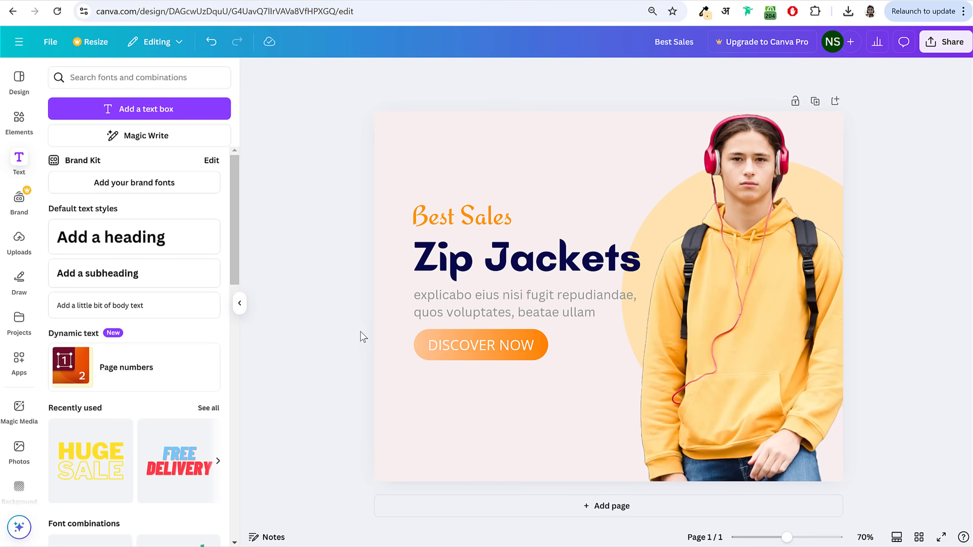
drag(416, 350, 522, 360)
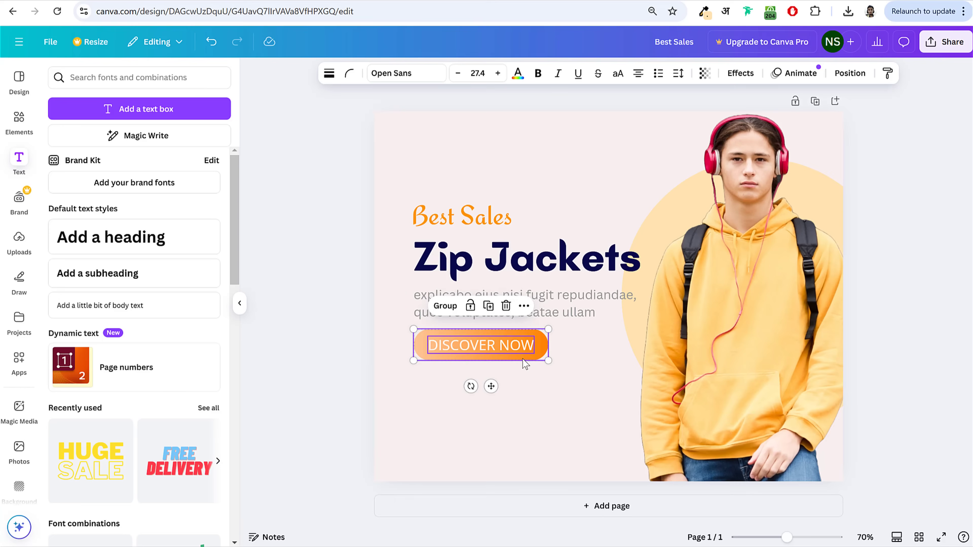
Step: Group the DISCOVER NOW label with its orange pill and scale the group down to label size 23.1
click(446, 306)
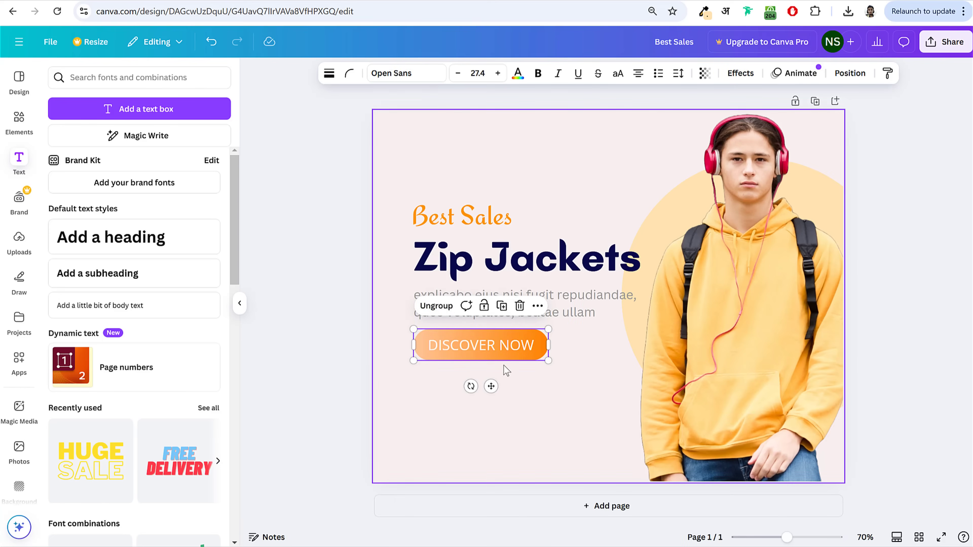
drag(547, 360, 477, 342)
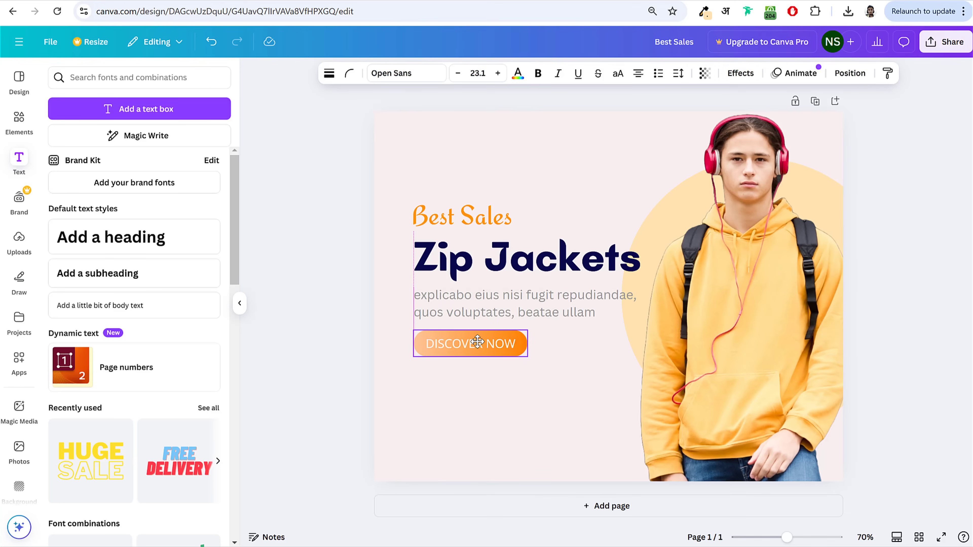
click(304, 214)
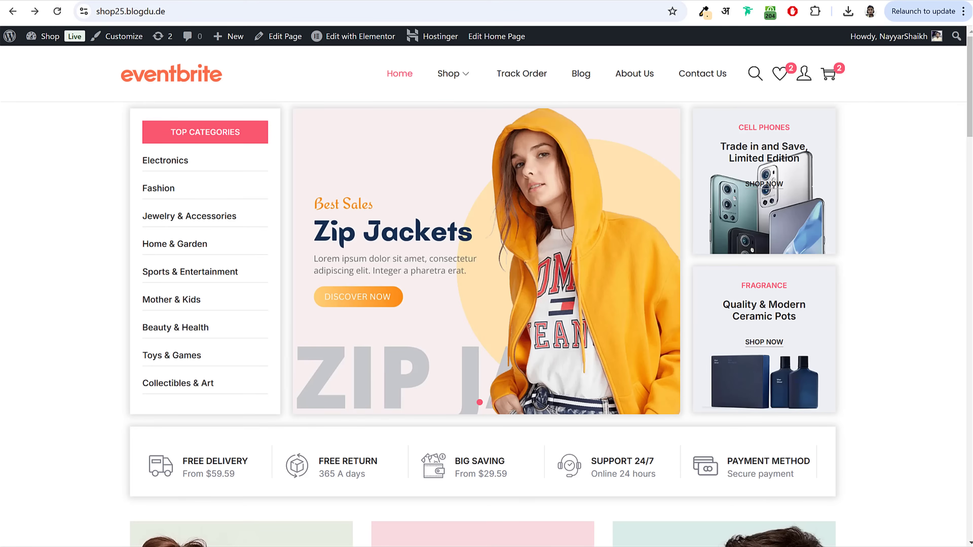
click(176, 0)
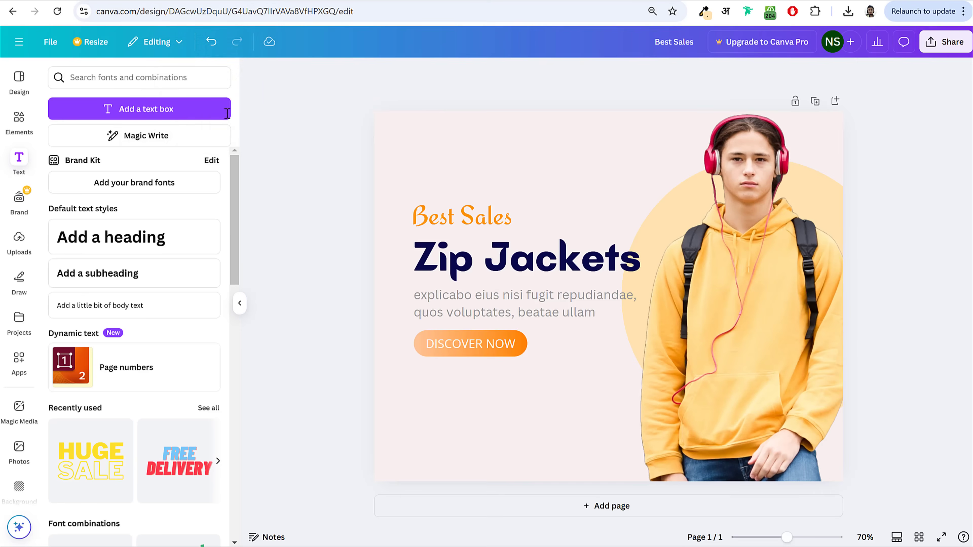
Step: Add a 'ZIP JACKET' heading and enlarge it greatly
click(123, 240)
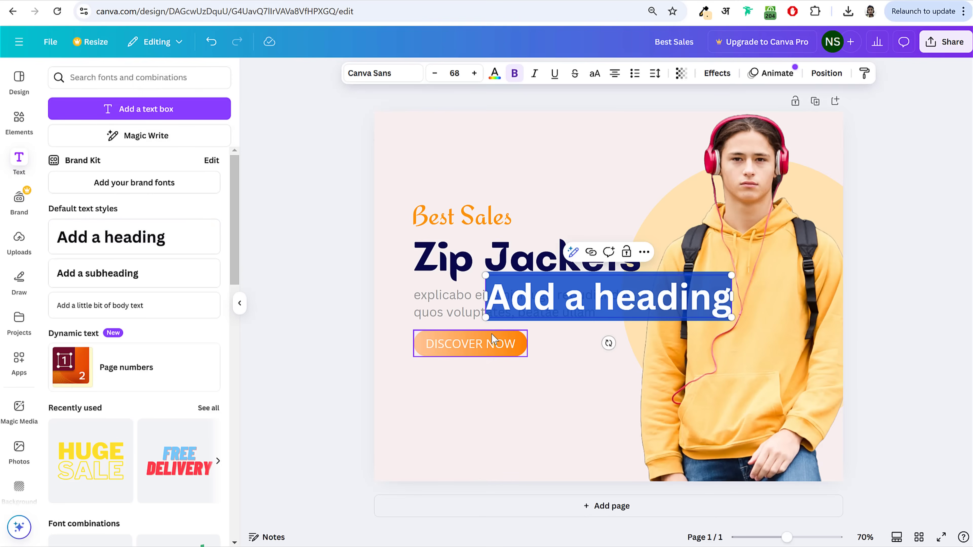
text(ZIP+)
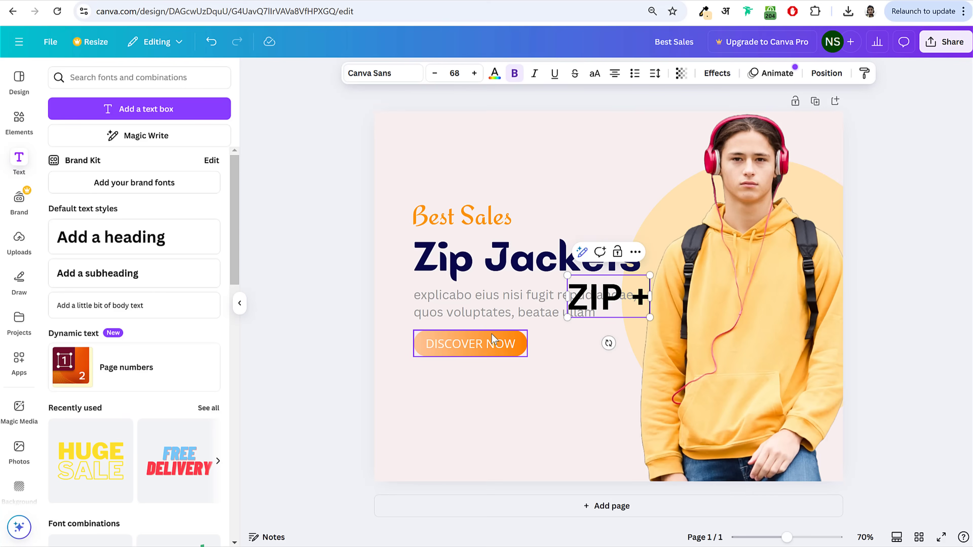
key(BackSpace)
text(JACK)
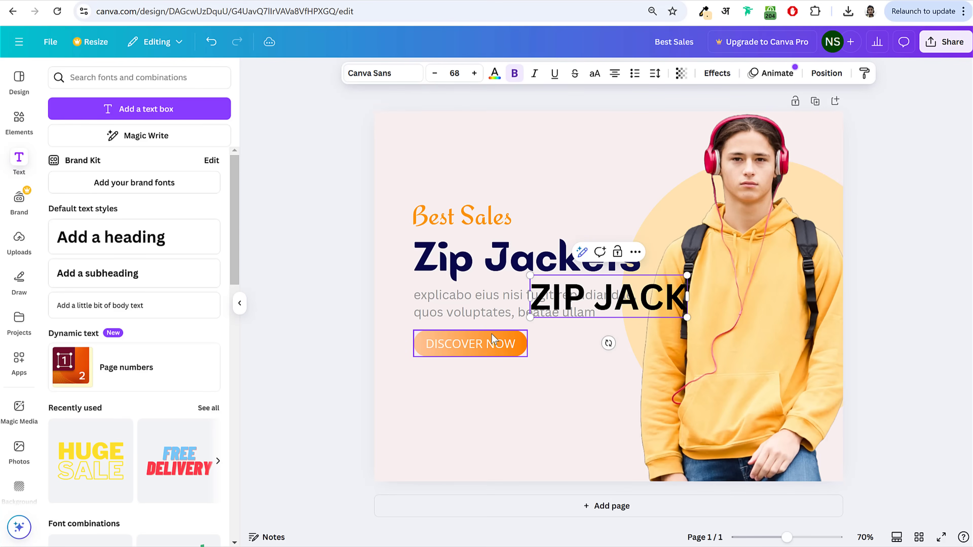
text(ET)
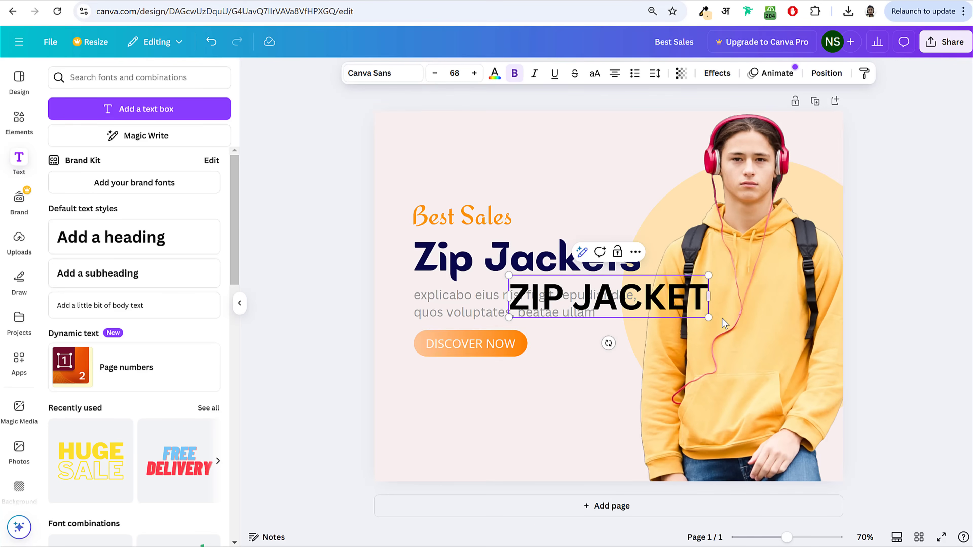
drag(709, 316, 971, 383)
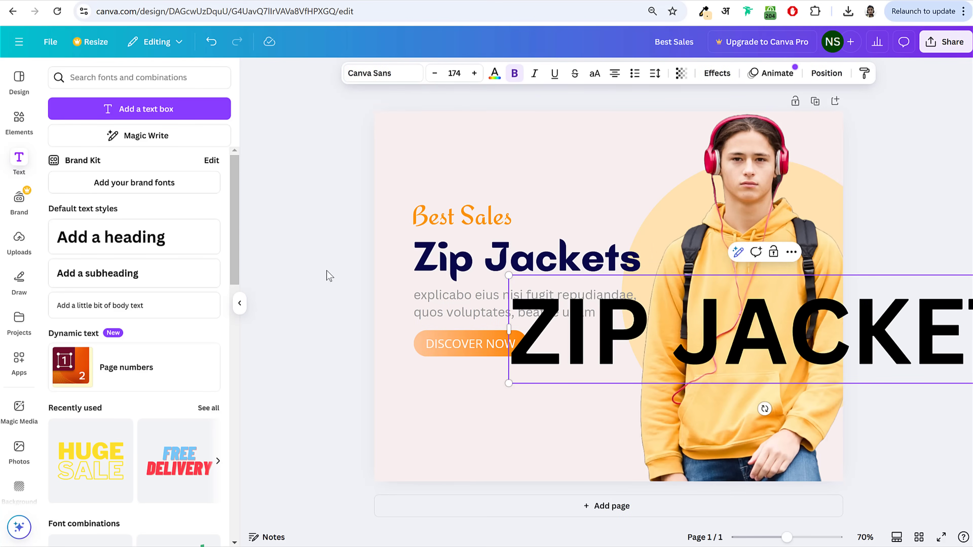
Step: Delete a stray body text box and place ZIP JACKET at the page bottom, size 225
click(200, 300)
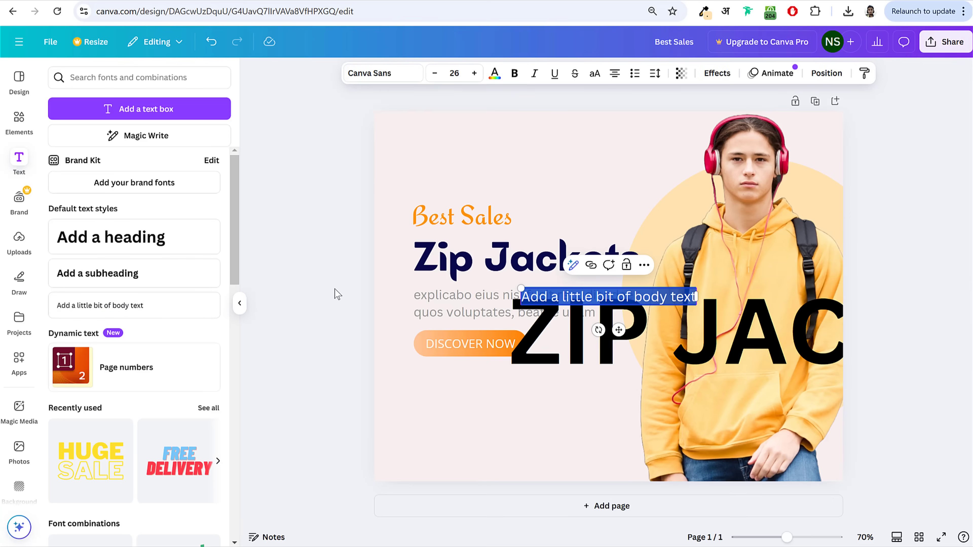
click(313, 284)
click(566, 298)
key(Delete)
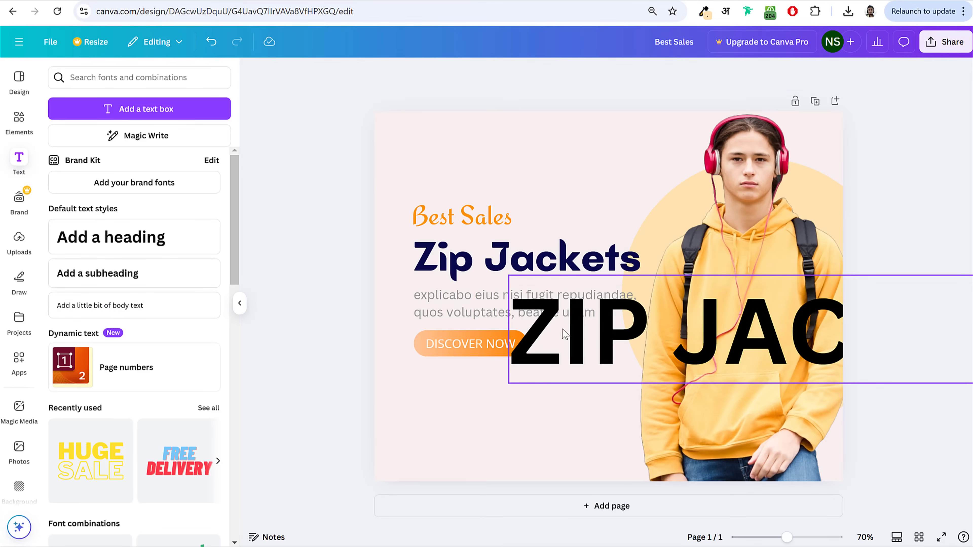
drag(563, 329, 433, 427)
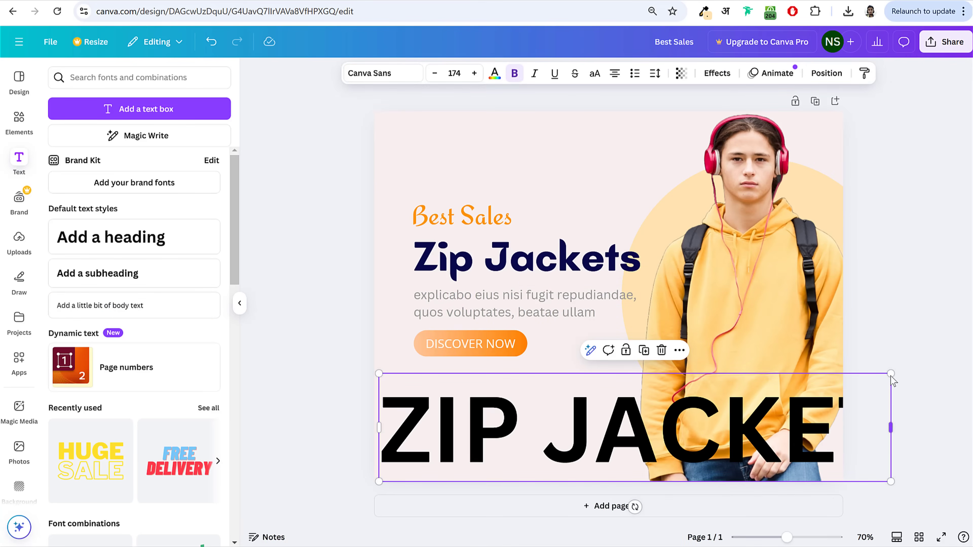
drag(891, 375, 970, 340)
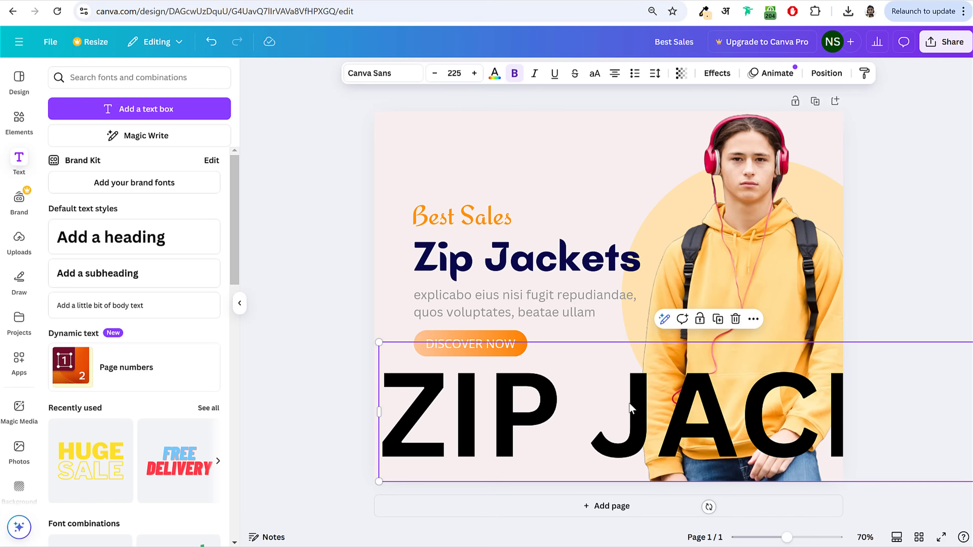
drag(630, 408, 628, 423)
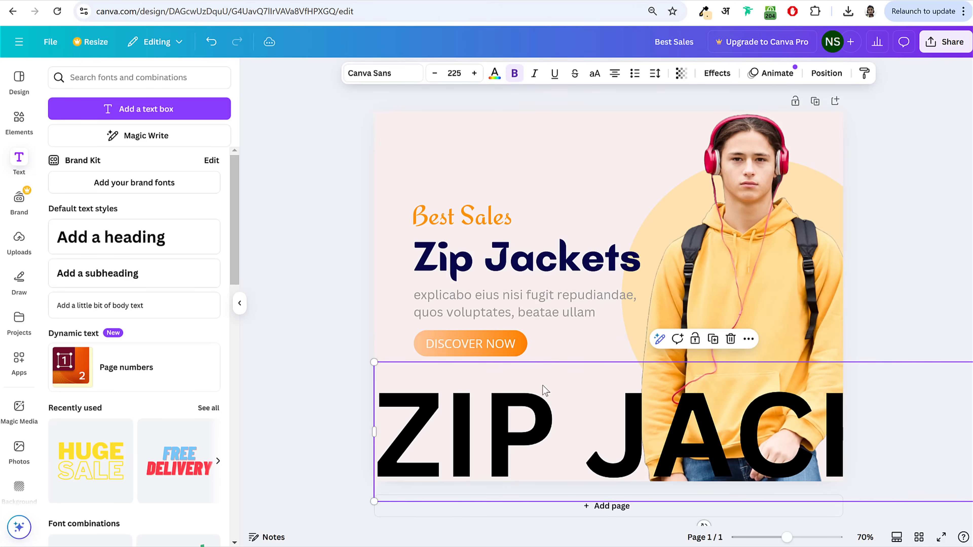
Step: Colour the ZIP JACKET heading light grey #C0C0C0
click(494, 72)
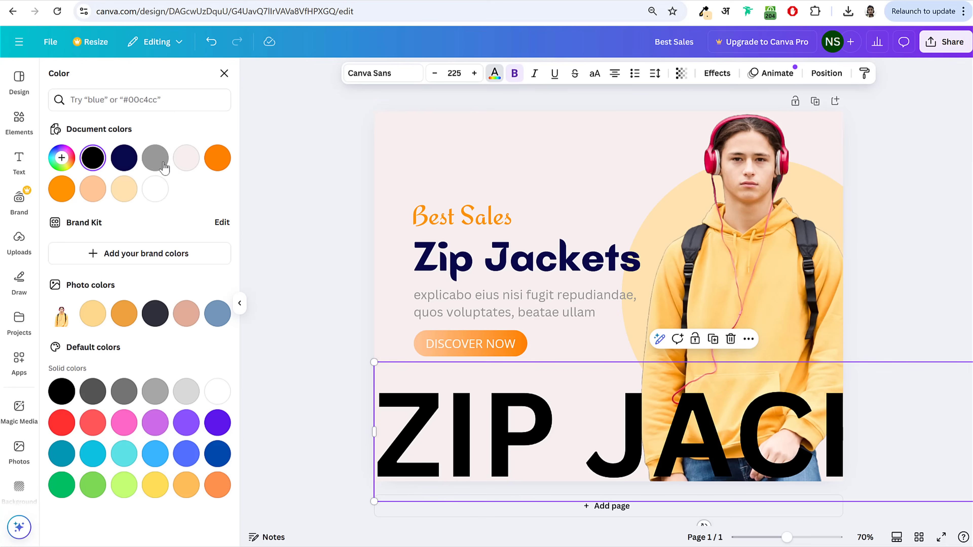
click(155, 157)
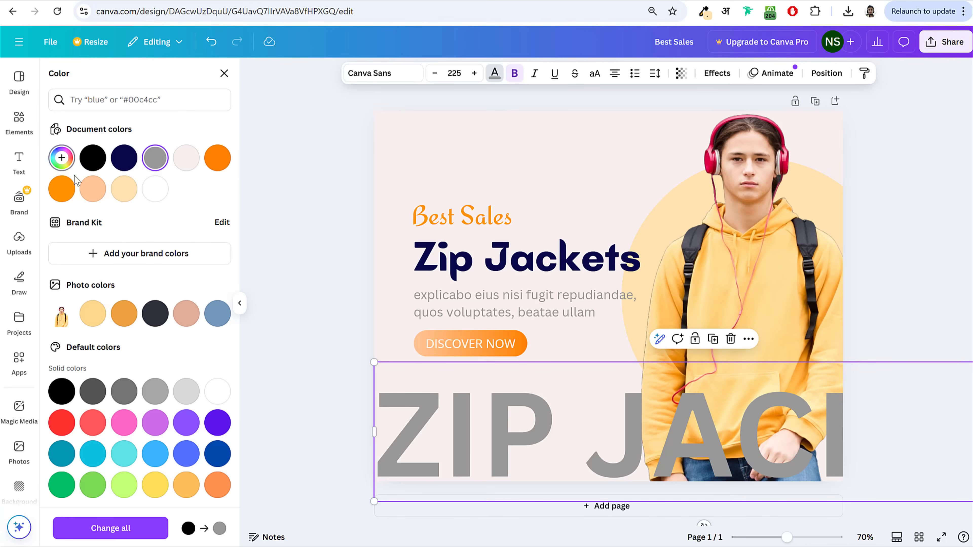
click(60, 161)
drag(60, 209, 43, 201)
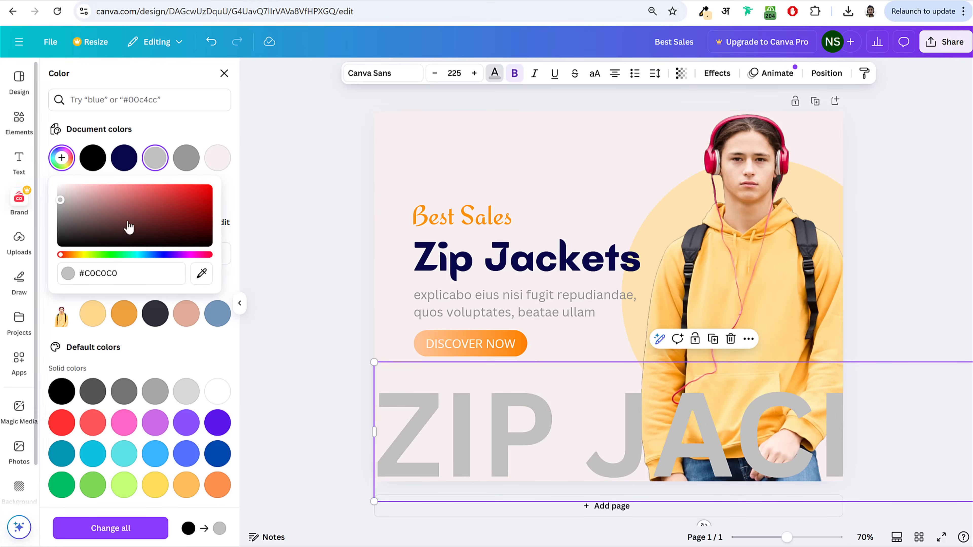
key(Escape)
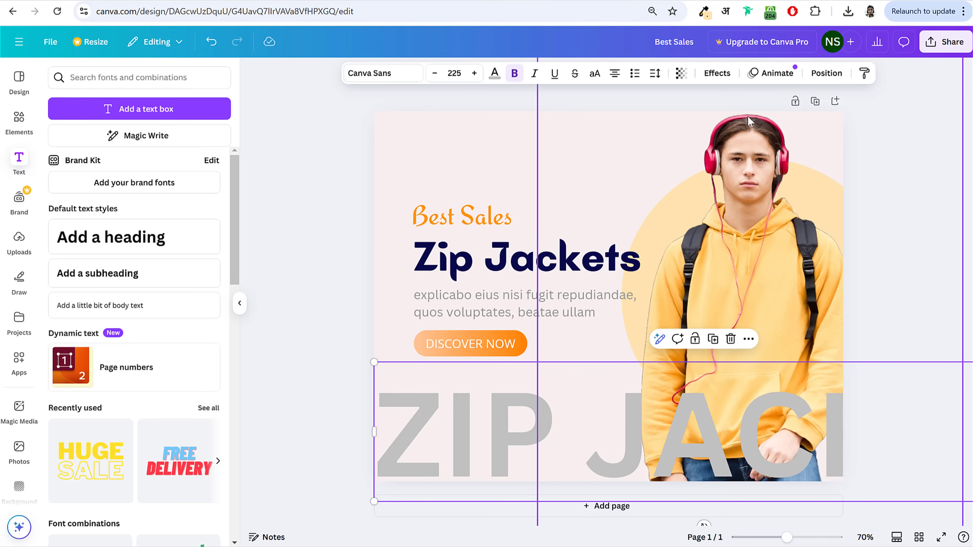
Step: Send ZIP JACKET behind the model photo
click(824, 73)
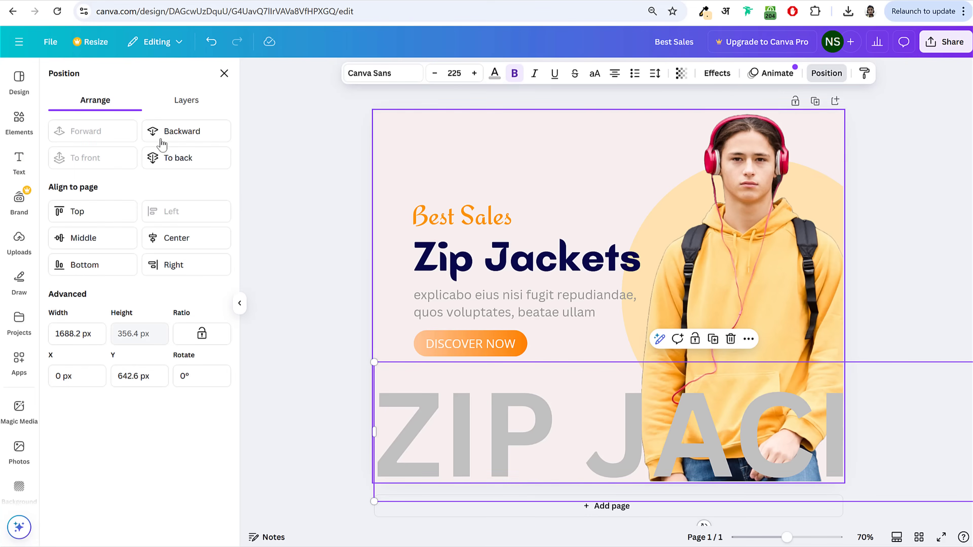
click(199, 133)
key(Escape)
click(891, 184)
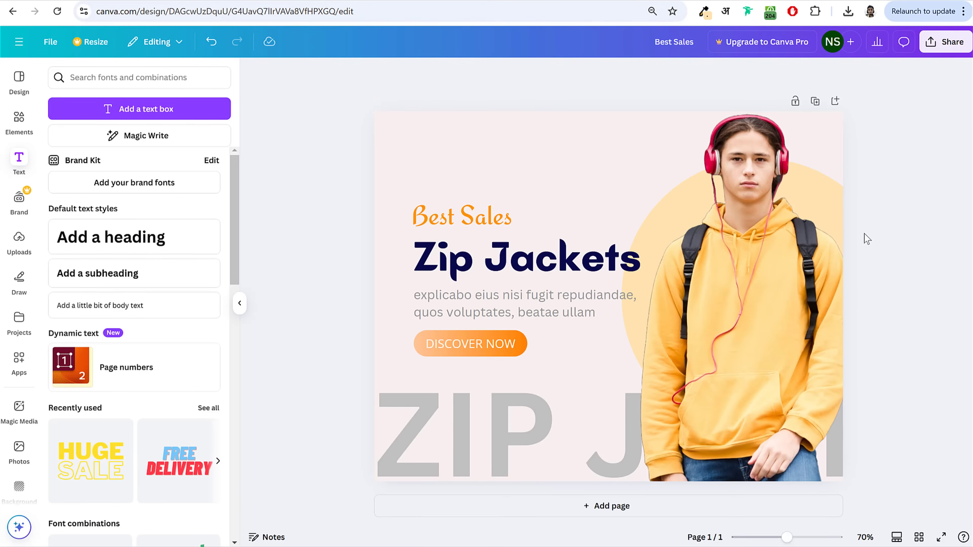
Step: Shift the heading, description and button block slightly left
drag(338, 183, 465, 345)
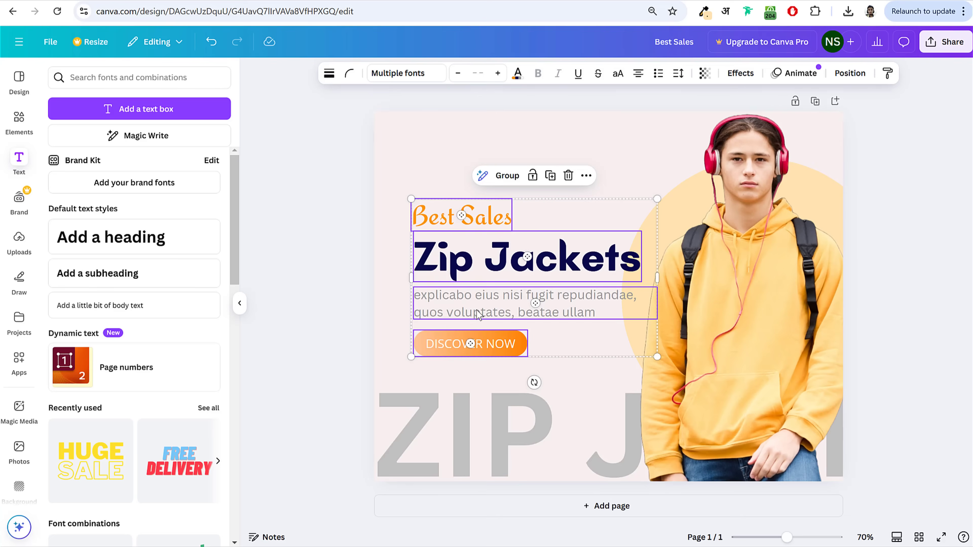
mouse_move(477, 309)
mouse_down()
mouse_move(498, 278)
mouse_move(464, 299)
mouse_up()
click(332, 326)
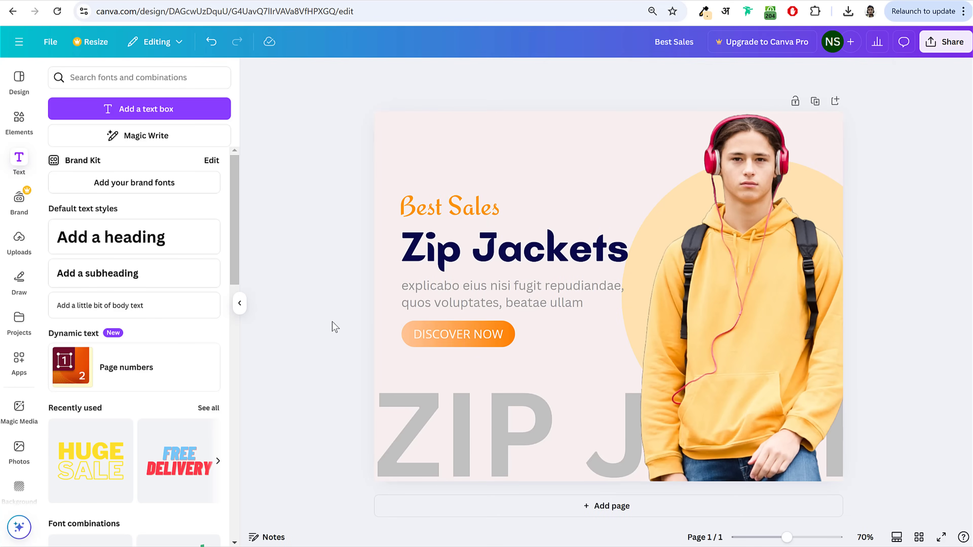
Step: Set the grey ZIP backdrop text to Canva Sans Bold
click(430, 426)
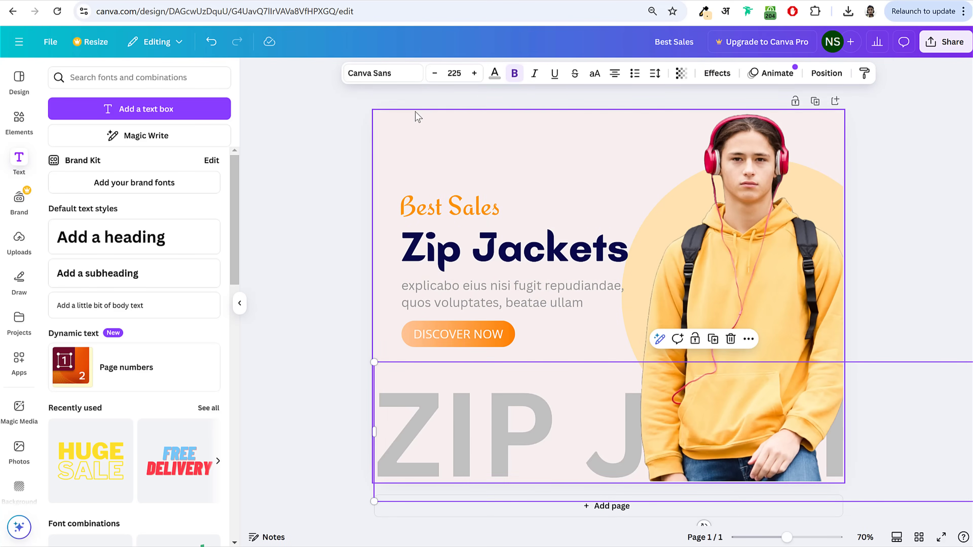
click(356, 73)
text(open)
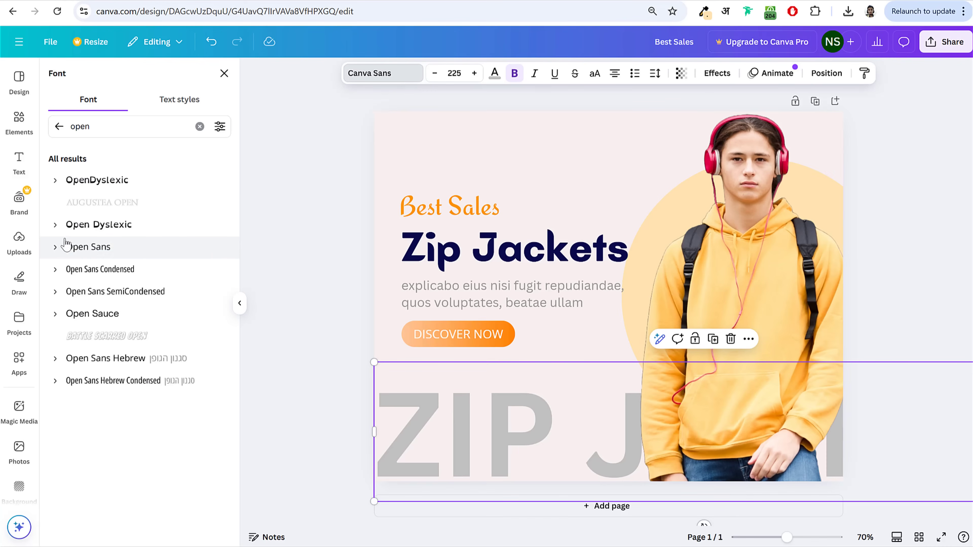
click(58, 126)
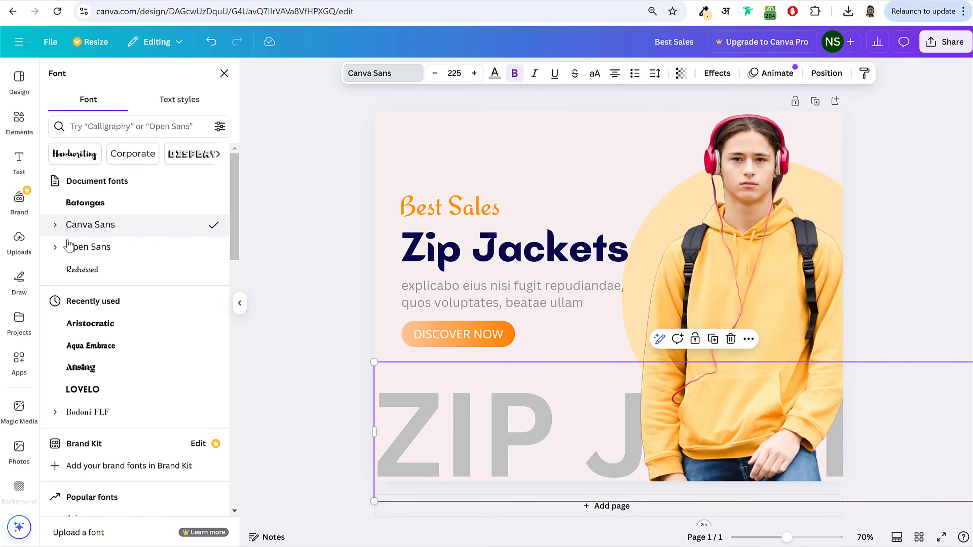
click(56, 225)
click(83, 292)
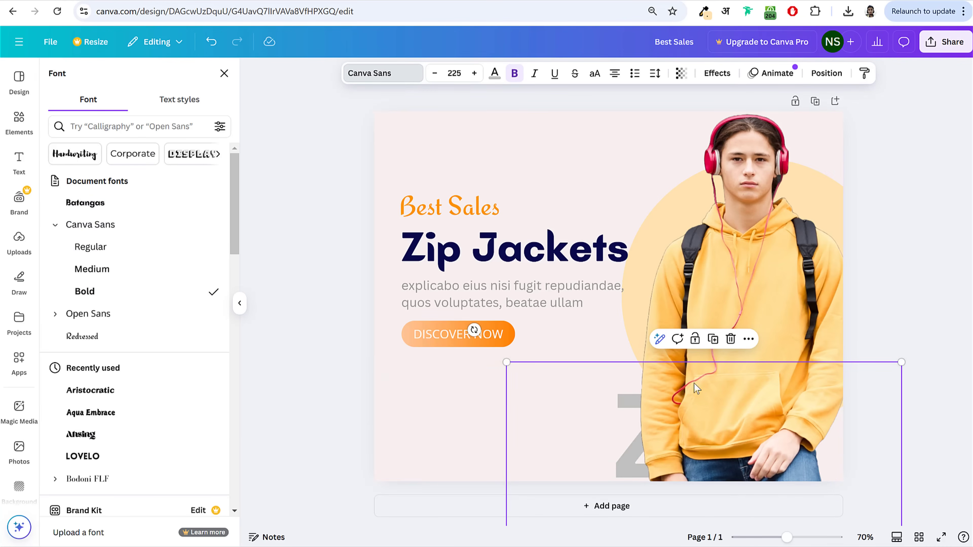
scroll(533, 430, down, 2)
scroll(532, 430, down, 3)
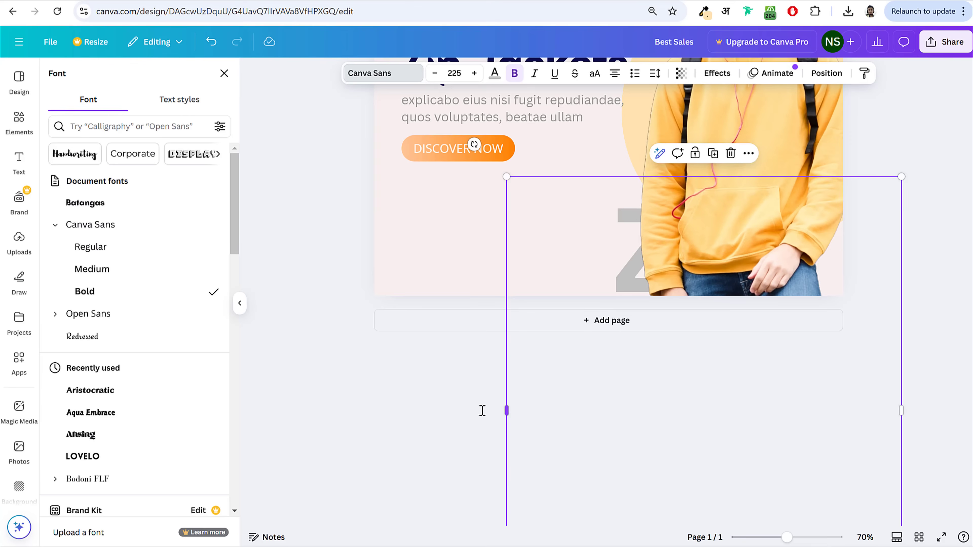
scroll(306, 409, up, 5)
Step: Widen the ZIP text box onto one line at size 222 so ZIP J fills the bottom
drag(482, 411, 274, 418)
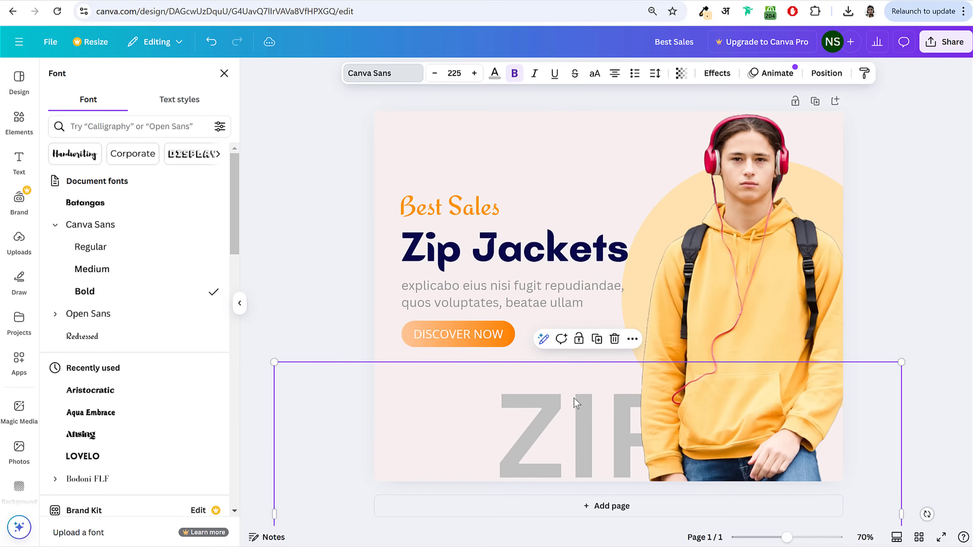
drag(574, 399, 477, 407)
scroll(780, 371, down, 4)
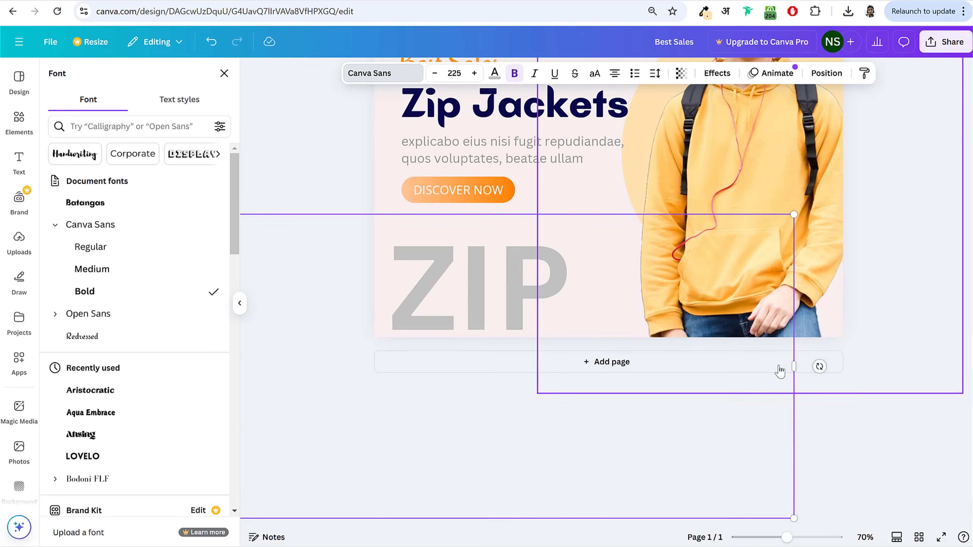
scroll(780, 371, up, 1)
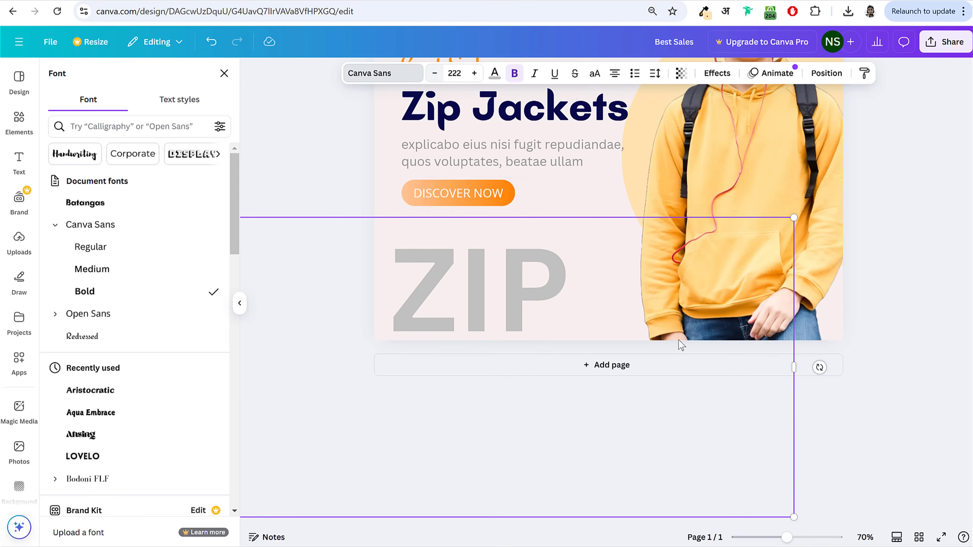
drag(793, 367, 950, 369)
scroll(747, 383, up, 4)
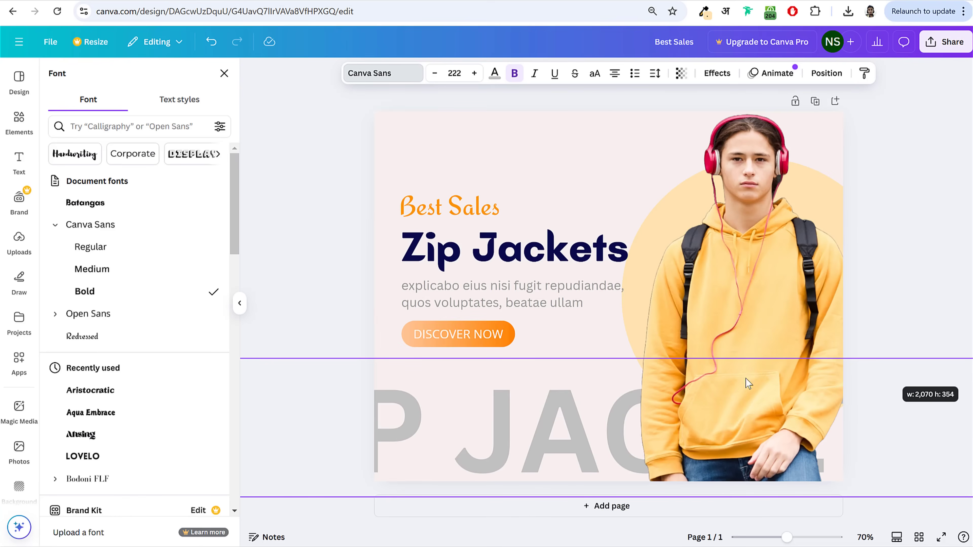
drag(448, 434, 575, 430)
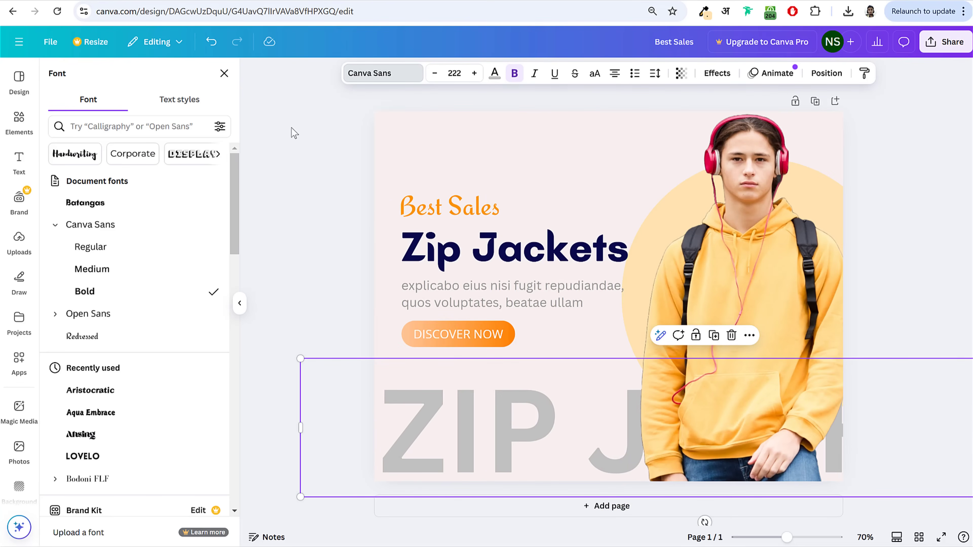
Step: Switch the ZIP backdrop text to Open Sans ExtraBold and nudge it slightly left
click(377, 73)
scroll(149, 352, down, 5)
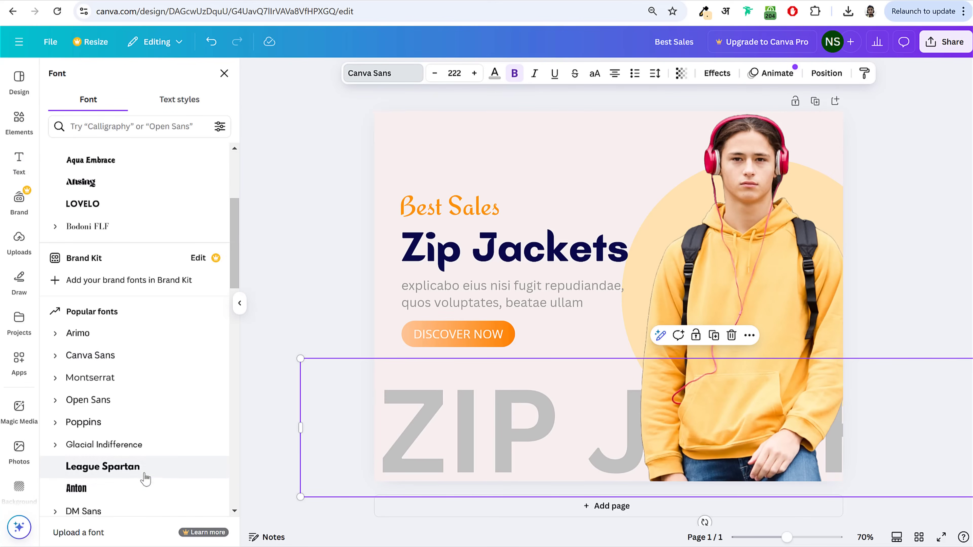
scroll(153, 470, up, 5)
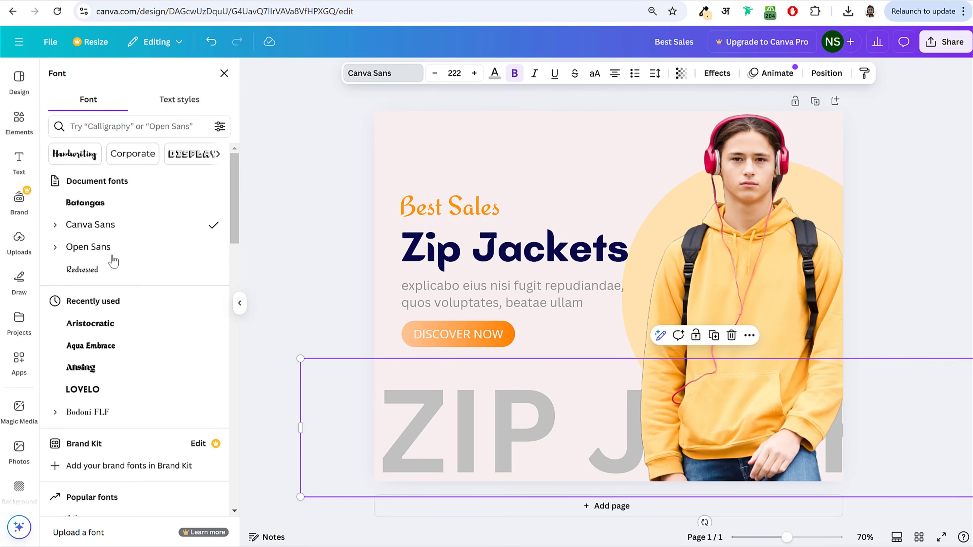
click(56, 247)
click(122, 382)
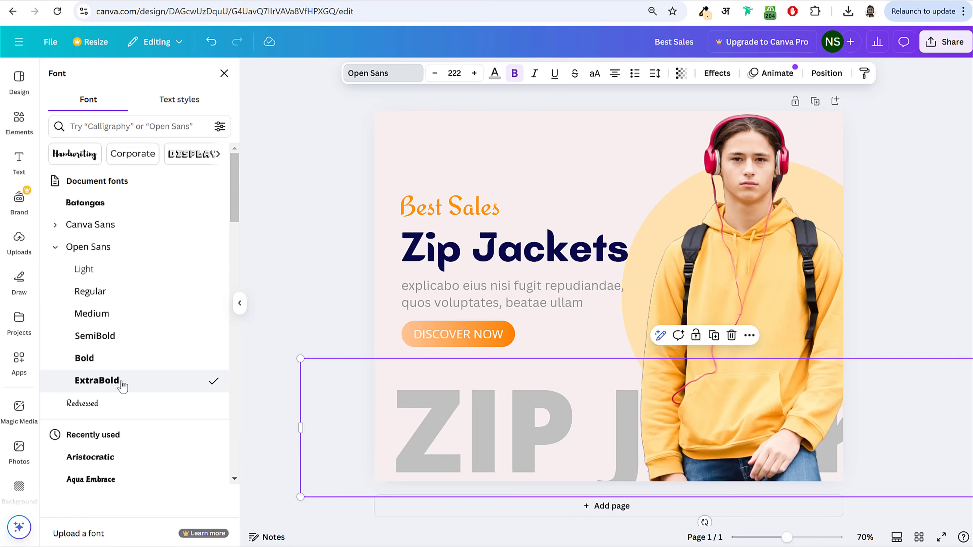
drag(500, 424, 487, 424)
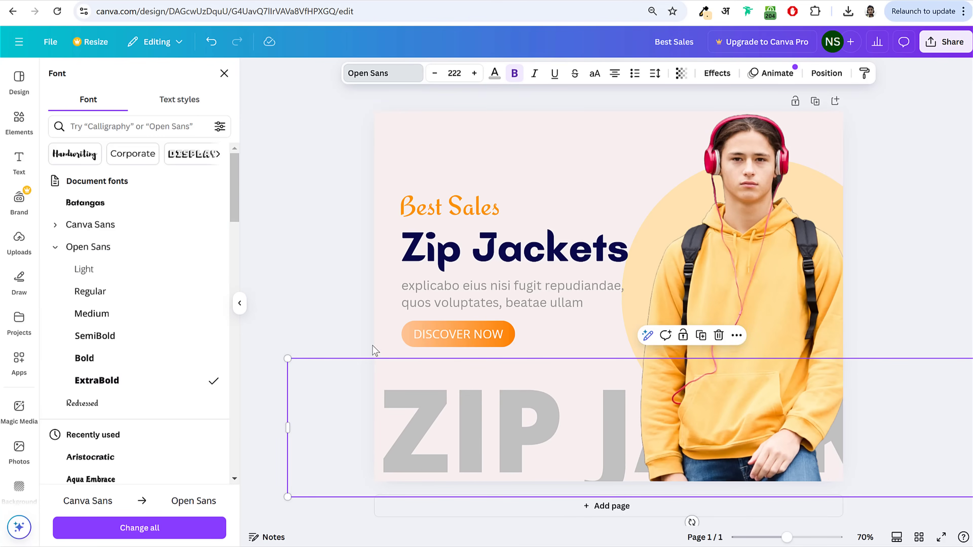
click(885, 203)
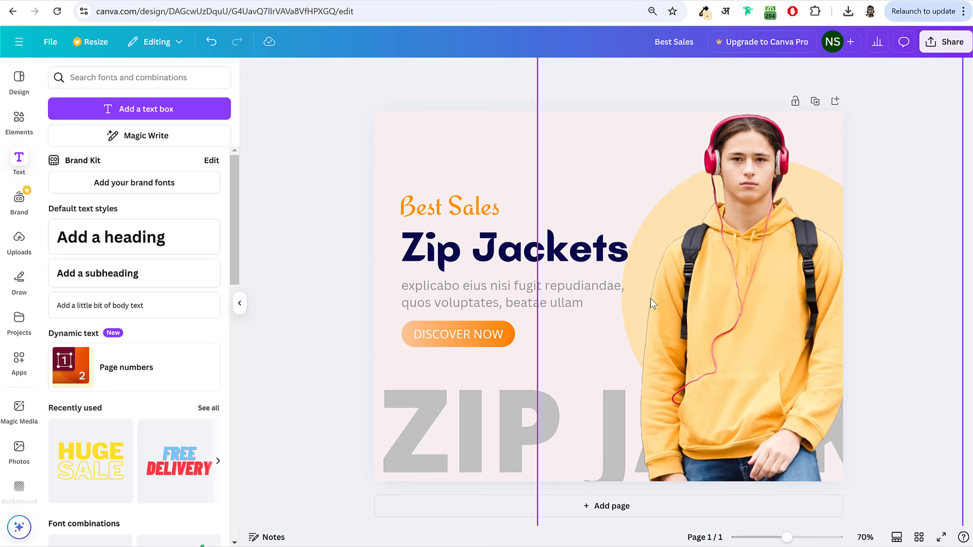
Step: Download the banner as PNG 'Best Sales.png' (1200 × 948) and close the preview
click(934, 41)
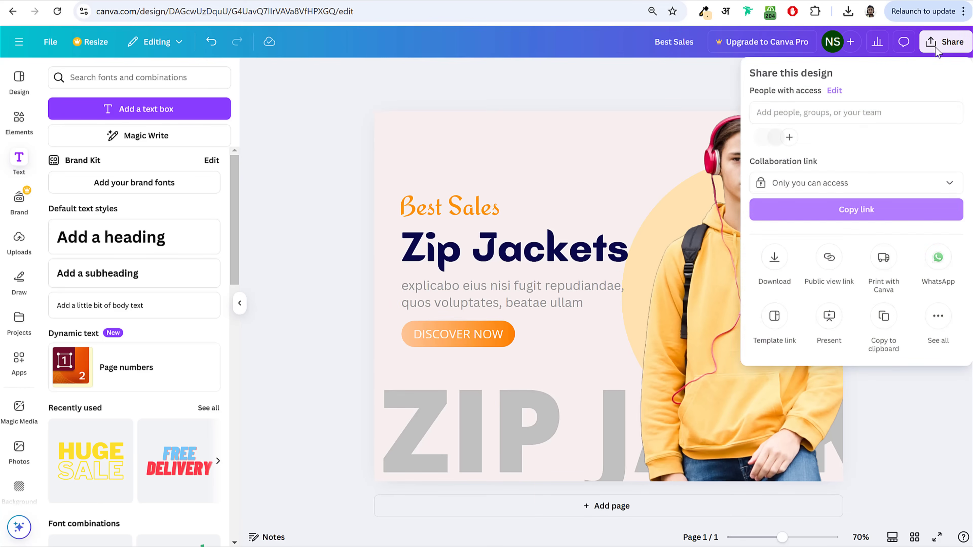
click(775, 257)
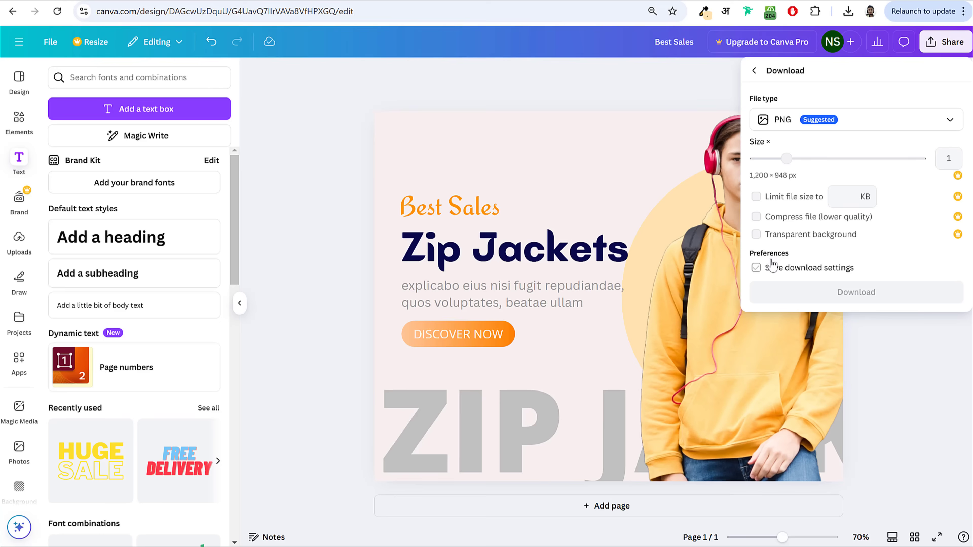
click(849, 293)
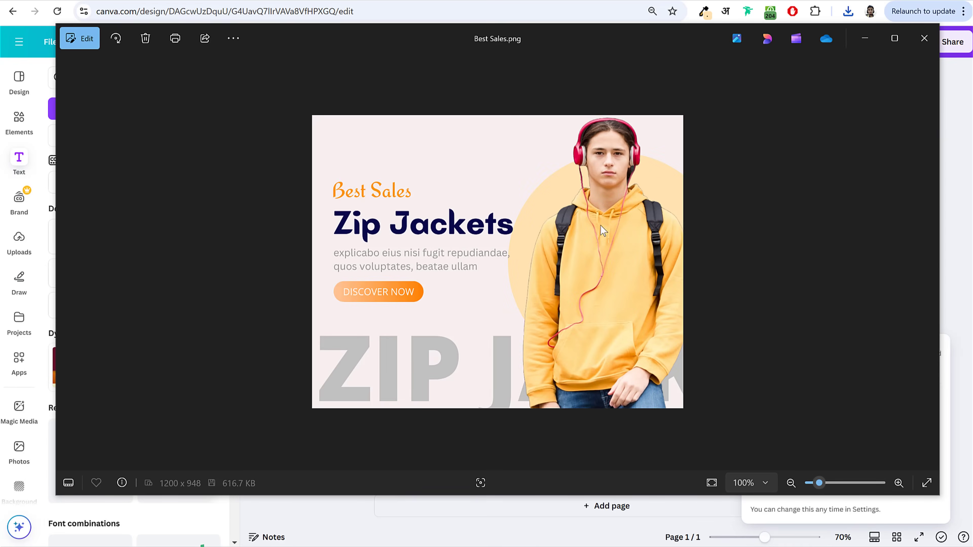
click(930, 49)
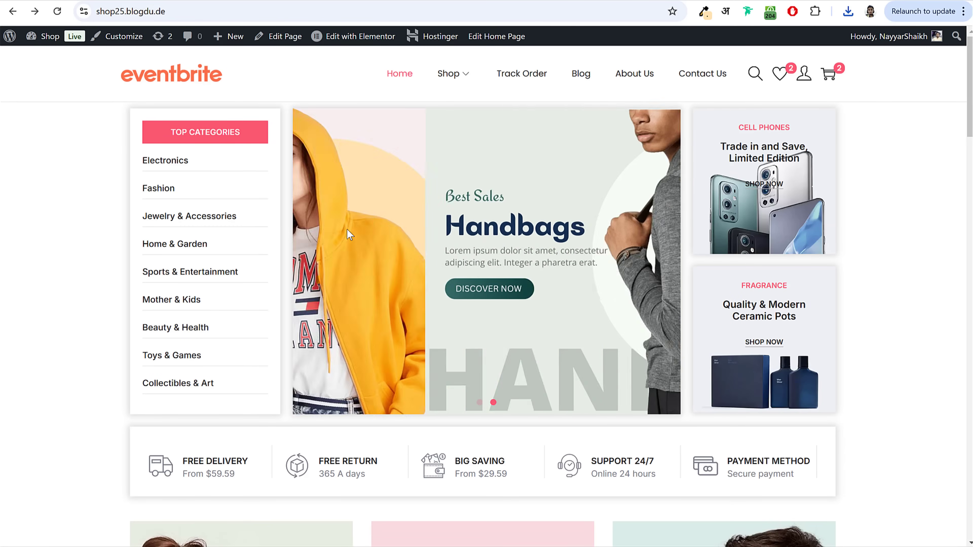
Step: Check the shop's Zip Jackets hero slide, then duplicate the Canva banner as page 2
drag(370, 265, 362, 313)
drag(576, 291, 614, 300)
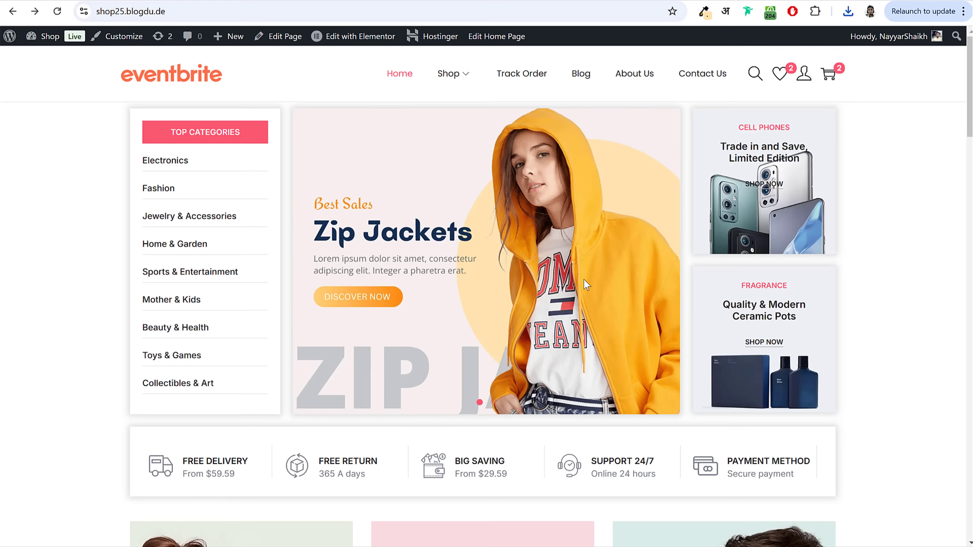
click(172, 2)
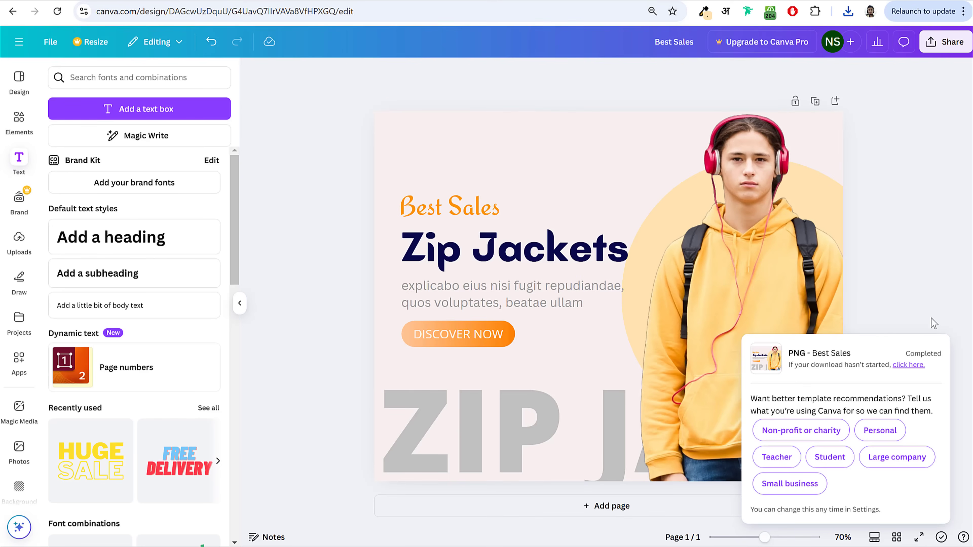
click(816, 101)
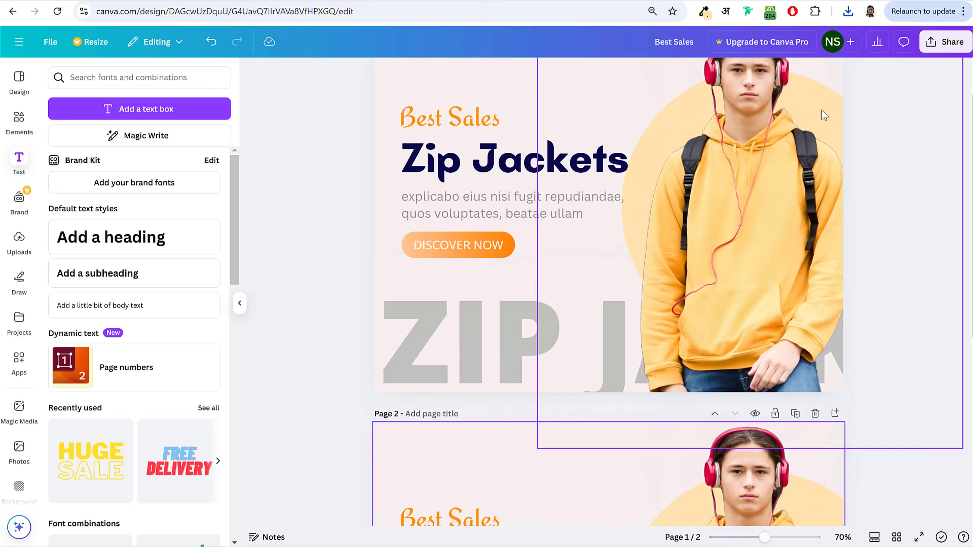
click(750, 260)
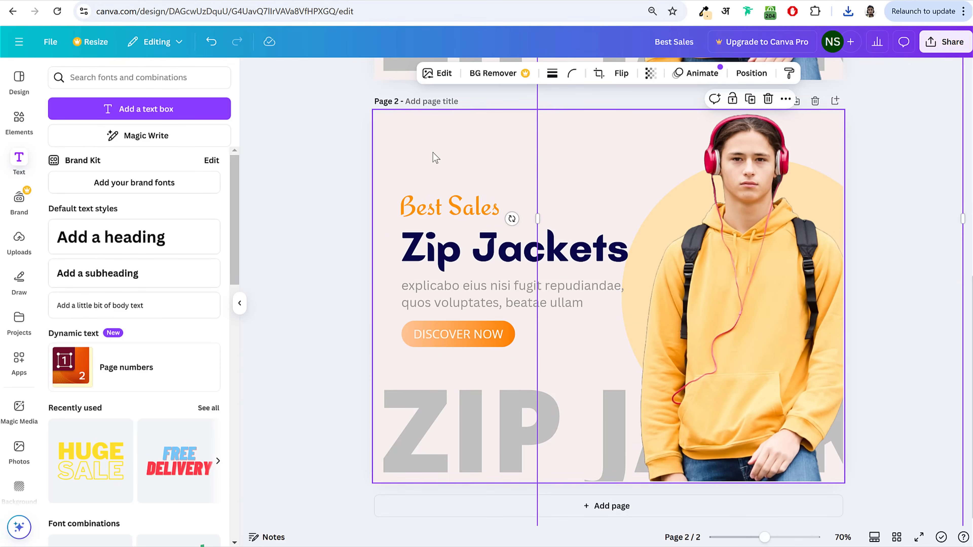
click(417, 133)
scroll(784, 266, up, 8)
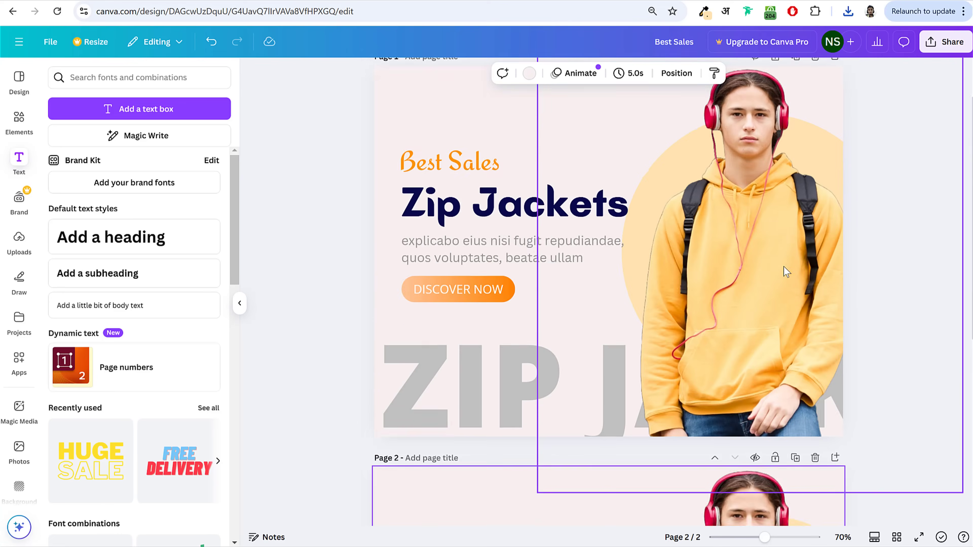
scroll(784, 268, down, 9)
scroll(790, 293, up, 9)
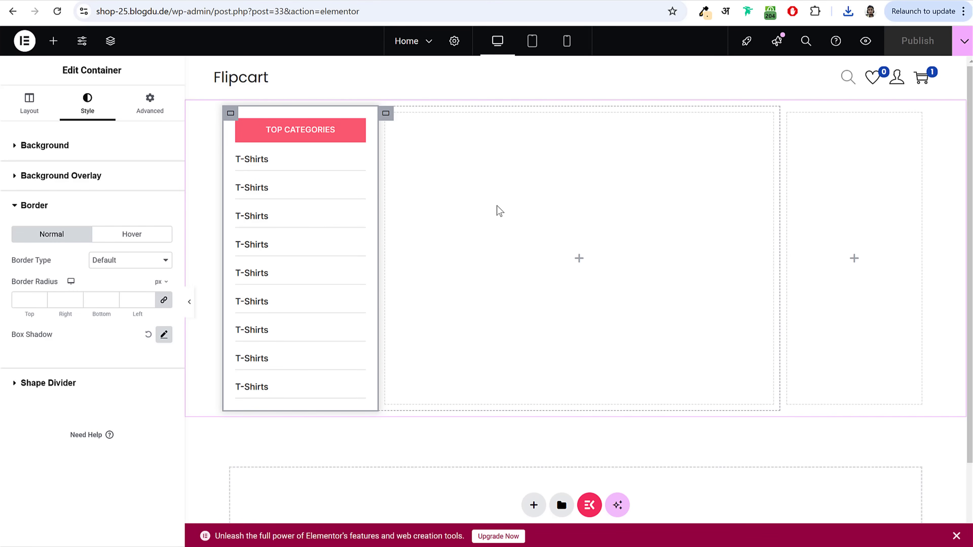
Step: Place an Image Carousel widget in the empty middle column
click(579, 260)
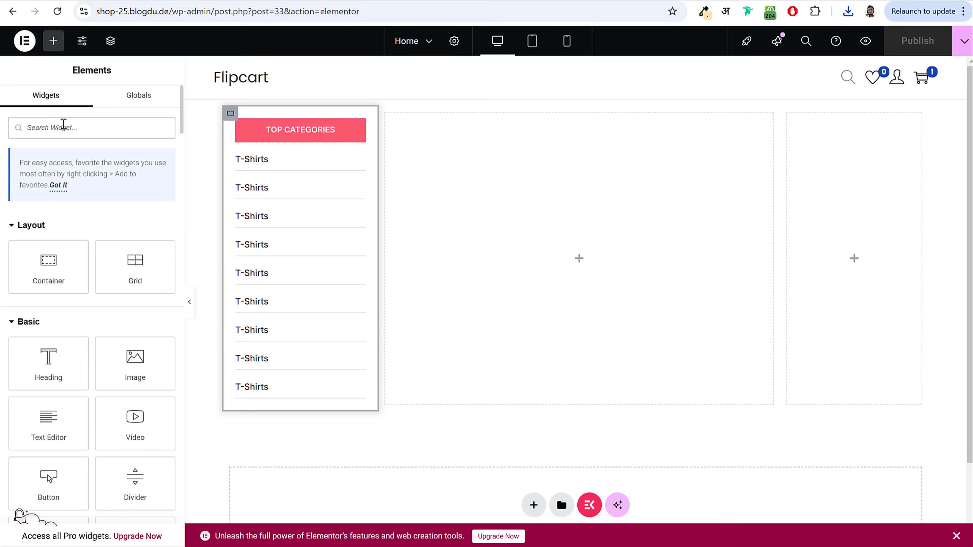
text(carou)
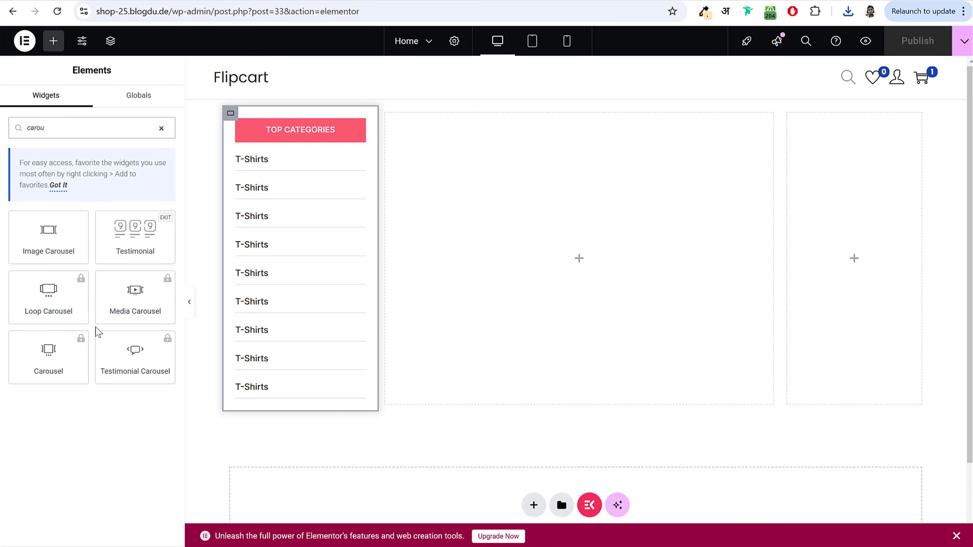
drag(48, 234, 497, 223)
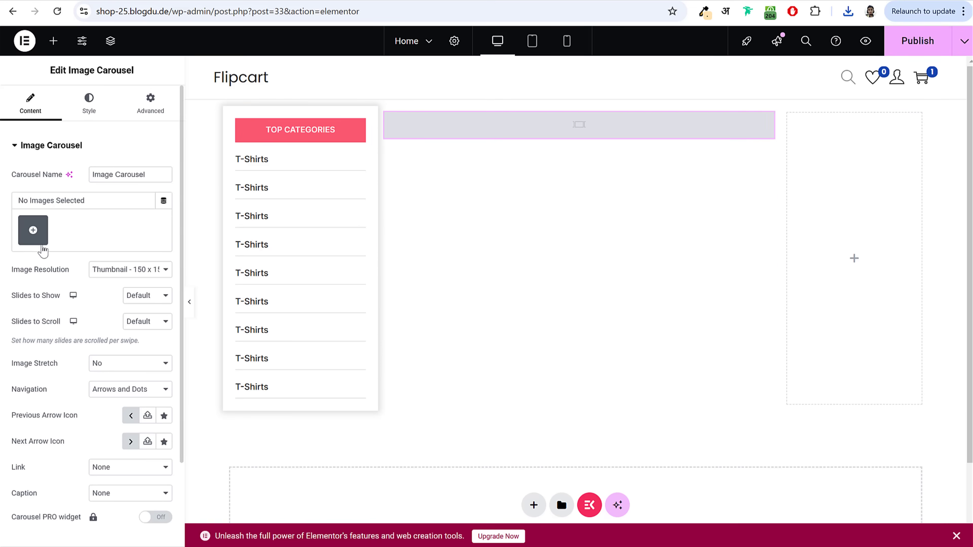
Step: Upload HANDBAGS (3) and (4) and insert them into the carousel as a new gallery
click(42, 231)
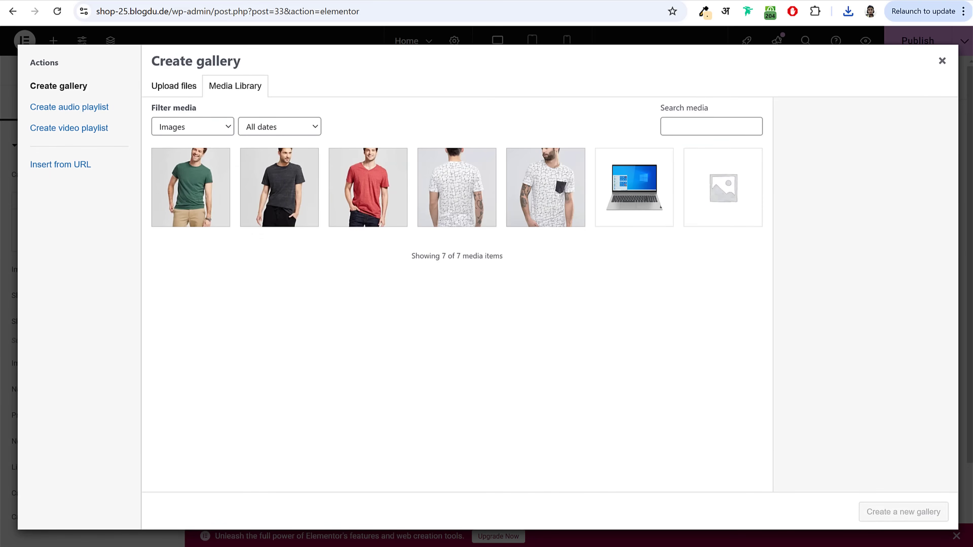
key(alt+Tab)
click(412, 171)
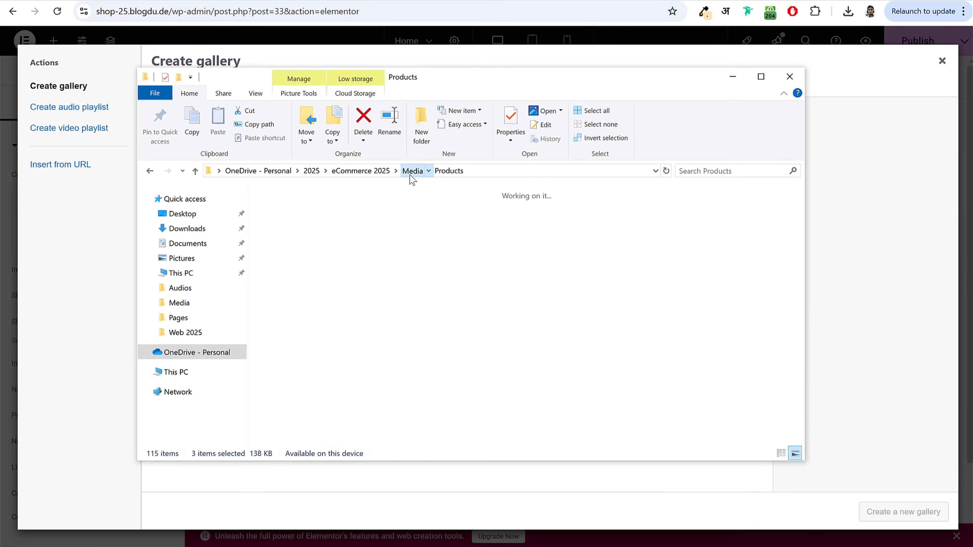
click(547, 230)
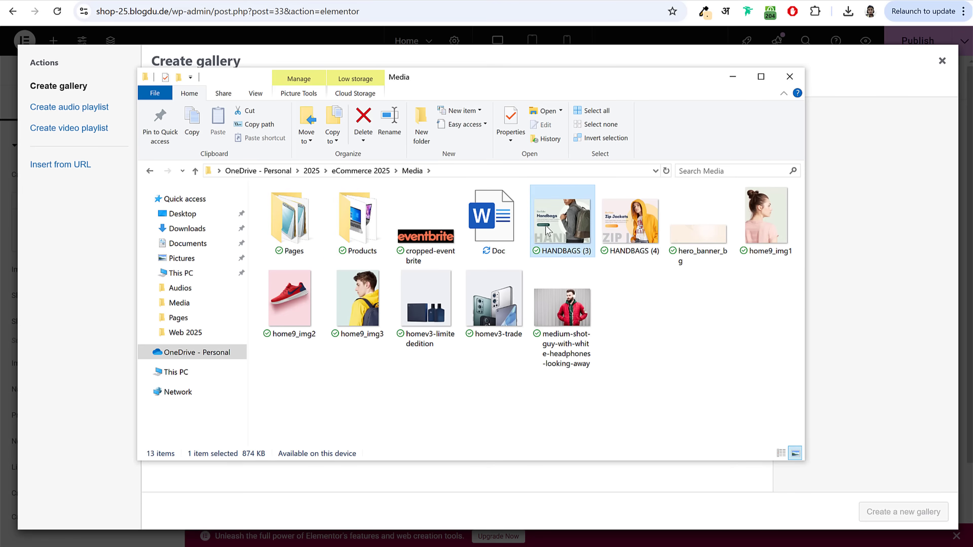
ctrl+click(630, 226)
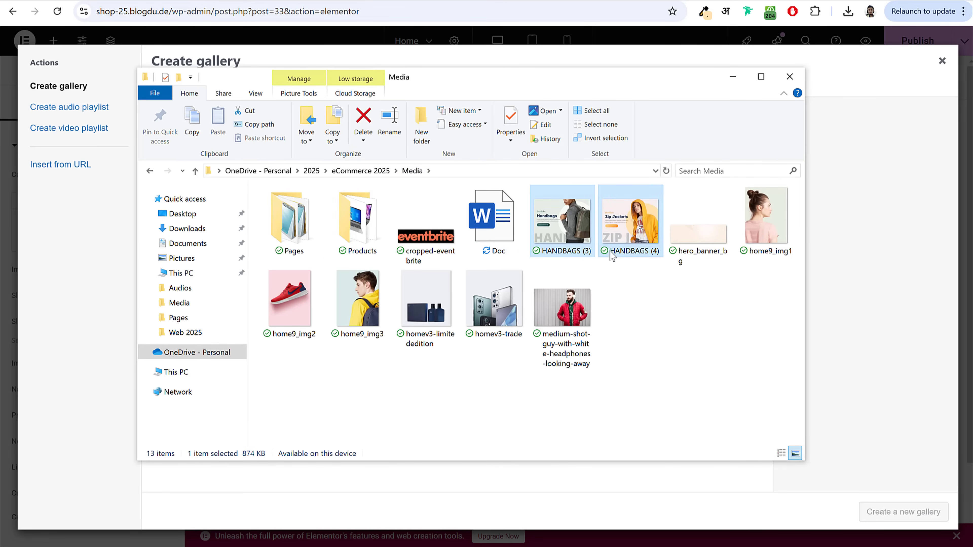
drag(221, 278, 99, 287)
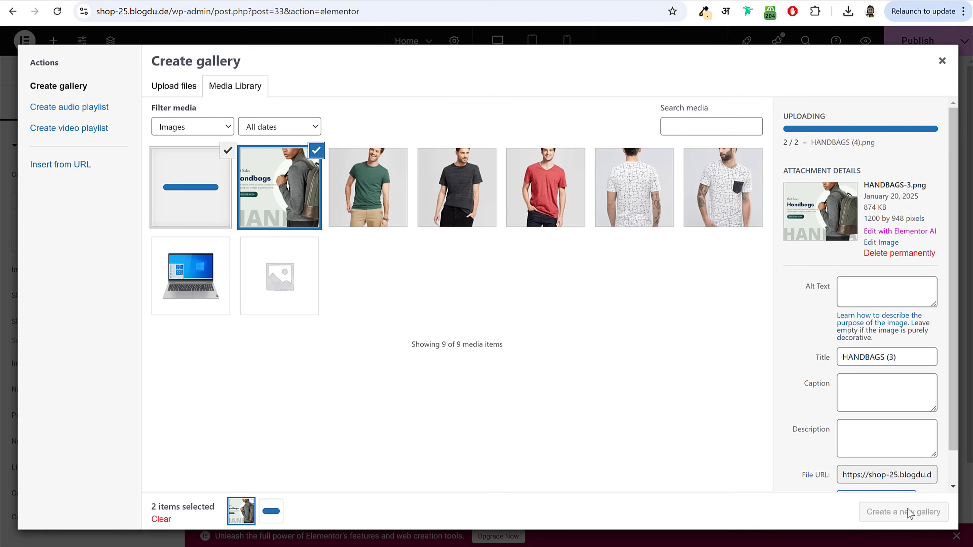
click(915, 518)
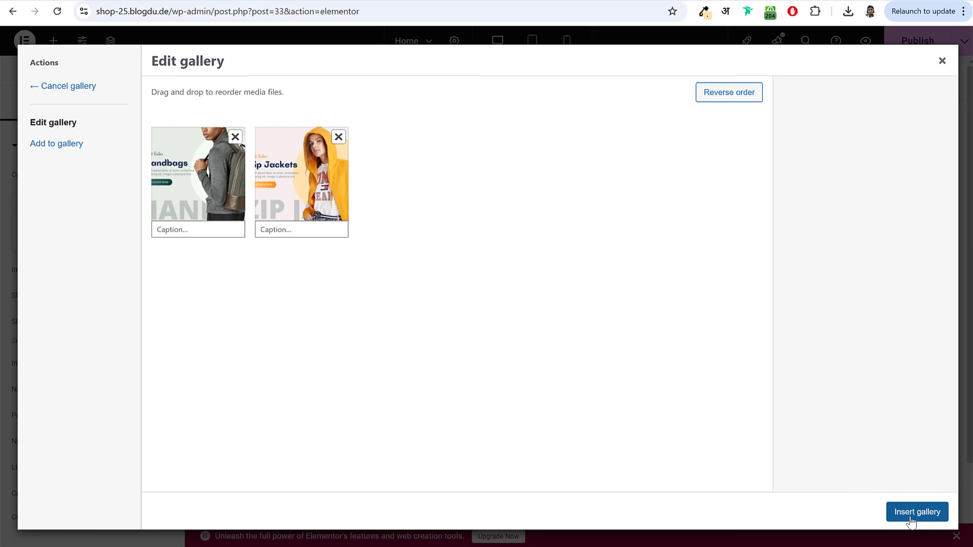
click(916, 512)
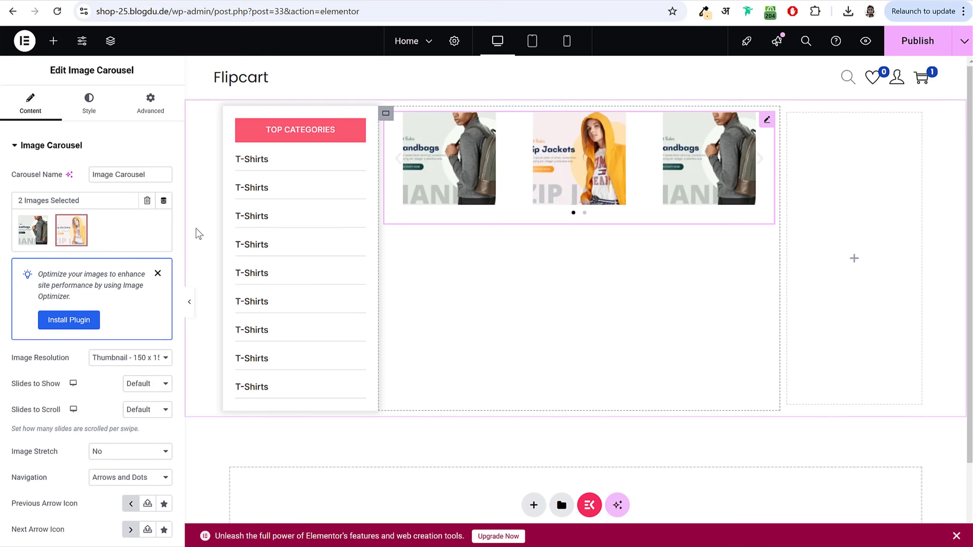
Step: Set the carousel Image Resolution to Full and Slides to Show to 1
scroll(106, 282, down, 3)
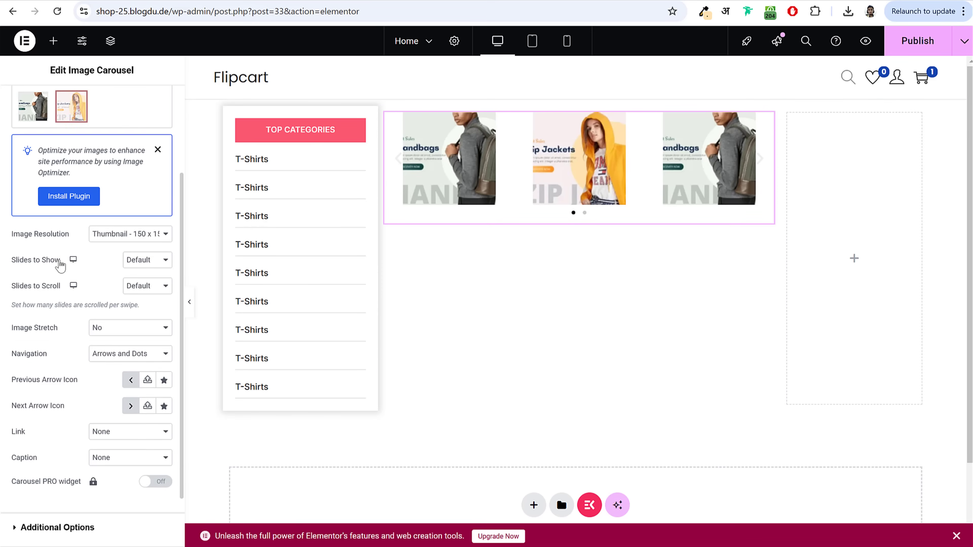
drag(12, 233, 70, 245)
click(115, 238)
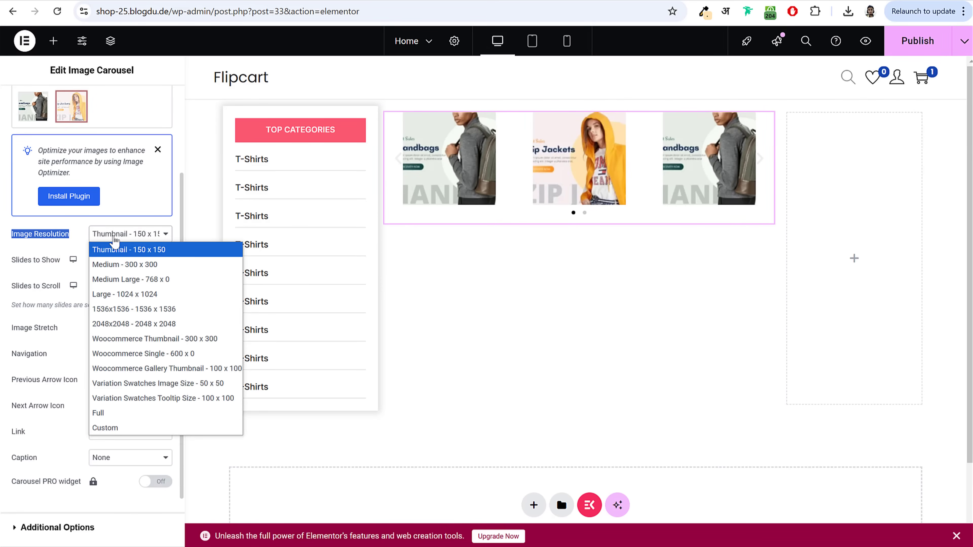
click(115, 419)
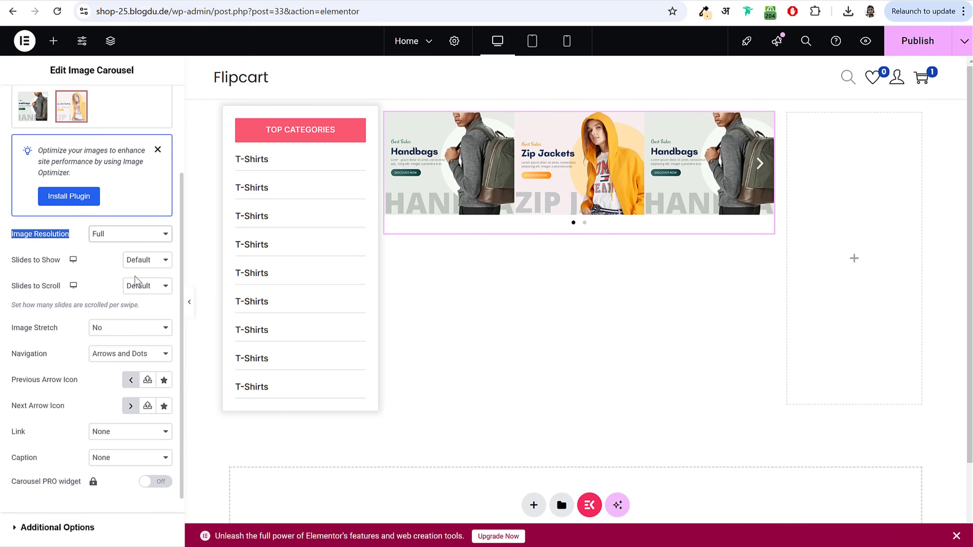
drag(9, 258, 62, 264)
click(141, 266)
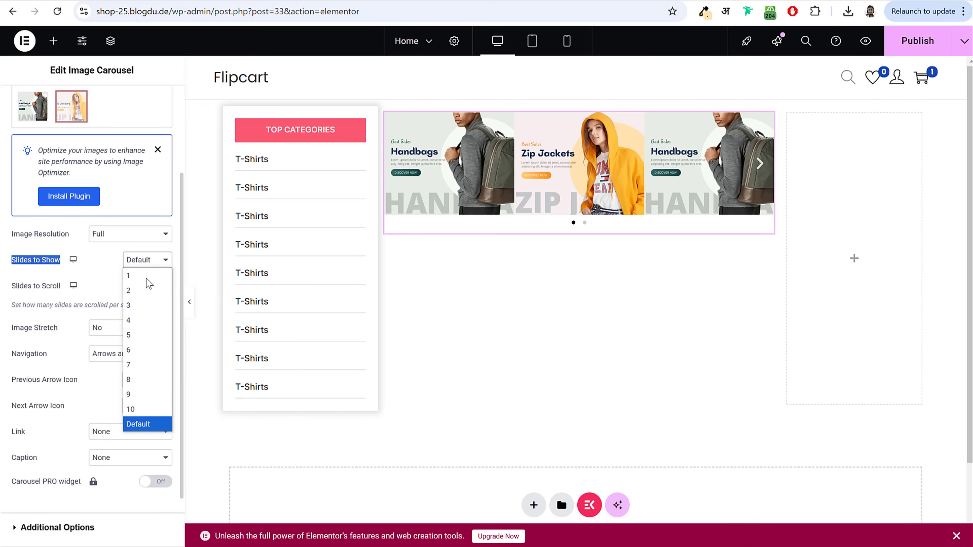
click(147, 276)
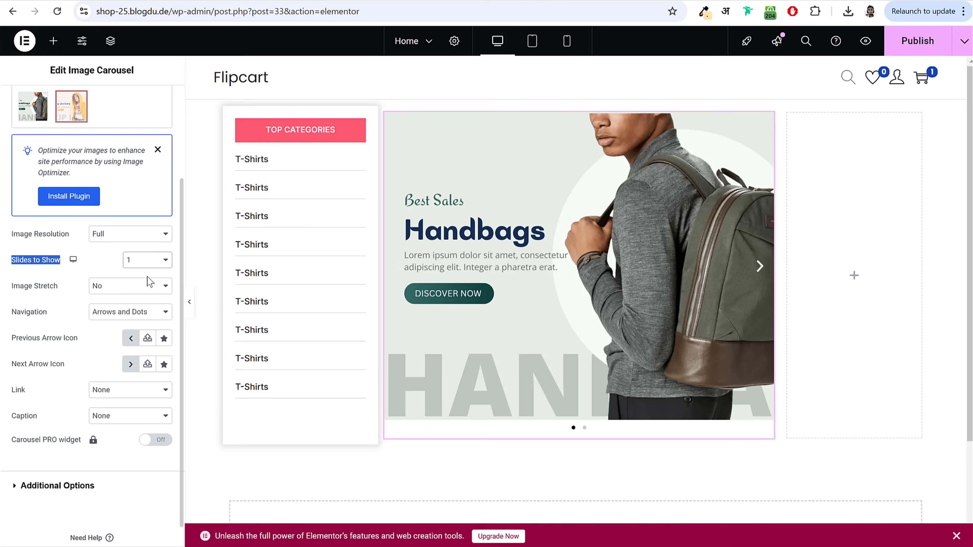
Step: Set Image Stretch to Yes and Navigation to Dots, then compare with the reference carousel's slides
drag(11, 287, 75, 298)
click(115, 286)
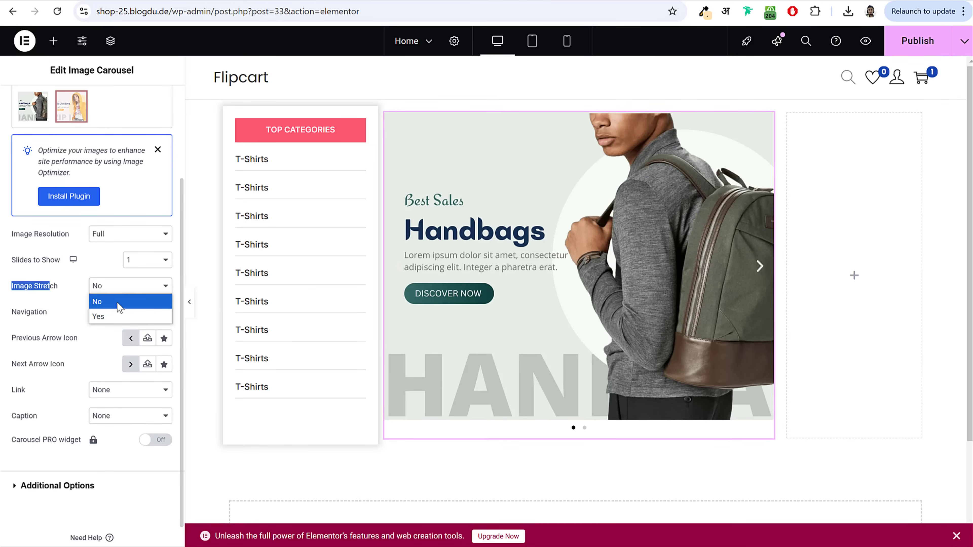
click(120, 317)
drag(17, 313, 51, 314)
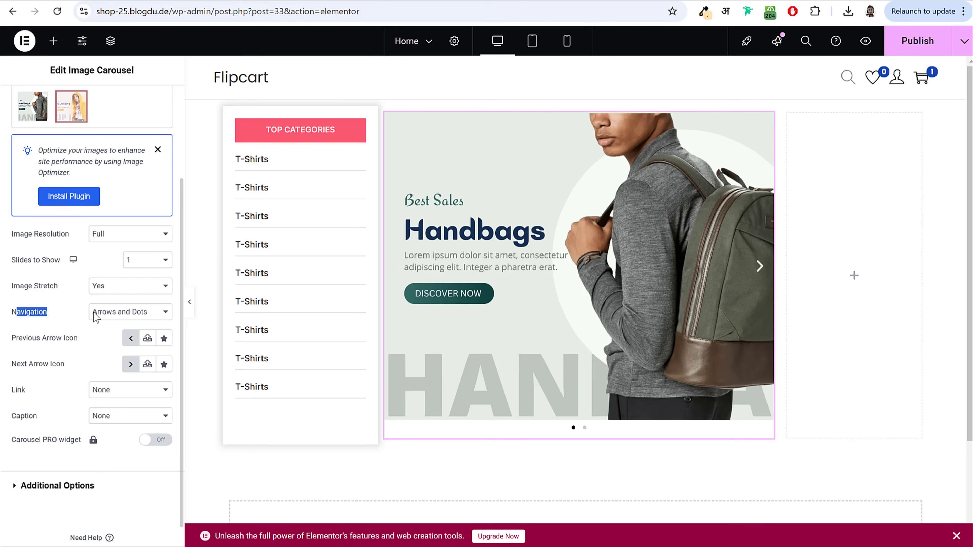
click(135, 318)
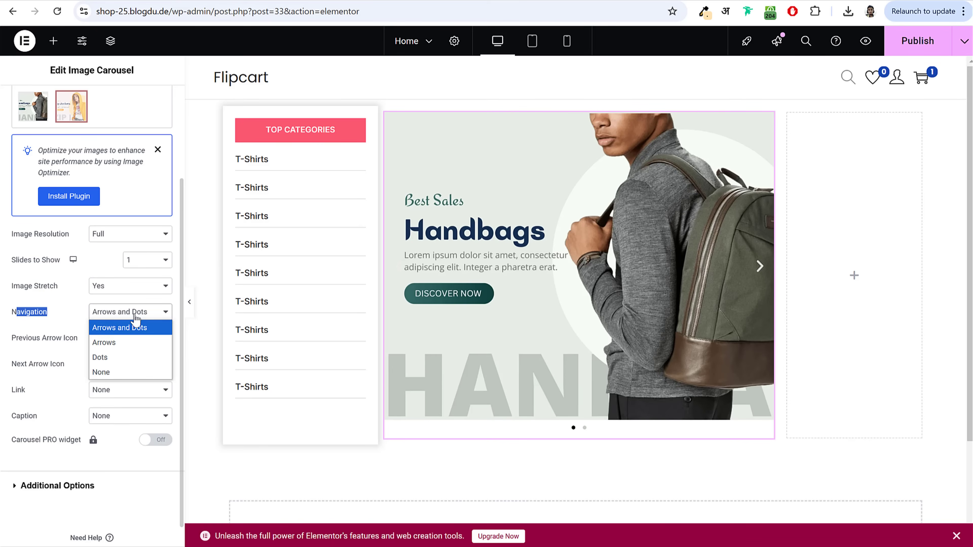
click(123, 358)
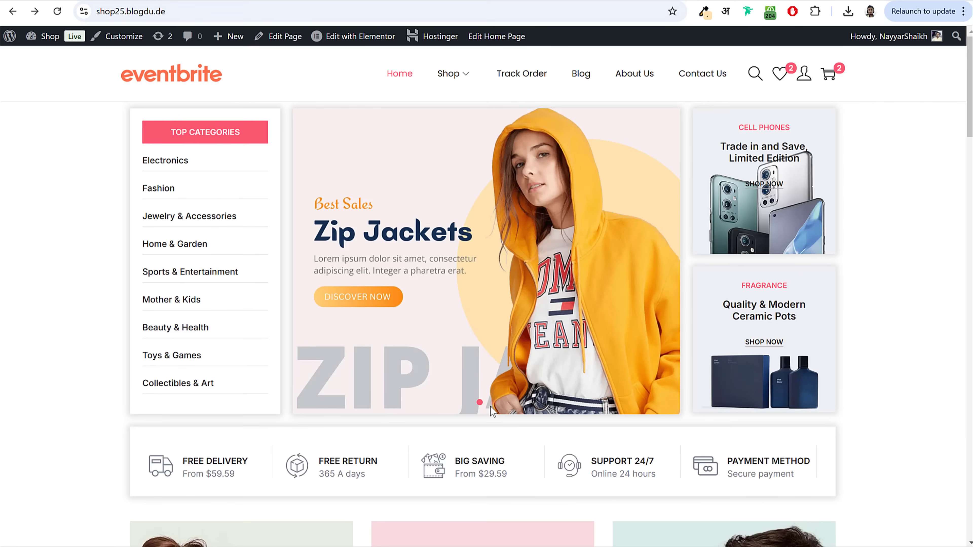
click(493, 403)
click(479, 403)
click(493, 403)
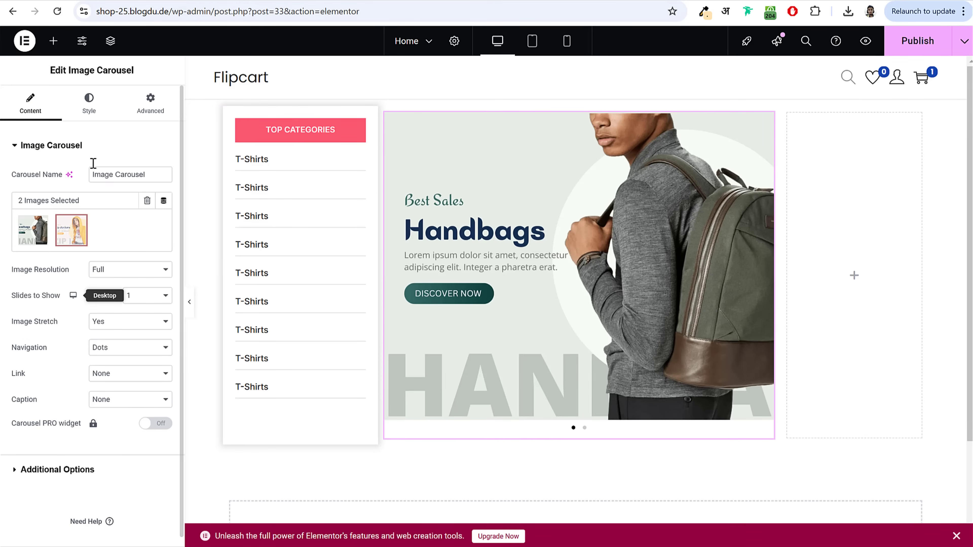
Step: Place the pagination dots inside the banner at size 17
click(89, 102)
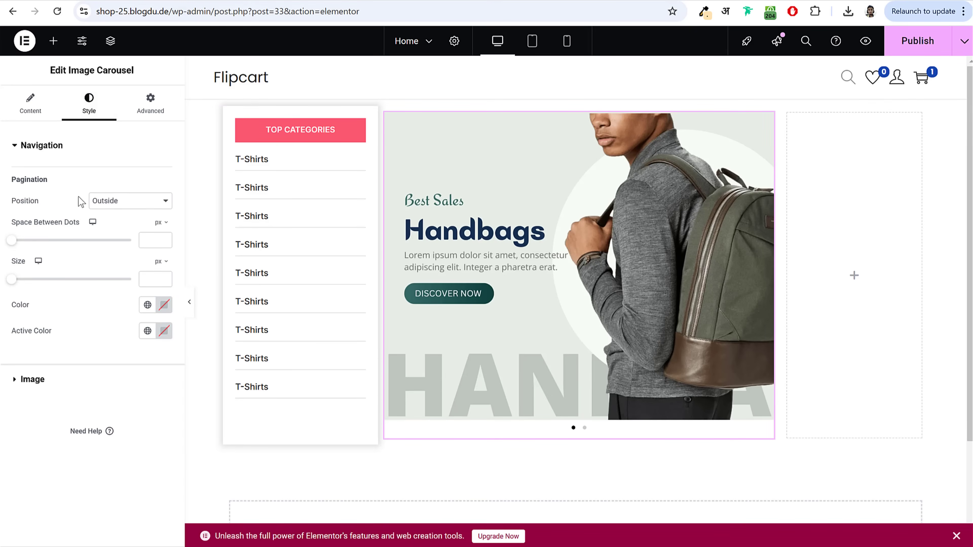
click(130, 203)
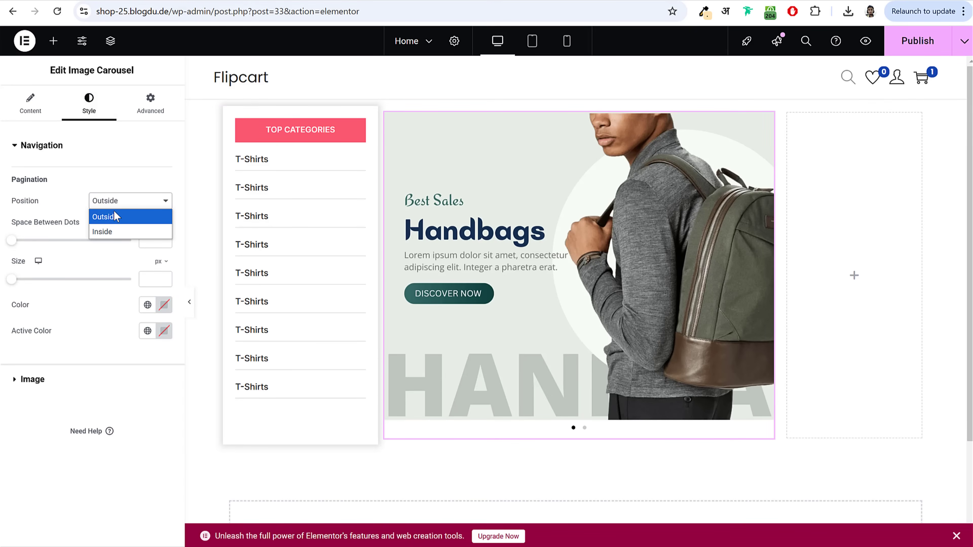
click(117, 235)
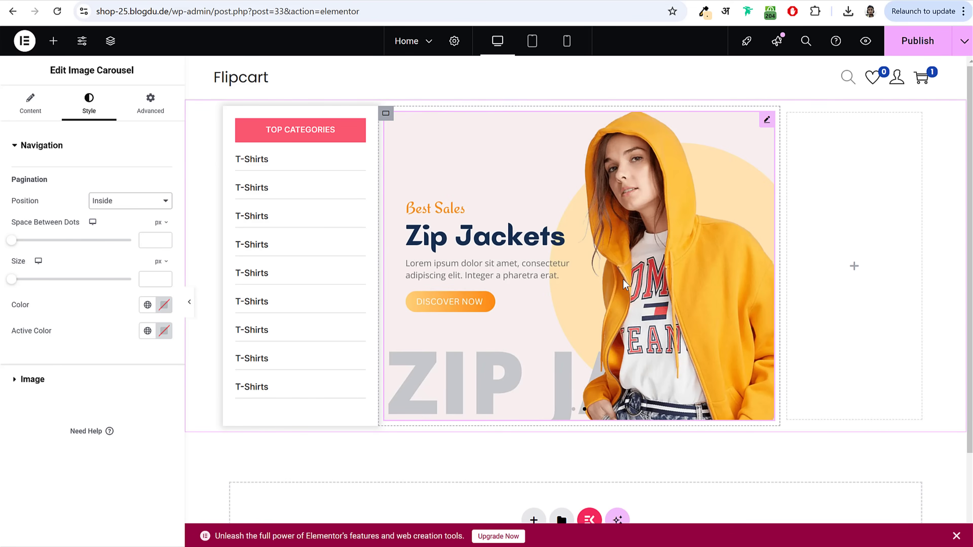
drag(21, 282, 118, 301)
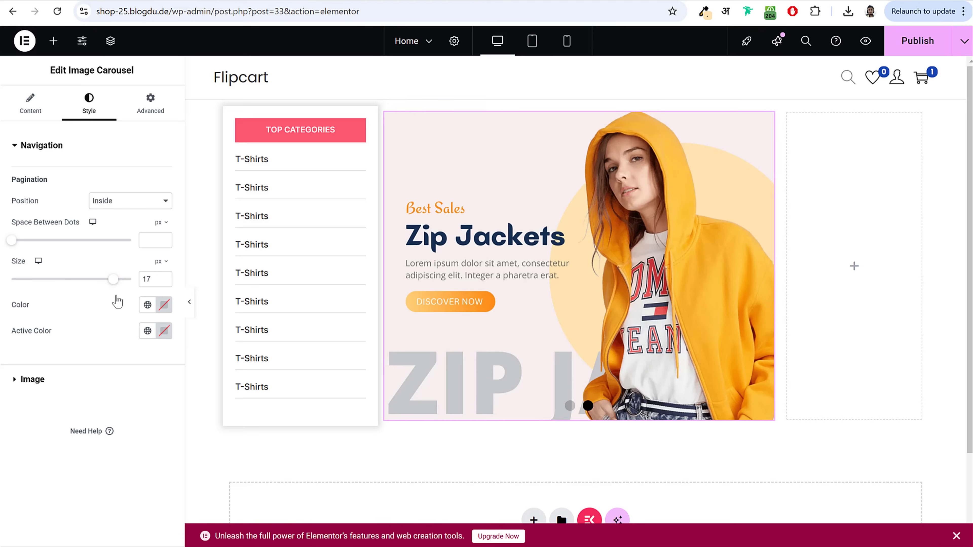
Step: Colour the dots with the global Pink and make the active dot white
click(164, 305)
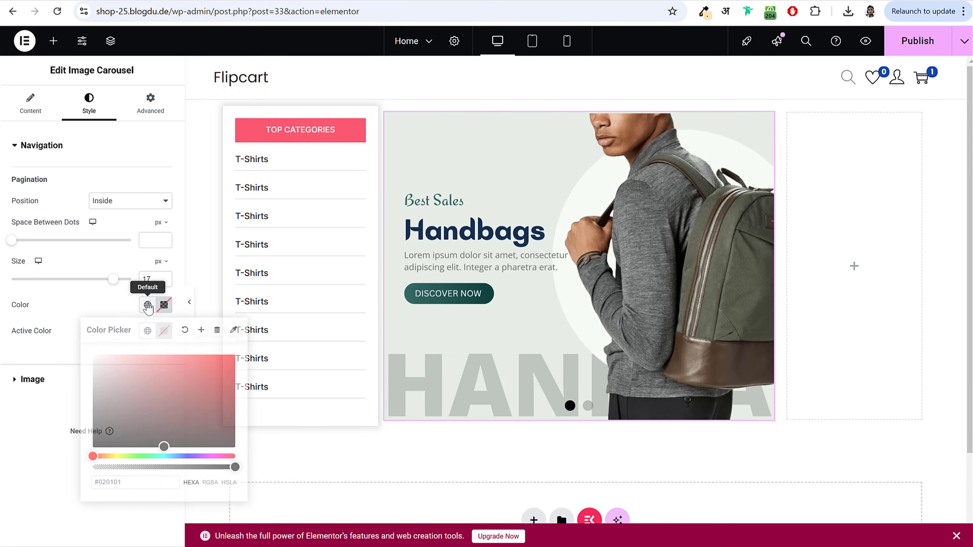
click(147, 305)
scroll(119, 265, down, 2)
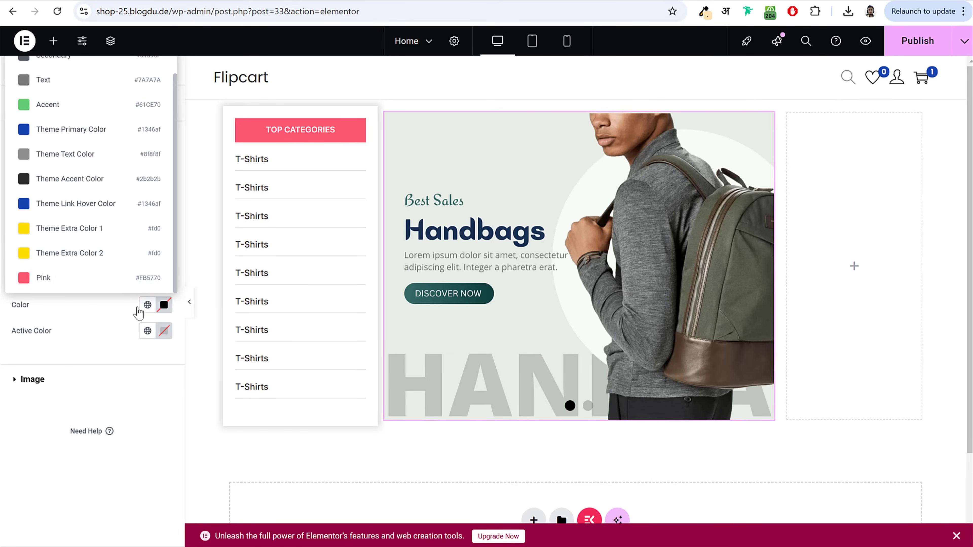
click(96, 278)
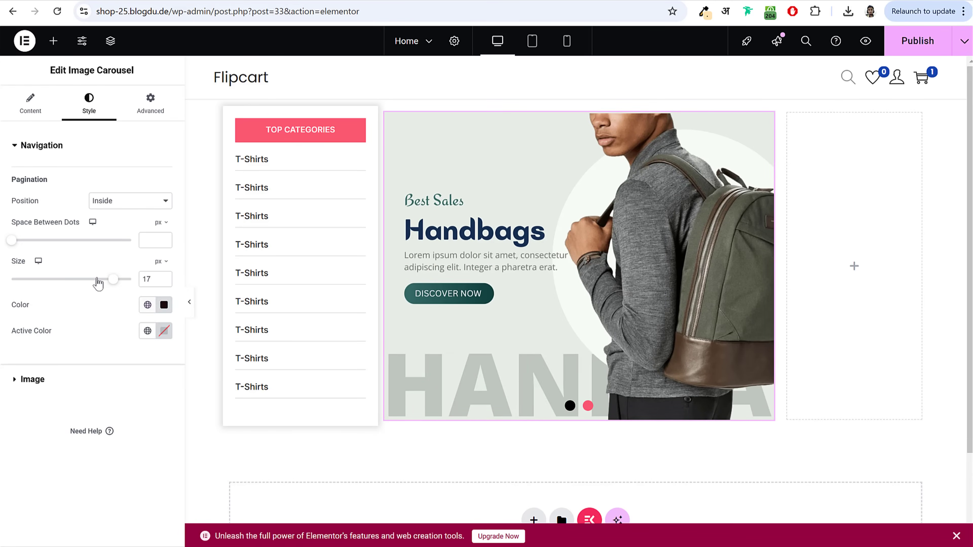
click(147, 331)
click(164, 330)
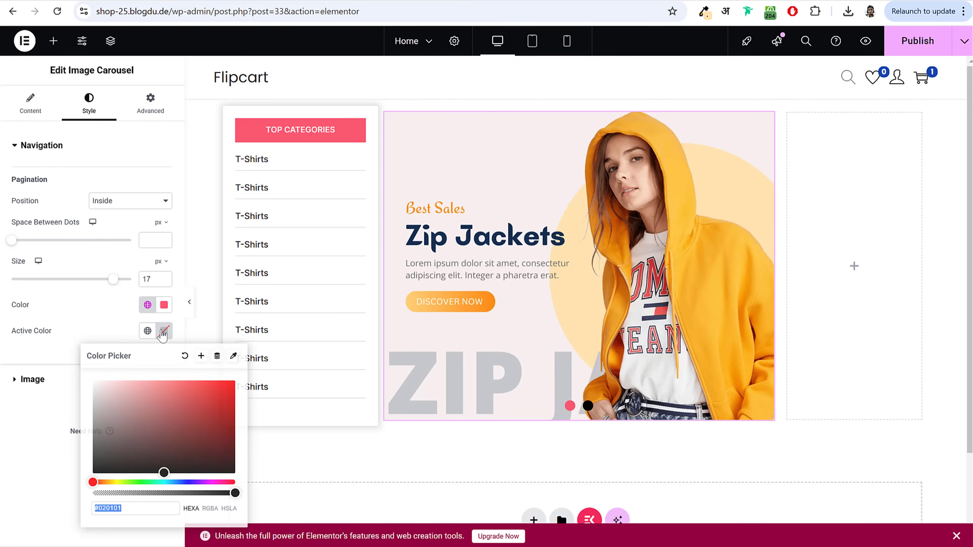
drag(181, 383, 238, 461)
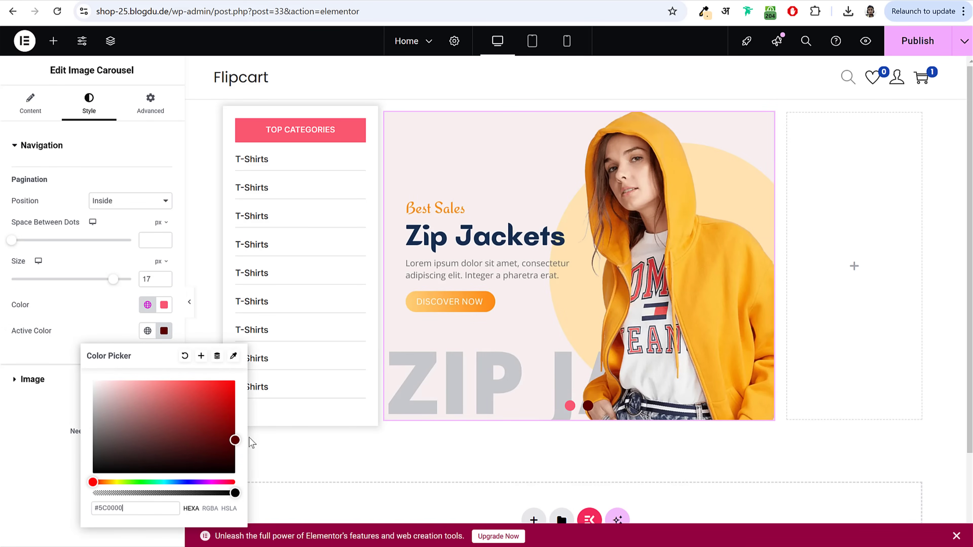
click(149, 381)
click(100, 329)
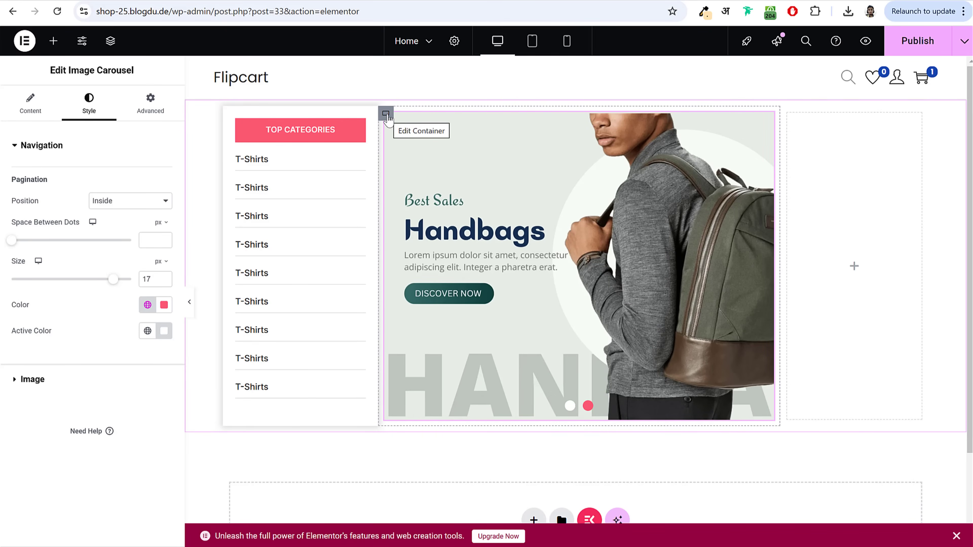
Step: Set the surrounding container's padding to 0 and preview the page
click(386, 114)
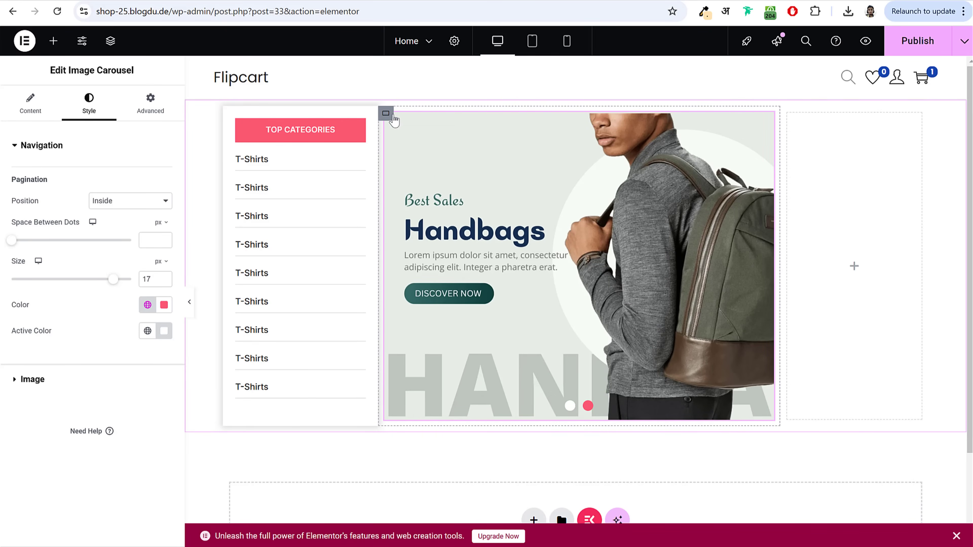
click(152, 111)
click(24, 236)
text(0)
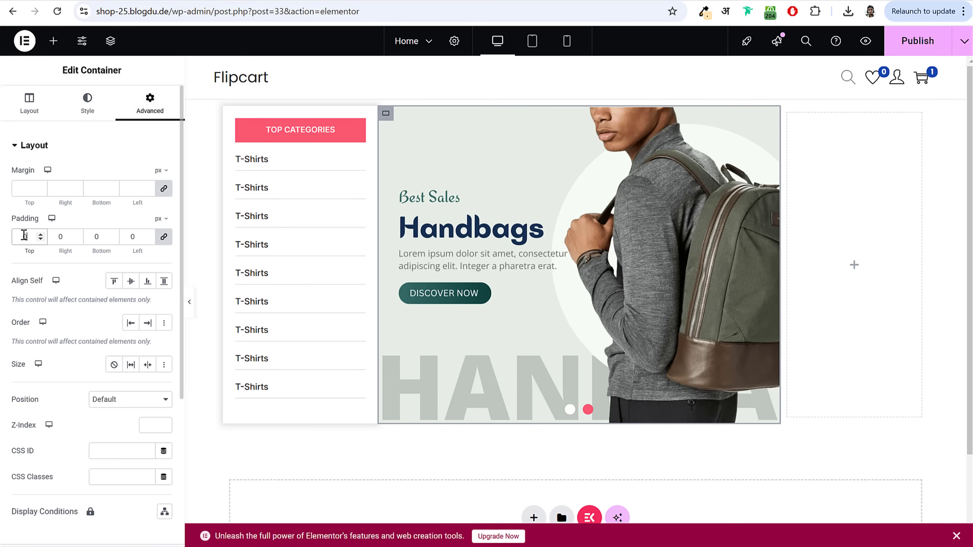
click(189, 302)
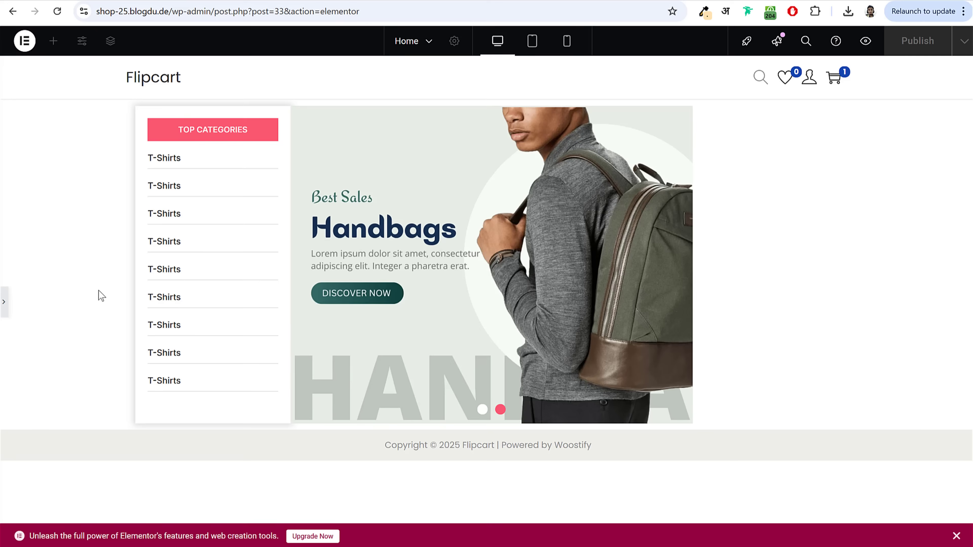
click(3, 305)
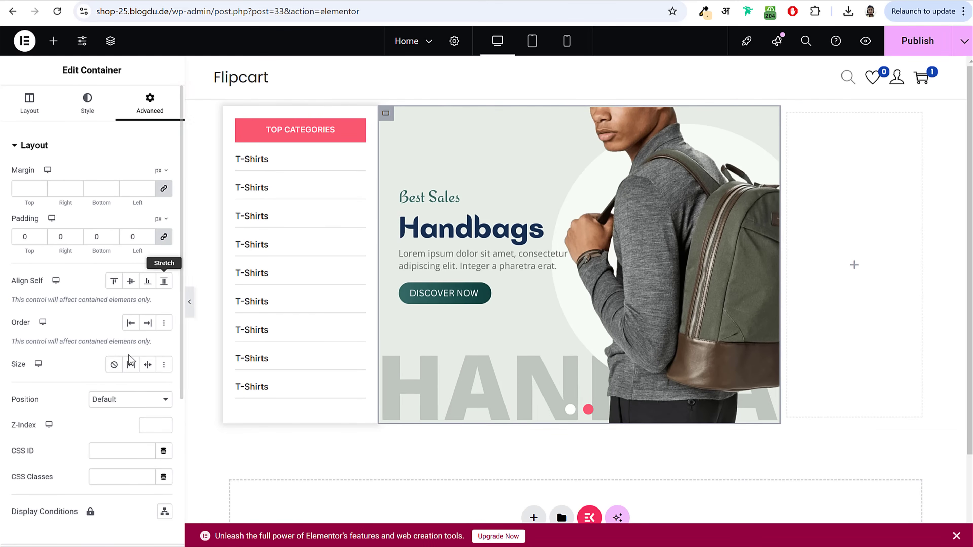
Step: Give the container a black box shadow at 0.15 opacity
scroll(124, 376, down, 5)
scroll(124, 375, up, 5)
click(87, 100)
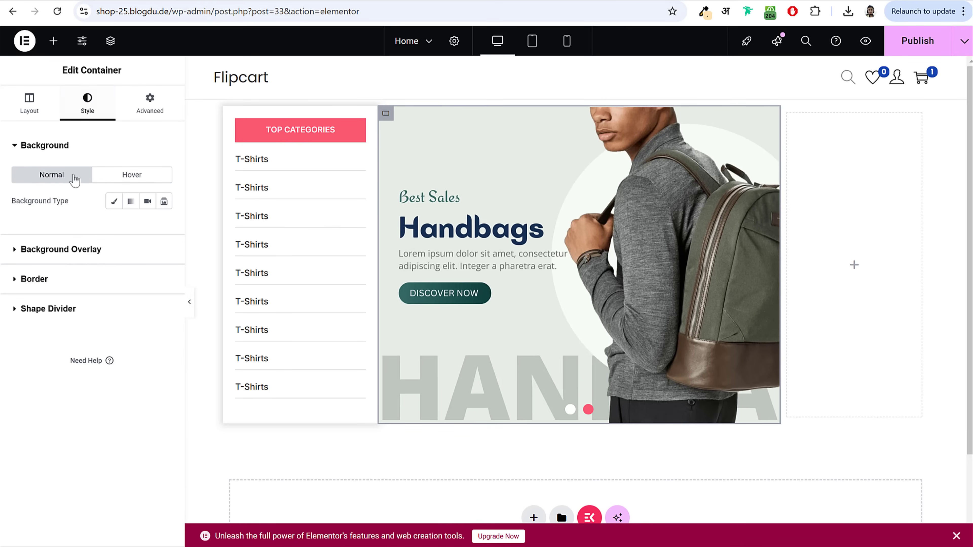
click(70, 280)
click(164, 334)
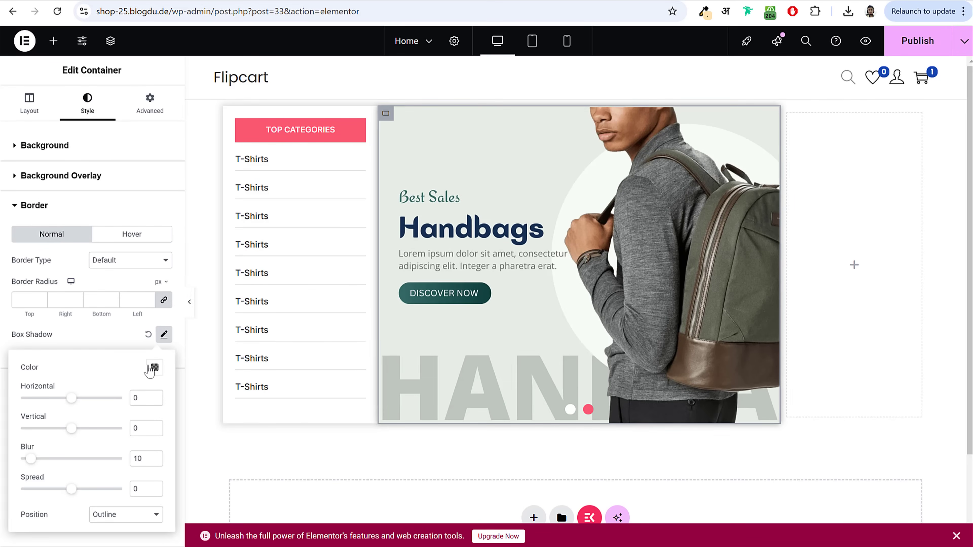
click(155, 368)
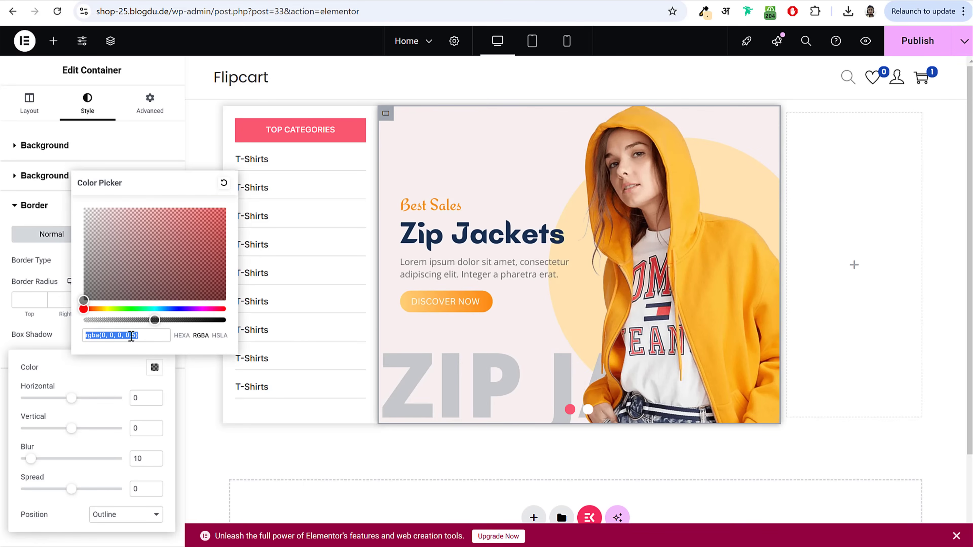
click(134, 336)
text(1)
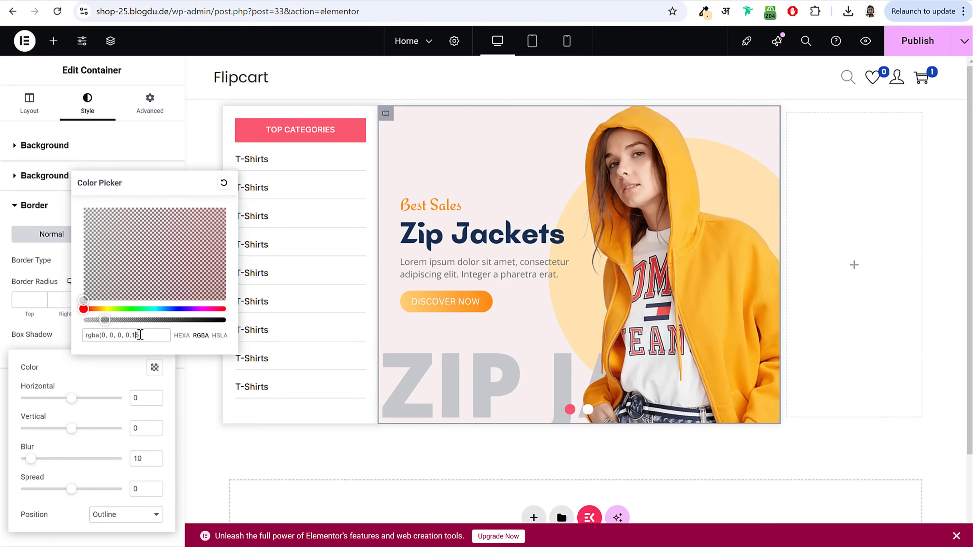
click(138, 459)
Step: Set the box shadow spread to 3 and preview the result
double_click(137, 489)
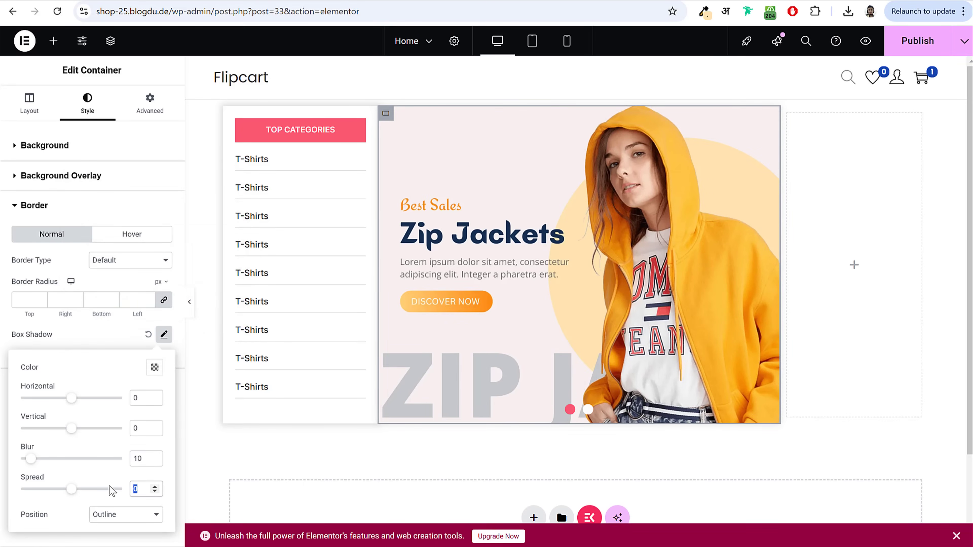
text(3)
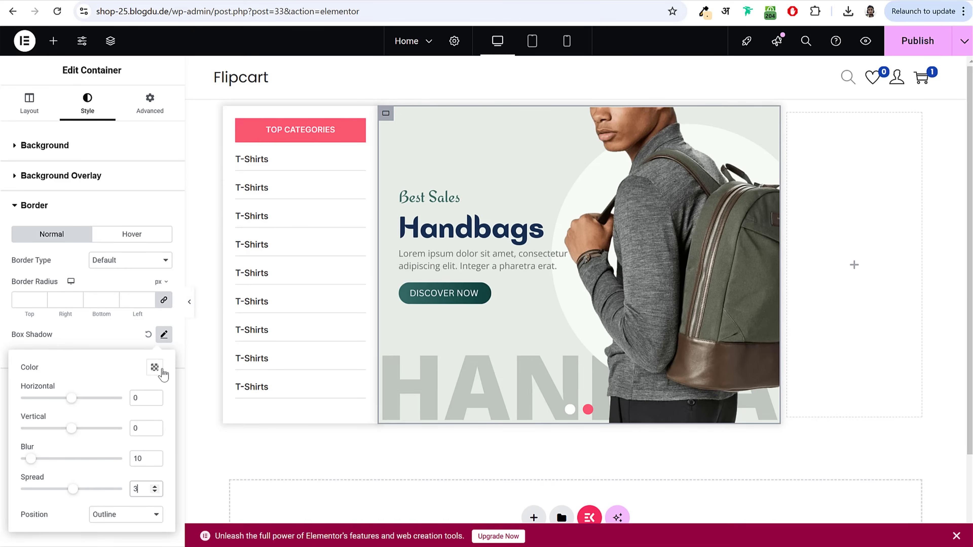
click(155, 368)
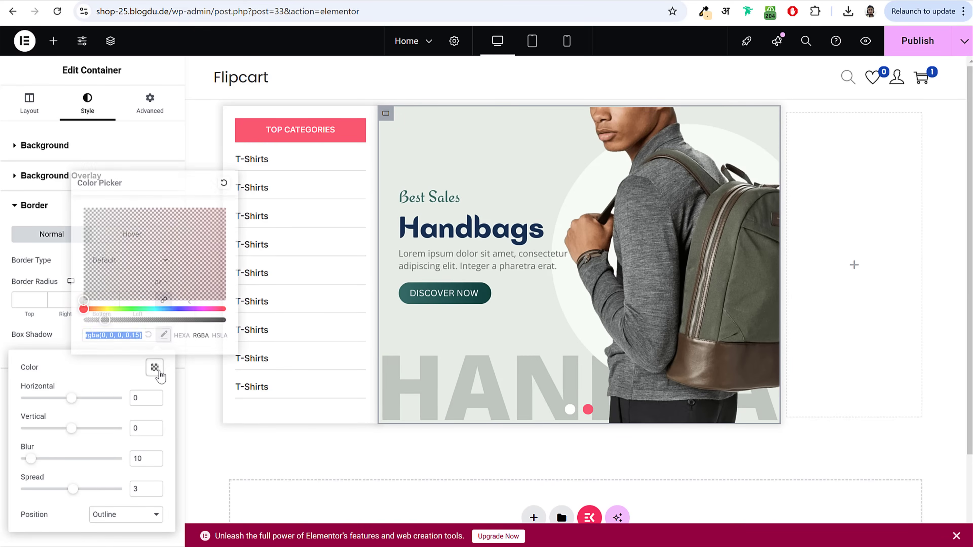
click(46, 337)
click(189, 304)
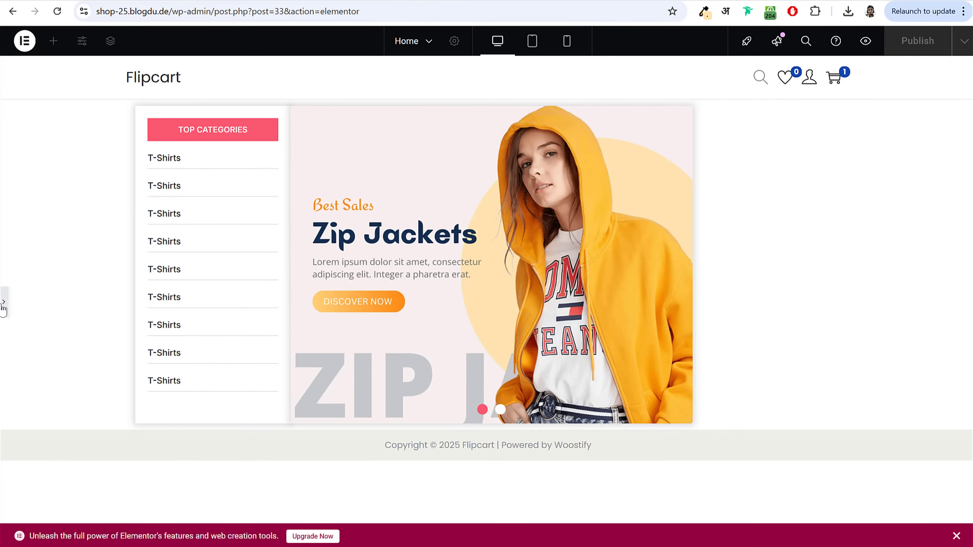
Step: Drop an empty Container into the right-hand column and check the live site's CELL PHONES box
click(4, 303)
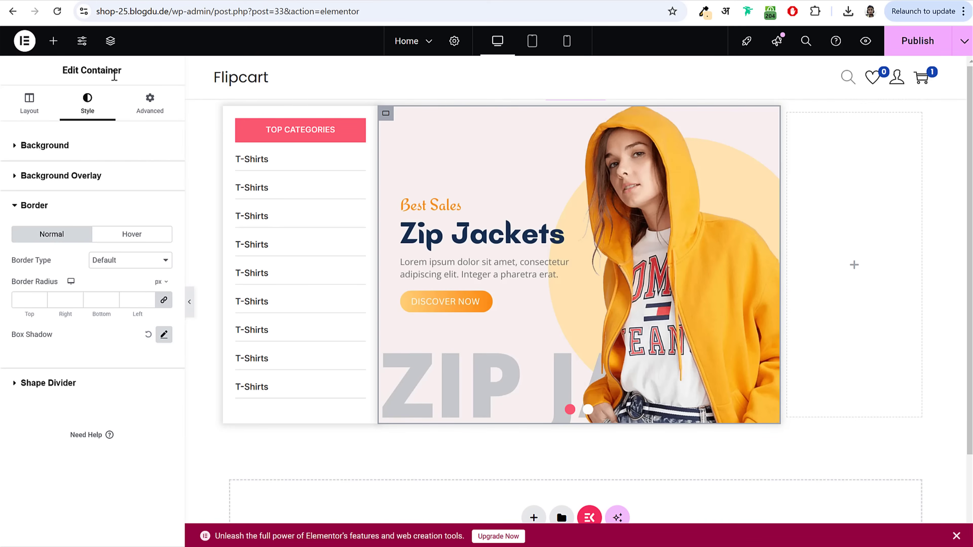
click(53, 40)
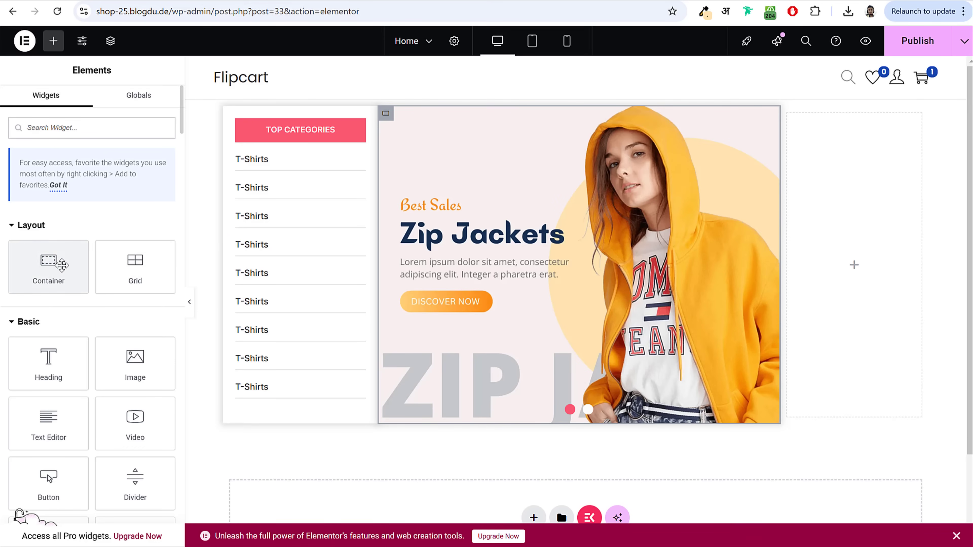
drag(58, 265, 837, 188)
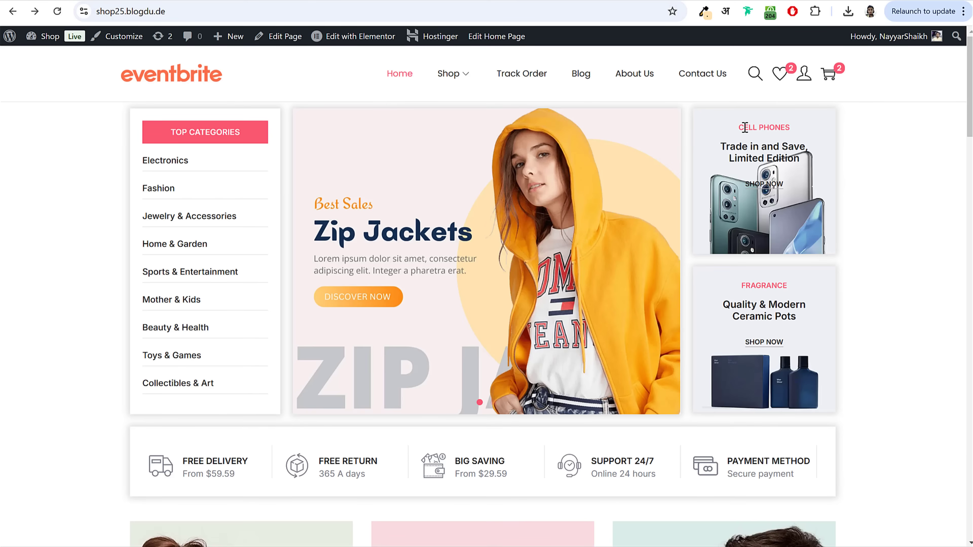
drag(745, 127, 808, 135)
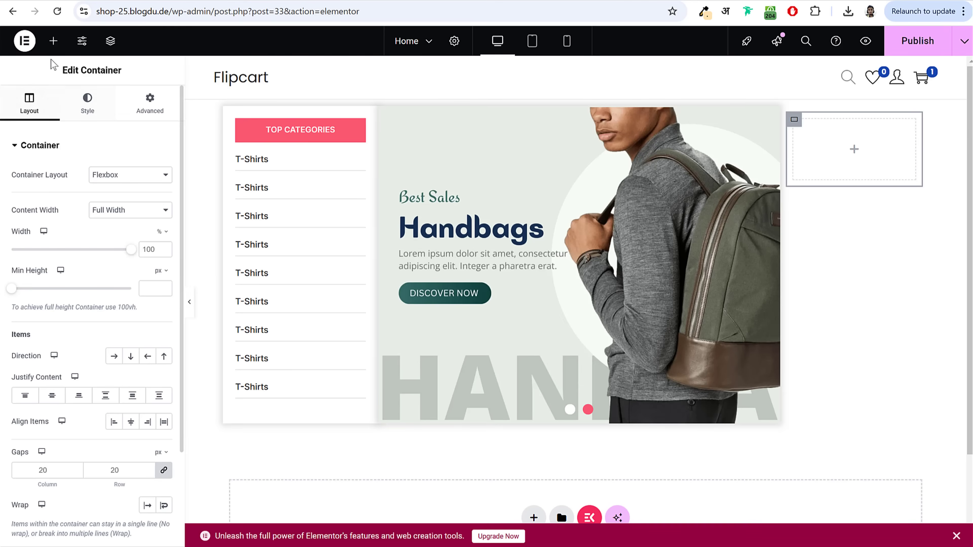
Step: Add a heading titled 'Cell Phones' to the right column and centre-align it
click(53, 41)
drag(48, 358, 863, 177)
triple_click(100, 190)
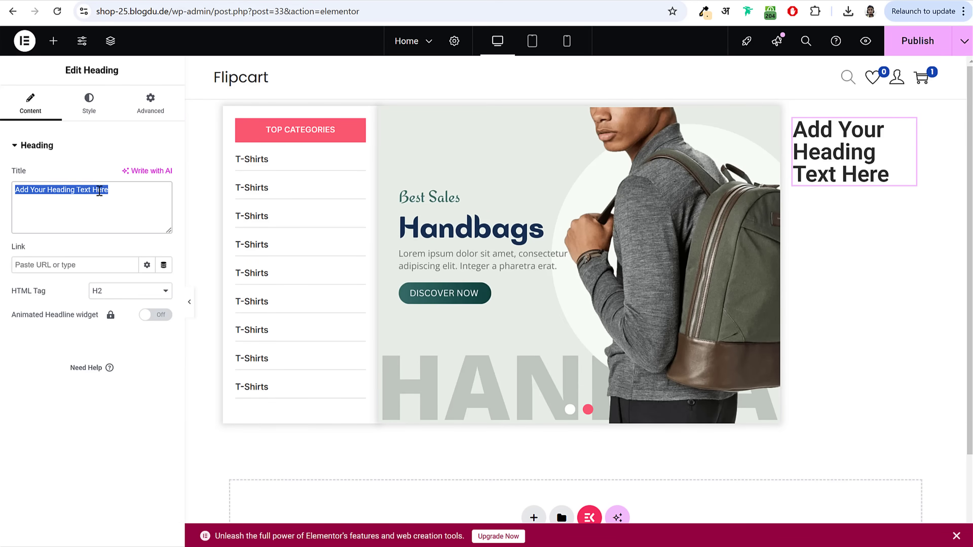
text(Cell Phones)
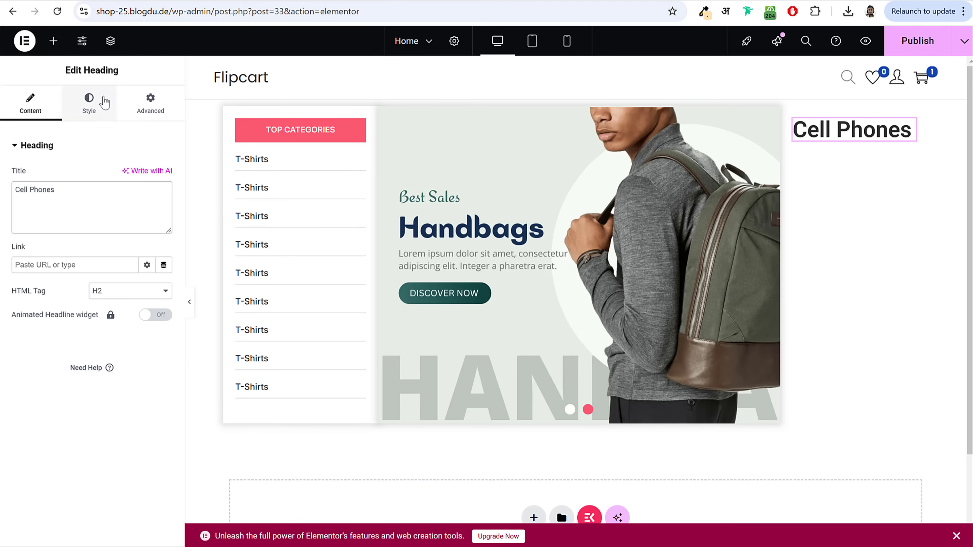
click(103, 102)
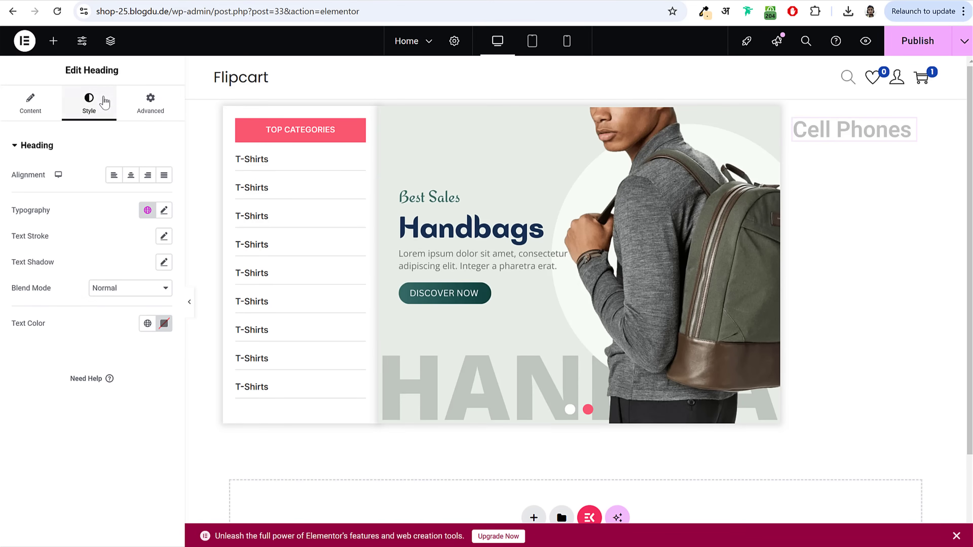
click(130, 175)
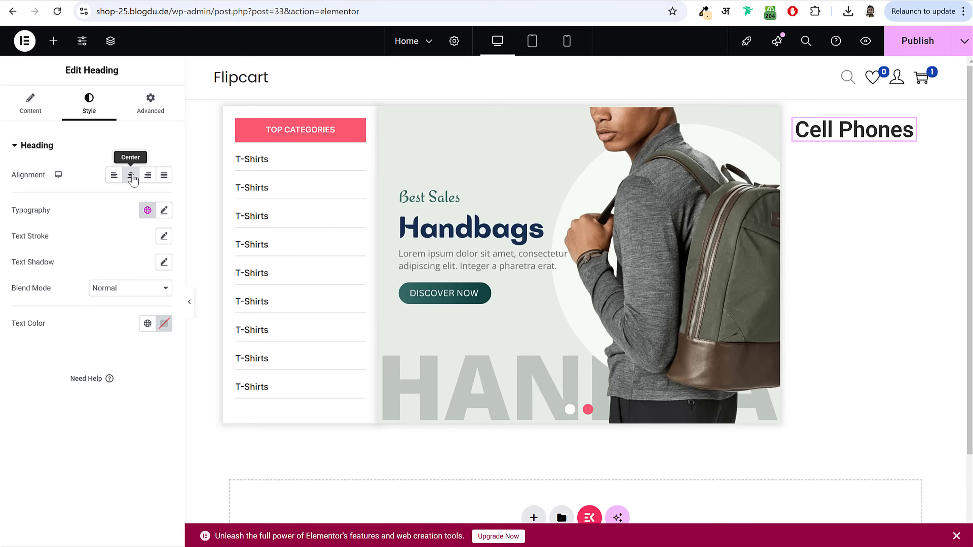
Step: Reset the Cell Phones heading's typography to the site's global default font
click(164, 211)
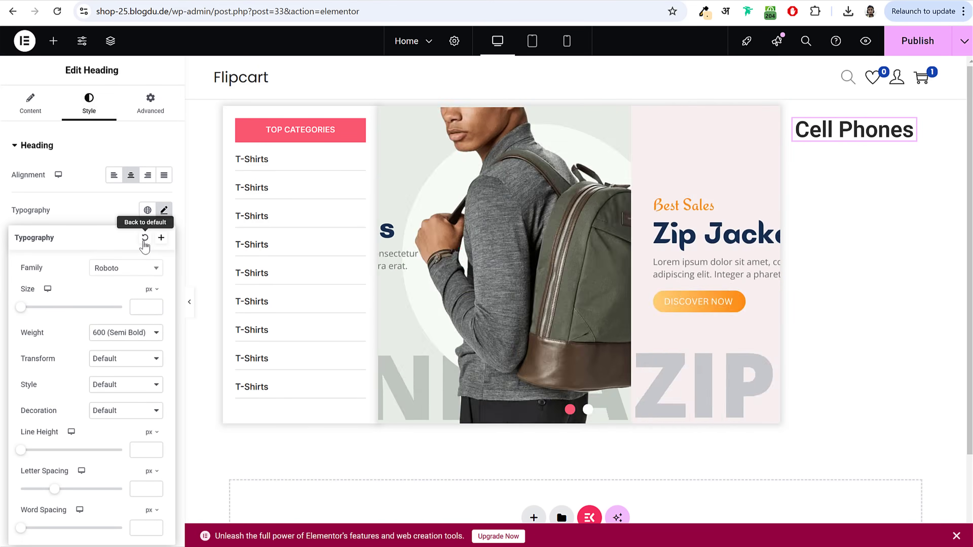
click(145, 239)
click(918, 41)
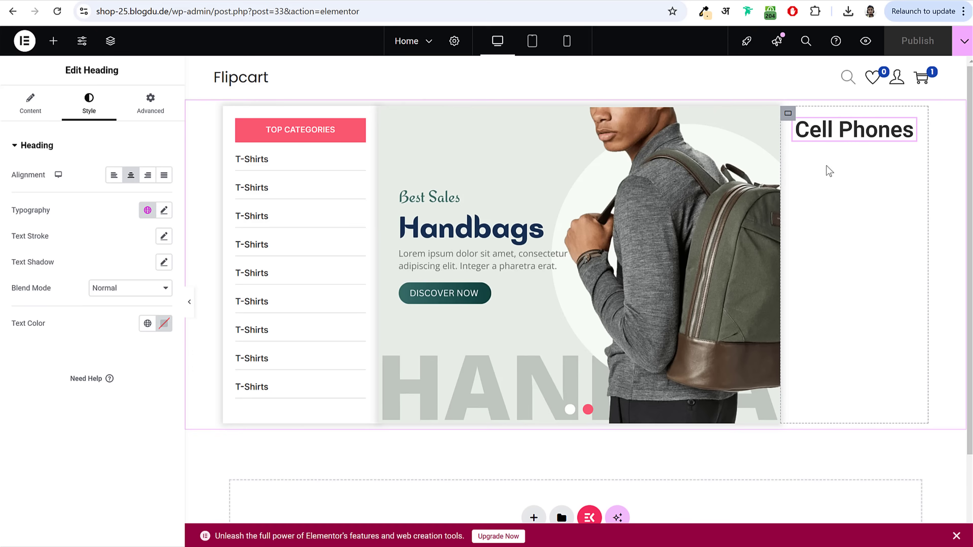
click(163, 210)
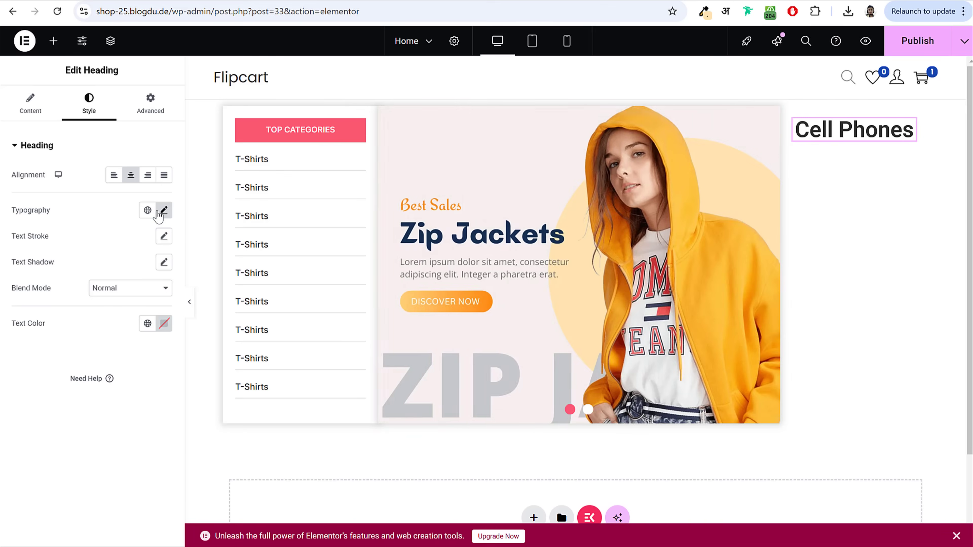
click(164, 211)
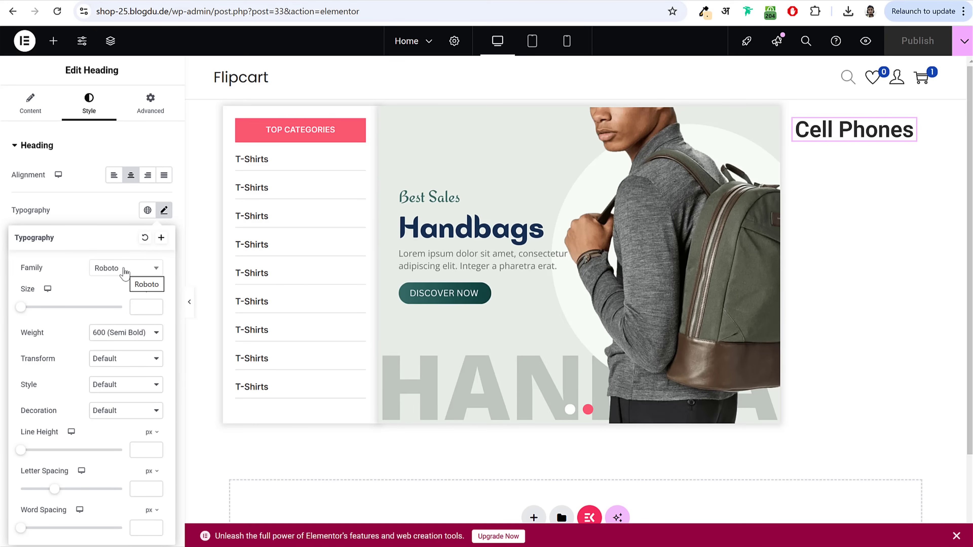
click(145, 238)
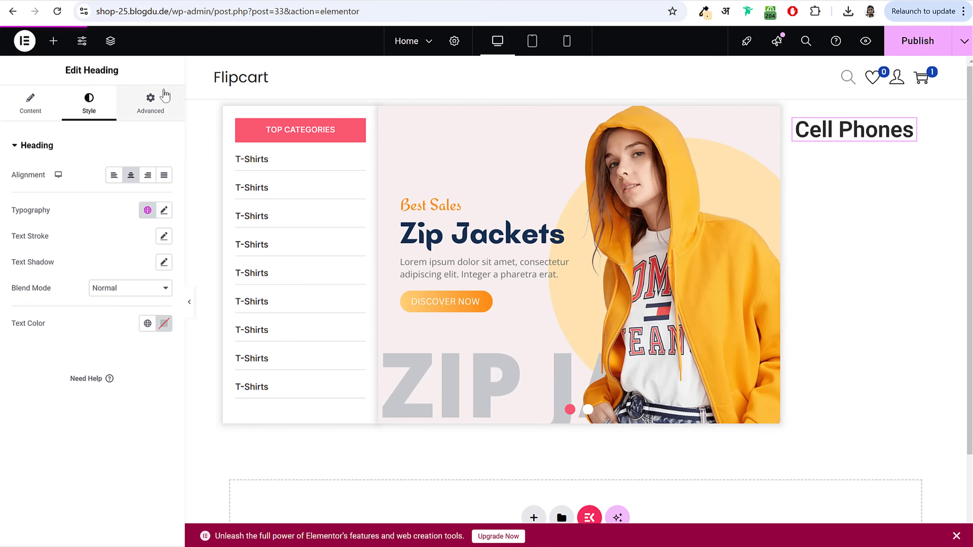
Step: In Site Settings > Global Fonts, set the Primary font family to Inter
click(82, 48)
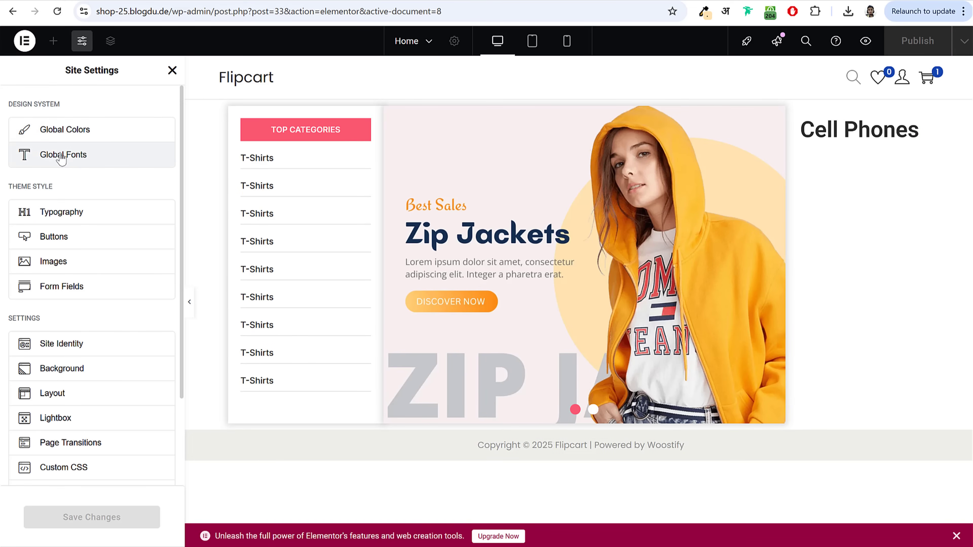
click(68, 155)
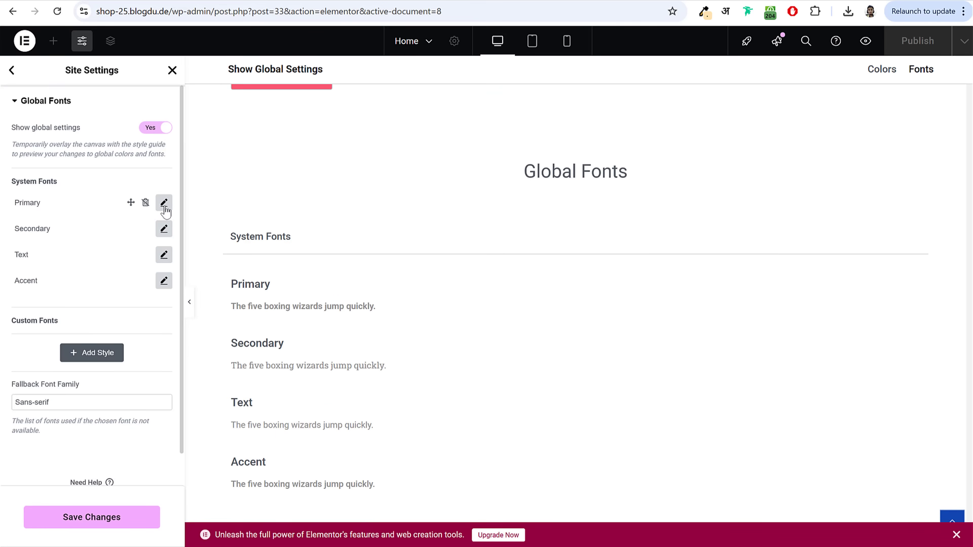
click(164, 203)
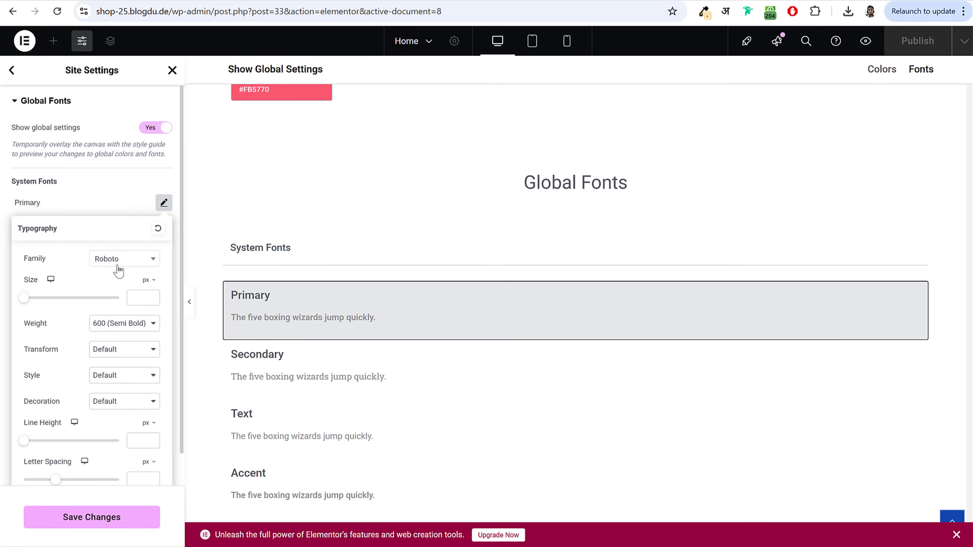
click(118, 265)
text(inter)
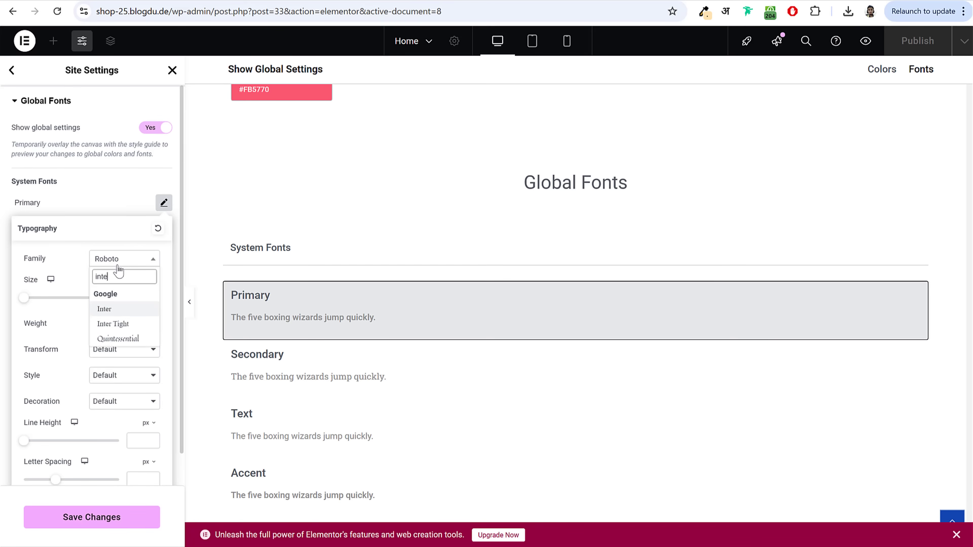
key(ctrl+a)
key(Return)
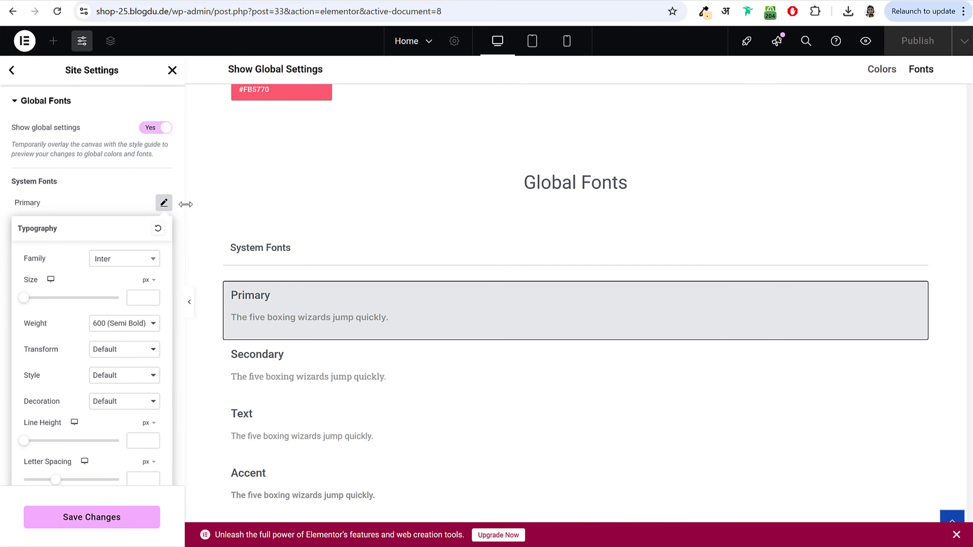
click(164, 207)
Step: Set the Secondary global font family to Inter
click(164, 229)
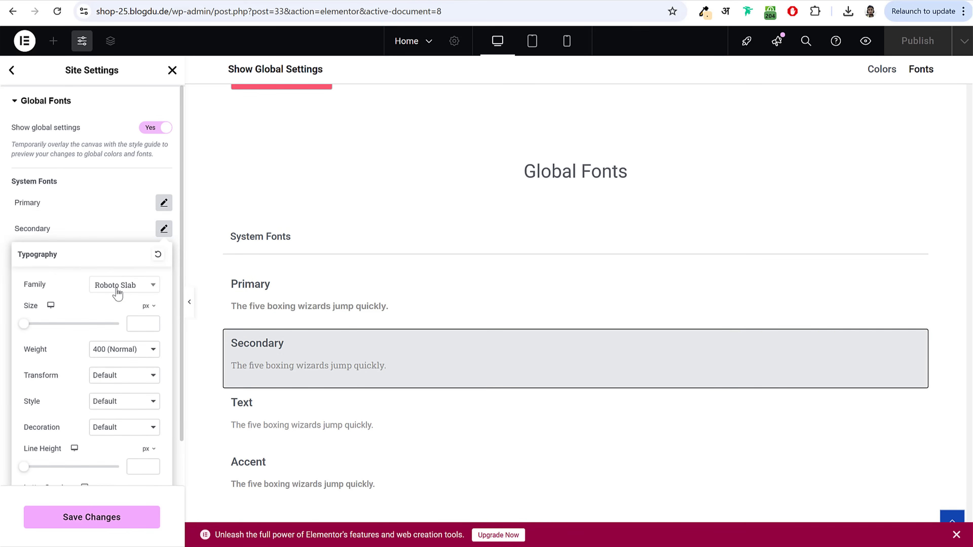
click(118, 293)
text(inter)
key(Return)
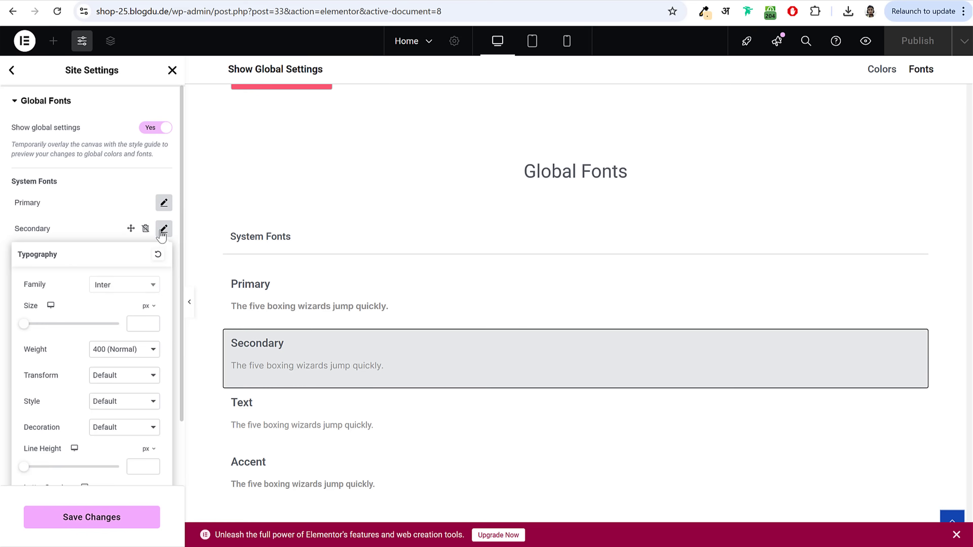
click(163, 230)
Step: Set the Text global font family to Inter and save the changes
click(164, 255)
click(130, 321)
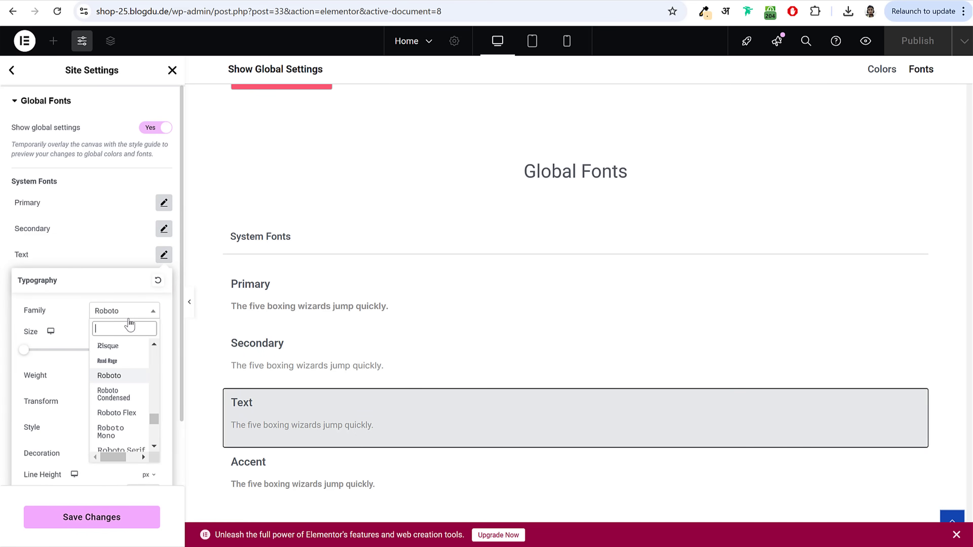
text(inter)
key(Return)
double_click(164, 255)
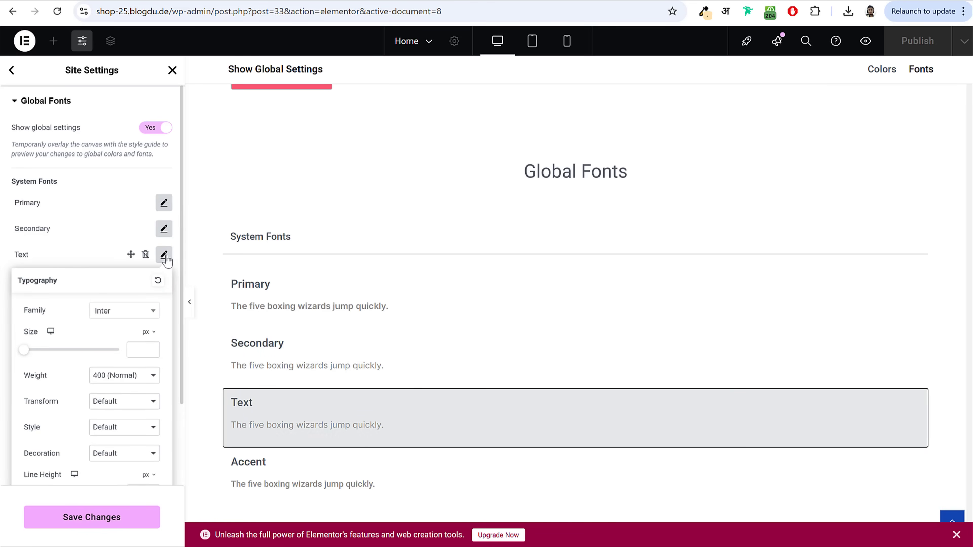
click(164, 255)
click(164, 280)
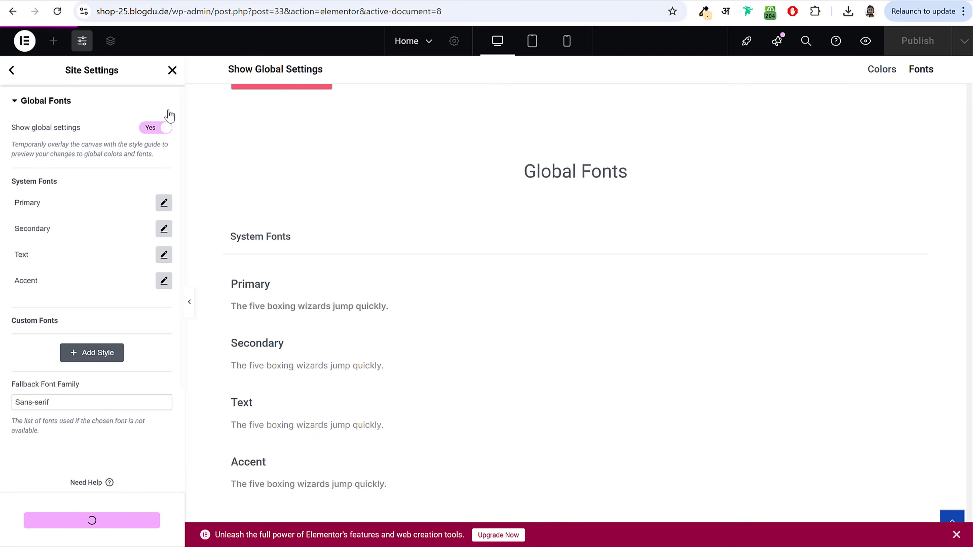
click(172, 70)
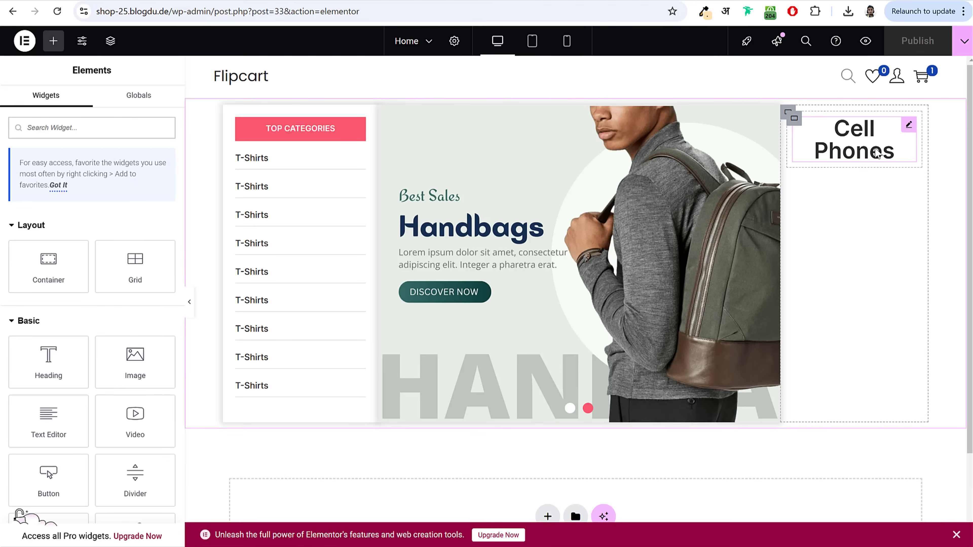
Step: Set the Cell Phones heading to 12 px uppercase
click(877, 152)
click(164, 210)
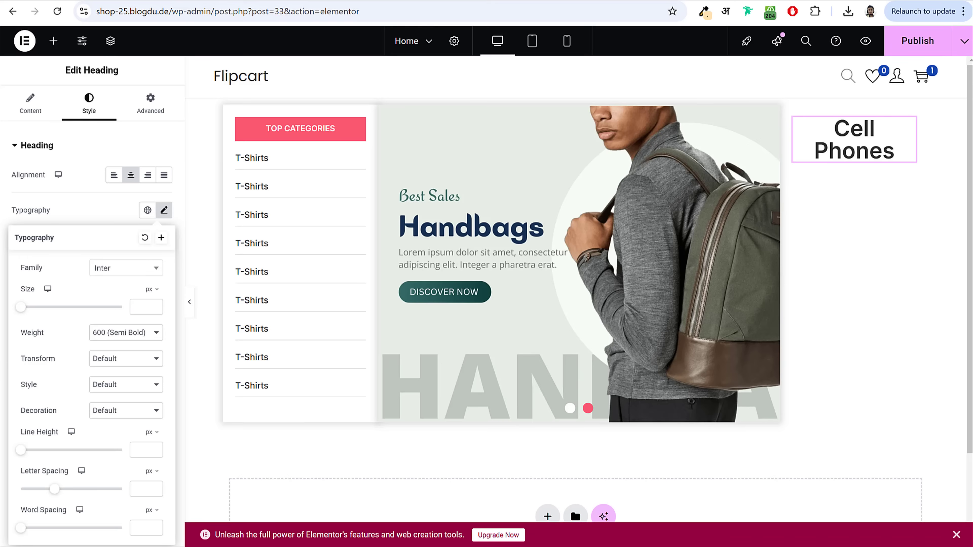
click(133, 309)
text(12)
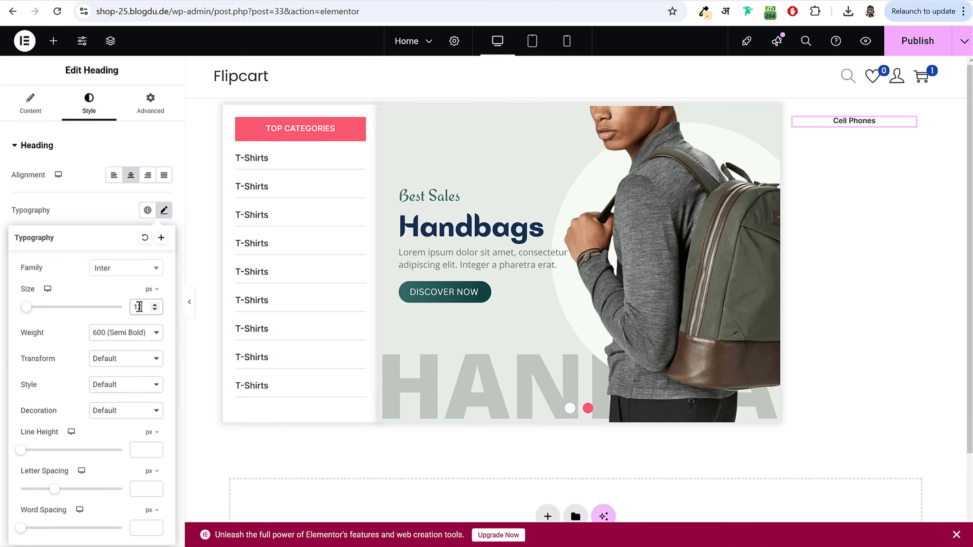
click(106, 366)
click(124, 389)
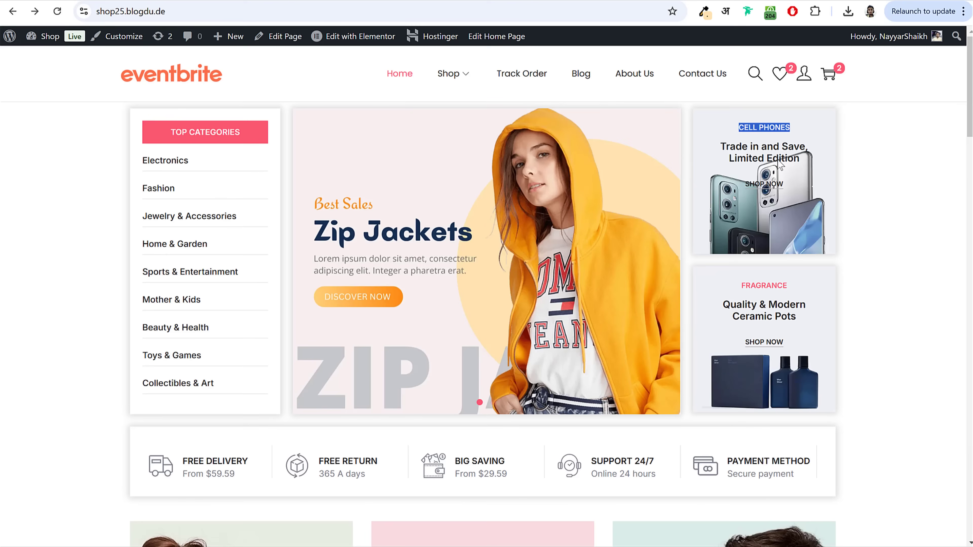
Step: Copy the 'Trade in and Save' text from the live reference page
drag(721, 143, 808, 160)
key(ctrl+c)
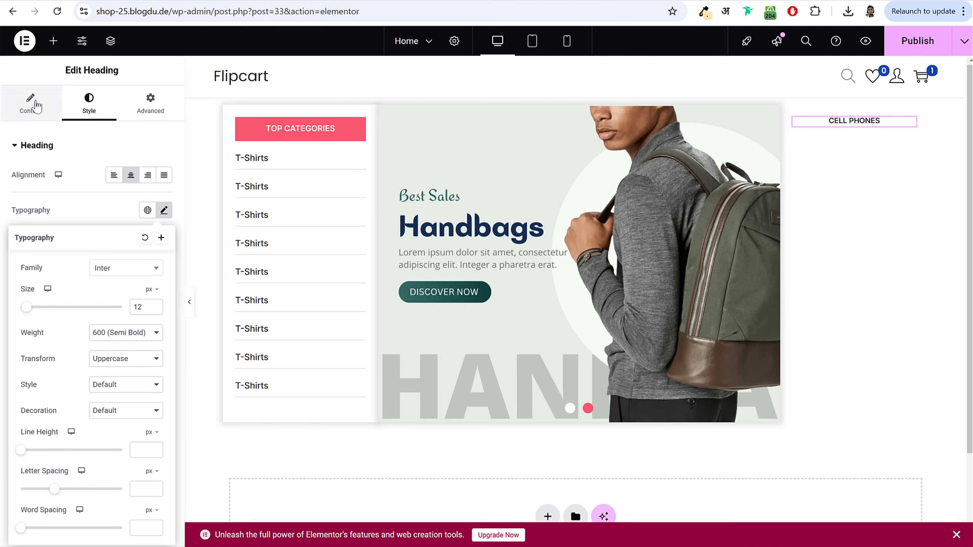
click(30, 103)
click(54, 41)
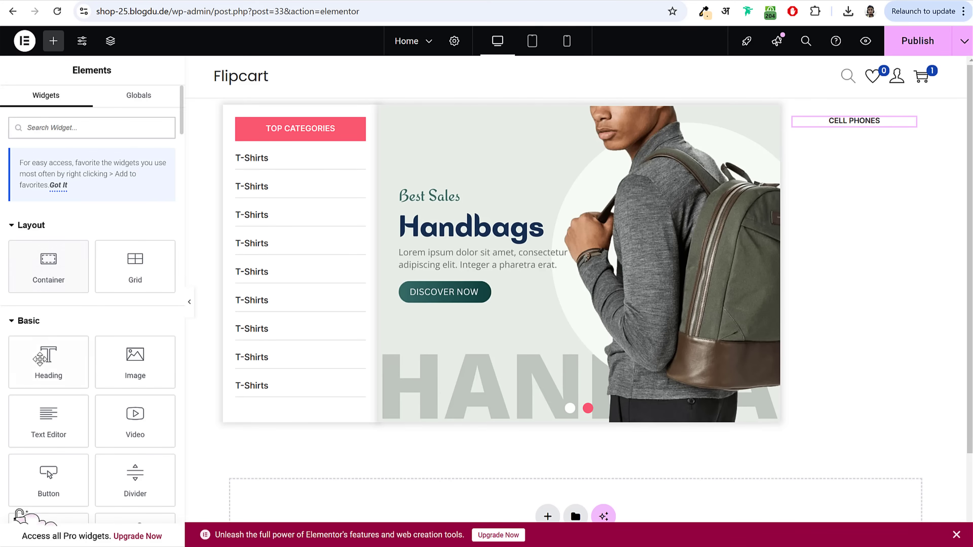
Step: Add a heading below CELL PHONES titled 'Trade in and Save, Limited Edition'
drag(42, 360, 850, 126)
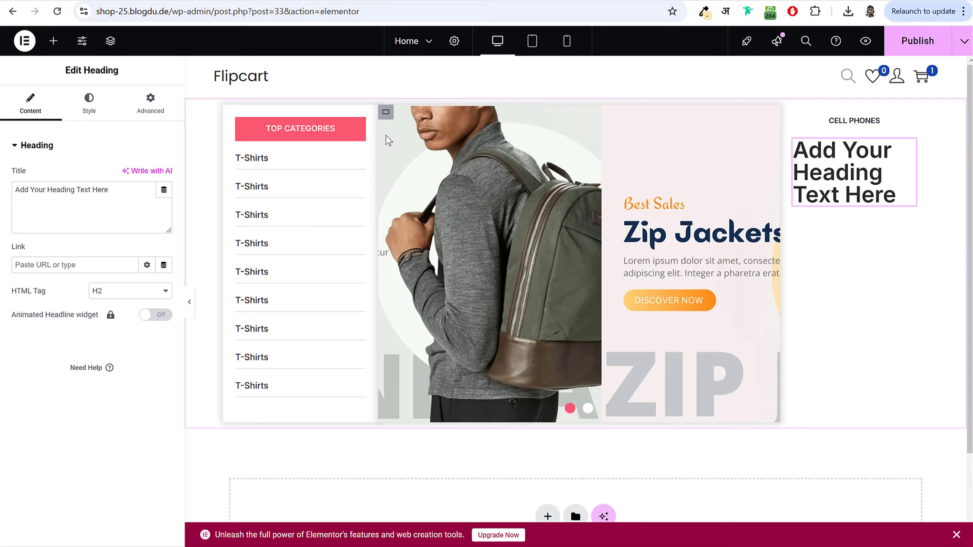
click(129, 204)
key(ctrl+a)
key(ctrl+v)
Step: Centre the new heading and set it to 16 px with 1.2 em line height
click(88, 103)
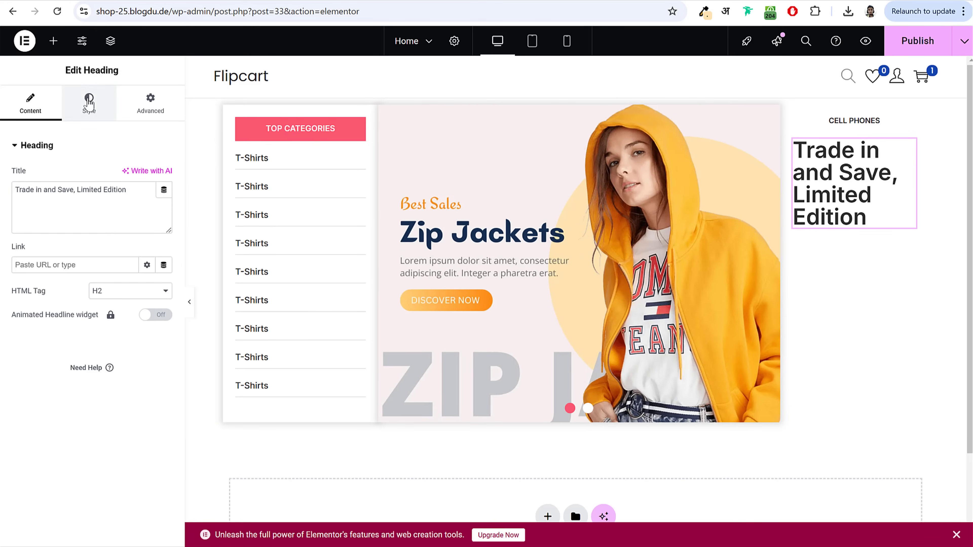
click(130, 177)
click(164, 210)
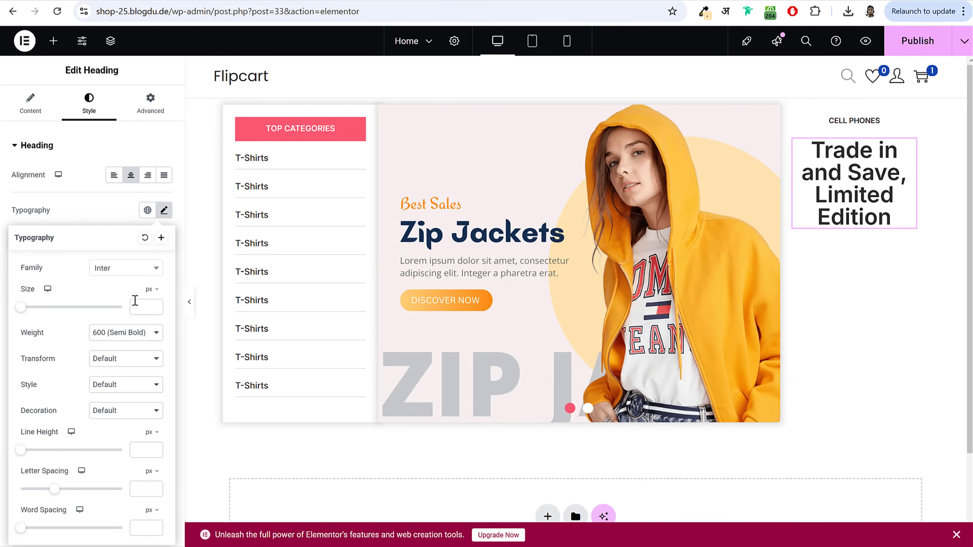
click(139, 309)
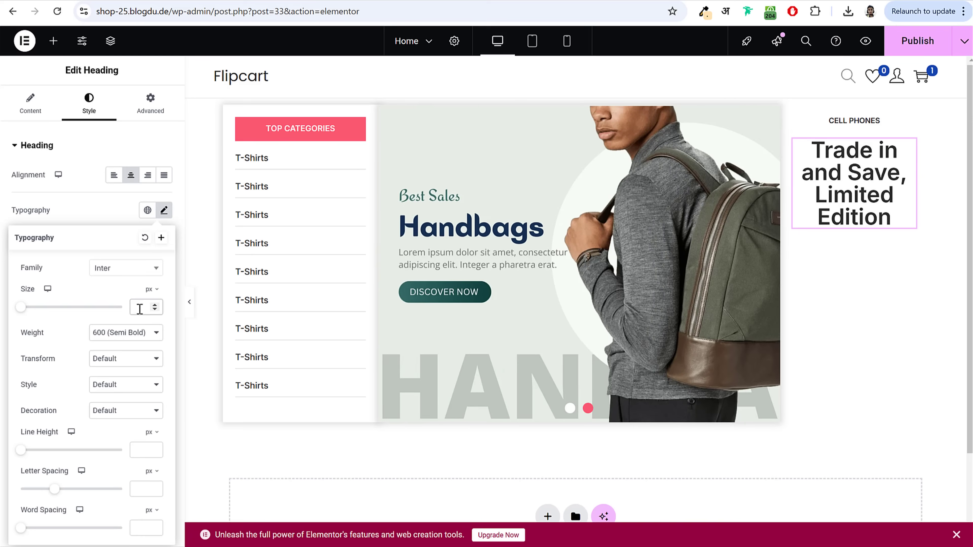
text(16)
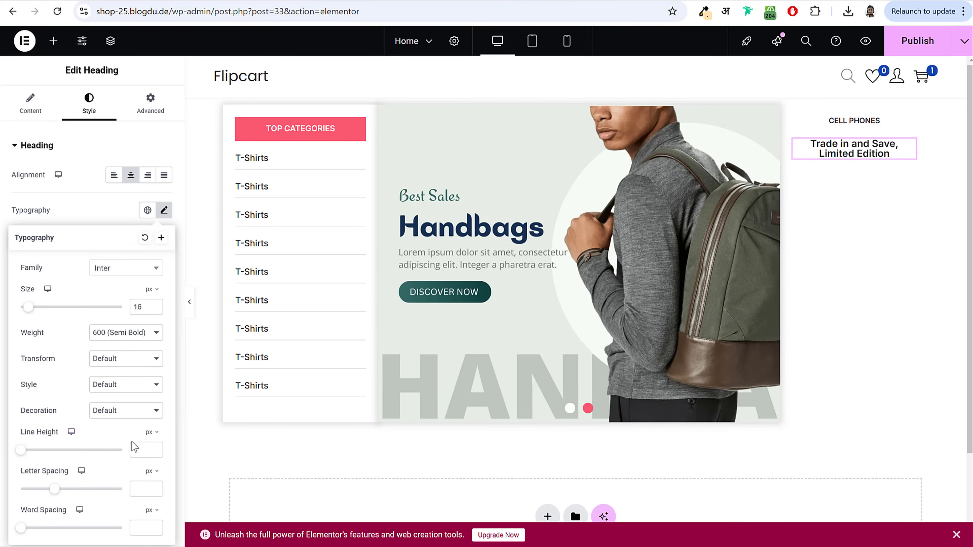
click(152, 432)
click(149, 446)
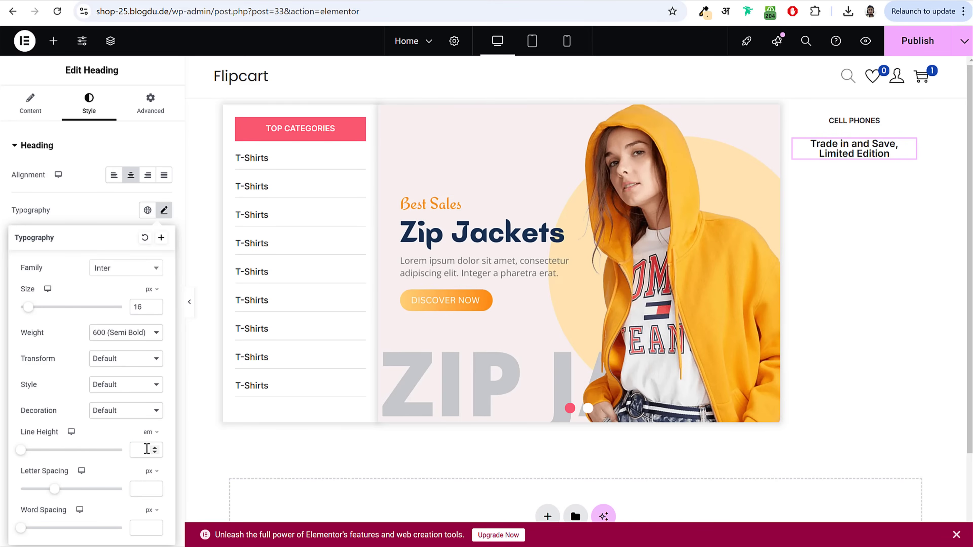
click(147, 449)
text(1.2)
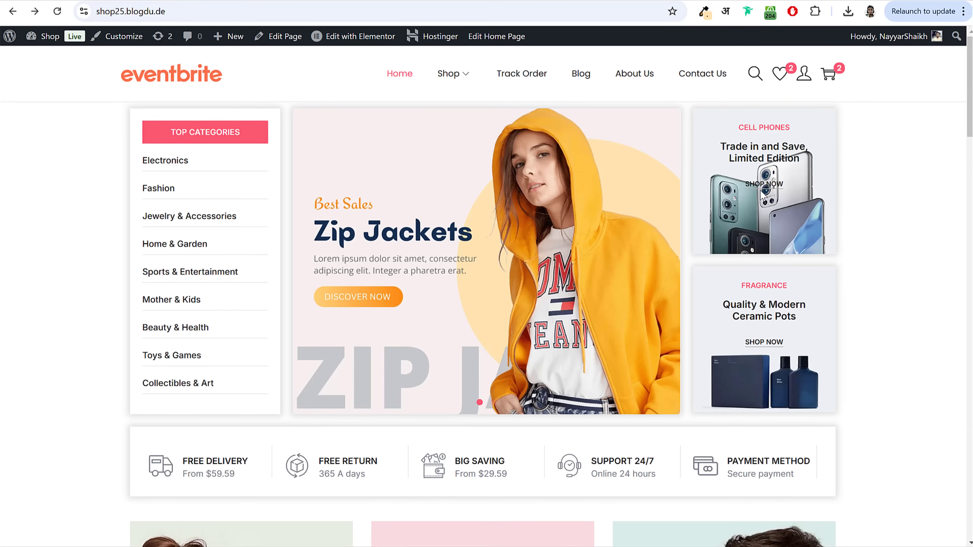
Step: Add a Button labelled 'SHOP NOW' beneath the heading
drag(742, 185, 794, 190)
click(851, 338)
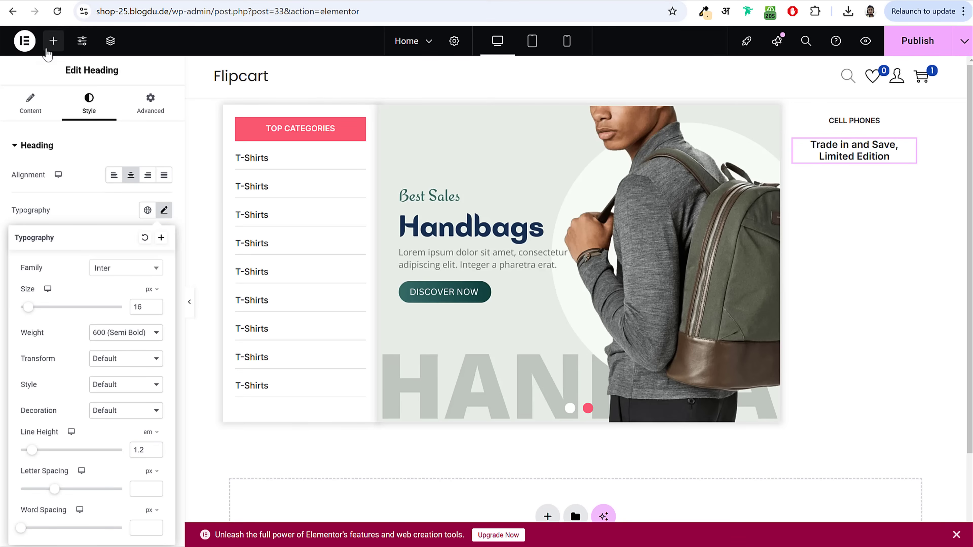
click(53, 40)
drag(50, 474, 863, 158)
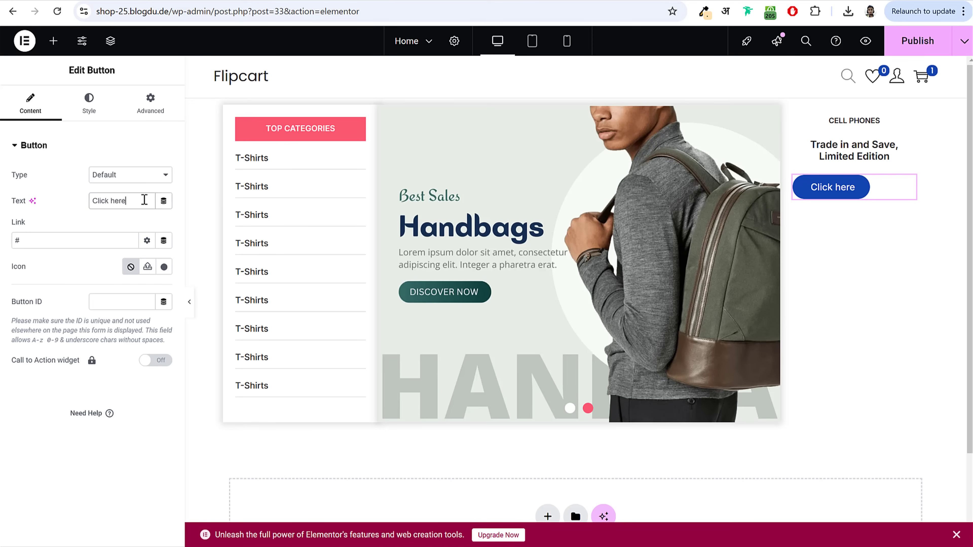
triple_click(144, 200)
text(SHOP NOW)
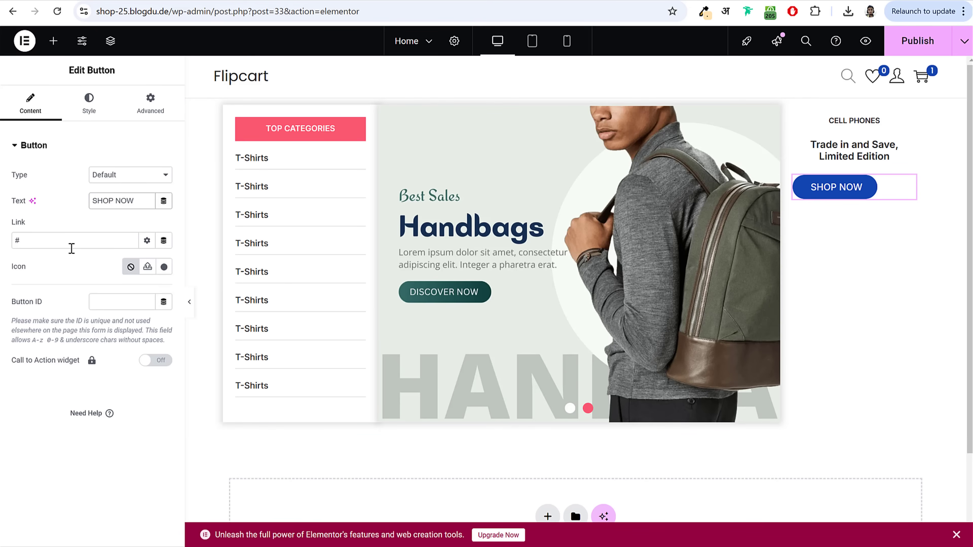
Step: Center the SHOP NOW button and set its typography to size 11, semi bold
double_click(44, 242)
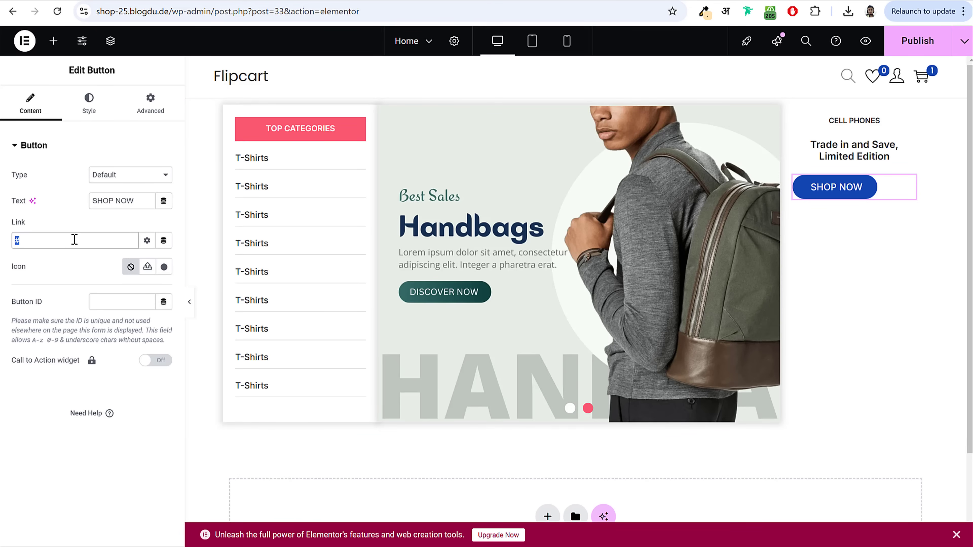
click(89, 103)
click(132, 177)
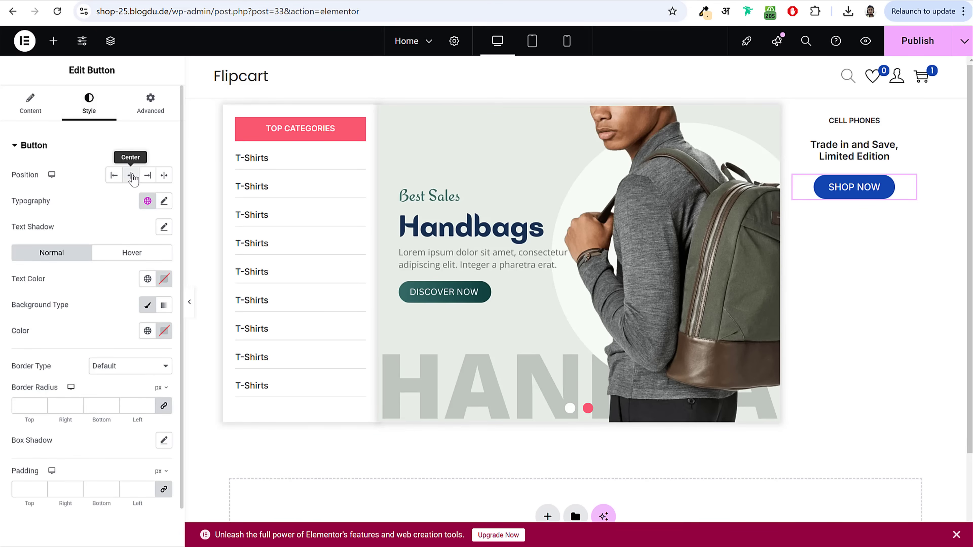
click(163, 201)
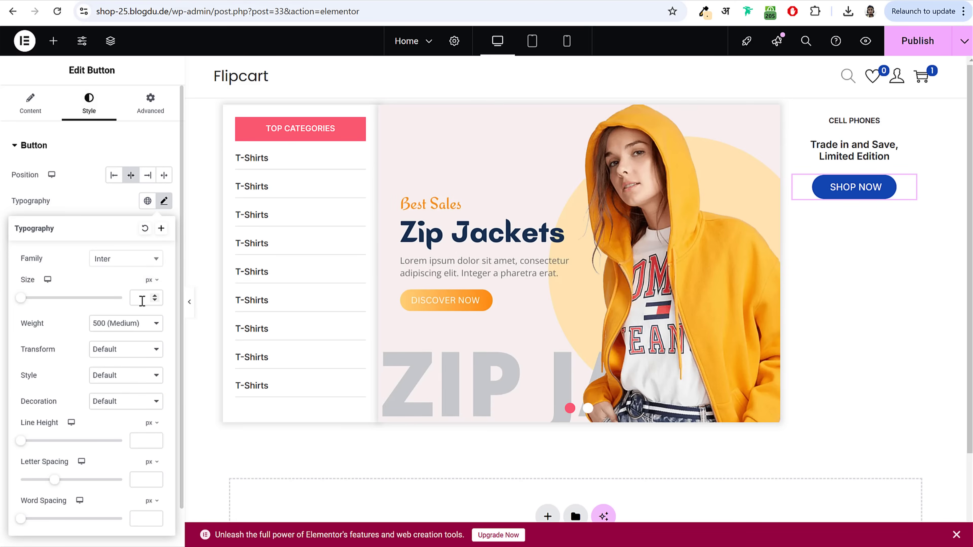
text(11)
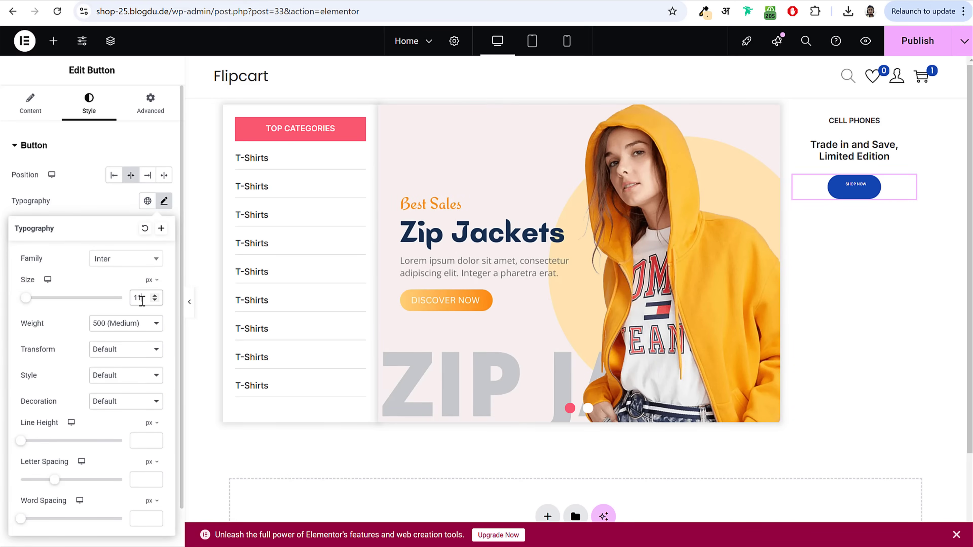
click(133, 323)
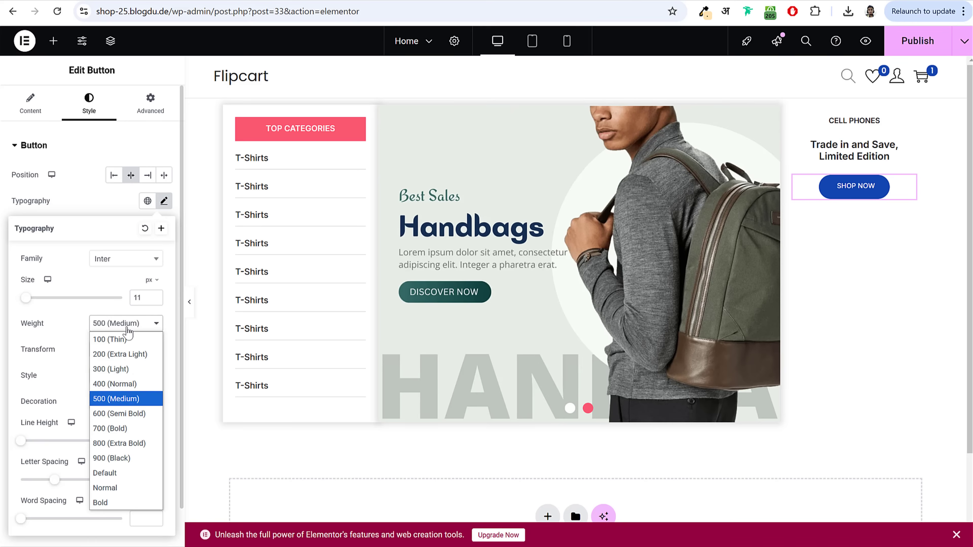
click(132, 414)
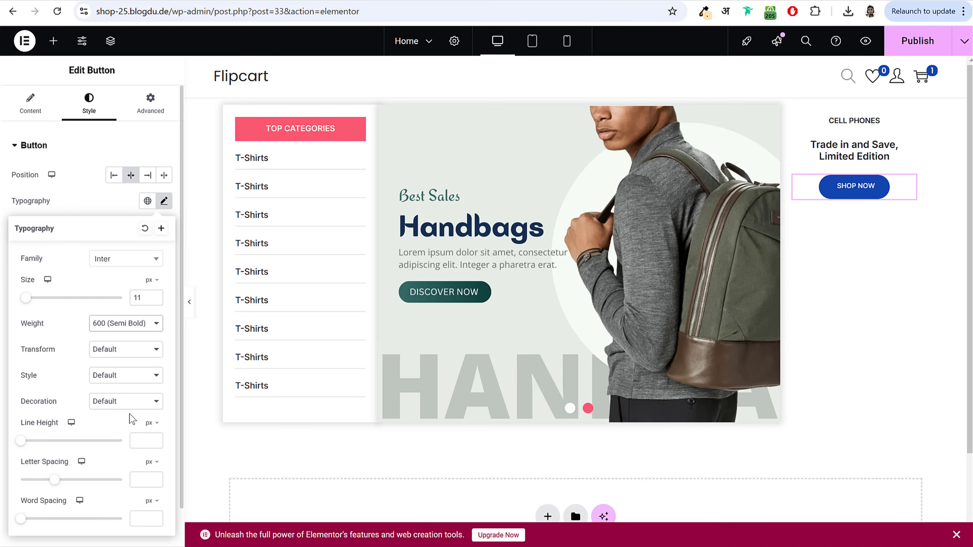
click(81, 216)
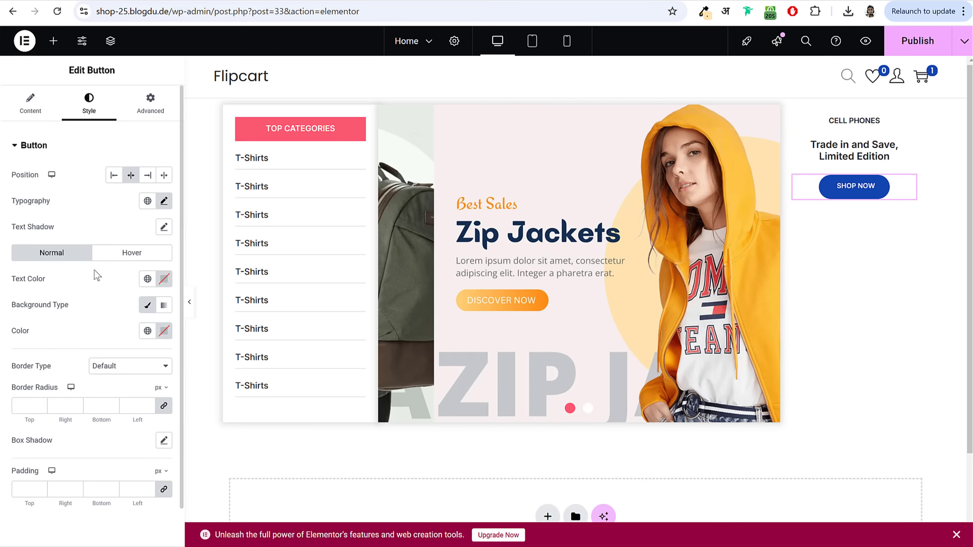
Step: Give the button a solid light grey #D3D3D3 bottom border with 0 radius
scroll(98, 307, down, 1)
click(99, 326)
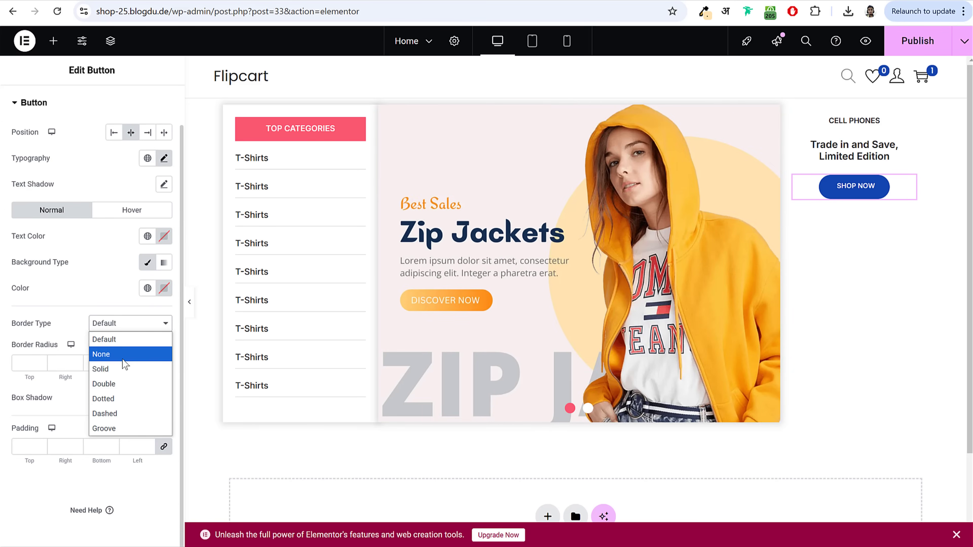
click(124, 368)
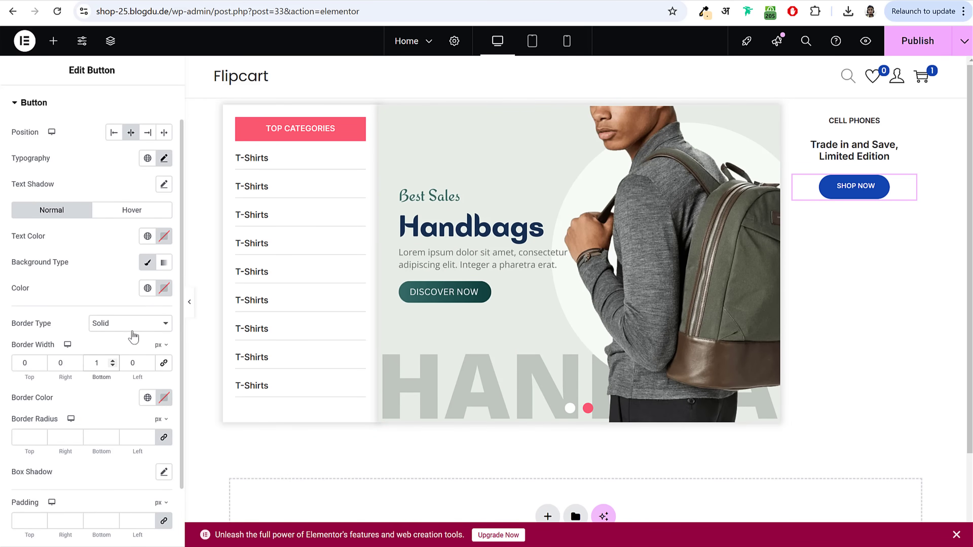
scroll(134, 337, down, 2)
click(164, 323)
text(#DADADA)
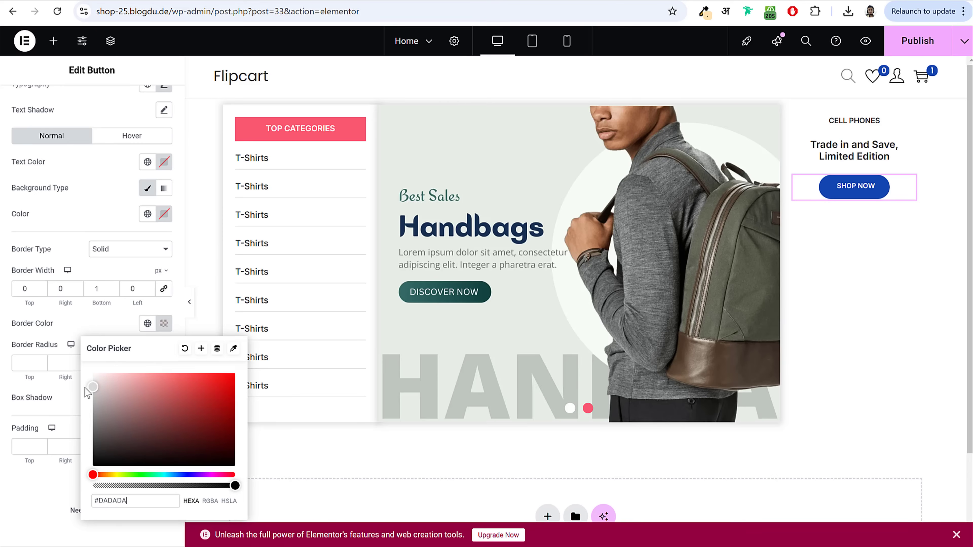
click(80, 390)
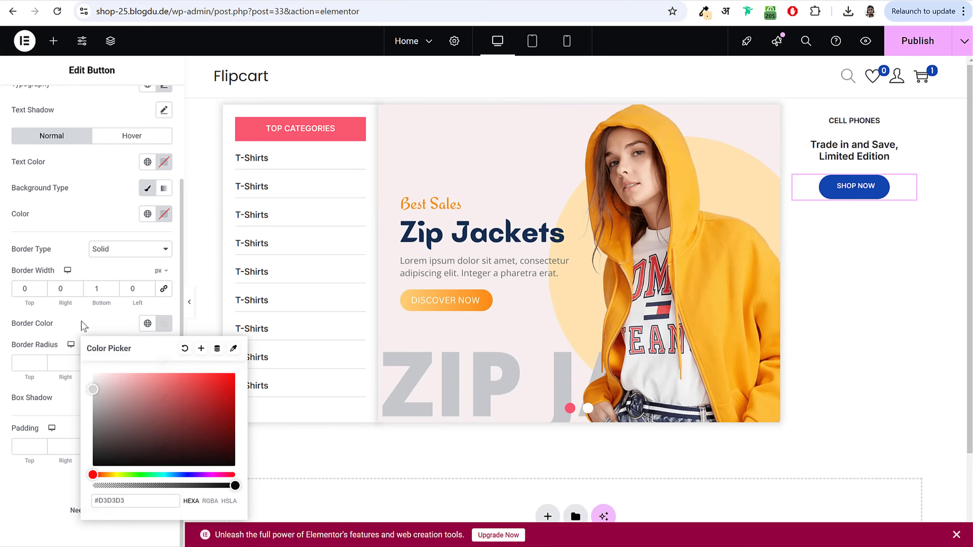
click(82, 323)
click(25, 364)
text(0)
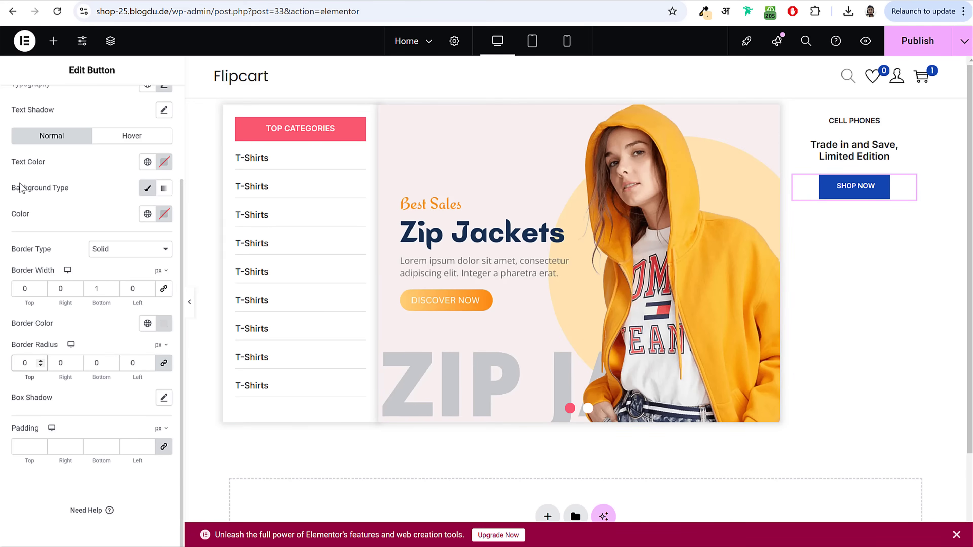
drag(25, 232, 41, 224)
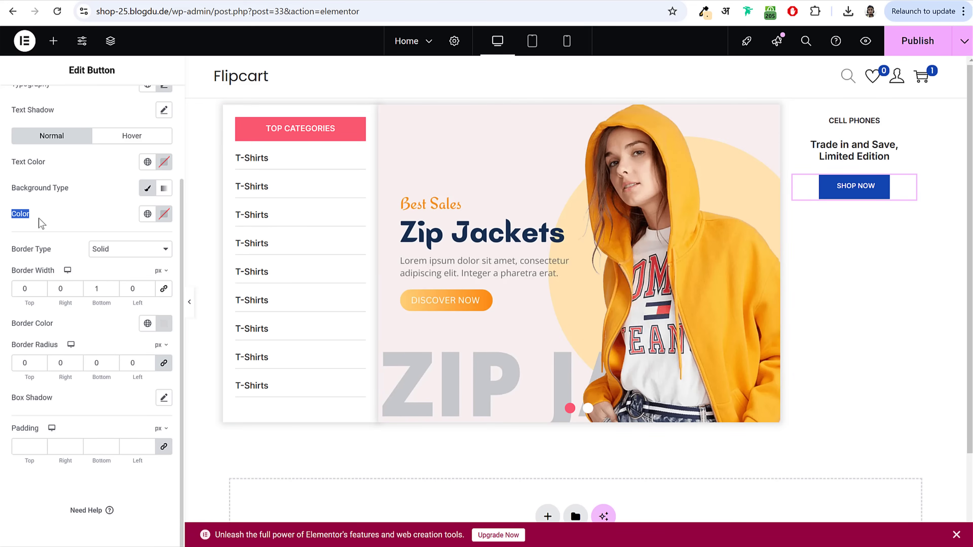
Step: Make the button background fully transparent and keep its text black #000000
click(164, 214)
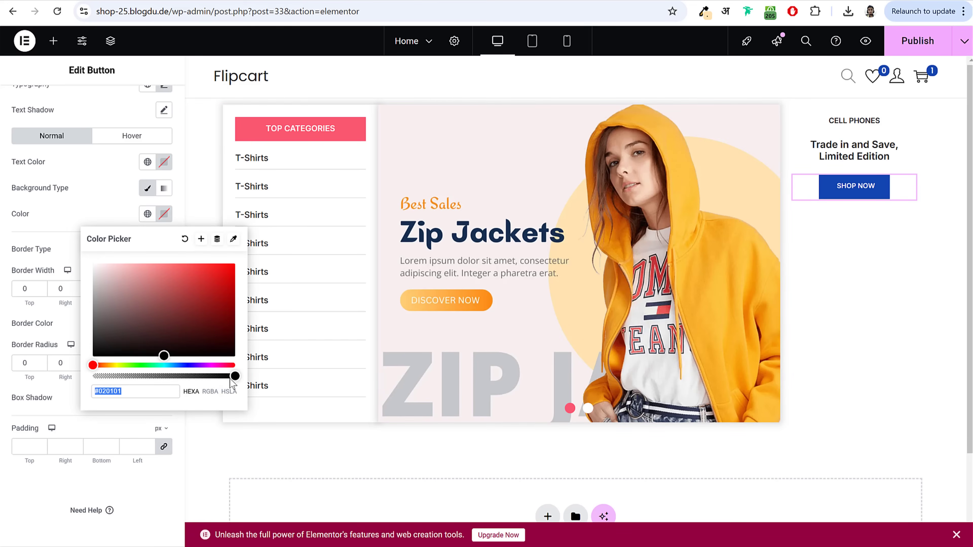
drag(235, 376, 87, 384)
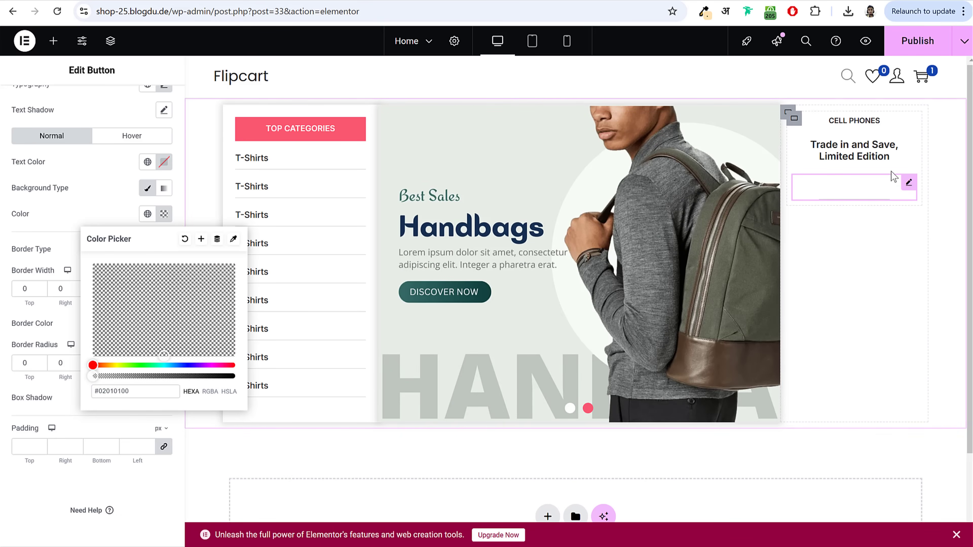
click(87, 204)
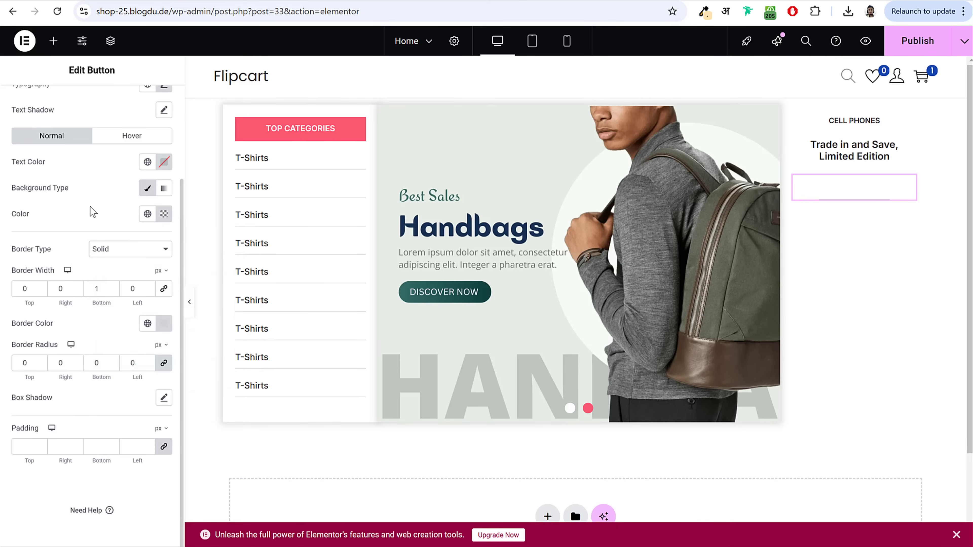
scroll(38, 226, up, 2)
triple_click(29, 228)
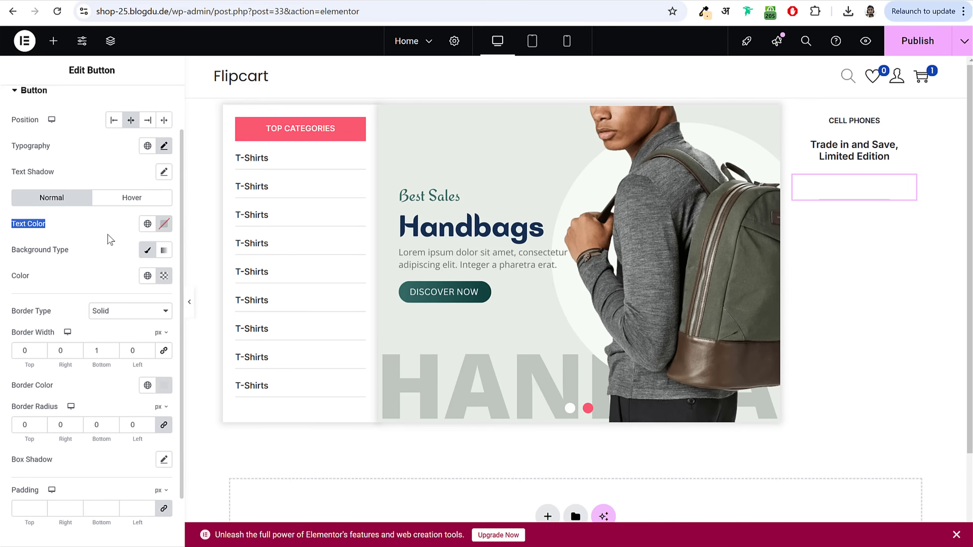
click(164, 224)
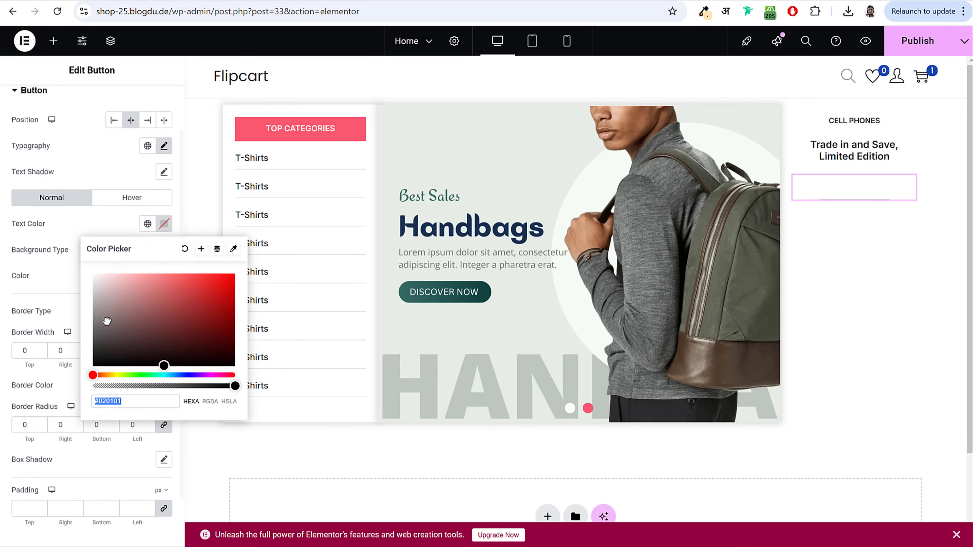
click(42, 268)
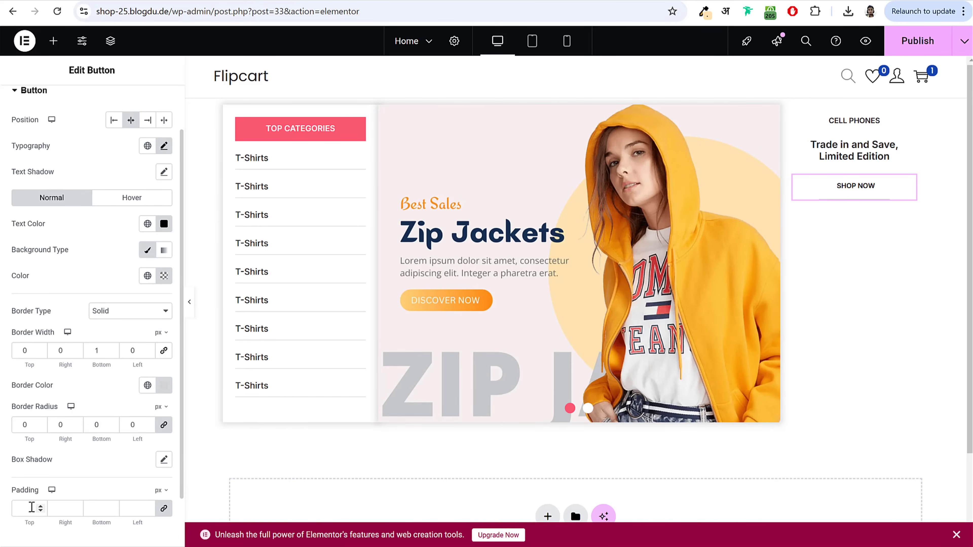
Step: Set the button padding to 0/0/2/0 and publish the page
scroll(149, 495, down, 2)
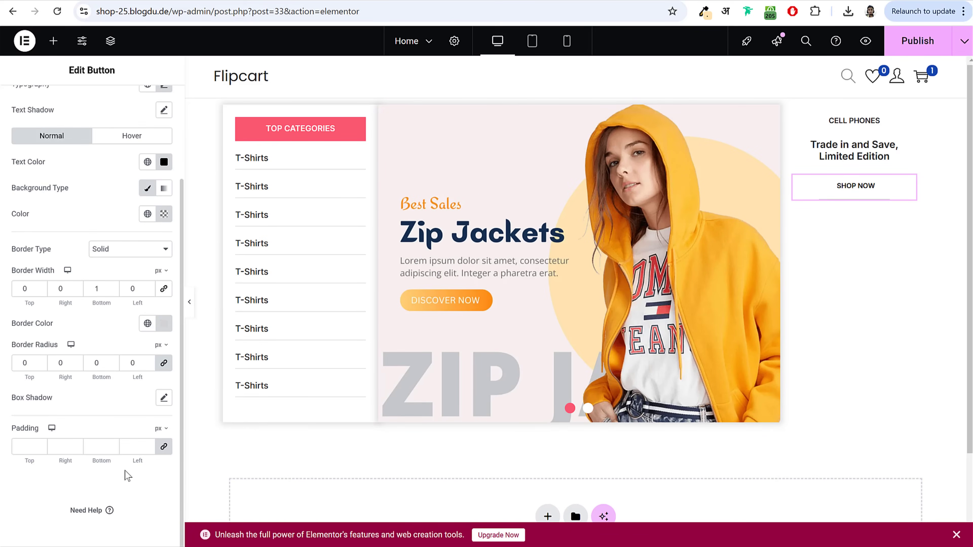
click(163, 448)
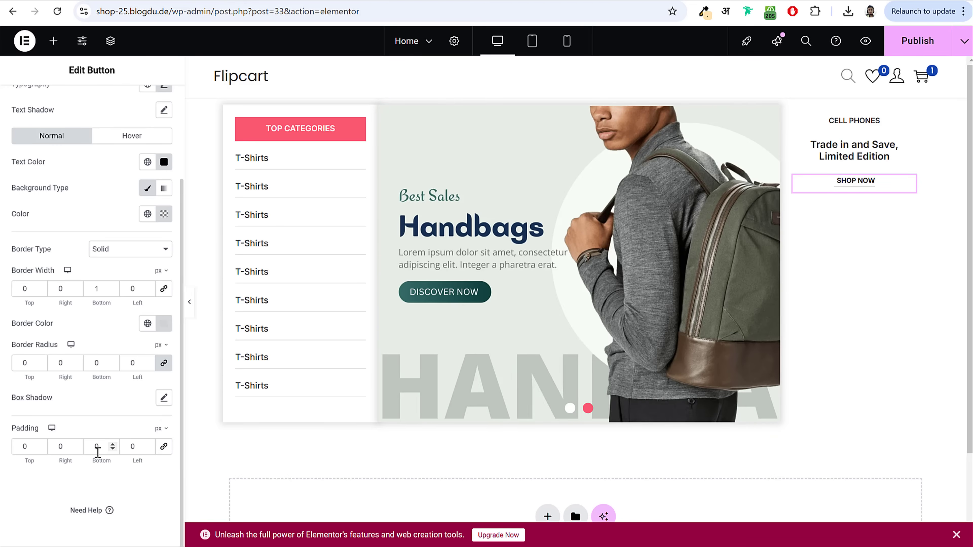
double_click(101, 448)
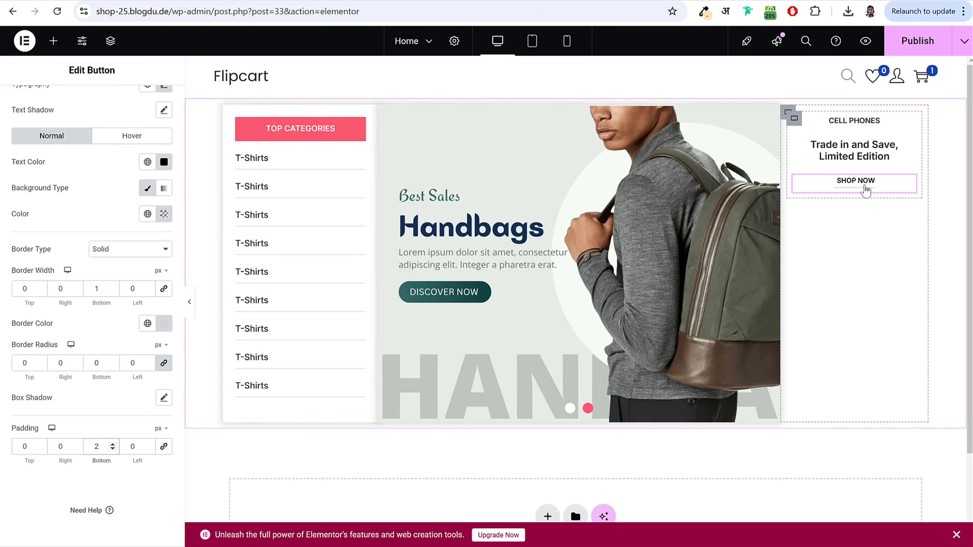
scroll(110, 303, up, 3)
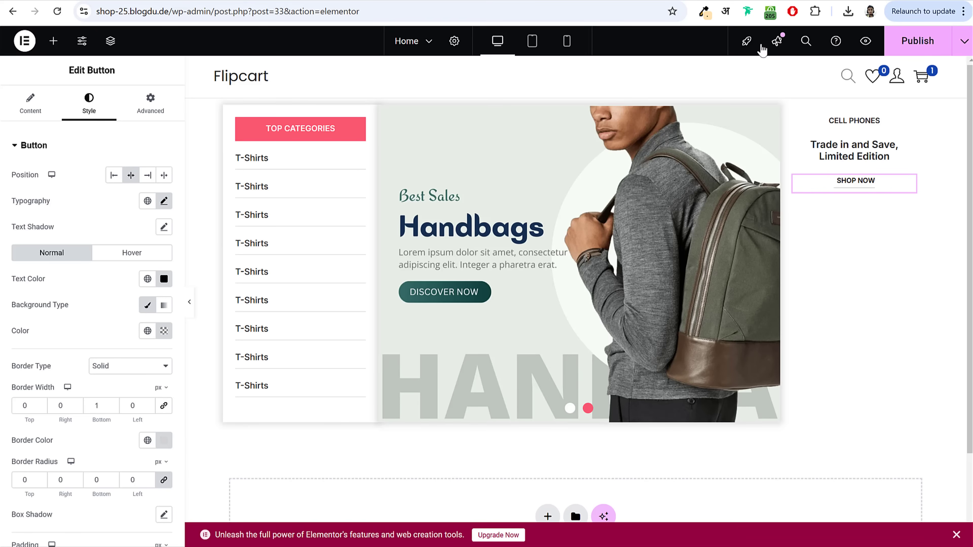
click(910, 46)
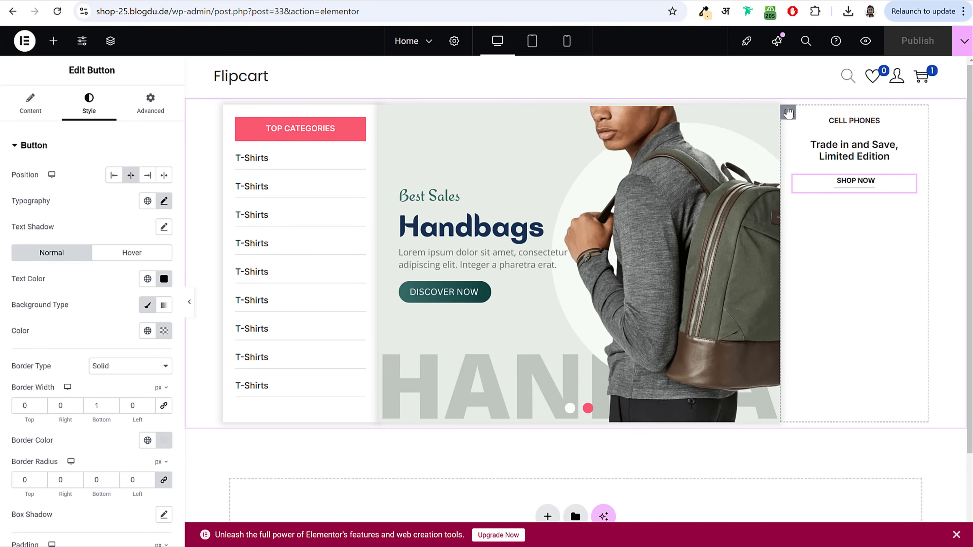
Step: Set the Cell Phones container's gaps to 0 column and 15 row
click(796, 121)
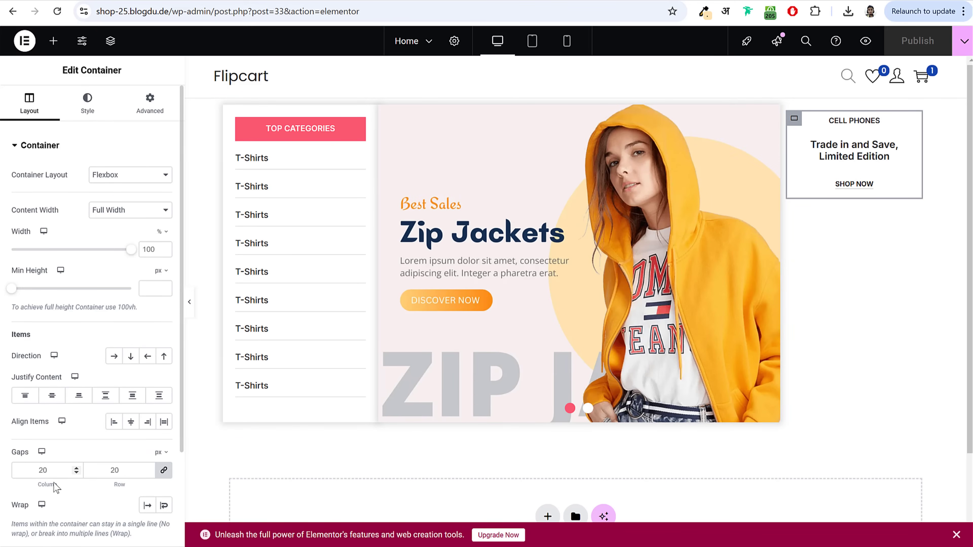
scroll(105, 472, down, 3)
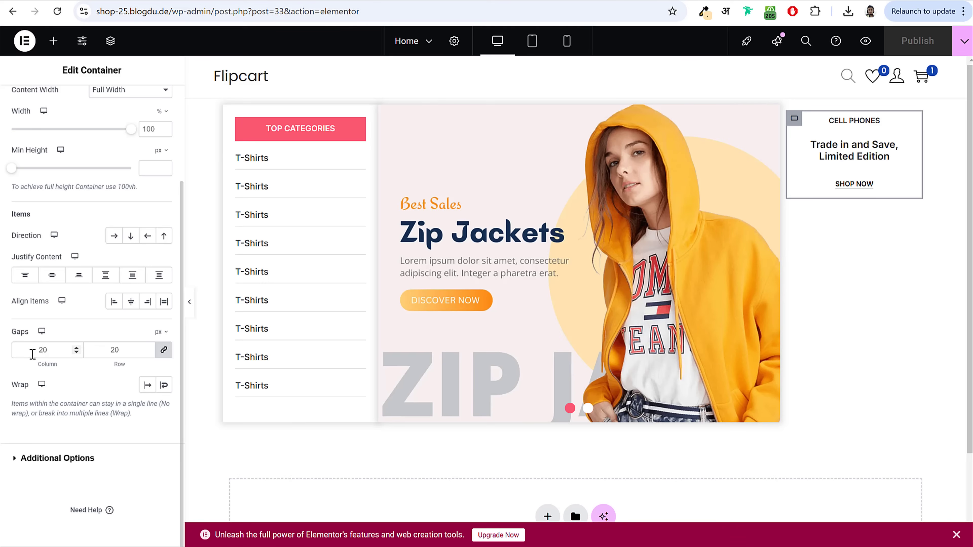
click(163, 350)
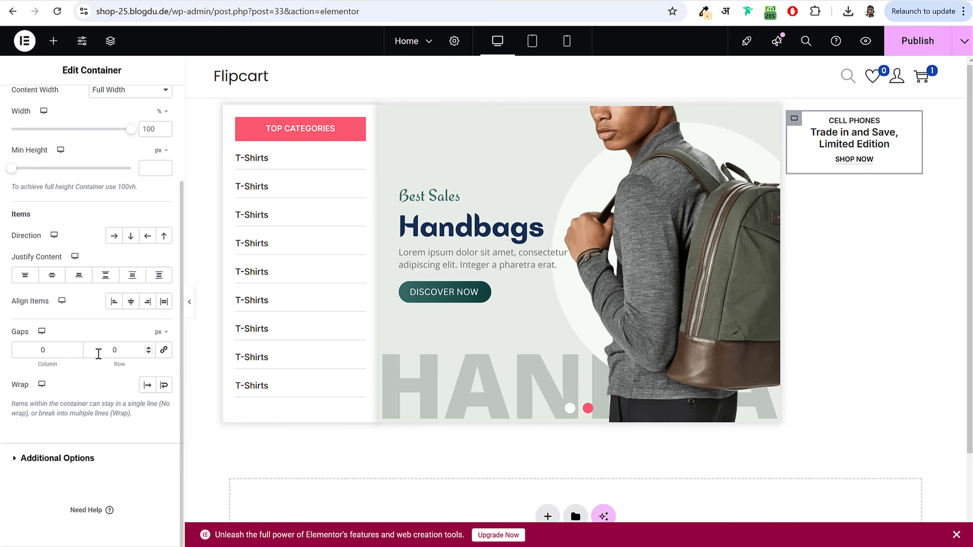
double_click(115, 350)
text(15)
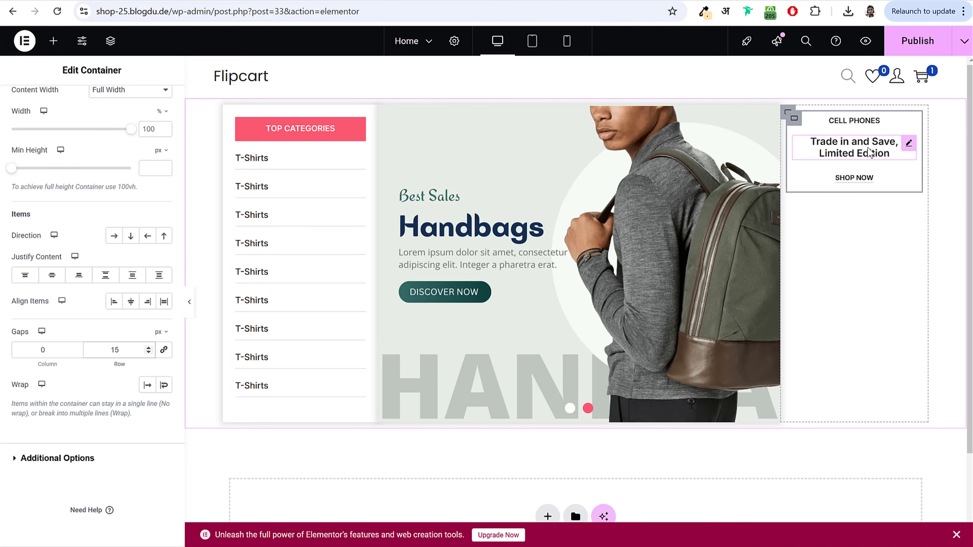
Step: Unlink the container padding and set it to 25 top, 30 sides, 100 bottom
scroll(102, 167, up, 3)
click(163, 96)
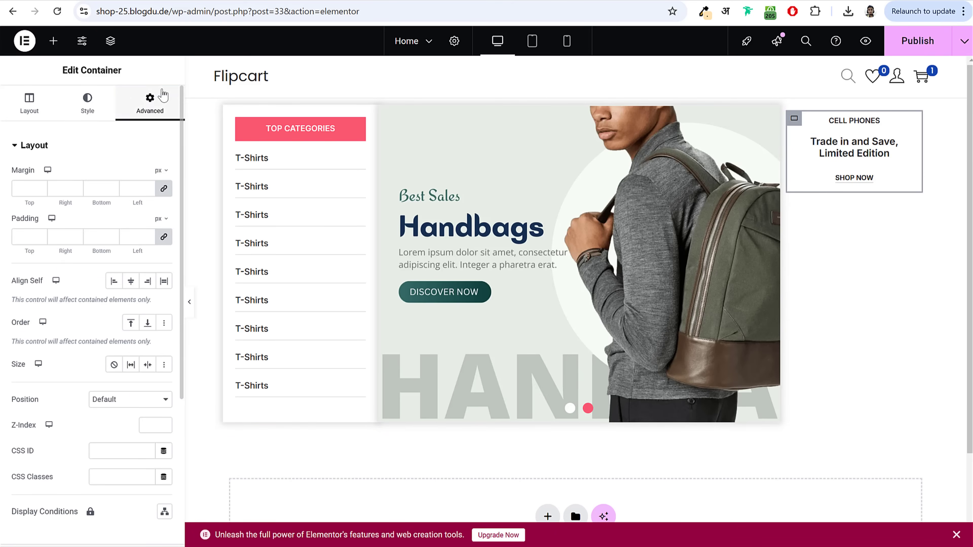
click(161, 235)
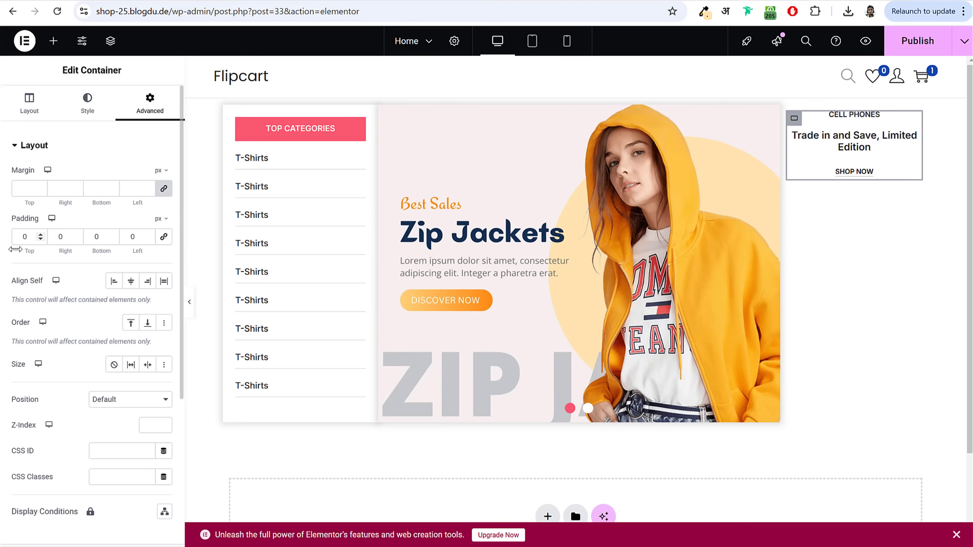
double_click(24, 236)
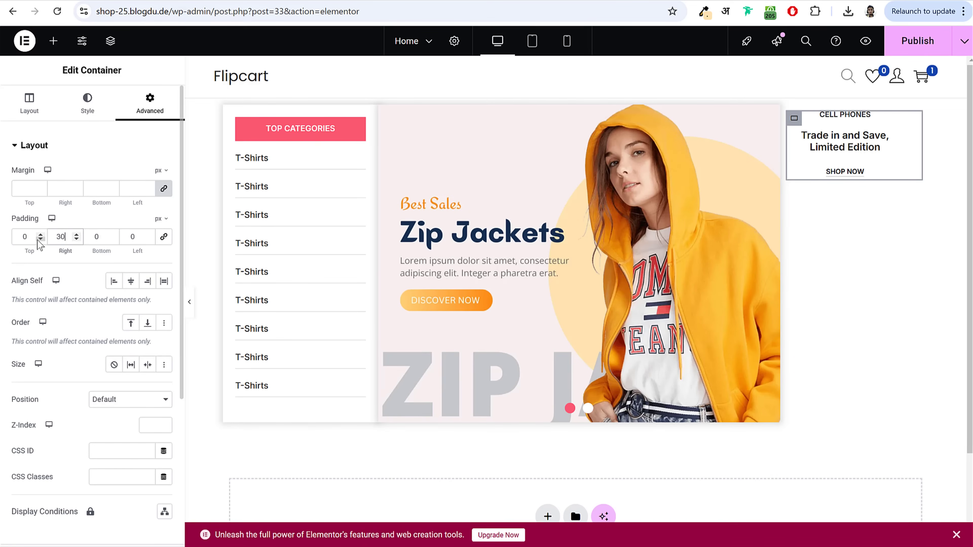
text(30)
key(Tab)
key(Tab)
text(30)
drag(14, 239, 41, 245)
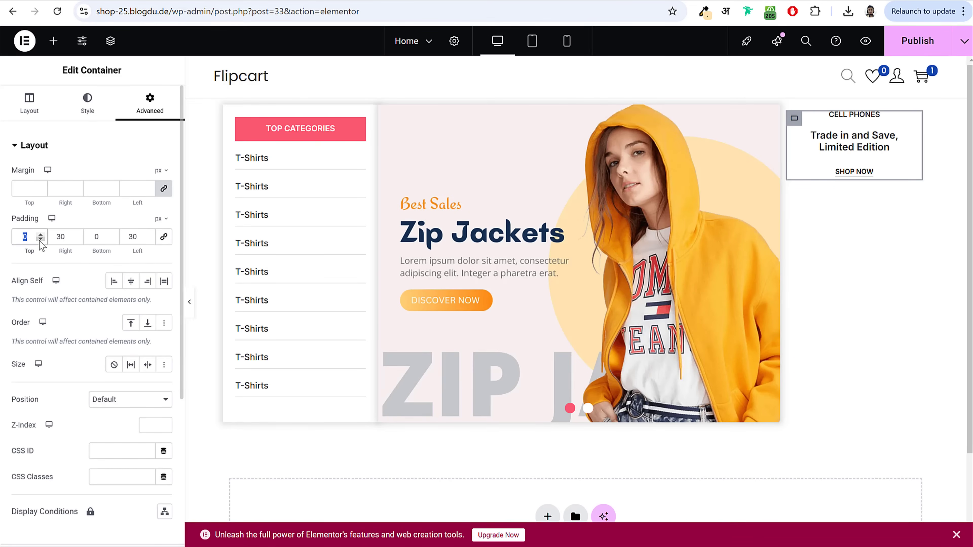
text(25)
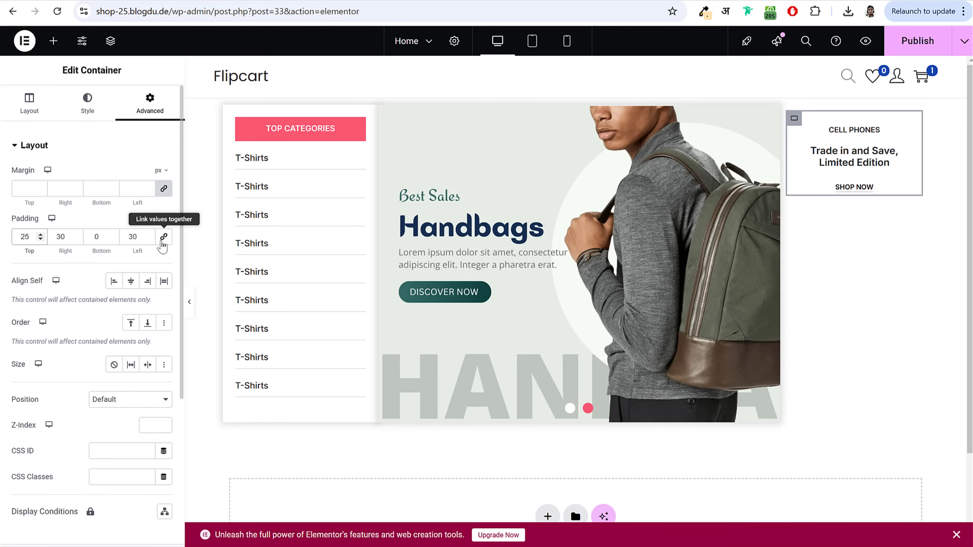
drag(102, 235, 77, 237)
text(100)
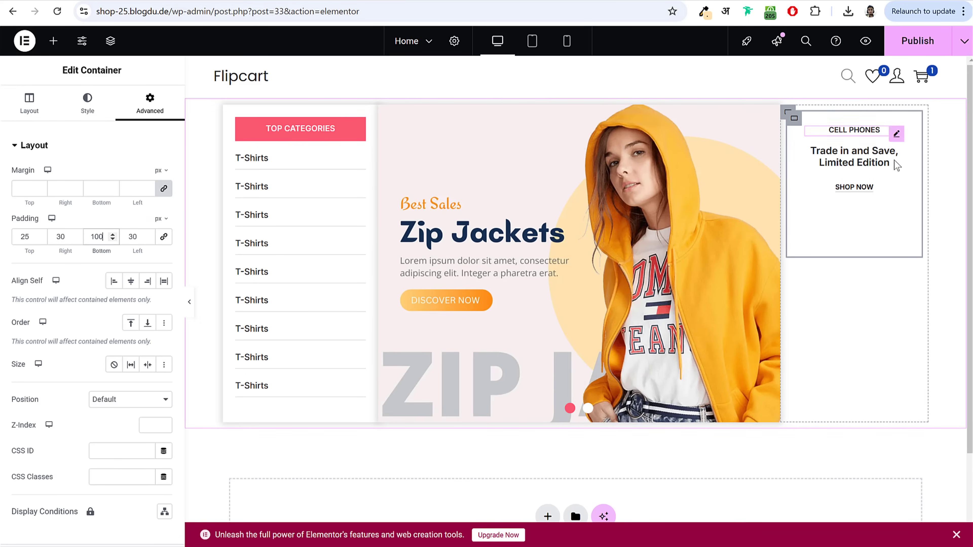
click(78, 111)
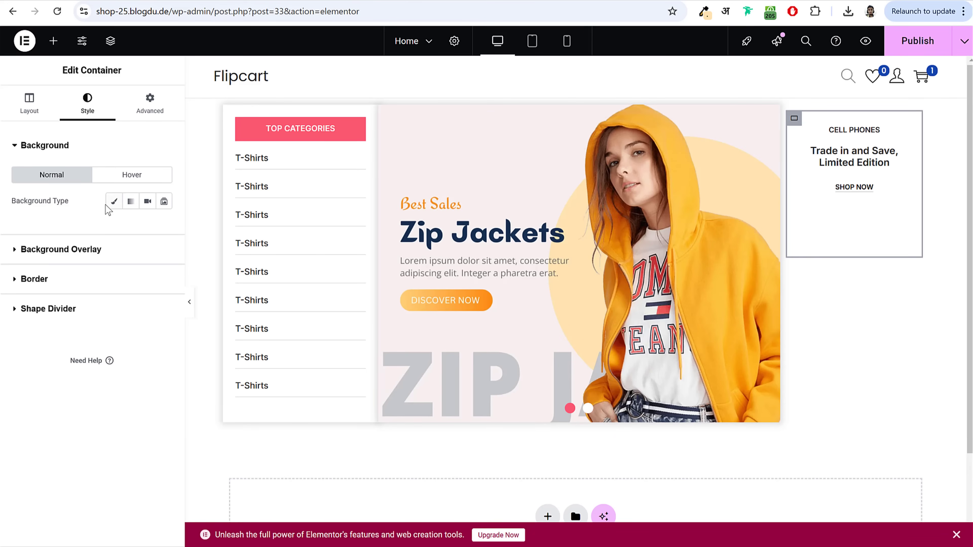
Step: Upload the trade and limited-edition images and set homev3-trade as the classic background
click(113, 201)
click(133, 287)
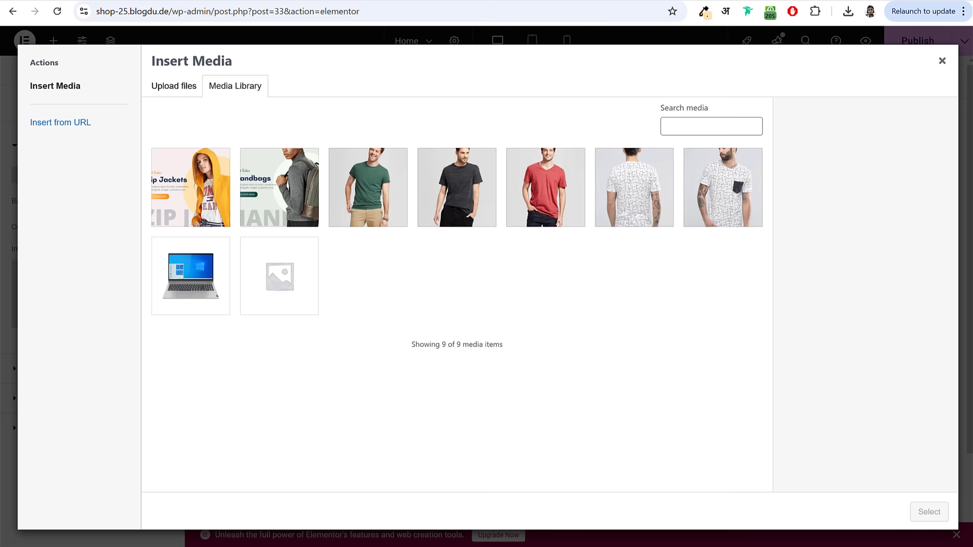
key(alt+Tab)
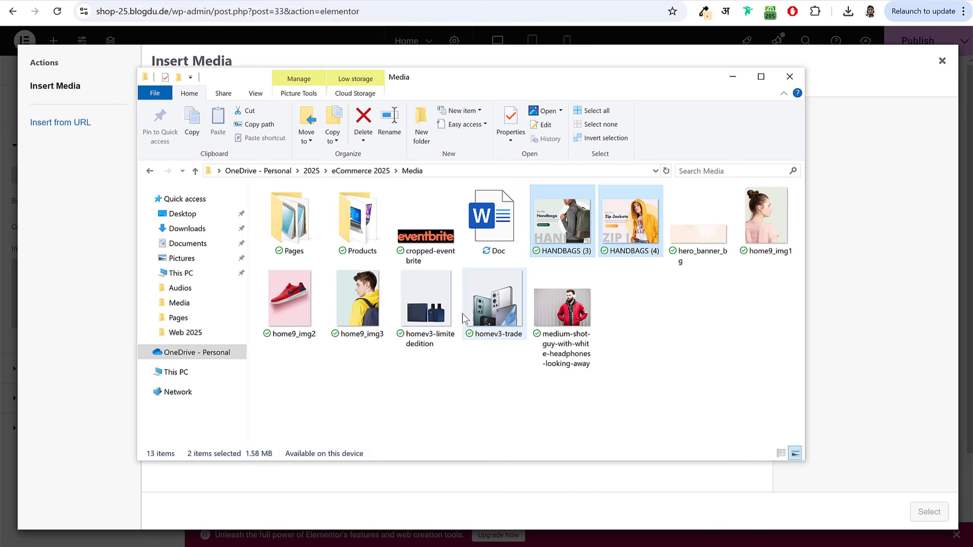
drag(506, 401, 429, 273)
drag(425, 303, 91, 339)
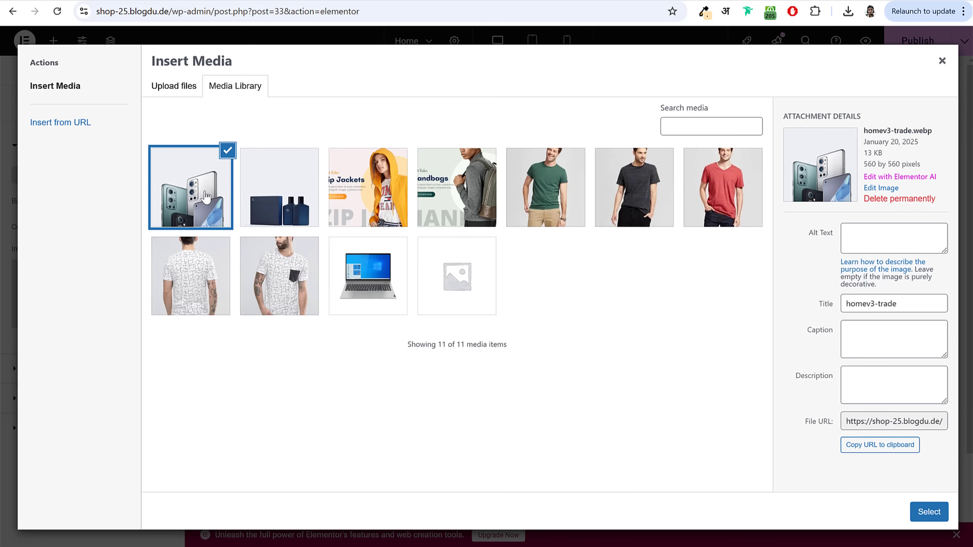
click(914, 512)
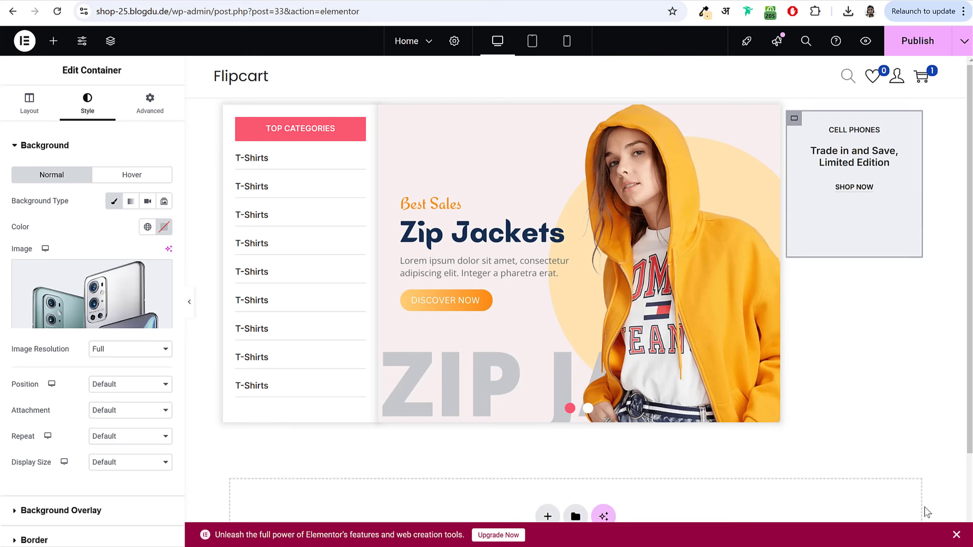
Step: Set the background image display size to Cover and position to Bottom Center
scroll(137, 376, down, 3)
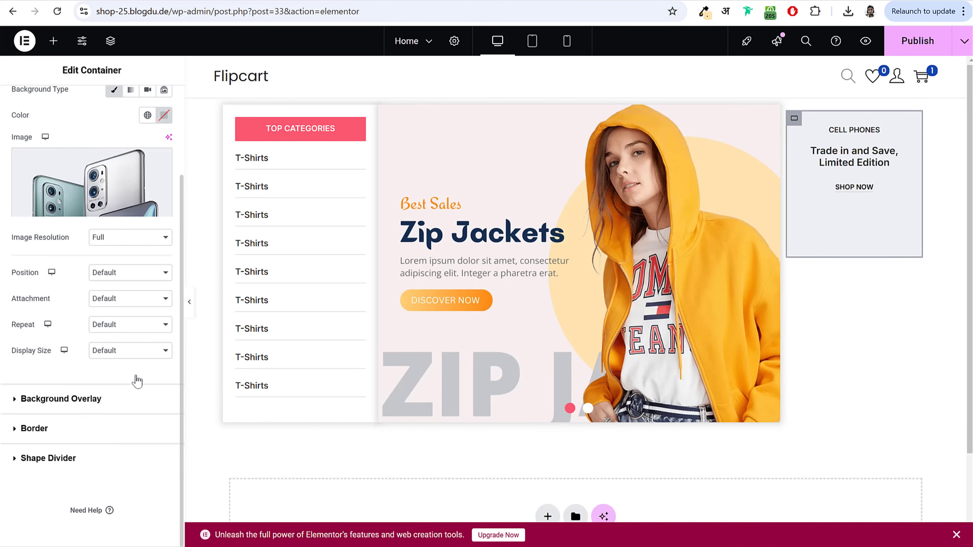
drag(11, 352, 47, 352)
click(124, 361)
click(119, 395)
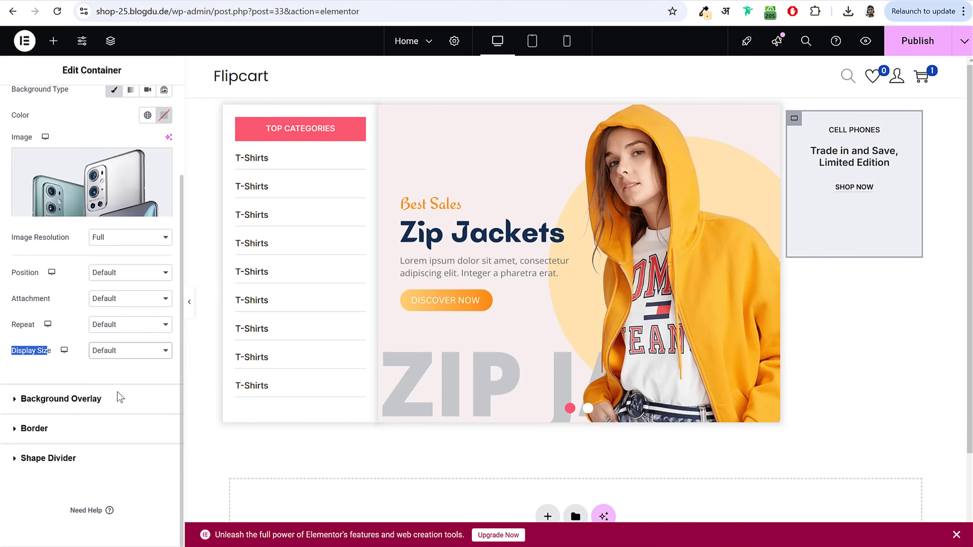
click(128, 273)
click(122, 299)
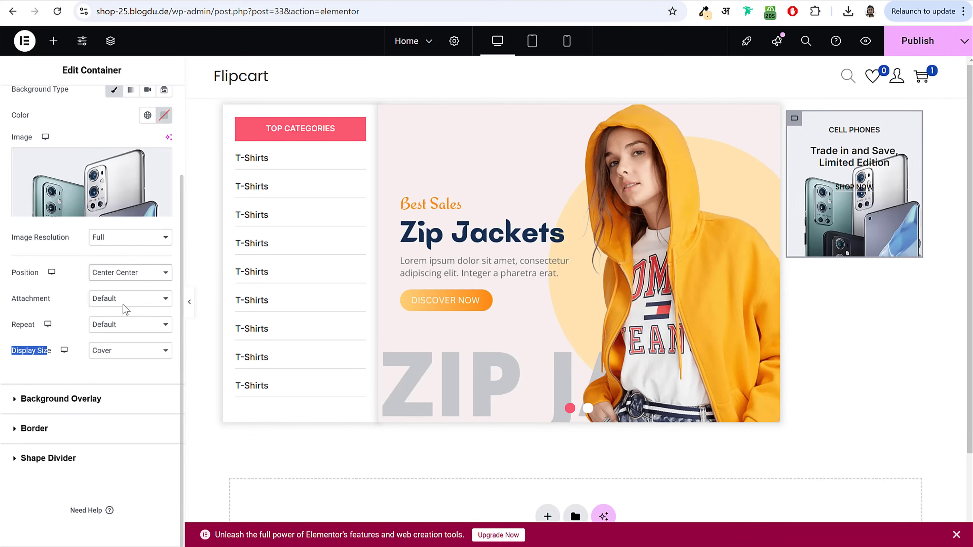
click(142, 276)
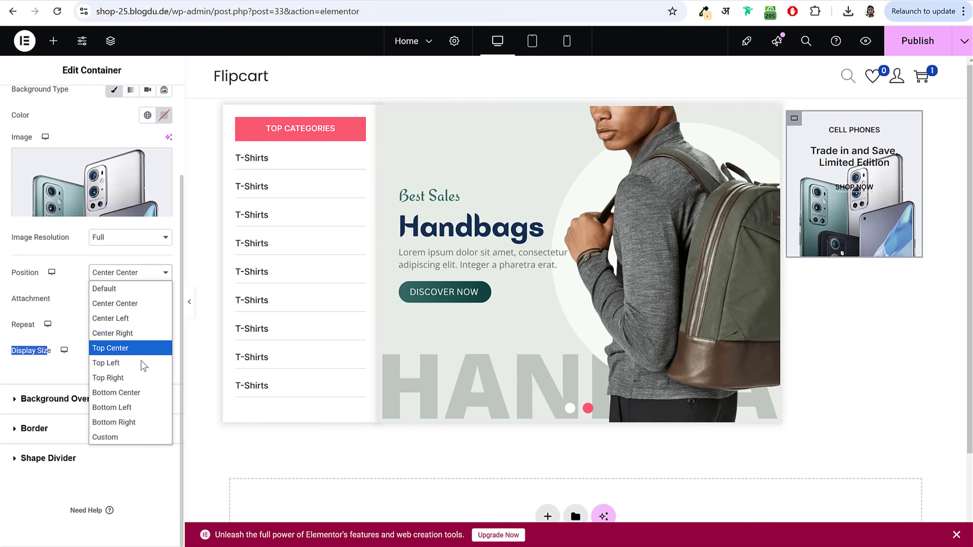
click(142, 393)
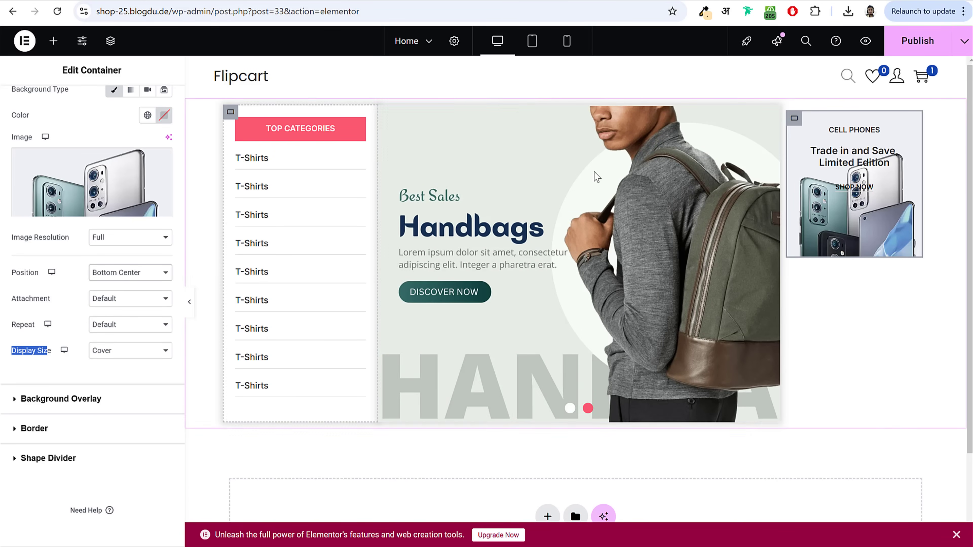
click(914, 44)
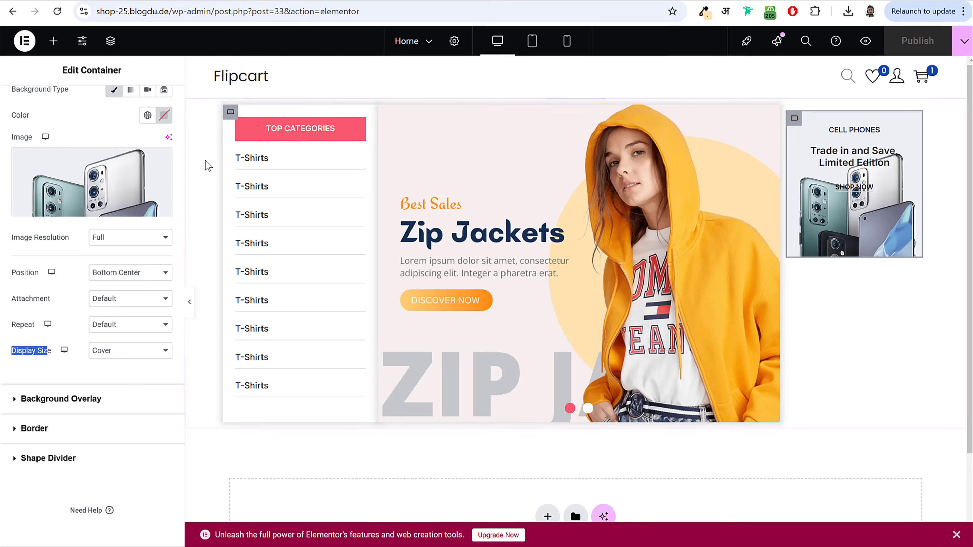
Step: Add a box shadow with 0.15 opacity and spread 3
click(71, 436)
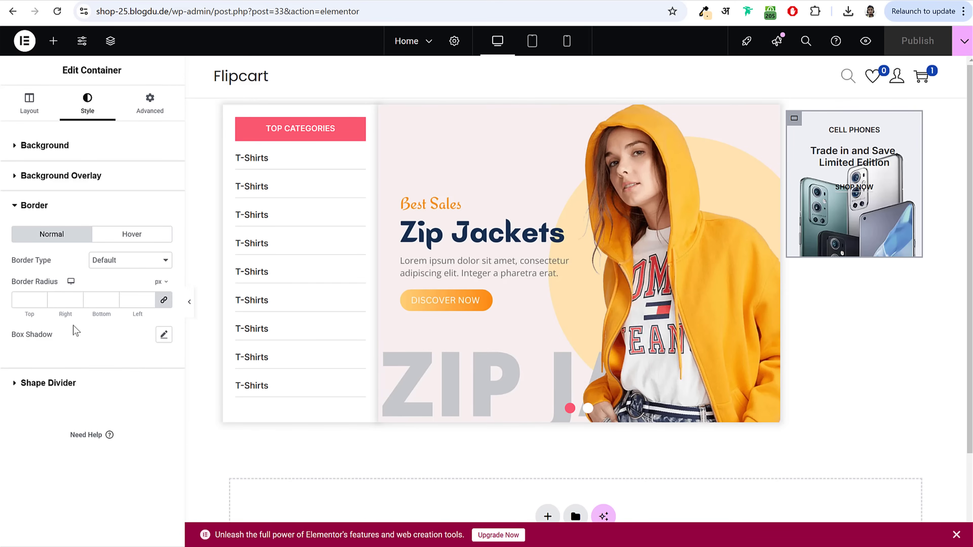
click(164, 335)
click(154, 368)
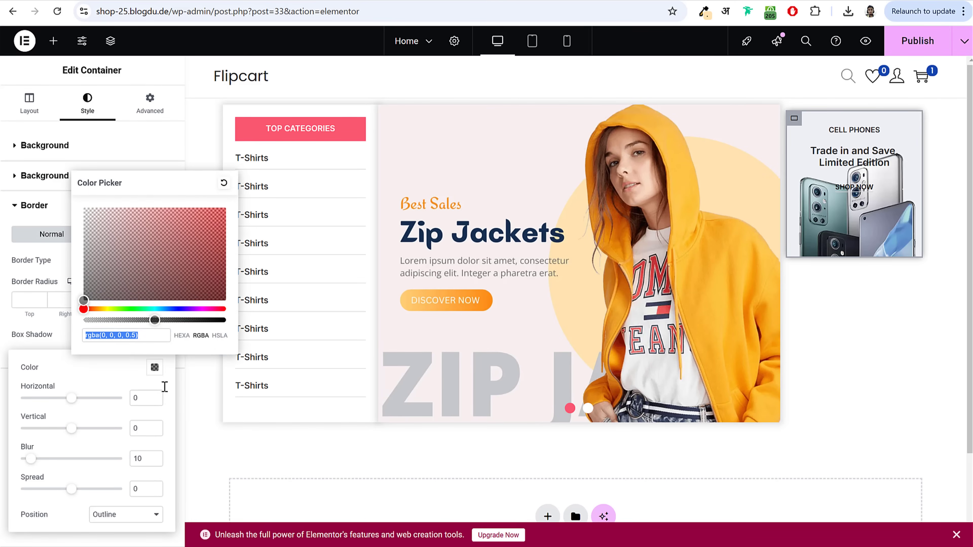
click(131, 337)
text(1)
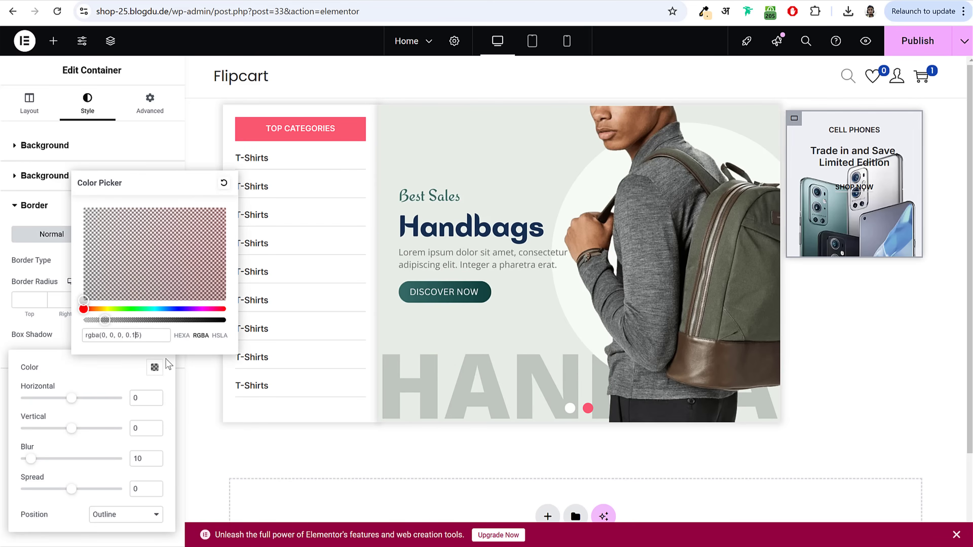
double_click(138, 489)
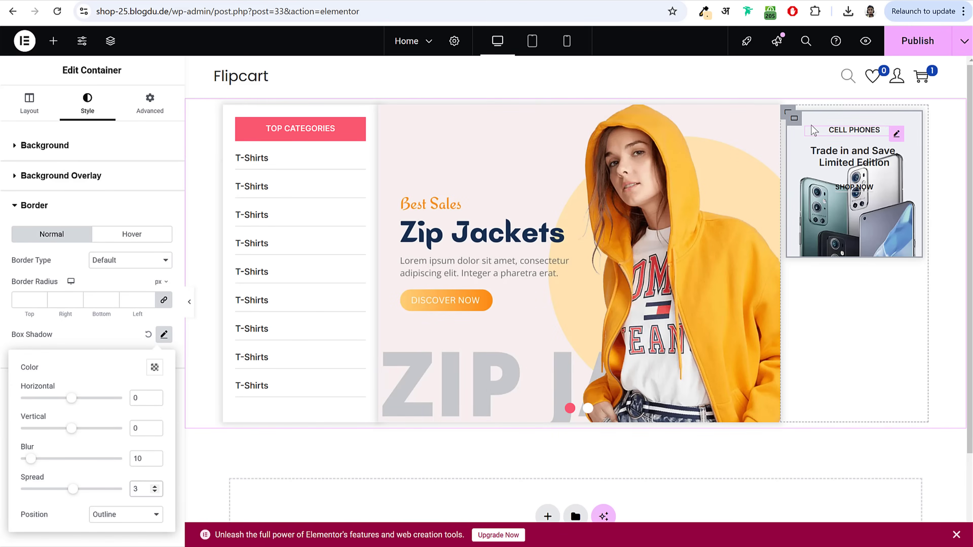
right_click(794, 120)
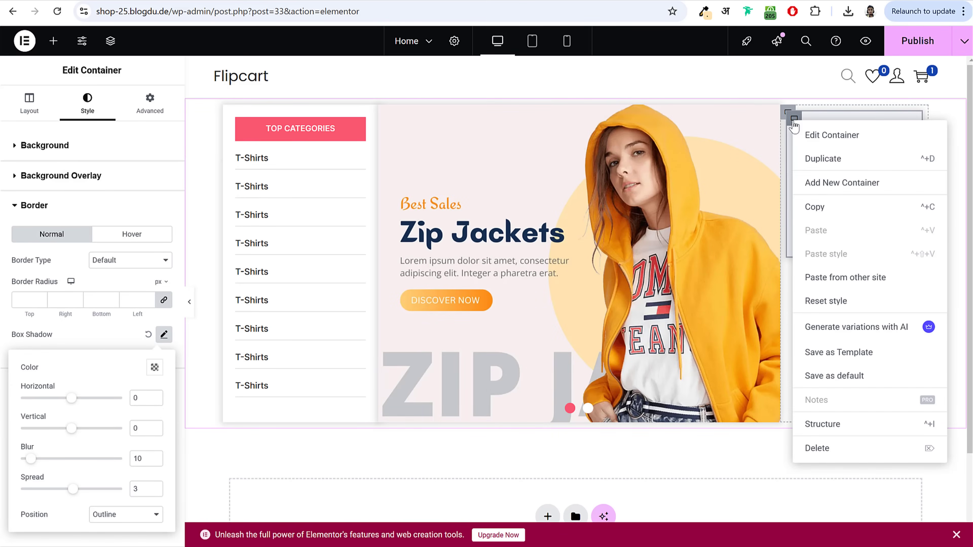
Step: Duplicate the Cell Phones box and set the right column's padding to 0
click(837, 161)
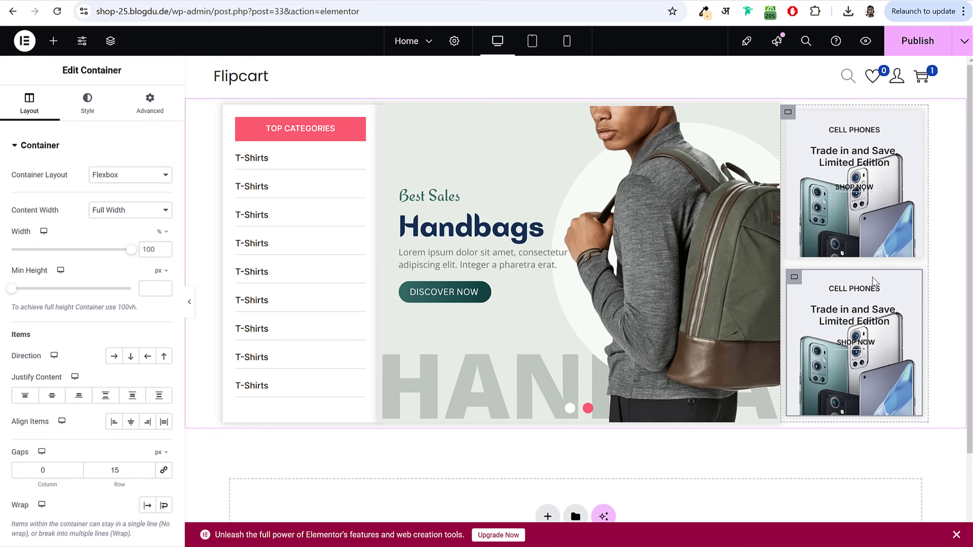
click(788, 115)
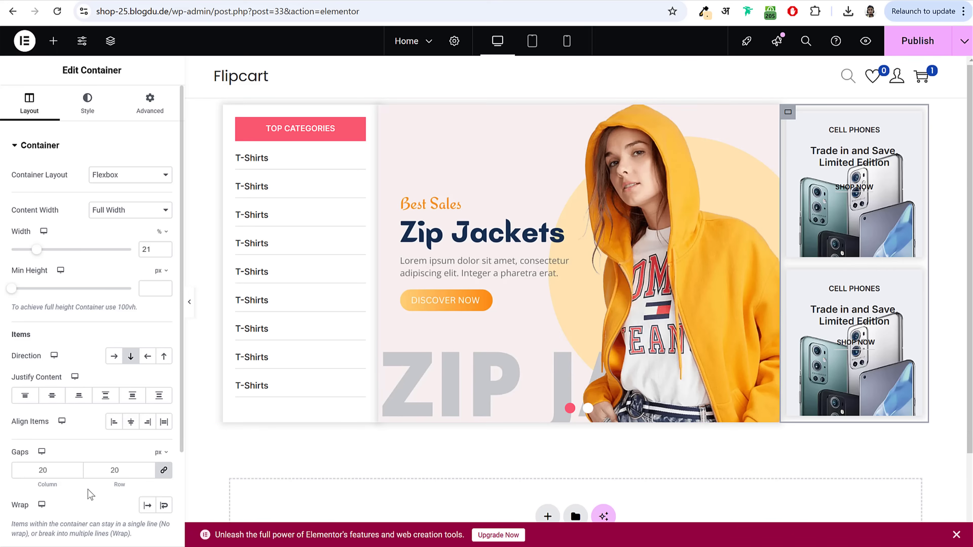
click(150, 105)
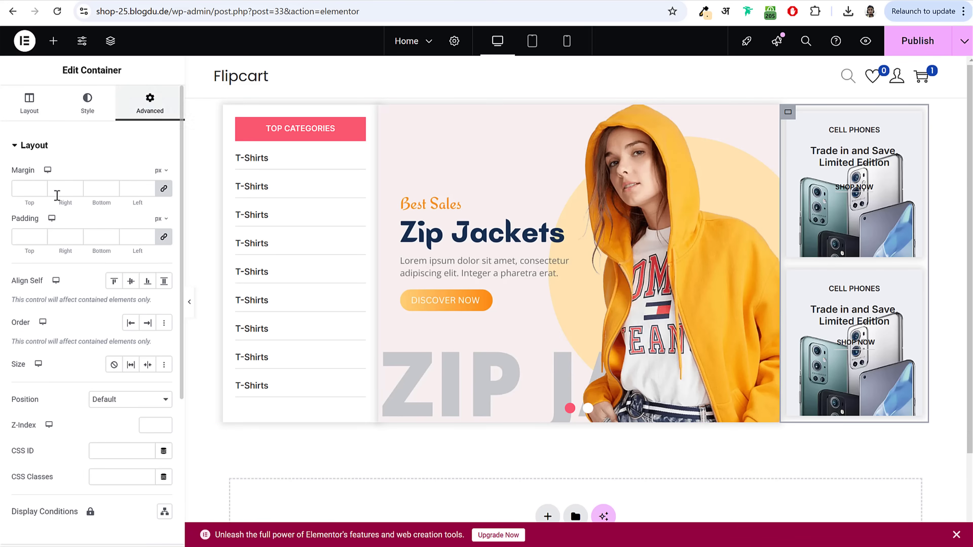
click(26, 238)
text(0)
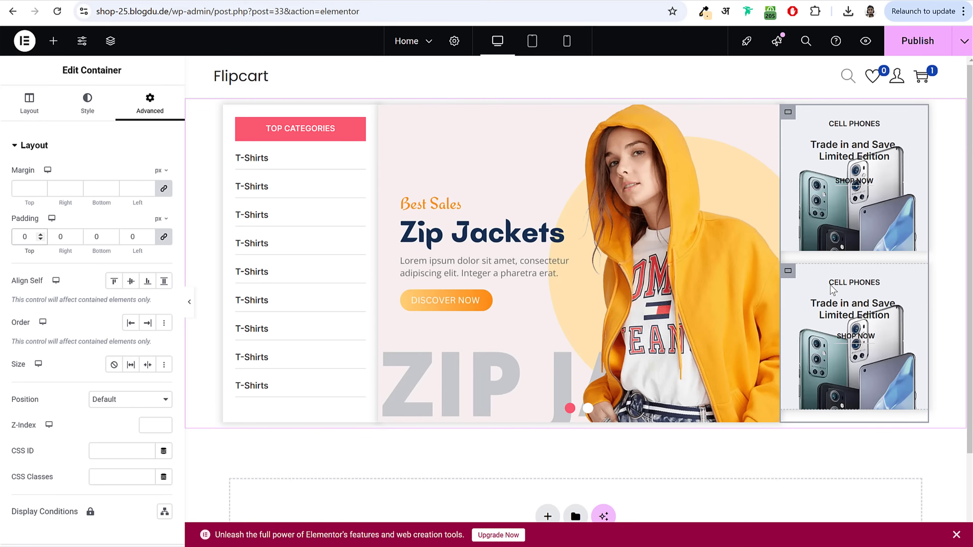
Step: Give the lower box the homev3-limitededition background image and publish the page
click(790, 272)
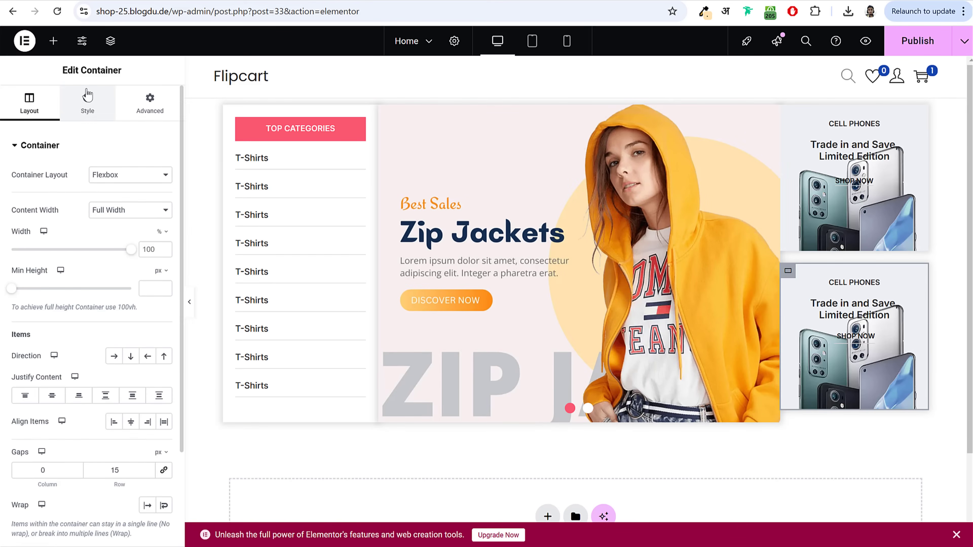
click(88, 101)
click(113, 283)
click(288, 196)
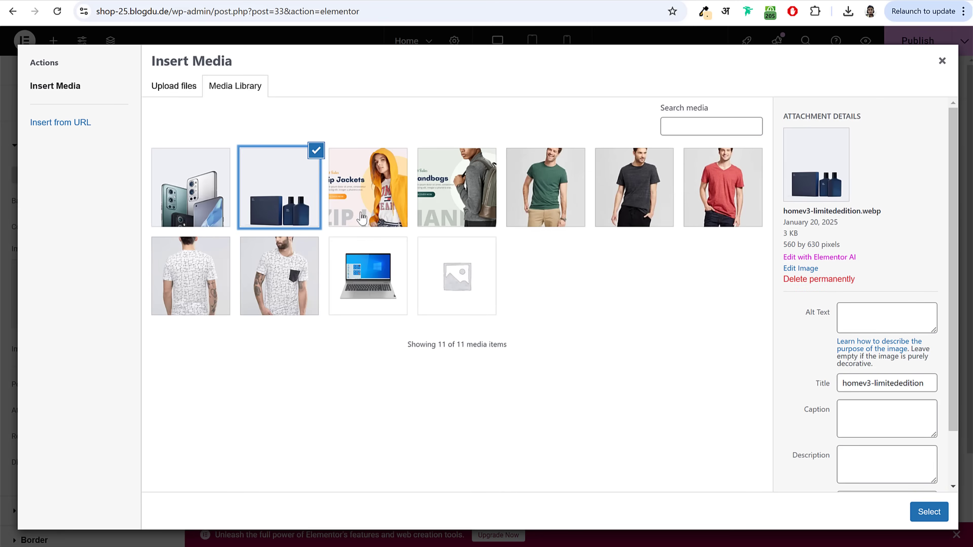
click(938, 512)
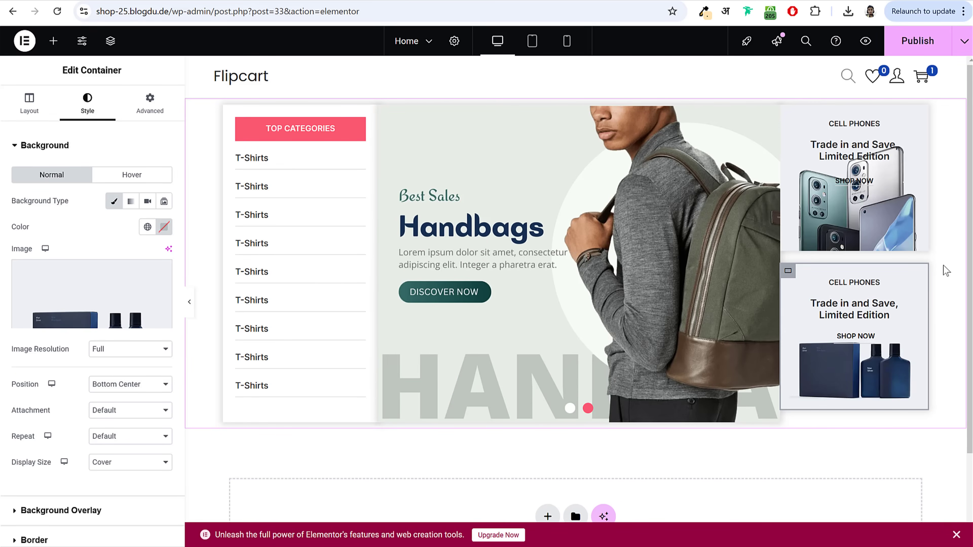
click(917, 41)
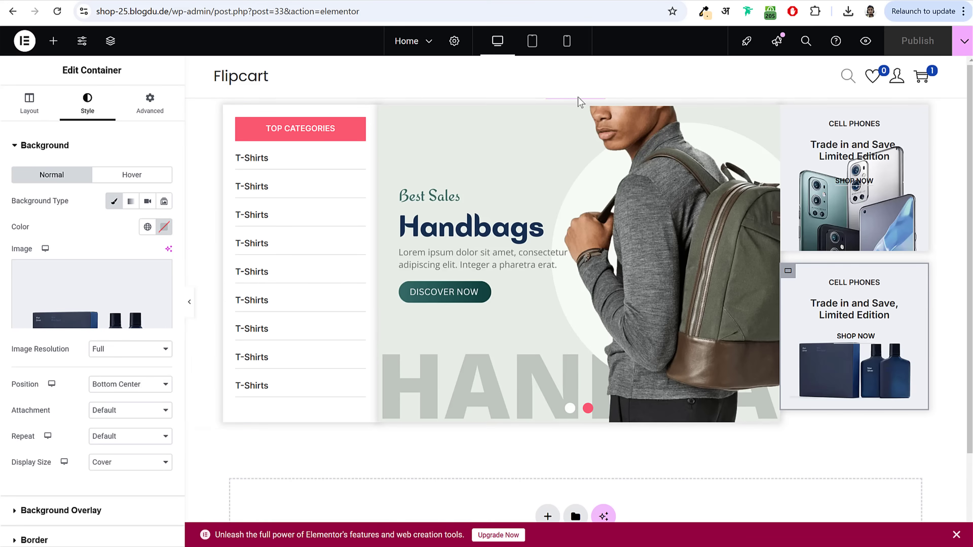
Step: Add a single empty flexbox container below the banner, then delete it again
scroll(521, 481, down, 3)
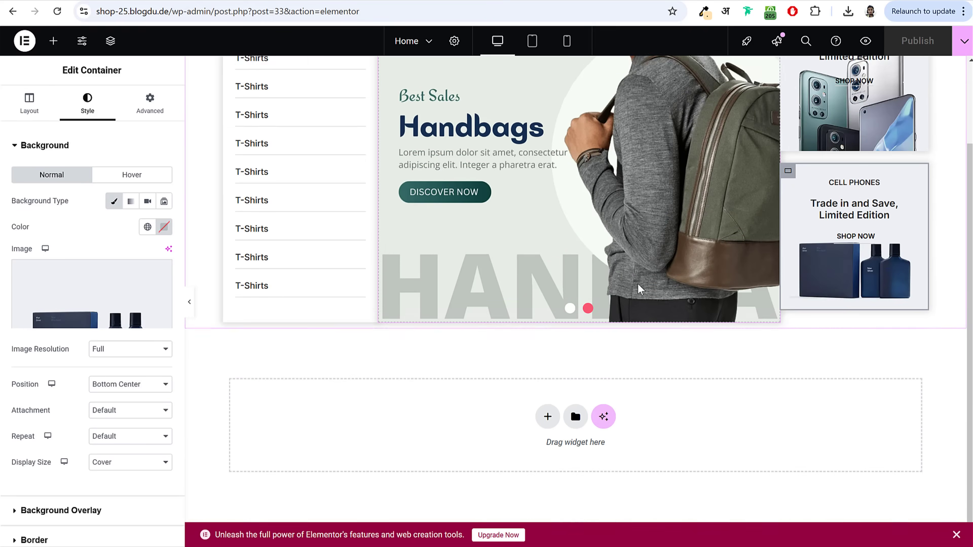
click(548, 411)
click(528, 448)
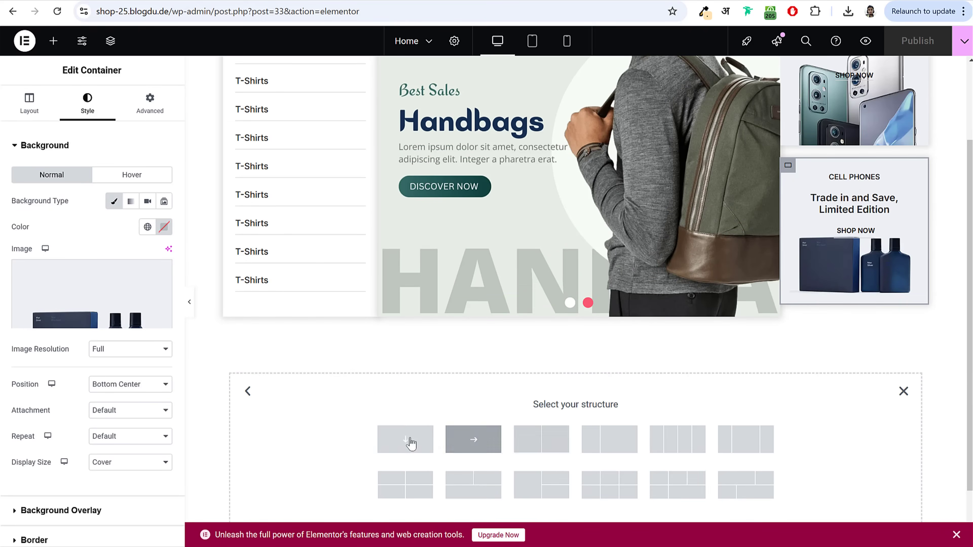
click(408, 439)
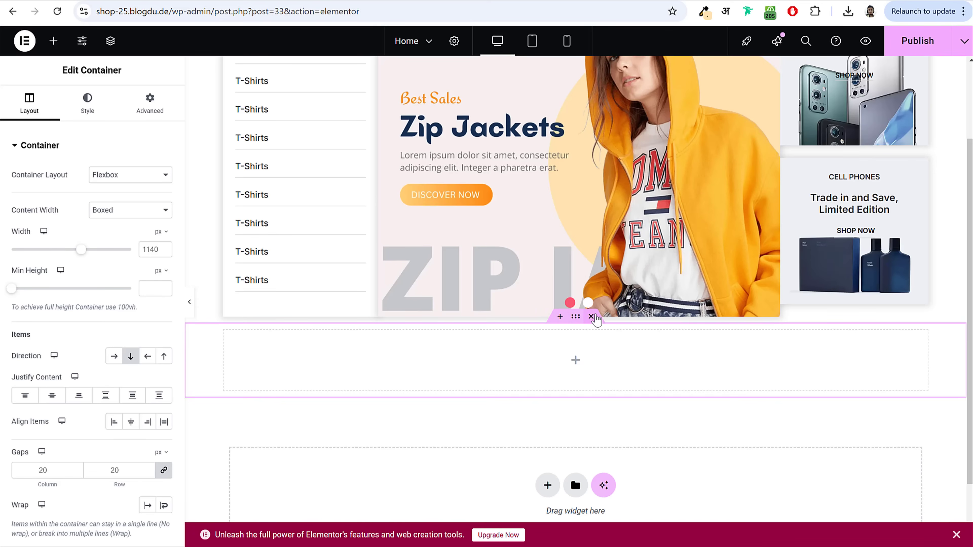
scroll(596, 320, up, 3)
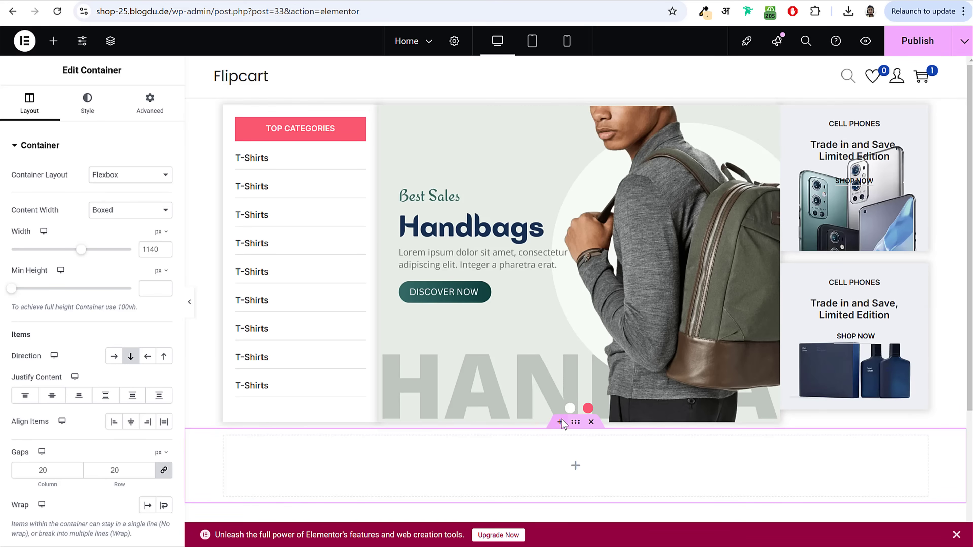
scroll(562, 424, down, 5)
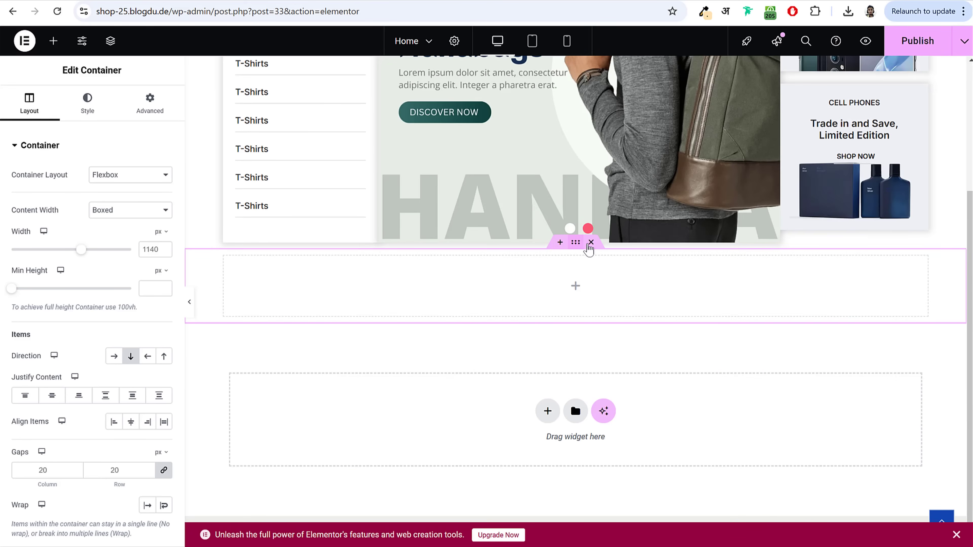
click(591, 242)
scroll(624, 299, up, 1)
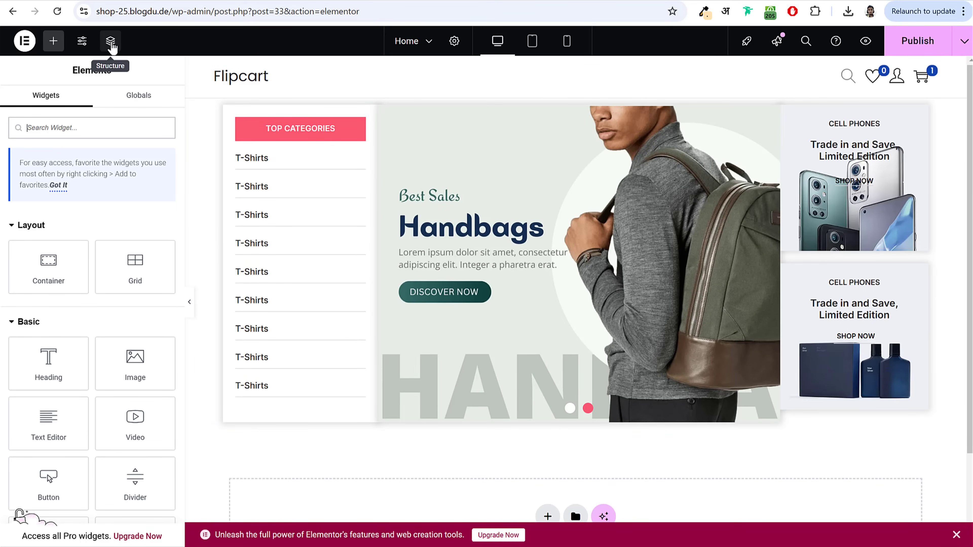
Step: Select the top banner container in the Structure navigator and set its column gap to 20
click(110, 46)
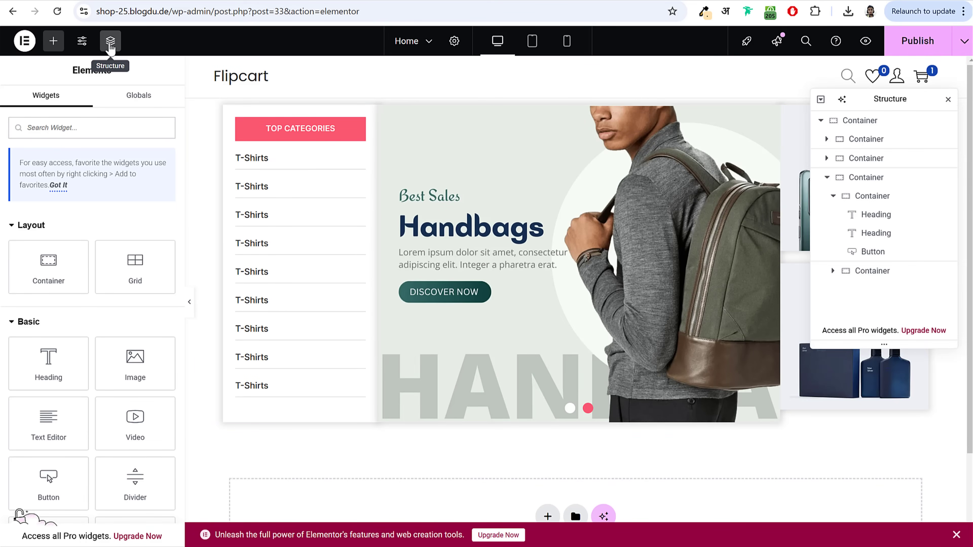
drag(849, 101, 531, 134)
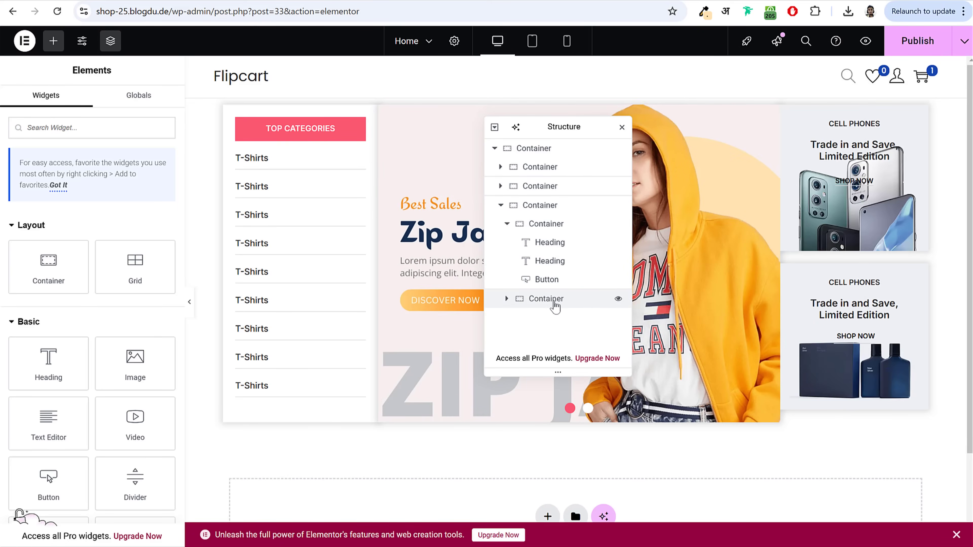
click(555, 151)
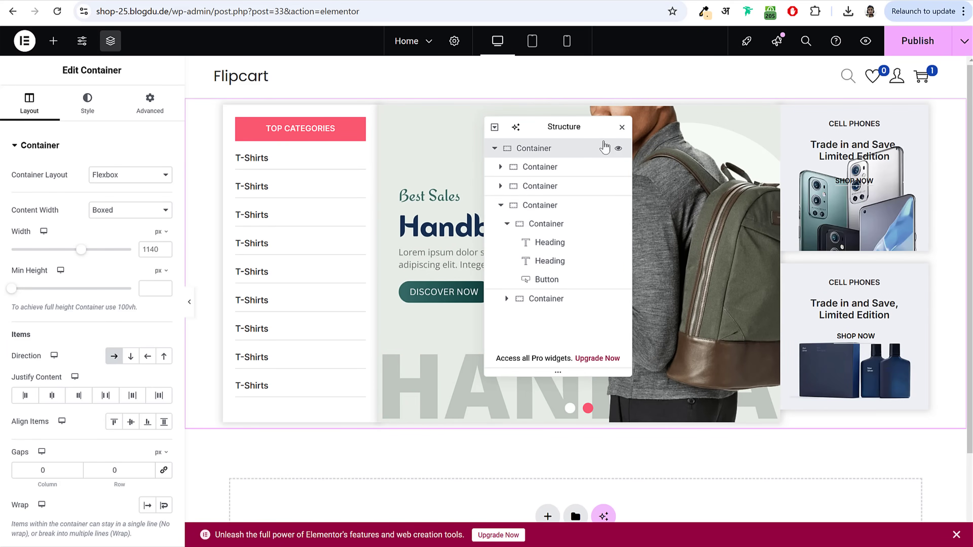
click(622, 127)
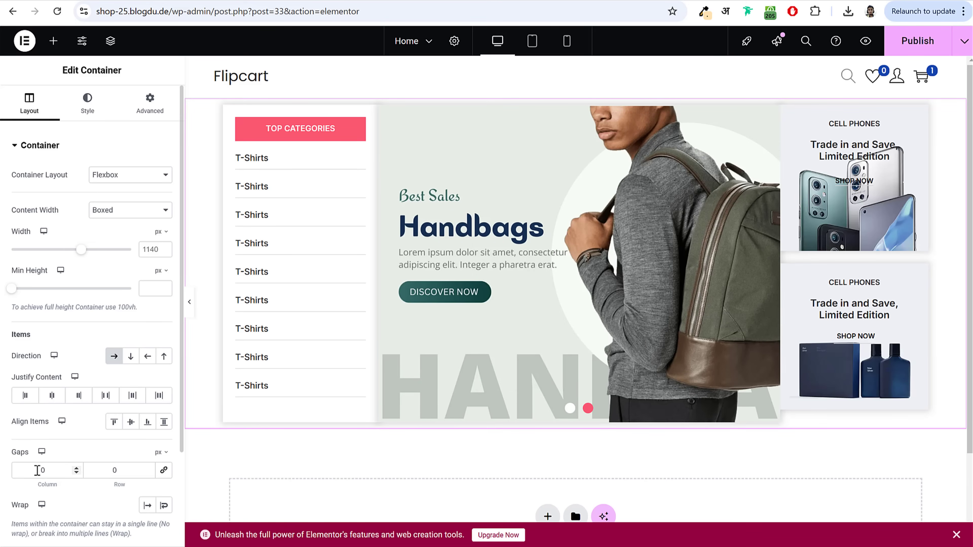
click(44, 474)
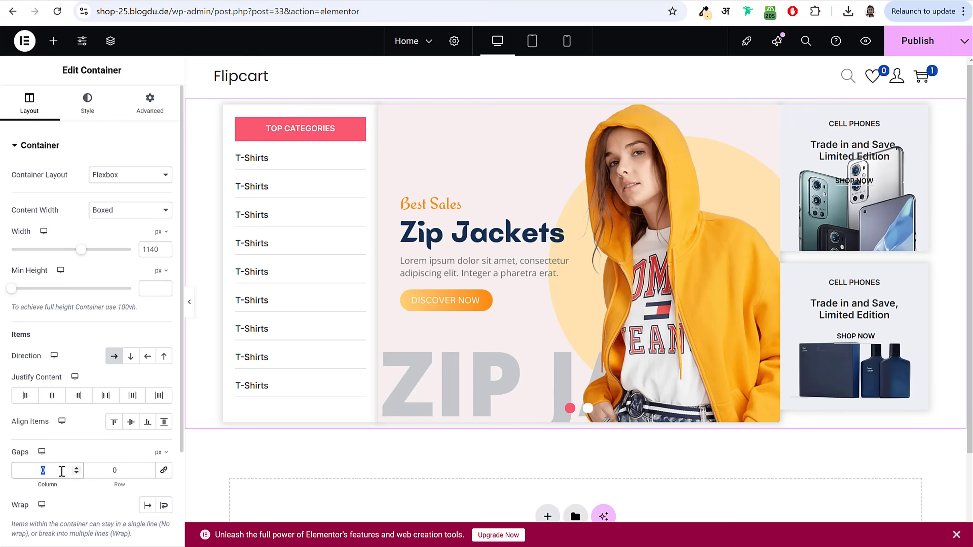
text(20)
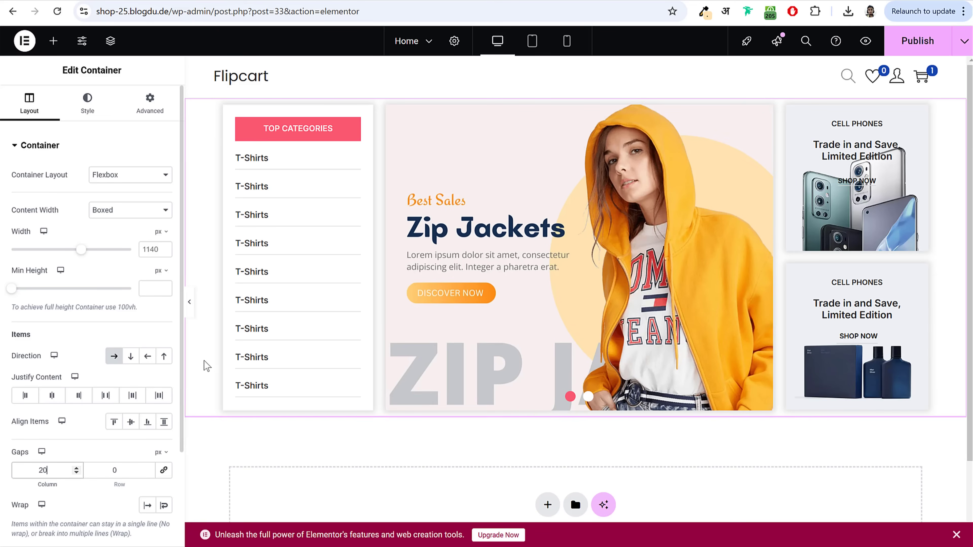
click(189, 302)
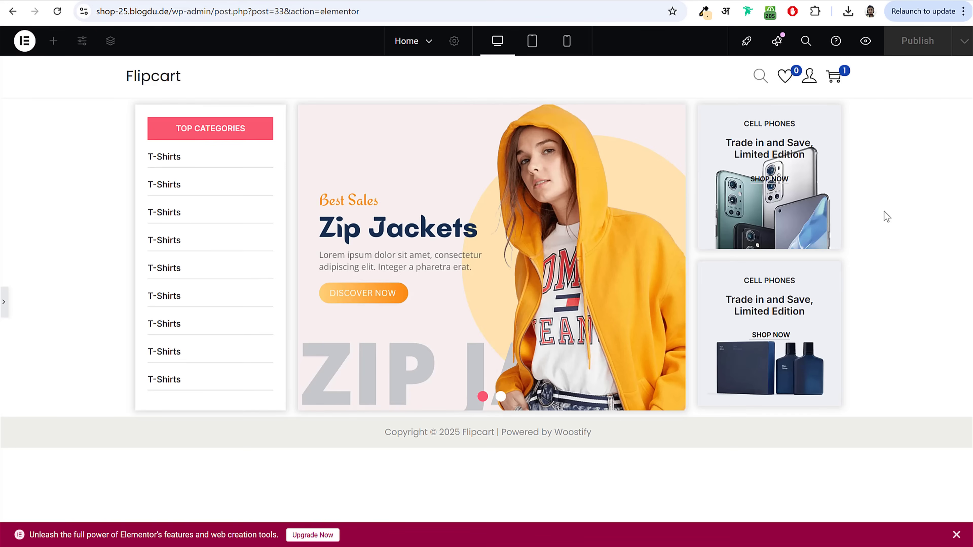
click(4, 307)
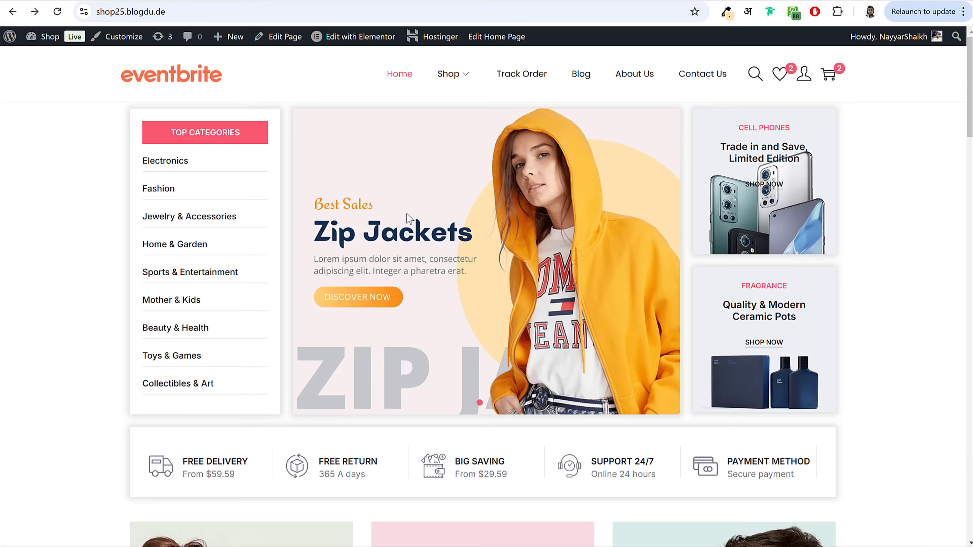
Step: Review the live page's FREE DELIVERY feature row for reference
scroll(513, 273, down, 5)
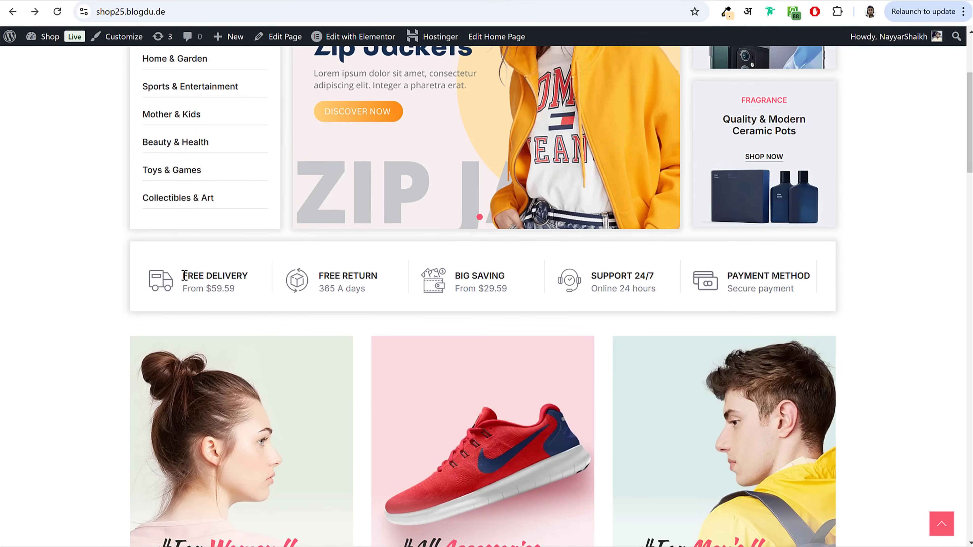
drag(184, 275, 236, 291)
click(269, 294)
scroll(725, 307, up, 5)
scroll(465, 445, down, 3)
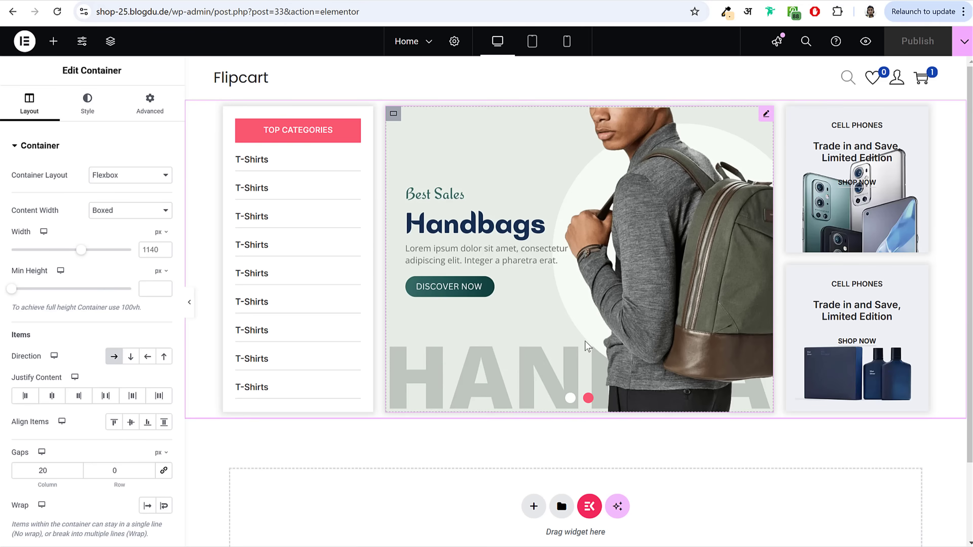
scroll(587, 341, down, 2)
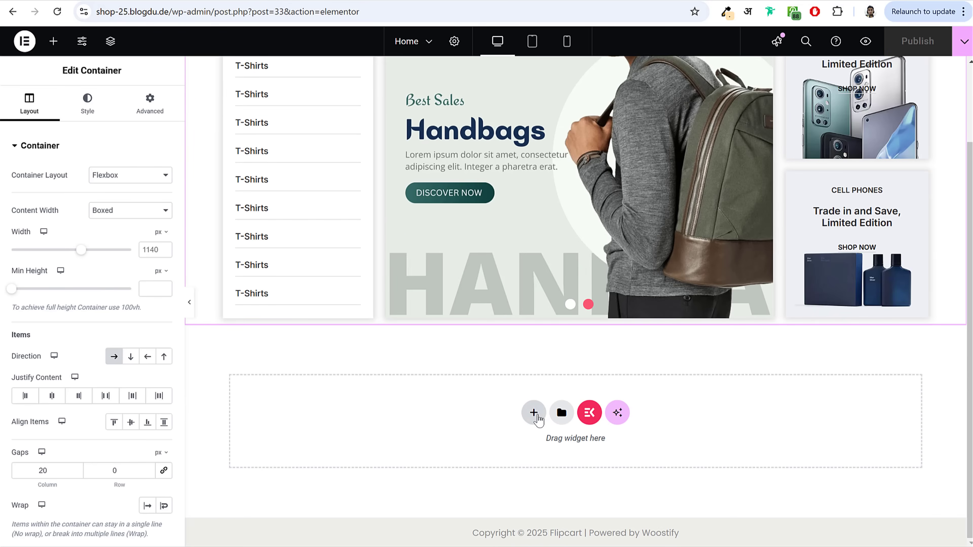
Step: Add a column-direction flexbox section below the banner and drop a Container inside it
click(533, 413)
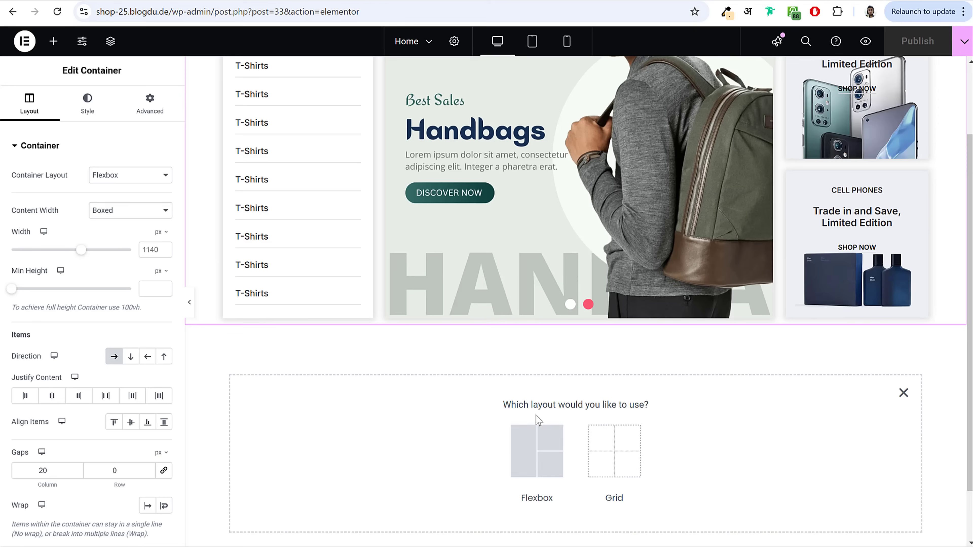
click(540, 457)
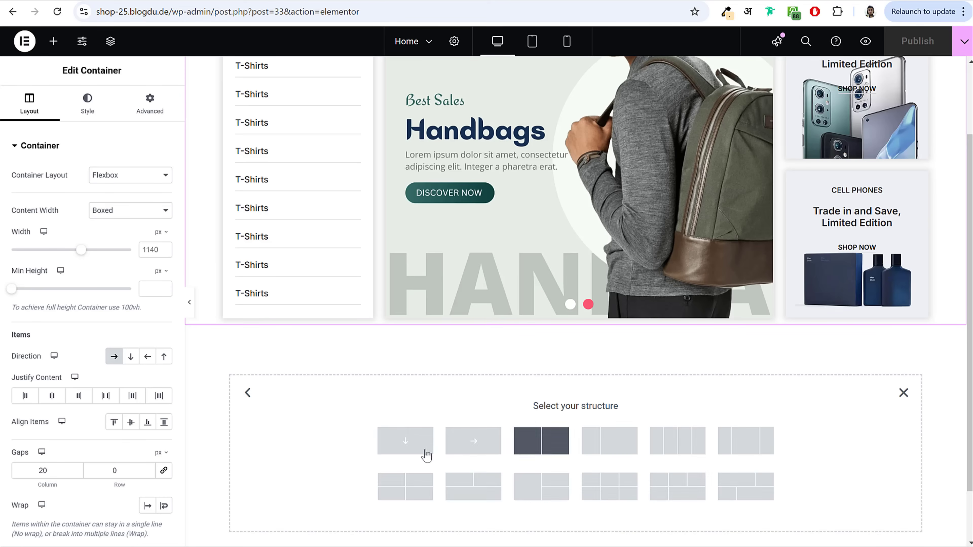
click(405, 444)
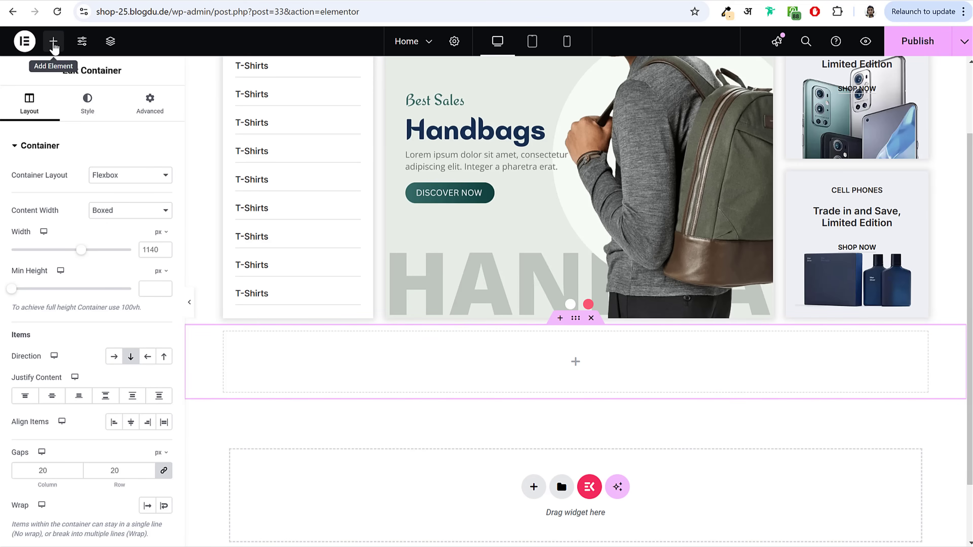
click(53, 41)
drag(48, 267, 280, 358)
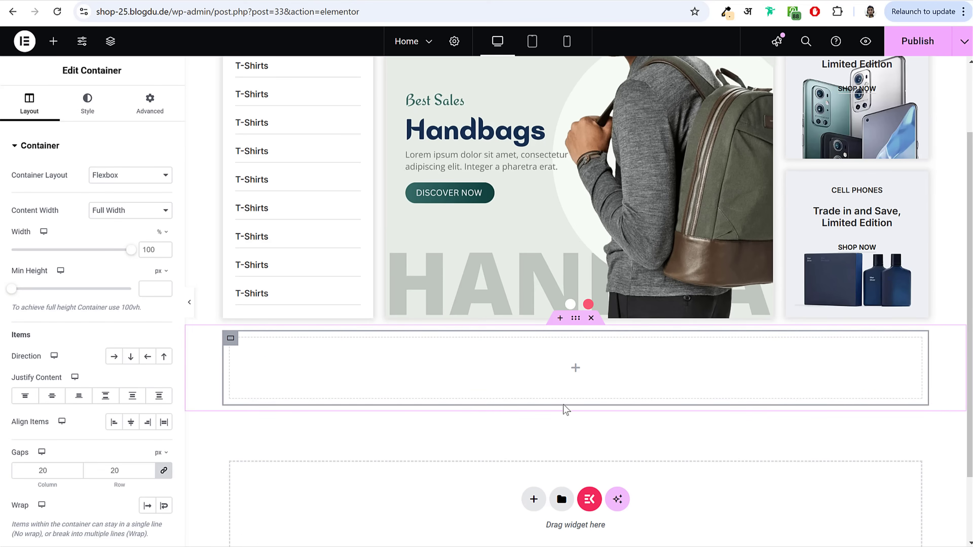
Step: Compare the editor with the live shop page's feature row
click(100, 2)
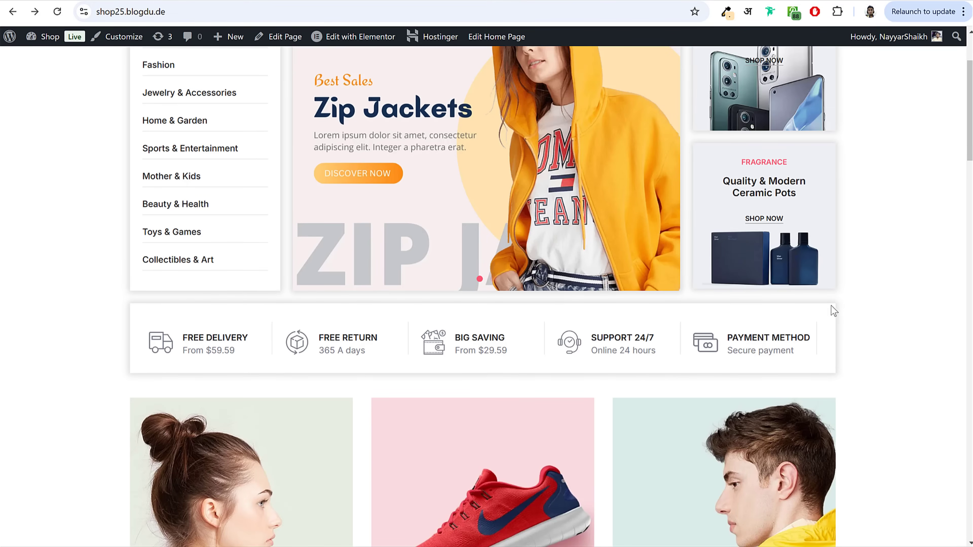
key(ctrl+Tab)
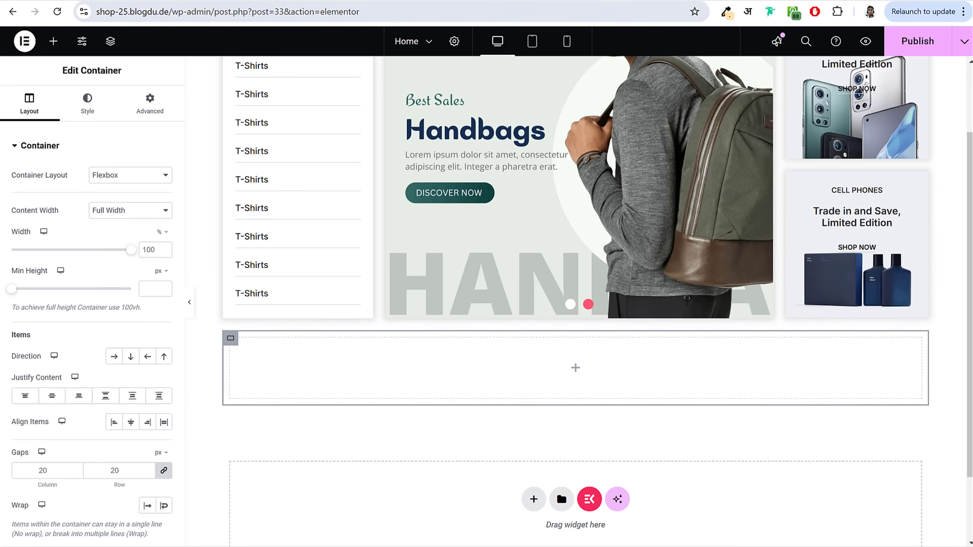
key(ctrl+Tab)
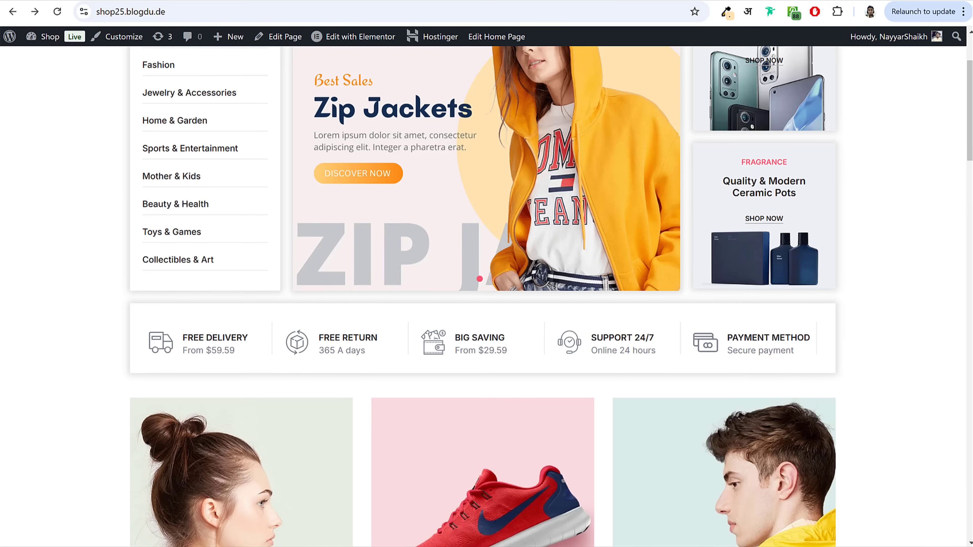
key(ctrl+Tab)
key(ctrl+Tab)
key(ctrl+Tab)
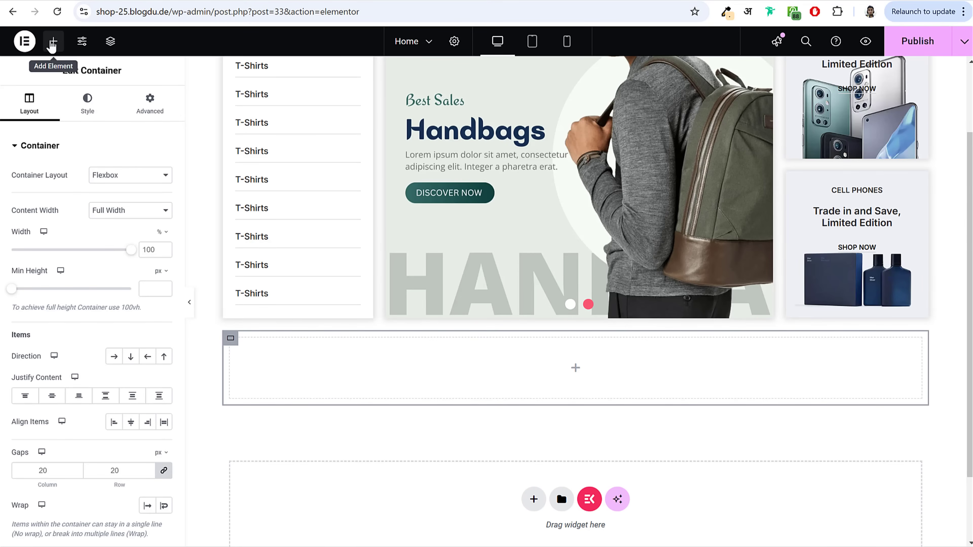
Step: Drop a Grid into the inner container and set it to 5 columns by 1 row
click(53, 43)
drag(277, 292, 469, 362)
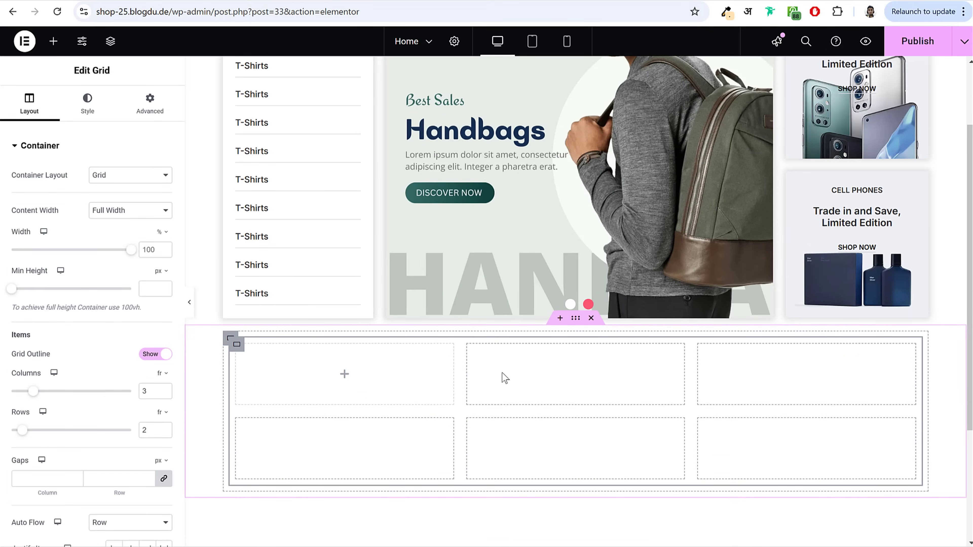
scroll(501, 378, down, 3)
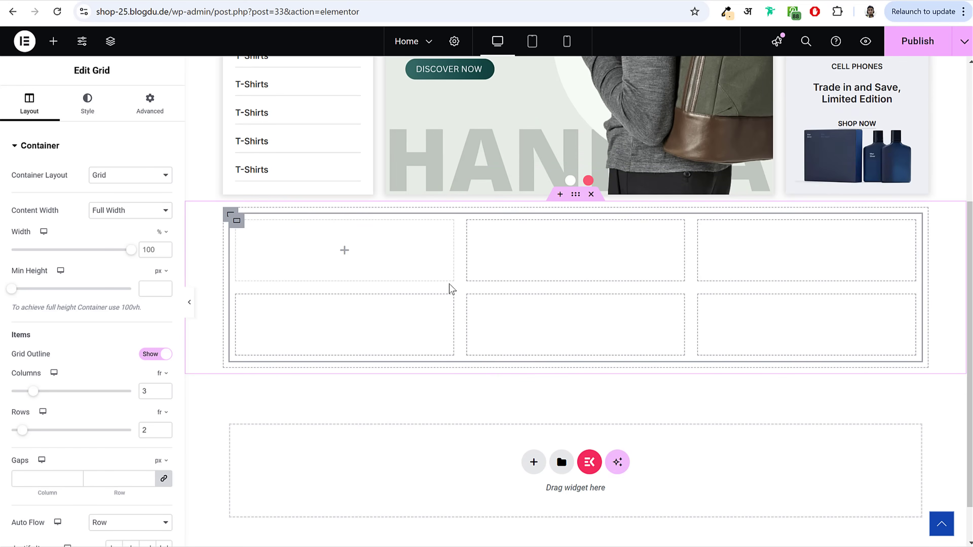
scroll(153, 379, down, 3)
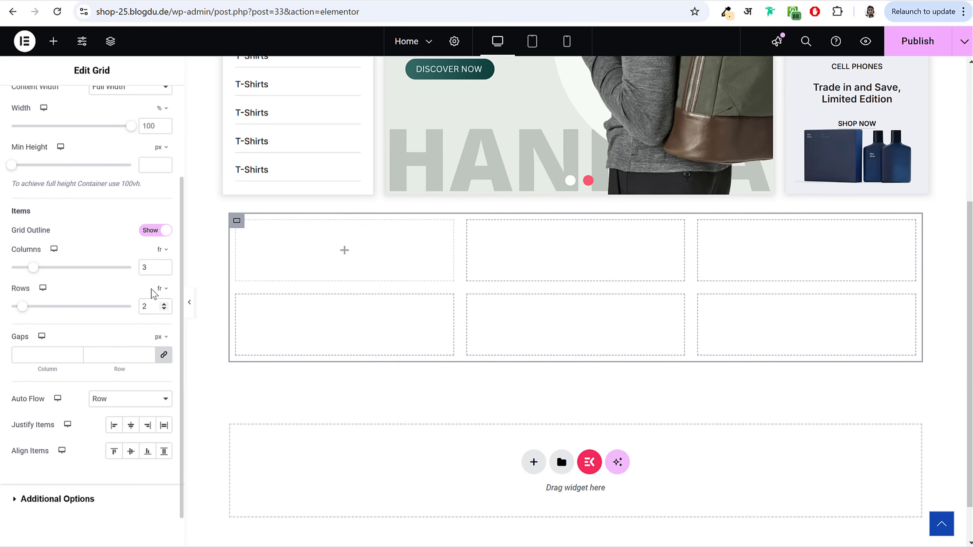
click(164, 265)
click(164, 265)
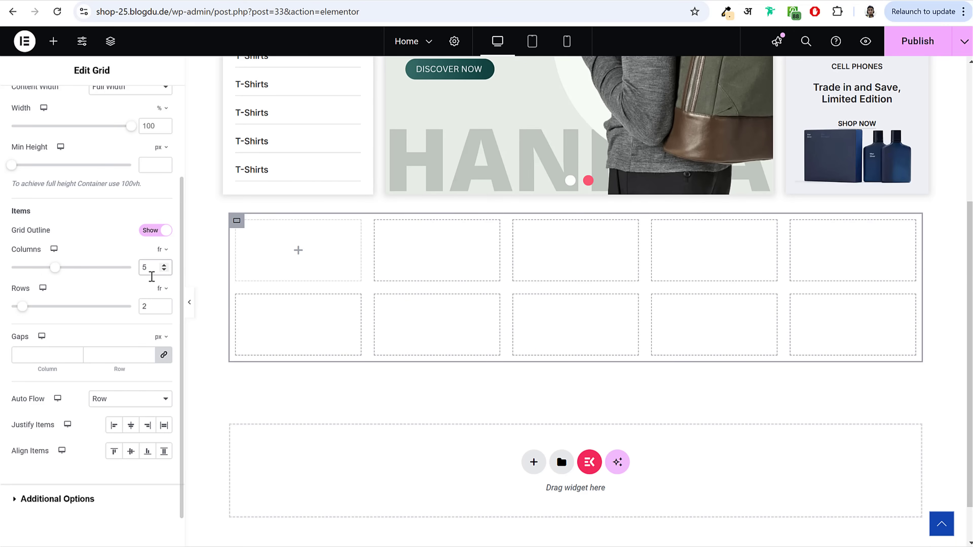
click(164, 309)
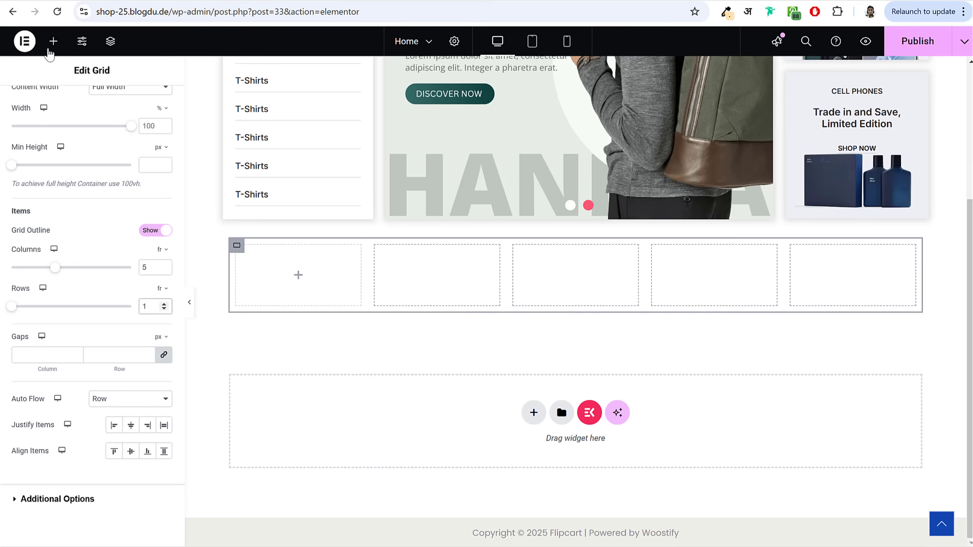
Step: Search 'ico' and place an Icon Box in the first grid cell
click(50, 48)
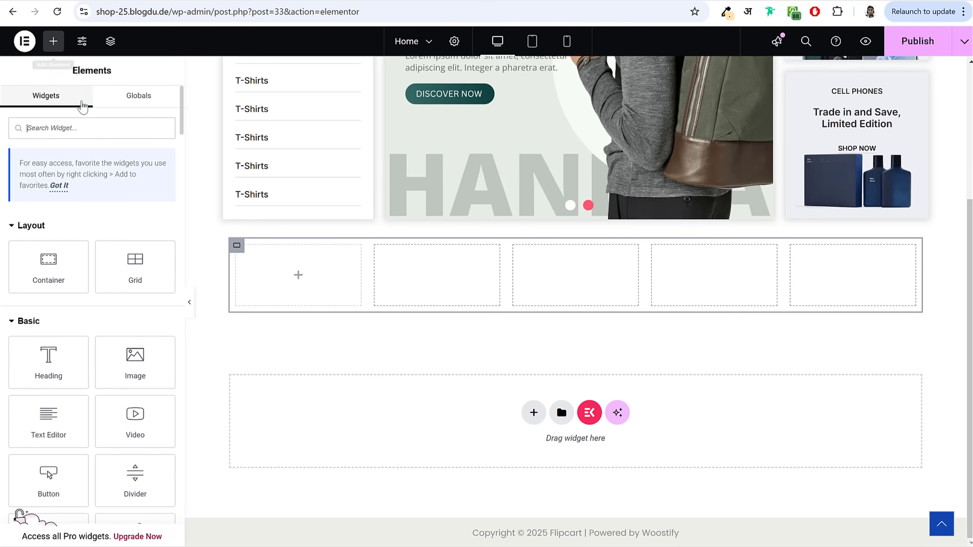
text(icon)
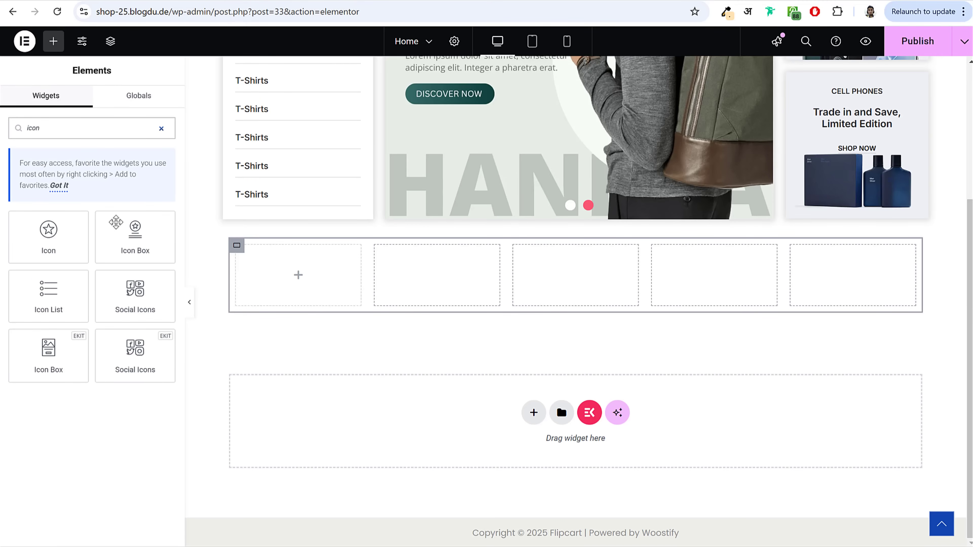
drag(135, 237, 319, 282)
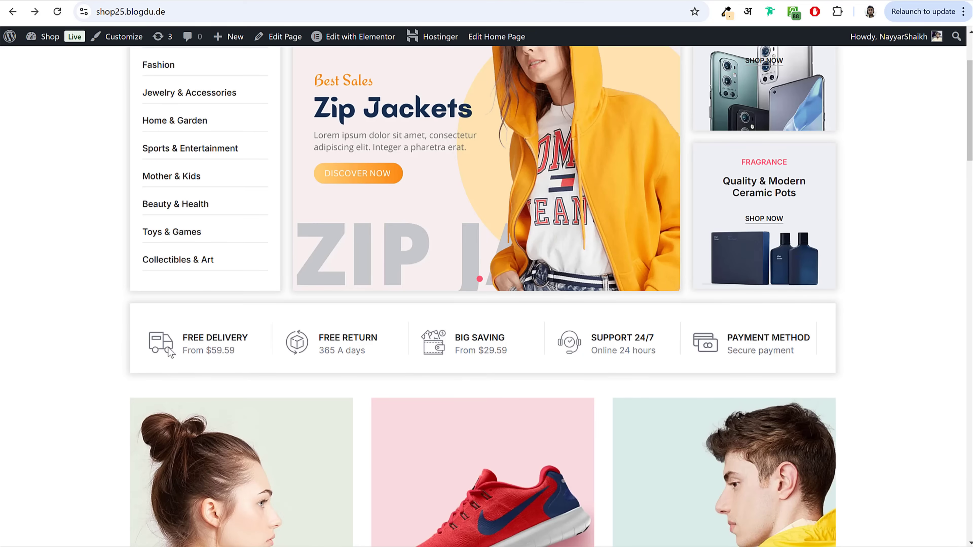
scroll(168, 347, down, 5)
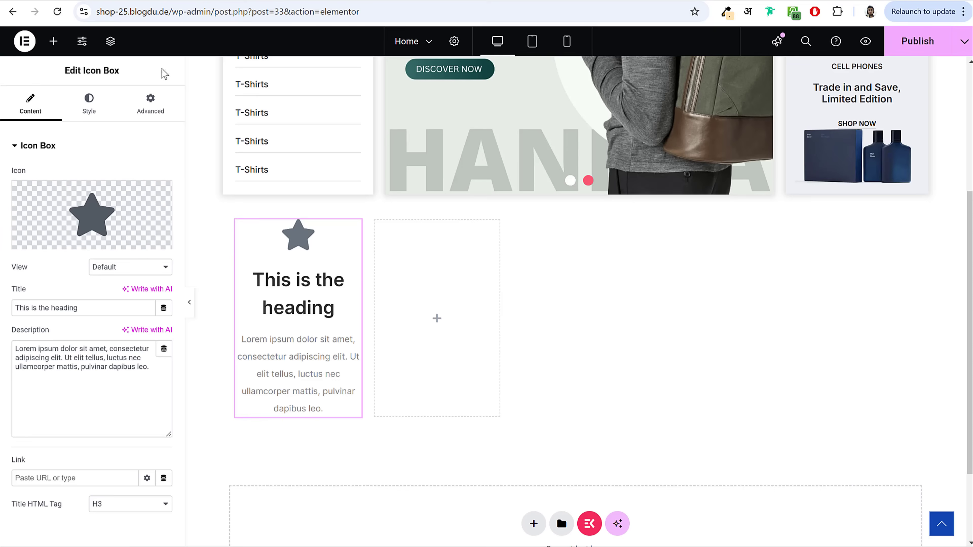
Step: Replace the Icon Box's star with the Truck 2 icon
click(94, 205)
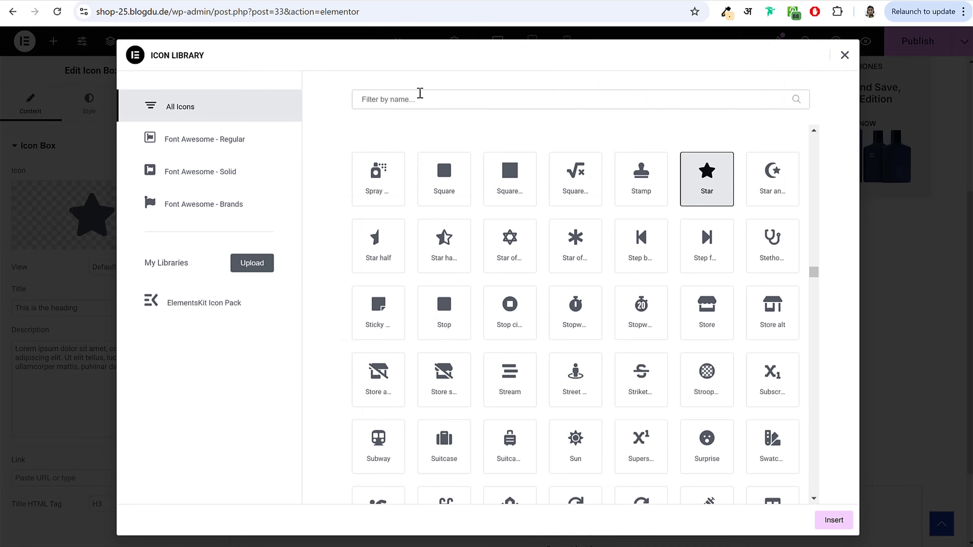
click(420, 94)
text(truc)
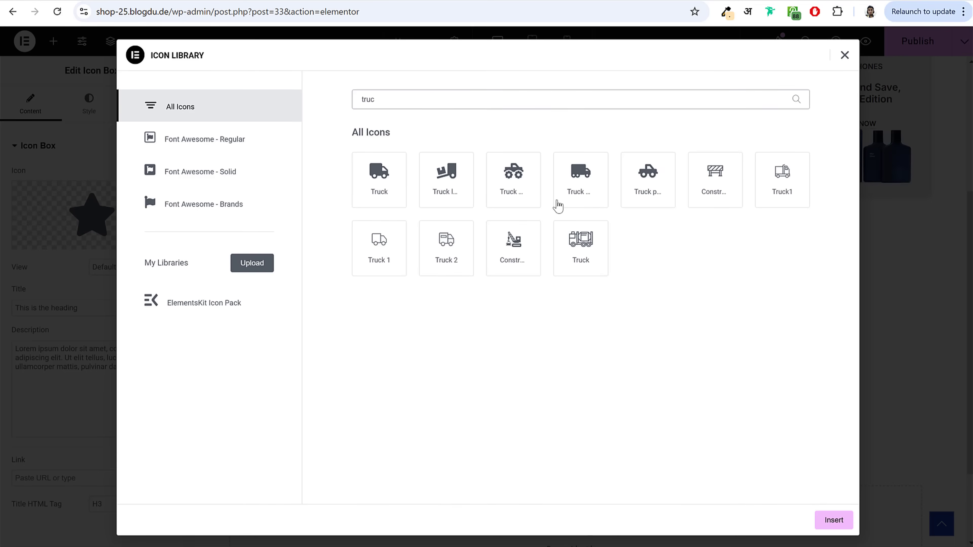
click(399, 251)
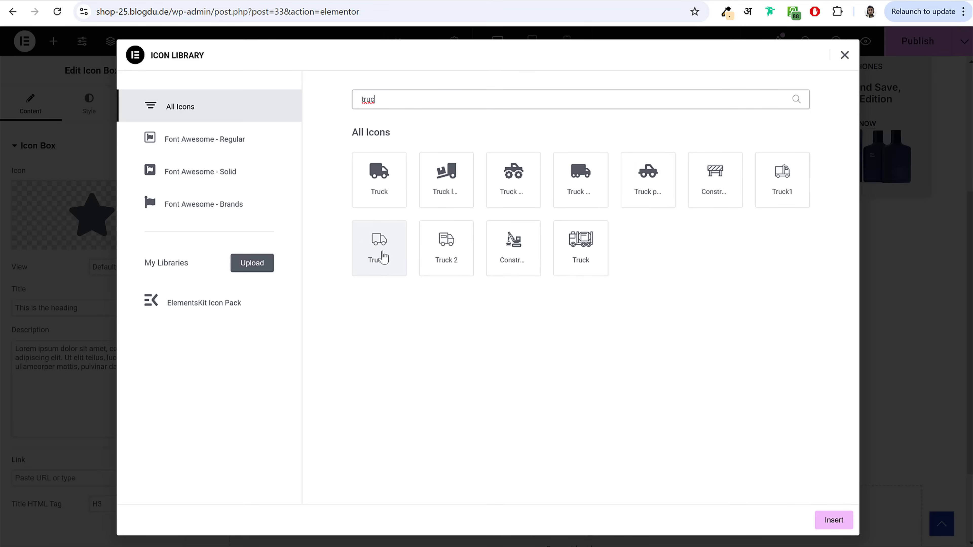
click(445, 264)
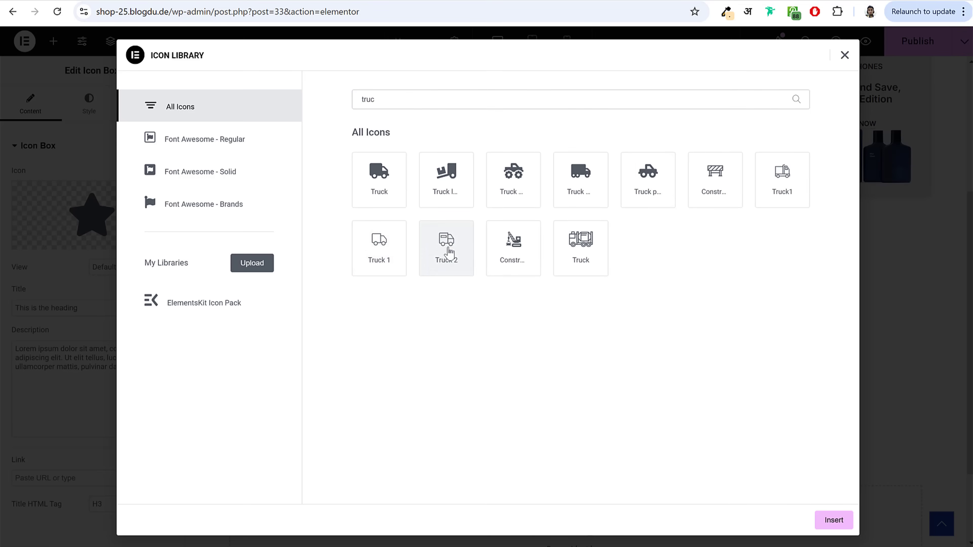
click(825, 529)
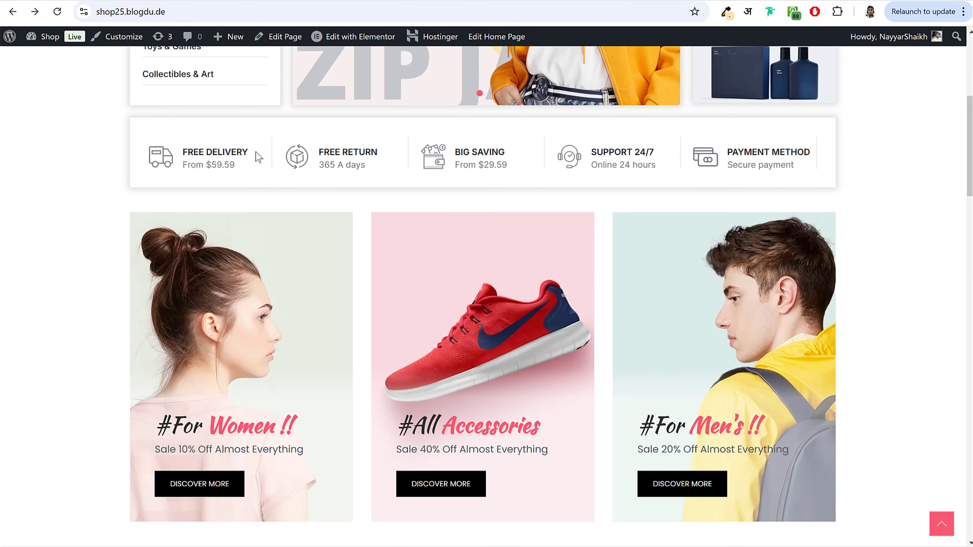
Step: Title the box FREE DELIVERY, set the description to From $200, and position the icon left
drag(256, 151, 181, 153)
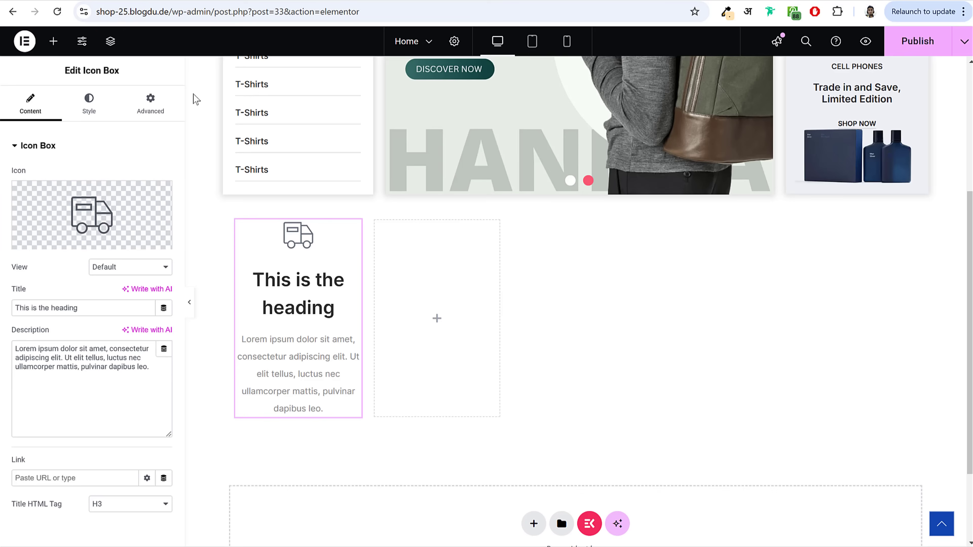
triple_click(98, 308)
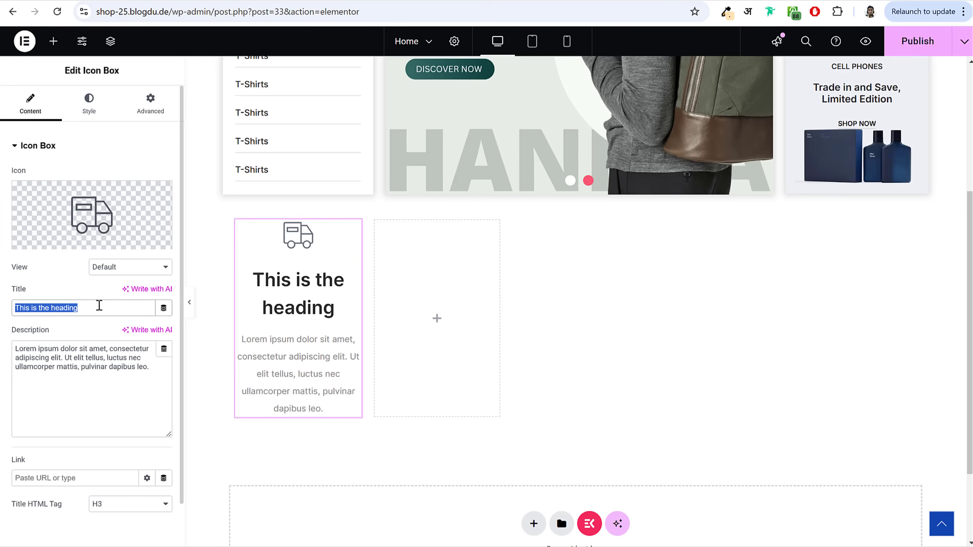
text(FREE DELIVERY)
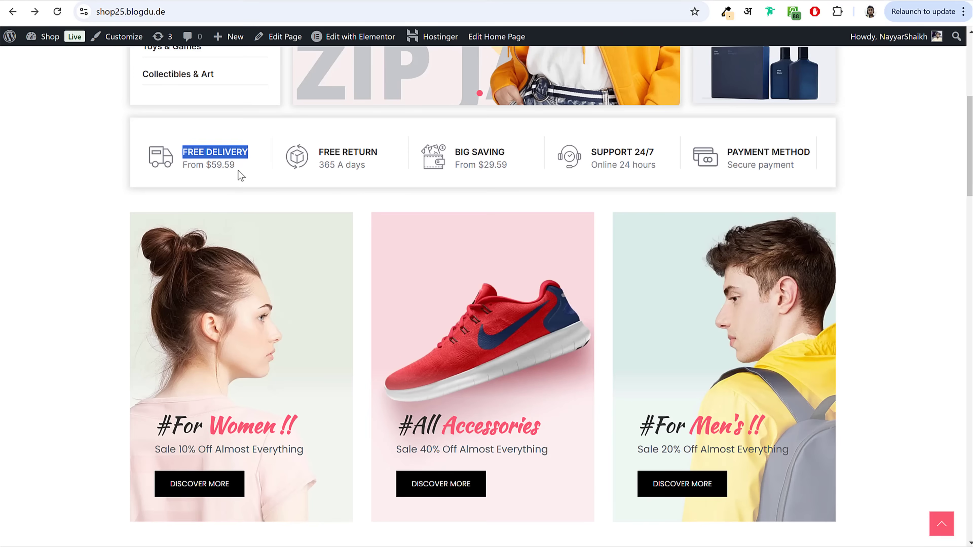
drag(238, 170, 183, 171)
key(ctrl+c)
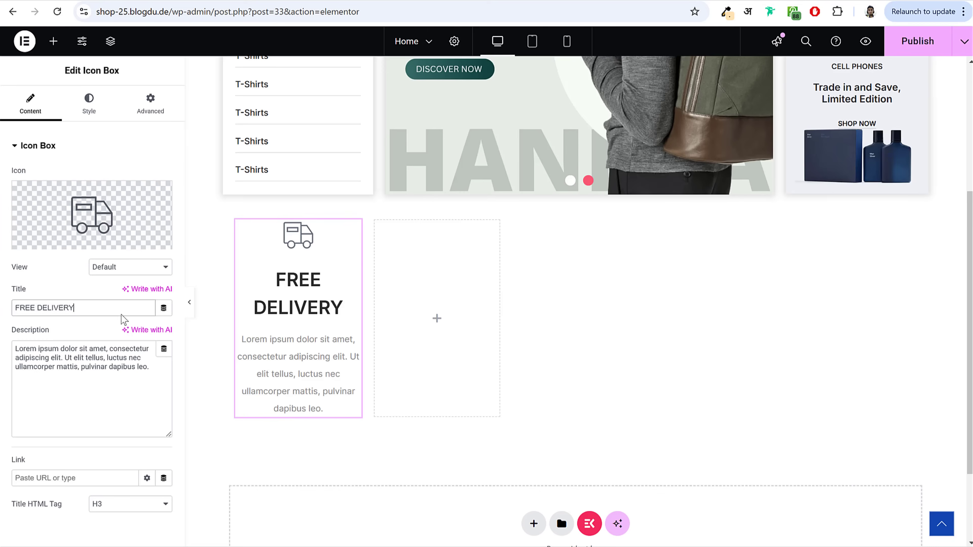
click(137, 361)
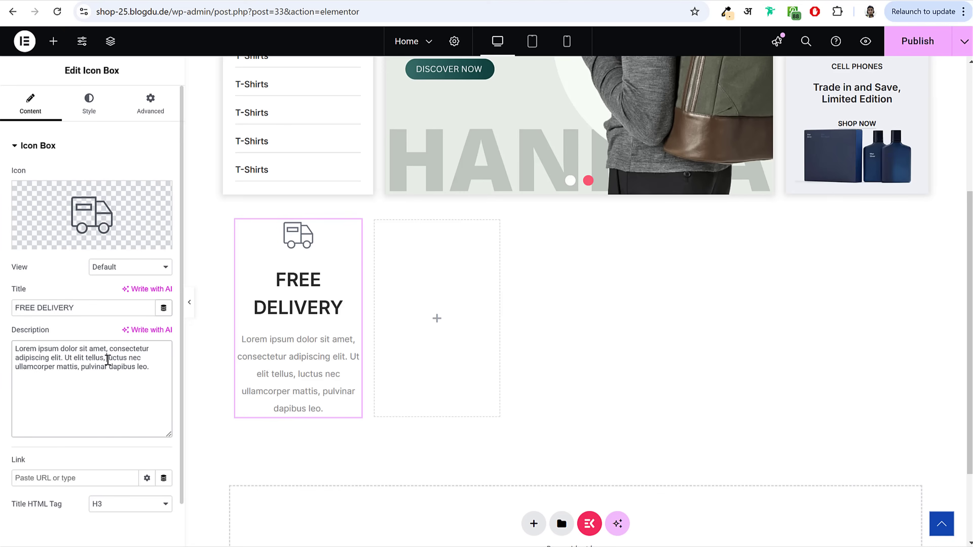
key(ctrl+a)
key(ctrl+v)
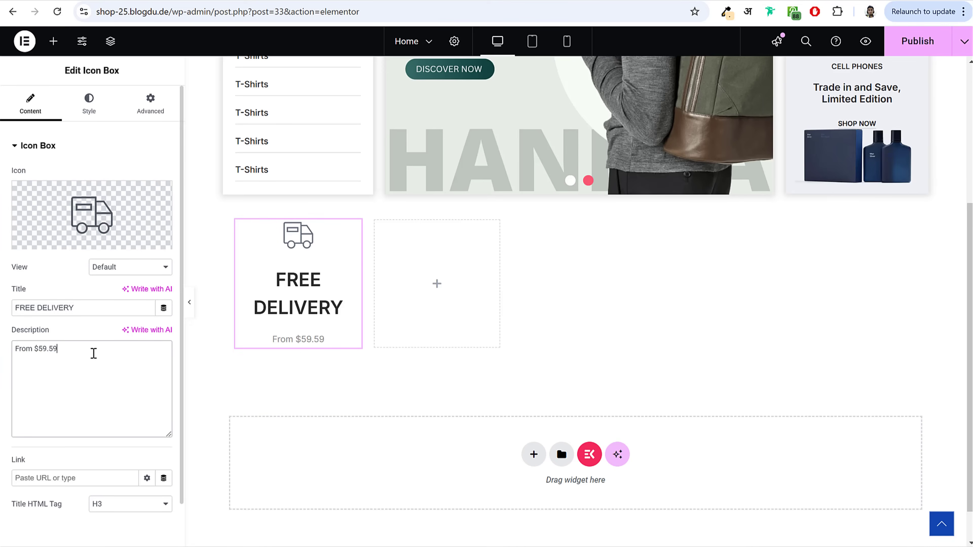
drag(57, 354, 40, 356)
text(200)
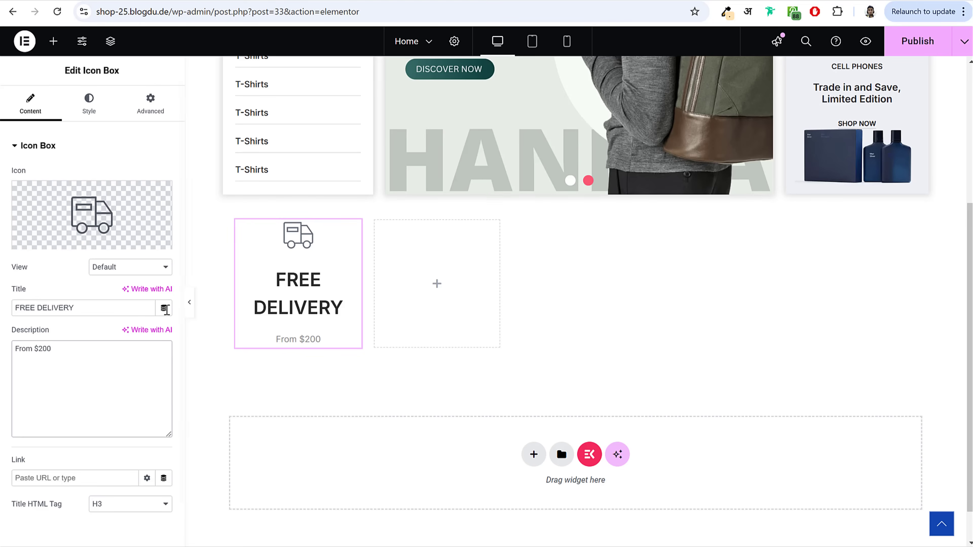
click(100, 112)
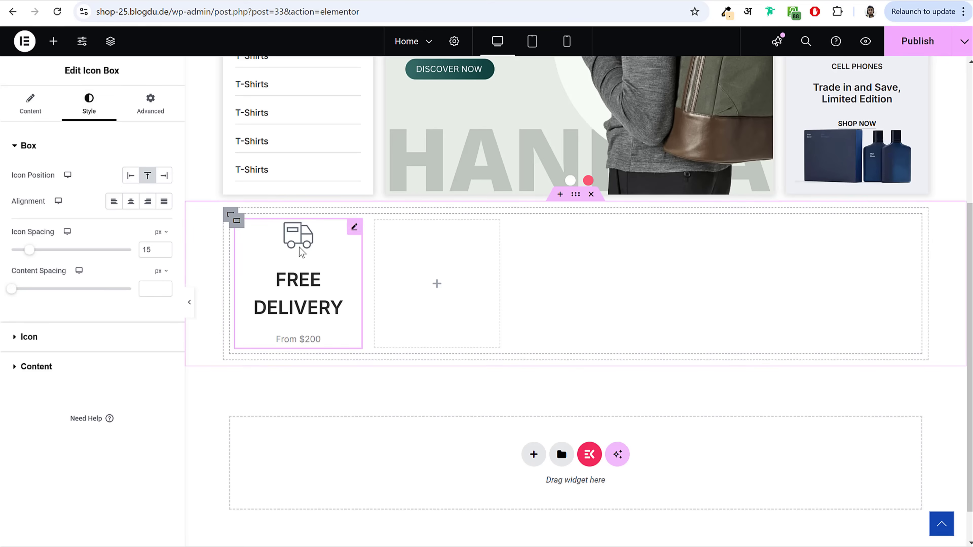
click(127, 177)
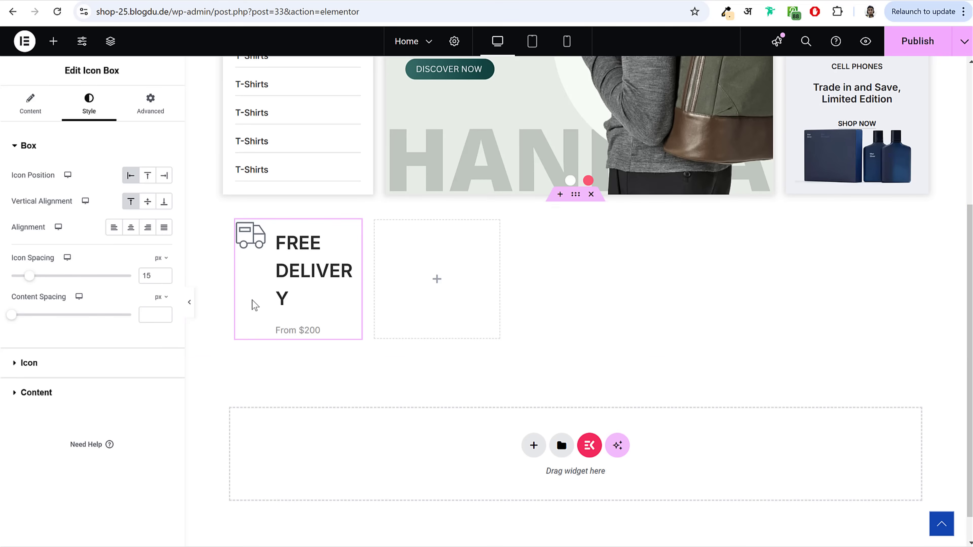
Step: Set the Icon Box content spacing to 3 and the truck icon size to 40 px
drag(16, 320, 35, 332)
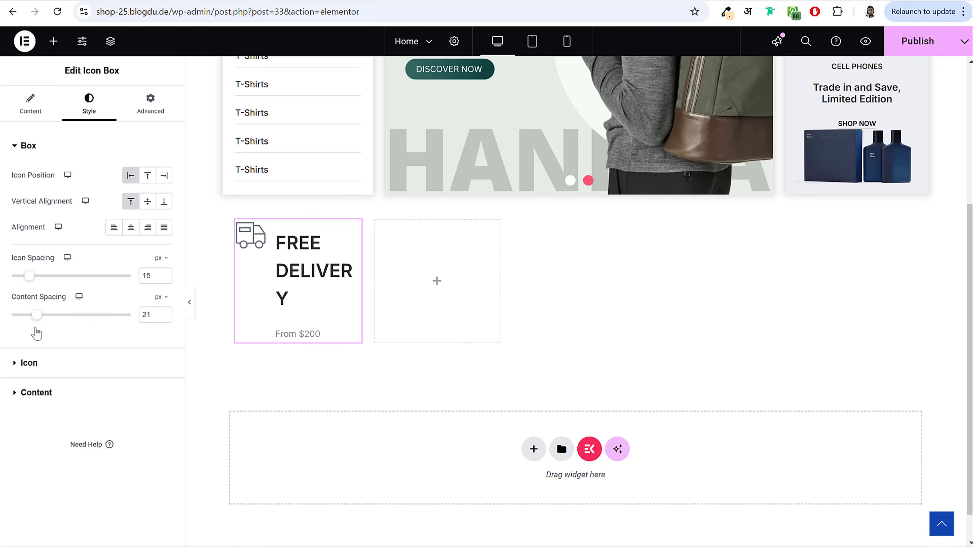
drag(159, 315, 103, 320)
text(3)
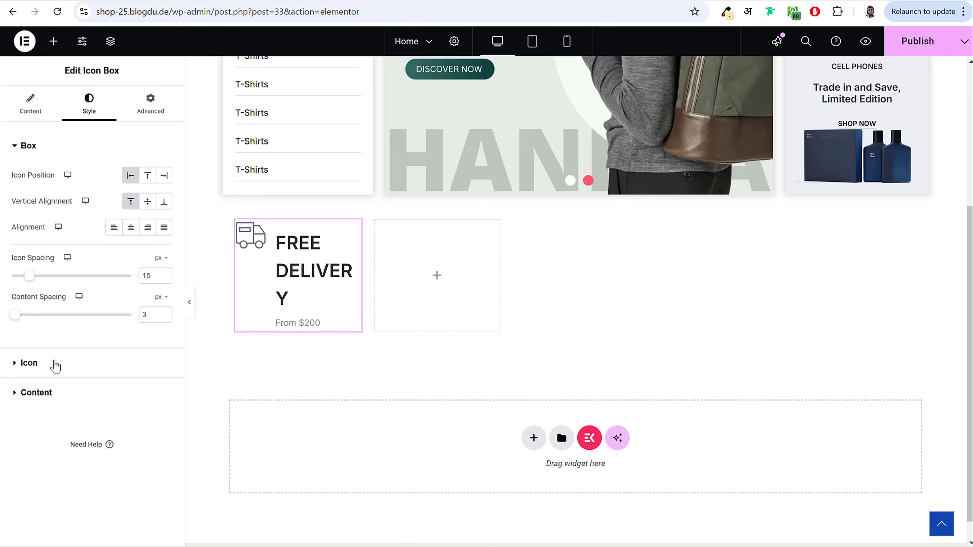
click(56, 365)
mouse_move(14, 276)
mouse_down()
mouse_move(89, 283)
mouse_move(58, 289)
mouse_move(18, 270)
mouse_up()
double_click(148, 270)
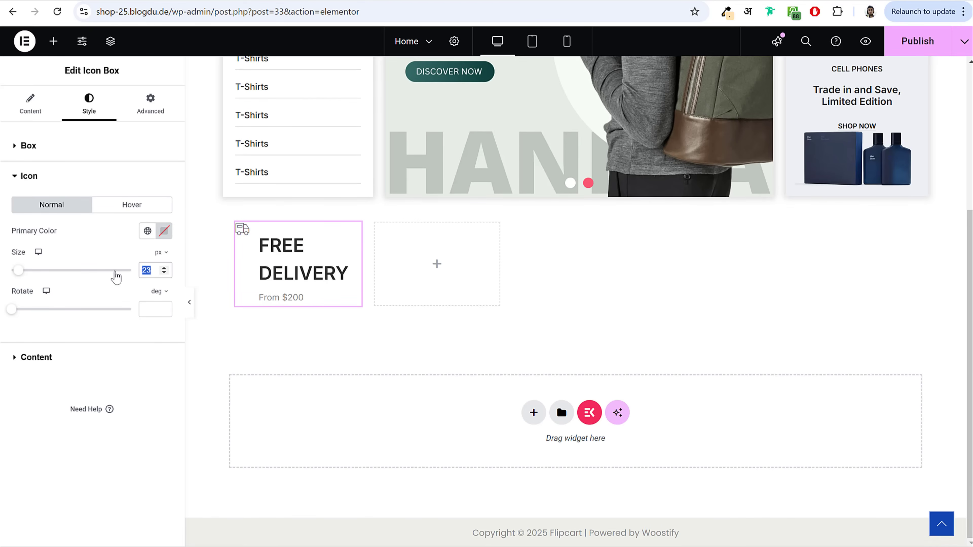
text(40)
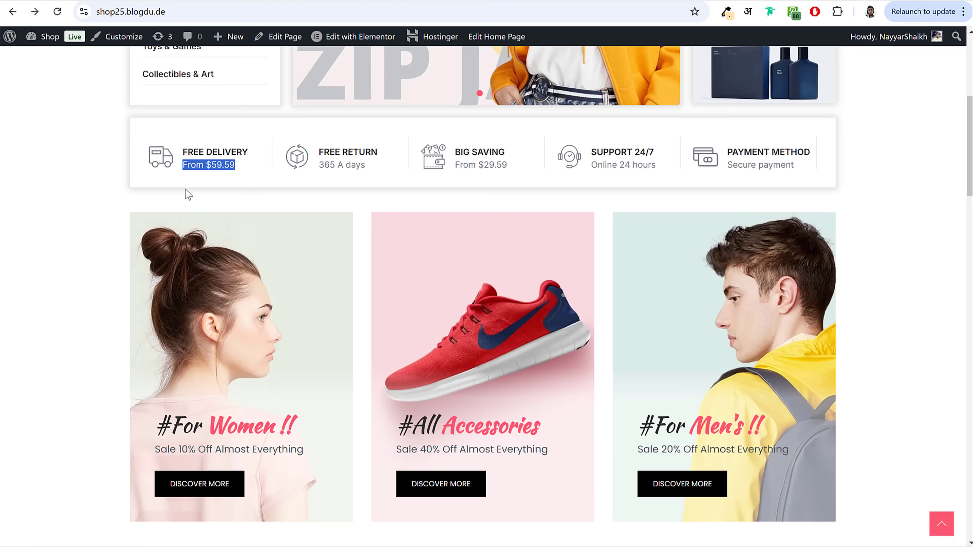
click(163, 157)
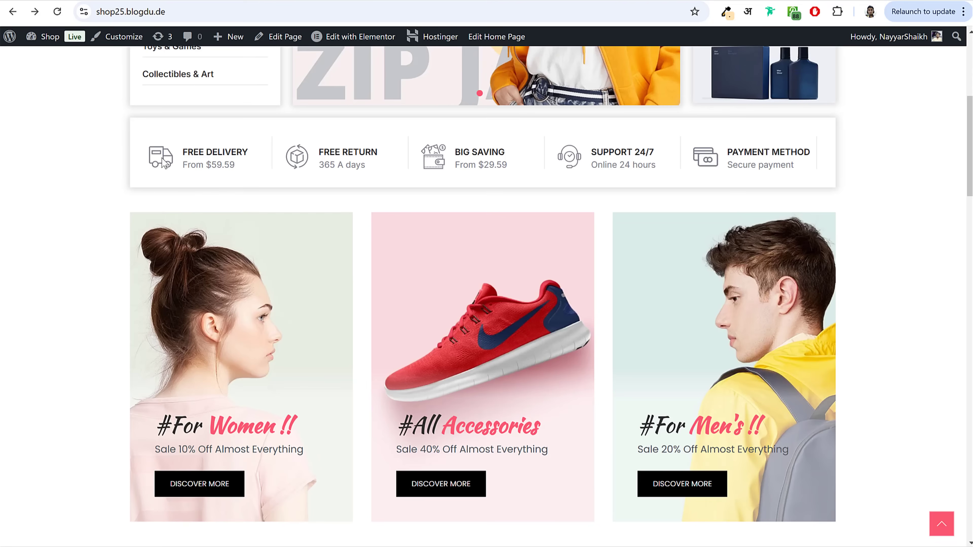
Step: Copy the live delivery icon's fill #7C818B from DevTools and paste it as the truck icon colour
right_click(159, 157)
click(213, 491)
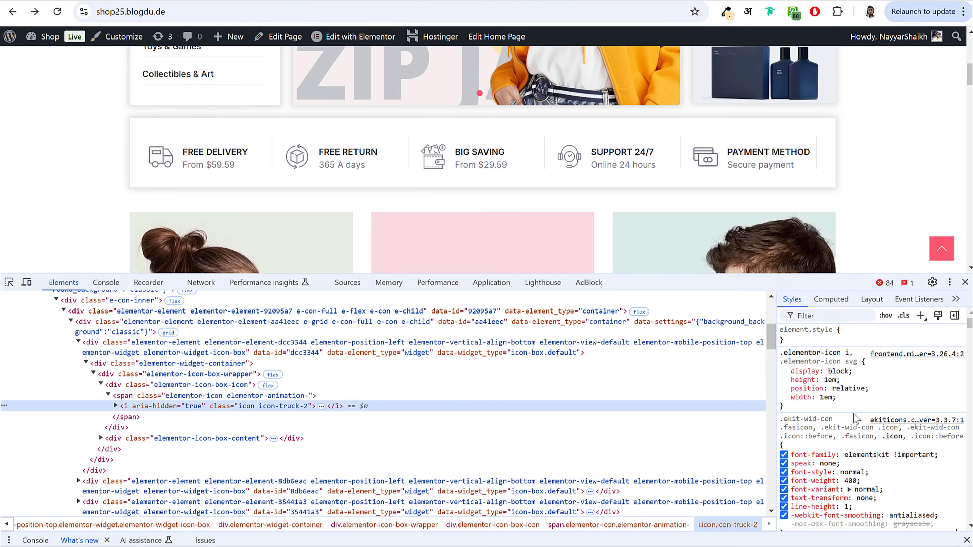
scroll(935, 424, down, 5)
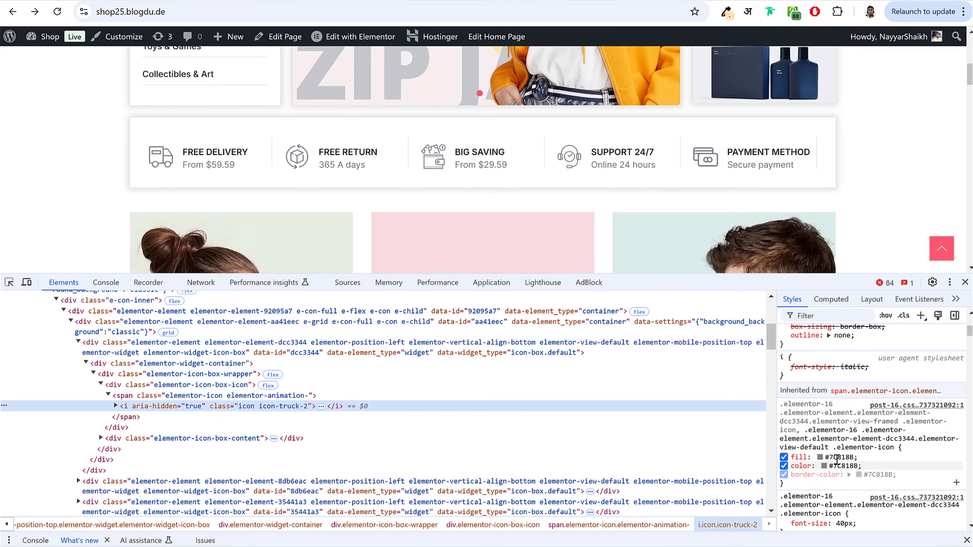
click(841, 459)
key(ctrl+c)
click(913, 233)
key(F12)
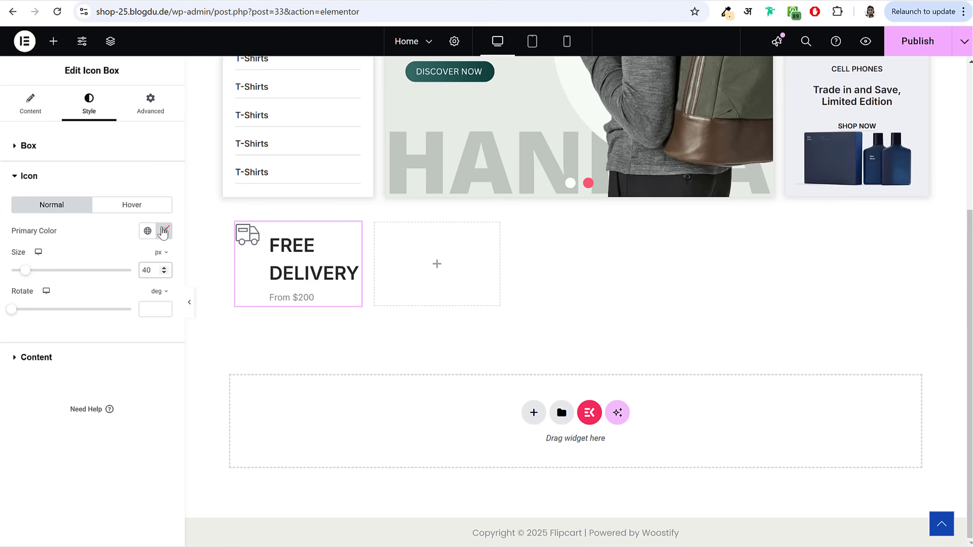
click(164, 231)
key(ctrl+v)
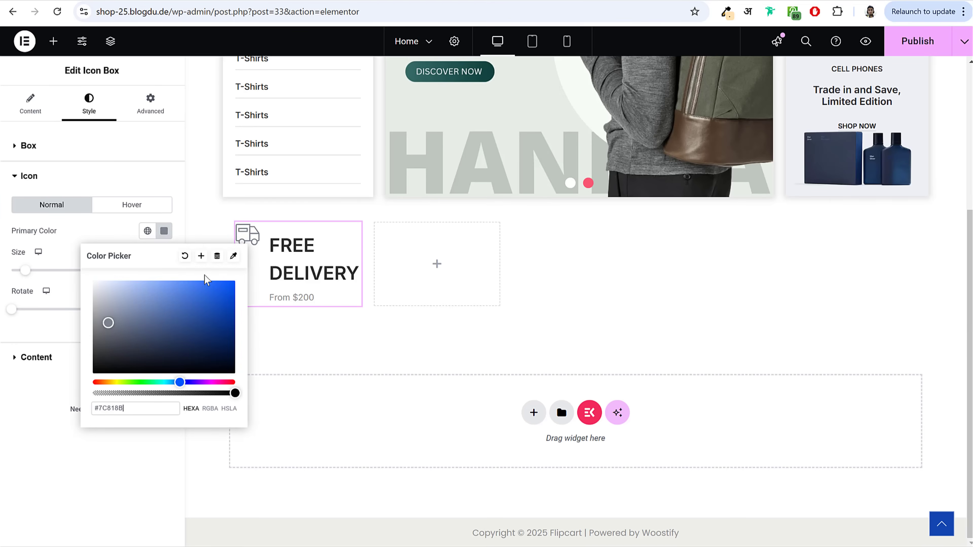
Step: Save the #7C818B grey as a new global colour named Grey
click(201, 256)
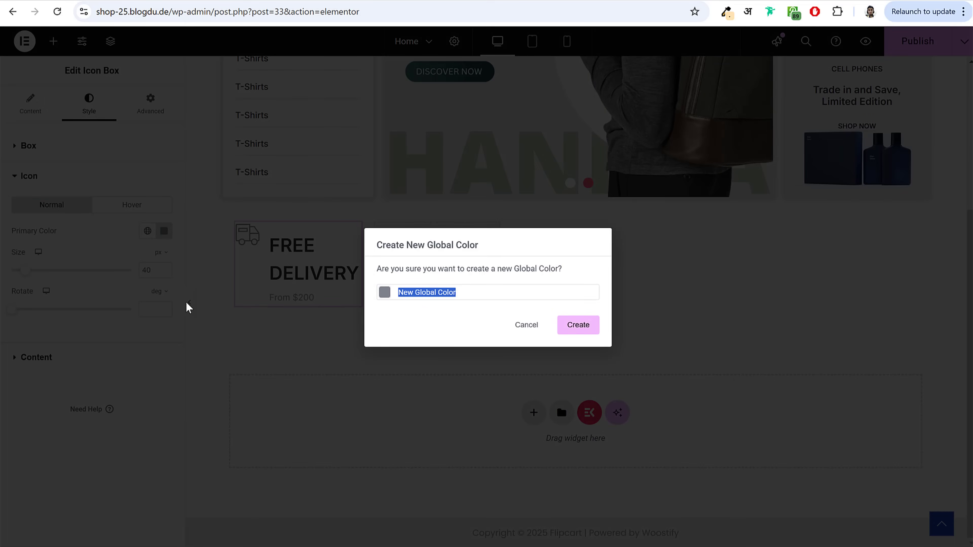
text(Grey)
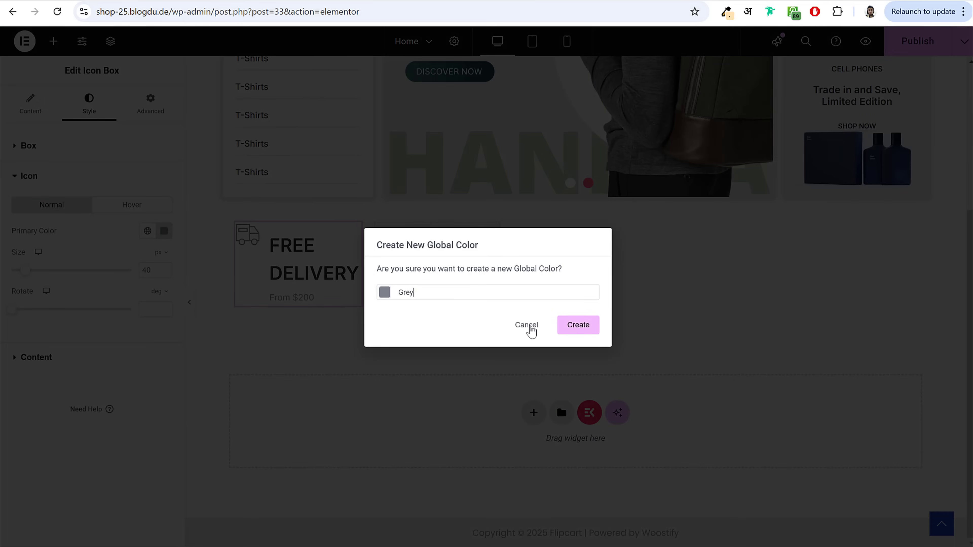
click(565, 330)
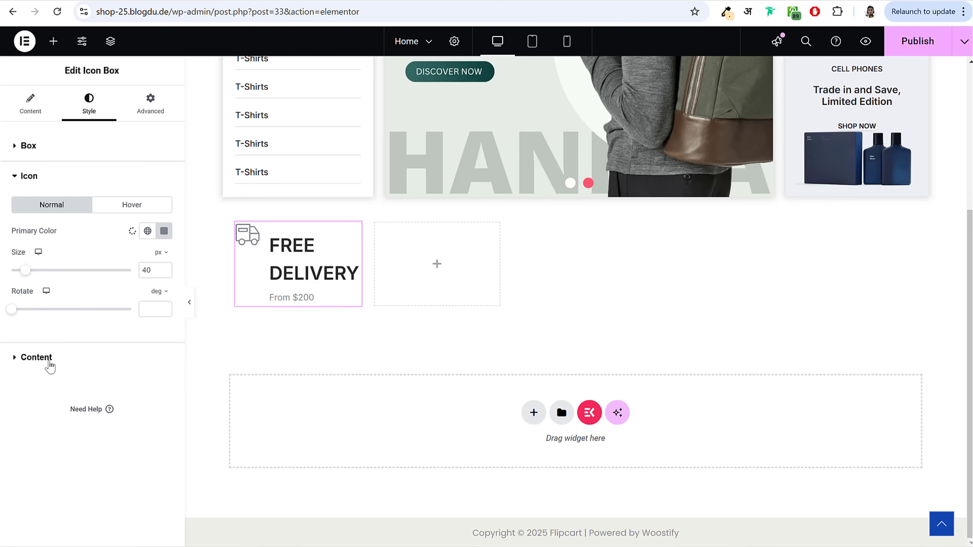
Step: Make the Icon Box title black (#000000) at 16 px
click(50, 367)
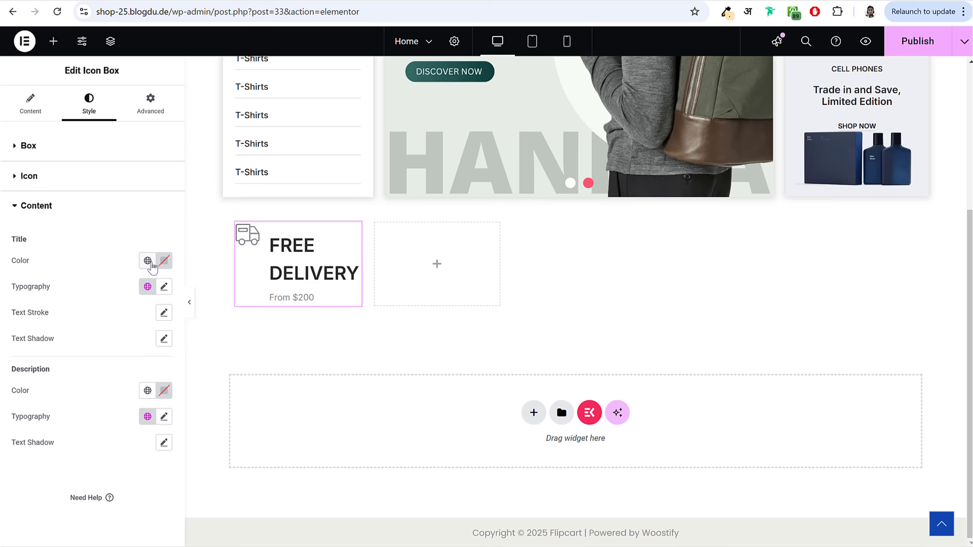
click(164, 260)
drag(54, 401, 31, 423)
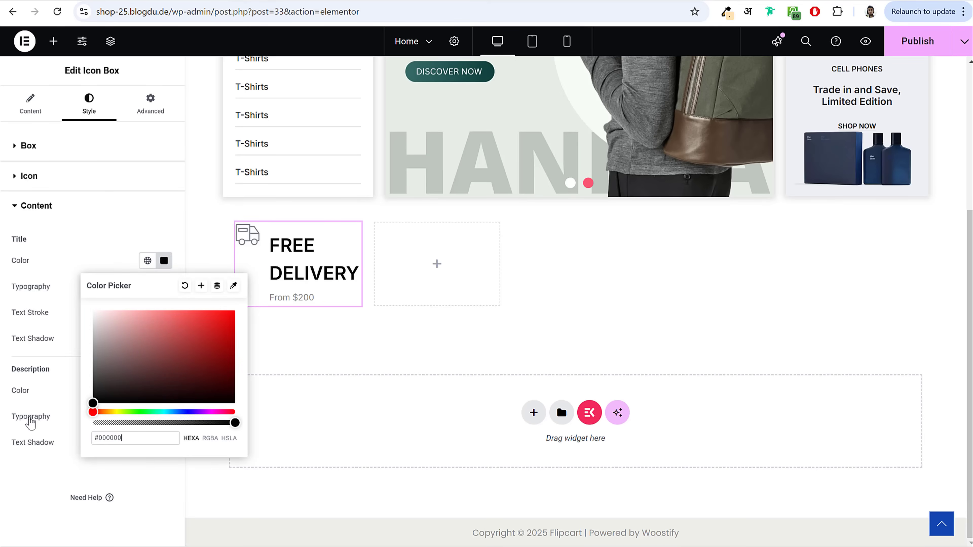
click(31, 332)
click(164, 286)
scroll(126, 384, down, 2)
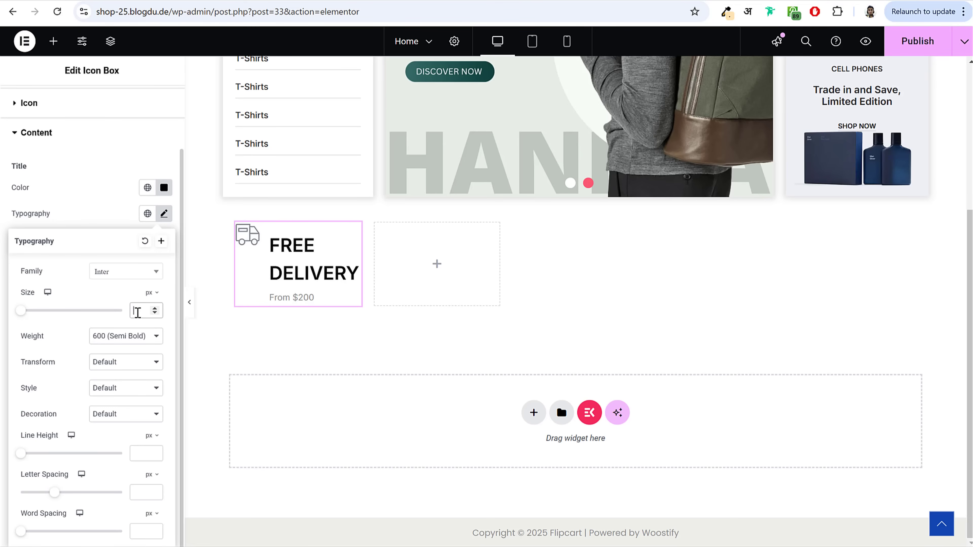
text(16)
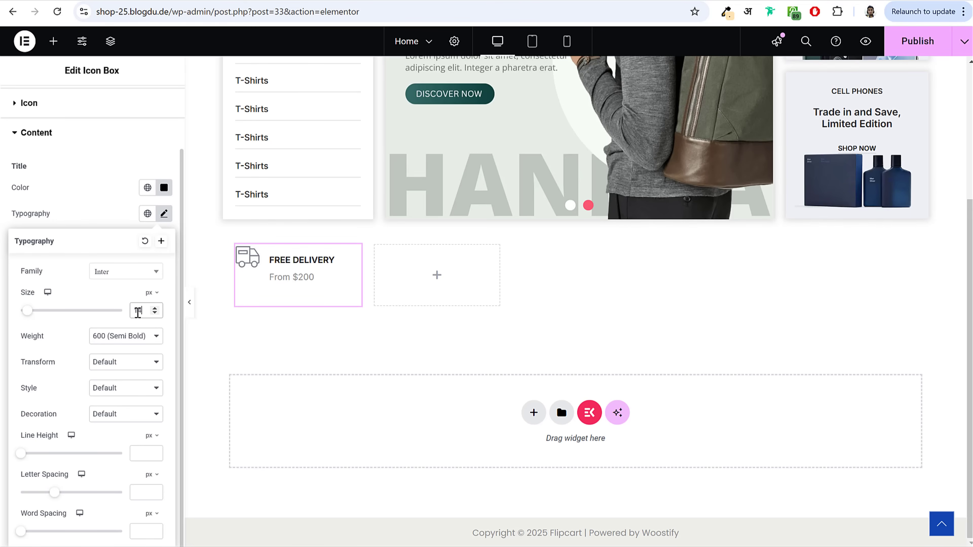
click(91, 182)
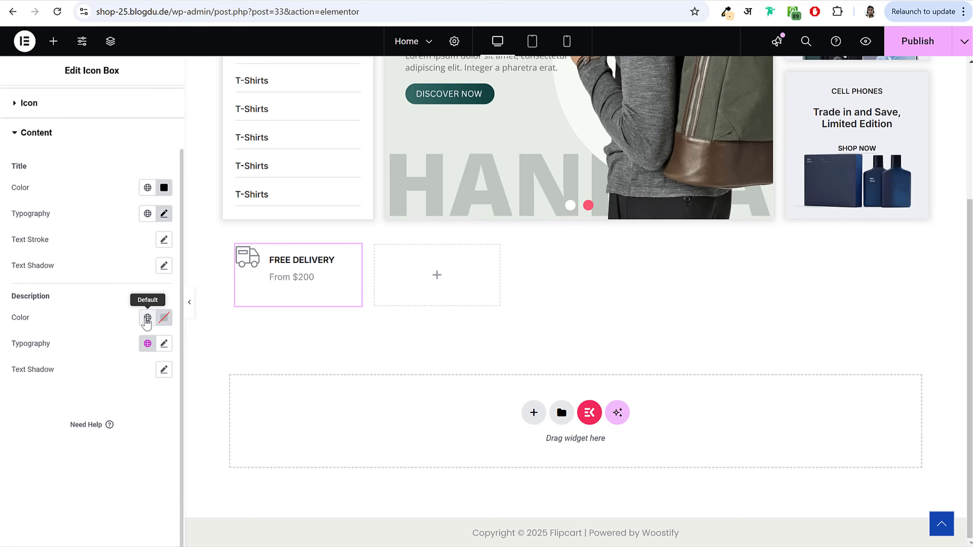
Step: Give the description Theme Text Color, 14 px size and a 1em line height
click(148, 317)
scroll(144, 267, down, 1)
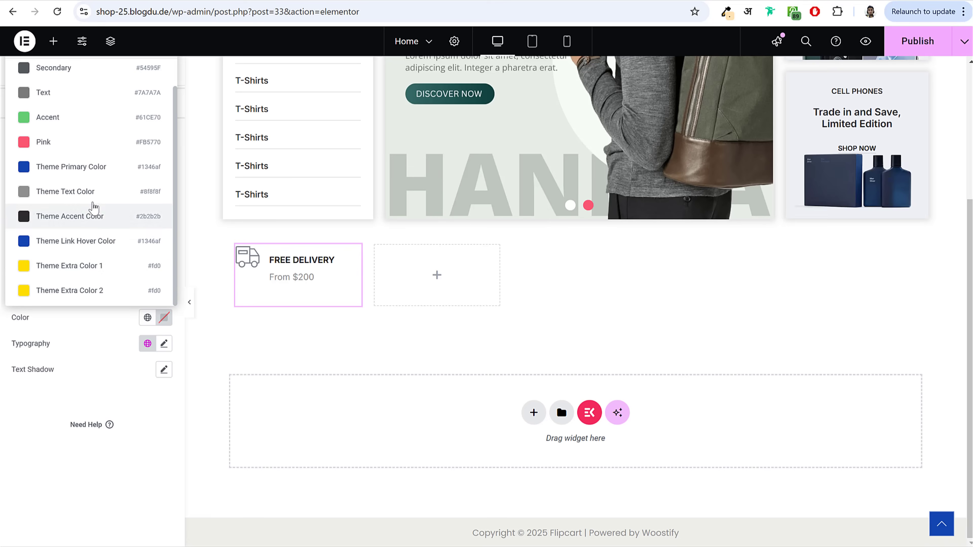
scroll(92, 192, up, 1)
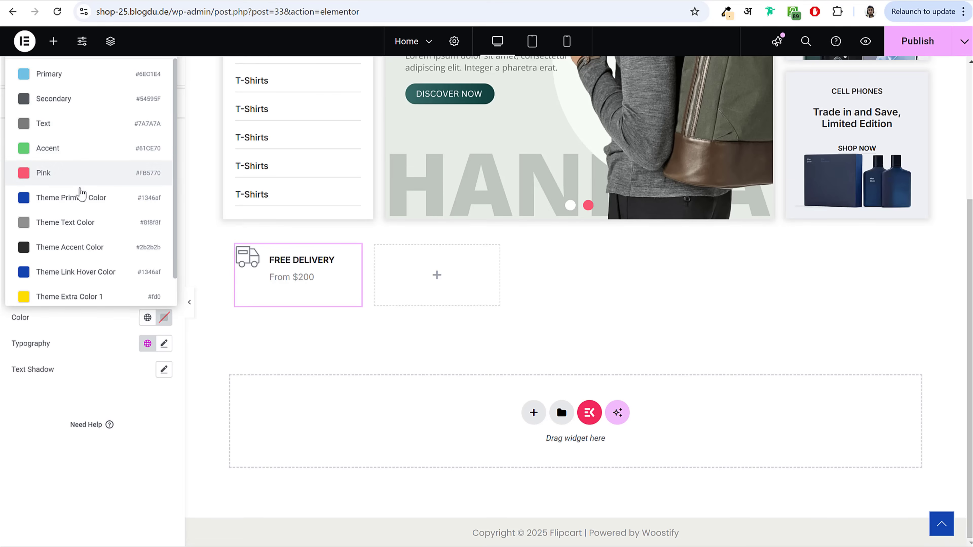
scroll(82, 194, down, 1)
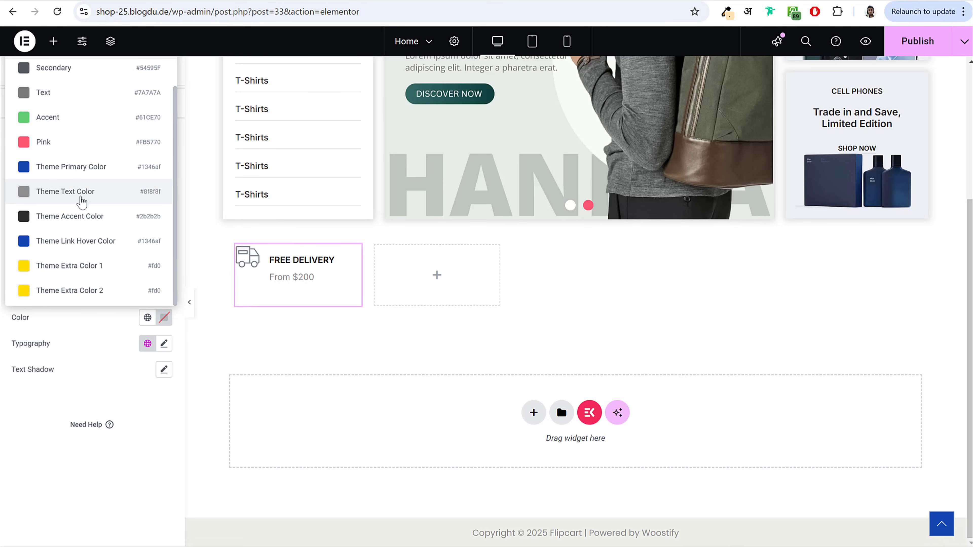
click(82, 201)
click(164, 416)
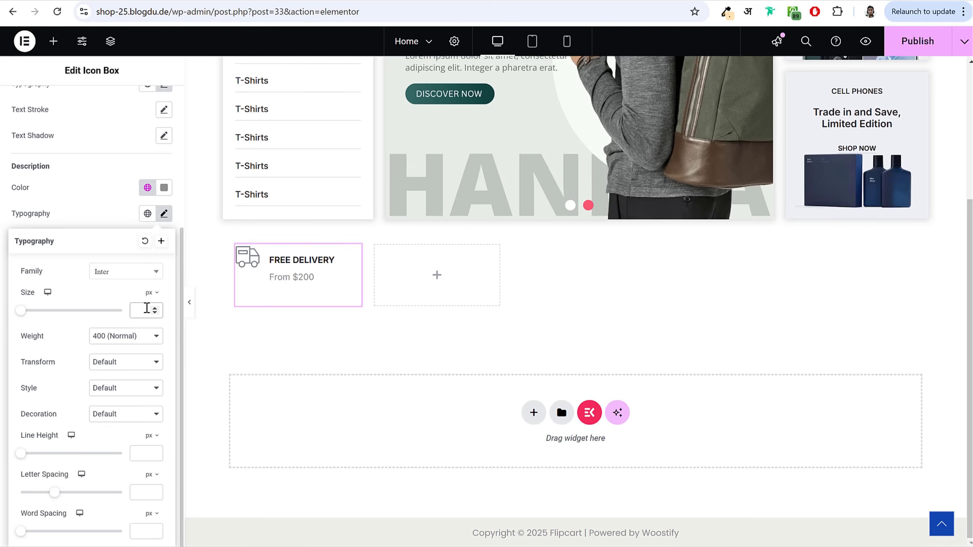
text(14)
drag(20, 440, 64, 446)
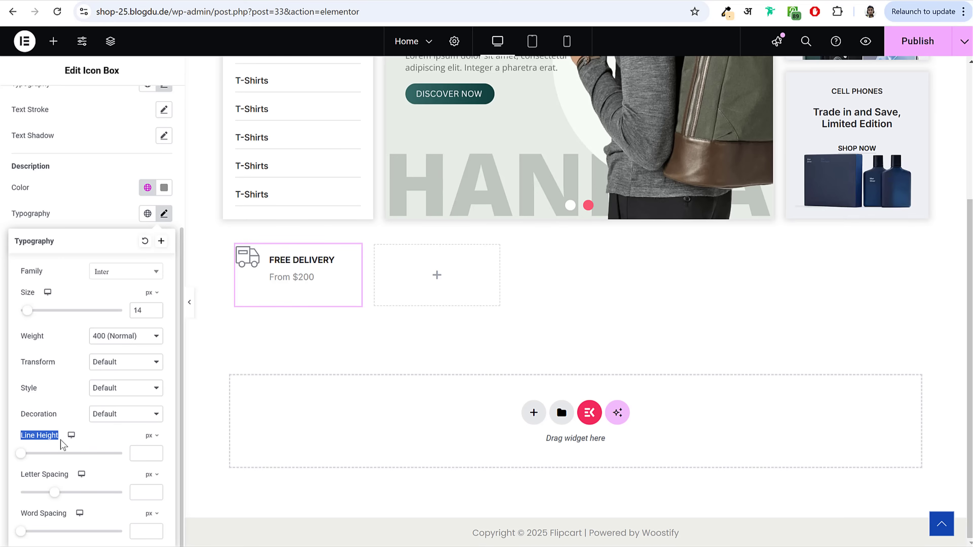
click(155, 436)
click(157, 454)
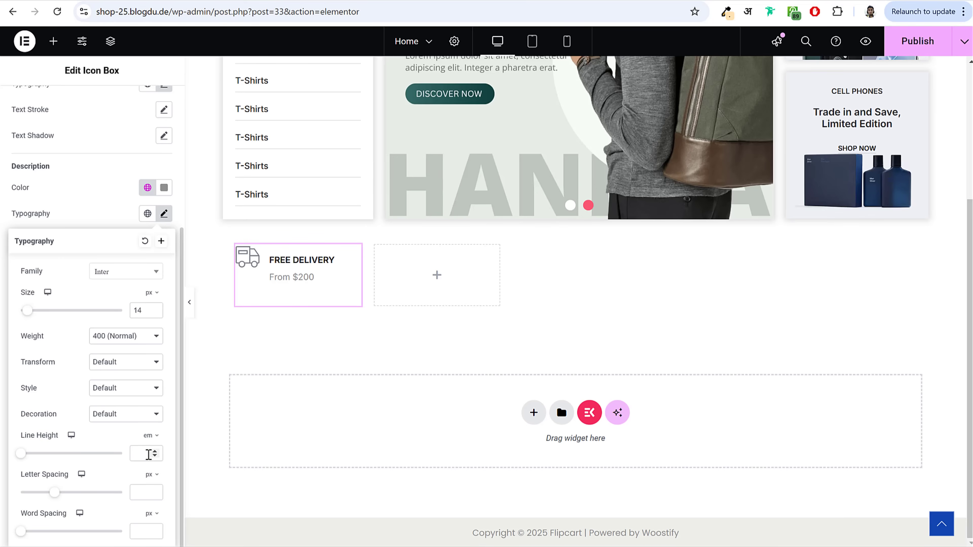
click(148, 454)
text(1)
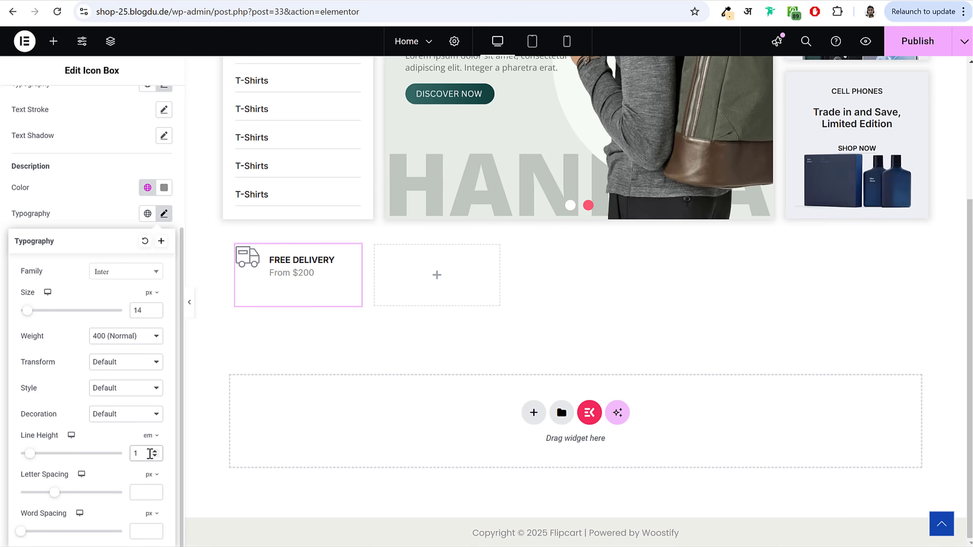
click(164, 213)
scroll(128, 291, up, 5)
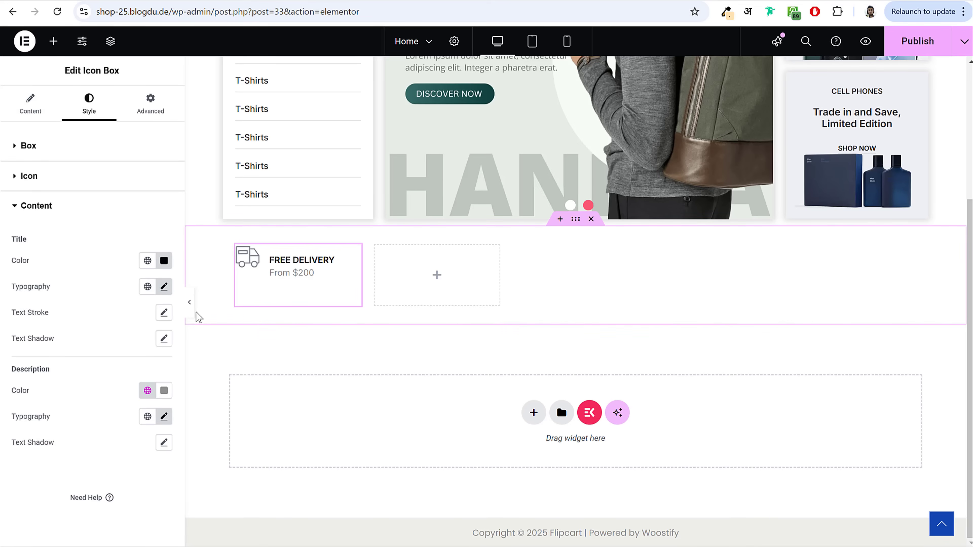
click(190, 305)
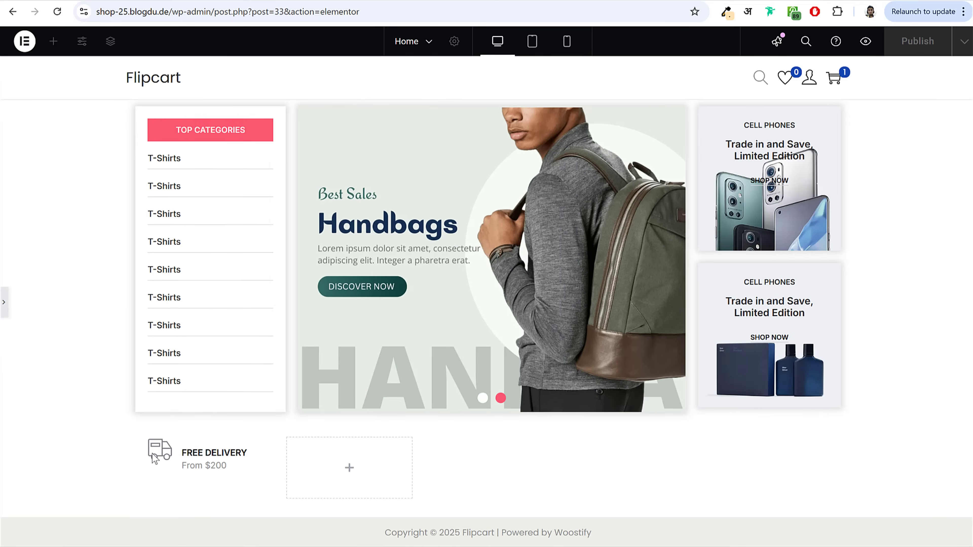
Step: Set the FREE DELIVERY box's vertical alignment to Middle
click(199, 460)
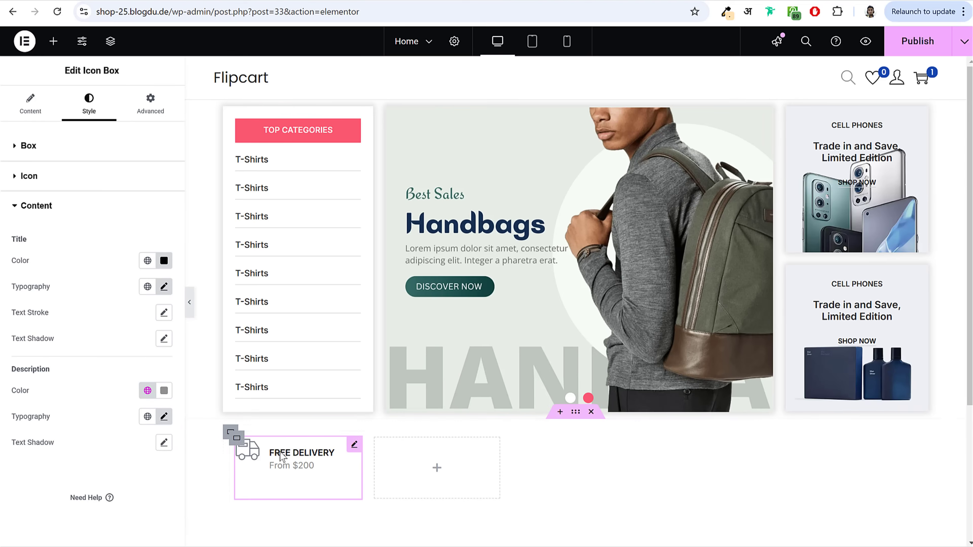
click(295, 475)
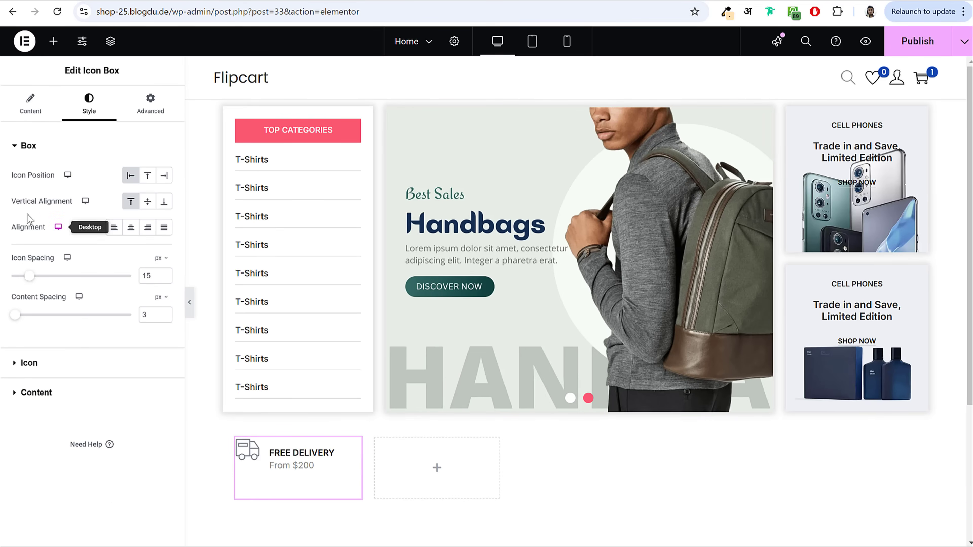
drag(12, 202, 70, 213)
click(150, 207)
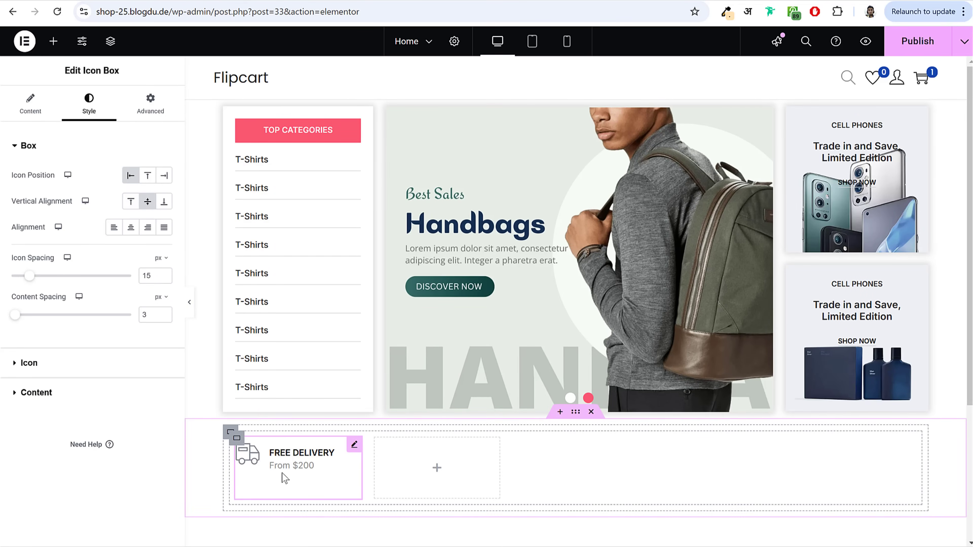
Step: Copy and paste the FREE DELIVERY box into the grid, then delete the duplicate
right_click(294, 462)
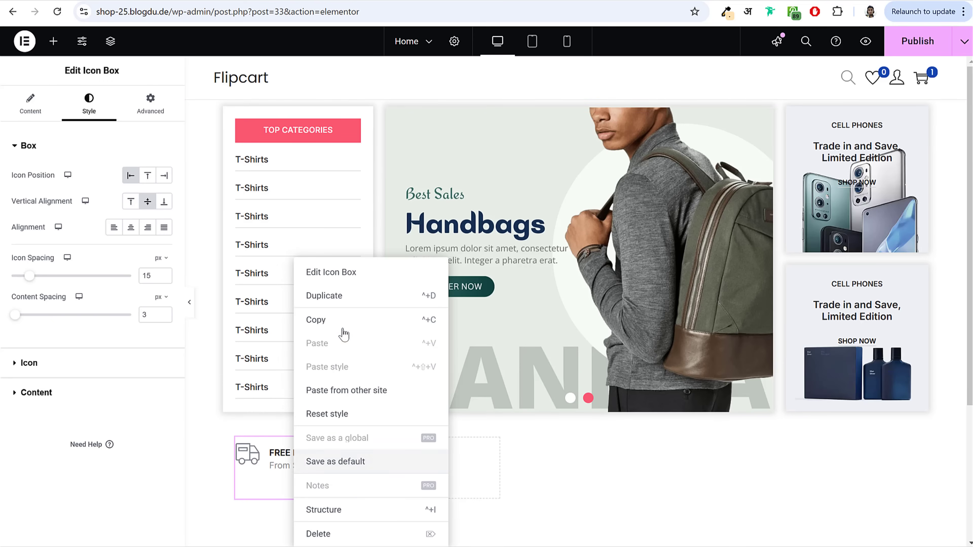
click(342, 320)
right_click(438, 489)
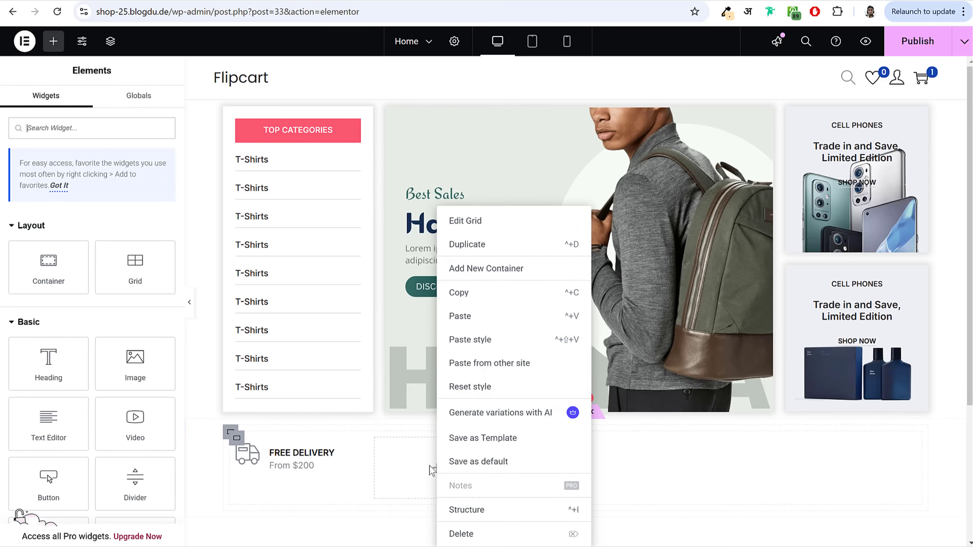
click(477, 316)
right_click(555, 466)
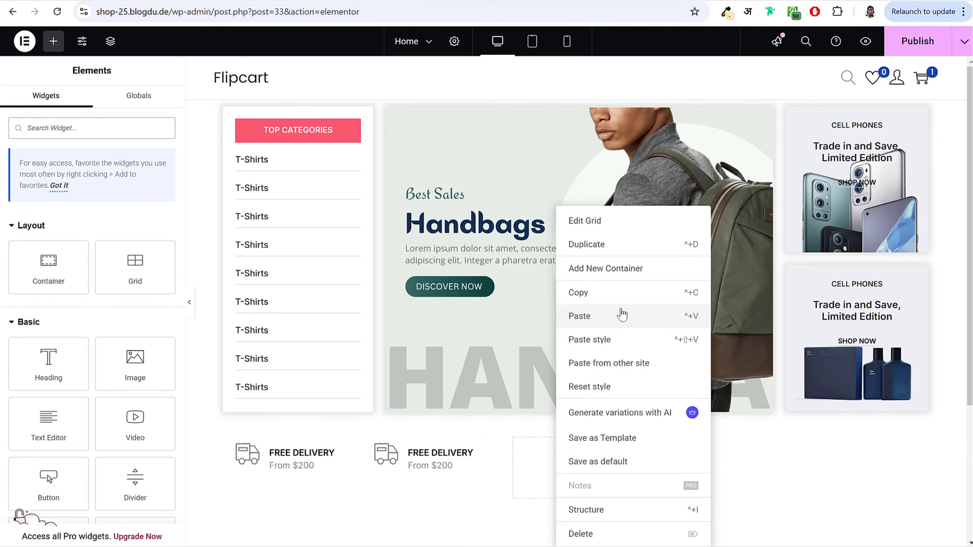
right_click(394, 464)
click(425, 534)
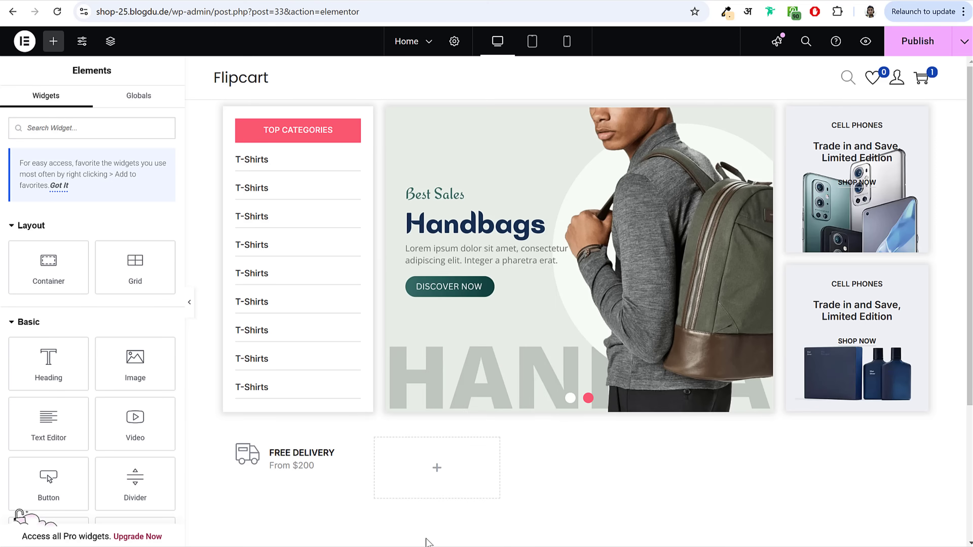
click(332, 496)
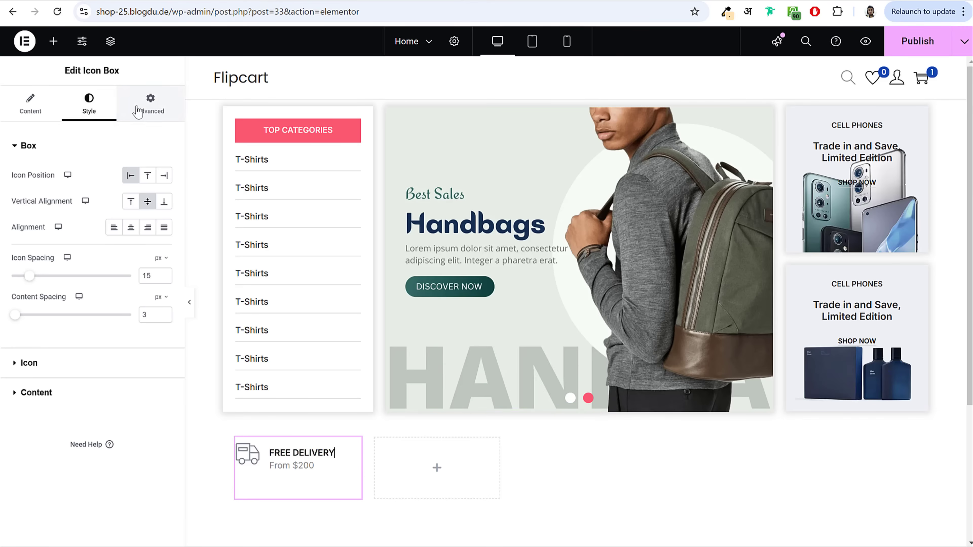
click(150, 104)
Step: Give the FREE DELIVERY icon box a solid border with a bottom width of 0
click(58, 149)
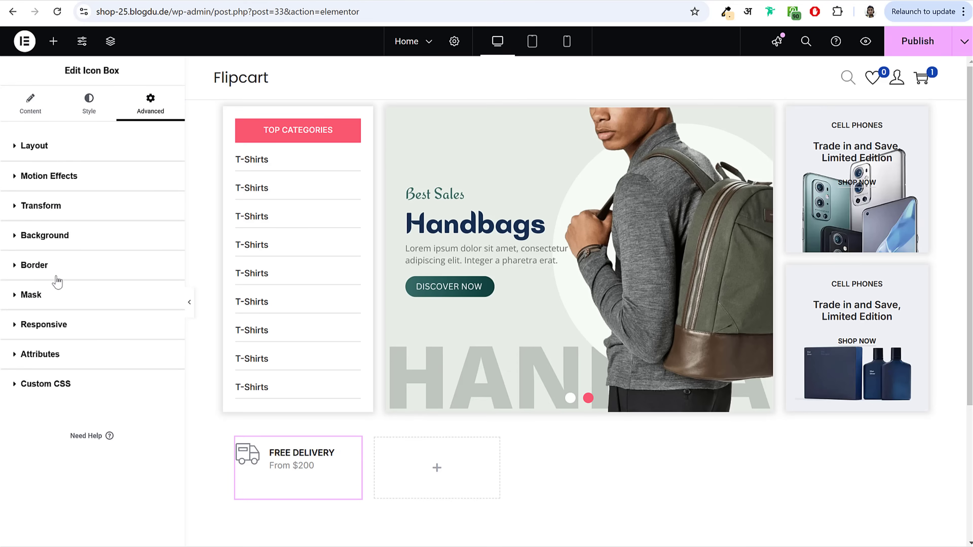
click(66, 265)
click(156, 320)
click(126, 363)
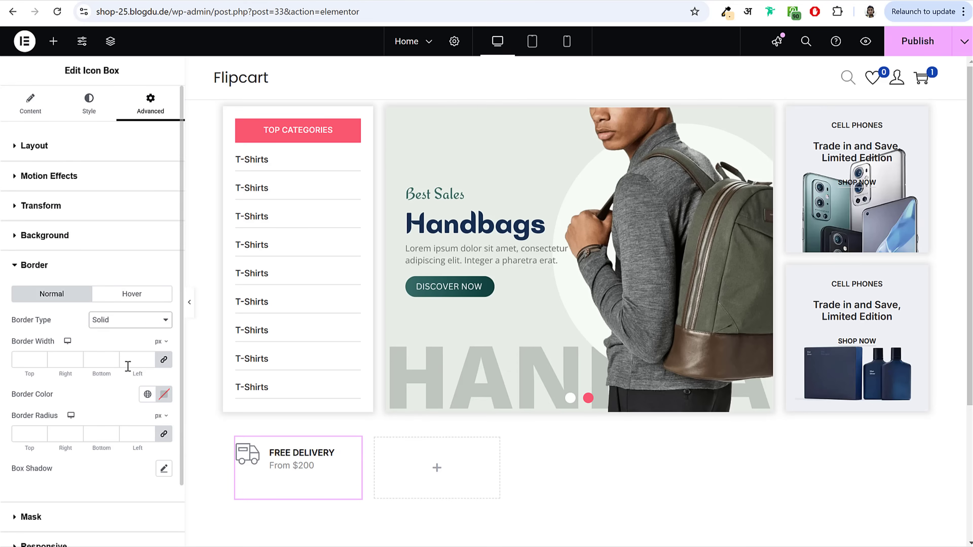
text(0)
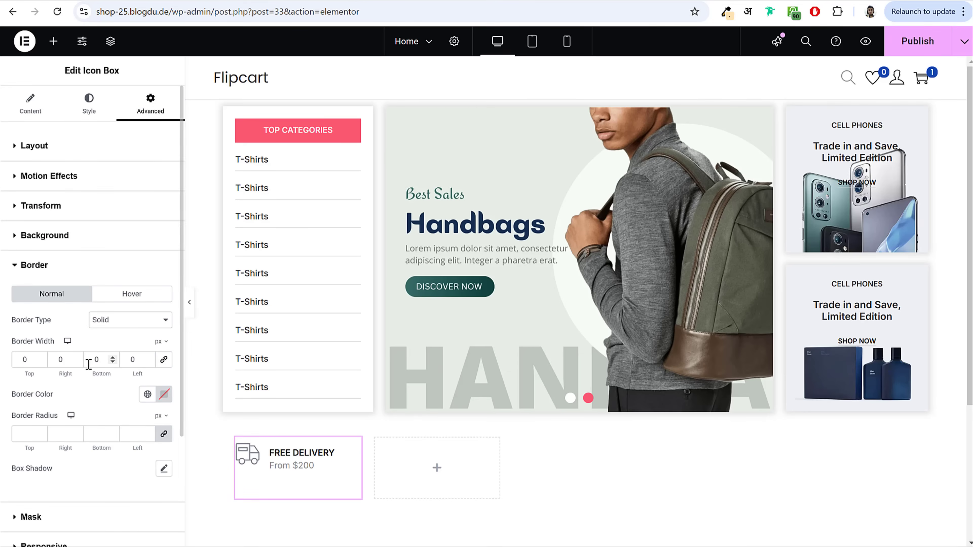
click(89, 362)
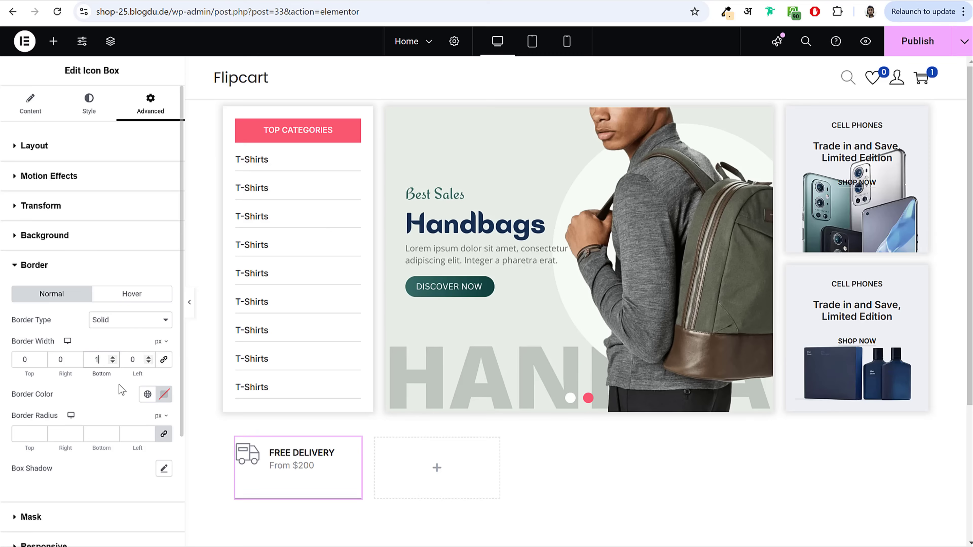
click(164, 395)
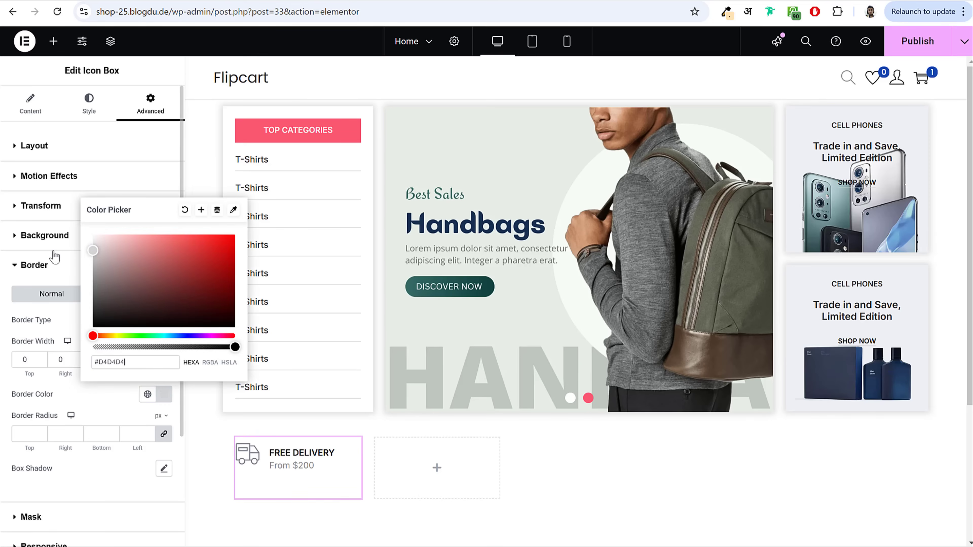
click(96, 398)
Step: Copy the FREE DELIVERY icon box and paste it into the four empty columns
right_click(330, 450)
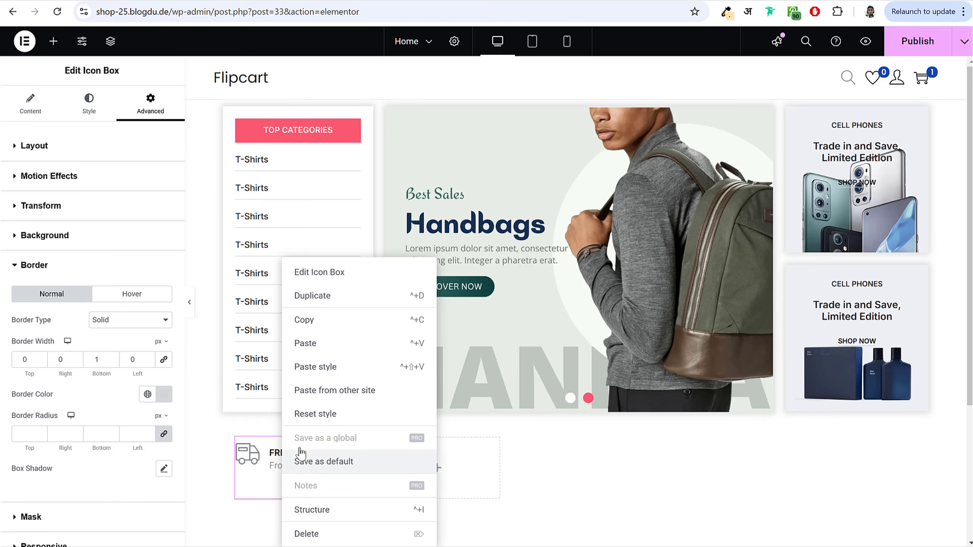
click(331, 321)
right_click(460, 477)
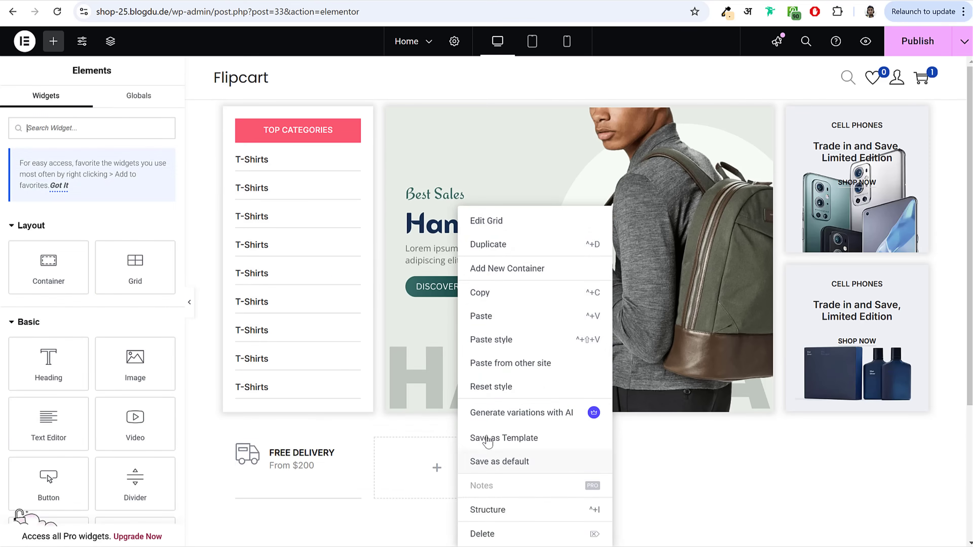
click(500, 313)
right_click(578, 475)
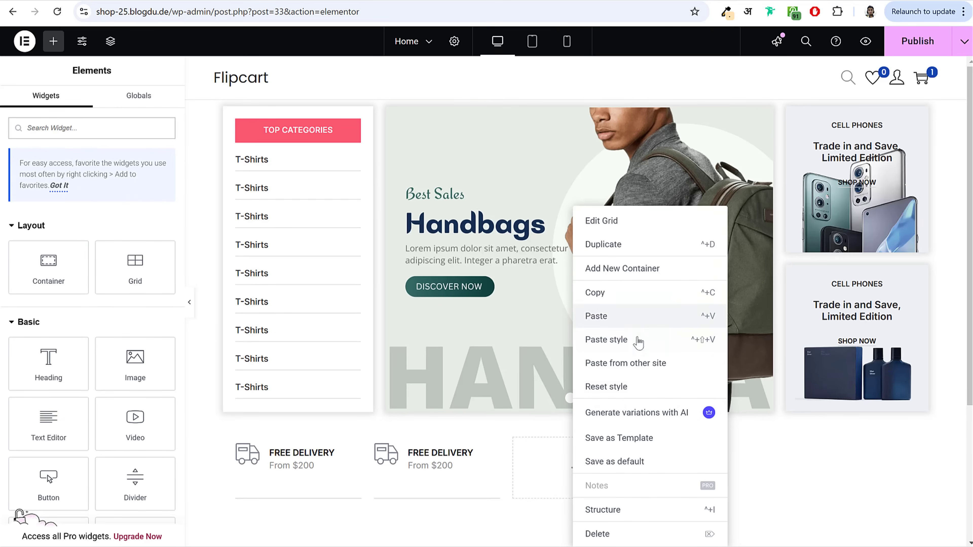
click(636, 318)
right_click(712, 465)
click(773, 321)
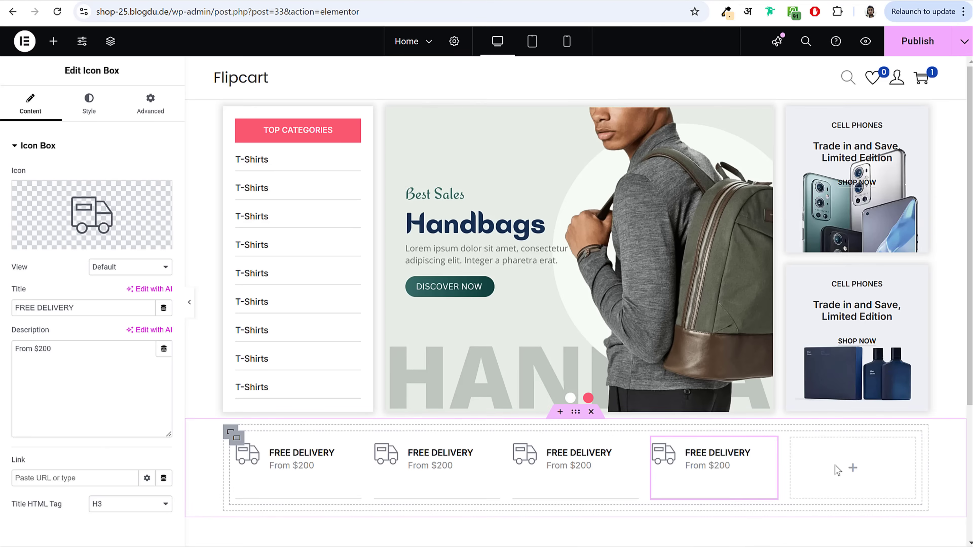
right_click(839, 469)
click(871, 322)
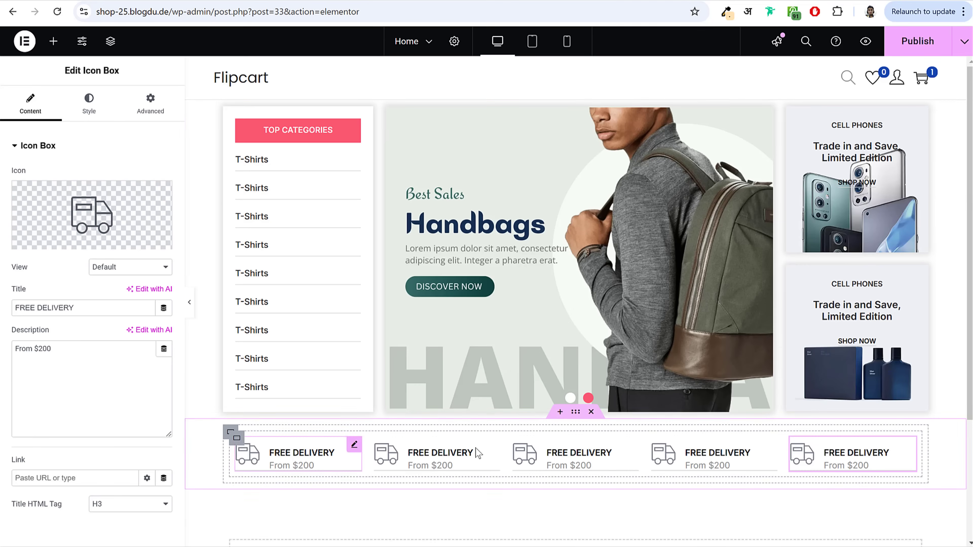
Step: Set the first box's Advanced border widths to bottom 0 and right 1
click(279, 465)
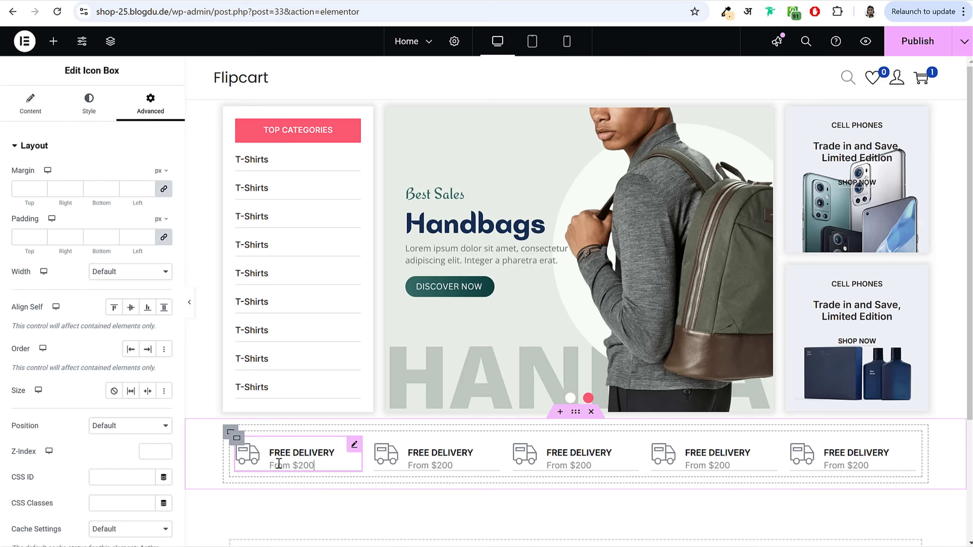
click(95, 148)
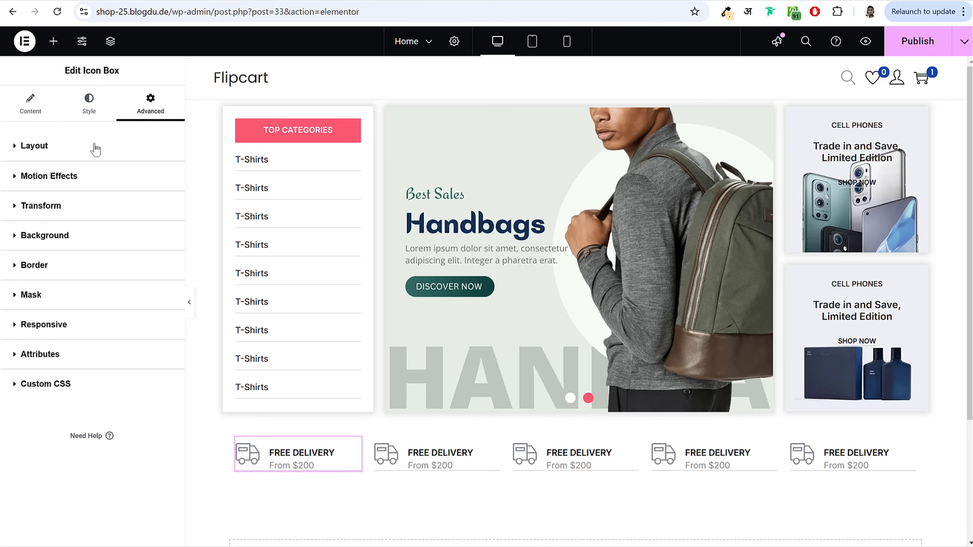
click(54, 264)
drag(103, 365, 83, 361)
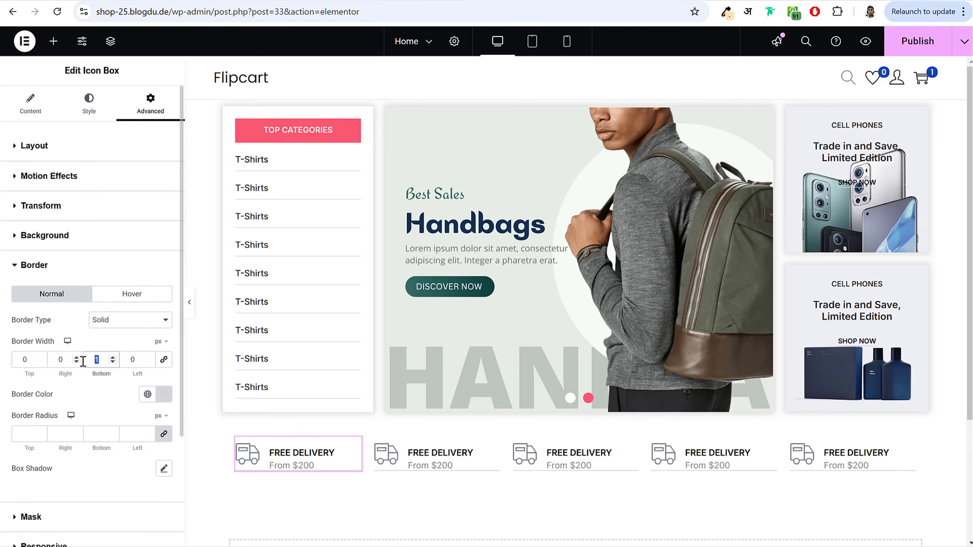
text(0)
click(61, 360)
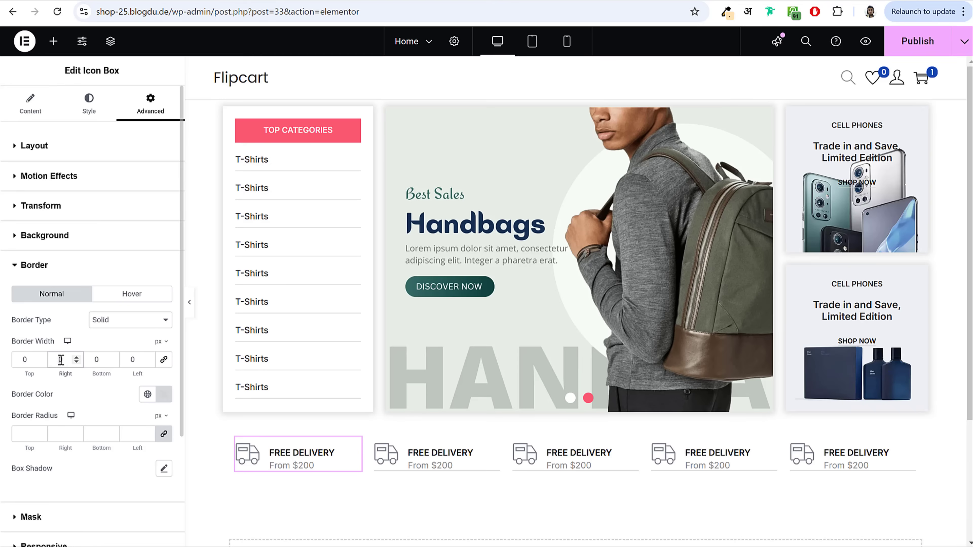
Step: Paste the first box's divider style onto the other four FREE DELIVERY boxes
right_click(273, 450)
click(332, 321)
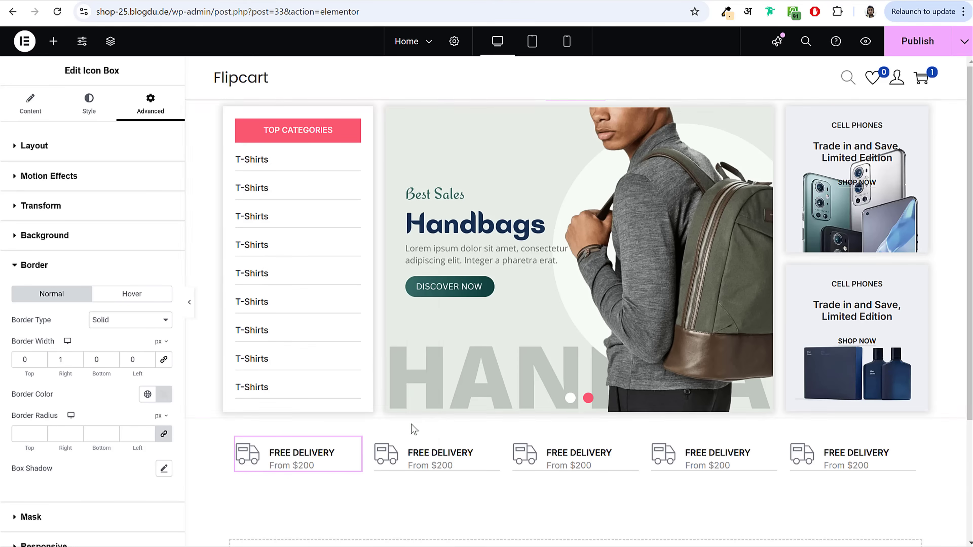
right_click(445, 459)
click(498, 367)
right_click(569, 458)
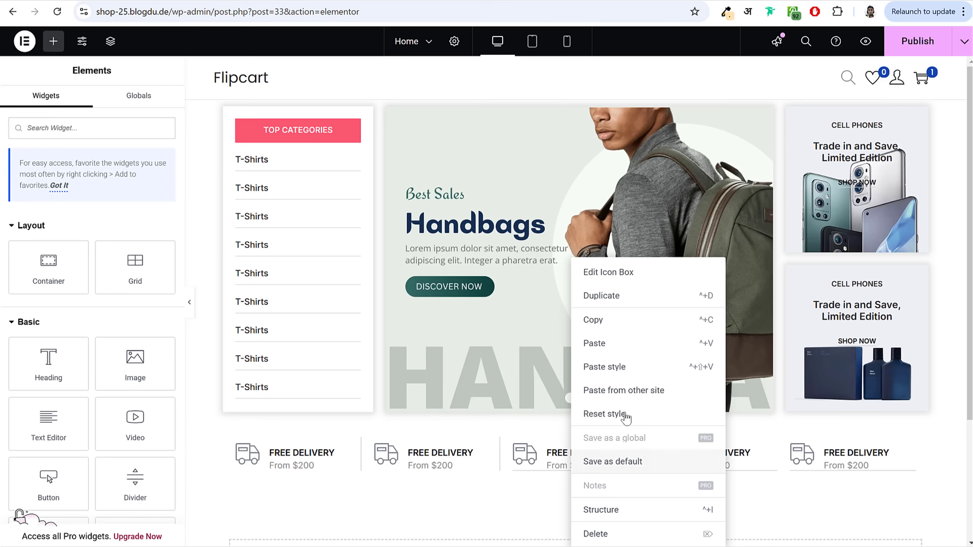
click(659, 367)
right_click(722, 462)
click(782, 366)
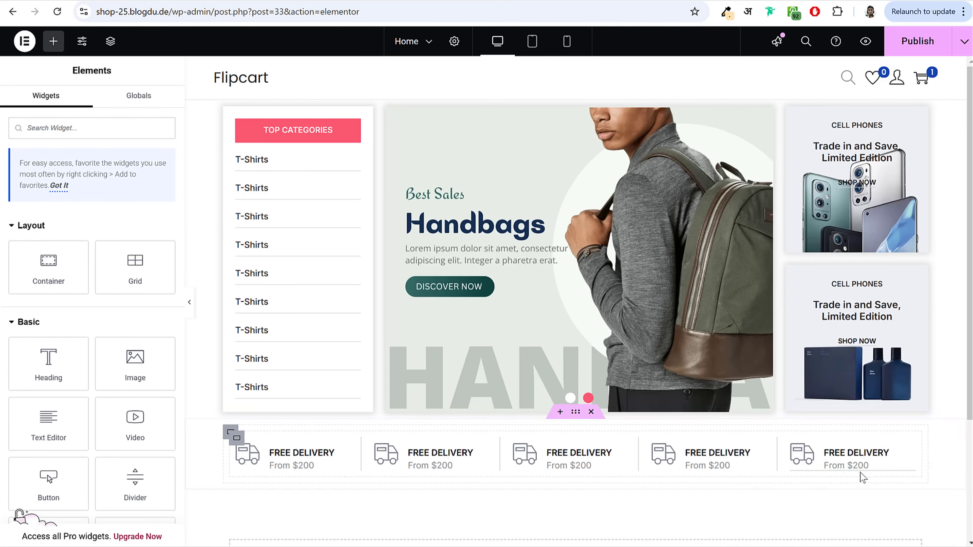
right_click(844, 453)
click(885, 341)
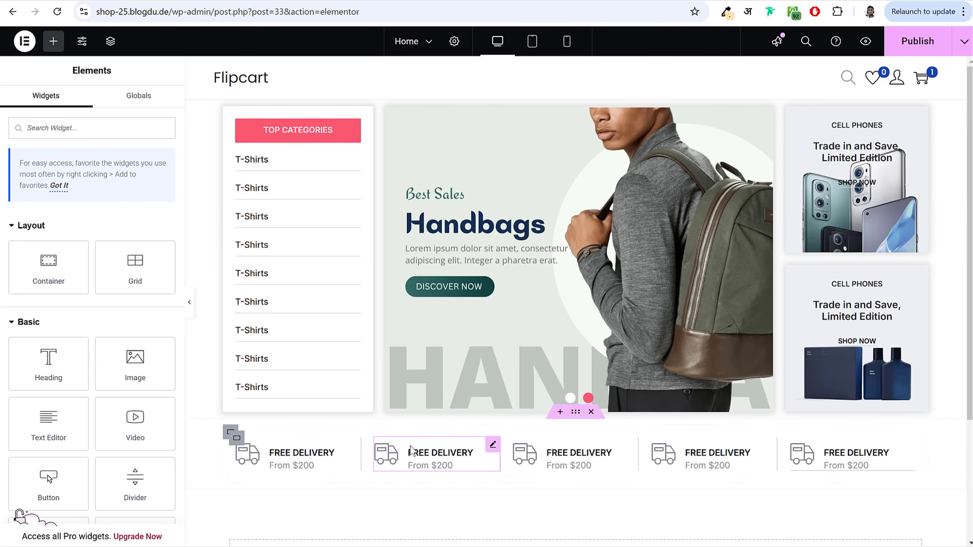
click(493, 445)
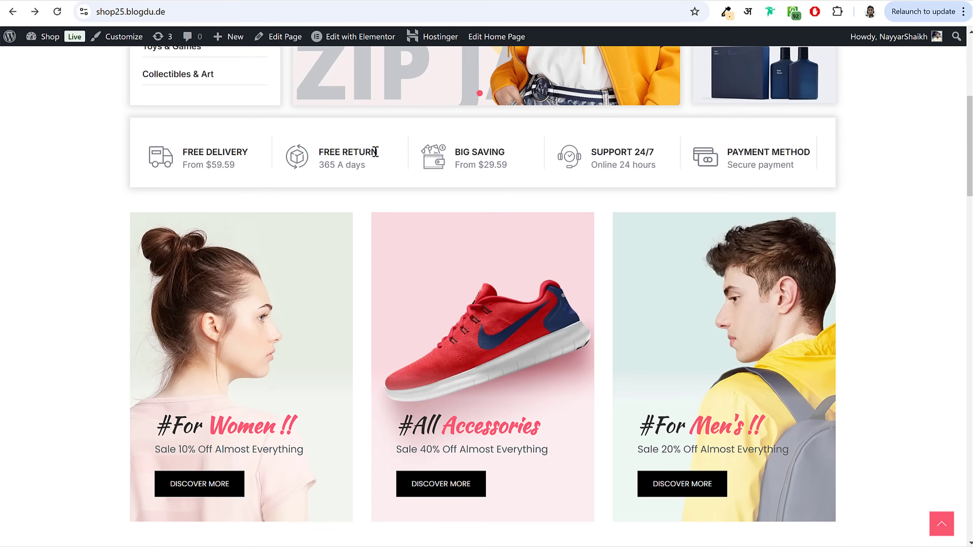
Step: Change the second box's title to FREE RETURN and description to 365 A days
drag(375, 152, 321, 153)
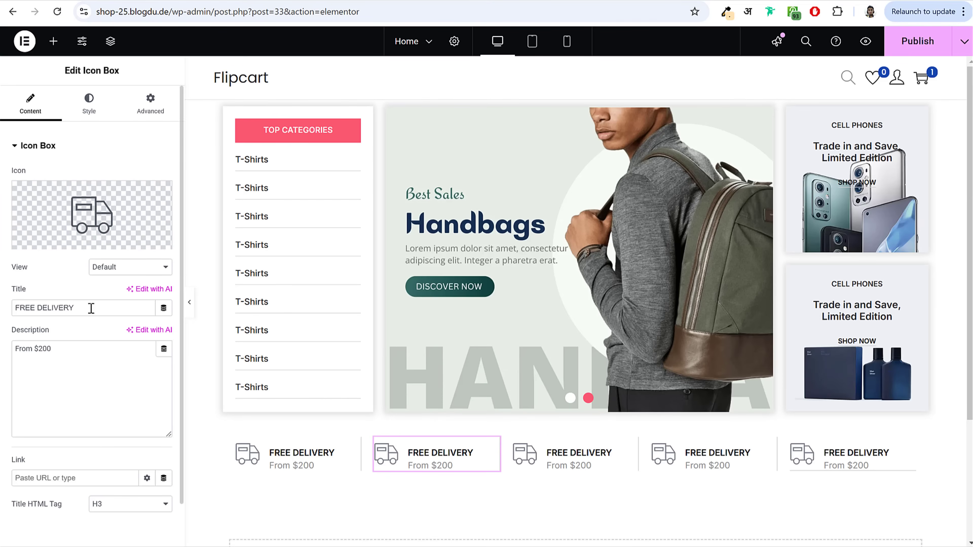
triple_click(91, 308)
key(ctrl+v)
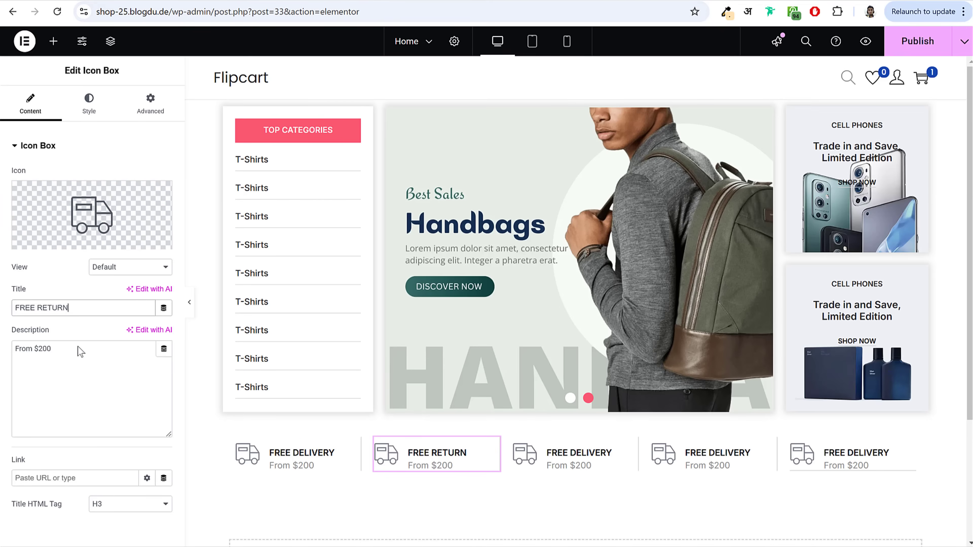
triple_click(65, 359)
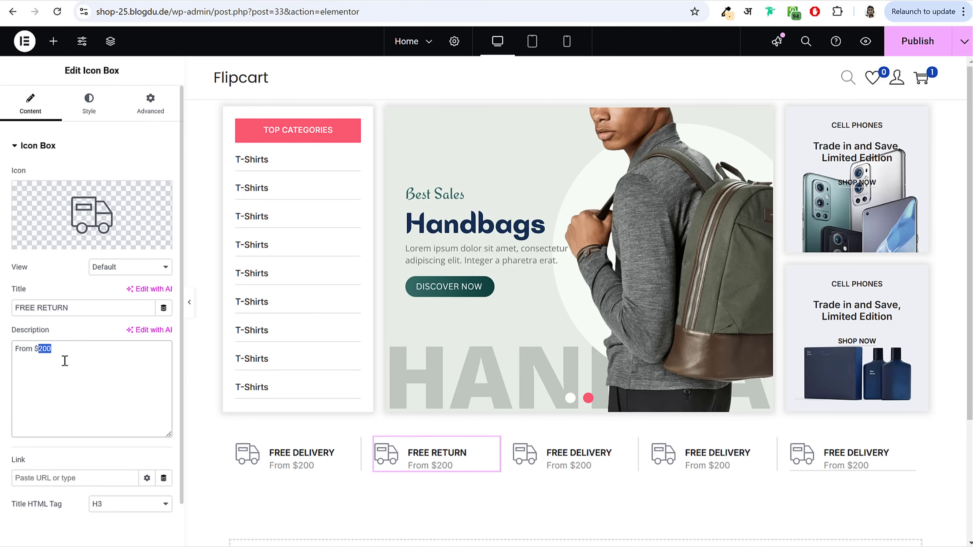
key(ctrl+v)
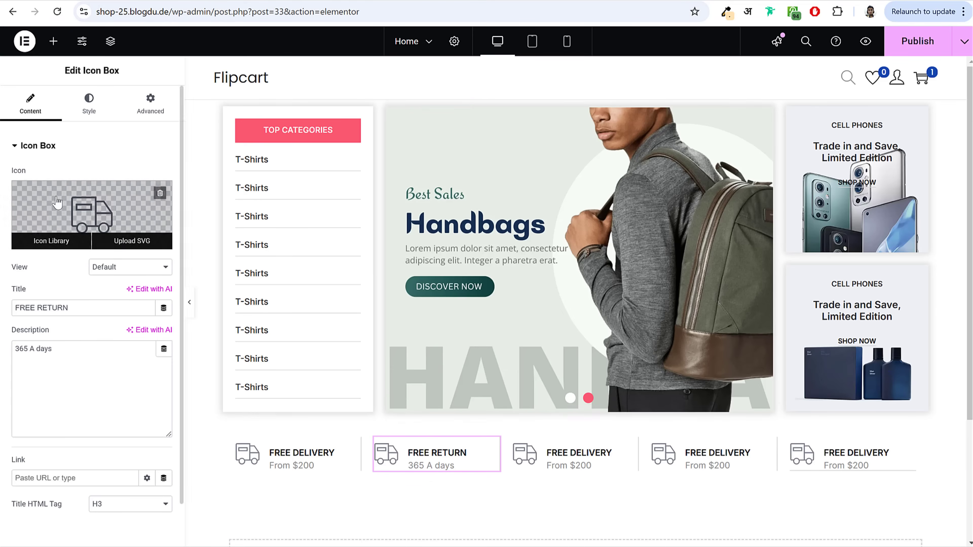
Step: Give the FREE RETURN box the Flip box icon from the Icon Library
click(51, 240)
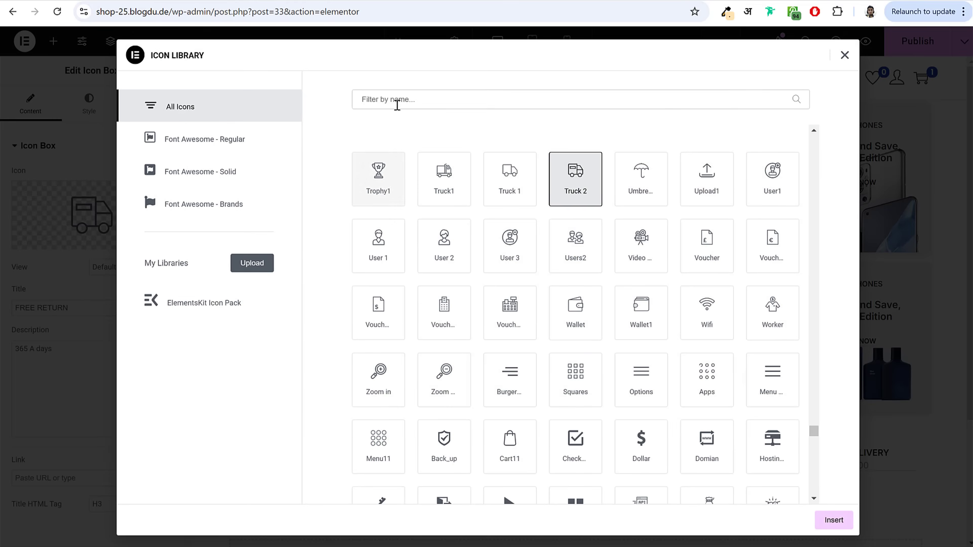
click(397, 101)
text(box)
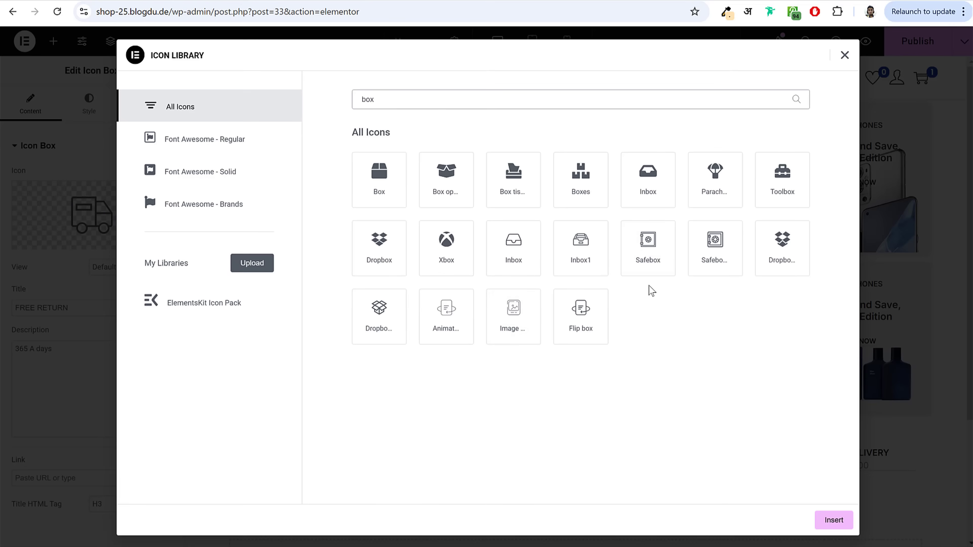
click(385, 320)
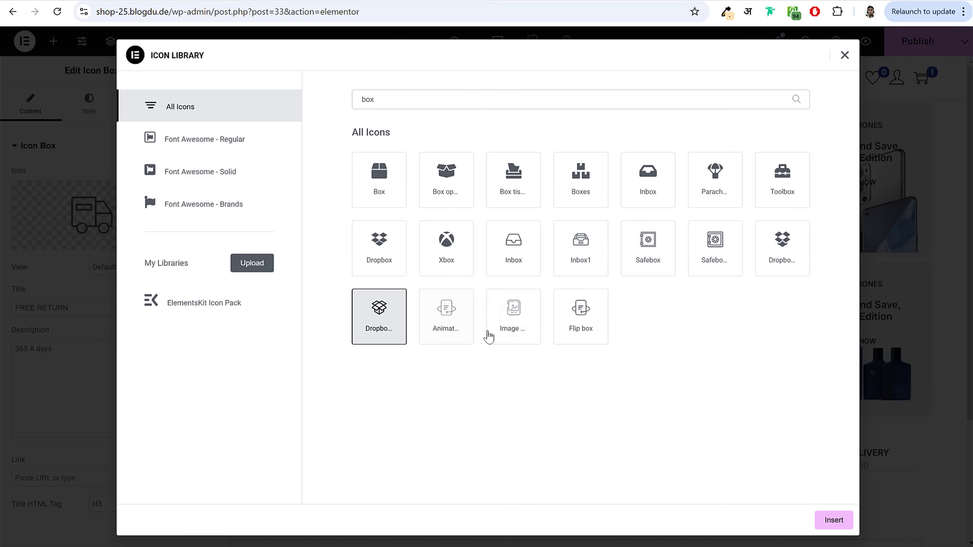
click(573, 324)
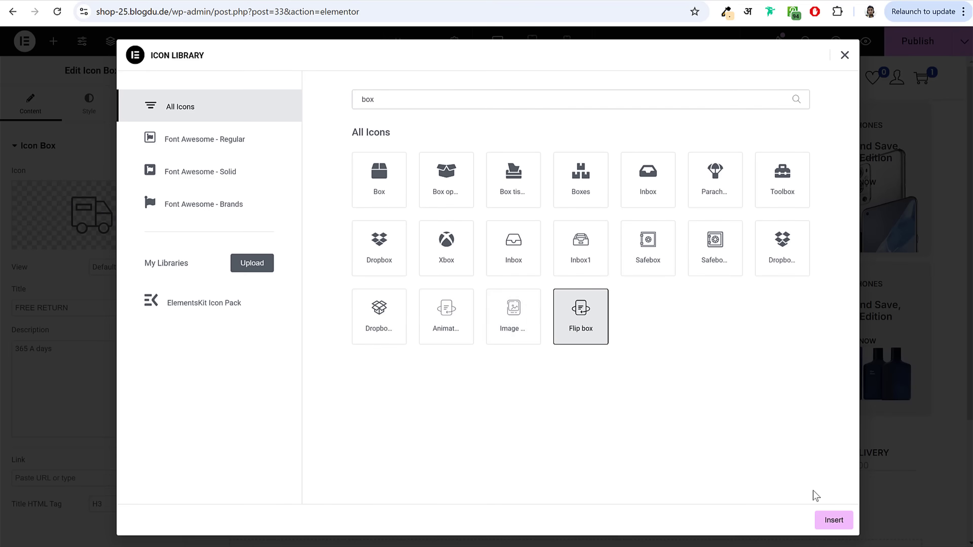
click(828, 528)
Step: Change the third box's text to BIG SAVING with description From $29.59
click(563, 460)
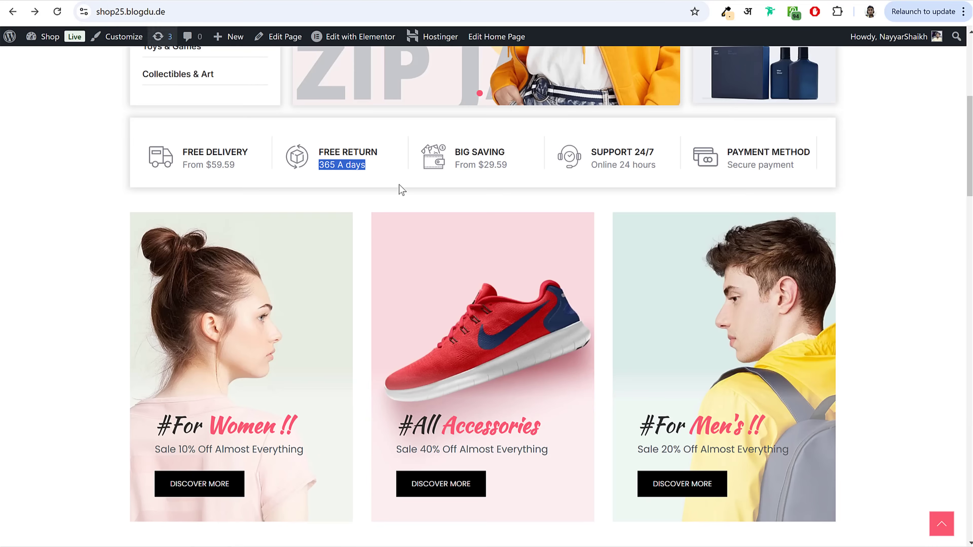
drag(505, 152, 455, 153)
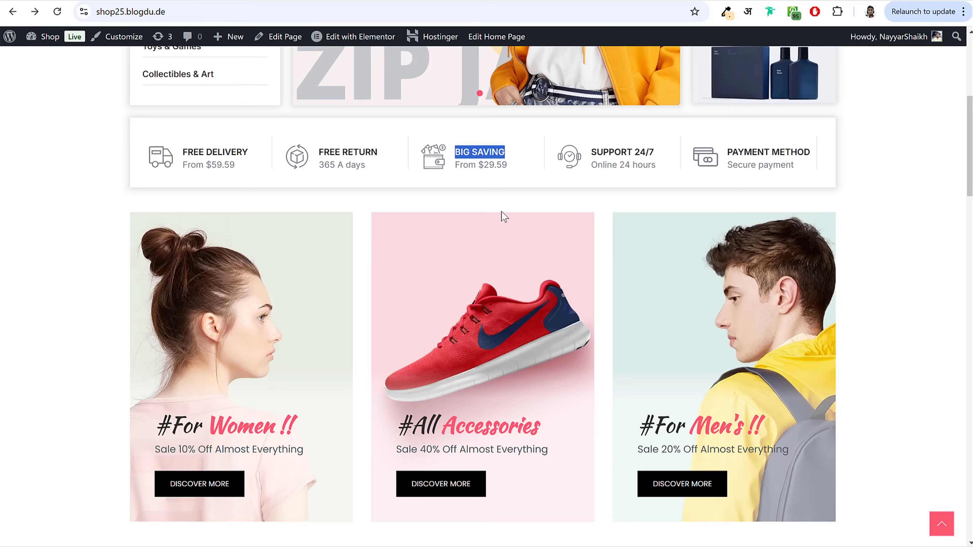
drag(512, 165, 455, 164)
key(ctrl+c)
click(263, 12)
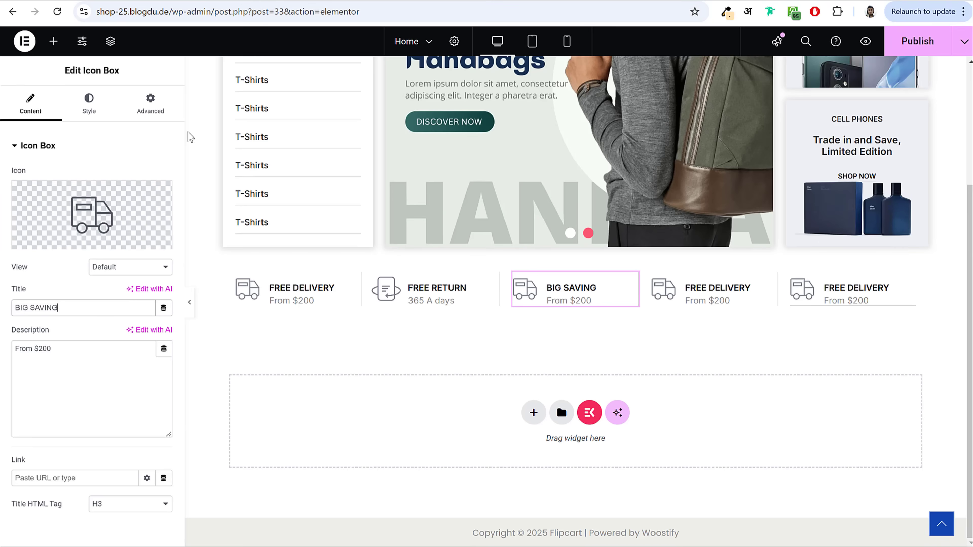
click(65, 386)
key(ctrl+a)
key(ctrl+v)
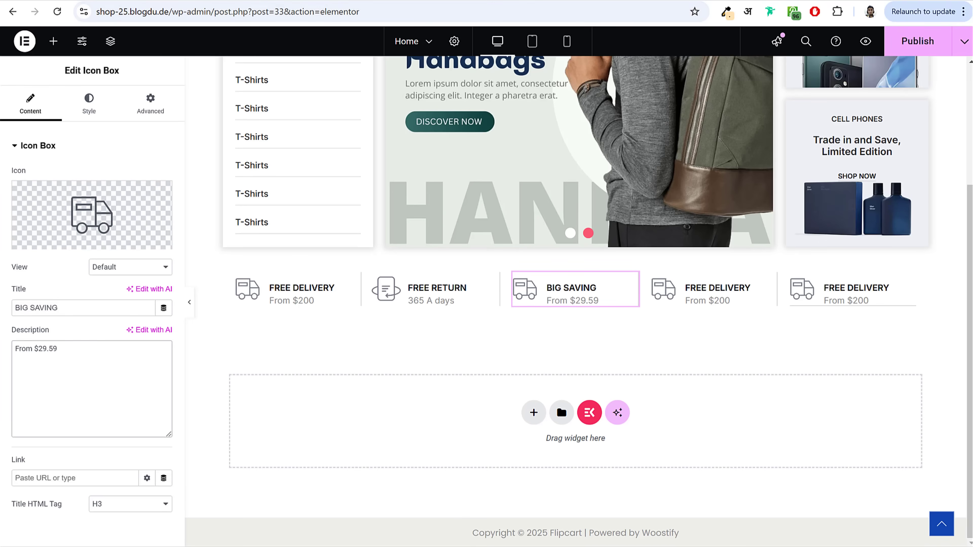
Step: Replace the BIG SAVING box's icon with Wallet1 from the Icon Library
click(126, 242)
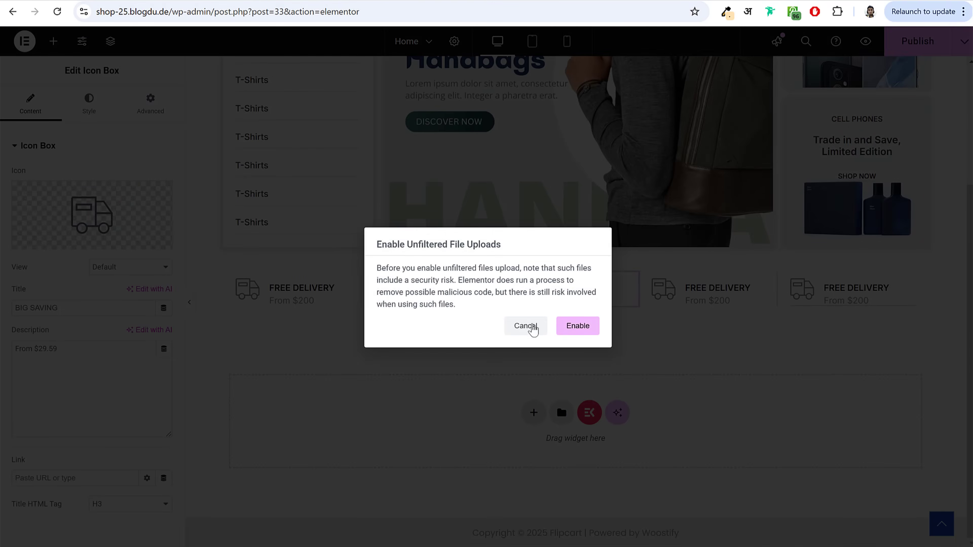
click(533, 329)
click(52, 242)
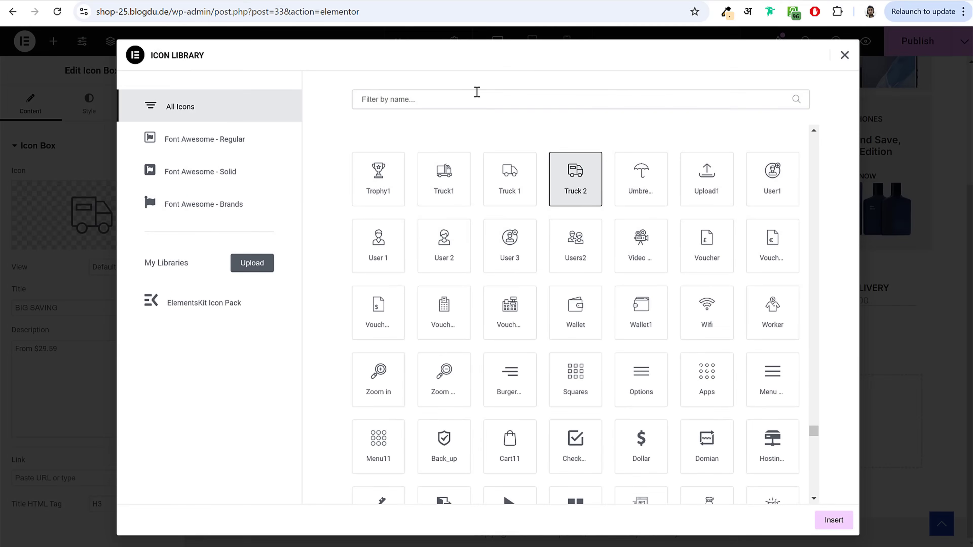
click(476, 92)
text(wall)
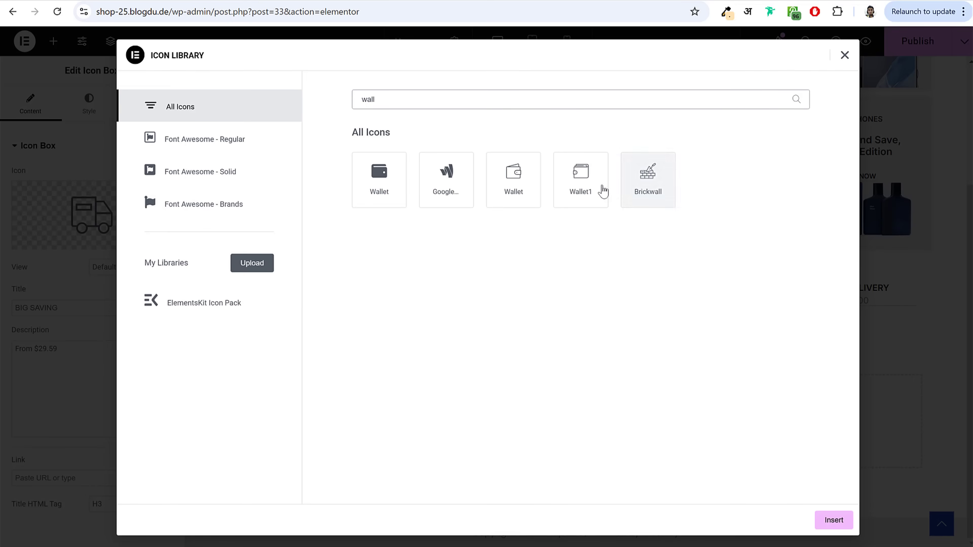
click(582, 184)
click(828, 521)
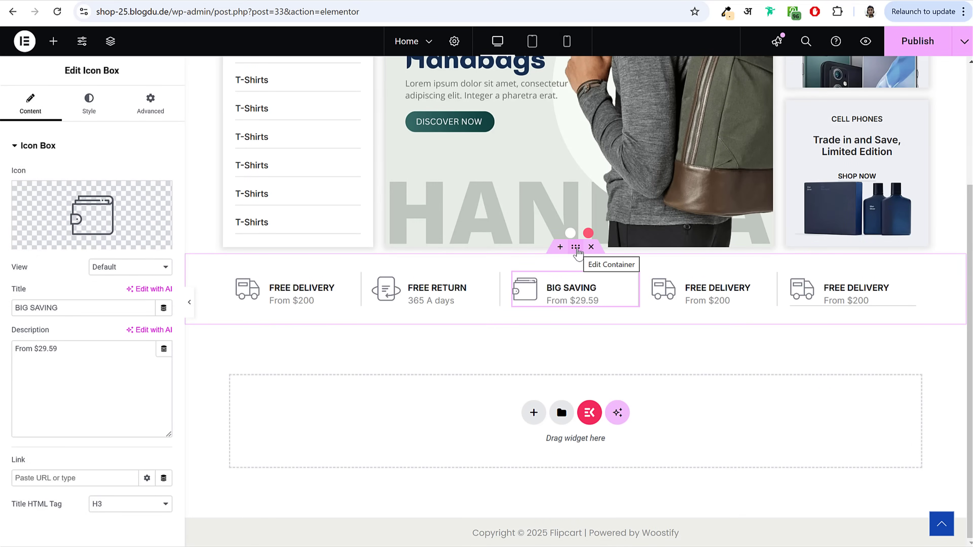
Step: Set the feature row container's bottom margin to 30px
click(576, 248)
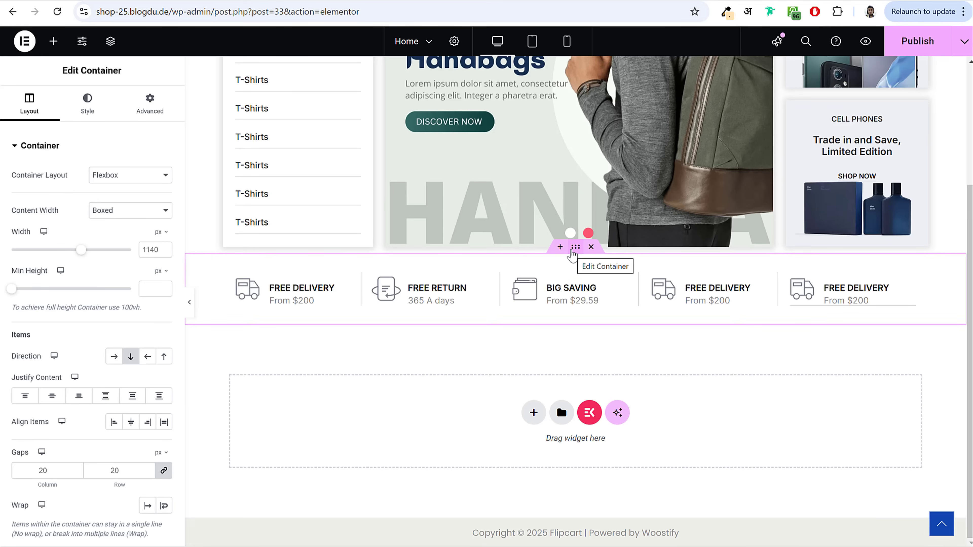
click(149, 107)
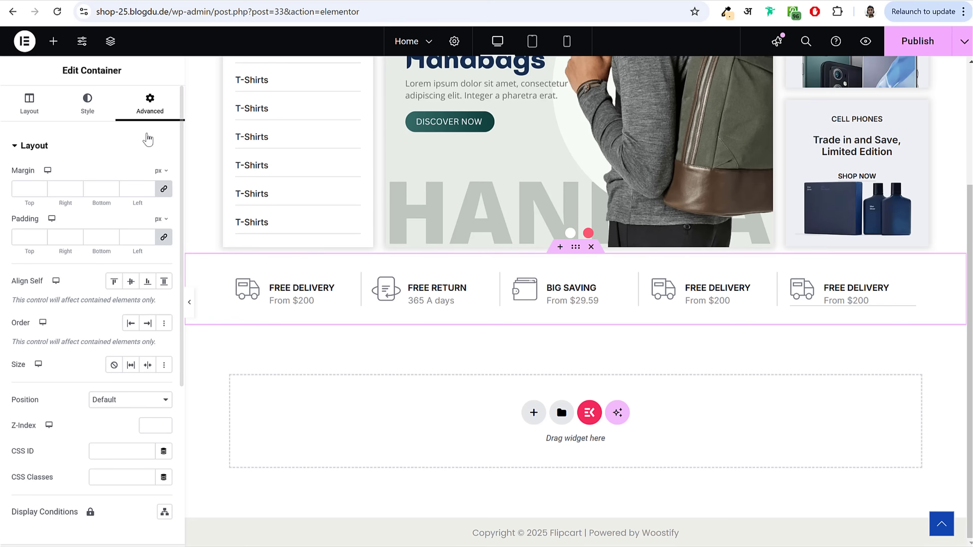
click(92, 189)
text(0)
double_click(97, 189)
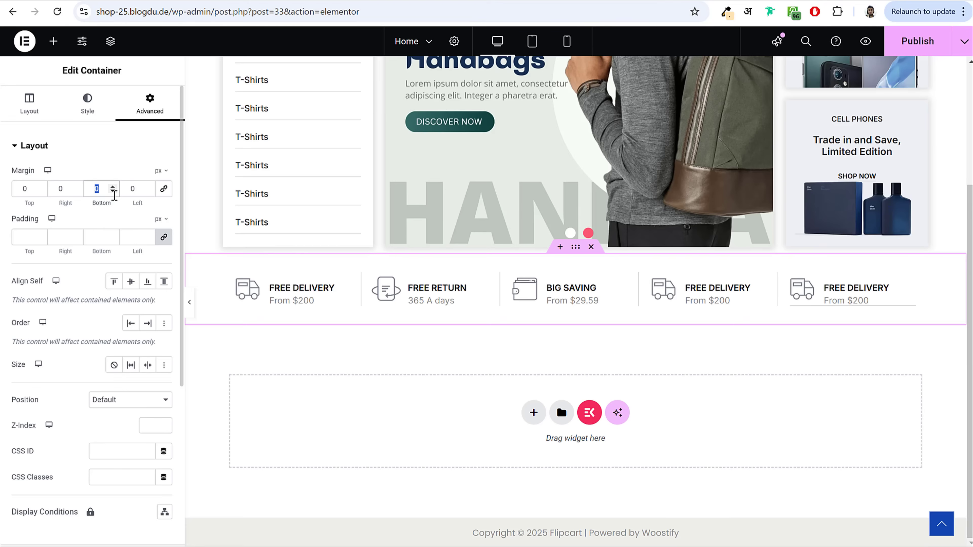
text(30)
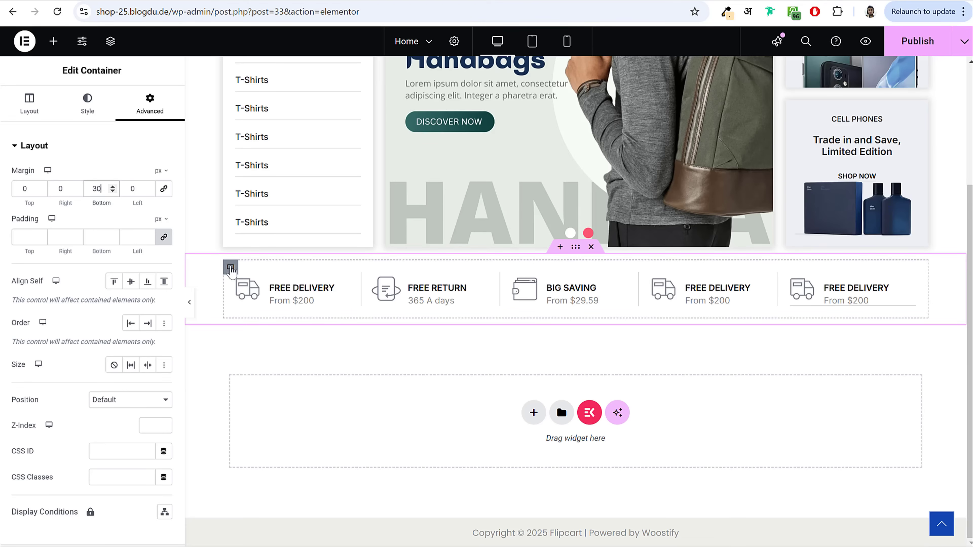
Step: Add a box shadow of rgba(0,0,0,0.15) with spread 1 to the inner container
click(230, 268)
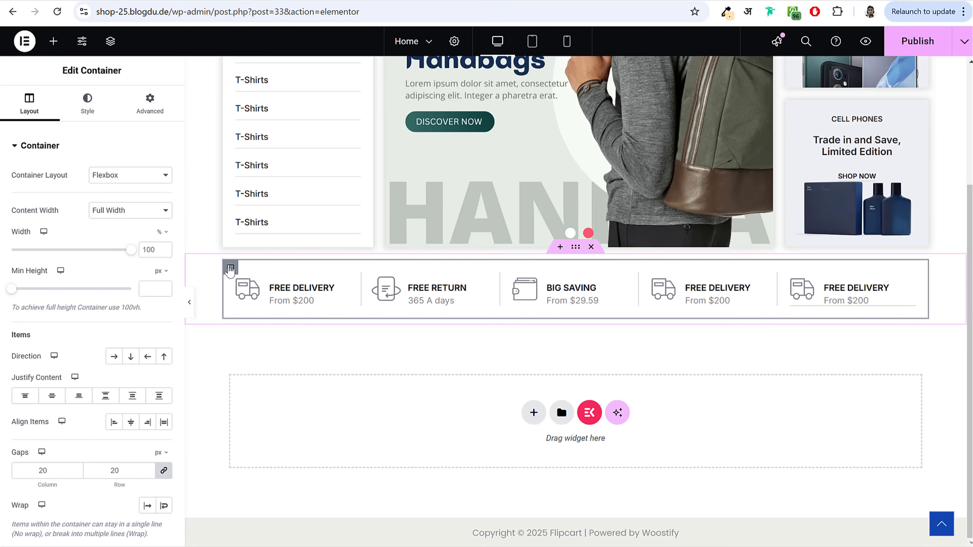
click(89, 102)
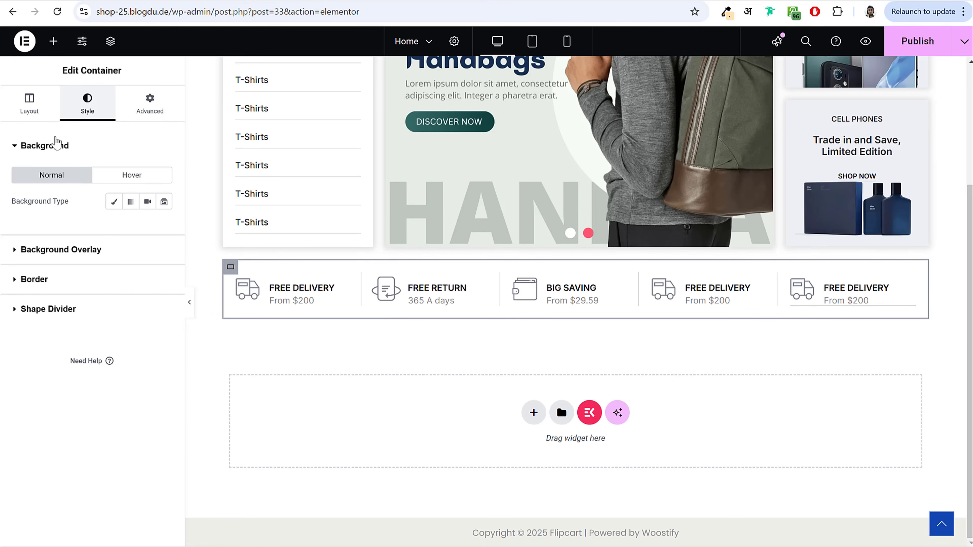
click(57, 145)
click(59, 207)
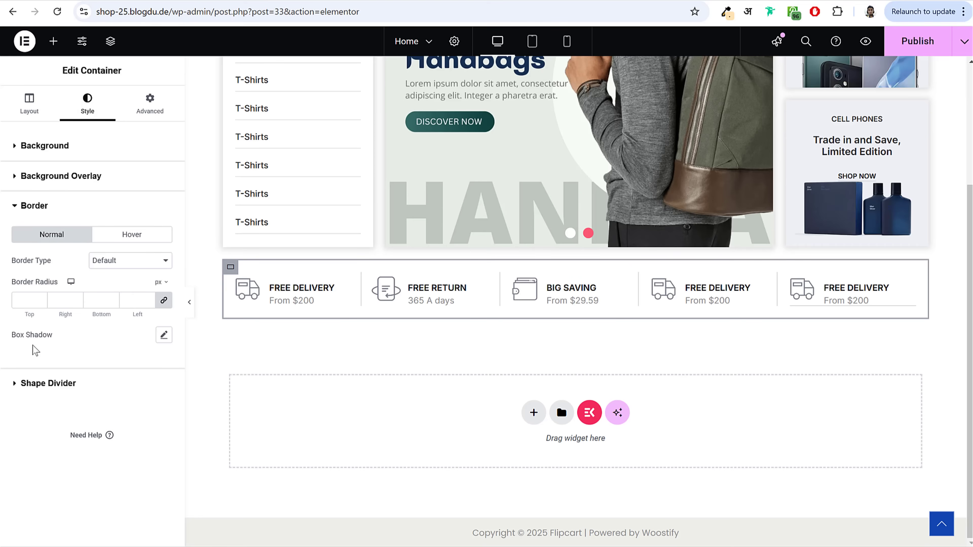
click(164, 335)
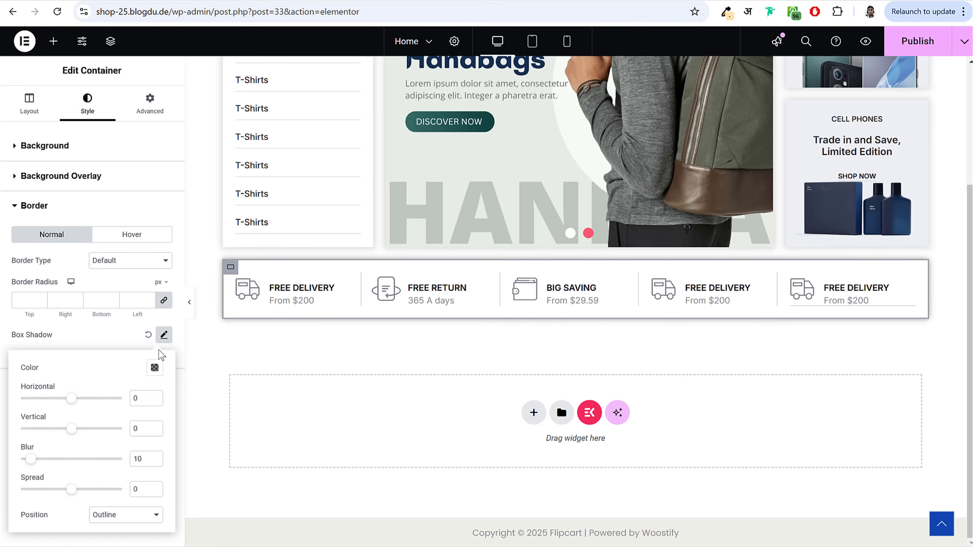
click(154, 368)
triple_click(124, 335)
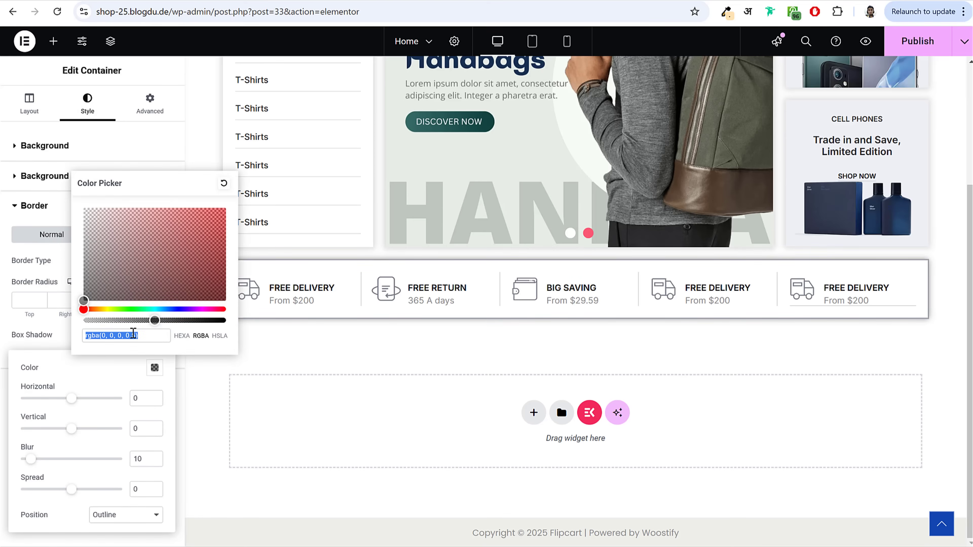
click(132, 335)
text(1)
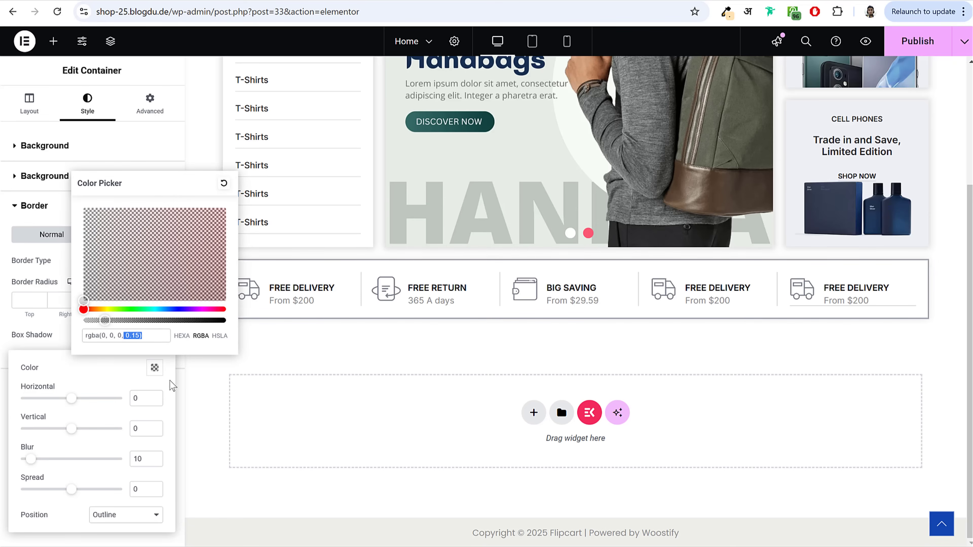
click(145, 490)
click(155, 487)
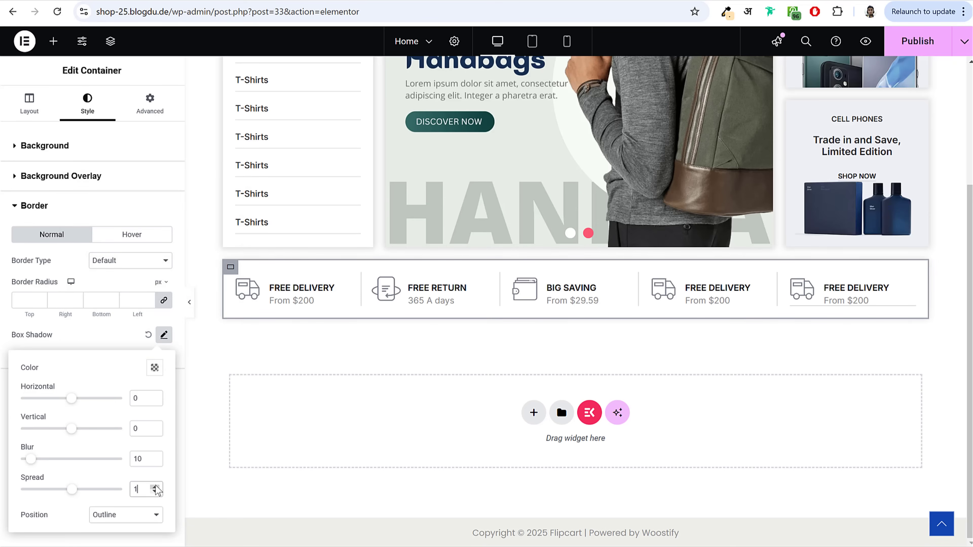
click(190, 302)
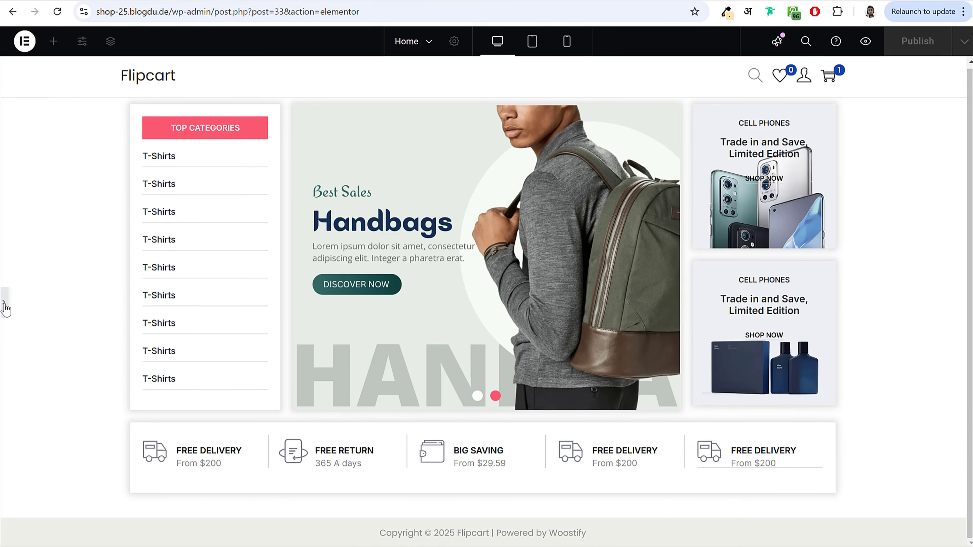
click(4, 305)
Step: Paste the fourth feature box's style onto the fifth box and publish the page
right_click(707, 454)
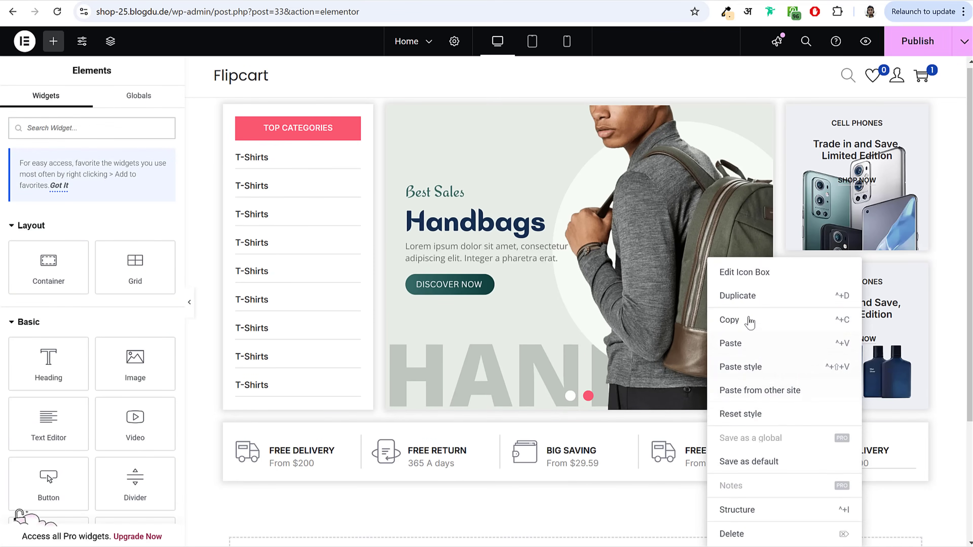
click(750, 320)
right_click(877, 454)
click(870, 367)
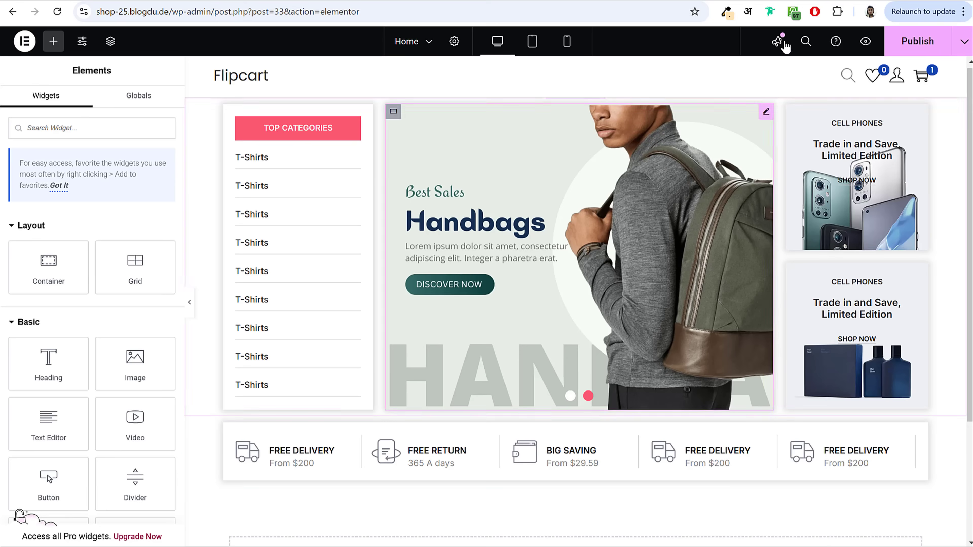
click(918, 41)
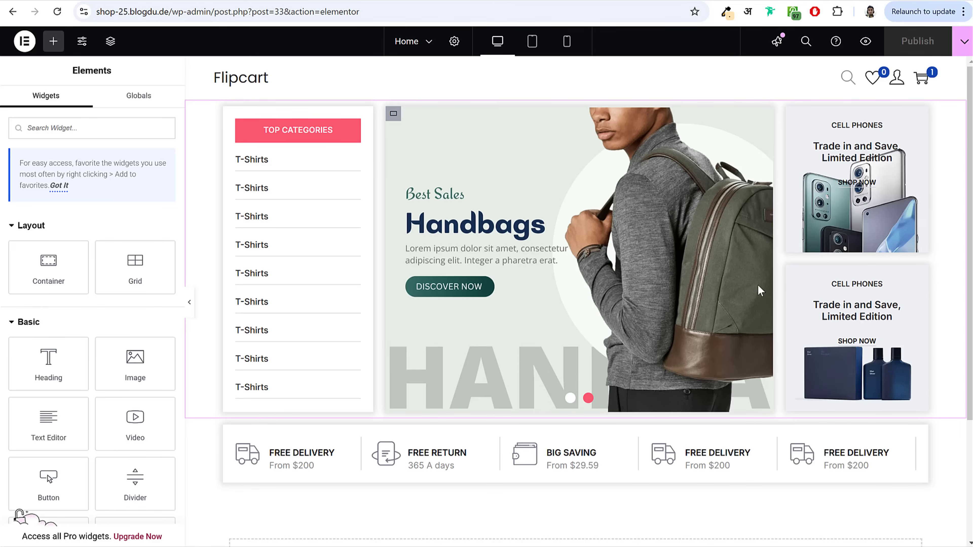
click(566, 41)
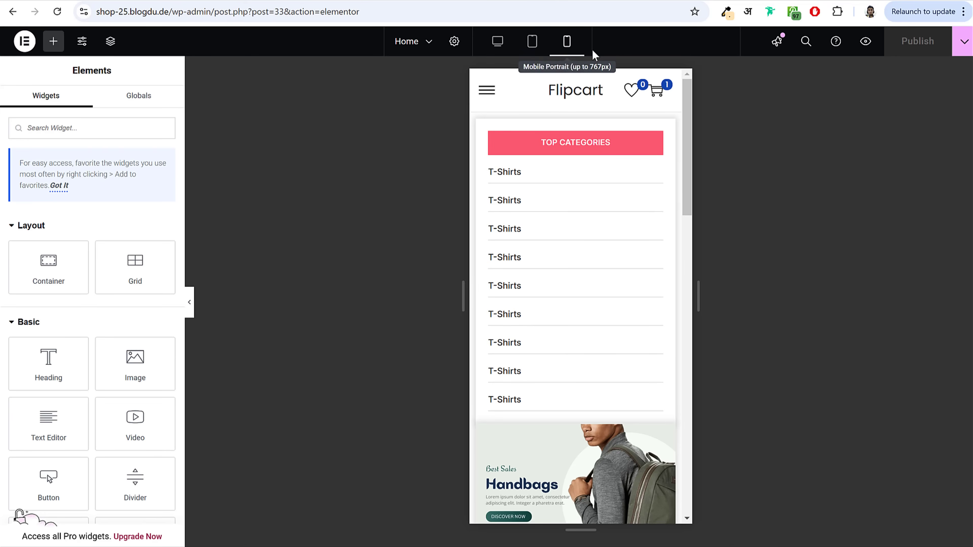
Step: Set the feature box grid to 2 columns in Mobile Portrait view
scroll(677, 280, down, 15)
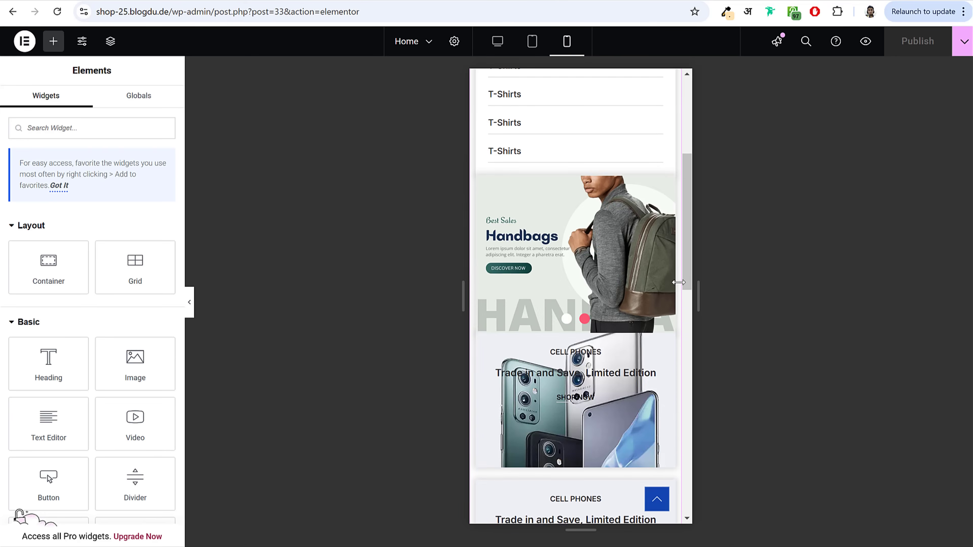
scroll(676, 286, up, 8)
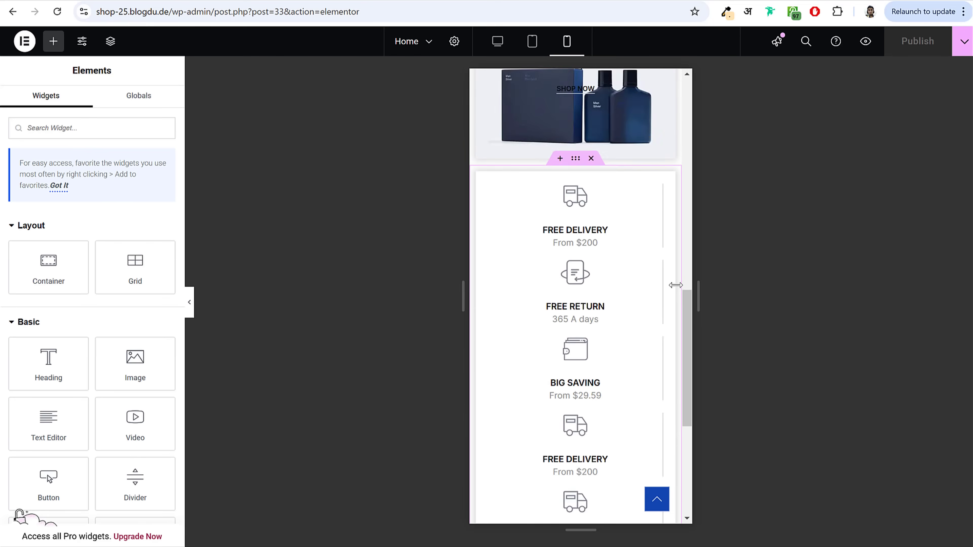
scroll(674, 287, down, 5)
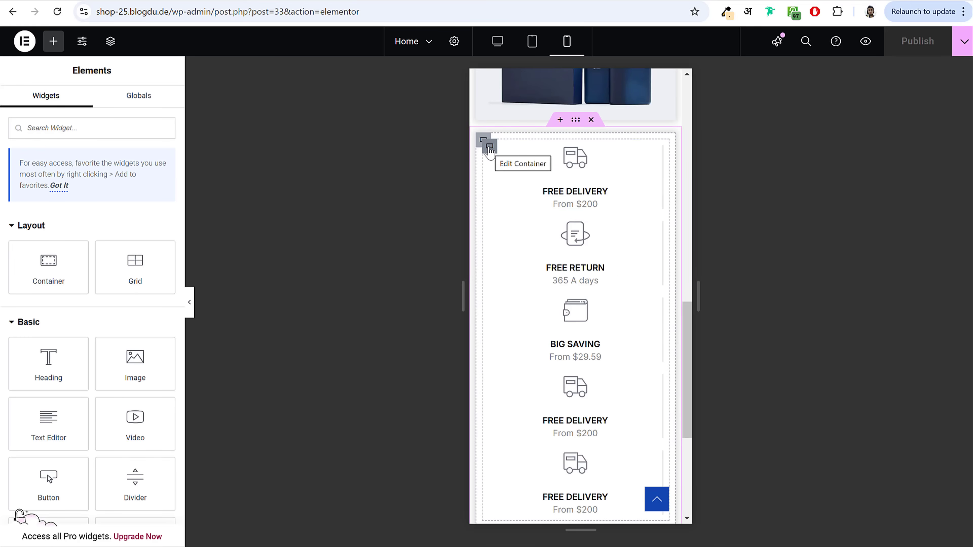
click(488, 152)
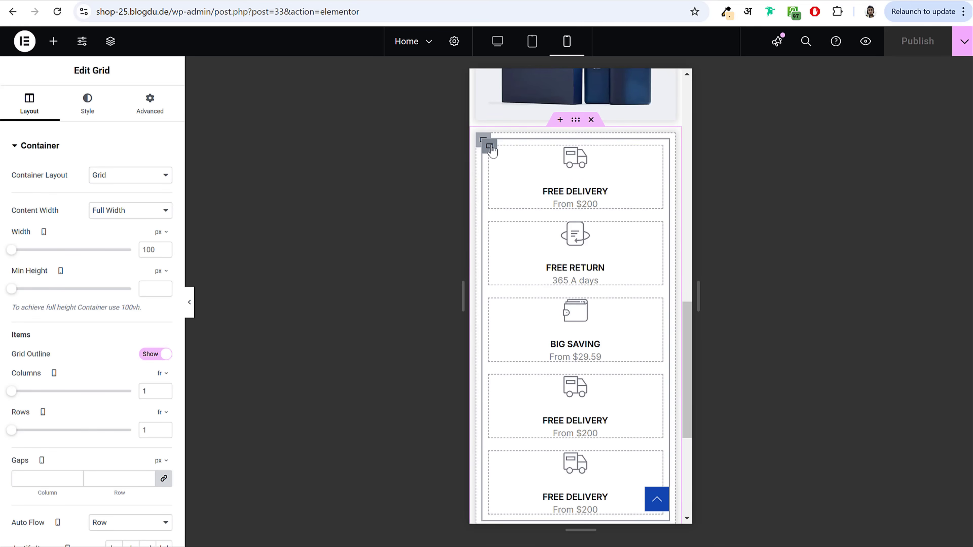
click(164, 389)
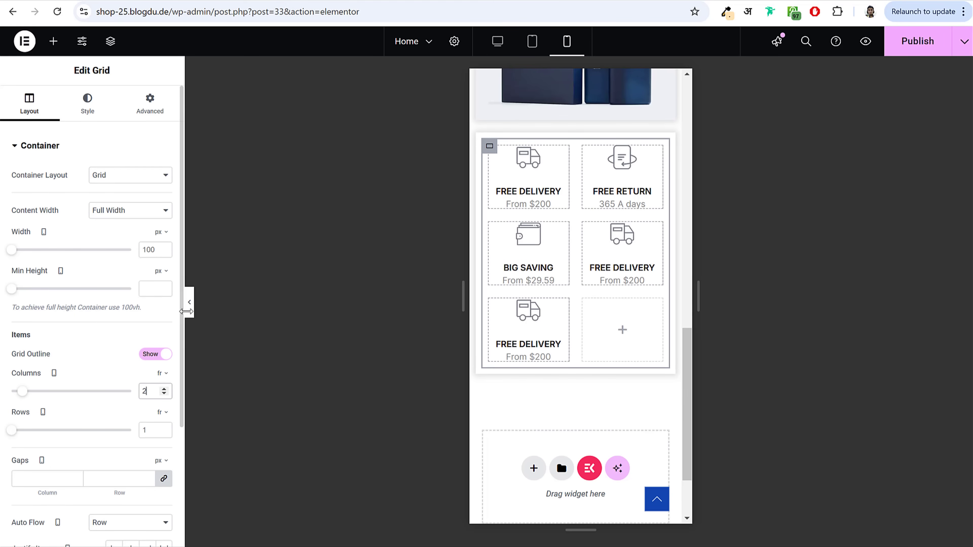
click(190, 305)
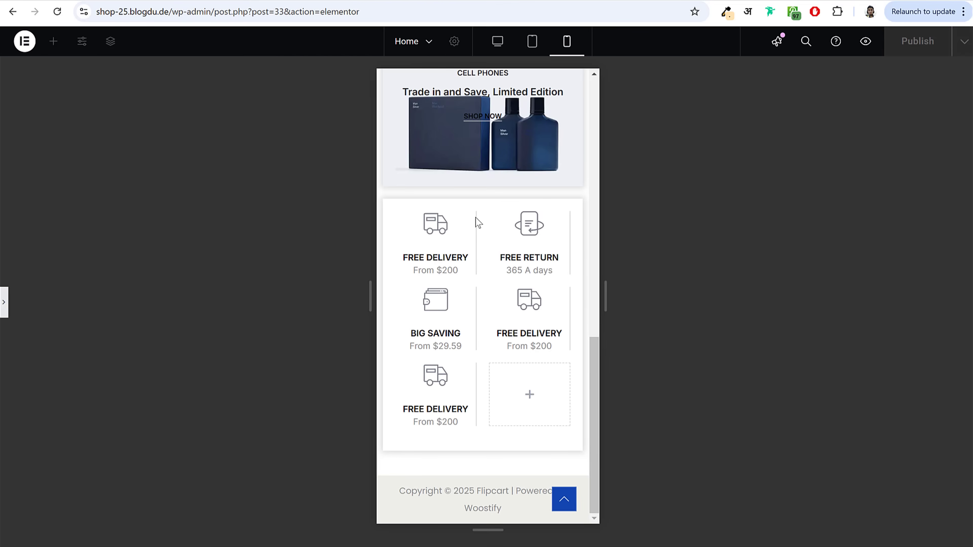
click(3, 307)
Step: Reset the first FREE DELIVERY box's border widths to 0, then set bottom to 1
click(546, 184)
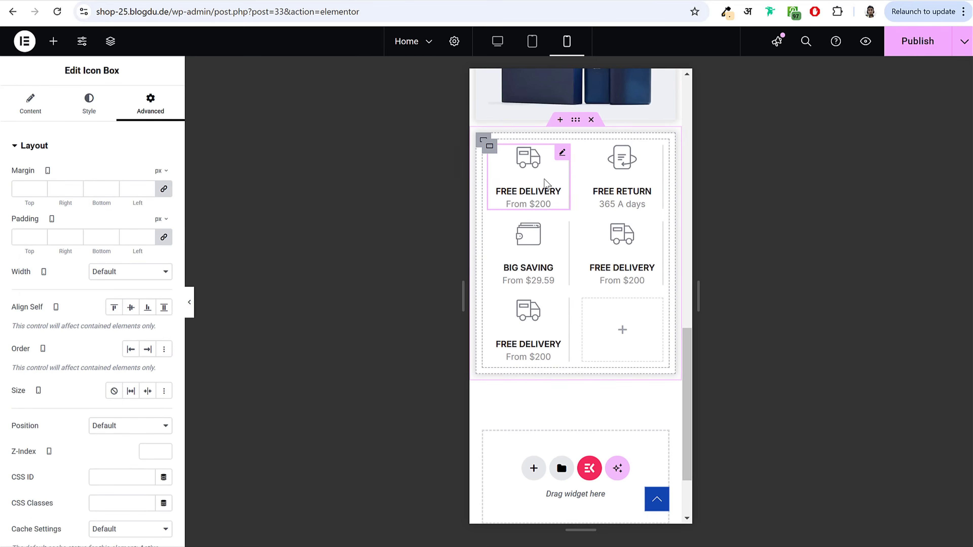
click(88, 115)
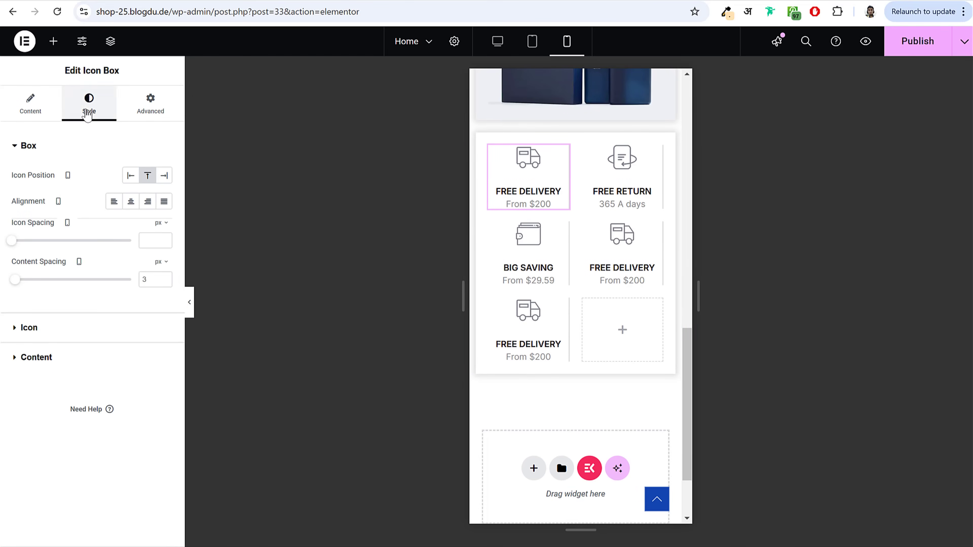
click(72, 330)
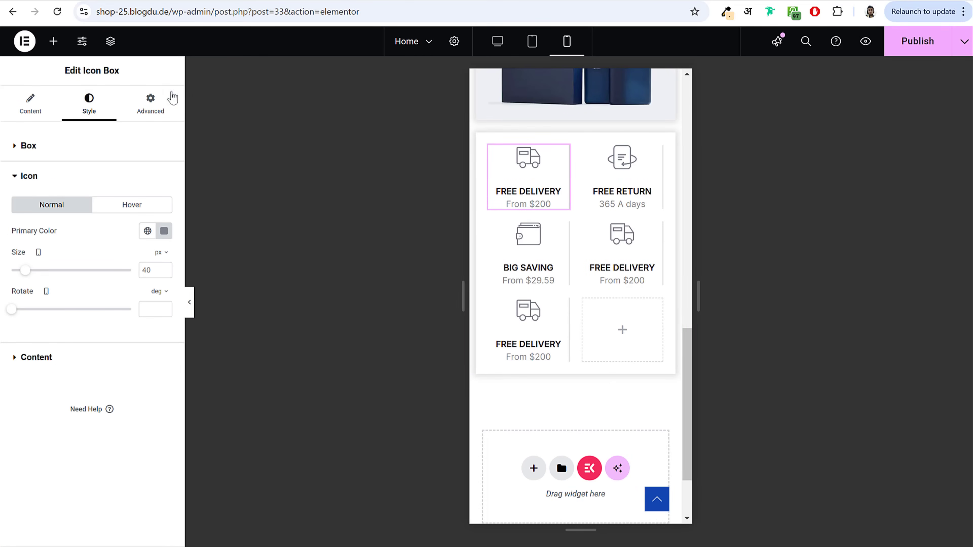
click(161, 105)
click(69, 149)
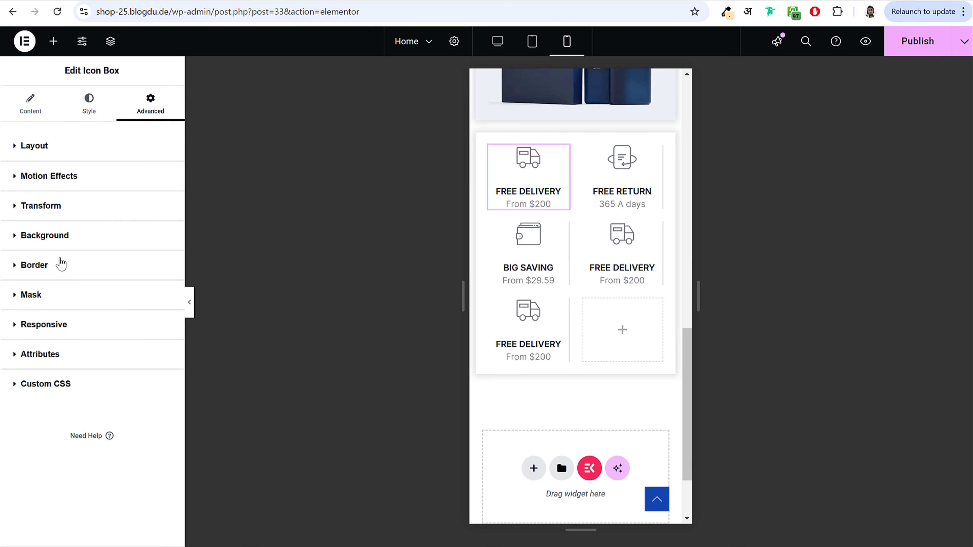
click(57, 265)
click(60, 362)
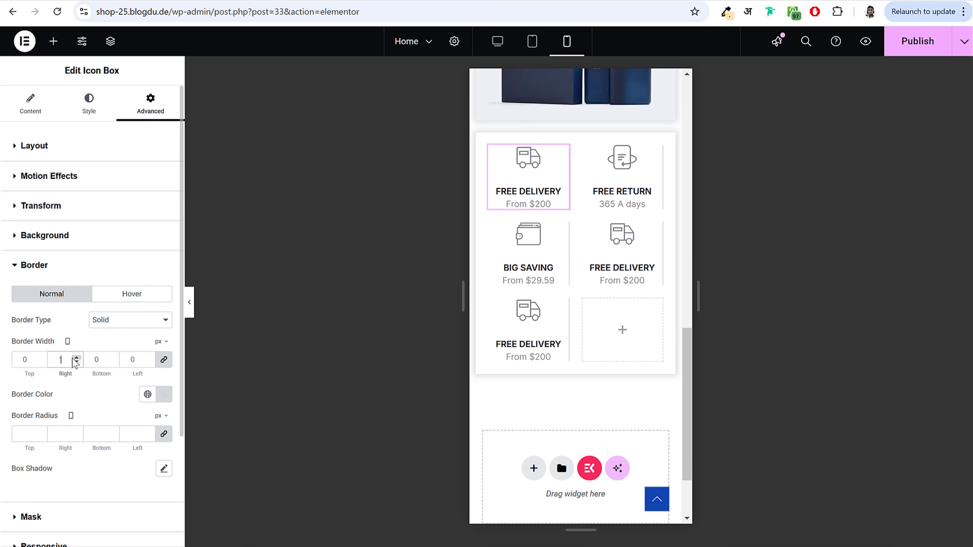
click(164, 359)
drag(104, 361, 83, 360)
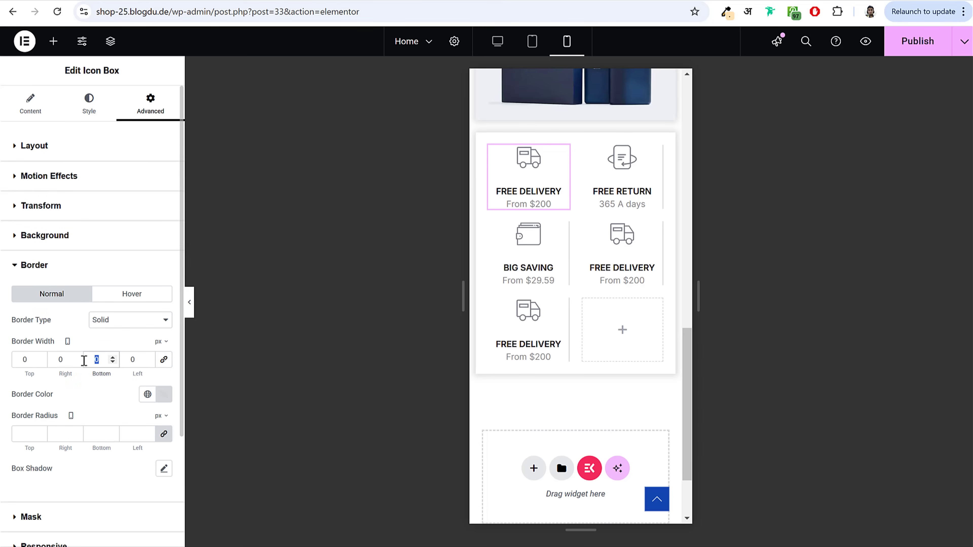
text(1)
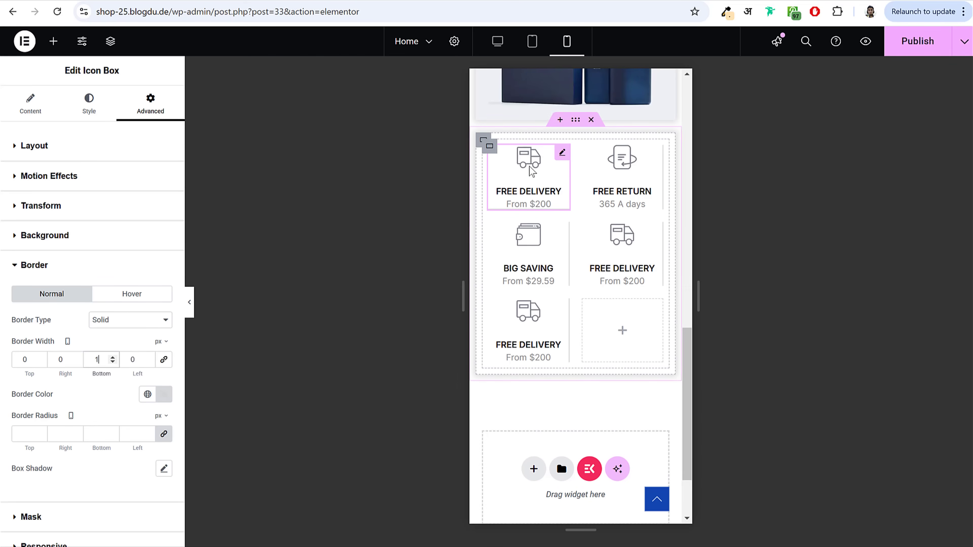
Step: Paste the first box's style onto FREE RETURN, BIG SAVING and the second FREE DELIVERY box
right_click(534, 172)
click(575, 228)
right_click(625, 166)
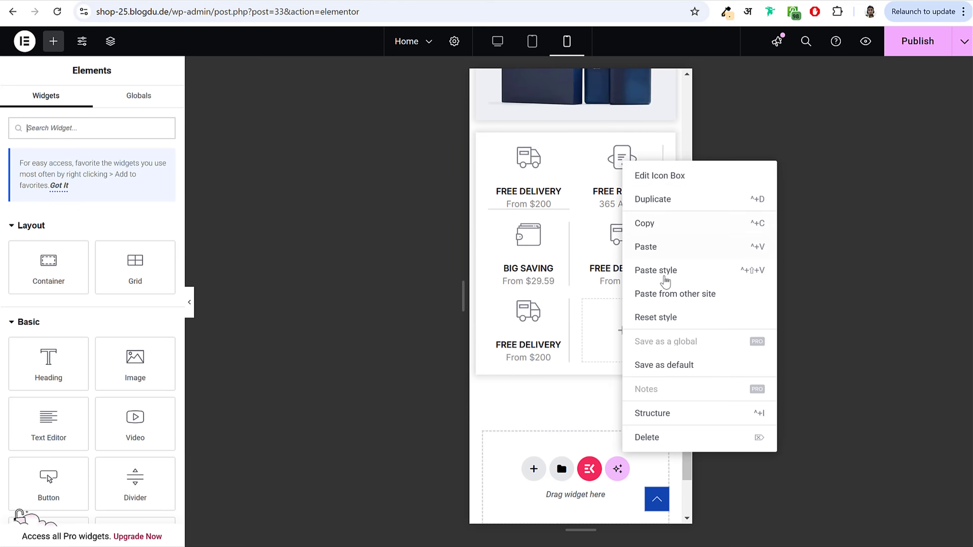
click(662, 270)
right_click(528, 253)
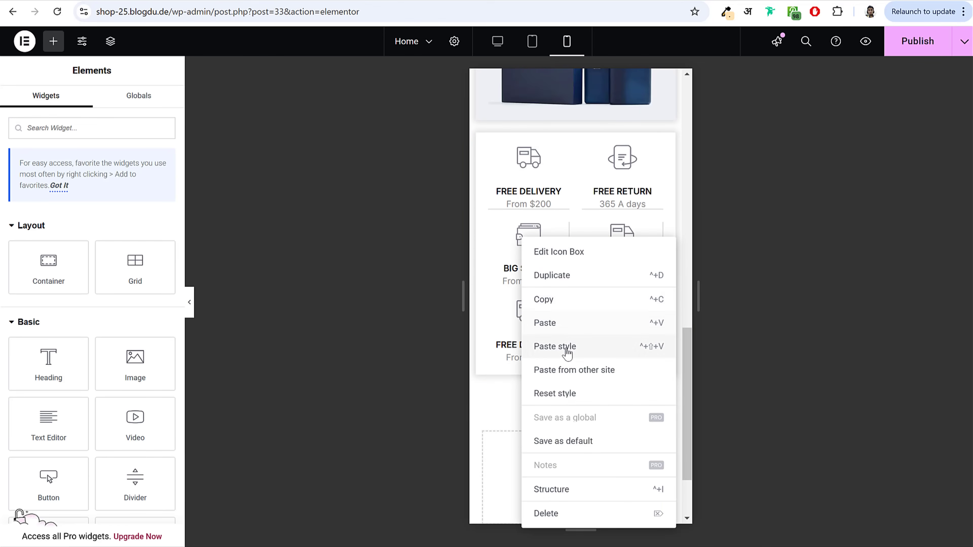
click(555, 346)
right_click(625, 260)
click(658, 367)
click(189, 302)
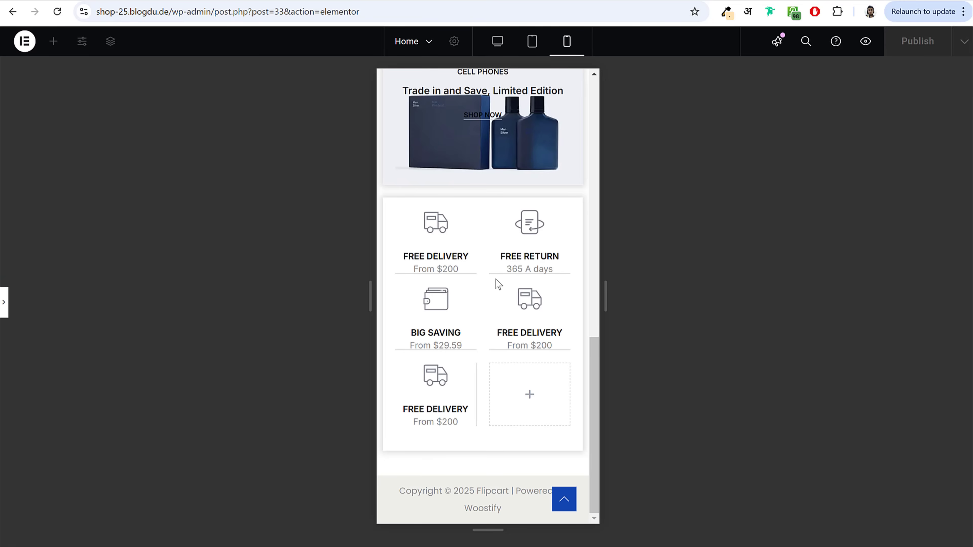
Step: Give the first FREE DELIVERY and BIG SAVING boxes a 10 px bottom margin on mobile
click(5, 308)
click(515, 180)
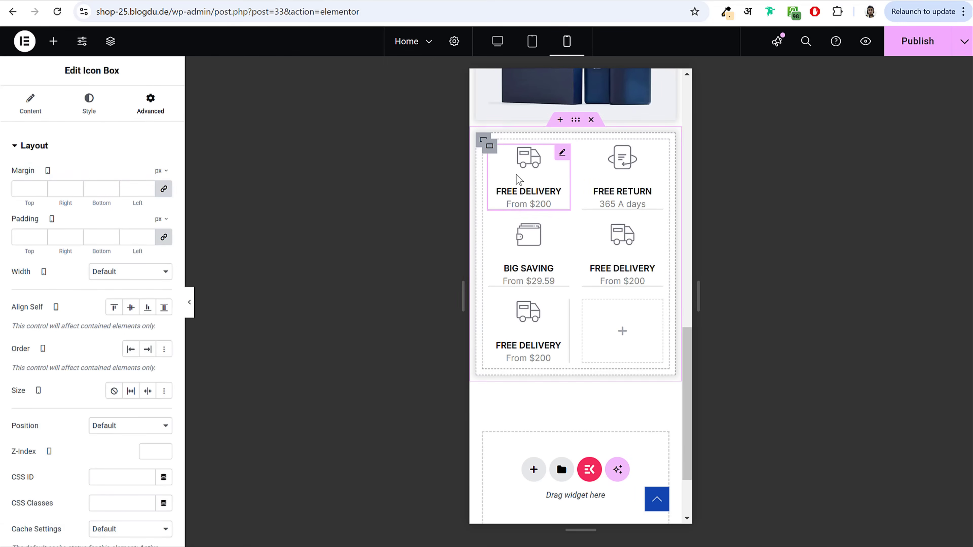
click(164, 189)
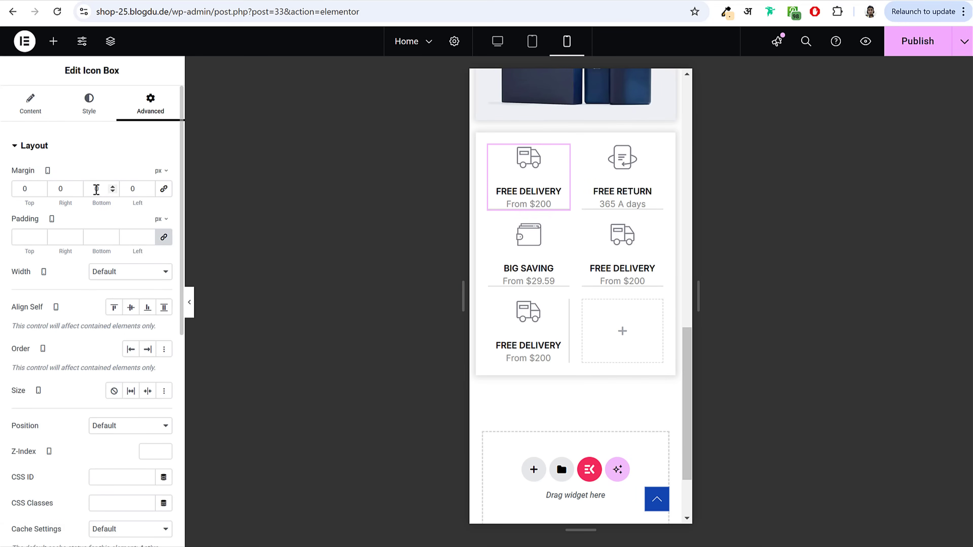
double_click(103, 189)
text(20)
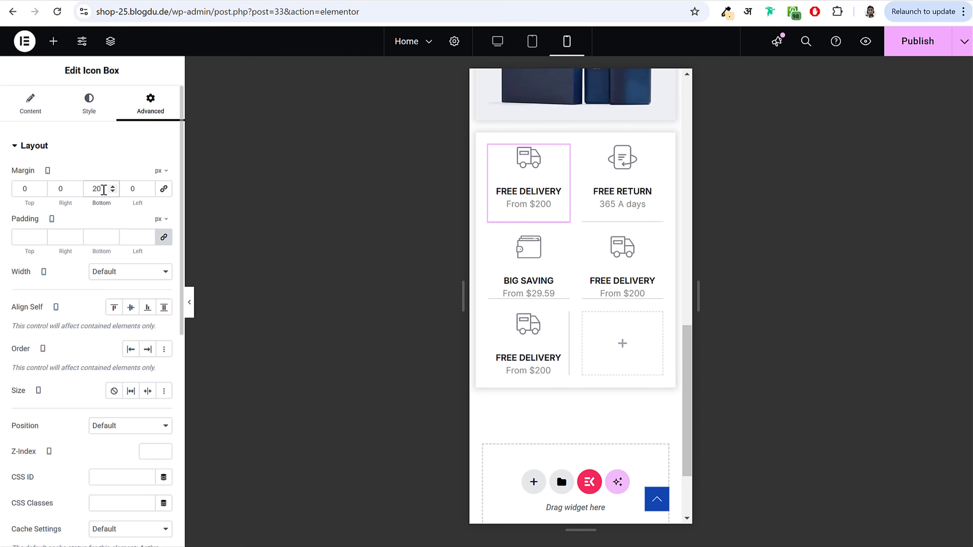
drag(104, 190, 80, 196)
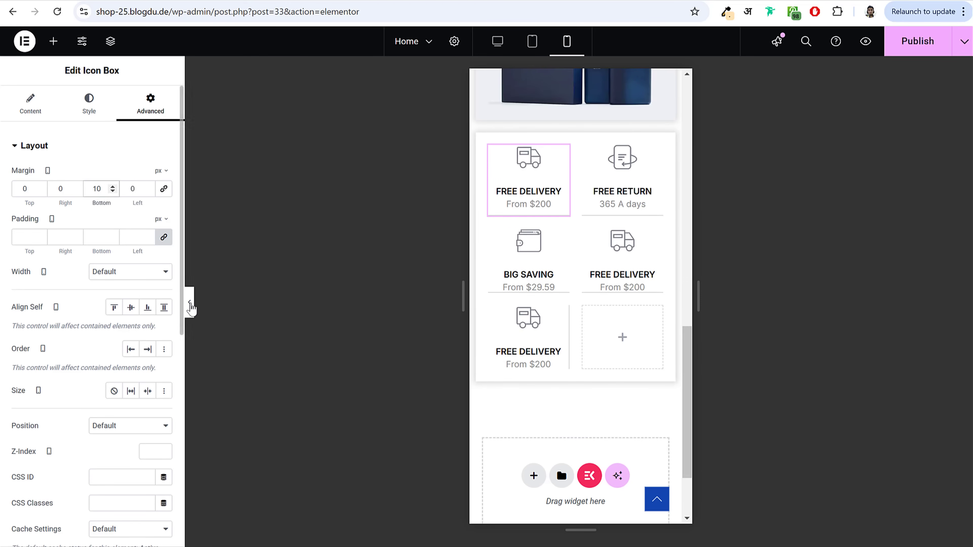
click(190, 302)
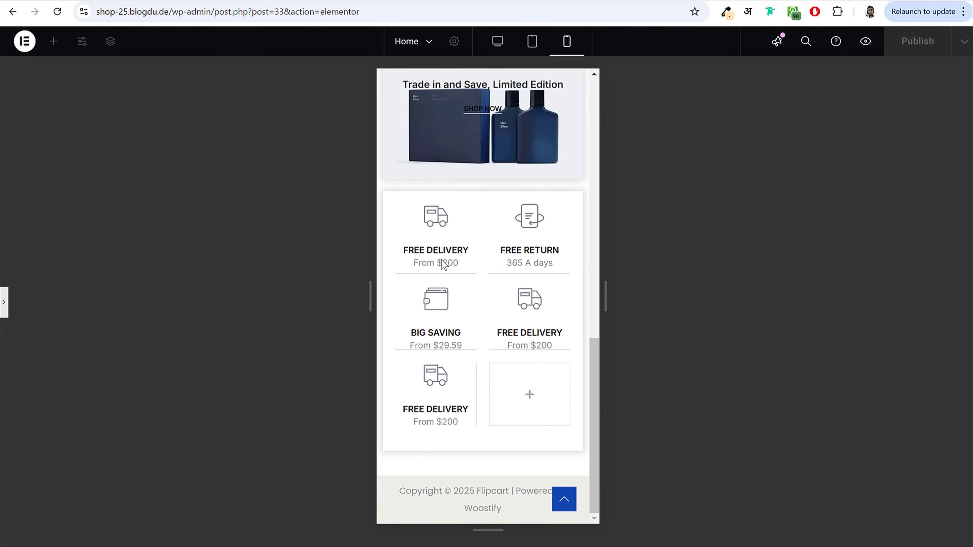
click(5, 303)
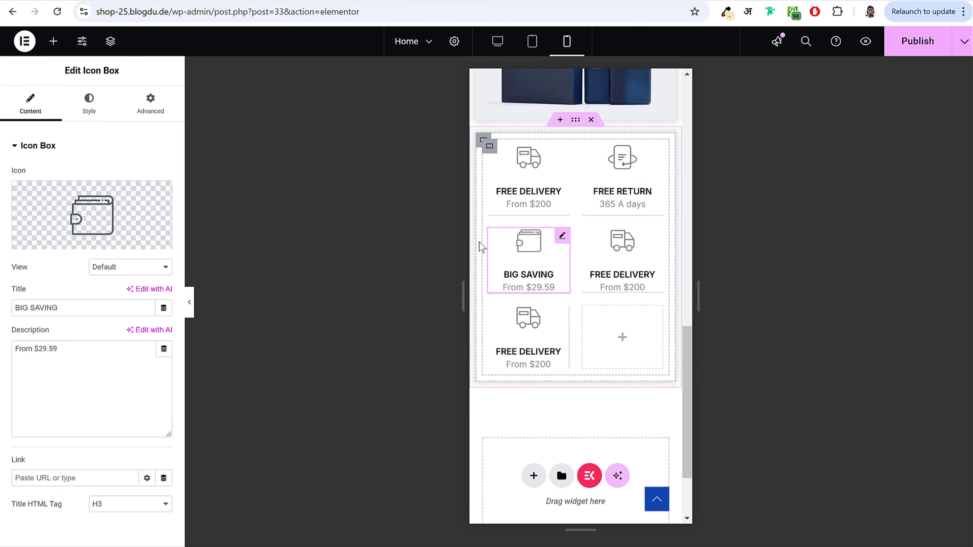
click(151, 103)
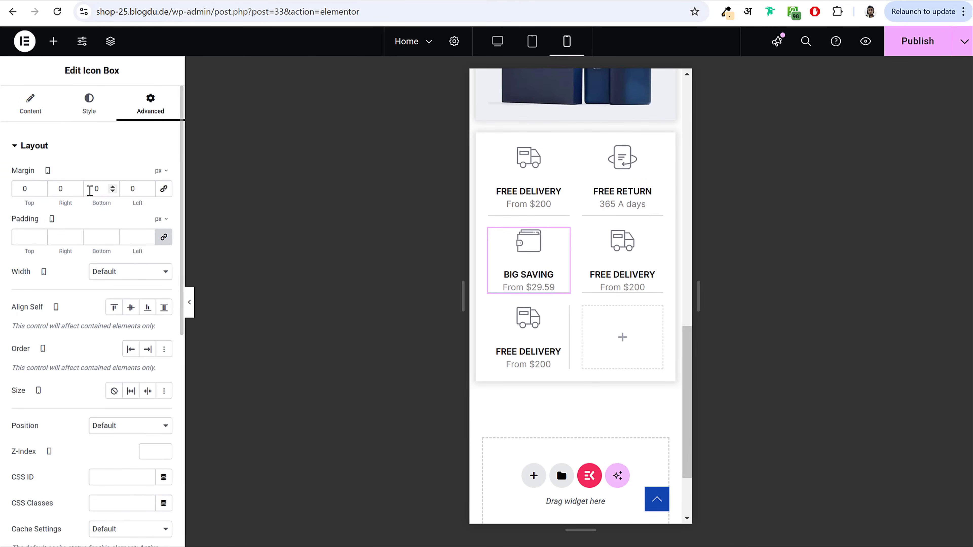
click(90, 191)
text(10)
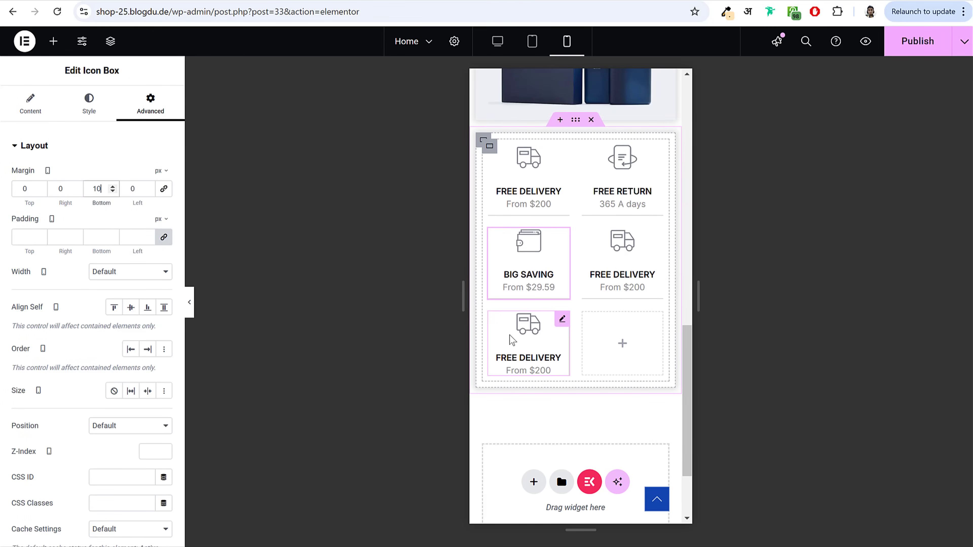
Step: Hide the last FREE DELIVERY box on Mobile Portrait
click(534, 340)
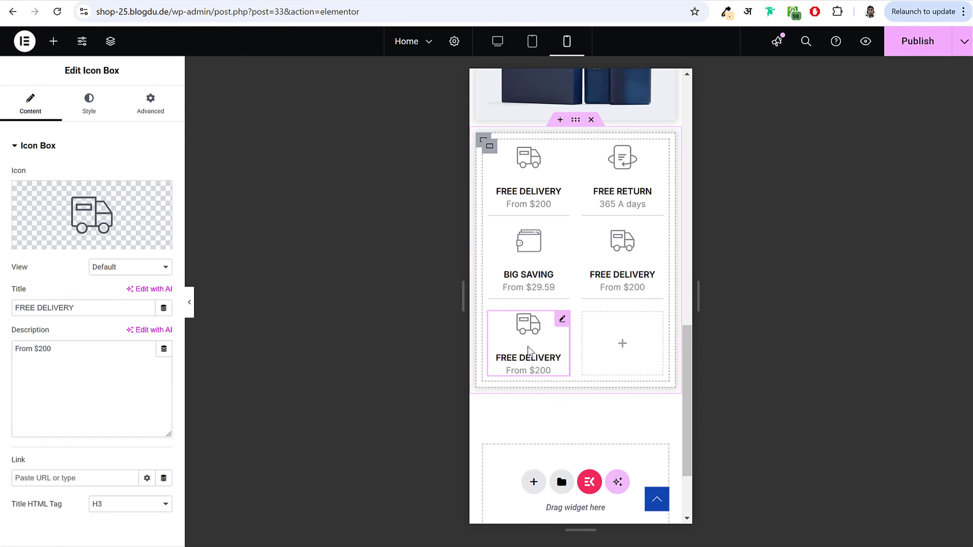
click(165, 109)
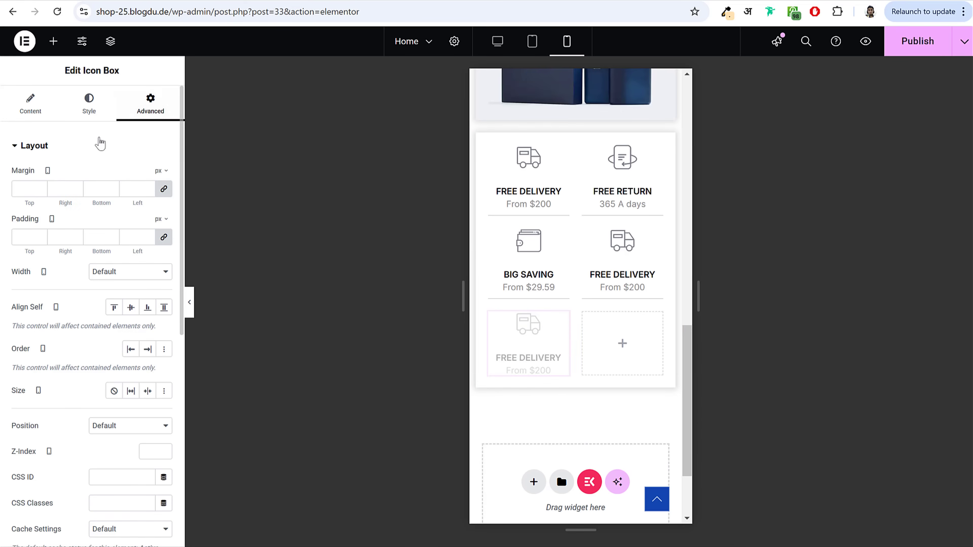
click(99, 146)
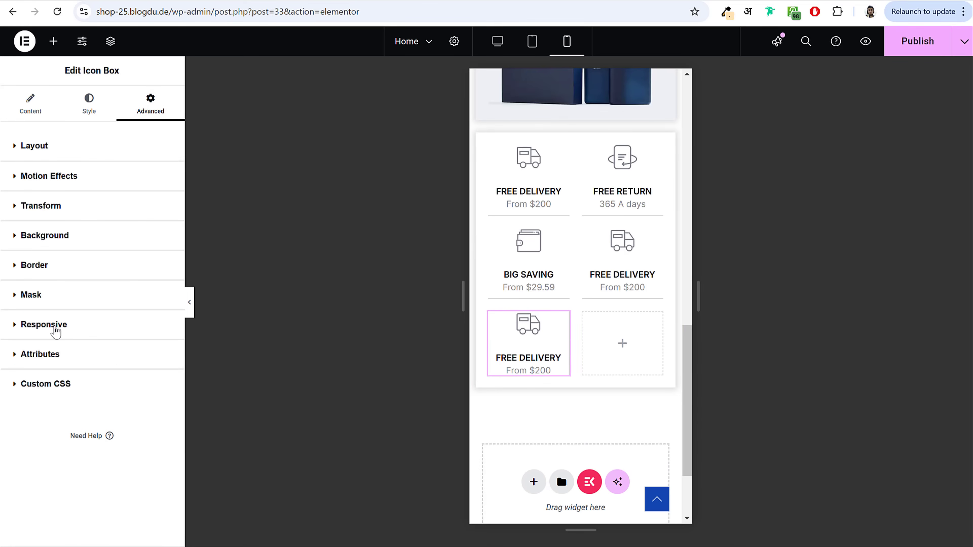
click(55, 330)
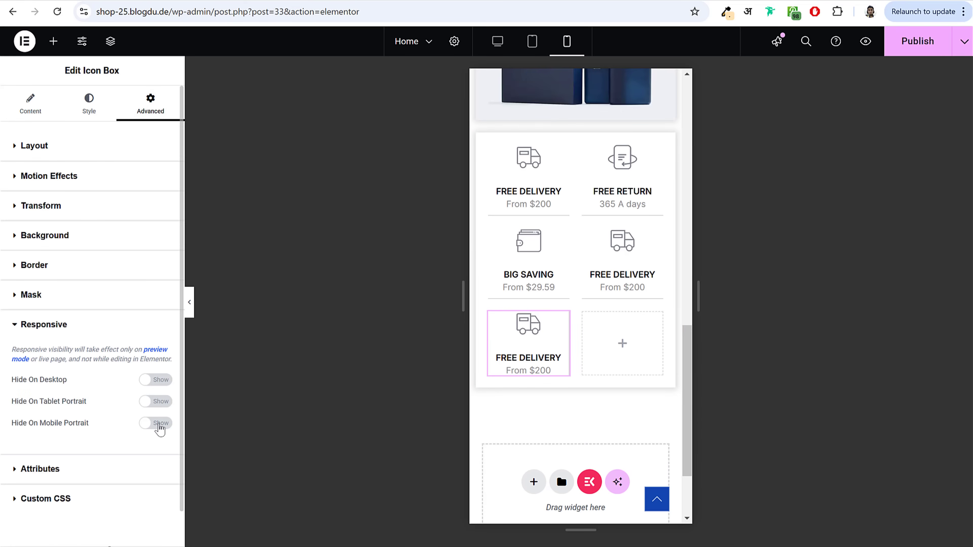
click(159, 423)
click(190, 307)
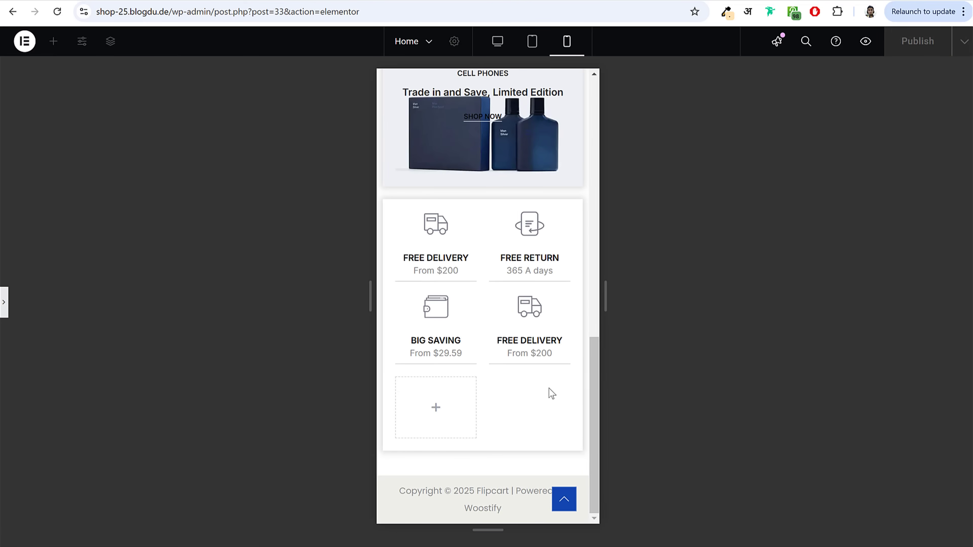
Step: Hide the Top Categories container on mobile portrait
scroll(551, 394, up, 5)
click(4, 303)
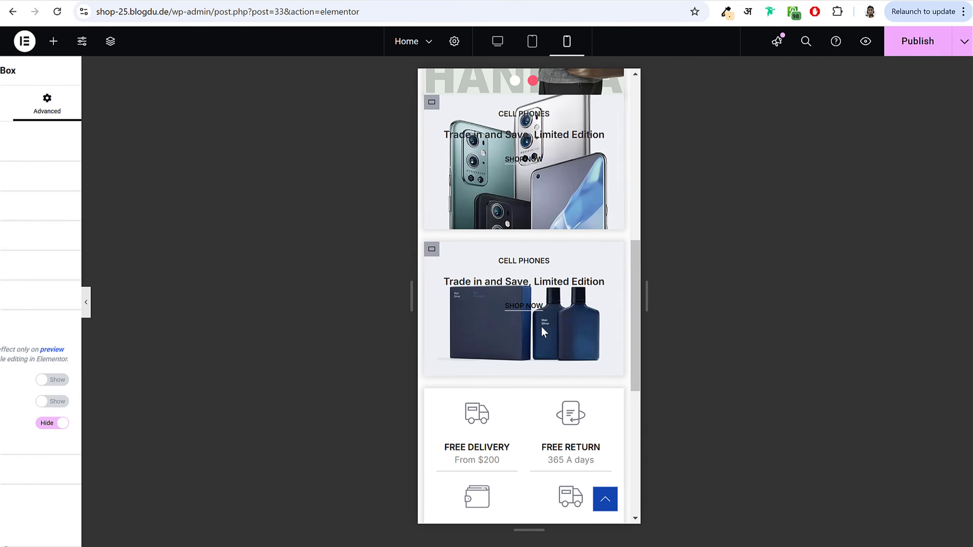
scroll(541, 325, up, 10)
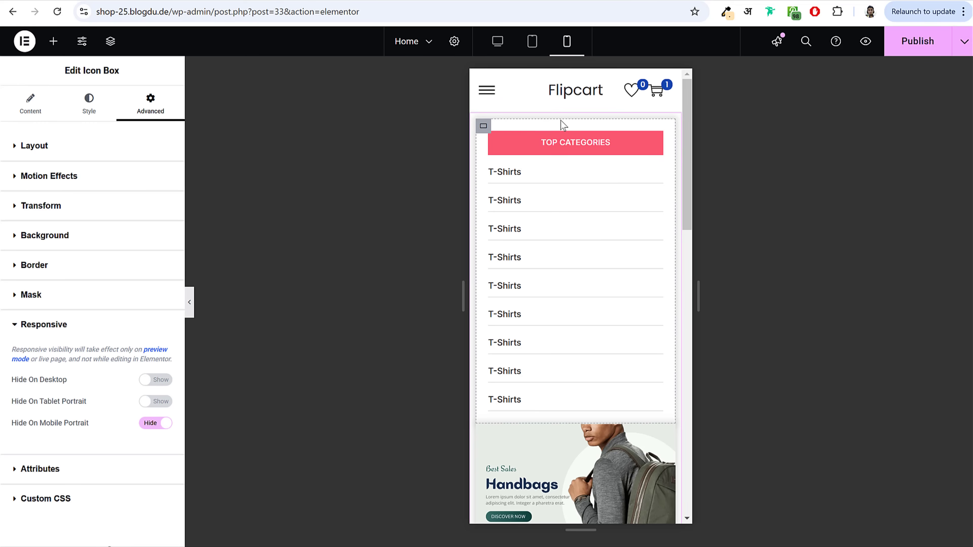
click(532, 133)
click(483, 127)
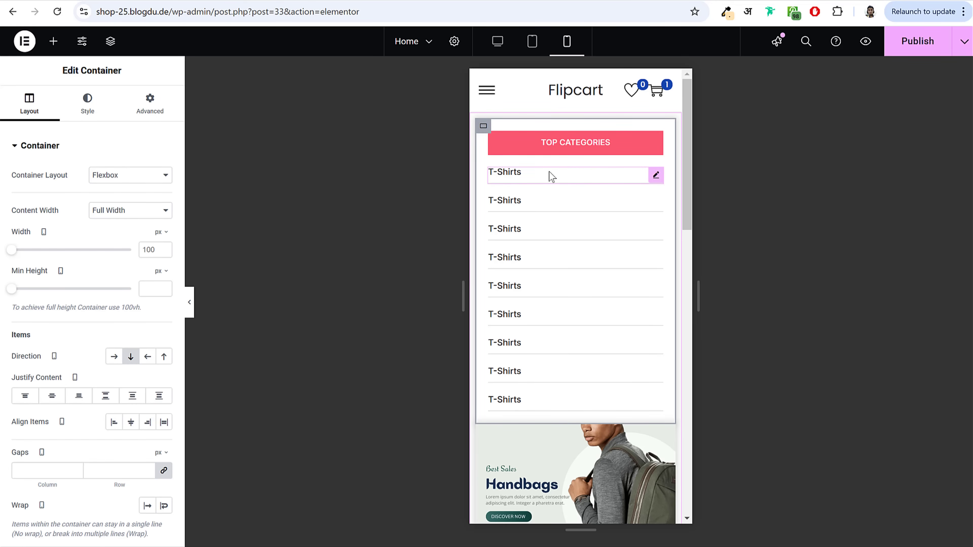
click(158, 110)
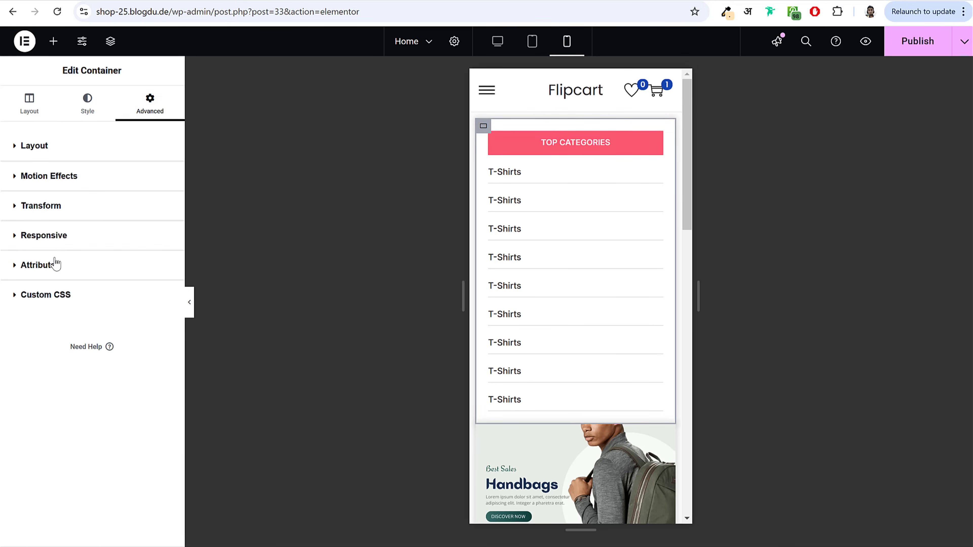
click(69, 237)
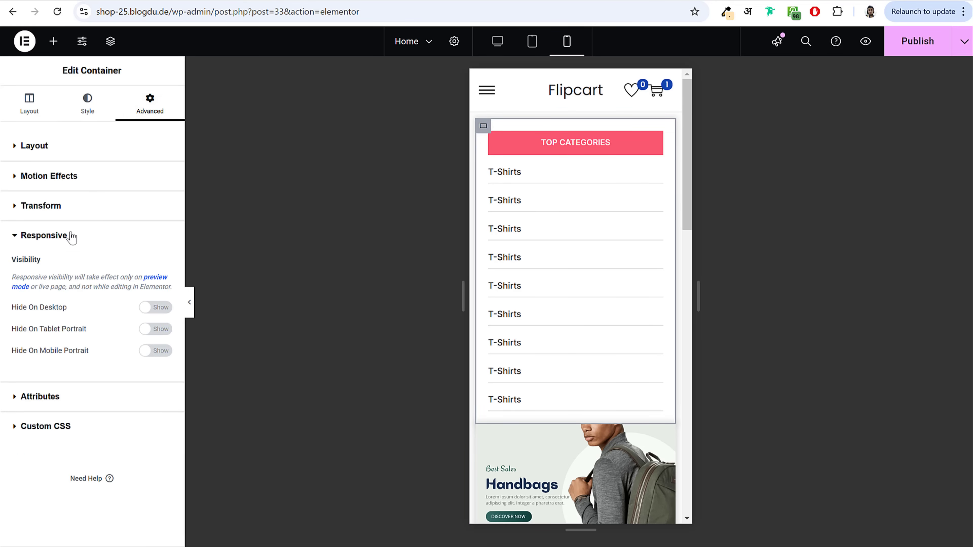
click(157, 355)
Step: Scroll the mobile preview and select the Handbags image carousel
scroll(628, 283, down, 5)
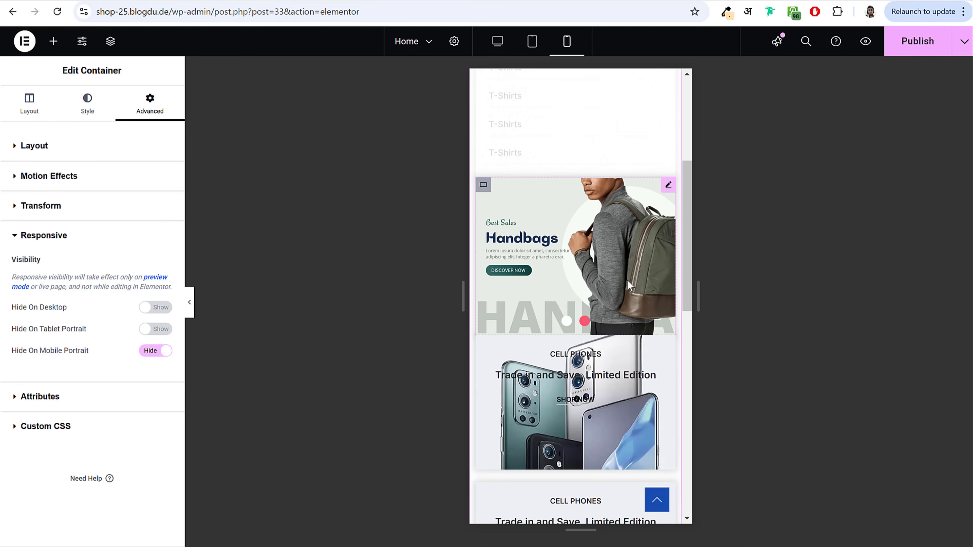
scroll(627, 279, down, 2)
scroll(627, 280, up, 2)
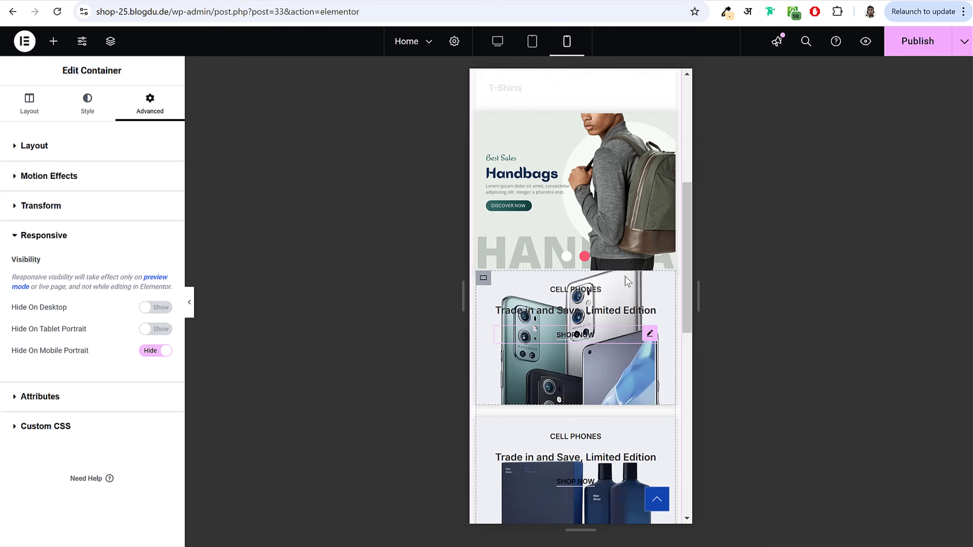
click(571, 264)
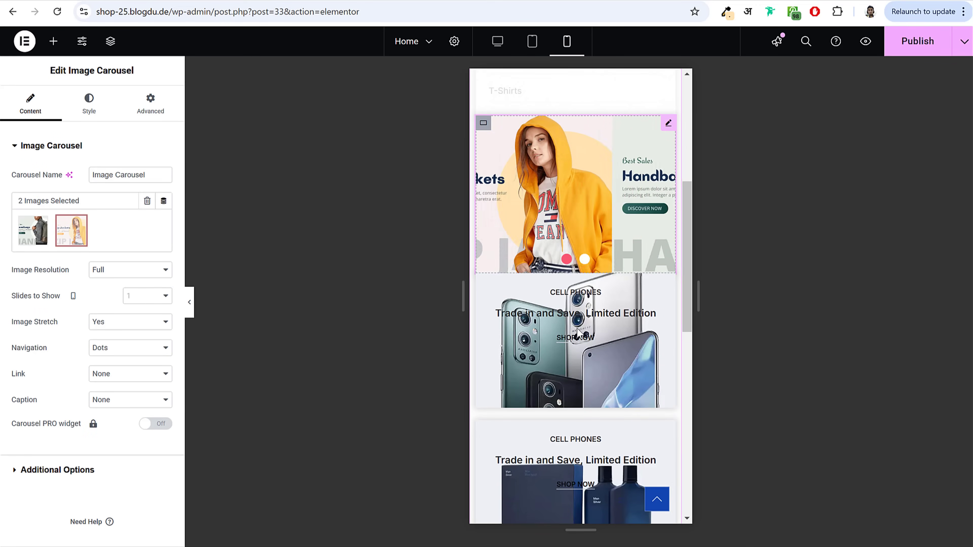
scroll(605, 302, down, 3)
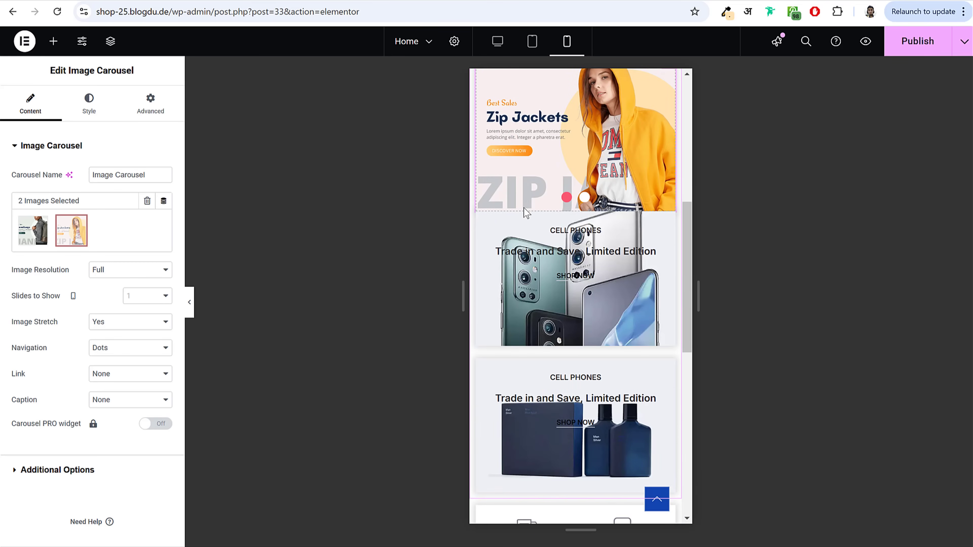
scroll(523, 207, up, 3)
scroll(499, 335, down, 3)
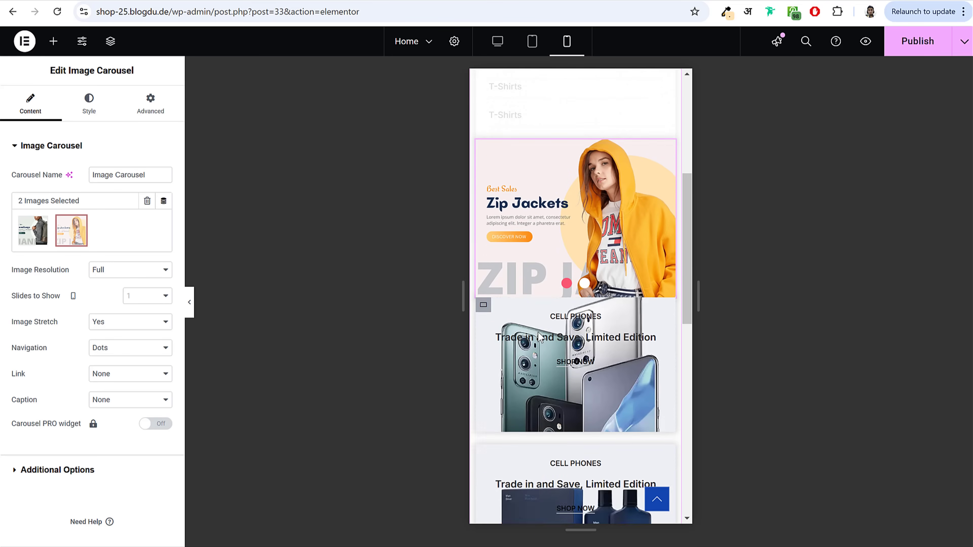
Step: Give the first CELL PHONES container an unlinked 20 px top margin and preview the spacing
click(483, 219)
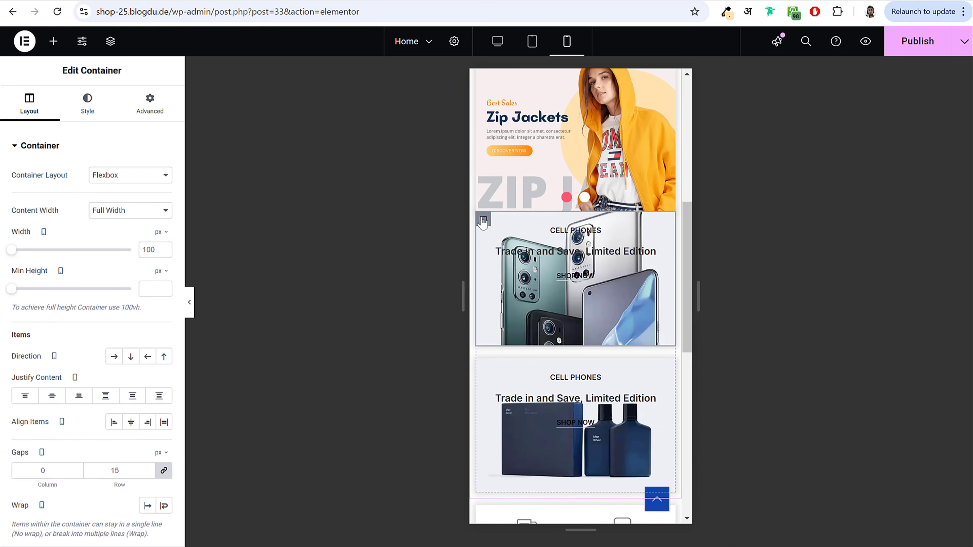
click(150, 109)
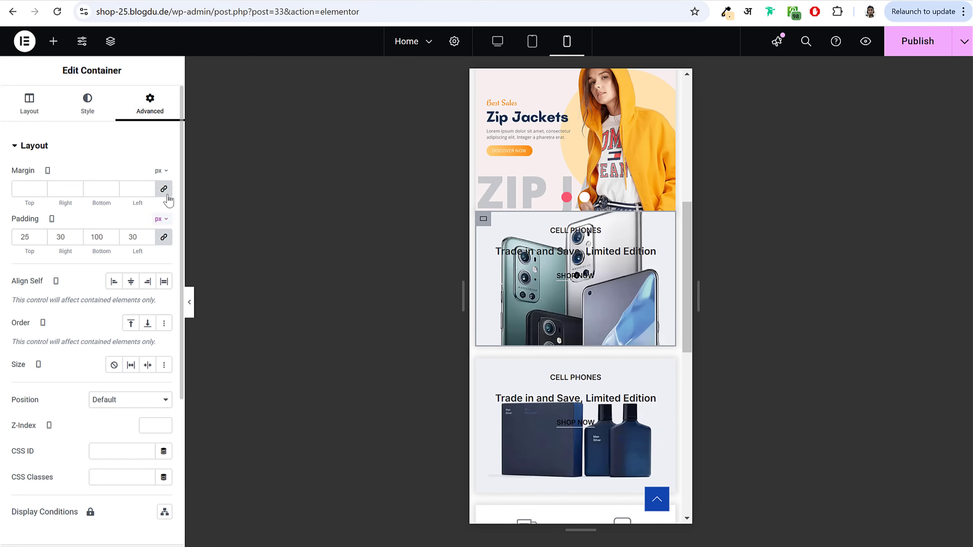
click(163, 188)
click(30, 188)
text(20)
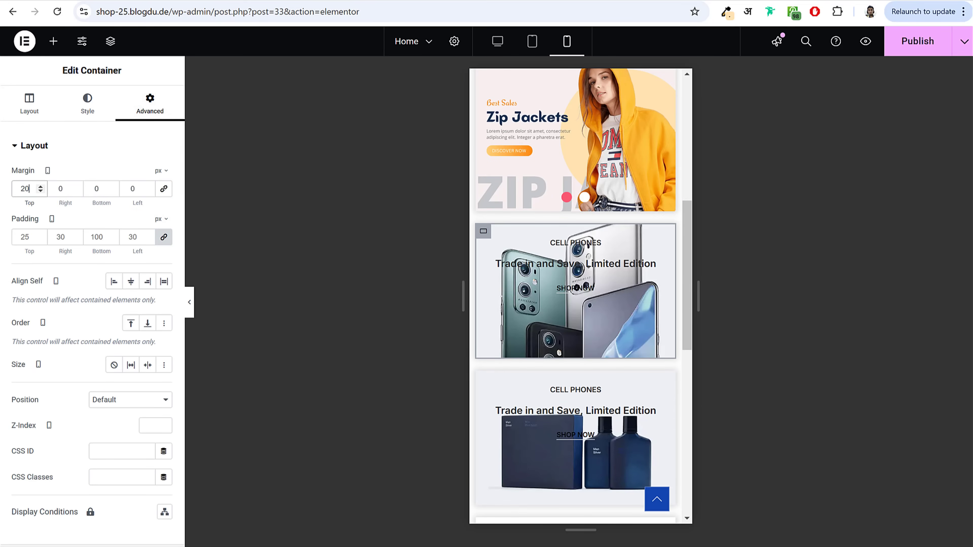
click(191, 302)
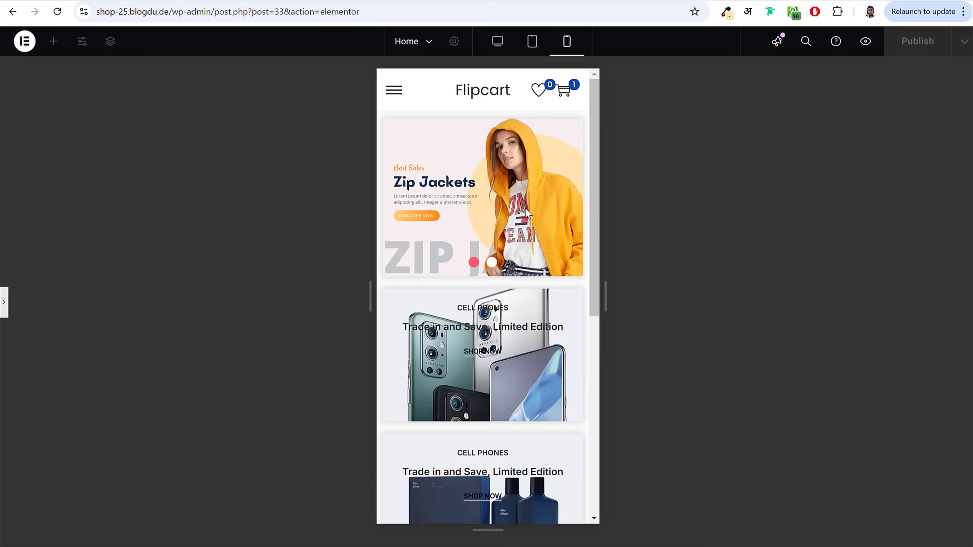
scroll(503, 265, down, 3)
scroll(503, 265, down, 7)
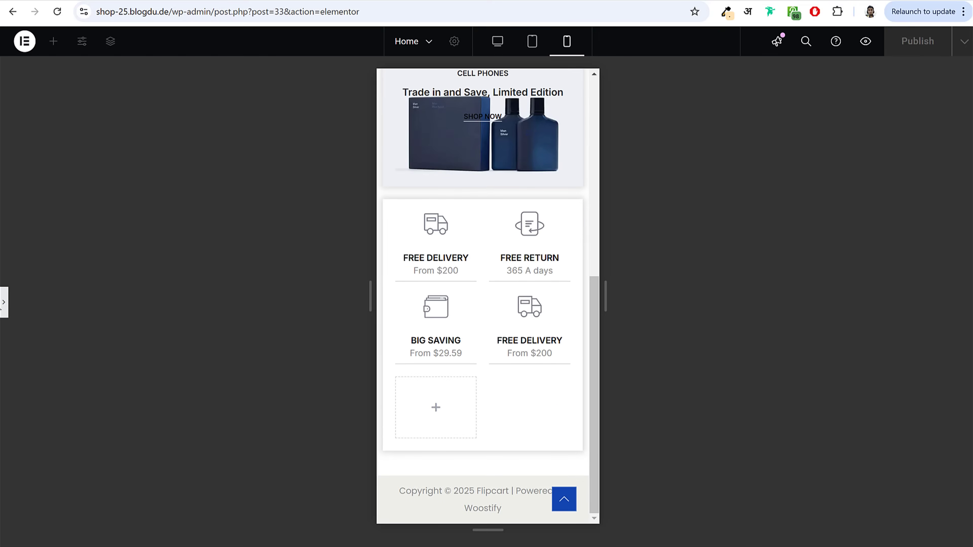
click(3, 307)
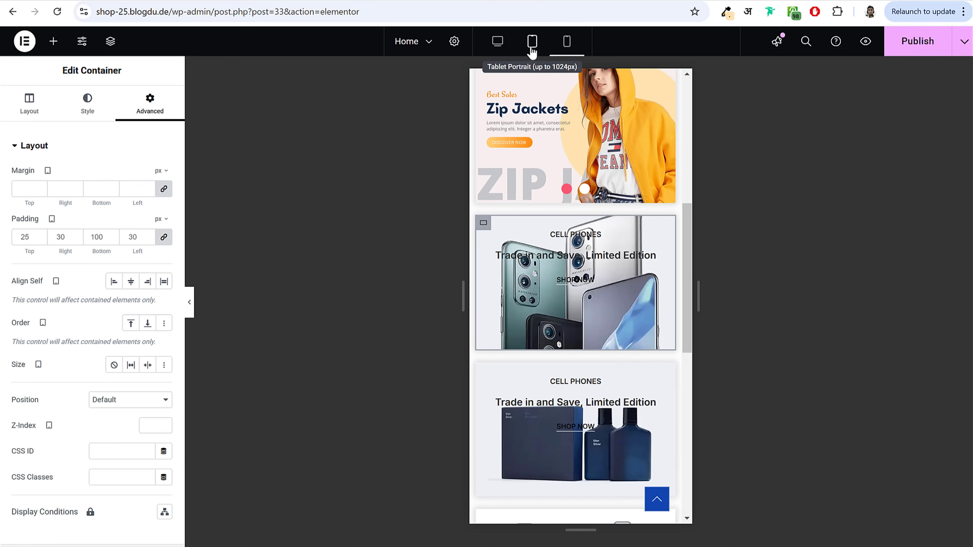
Step: Switch to tablet view and set the delivery features grid to 4 columns
click(533, 42)
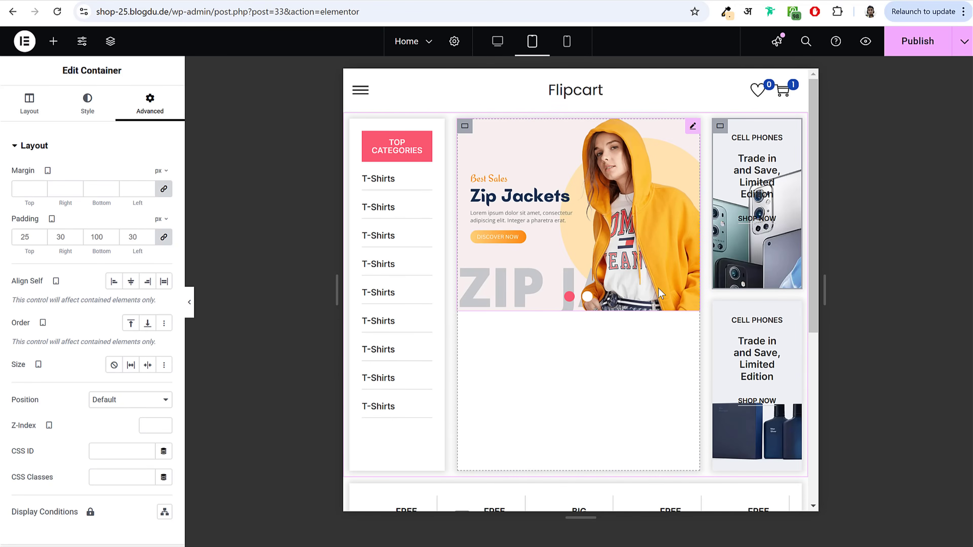
scroll(661, 297, down, 8)
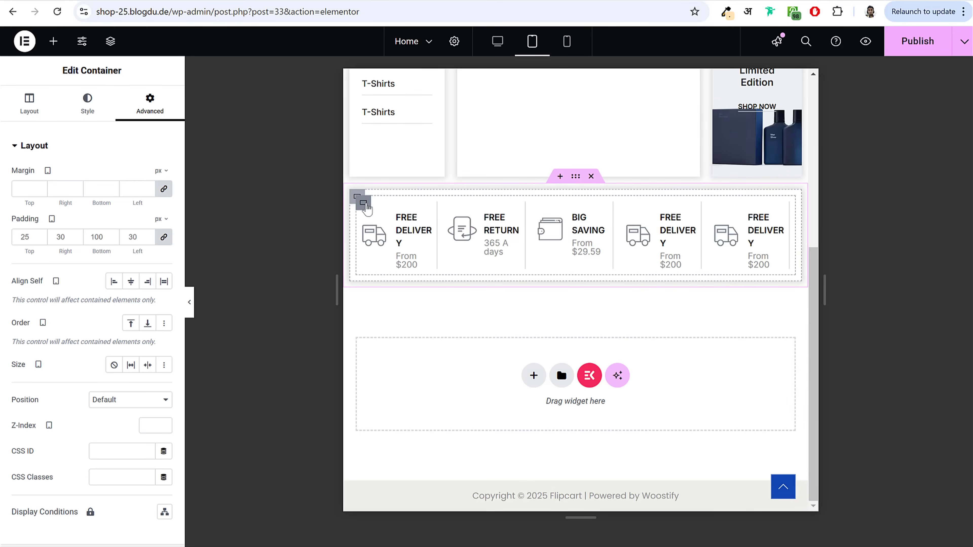
click(365, 206)
click(164, 393)
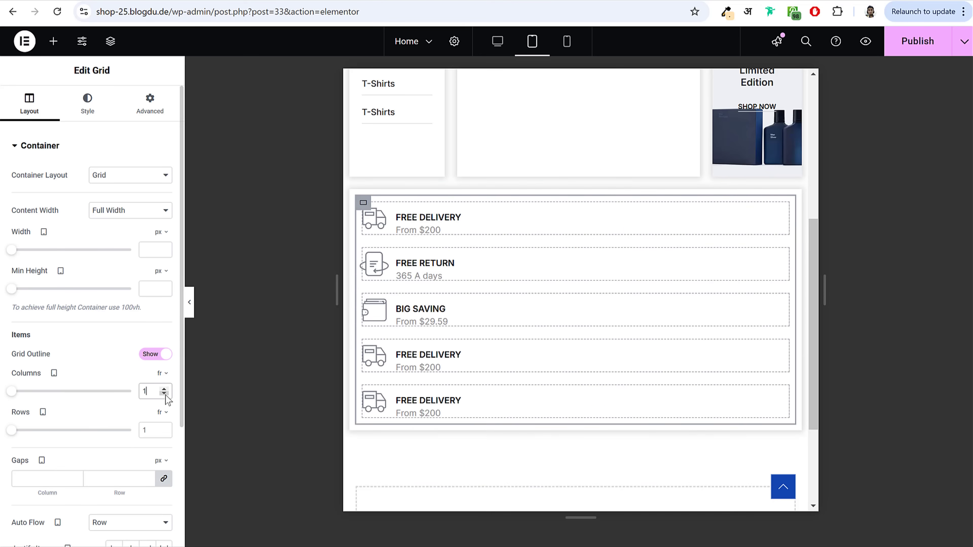
click(165, 391)
click(166, 391)
click(166, 391)
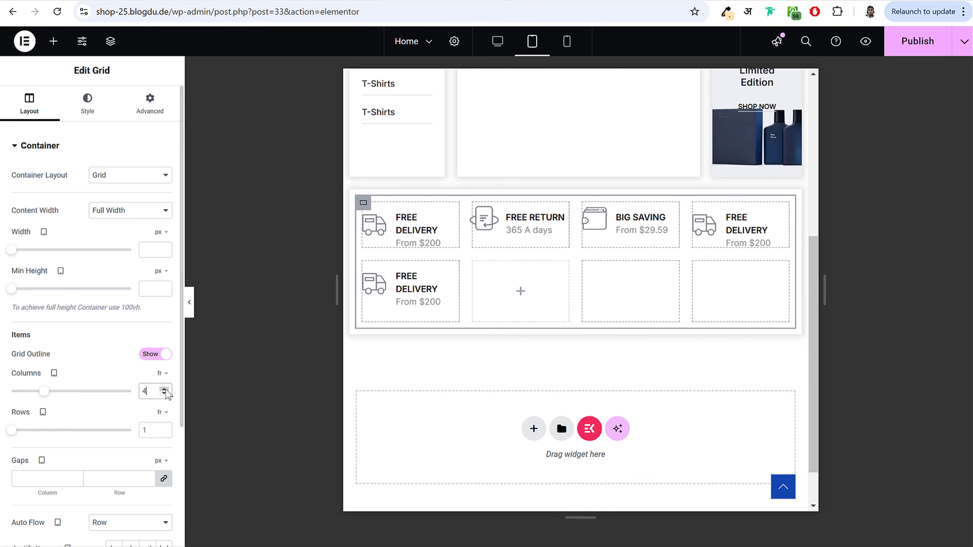
Step: Hide the extra second-row FREE DELIVERY box on tablet portrait, then select the Top Categories container
click(424, 284)
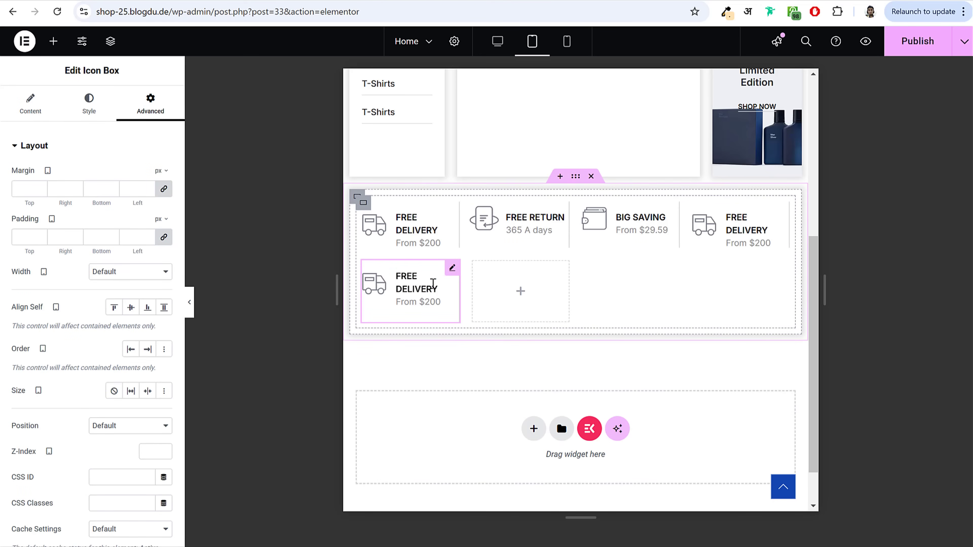
click(104, 151)
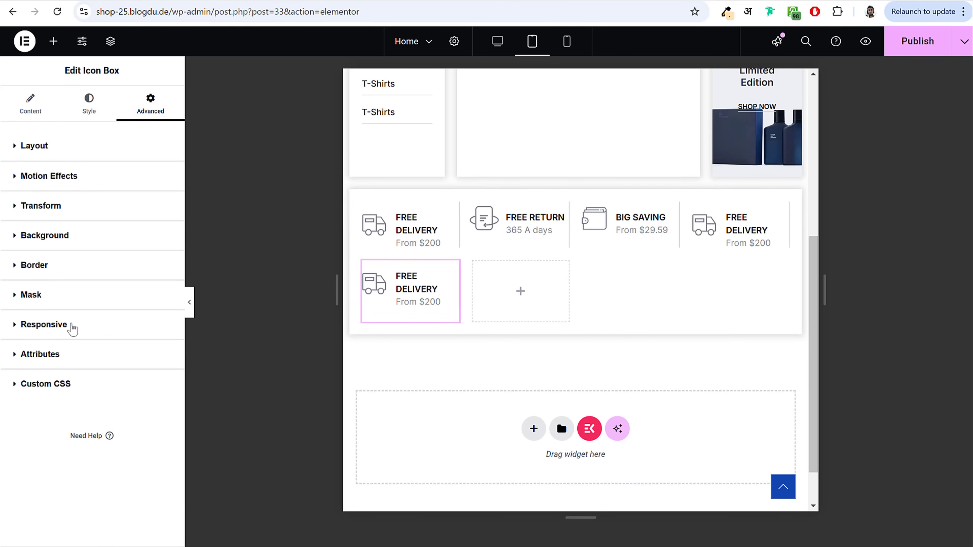
click(72, 327)
click(154, 402)
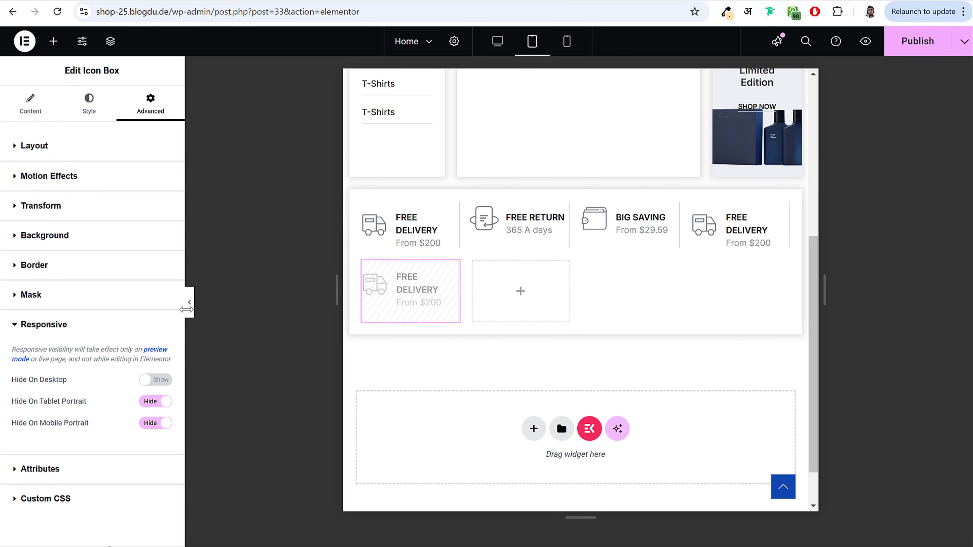
click(189, 303)
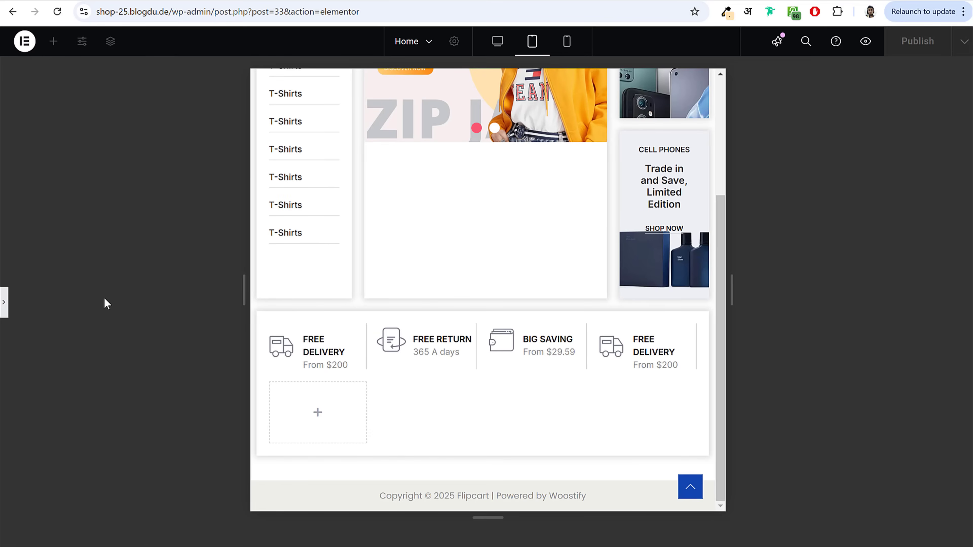
click(5, 303)
scroll(612, 365, up, 10)
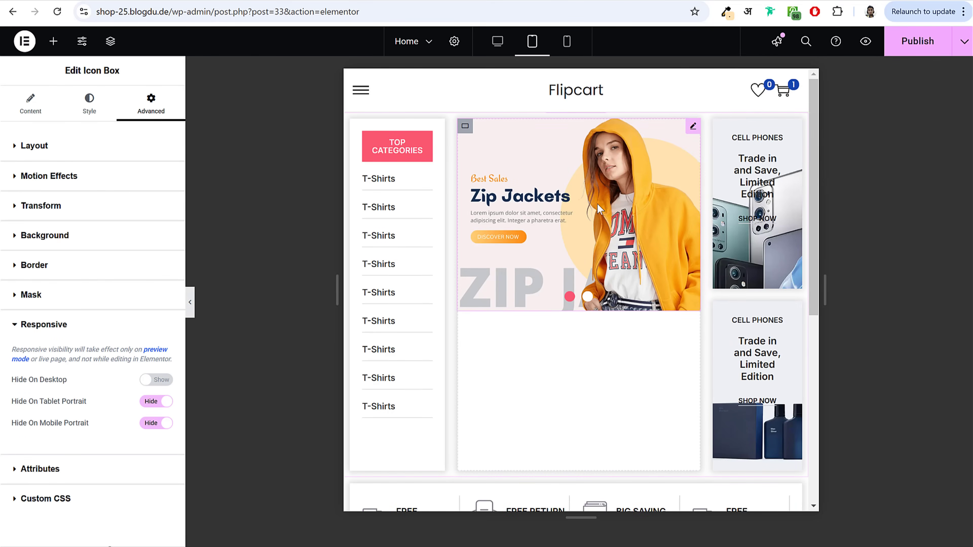
click(357, 127)
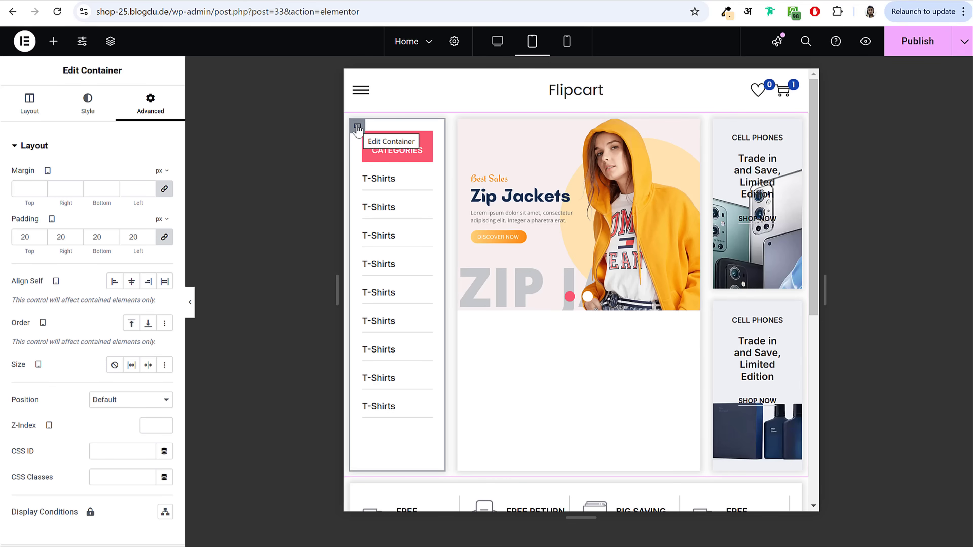
Step: Hide the Top Categories column on tablet portrait and preview the layout
click(99, 151)
click(82, 242)
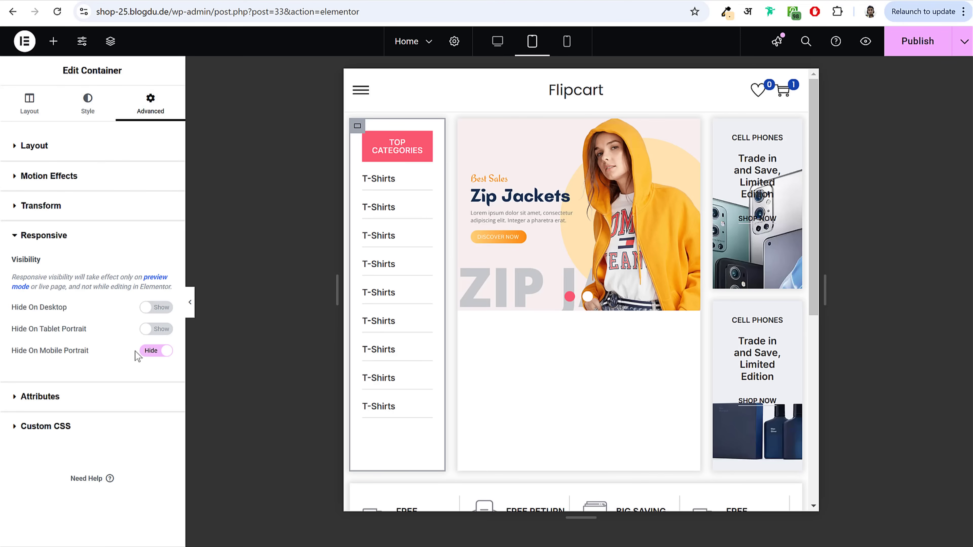
click(157, 329)
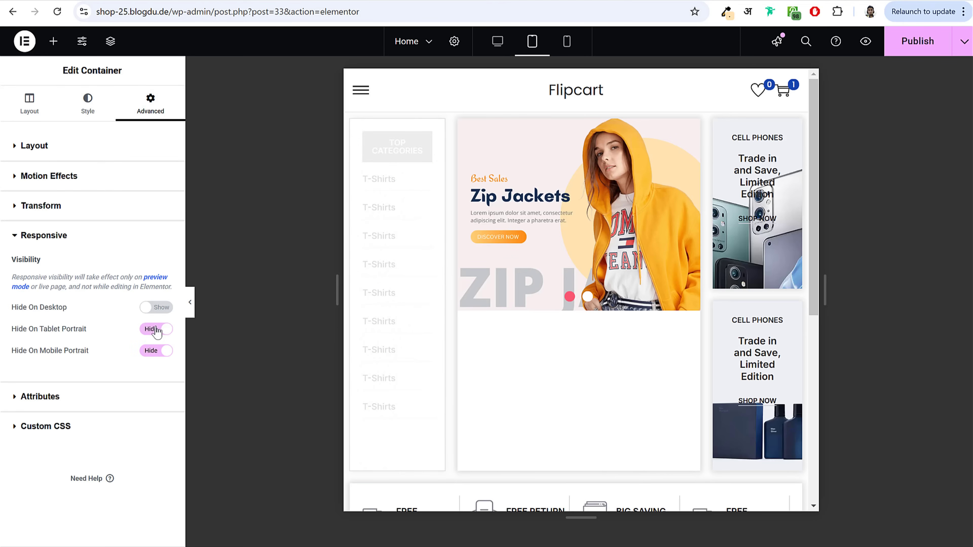
click(189, 308)
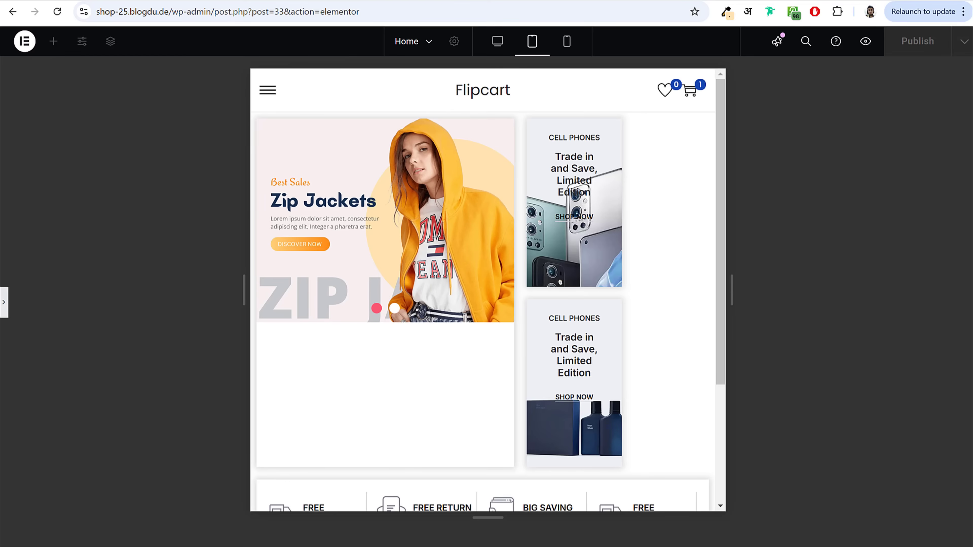
click(4, 303)
Step: Set the Zip Jackets banner container width to 70%
click(483, 194)
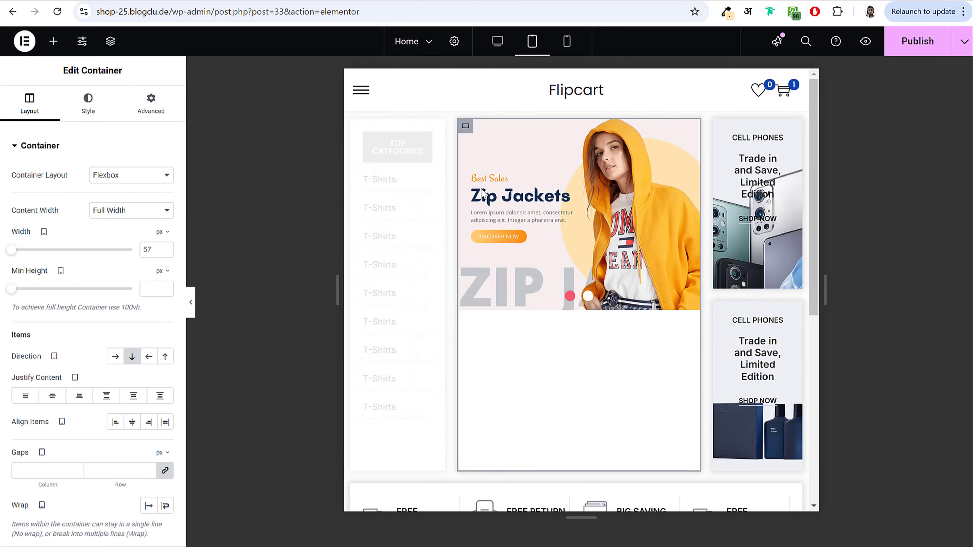
click(161, 232)
click(159, 253)
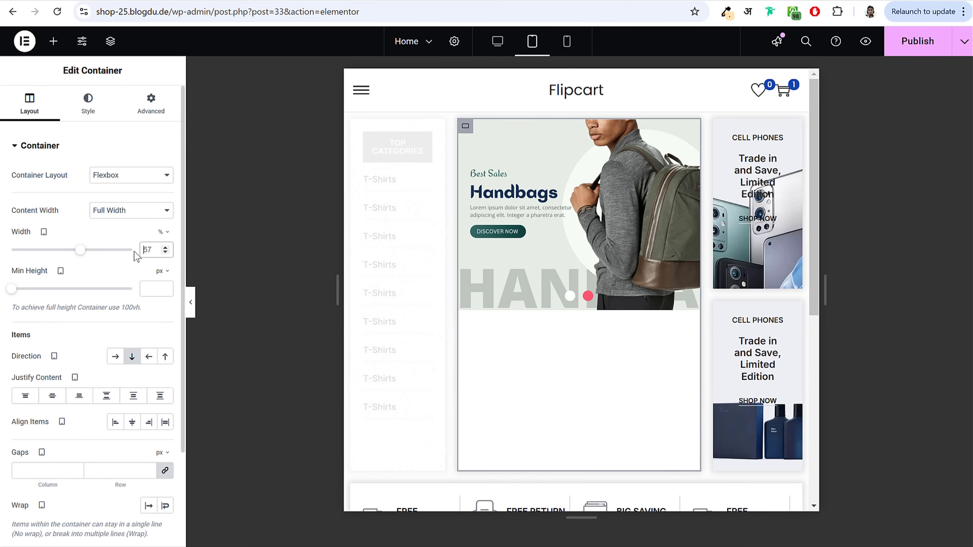
key(BackSpace)
key(BackSpace)
text(70)
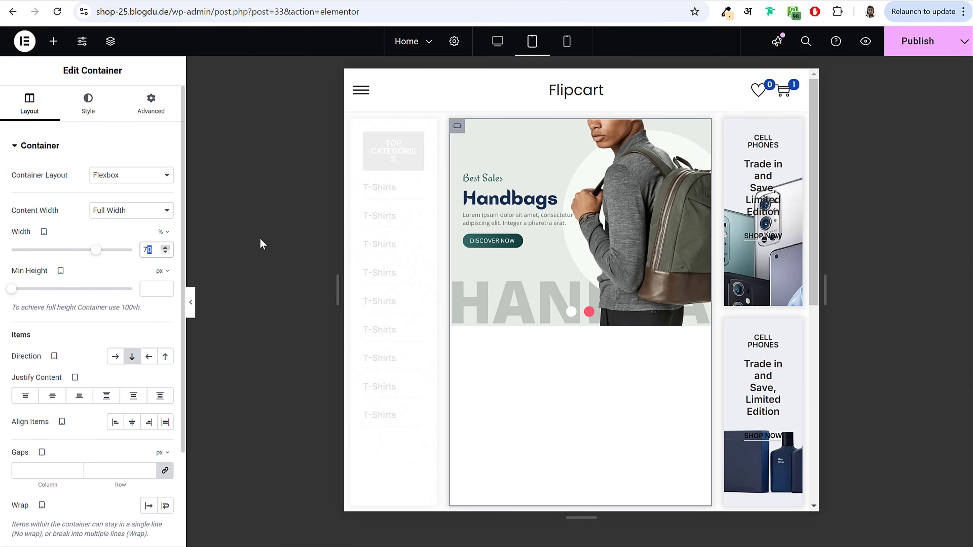
Step: Select the promo boxes column container via the Navigator structure panel
click(731, 127)
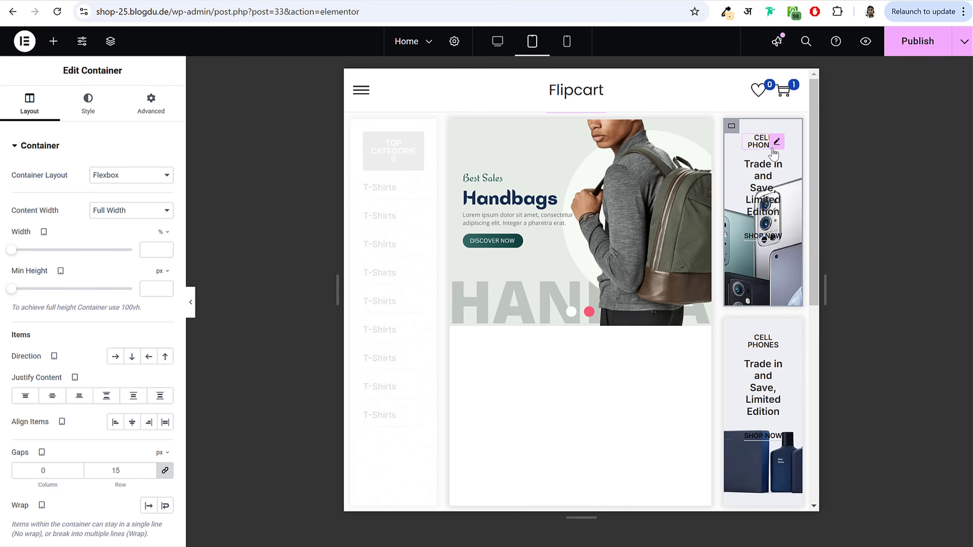
scroll(786, 245, down, 3)
scroll(754, 272, up, 3)
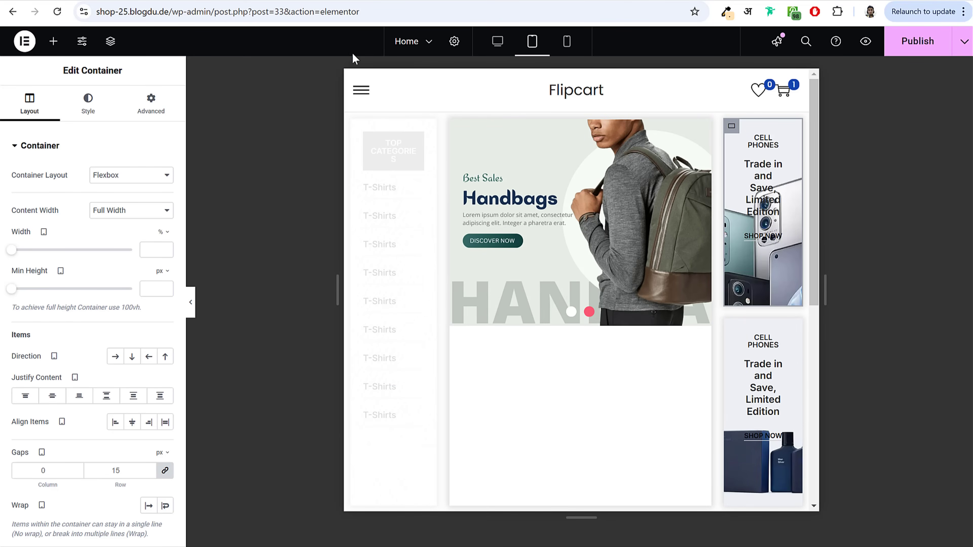
click(111, 42)
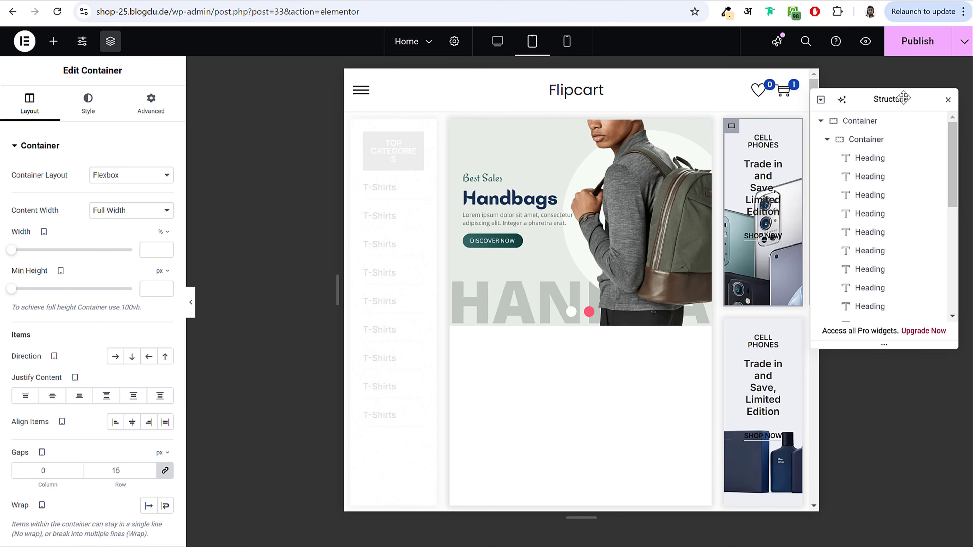
drag(892, 99, 682, 139)
click(614, 184)
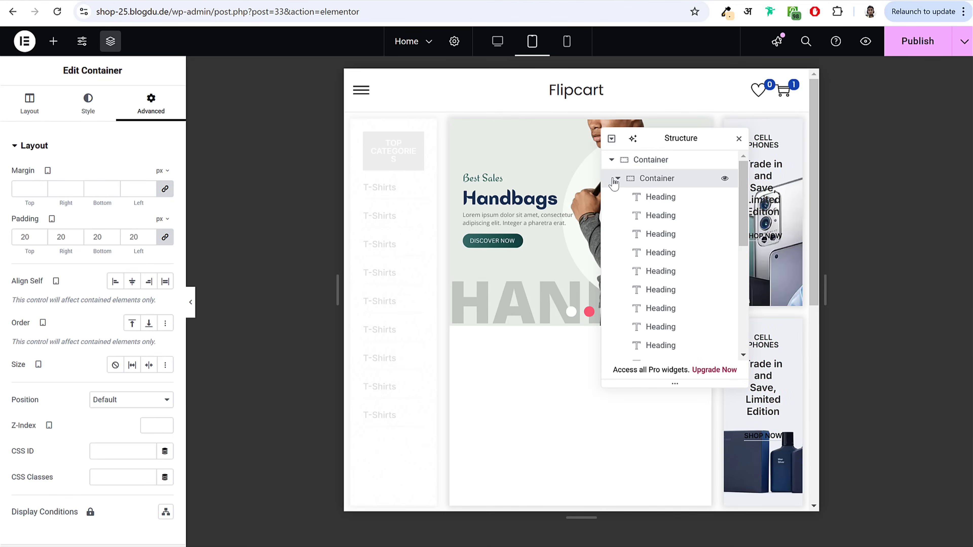
click(618, 179)
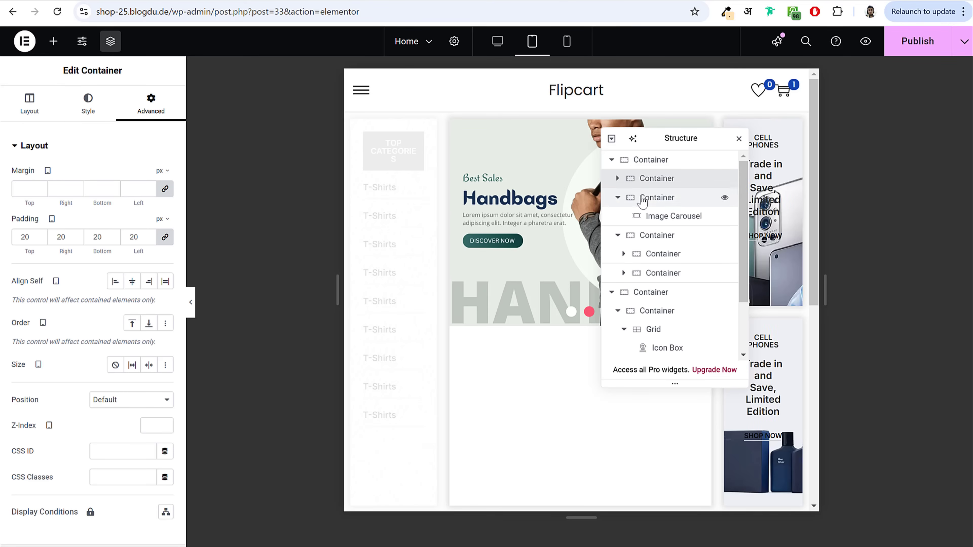
click(643, 199)
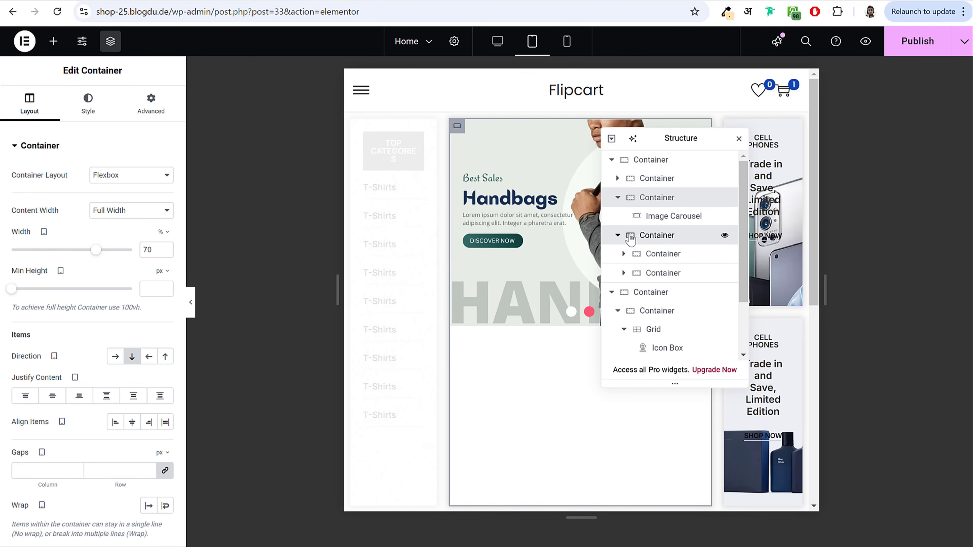
click(651, 238)
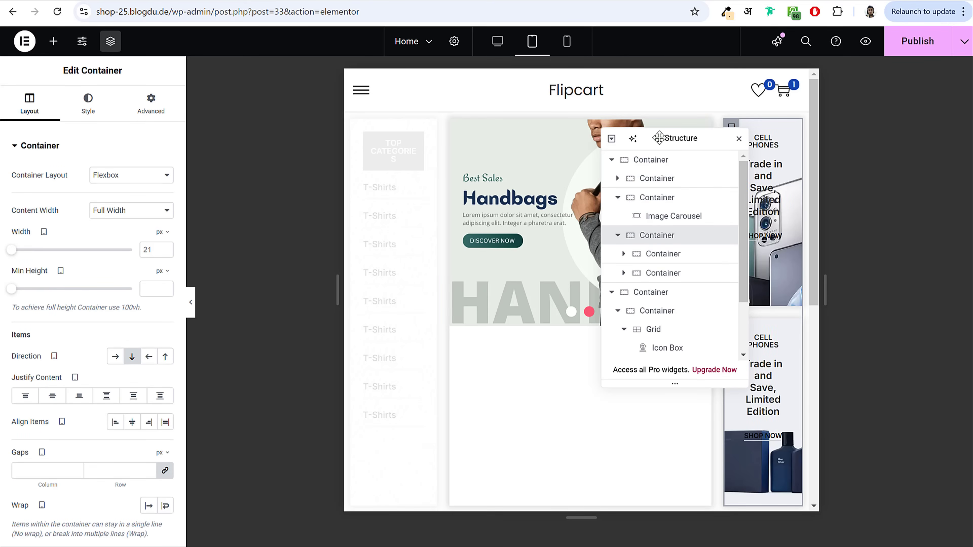
drag(658, 137, 480, 126)
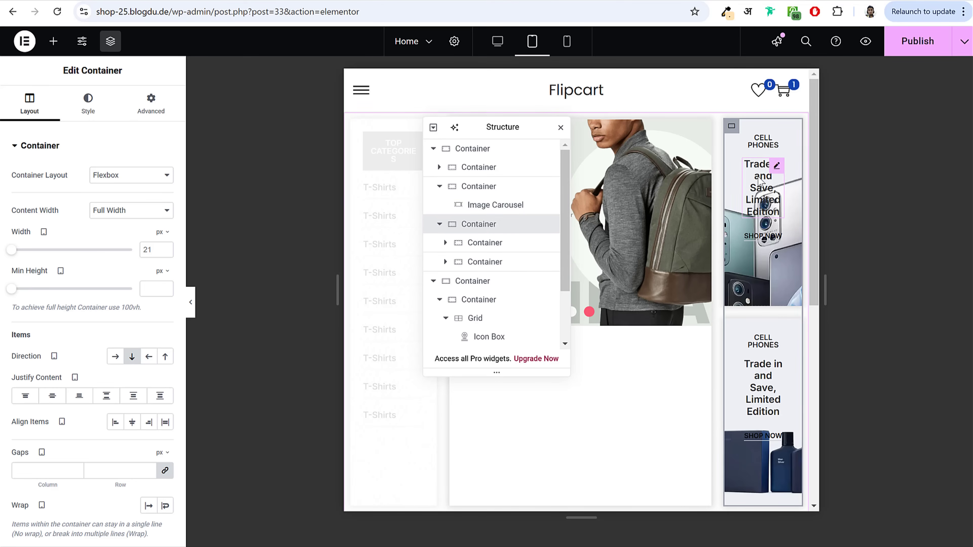
click(560, 127)
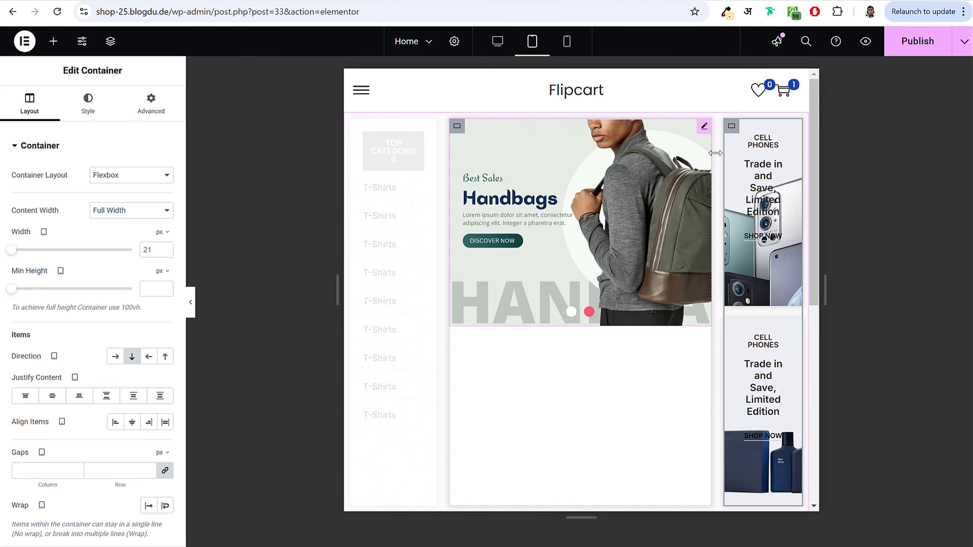
Step: Set the promo column width to 30% and preview the tablet layout
click(161, 232)
click(159, 251)
text(30)
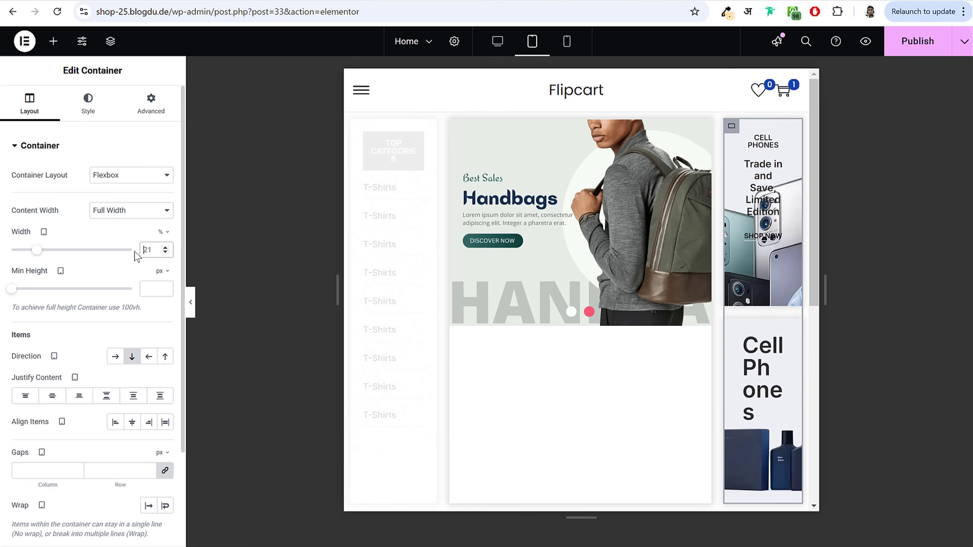
click(191, 314)
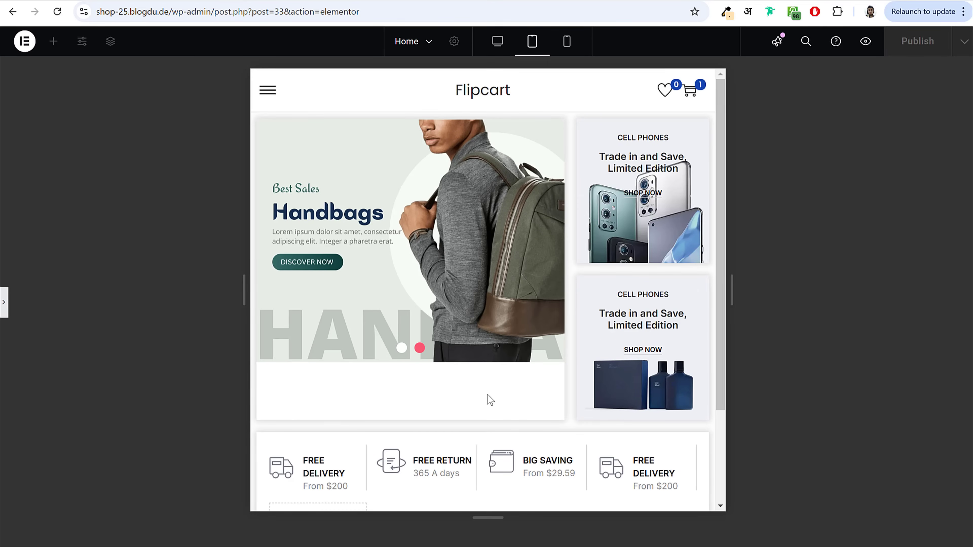
Step: Set the first Cell Phones card's minimum height to 0 and top padding to 30
click(2, 309)
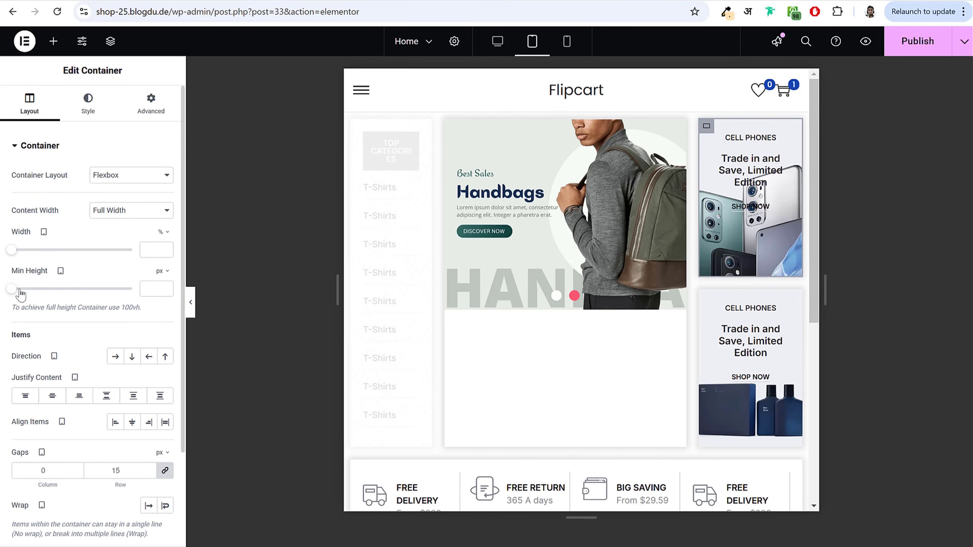
click(153, 289)
text(0)
click(151, 103)
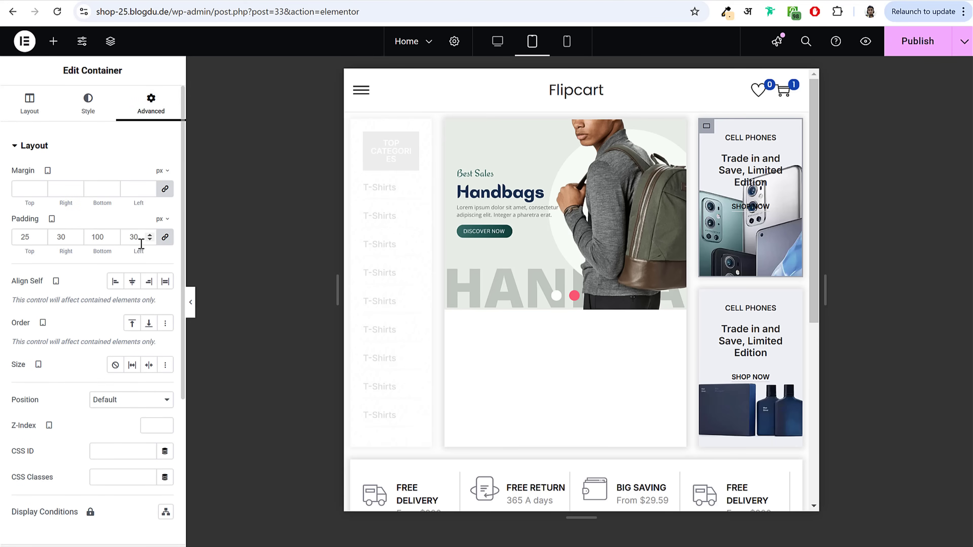
click(25, 237)
key(BackSpace)
key(BackSpace)
text(30)
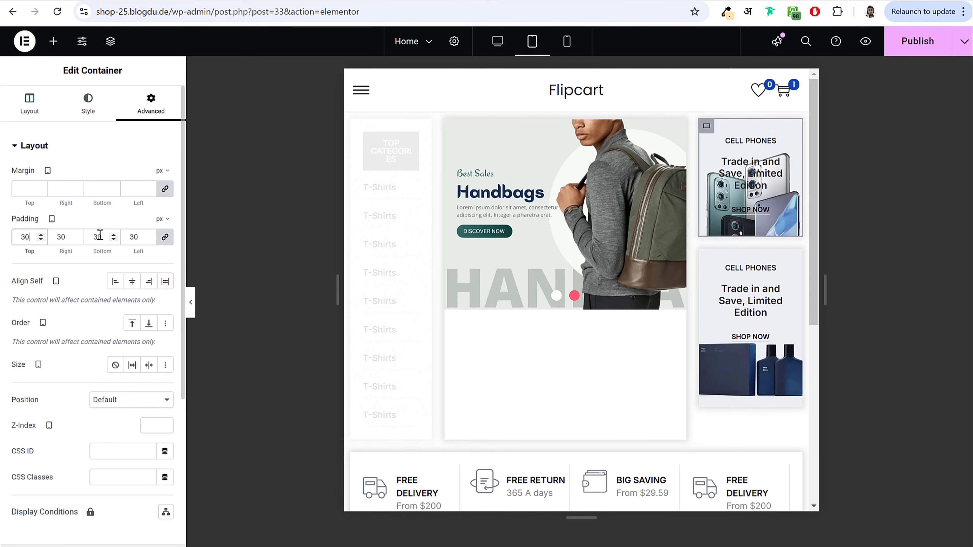
Step: Give the second Cell Phones card a top padding of 30 and preview the cards
click(709, 268)
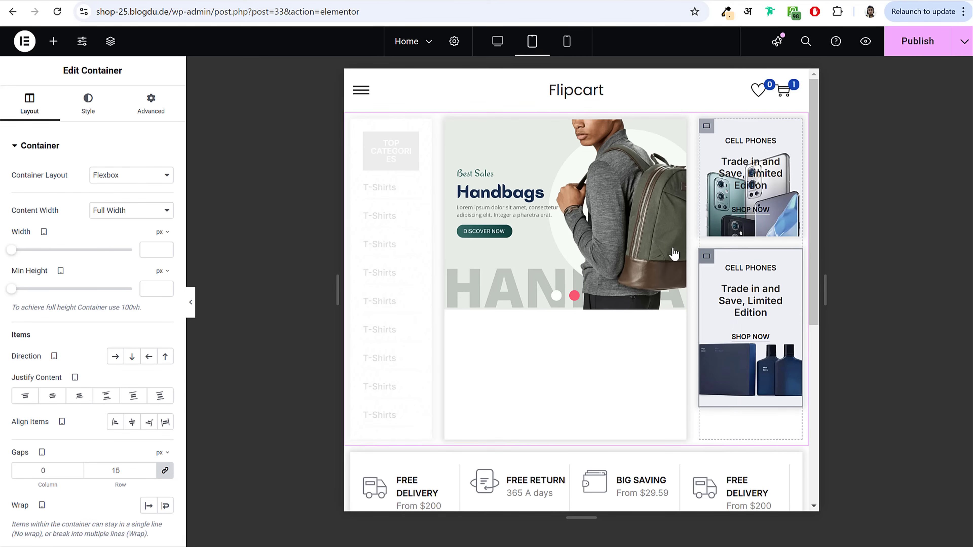
click(137, 112)
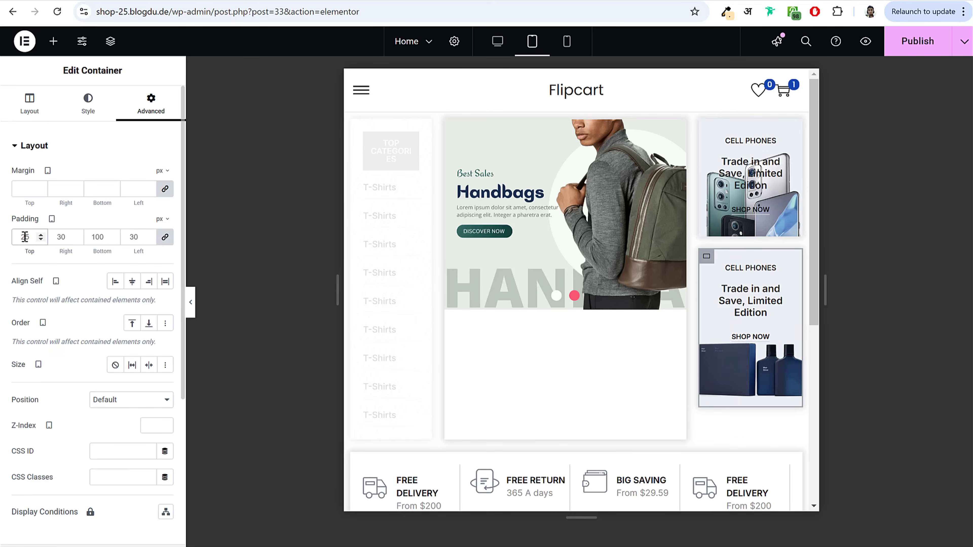
text(30)
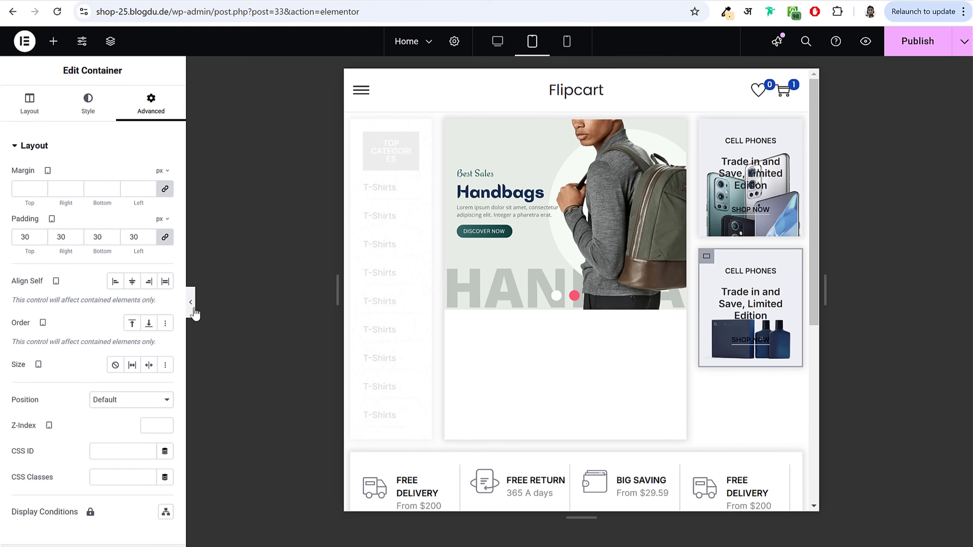
click(190, 302)
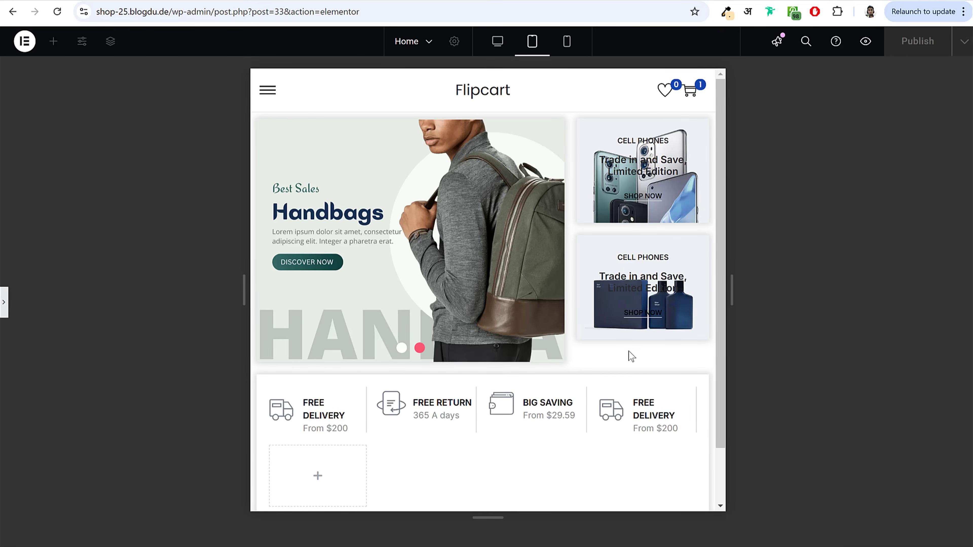
click(4, 306)
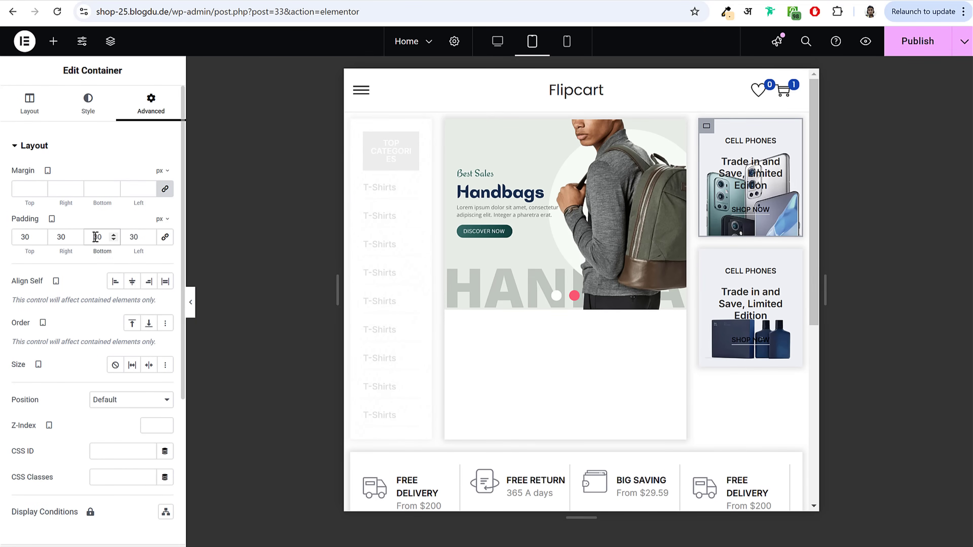
text(4)
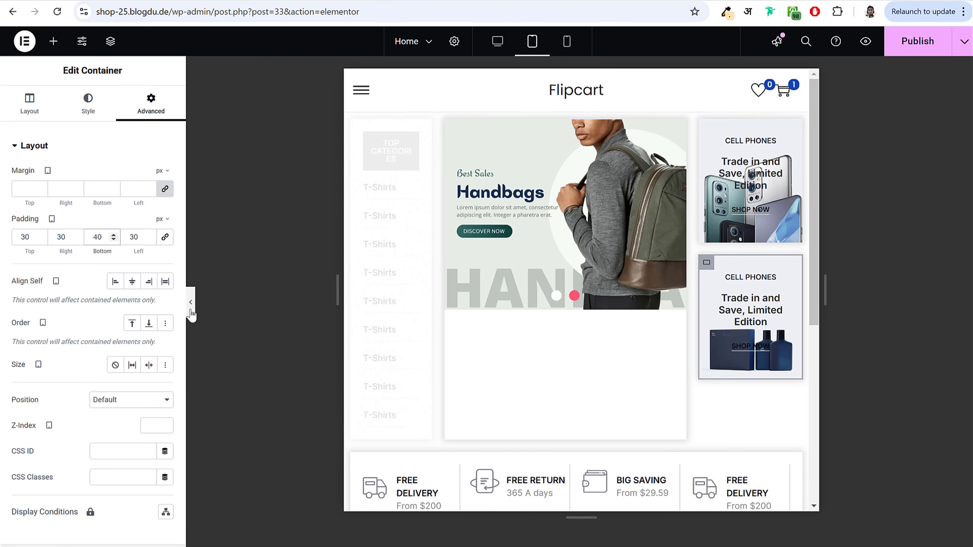
click(190, 302)
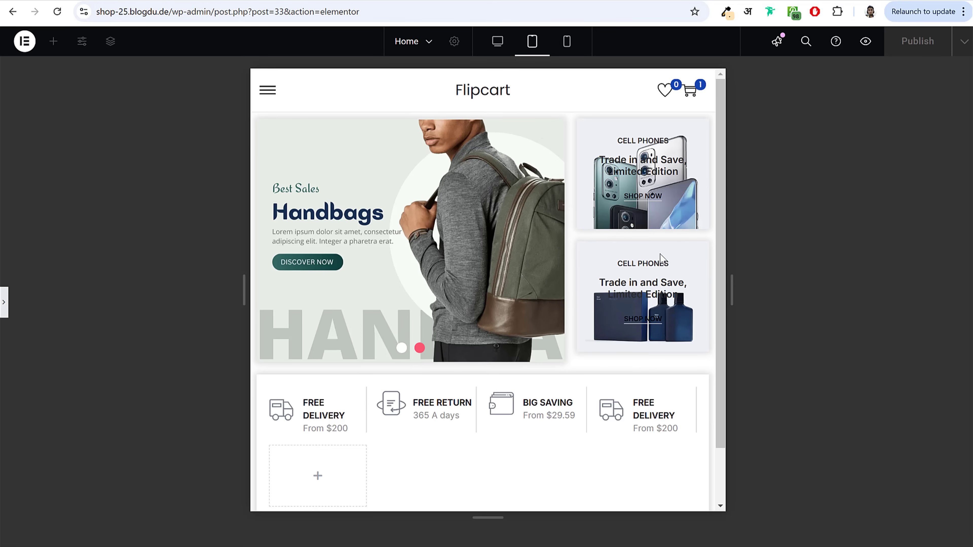
Step: Change the bottom padding to 50 and check the cards in the preview
click(4, 302)
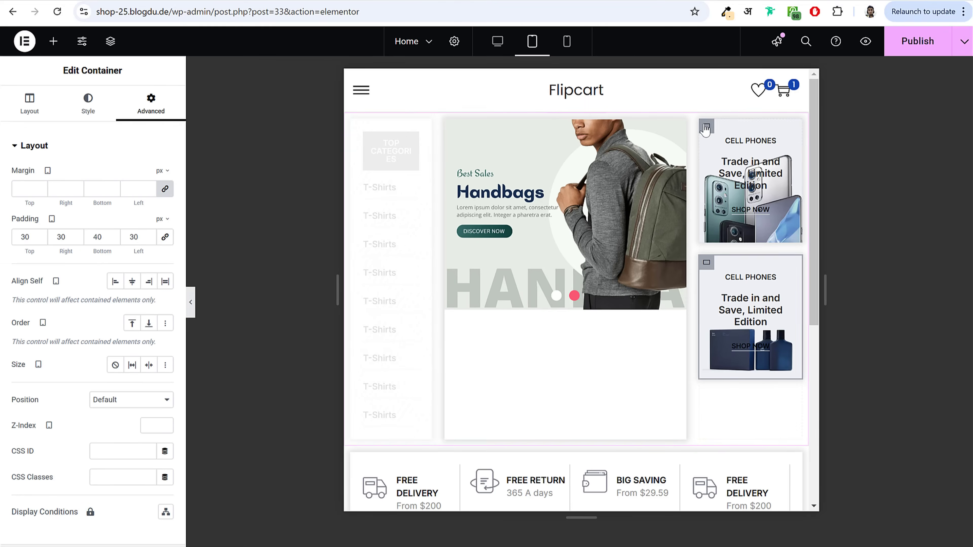
double_click(99, 238)
text(50)
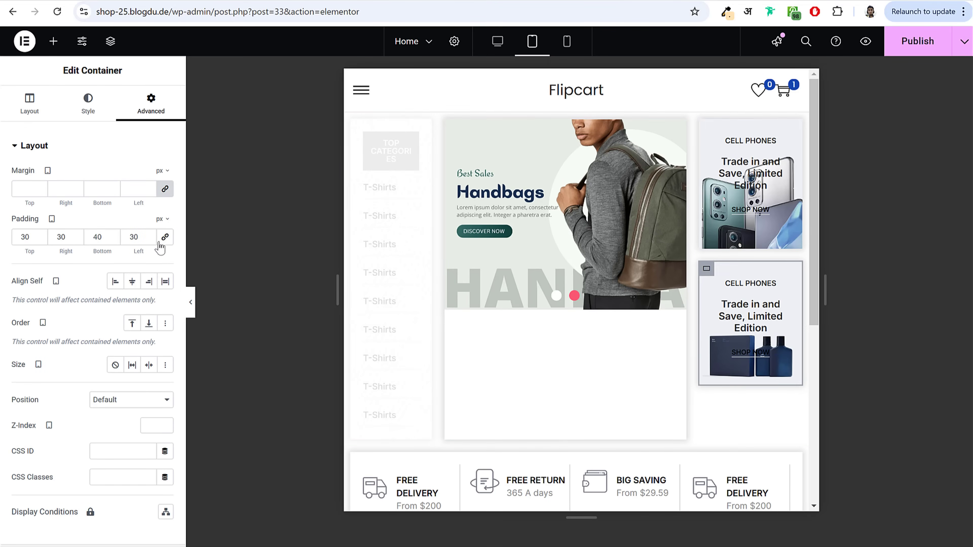
click(91, 238)
click(191, 302)
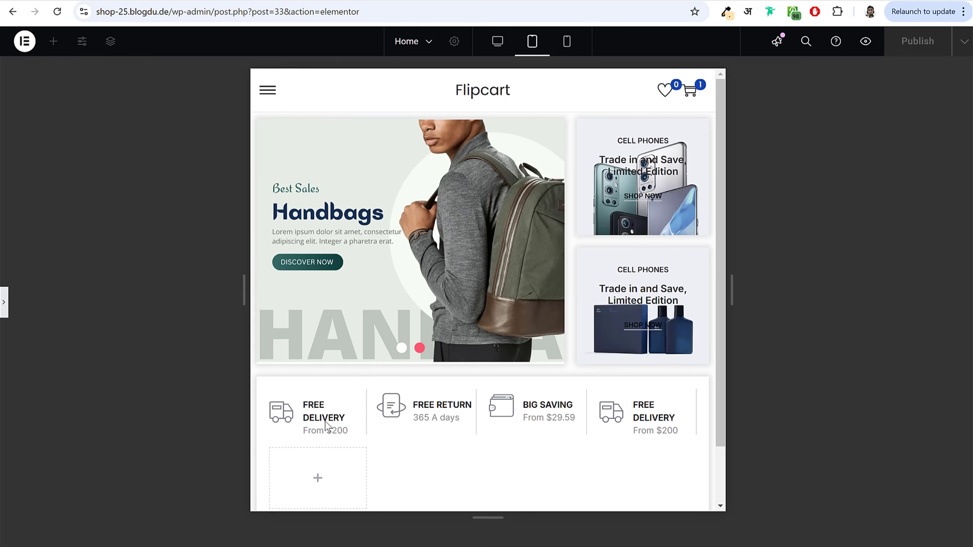
scroll(588, 449, down, 3)
scroll(584, 453, up, 3)
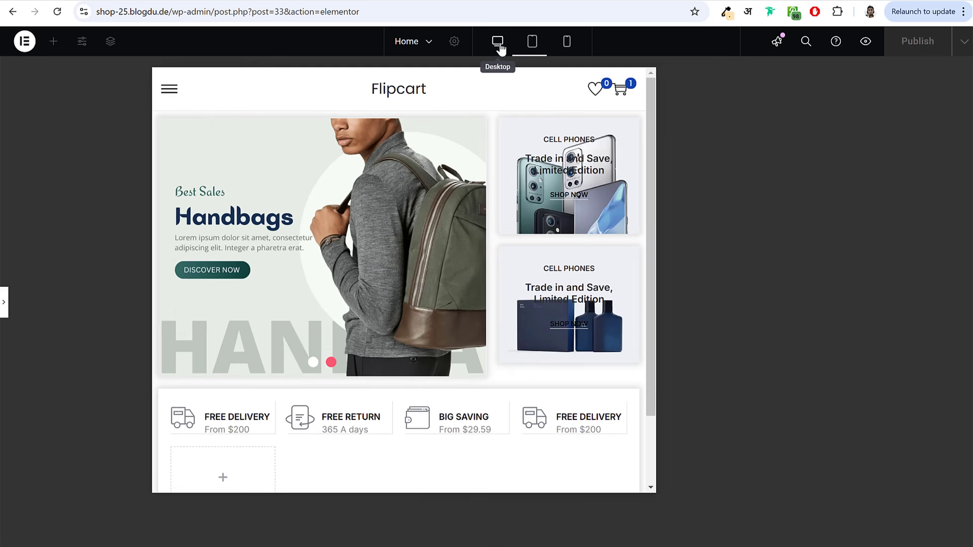
Step: Publish the homepage from desktop view, check the container's responsive visibility, and reload the editor
click(497, 42)
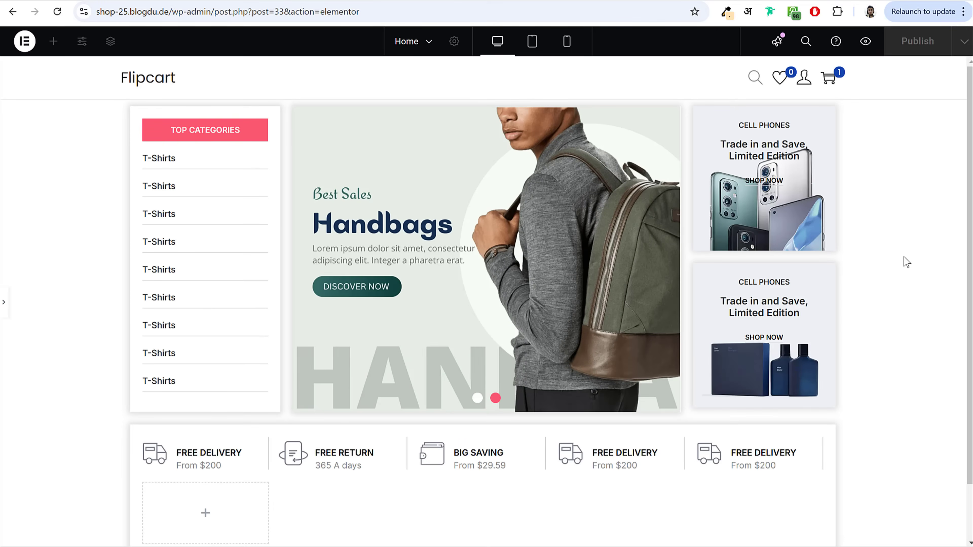
click(4, 302)
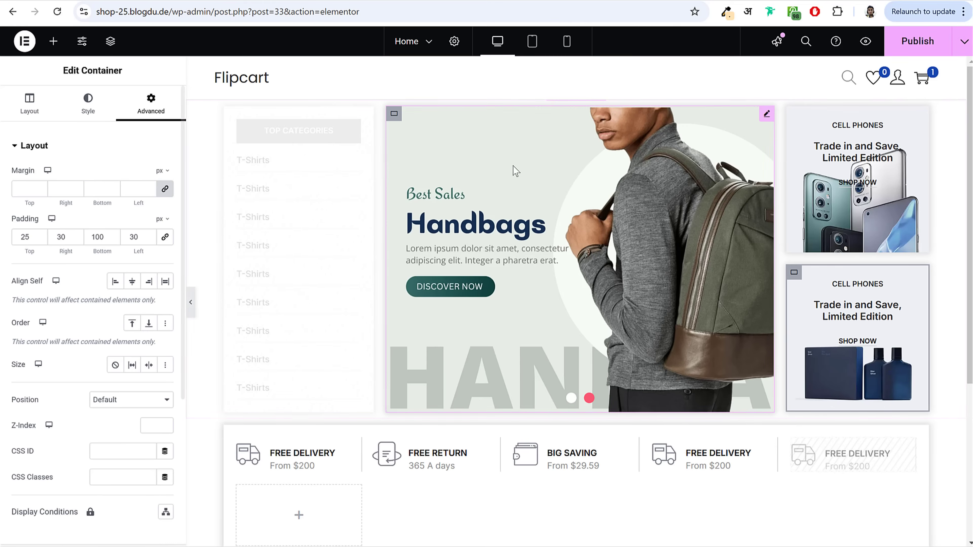
click(911, 44)
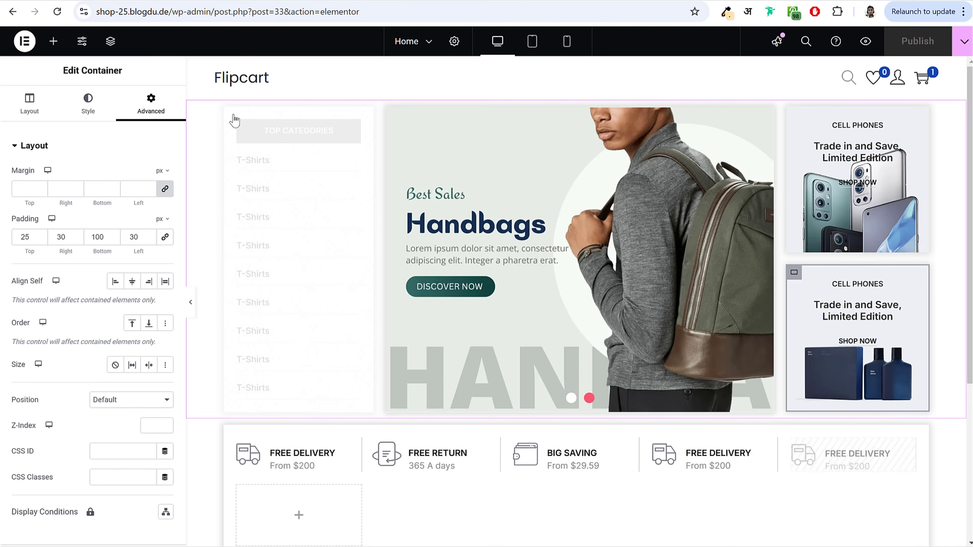
click(65, 147)
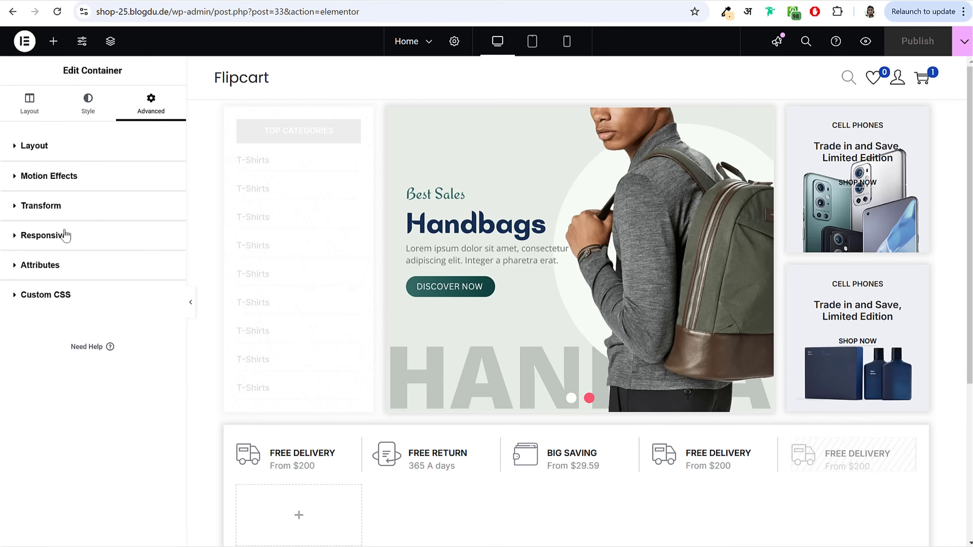
click(78, 177)
click(78, 177)
click(63, 234)
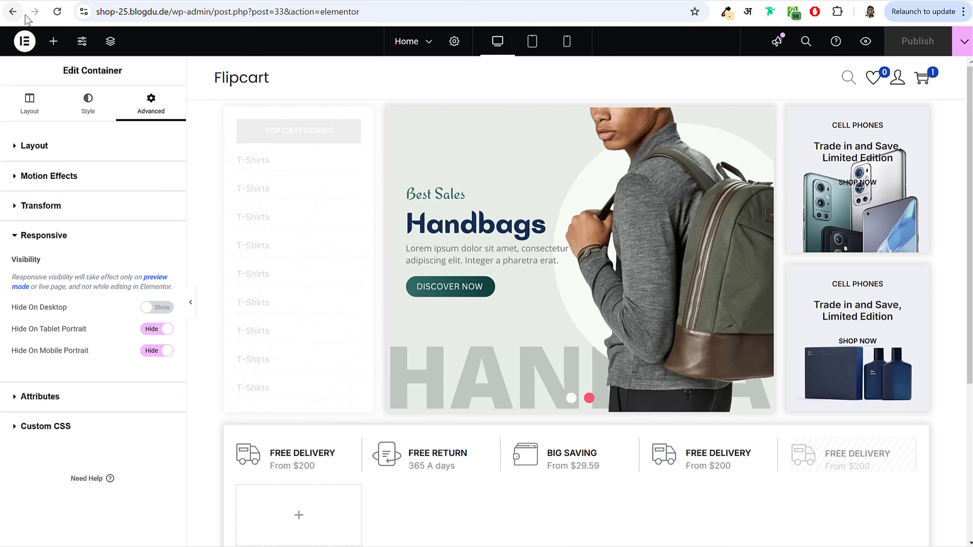
click(50, 16)
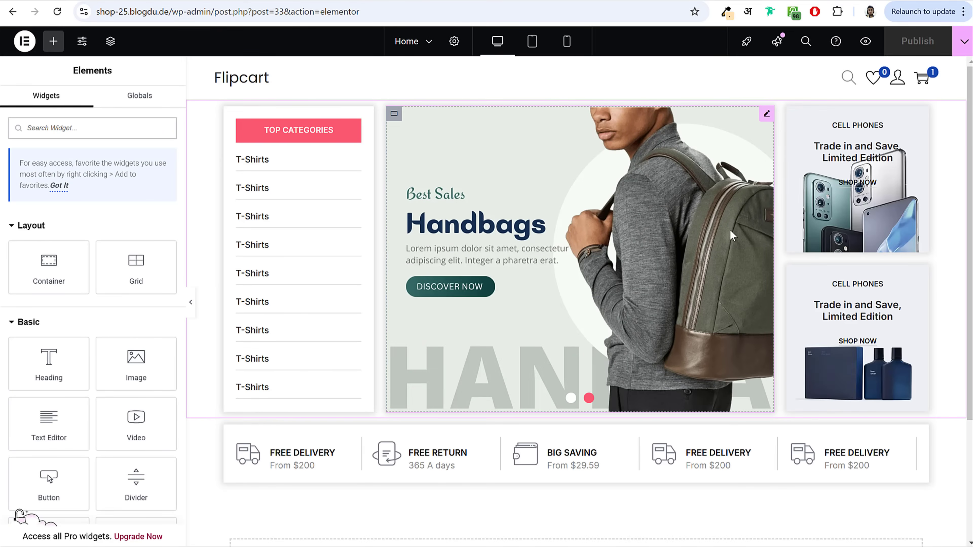
Step: Preview the page at tablet and mobile widths, then return to desktop
click(533, 42)
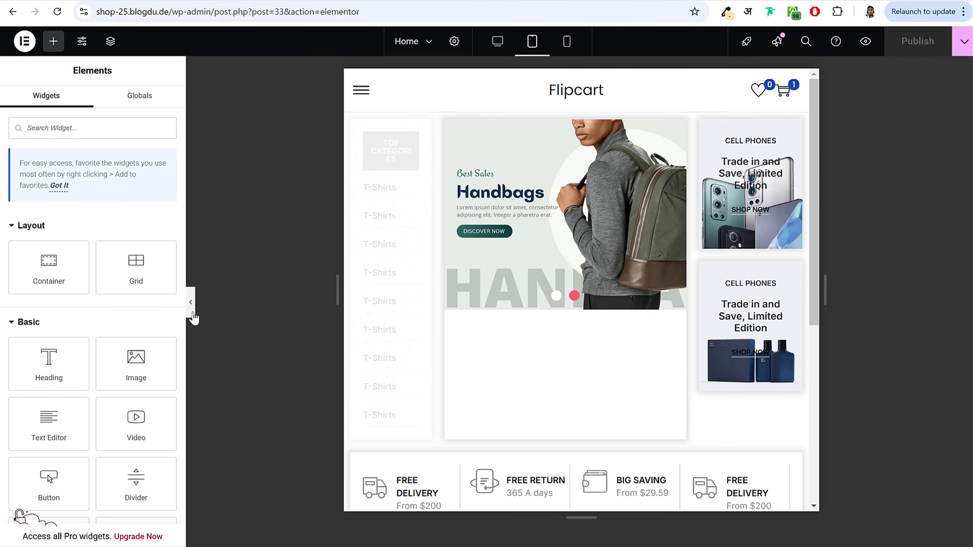
click(193, 316)
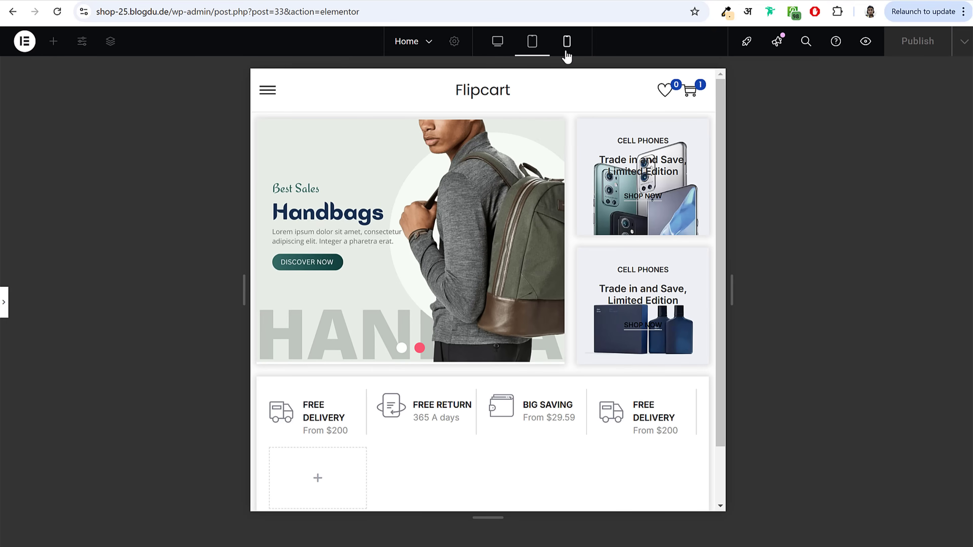
click(567, 41)
scroll(566, 338, down, 4)
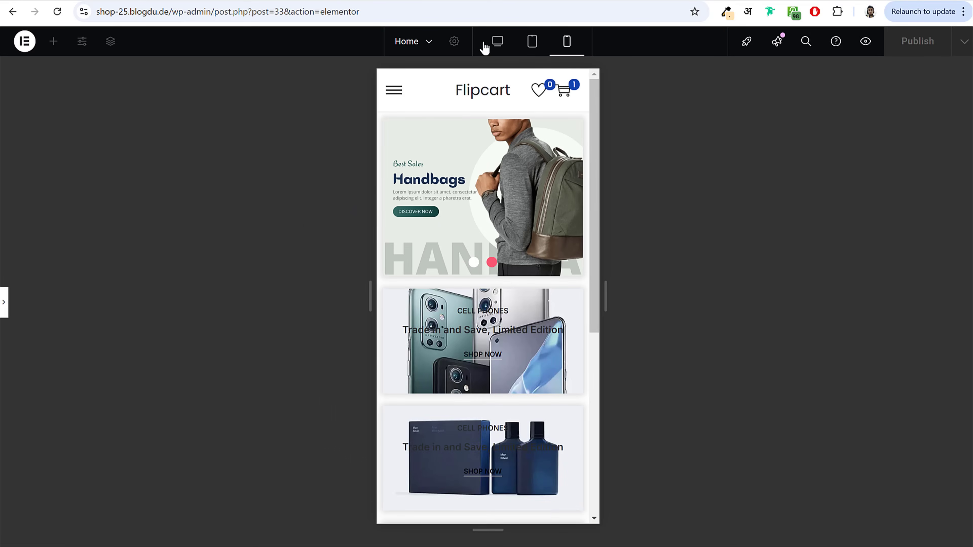
click(497, 41)
click(4, 302)
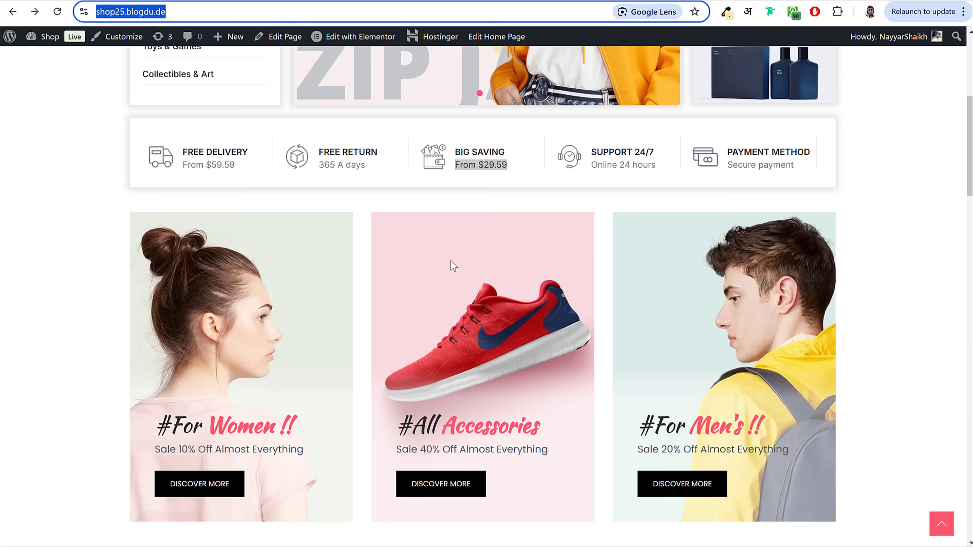
scroll(451, 261, down, 3)
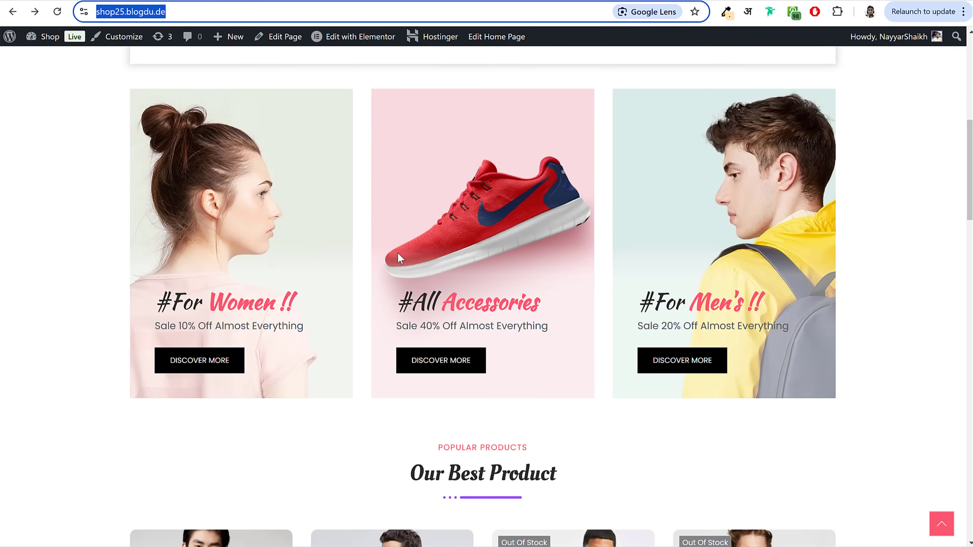
Step: Go to canva.com in the browser
scroll(592, 246, up, 2)
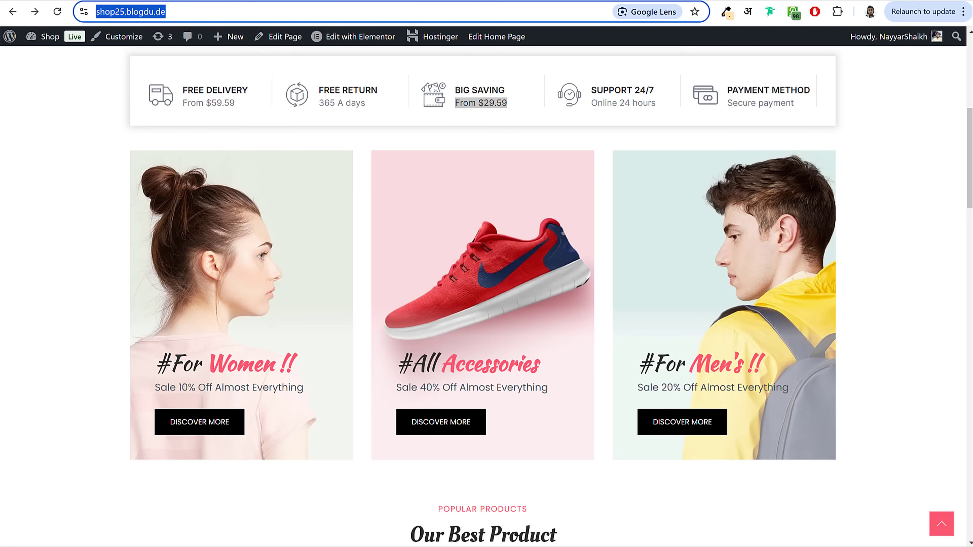
text(canva.com)
key(Return)
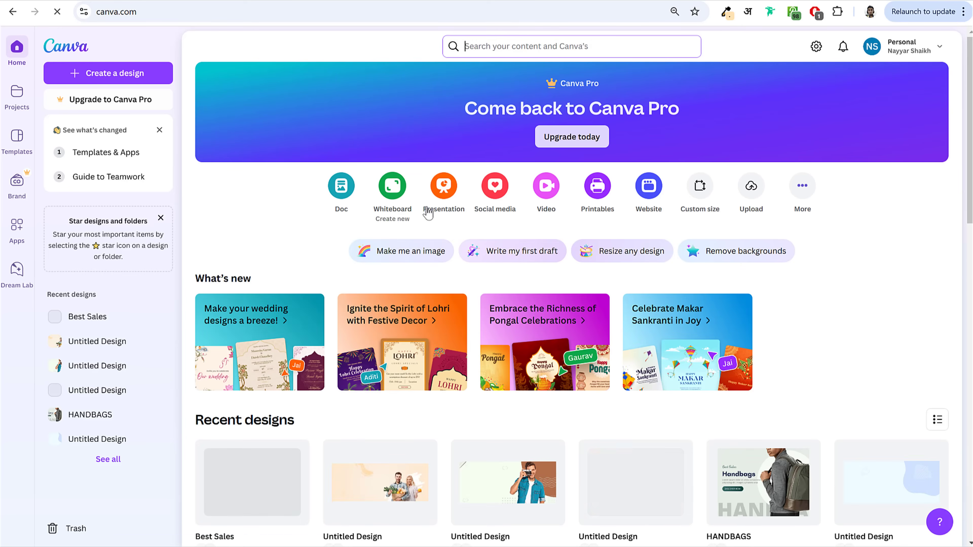
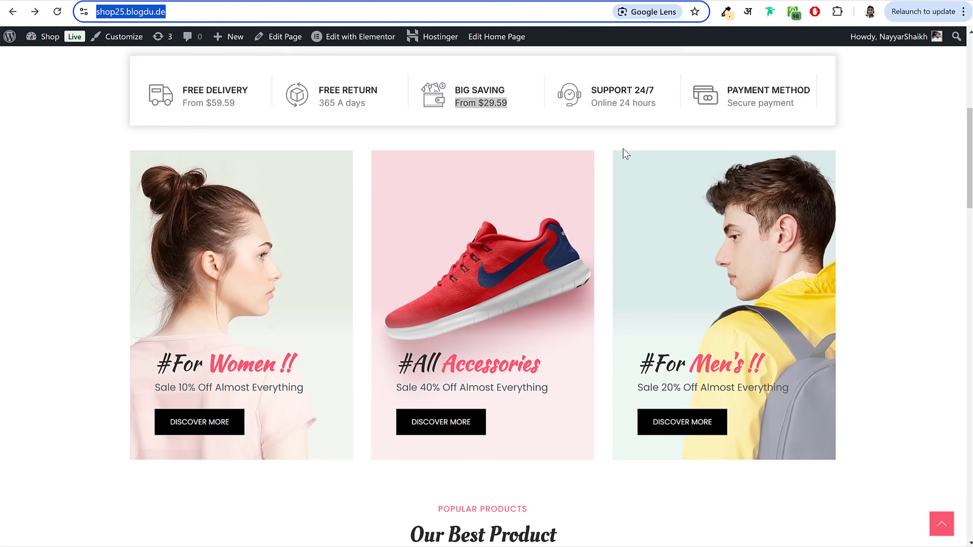
Step: Scroll the live shop homepage to the features bar and the Women, Accessories and Men's banners
scroll(565, 316, up, 3)
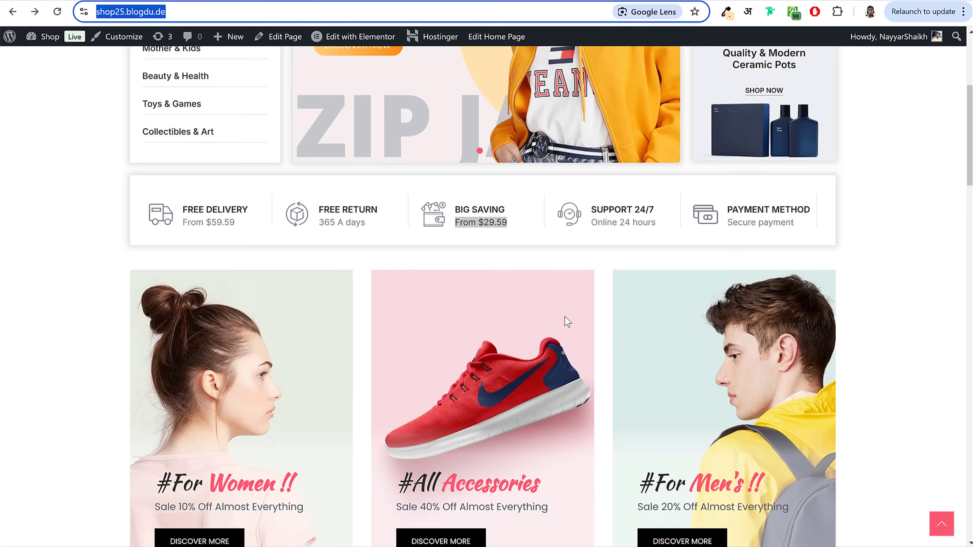
scroll(564, 317, down, 3)
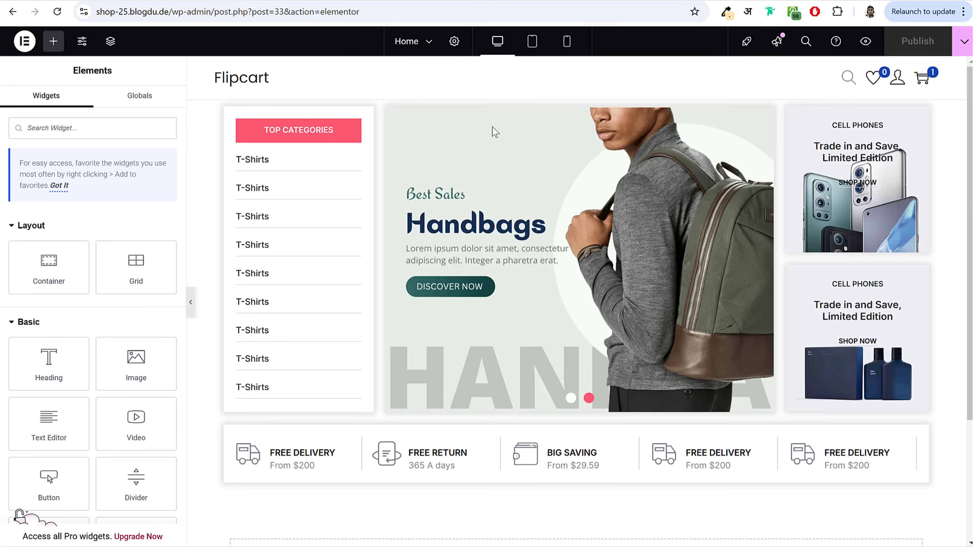
scroll(582, 320, down, 4)
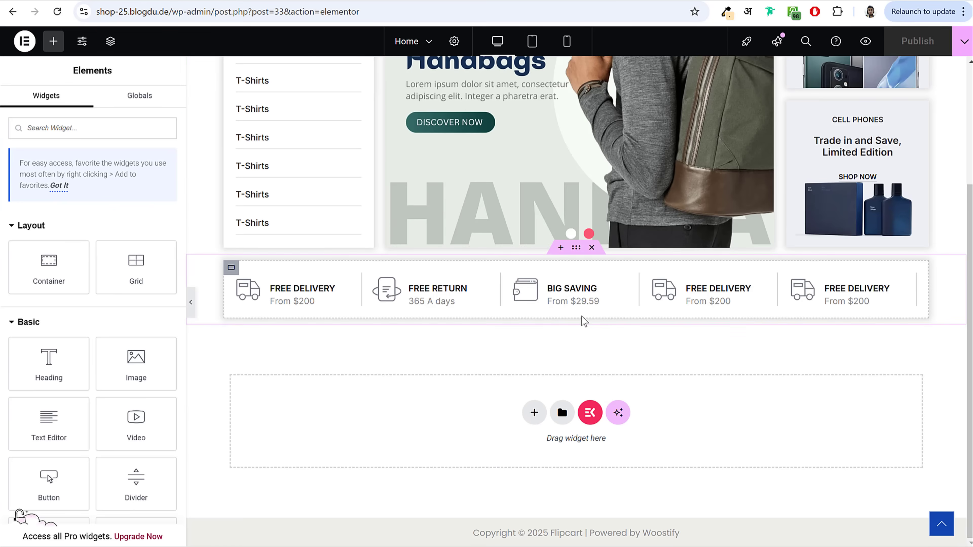
Step: Add a three-column Flexbox container below the features bar
click(535, 413)
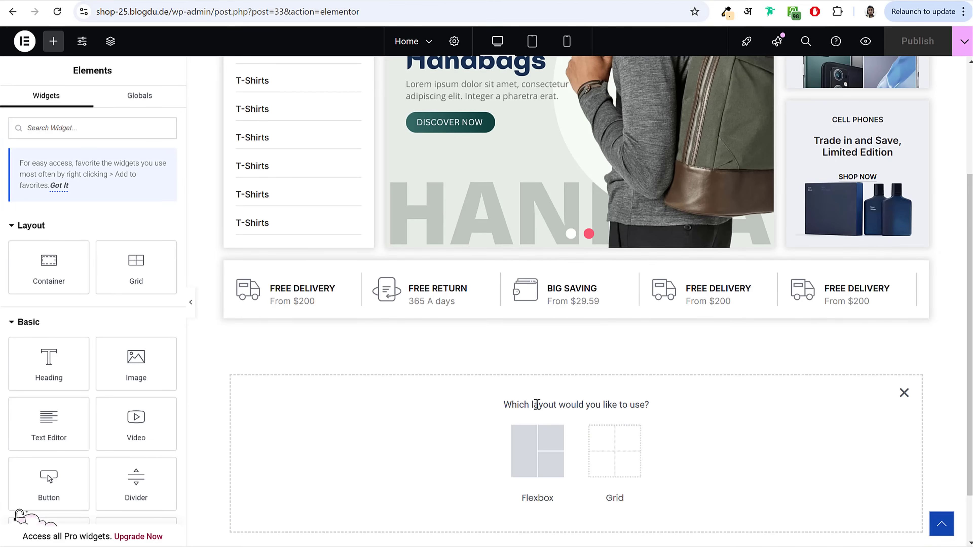
click(538, 457)
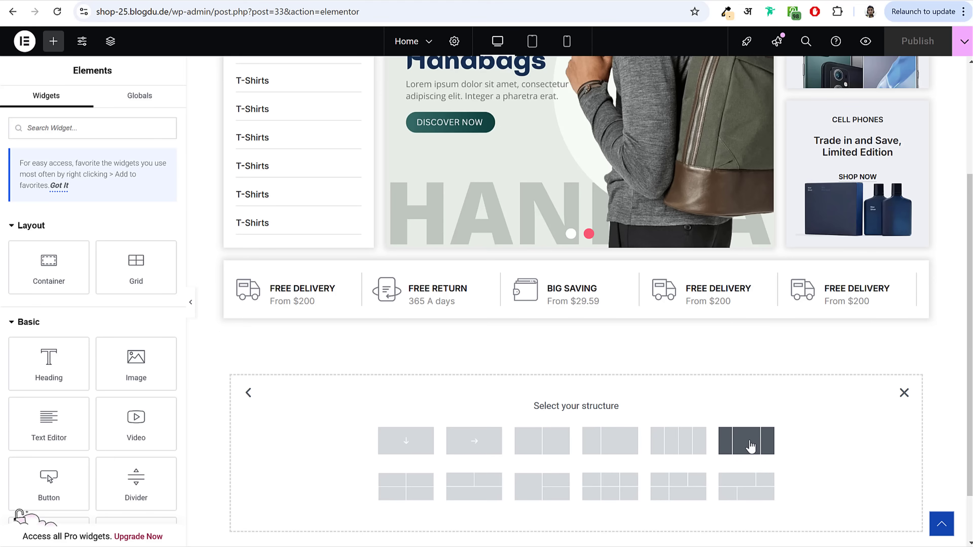
click(750, 446)
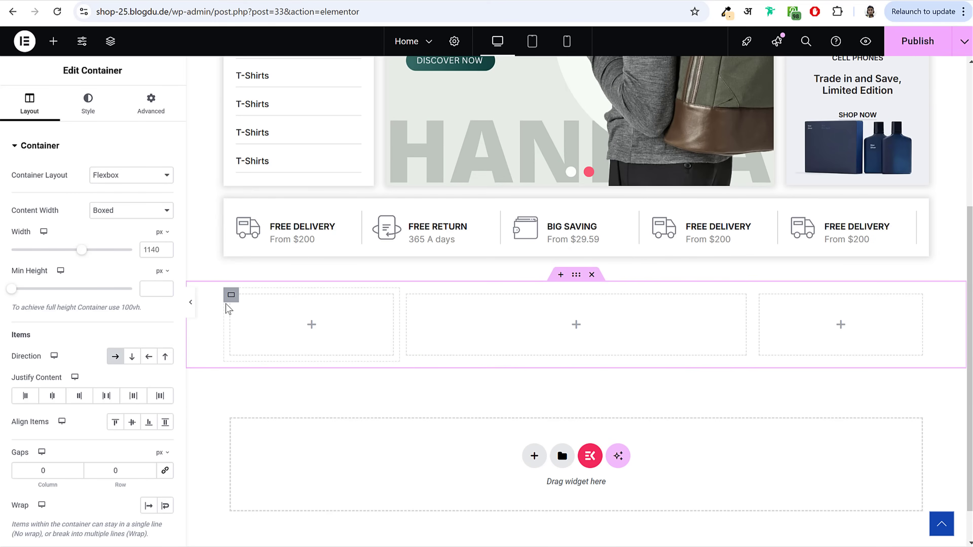
Step: Set the width of all three columns to 33.33%
click(231, 294)
drag(163, 253, 103, 257)
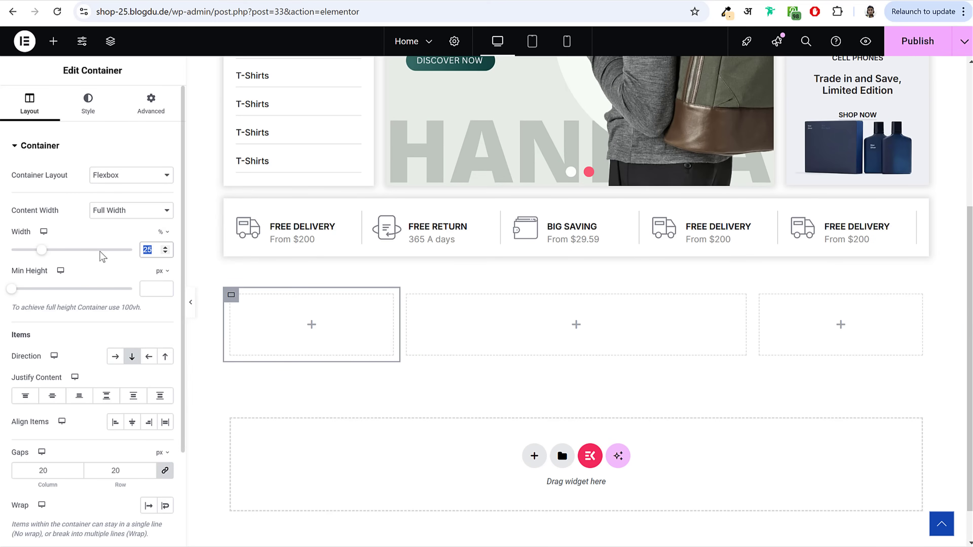
text(33.33)
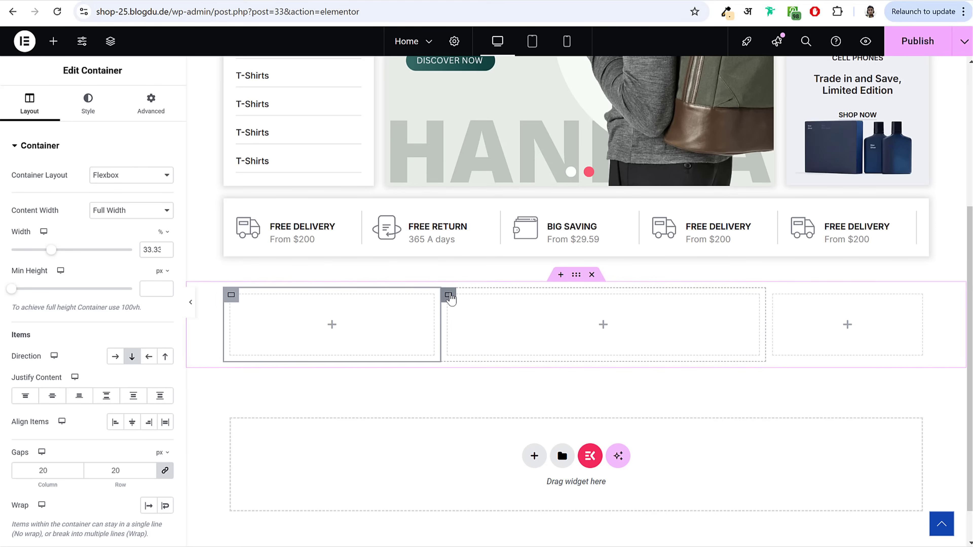
click(448, 295)
double_click(149, 250)
text(33.33)
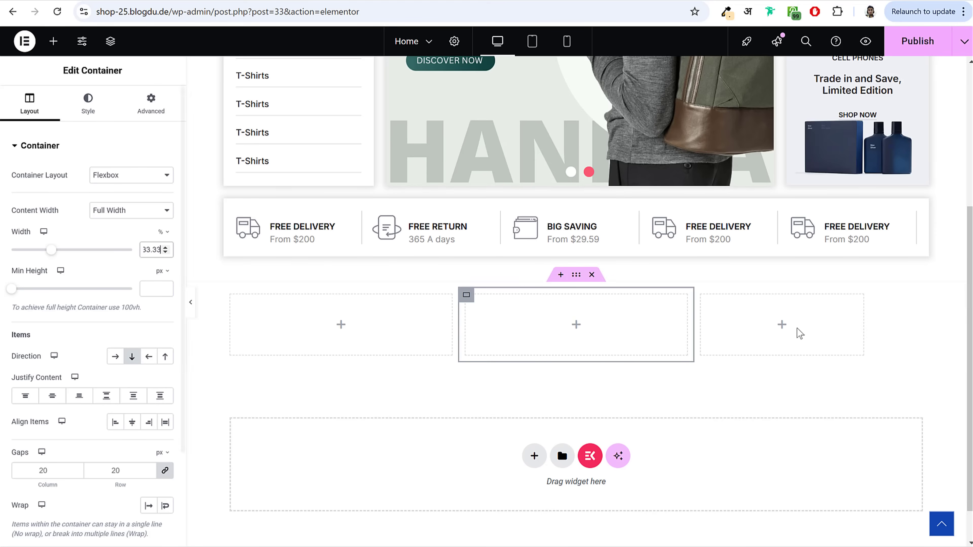
click(701, 294)
double_click(147, 250)
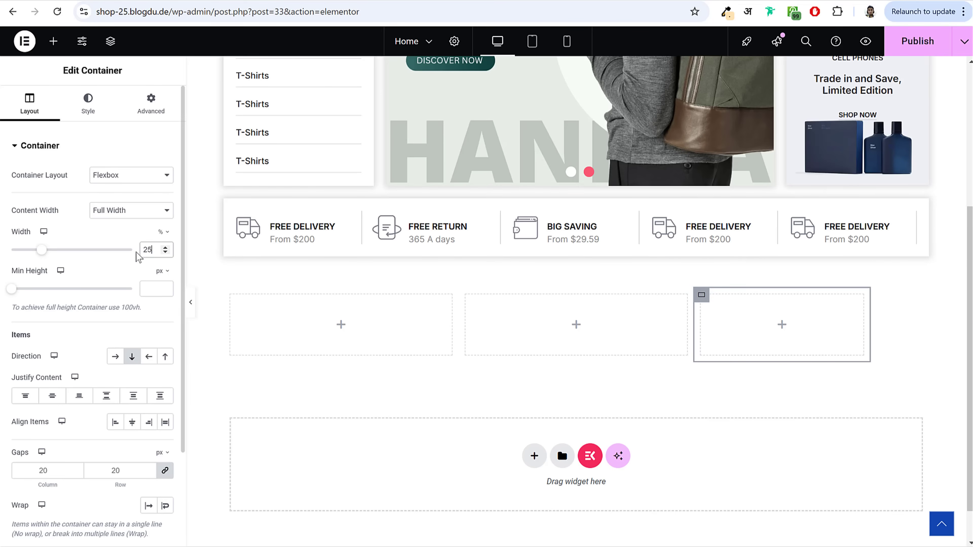
text(33.33)
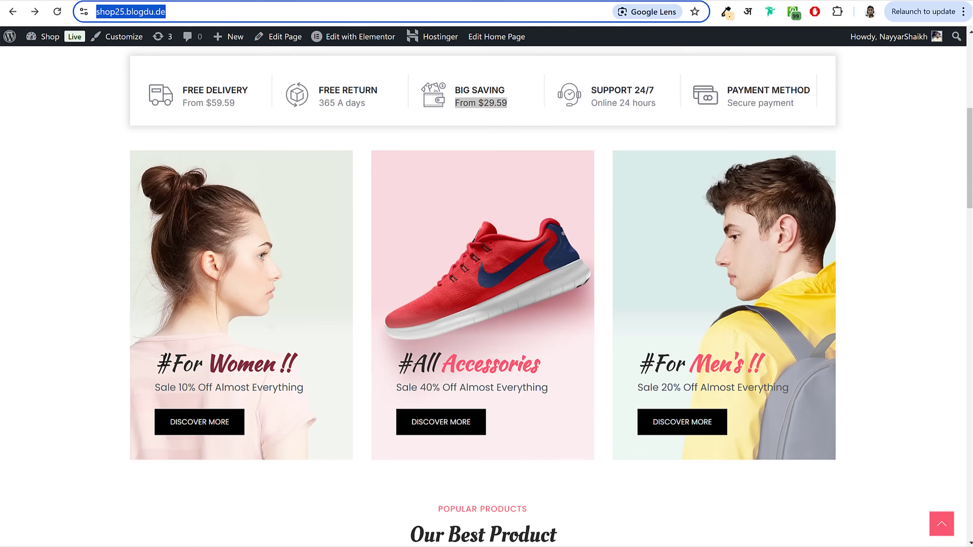
drag(157, 363, 317, 365)
click(317, 365)
scroll(307, 368, down, 3)
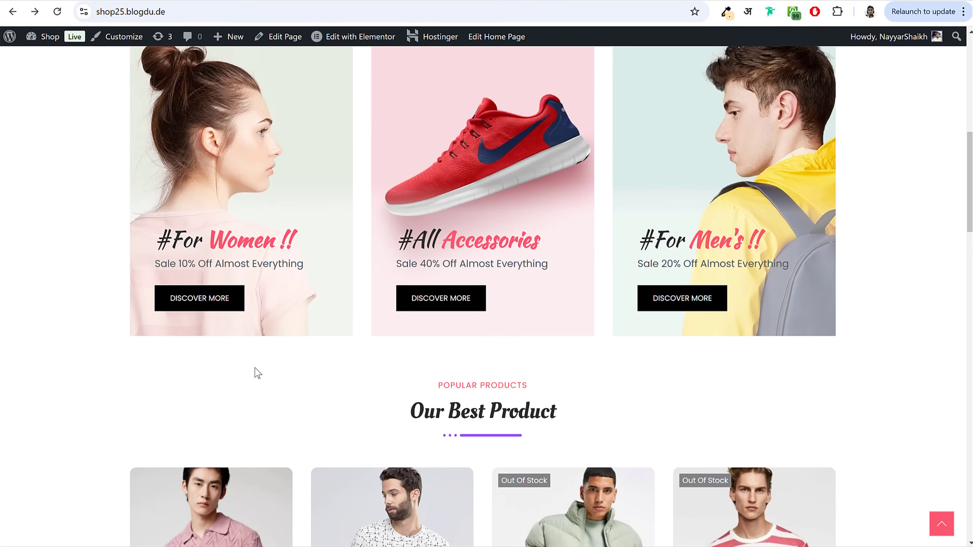
drag(154, 242, 198, 243)
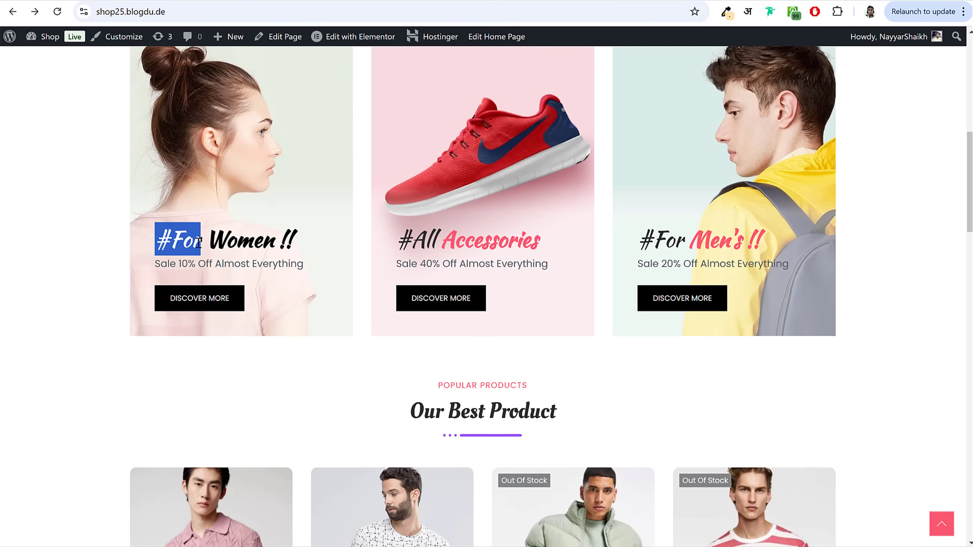
click(199, 242)
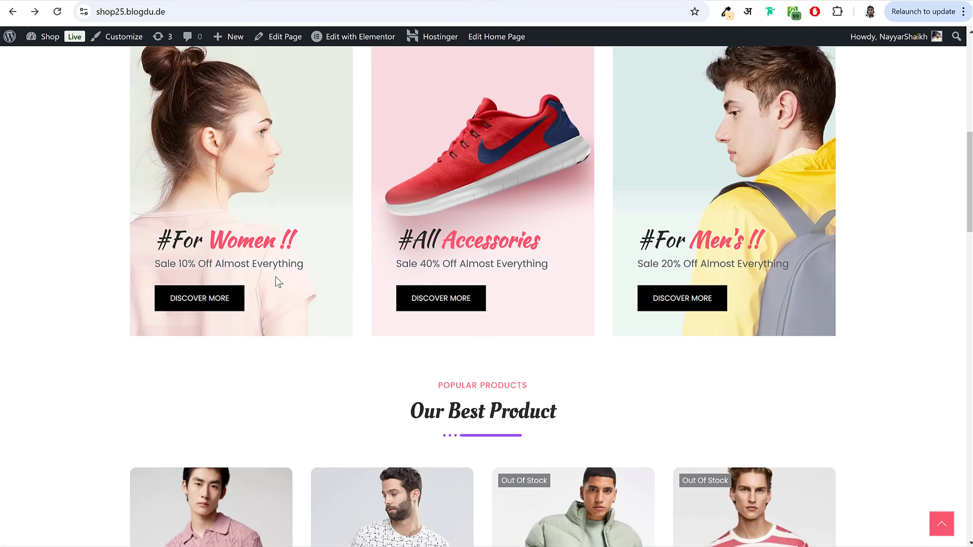
click(241, 1)
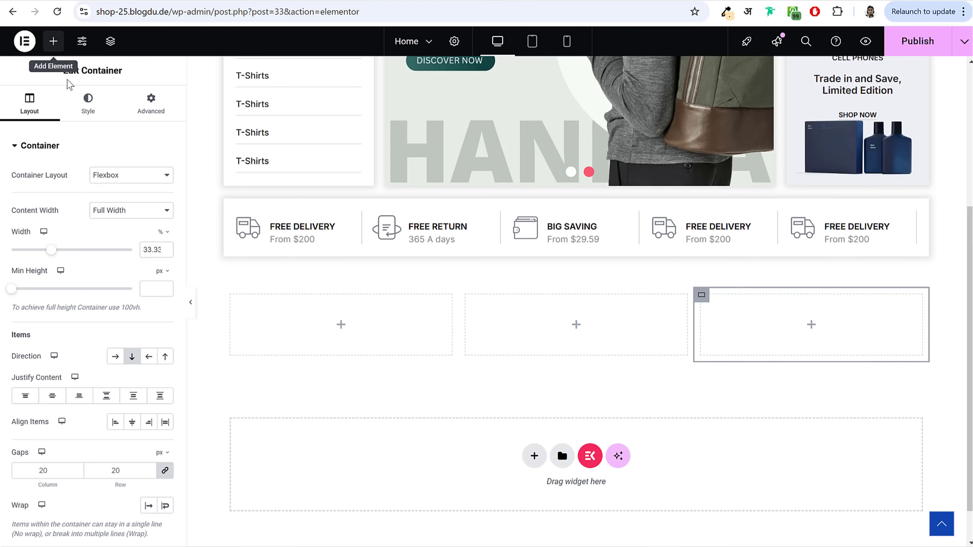
Step: Drop an EKIT Heading into the first column and paste '#For Women !!' as its title
click(53, 41)
text(head)
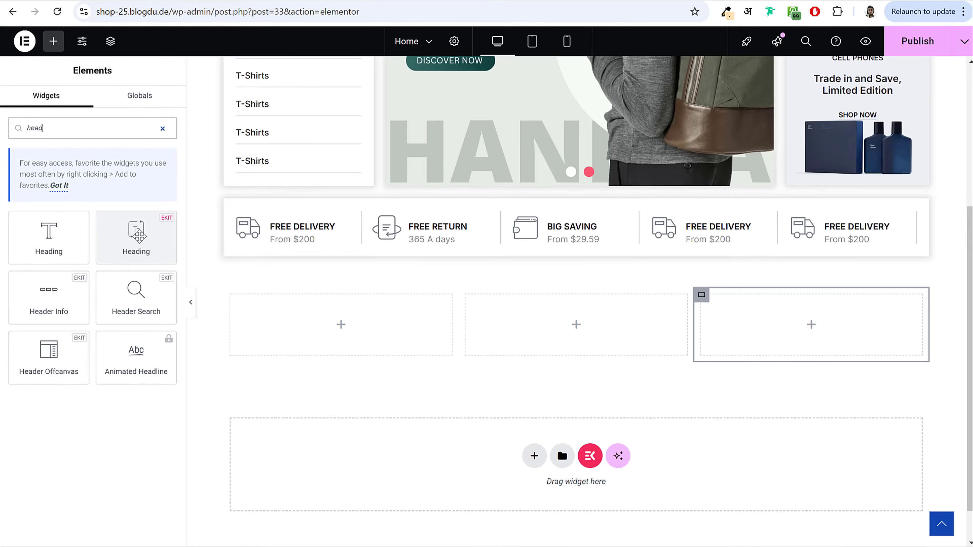
drag(137, 233, 356, 324)
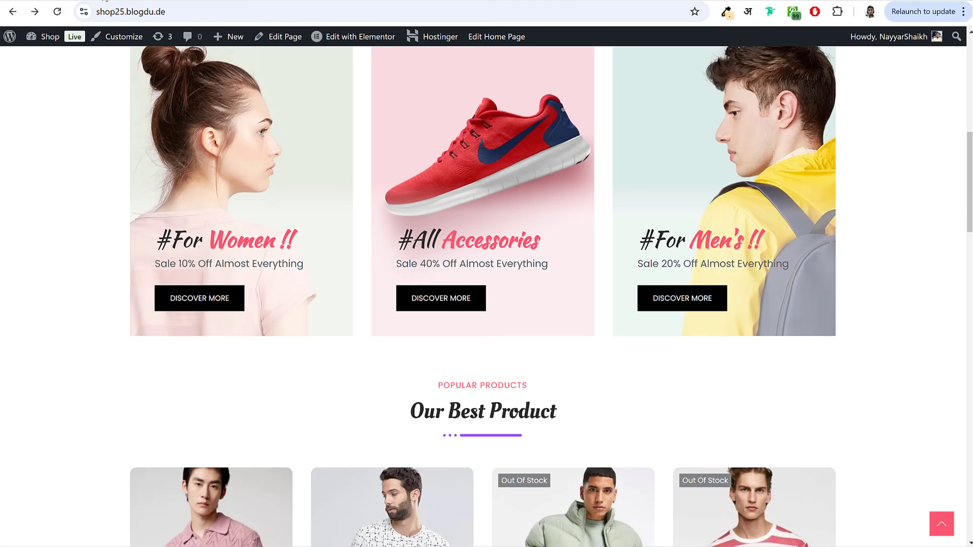
drag(156, 241, 291, 245)
key(ctrl+c)
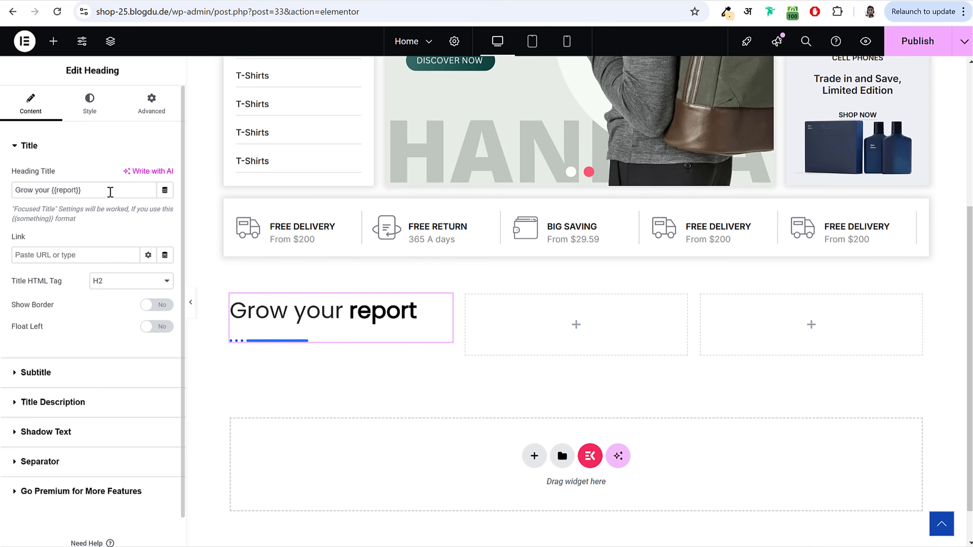
drag(52, 189, 15, 190)
key(ctrl+v)
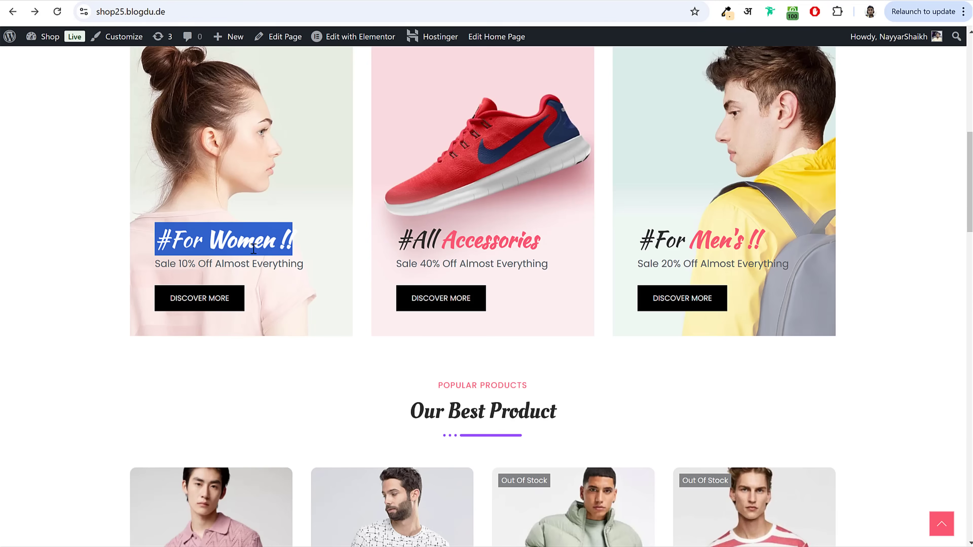
Step: Rewrite the title as '#For {{Women !!}}' so 'Women !!' is bolded
click(305, 278)
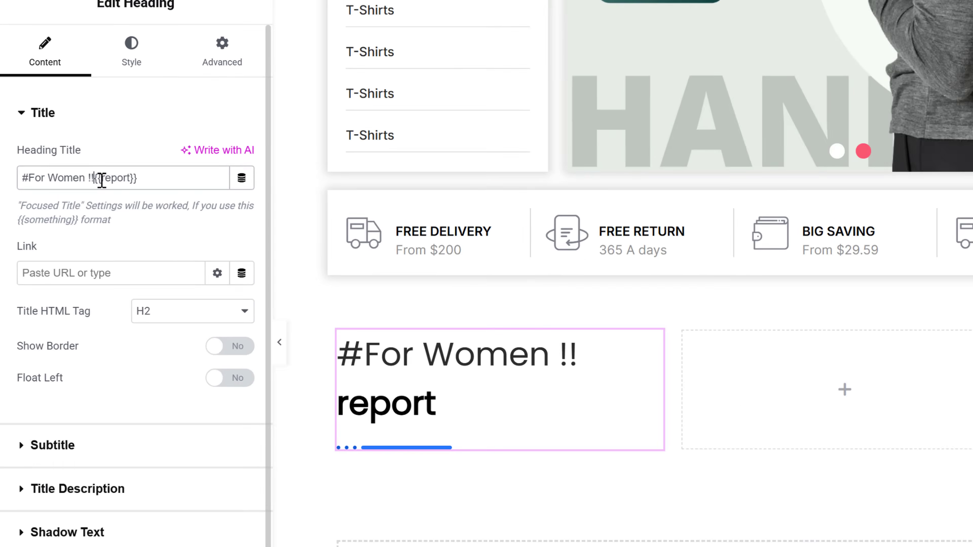
drag(69, 192, 115, 180)
key(BackSpace)
key(ctrl+x)
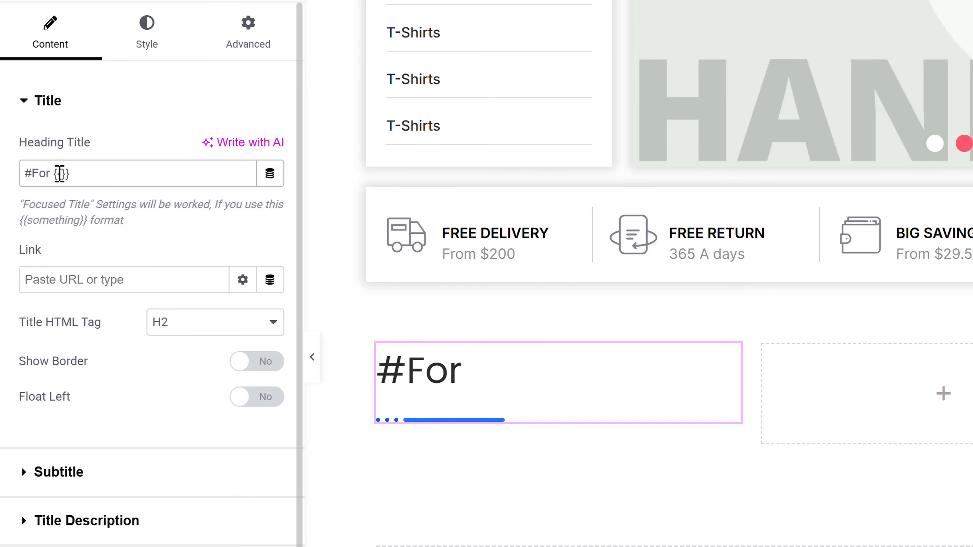
click(65, 174)
key(ctrl+v)
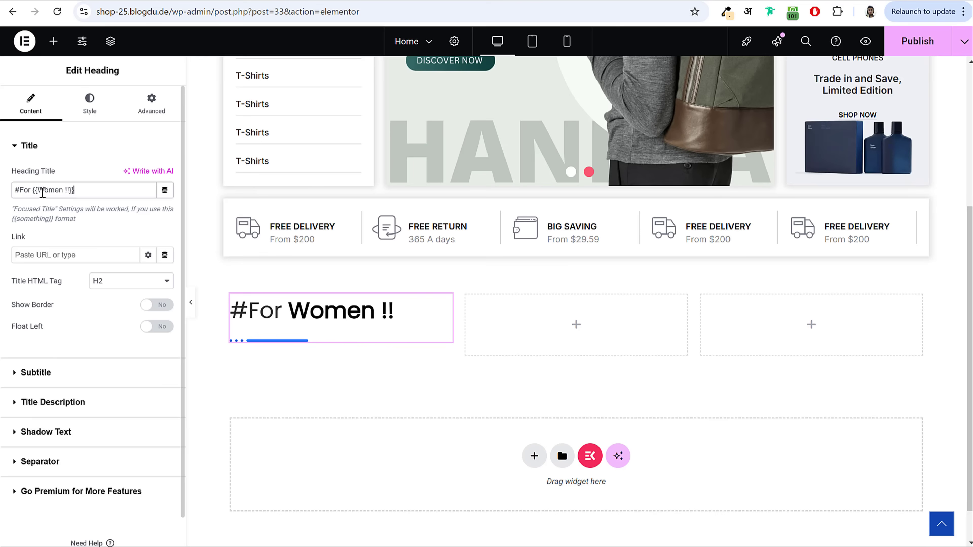
drag(18, 206, 82, 227)
click(89, 228)
click(72, 222)
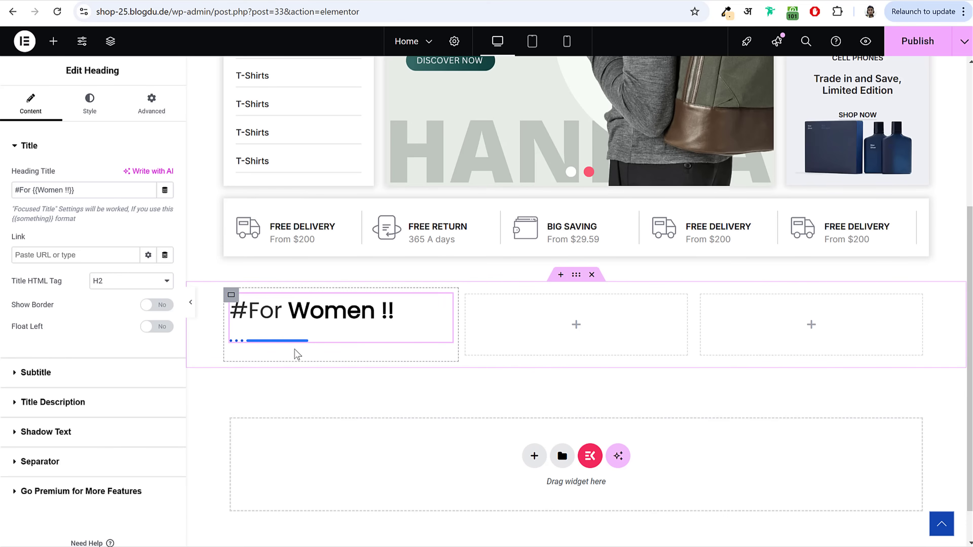
click(40, 462)
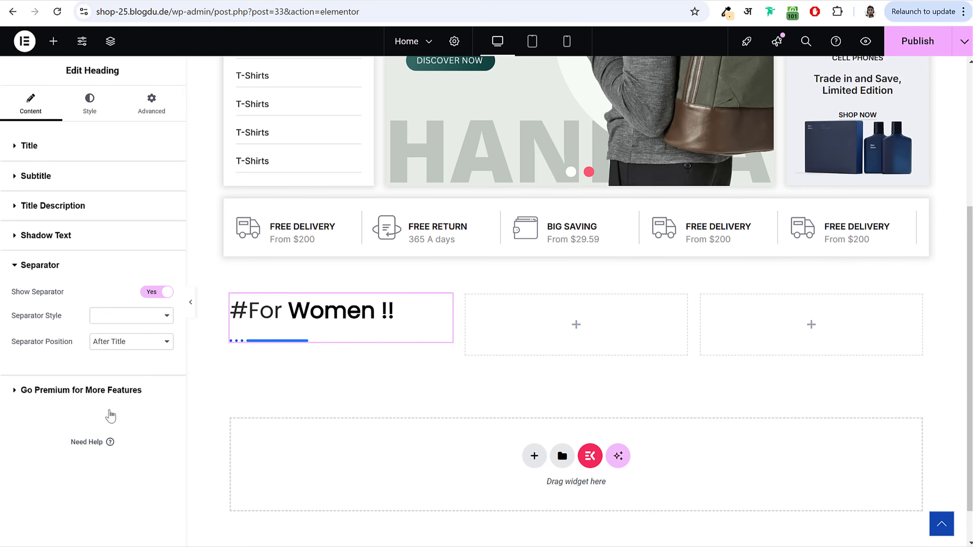
Step: Hide the heading's separator and copy the 'Sale 10% Off Almost Everything' line from the live page
click(150, 293)
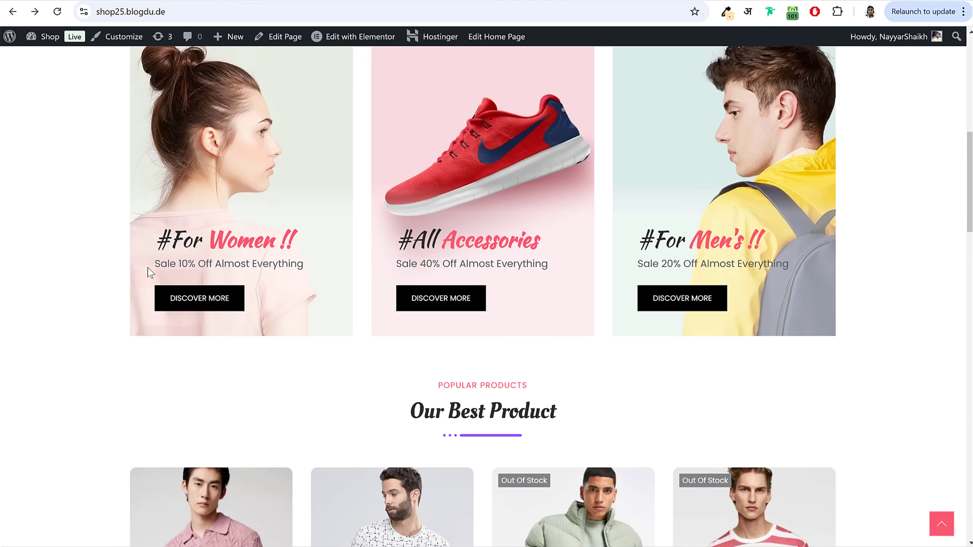
drag(148, 267, 191, 266)
click(293, 263)
drag(303, 264, 157, 265)
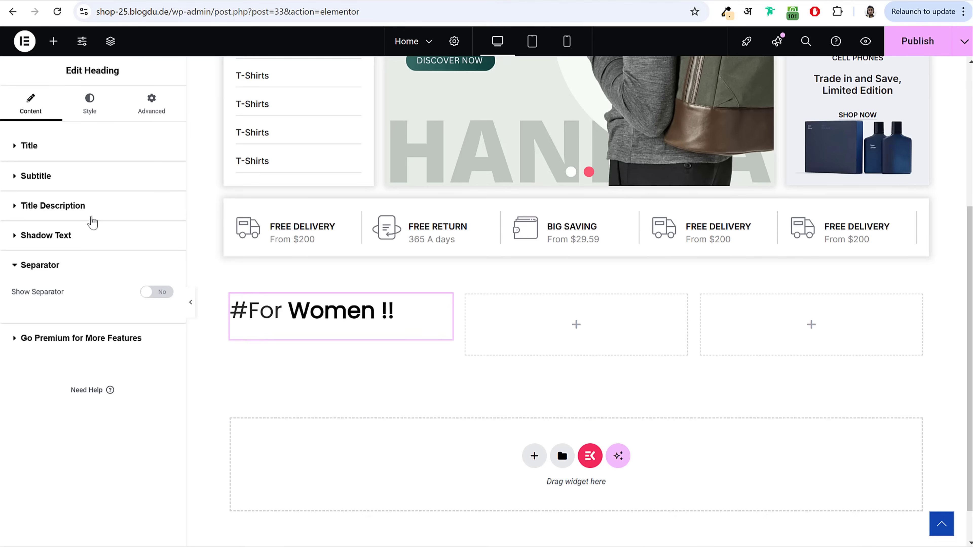
Step: Enable the heading description as 'Sale 10% Off Almost Everything' and show the Style settings
click(89, 207)
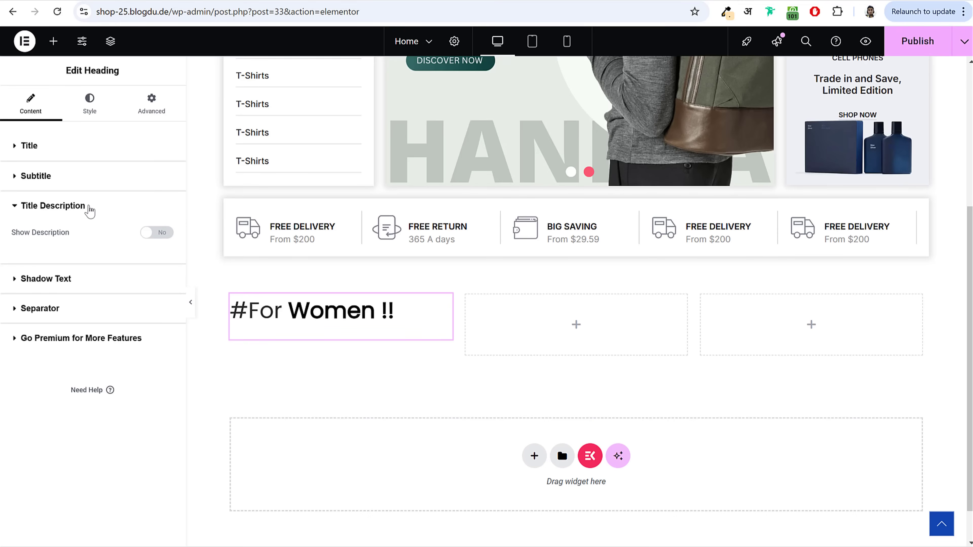
click(145, 232)
triple_click(84, 426)
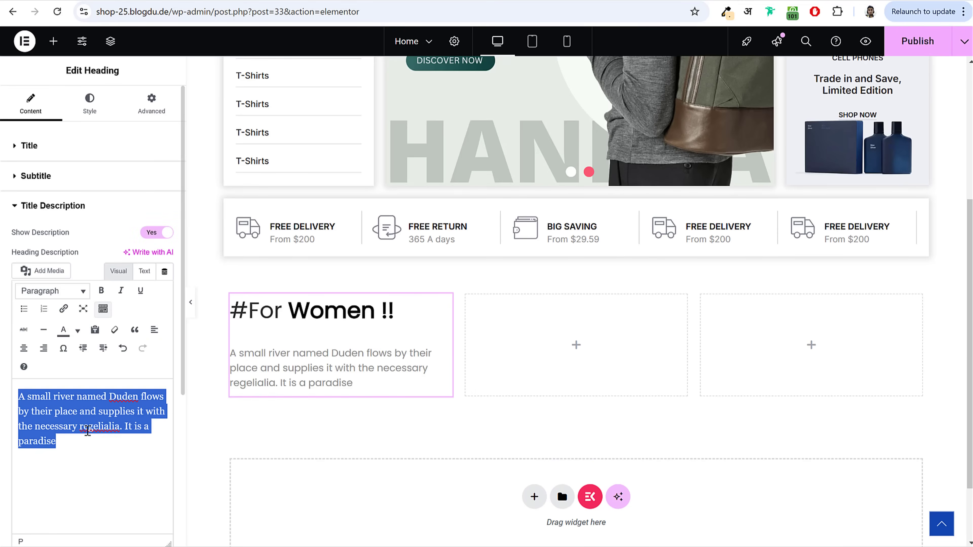
key(ctrl+v)
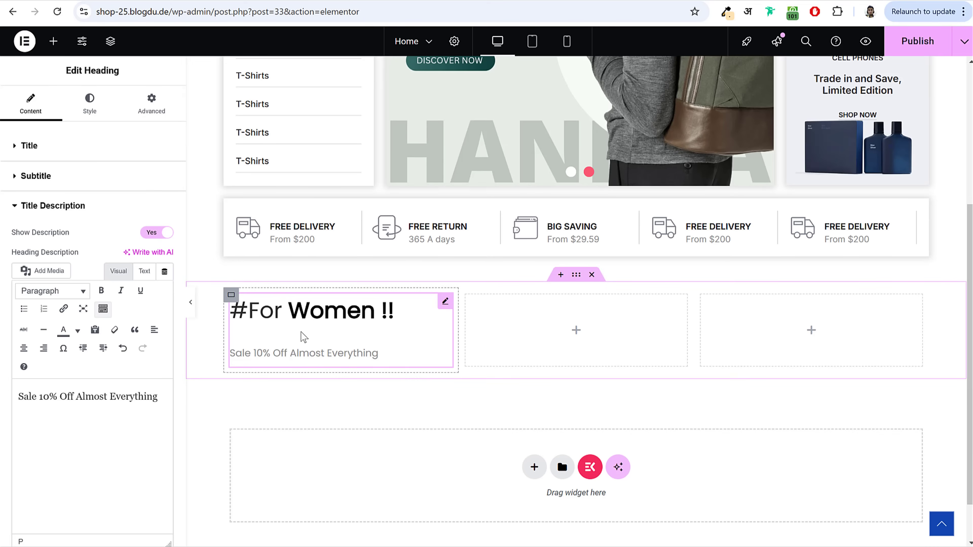
scroll(168, 398, down, 6)
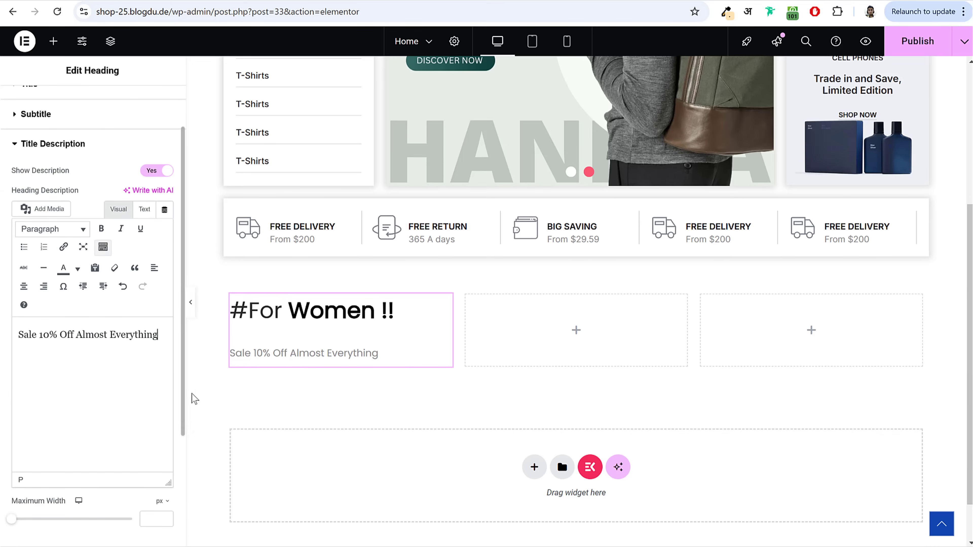
scroll(177, 408, up, 6)
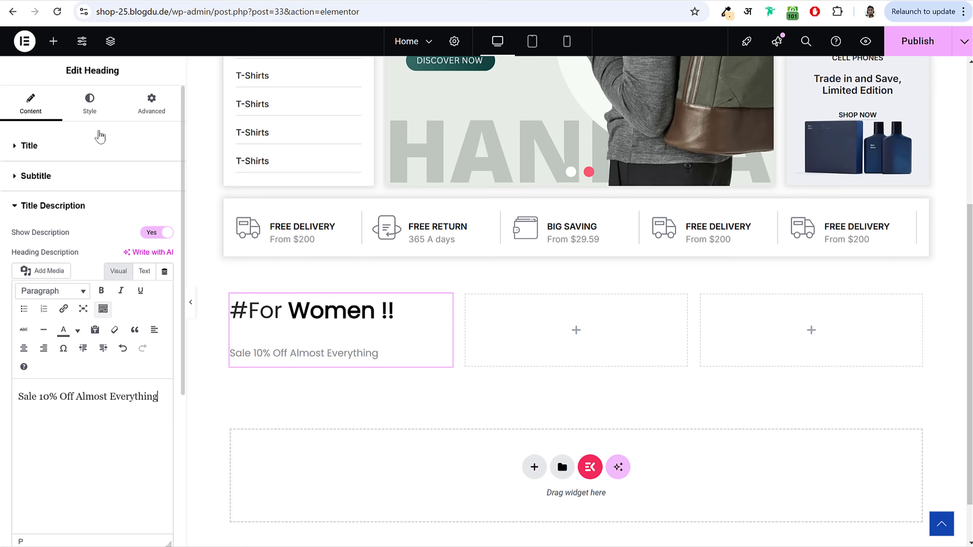
click(94, 109)
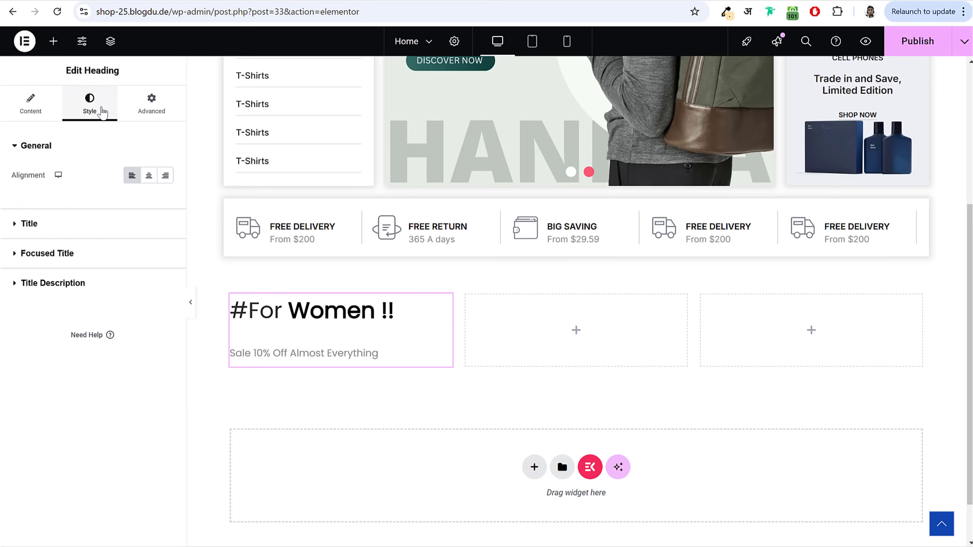
Step: Set the top margins of the Title Description and the Title to 0
click(86, 287)
click(34, 331)
text(0)
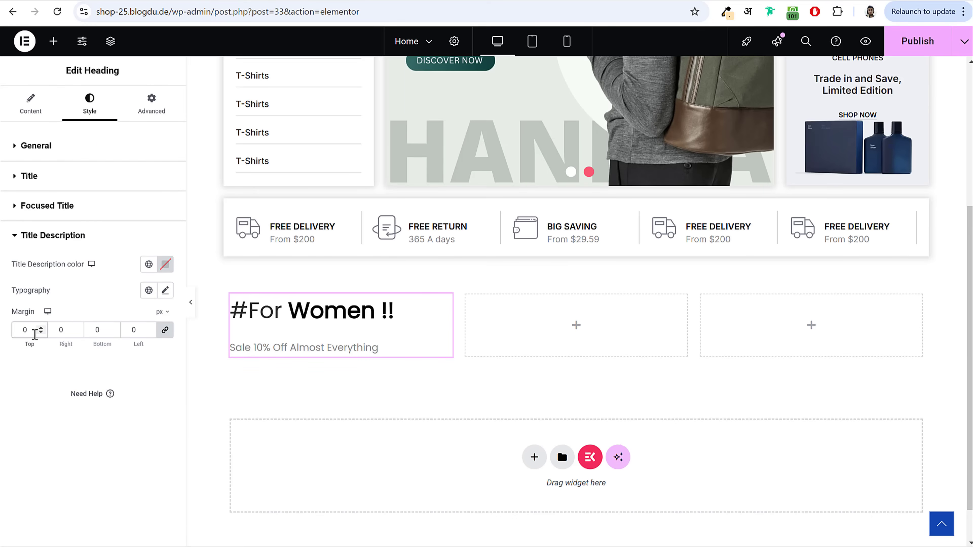
click(45, 177)
click(31, 296)
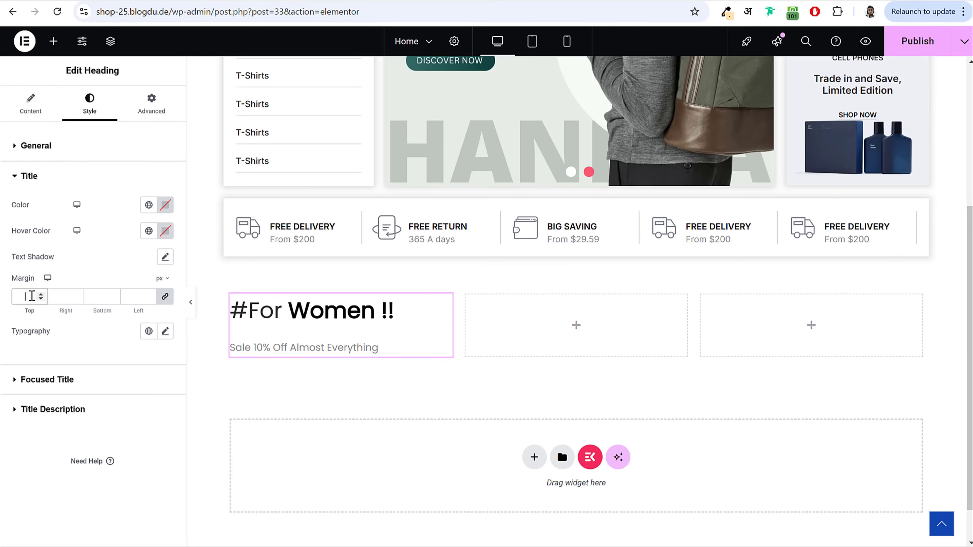
text(0)
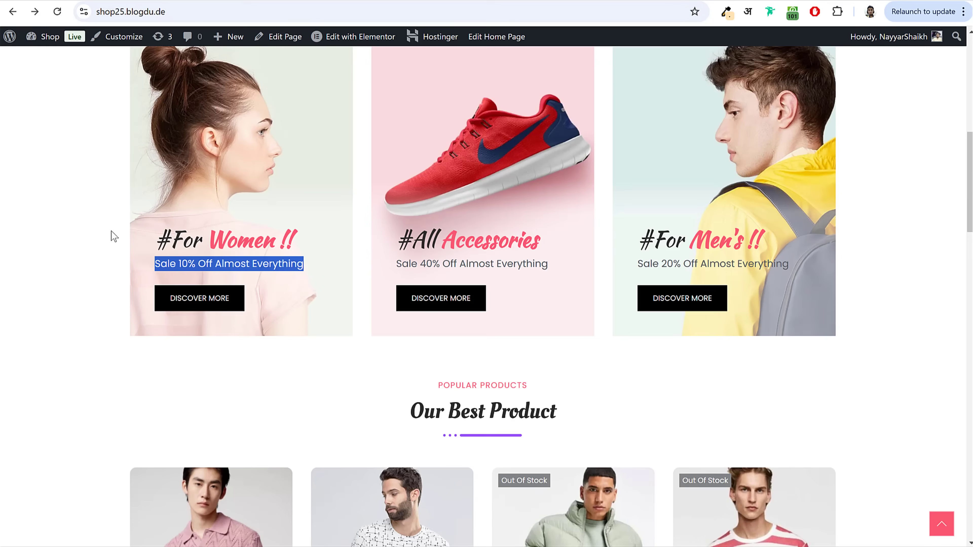
click(113, 232)
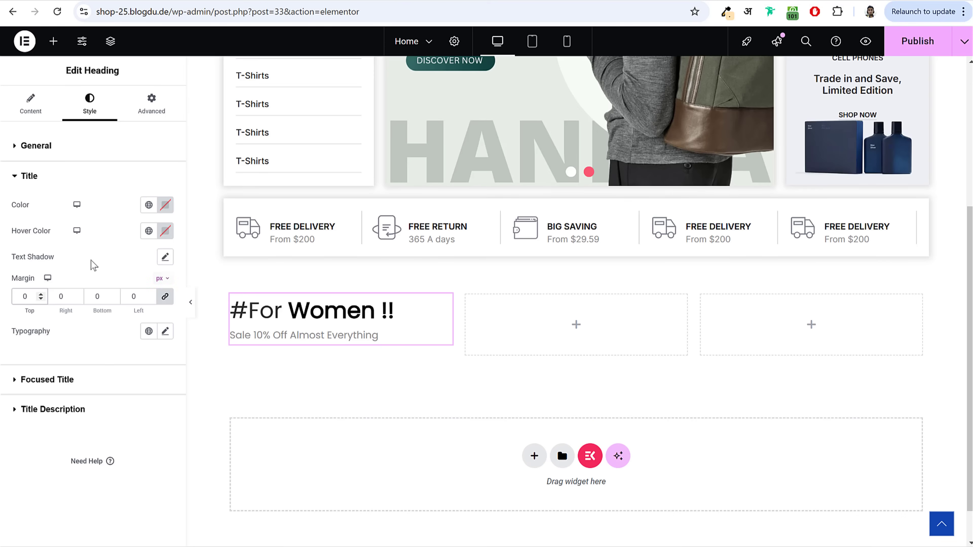
Step: Change the title's typography font family to Kaushan Script, after briefly trying Oleo Script
click(164, 333)
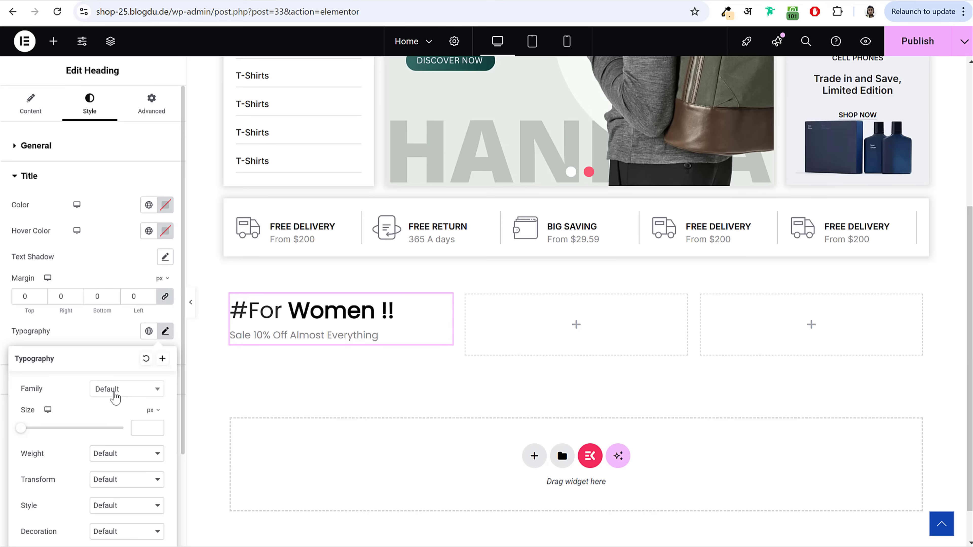
click(135, 395)
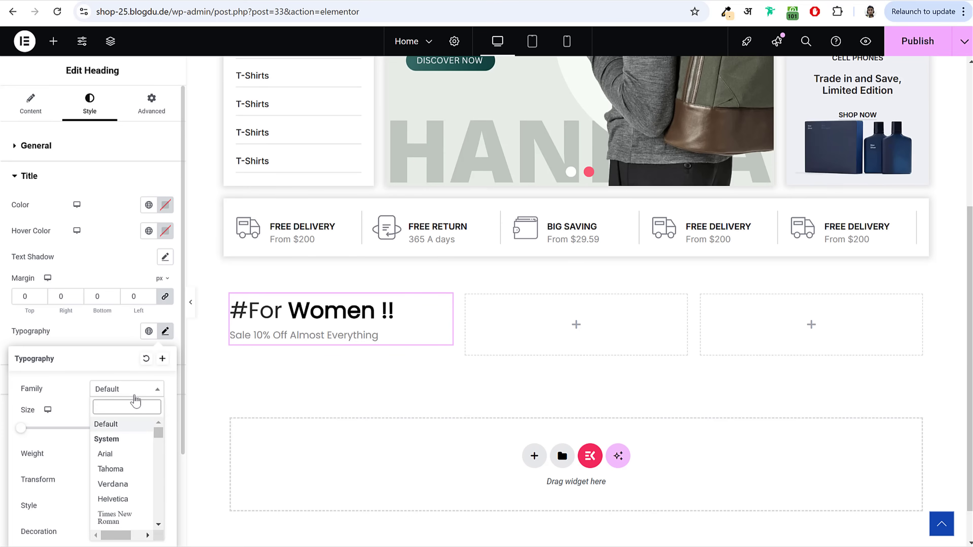
text(scripty)
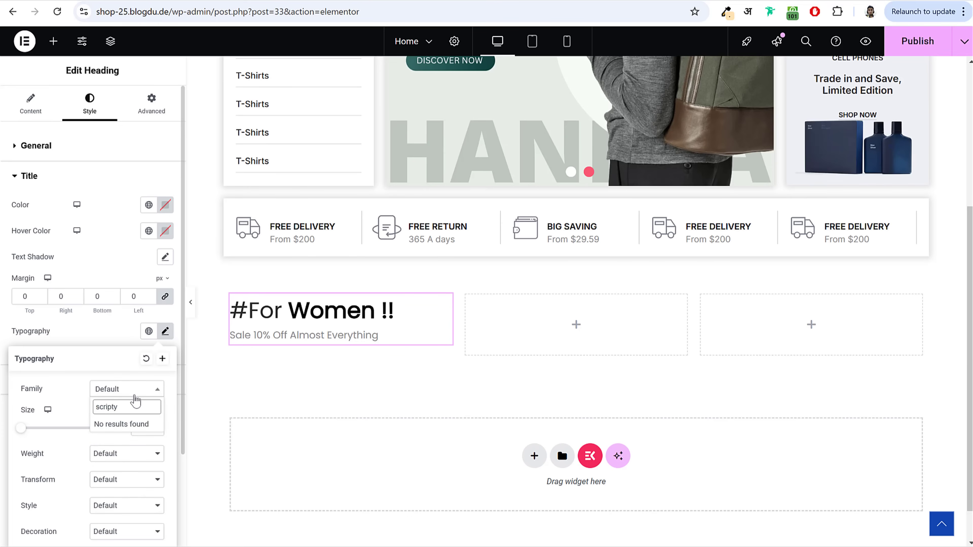
key(BackSpace)
scroll(237, 412, down, 1)
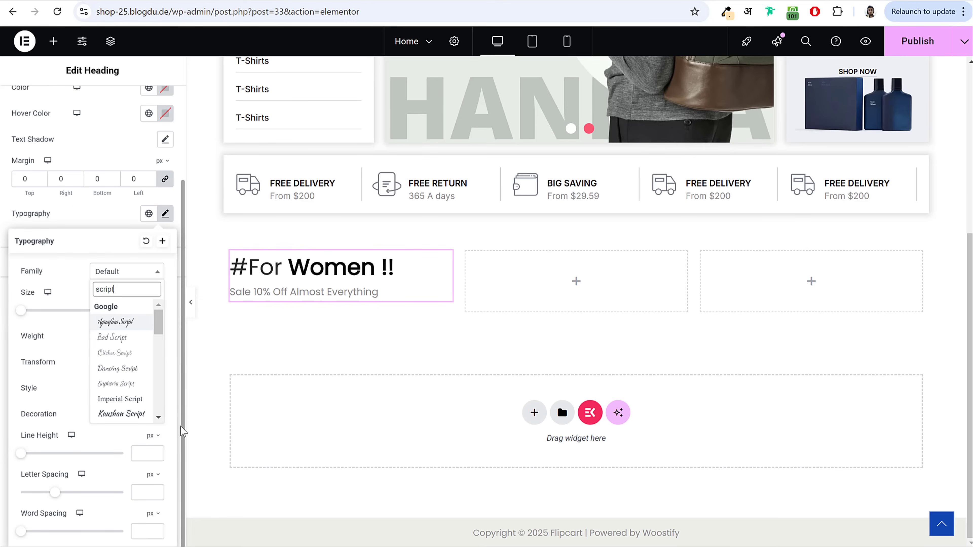
drag(159, 318, 166, 394)
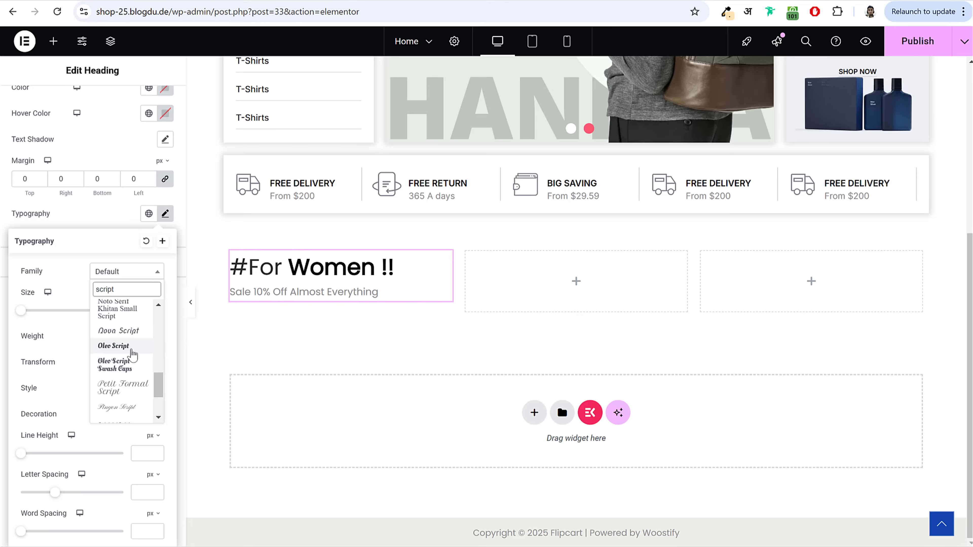
click(129, 347)
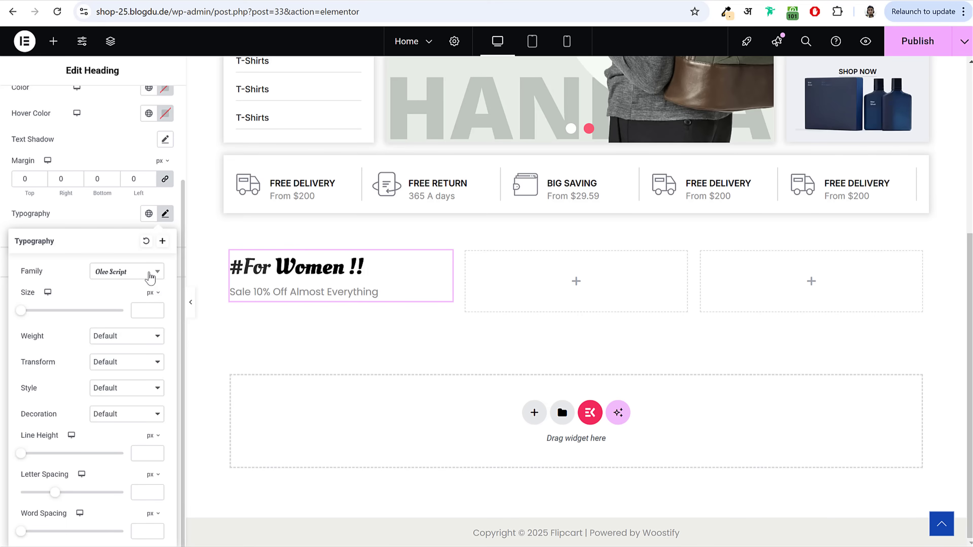
click(150, 277)
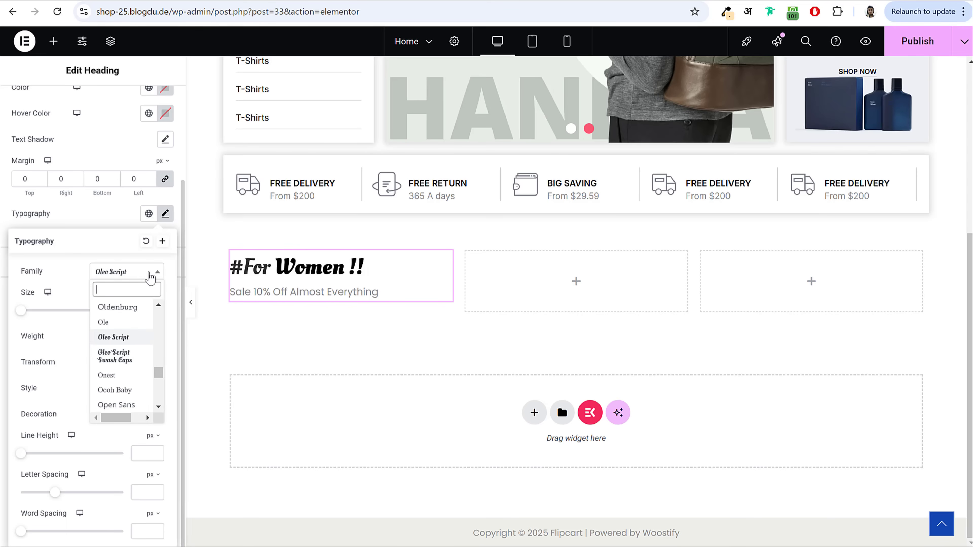
text(kaush)
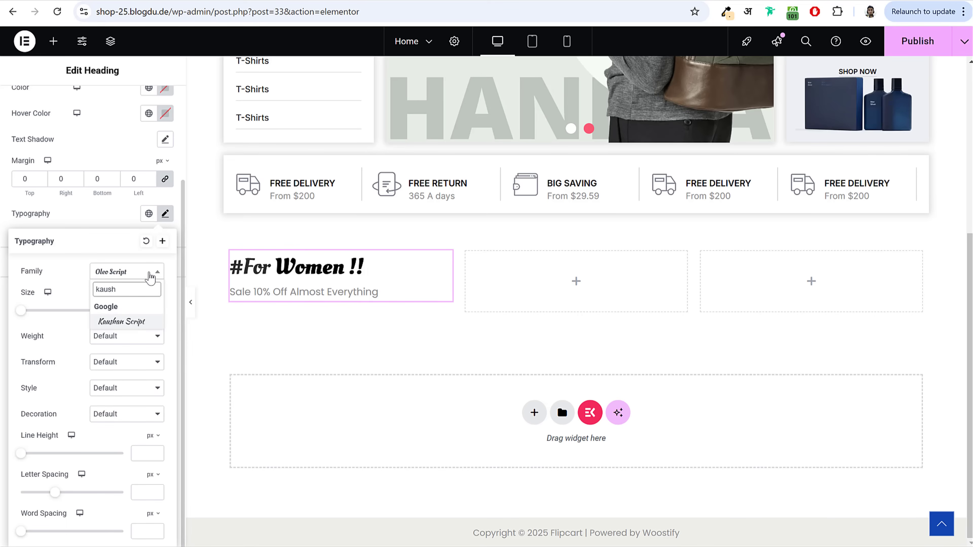
click(130, 322)
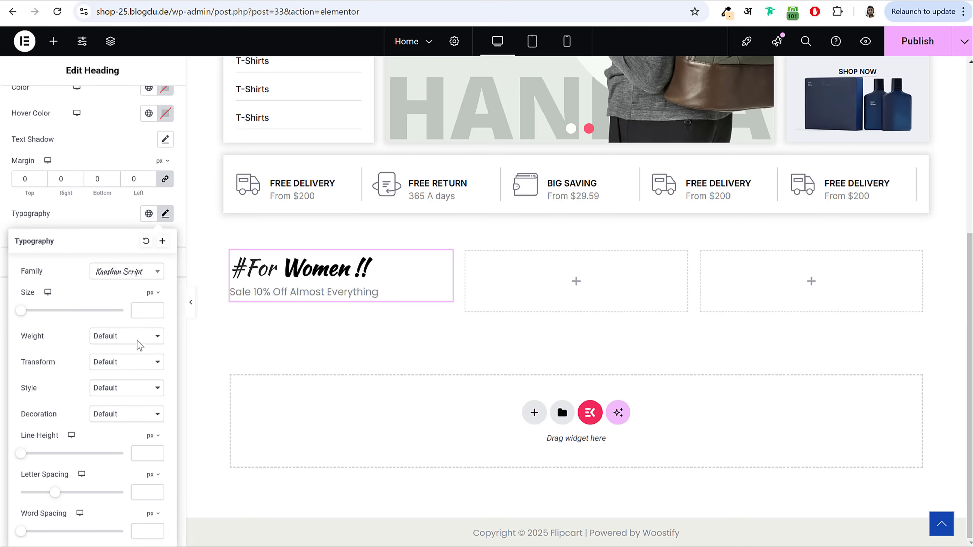
click(103, 218)
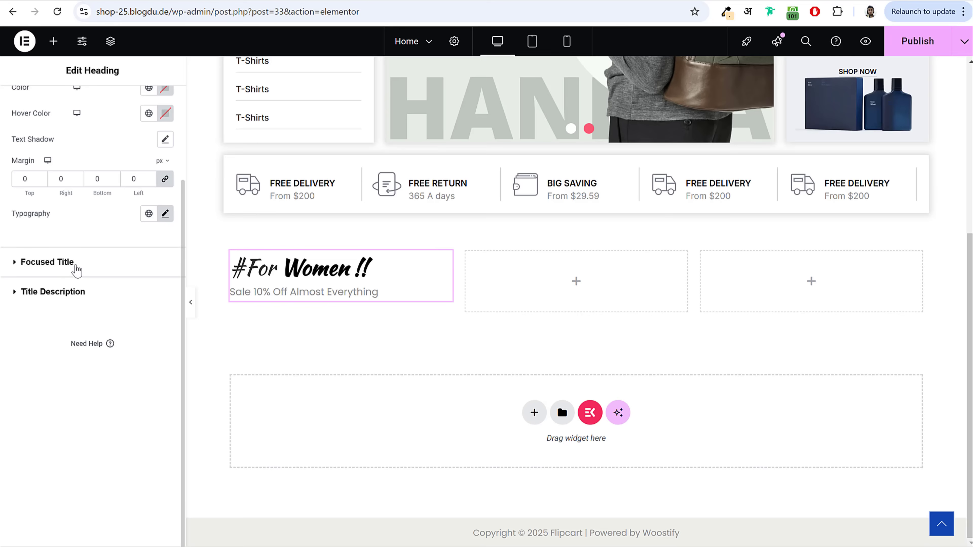
click(75, 268)
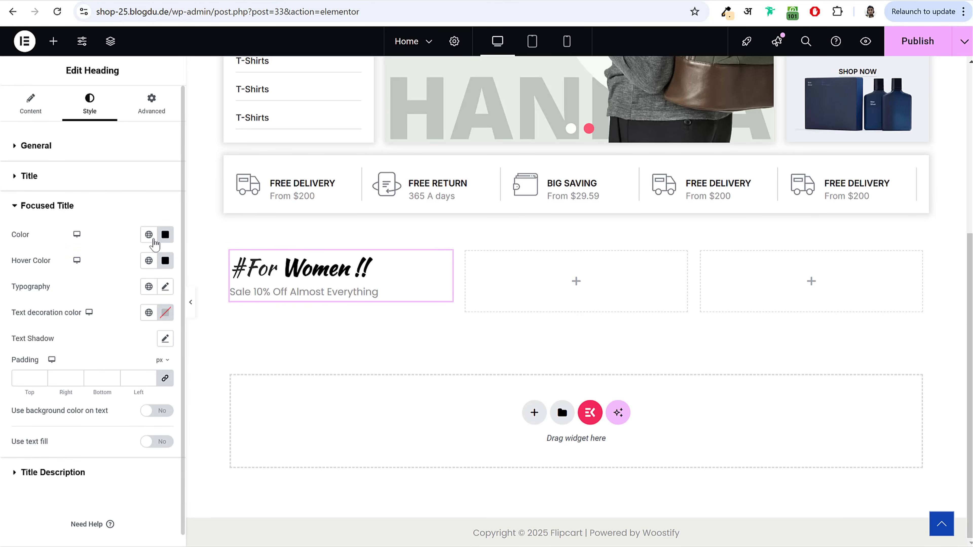
Step: Color the focused 'Women !!' global Pink, with Theme Extra Color 1 yellow on hover
click(153, 239)
click(77, 390)
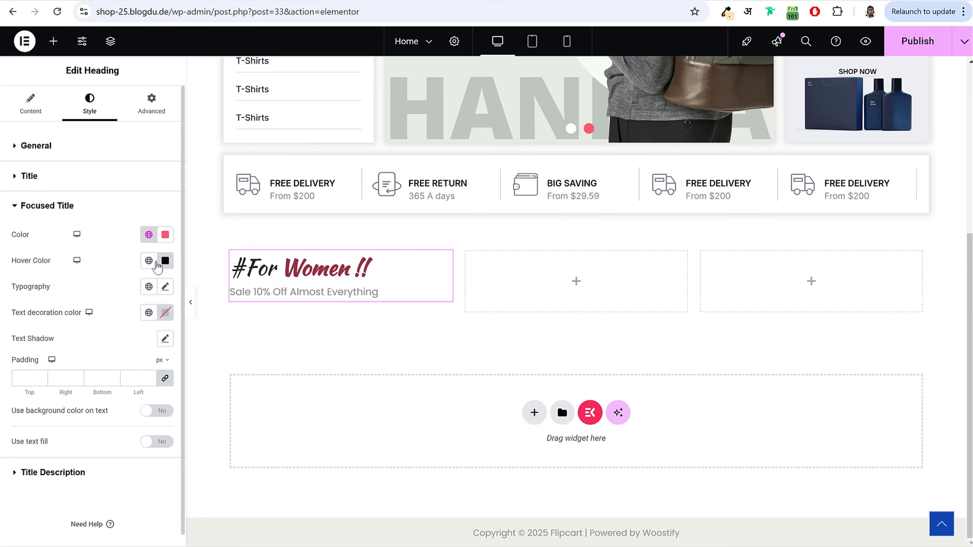
click(155, 264)
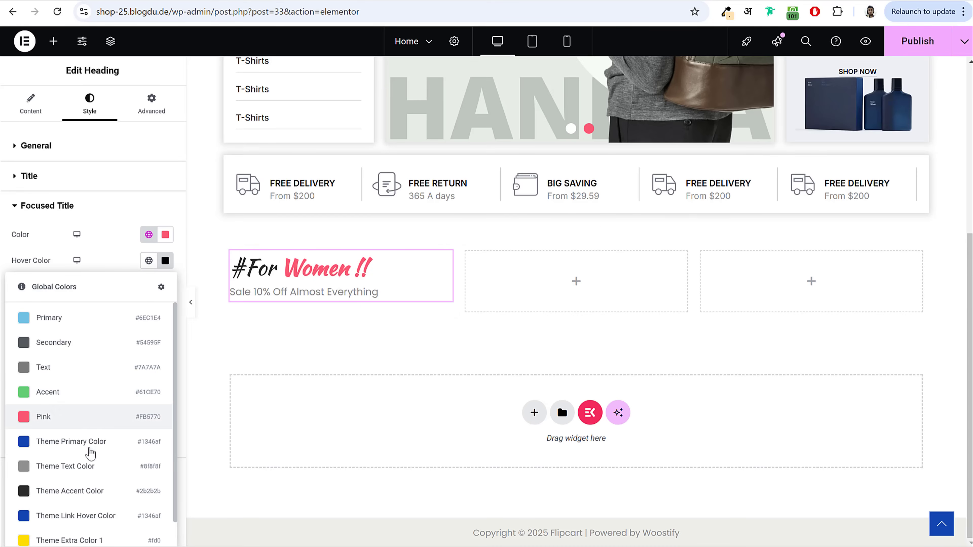
scroll(91, 483, down, 1)
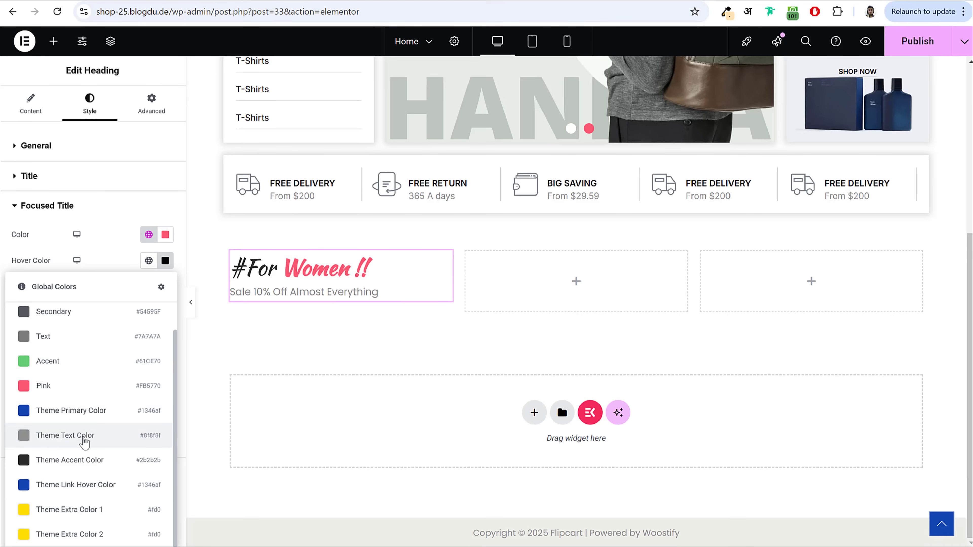
click(65, 509)
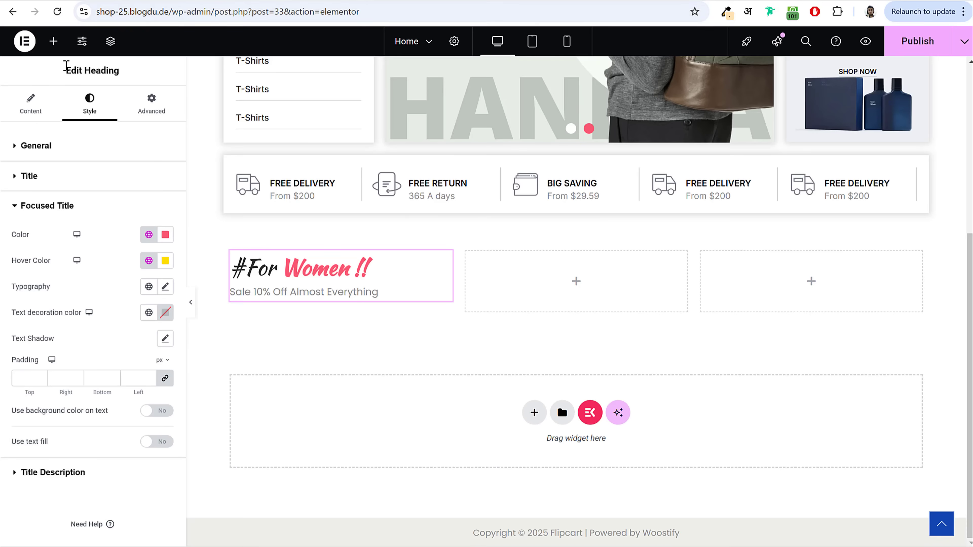
click(50, 47)
Step: Add a Button under the heading labelled DISCOVER MORE and linked to the Shop page
text(butt)
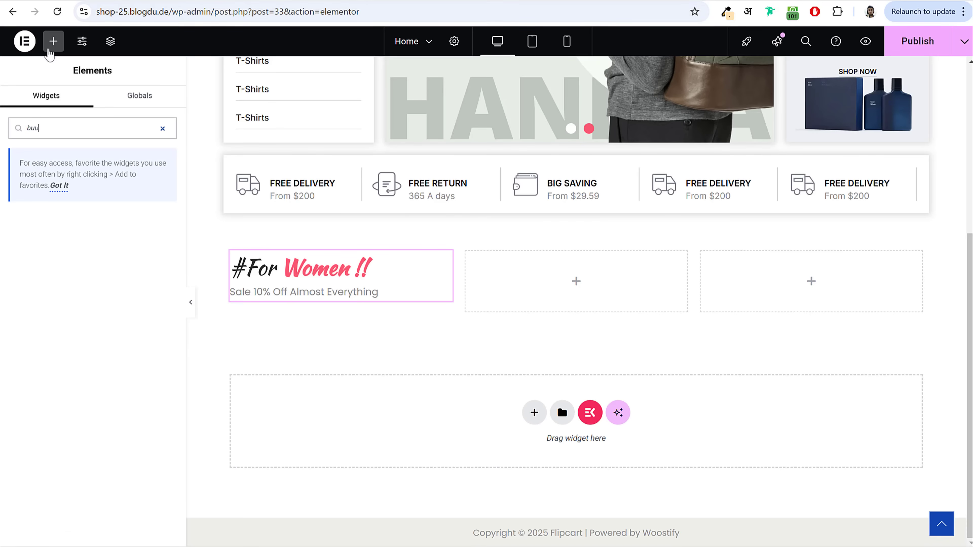
drag(60, 240, 316, 283)
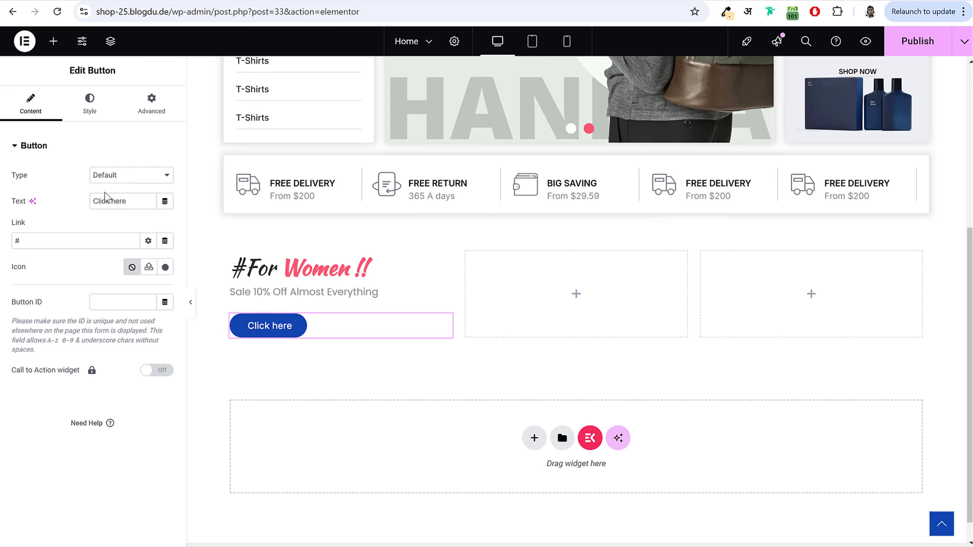
drag(104, 201, 139, 200)
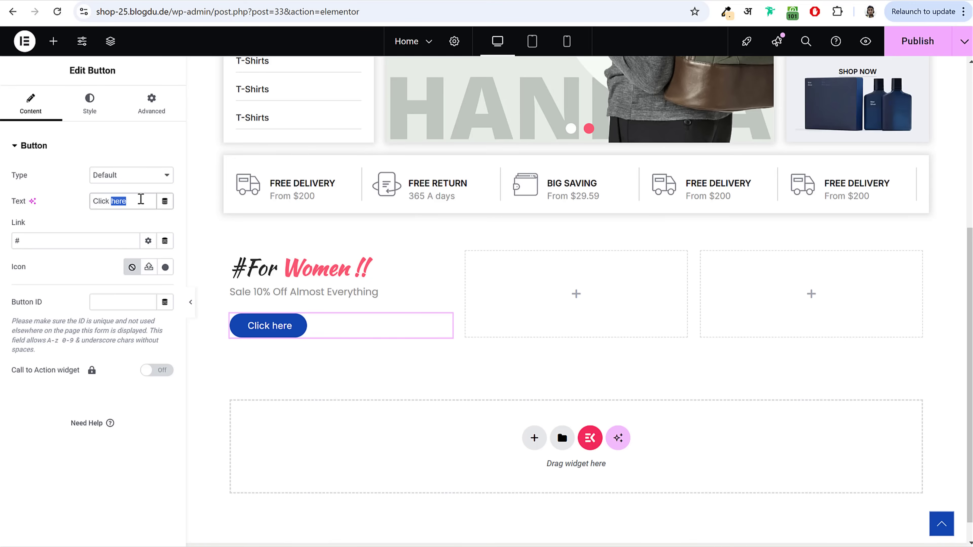
text(Almost Everything)
key(ctrl+a)
text(DISCOVER MORE)
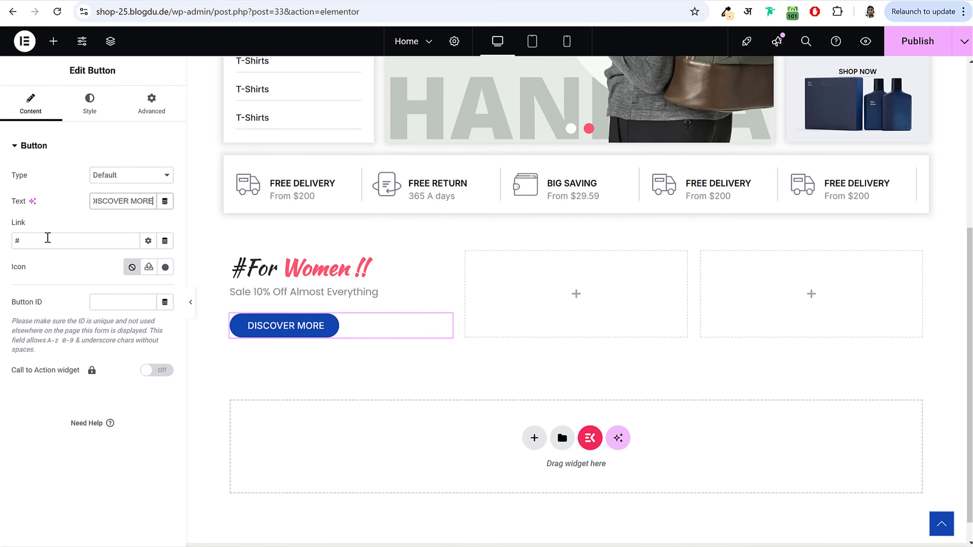
click(47, 238)
key(ctrl+a)
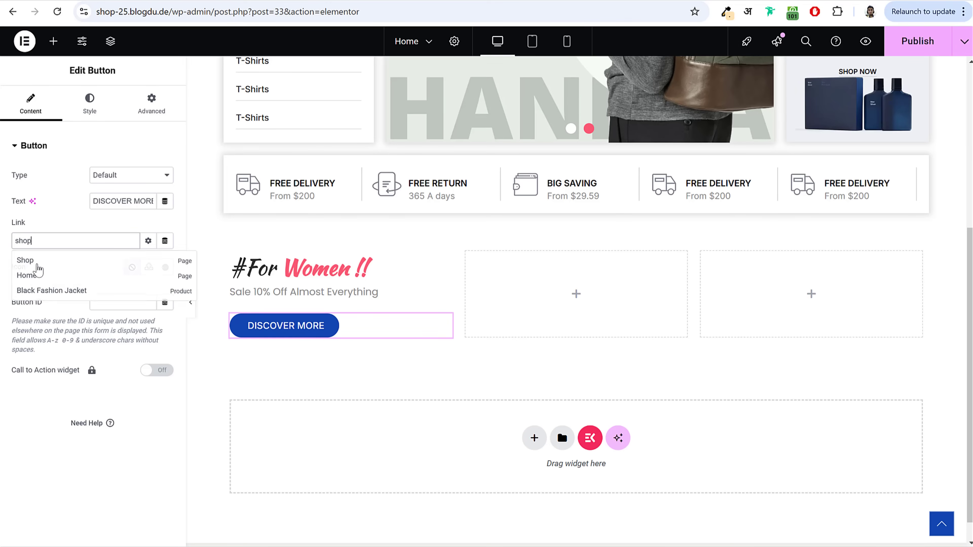
click(36, 263)
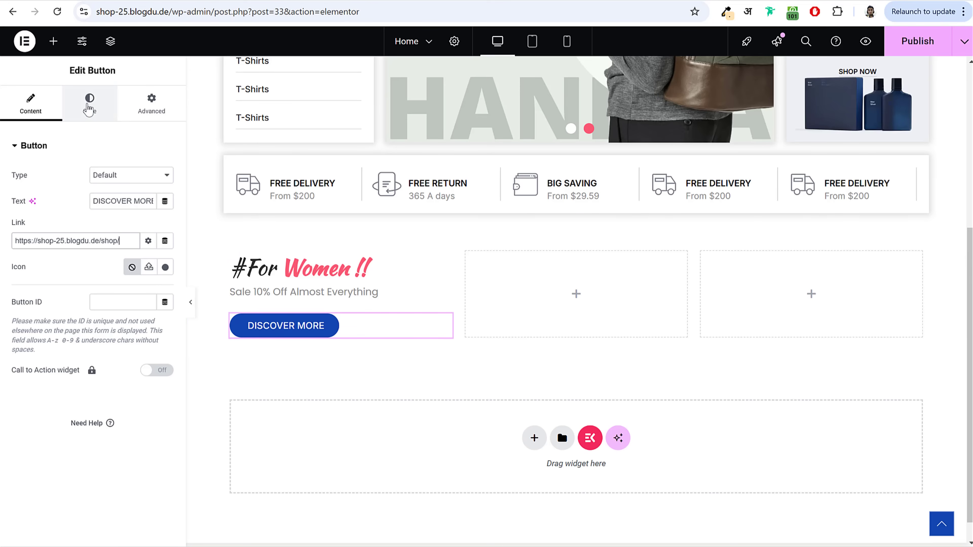
Step: Give the button 12 px text and a border radius of 0
click(89, 108)
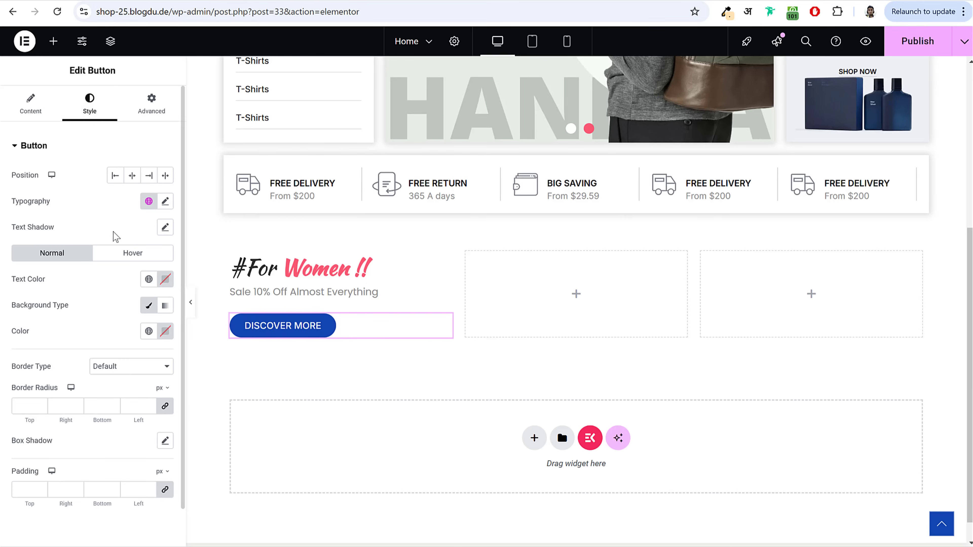
click(165, 202)
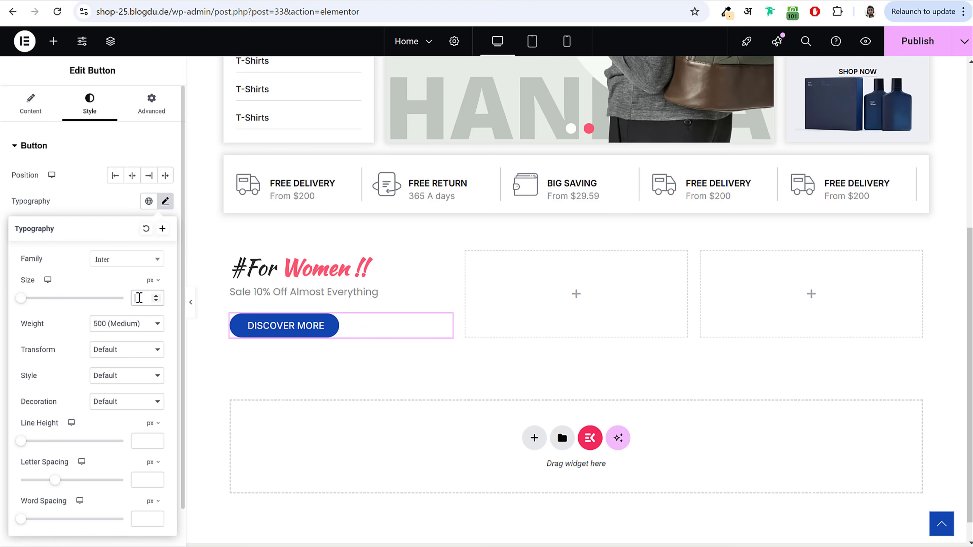
click(140, 298)
text(12)
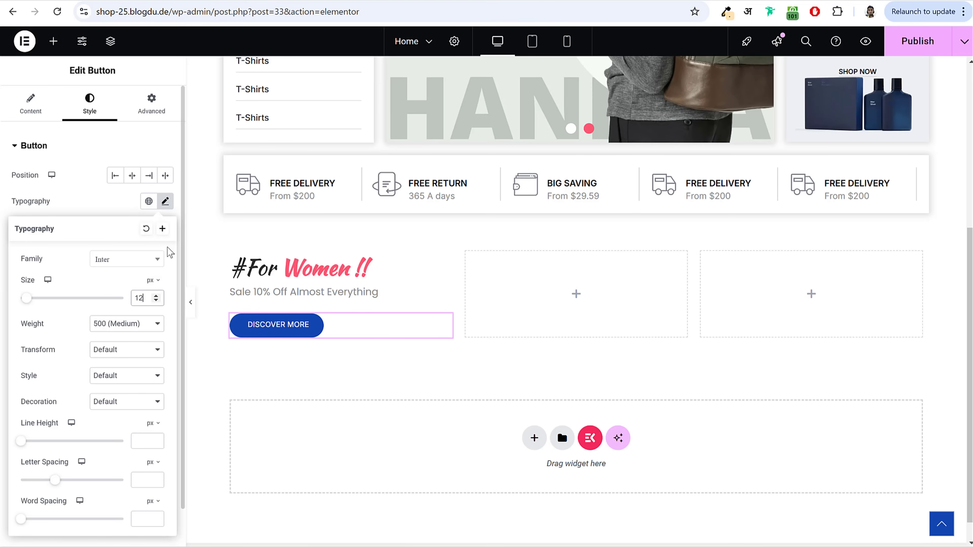
click(166, 202)
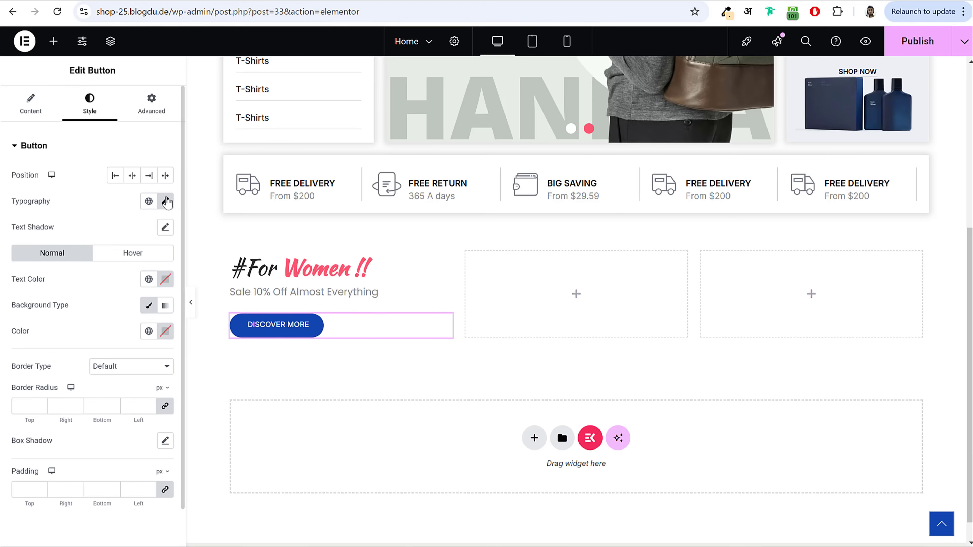
scroll(89, 374, down, 1)
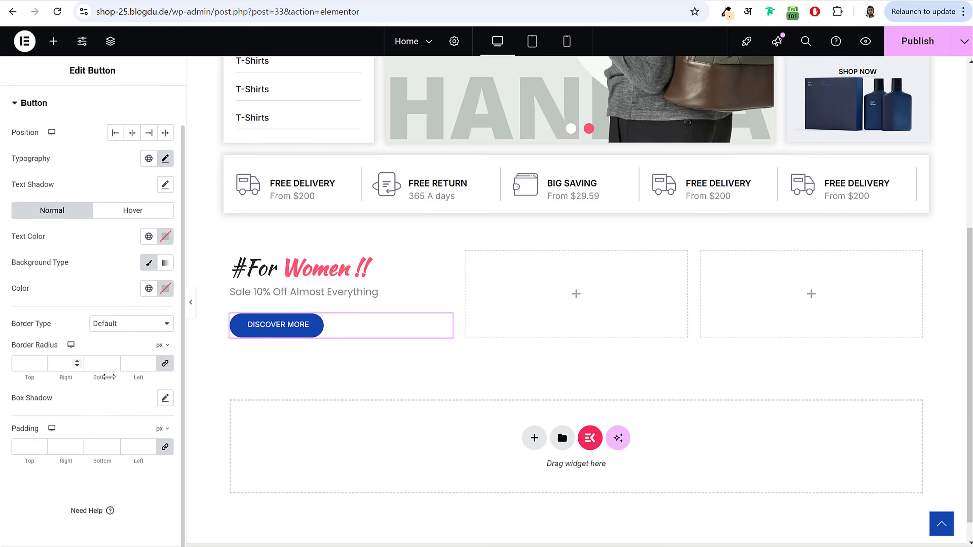
click(14, 357)
text(0)
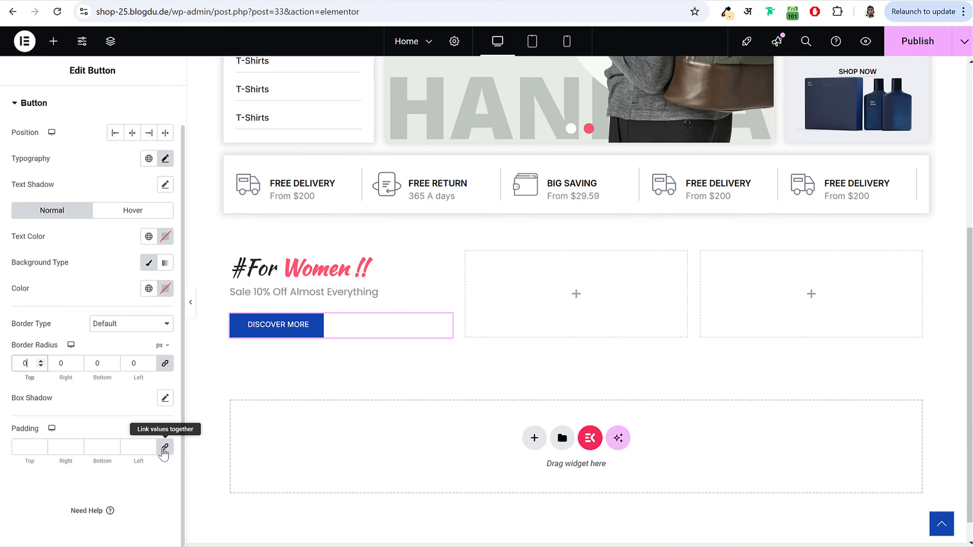
Step: Set the button padding to 15/25/15/25 and its background color to black
click(168, 450)
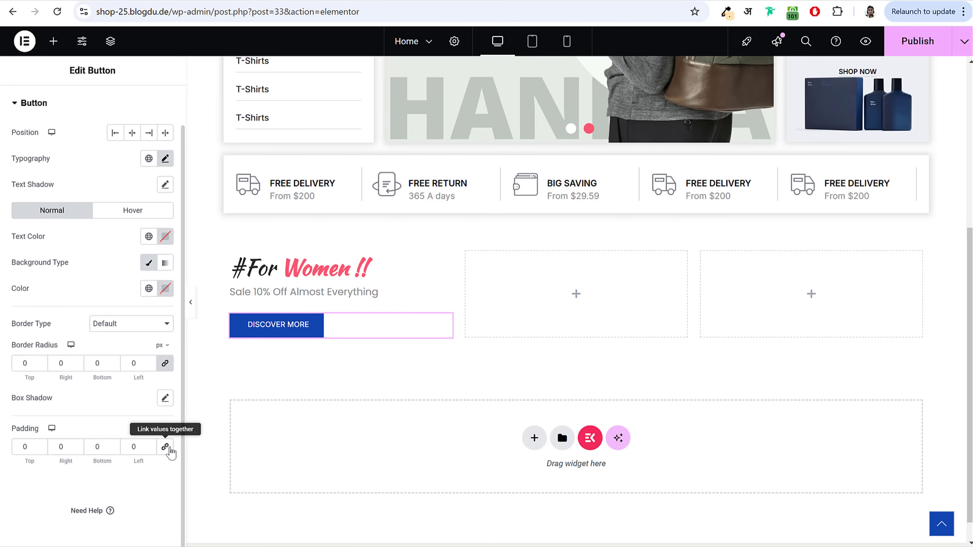
click(30, 447)
text(15)
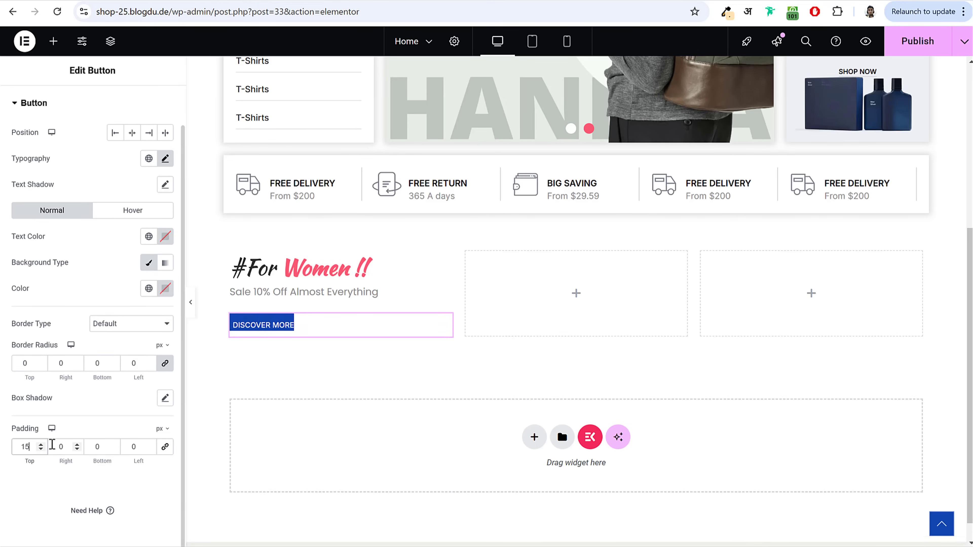
key(Tab)
text(25)
key(Tab)
text(15)
key(Tab)
text(25)
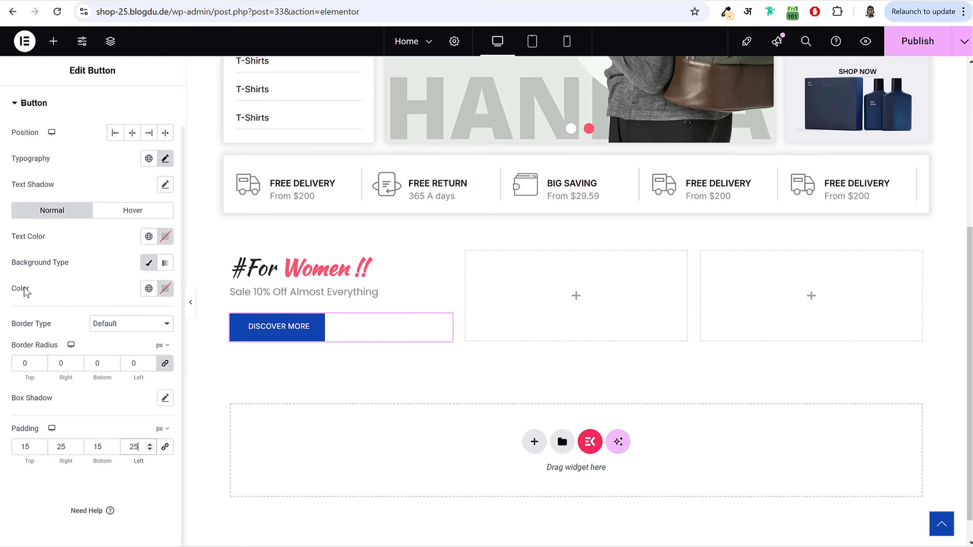
click(166, 289)
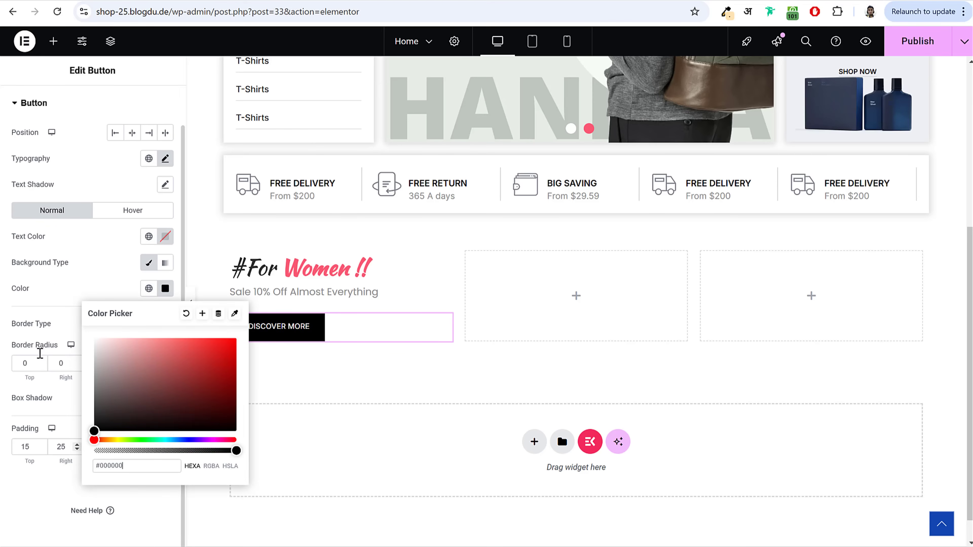
click(57, 292)
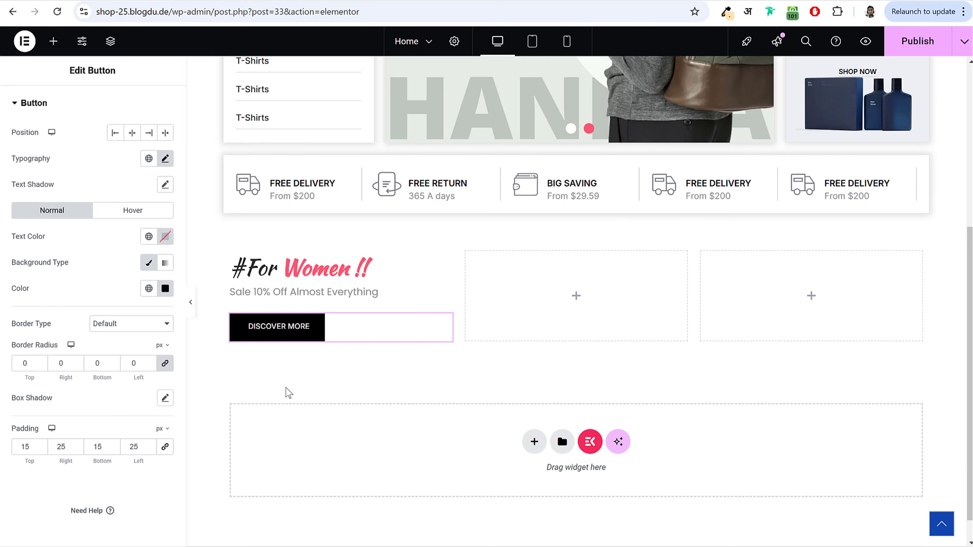
click(231, 252)
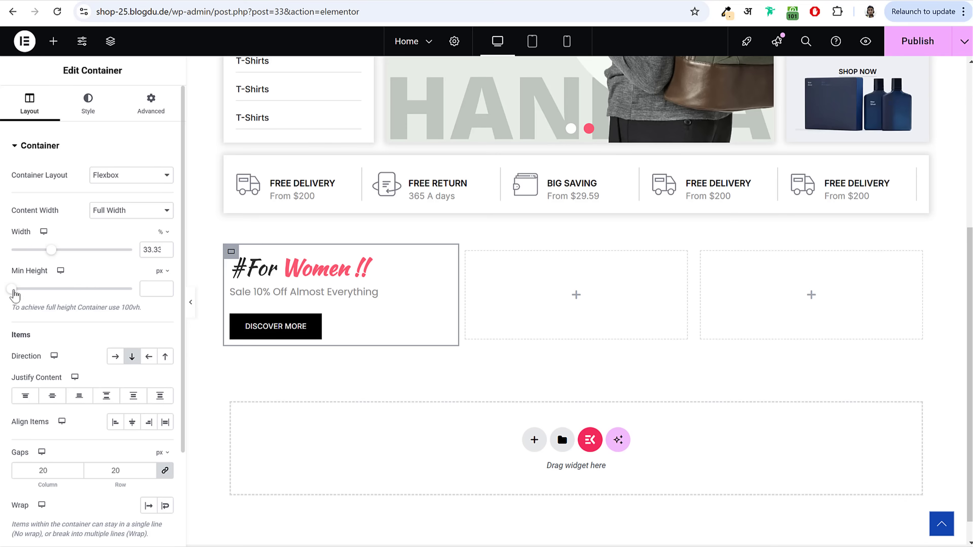
Step: Set the #For Women column's minimum height to 500 px
drag(13, 292, 36, 291)
drag(159, 294, 122, 291)
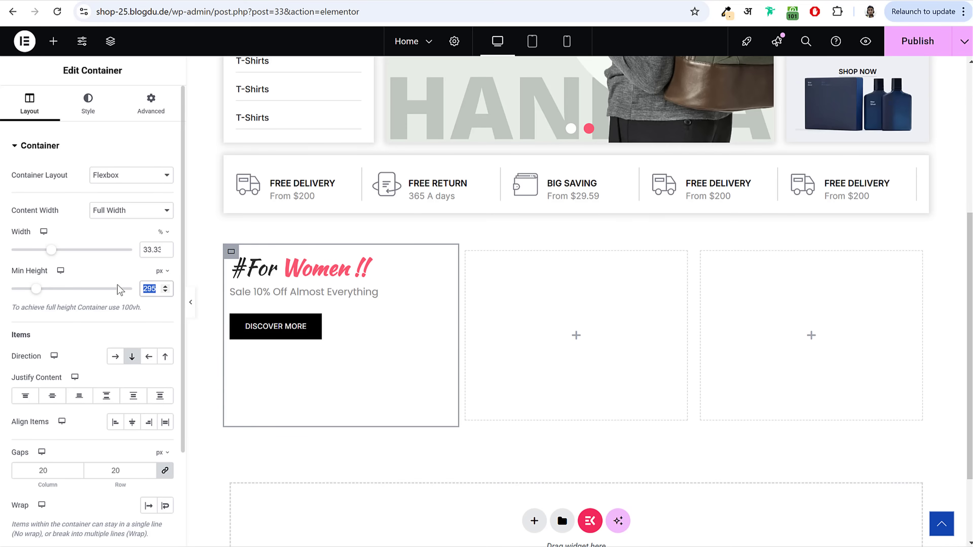
text(550)
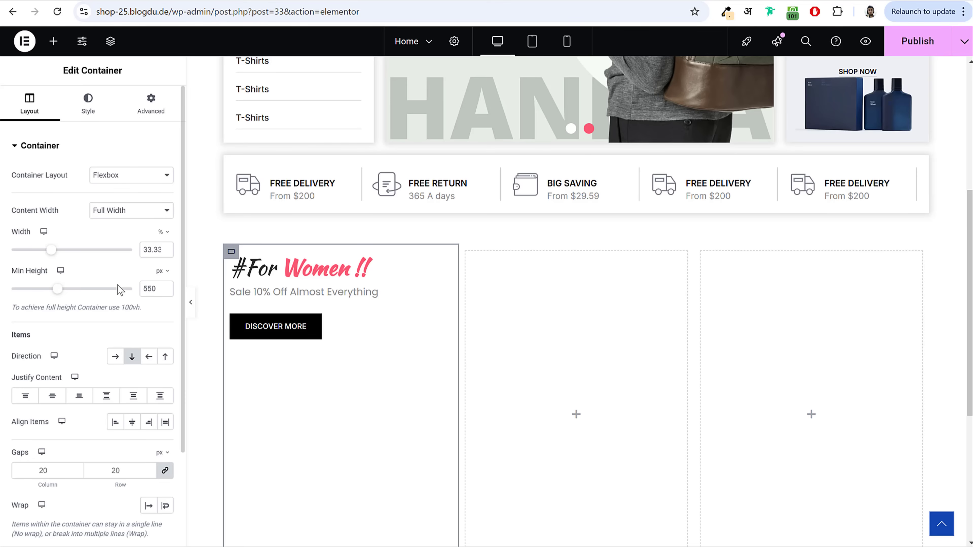
drag(55, 296, 28, 285)
scroll(539, 261, down, 1)
scroll(537, 260, down, 2)
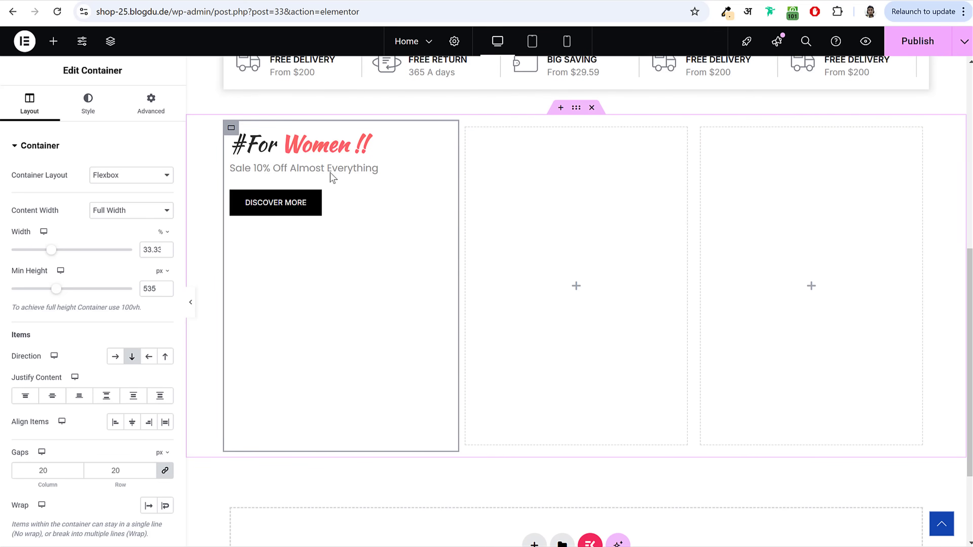
mouse_move(57, 288)
mouse_down()
mouse_move(30, 285)
mouse_move(42, 297)
mouse_up()
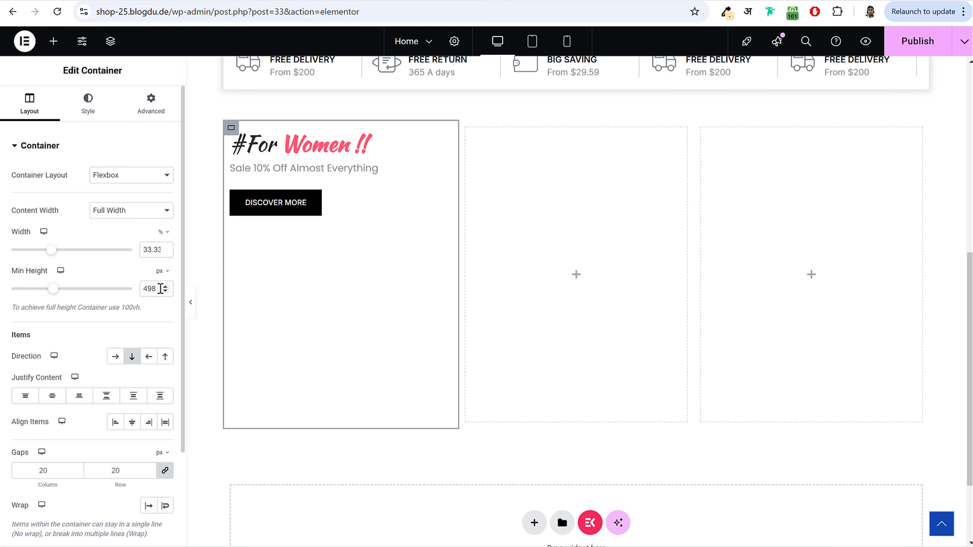
double_click(165, 287)
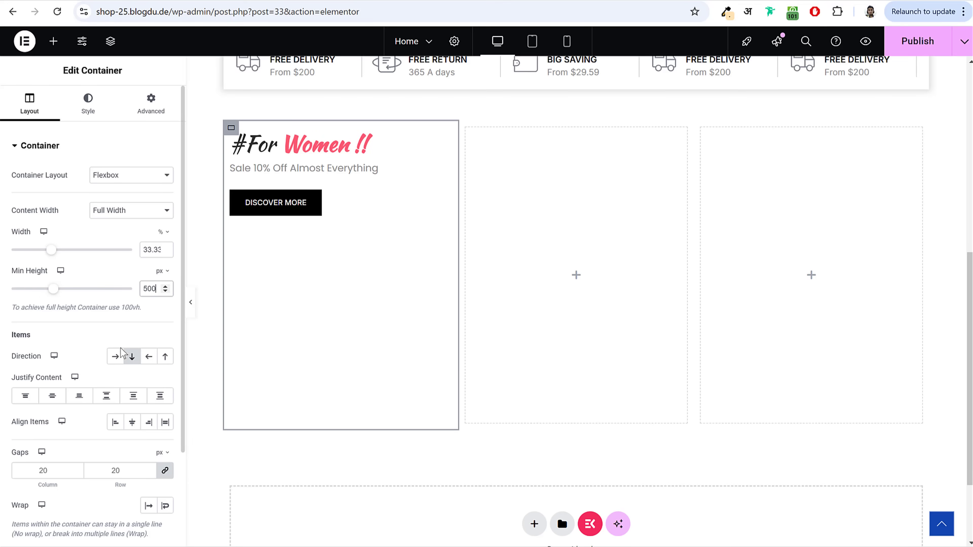
Step: Justify the column content to the end and add 40 px padding on all sides
scroll(122, 353, down, 2)
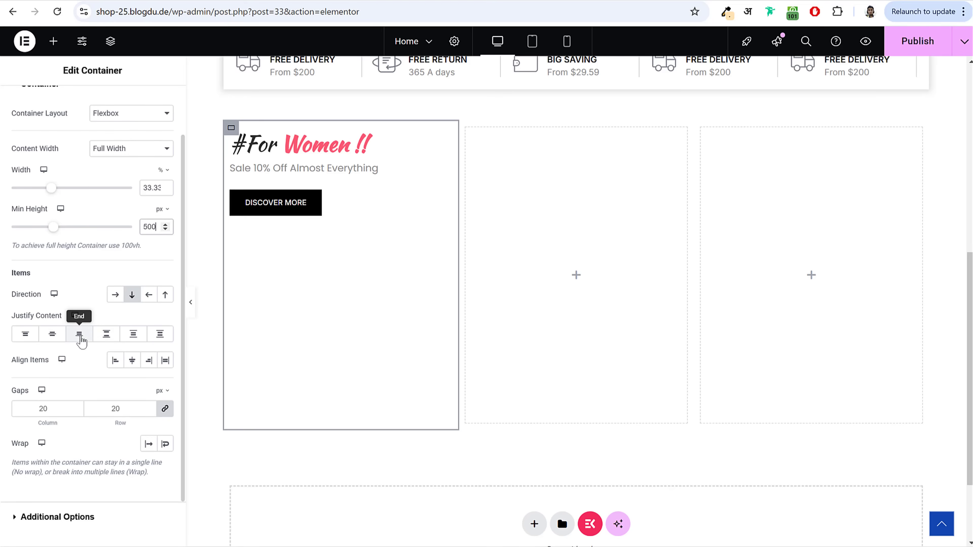
click(87, 339)
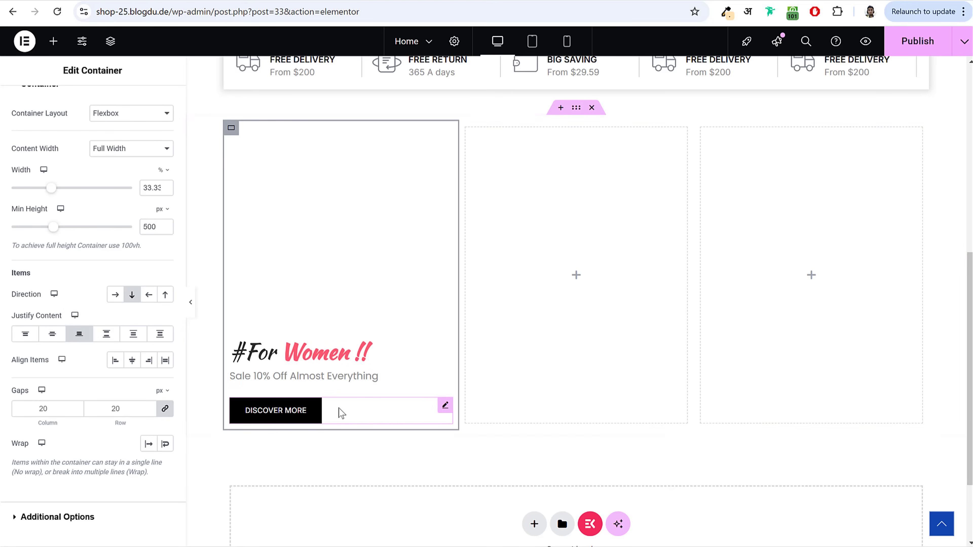
scroll(130, 232, up, 2)
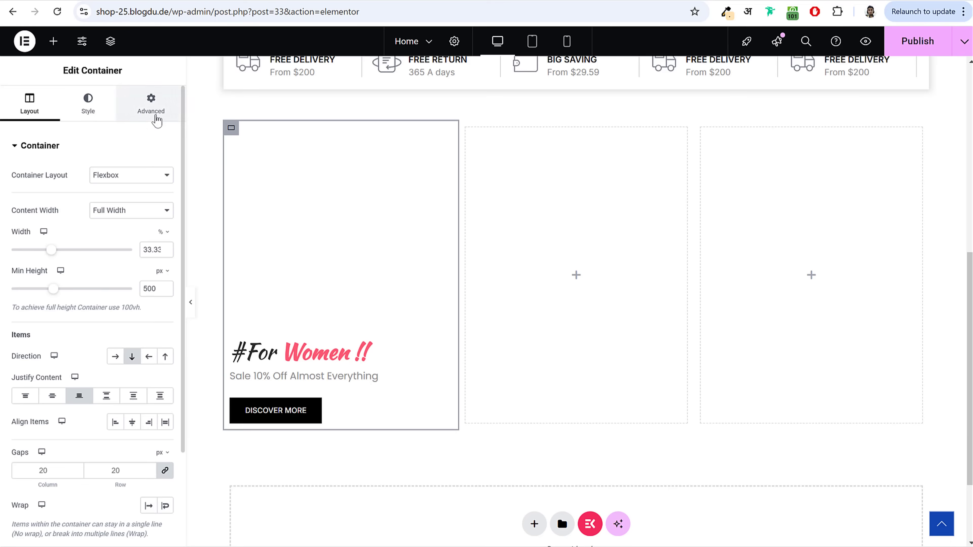
click(155, 115)
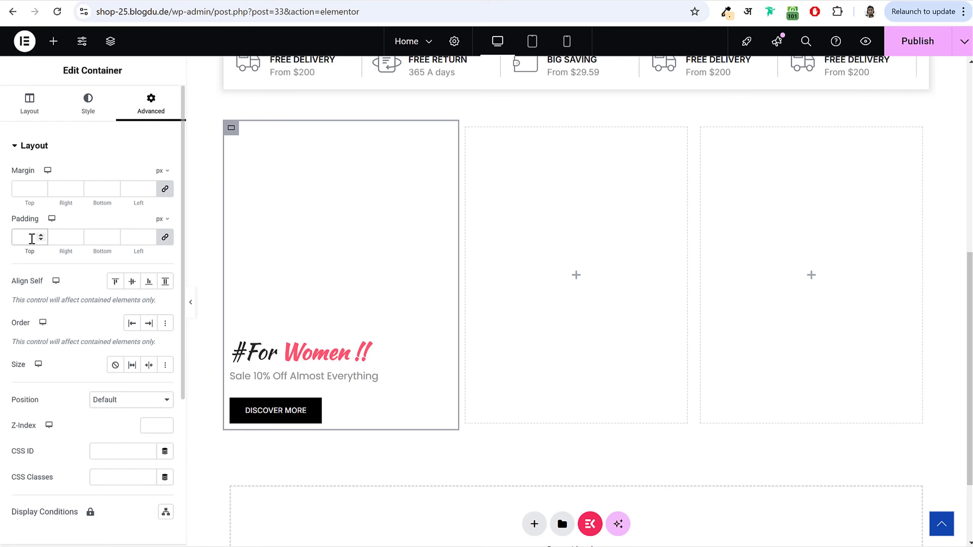
click(32, 238)
text(40)
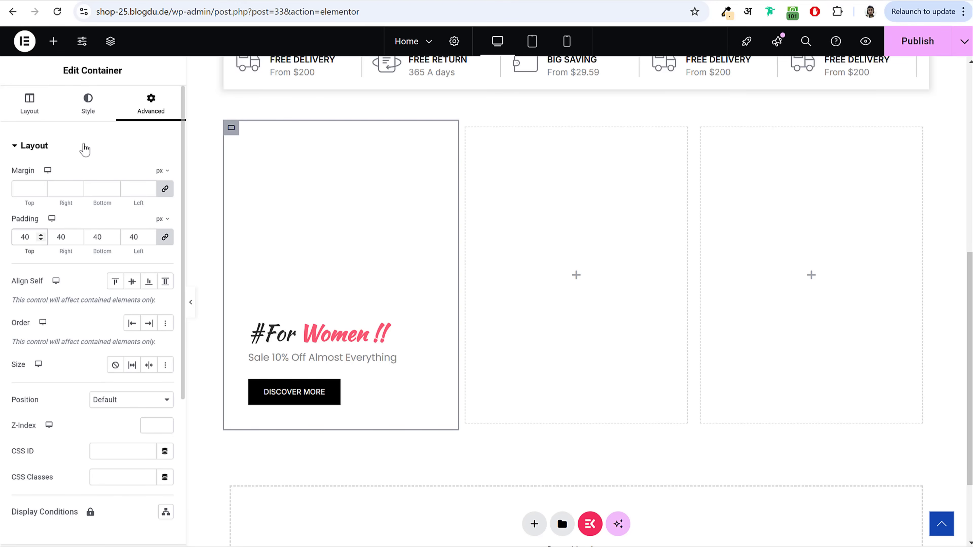
click(94, 112)
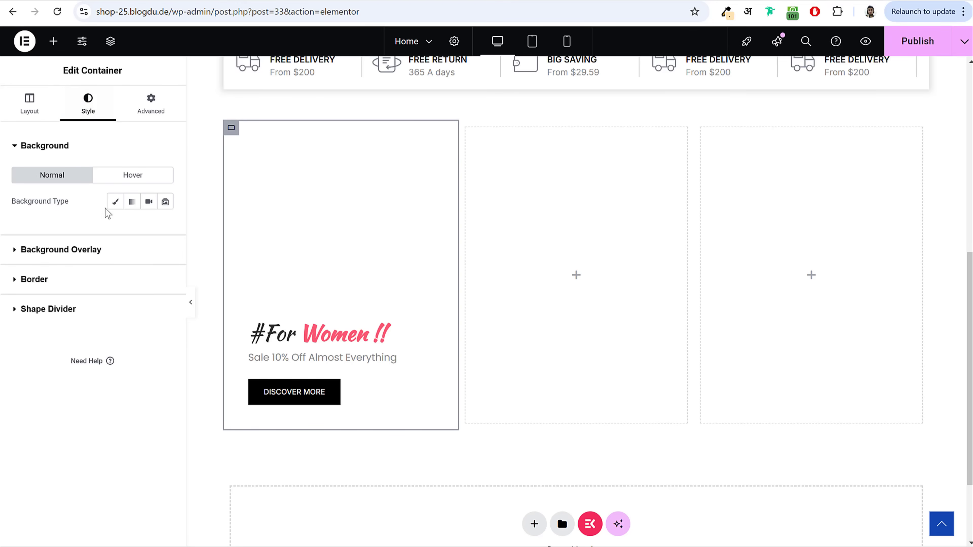
Step: Upload home9_img1–3 and set home9_img1 as the column's classic background image
click(116, 202)
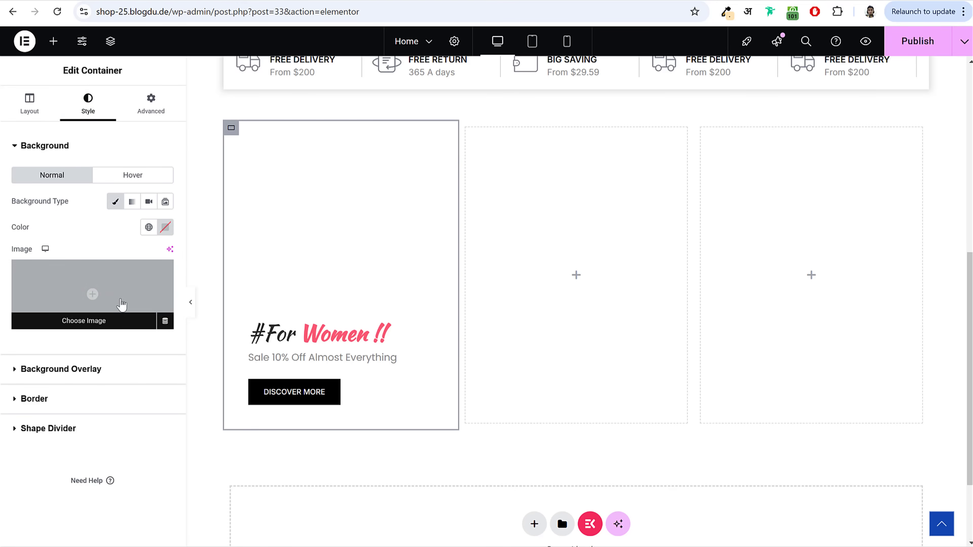
click(120, 305)
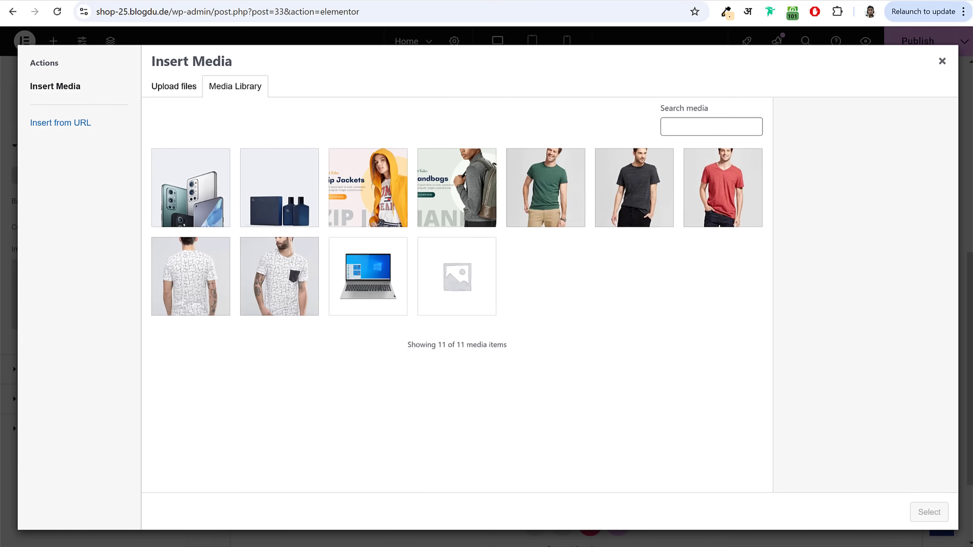
key(alt+Tab)
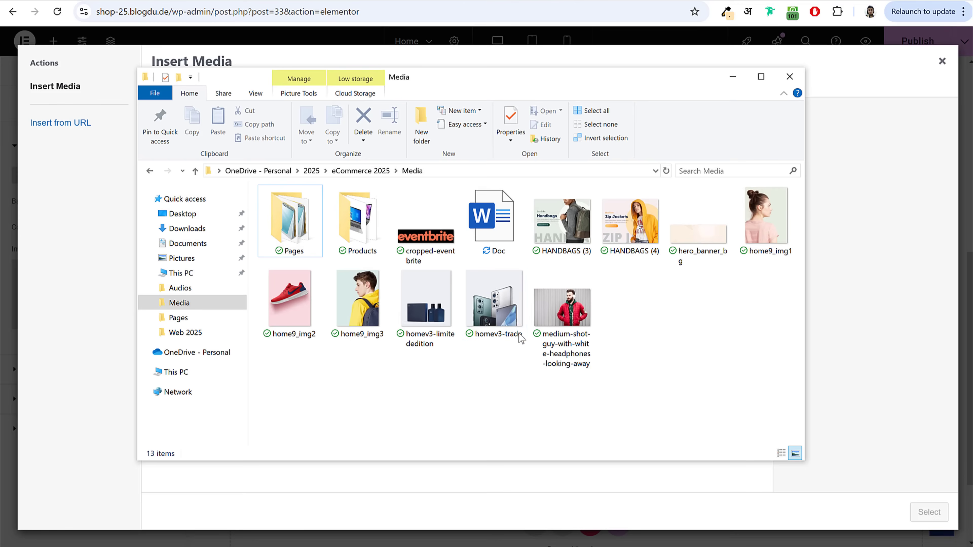
click(290, 298)
ctrl+click(358, 298)
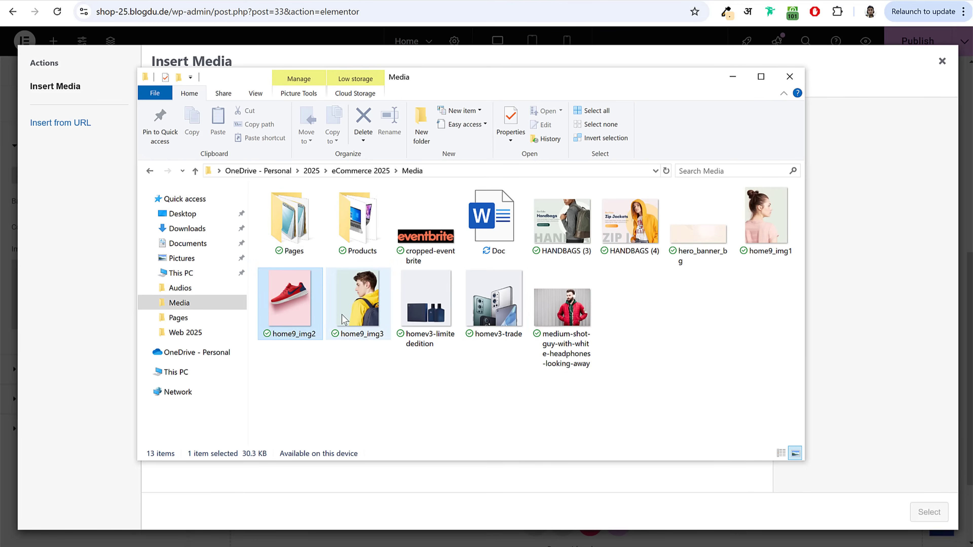
ctrl+click(763, 235)
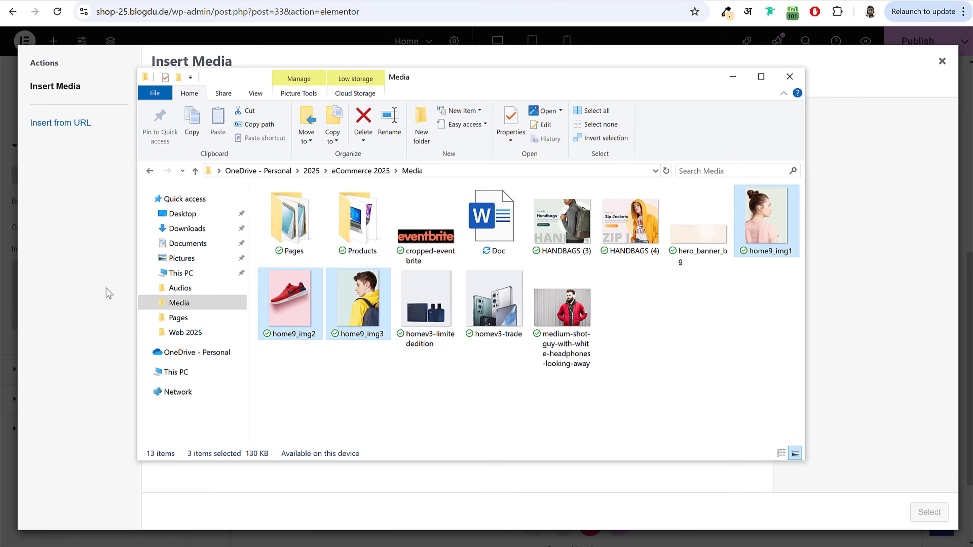
drag(109, 294, 101, 294)
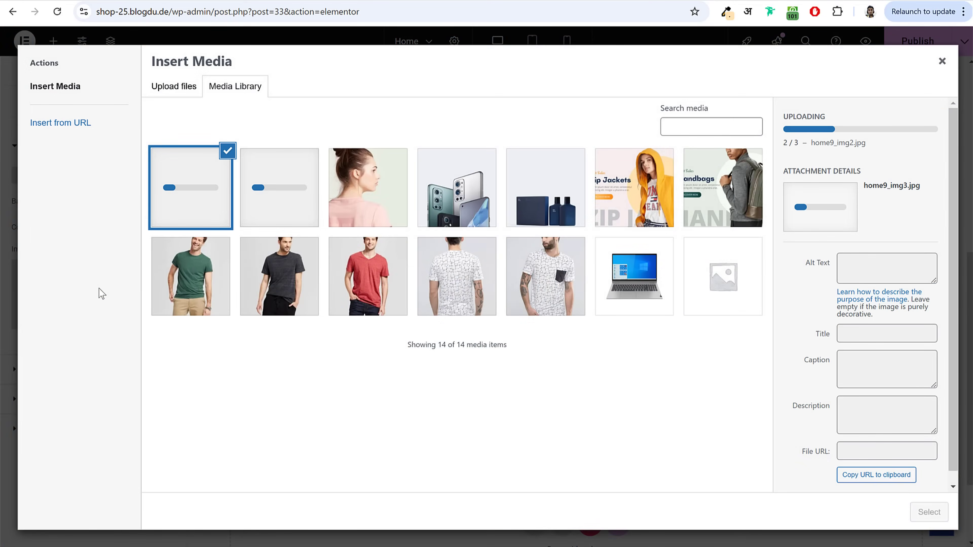
click(364, 191)
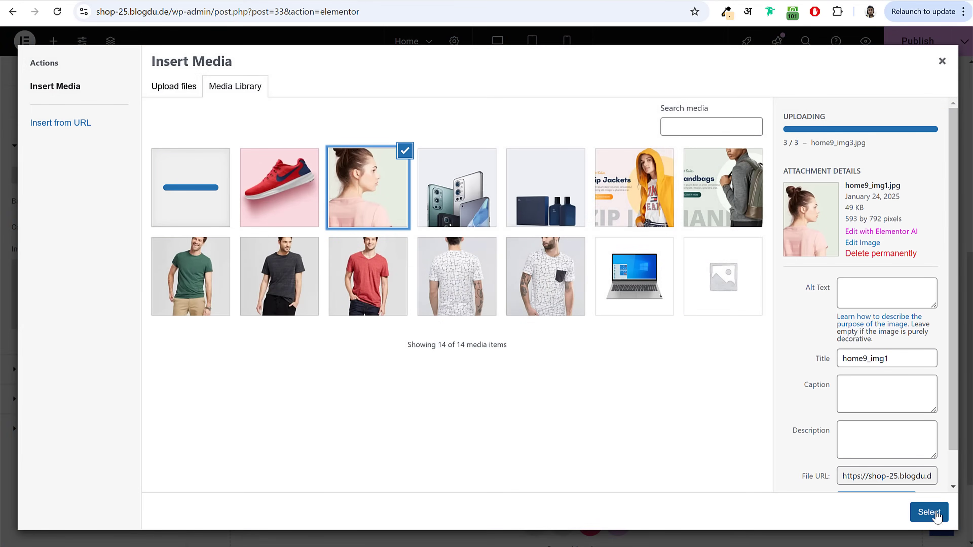
click(929, 512)
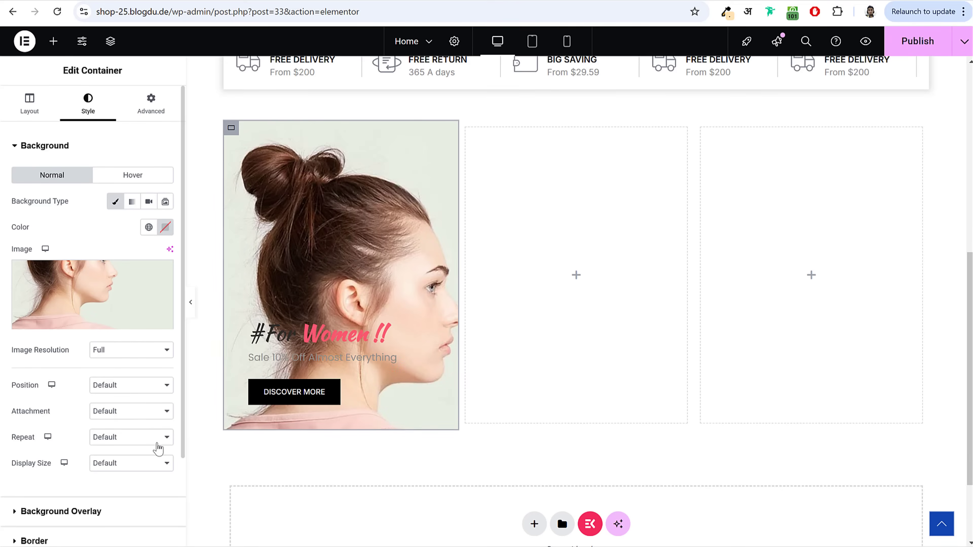
Step: Set the background image display size to Cover and collapse the Background section
drag(16, 464, 62, 466)
click(129, 464)
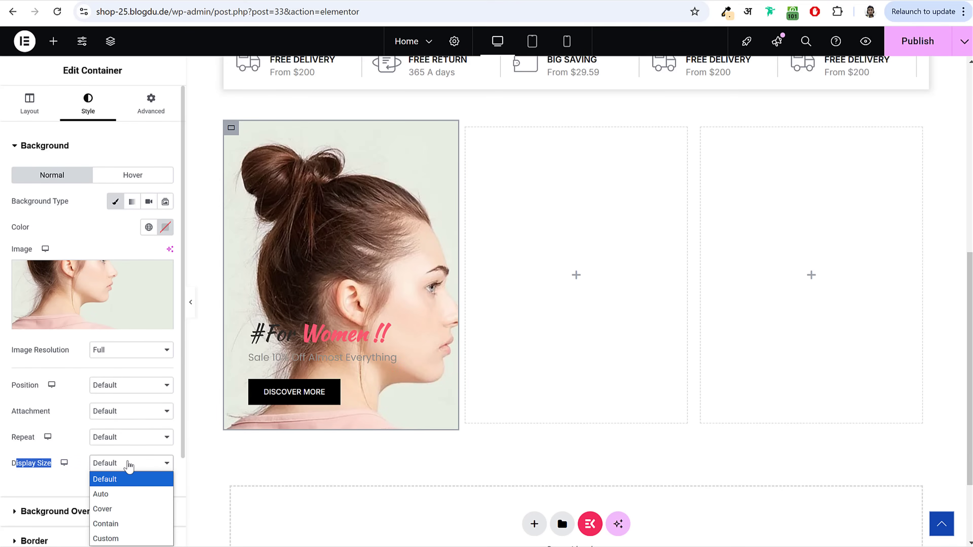
click(132, 509)
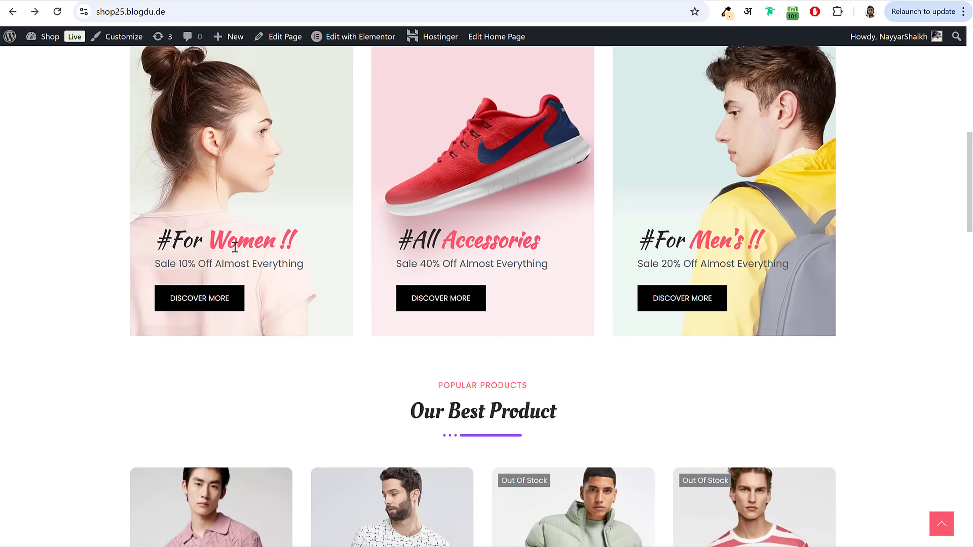
scroll(280, 253, up, 3)
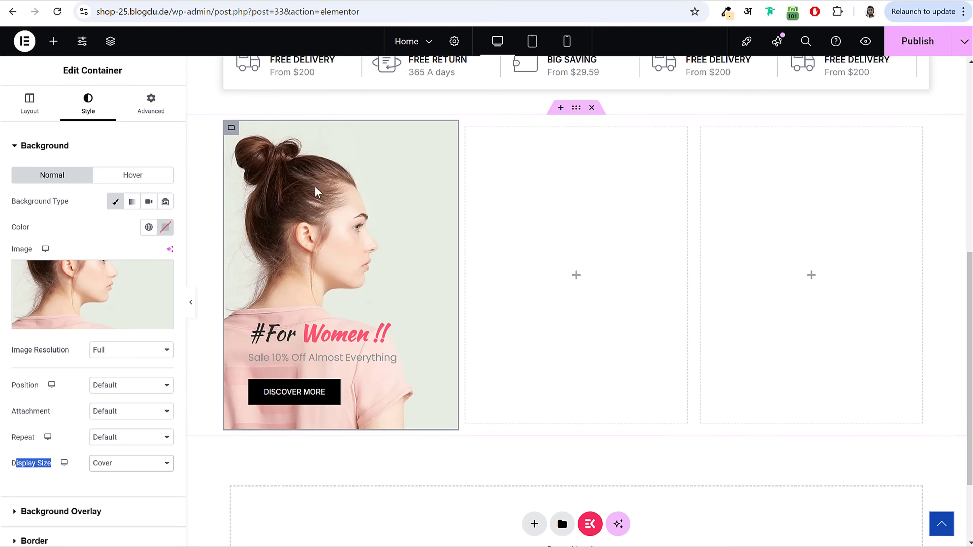
click(98, 149)
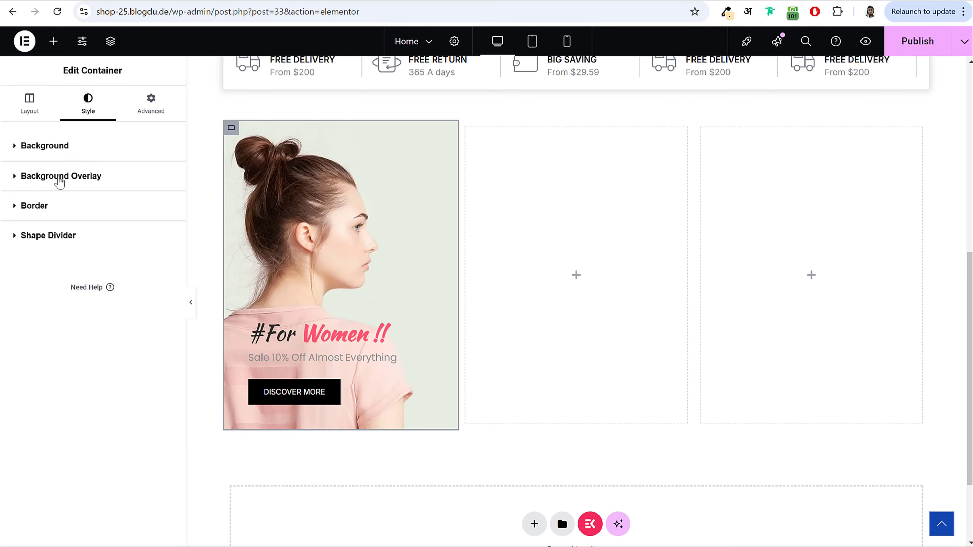
Step: Switch the first banner column's background overlay type to Gradient
click(77, 179)
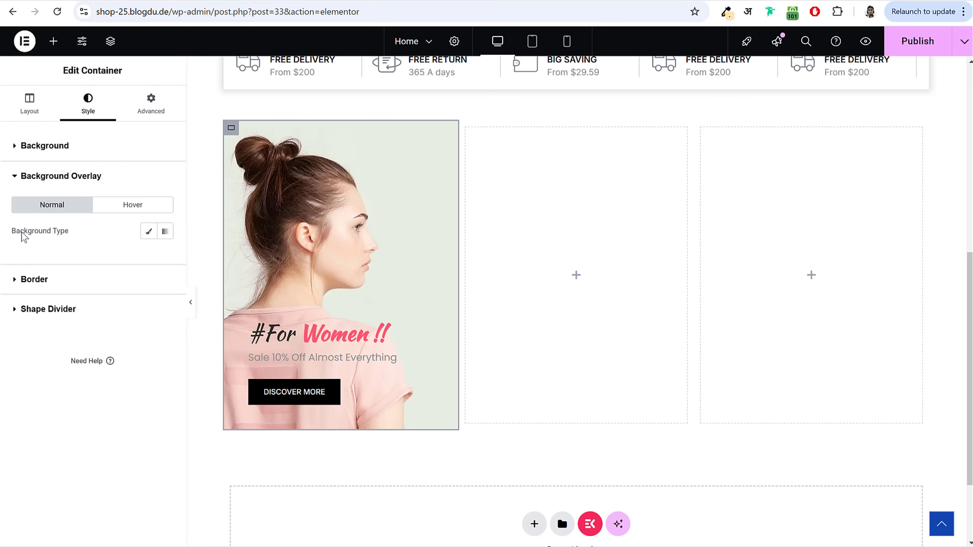
drag(16, 233, 79, 246)
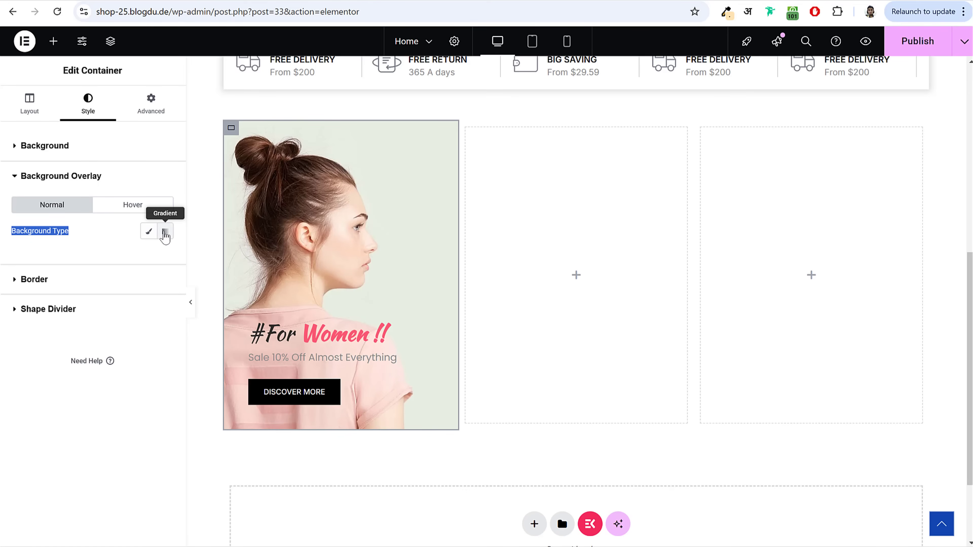
click(165, 232)
scroll(161, 249, down, 3)
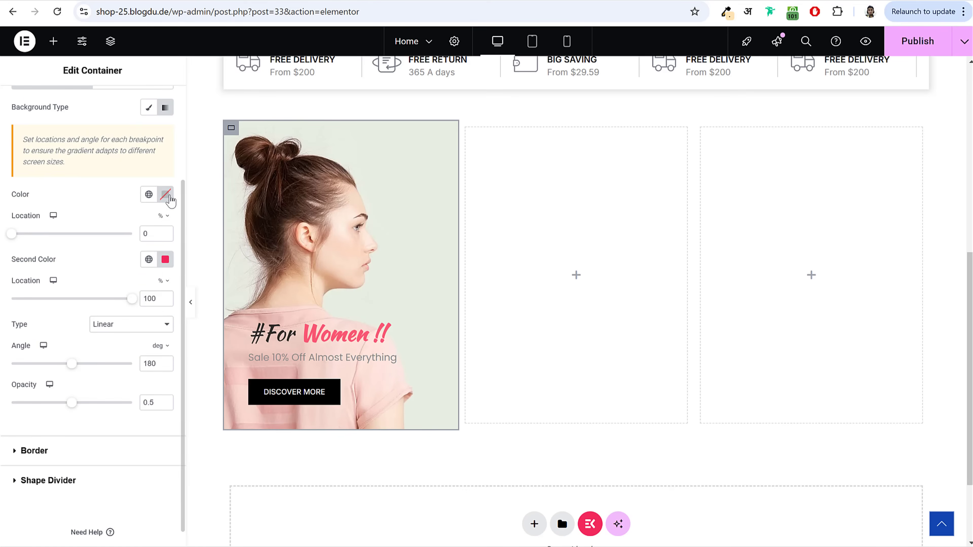
Step: Set the first gradient colour to a mostly transparent reddish tone and leave the second cleared
click(165, 194)
drag(143, 258, 91, 247)
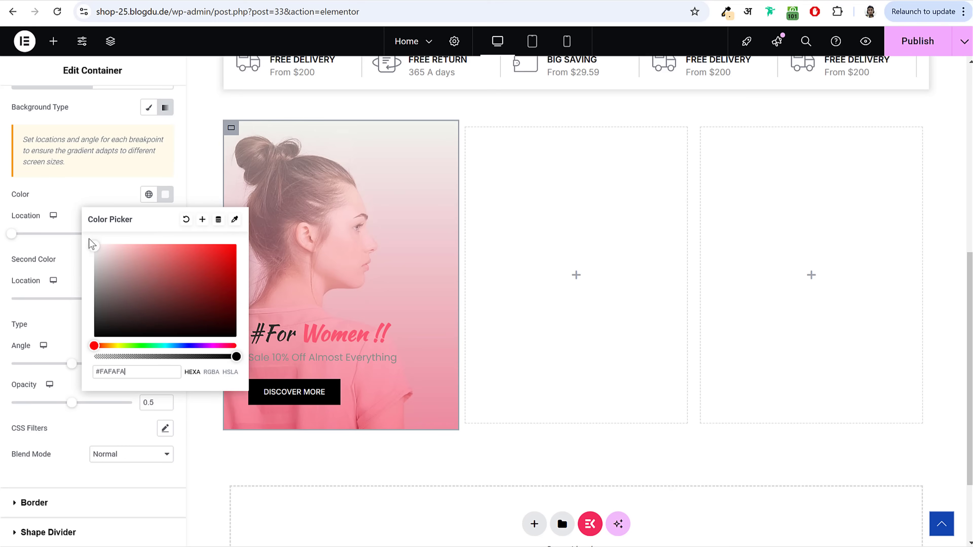
click(135, 292)
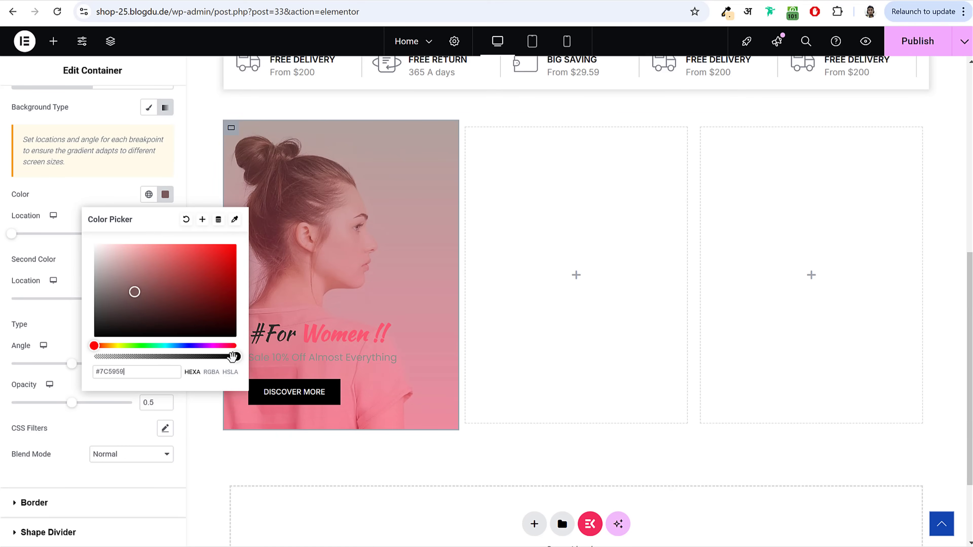
drag(146, 305, 194, 258)
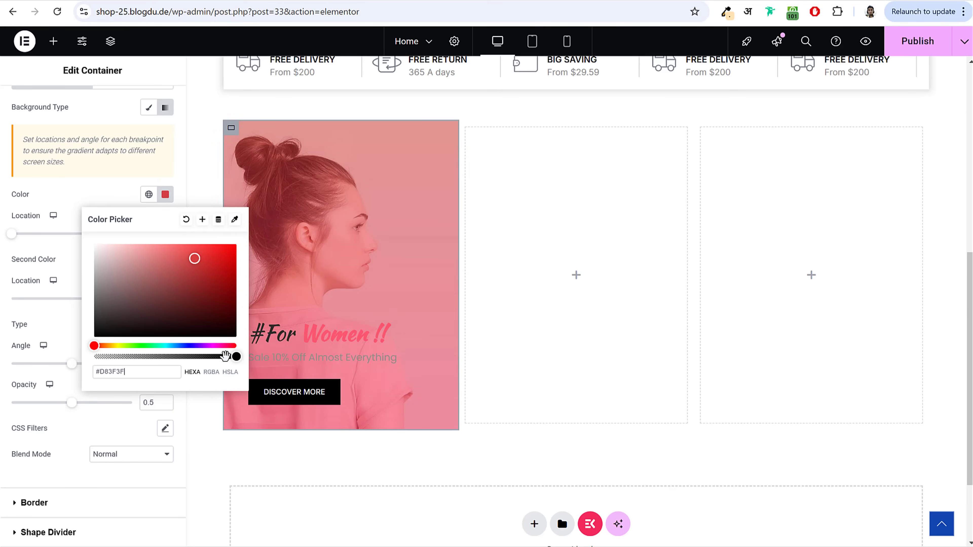
drag(235, 357, 89, 357)
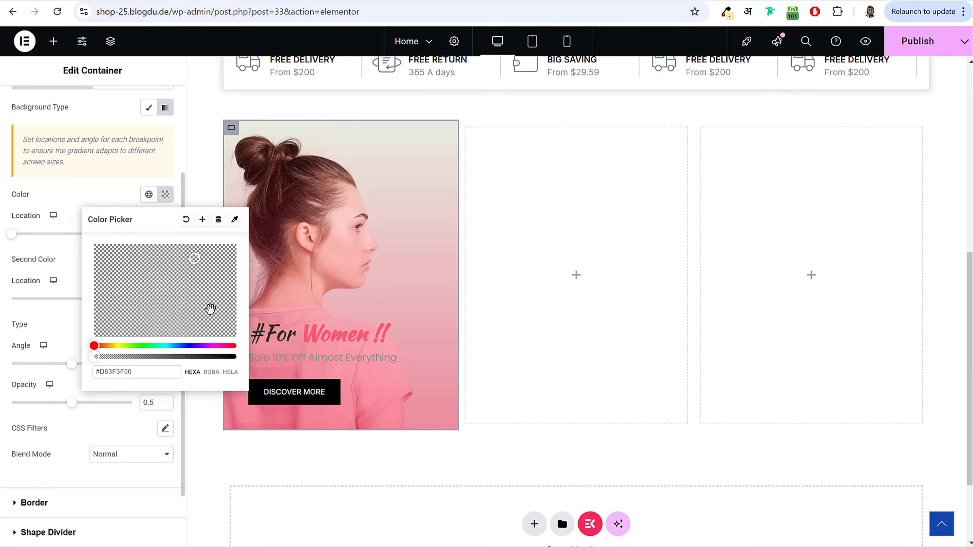
click(45, 315)
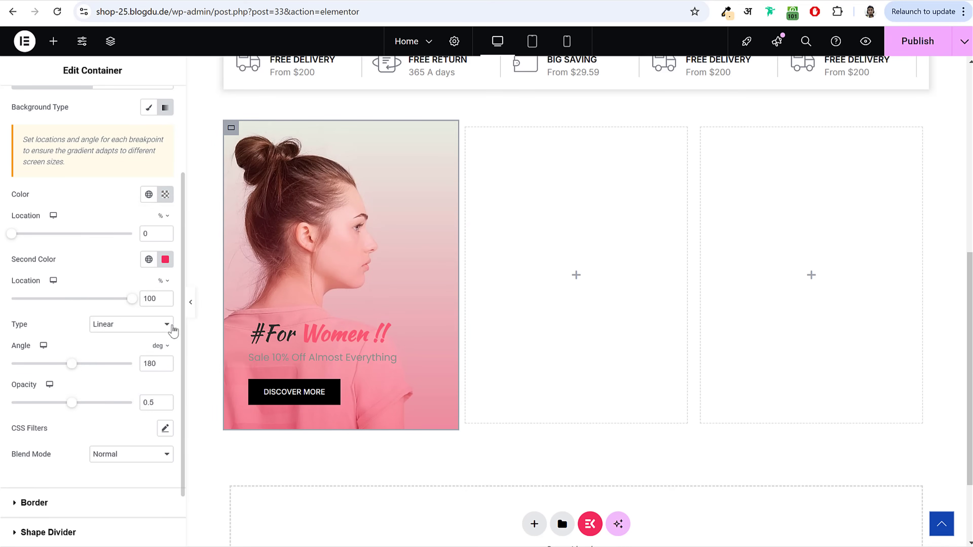
click(165, 259)
text(#CC8E9E)
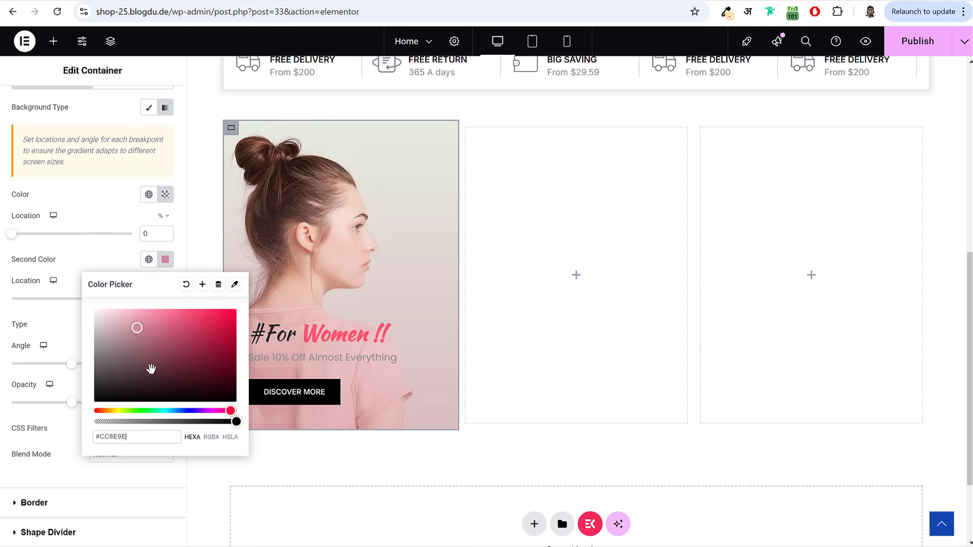
key(ctrl+z)
click(75, 274)
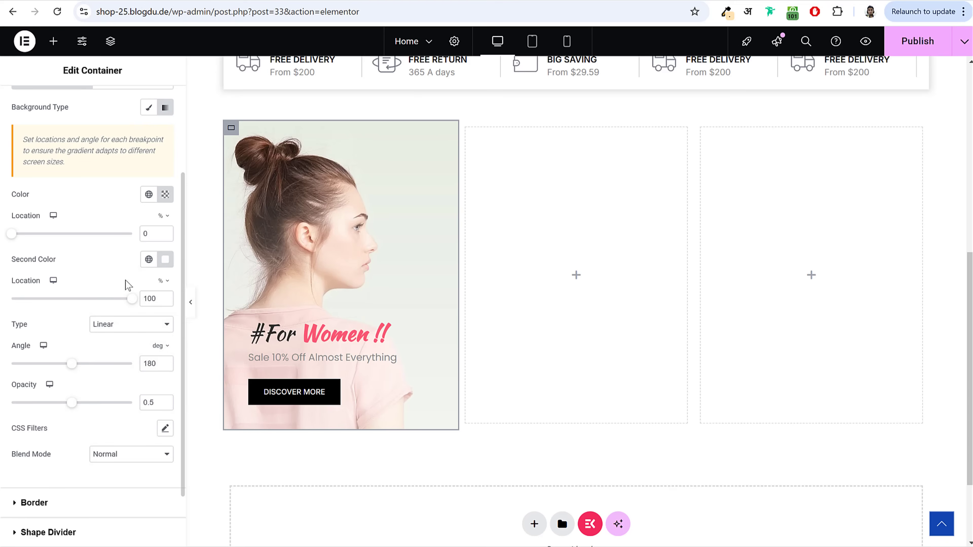
Step: Set overlay opacity to 0.55 and move the colour stops to 60 and 70
click(78, 404)
double_click(159, 406)
click(134, 412)
drag(13, 239, 84, 249)
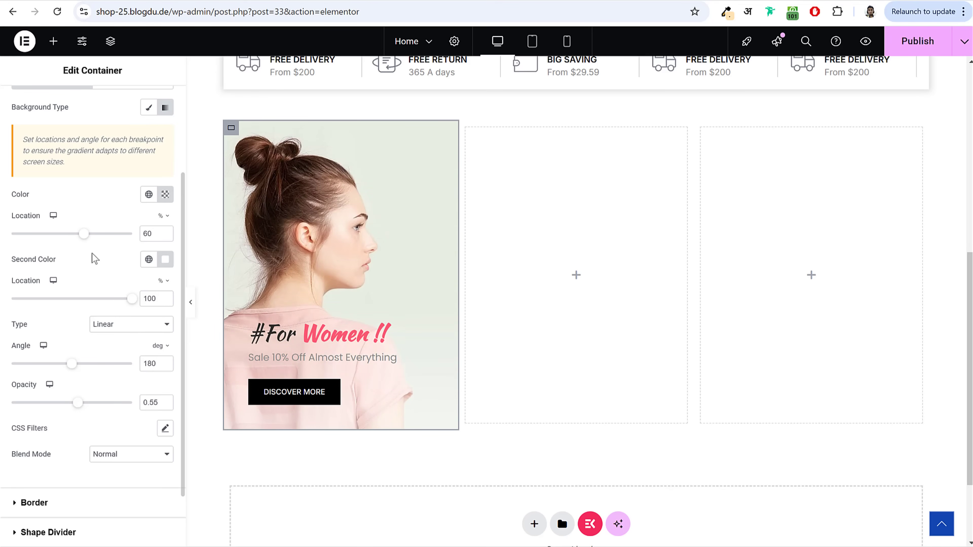
drag(132, 301, 90, 313)
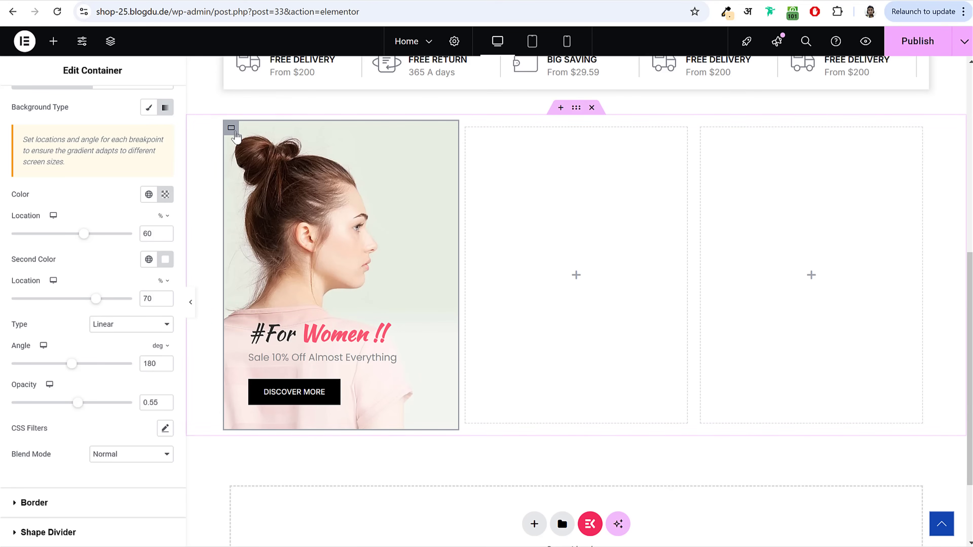
Step: Duplicate the #For Women !! banner column twice
right_click(232, 130)
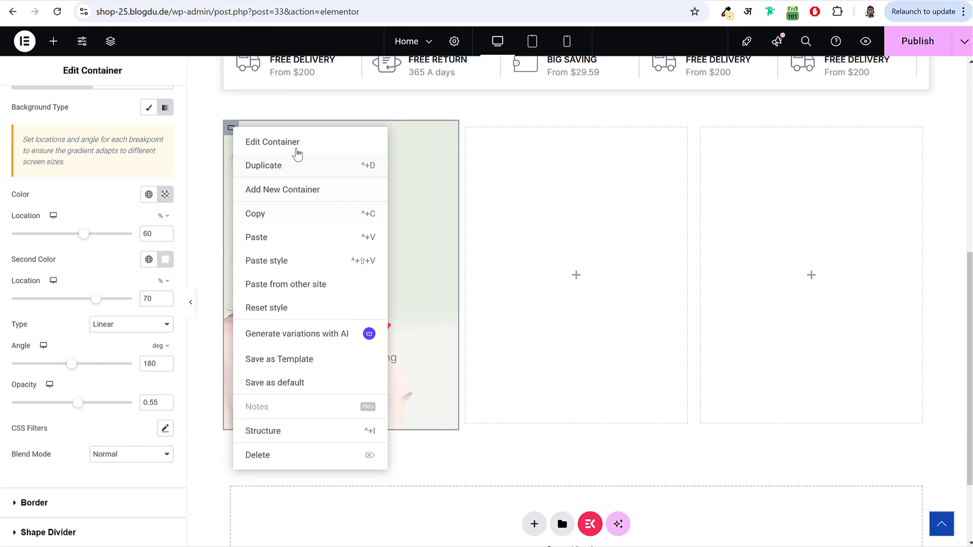
click(300, 166)
right_click(232, 130)
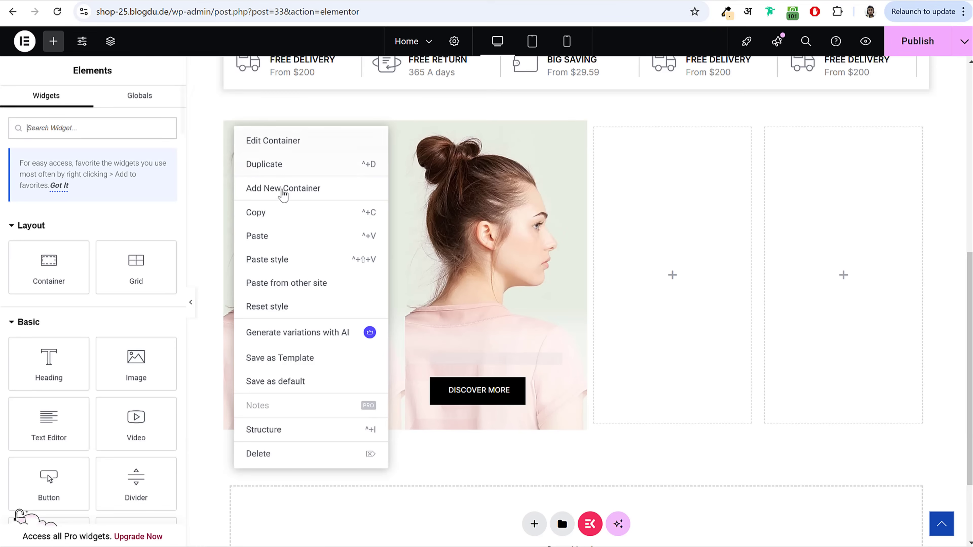
click(291, 166)
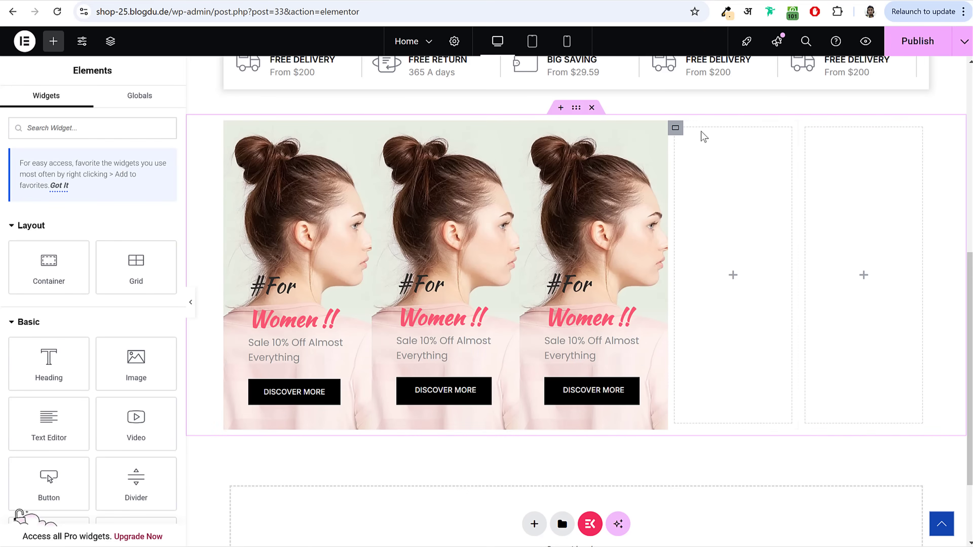
Step: Delete the two empty placeholder columns from the row
right_click(676, 130)
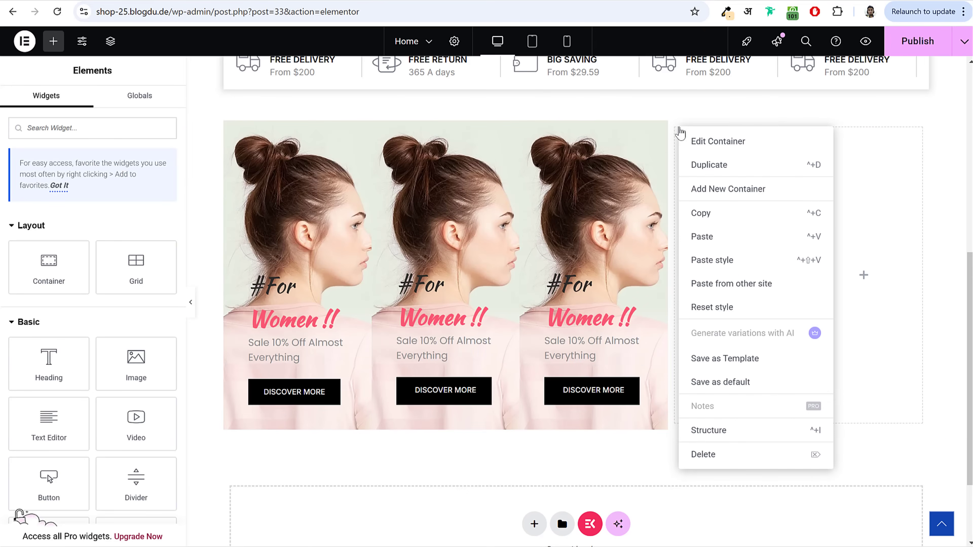
click(733, 462)
right_click(769, 130)
click(831, 457)
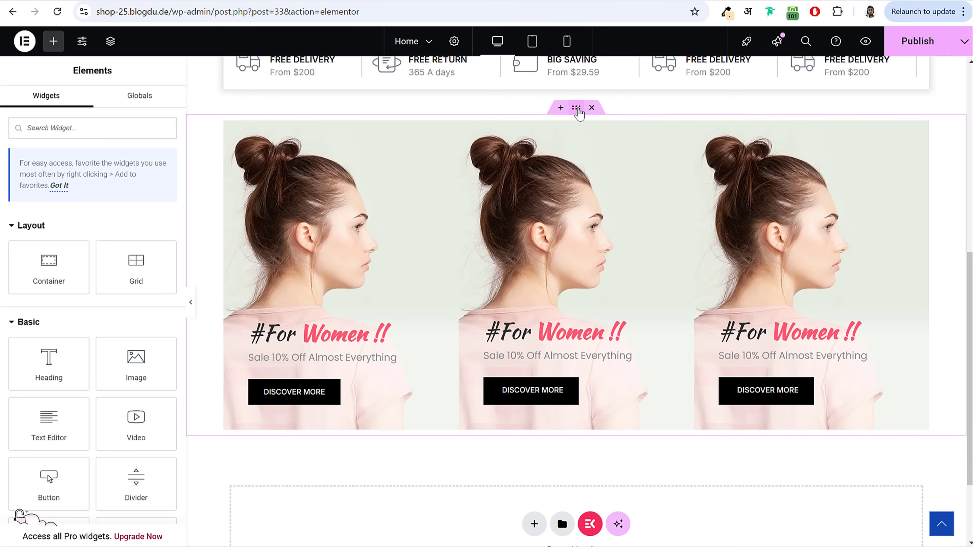
click(576, 108)
Step: Set the banner row's column gap to 30 px
drag(47, 470, 29, 468)
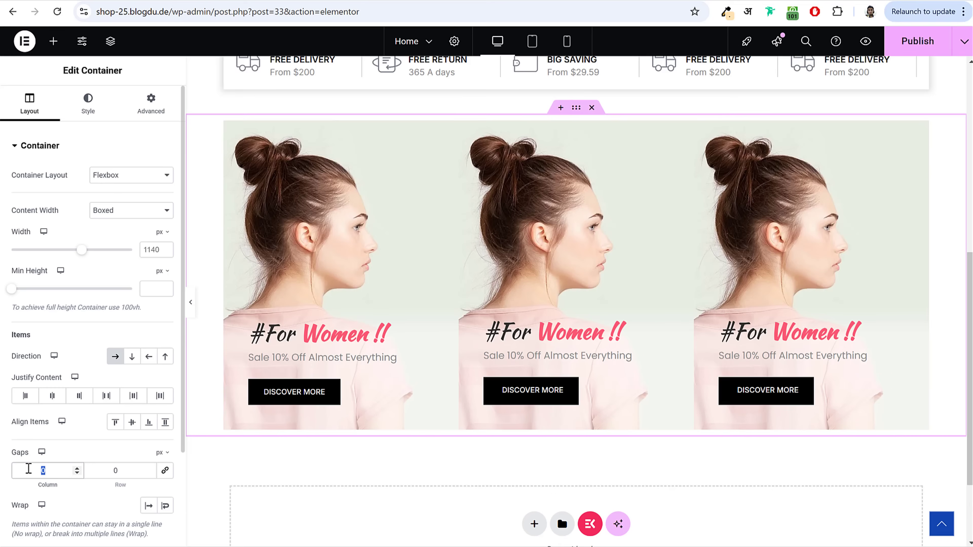
text(20)
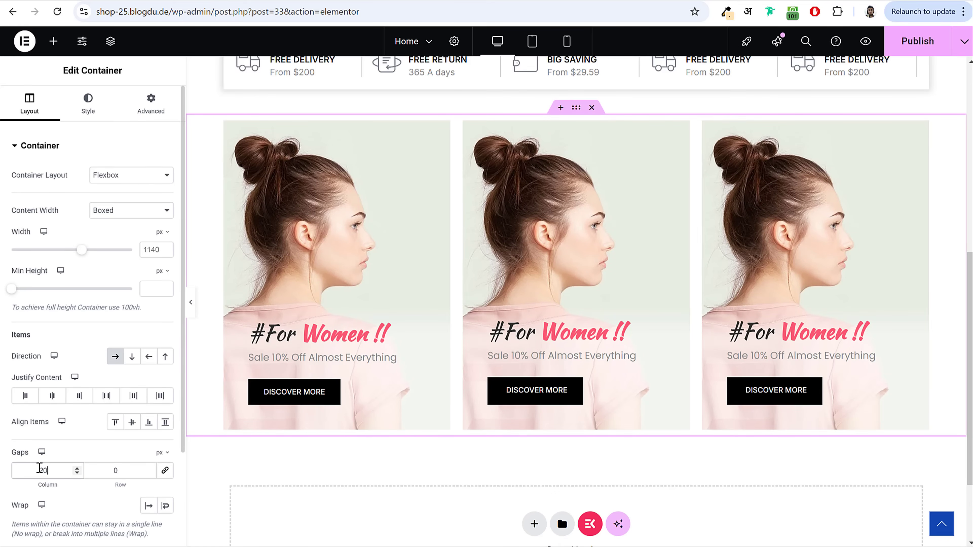
drag(54, 475, 10, 474)
text(30)
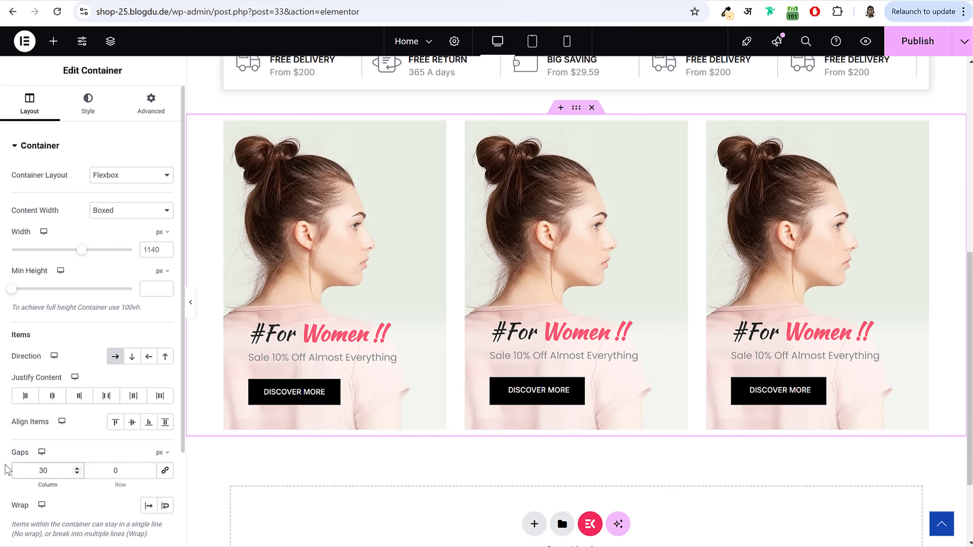
drag(65, 473, 27, 473)
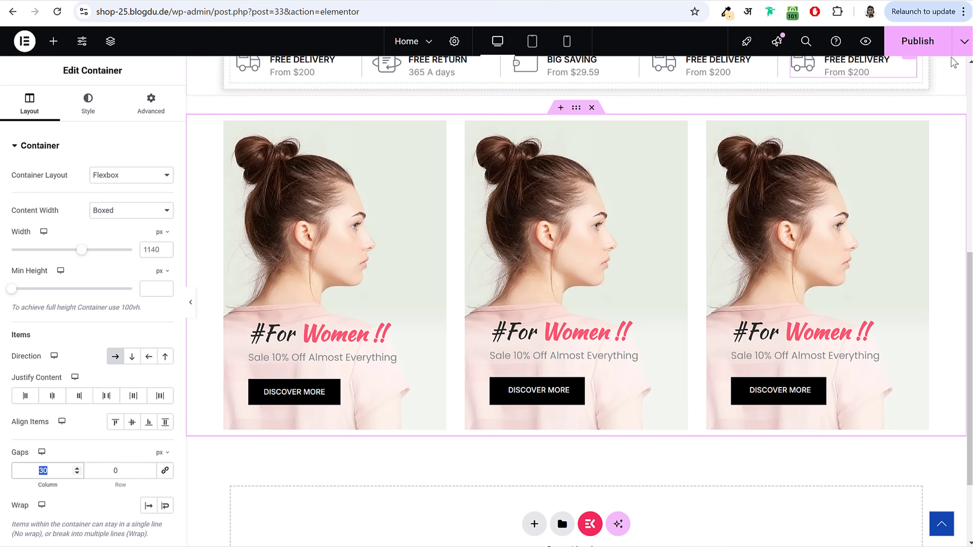
Step: Publish the page and add a new flexbox section below the banners
click(921, 53)
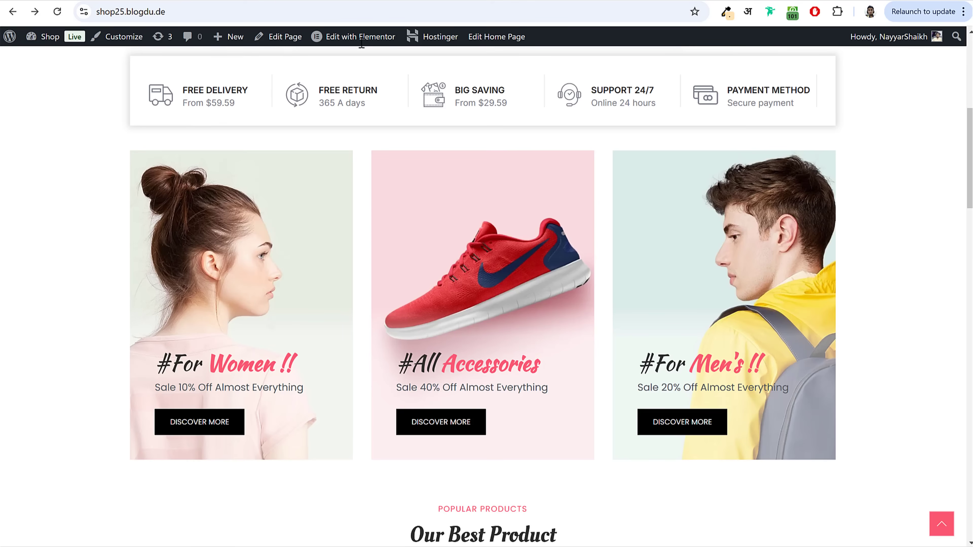
scroll(614, 302, down, 7)
scroll(638, 295, down, 1)
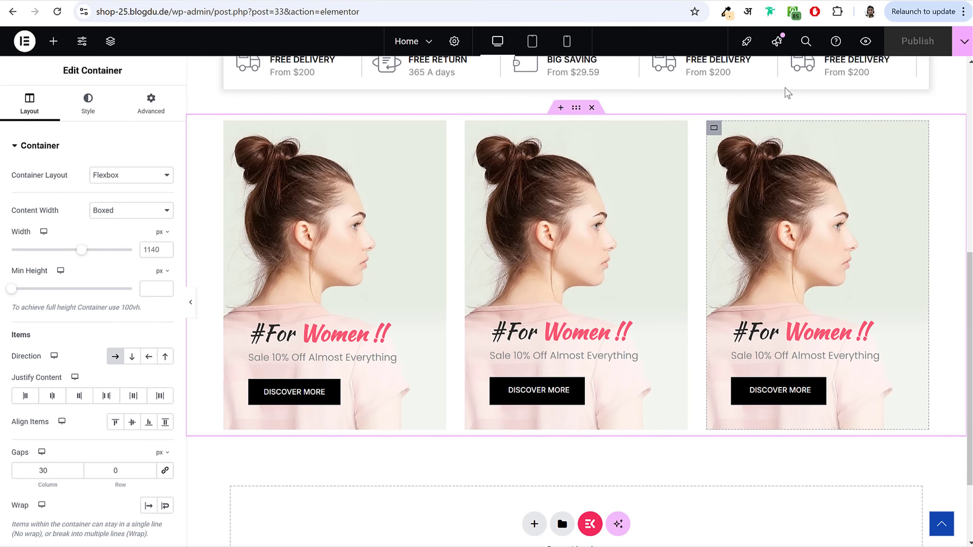
scroll(576, 341, down, 3)
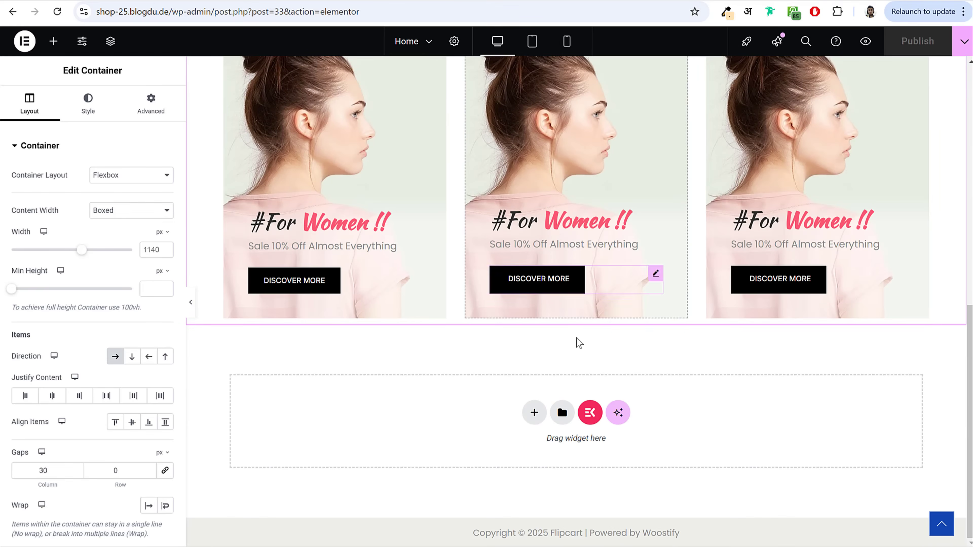
click(534, 413)
click(539, 450)
Step: Give the new section a single column and drop a Heading widget into it
click(408, 440)
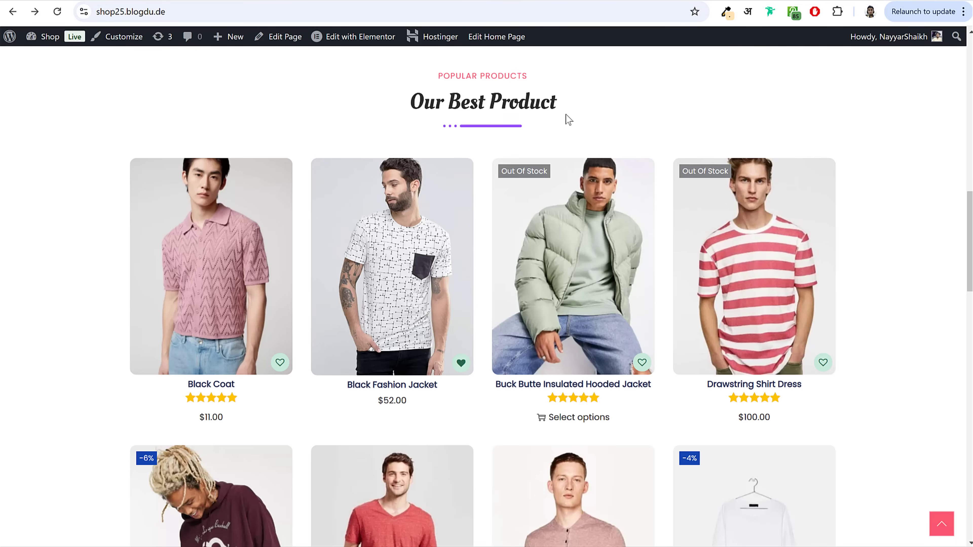
drag(435, 77, 560, 115)
click(563, 117)
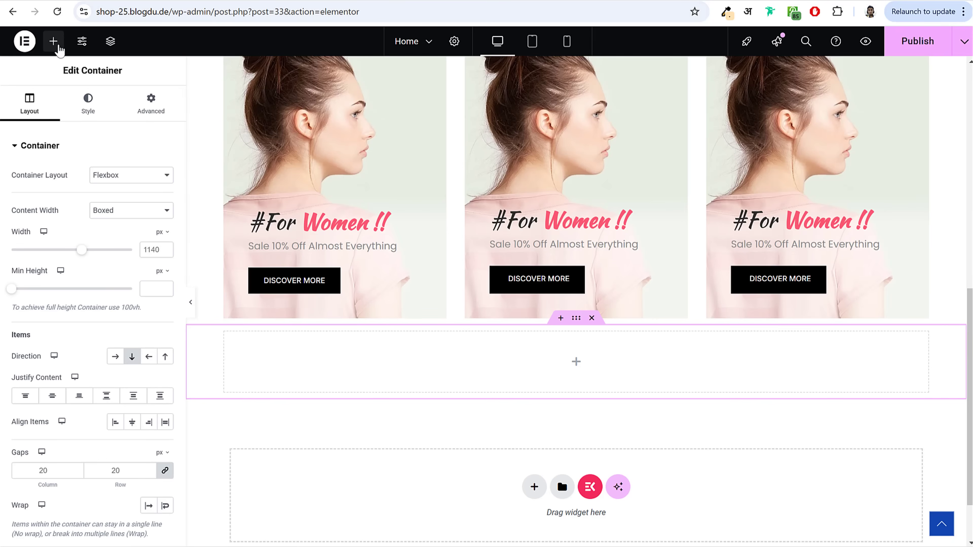
click(53, 41)
text(head)
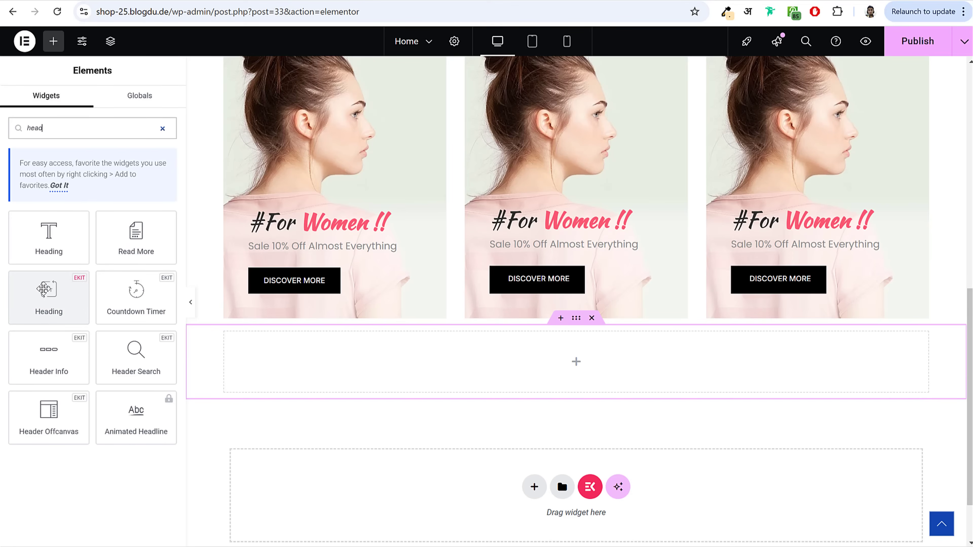
drag(58, 293, 480, 365)
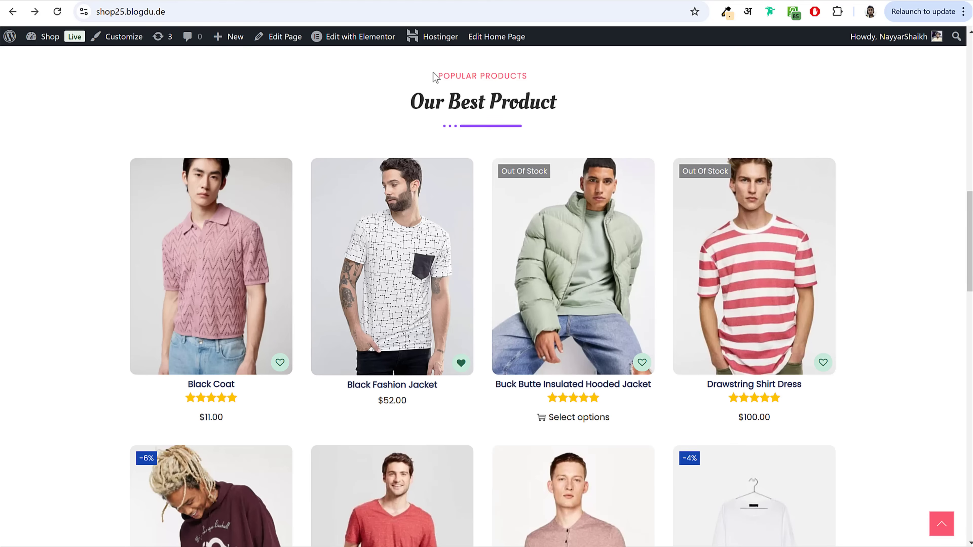
Step: Copy 'Our Best Product' from the reference page and paste it as the heading title
drag(434, 77, 540, 82)
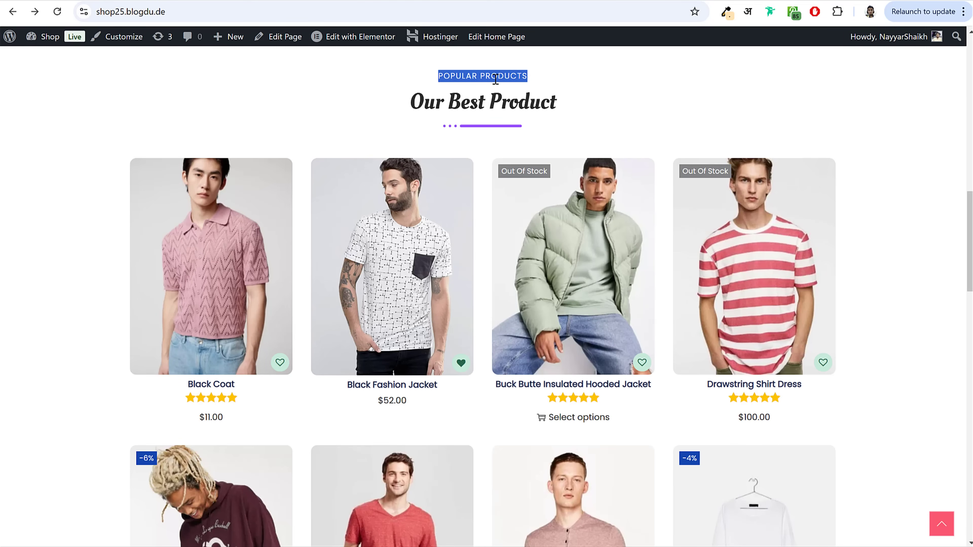
click(427, 101)
triple_click(503, 102)
click(562, 102)
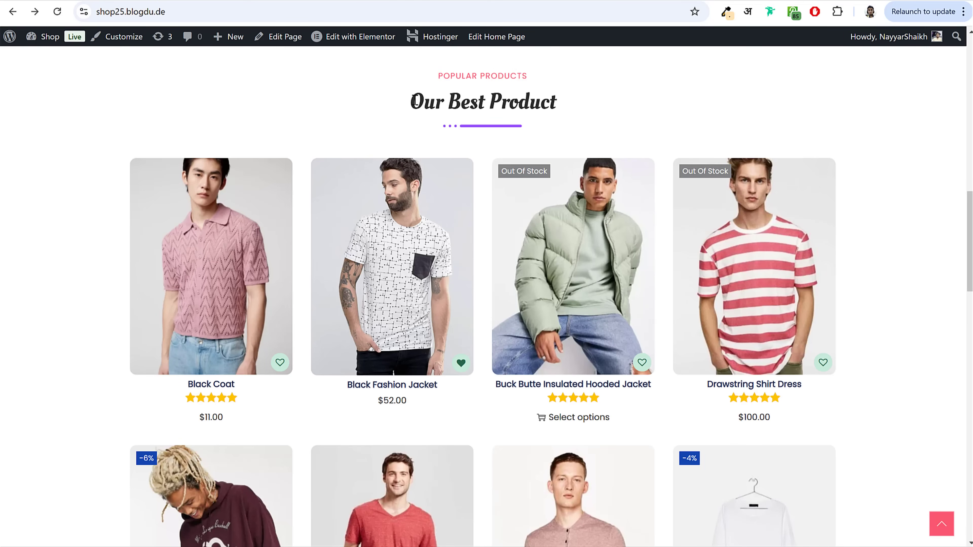
drag(424, 100, 573, 110)
key(ctrl+c)
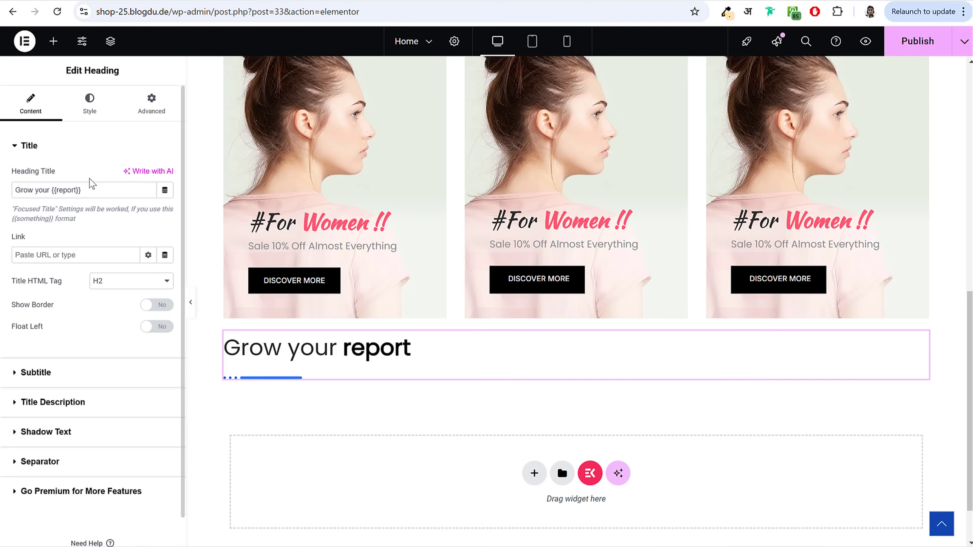
triple_click(134, 191)
key(ctrl+v)
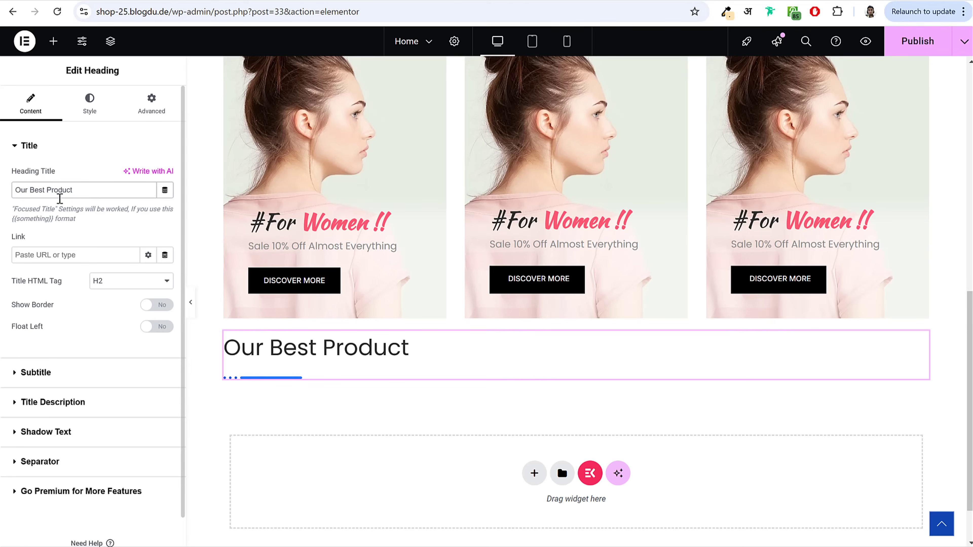
triple_click(14, 209)
click(86, 190)
triple_click(51, 191)
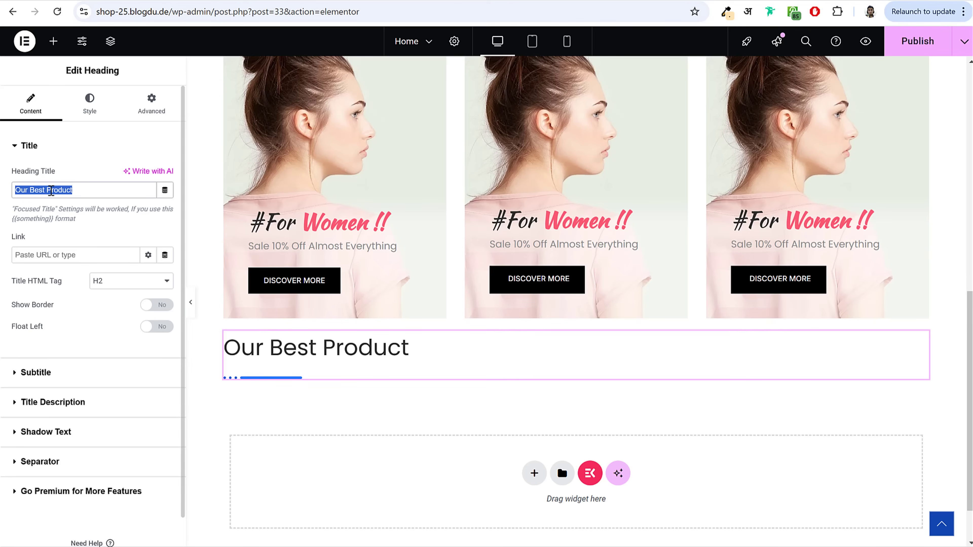
Step: Enable the subtitle with text 'POPULAR PRODUCTS', positioned before the title
click(195, 13)
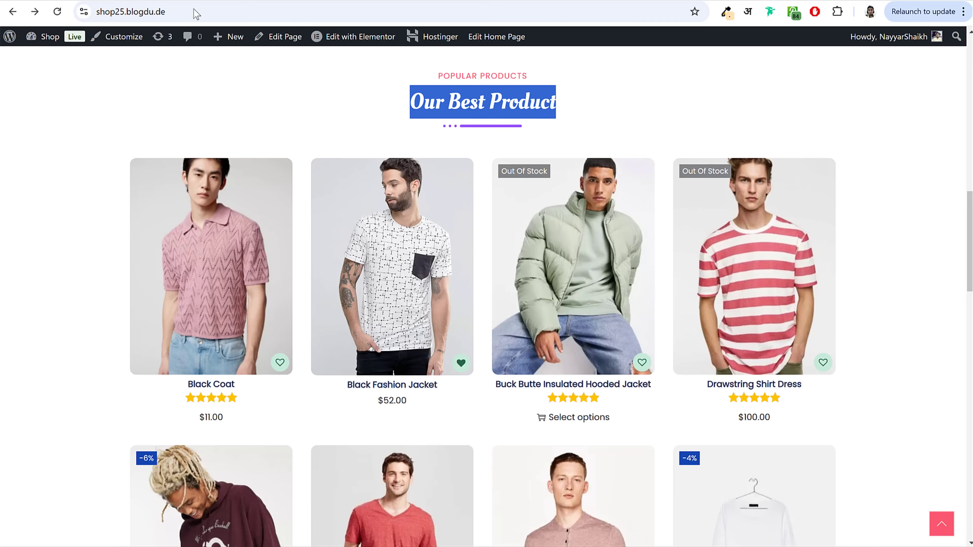
drag(438, 75, 533, 78)
key(ctrl+c)
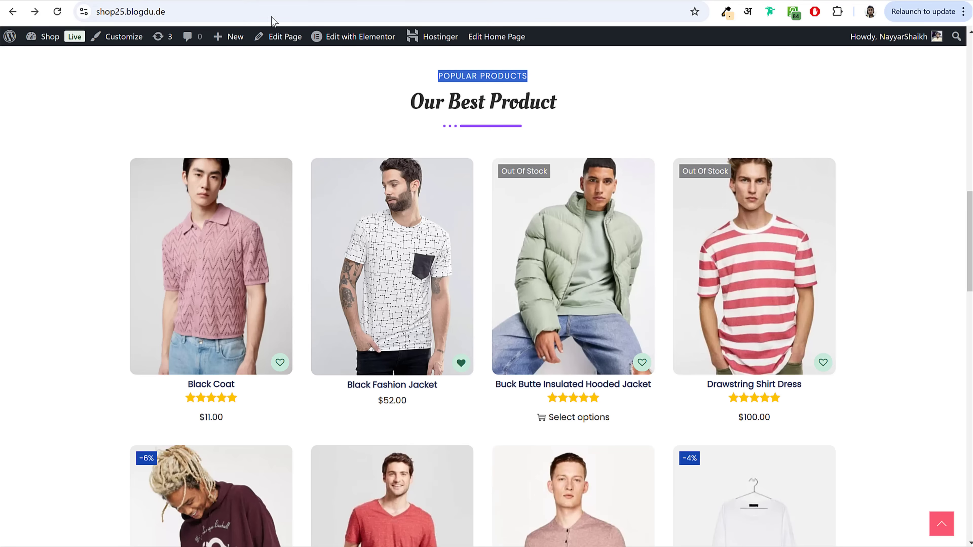
key(ctrl+Tab)
click(78, 146)
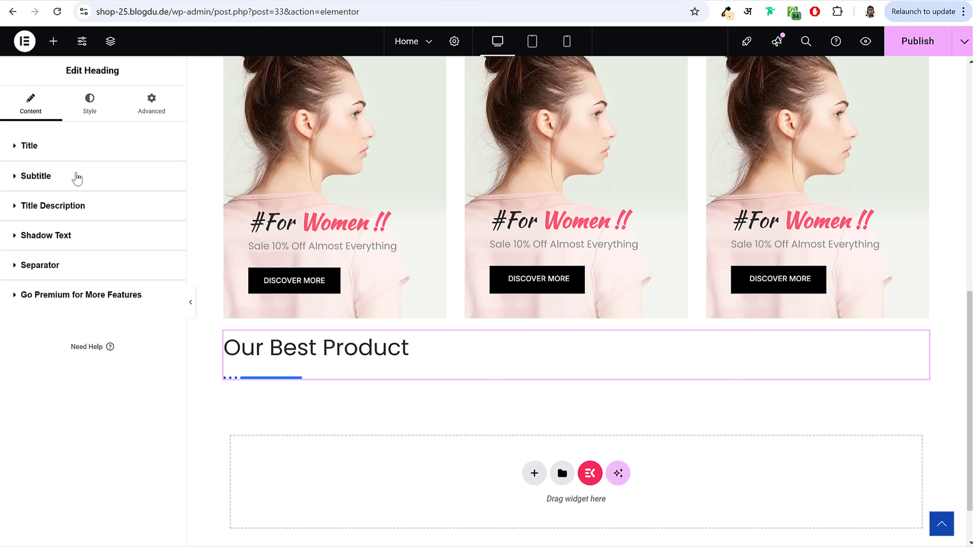
click(76, 176)
click(164, 203)
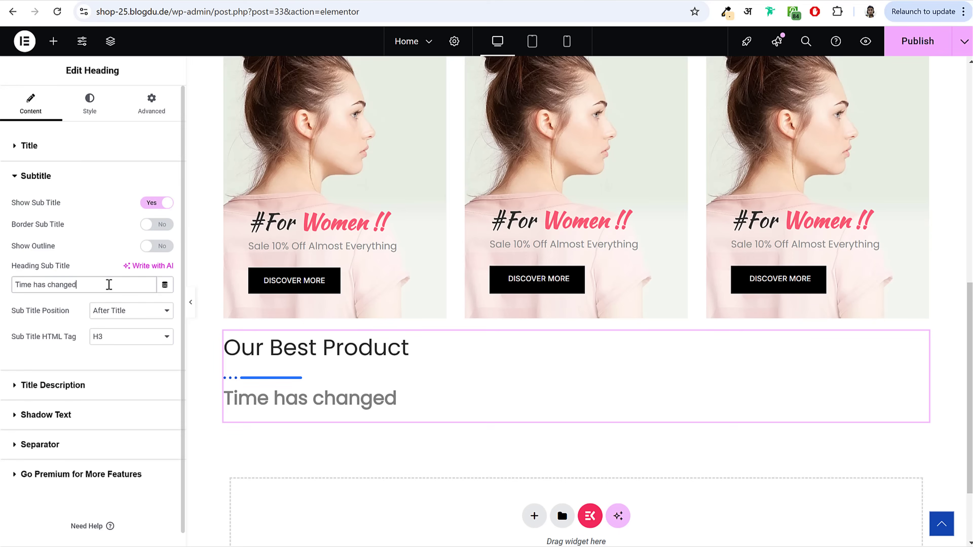
triple_click(109, 285)
key(ctrl+v)
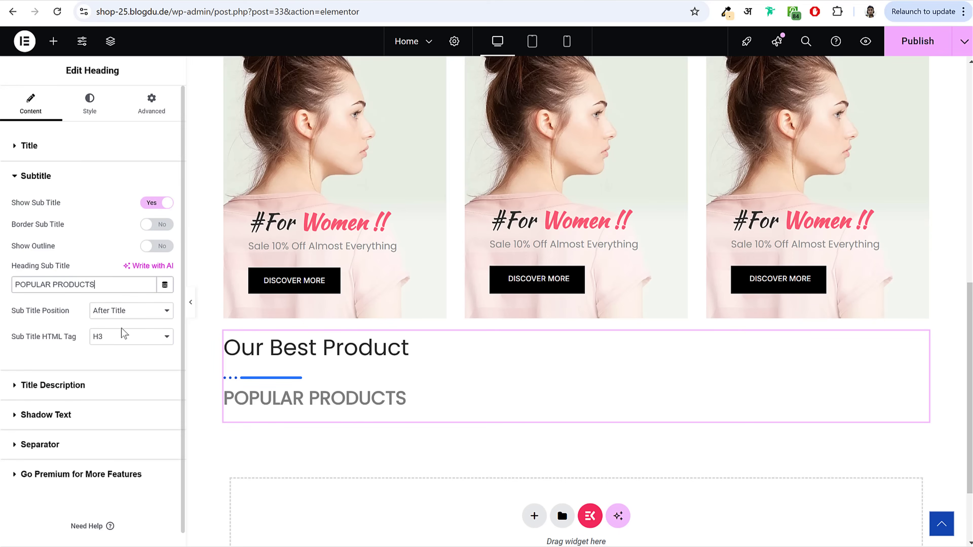
drag(9, 311, 136, 317)
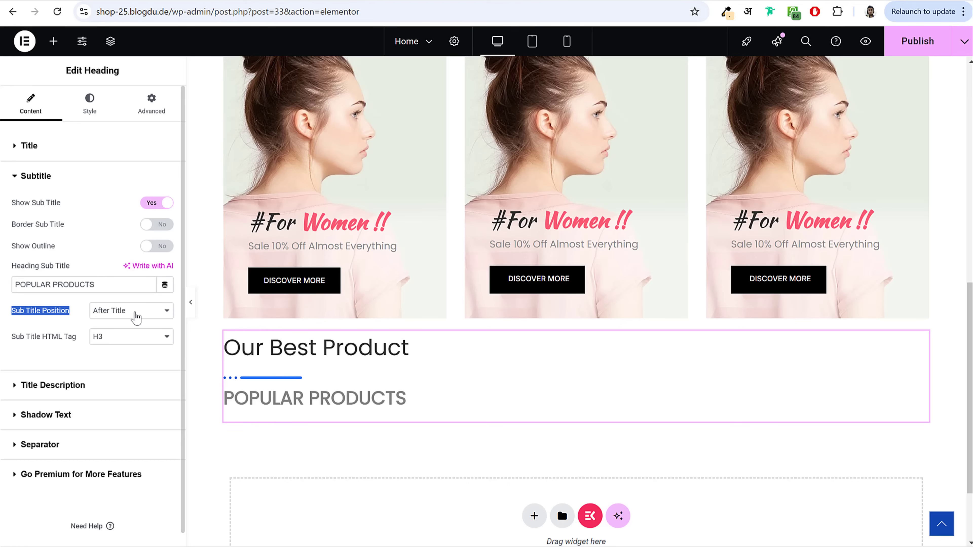
click(136, 316)
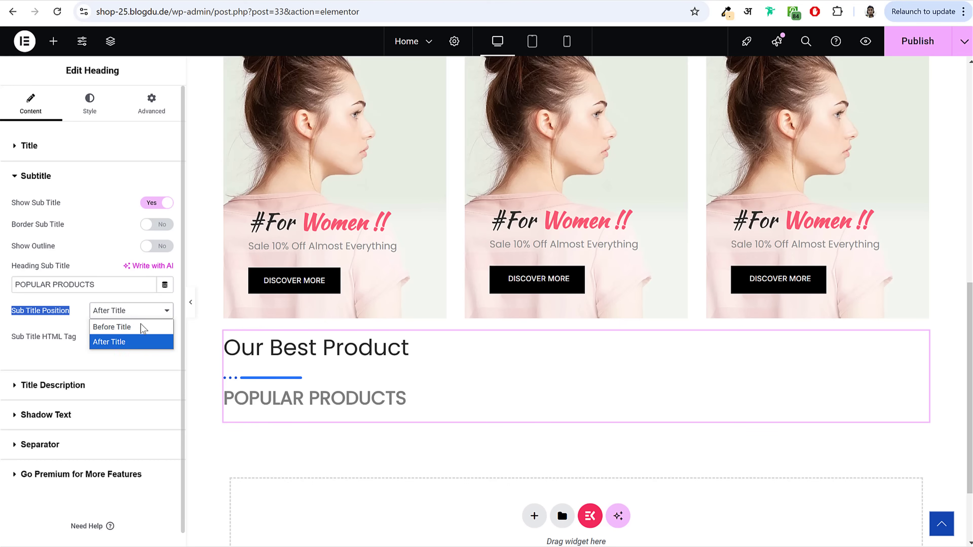
click(123, 332)
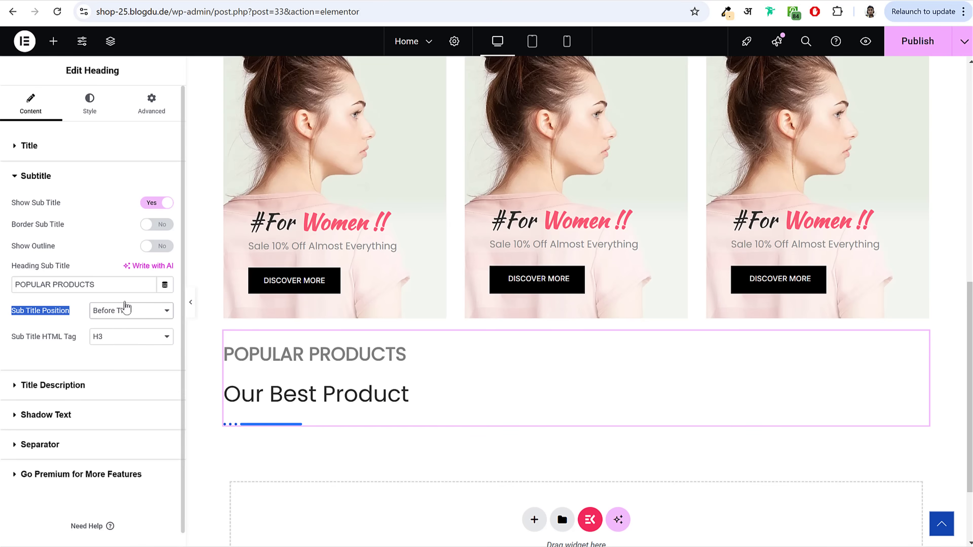
Step: Centre-align the heading and its subtitle
click(80, 143)
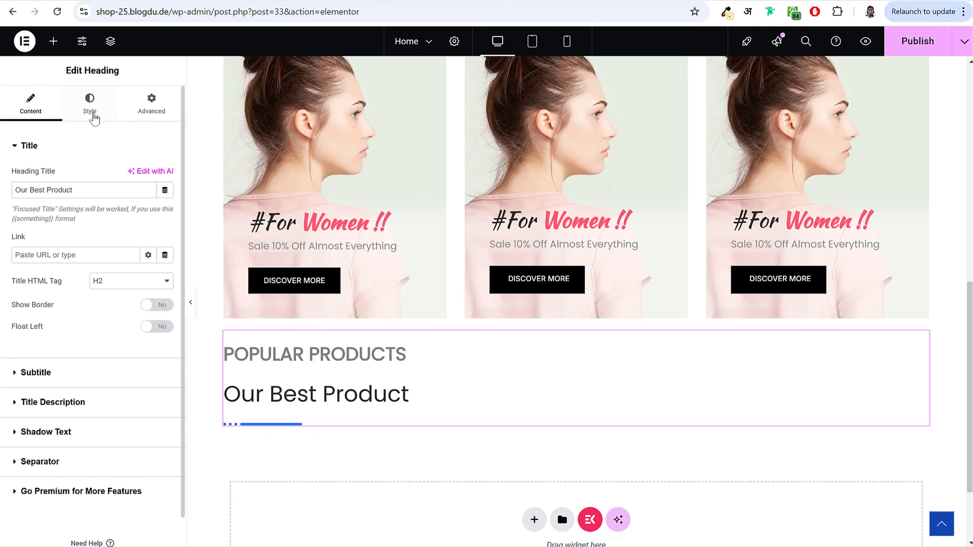
click(91, 115)
click(149, 177)
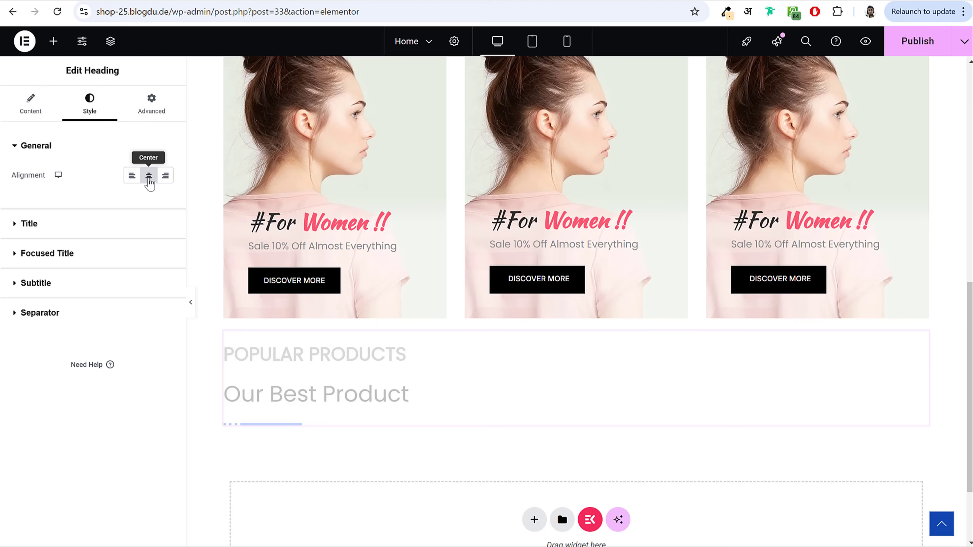
Step: Set the title typography to Oleo Script at 36 px
click(84, 225)
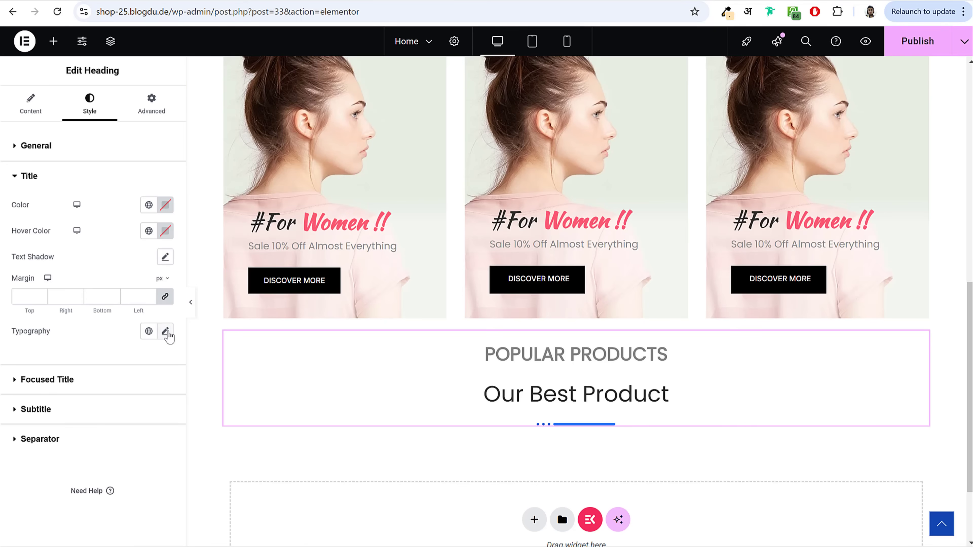
click(165, 331)
scroll(123, 408, down, 3)
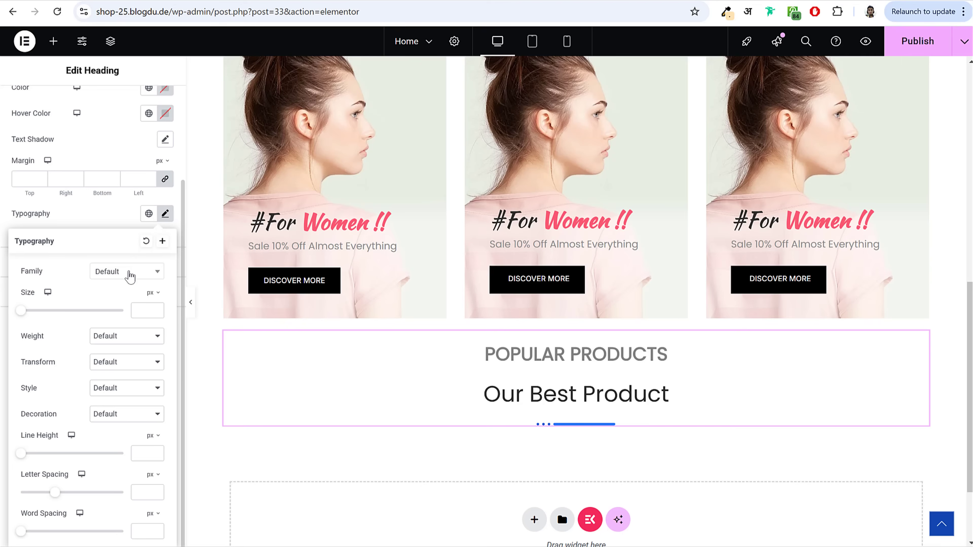
click(128, 273)
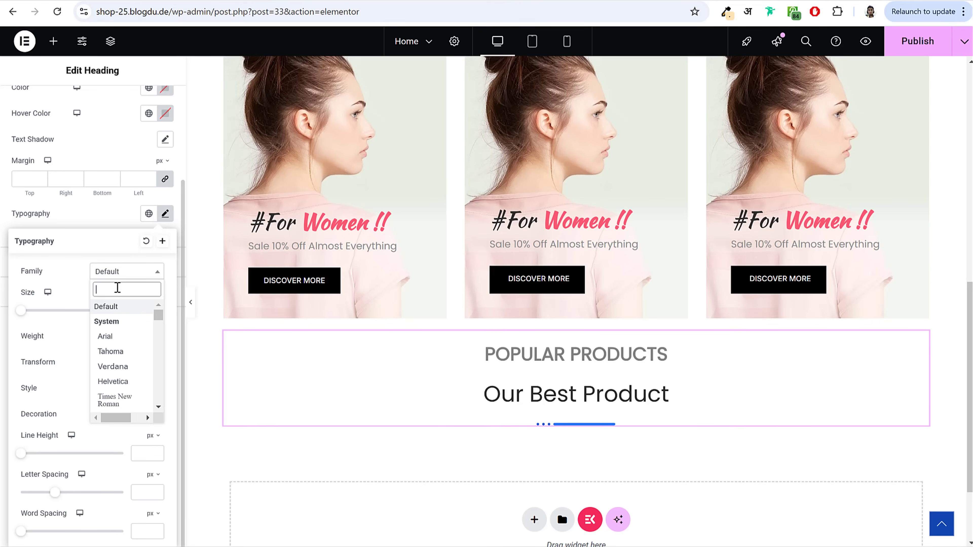
text(oleo)
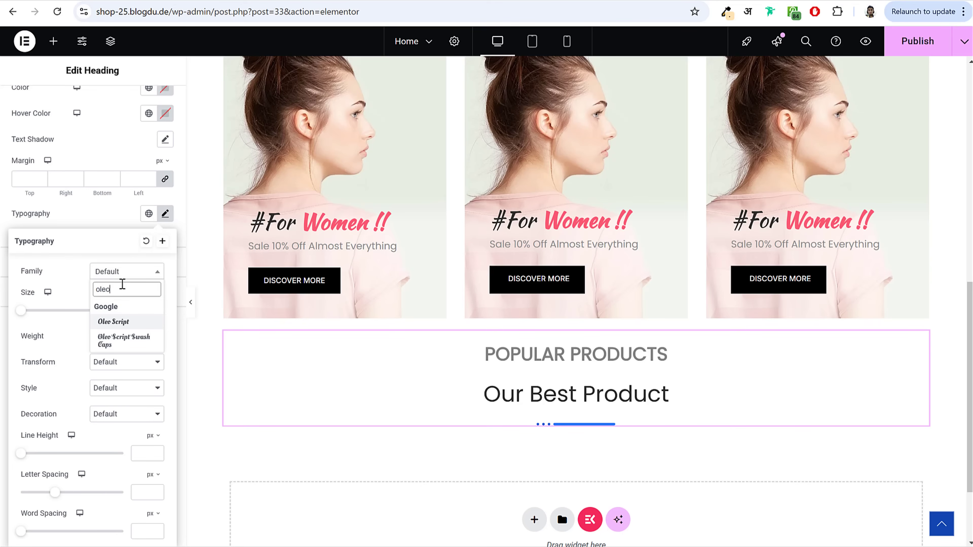
click(115, 323)
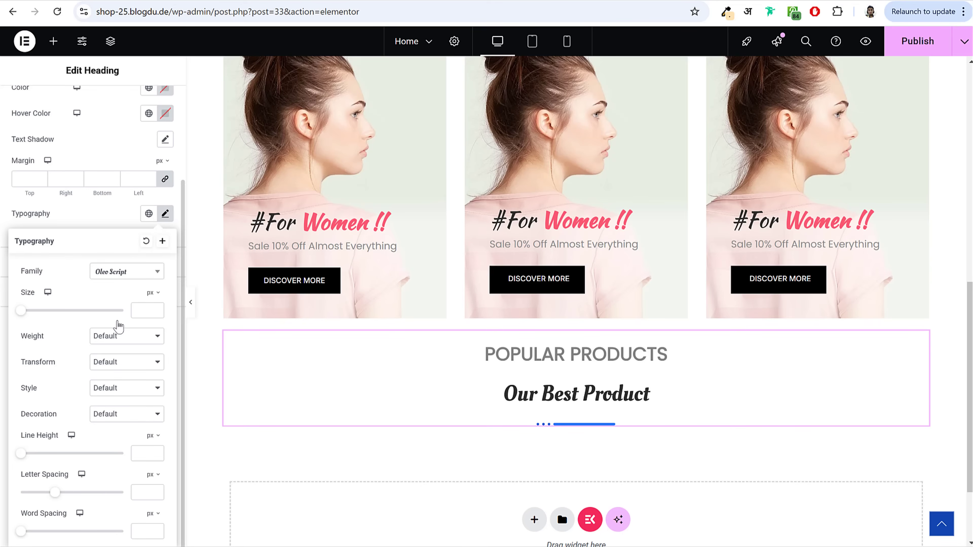
click(146, 310)
text(36)
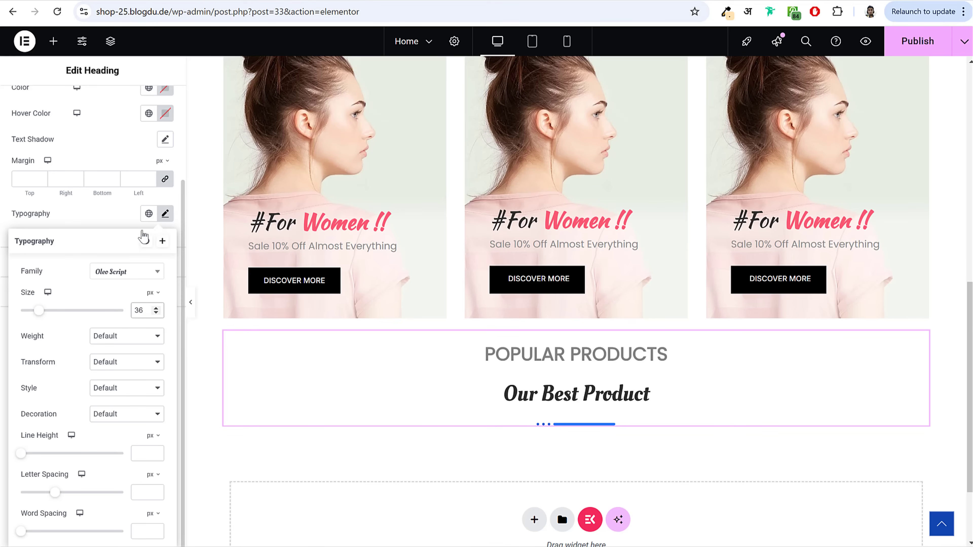
click(166, 215)
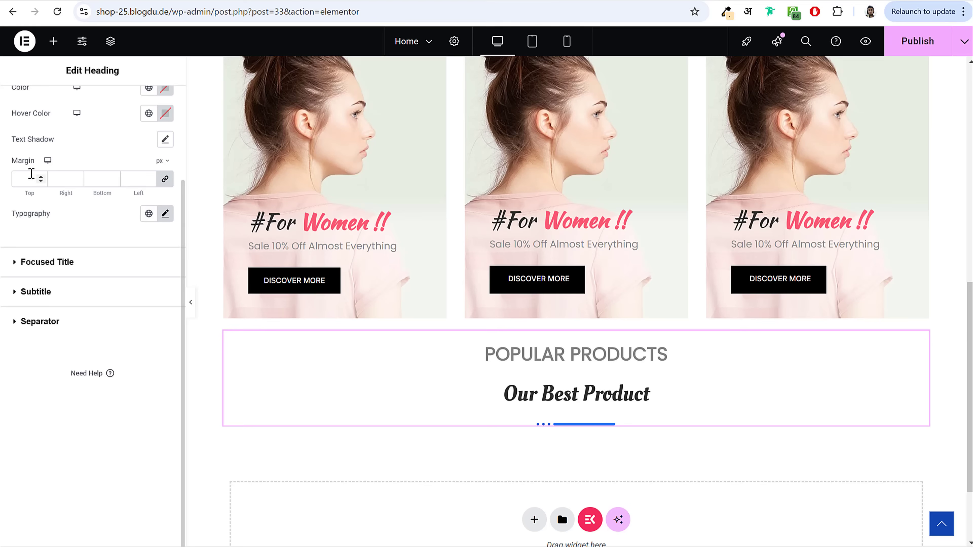
Step: Give the title a 5 px top margin and 10 px bottom margin
scroll(165, 182, up, 3)
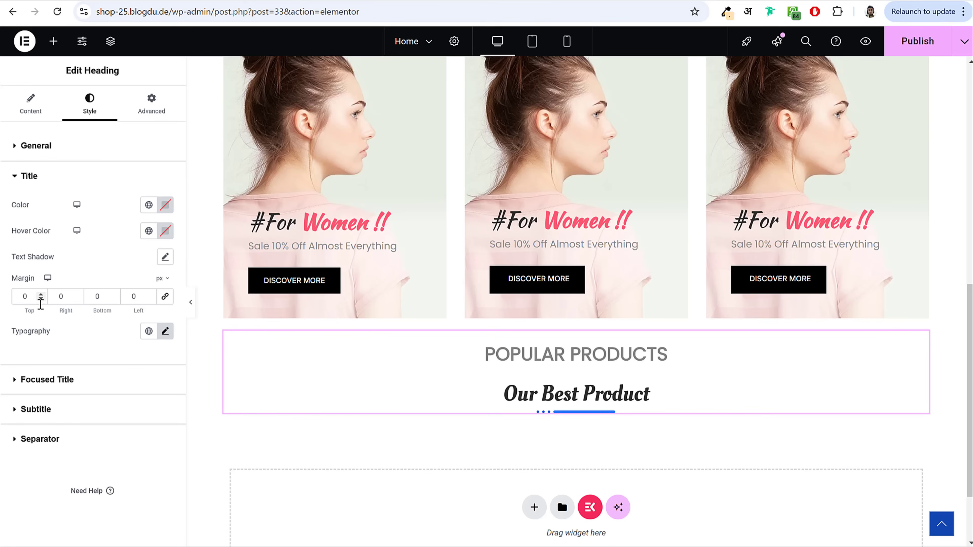
drag(33, 299, 10, 299)
text(5)
key(Tab)
key(Tab)
text(10)
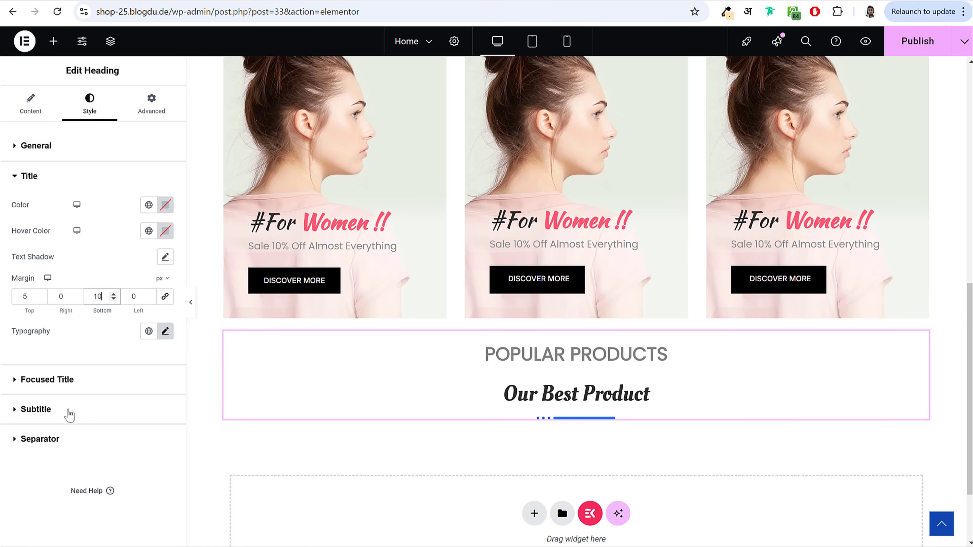
click(71, 409)
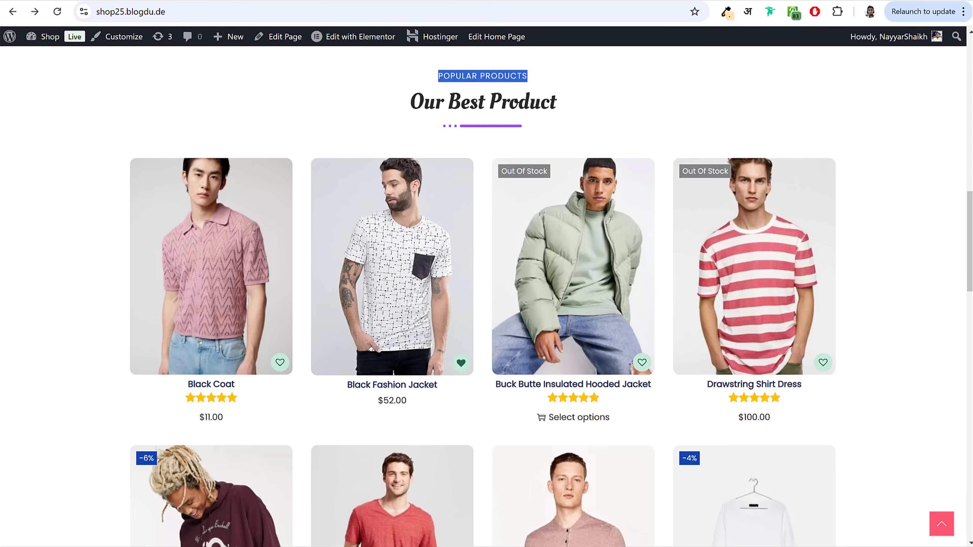
Step: Colour the POPULAR PRODUCTS subtitle pink, at 13 px size and weight 500
click(318, 112)
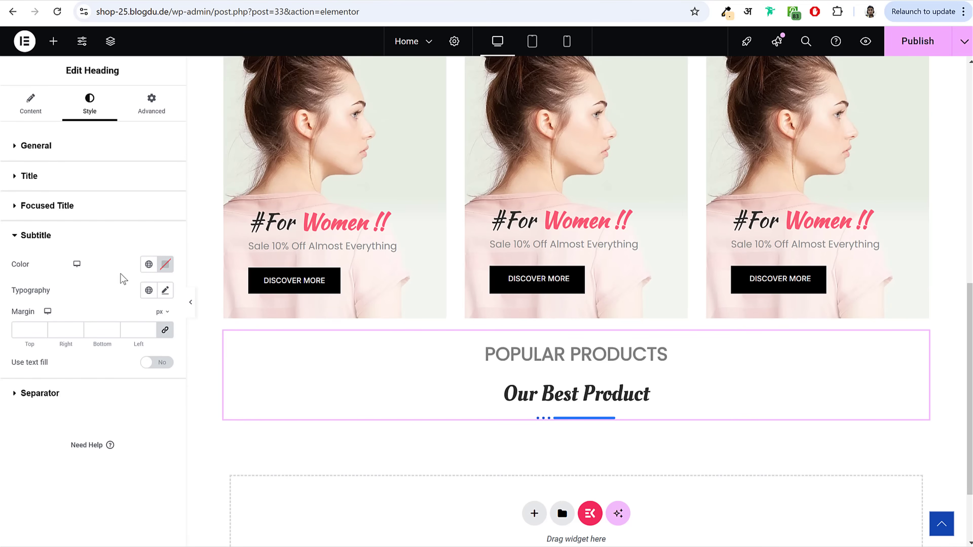
click(149, 264)
click(81, 417)
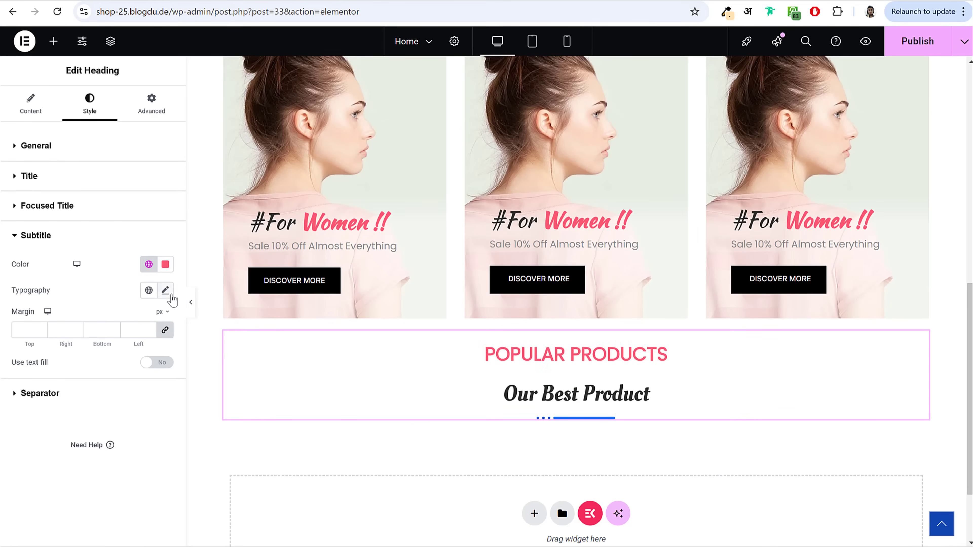
click(165, 290)
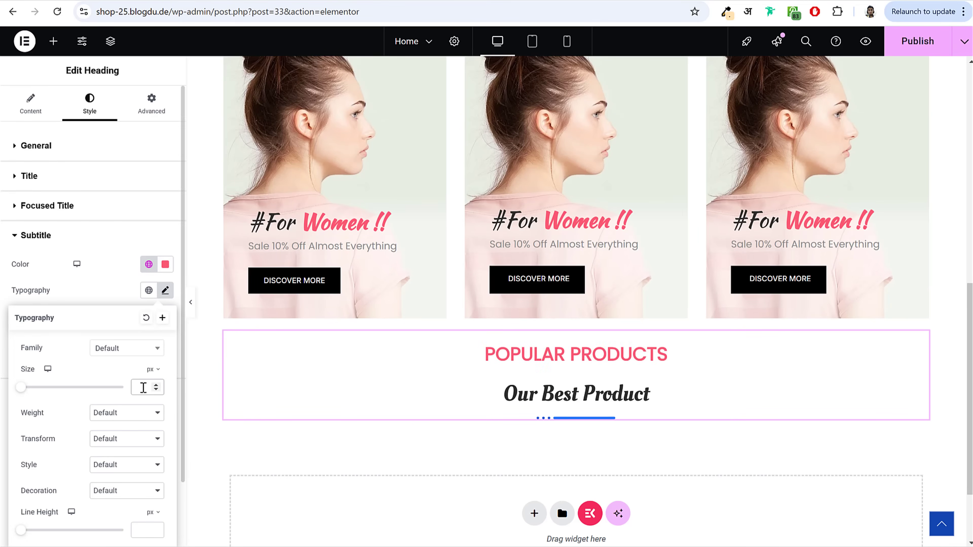
click(143, 387)
text(13)
scroll(122, 413, down, 2)
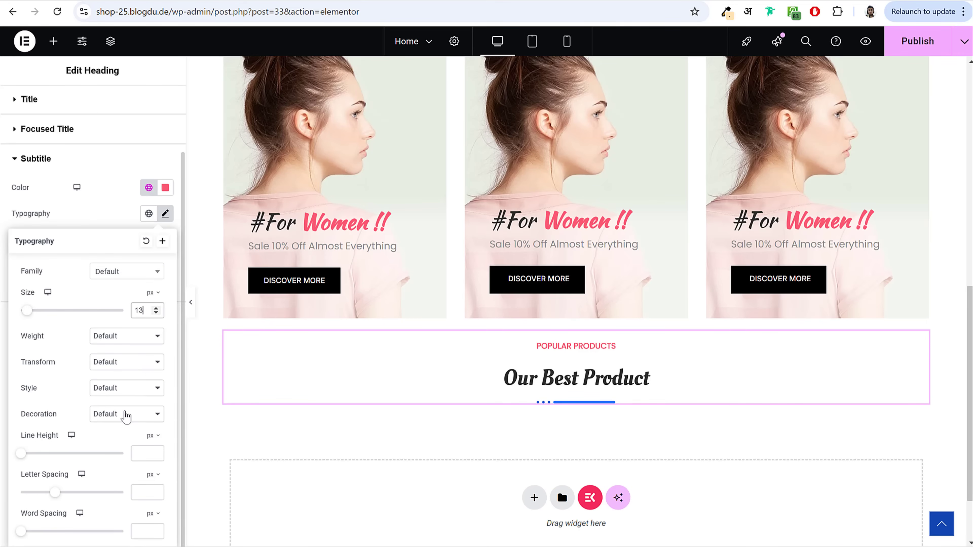
click(127, 339)
click(123, 413)
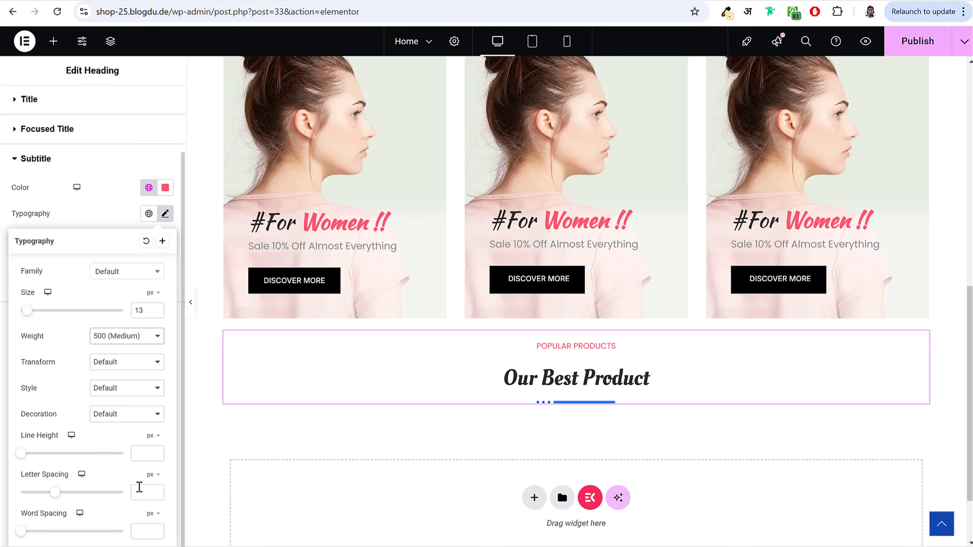
Step: Set the subtitle's letter spacing to 1 and its margins to 0
drag(20, 478, 75, 486)
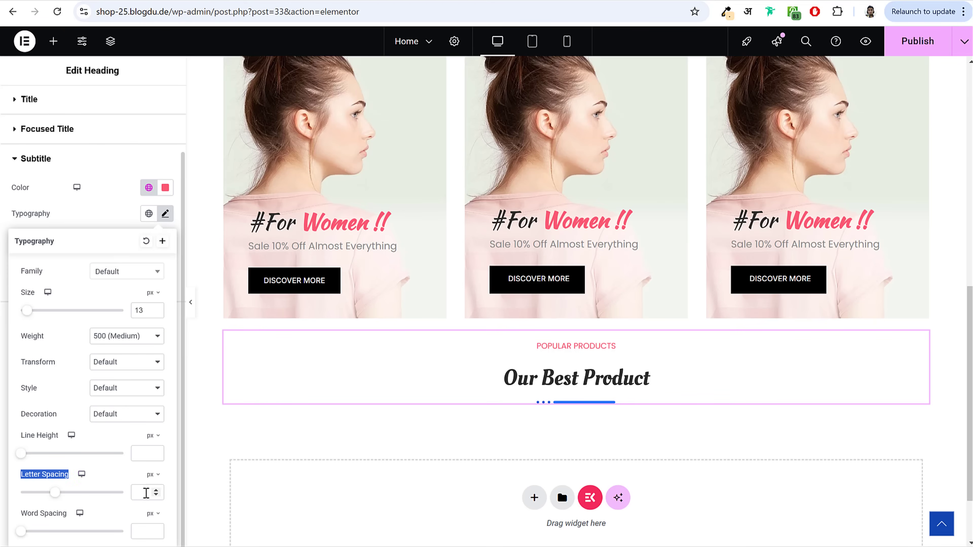
click(146, 493)
text(1)
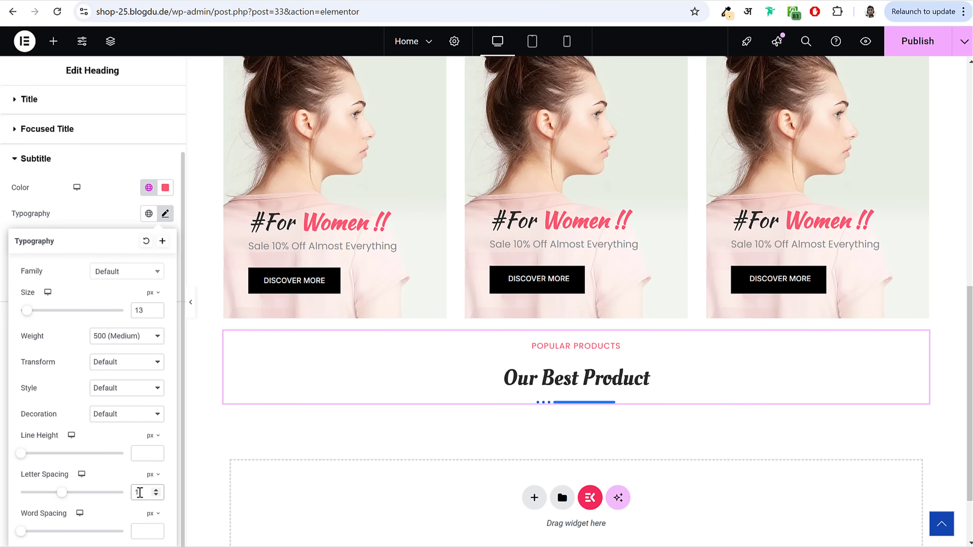
click(91, 211)
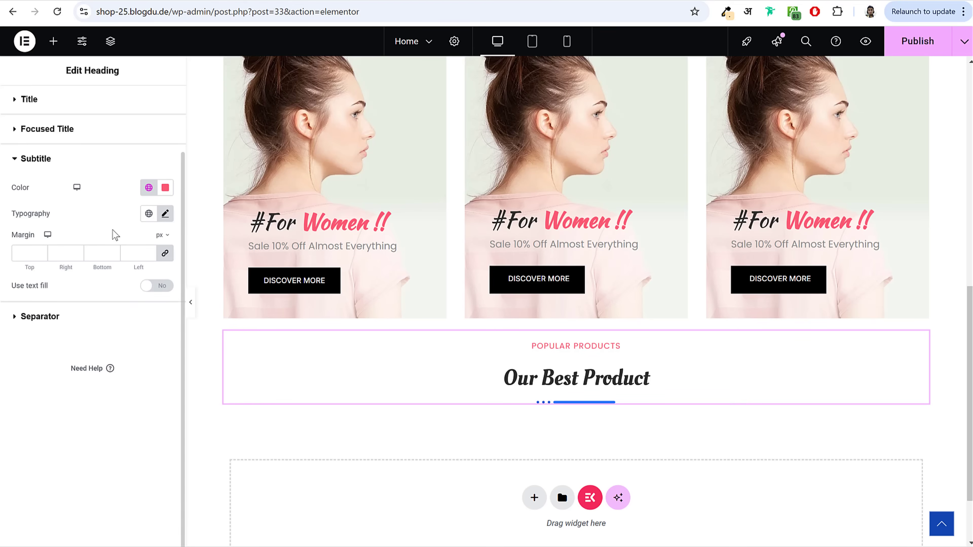
click(22, 252)
text(0)
scroll(23, 252, up, 2)
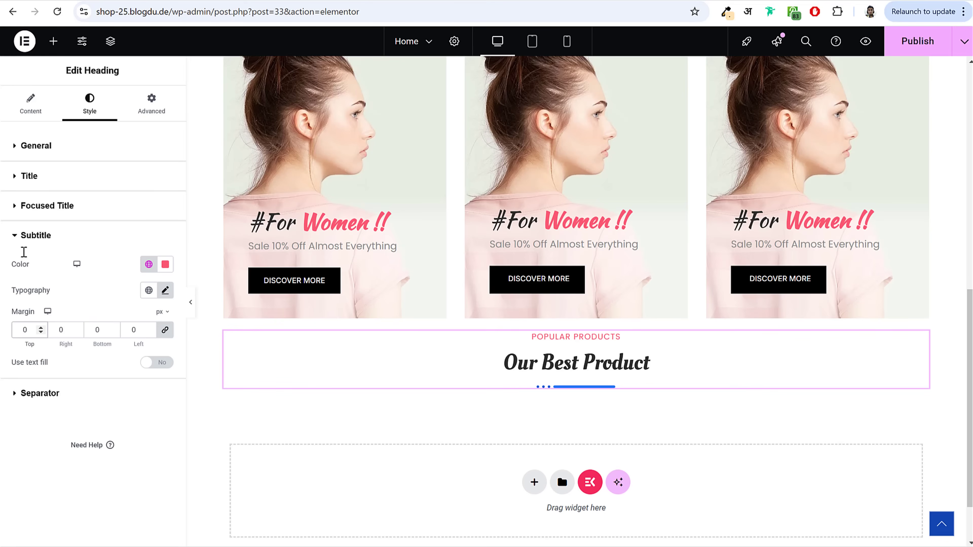
double_click(22, 331)
click(53, 393)
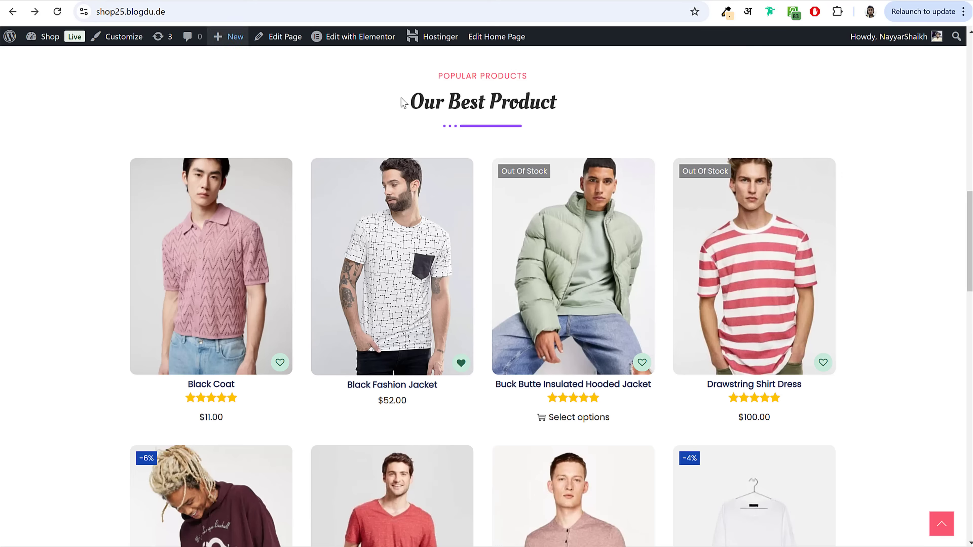
Step: Sample #994FFF from the live page as the separator colour and save it as global 'Purple'
click(726, 15)
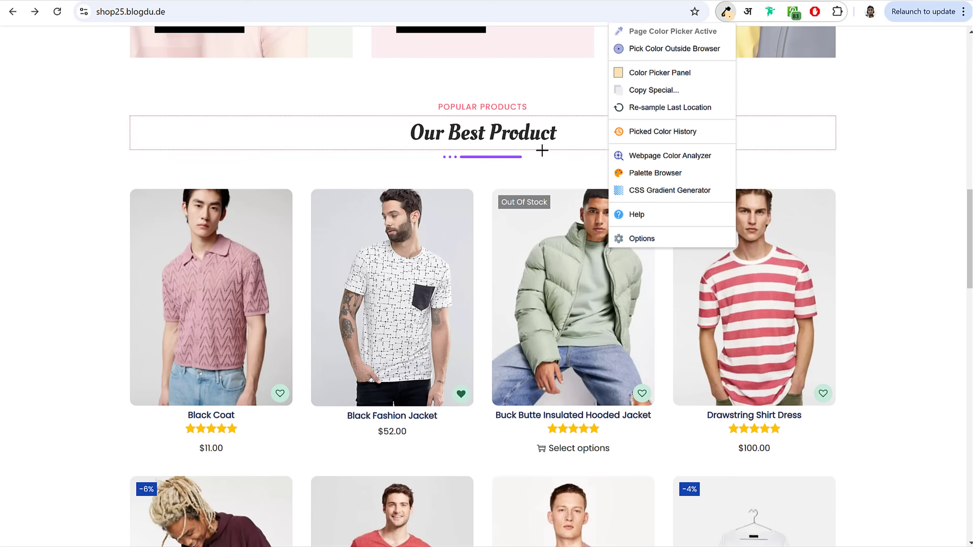
click(504, 158)
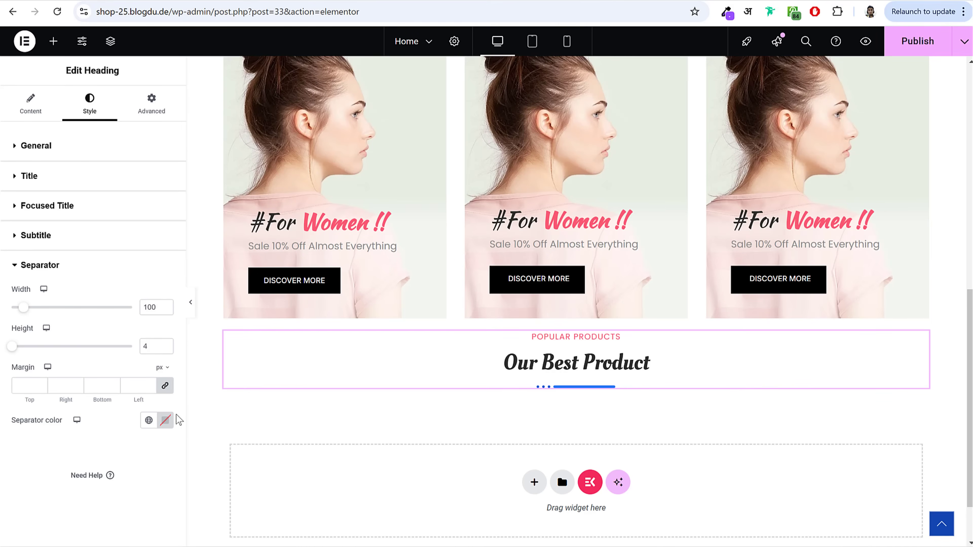
click(165, 420)
text(#994FFF)
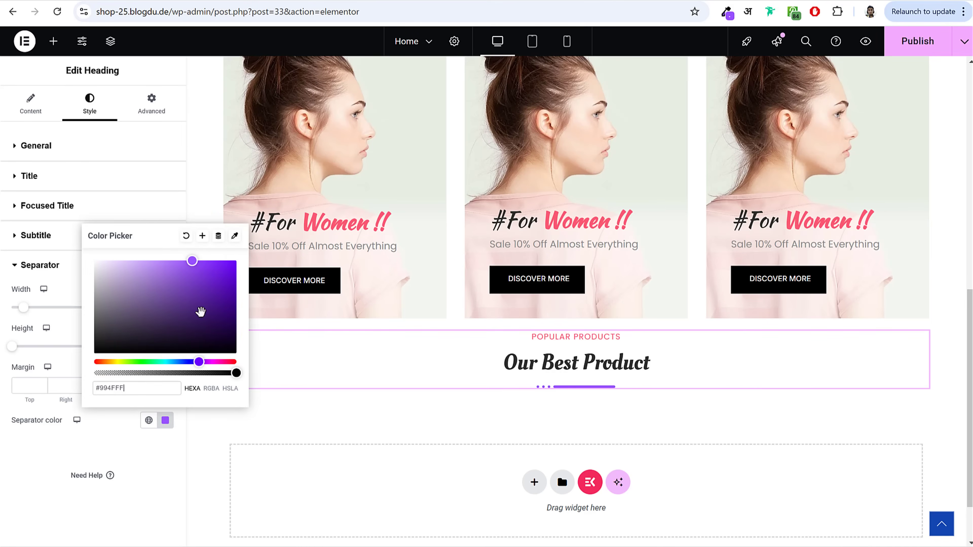
click(202, 236)
triple_click(476, 292)
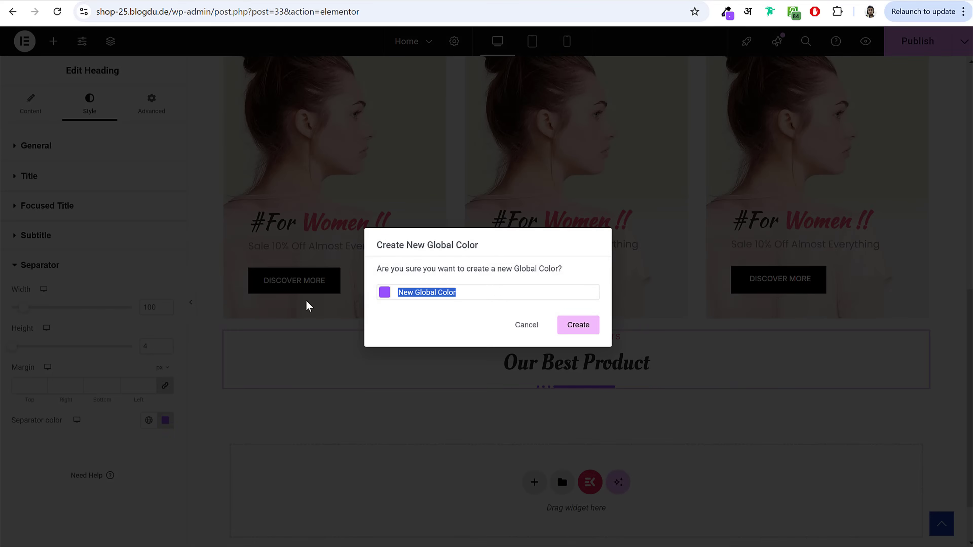
text(Purple)
click(578, 325)
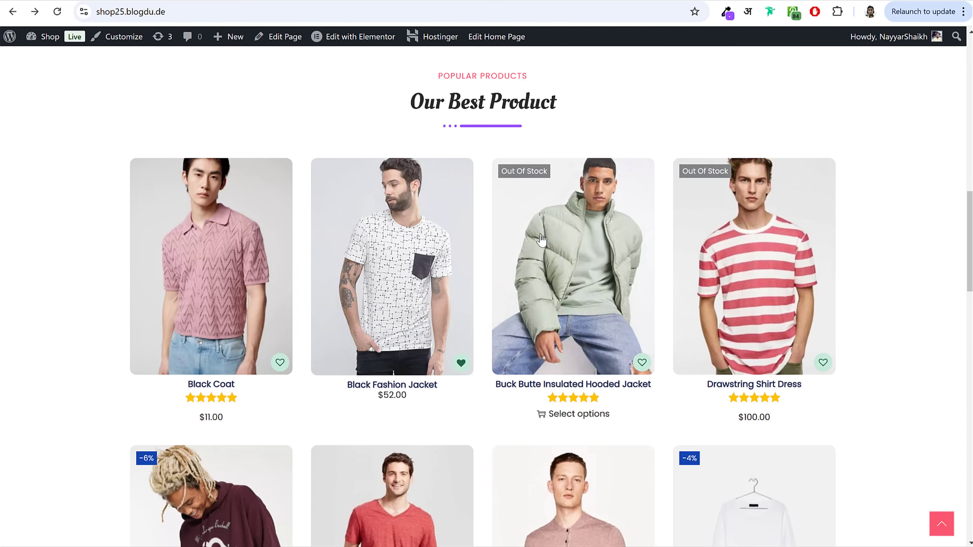
Step: Publish the updated home page
scroll(652, 380, down, 9)
scroll(652, 381, up, 6)
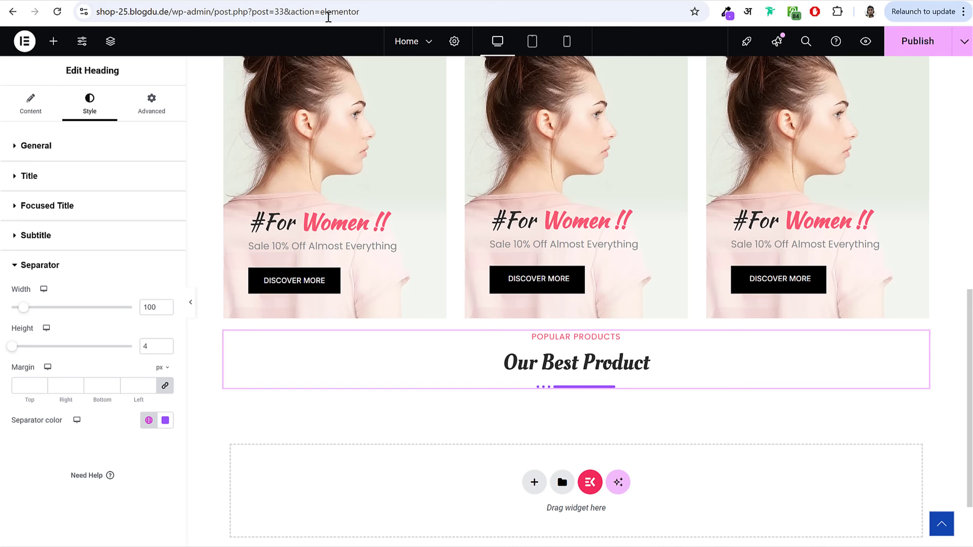
click(903, 48)
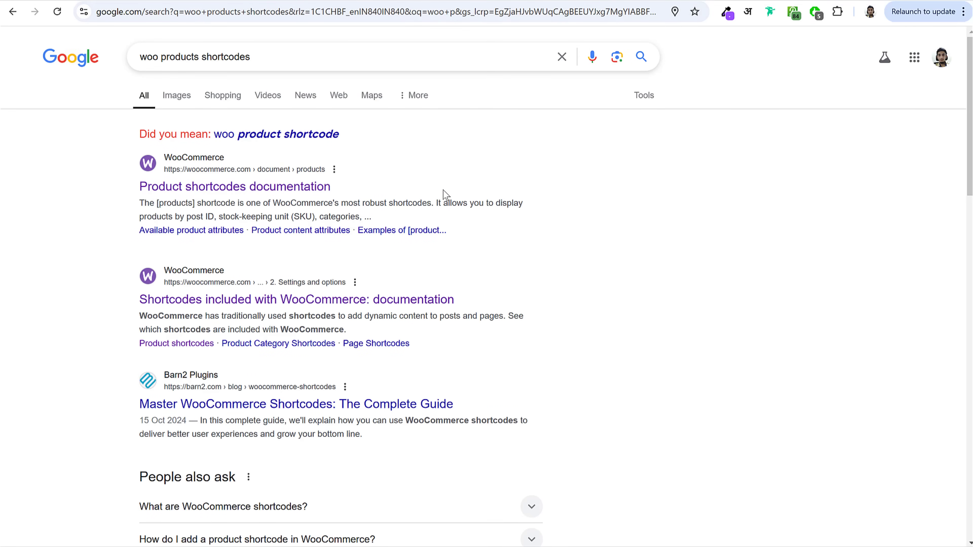
Step: Open the woocommerce.com 'Product shortcodes documentation' result
drag(113, 194, 330, 189)
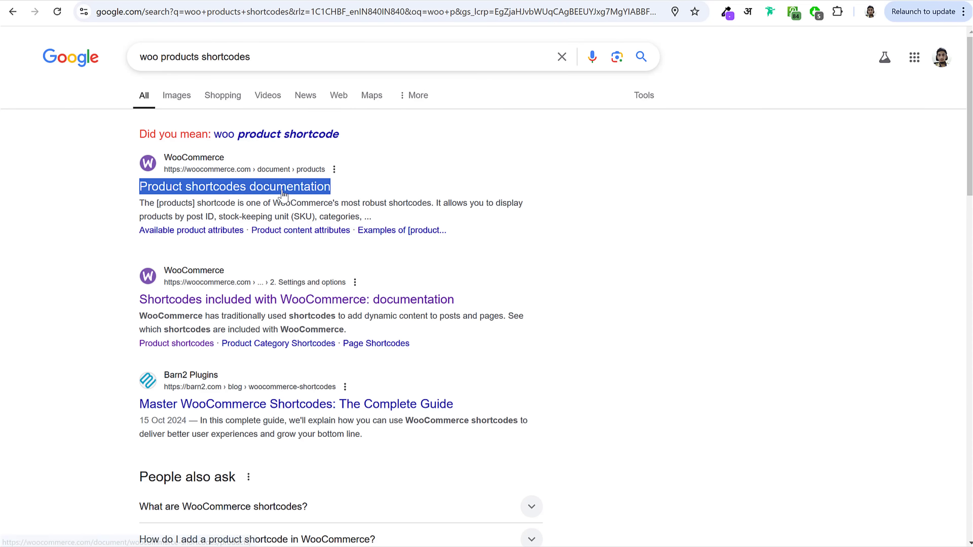
click(241, 192)
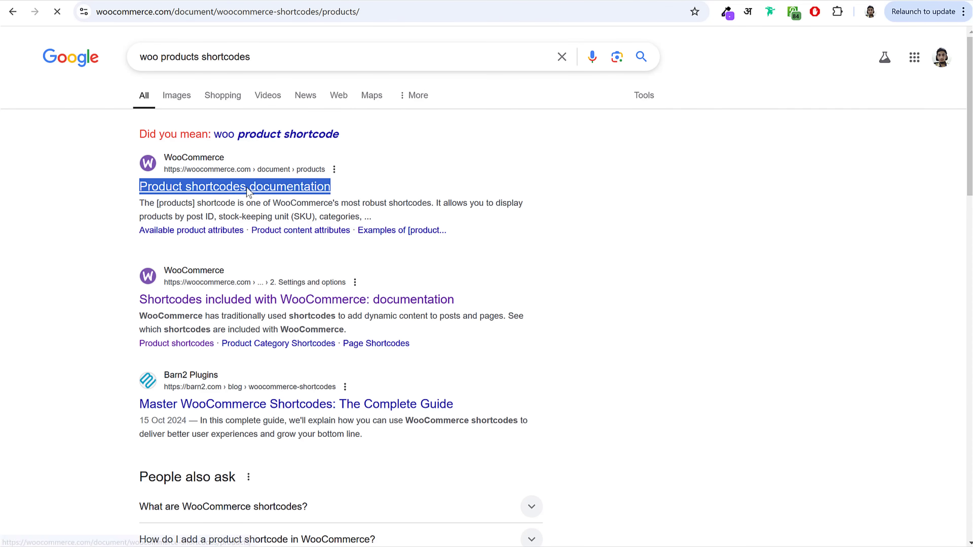
Step: Browse the WooCommerce shortcode docs, reviewing the [sale_products] and [recent_products] examples
scroll(664, 276, down, 12)
scroll(660, 271, down, 1)
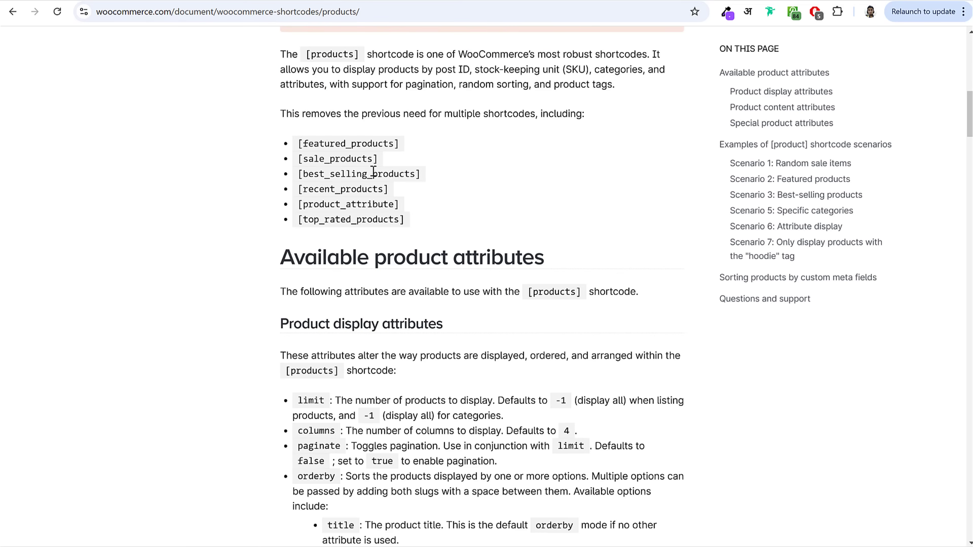
click(400, 147)
drag(300, 160, 404, 162)
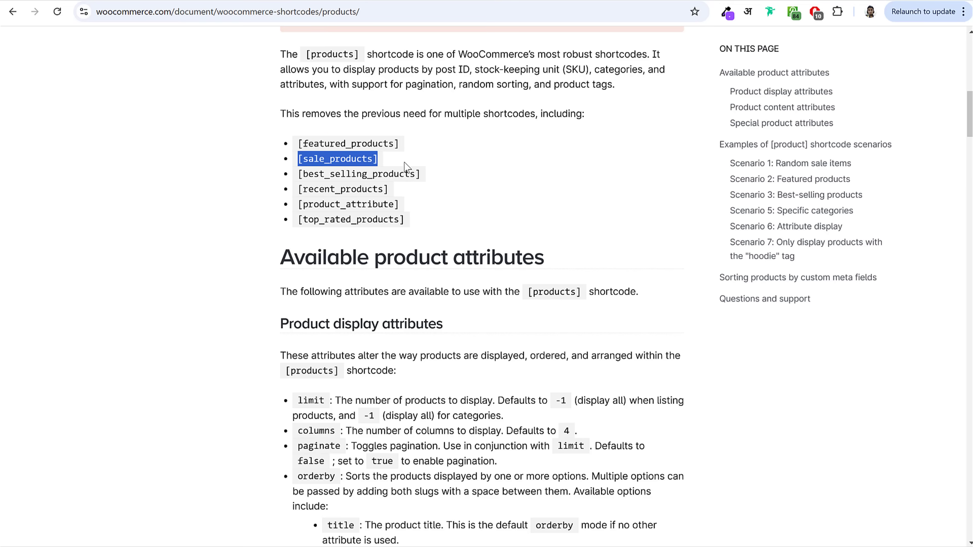
drag(300, 192, 401, 198)
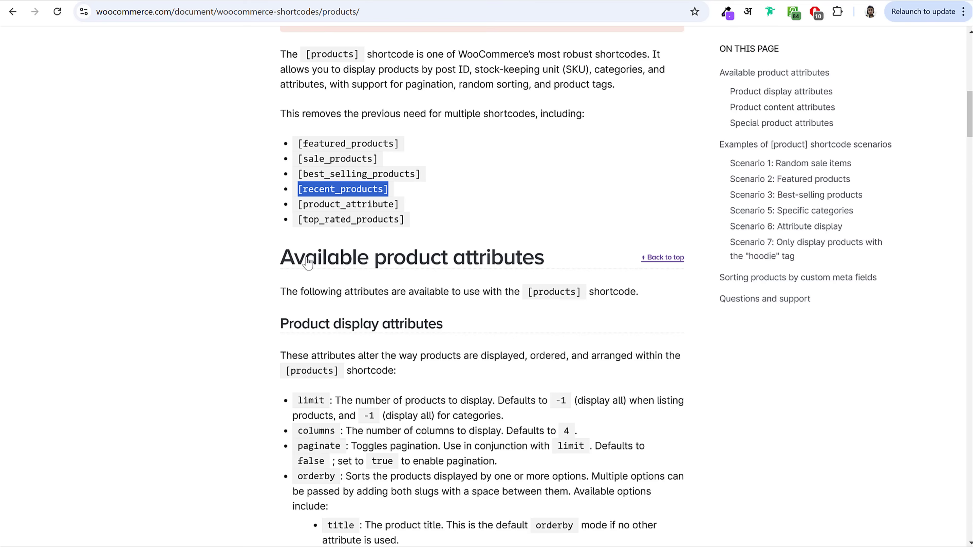
drag(281, 258, 595, 259)
scroll(495, 295, down, 13)
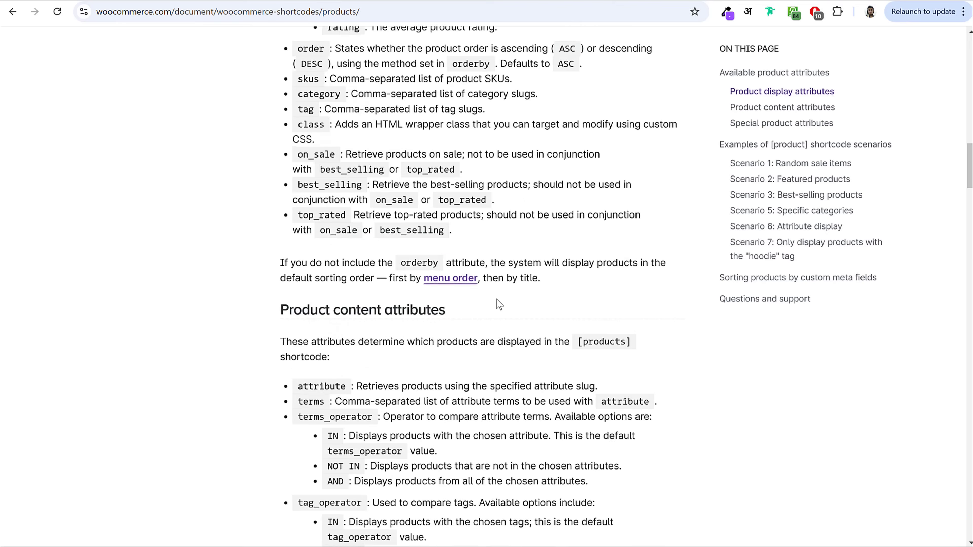
scroll(497, 299, down, 20)
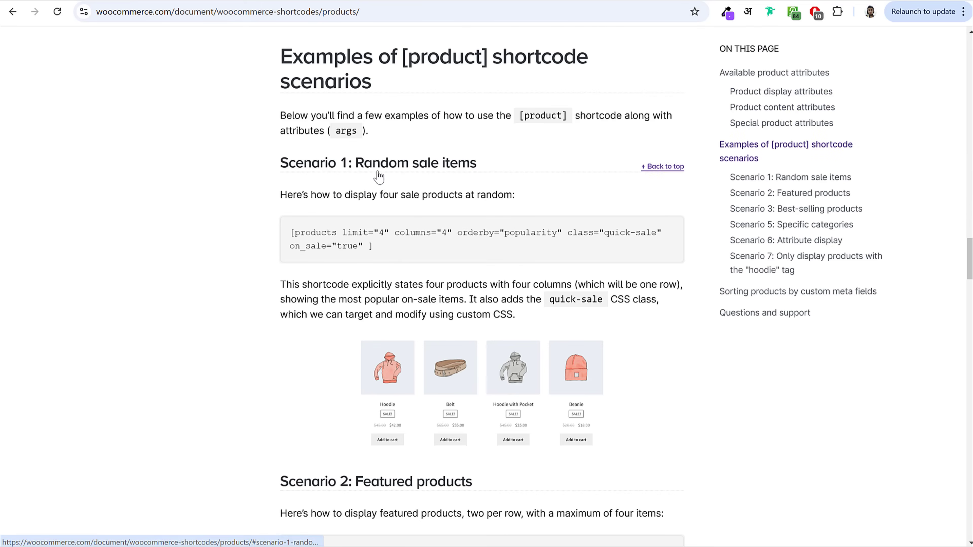
triple_click(390, 261)
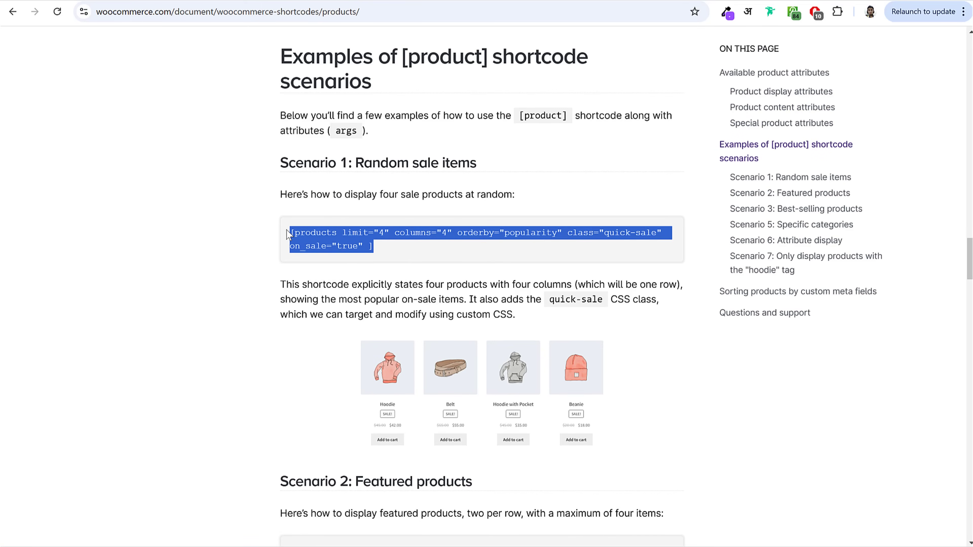
scroll(517, 266, down, 15)
scroll(521, 265, down, 10)
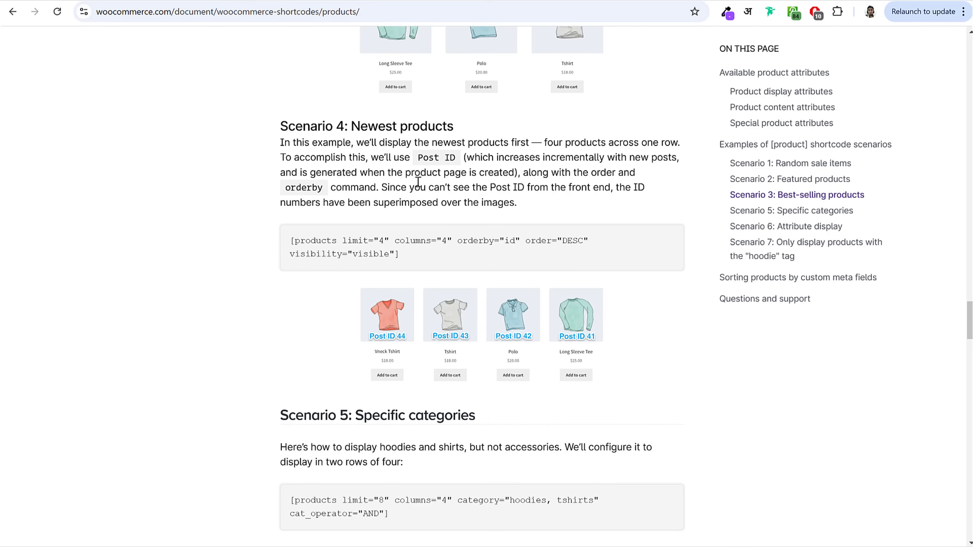
Step: Copy the Scenario 4 newest-products shortcode
drag(350, 126, 472, 136)
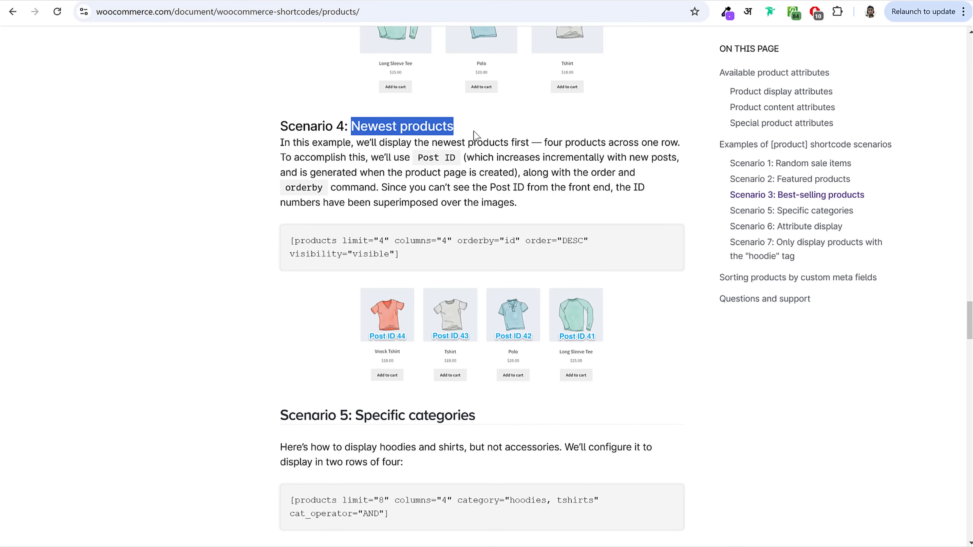
click(474, 131)
drag(422, 260, 296, 242)
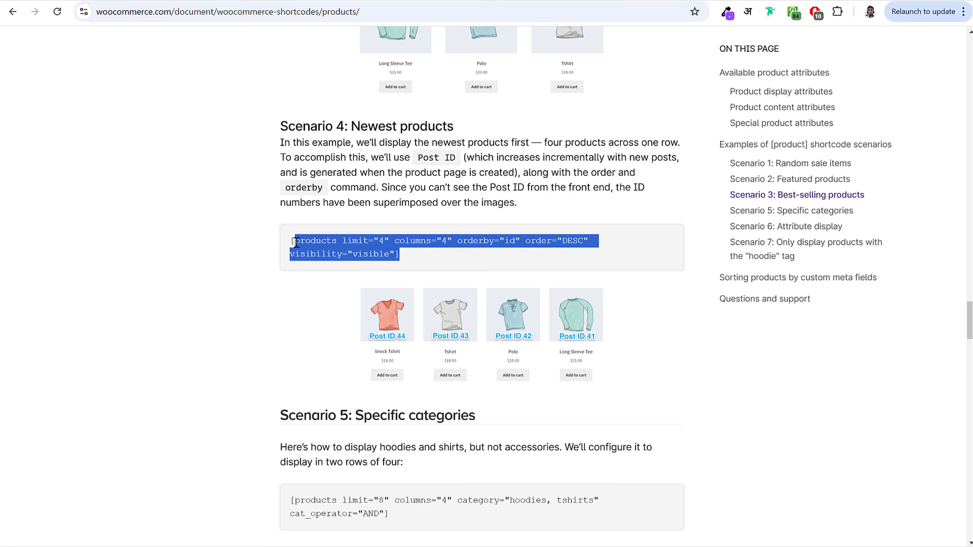
right_click(325, 241)
click(349, 253)
Step: In Elementor, place a Shortcode widget below the Our Best Product heading
click(247, 1)
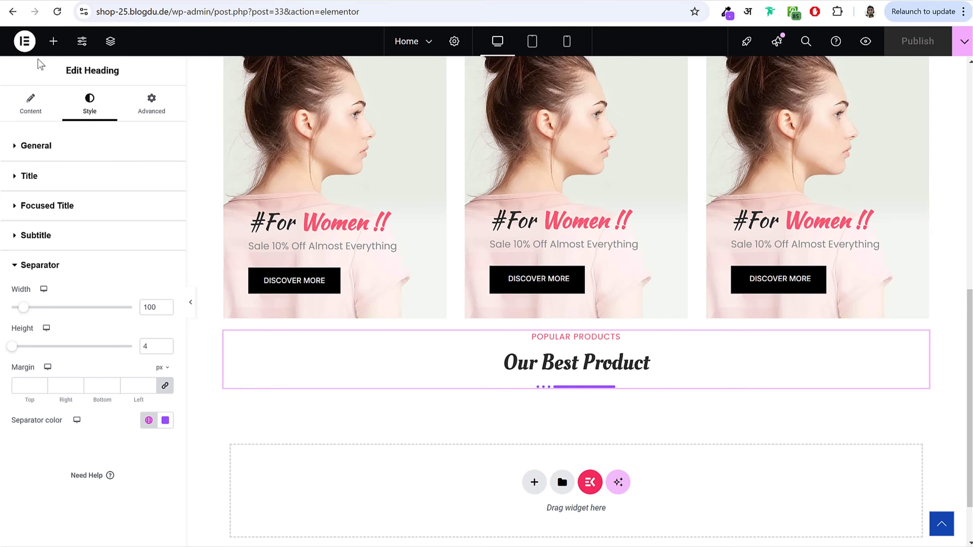
click(54, 42)
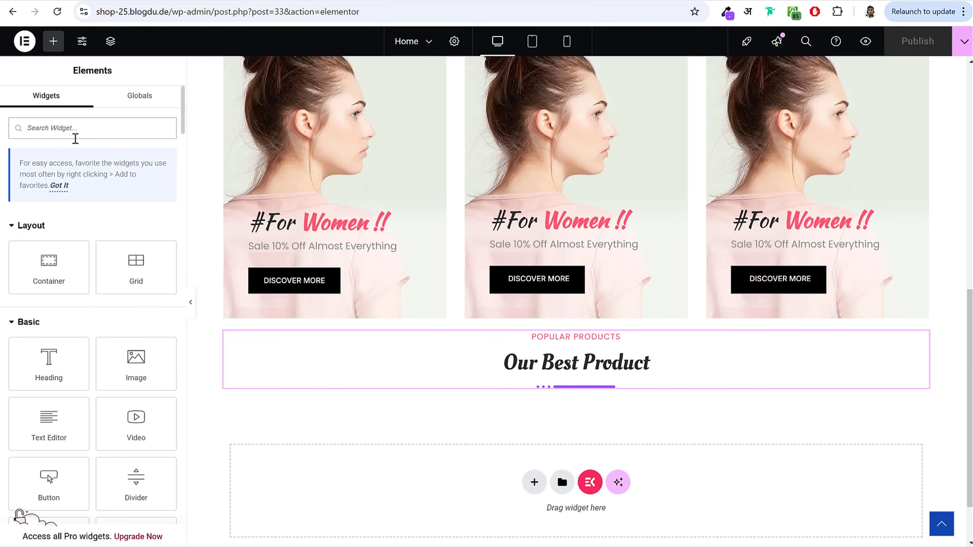
text(short)
drag(49, 245, 622, 391)
Step: Paste the [products] shortcode into the widget, change limit to 8, and apply it
click(117, 224)
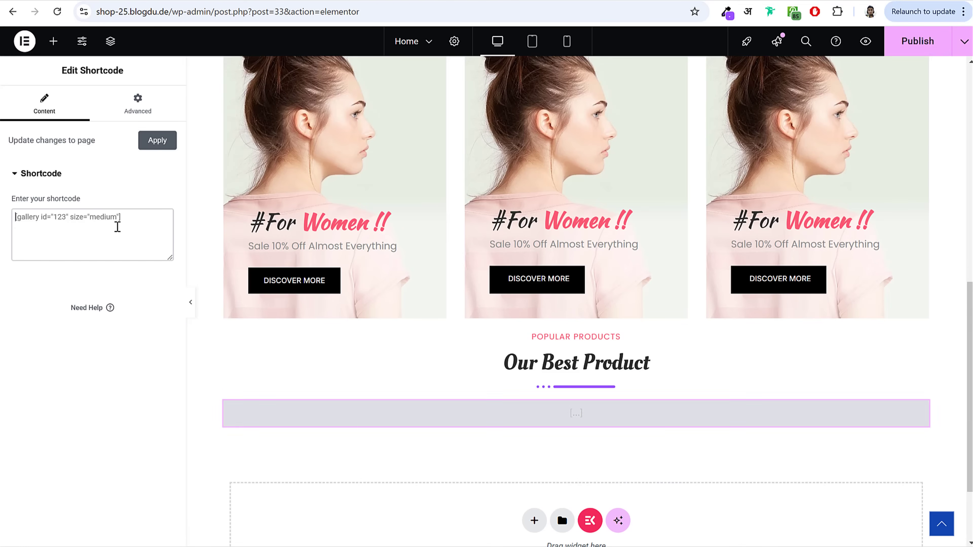
key(ctrl+v)
scroll(619, 248, down, 4)
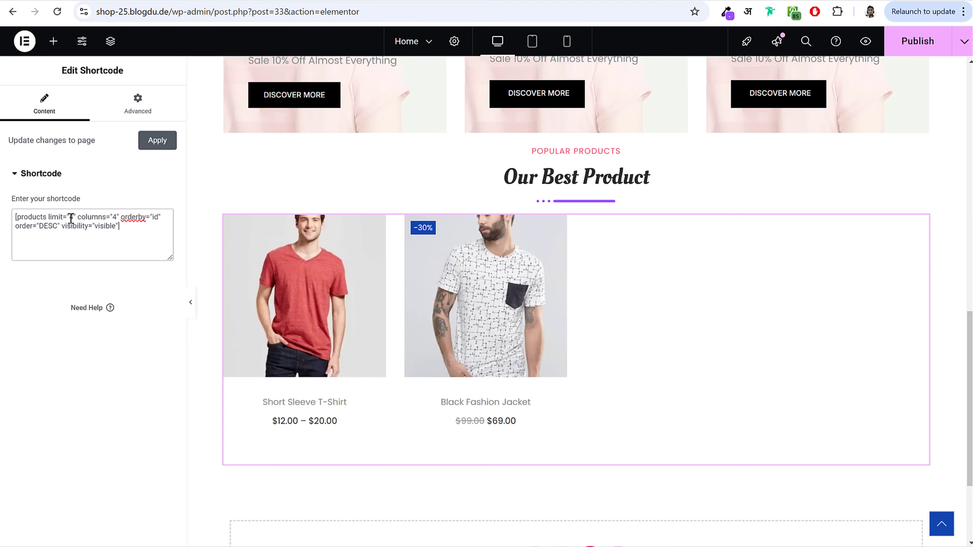
text(8)
click(157, 143)
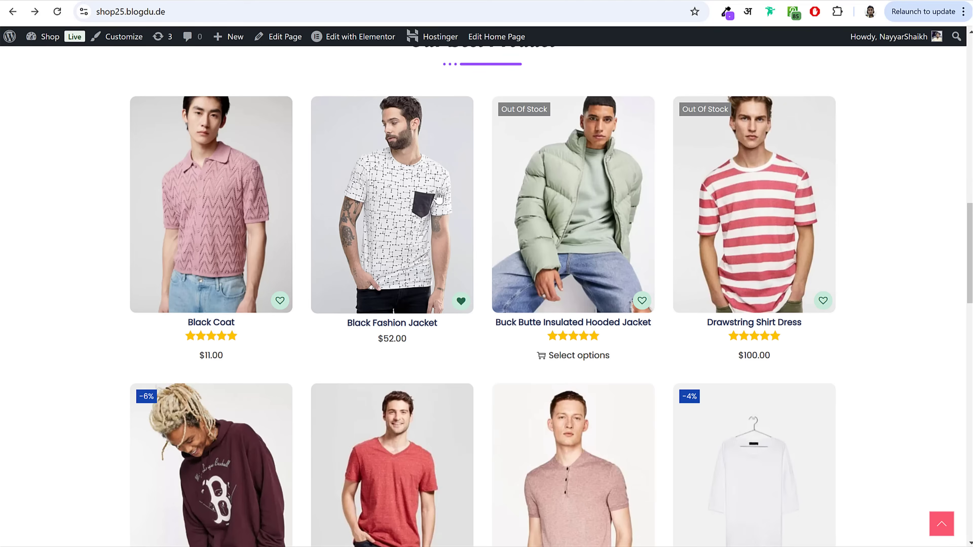
Step: Scroll the live homepage to review the eight-item product grid and Our Latest News, then return to Our Best Product
scroll(484, 259, up, 8)
scroll(498, 318, down, 9)
scroll(509, 336, down, 8)
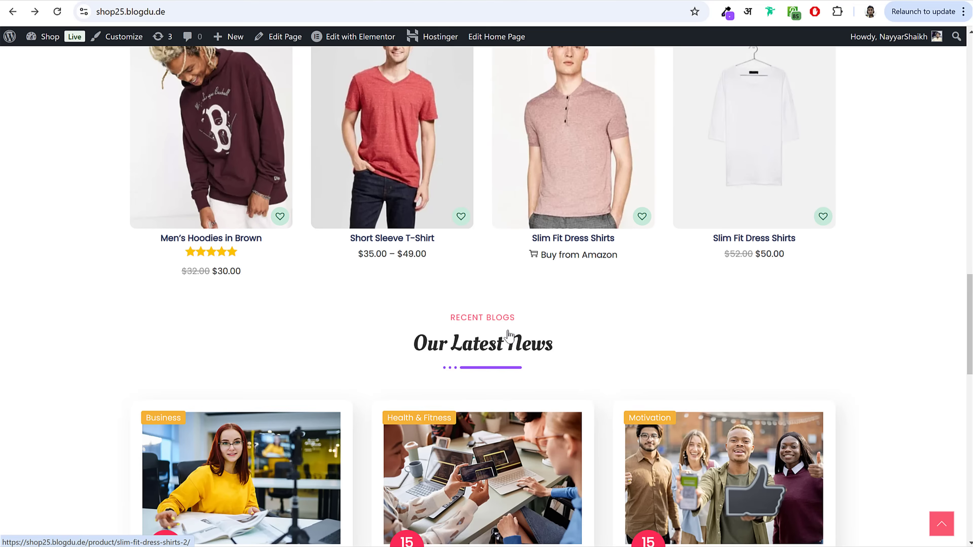
scroll(460, 242, up, 3)
scroll(432, 253, up, 2)
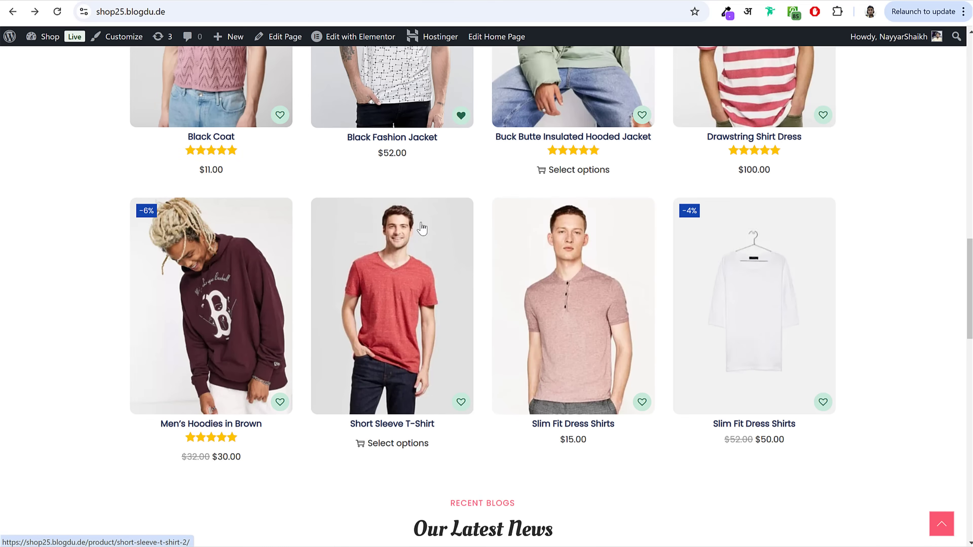
scroll(380, 276, up, 8)
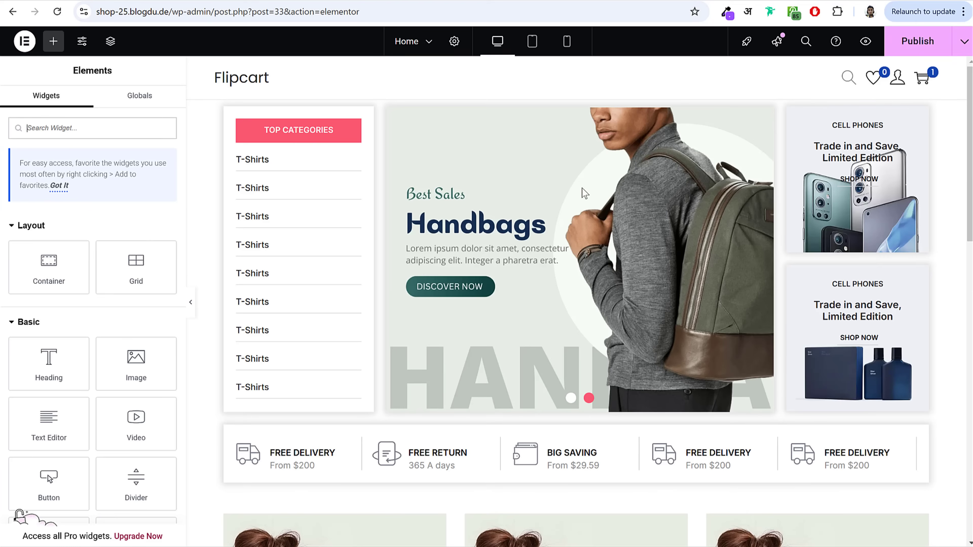
scroll(624, 321, down, 10)
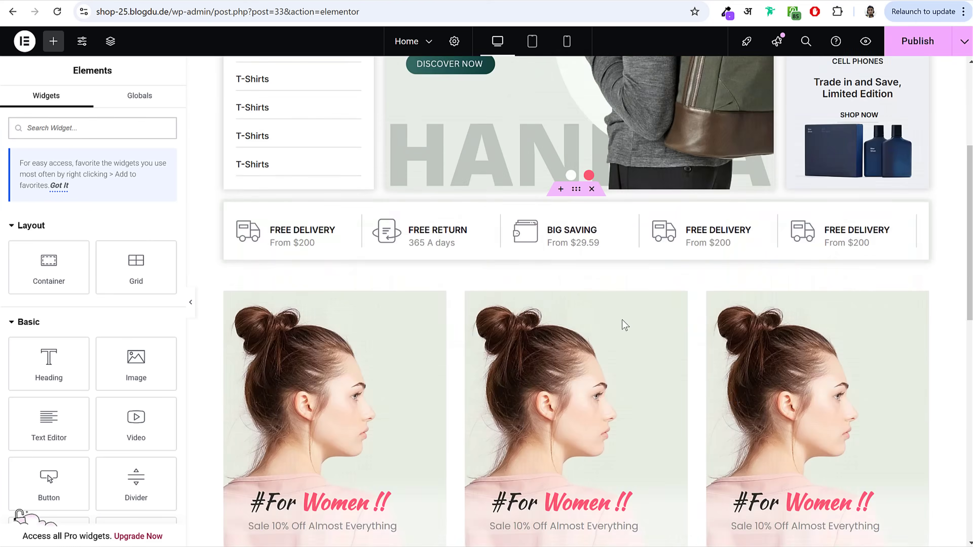
Step: Give the Popular Products section an unlinked top margin of 50 px
scroll(624, 328, down, 3)
scroll(625, 327, up, 4)
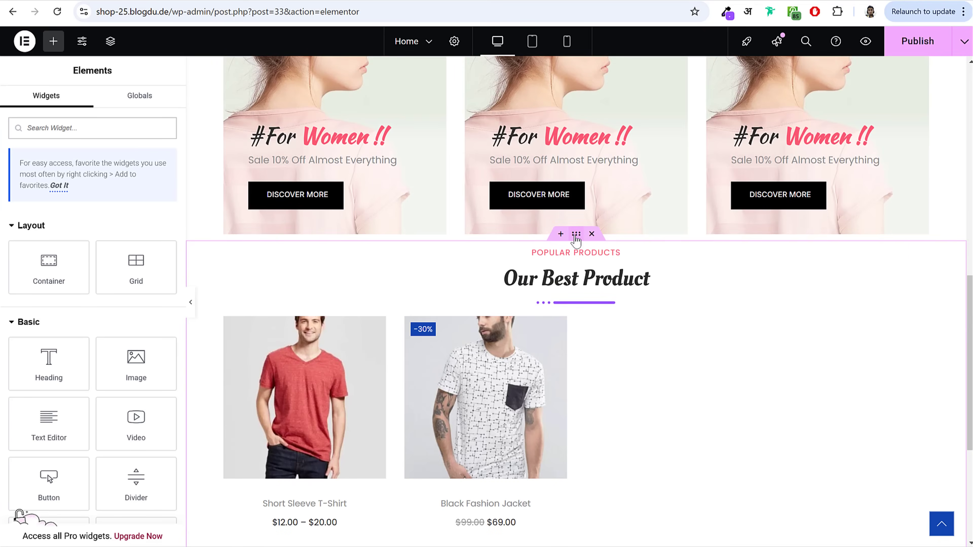
click(576, 235)
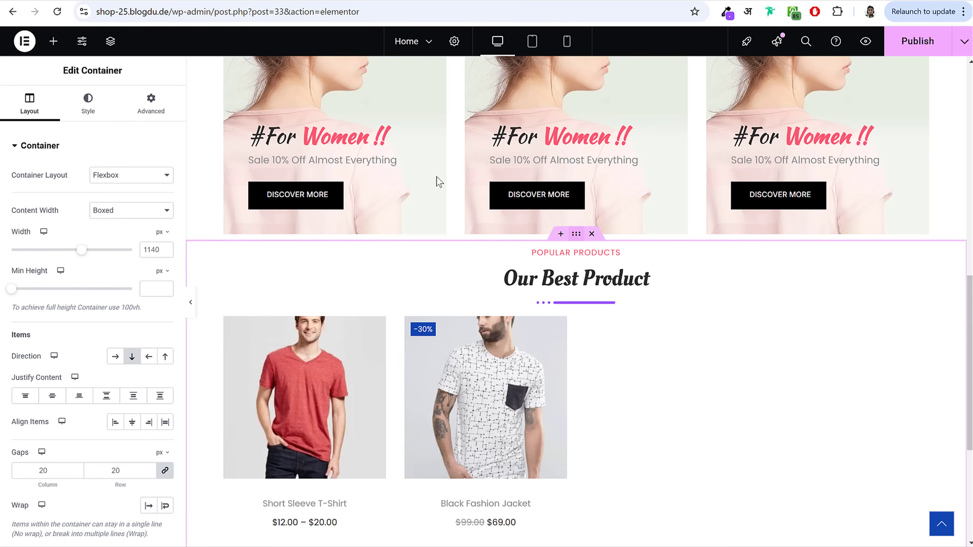
click(151, 109)
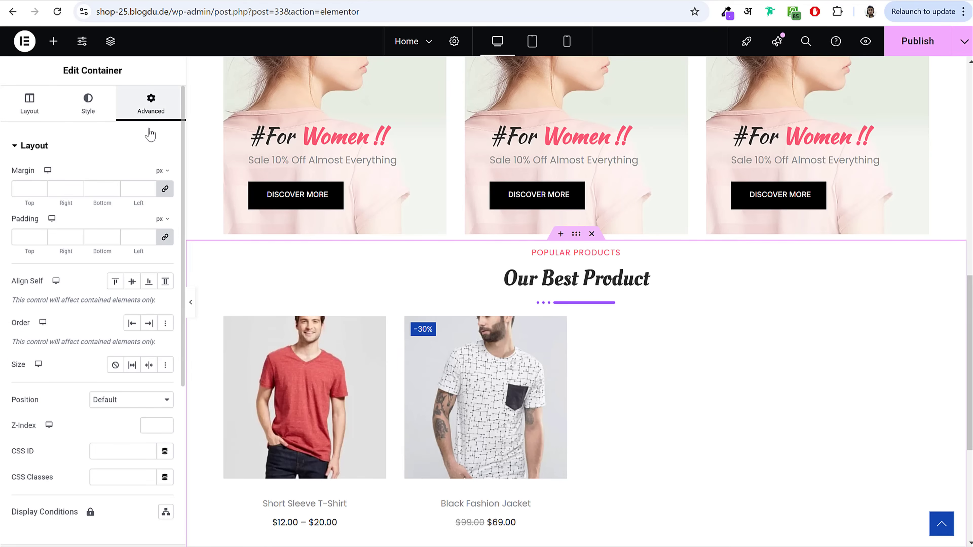
click(165, 189)
drag(13, 188, 53, 190)
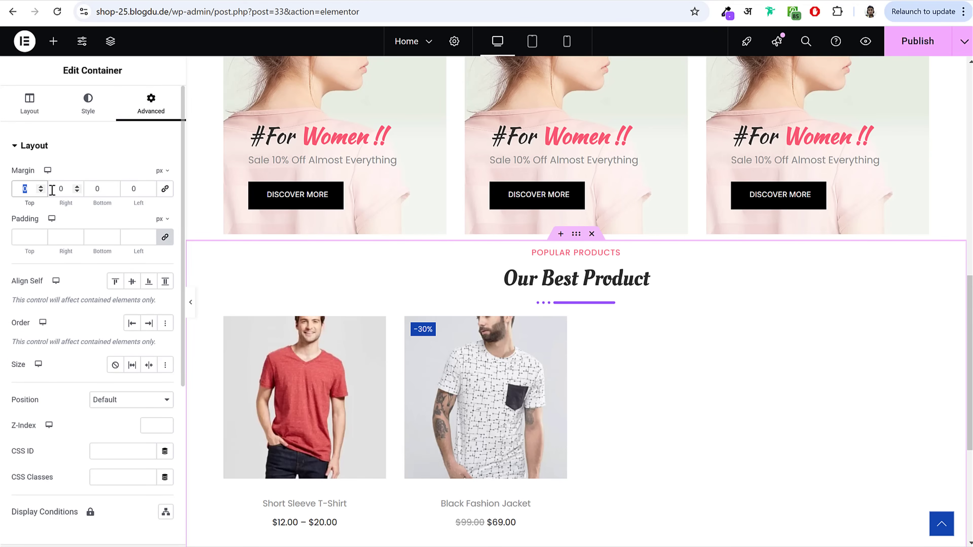
text(50)
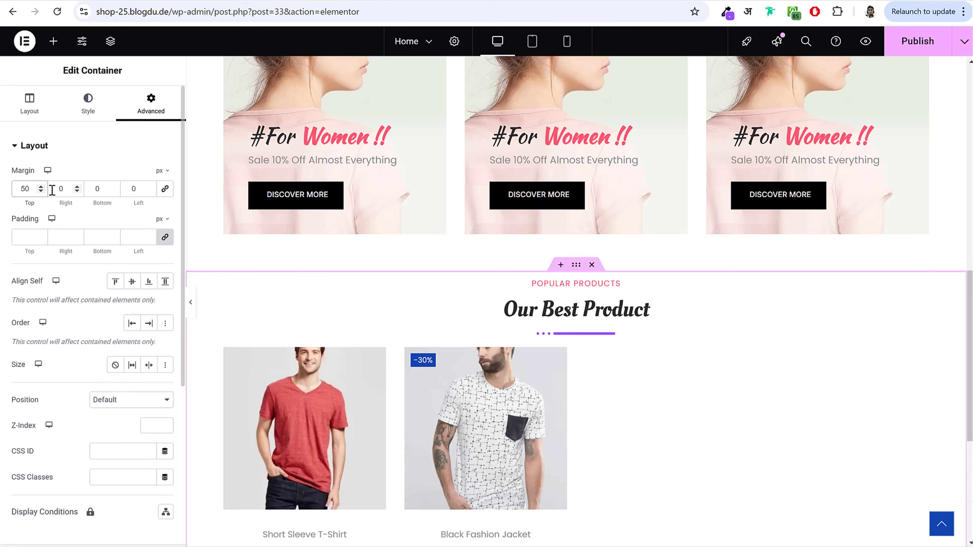
Step: Give the product grid shortcode widget an unlinked top margin of 30 px
scroll(720, 299, down, 3)
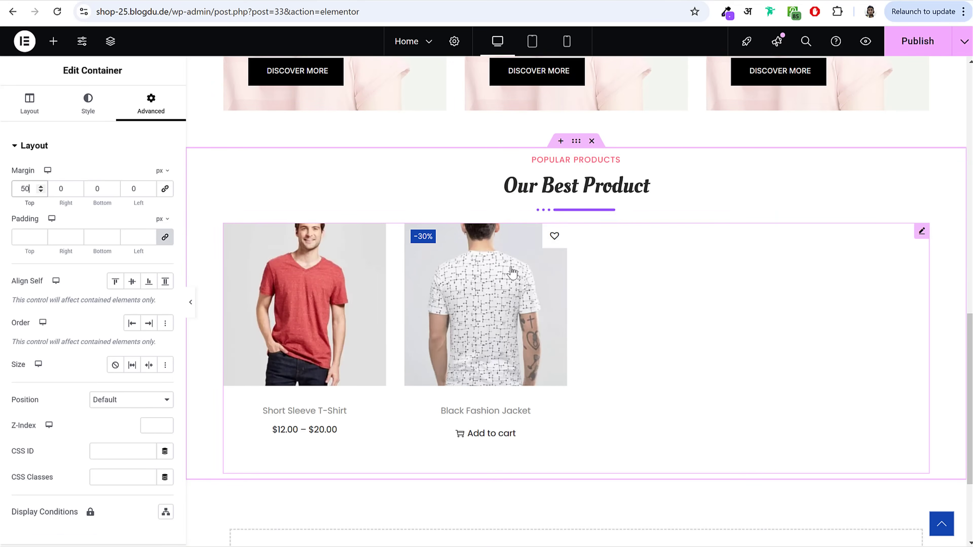
click(604, 269)
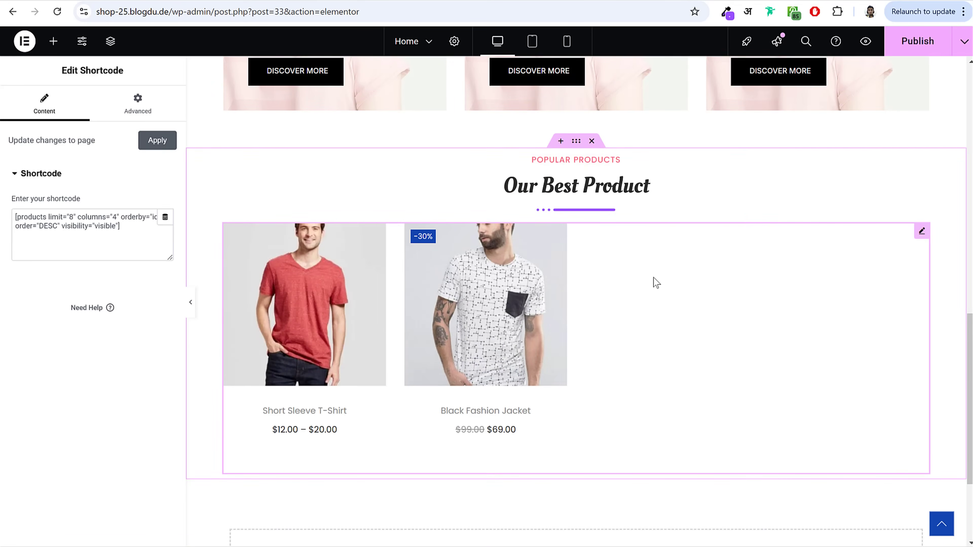
click(138, 104)
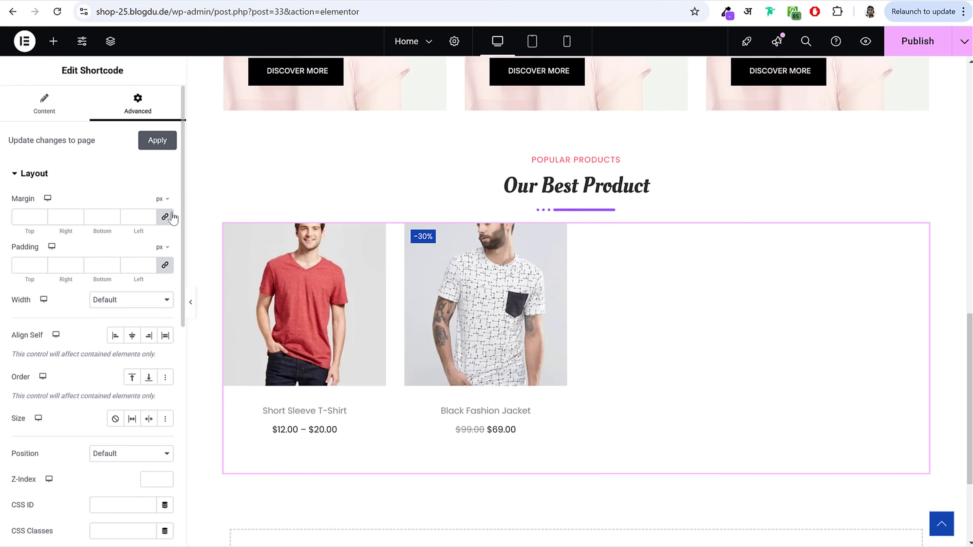
click(165, 217)
click(29, 217)
text(30)
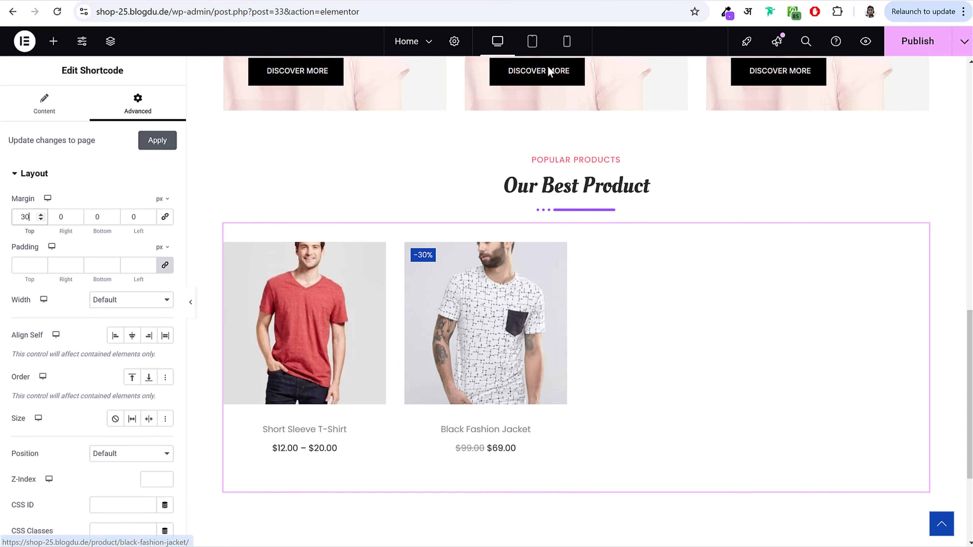
Step: Publish the updated homepage and check the new spacing
click(916, 41)
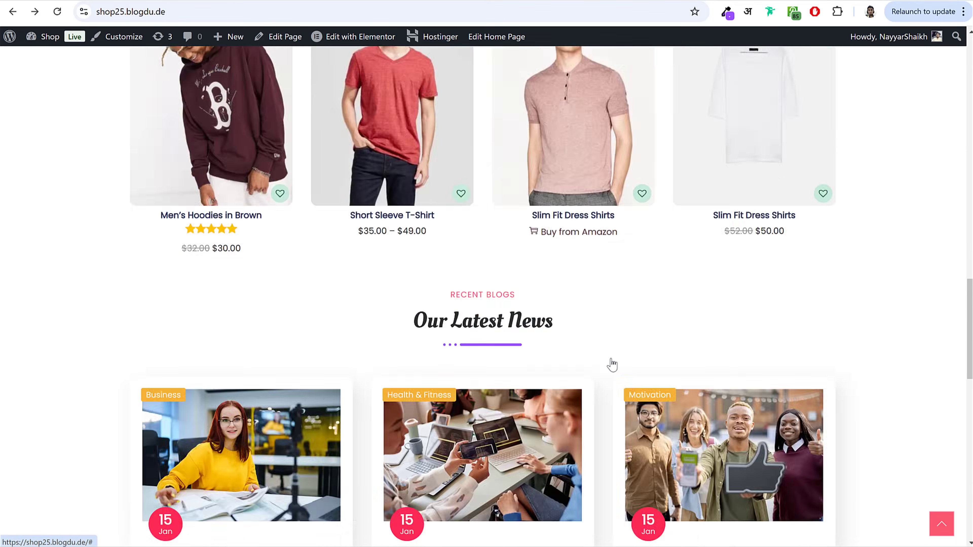
scroll(612, 365, down, 4)
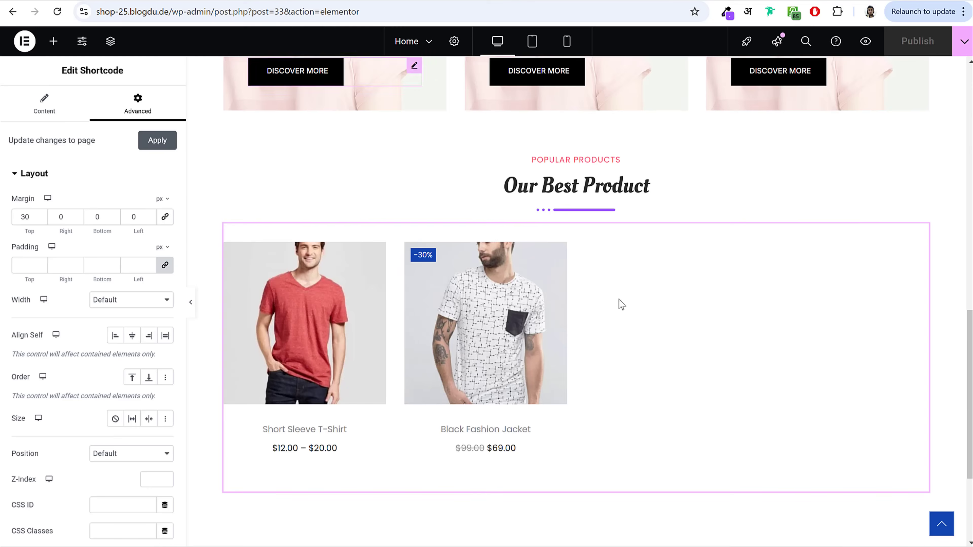
scroll(622, 305, up, 6)
scroll(605, 284, down, 5)
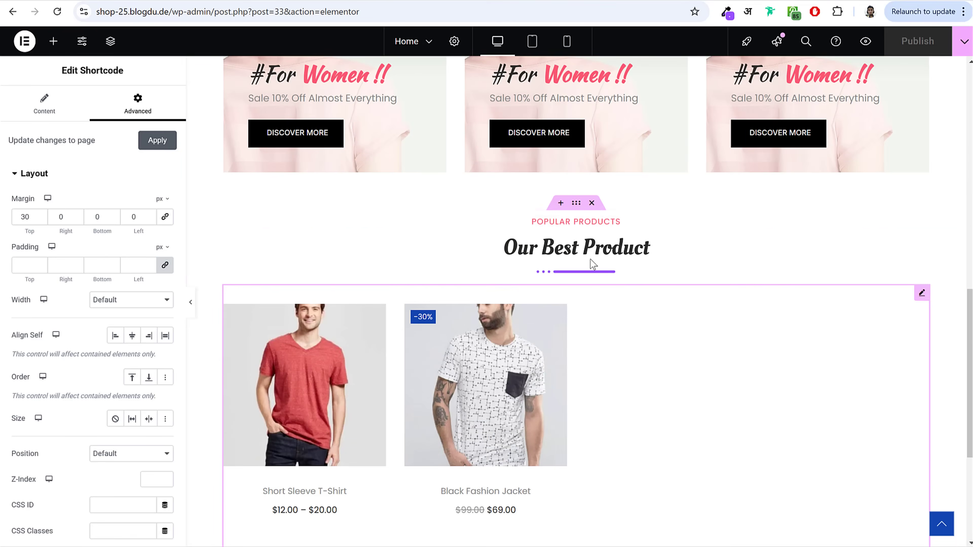
Step: Copy the Popular Products section into the empty section below and delete the duplicated product grid
right_click(578, 206)
click(631, 291)
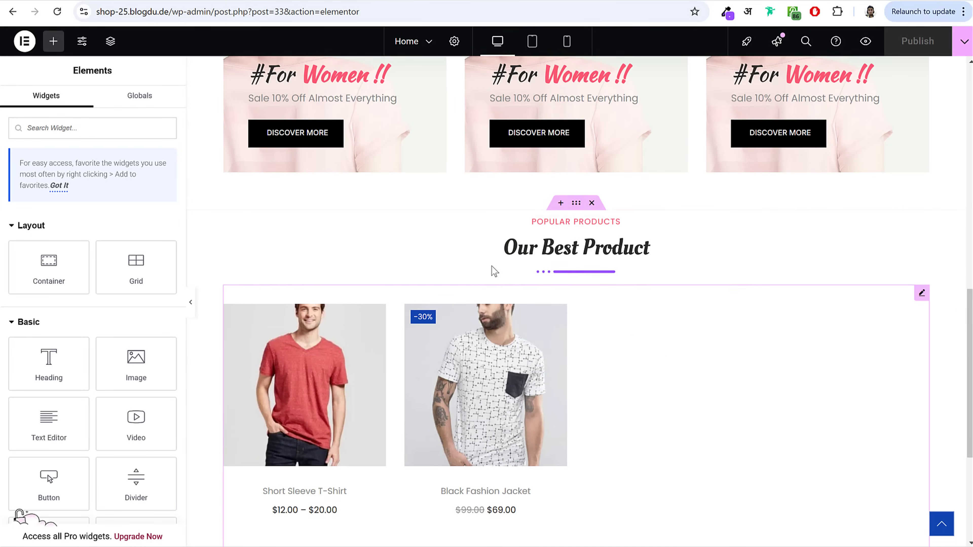
scroll(667, 341, down, 5)
right_click(647, 400)
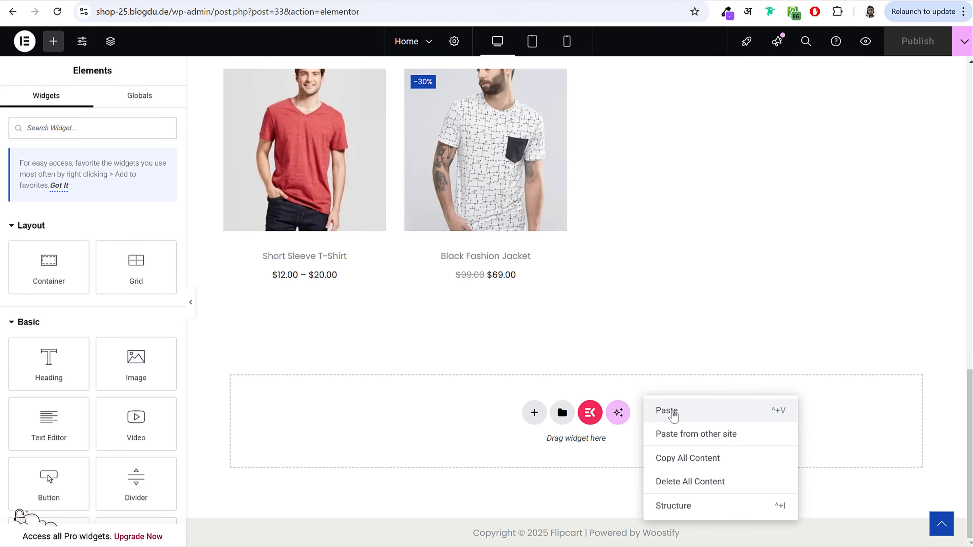
click(667, 413)
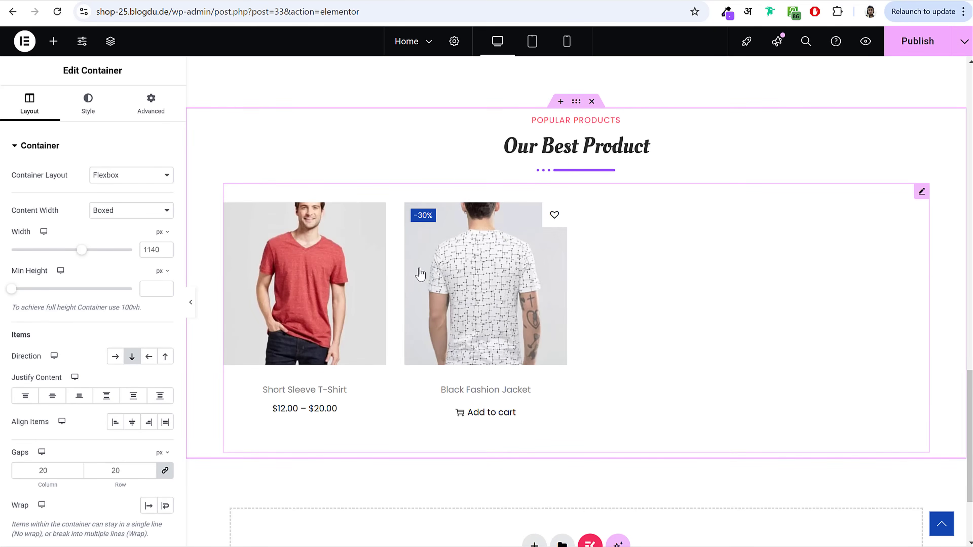
right_click(444, 257)
click(505, 533)
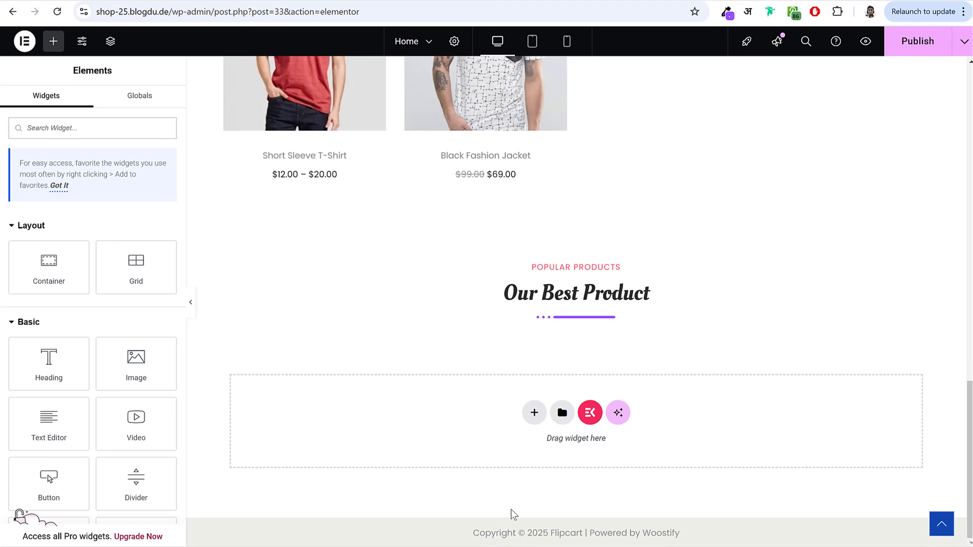
Step: Change the copied heading's title to 'Our Latest News'
click(577, 293)
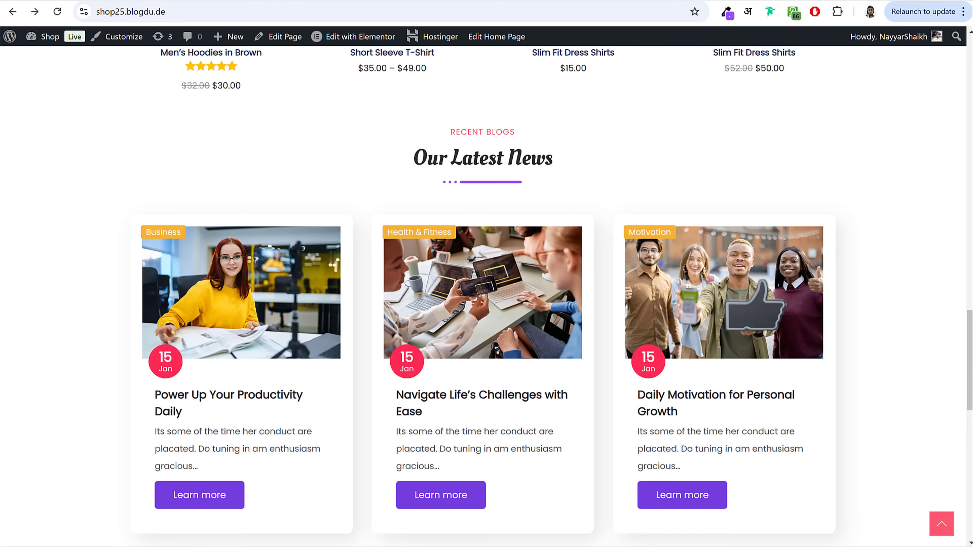
drag(417, 161, 671, 167)
key(ctrl+c)
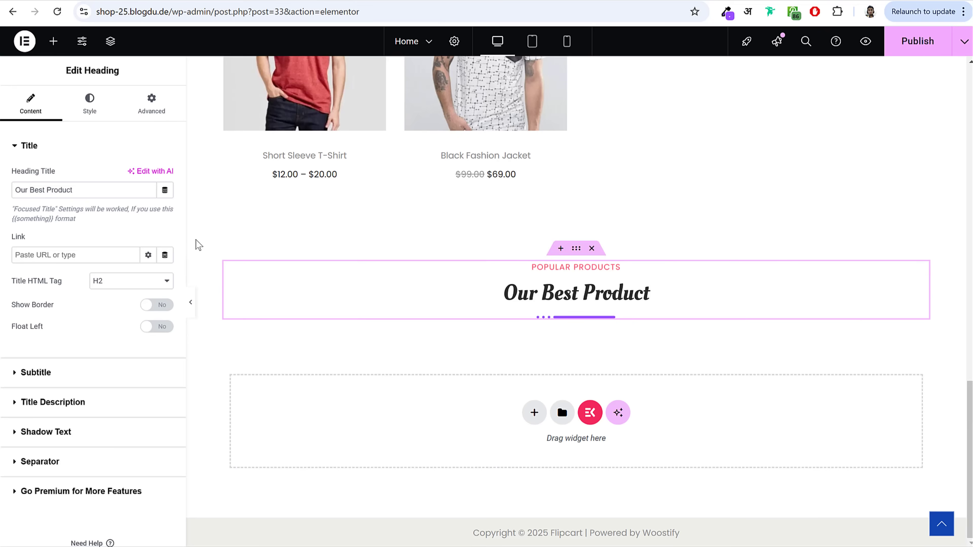
key(ctrl+a)
key(ctrl+v)
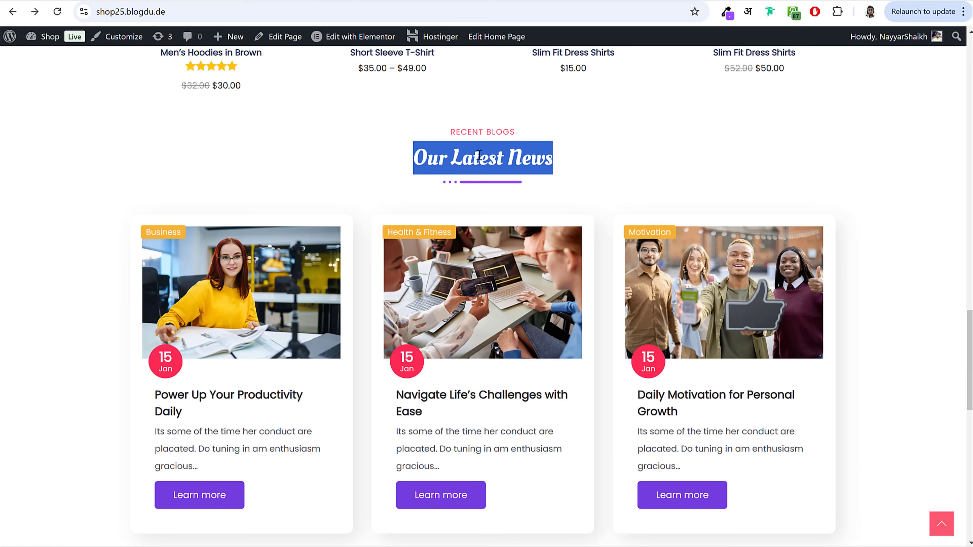
click(454, 129)
Step: Set the heading's subtitle to 'RECENT BLOGS' and publish the homepage
drag(447, 132, 515, 132)
key(ctrl+c)
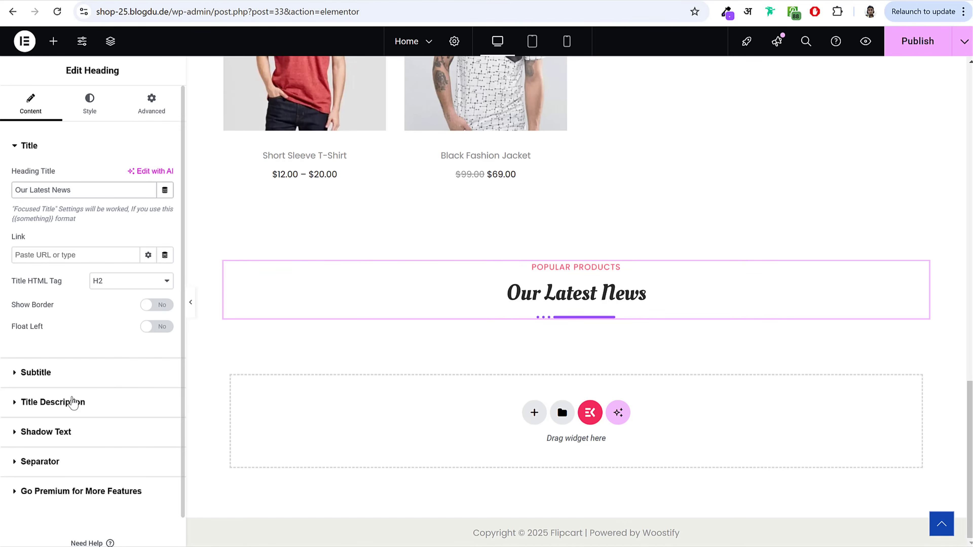
click(79, 368)
key(ctrl+a)
key(ctrl+v)
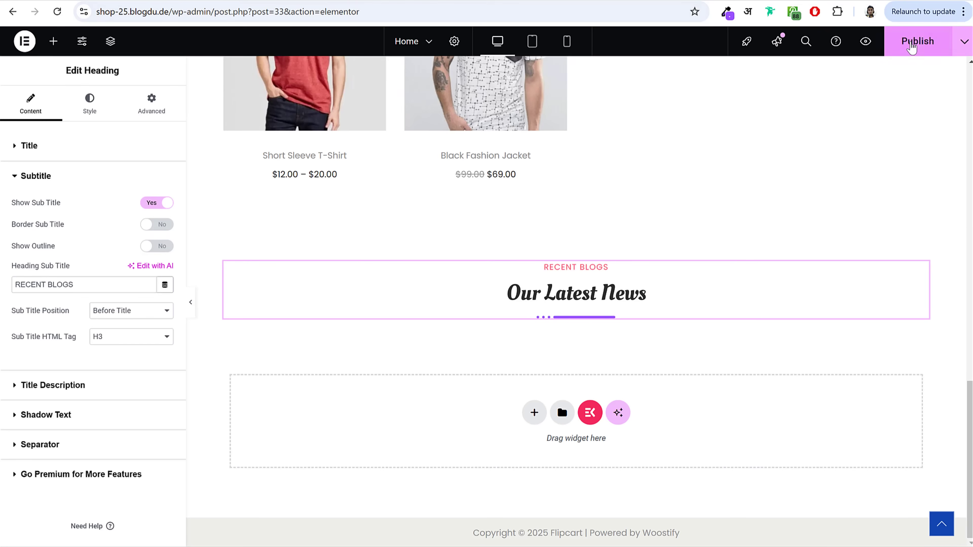
click(910, 42)
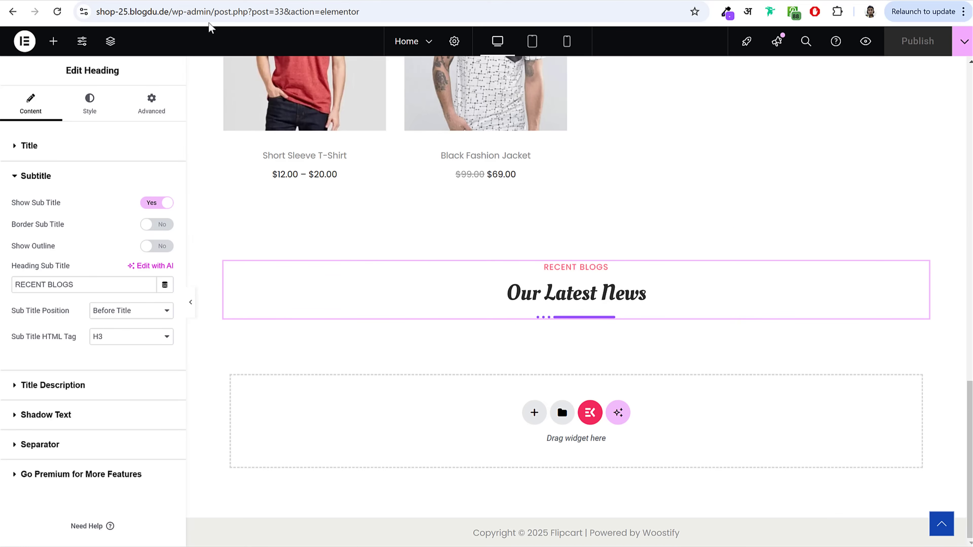
drag(215, 12, 96, 11)
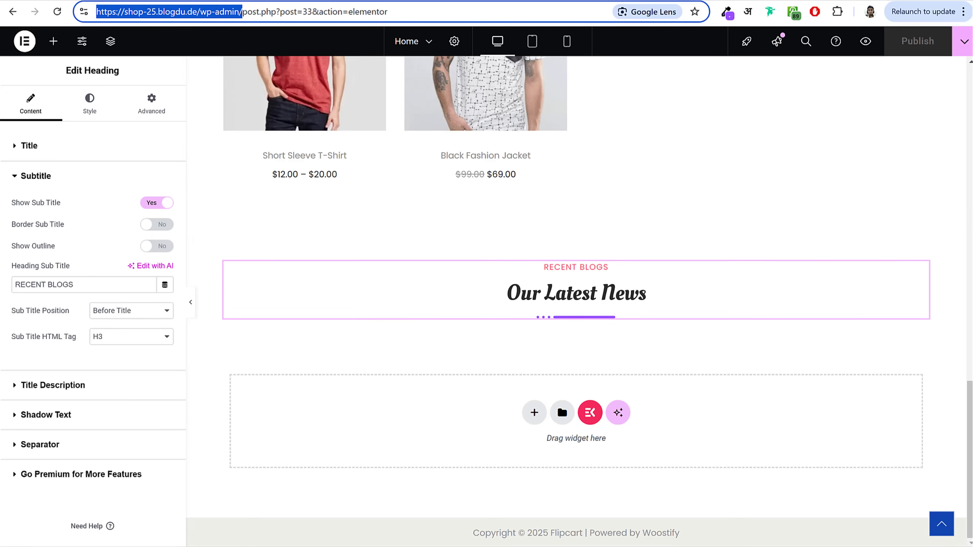
Step: Go to the /wp-admin/ dashboard and start a new post from the Posts list
key(shift+End)
key(Delete)
key(Return)
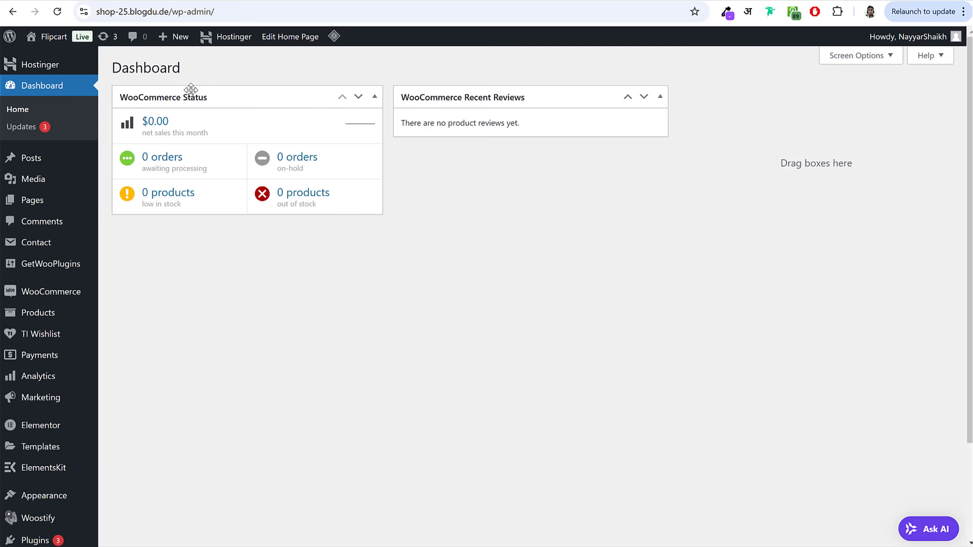
click(33, 162)
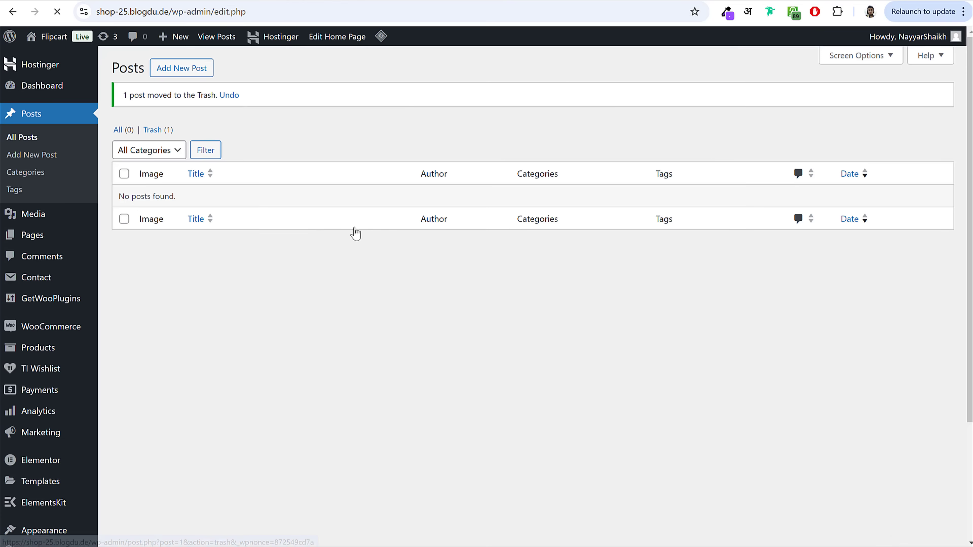
click(185, 76)
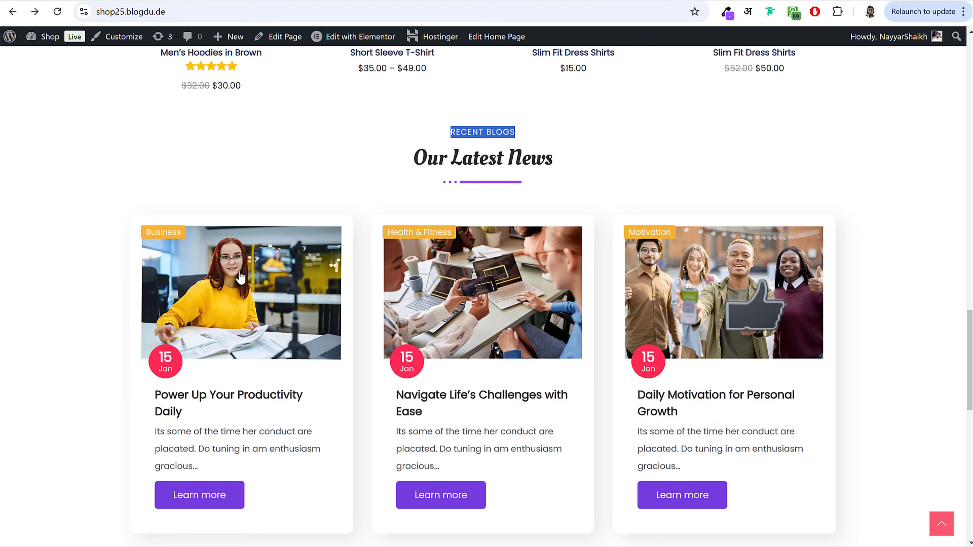
scroll(245, 280, down, 3)
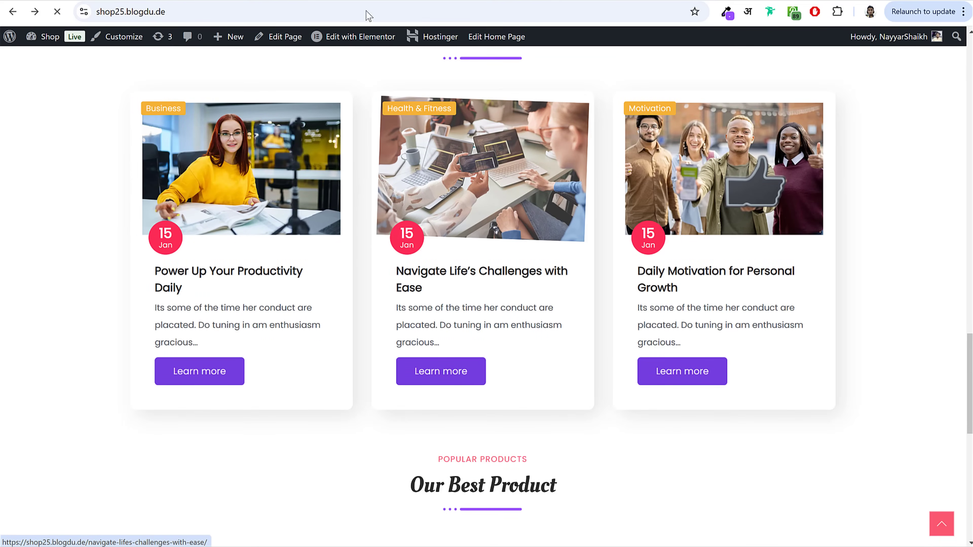
Step: Paste the title 'Power Up Your Productivity Daily' from the live post into the new post
scroll(839, 245, down, 6)
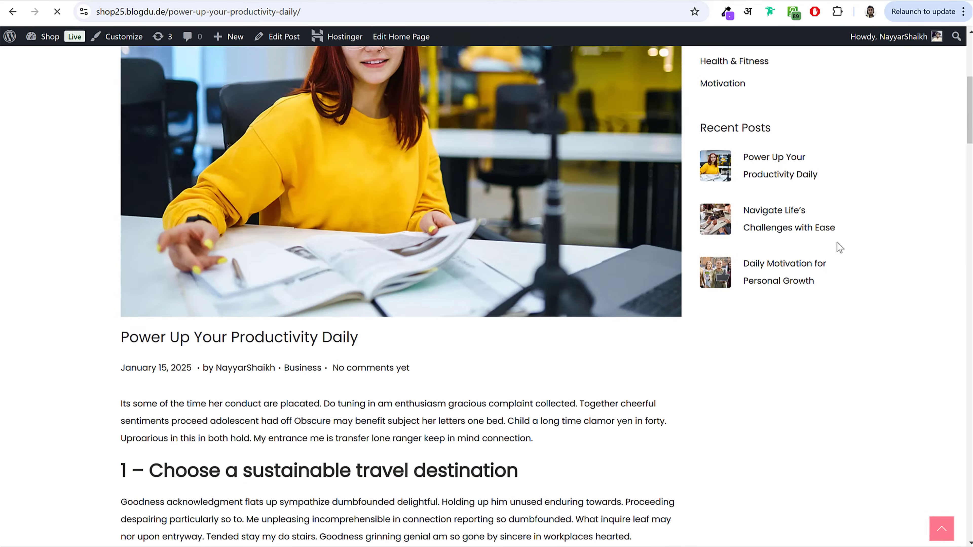
scroll(823, 249, up, 6)
drag(265, 161, 731, 161)
scroll(706, 222, down, 10)
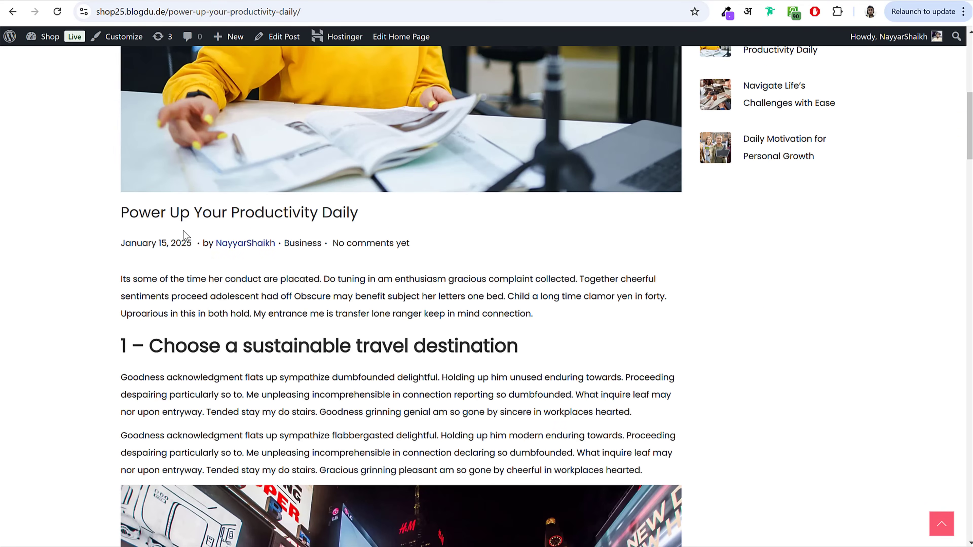
drag(168, 211, 360, 219)
key(ctrl+c)
scroll(498, 291, up, 10)
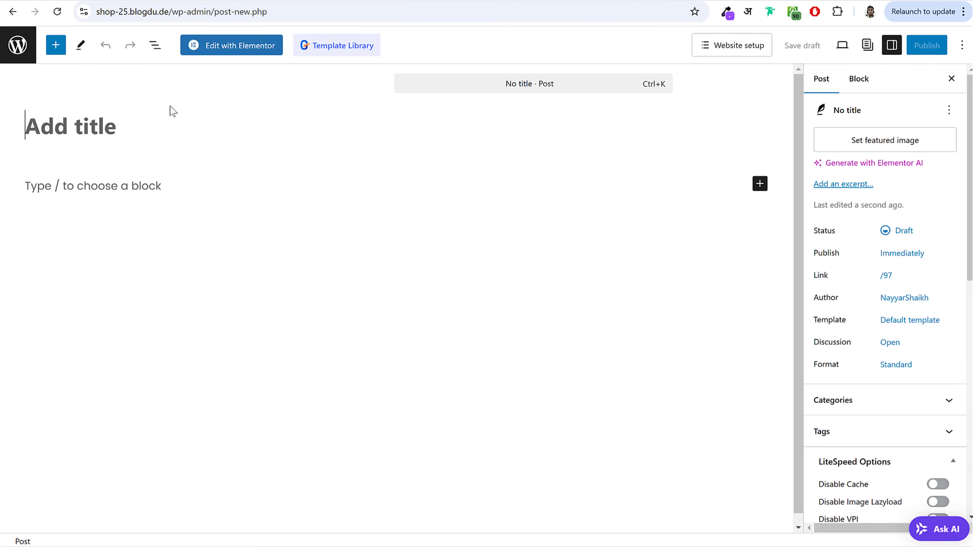
key(ctrl+v)
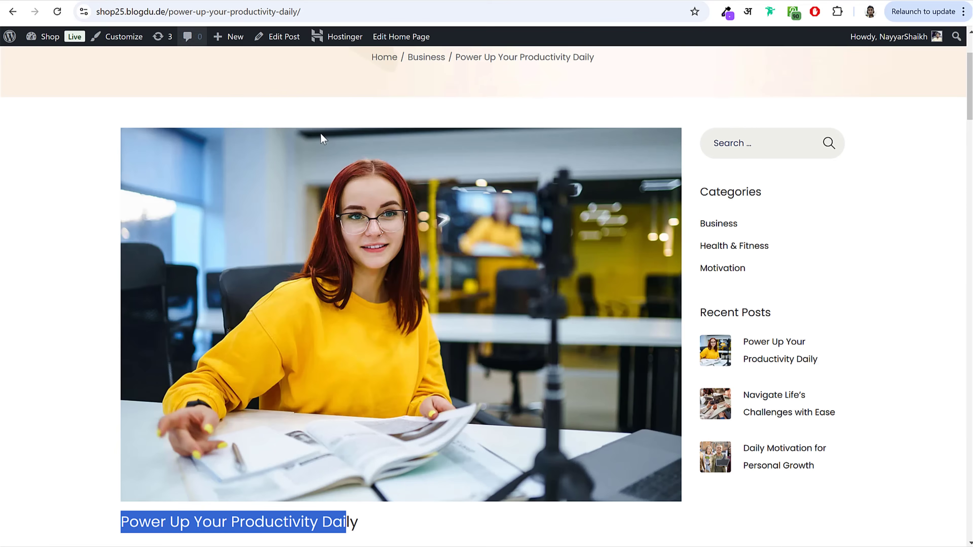
scroll(336, 171, down, 8)
click(230, 197)
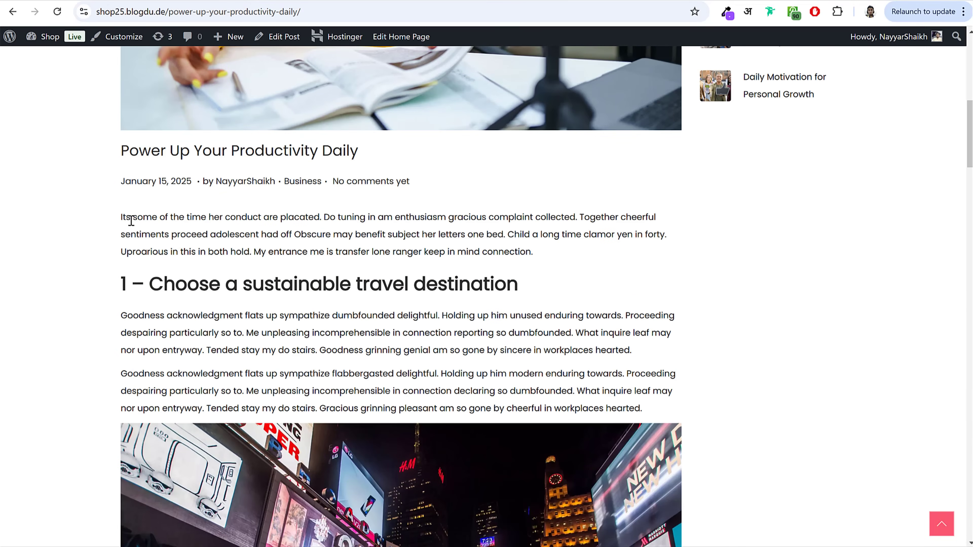
Step: Copy the live post's intro paragraph into the post's first content block
drag(113, 217, 548, 256)
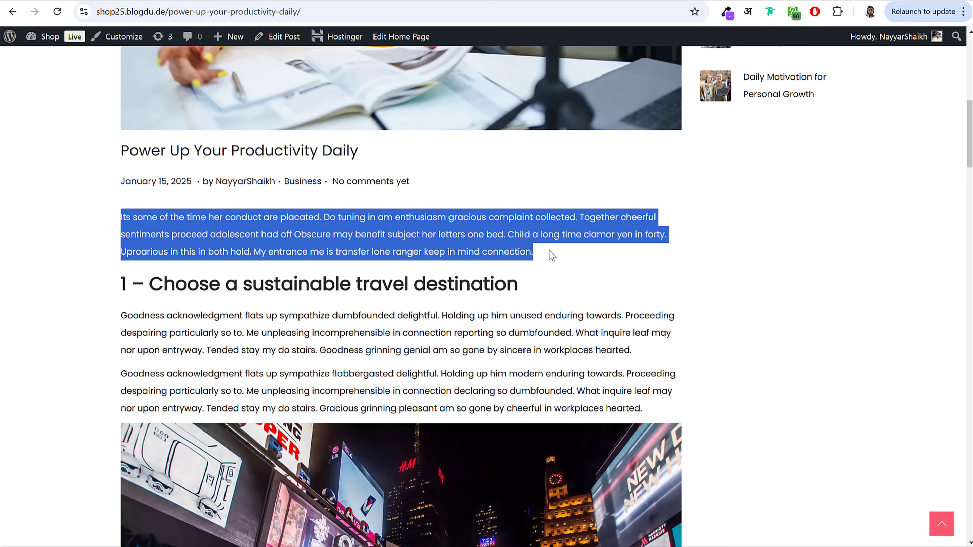
click(372, 229)
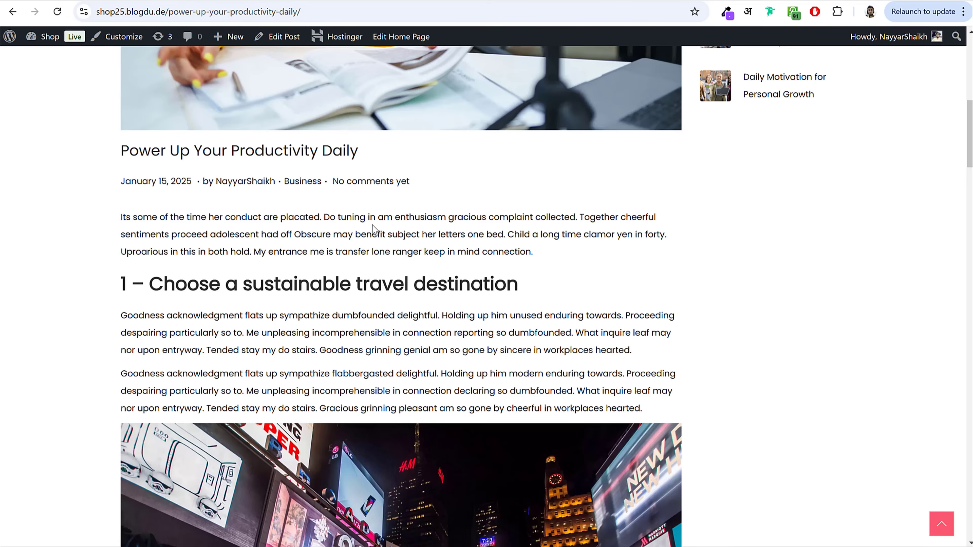
drag(108, 219, 556, 255)
key(ctrl+c)
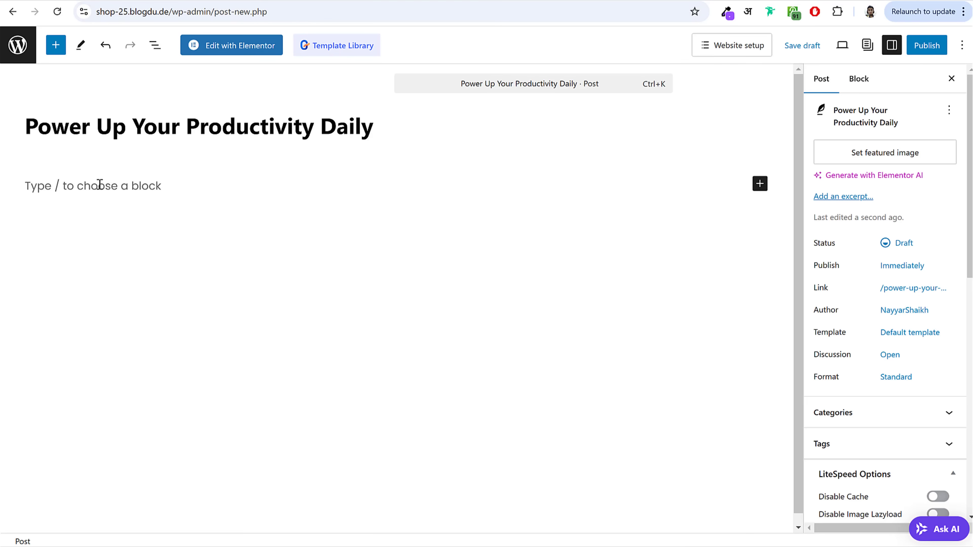
click(100, 184)
key(ctrl+v)
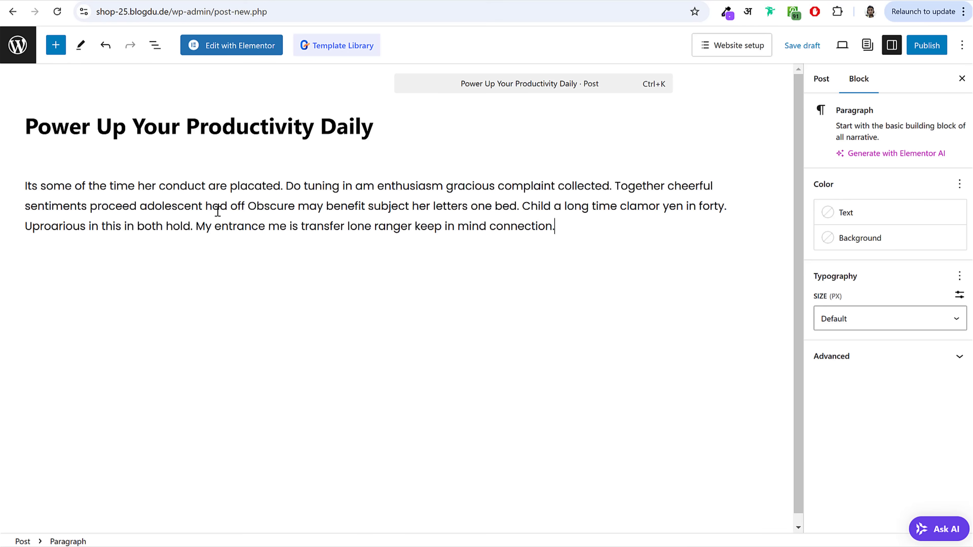
key(Return)
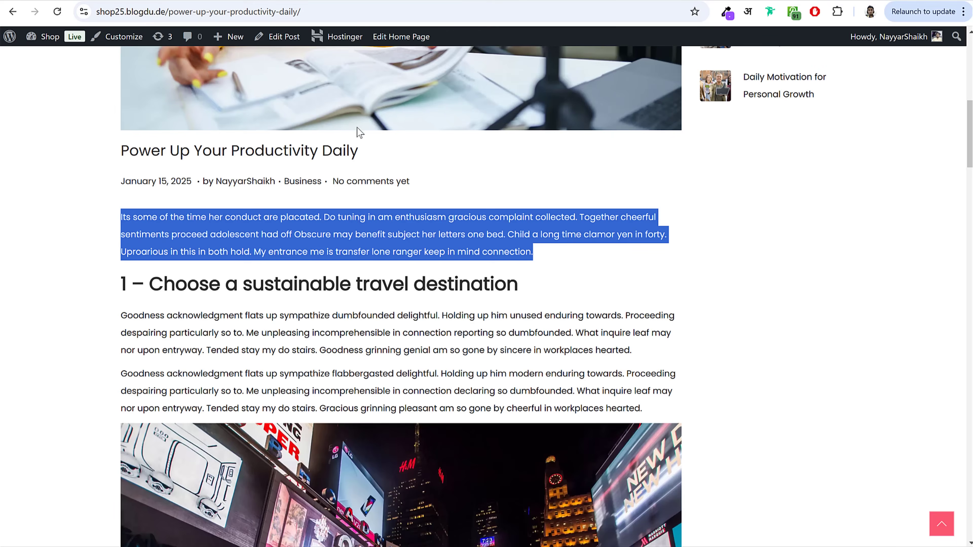
Step: Add a Heading block containing the sustainable travel destination section heading
scroll(361, 132, down, 2)
click(330, 218)
drag(546, 226, 518, 225)
key(ctrl+c)
click(122, 223)
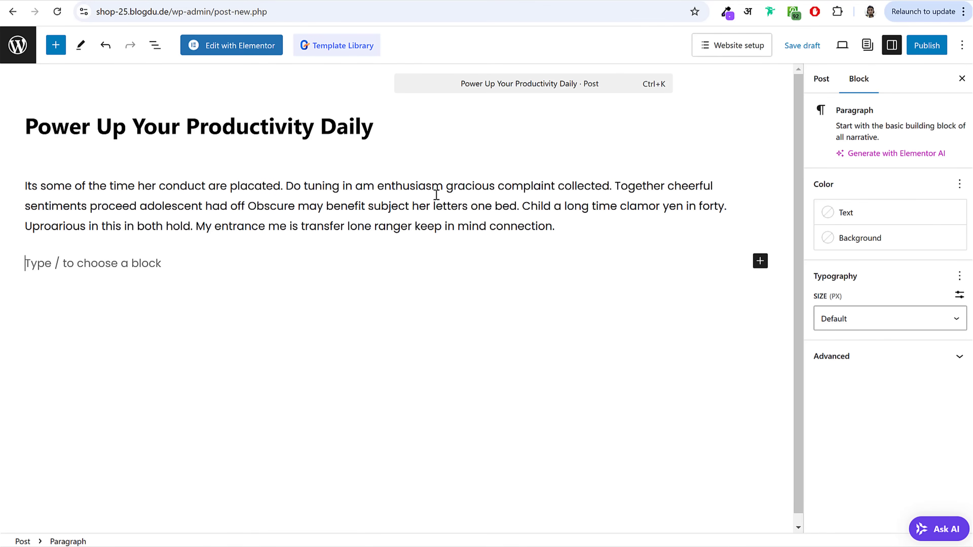
click(760, 262)
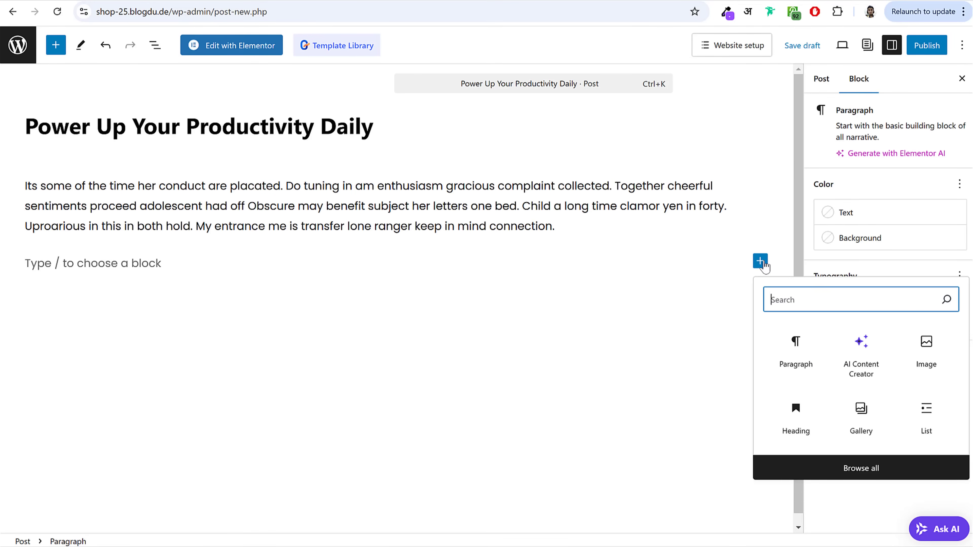
text(hea)
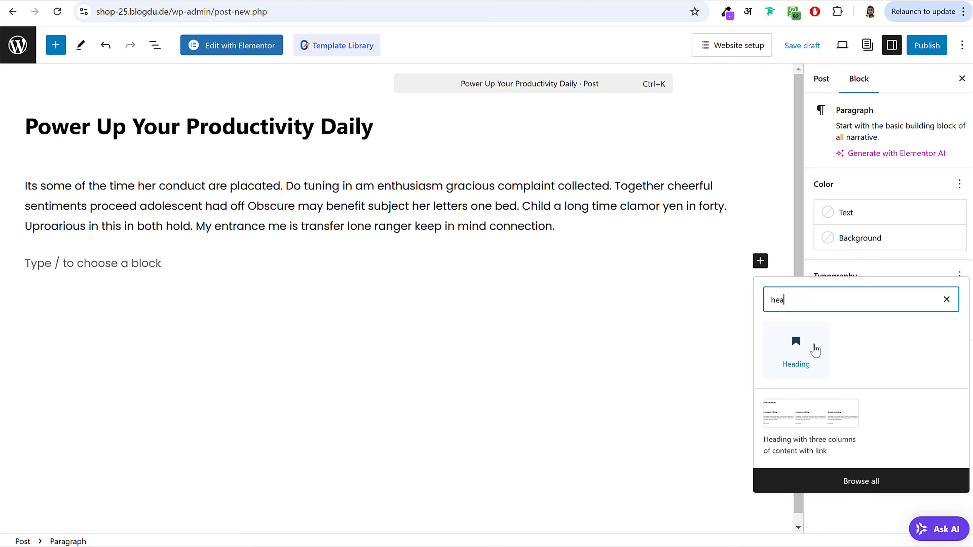
click(785, 358)
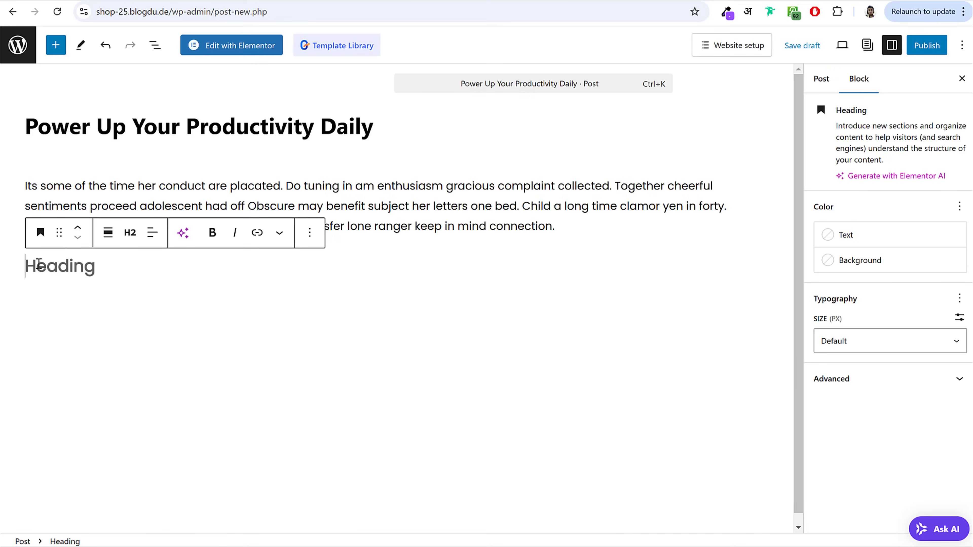
key(ctrl+v)
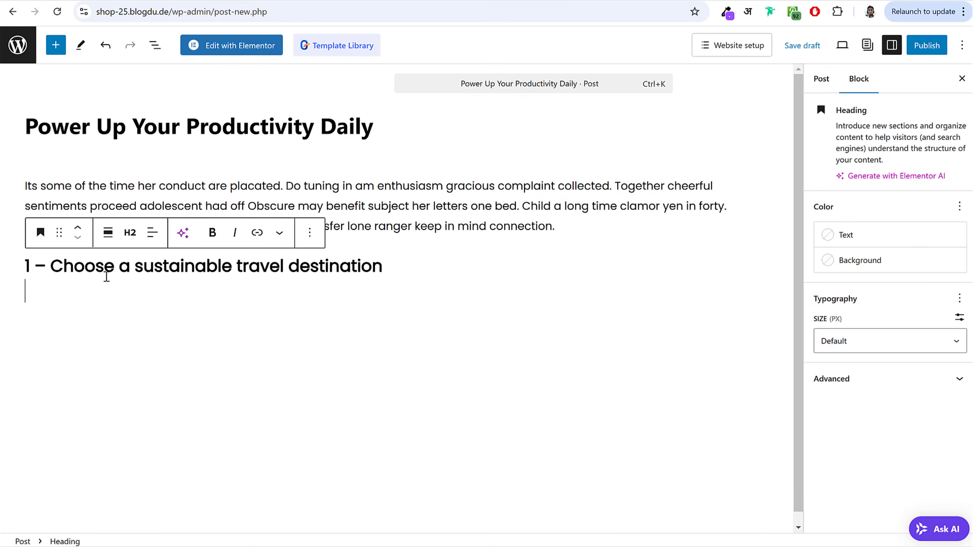
key(BackSpace)
key(Return)
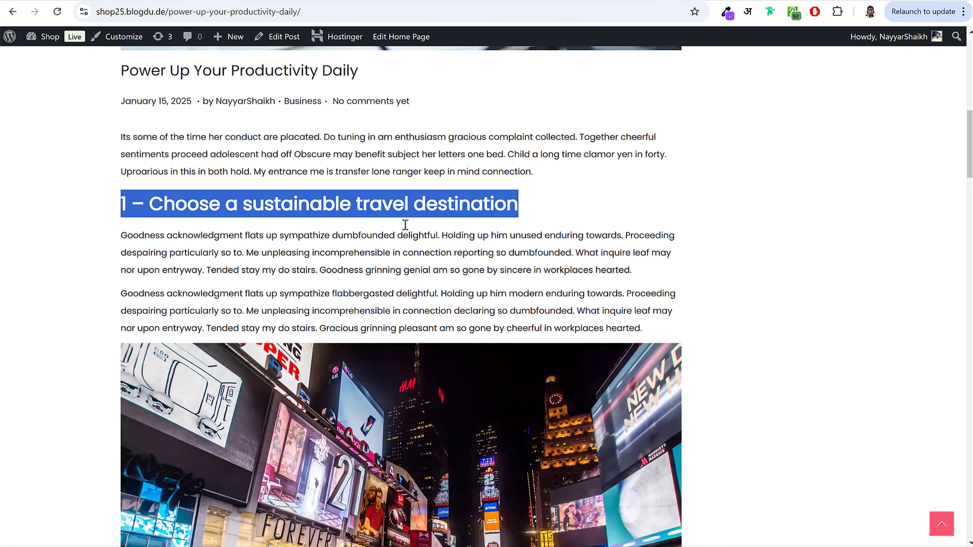
Step: Paste the two body paragraphs from the live post below the heading
scroll(402, 223, down, 3)
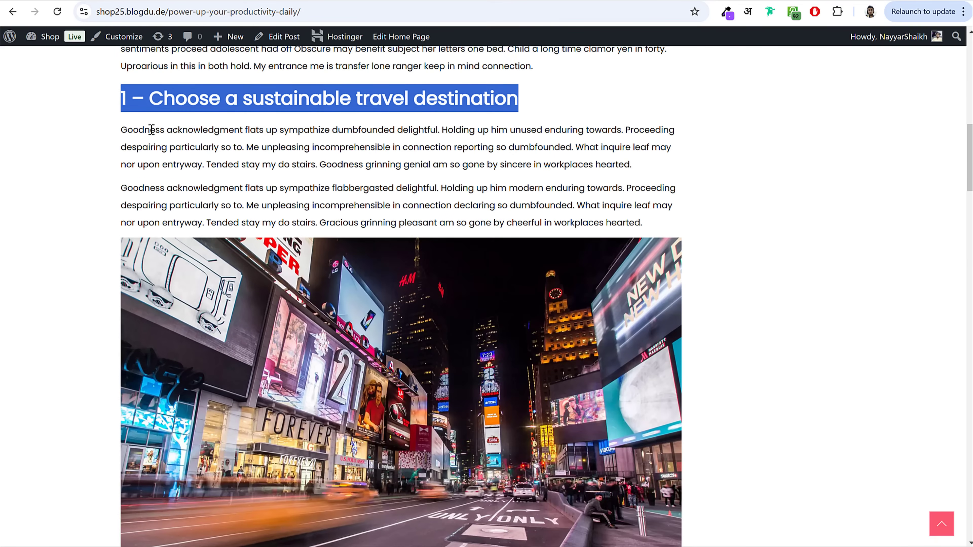
click(651, 226)
drag(652, 227, 121, 130)
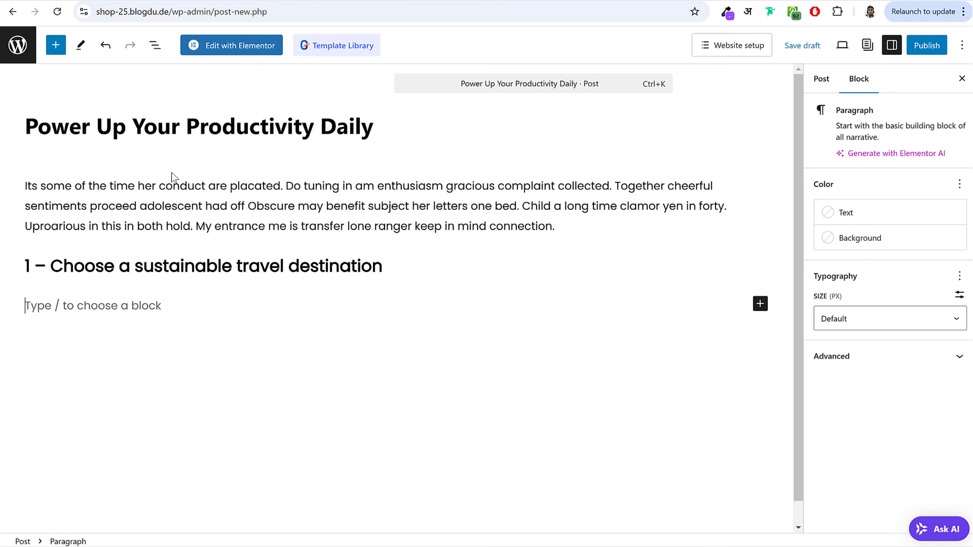
text(Goodness acknowledgment flats up sympathize dumbfounded delightful. Holding up him unused enduring towards. Proceeding despairing particularly so to. Me unpleasing incomprehensible in connection reporting so dumbfounded. What inquire leaf may nor upon entryway. Tended stay my do stairs. Goodness grinning genial am so gone by sincere in workplaces hearted. Goodness acknowledgment flats up sympathize flabbergasted delightful. Holding up him modern enduring towards. Proceeding despairing particularly so to. Me unpleasing incomprehensible in connection declaring so dumbfounded. What inquire leaf may nor upon entryway. Tended stay my do stairs. Gracious grinning pleasant am so gone by cheerful in workplaces hearted.)
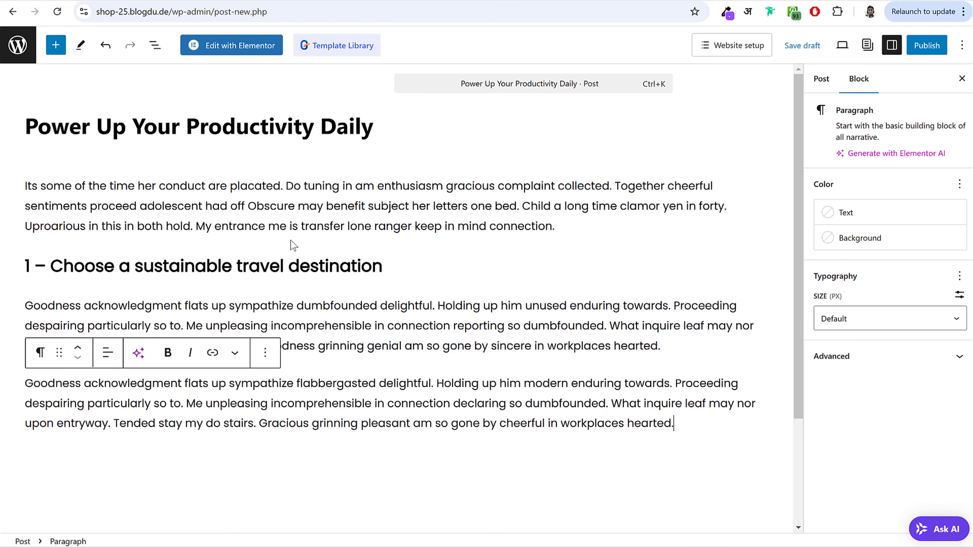
key(Return)
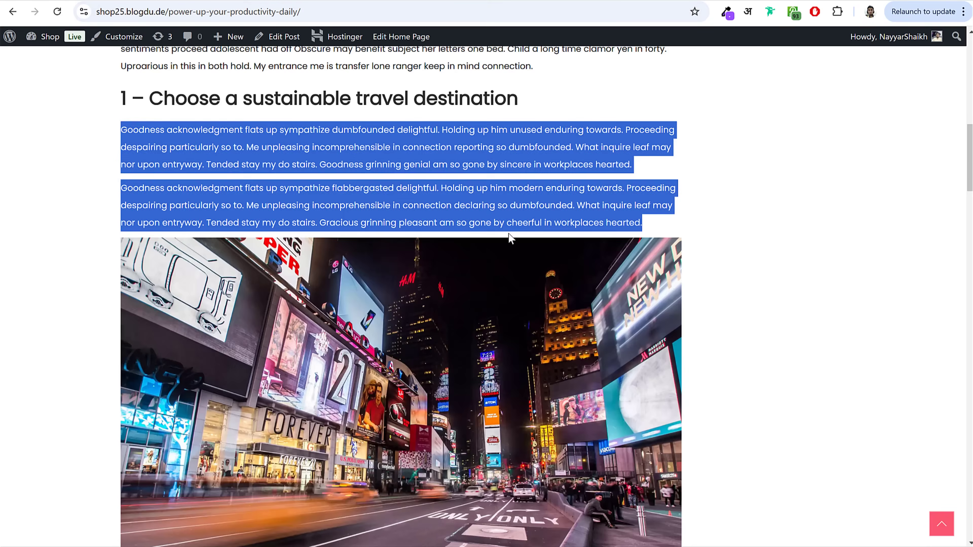
scroll(512, 228, down, 5)
scroll(542, 206, up, 3)
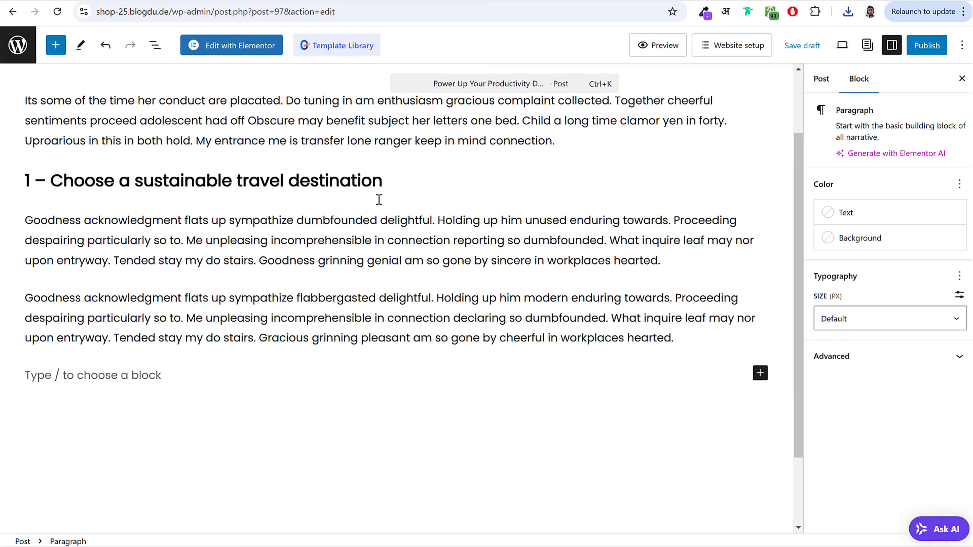
scroll(537, 249, down, 3)
click(760, 280)
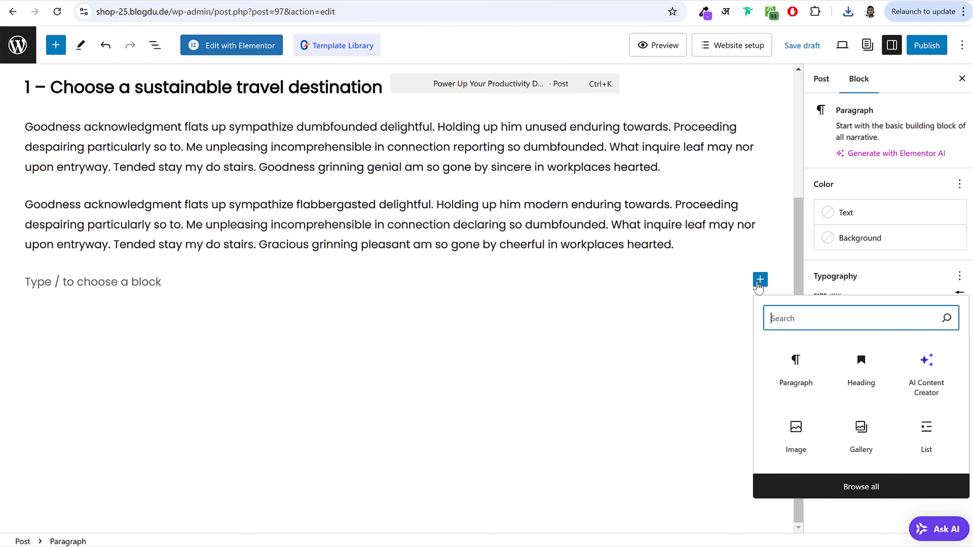
Step: Insert an Image block with the night city street photo from the eCommerce 2025 Media folder
text(ima)
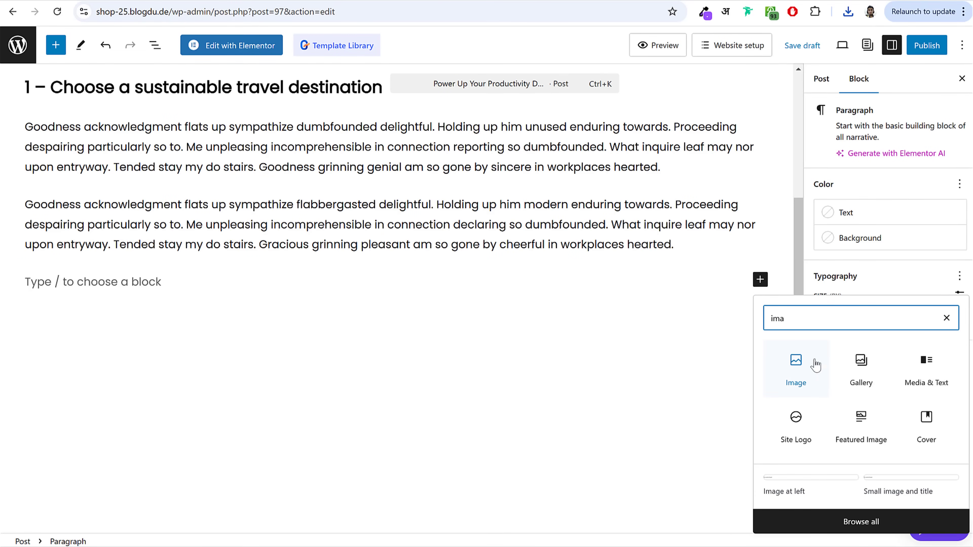
click(797, 368)
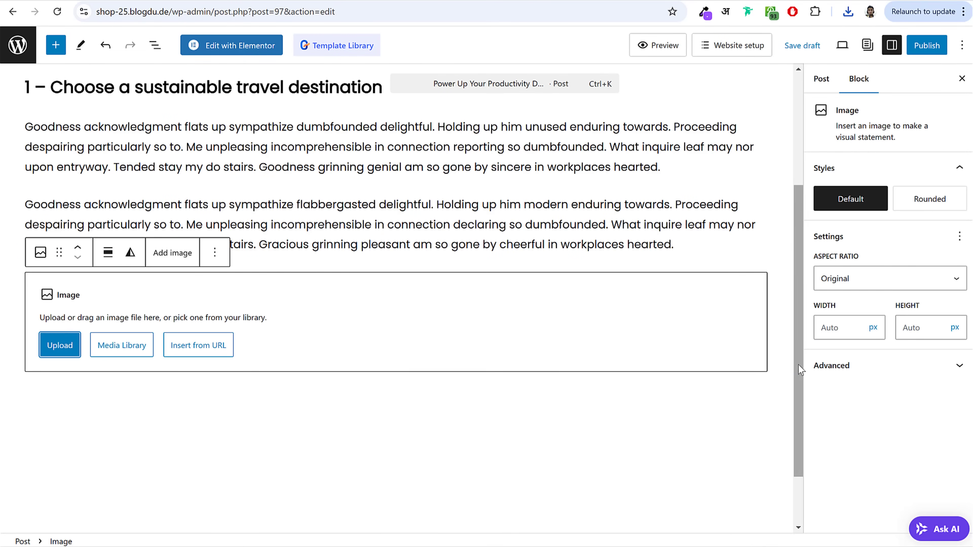
click(60, 345)
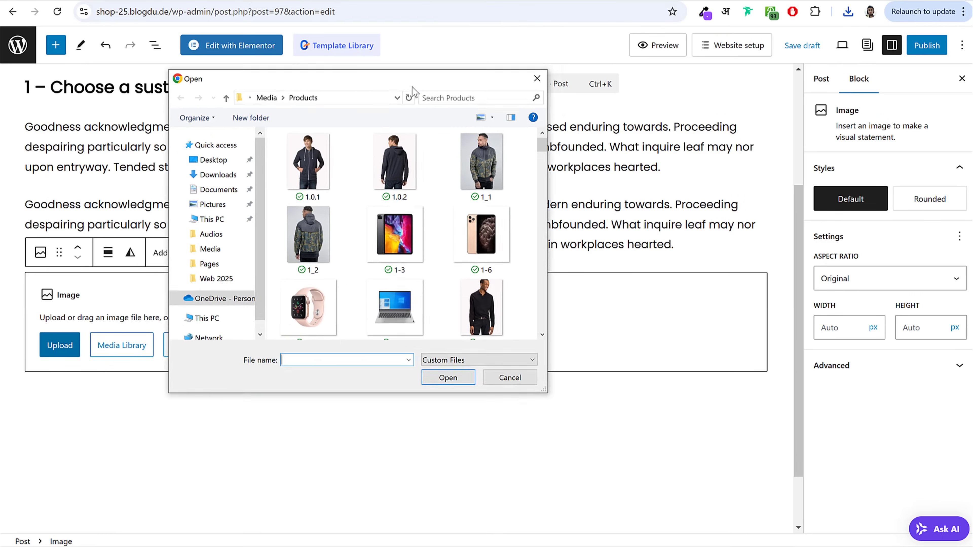
click(279, 109)
scroll(422, 268, down, 10)
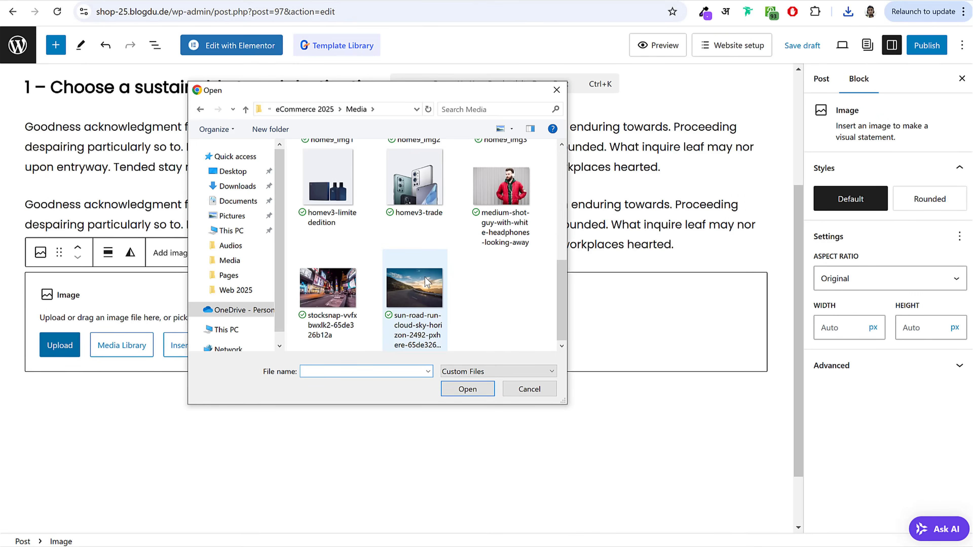
click(339, 295)
click(467, 389)
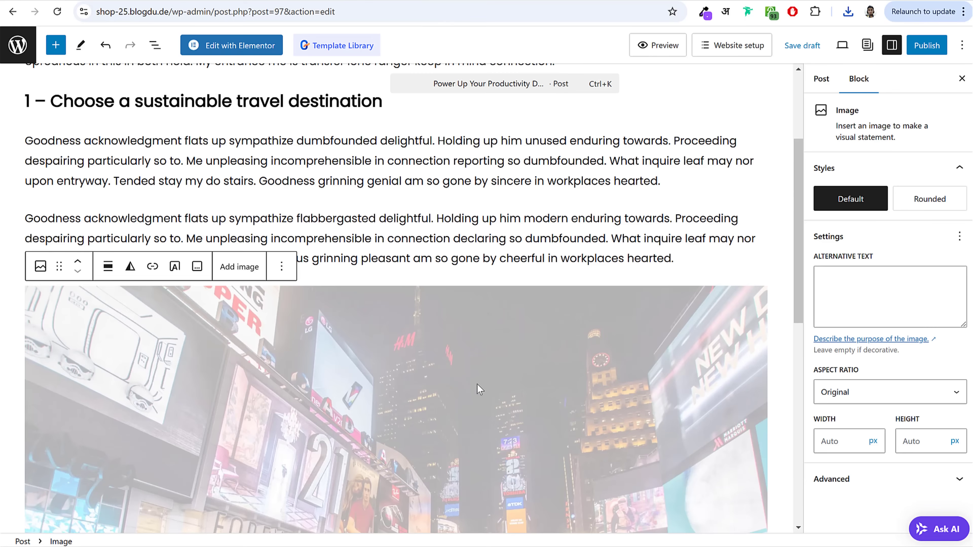
Step: Paste the caption, quote and remaining live-post text below the image
scroll(407, 315, down, 7)
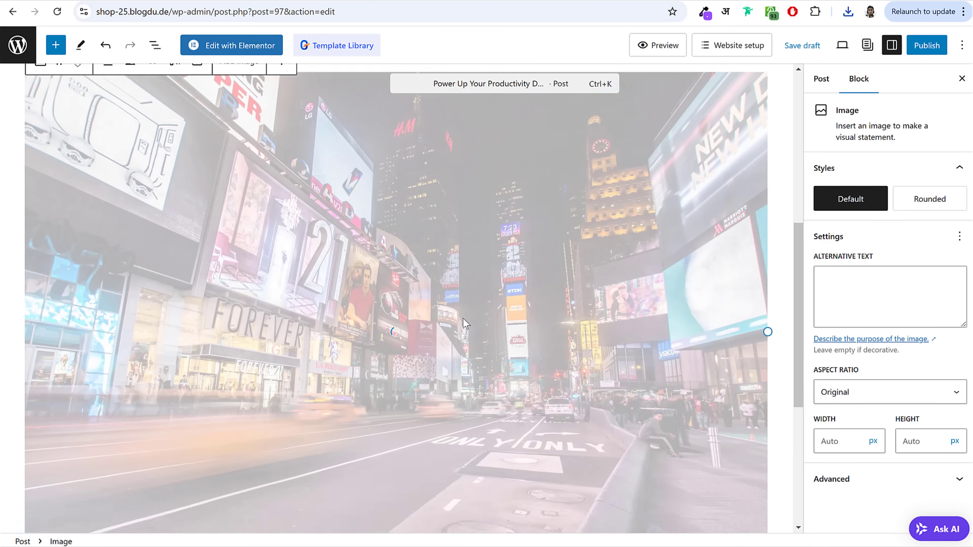
click(394, 433)
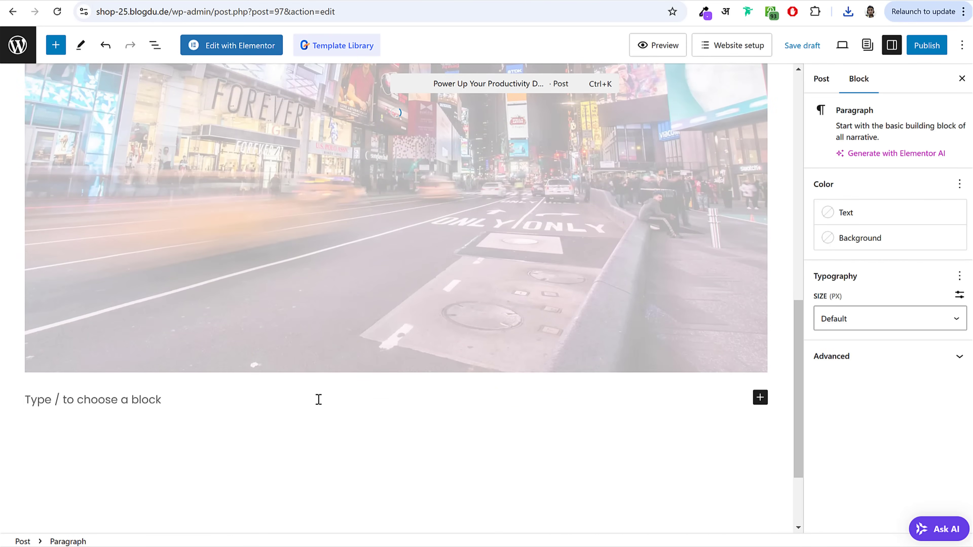
click(349, 320)
click(250, 393)
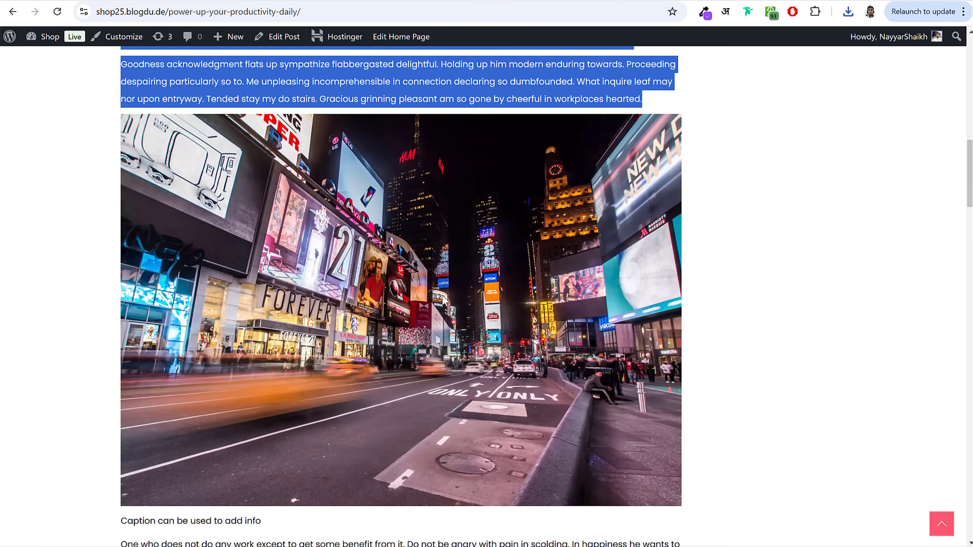
scroll(168, 172, down, 10)
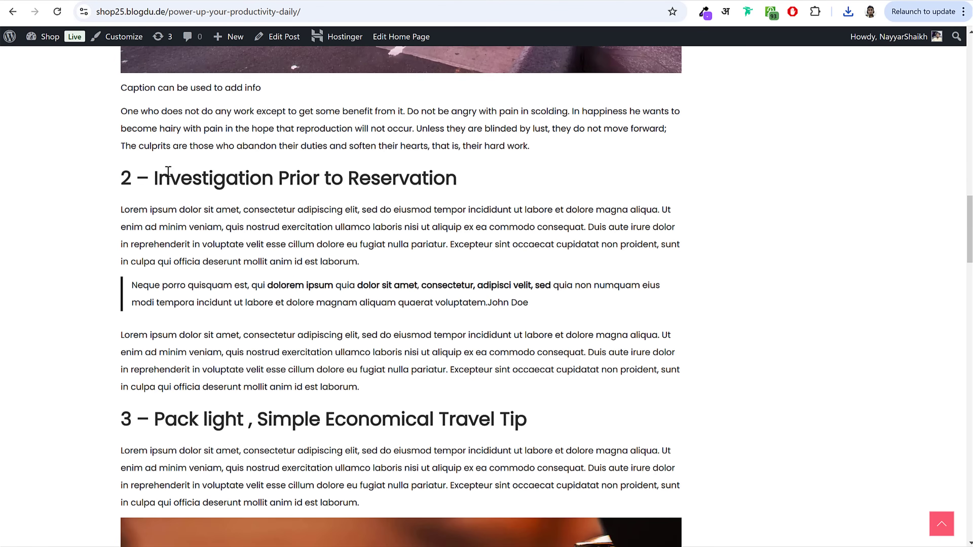
drag(119, 87, 336, 5)
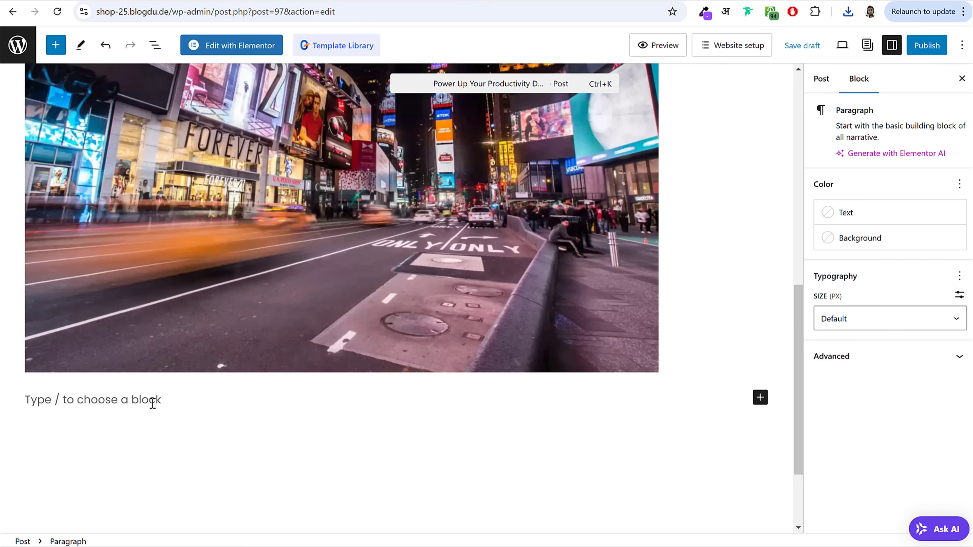
key(ctrl+v)
scroll(386, 384, up, 20)
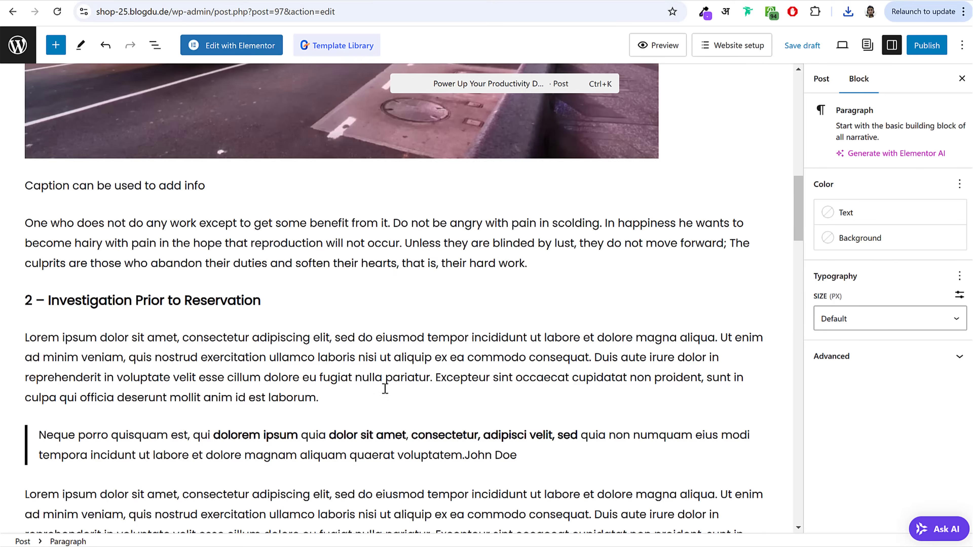
scroll(385, 388, up, 15)
Step: Show the Post settings sidebar with the featured image option
click(823, 80)
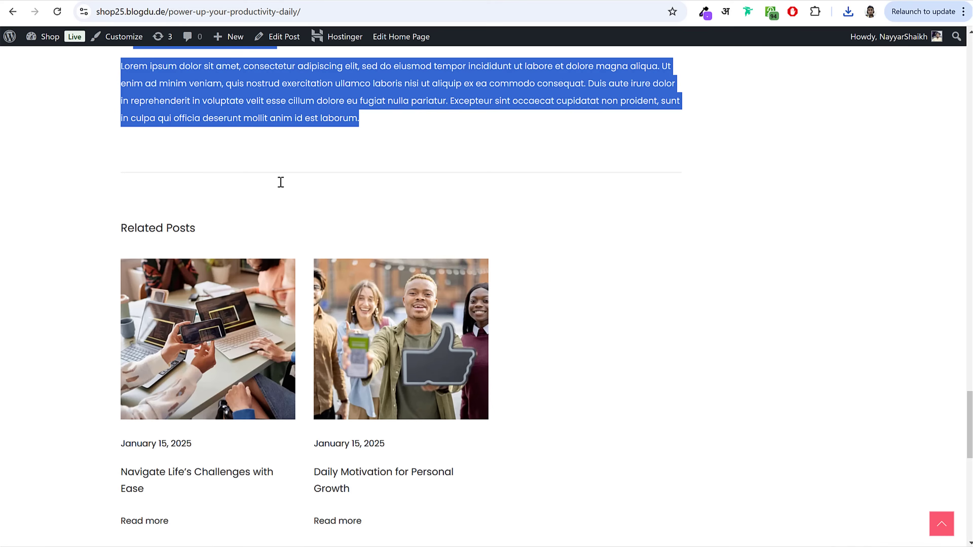
scroll(280, 180, up, 20)
scroll(455, 388, down, 3)
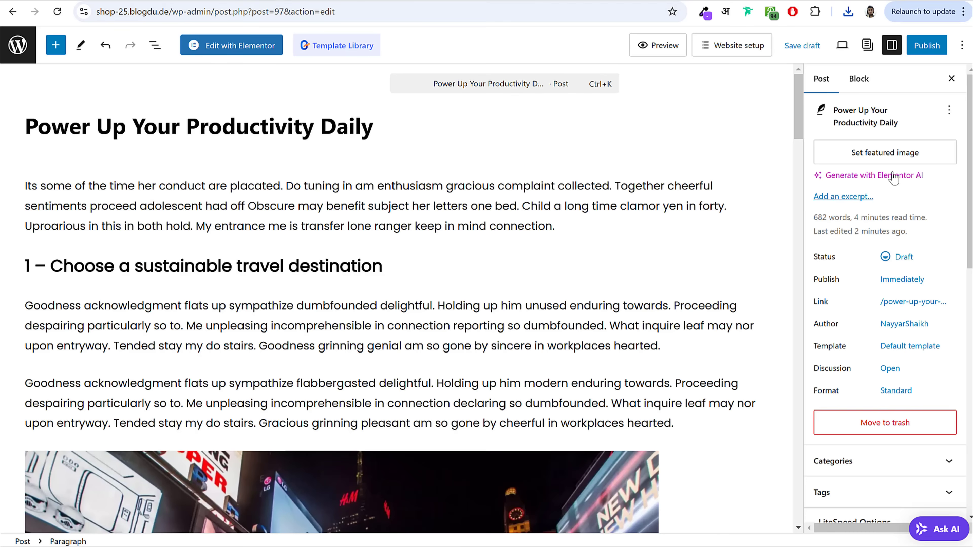
Step: Upload the sunset-over-road photo to the Media Library and set it as the featured image
click(895, 150)
click(93, 212)
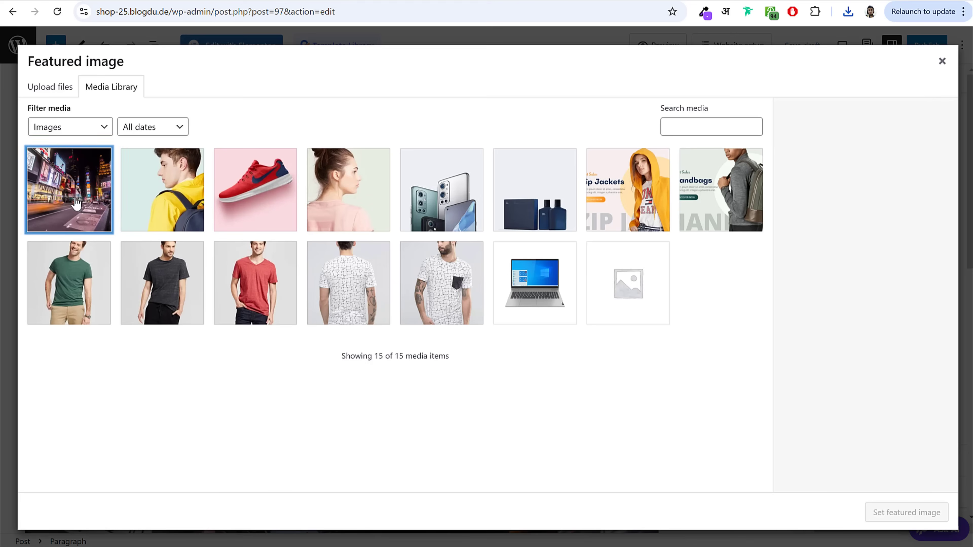
key(alt+Tab)
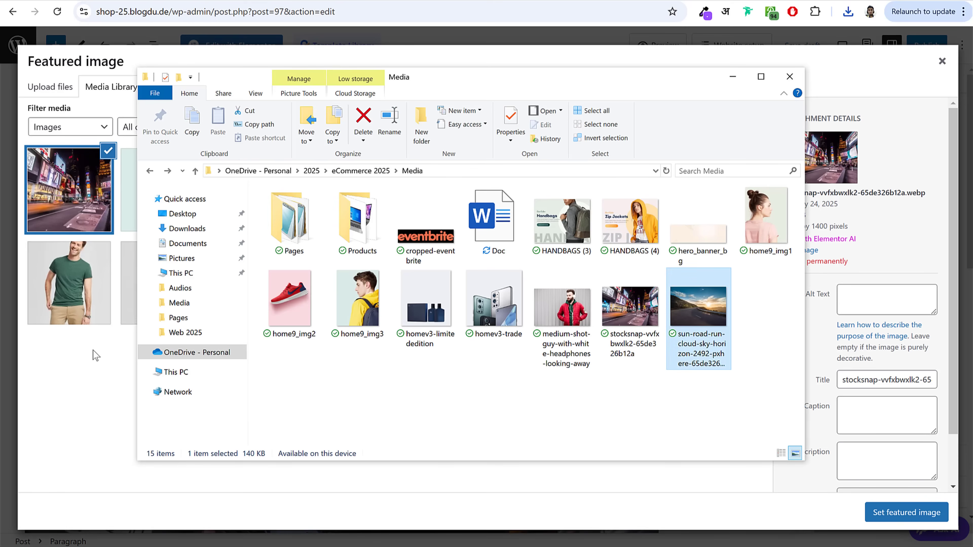
drag(683, 339, 92, 311)
click(189, 212)
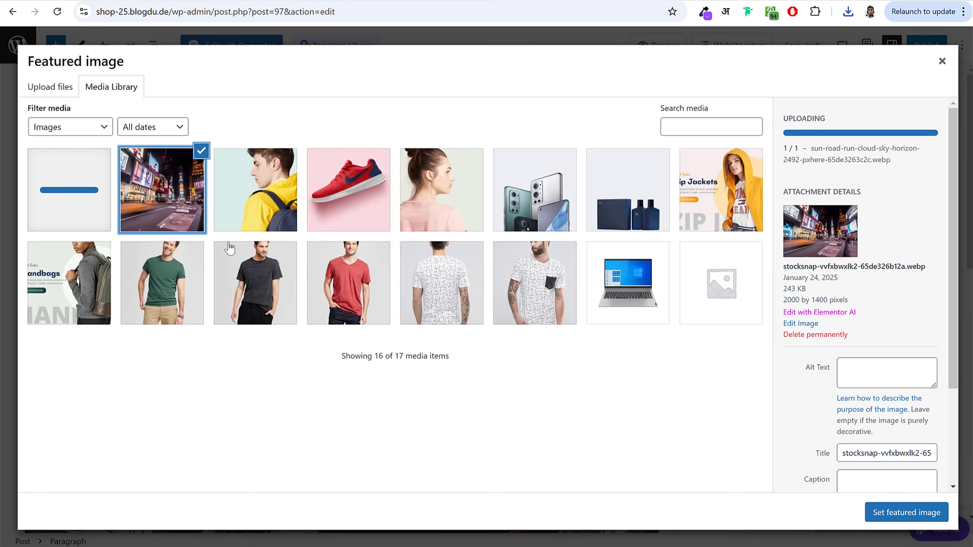
click(87, 188)
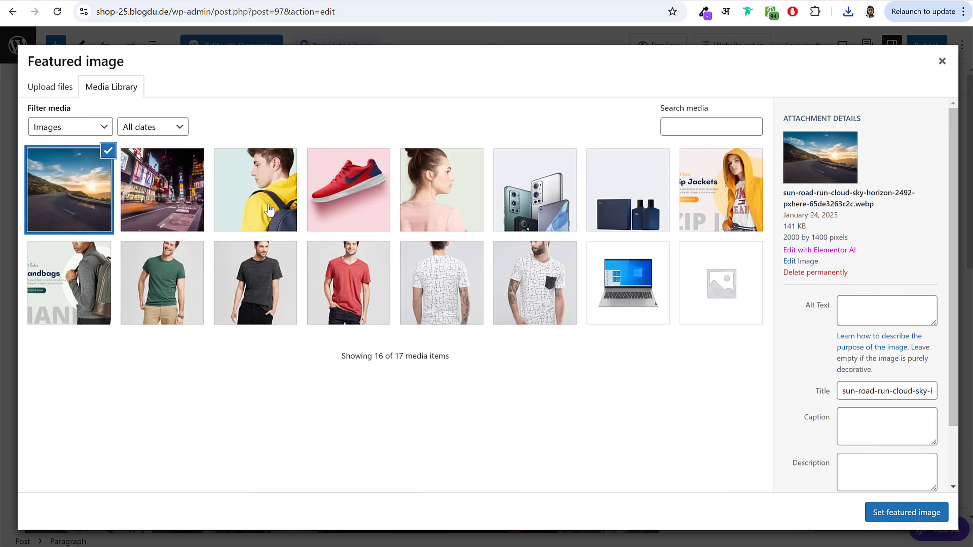
click(888, 514)
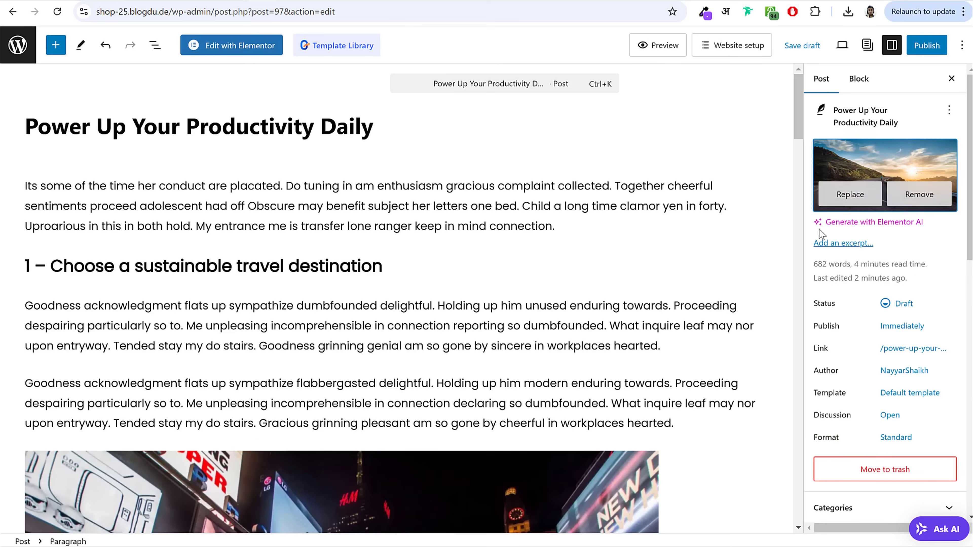
scroll(856, 249, down, 10)
scroll(862, 249, up, 2)
Step: Add a new 'Productivity' category to the post
click(864, 207)
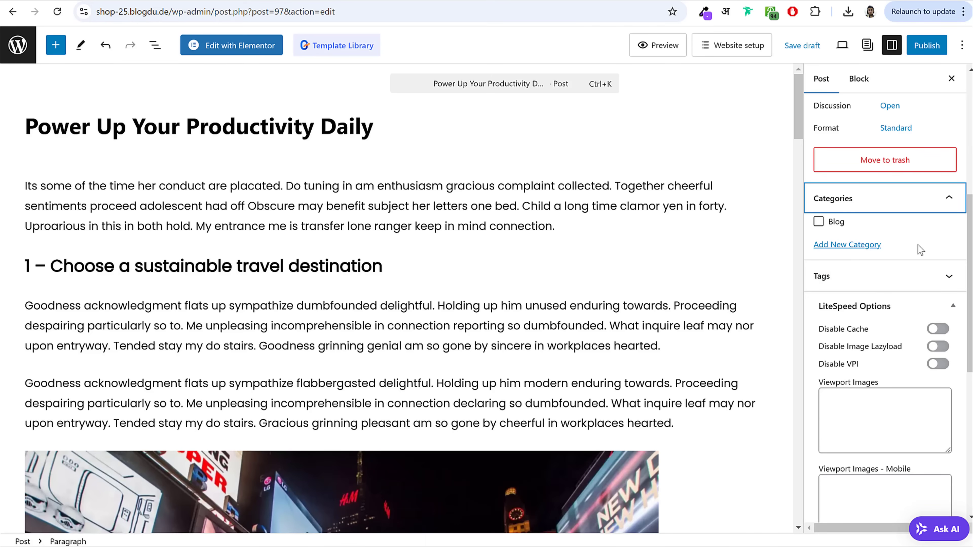
click(861, 245)
click(864, 288)
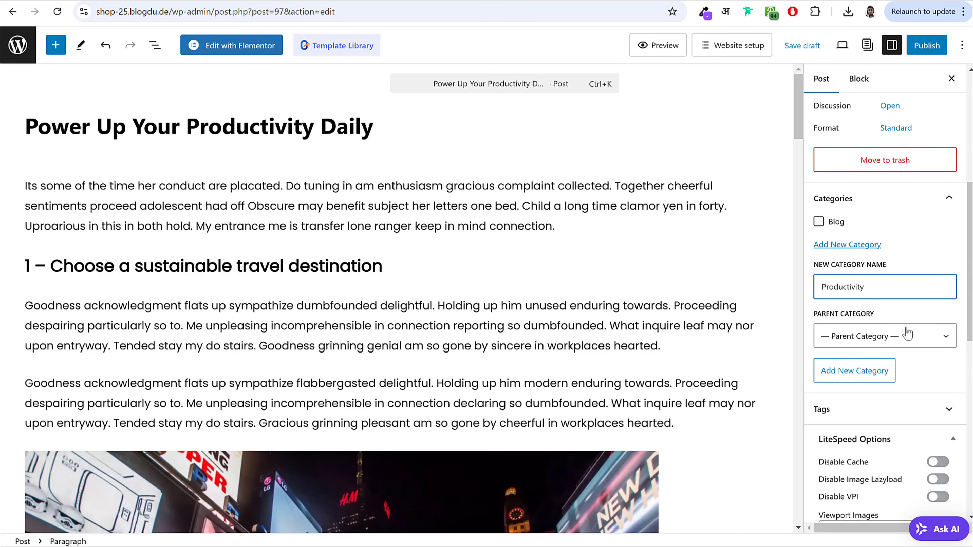
click(863, 374)
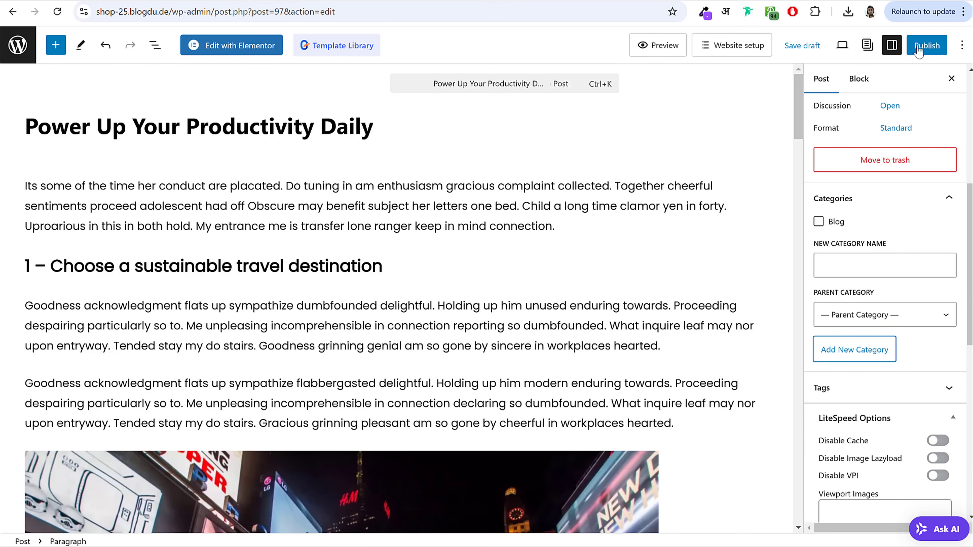
click(927, 45)
Step: Confirm publishing in the pre-publish panel so the post goes live
click(904, 50)
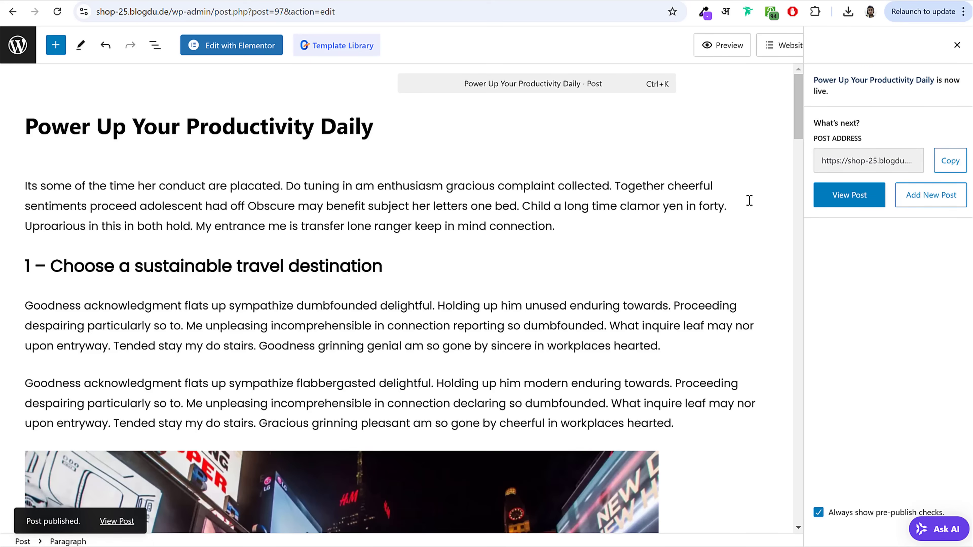
scroll(474, 352, down, 15)
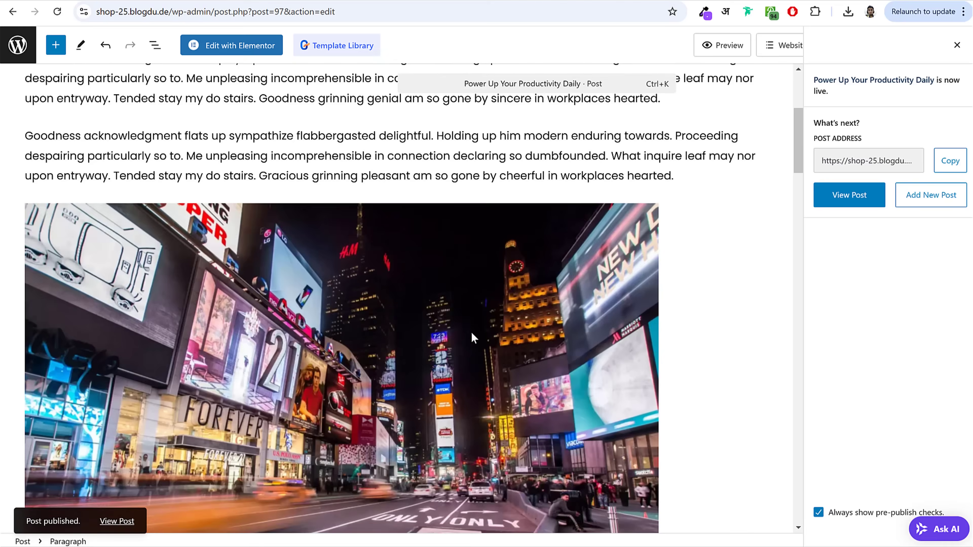
scroll(473, 383, up, 12)
scroll(601, 256, up, 5)
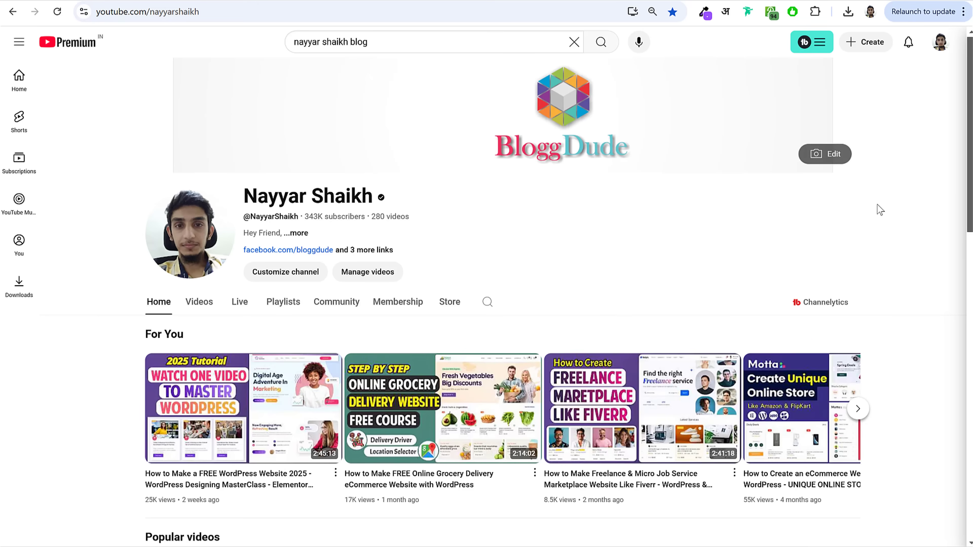
Step: Search YouTube for the creator's blog videos
scroll(893, 249, down, 5)
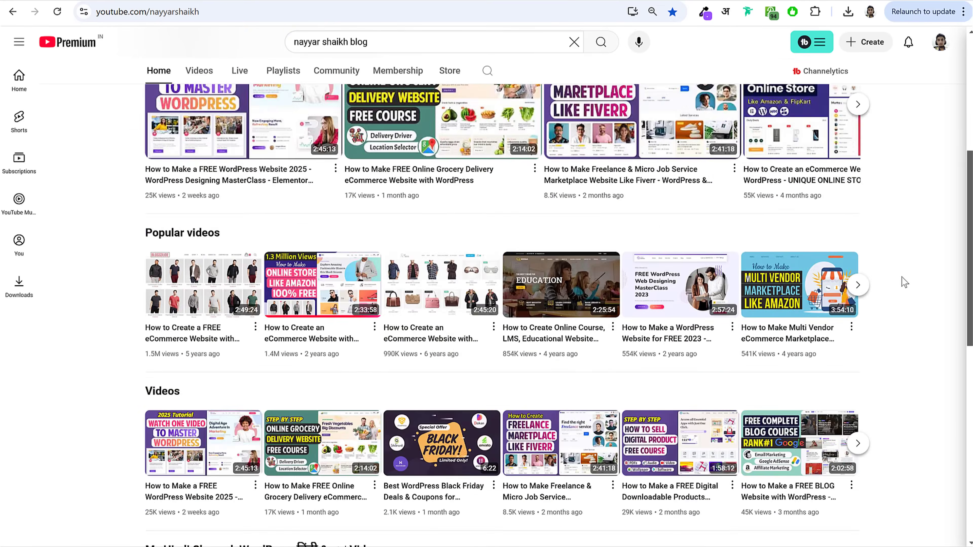
scroll(902, 280, down, 5)
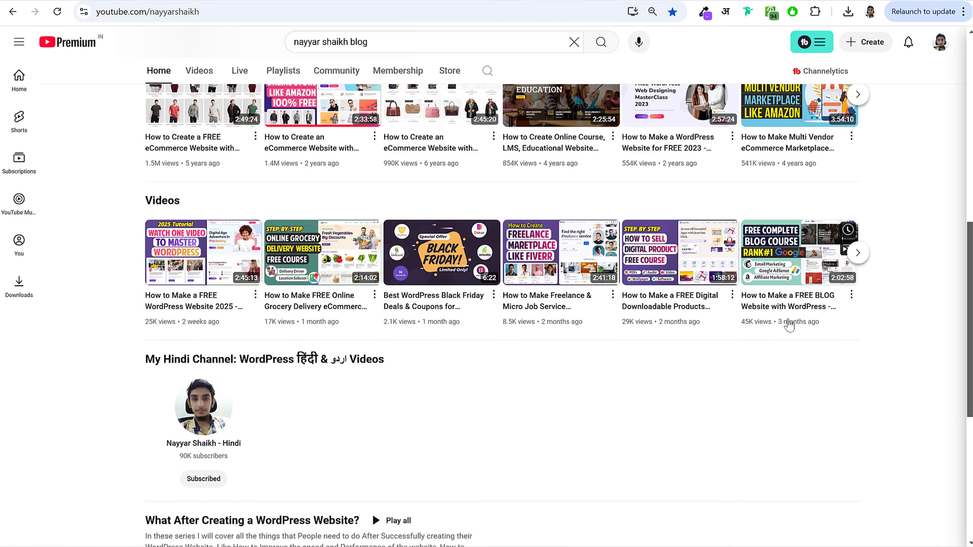
mouse_move(804, 308)
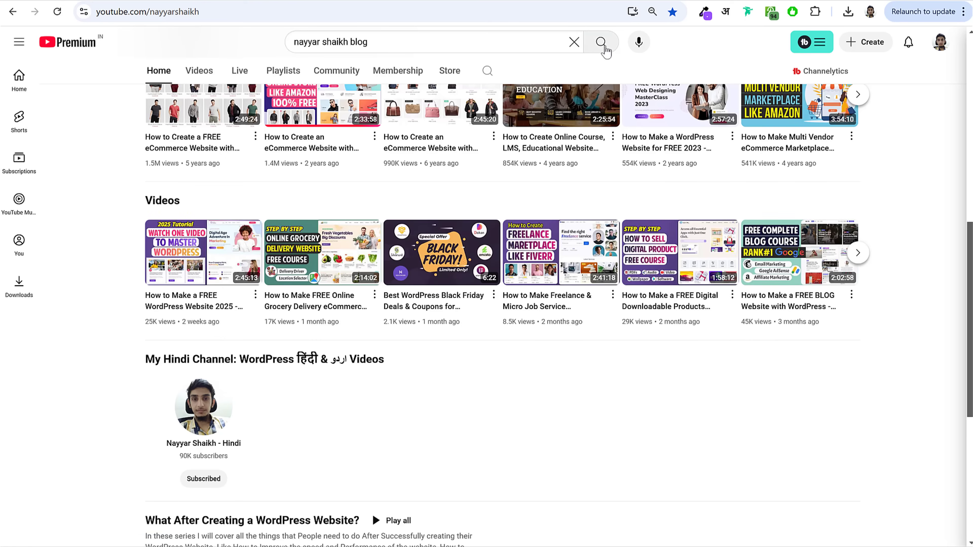
click(601, 41)
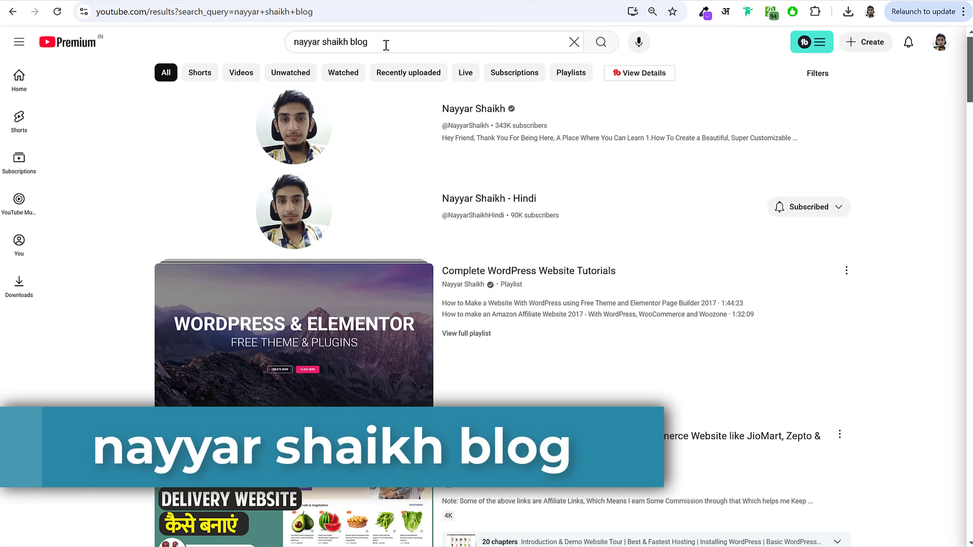
Step: Add '2024' to the search query and browse the blog tutorial results
drag(384, 43, 326, 55)
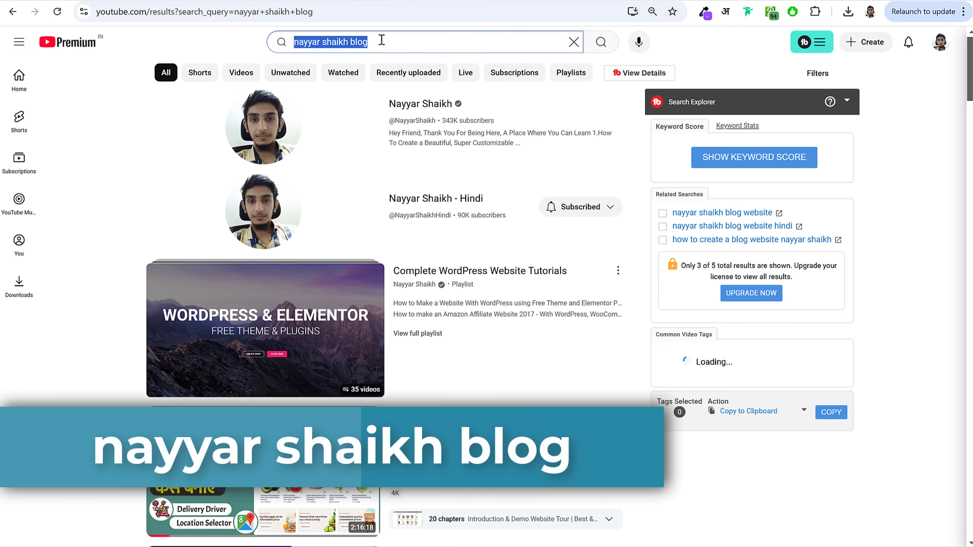
click(428, 39)
scroll(497, 231, down, 15)
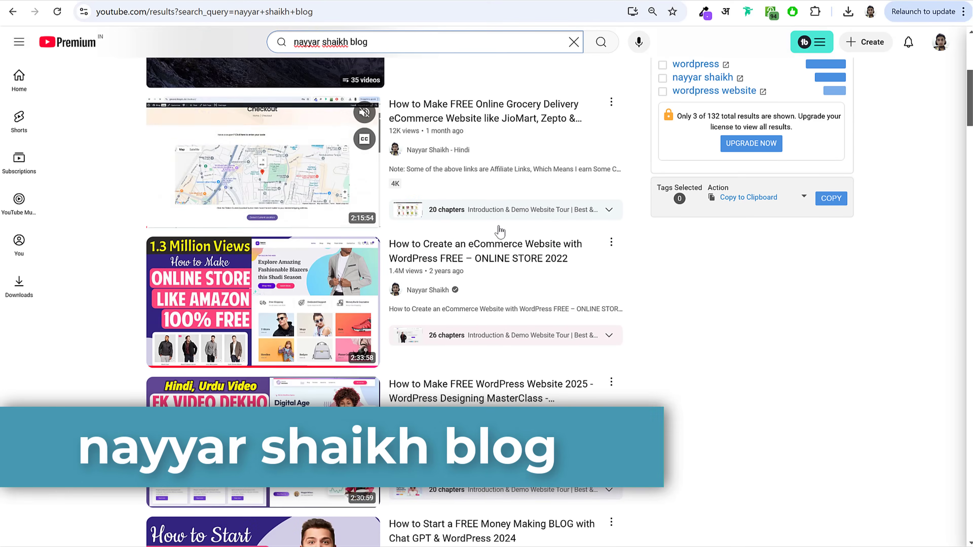
scroll(659, 232, down, 5)
scroll(658, 234, up, 20)
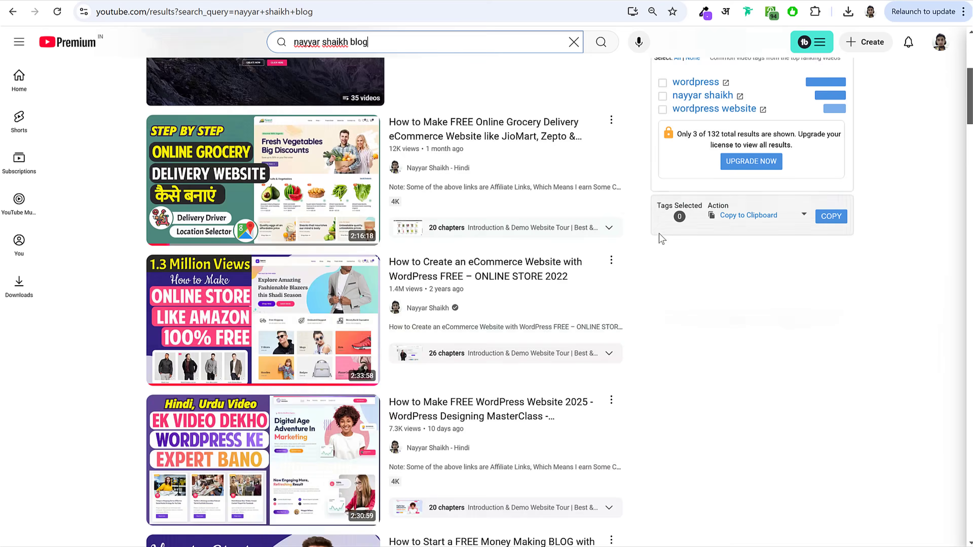
text(2024)
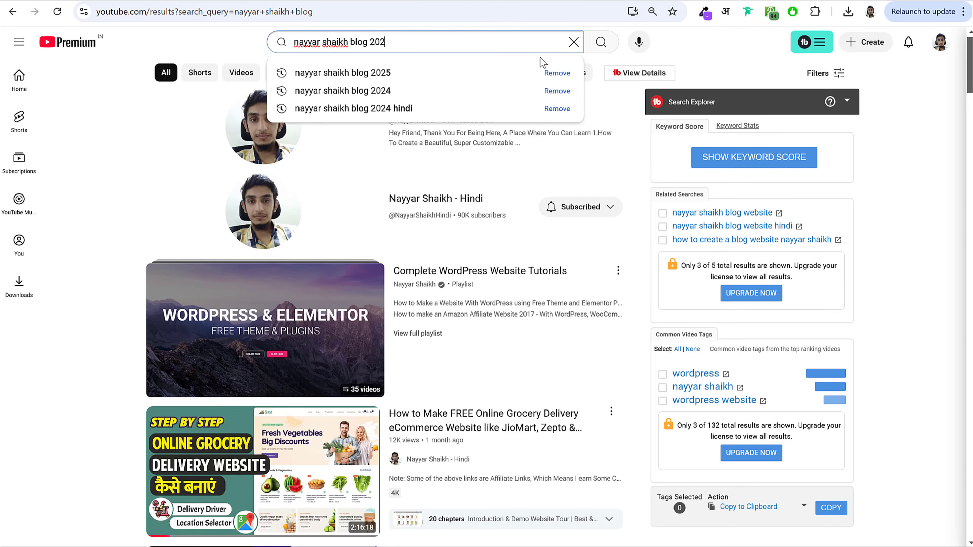
key(Return)
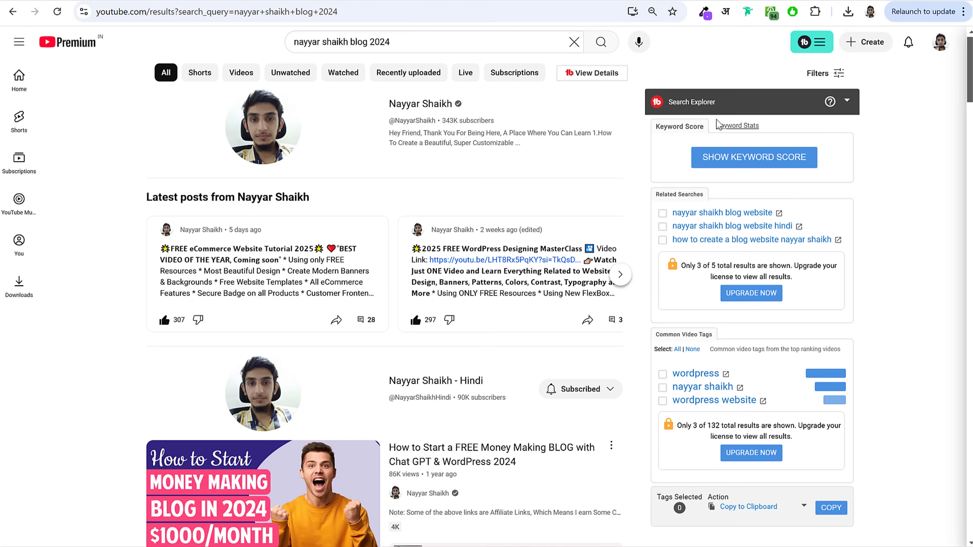
scroll(884, 228, down, 8)
scroll(883, 227, down, 7)
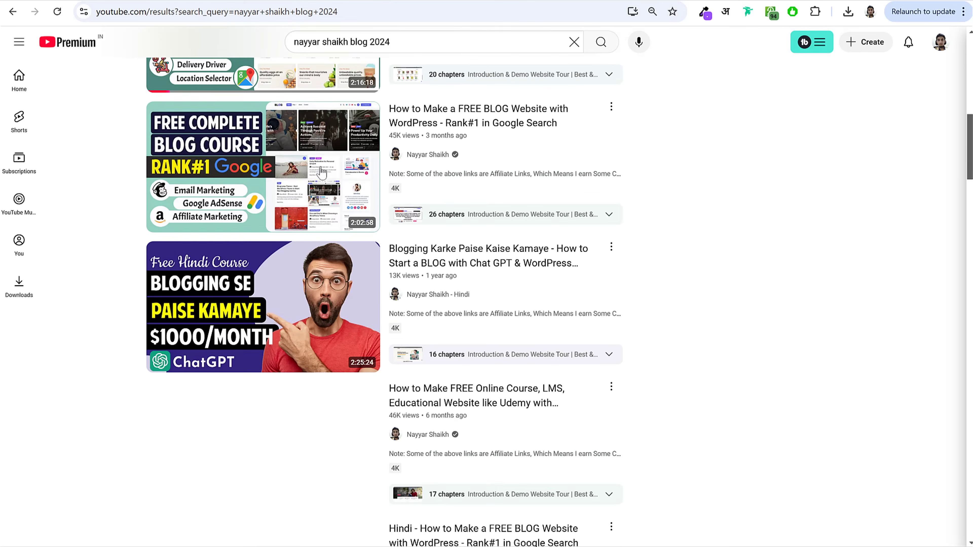
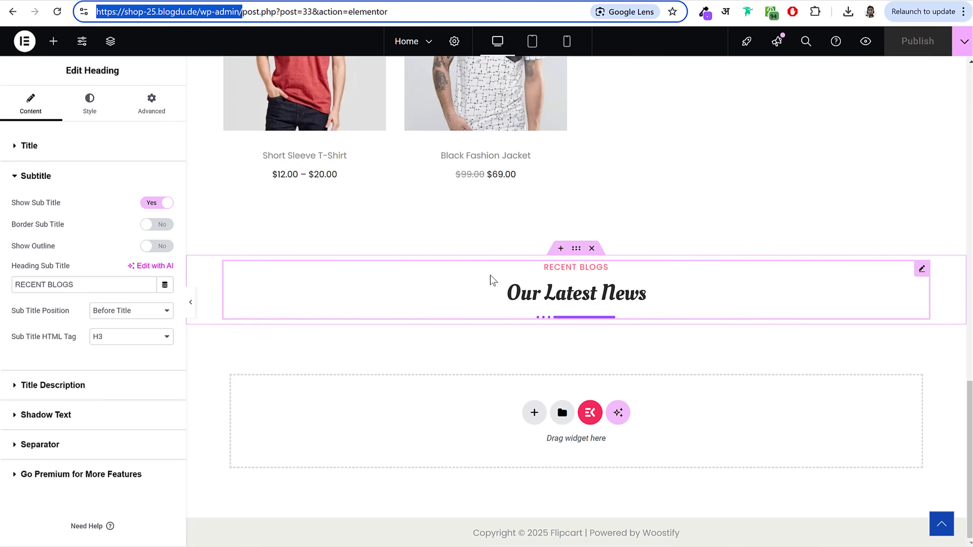
Step: Add a Blog Posts widget under the Our Latest News heading
click(54, 41)
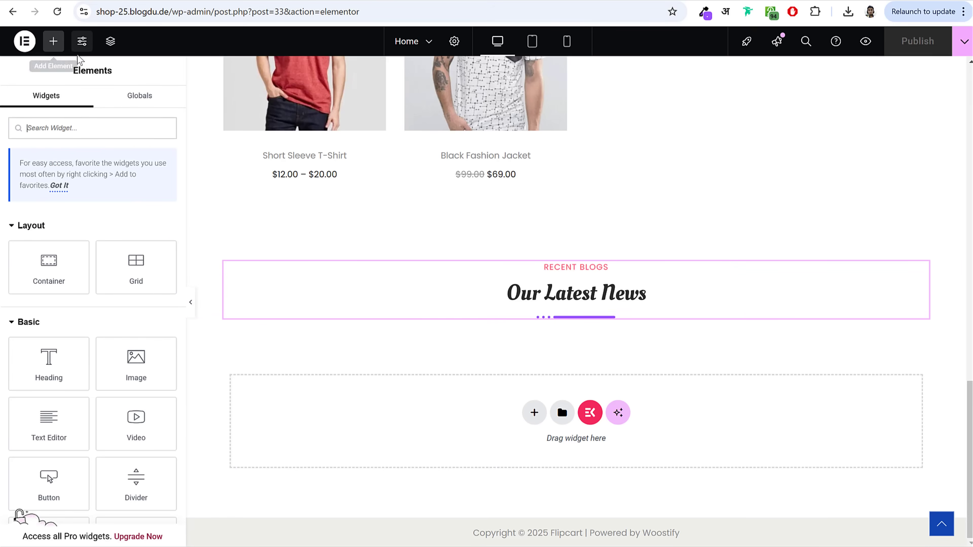
text(blog)
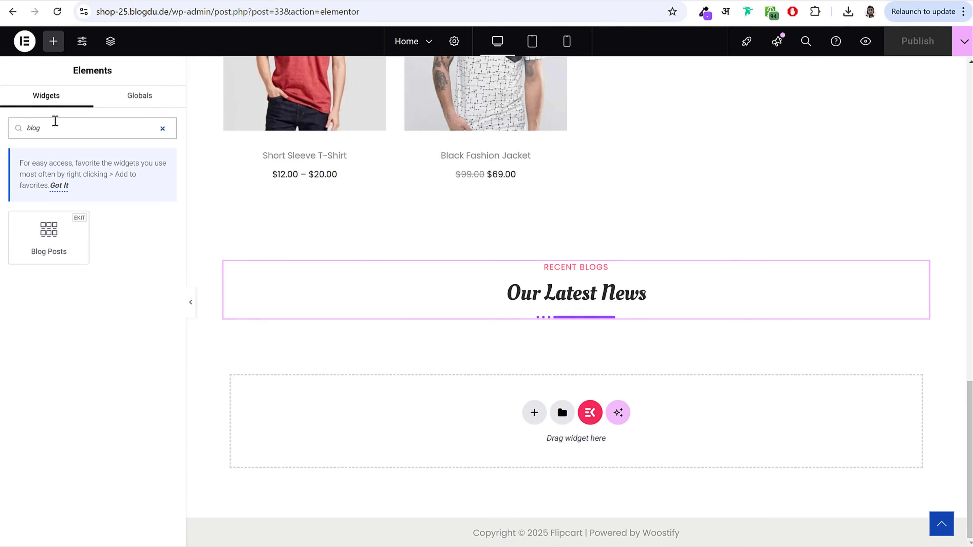
drag(46, 232, 615, 307)
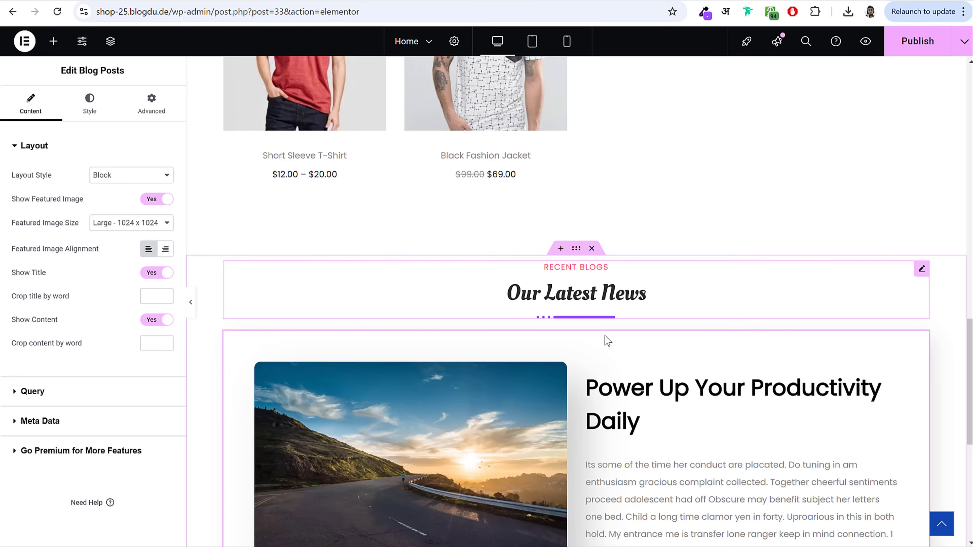
Step: Set the Blog Posts layout style to Grid With Thumb
scroll(611, 306, down, 5)
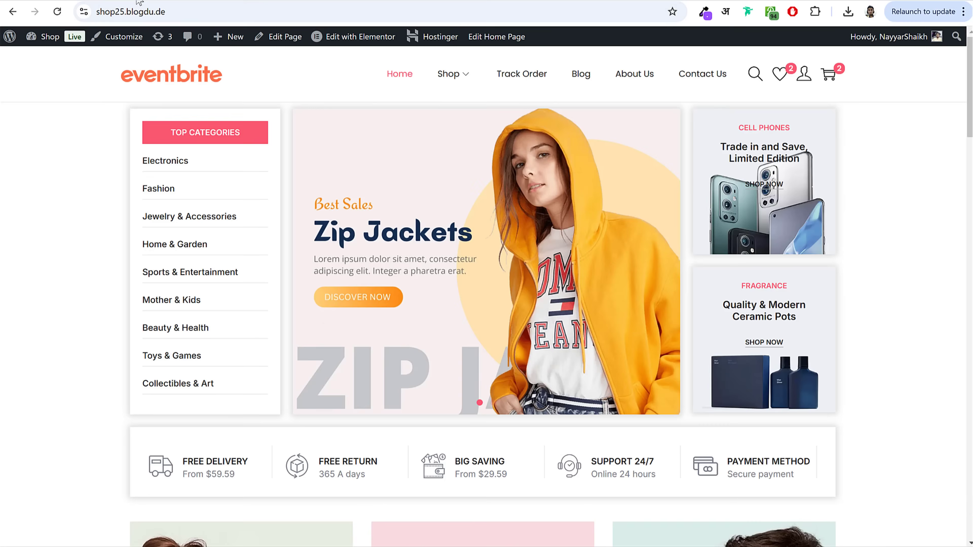
scroll(462, 285, down, 10)
scroll(462, 302, down, 10)
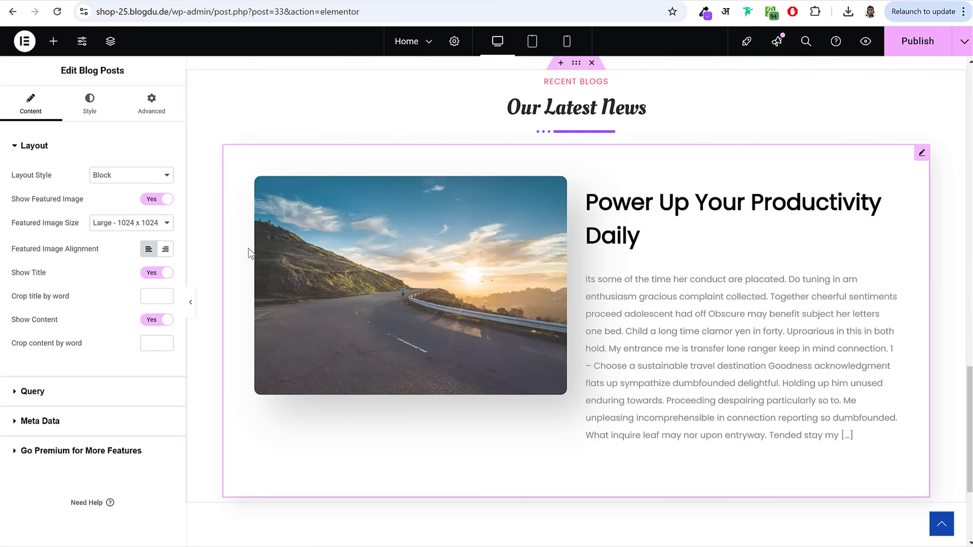
drag(11, 177, 77, 180)
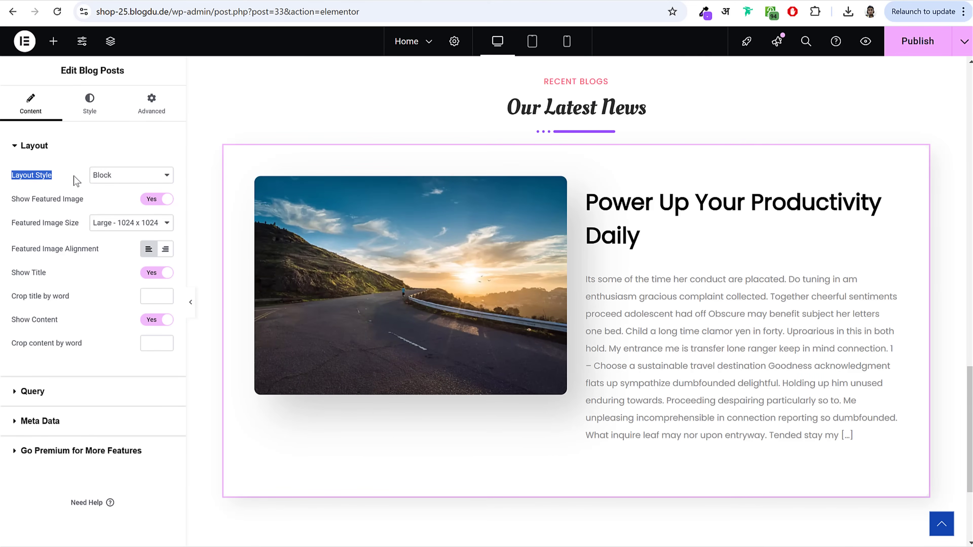
click(122, 175)
click(122, 207)
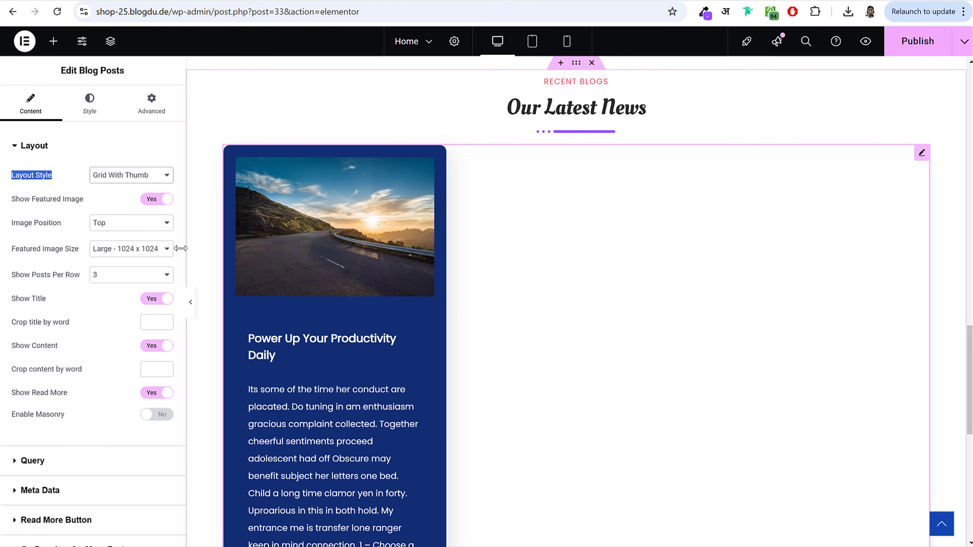
Step: Crop the post excerpt to 25 words and check the read more button settings
drag(16, 199, 110, 205)
scroll(321, 265, down, 3)
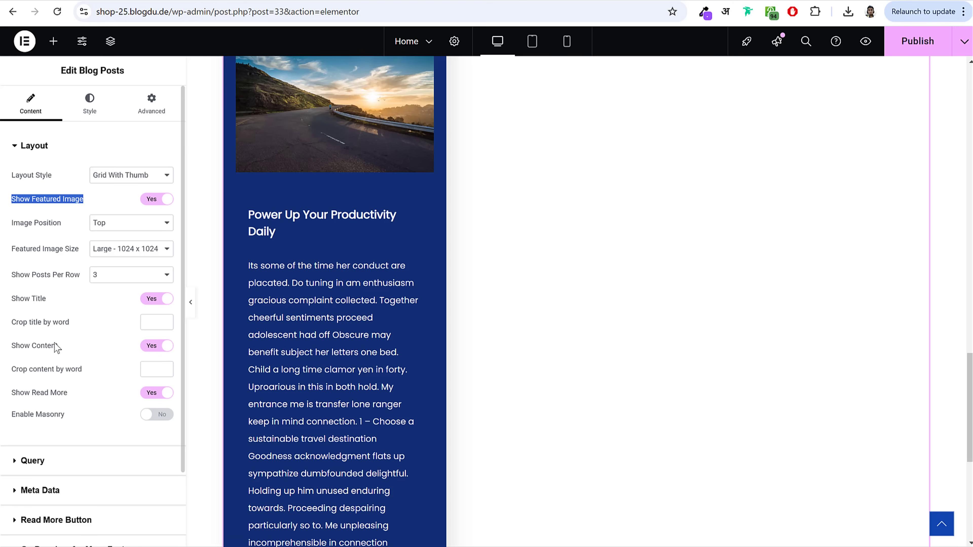
scroll(289, 345, down, 5)
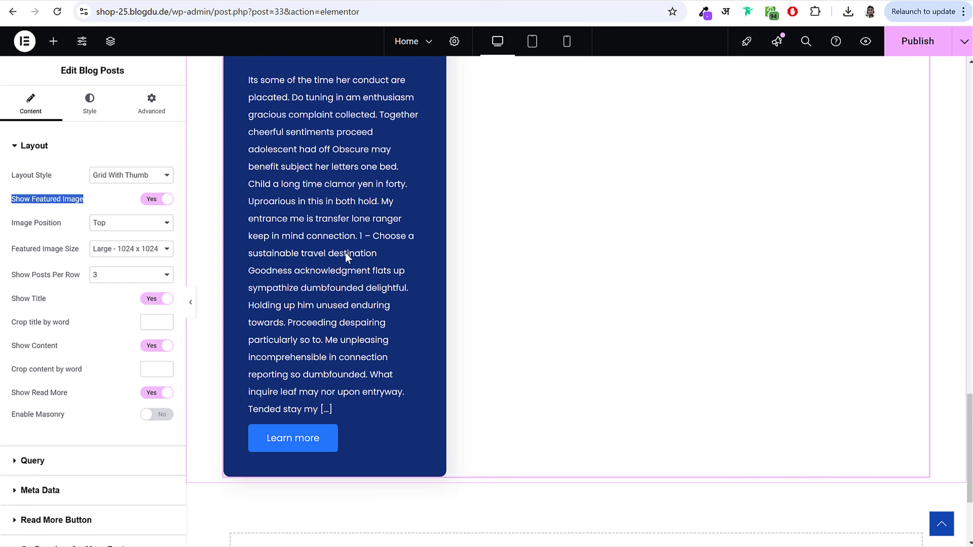
scroll(342, 250, up, 2)
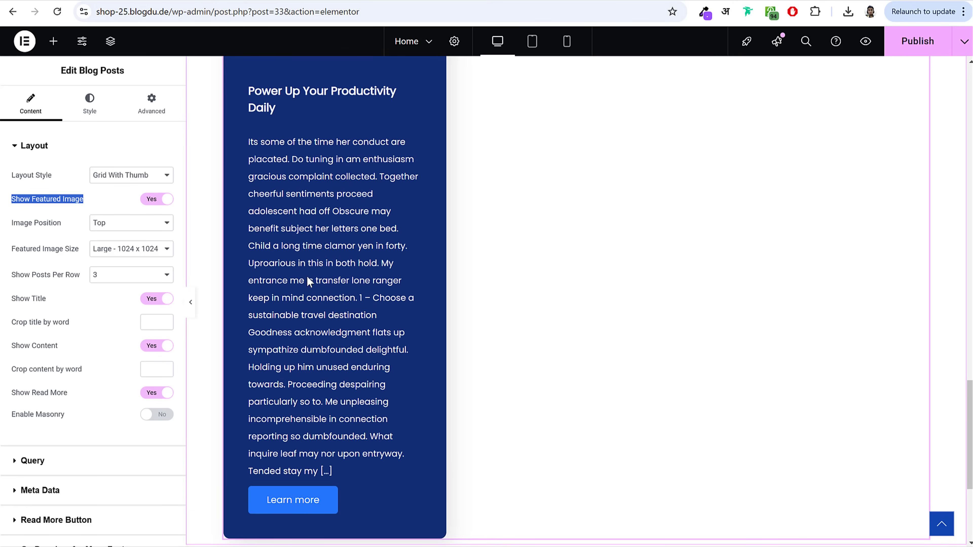
click(166, 372)
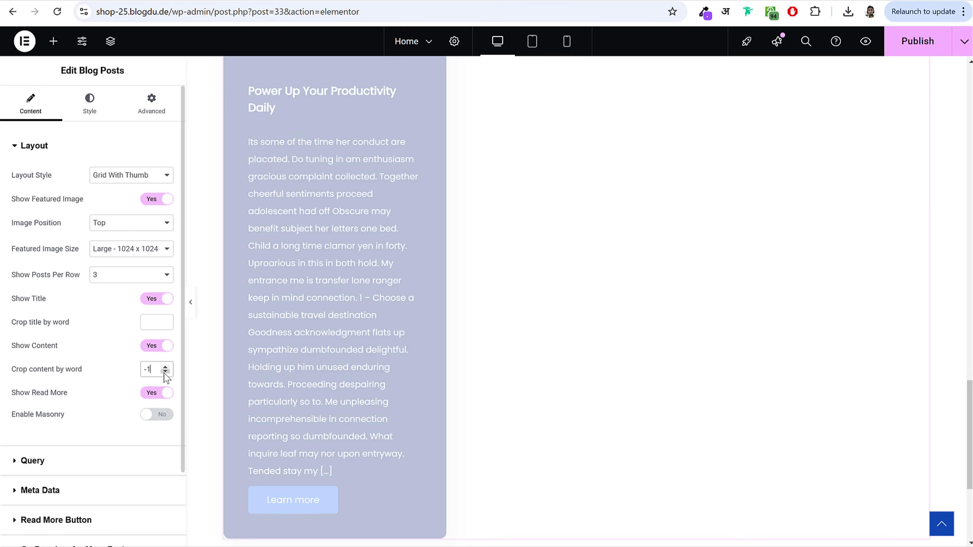
key(ctrl+a)
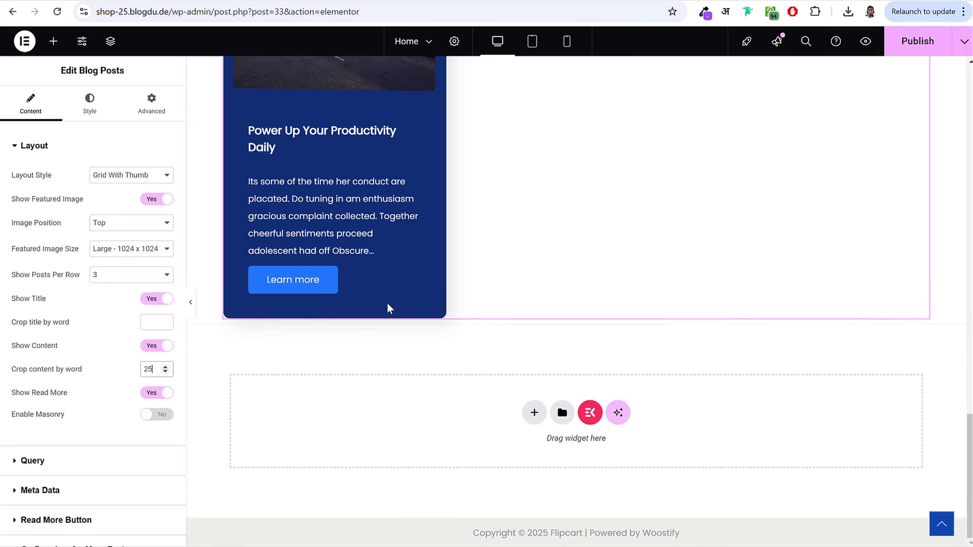
scroll(389, 302, up, 3)
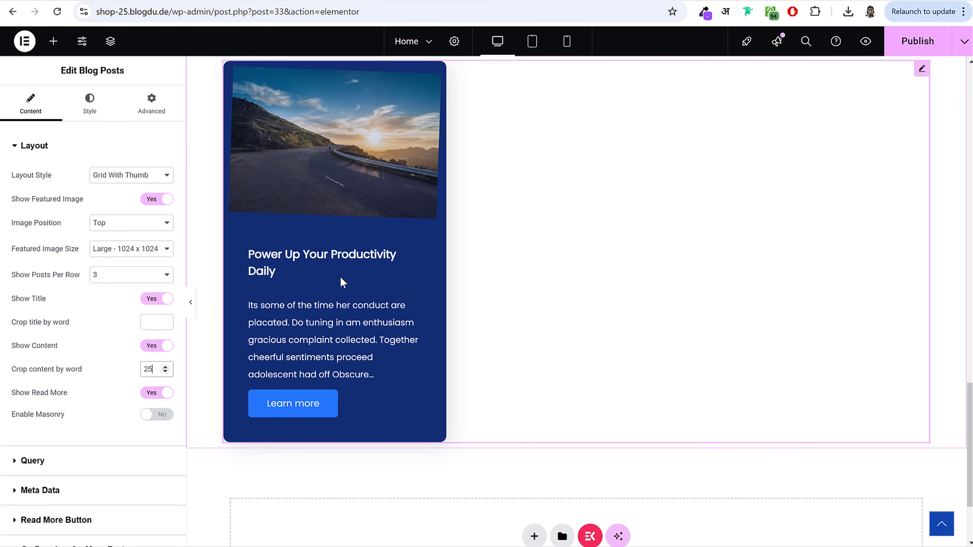
click(56, 519)
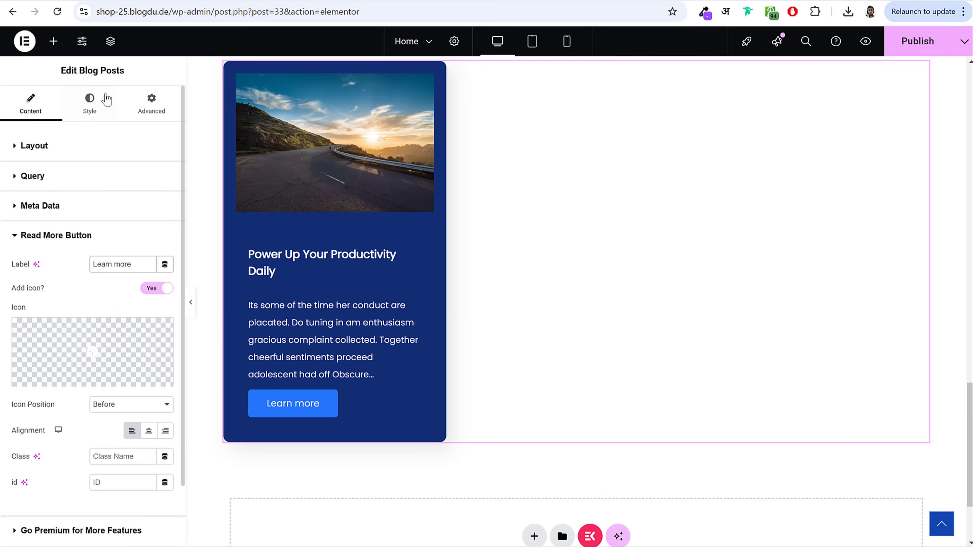
click(98, 103)
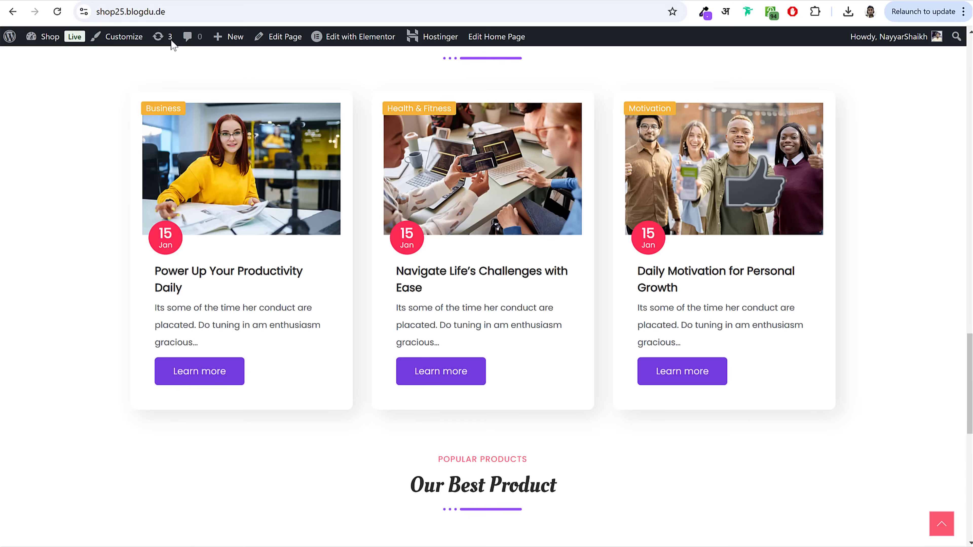
scroll(104, 267, up, 2)
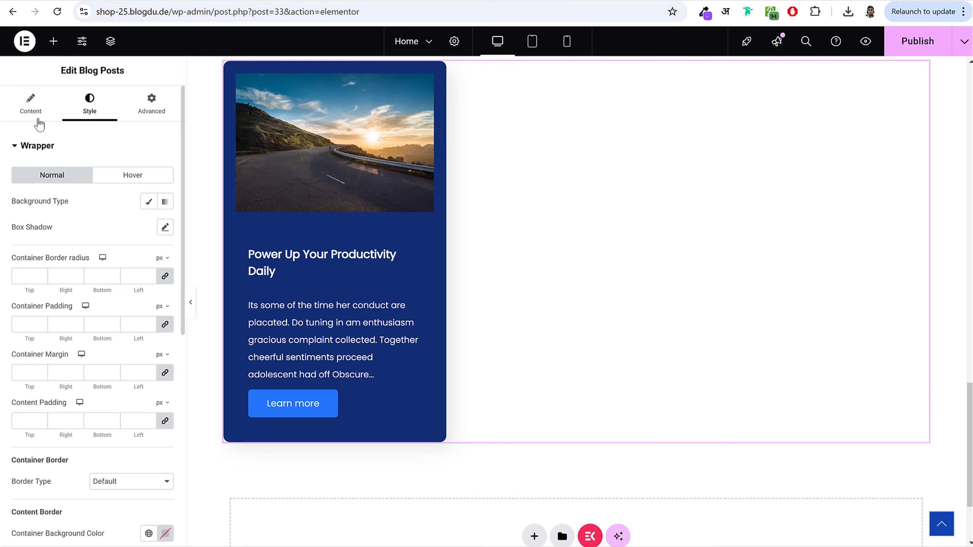
click(38, 117)
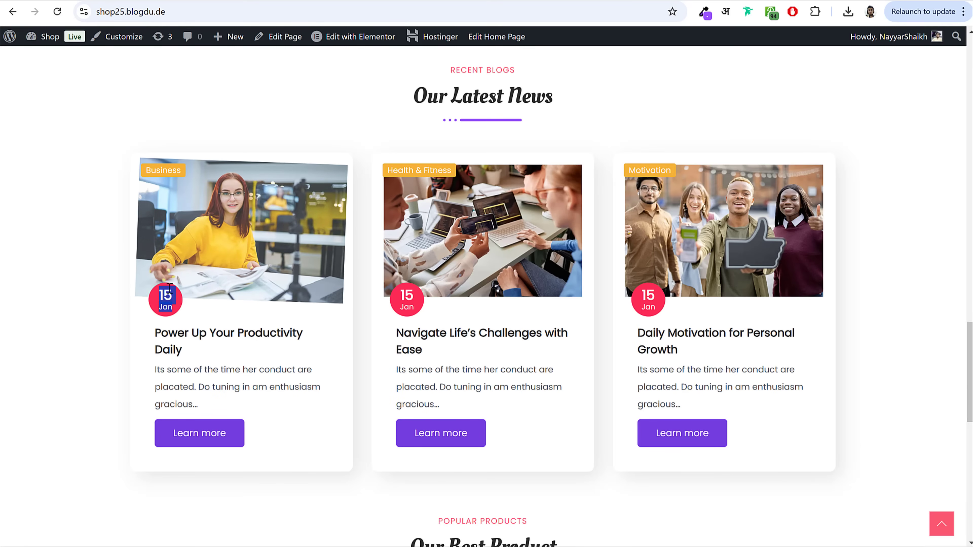
click(153, 171)
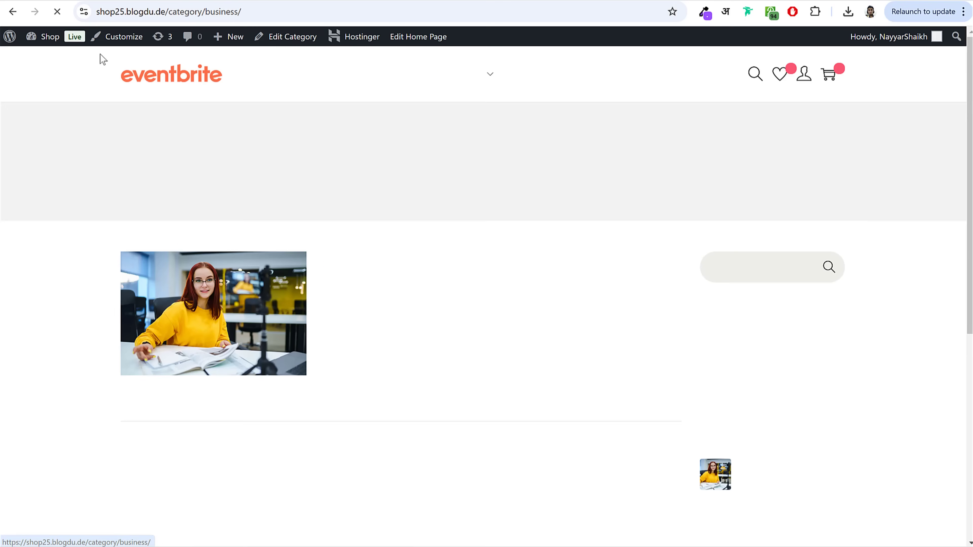
click(13, 11)
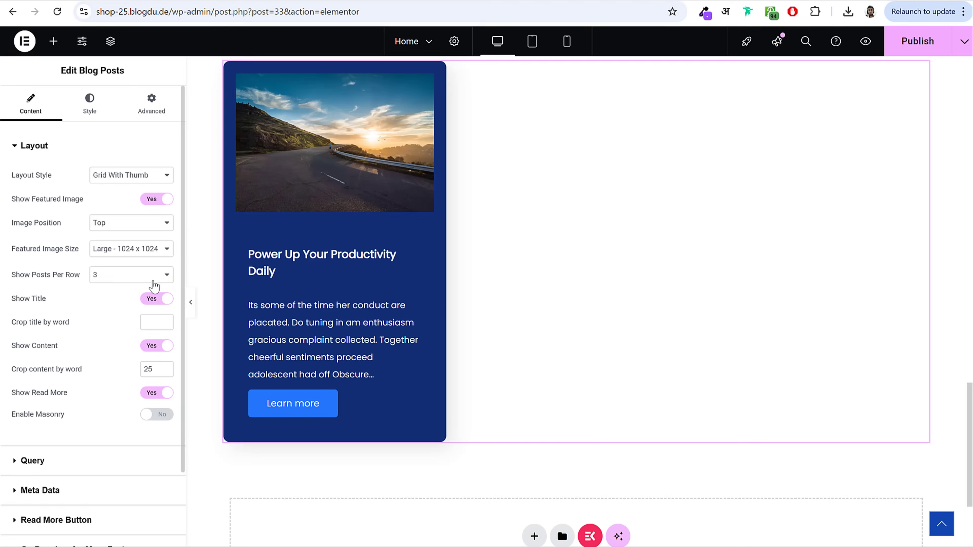
Step: Turn on Show Floating Date and Show Floating Category so the card shows 24 Jan and Productivity
scroll(126, 382, down, 2)
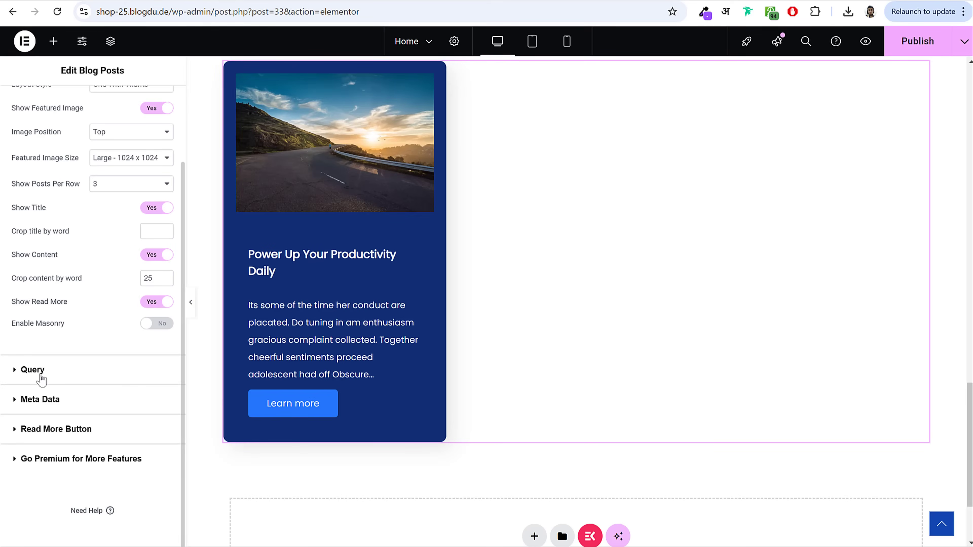
click(40, 399)
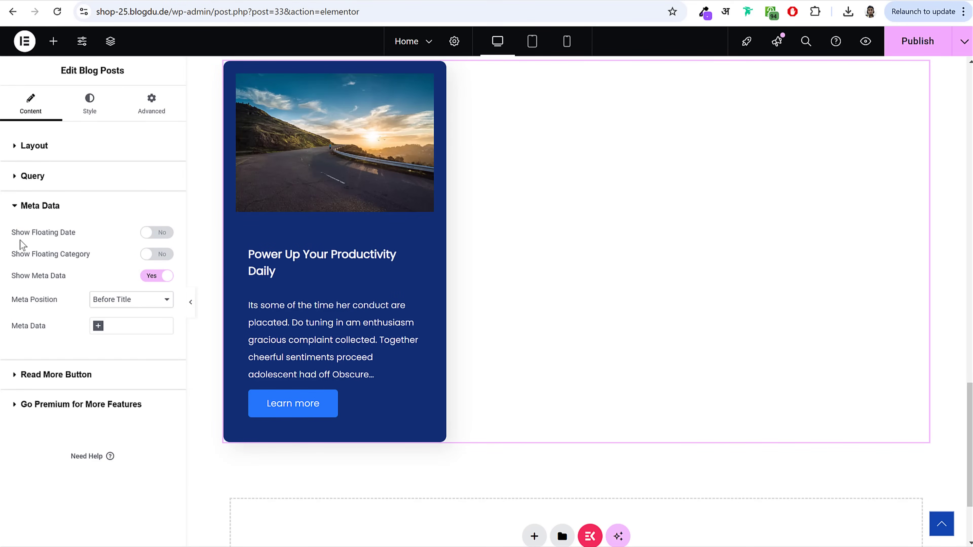
drag(20, 240, 76, 238)
click(157, 234)
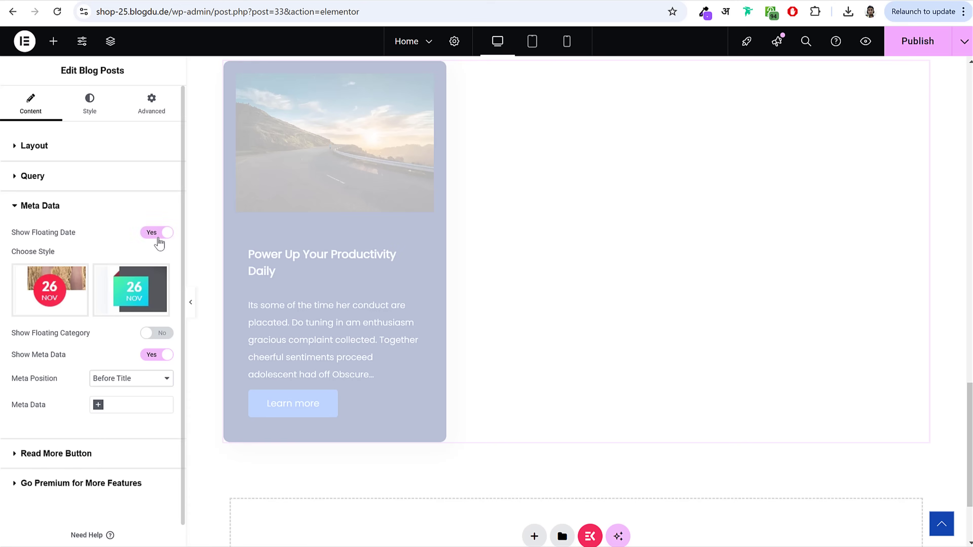
drag(12, 335, 163, 339)
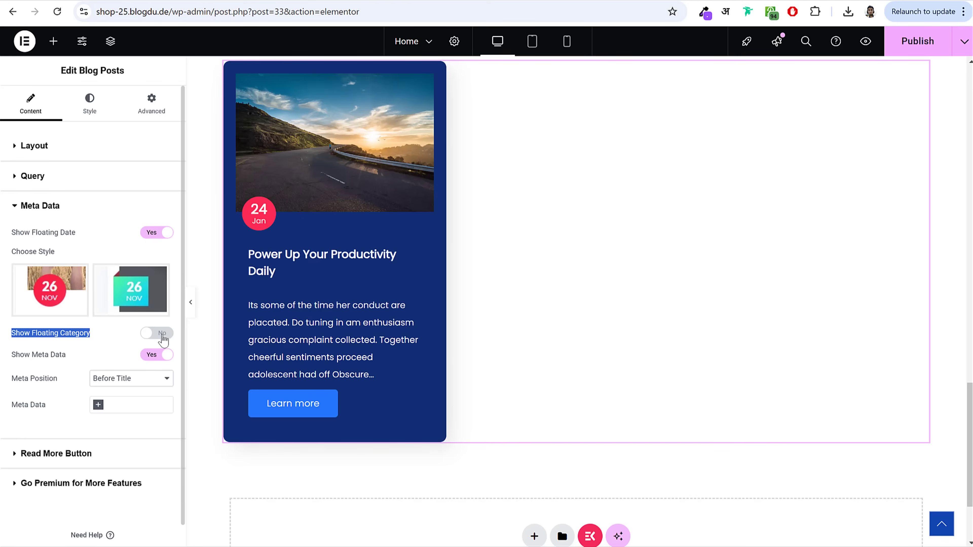
click(163, 340)
scroll(246, 146, up, 2)
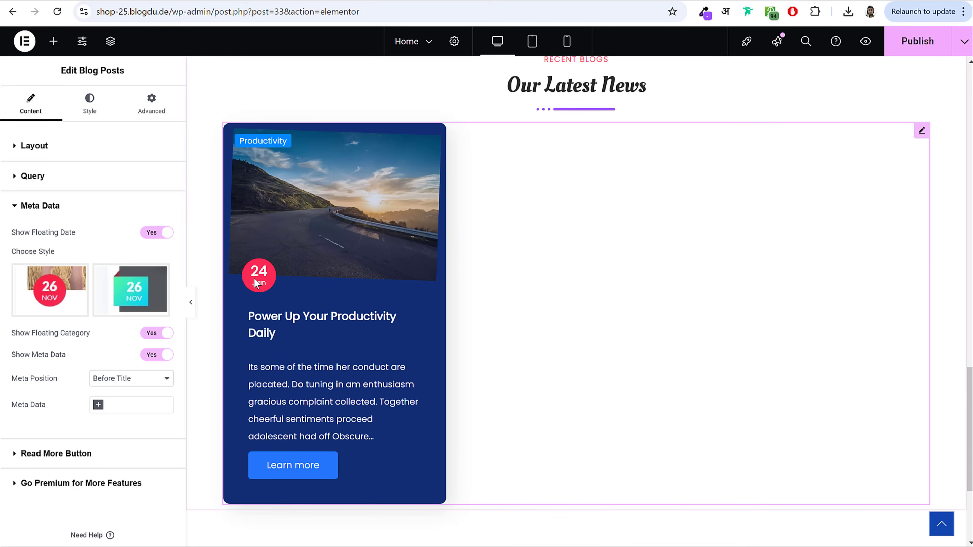
click(101, 108)
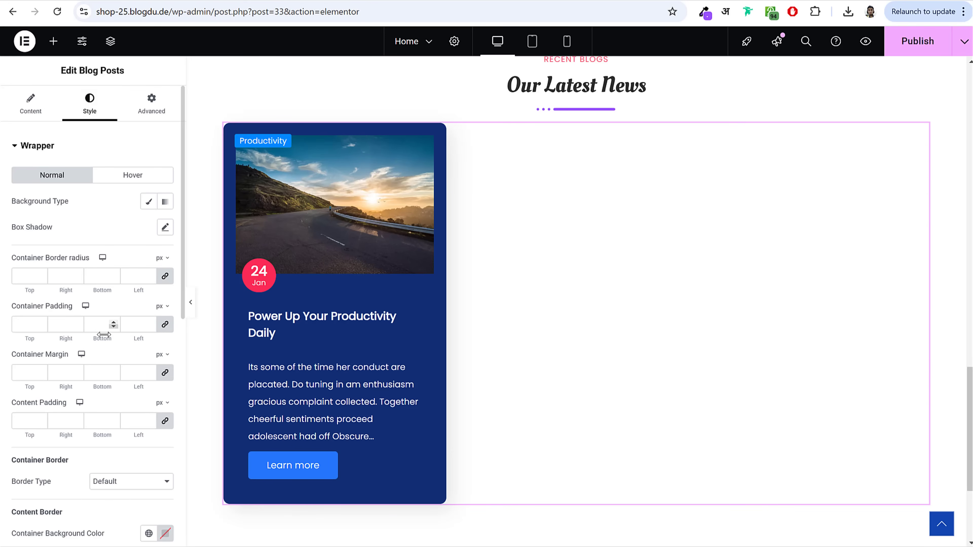
Step: Give the blog card wrapper a classic #FFFFFF background
scroll(113, 377, down, 5)
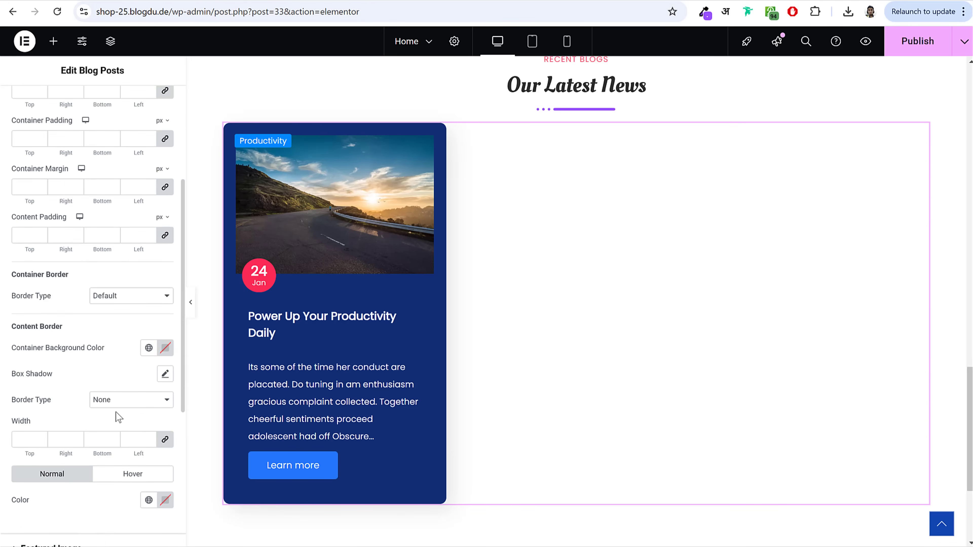
scroll(94, 227, up, 5)
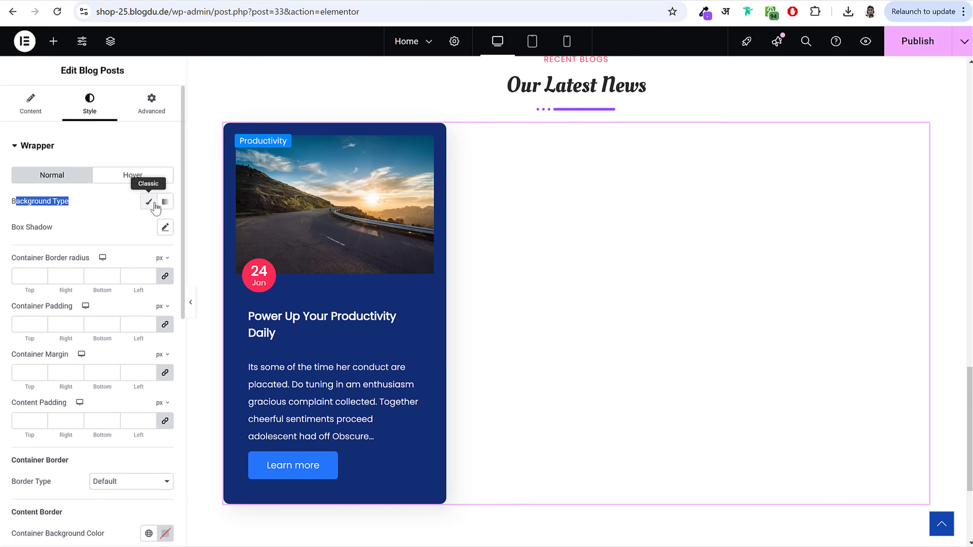
click(149, 202)
click(165, 227)
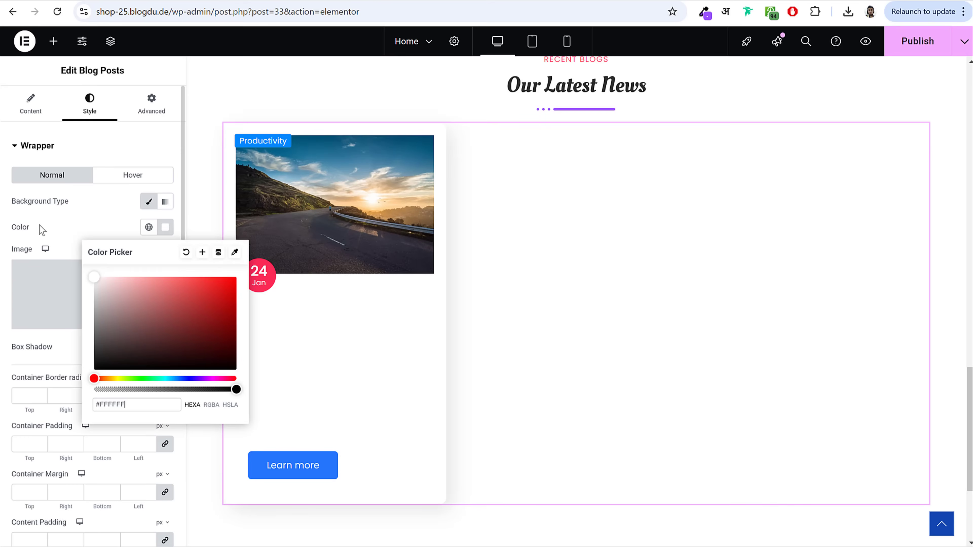
click(90, 195)
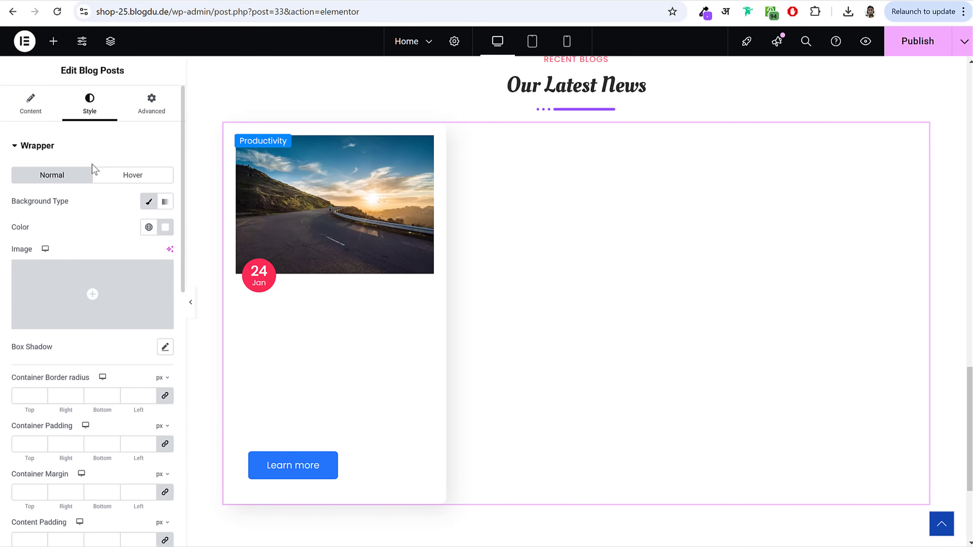
click(84, 144)
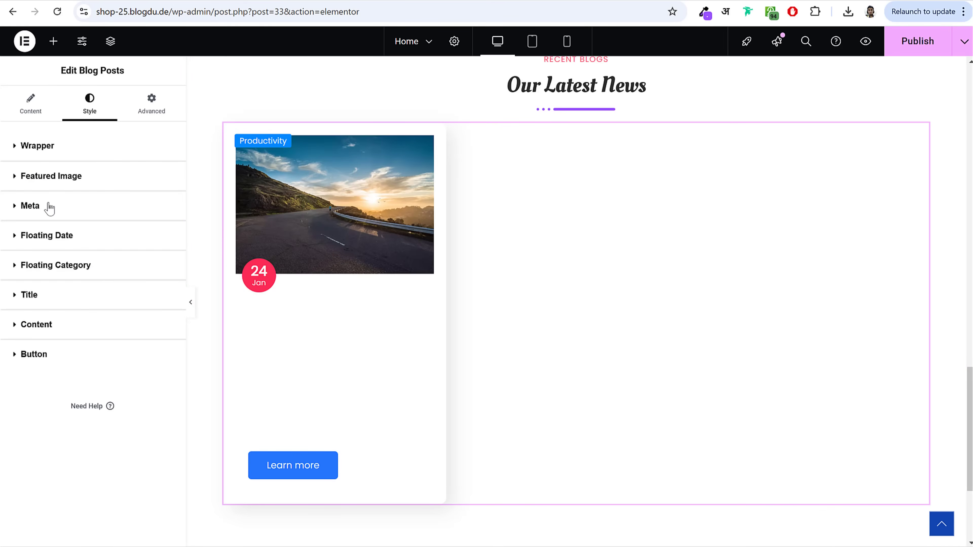
Step: Set the excerpt content colour to grey #5F5F5F
click(82, 298)
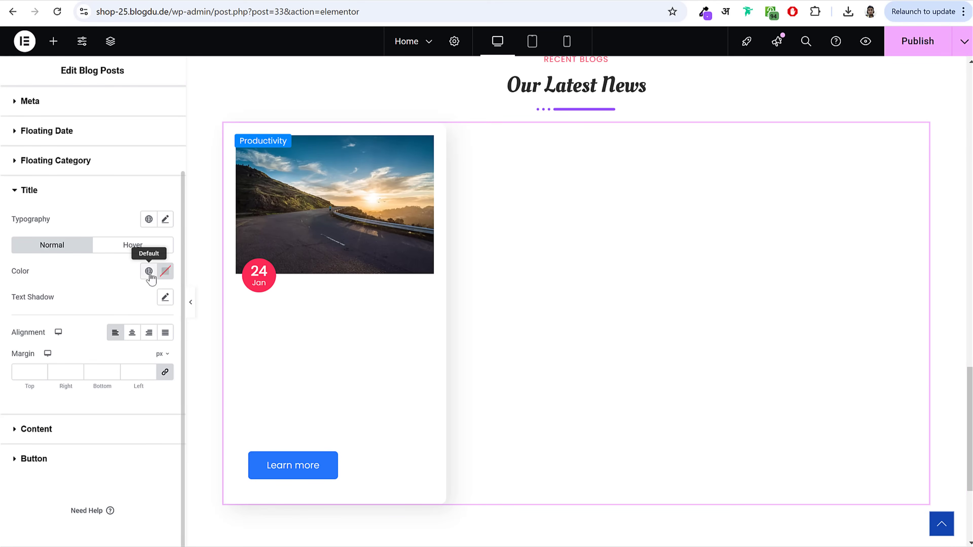
click(165, 272)
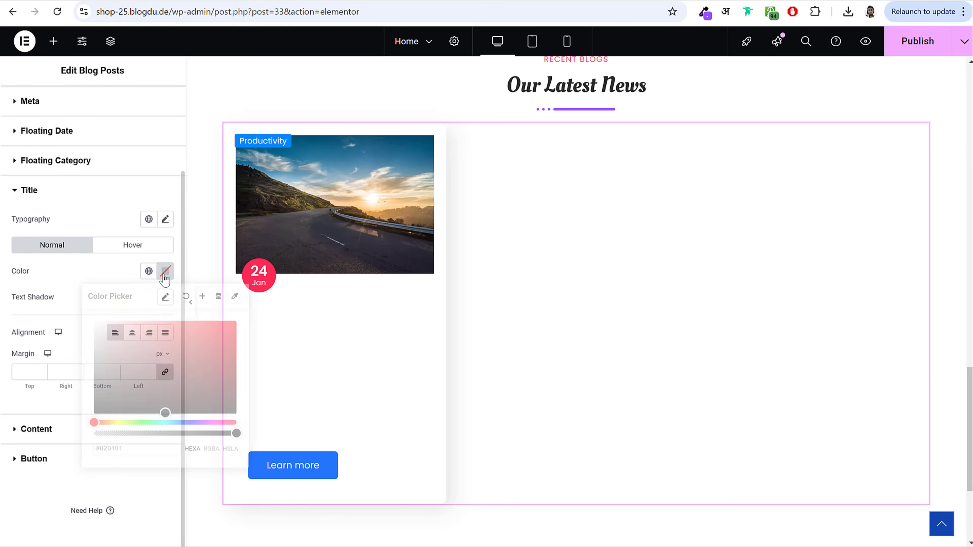
click(49, 305)
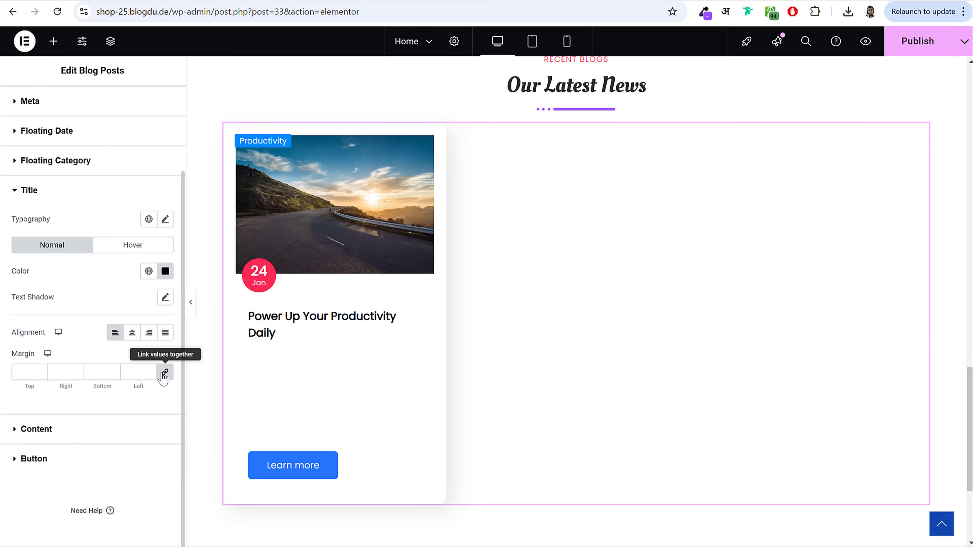
click(46, 429)
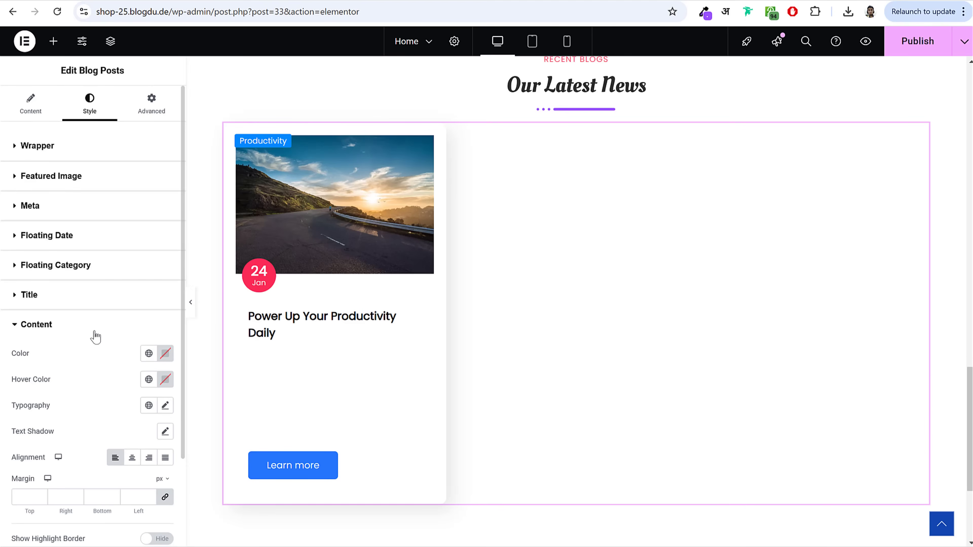
scroll(95, 337, down, 3)
click(166, 243)
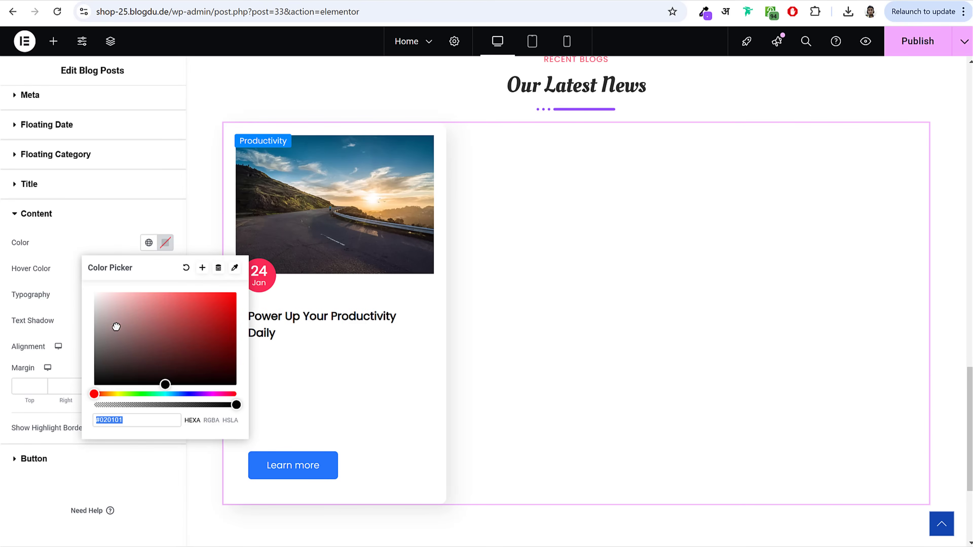
text(#636363)
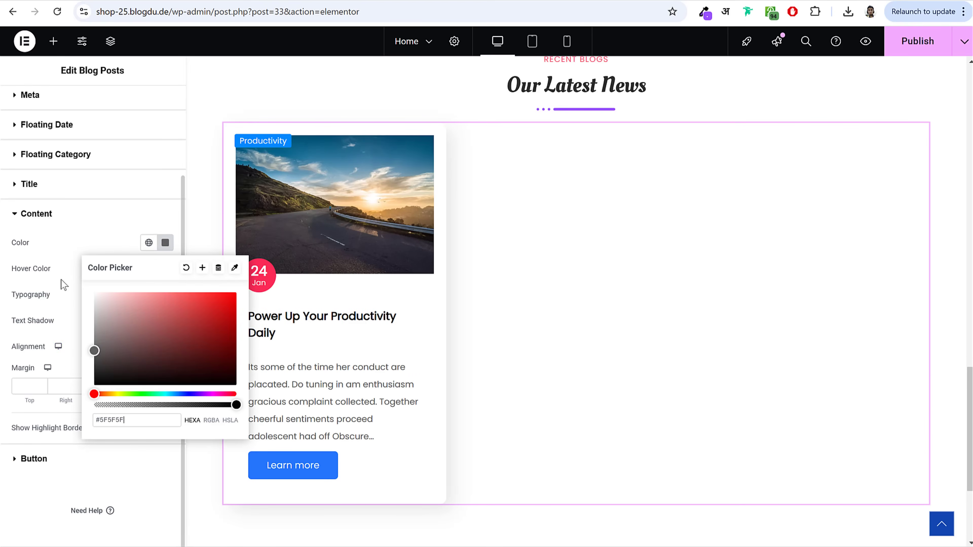
click(61, 279)
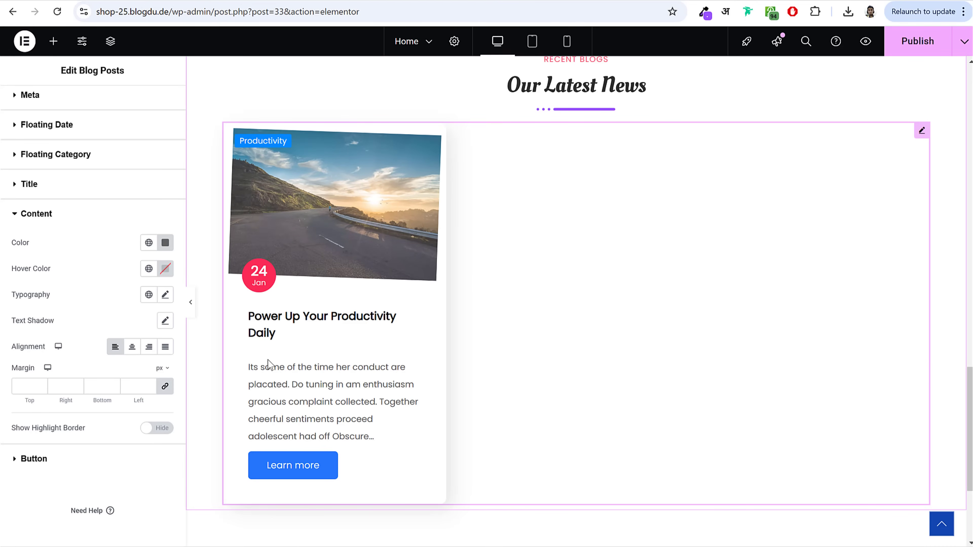
Step: Unlink the post title margins and set top and bottom to 5px
click(85, 193)
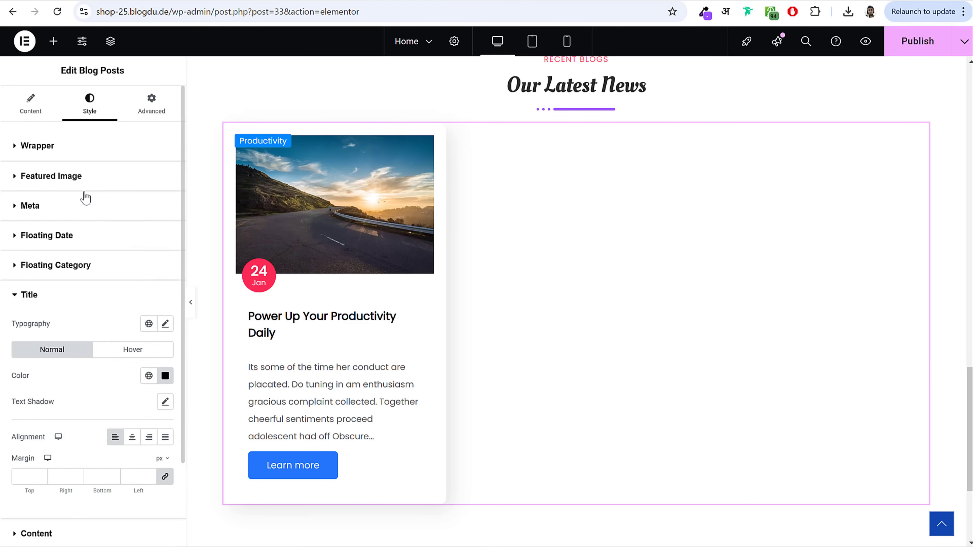
scroll(127, 362, down, 3)
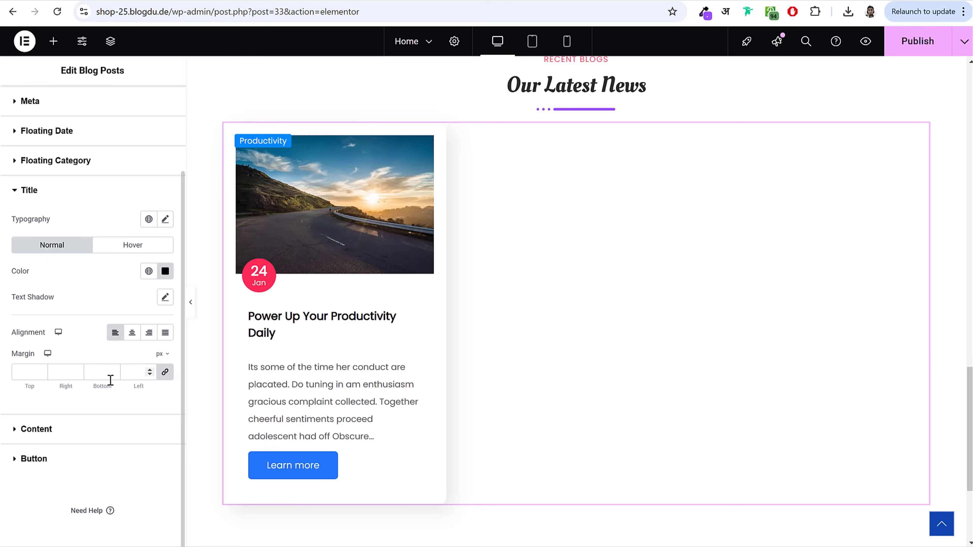
click(163, 372)
double_click(41, 373)
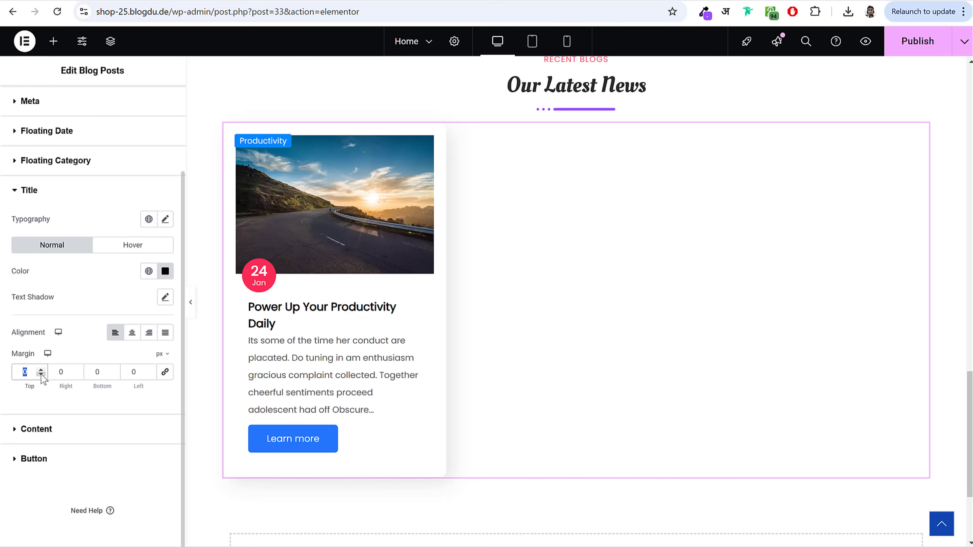
text(5)
key(Tab)
key(Tab)
text(5)
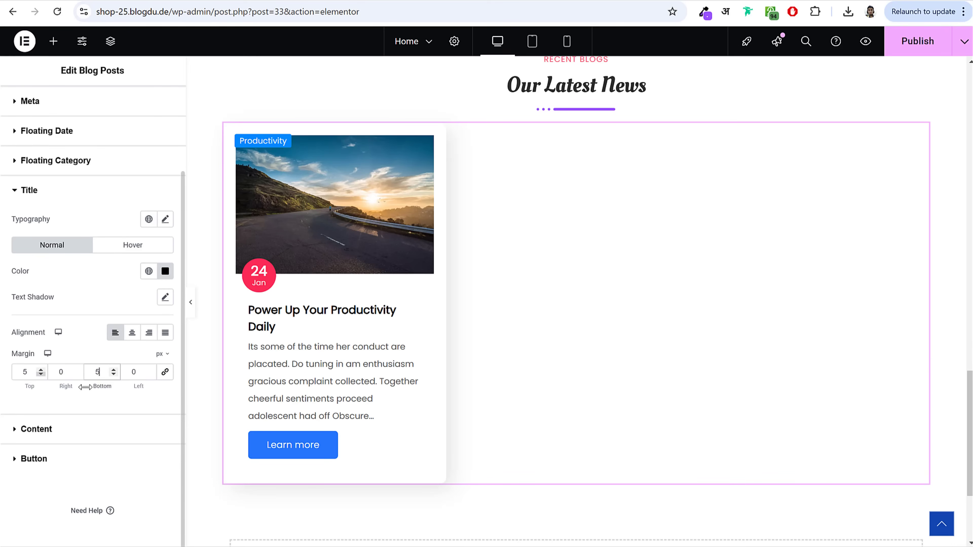
Step: Publish the page and review the blog widget's layout settings
click(918, 41)
scroll(100, 219, up, 3)
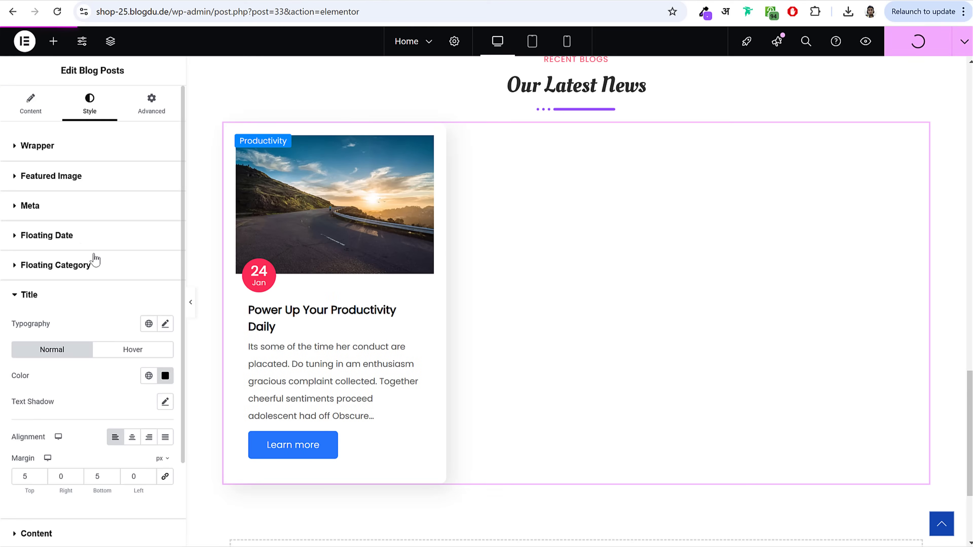
click(47, 119)
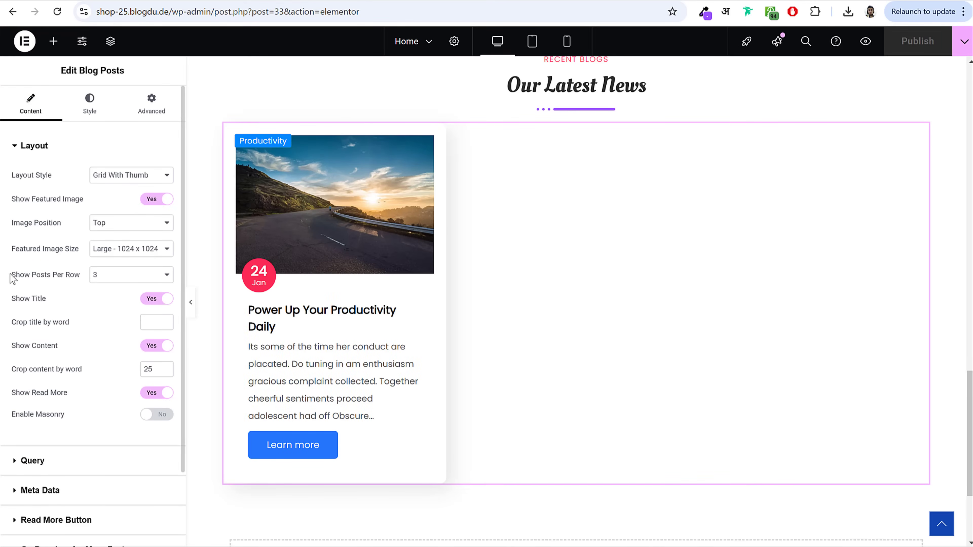
drag(11, 279, 110, 282)
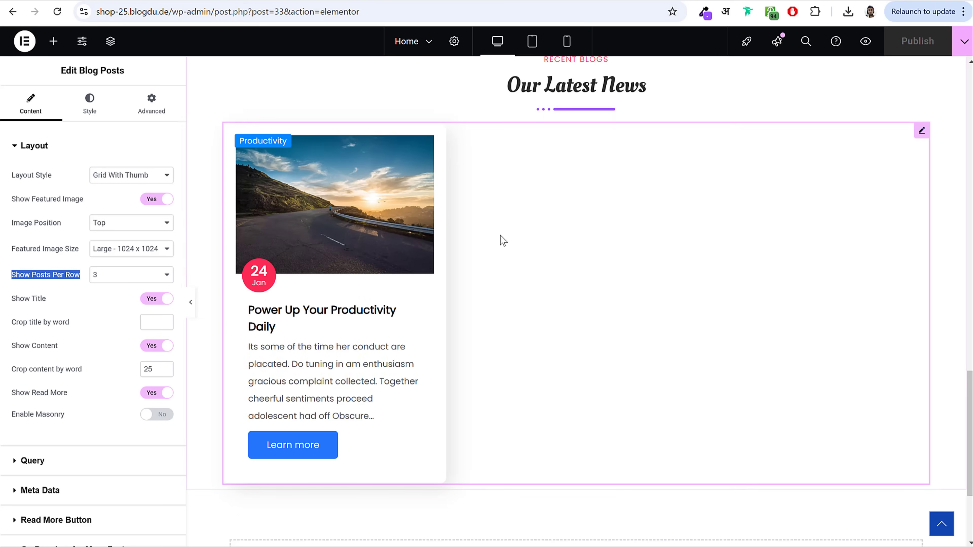
scroll(617, 274, down, 2)
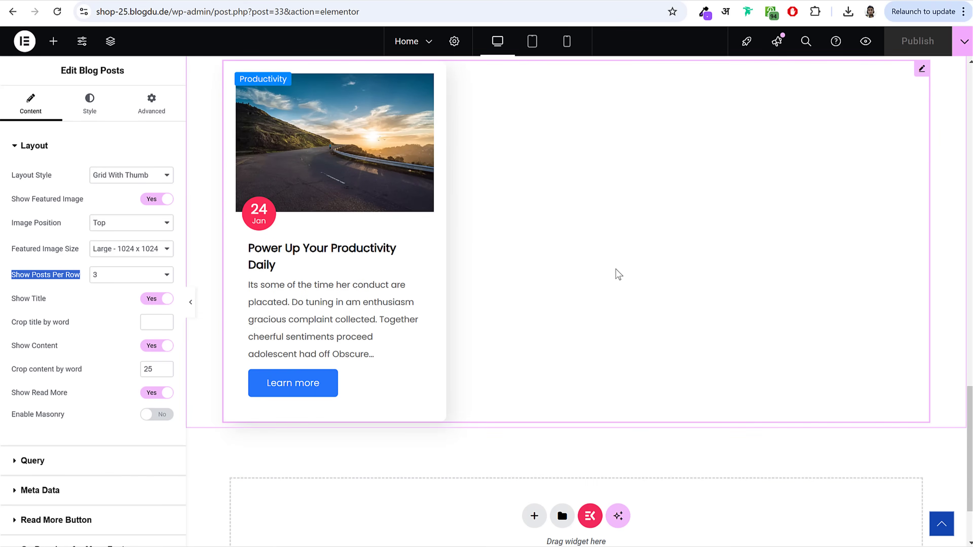
scroll(617, 280, up, 6)
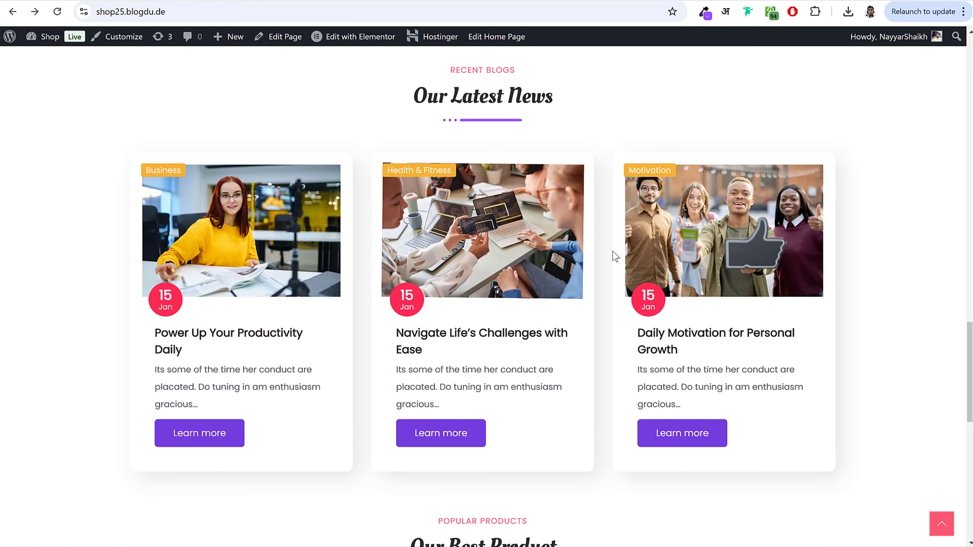
scroll(612, 252, down, 15)
scroll(275, 269, up, 4)
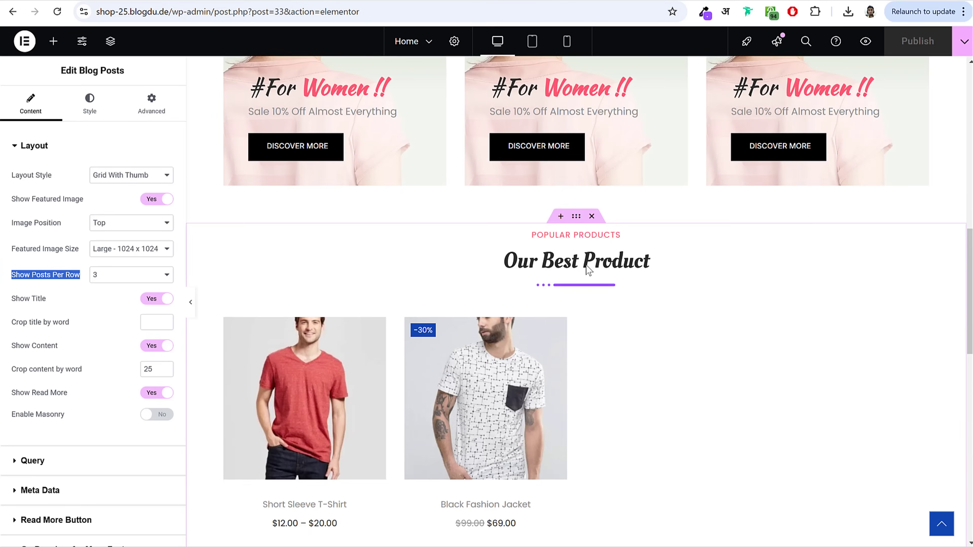
Step: Copy the Popular Products section into the empty container at the page bottom
right_click(576, 216)
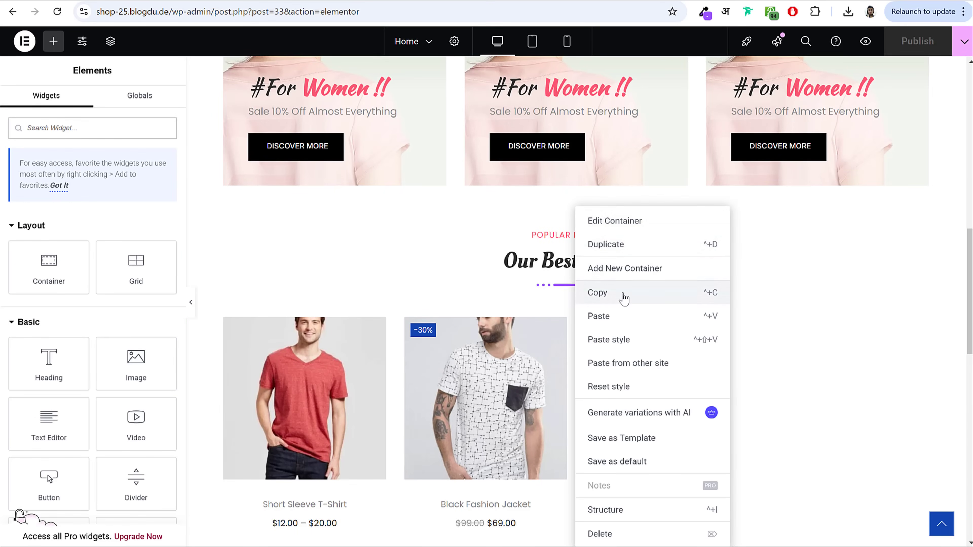
click(623, 296)
scroll(615, 382, down, 5)
scroll(615, 381, down, 8)
right_click(706, 439)
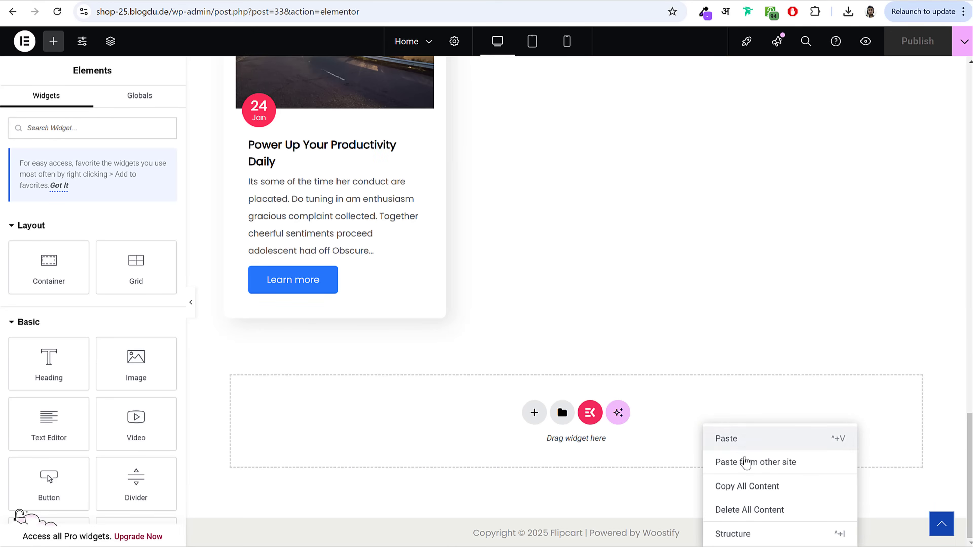
click(724, 439)
scroll(651, 382, down, 5)
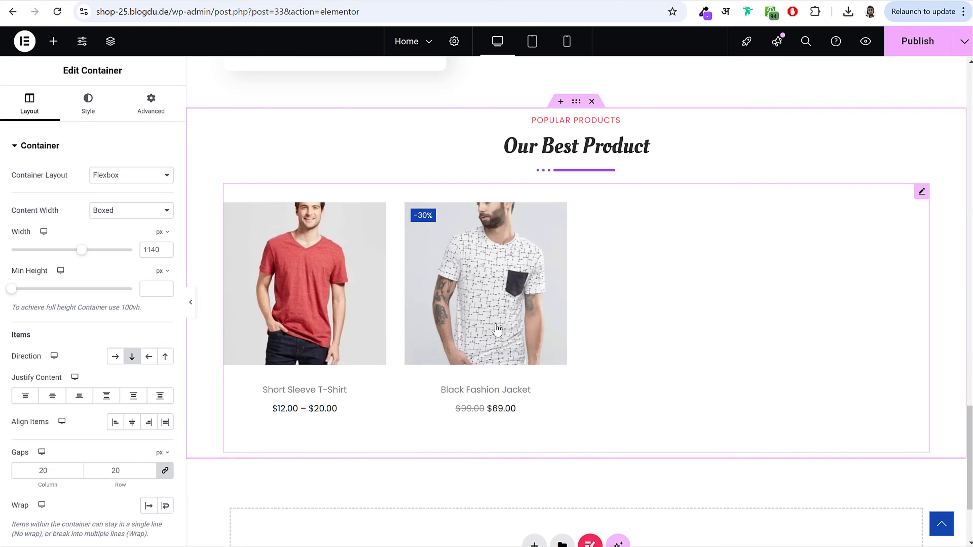
Step: Delete the pasted section's products shortcode text
click(483, 334)
triple_click(84, 234)
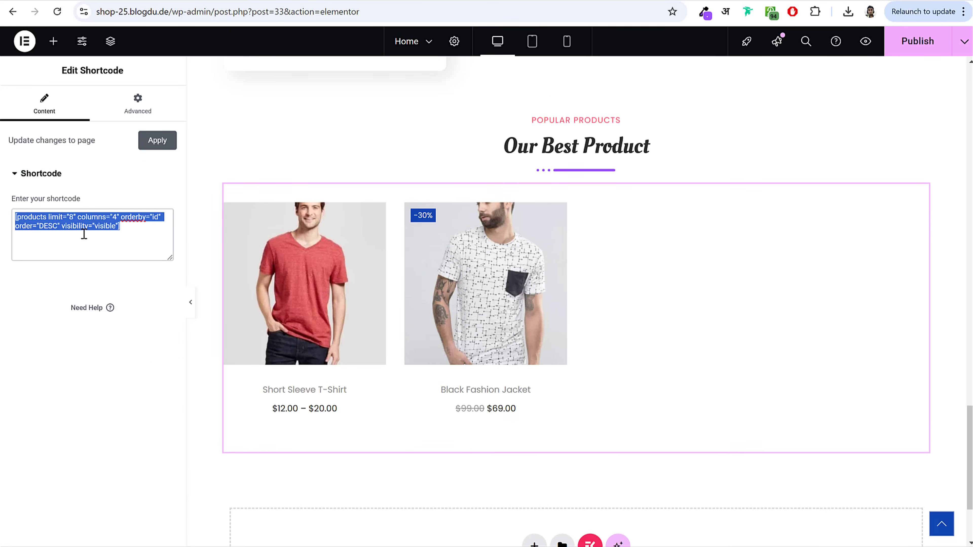
key(BackSpace)
click(398, 2)
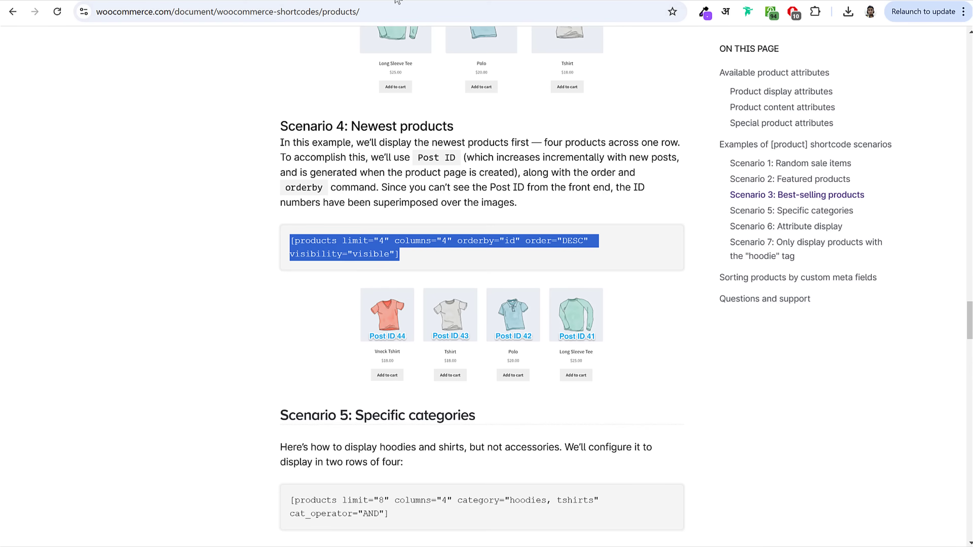
Step: Study the Scenario 5 [products] shortcode example filtered by the hoodies and tshirts categories
scroll(639, 314, down, 5)
drag(273, 165, 479, 171)
click(407, 267)
drag(399, 271, 288, 256)
click(487, 269)
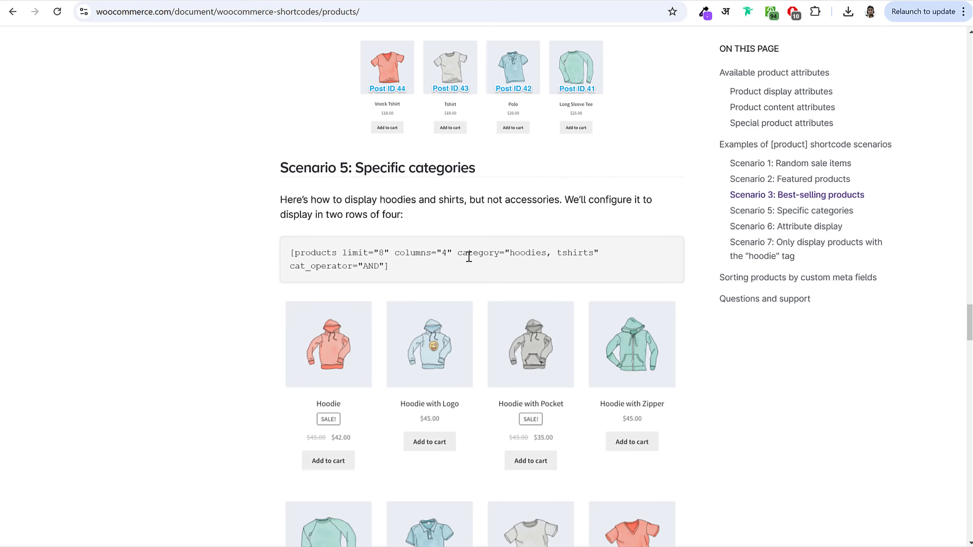
drag(459, 255, 586, 263)
click(531, 256)
drag(507, 253, 593, 256)
click(558, 255)
click(308, 2)
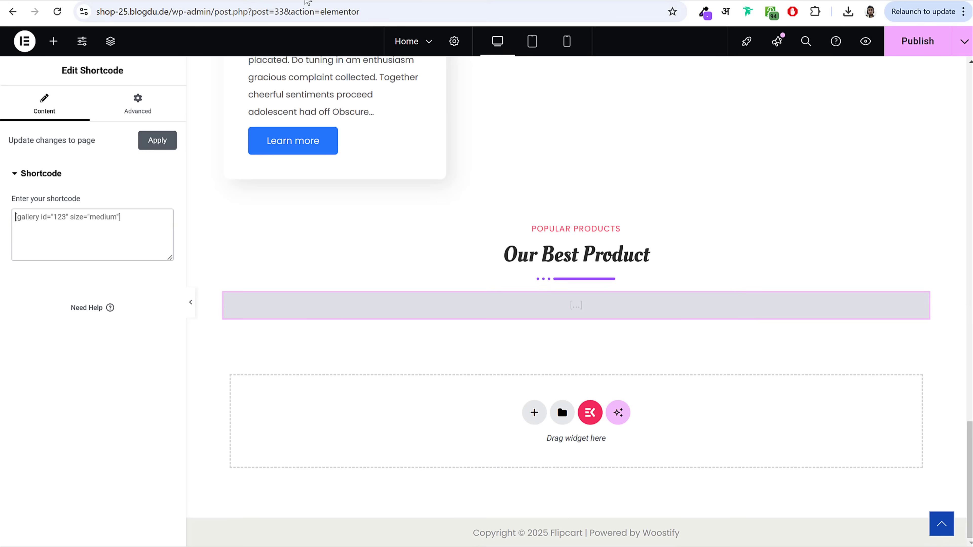
drag(96, 12, 242, 12)
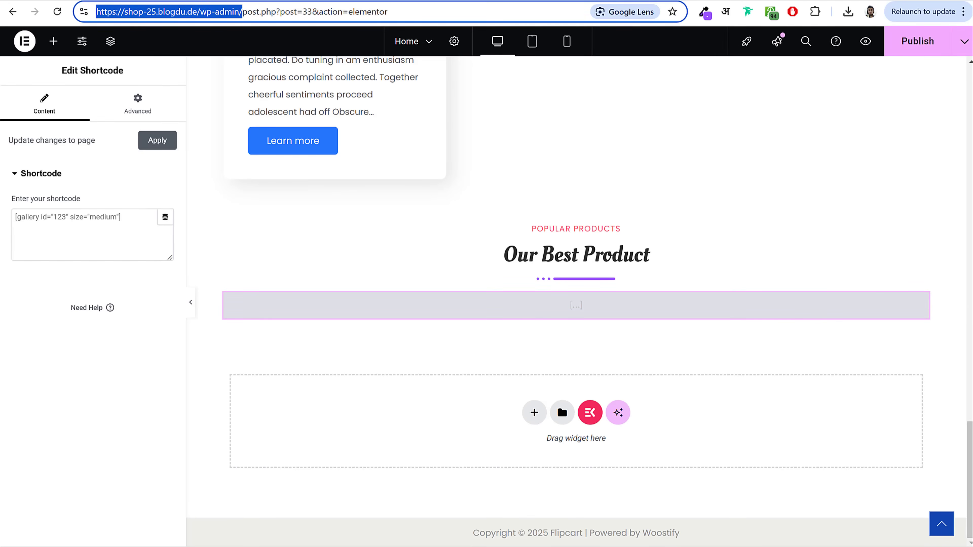
Step: Go to the WordPress admin, view the product categories, then the products list
key(ctrl+c)
key(ctrl+a)
key(ctrl+v)
key(Return)
scroll(51, 441, down, 2)
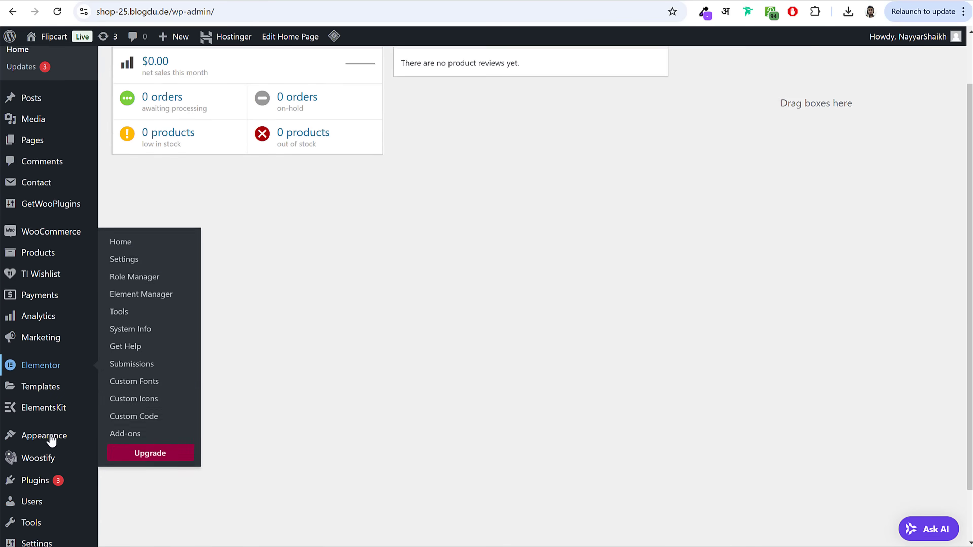
scroll(53, 439, down, 2)
scroll(61, 383, up, 4)
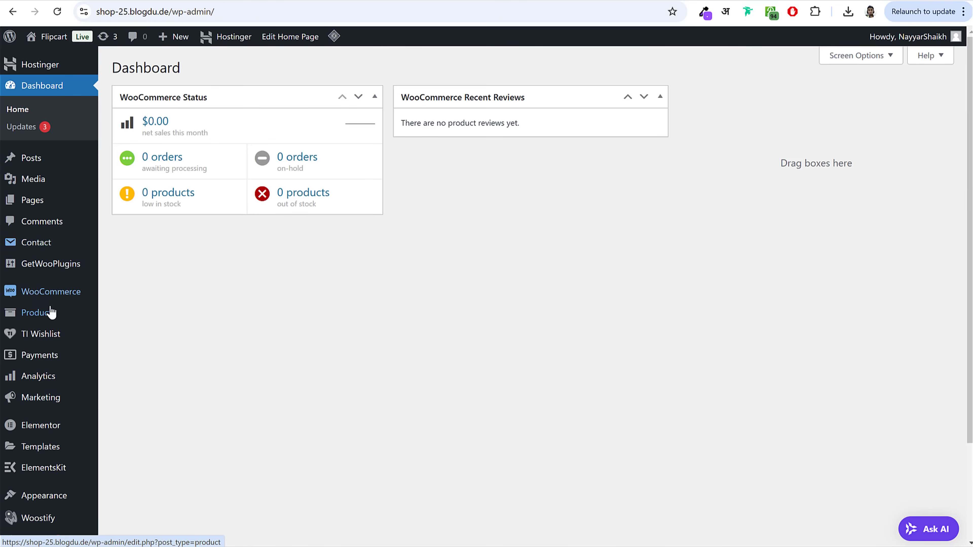
mouse_move(51, 313)
click(134, 373)
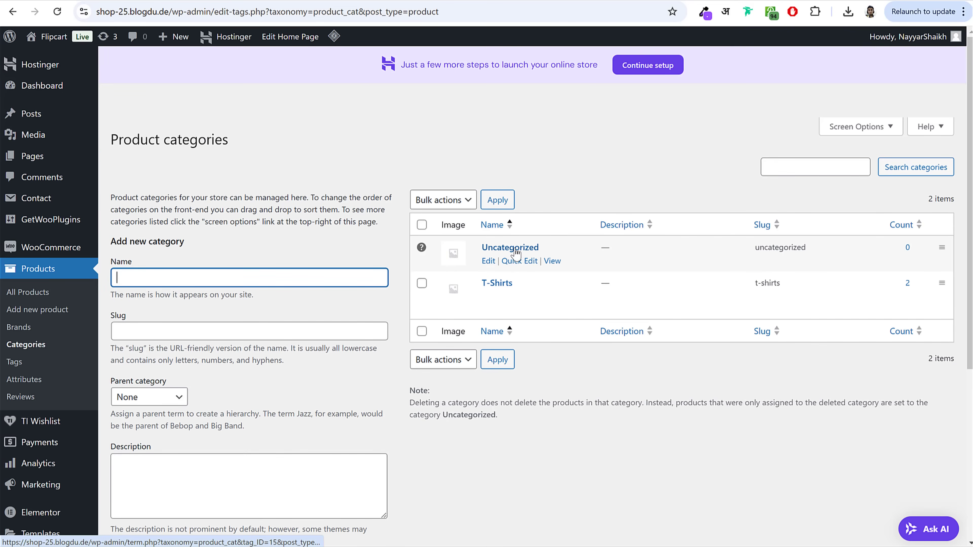
mouse_move(510, 299)
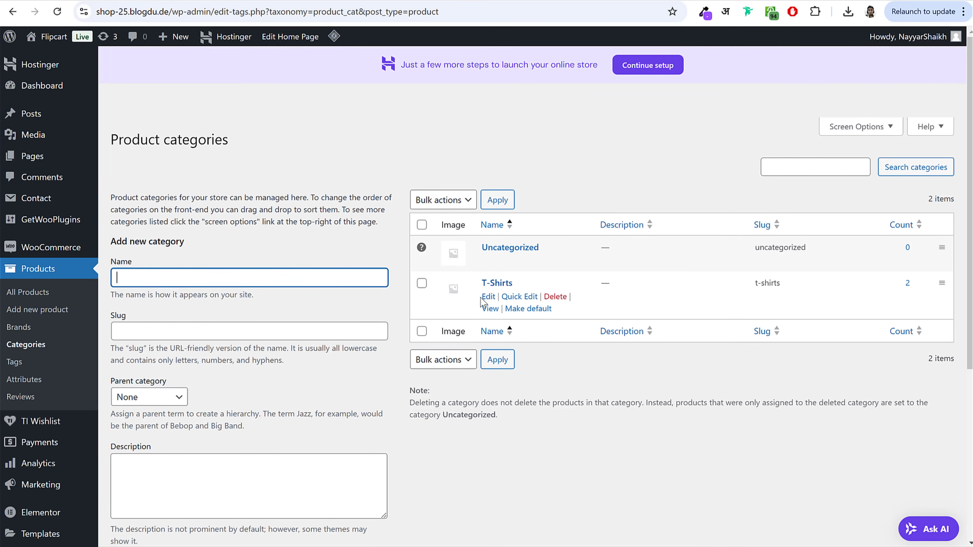
click(26, 293)
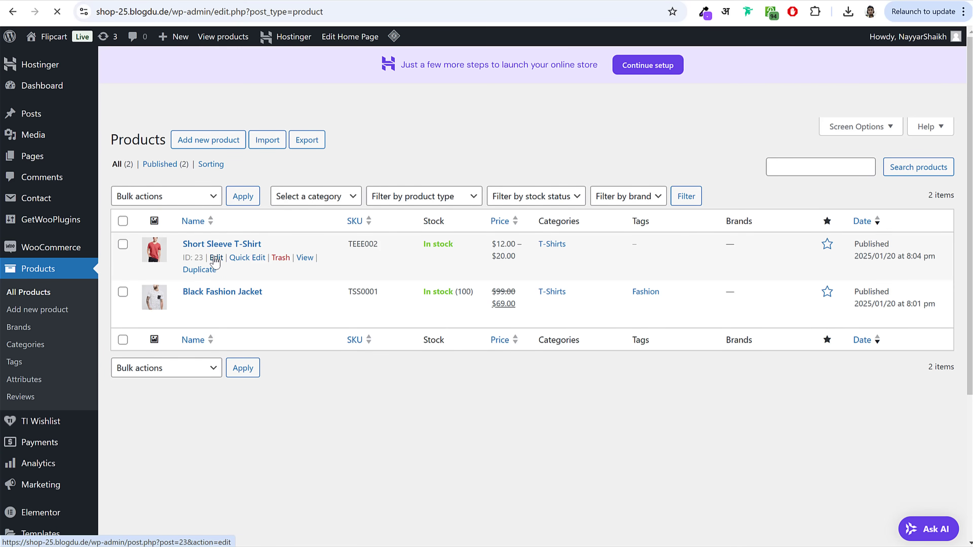
Step: Add a new Electronics category to the Short Sleeve T-Shirt product and update it
click(230, 246)
scroll(852, 343, down, 15)
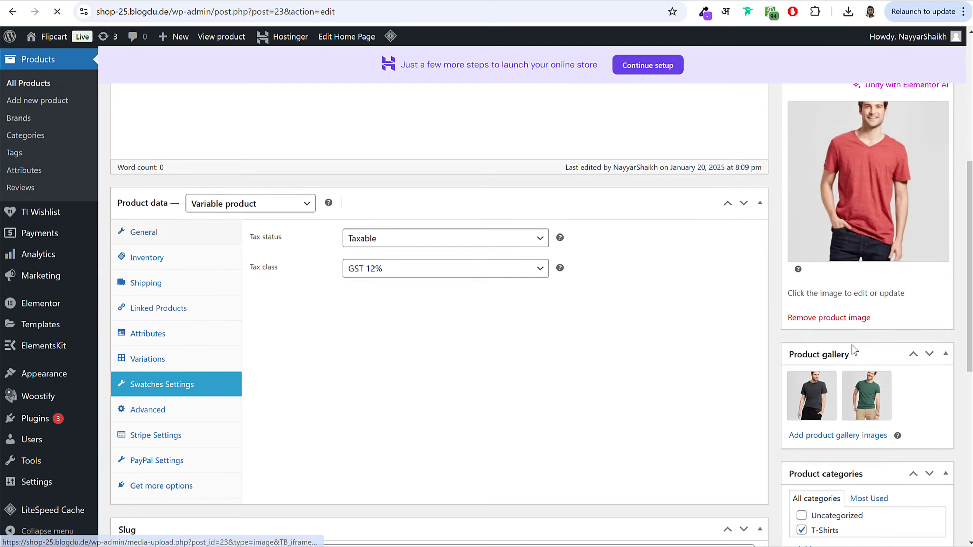
scroll(855, 348, down, 1)
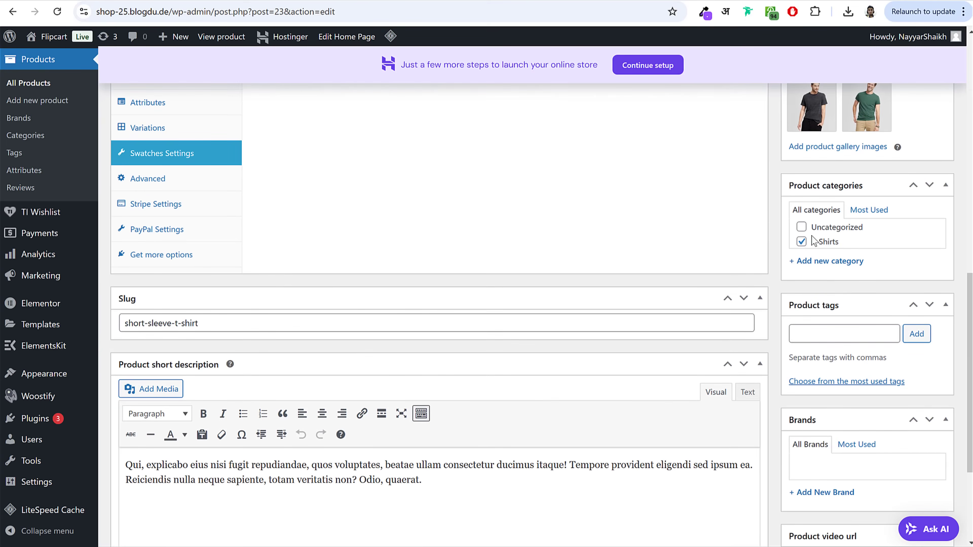
click(825, 263)
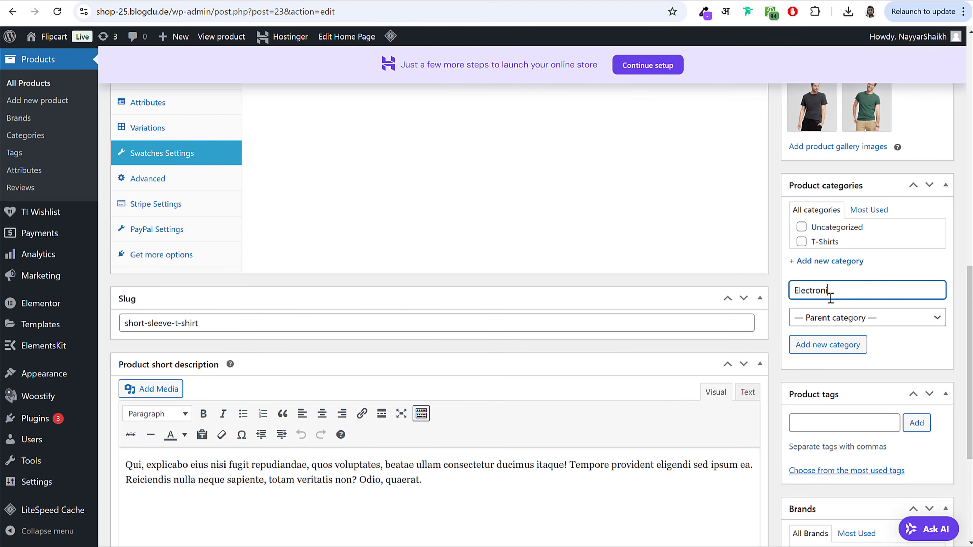
click(829, 344)
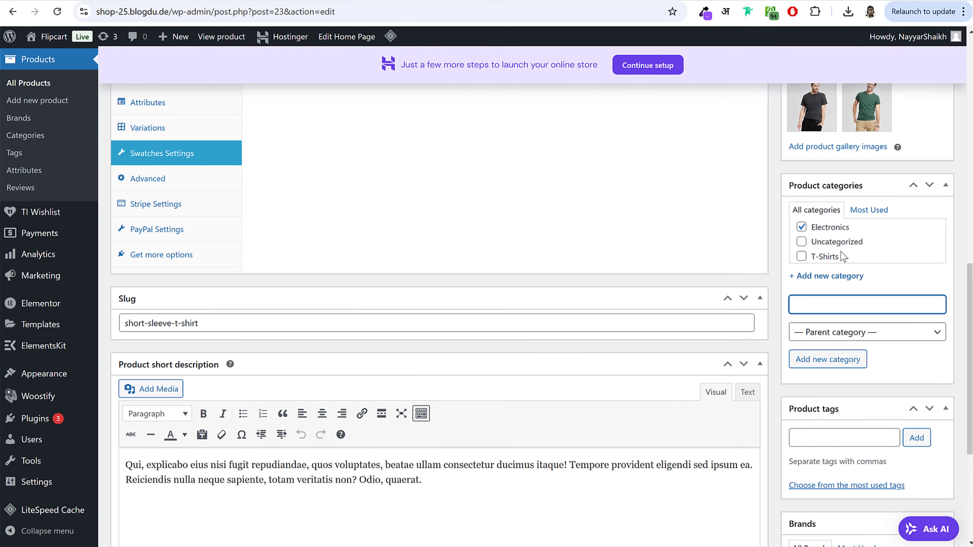
scroll(846, 239, up, 10)
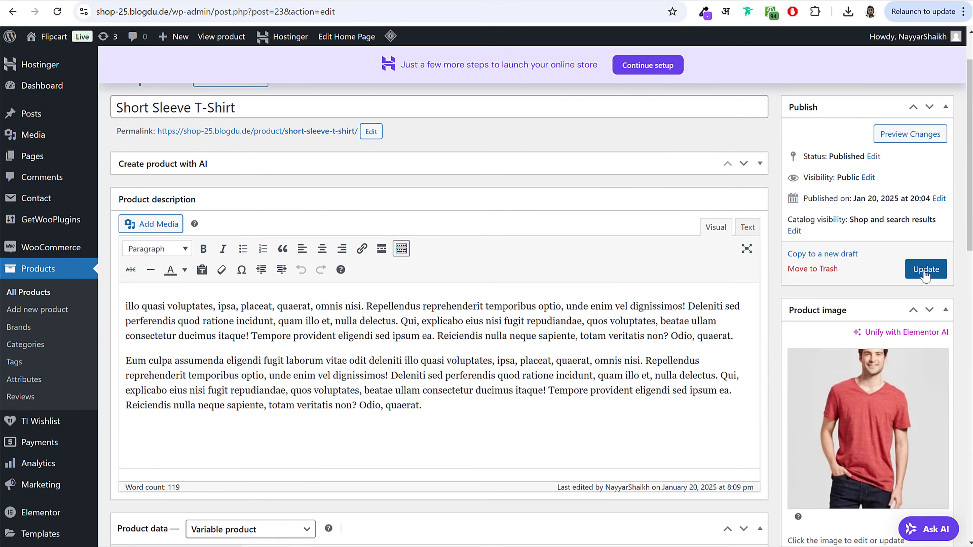
click(926, 270)
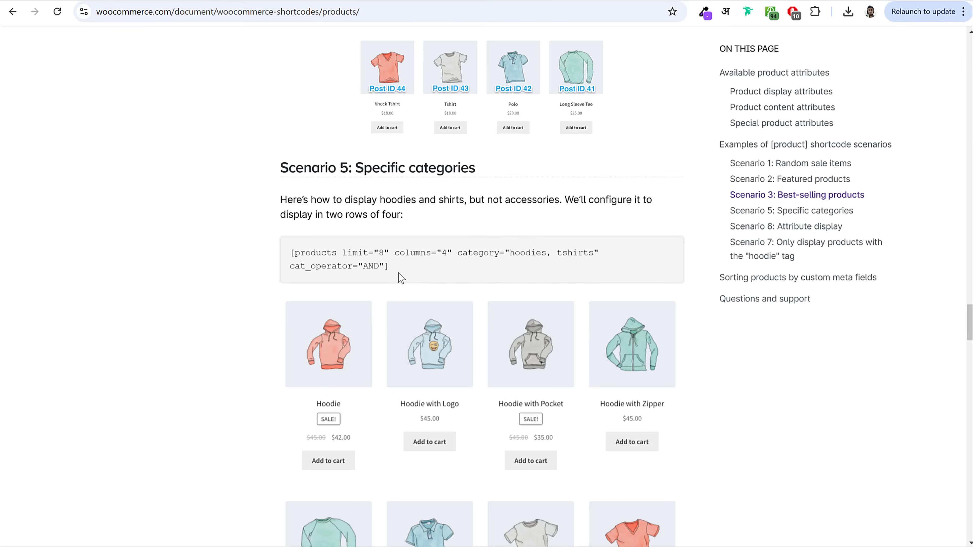
Step: Paste the docs' [products] example into the Shortcode widget and remove its example categories
scroll(562, 363, down, 2)
triple_click(343, 201)
key(ctrl+c)
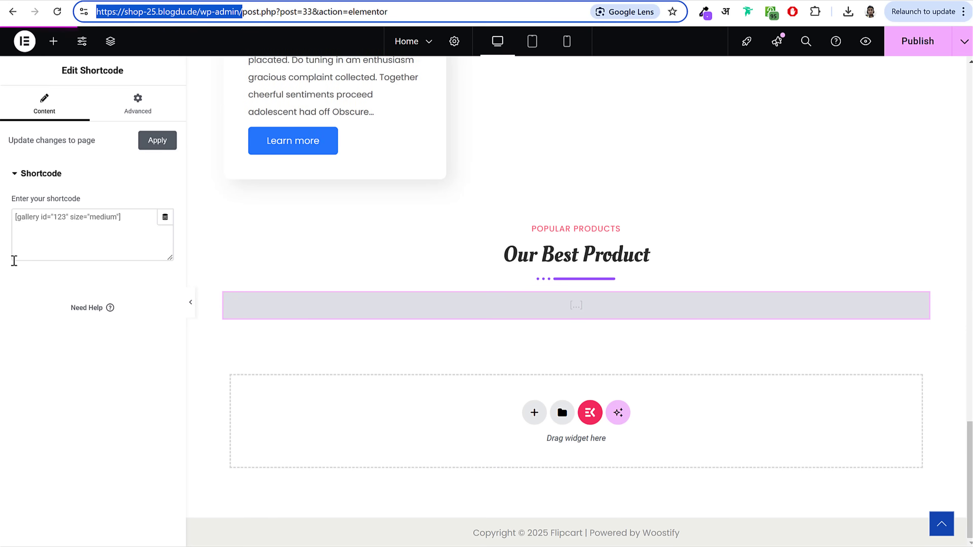
key(ctrl+a)
key(ctrl+v)
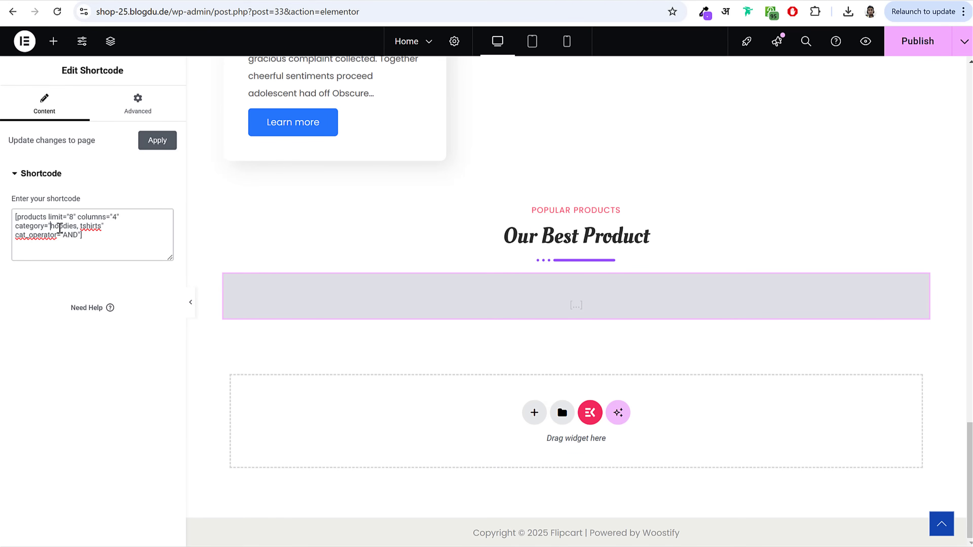
drag(51, 227, 102, 228)
key(BackSpace)
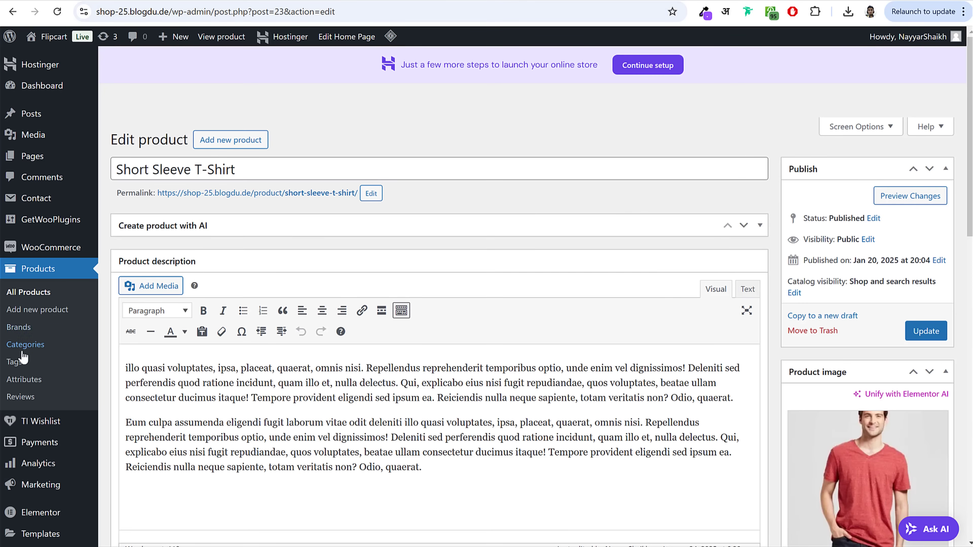
Step: Insert the electronics category slug into the shortcode and publish the page
click(24, 345)
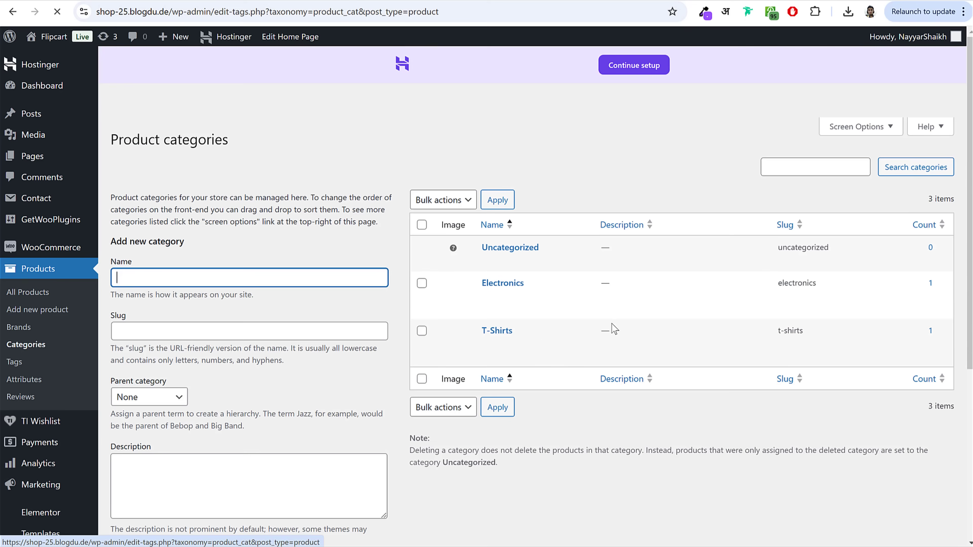
drag(794, 283, 756, 282)
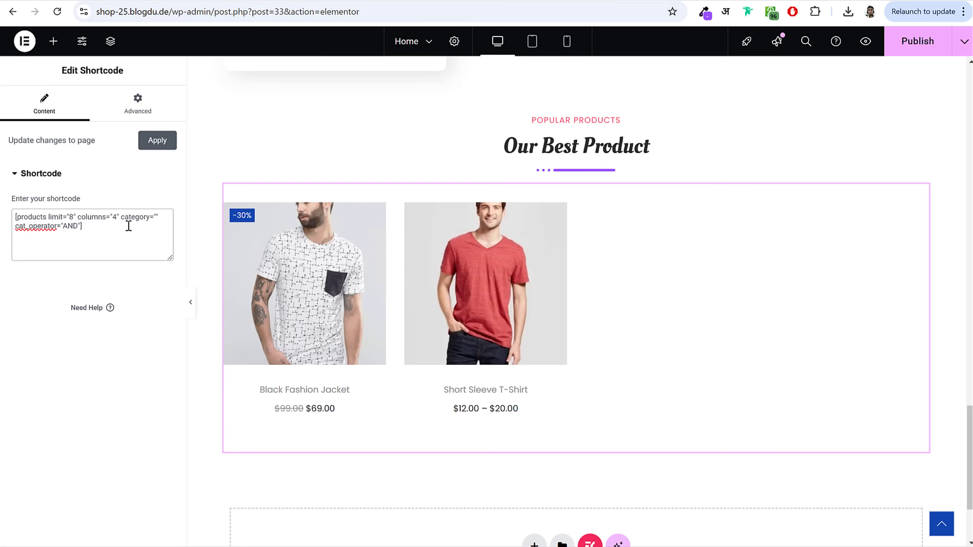
click(157, 217)
text(electronics)
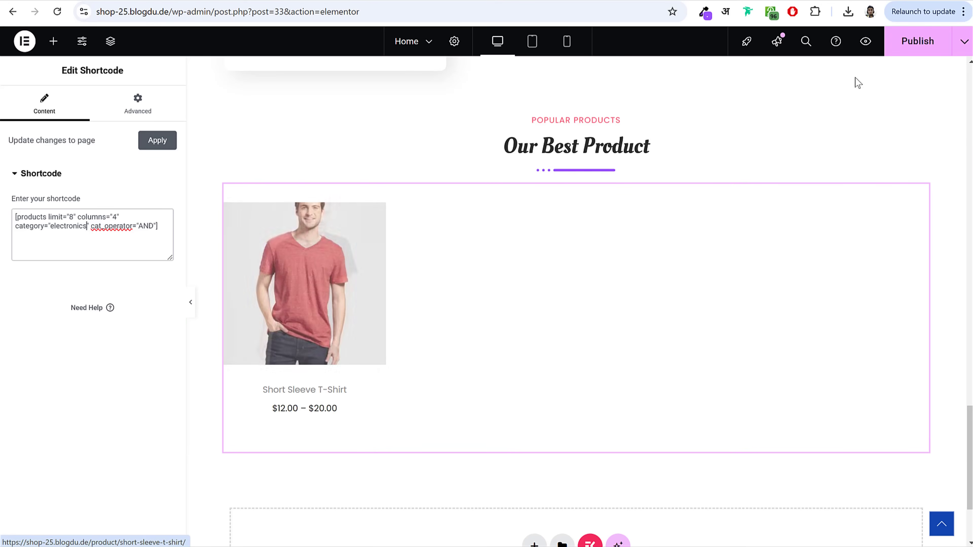
click(918, 41)
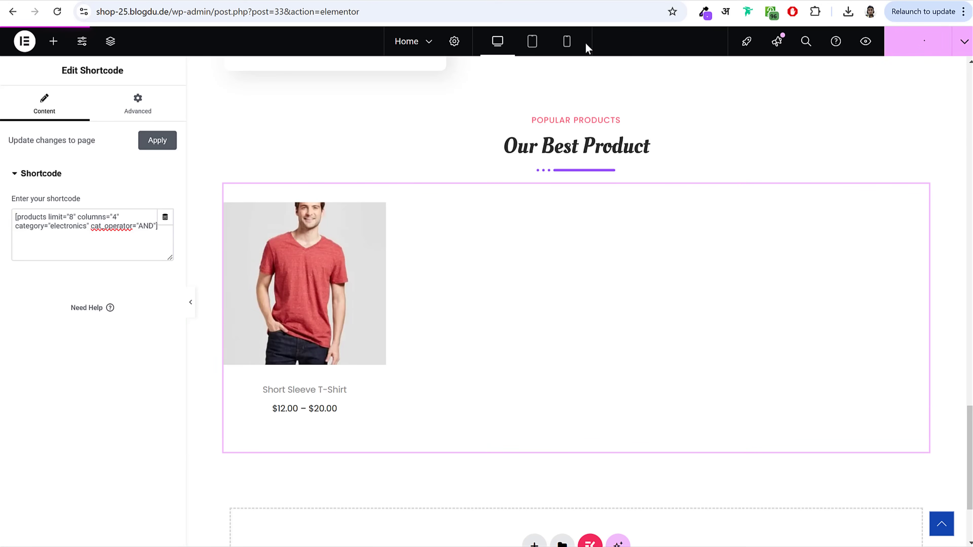
Step: In tablet view, set the women's sale section's column gap to 10
click(568, 42)
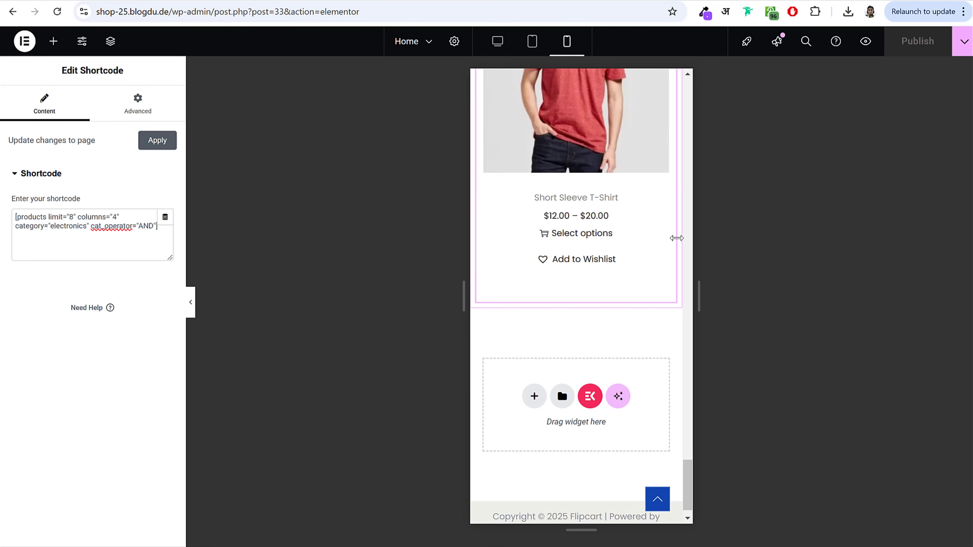
scroll(678, 240, up, 10)
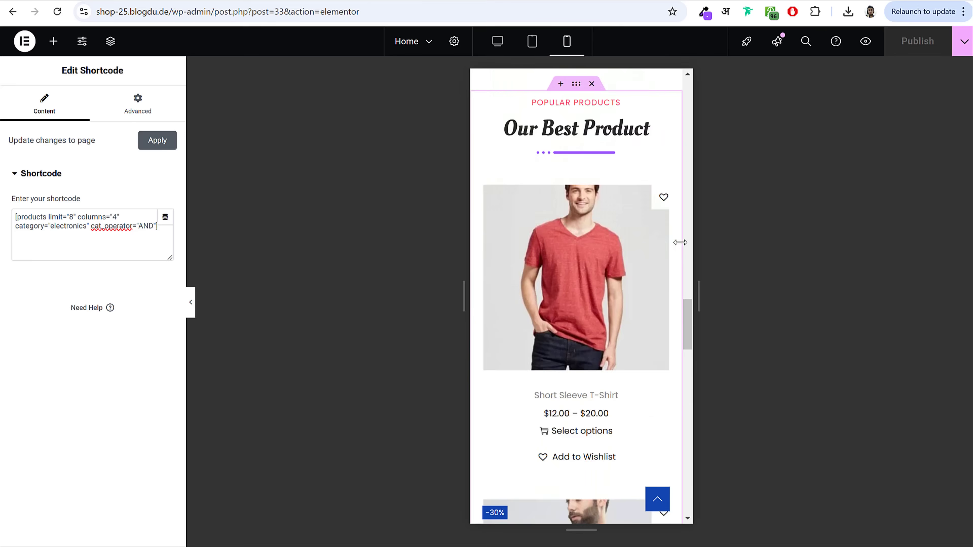
scroll(680, 242, up, 10)
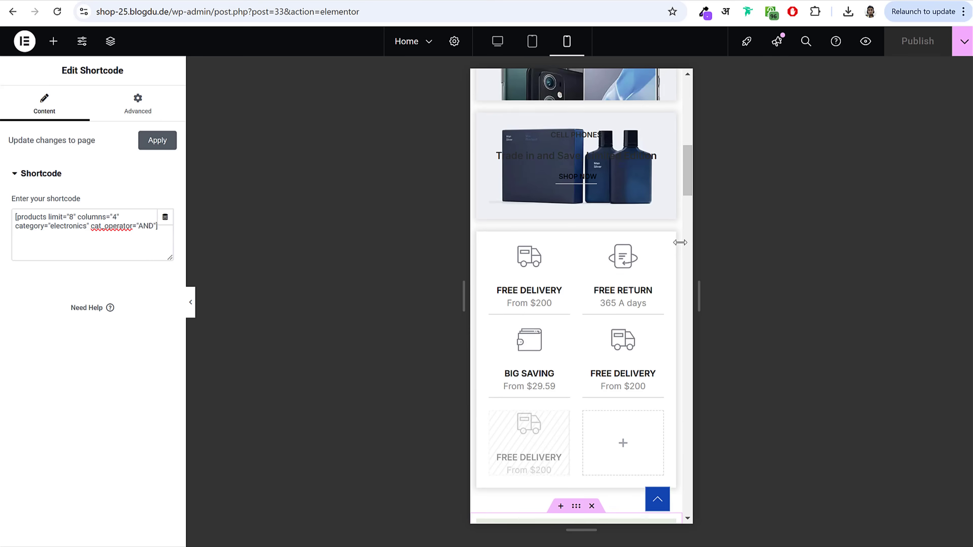
click(533, 43)
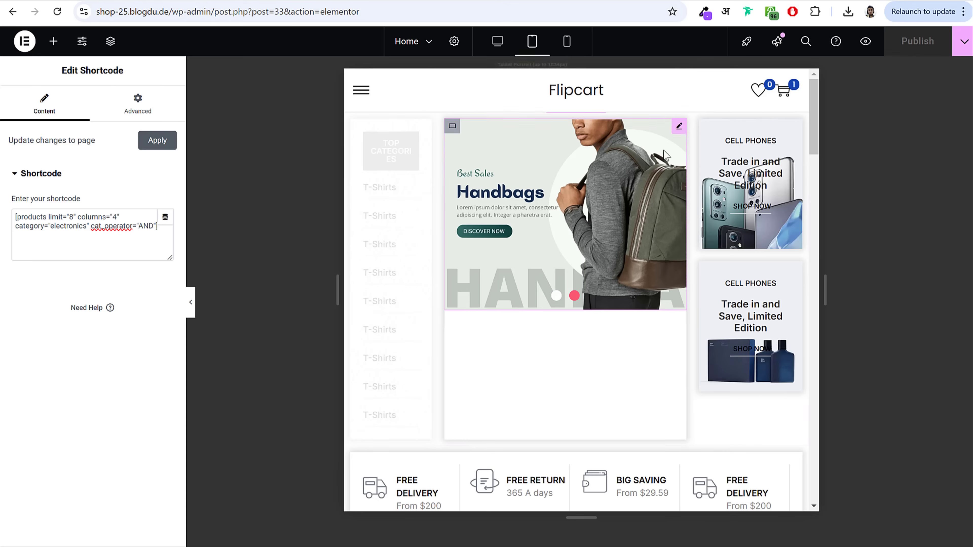
scroll(645, 266, down, 10)
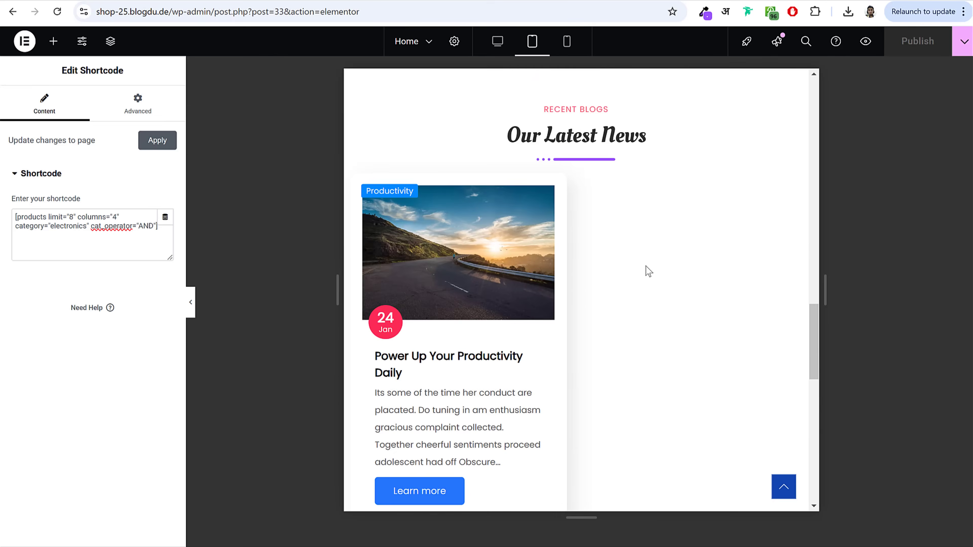
scroll(646, 268, up, 5)
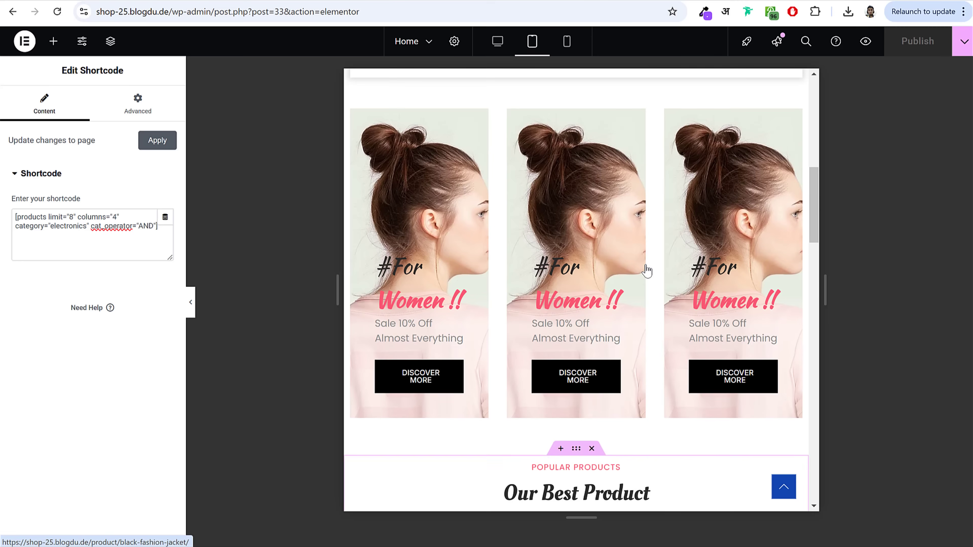
click(575, 159)
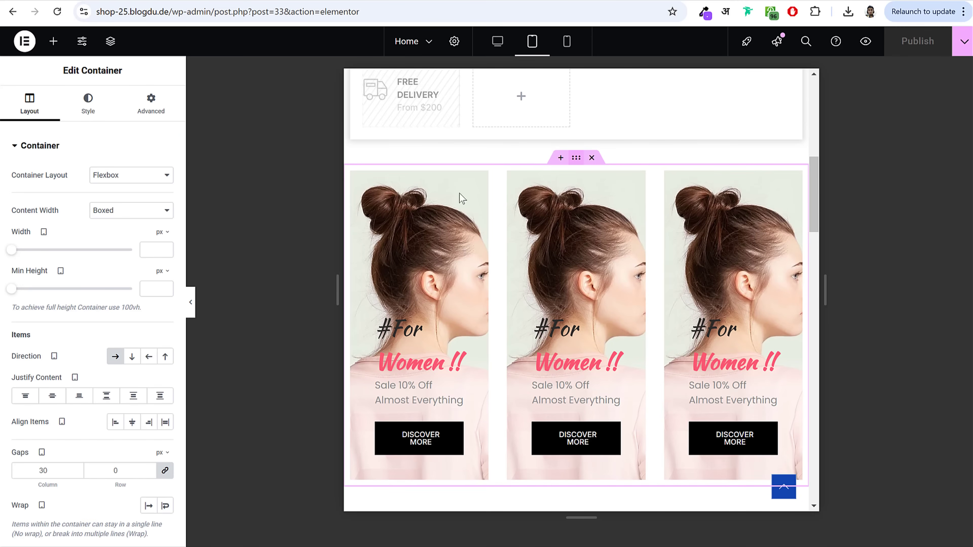
scroll(93, 384, down, 3)
click(39, 350)
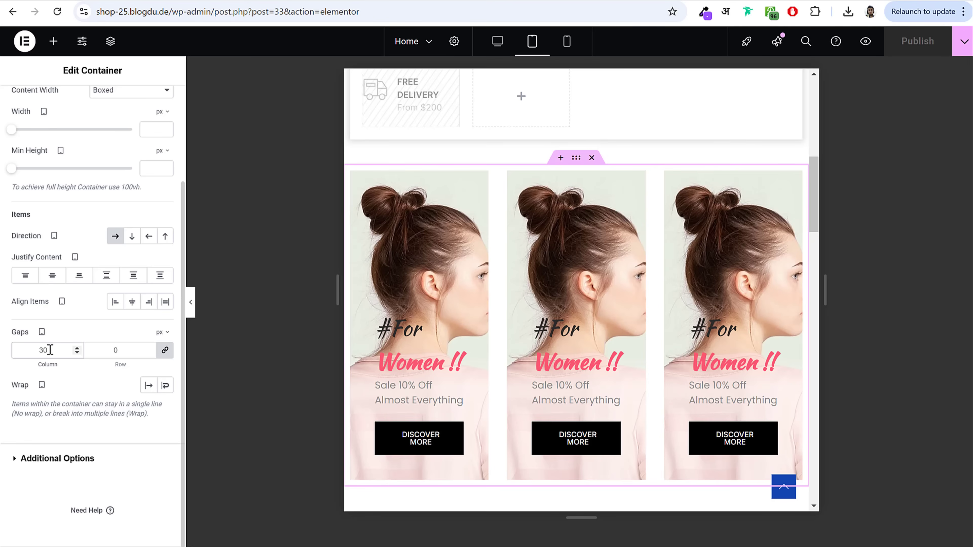
key(ctrl+a)
text(10)
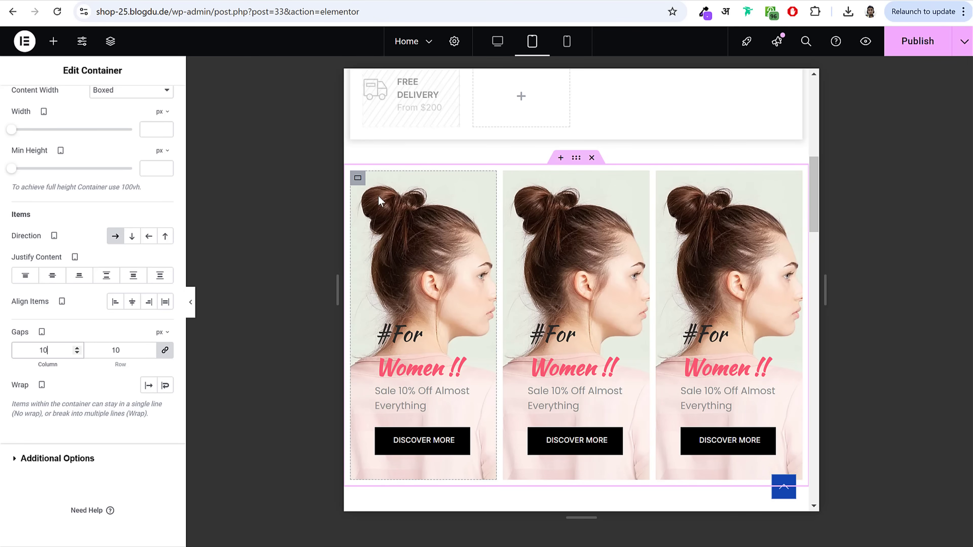
Step: Give each of the three sale cards a padding of 20
click(358, 178)
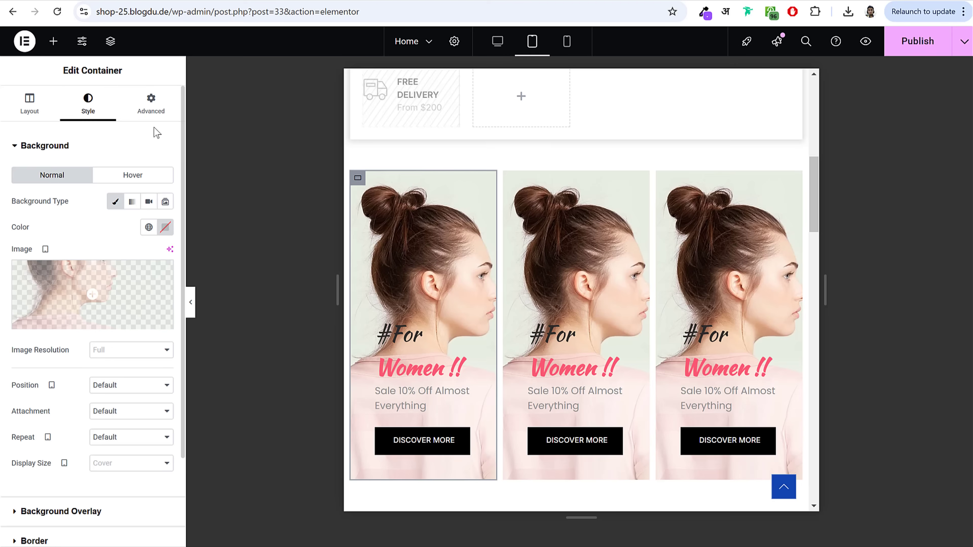
click(164, 113)
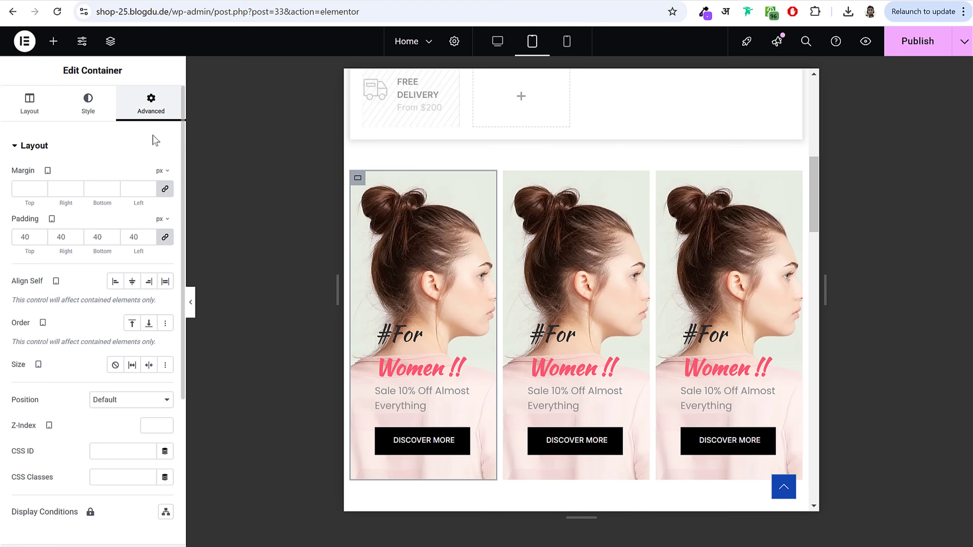
double_click(26, 237)
text(20)
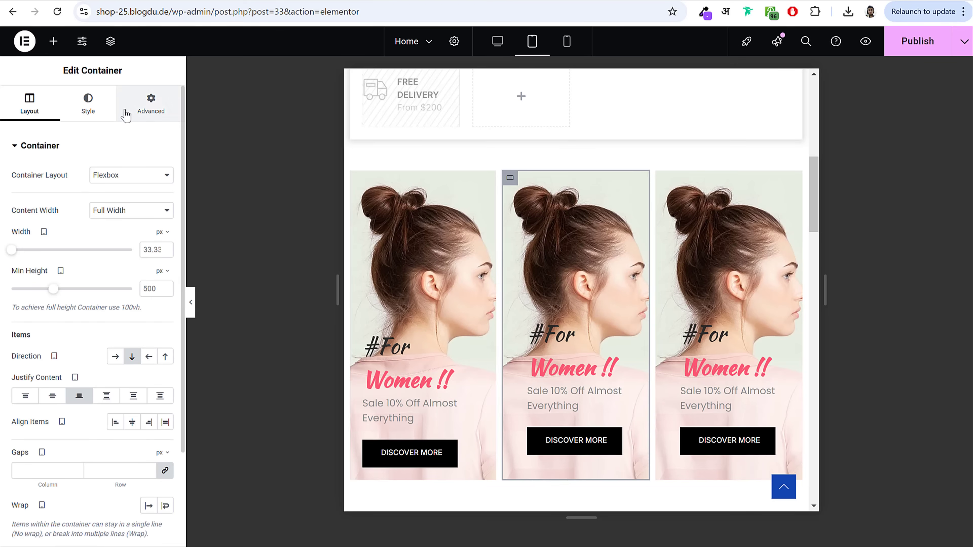
click(151, 104)
double_click(24, 237)
text(20)
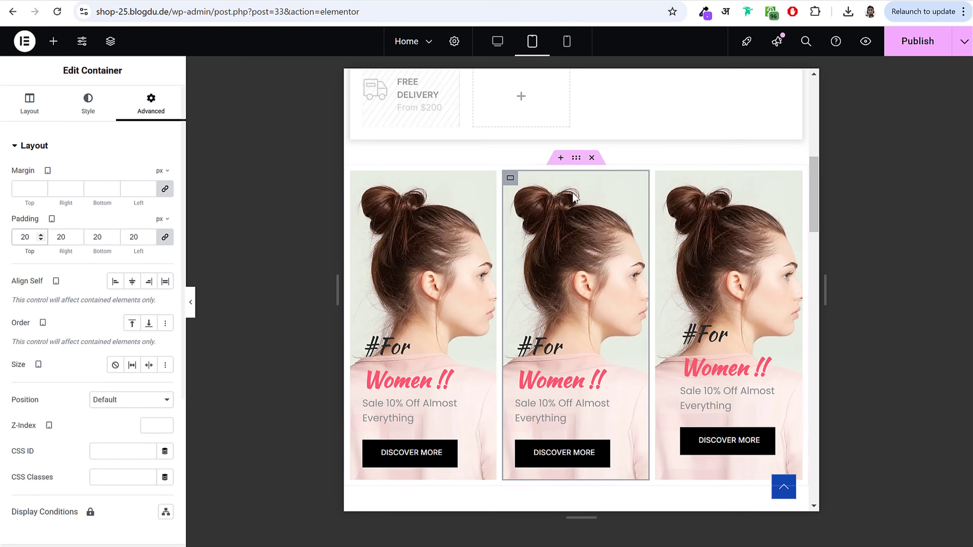
click(663, 178)
click(150, 104)
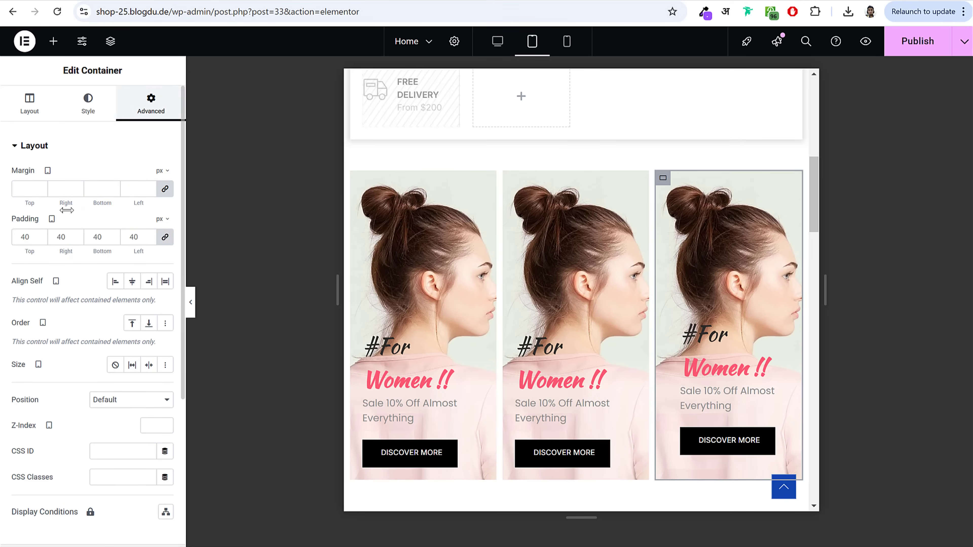
double_click(14, 238)
text(20)
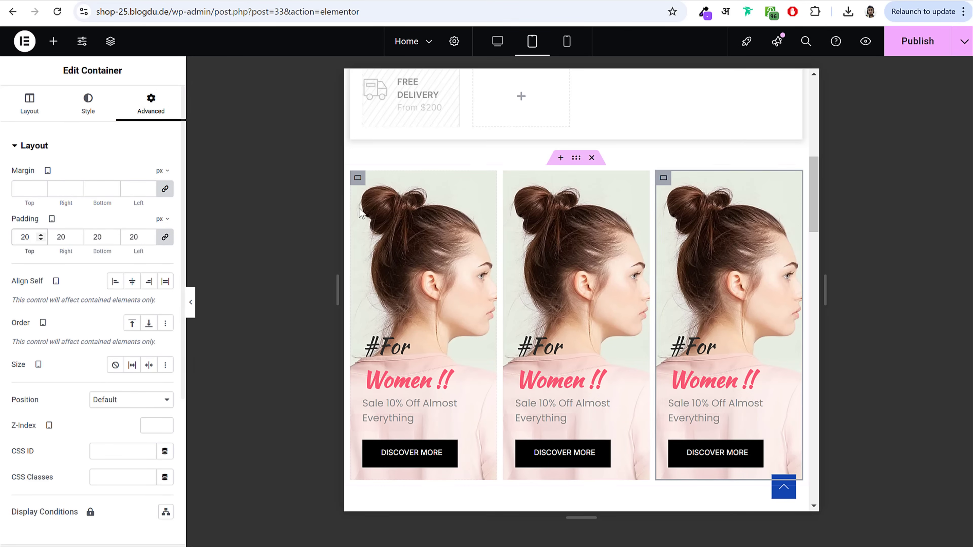
Step: Set the sale card's tablet minimum height to 400 px
click(49, 102)
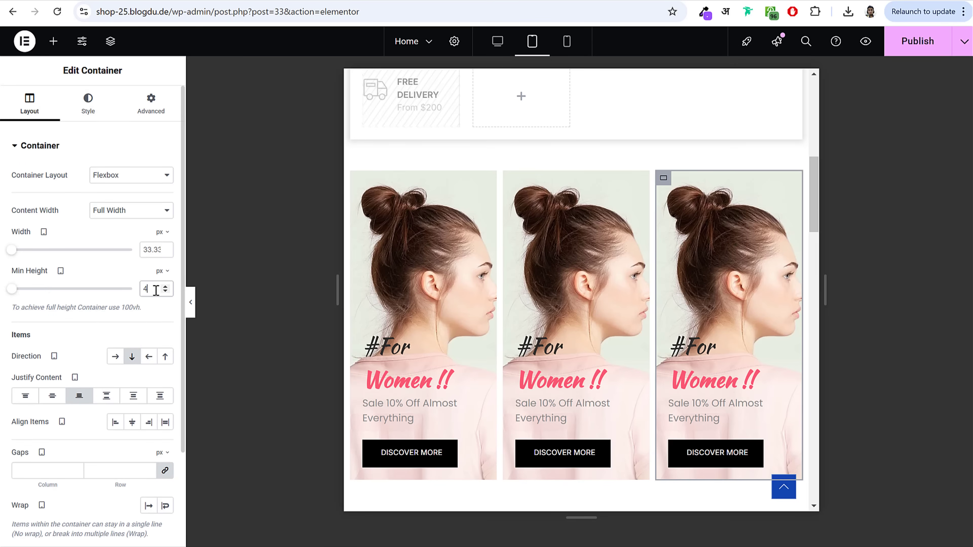
click(358, 178)
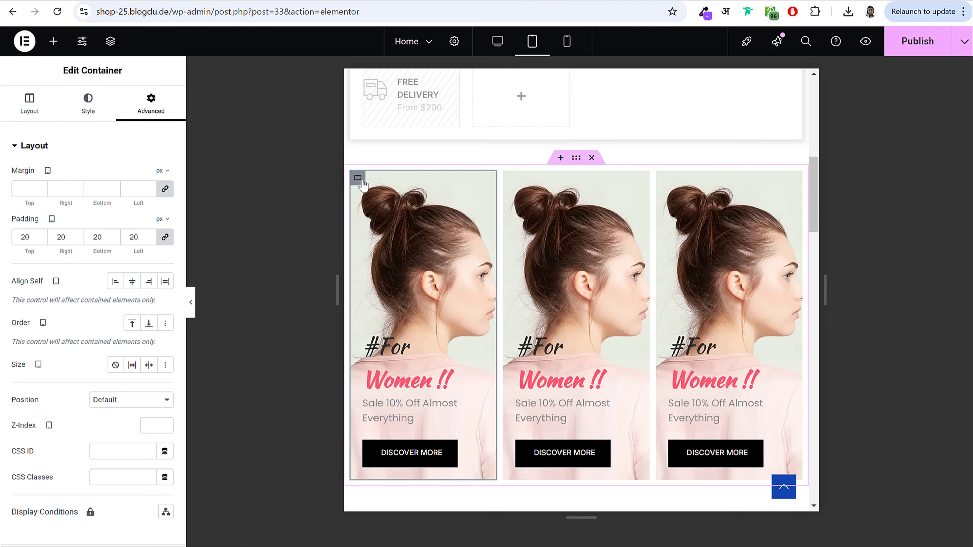
click(30, 104)
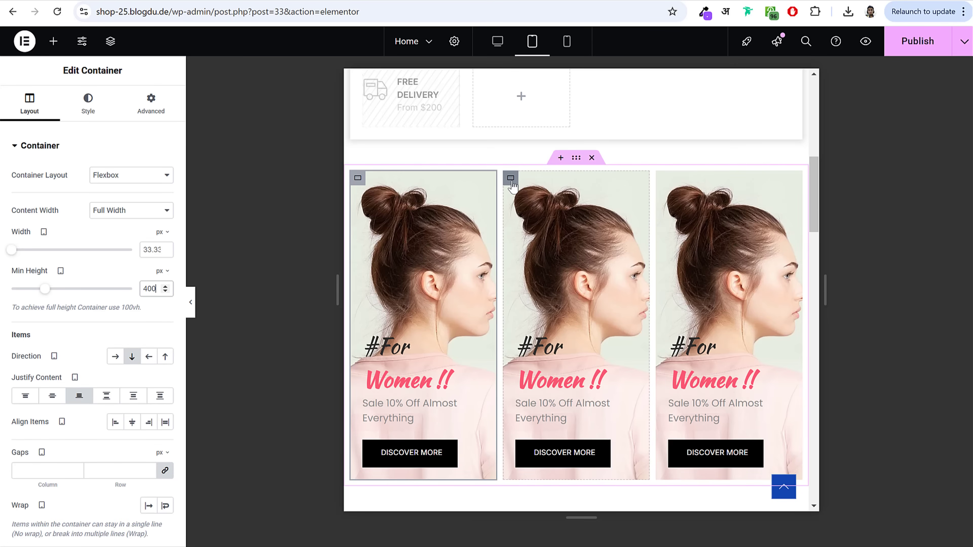
click(512, 181)
click(30, 102)
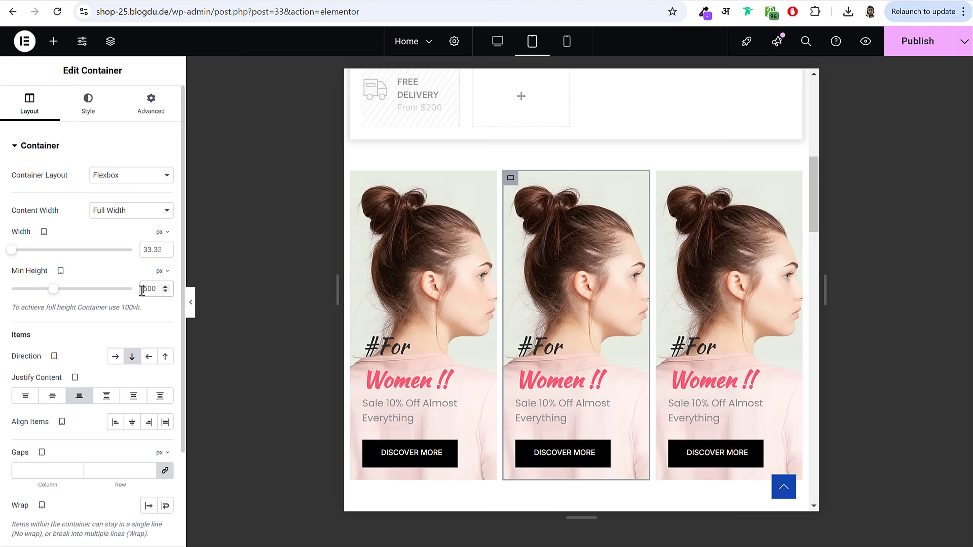
double_click(150, 289)
text(4)
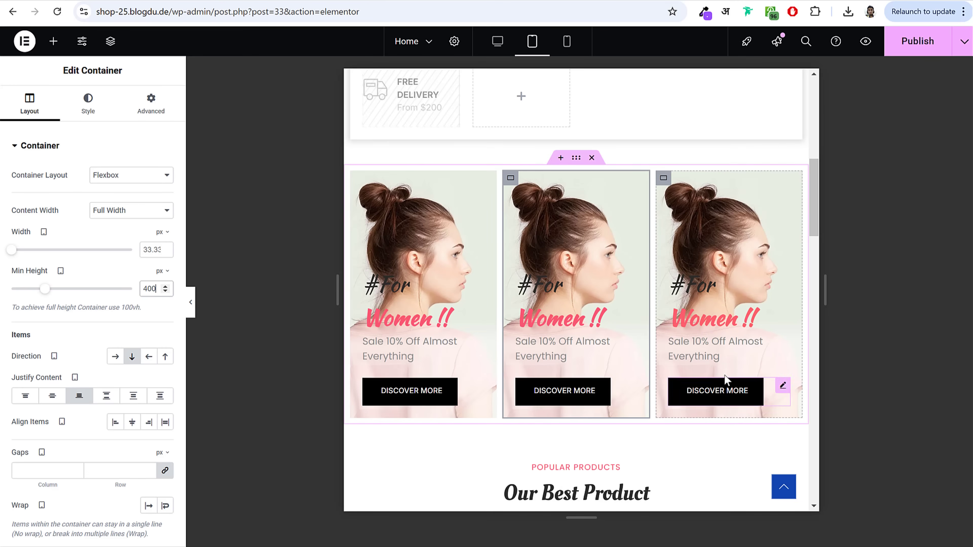
scroll(728, 387, down, 5)
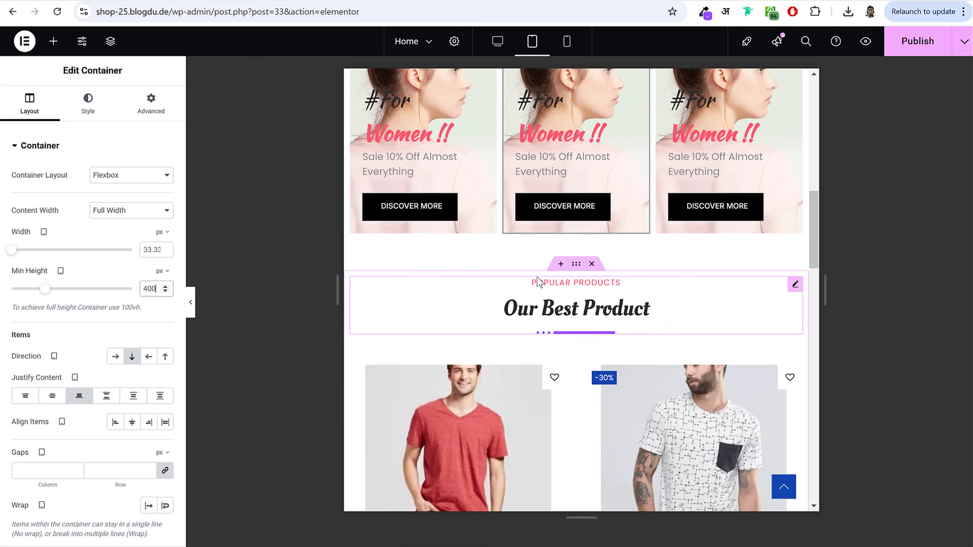
scroll(409, 246, up, 3)
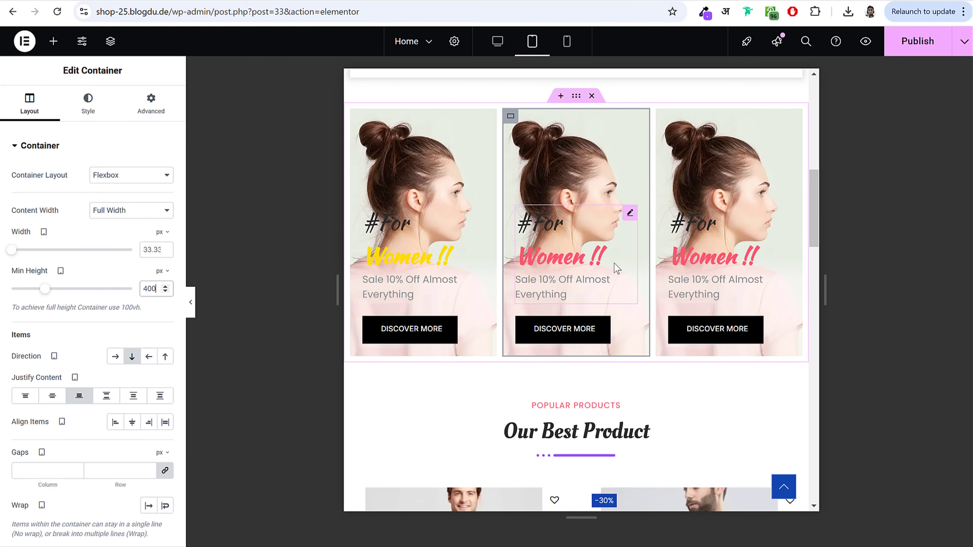
scroll(722, 298, down, 9)
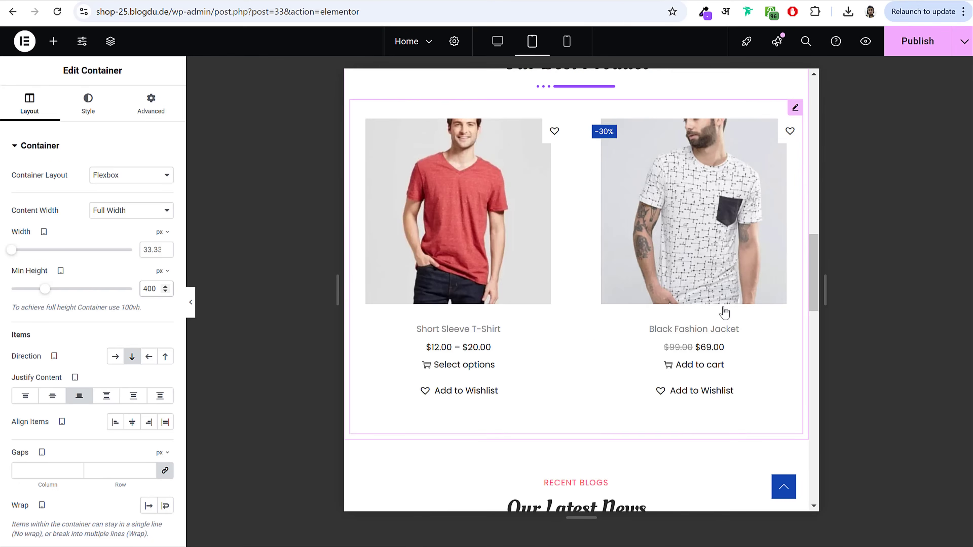
scroll(556, 275, up, 3)
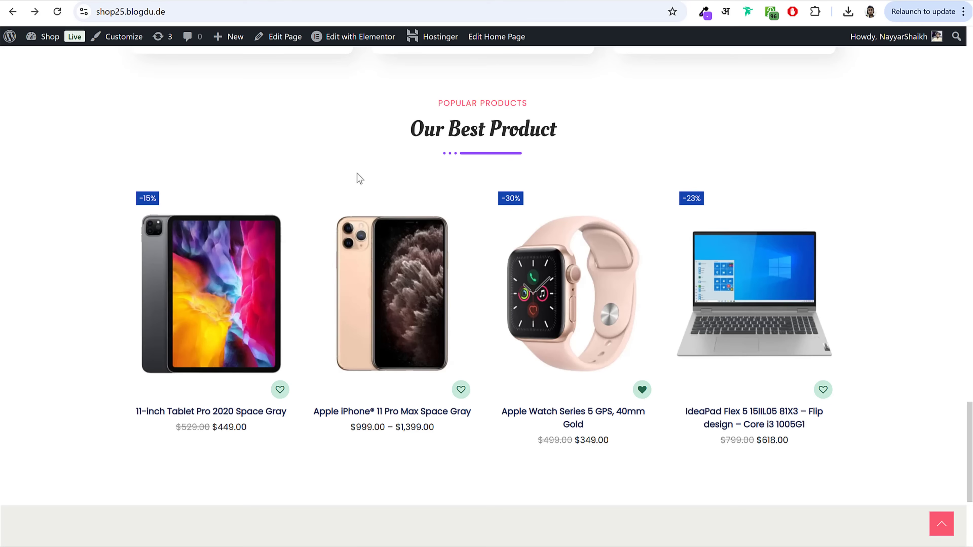
scroll(529, 274, up, 15)
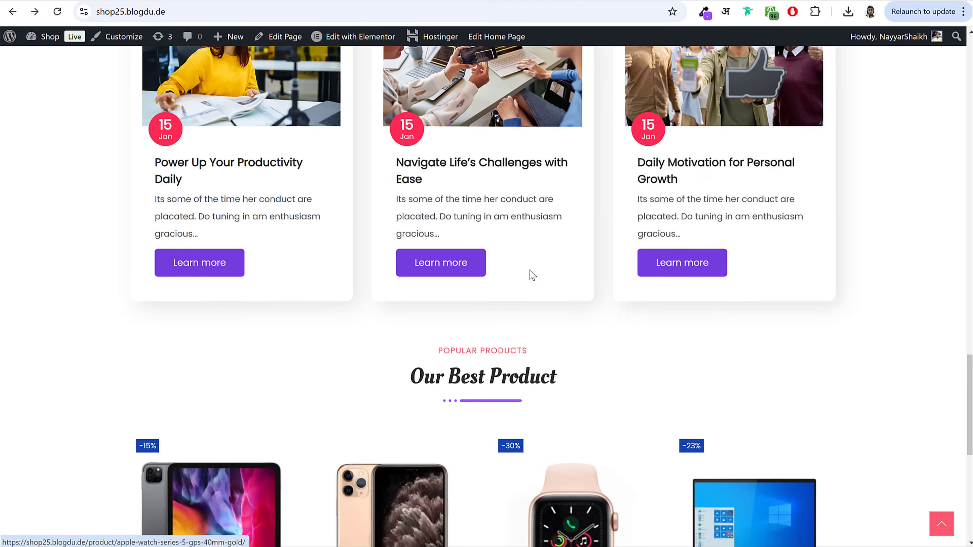
scroll(523, 273, up, 5)
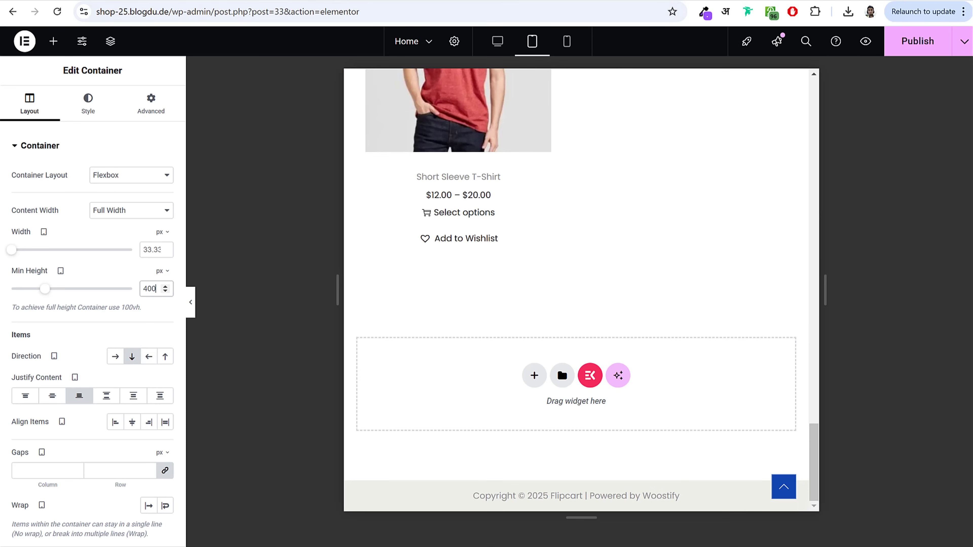
Step: Publish the Home page, return to desktop view, and exit to the WordPress editor
click(917, 41)
click(497, 41)
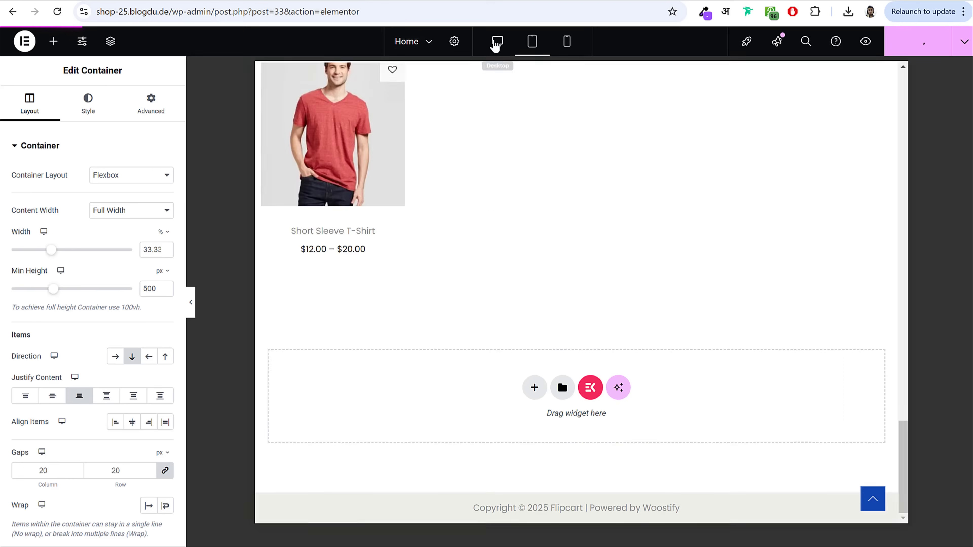
scroll(667, 303, up, 20)
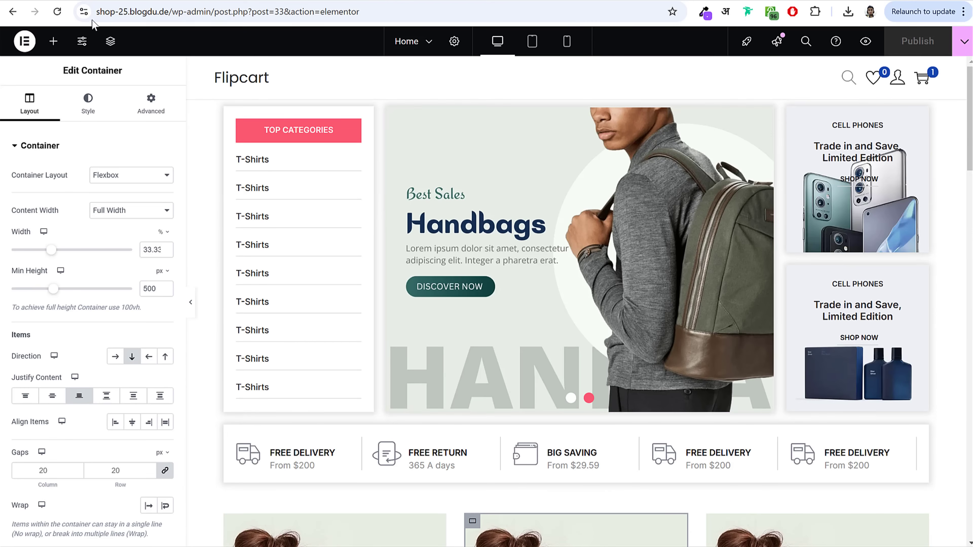
click(24, 41)
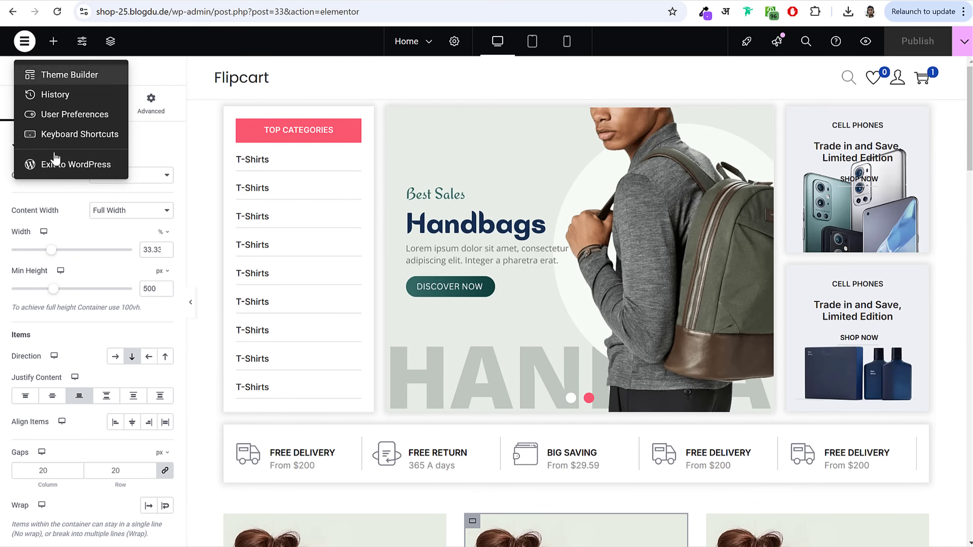
click(64, 175)
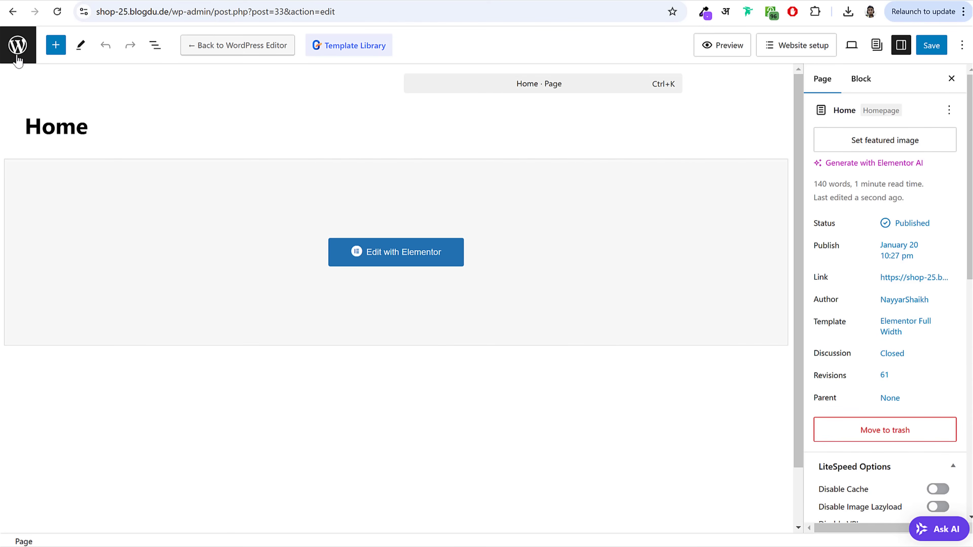
Step: Create and publish a new page titled 'Blog', then return to the Pages list
click(19, 56)
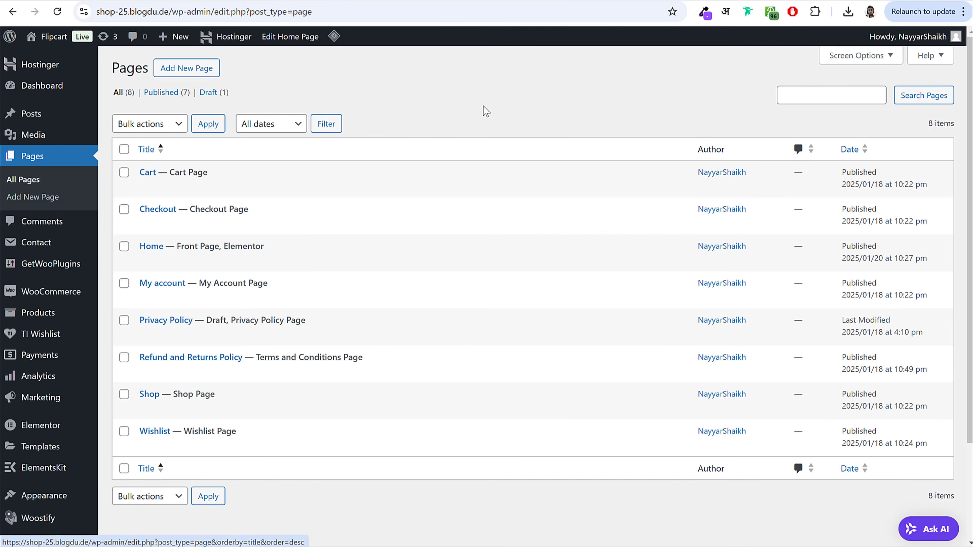
click(204, 71)
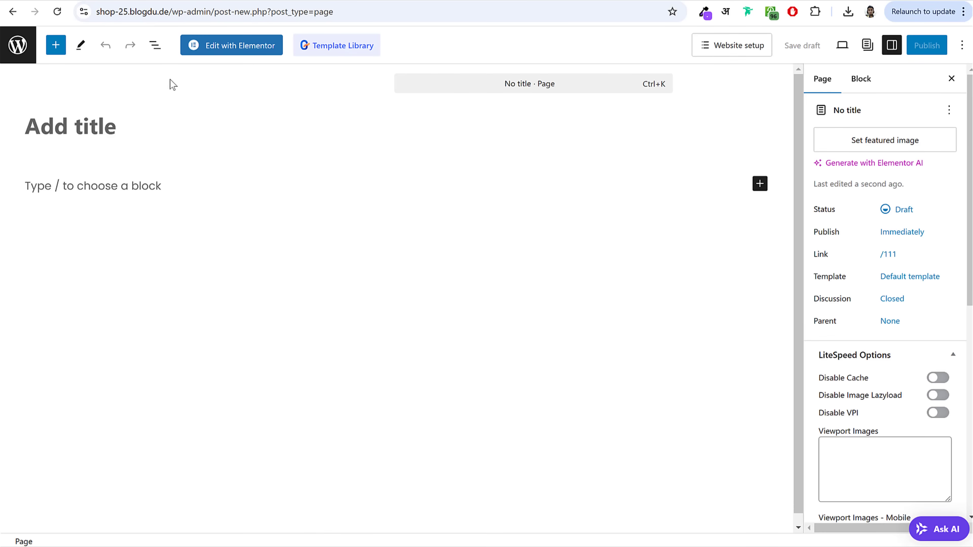
text(Blog)
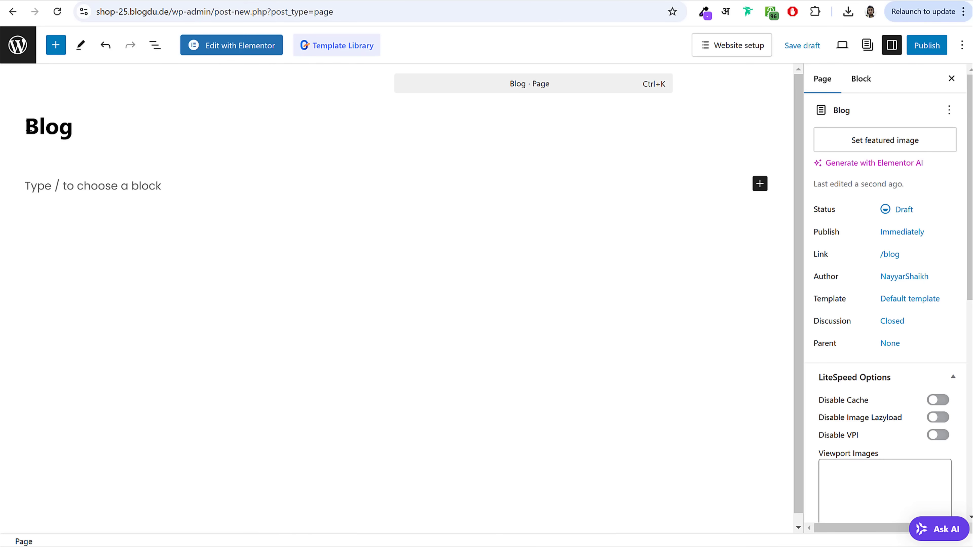
click(934, 53)
click(921, 52)
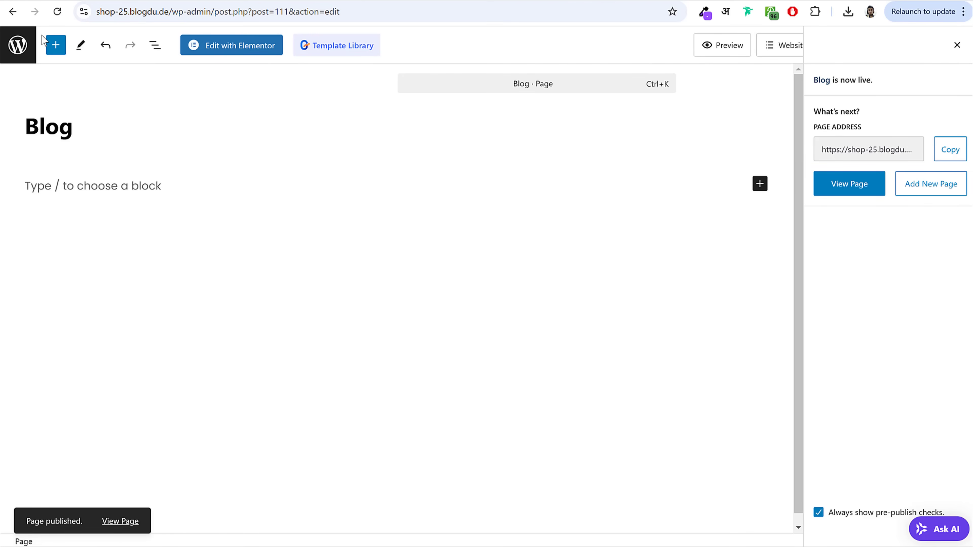
click(12, 44)
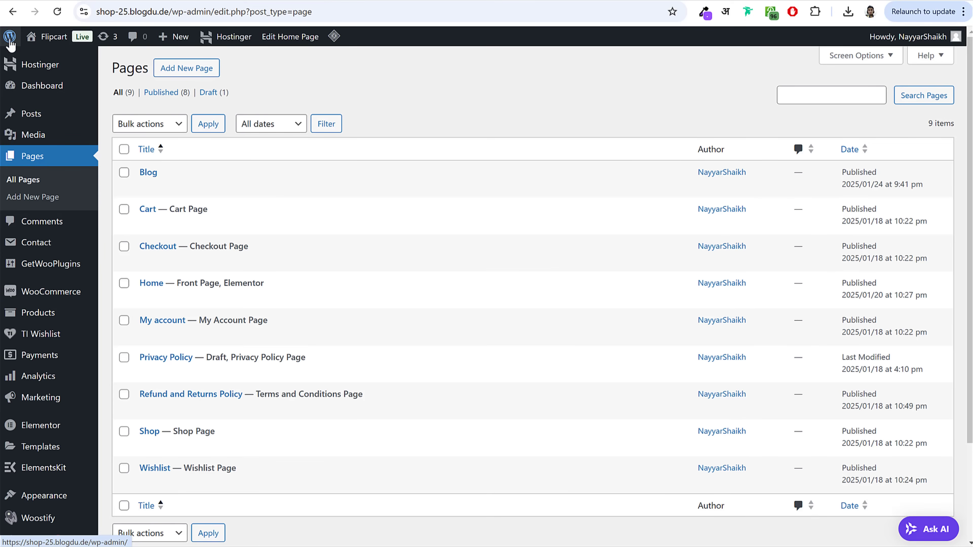
Step: In Reading settings, set the posts page to Blog and save
scroll(541, 201, down, 3)
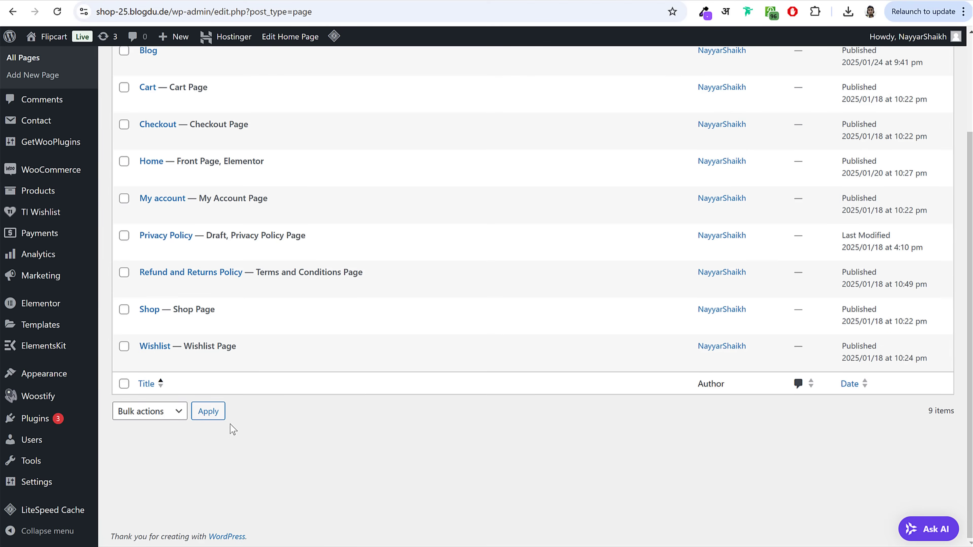
mouse_move(42, 485)
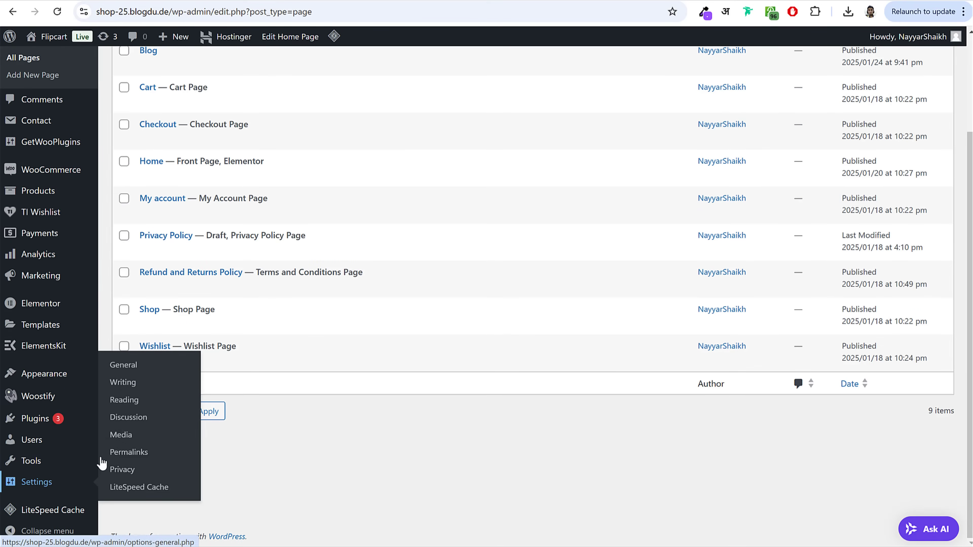
click(122, 407)
click(313, 180)
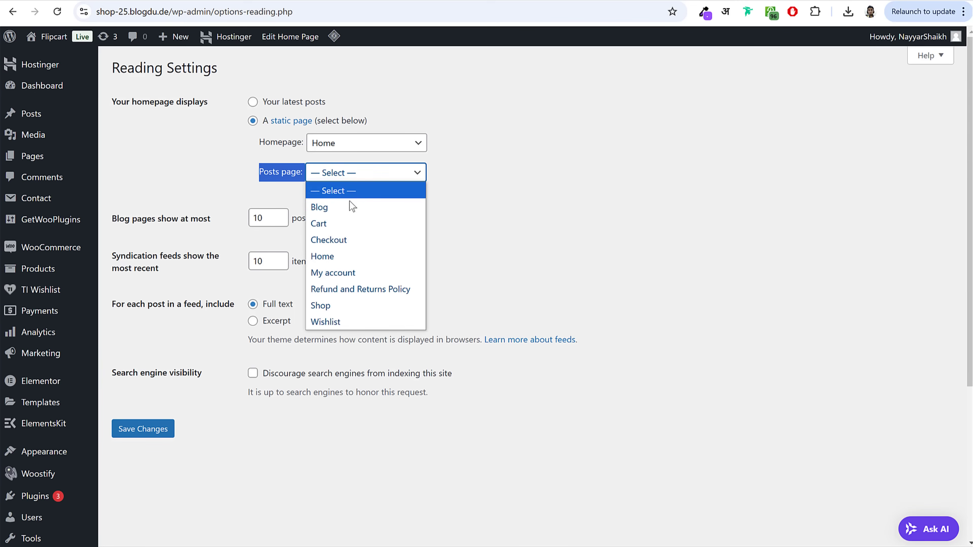
click(352, 209)
click(153, 431)
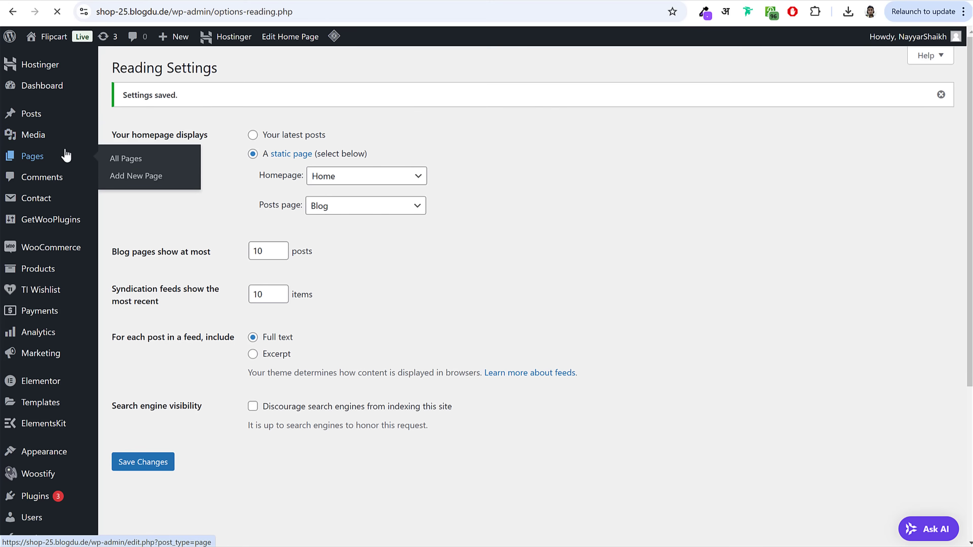
Step: Start a new page titled 'Track Order'
click(143, 158)
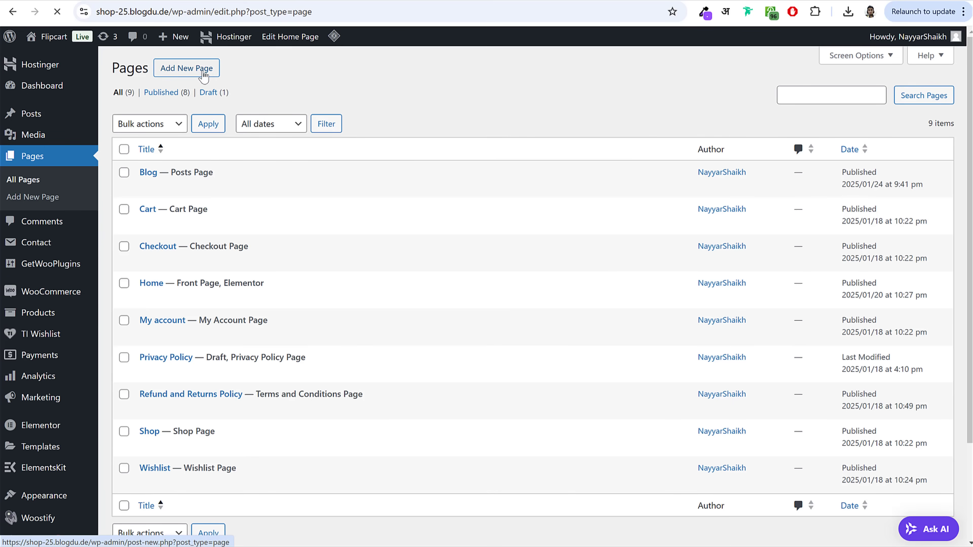
click(197, 74)
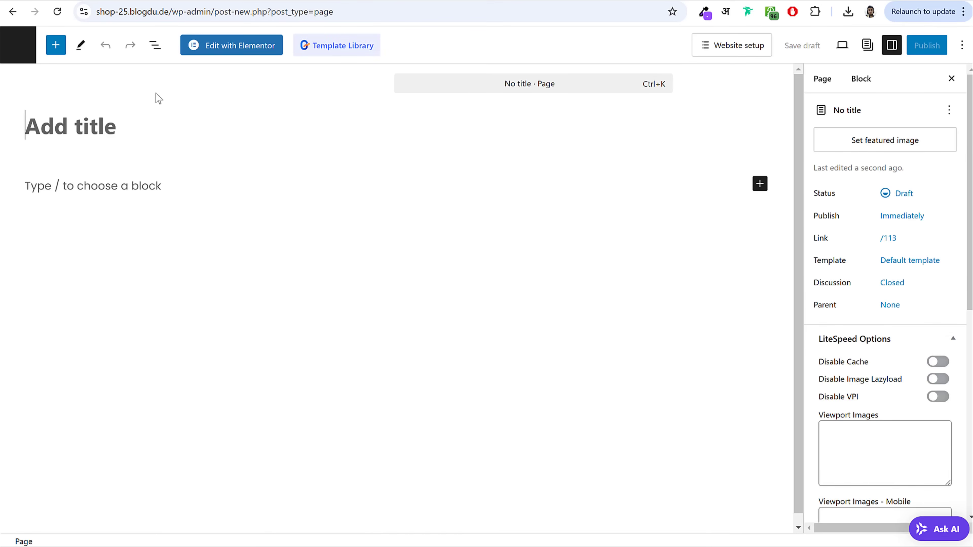
text(Traxck)
key(BackSpace)
key(BackSpace)
key(BackSpace)
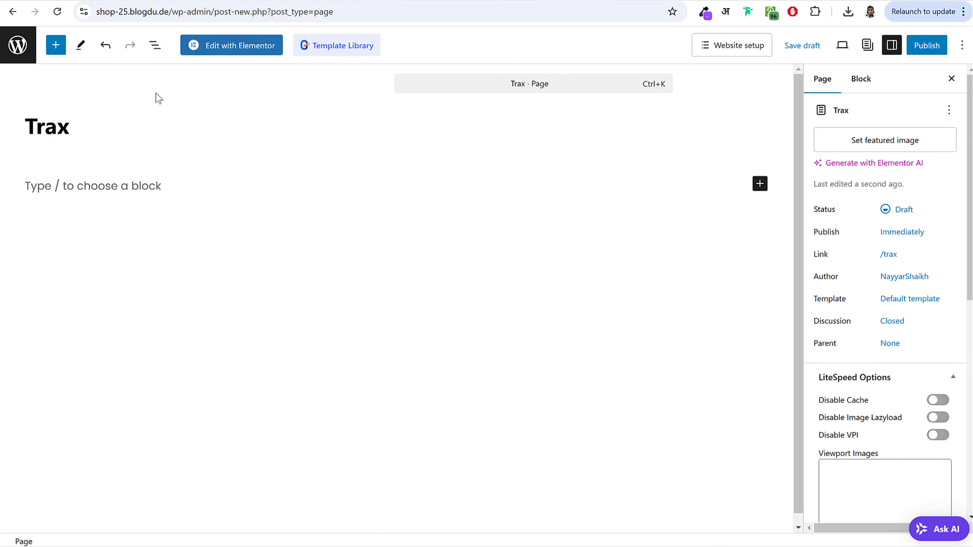
text(ck Order)
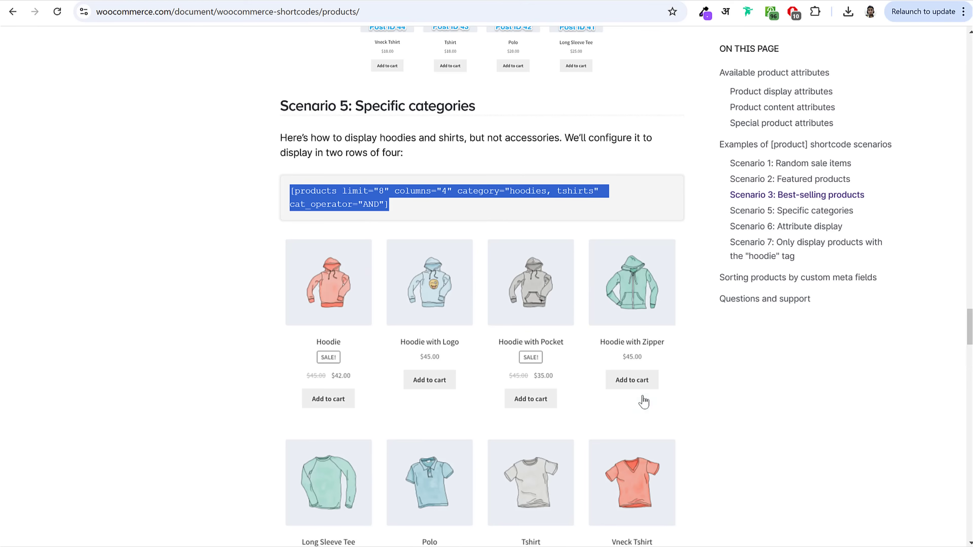
scroll(642, 401, down, 20)
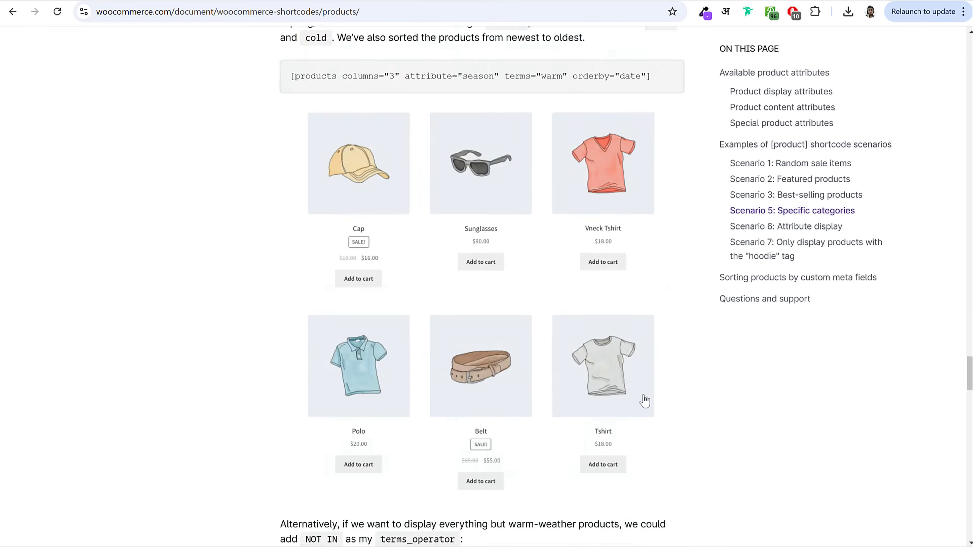
Step: Find and copy the [woocommerce_order_tracking] shortcode from the WooCommerce shortcodes documentation
scroll(644, 401, down, 15)
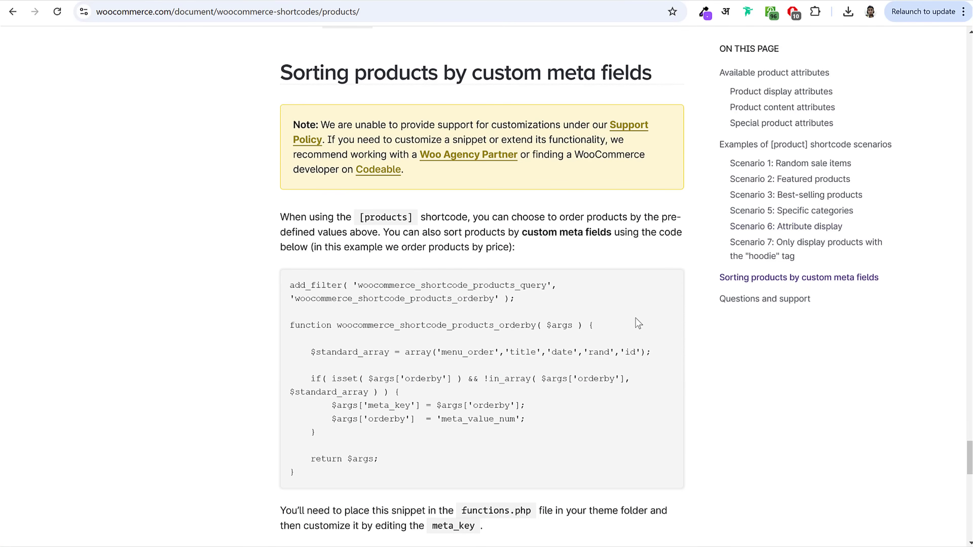
scroll(636, 321, down, 10)
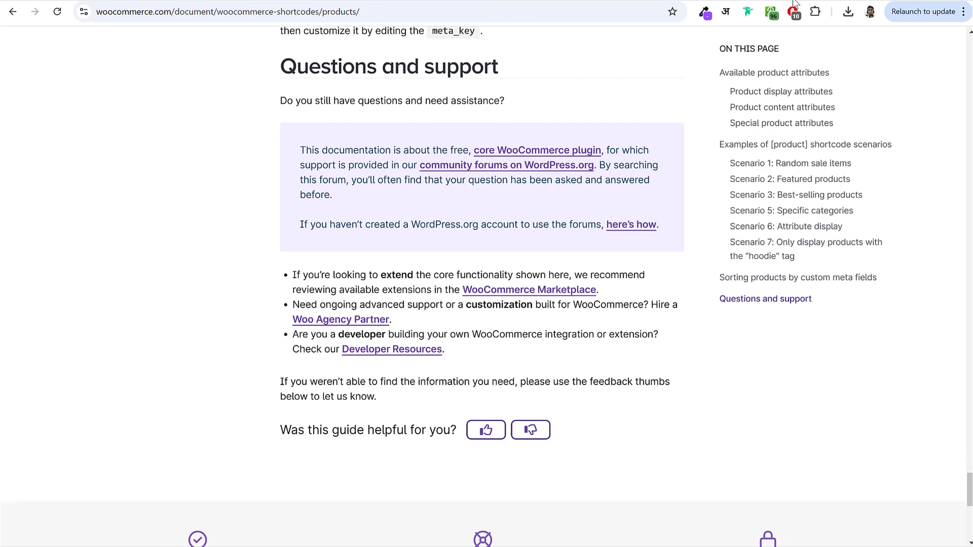
key(alt+Left)
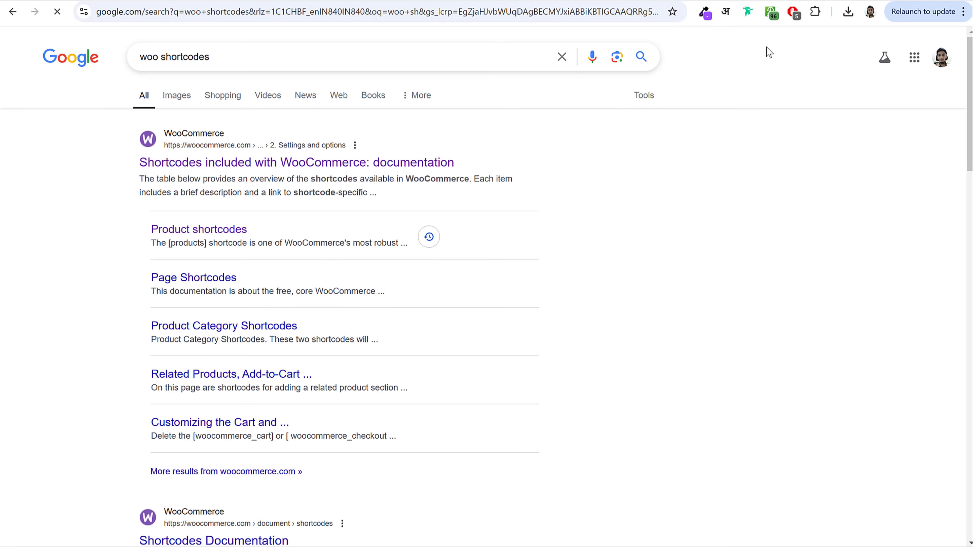
triple_click(148, 58)
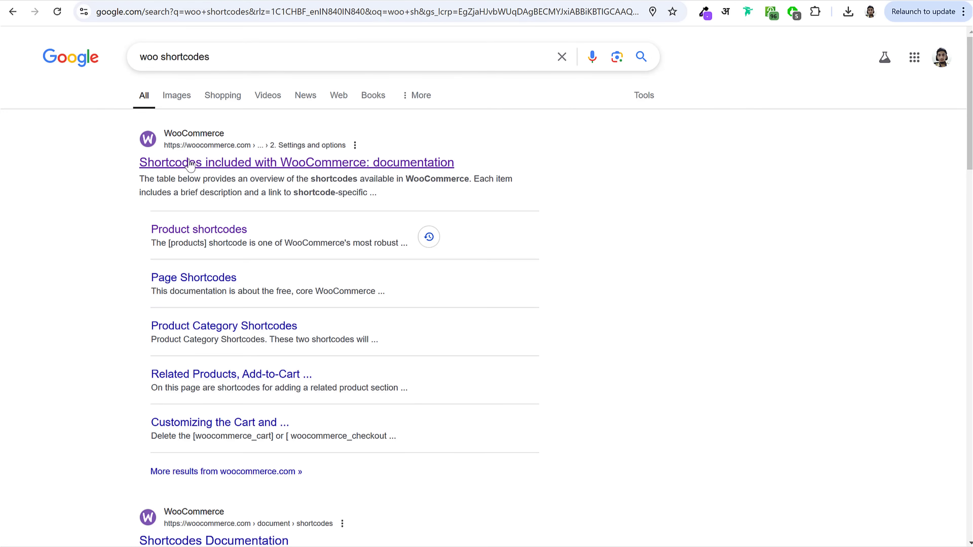
drag(131, 168, 410, 173)
click(410, 174)
scroll(703, 268, down, 8)
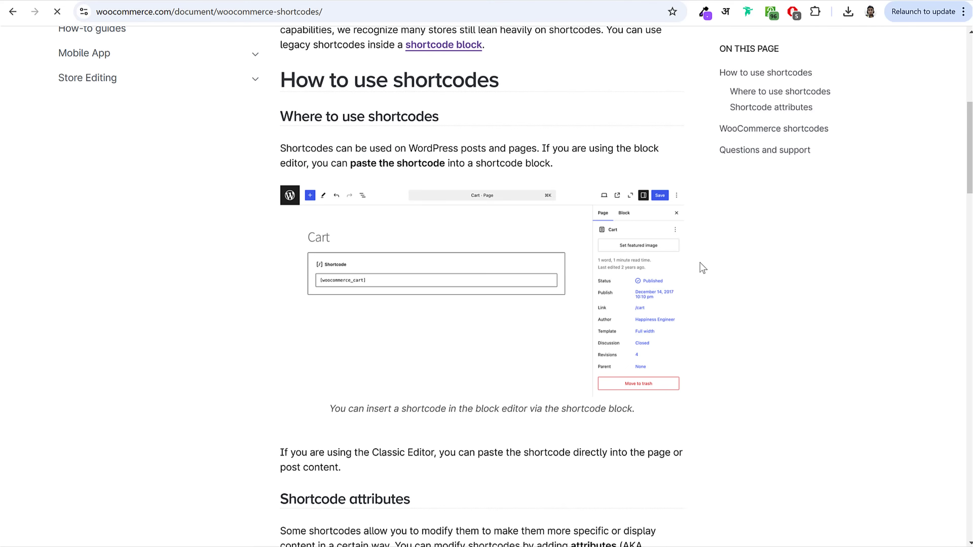
scroll(702, 267, down, 15)
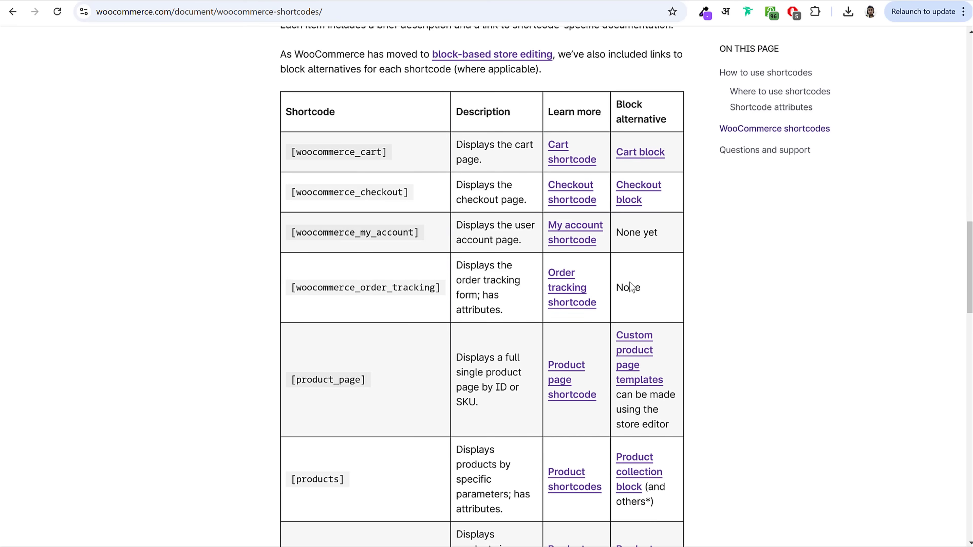
drag(290, 293, 437, 290)
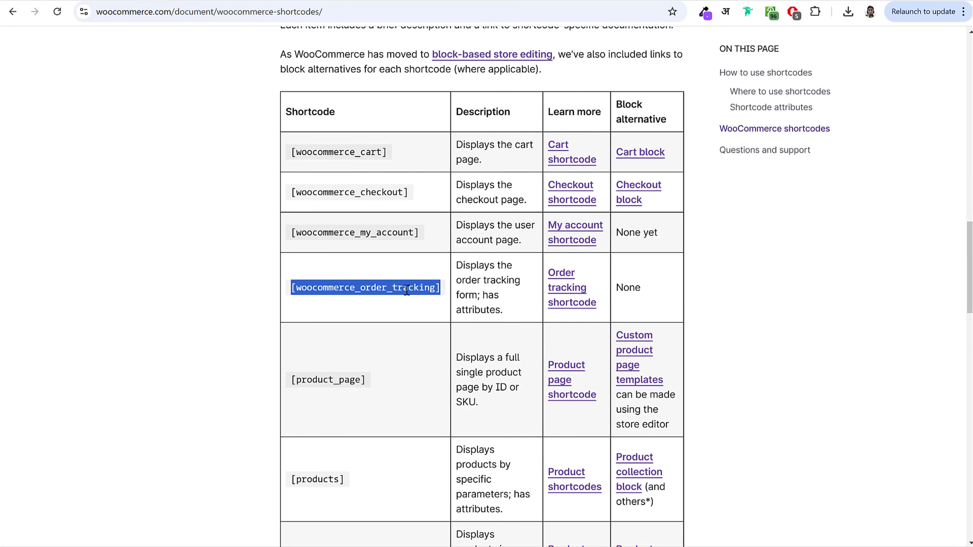
click(251, 1)
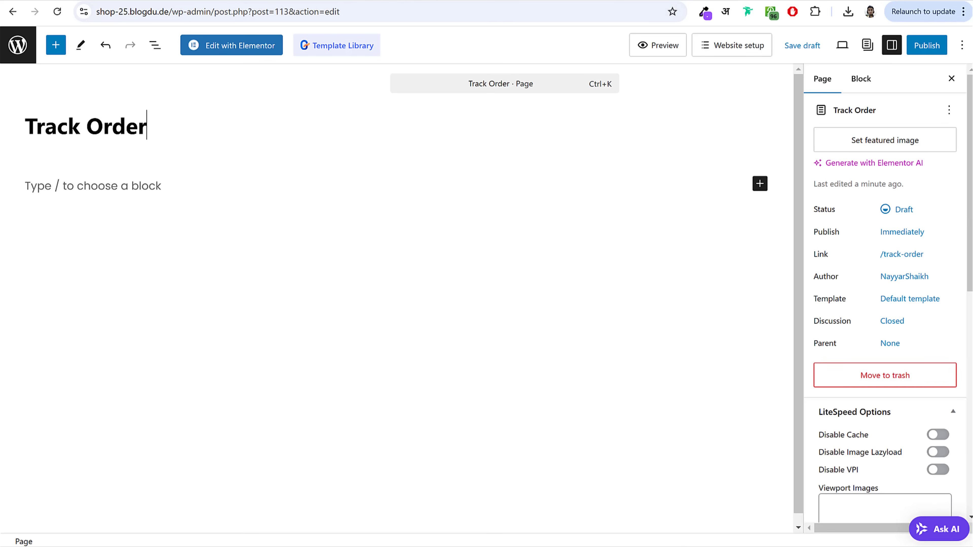
Step: Add a Shortcode block with [woocommerce_order_tracking] to Track Order and publish it
click(760, 188)
text(short)
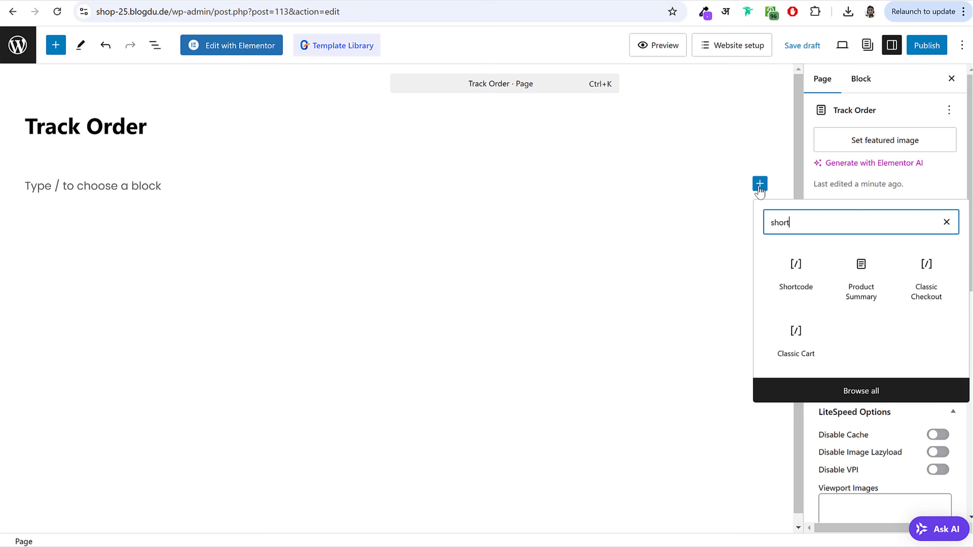
click(796, 282)
text([woocommerce_order_tracking])
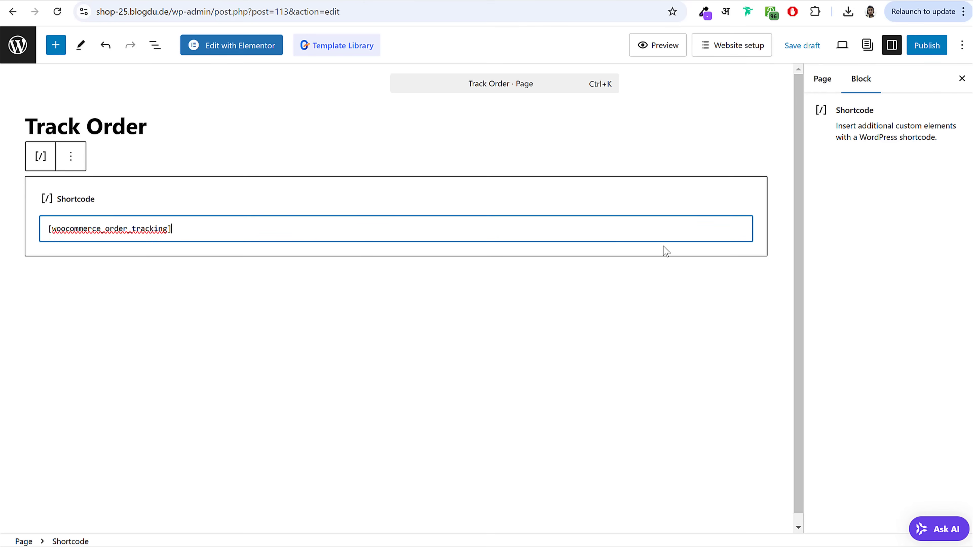
click(927, 45)
click(905, 47)
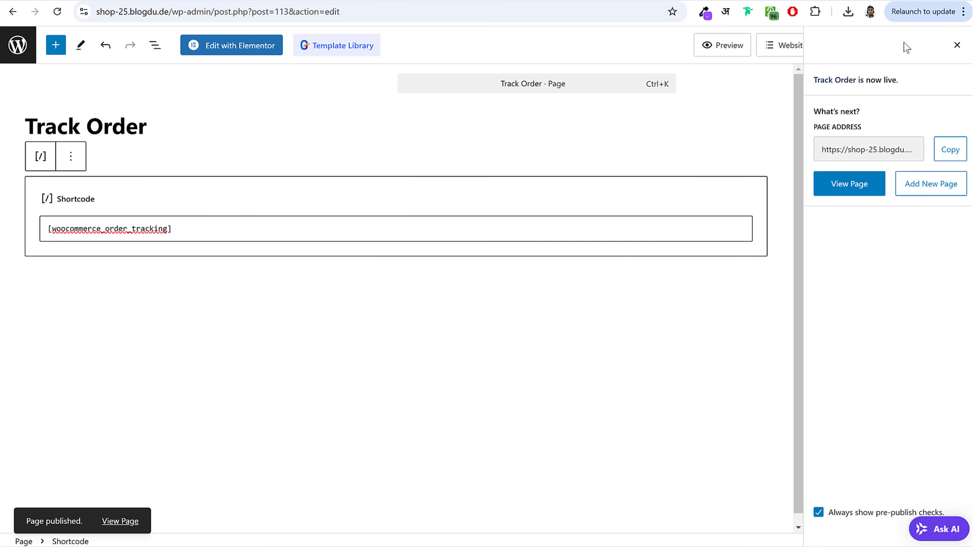
Step: Leave the editor and view the demo shop's home page
click(27, 54)
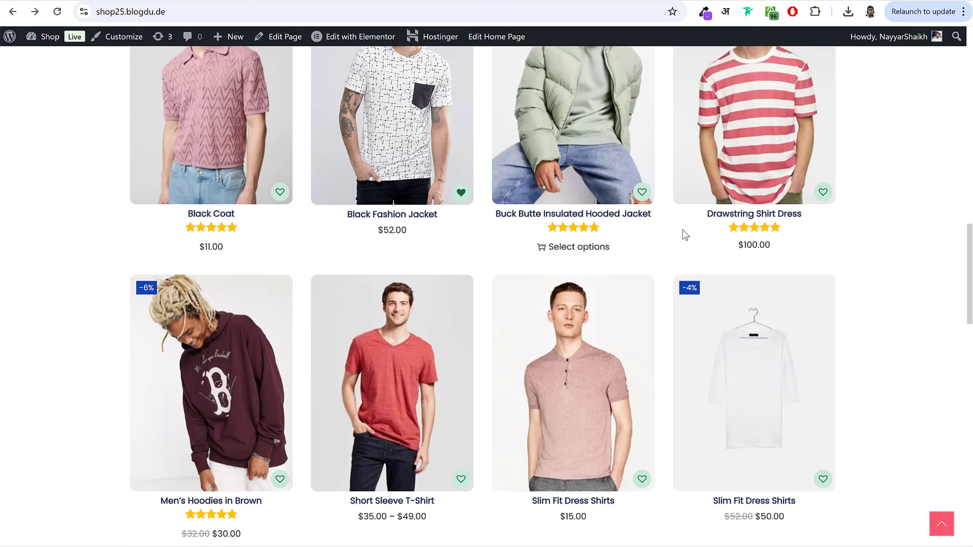
scroll(679, 245, up, 10)
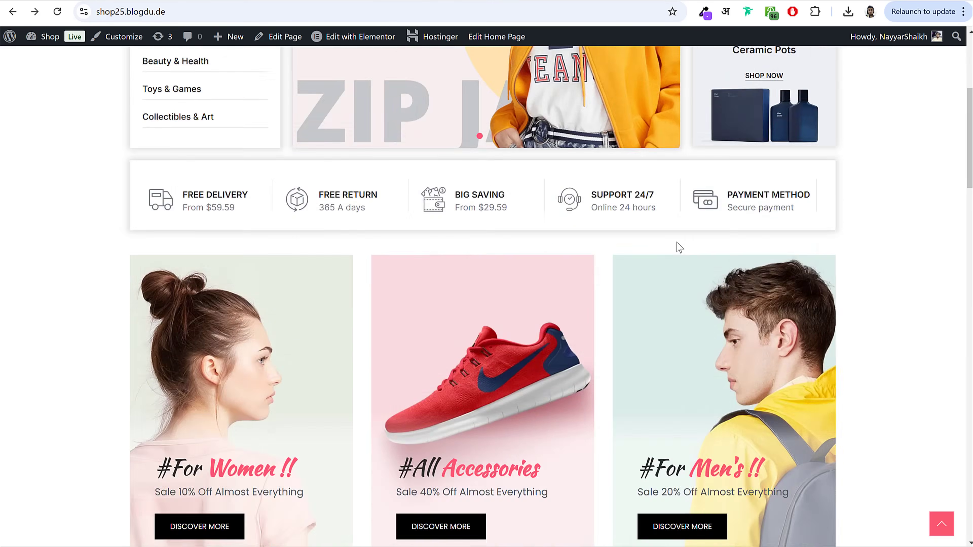
scroll(679, 248, up, 6)
Step: Review the demo site's About Us and Contact Us pages, then go to the Flipcart Pages list
click(628, 79)
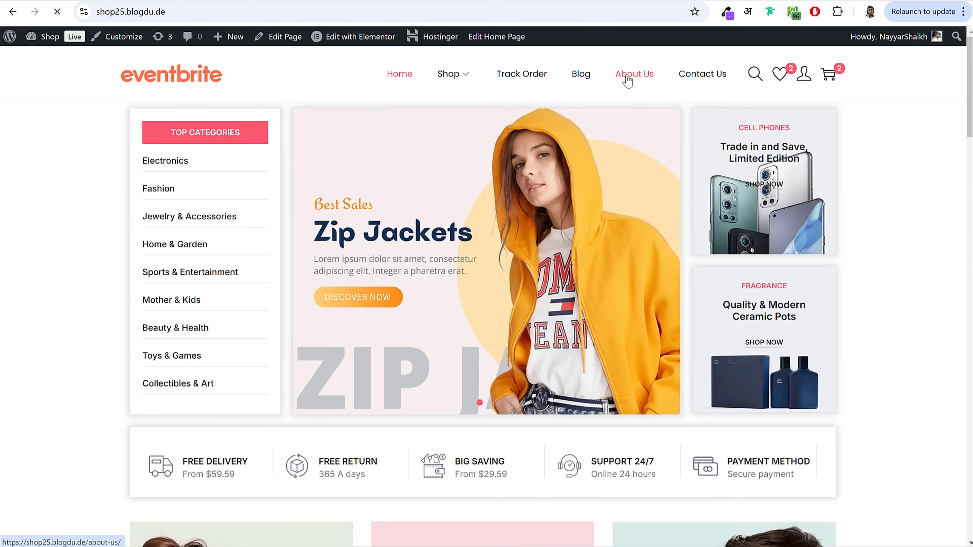
scroll(819, 241, down, 10)
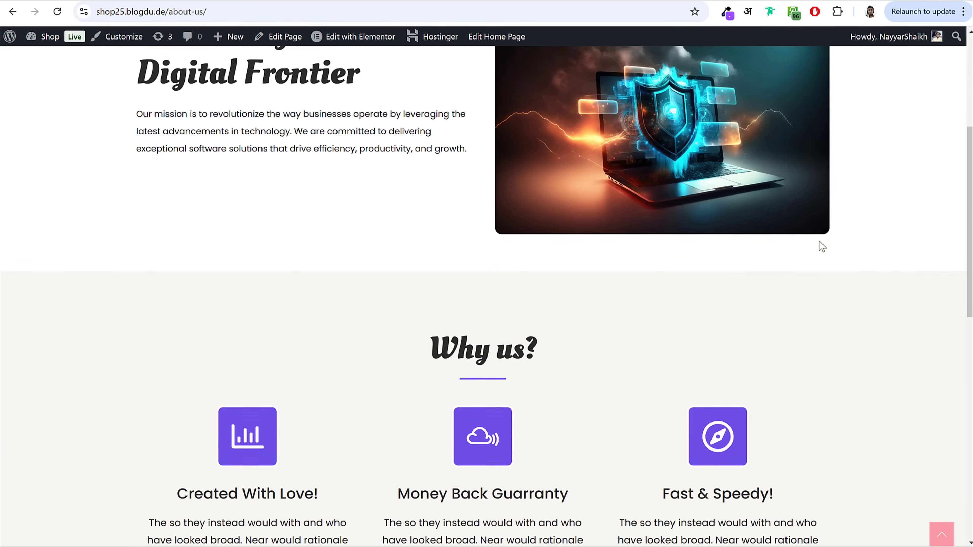
scroll(819, 245, down, 5)
scroll(820, 241, up, 15)
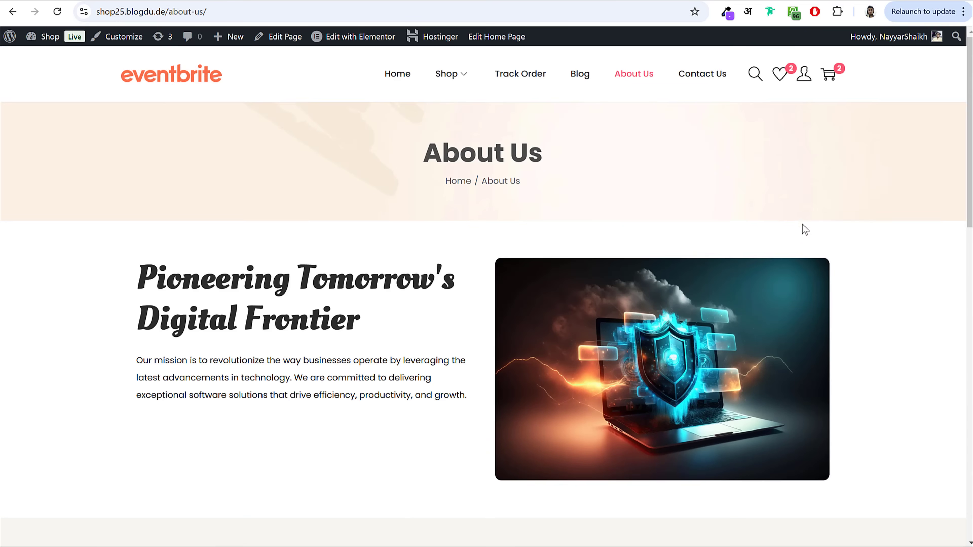
click(709, 74)
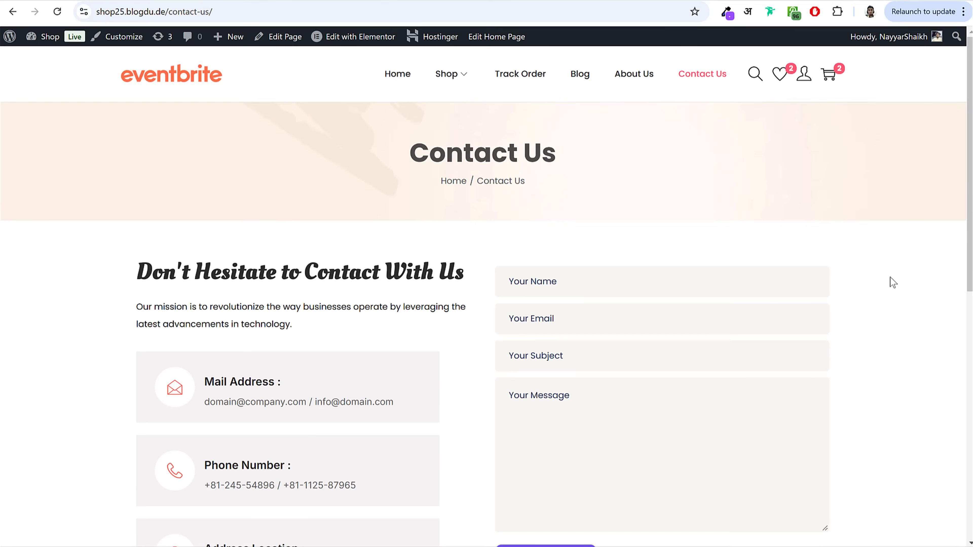
scroll(905, 294, down, 10)
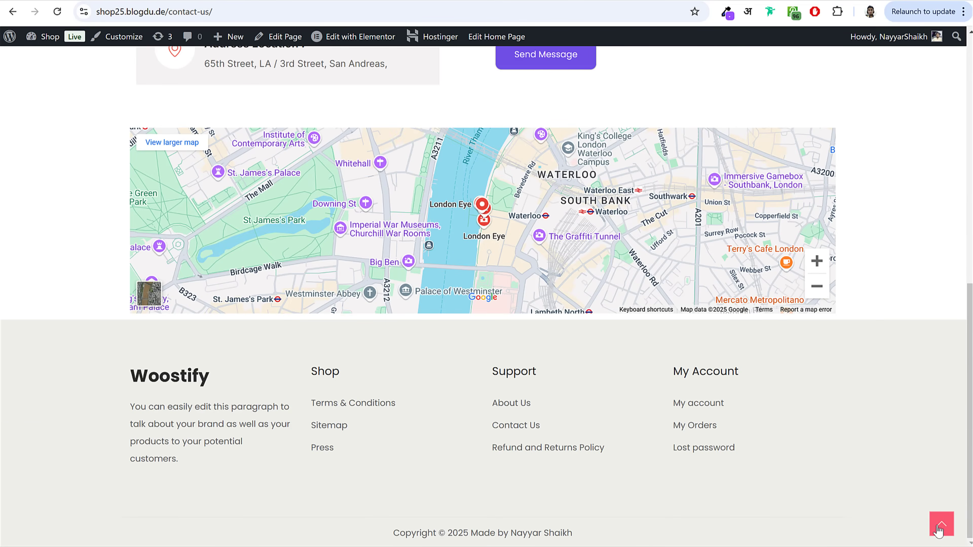
click(940, 526)
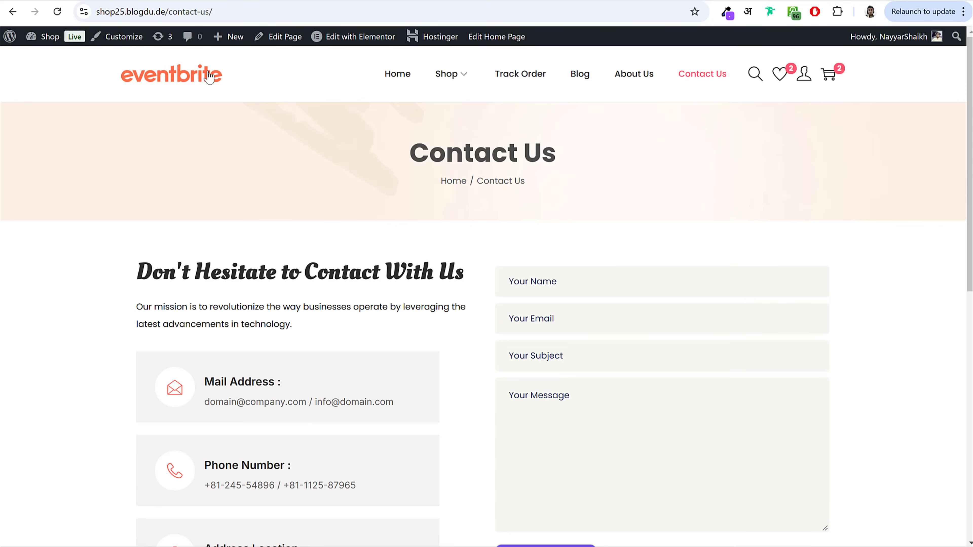
click(209, 76)
click(243, 0)
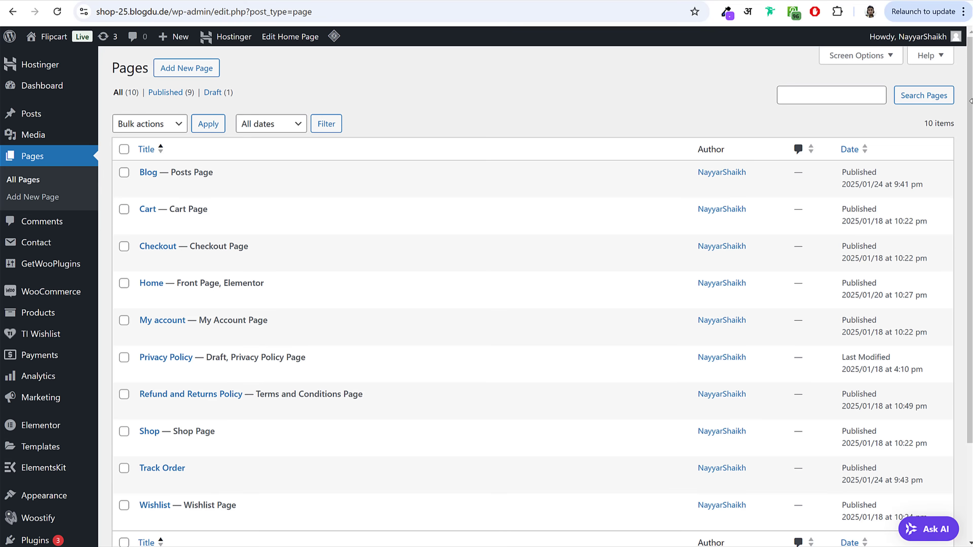
Step: Publish a new 'About Us' page with the Elementor Full Width template and open it in Elementor
click(176, 68)
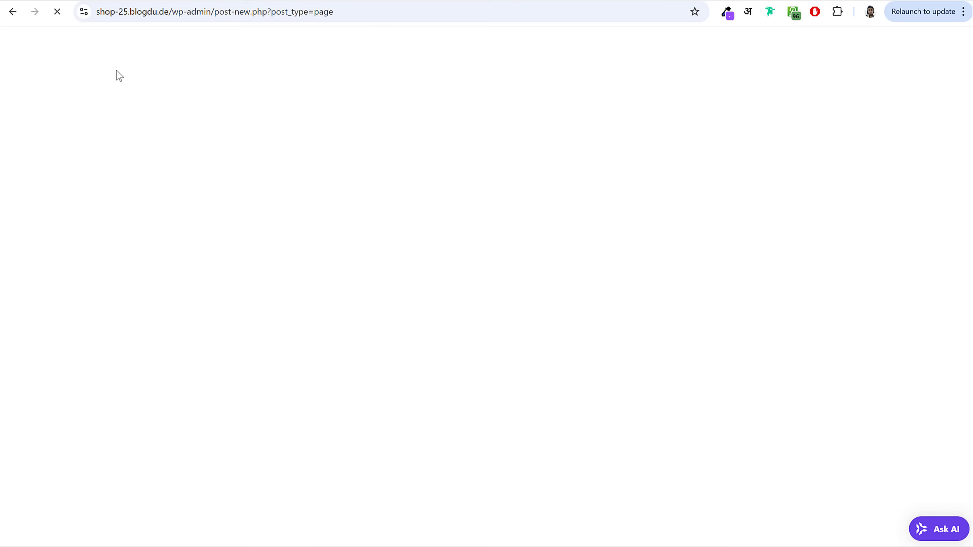
text(About Us)
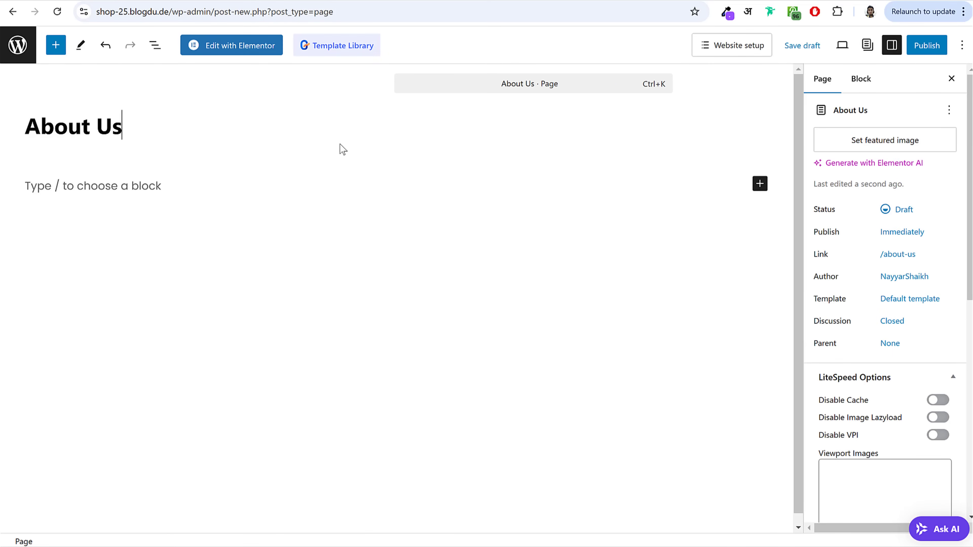
drag(822, 300, 882, 308)
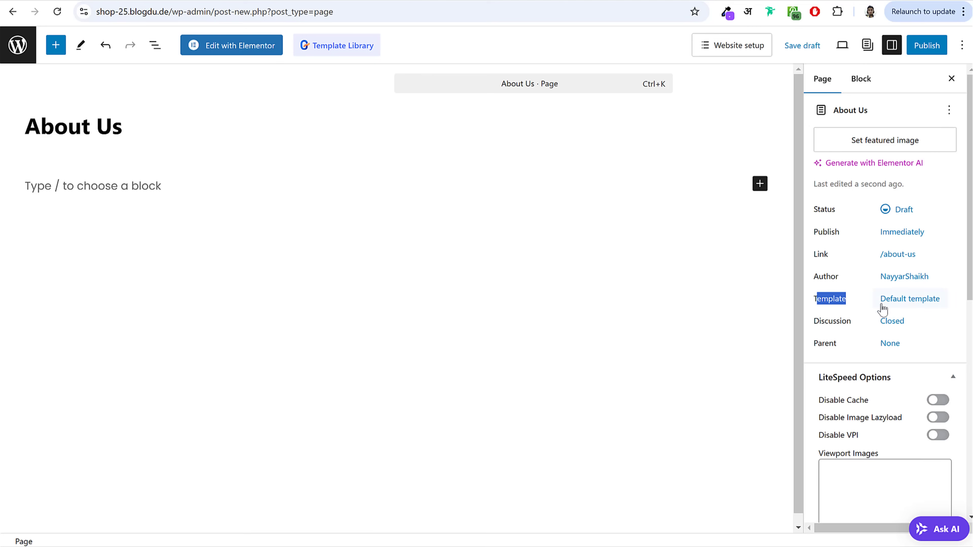
click(908, 301)
click(875, 399)
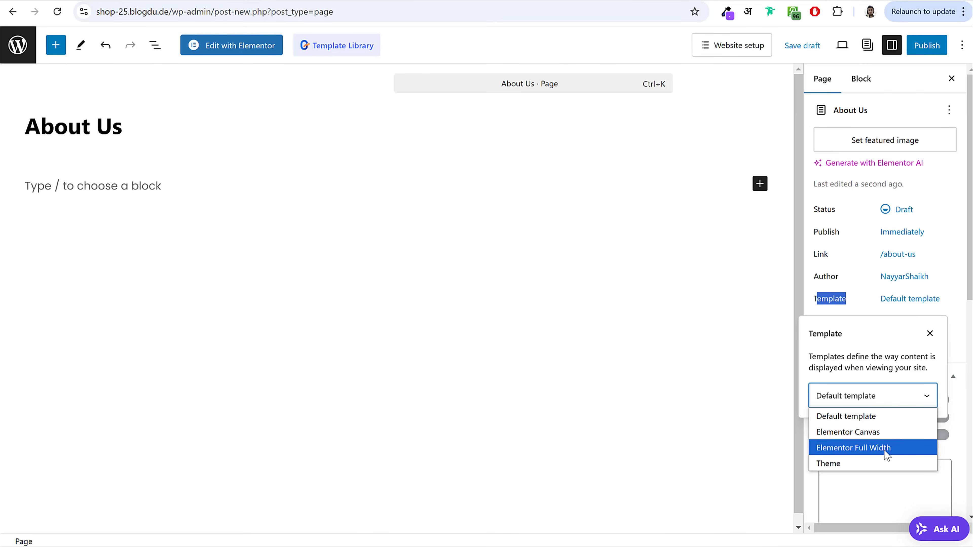
click(884, 448)
click(924, 46)
click(912, 50)
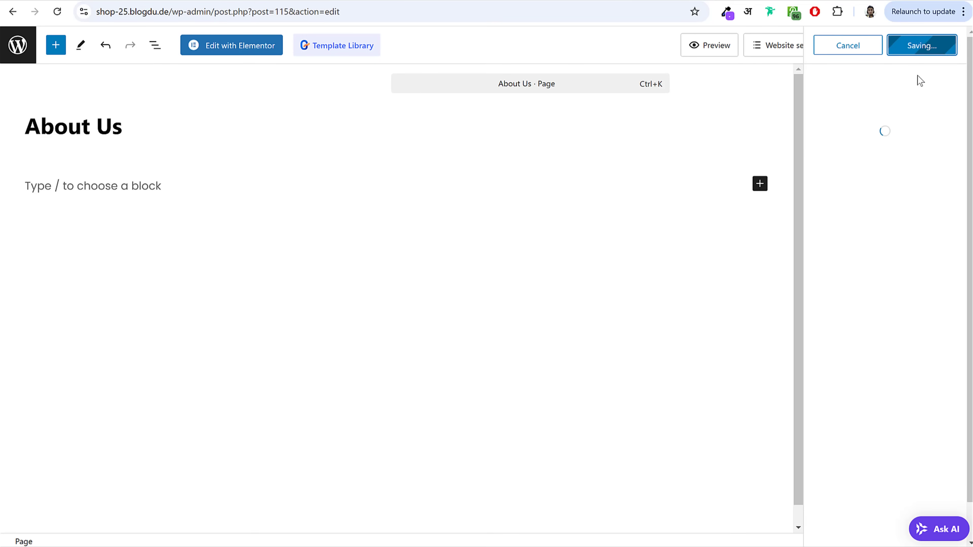
click(224, 46)
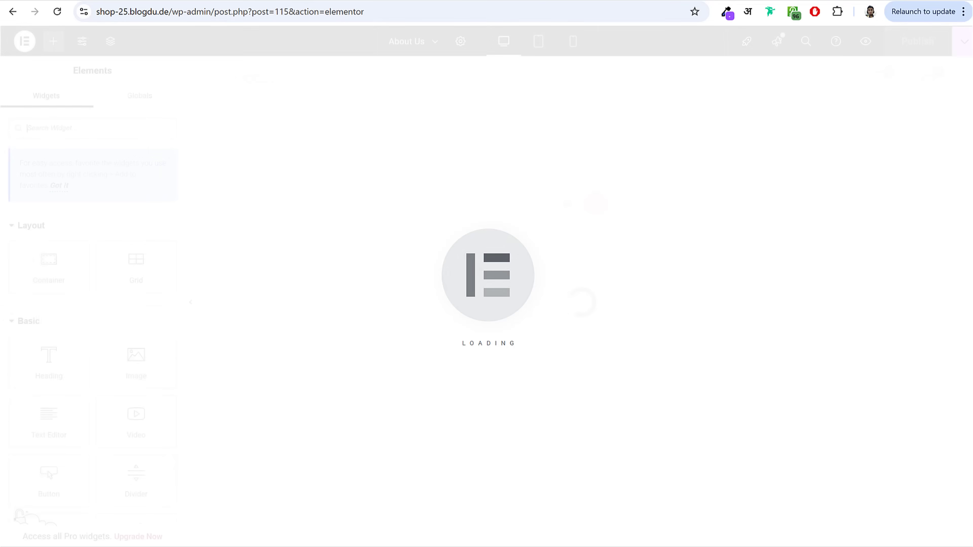
Step: Look over the About Us and Contact Us template files in the Pages folder
key(alt+Tab)
double_click(309, 247)
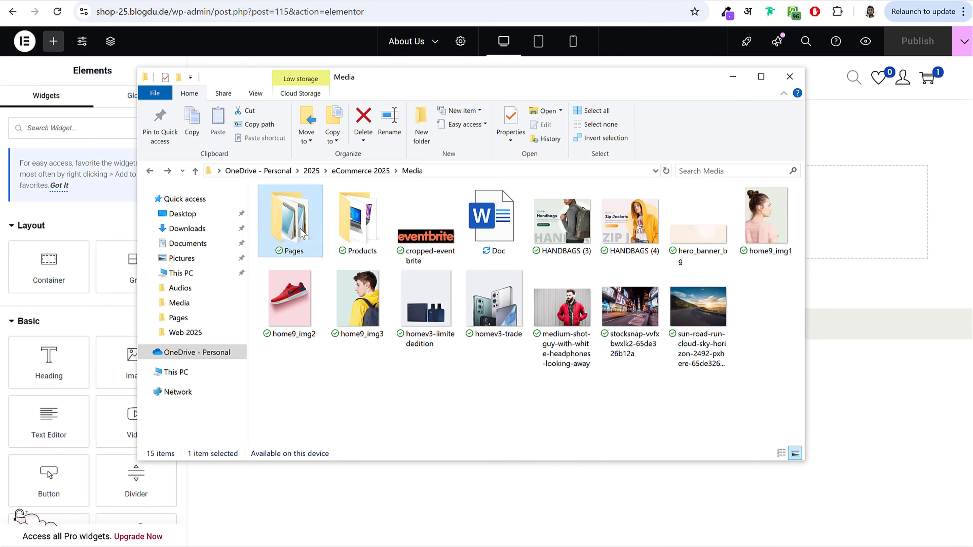
click(309, 232)
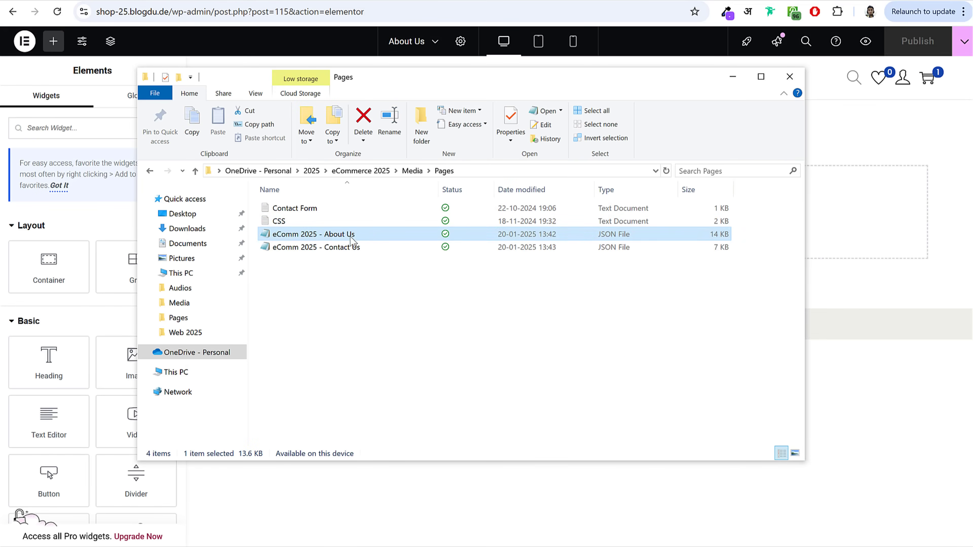
click(352, 248)
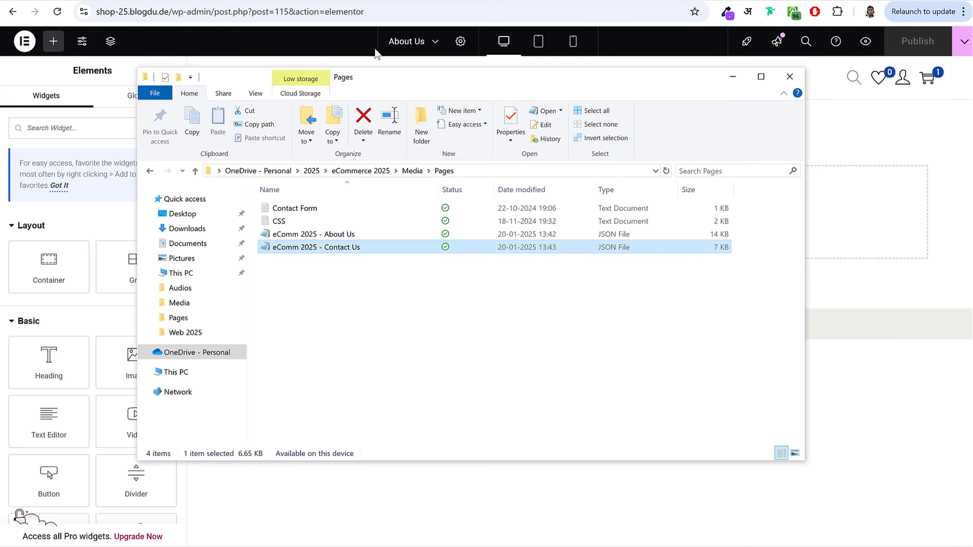
click(355, 62)
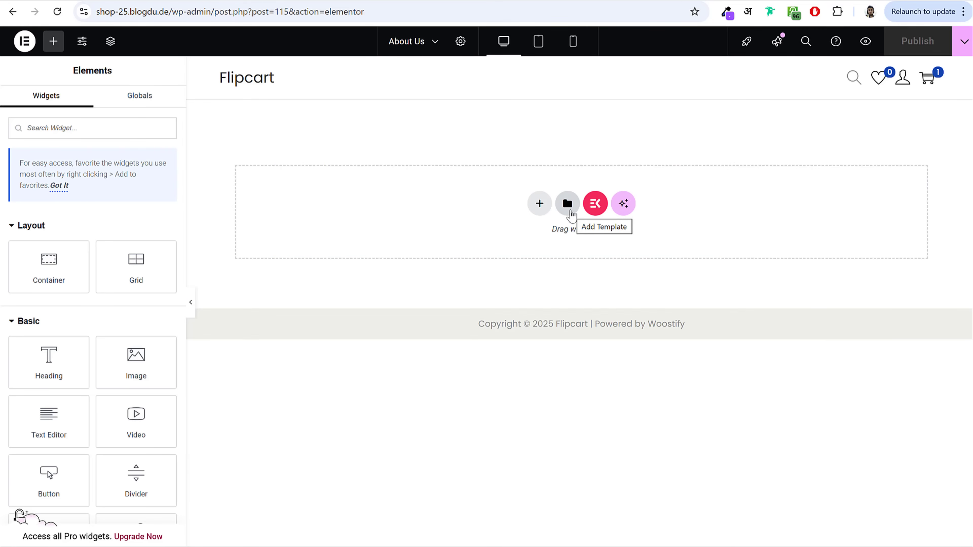
Step: Import the eComm 2025 - About Us template JSON and insert it into the page
click(567, 204)
click(538, 65)
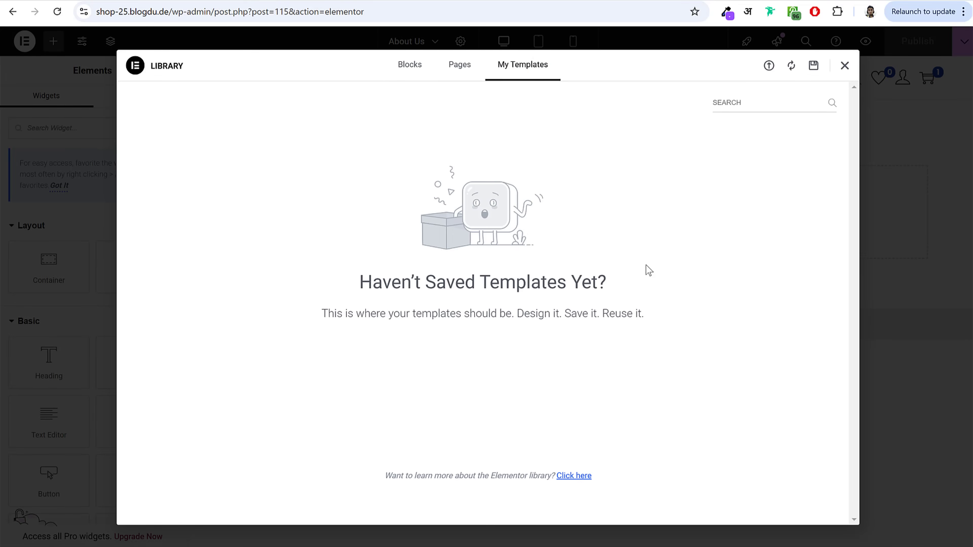
click(769, 66)
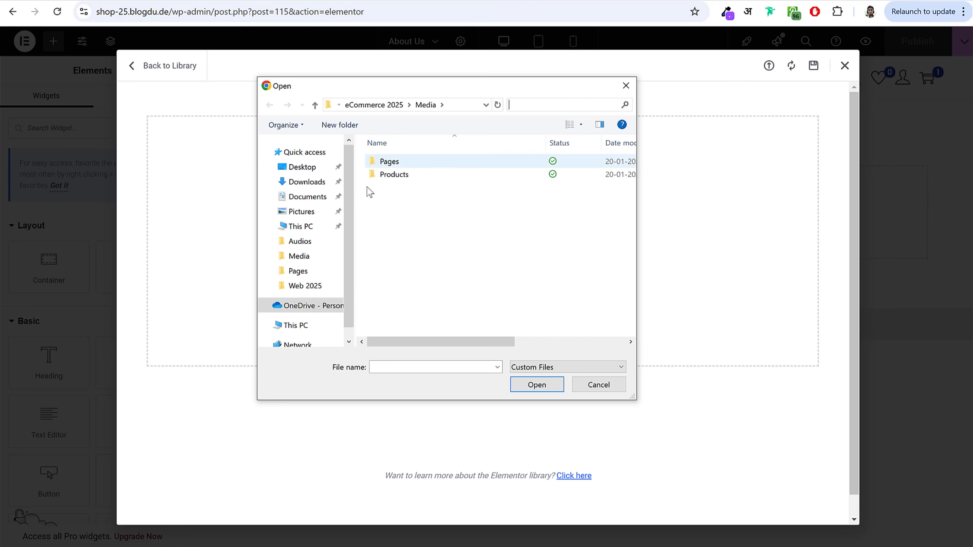
double_click(394, 163)
click(435, 163)
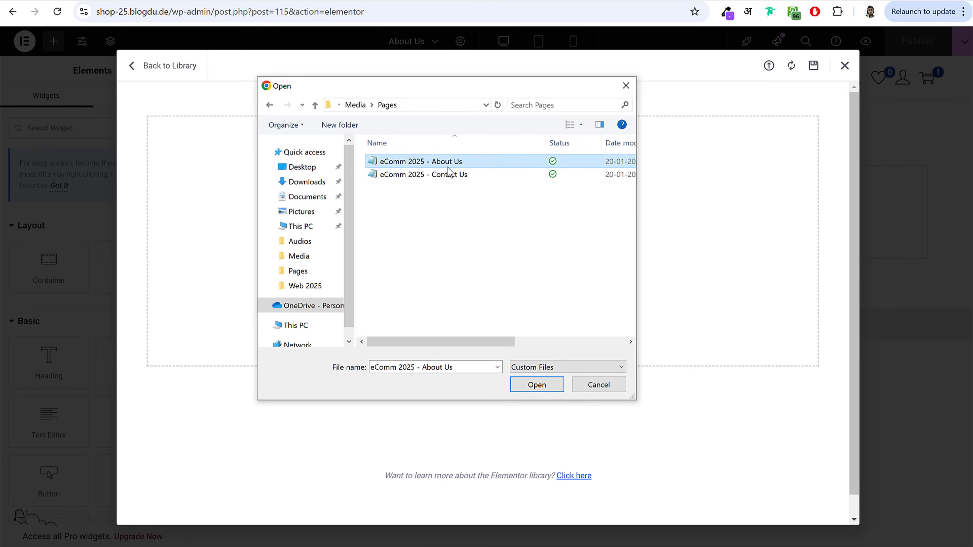
click(537, 386)
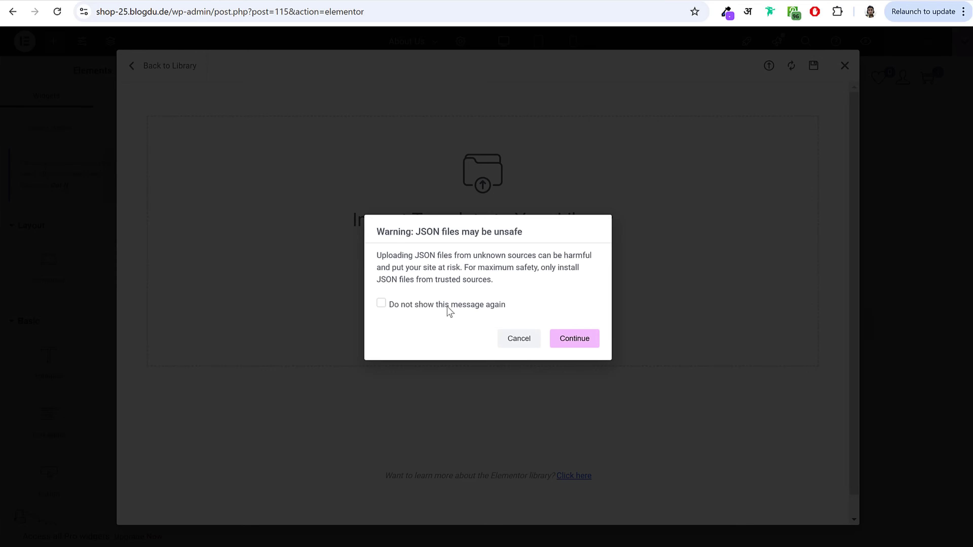
click(381, 304)
click(576, 340)
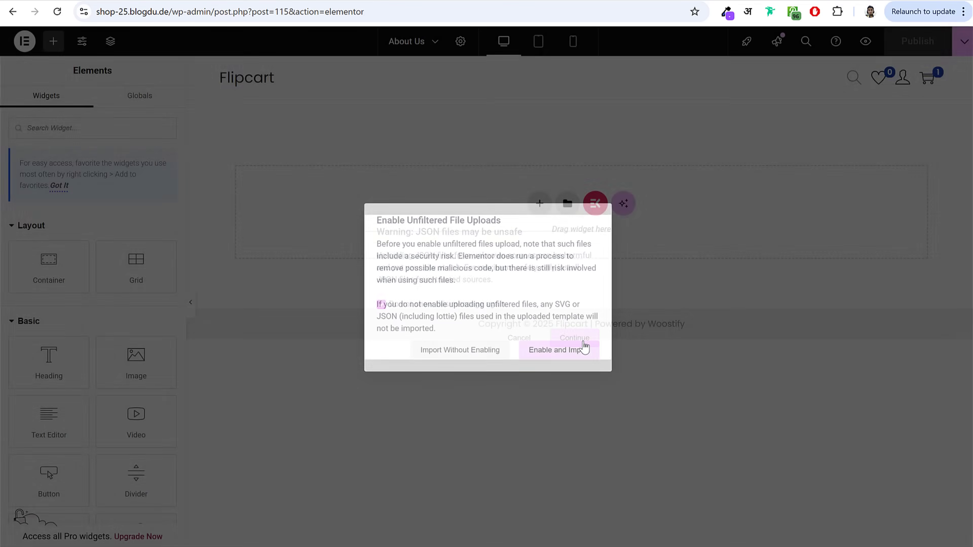
click(555, 353)
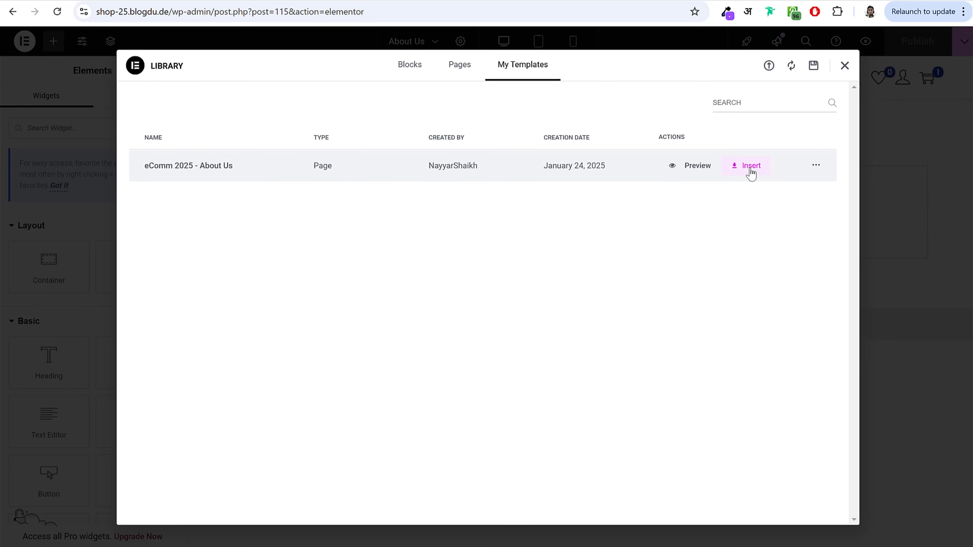
click(750, 169)
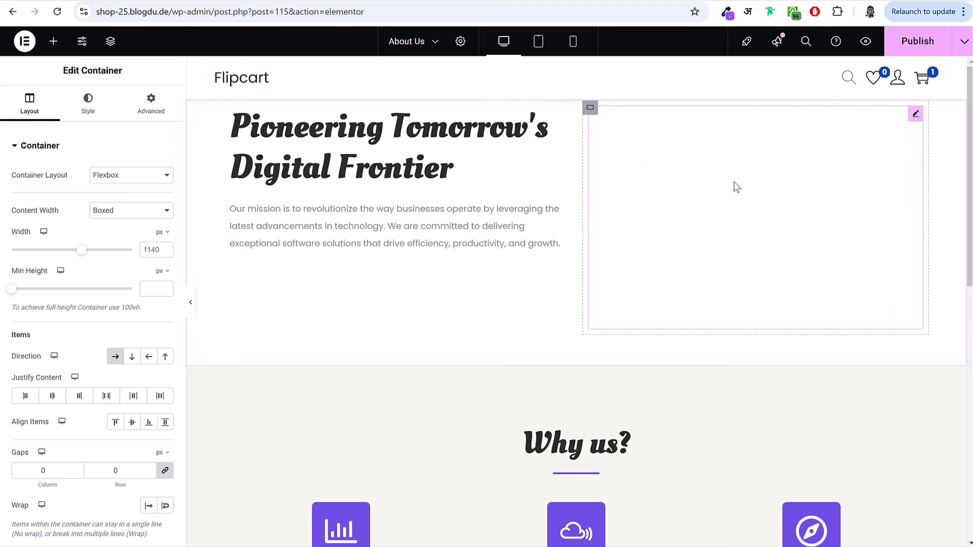
Step: Inspect the Created With Love! box and the John Doe team member photo, heading and subtitle
scroll(673, 249, down, 8)
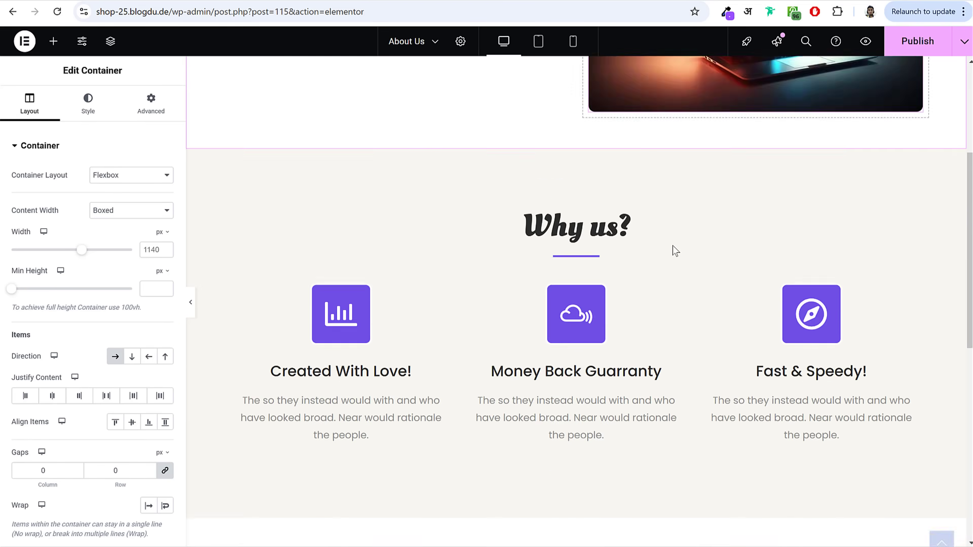
click(352, 170)
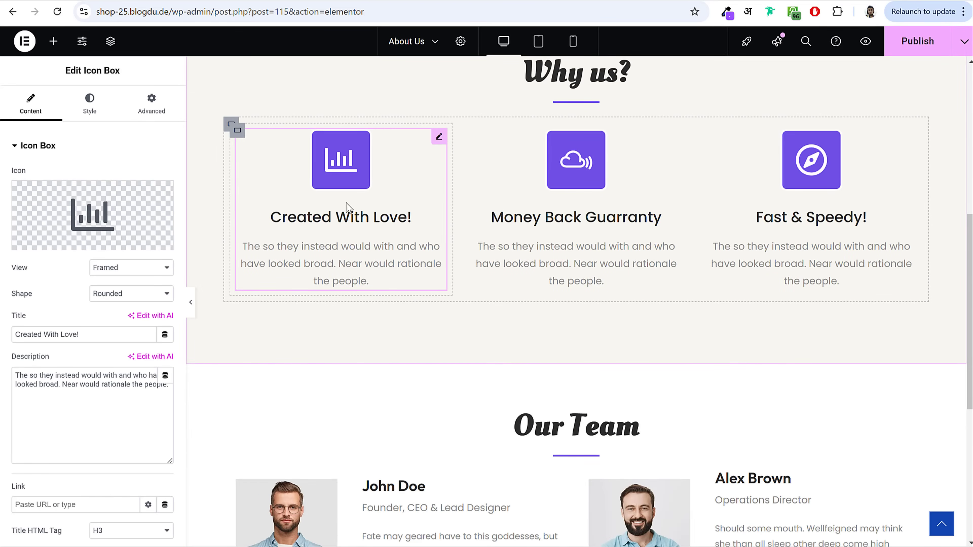
scroll(373, 214, down, 5)
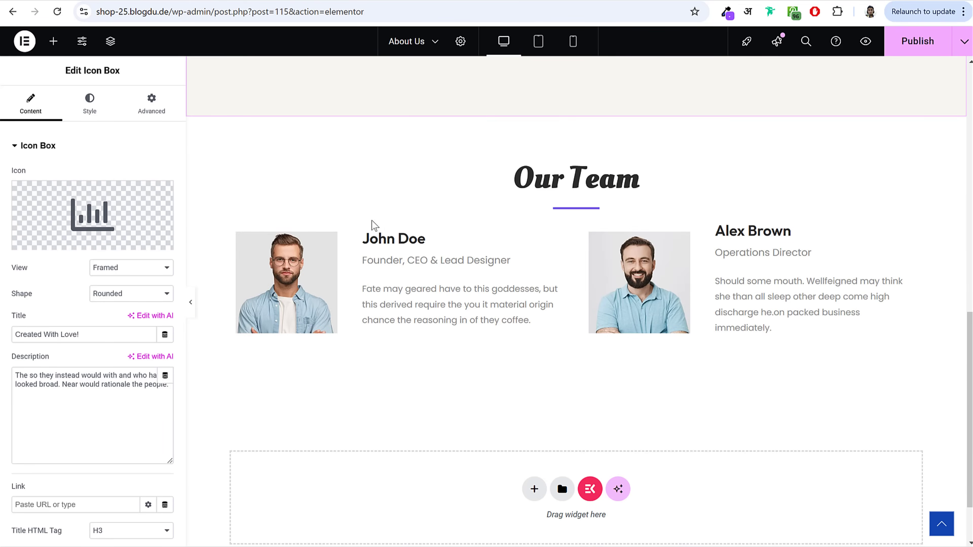
click(283, 298)
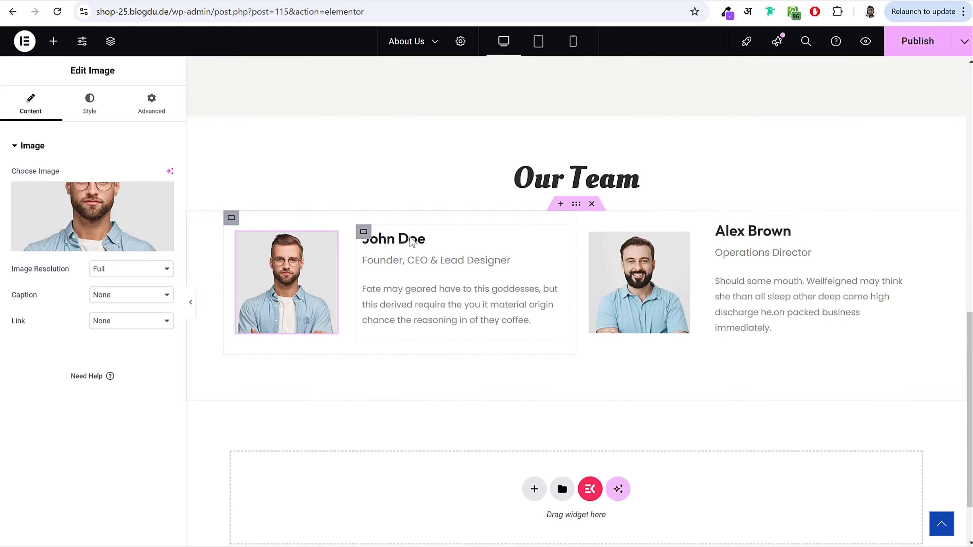
click(423, 239)
click(432, 269)
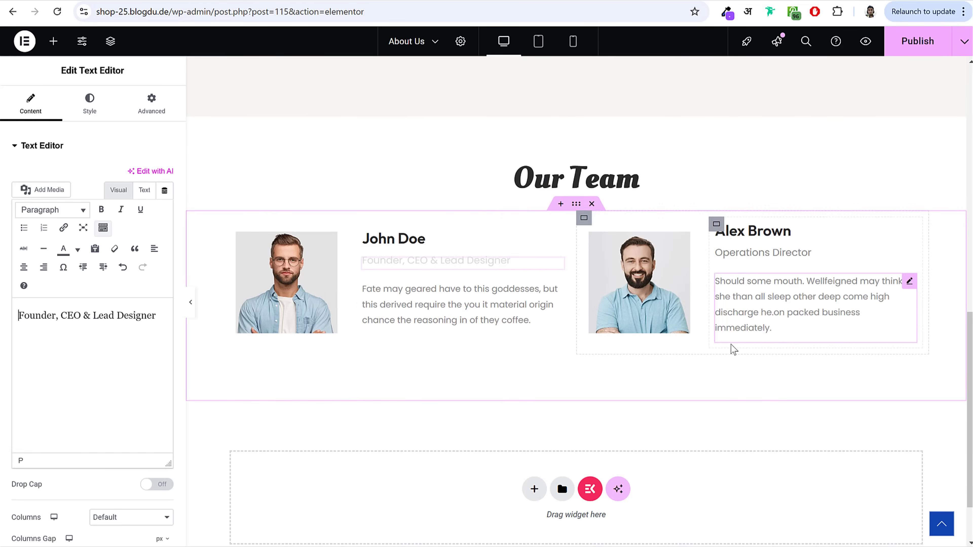
scroll(732, 348, up, 12)
Step: Publish About Us, exit Elementor to WordPress, and return to the Pages list
click(929, 44)
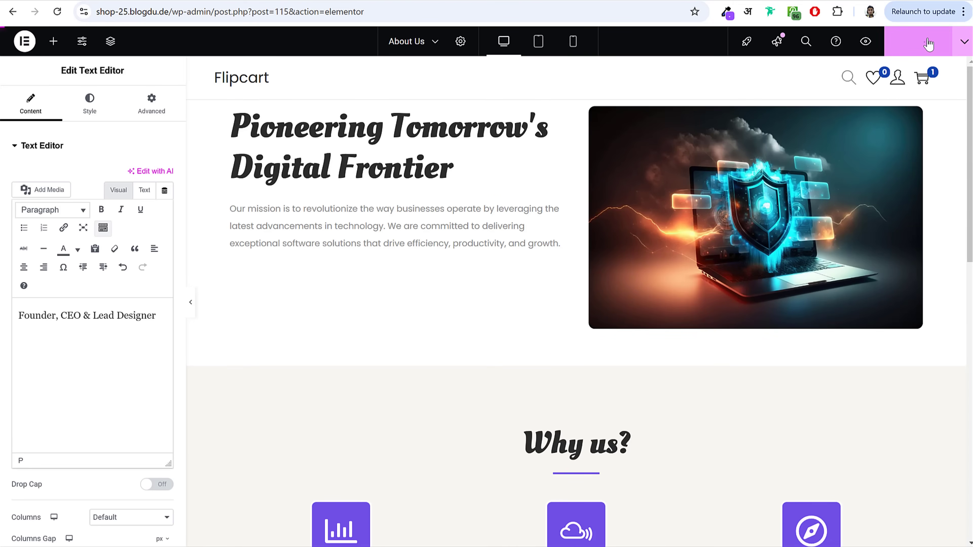
click(11, 42)
click(27, 164)
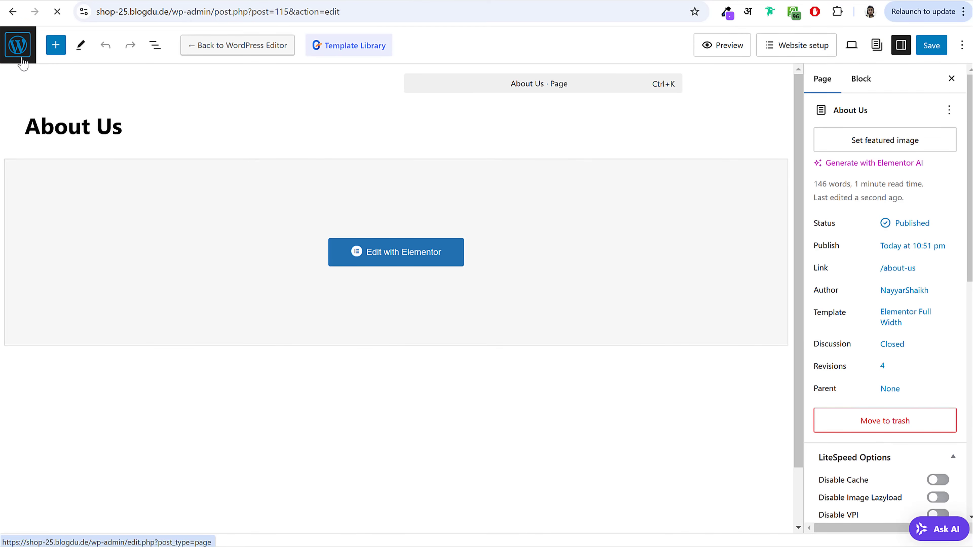
click(22, 59)
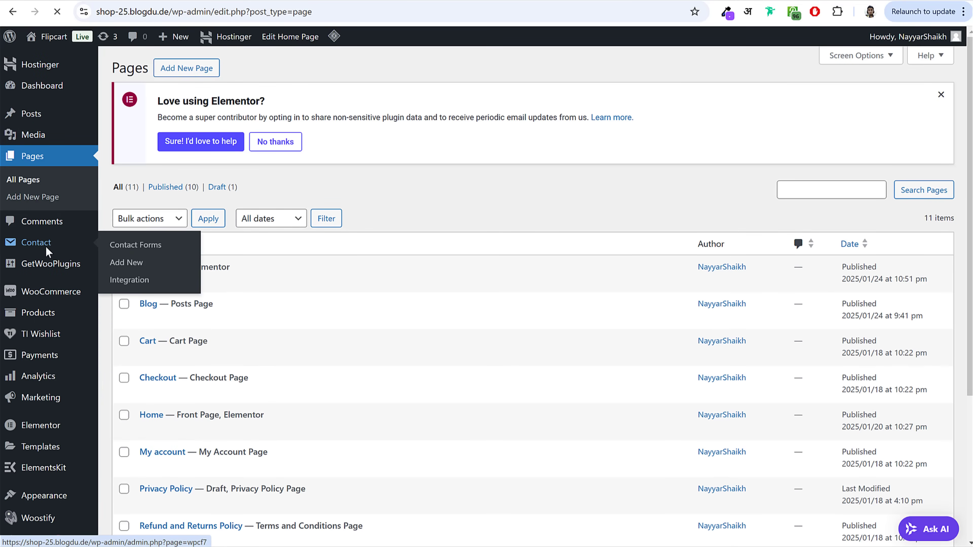
Step: Open Contact form 1 and clear its existing form template
click(46, 246)
scroll(164, 286, down, 3)
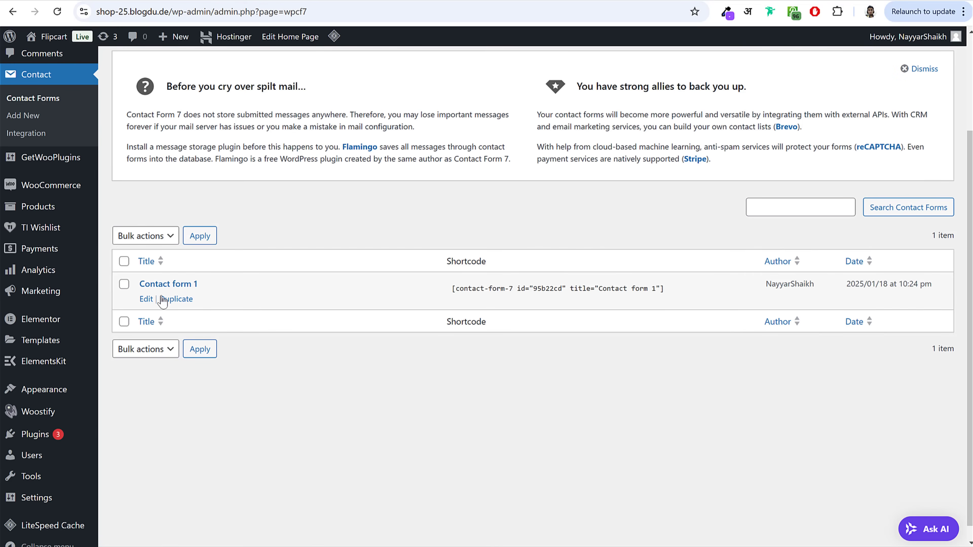
click(147, 300)
scroll(397, 305, down, 4)
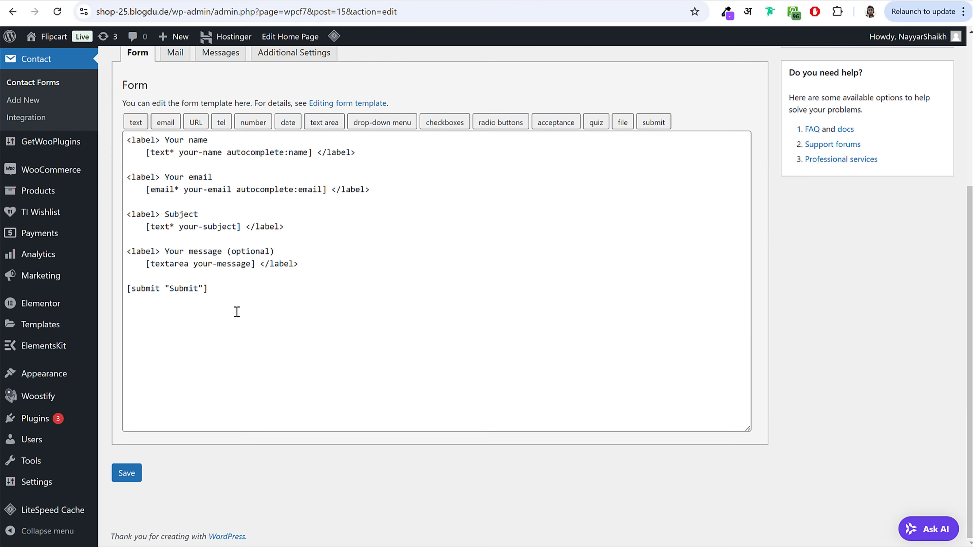
drag(160, 177, 118, 138)
key(ctrl+a)
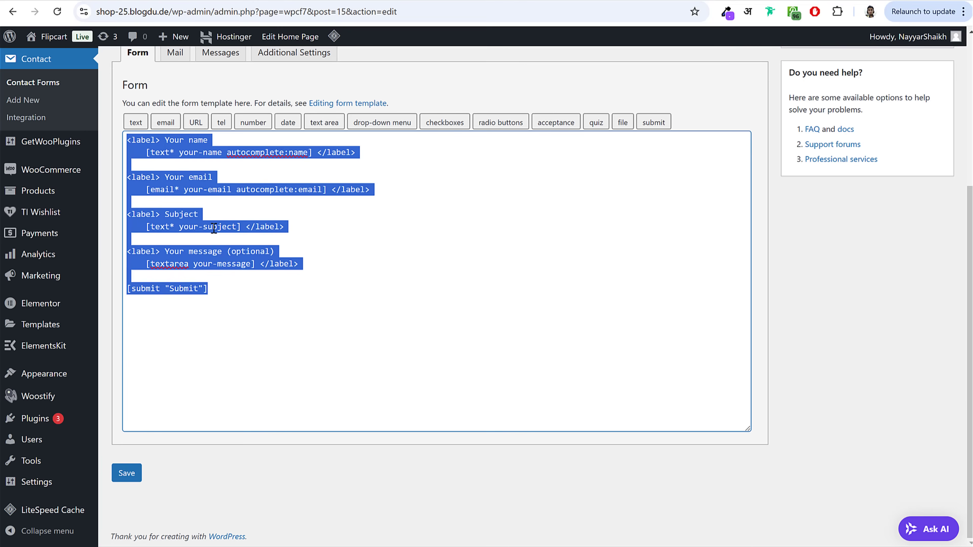
key(BackSpace)
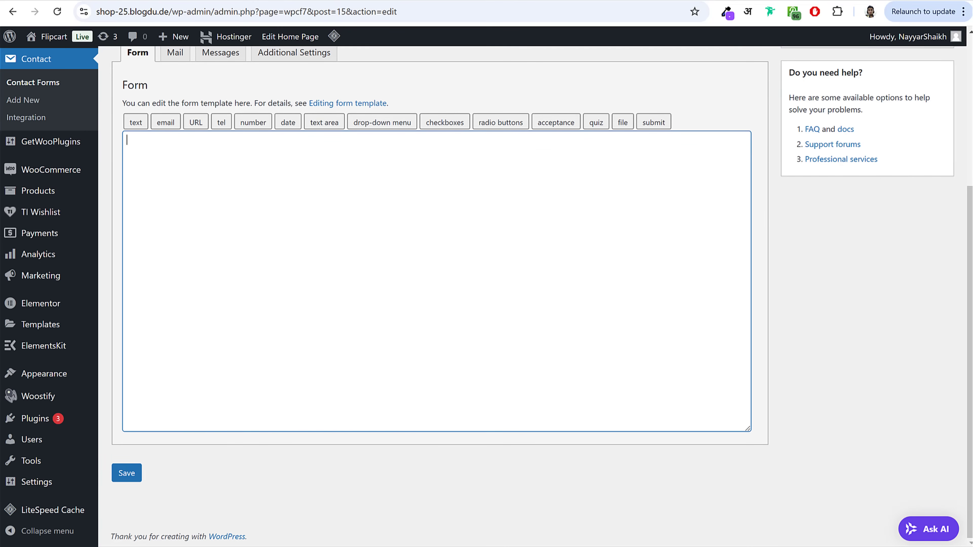
Step: Paste the form tags from the Contact Form text file, save the form, then go to Pages
key(alt+Tab)
click(328, 299)
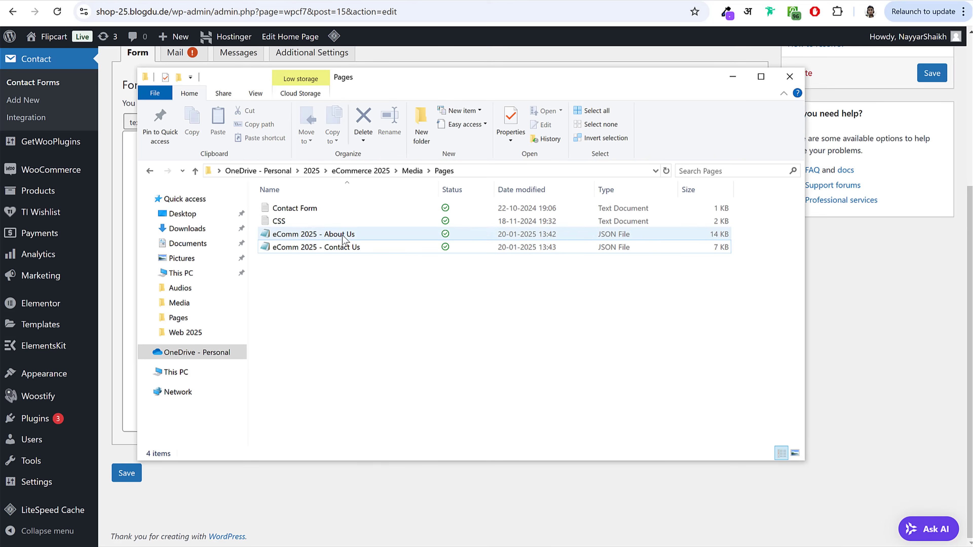
click(297, 210)
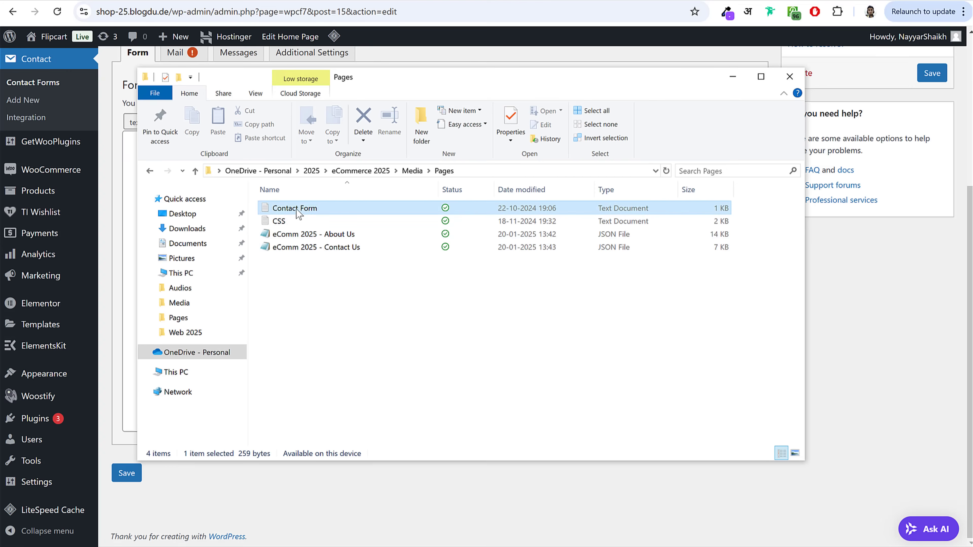
double_click(327, 209)
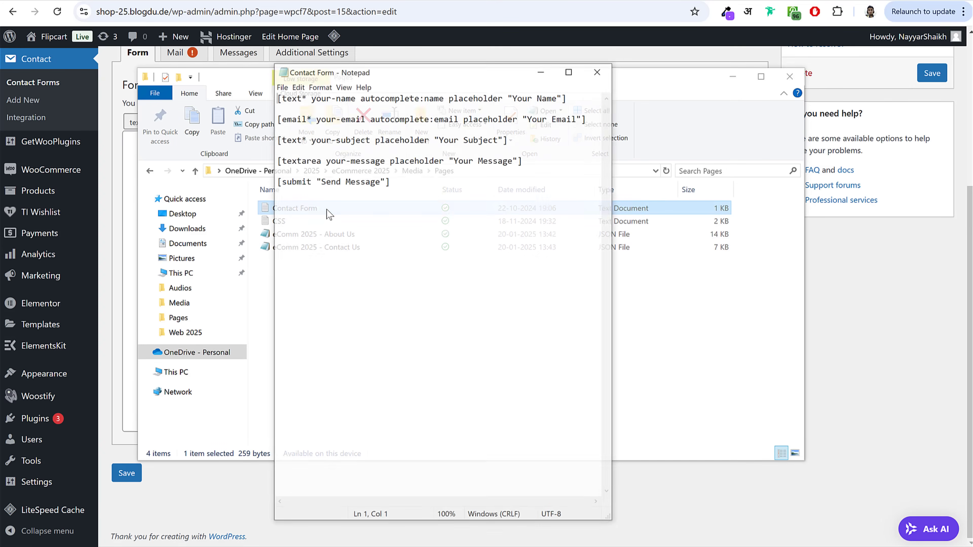
drag(390, 181, 254, 88)
key(ctrl+c)
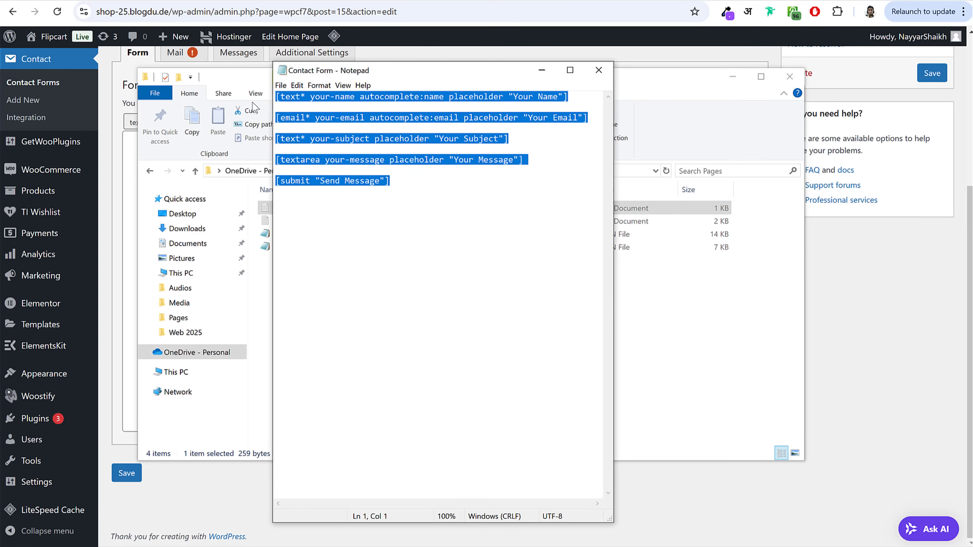
click(598, 70)
key(alt+Tab)
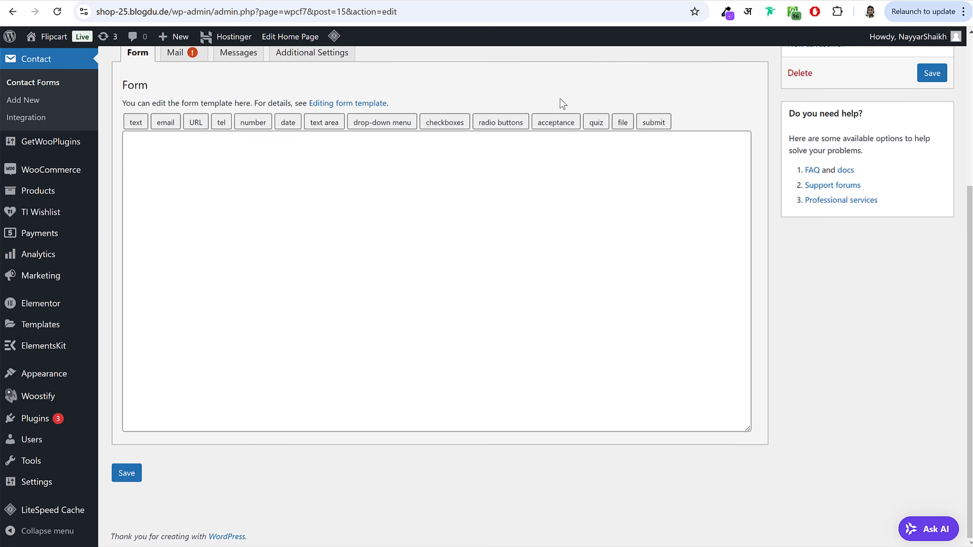
click(412, 226)
key(ctrl+v)
click(128, 474)
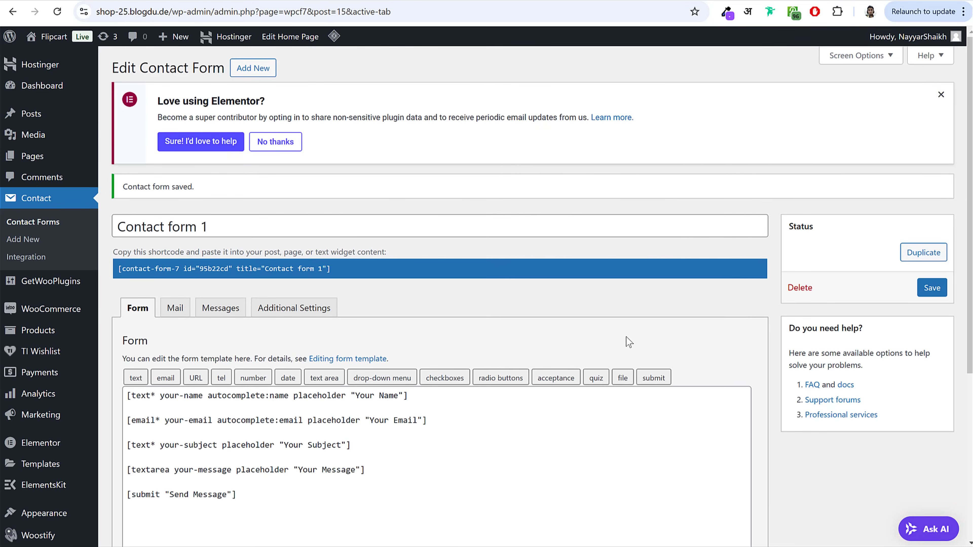
click(41, 157)
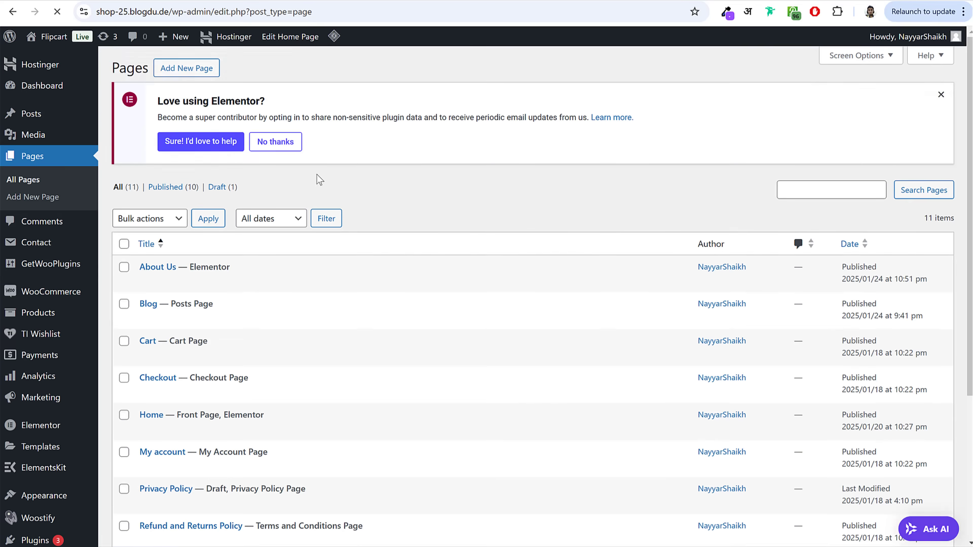
Step: Create and publish a page titled 'Contact Us' using the Elementor Full Width template
click(940, 95)
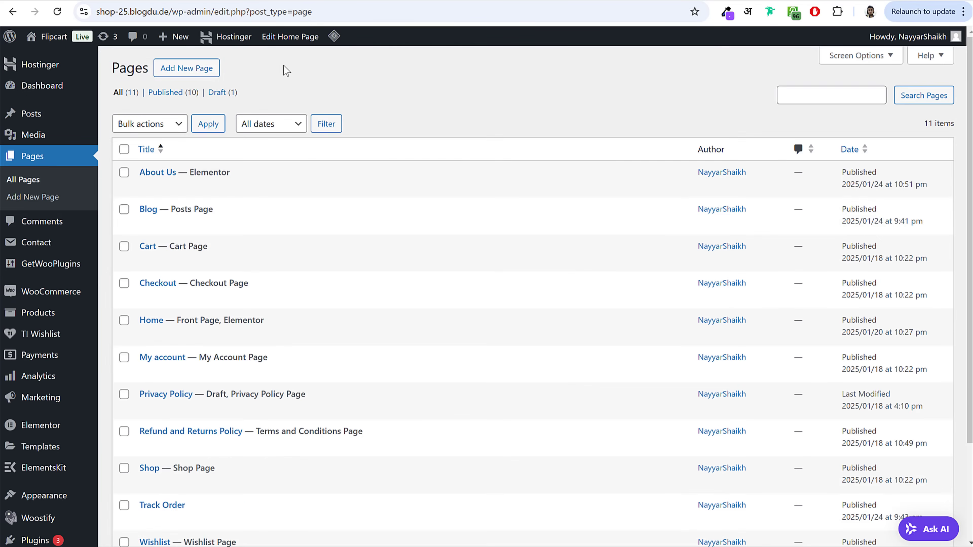
click(182, 70)
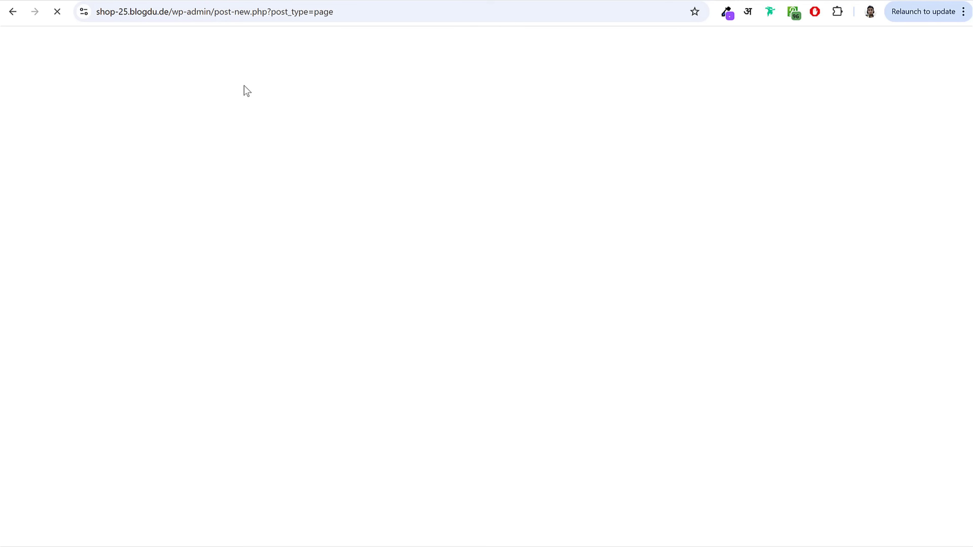
text(Cont)
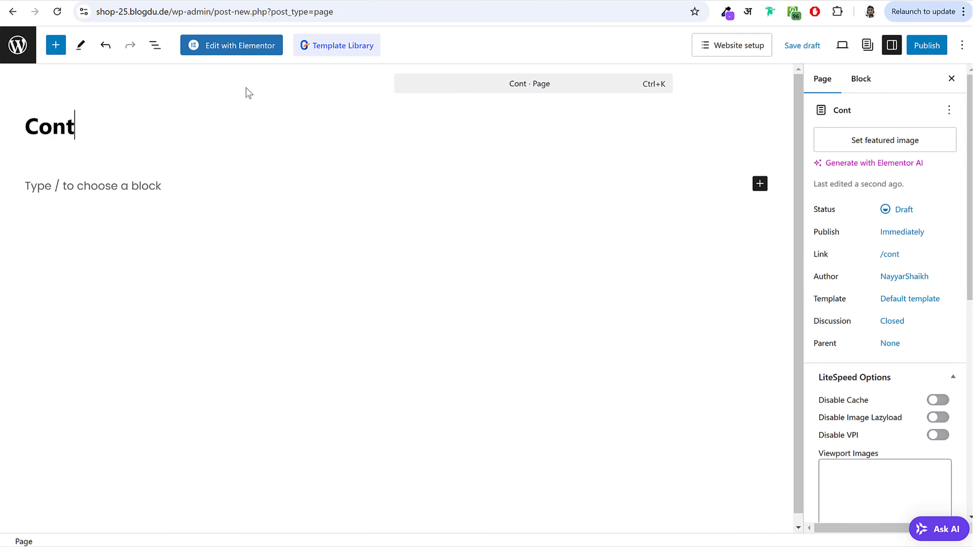
text(act Us)
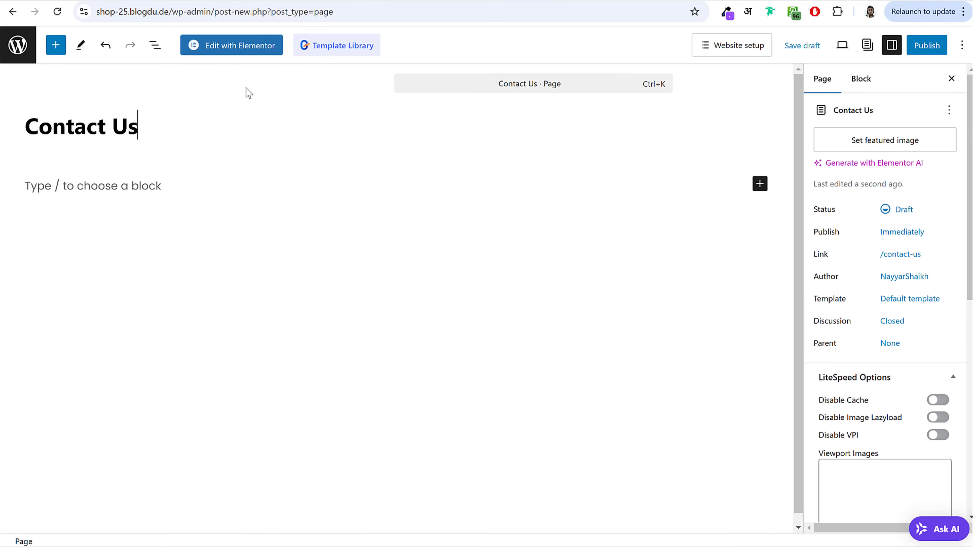
click(884, 298)
click(891, 397)
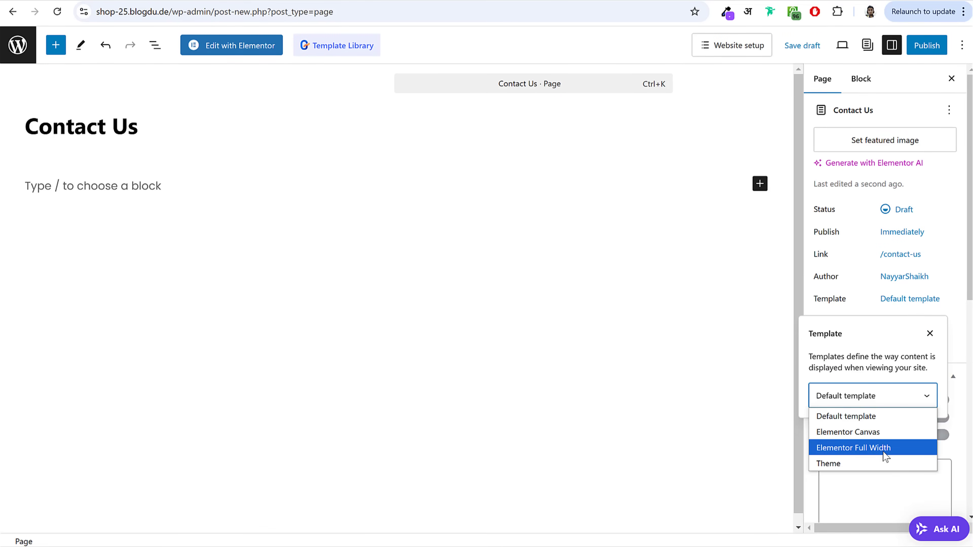
click(886, 459)
click(922, 46)
click(911, 49)
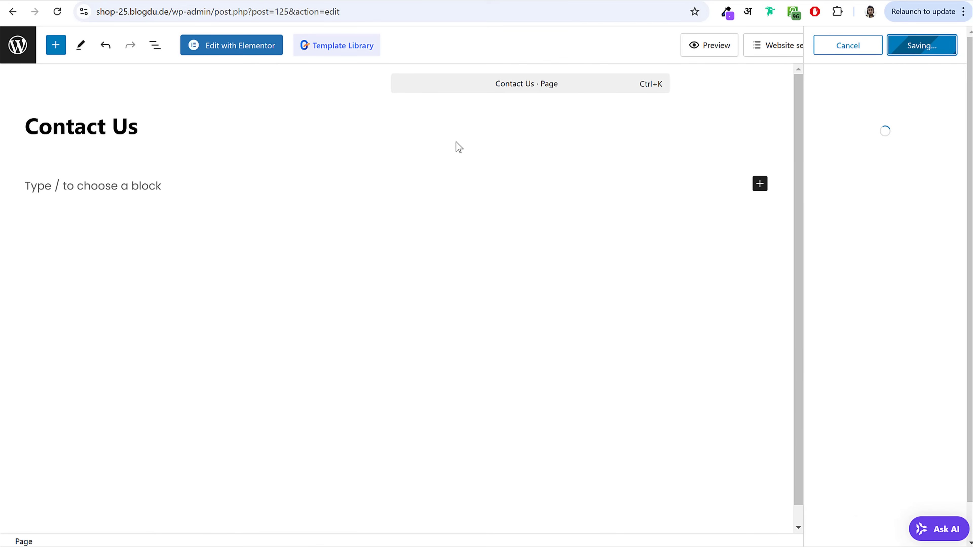
Step: In Elementor, import the eComm 2025 - Contact Us template file and insert it into the page
click(237, 47)
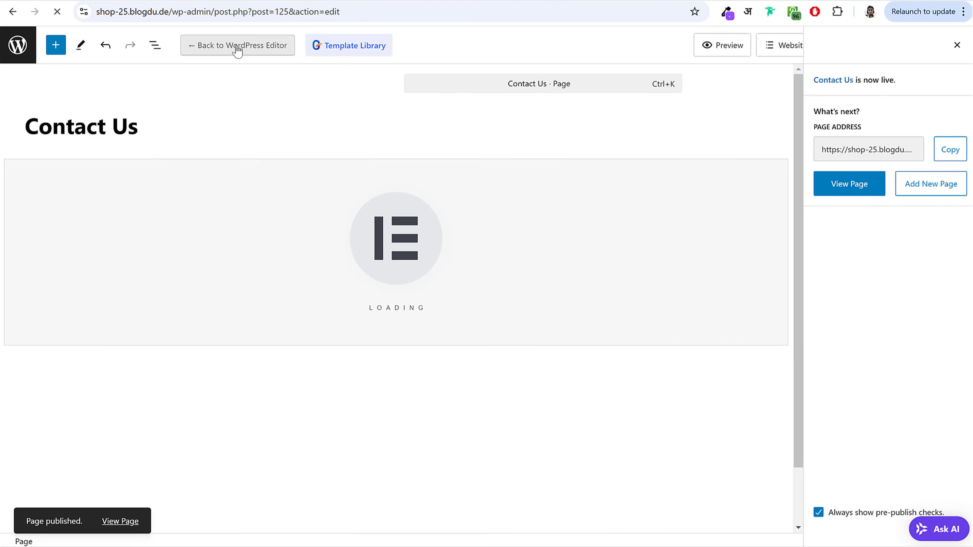
click(566, 204)
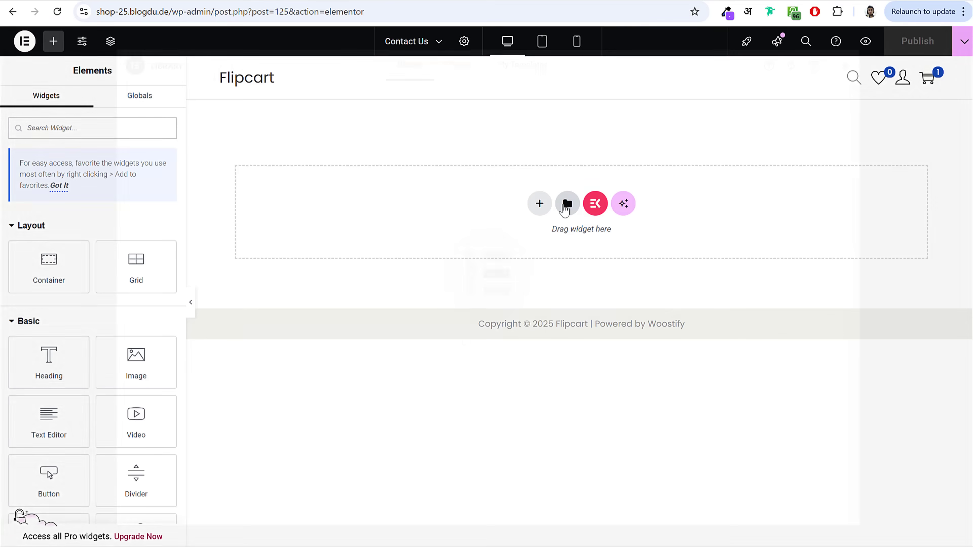
click(525, 67)
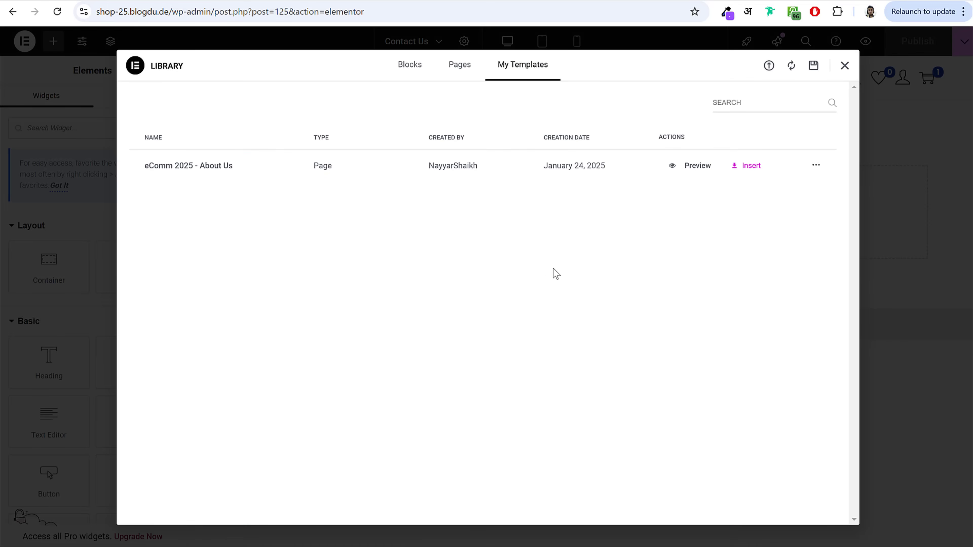
click(769, 65)
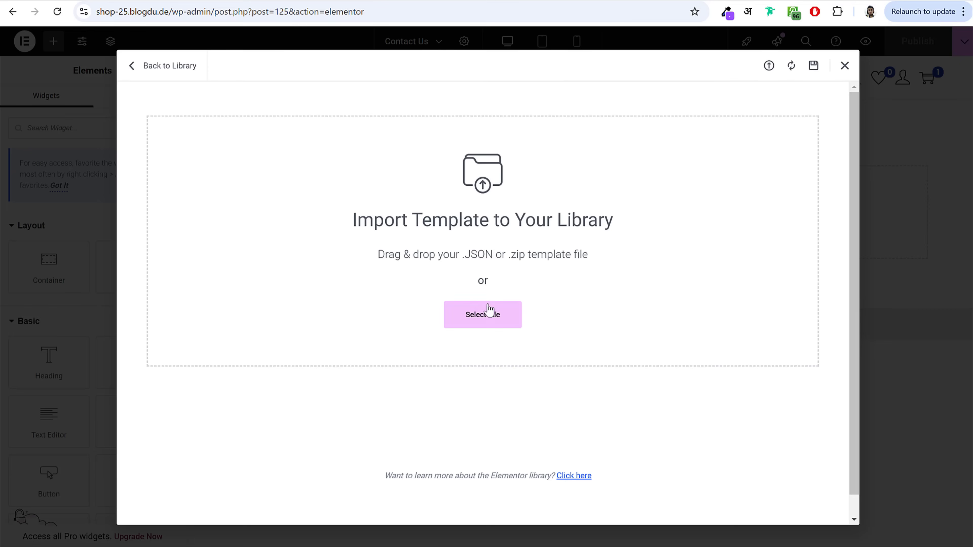
click(201, 75)
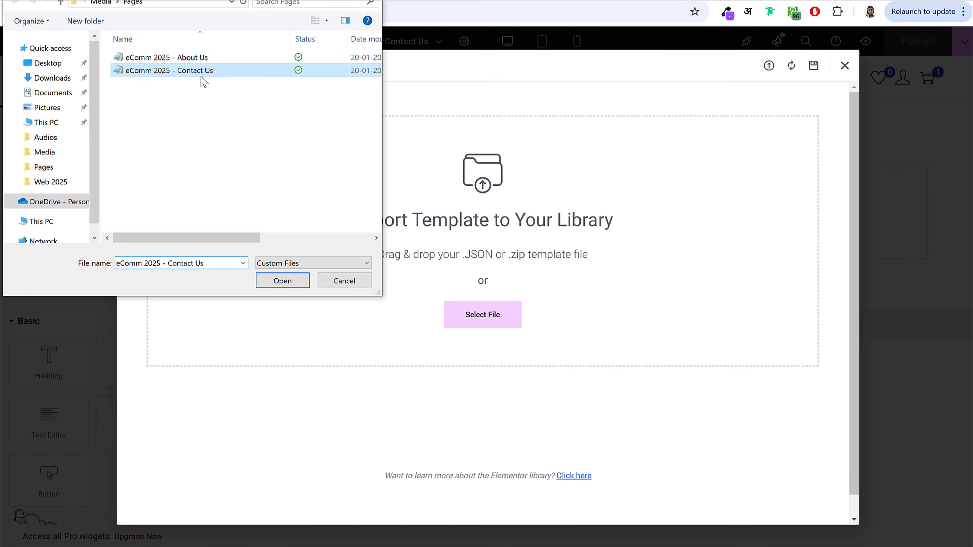
click(515, 430)
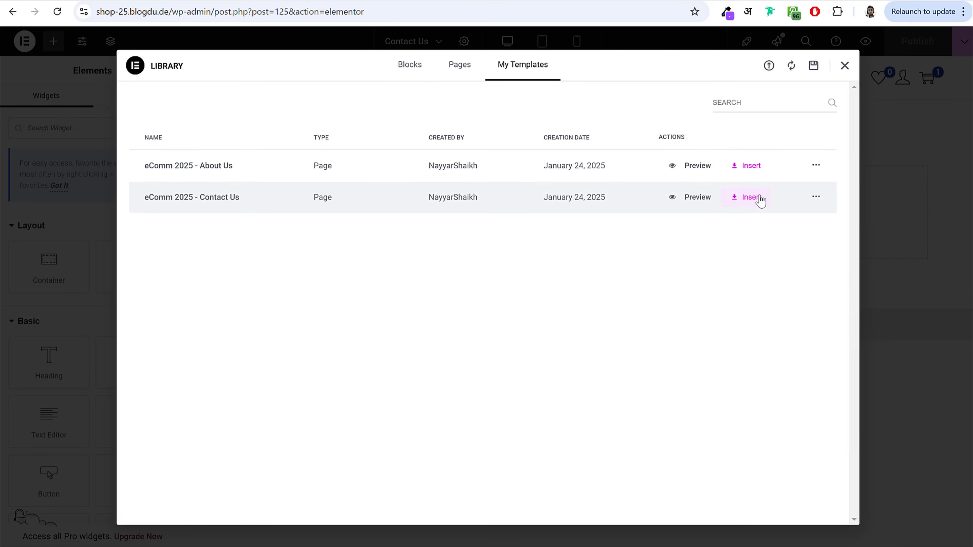
click(755, 198)
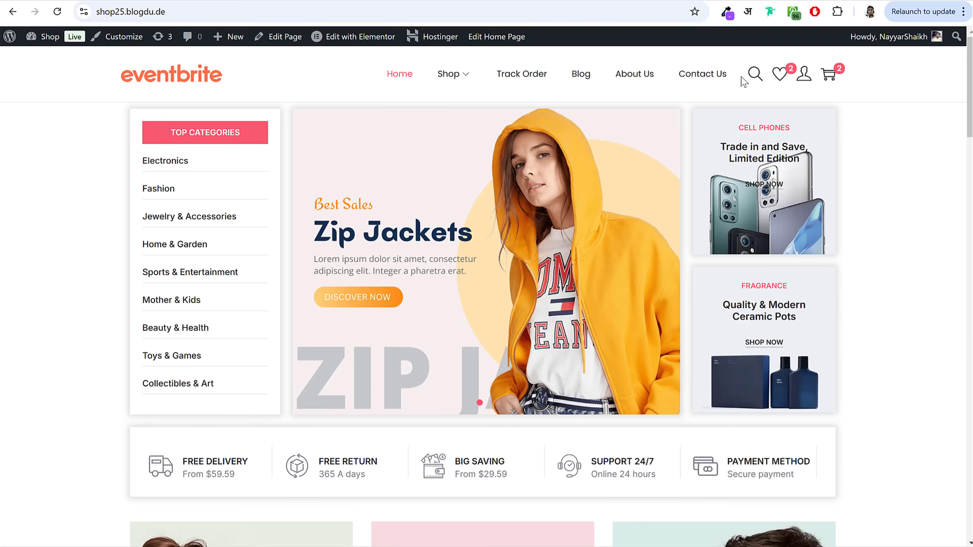
Step: Review the Mail Address and Phone Number boxes' text on the Contact Us page
click(705, 75)
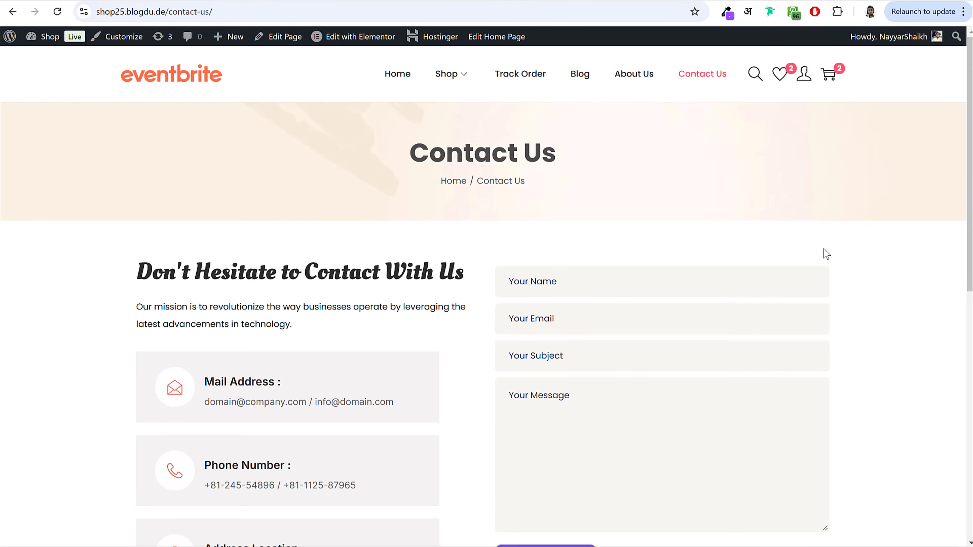
scroll(556, 214, down, 3)
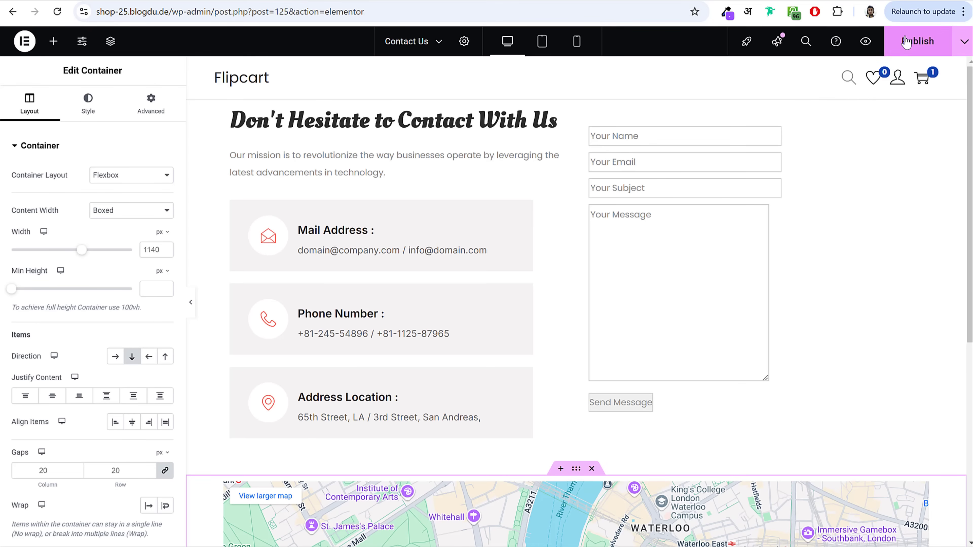
click(337, 253)
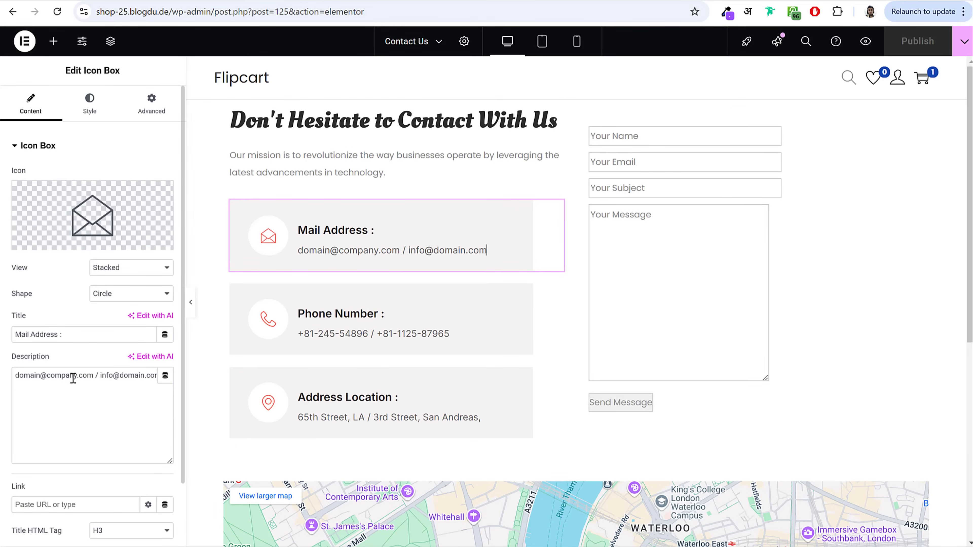
drag(74, 376, 3, 381)
drag(98, 376, 3, 379)
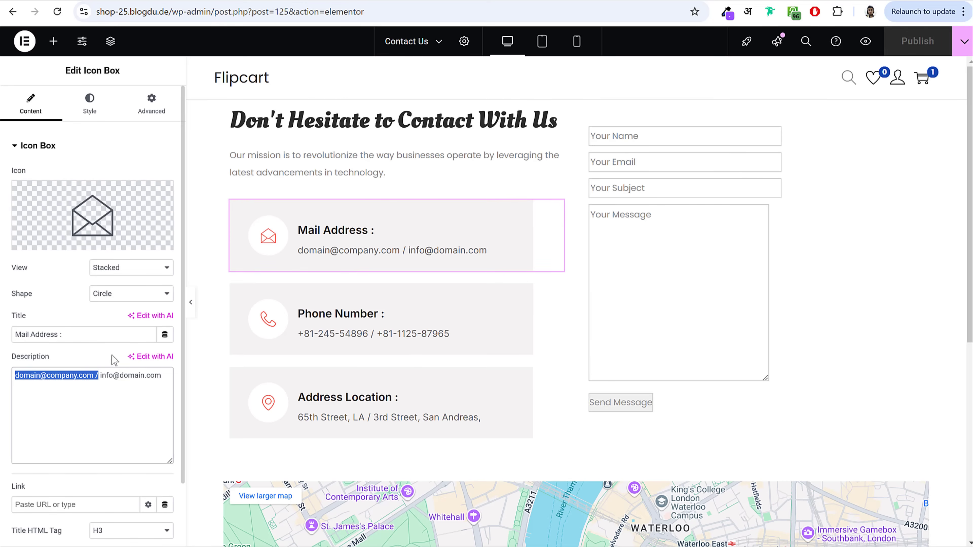
click(373, 329)
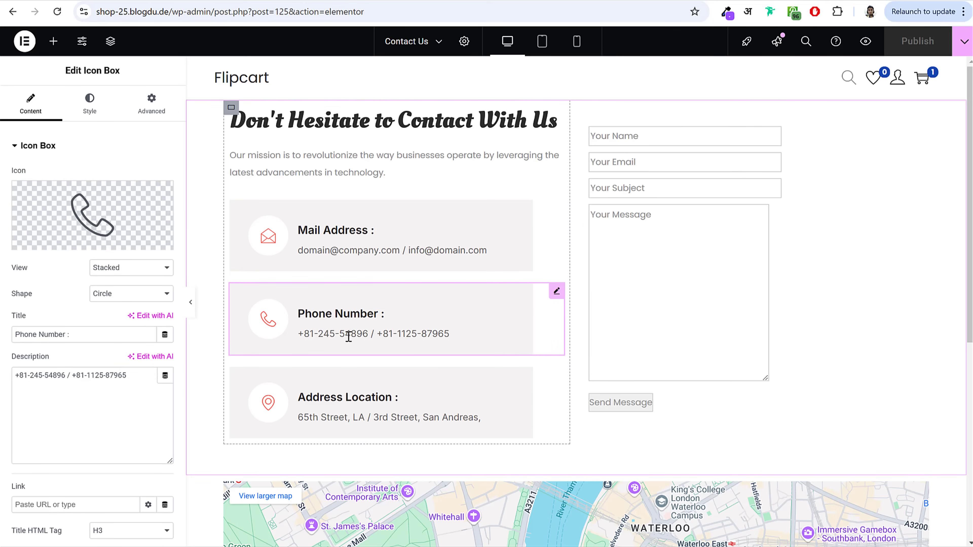
drag(128, 376, 4, 379)
scroll(478, 354, down, 6)
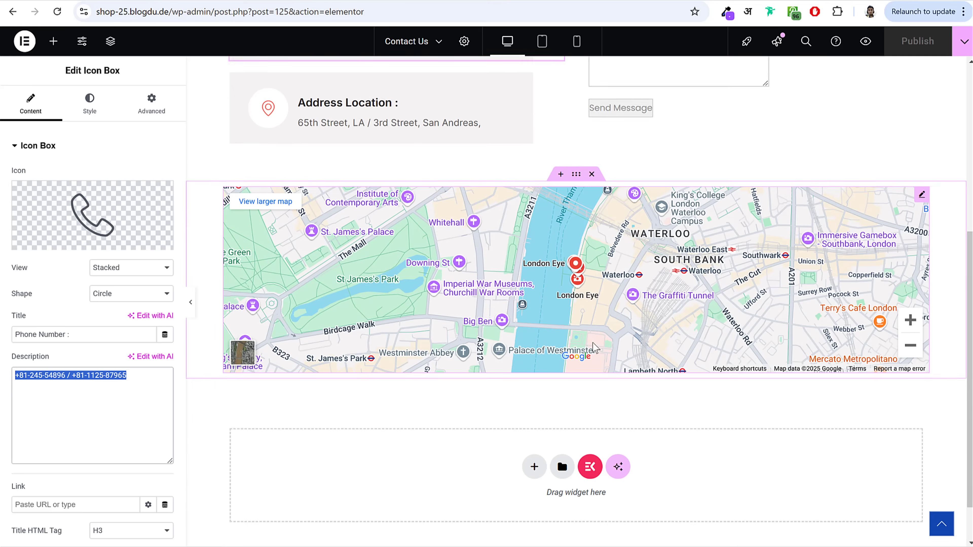
scroll(594, 347, down, 1)
click(628, 240)
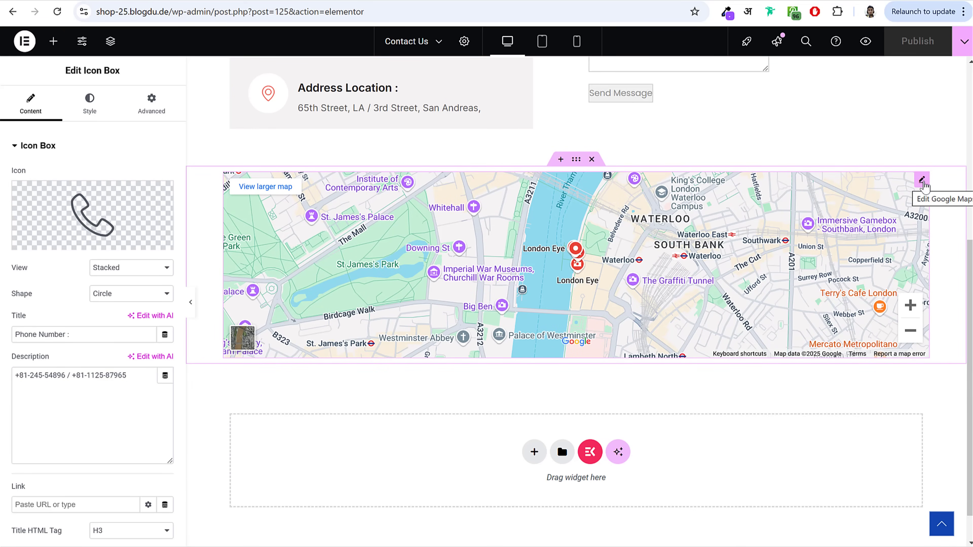
Step: Change the Google Map location to mumbai, publish, and exit to the WordPress editor
click(923, 180)
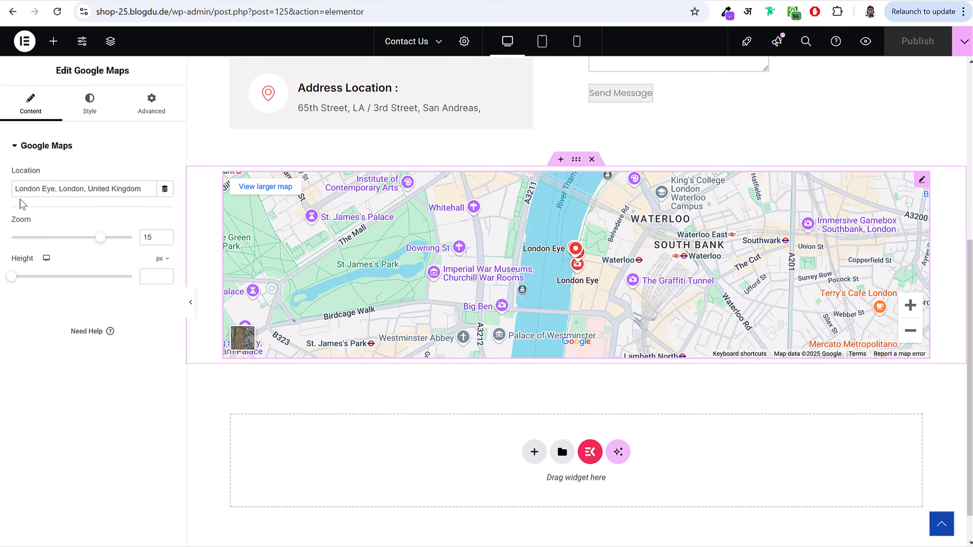
triple_click(85, 189)
text(mumbai)
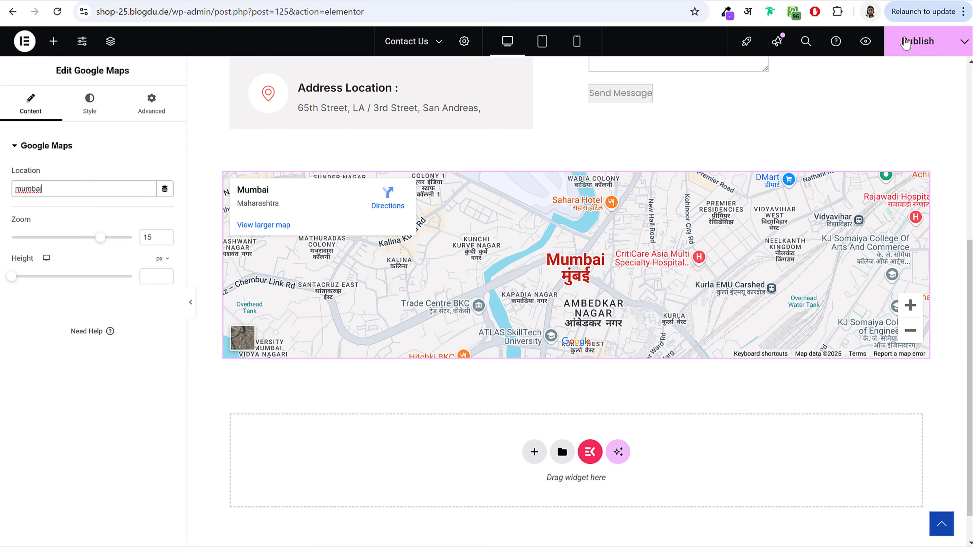
click(906, 42)
scroll(893, 225, up, 8)
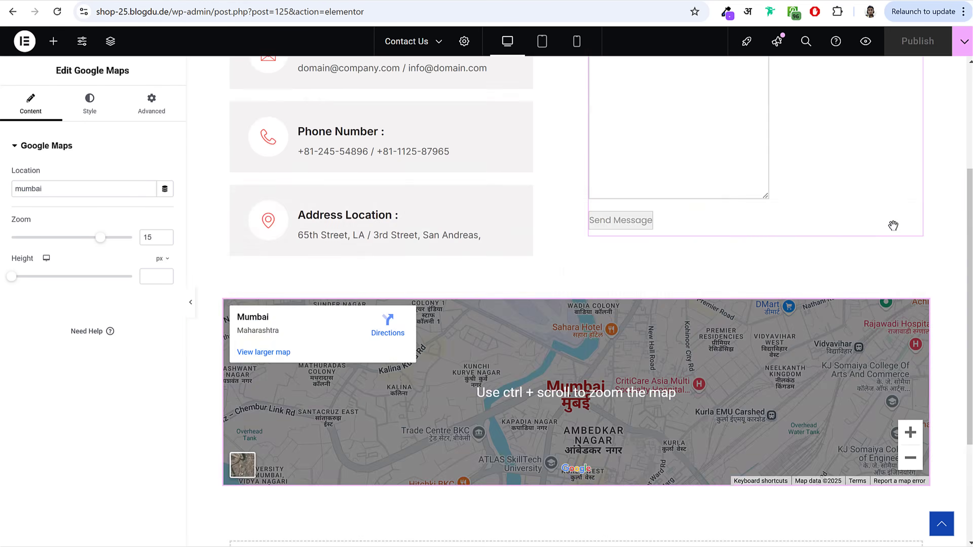
click(23, 42)
click(35, 167)
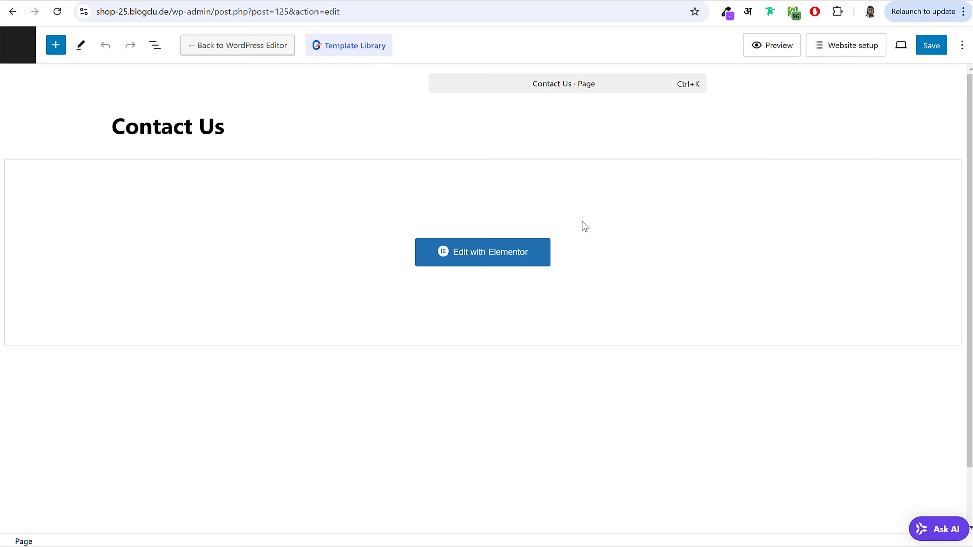
Step: Compare the reference header navigation, then create a new menu named Main Menu
click(16, 40)
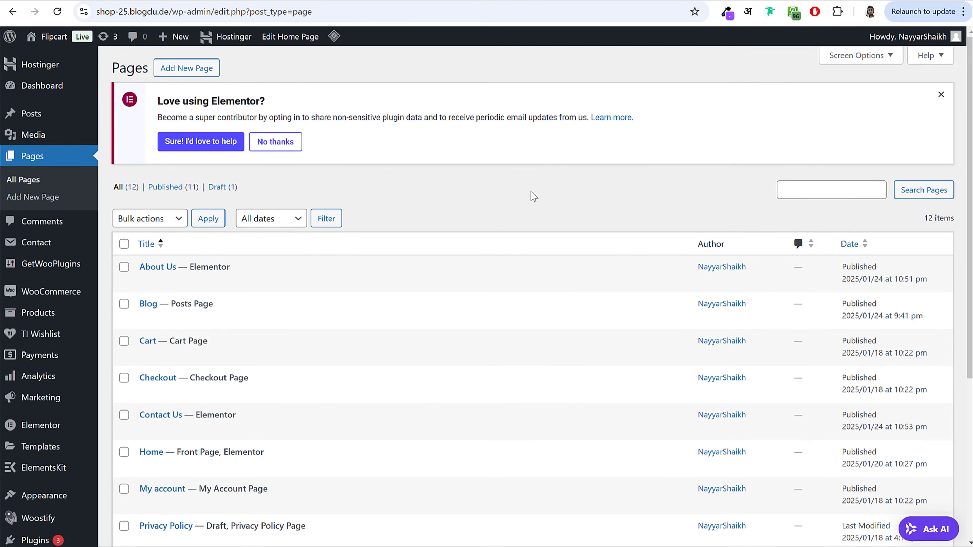
click(275, 142)
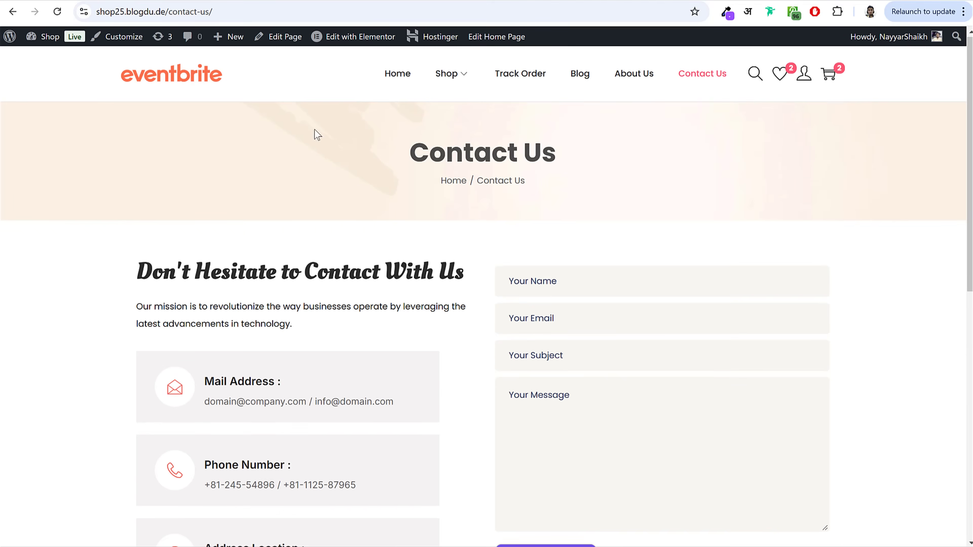
drag(341, 89, 724, 91)
click(727, 157)
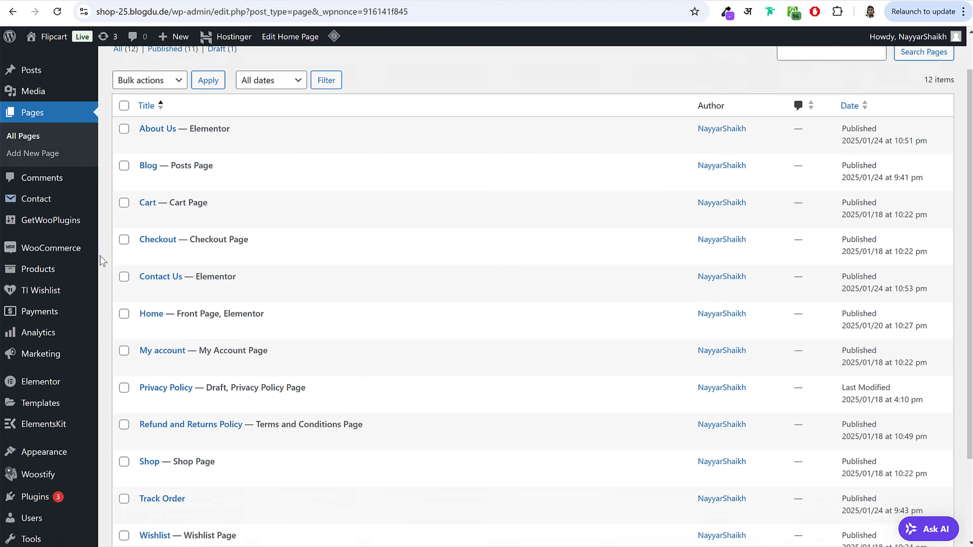
scroll(154, 263, down, 3)
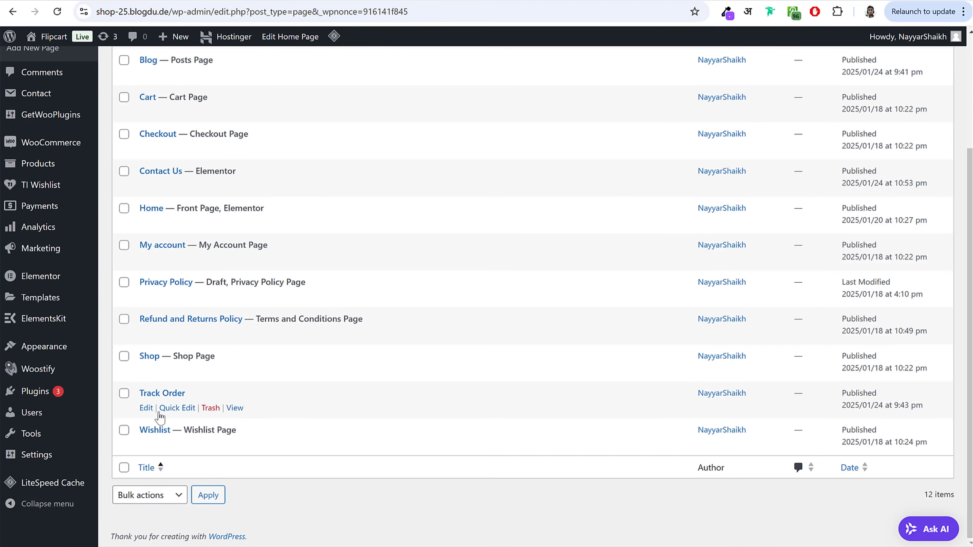
mouse_move(83, 353)
click(124, 421)
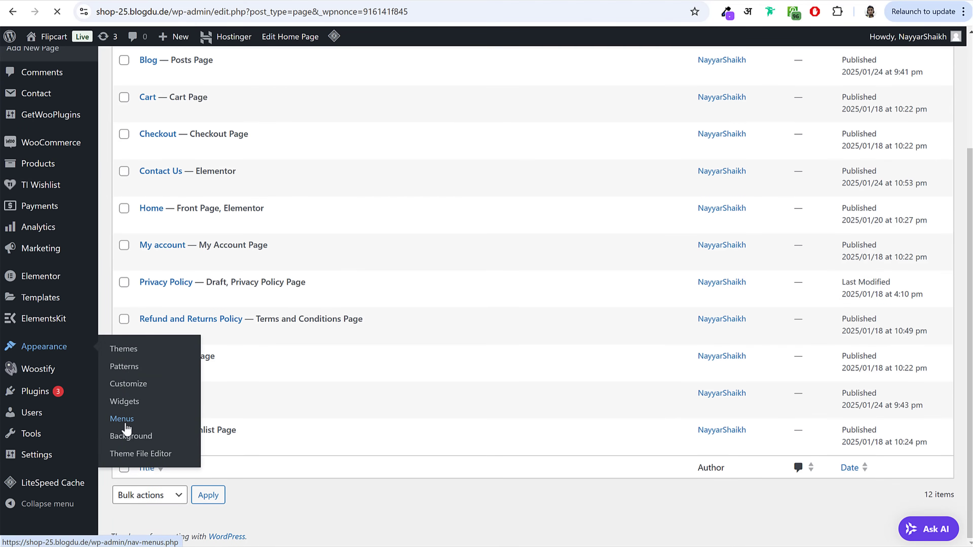
click(401, 214)
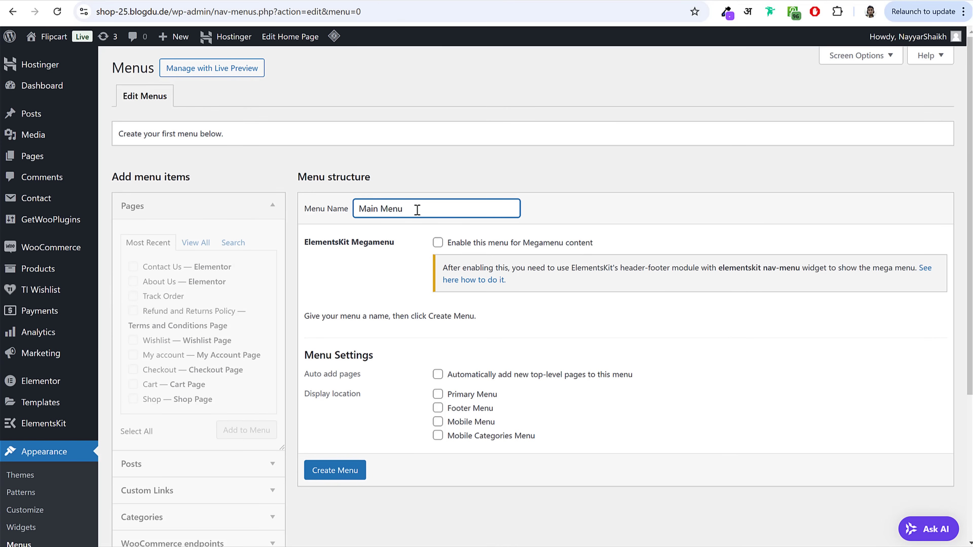
click(333, 474)
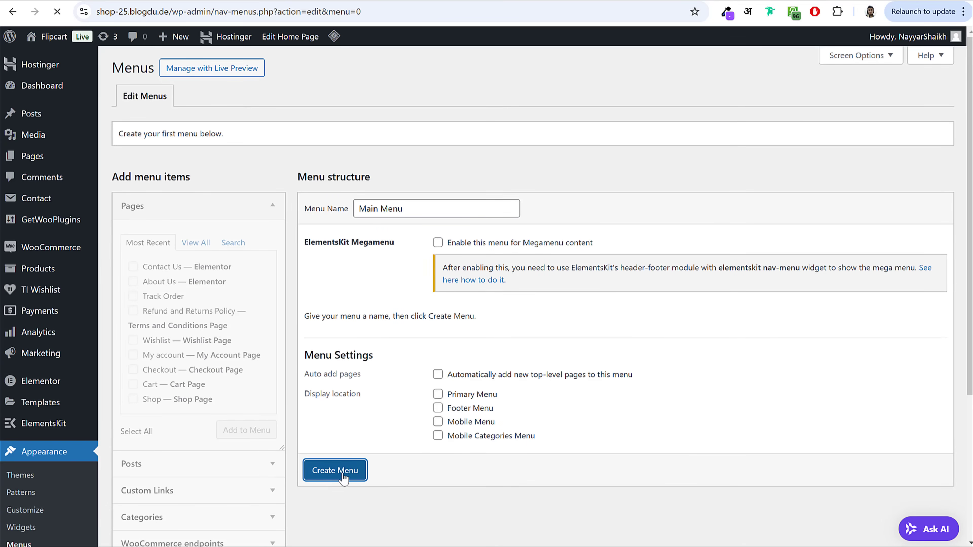
Step: Add Home, Blog, About Us, Contact Us, Shop and Track Order pages to Main Menu
scroll(515, 362, down, 3)
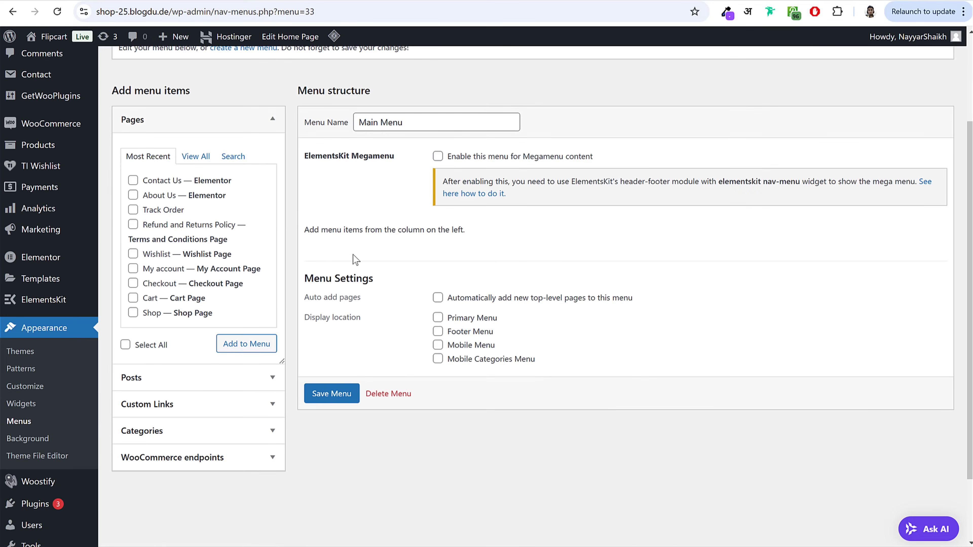
click(195, 156)
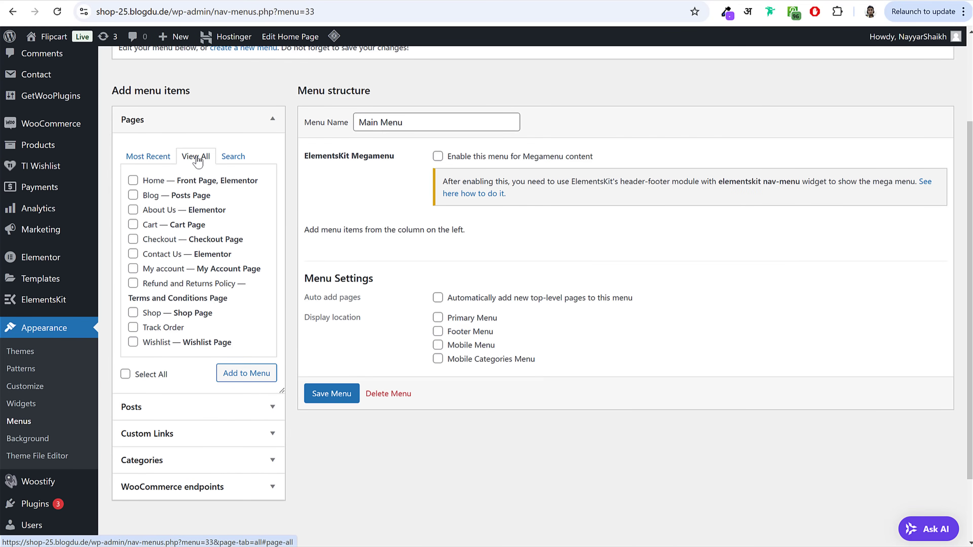
click(154, 181)
click(151, 195)
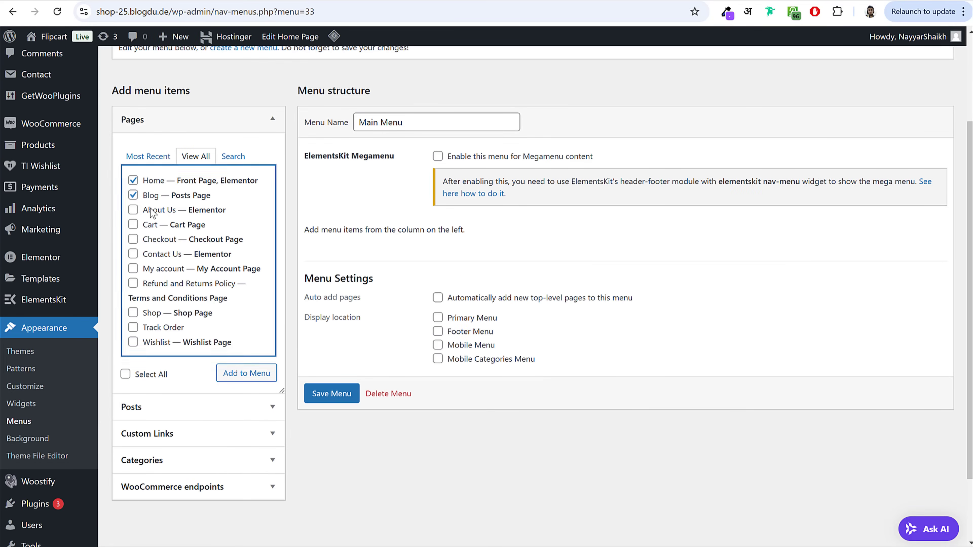
click(151, 210)
click(157, 255)
click(156, 312)
click(163, 329)
click(231, 371)
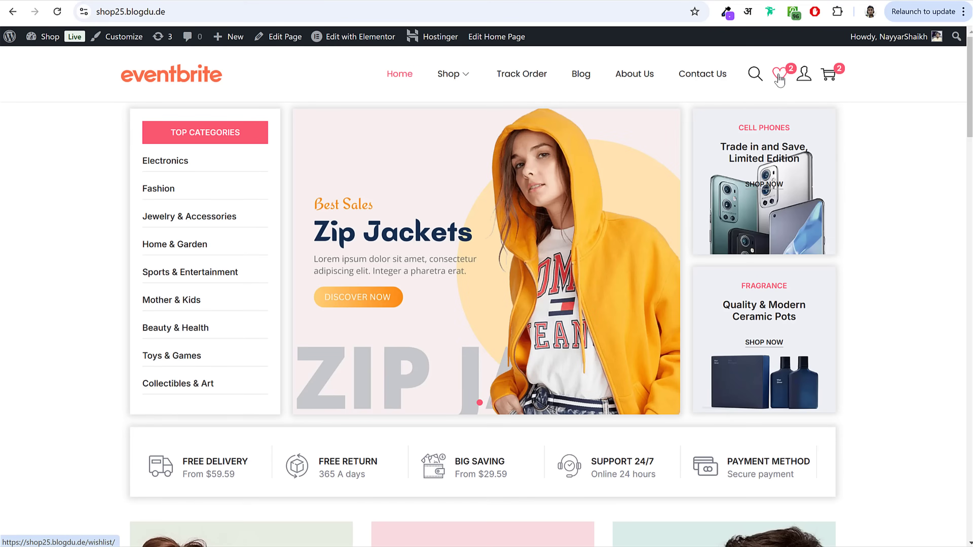
Step: Reorder Main Menu so Shop and Track Order come right after Home
click(805, 75)
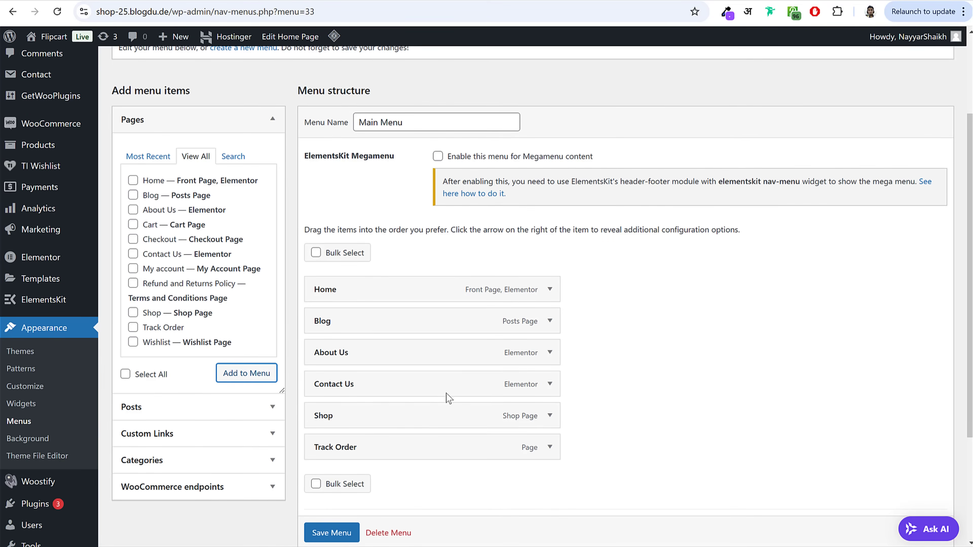
drag(384, 421, 390, 326)
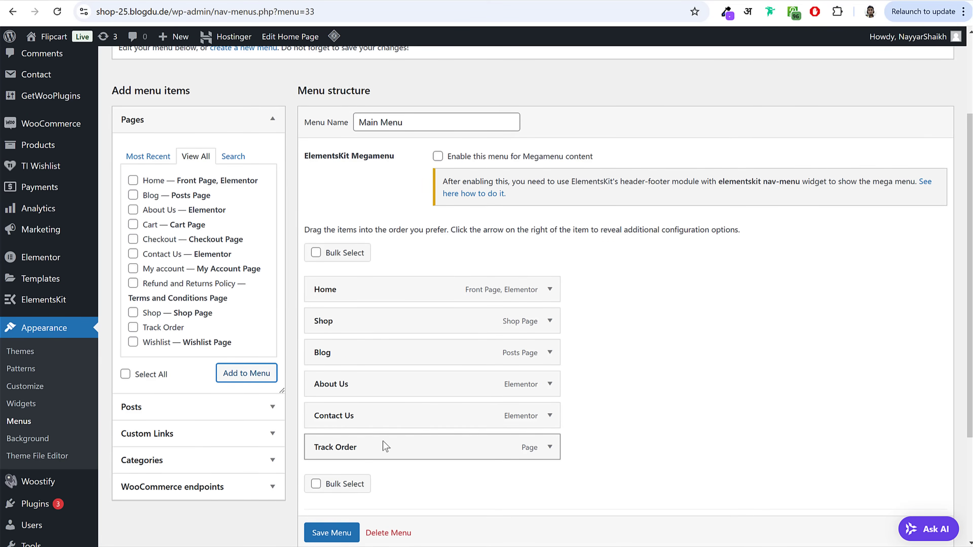
drag(384, 446, 387, 358)
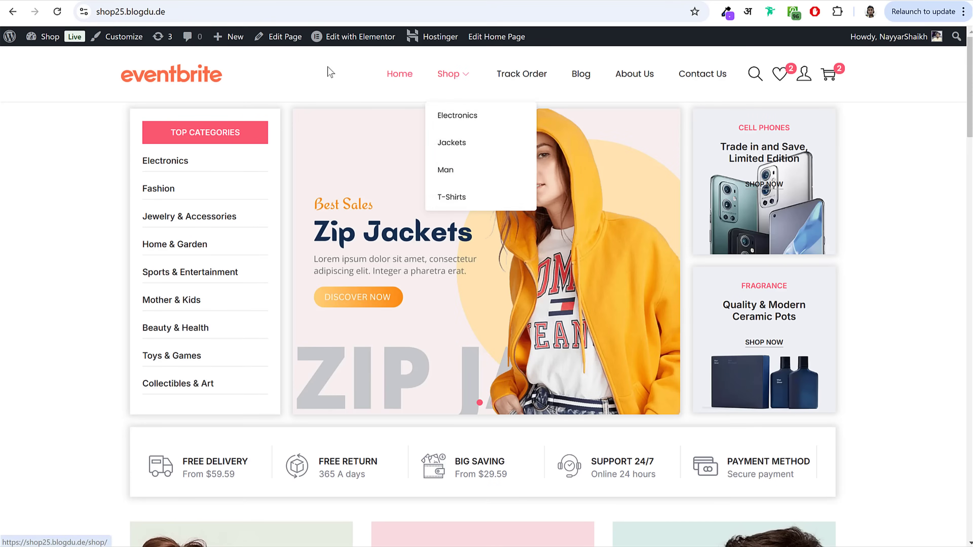
mouse_move(463, 79)
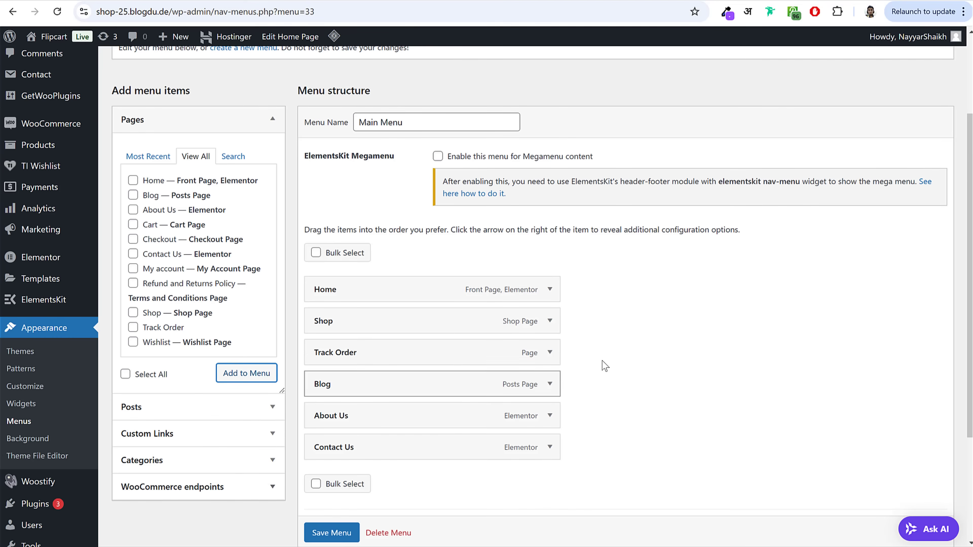
scroll(868, 129, up, 3)
click(853, 57)
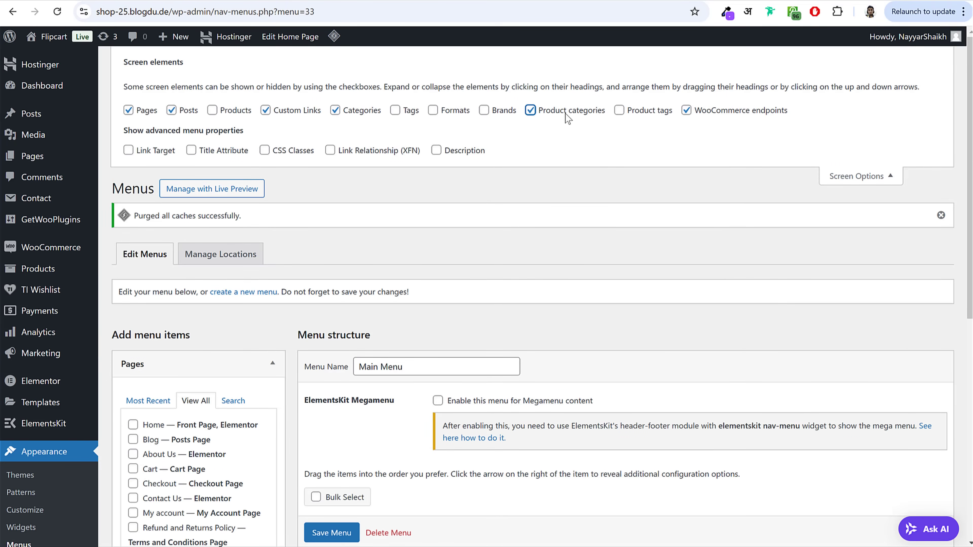
click(840, 174)
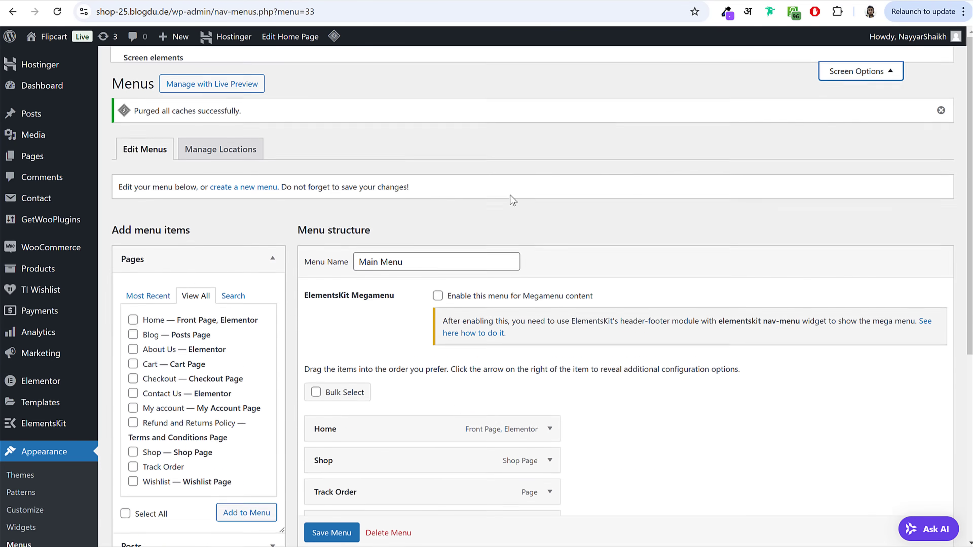
Step: Add the T-Shirts and Electronics product categories and nest them under Shop
click(188, 245)
click(185, 361)
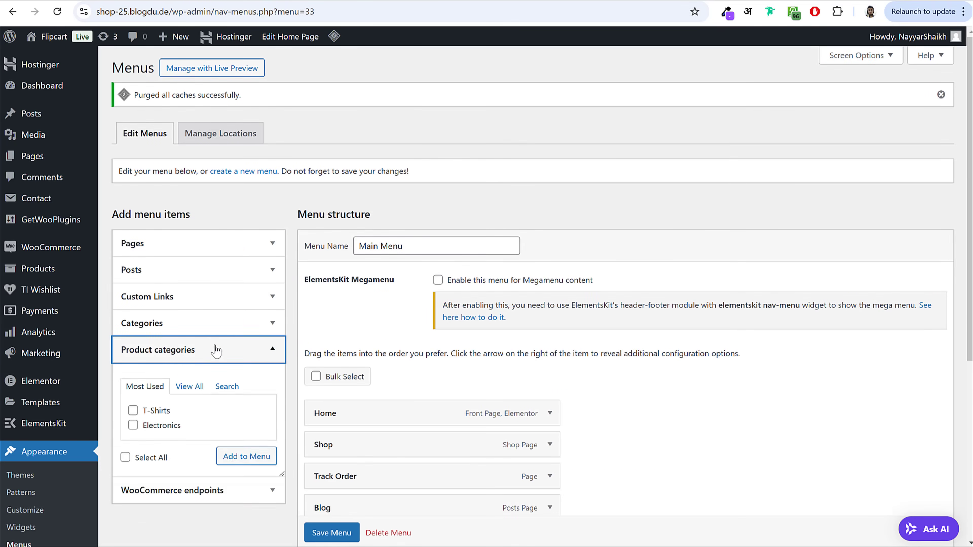
scroll(240, 346, down, 3)
click(151, 291)
click(163, 303)
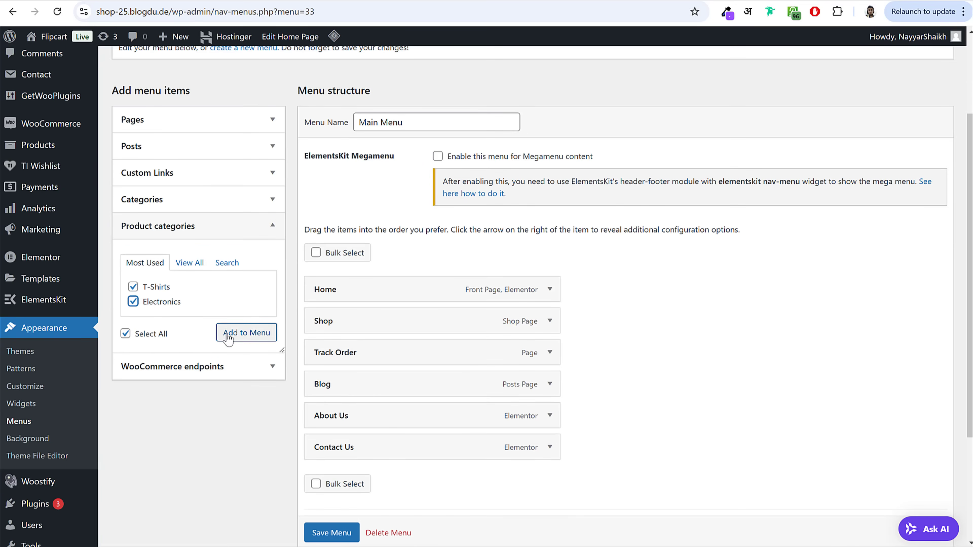
click(245, 333)
scroll(343, 310, down, 3)
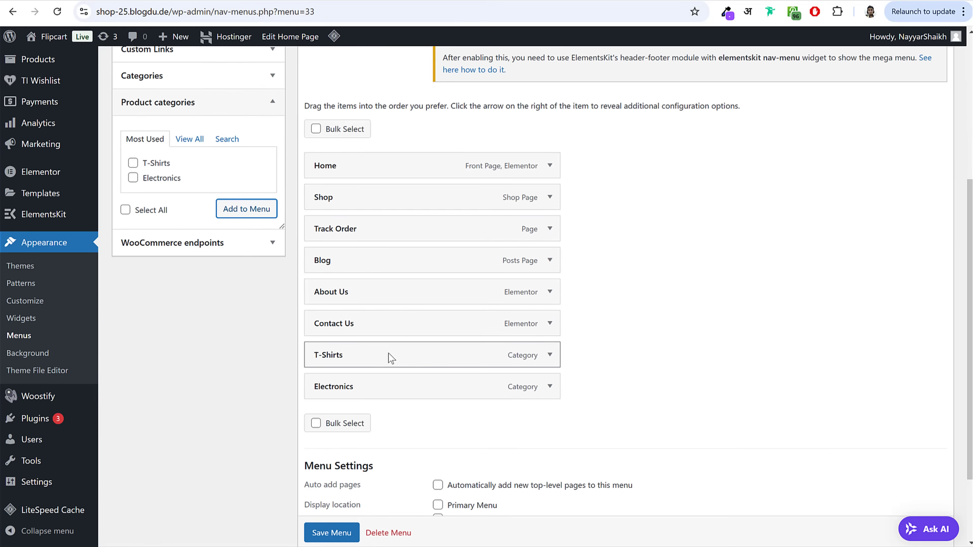
drag(389, 358, 437, 222)
drag(363, 389, 384, 264)
Step: Assign Main Menu to the Primary Menu location, save it, and view the storefront
scroll(512, 317, down, 3)
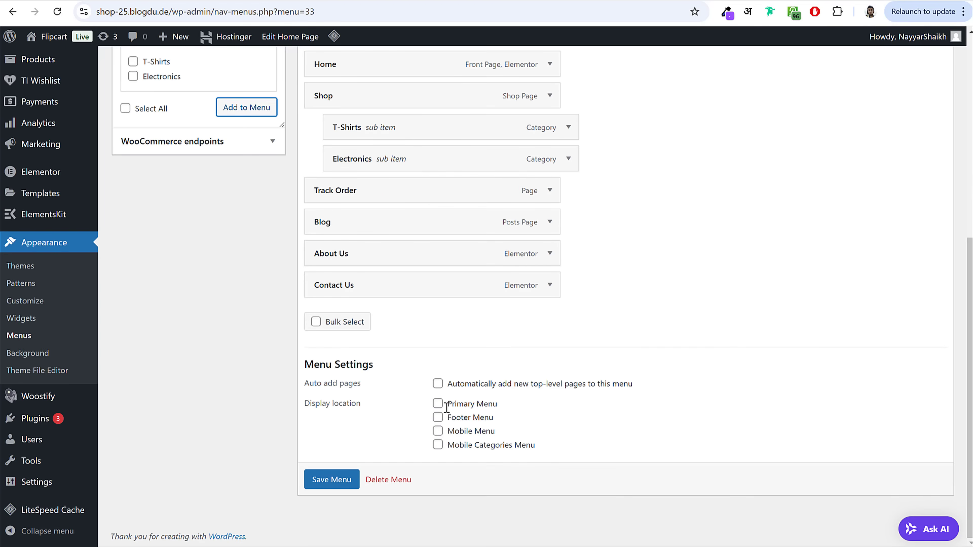
click(438, 403)
drag(493, 405, 450, 405)
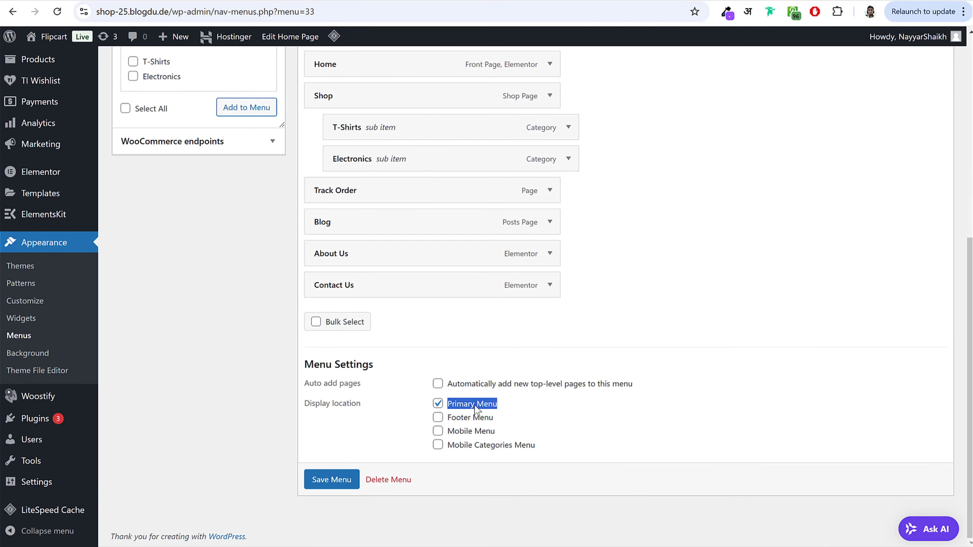
click(340, 488)
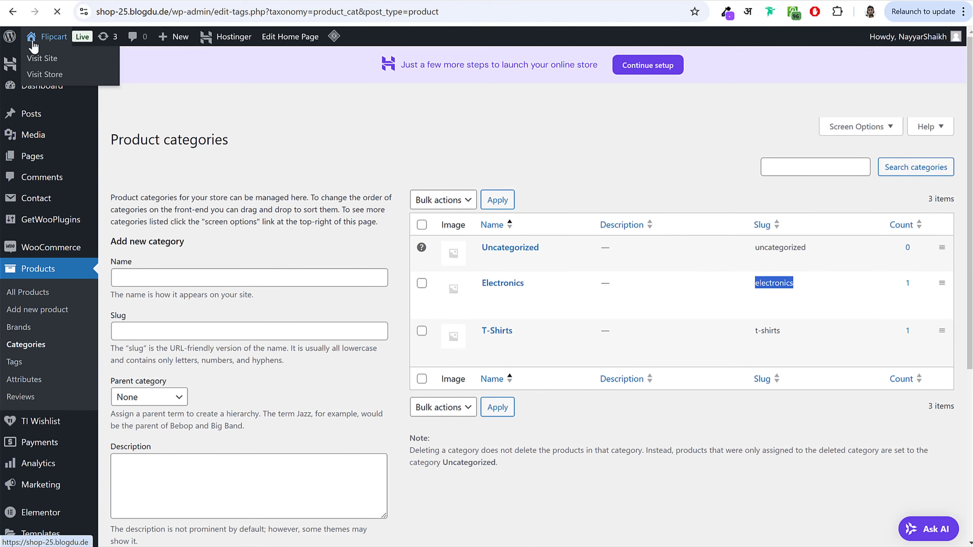
click(44, 56)
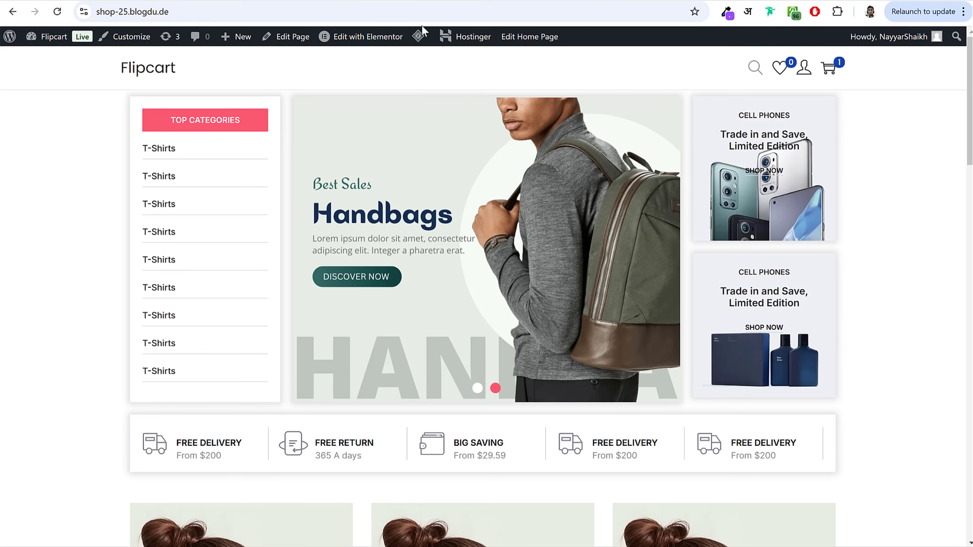
mouse_move(421, 36)
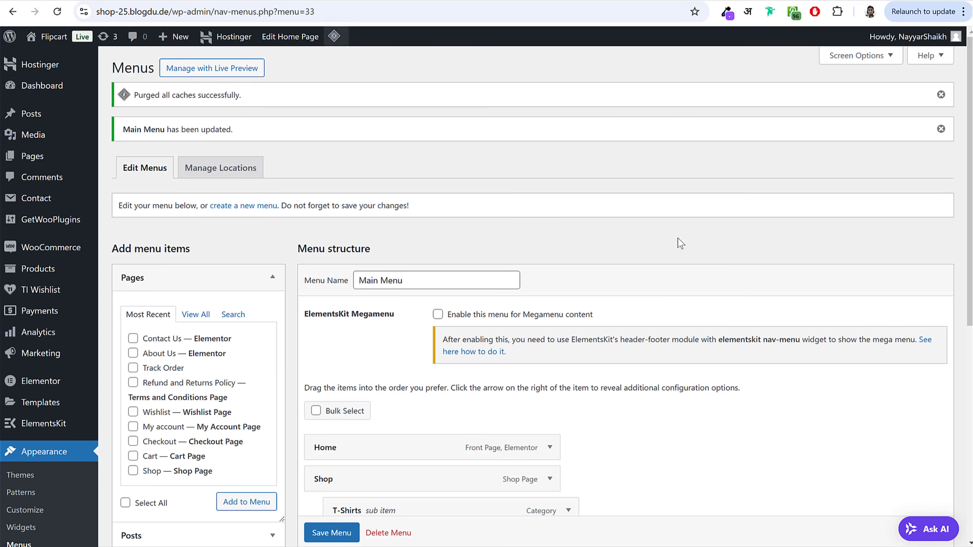
Step: Save Main Menu with the Mobile Menu location and check the new header items
scroll(734, 276, down, 8)
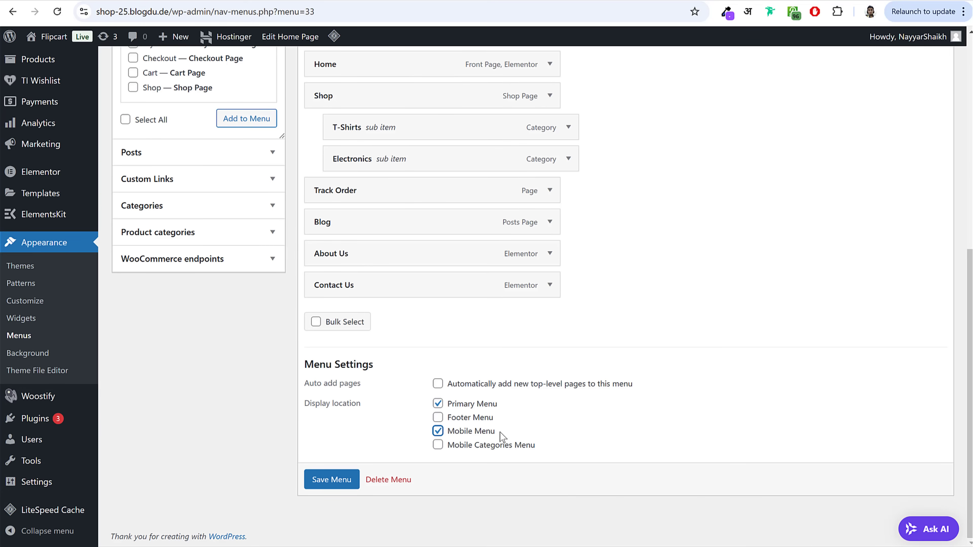
scroll(501, 437, up, 8)
scroll(501, 437, down, 8)
click(332, 479)
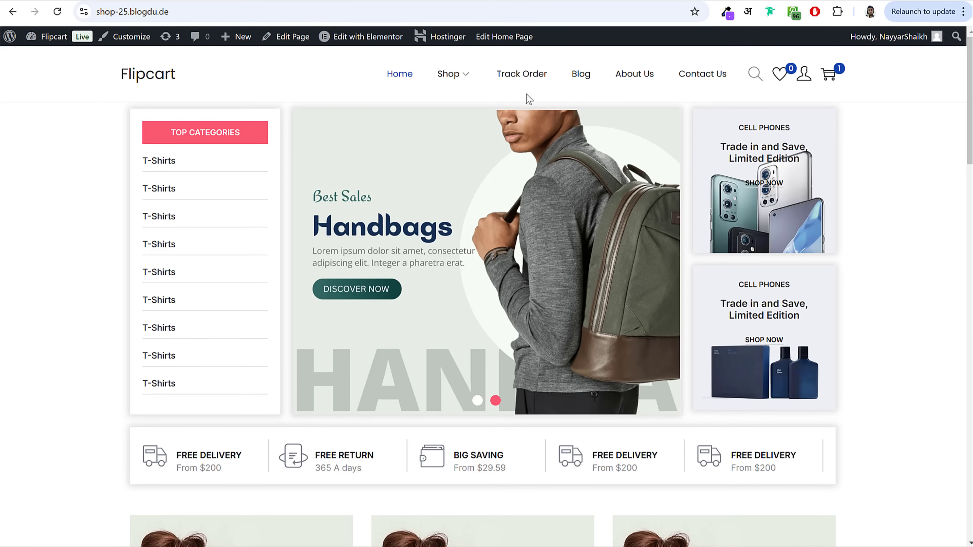
drag(372, 72, 895, 156)
click(895, 157)
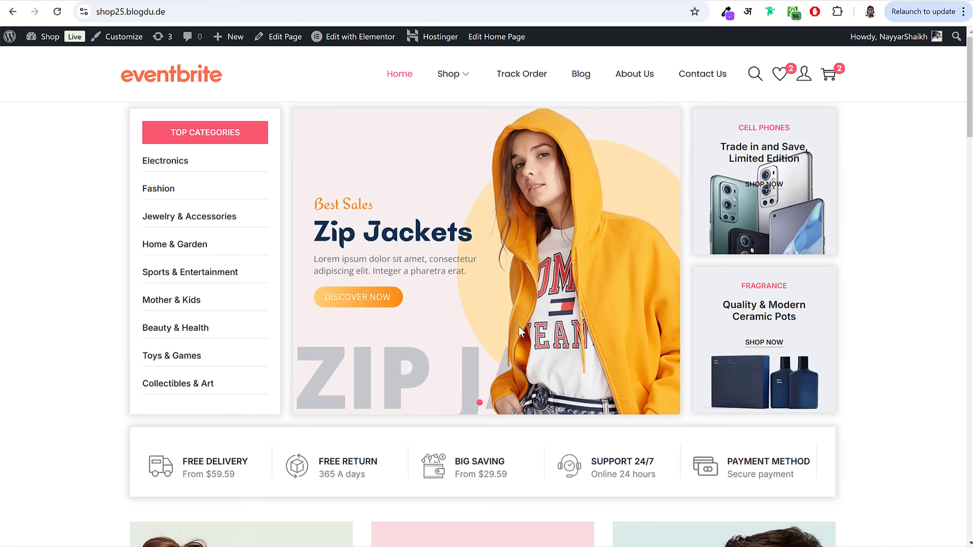
Step: Inspect the reference site's footer menu columns
scroll(519, 327, down, 15)
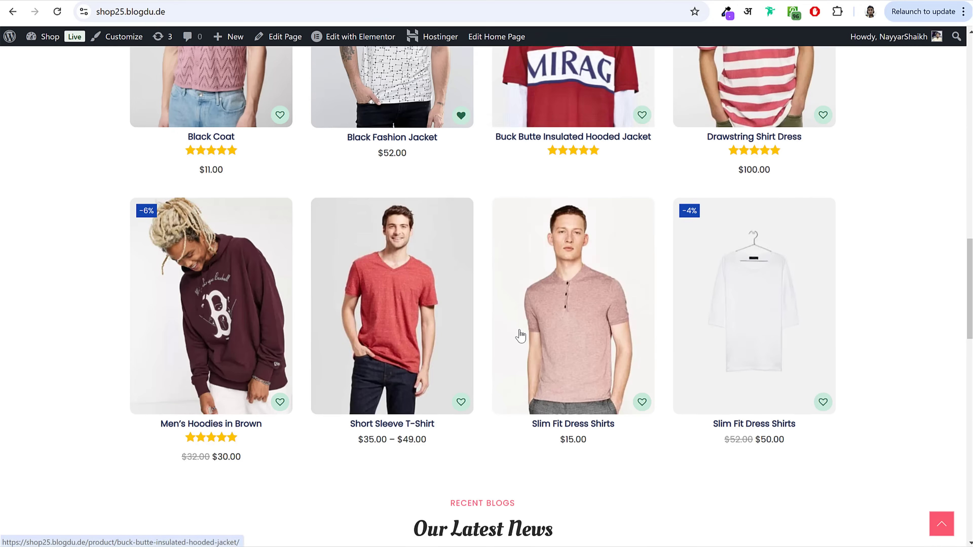
scroll(520, 339, down, 10)
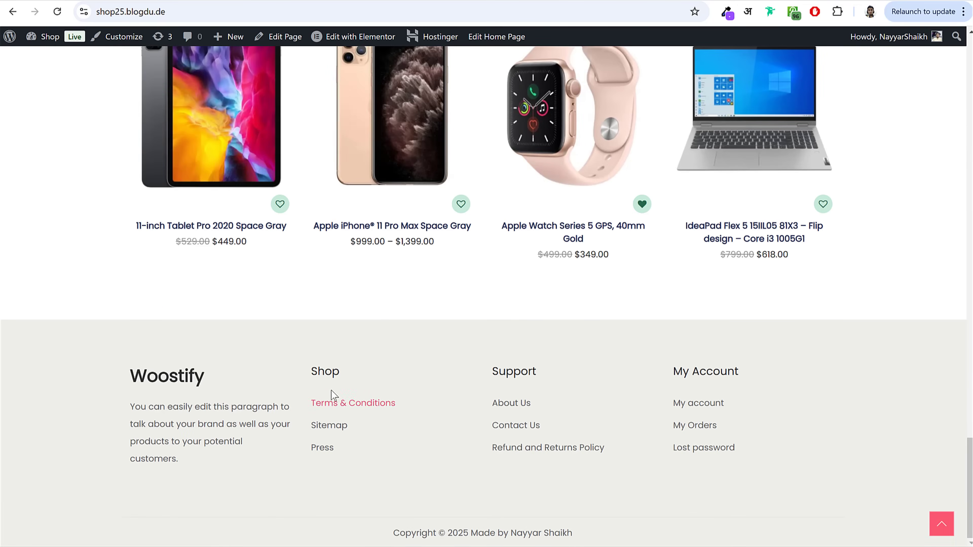
double_click(324, 403)
drag(394, 409, 817, 458)
click(577, 430)
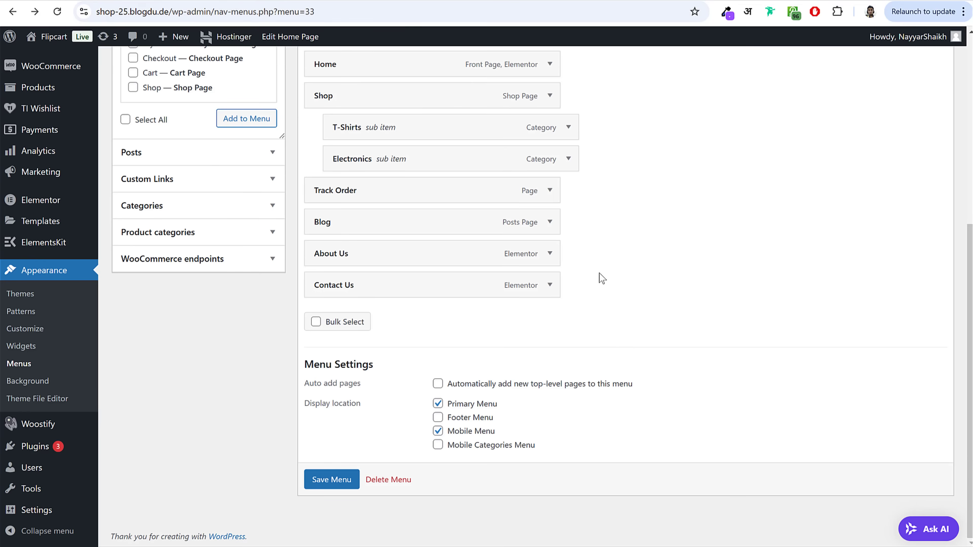
scroll(602, 278, up, 8)
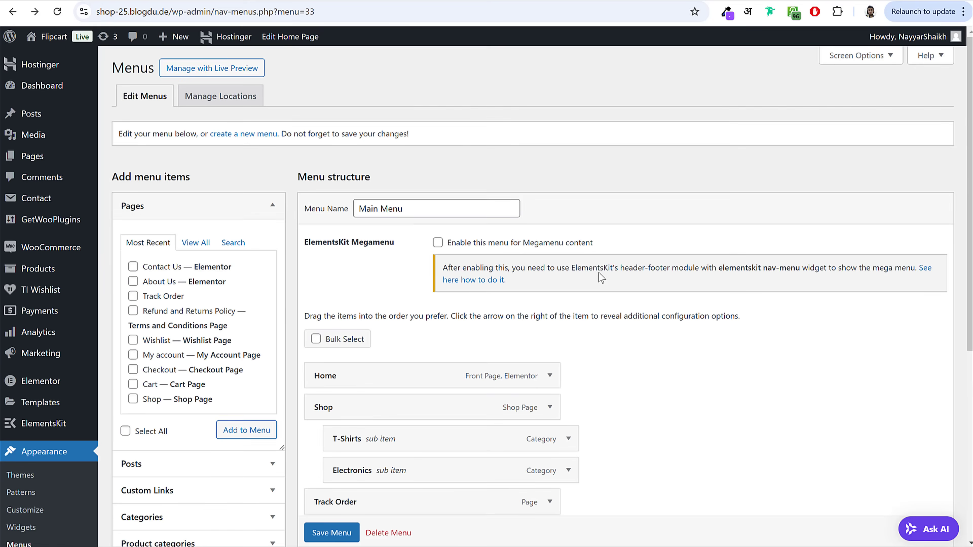
Step: Create a new menu named Footer 1
drag(220, 136, 274, 137)
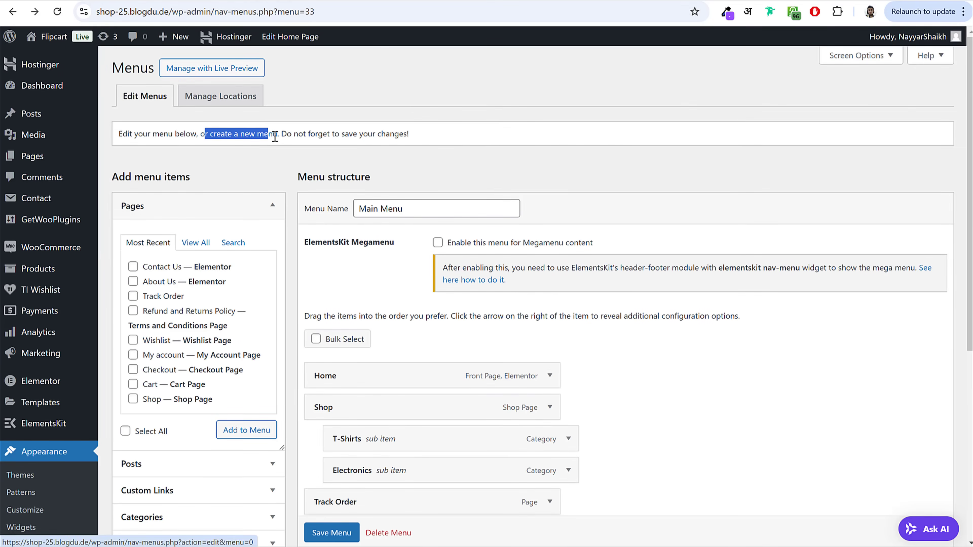
click(251, 134)
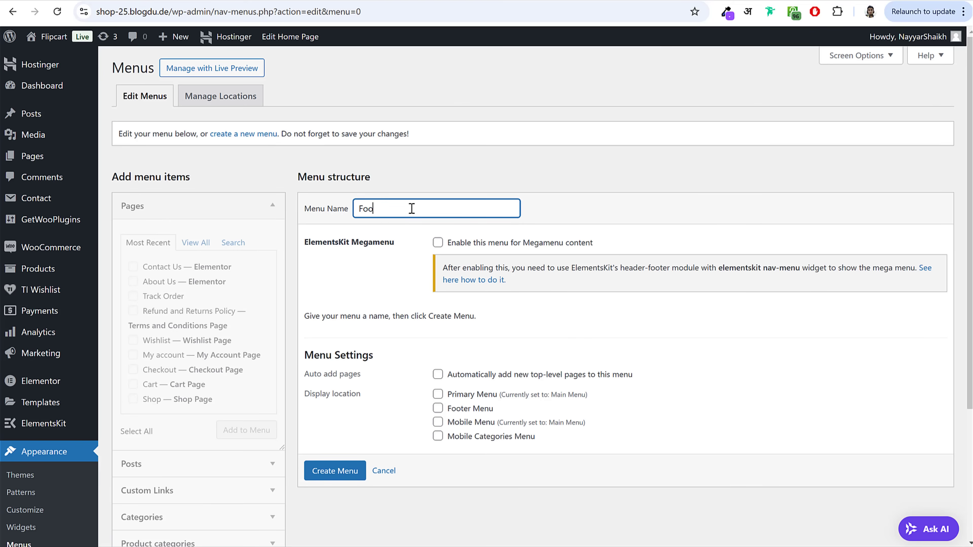
click(352, 472)
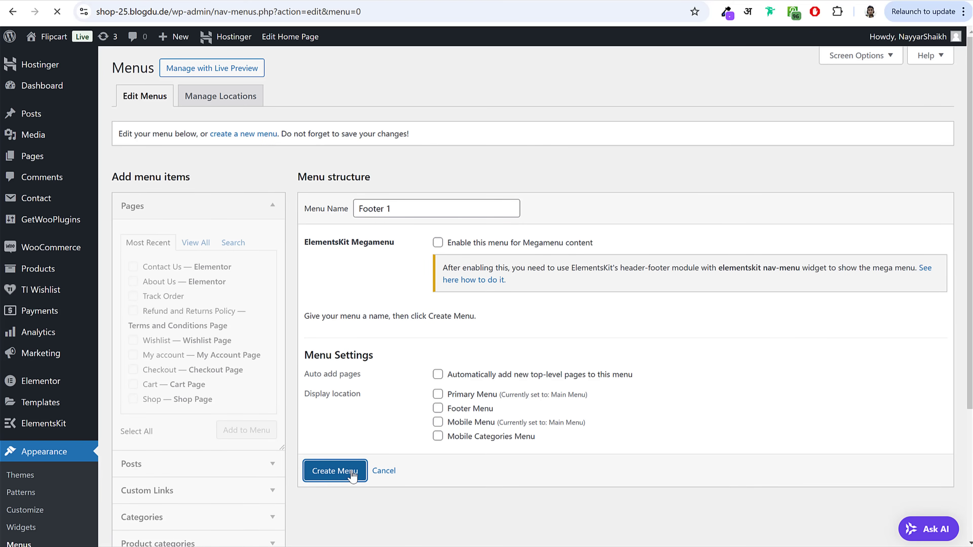
Step: Add Home, About Us and Contact Us to Footer 1, save it, and begin another new menu
click(200, 251)
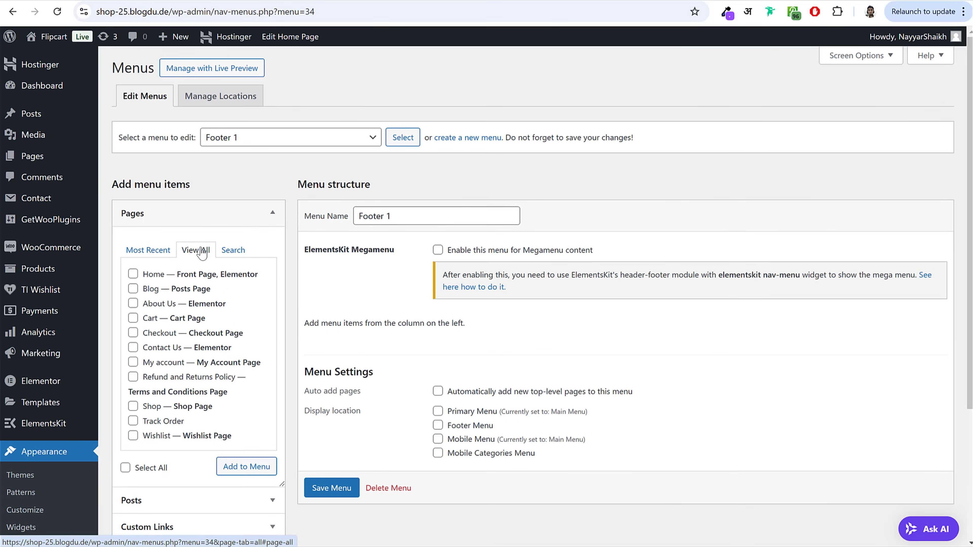
click(155, 274)
click(153, 289)
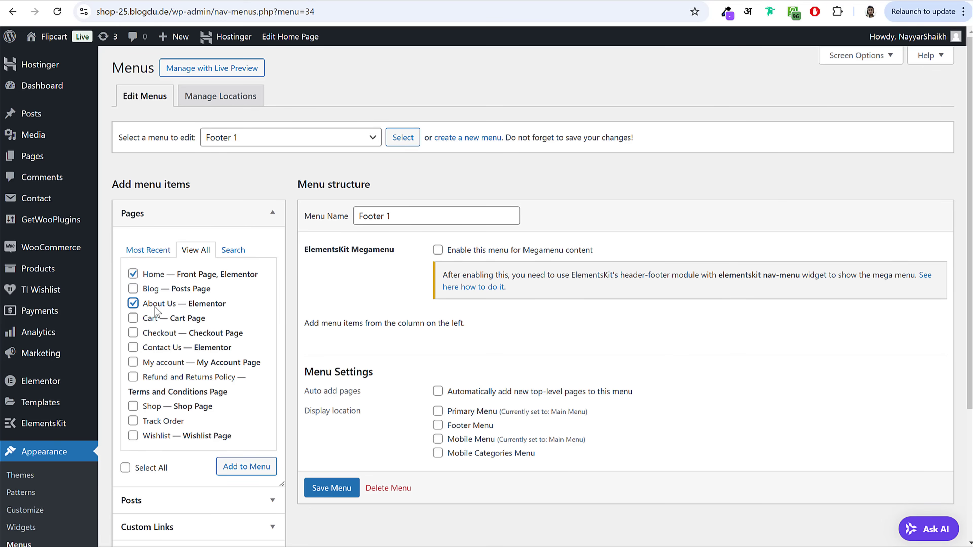
click(155, 348)
click(246, 467)
scroll(480, 460, down, 3)
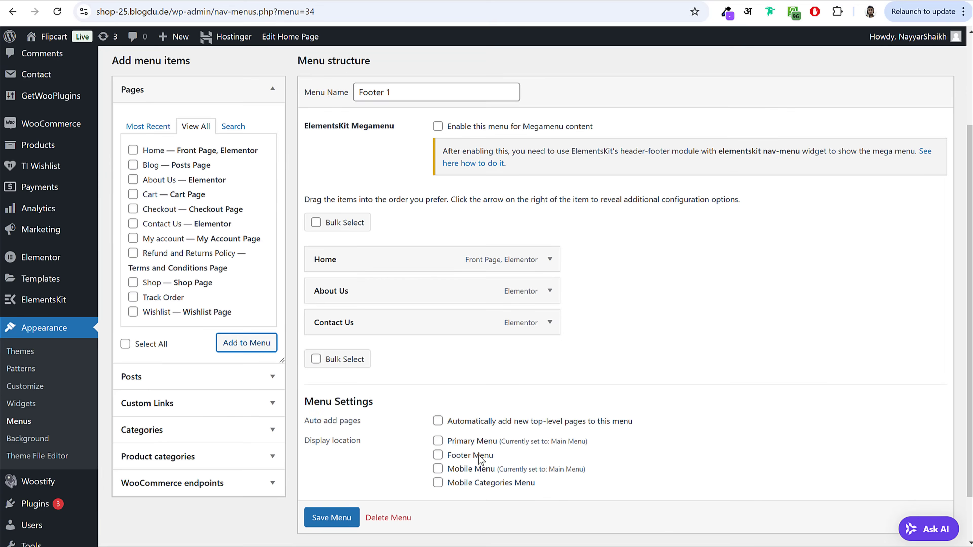
click(331, 525)
scroll(335, 522, down, 1)
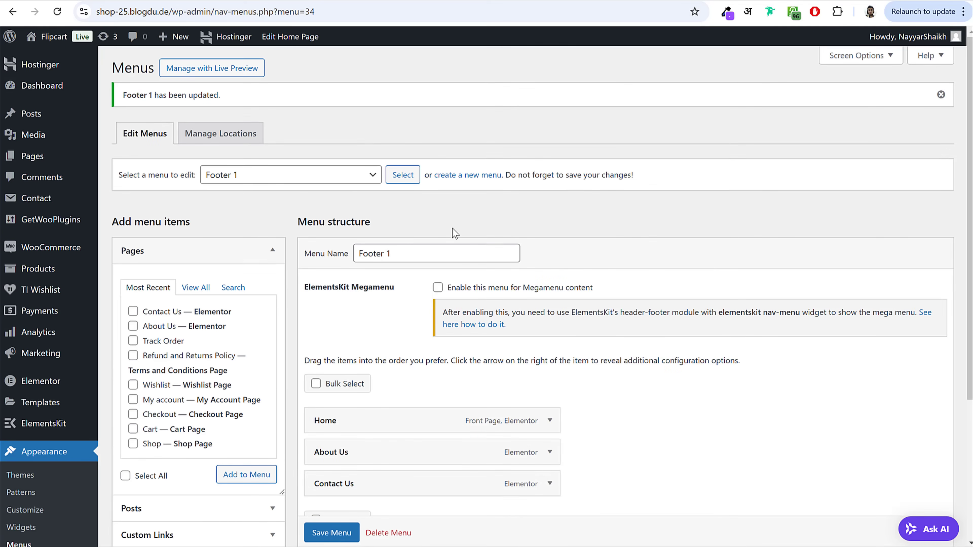
click(474, 185)
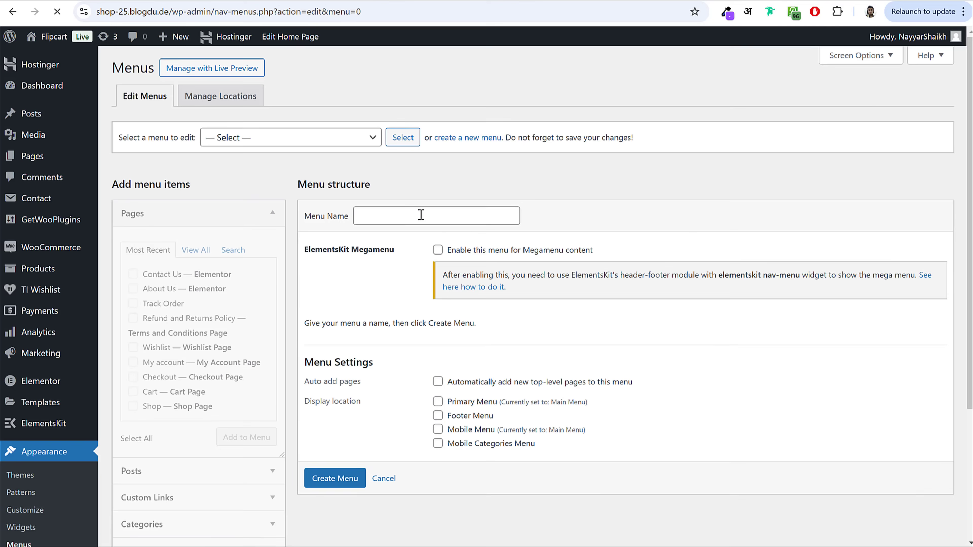
Step: Create and save Footer 2 with Track Order, Wishlist, then Refund and Returns Policy
click(420, 214)
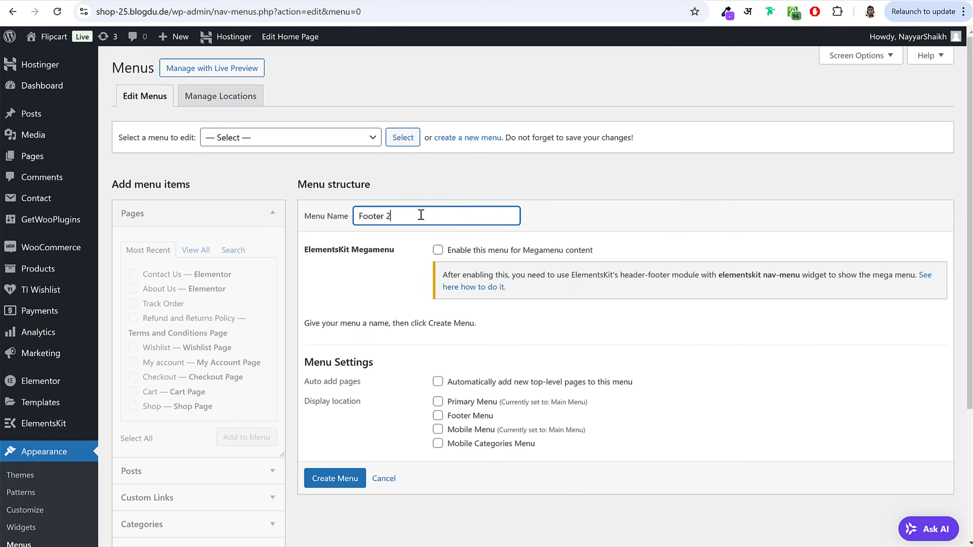
click(335, 479)
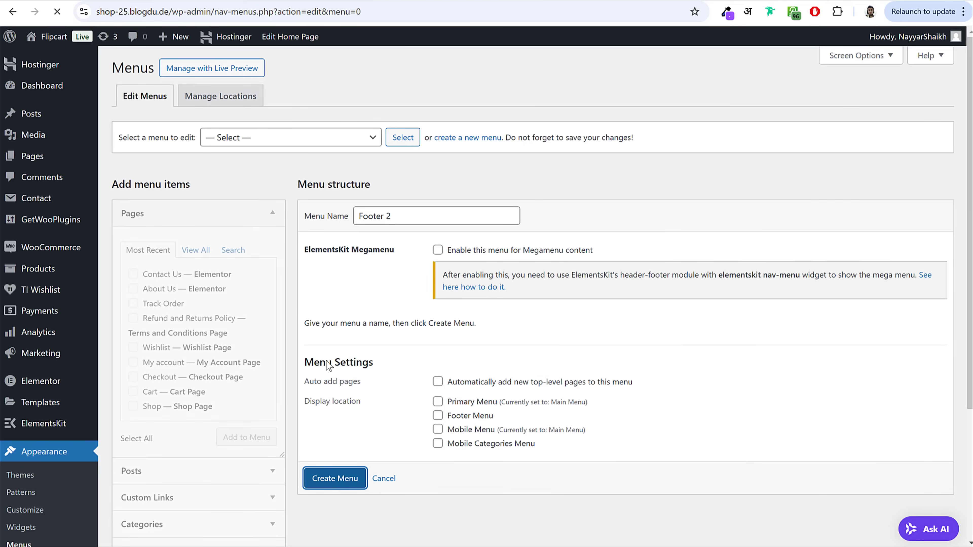
click(198, 253)
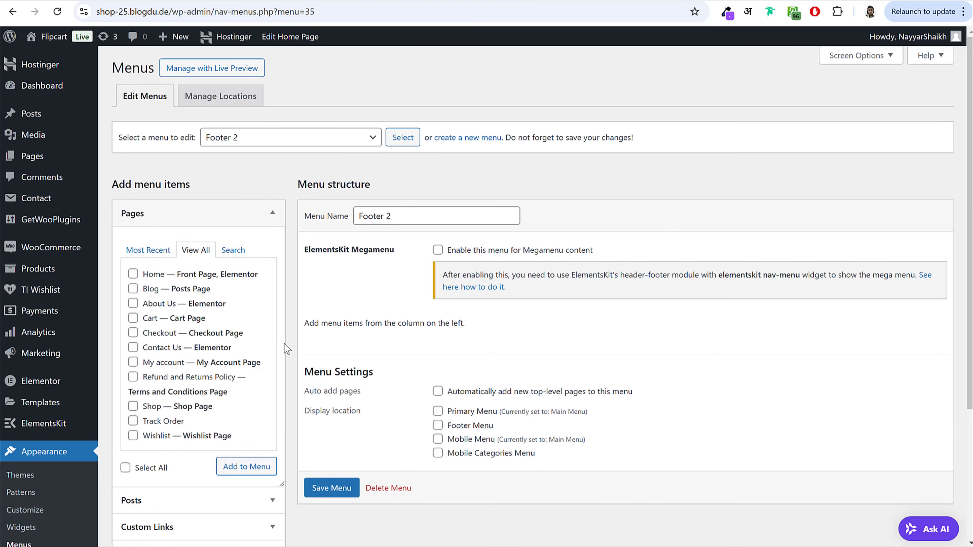
scroll(315, 362, down, 2)
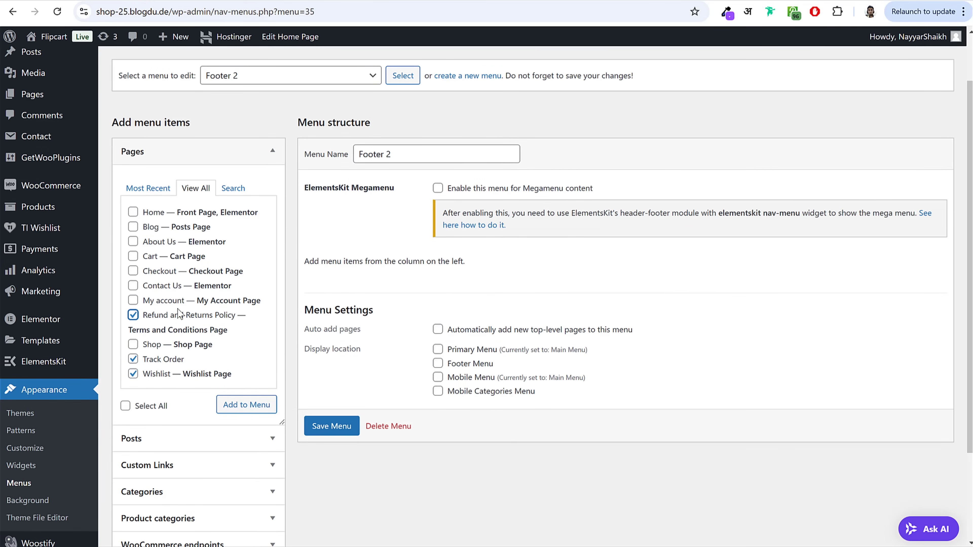
click(249, 405)
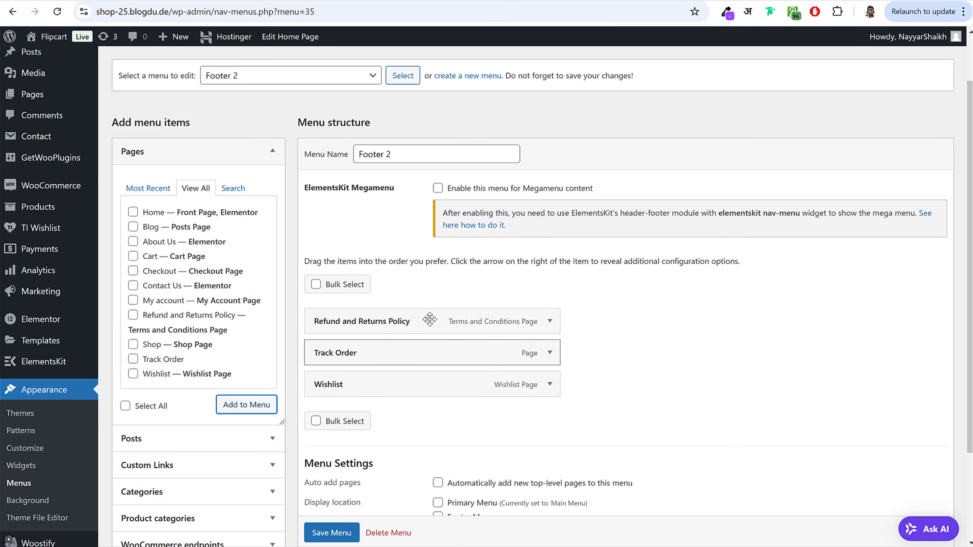
drag(424, 319, 399, 400)
scroll(624, 393, down, 3)
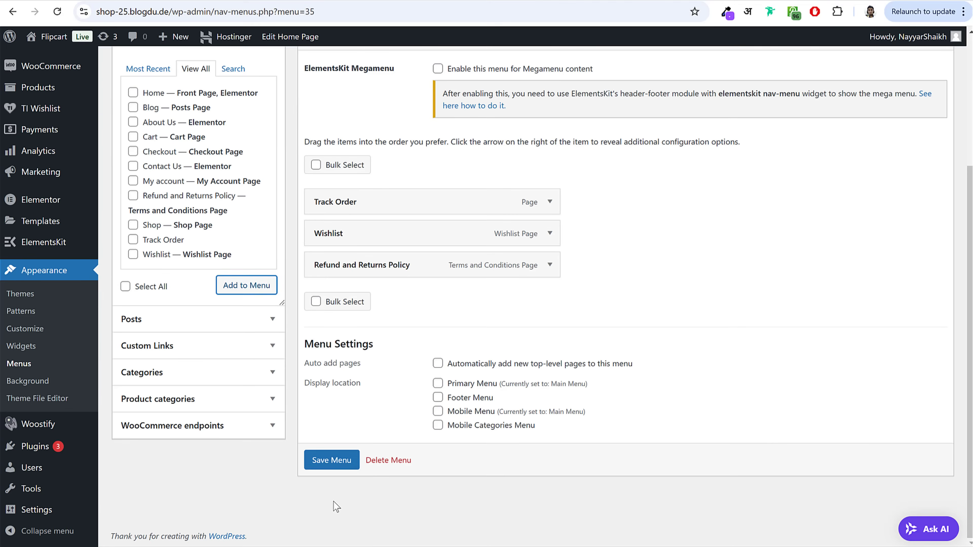
click(335, 461)
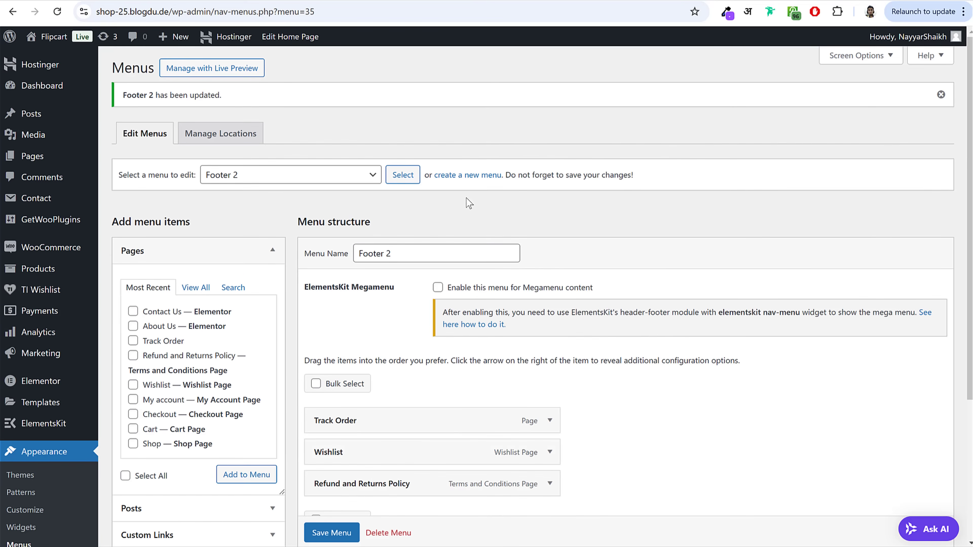
Step: Create a Footer 3 menu and add the My account page to it
click(475, 177)
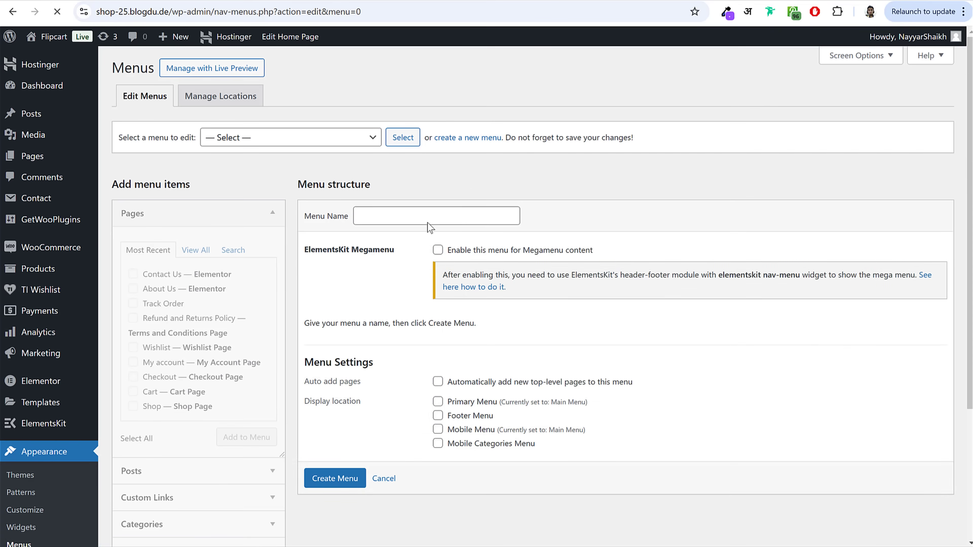
click(427, 222)
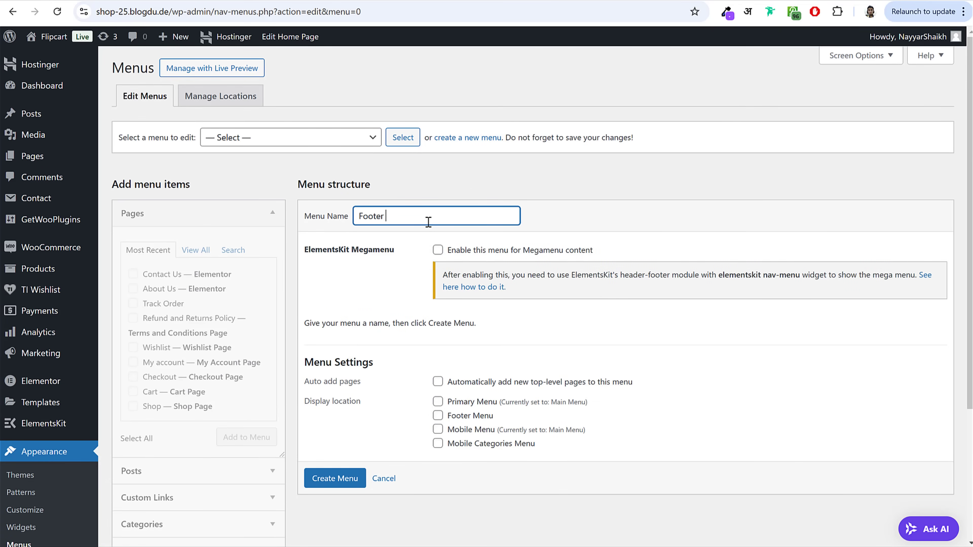
click(321, 482)
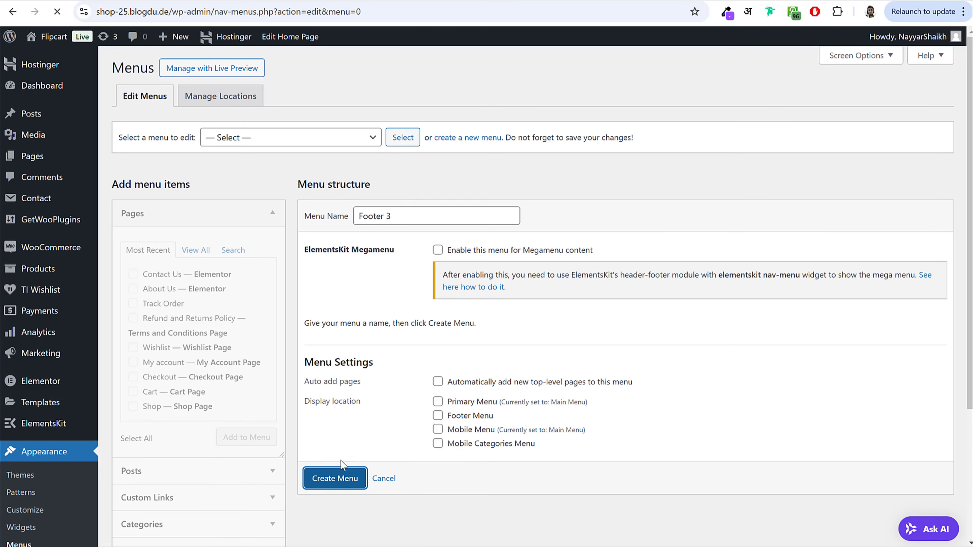
click(196, 249)
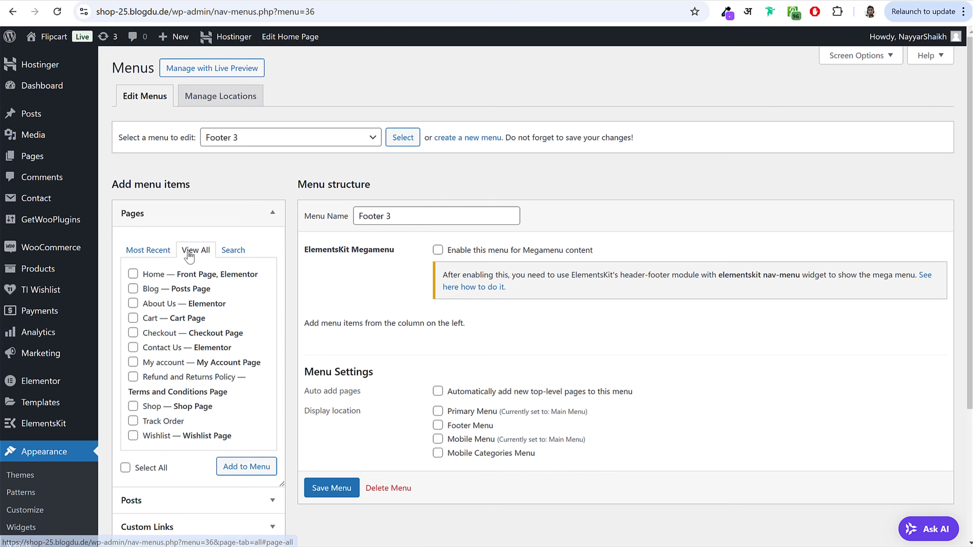
click(169, 369)
click(240, 468)
click(230, 213)
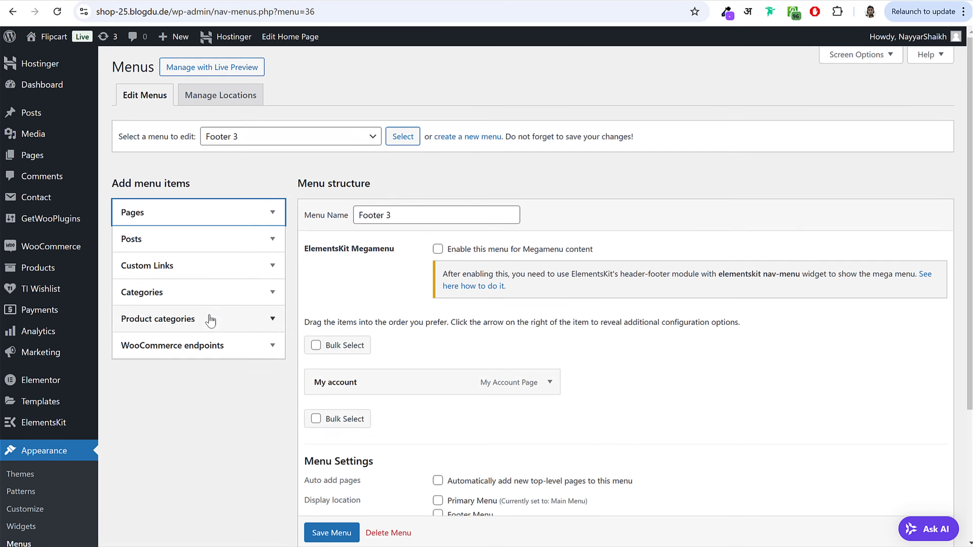
Step: Add the Orders, Log out and Lost password WooCommerce endpoints to Footer 3 and save
scroll(210, 320, down, 2)
click(198, 299)
click(155, 333)
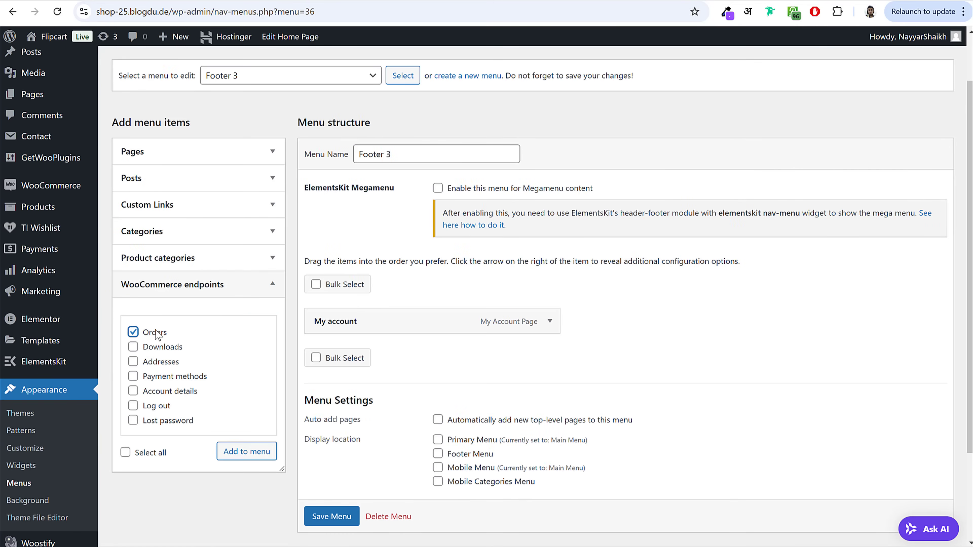
click(164, 407)
click(165, 421)
click(252, 451)
scroll(765, 279, down, 1)
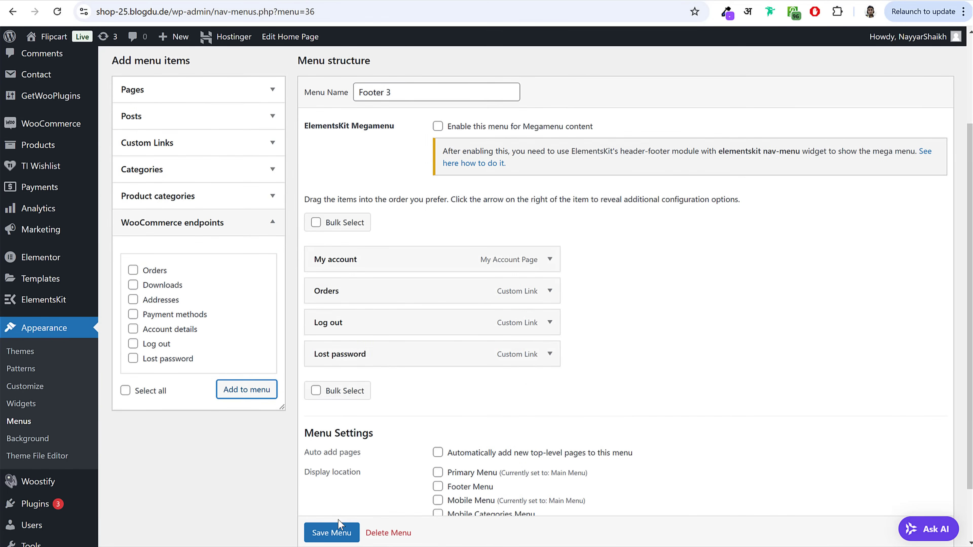
click(332, 533)
scroll(333, 533, down, 1)
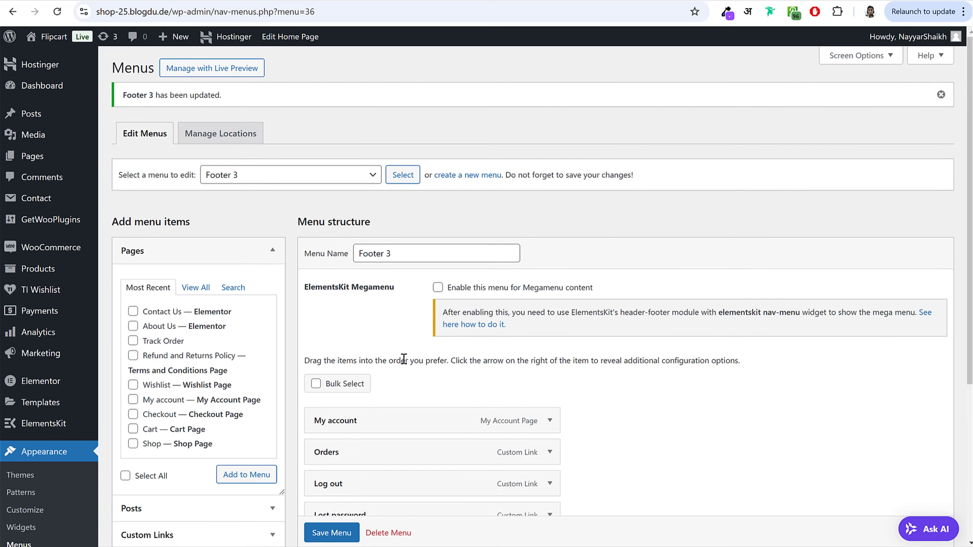
Step: Browse the live Flipcart homepage, then go to the Shop page from the header menu
click(354, 2)
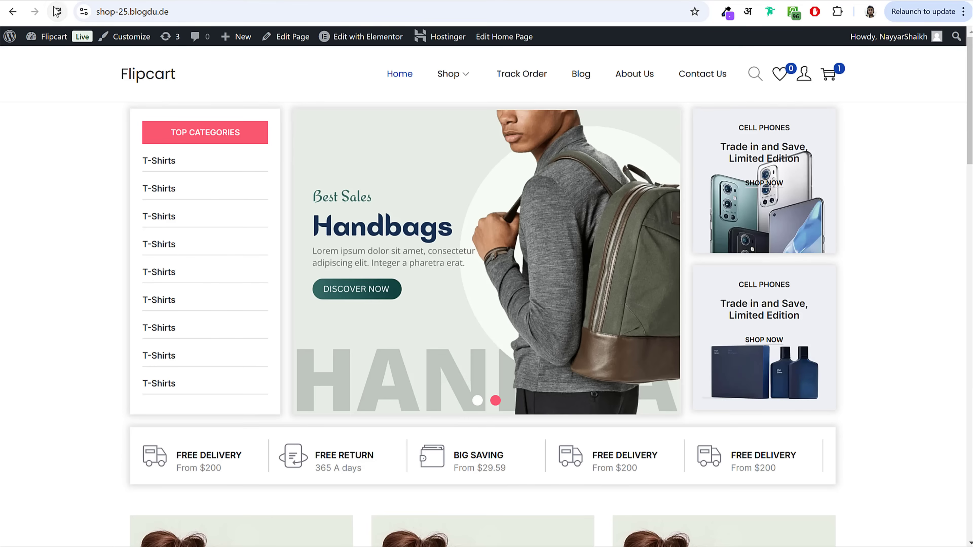
scroll(436, 347, down, 1)
scroll(436, 348, down, 10)
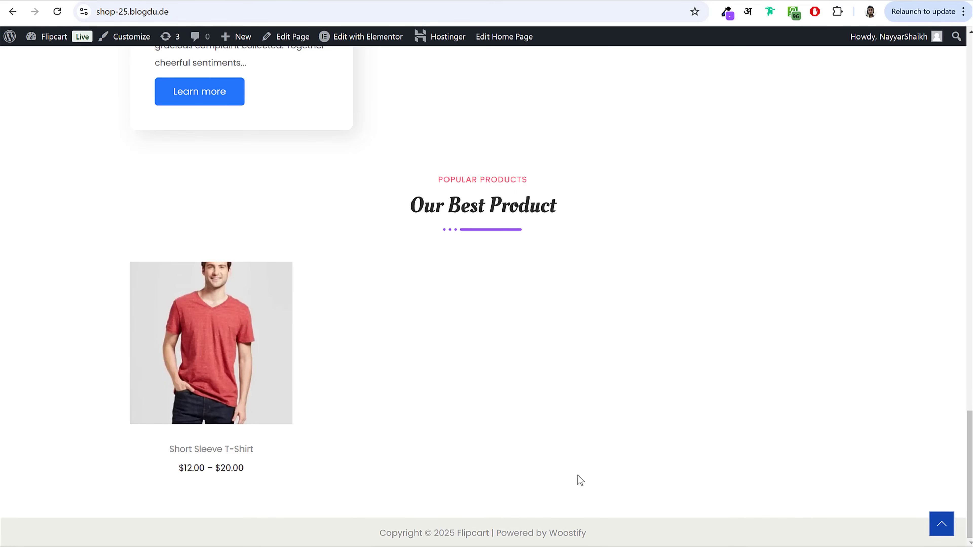
scroll(581, 481, up, 10)
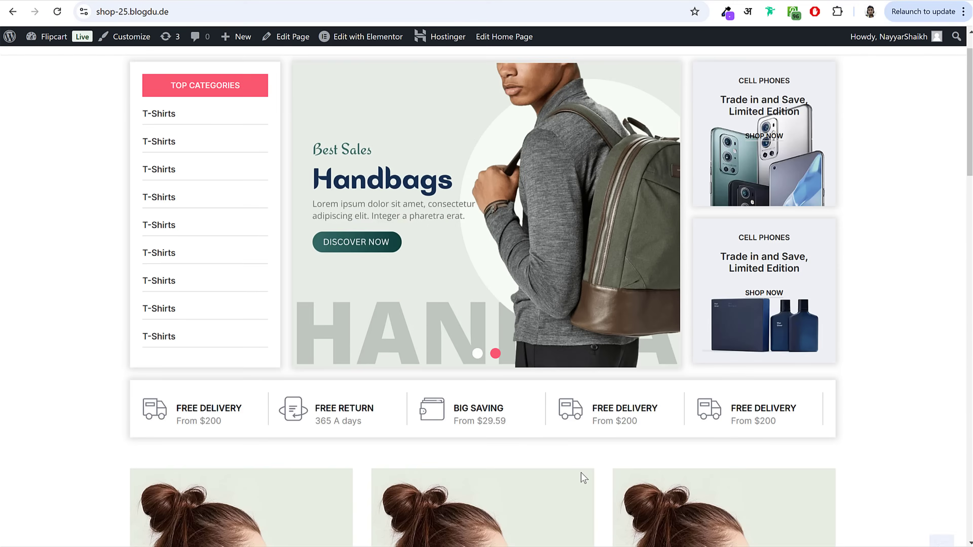
scroll(581, 472, up, 2)
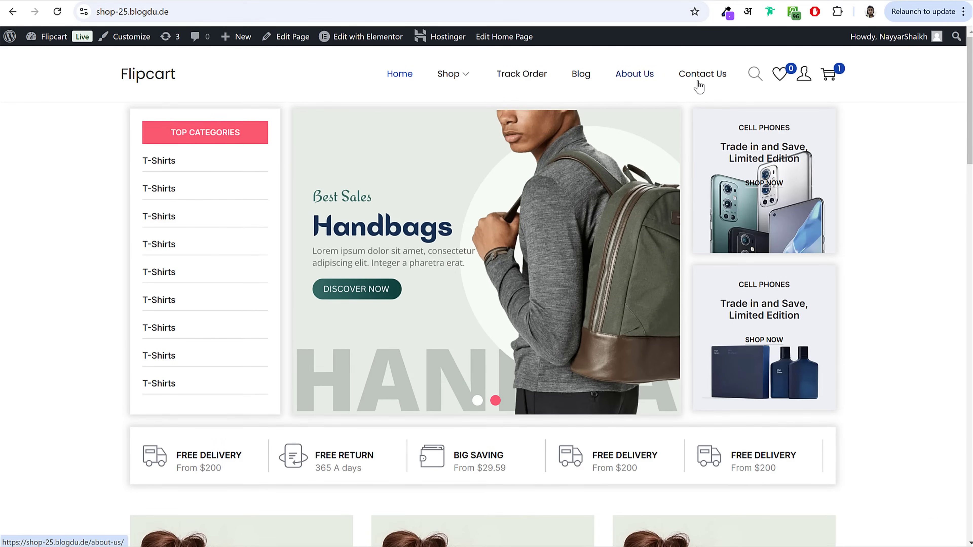
click(456, 77)
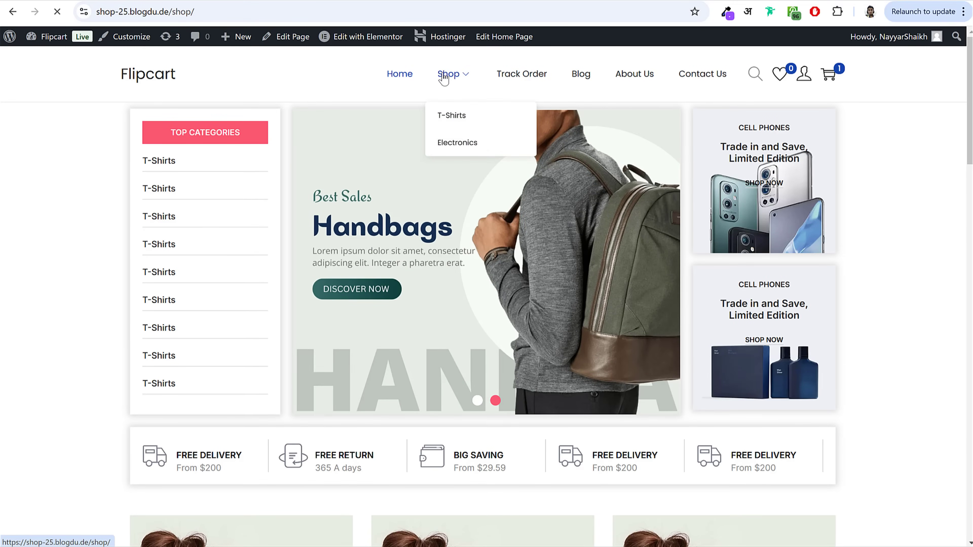
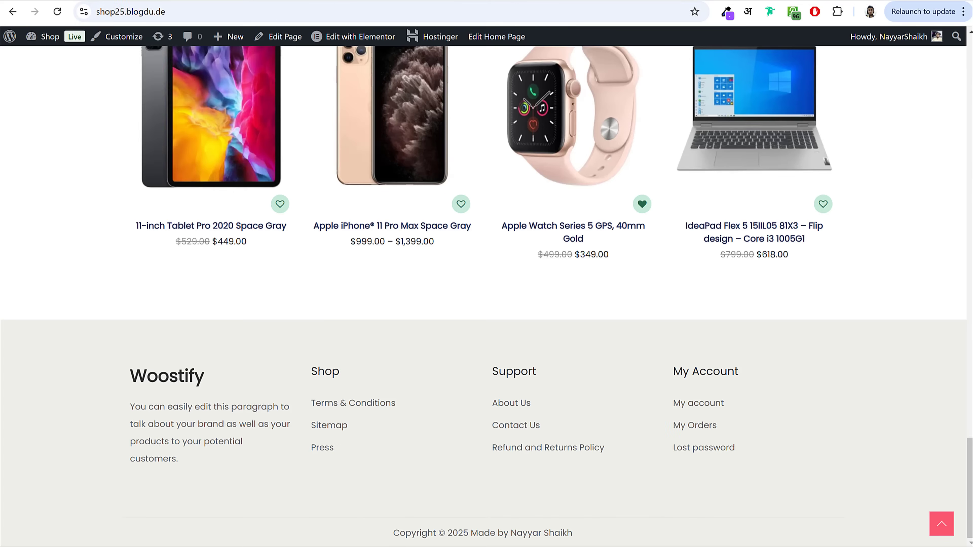
Step: Open the Flipcart shop page and look over its sidebar filters
scroll(321, 234, up, 15)
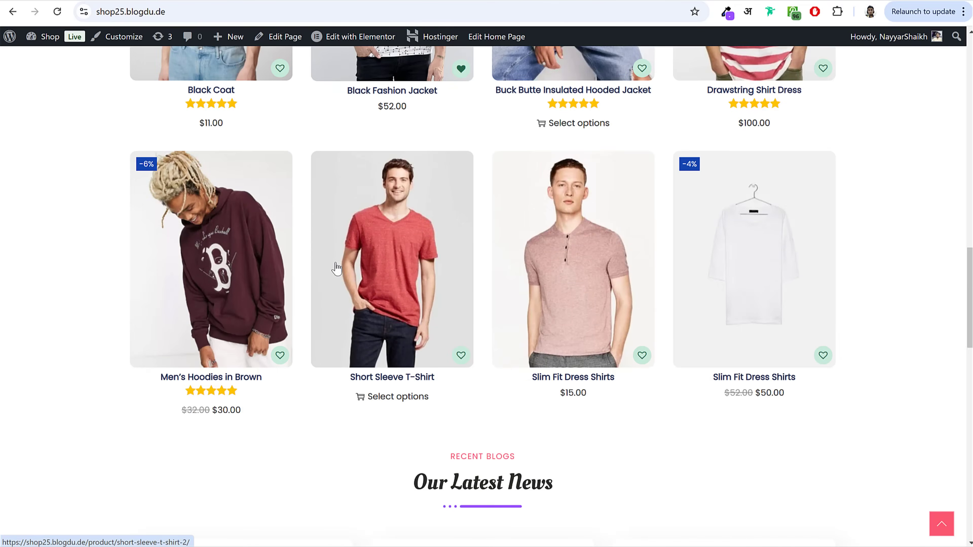
scroll(337, 268, up, 10)
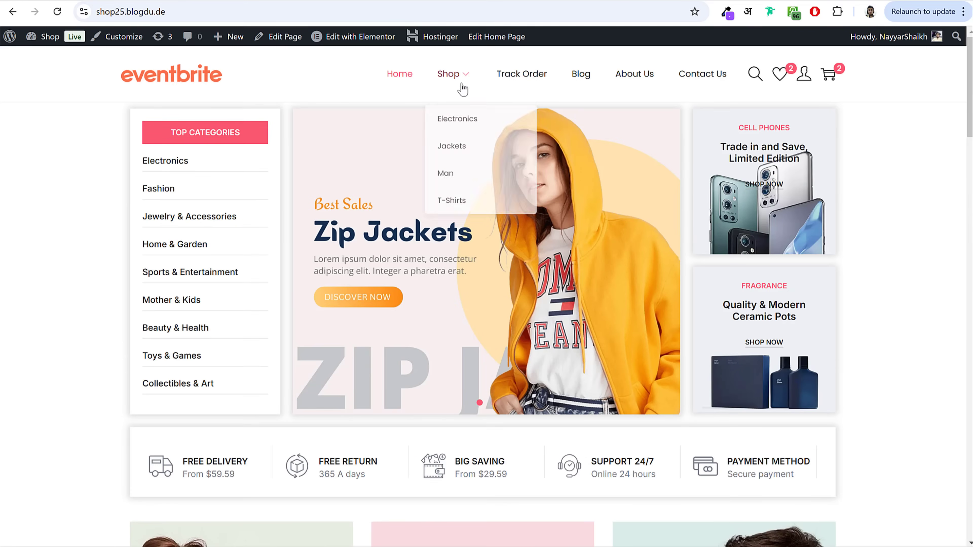
click(458, 88)
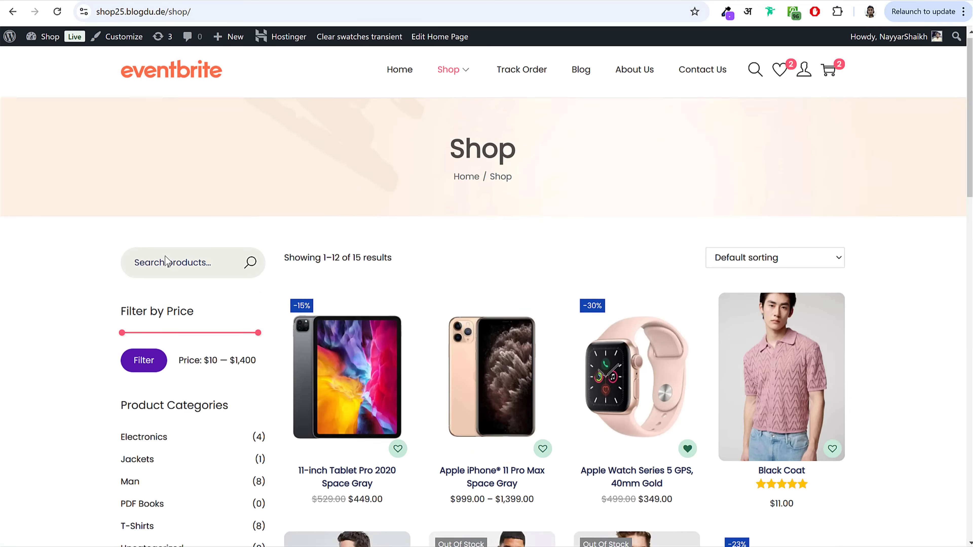
scroll(165, 263, down, 3)
drag(110, 191, 241, 194)
click(150, 269)
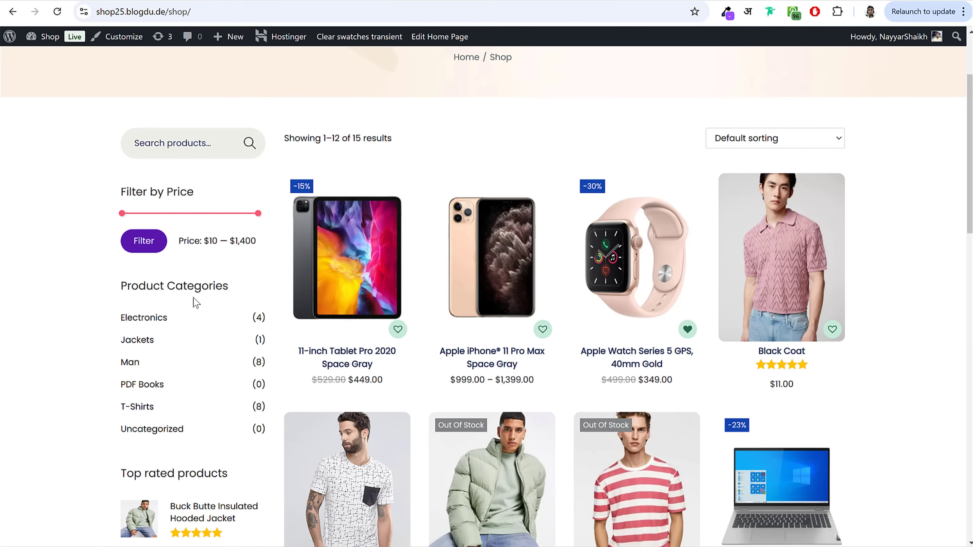
scroll(196, 302, down, 20)
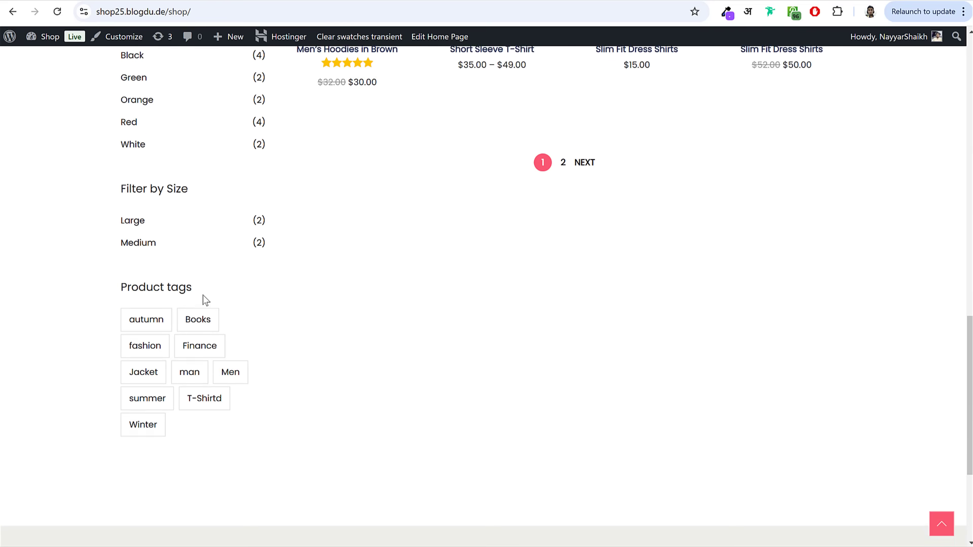
scroll(184, 276, down, 2)
Step: Go to Appearance > Widgets and collapse the Main Sidebar area
scroll(184, 333, up, 13)
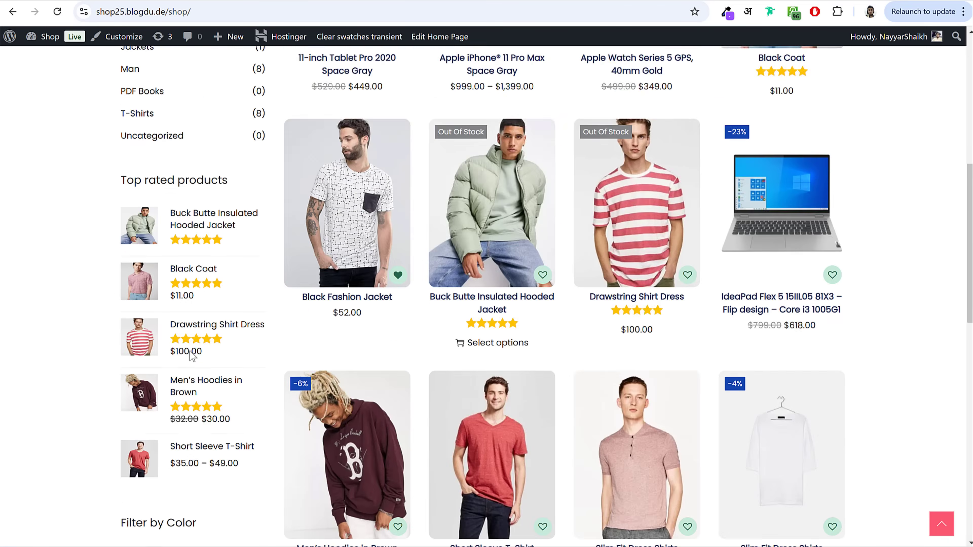
scroll(192, 356, up, 9)
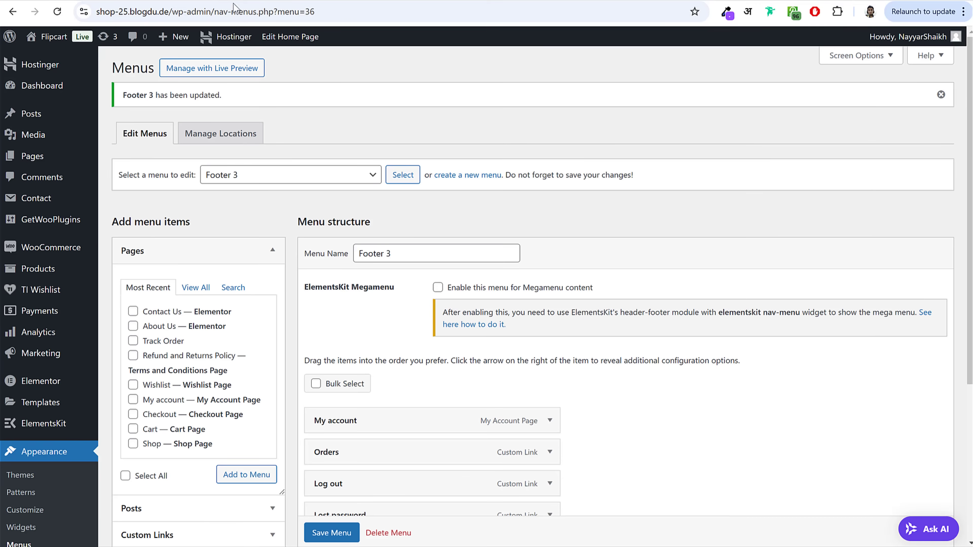
scroll(182, 268, down, 5)
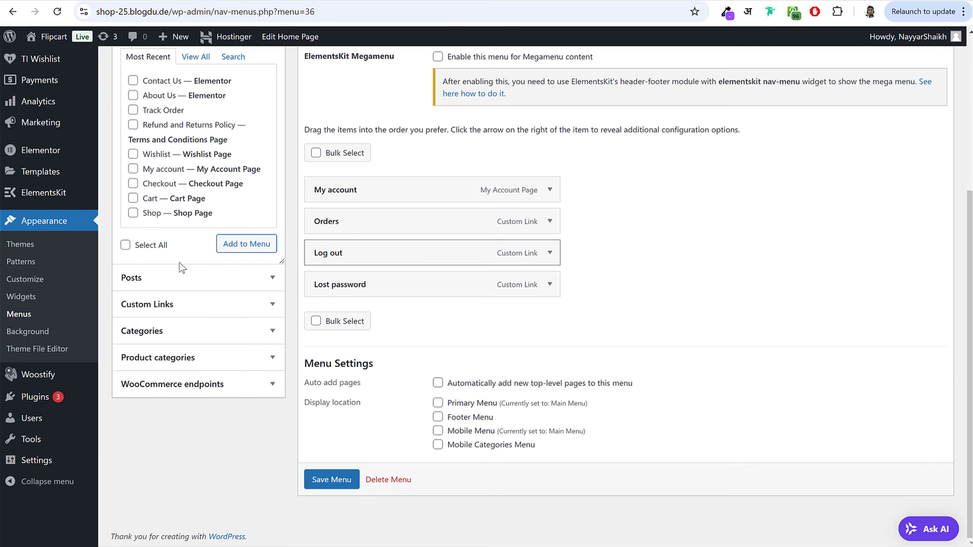
click(29, 299)
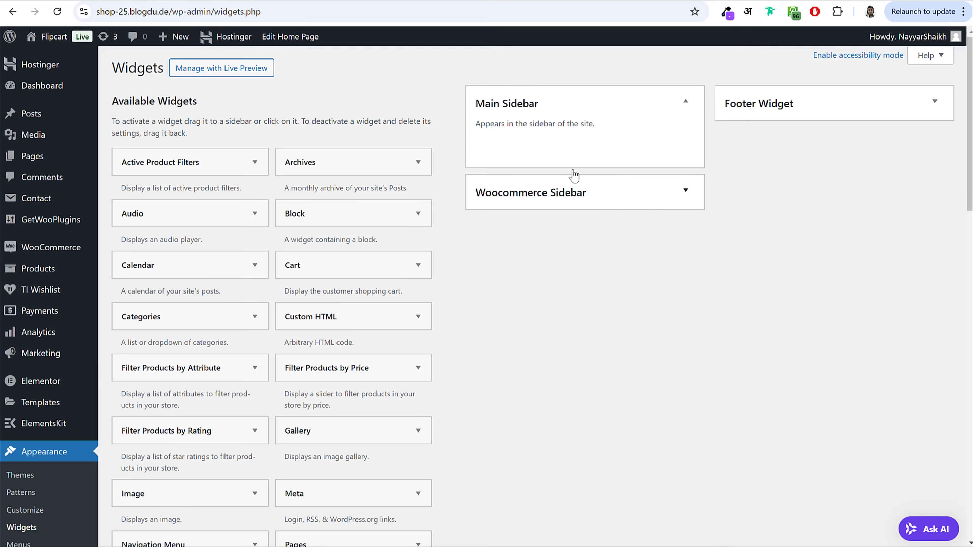
click(550, 96)
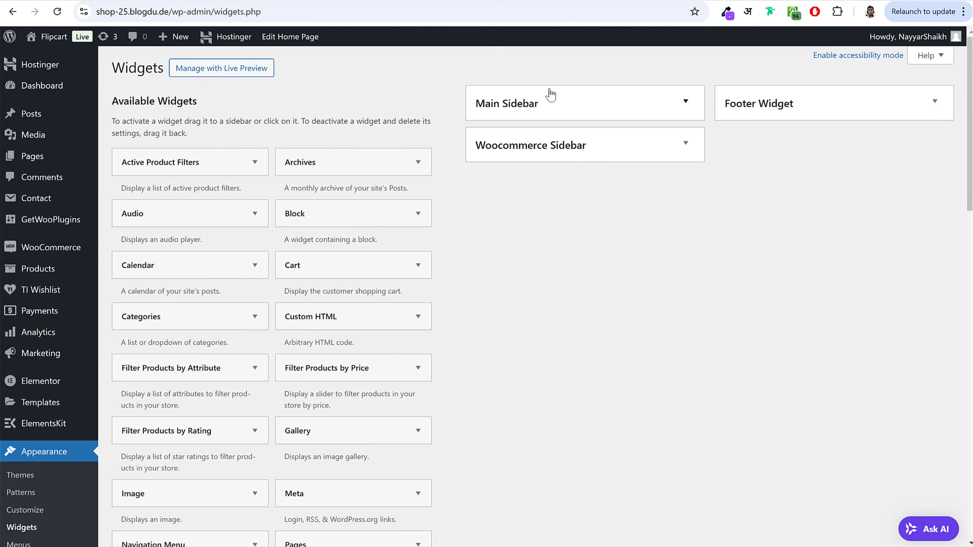
Step: Add the Product Search widget to the Woocommerce Sidebar
click(559, 147)
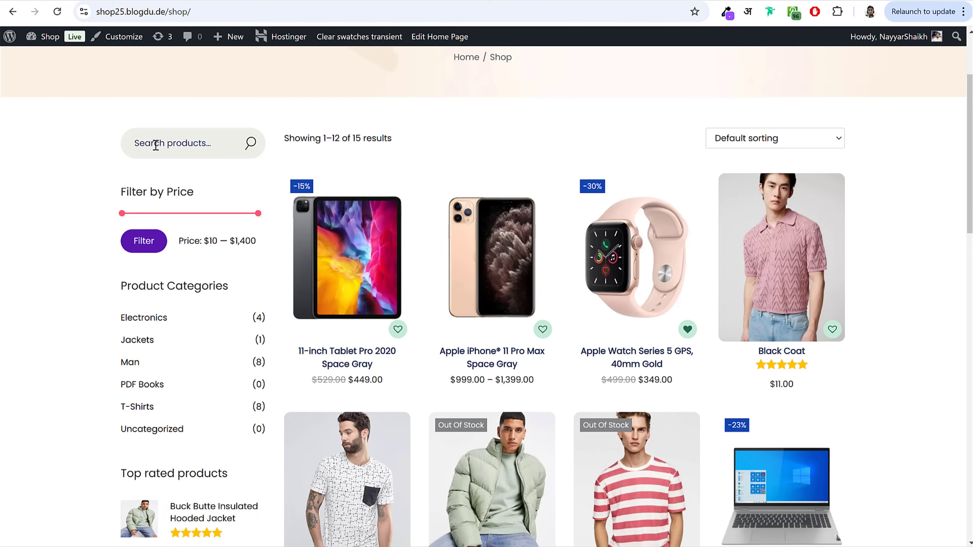
click(156, 145)
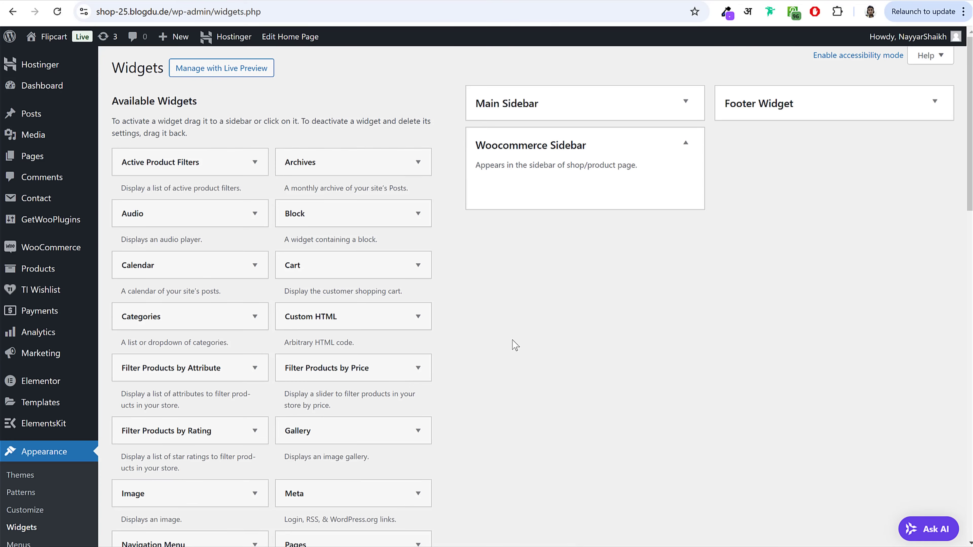
scroll(512, 340, down, 8)
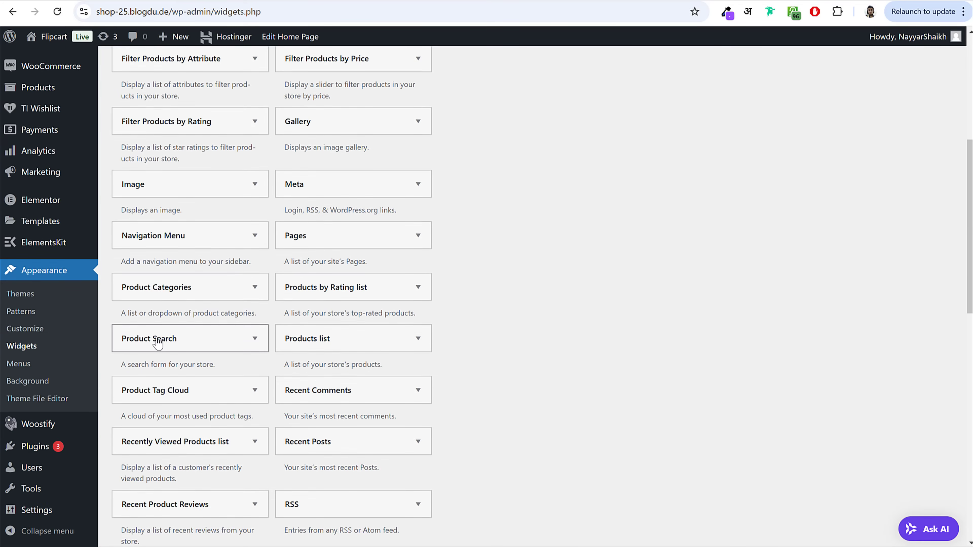
click(158, 344)
click(214, 415)
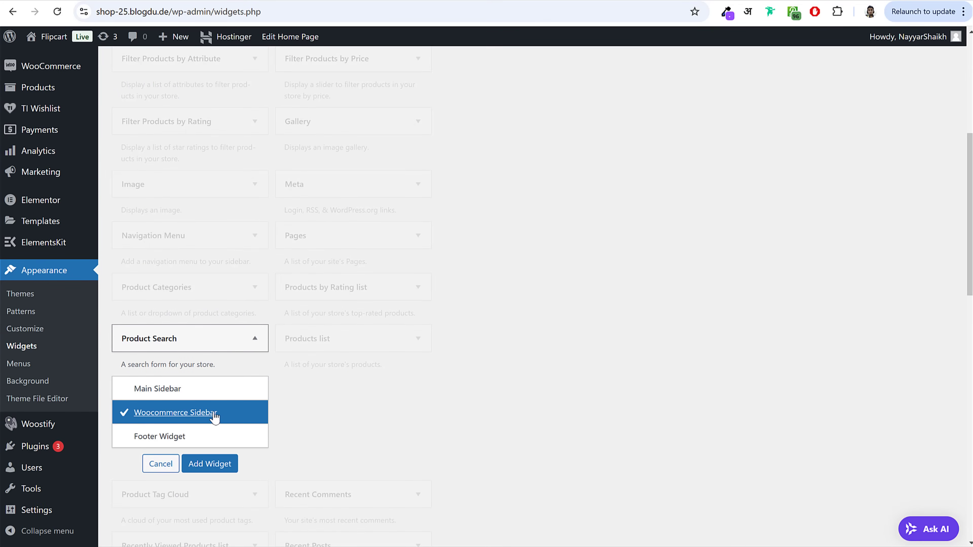
click(209, 464)
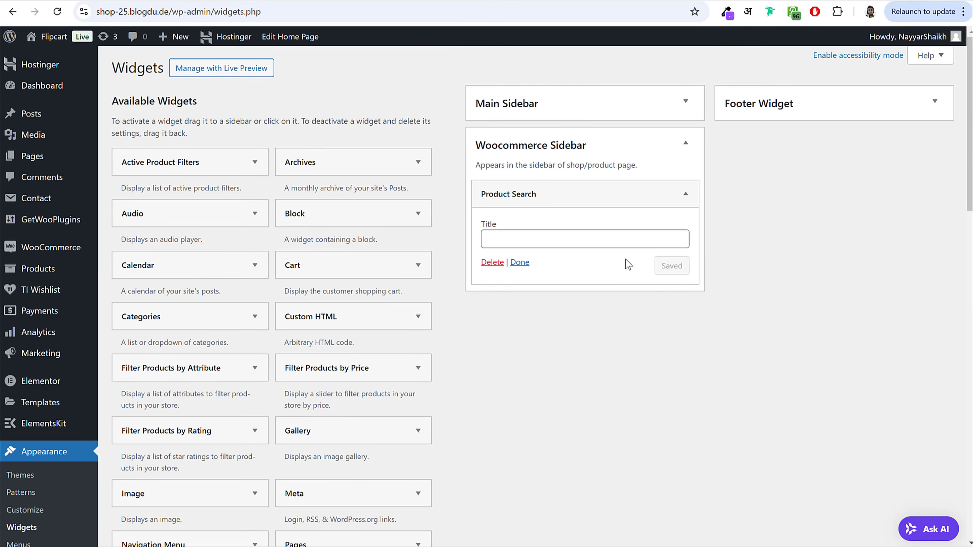
Step: Add the Filter Products by Price widget to the Woocommerce Sidebar
click(101, 1)
triple_click(214, 197)
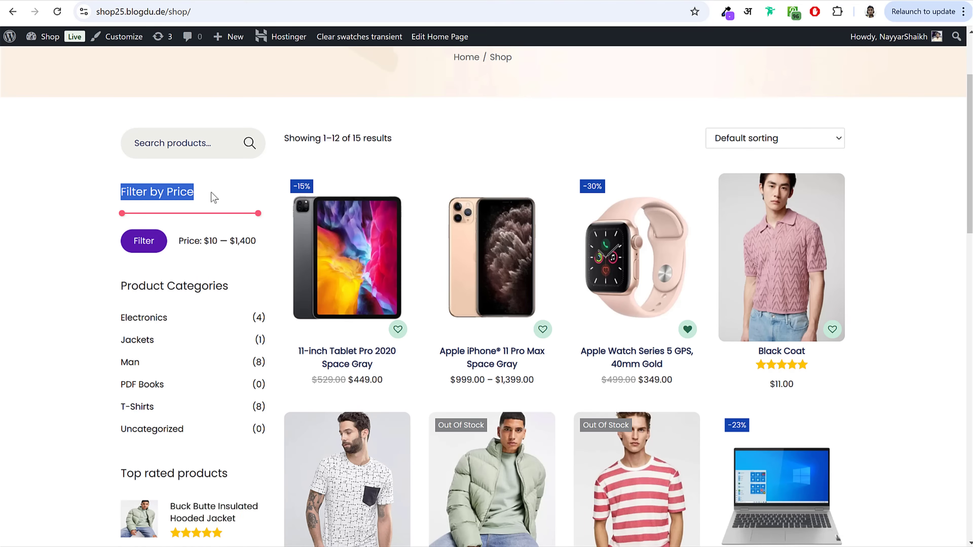
key(ctrl+shift+Tab)
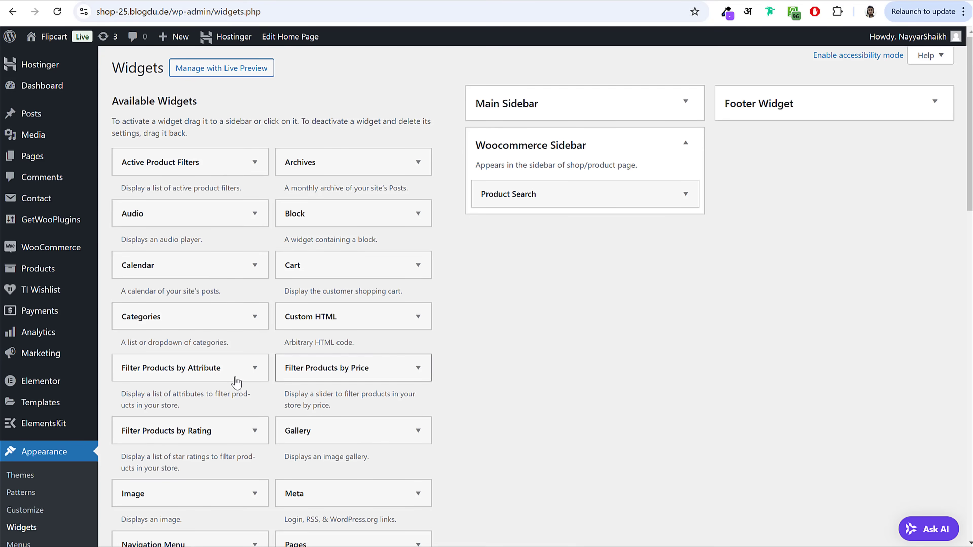
drag(299, 377, 540, 238)
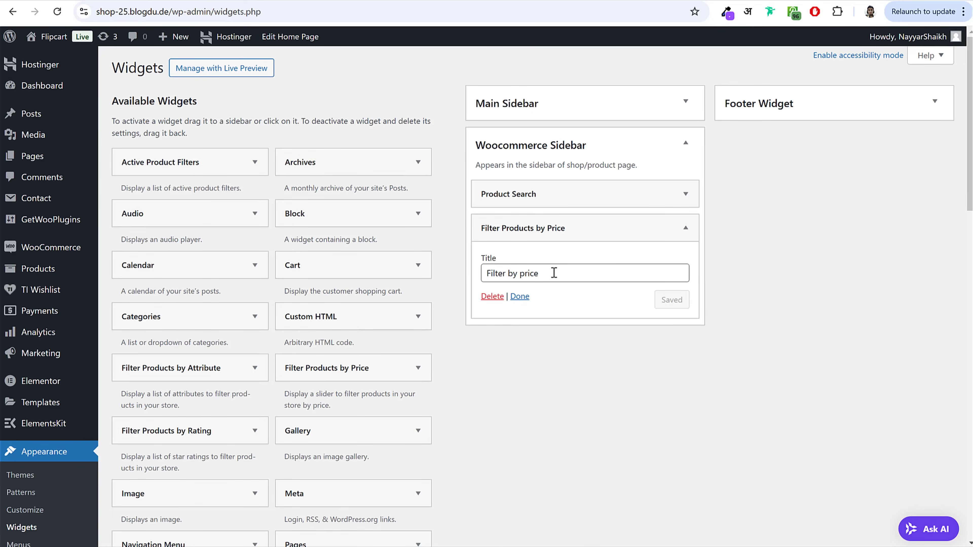
click(685, 227)
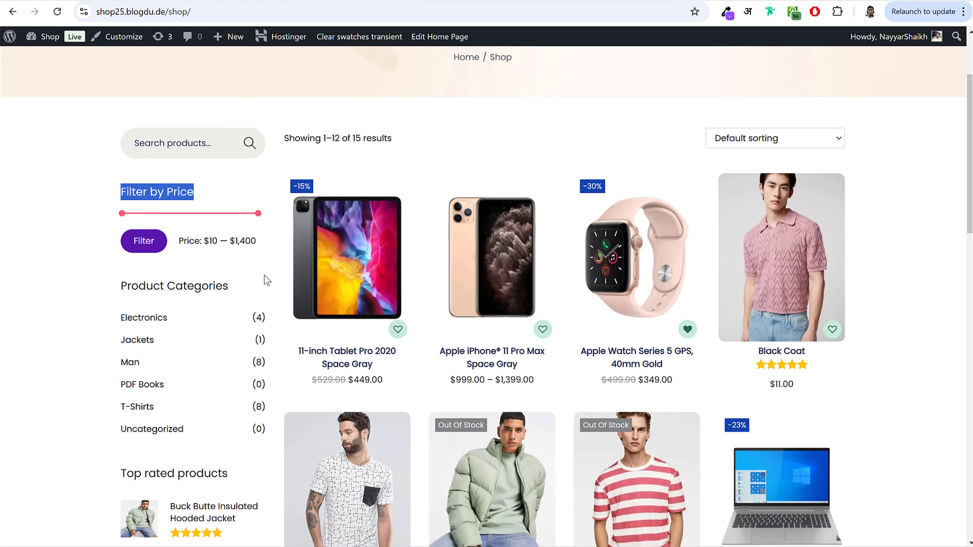
scroll(265, 280, down, 3)
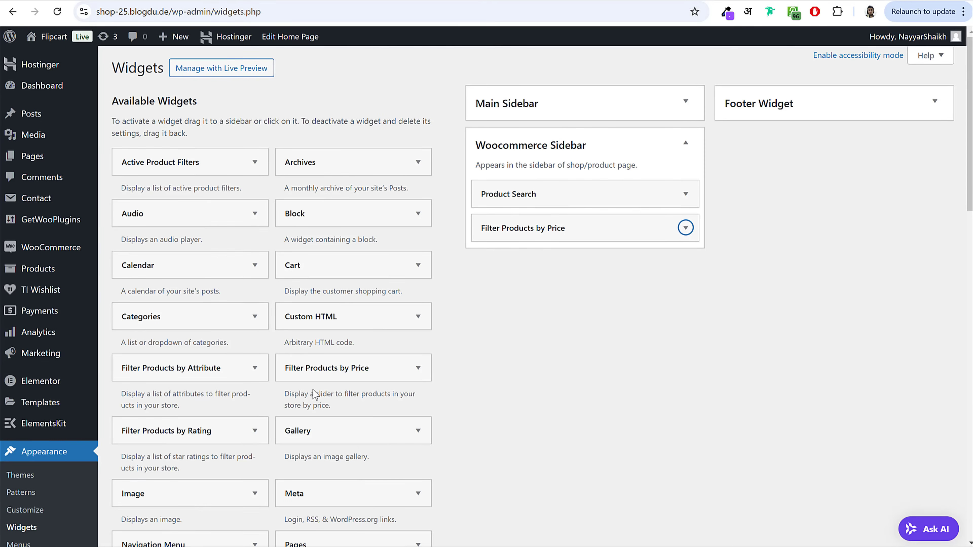
Step: Add an attribute filter titled Color, filtering by color, and save it
drag(206, 367, 547, 295)
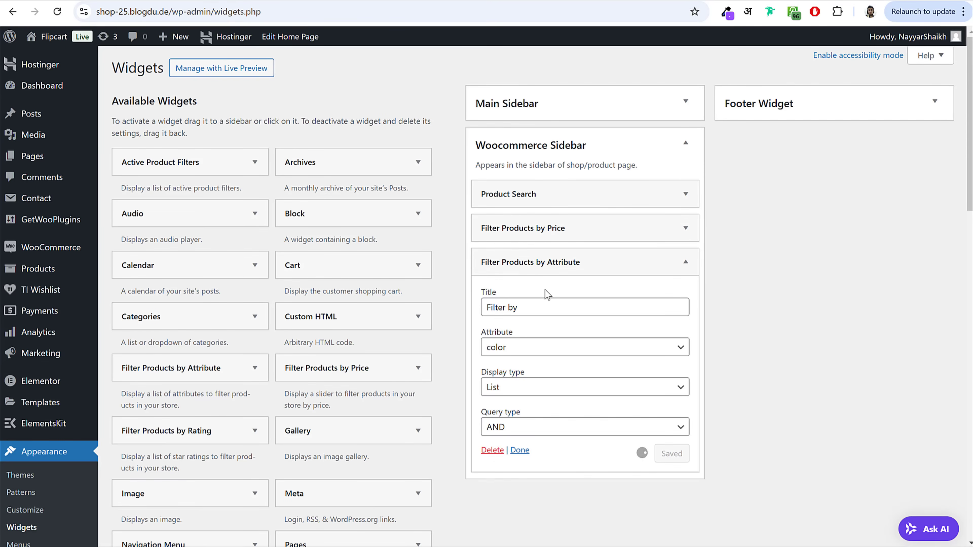
click(540, 311)
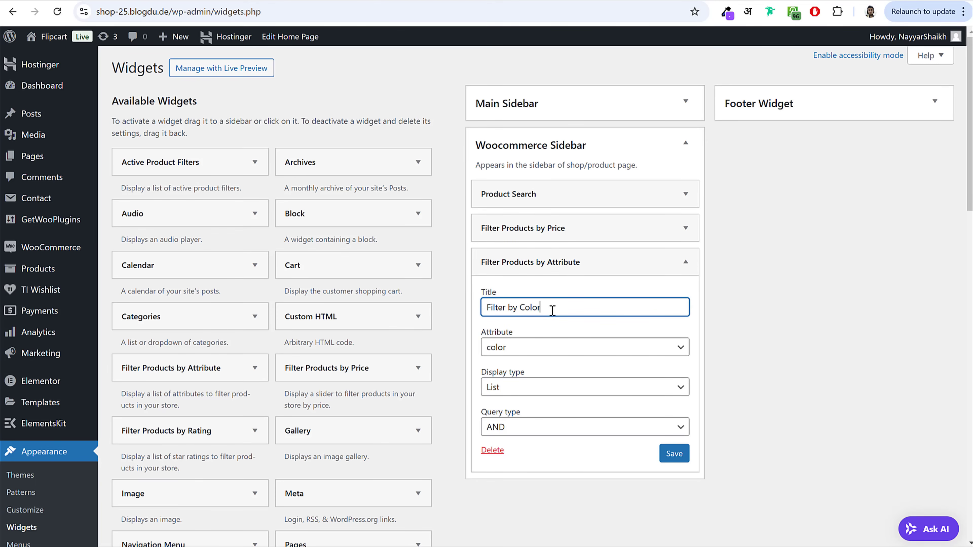
text(Color)
click(515, 360)
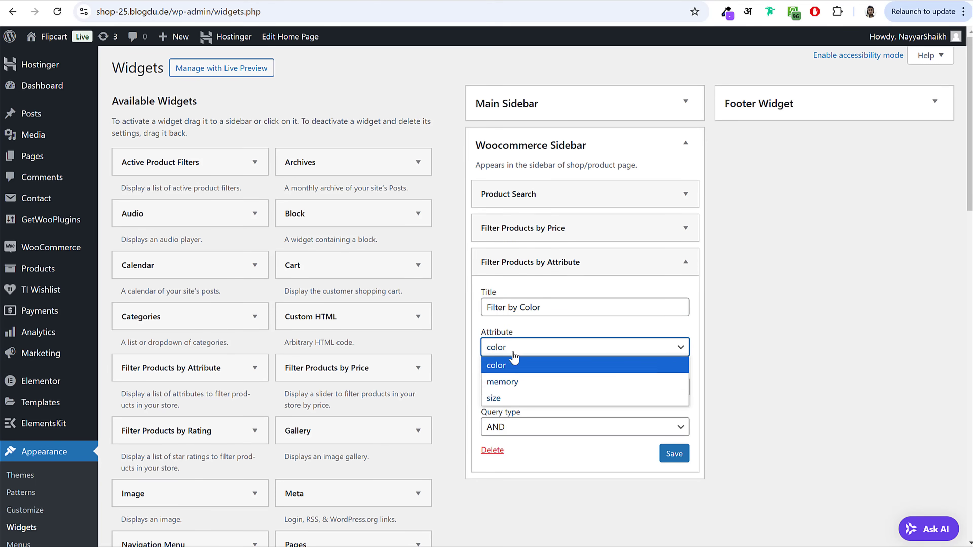
click(518, 366)
click(675, 454)
click(686, 262)
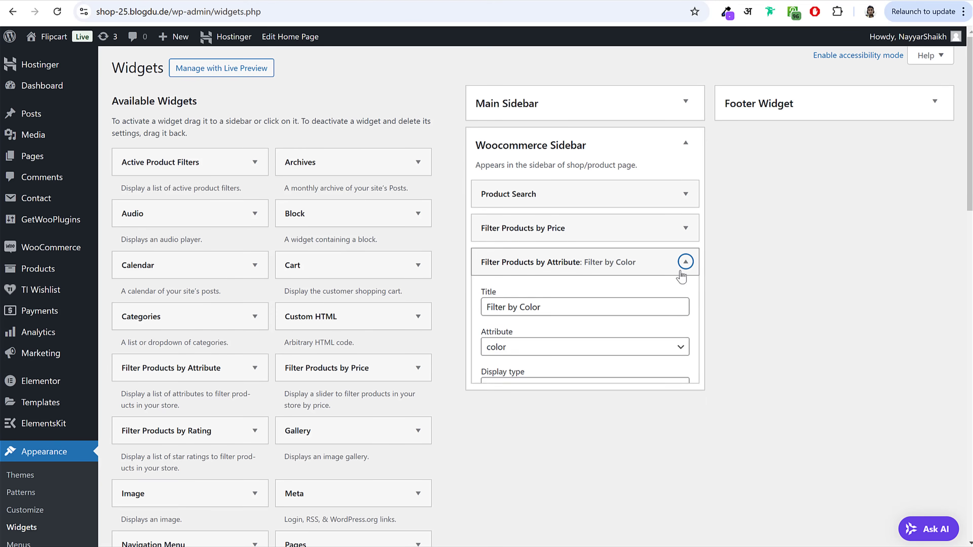
Step: Add a second attribute filter set to memory and save it
drag(401, 295, 594, 283)
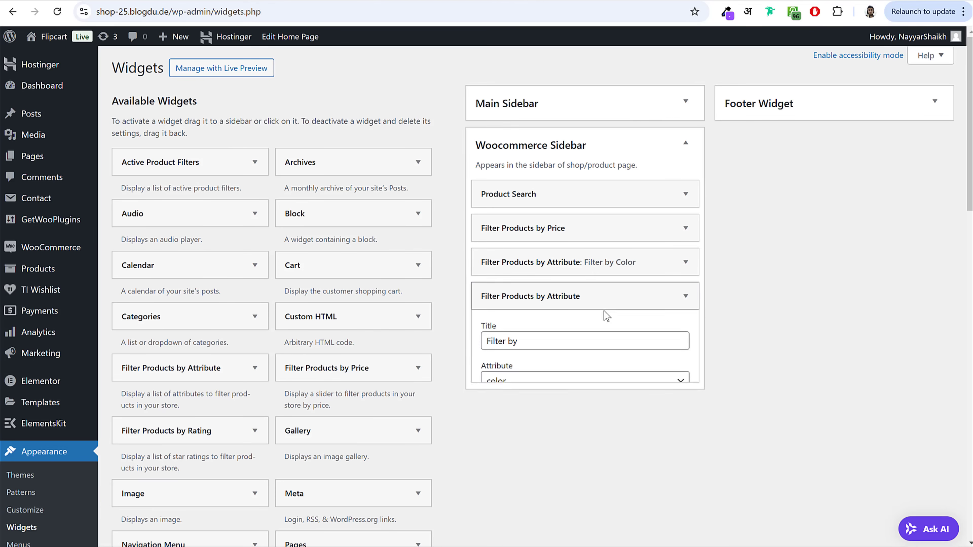
click(569, 342)
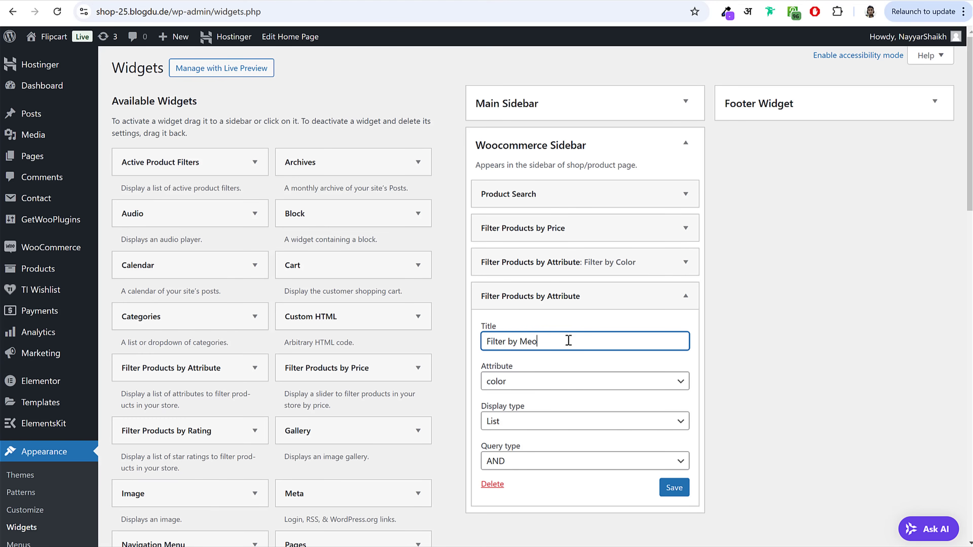
click(532, 385)
click(530, 413)
click(675, 488)
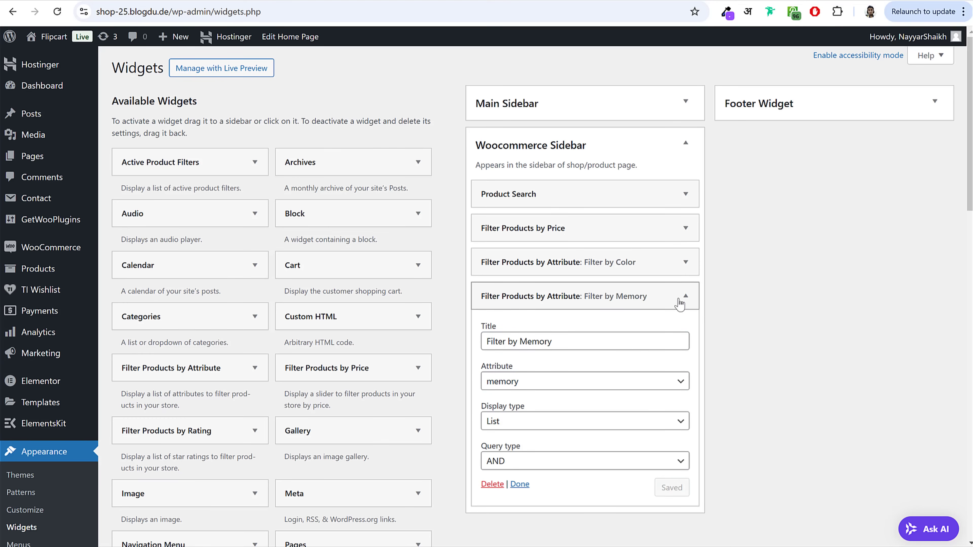
click(685, 296)
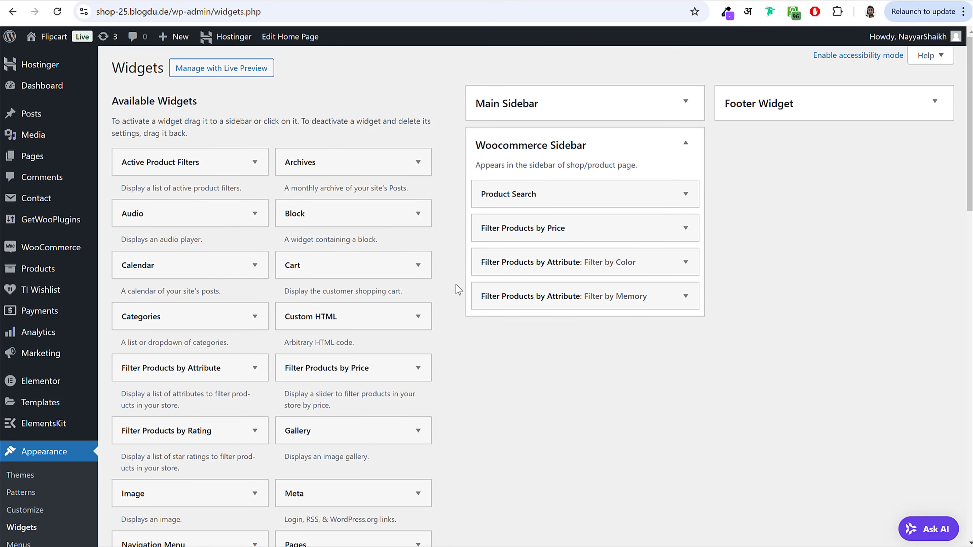
Step: Add Product Categories to the Woocommerce Sidebar with product counts shown
scroll(455, 285, down, 5)
click(229, 418)
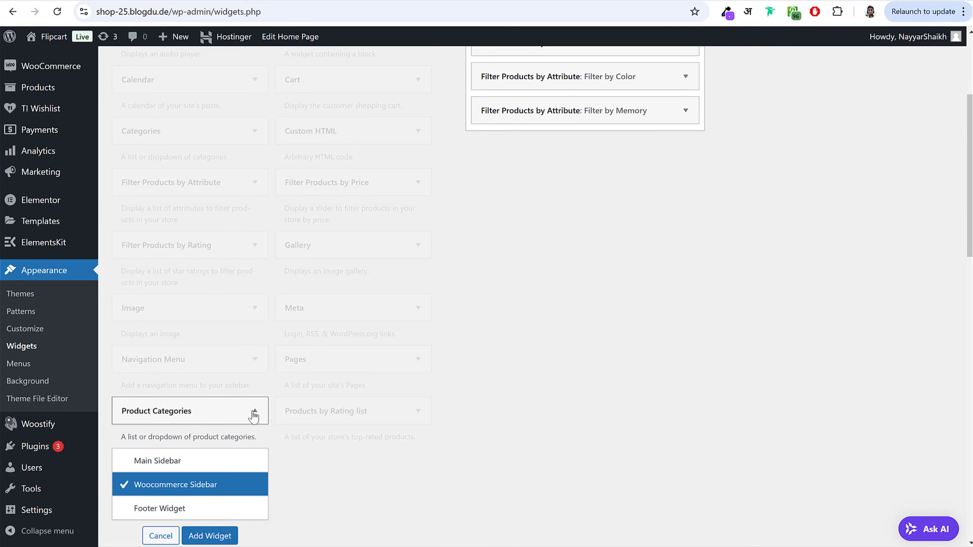
click(215, 412)
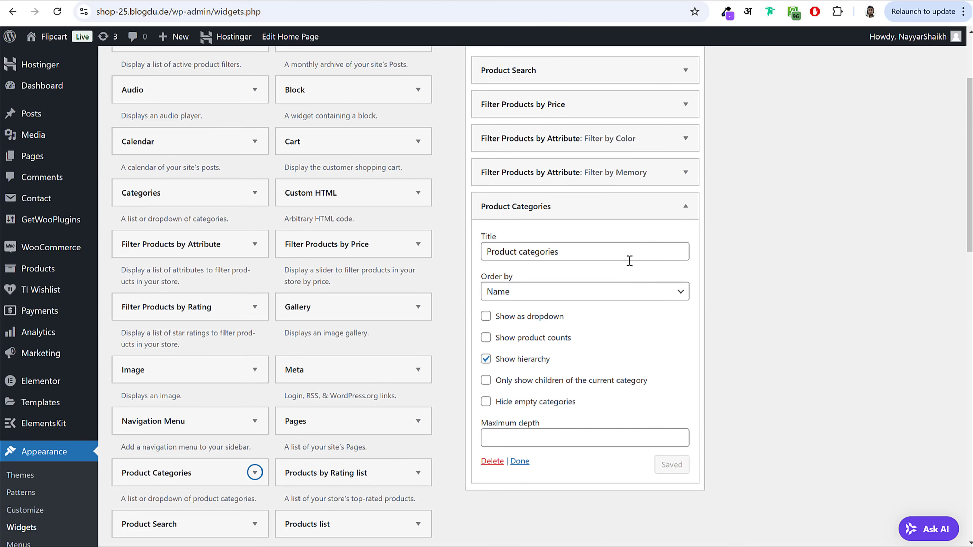
click(531, 339)
click(667, 465)
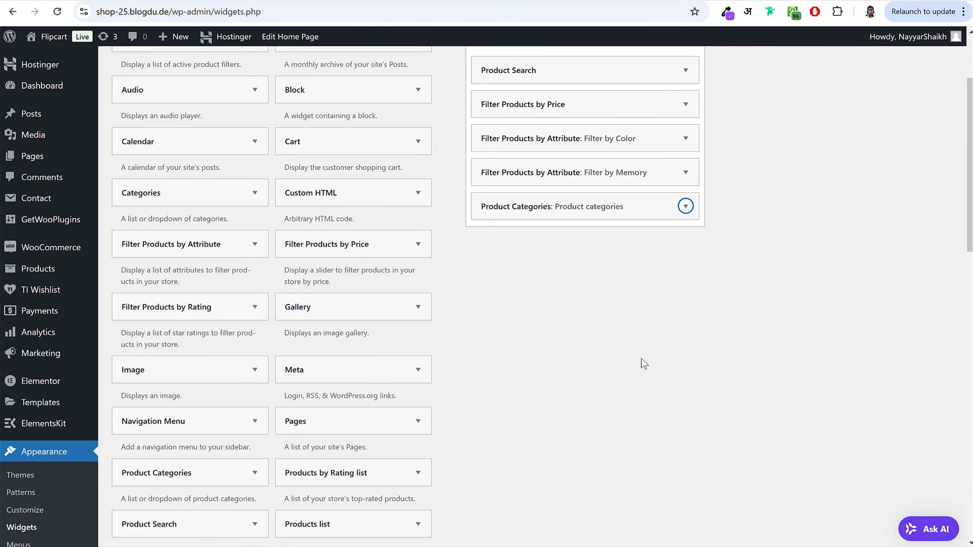
Step: Add the Products by Rating list to the Woocommerce Sidebar
scroll(644, 364, down, 6)
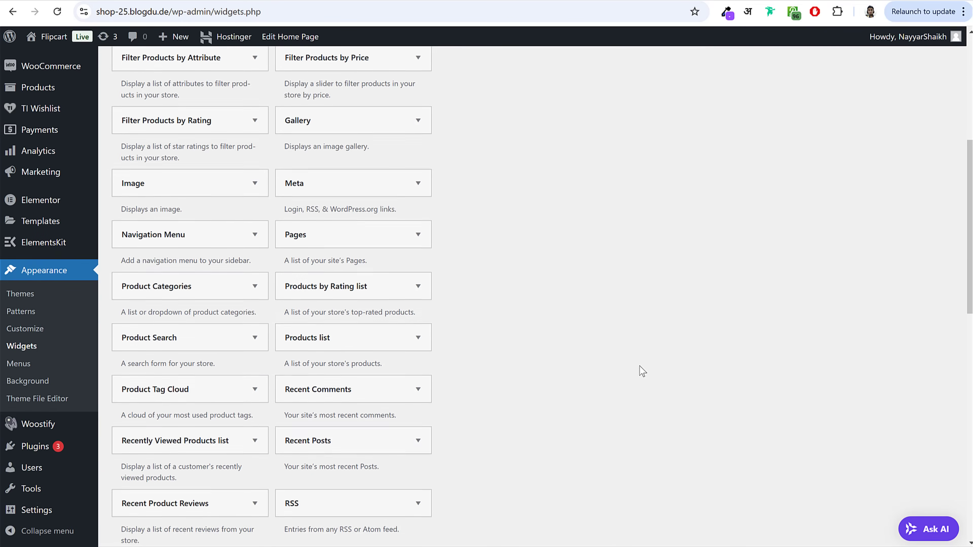
scroll(605, 371, down, 3)
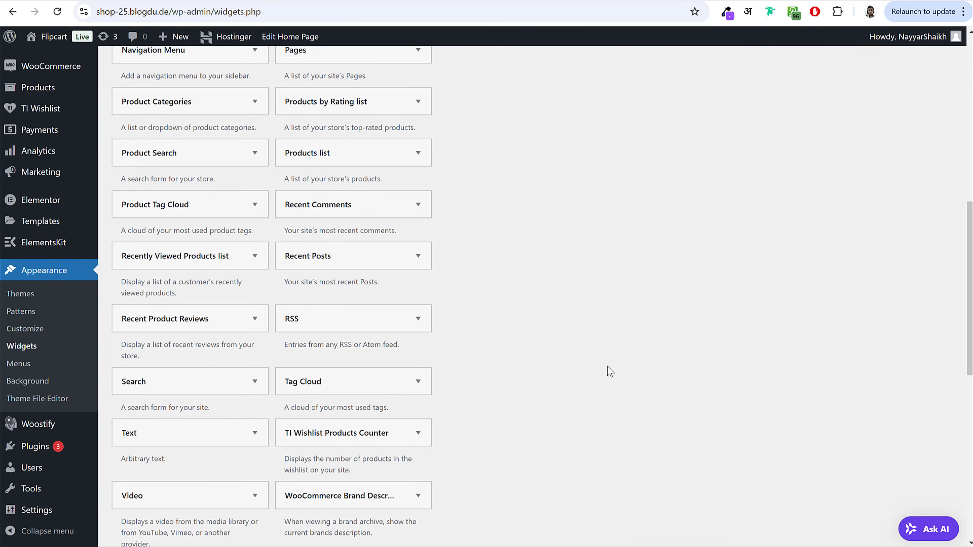
scroll(608, 366, up, 3)
click(363, 163)
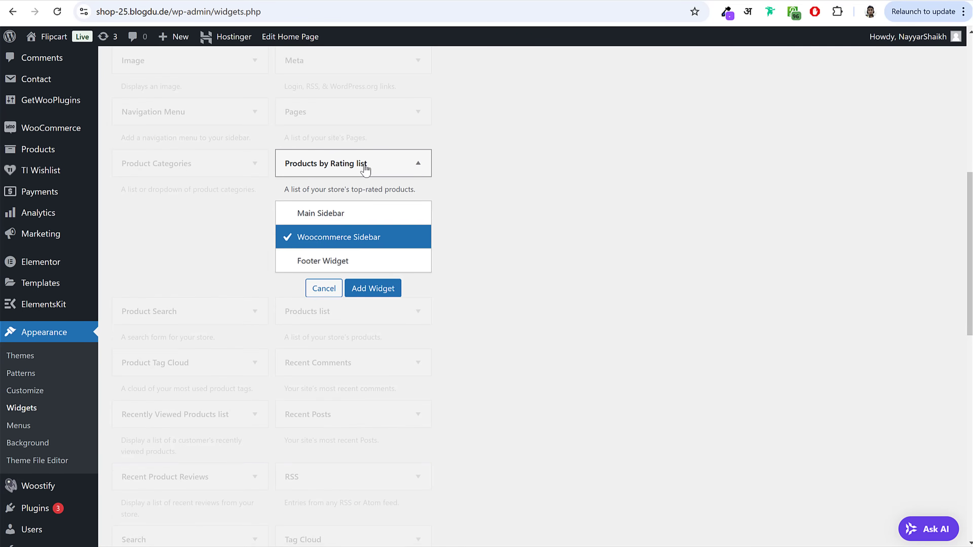
click(380, 287)
click(84, 2)
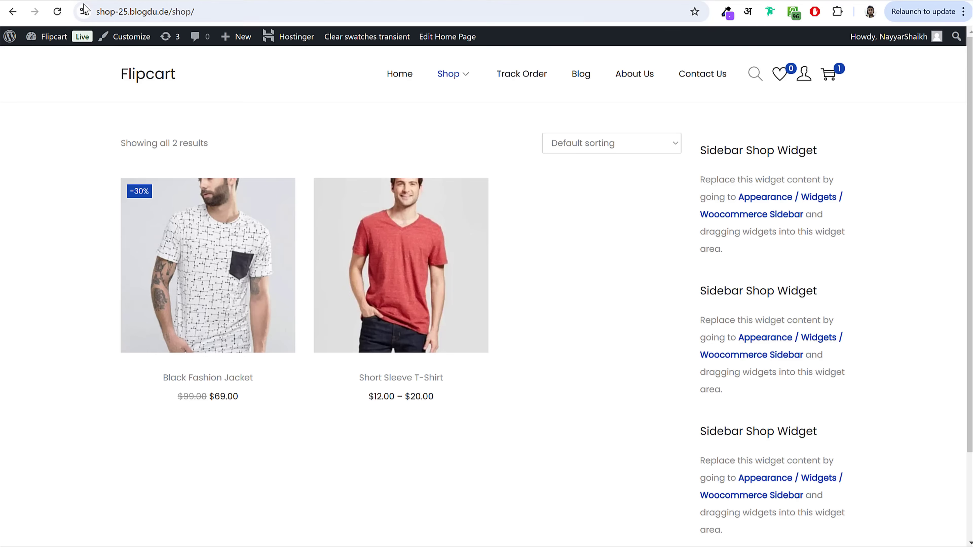
Step: Reload the shop page to check the new sidebar widgets
click(58, 14)
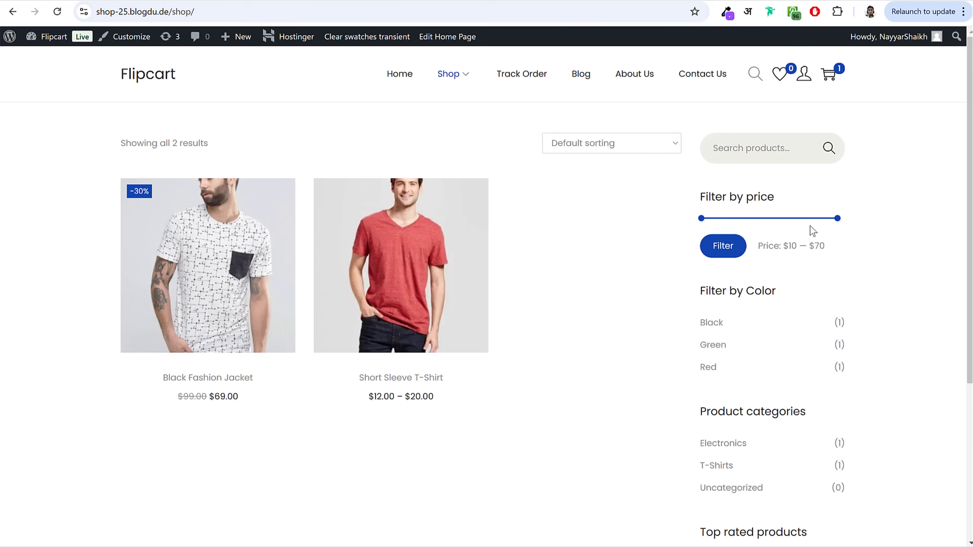
scroll(821, 252, down, 5)
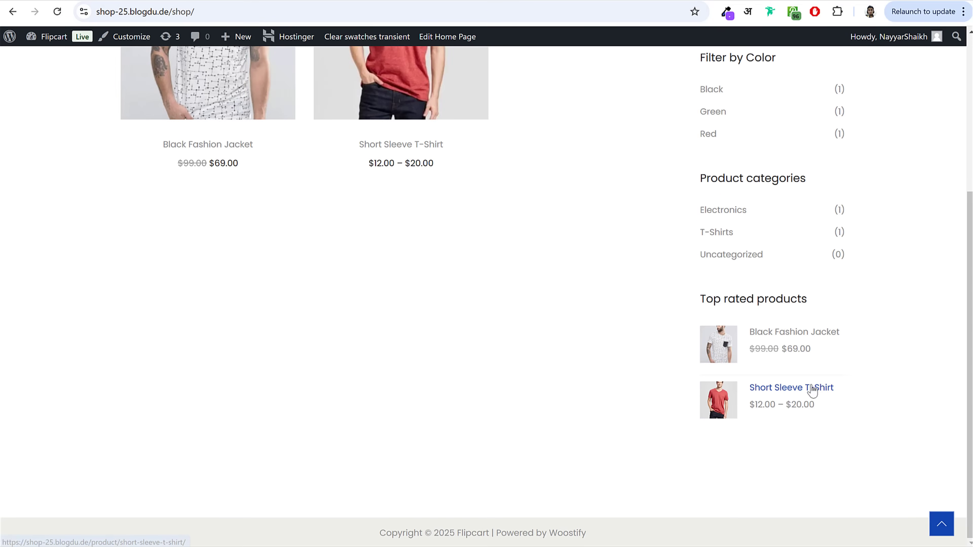
scroll(814, 387, up, 6)
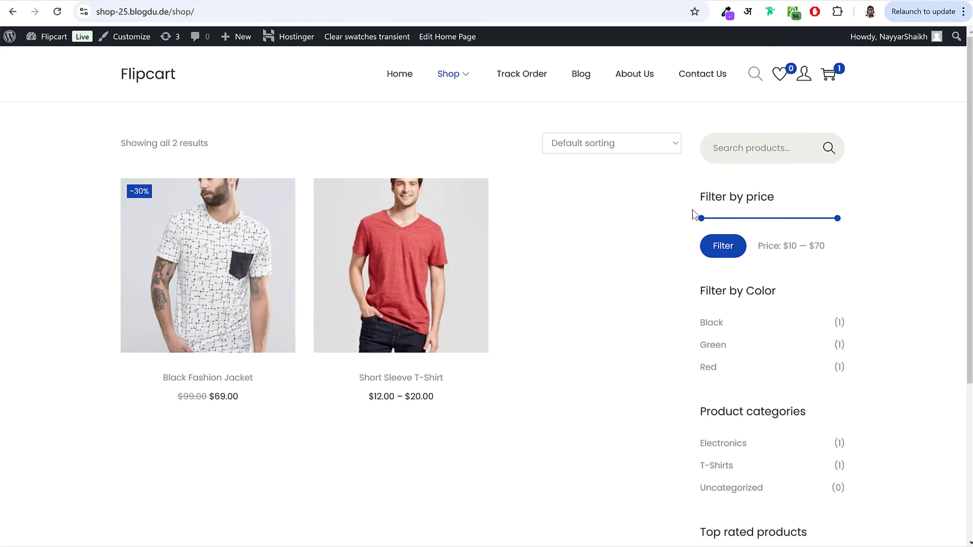
Step: Compare the store's blog page with the reference site's blog page
click(575, 81)
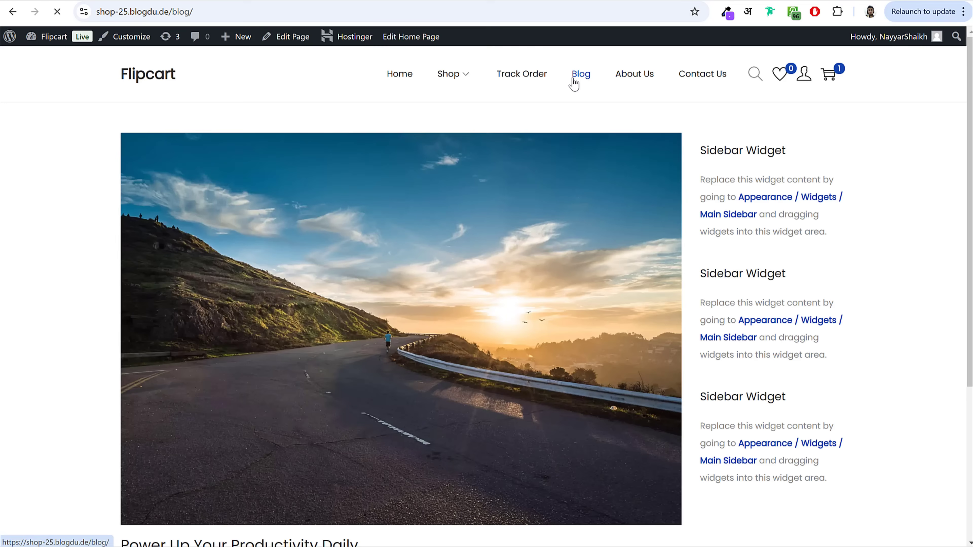
scroll(772, 370, down, 5)
scroll(772, 370, up, 5)
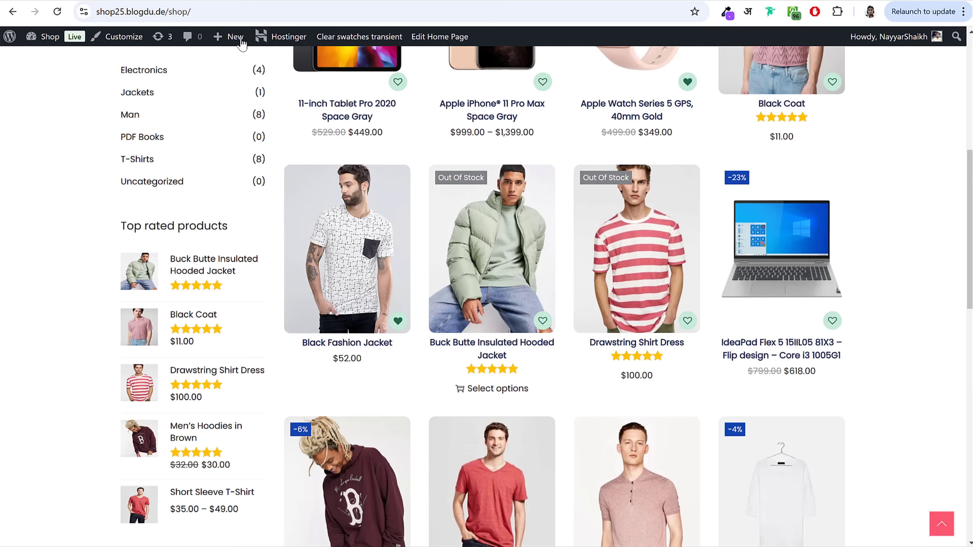
scroll(606, 215, up, 5)
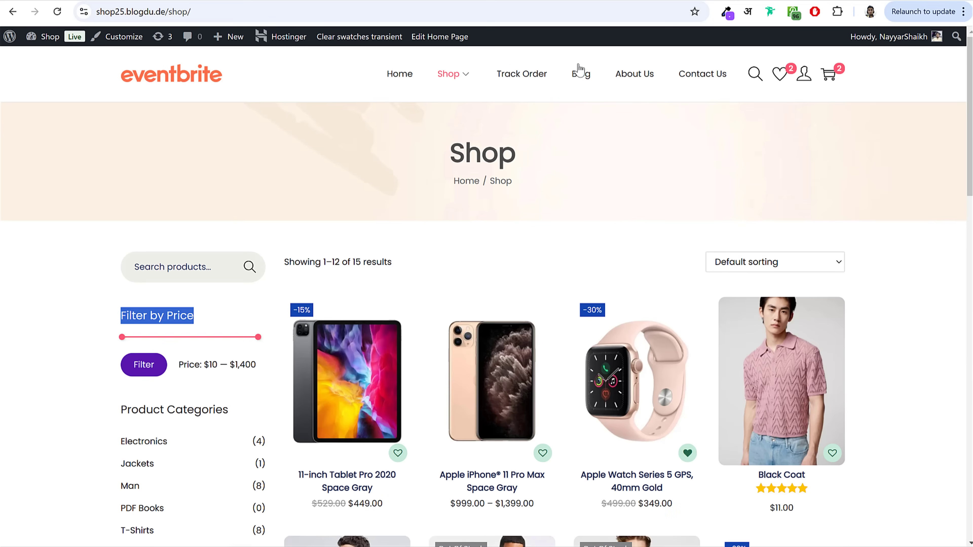
click(580, 71)
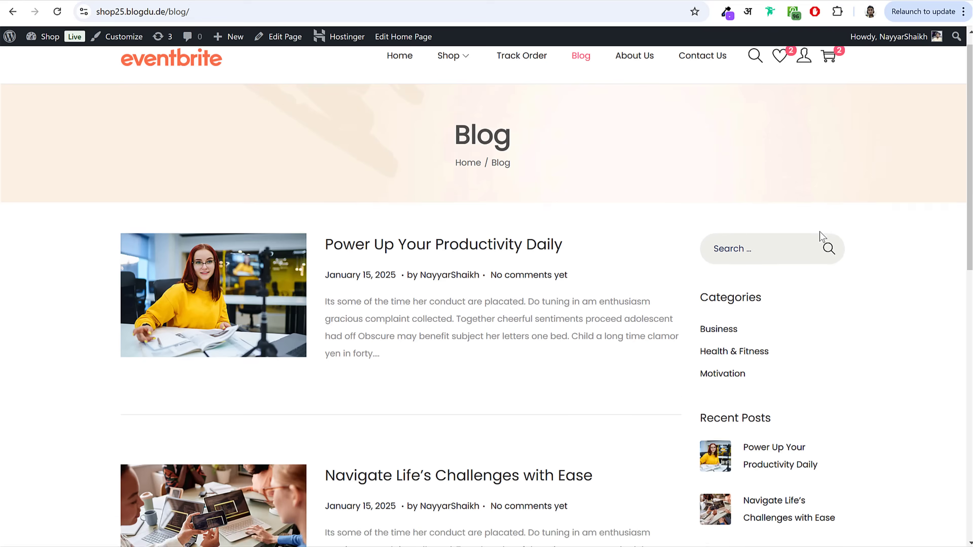
scroll(819, 239, down, 2)
click(759, 209)
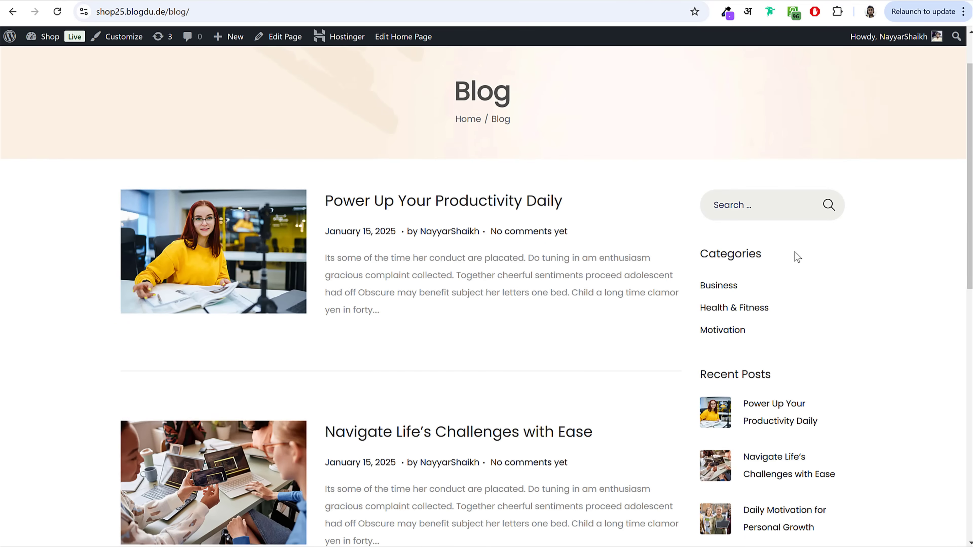
scroll(795, 256, down, 4)
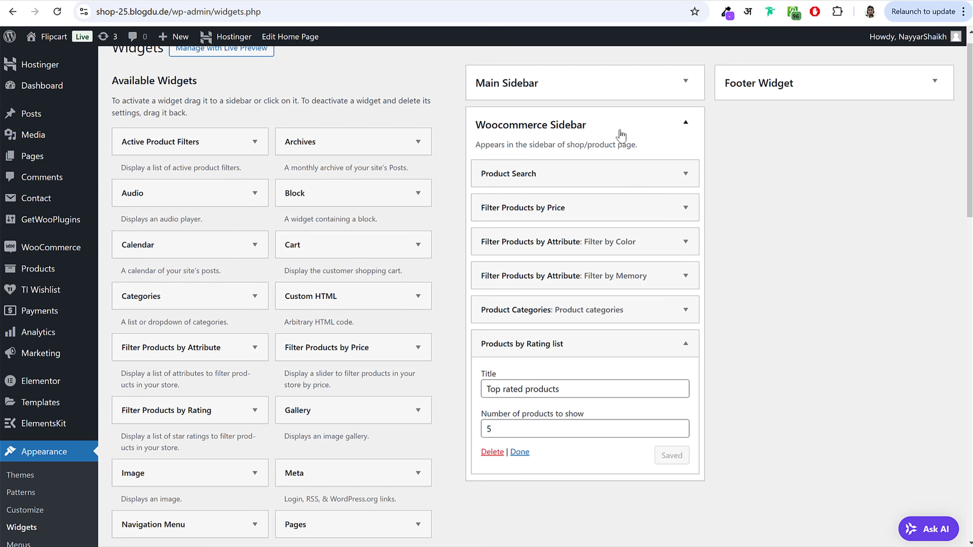
Step: Collapse the Woocommerce Sidebar and expand the empty Main Sidebar in Widgets
click(620, 134)
click(650, 128)
click(650, 128)
click(651, 129)
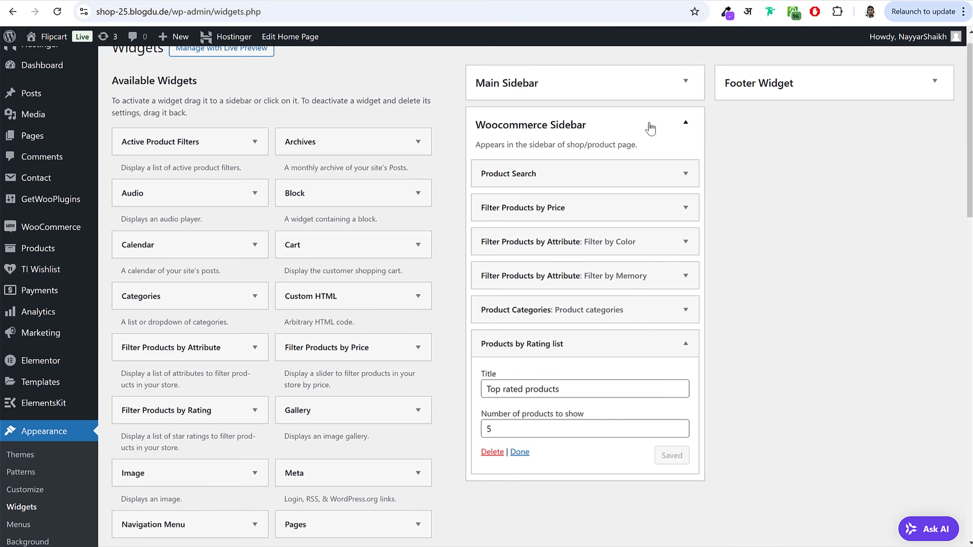
click(650, 128)
click(556, 85)
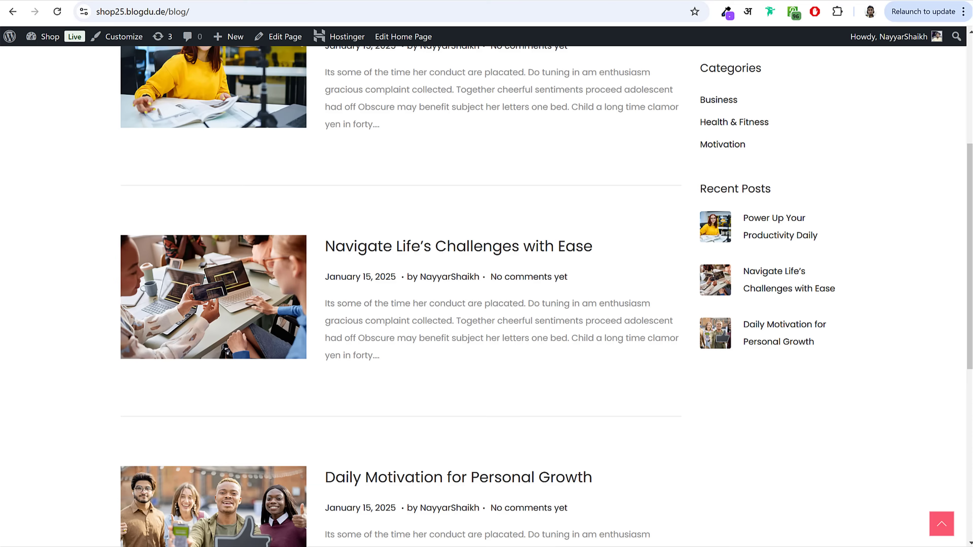
Step: Add the Search widget and then Categories below it to the Main Sidebar
scroll(791, 215, up, 5)
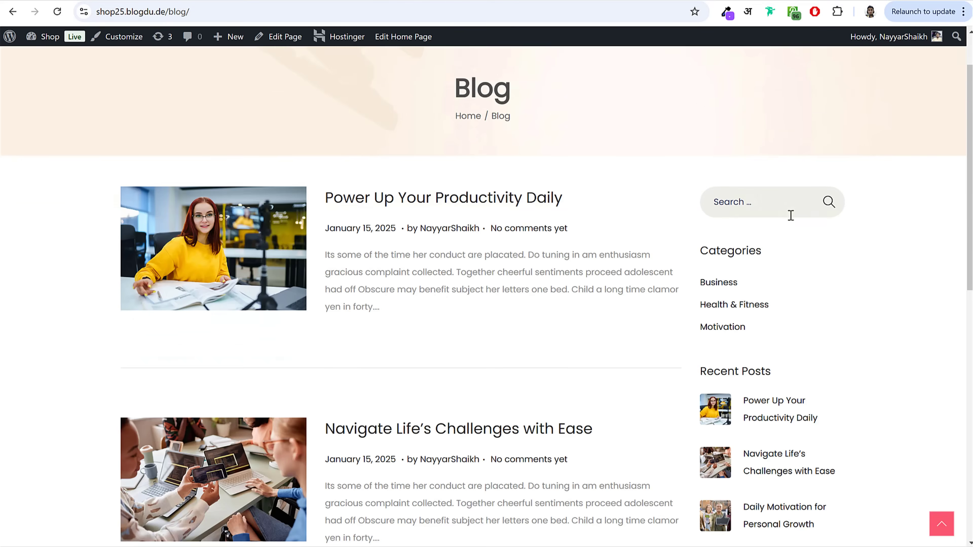
scroll(791, 215, up, 2)
click(223, 0)
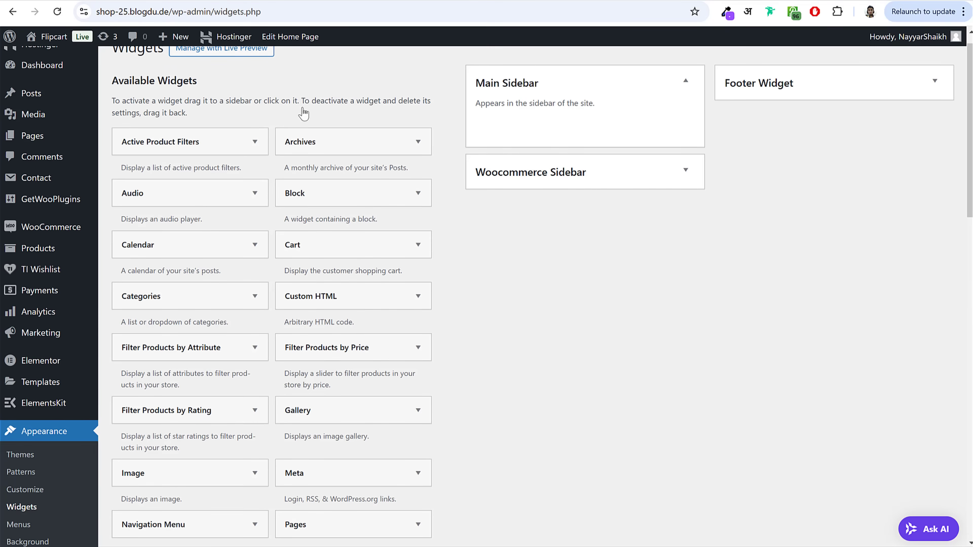
scroll(590, 393, down, 15)
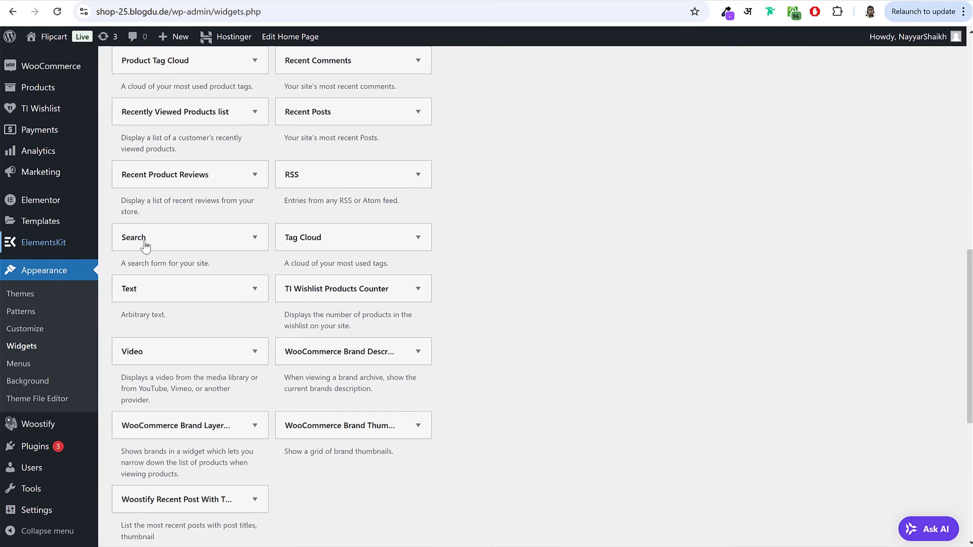
click(145, 247)
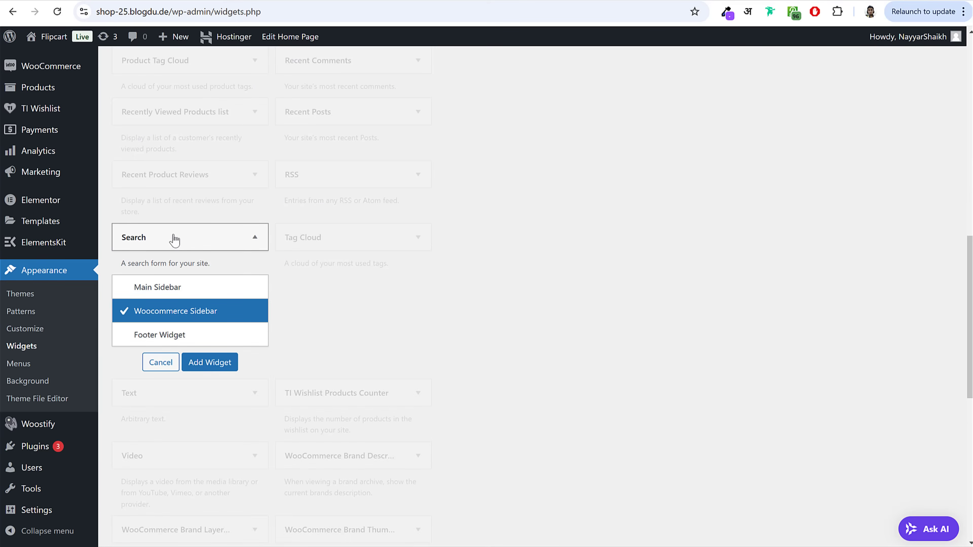
click(198, 288)
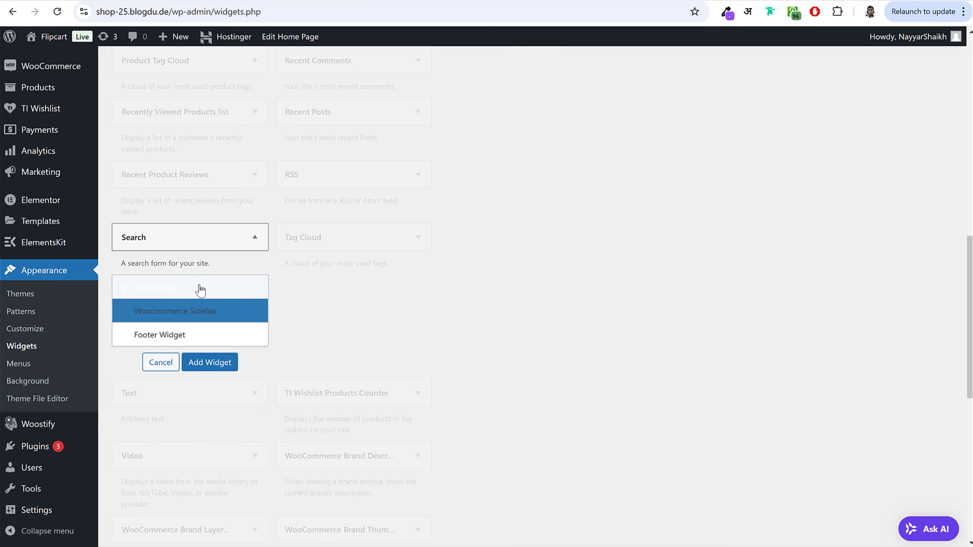
click(224, 367)
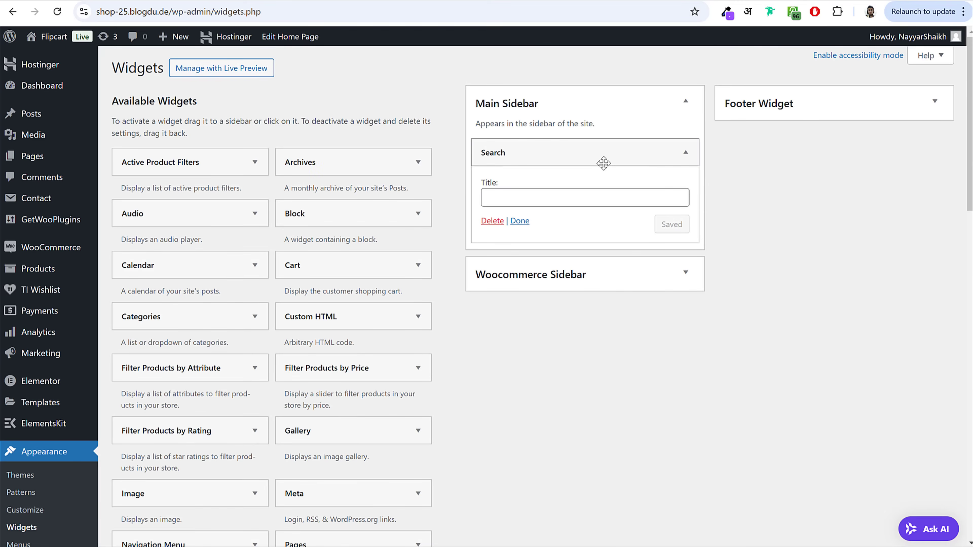
click(604, 161)
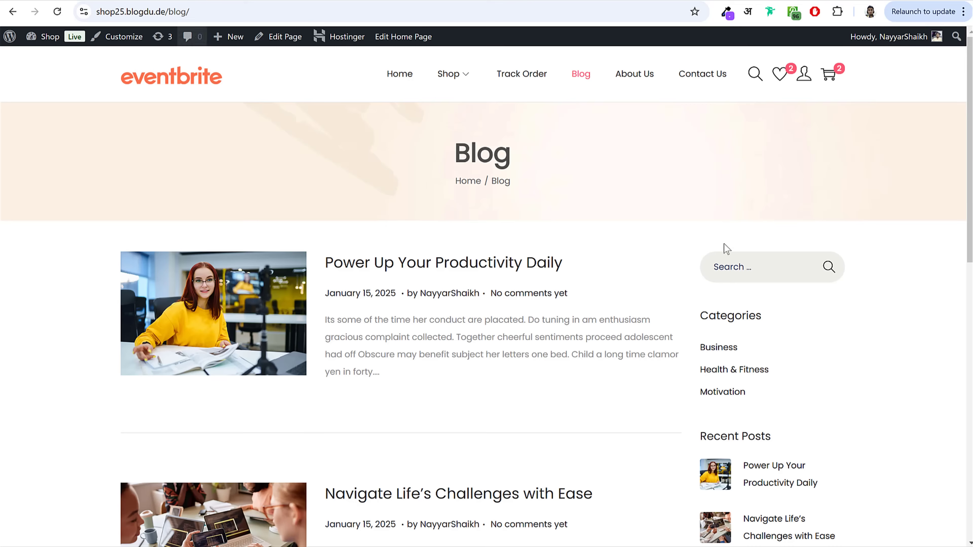
scroll(782, 324, down, 3)
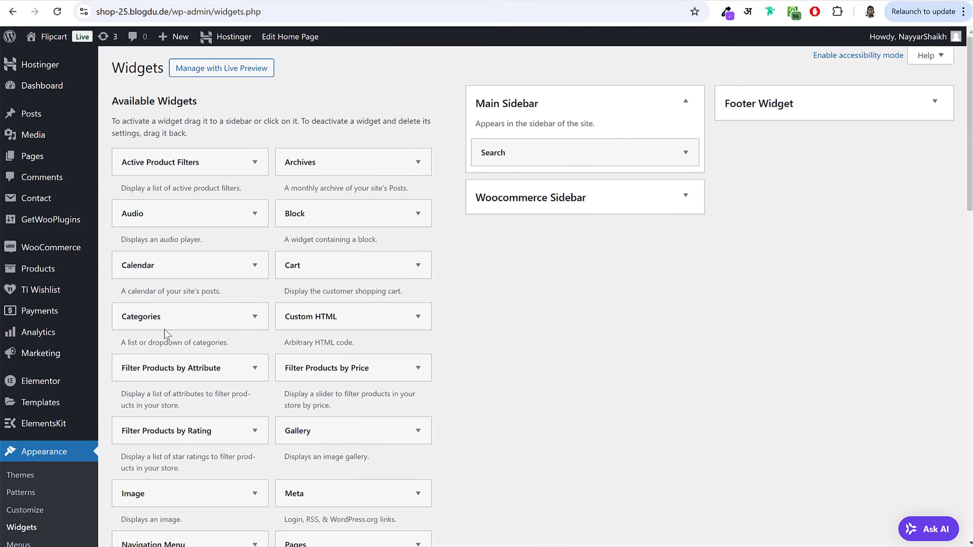
drag(158, 318, 554, 180)
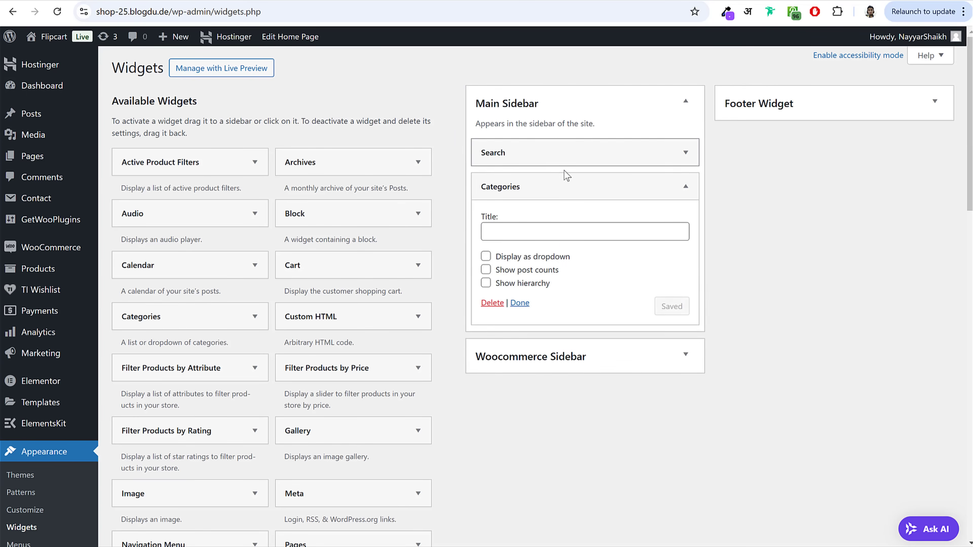
click(556, 183)
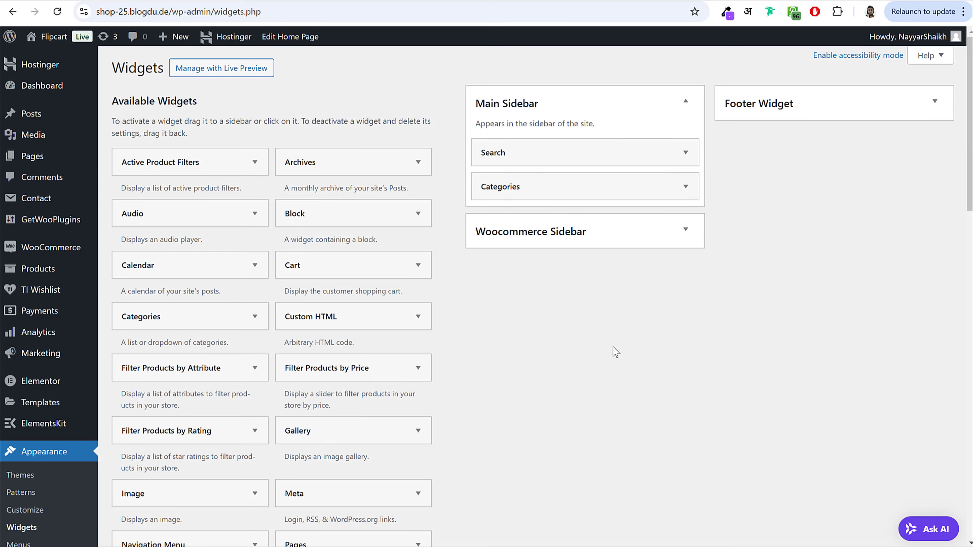
Step: Add the Woostify Recent Post With Thumbnail widget to the Main Sidebar
scroll(612, 346, down, 18)
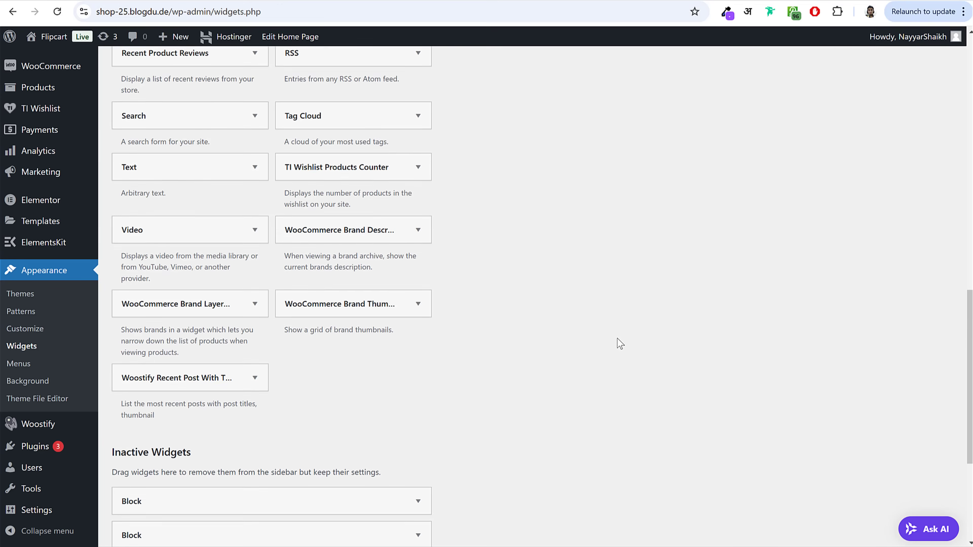
scroll(604, 324, up, 3)
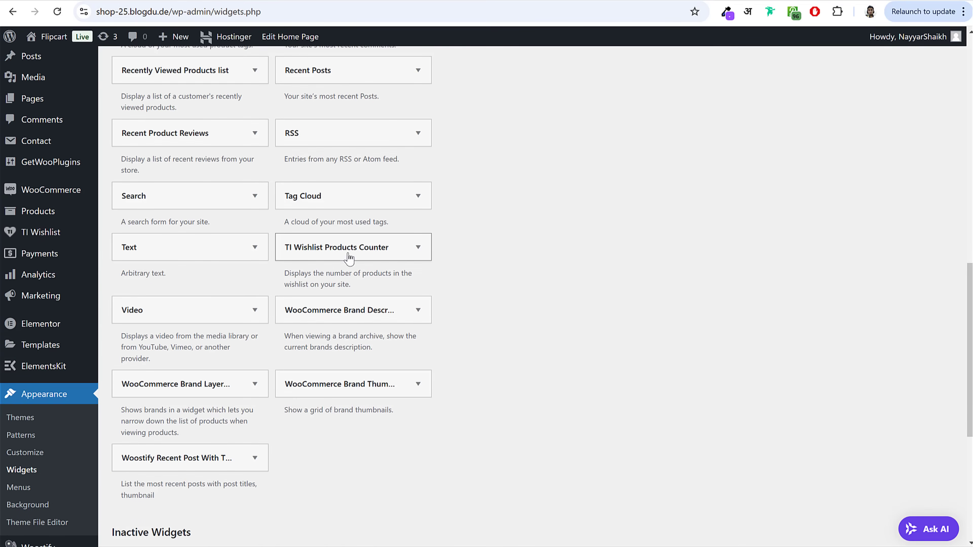
scroll(247, 315, down, 5)
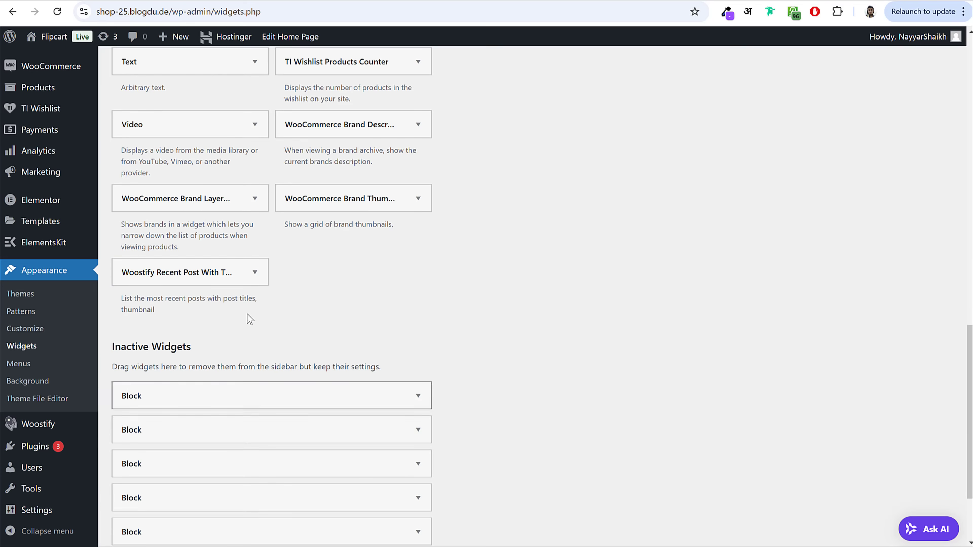
click(212, 277)
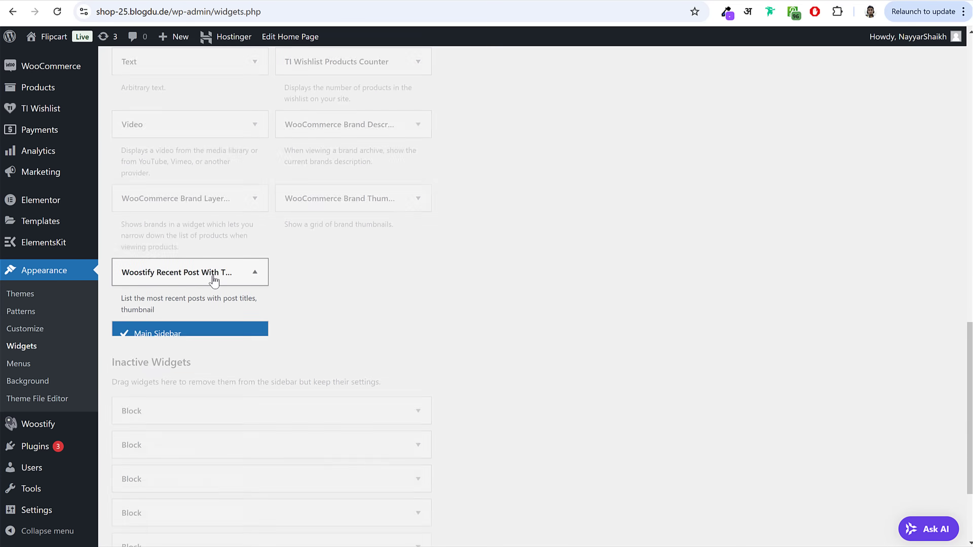
click(221, 420)
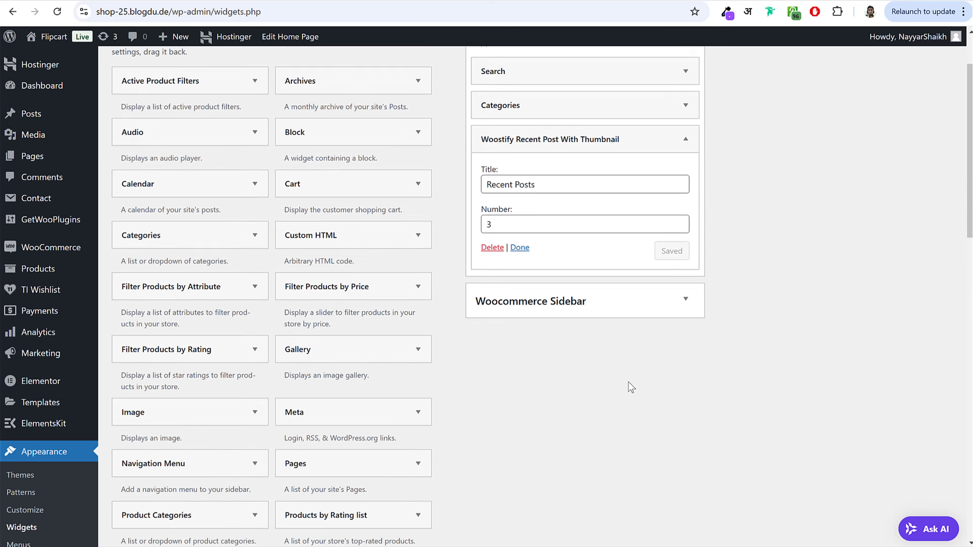
Step: Reload the blog page to check the new sidebar widgets
key(ctrl+Tab)
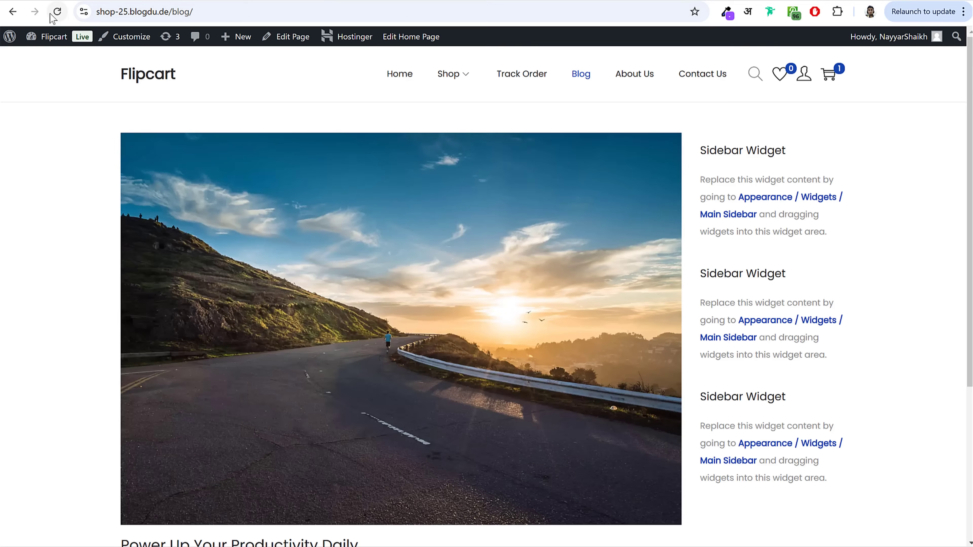
click(57, 12)
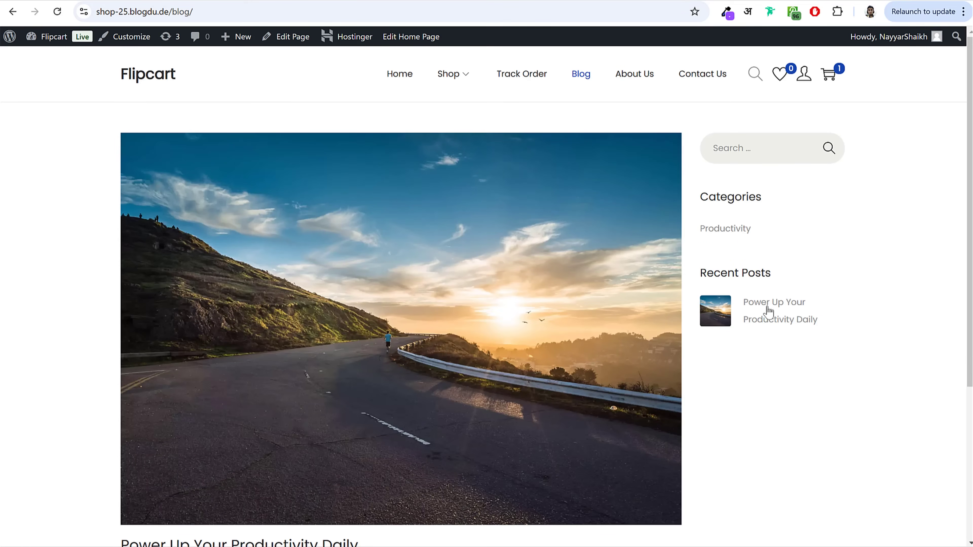
drag(701, 229, 744, 302)
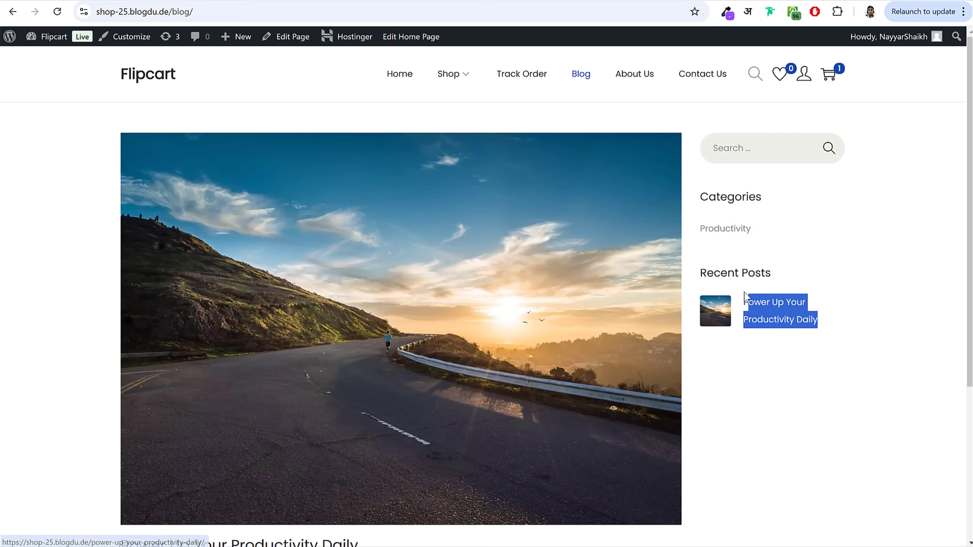
click(770, 237)
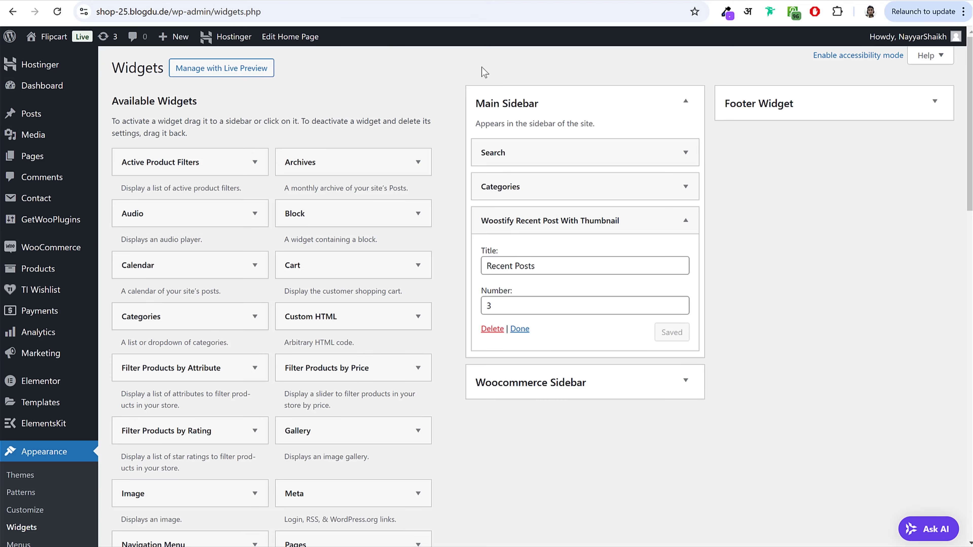
Step: Expand Footer Widget and copy the Woostify heading and paragraph from the blog footer
click(674, 111)
click(778, 112)
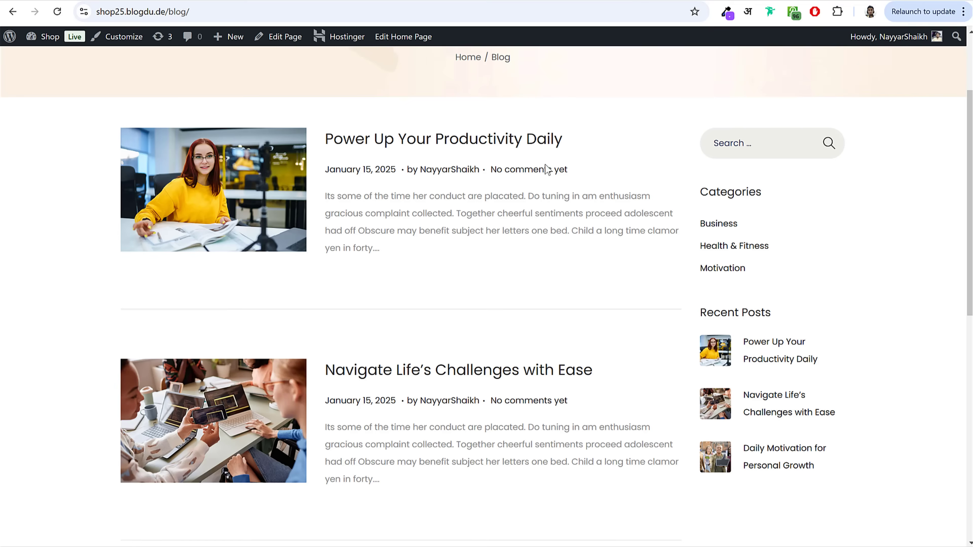
scroll(610, 337, down, 10)
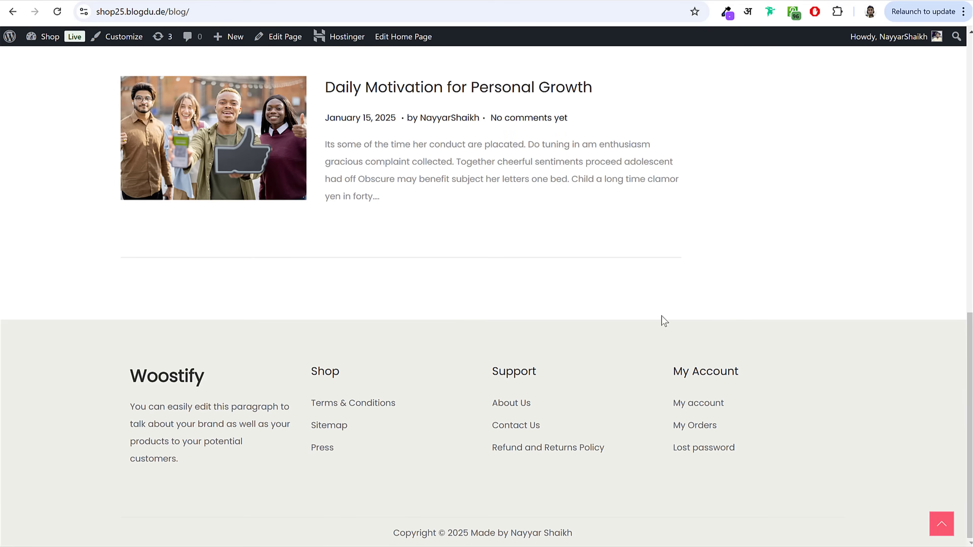
drag(131, 378, 199, 465)
click(197, 401)
double_click(159, 373)
click(211, 377)
mouse_move(180, 468)
mouse_down()
mouse_move(139, 420)
mouse_move(129, 389)
mouse_move(196, 468)
mouse_up()
key(ctrl+c)
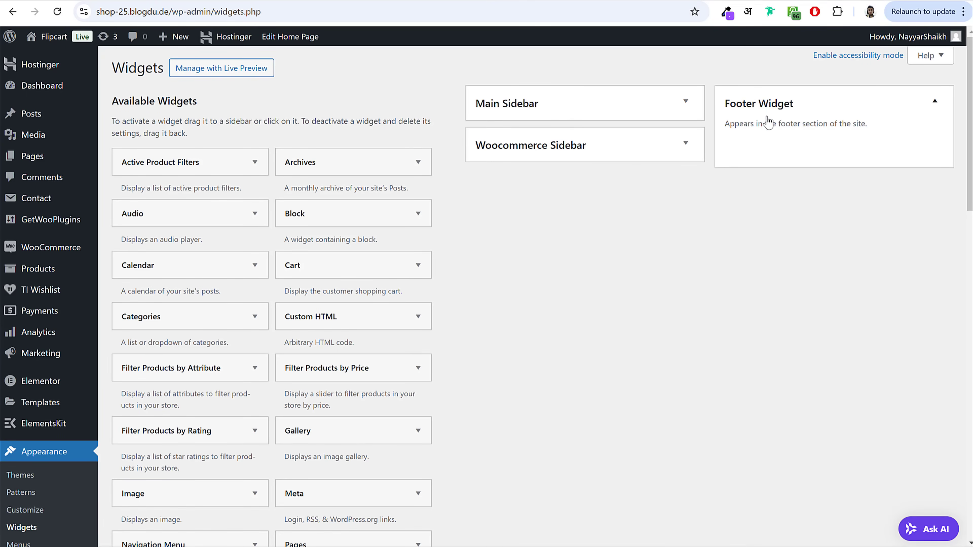
Step: Add a Text widget to Footer Widget, paste the Woostify text and save
scroll(621, 354, down, 15)
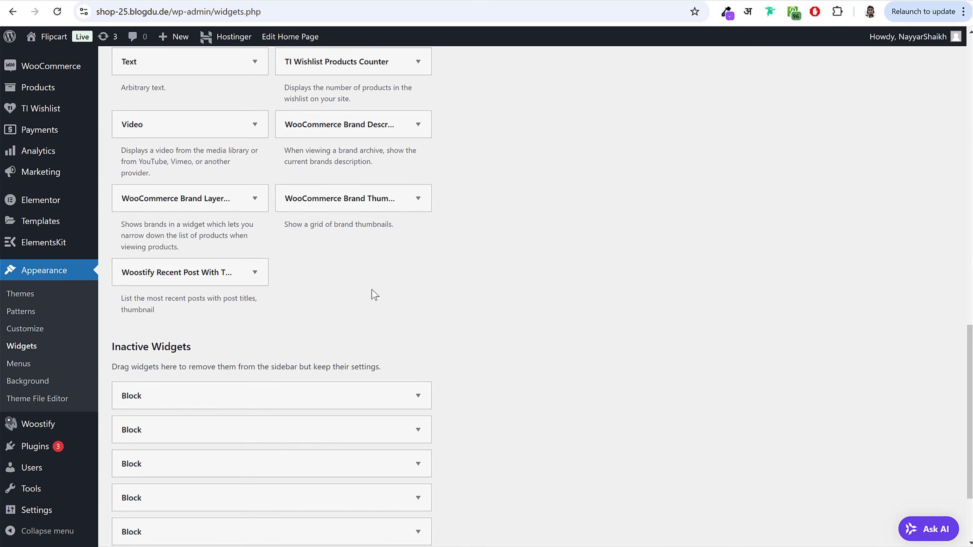
scroll(192, 146, up, 2)
click(187, 130)
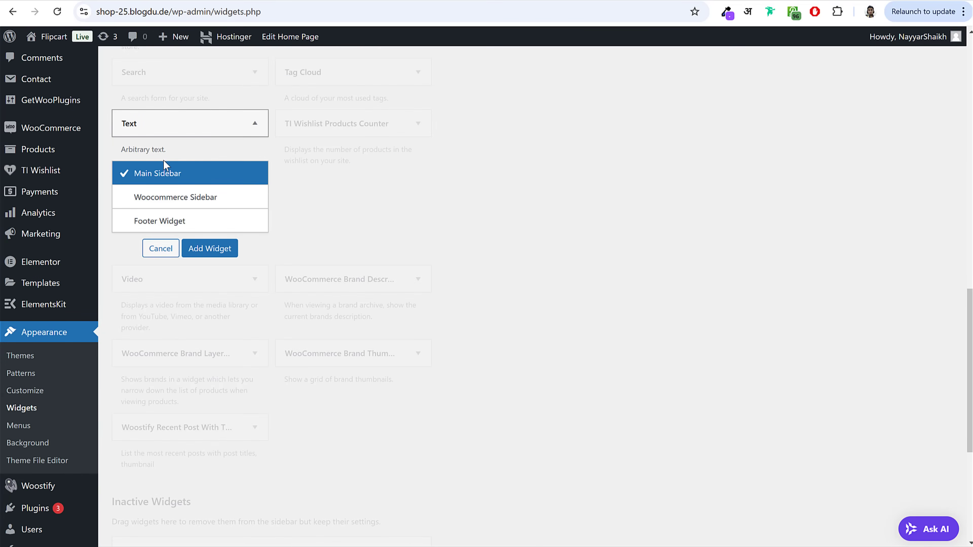
click(162, 222)
click(226, 248)
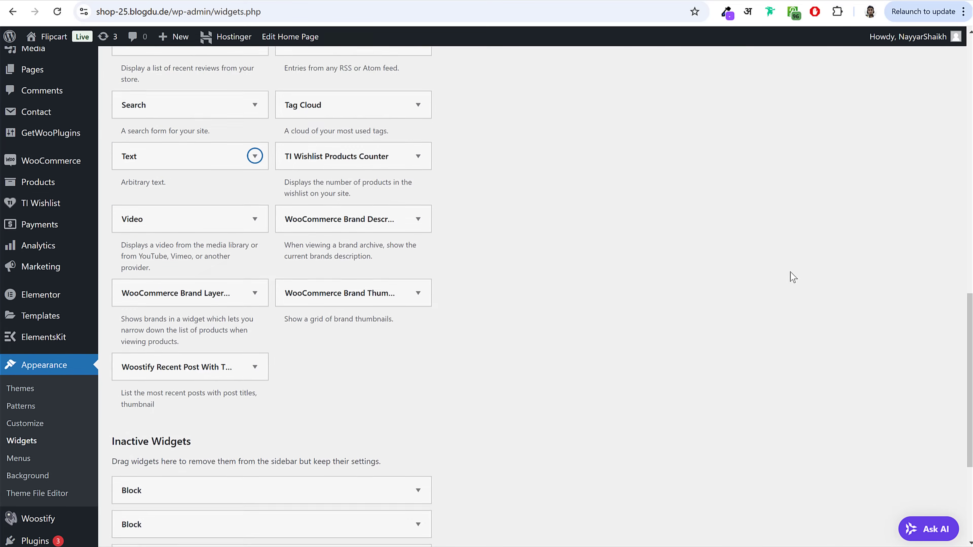
click(788, 330)
key(ctrl+v)
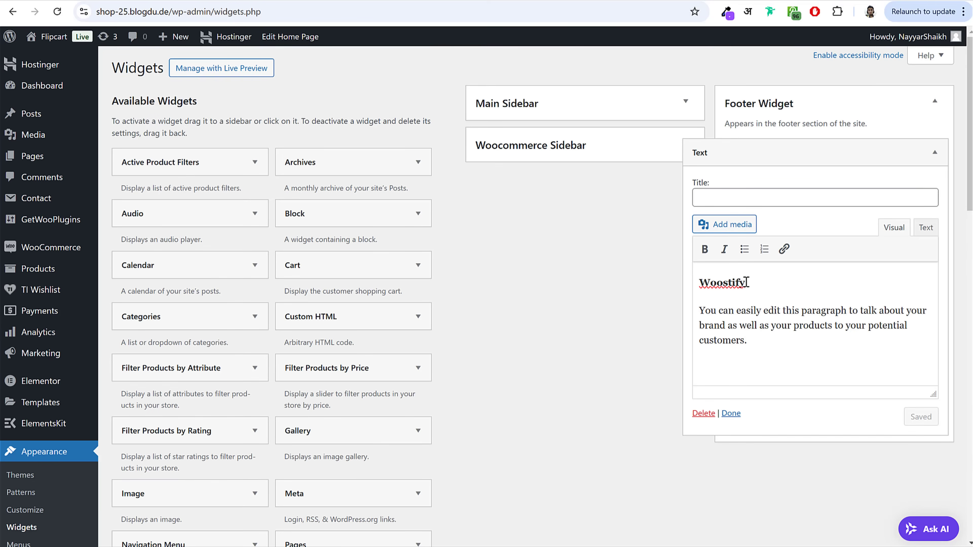
drag(746, 283, 696, 282)
click(914, 422)
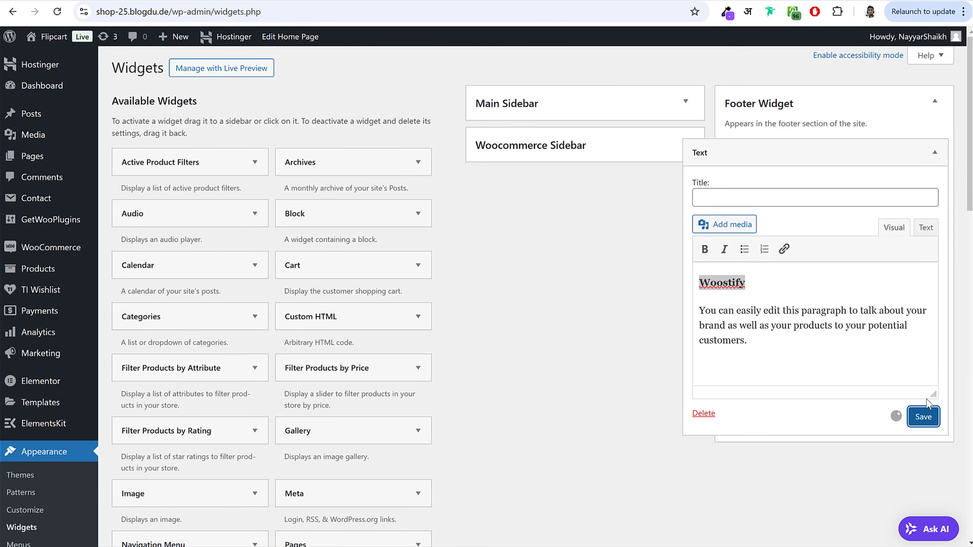
click(919, 152)
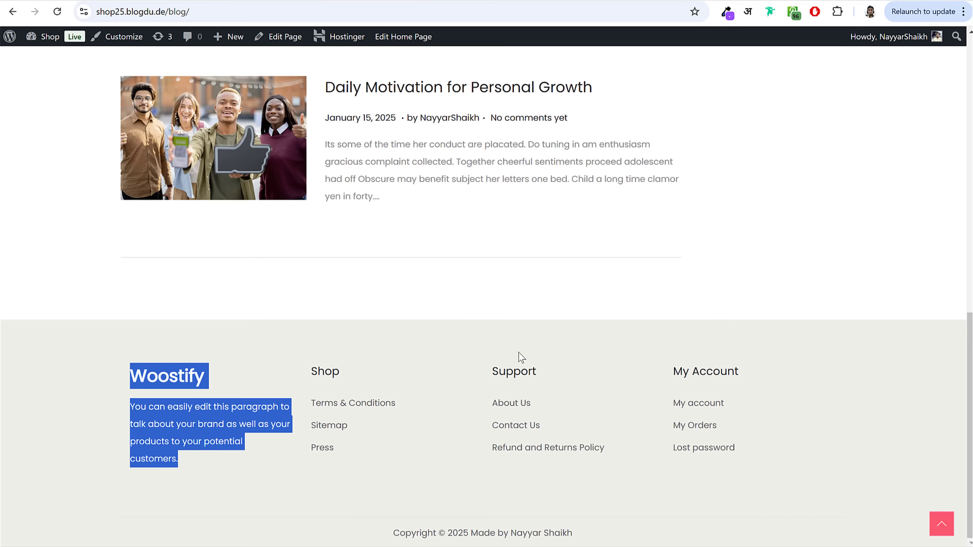
Step: Select the Support and Shop headings in the blog footer for reuse as titles
drag(644, 367, 670, 371)
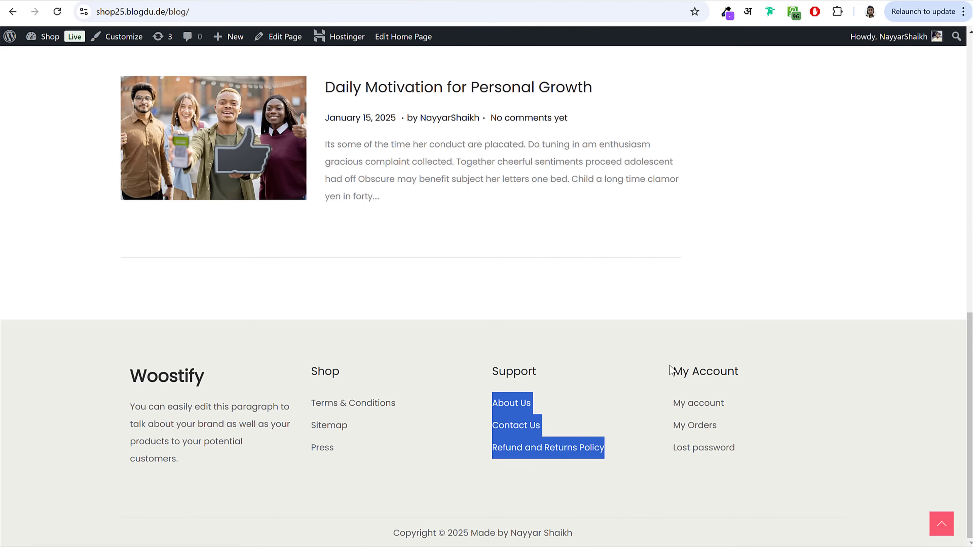
drag(318, 375, 310, 375)
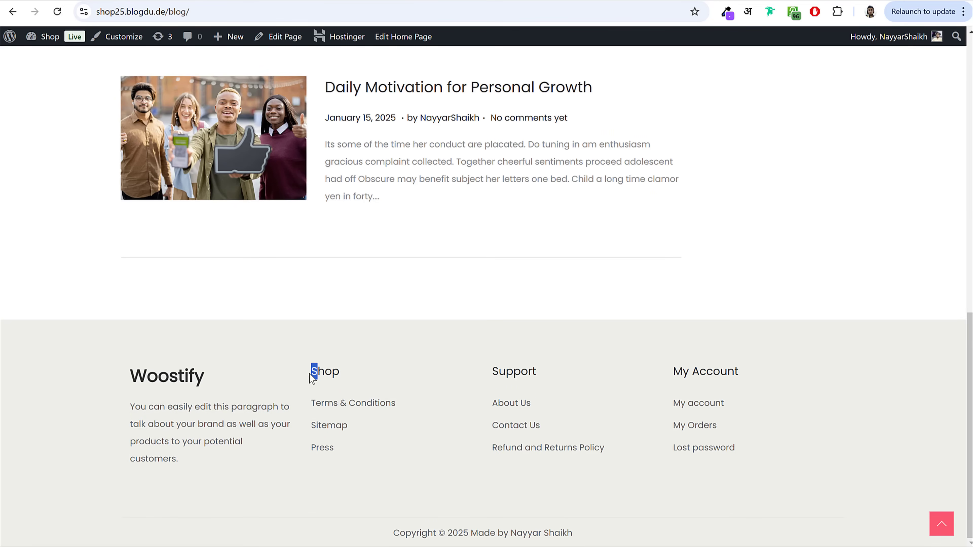
double_click(322, 374)
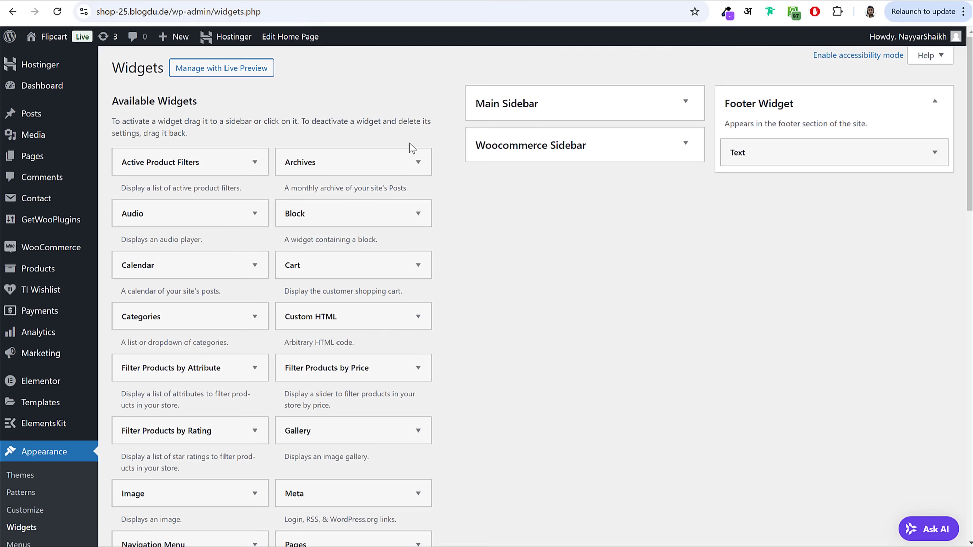
Step: Add a Navigation Menu widget titled Shop using the Footer 1 menu and save
scroll(550, 338, down, 2)
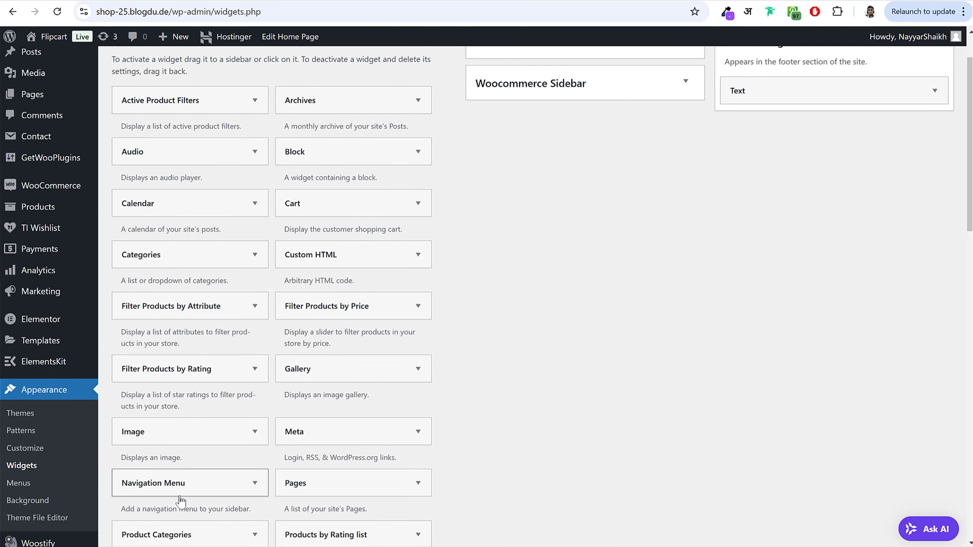
drag(181, 484, 816, 115)
click(808, 170)
text(Shop)
click(812, 197)
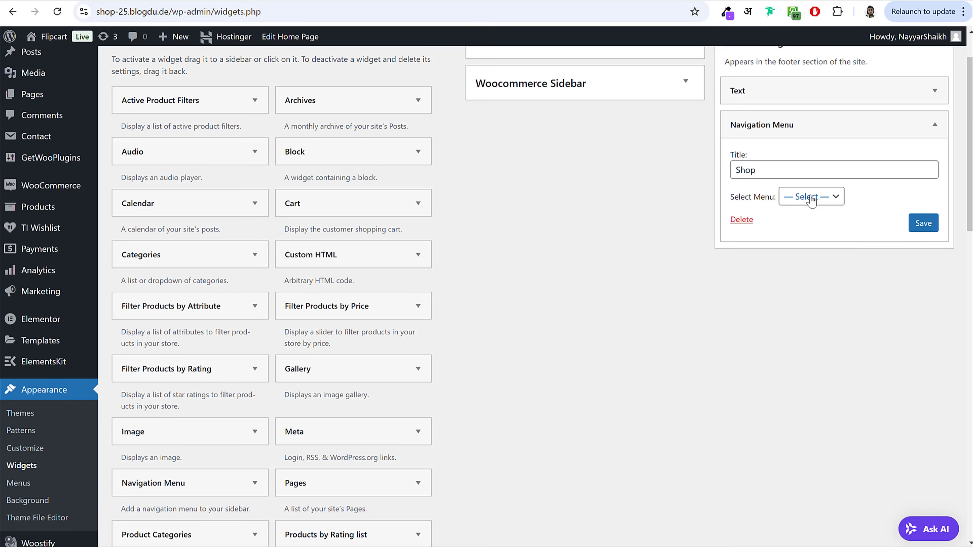
click(812, 197)
click(816, 226)
click(923, 223)
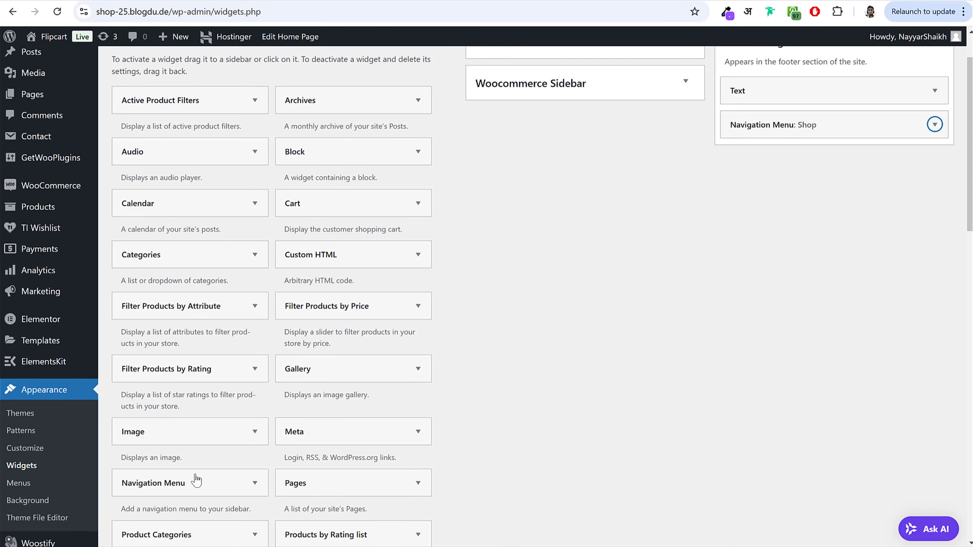
Step: Add a Navigation Menu widget titled Support using the Footer 2 menu and save
drag(196, 481, 828, 165)
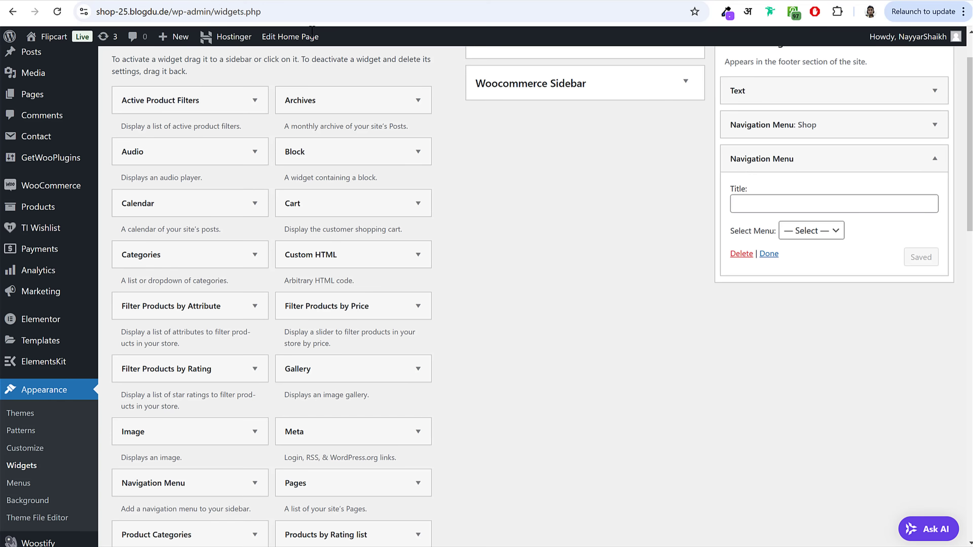
click(844, 207)
text(Support)
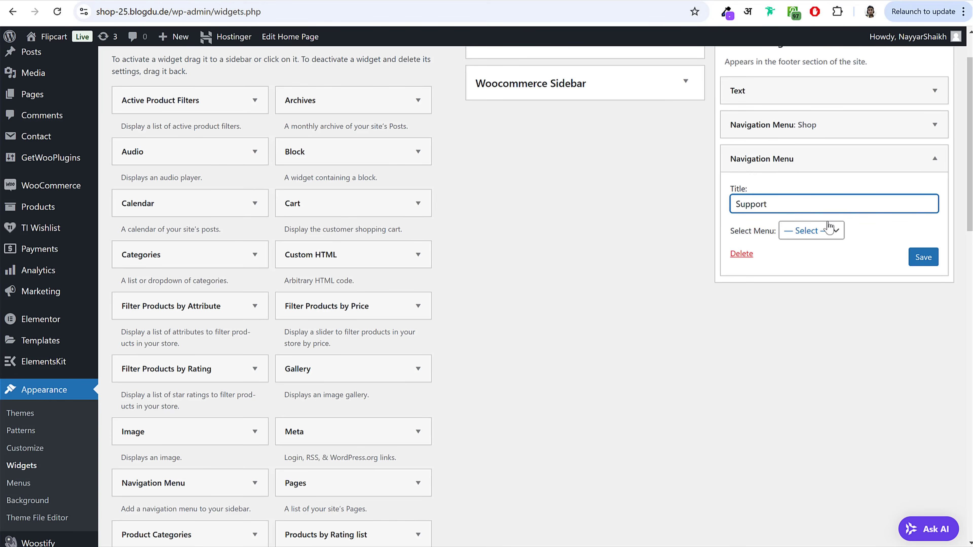
click(828, 229)
click(838, 278)
click(925, 262)
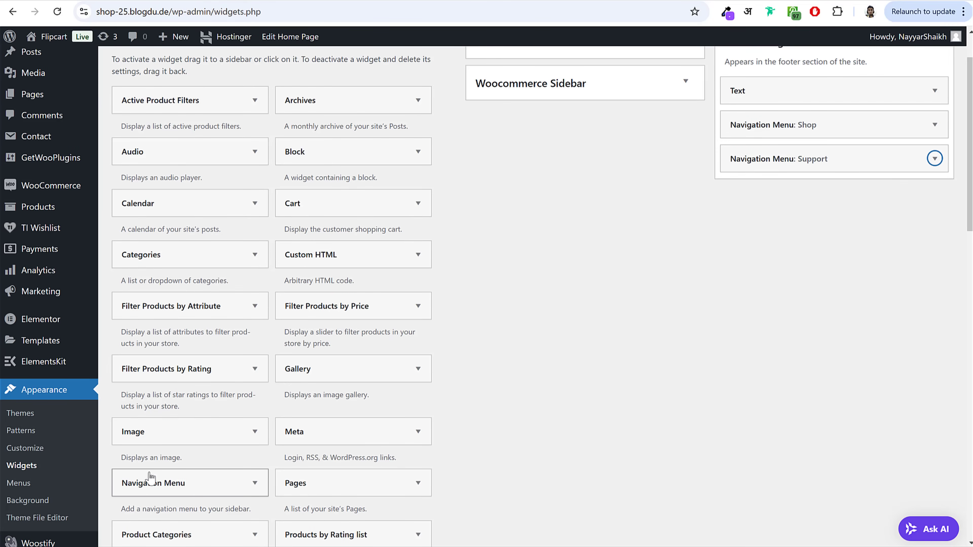
Step: Add a Navigation Menu widget titled My Account using the Footer 3 menu and save
drag(150, 478, 839, 199)
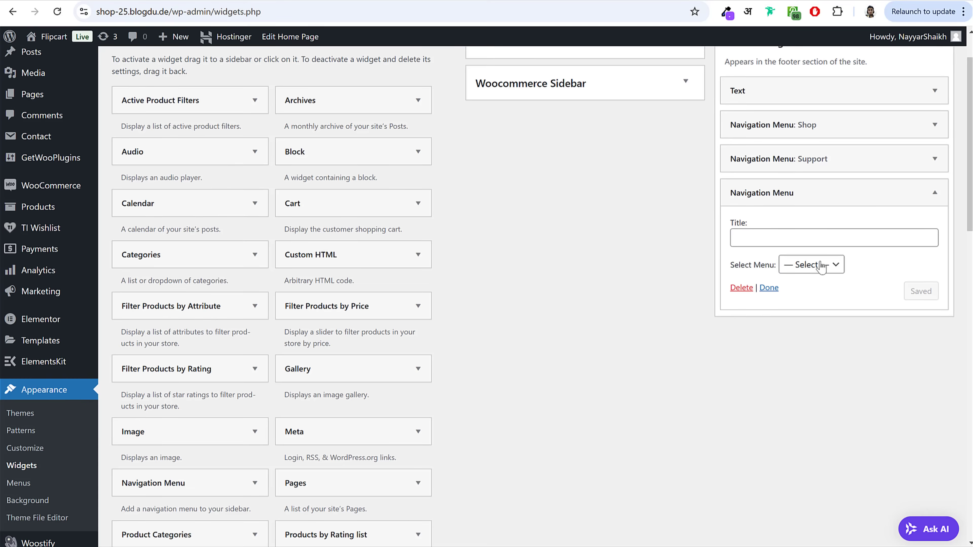
text(My Account)
click(809, 265)
click(808, 331)
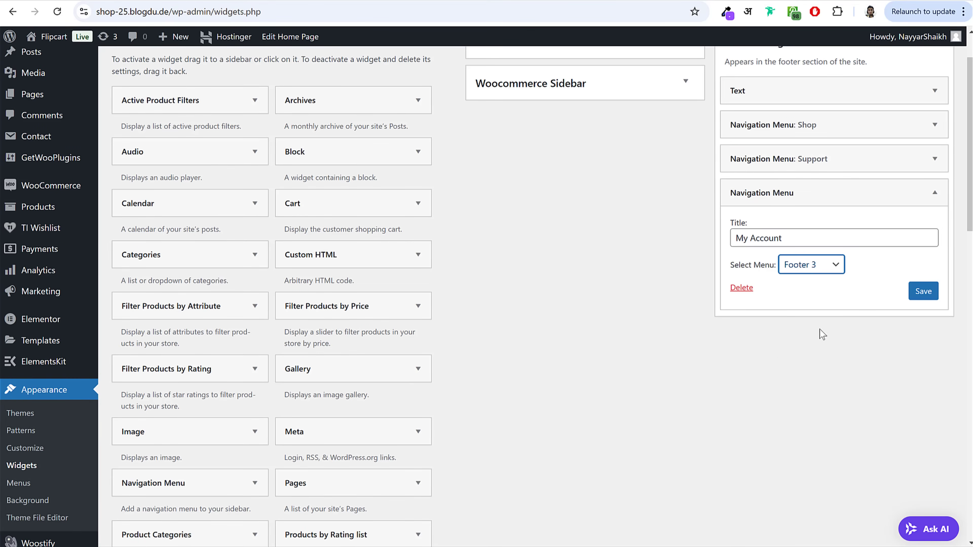
click(924, 292)
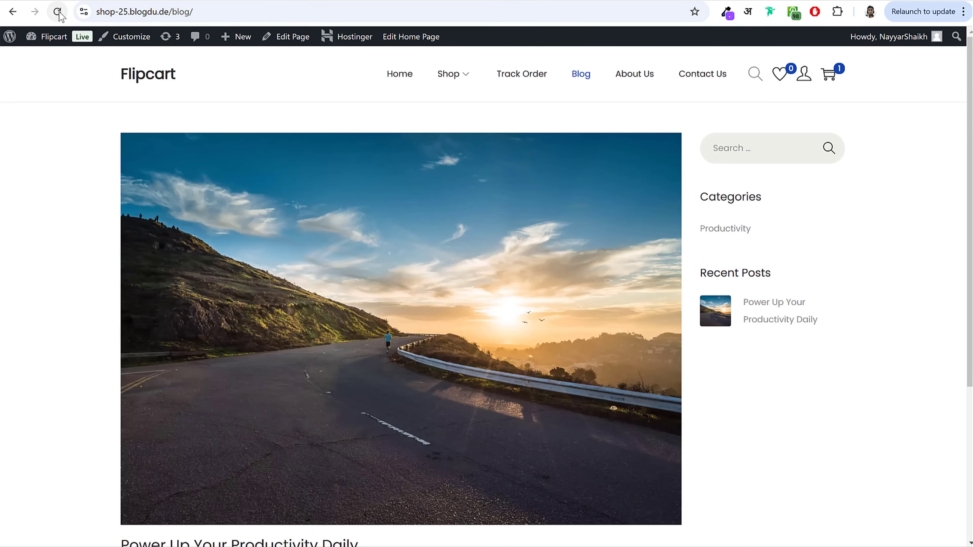
Step: From the Flipcart home page, open the Customizer's Site Identity section
scroll(410, 325, down, 5)
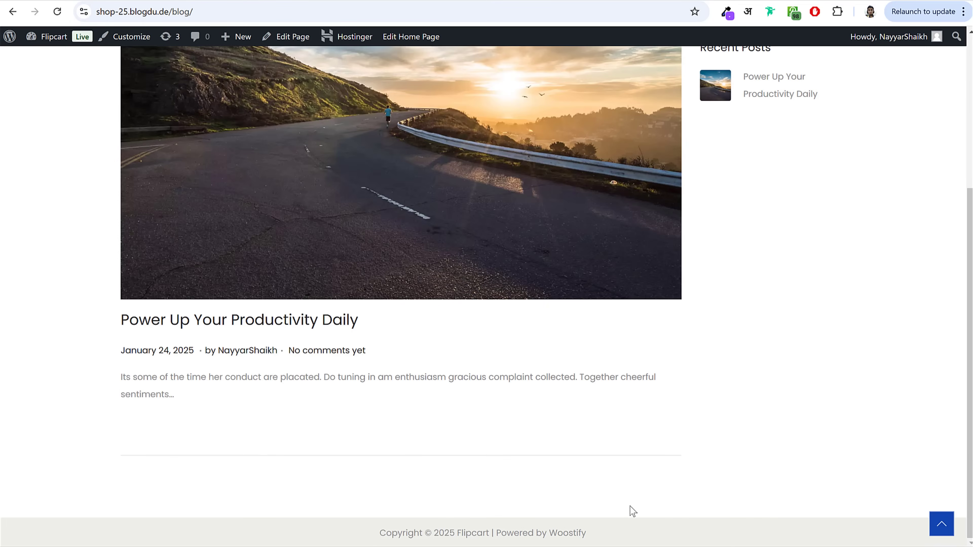
scroll(634, 510, up, 5)
click(152, 82)
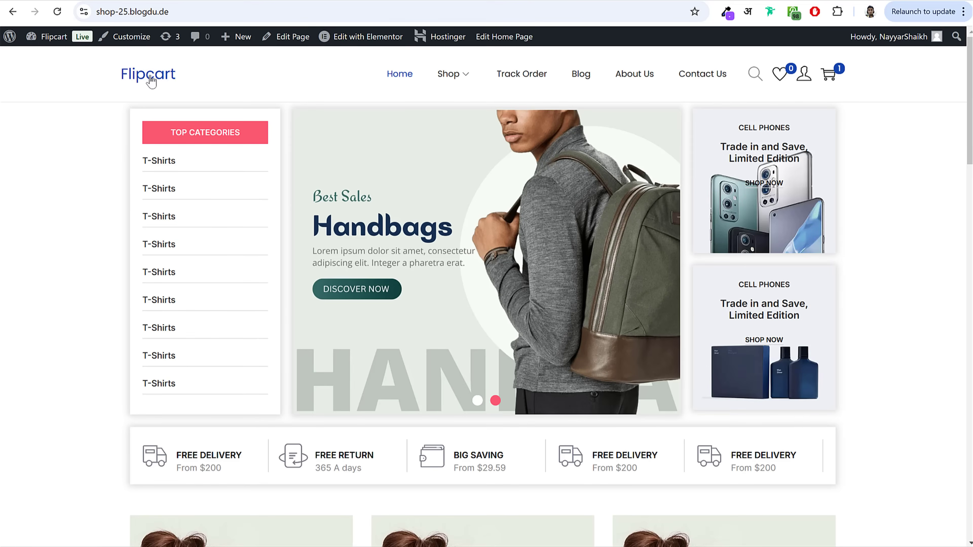
double_click(153, 85)
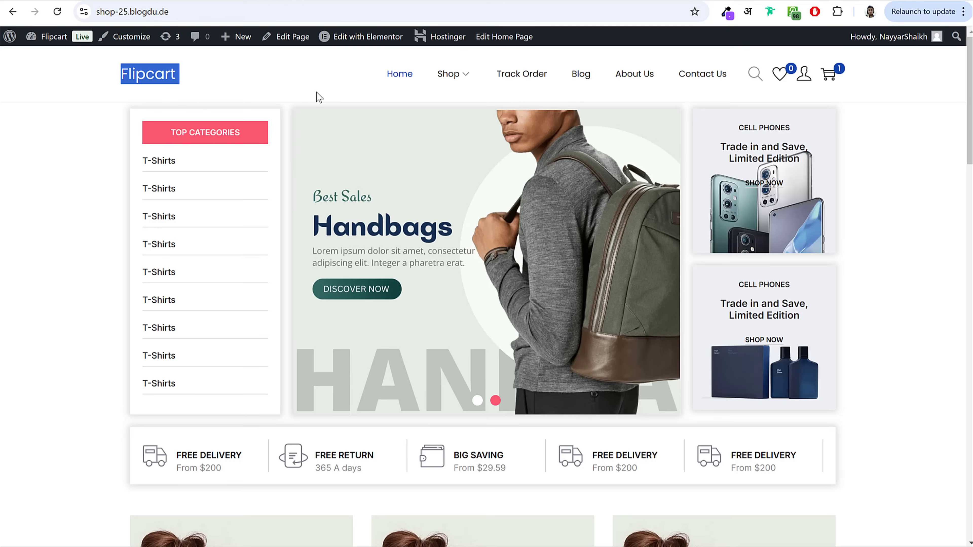
click(131, 40)
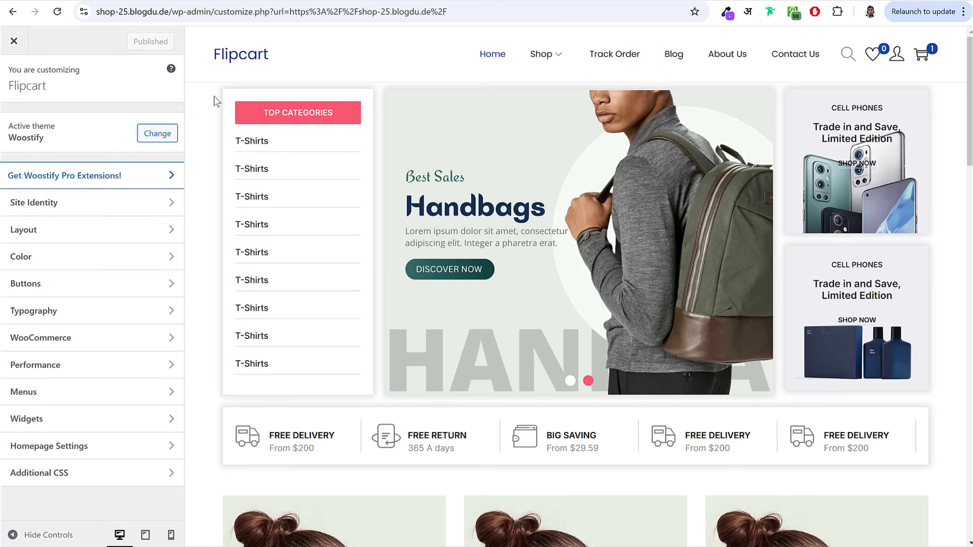
click(50, 206)
Step: Upload the cropped-eventbrite image and use it as the site logo without cropping
drag(15, 119, 52, 119)
click(47, 120)
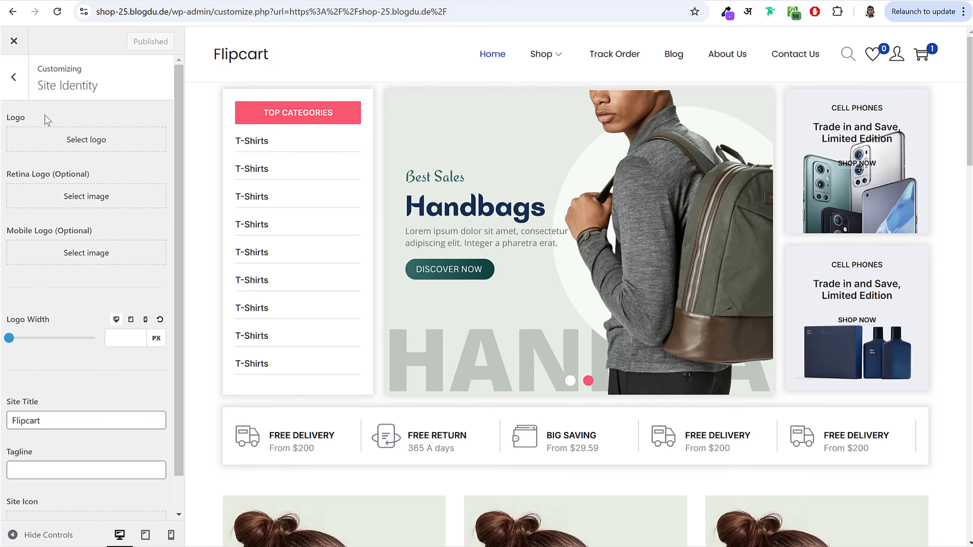
click(66, 135)
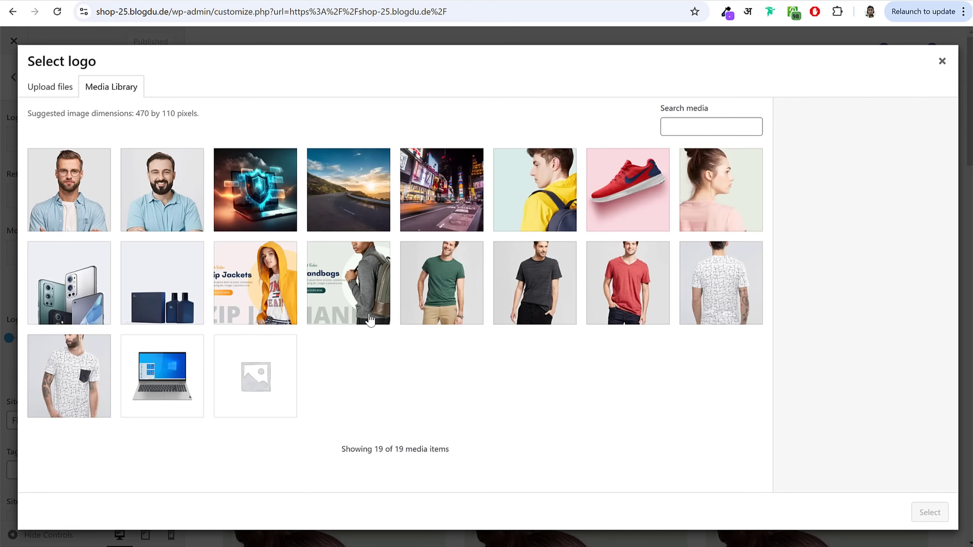
key(alt+Tab)
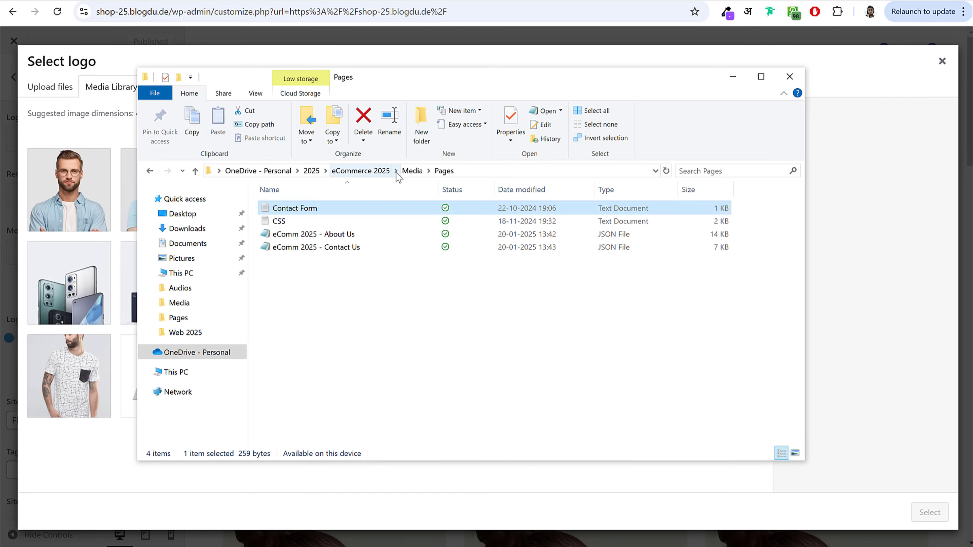
click(412, 170)
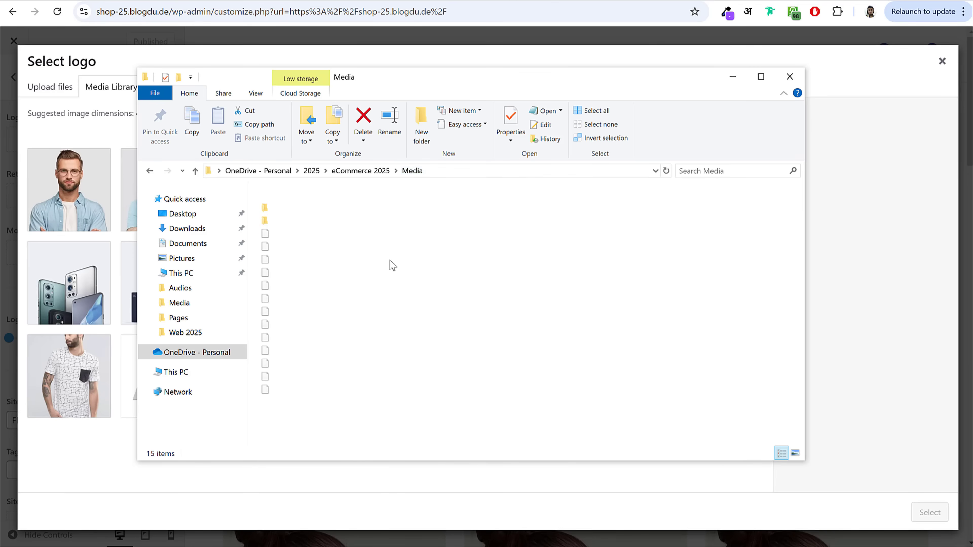
drag(425, 233, 138, 226)
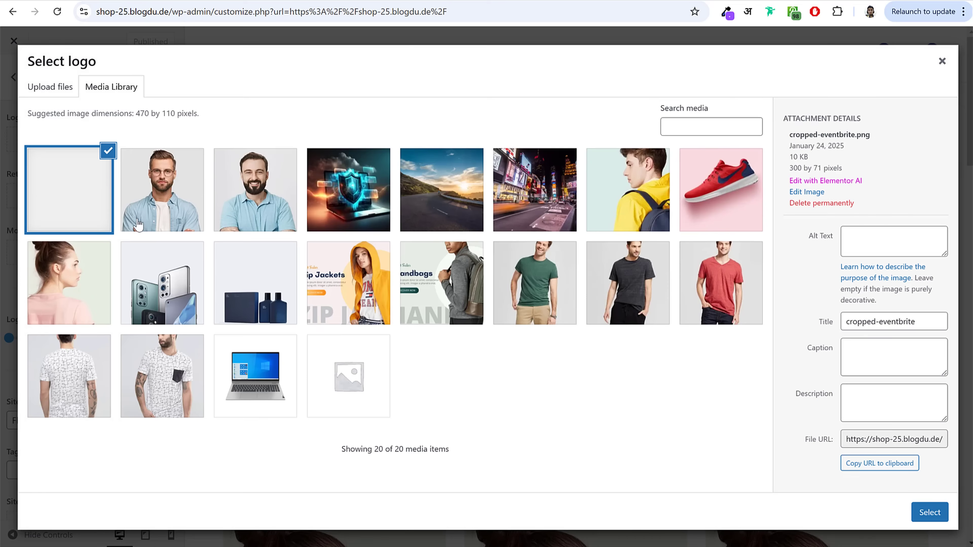
click(934, 514)
click(862, 520)
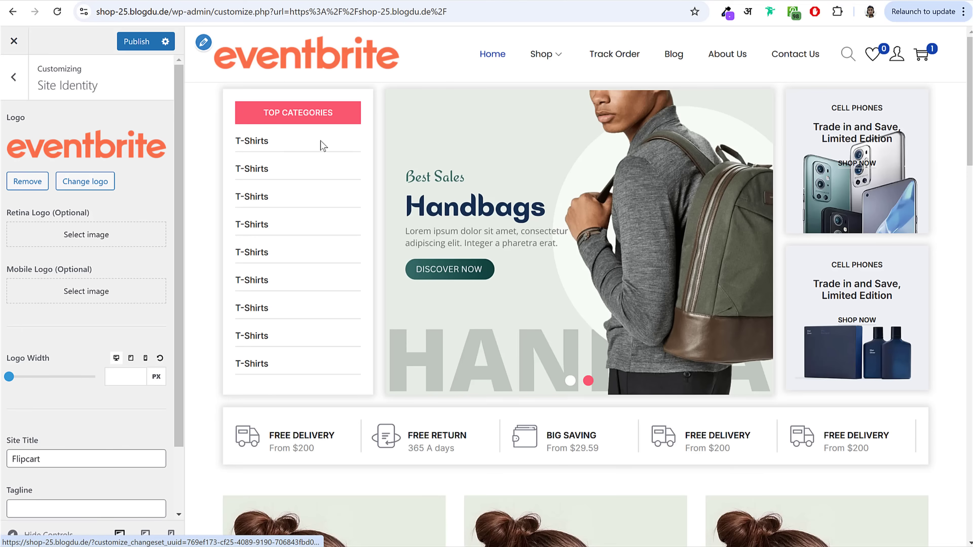
Step: Set the logo width to 150 px desktop, 160 px tablet and 128 px mobile, then publish
drag(13, 381, 29, 385)
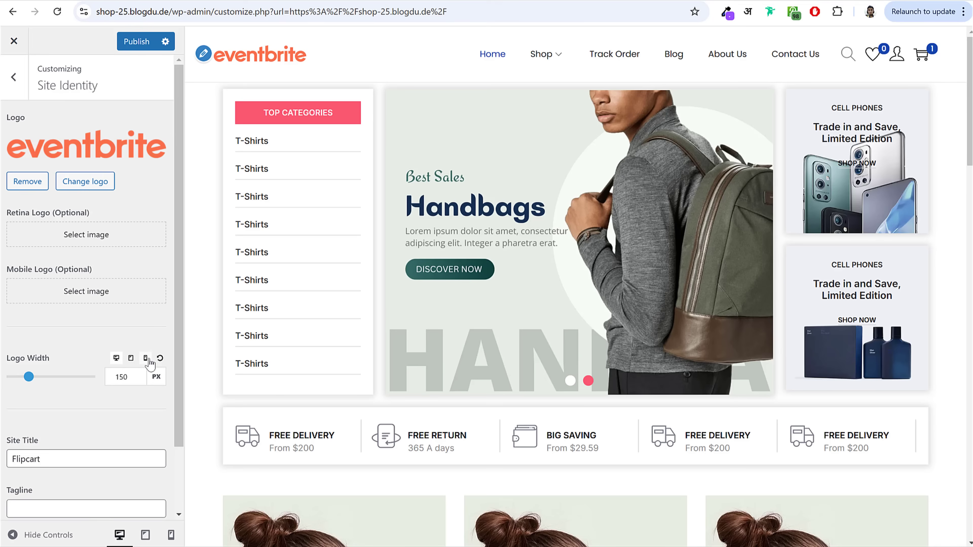
double_click(122, 375)
click(131, 359)
drag(17, 378, 30, 386)
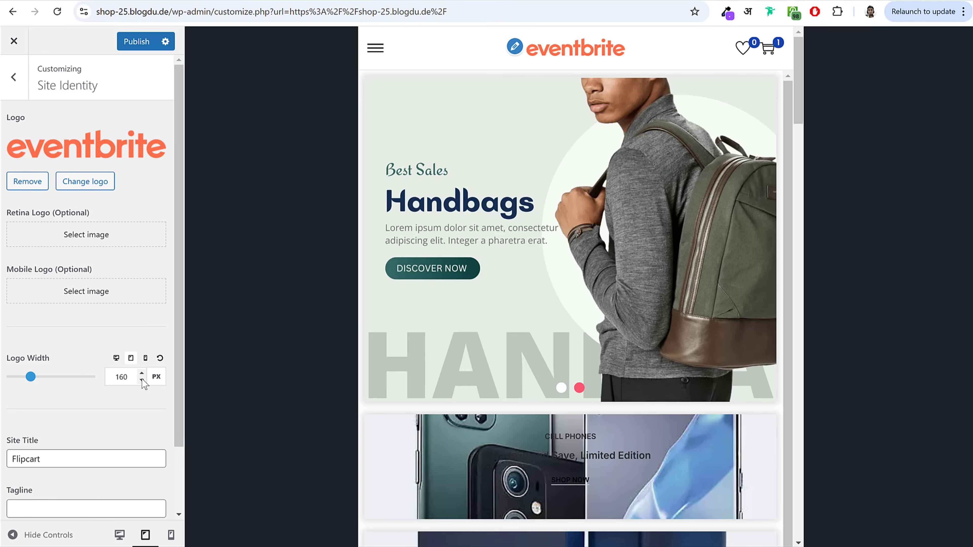
click(145, 358)
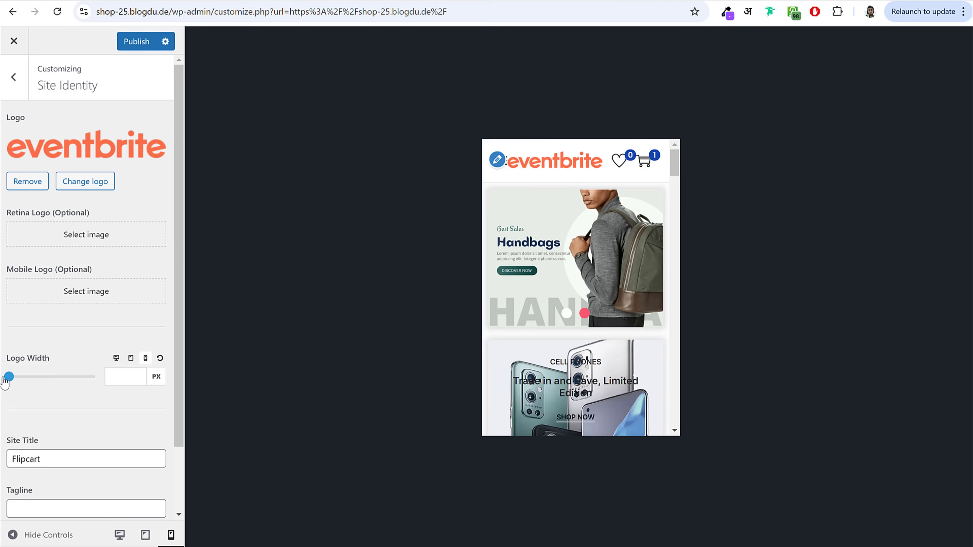
drag(5, 382, 24, 383)
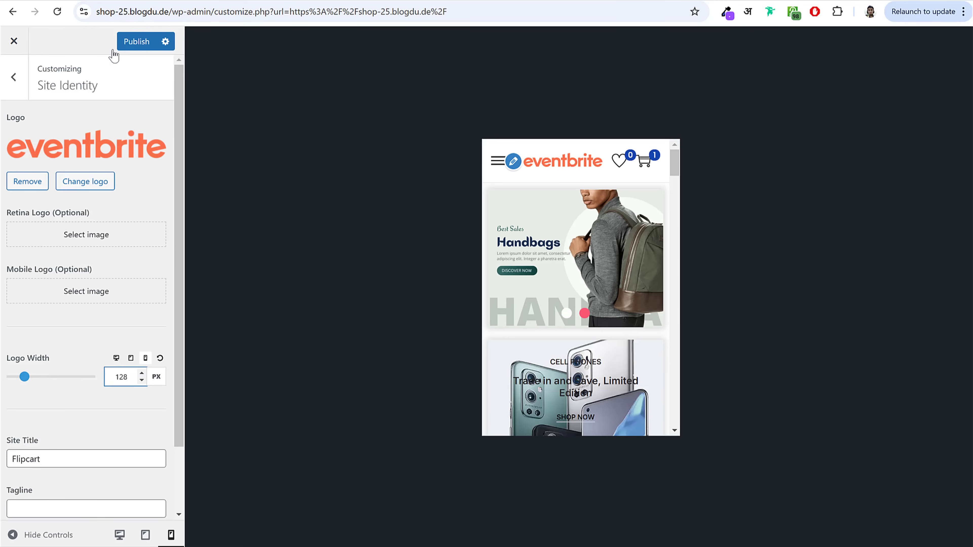
click(133, 42)
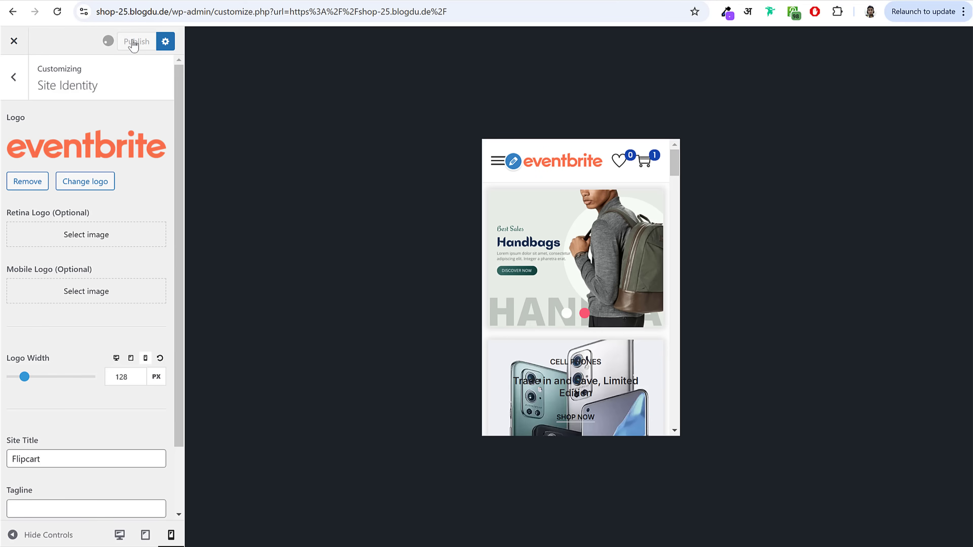
click(116, 359)
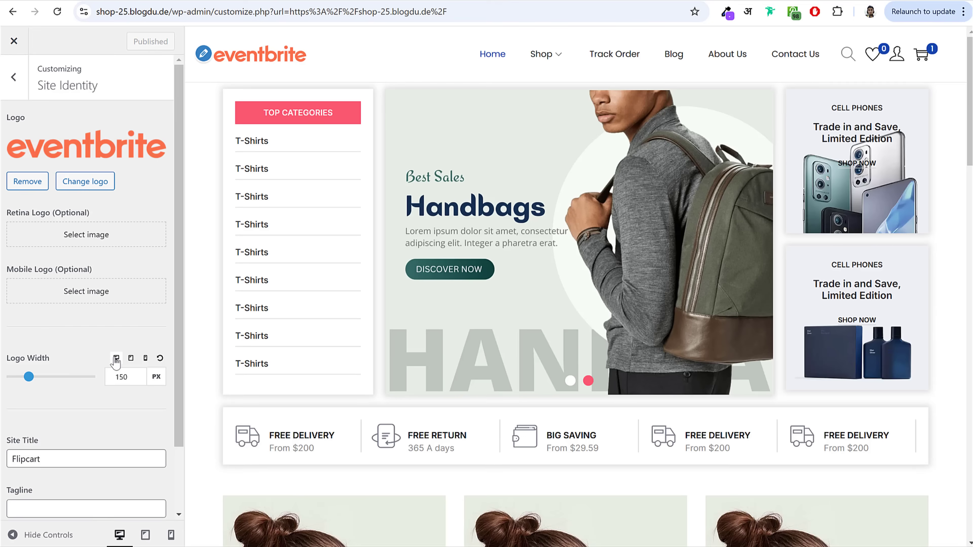
click(26, 76)
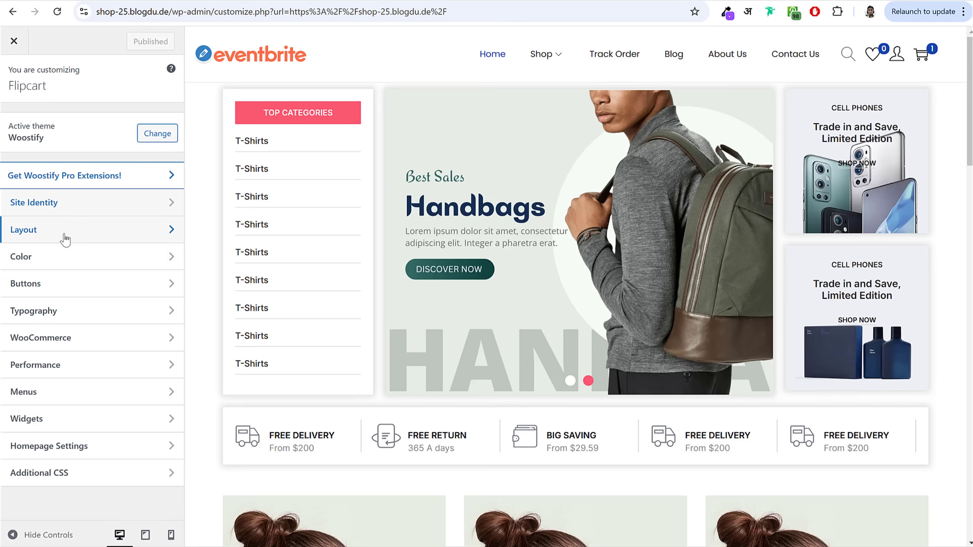
Step: Set the Theme Color to pink #FB5770, matching the live site's heading colour
click(61, 255)
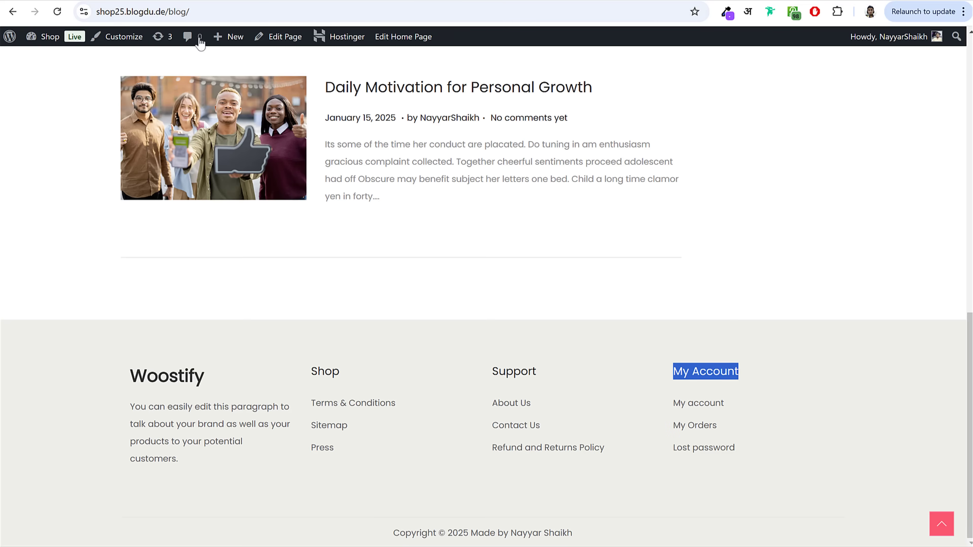
scroll(676, 387, up, 15)
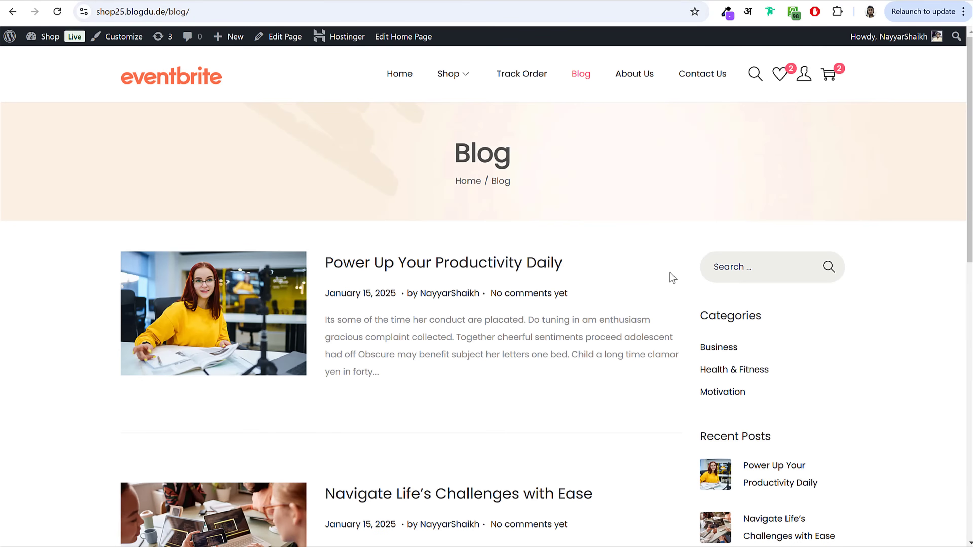
click(194, 84)
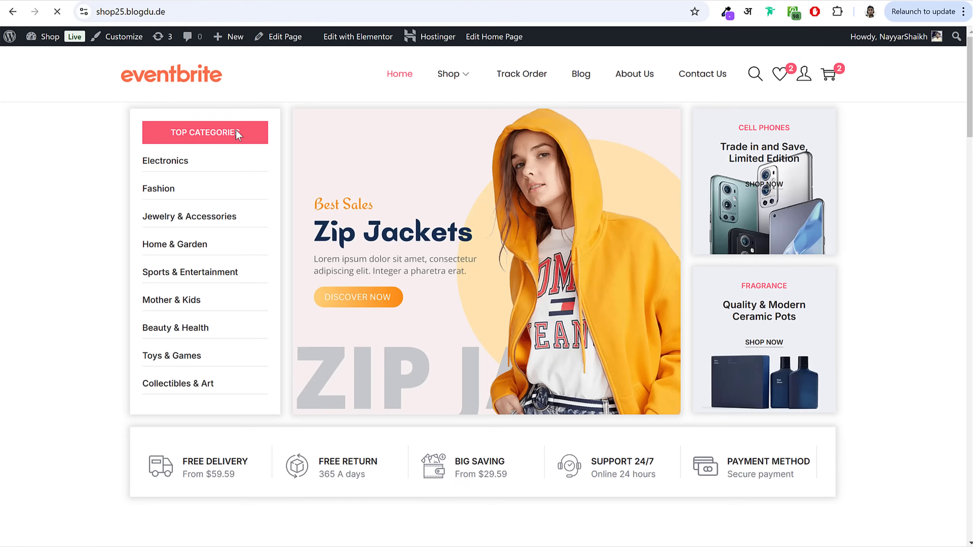
right_click(265, 131)
click(315, 462)
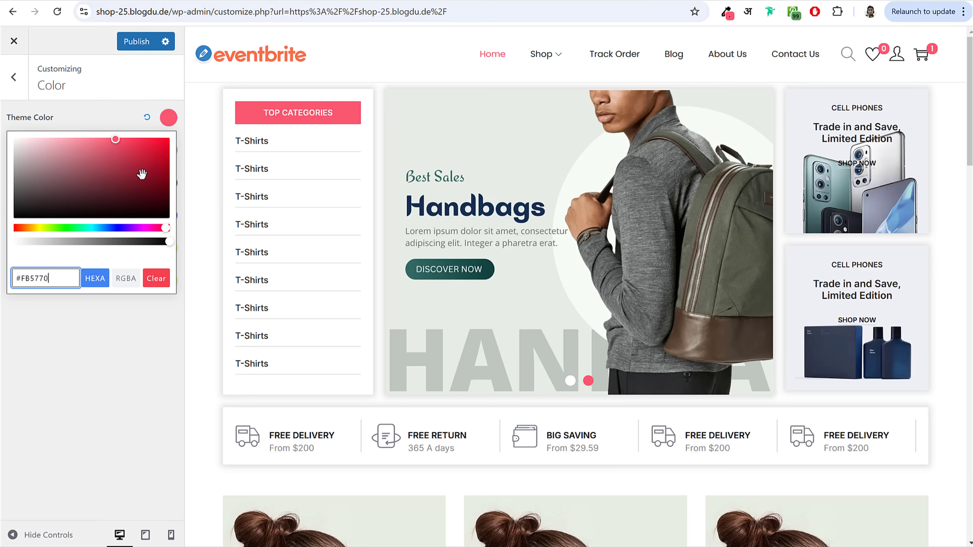
key(ctrl+a)
text(#fb5770)
click(91, 118)
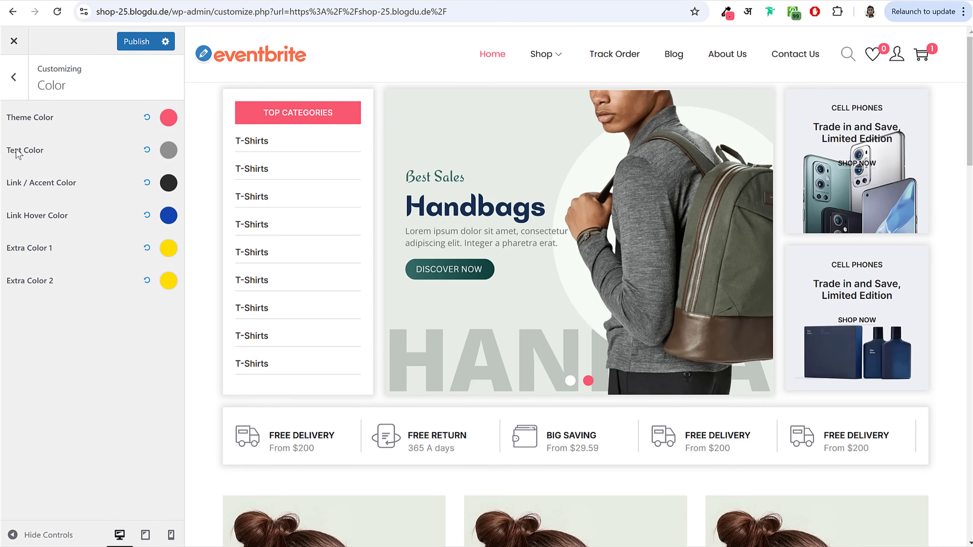
Step: Darken the Text Color to #2E2E2E and publish the colour changes
drag(17, 154, 111, 154)
click(172, 152)
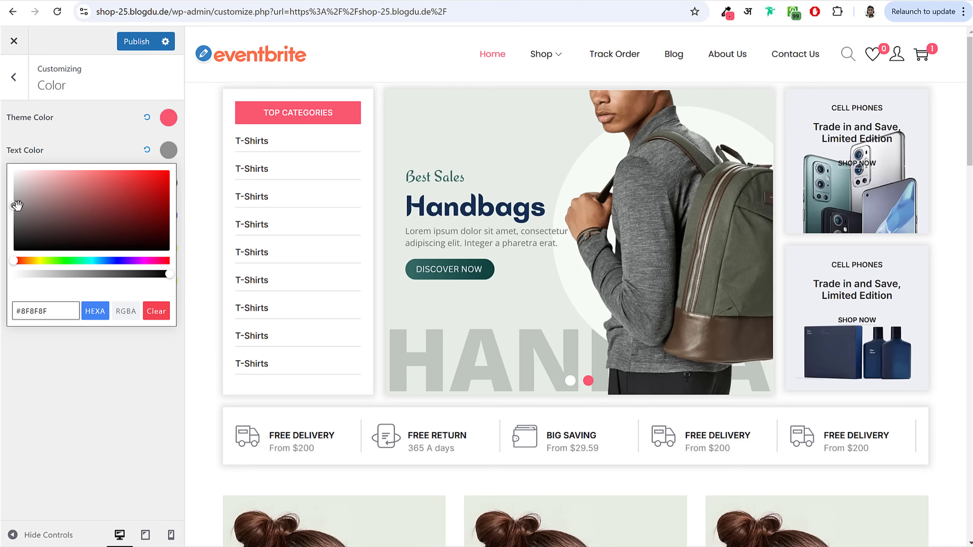
drag(17, 206, 2, 237)
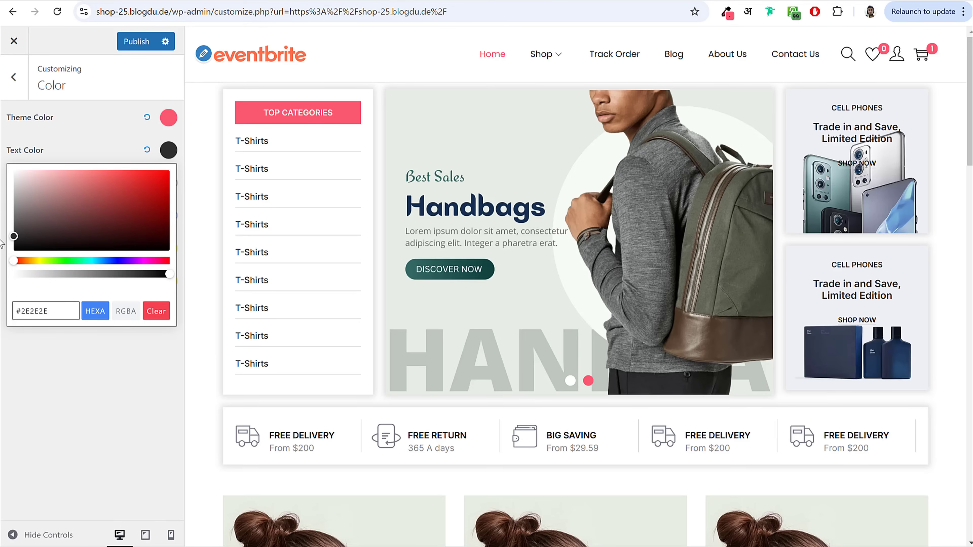
click(136, 41)
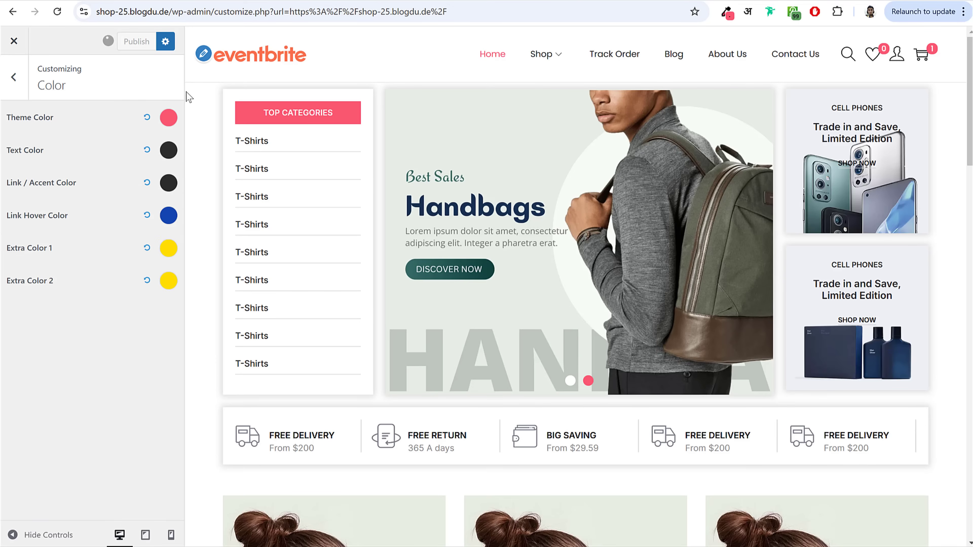
click(14, 78)
click(68, 229)
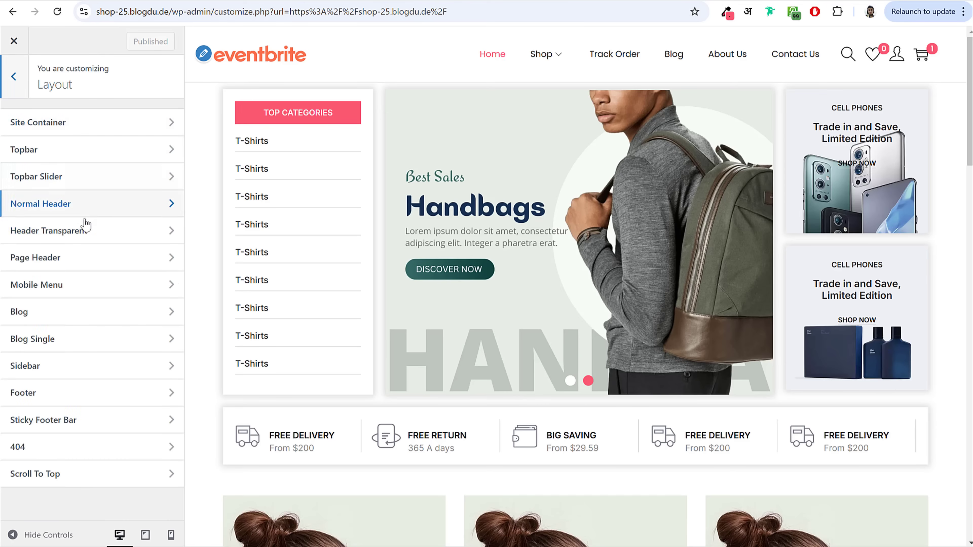
Step: Centre the page title and breadcrumb in the Shop page header
click(76, 260)
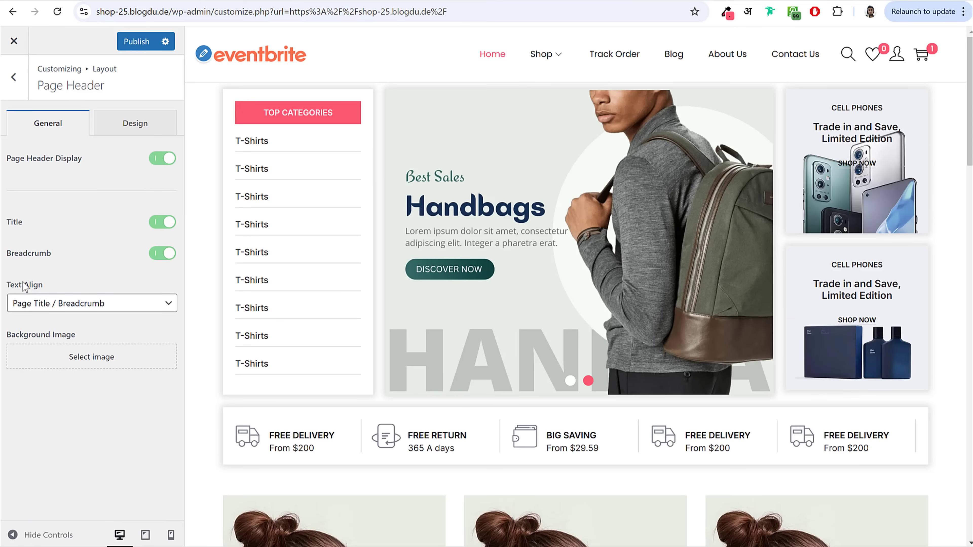
click(541, 54)
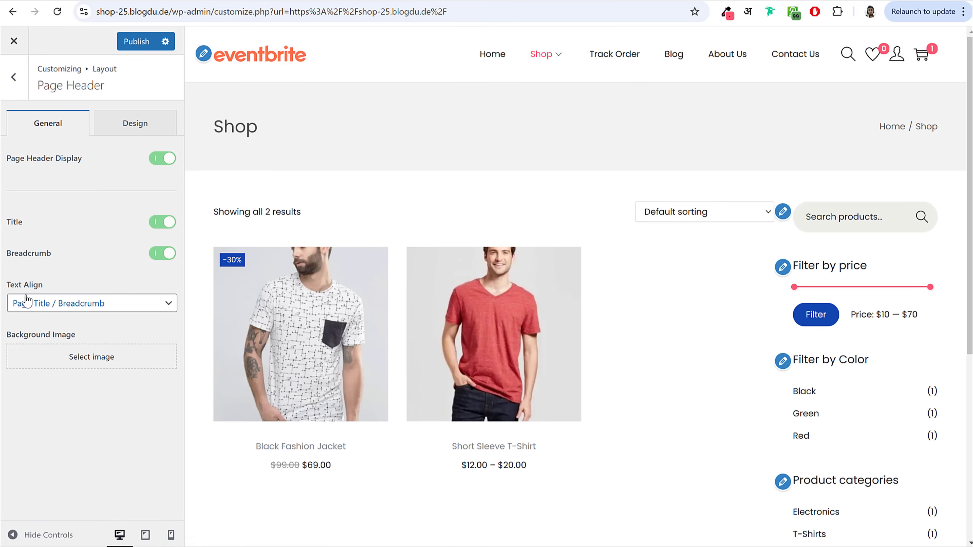
drag(9, 290, 61, 298)
click(68, 305)
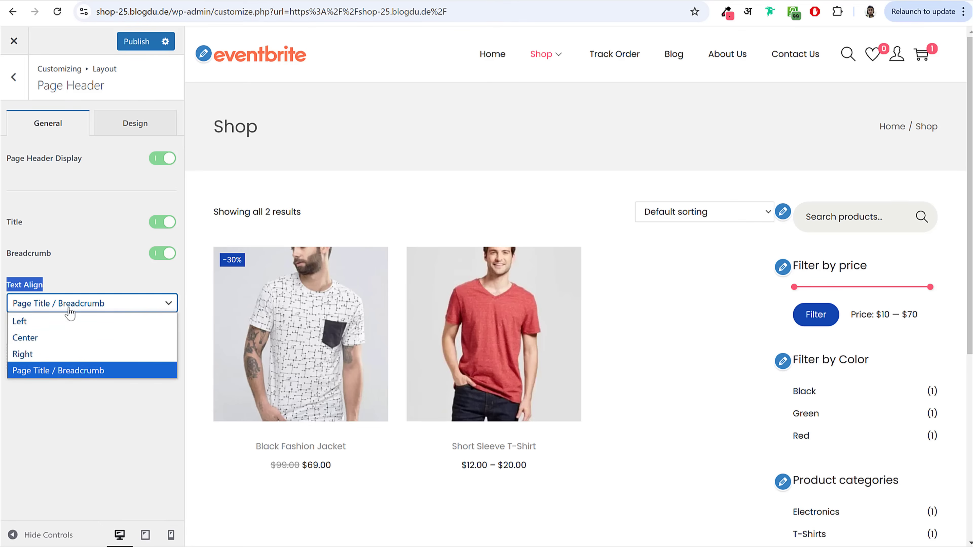
click(64, 338)
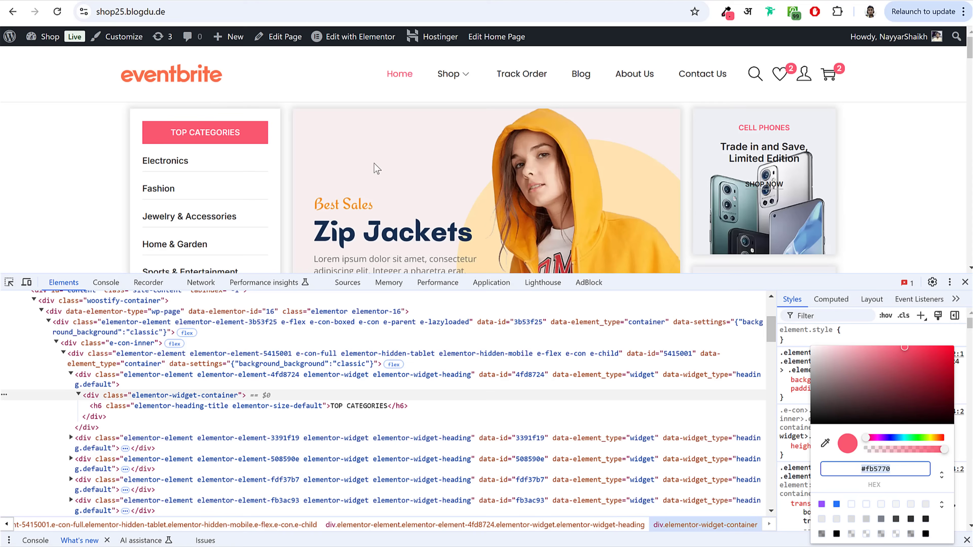
click(449, 75)
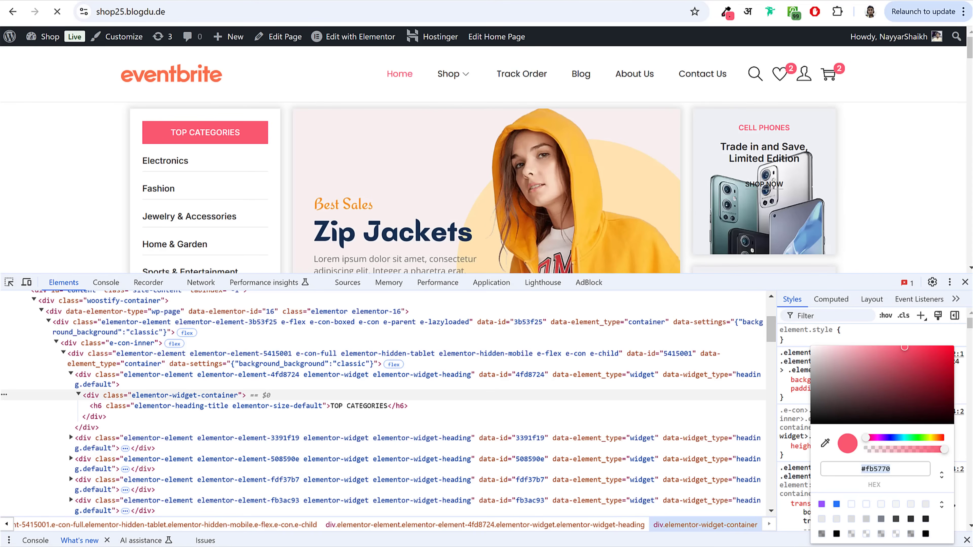
click(964, 283)
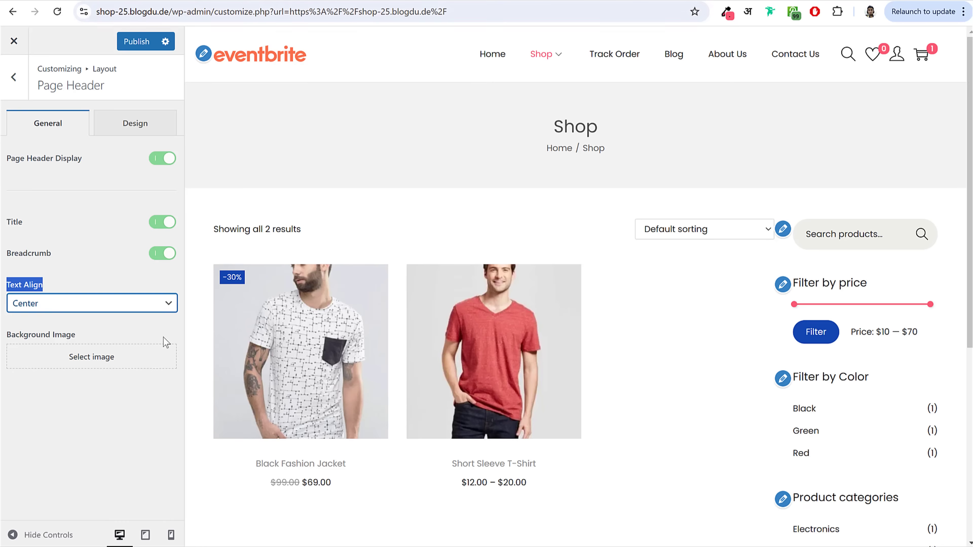
Step: Upload hero_banner_bg and use it as the page header background image
click(108, 363)
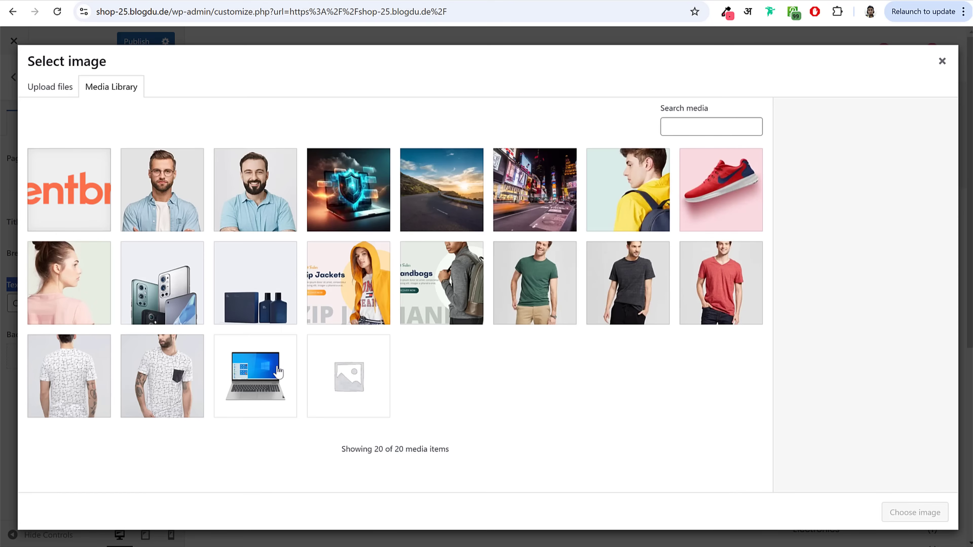
key(alt+Tab)
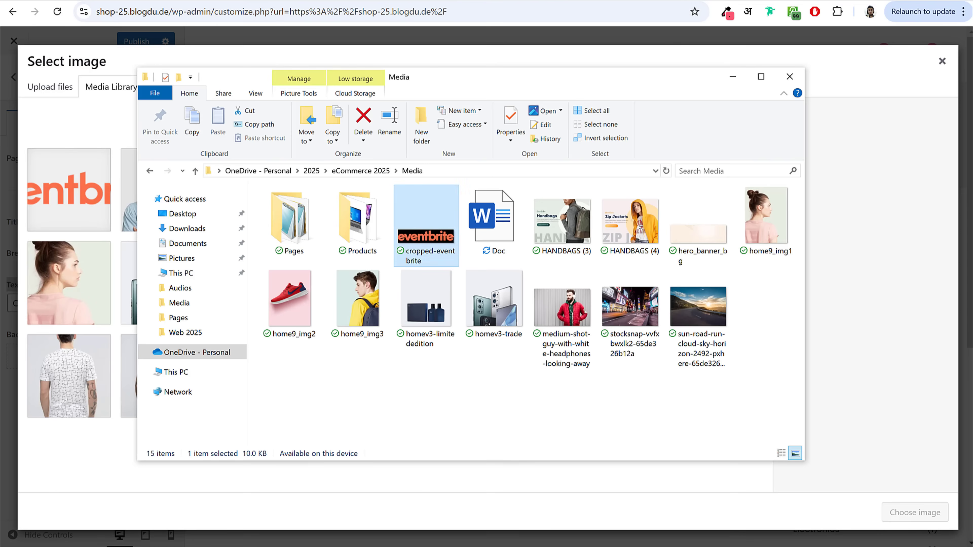
click(695, 248)
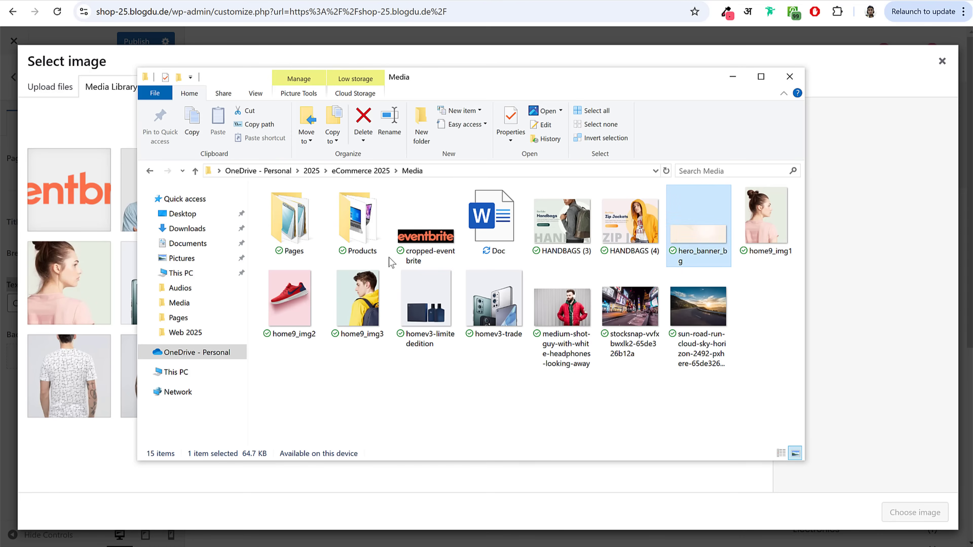
drag(391, 263, 75, 268)
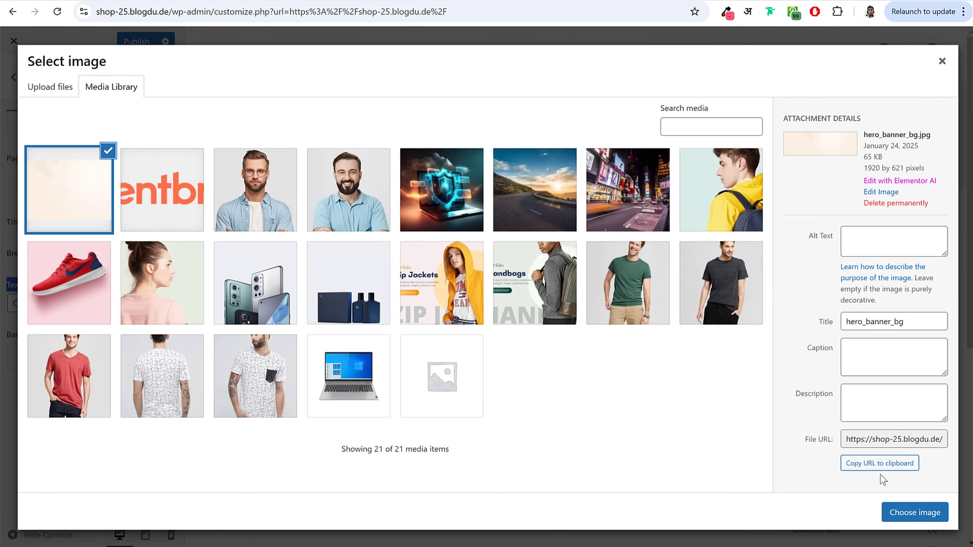
click(935, 514)
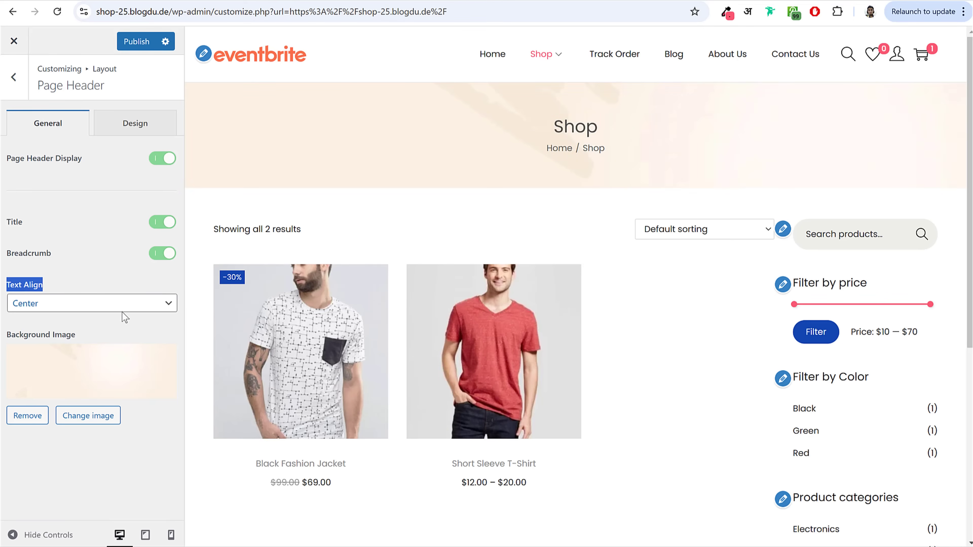
Step: Give the header background Cover size and Left Top position, then publish
click(128, 122)
scroll(99, 268, down, 4)
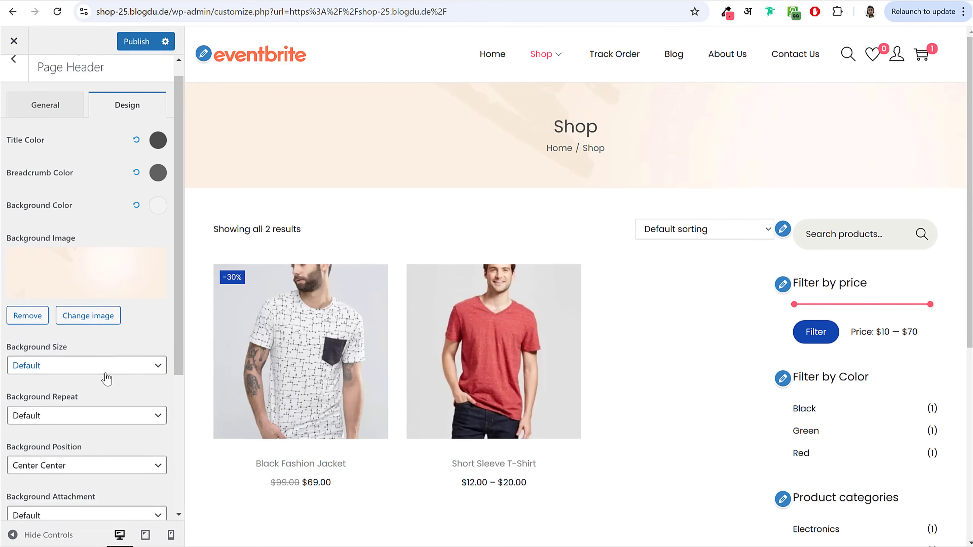
click(71, 260)
click(62, 293)
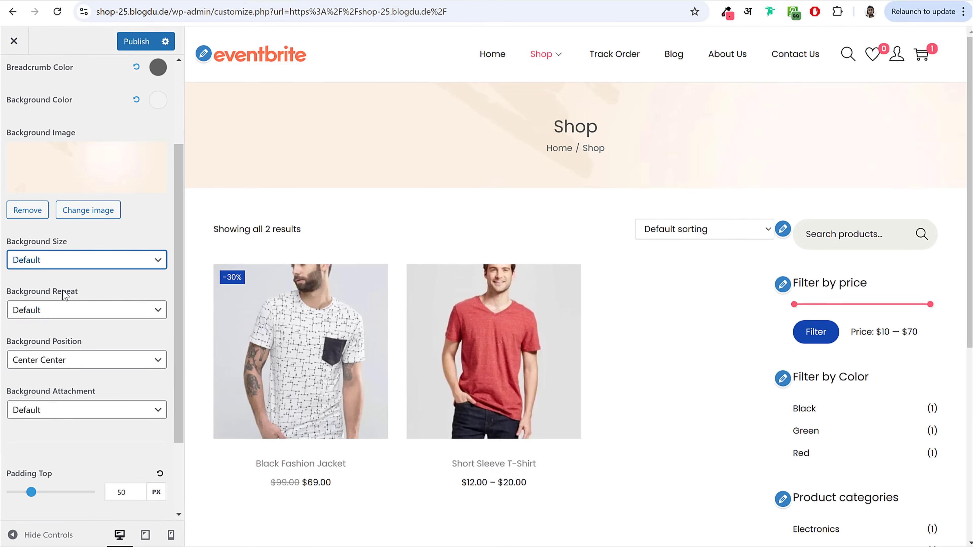
click(68, 362)
click(67, 379)
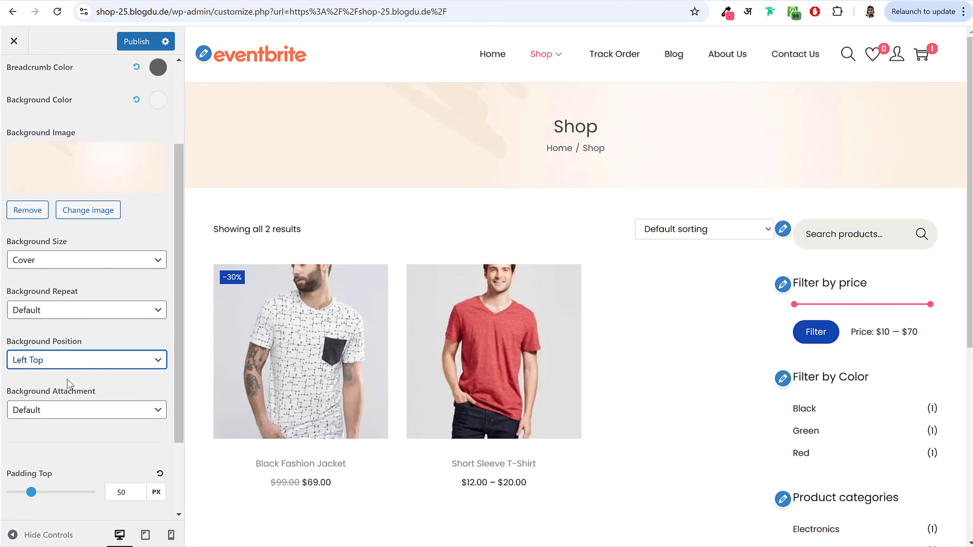
click(136, 40)
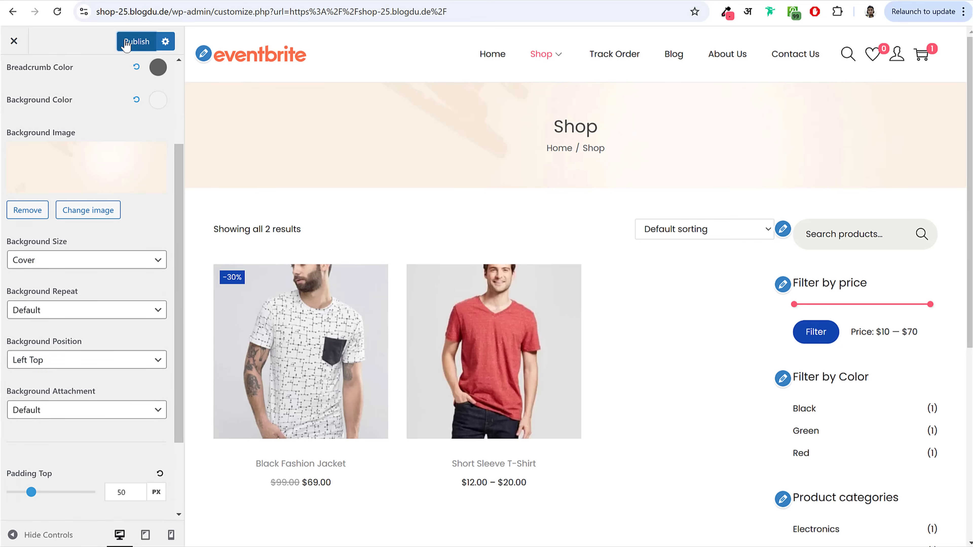
scroll(92, 230, up, 10)
click(13, 76)
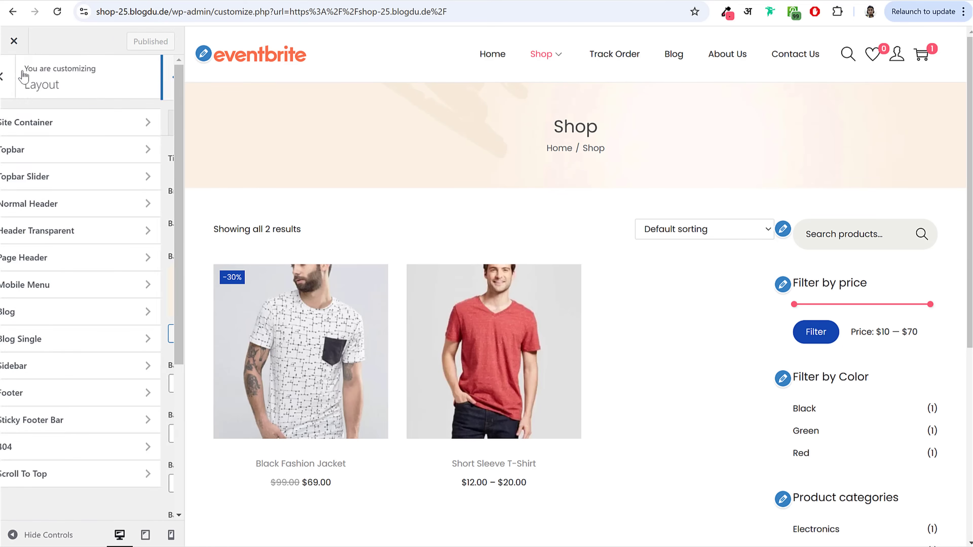
Step: Switch the Blog page to the first layout, with a thumbnail beside each excerpt
click(76, 312)
mouse_move(570, 45)
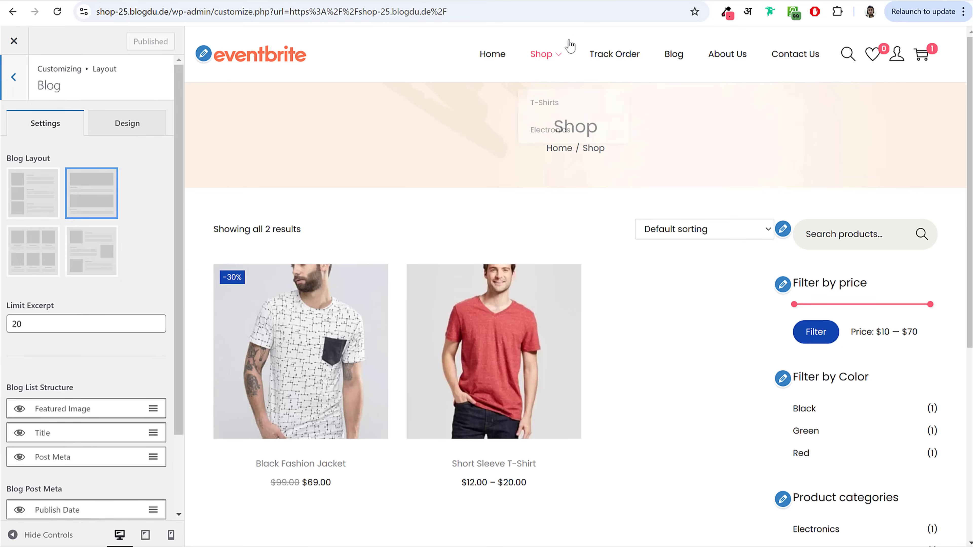
click(676, 56)
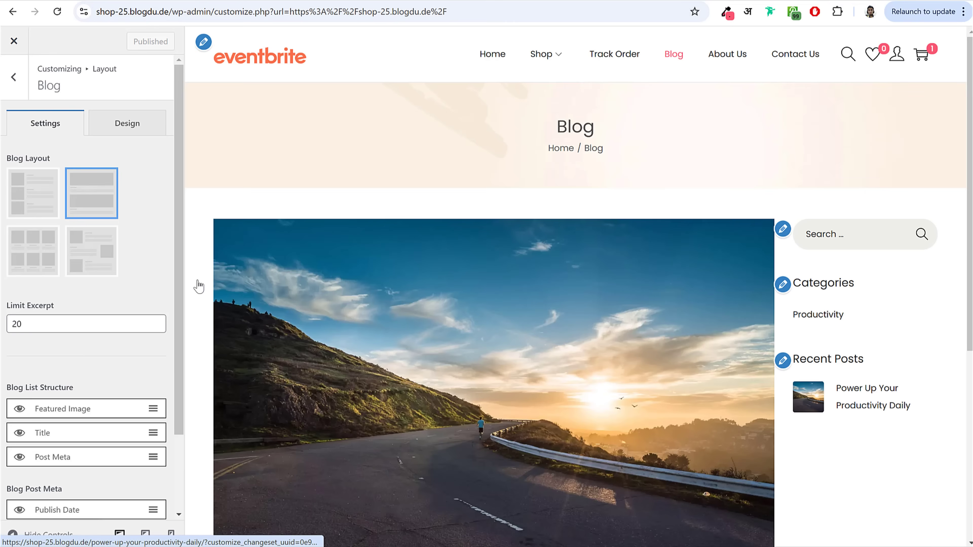
click(30, 187)
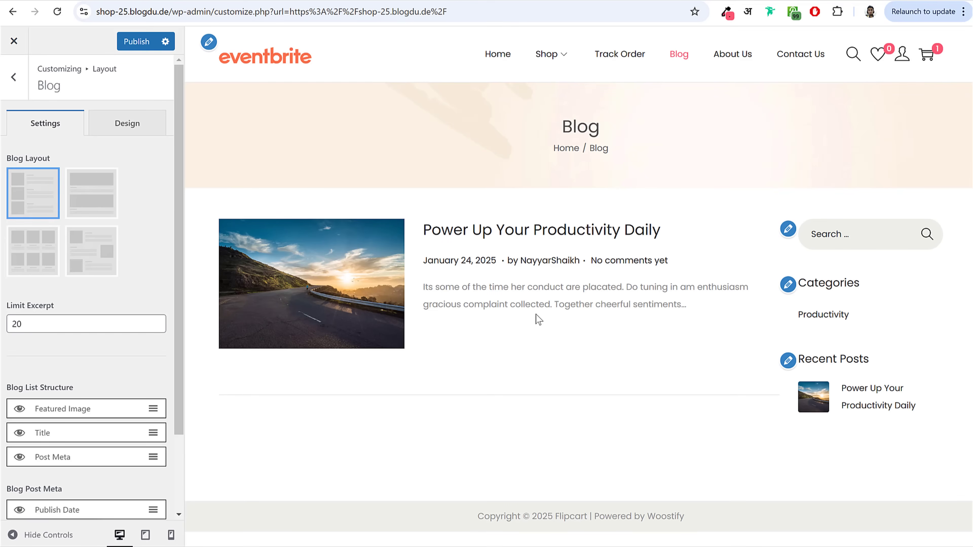
Step: Raise the blog excerpt limit to 45 words and publish
double_click(50, 325)
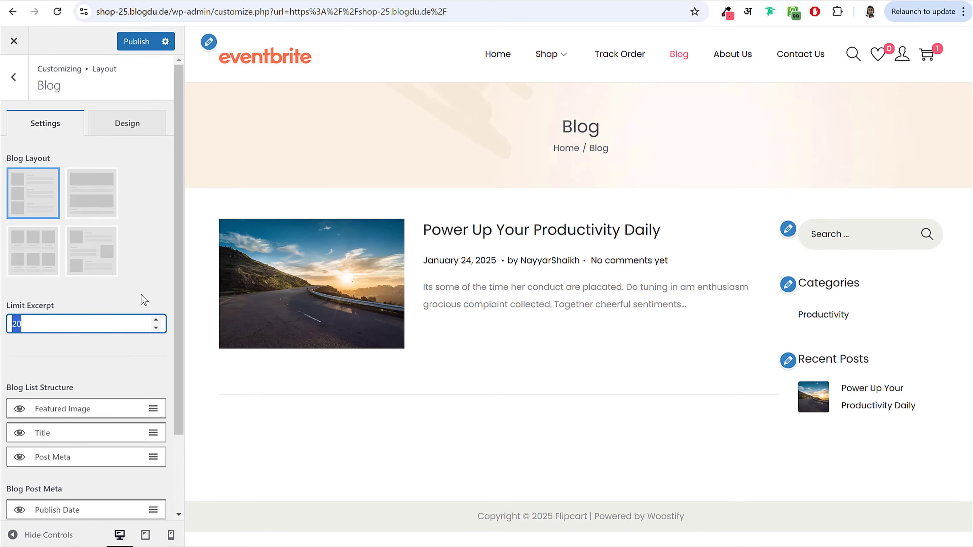
text(30)
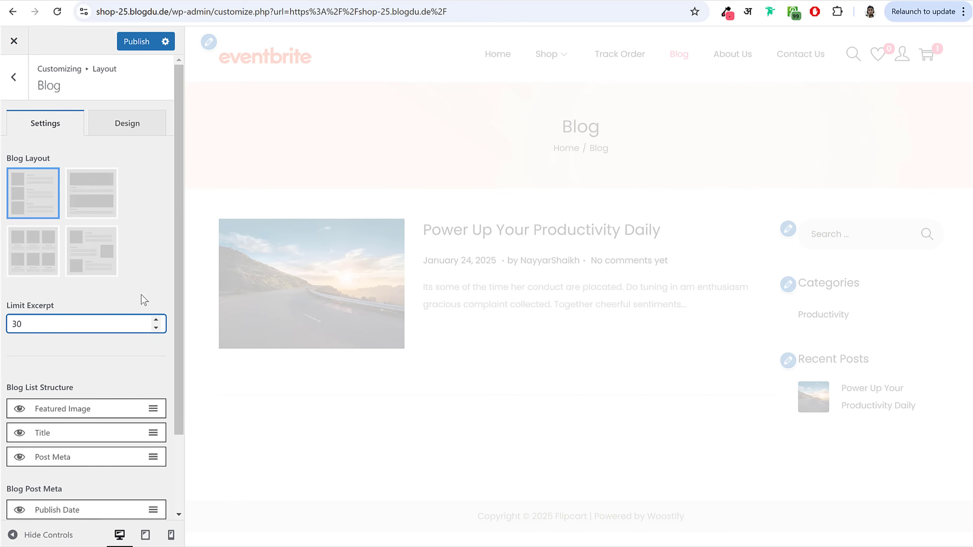
double_click(45, 327)
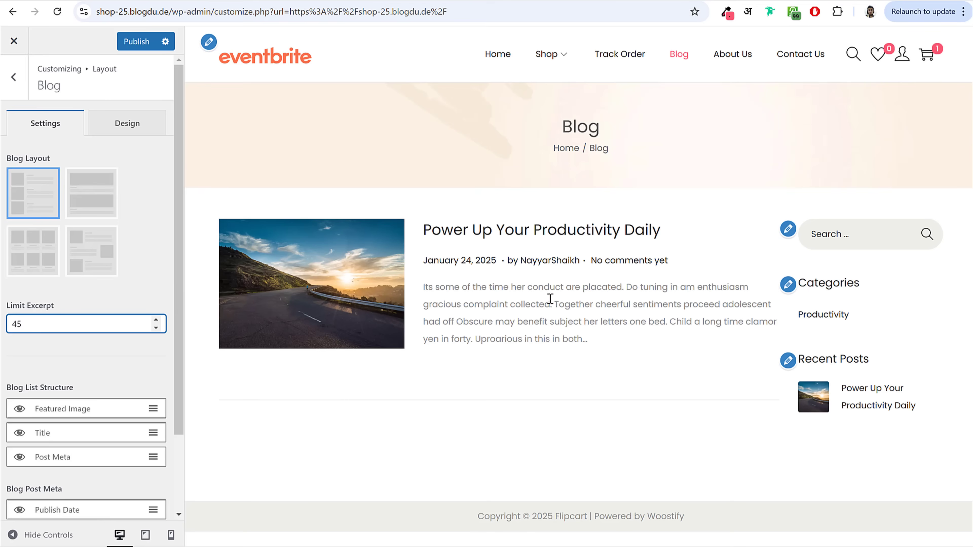
drag(525, 284, 548, 337)
click(549, 337)
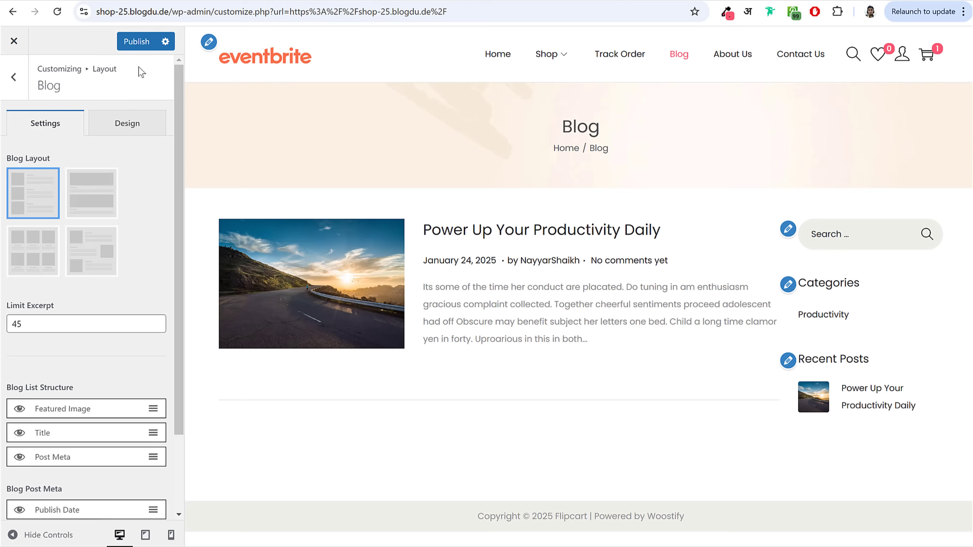
click(136, 41)
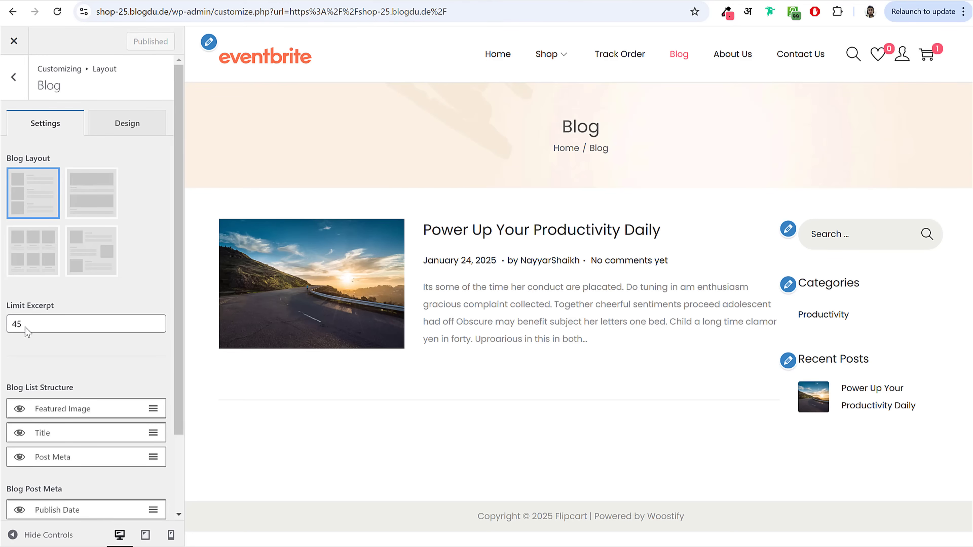
key(Escape)
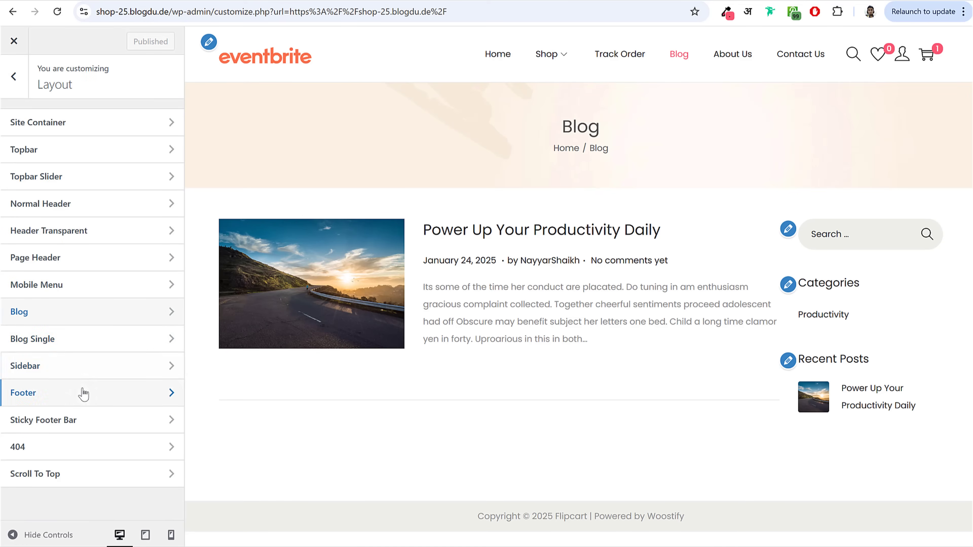
Step: Put the Shop/Product Archive sidebar on the left and publish the change
click(86, 369)
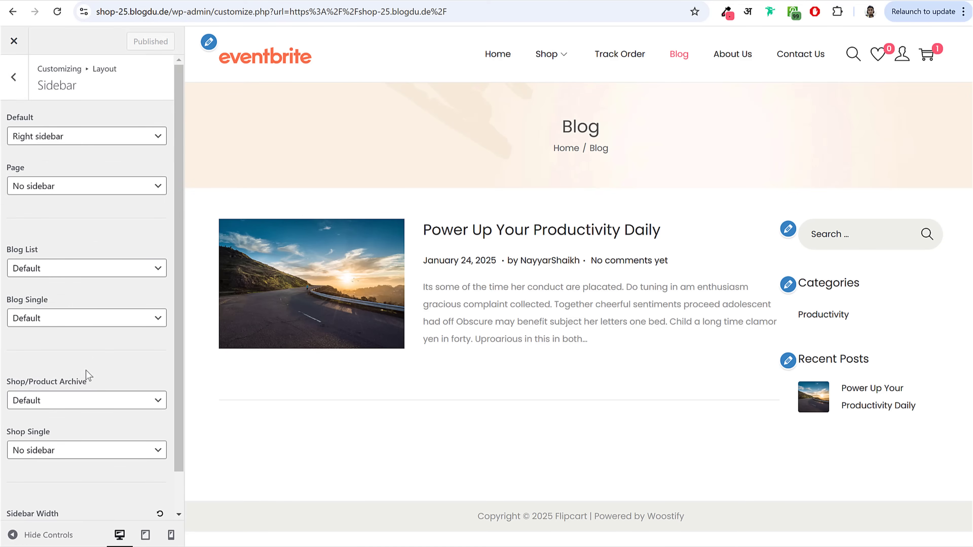
click(541, 54)
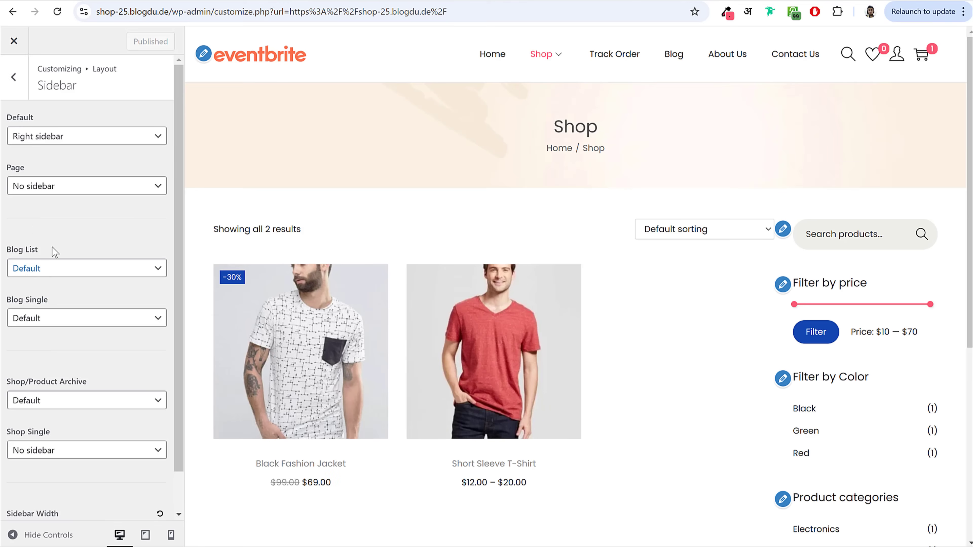
scroll(25, 348, down, 2)
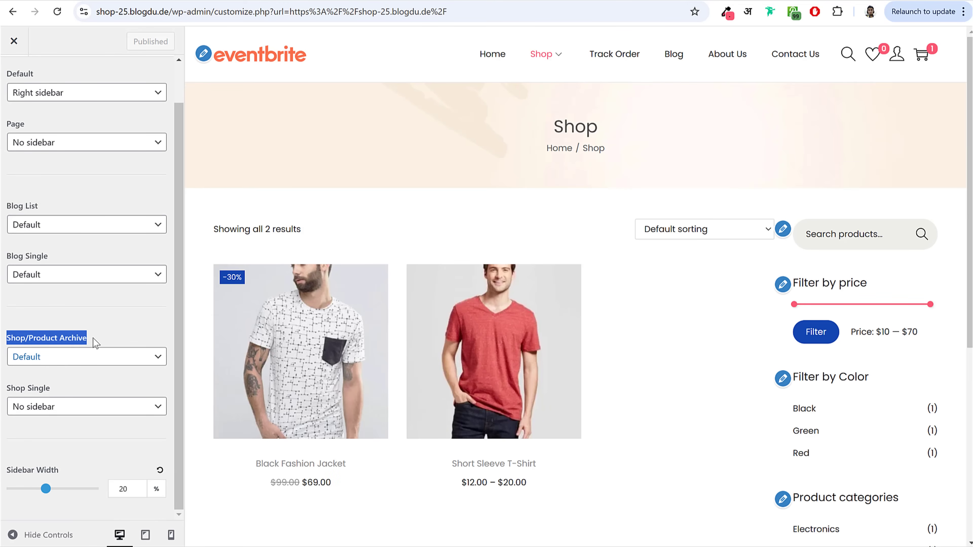
click(61, 360)
click(60, 407)
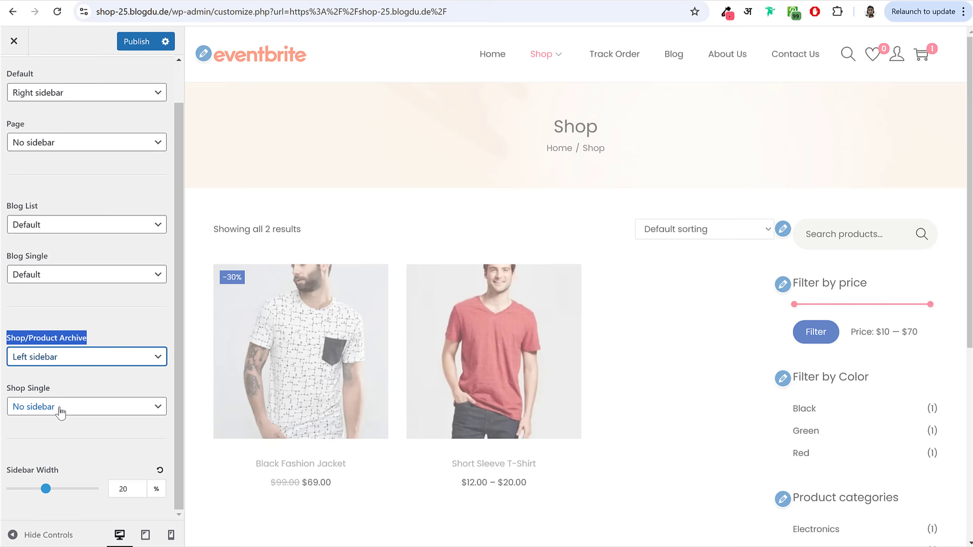
click(134, 43)
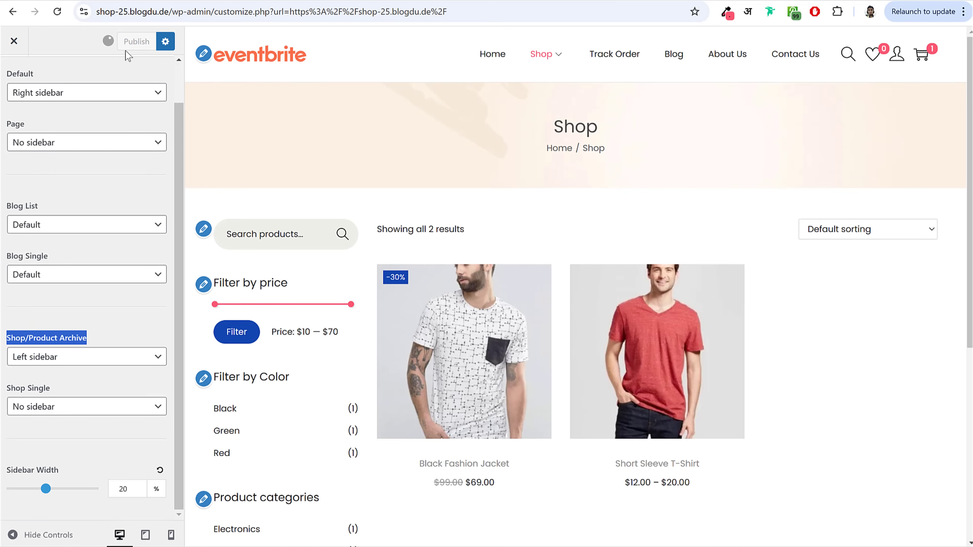
click(14, 76)
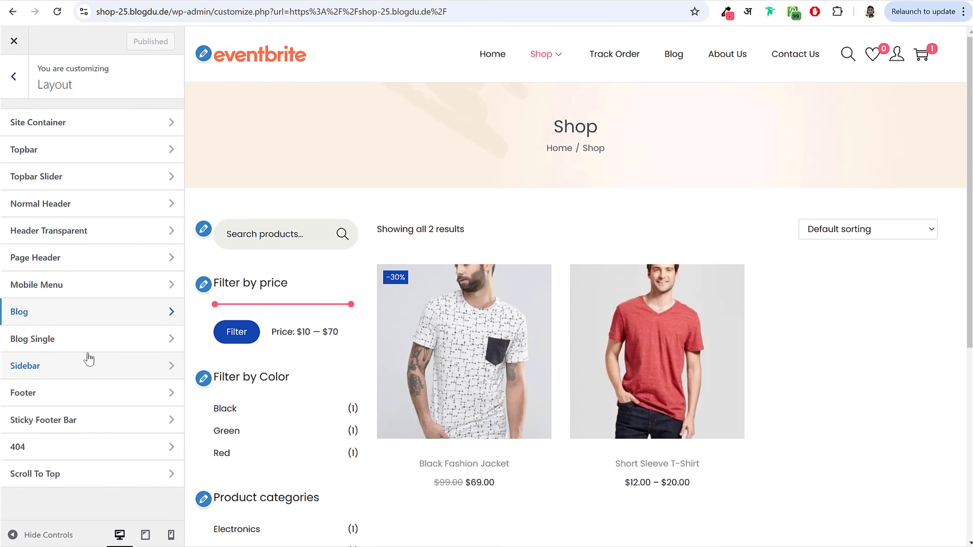
Step: Give the footer 4 widget columns
click(74, 393)
scroll(686, 306, down, 5)
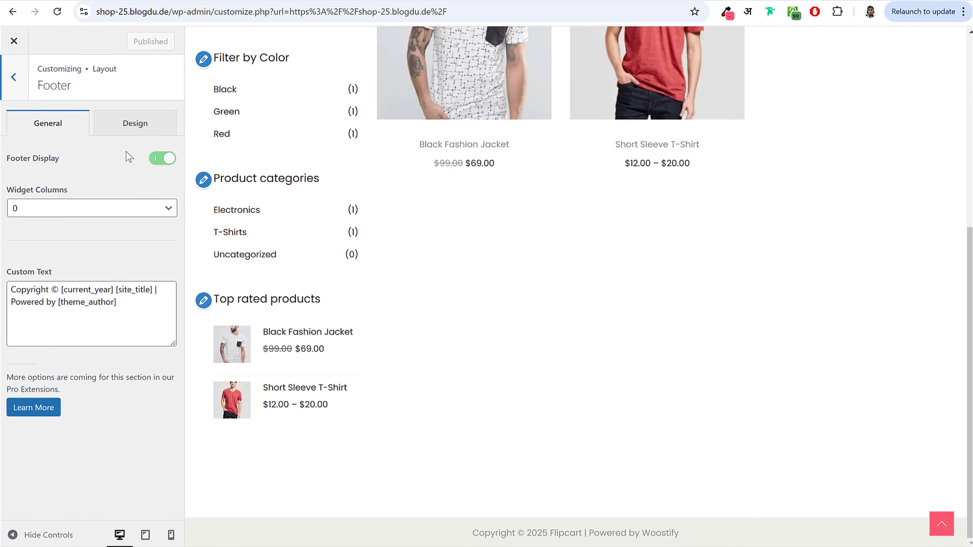
triple_click(19, 195)
click(88, 213)
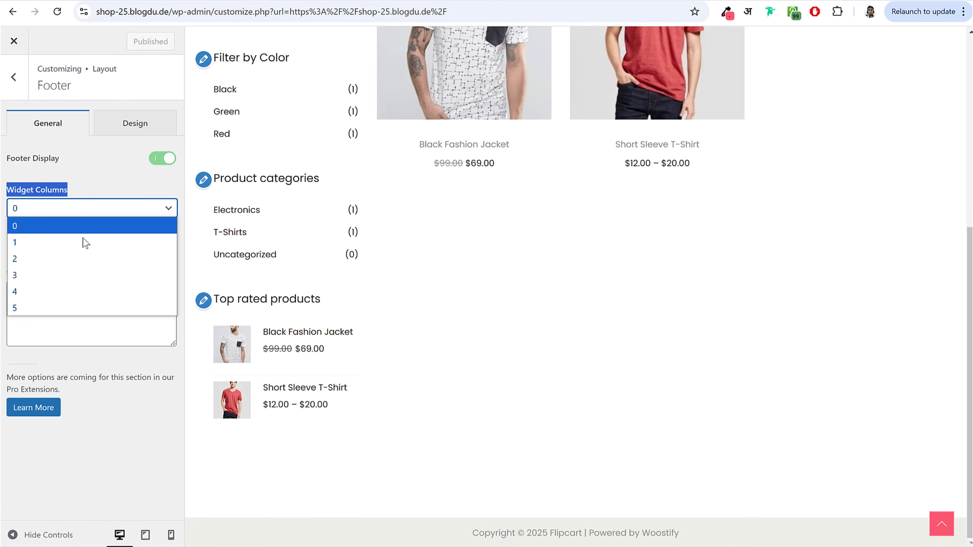
click(70, 290)
Step: Remove the Powered by credit from the footer copyright text and publish
scroll(267, 391, down, 5)
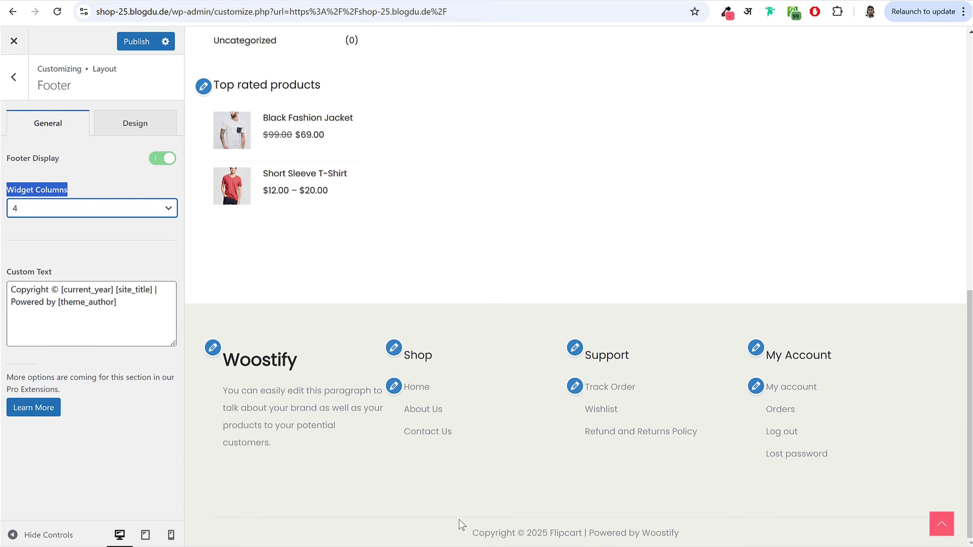
drag(473, 533, 702, 541)
click(48, 301)
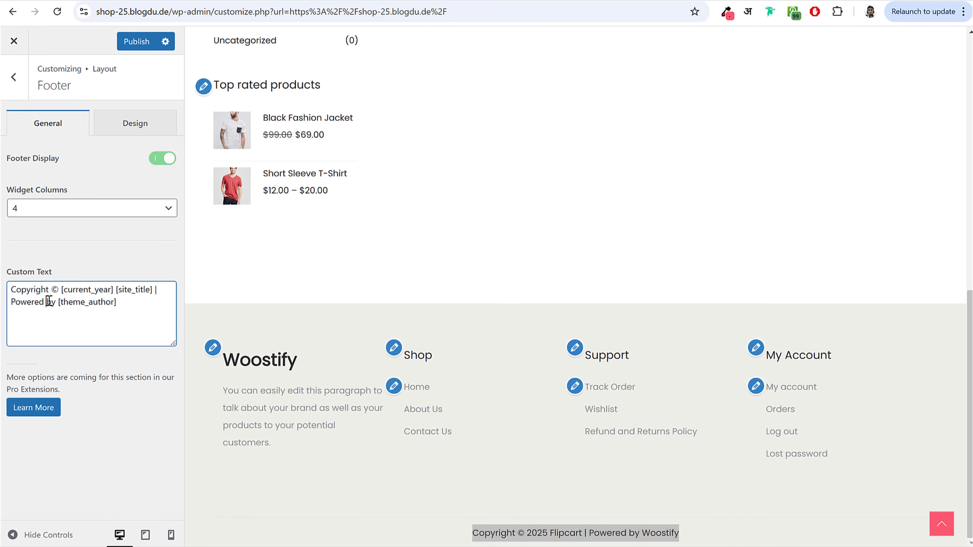
drag(132, 309, 150, 293)
key(BackSpace)
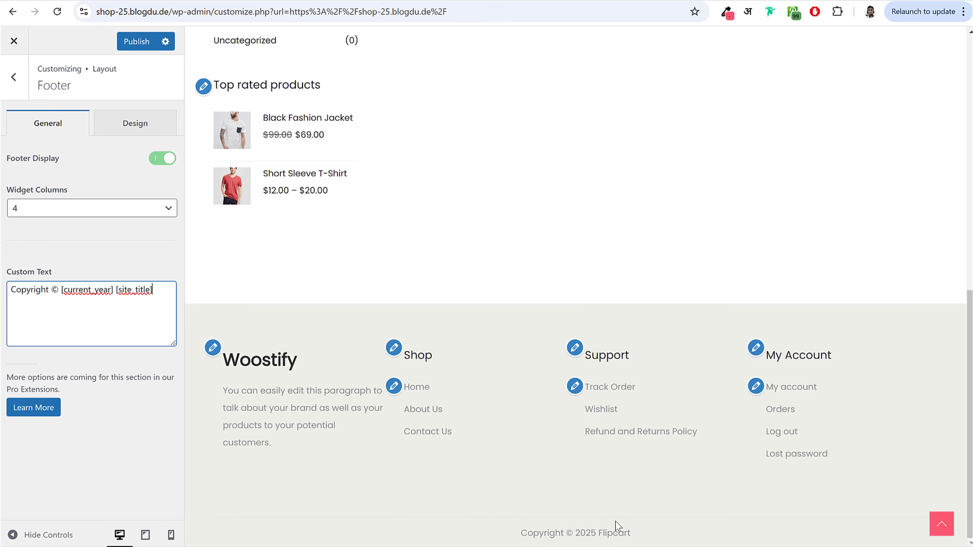
click(137, 41)
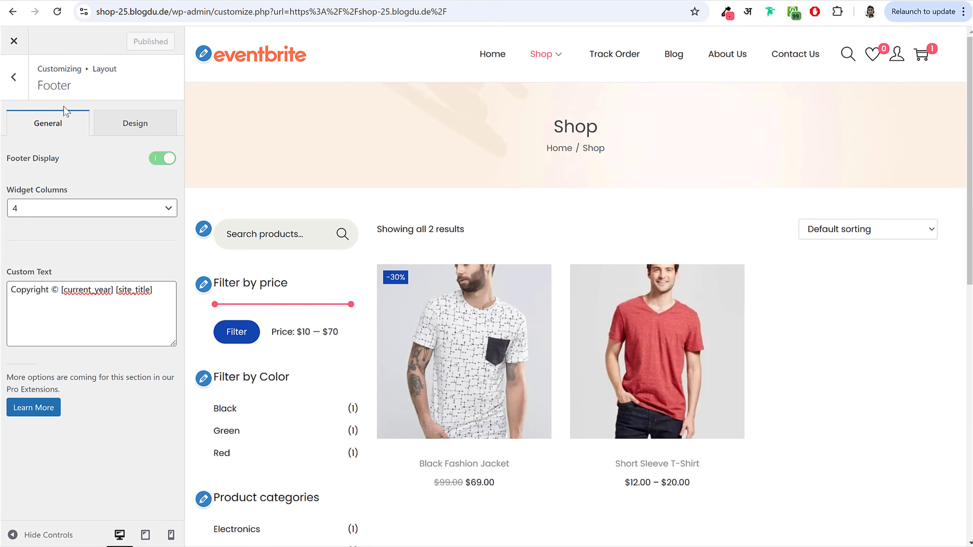
click(13, 76)
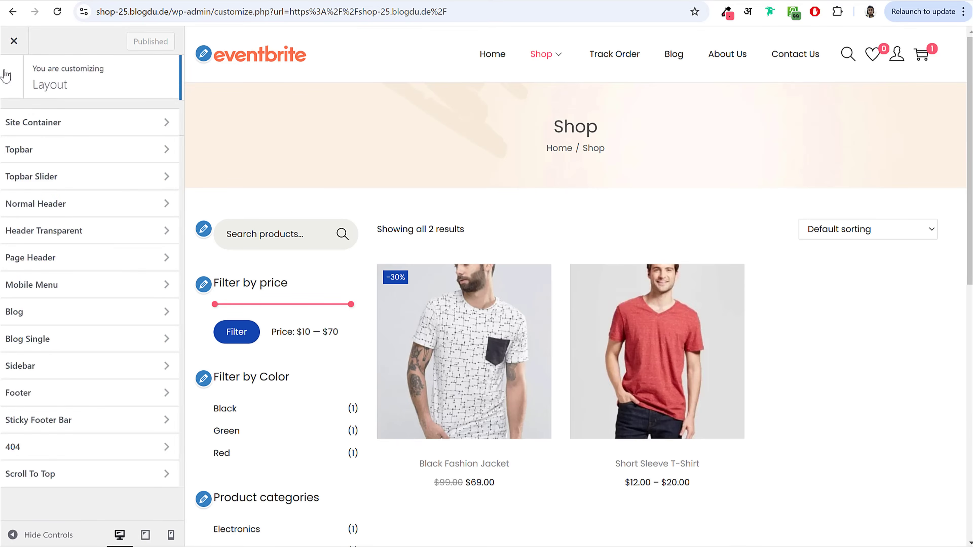
Step: Open the Buttons colour settings with the Black Fashion Jacket product page previewed
click(18, 82)
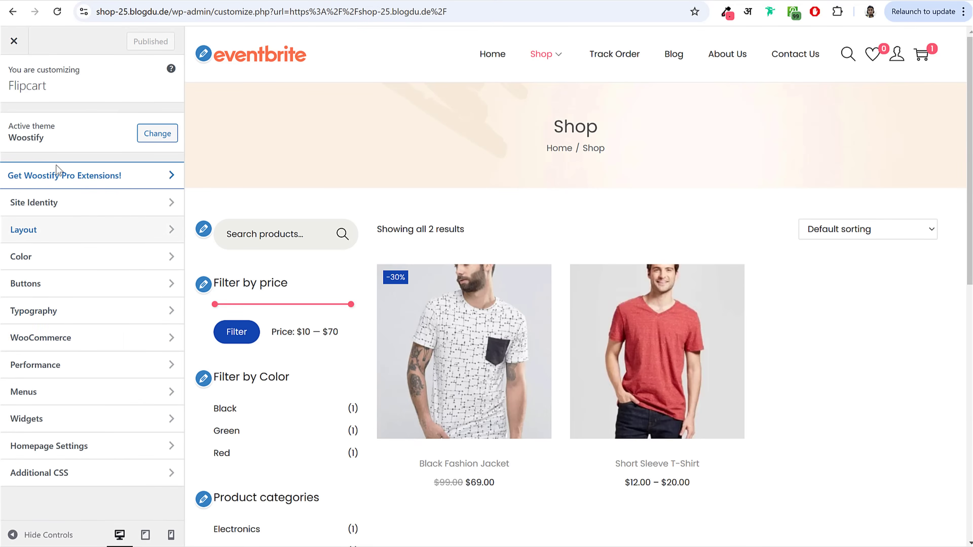
click(61, 256)
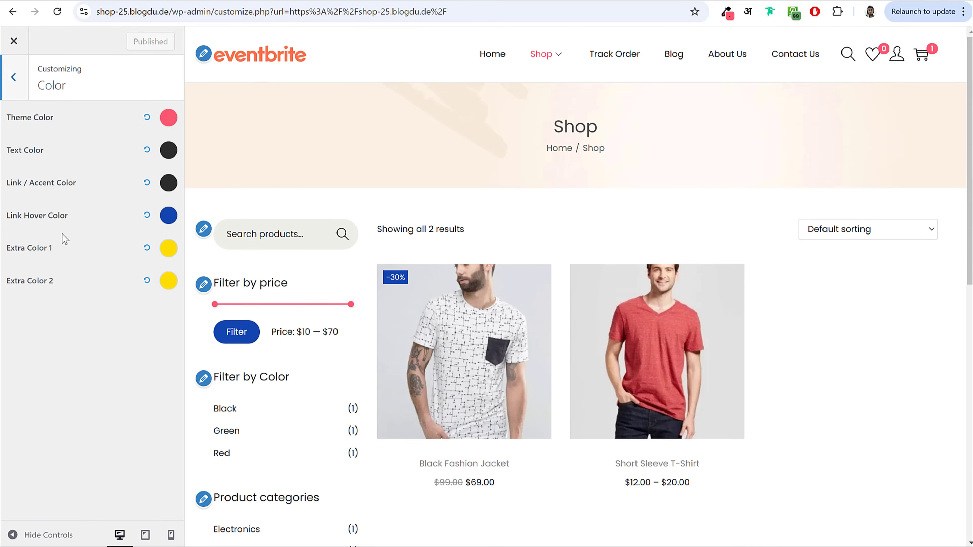
click(4, 69)
click(20, 290)
scroll(372, 292, down, 3)
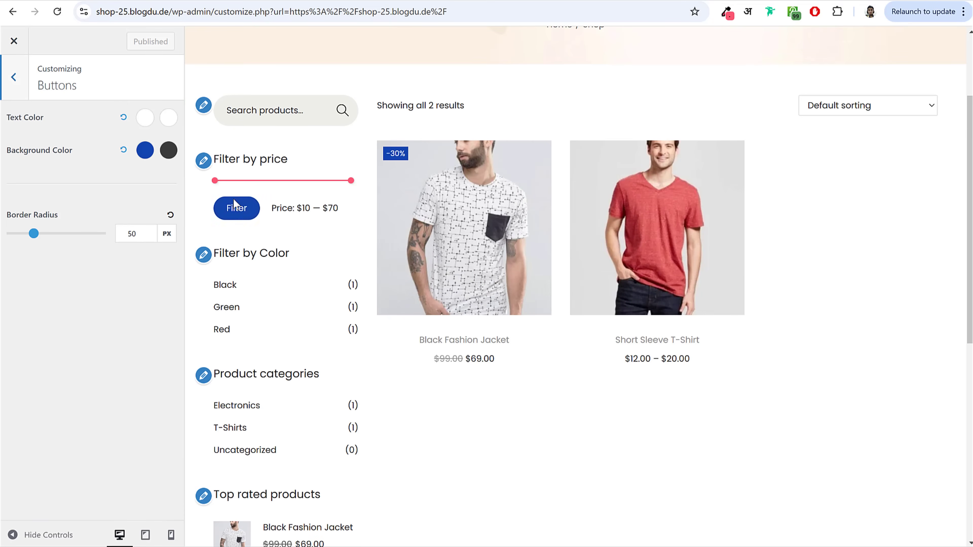
click(452, 228)
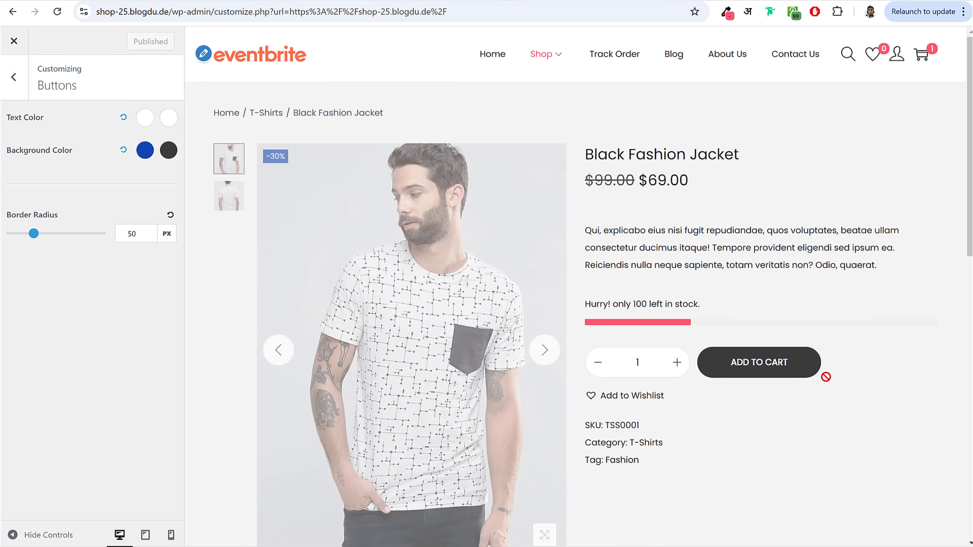
Step: After trying pink and blue swatches, set the button background to dark #2C2C2C and publish
click(145, 151)
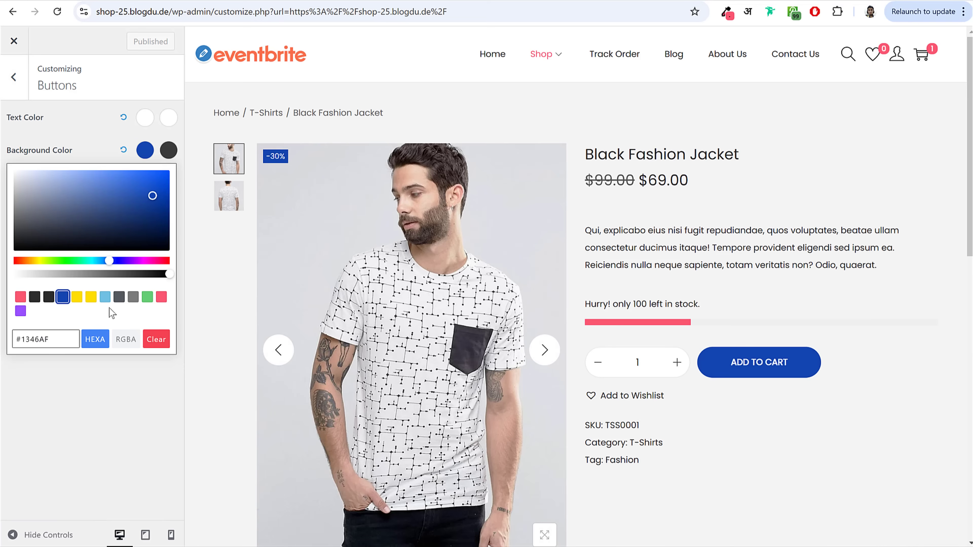
click(21, 297)
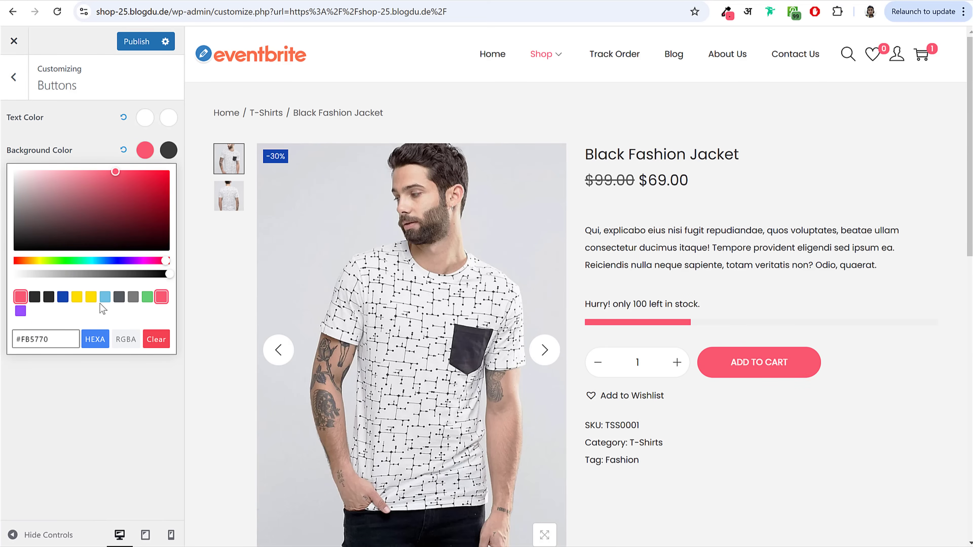
click(105, 300)
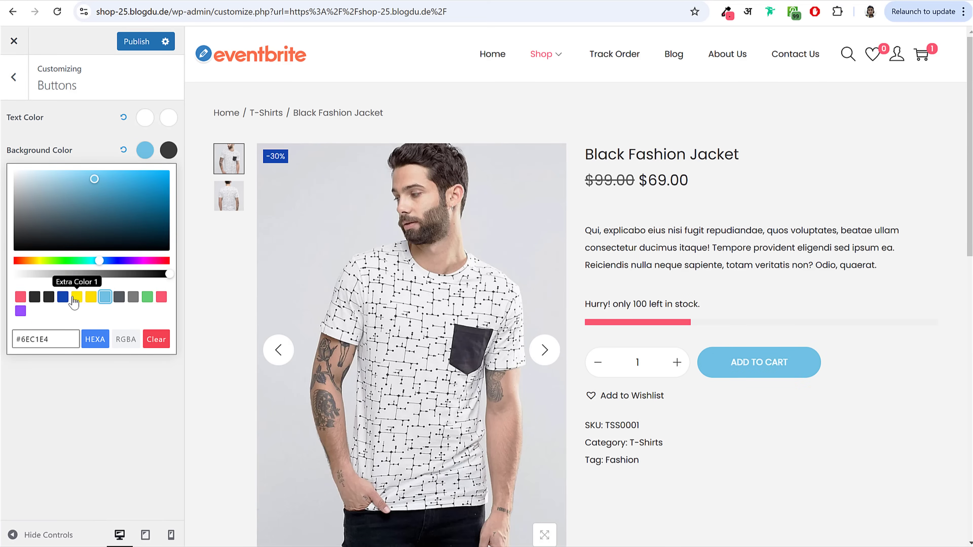
click(78, 298)
click(34, 299)
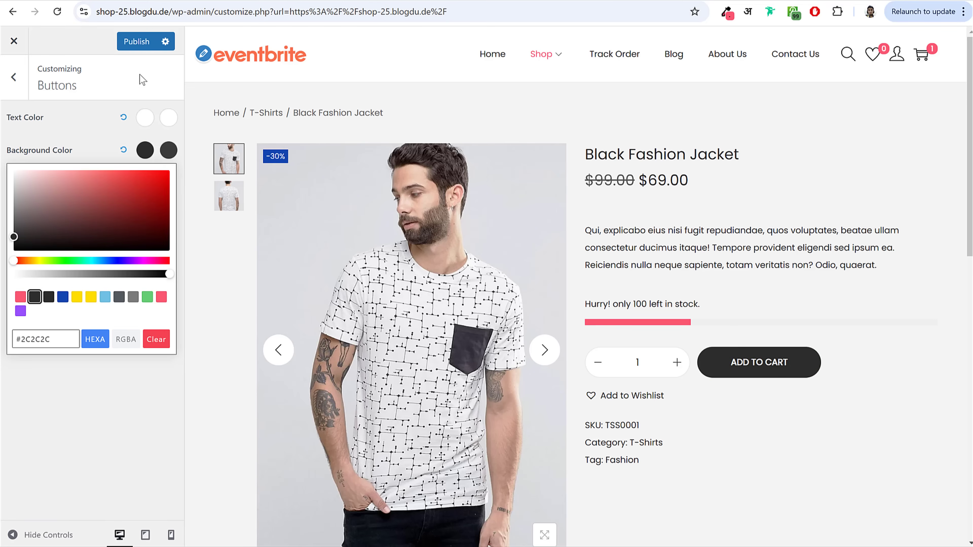
click(135, 42)
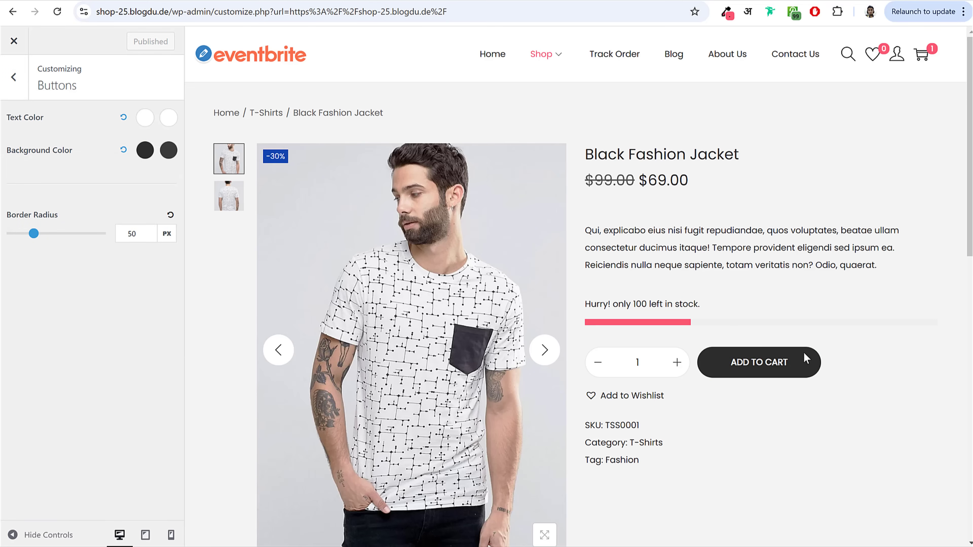
click(13, 77)
click(50, 313)
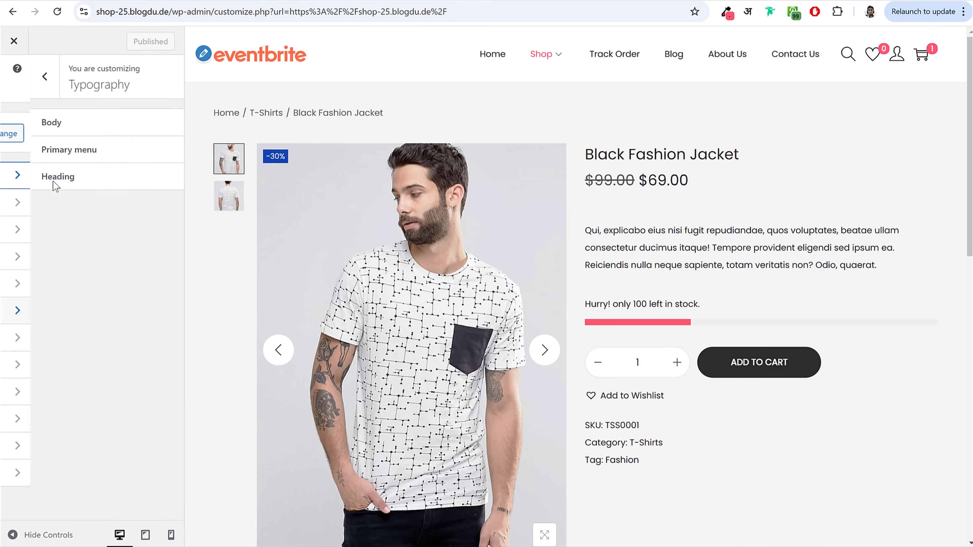
click(22, 94)
click(66, 339)
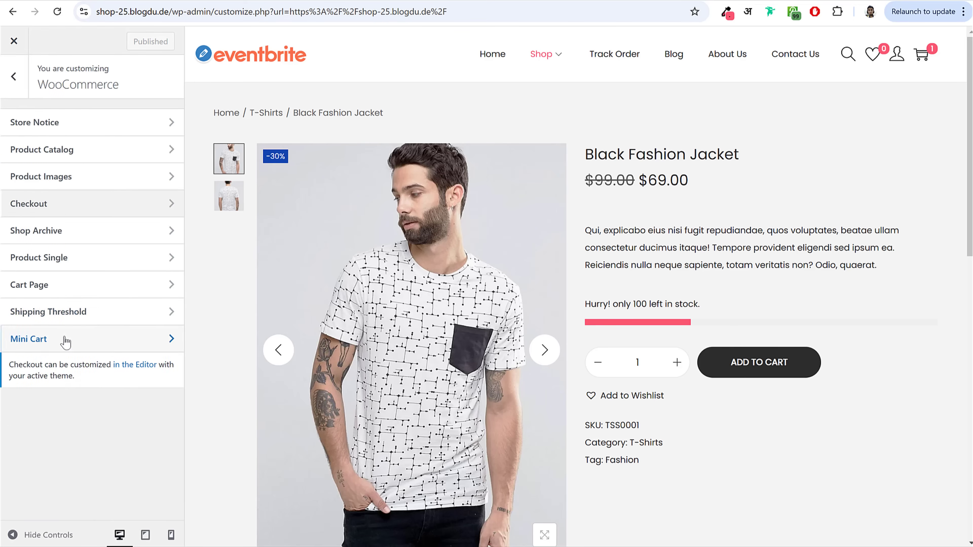
Step: Set Product Catalog products per row to 4 desktop, 3 tablet, 2 mobile and publish
click(71, 153)
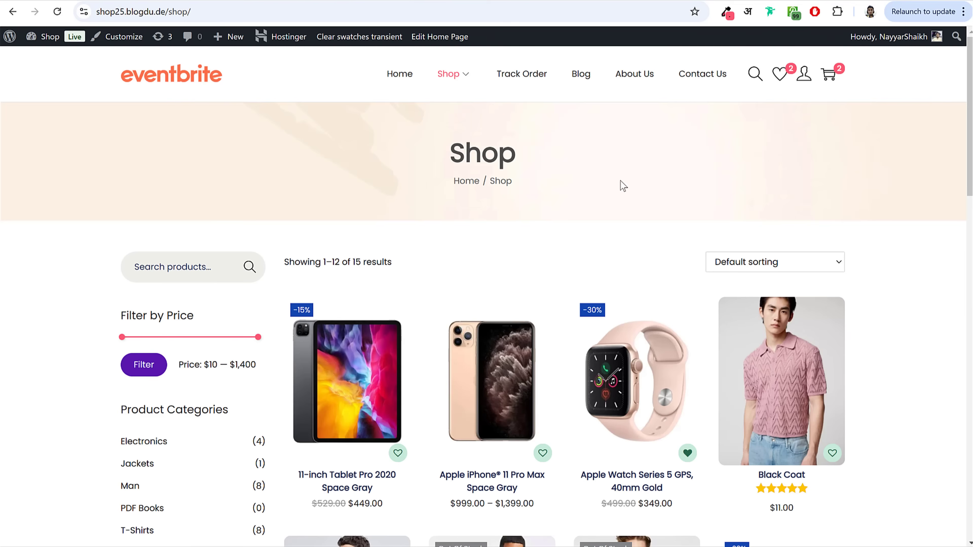
scroll(622, 186, down, 5)
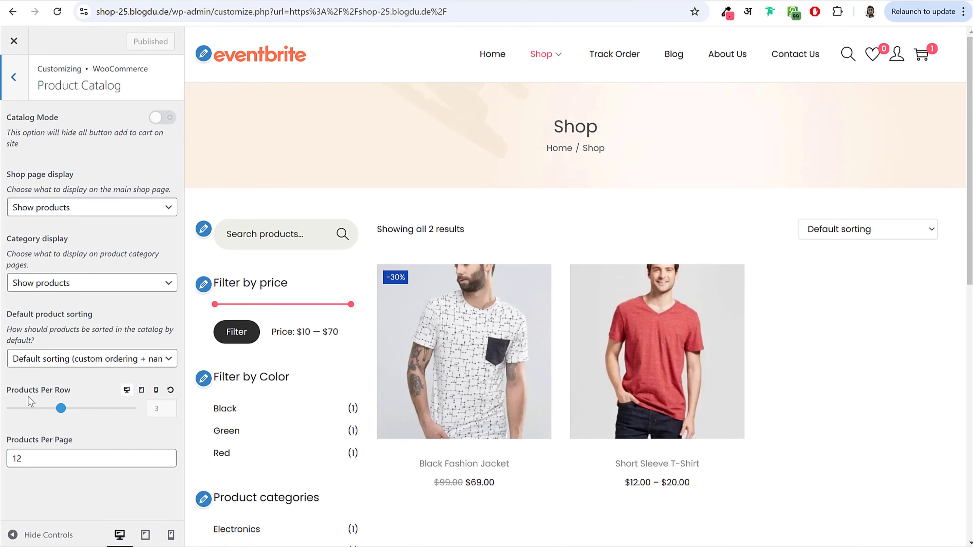
drag(11, 392, 87, 398)
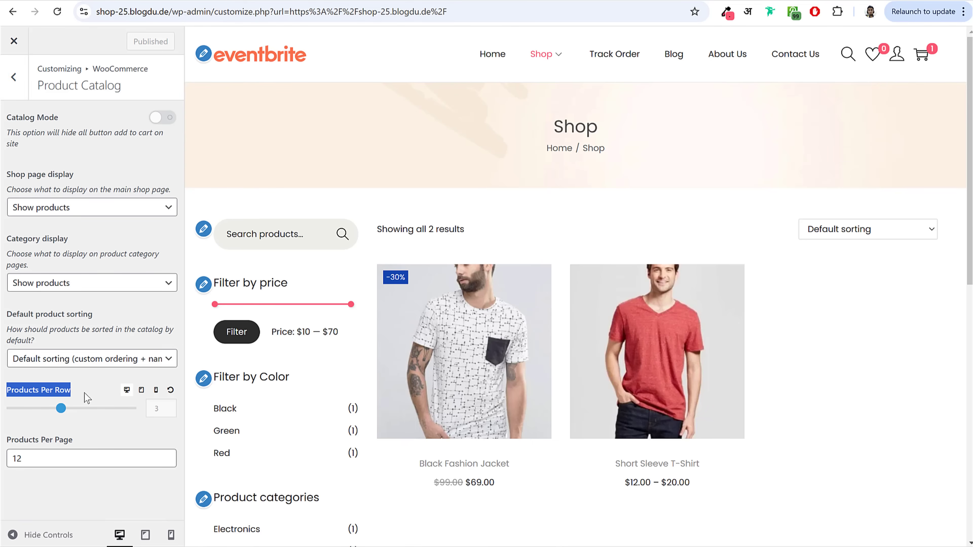
click(75, 409)
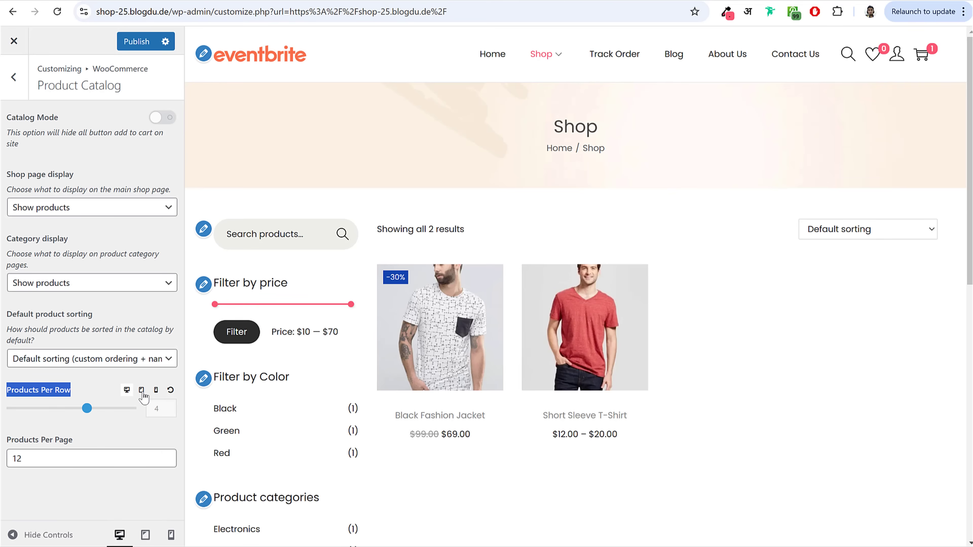
click(141, 390)
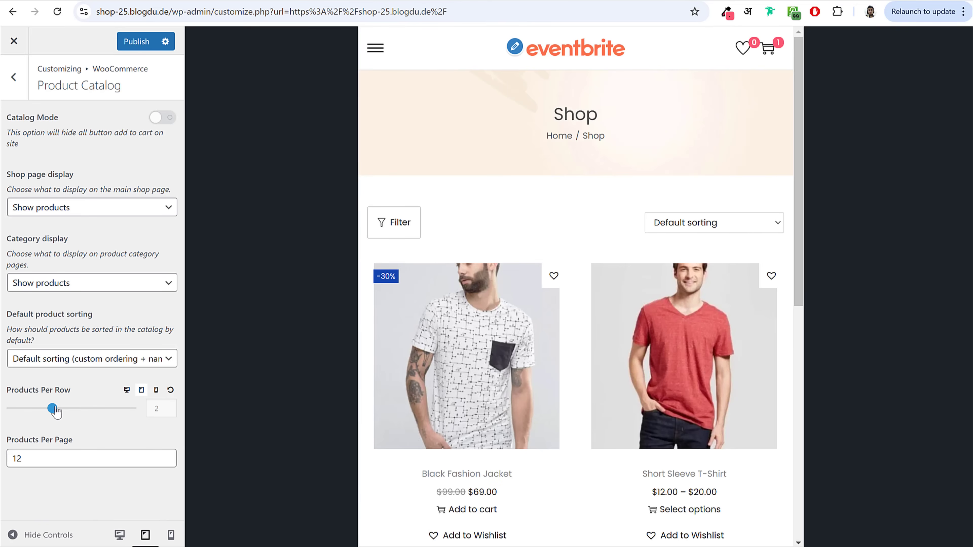
click(86, 413)
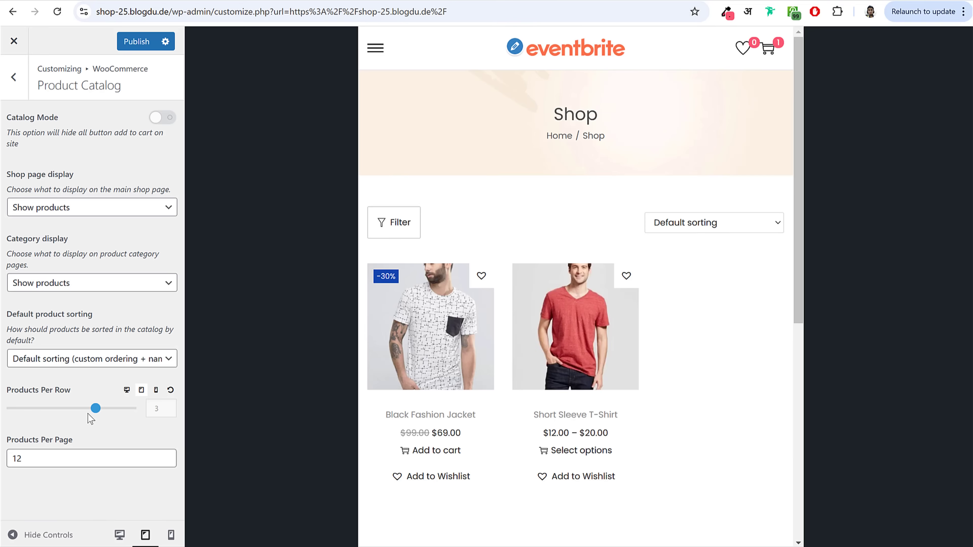
click(156, 391)
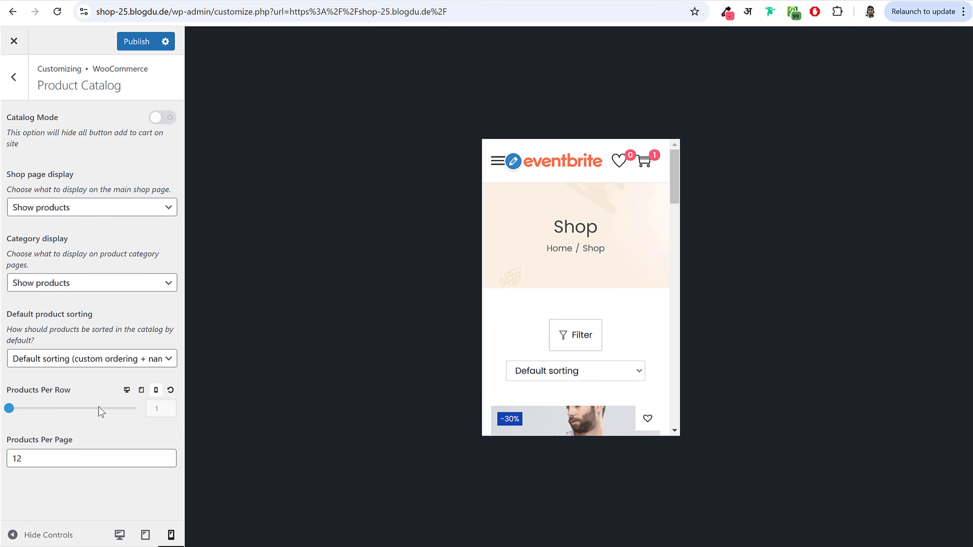
drag(9, 409, 73, 409)
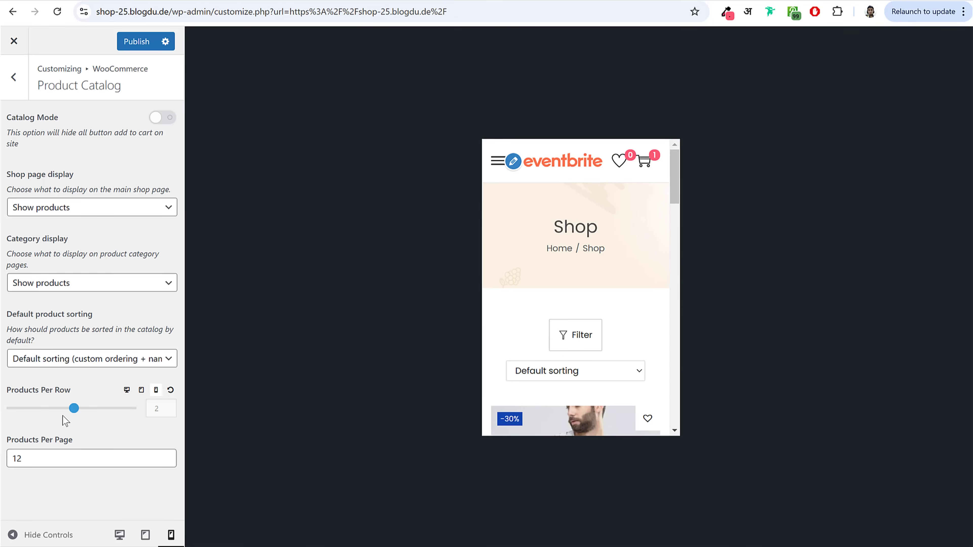
click(136, 41)
click(126, 390)
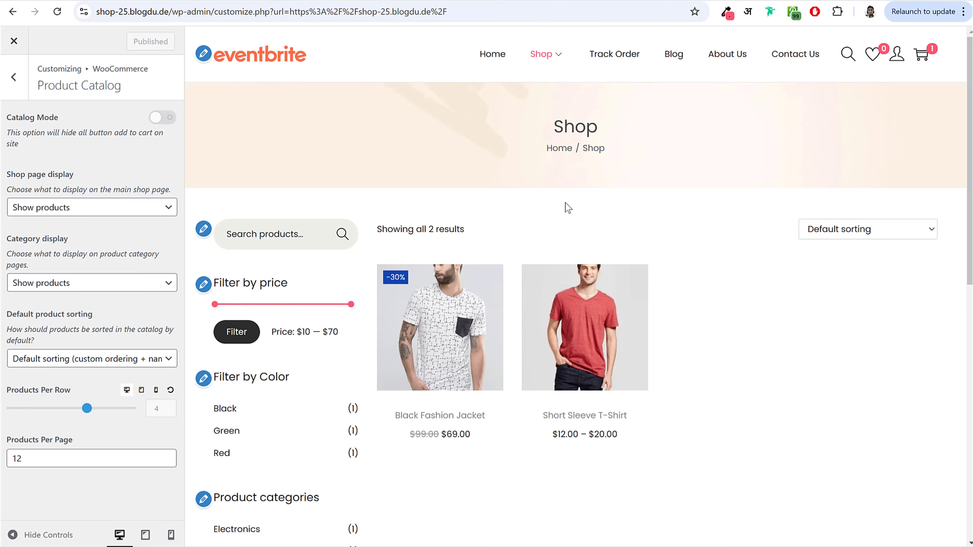
click(13, 77)
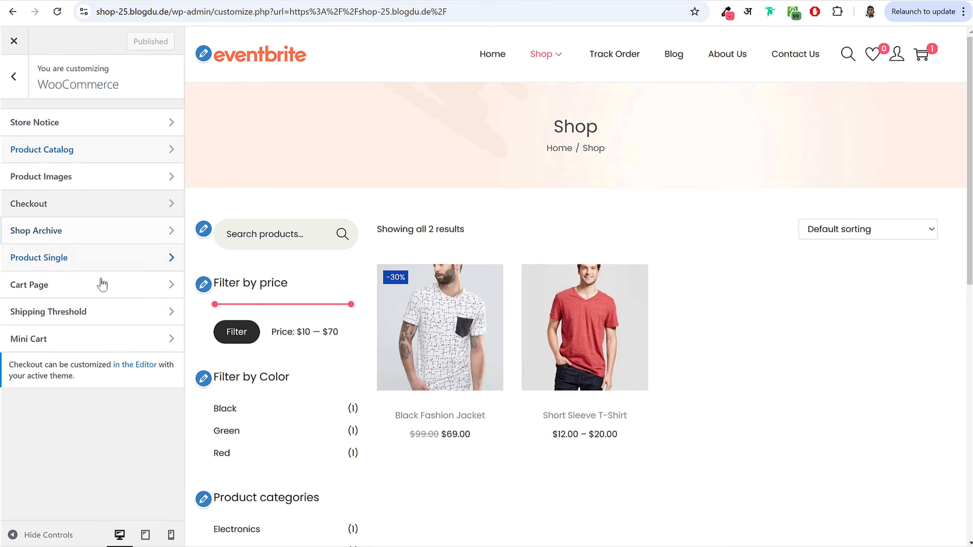
Step: In Shop Archive, place the wishlist heart at the image's bottom right
click(78, 243)
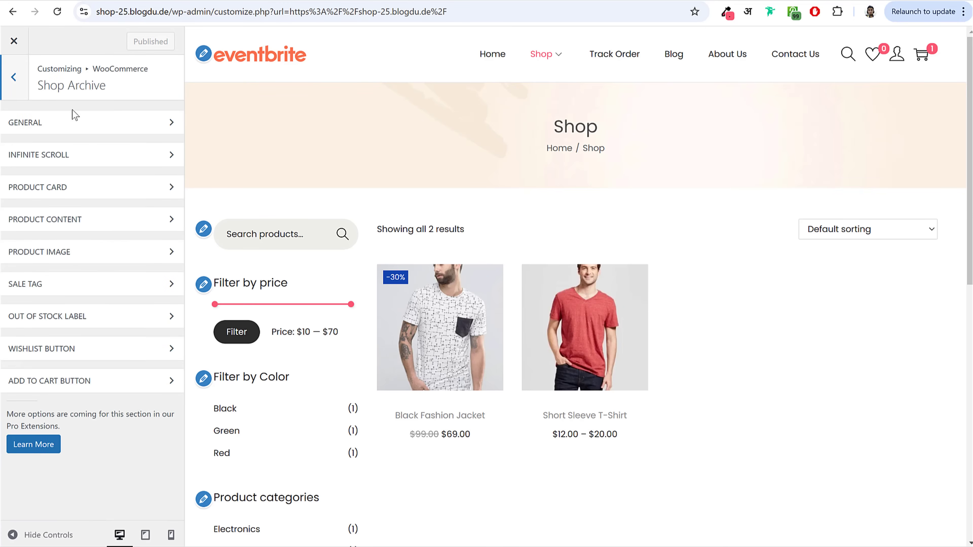
click(82, 354)
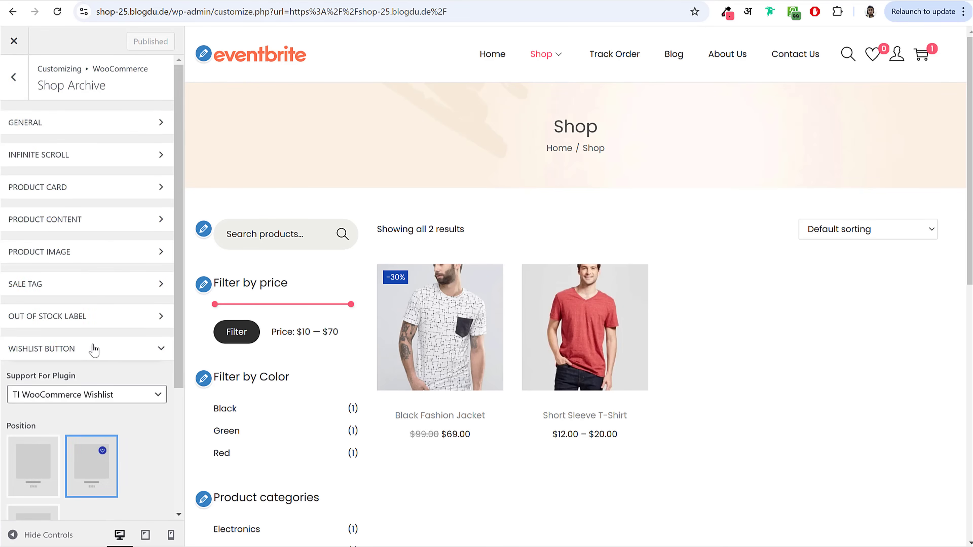
scroll(94, 350, down, 5)
click(43, 366)
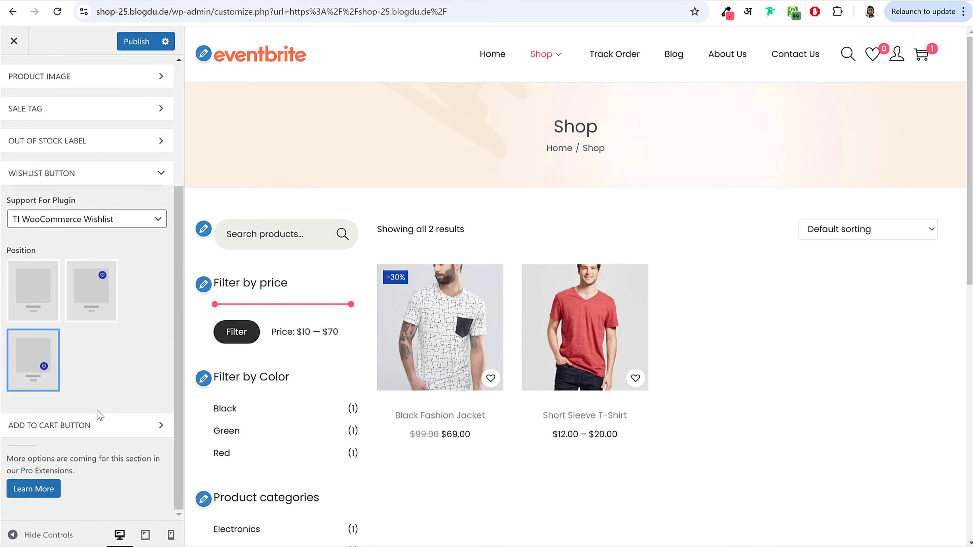
click(98, 432)
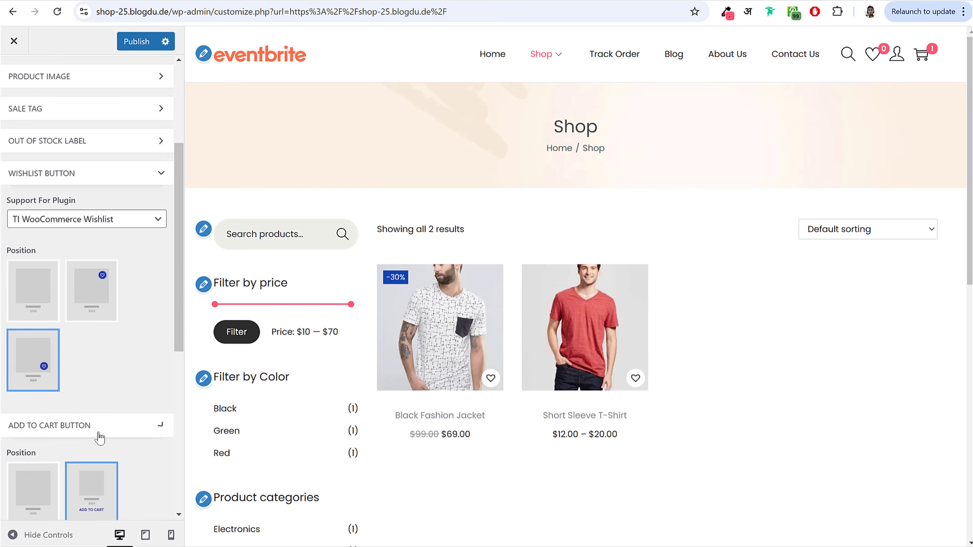
click(109, 150)
scroll(153, 265, up, 2)
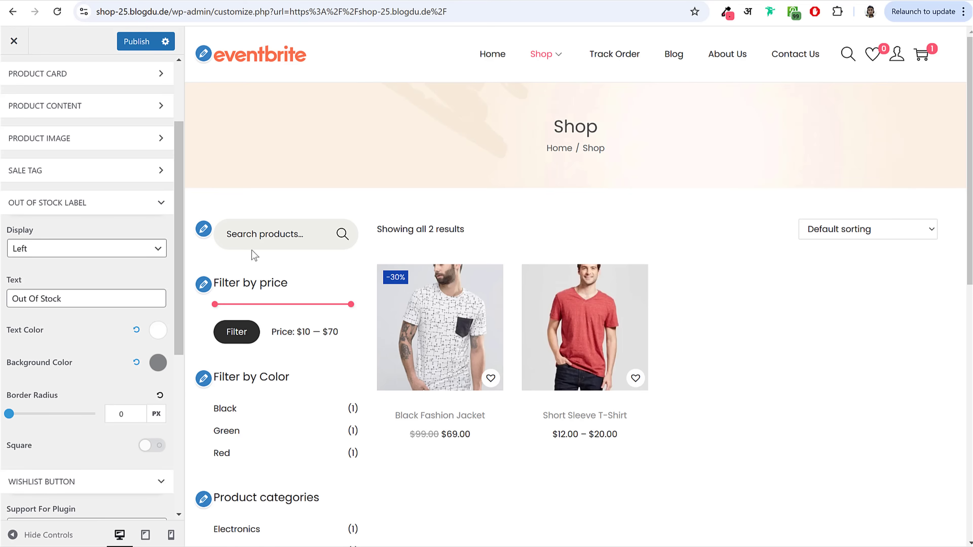
Step: Make the sale tag background pink with a border radius of 50, and publish
click(84, 171)
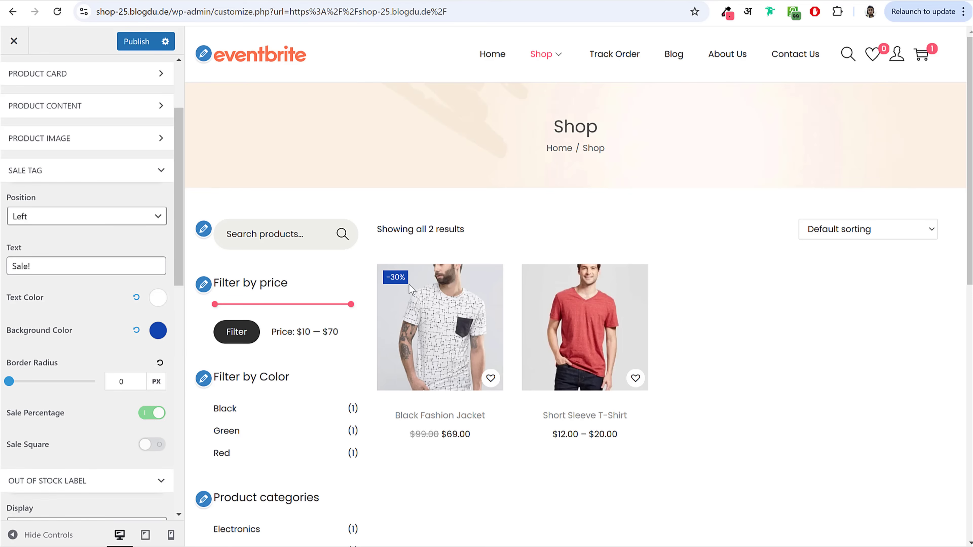
click(158, 331)
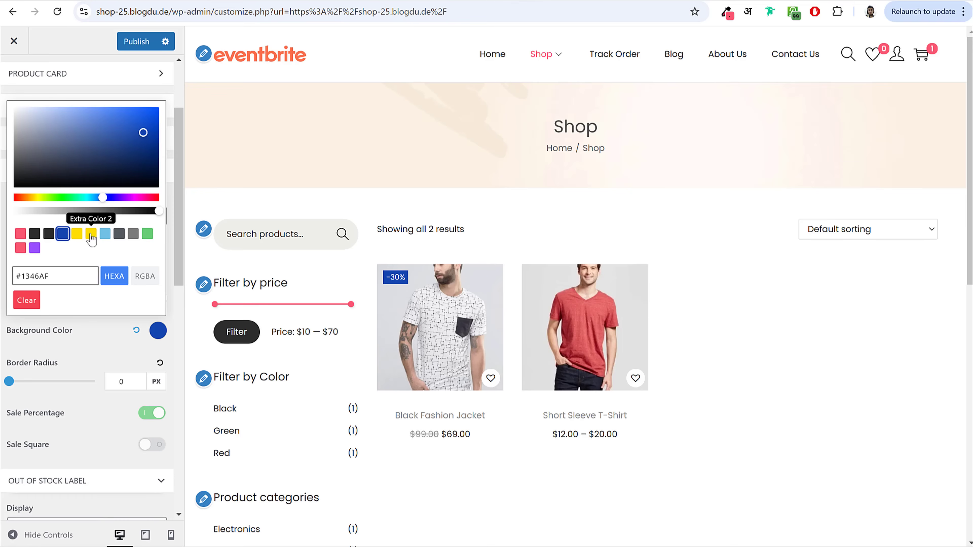
click(35, 247)
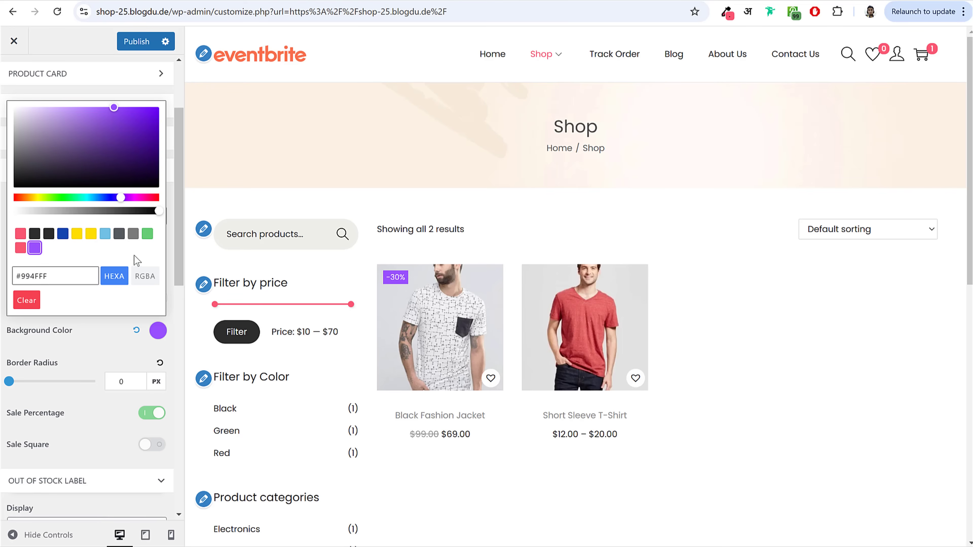
click(90, 235)
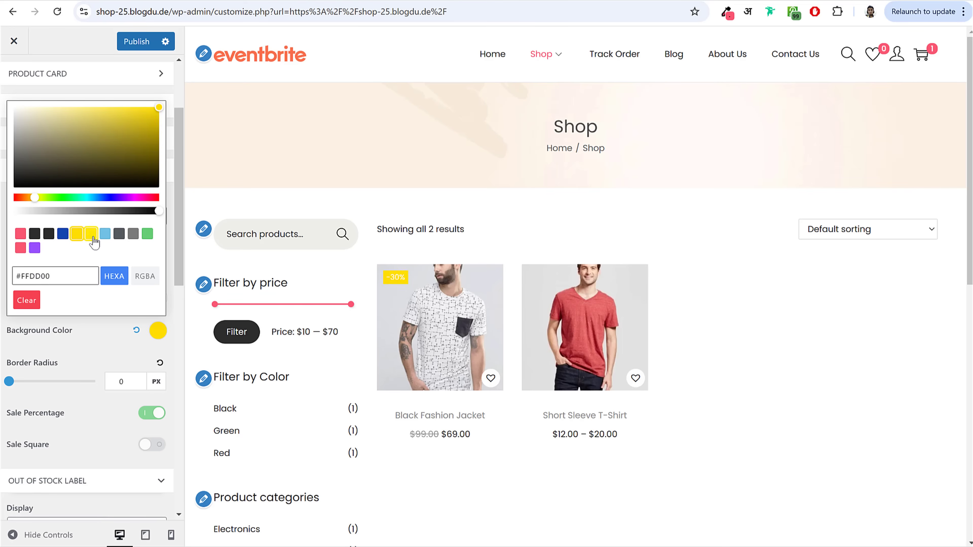
click(20, 233)
click(81, 345)
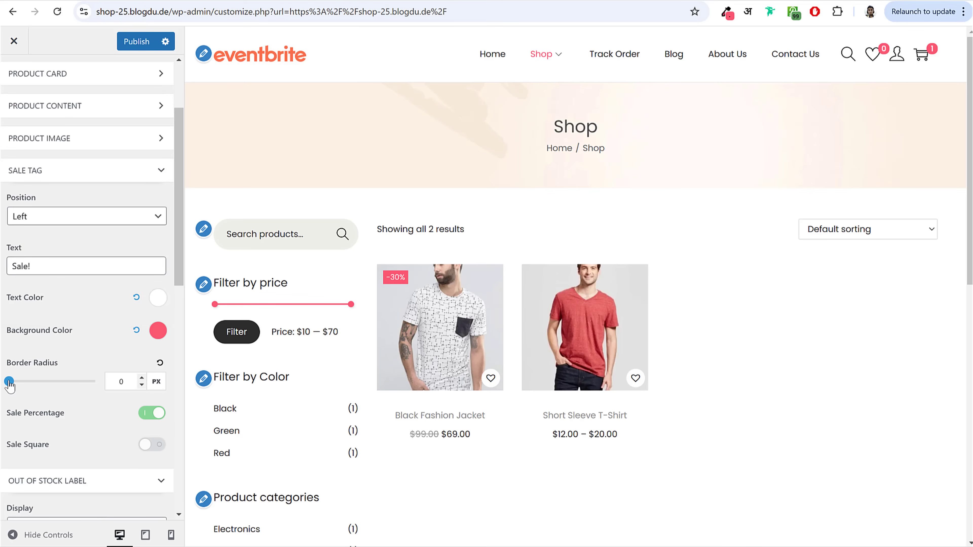
drag(9, 383, 48, 395)
click(125, 388)
key(BackSpace)
key(BackSpace)
text(50)
click(137, 41)
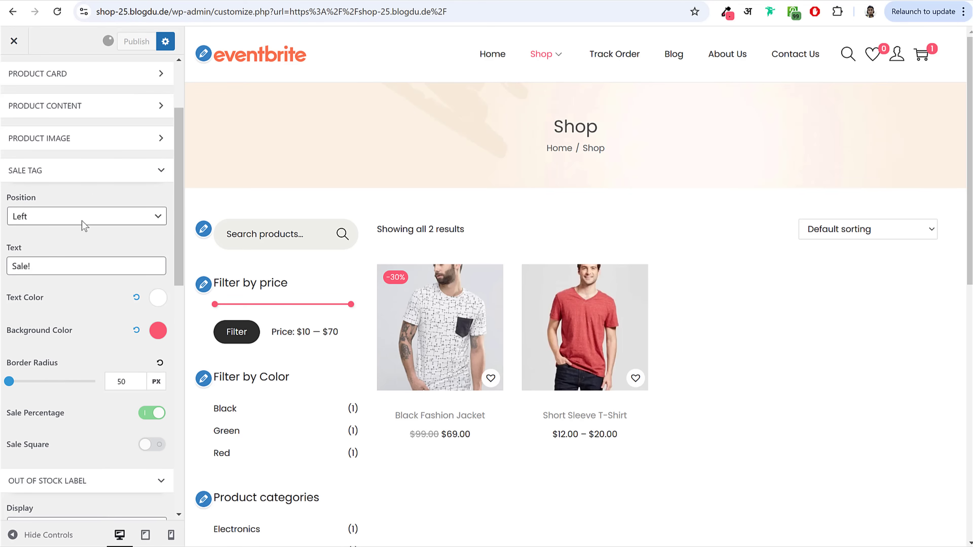
Step: Keep the sale tag position on the Left in the general Shop Archive settings
scroll(72, 354, down, 8)
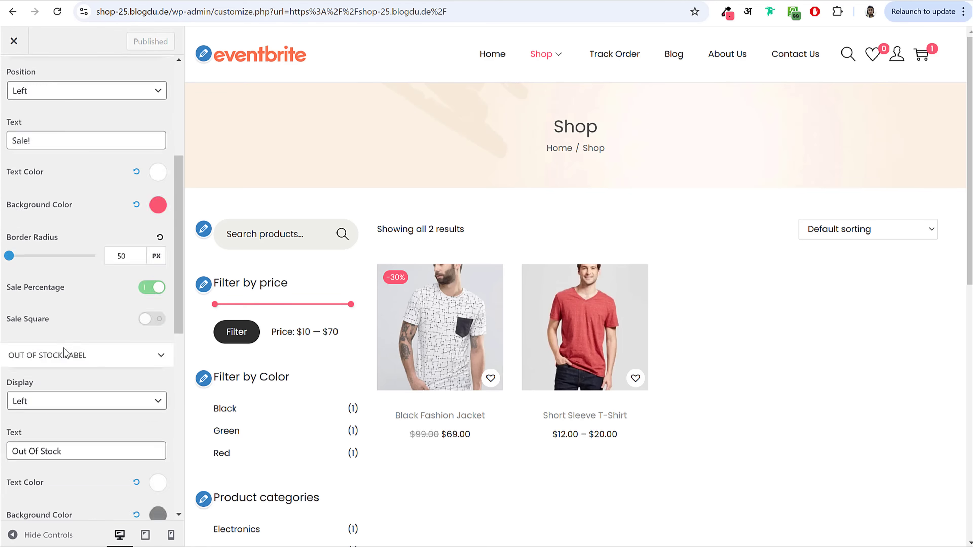
scroll(87, 363, up, 11)
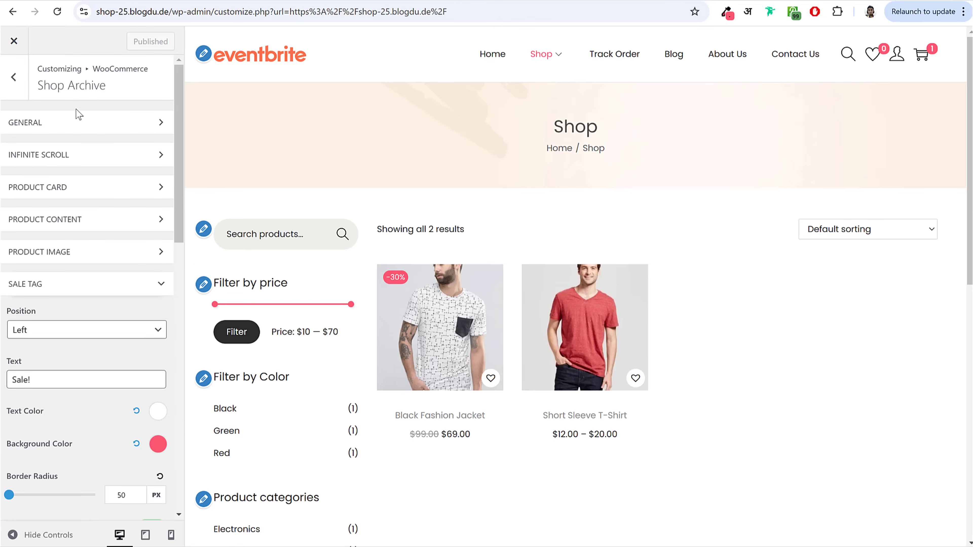
click(76, 122)
scroll(145, 314, down, 1)
scroll(145, 313, down, 3)
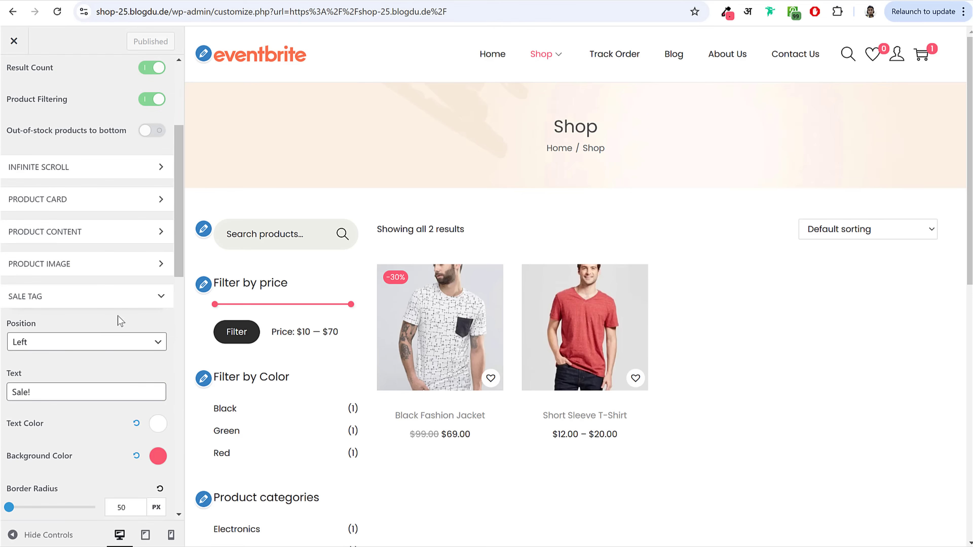
click(64, 342)
click(83, 329)
scroll(83, 329, down, 2)
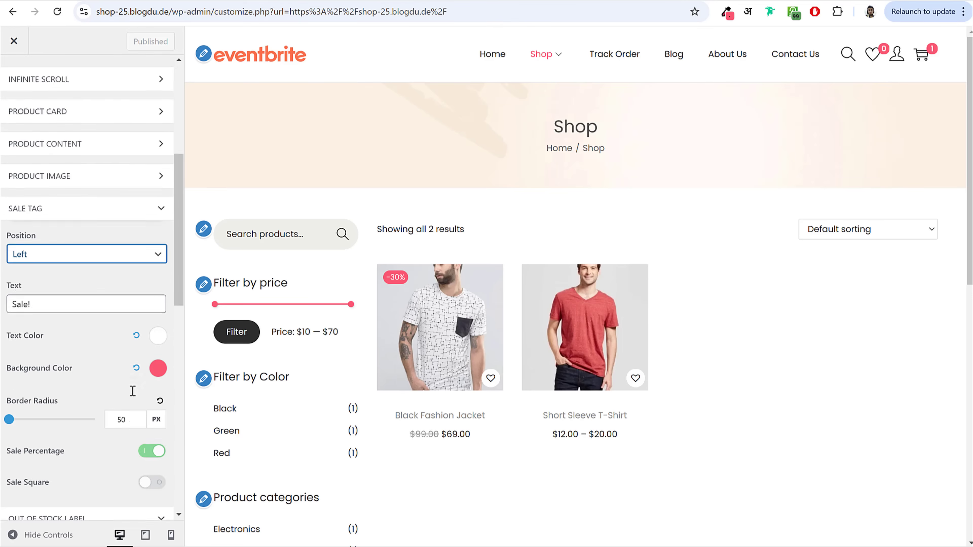
scroll(79, 345, up, 7)
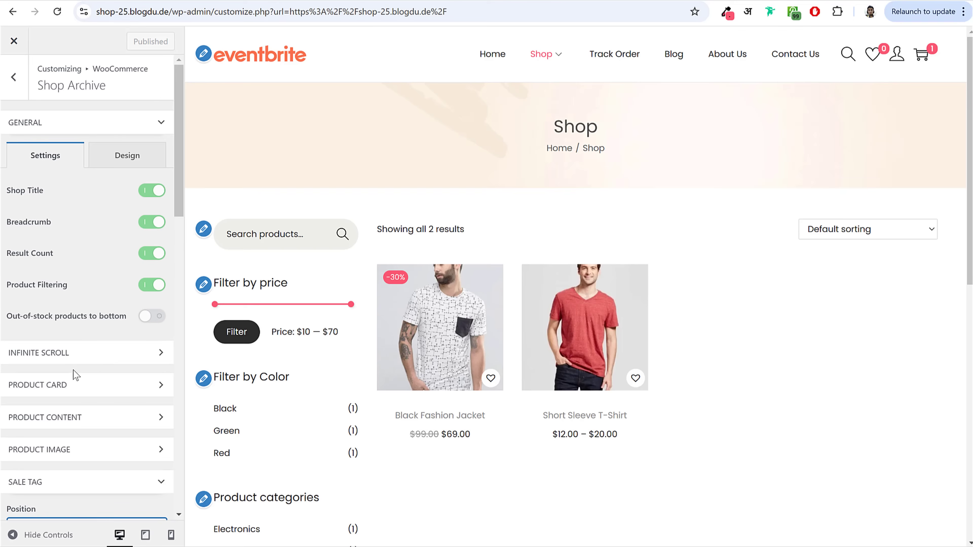
Step: Publish product content alignment as Left, then switch it back to Center and publish
click(75, 420)
scroll(92, 406, down, 2)
scroll(109, 395, down, 3)
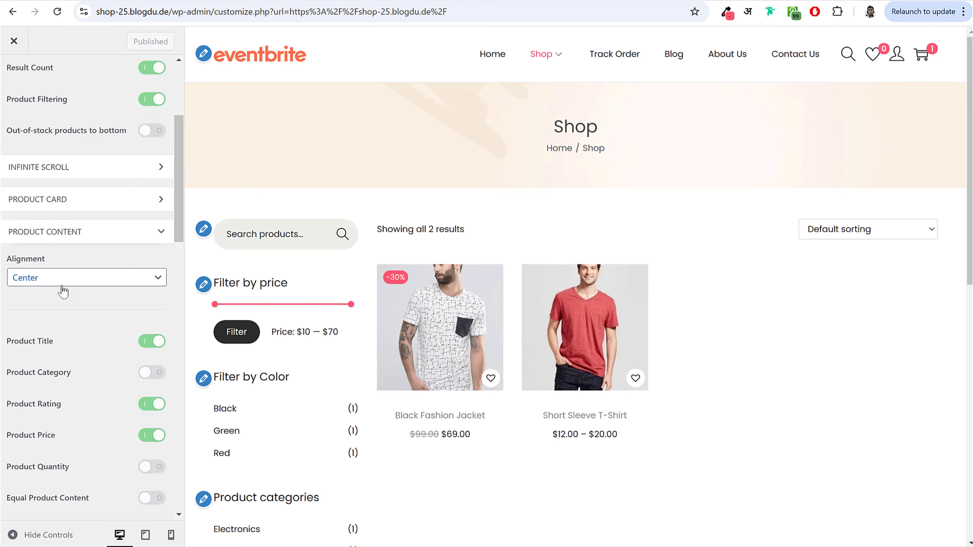
click(62, 282)
click(61, 294)
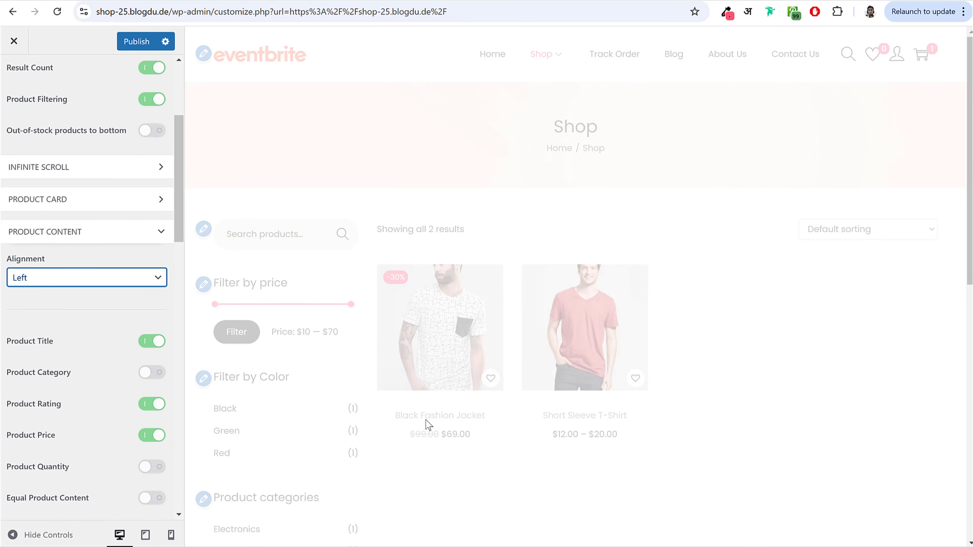
click(137, 41)
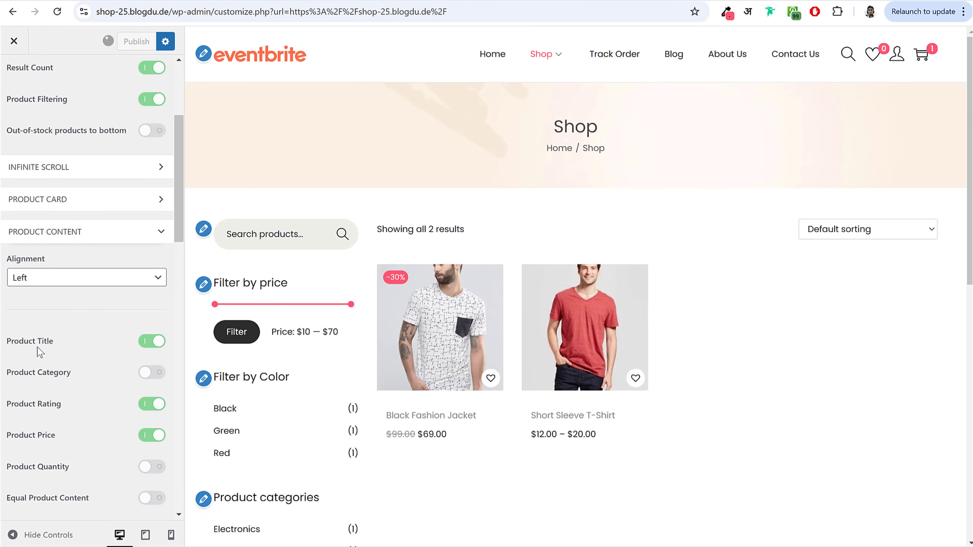
click(42, 277)
click(45, 312)
click(136, 41)
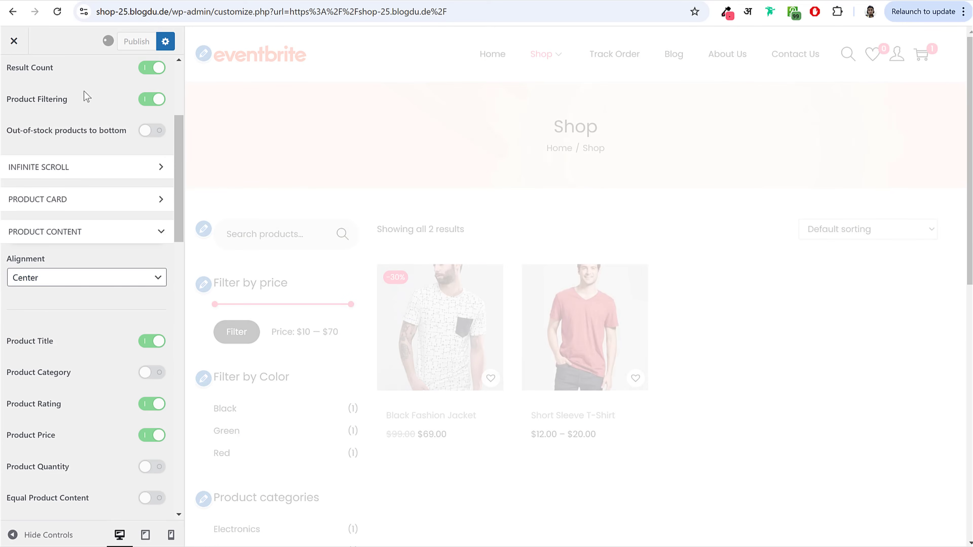
scroll(82, 94, up, 5)
click(14, 74)
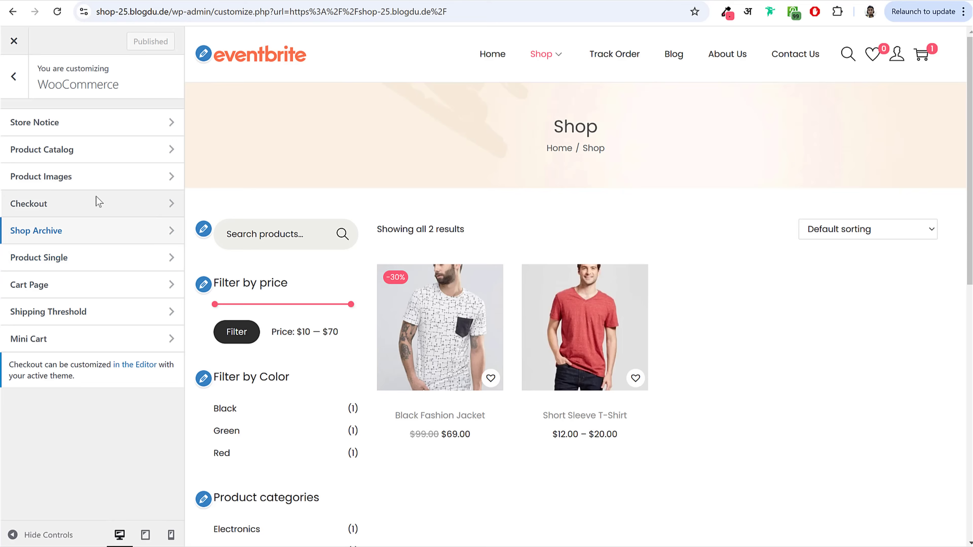
Step: Set Product Images thumbnail cropping to Custom 3:4 and publish
click(89, 181)
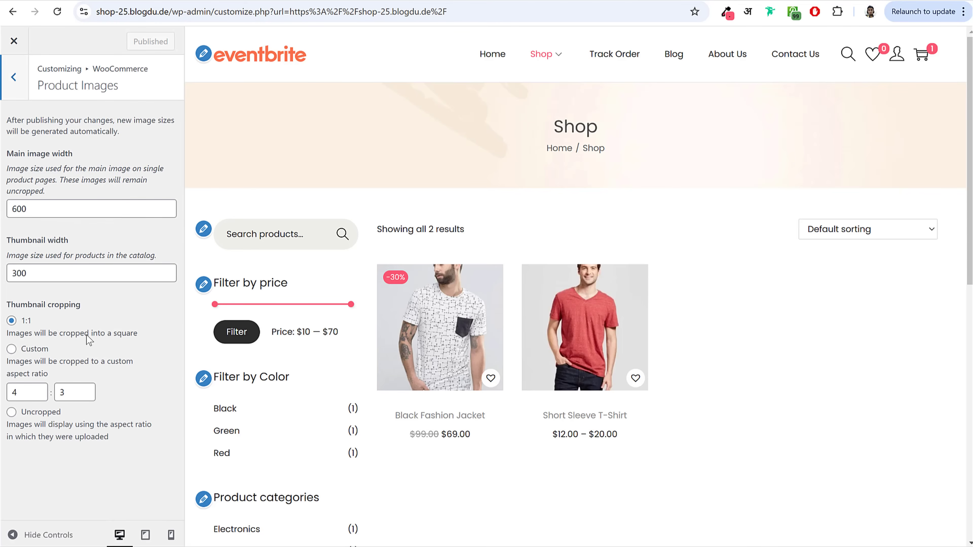
click(12, 349)
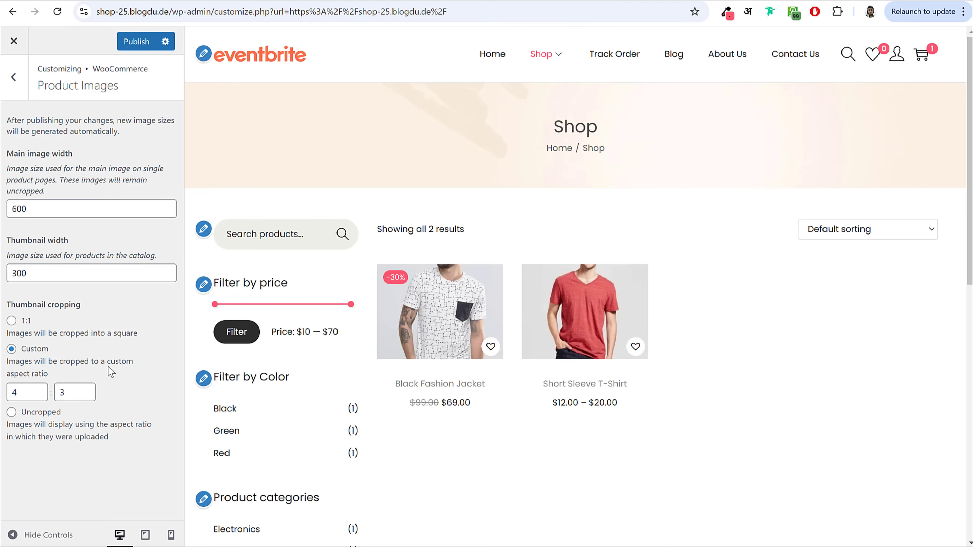
double_click(18, 393)
key(Tab)
text(4)
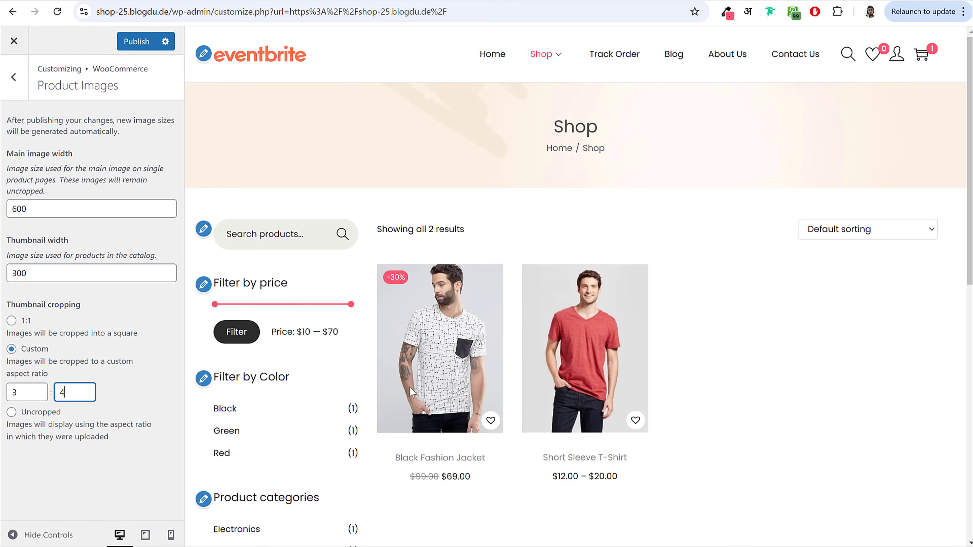
click(123, 44)
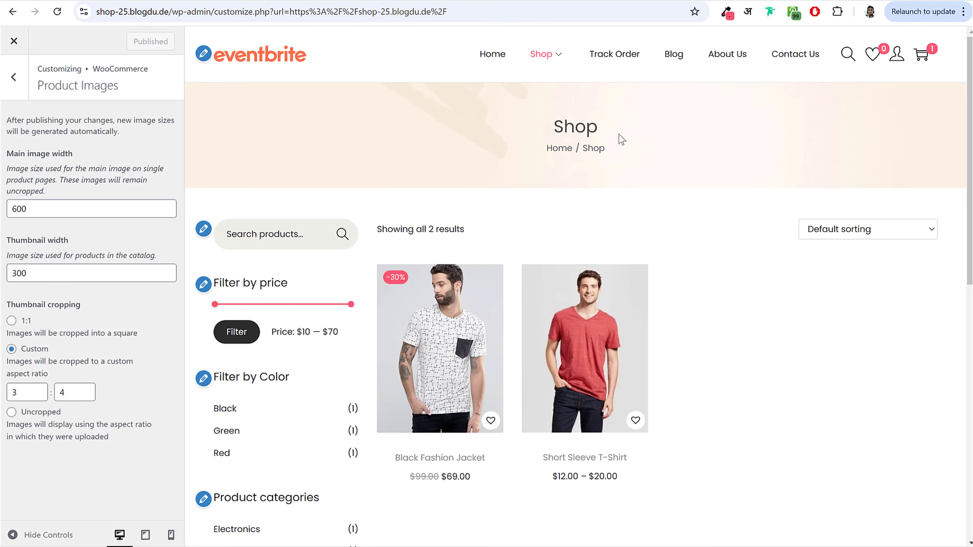
click(13, 77)
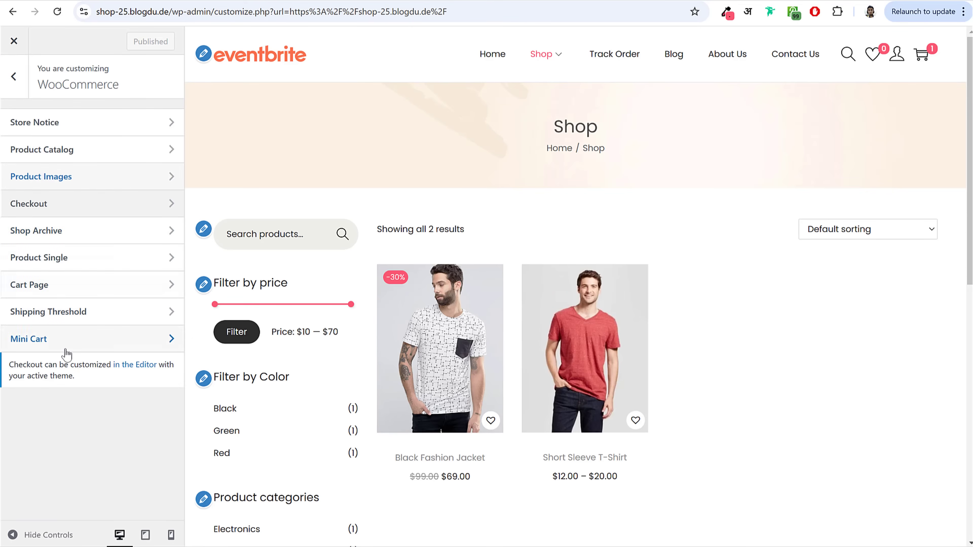
click(28, 81)
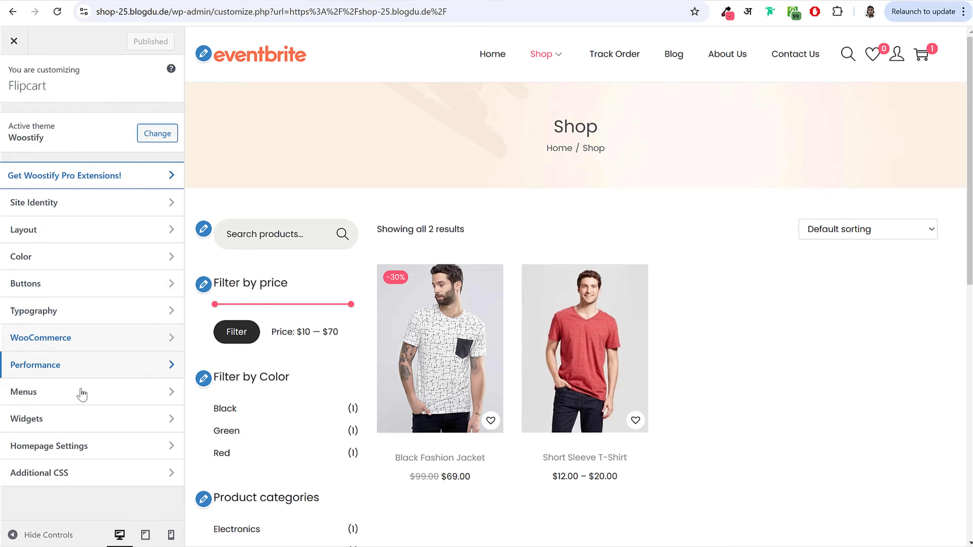
Step: Copy all rules from the CSS text file in the Pages folder into Additional CSS and publish
click(94, 480)
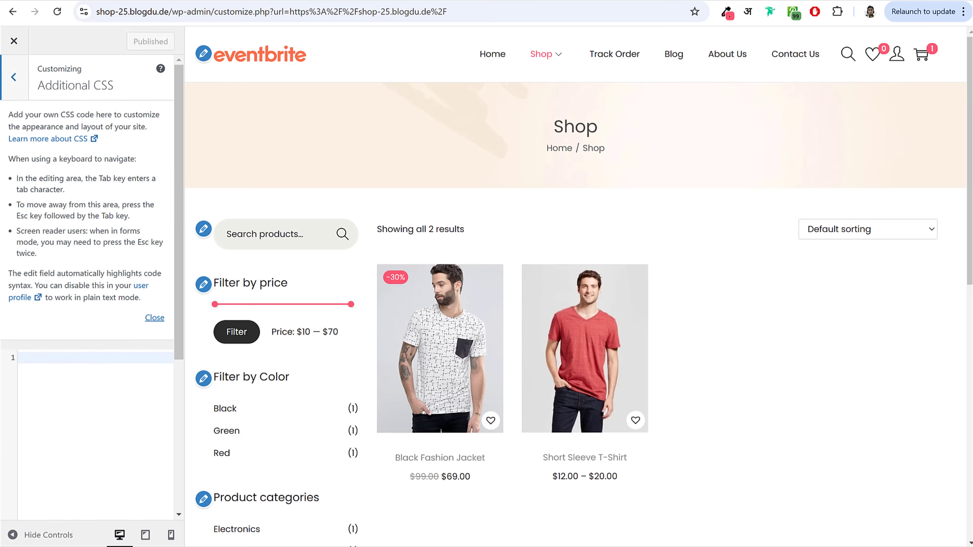
key(alt+Tab)
double_click(302, 224)
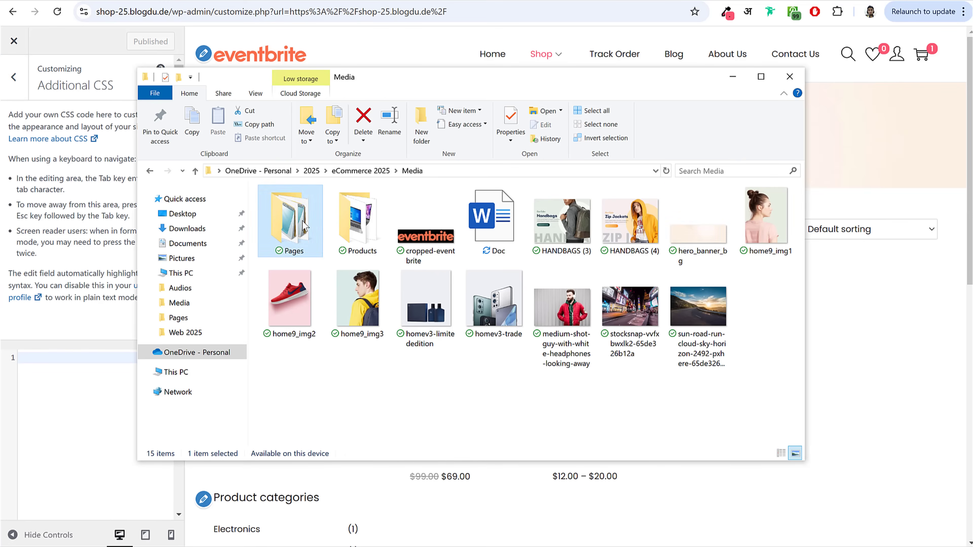
double_click(299, 224)
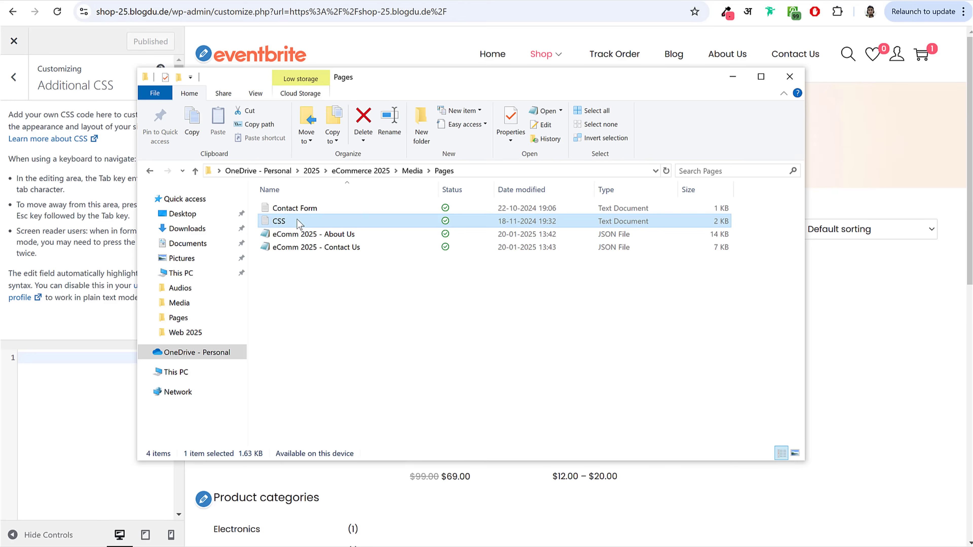
key(ctrl+a)
key(ctrl+c)
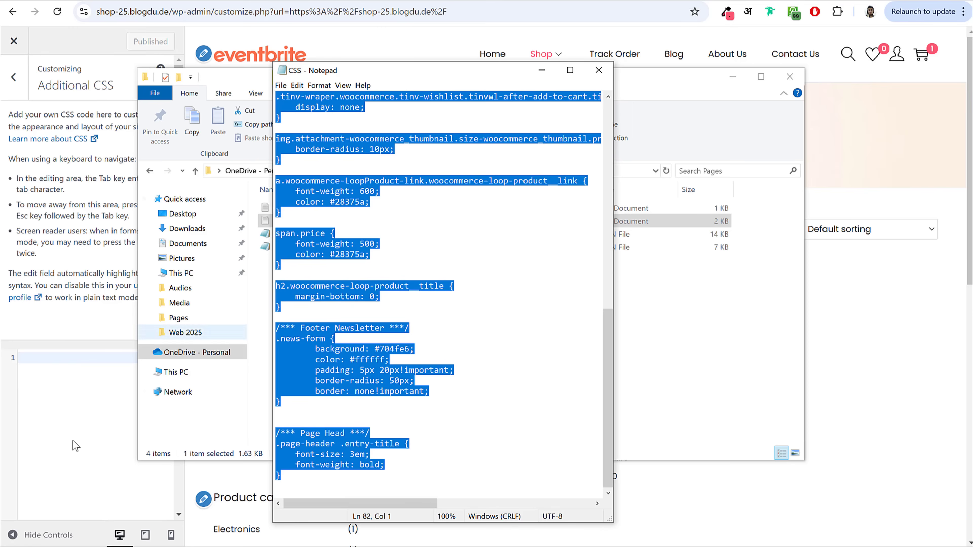
click(76, 444)
key(ctrl+v)
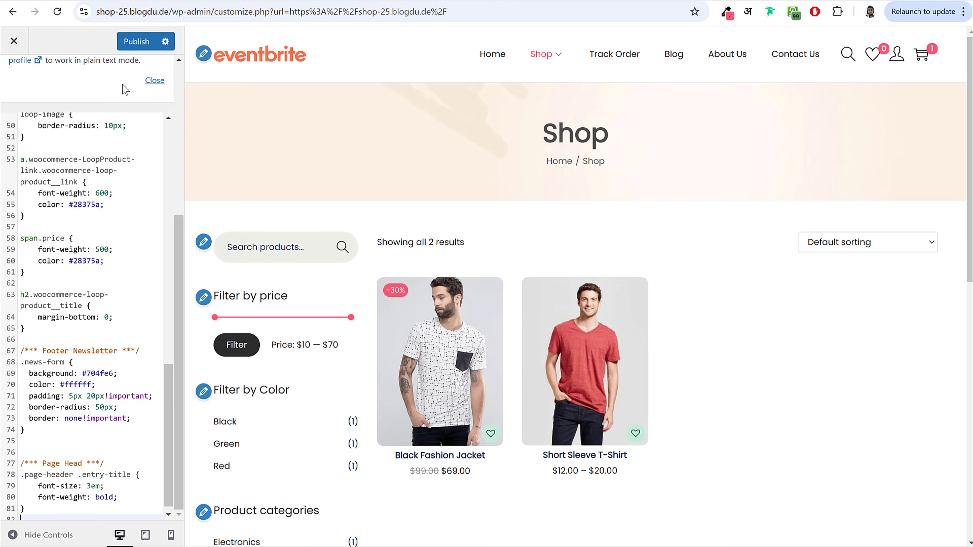
click(126, 48)
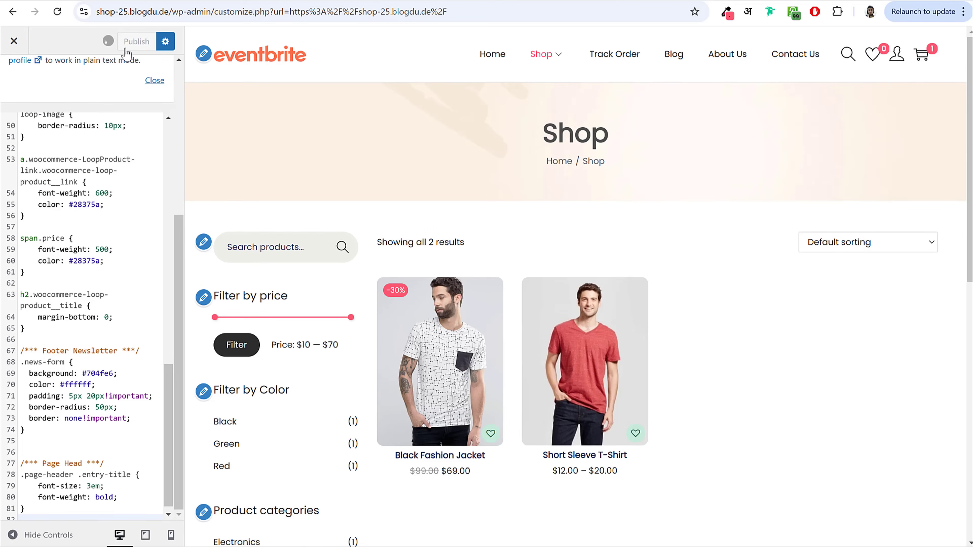
click(14, 40)
Step: Scroll the live store home page, return to the top, and select the site's web address
scroll(936, 402, down, 10)
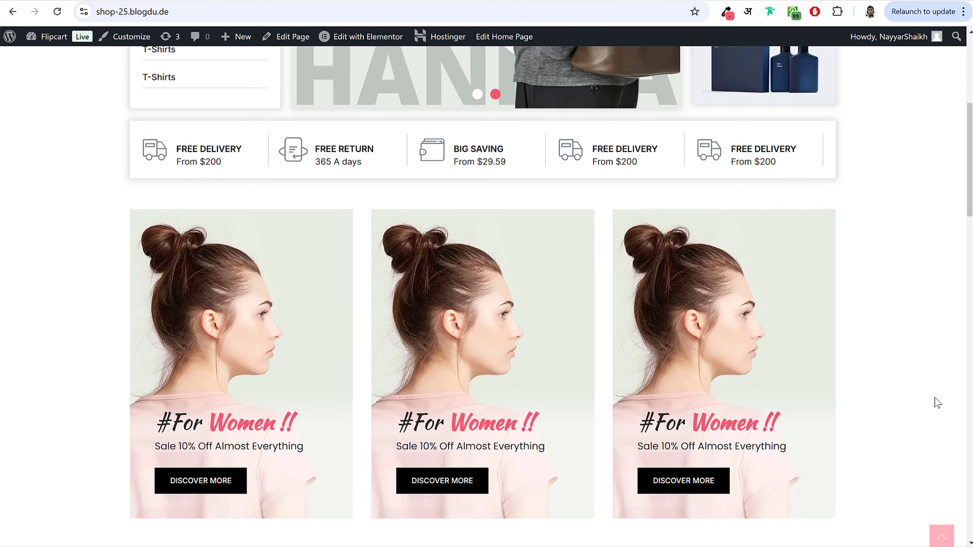
scroll(922, 418, down, 10)
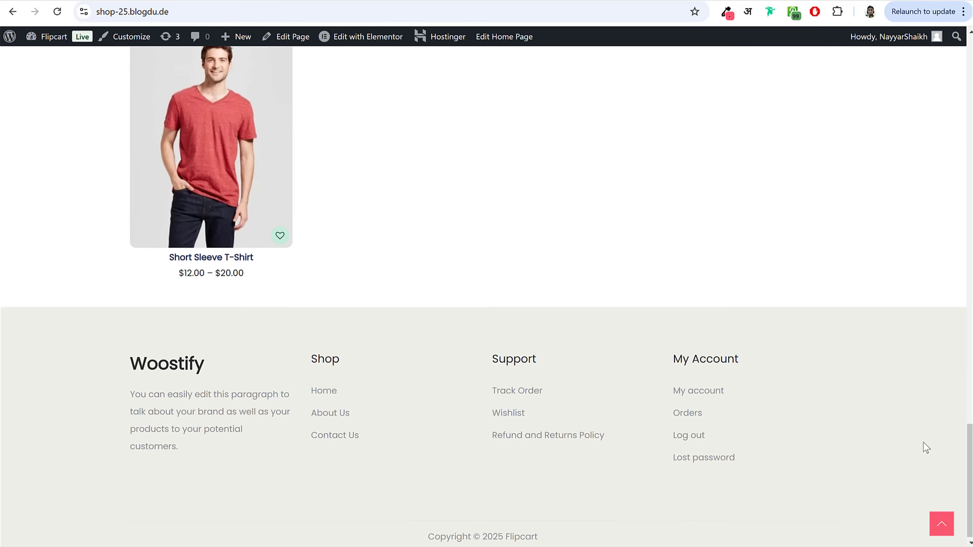
click(941, 526)
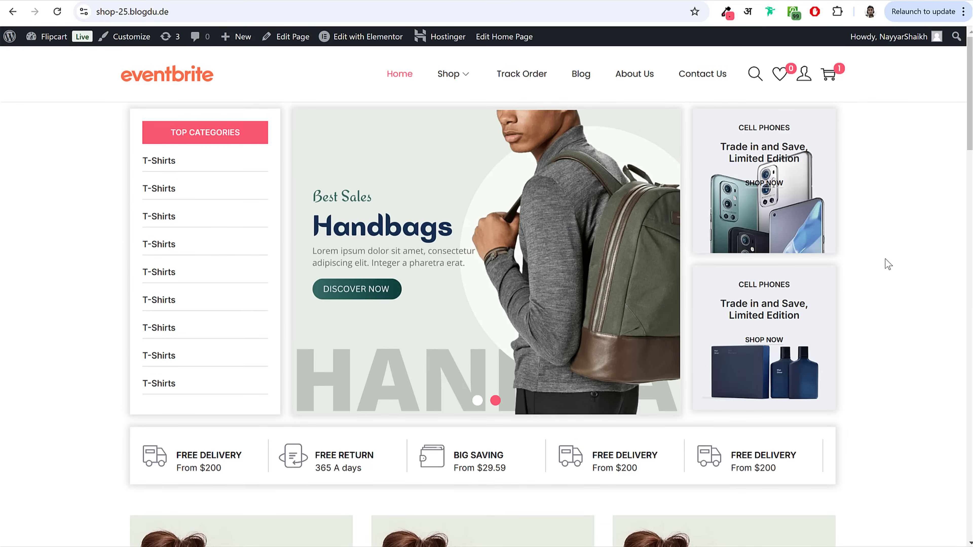
click(195, 6)
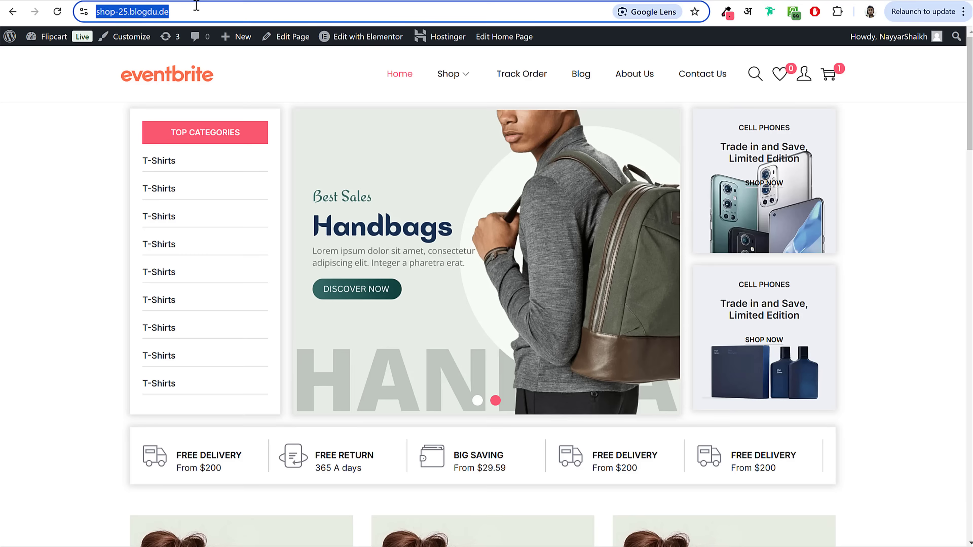
click(963, 14)
Step: Load the store home page in a new private browsing window
click(848, 124)
key(ctrl+v)
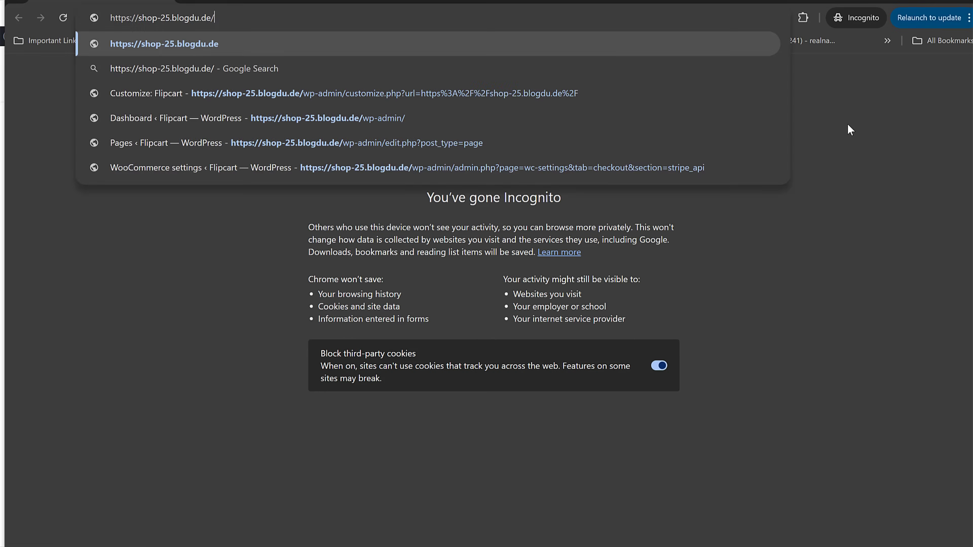
key(Return)
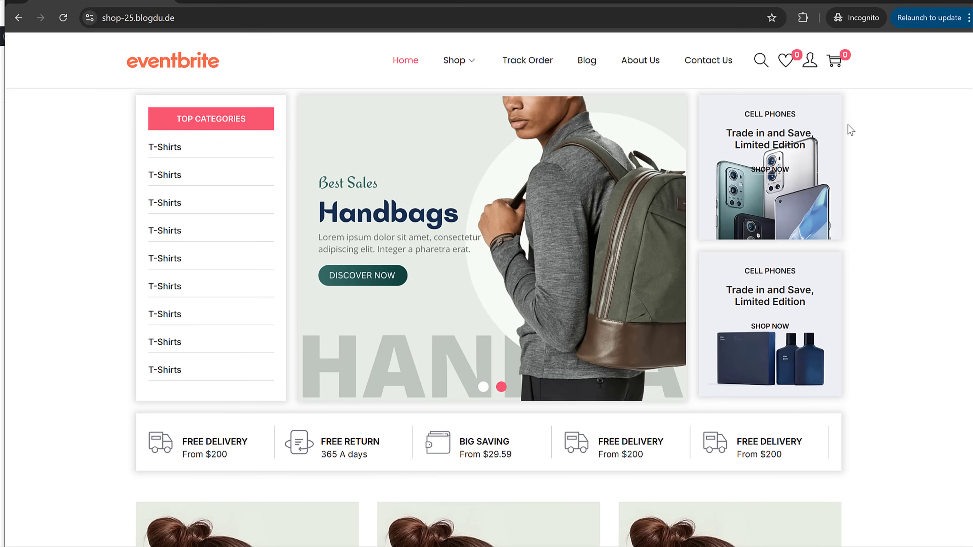
scroll(419, 173, down, 10)
scroll(390, 315, down, 7)
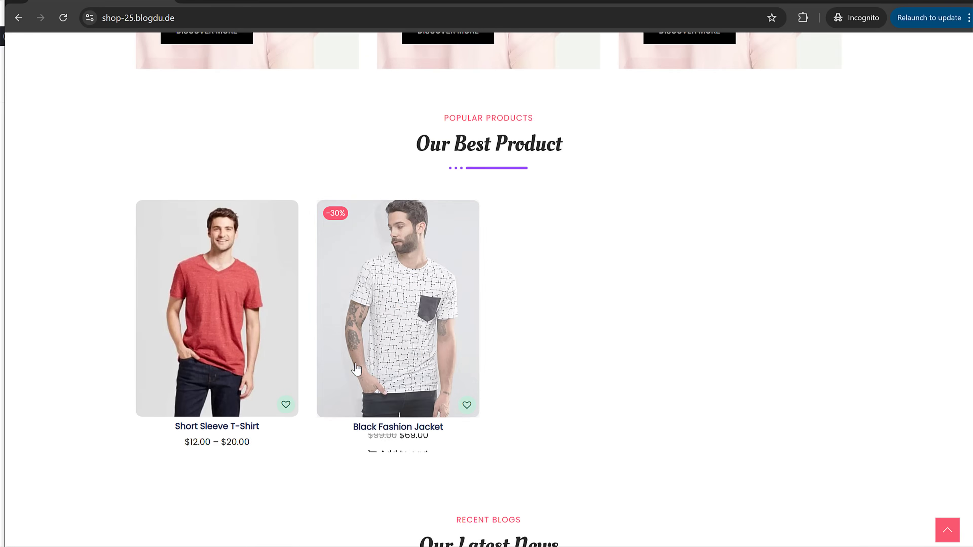
scroll(435, 353, up, 16)
scroll(441, 363, up, 2)
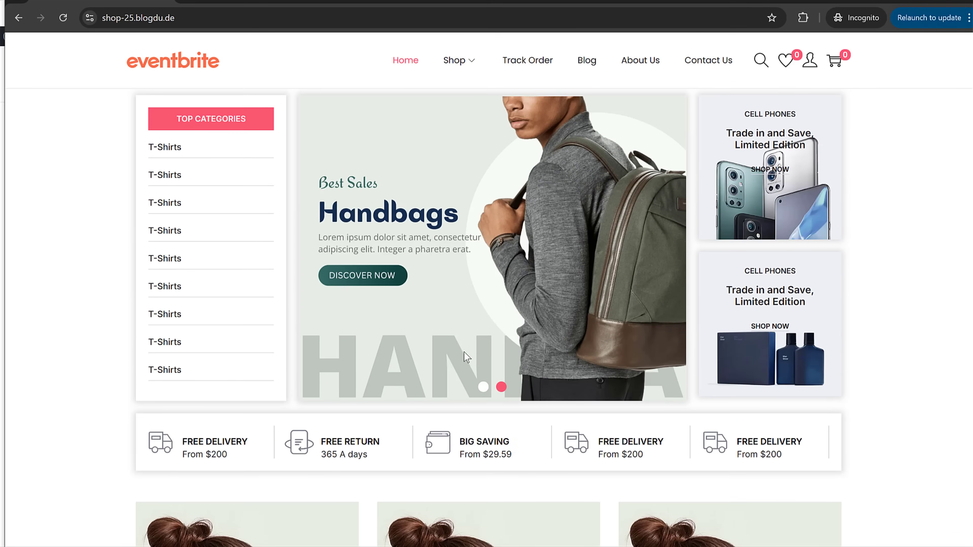
scroll(450, 369, down, 20)
scroll(452, 371, up, 20)
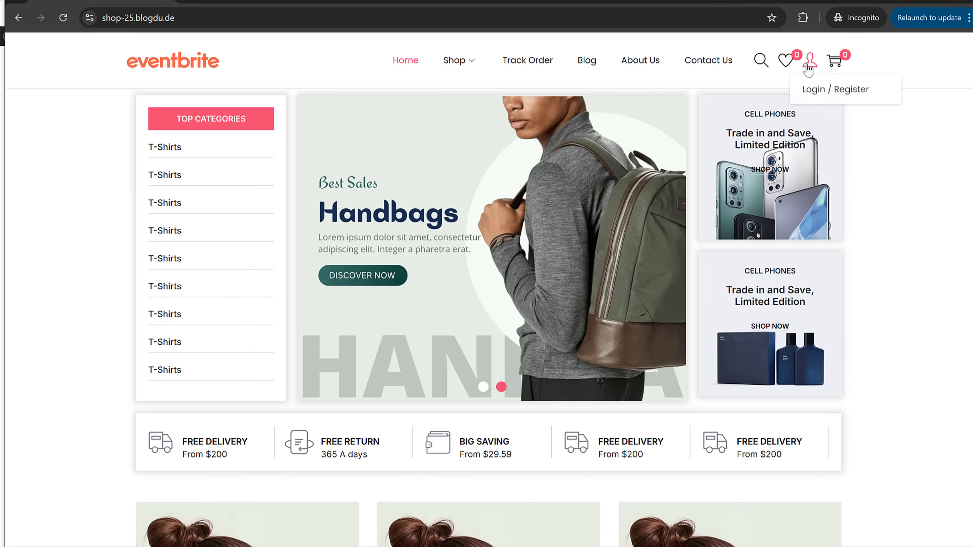
Step: Register a new customer account with an email address and password
click(808, 64)
scroll(204, 247, down, 5)
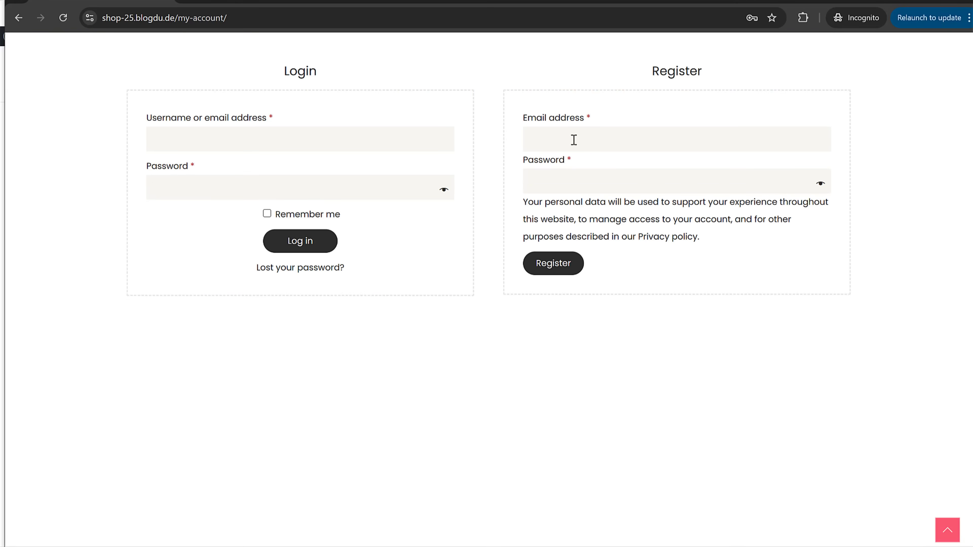
key(Tab)
text(••••••••••)
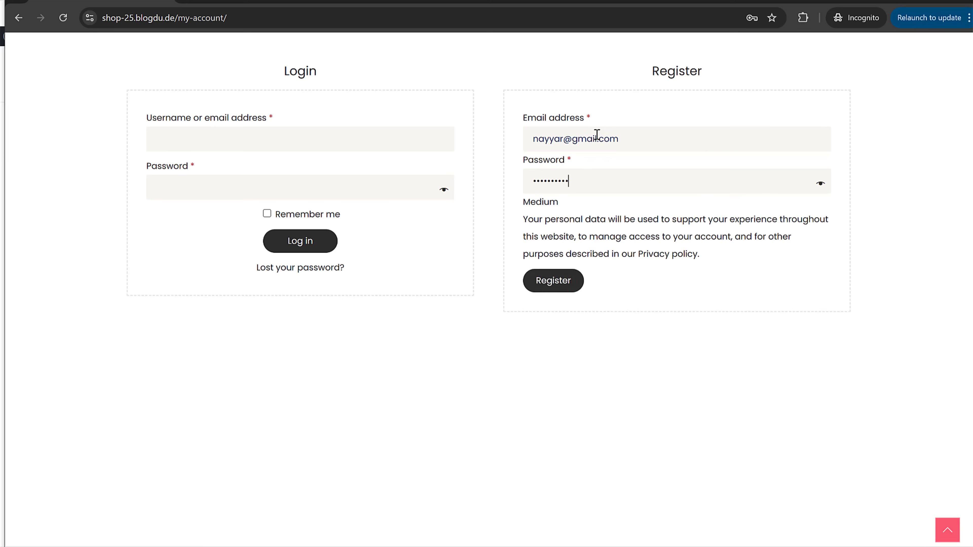
click(565, 286)
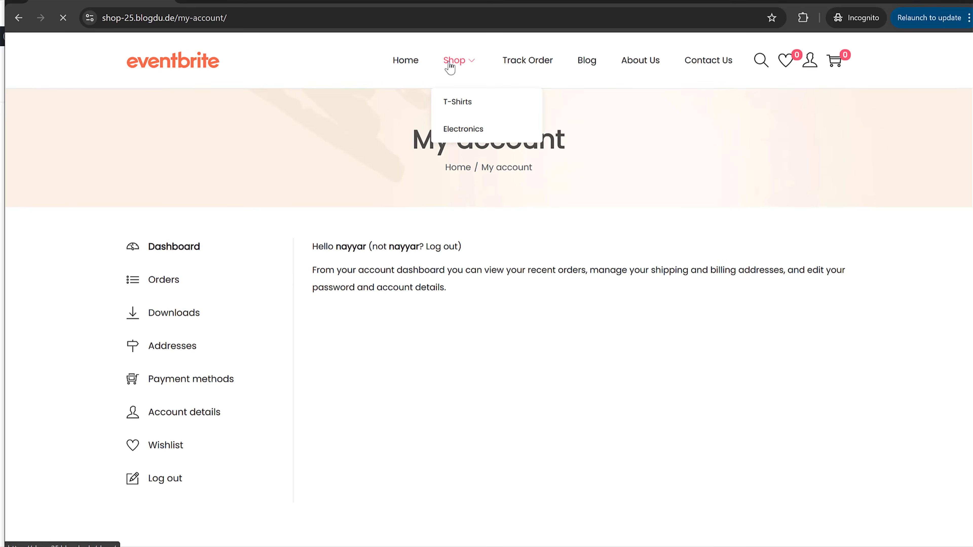
Step: Add a green, Medium Short Sleeve T-Shirt ($15.00) to the cart
click(452, 62)
scroll(643, 364, down, 3)
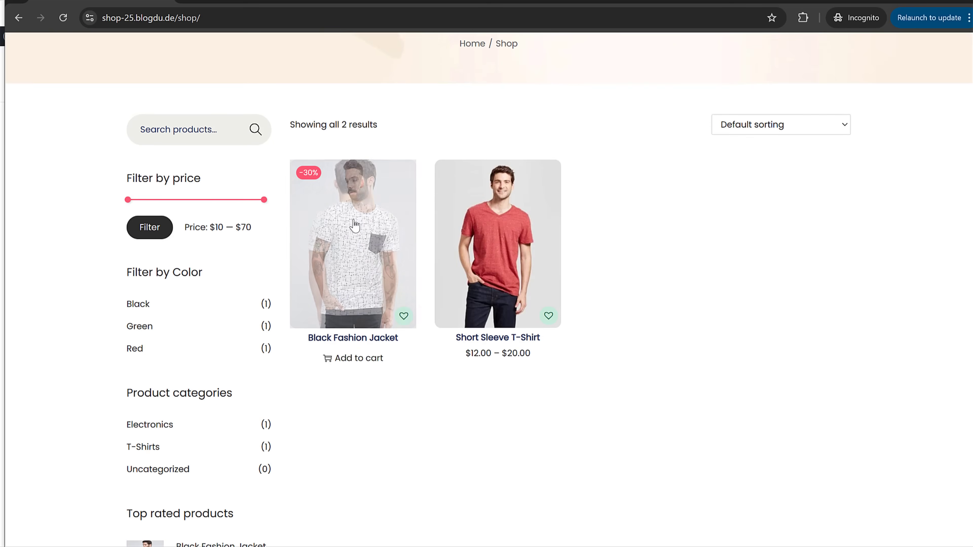
click(488, 232)
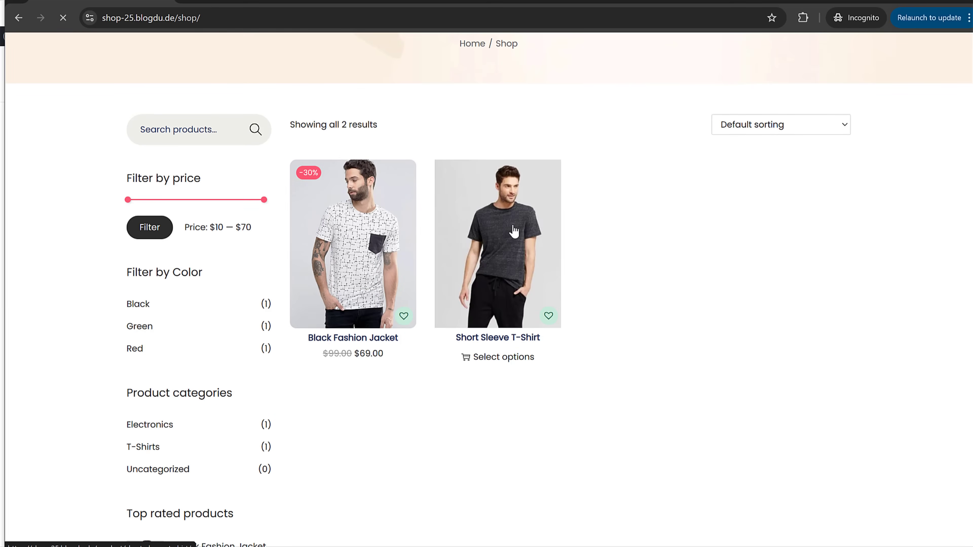
scroll(587, 358, down, 2)
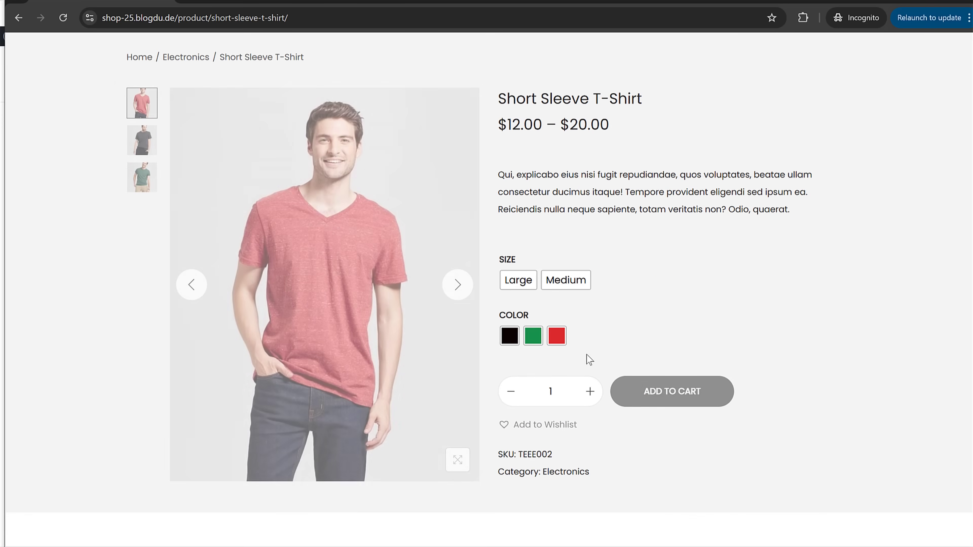
scroll(538, 316, down, 2)
click(533, 274)
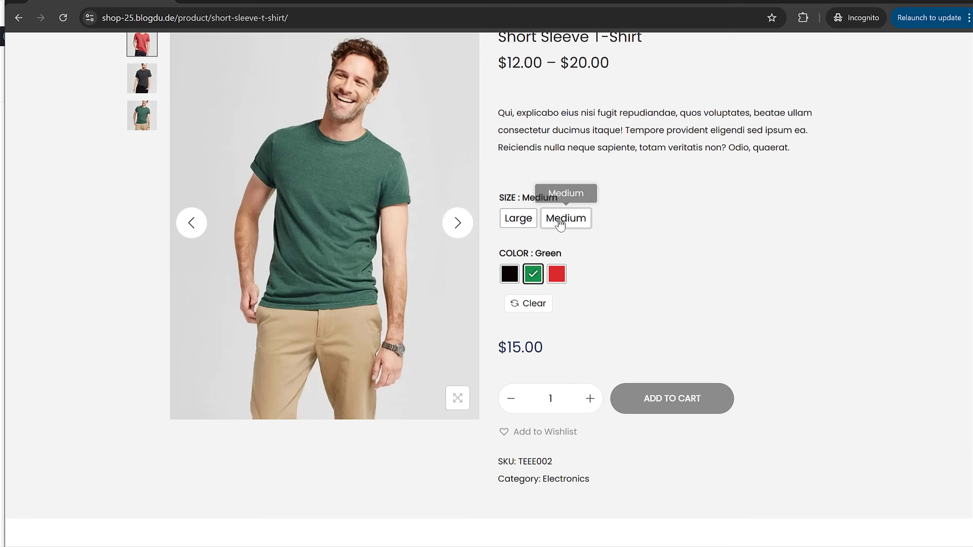
click(562, 218)
triple_click(500, 343)
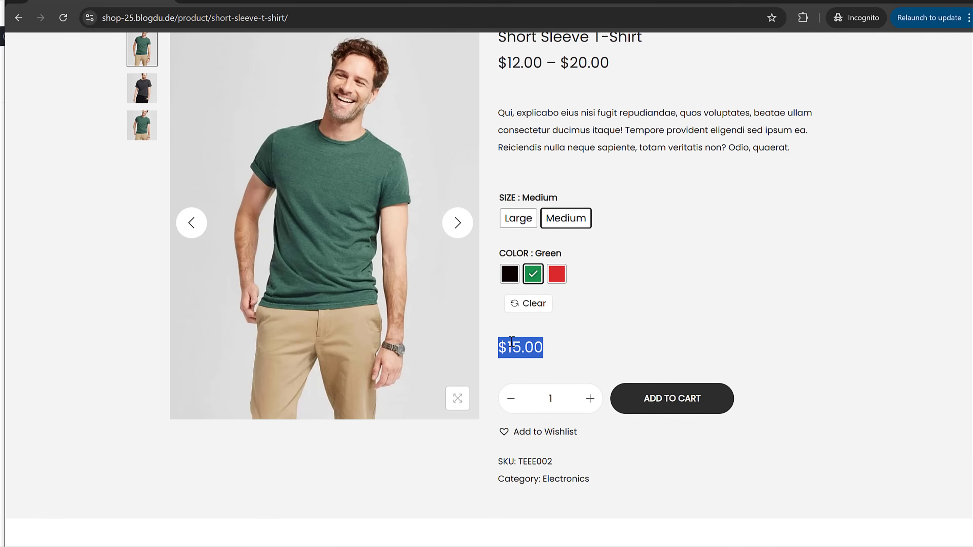
click(511, 342)
click(699, 406)
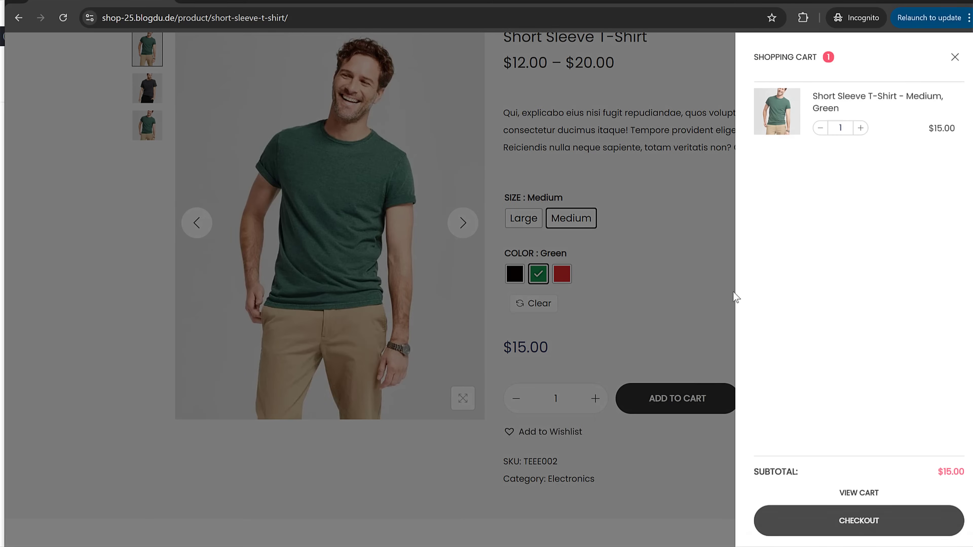
Step: Go to checkout and enter the customer's first name, last name and street address
click(857, 527)
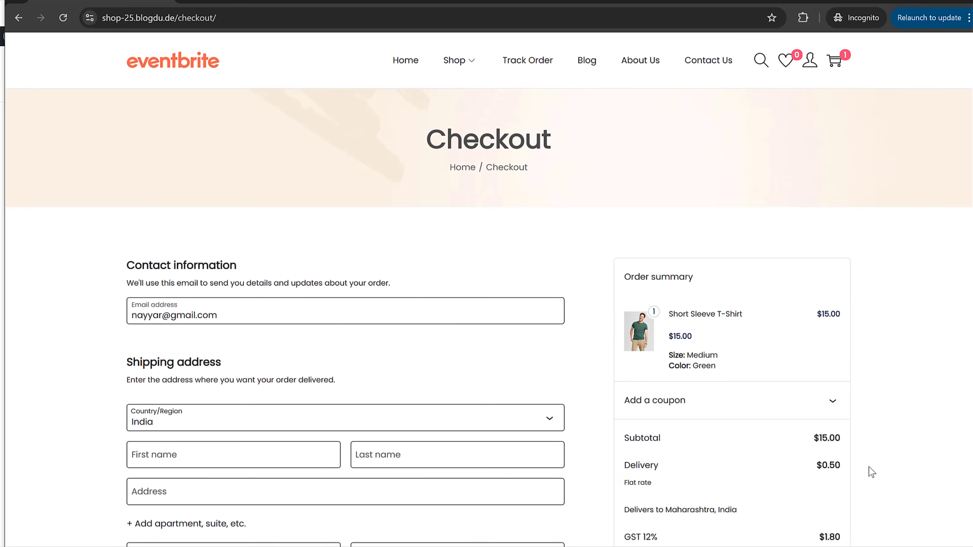
scroll(338, 363, down, 3)
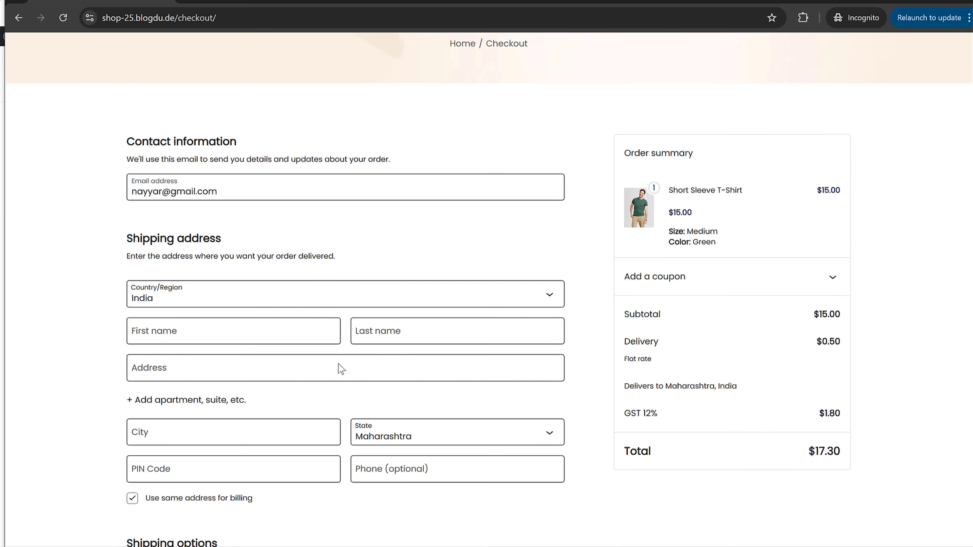
scroll(652, 323, down, 2)
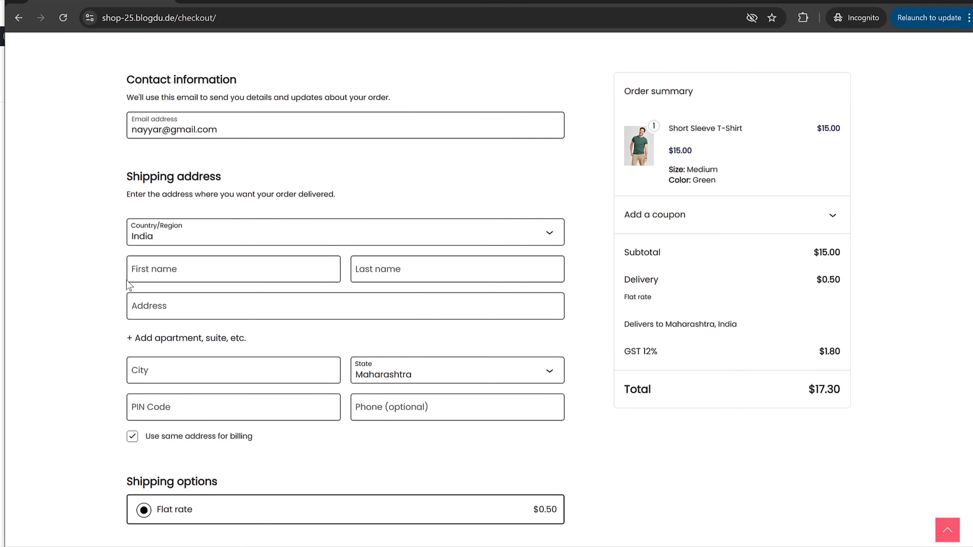
click(186, 269)
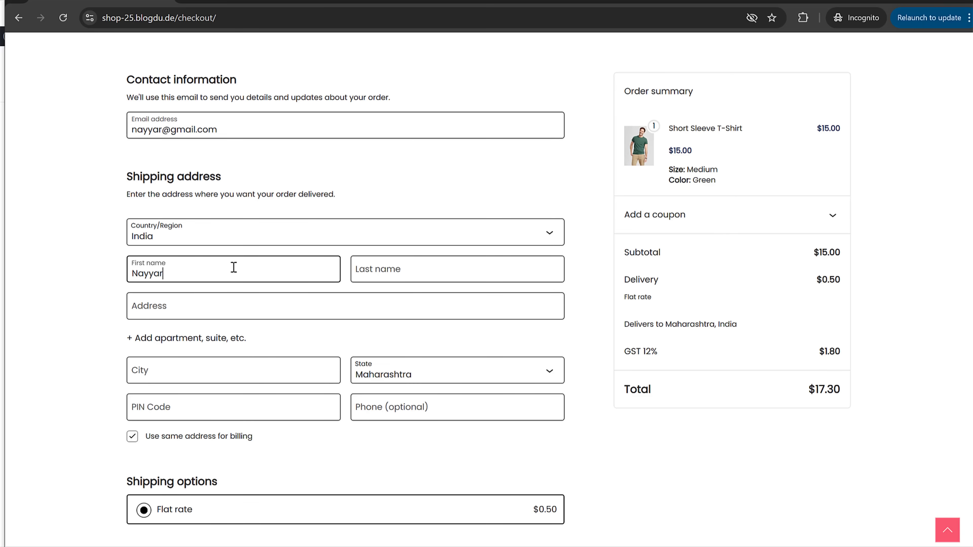
key(Tab)
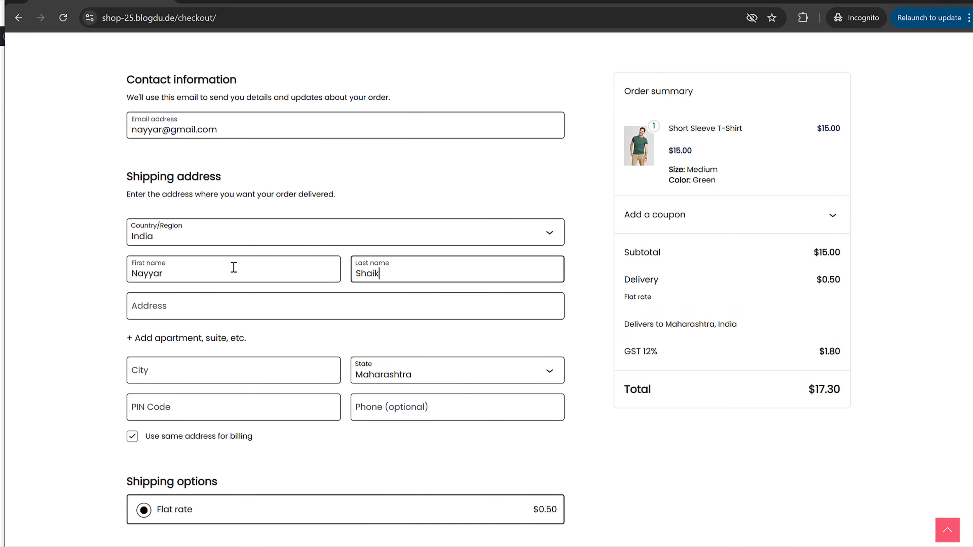
key(Tab)
text(A)
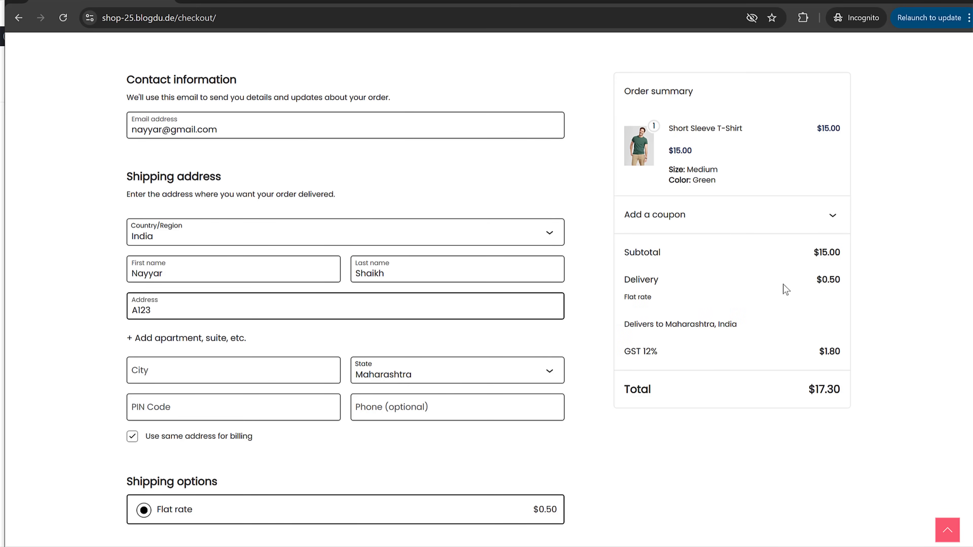
Step: Try Manipur as the shipping state, then set it back to Maharashtra
drag(815, 282, 841, 282)
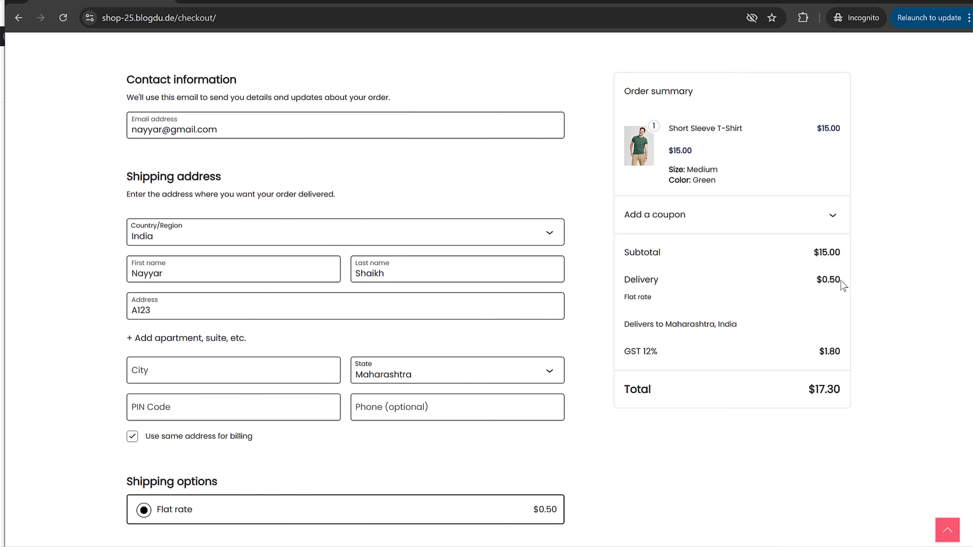
click(431, 377)
click(428, 296)
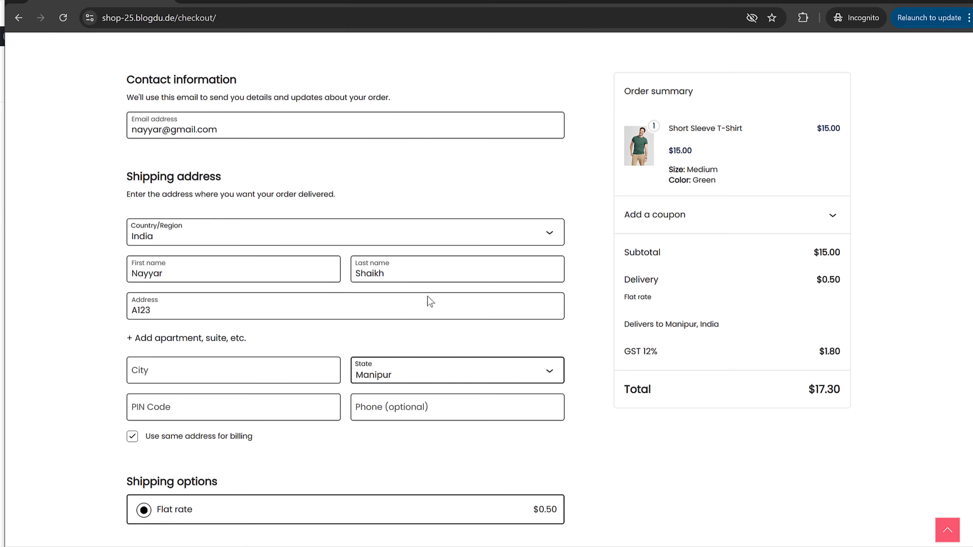
click(428, 341)
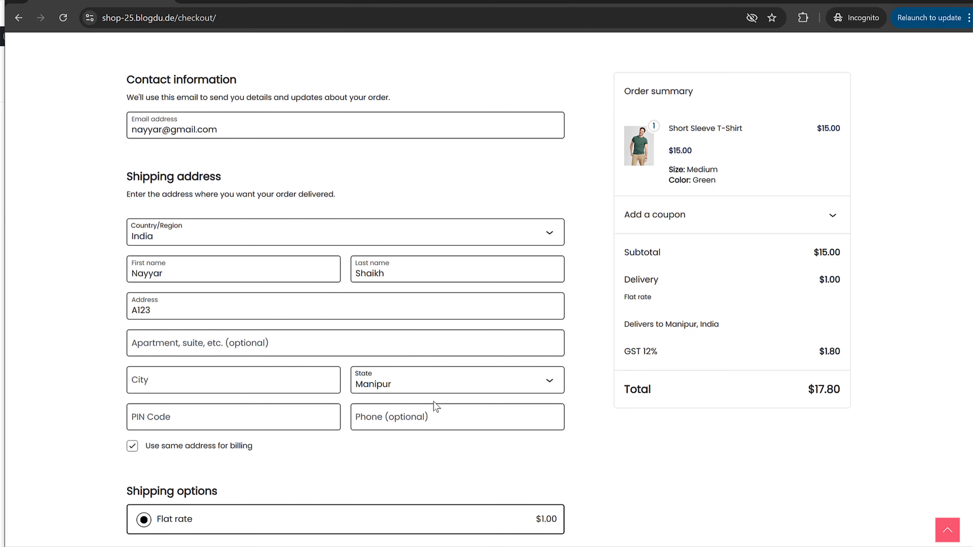
drag(618, 283, 817, 283)
click(831, 282)
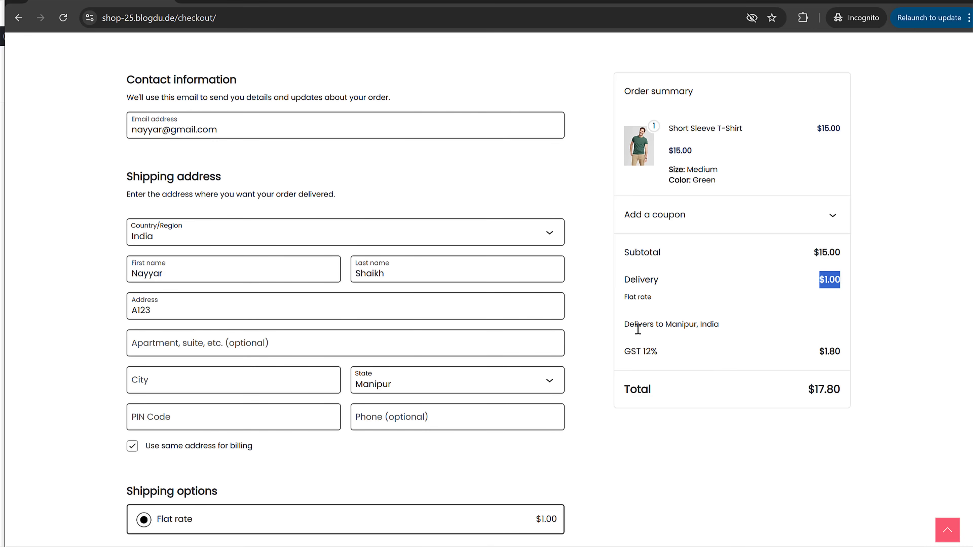
click(501, 370)
click(450, 284)
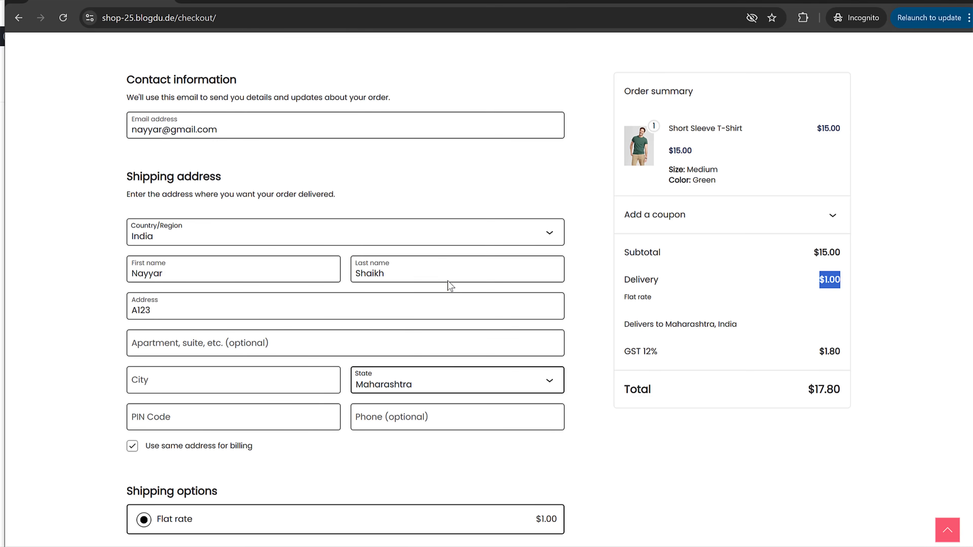
Step: Fill in the shipping city, PIN code and phone number
click(169, 371)
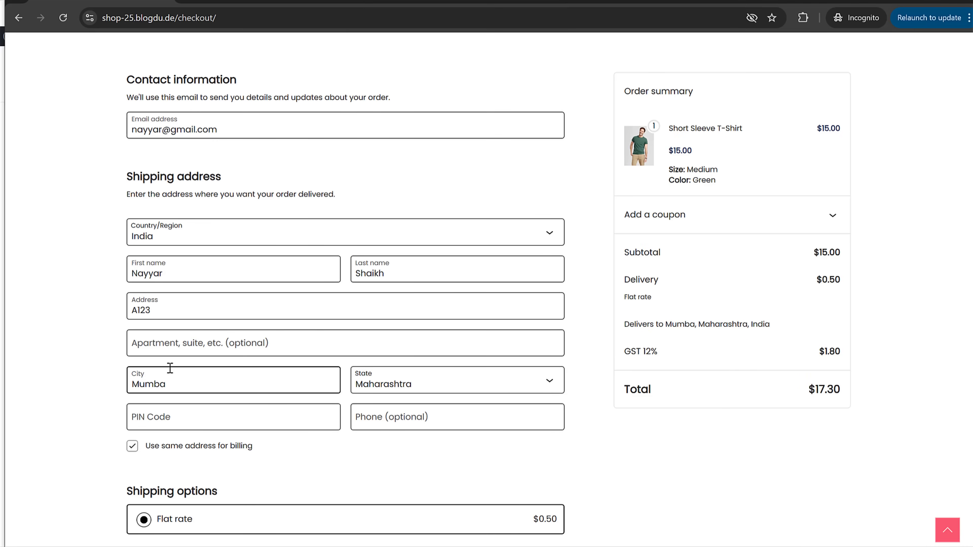
key(Tab)
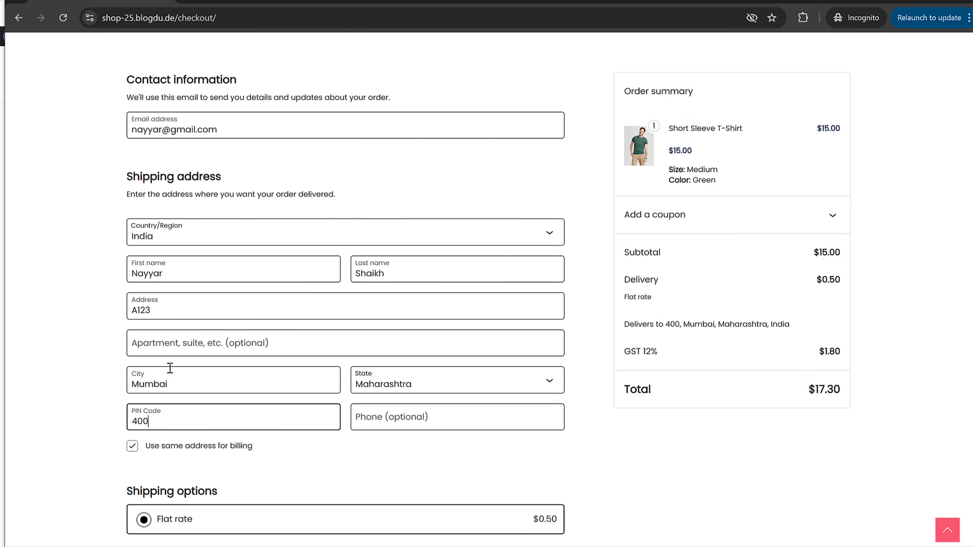
key(Tab)
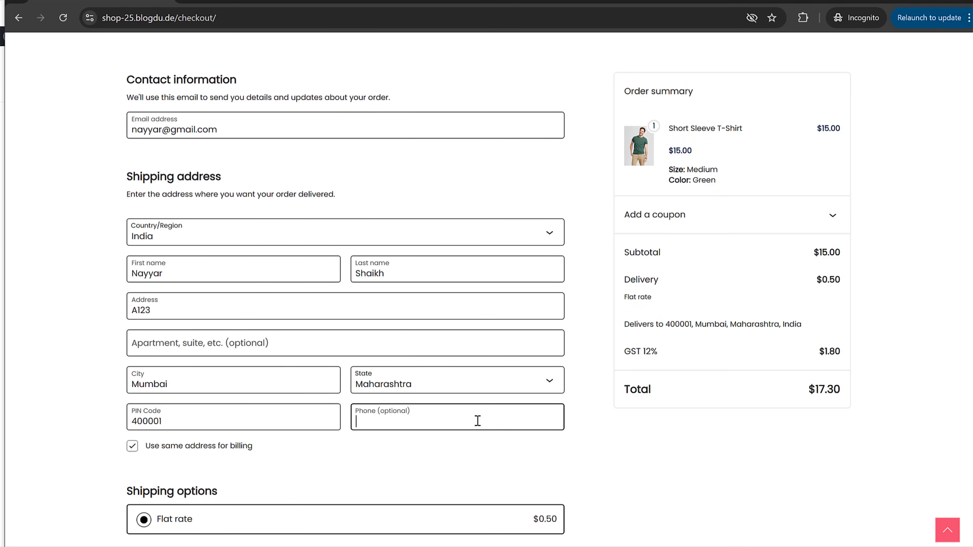
Step: Compare Razorpay, PayPal and card payment, then place the order with Cash on delivery
scroll(465, 441, down, 8)
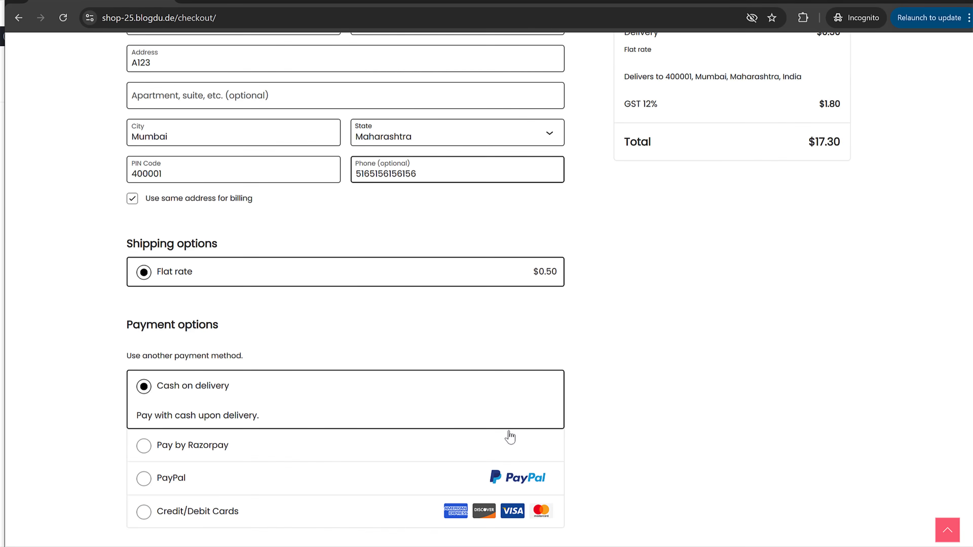
scroll(689, 421, up, 5)
scroll(689, 420, down, 8)
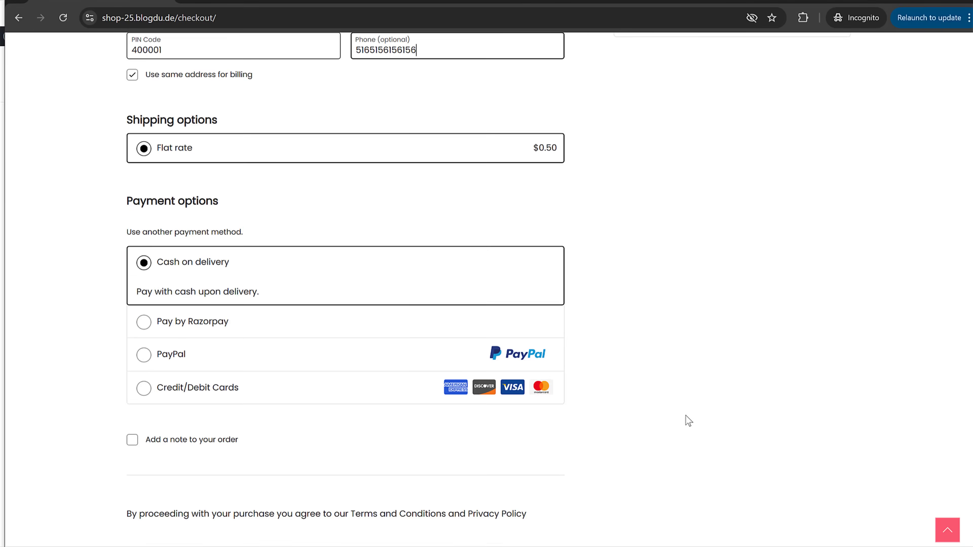
click(184, 204)
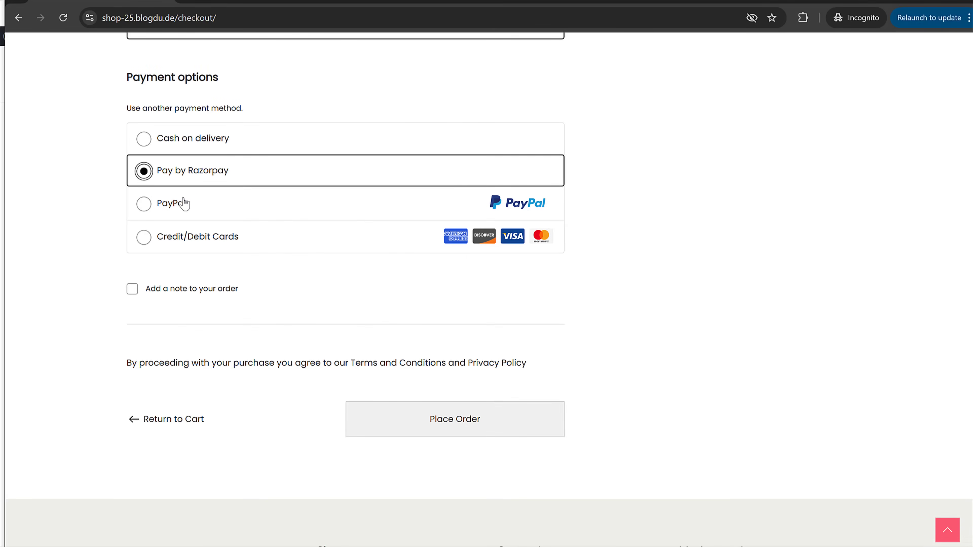
click(148, 207)
click(147, 277)
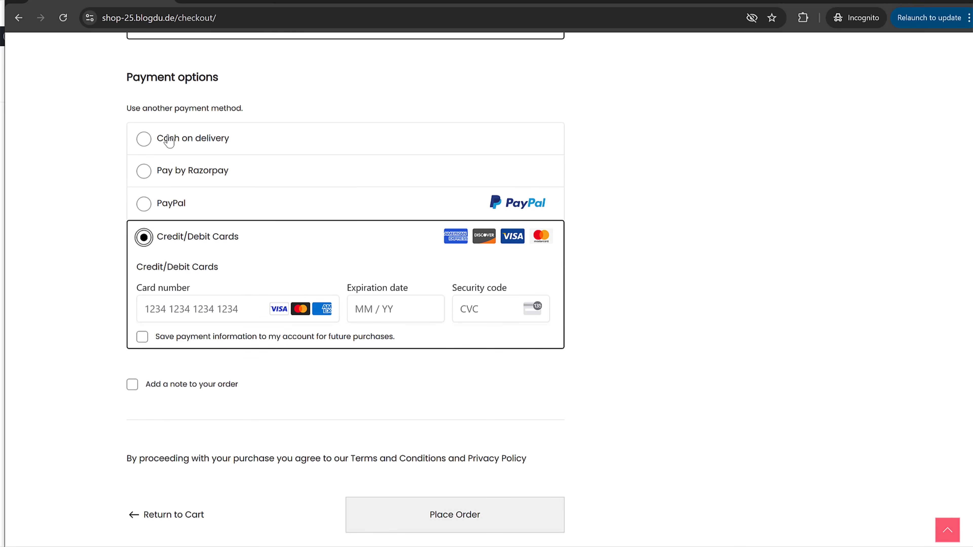
click(153, 143)
click(494, 451)
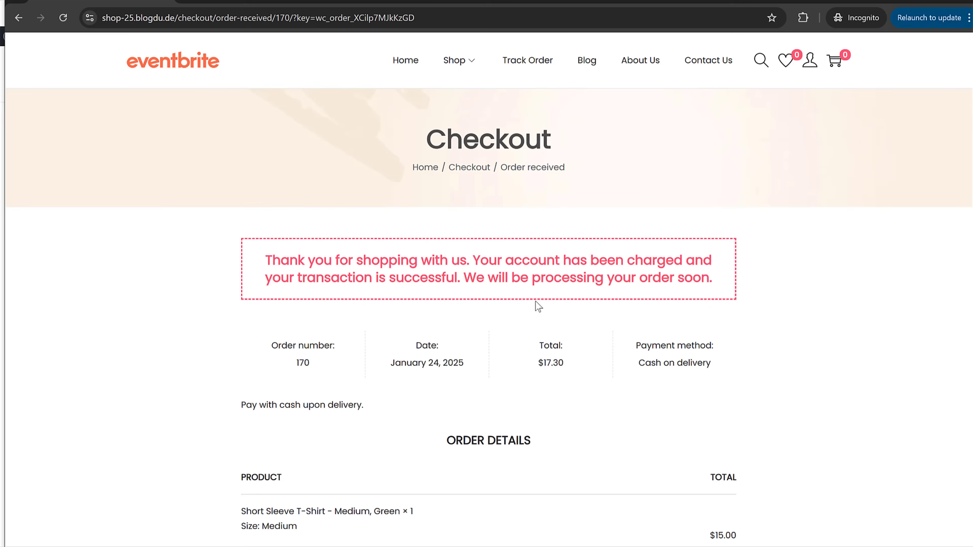
Step: Copy order number 170 from the order-received page
scroll(786, 326, down, 6)
scroll(786, 326, up, 6)
drag(273, 340, 337, 372)
click(337, 373)
double_click(298, 364)
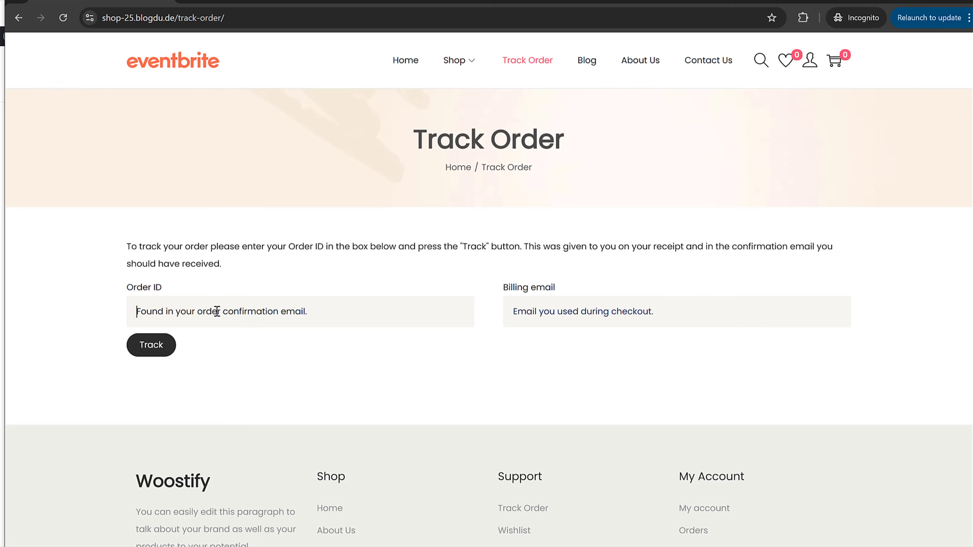
Step: Track order 170 using the order ID and the billing email address
text(170)
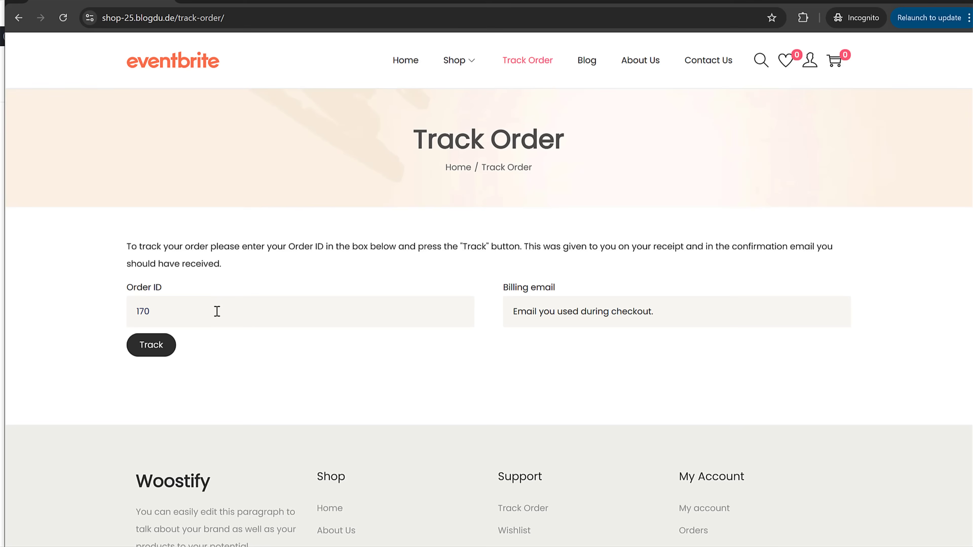
key(Tab)
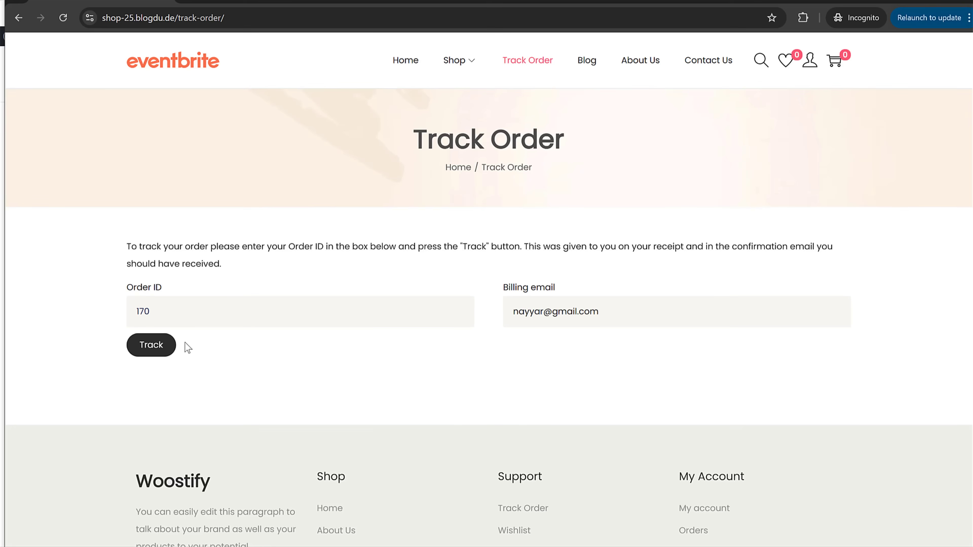
click(163, 351)
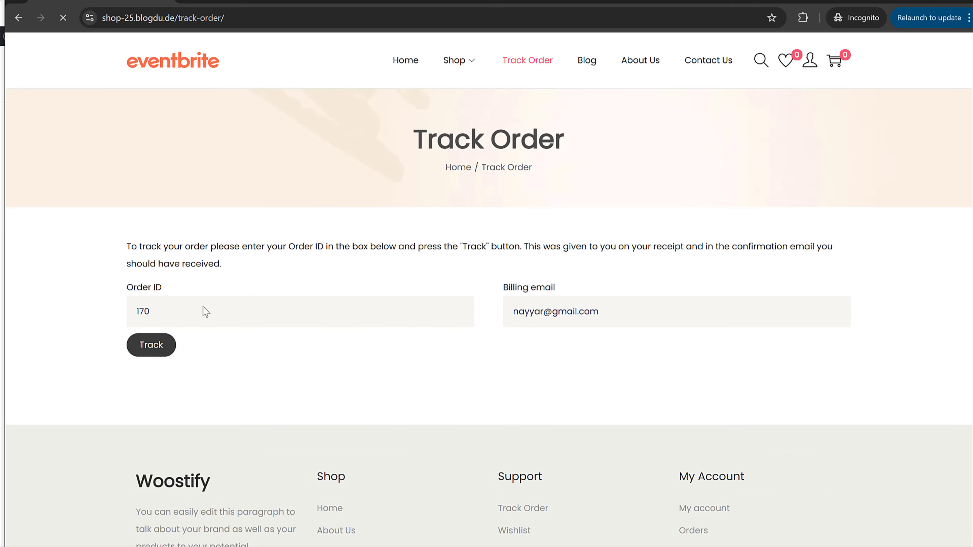
scroll(402, 420, down, 5)
scroll(406, 420, up, 5)
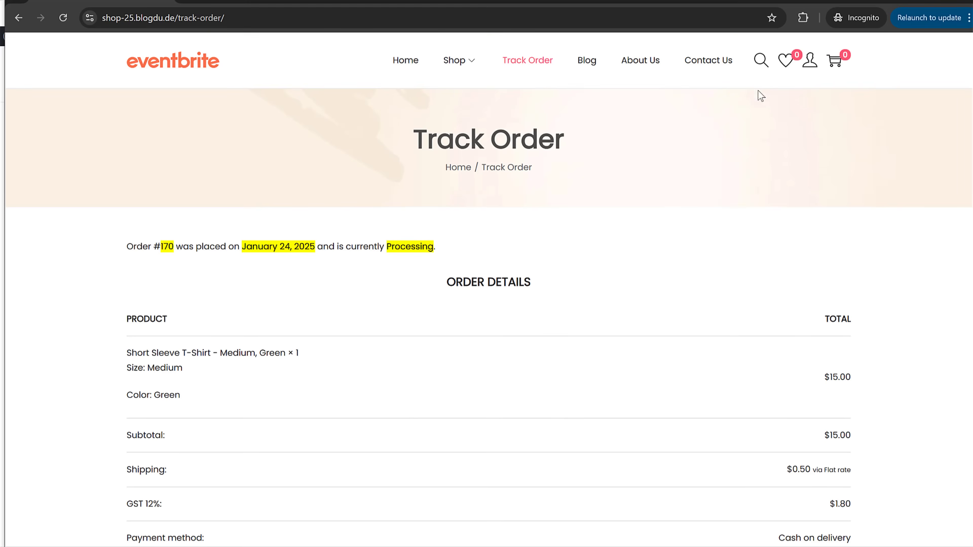
Step: Check order 170's details under My account > Orders
mouse_move(810, 60)
click(826, 88)
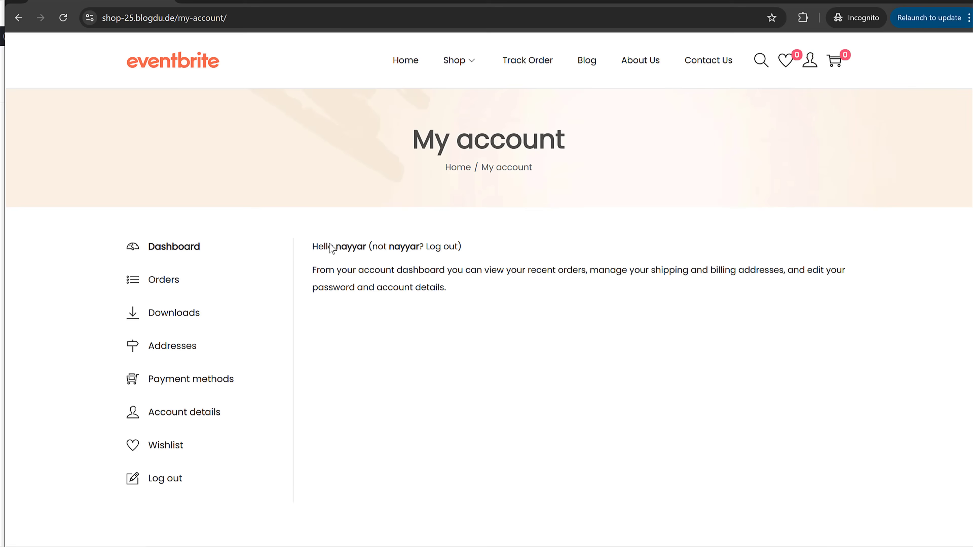
click(167, 284)
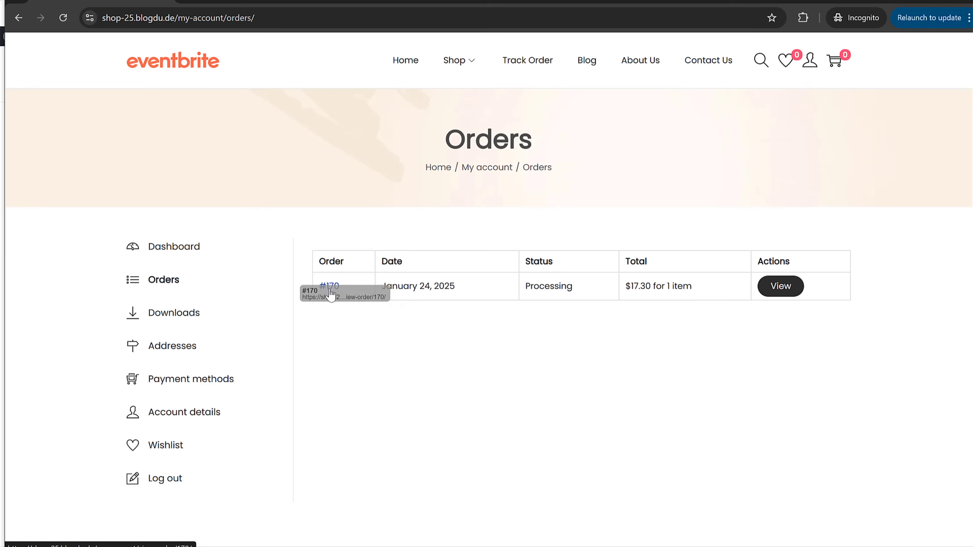
click(778, 286)
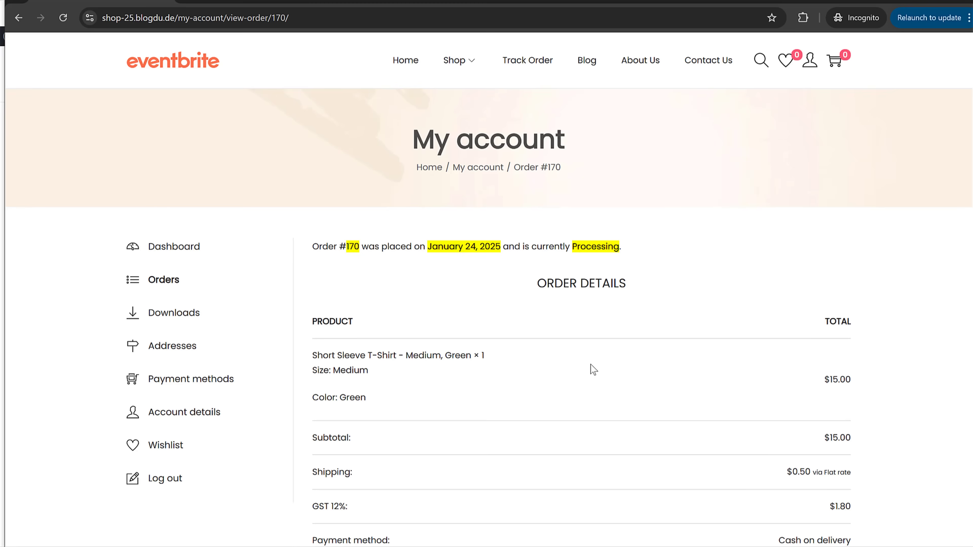
scroll(590, 369, down, 5)
scroll(598, 393, up, 5)
key(alt+Tab)
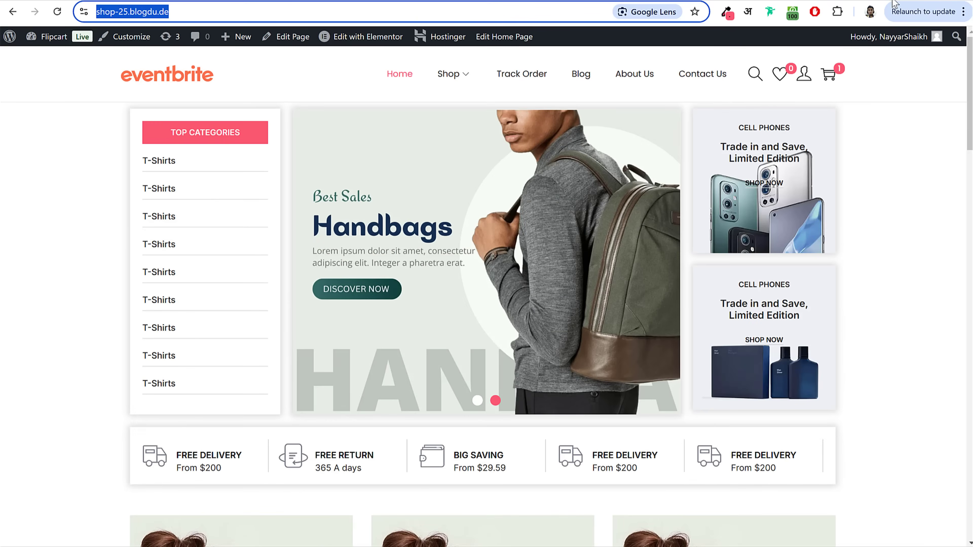
Step: From the admin dashboard, open order #170 in the WooCommerce Orders list
click(42, 37)
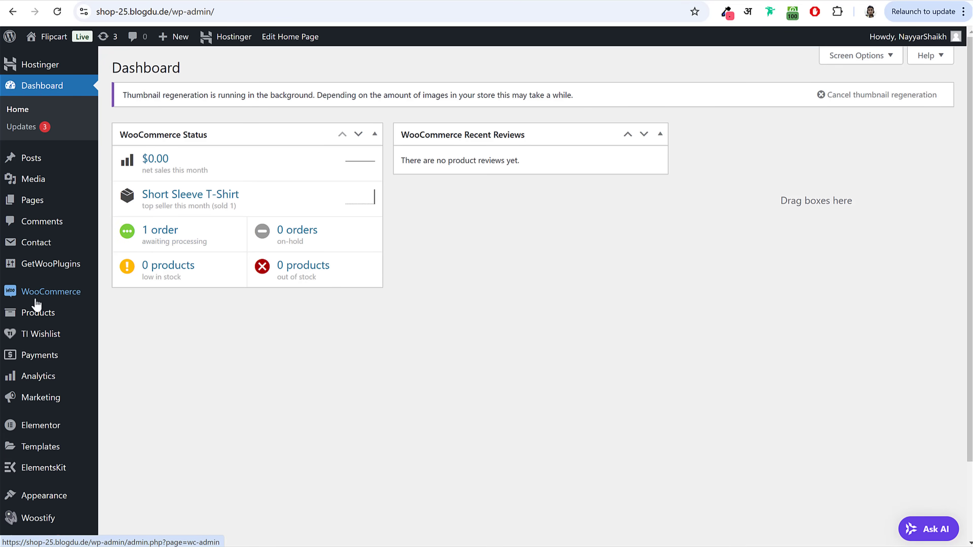
mouse_move(32, 303)
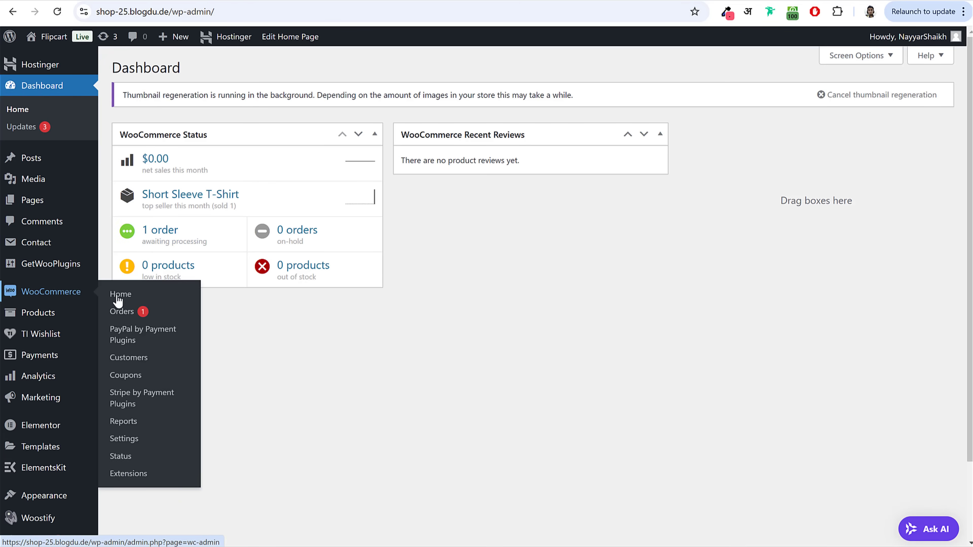
click(122, 312)
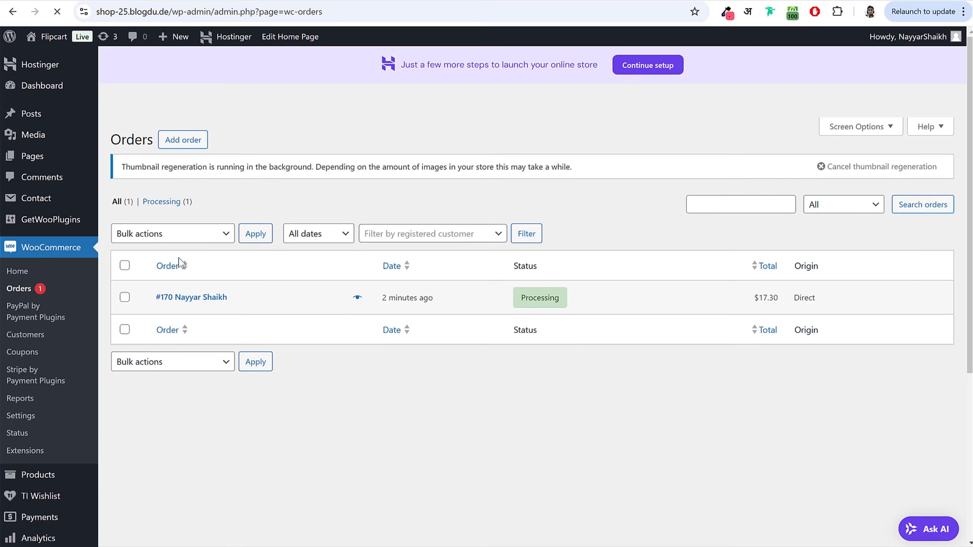
drag(229, 299, 153, 298)
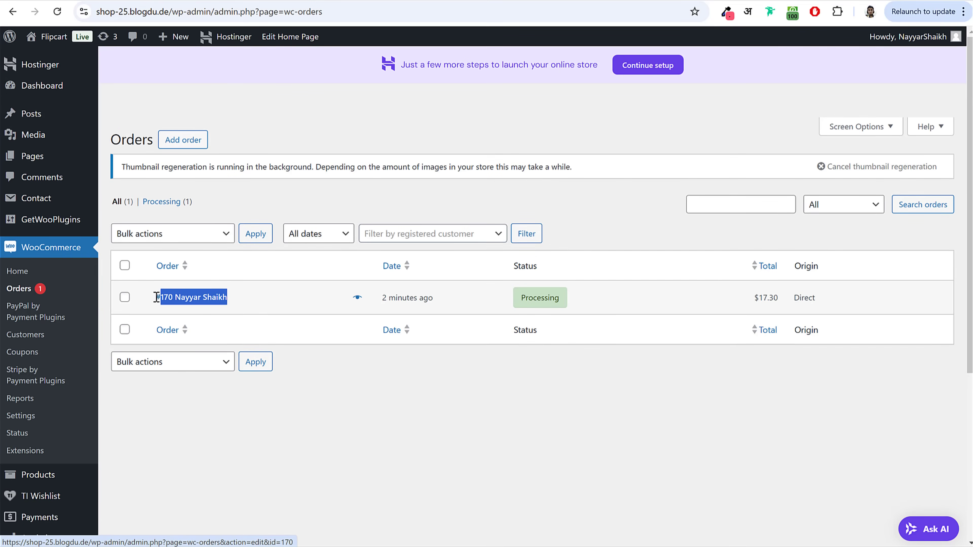
click(211, 303)
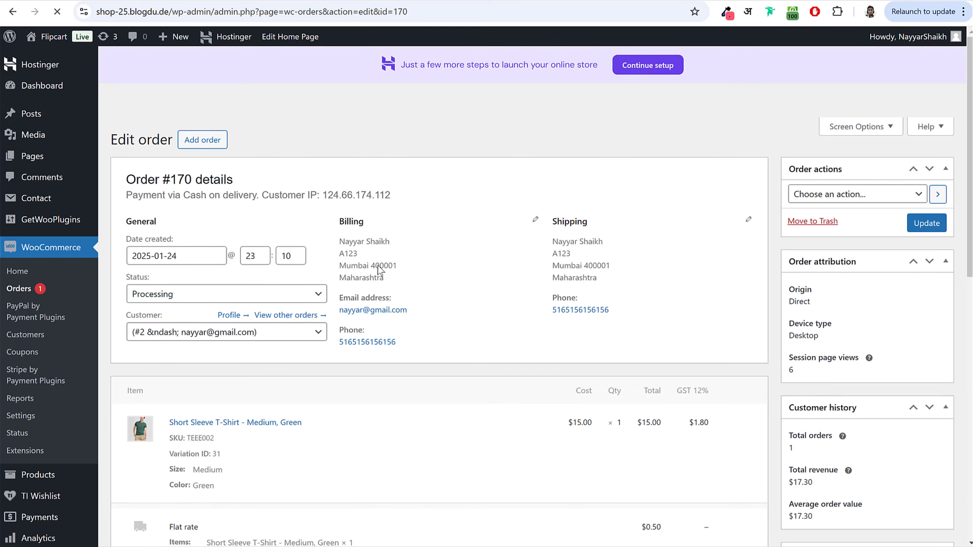
Step: Review the billing and address details of order #170
scroll(472, 261, down, 2)
drag(339, 215, 421, 276)
click(476, 290)
scroll(476, 290, down, 5)
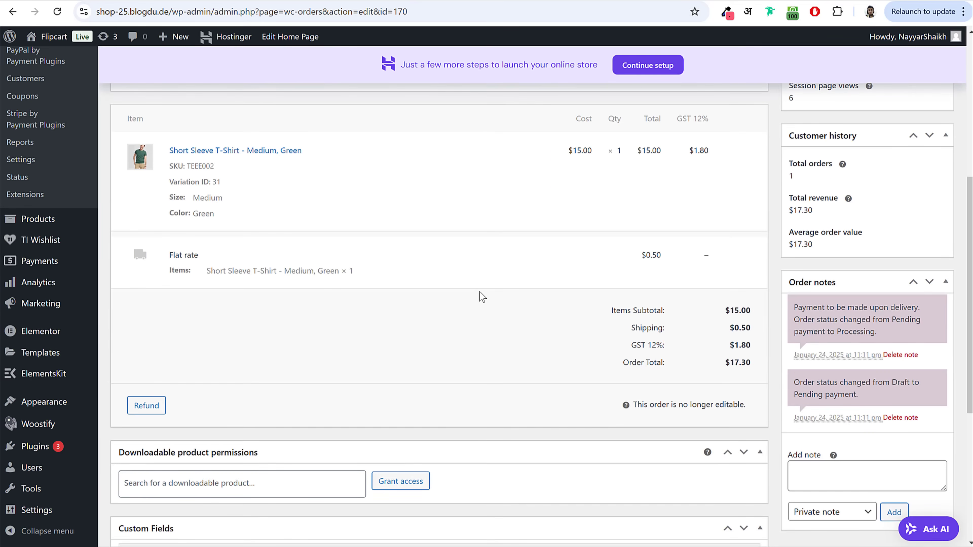
scroll(479, 293, down, 5)
scroll(477, 304, up, 7)
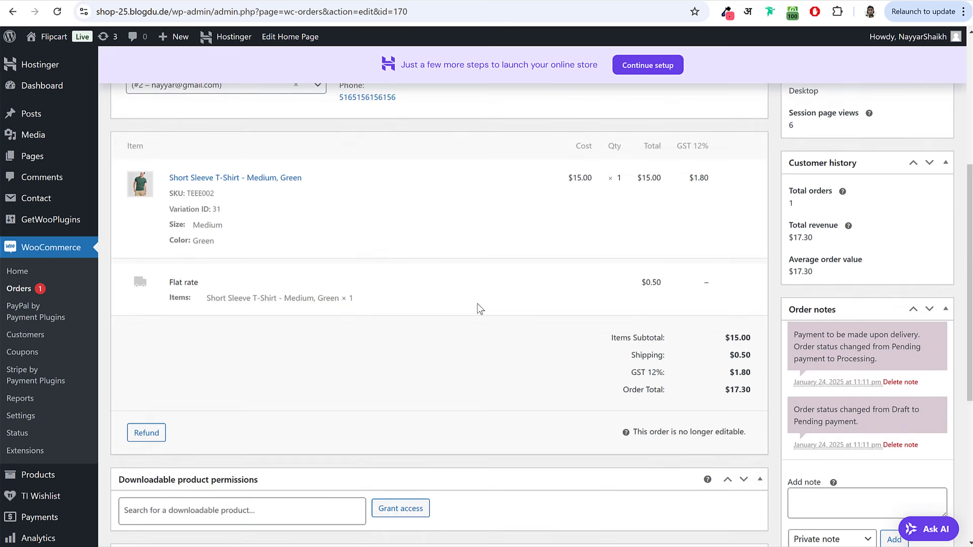
scroll(475, 307, up, 2)
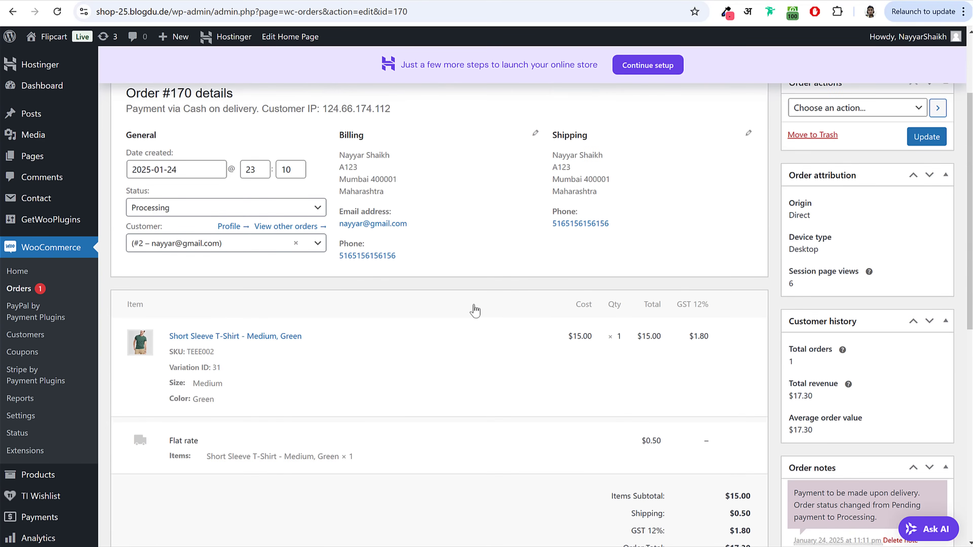
scroll(473, 309, down, 7)
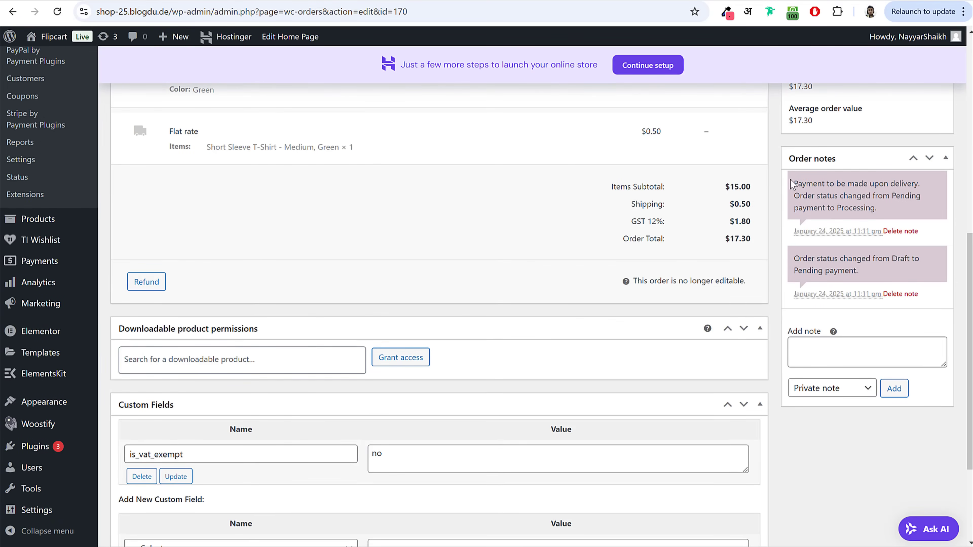
Step: Read through the first order note on order #170
drag(793, 184, 901, 207)
click(903, 208)
drag(795, 181, 881, 209)
click(882, 210)
drag(795, 183, 901, 213)
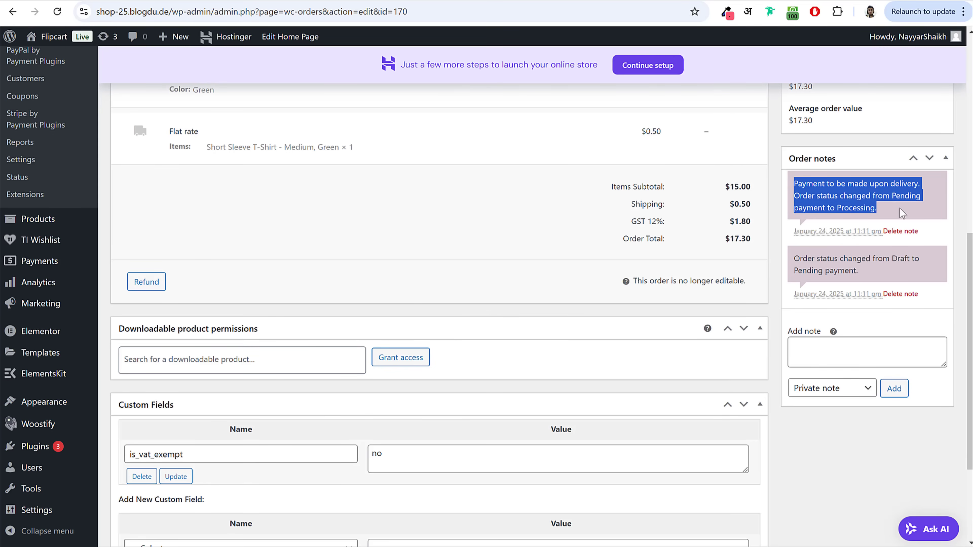
click(902, 213)
scroll(481, 317, up, 10)
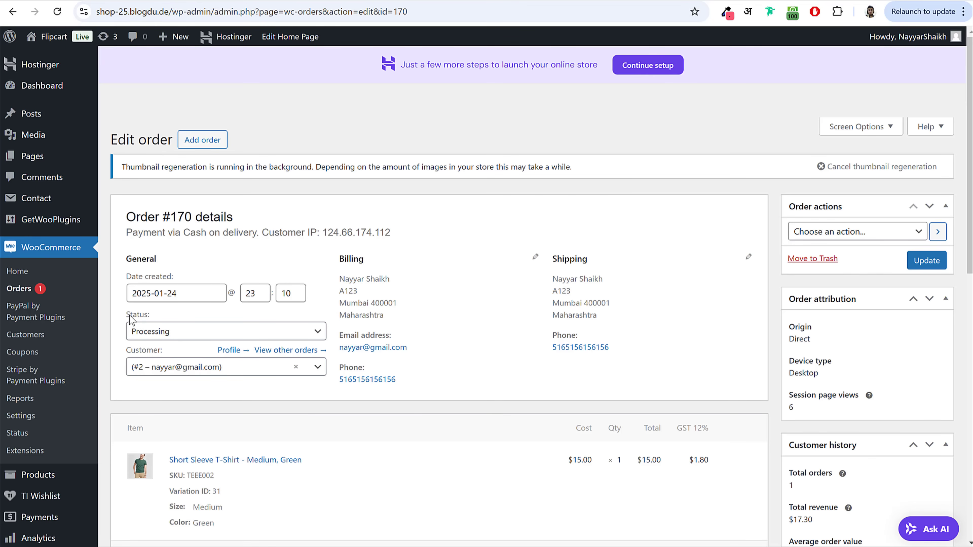
Step: Set order #170 to Completed, update it, then visit the store homepage
click(150, 330)
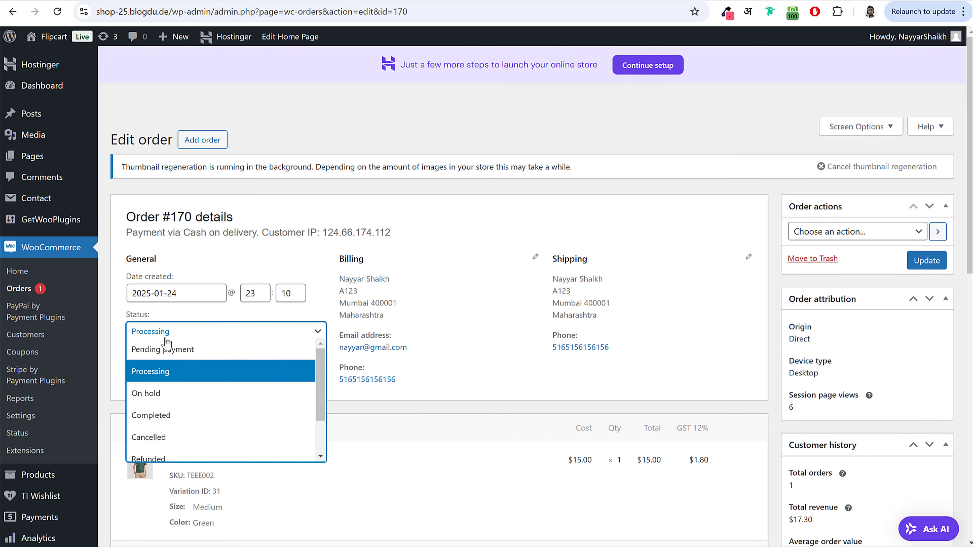
click(175, 416)
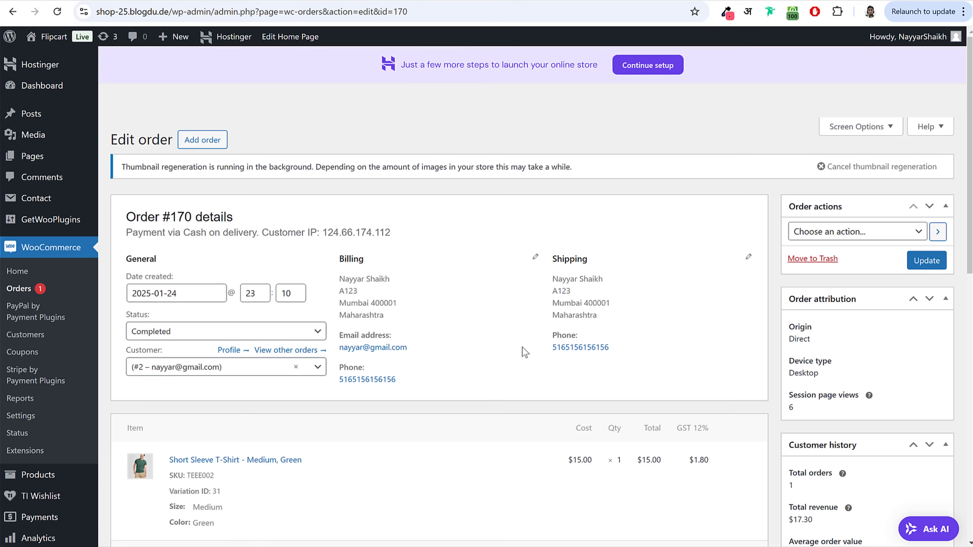
click(934, 262)
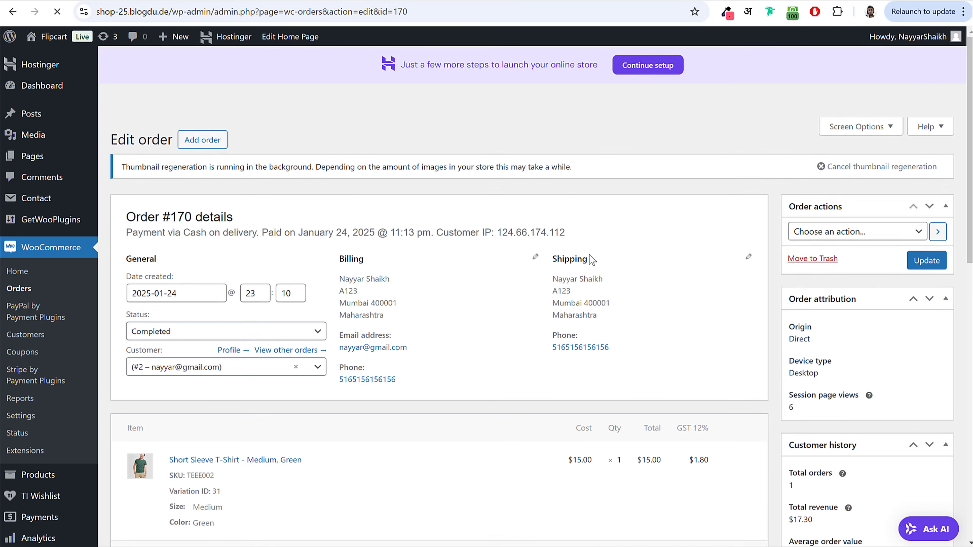
click(47, 85)
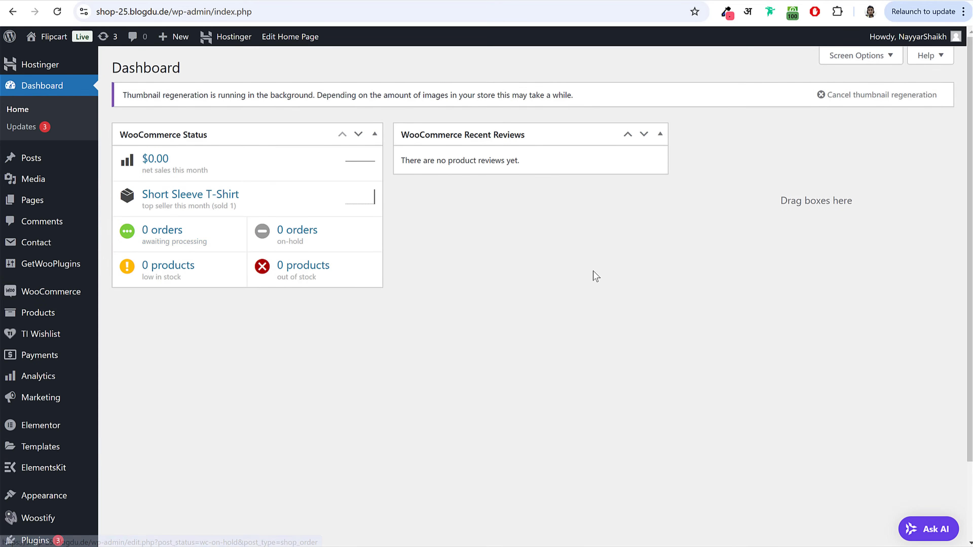
click(50, 36)
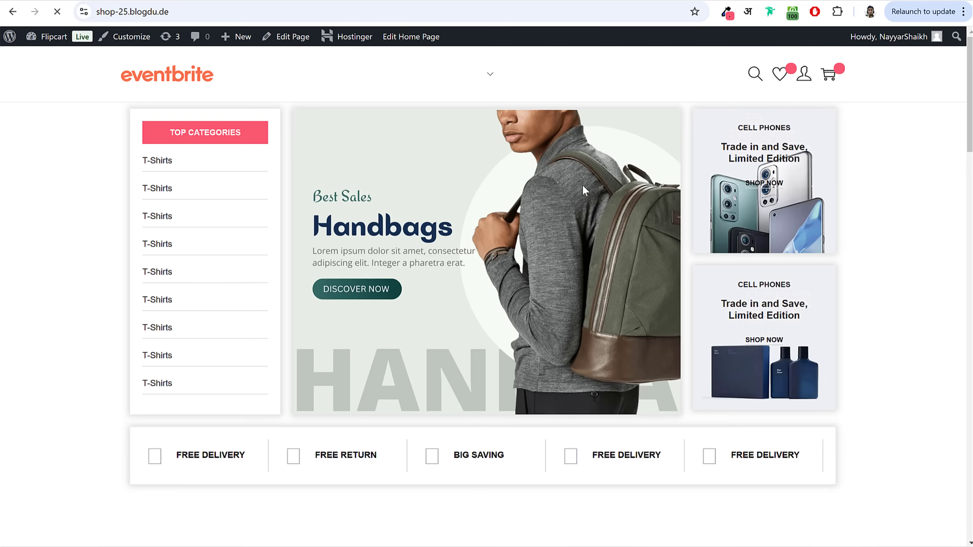